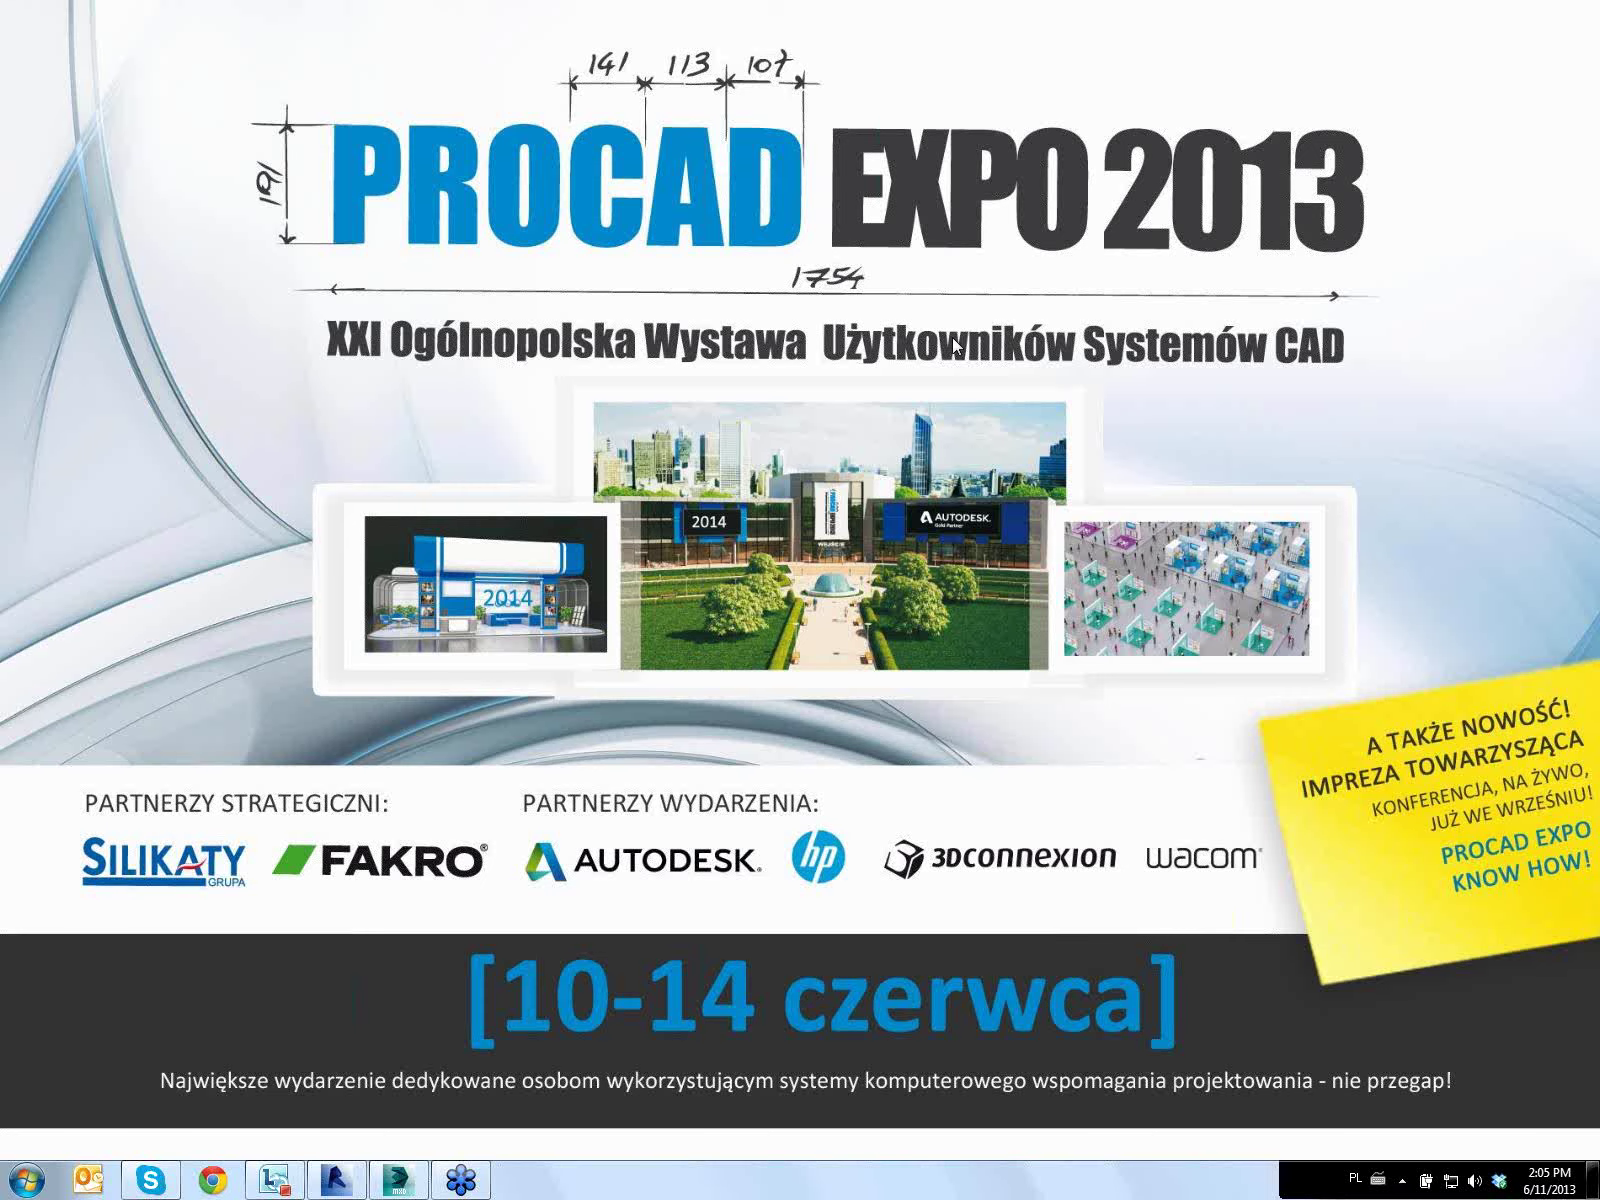
# Bring the Revit House.rvt project, showing the 3D brick house view, to the front
pyautogui.click(396, 1180)
pyautogui.click(336, 1180)
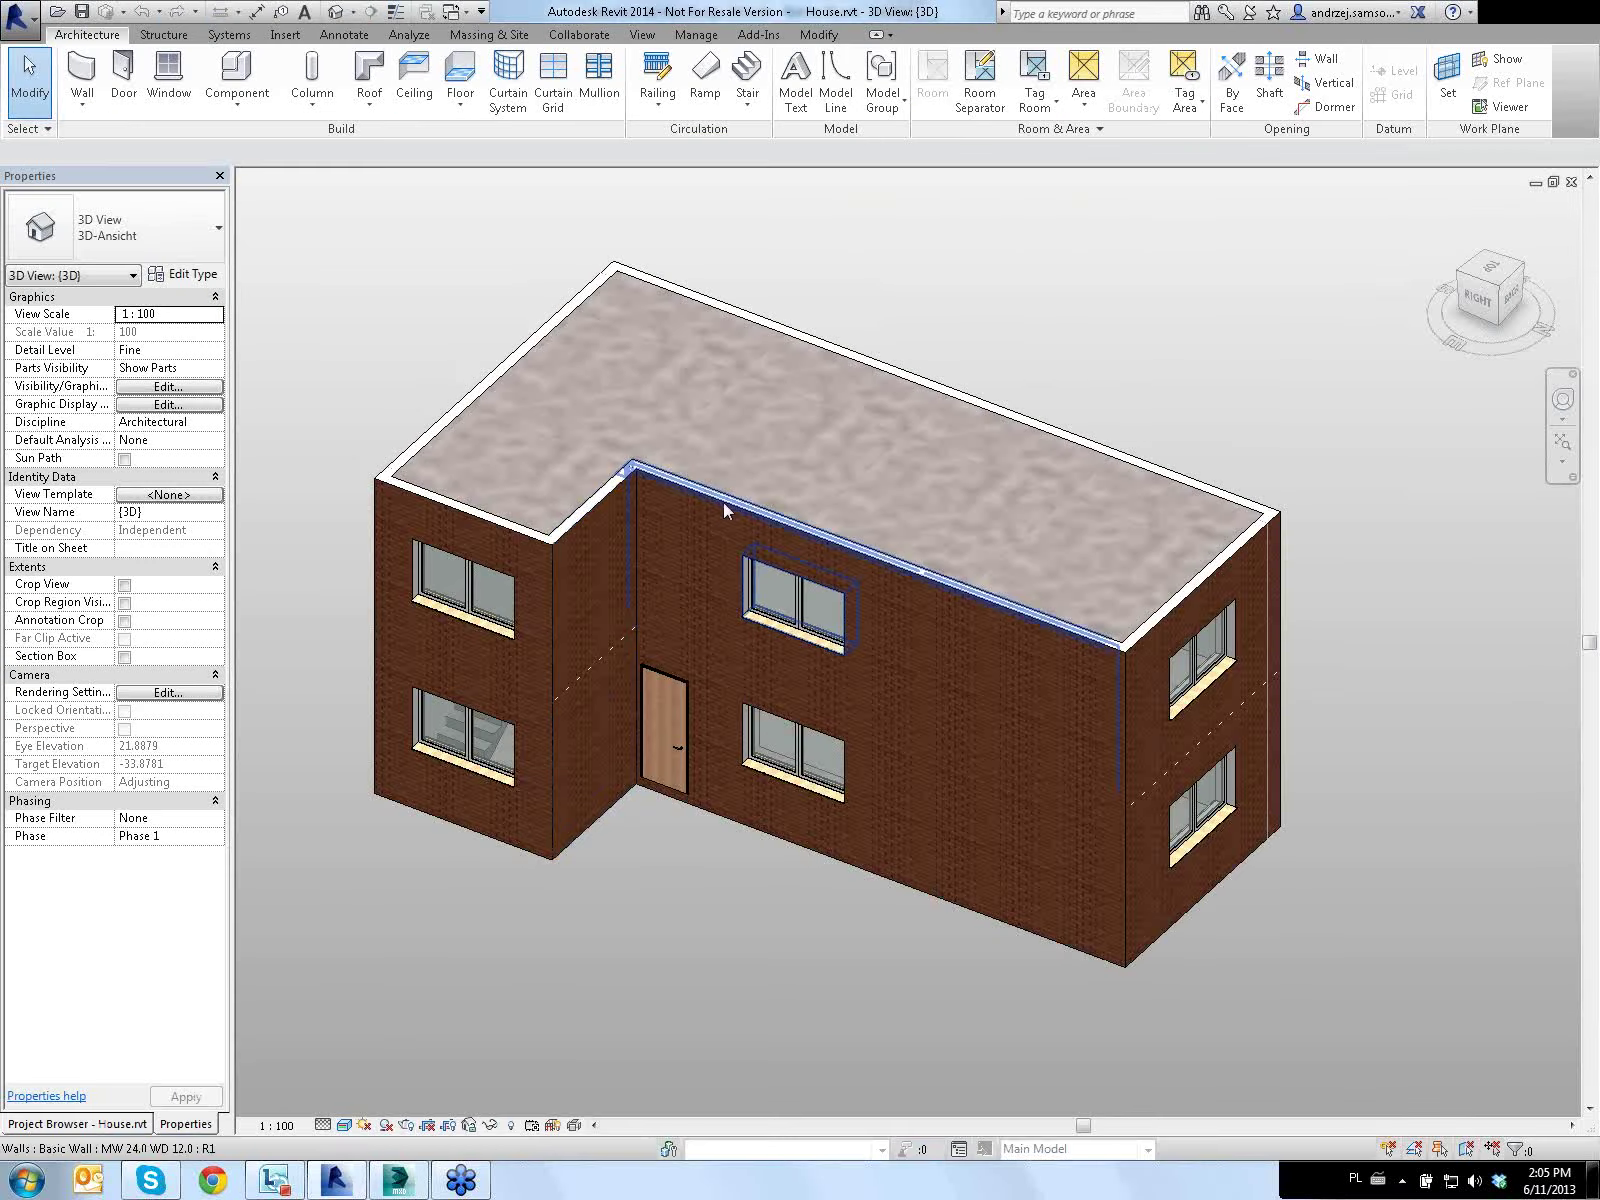
pyautogui.moveTo(724, 510); pyautogui.dragTo(681, 591, button='middle')
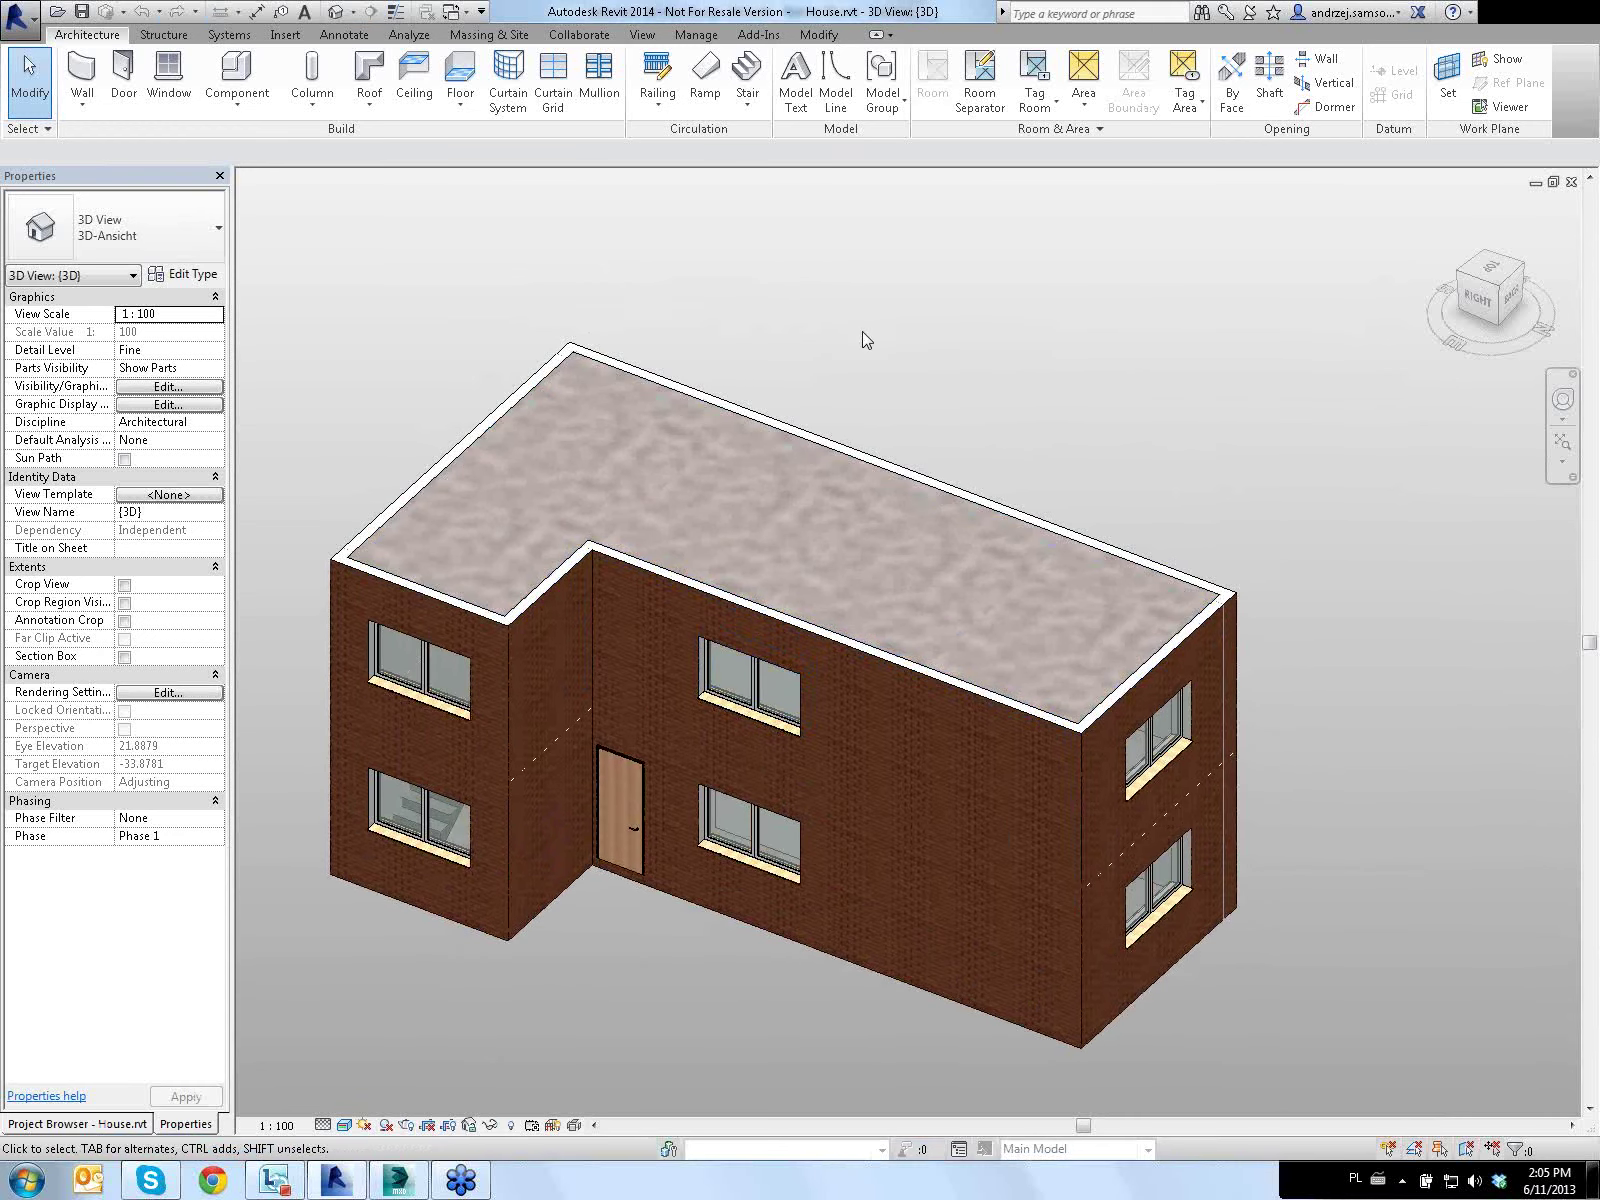
pyautogui.moveTo(975, 346)
pyautogui.keyDown('shift'); pyautogui.mouseDown(button='middle')
pyautogui.moveTo(957, 293)
pyautogui.moveTo(728, 246)
pyautogui.moveTo(590, 150)
pyautogui.moveTo(939, 239)
pyautogui.moveTo(780, 290)
pyautogui.moveTo(864, 232)
pyautogui.moveTo(964, 239)
pyautogui.moveTo(1064, 311)
pyautogui.moveTo(910, 353)
pyautogui.moveTo(807, 325)
pyautogui.moveTo(796, 361)
pyautogui.moveTo(757, 361)
pyautogui.moveTo(799, 365)
pyautogui.moveTo(781, 336)
pyautogui.mouseUp(button='middle'); pyautogui.keyUp('shift')
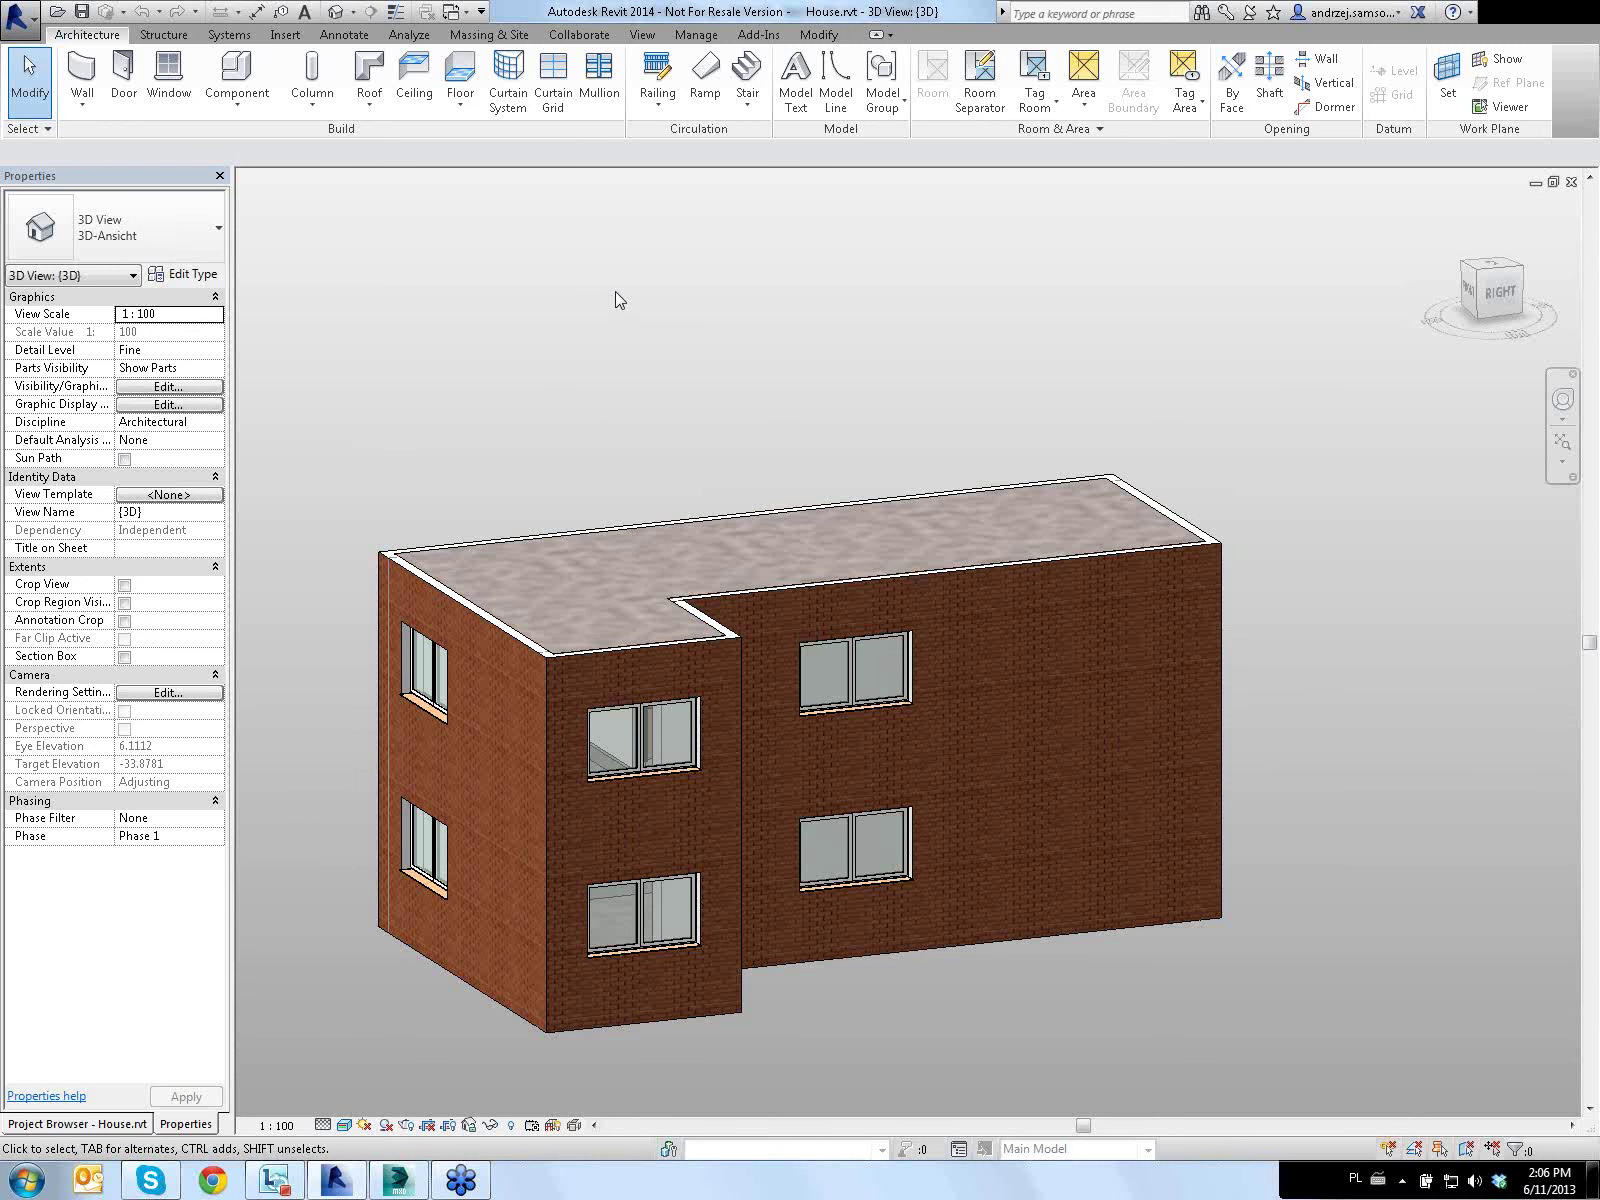
pyautogui.moveTo(632, 311); pyautogui.dragTo(619, 301, button='middle')
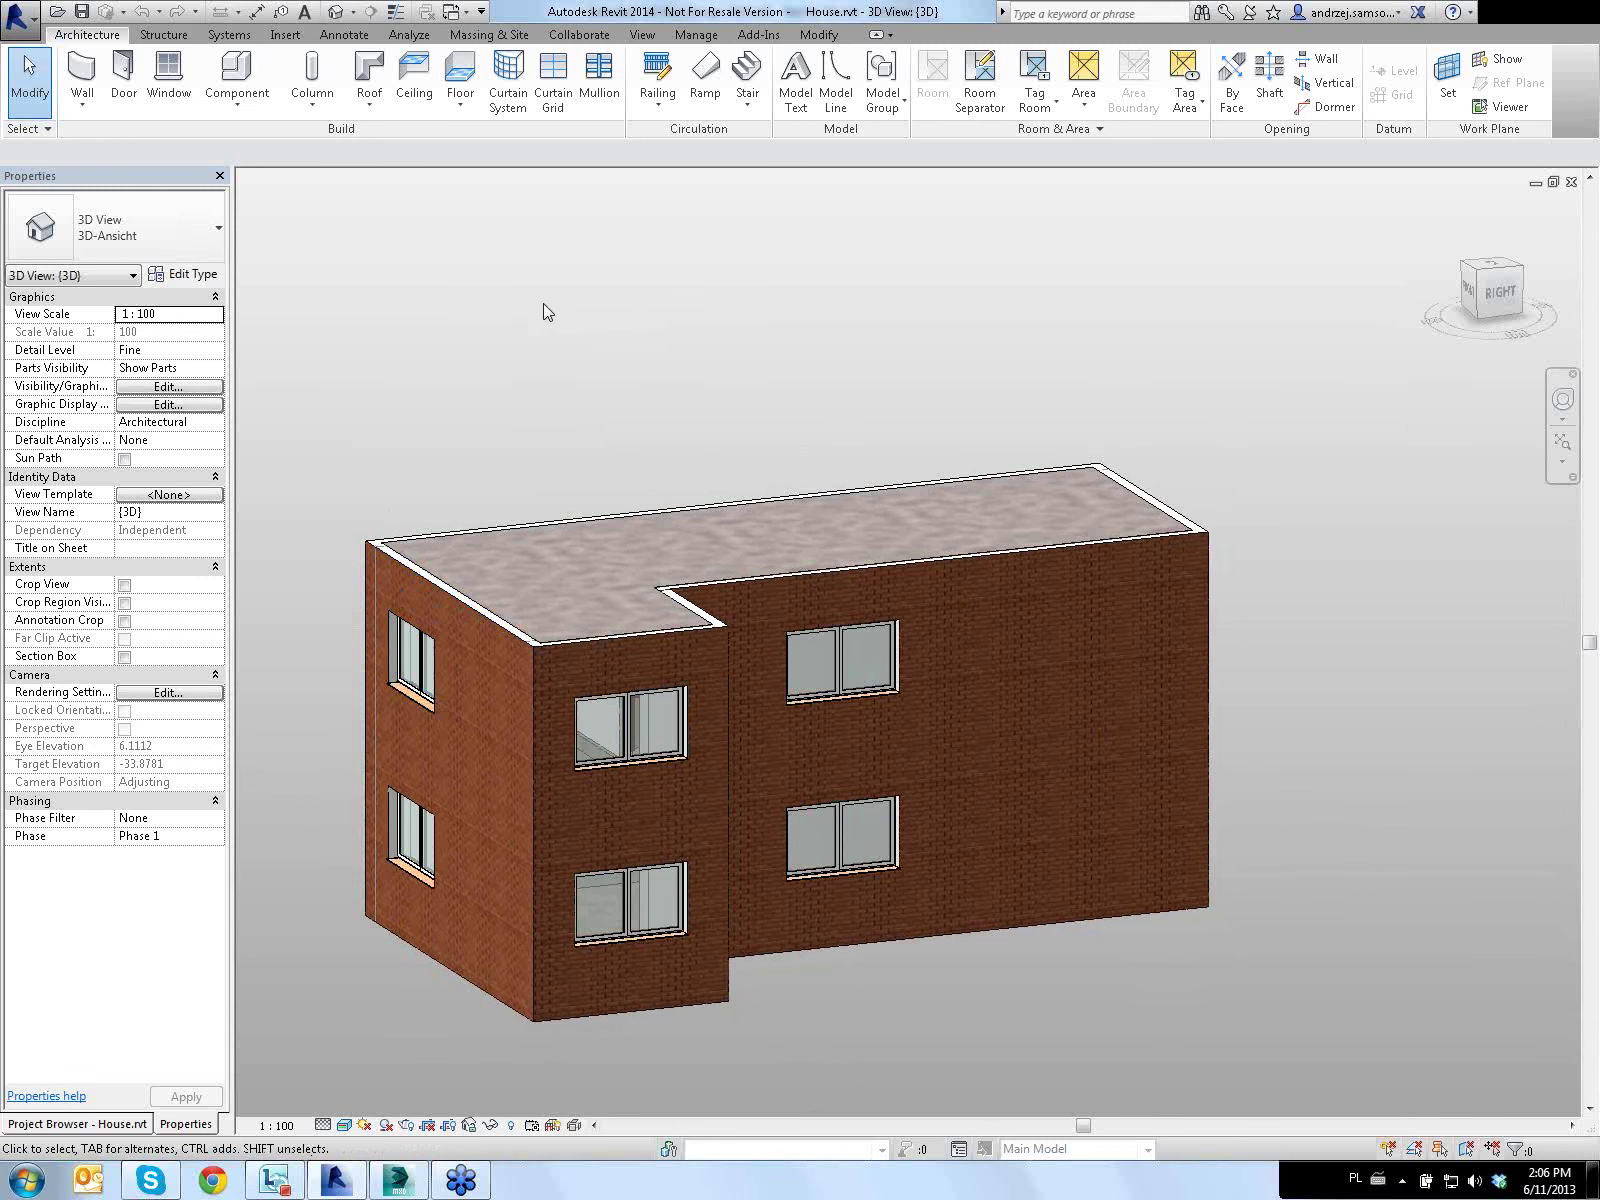
pyautogui.moveTo(535, 300); pyautogui.dragTo(527, 284, button='middle')
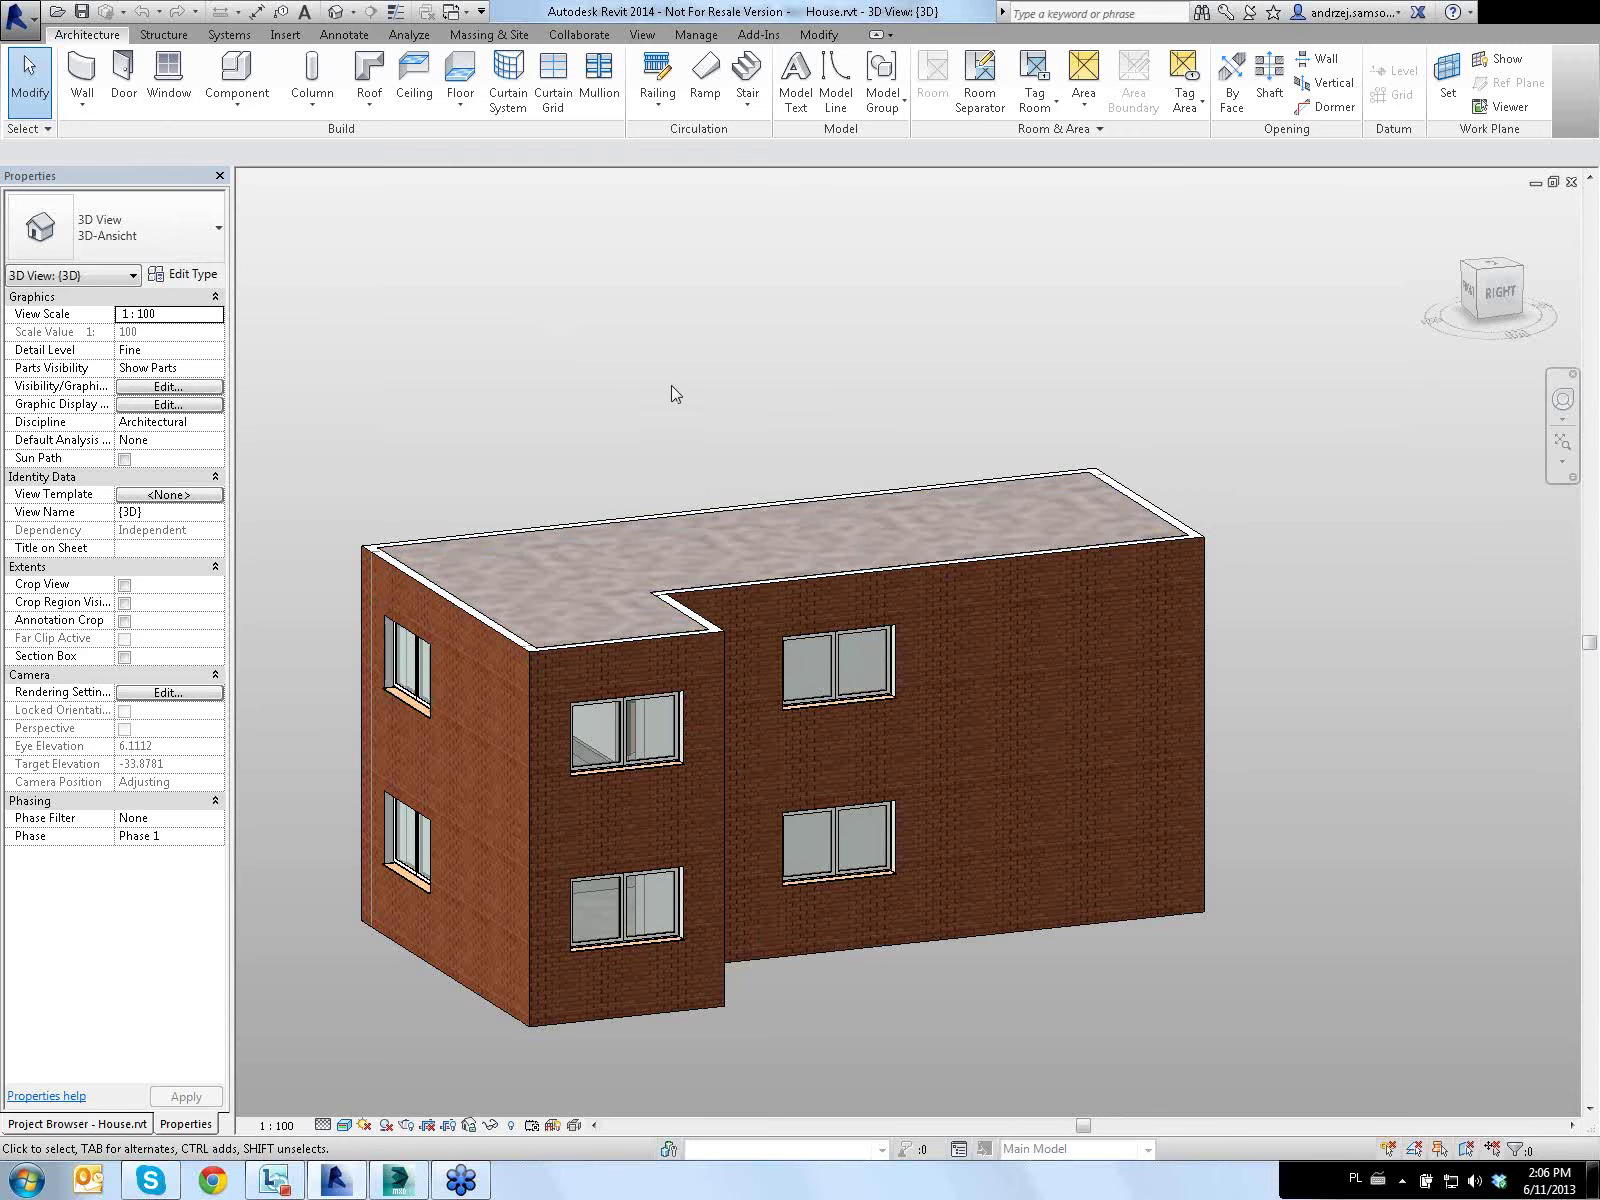
pyautogui.moveTo(665, 487)
pyautogui.keyDown('shift'); pyautogui.mouseDown(button='middle')
pyautogui.moveTo(1144, 457)
pyautogui.moveTo(865, 458)
pyautogui.mouseUp(button='middle'); pyautogui.keyUp('shift')
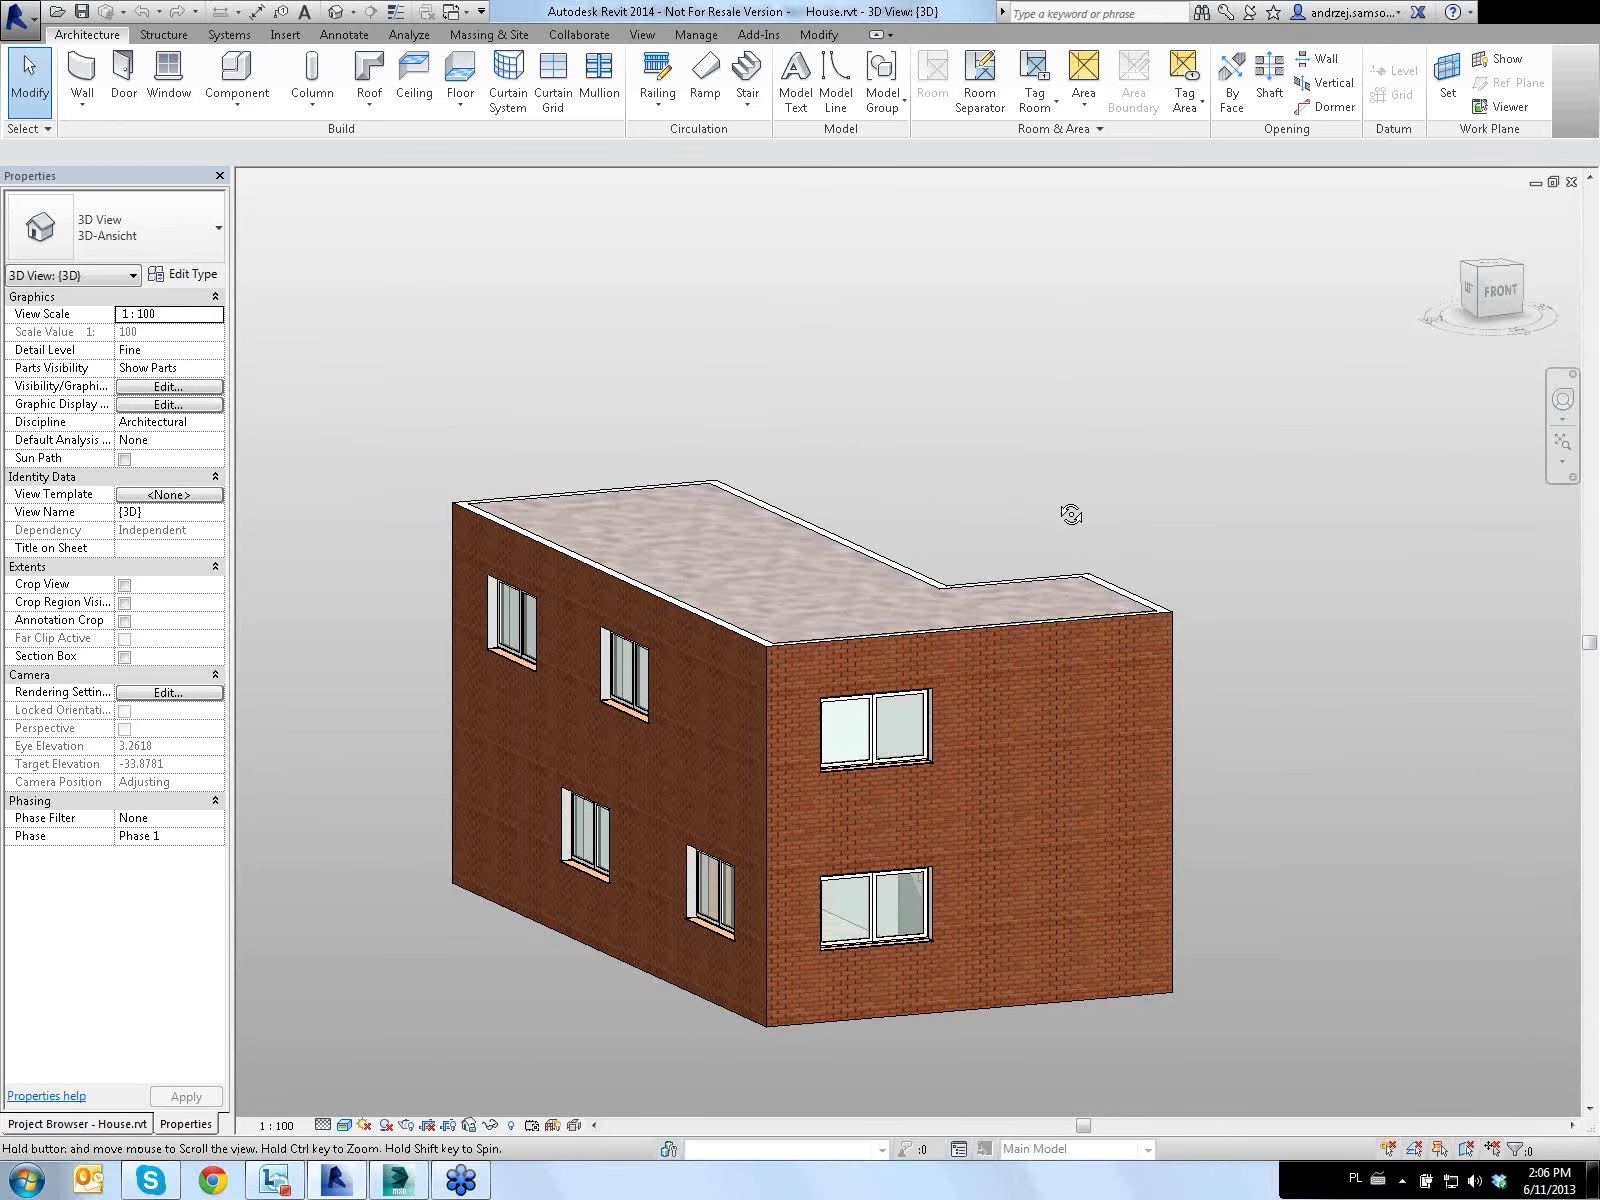
pyautogui.moveTo(1071, 511)
pyautogui.keyDown('shift'); pyautogui.mouseDown(button='middle')
pyautogui.moveTo(665, 508)
pyautogui.moveTo(646, 371)
pyautogui.moveTo(664, 425)
pyautogui.mouseUp(button='middle'); pyautogui.keyUp('shift')
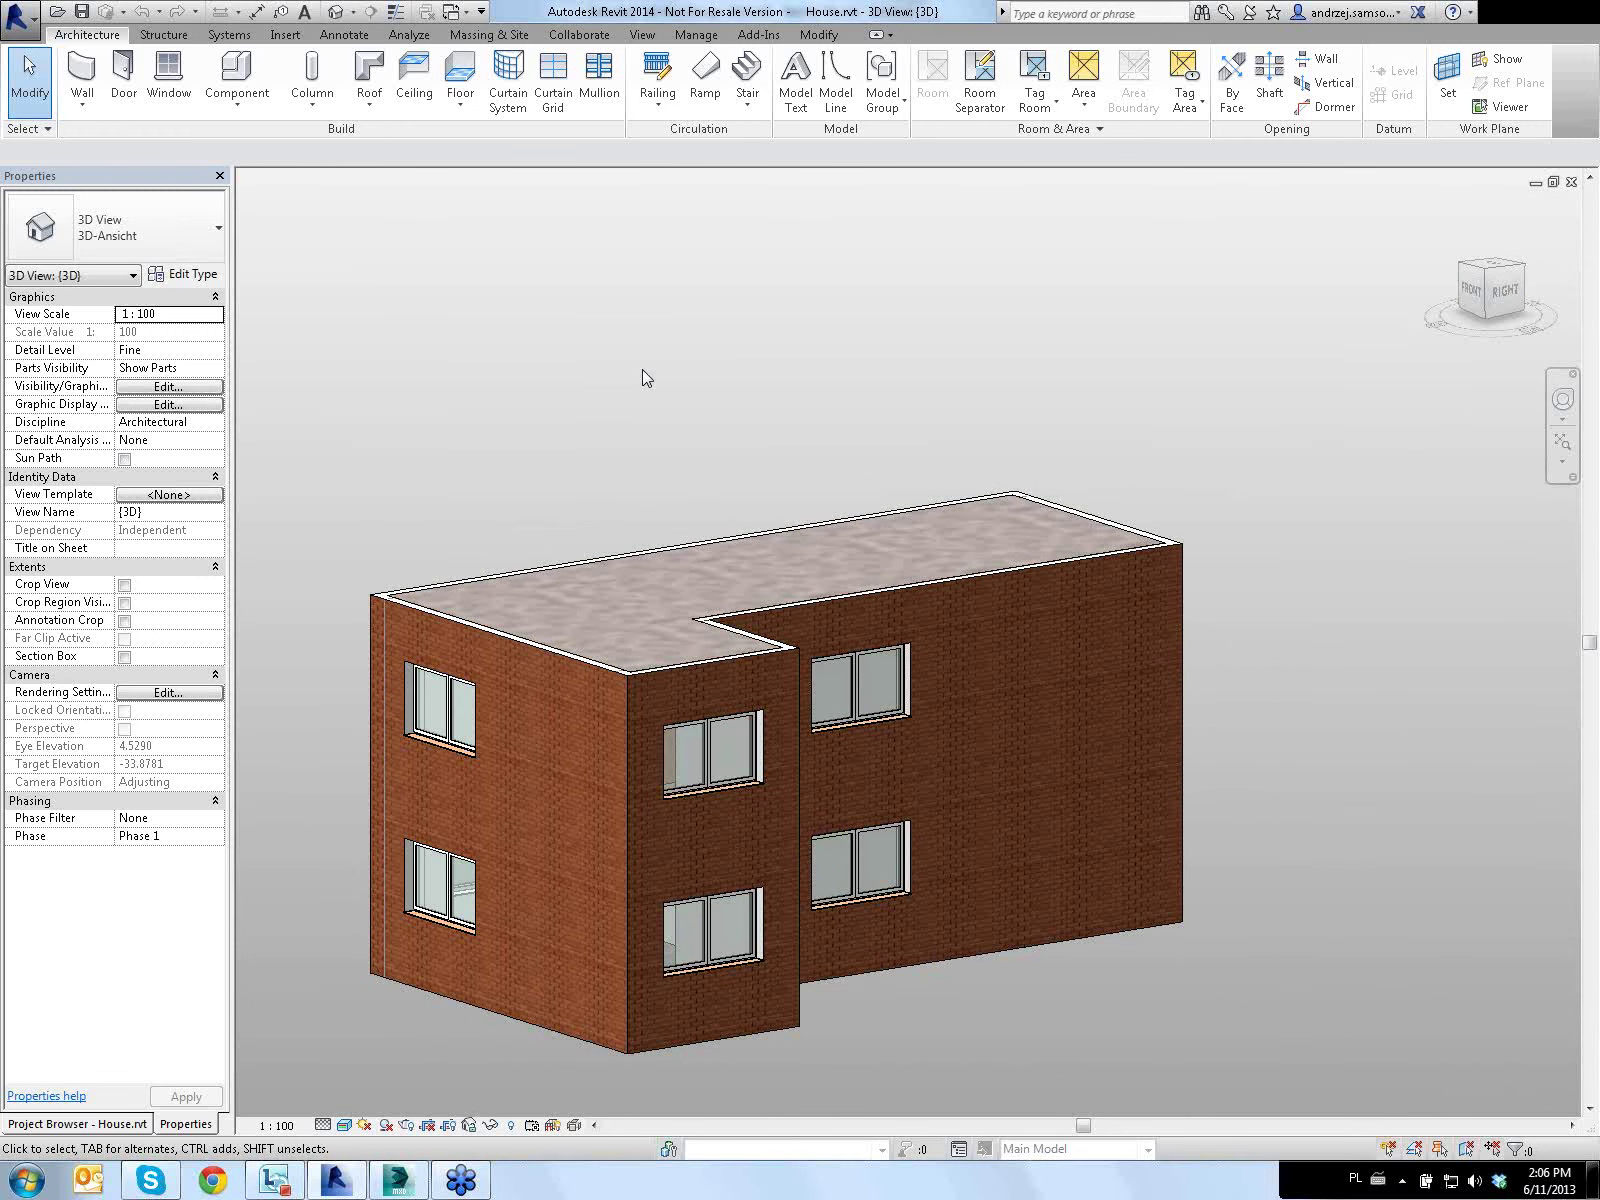
pyautogui.moveTo(652, 368); pyautogui.dragTo(657, 342, button='middle')
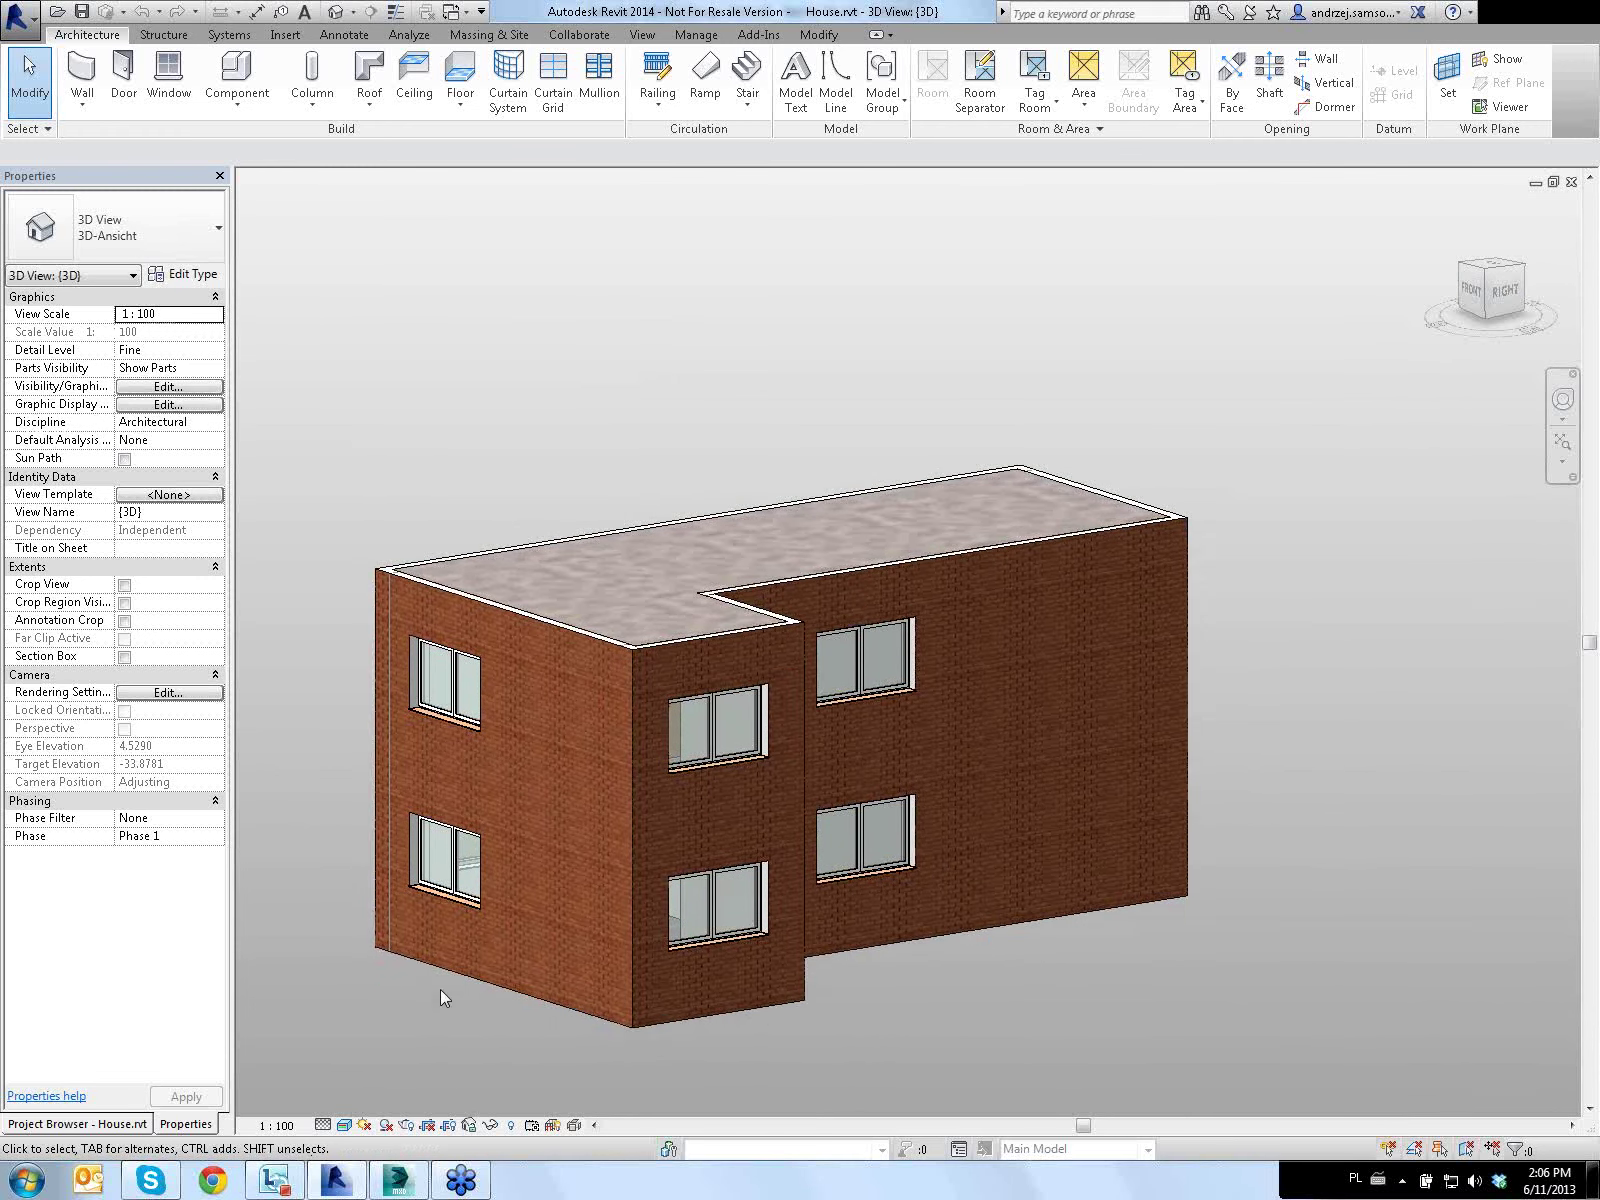
pyautogui.moveTo(398, 1180)
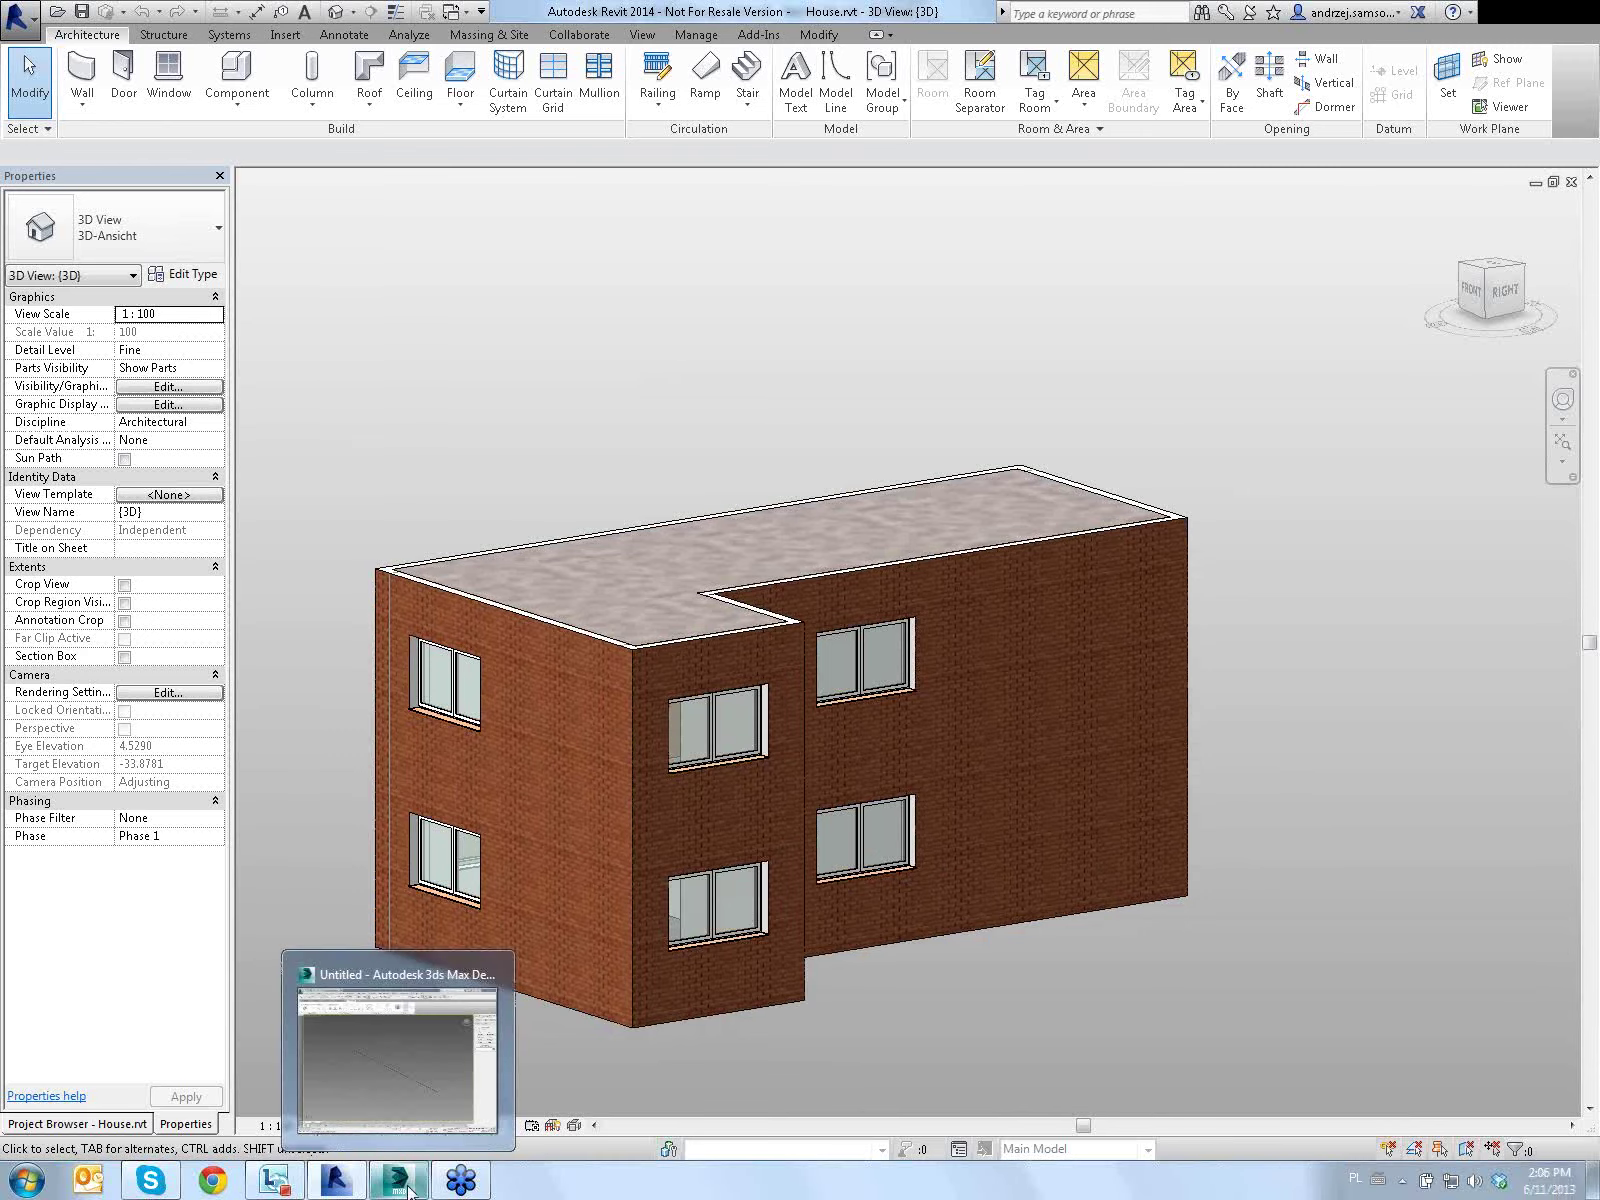
# Switch to 3ds Max Design and tilt the empty Perspective viewport slightly
pyautogui.click(408, 1190)
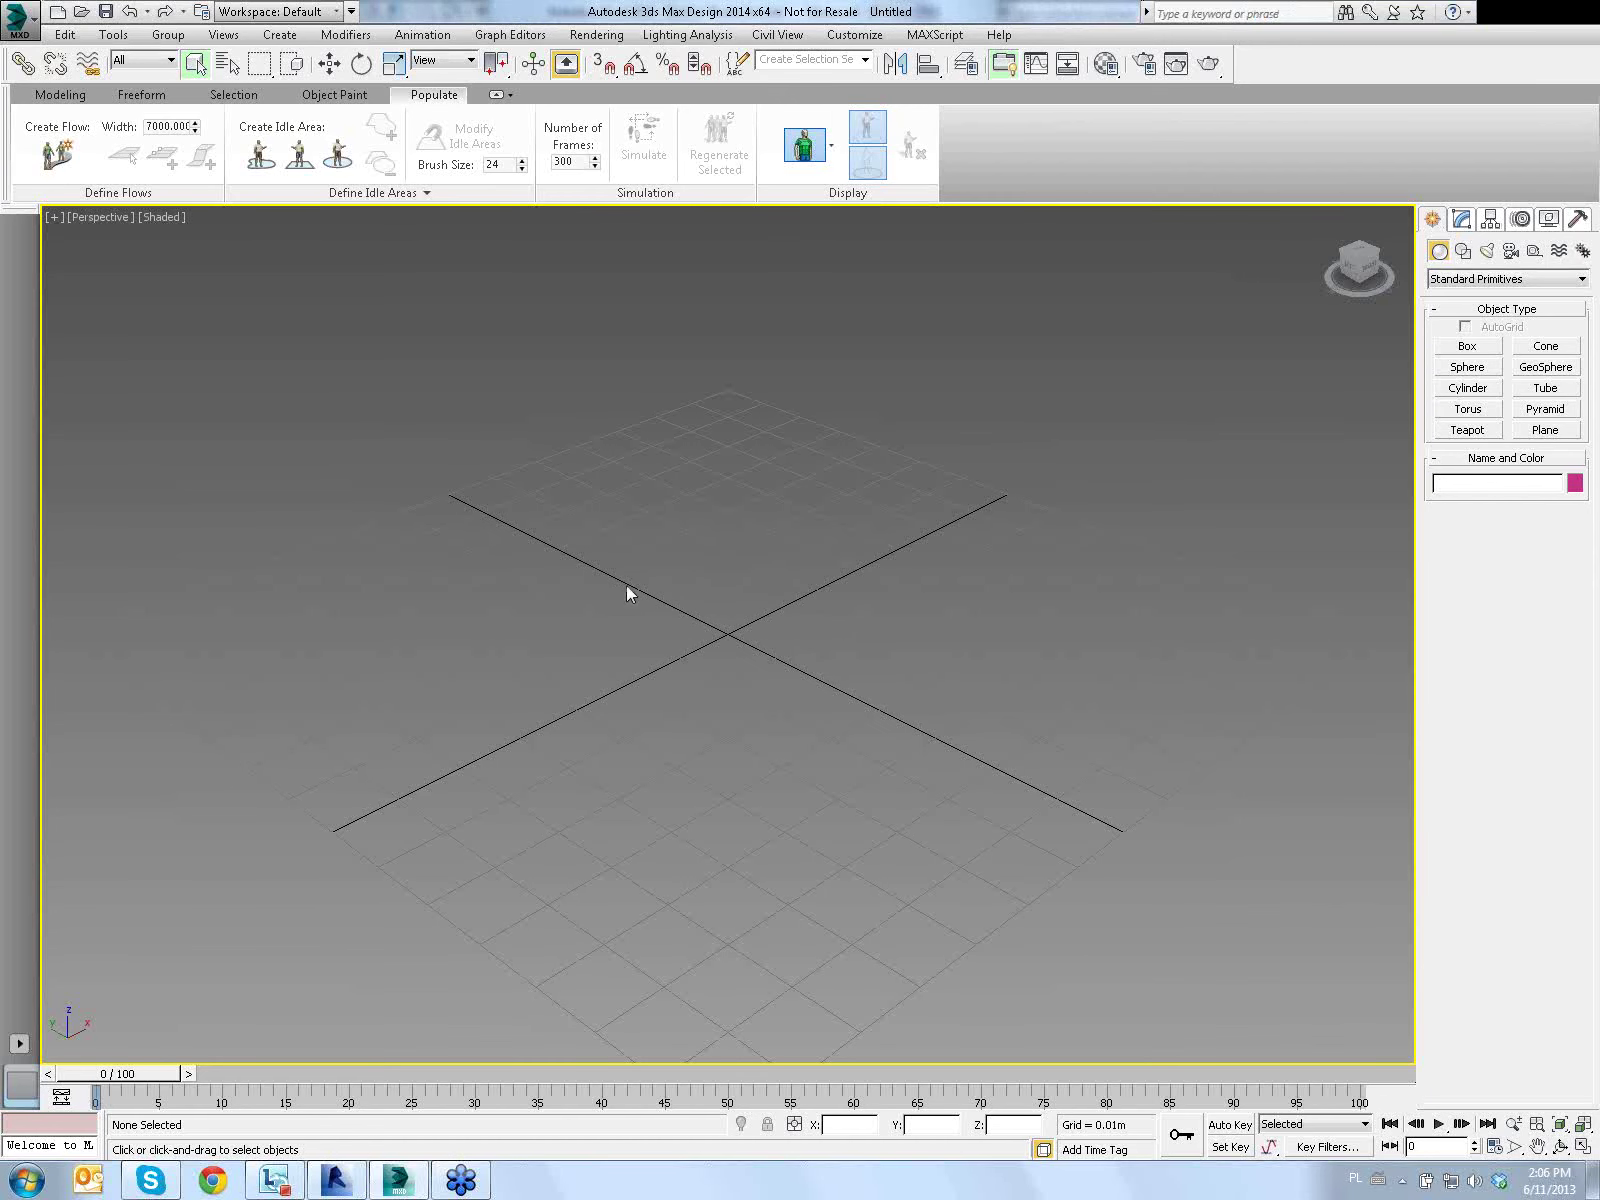
pyautogui.moveTo(653, 561)
pyautogui.keyDown('alt'); pyautogui.mouseDown(button='middle')
pyautogui.moveTo(639, 561)
pyautogui.moveTo(650, 572)
pyautogui.mouseUp(button='middle'); pyautogui.keyUp('alt')
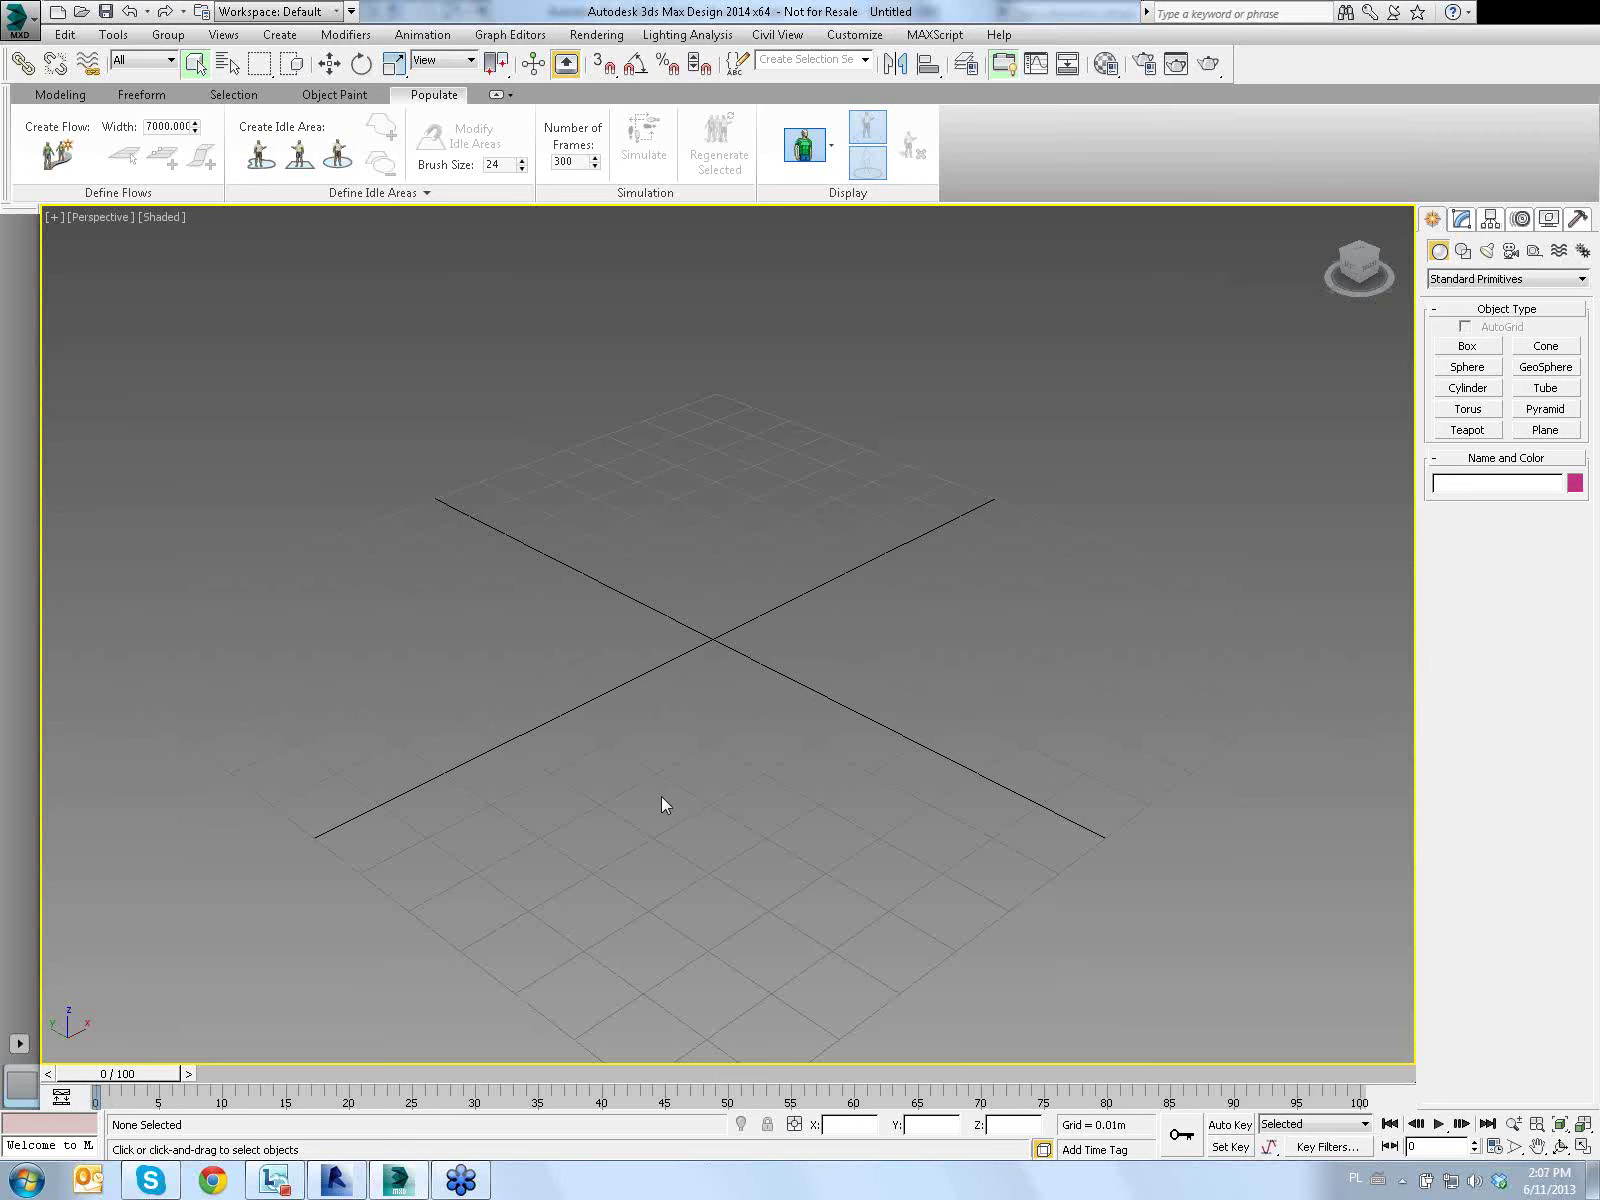
pyautogui.moveTo(335, 1180)
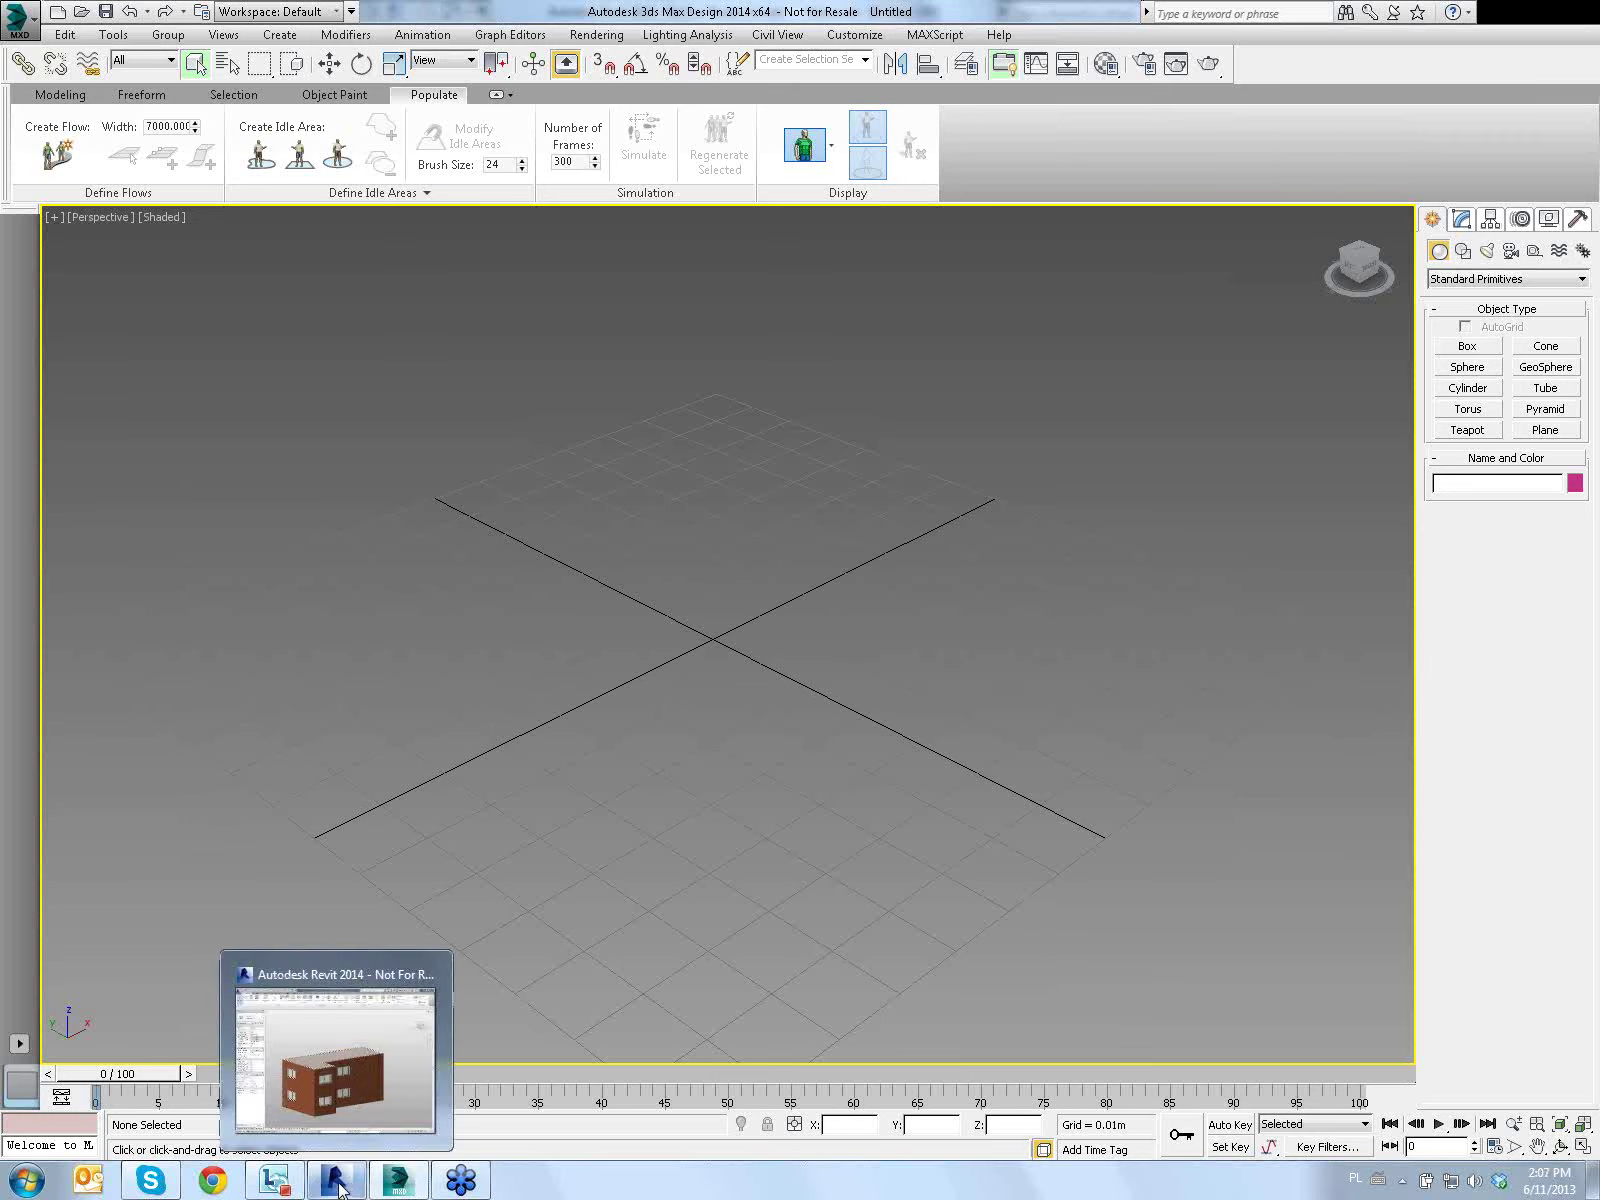
# Return to Revit and open the Ebene 0 floor plan from the Project Browser
pyautogui.click(390, 1075)
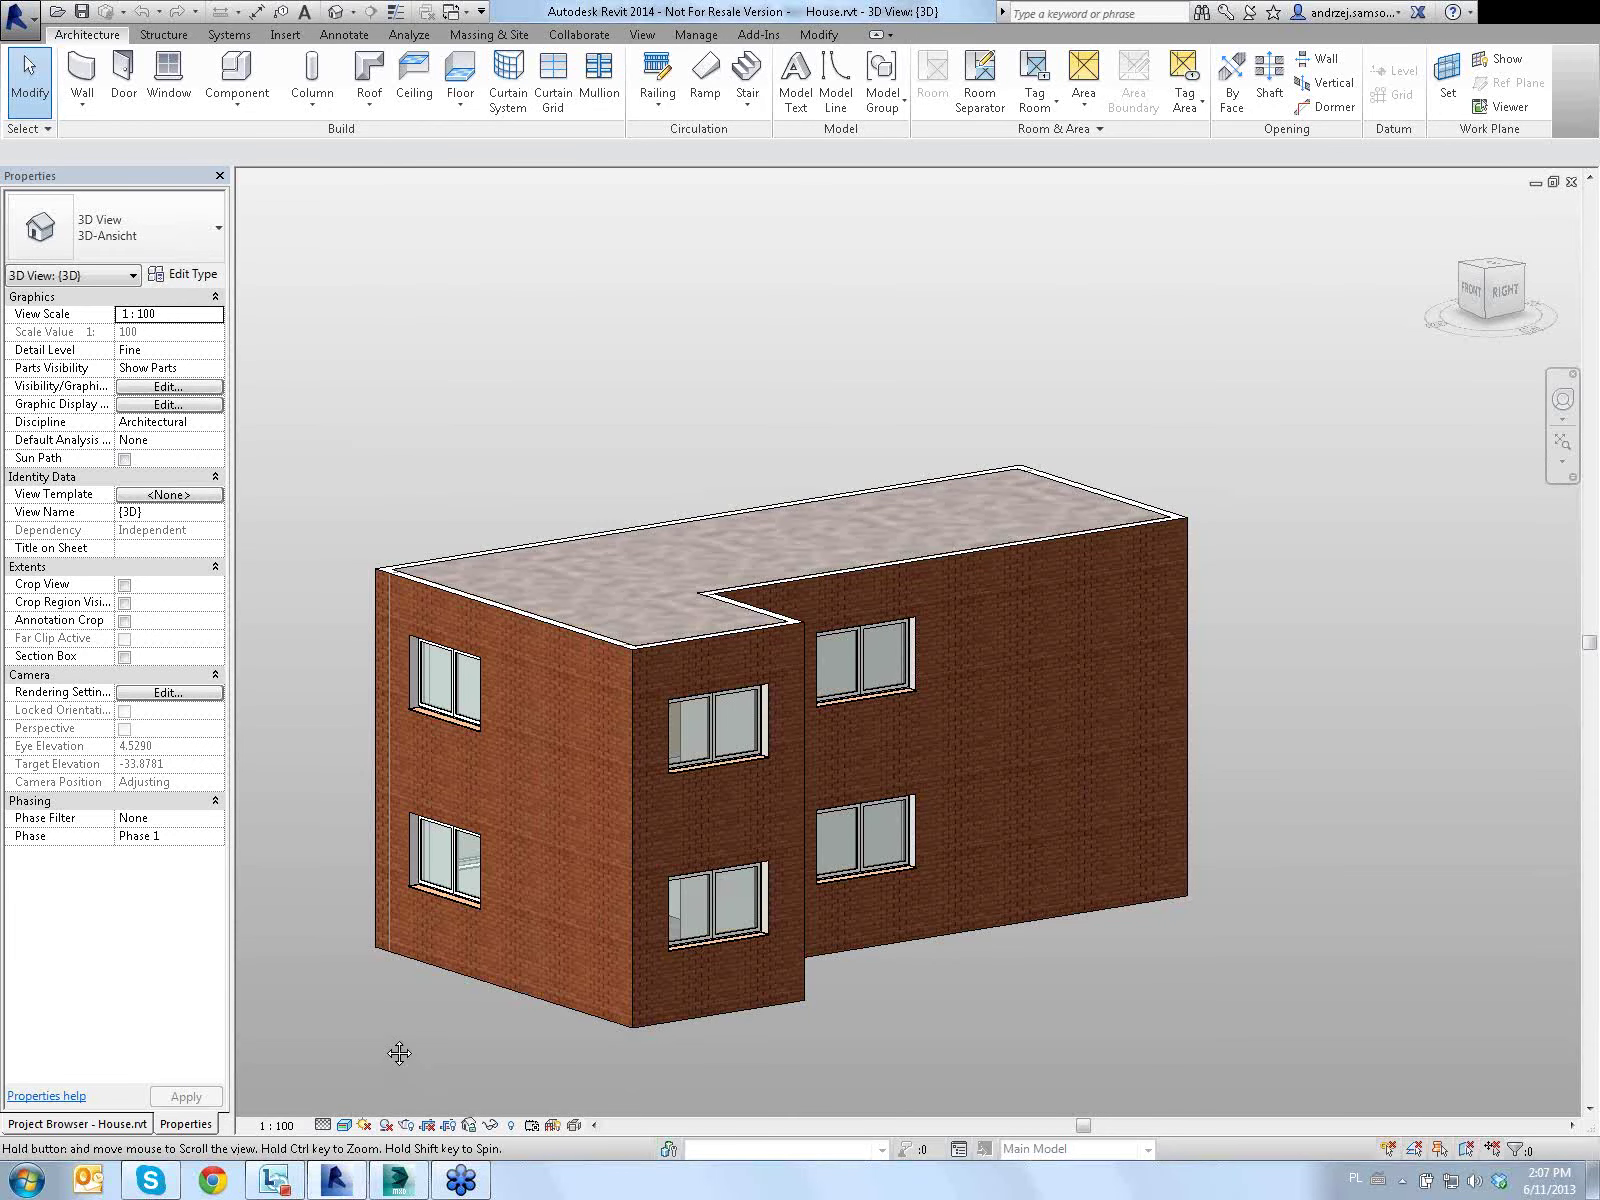
pyautogui.moveTo(399, 1053); pyautogui.dragTo(385, 1043, button='middle')
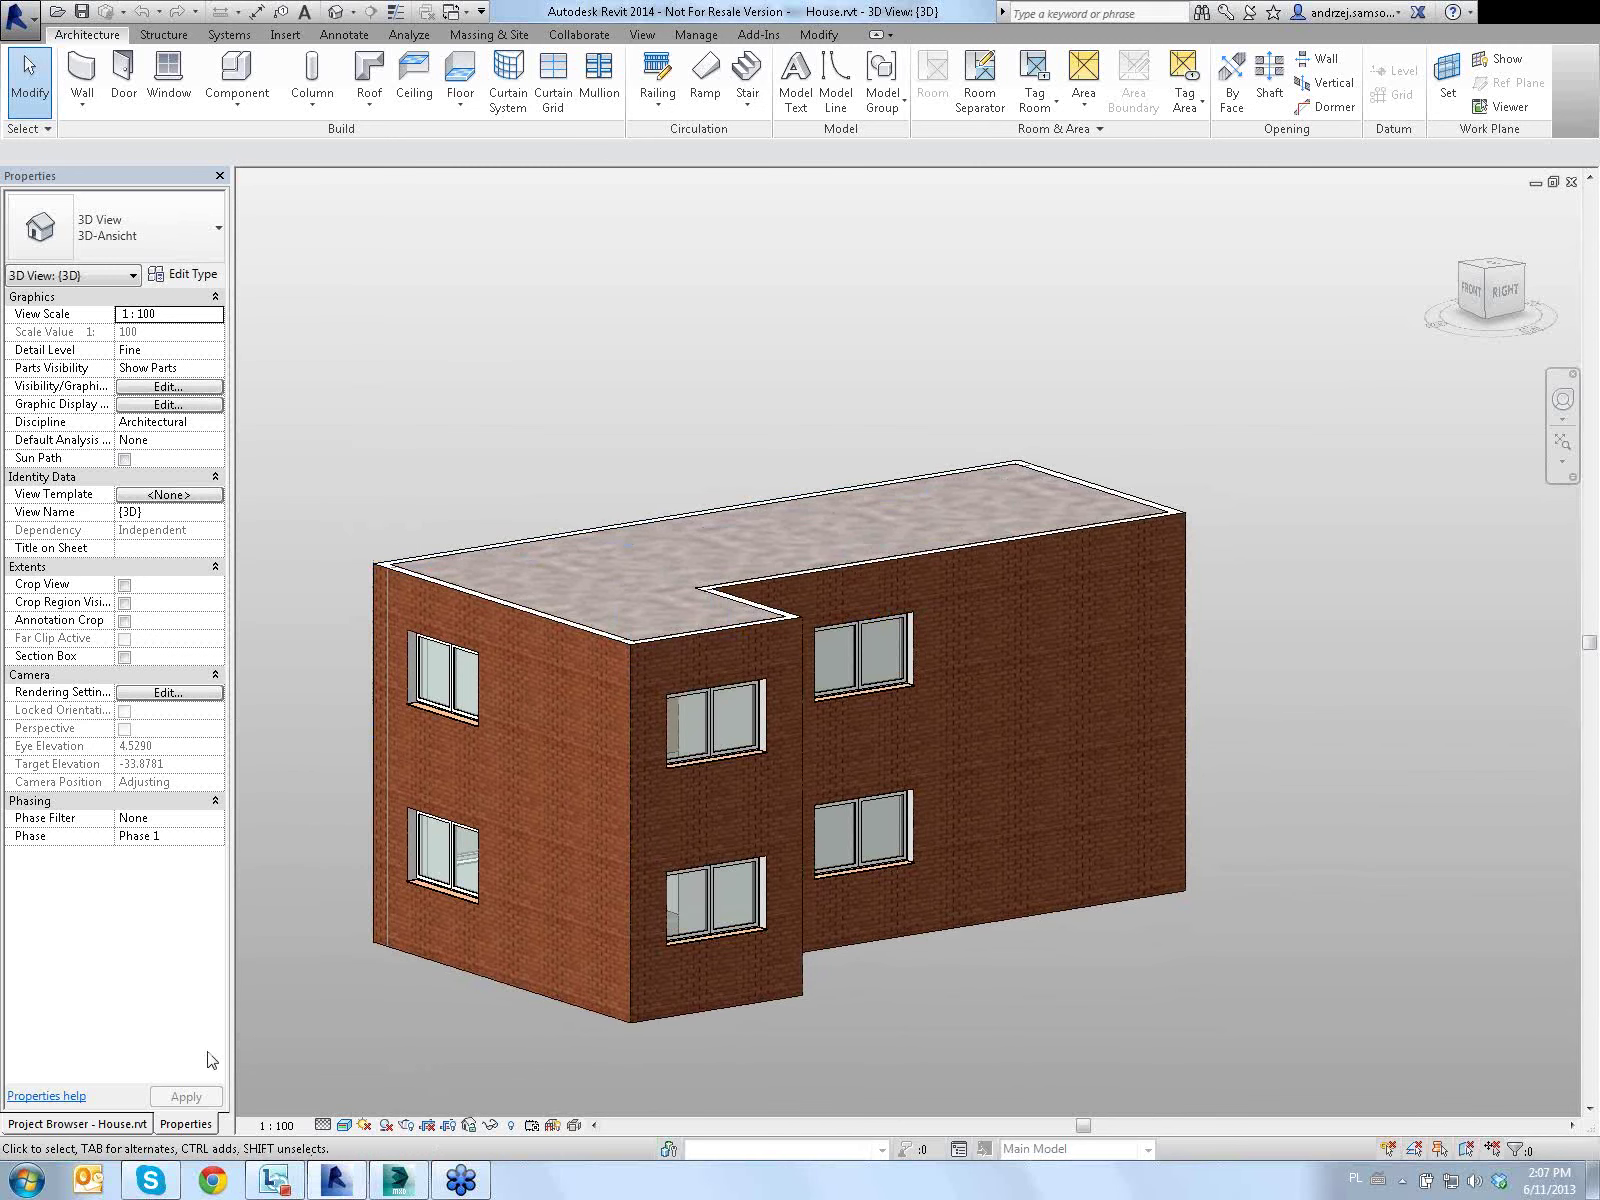
pyautogui.click(128, 1124)
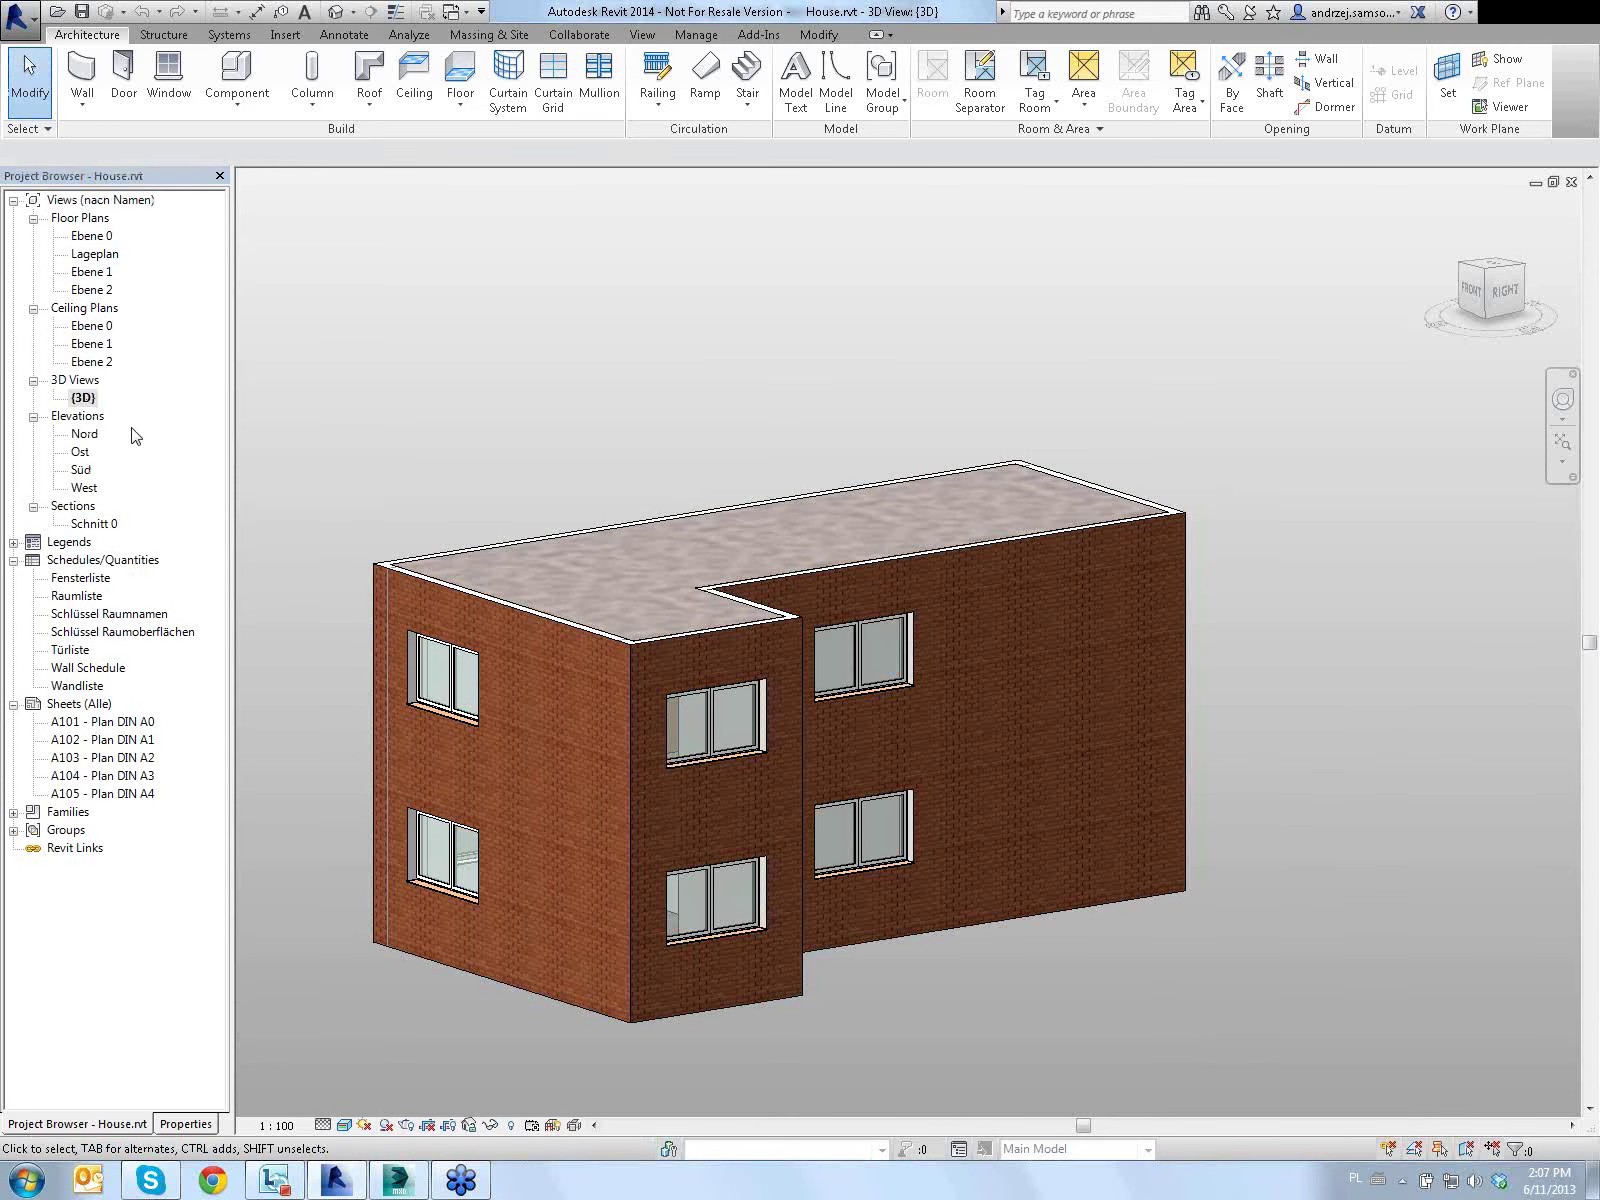
pyautogui.doubleClick(92, 236)
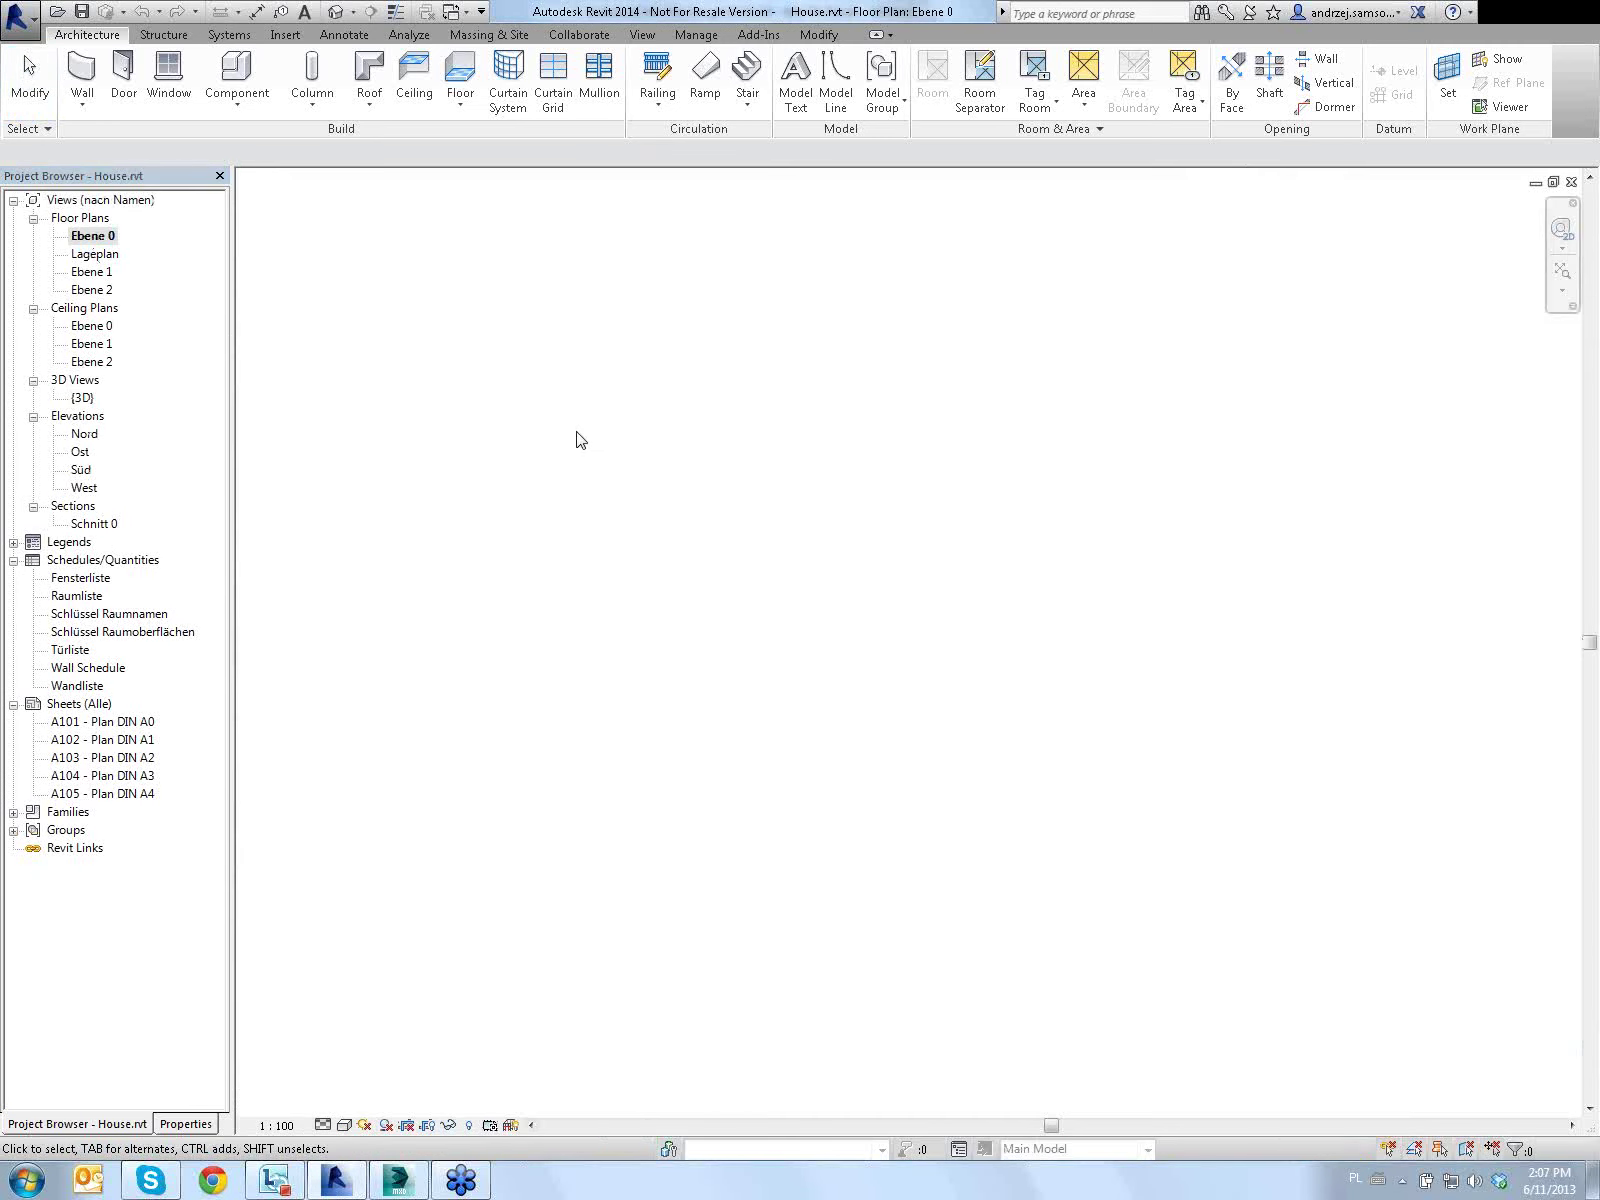
# Place a 3D camera with its eye below right of the house, aimed at it
pyautogui.click(404, 13)
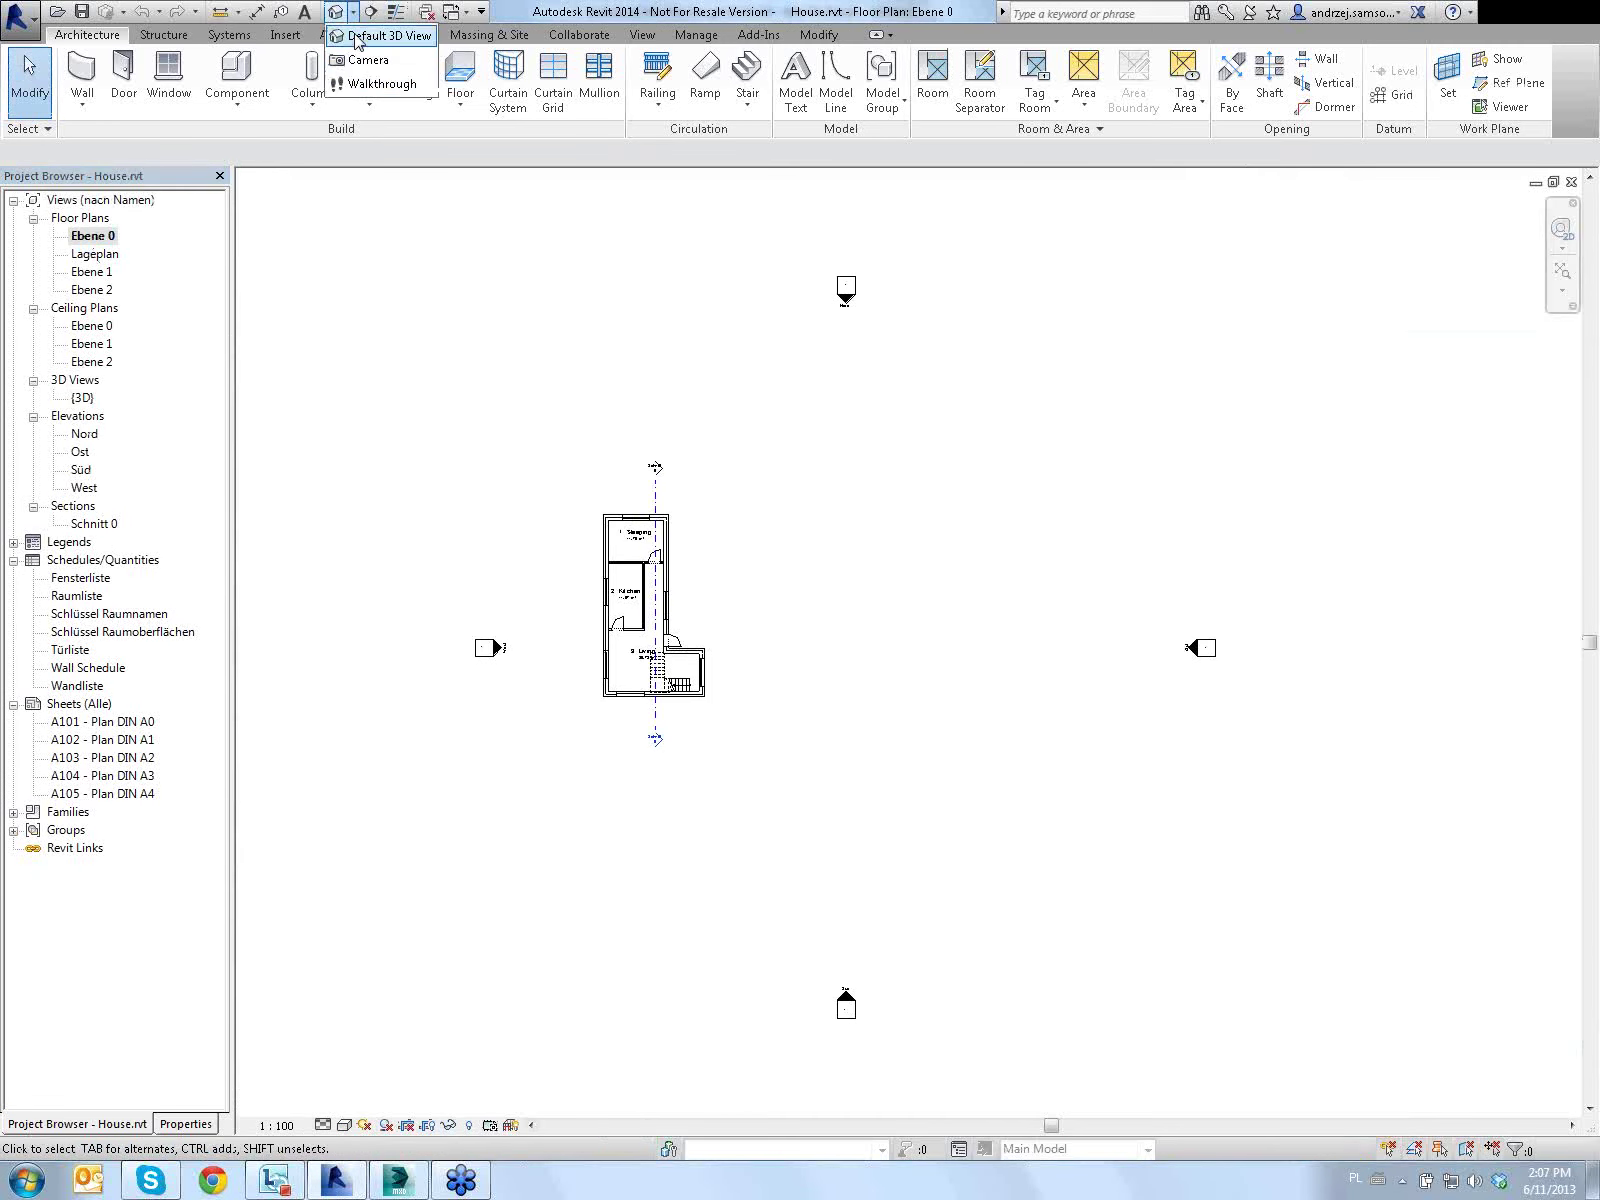
pyautogui.click(365, 55)
pyautogui.click(1043, 937)
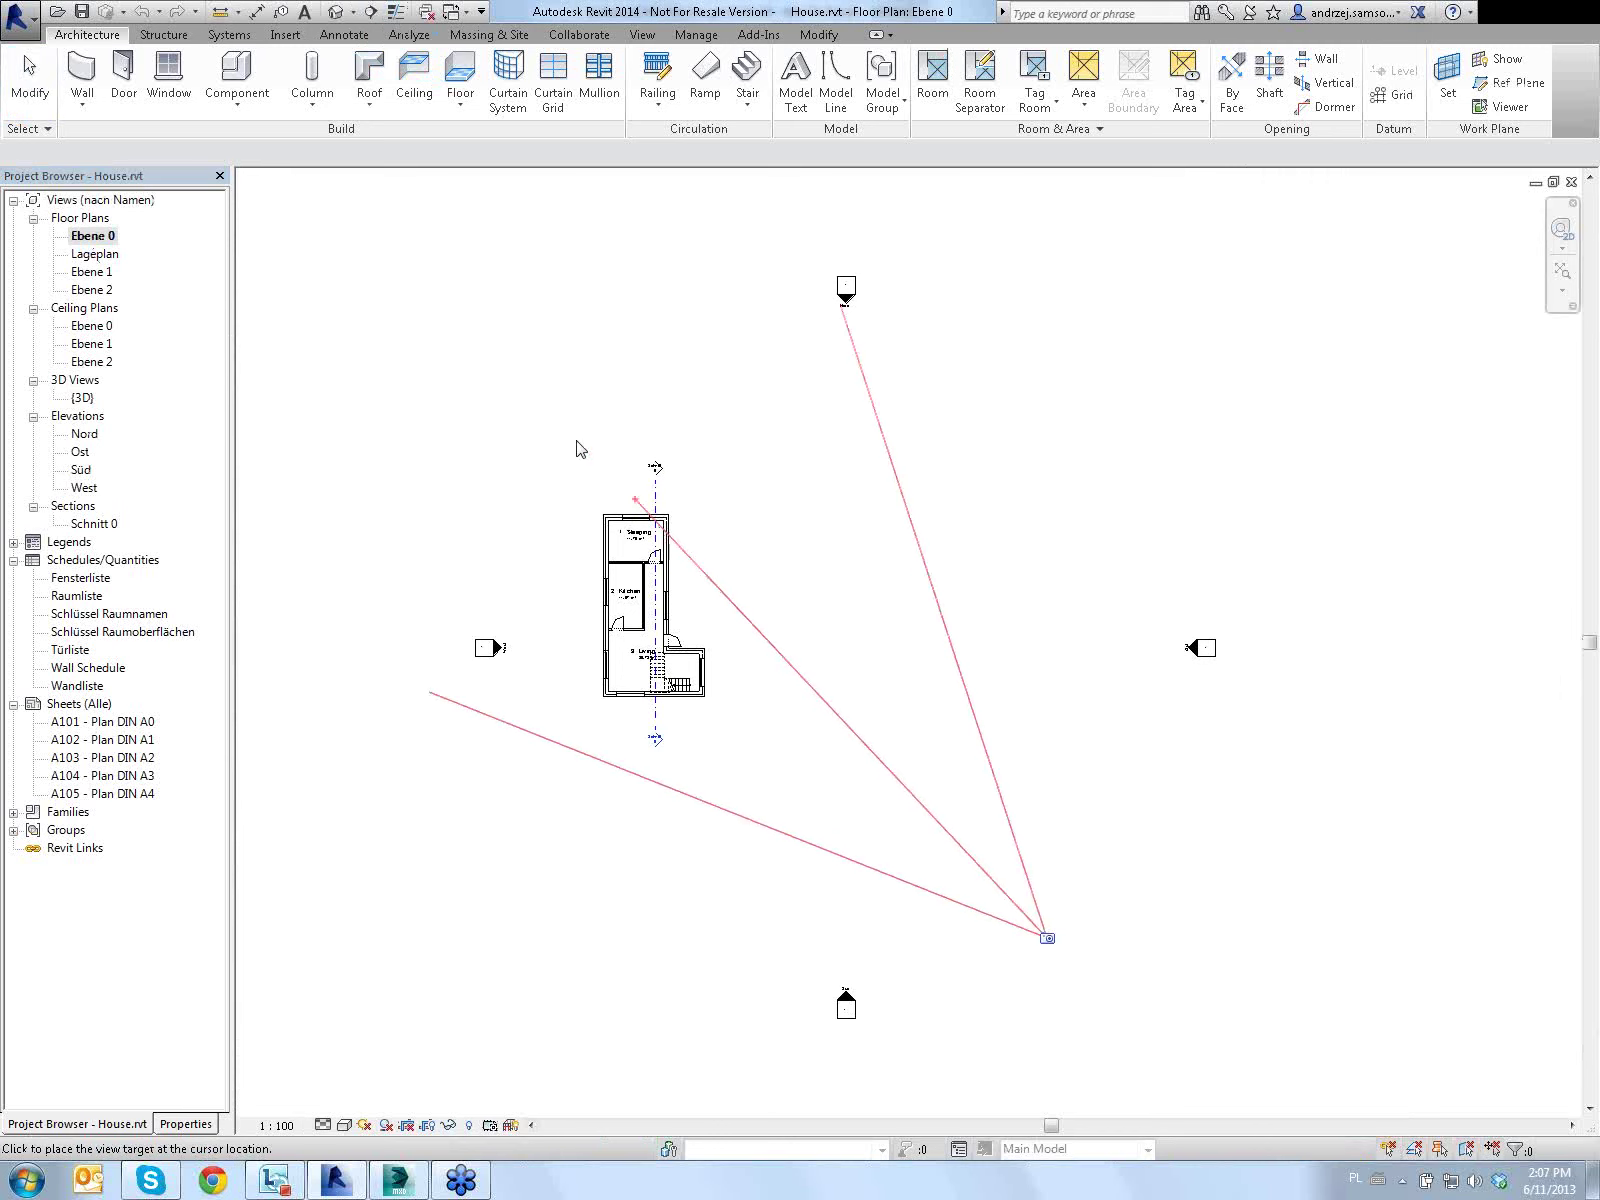
pyautogui.click(466, 352)
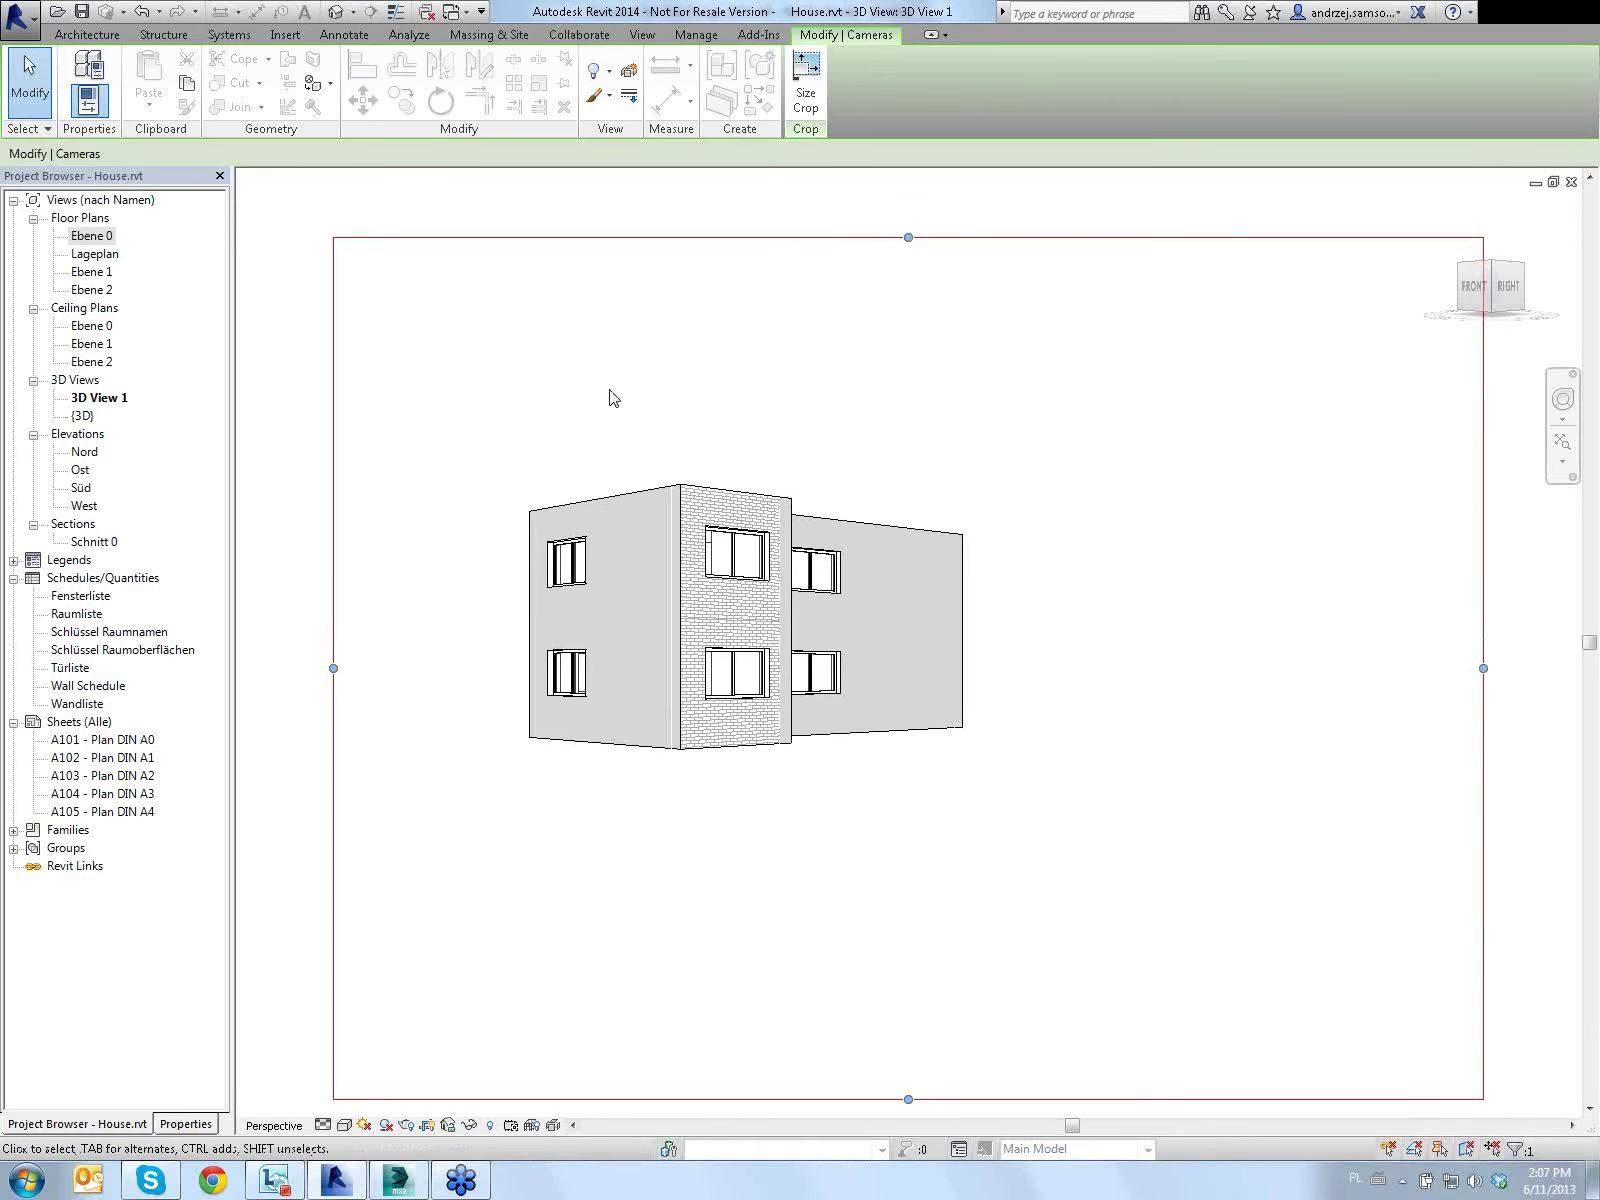
# Zoom and pan the new 3D View 1 to frame the house
pyautogui.scroll(-1, 675, 393)
pyautogui.moveTo(675, 393); pyautogui.dragTo(596, 411, button='middle')
pyautogui.scroll(1, 612, 396)
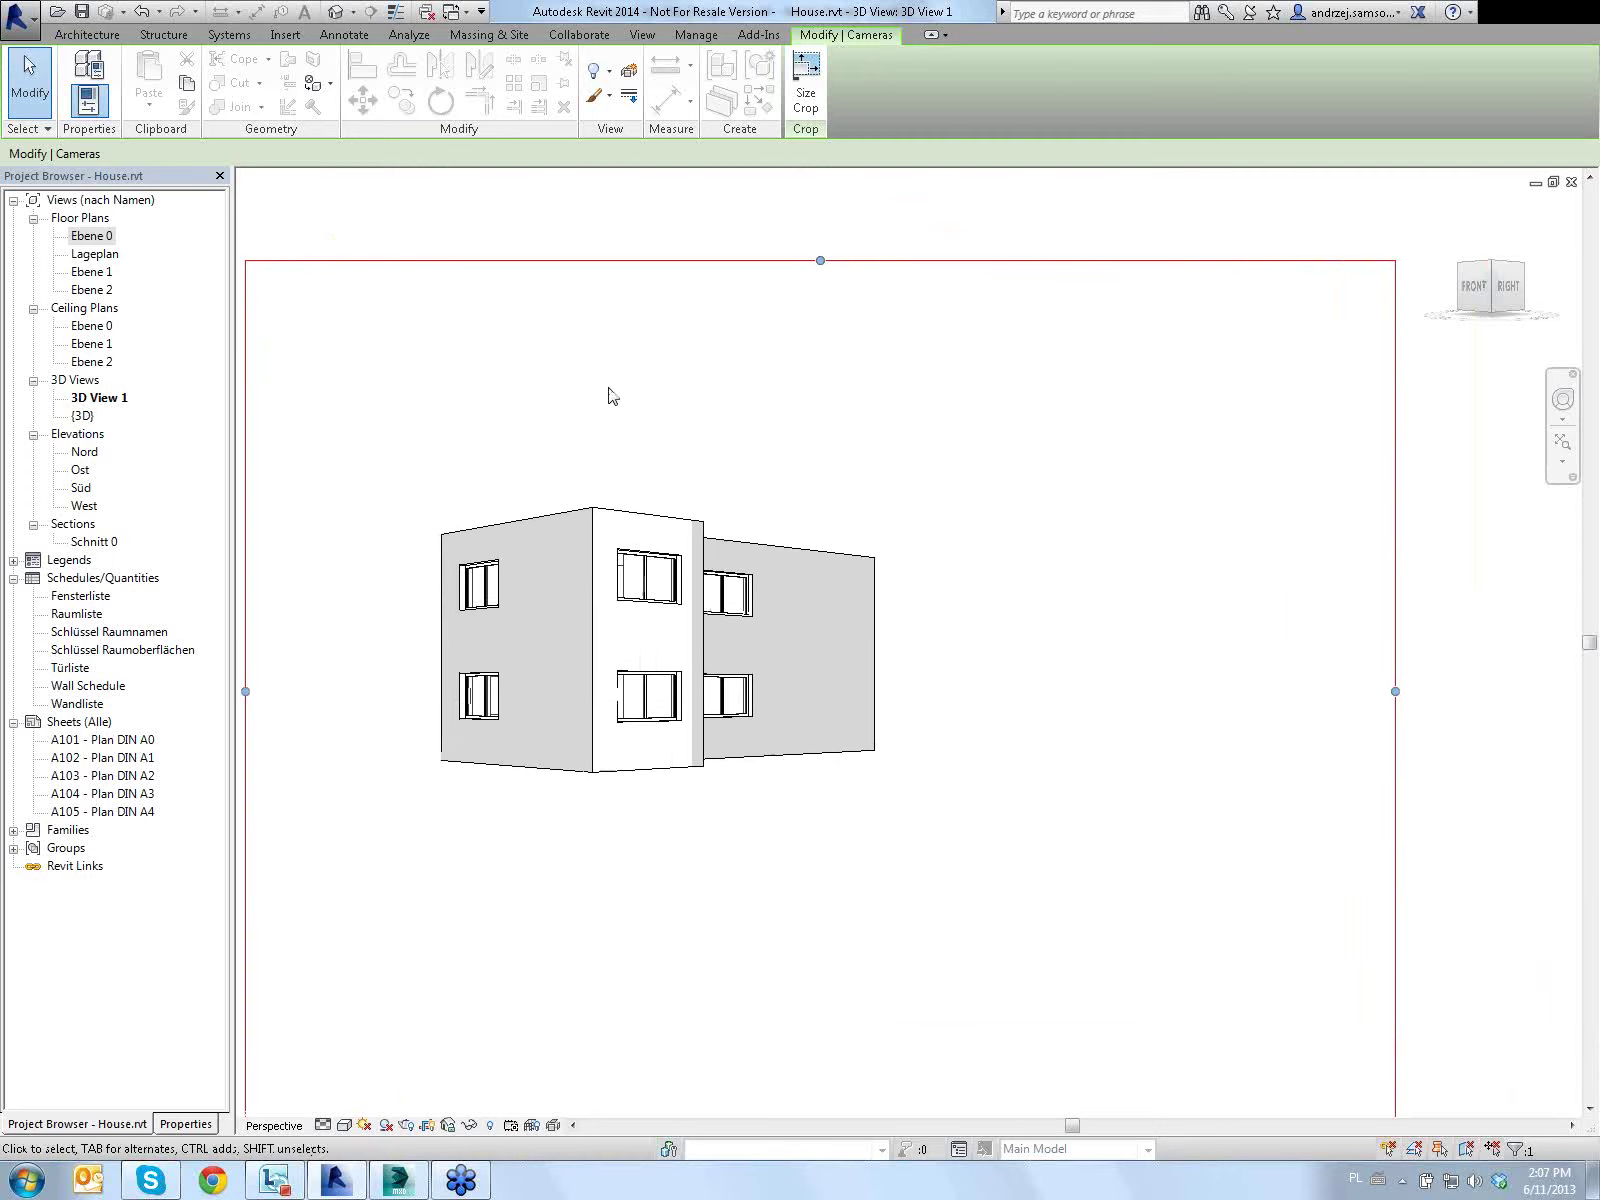
pyautogui.scroll(-1, 604, 400)
pyautogui.scroll(-1, 654, 403)
pyautogui.scroll(1, 654, 403)
pyautogui.scroll(-1, 656, 416)
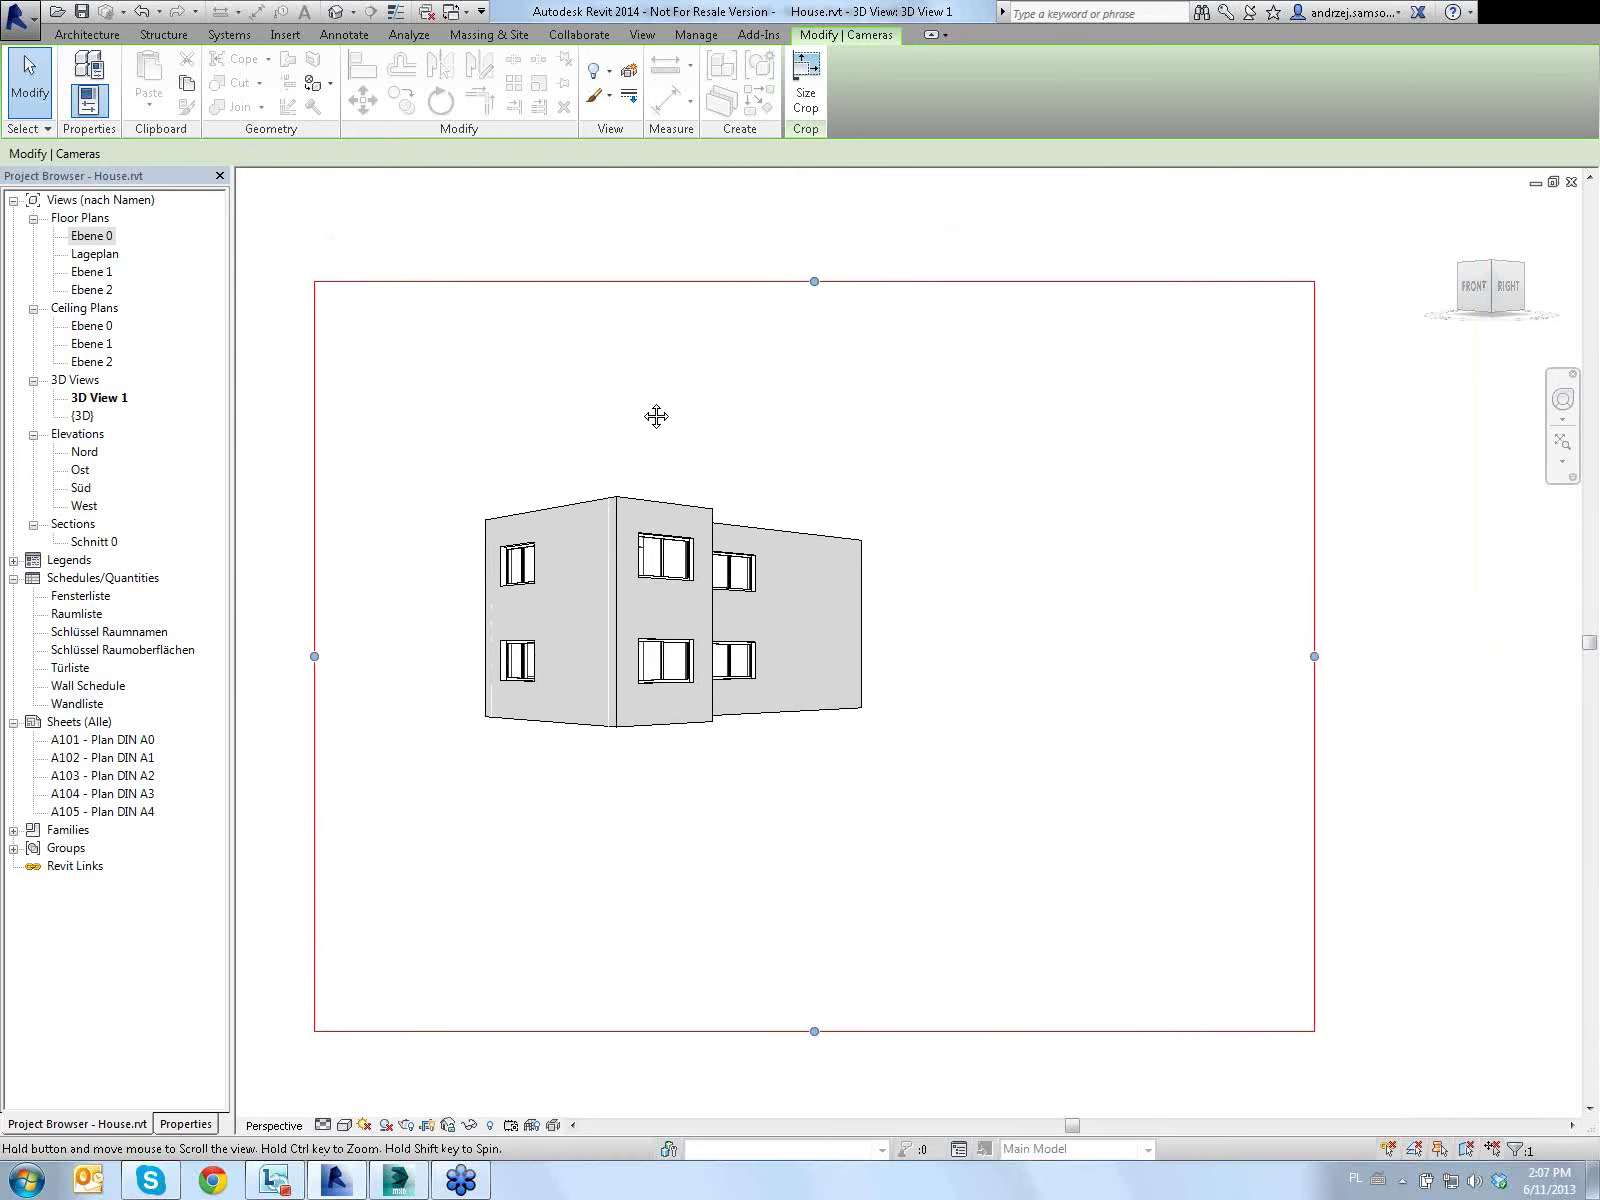
pyautogui.moveTo(656, 416); pyautogui.dragTo(632, 414, button='middle')
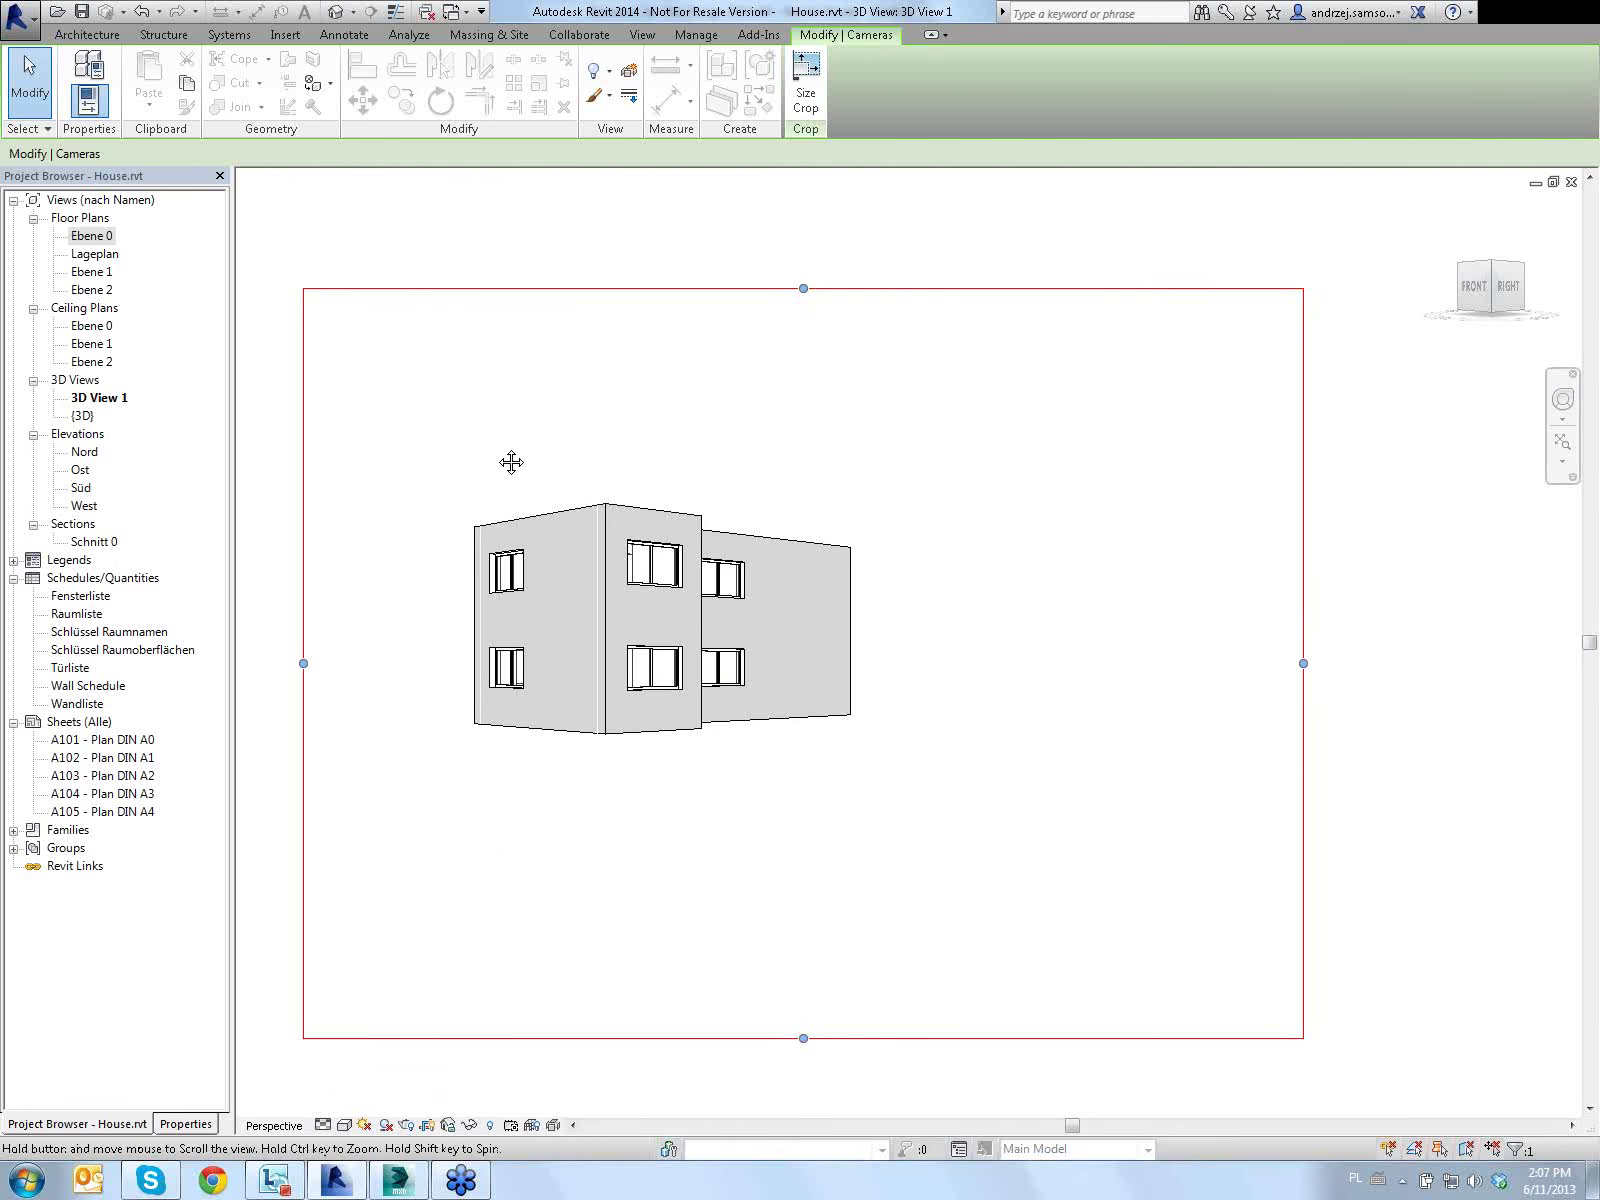
pyautogui.moveTo(511, 461); pyautogui.dragTo(512, 470, button='middle')
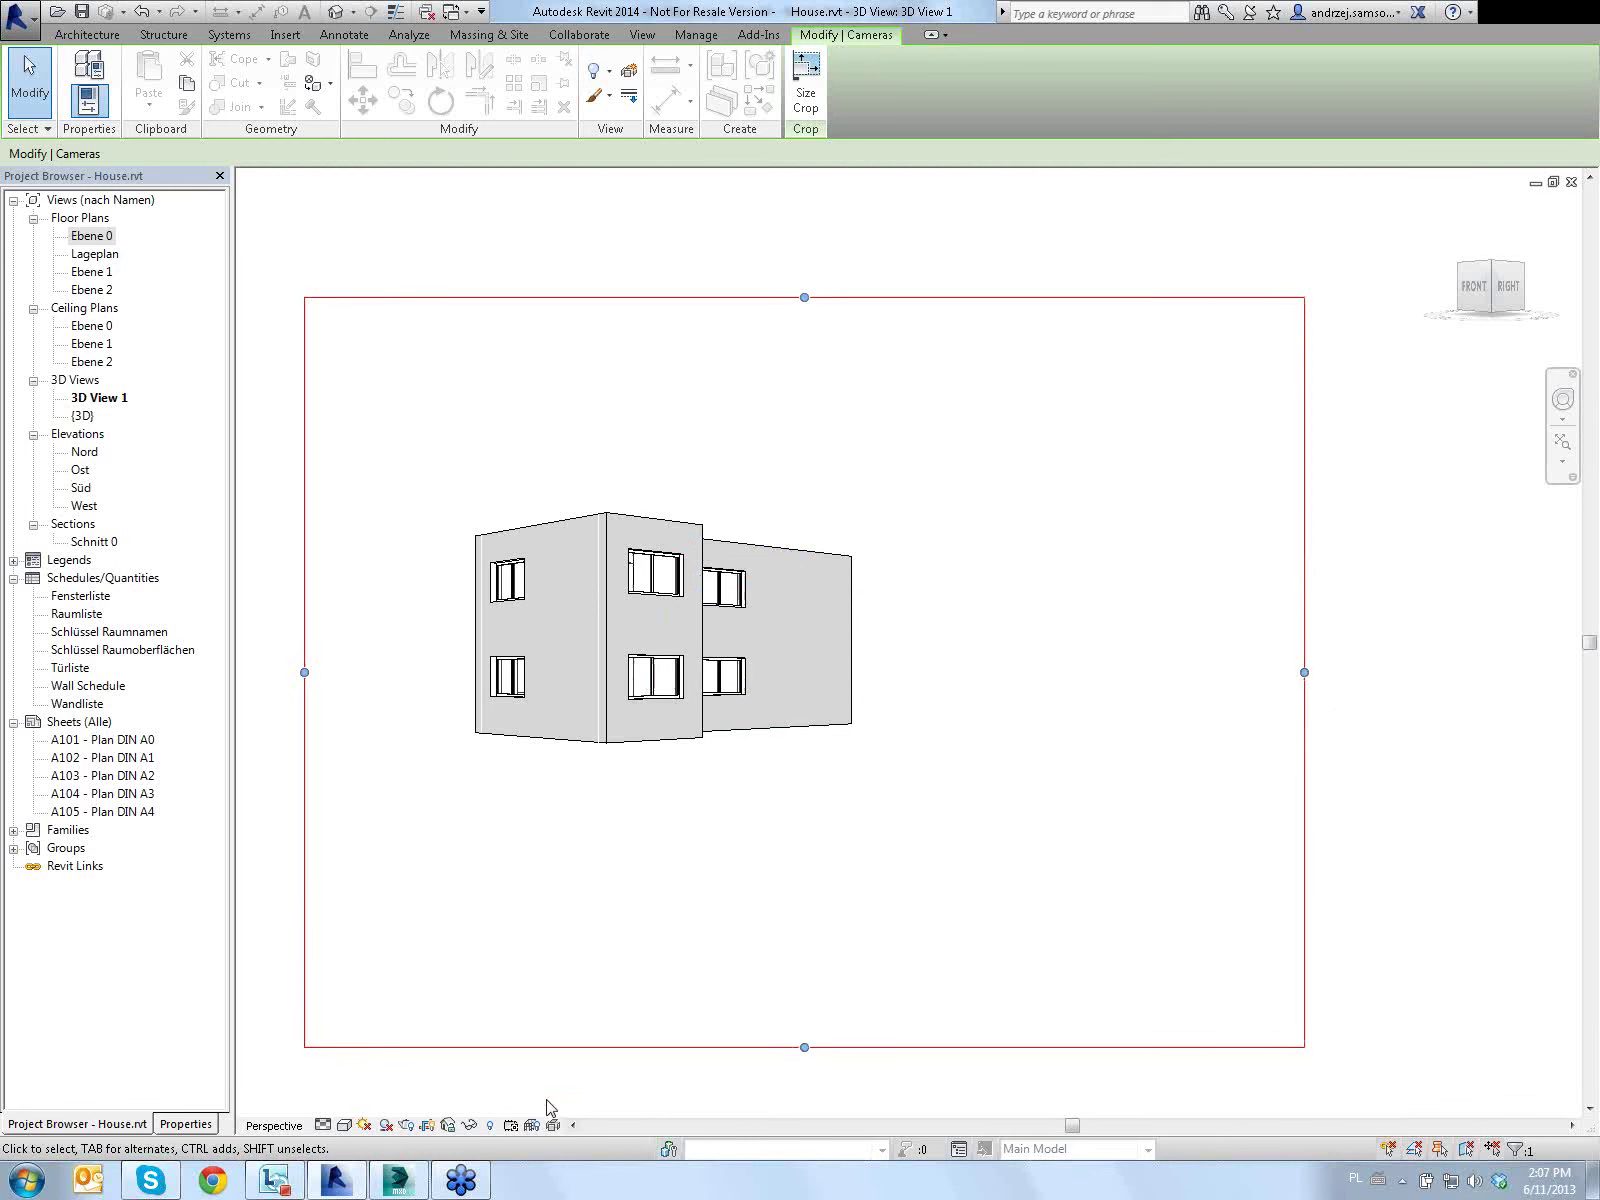
pyautogui.moveTo(398, 1180)
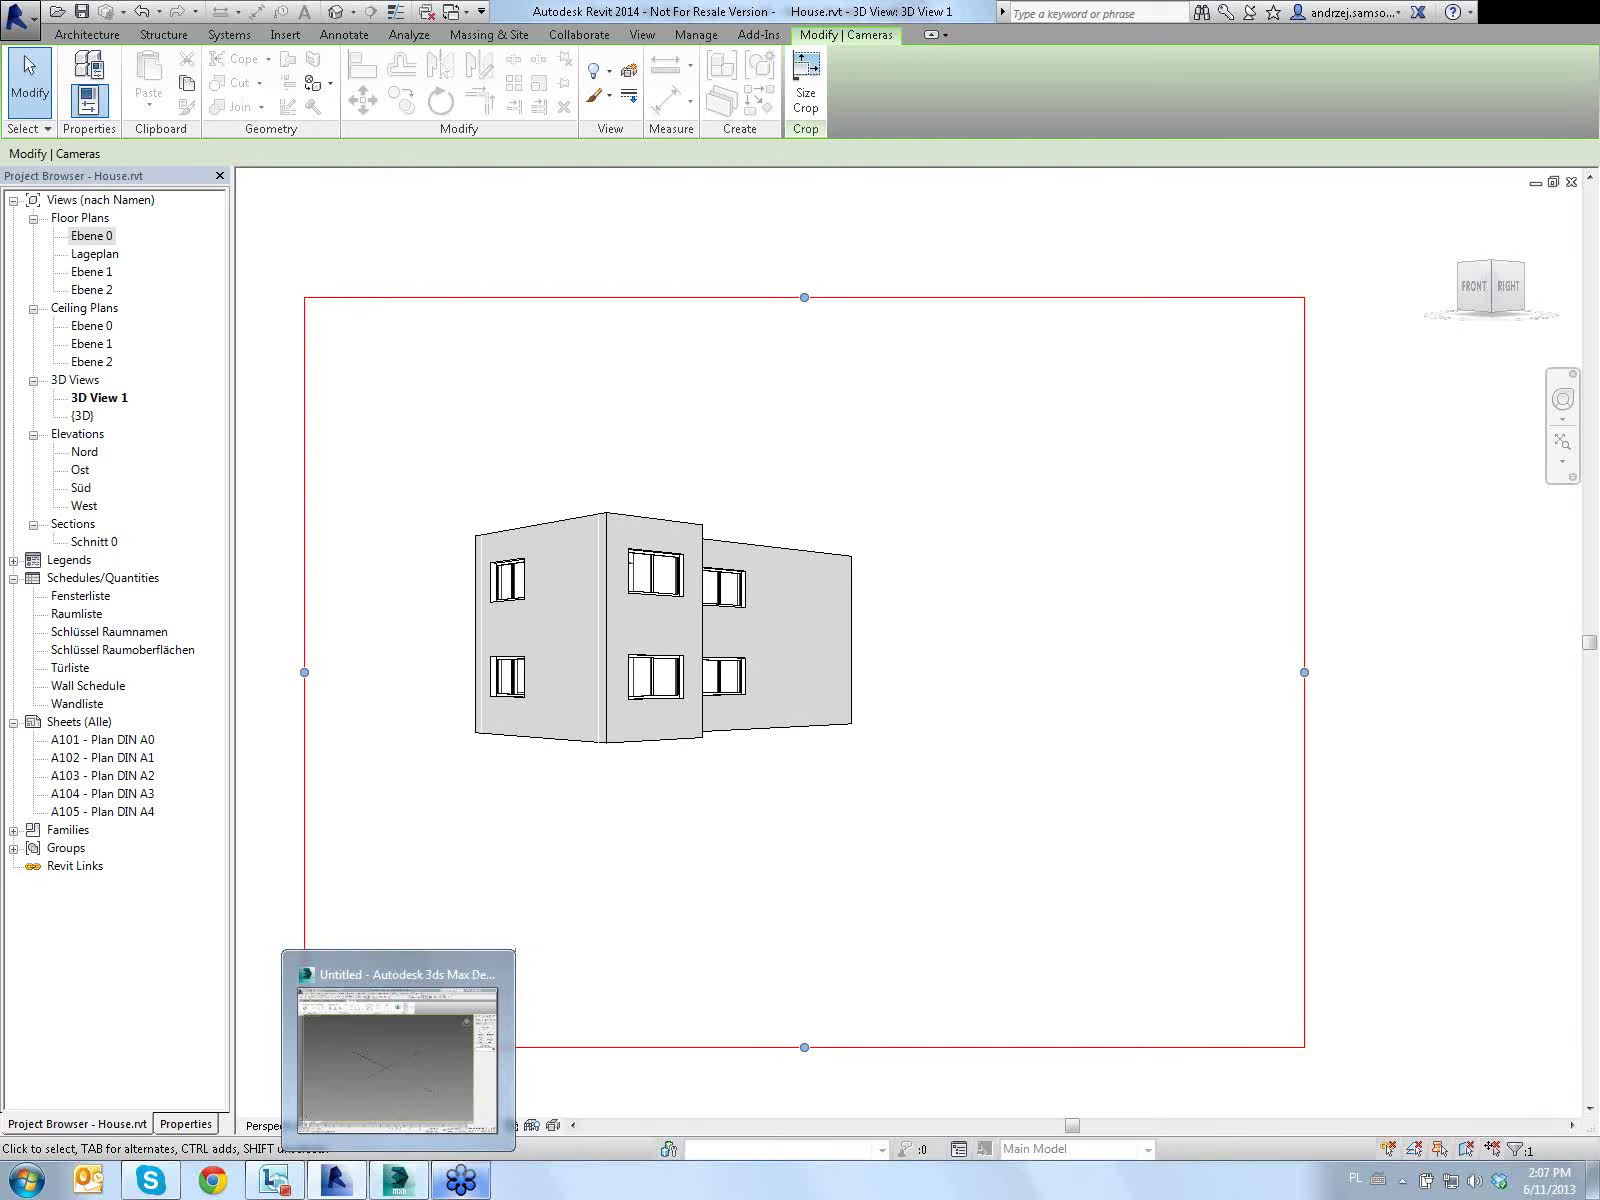
# Briefly pan and zoom out the empty 3ds Max Perspective viewport, then return to Revit
pyautogui.click(400, 1183)
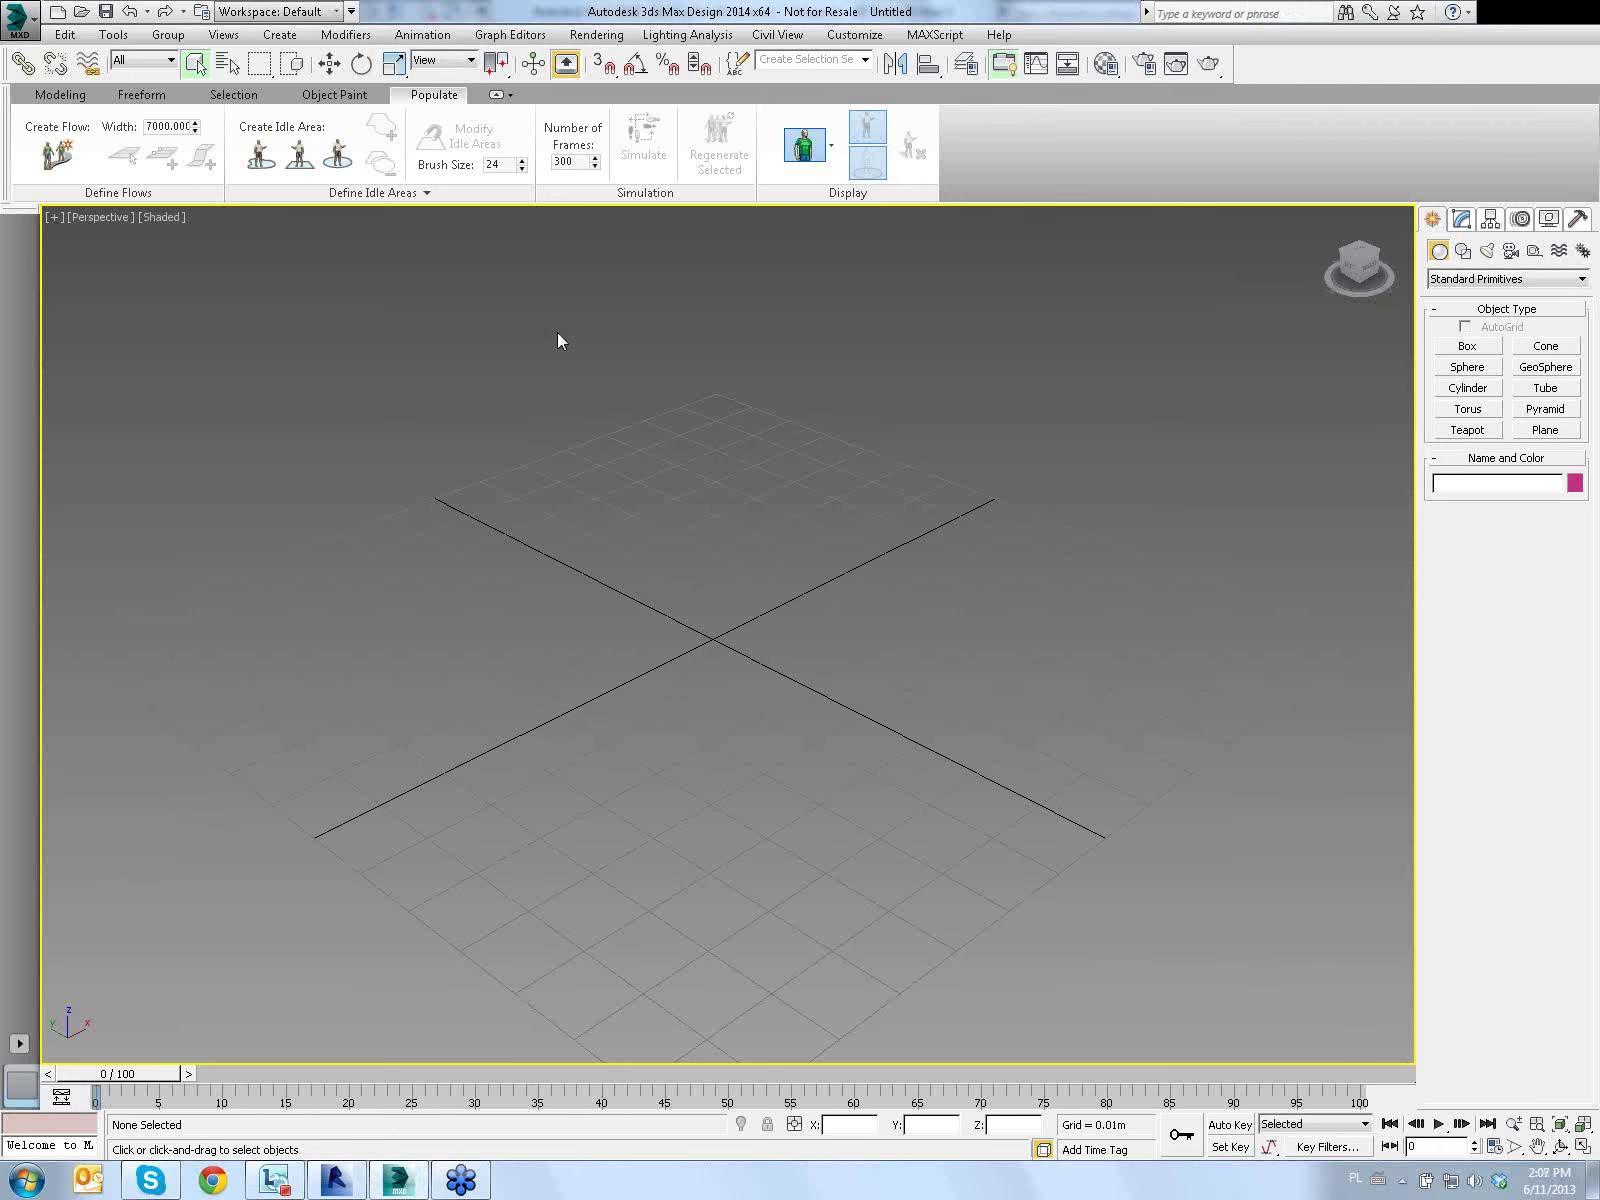
pyautogui.moveTo(600, 375); pyautogui.dragTo(596, 379, button='middle')
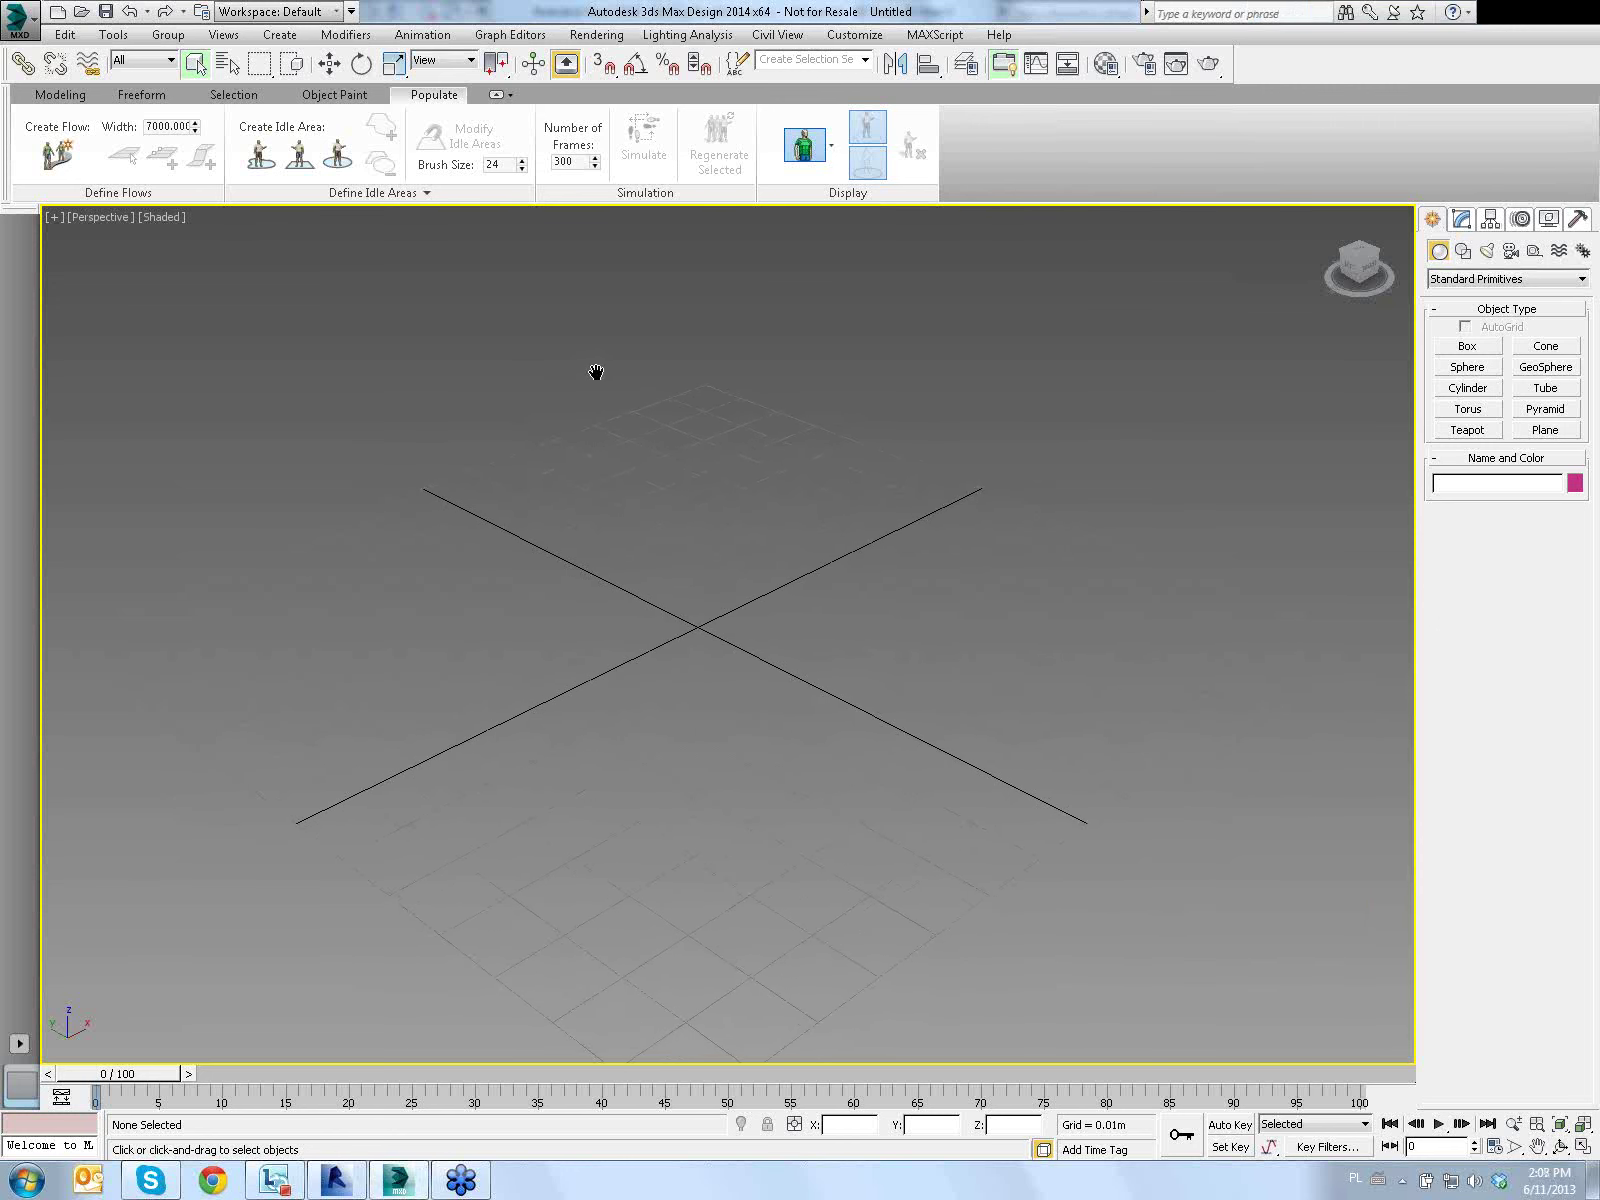
pyautogui.scroll(-3, 605, 376)
pyautogui.scroll(-1, 630, 420)
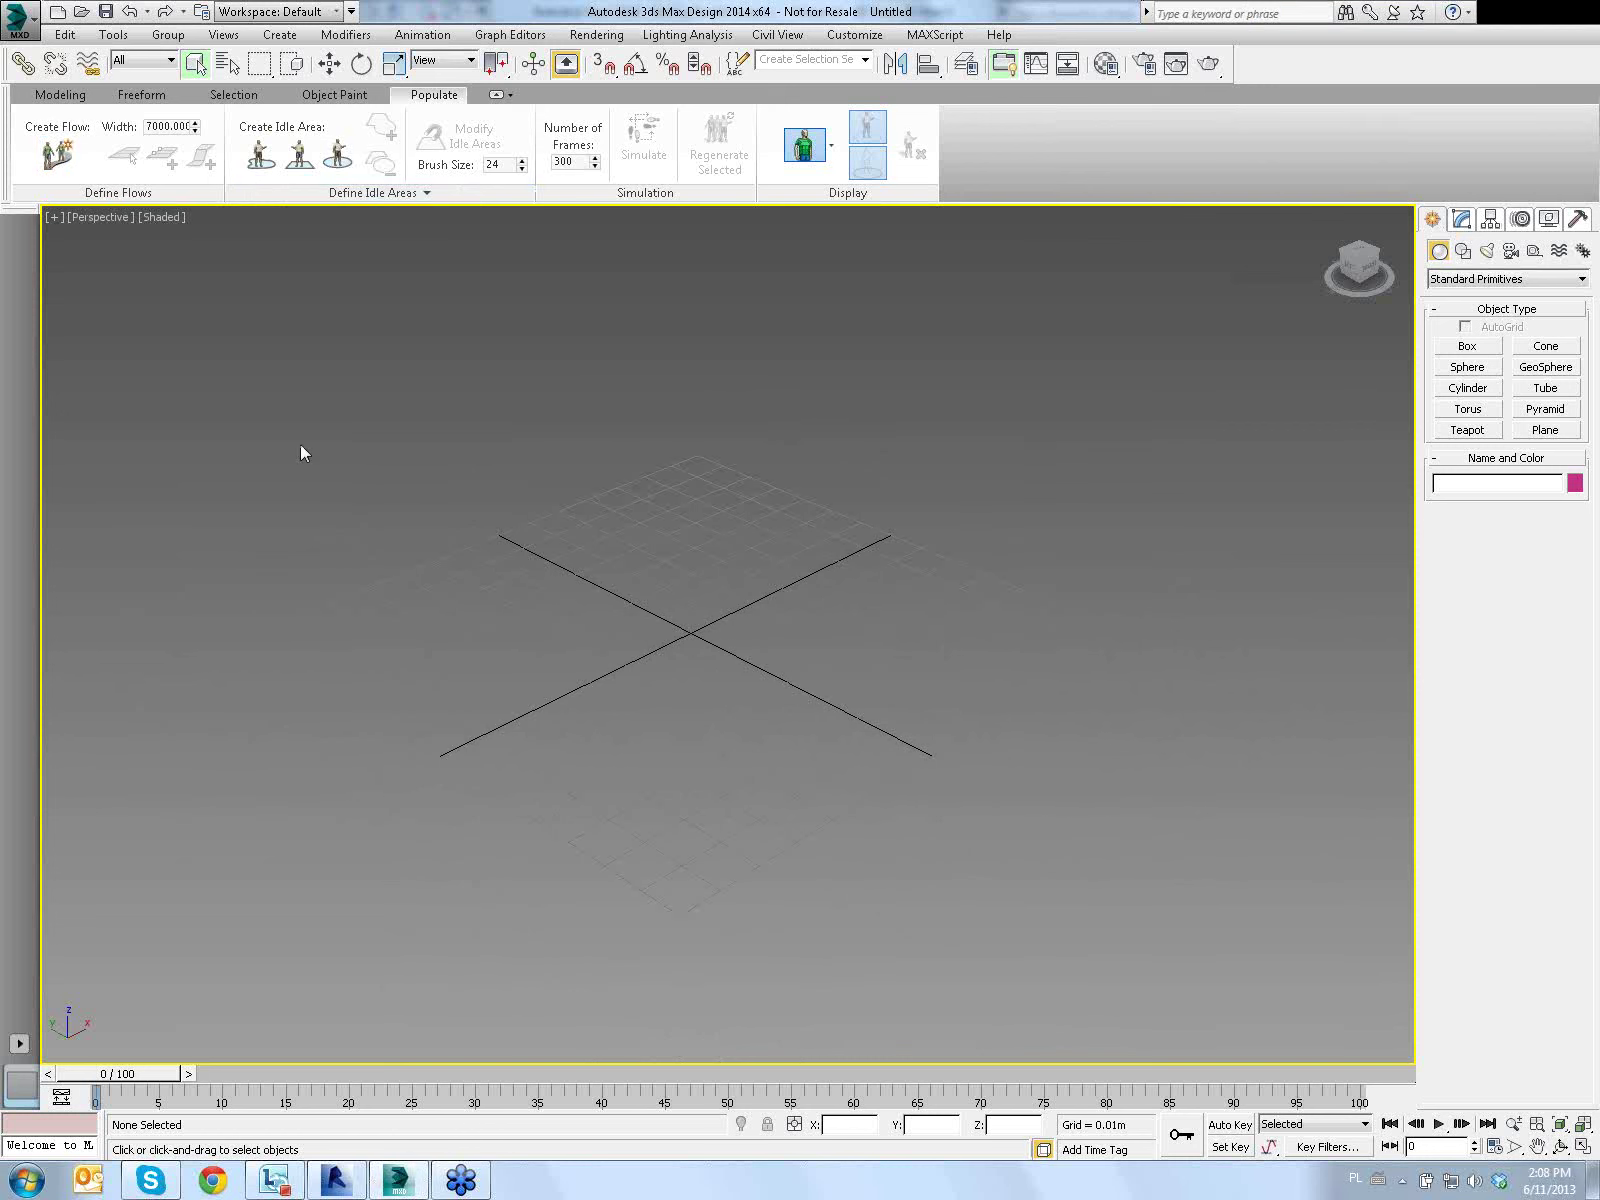
pyautogui.moveTo(409, 342)
pyautogui.mouseDown(button='middle')
pyautogui.moveTo(443, 354)
pyautogui.moveTo(455, 381)
pyautogui.mouseUp(button='middle')
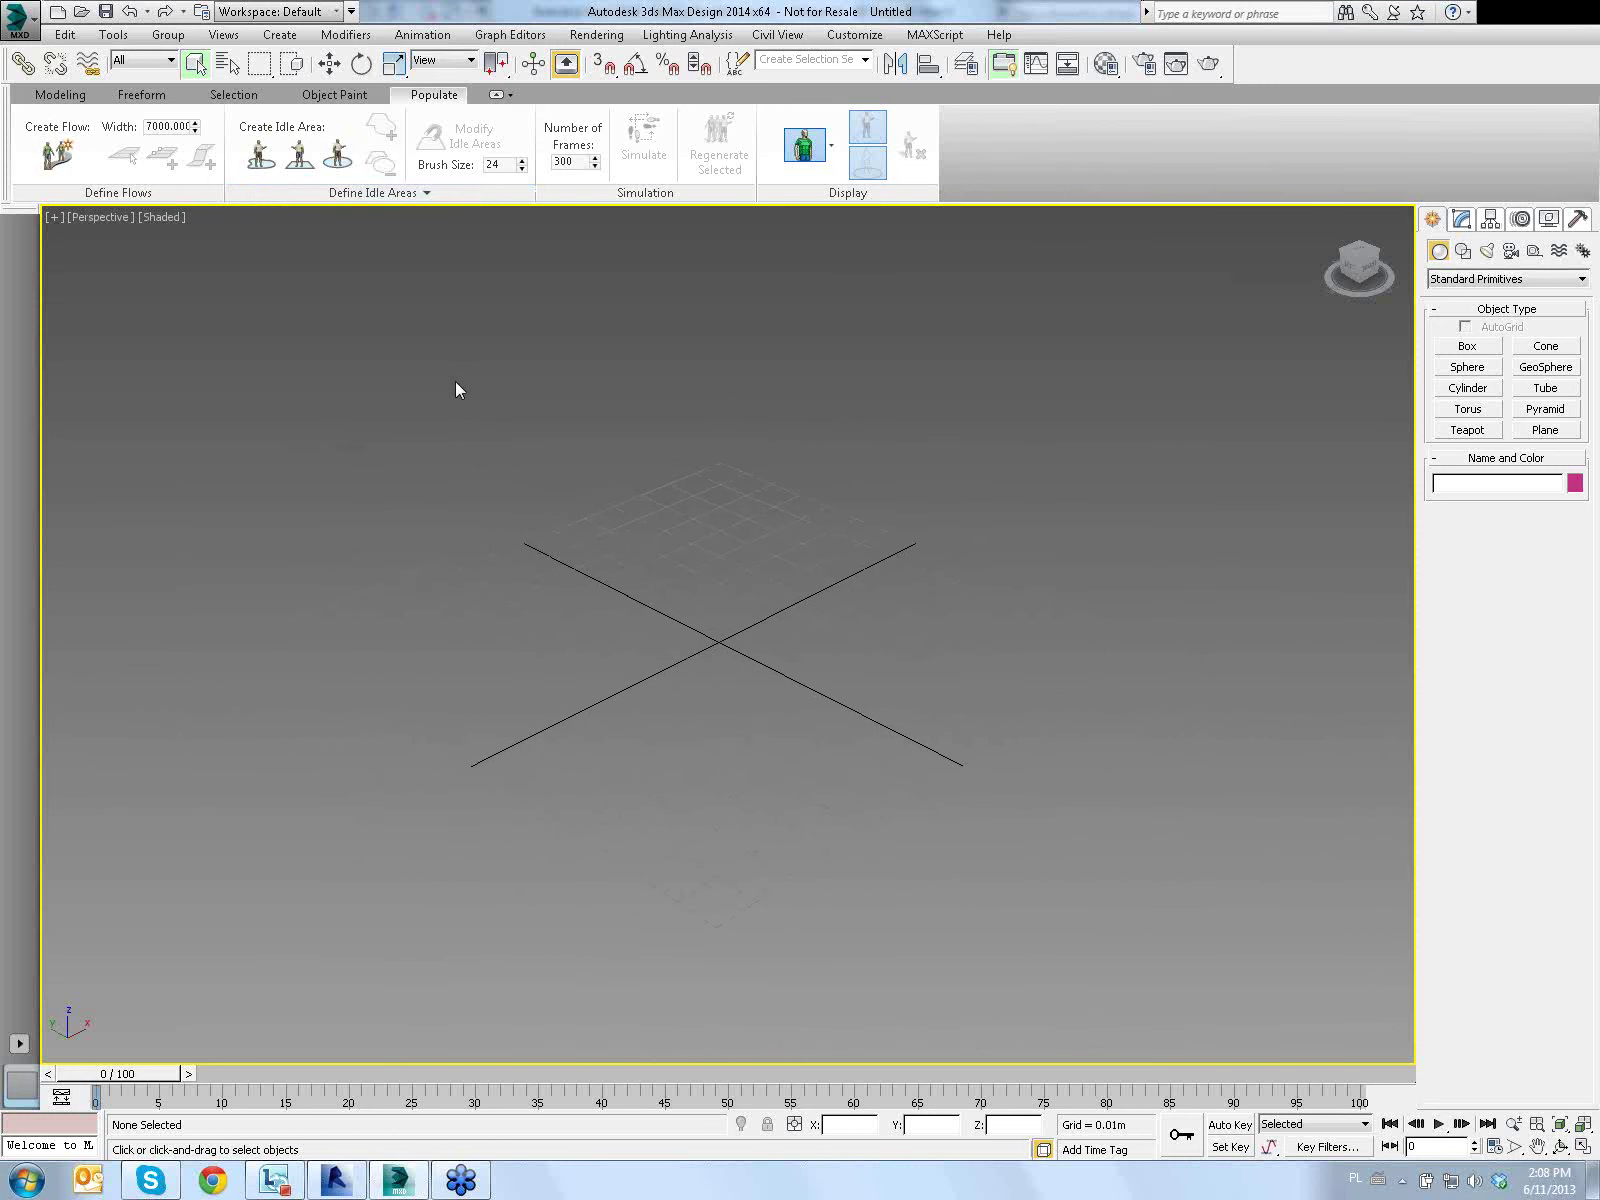
pyautogui.click(336, 1180)
# Deselect the camera crop region and open the default {3D} view, orbited to show the flat roof
pyautogui.click(409, 244)
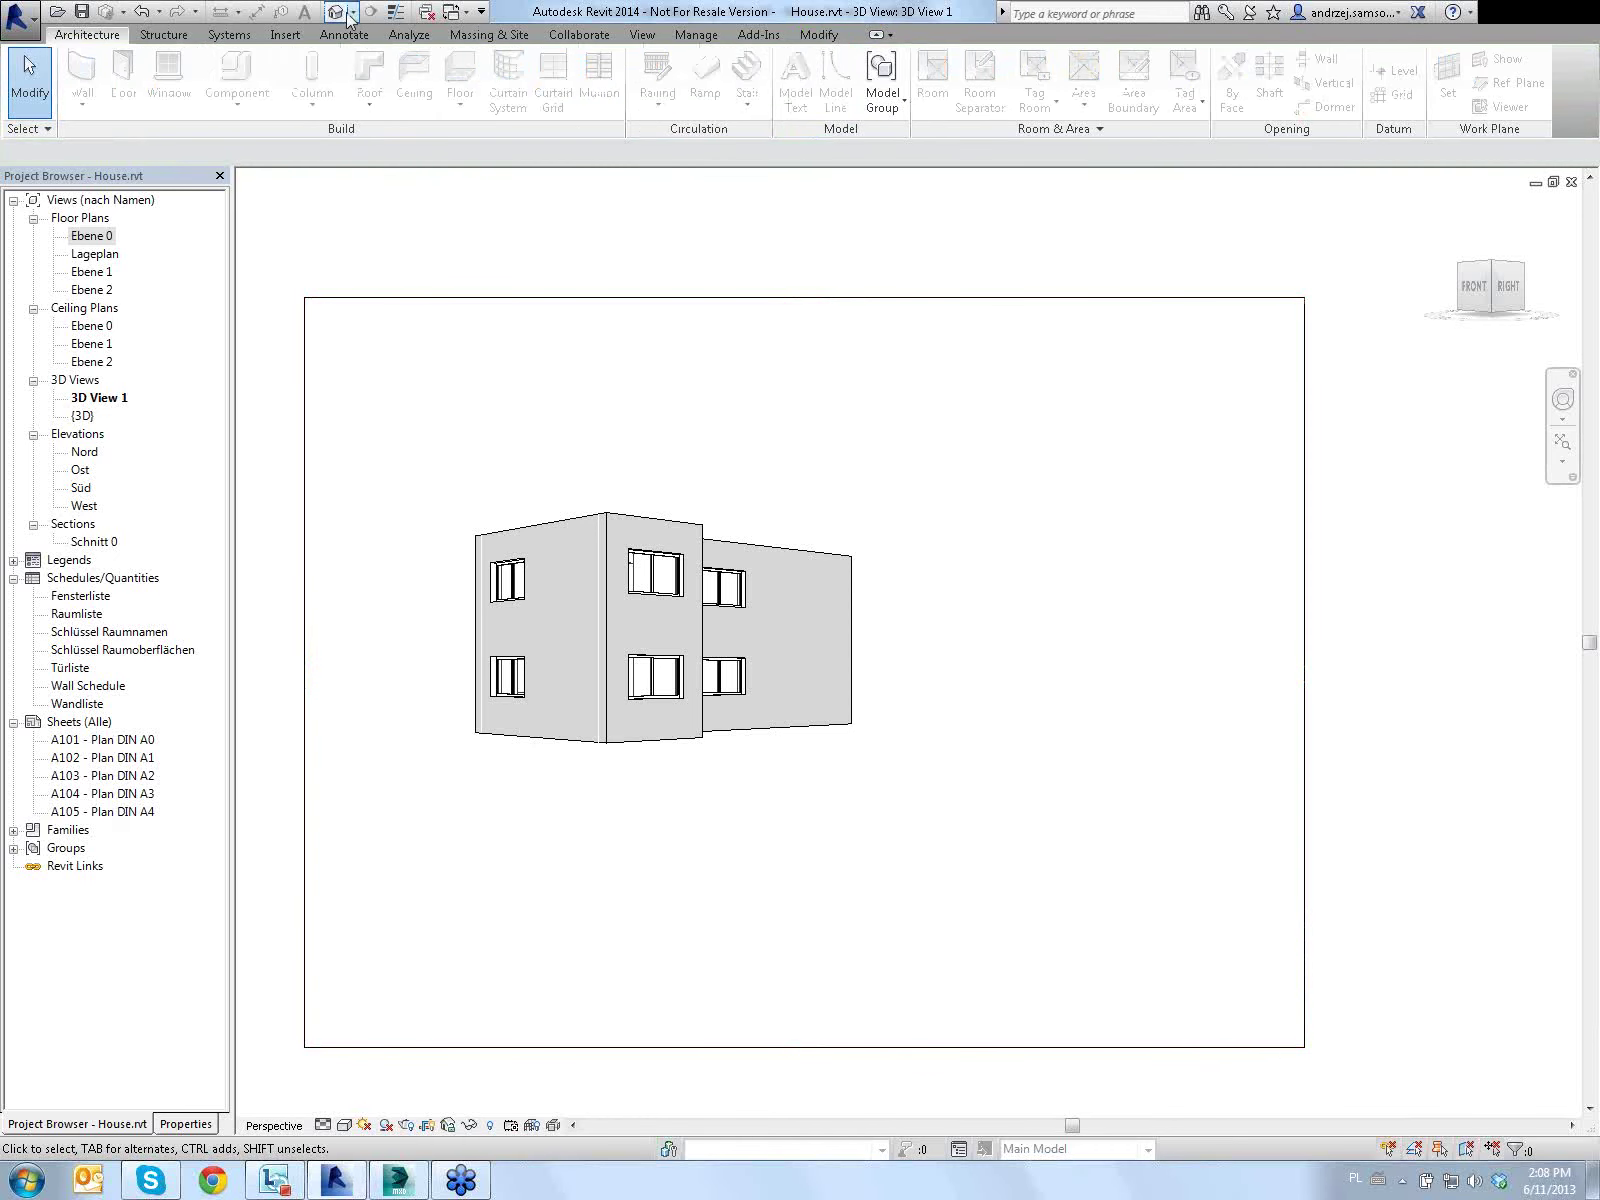
pyautogui.click(336, 14)
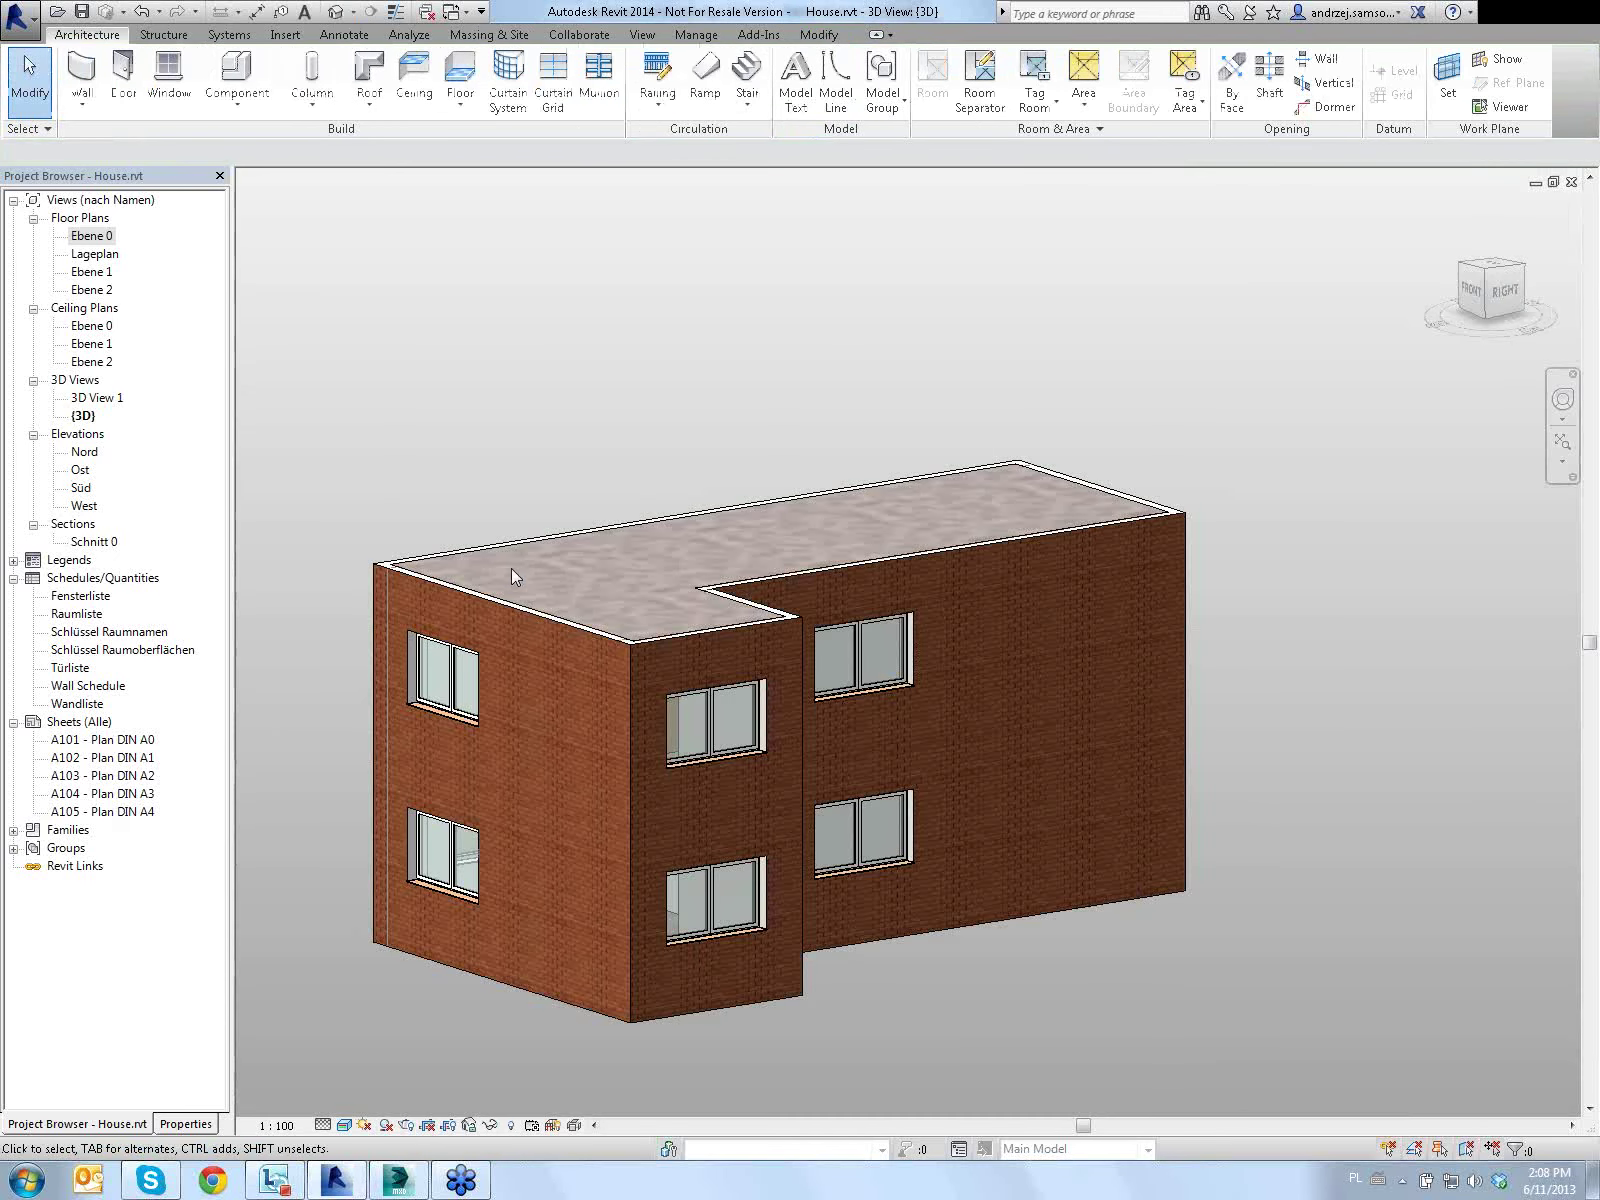
pyautogui.moveTo(541, 571)
pyautogui.keyDown('shift'); pyautogui.mouseDown(button='middle')
pyautogui.moveTo(614, 543)
pyautogui.moveTo(951, 494)
pyautogui.moveTo(1036, 450)
pyautogui.moveTo(953, 439)
pyautogui.moveTo(614, 595)
pyautogui.moveTo(589, 556)
pyautogui.mouseUp(button='middle'); pyautogui.keyUp('shift')
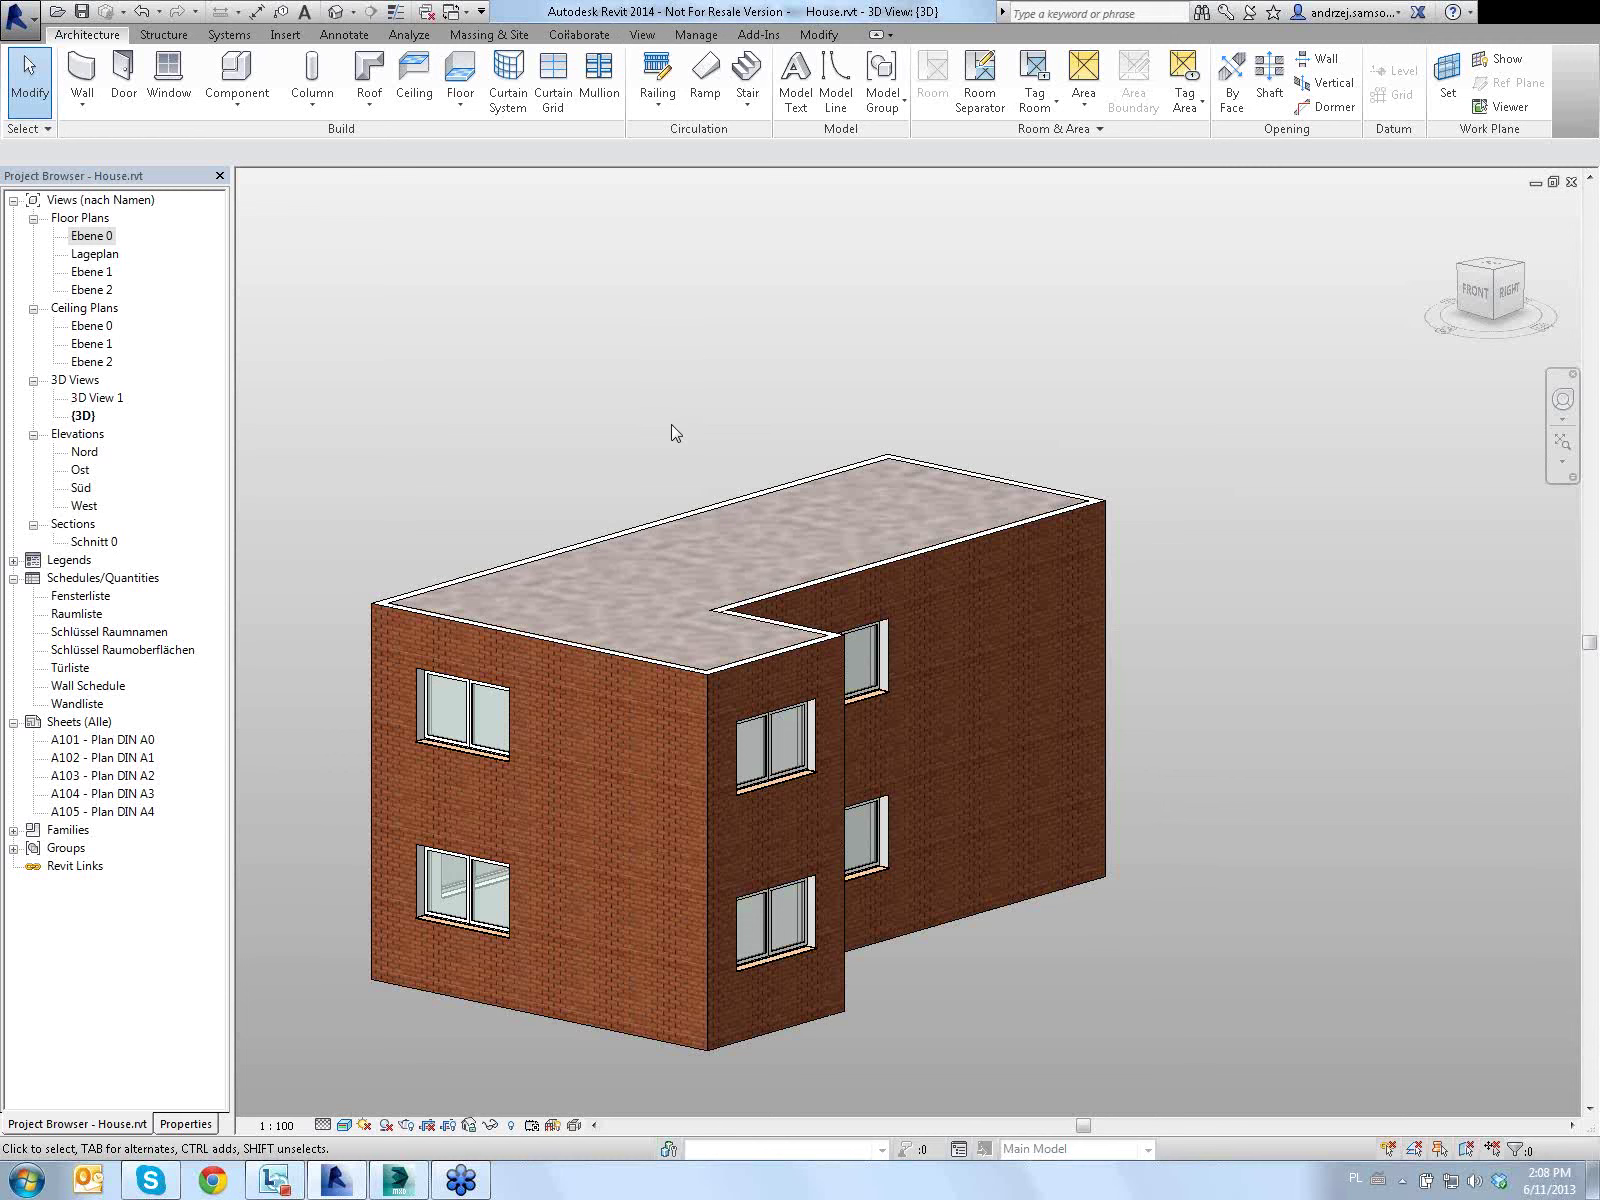
pyautogui.moveTo(671, 433)
pyautogui.mouseDown(button='middle')
pyautogui.moveTo(708, 424)
pyautogui.moveTo(662, 418)
pyautogui.moveTo(679, 425)
pyautogui.moveTo(618, 478)
pyautogui.mouseUp(button='middle')
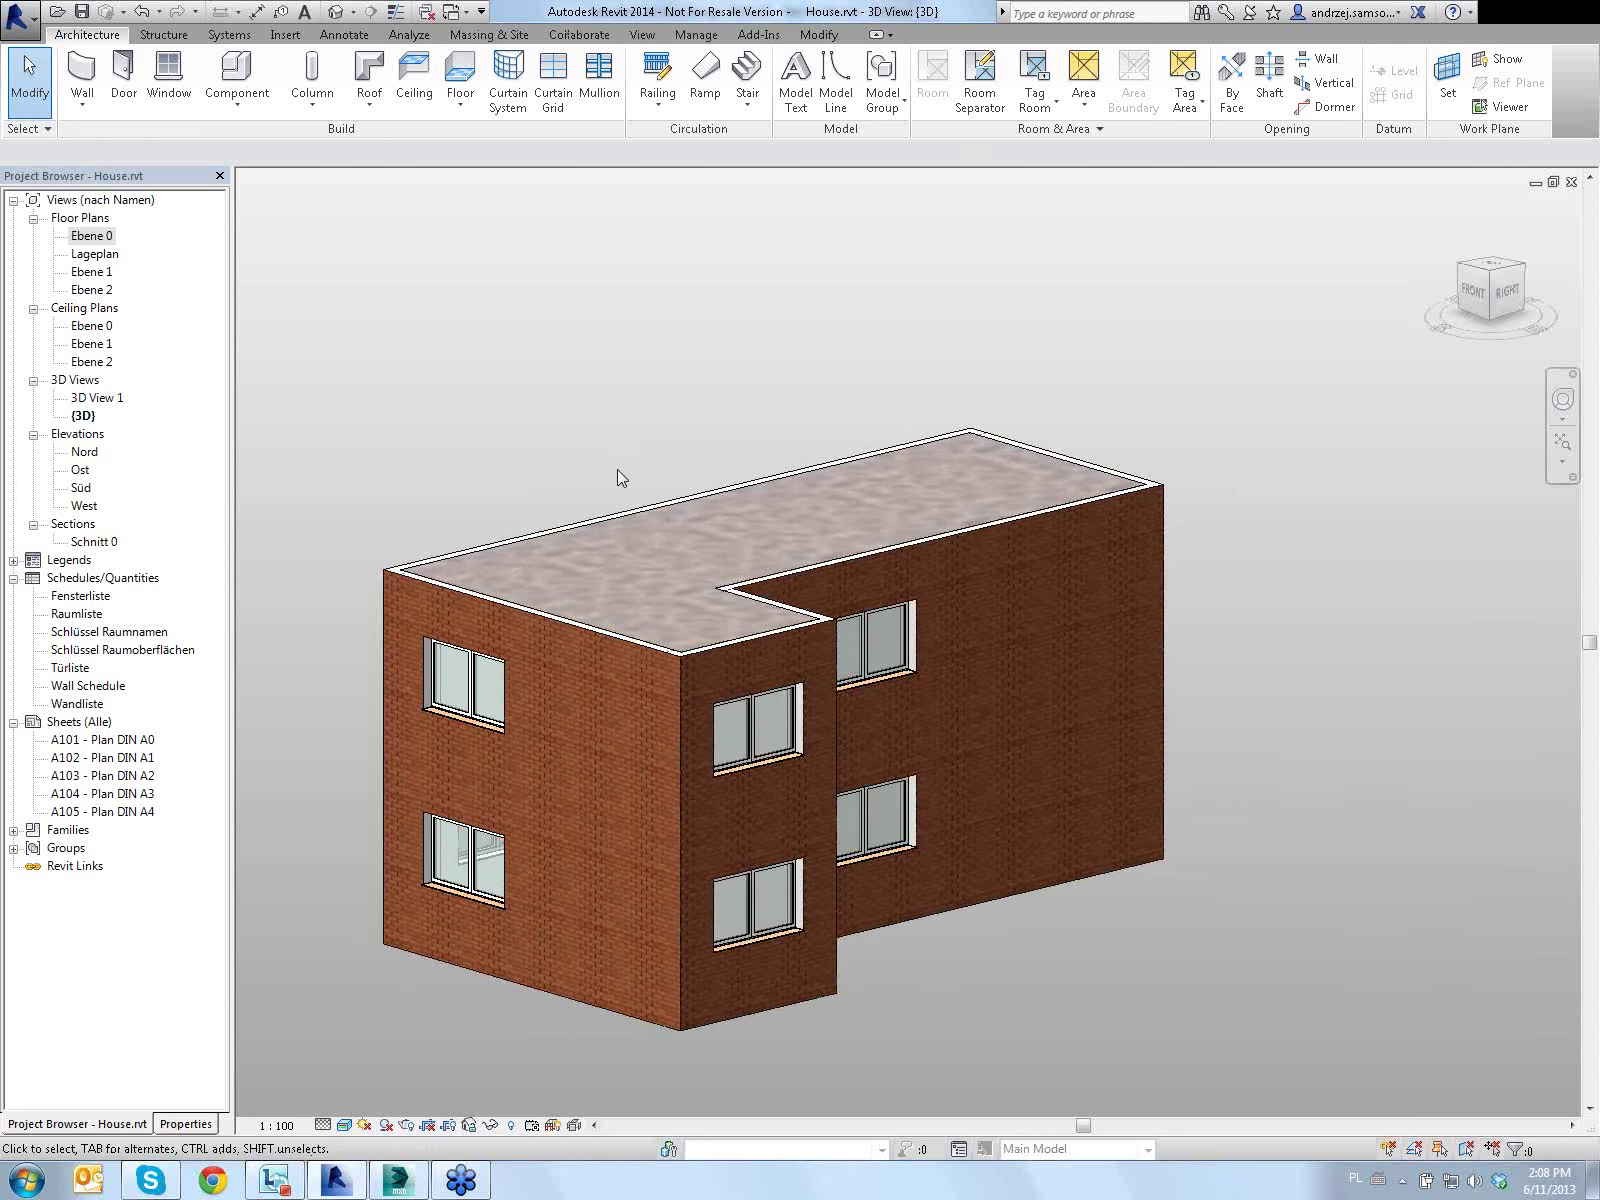
# Select all walls of the upper-floor brick wall type and temporarily hide them
pyautogui.click(594, 648)
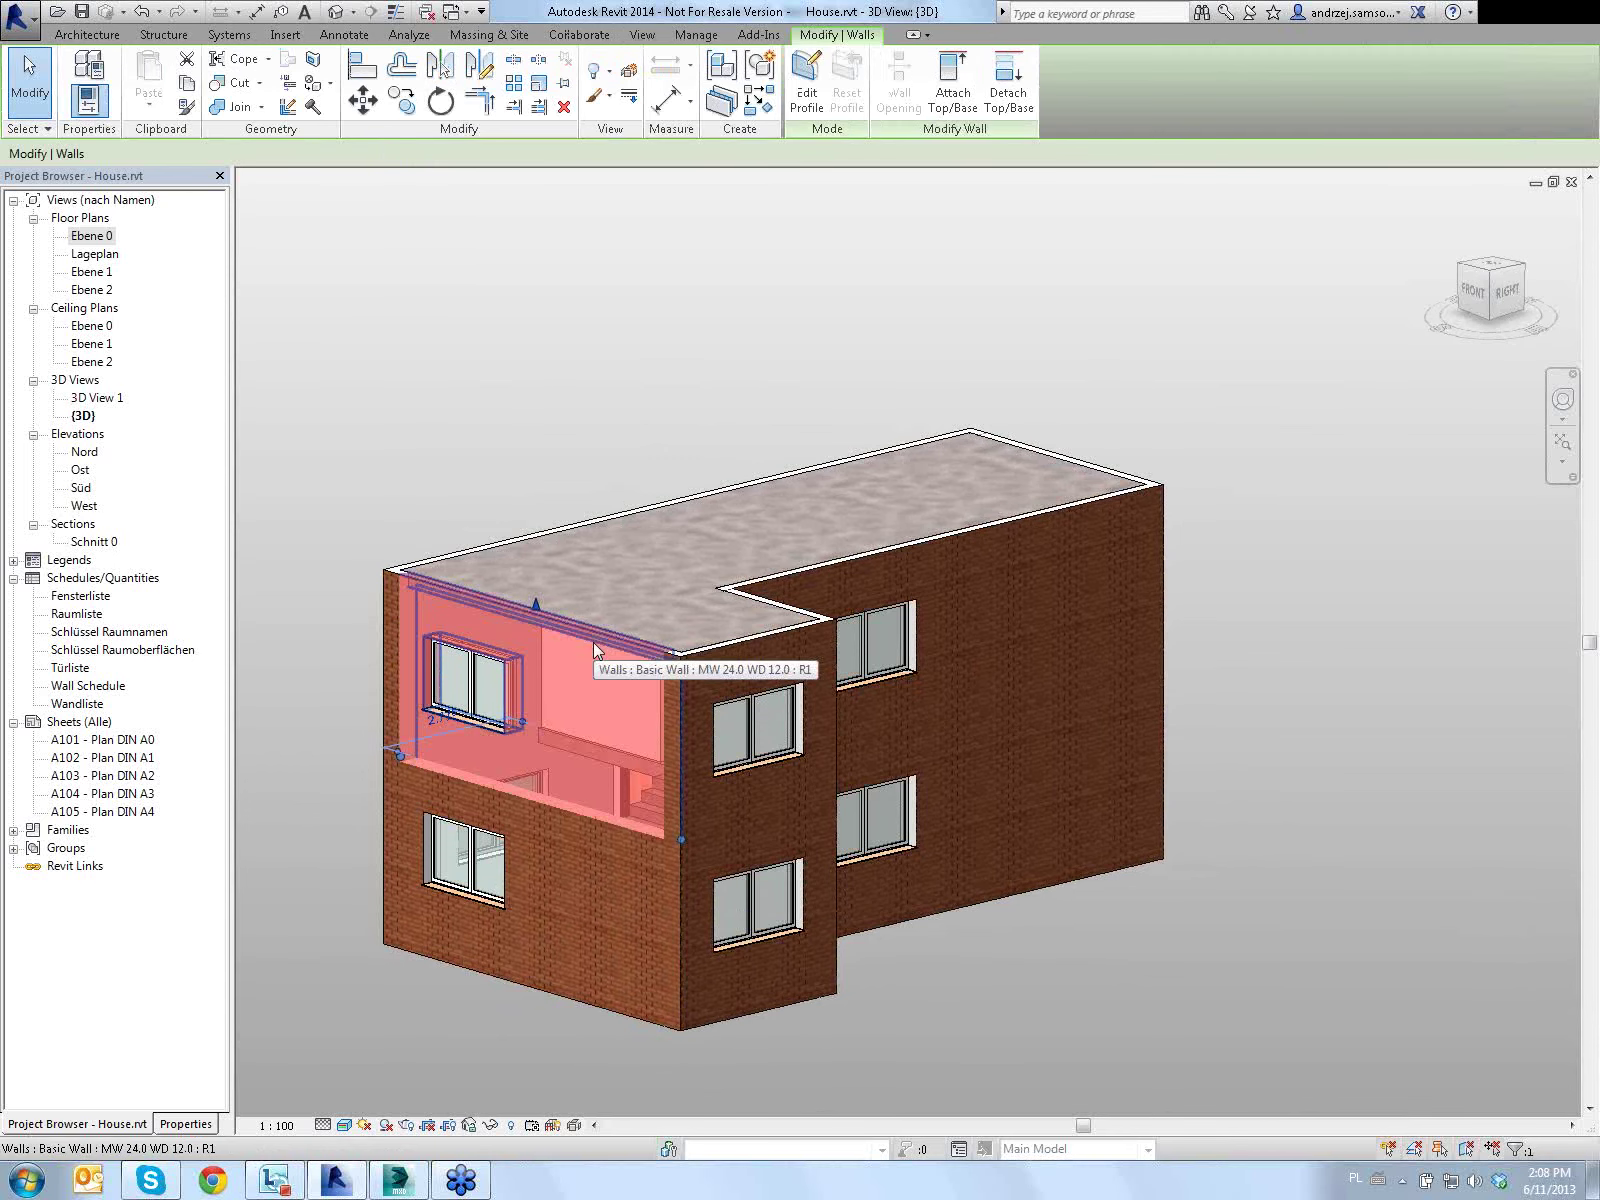
pyautogui.rightClick(554, 362)
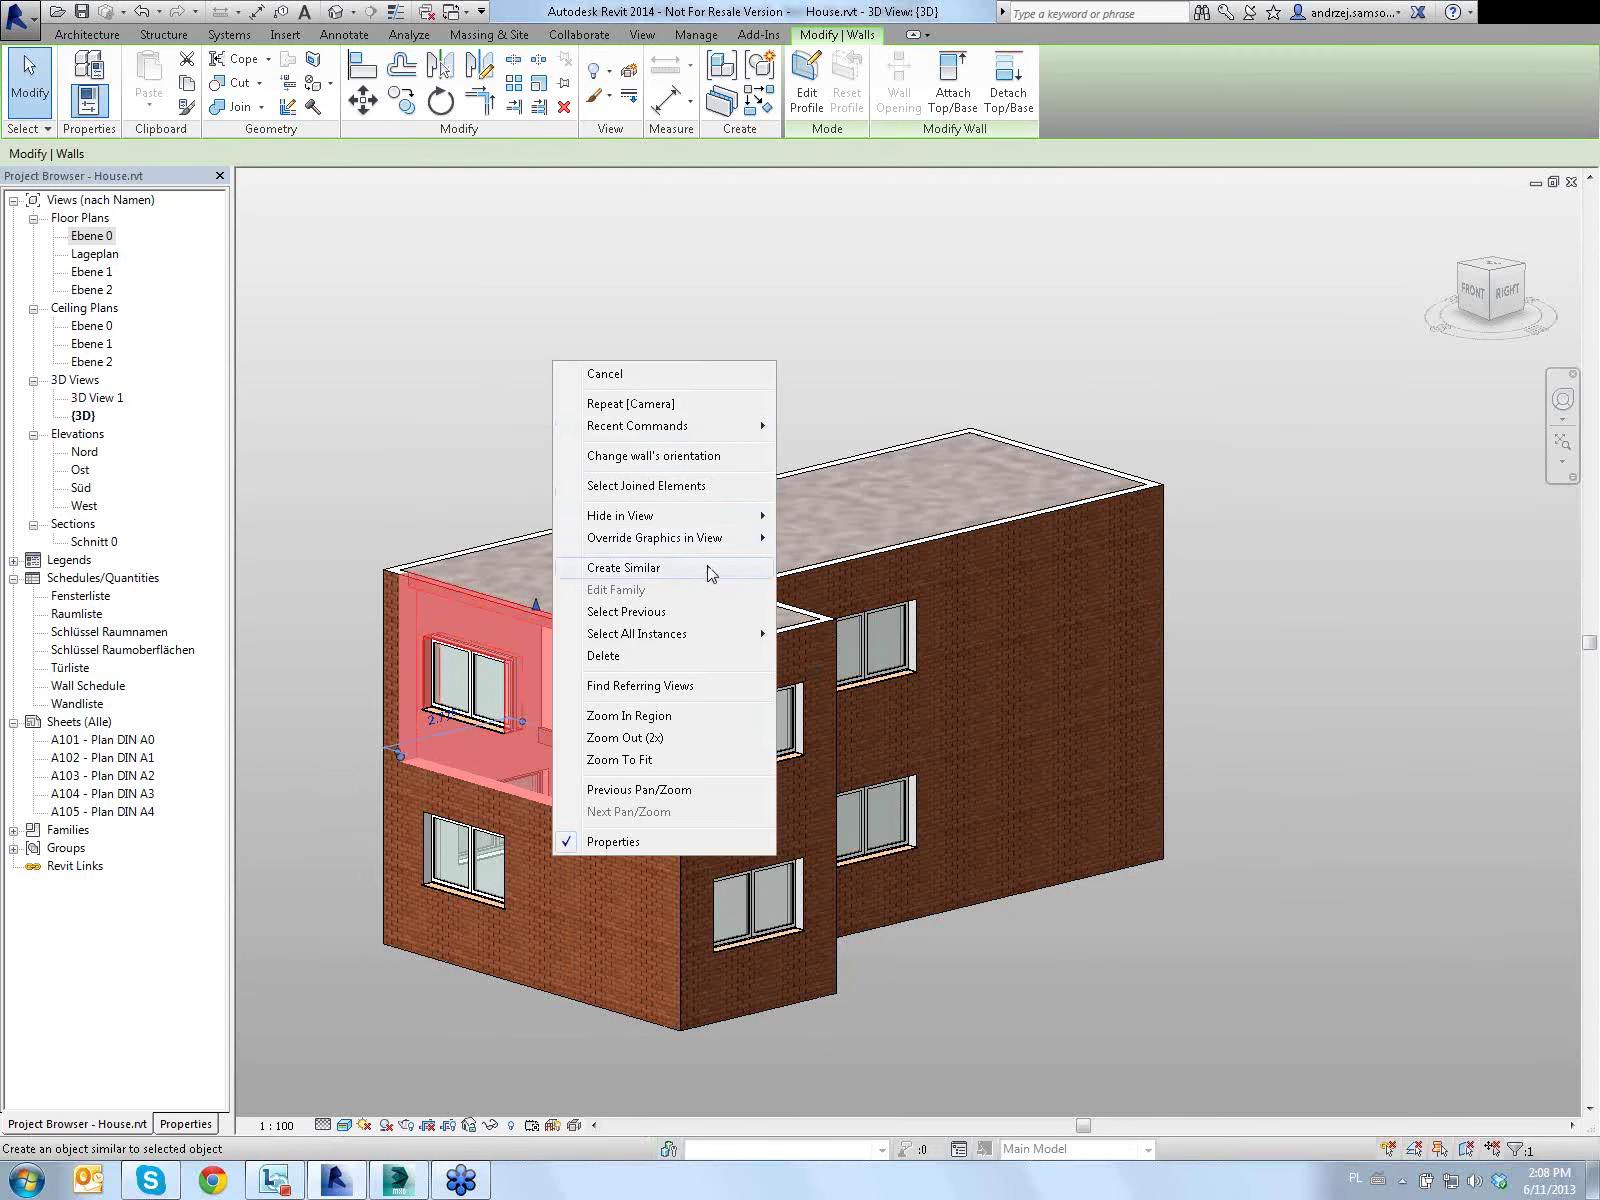
pyautogui.moveTo(636, 634)
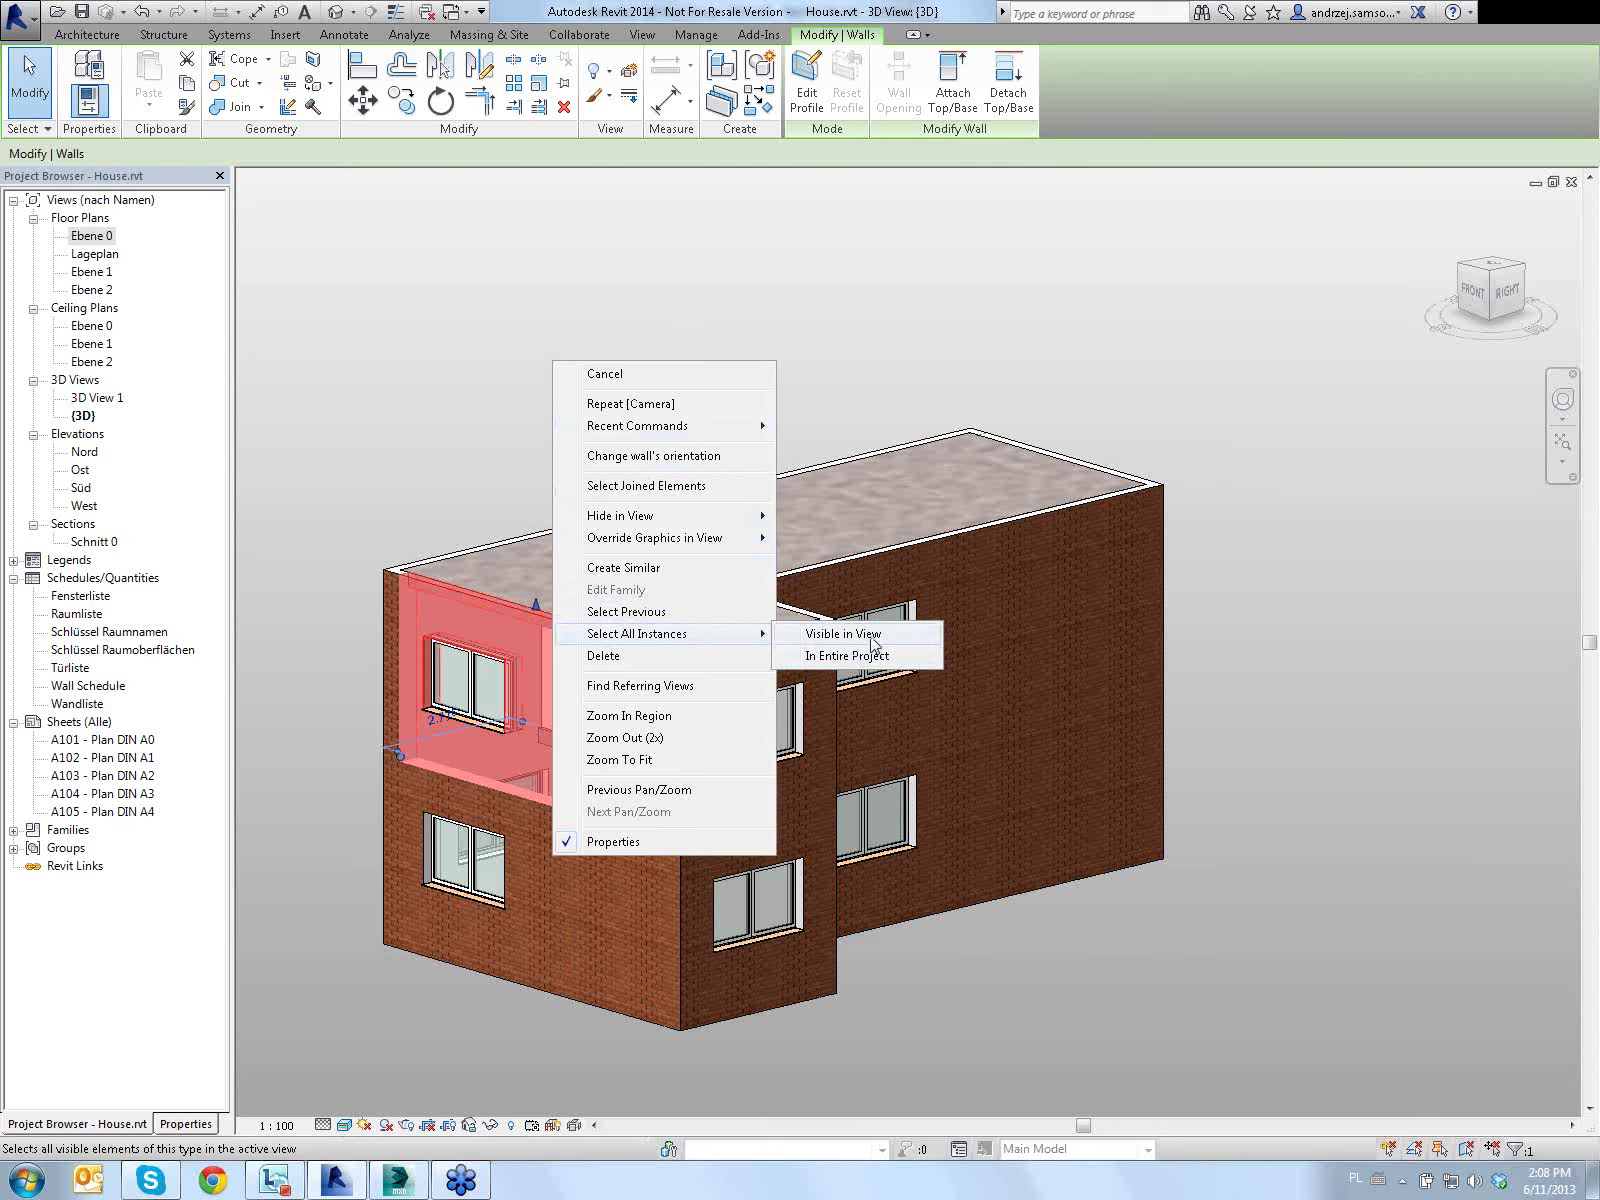
pyautogui.click(869, 637)
pyautogui.press('h')
pyautogui.press('h')
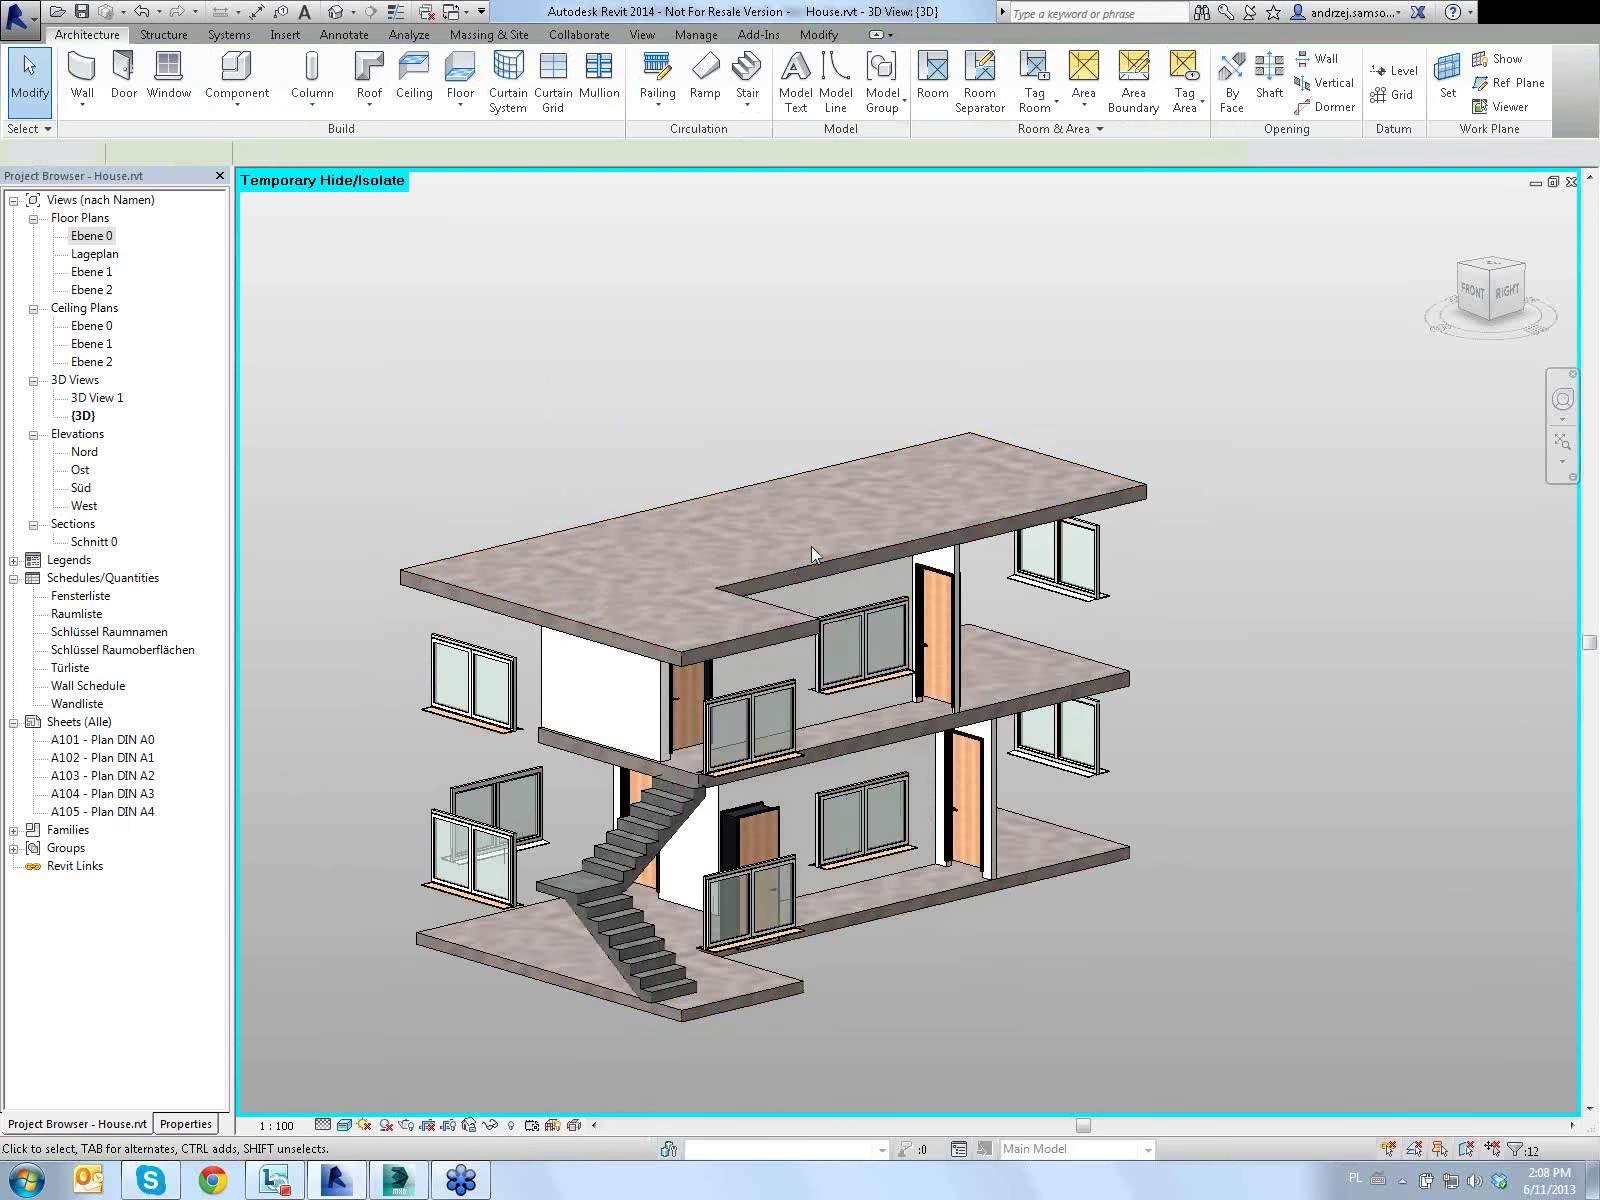
# Zoom and orbit to inspect the exposed slabs, stair and ceiling light fixtures
pyautogui.scroll(3, 603, 752)
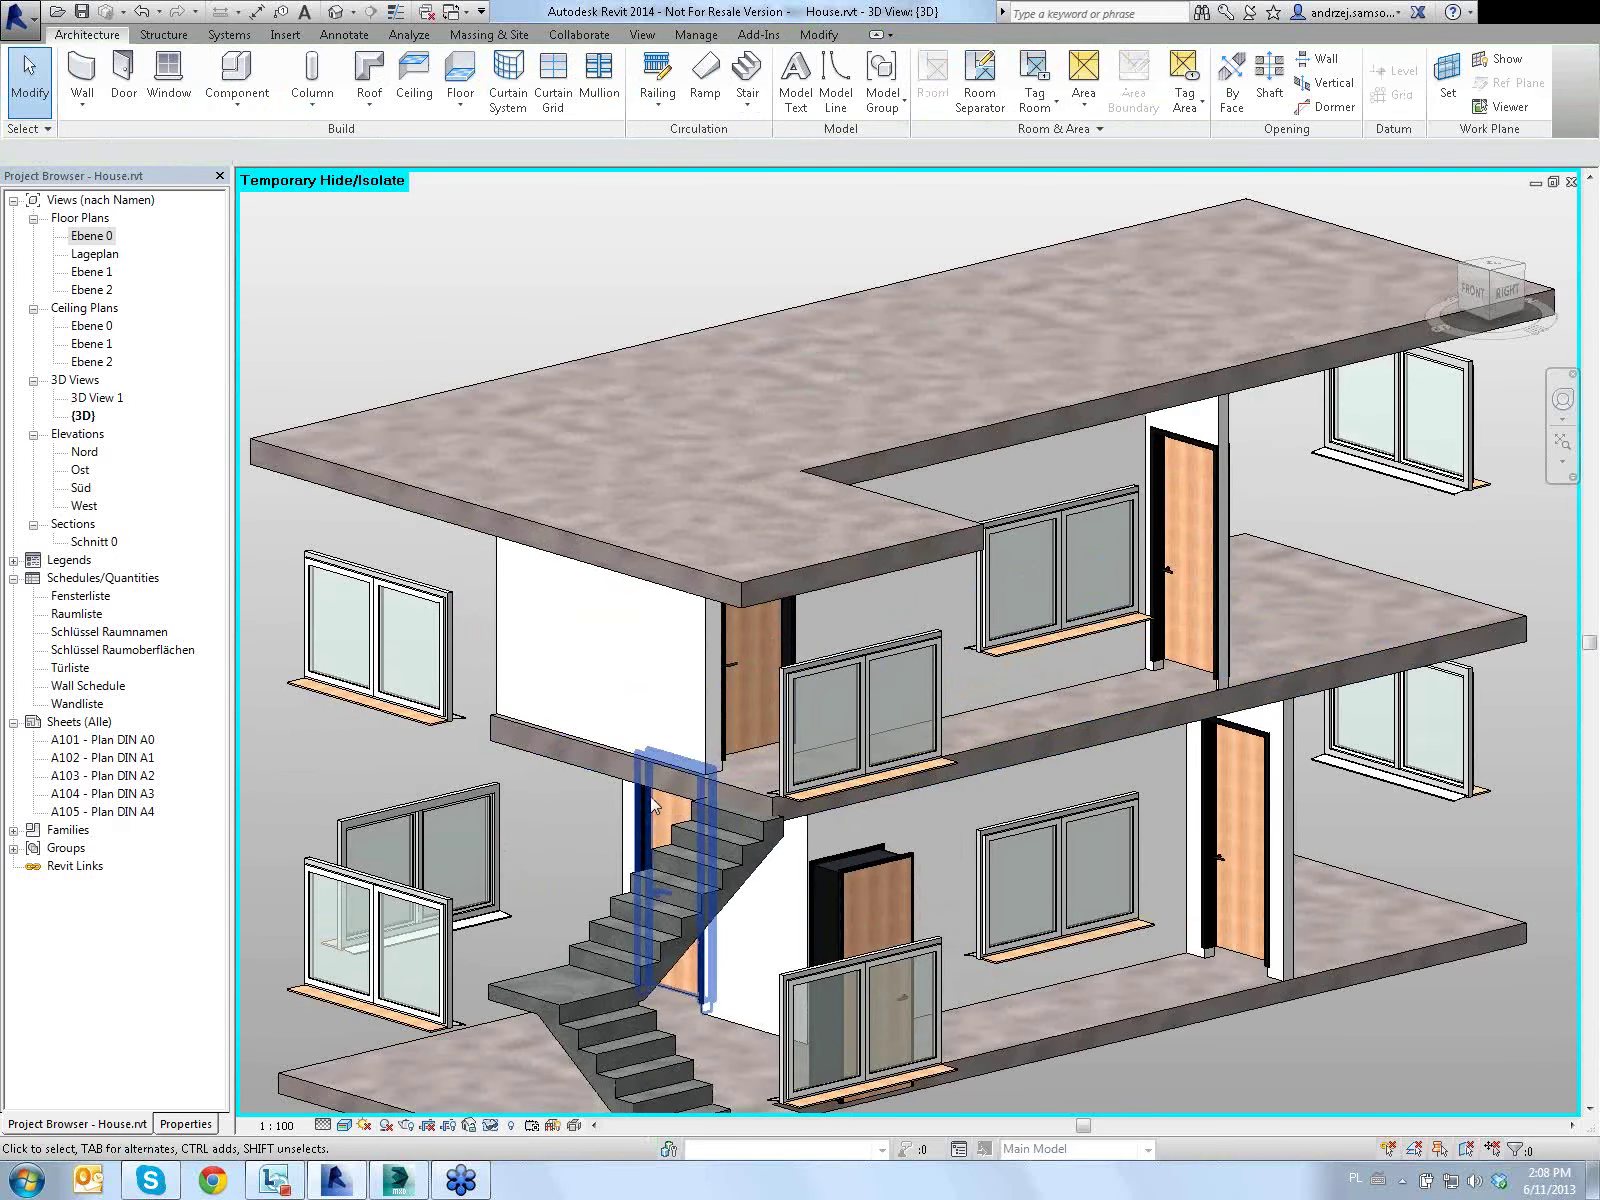
pyautogui.keyDown('shift'); pyautogui.moveTo(723, 752); pyautogui.dragTo(727, 641, button='middle'); pyautogui.keyUp('shift')
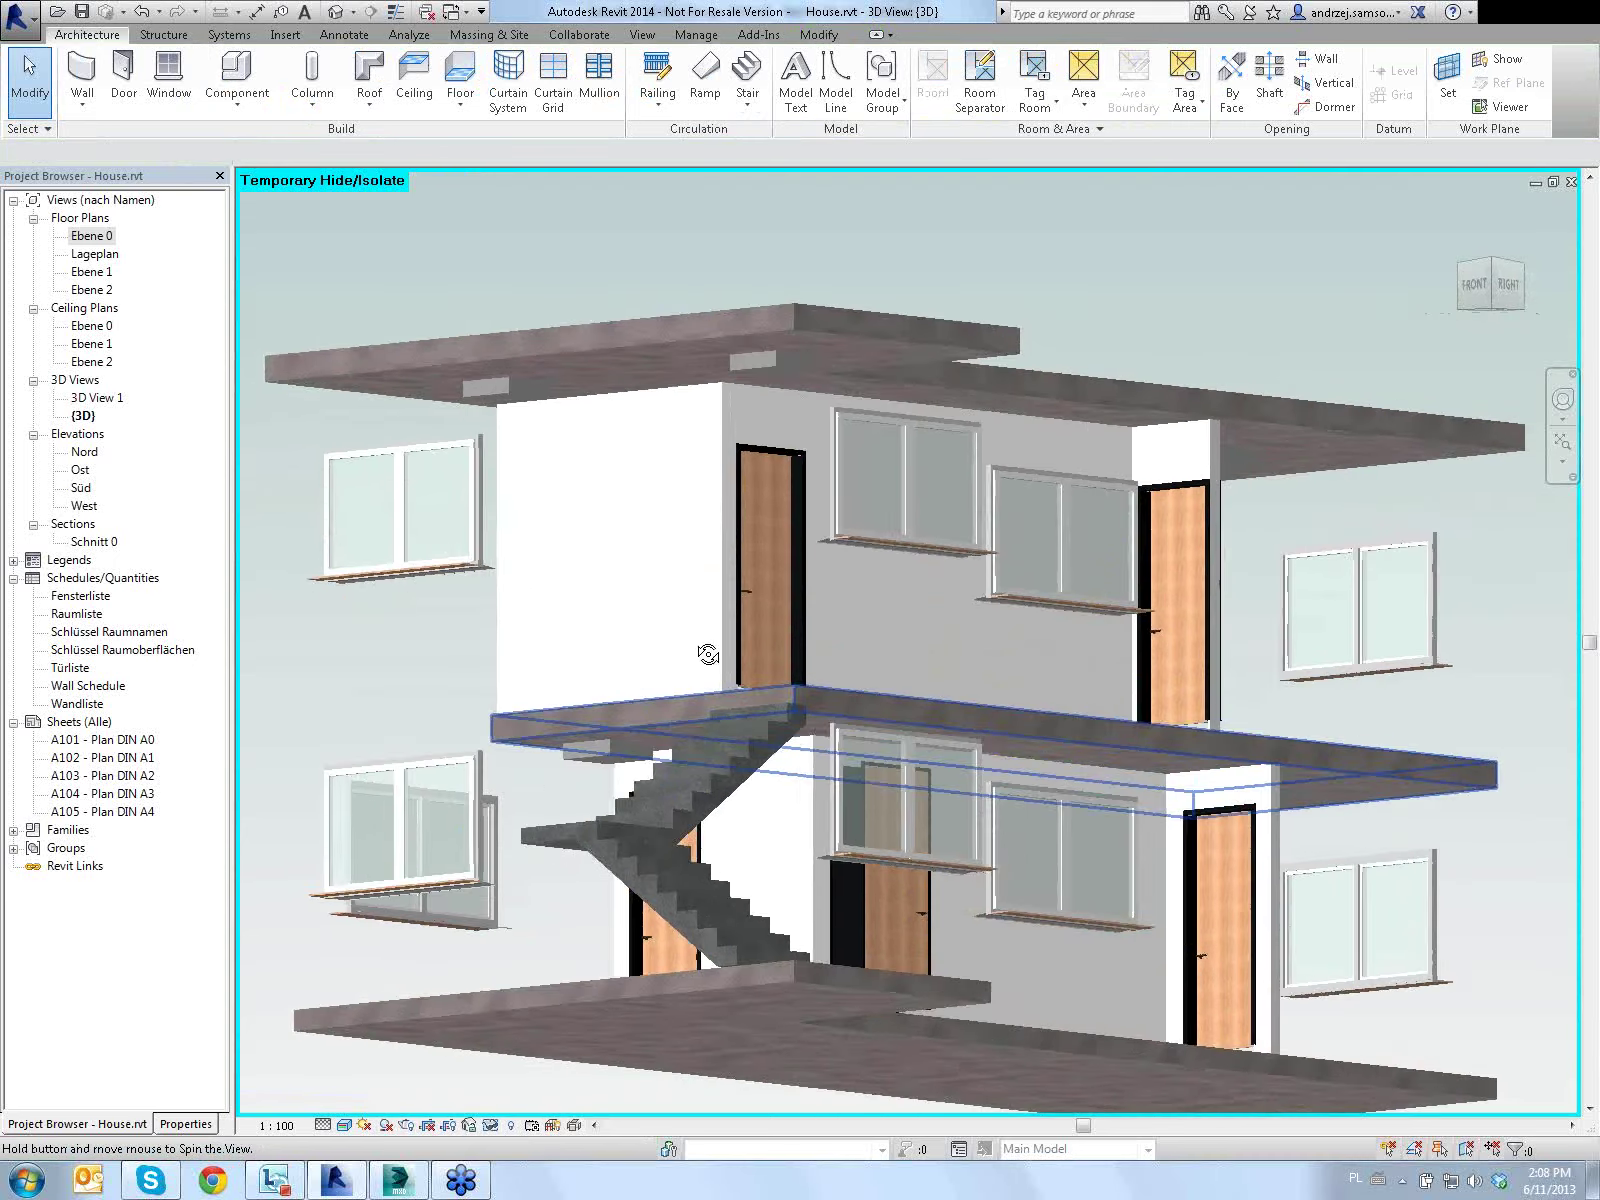
pyautogui.scroll(3, 732, 590)
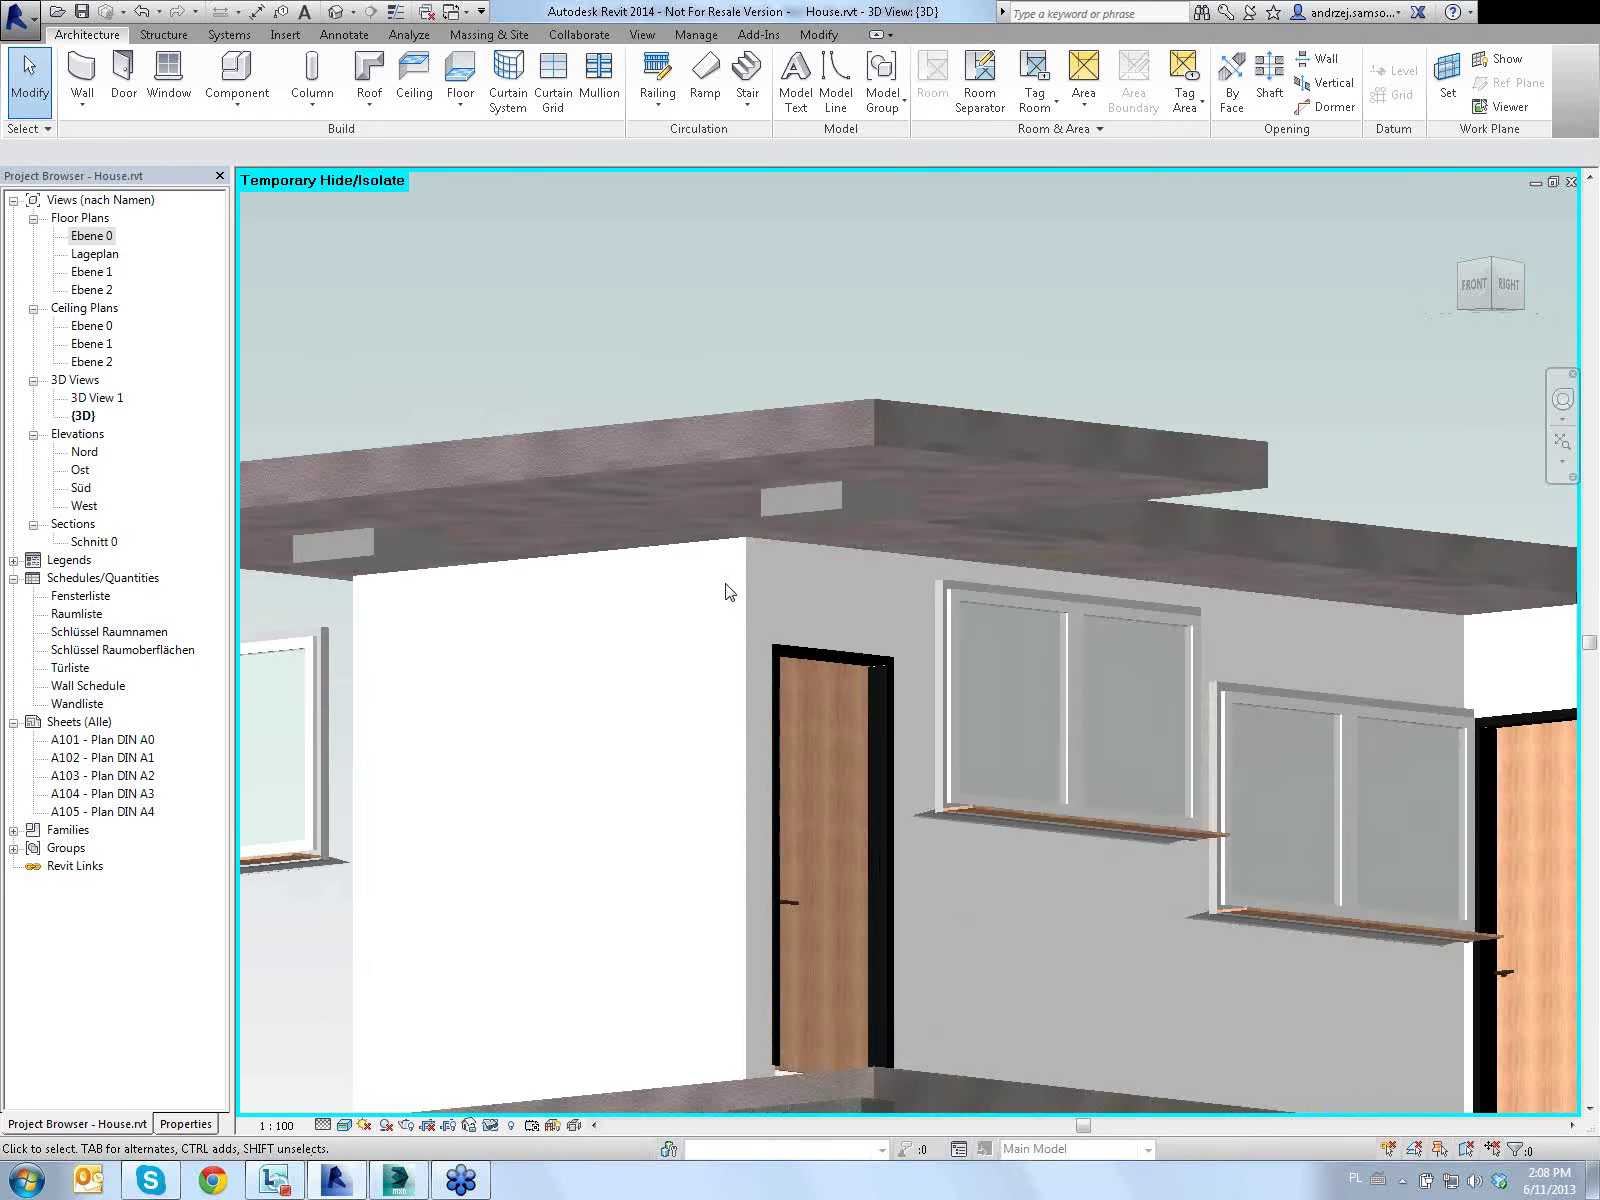
pyautogui.scroll(2, 765, 583)
pyautogui.scroll(2, 836, 567)
pyautogui.scroll(-5, 838, 562)
pyautogui.moveTo(876, 624)
pyautogui.keyDown('shift'); pyautogui.mouseDown(button='middle')
pyautogui.moveTo(784, 524)
pyautogui.moveTo(816, 459)
pyautogui.mouseUp(button='middle'); pyautogui.keyUp('shift')
# Select the upper-floor ceiling light fixture, undoing a stray roof slab pick, and choose Edit Family
pyautogui.click(816, 459)
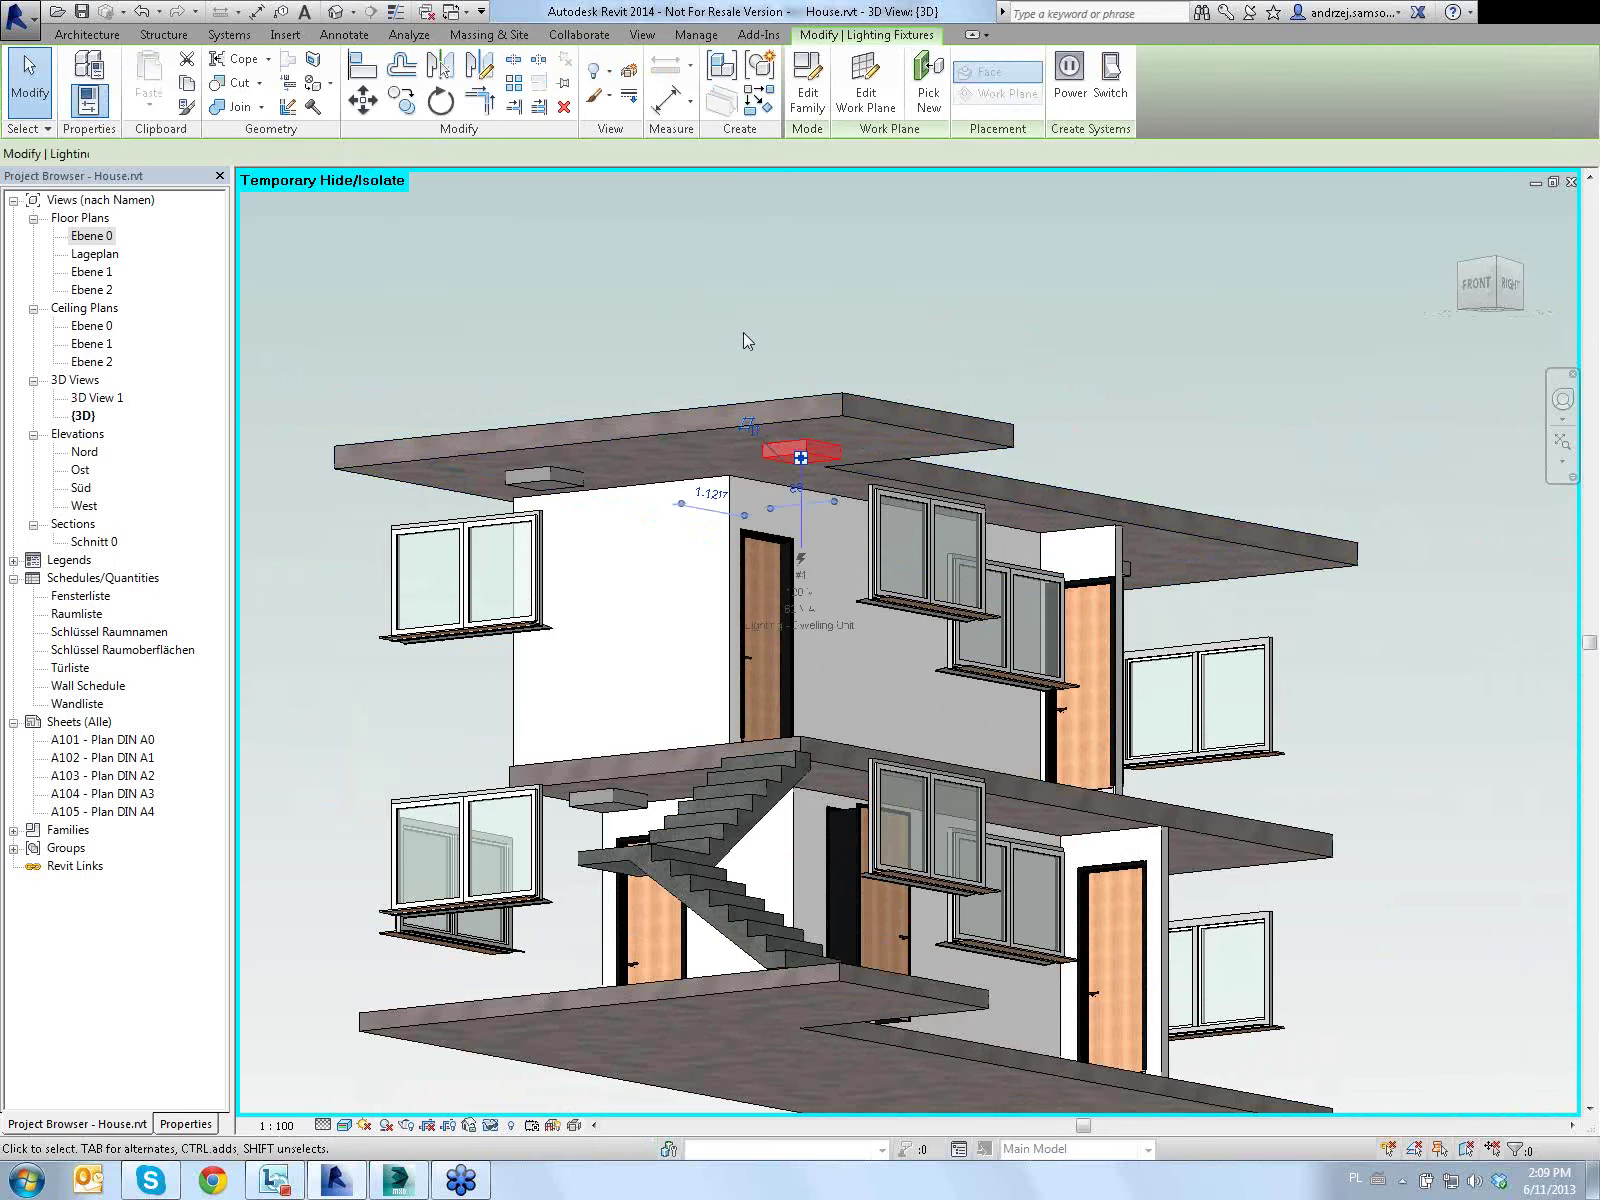
pyautogui.moveTo(760, 342)
pyautogui.mouseDown(button='middle')
pyautogui.moveTo(772, 404)
pyautogui.moveTo(733, 434)
pyautogui.mouseUp(button='middle')
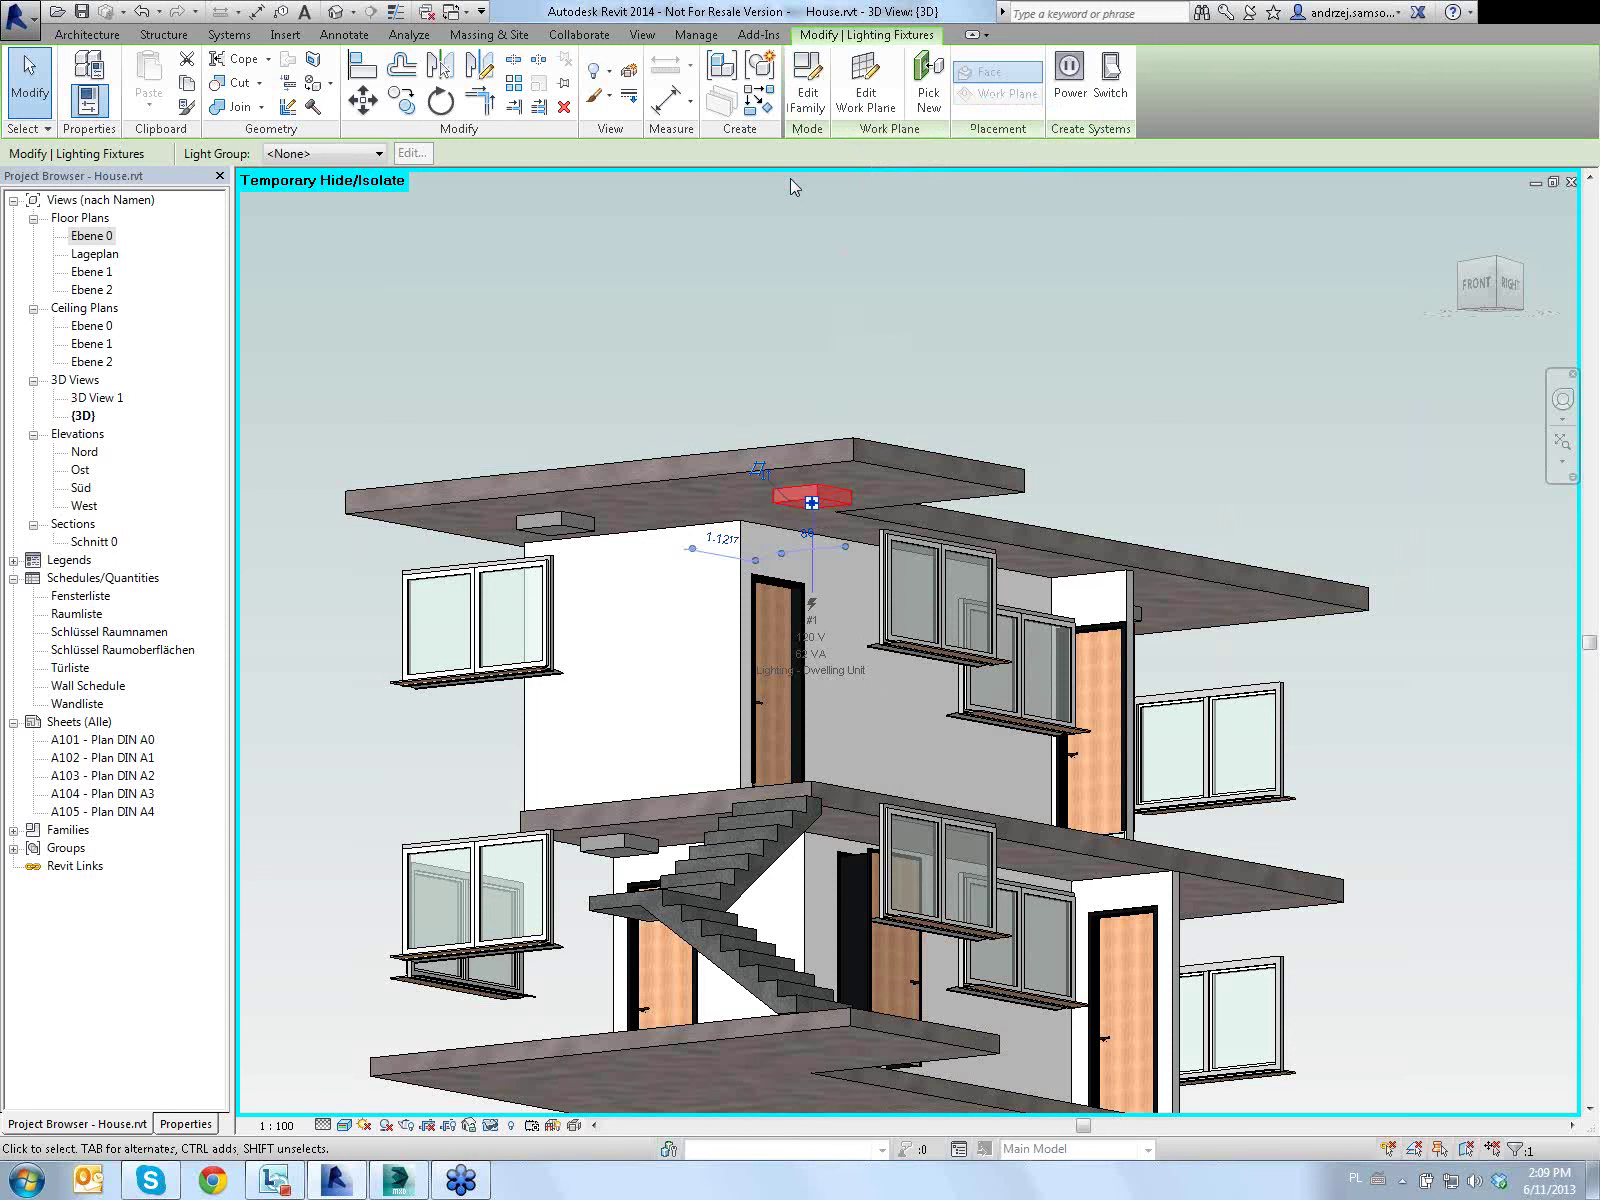
pyautogui.click(894, 445)
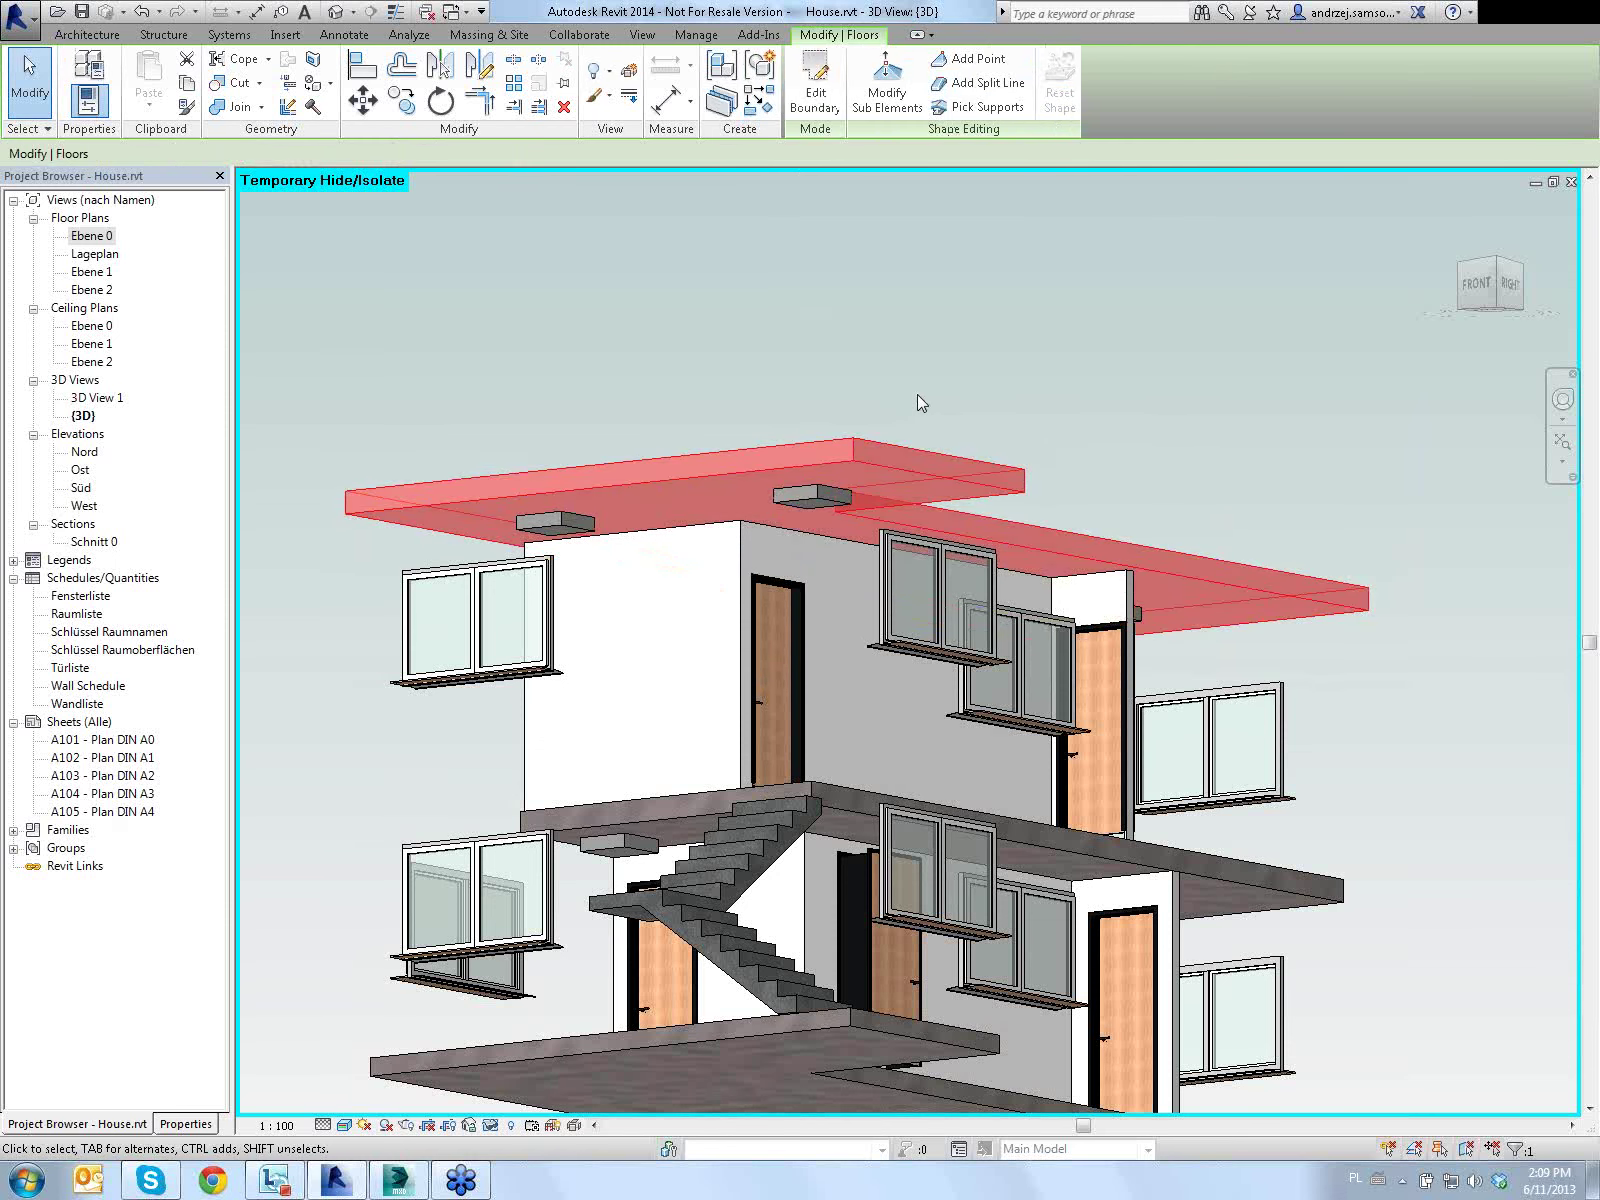
pyautogui.click(143, 12)
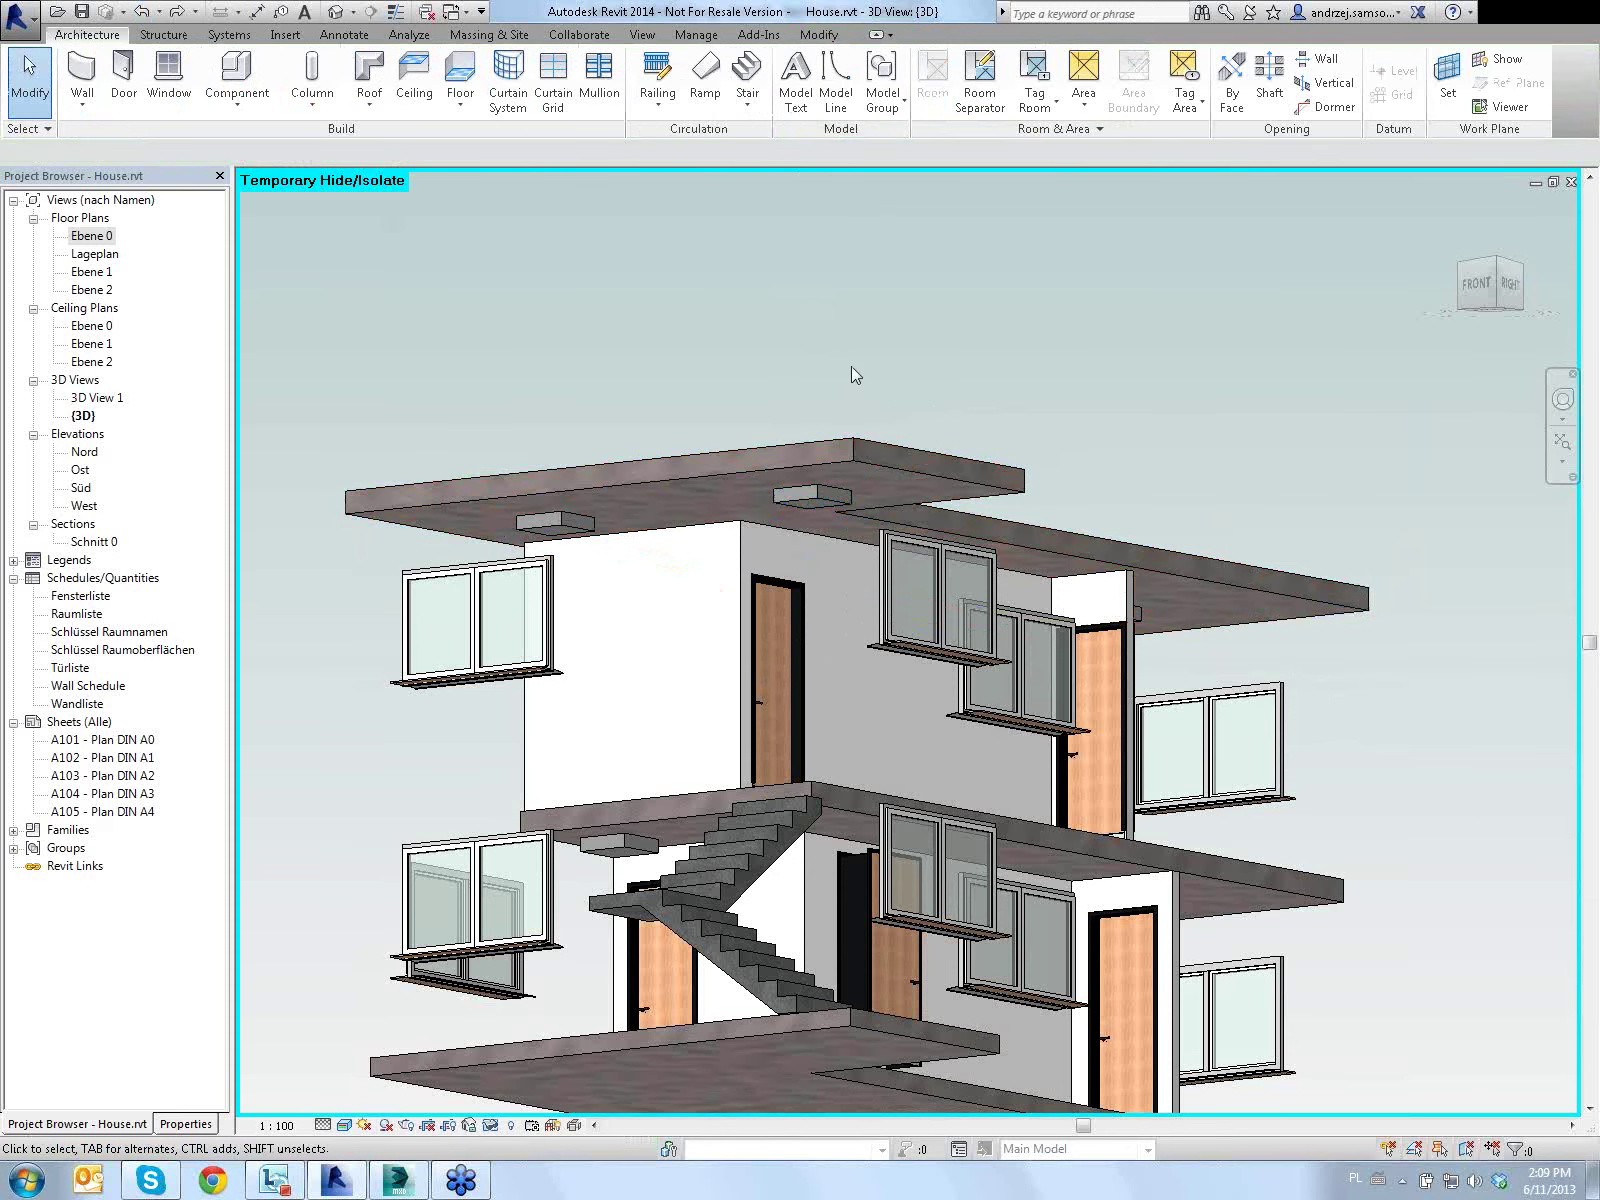
pyautogui.click(812, 497)
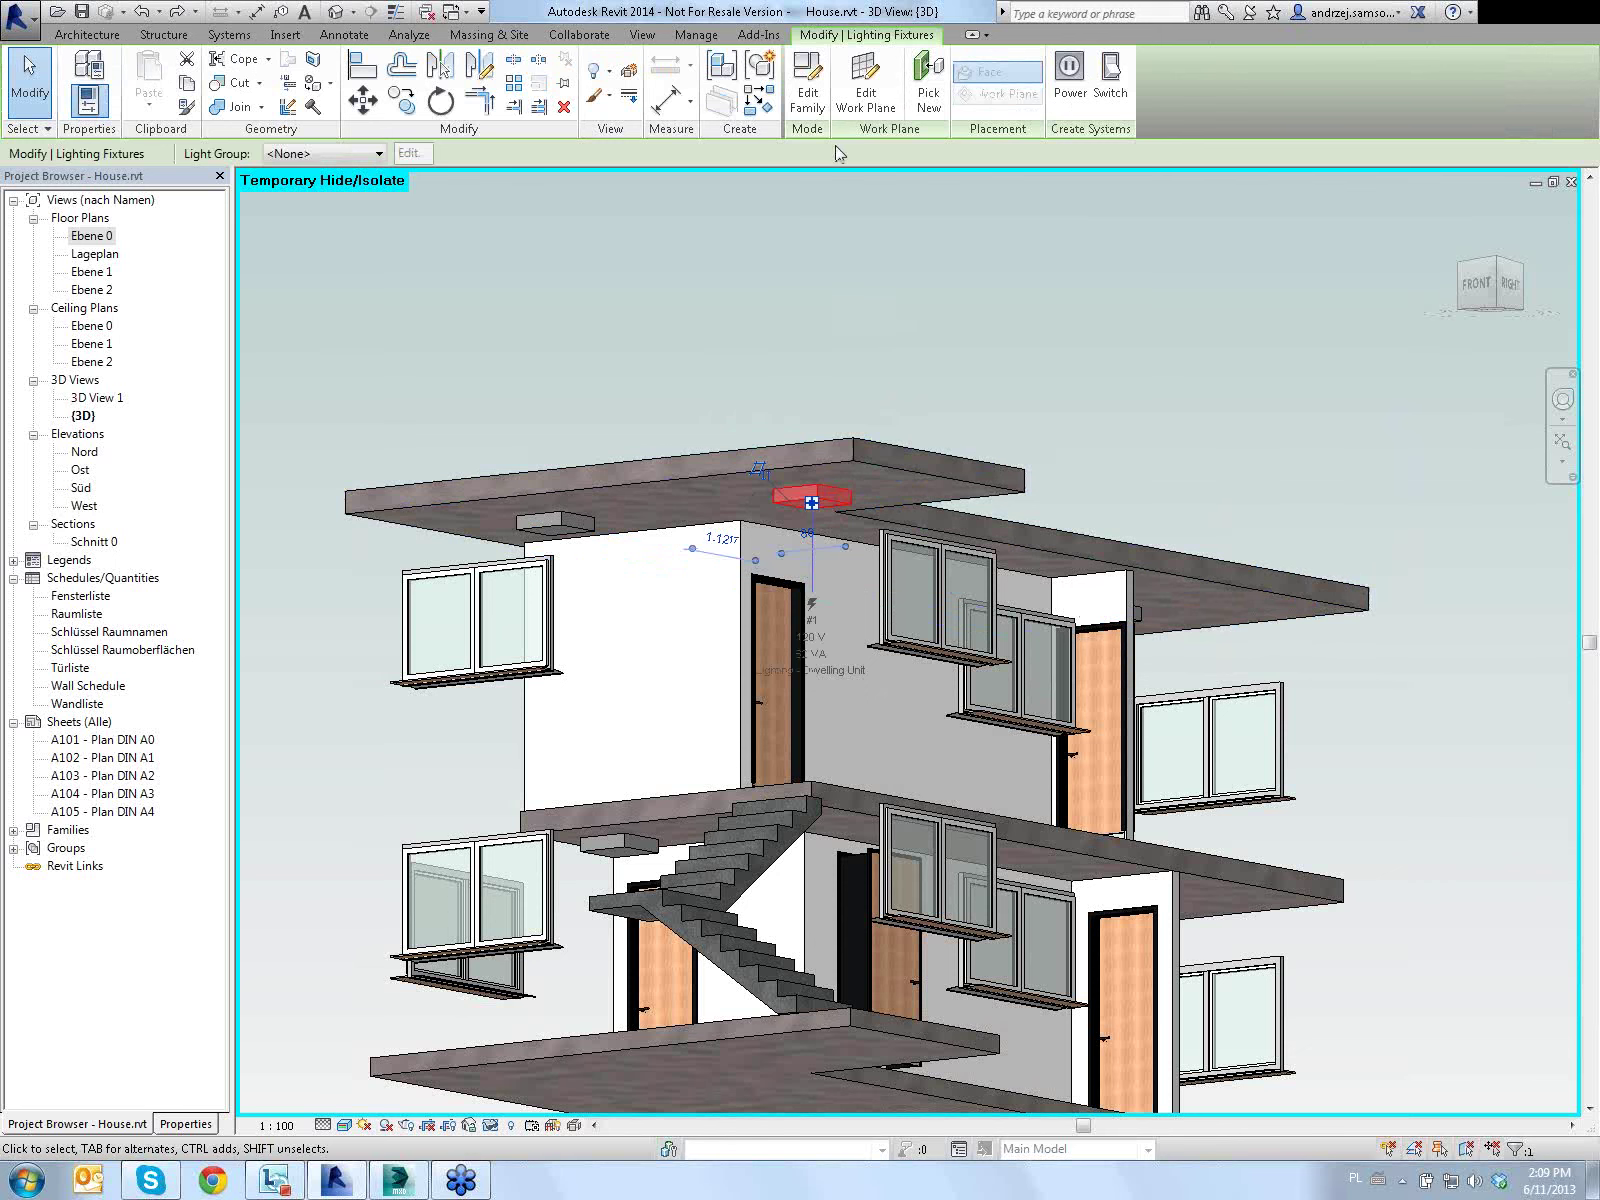
pyautogui.click(801, 90)
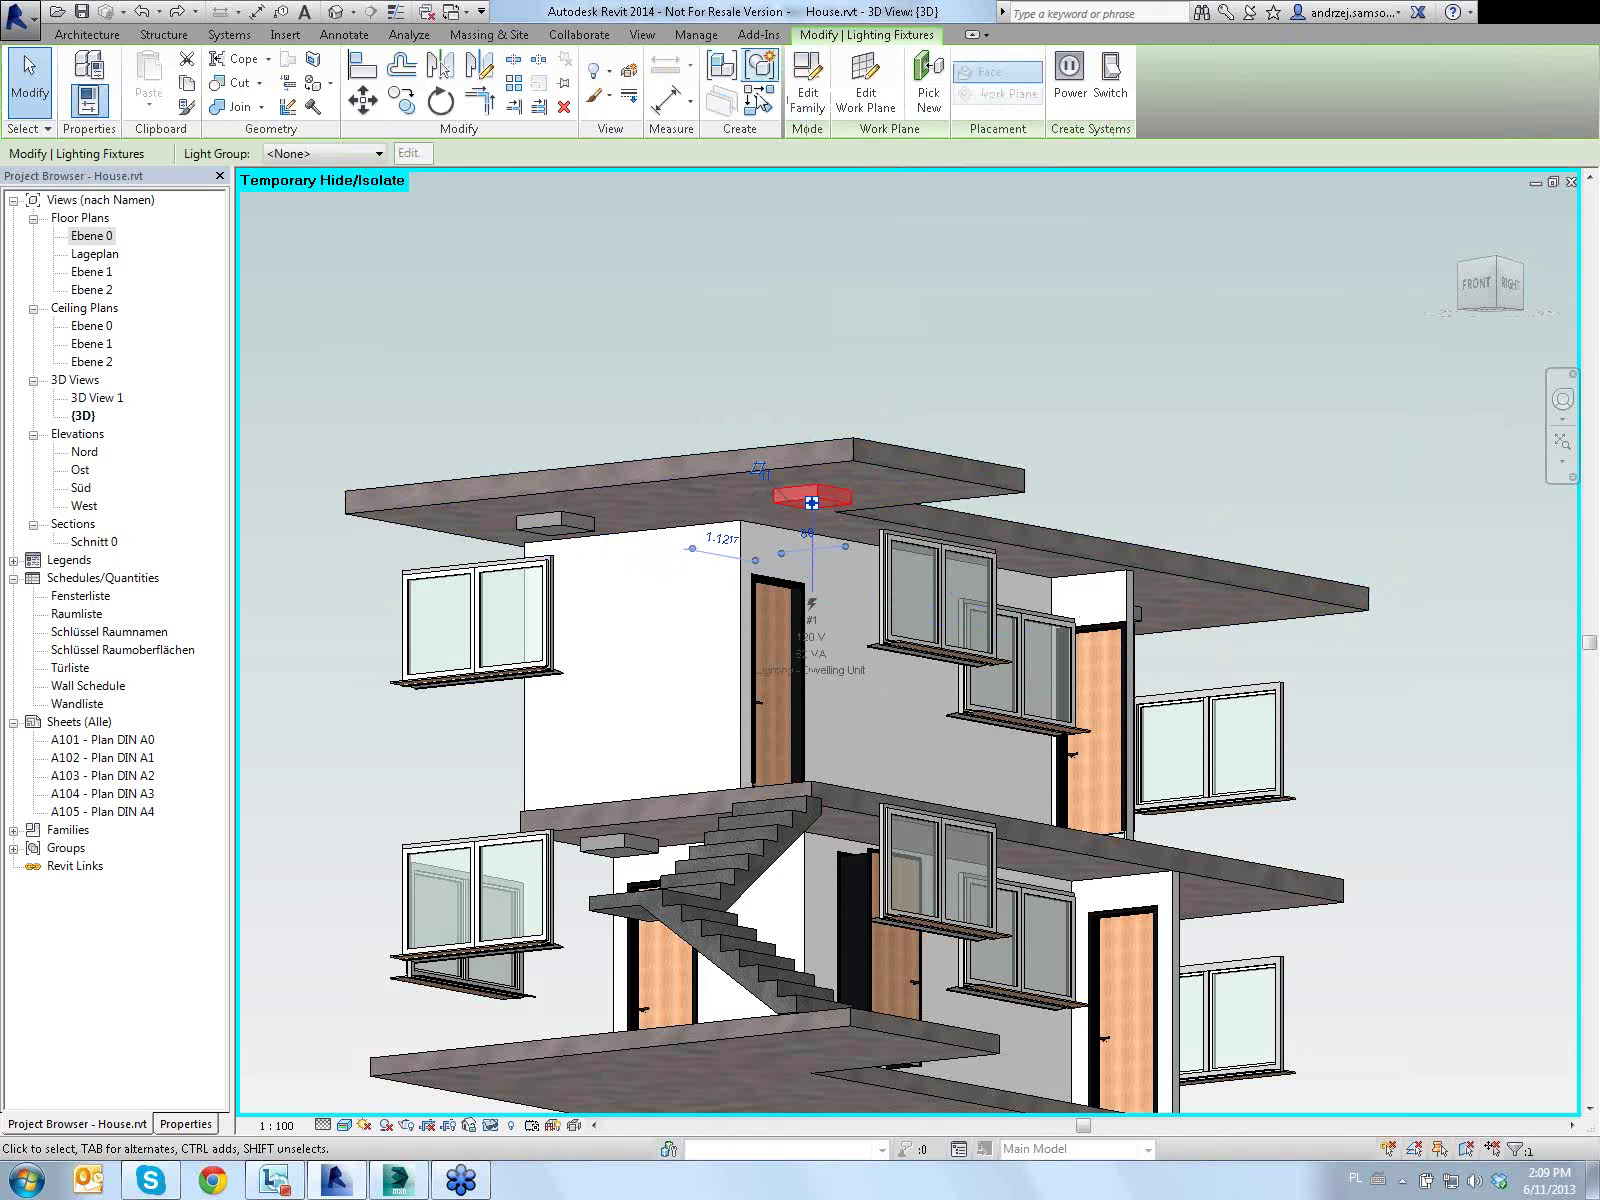
pyautogui.click(818, 95)
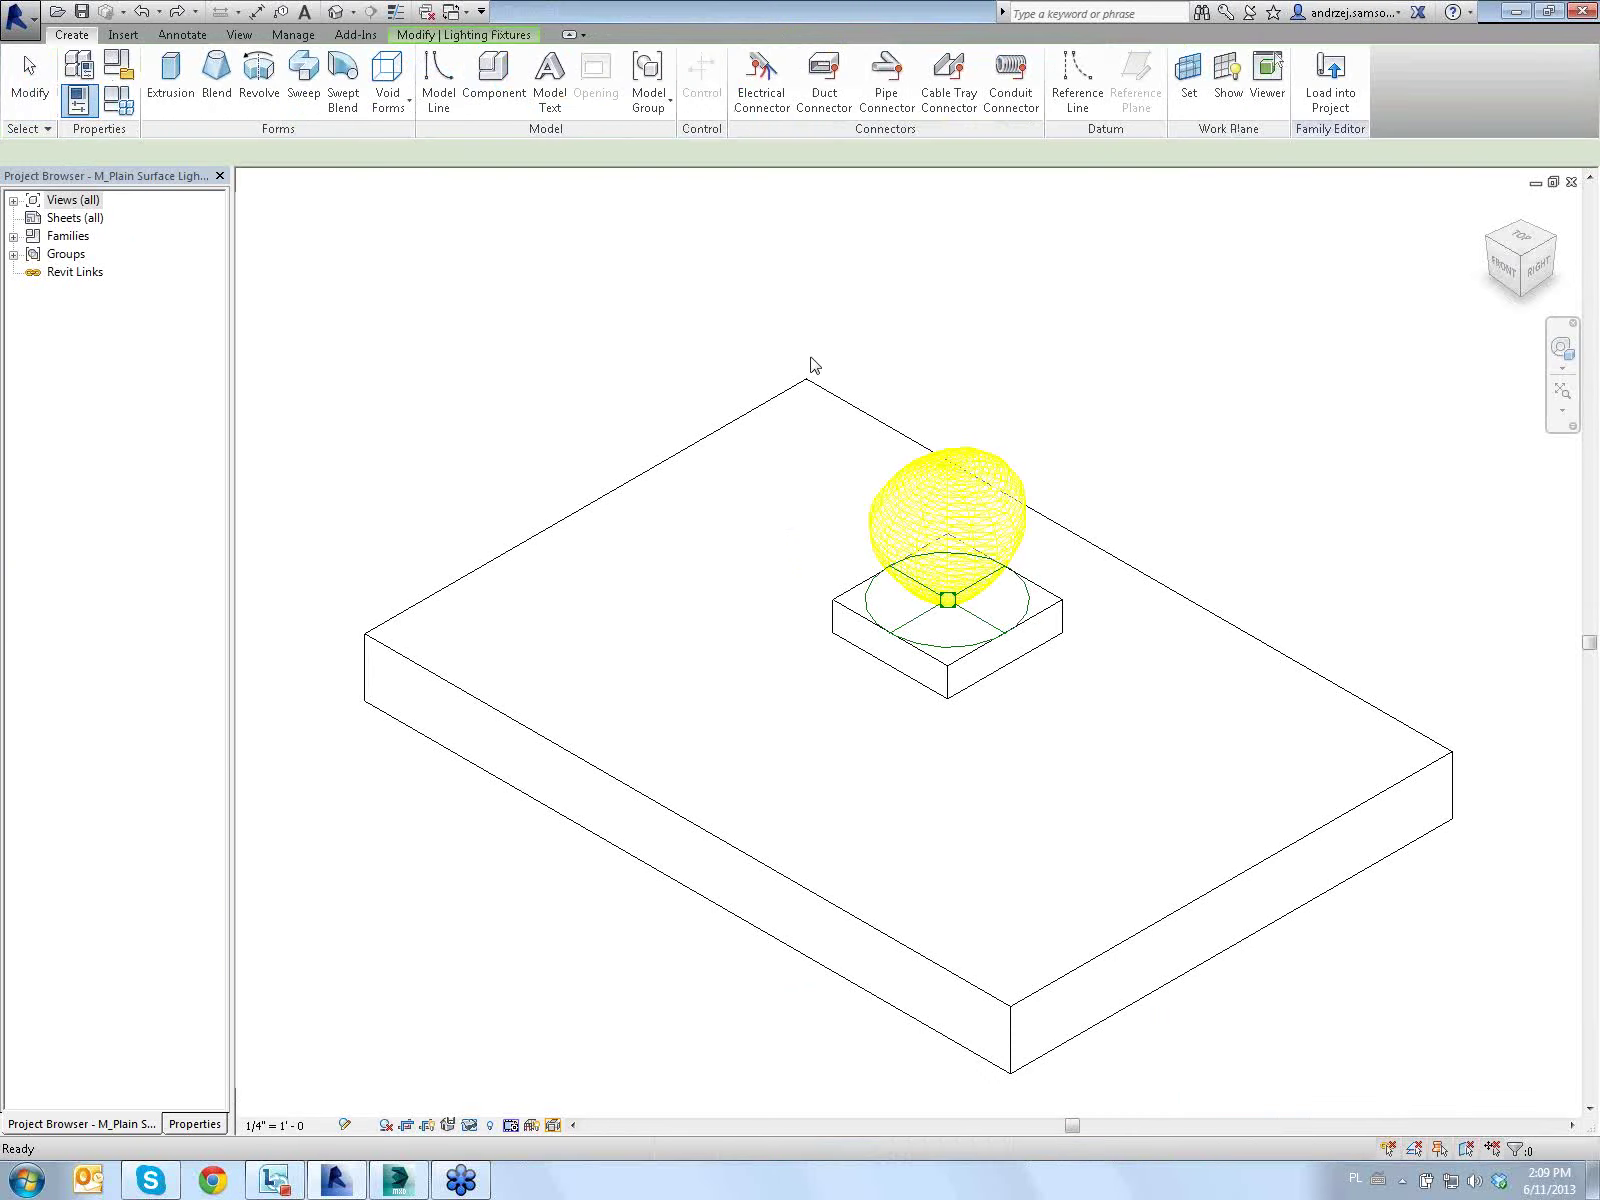
# Orbit the M_Plain Surface Lighting Fixture family to a low back view, briefly selecting the light source
pyautogui.moveTo(792, 346); pyautogui.dragTo(807, 357, button='middle')
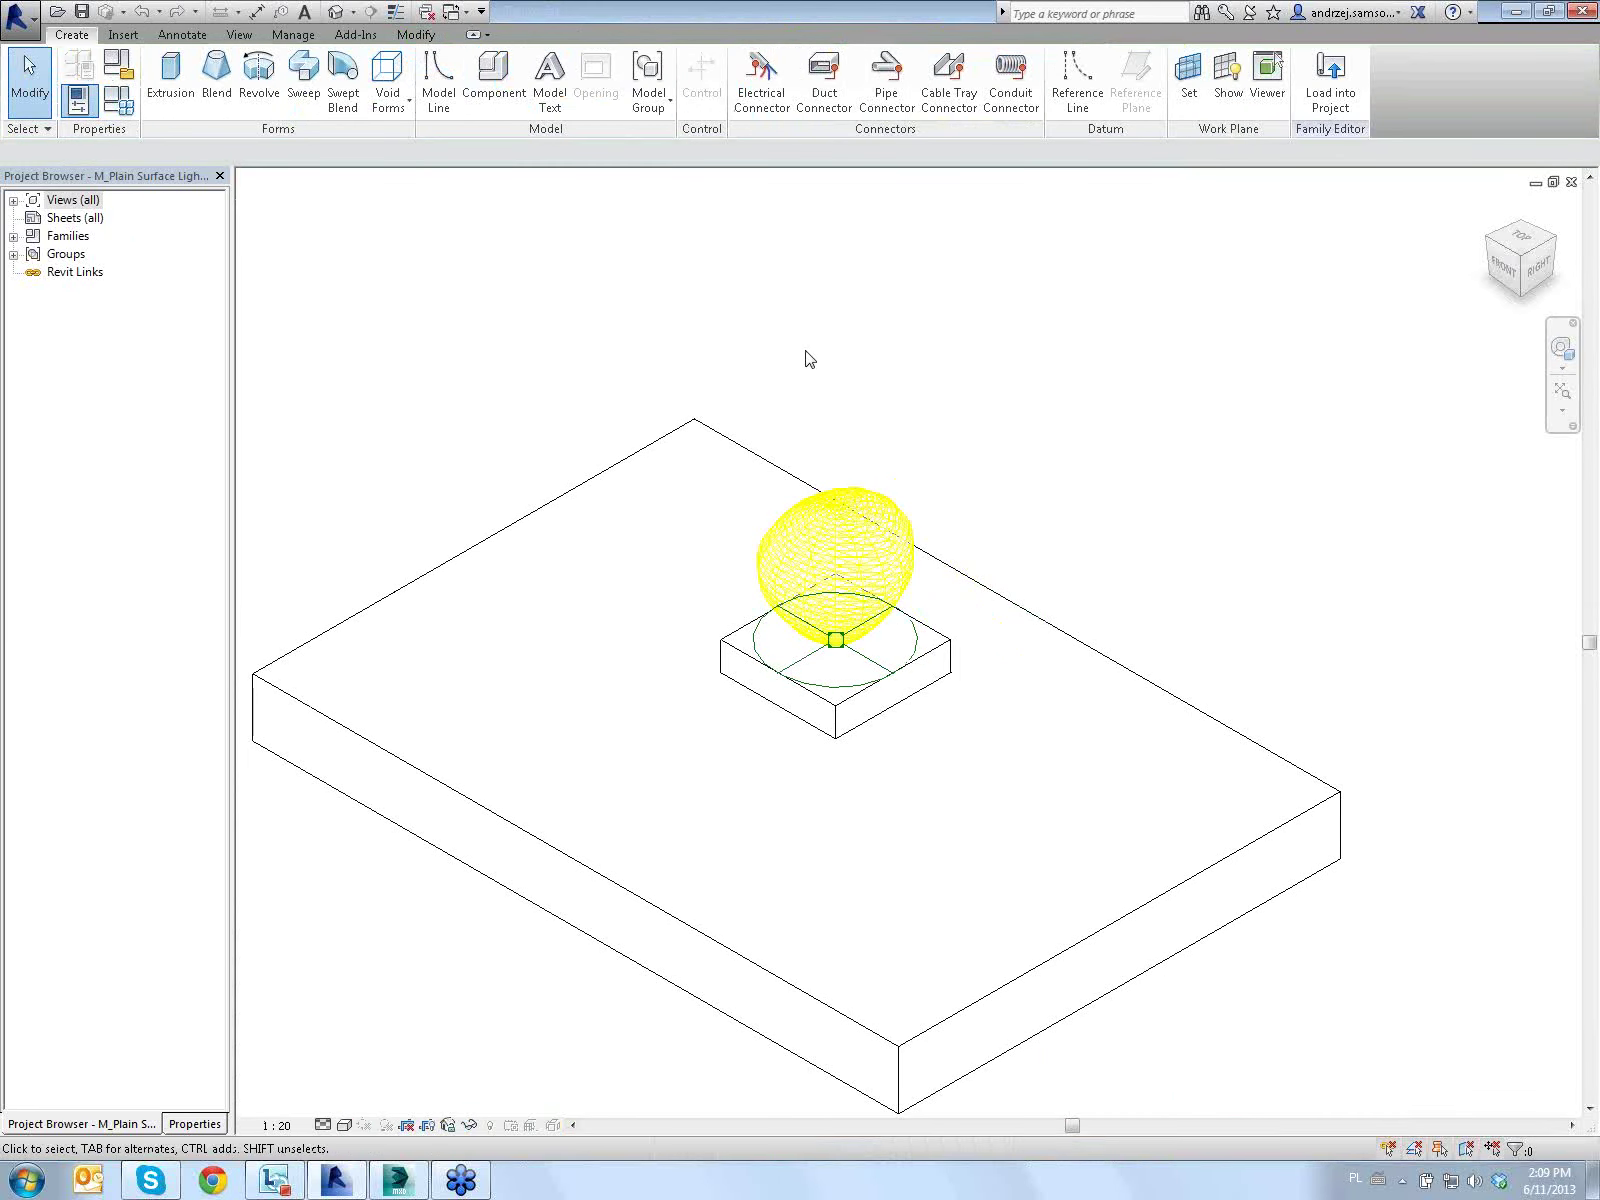
pyautogui.moveTo(1000, 505)
pyautogui.keyDown('shift'); pyautogui.mouseDown(button='middle')
pyautogui.moveTo(982, 379)
pyautogui.moveTo(797, 354)
pyautogui.moveTo(571, 404)
pyautogui.moveTo(812, 540)
pyautogui.mouseUp(button='middle'); pyautogui.keyUp('shift')
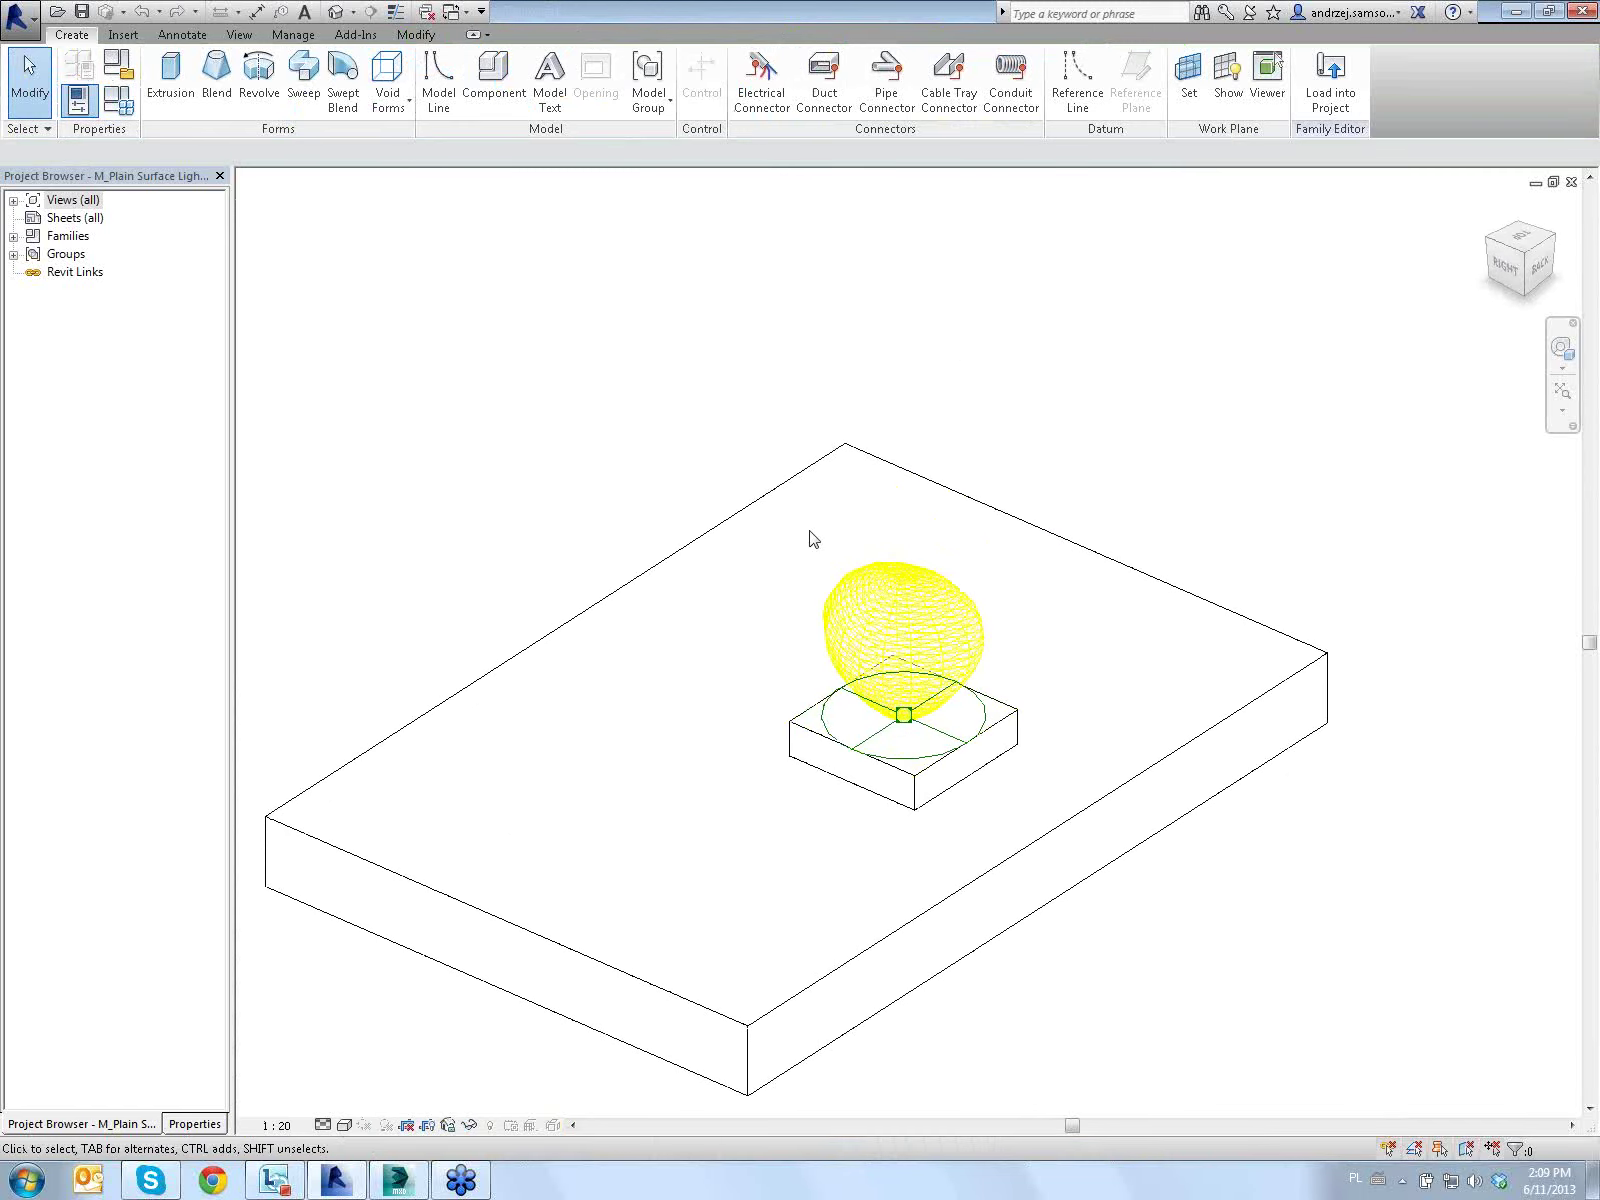
pyautogui.click(870, 585)
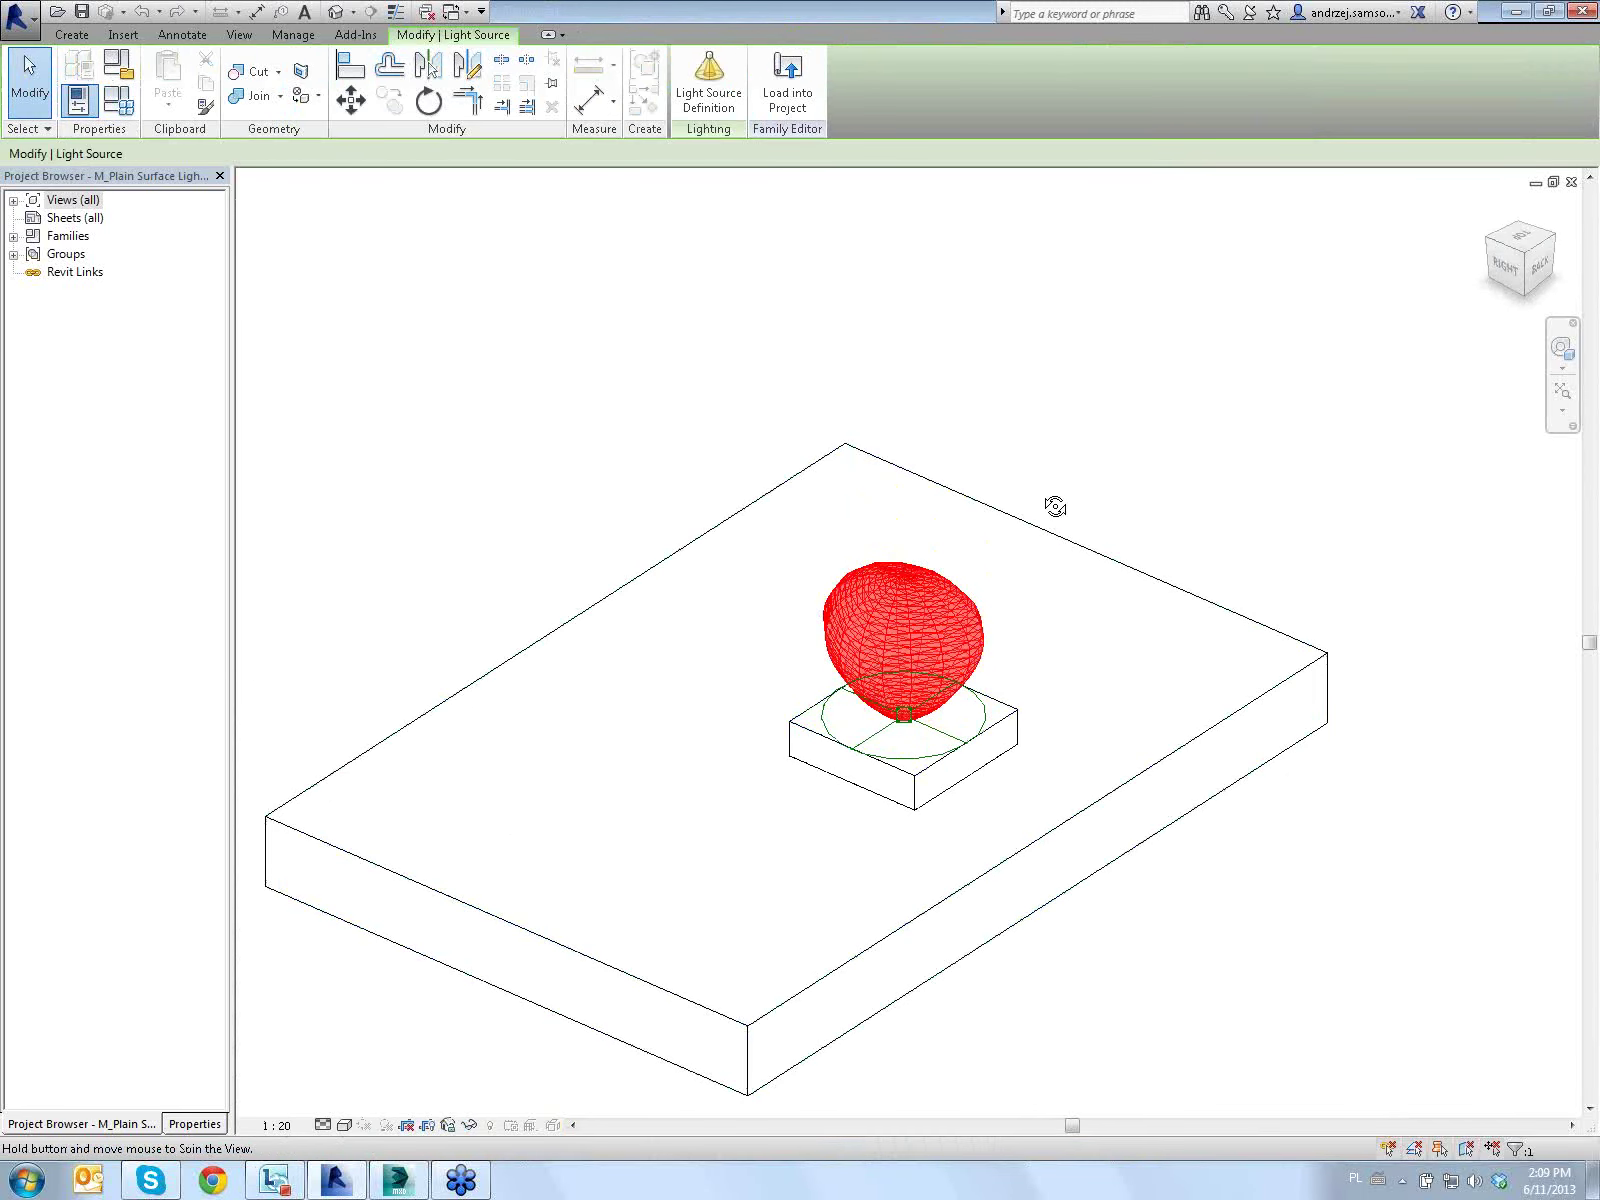
pyautogui.moveTo(1053, 504)
pyautogui.keyDown('shift'); pyautogui.mouseDown(button='middle')
pyautogui.moveTo(804, 450)
pyautogui.moveTo(643, 632)
pyautogui.moveTo(800, 600)
pyautogui.mouseUp(button='middle'); pyautogui.keyUp('shift')
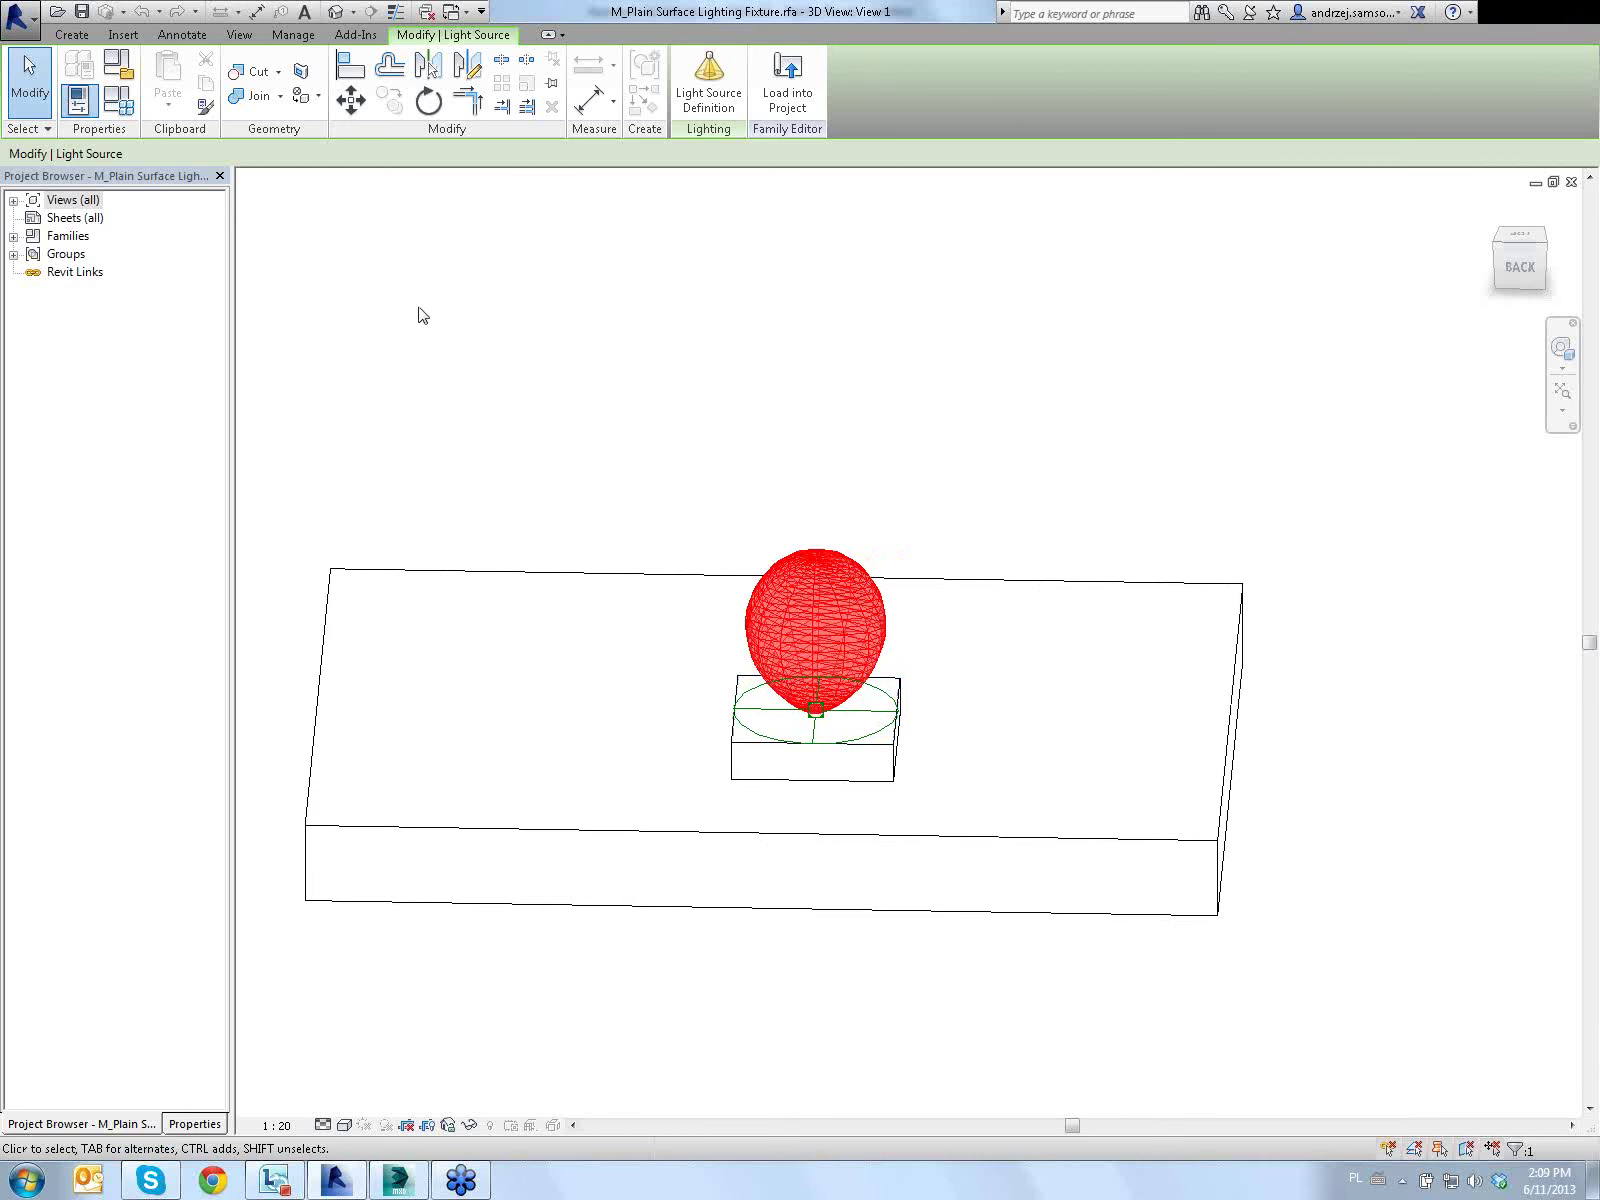
pyautogui.press('Escape')
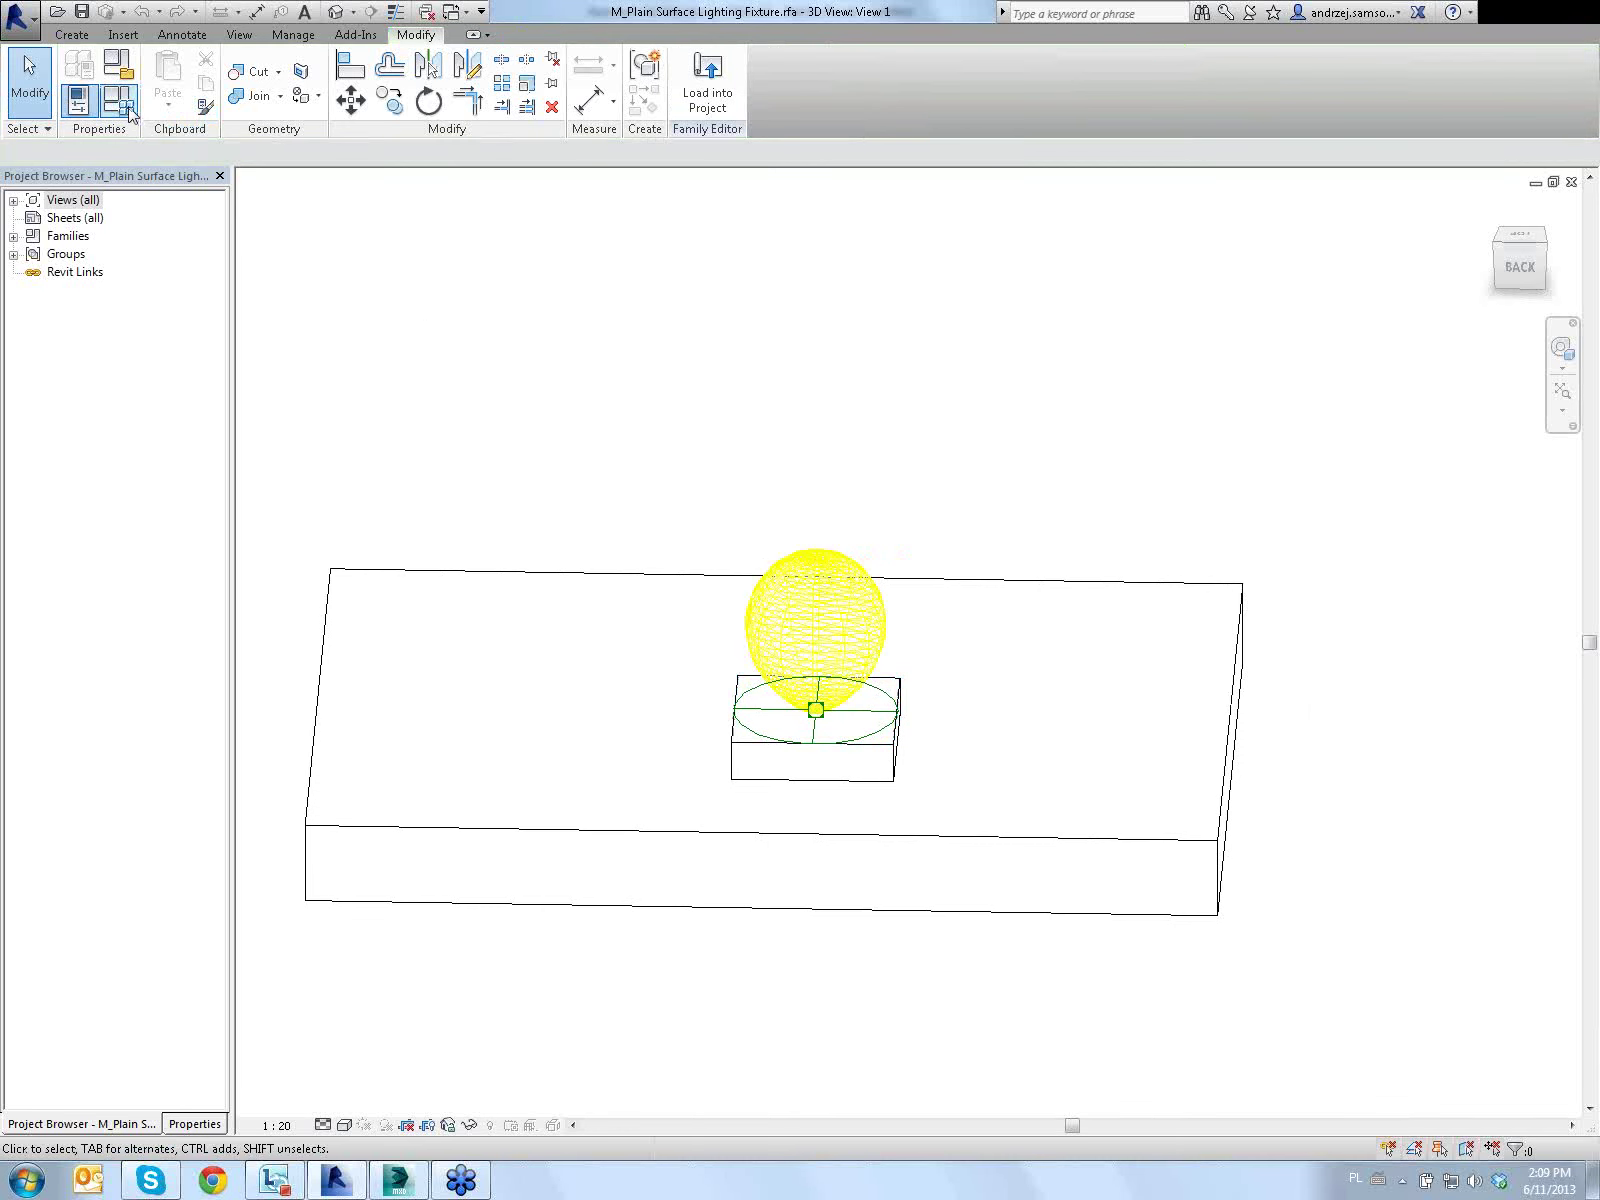
pyautogui.click(127, 106)
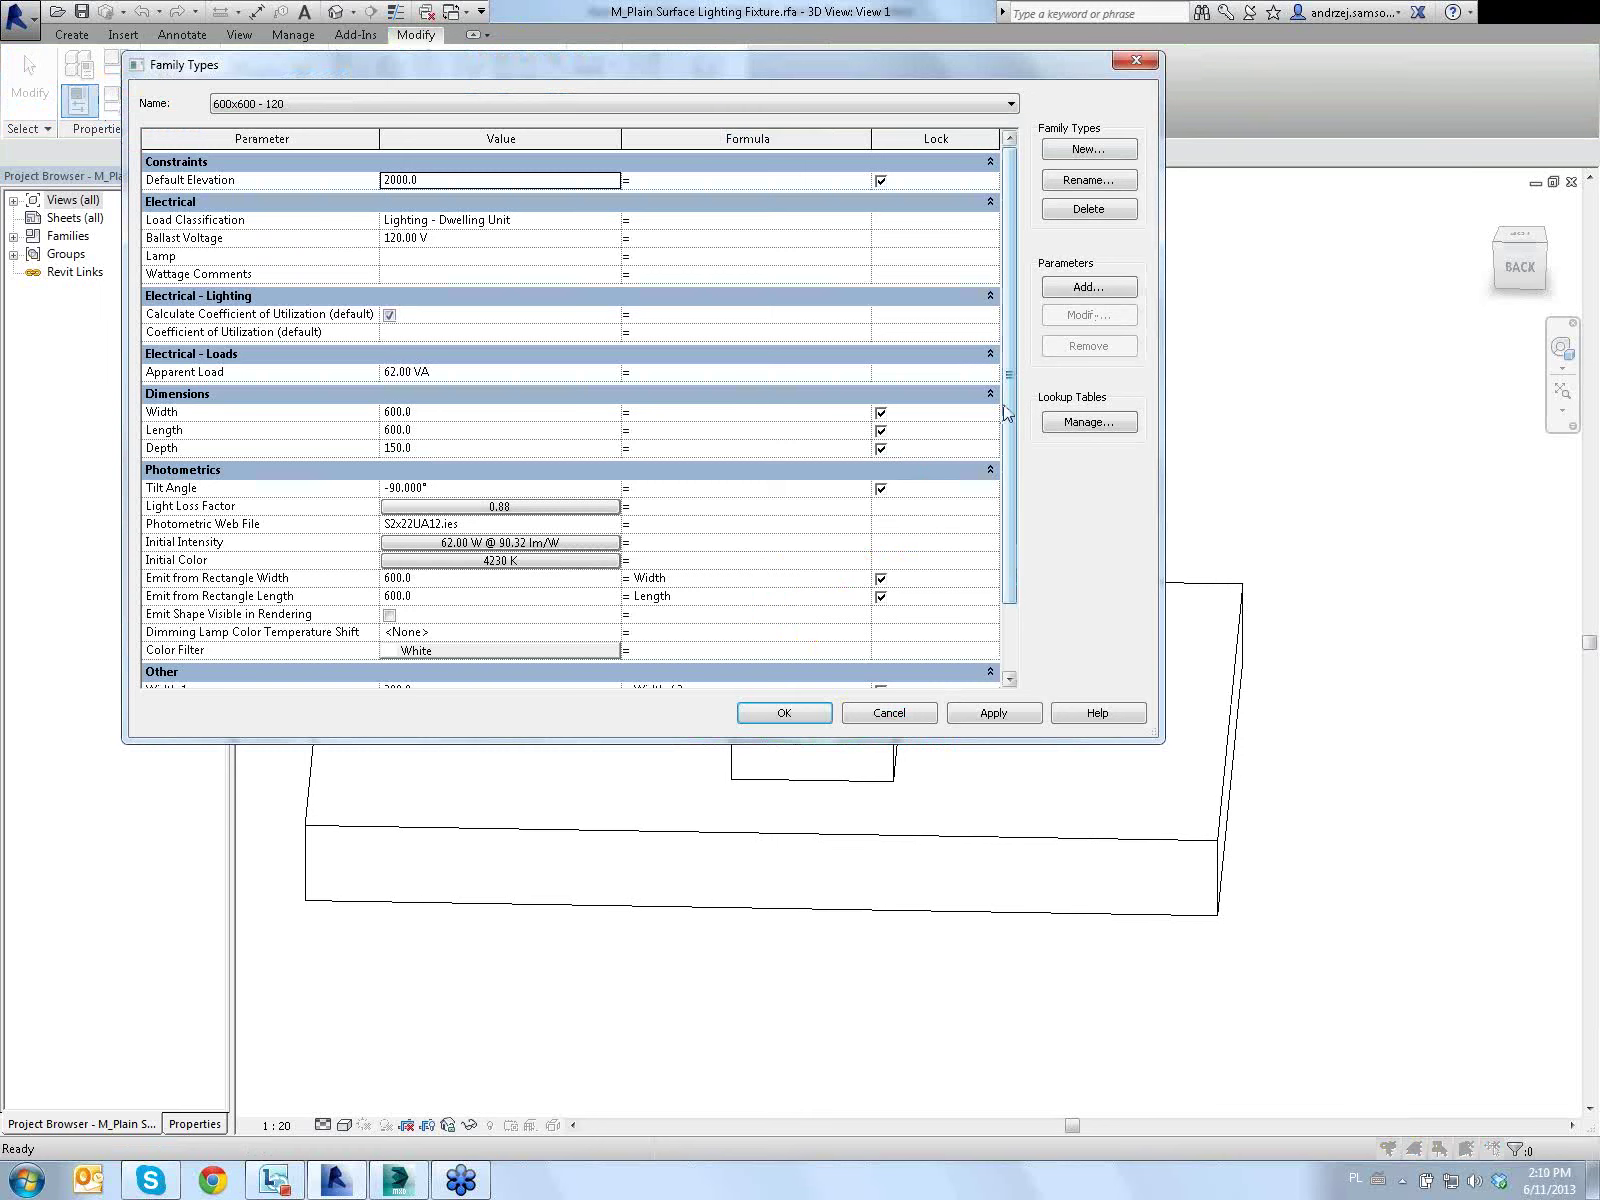
pyautogui.scroll(-2, 1010, 415)
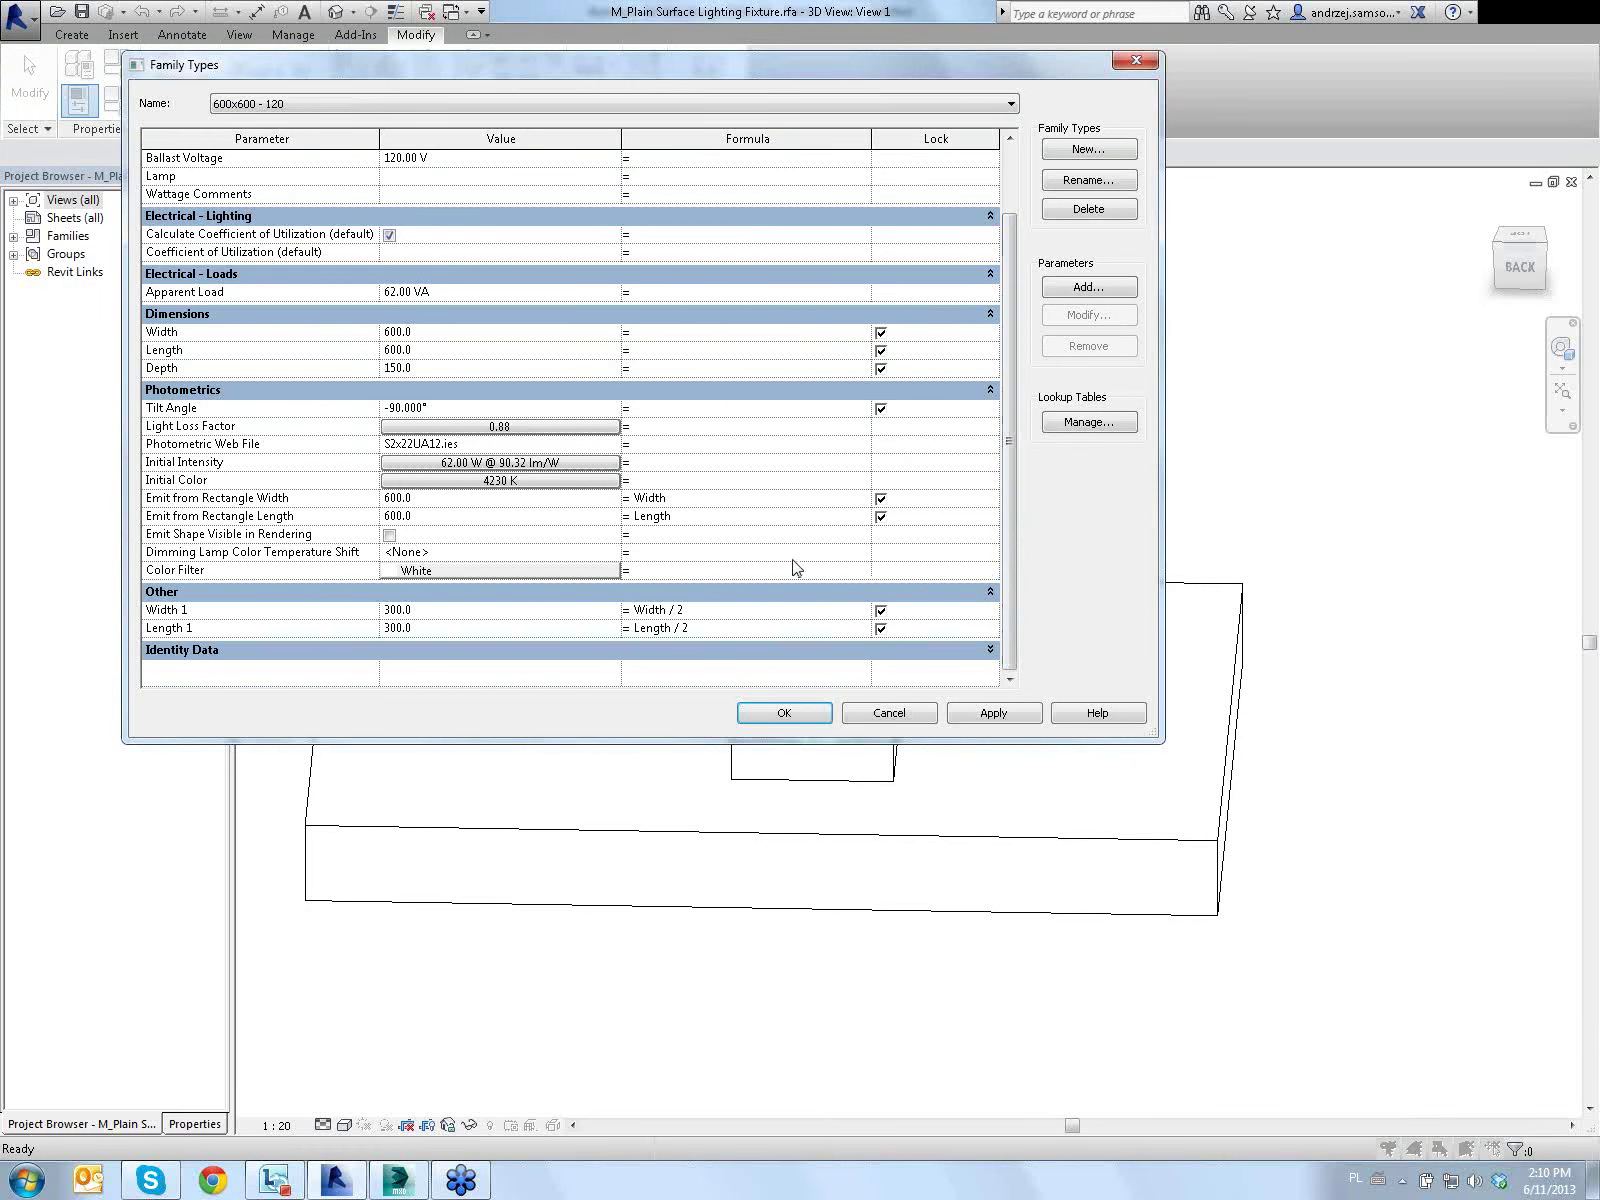
pyautogui.click(614, 555)
pyautogui.click(612, 554)
pyautogui.click(600, 444)
pyautogui.click(612, 444)
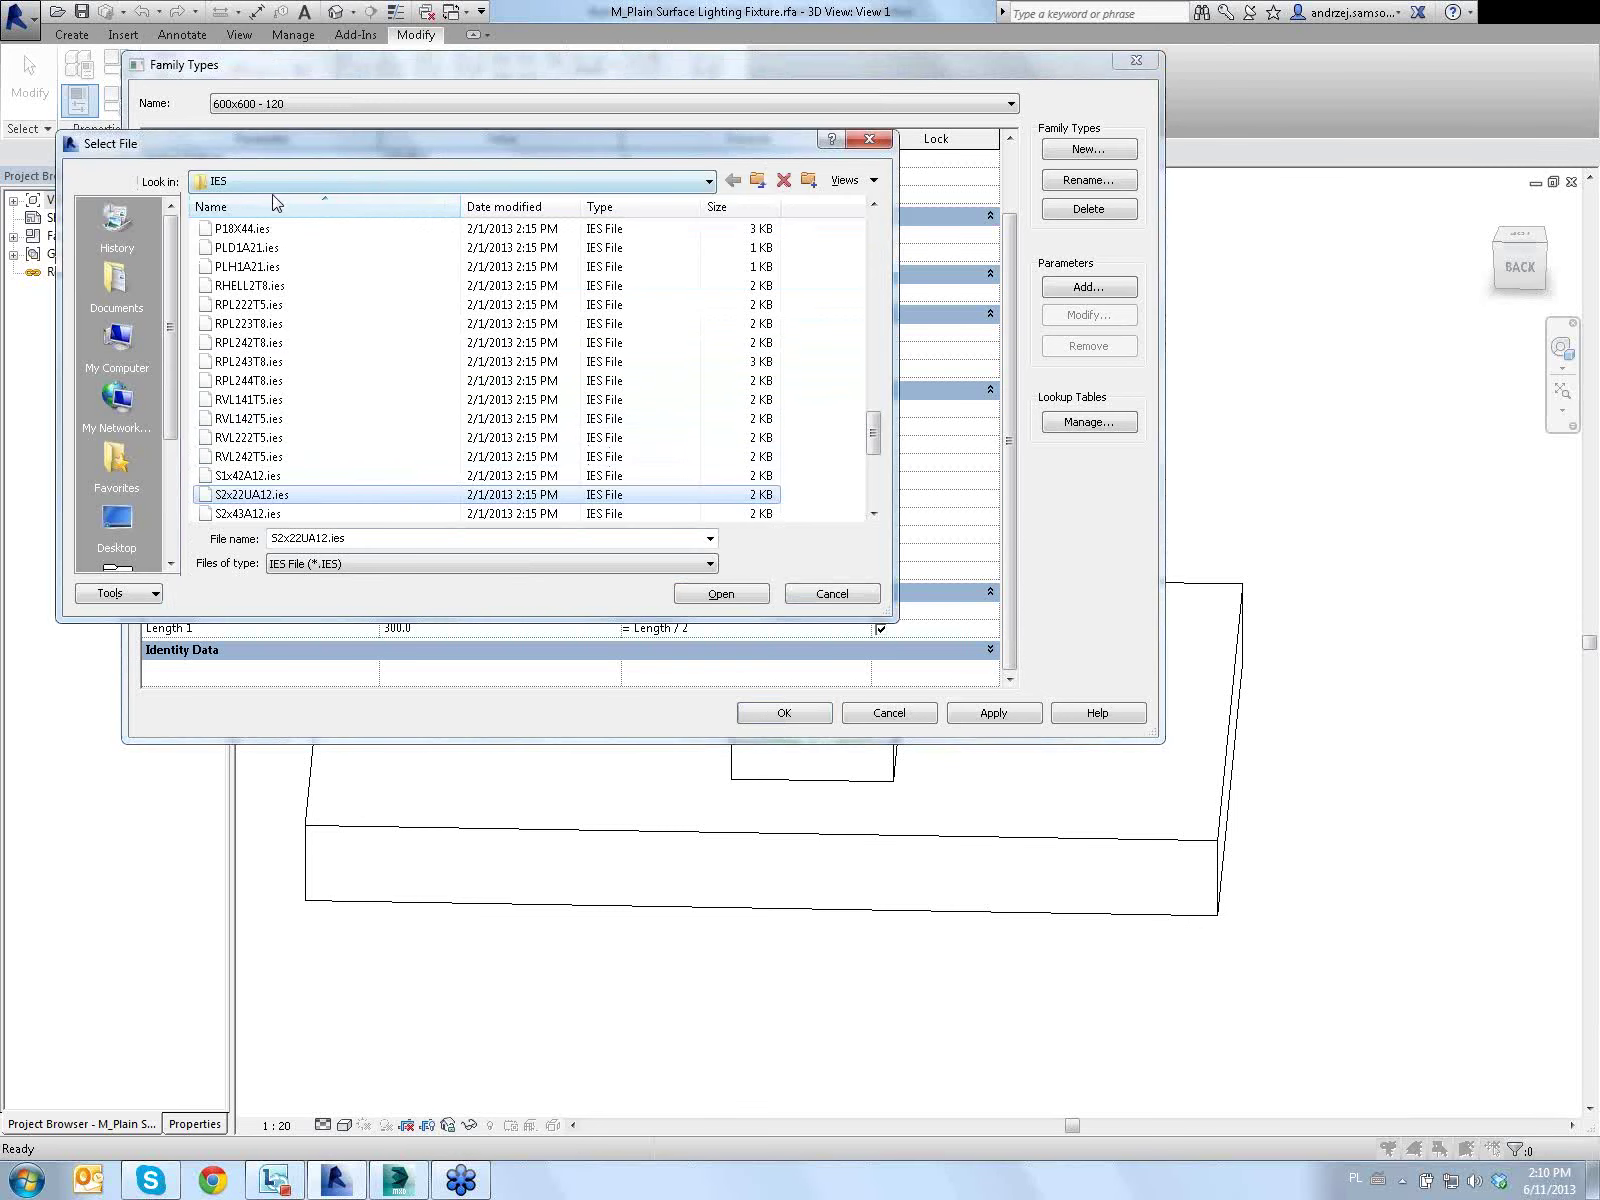
pyautogui.moveTo(875, 441)
pyautogui.mouseDown()
pyautogui.moveTo(875, 314)
pyautogui.moveTo(898, 233)
pyautogui.mouseUp()
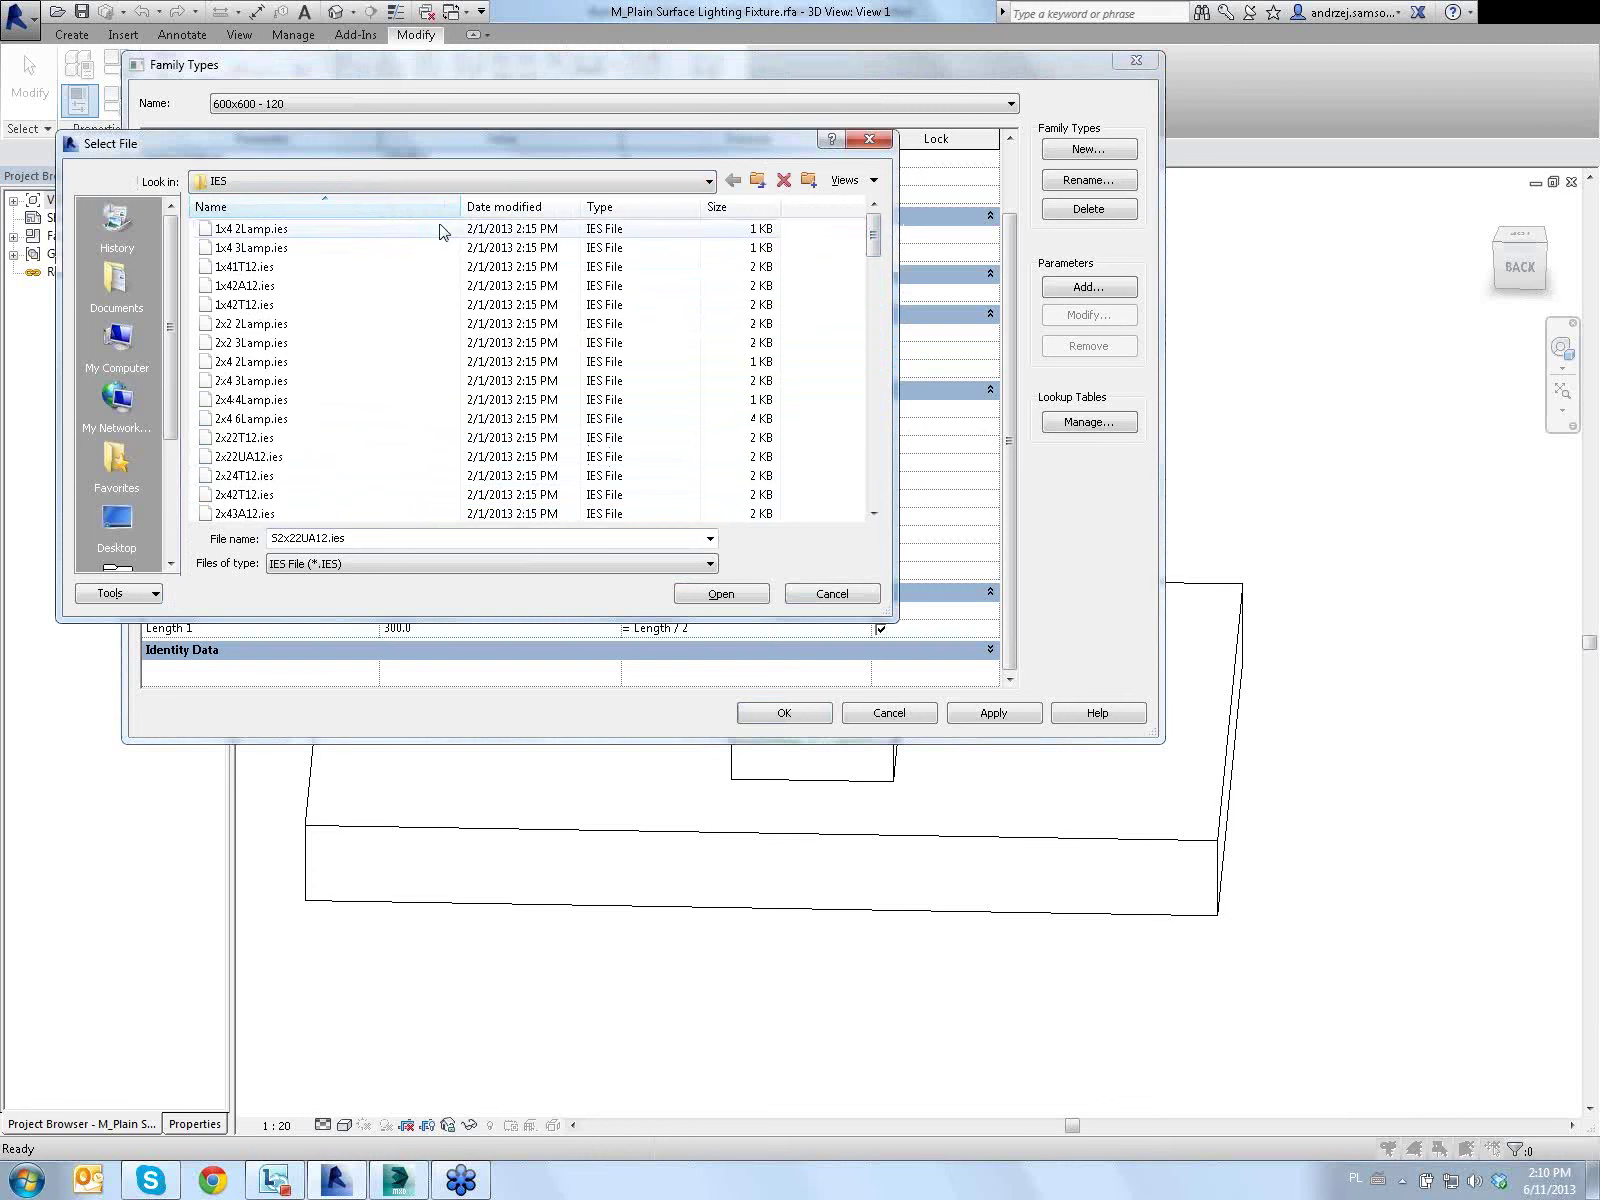
pyautogui.click(407, 183)
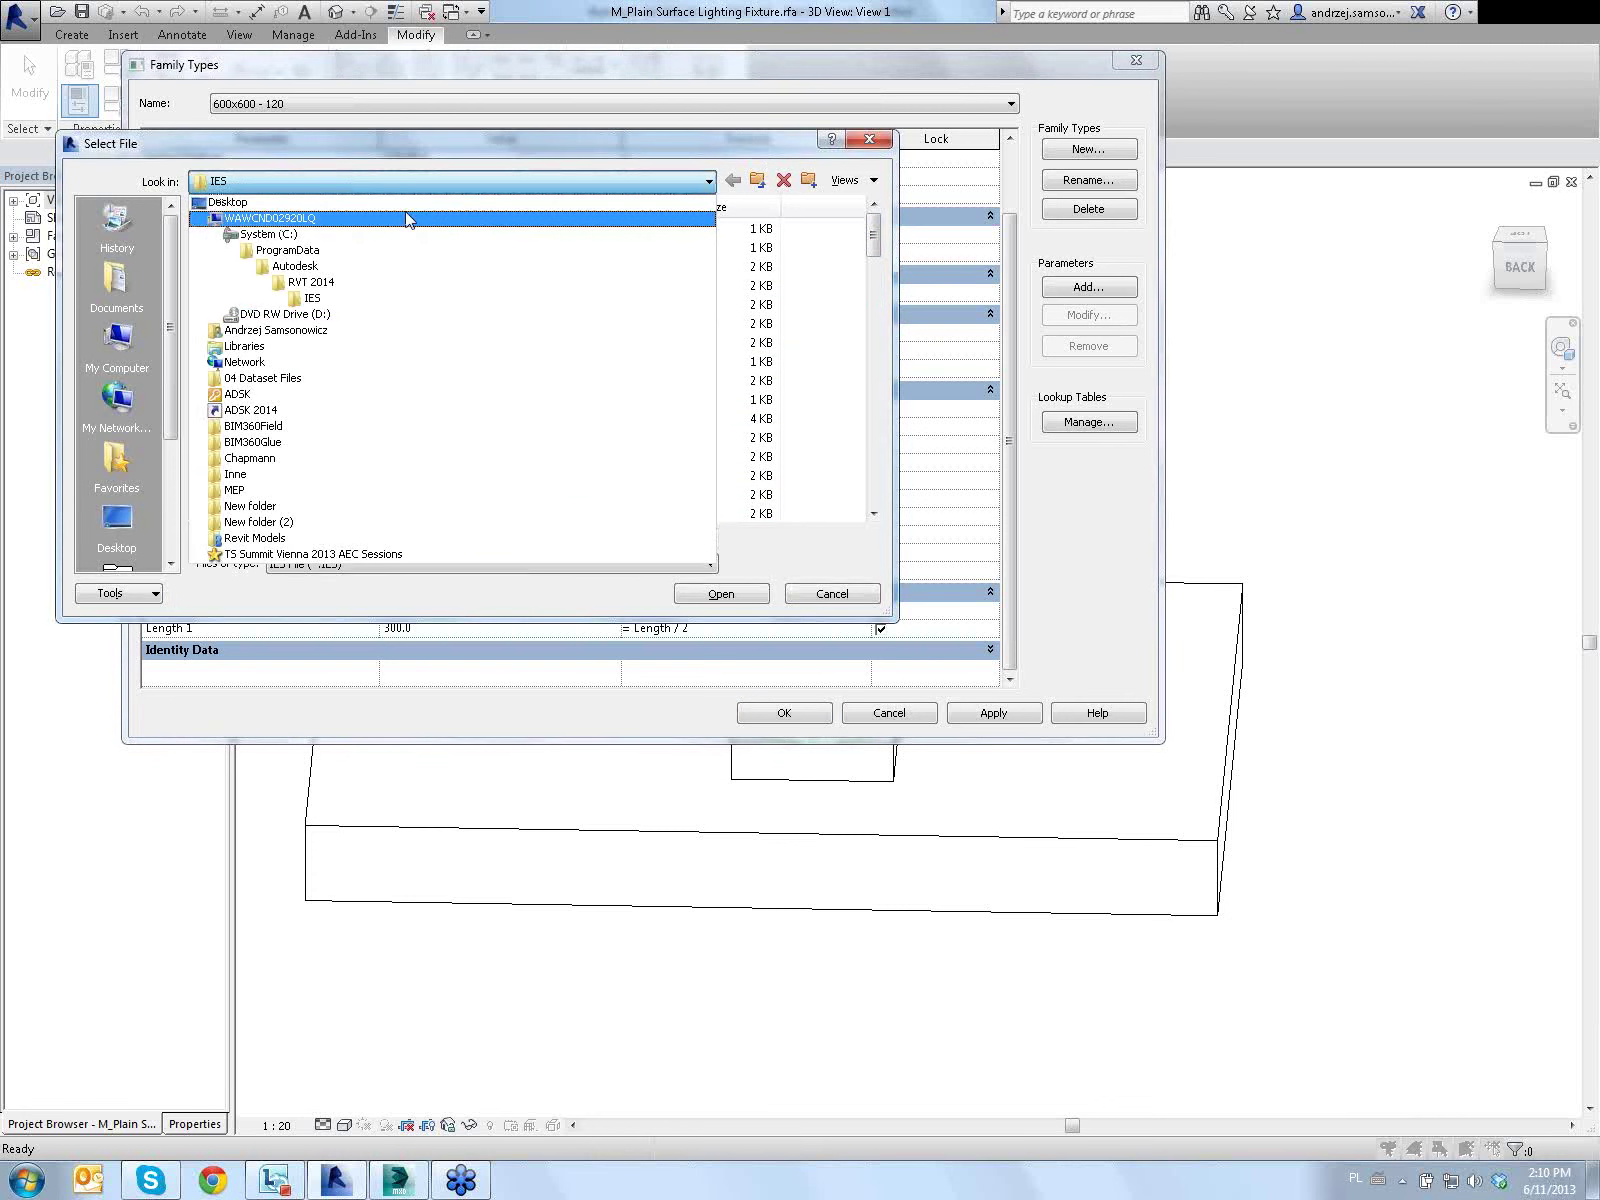
pyautogui.click(313, 300)
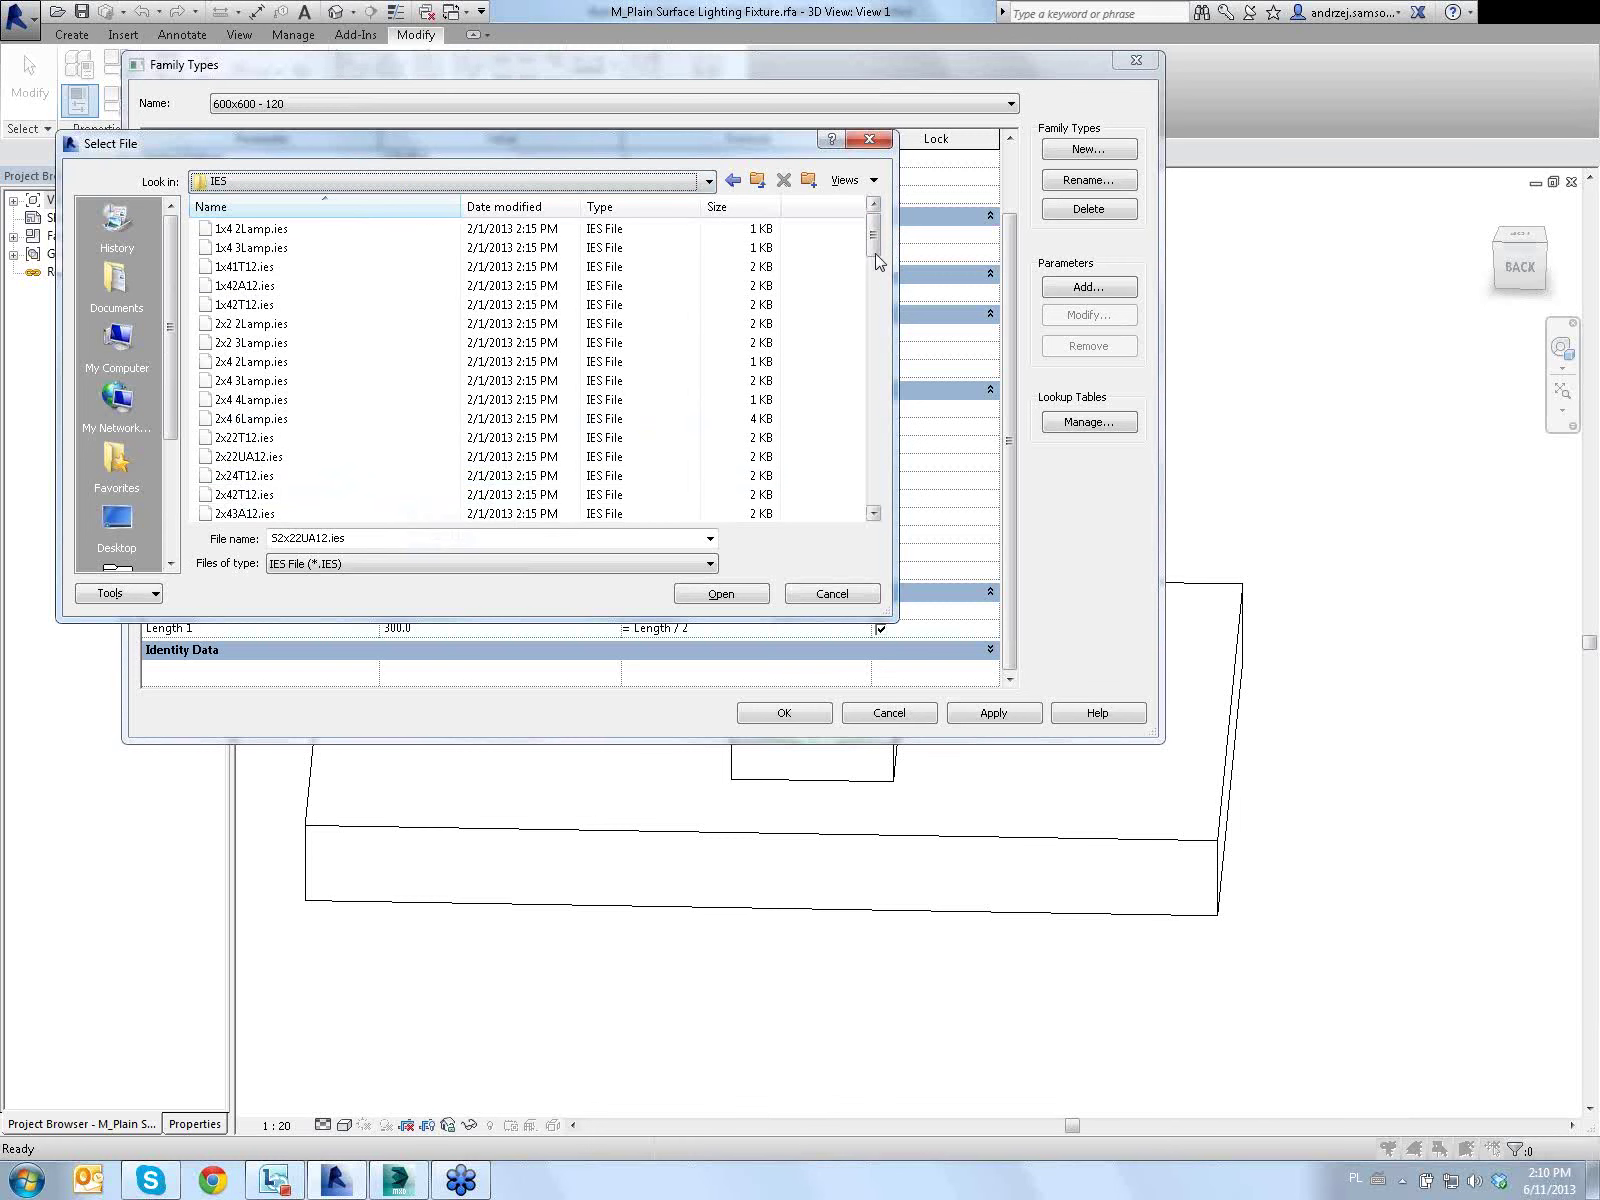
pyautogui.moveTo(871, 262); pyautogui.dragTo(850, 515)
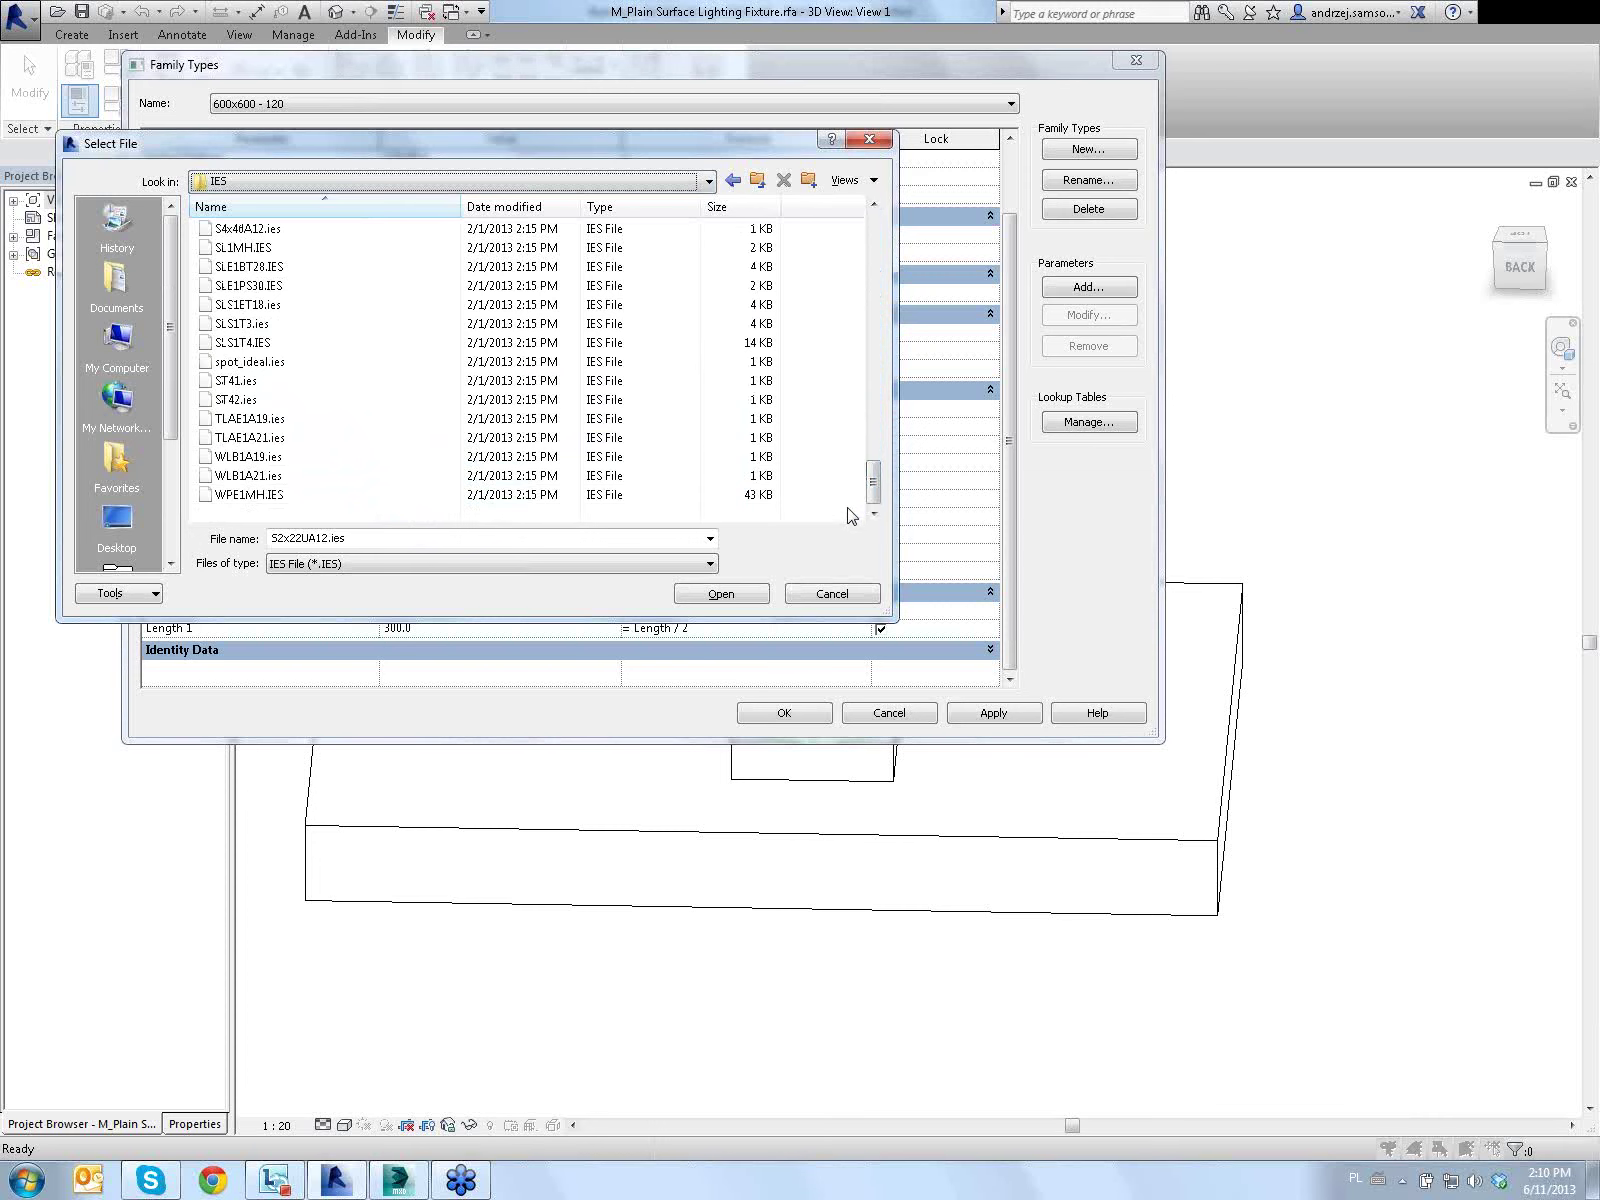
pyautogui.click(834, 606)
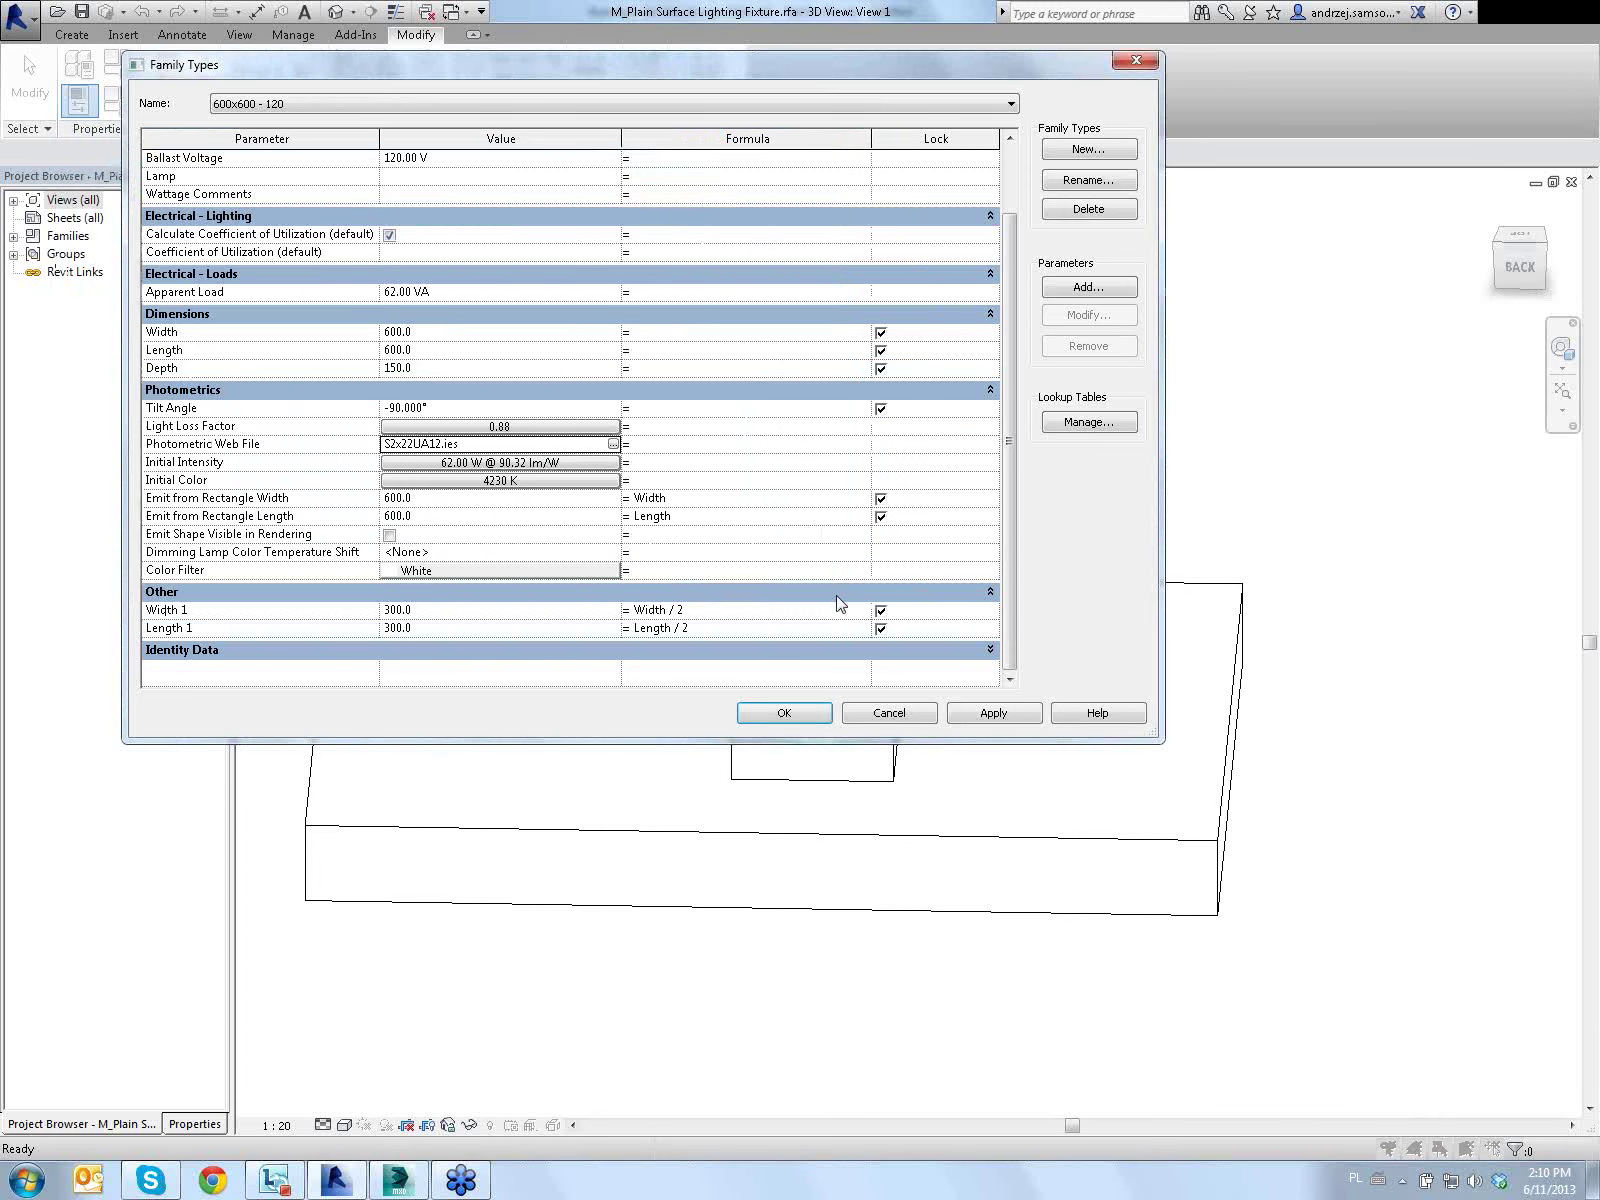
pyautogui.click(890, 713)
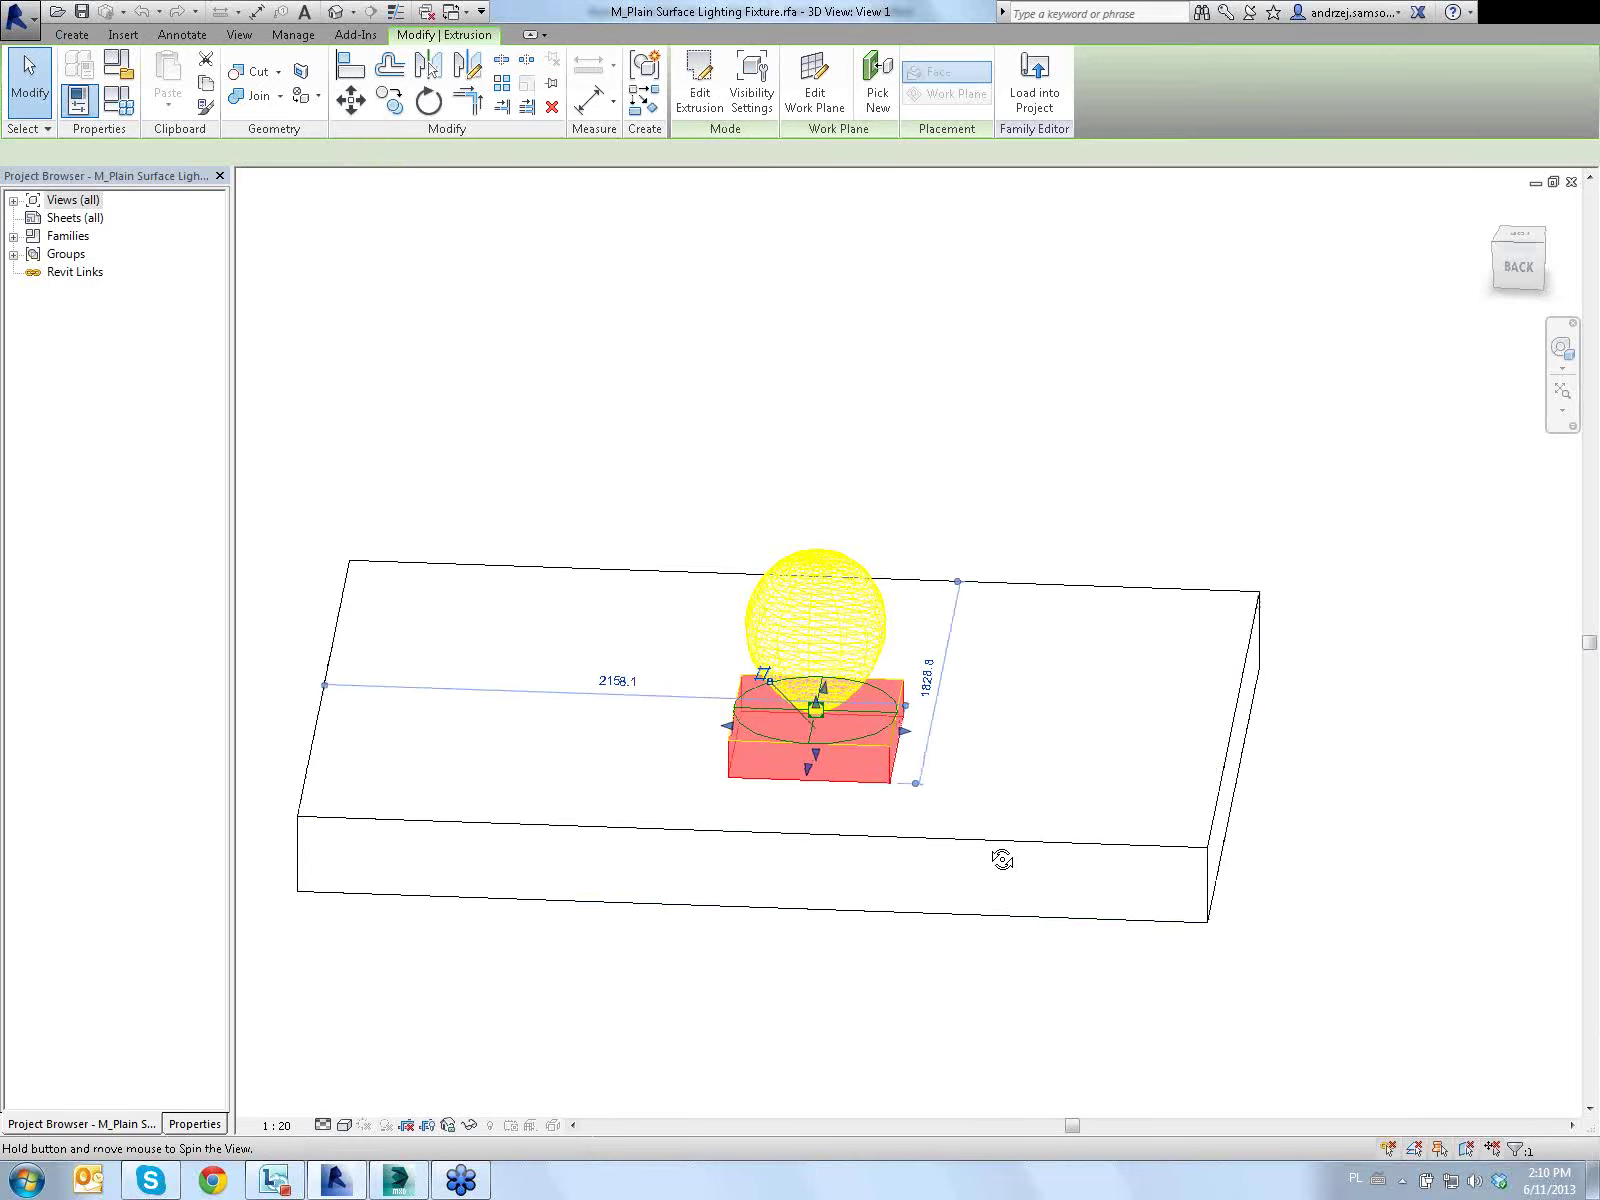
# Orbit around the fixture family and select the light source sphere
pyautogui.moveTo(1004, 861)
pyautogui.keyDown('shift'); pyautogui.mouseDown(button='middle')
pyautogui.moveTo(829, 914)
pyautogui.moveTo(899, 968)
pyautogui.moveTo(911, 866)
pyautogui.mouseUp(button='middle'); pyautogui.keyUp('shift')
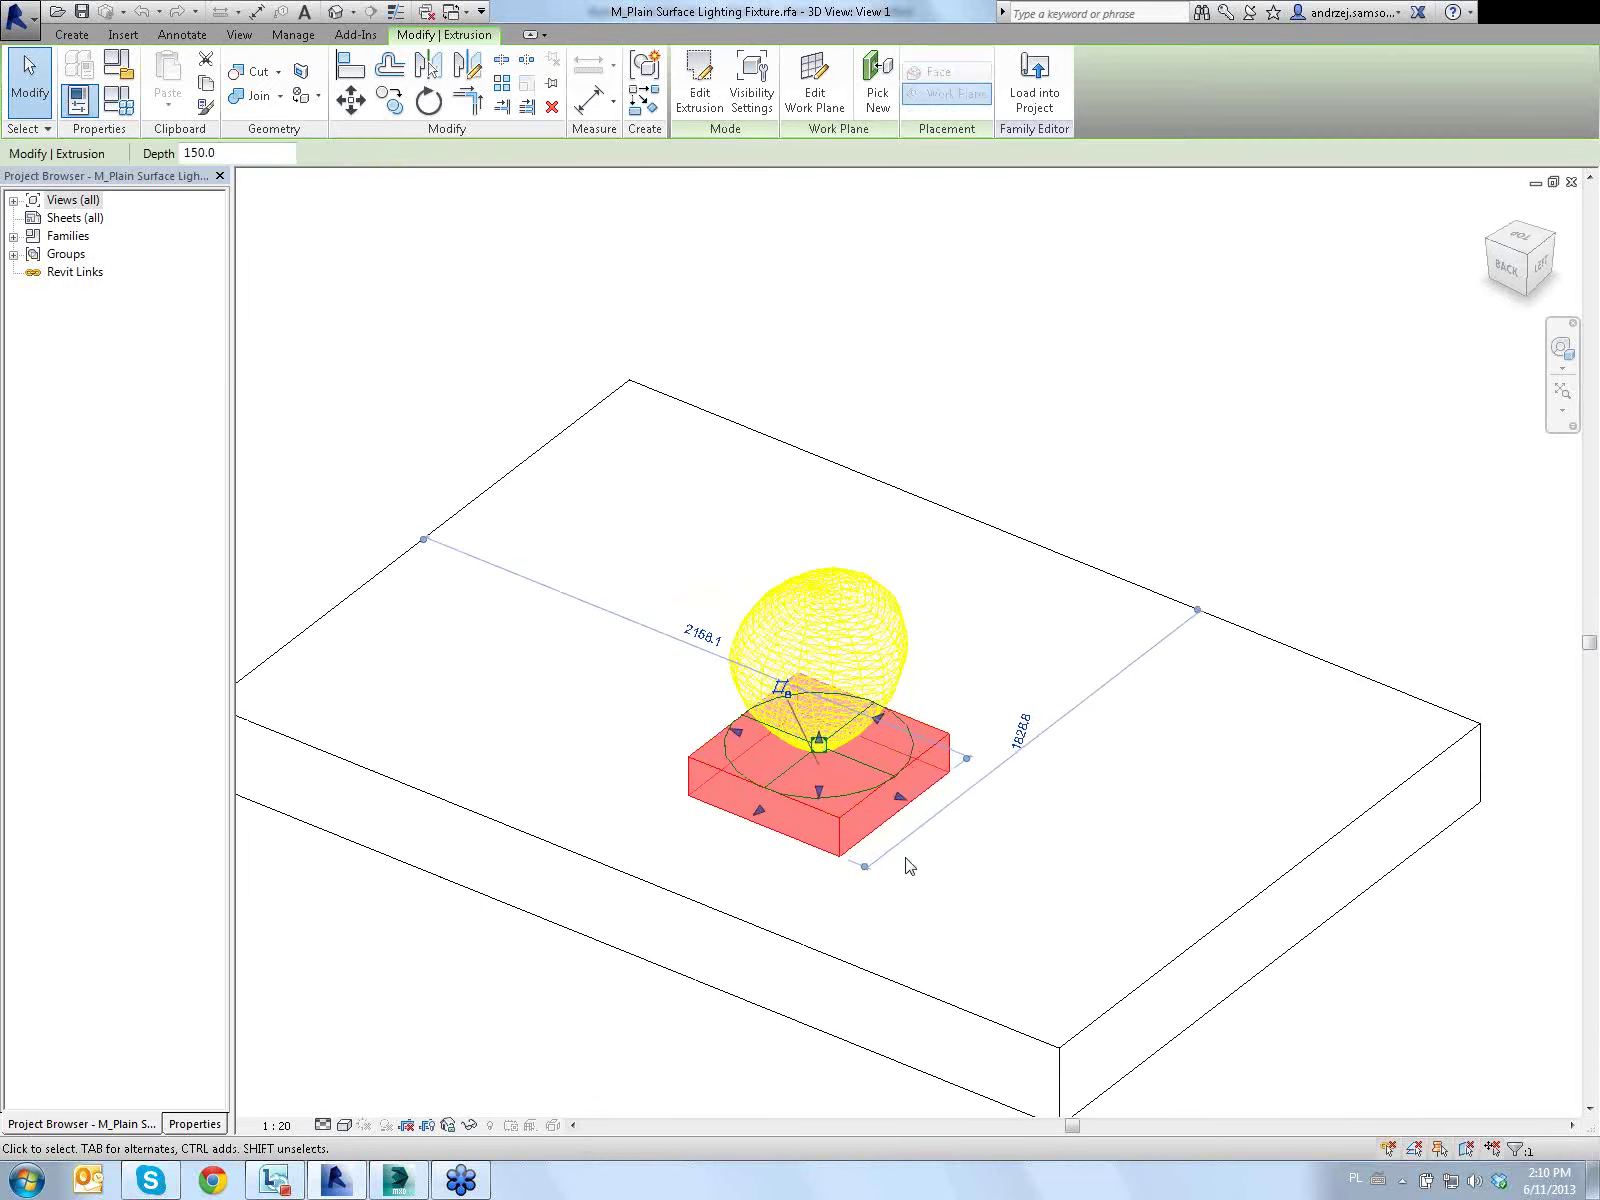
pyautogui.moveTo(1036, 893)
pyautogui.keyDown('shift'); pyautogui.mouseDown(button='middle')
pyautogui.moveTo(939, 900)
pyautogui.moveTo(956, 858)
pyautogui.moveTo(921, 750)
pyautogui.moveTo(1029, 793)
pyautogui.moveTo(976, 686)
pyautogui.mouseUp(button='middle'); pyautogui.keyUp('shift')
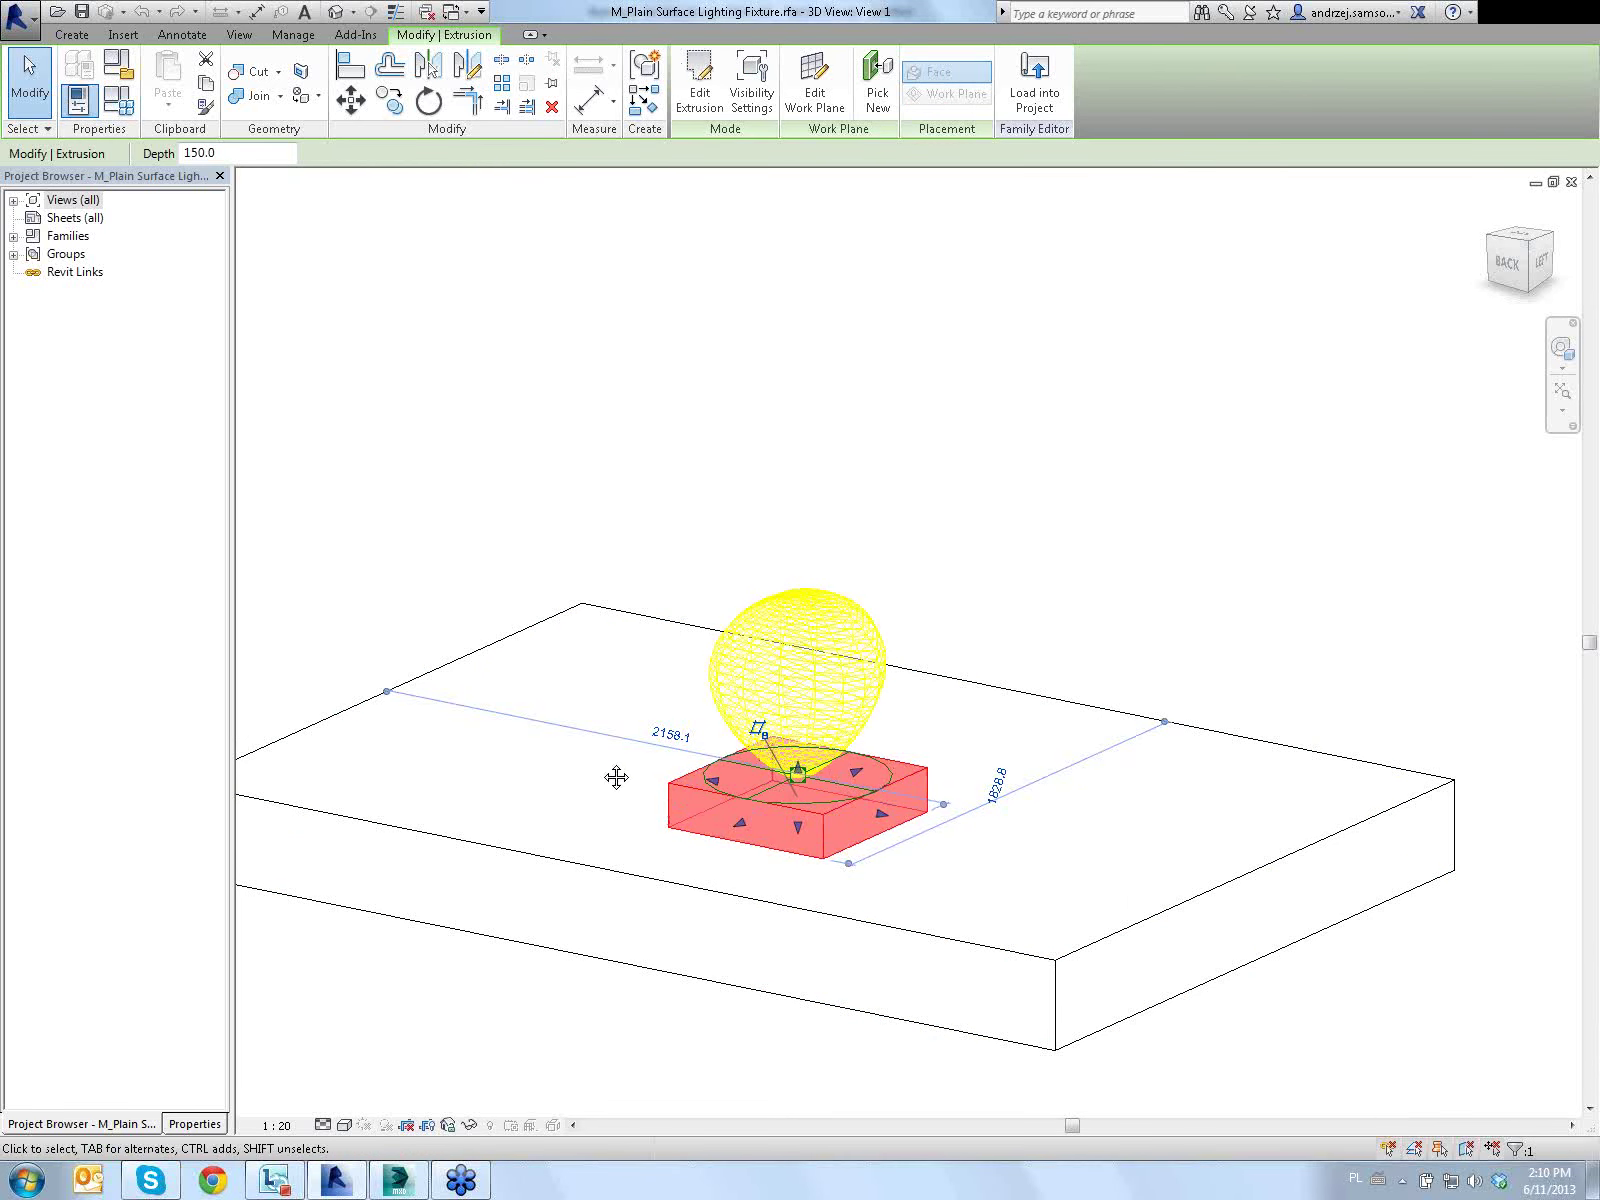
pyautogui.moveTo(614, 773)
pyautogui.keyDown('shift'); pyautogui.mouseDown(button='middle')
pyautogui.moveTo(887, 851)
pyautogui.moveTo(882, 814)
pyautogui.mouseUp(button='middle'); pyautogui.keyUp('shift')
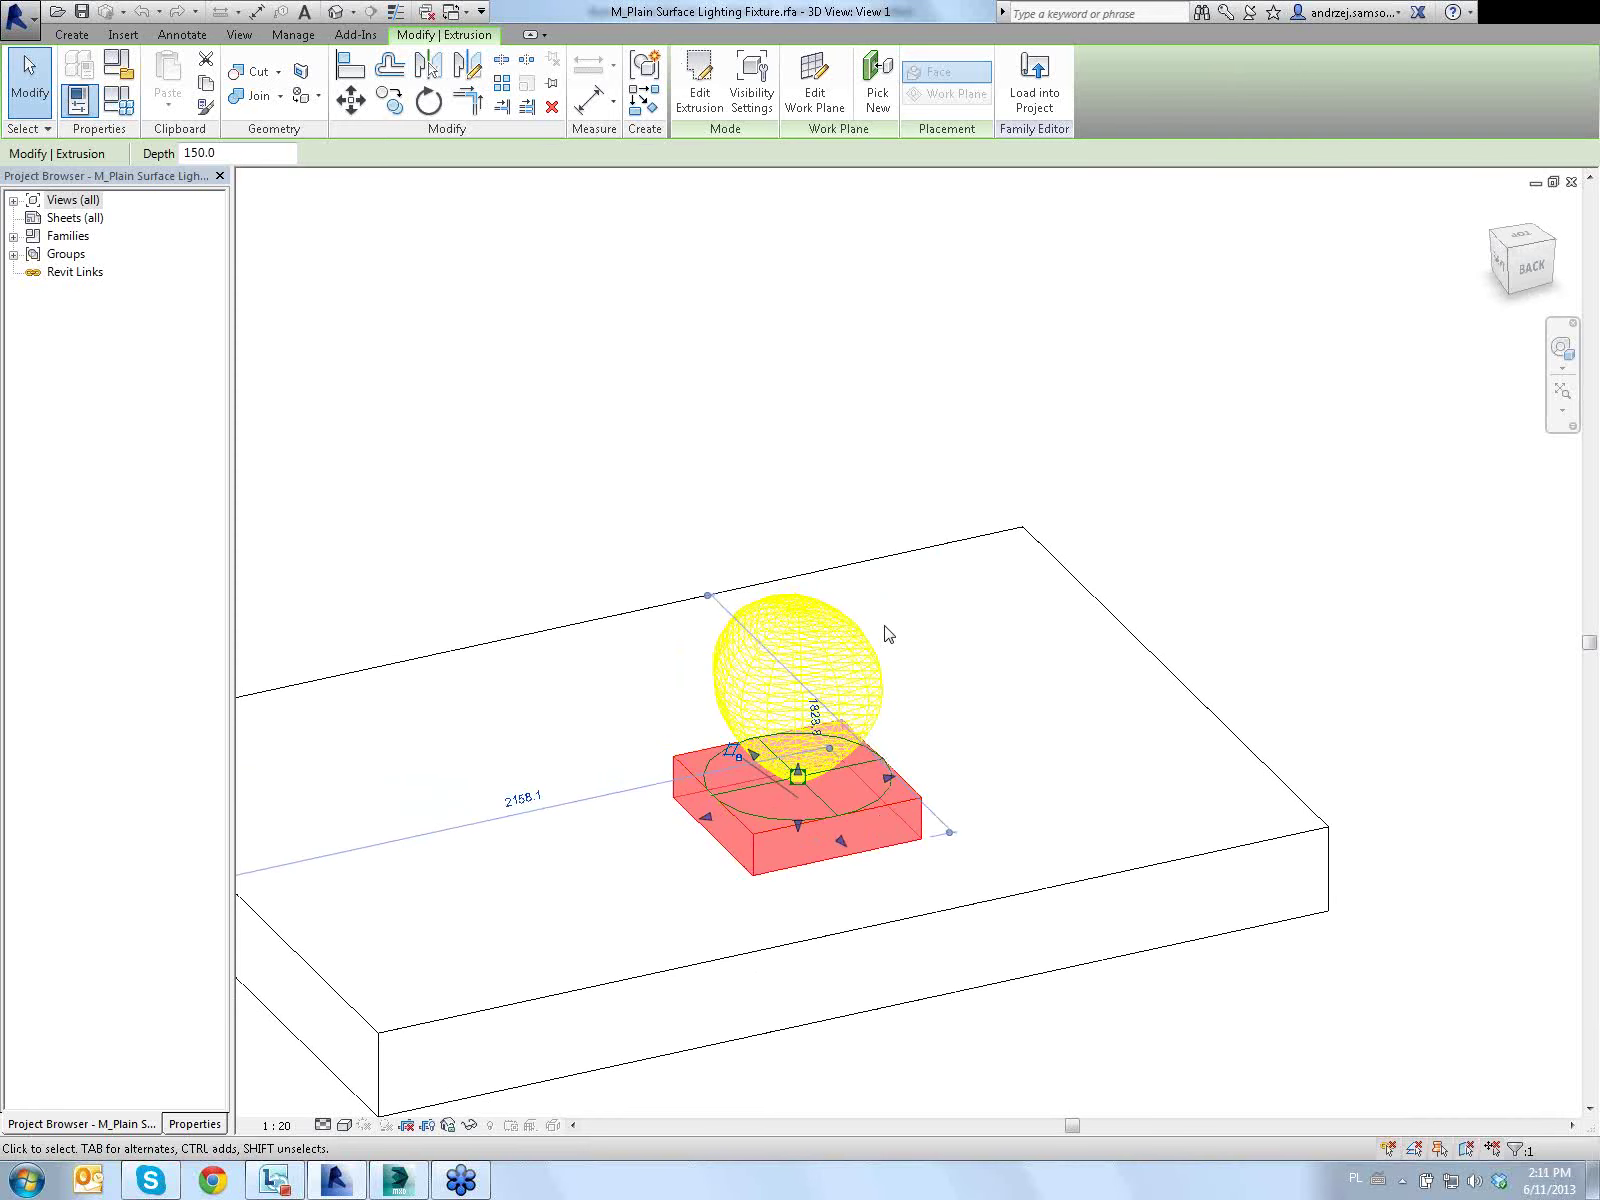
pyautogui.click(812, 618)
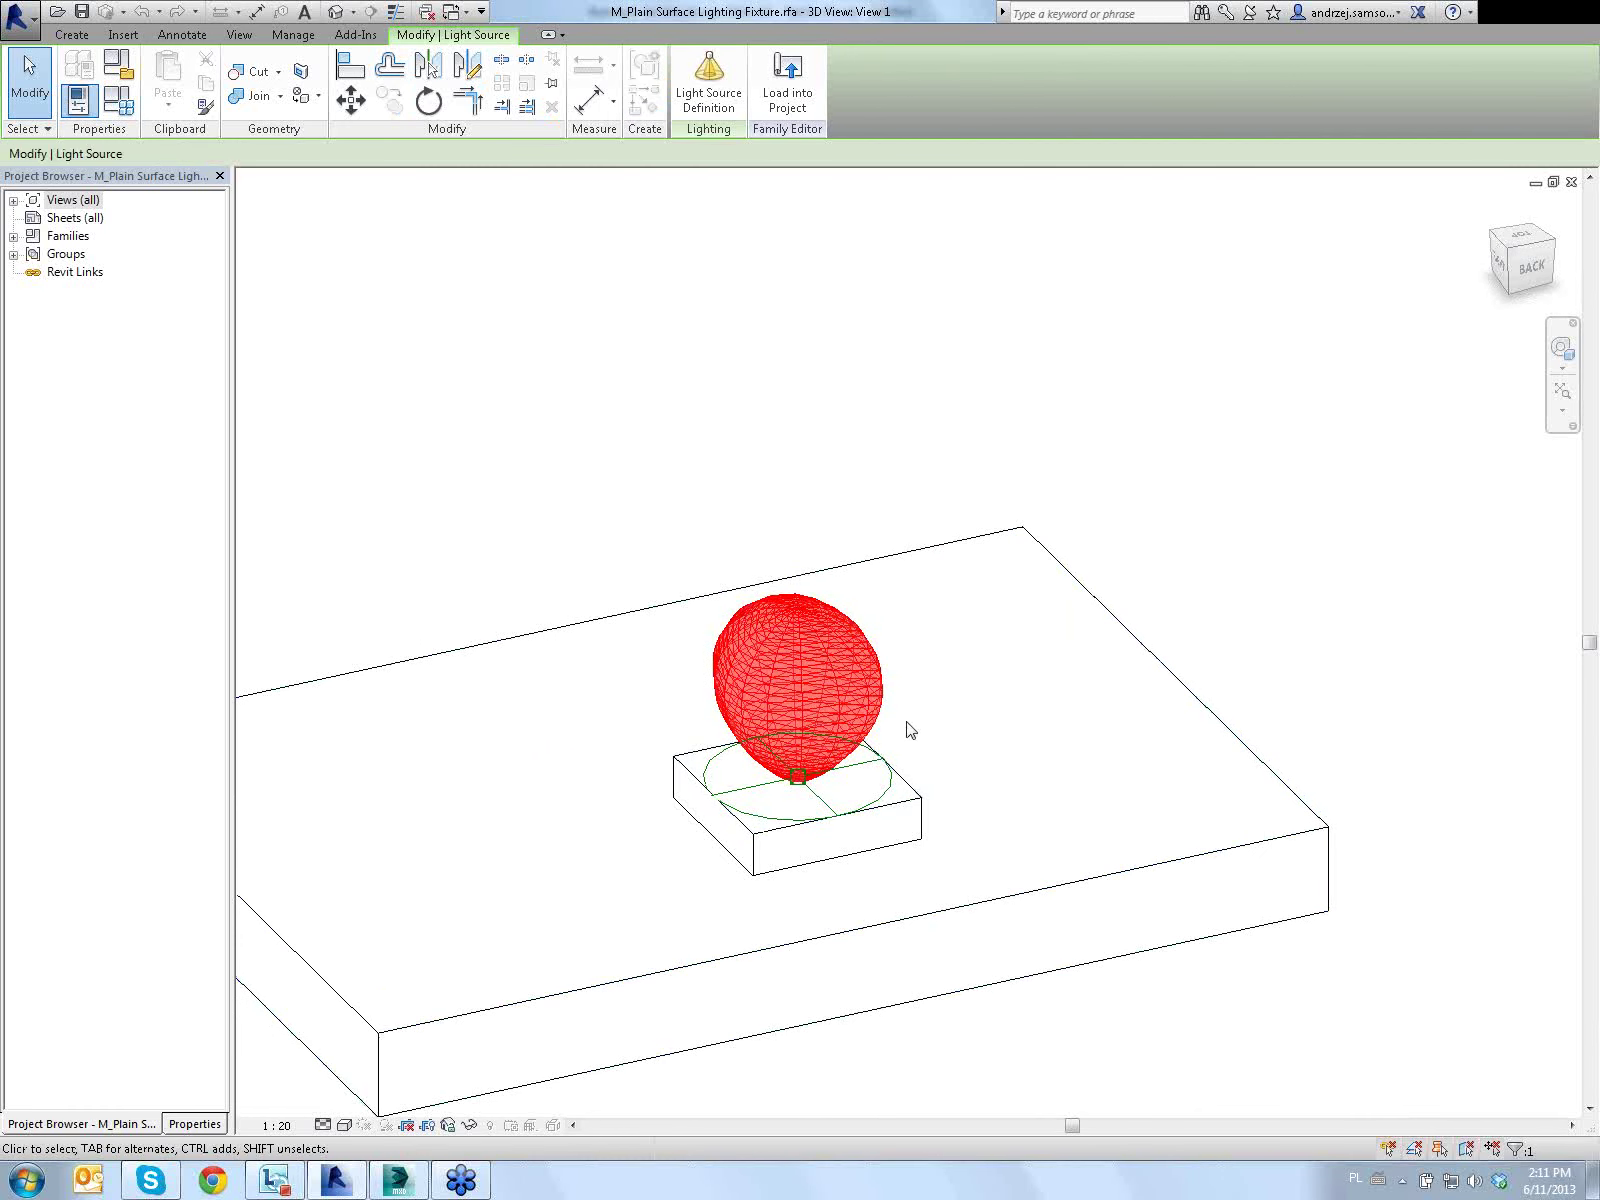
pyautogui.moveTo(1221, 776)
pyautogui.keyDown('shift'); pyautogui.mouseDown(button='middle')
pyautogui.moveTo(964, 757)
pyautogui.moveTo(889, 596)
pyautogui.mouseUp(button='middle'); pyautogui.keyUp('shift')
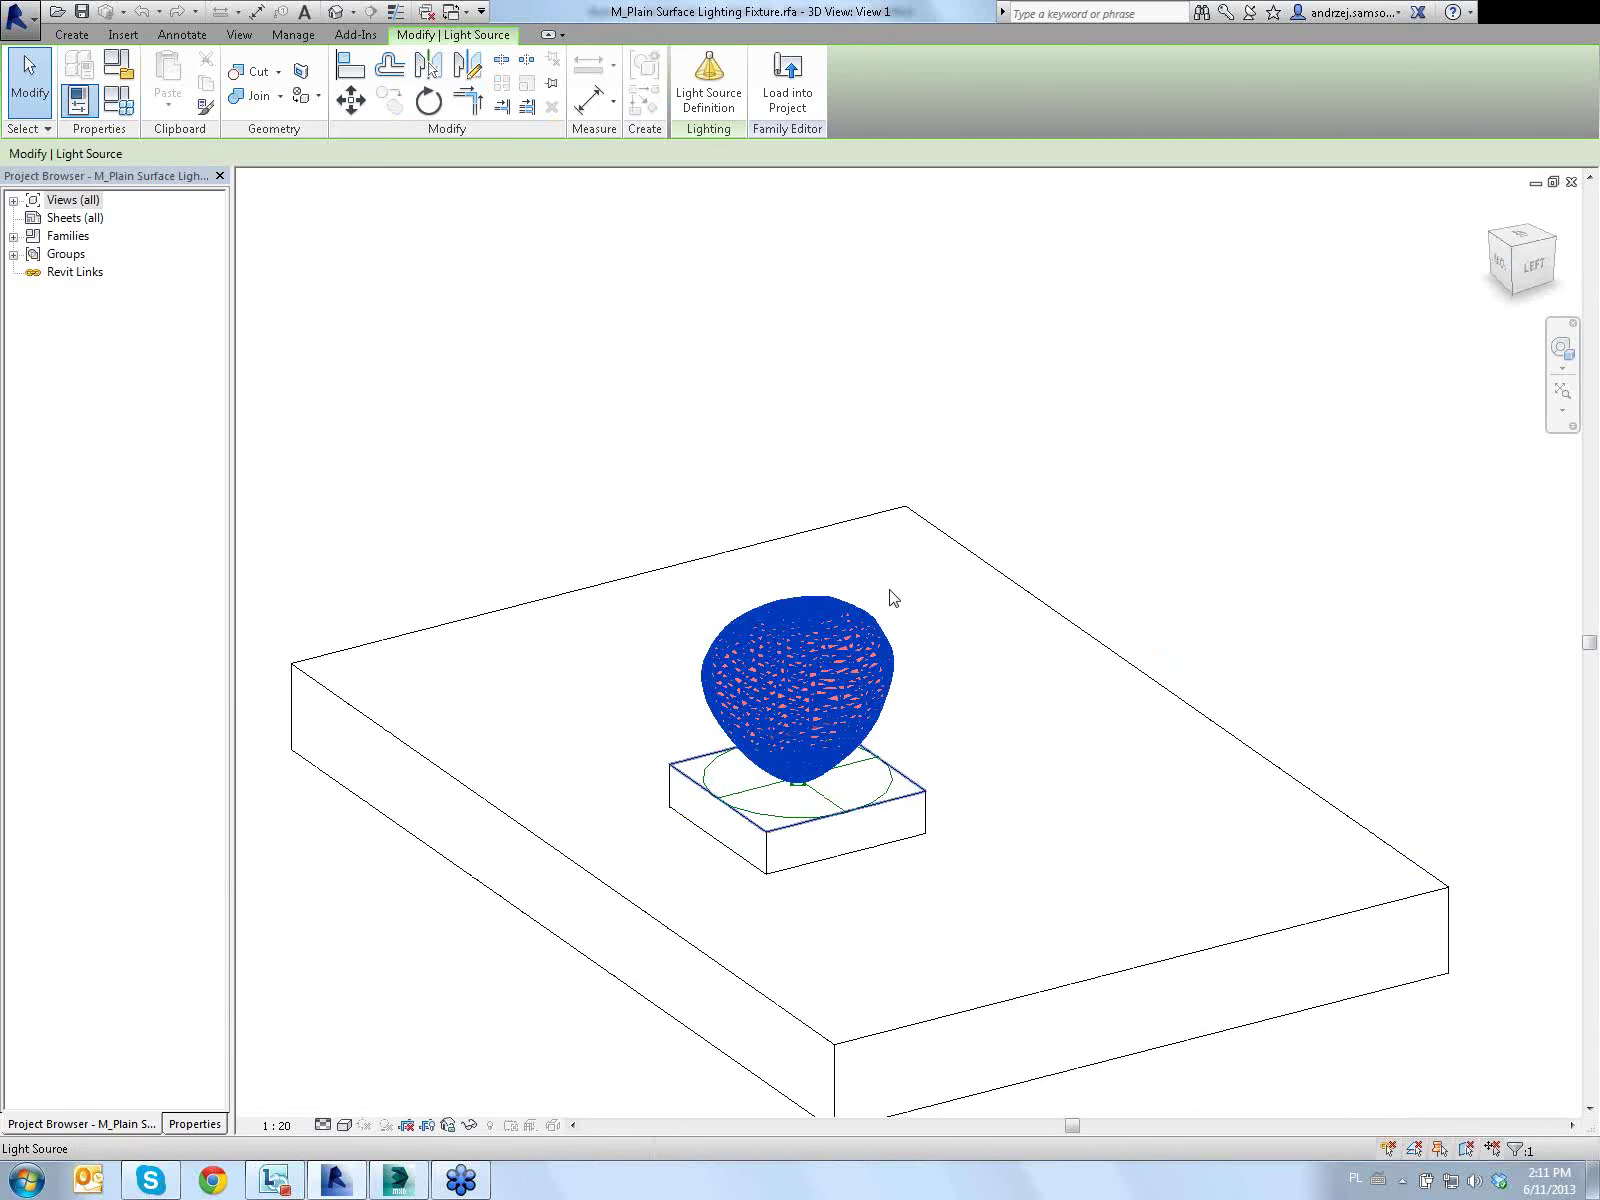
# Inspect the Light Source Definition (rectangle emit shape, photometric web) and close it unchanged
pyautogui.click(708, 107)
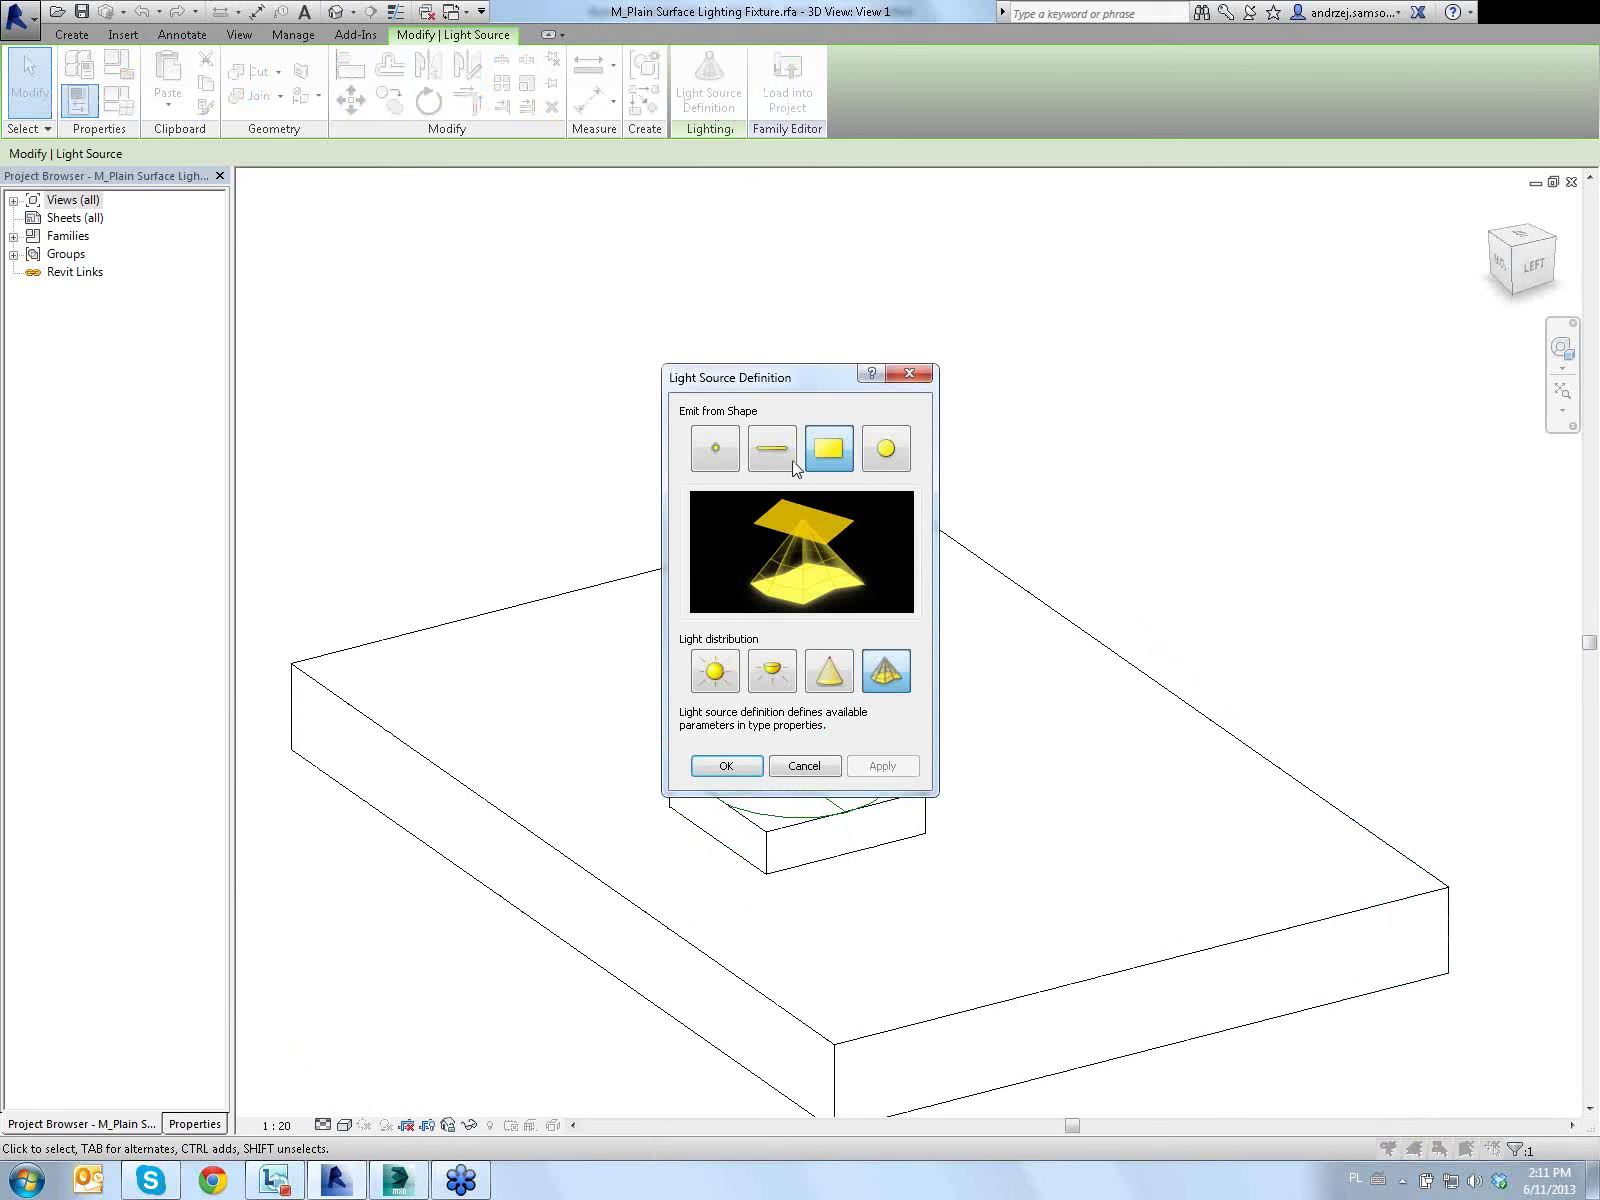
pyautogui.moveTo(742, 378); pyautogui.dragTo(372, 204)
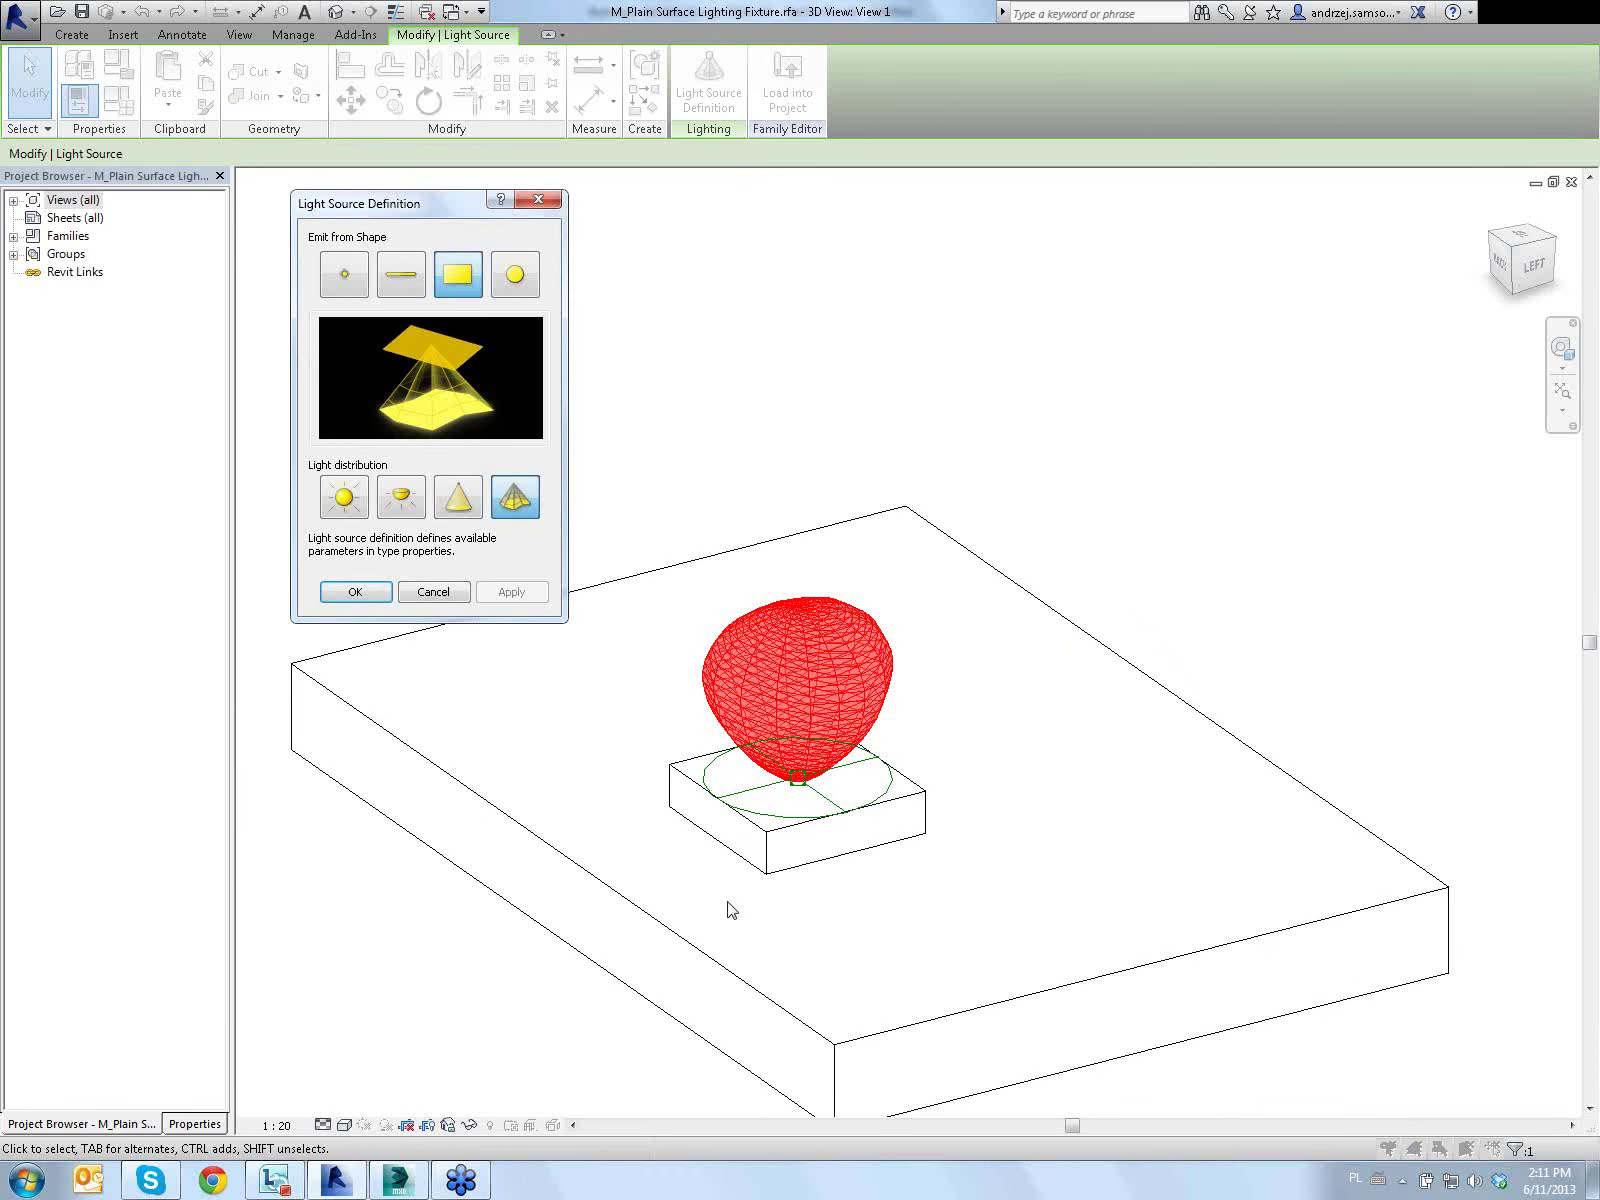
pyautogui.click(538, 199)
pyautogui.click(732, 421)
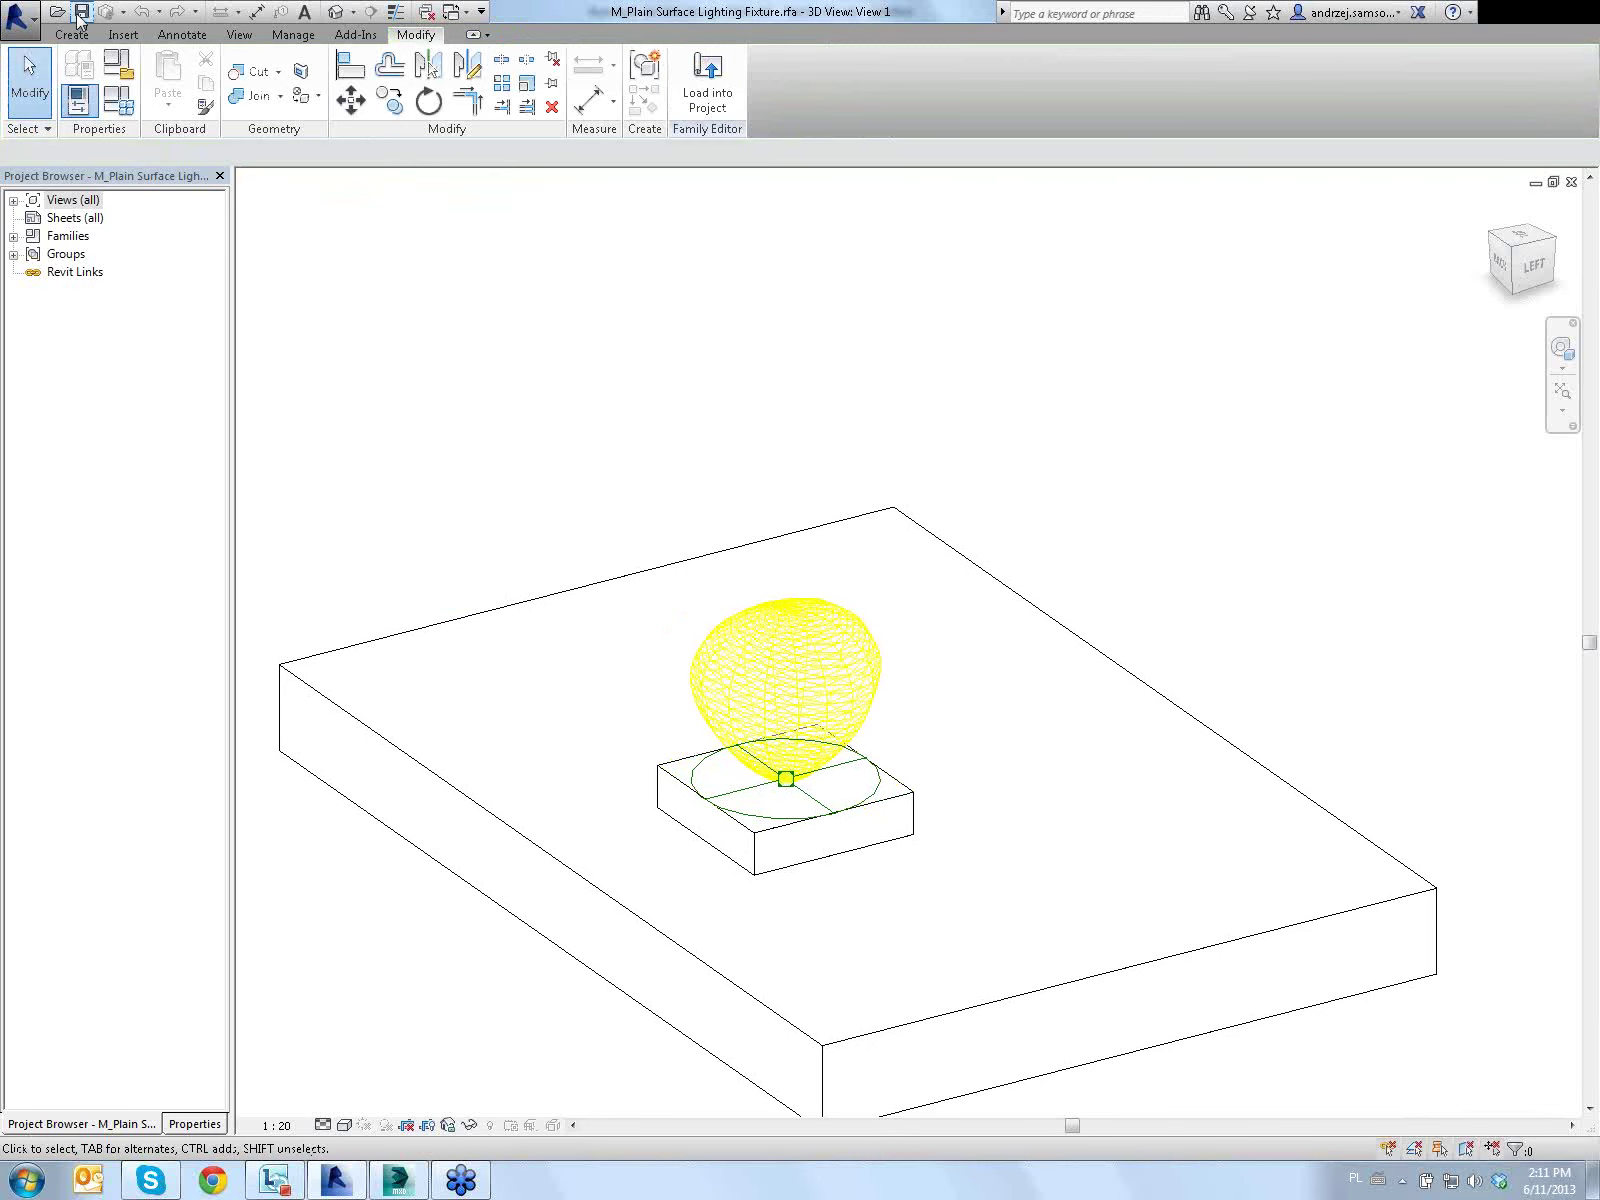
# Close the lighting fixture family from the Application Menu
pyautogui.click(22, 15)
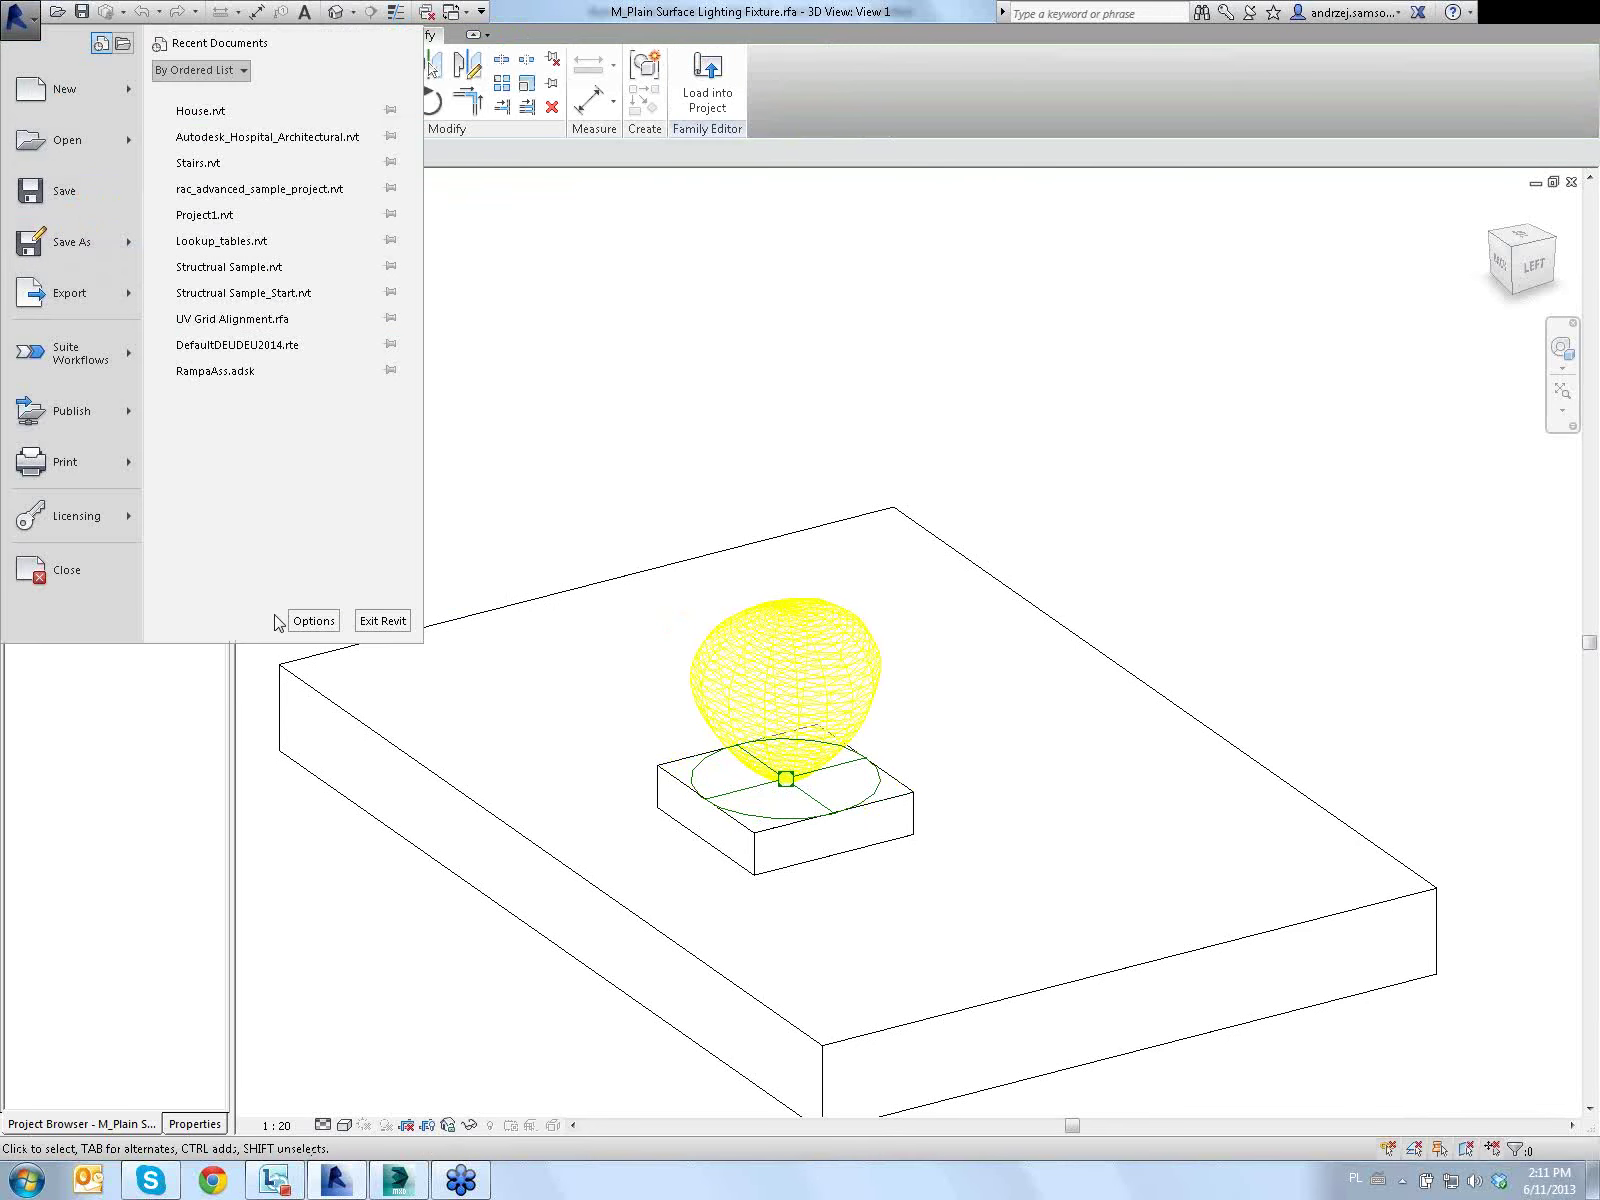
pyautogui.click(434, 521)
pyautogui.click(22, 15)
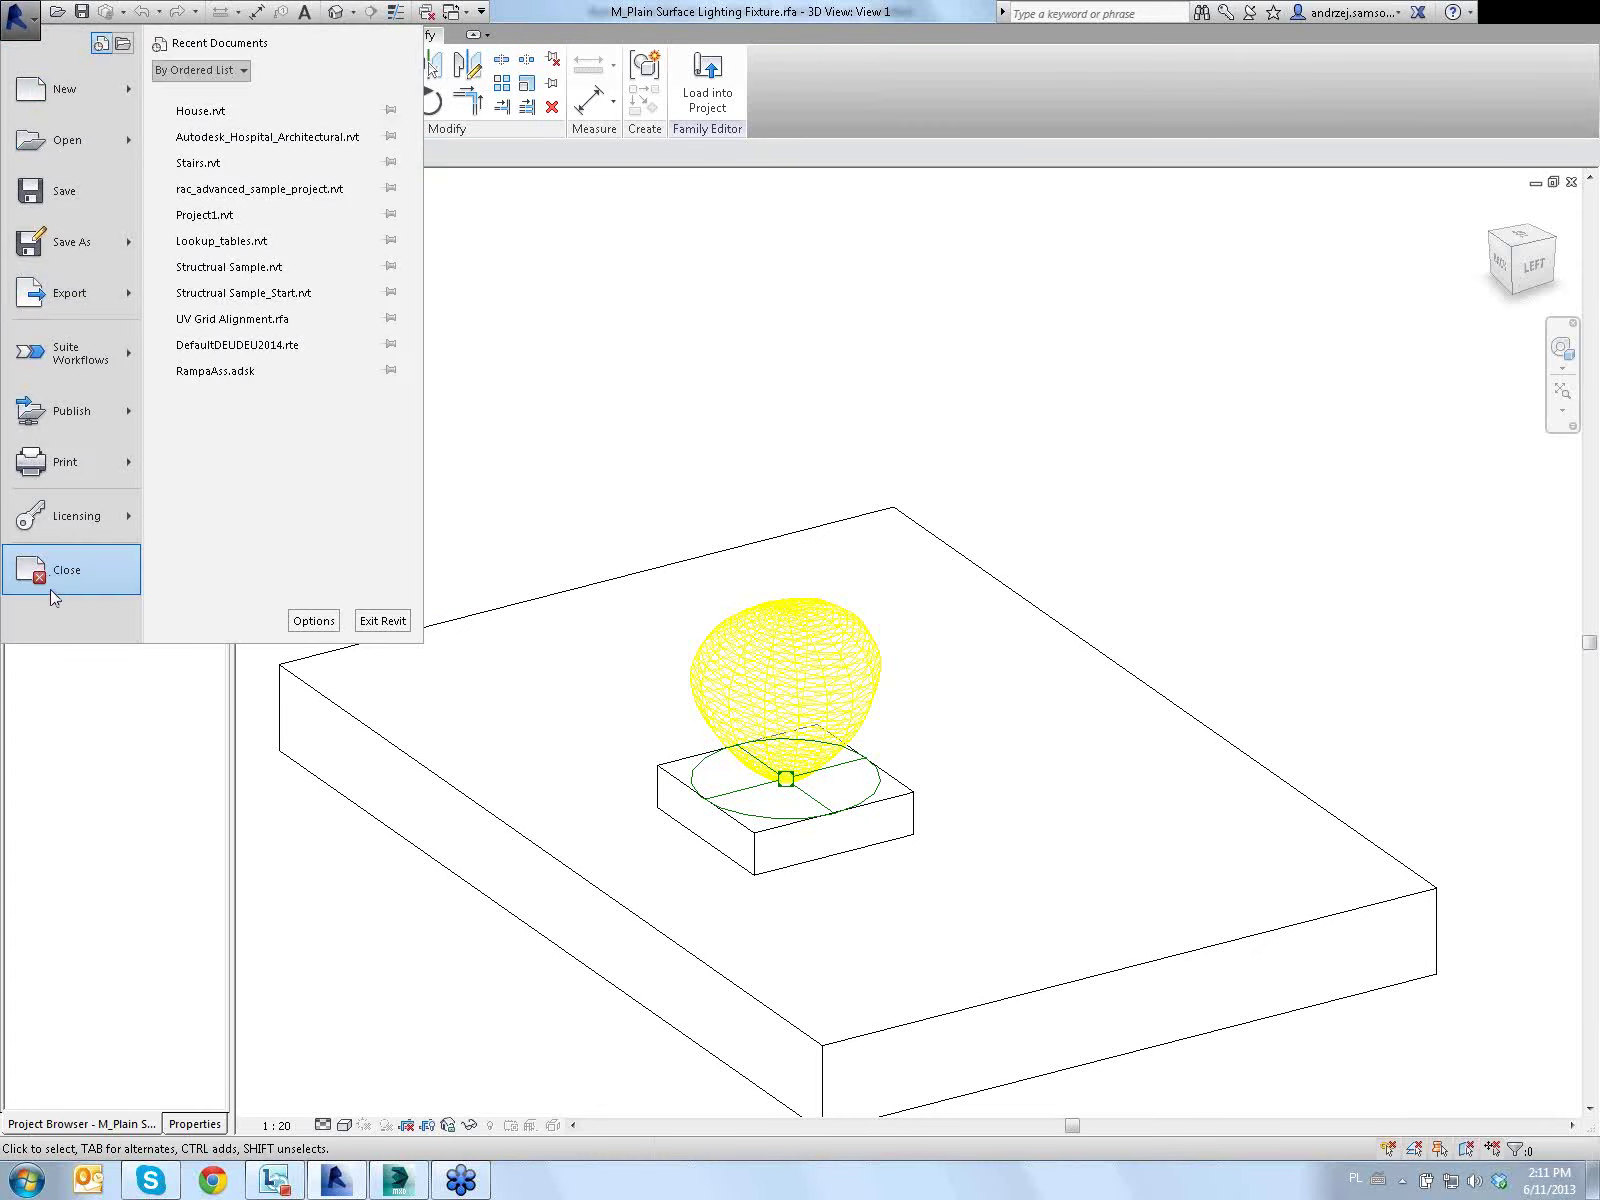
pyautogui.click(50, 589)
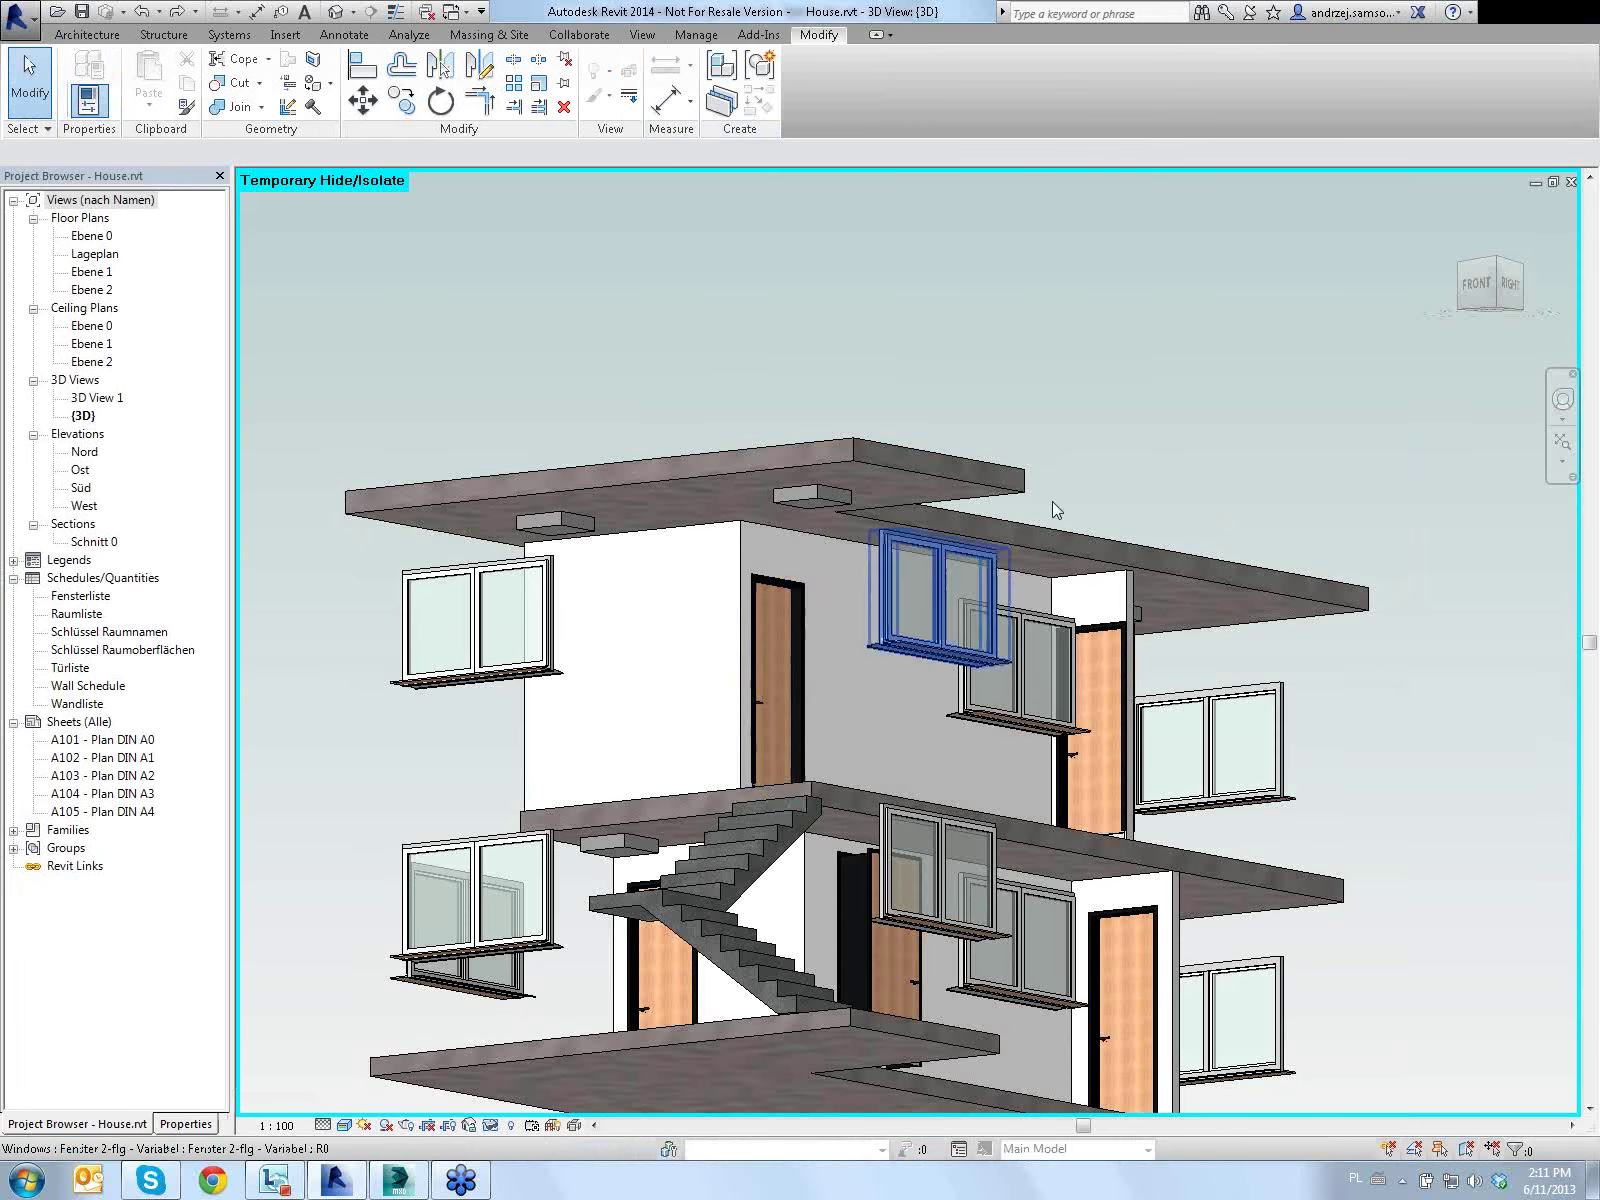
# Reset the temporary hide (HR) to show the walls, and check the Sun Path options unchanged
pyautogui.moveTo(1053, 507)
pyautogui.mouseDown(button='middle')
pyautogui.moveTo(942, 411)
pyautogui.moveTo(955, 481)
pyautogui.moveTo(951, 460)
pyautogui.moveTo(1068, 552)
pyautogui.moveTo(817, 567)
pyautogui.mouseUp(button='middle')
pyautogui.press('h')
pyautogui.press('r')
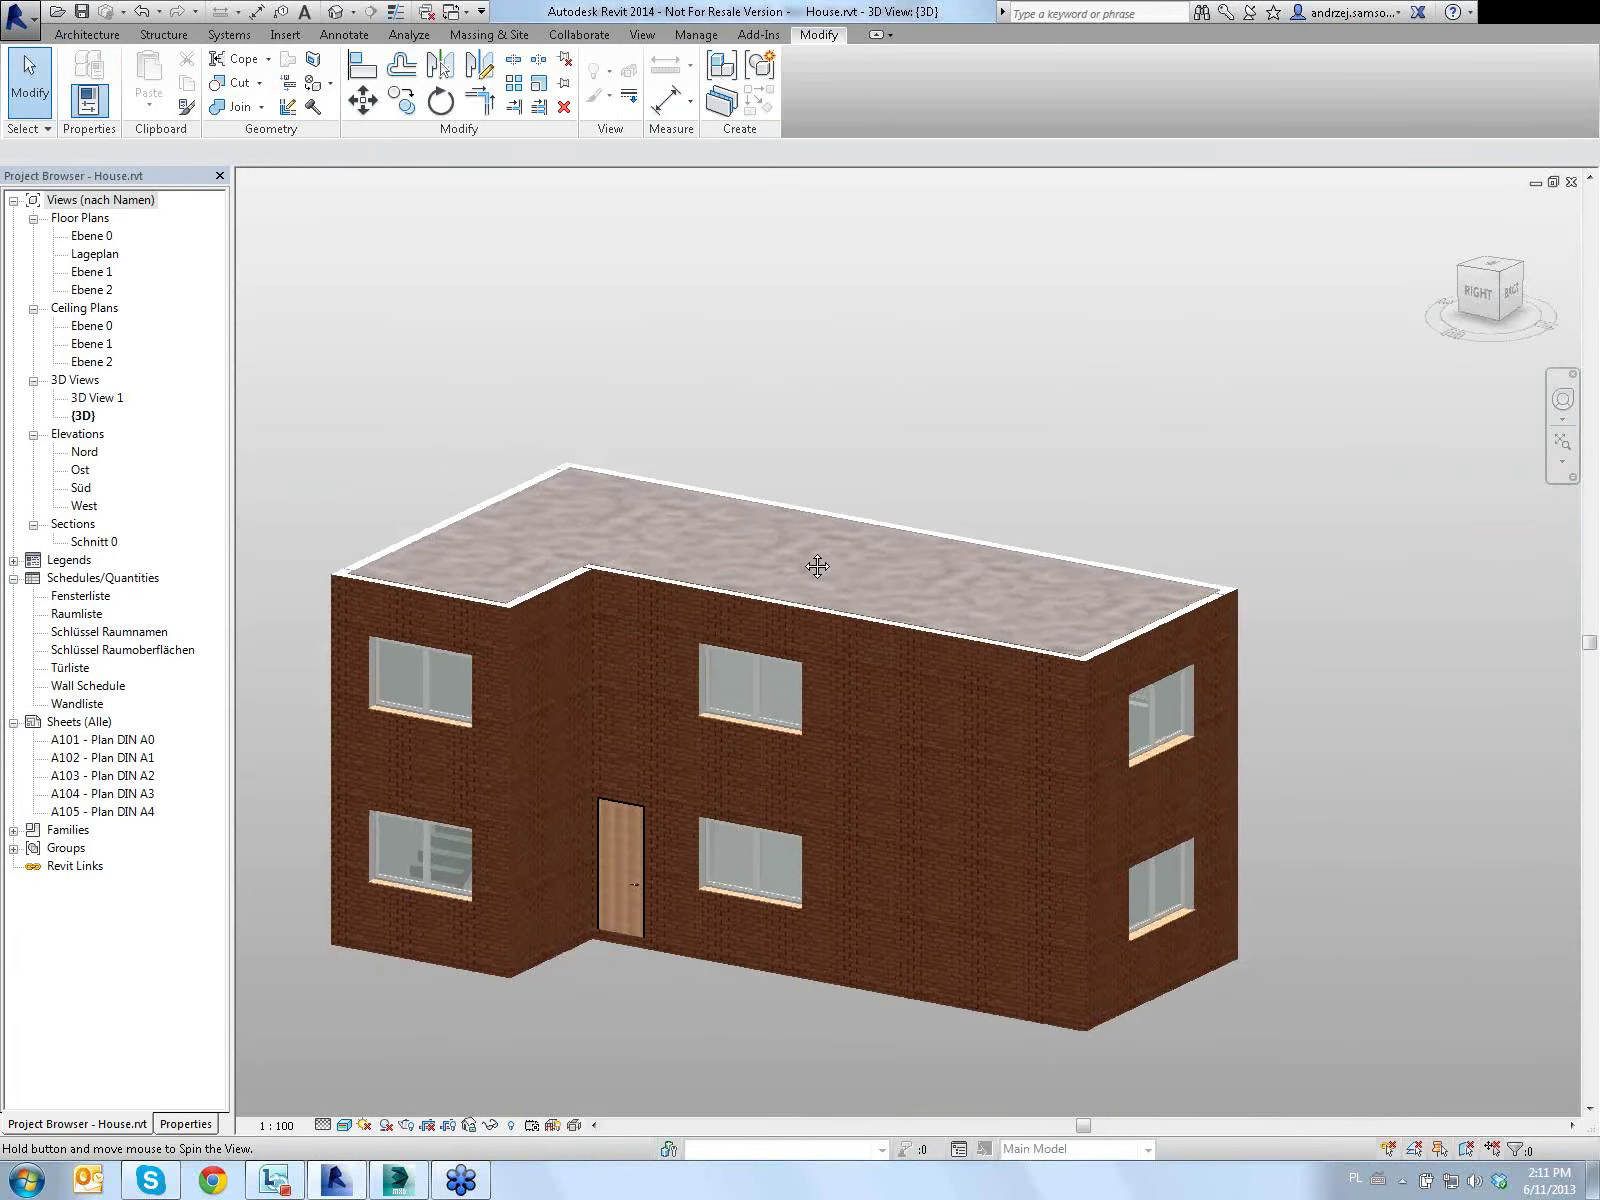
pyautogui.keyDown('shift'); pyautogui.moveTo(817, 567); pyautogui.dragTo(868, 457, button='middle'); pyautogui.keyUp('shift')
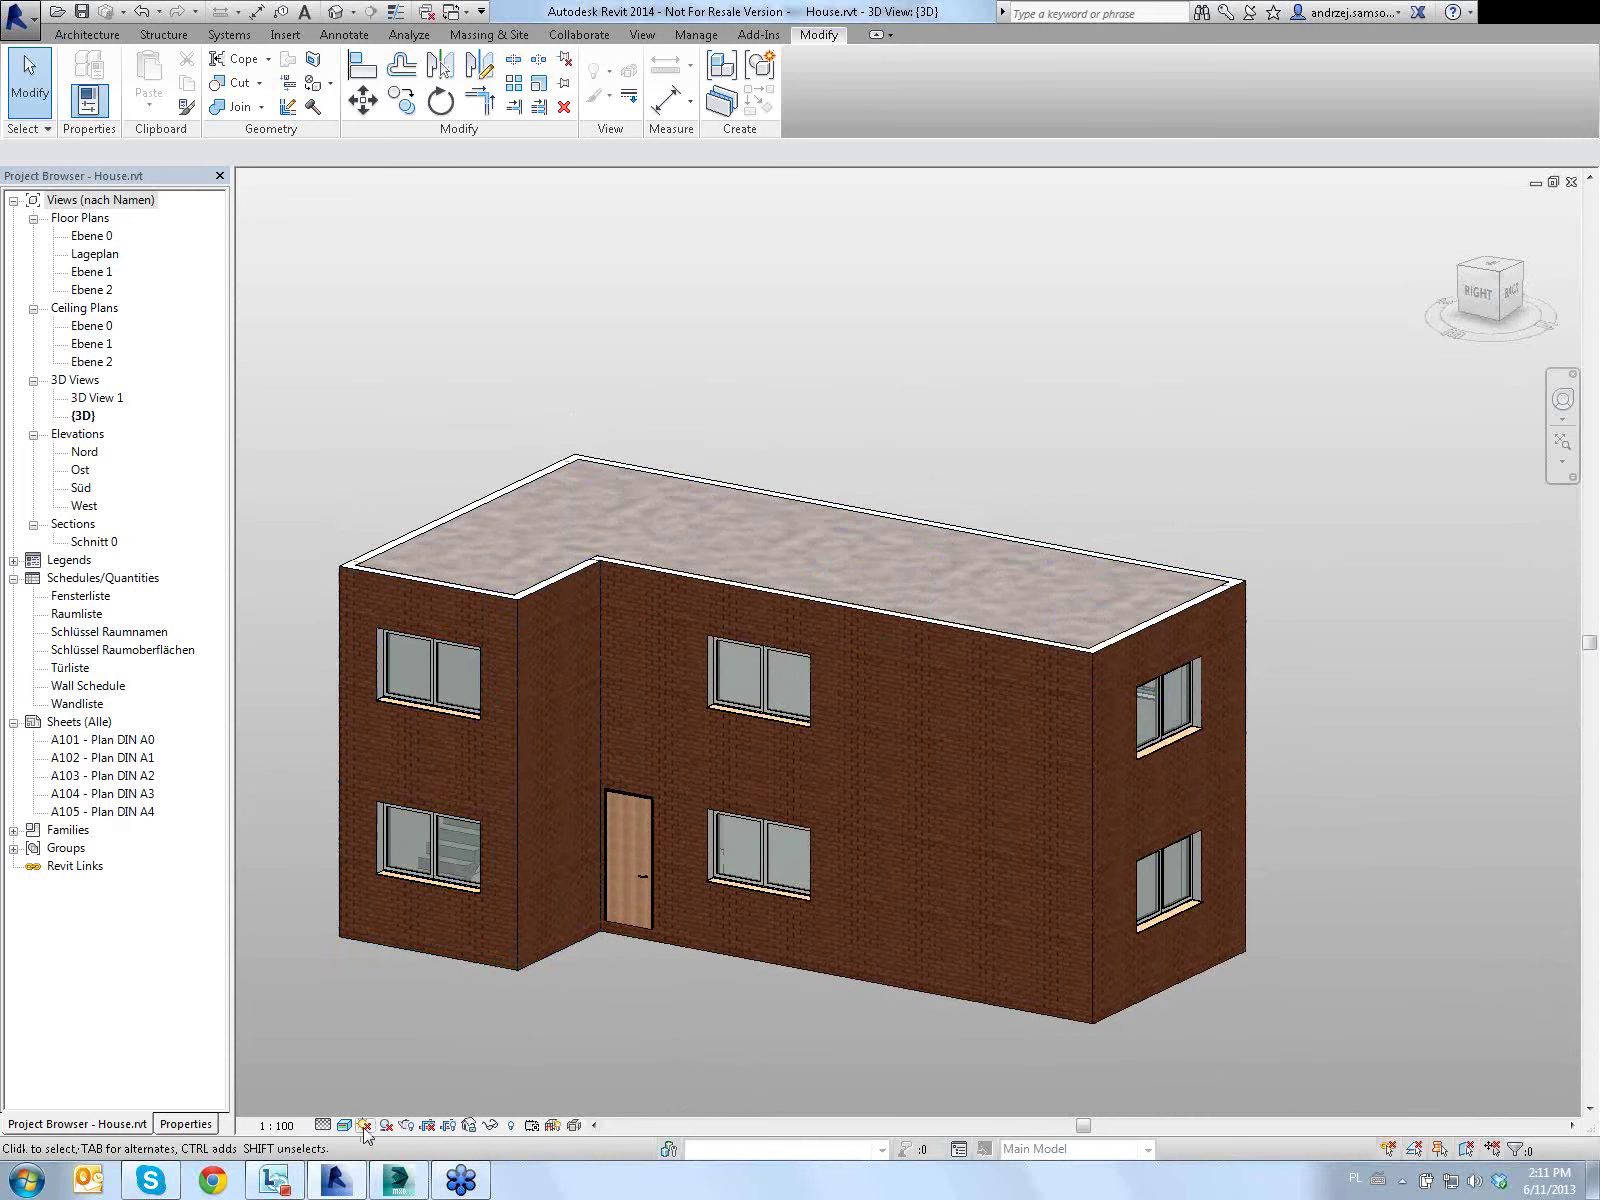
pyautogui.click(364, 1126)
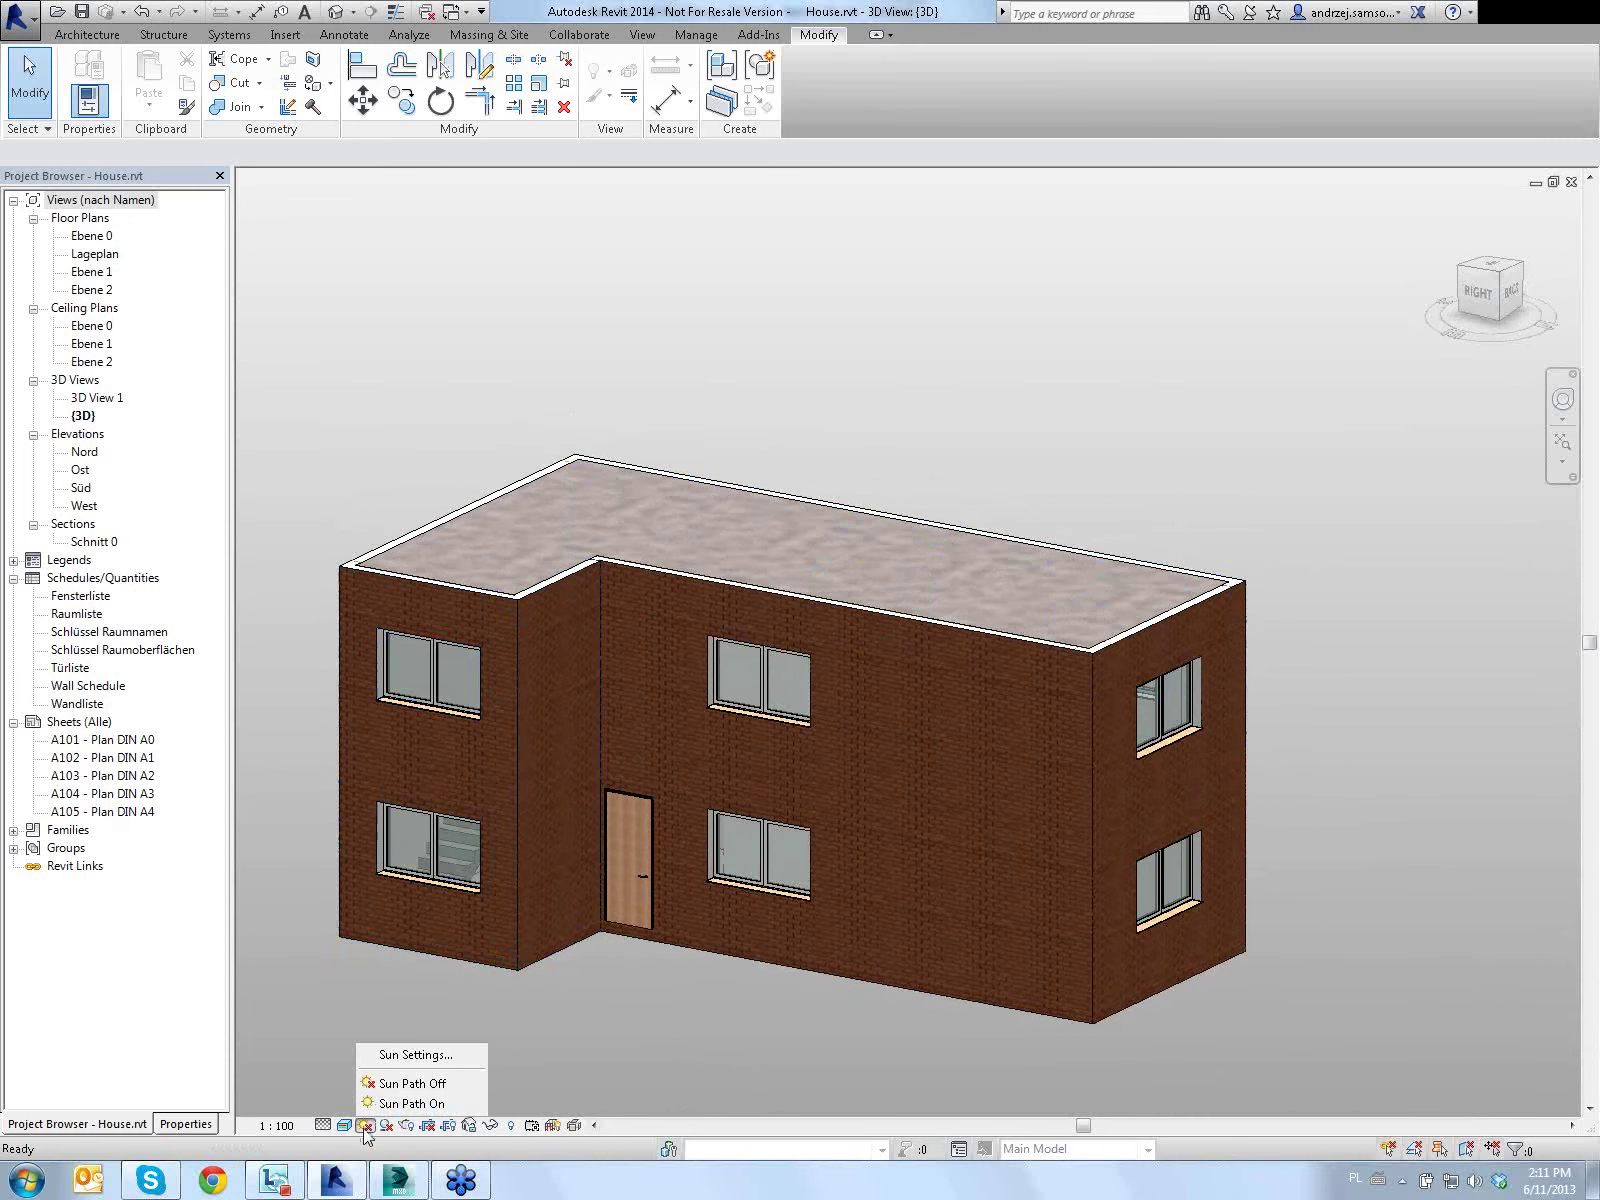
pyautogui.click(558, 1065)
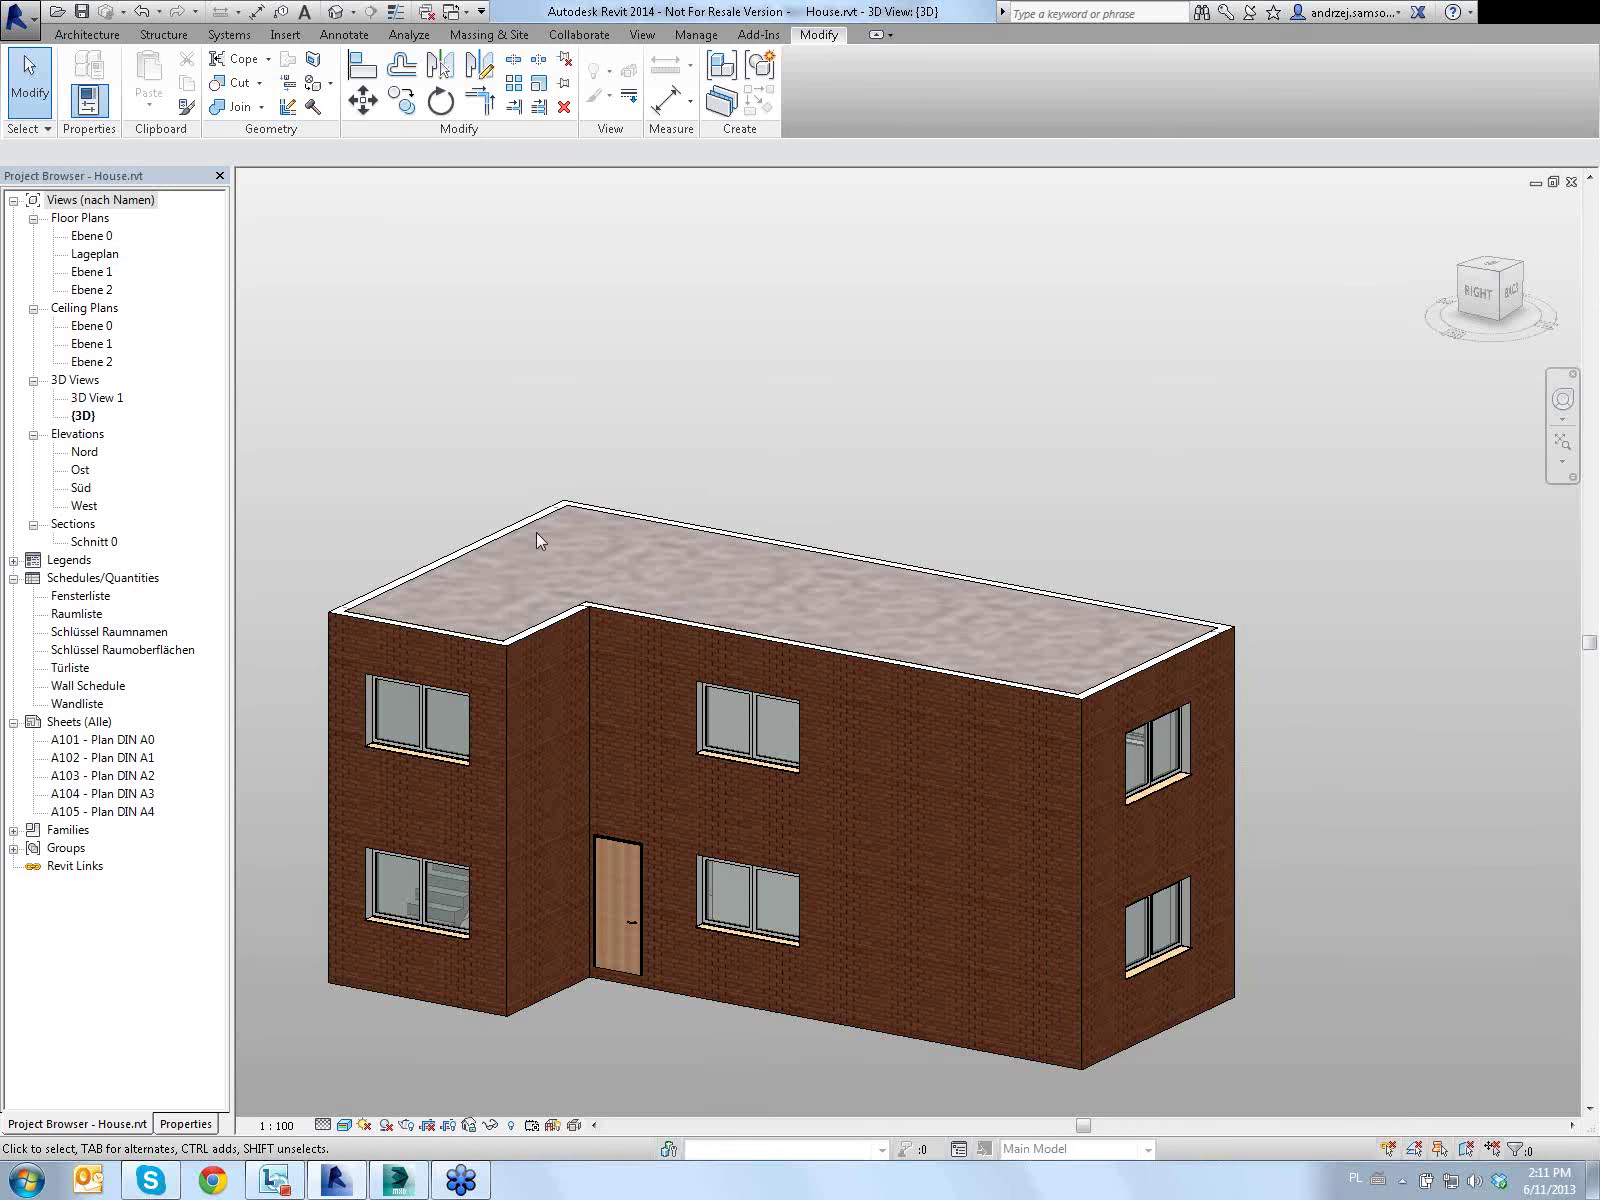
pyautogui.moveTo(556, 427); pyautogui.dragTo(566, 385, button='middle')
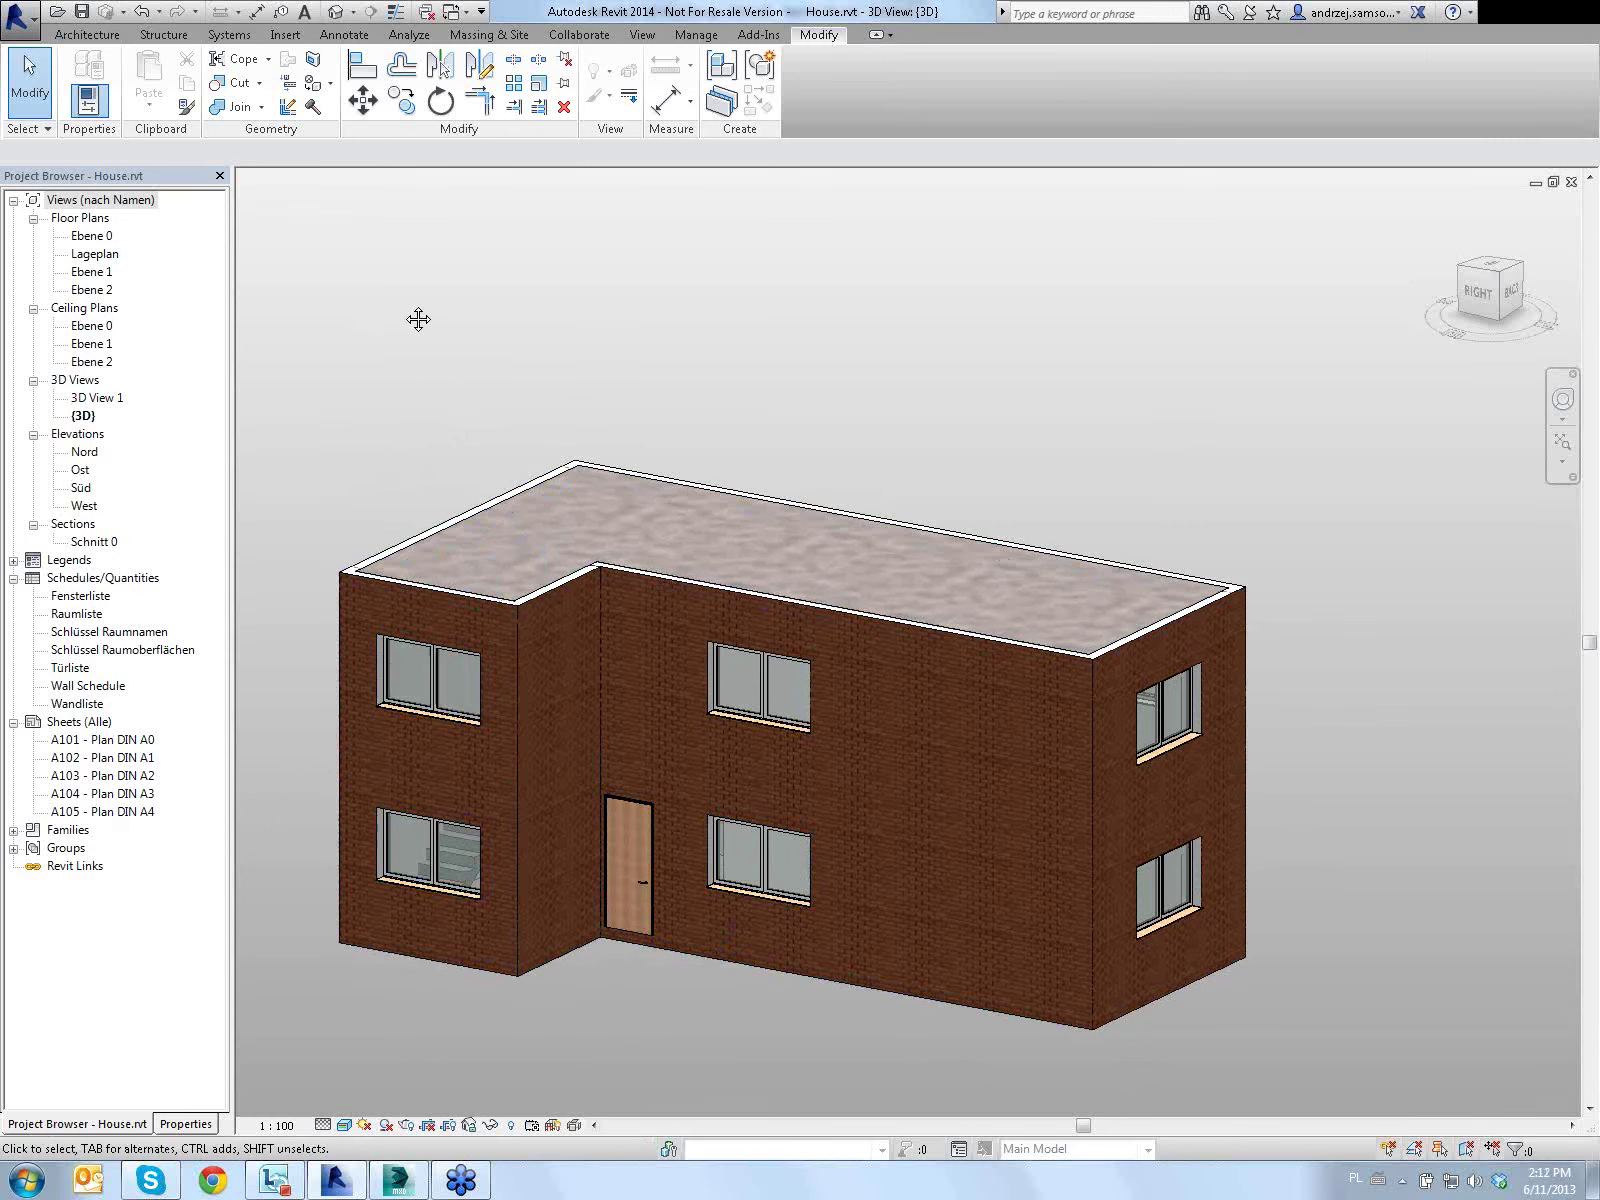
pyautogui.moveTo(418, 318); pyautogui.dragTo(407, 300, button='middle')
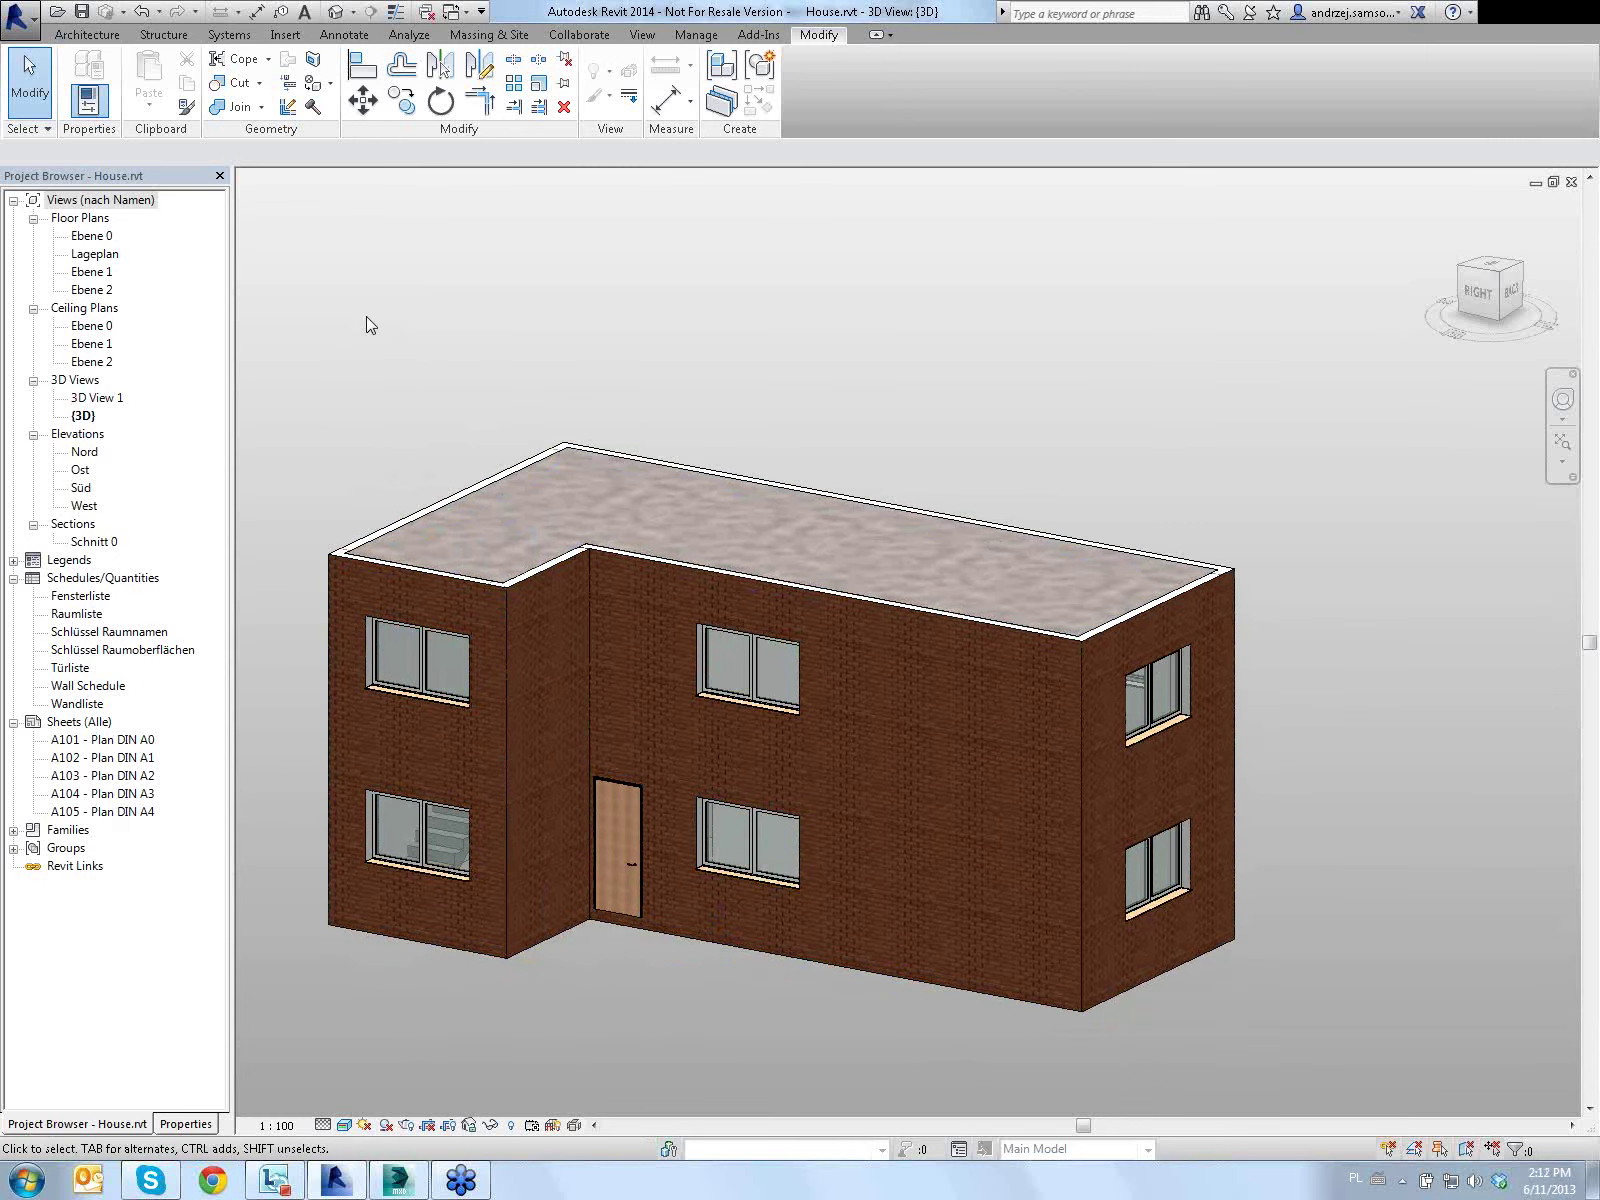
pyautogui.click(406, 1126)
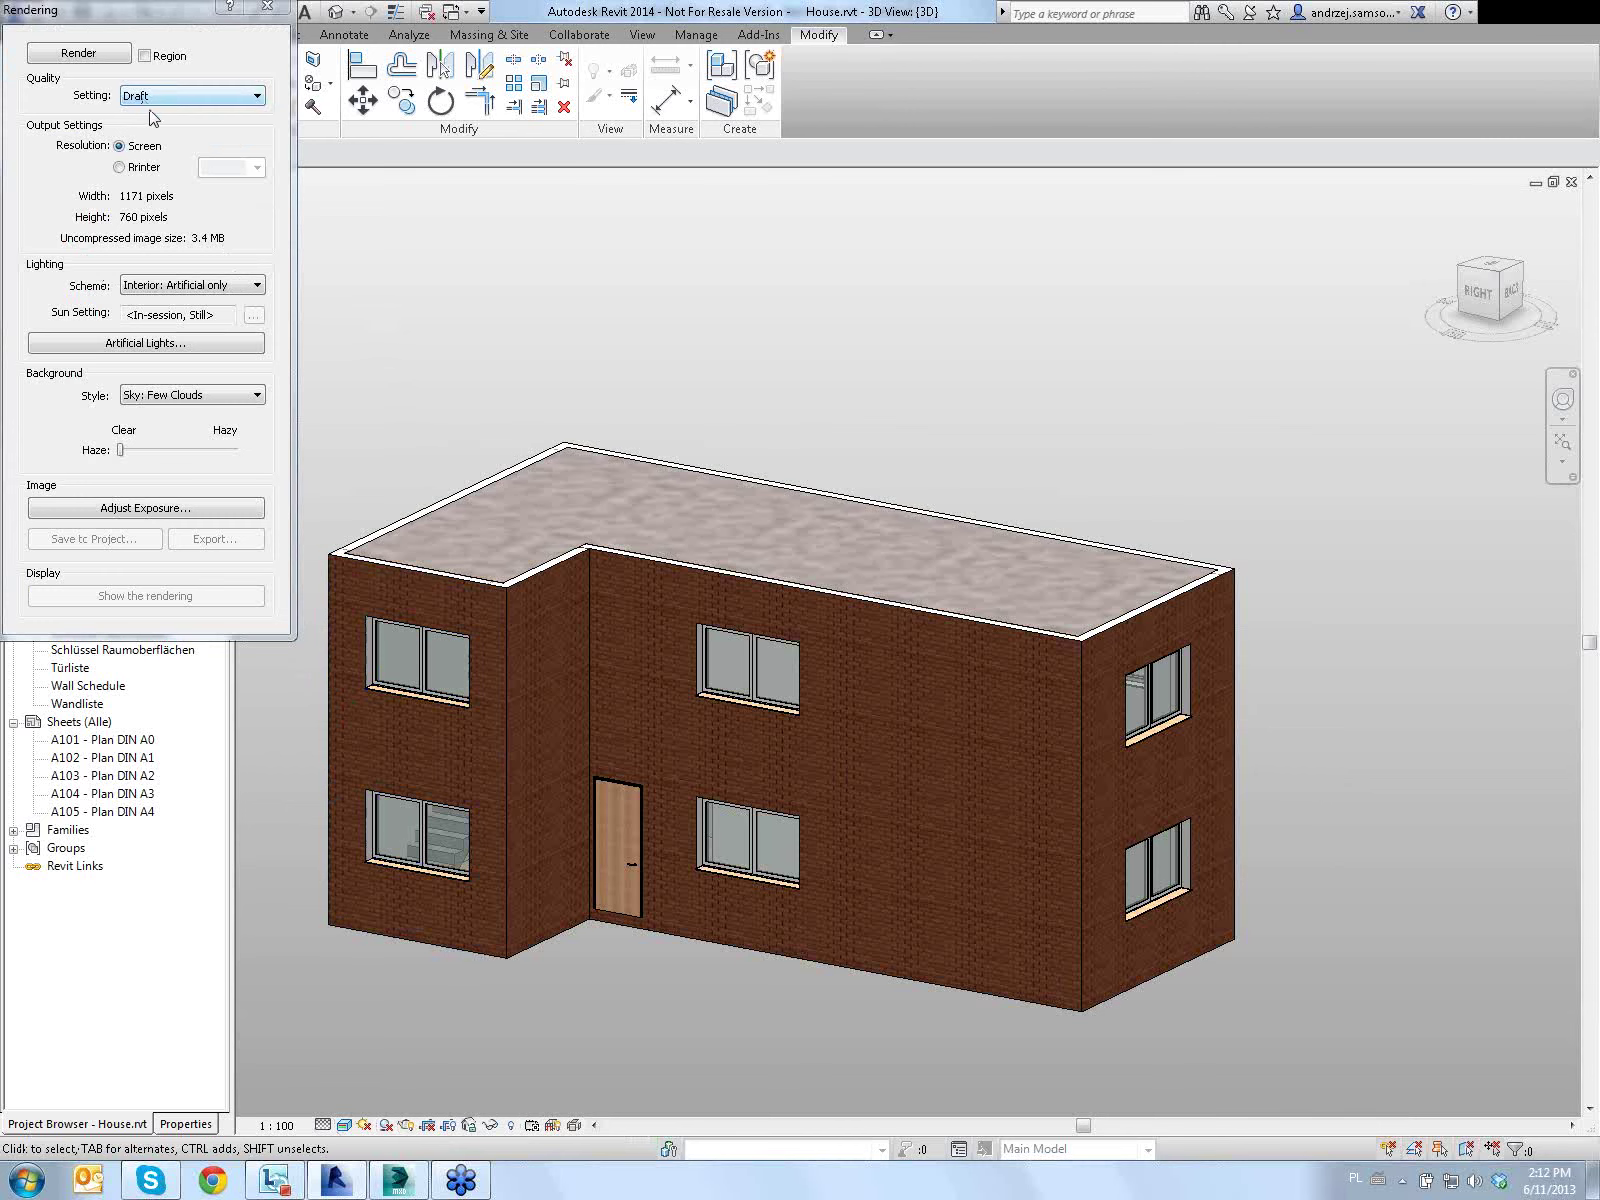
pyautogui.click(140, 20)
pyautogui.moveTo(141, 13); pyautogui.dragTo(206, 91)
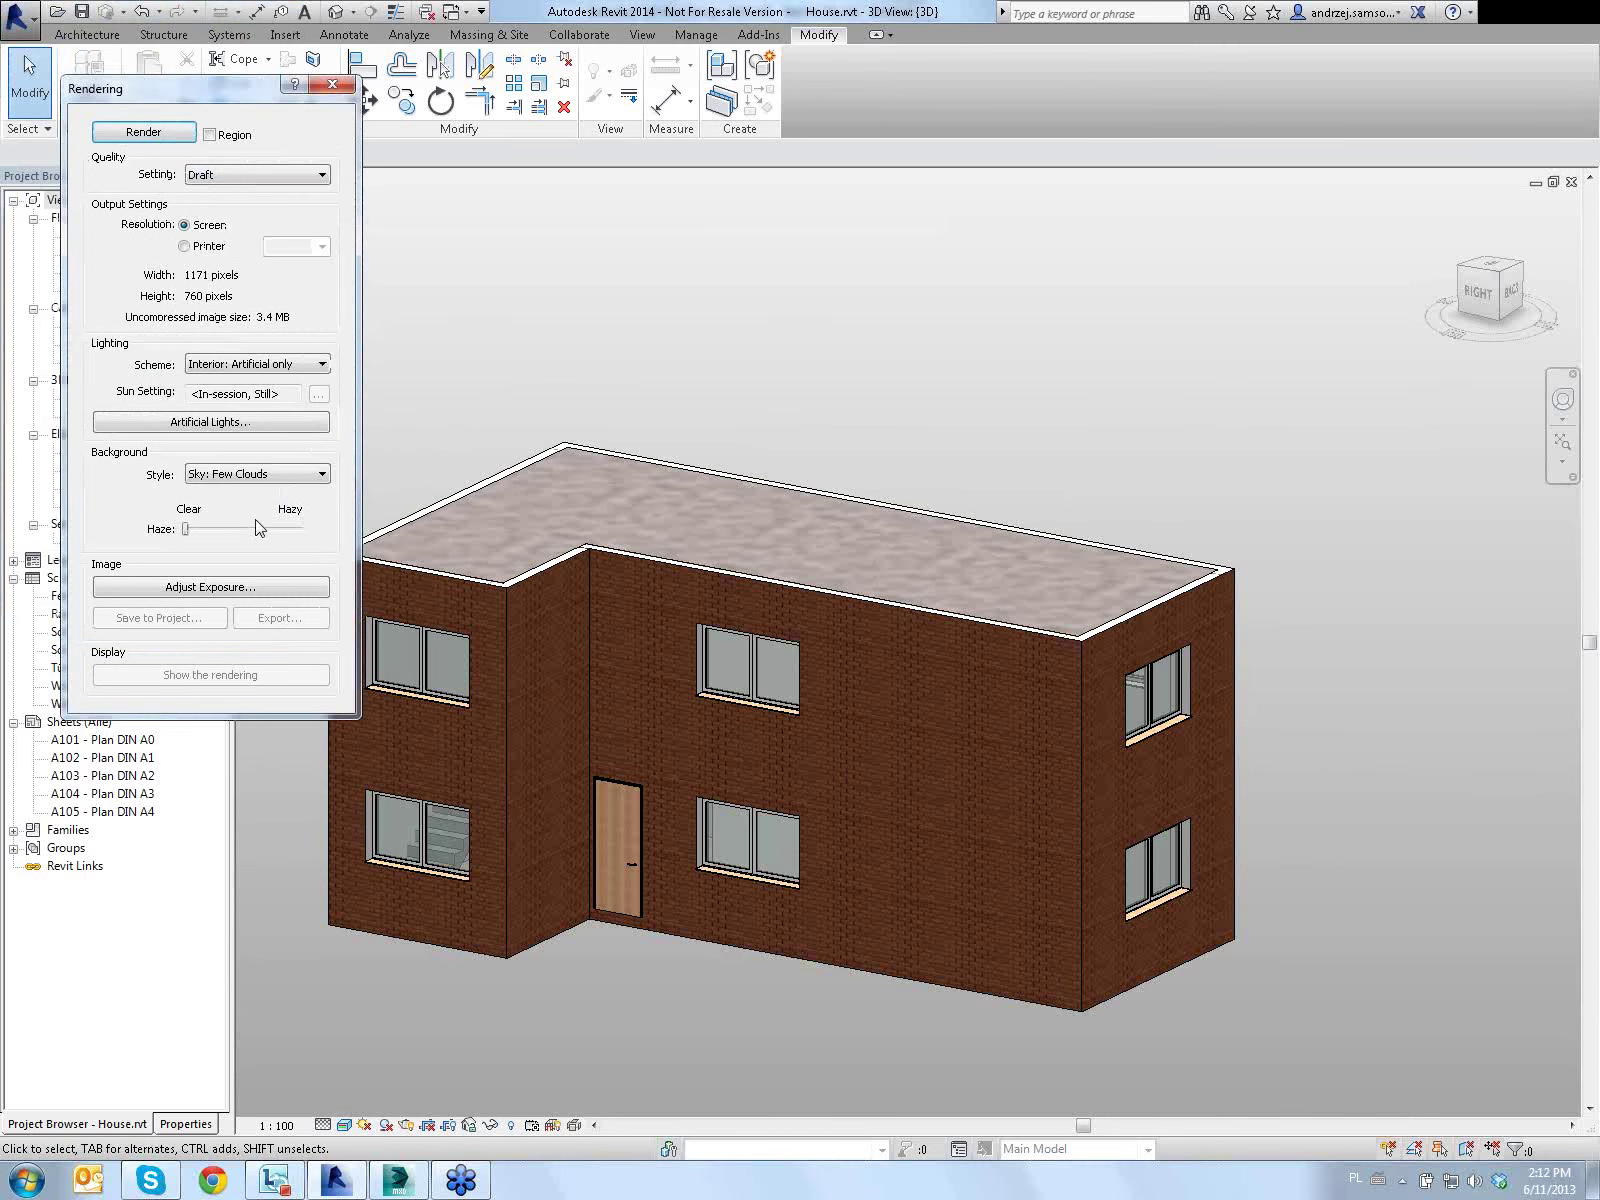
pyautogui.click(211, 365)
pyautogui.click(241, 367)
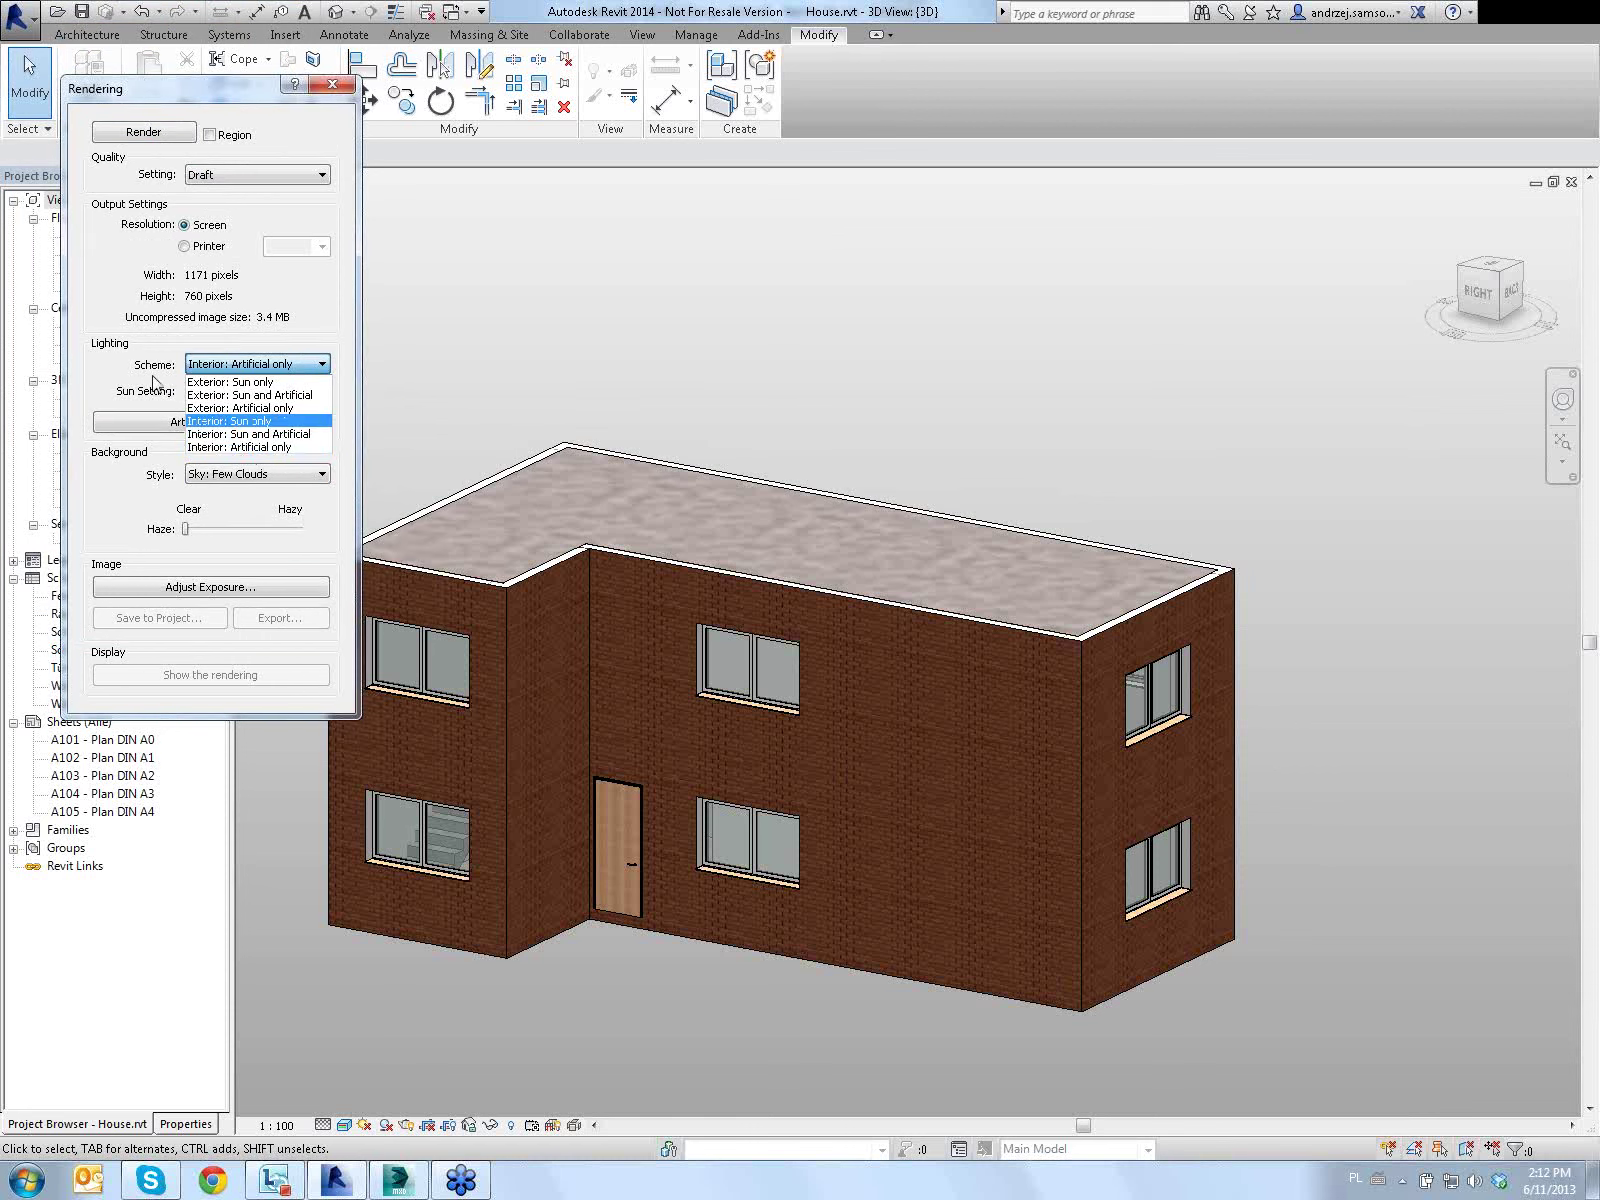
pyautogui.click(263, 454)
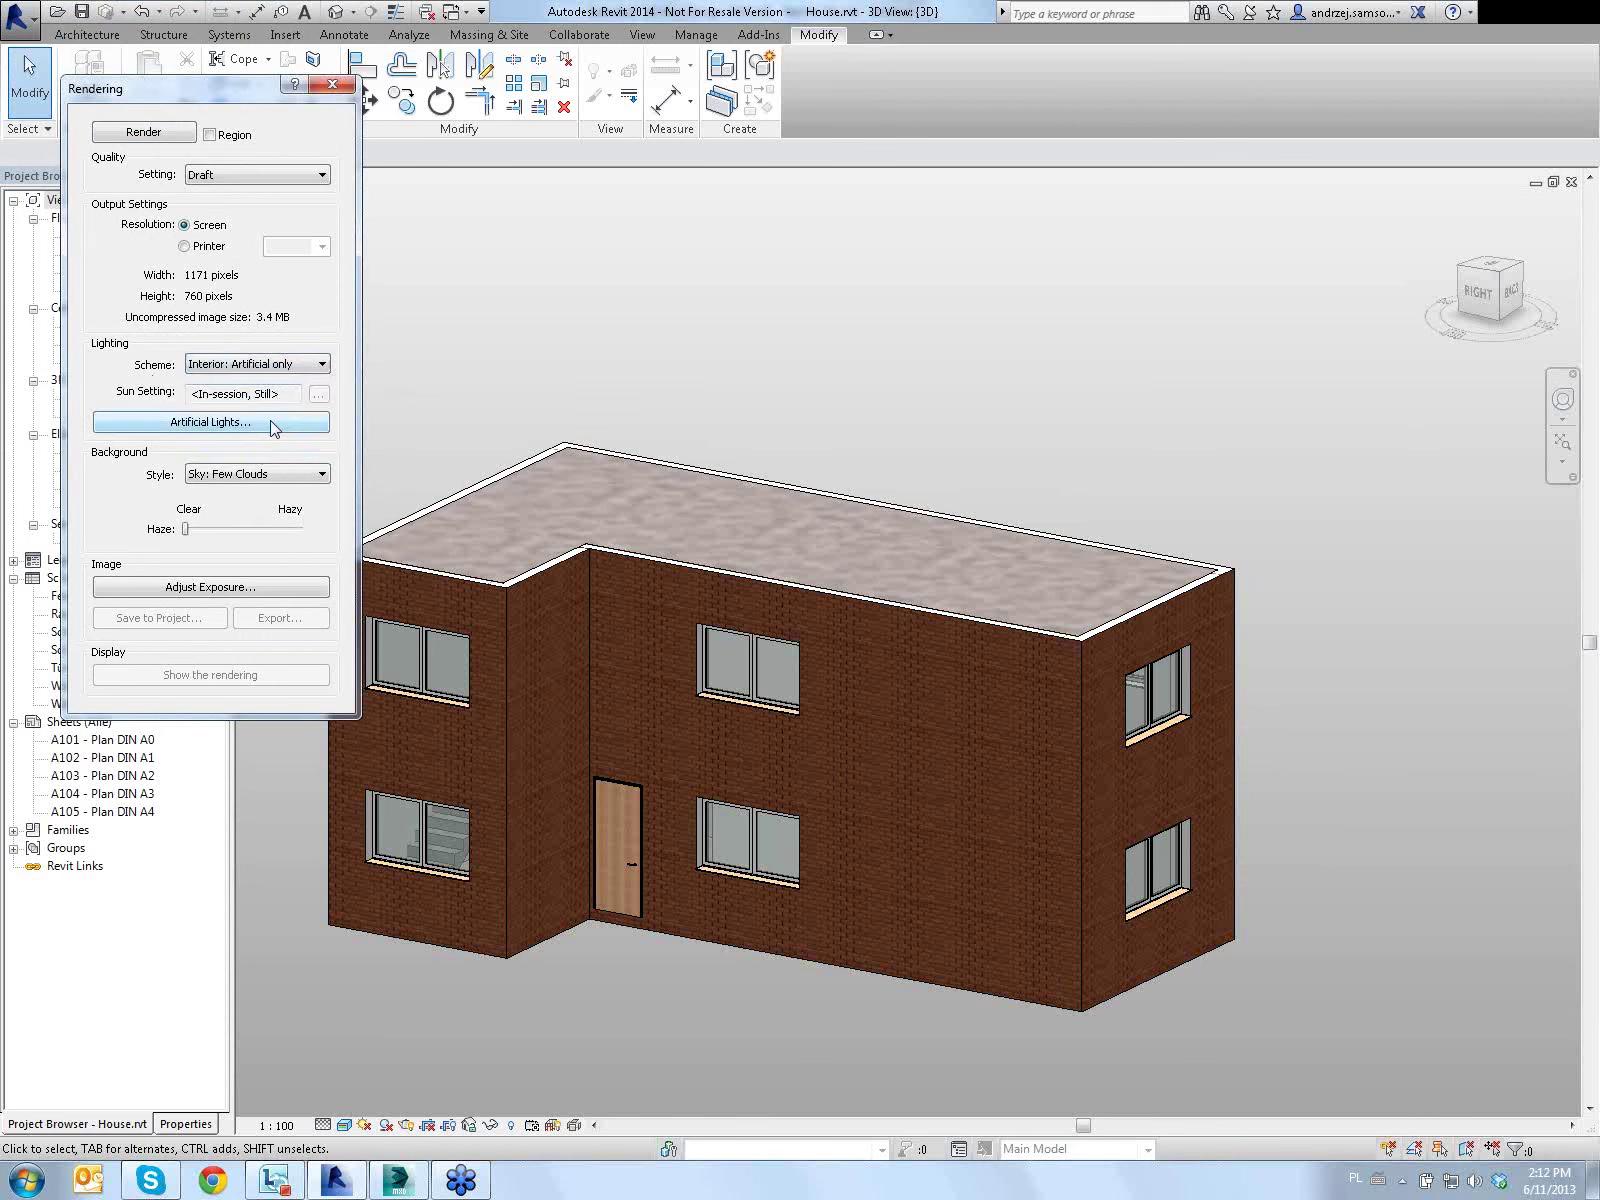
pyautogui.click(268, 428)
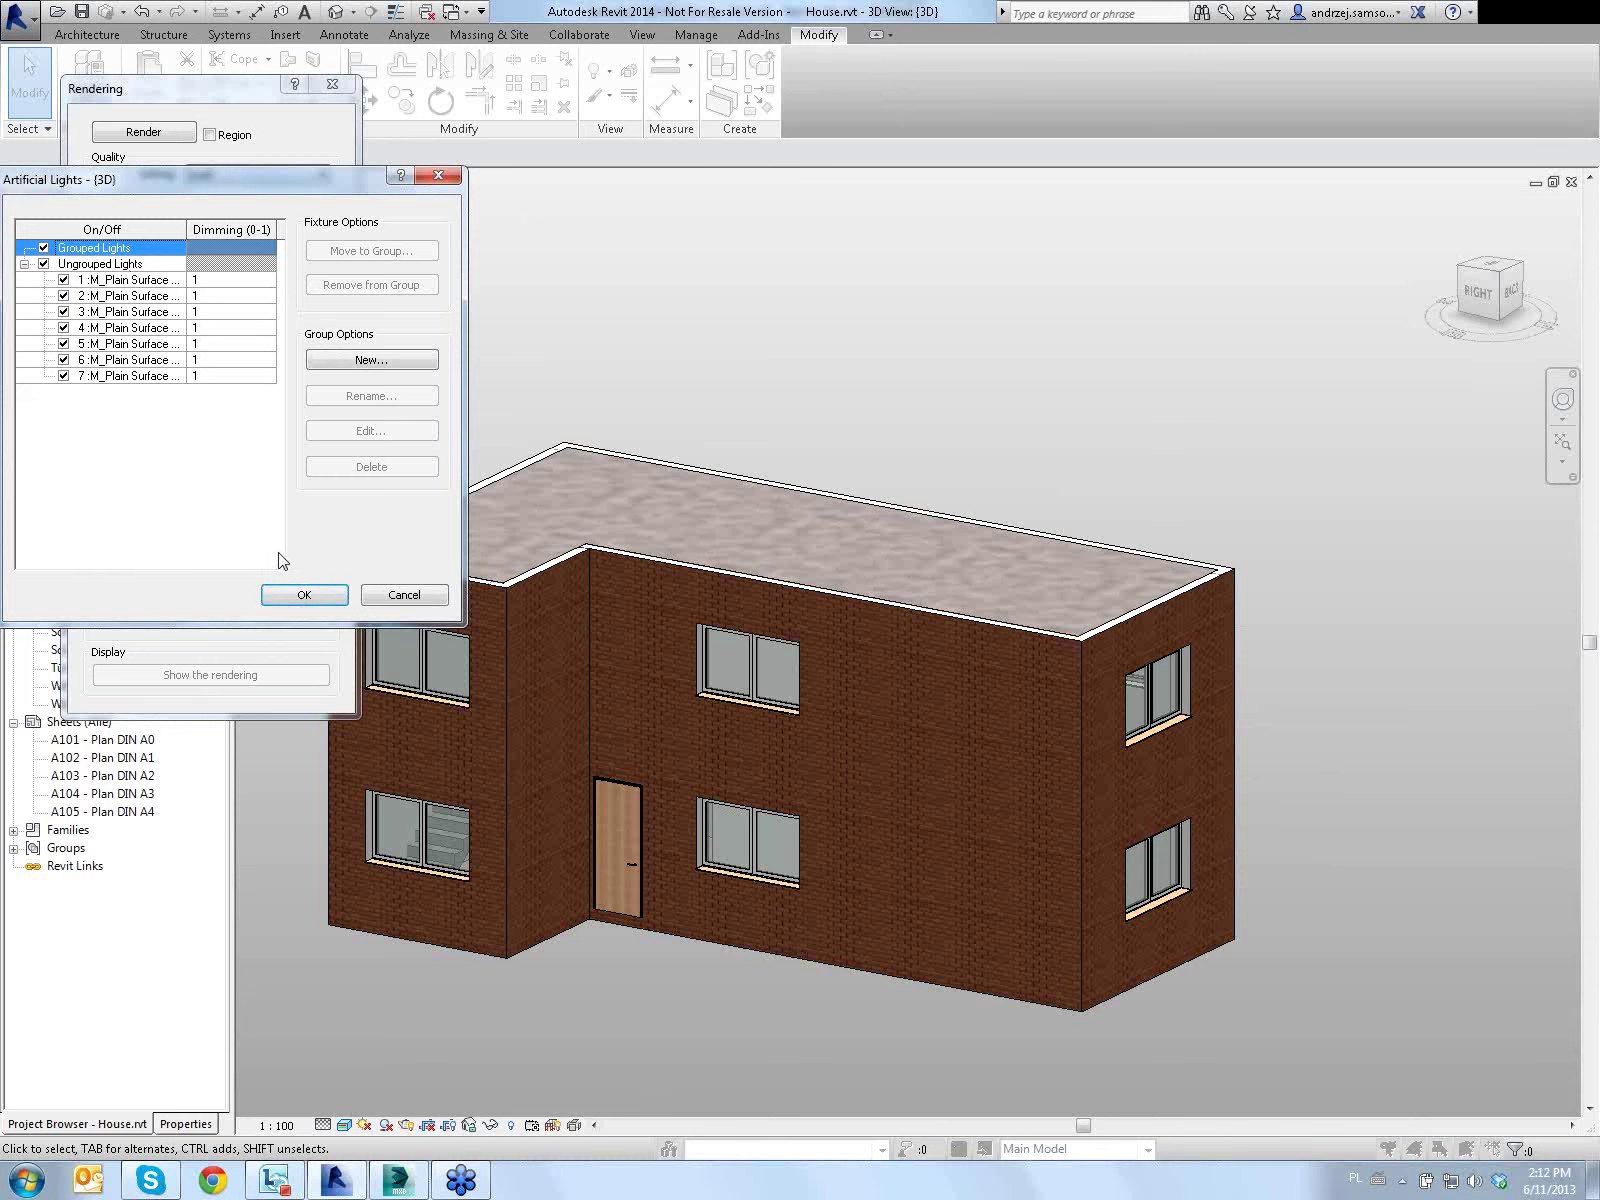
pyautogui.click(318, 596)
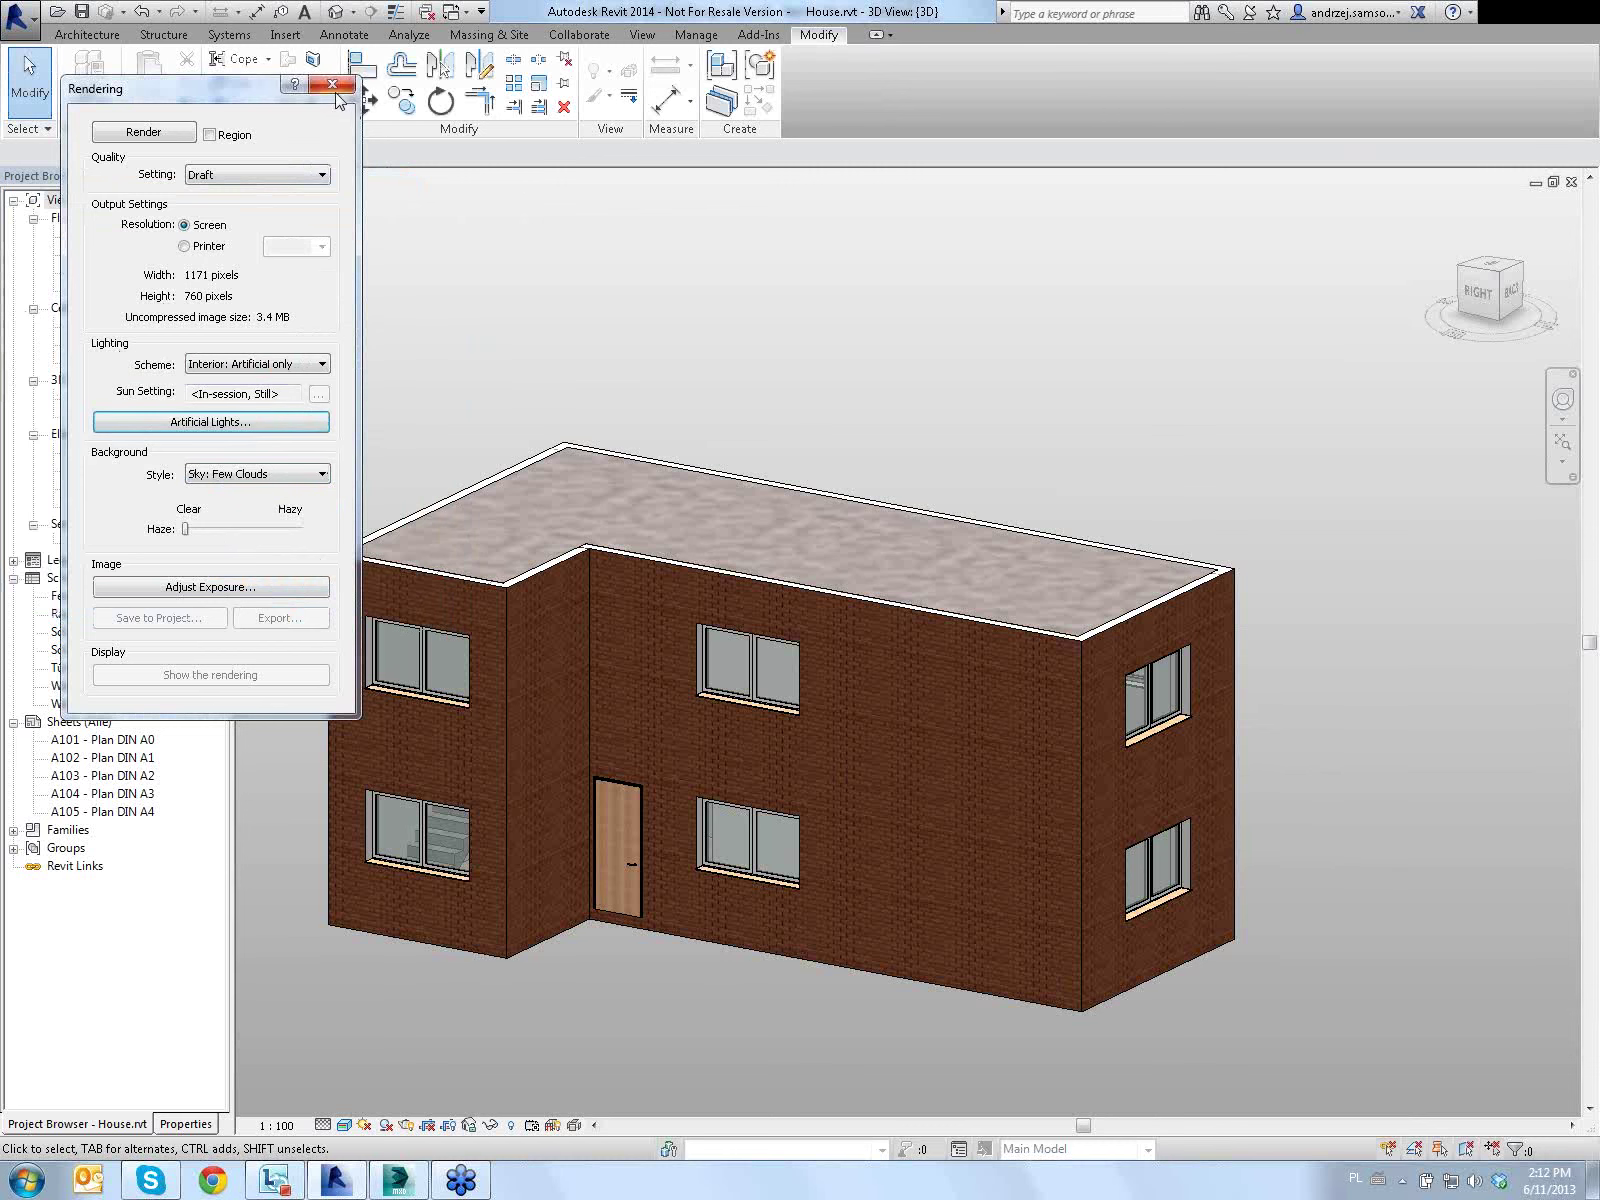
pyautogui.click(332, 84)
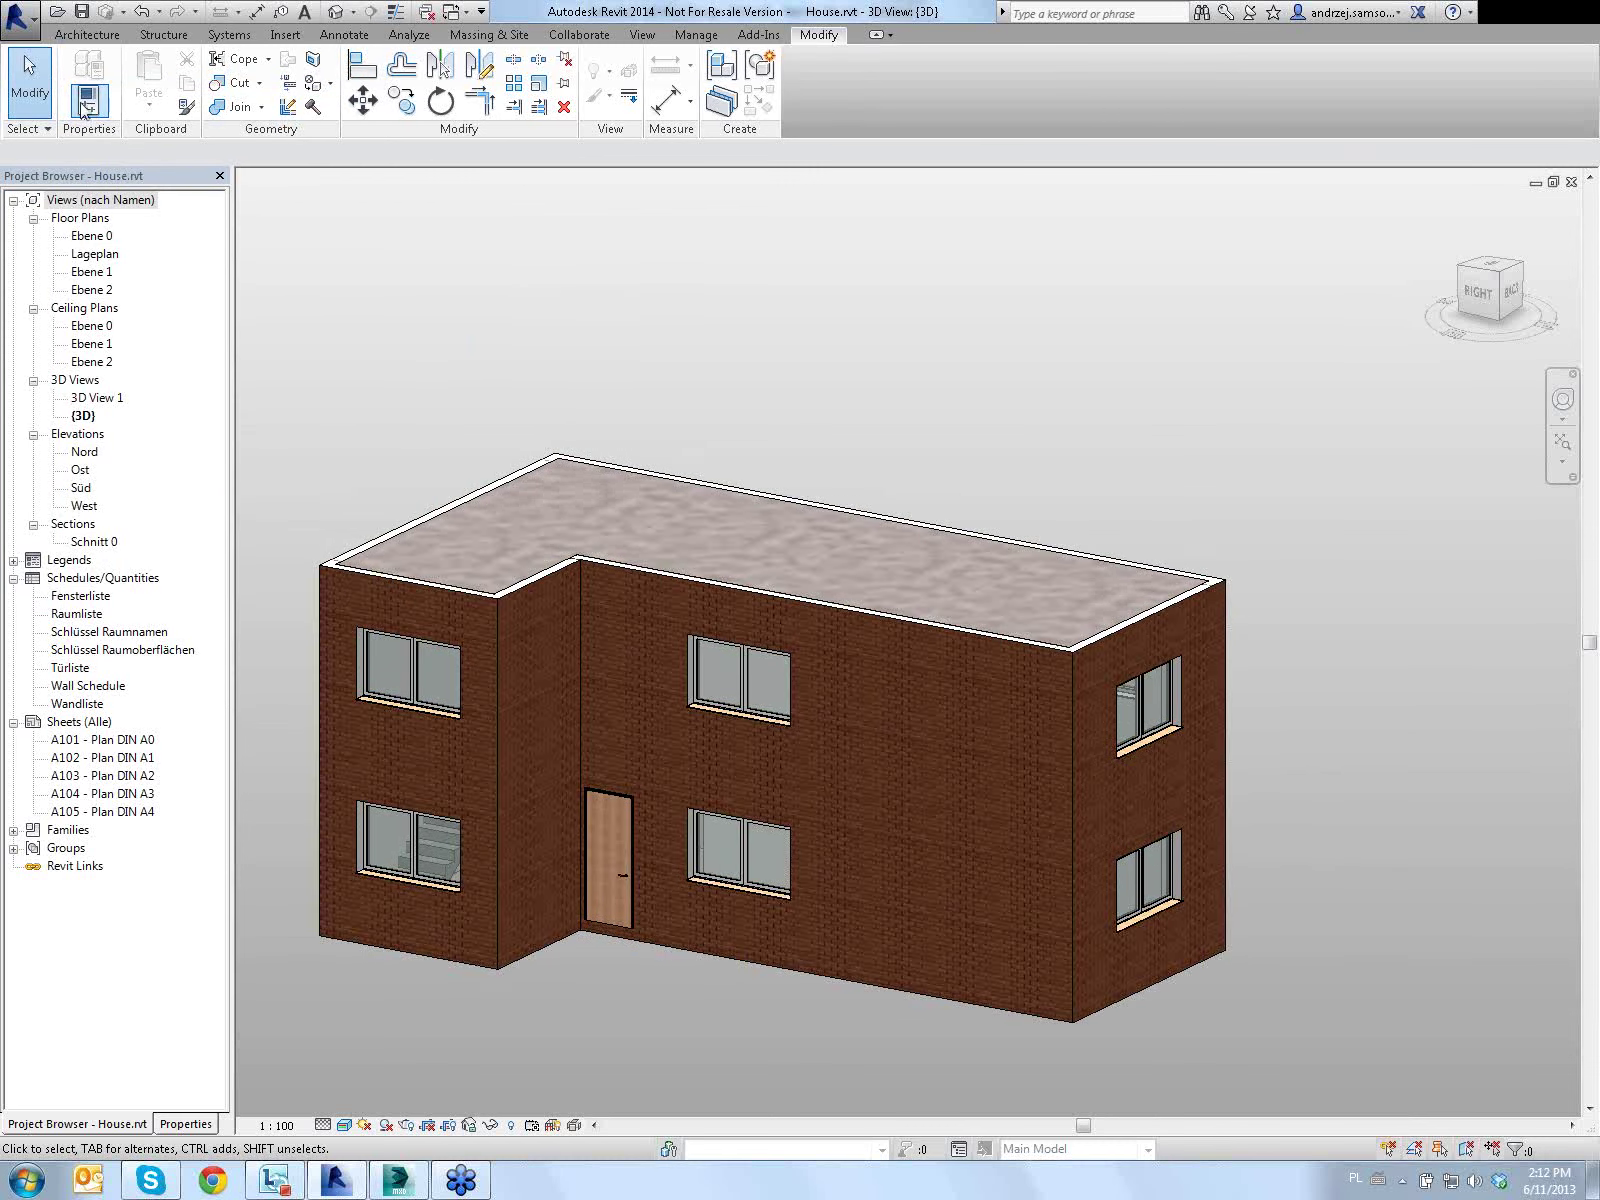
# Open the 3ds Max Design Interior Rendering workflow settings and uncheck Daylight System
pyautogui.click(35, 27)
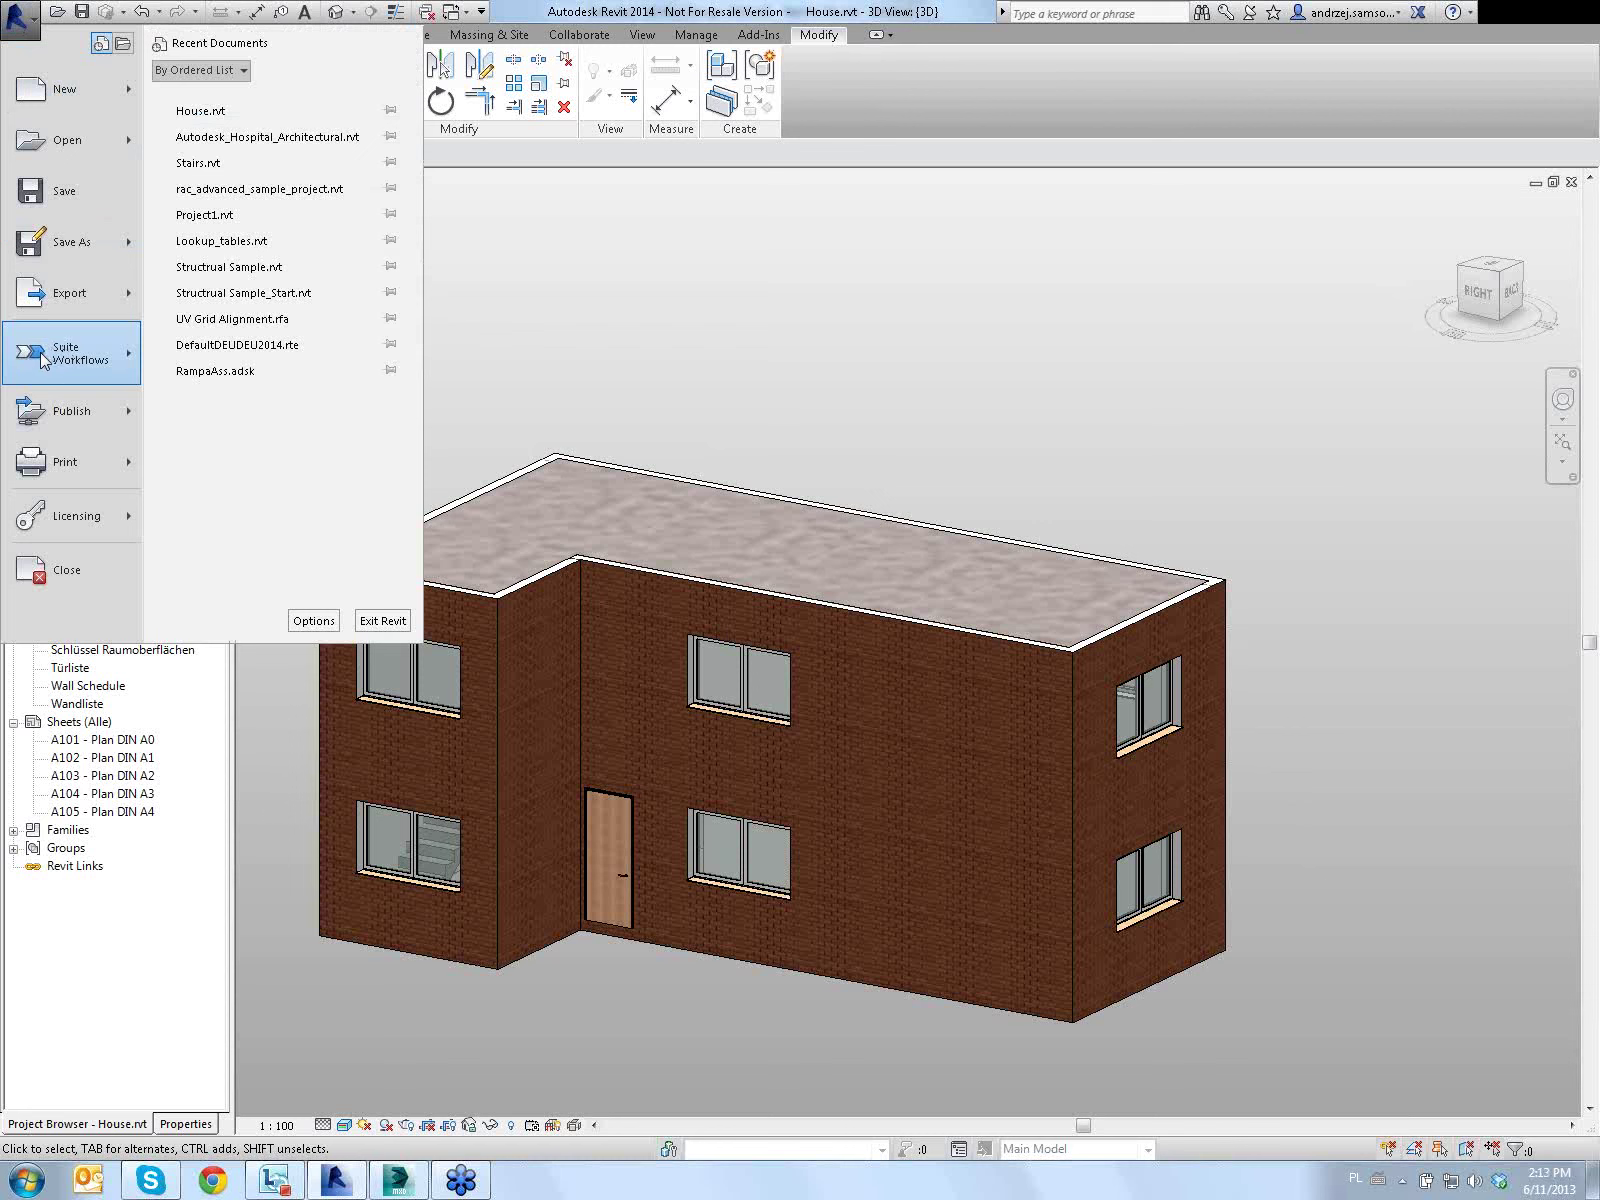
pyautogui.moveTo(126, 352)
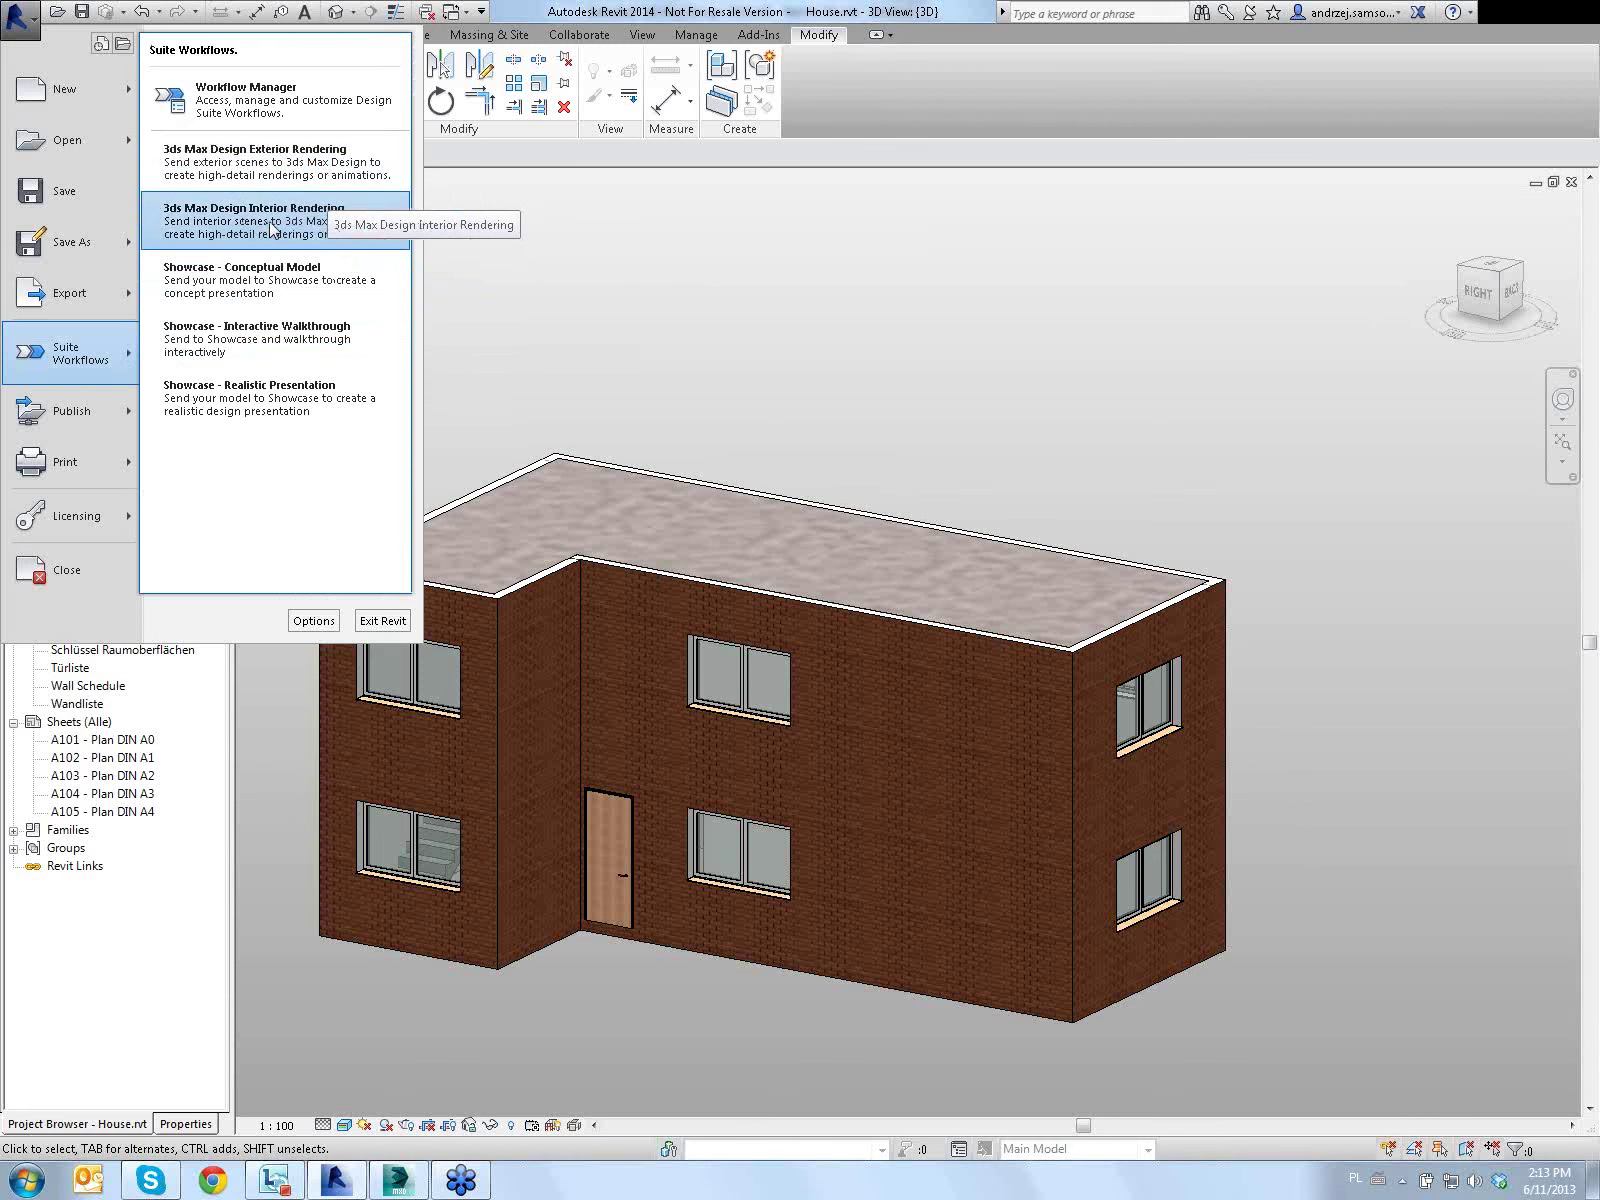
pyautogui.click(270, 228)
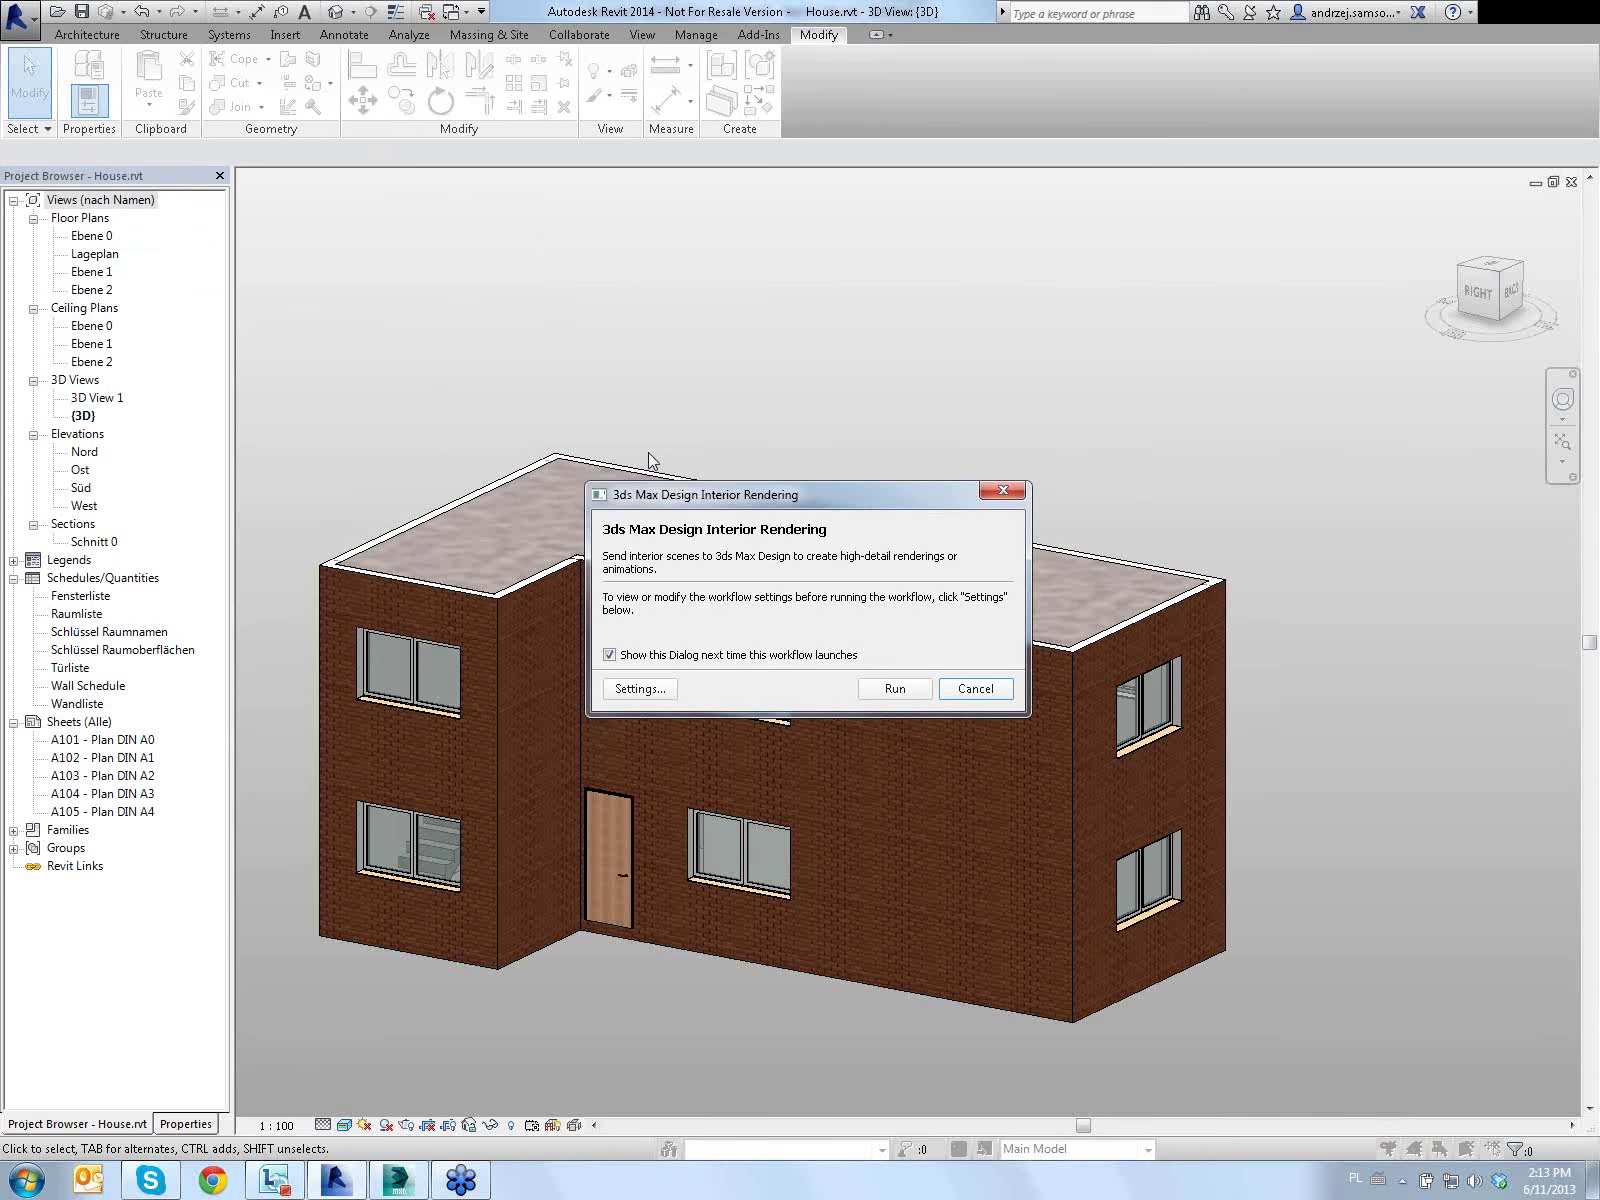
pyautogui.moveTo(684, 497); pyautogui.dragTo(420, 263)
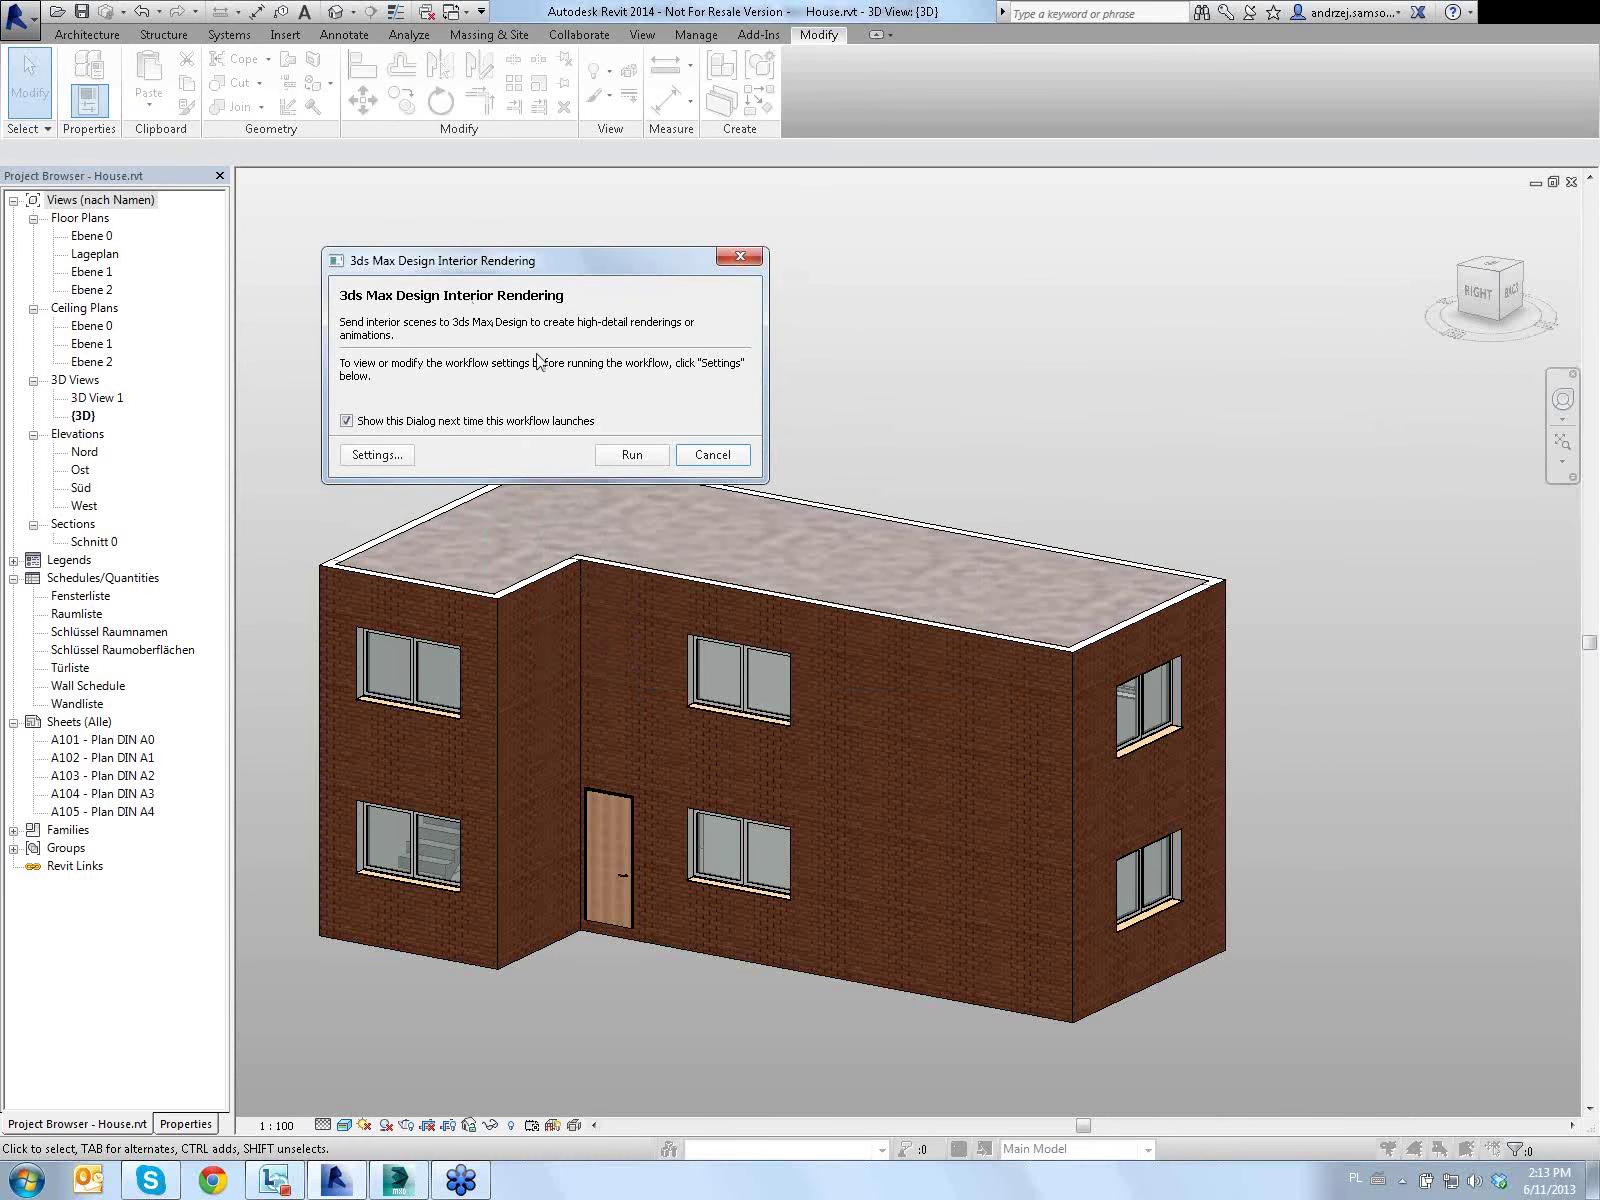
pyautogui.click(401, 455)
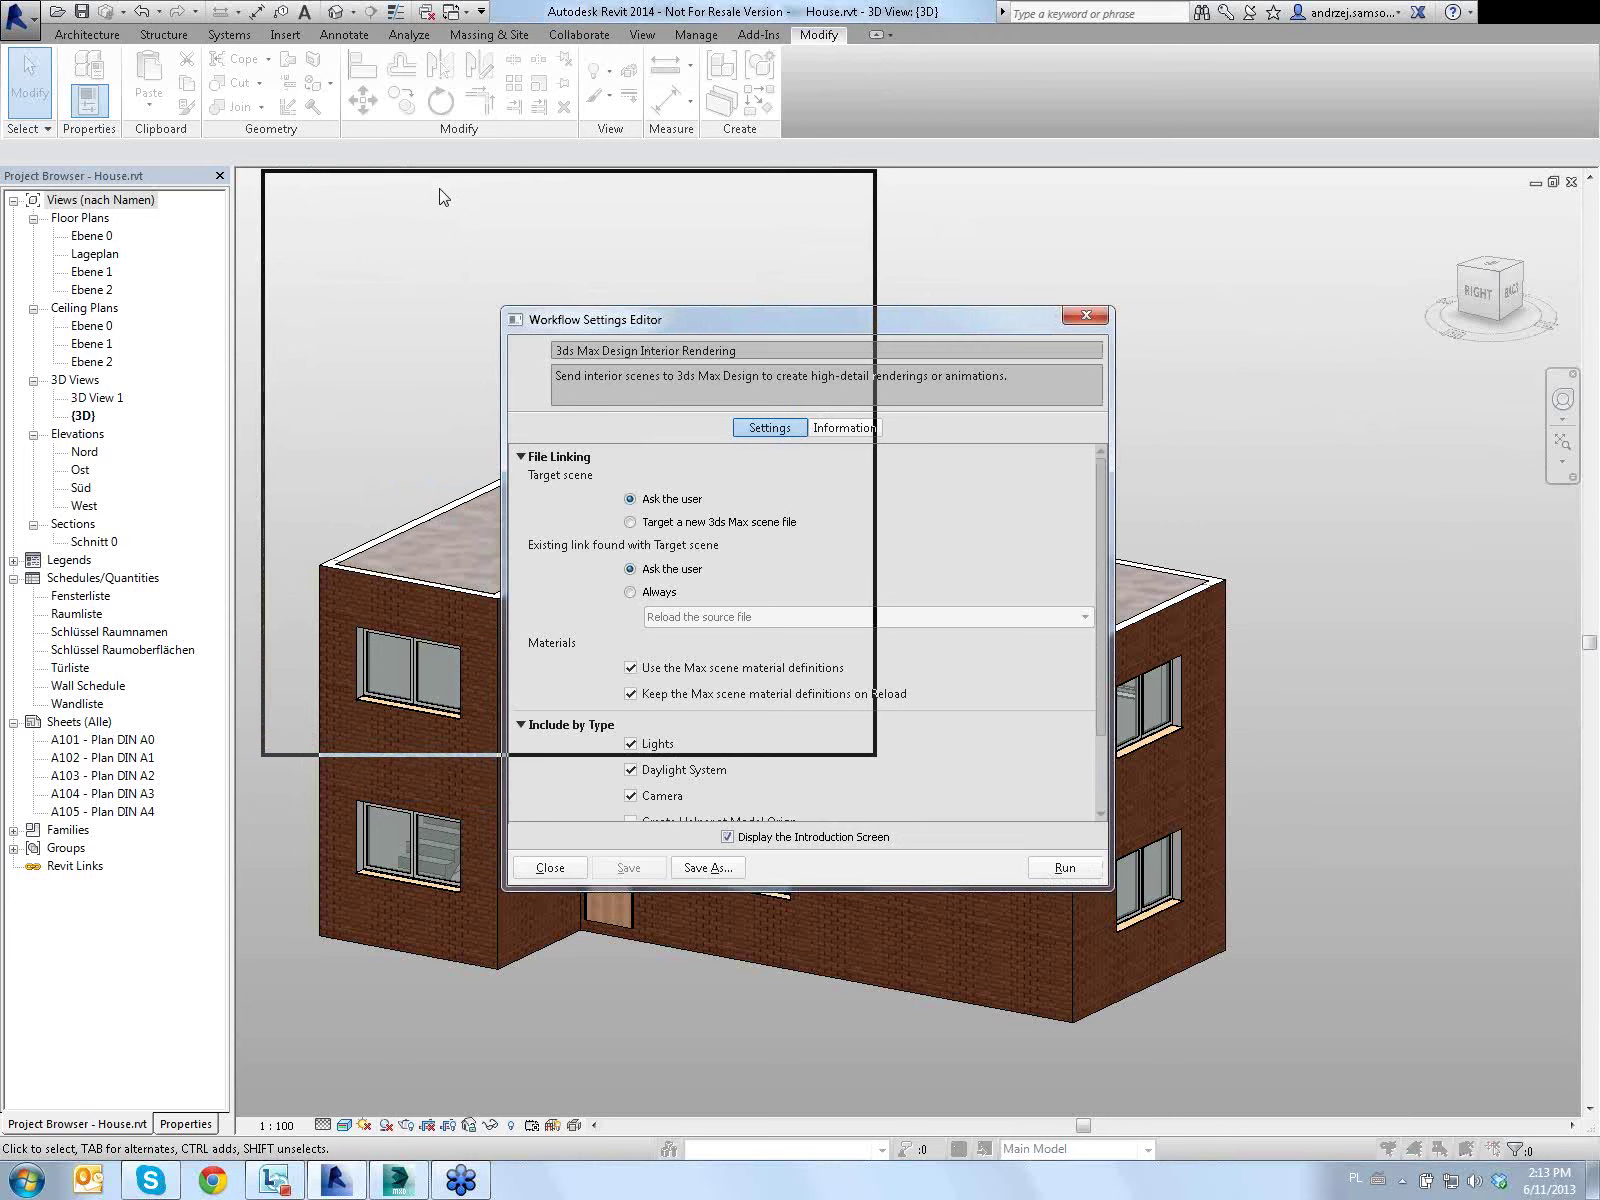
pyautogui.moveTo(662, 331); pyautogui.dragTo(421, 199)
pyautogui.moveTo(868, 756); pyautogui.dragTo(988, 1069)
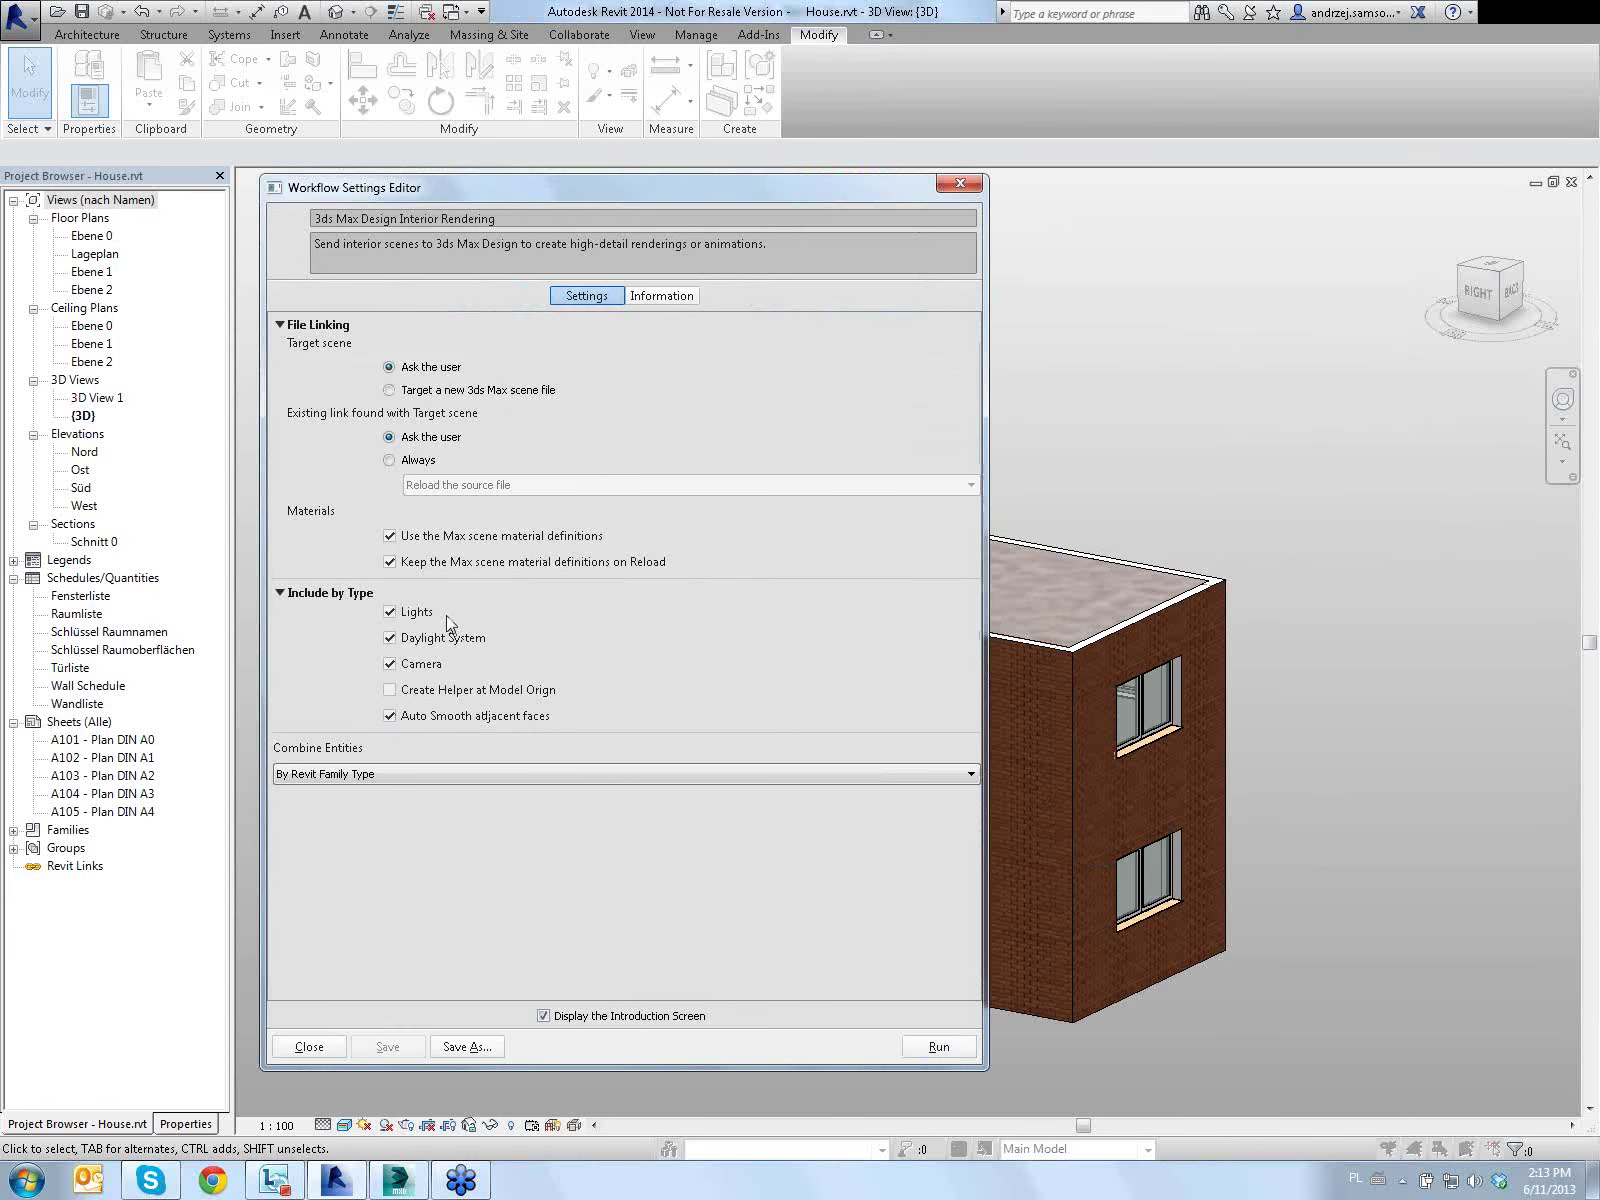
pyautogui.click(390, 639)
# Glance at the open 3ds Max Design session, then return to Revit
pyautogui.click(938, 1054)
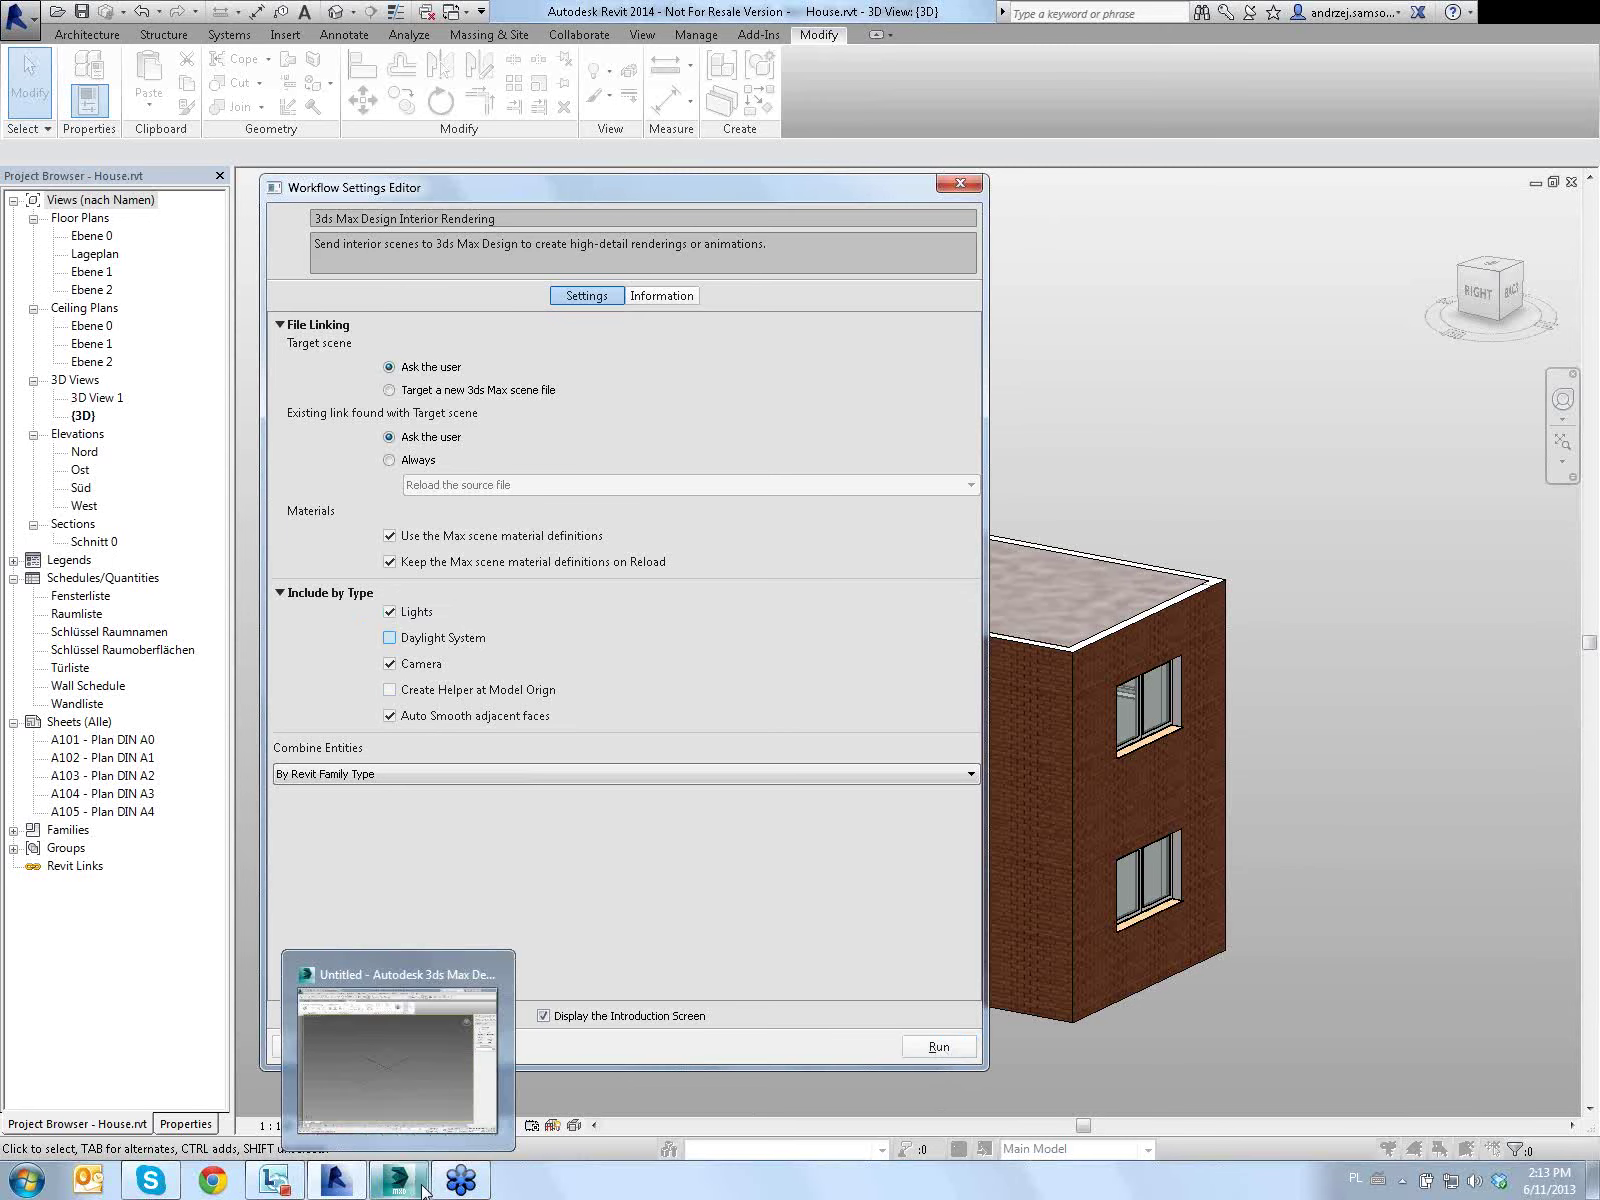
pyautogui.click(423, 1188)
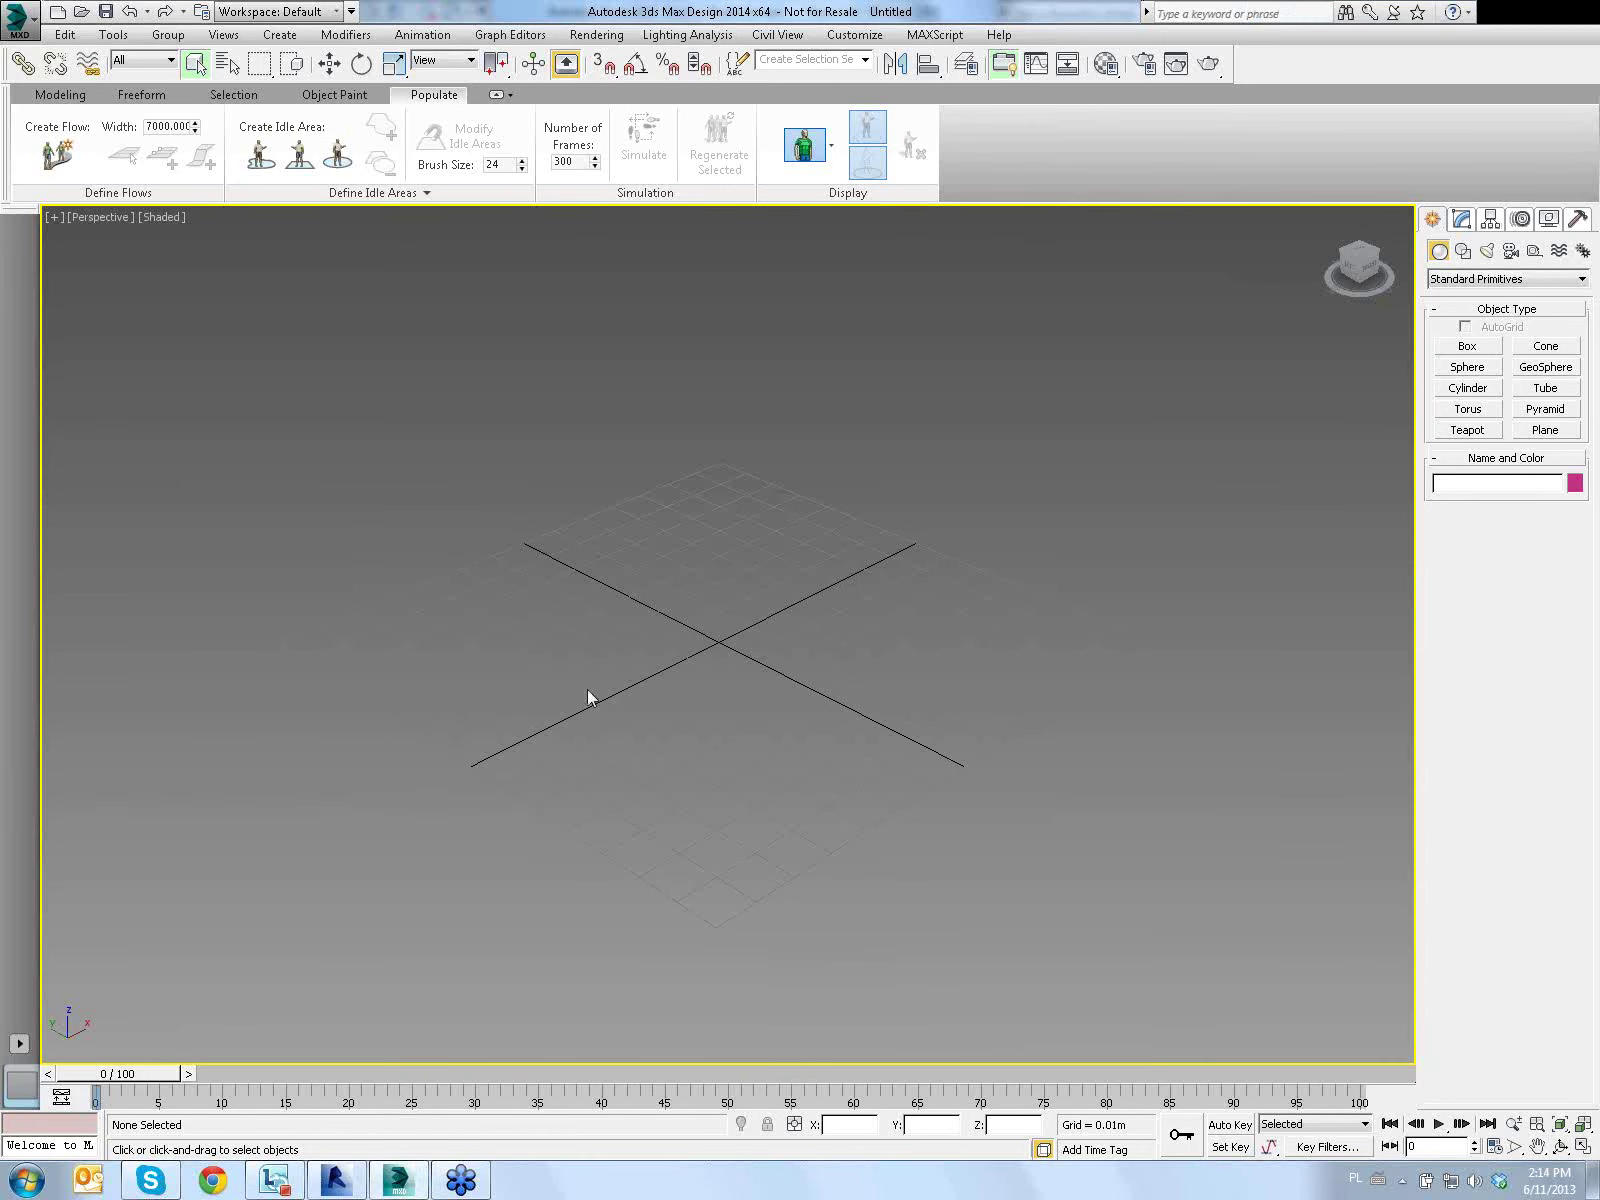
pyautogui.click(350, 1178)
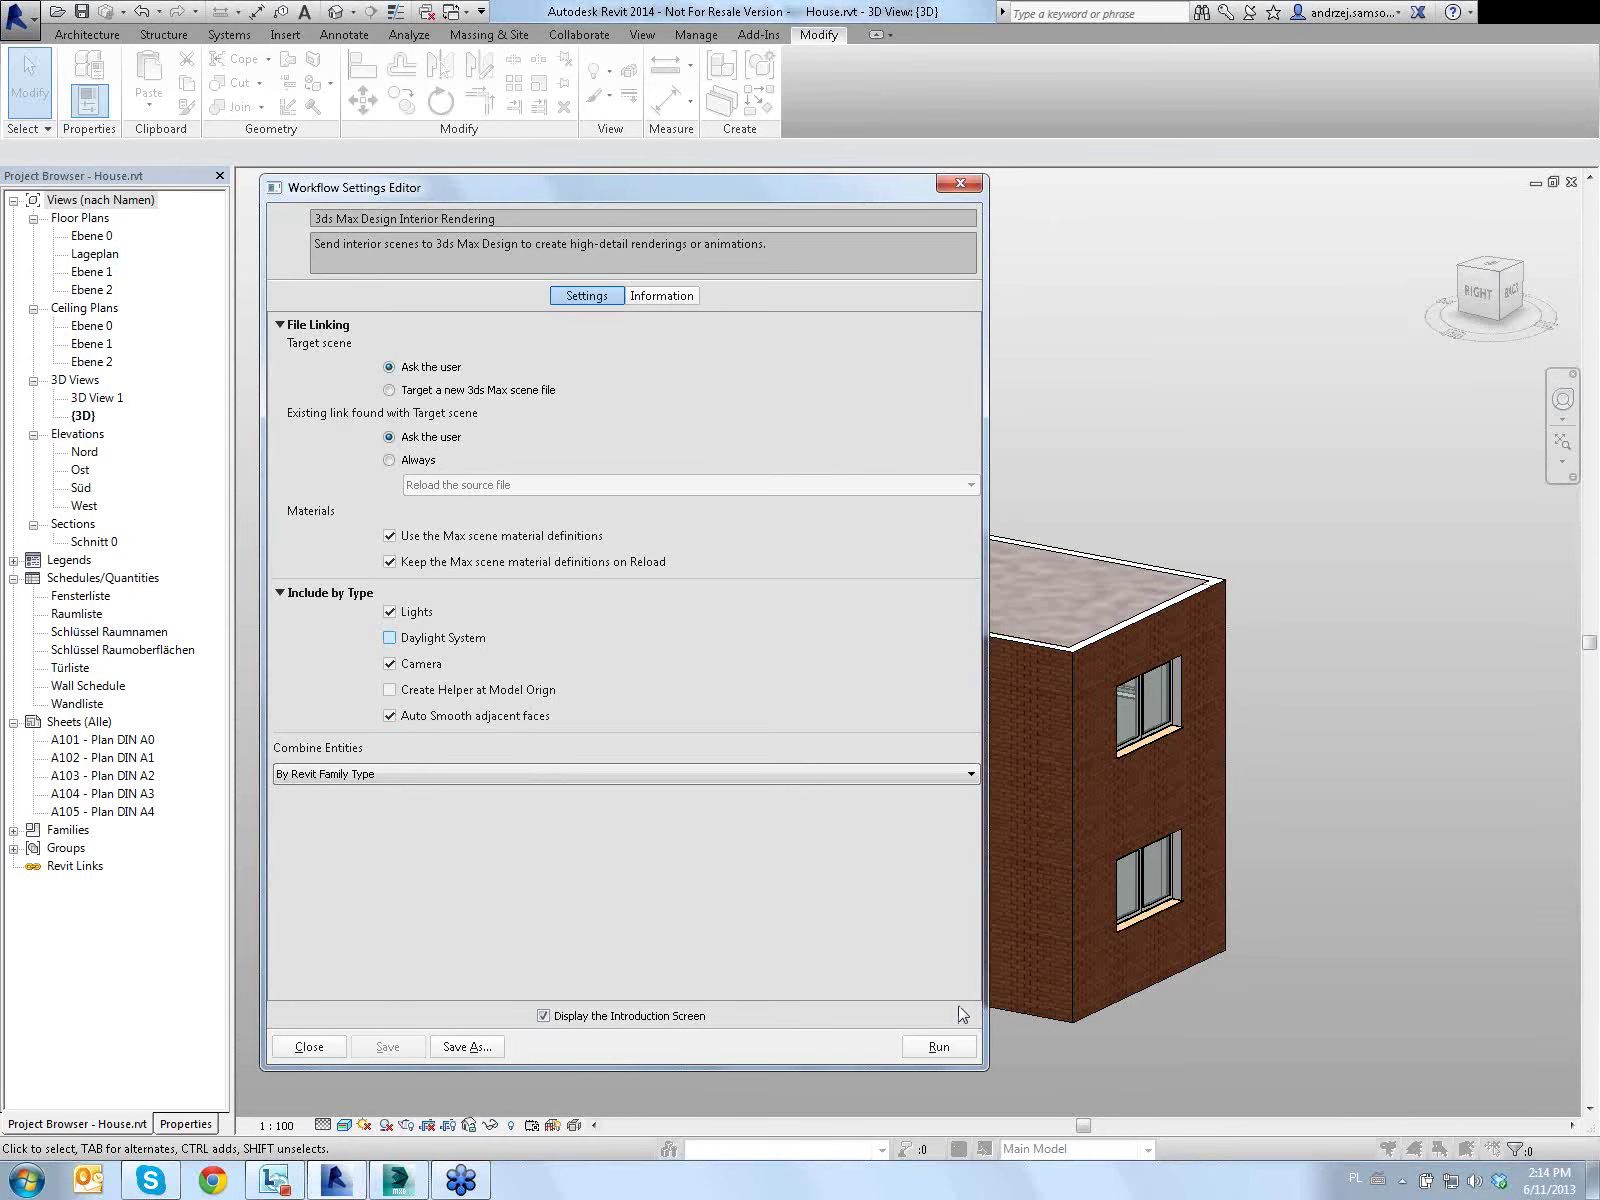
# Send the house to the active Untitled 3ds Max session, keeping existing links set to update
pyautogui.click(955, 1048)
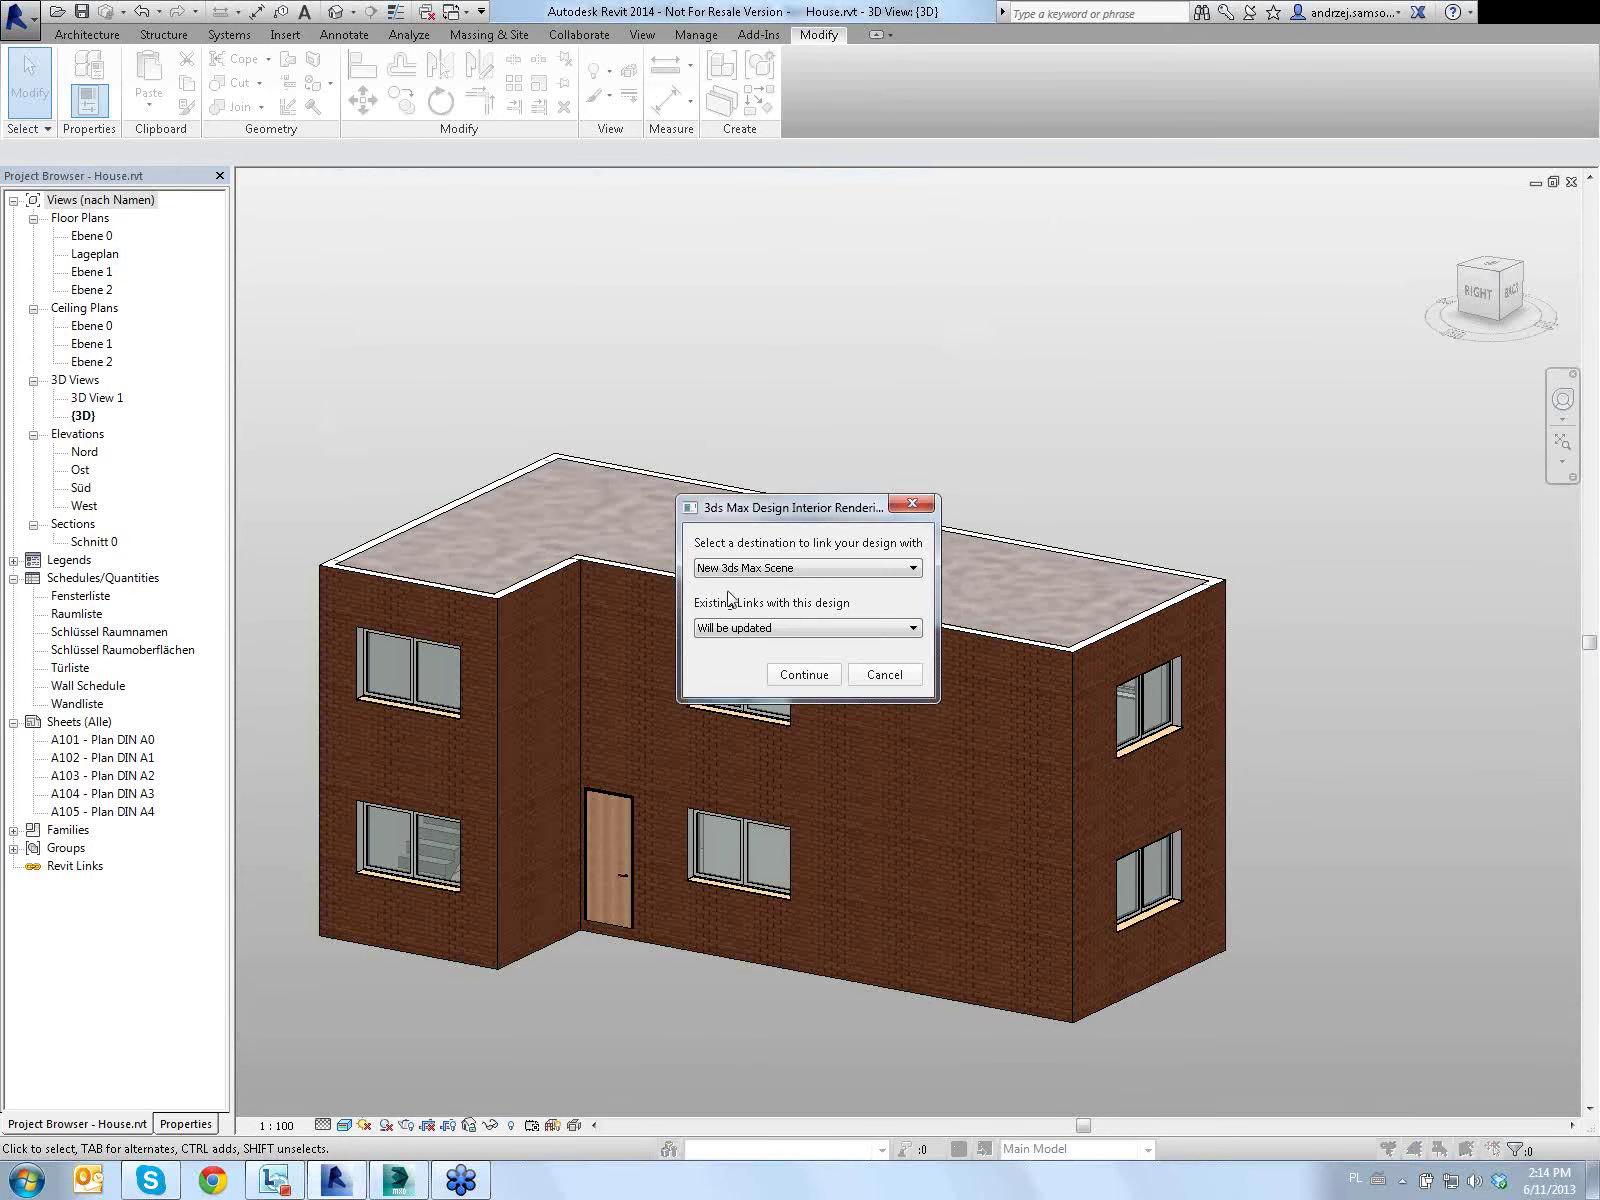
pyautogui.moveTo(782, 506); pyautogui.dragTo(470, 218)
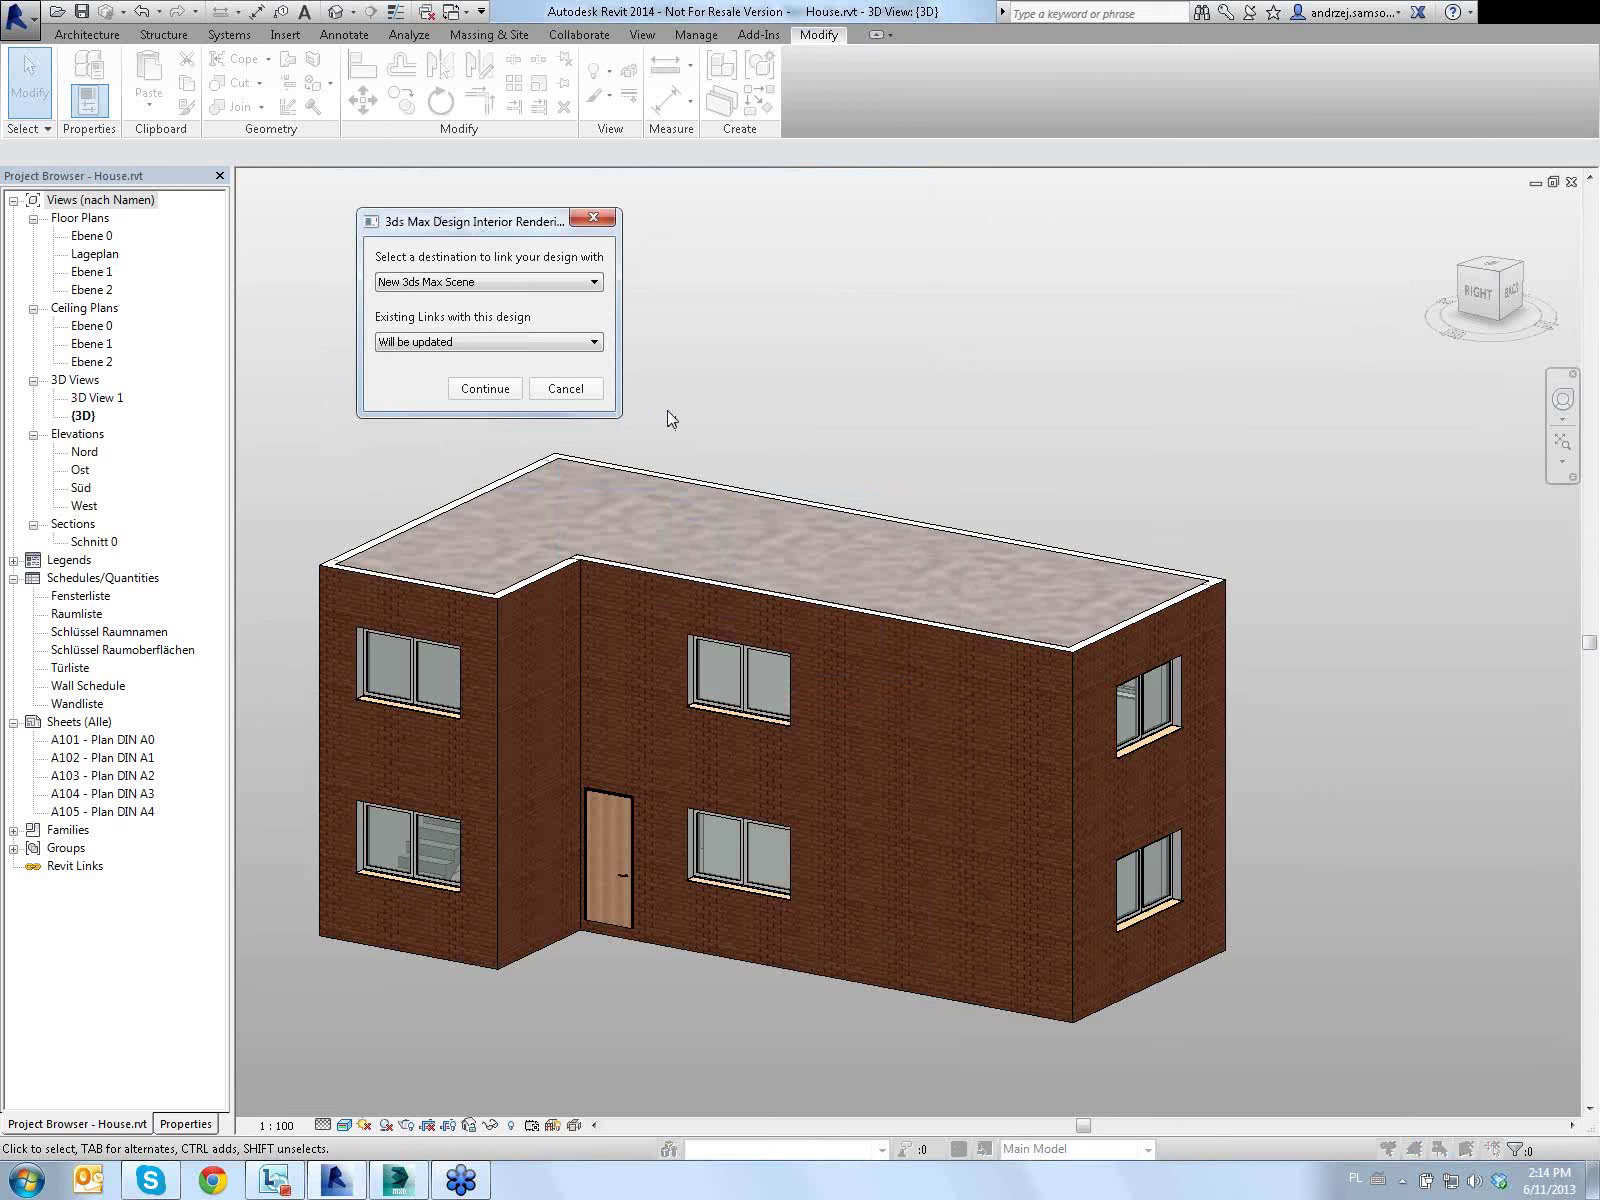
pyautogui.click(518, 288)
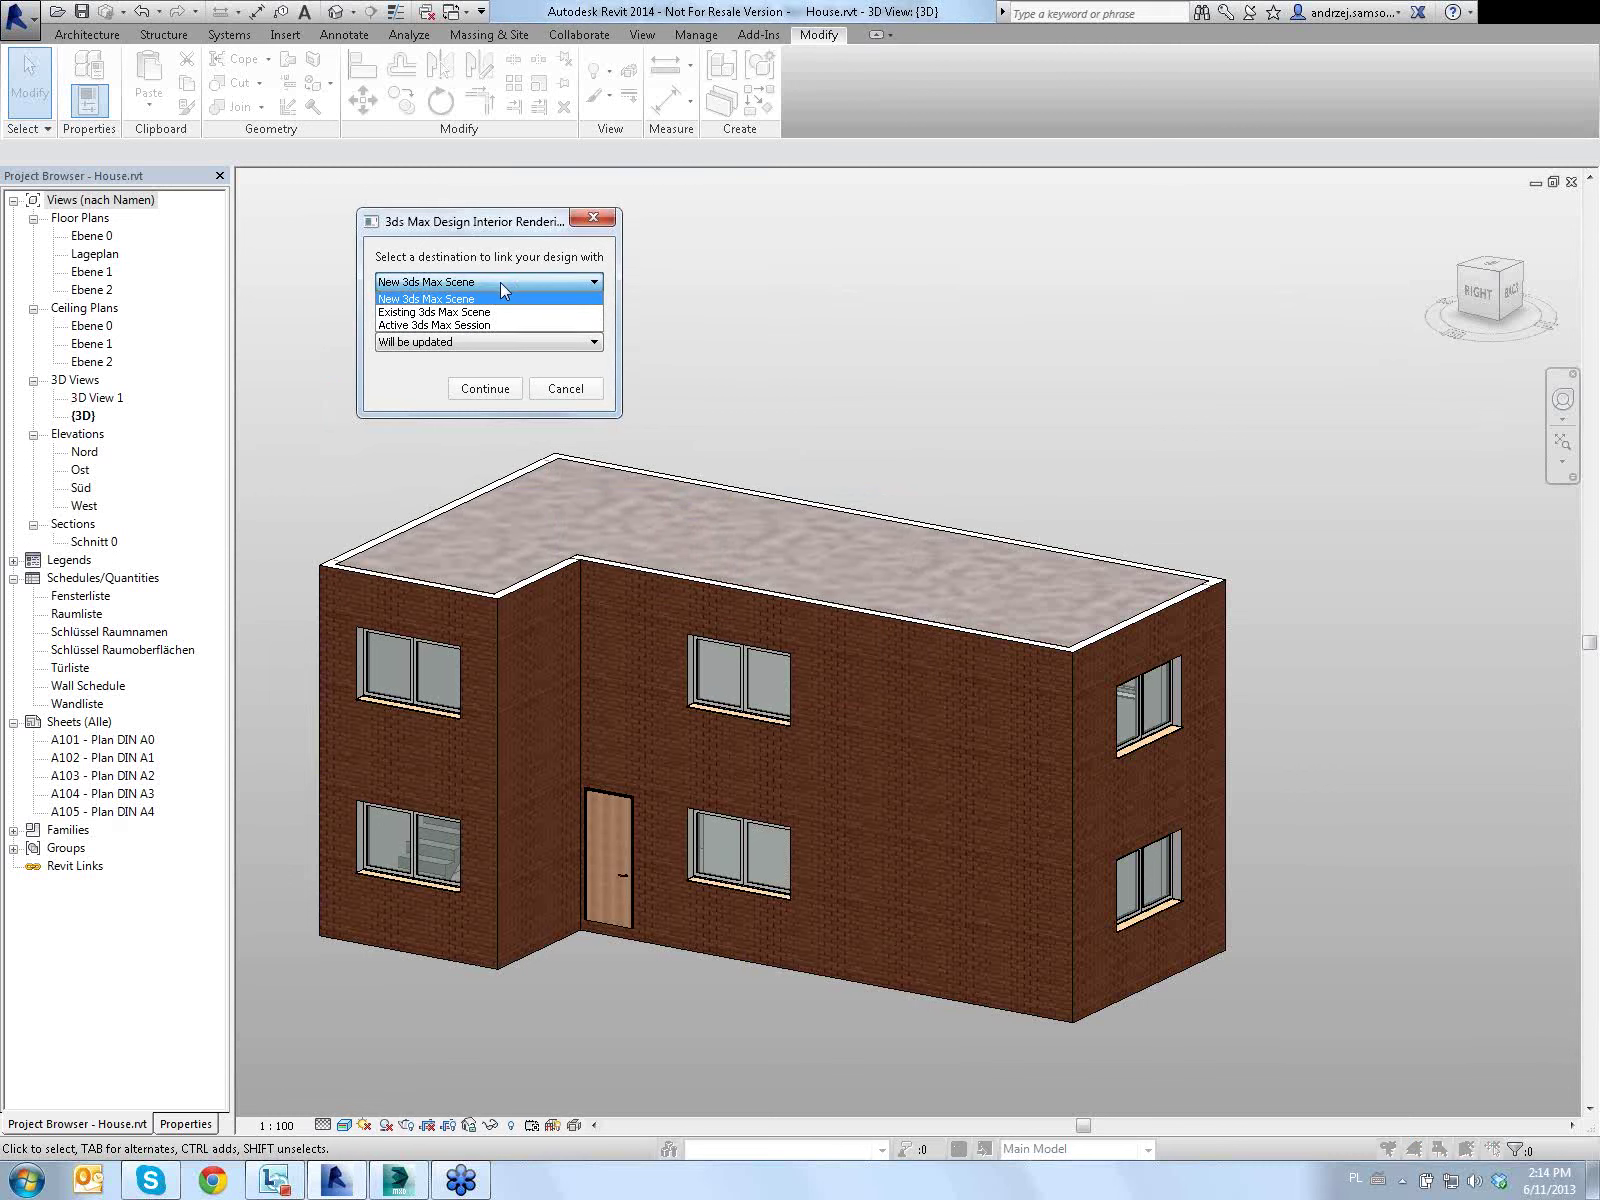
pyautogui.click(415, 326)
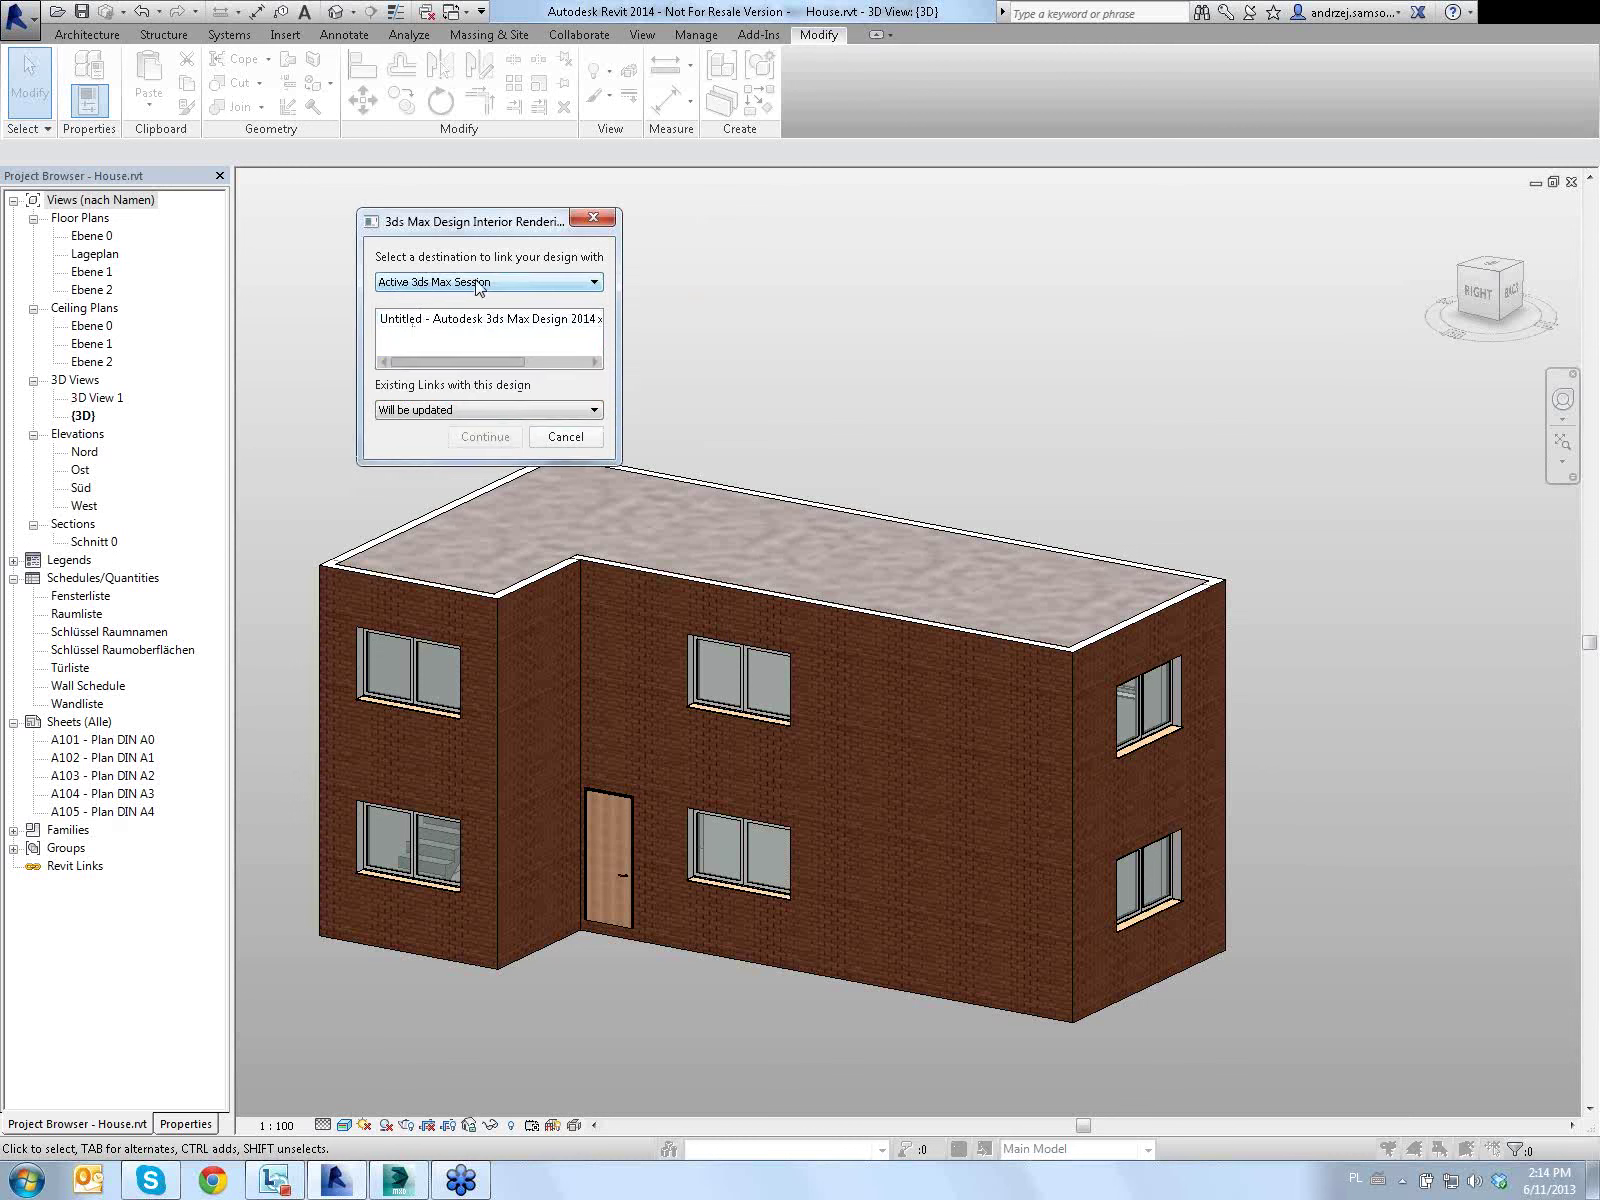
pyautogui.click(433, 410)
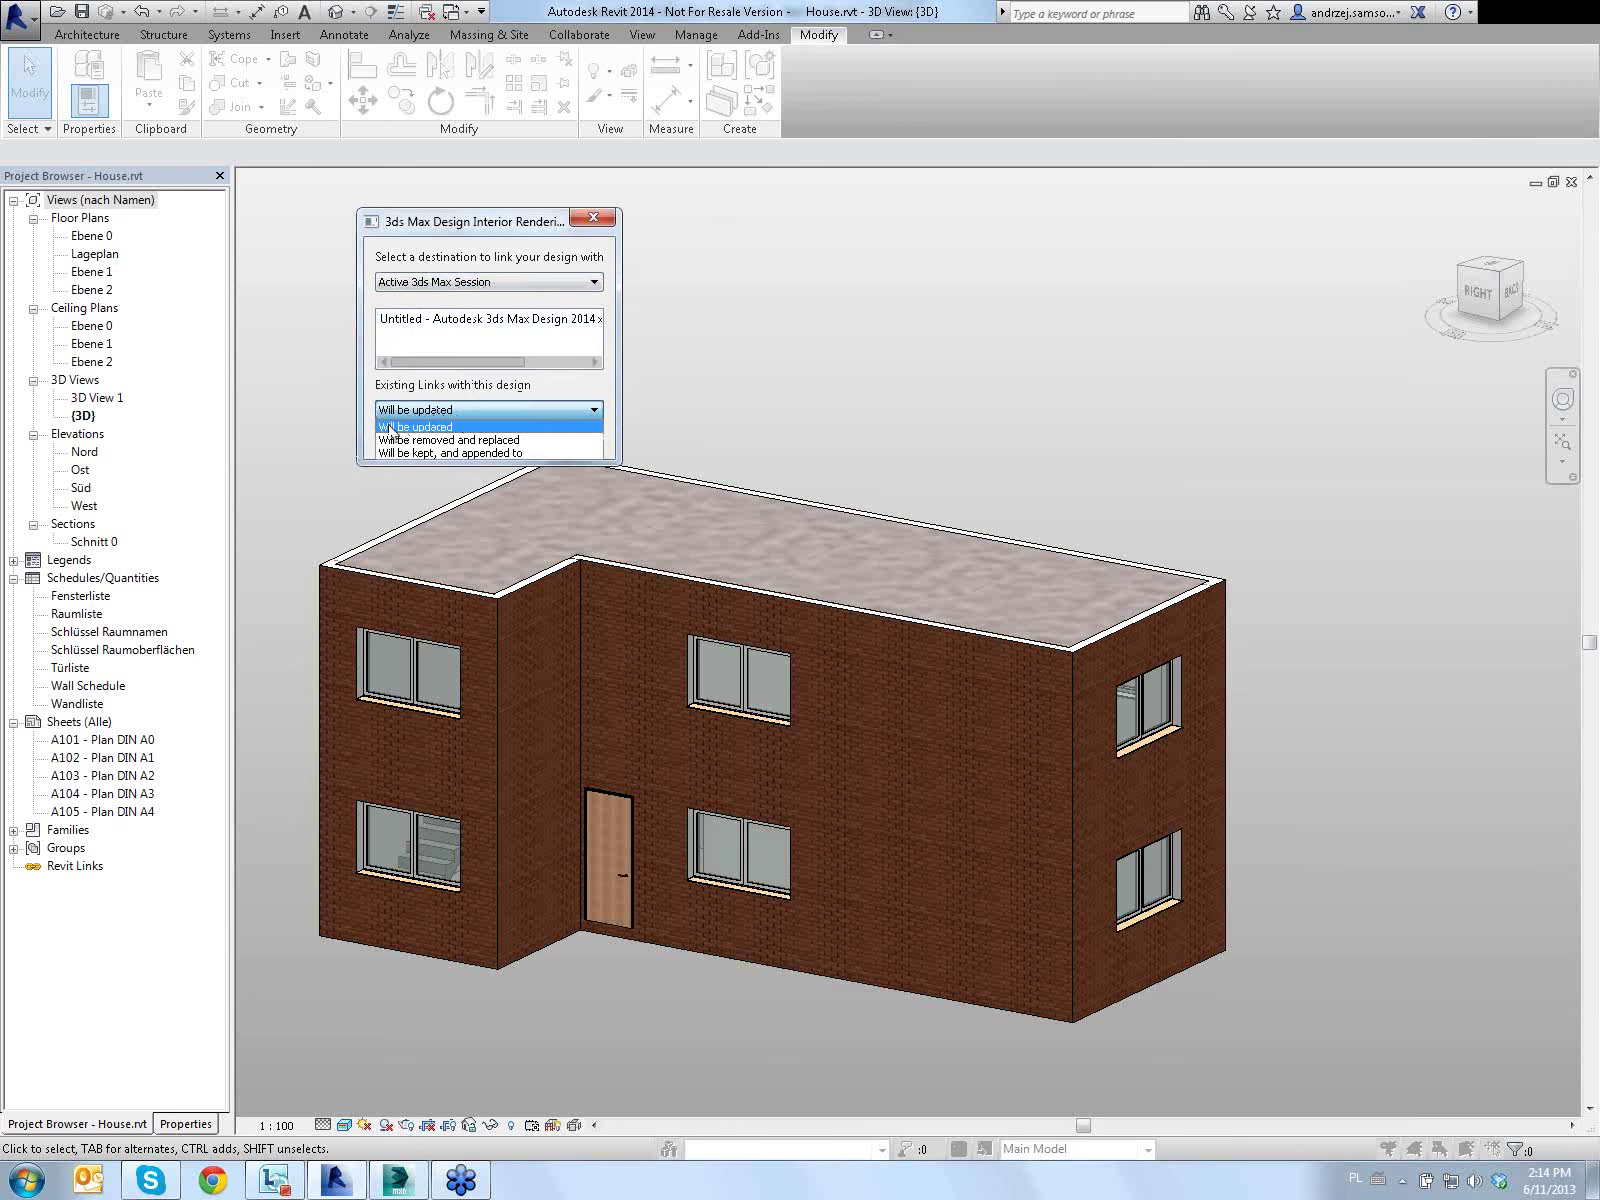
pyautogui.click(419, 433)
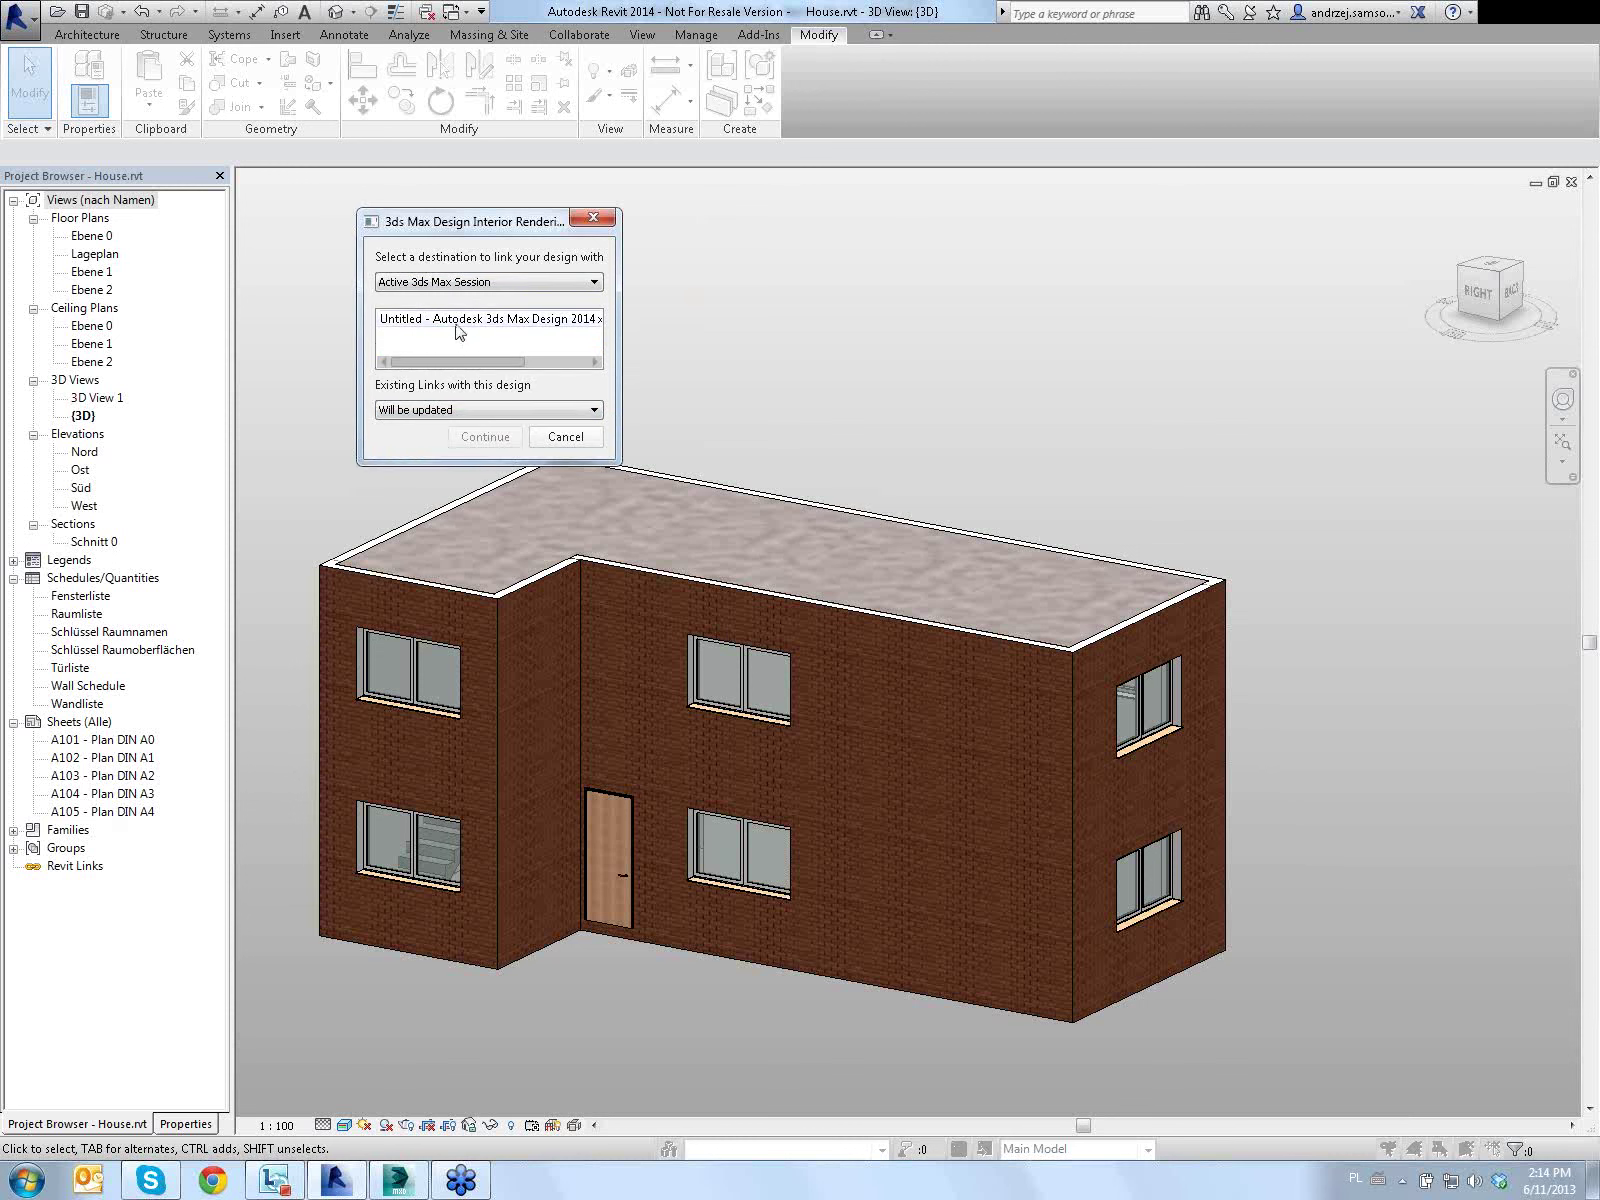
pyautogui.click(460, 322)
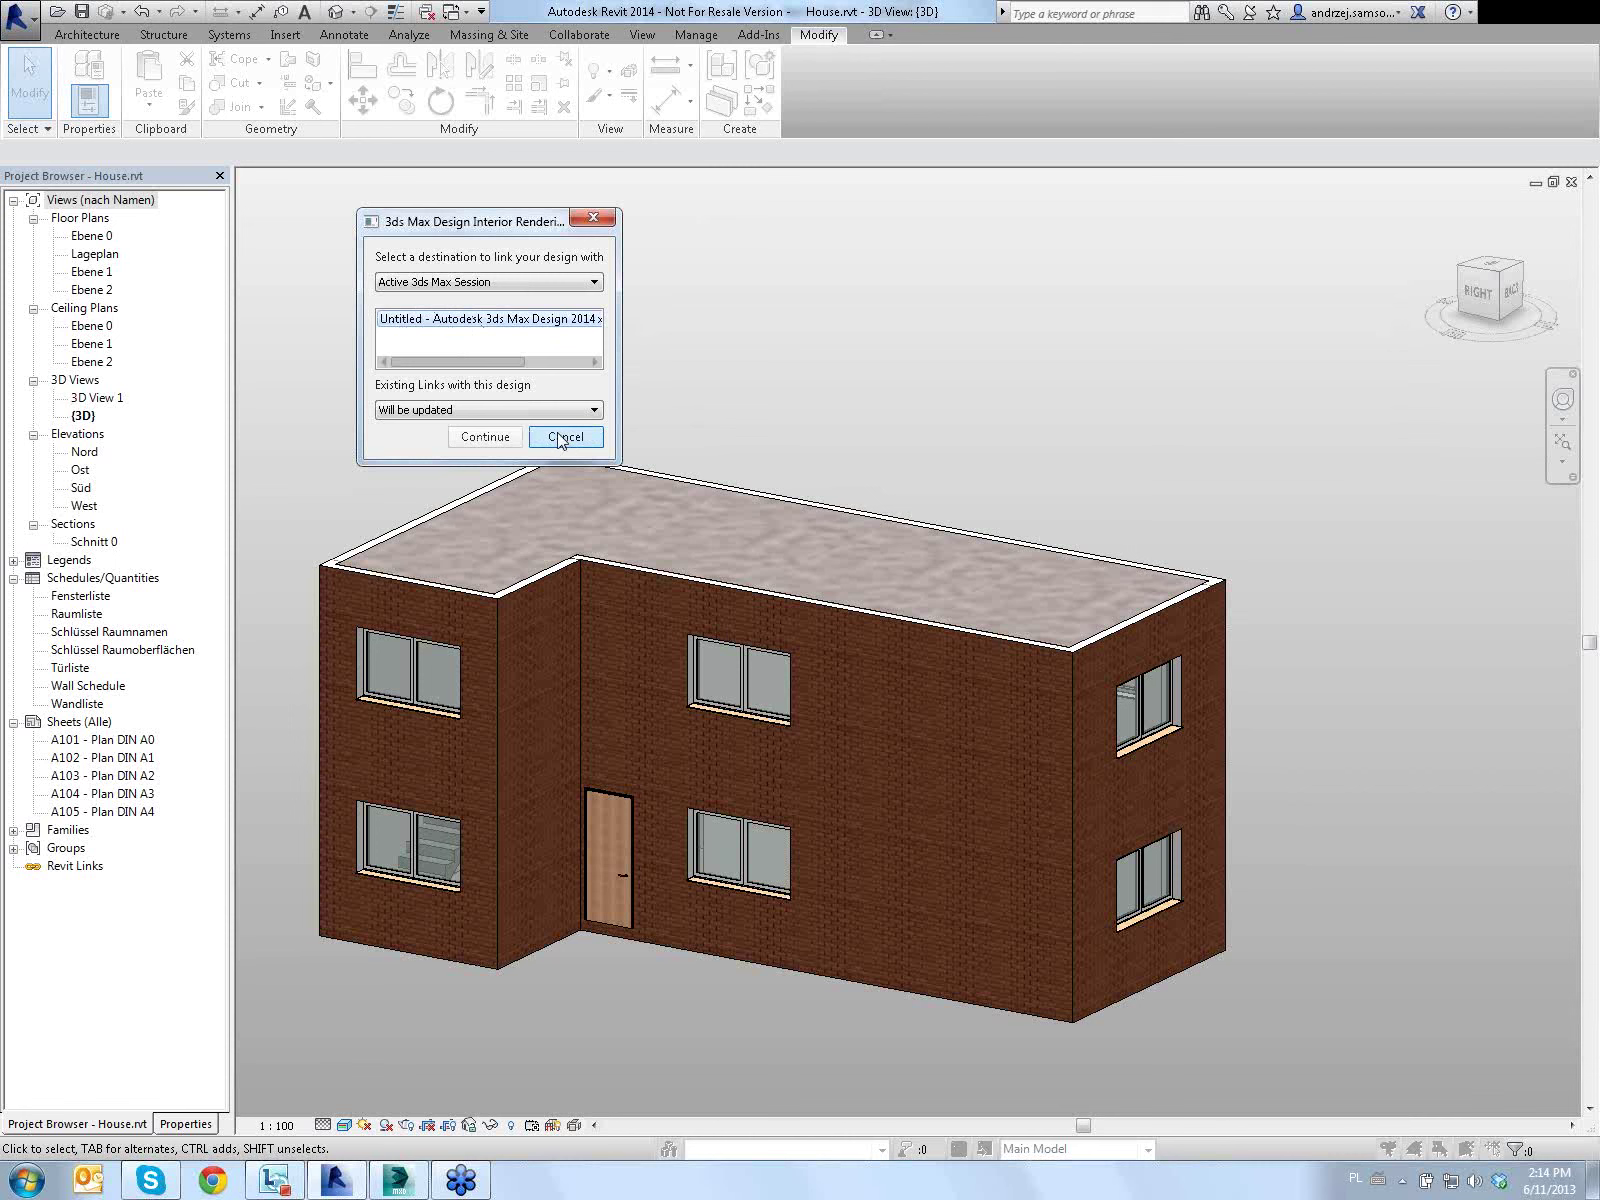
pyautogui.click(493, 440)
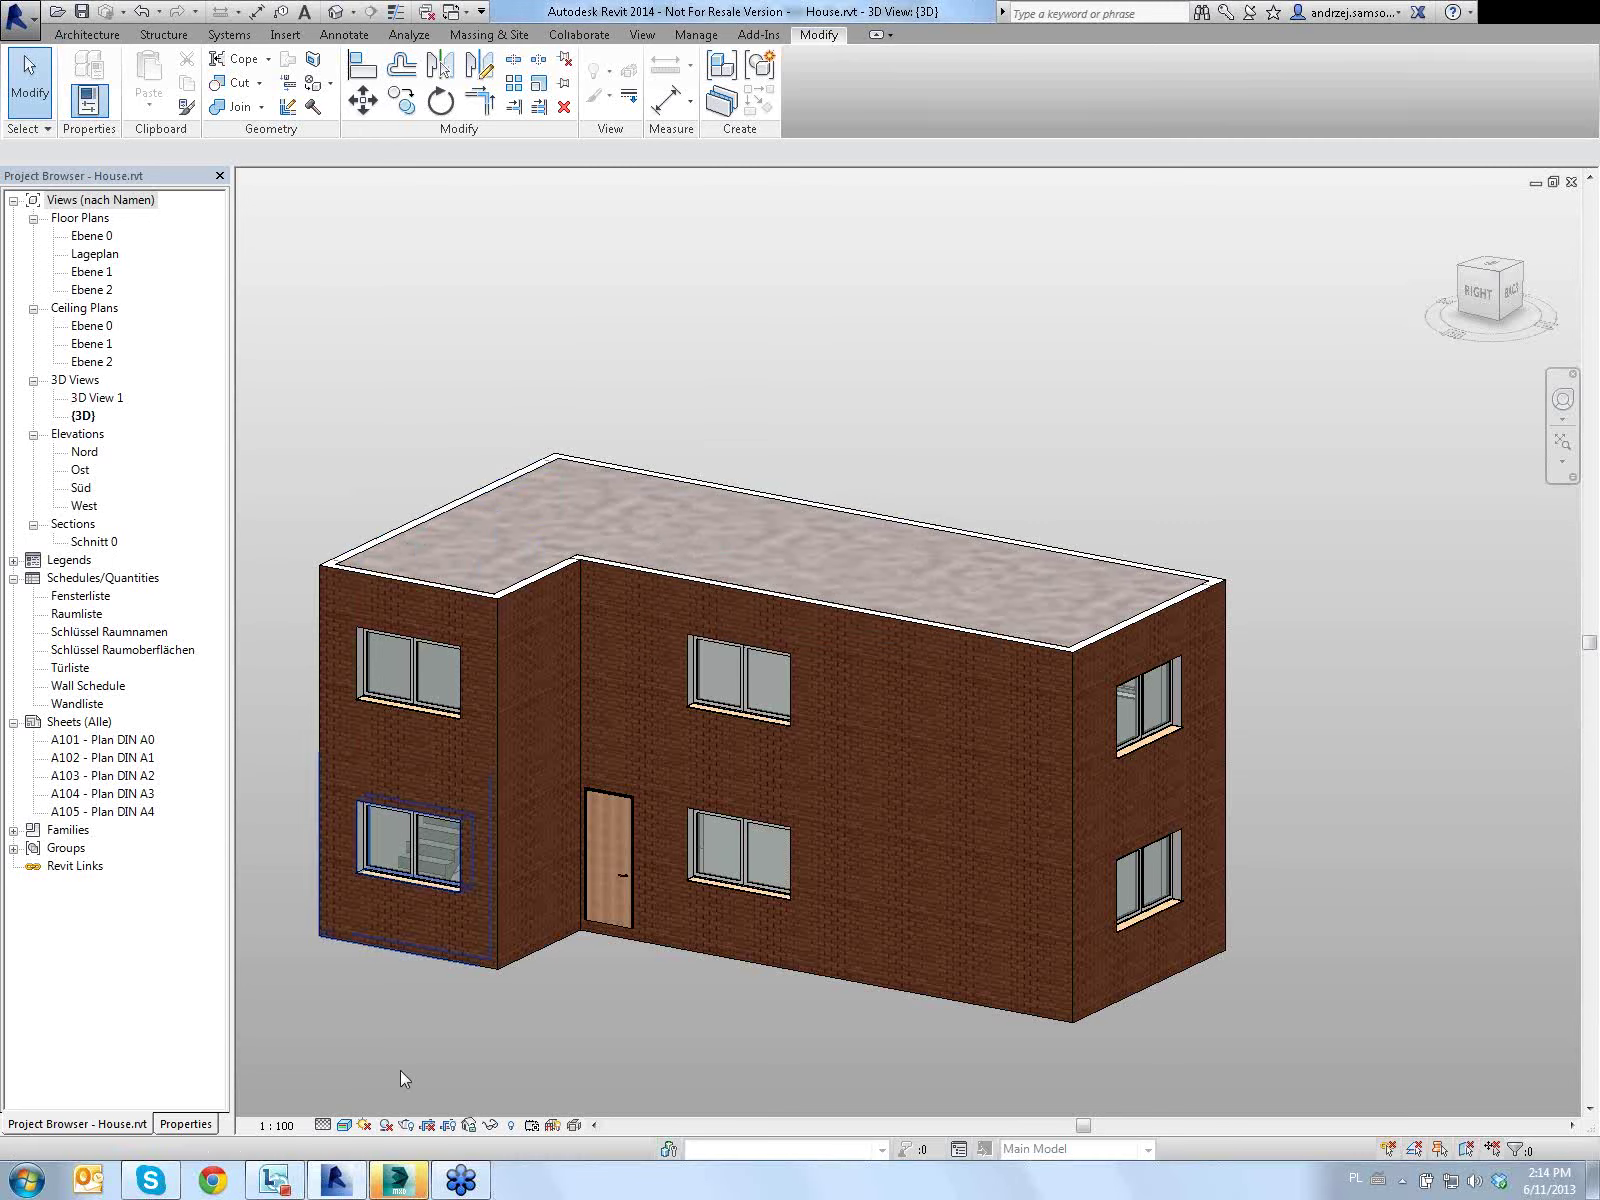
# Switch to 3ds Max and frame the imported house in the Perspective viewport
pyautogui.click(398, 1182)
pyautogui.moveTo(718, 794); pyautogui.dragTo(544, 682, button='middle')
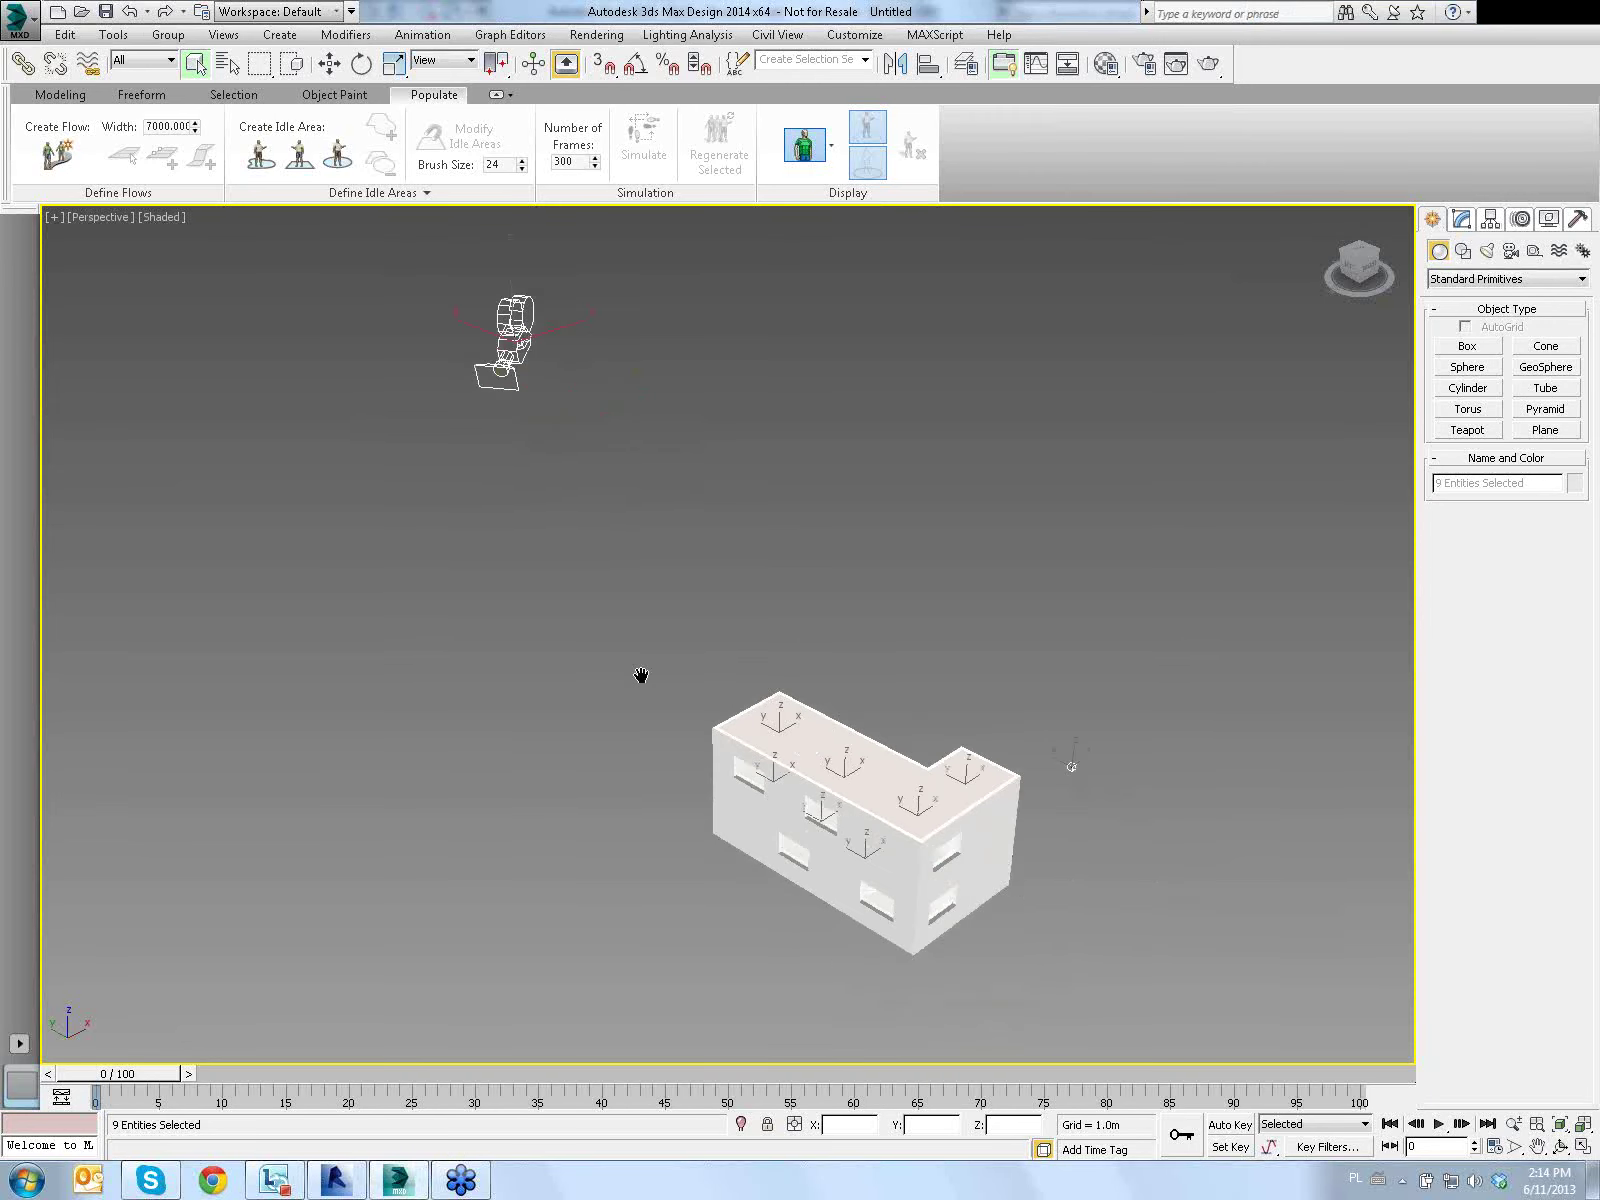
pyautogui.scroll(3, 584, 771)
pyautogui.scroll(-3, 350, 692)
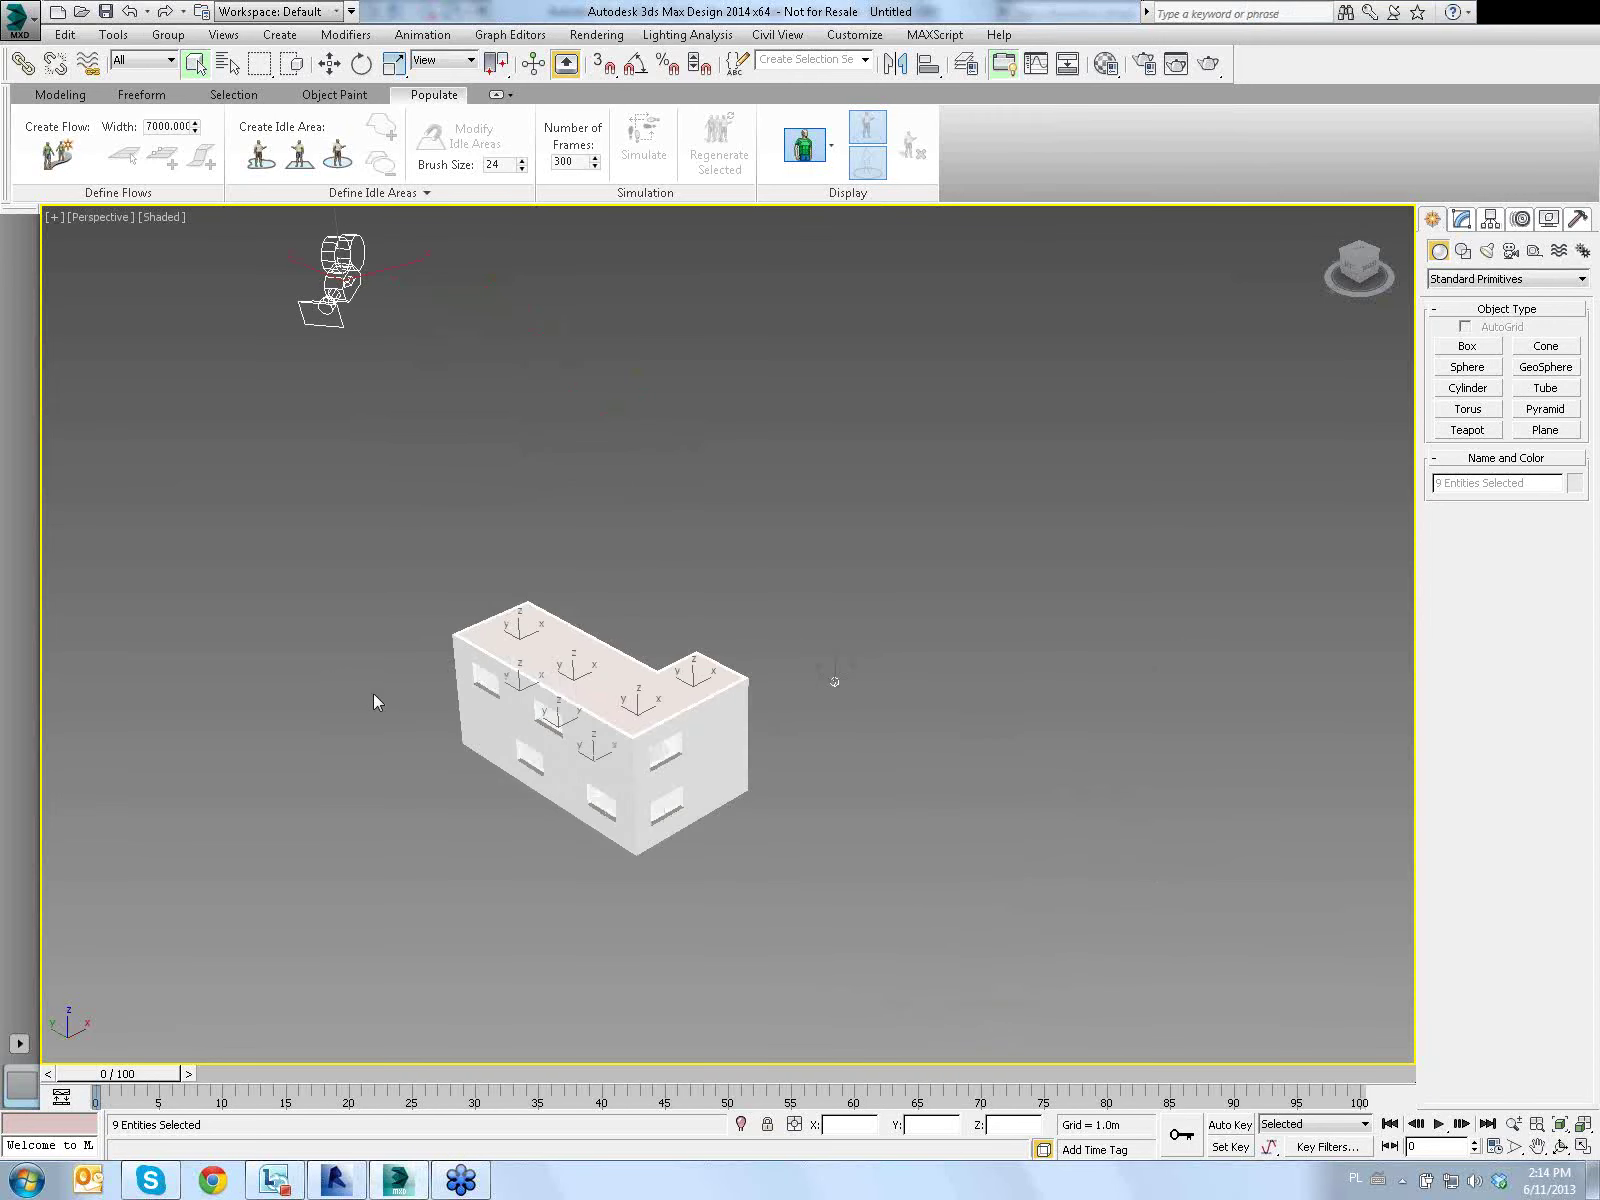
pyautogui.scroll(3, 440, 714)
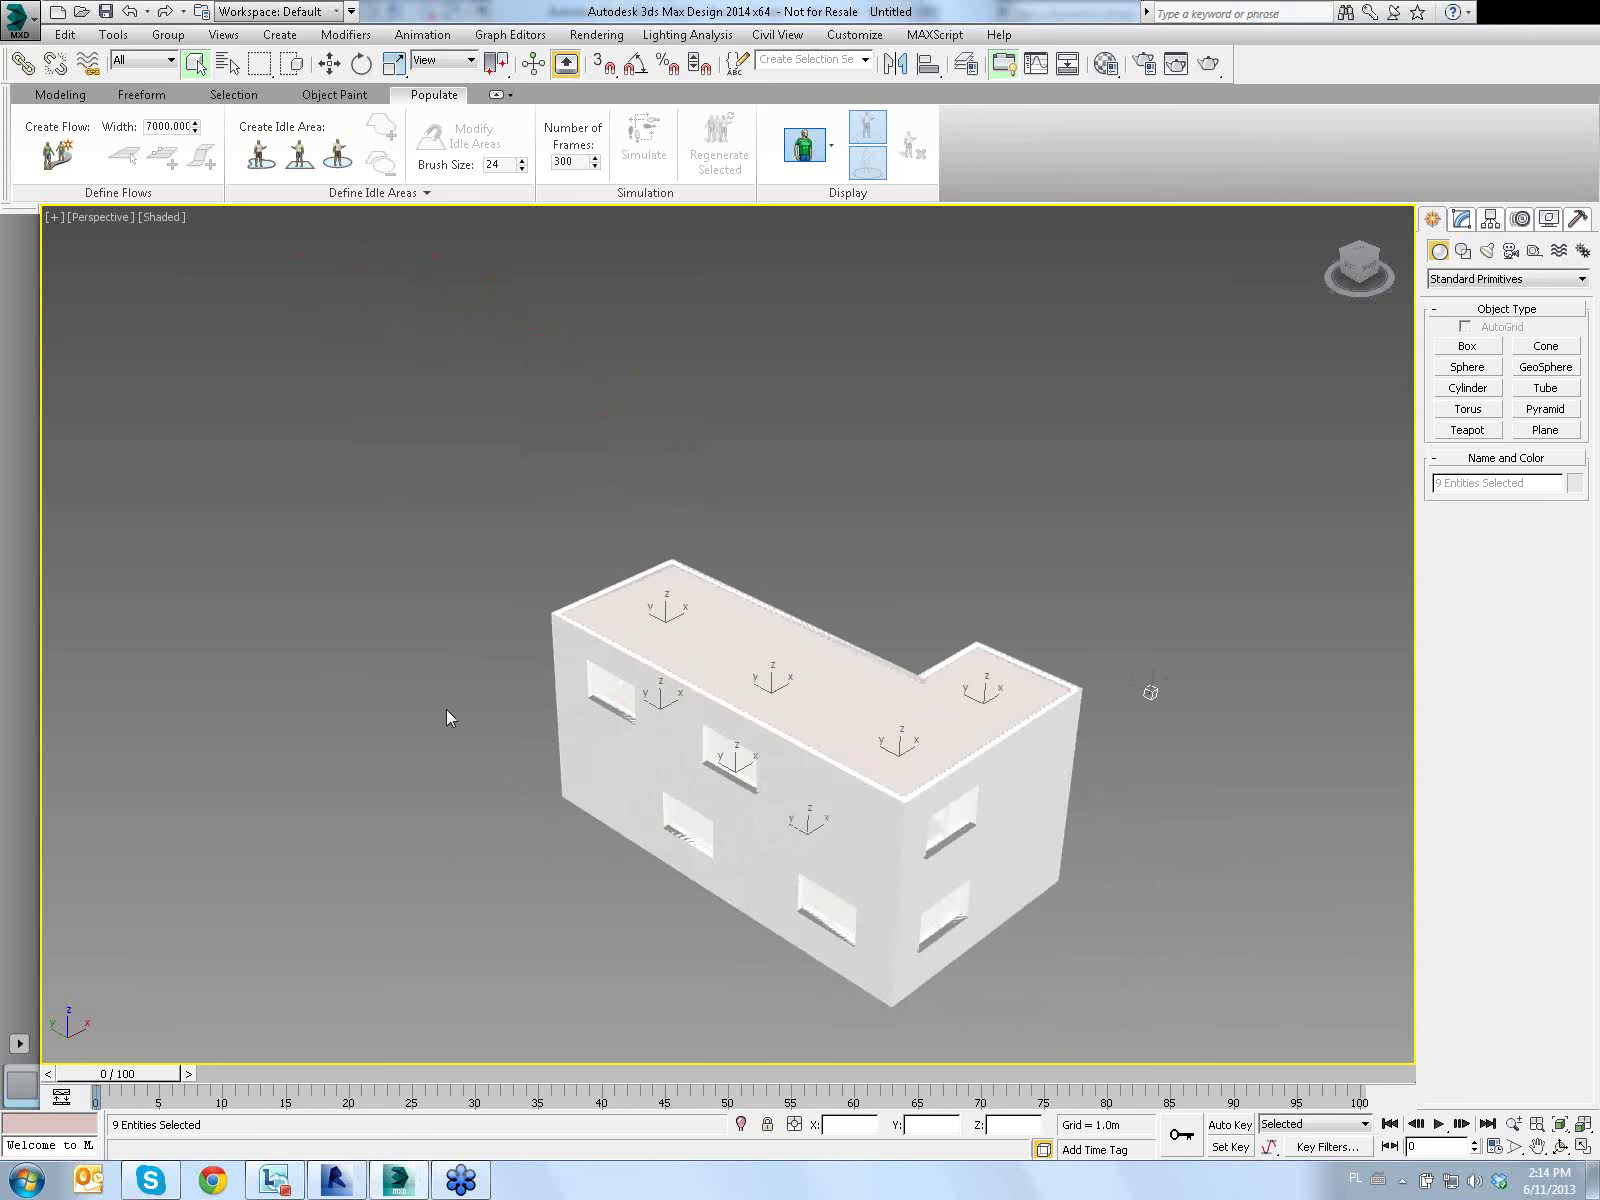
pyautogui.moveTo(1005, 545); pyautogui.dragTo(900, 553, button='middle')
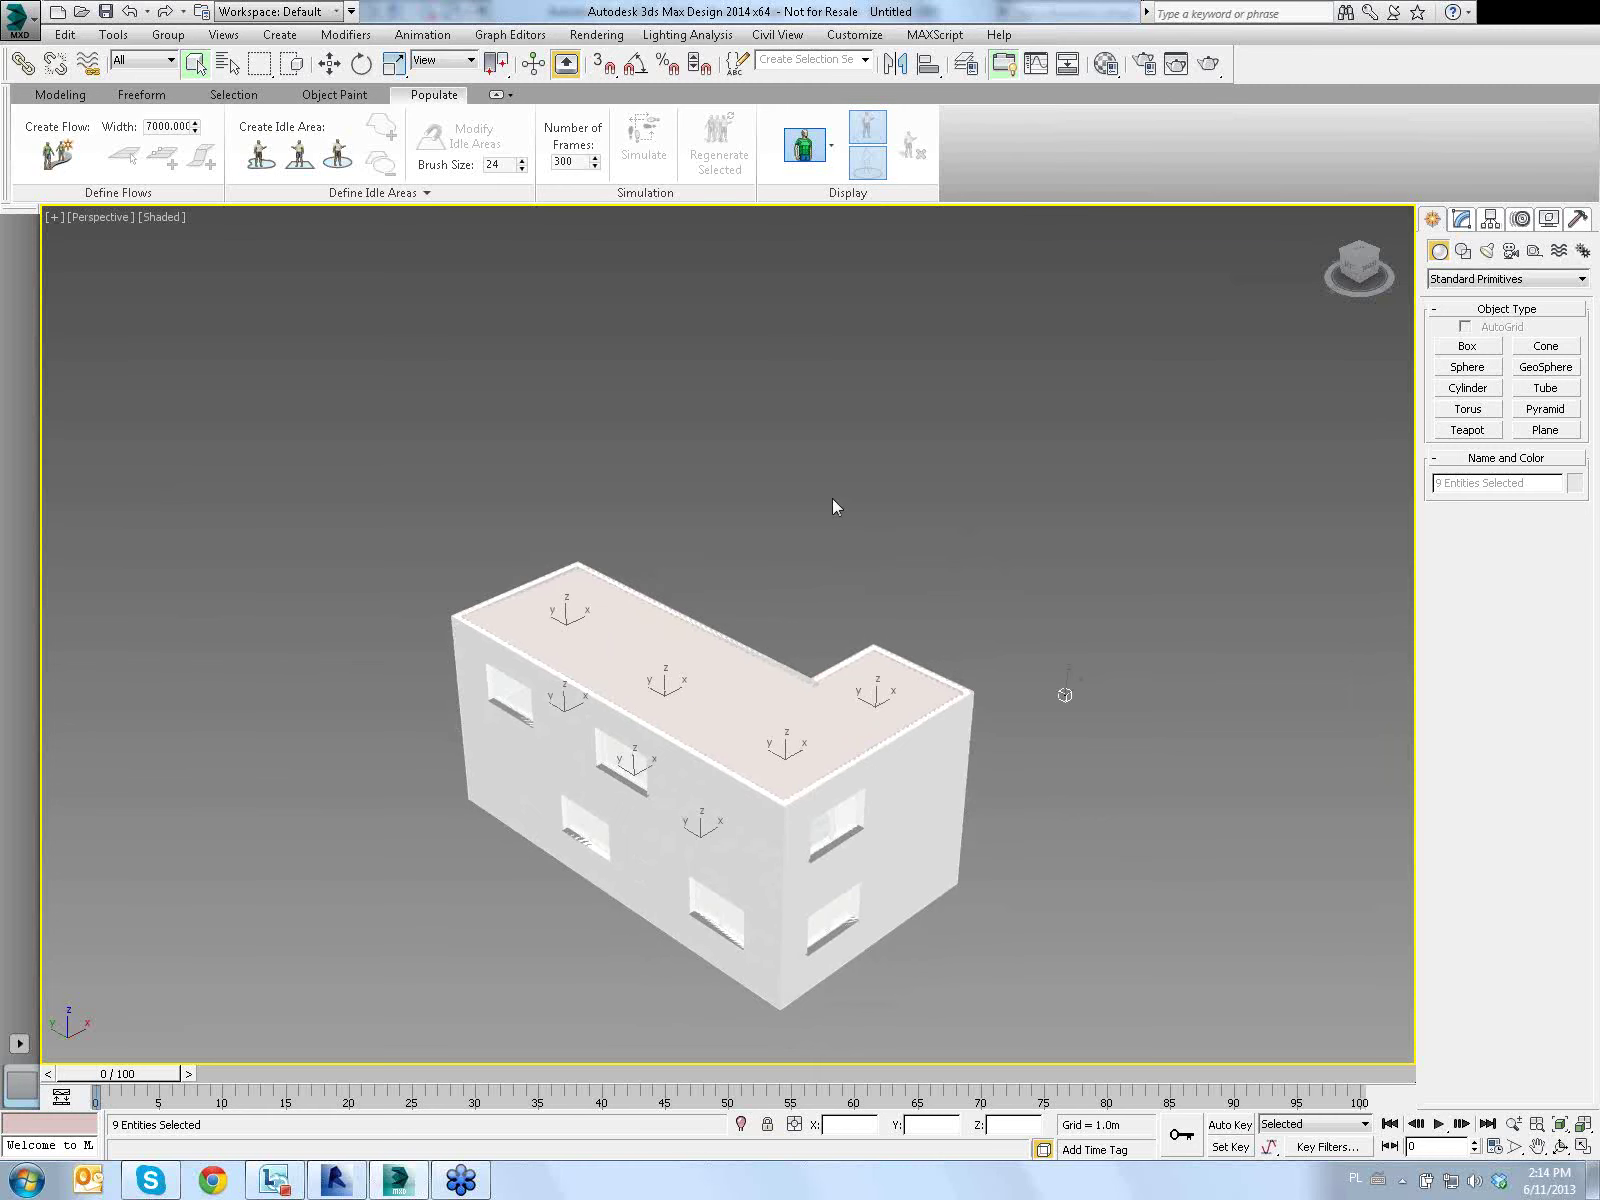
# In Revit, orbit and pan the 3D view to bring the long rear wall into view
pyautogui.click(336, 1182)
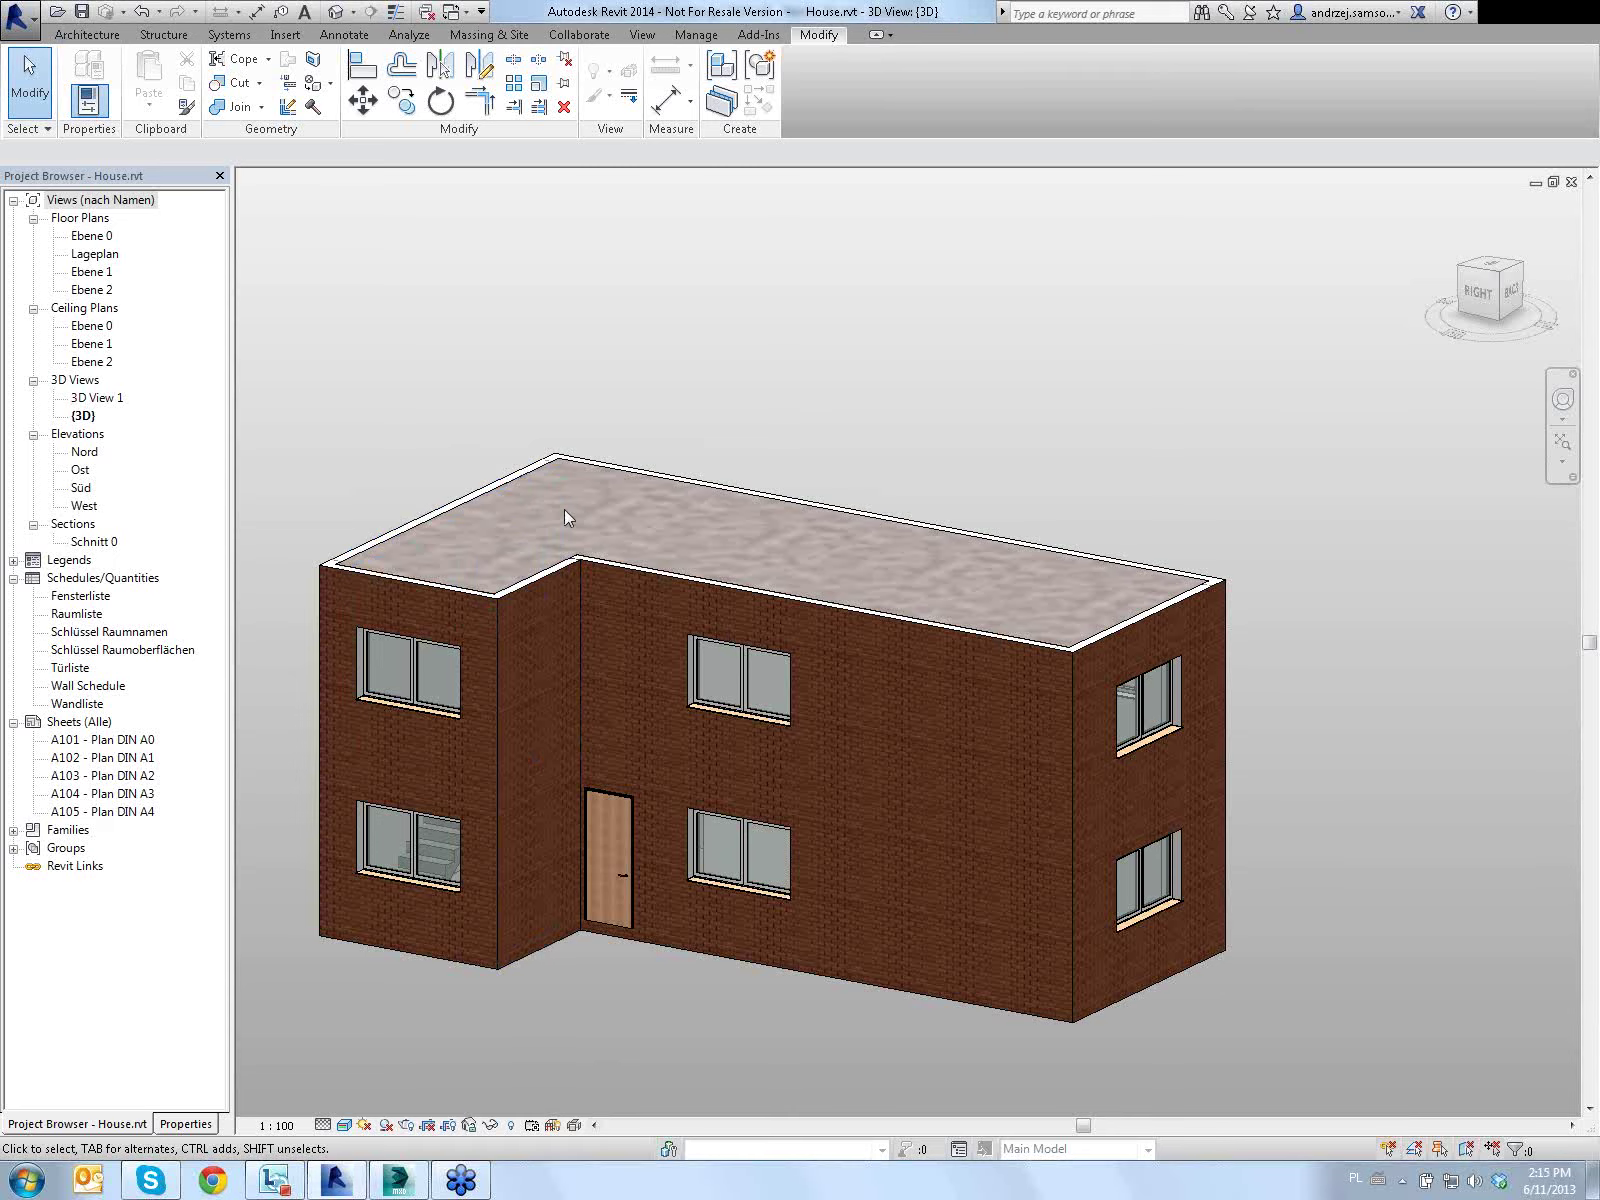
pyautogui.keyDown('shift'); pyautogui.moveTo(769, 445); pyautogui.dragTo(434, 638, button='middle'); pyautogui.keyUp('shift')
pyautogui.scroll(3, 689, 500)
pyautogui.scroll(-3, 666, 490)
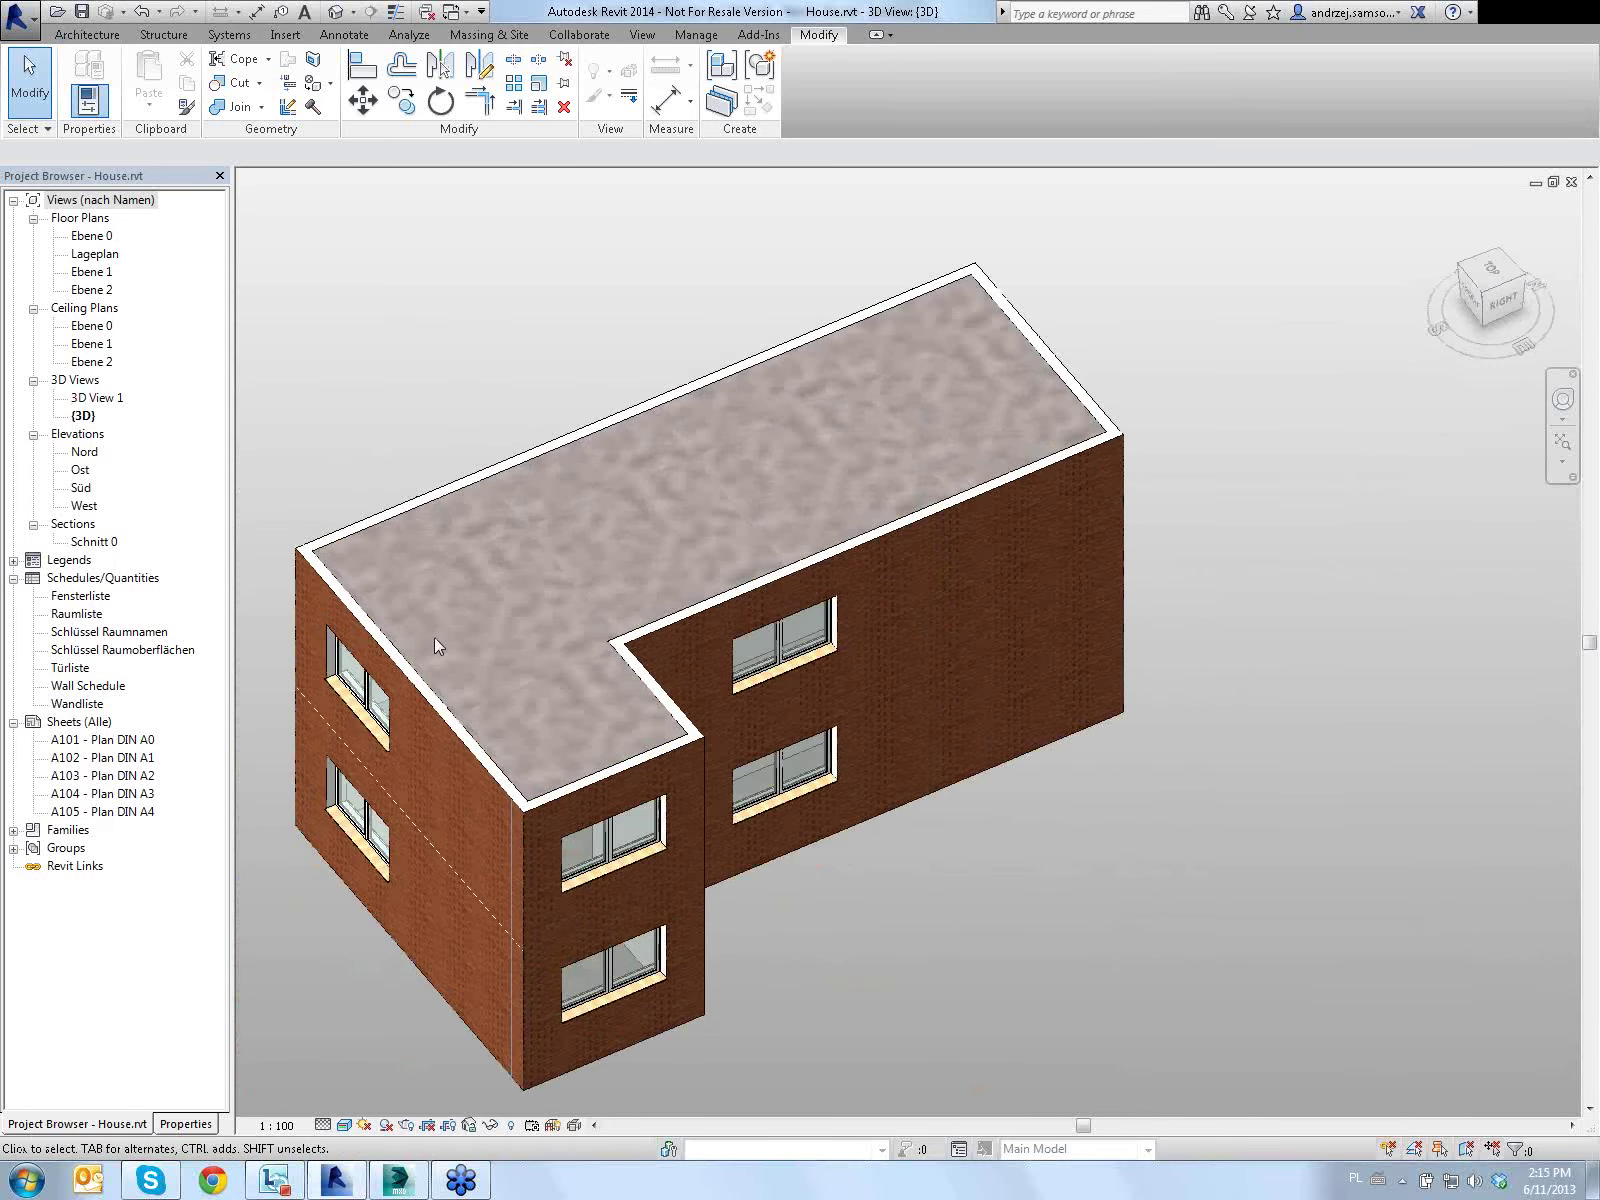
pyautogui.click(420, 686)
pyautogui.moveTo(443, 718); pyautogui.dragTo(564, 652, button='middle')
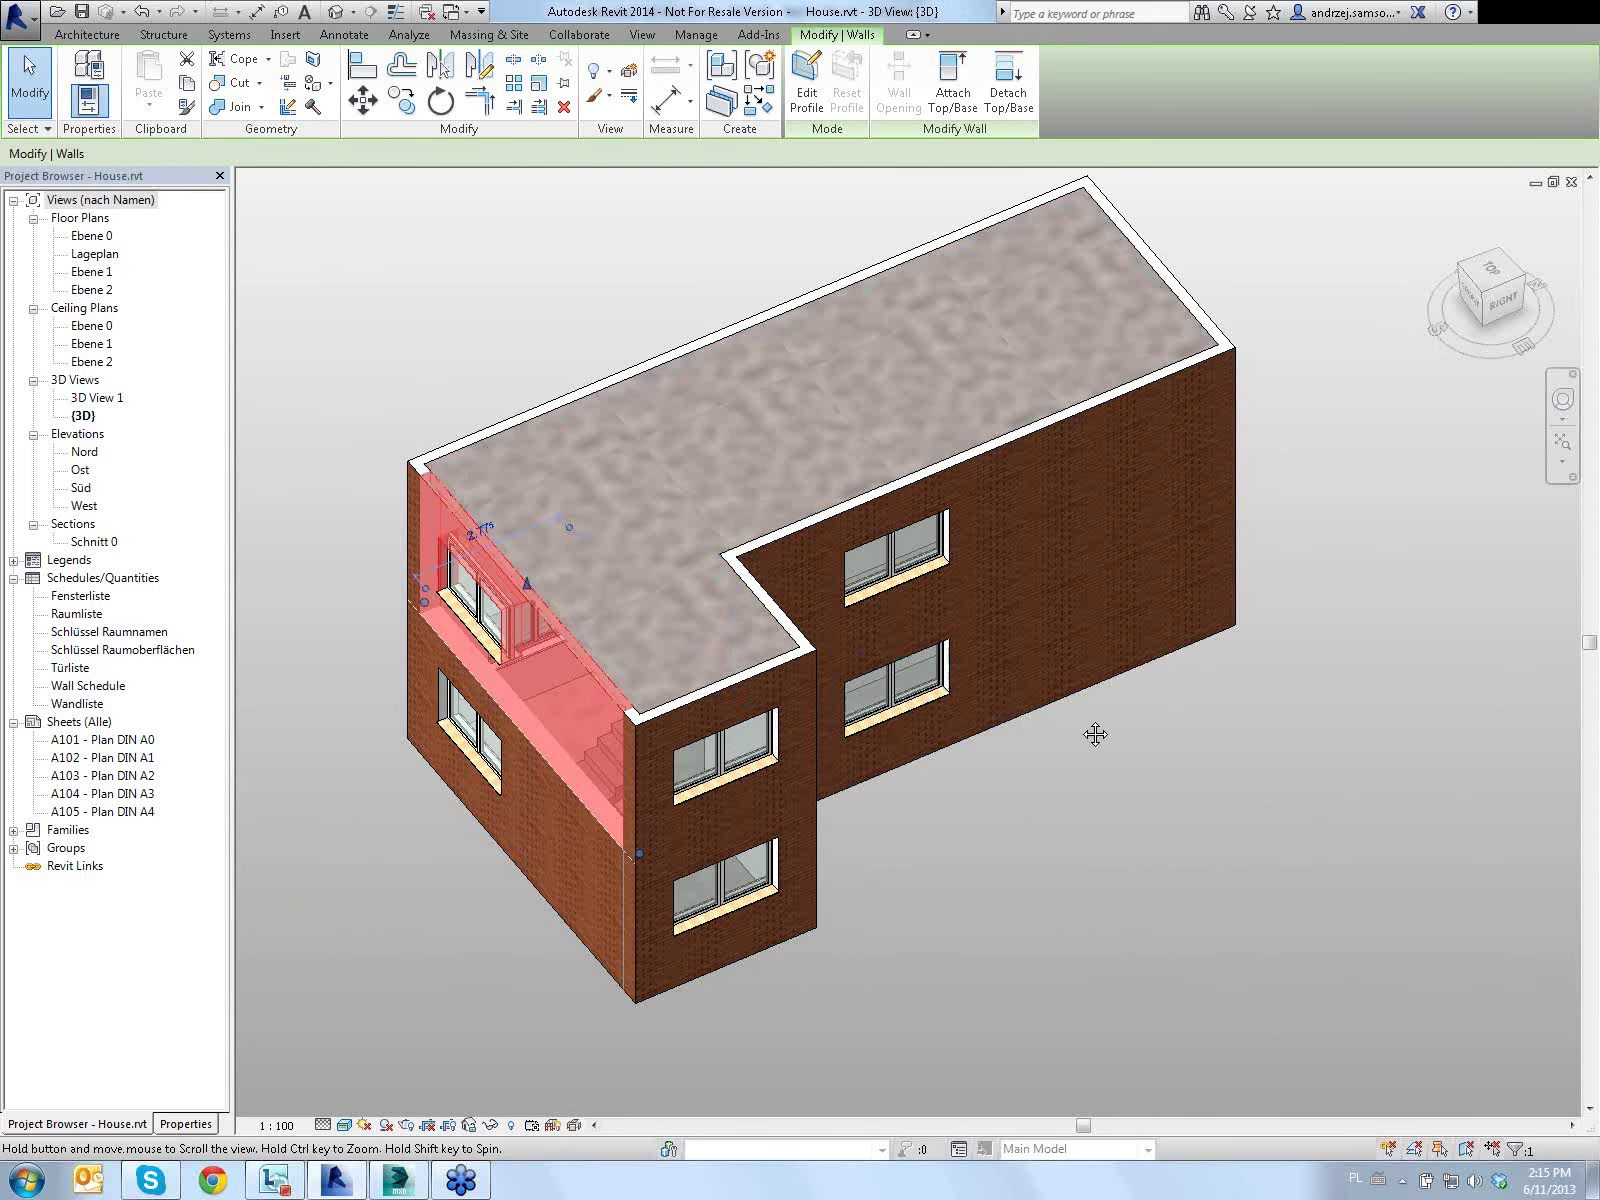
pyautogui.moveTo(1227, 636); pyautogui.dragTo(1016, 700, button='middle')
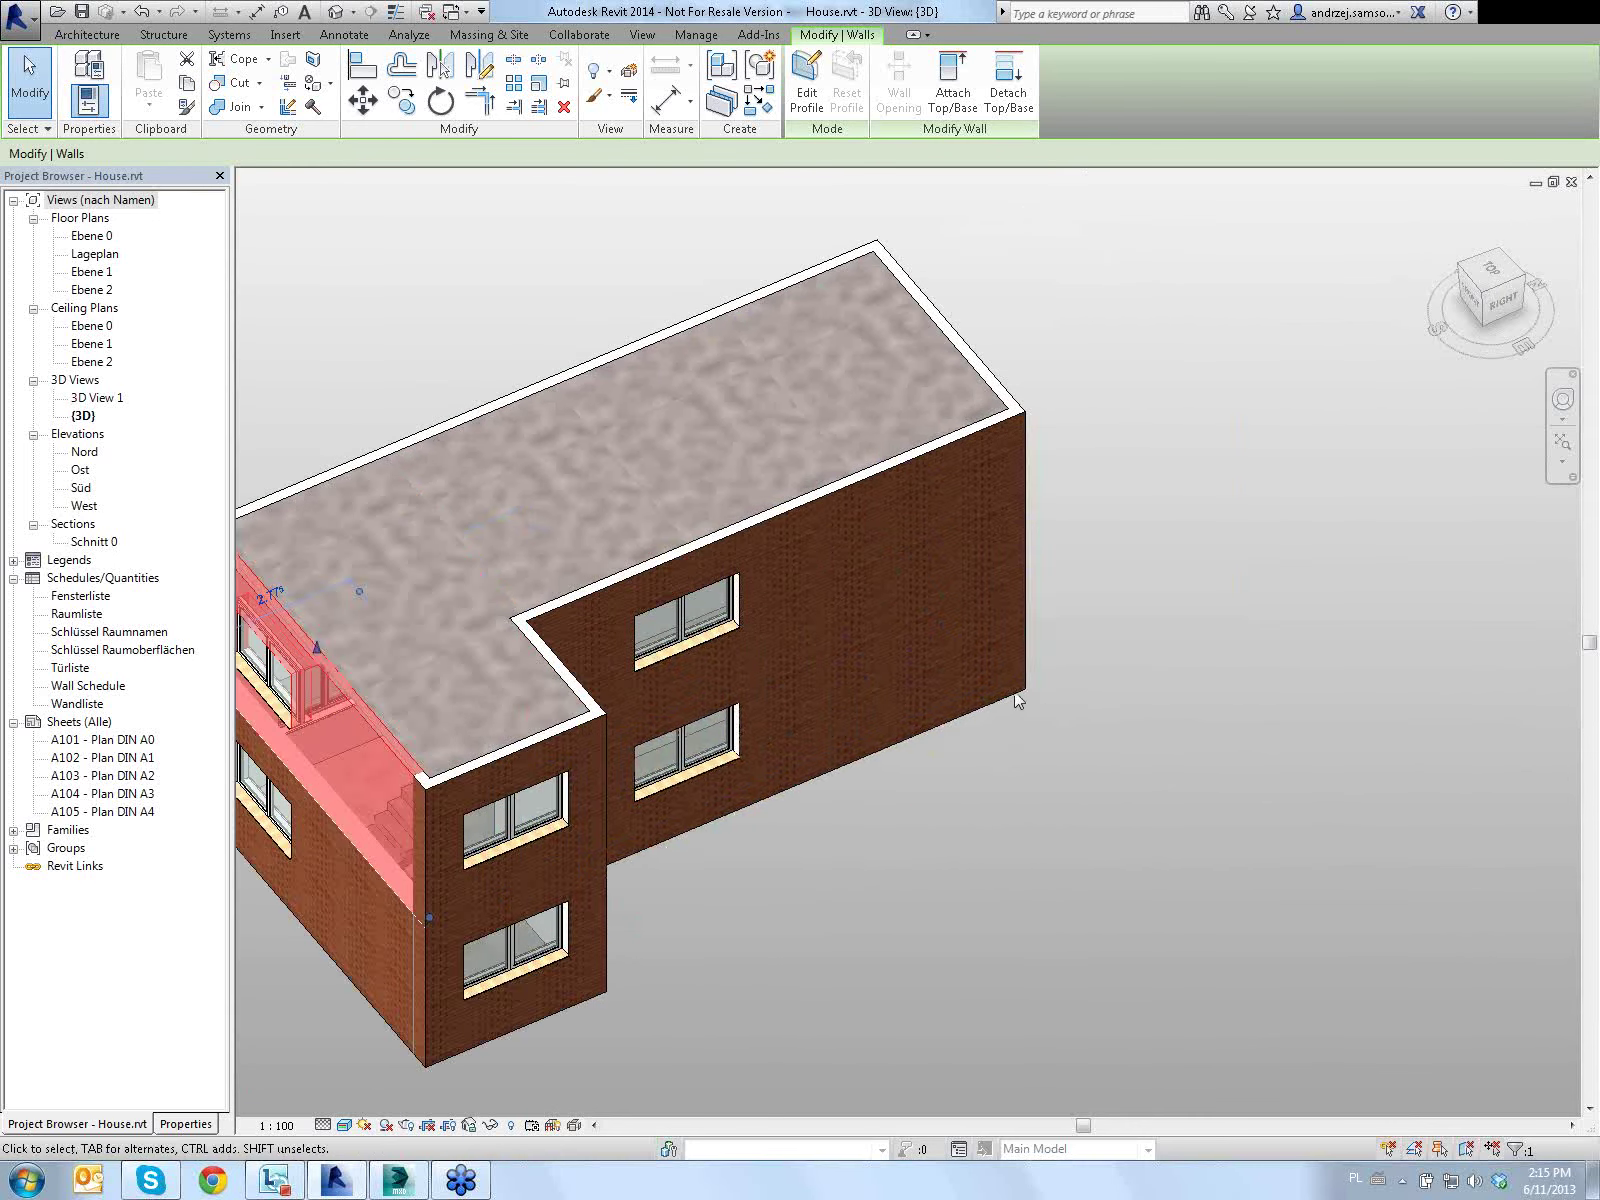
# Slide the upper rear-wall window to the right along the wall, then return to 3ds Max
pyautogui.click(731, 611)
pyautogui.moveTo(731, 611); pyautogui.dragTo(916, 537)
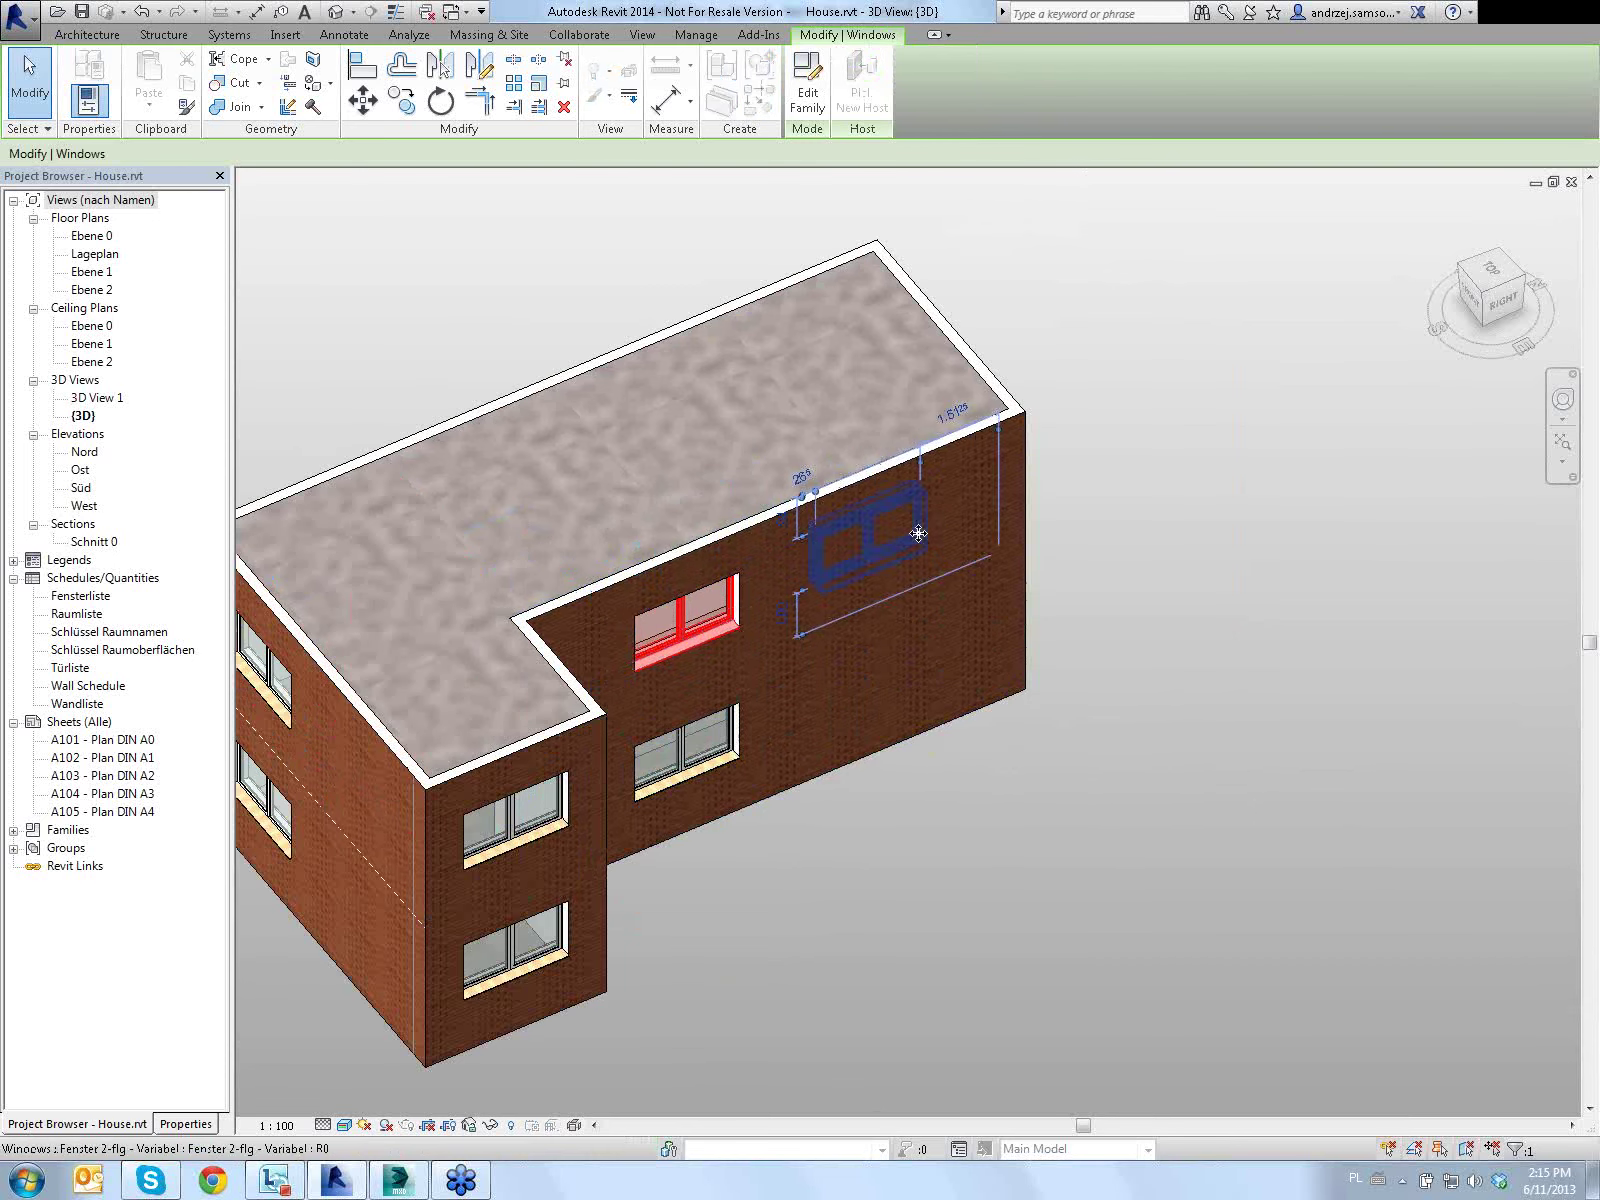
pyautogui.click(1142, 546)
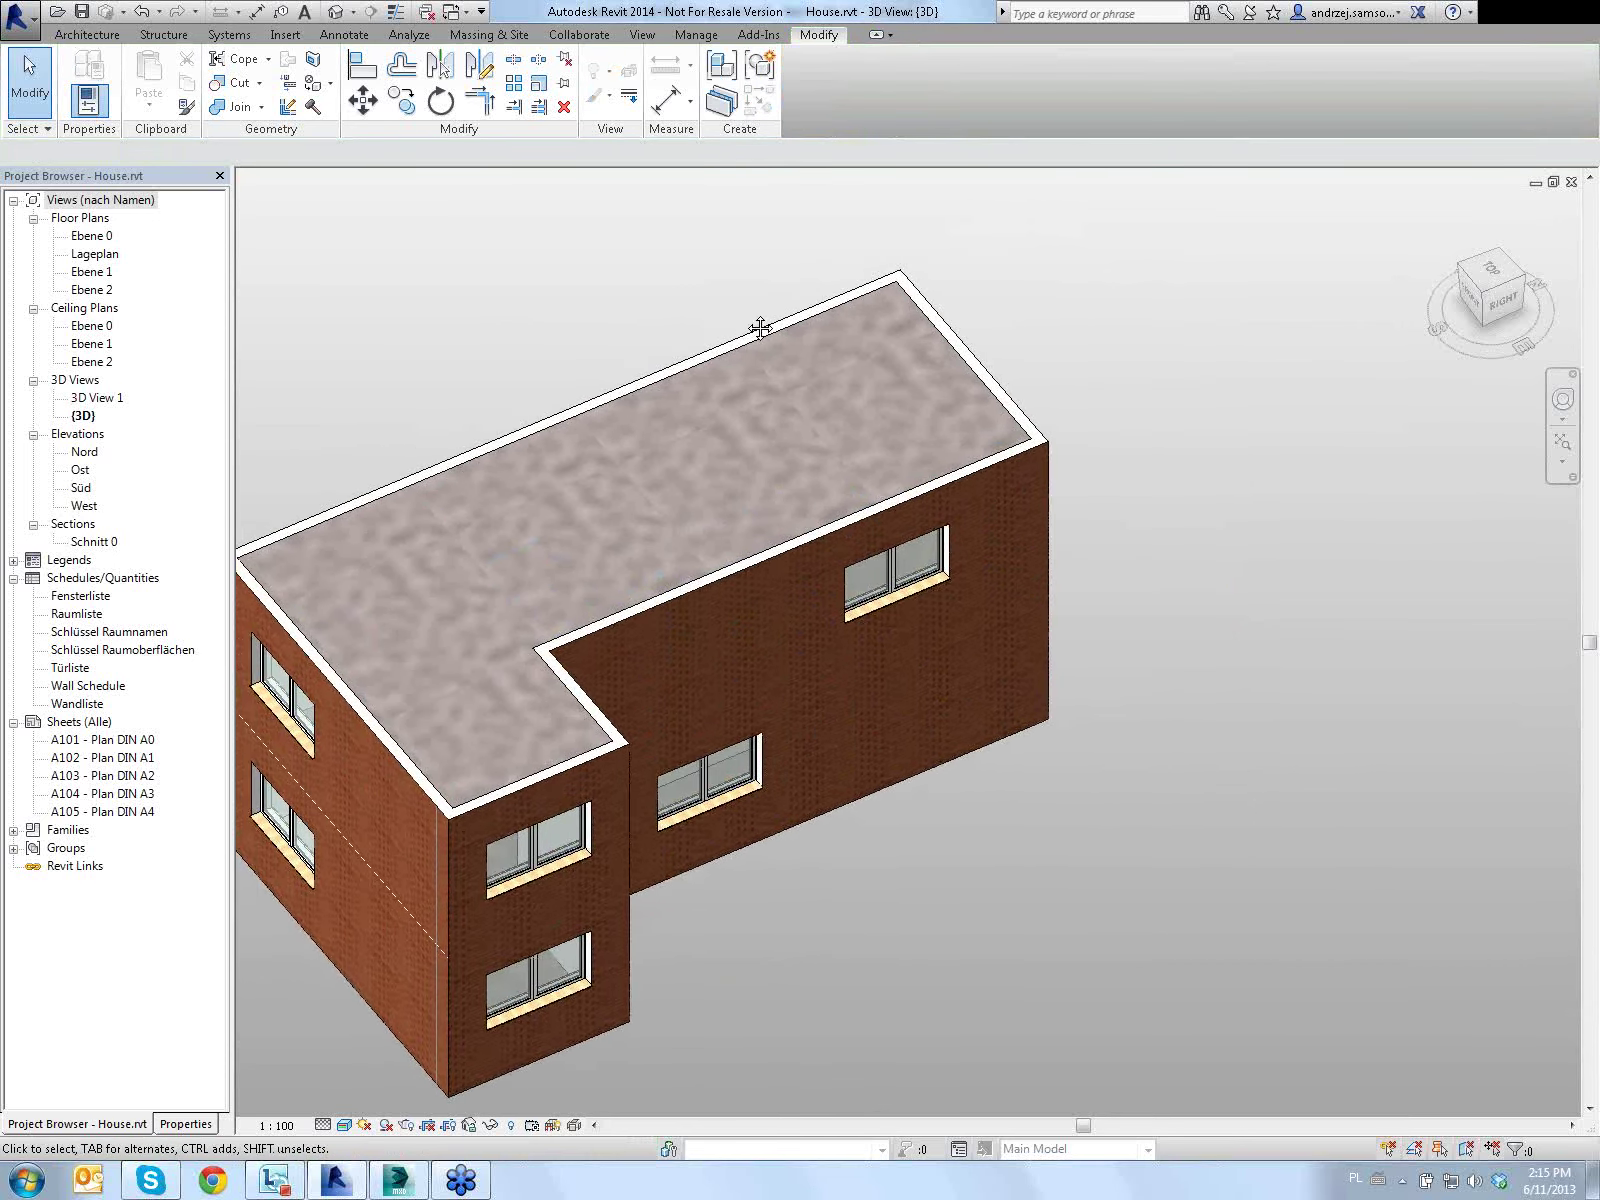
pyautogui.moveTo(761, 329); pyautogui.dragTo(861, 356, button='middle')
pyautogui.click(398, 1180)
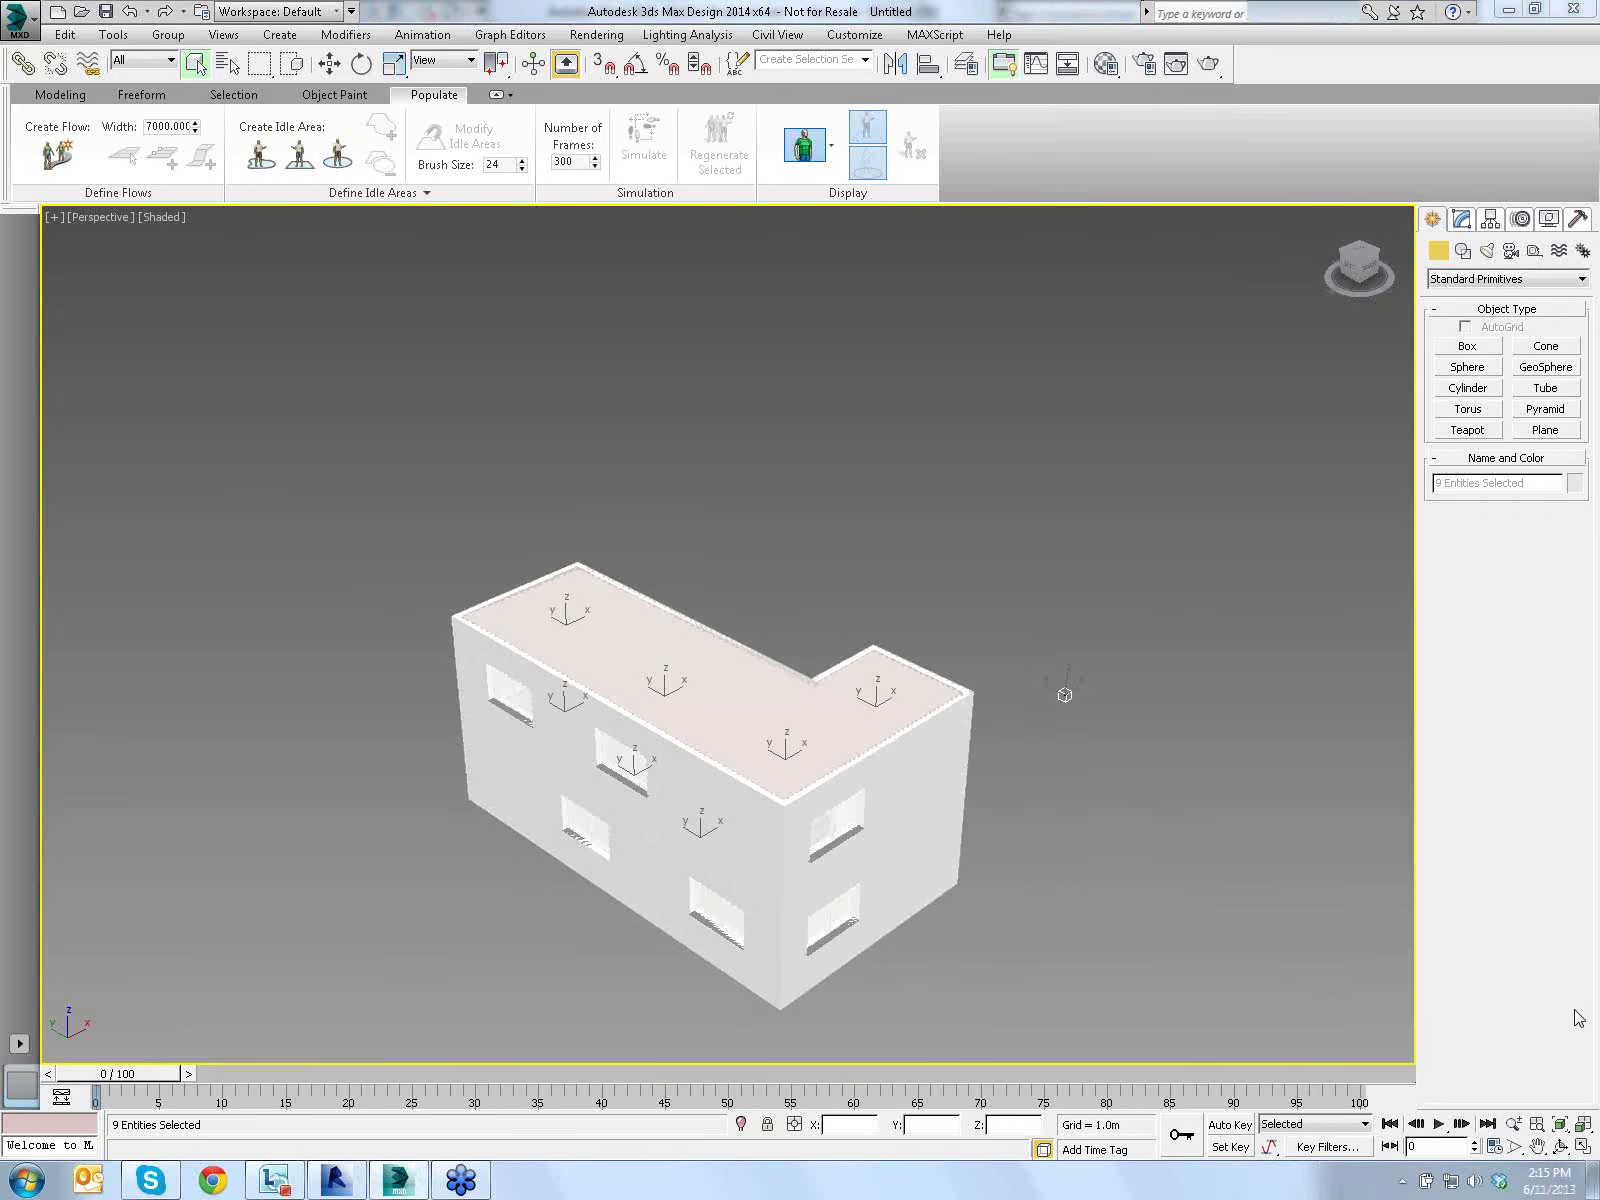
# Orbit the Perspective view round to the house's front side, then return to Revit
pyautogui.click(1560, 1146)
pyautogui.moveTo(886, 721); pyautogui.dragTo(639, 741)
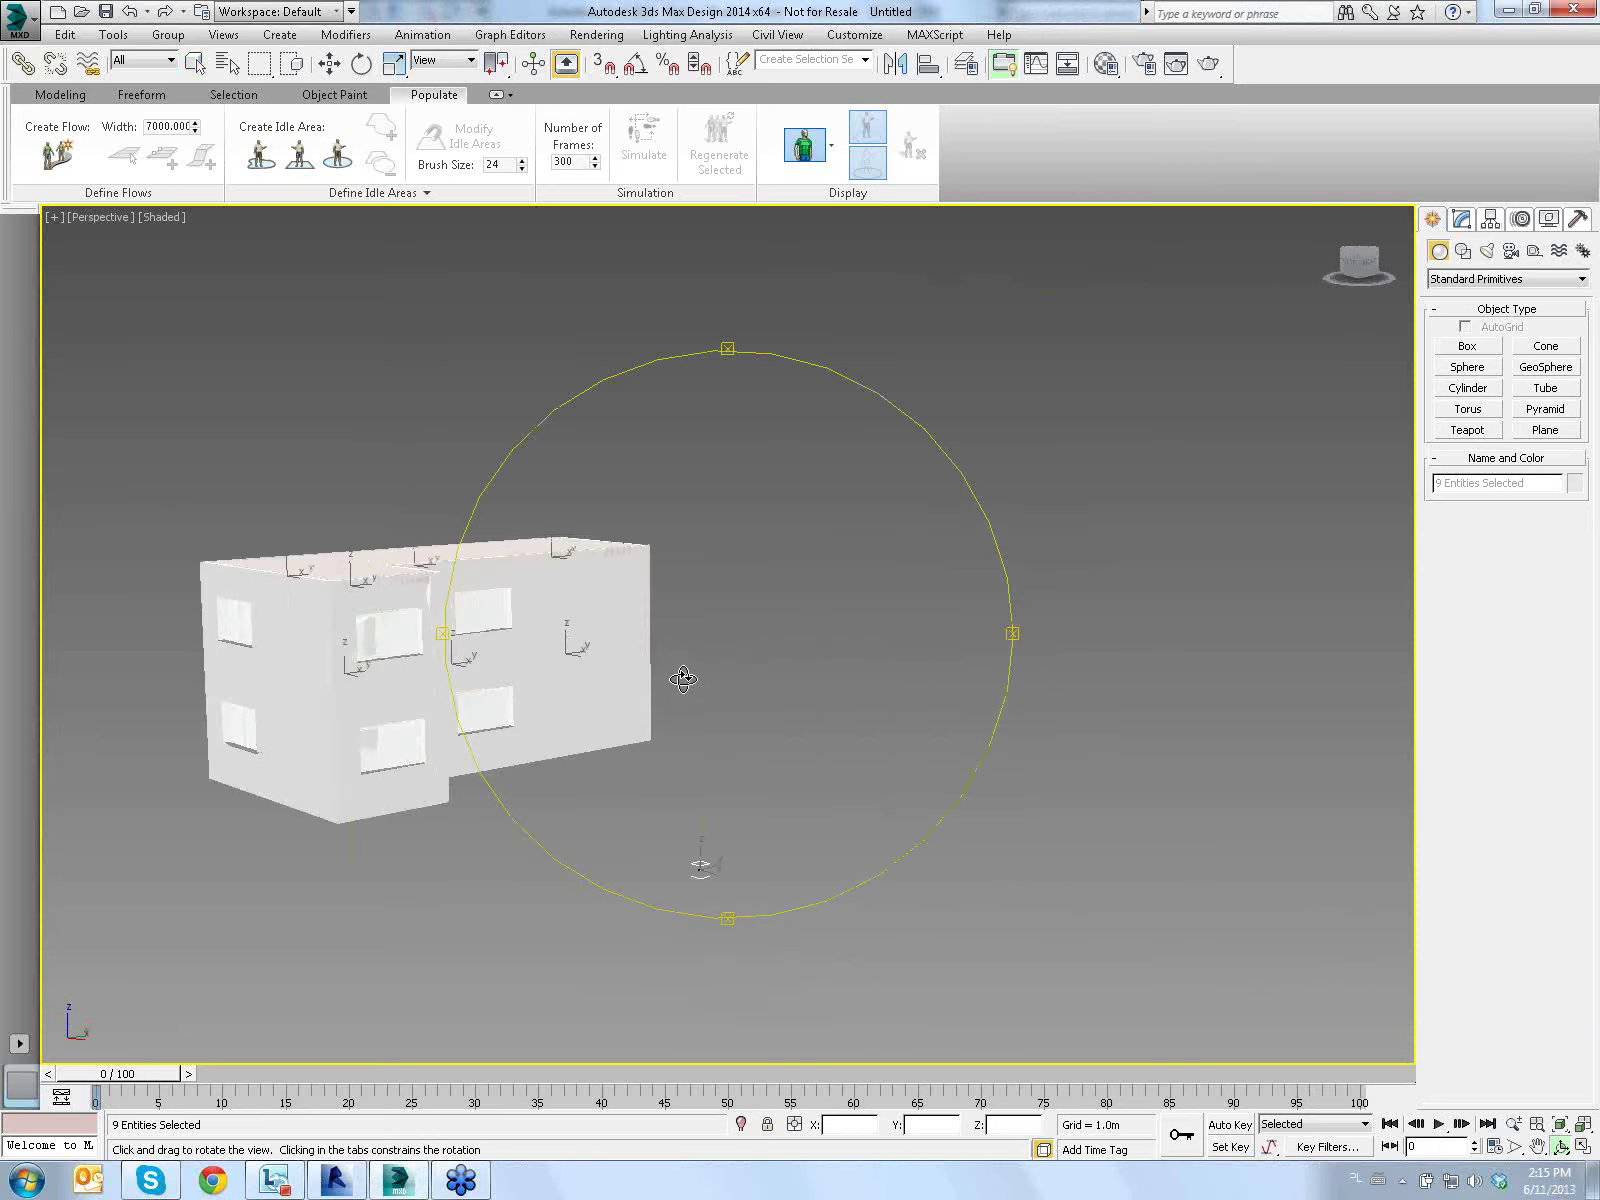
pyautogui.scroll(4, 657, 653)
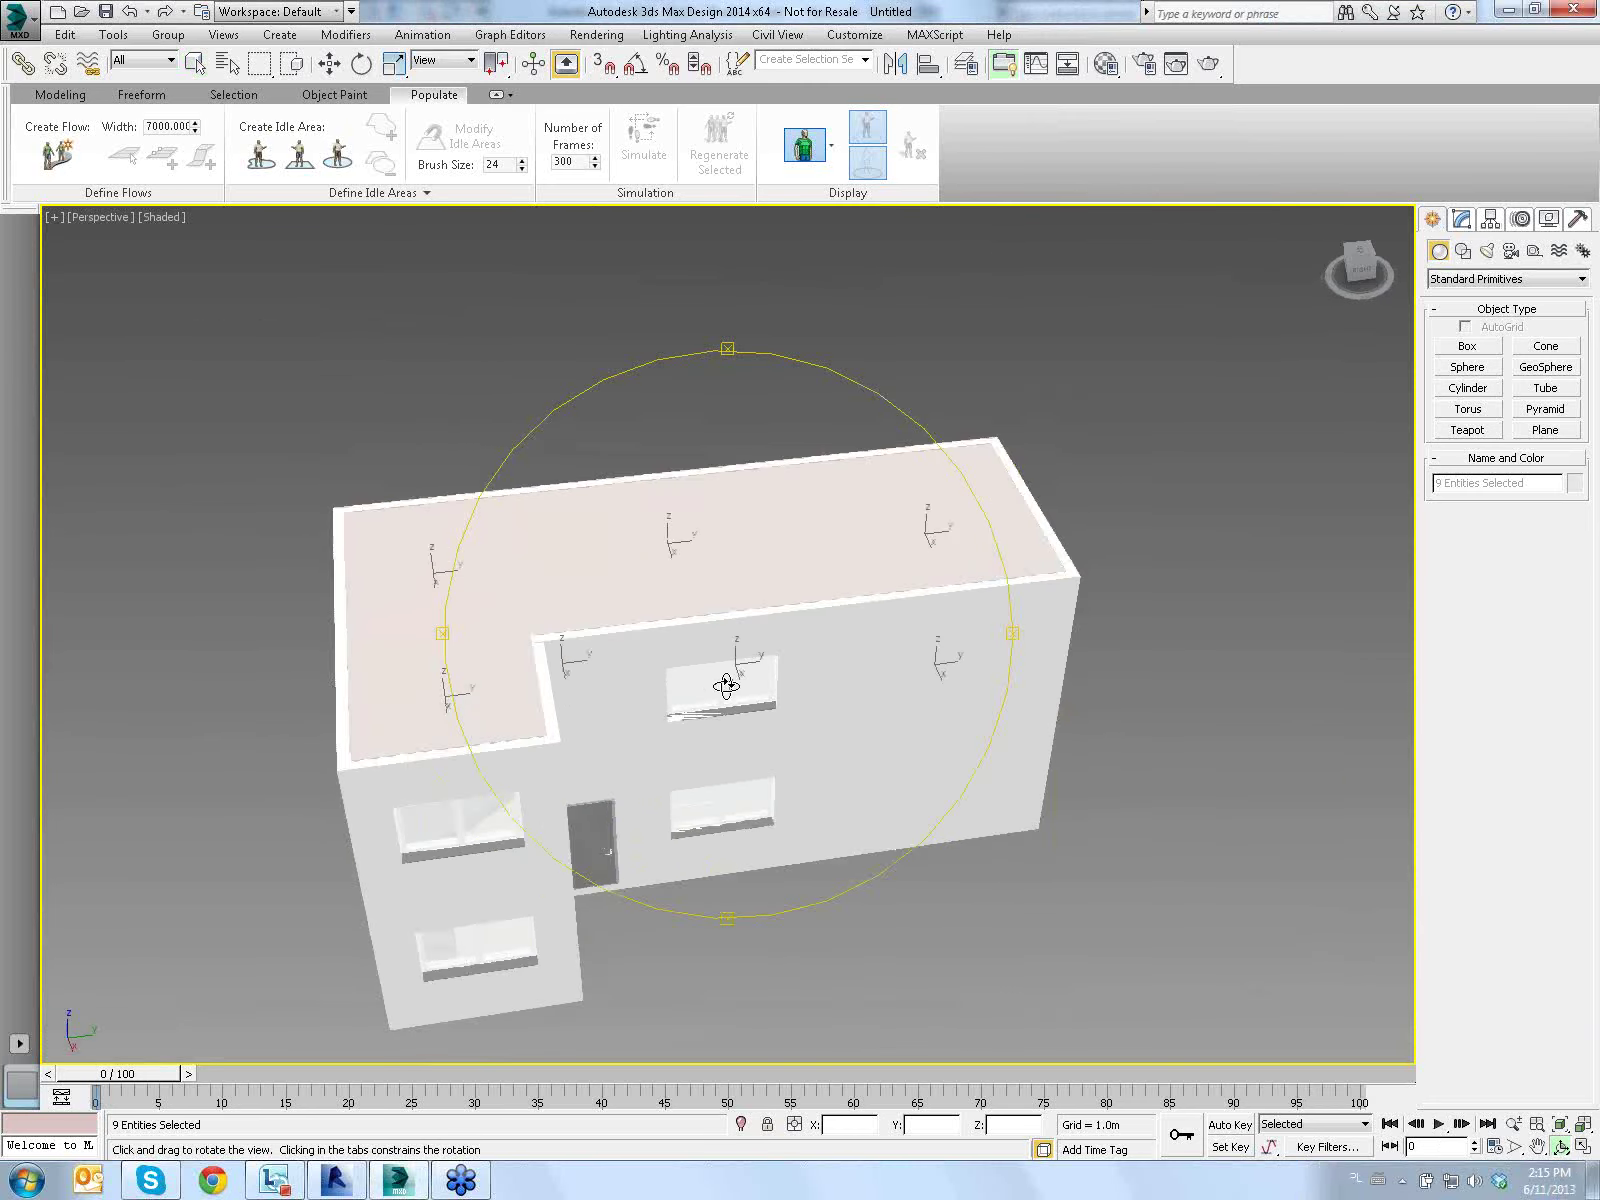
pyautogui.moveTo(725, 678); pyautogui.dragTo(725, 652, button='middle')
pyautogui.scroll(-2, 725, 652)
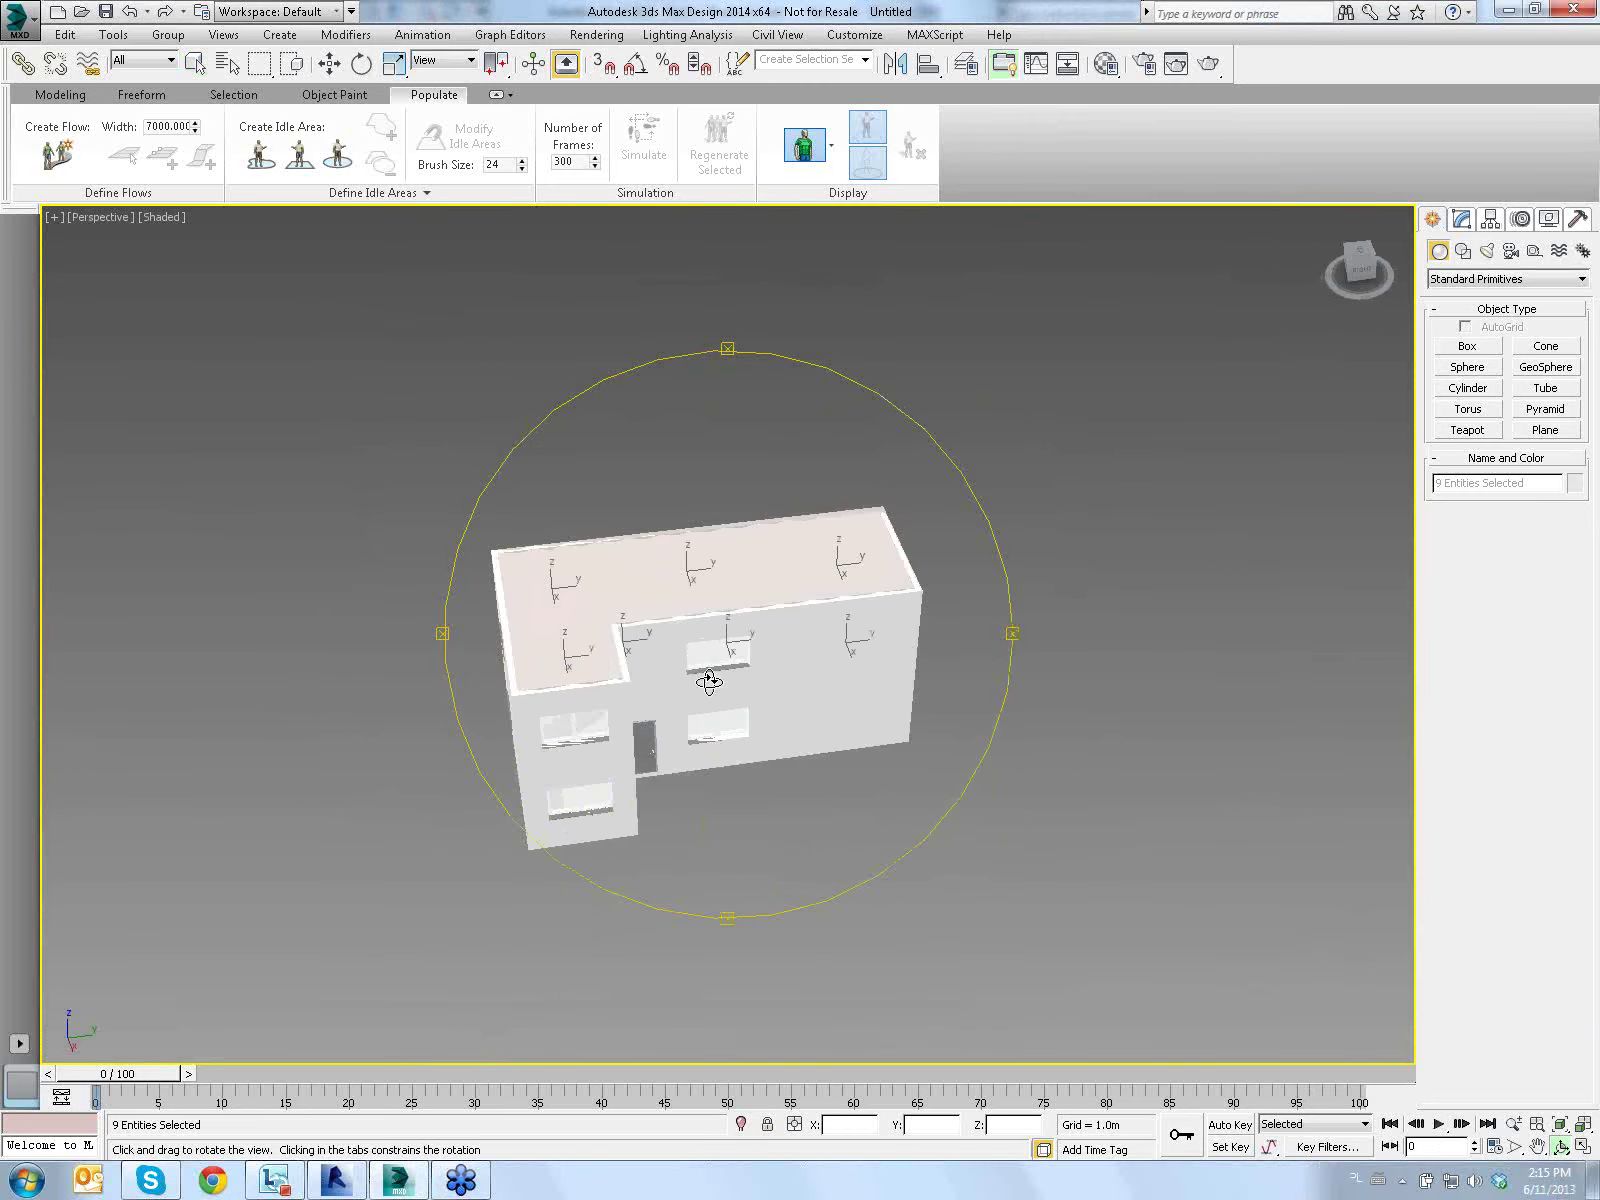
pyautogui.scroll(2, 700, 704)
pyautogui.click(335, 1180)
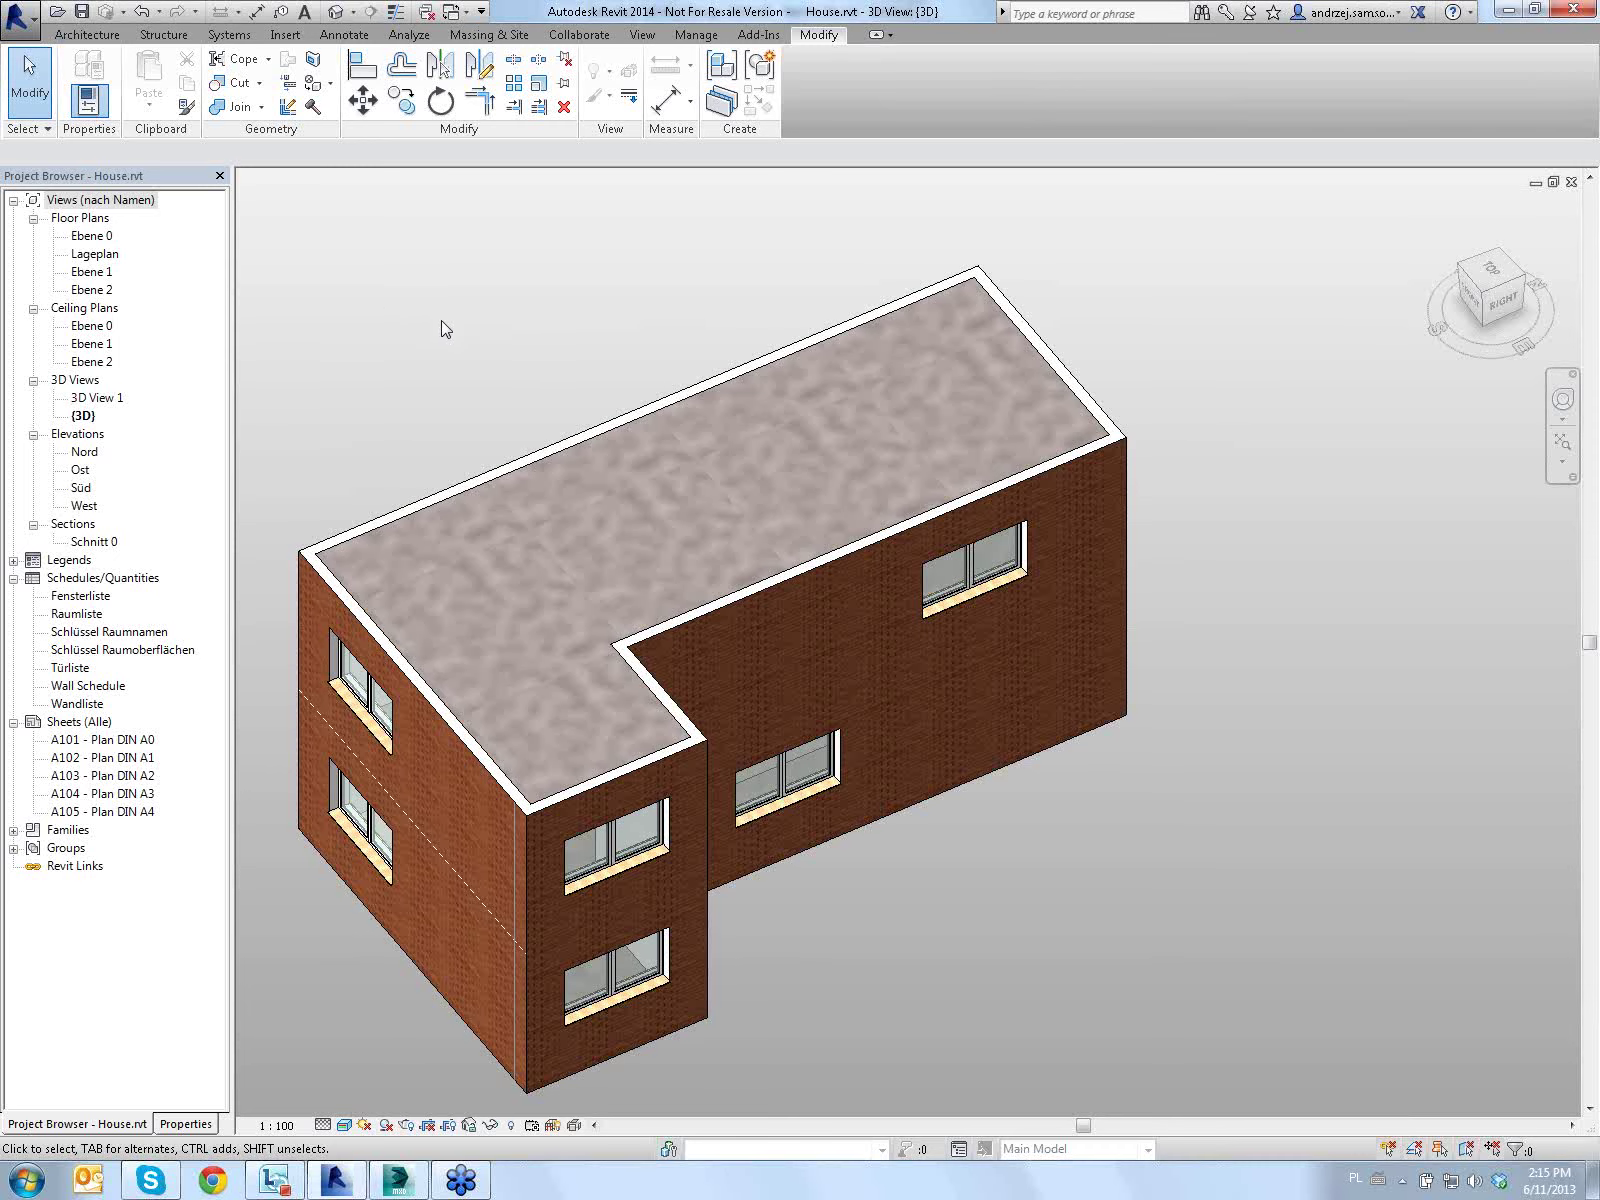
# Rerun the Interior Rendering workflow with Daylight System unchecked in its settings
pyautogui.moveTo(493, 336); pyautogui.dragTo(537, 333, button='middle')
pyautogui.click(18, 17)
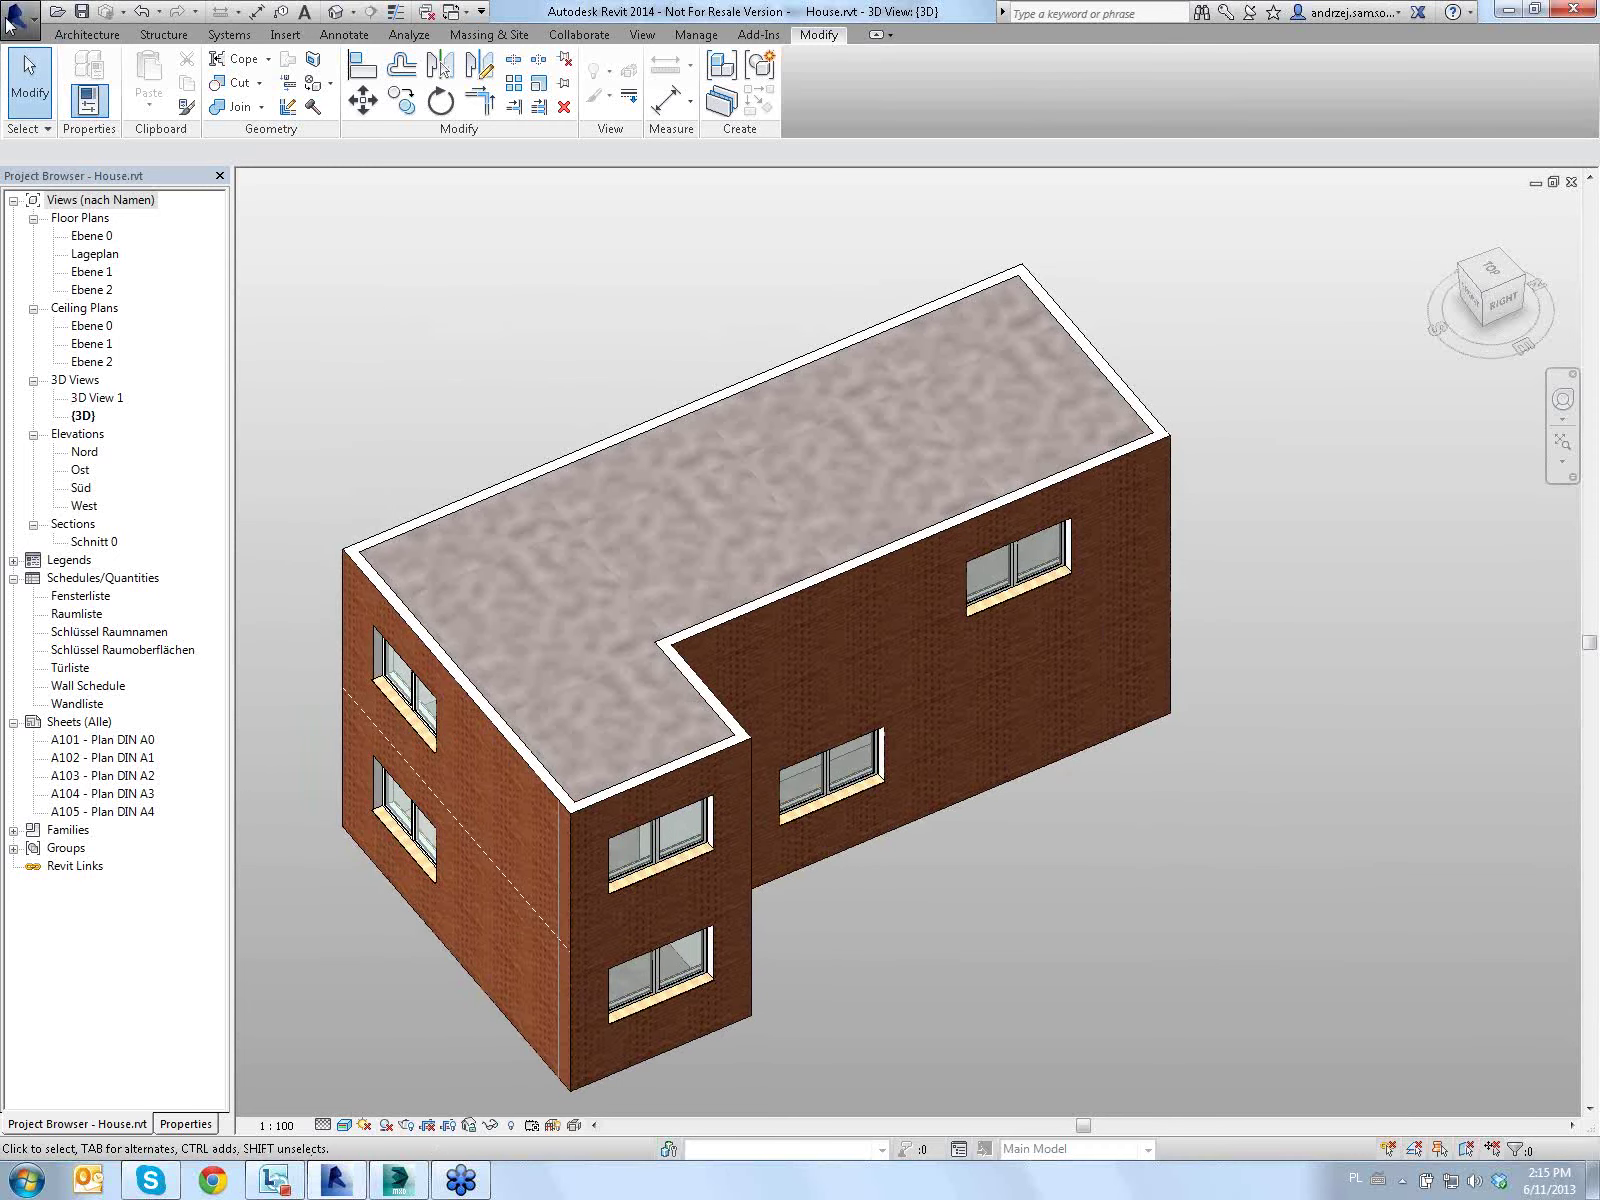
pyautogui.moveTo(75, 352)
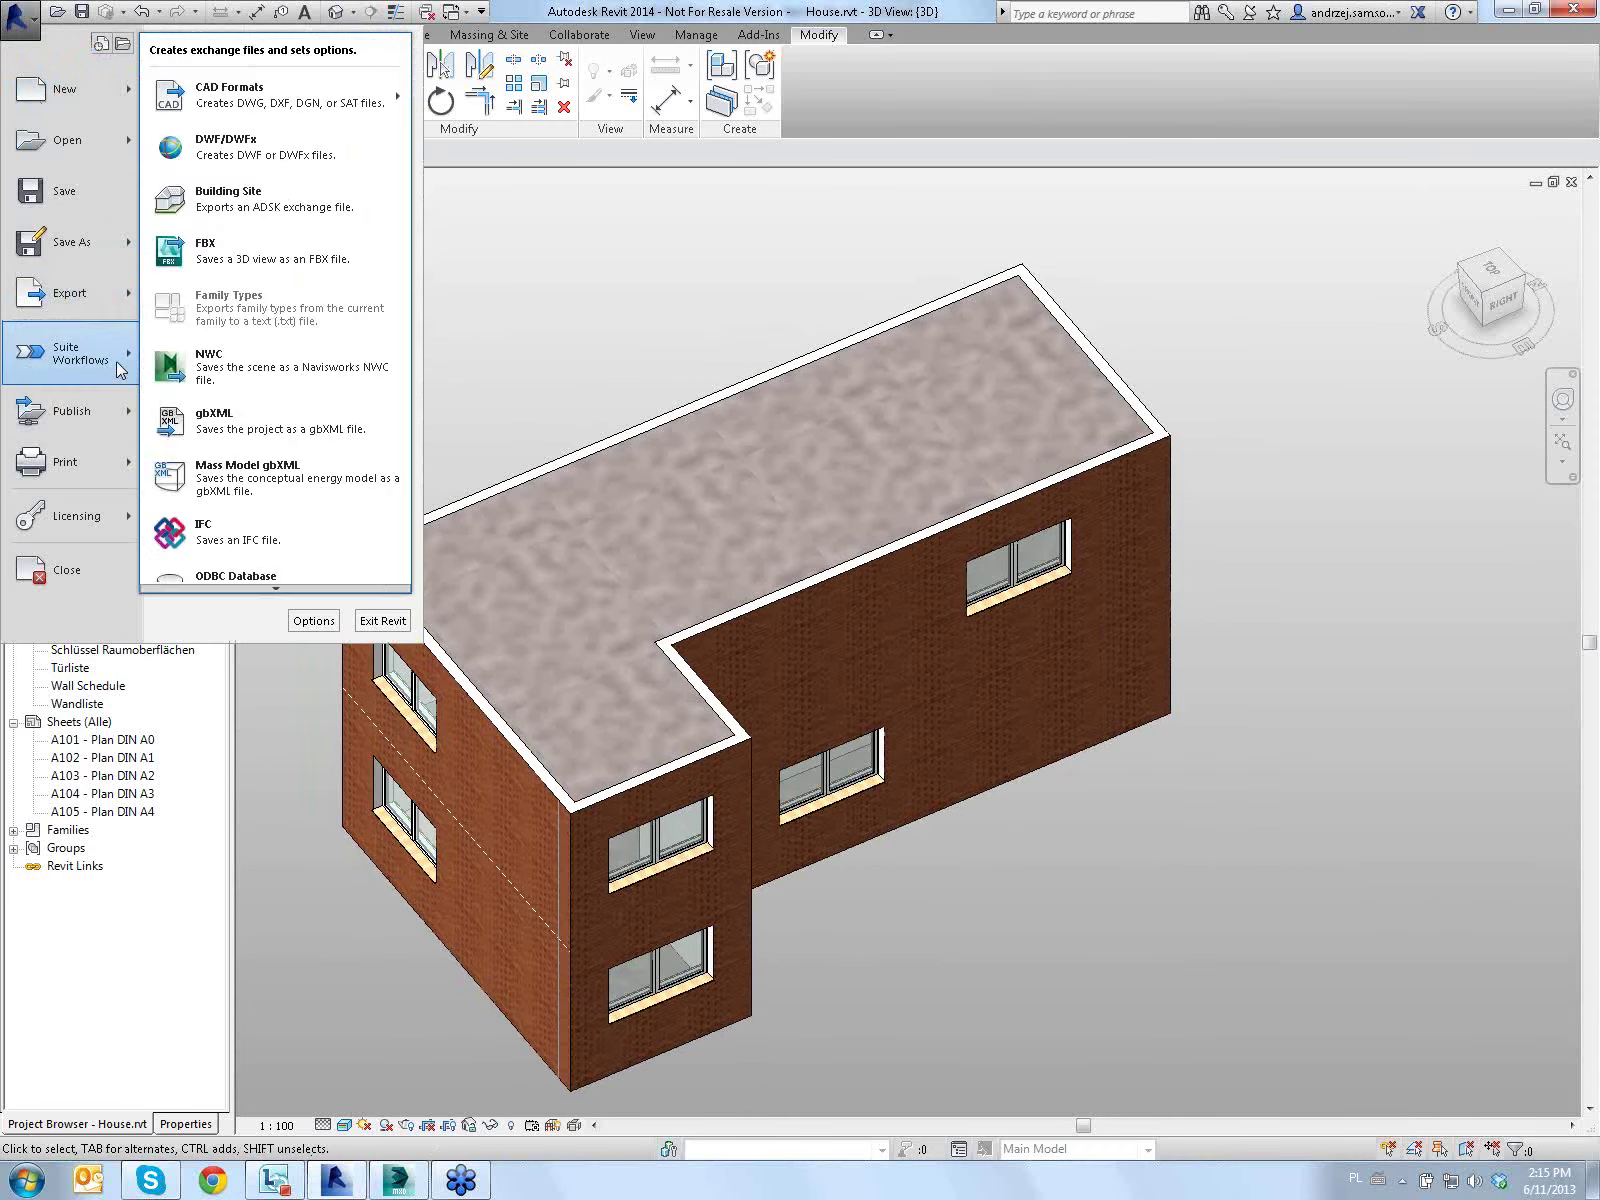
pyautogui.click(345, 218)
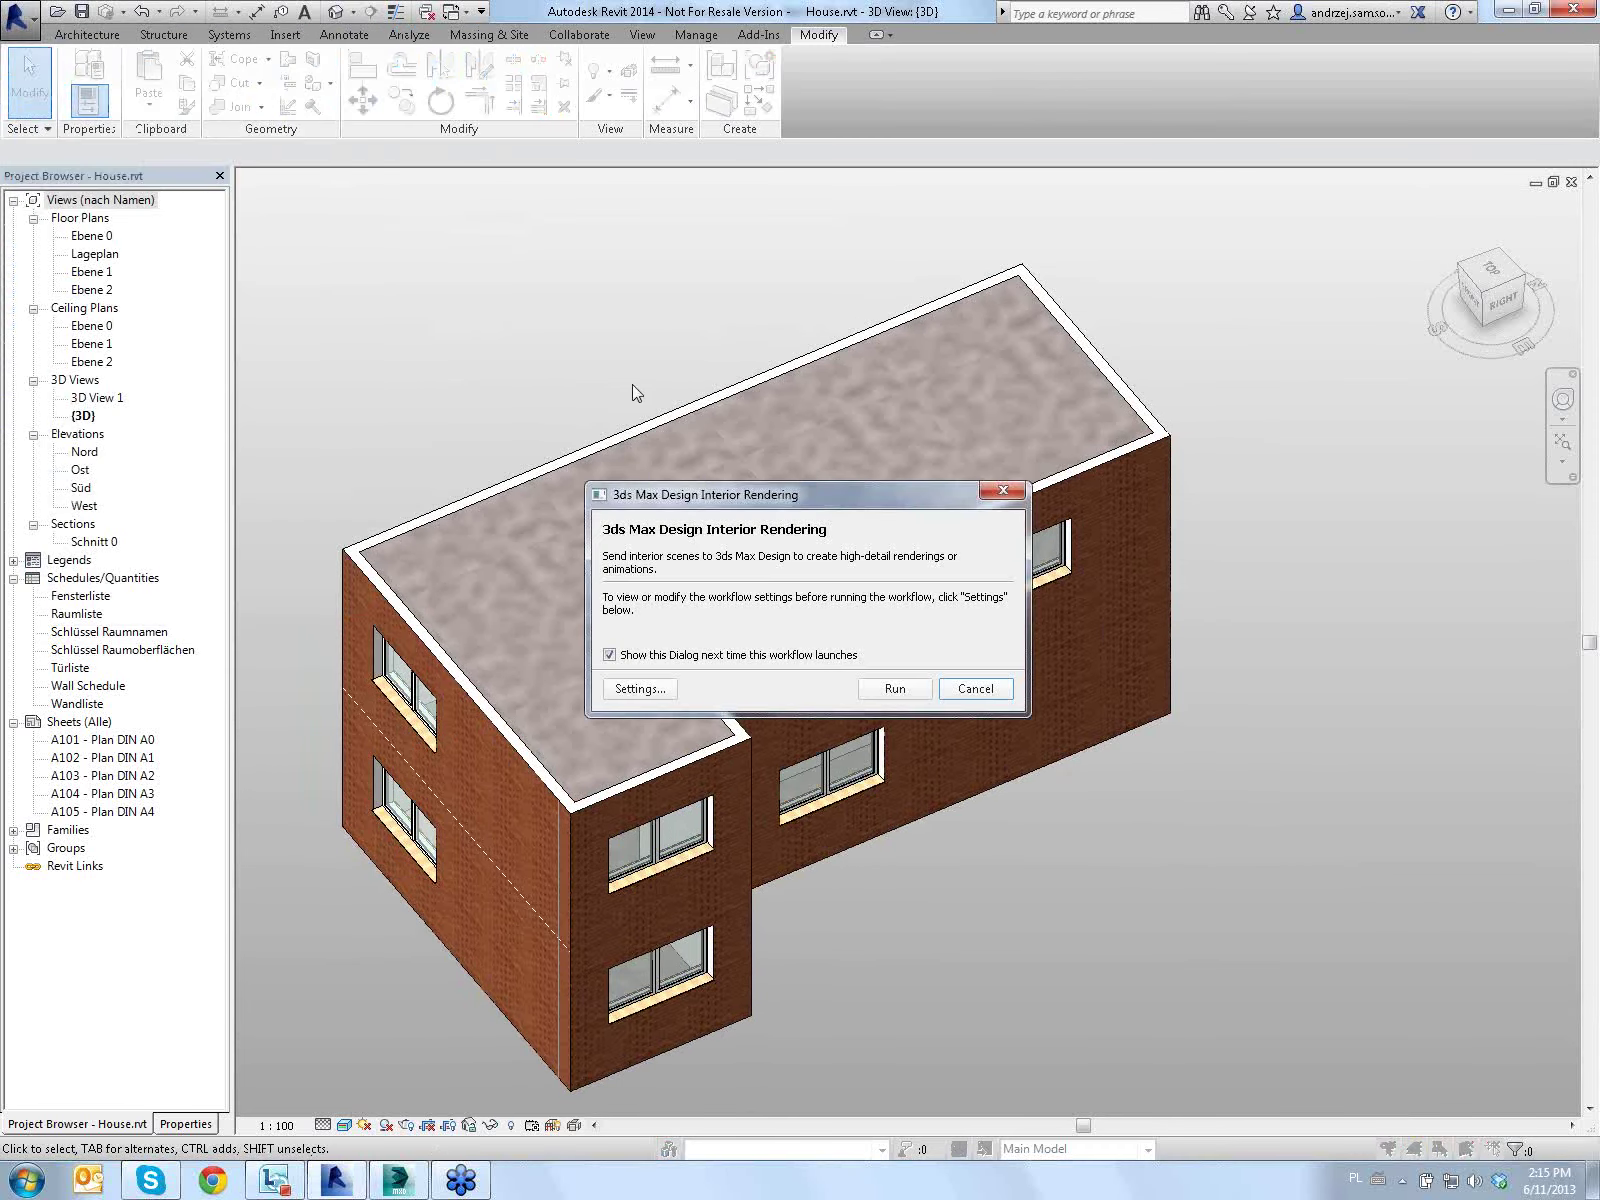
pyautogui.click(640, 688)
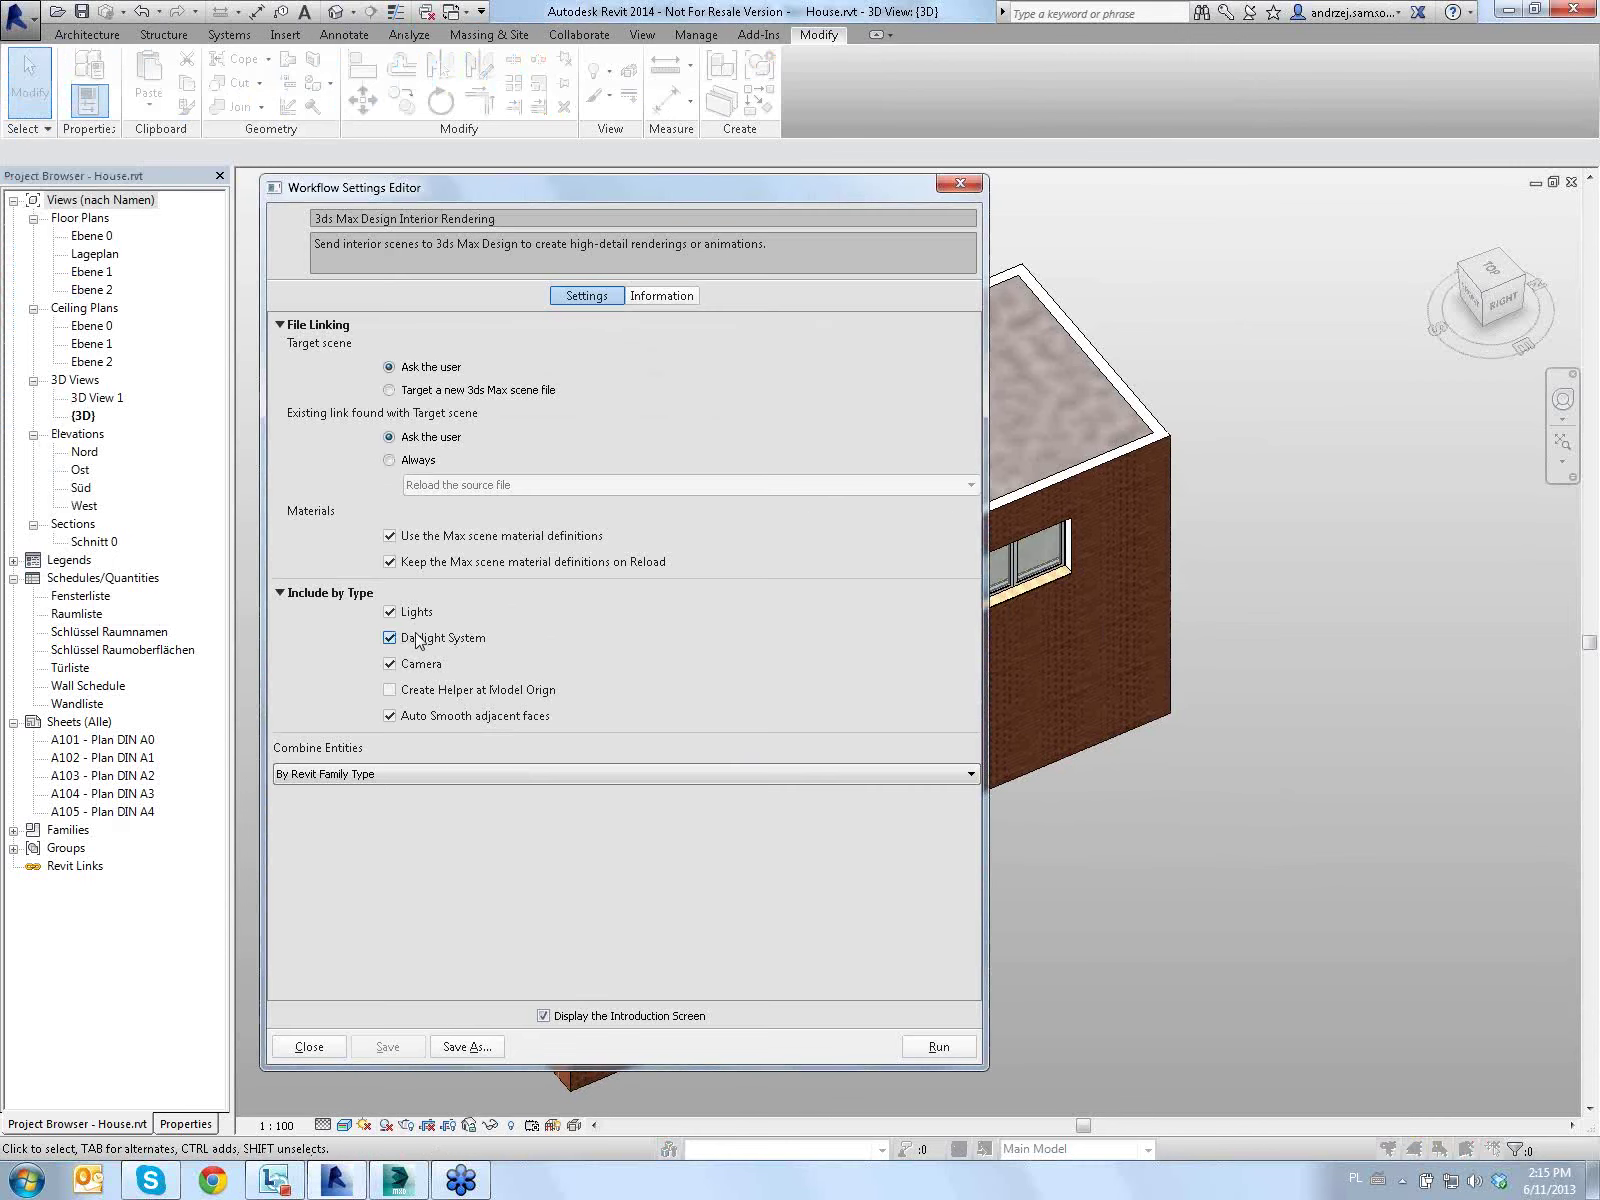
pyautogui.click(392, 638)
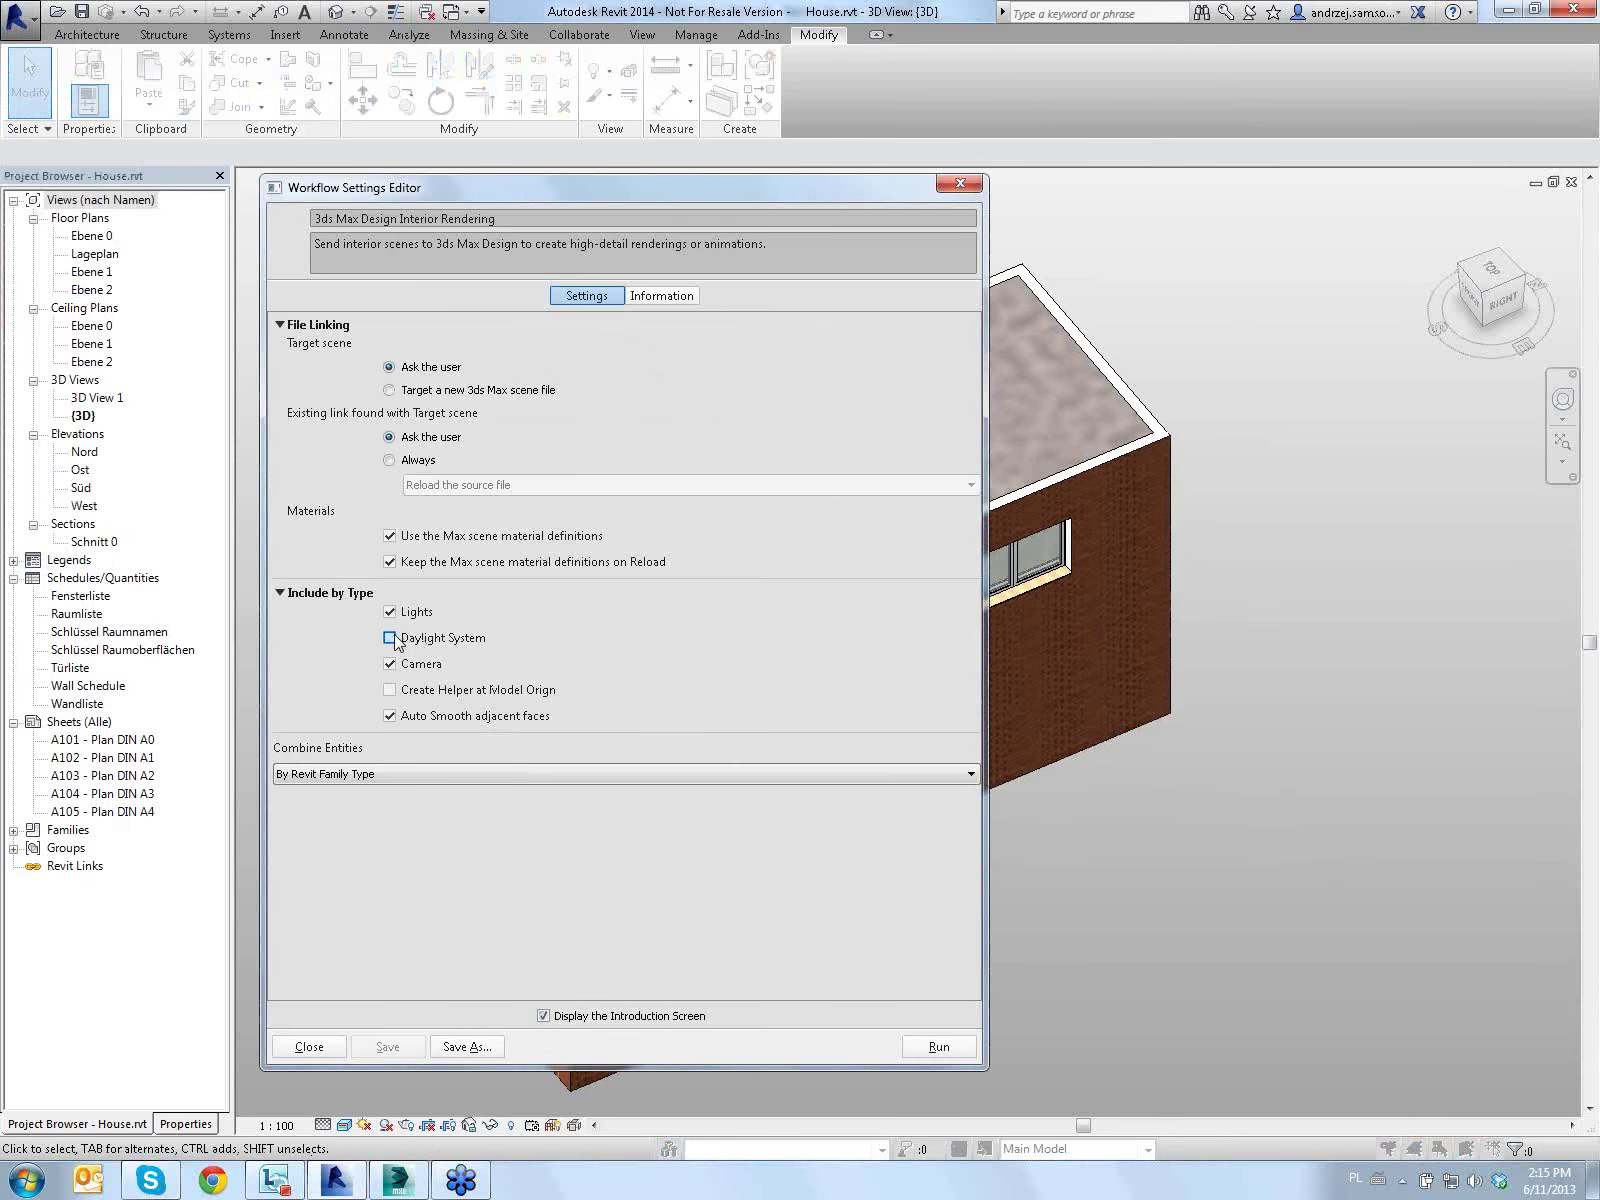
pyautogui.click(938, 1046)
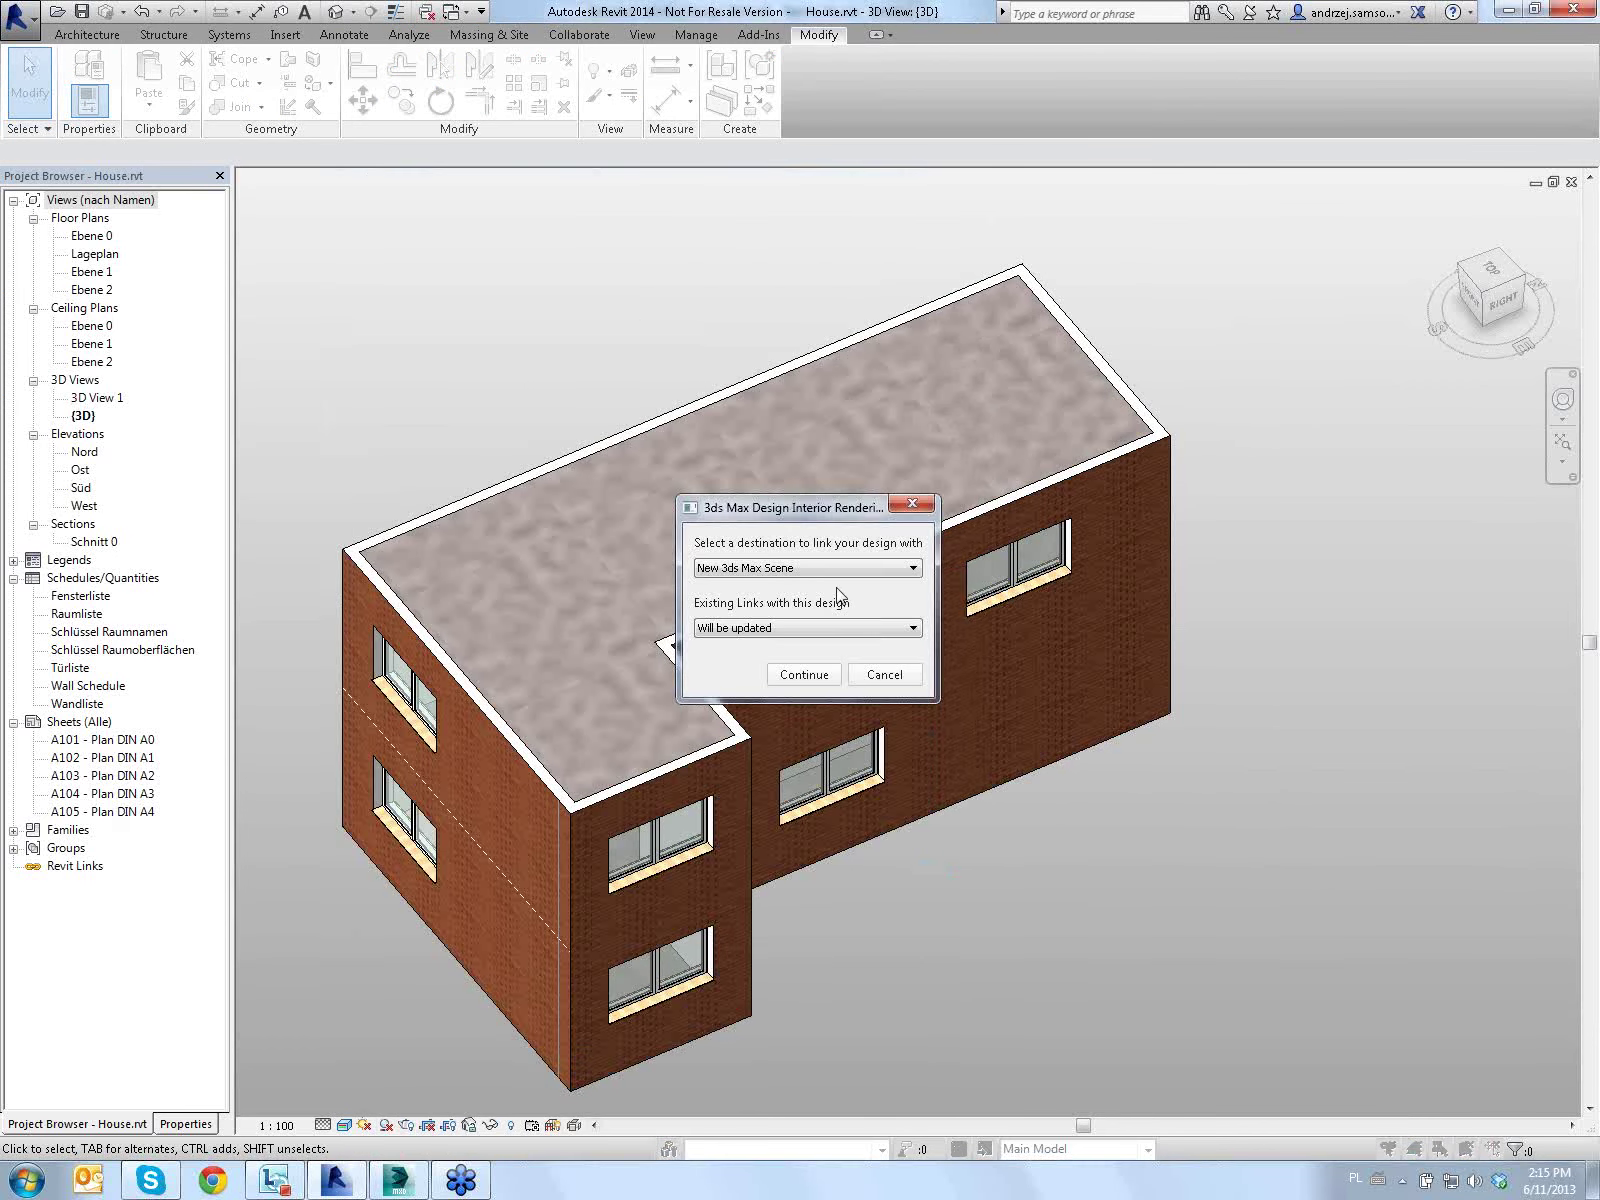
# Set existing links to be removed and replaced, and send to the Untitled active 3ds Max session
pyautogui.click(760, 628)
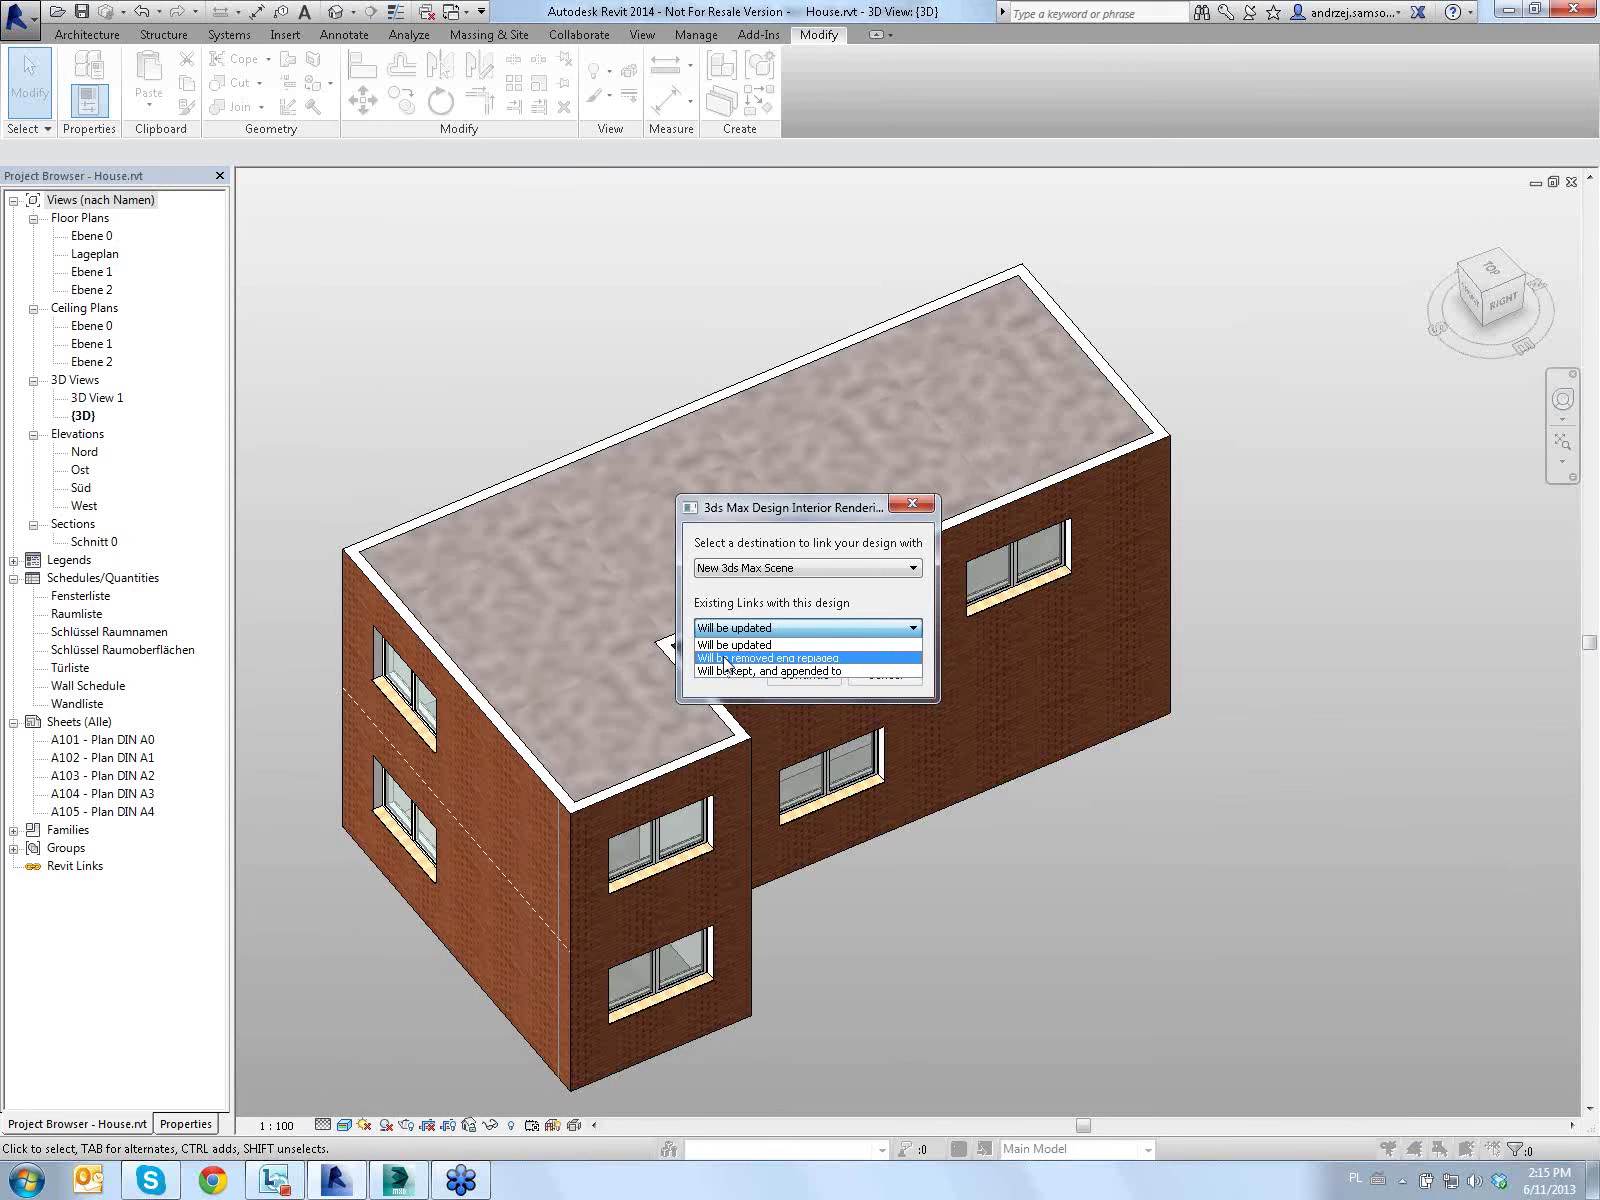
pyautogui.click(728, 658)
pyautogui.click(802, 665)
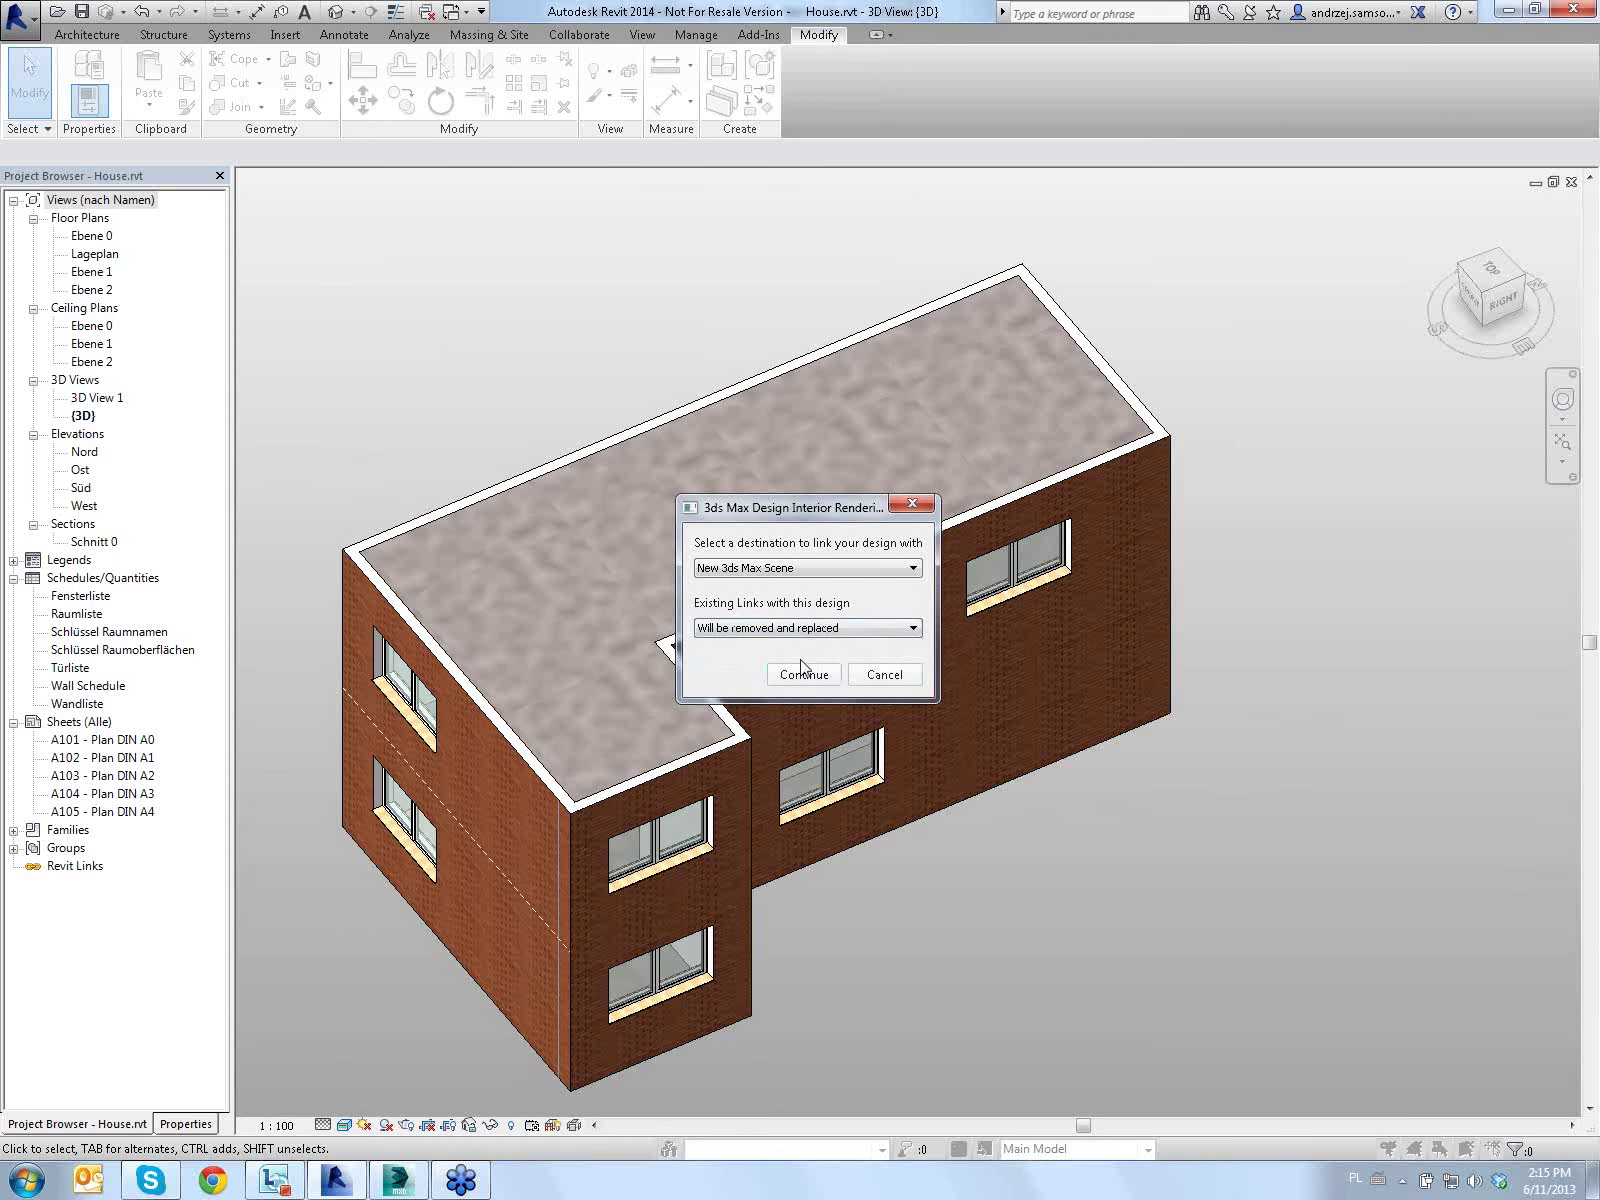
pyautogui.click(766, 566)
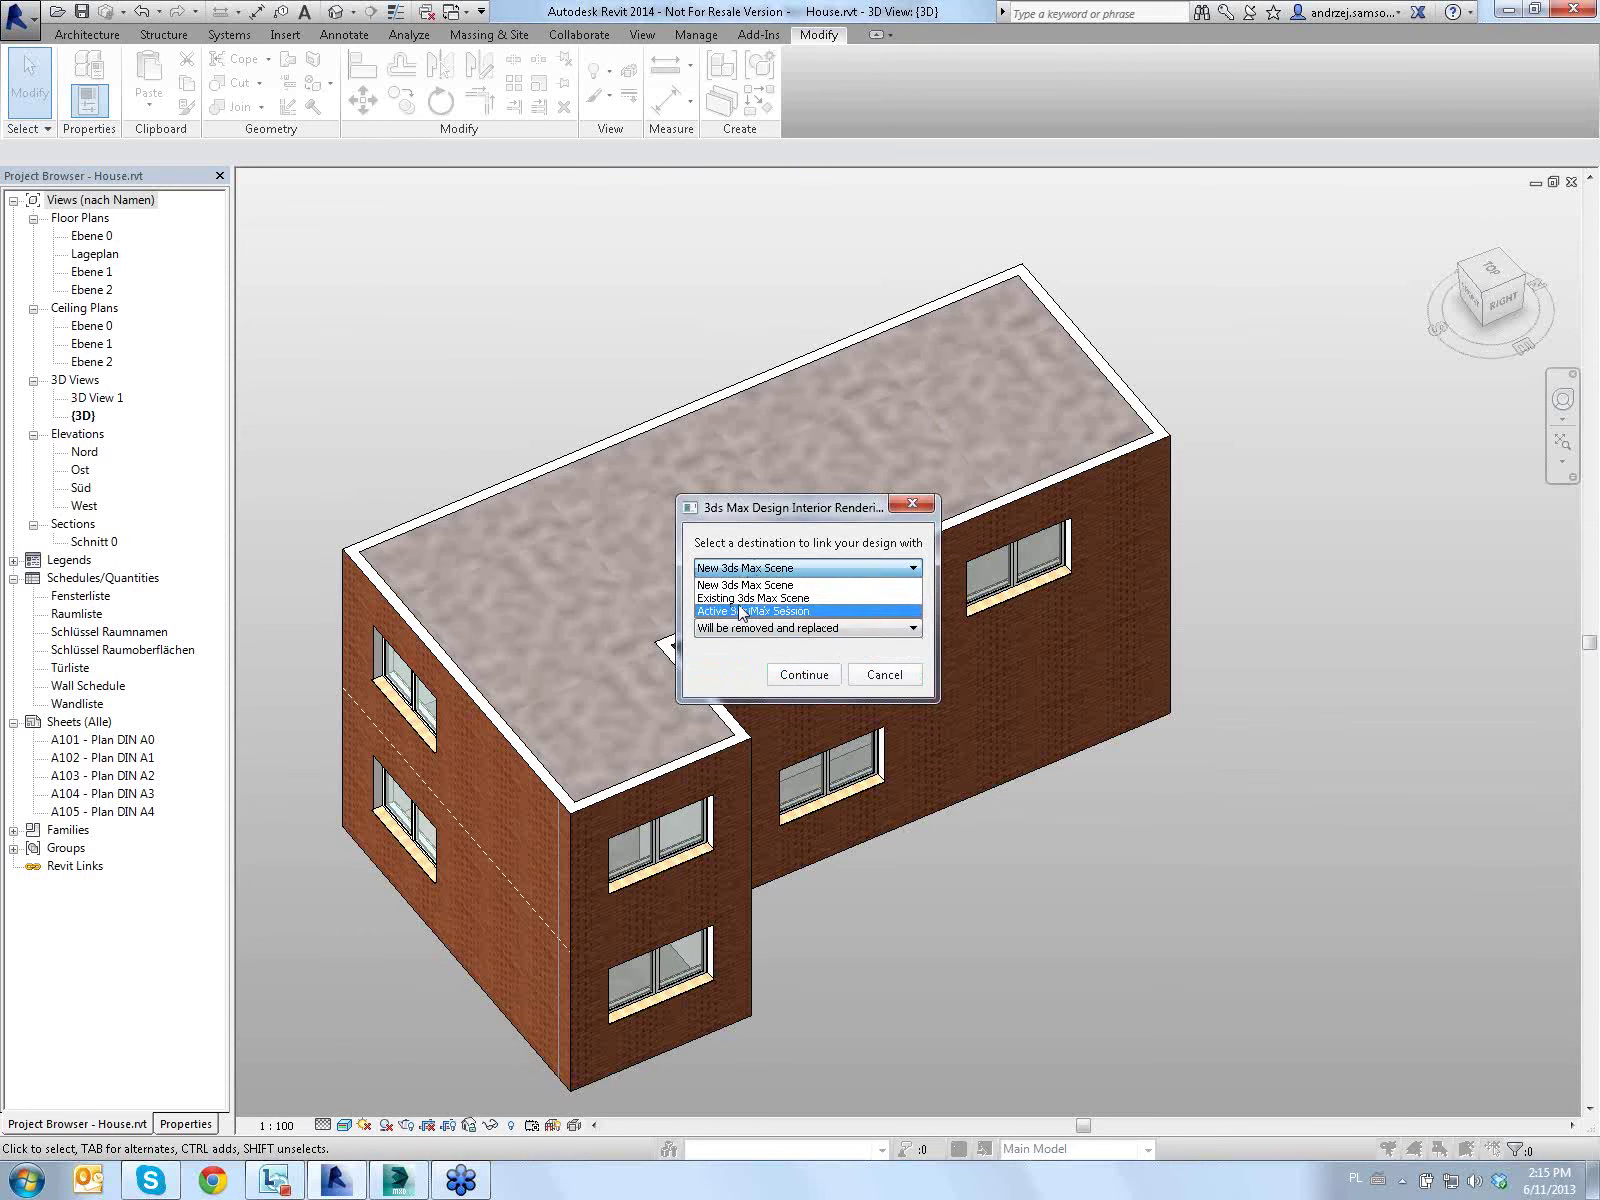
pyautogui.click(753, 598)
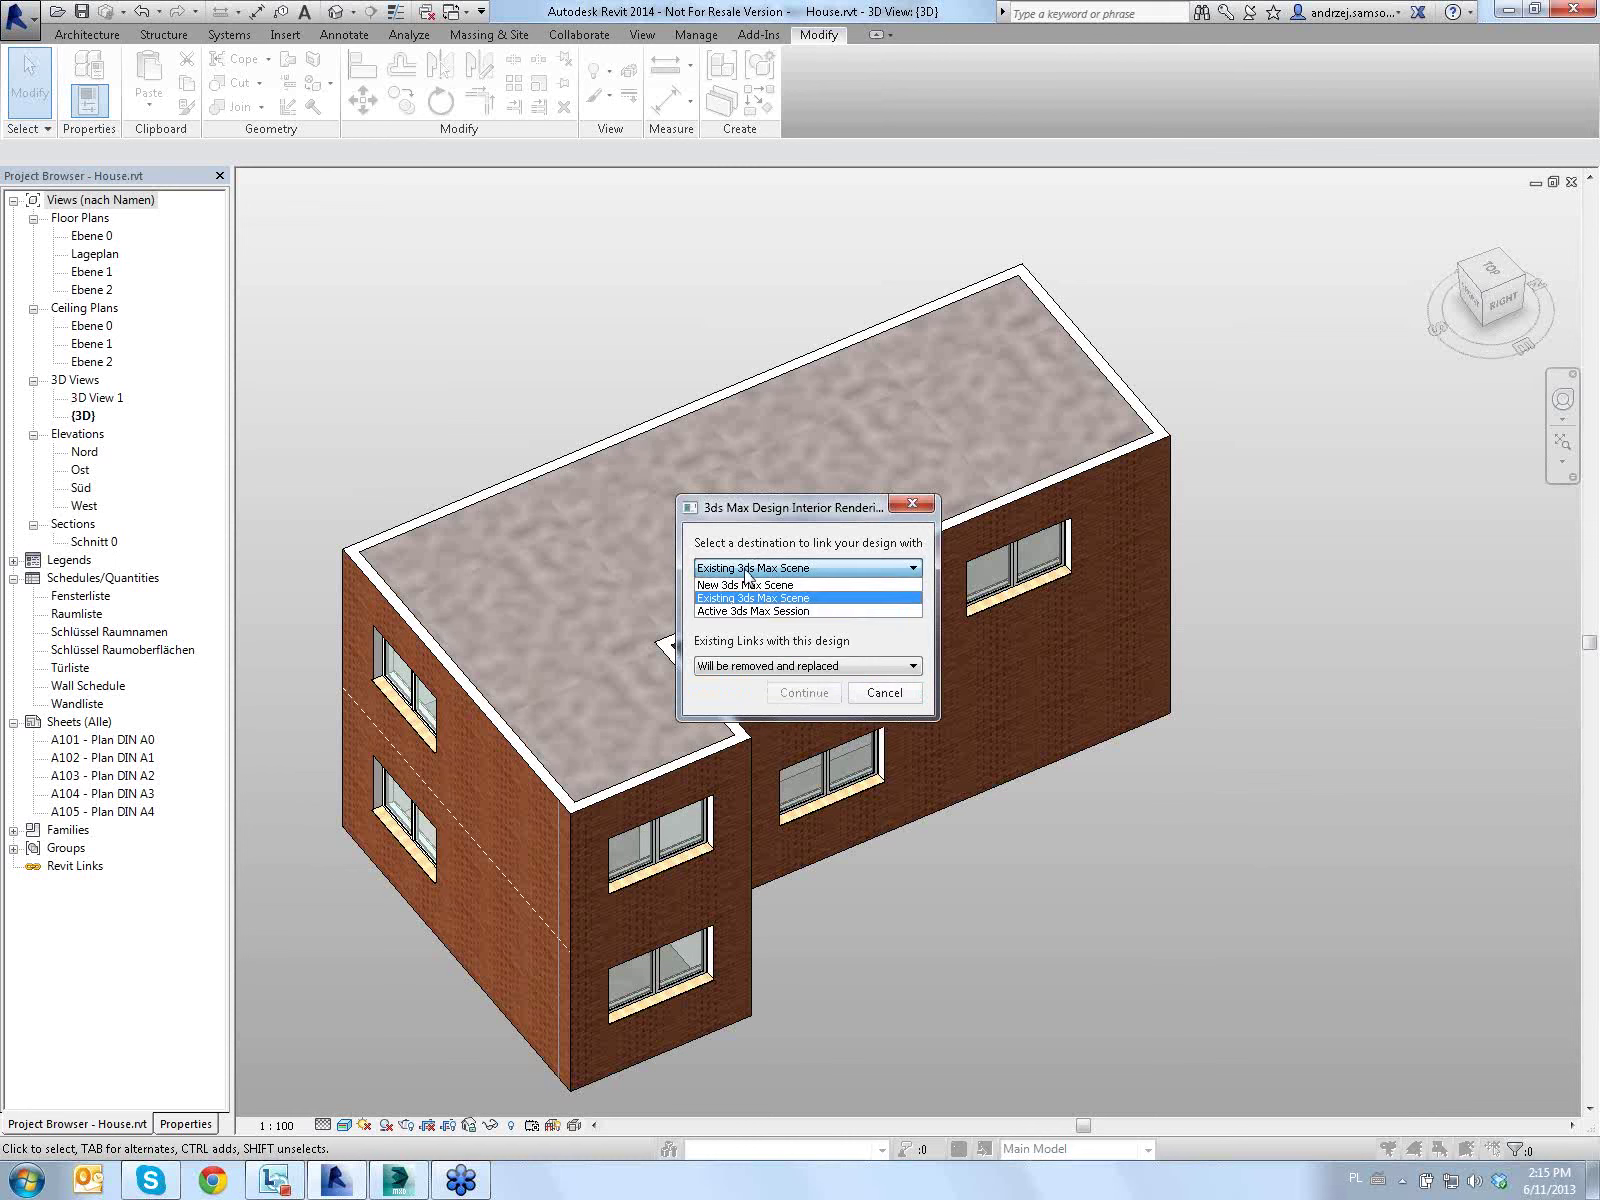
pyautogui.click(755, 611)
pyautogui.click(835, 607)
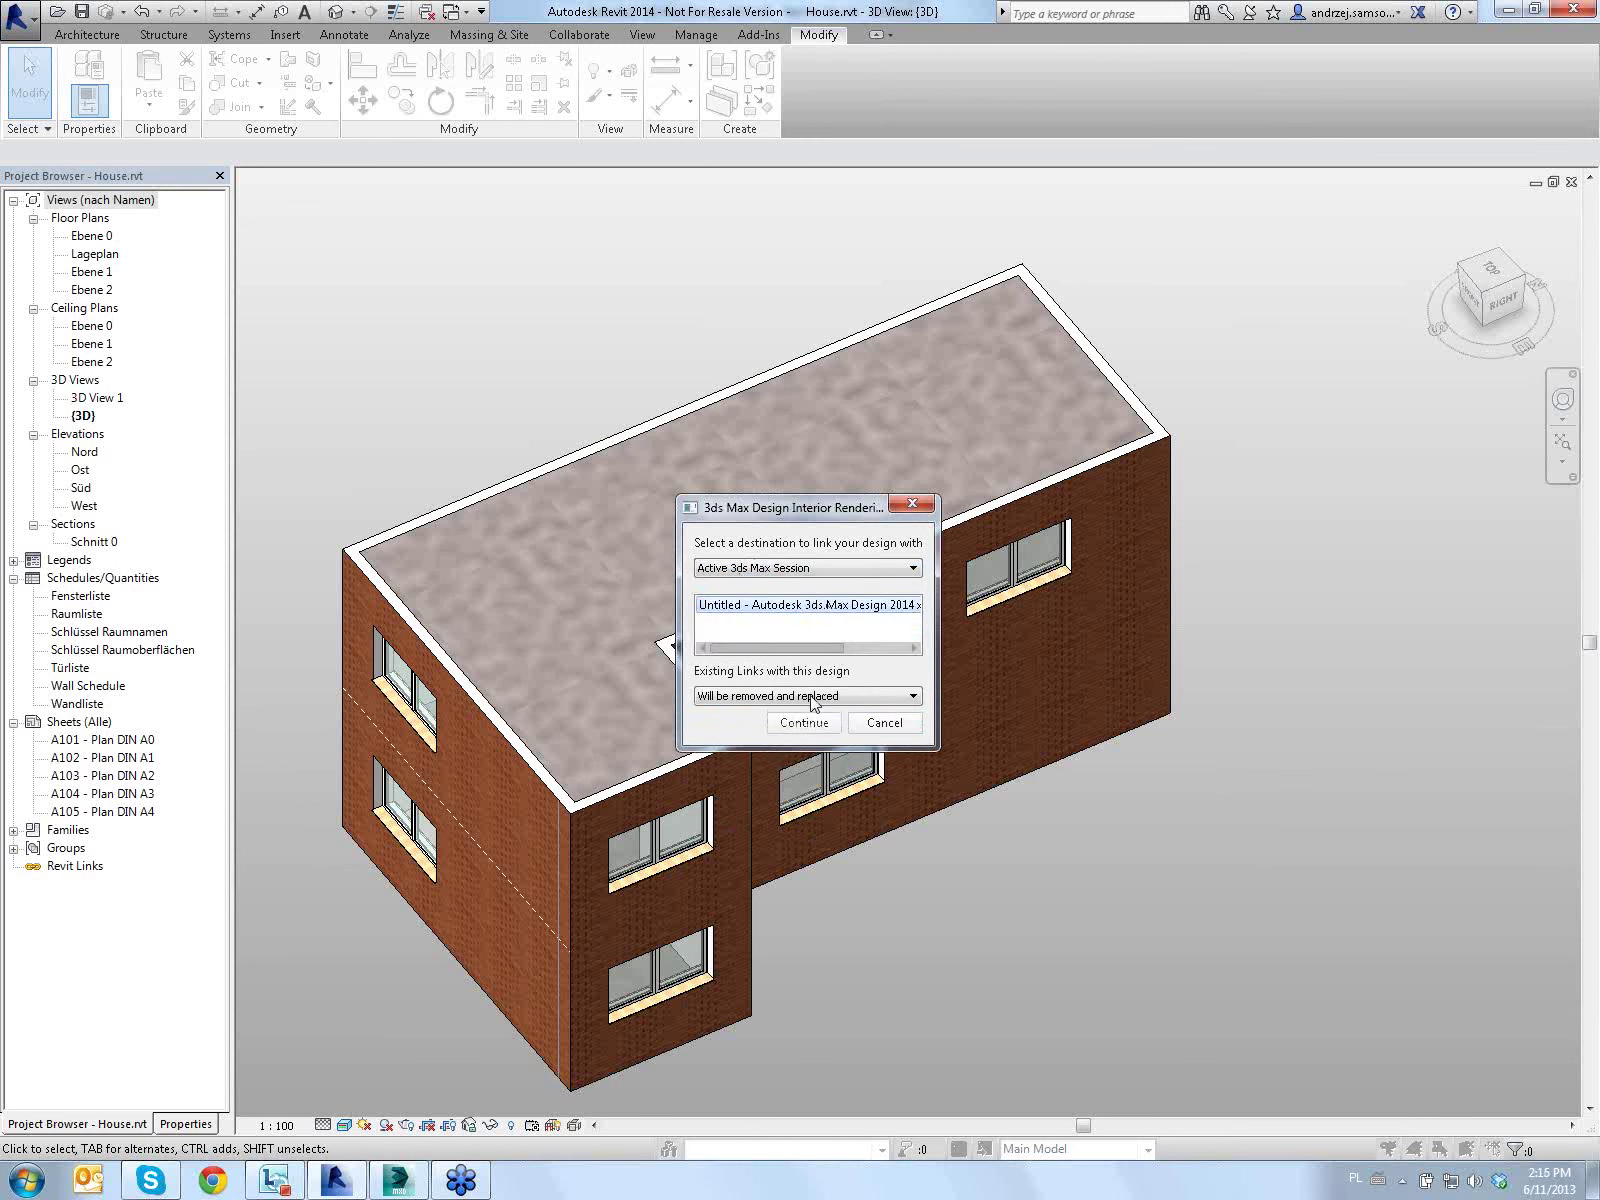
pyautogui.click(802, 728)
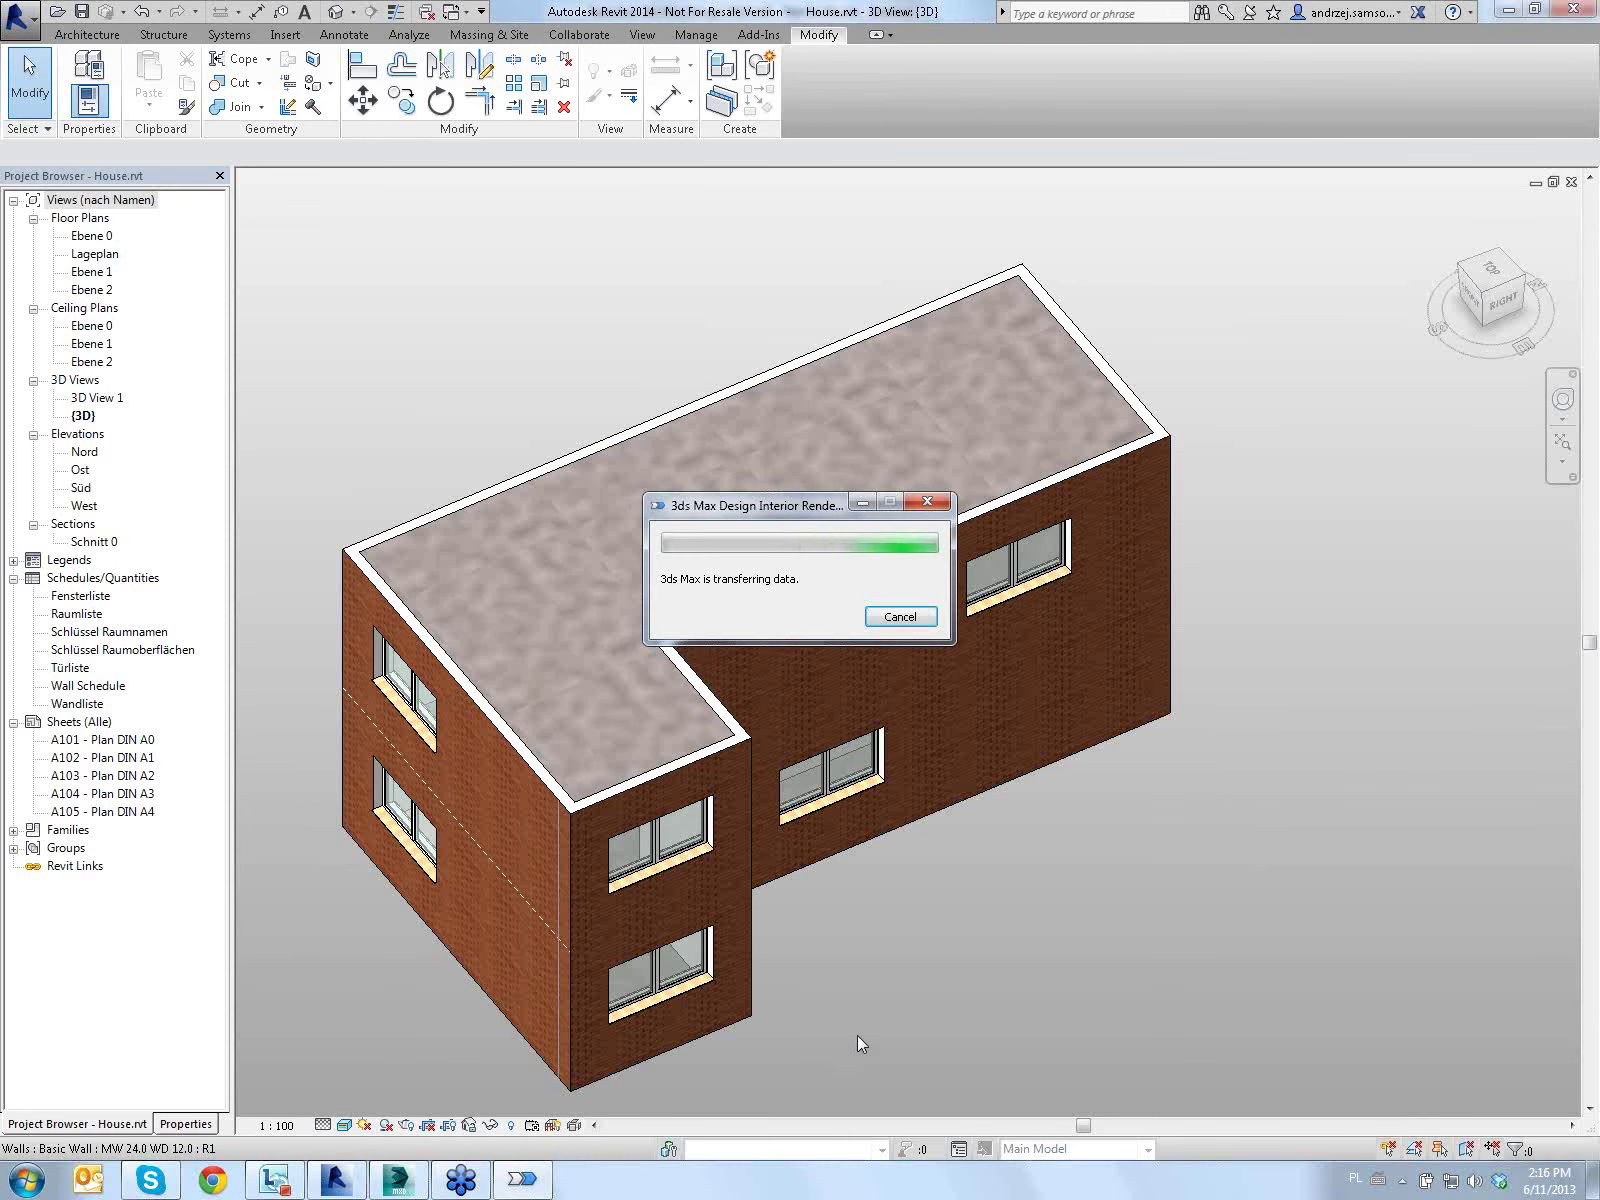
# In 3ds Max, orbit the re-linked house to view the moved window, then restore four viewports
pyautogui.click(414, 1186)
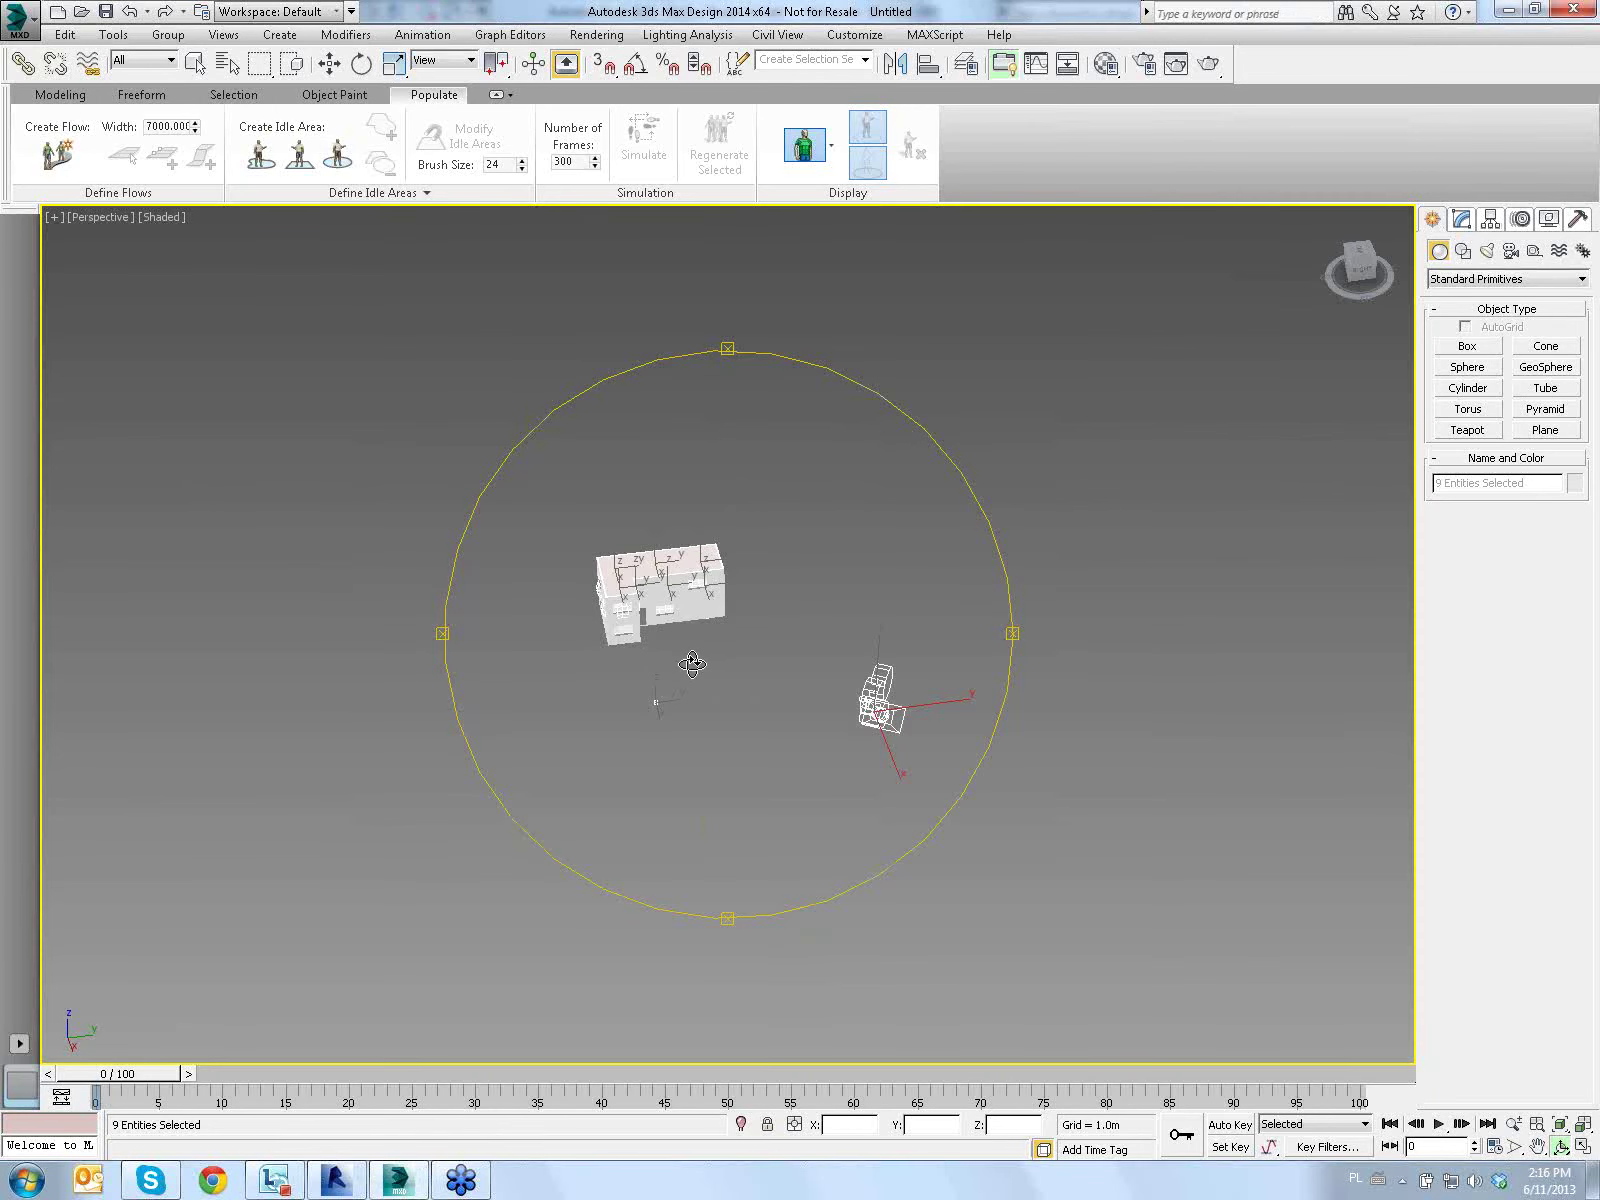
pyautogui.moveTo(690, 665)
pyautogui.keyDown('alt'); pyautogui.mouseDown(button='middle')
pyautogui.moveTo(705, 655)
pyautogui.moveTo(700, 595)
pyautogui.moveTo(646, 628)
pyautogui.moveTo(636, 743)
pyautogui.moveTo(669, 674)
pyautogui.moveTo(743, 735)
pyautogui.moveTo(739, 771)
pyautogui.moveTo(804, 703)
pyautogui.moveTo(832, 750)
pyautogui.moveTo(832, 682)
pyautogui.mouseUp(button='middle'); pyautogui.keyUp('alt')
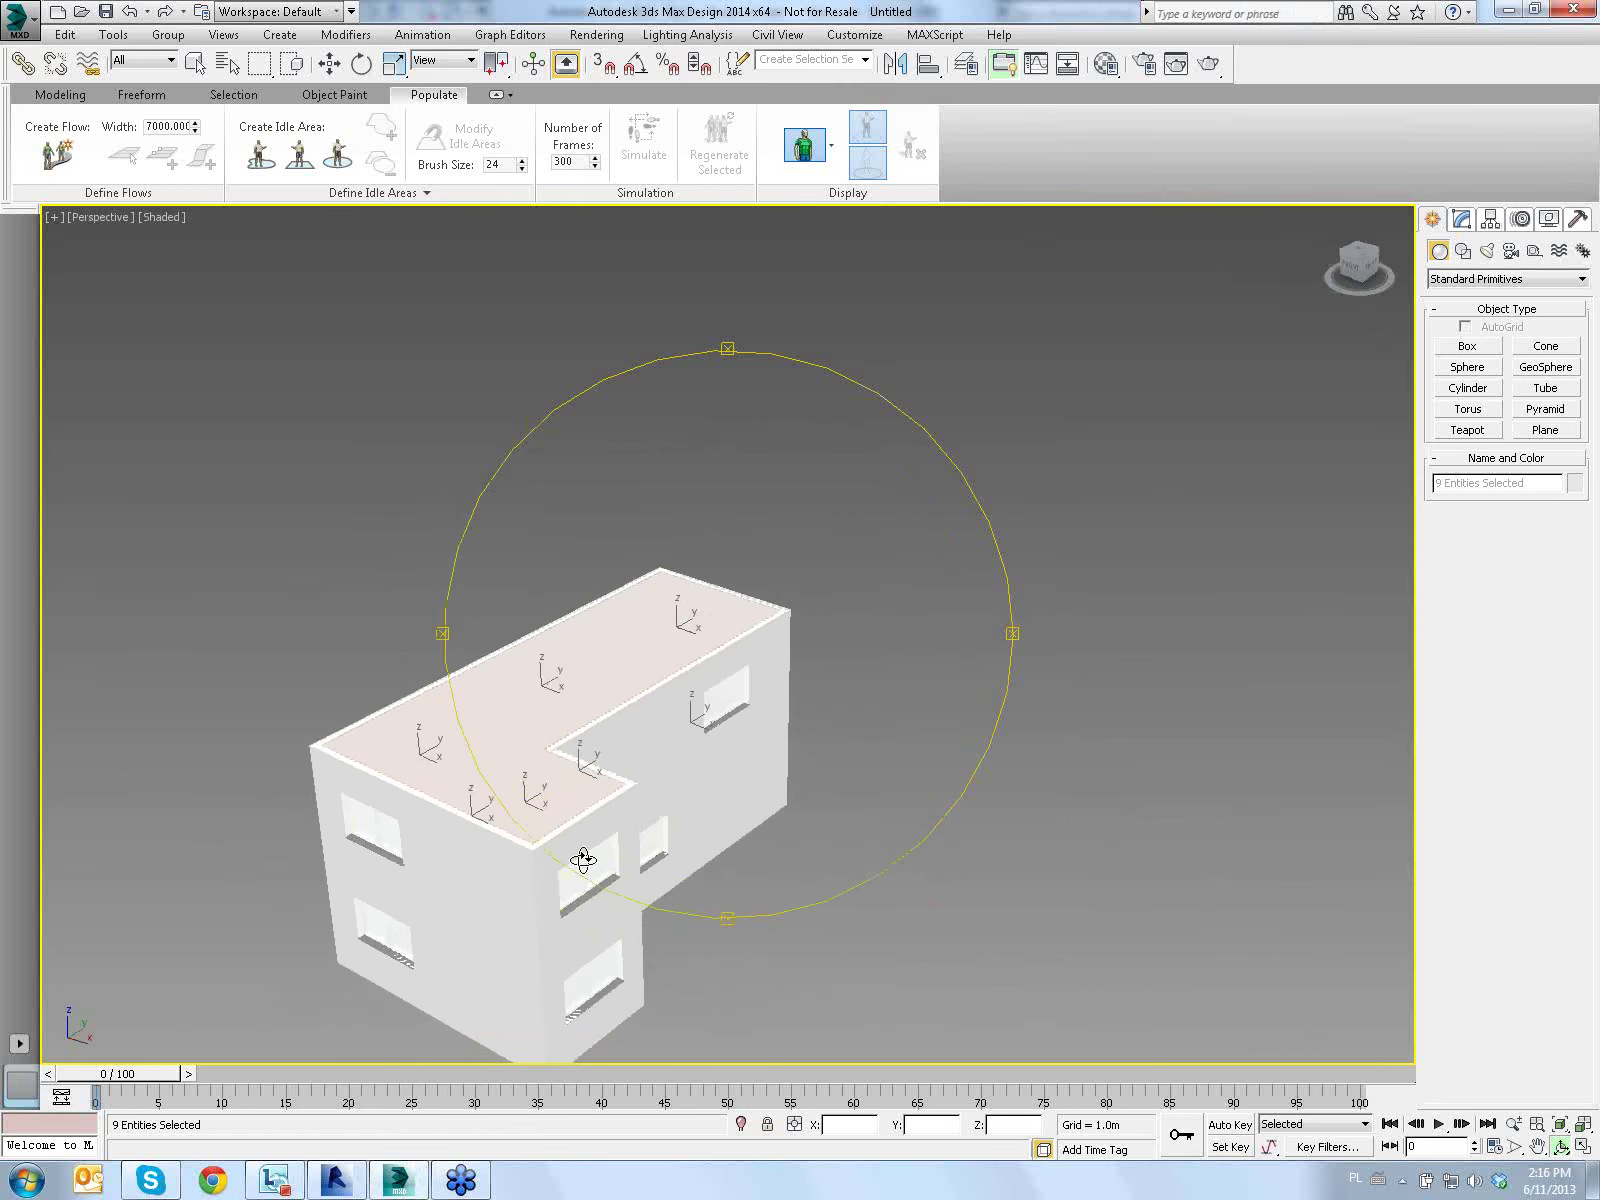
pyautogui.moveTo(582, 857)
pyautogui.mouseDown(button='middle')
pyautogui.moveTo(764, 679)
pyautogui.moveTo(793, 721)
pyautogui.moveTo(793, 761)
pyautogui.moveTo(743, 746)
pyautogui.moveTo(719, 779)
pyautogui.mouseUp(button='middle')
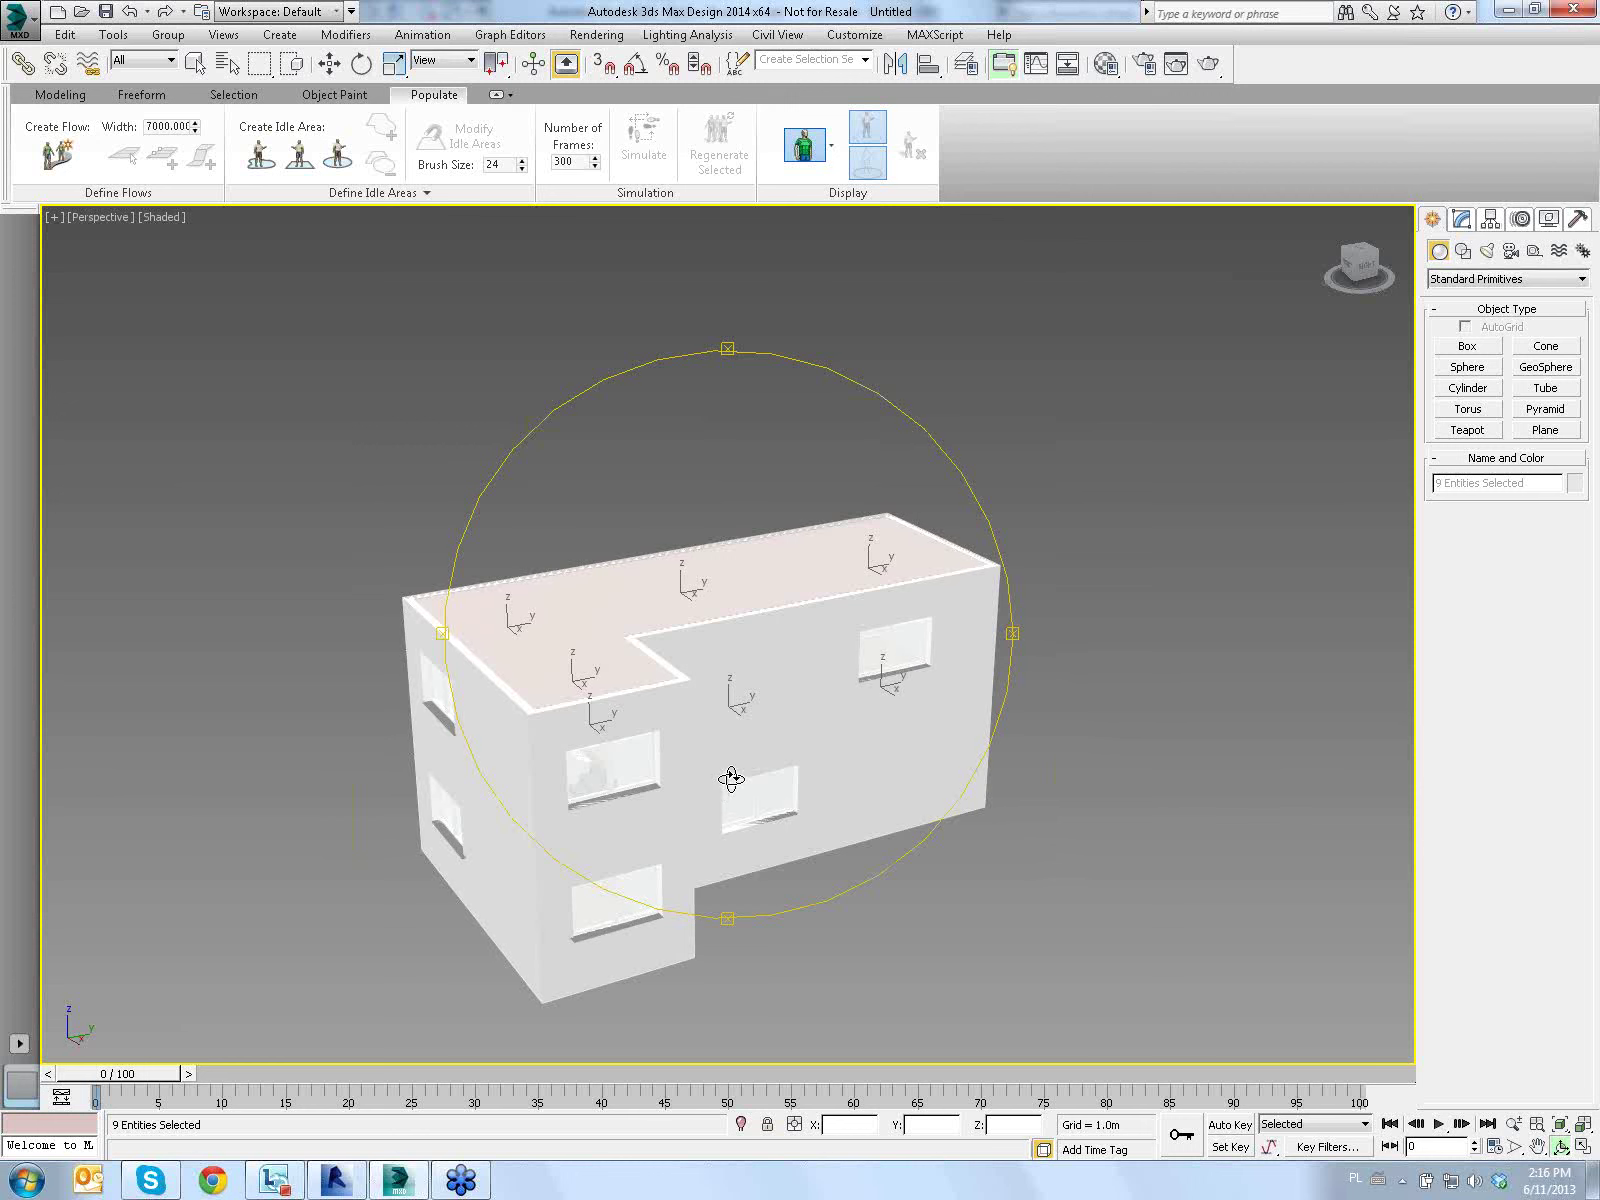
pyautogui.moveTo(730, 780)
pyautogui.mouseDown()
pyautogui.moveTo(684, 561)
pyautogui.moveTo(707, 396)
pyautogui.mouseUp()
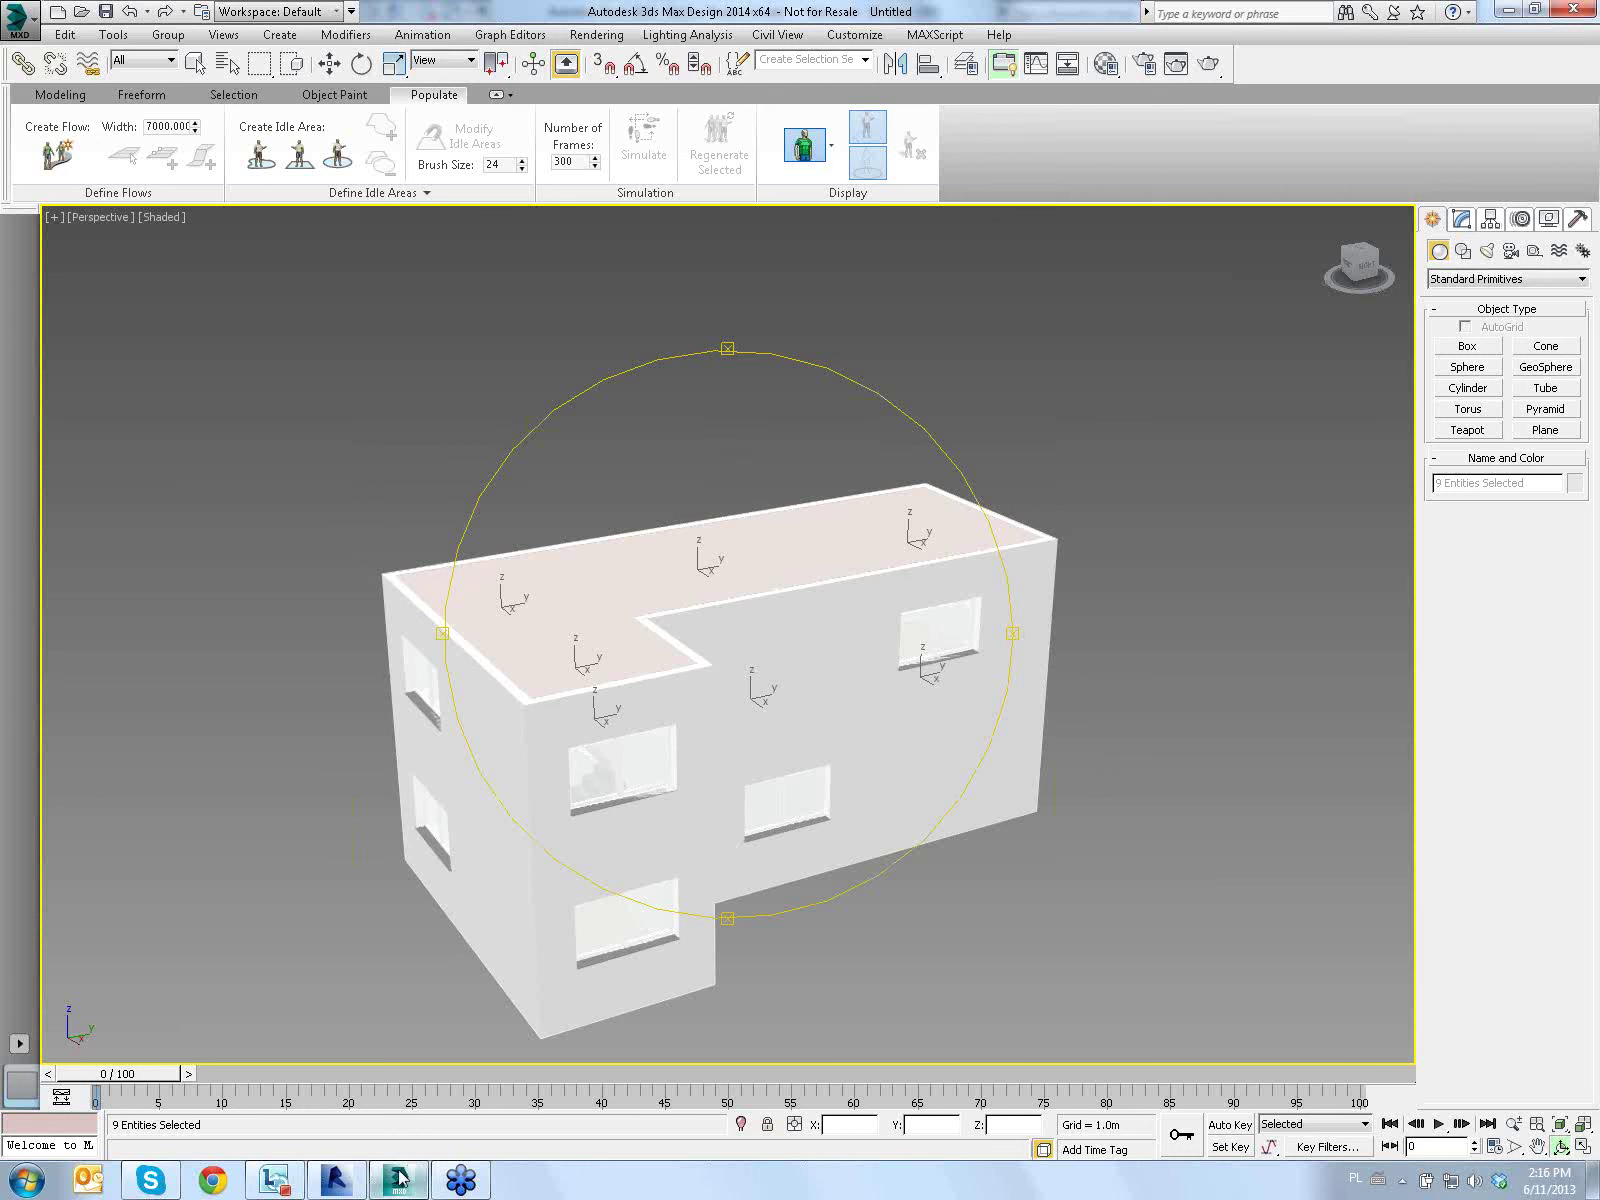
pyautogui.moveTo(398, 1180)
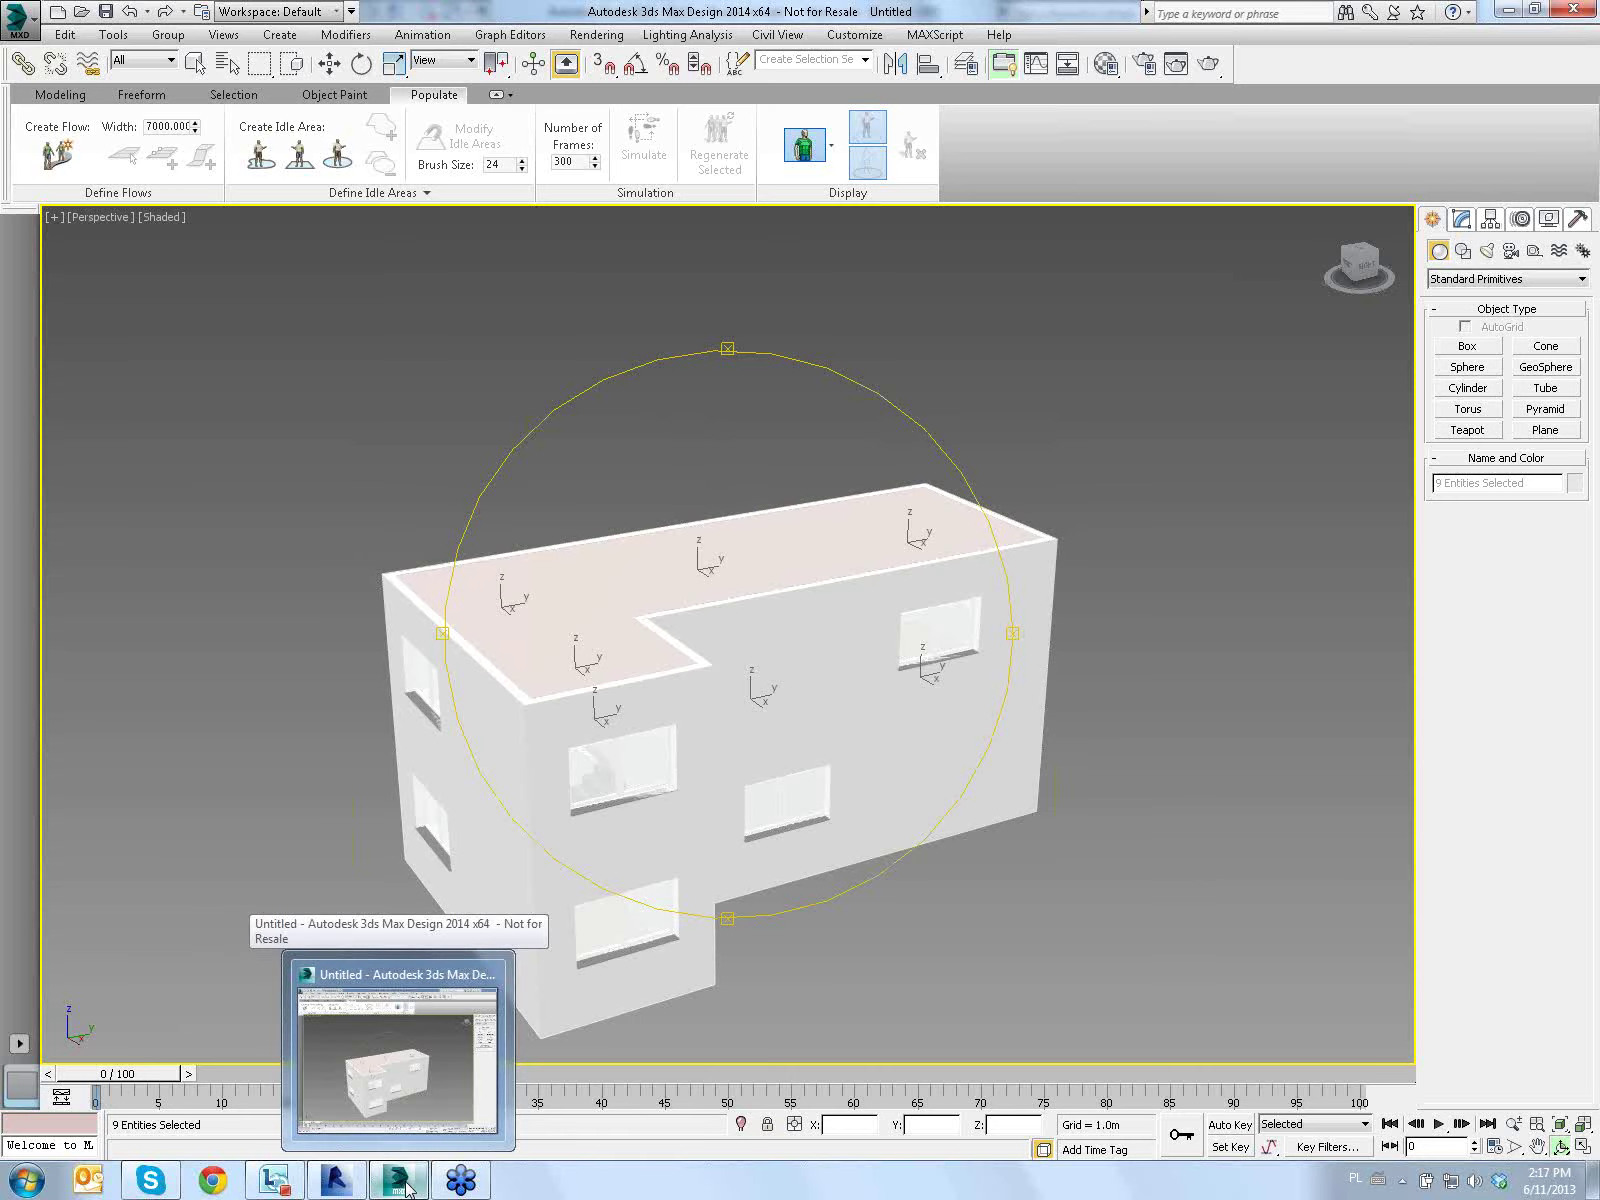
pyautogui.click(405, 1188)
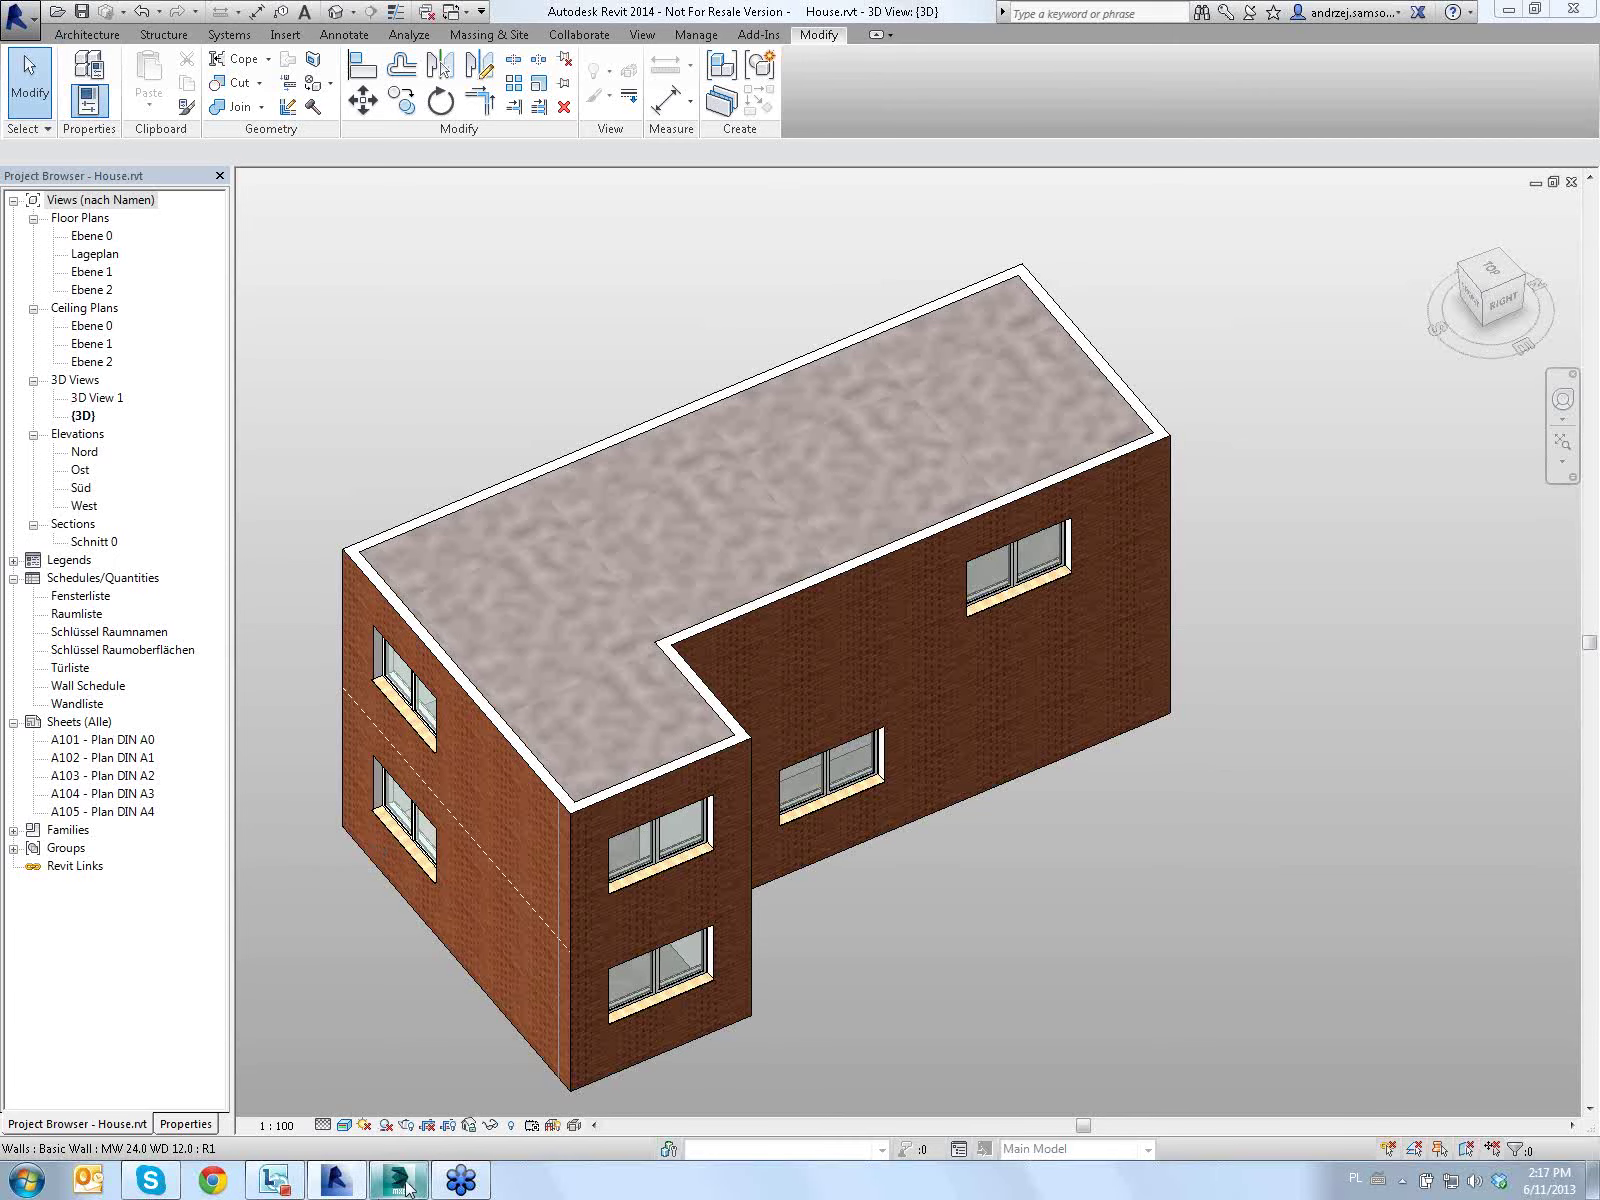
pyautogui.hotkey('alt', 'Tab')
pyautogui.moveTo(496, 864)
pyautogui.mouseDown()
pyautogui.moveTo(540, 819)
pyautogui.moveTo(518, 846)
pyautogui.mouseUp()
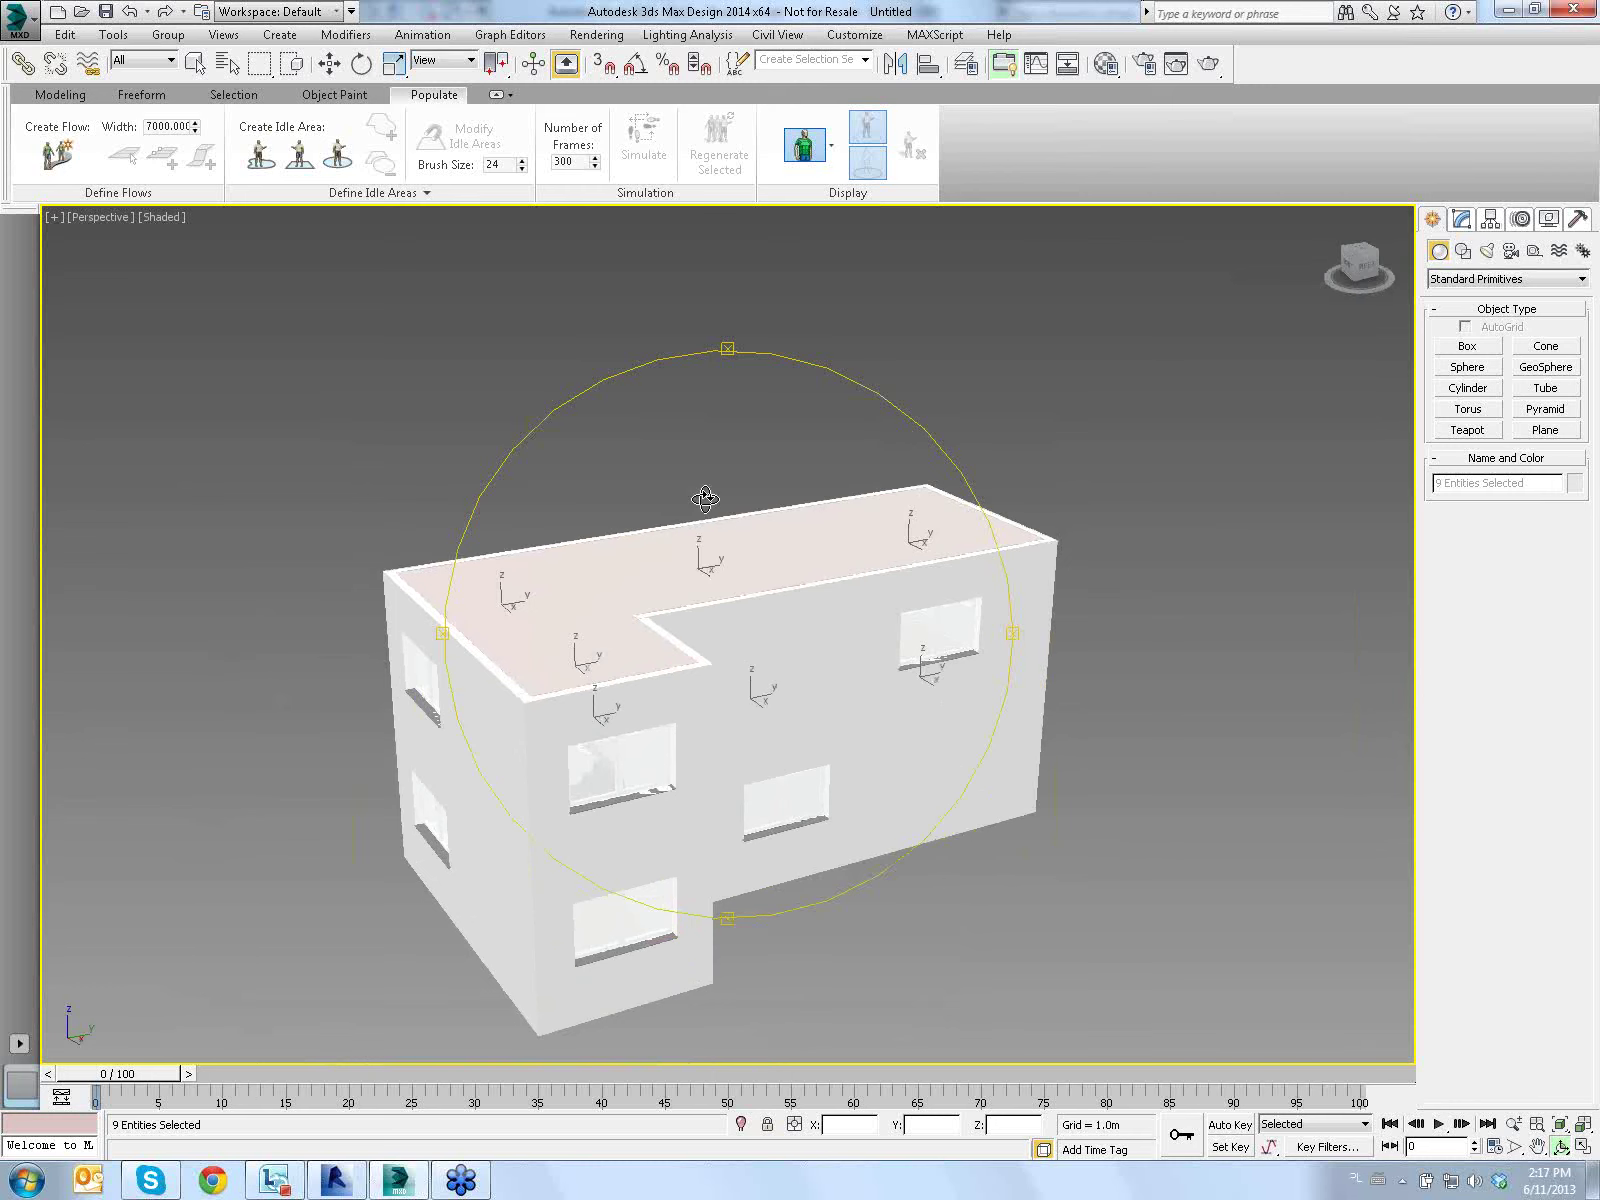
pyautogui.click(1586, 1147)
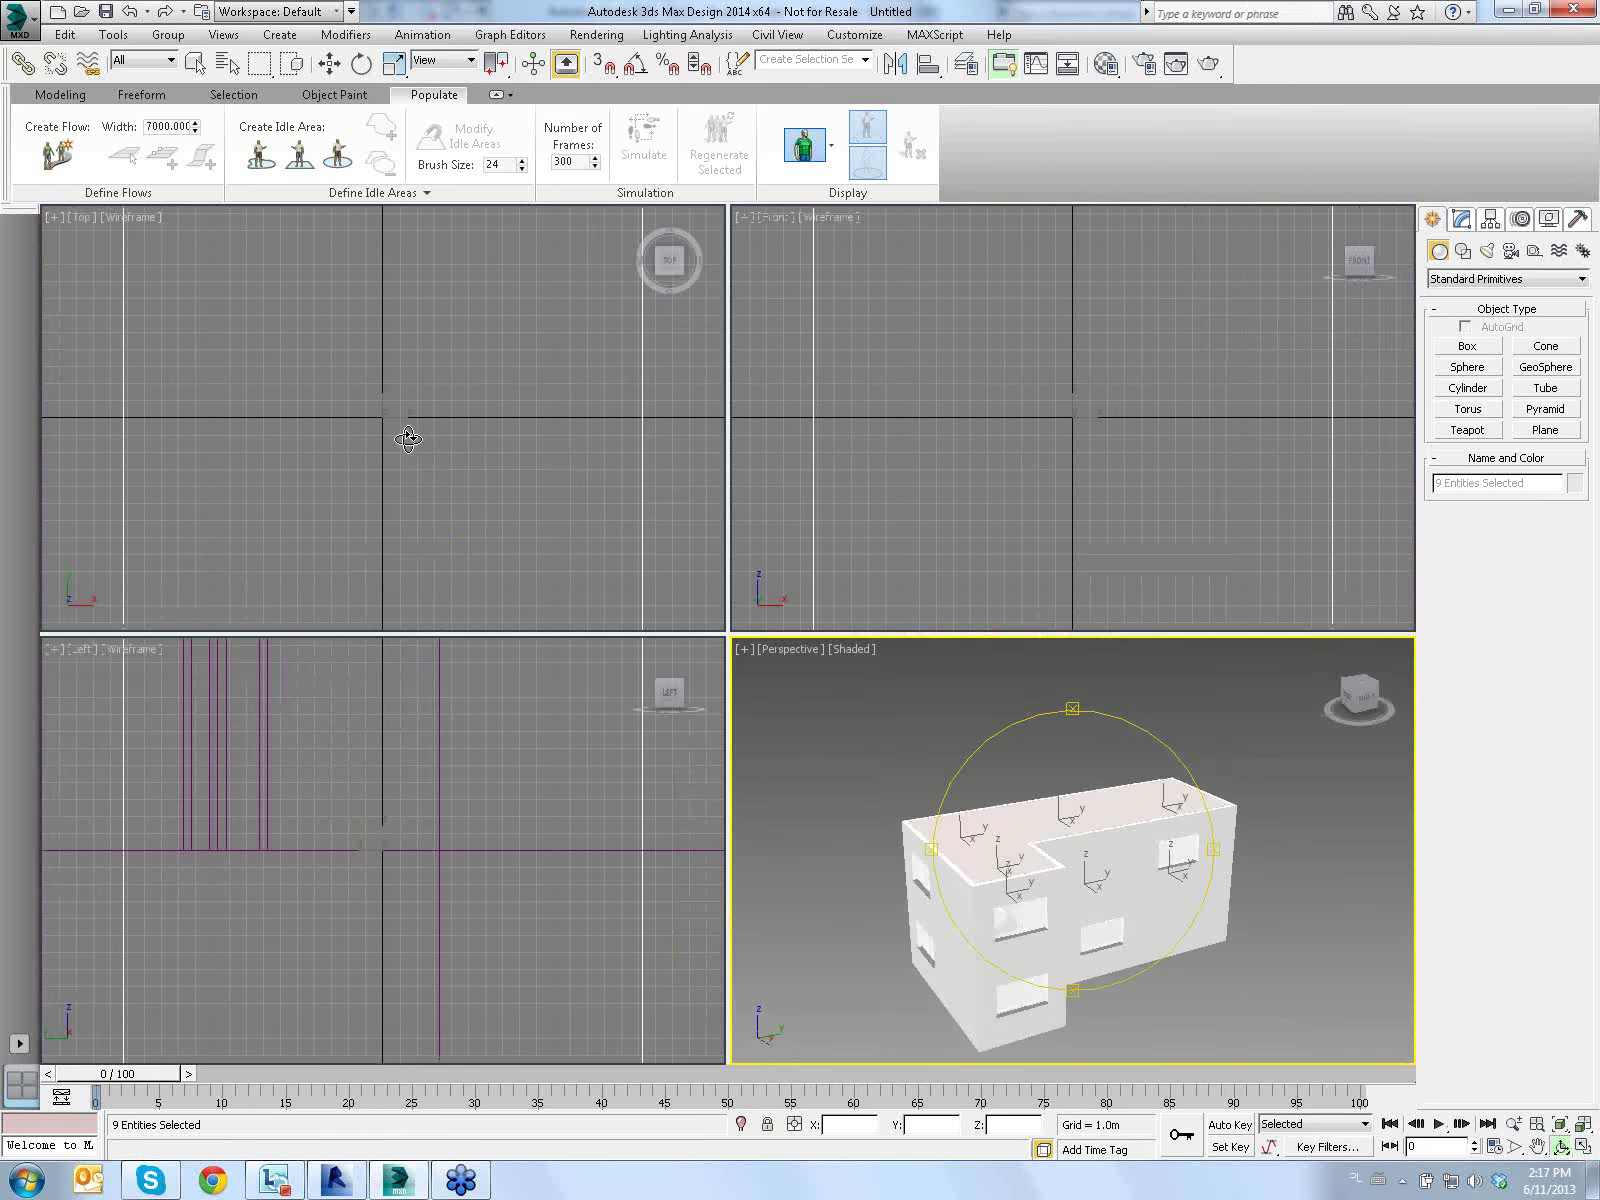
# Activate the Top viewport and zoom and pan to frame the house floor plan
pyautogui.middleClick(445, 443)
pyautogui.press('z')
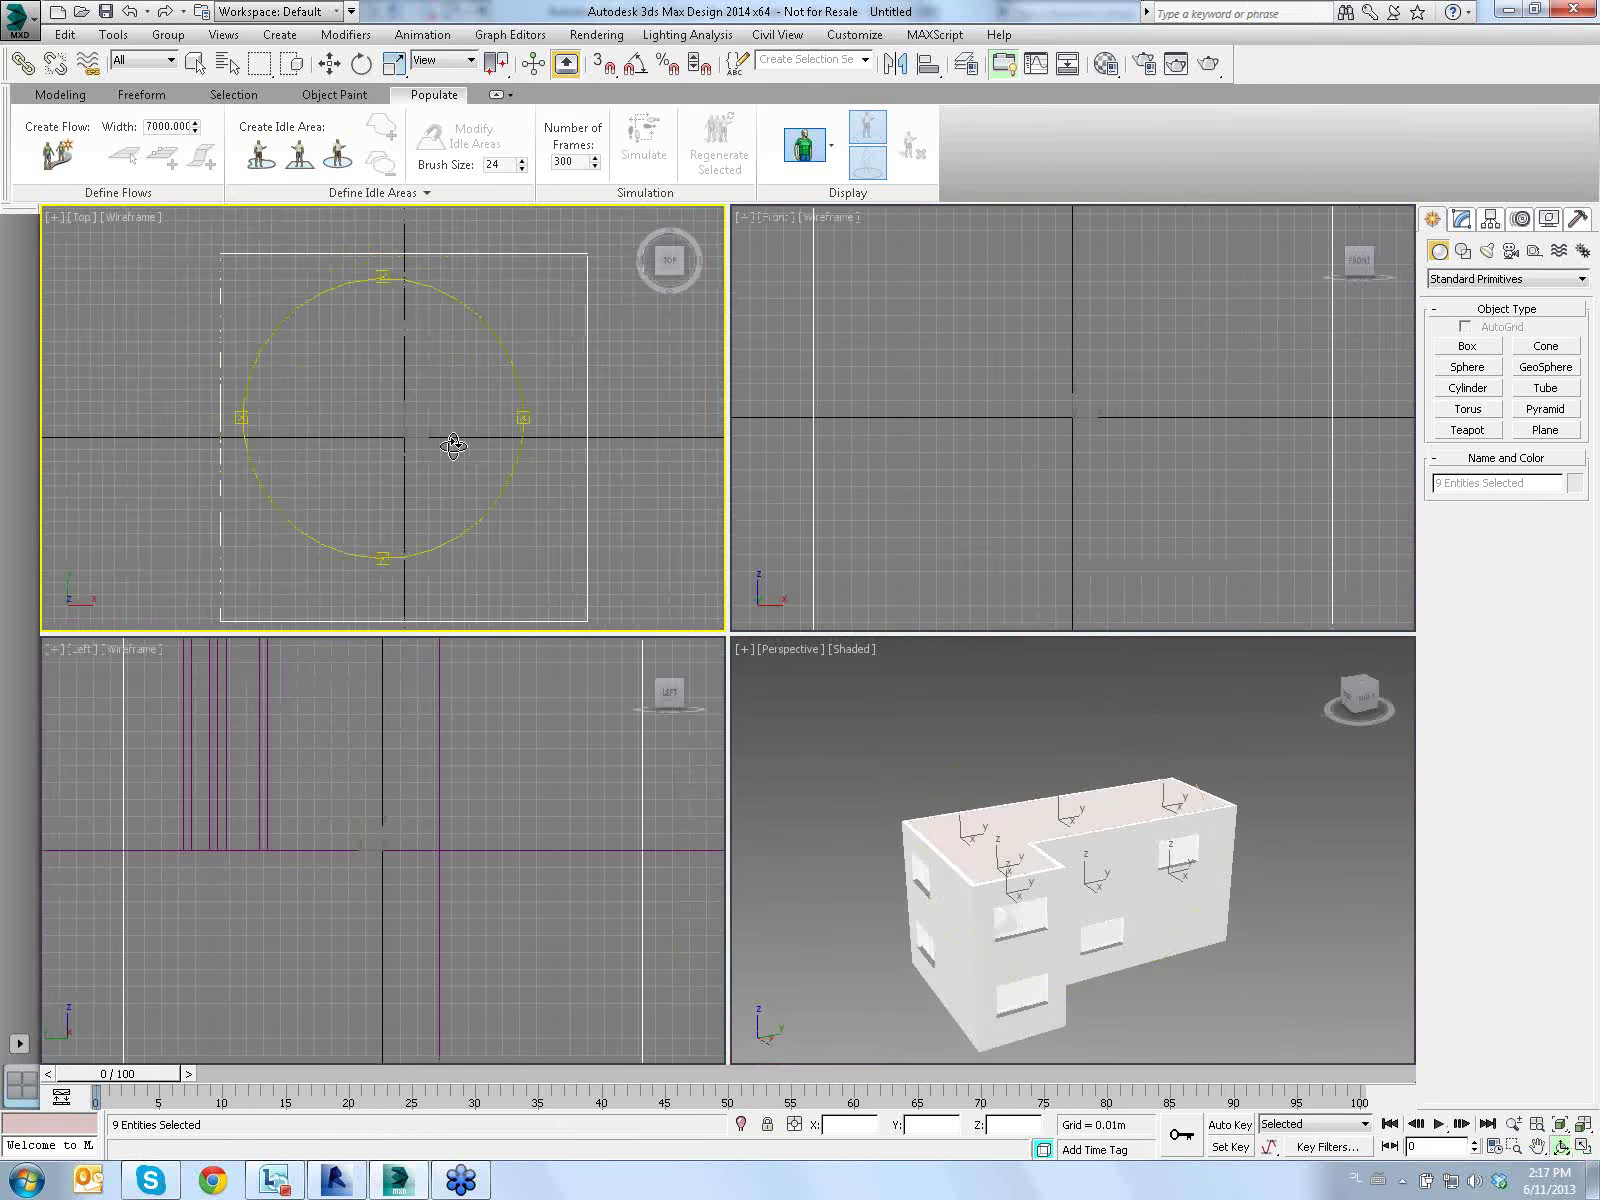
pyautogui.click(558, 470)
pyautogui.scroll(-5, 652, 439)
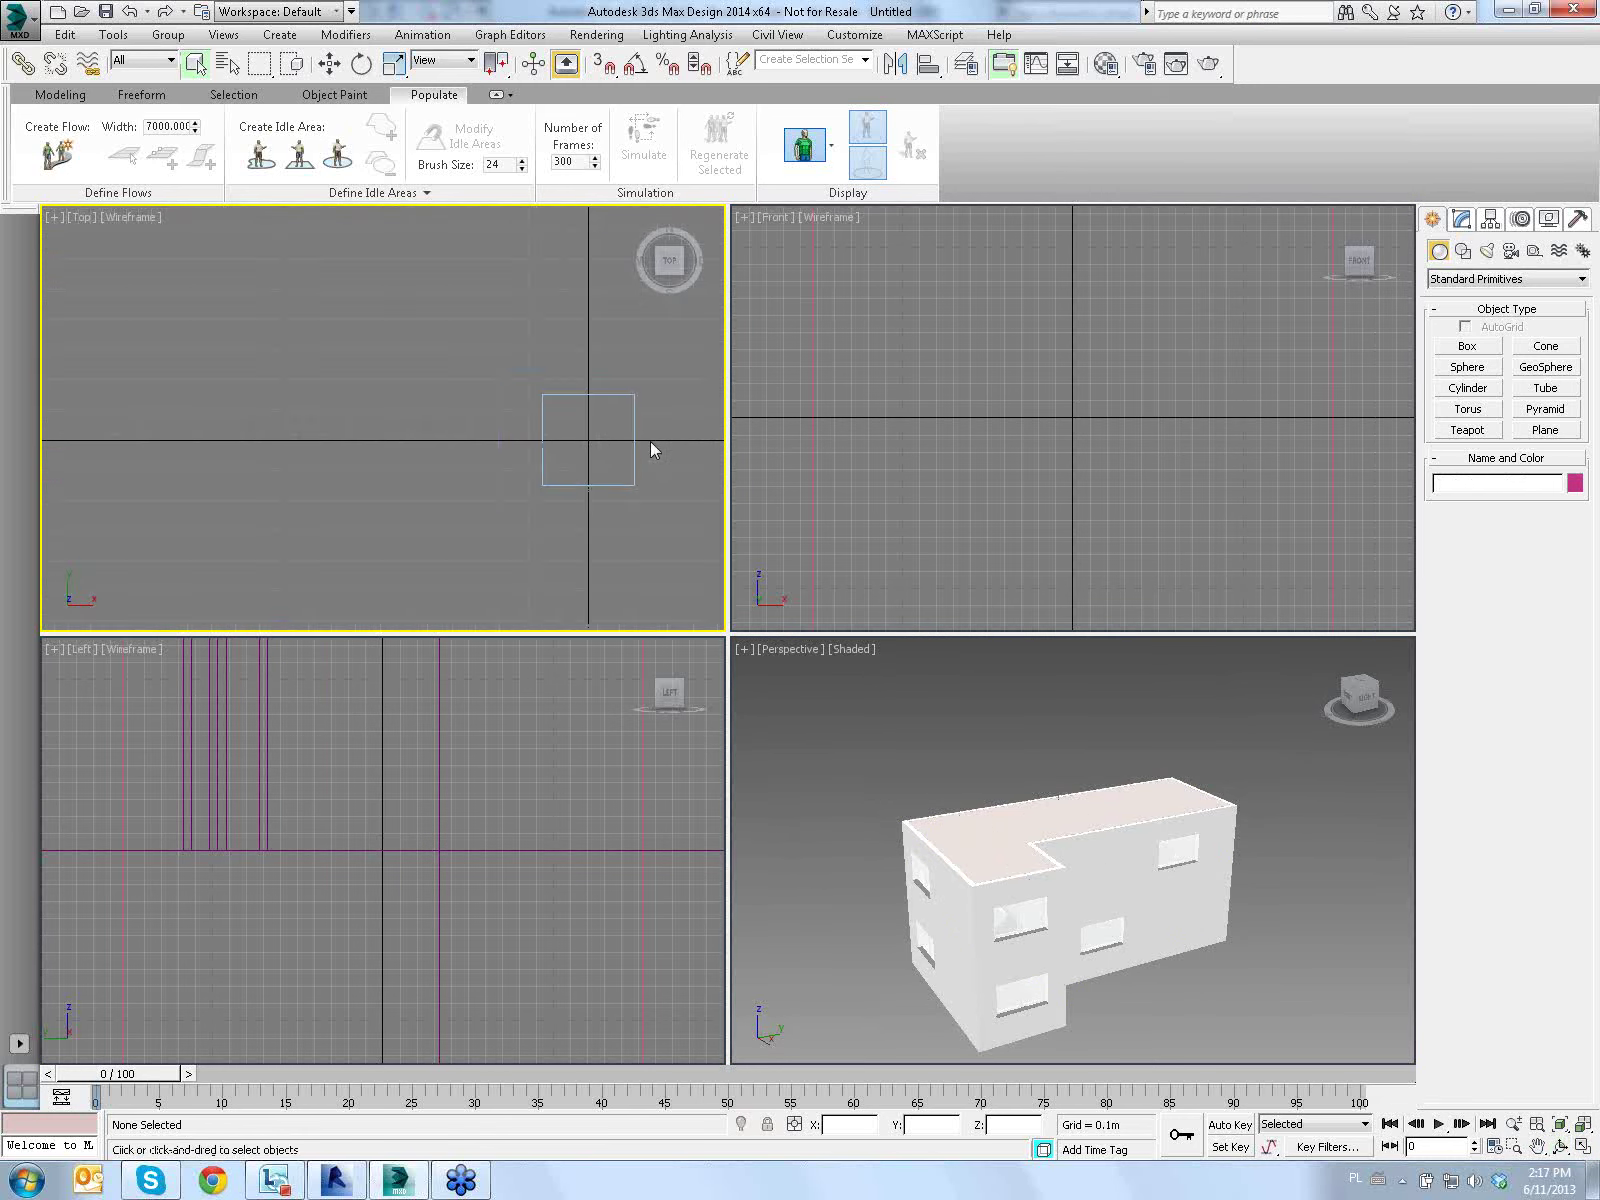
pyautogui.scroll(-5, 650, 441)
pyautogui.moveTo(464, 475)
pyautogui.mouseDown(button='middle')
pyautogui.moveTo(543, 439)
pyautogui.moveTo(500, 405)
pyautogui.moveTo(478, 418)
pyautogui.mouseUp(button='middle')
pyautogui.scroll(2, 541, 430)
pyautogui.scroll(2, 476, 382)
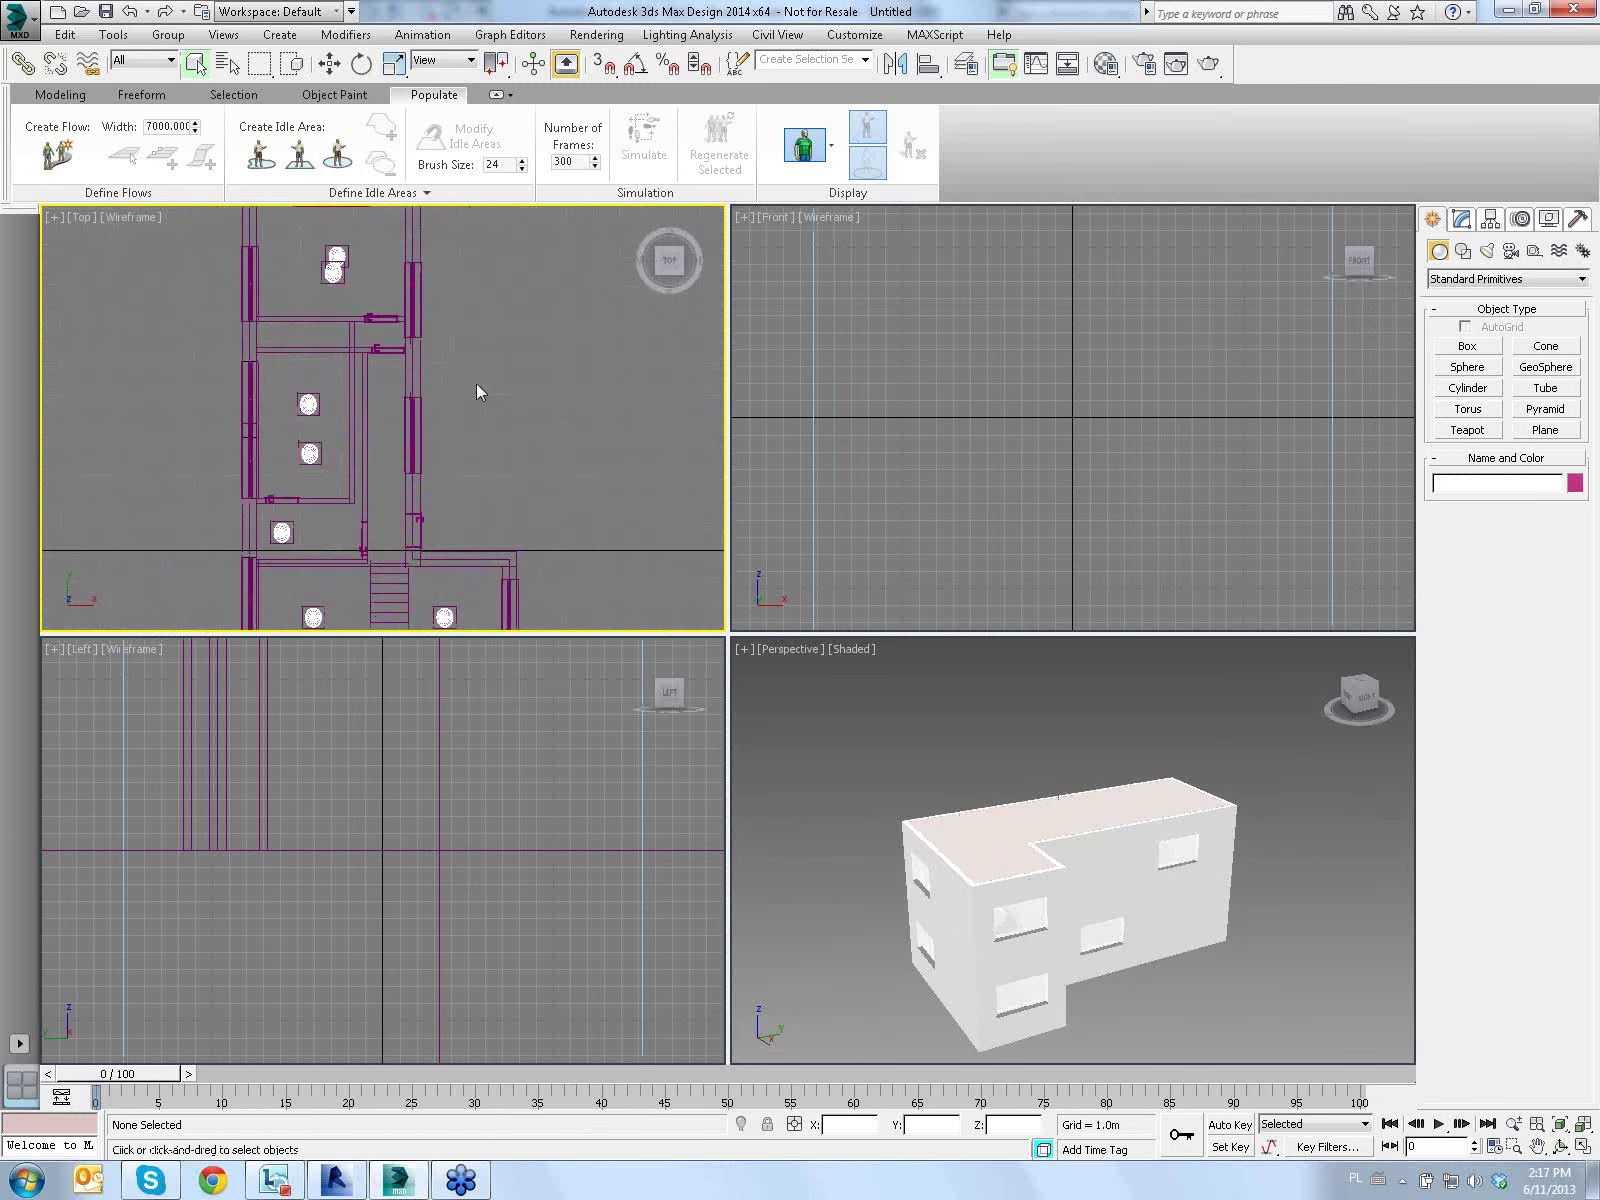
pyautogui.scroll(-2, 482, 371)
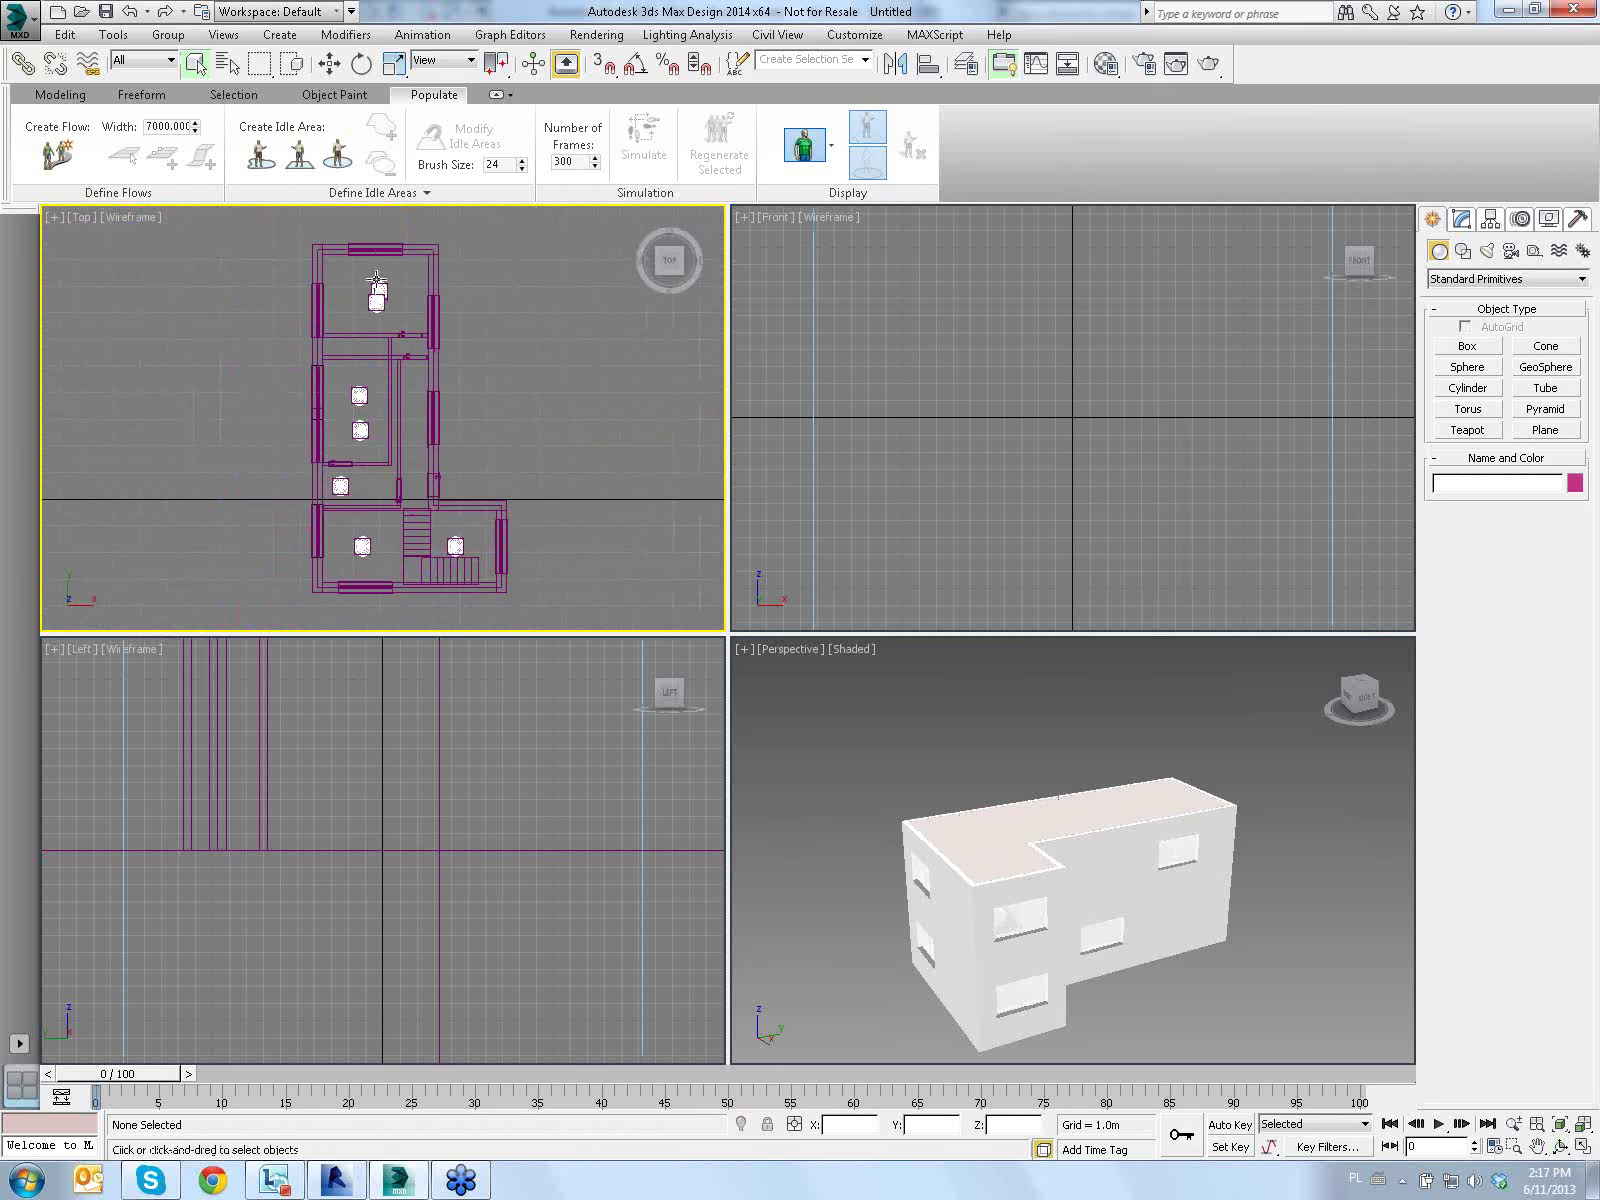
pyautogui.moveTo(377, 285); pyautogui.dragTo(381, 345, button='middle')
pyautogui.scroll(5, 381, 345)
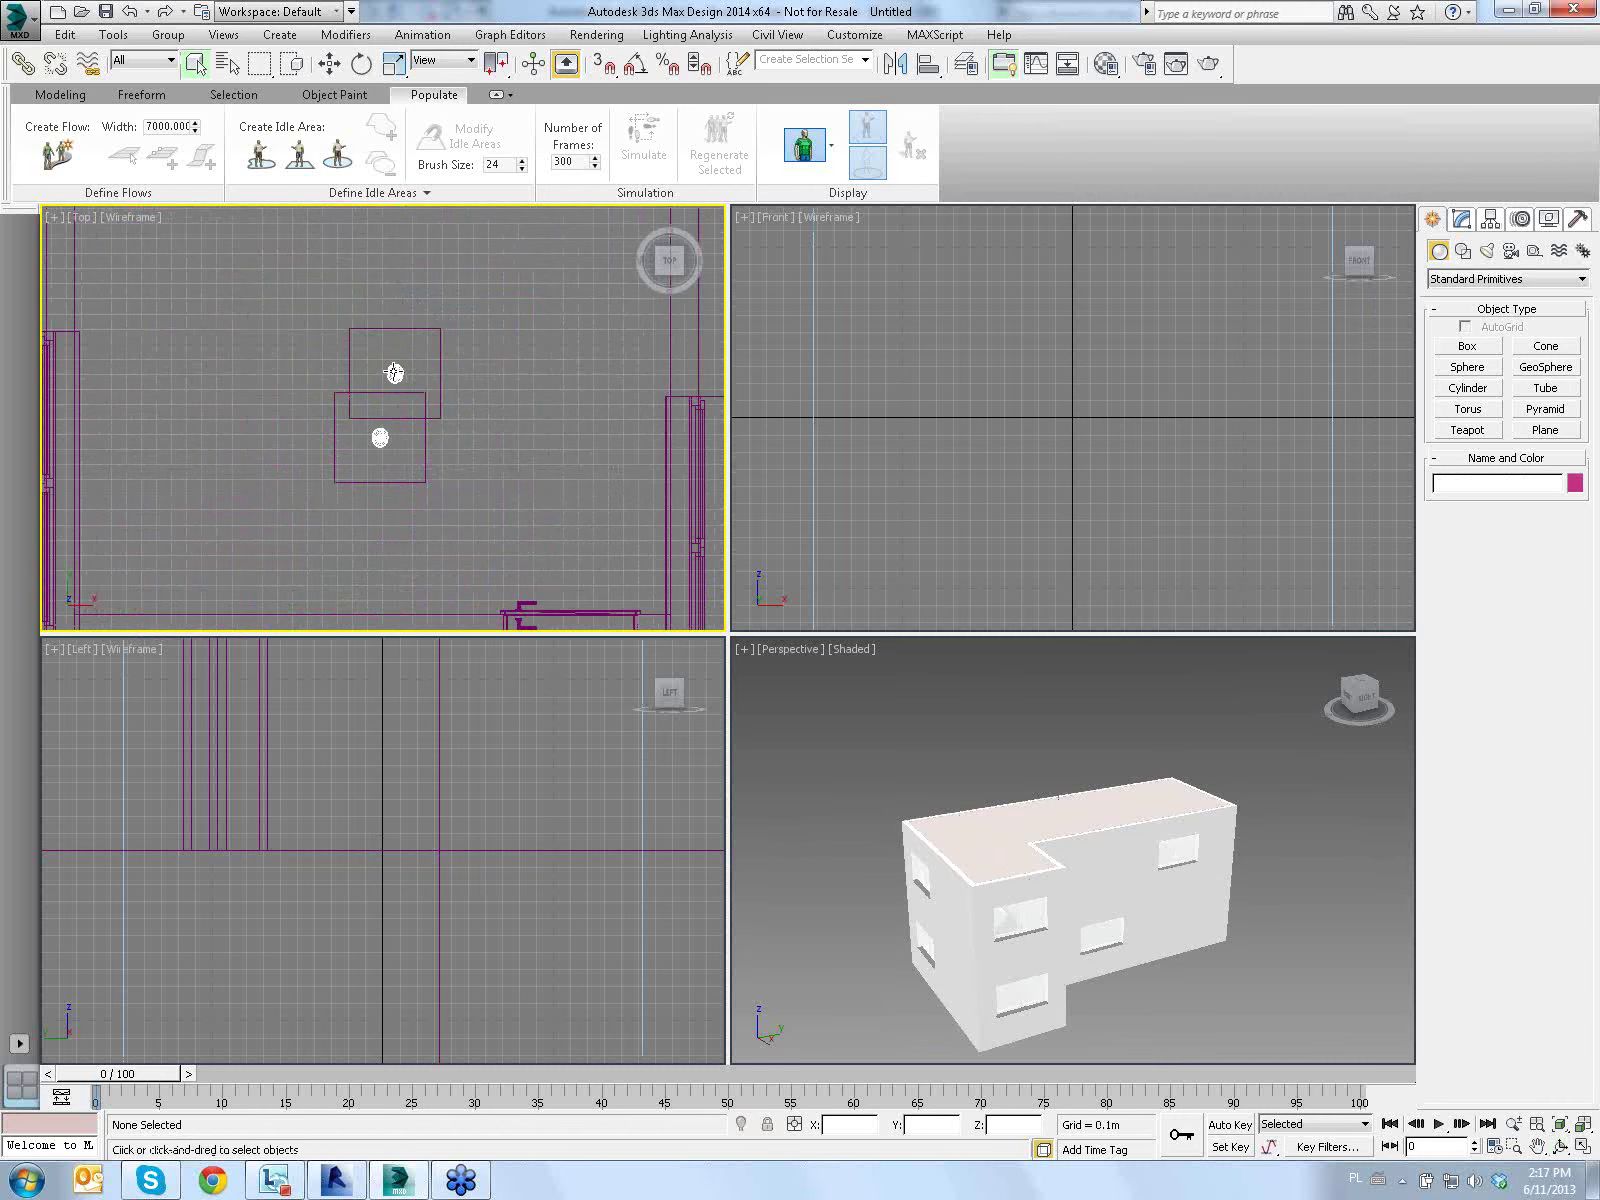
# Select a ceiling light to inspect it, deselect it, and pan to show the whole plan
pyautogui.click(395, 373)
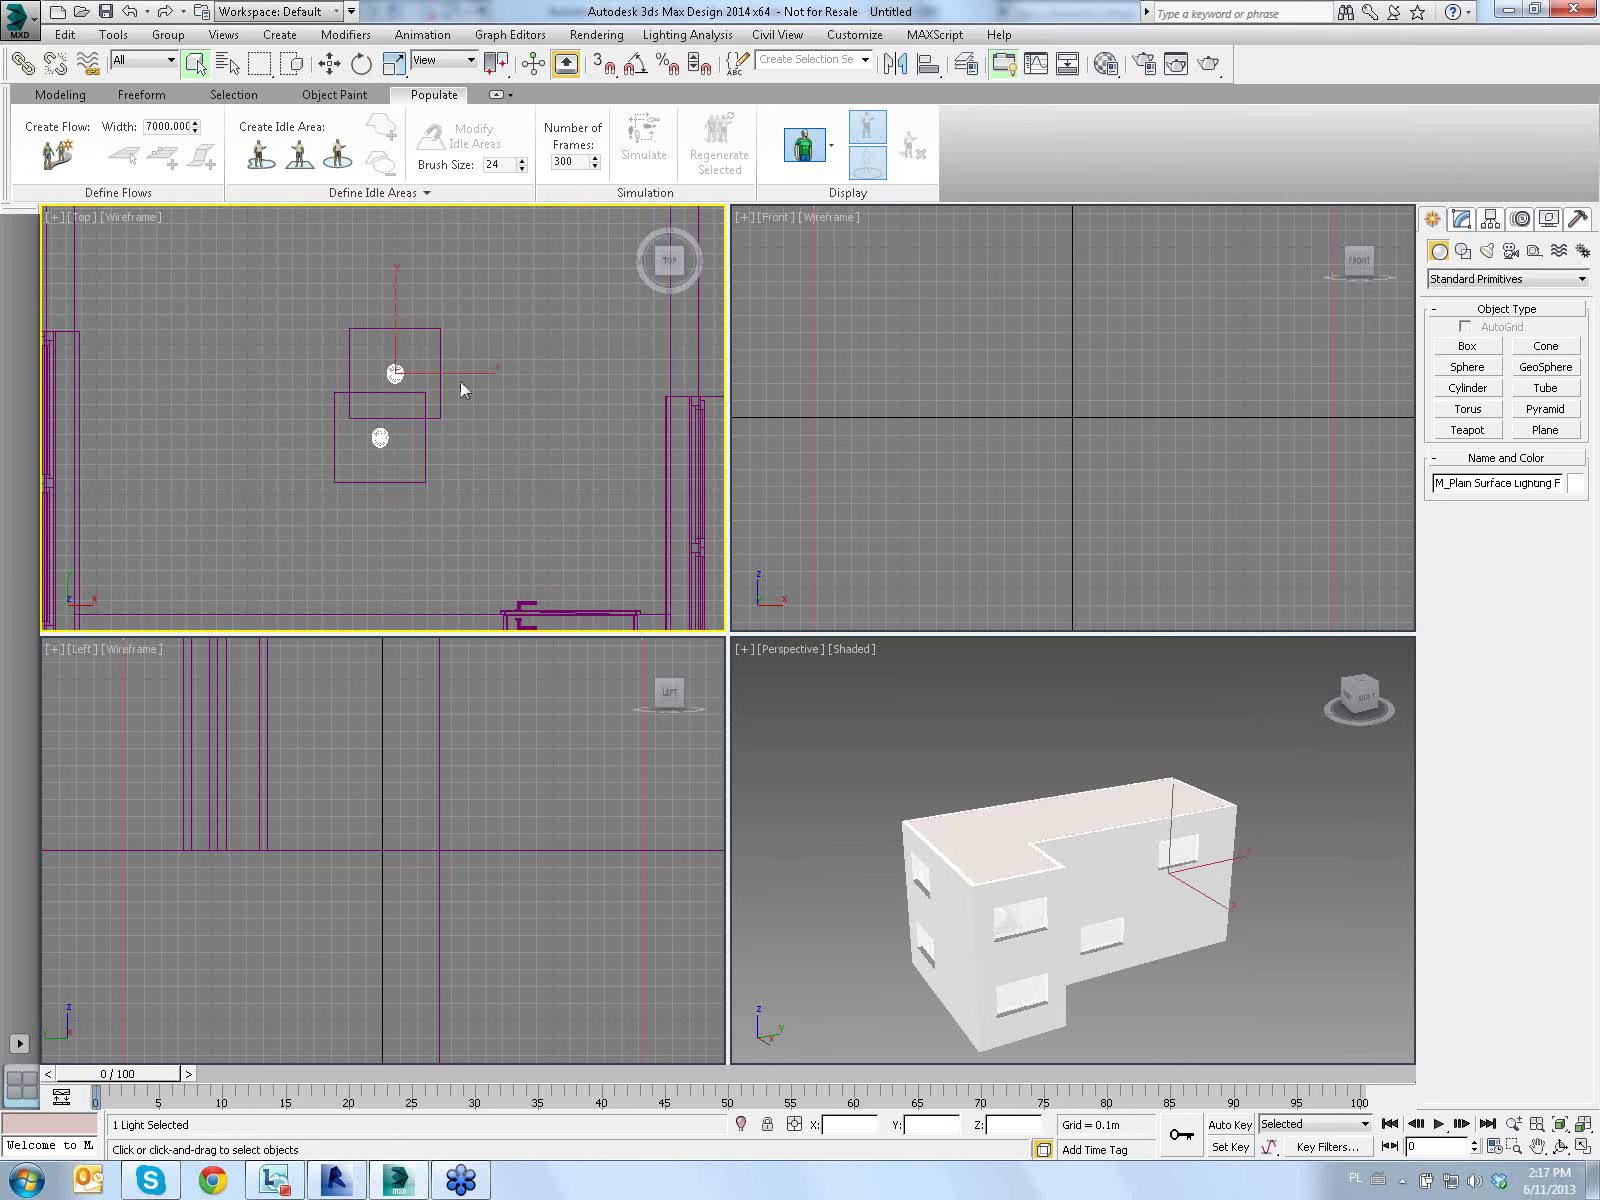
pyautogui.click(524, 398)
pyautogui.scroll(-5, 525, 398)
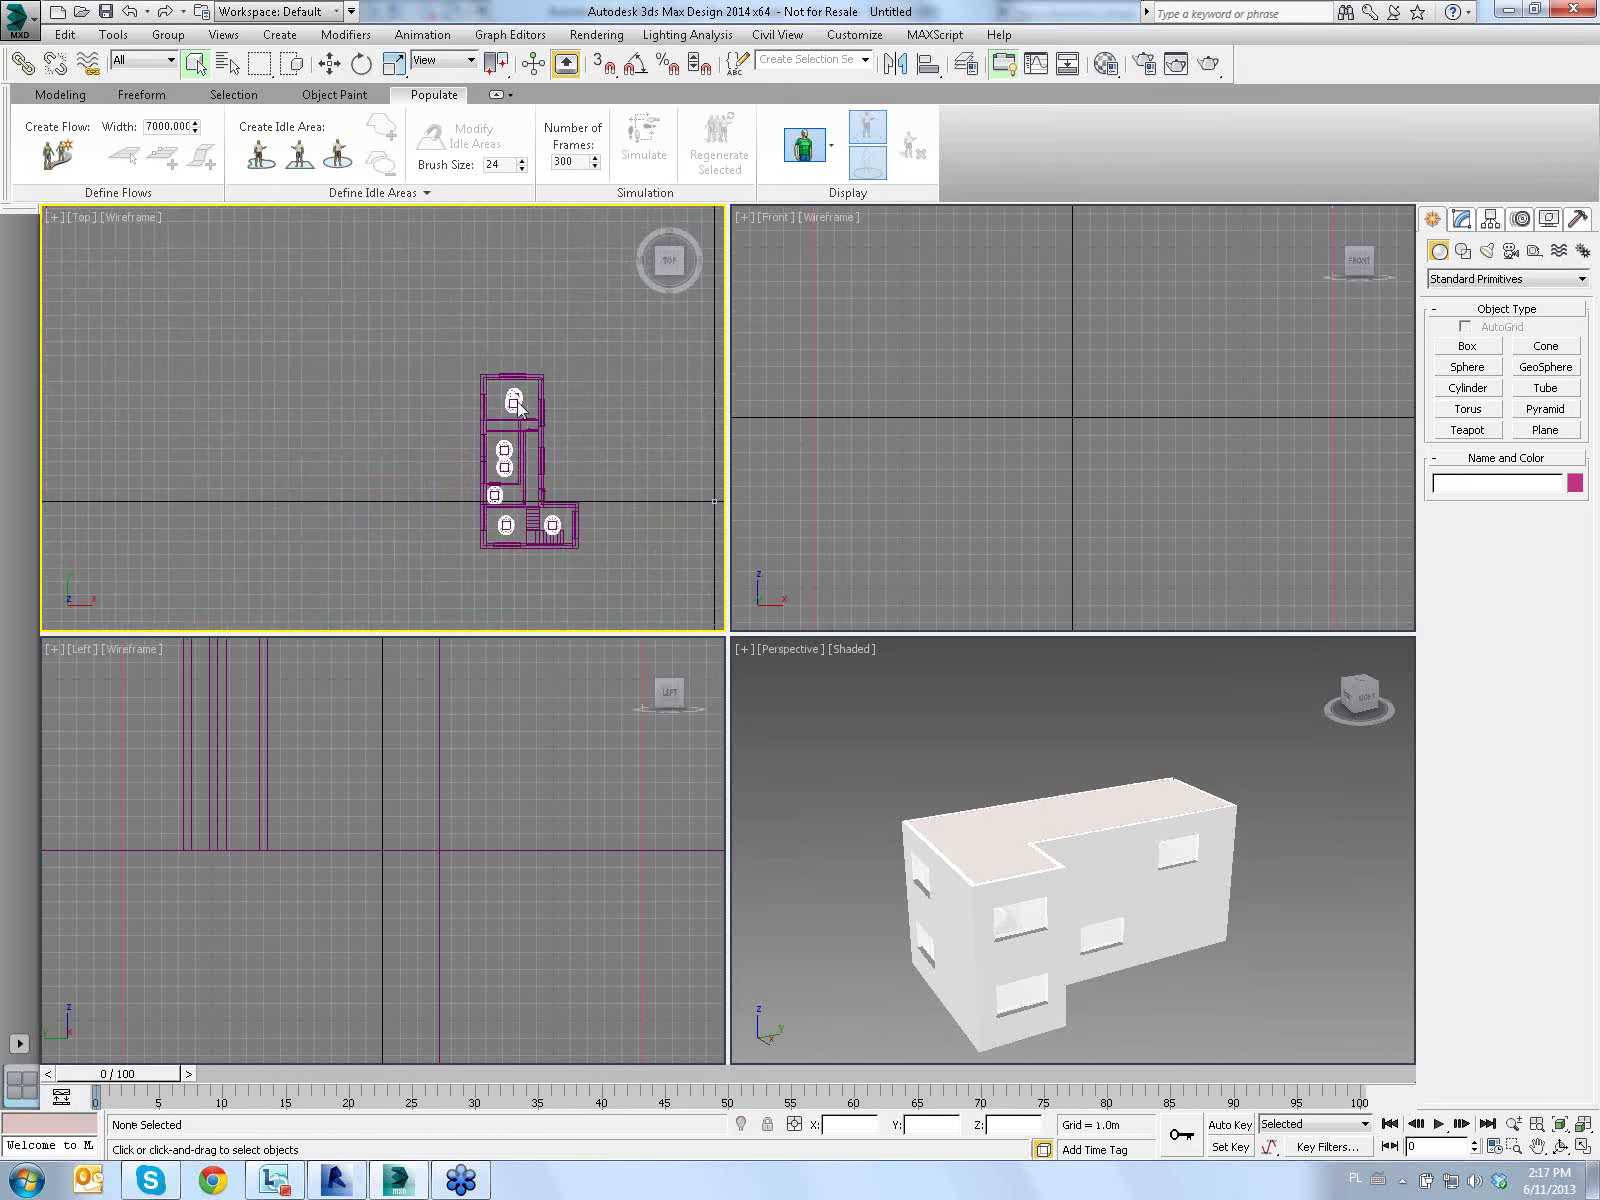
pyautogui.moveTo(560, 480)
pyautogui.mouseDown(button='middle')
pyautogui.moveTo(466, 454)
pyautogui.moveTo(450, 478)
pyautogui.mouseUp(button='middle')
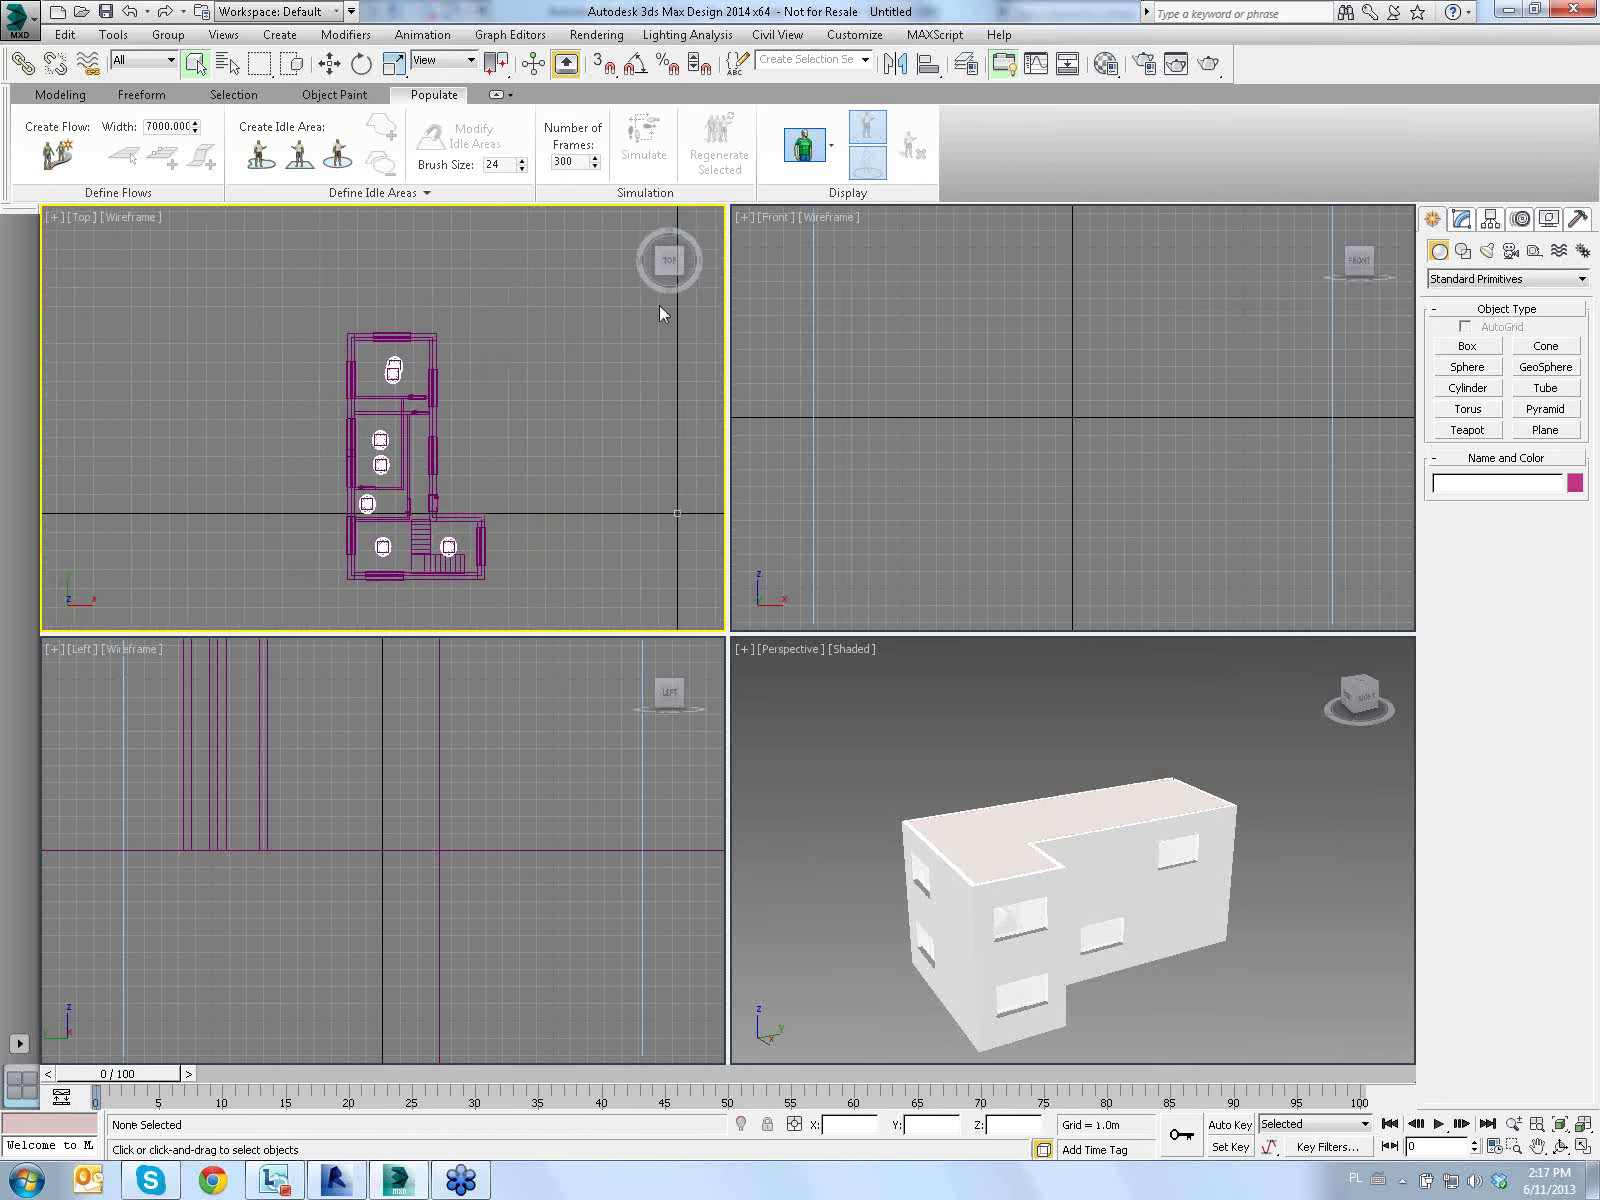
# Start the Lighting Analysis Light Meter tool and zoom the Top view into the plan
pyautogui.click(662, 38)
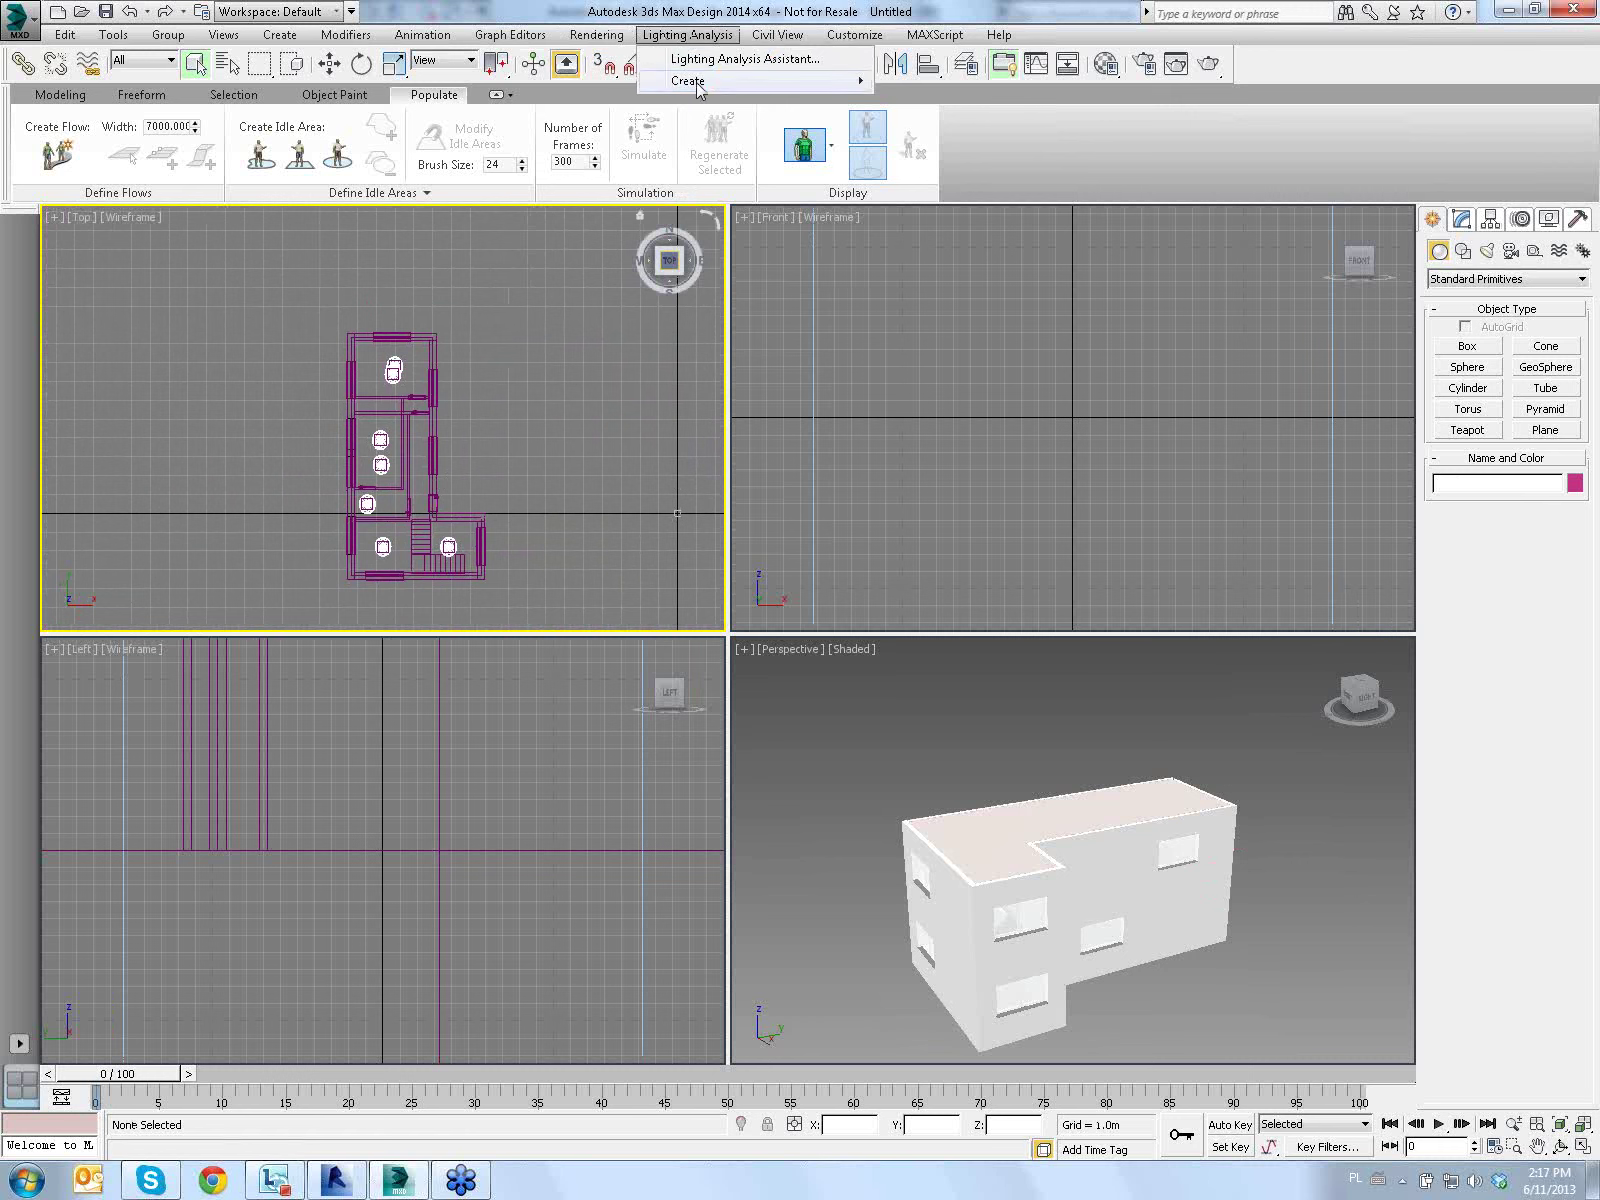
pyautogui.moveTo(700, 80)
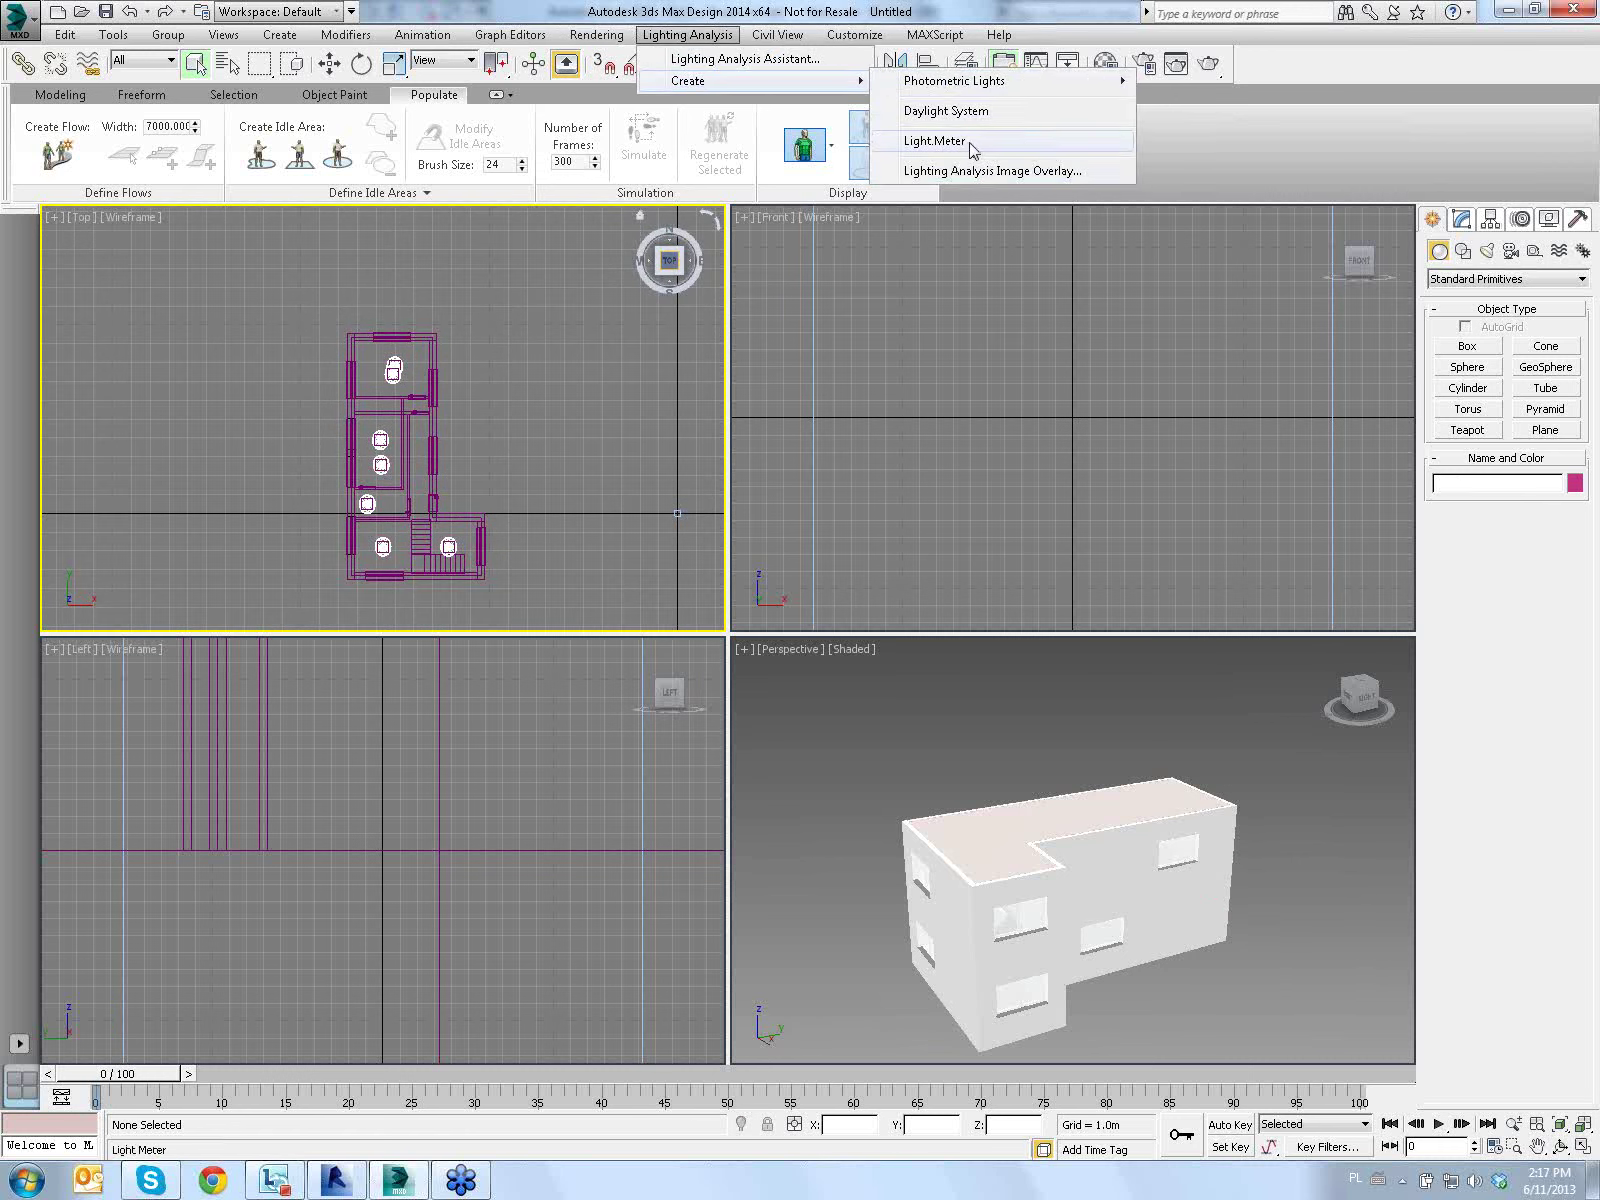
pyautogui.click(969, 144)
pyautogui.moveTo(496, 456); pyautogui.dragTo(504, 421, button='middle')
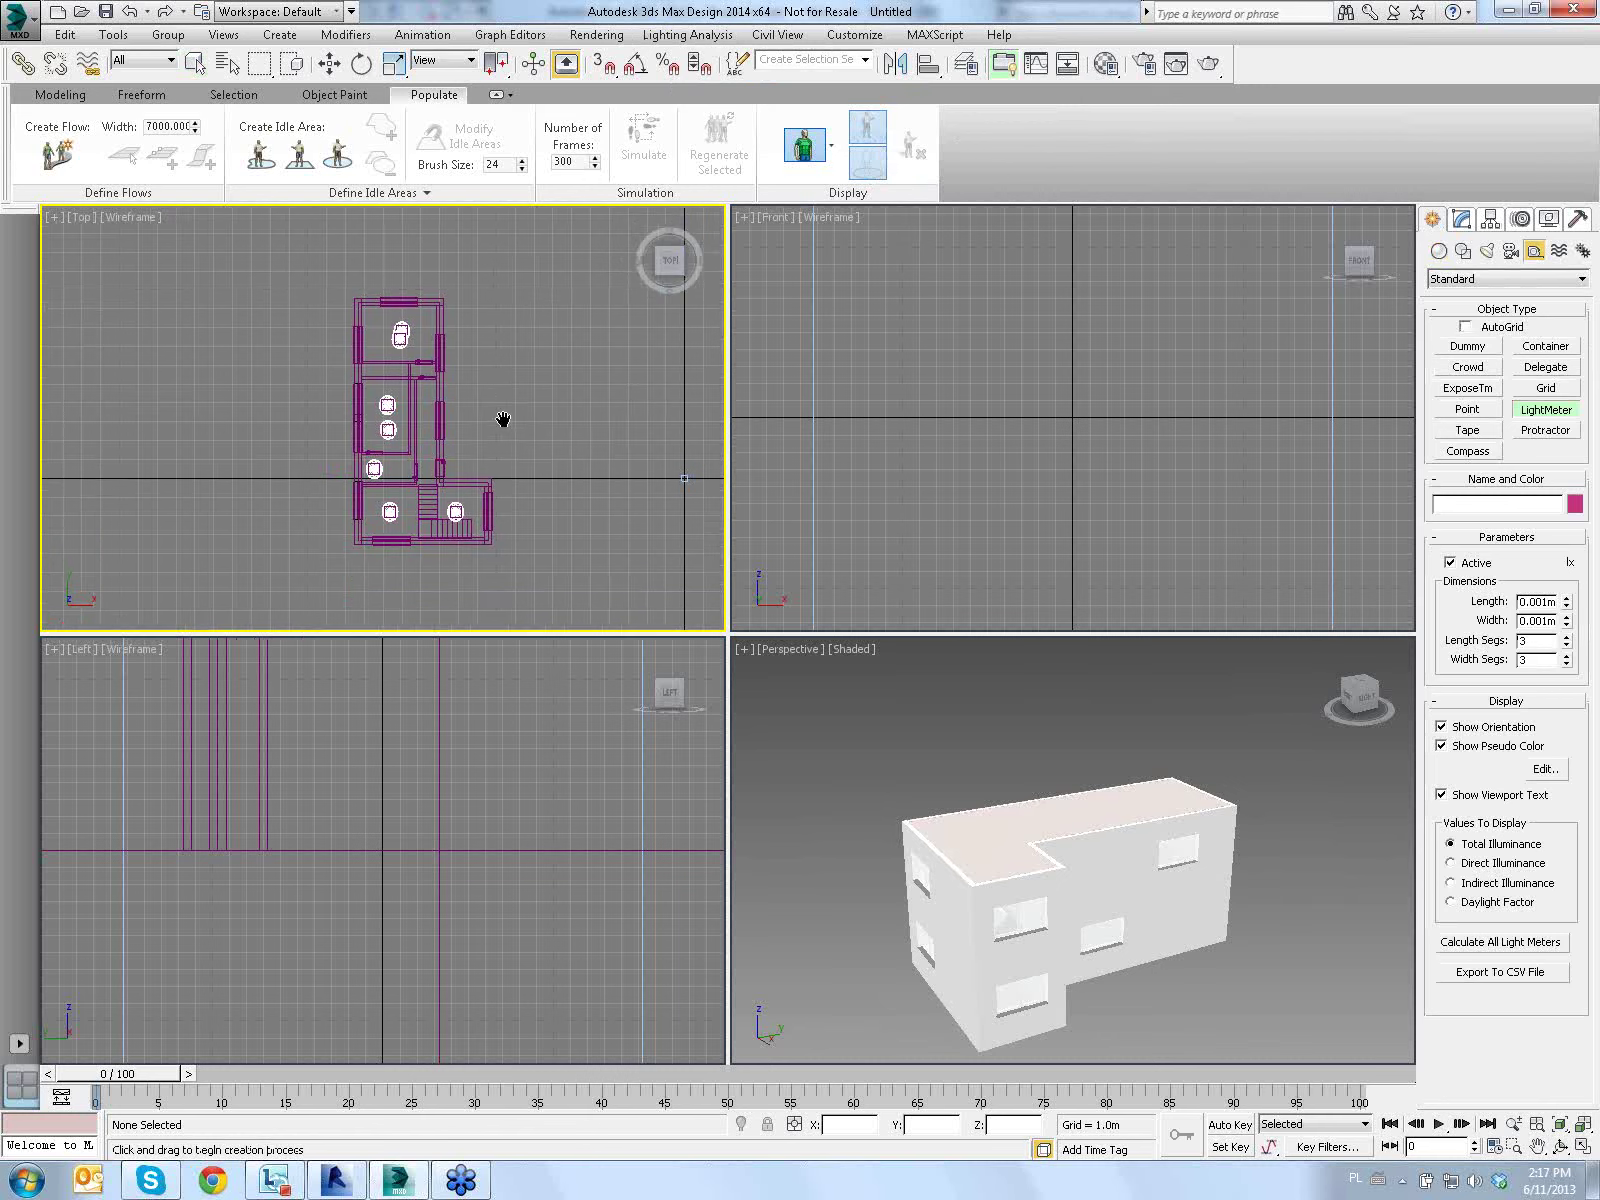
pyautogui.scroll(1, 440, 365)
pyautogui.scroll(1, 412, 348)
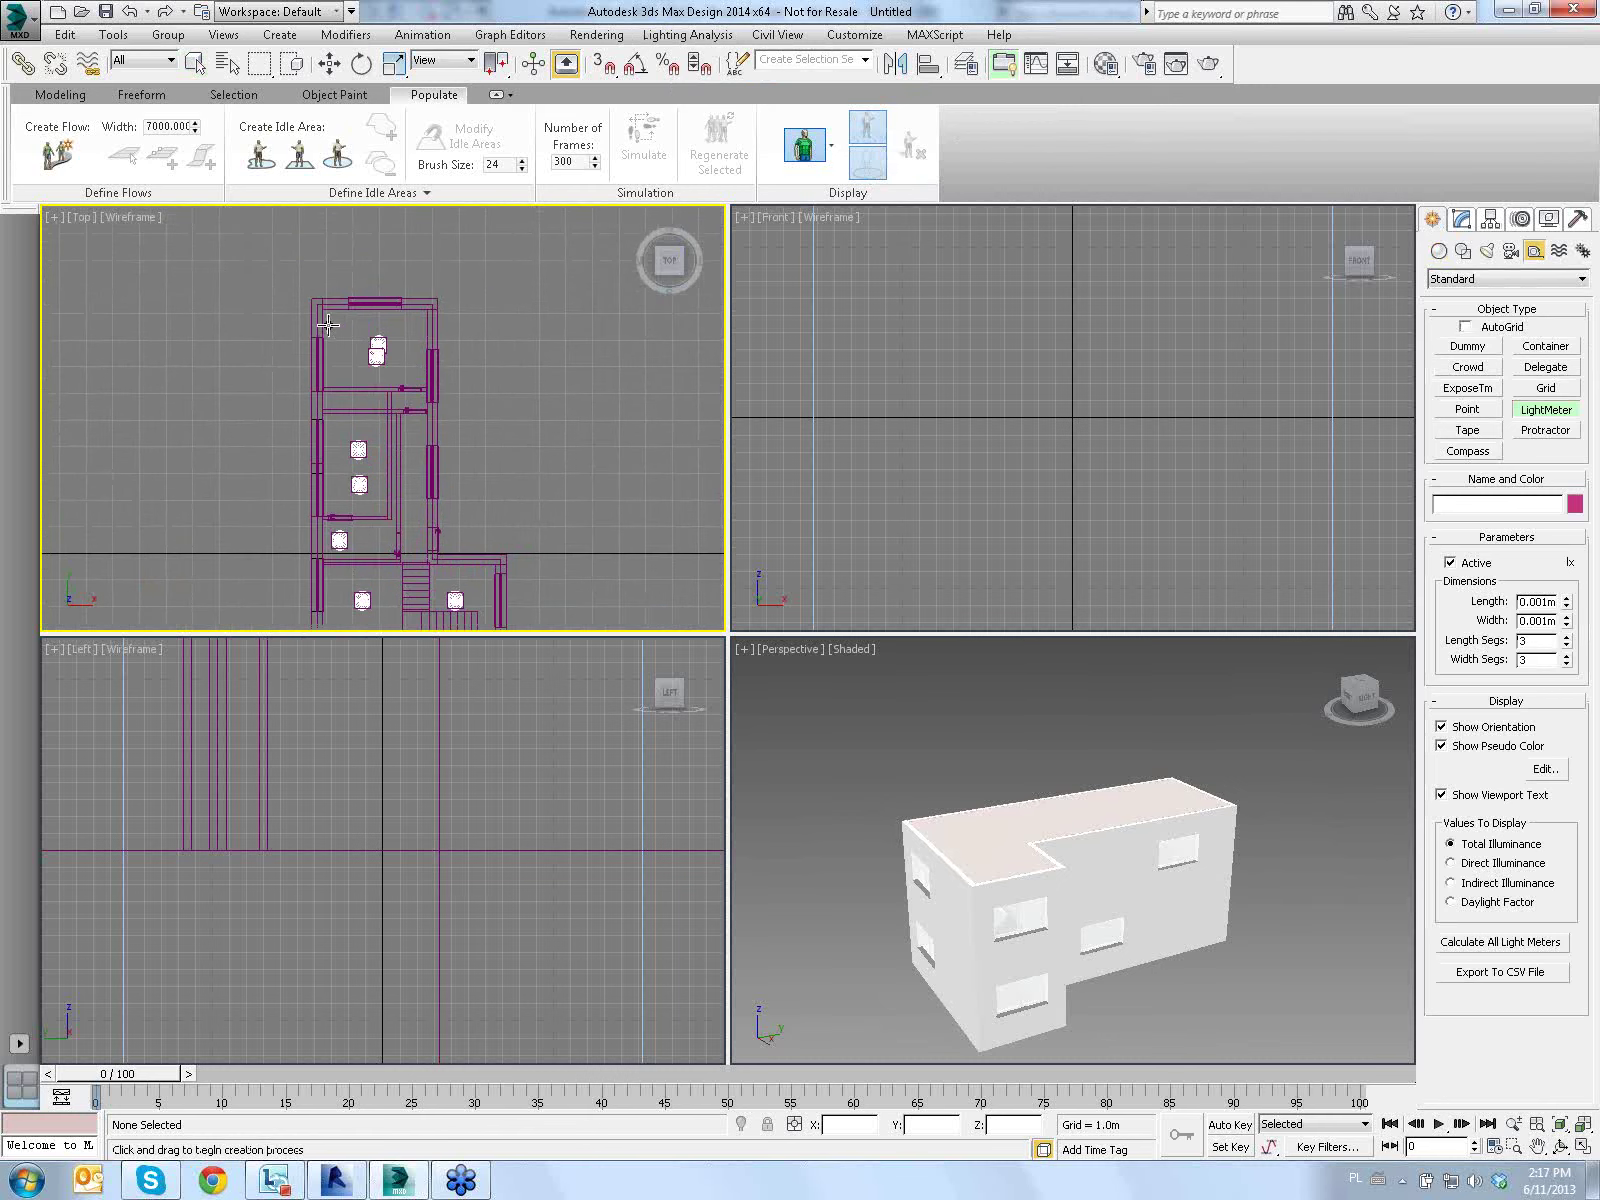
pyautogui.scroll(3, 328, 322)
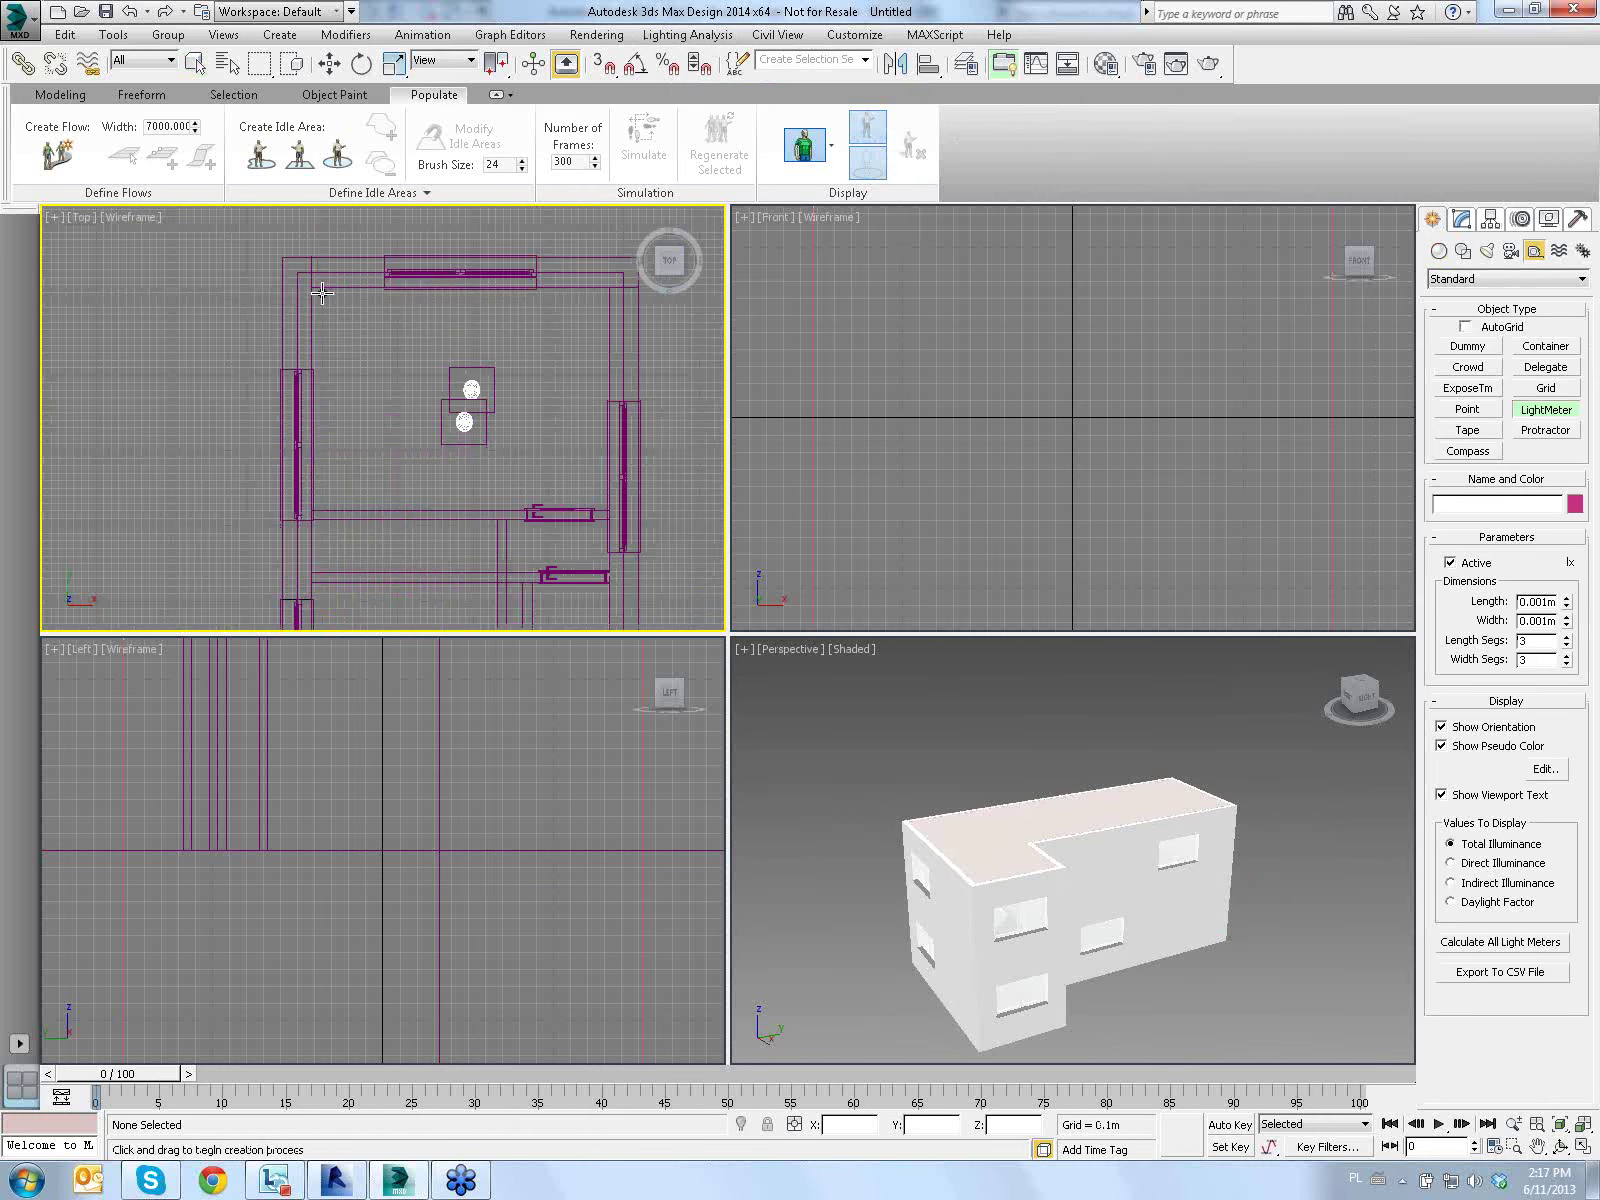
# Draw the light meter over the long wing, sized 12.063 m by 3.75 m
pyautogui.moveTo(318, 294); pyautogui.dragTo(485, 390)
pyautogui.scroll(-4, 485, 390)
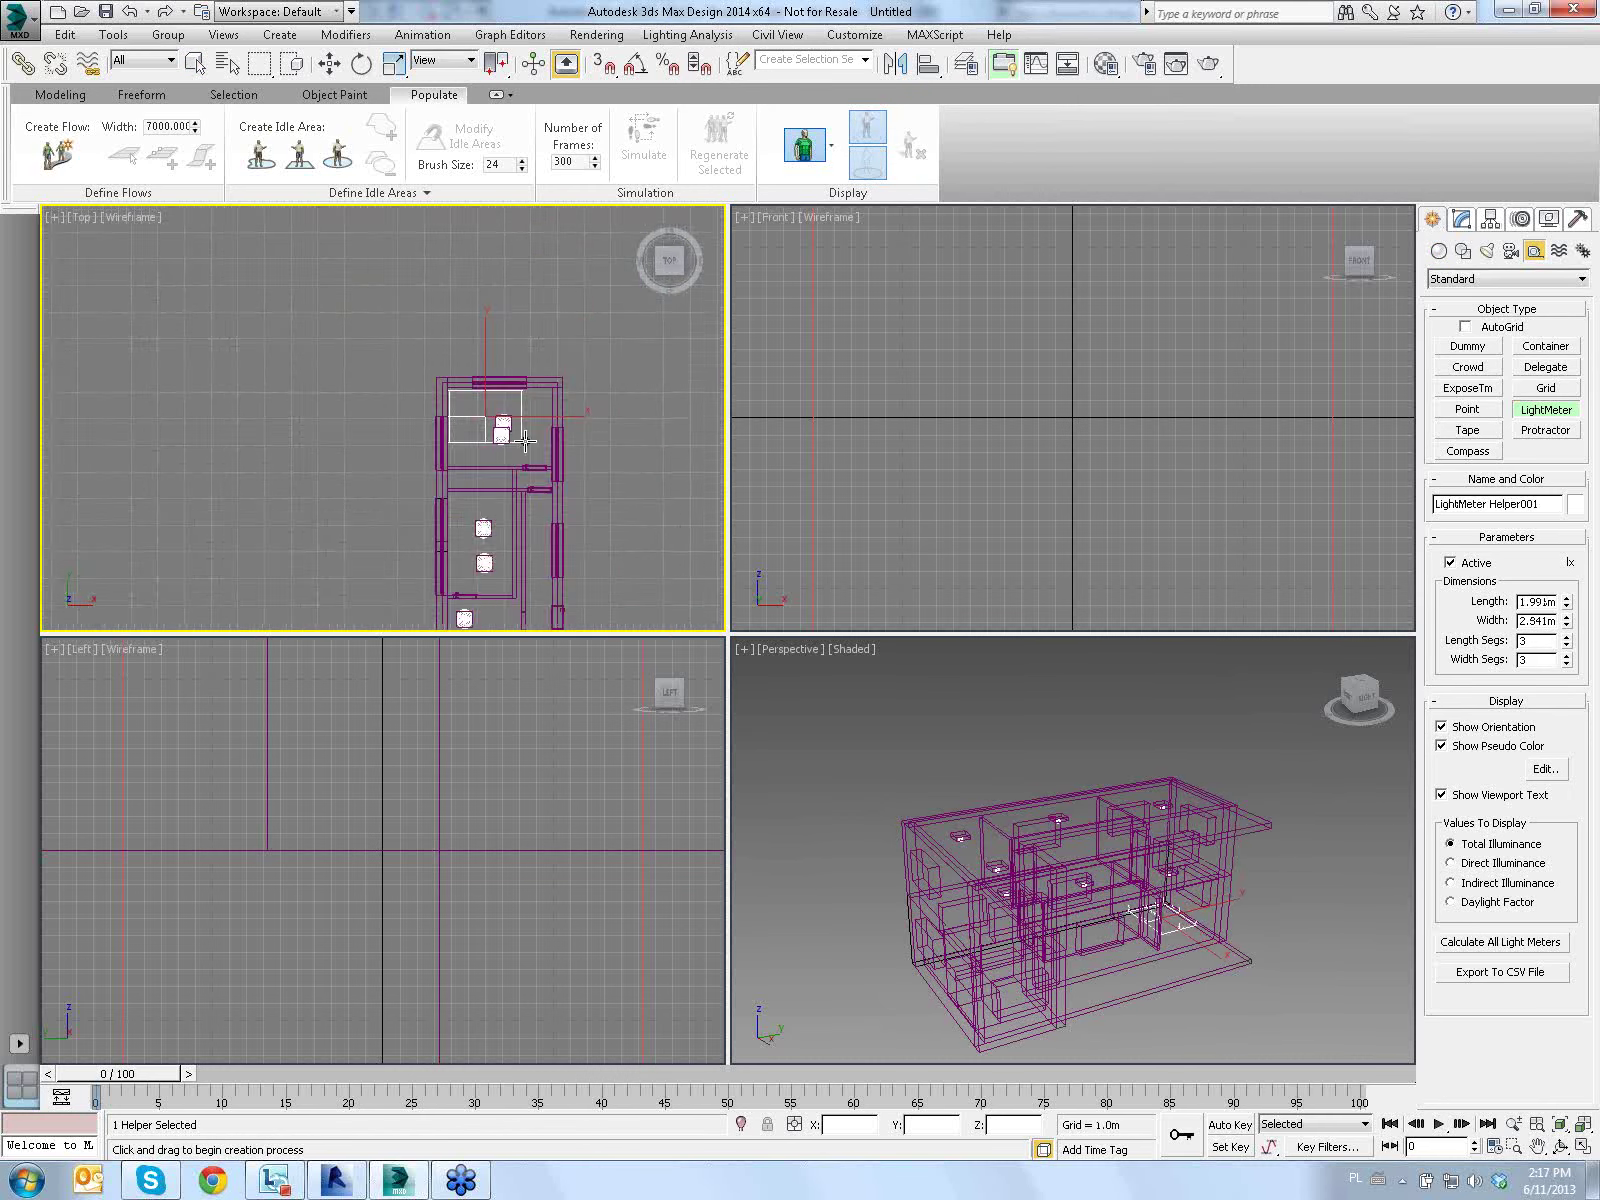
pyautogui.scroll(-2, 438, 362)
pyautogui.scroll(3, 438, 362)
pyautogui.moveTo(354, 212); pyautogui.dragTo(494, 510)
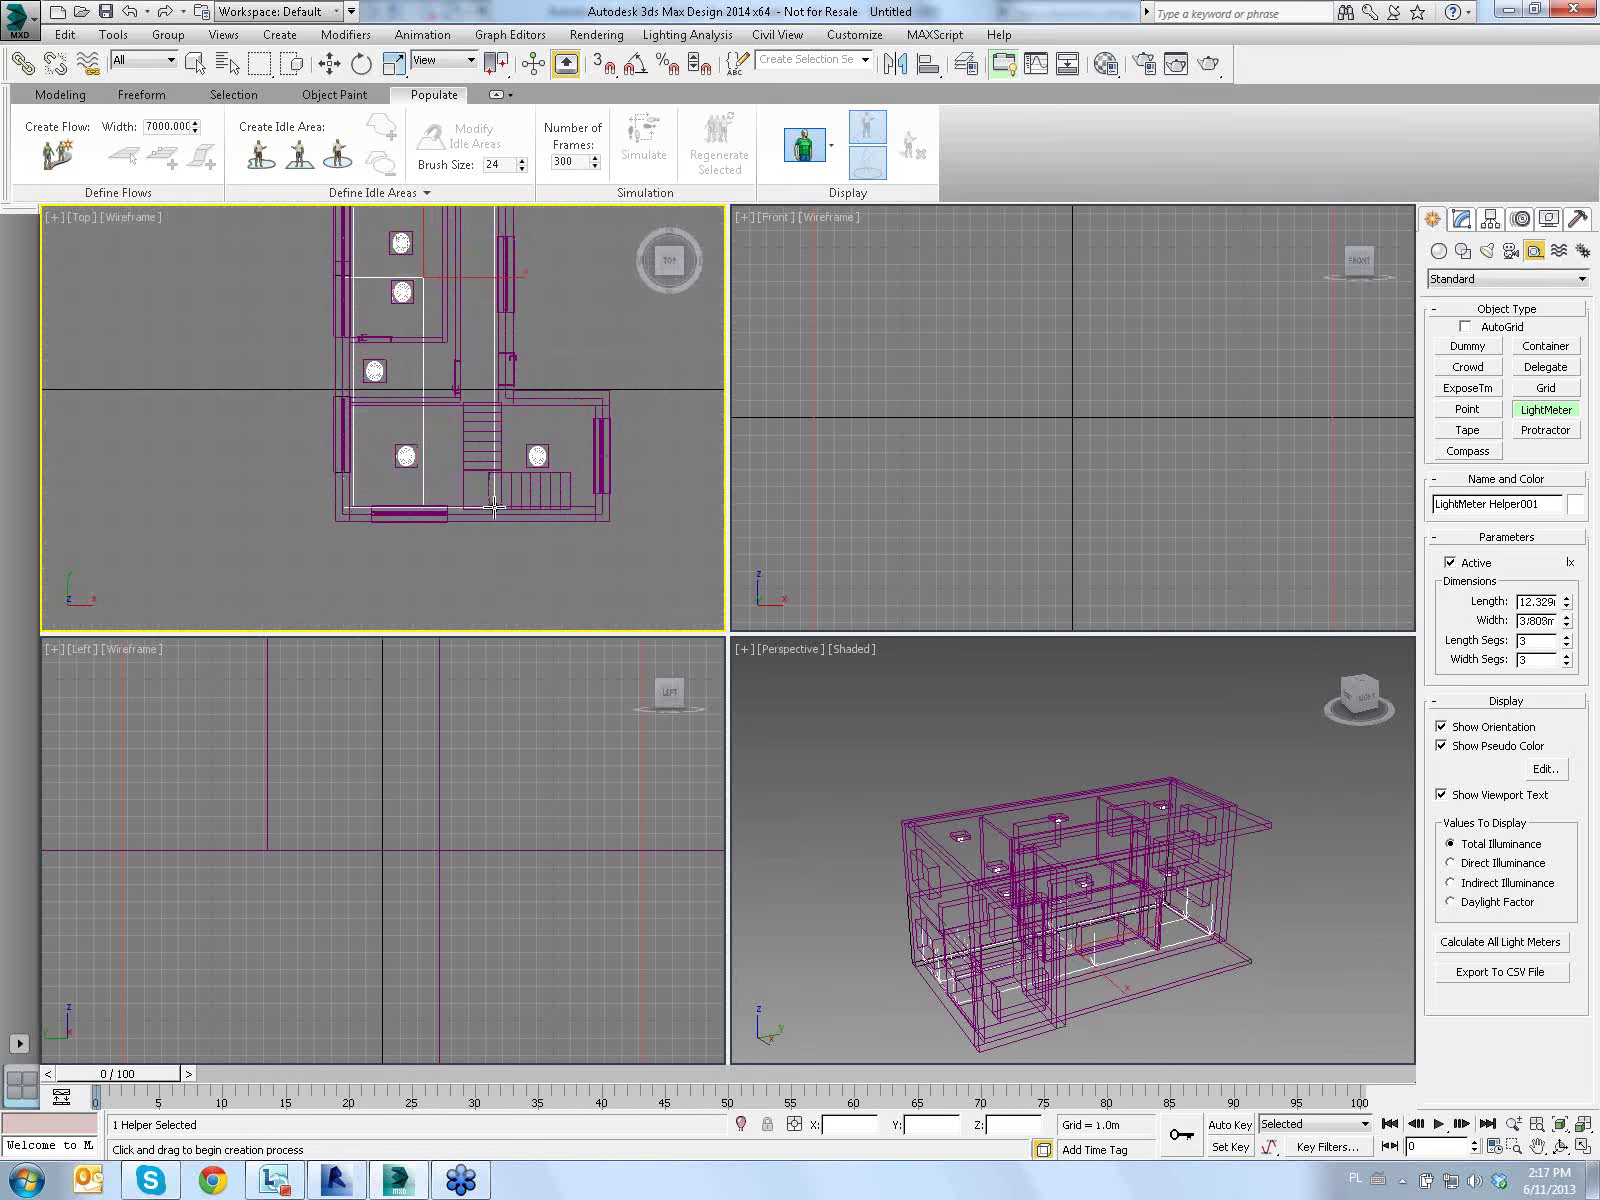
pyautogui.moveTo(494, 510); pyautogui.dragTo(494, 502)
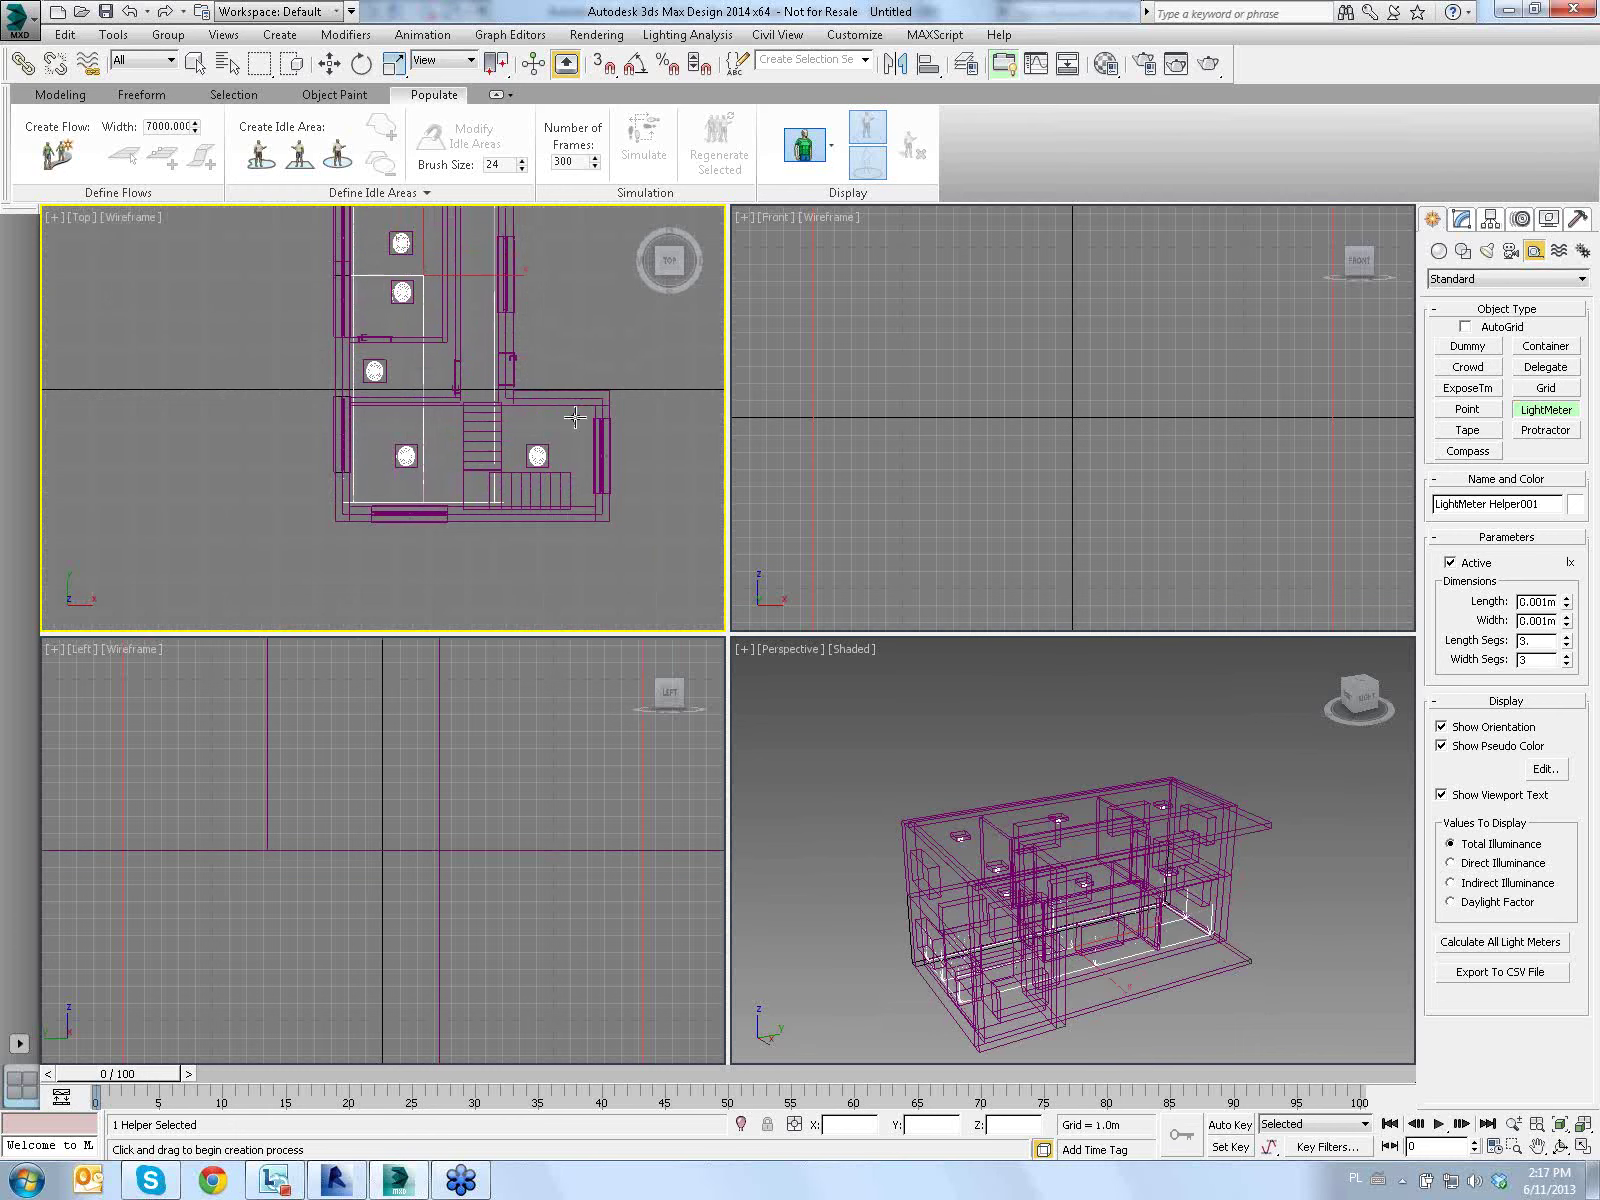
pyautogui.scroll(-2, 583, 420)
pyautogui.scroll(-1, 586, 432)
pyautogui.scroll(1, 586, 432)
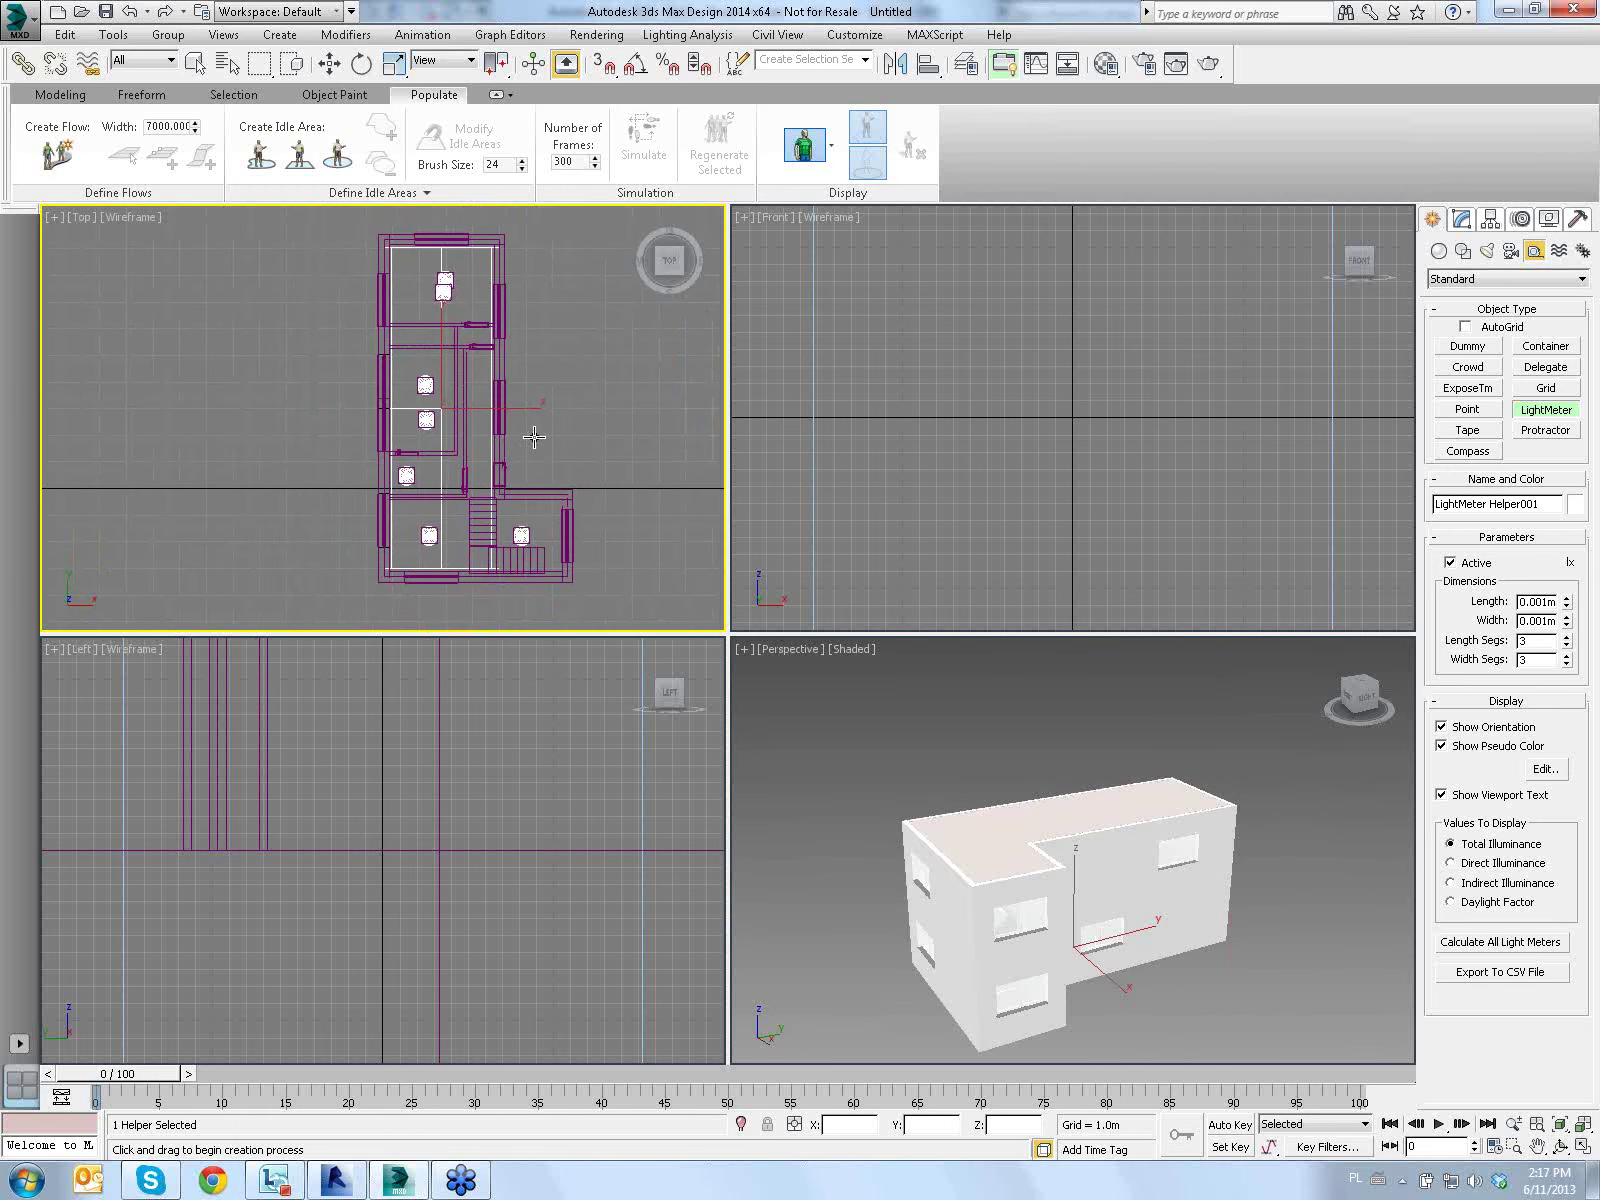
pyautogui.scroll(1, 553, 440)
pyautogui.scroll(1, 532, 453)
pyautogui.scroll(1, 530, 457)
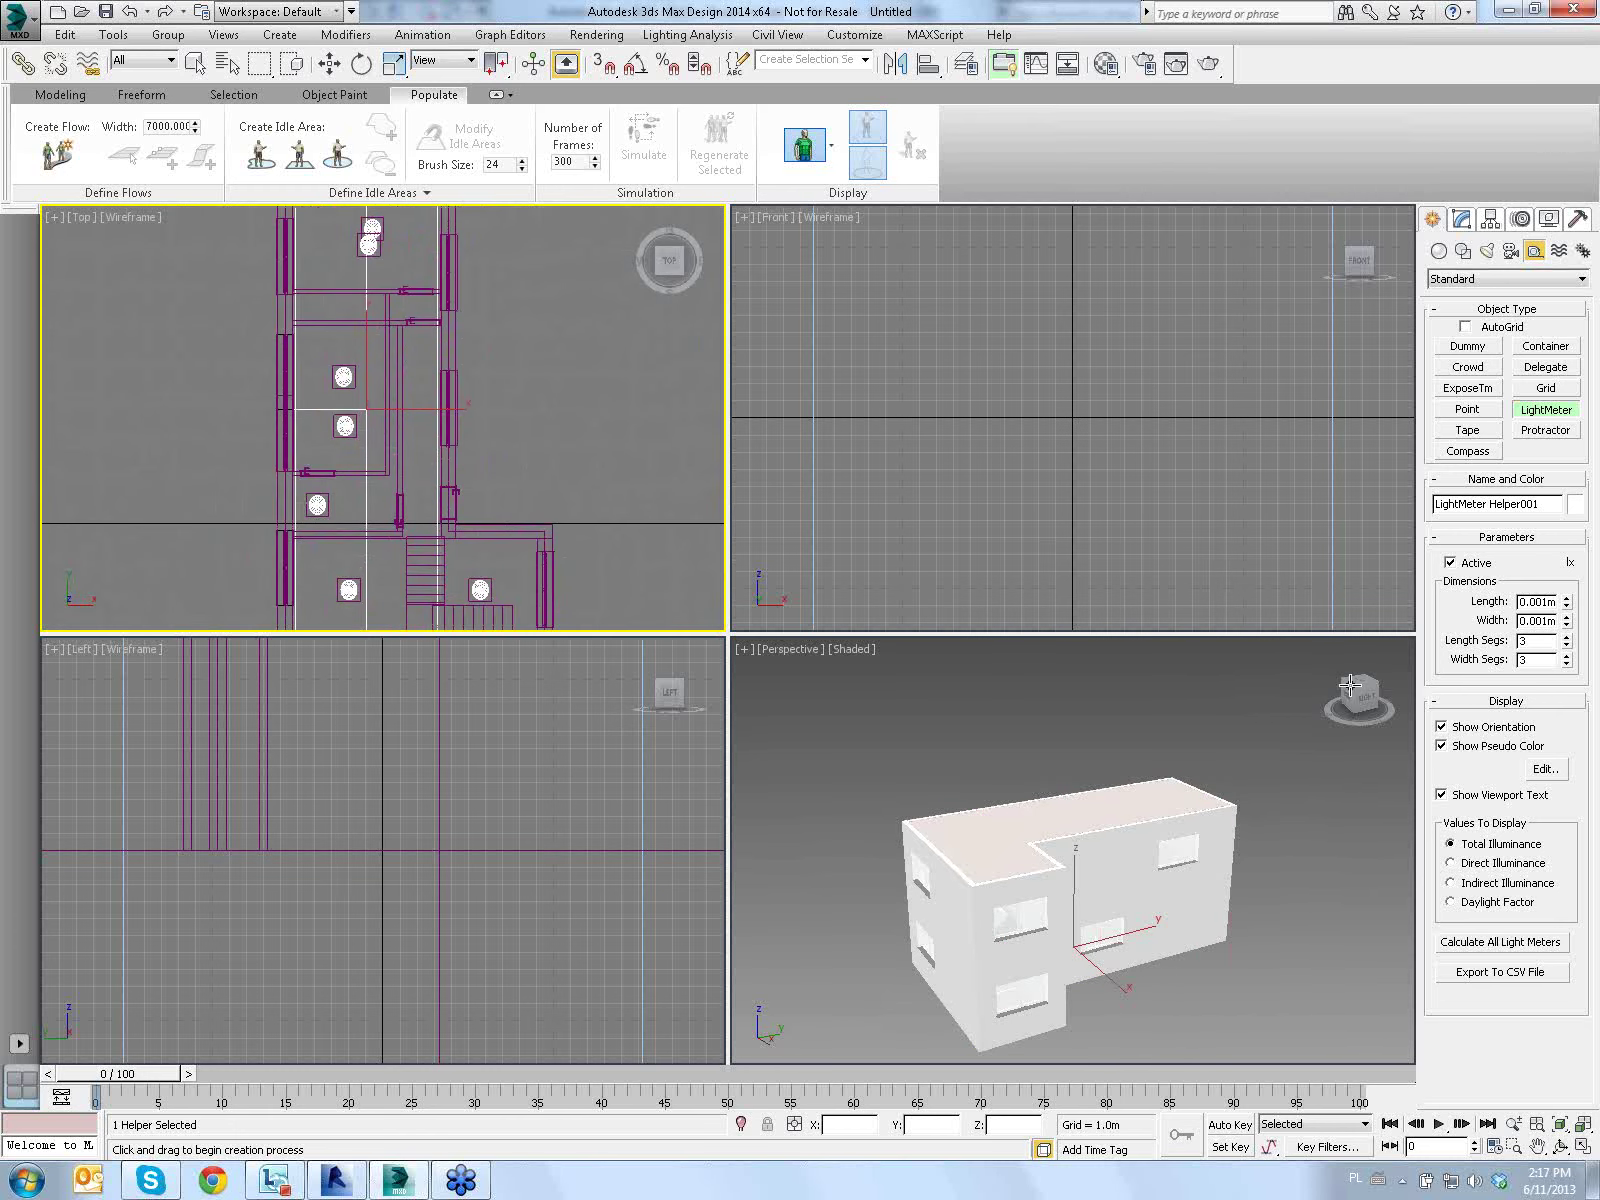
# Enter 25 for the length and width segment counts and bring up the Modify panel
pyautogui.doubleClick(1533, 640)
pyautogui.write('25')
pyautogui.click(1548, 660)
pyautogui.doubleClick(1543, 640)
pyautogui.click(1545, 660)
pyautogui.doubleClick(1545, 660)
pyautogui.write('25')
pyautogui.click(1461, 220)
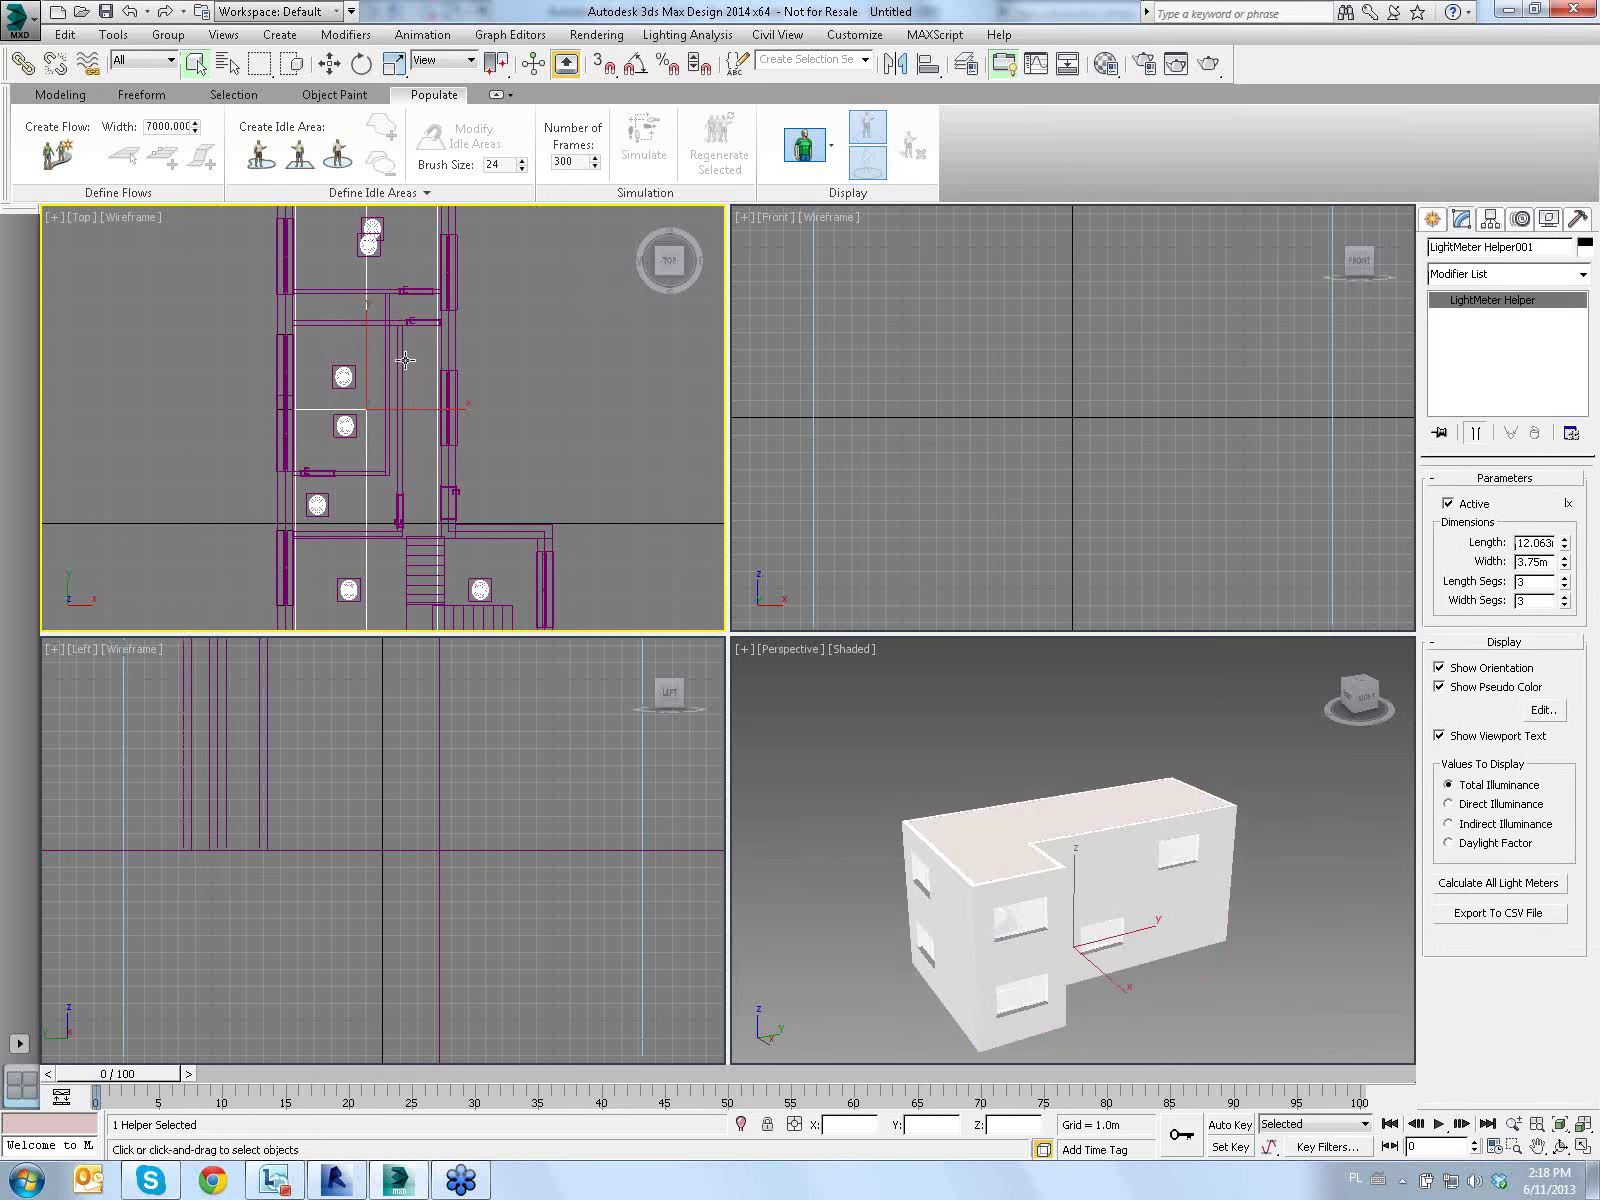
pyautogui.scroll(-2, 405, 360)
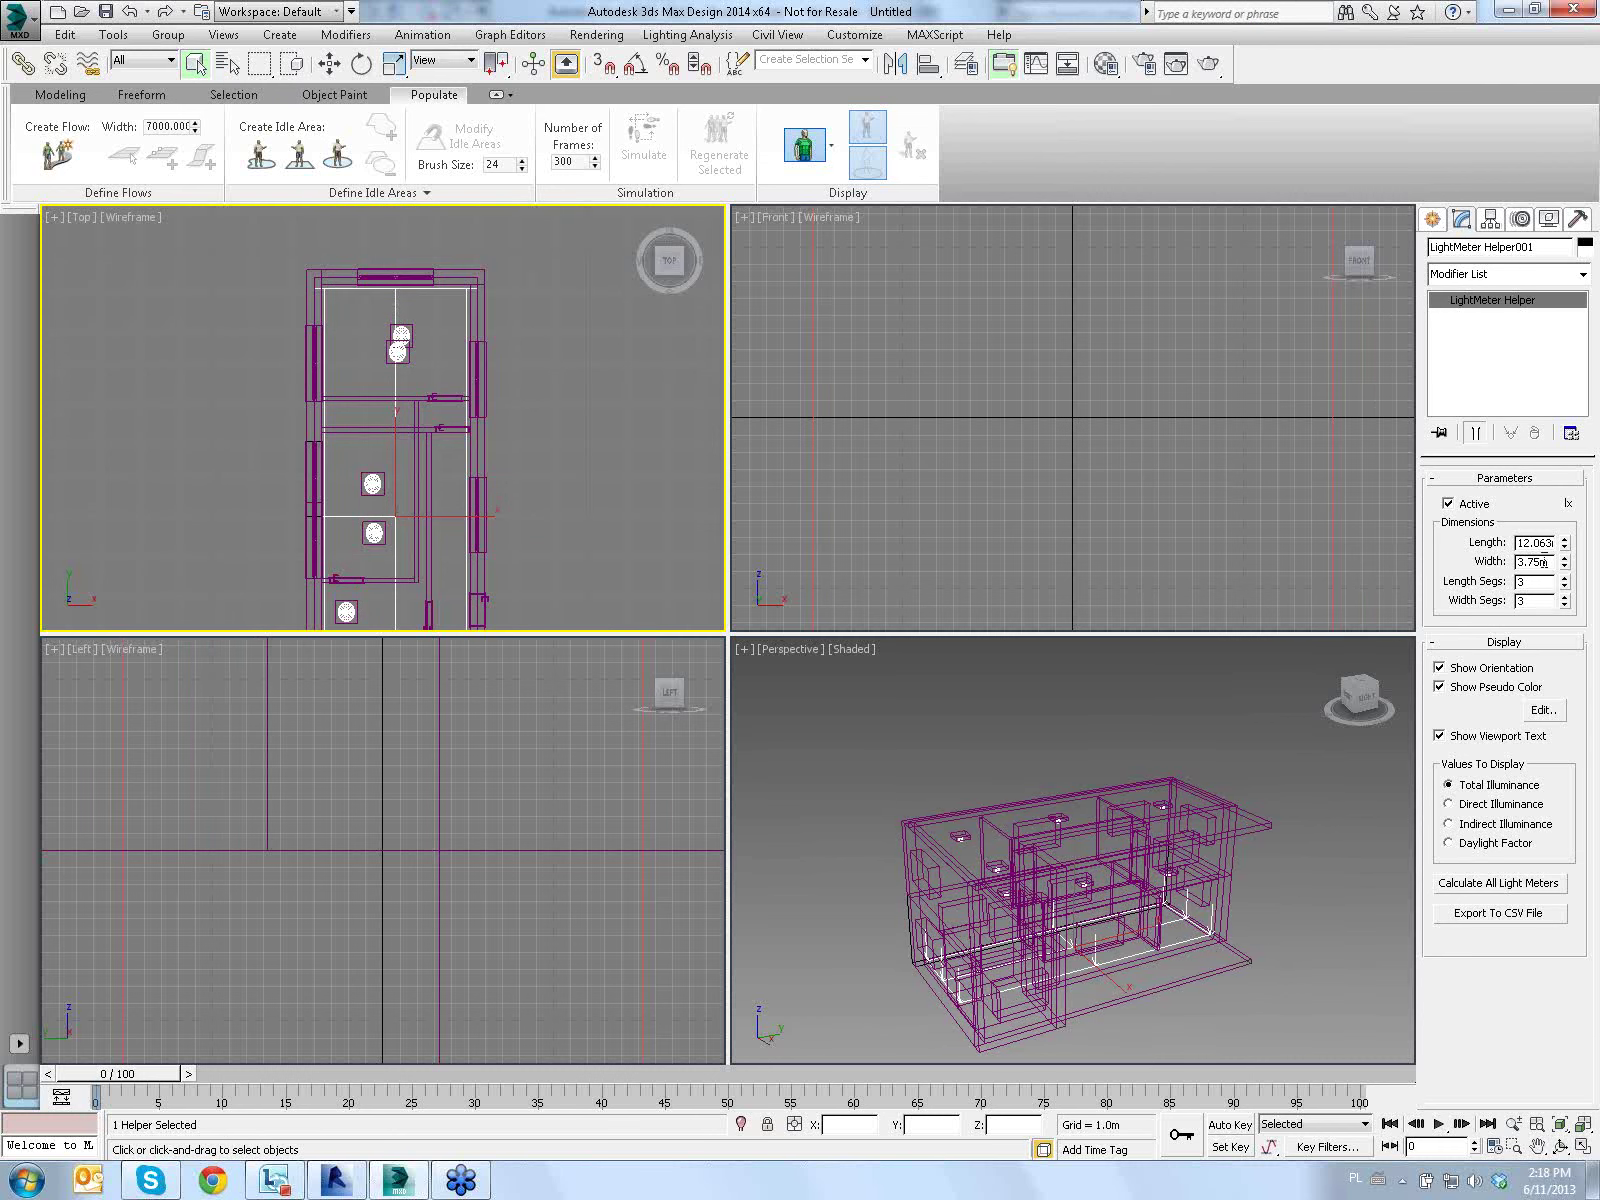
# Commit 25 length segments and set the light meter's width segments to 15
pyautogui.doubleClick(1533, 581)
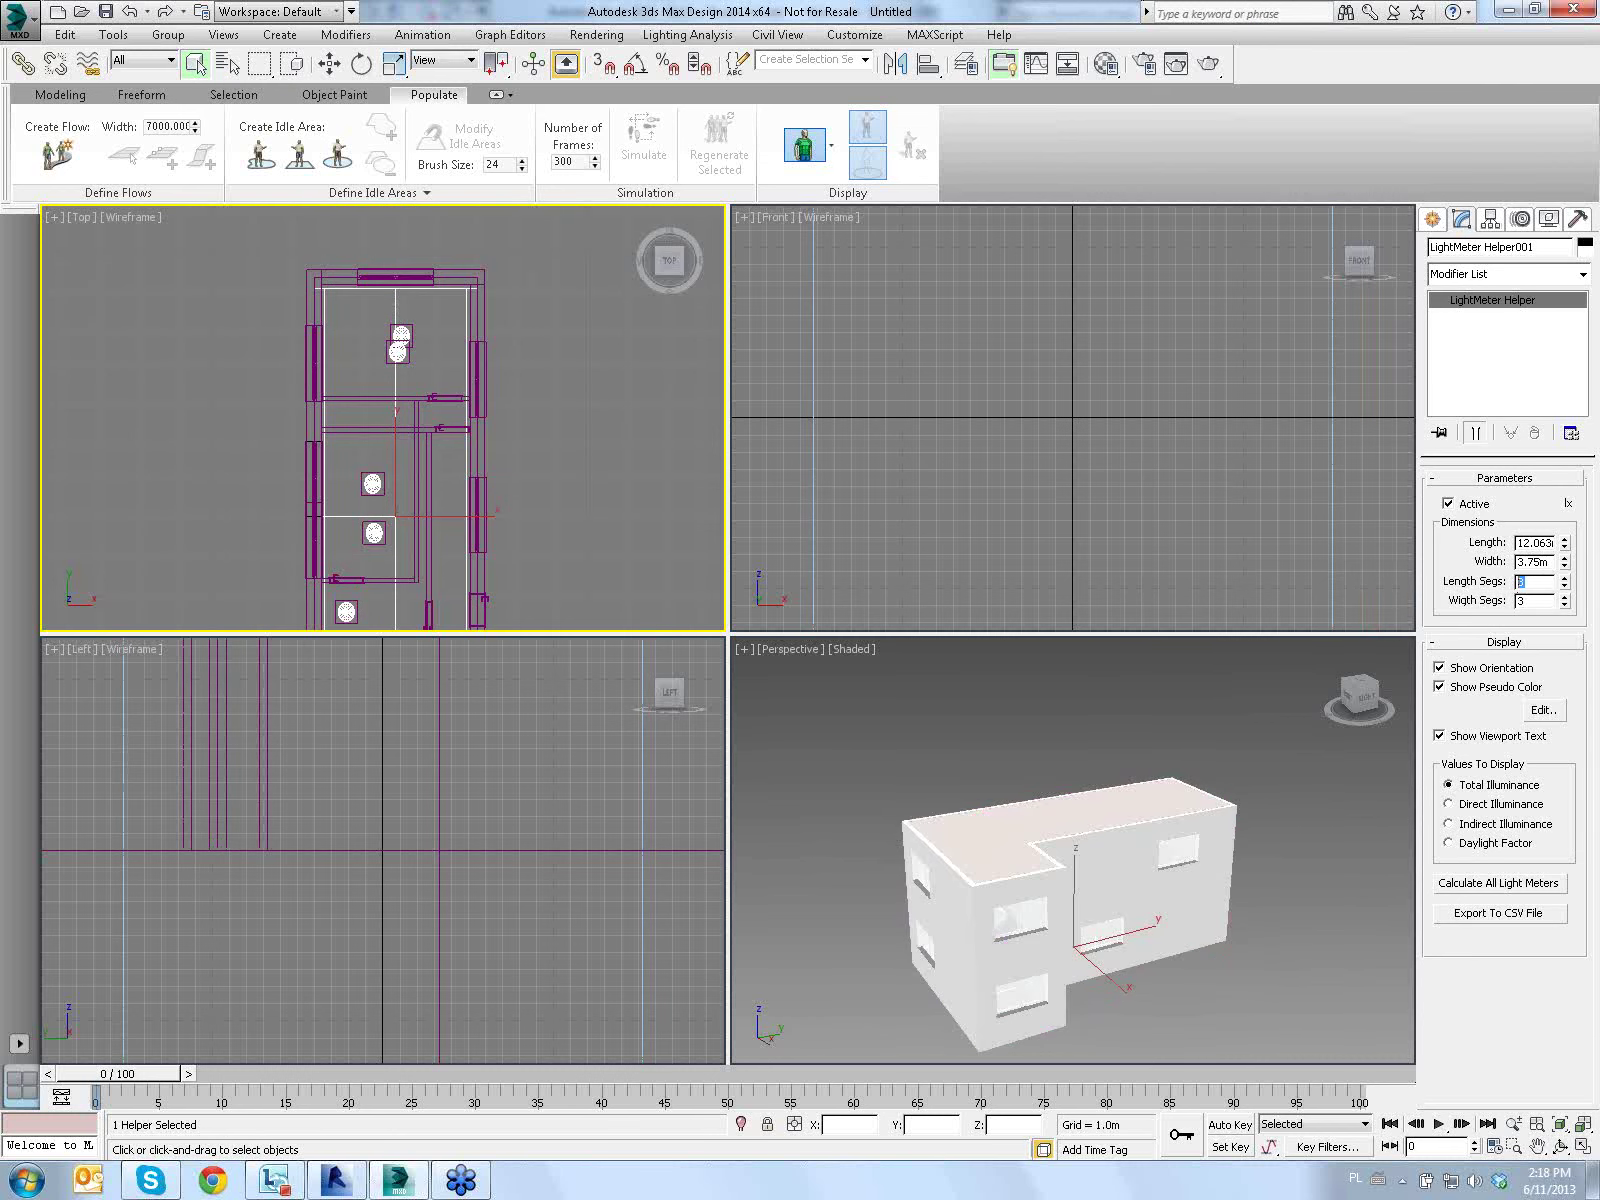
pyautogui.write('25')
pyautogui.write('15')
pyautogui.press('Return')
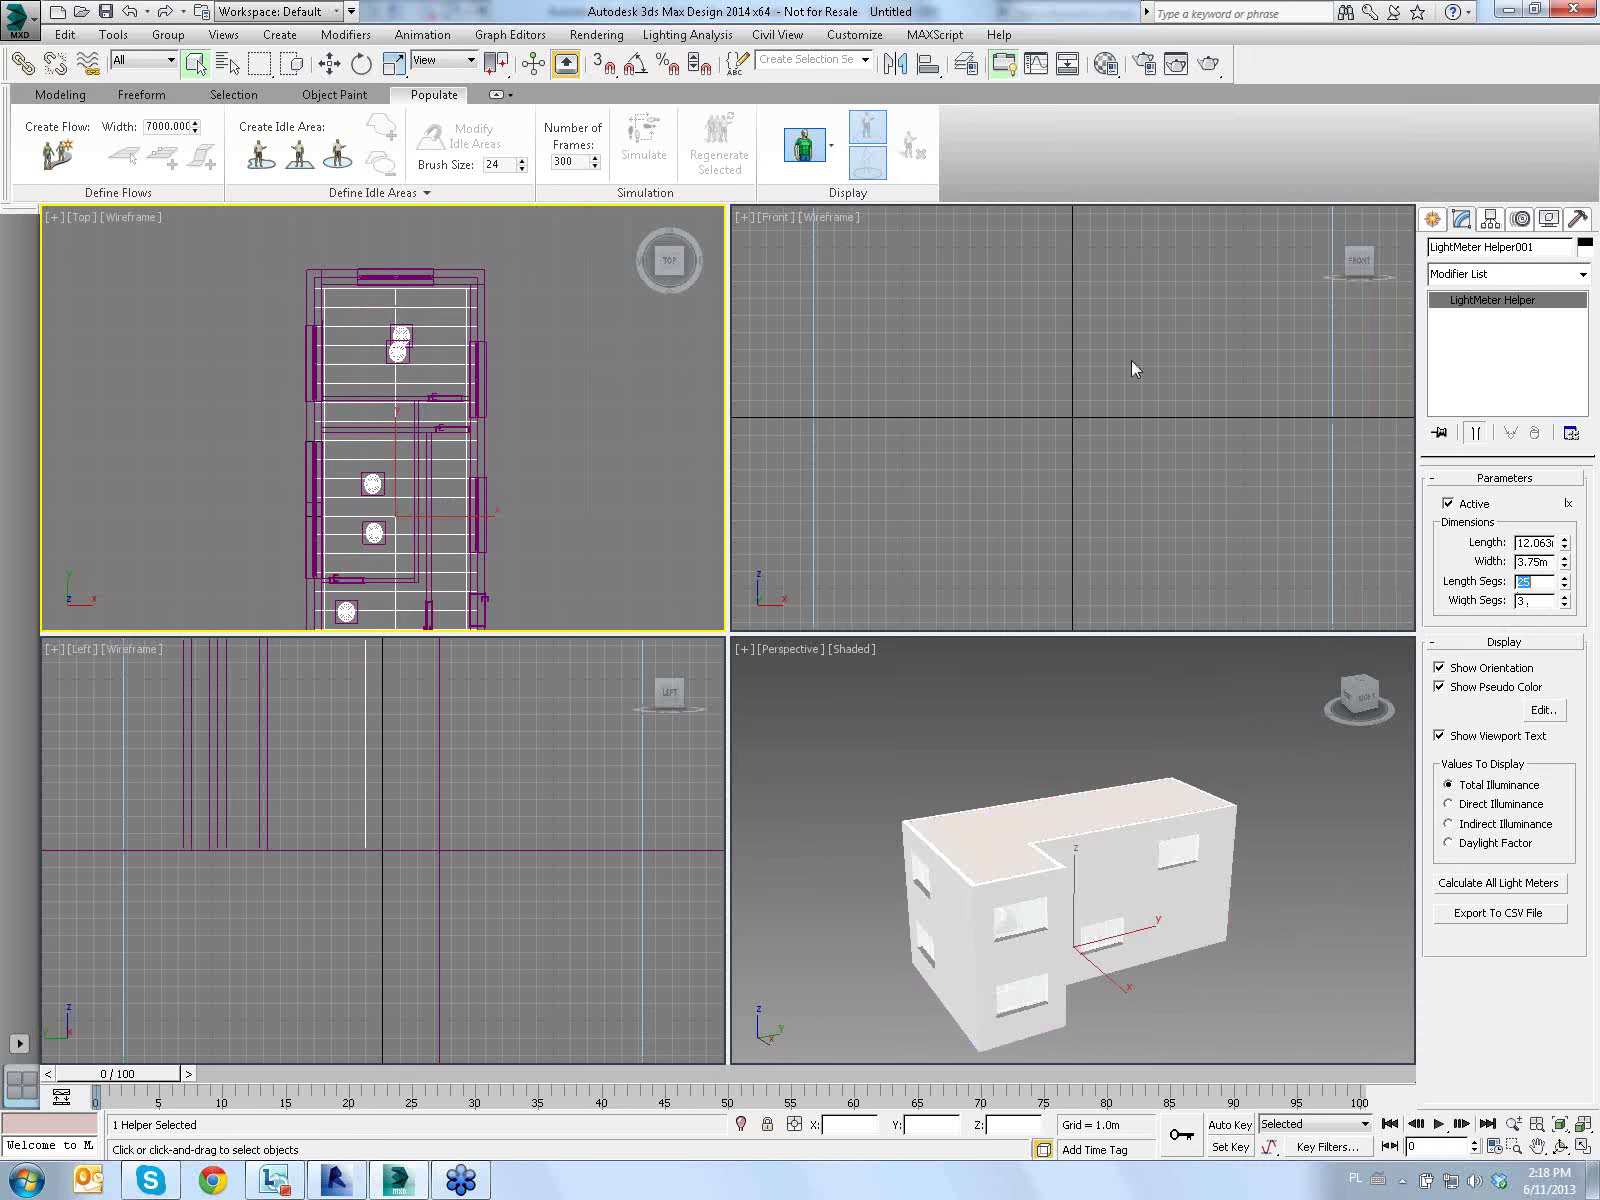
pyautogui.press('Tab')
pyautogui.write('3')
pyautogui.press('Tab')
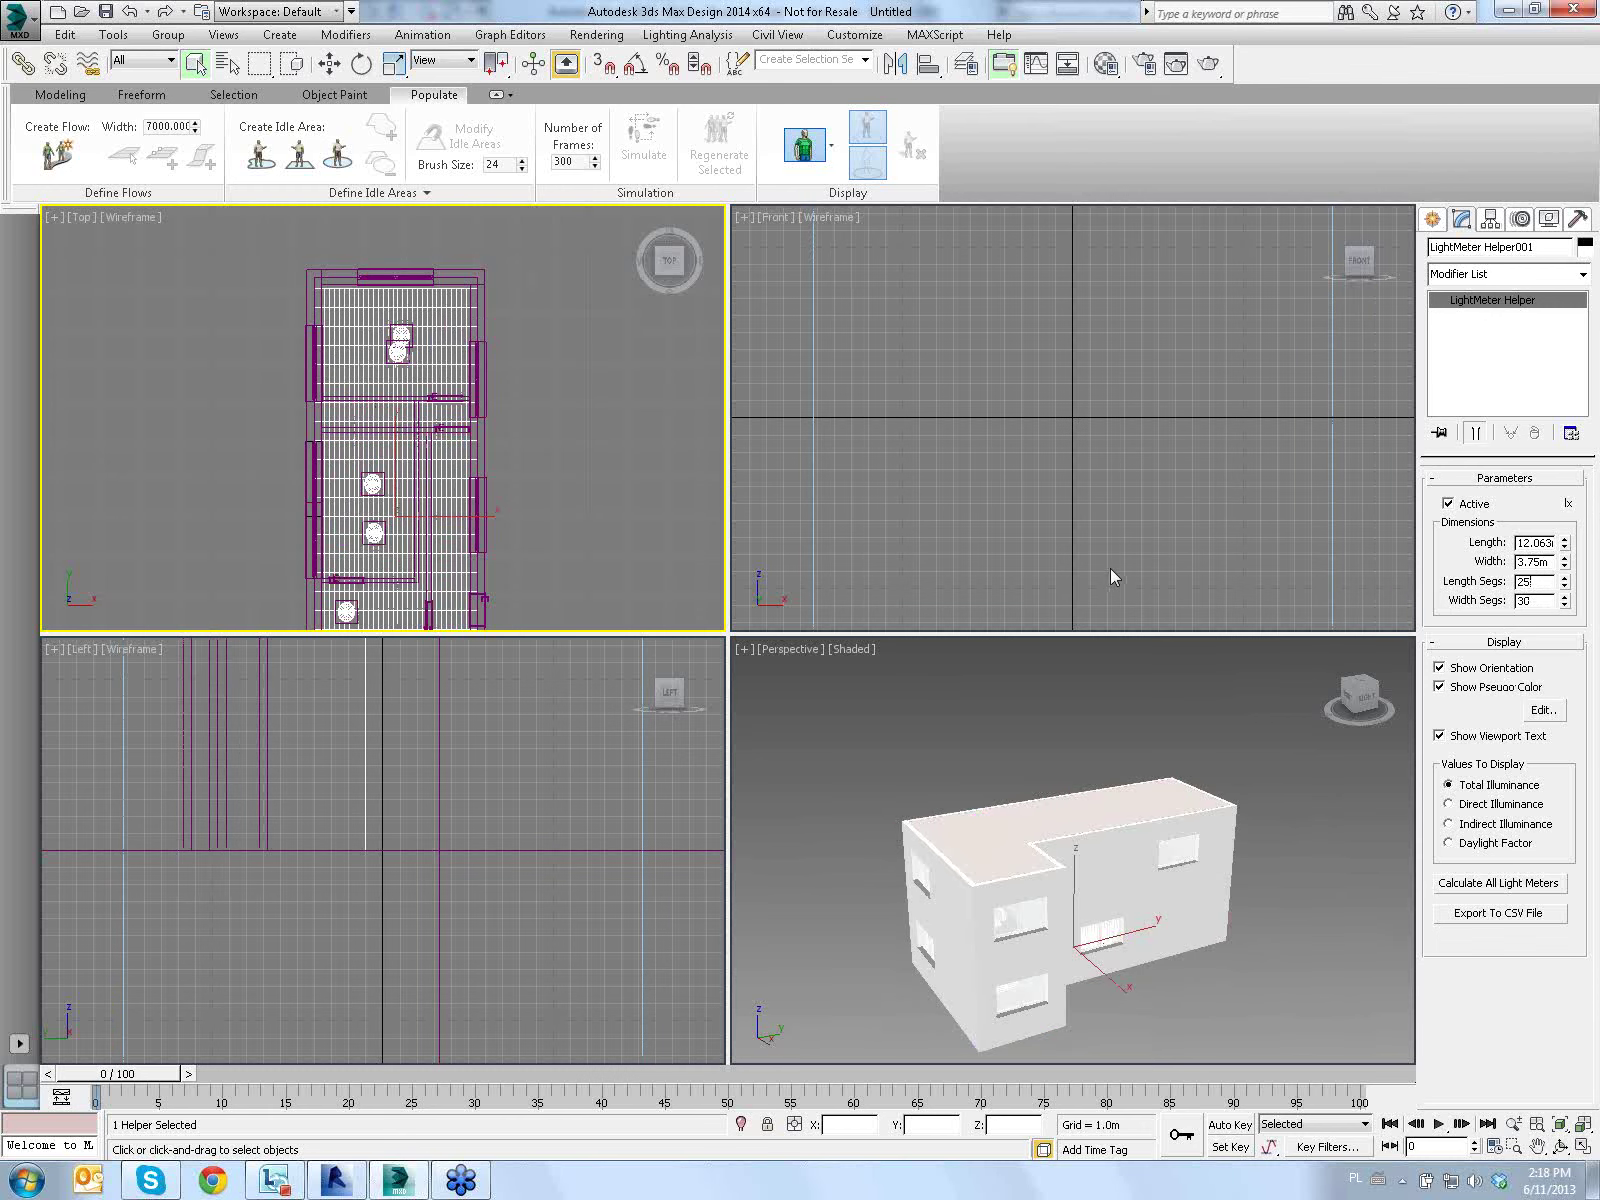
pyautogui.press('Tab')
pyautogui.write('15')
pyautogui.press('Return')
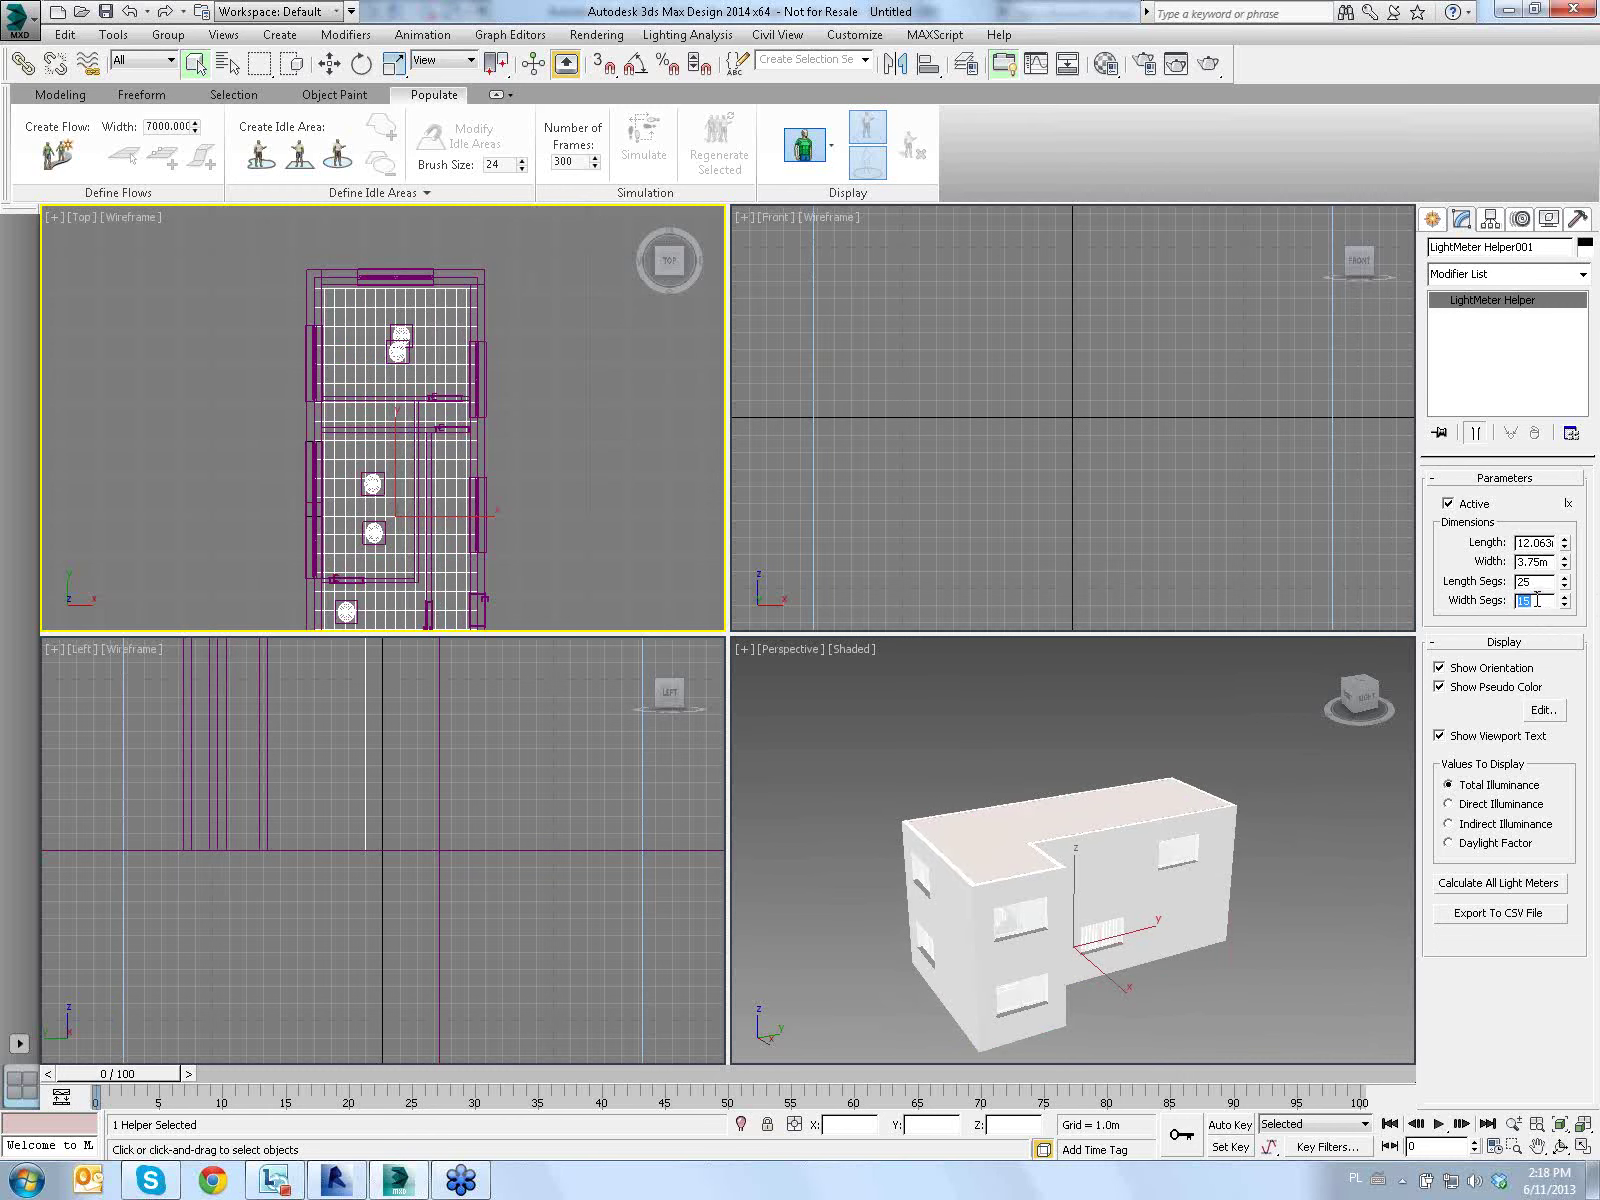
# Change the length segments to 32 and pan the Top view to show the whole plan
pyautogui.moveTo(1541, 583); pyautogui.dragTo(1531, 598)
pyautogui.write('8')
pyautogui.press('Return')
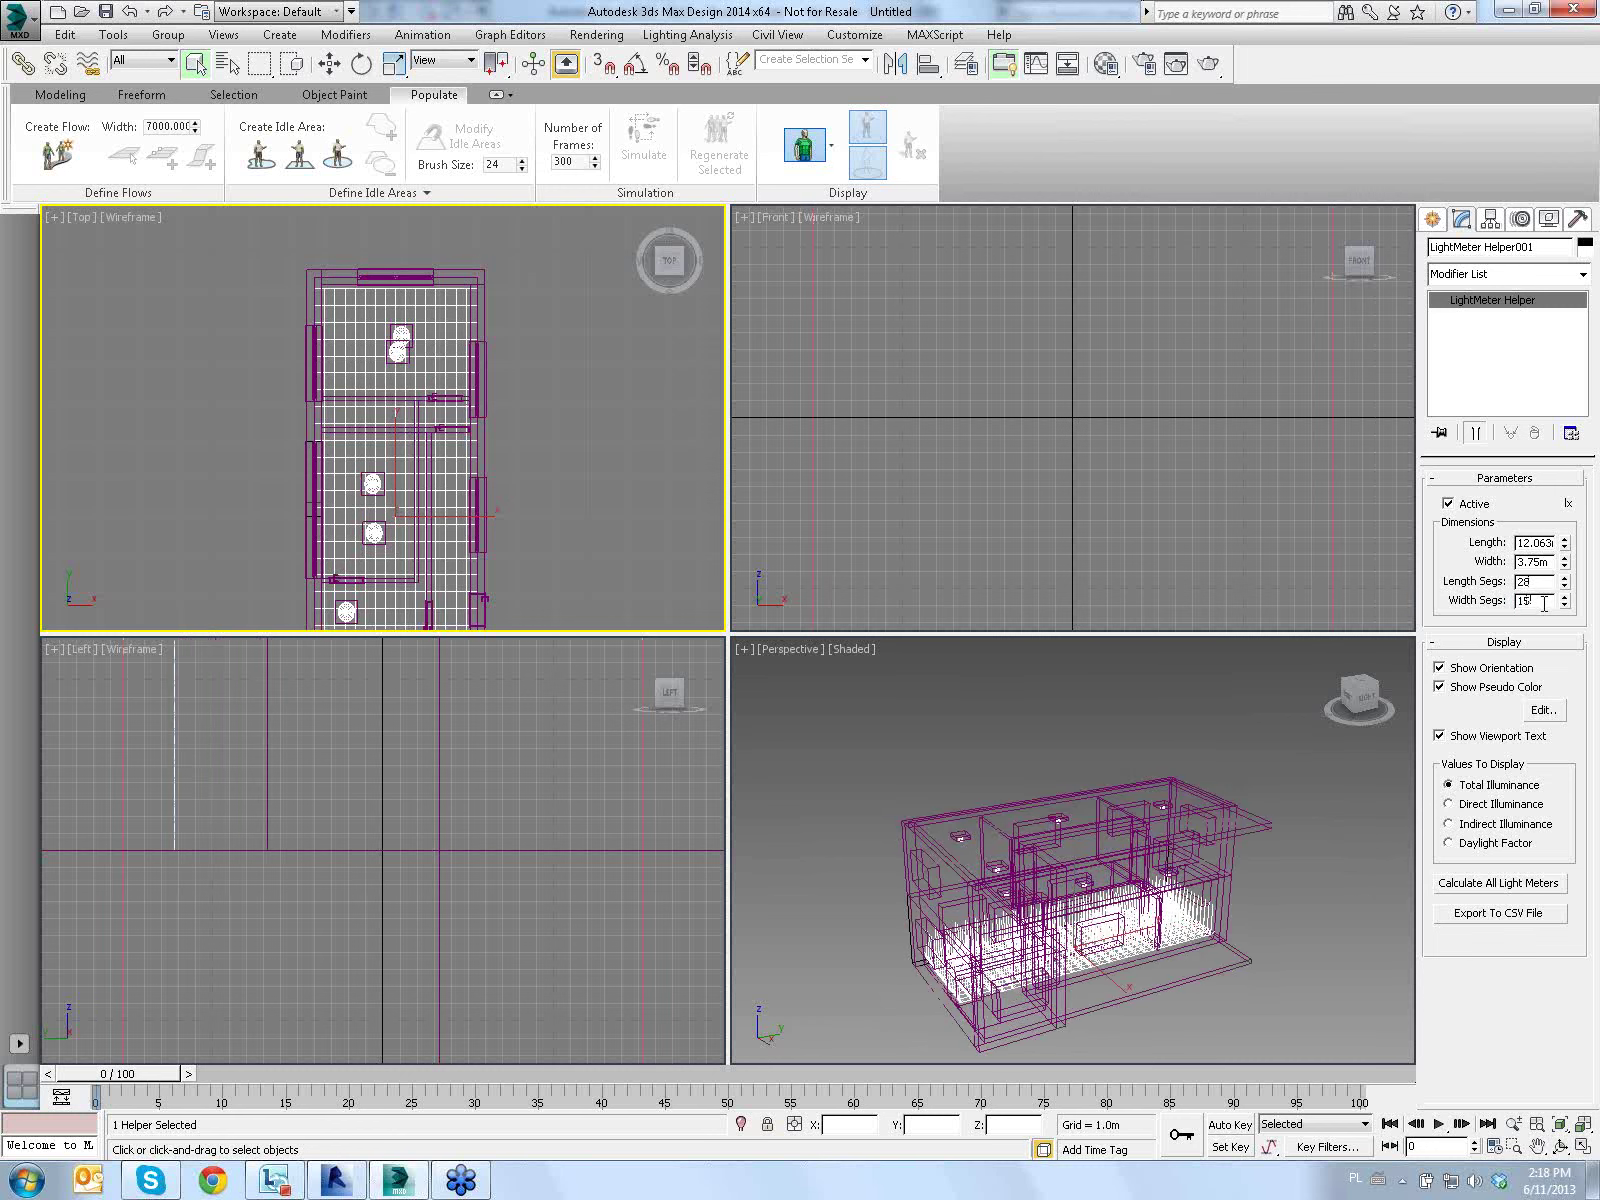
pyautogui.doubleClick(1541, 581)
pyautogui.write('3')
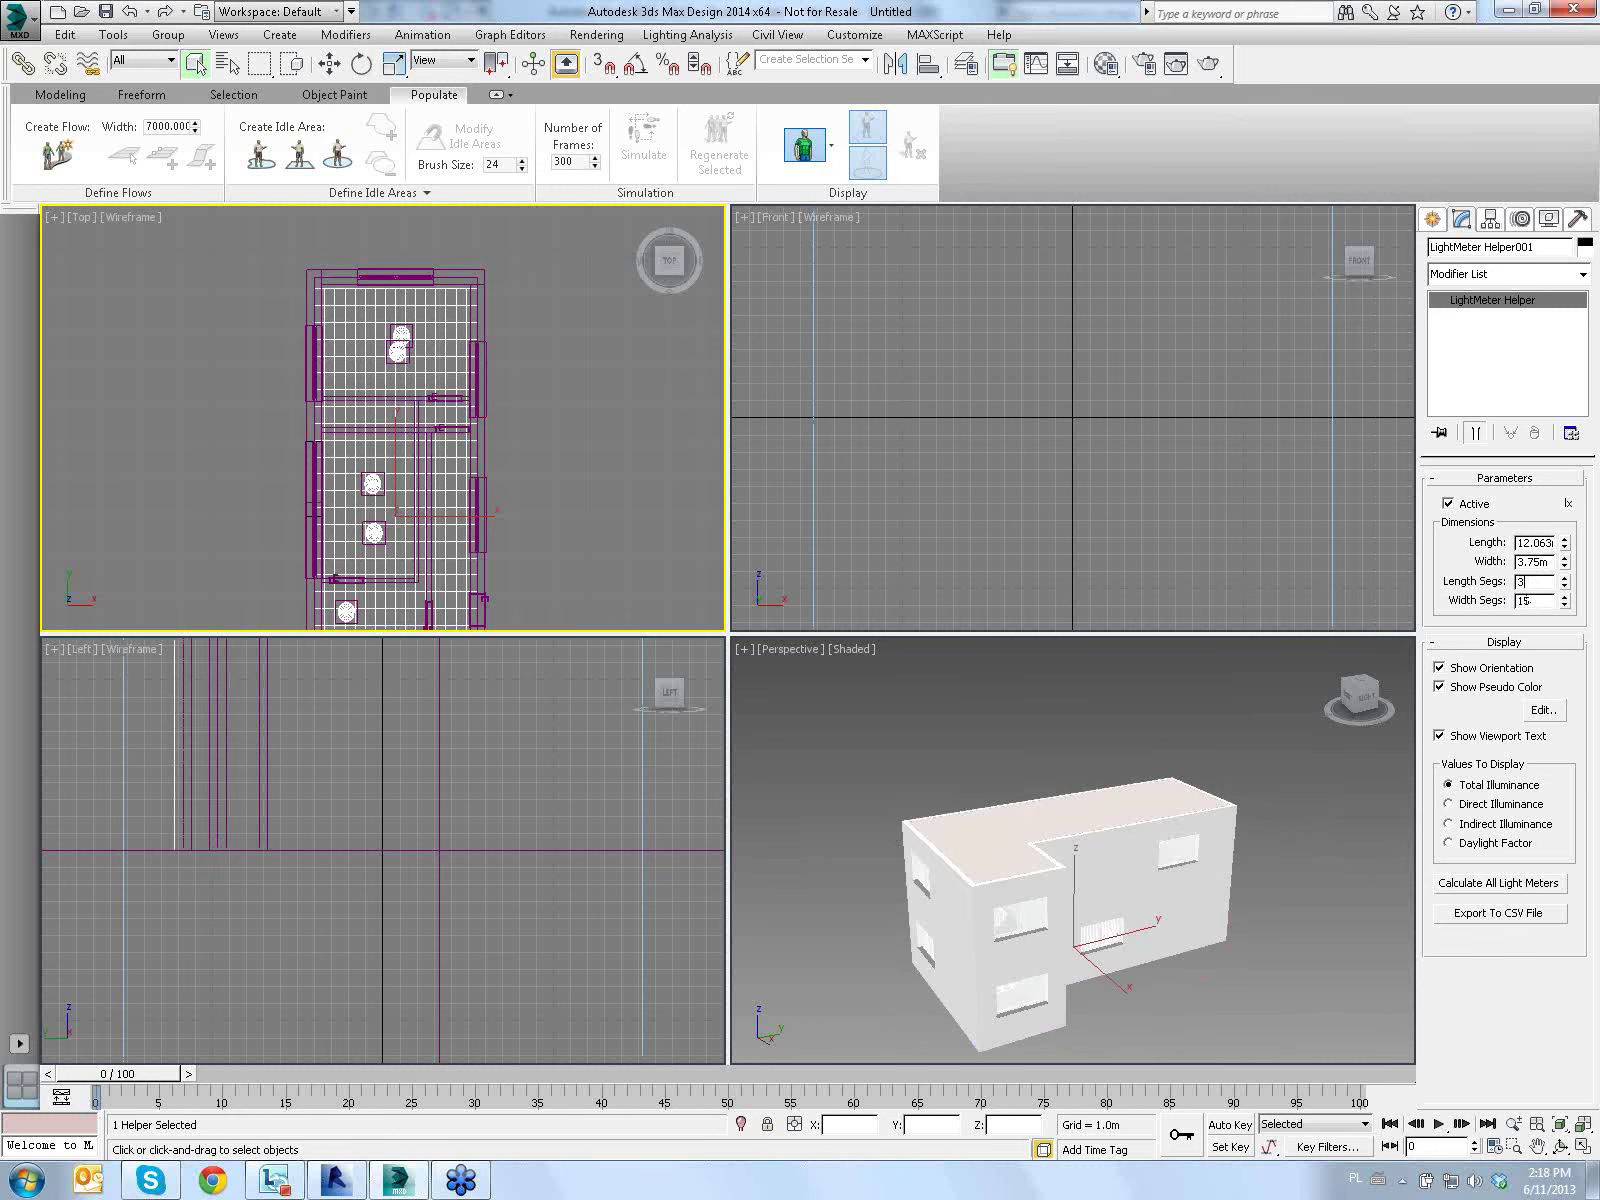
pyautogui.write('2')
pyautogui.press('Return')
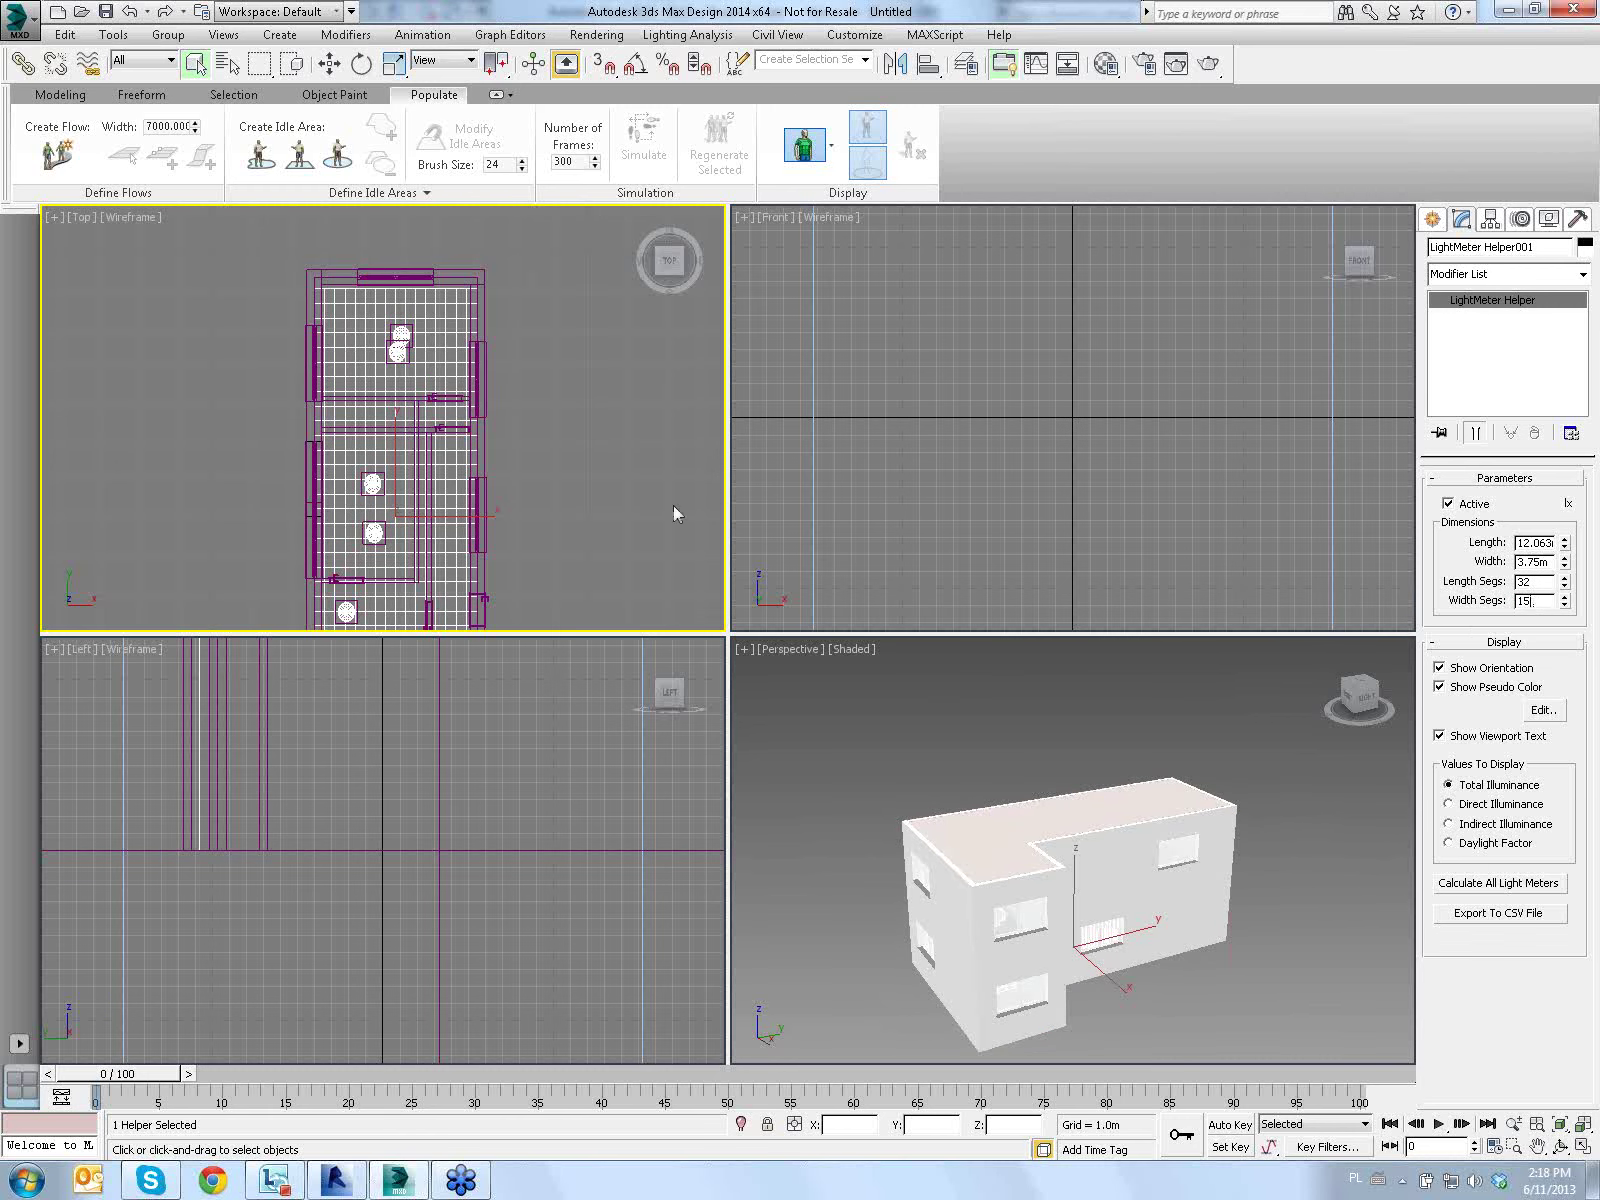
pyautogui.moveTo(446, 383); pyautogui.dragTo(481, 398, button='middle')
pyautogui.scroll(-2, 500, 357)
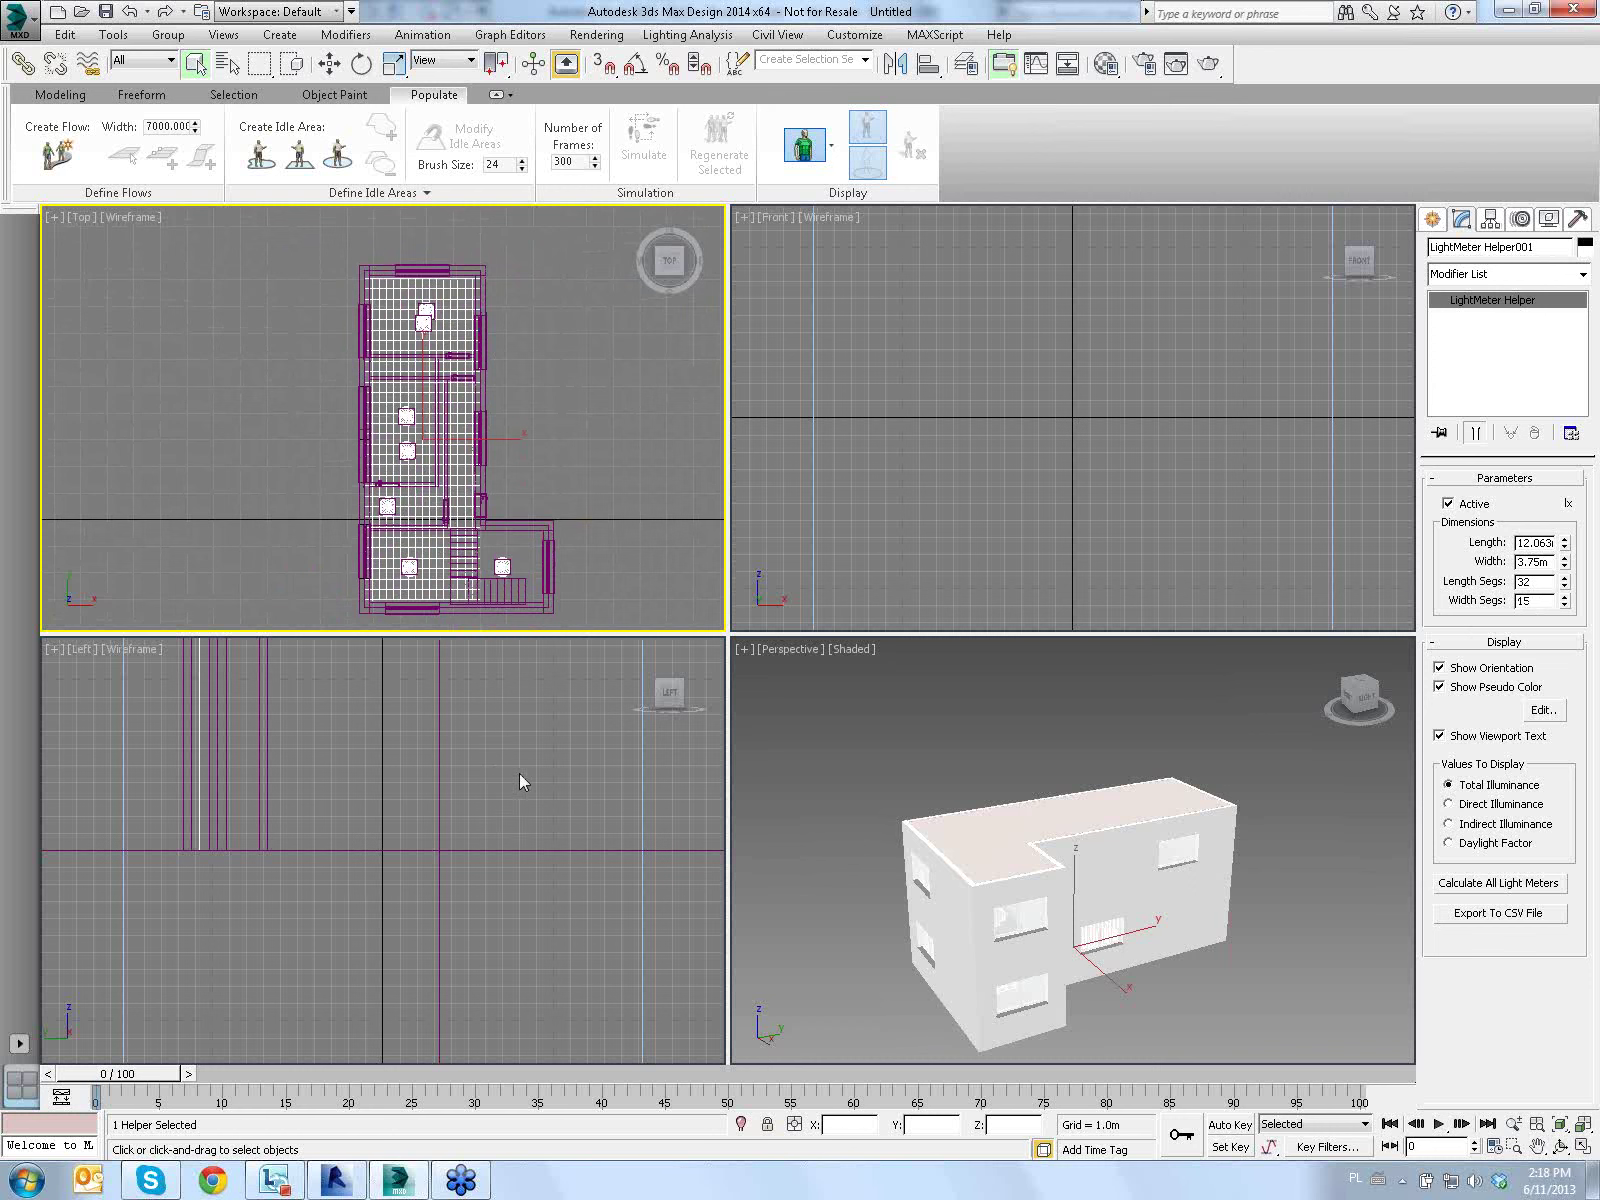
pyautogui.click(462, 1183)
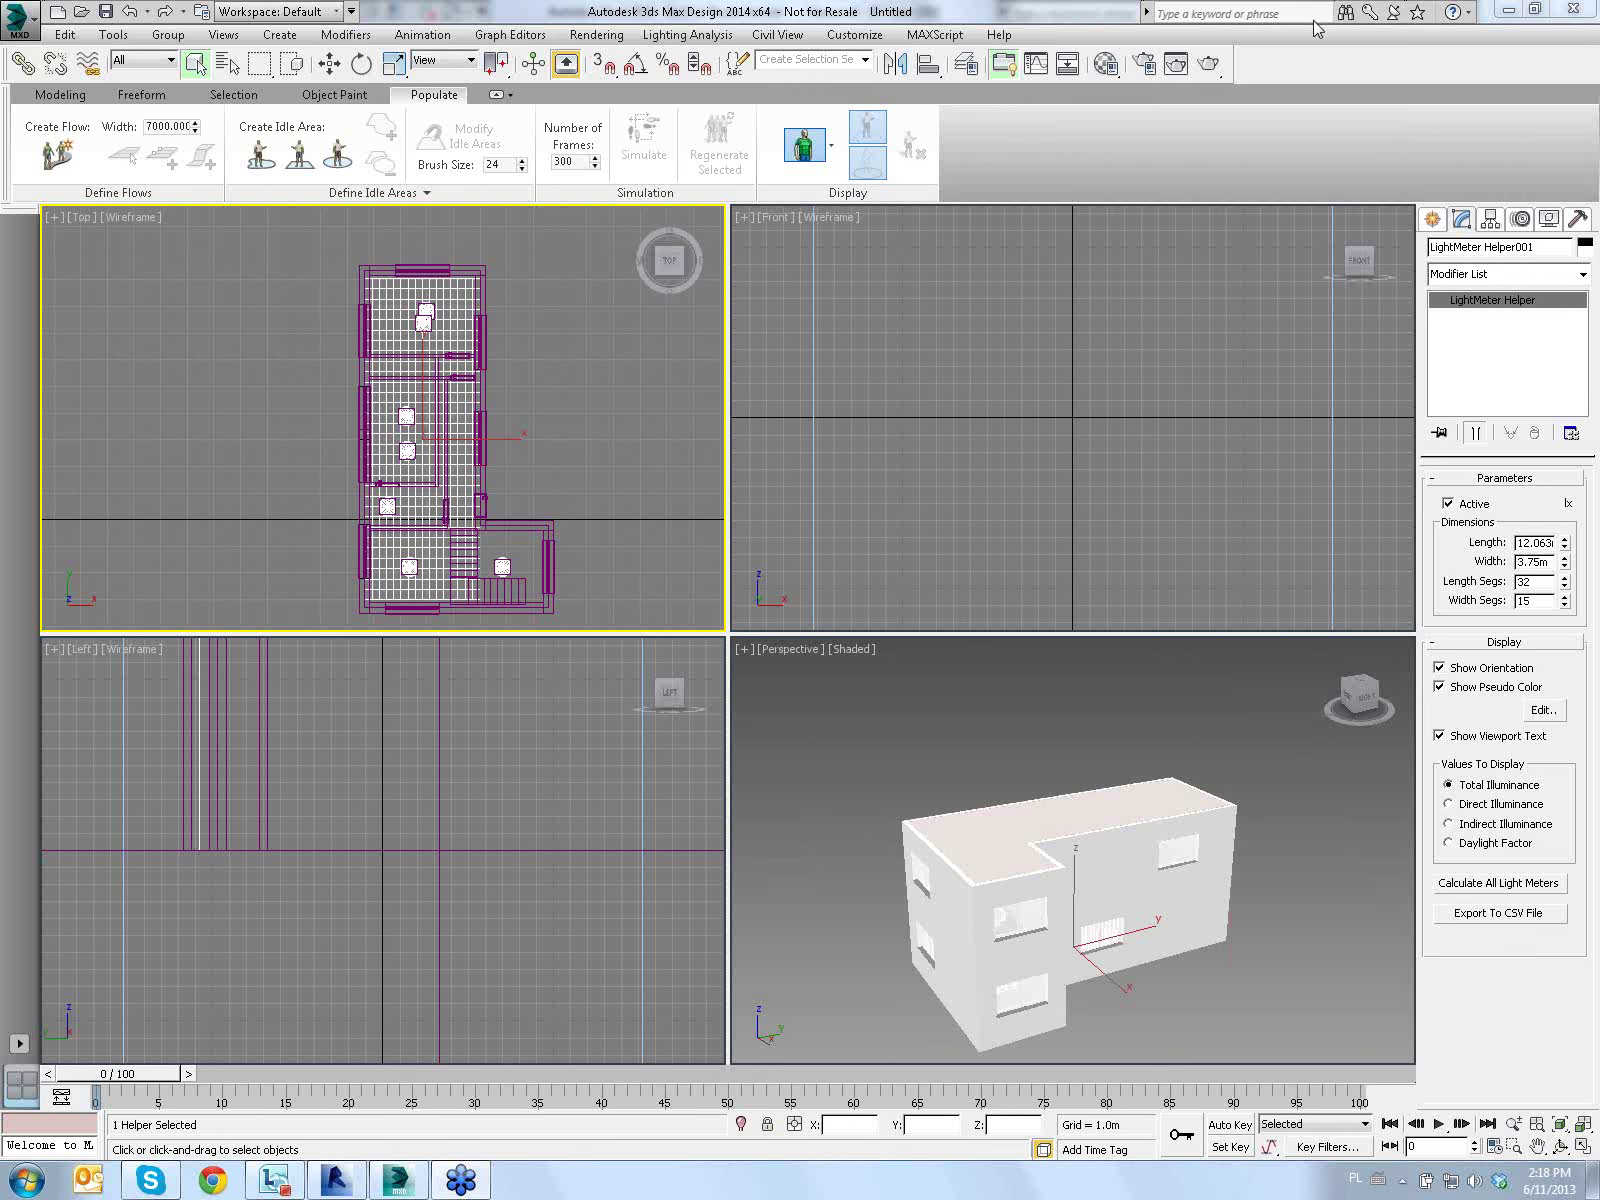
pyautogui.press('XF86AudioRaiseVolume')
# Open the Lighting Analysis menu and dismiss it without creating anything
pyautogui.click(708, 36)
pyautogui.click(664, 40)
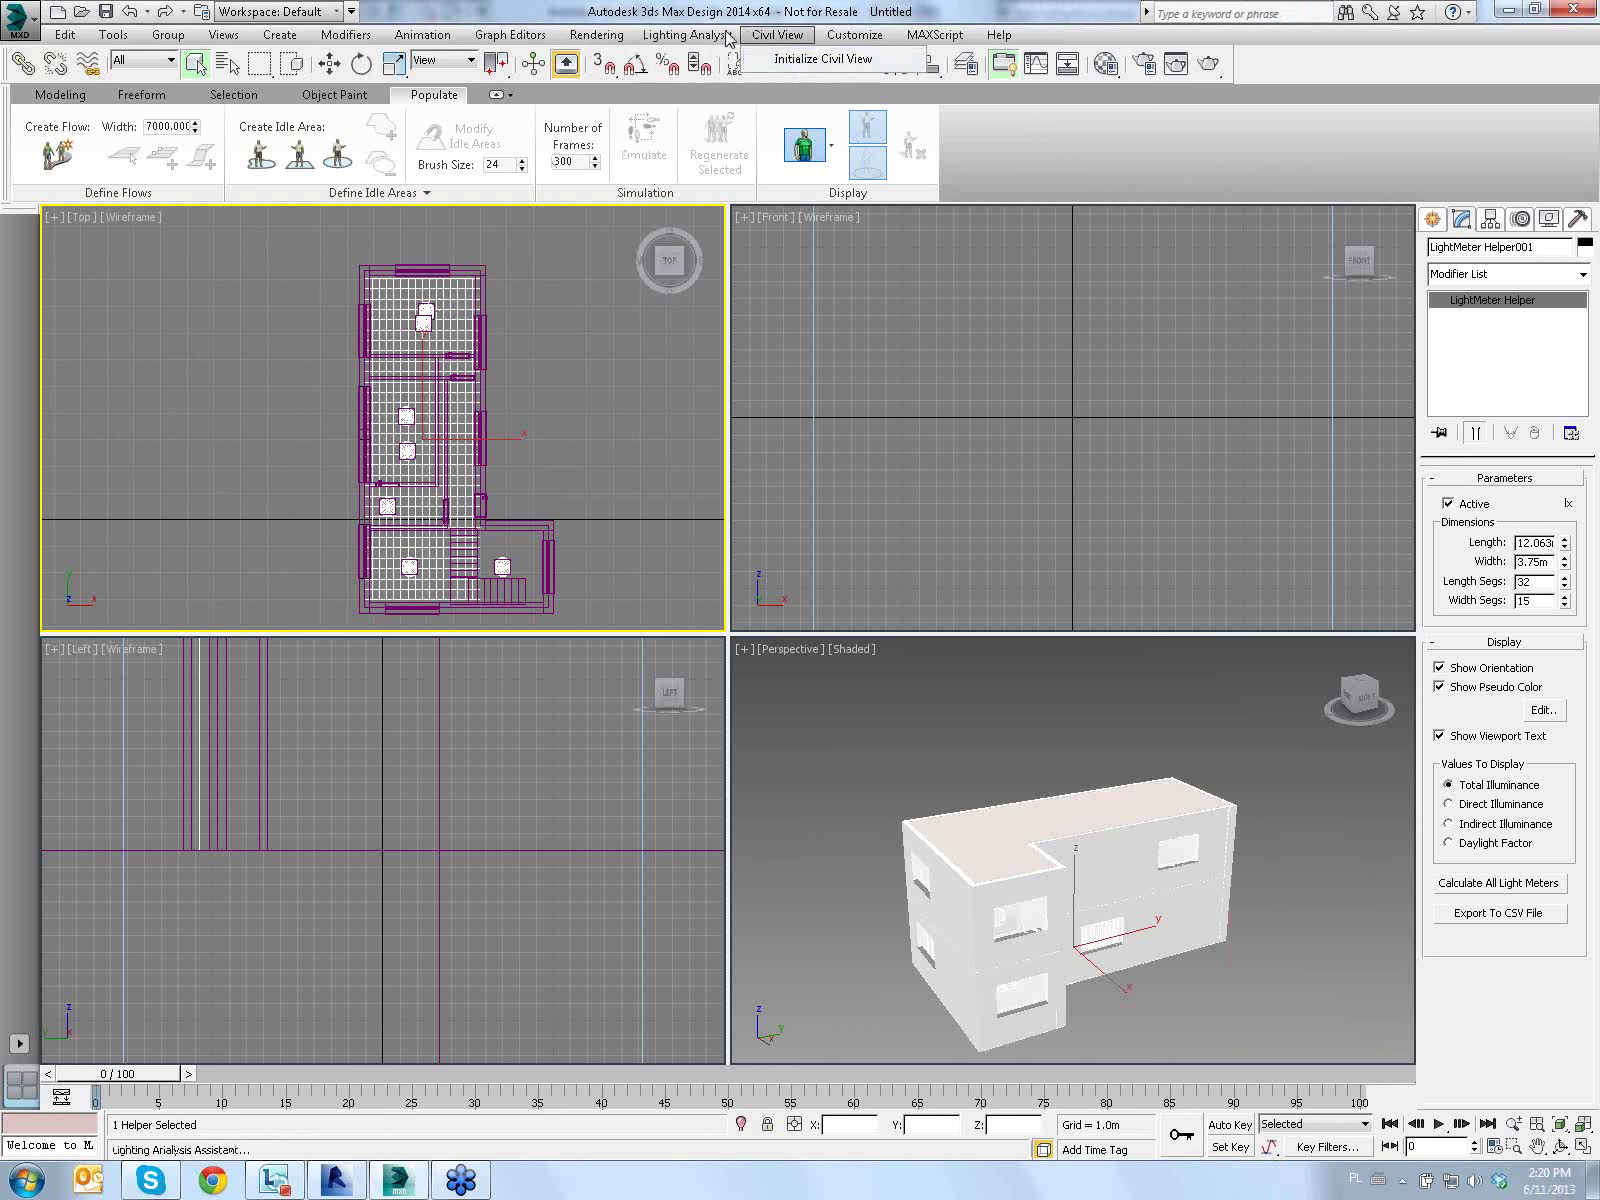
pyautogui.moveTo(689, 80)
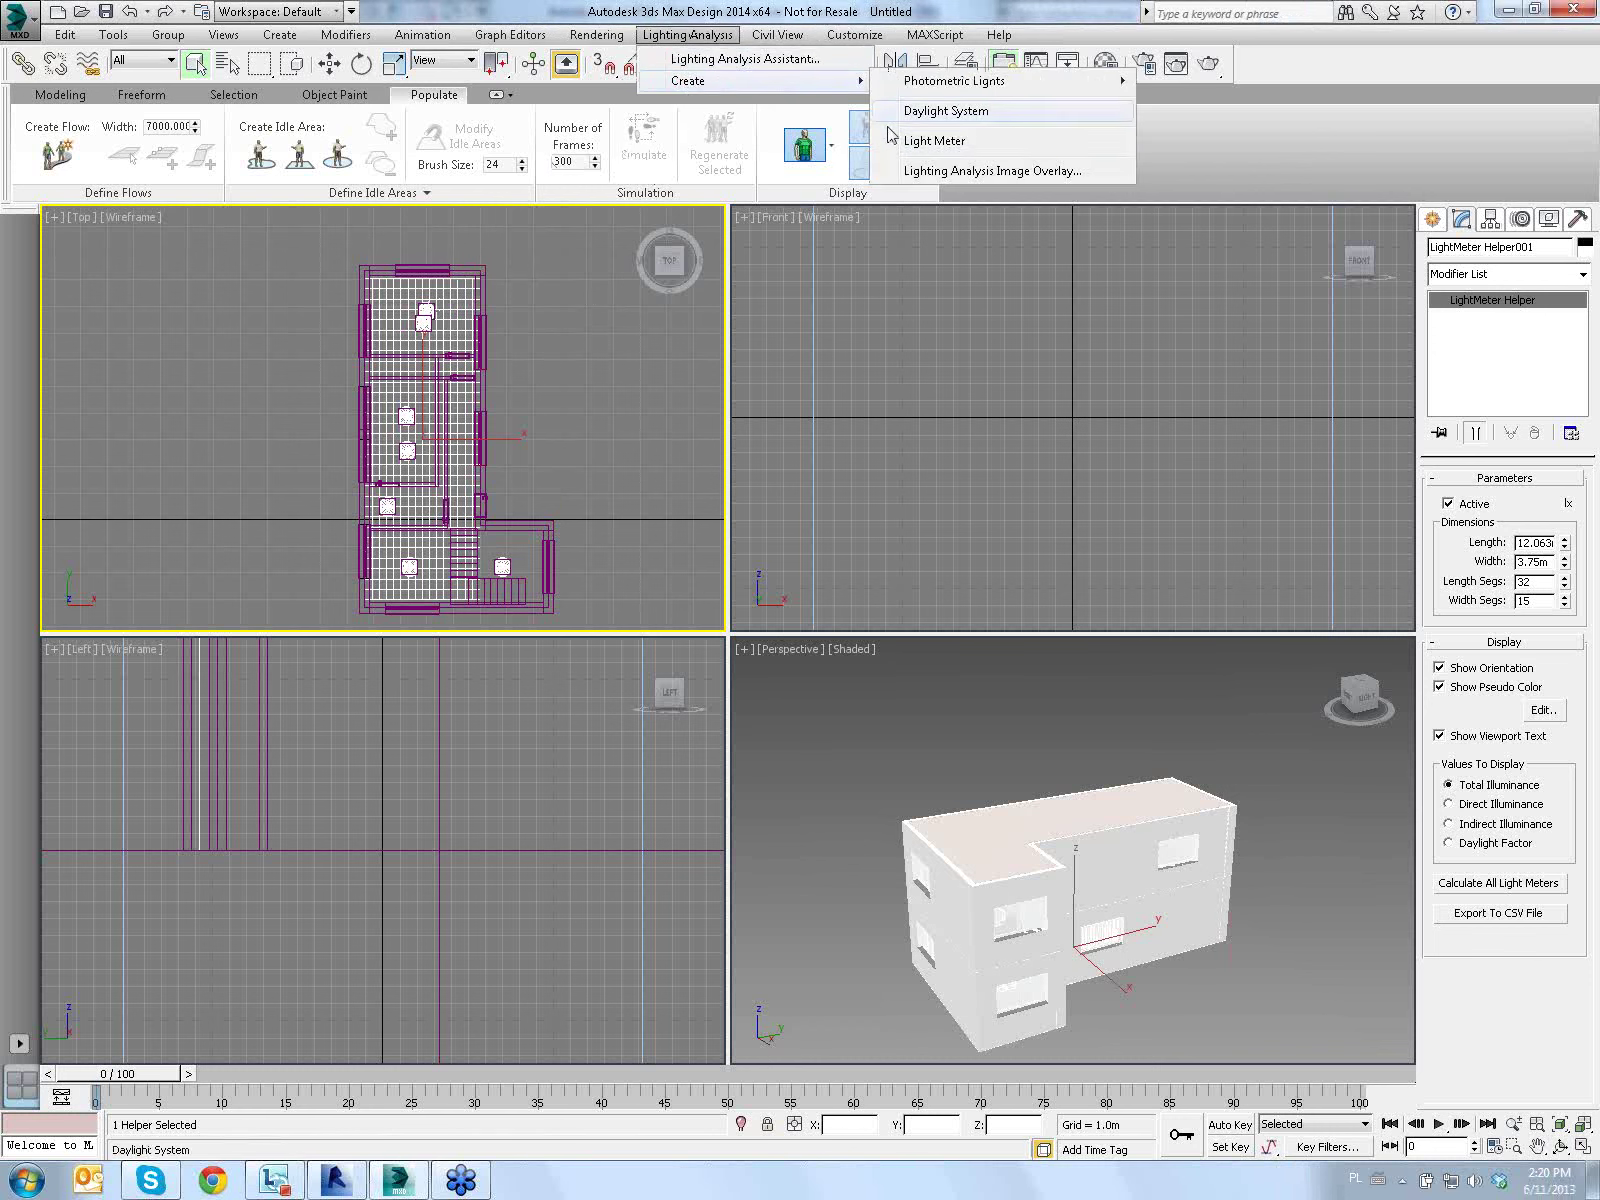
pyautogui.click(582, 811)
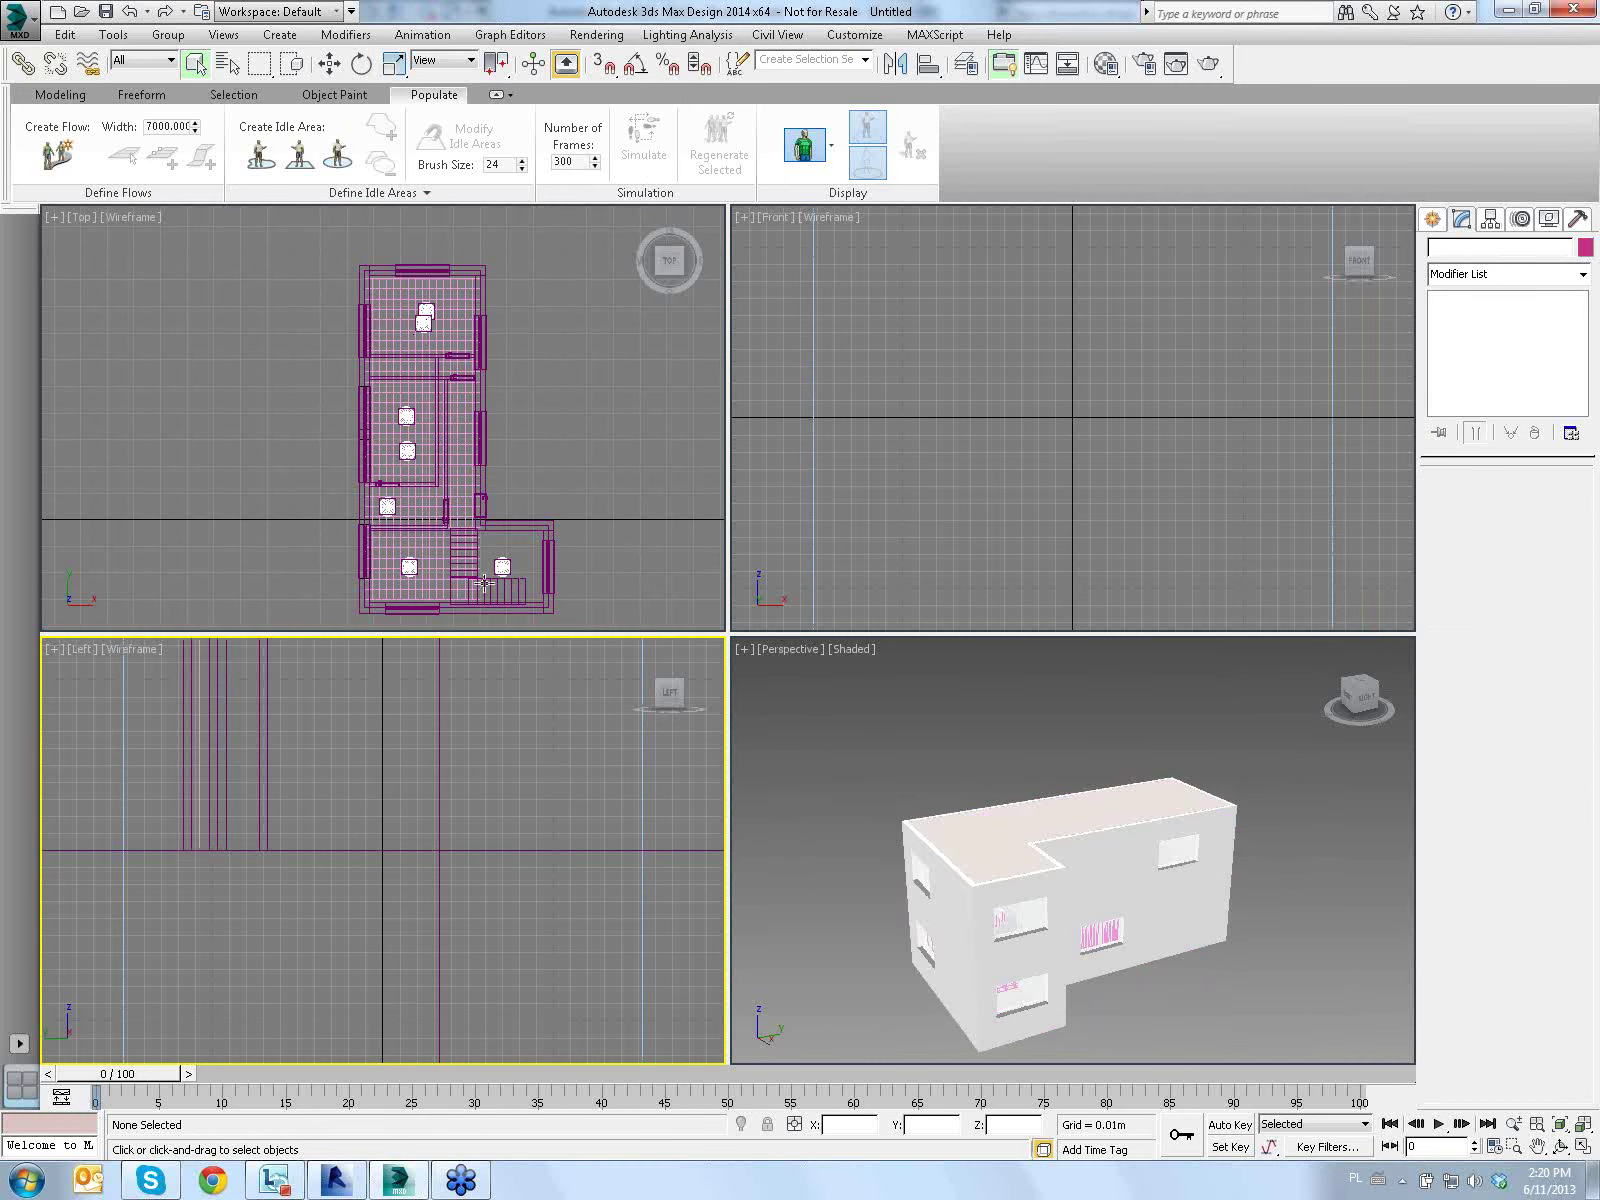
# Zoom out and pan the Left view to frame the full two-storey elevation
pyautogui.scroll(-5, 536, 758)
pyautogui.scroll(-5, 538, 765)
pyautogui.scroll(-5, 522, 742)
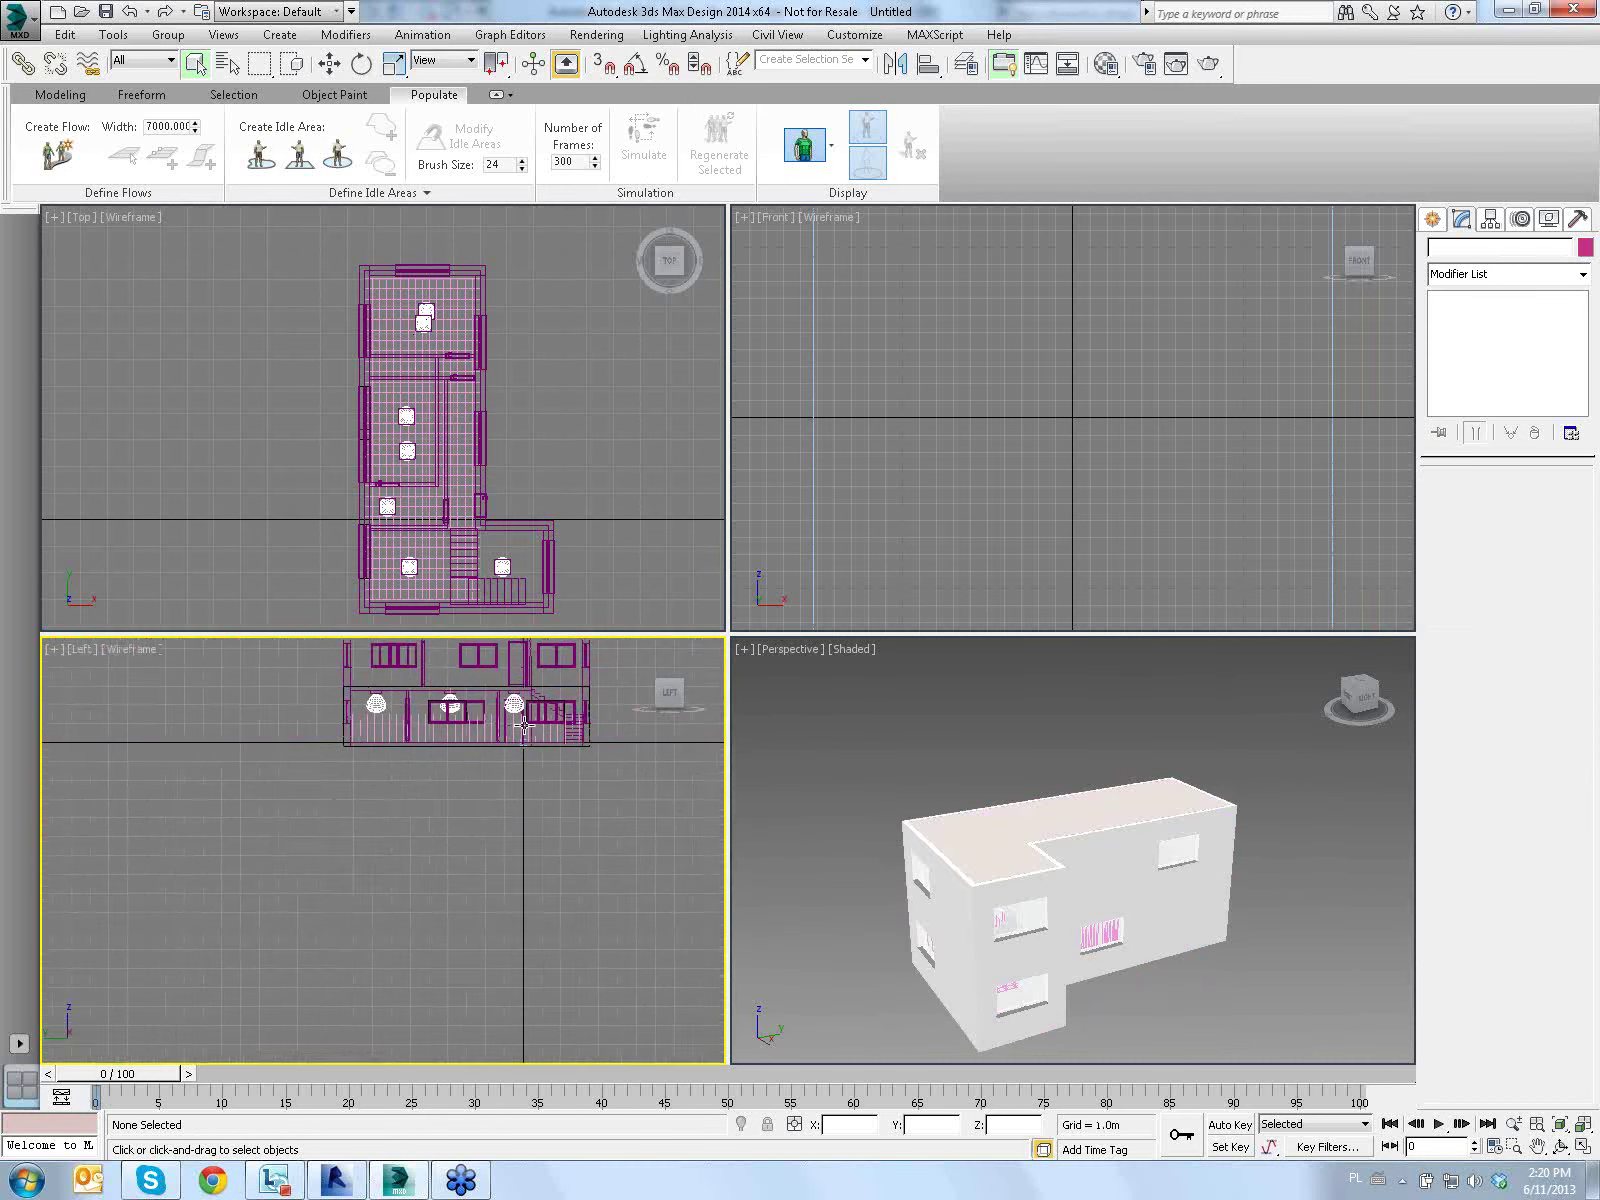
pyautogui.moveTo(524, 725); pyautogui.dragTo(494, 871, button='middle')
pyautogui.scroll(3, 494, 871)
pyautogui.scroll(-1, 449, 838)
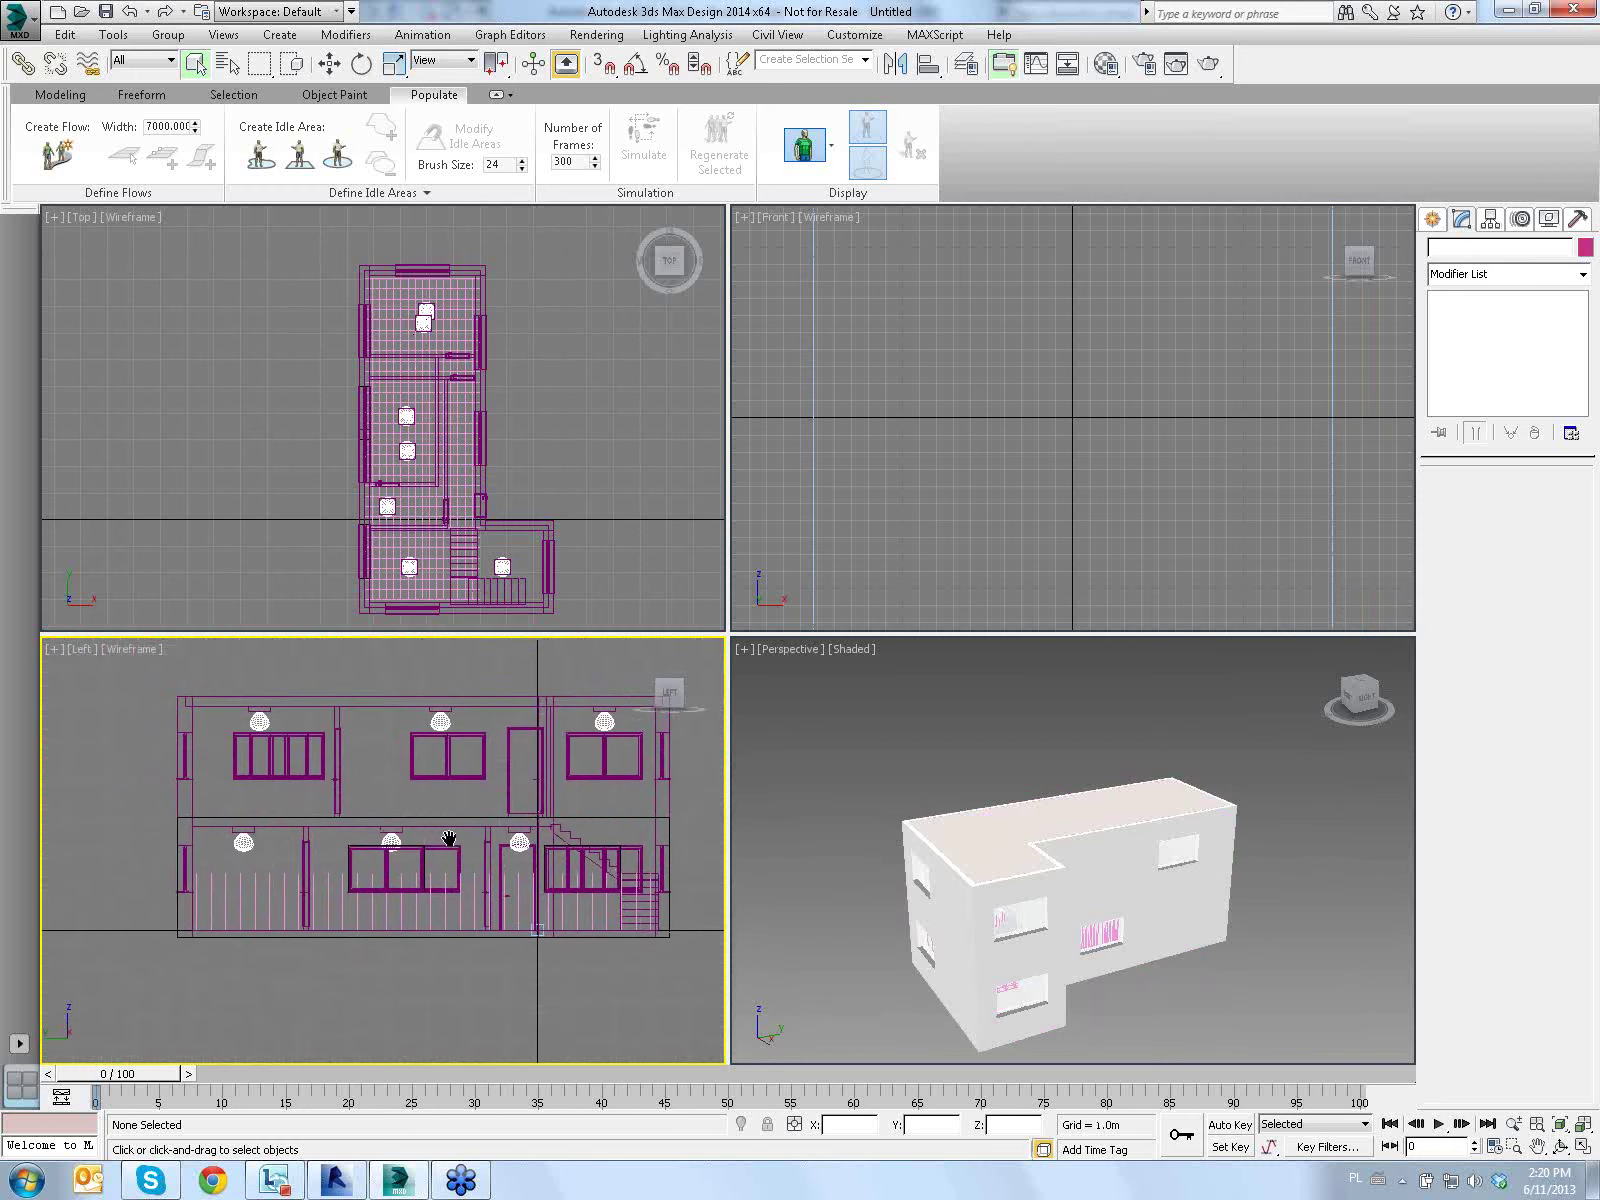
pyautogui.scroll(3, 452, 842)
pyautogui.scroll(-3, 496, 857)
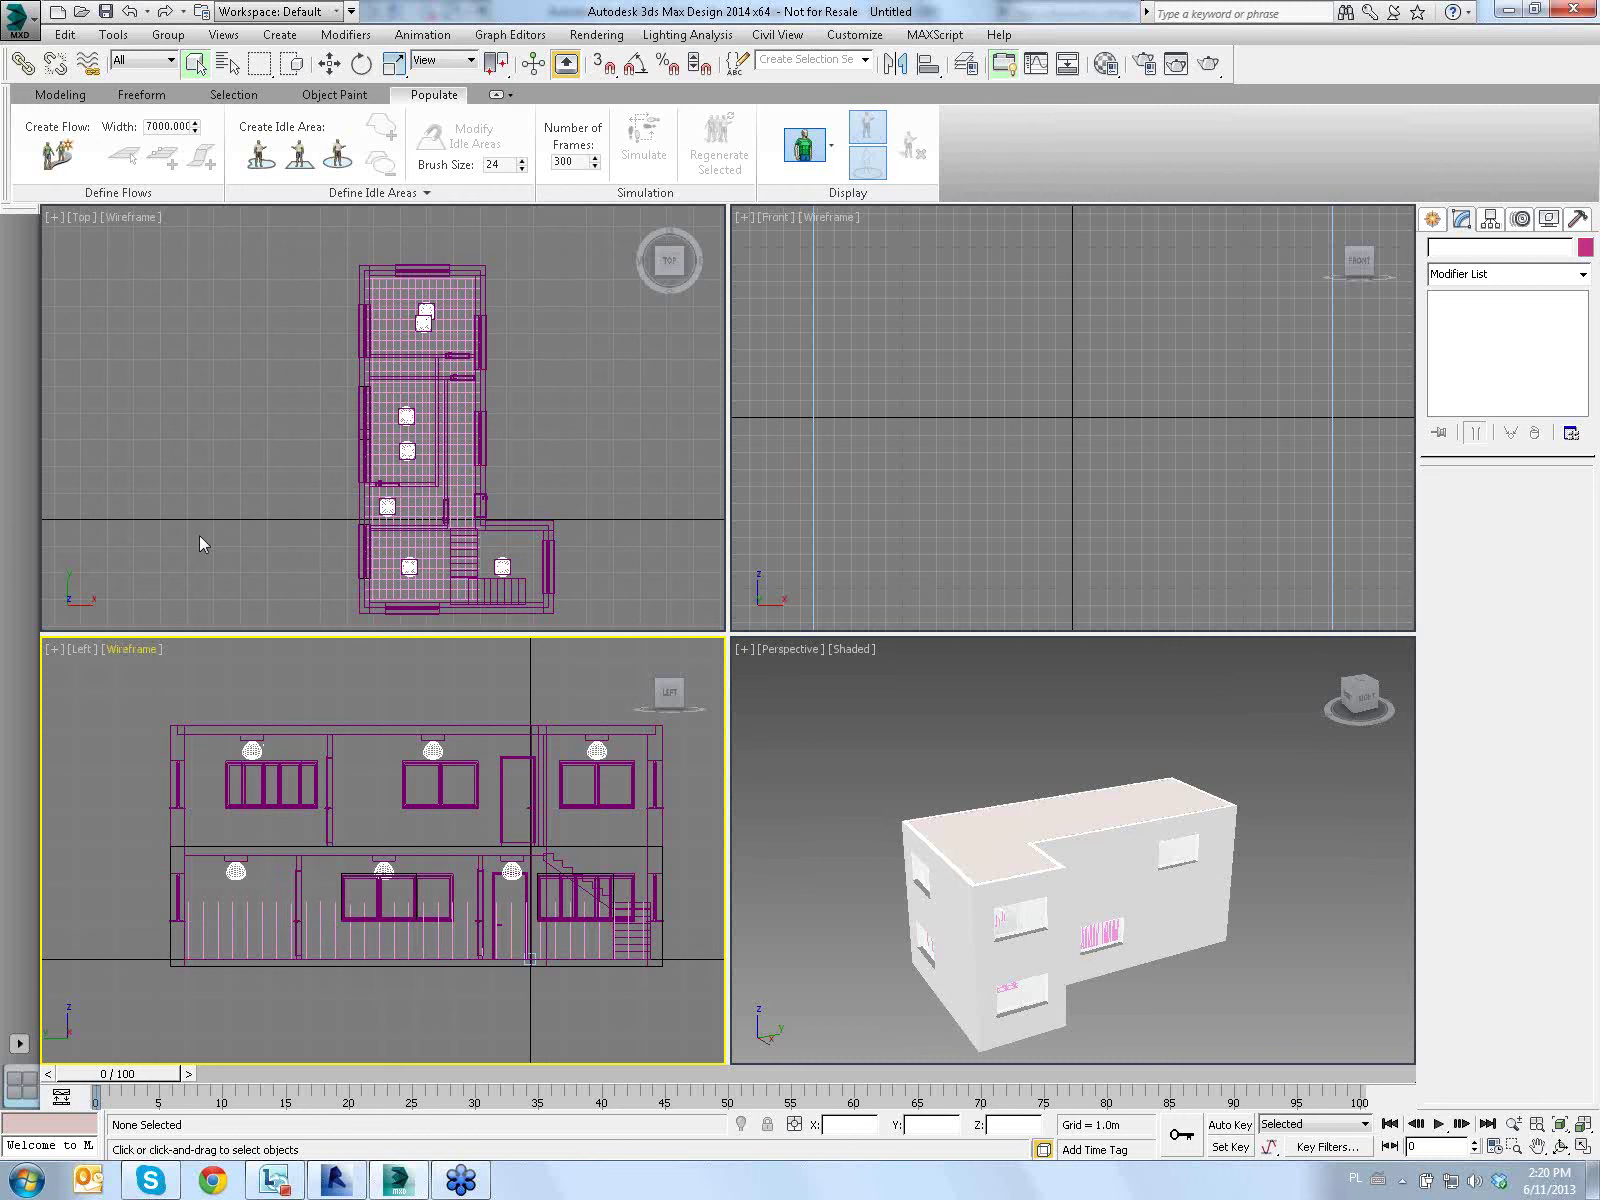
# Select LightMeter Helper001 from the Select by Name list
pyautogui.click(228, 63)
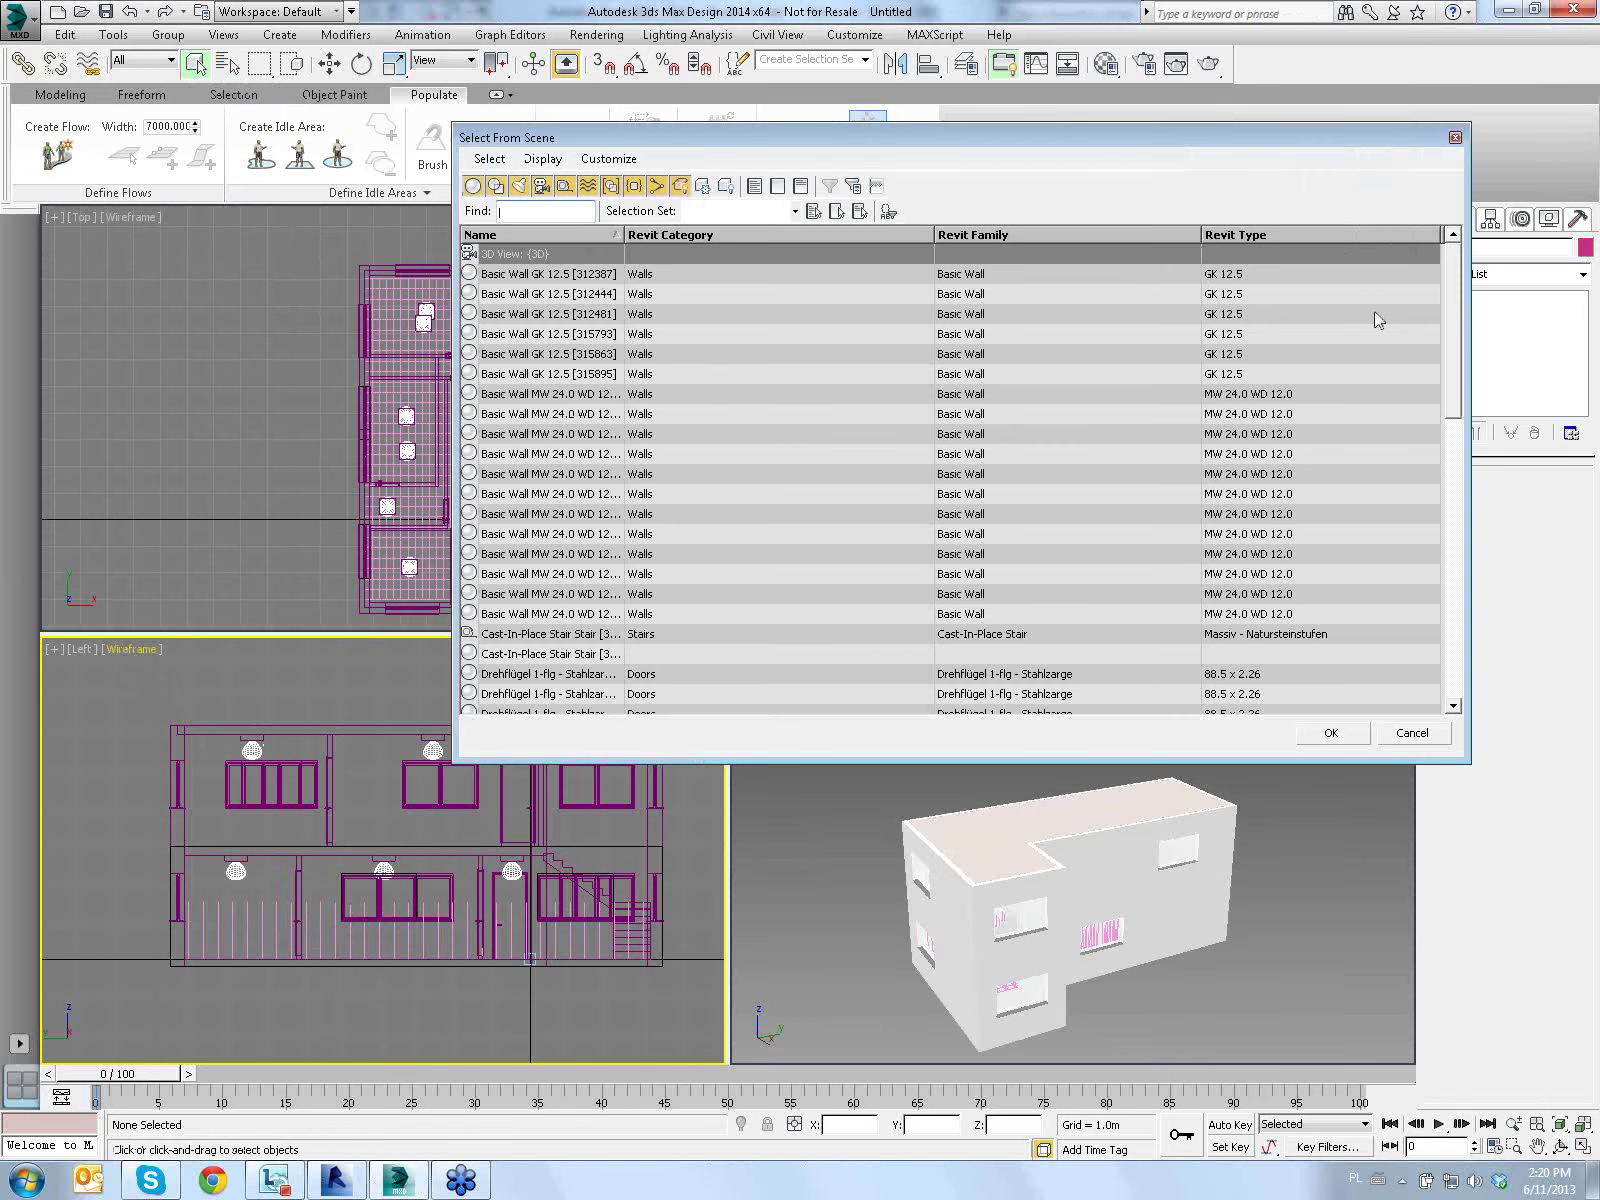
pyautogui.moveTo(1452, 297); pyautogui.dragTo(1460, 492)
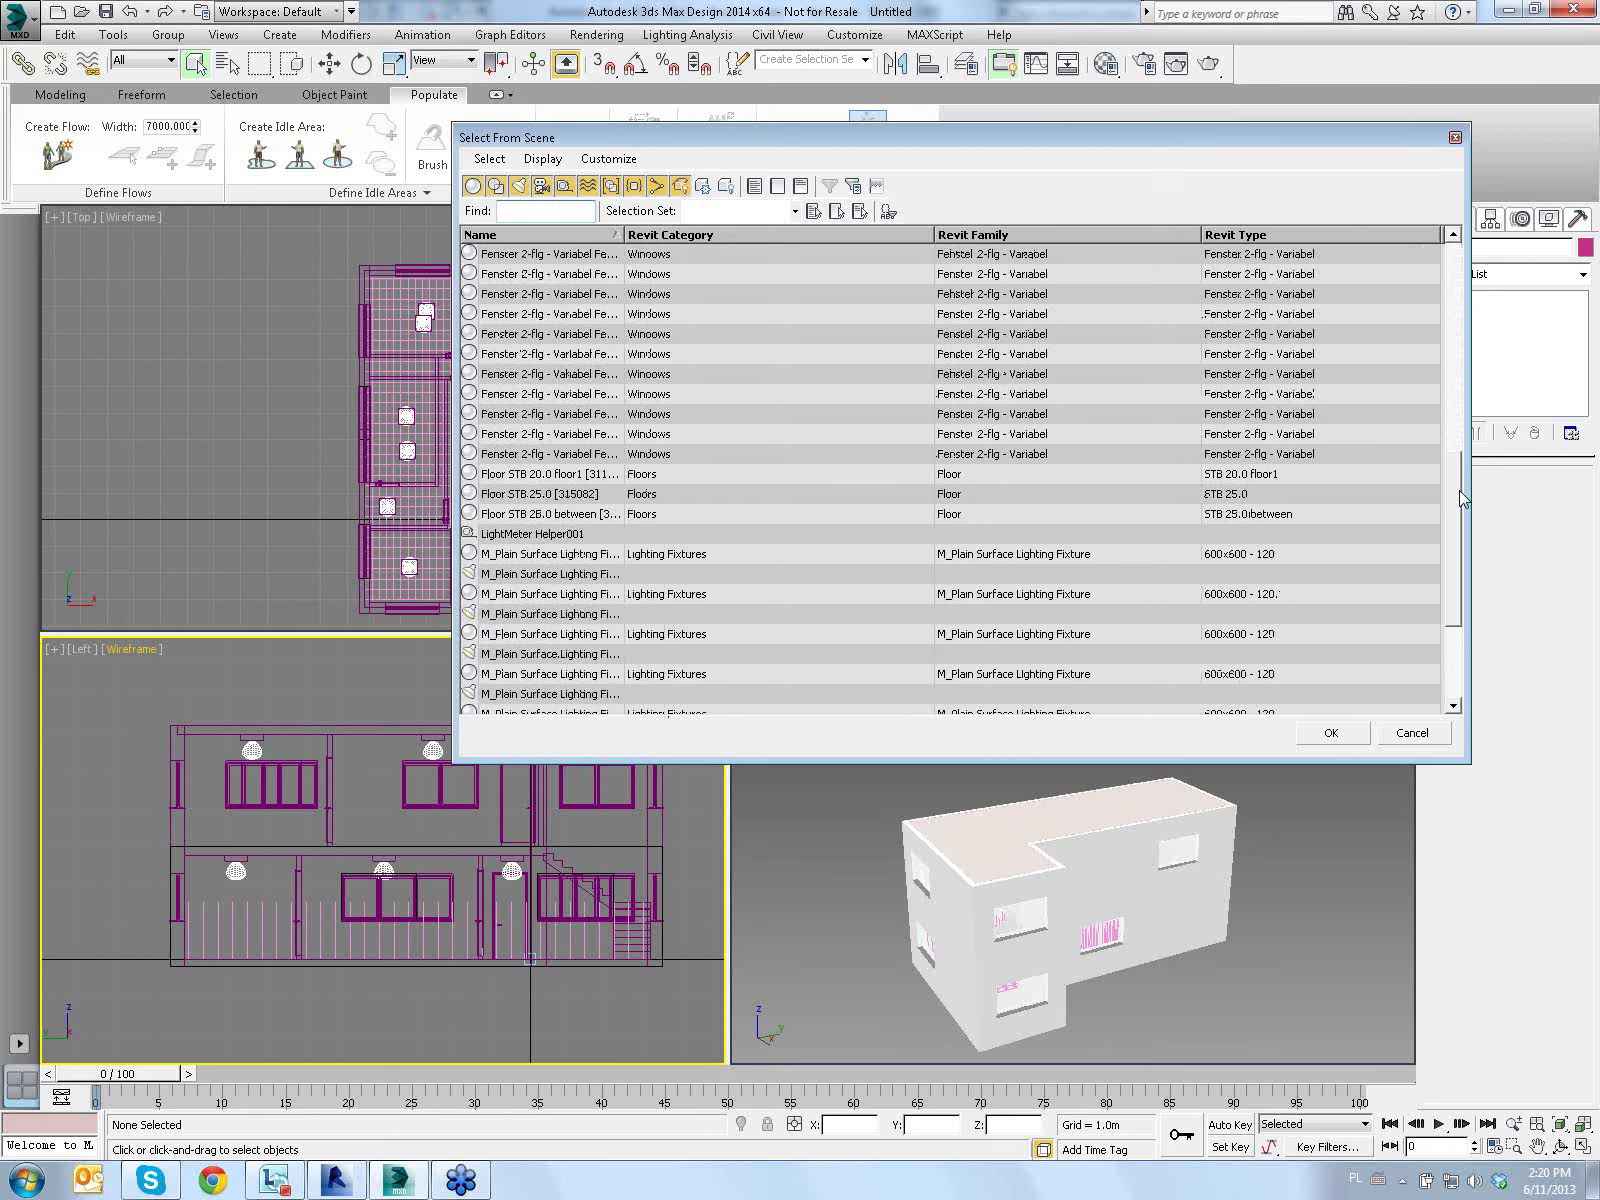
pyautogui.click(545, 537)
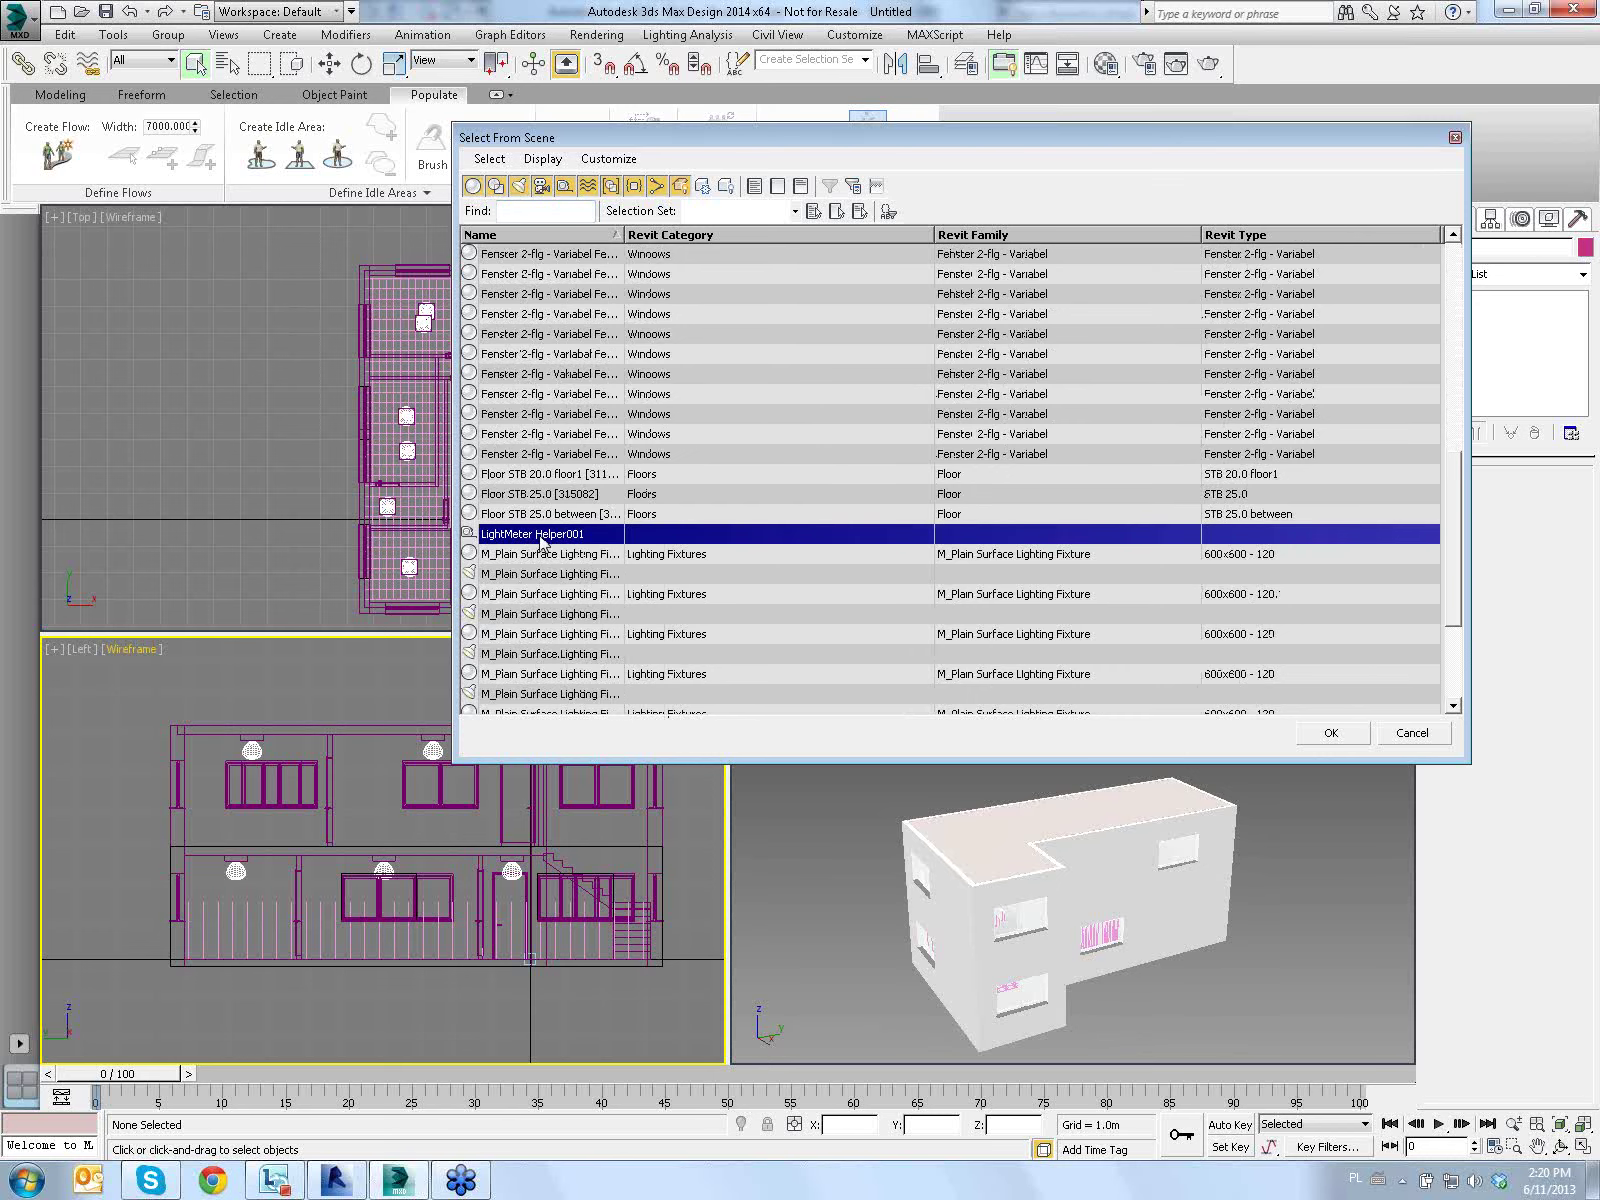
pyautogui.doubleClick(541, 541)
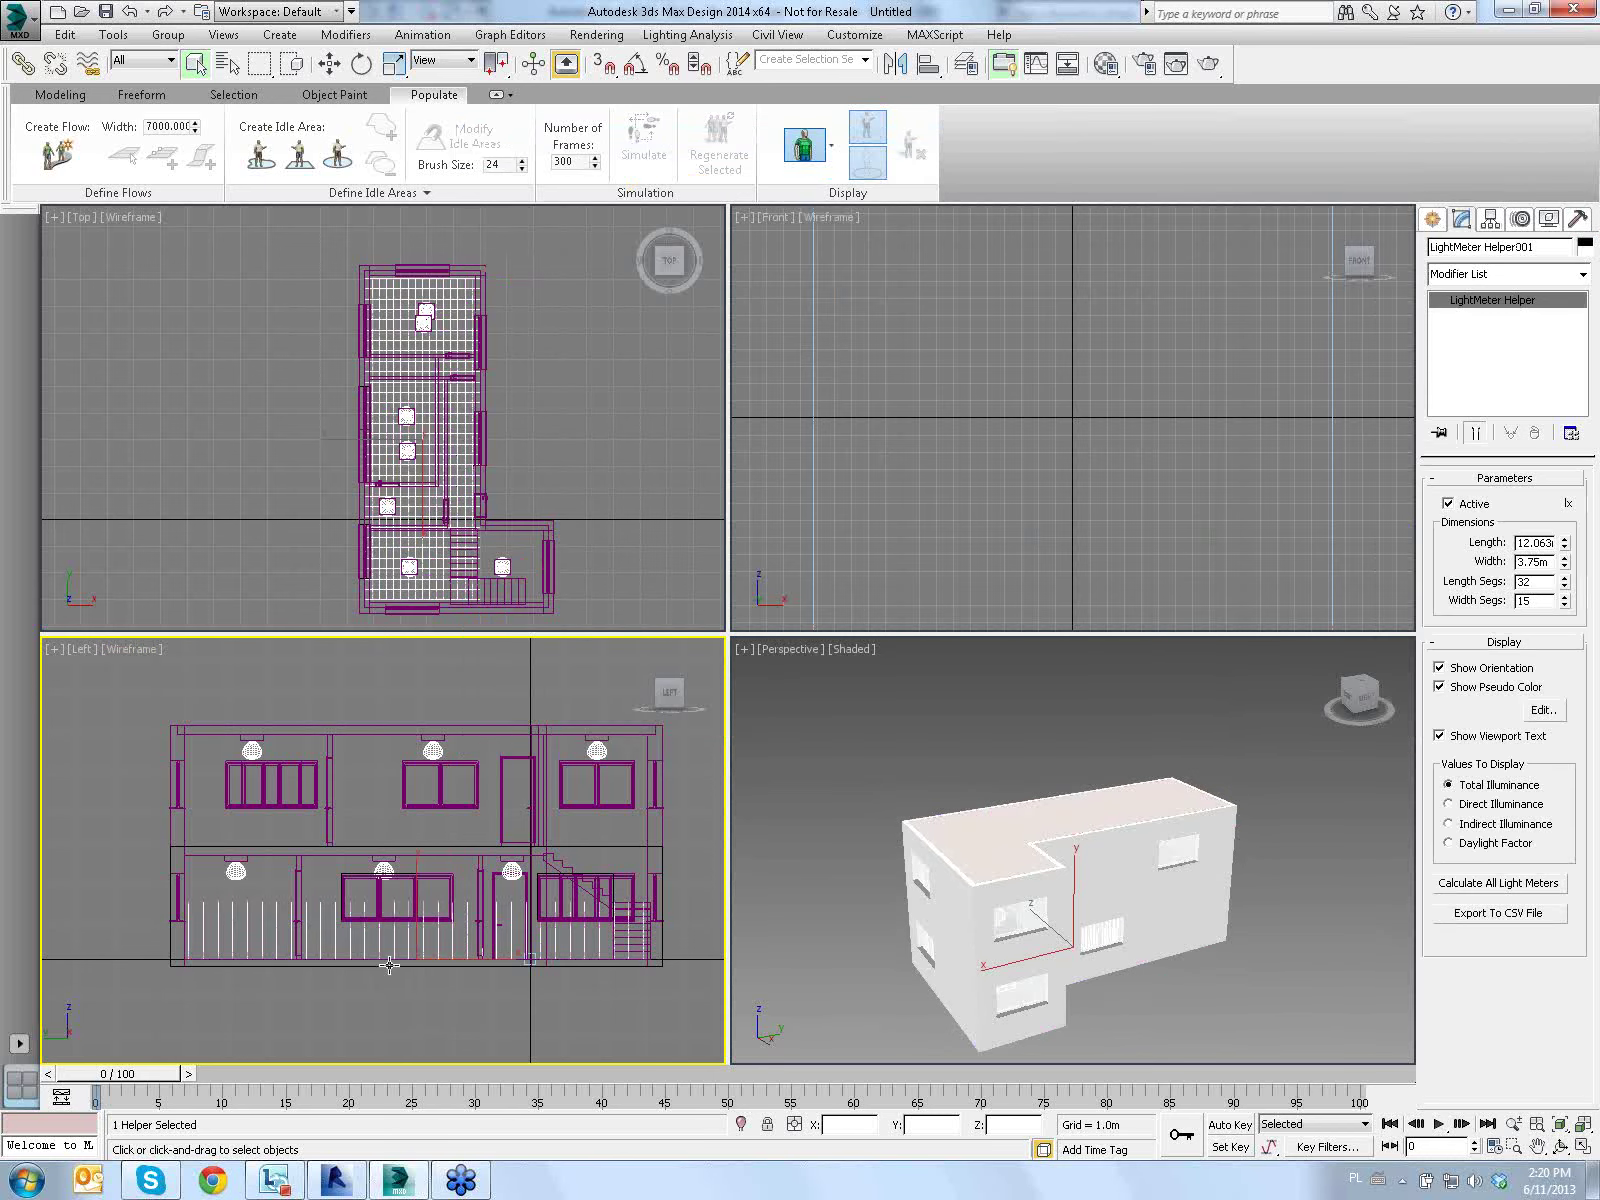
# Try dragging the light meter grid upward with Move, then undo the move
pyautogui.click(330, 63)
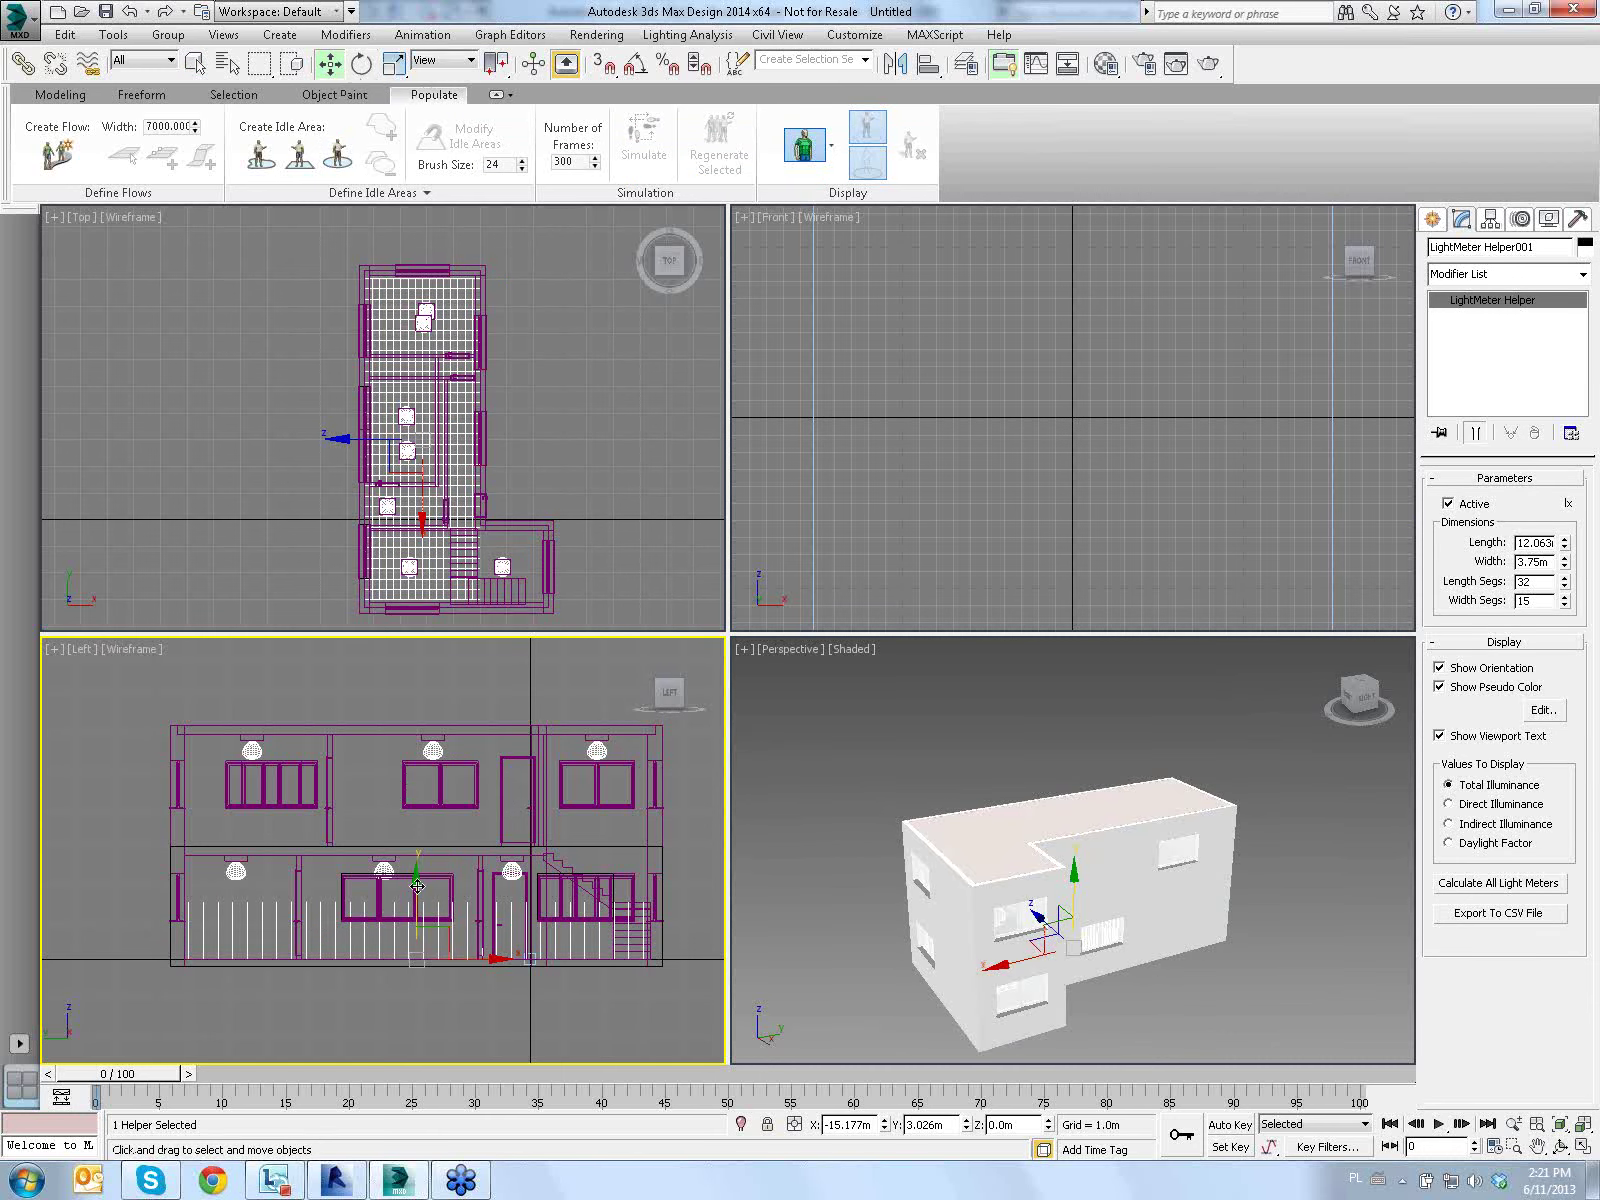
pyautogui.moveTo(417, 886); pyautogui.dragTo(415, 864)
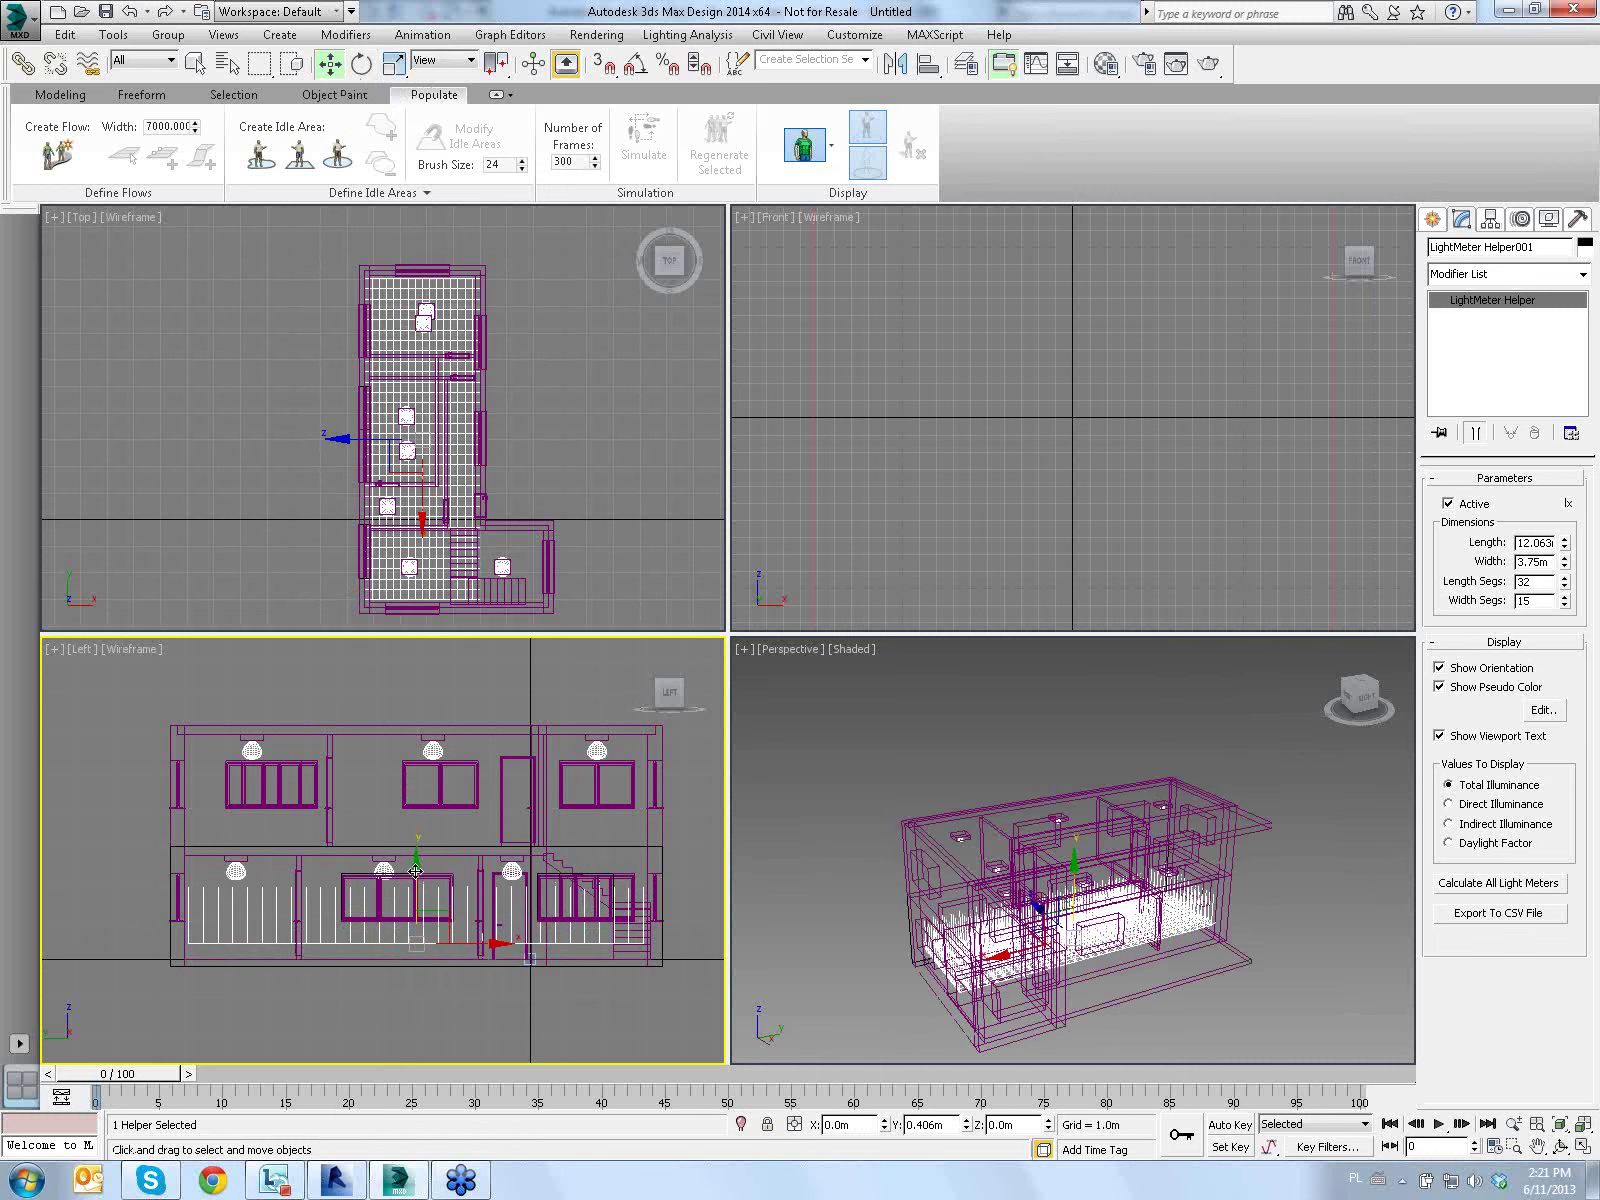
pyautogui.moveTo(415, 866); pyautogui.dragTo(415, 862)
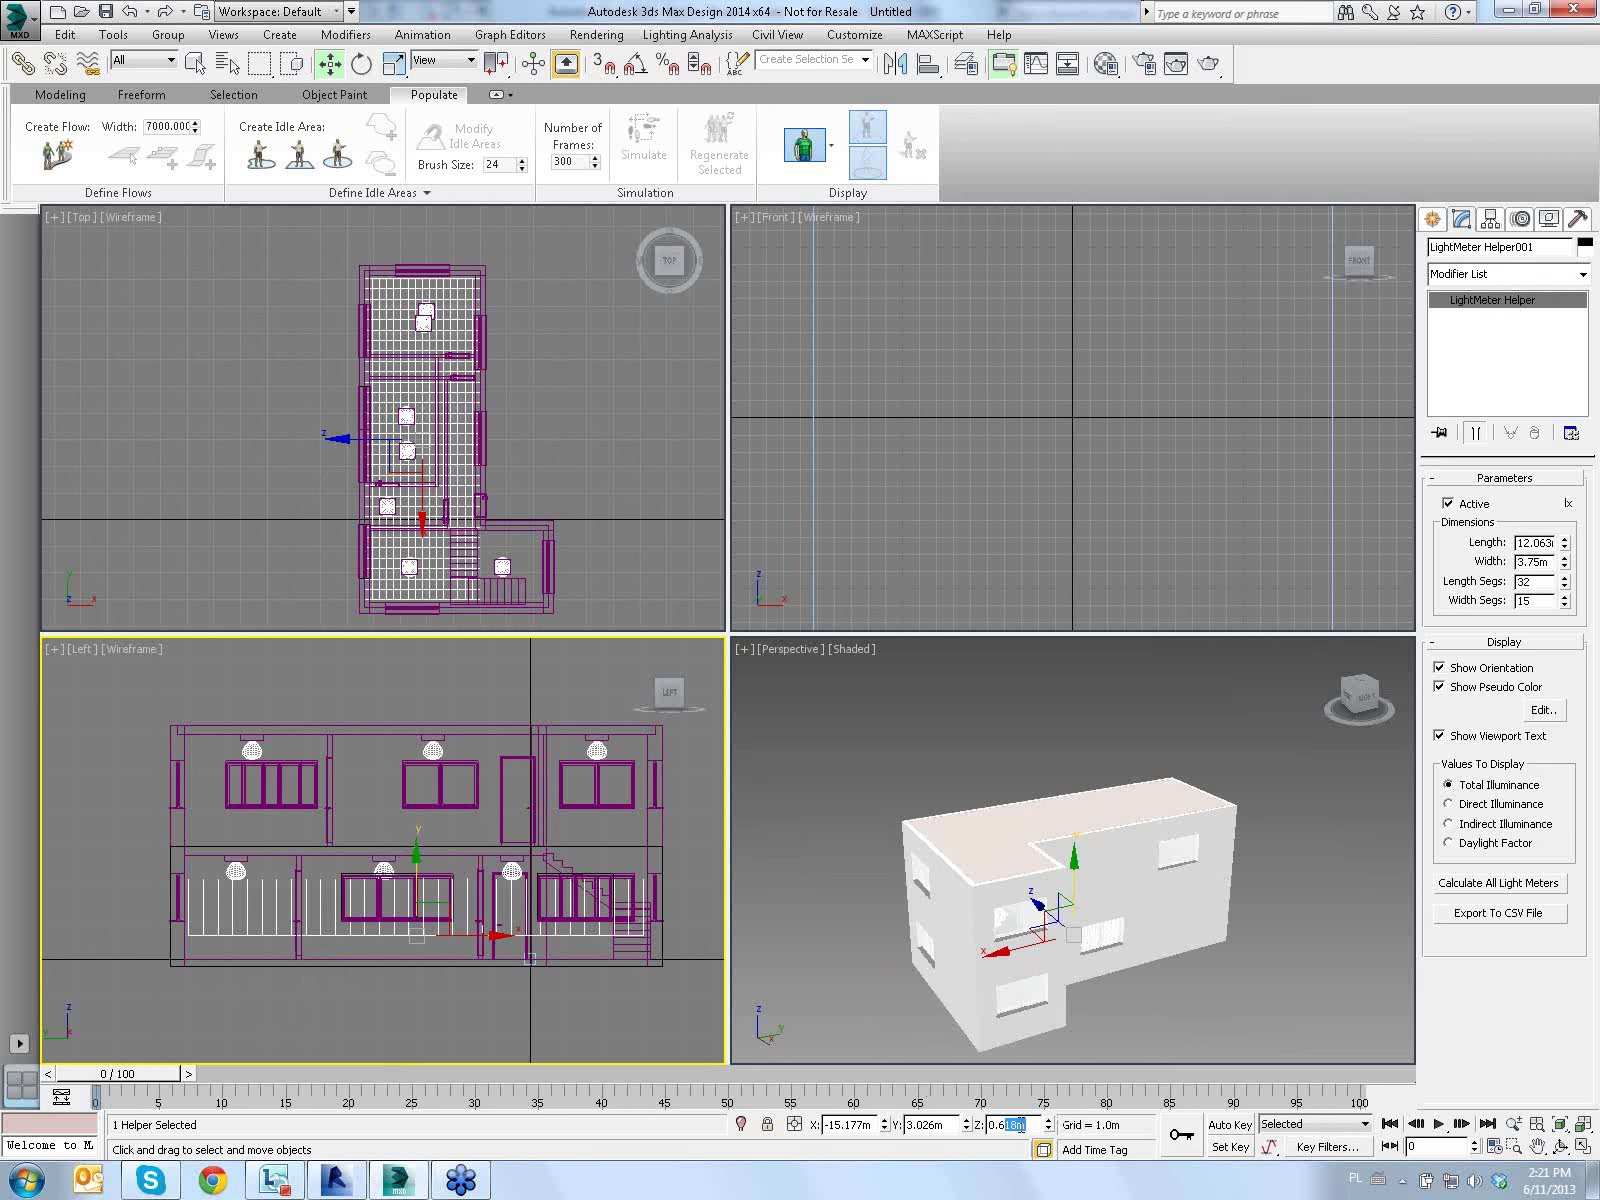
pyautogui.click(426, 857)
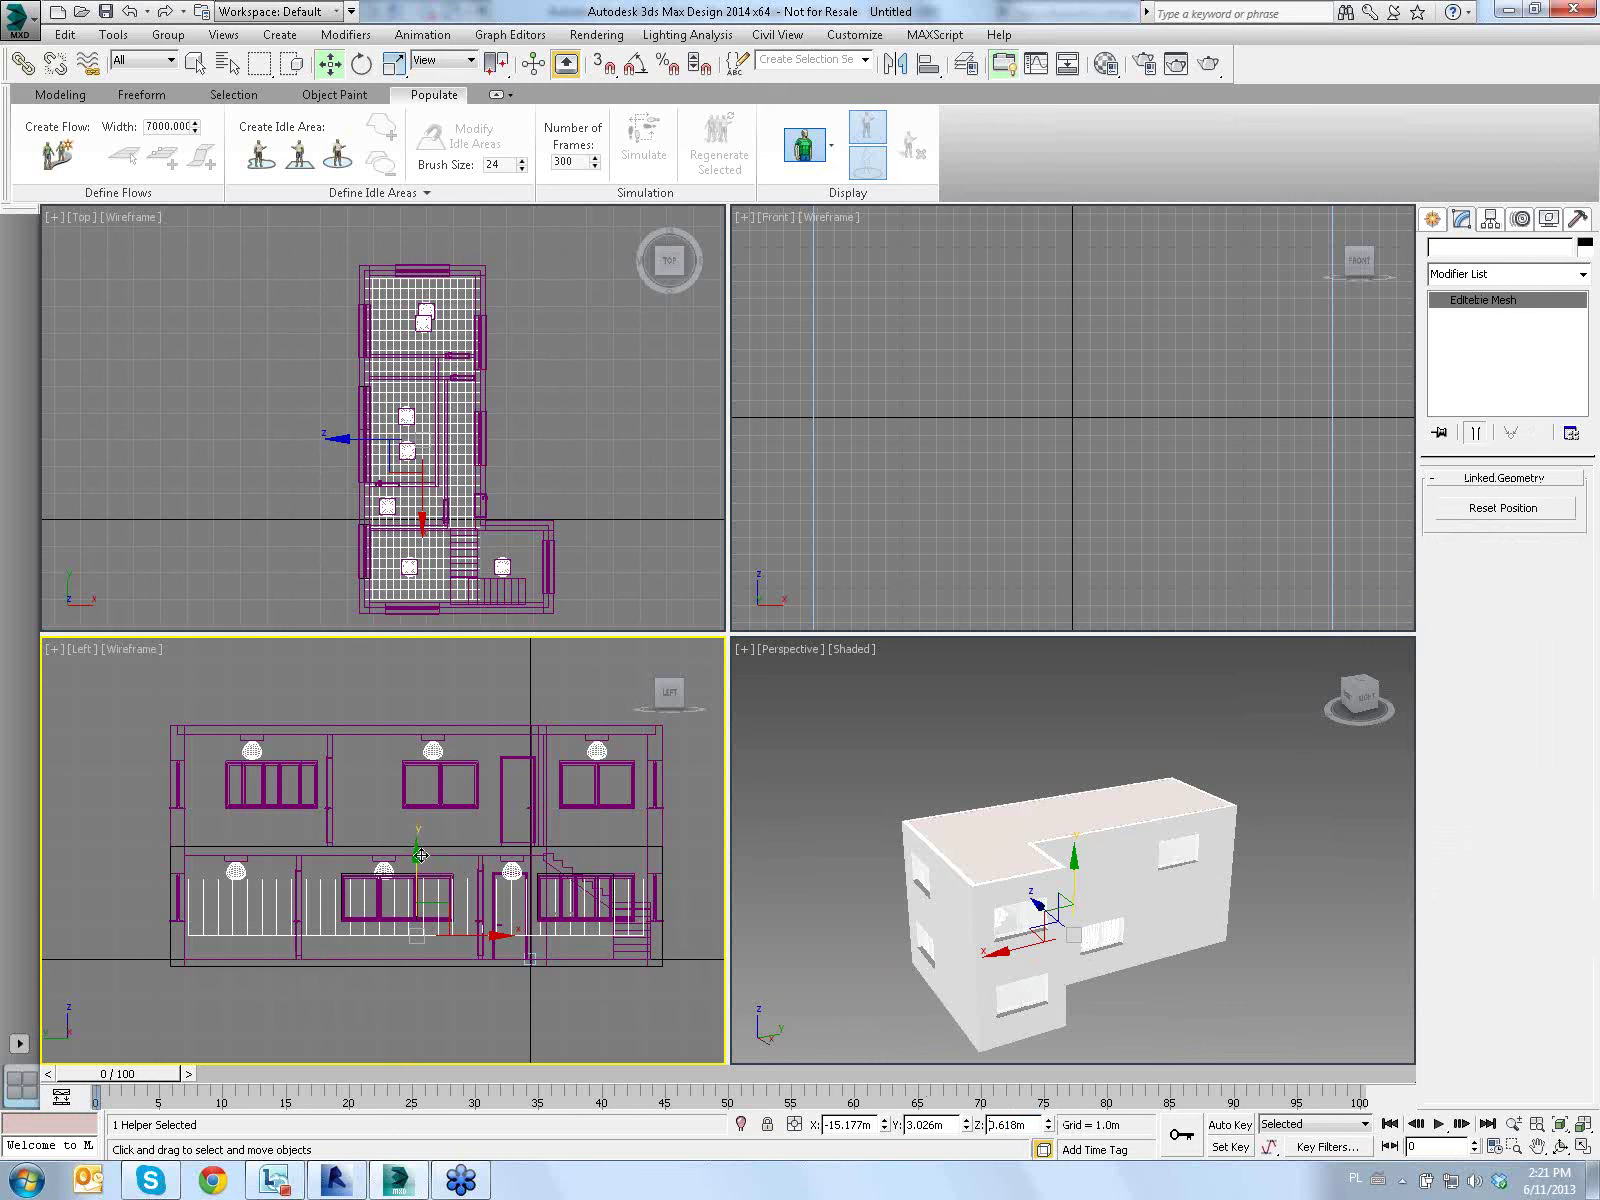
pyautogui.click(128, 11)
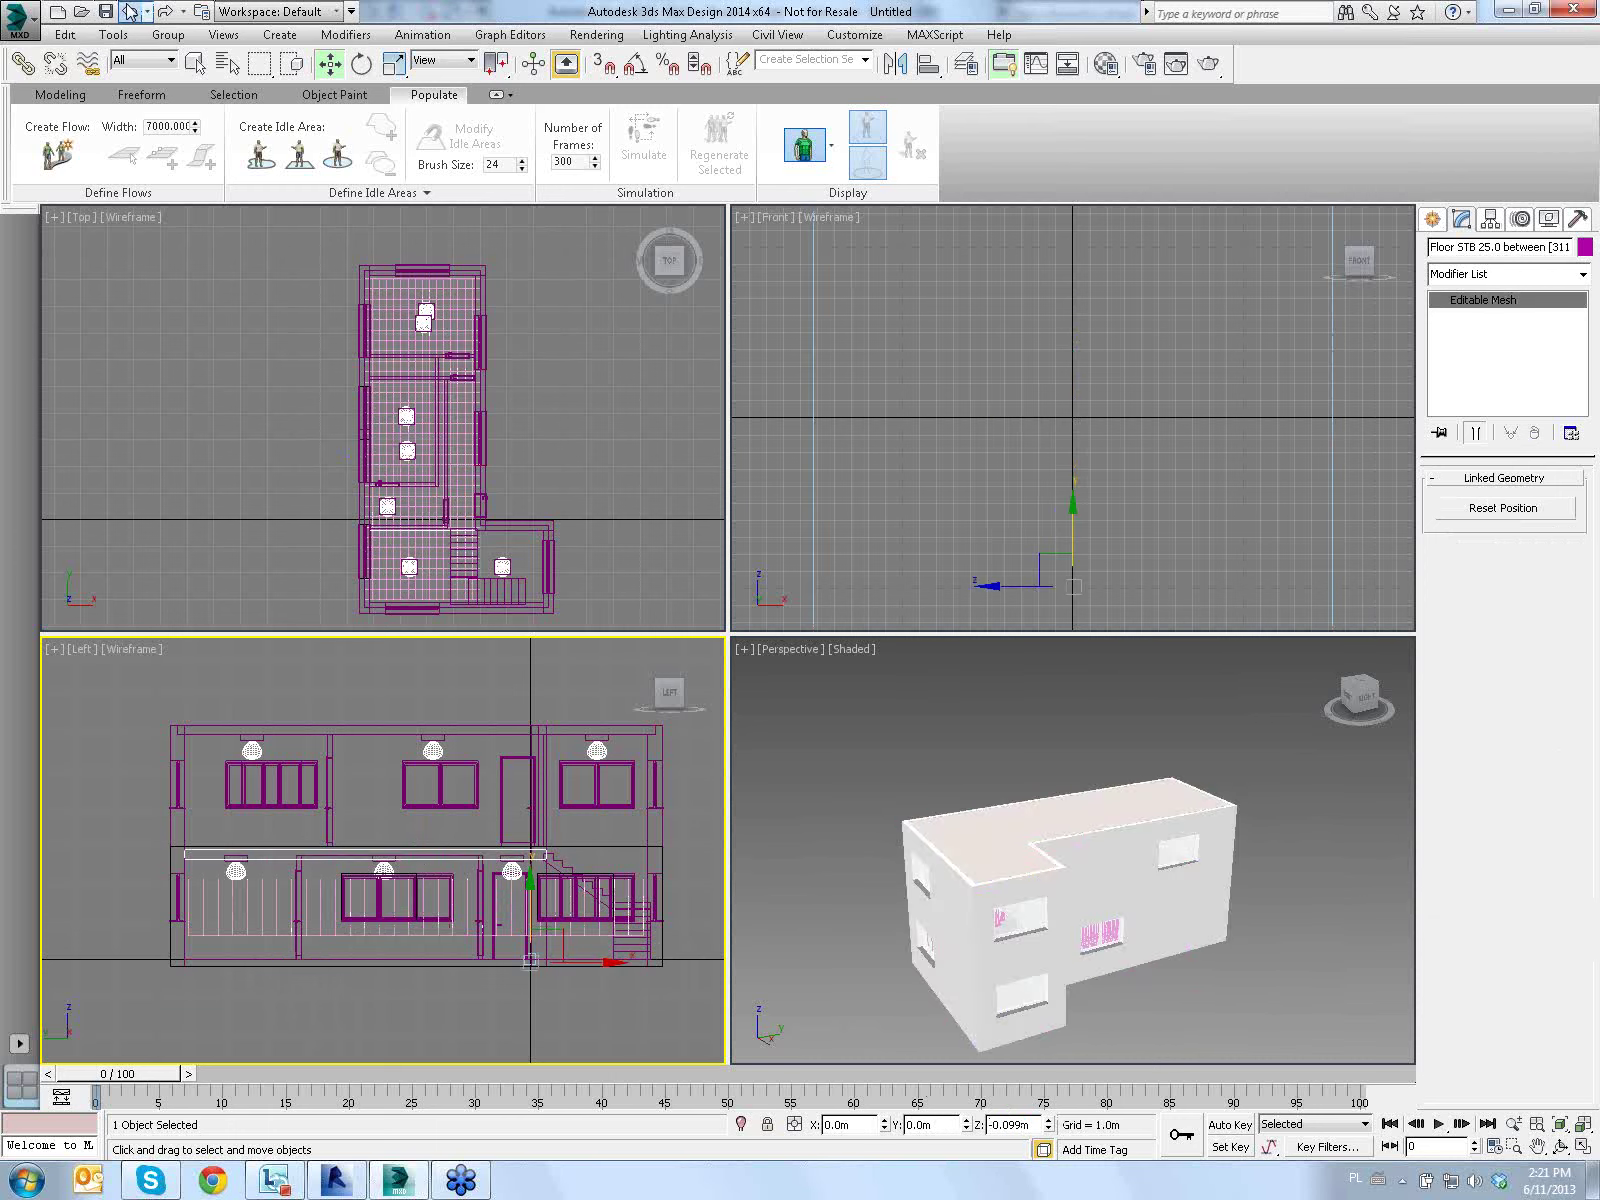
# Reselect the light meter helper and set its Z height to 0.6 m
pyautogui.click(452, 932)
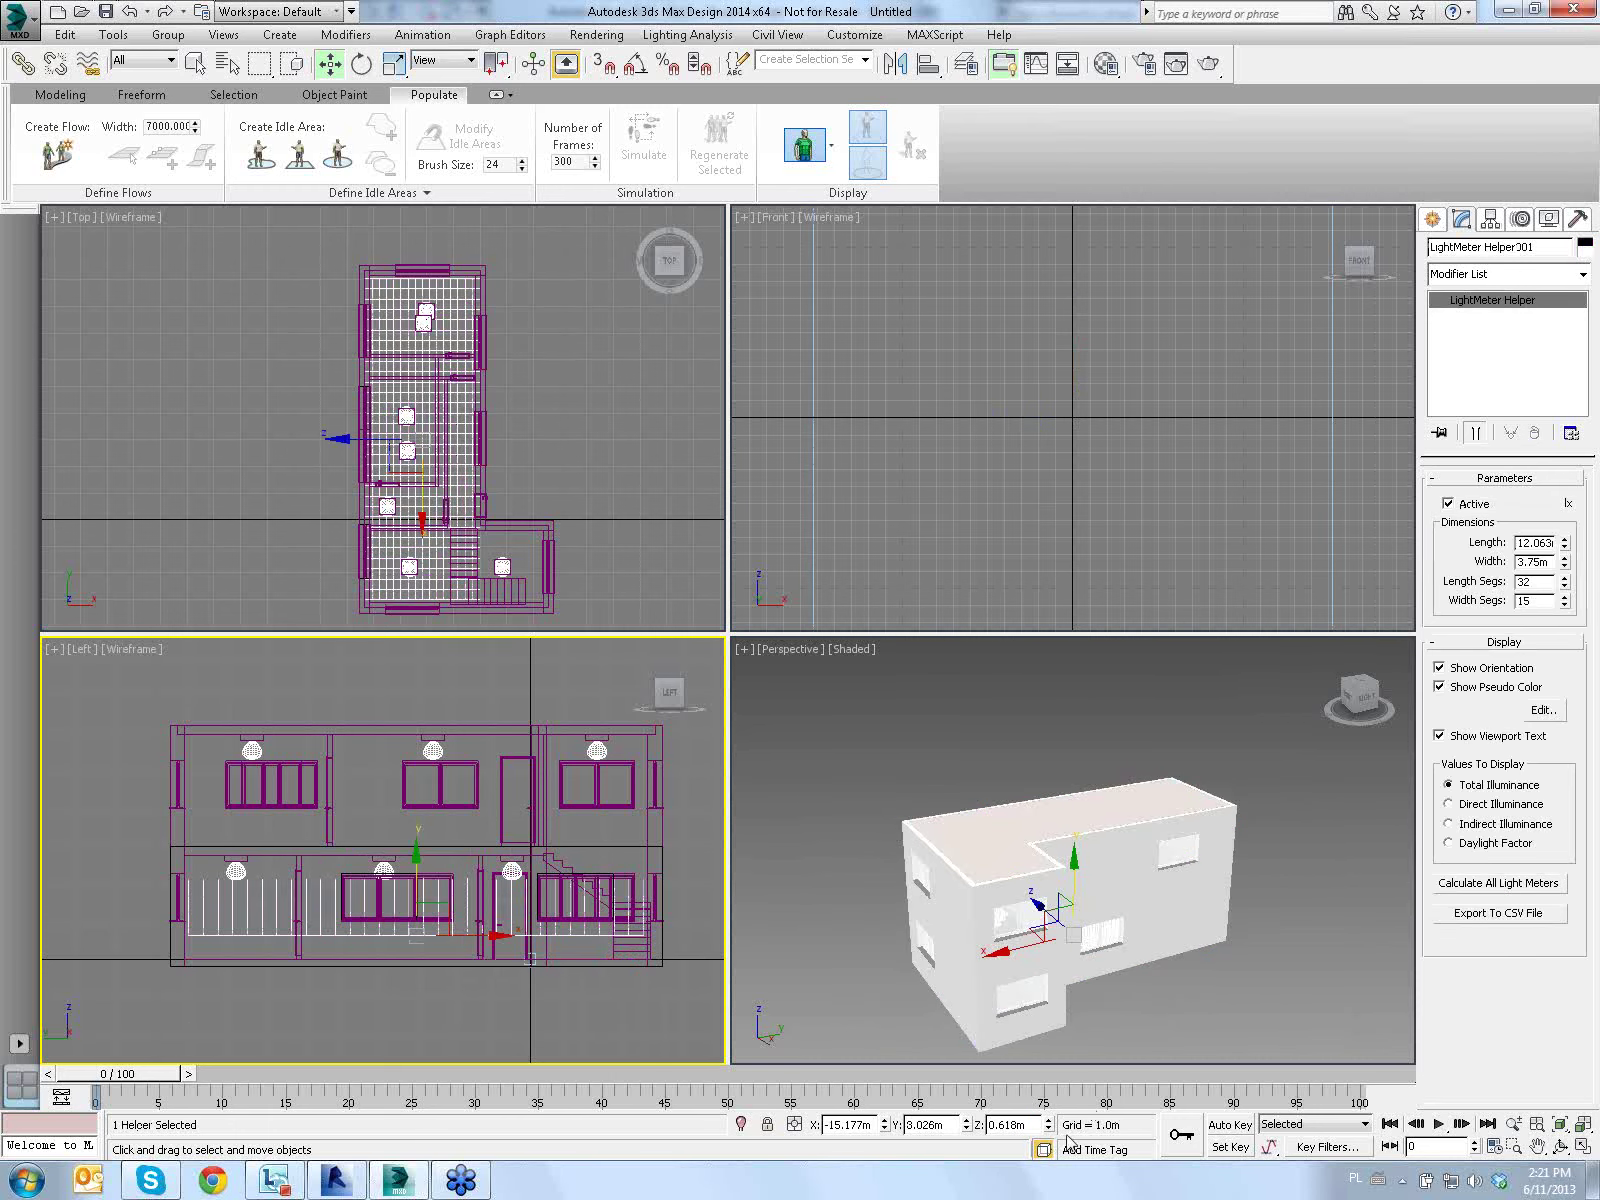
pyautogui.write('0')
pyautogui.press('Return')
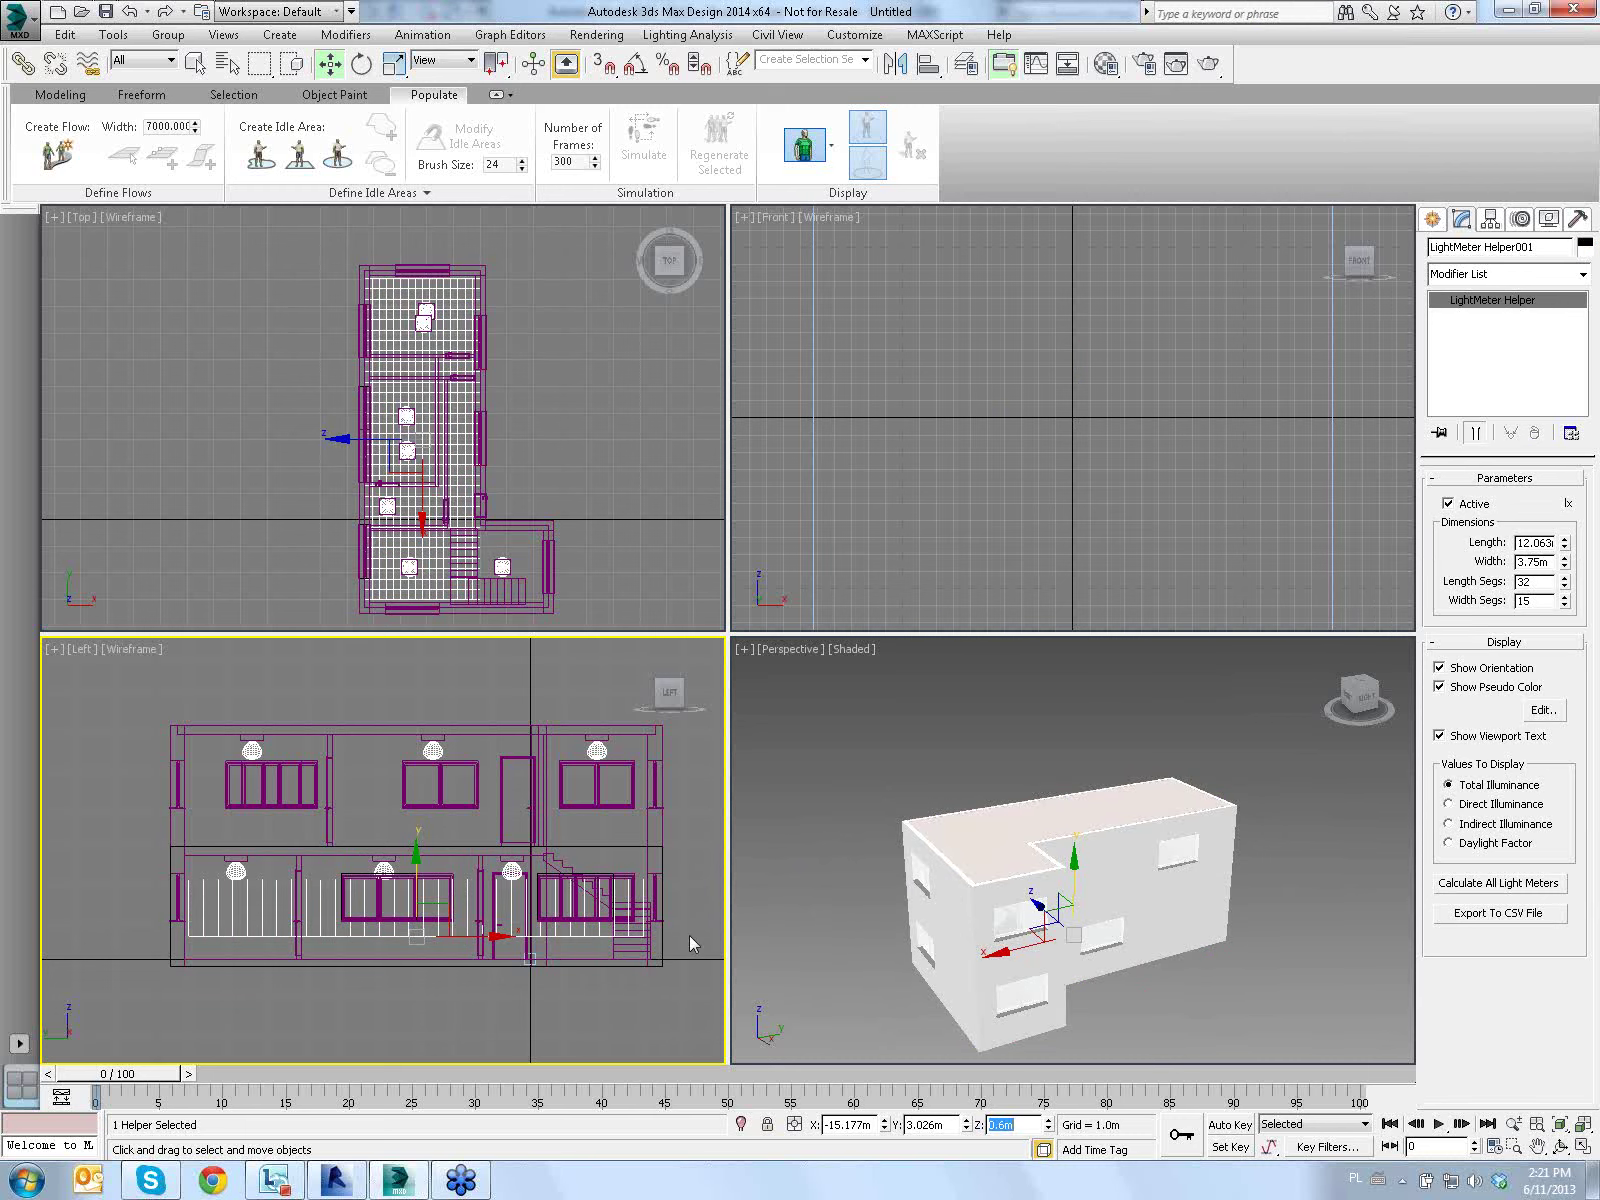
pyautogui.moveTo(692, 844); pyautogui.dragTo(714, 841, button='middle')
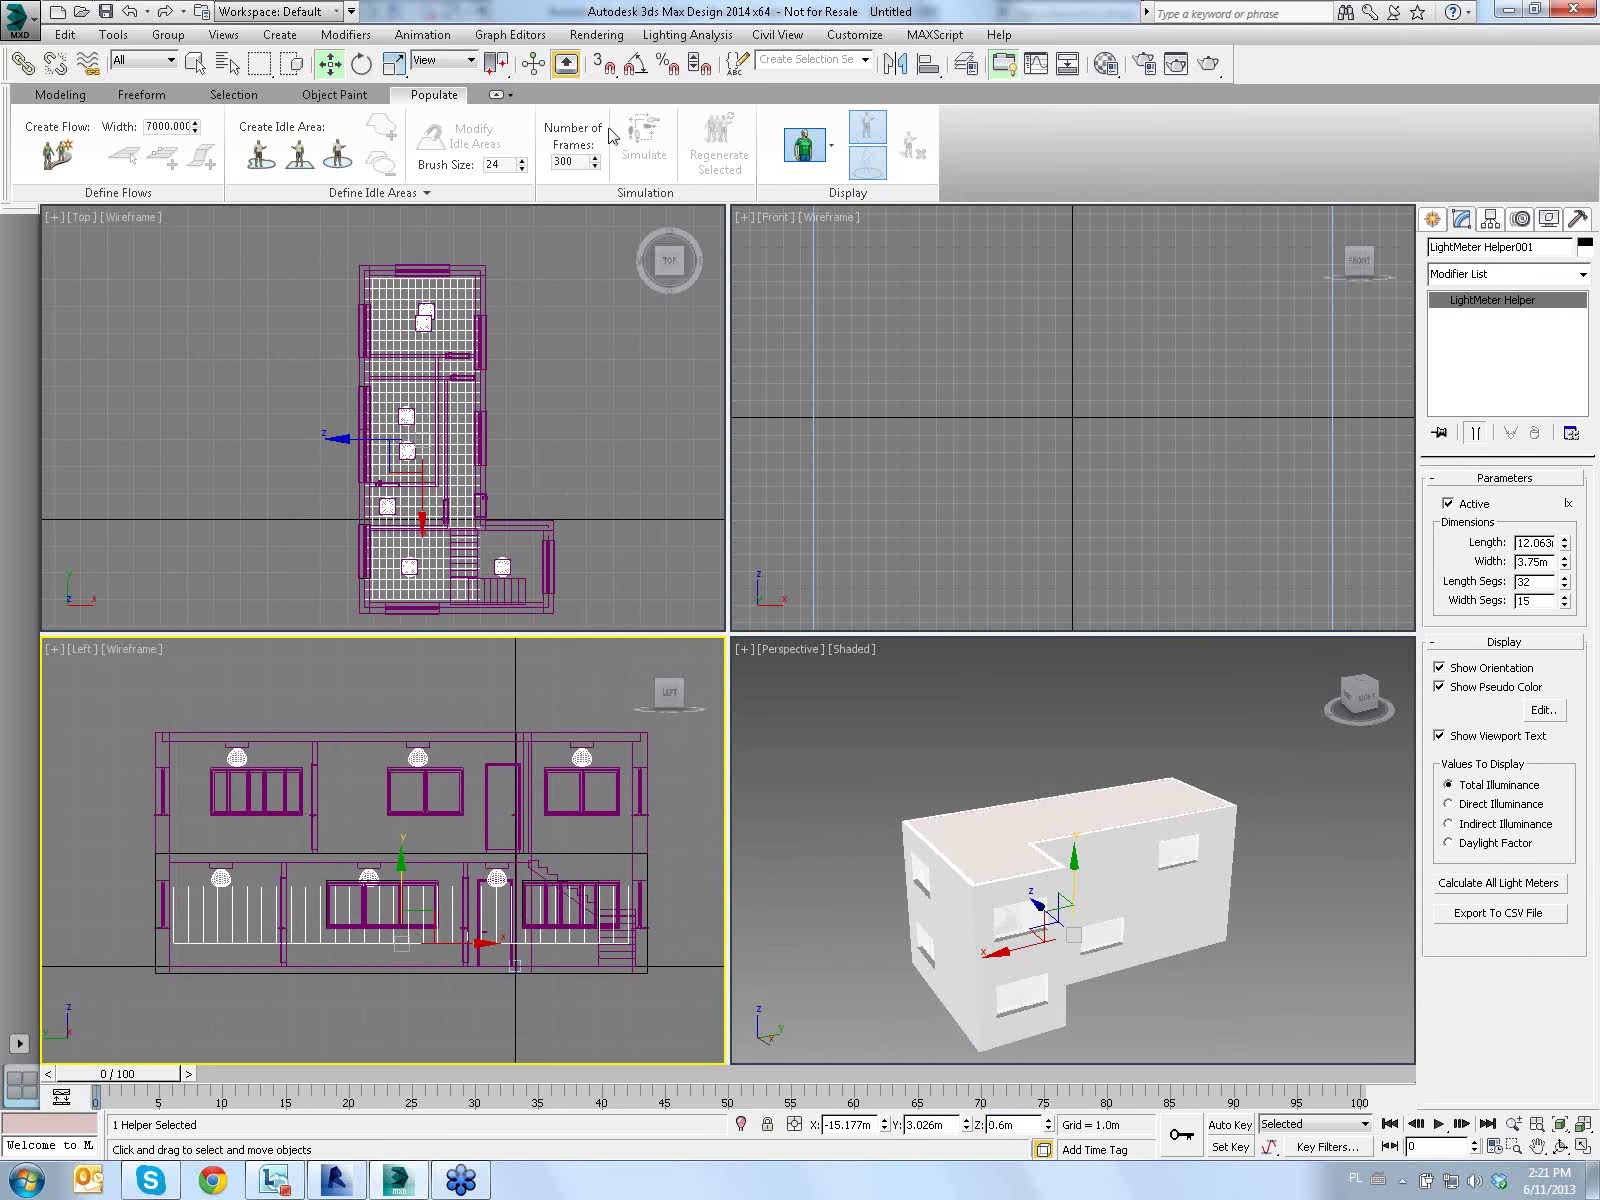
# Run Calculate All Light Meters Now from the Lighting Analysis Assistant's Analysis Output tab
pyautogui.click(698, 40)
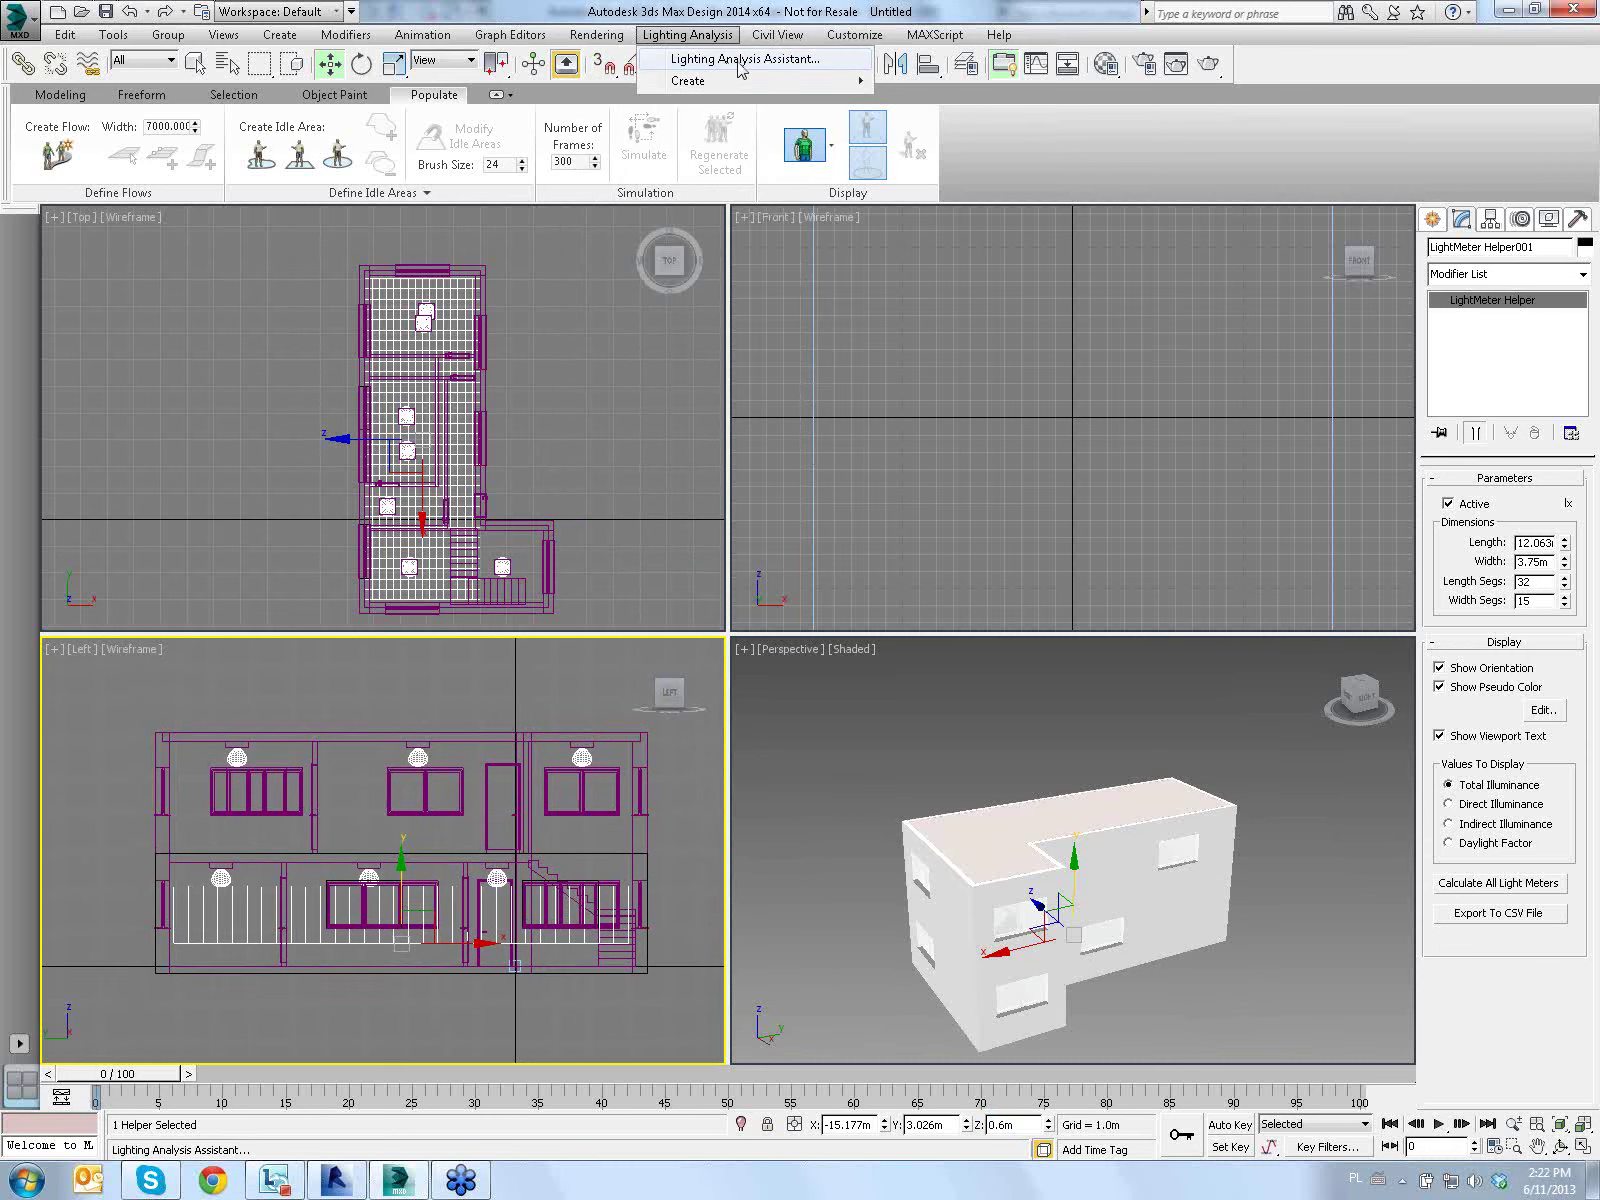
pyautogui.click(740, 66)
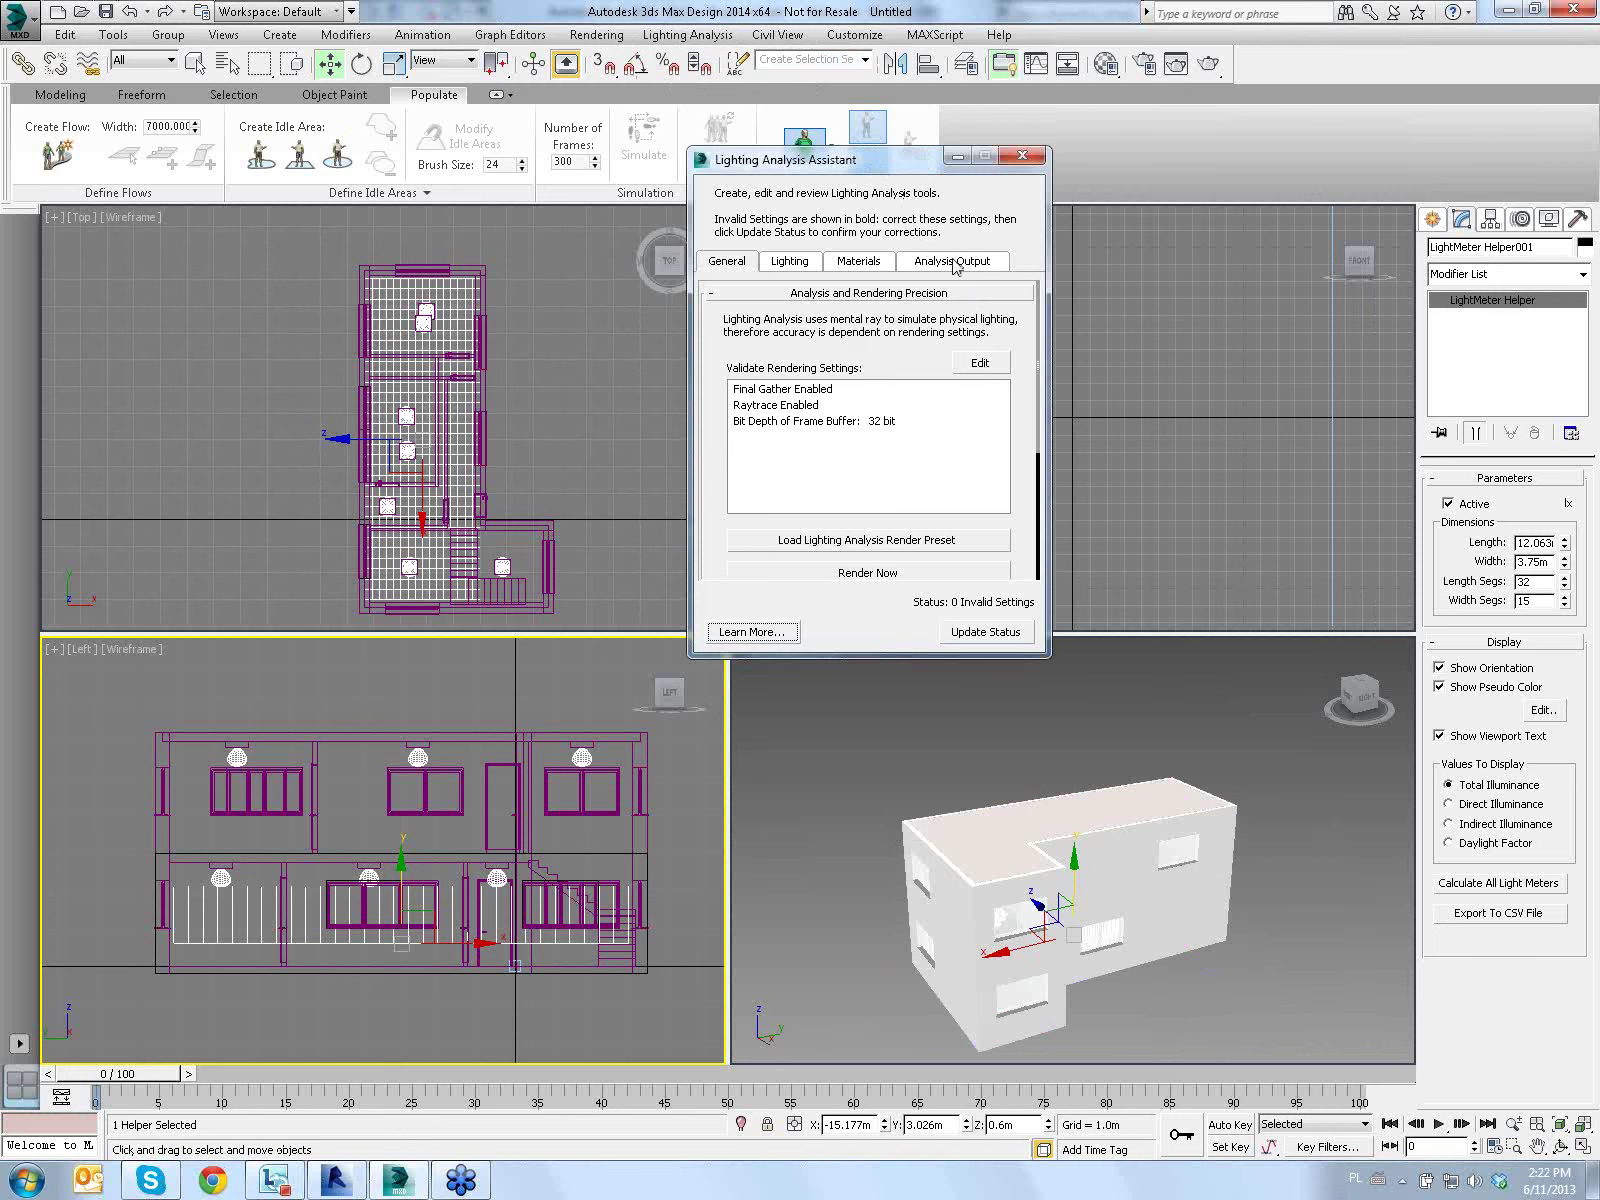
pyautogui.click(955, 262)
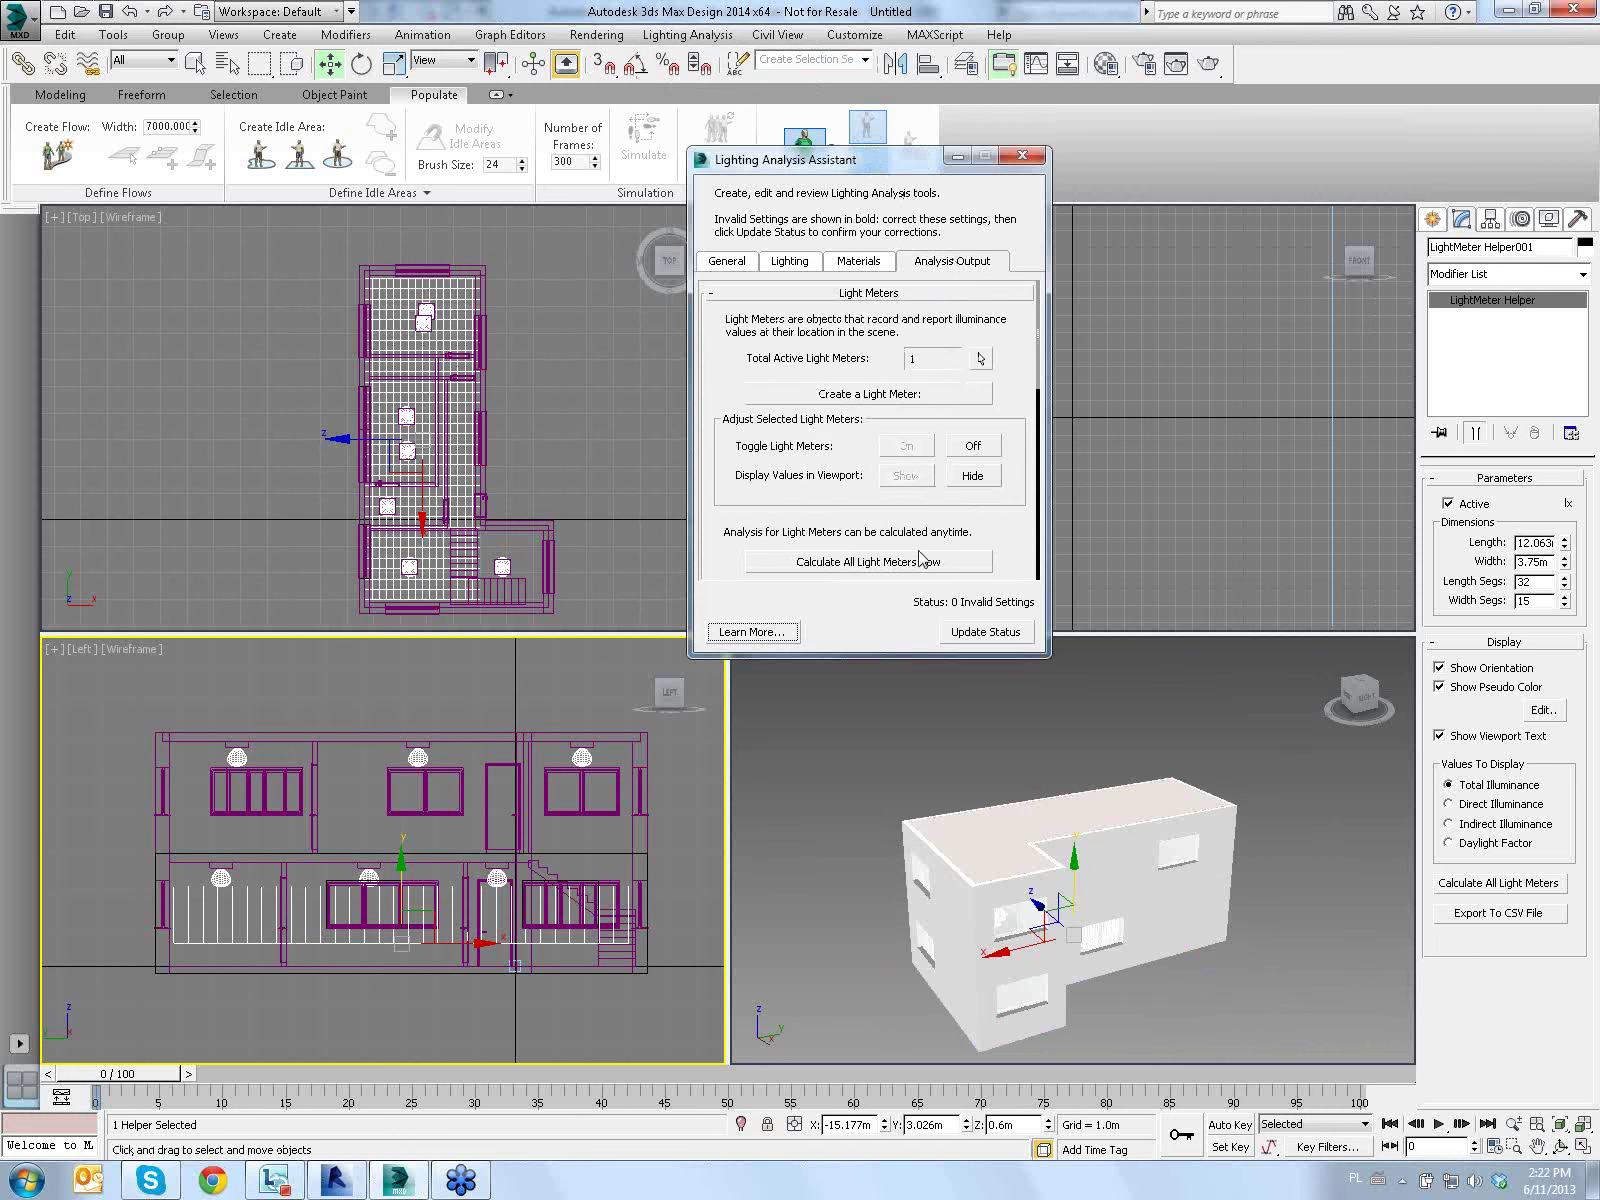
pyautogui.moveTo(1045, 658); pyautogui.dragTo(1045, 798)
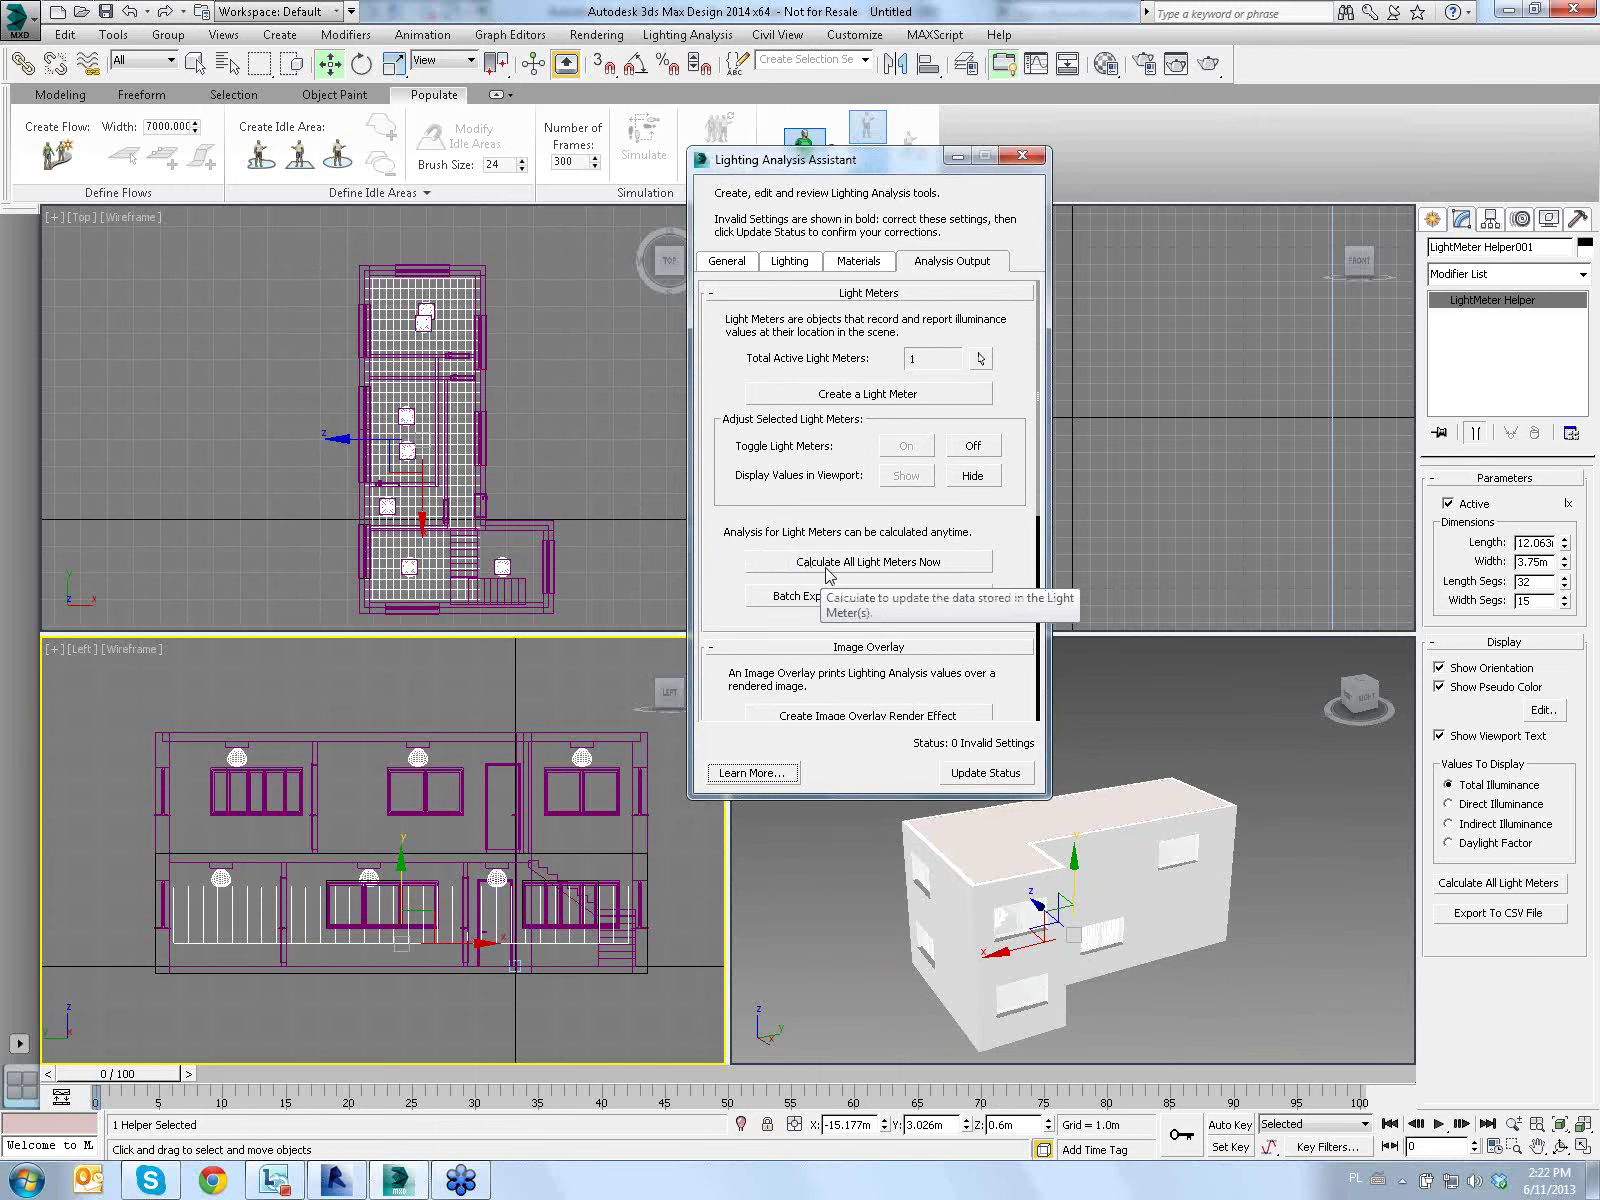
pyautogui.click(852, 560)
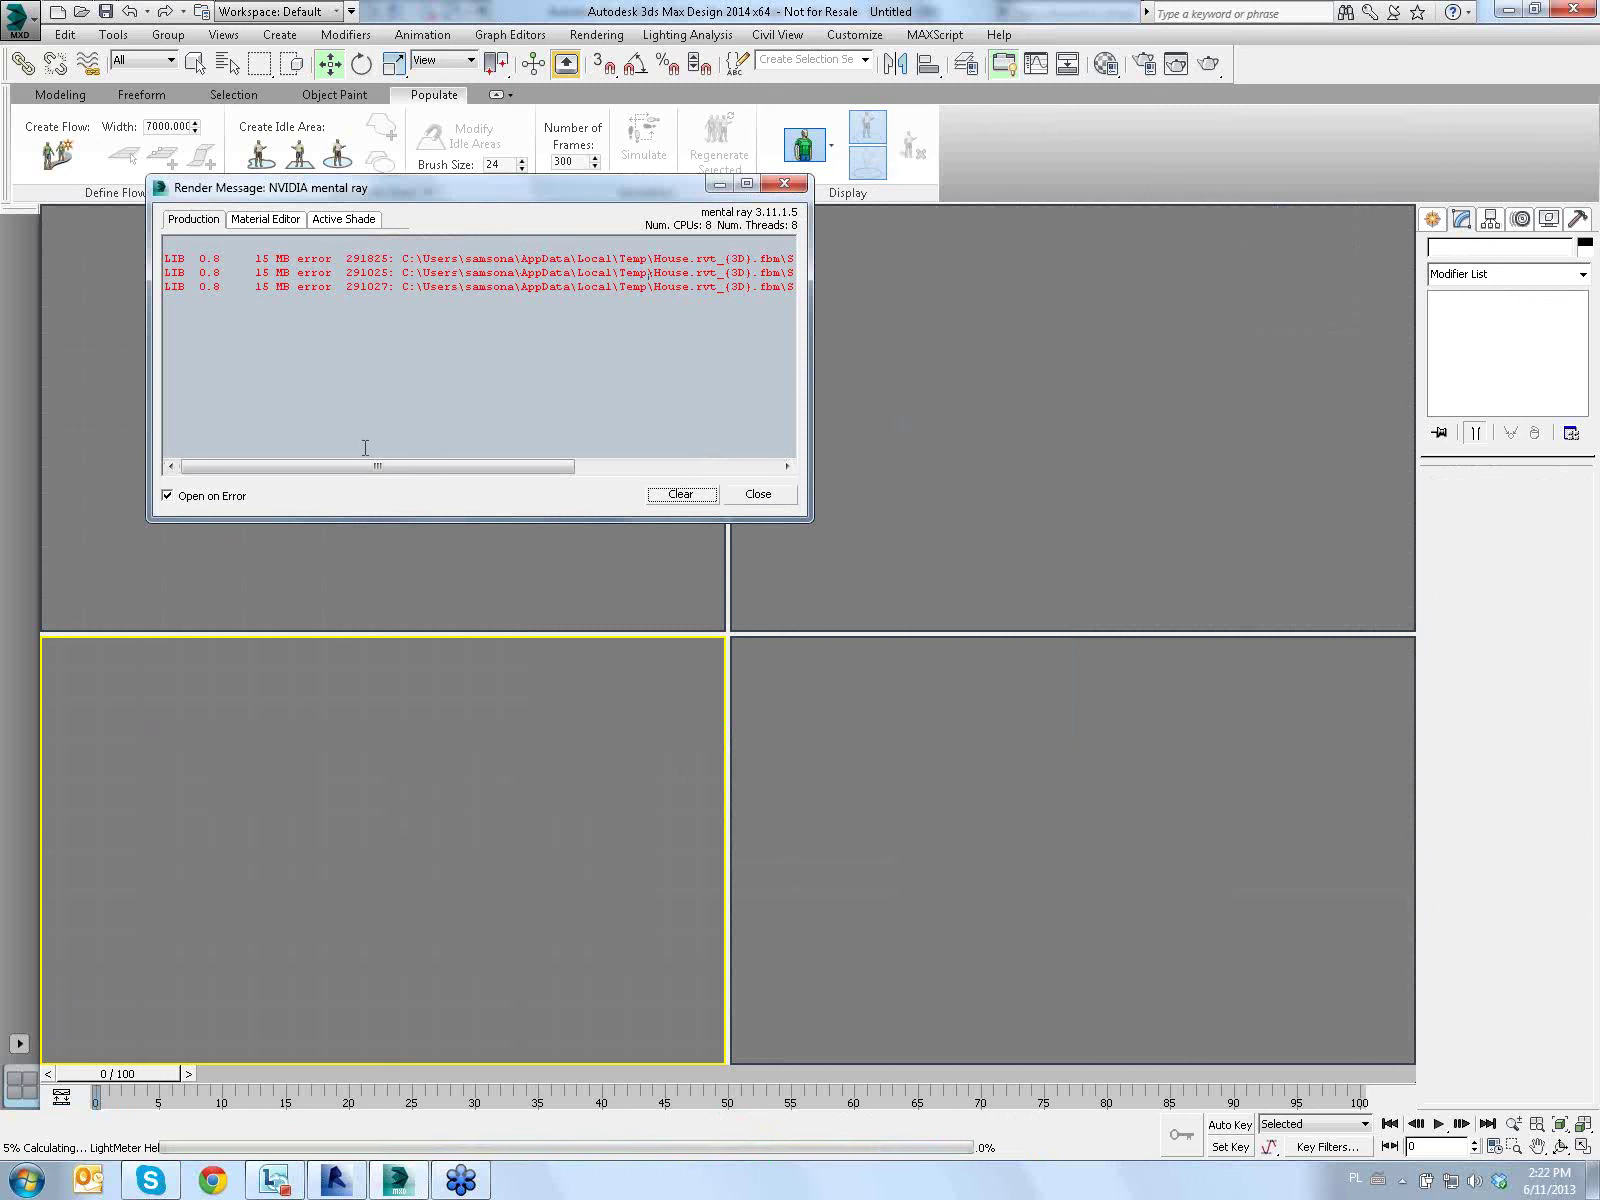
# Scroll through the render message errors, then clear and close that window
pyautogui.moveTo(360, 466); pyautogui.dragTo(578, 486)
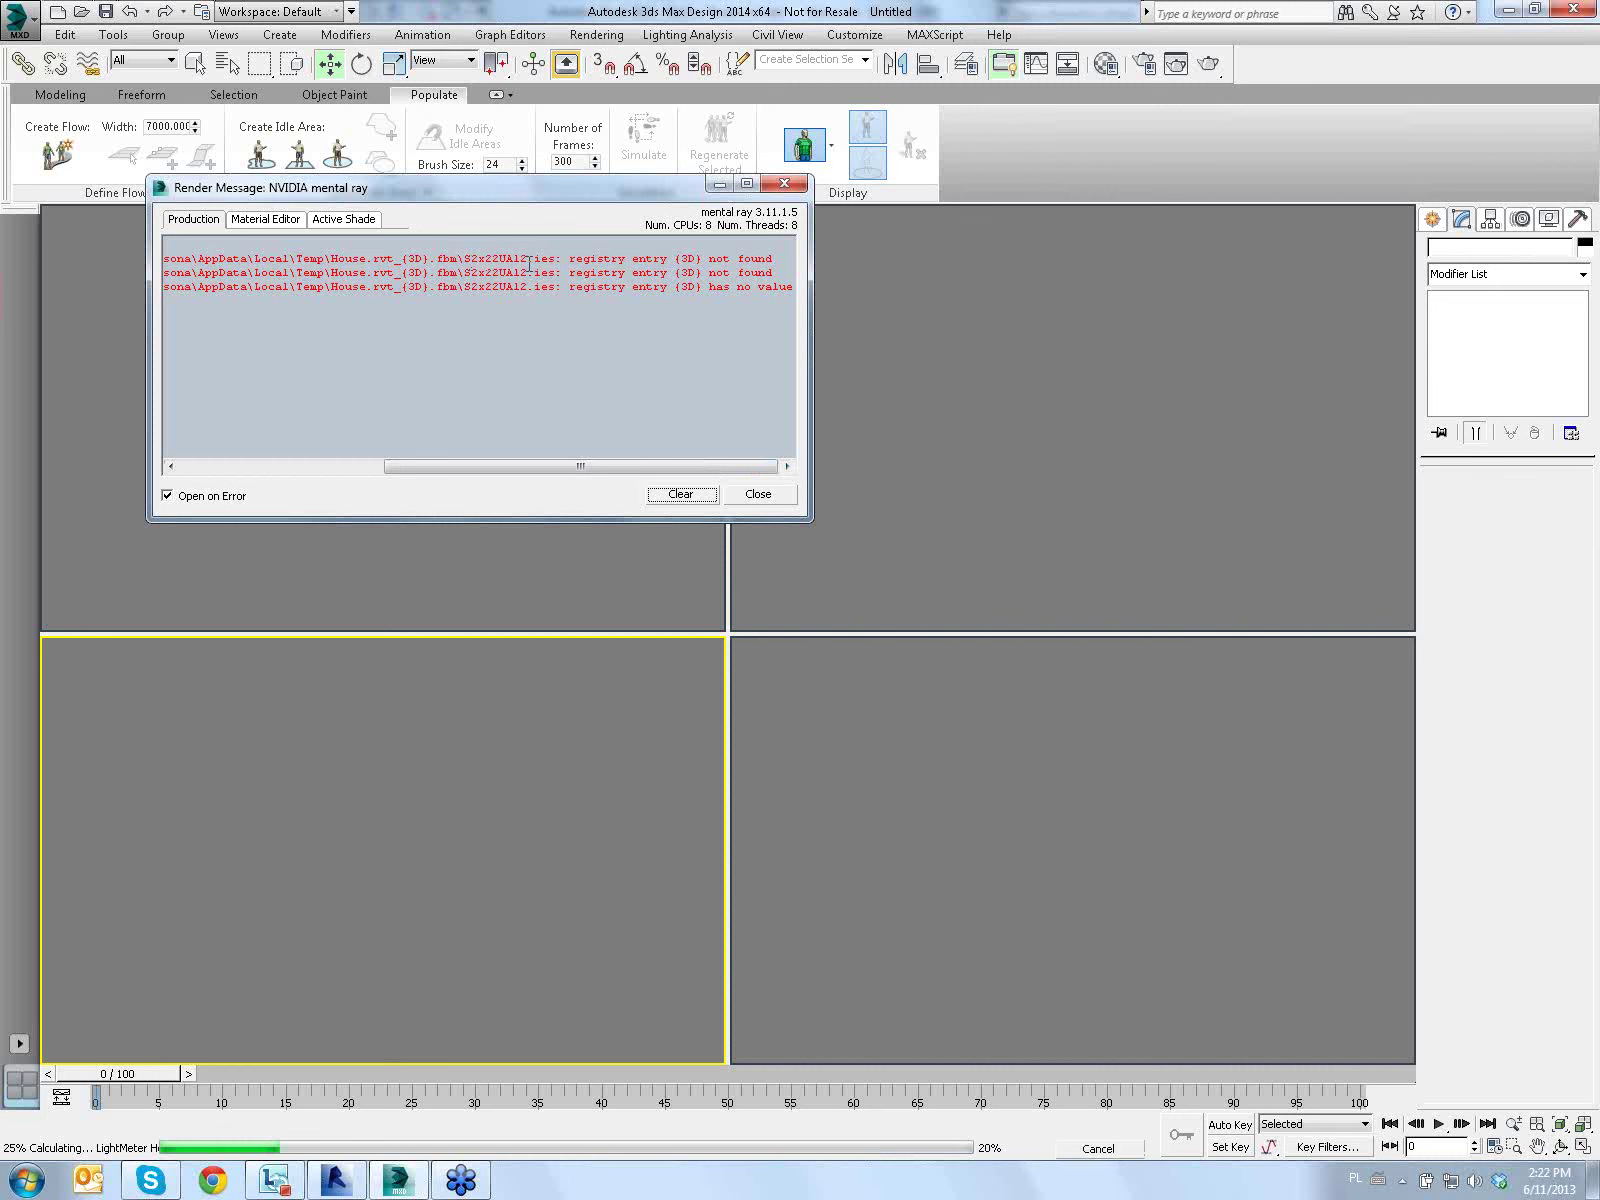
pyautogui.moveTo(615, 468)
pyautogui.mouseDown()
pyautogui.moveTo(456, 494)
pyautogui.moveTo(630, 490)
pyautogui.mouseUp()
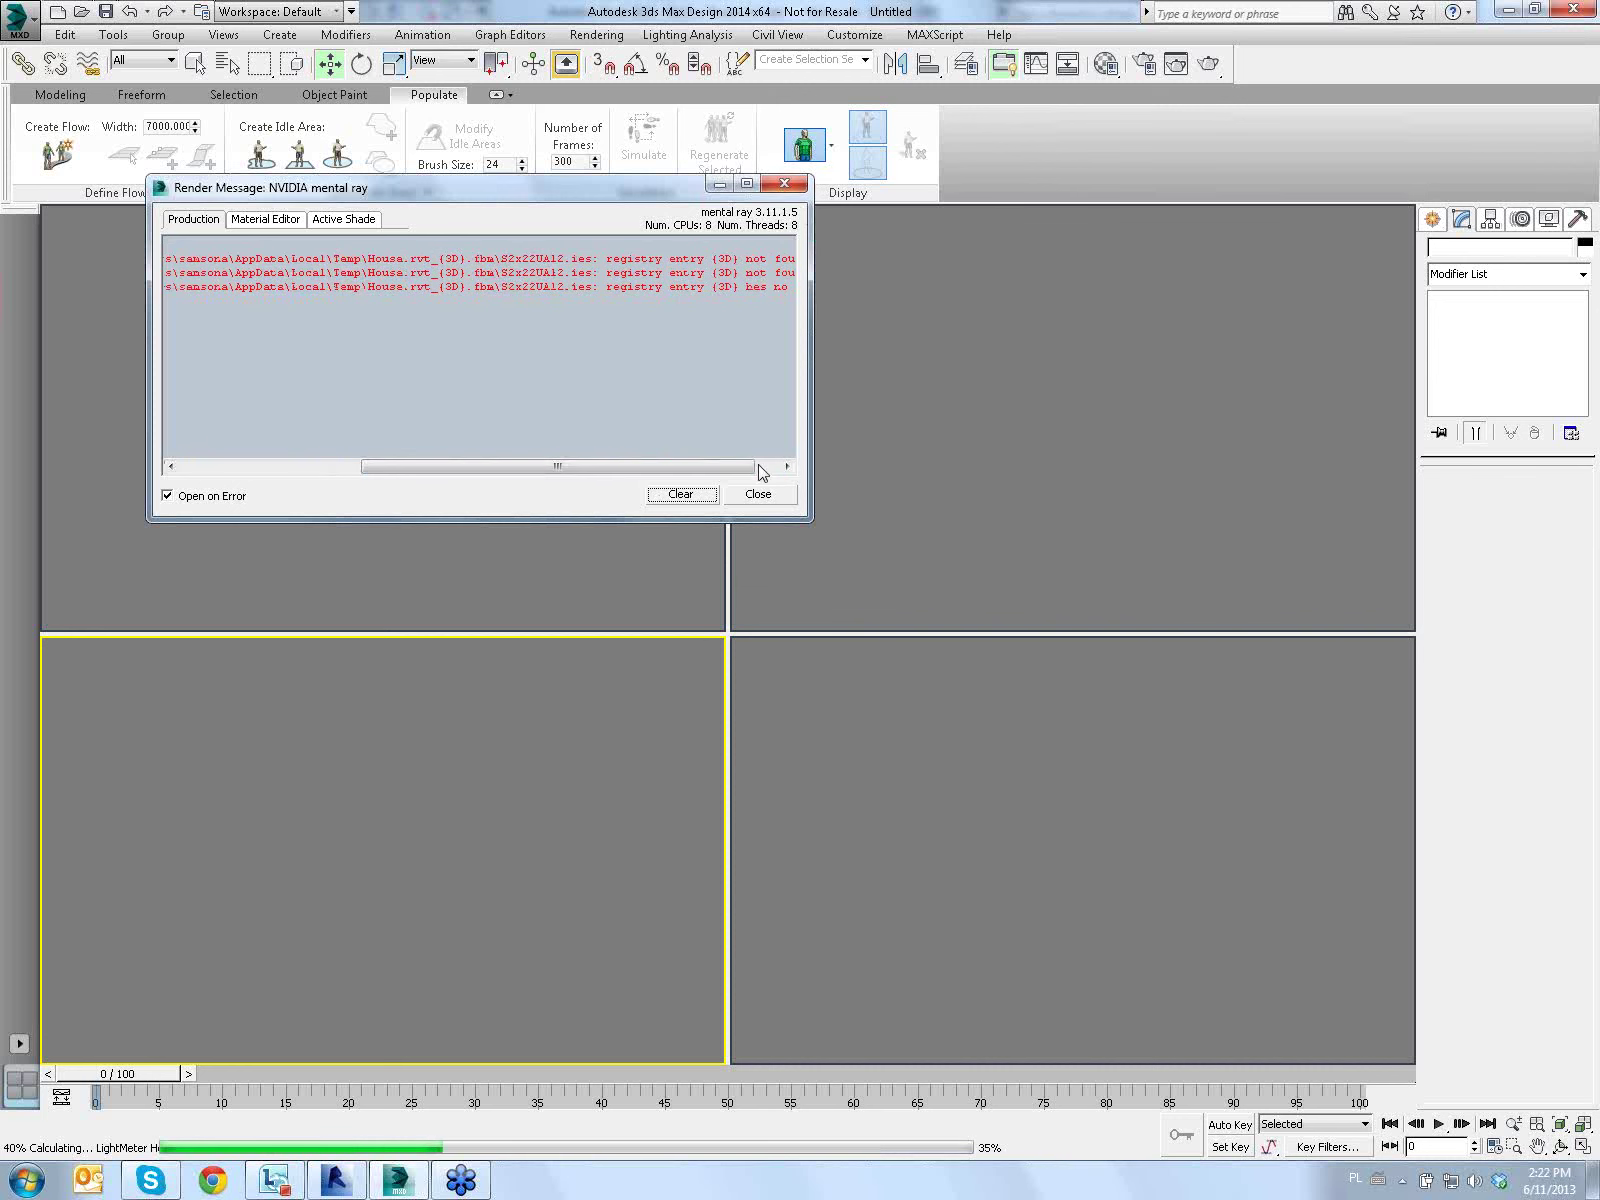
pyautogui.click(699, 495)
pyautogui.click(755, 494)
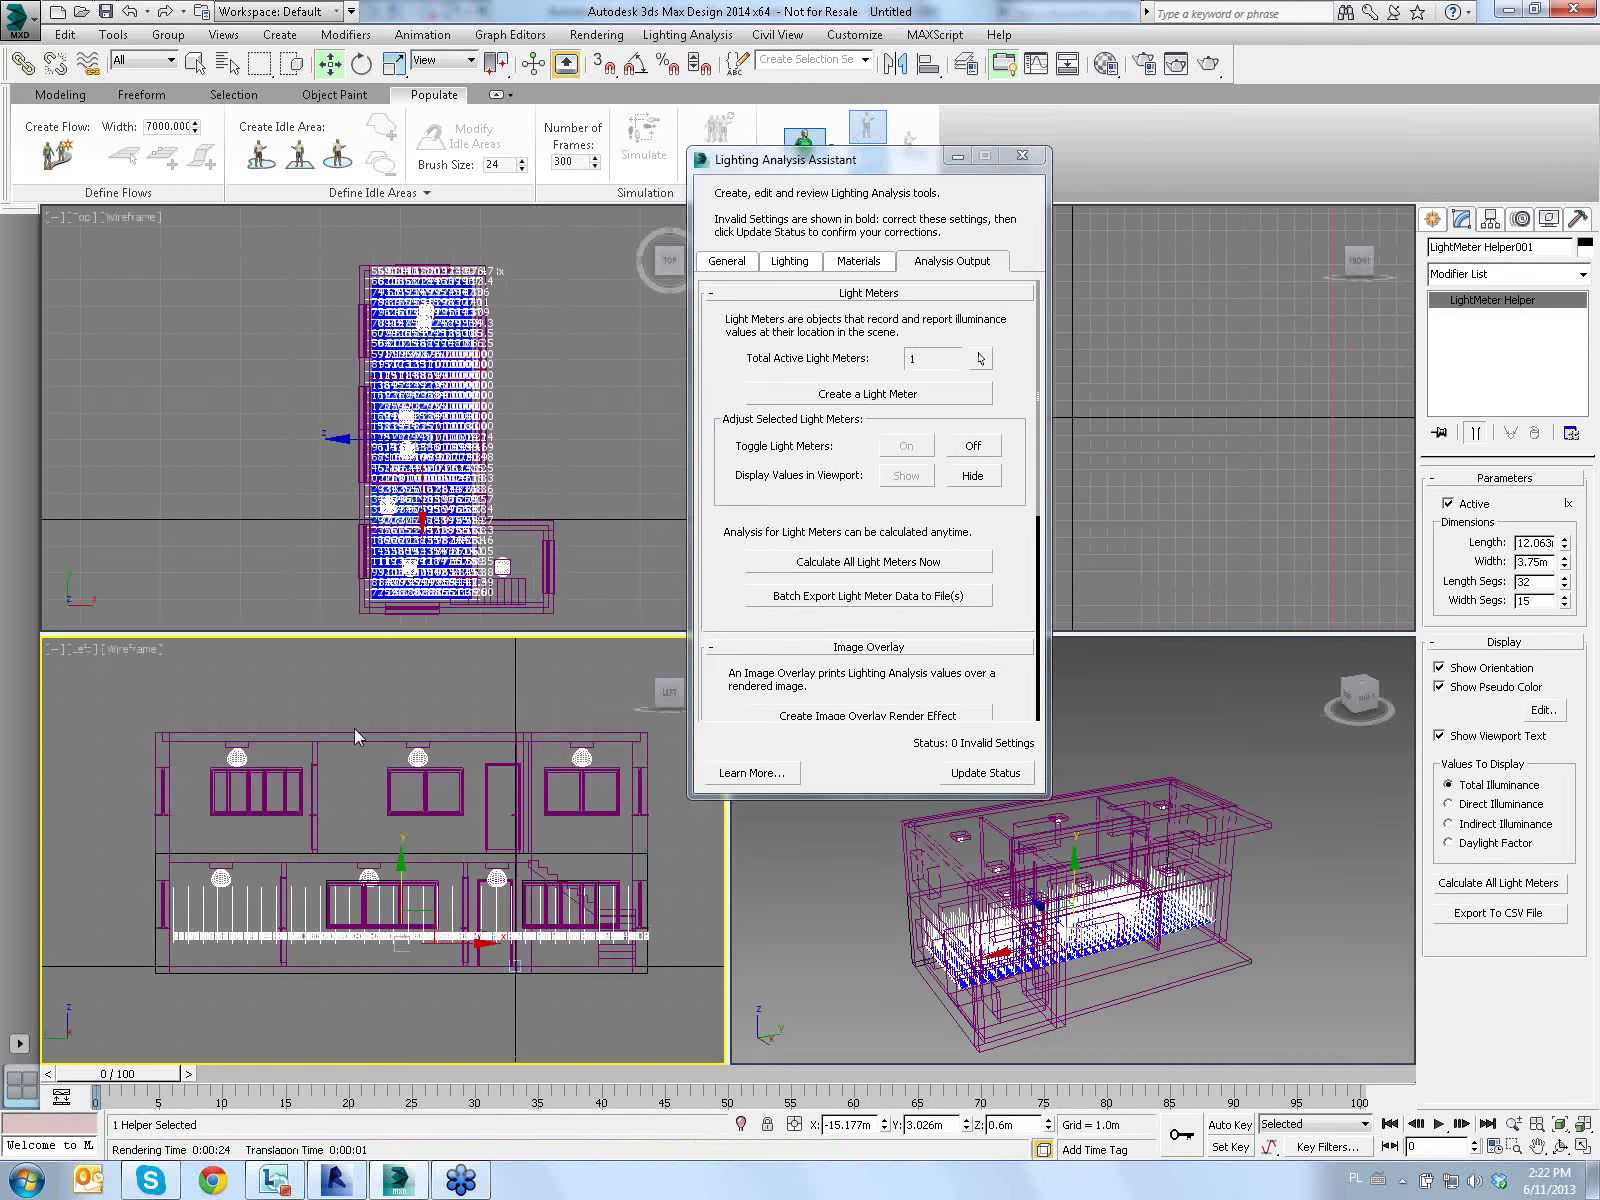
# Zoom and pan the Top view onto the meter grid and deselect the helper
pyautogui.scroll(1, 545, 452)
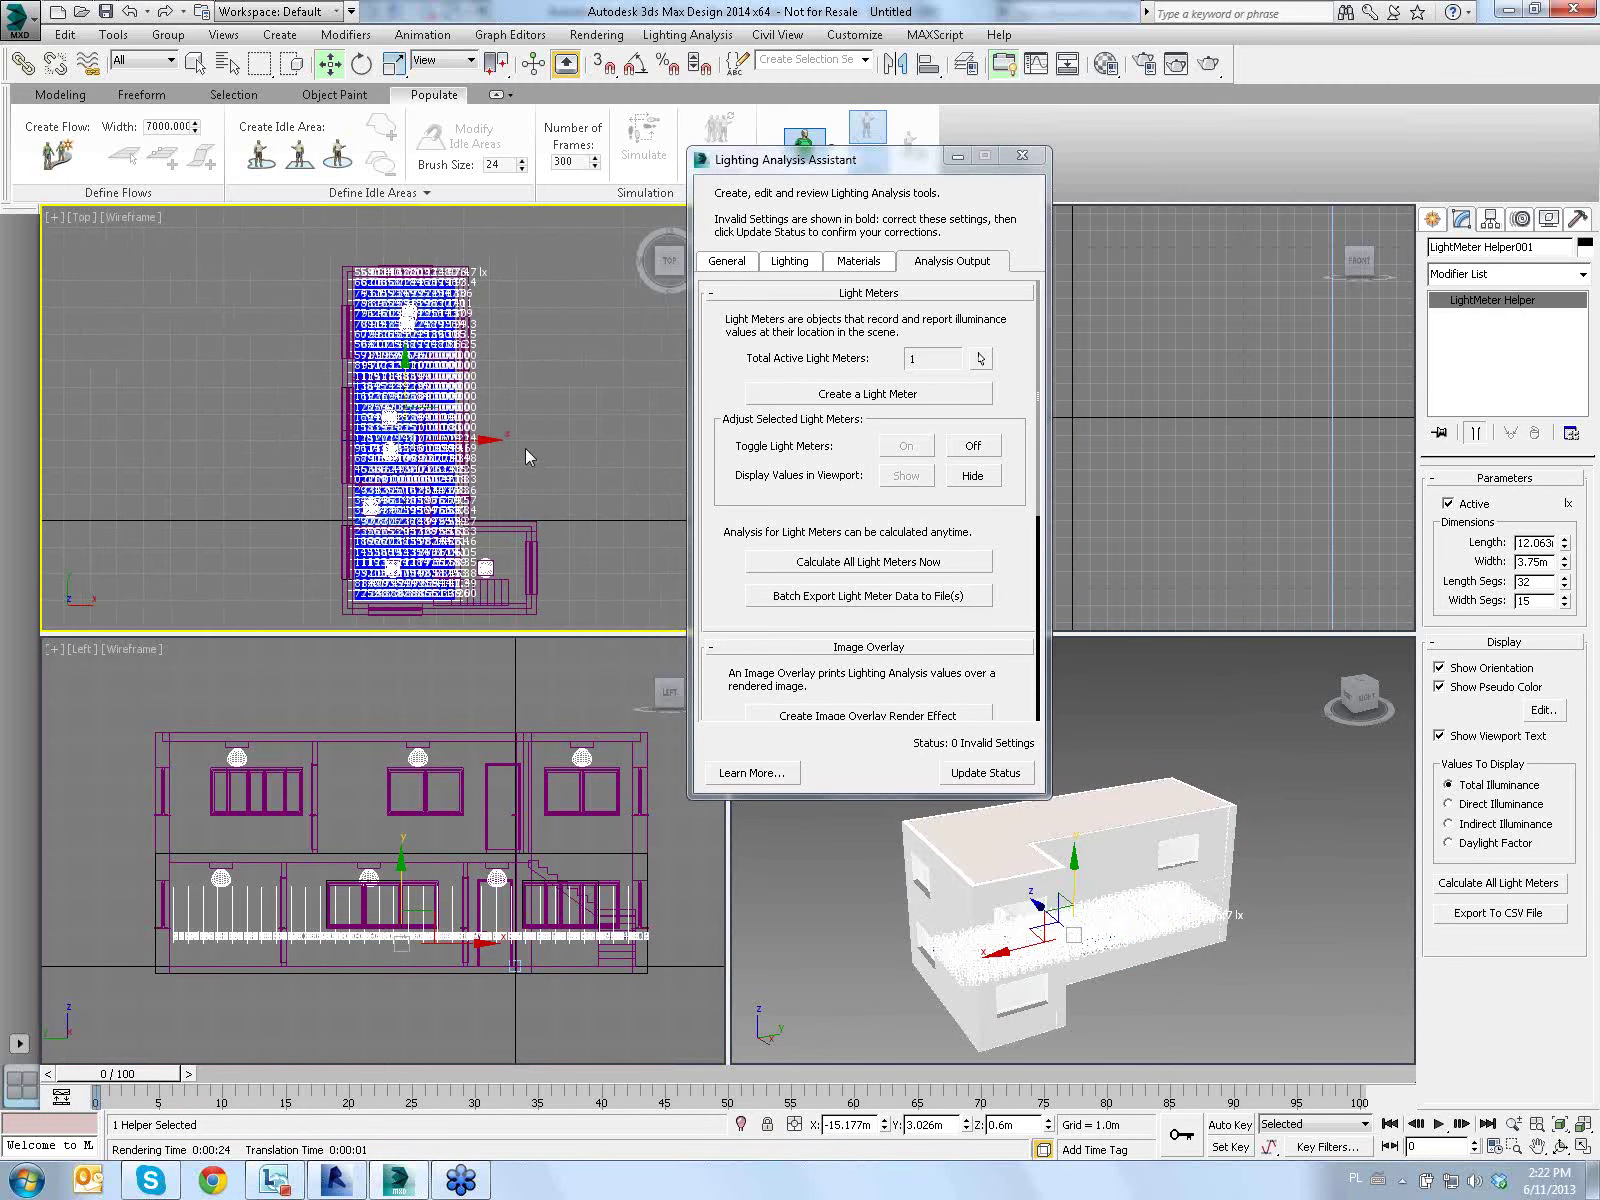
pyautogui.scroll(2, 390, 378)
pyautogui.scroll(2, 436, 415)
pyautogui.scroll(-2, 436, 415)
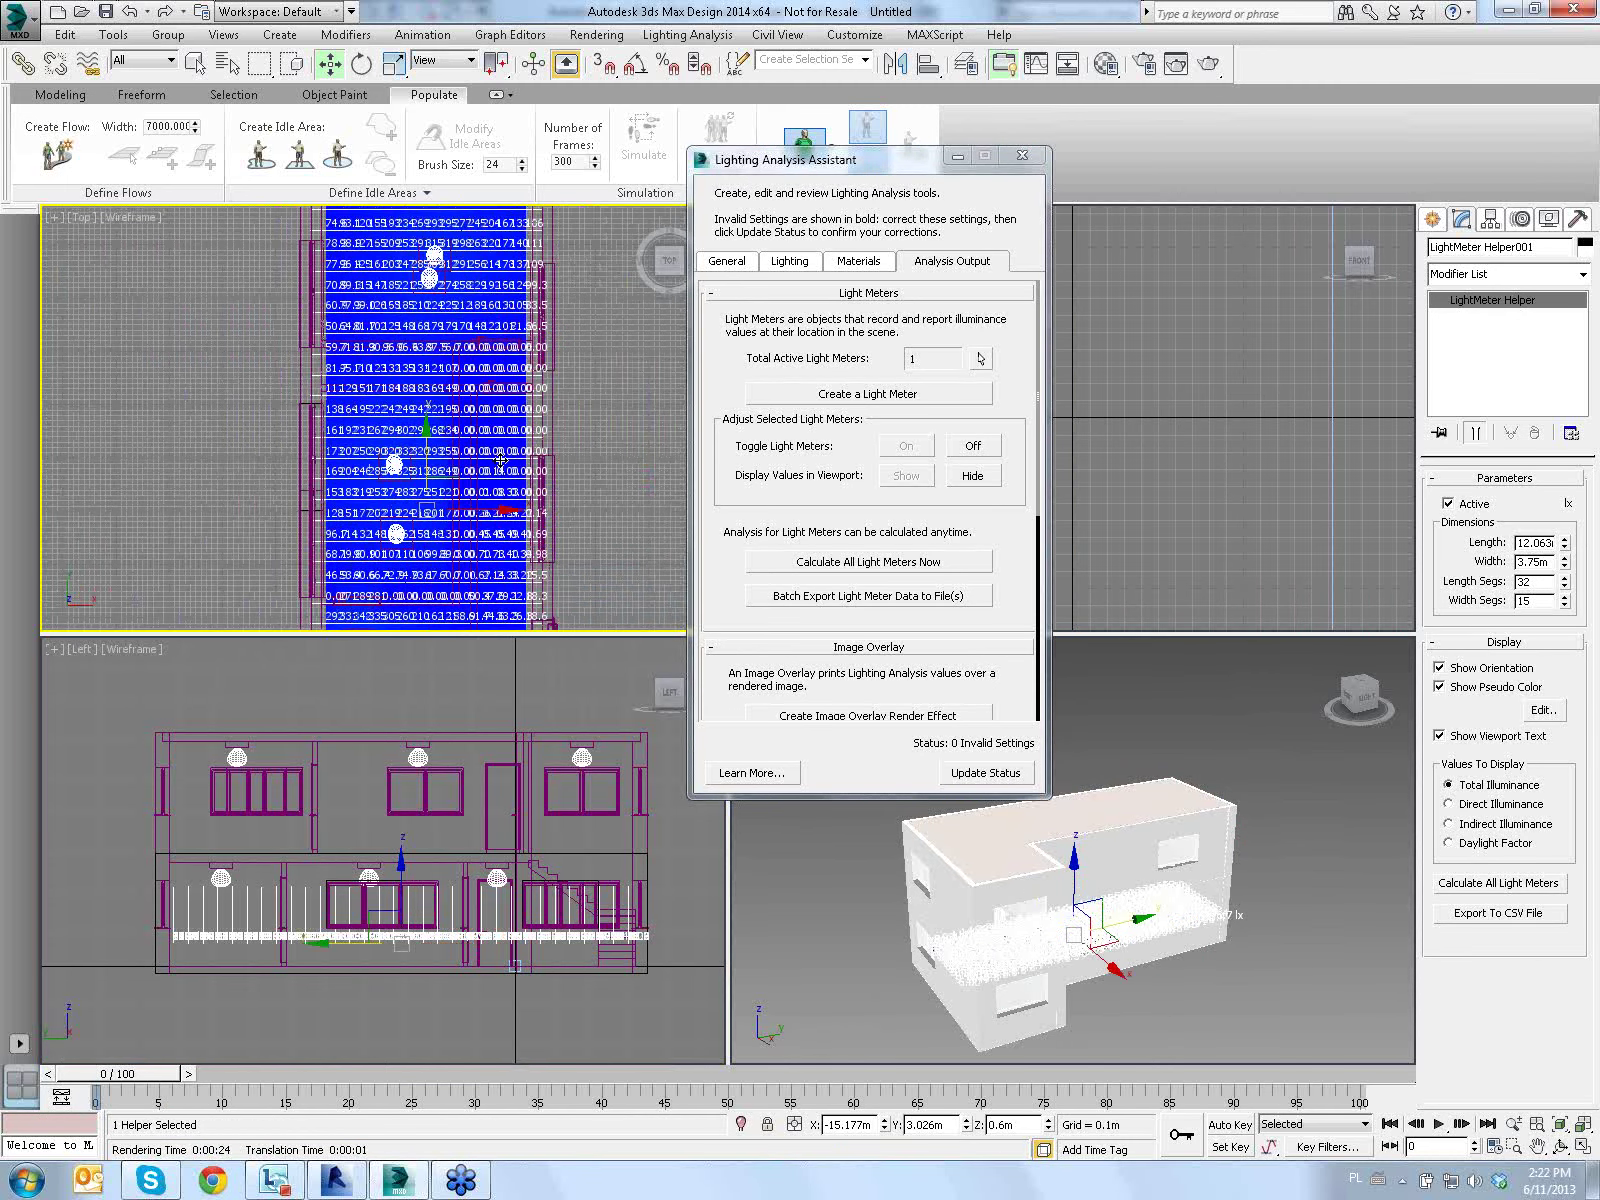
pyautogui.moveTo(420, 482)
pyautogui.mouseDown(button='middle')
pyautogui.moveTo(421, 411)
pyautogui.moveTo(374, 377)
pyautogui.mouseUp(button='middle')
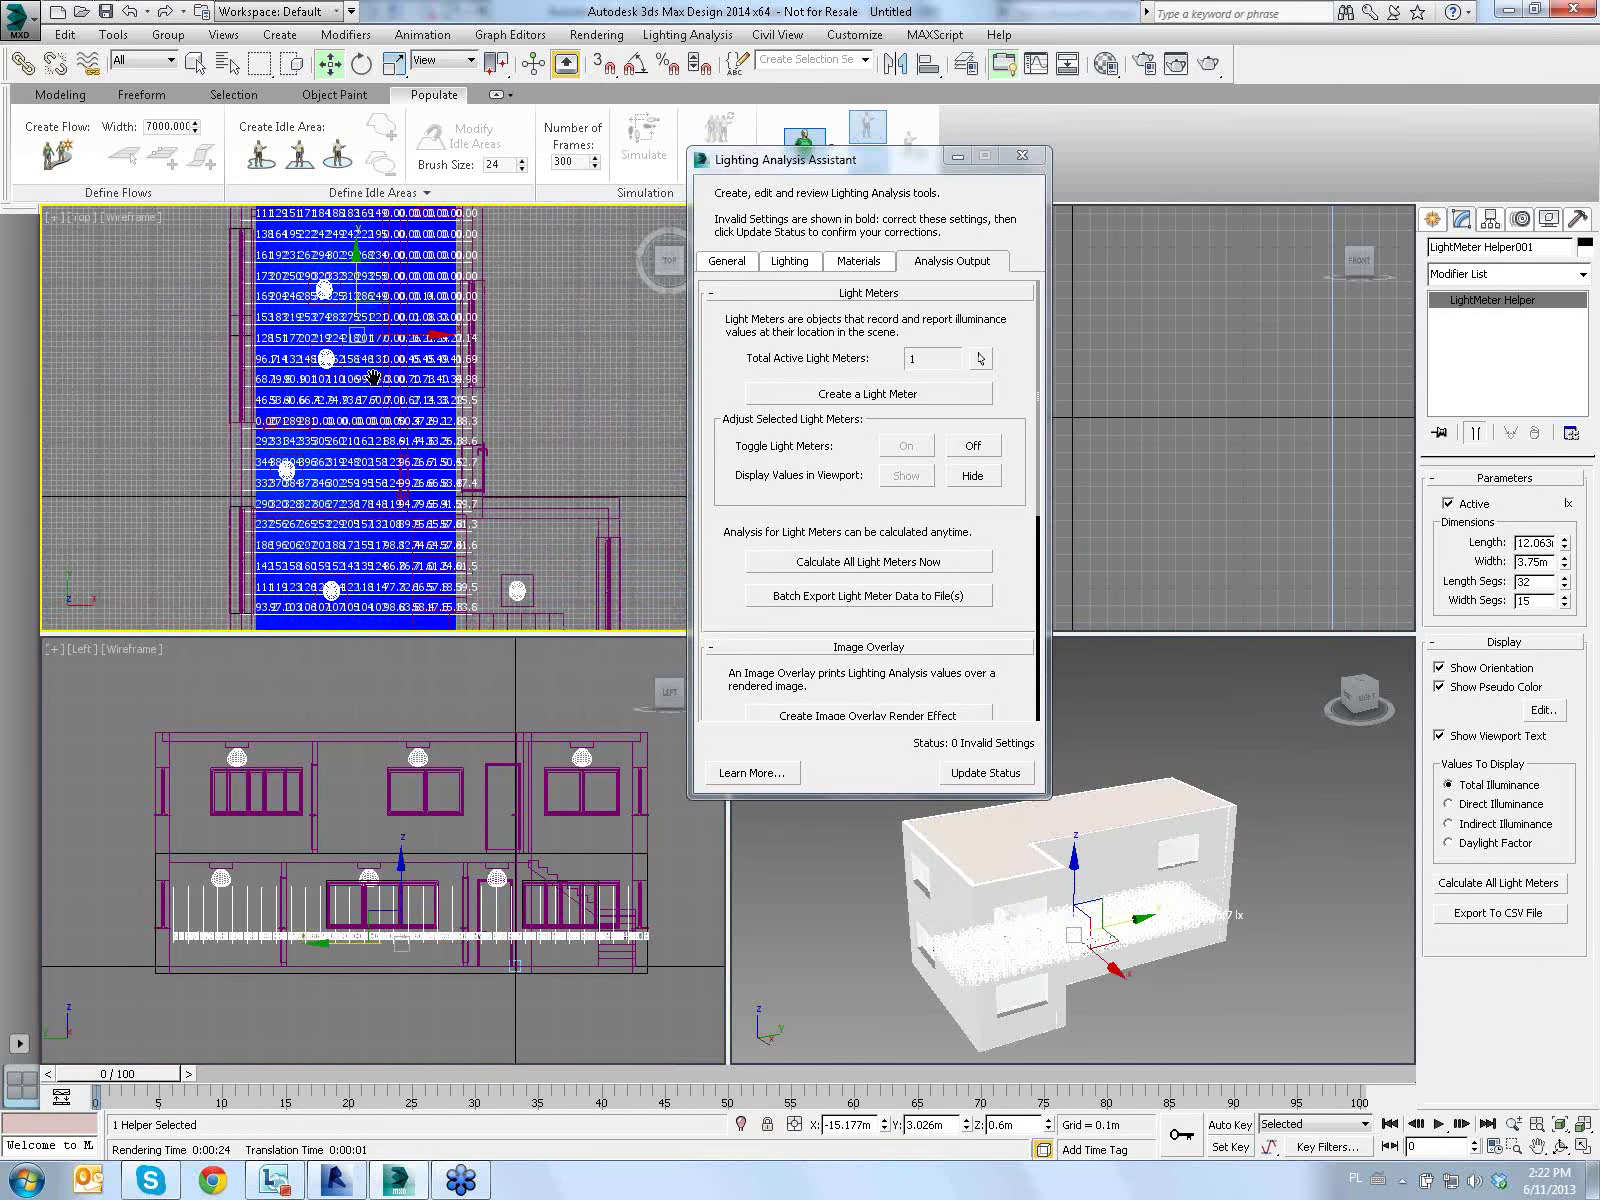
pyautogui.click(806, 932)
# Bring more meter values into the Top view and move the assistant to the upper right
pyautogui.moveTo(591, 449); pyautogui.dragTo(613, 477, button='middle')
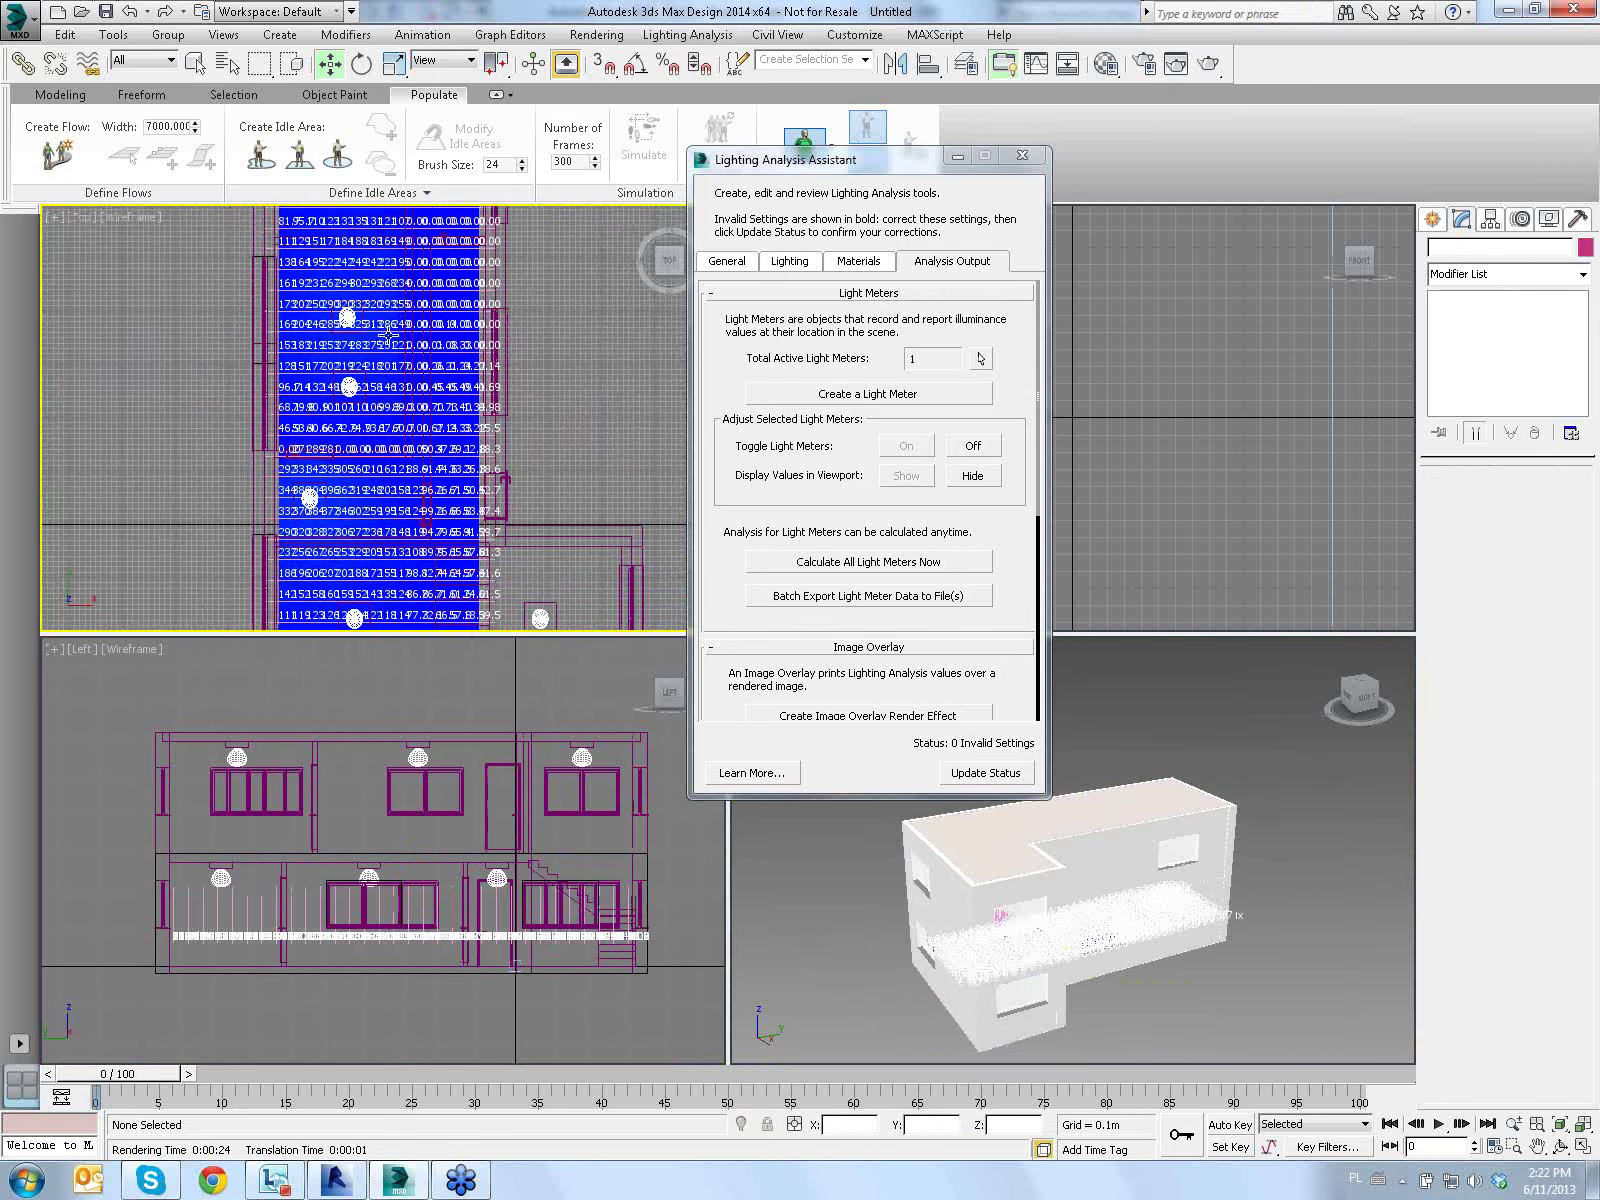
pyautogui.scroll(5, 388, 335)
pyautogui.scroll(-2, 390, 352)
pyautogui.scroll(-3, 400, 354)
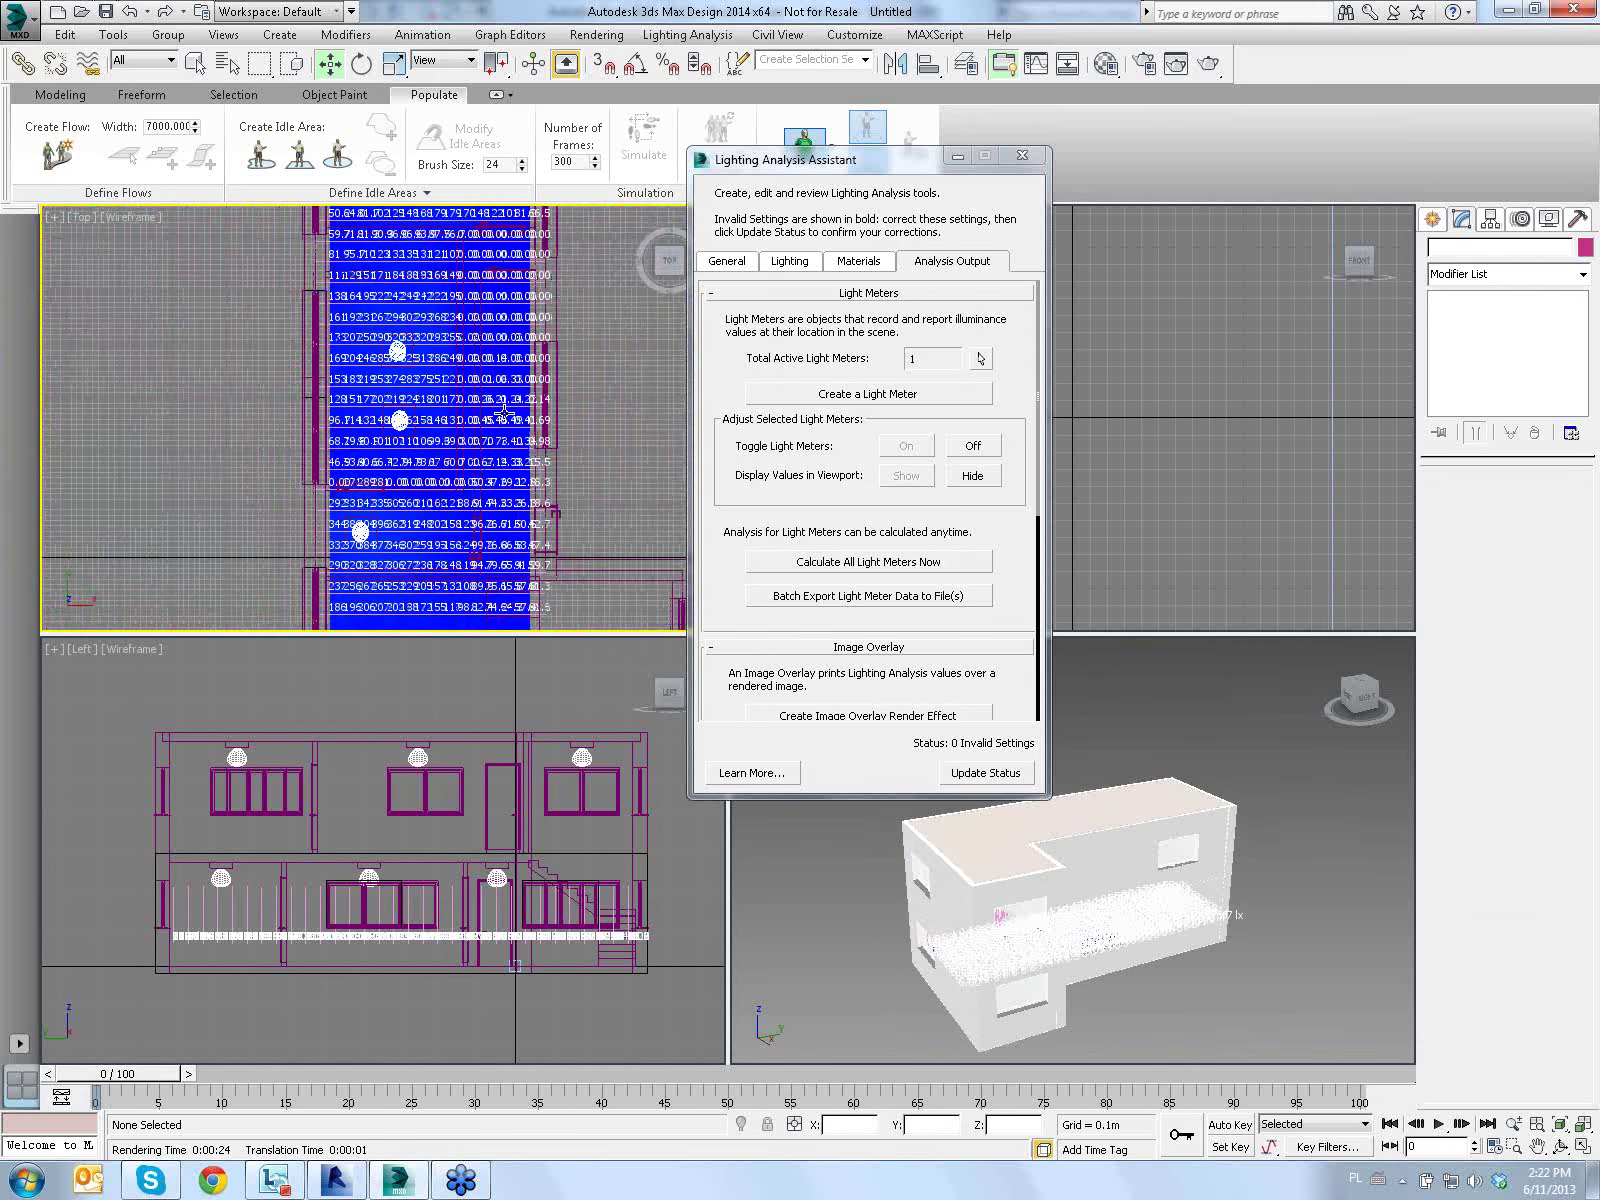
pyautogui.scroll(-3, 430, 358)
pyautogui.scroll(-2, 466, 362)
pyautogui.scroll(1, 466, 362)
pyautogui.scroll(1, 440, 400)
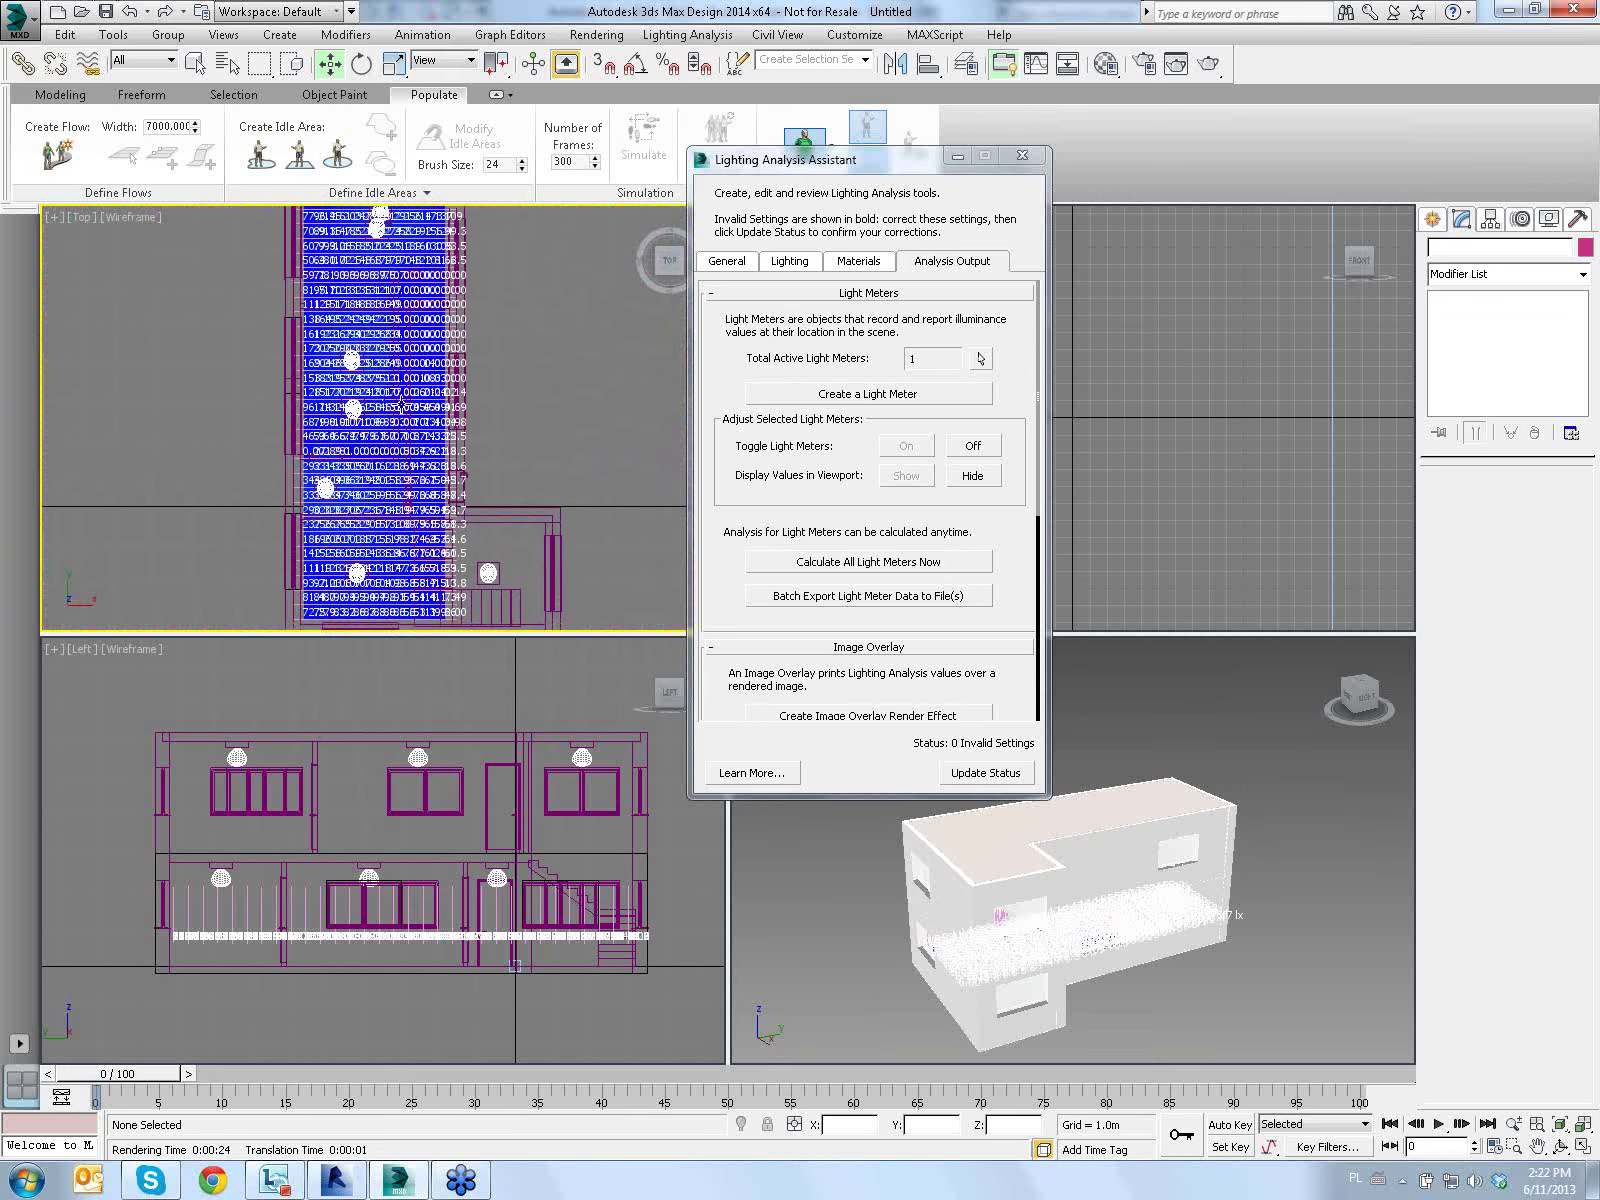
pyautogui.scroll(2, 415, 390)
pyautogui.scroll(1, 390, 378)
pyautogui.moveTo(376, 327); pyautogui.dragTo(370, 387, button='middle')
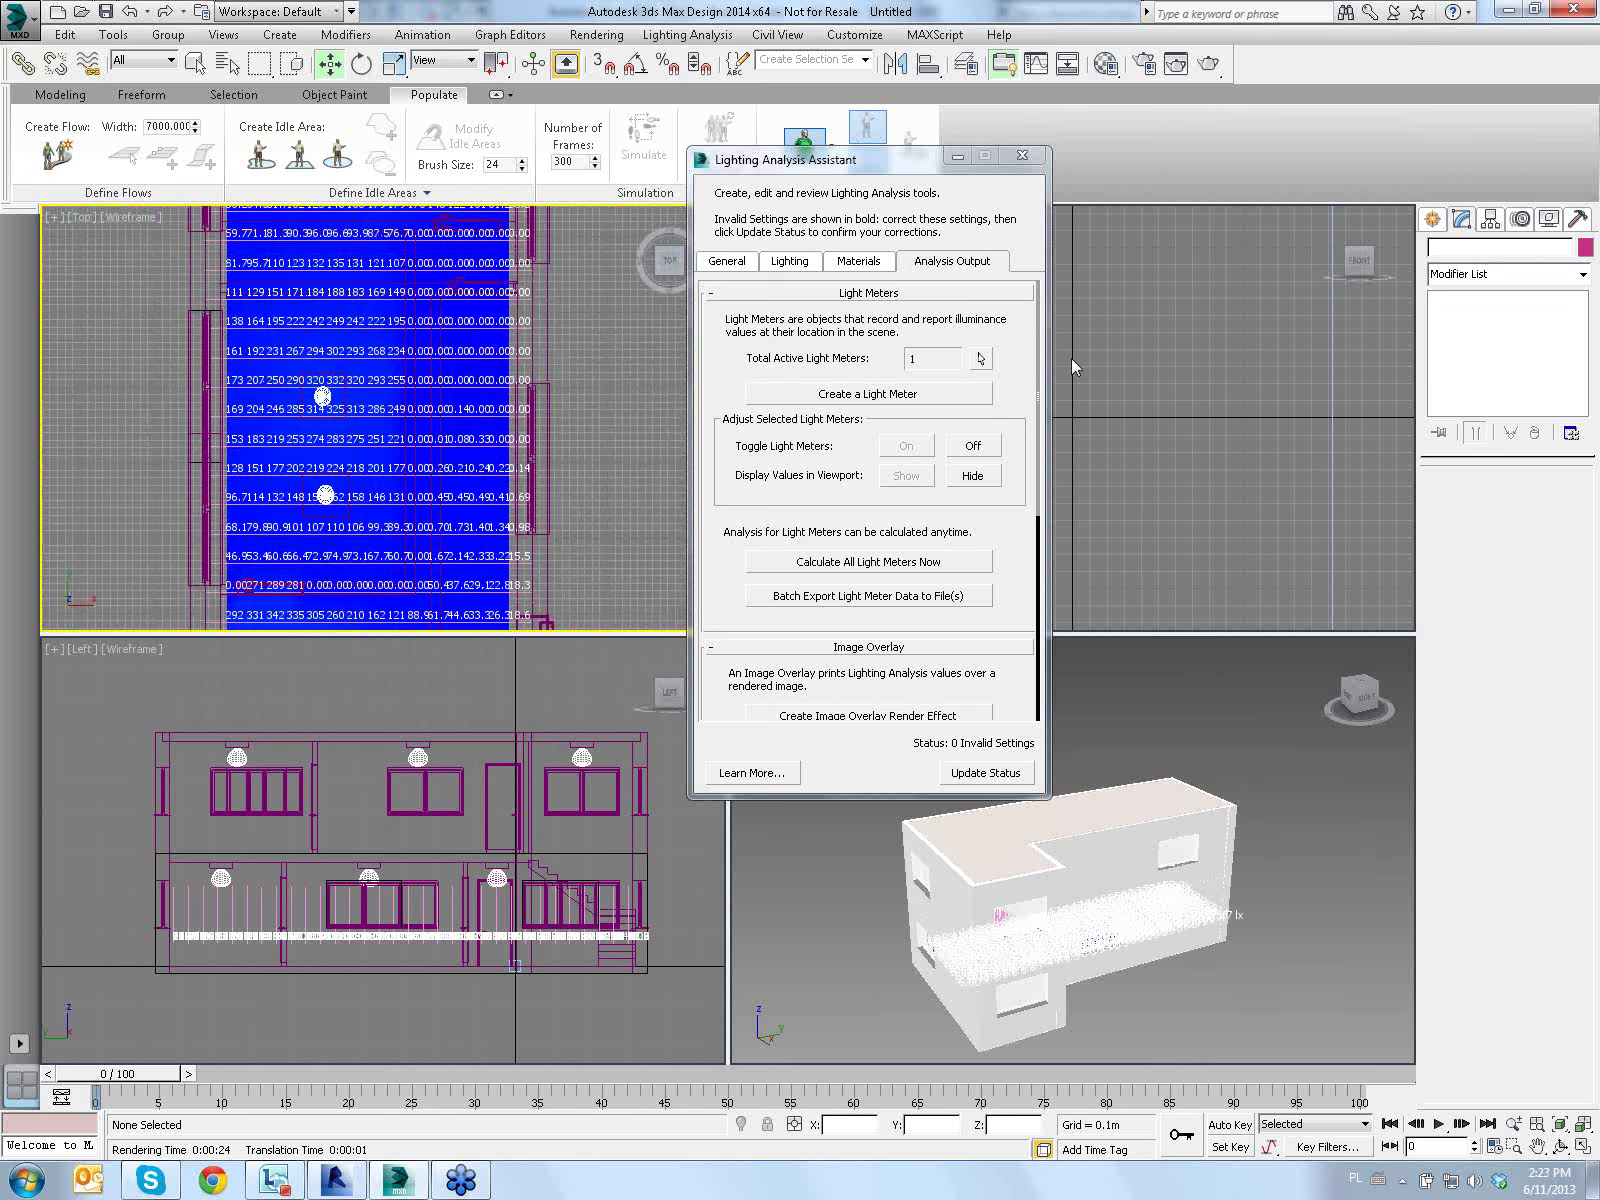
pyautogui.moveTo(912, 165); pyautogui.dragTo(1295, 108)
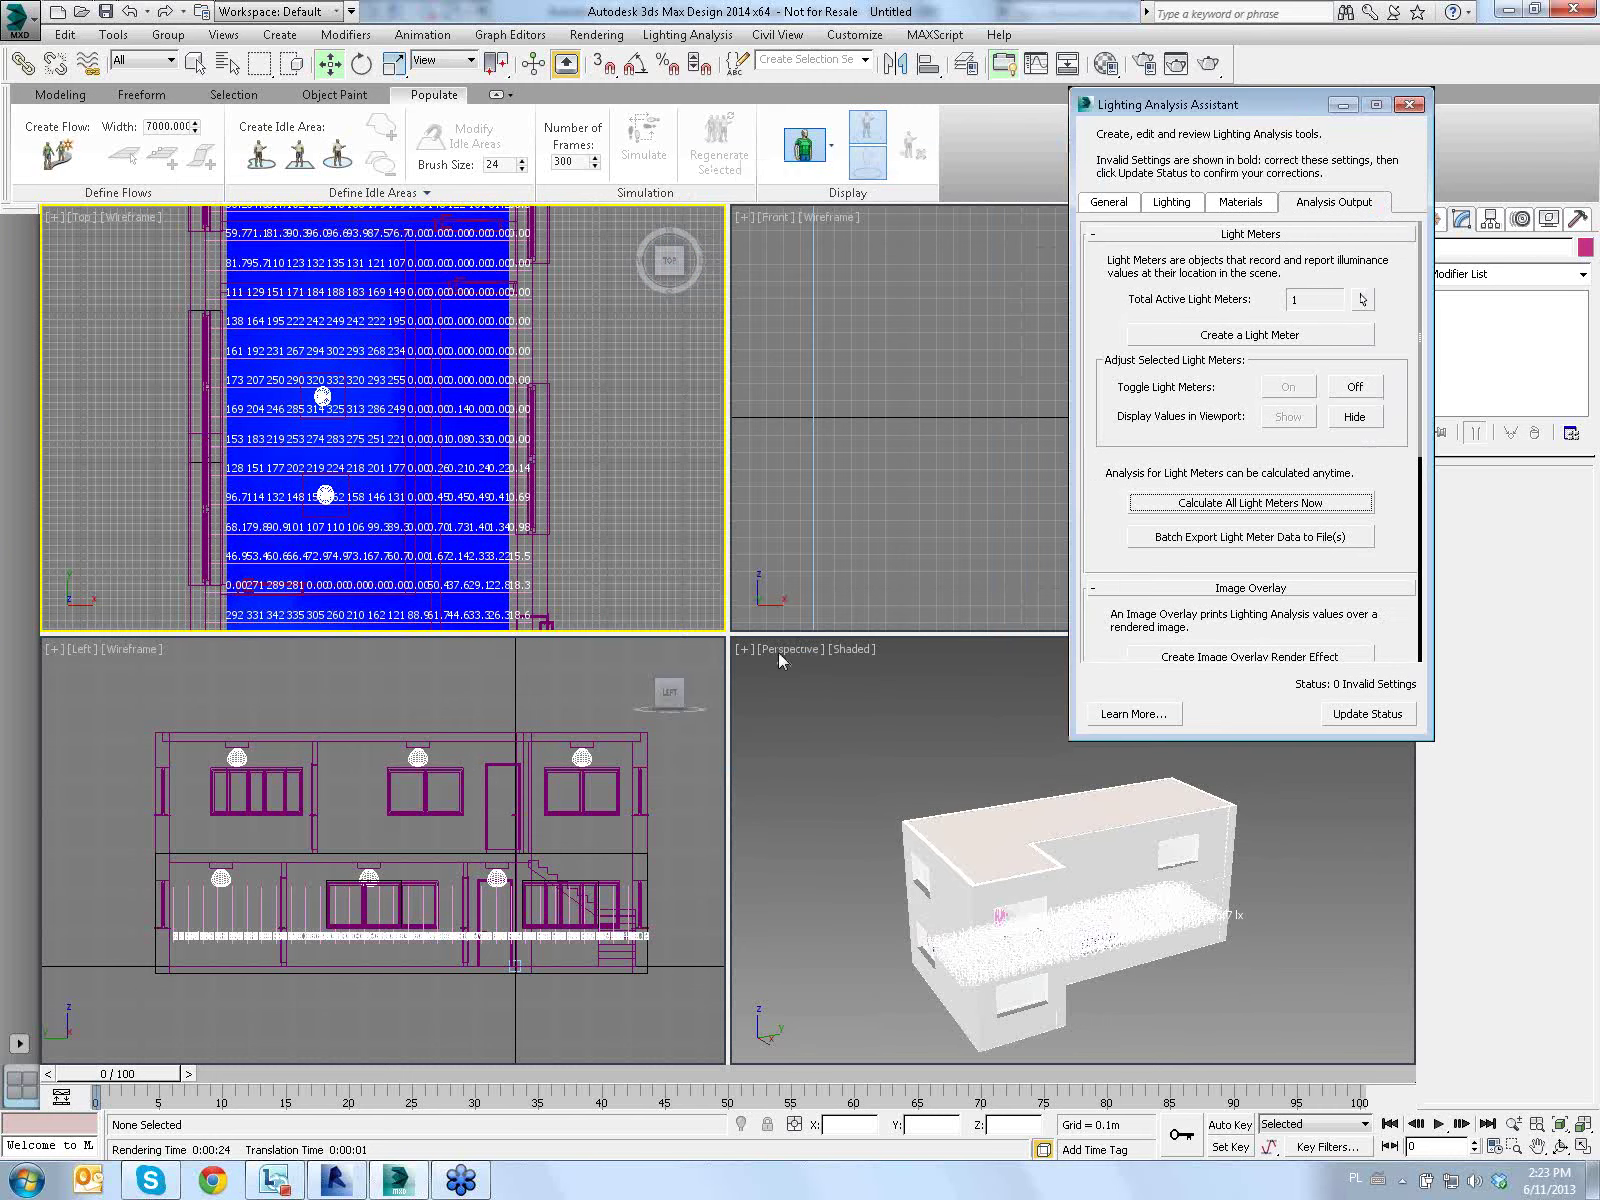
pyautogui.click(842, 648)
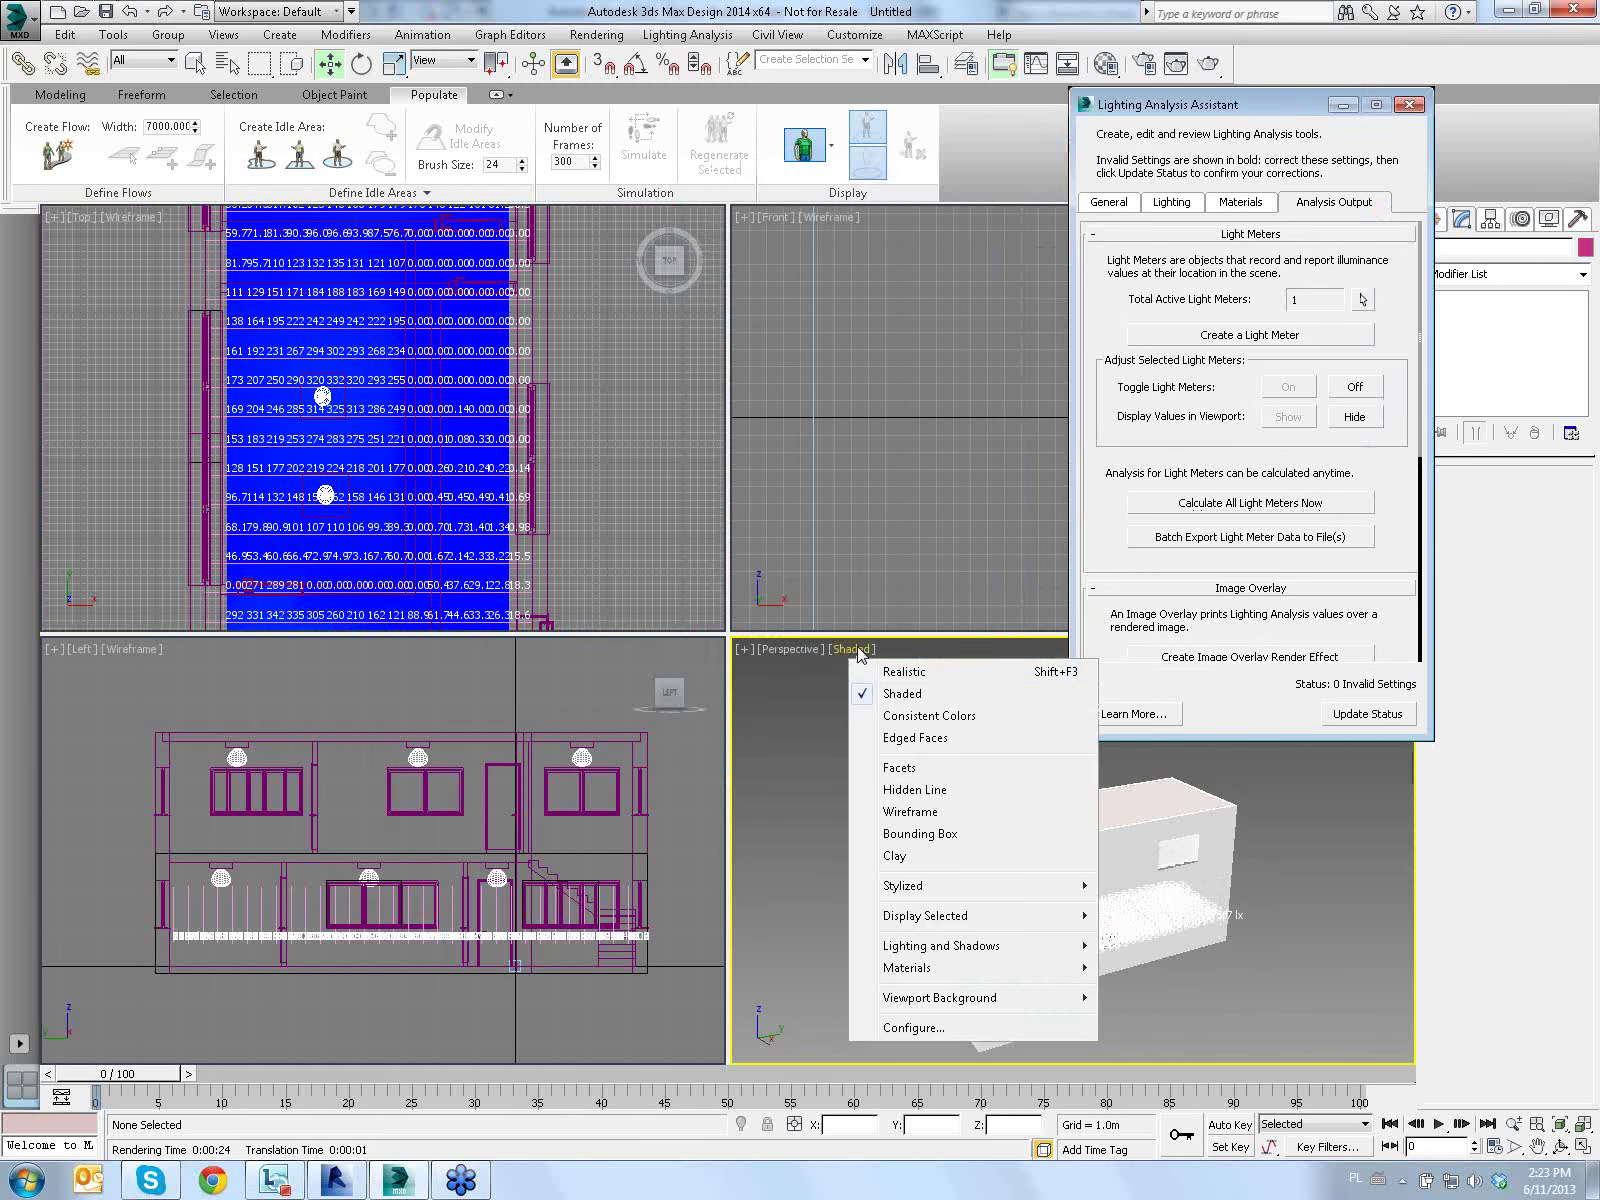
# Switch the Perspective view to Wireframe, orbit around the house, and move the assistant left
pyautogui.click(940, 811)
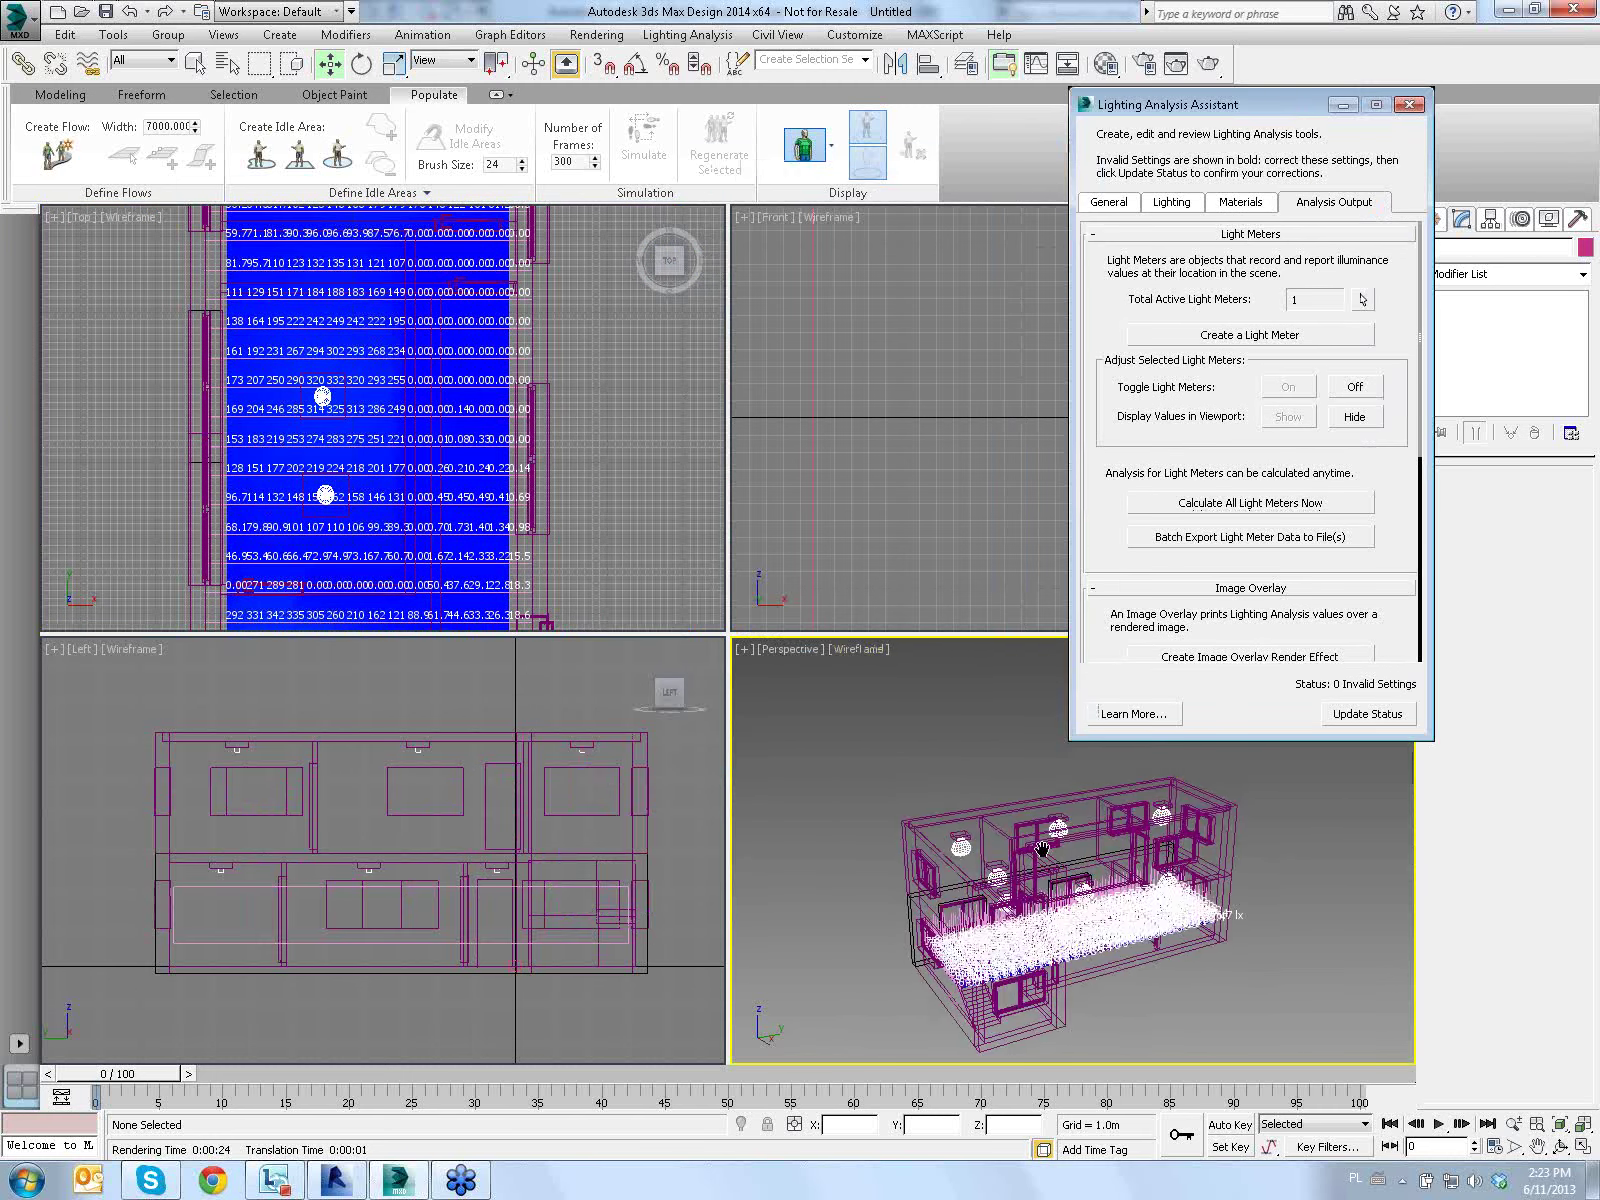
pyautogui.scroll(3, 1012, 940)
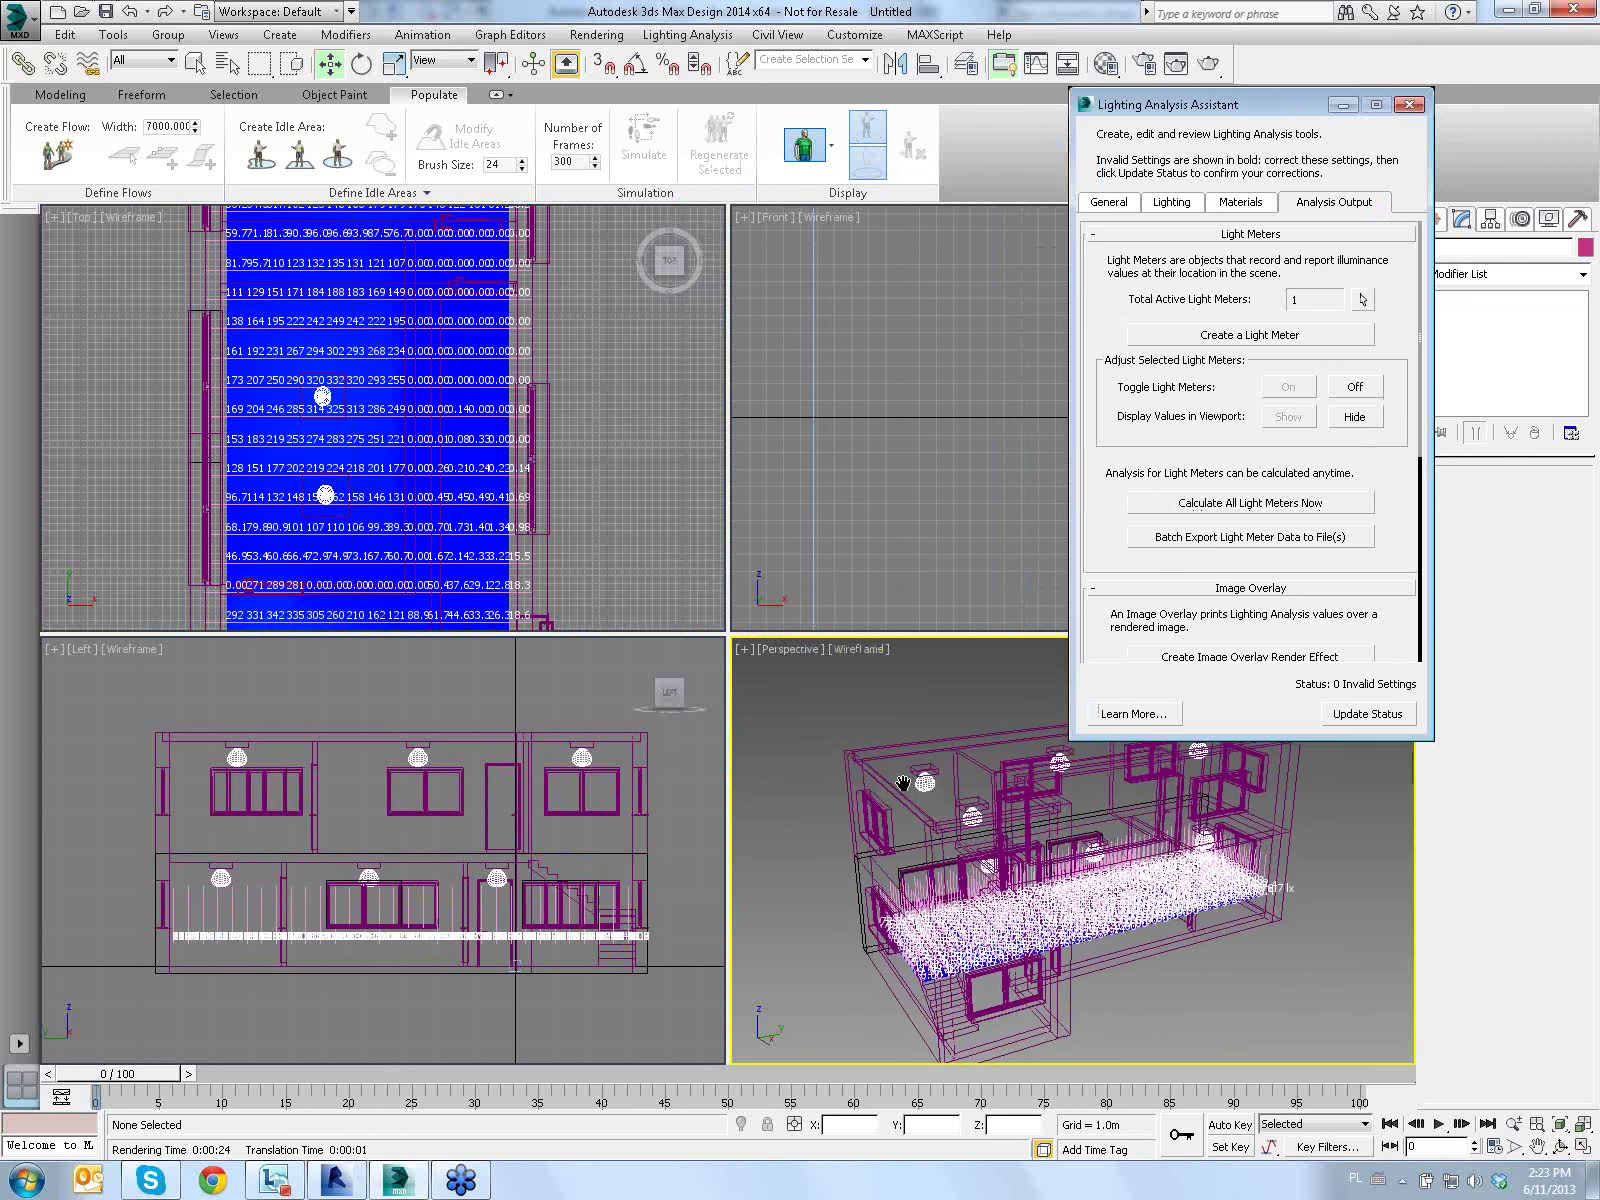
pyautogui.moveTo(1012, 940); pyautogui.dragTo(851, 745, button='middle')
pyautogui.click(1560, 1145)
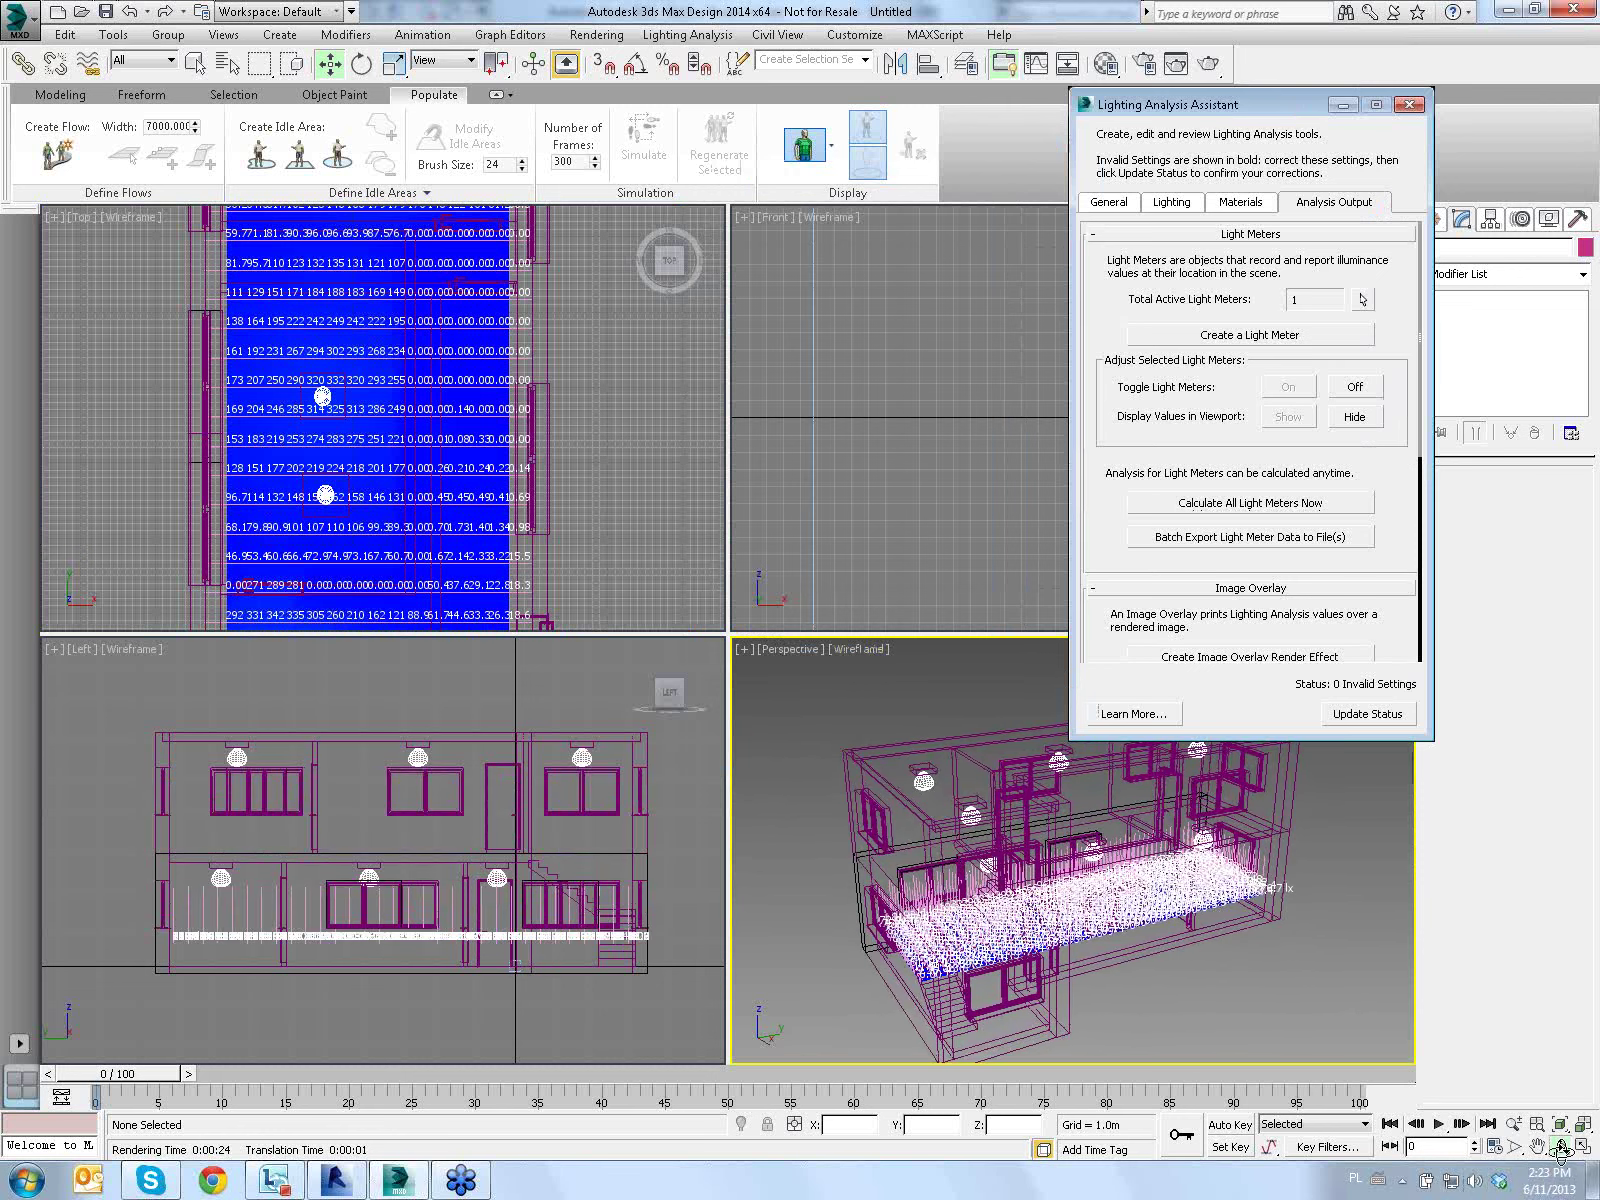
pyautogui.moveTo(983, 953); pyautogui.dragTo(1157, 953)
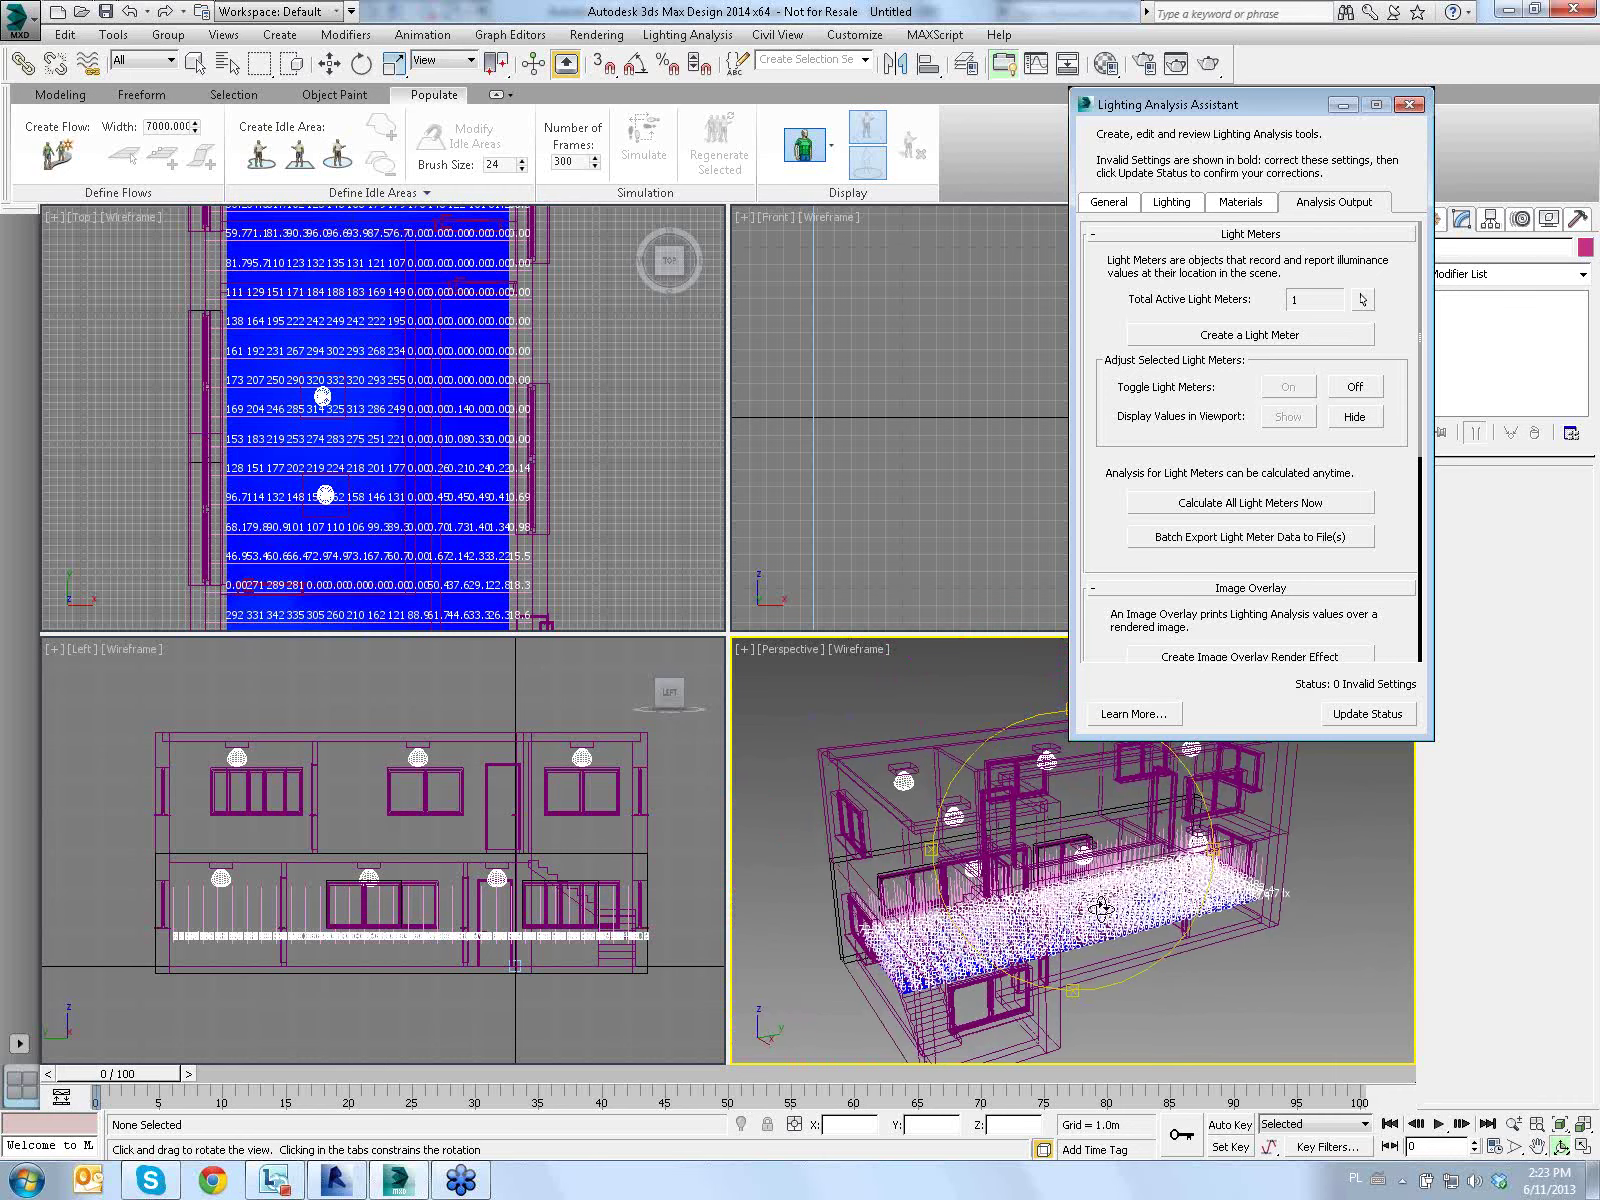
pyautogui.rightClick(1170, 960)
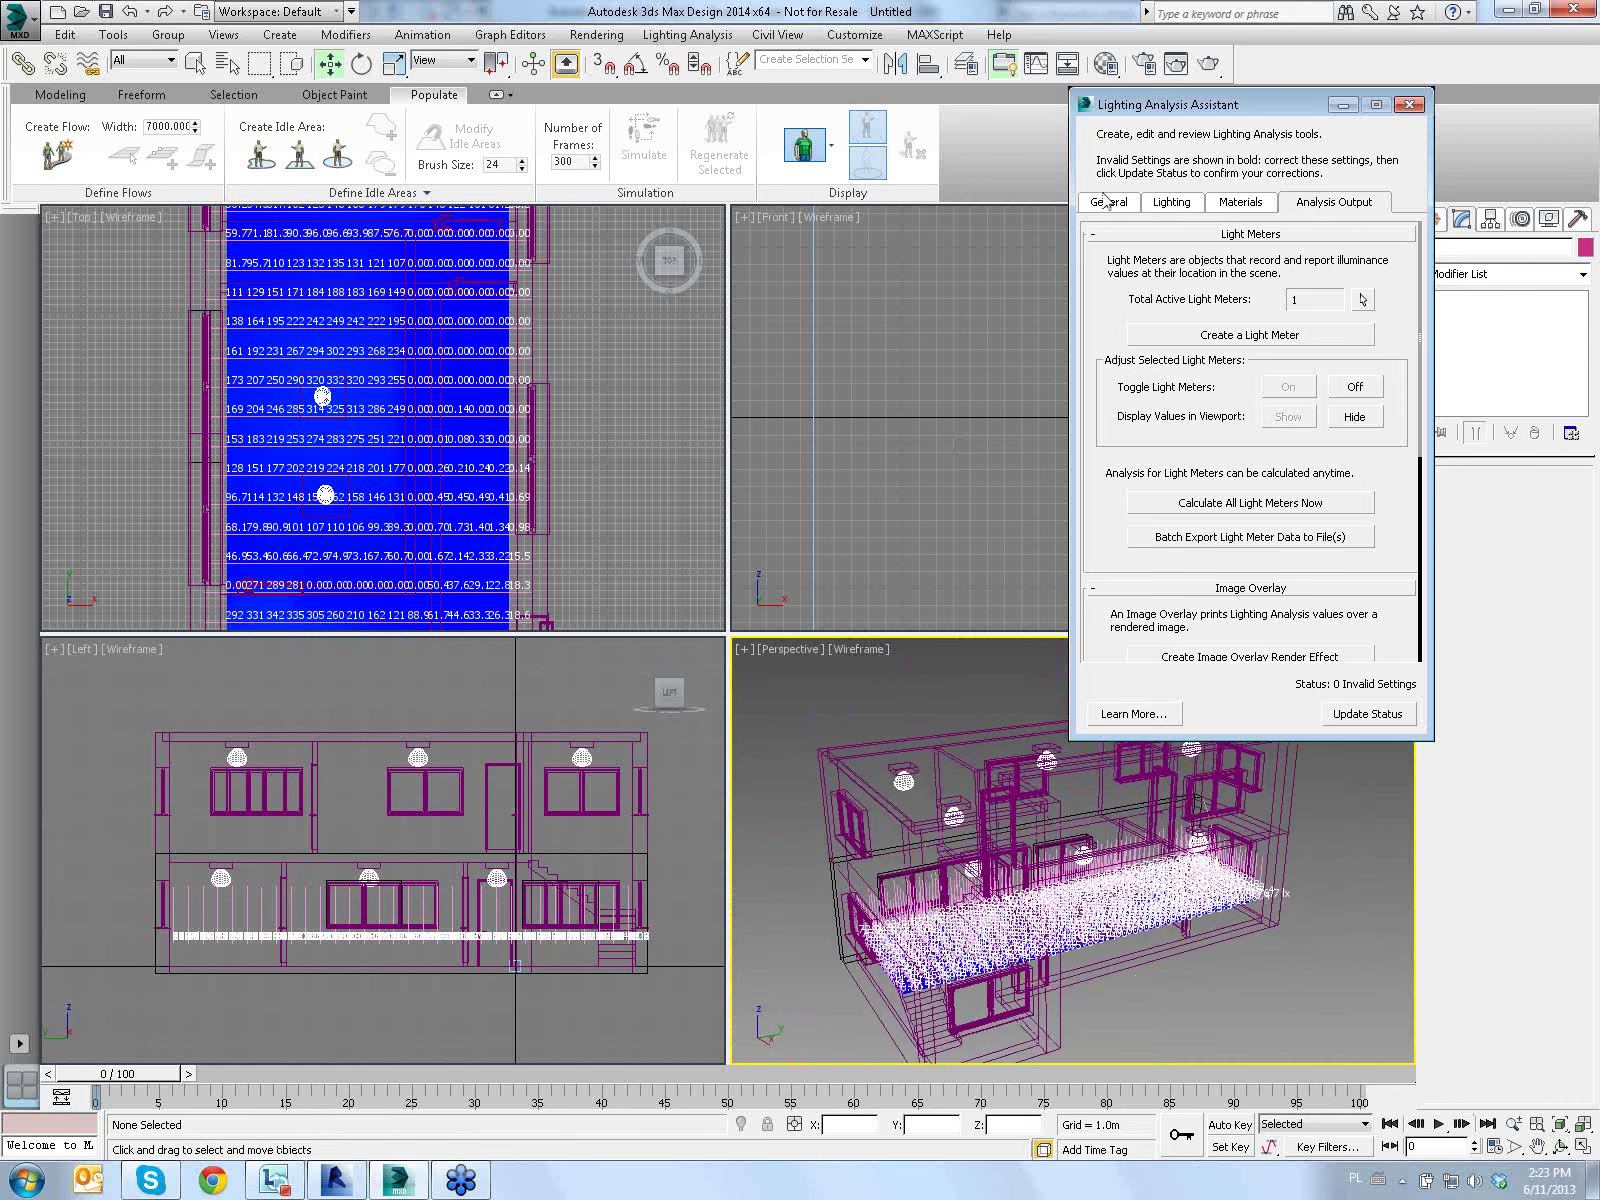
pyautogui.moveTo(1203, 106); pyautogui.dragTo(1051, 173)
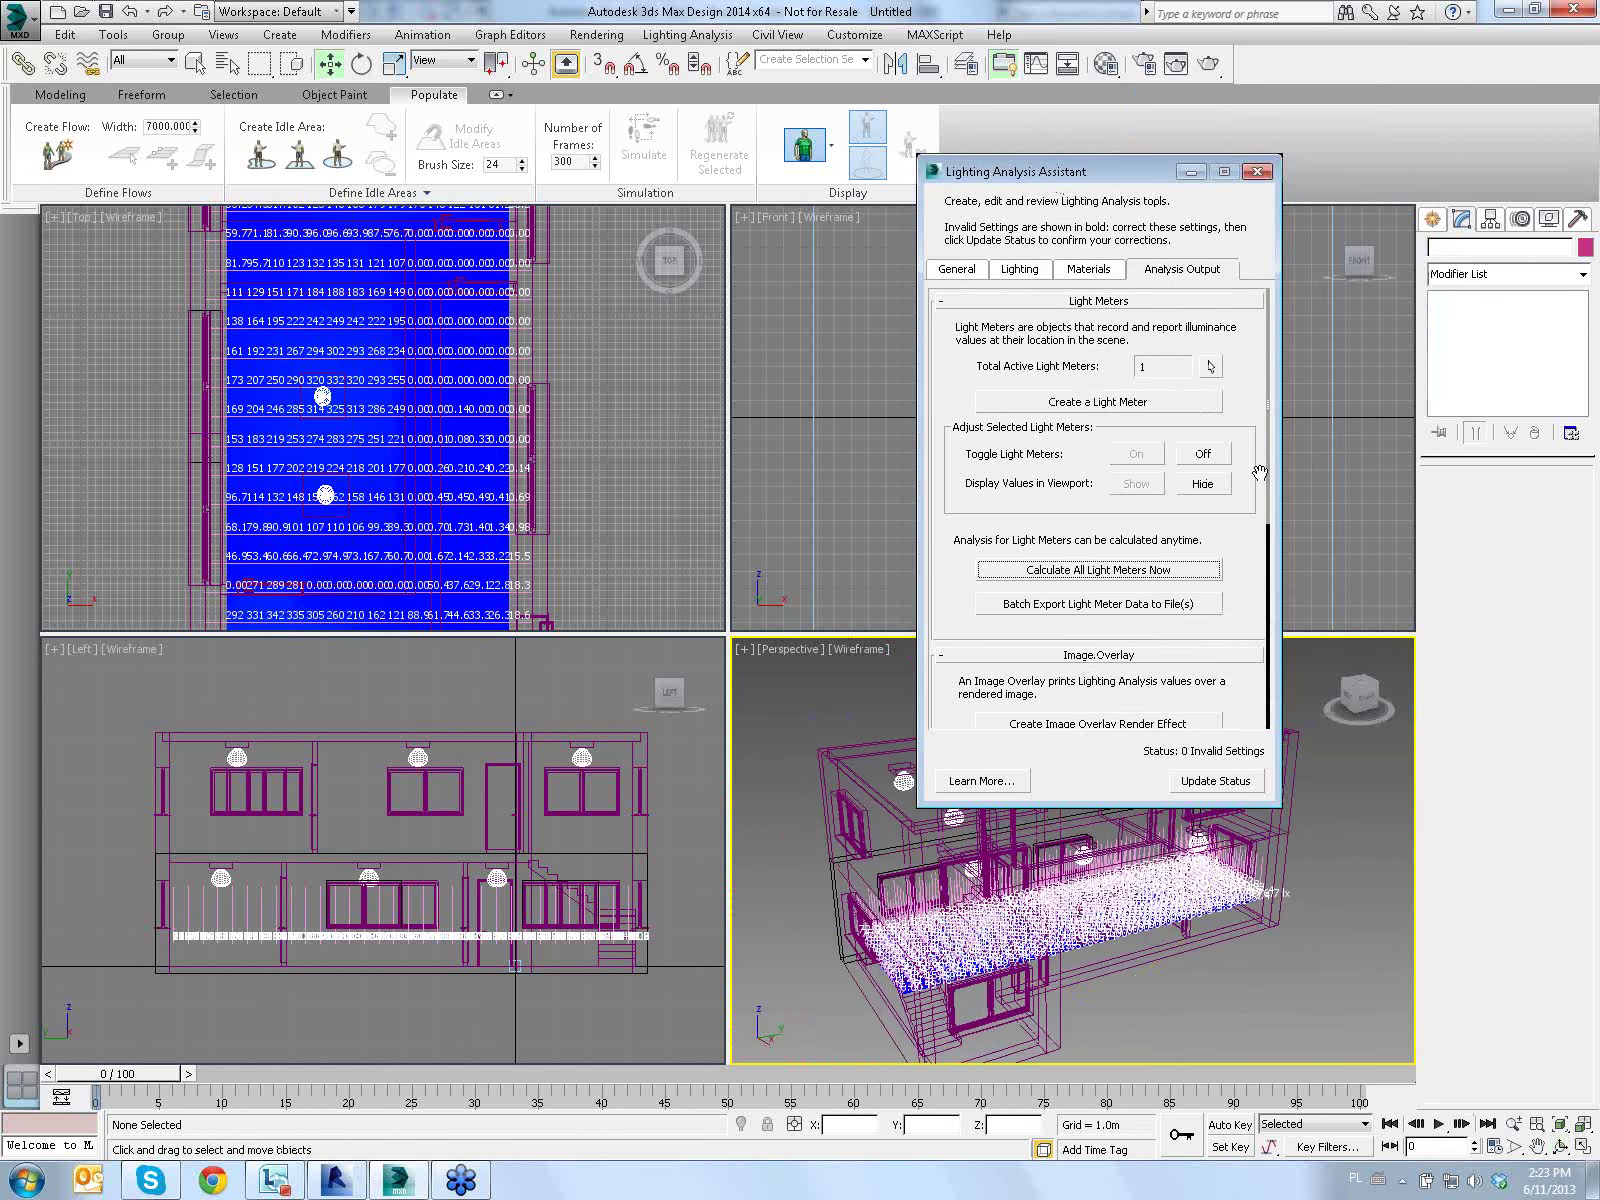
pyautogui.moveTo(1268, 538); pyautogui.dragTo(1274, 548)
# Open the assistant's General tab and pan the Top view across the meter grid
pyautogui.click(976, 278)
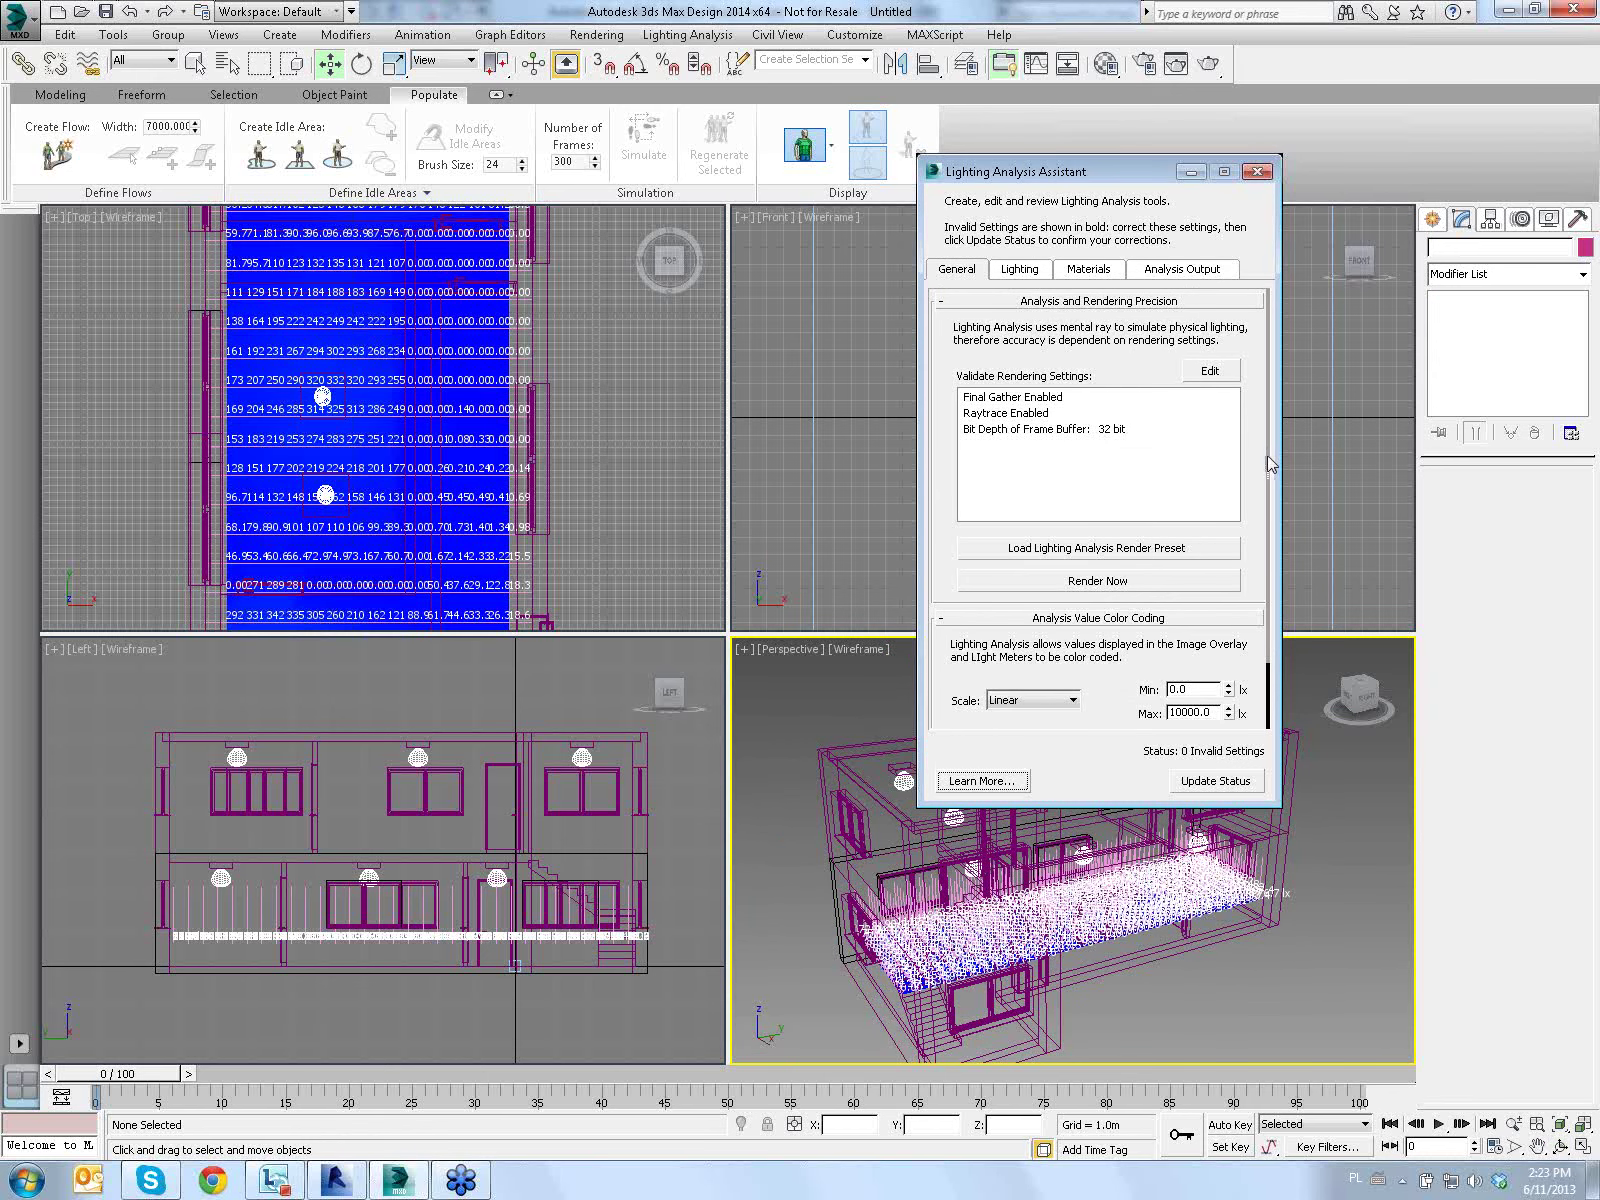
pyautogui.moveTo(1268, 460); pyautogui.dragTo(1276, 290)
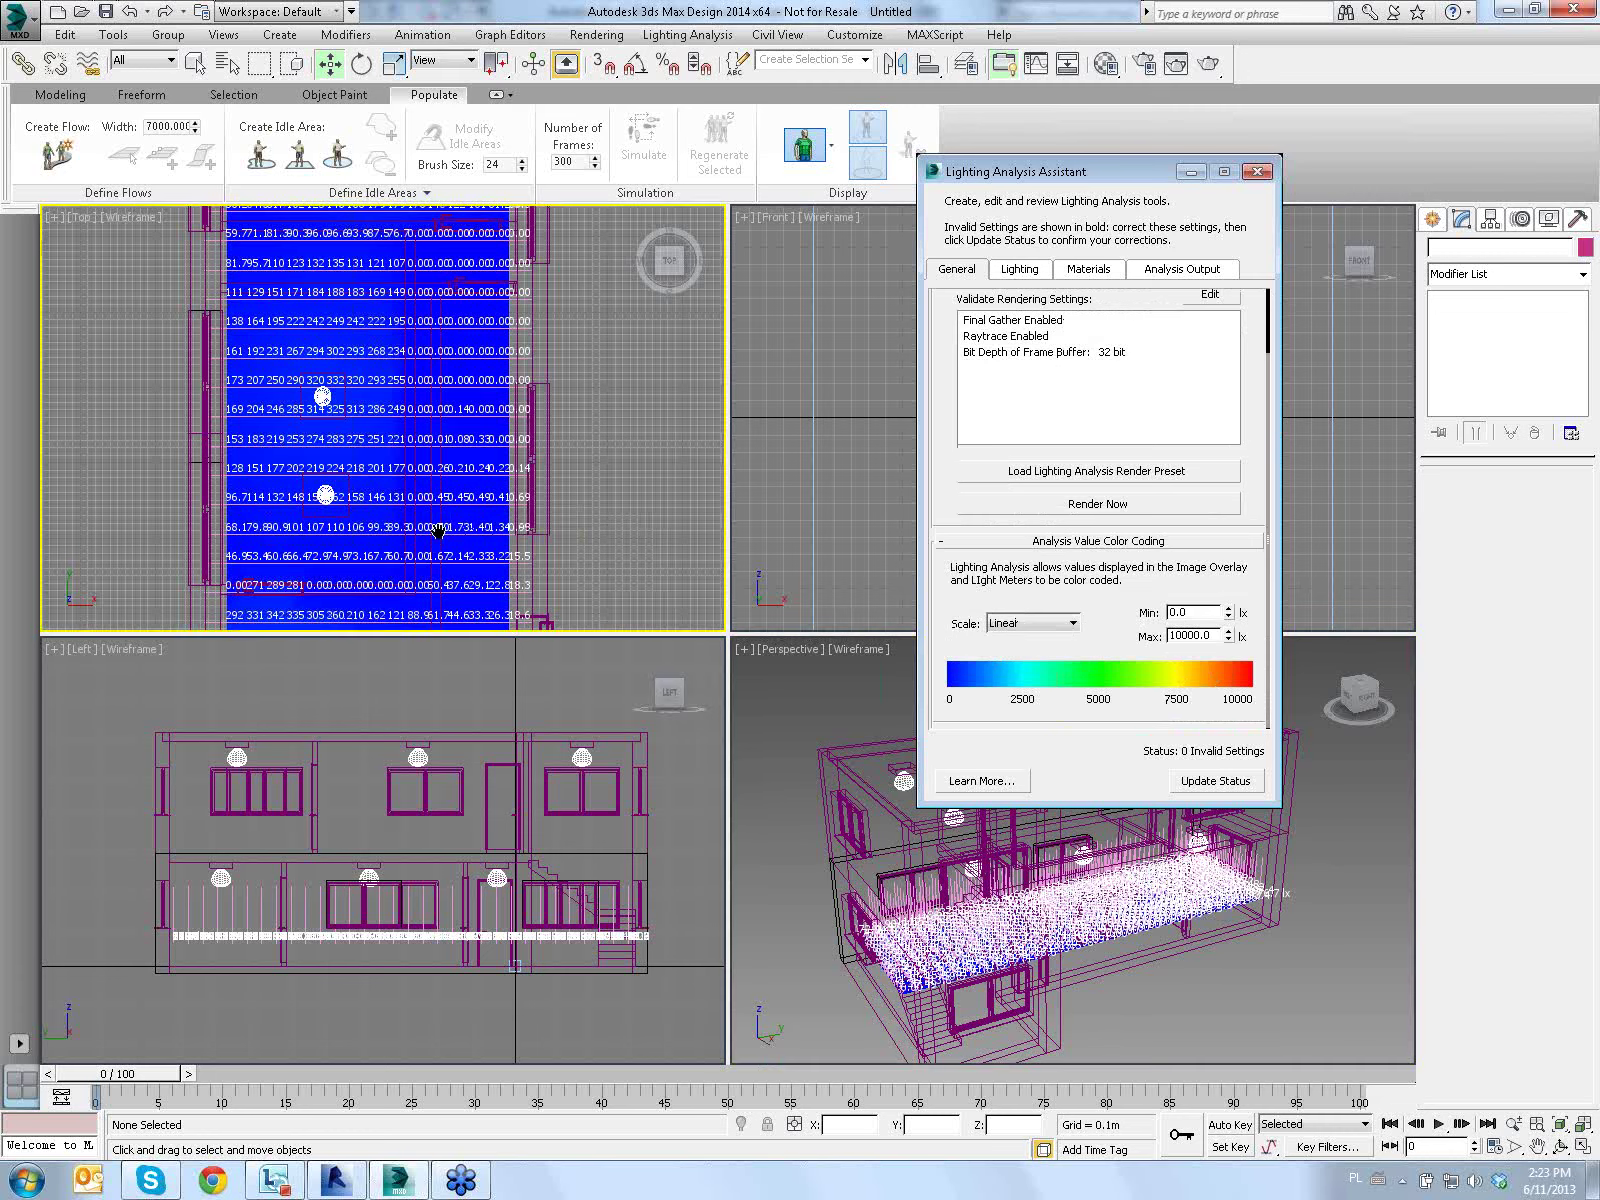
pyautogui.scroll(2, 420, 532)
pyautogui.scroll(2, 390, 518)
pyautogui.scroll(3, 357, 500)
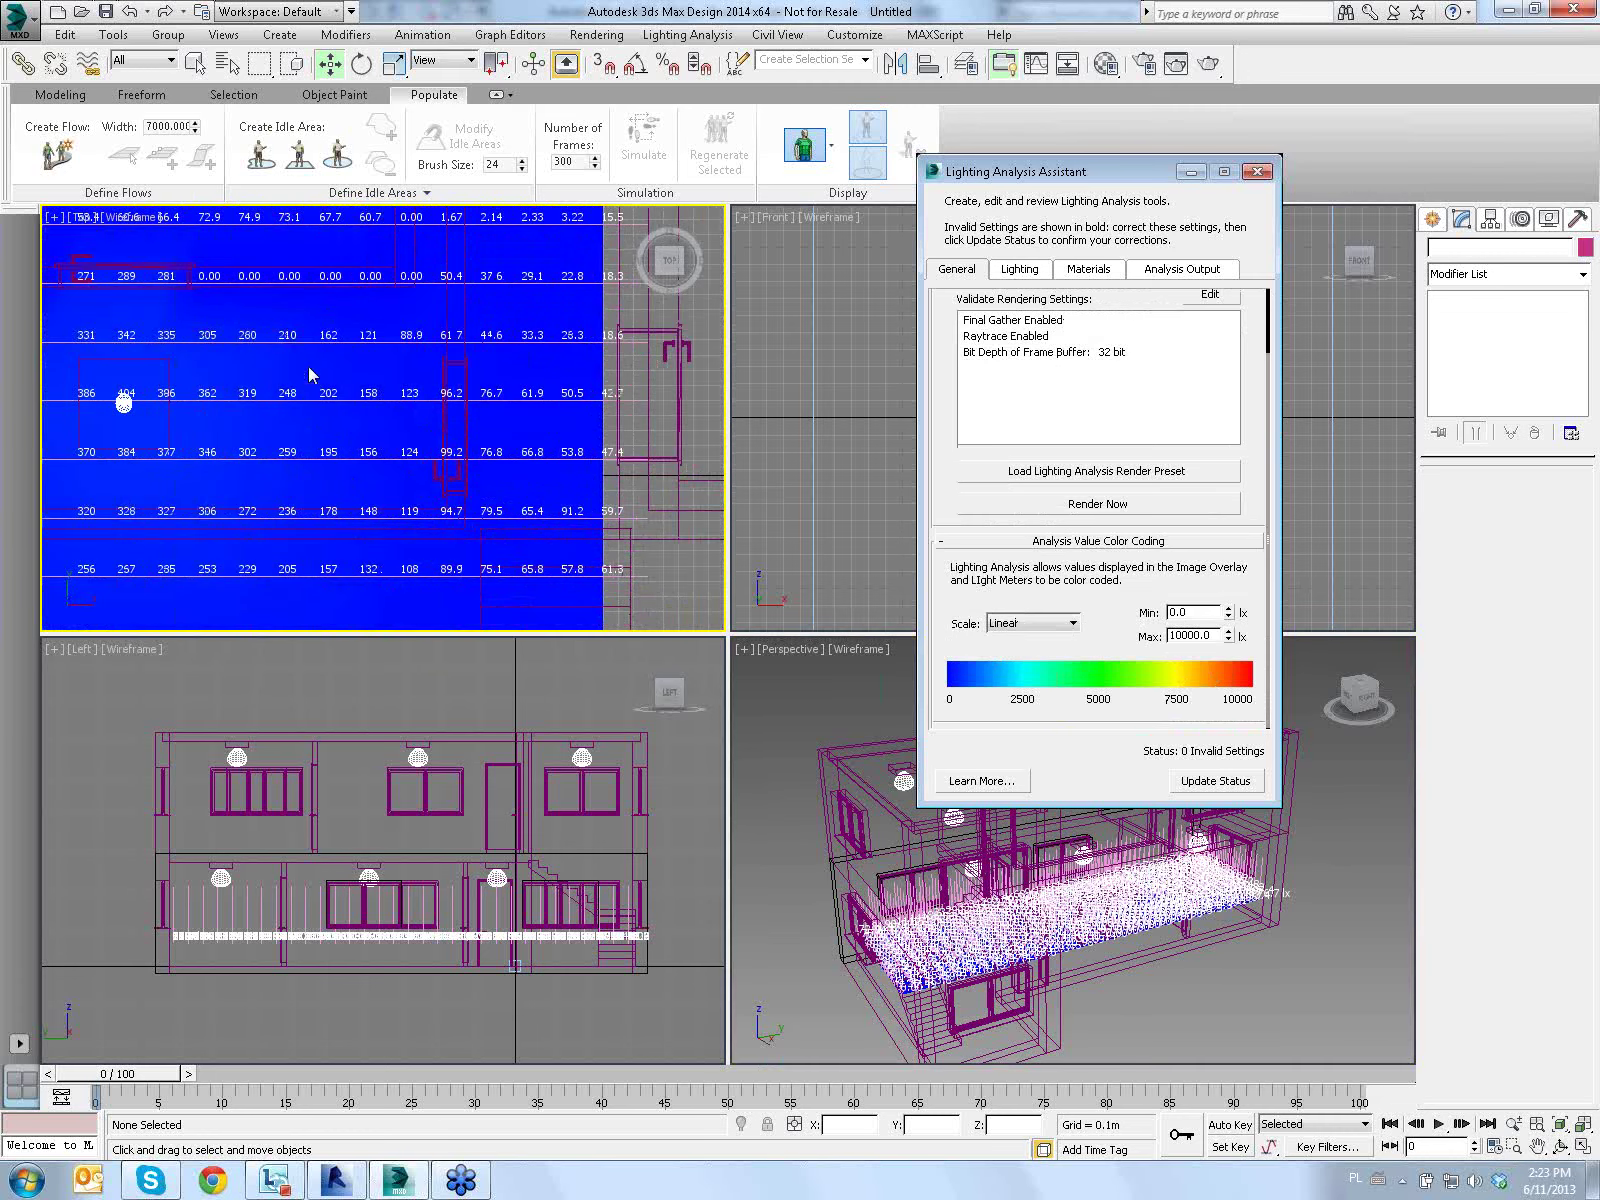
pyautogui.moveTo(309, 375); pyautogui.dragTo(337, 417, button='middle')
pyautogui.moveTo(300, 250)
pyautogui.mouseDown(button='middle')
pyautogui.moveTo(338, 400)
pyautogui.moveTo(338, 483)
pyautogui.mouseUp(button='middle')
pyautogui.scroll(2, 254, 352)
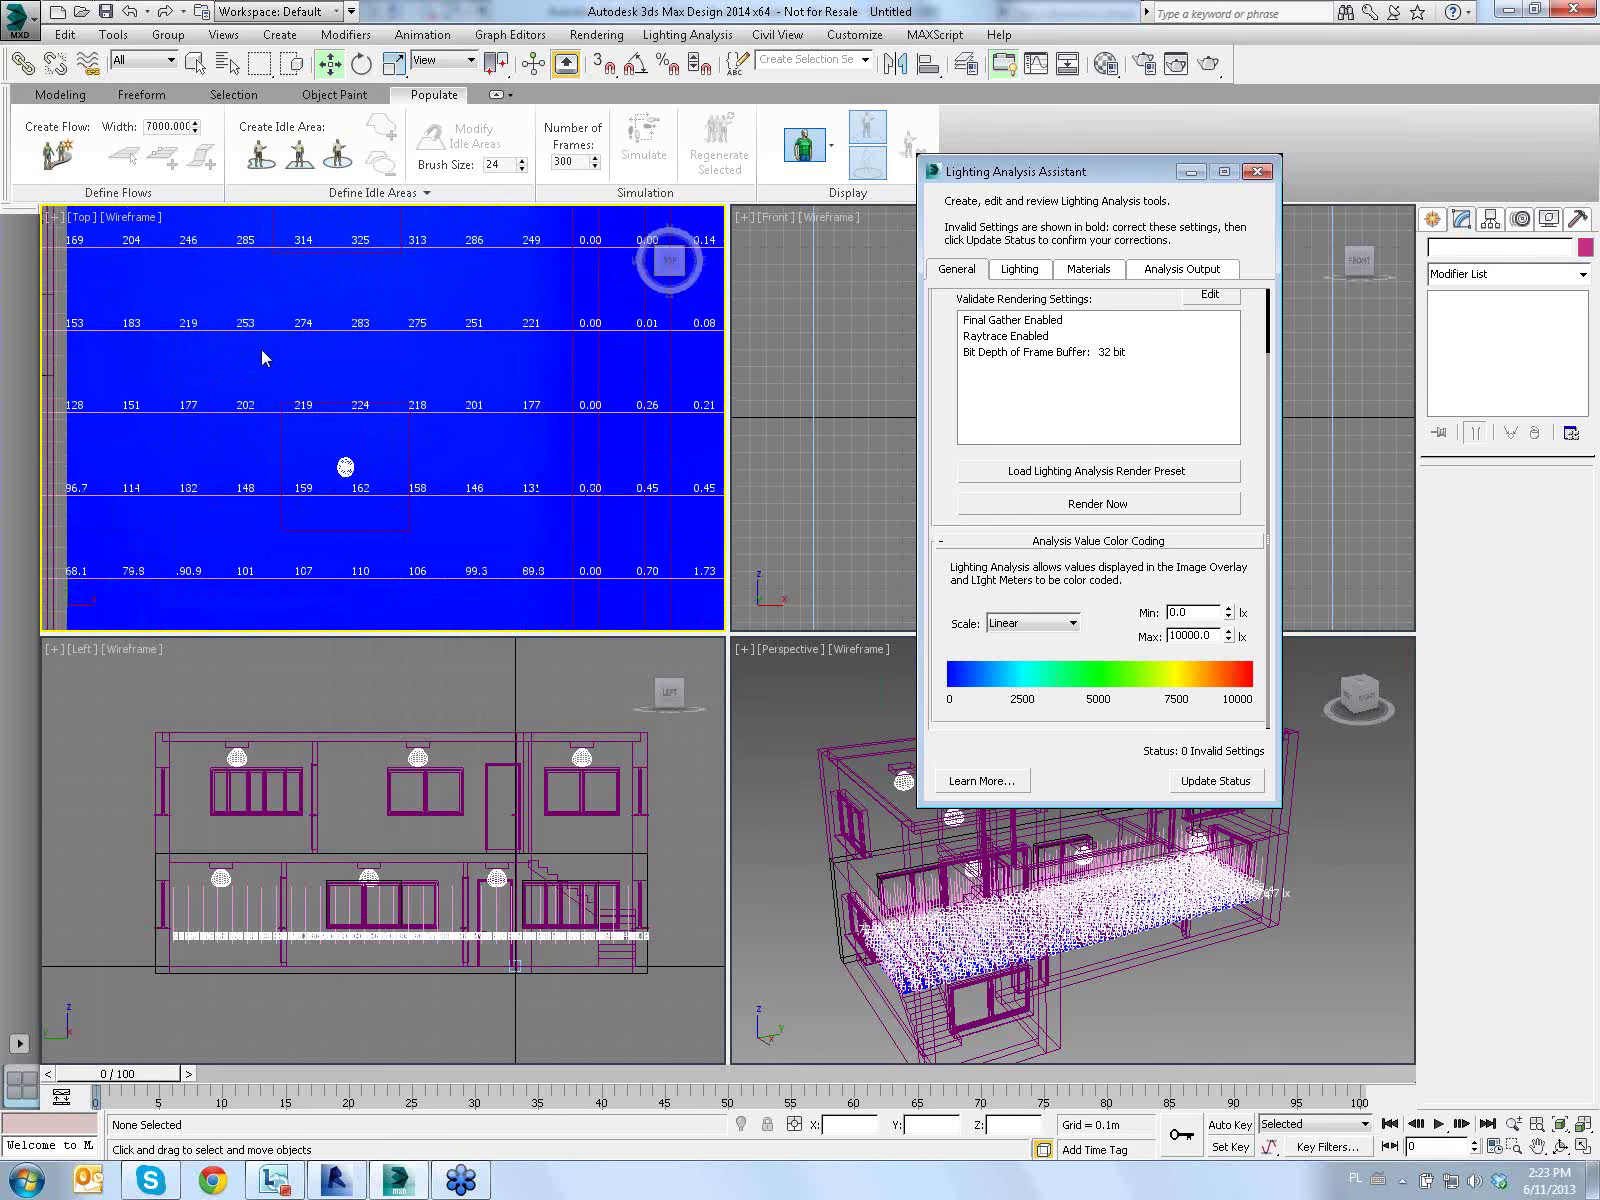
pyautogui.scroll(-2, 288, 340)
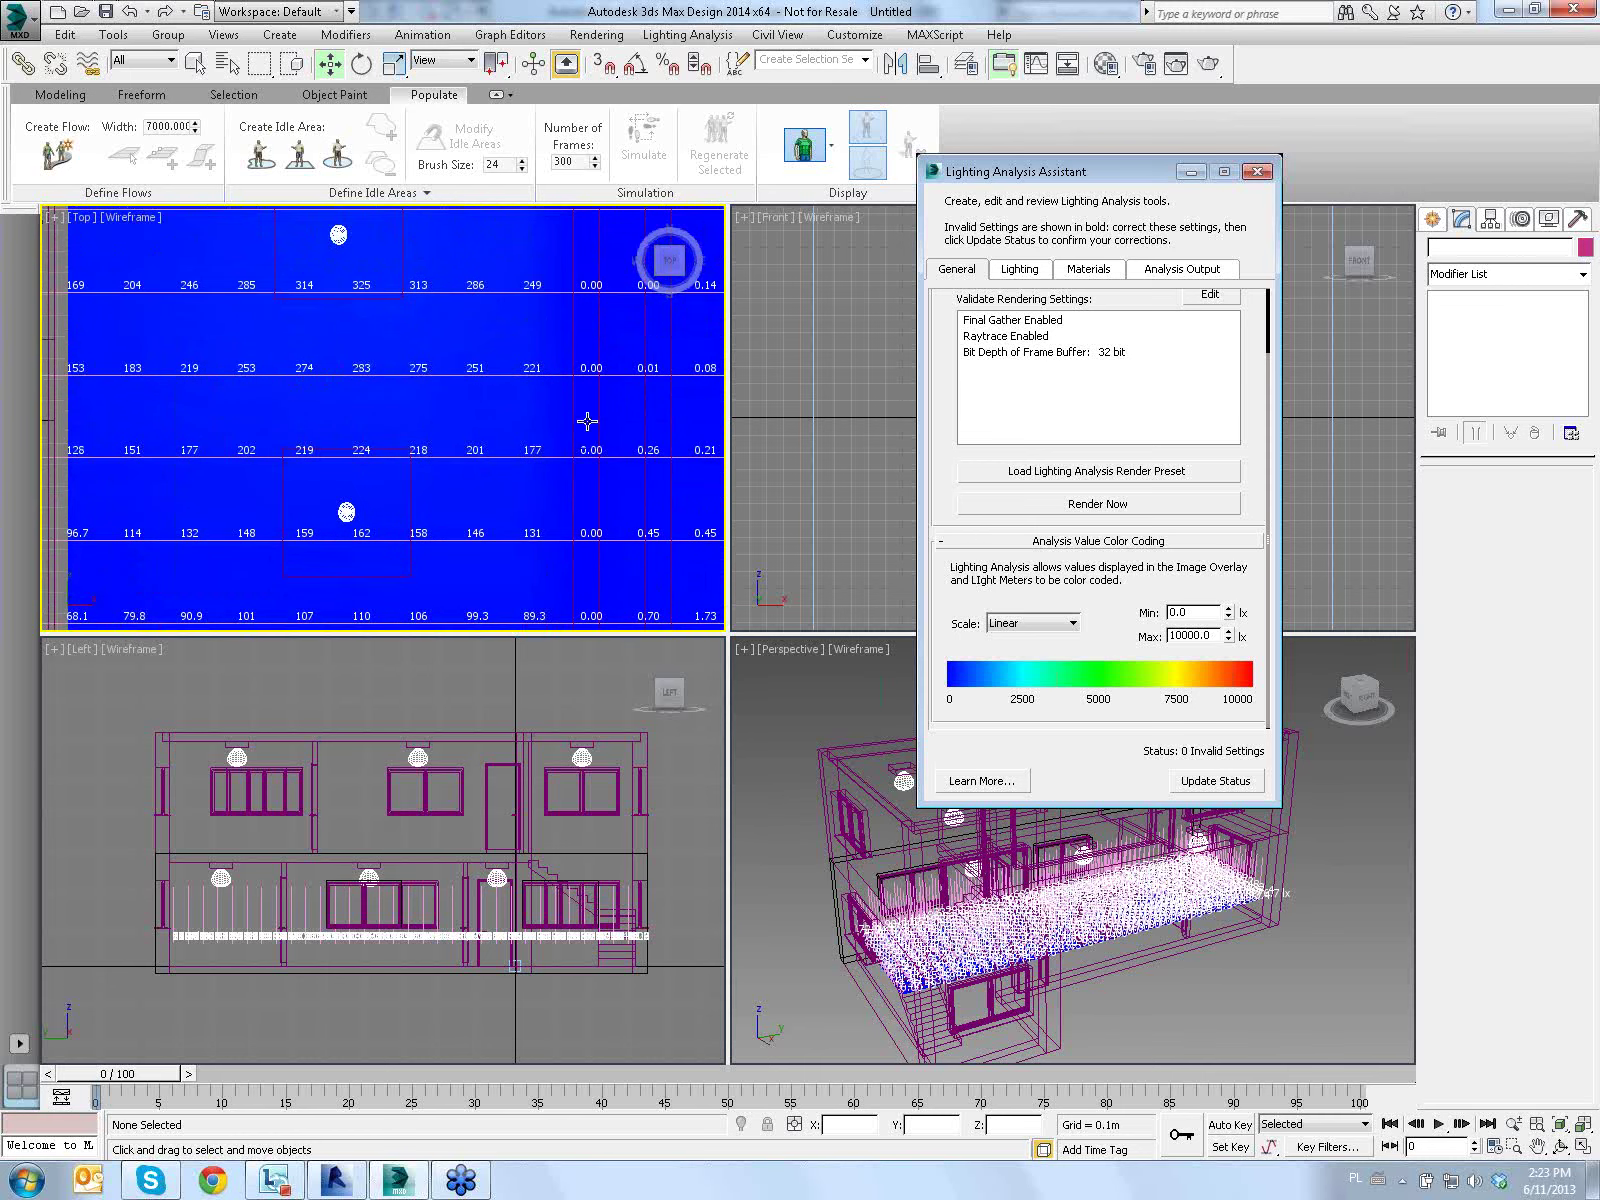
pyautogui.scroll(-2, 470, 392)
pyautogui.scroll(-1, 477, 395)
pyautogui.scroll(2, 475, 518)
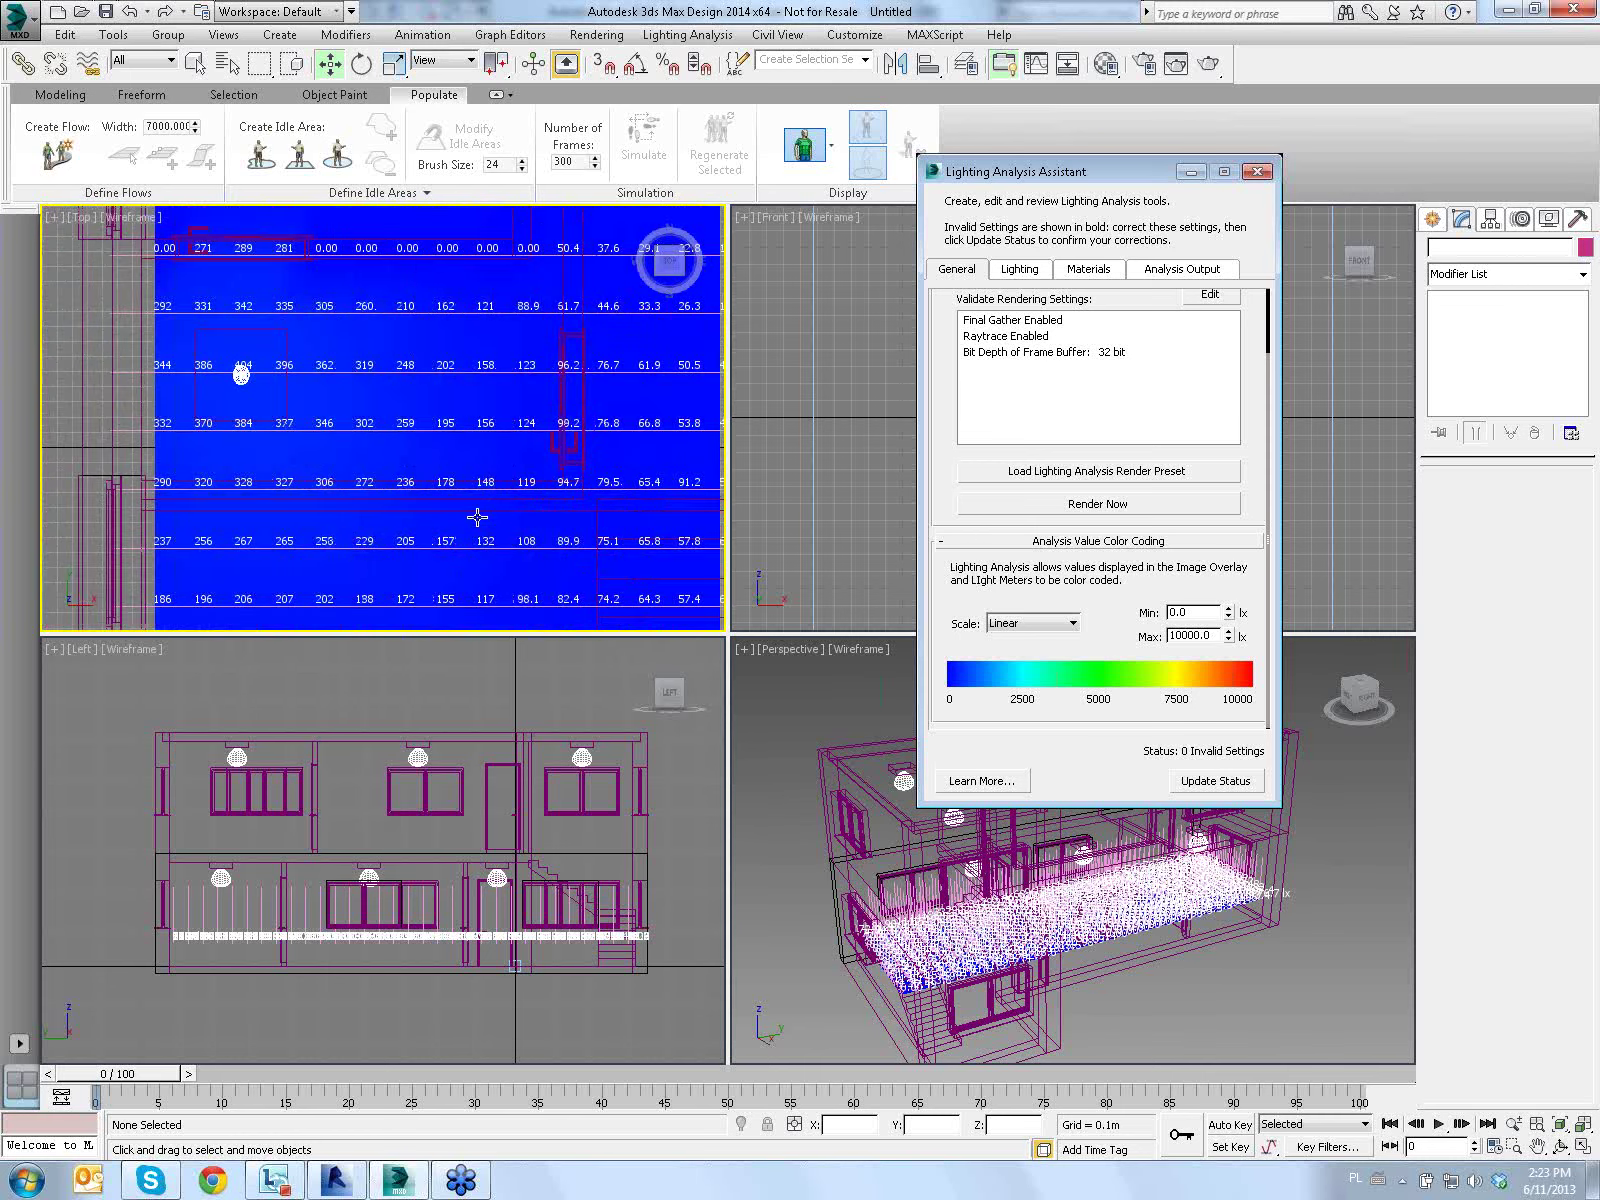
pyautogui.moveTo(475, 518); pyautogui.dragTo(497, 410, button='middle')
pyautogui.scroll(-1, 497, 410)
pyautogui.scroll(-1, 497, 410)
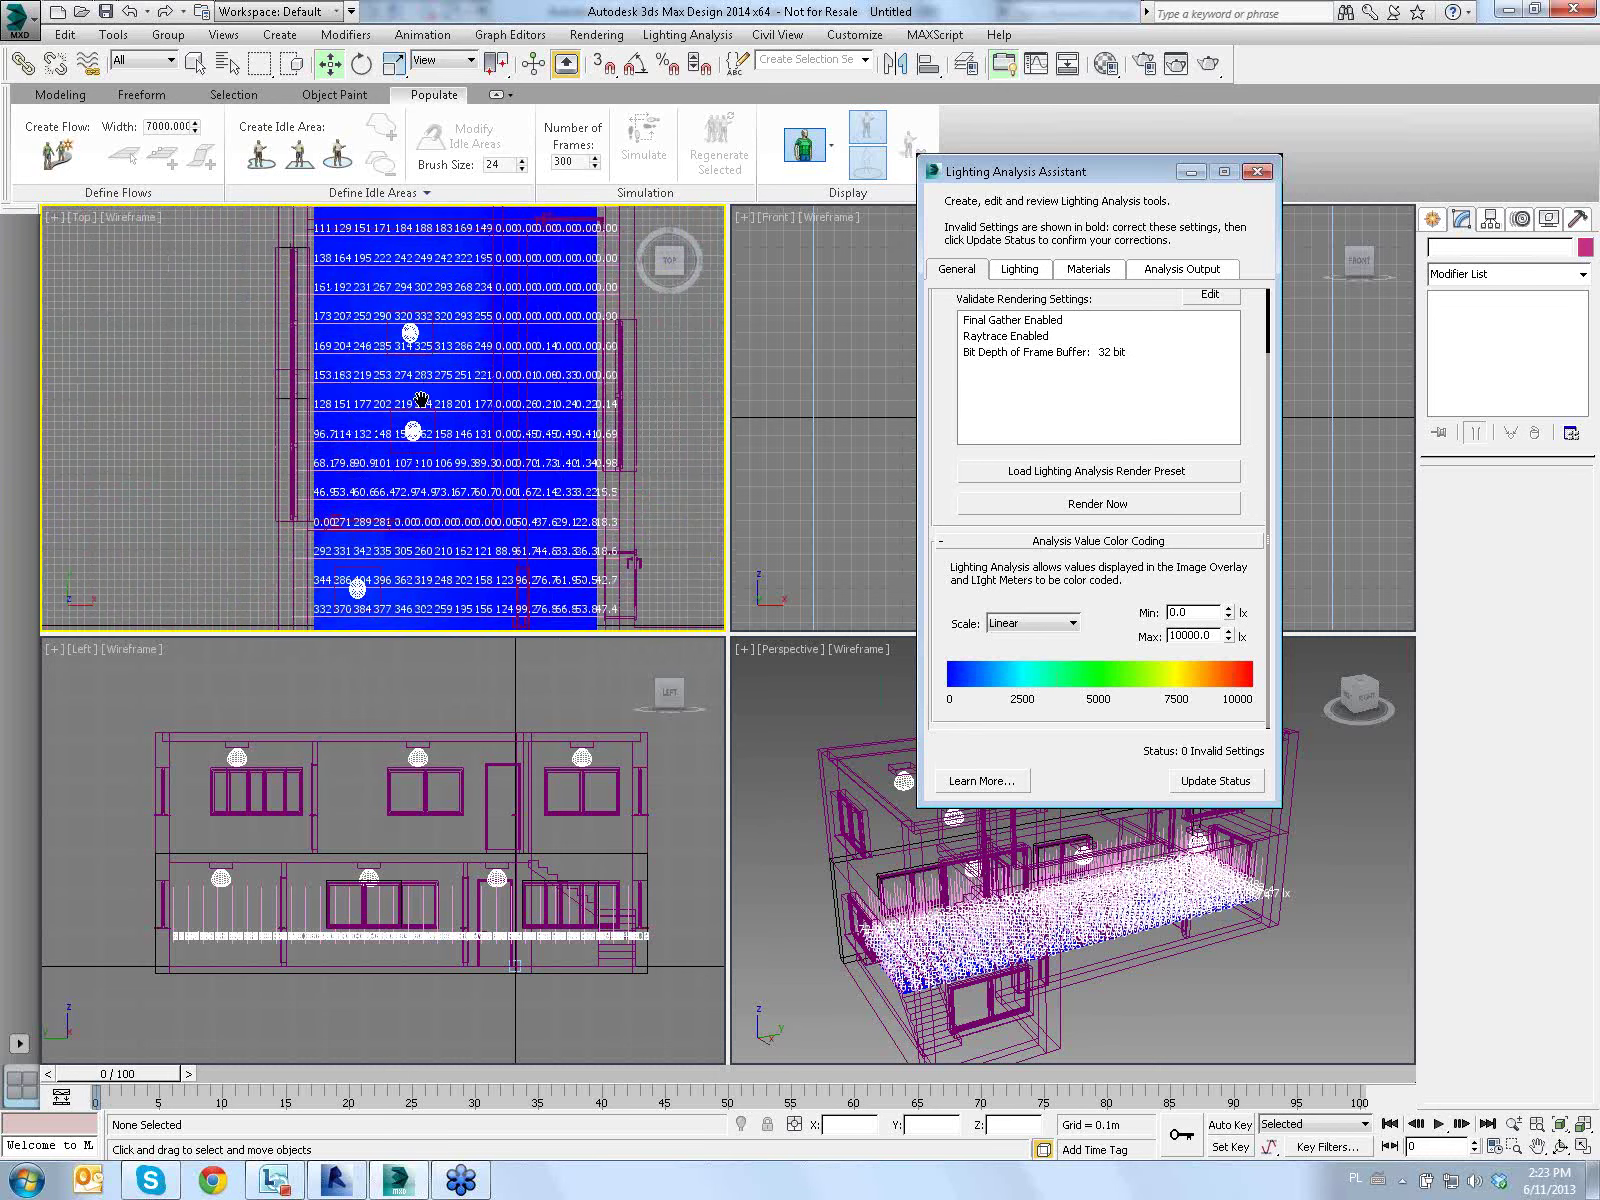
pyautogui.scroll(2, 421, 395)
pyautogui.scroll(1, 424, 398)
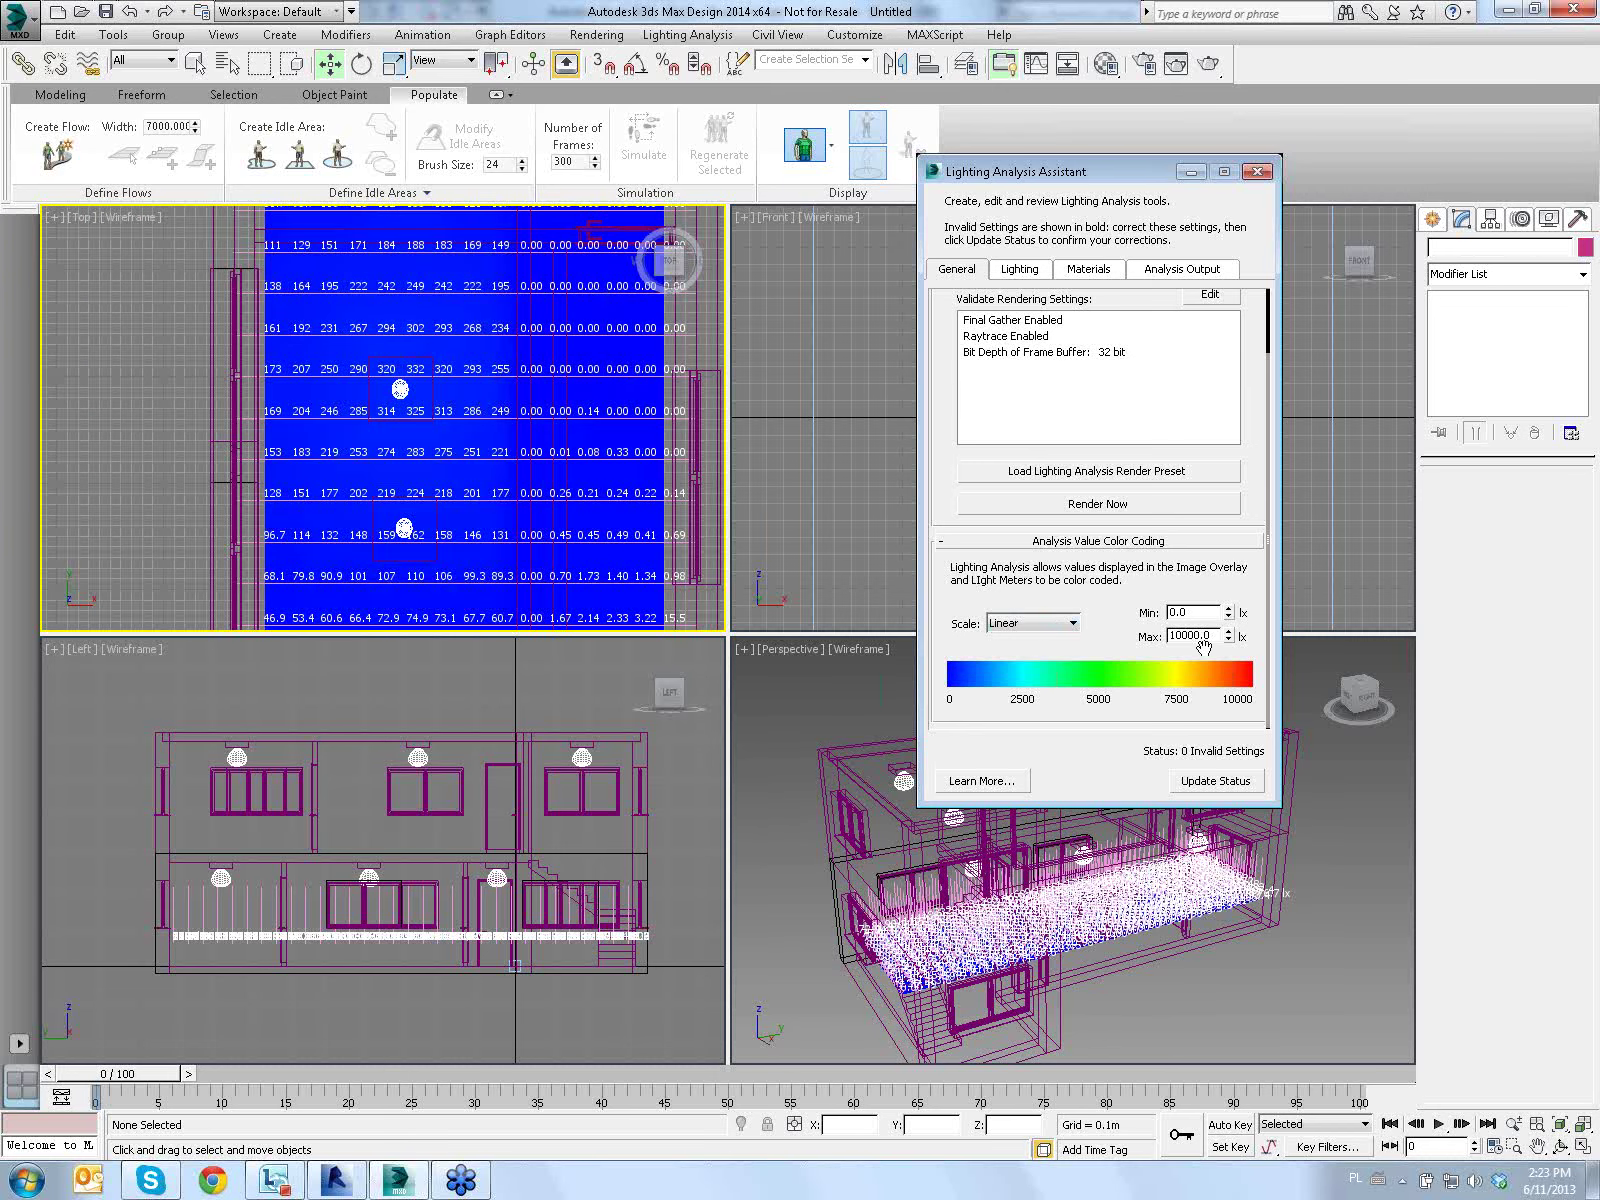
# Set the colour-coding maximum to 400 lux and view the resulting heatmap
pyautogui.moveTo(1214, 636); pyautogui.dragTo(1150, 625)
pyautogui.write('400')
pyautogui.press('Return')
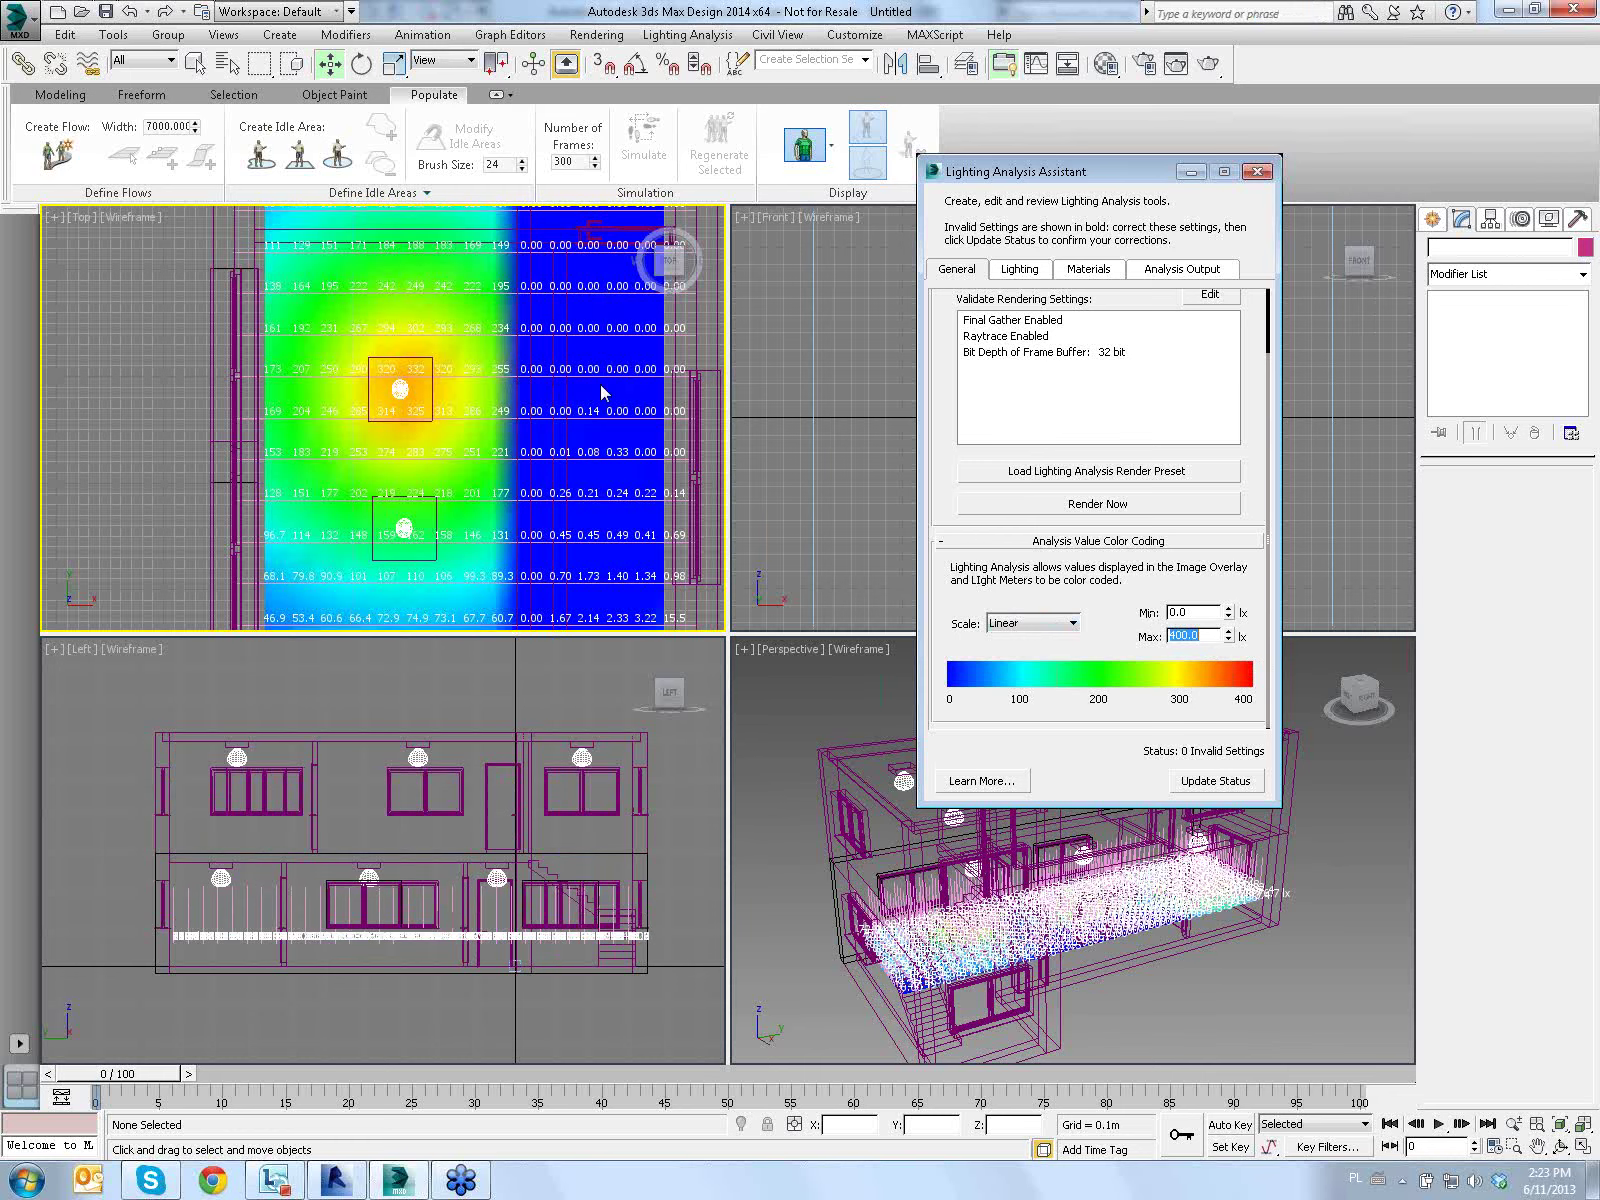
pyautogui.scroll(-5, 600, 392)
pyautogui.moveTo(585, 378); pyautogui.dragTo(552, 330, button='middle')
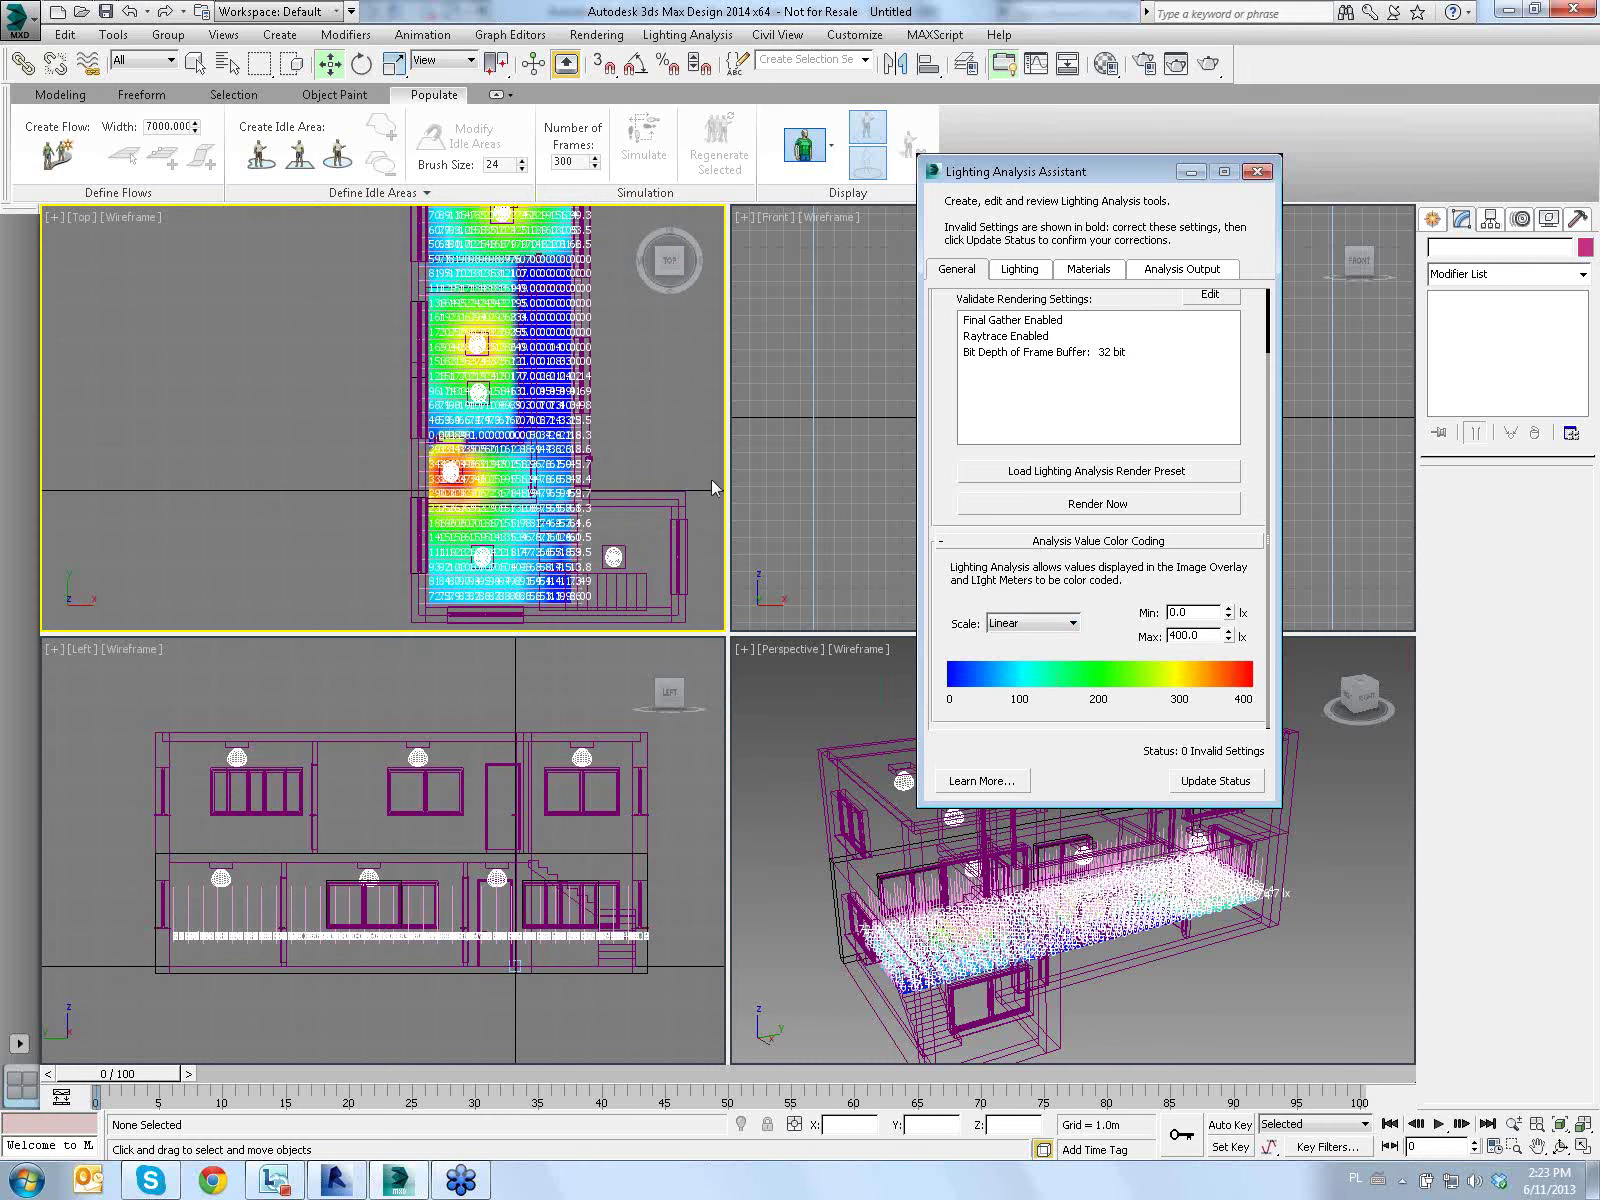
pyautogui.scroll(3, 639, 395)
# Orbit the Perspective view and recentre the heatmap in the Top view
pyautogui.click(798, 814)
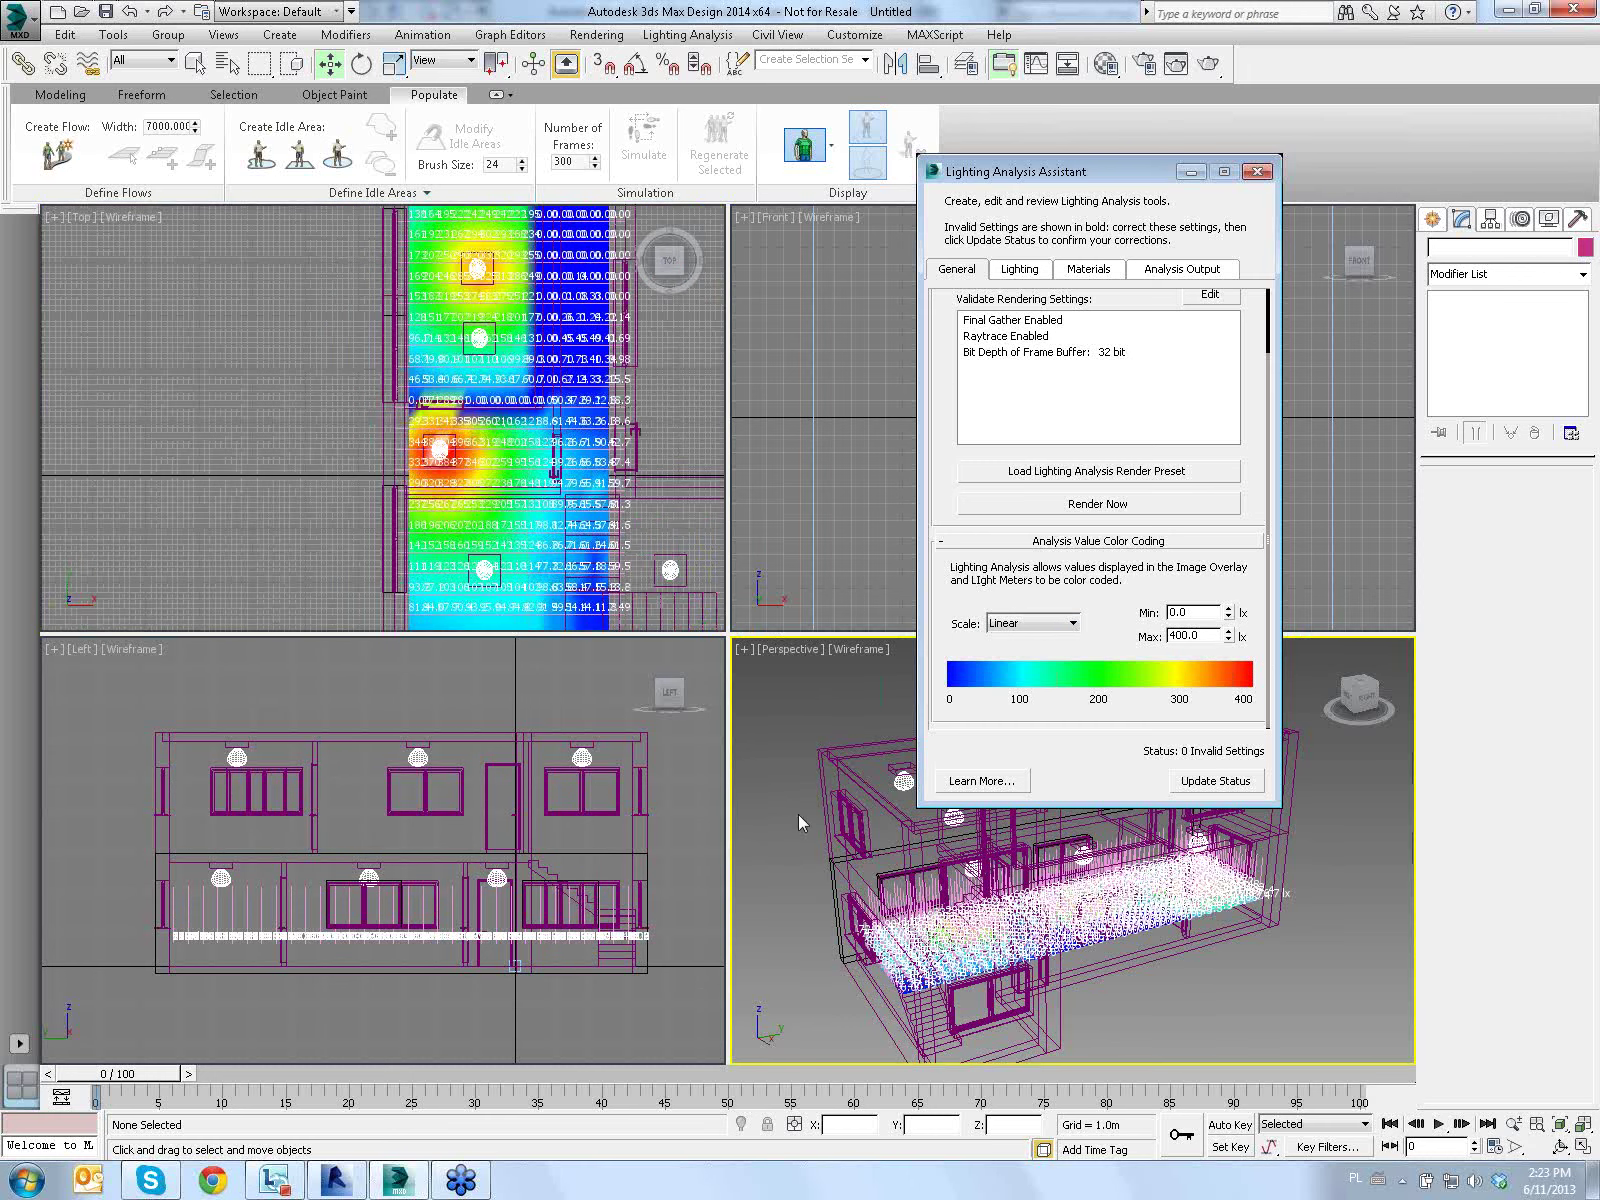
pyautogui.keyDown('alt'); pyautogui.moveTo(798, 814); pyautogui.dragTo(866, 927, button='middle'); pyautogui.keyUp('alt')
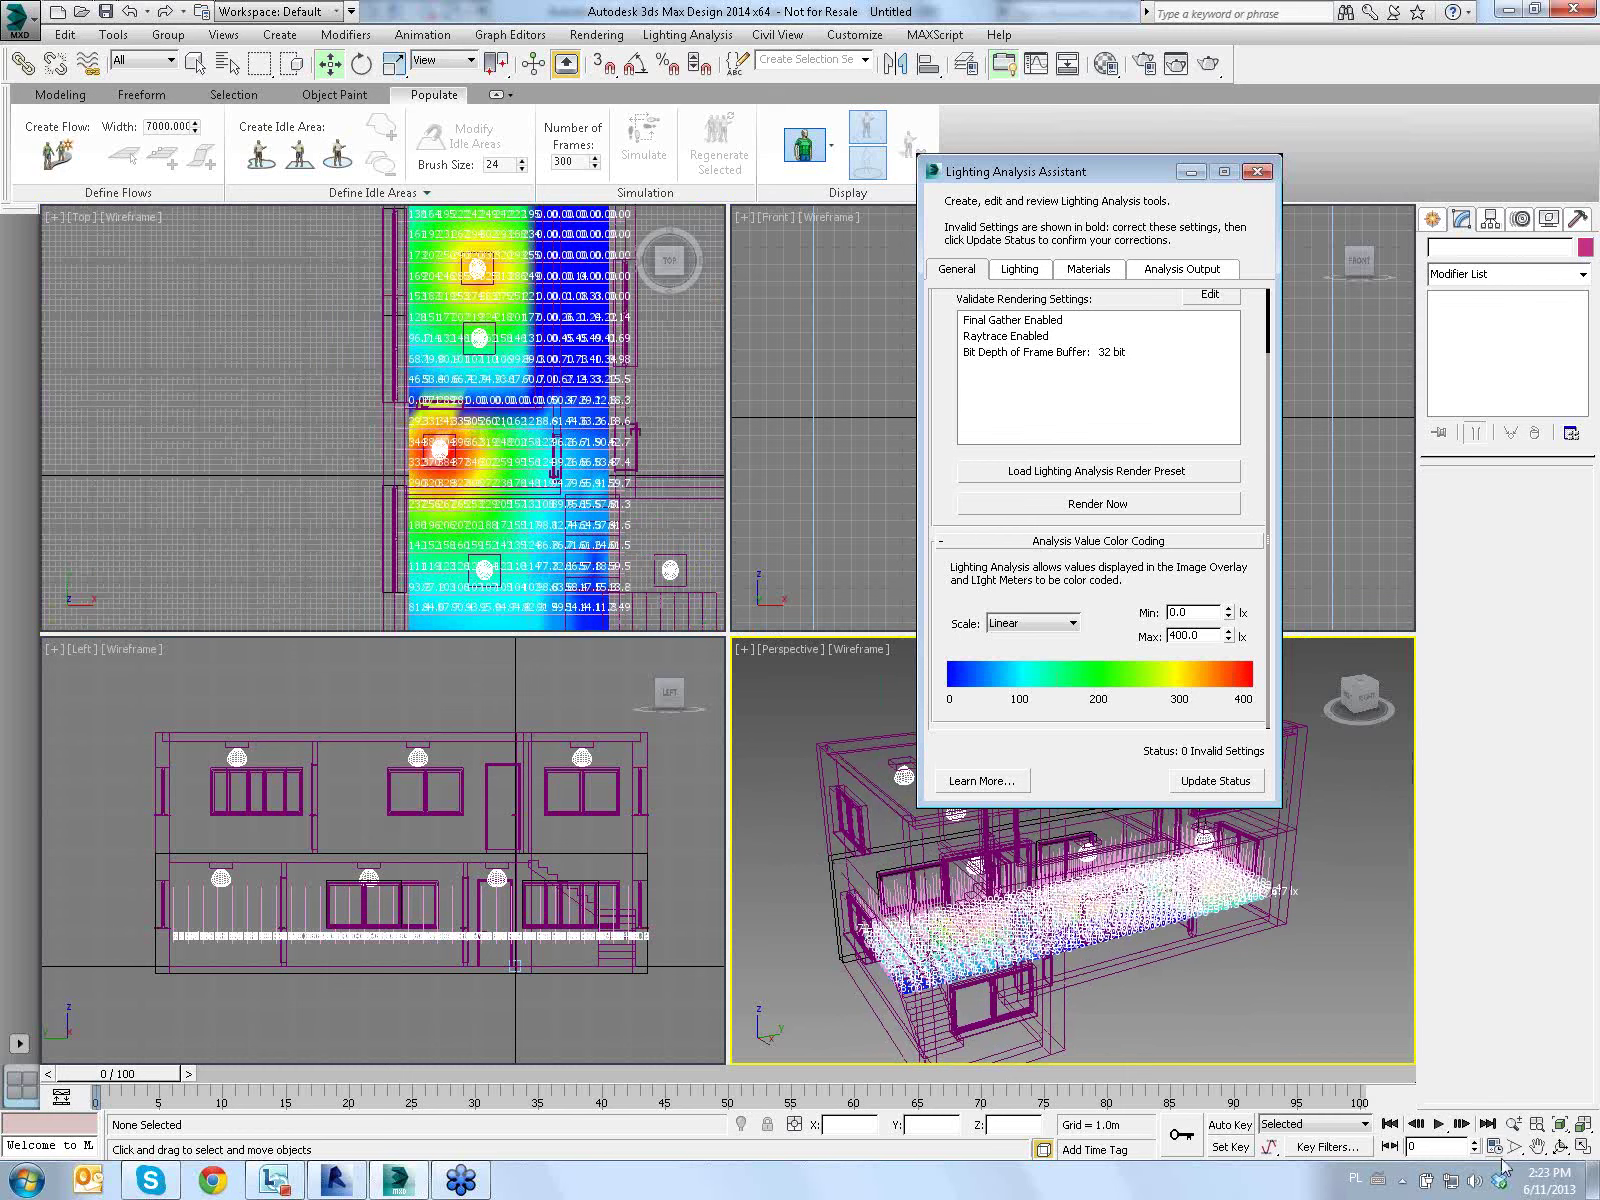
pyautogui.click(1560, 1146)
pyautogui.moveTo(990, 955); pyautogui.dragTo(990, 958)
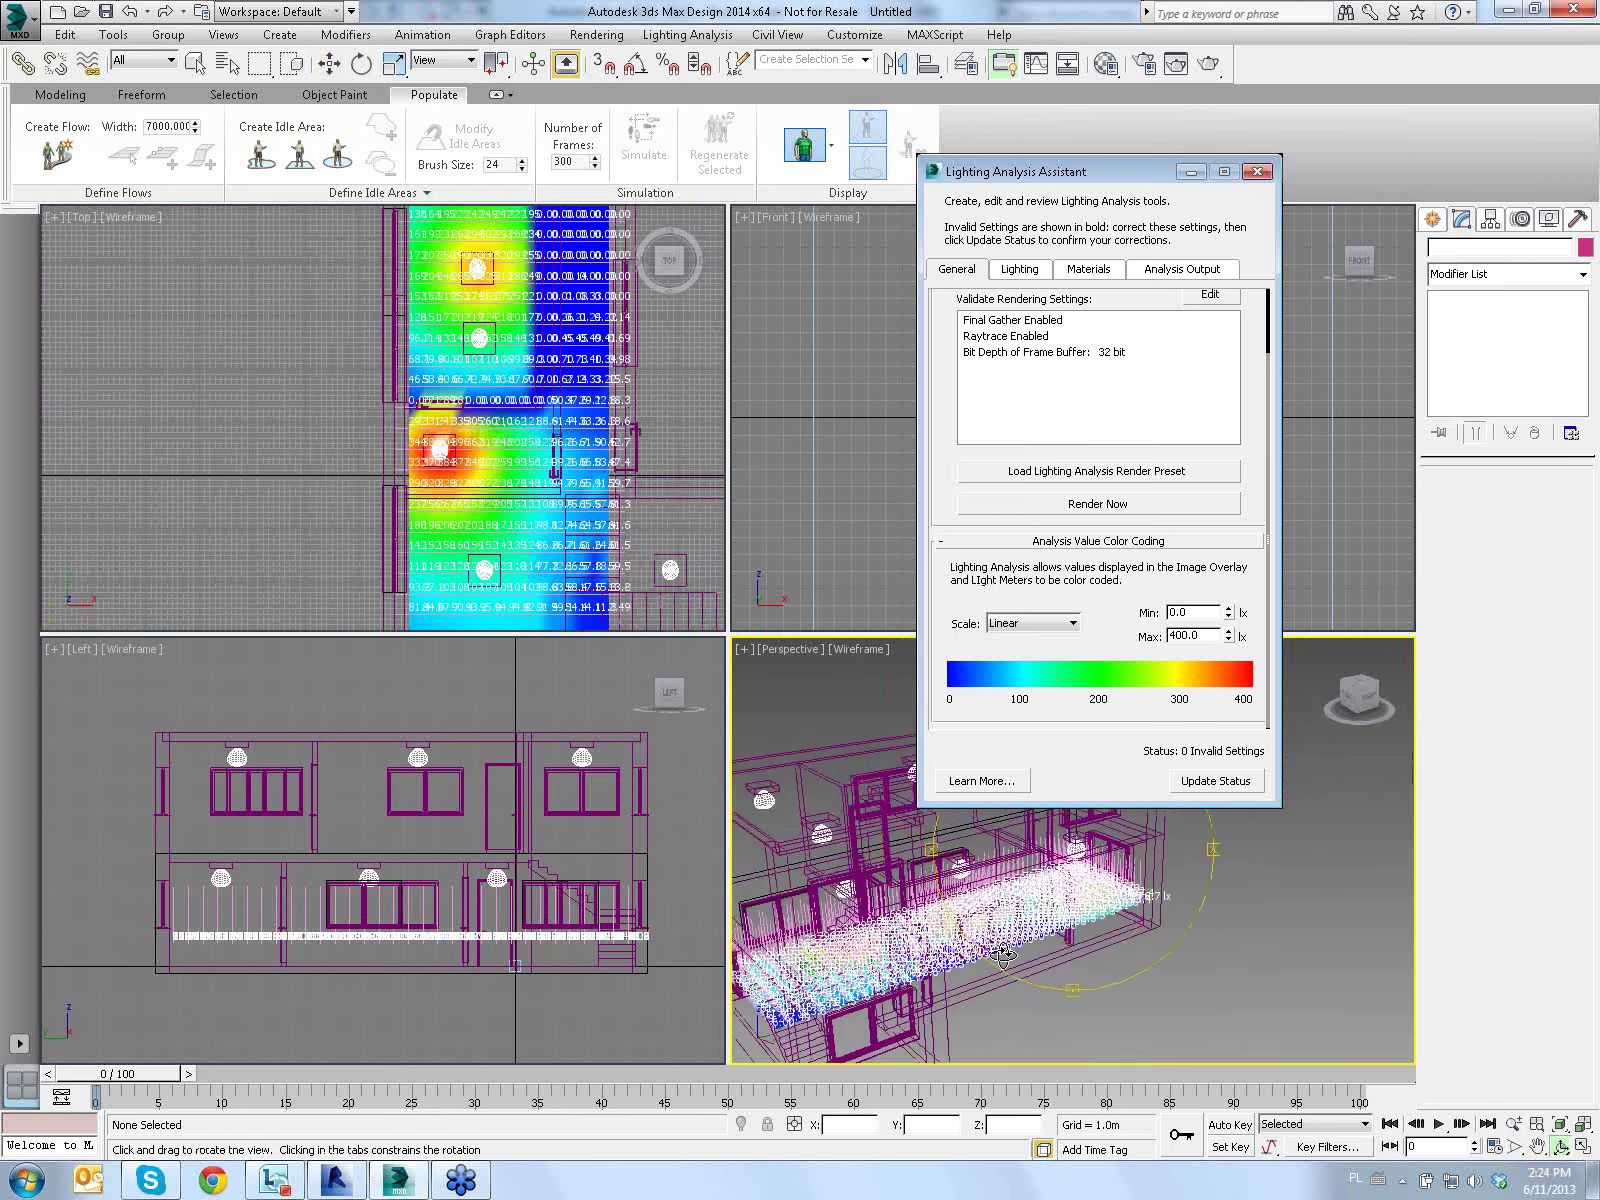
pyautogui.click(656, 489)
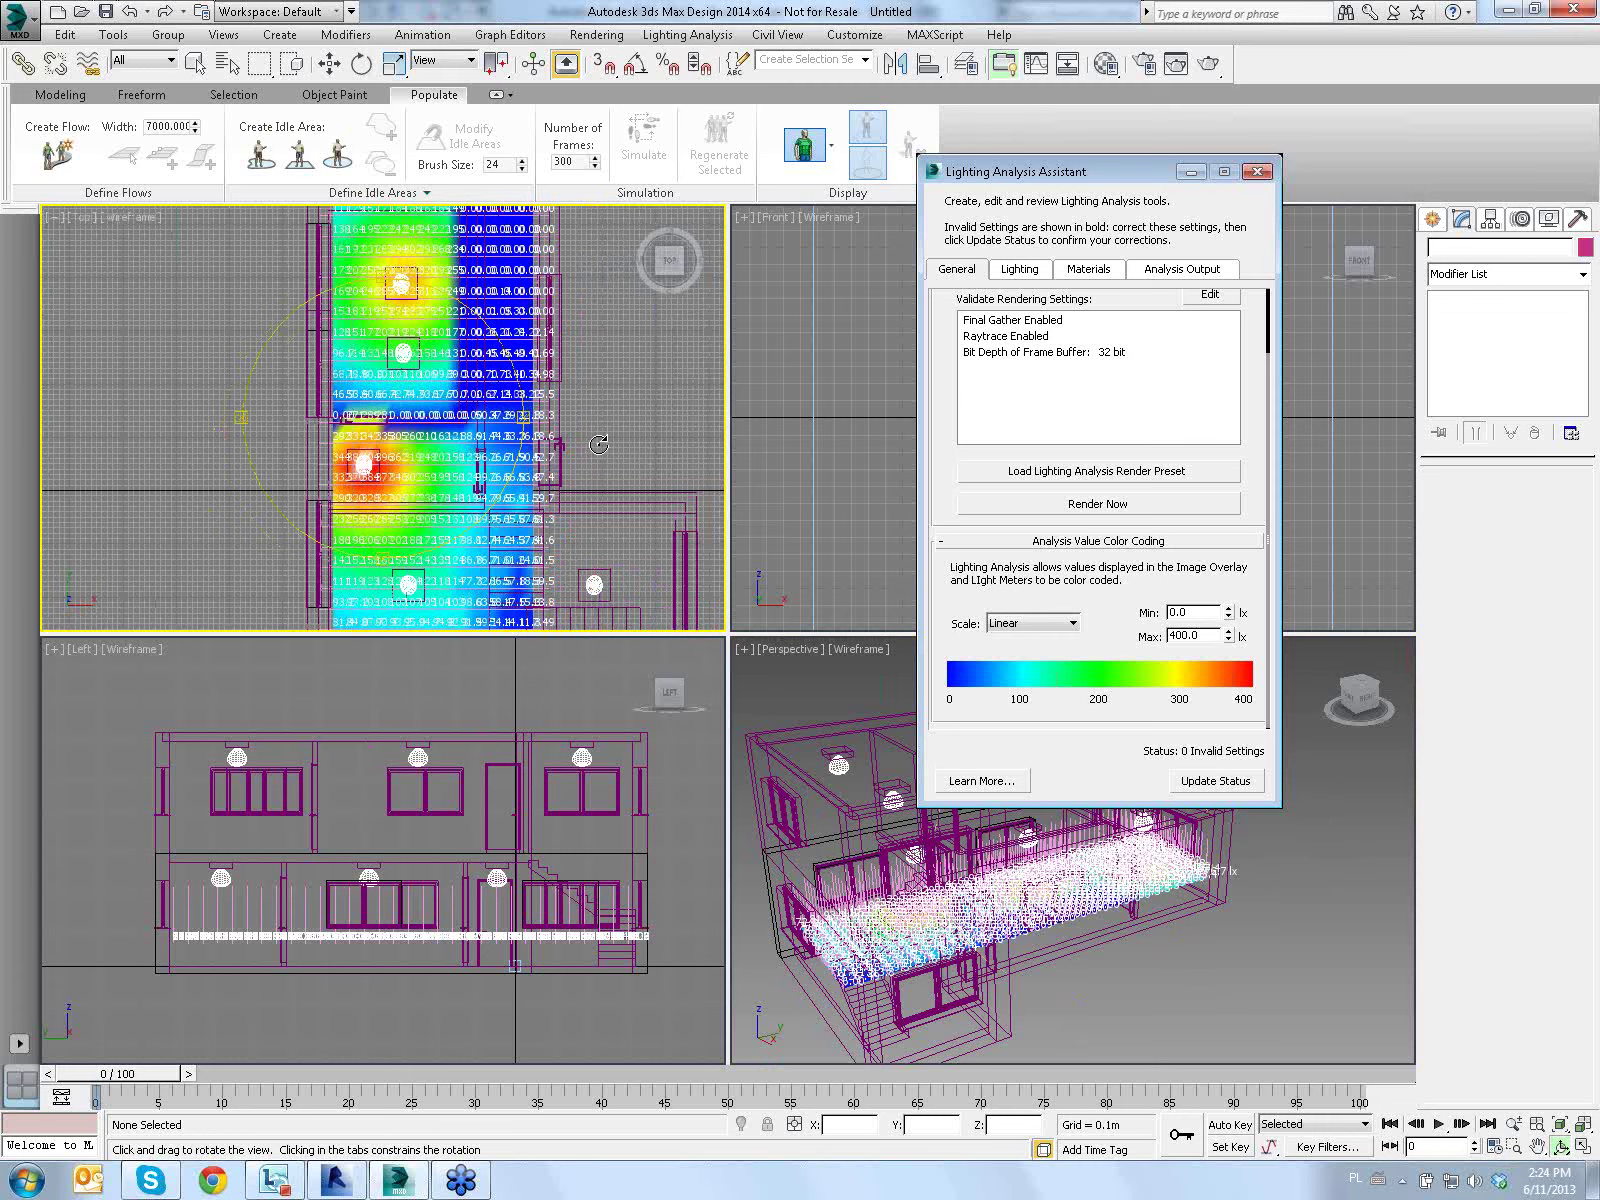
pyautogui.moveTo(598, 444); pyautogui.dragTo(578, 382, button='middle')
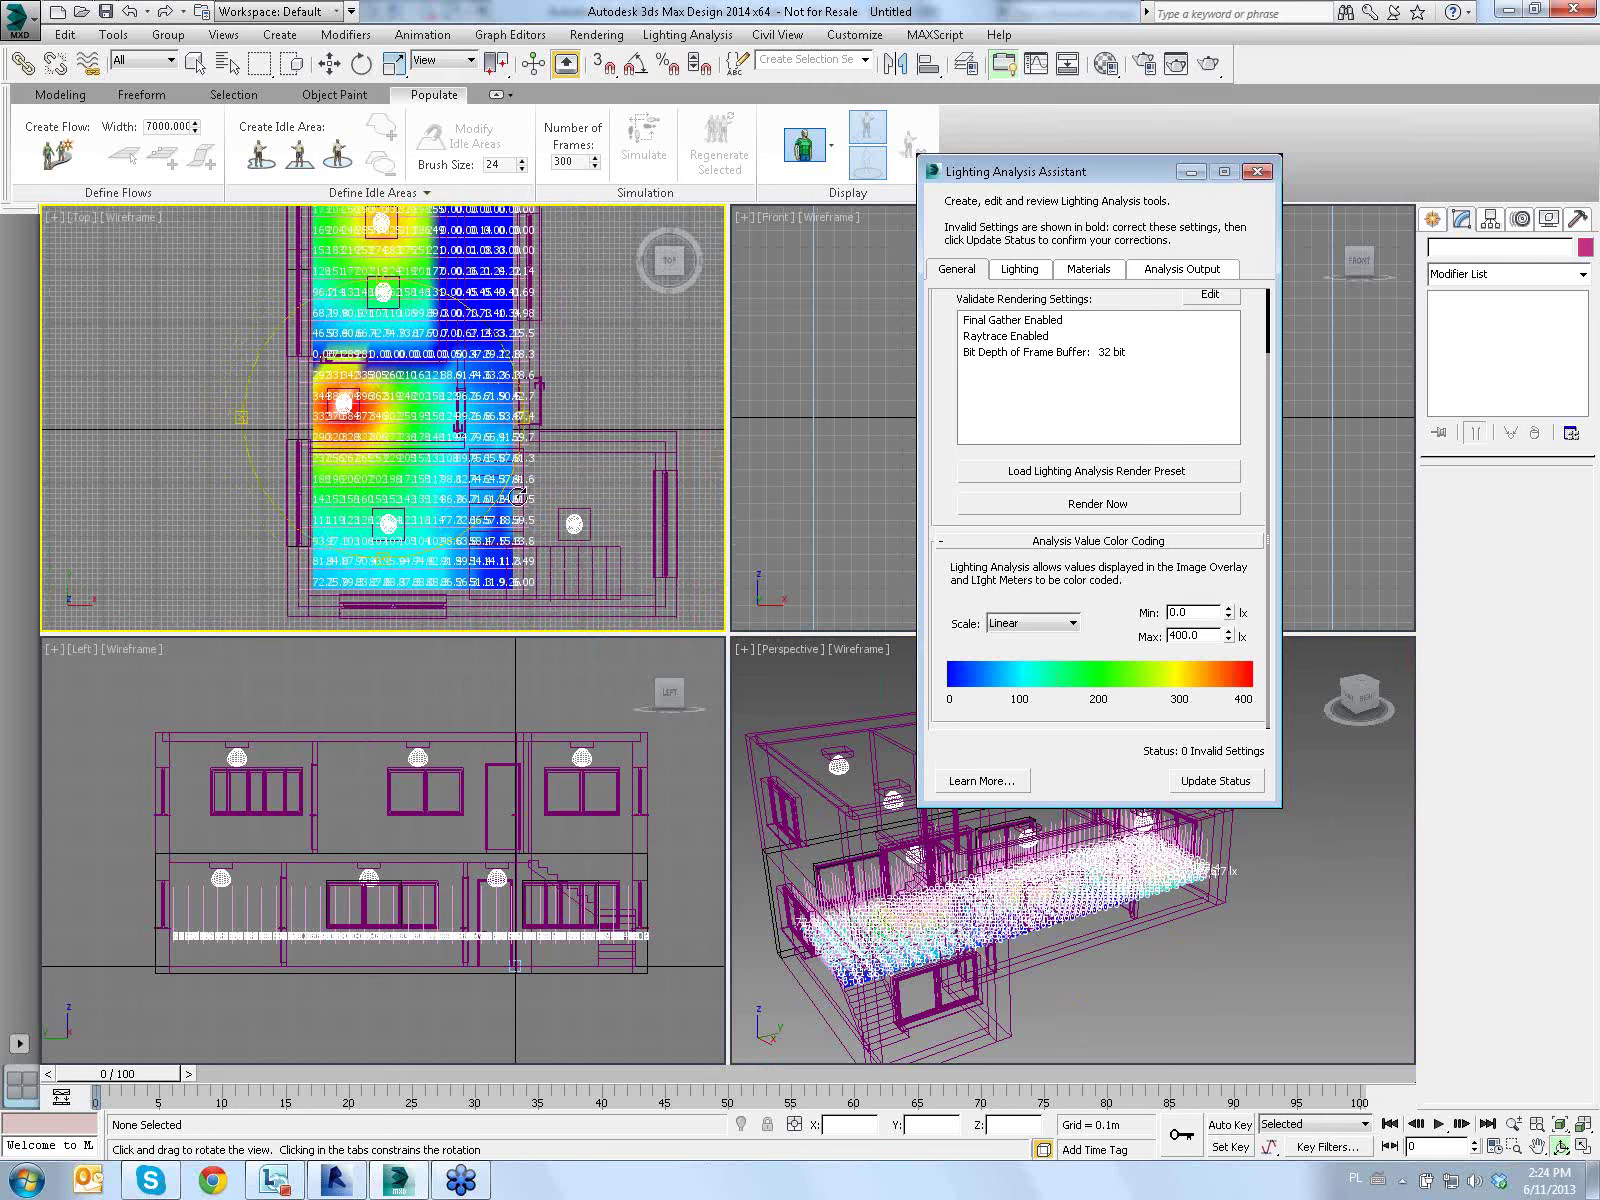
pyautogui.click(197, 66)
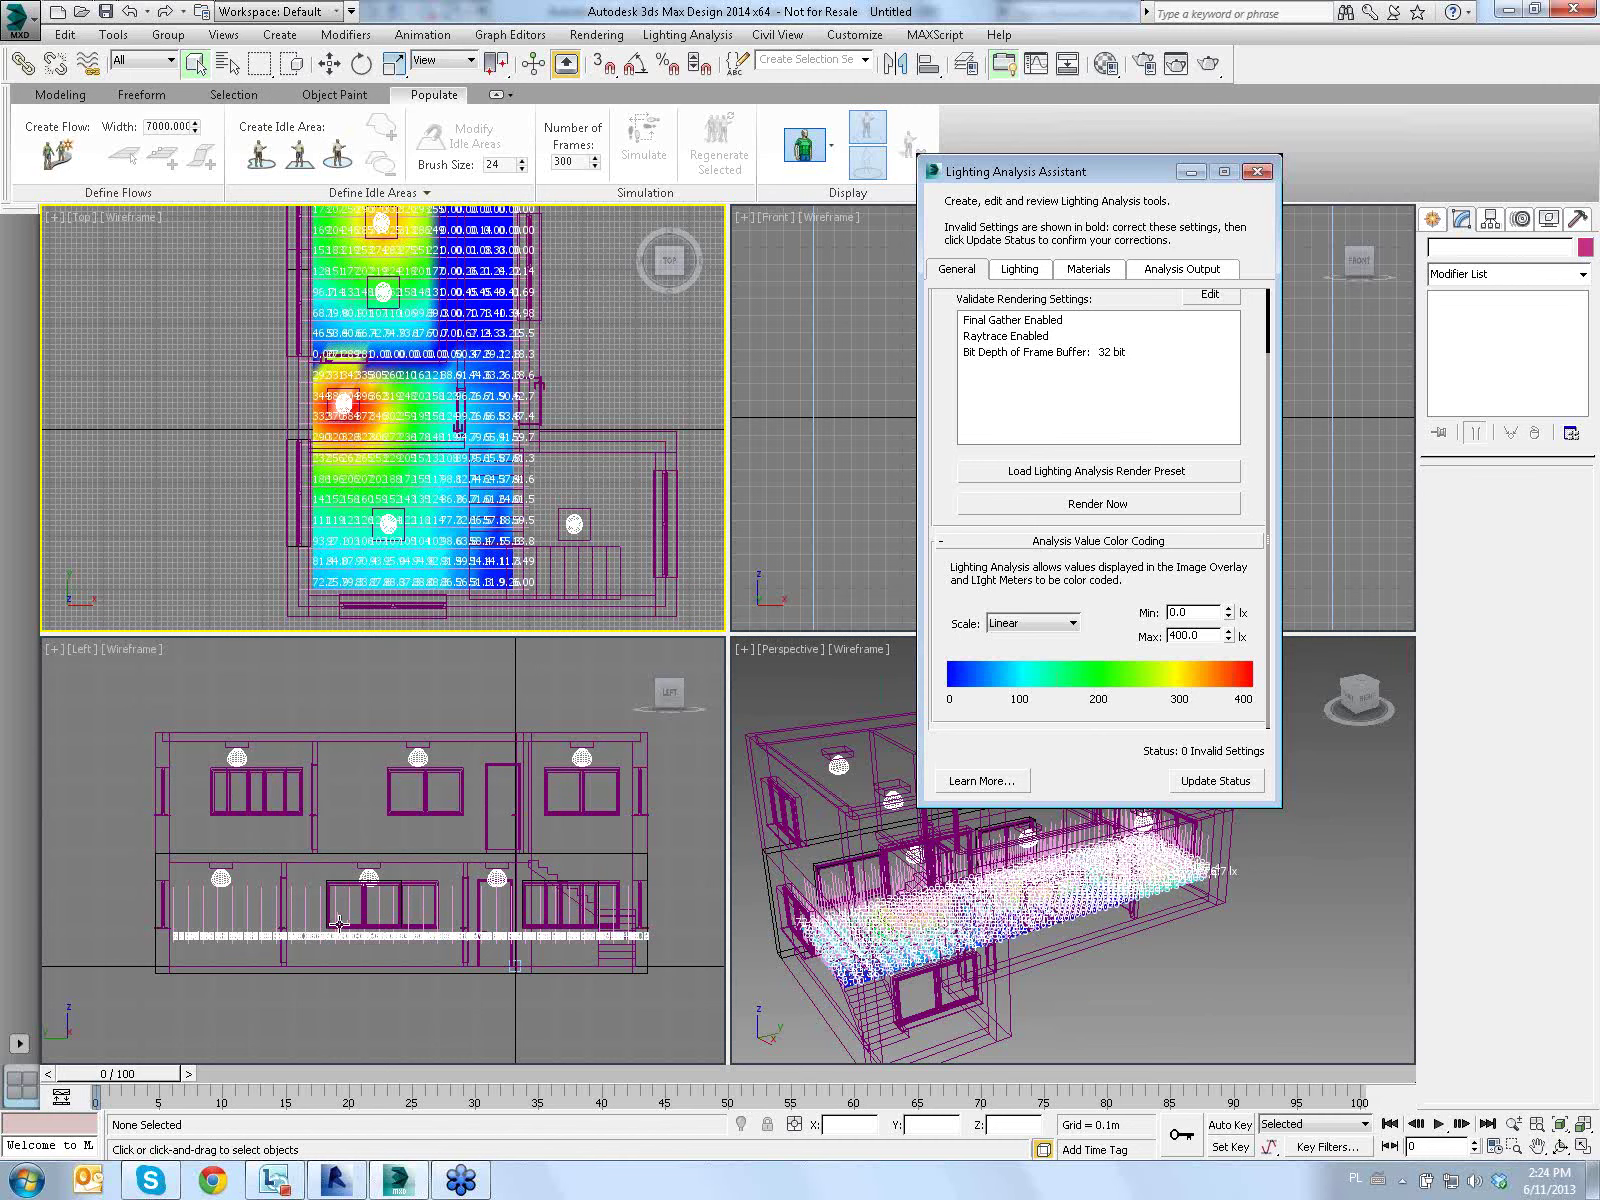
# Select LightMeter Helper001 and turn off Show Viewport Text and Show Orientation
pyautogui.click(228, 65)
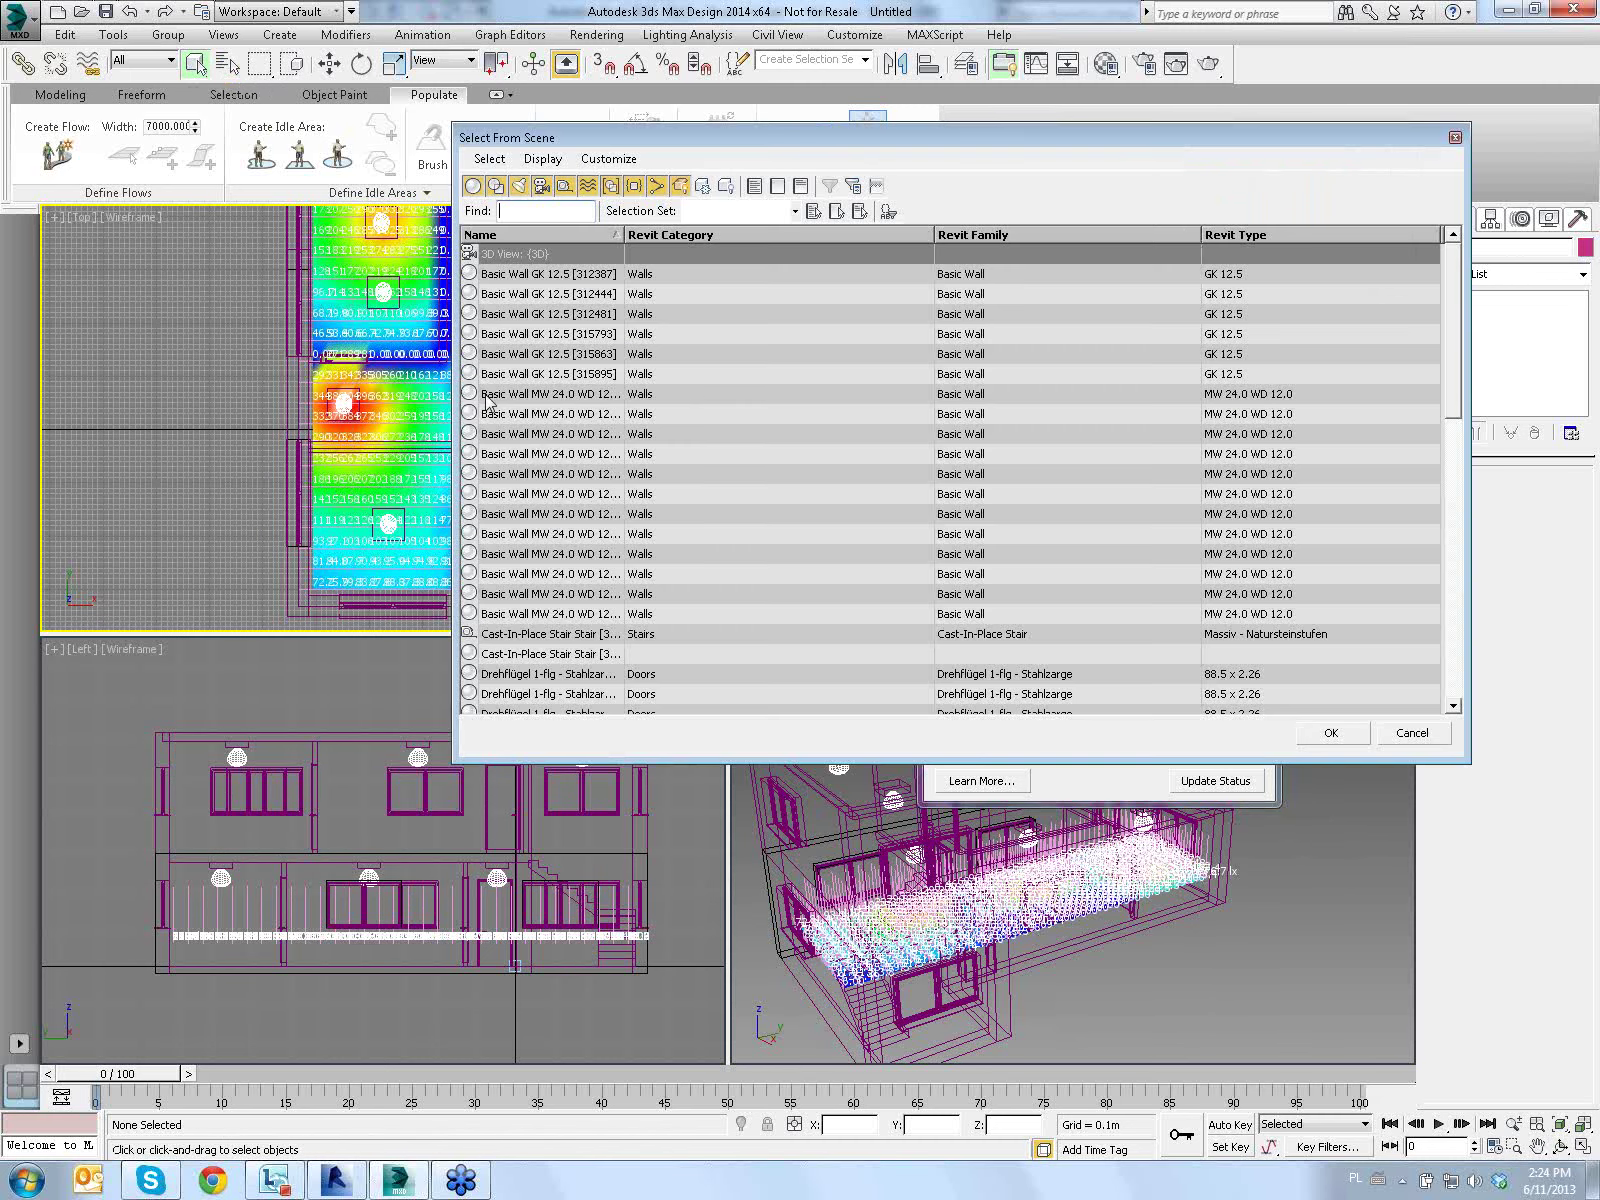
pyautogui.moveTo(1458, 362); pyautogui.dragTo(1455, 652)
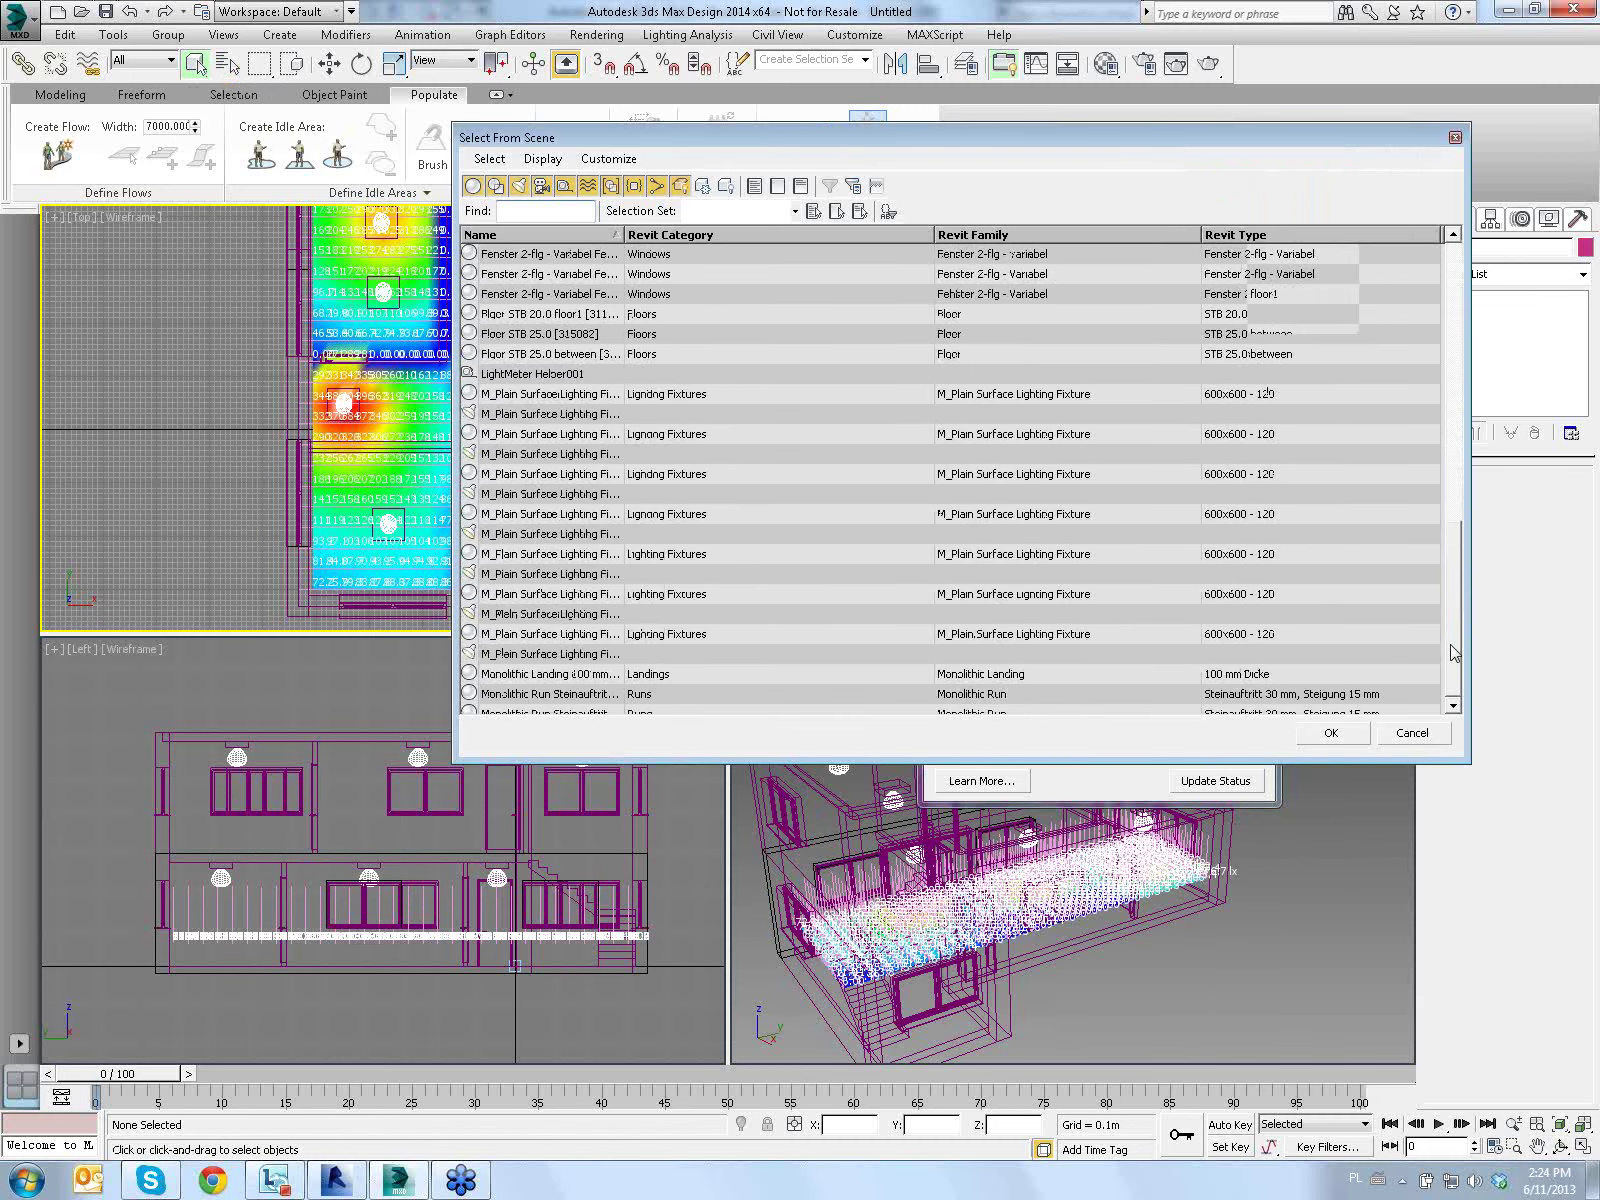
pyautogui.click(555, 358)
pyautogui.click(1331, 733)
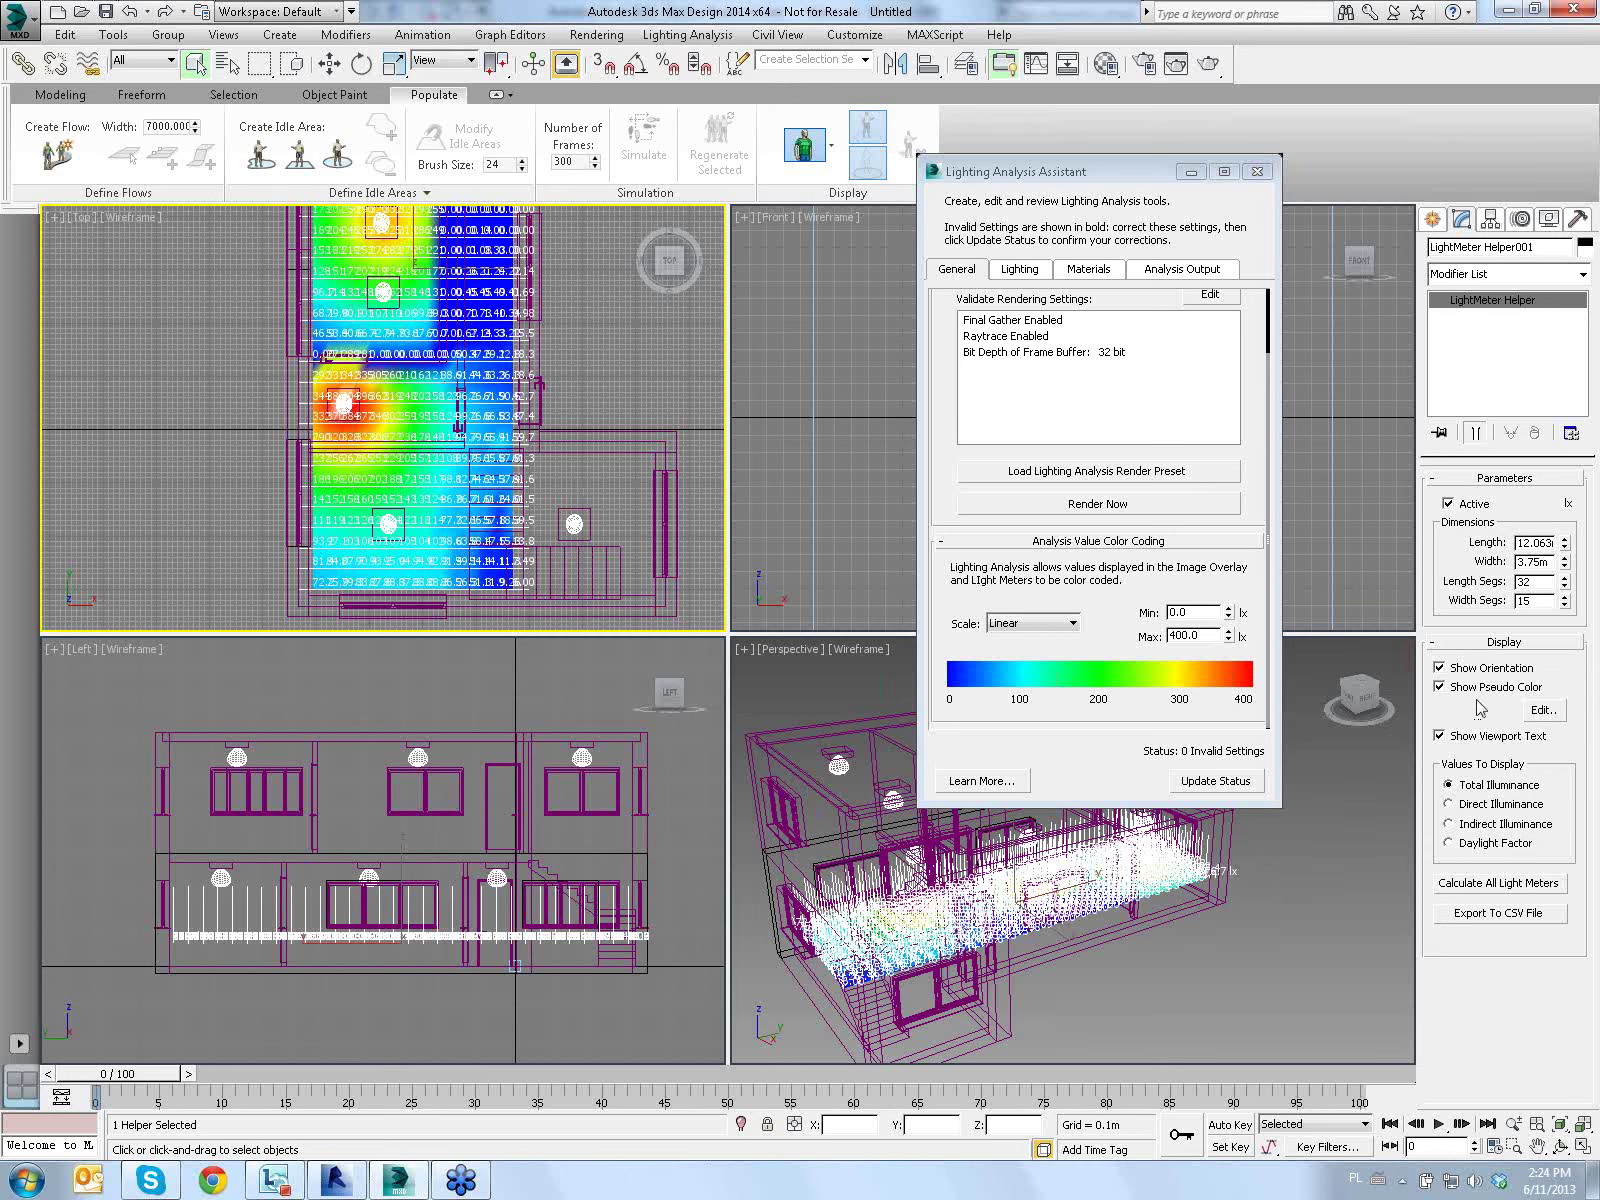
pyautogui.click(1462, 738)
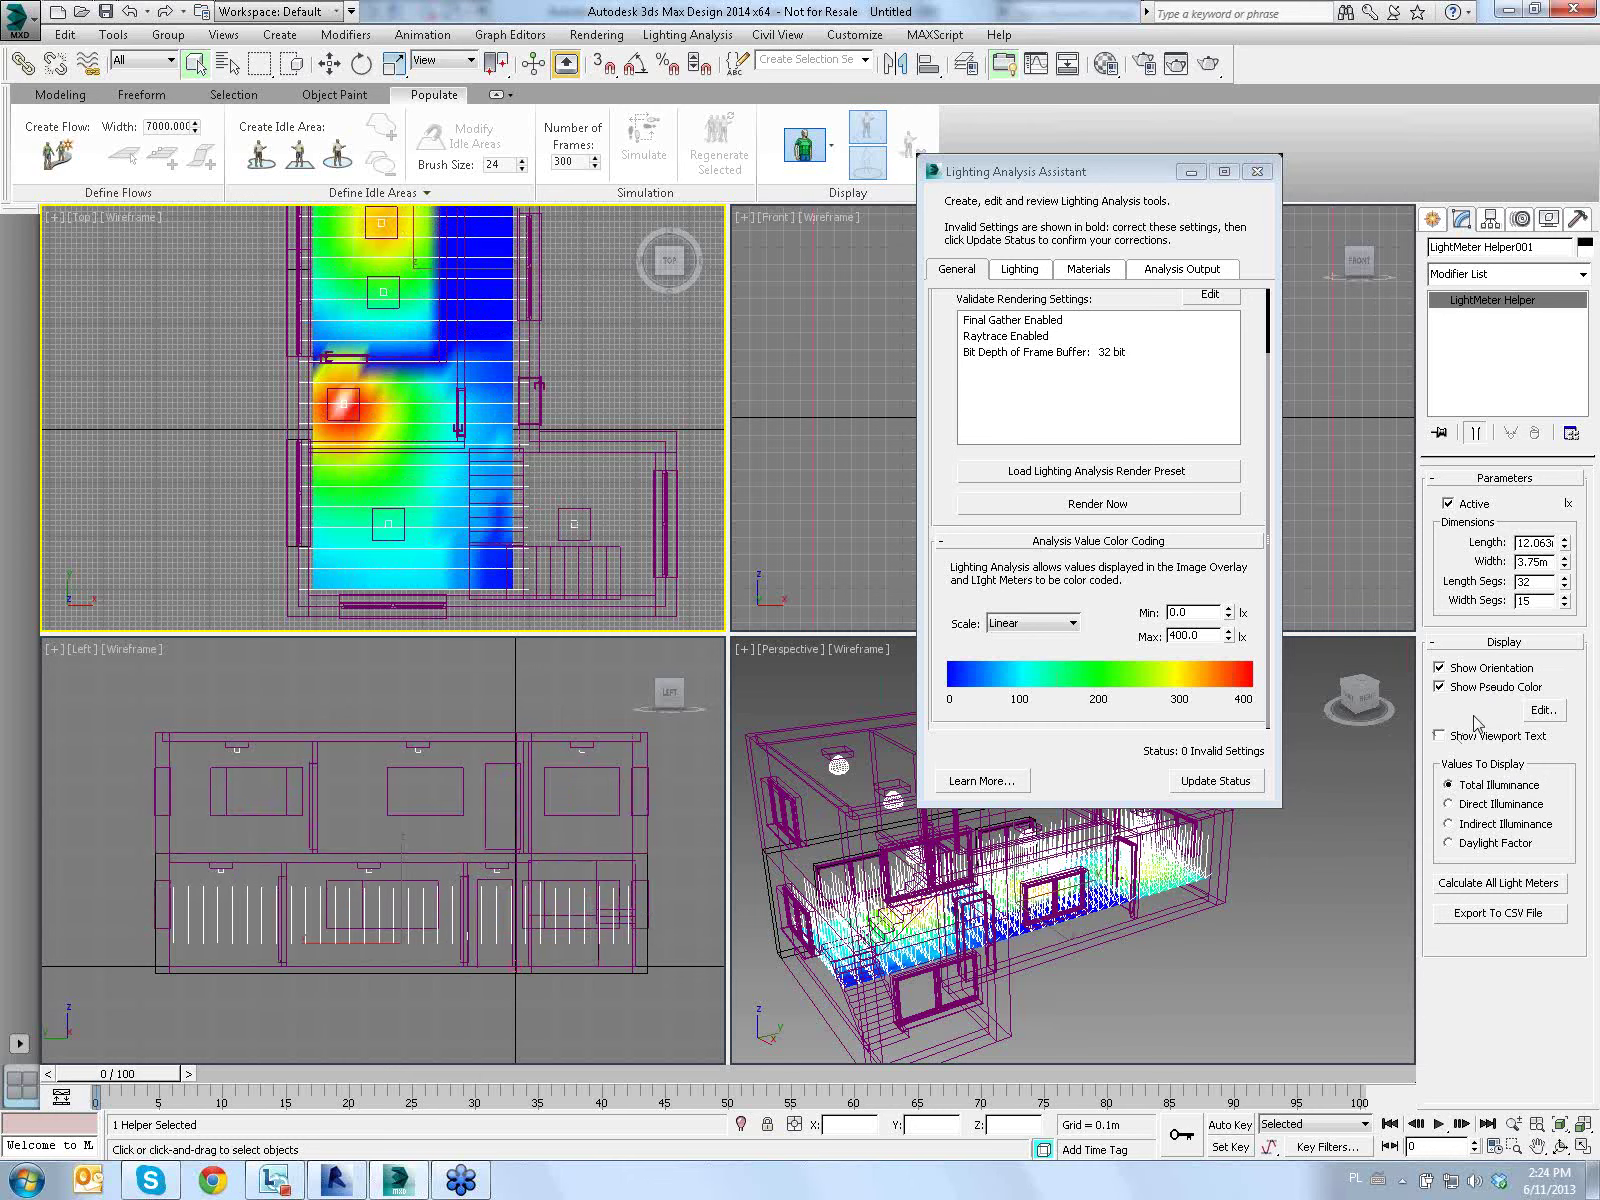
pyautogui.click(1445, 672)
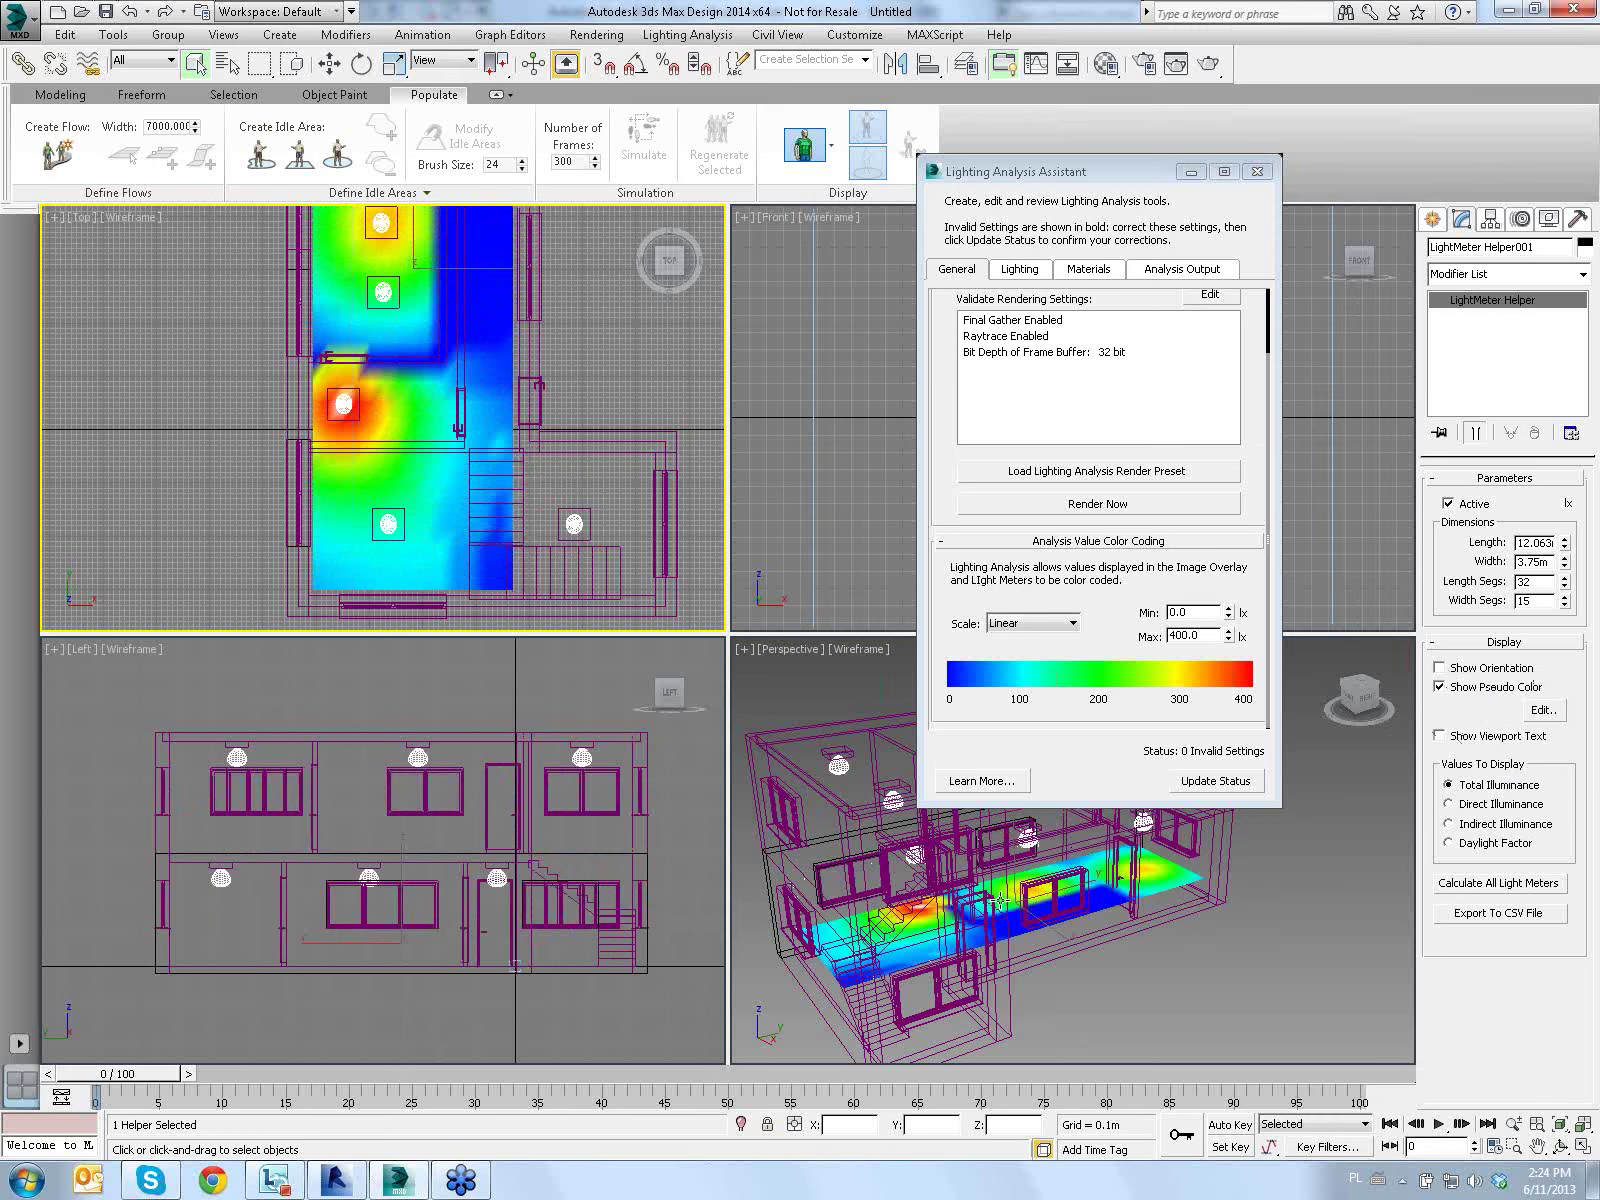
# Maximize the Perspective view, close the assistant, and orbit the house
pyautogui.middleClick(1033, 887)
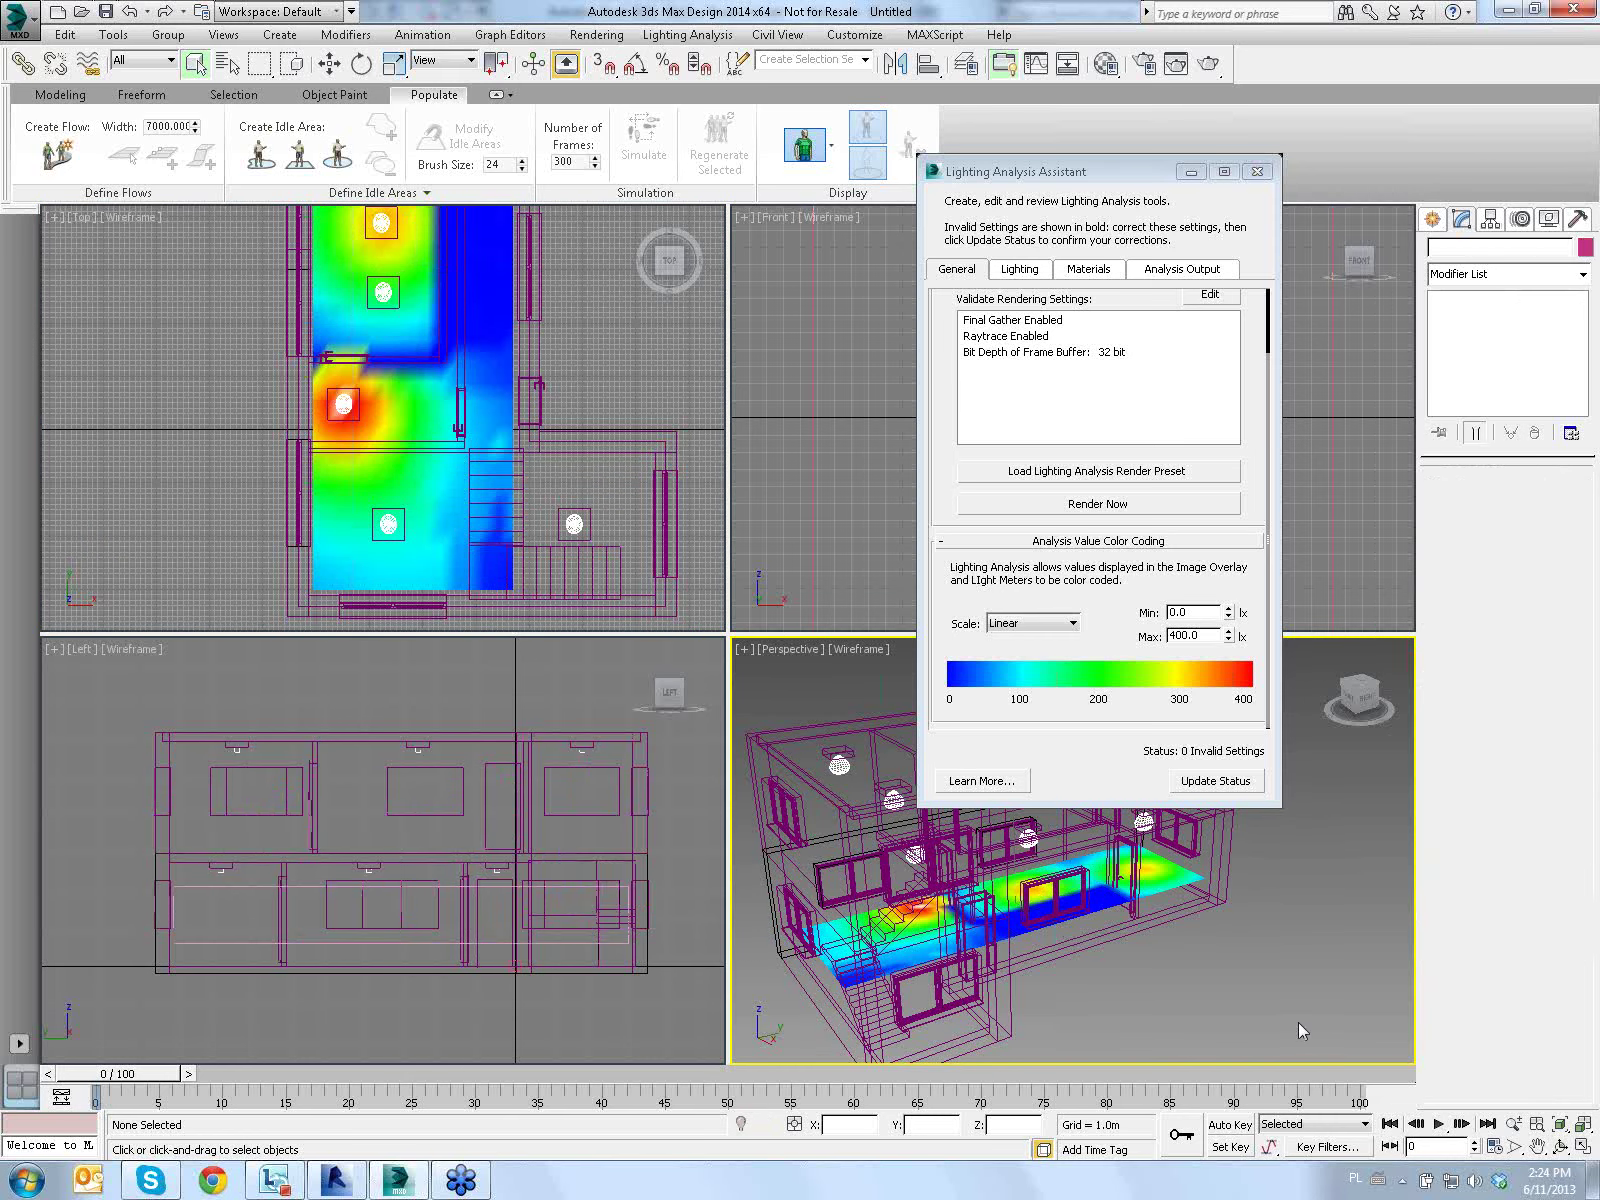
pyautogui.click(1582, 1146)
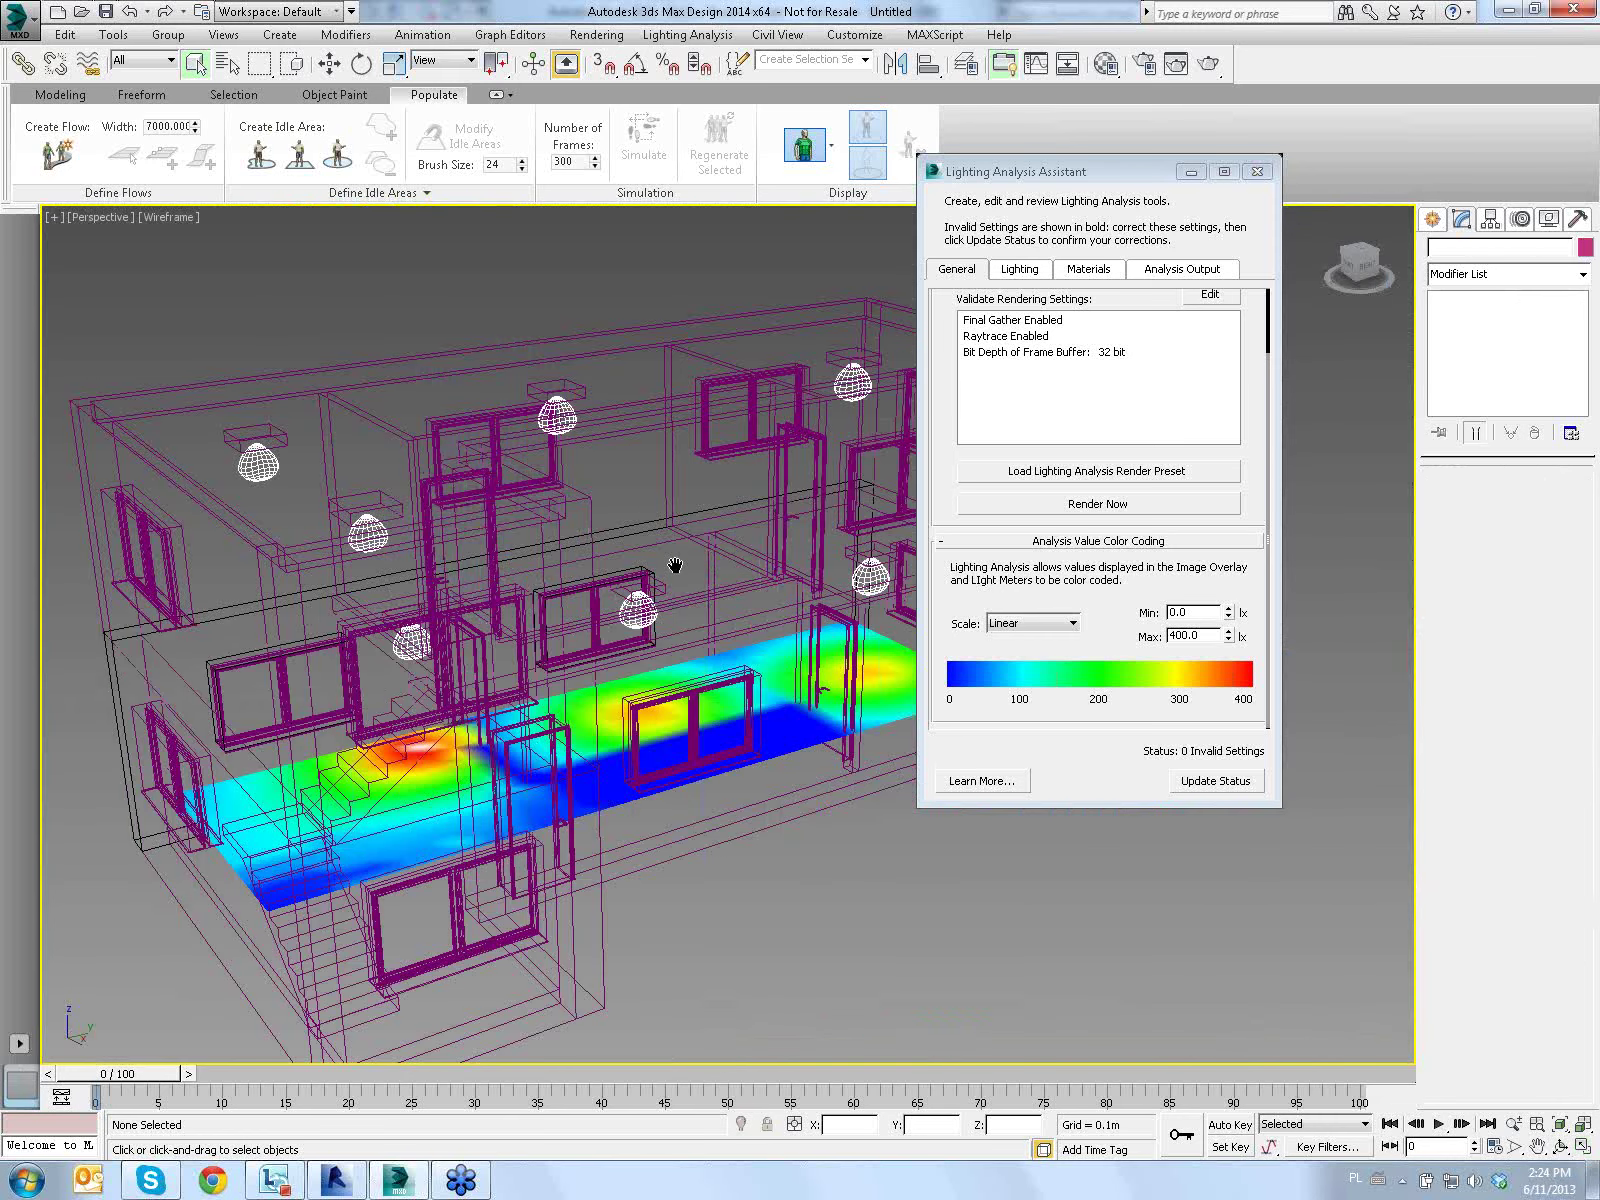
pyautogui.click(1257, 171)
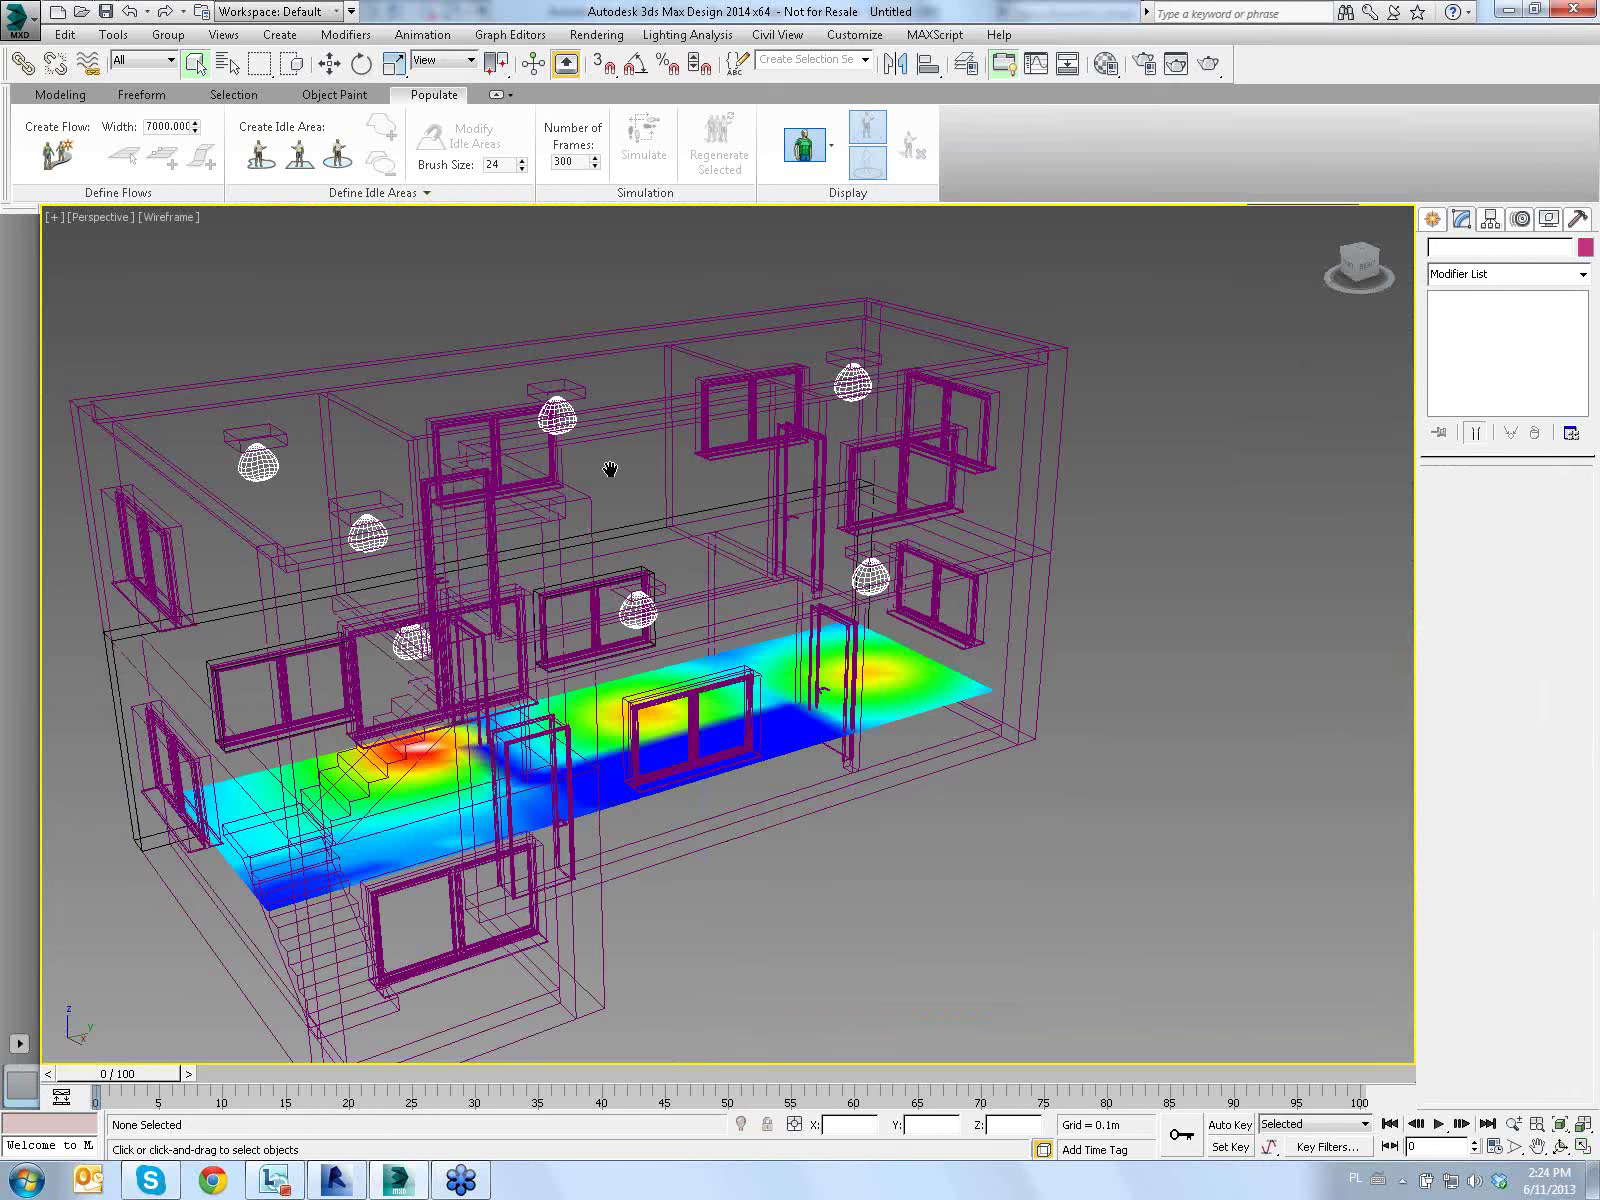
pyautogui.moveTo(610, 469); pyautogui.dragTo(679, 457, button='middle')
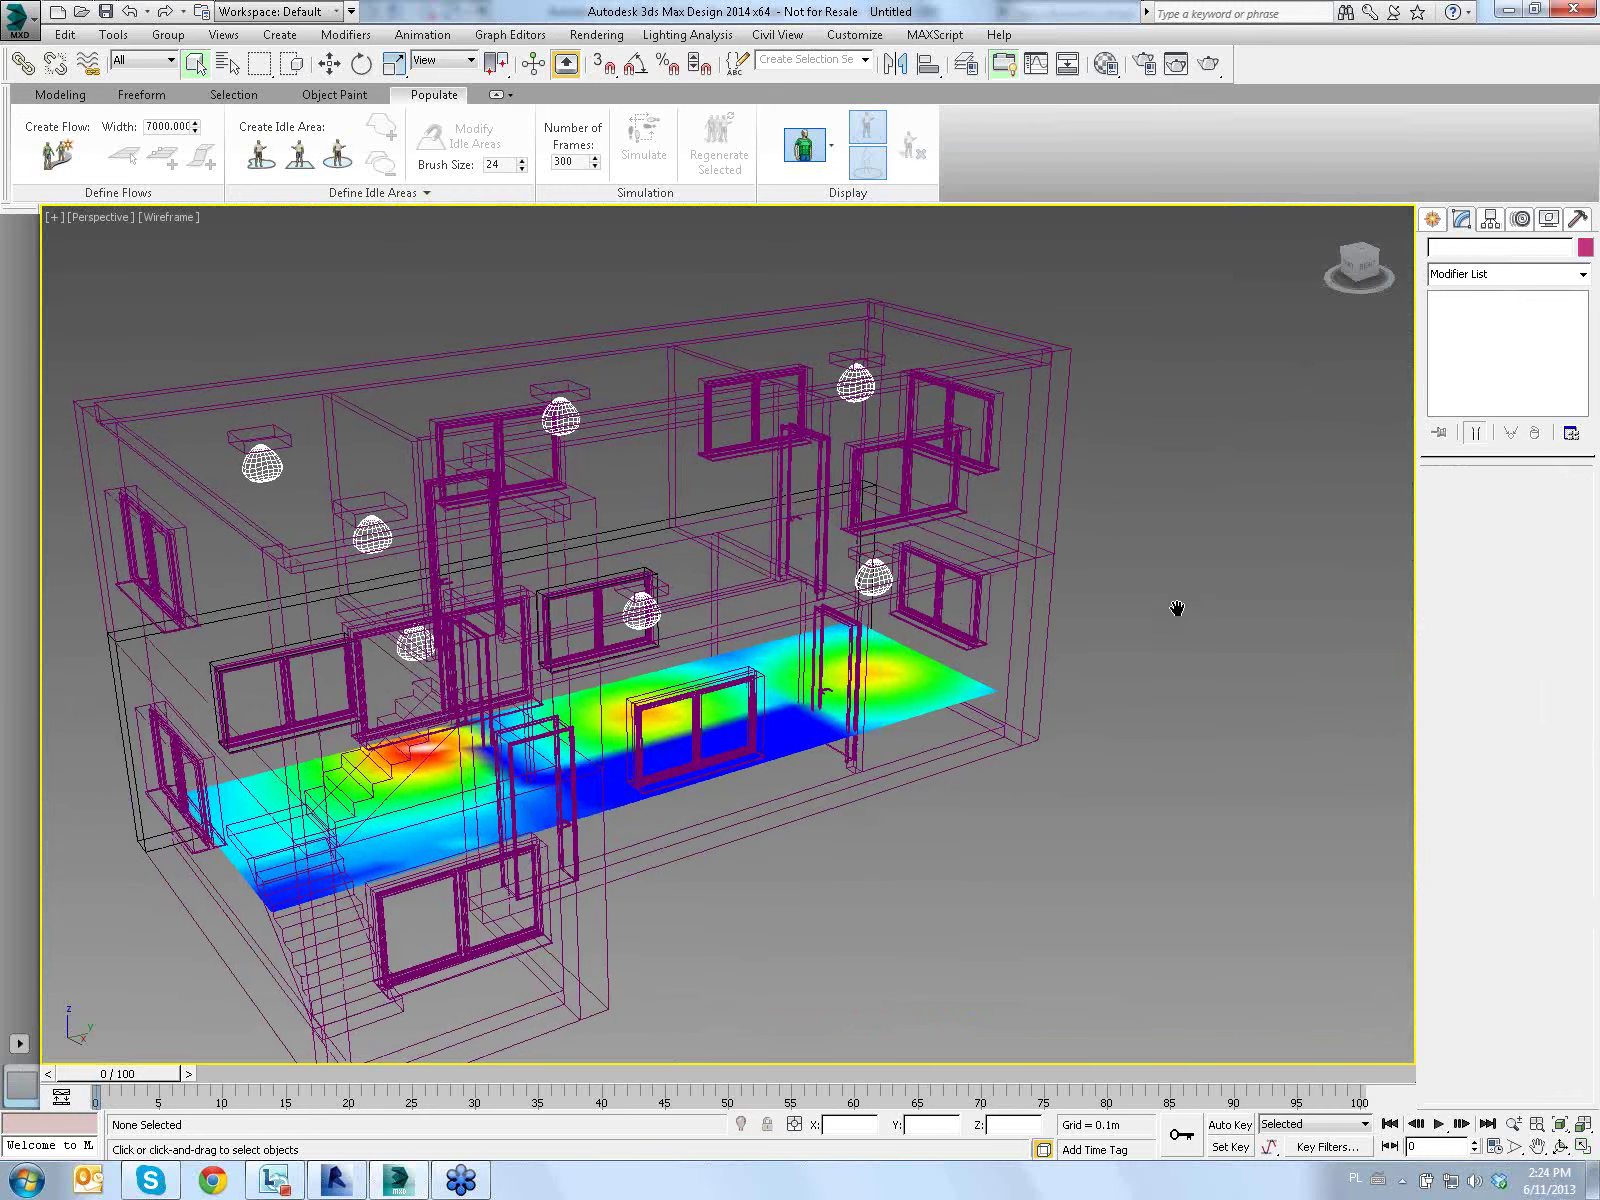
pyautogui.click(1557, 1147)
pyautogui.moveTo(750, 814)
pyautogui.mouseDown()
pyautogui.moveTo(768, 780)
pyautogui.moveTo(1027, 726)
pyautogui.mouseUp()
pyautogui.scroll(-10, 768, 780)
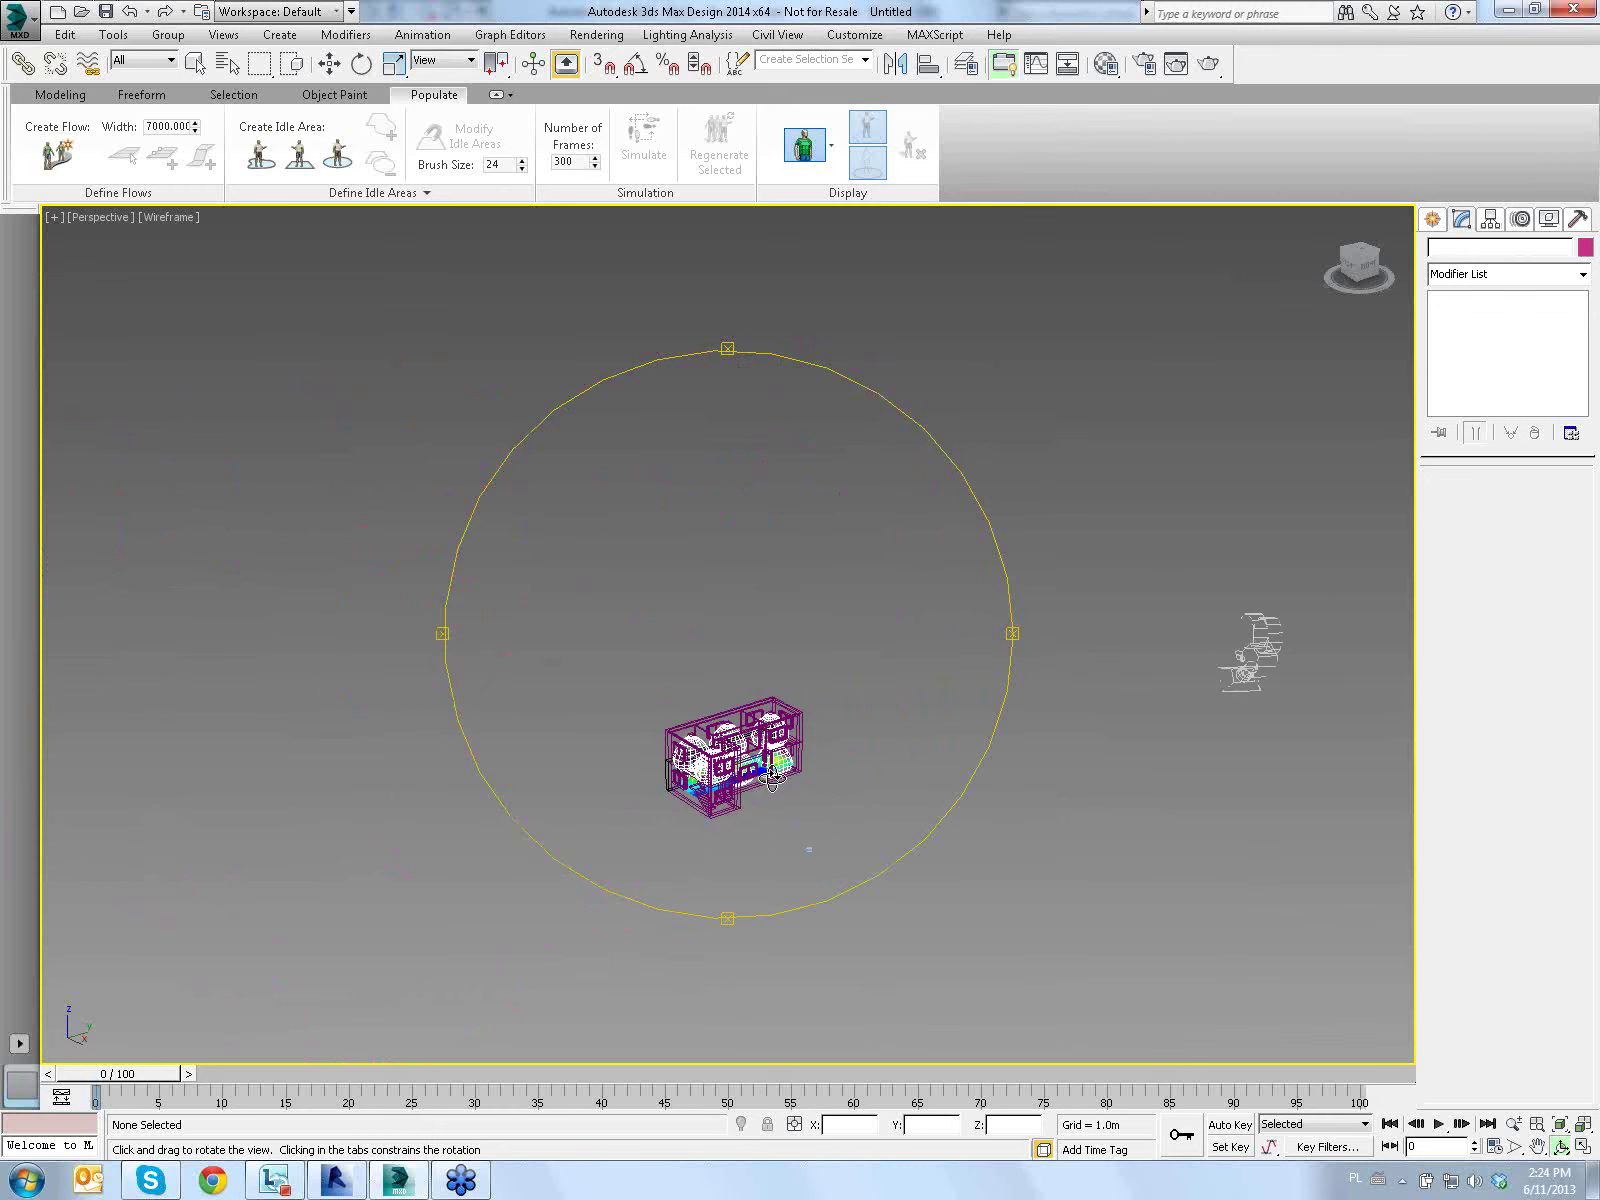
pyautogui.rightClick(1027, 726)
# Orbit and pan the Perspective view around the lit floor to see the whole house
pyautogui.click(1152, 688)
pyautogui.click(900, 710)
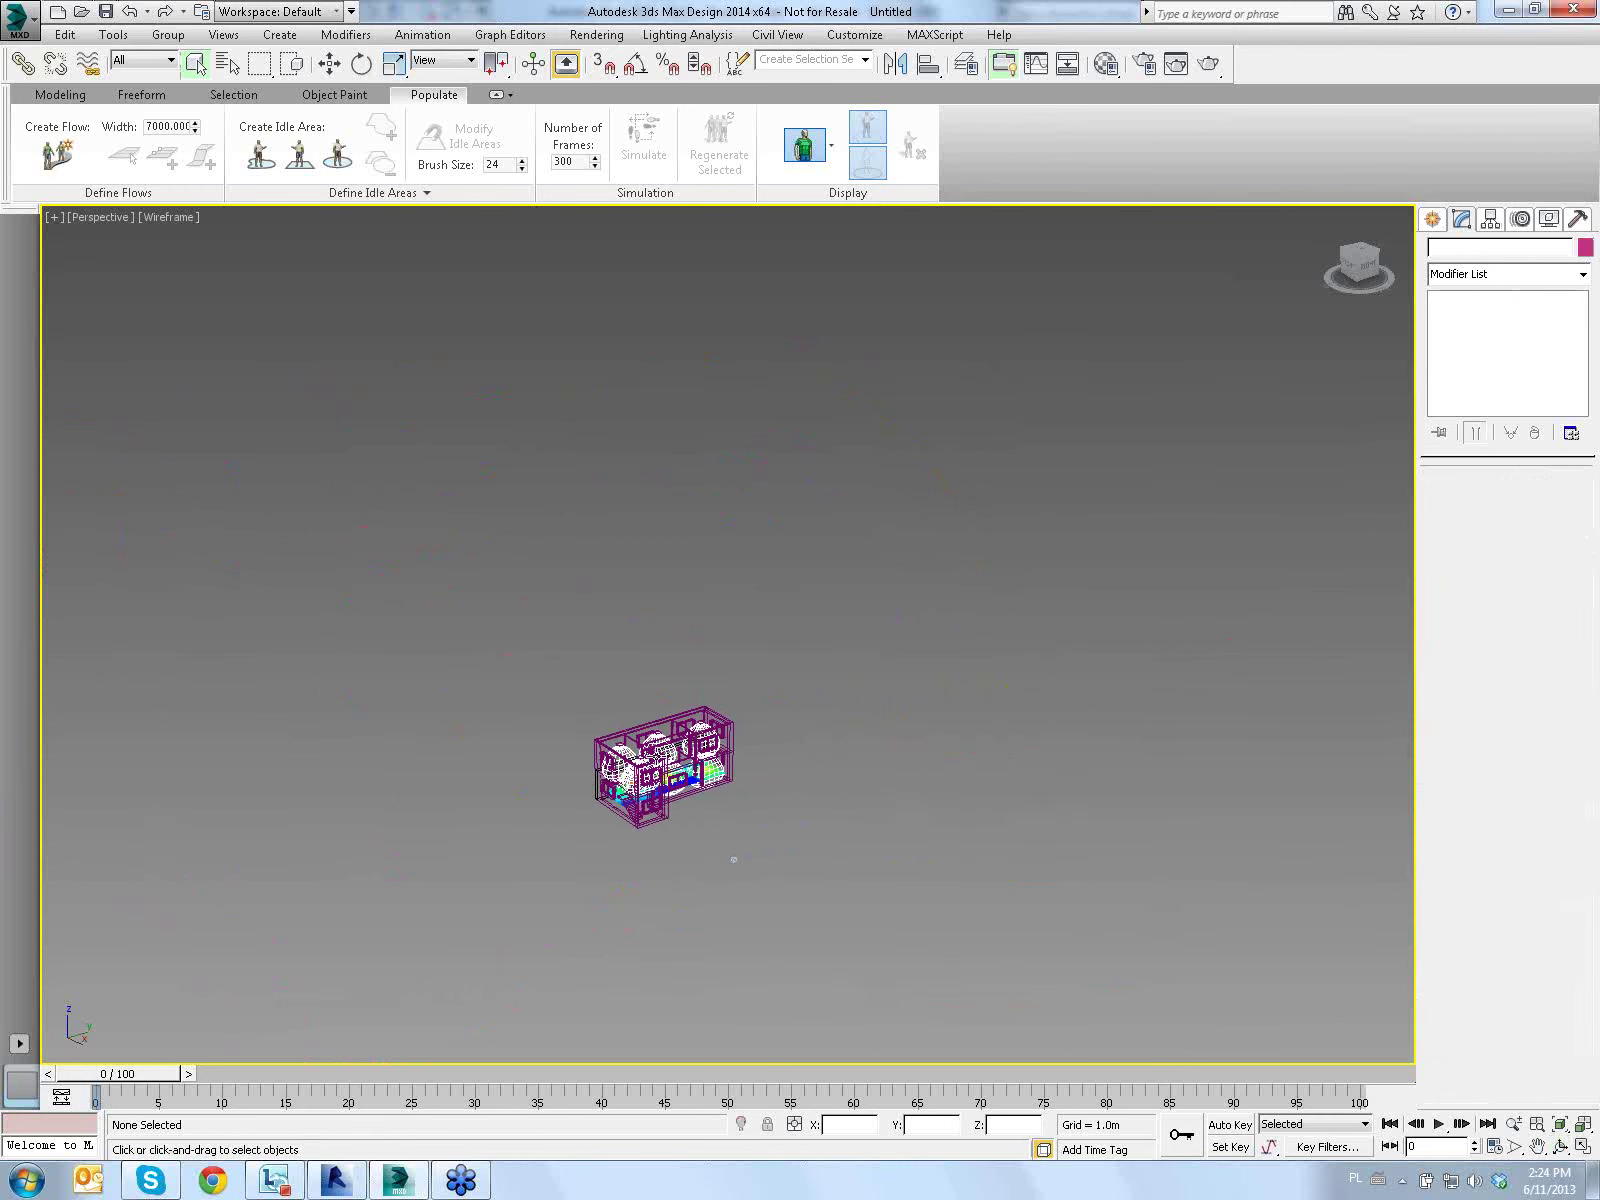
pyautogui.moveTo(742, 788); pyautogui.dragTo(821, 767, button='middle')
pyautogui.scroll(4, 821, 767)
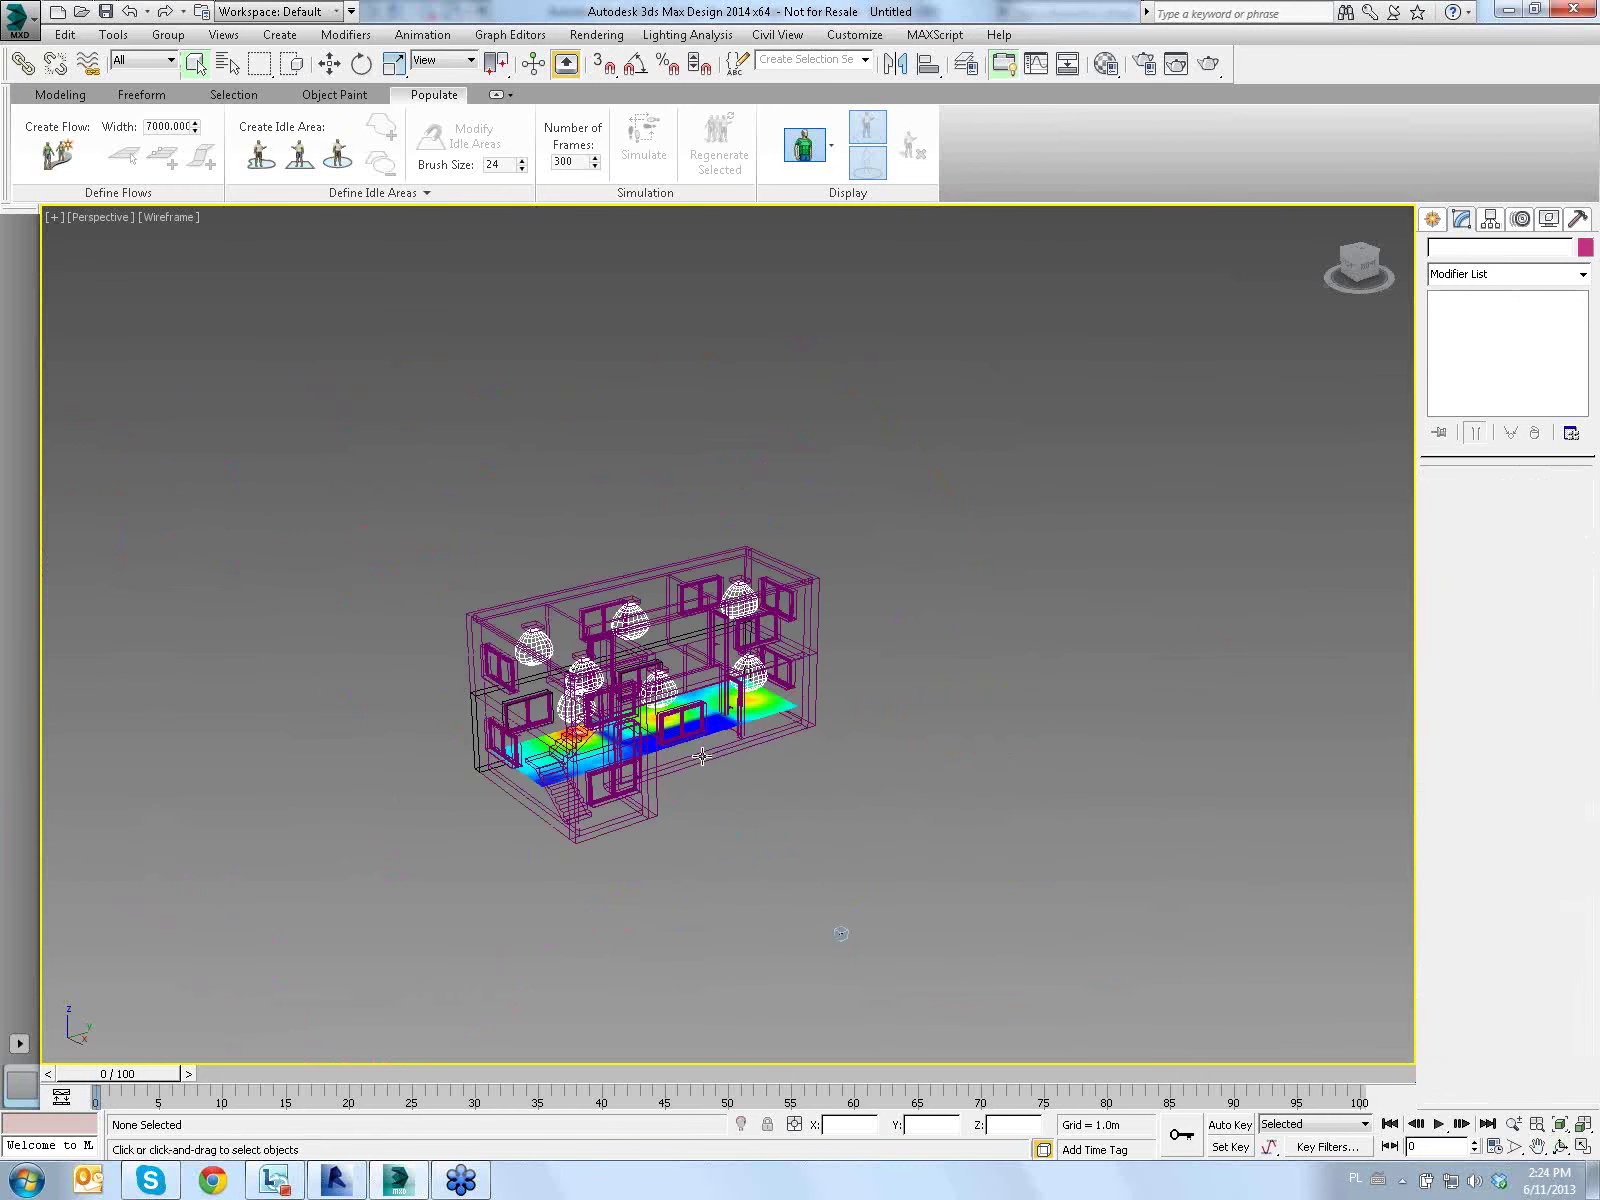
pyautogui.click(1560, 1146)
pyautogui.moveTo(663, 760); pyautogui.dragTo(751, 757)
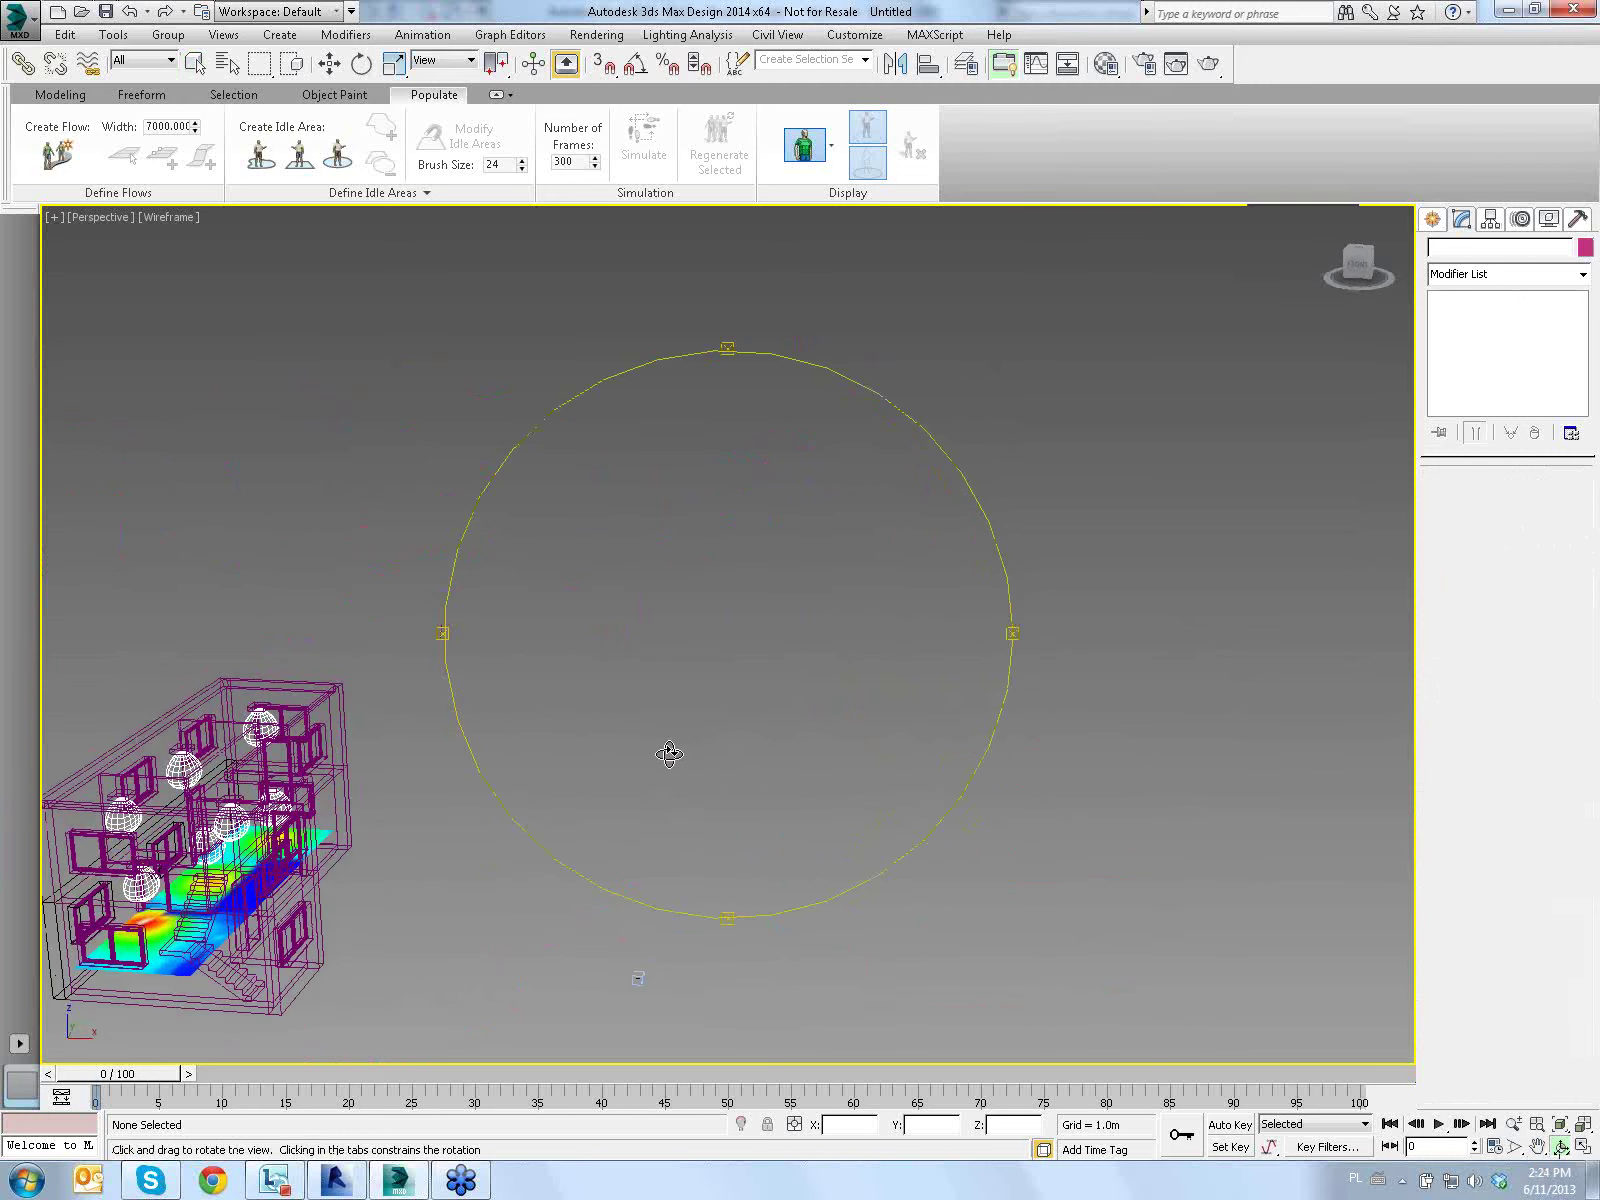
pyautogui.moveTo(668, 753); pyautogui.dragTo(1161, 643, button='middle')
pyautogui.scroll(2, 1207, 921)
pyautogui.scroll(3, 655, 835)
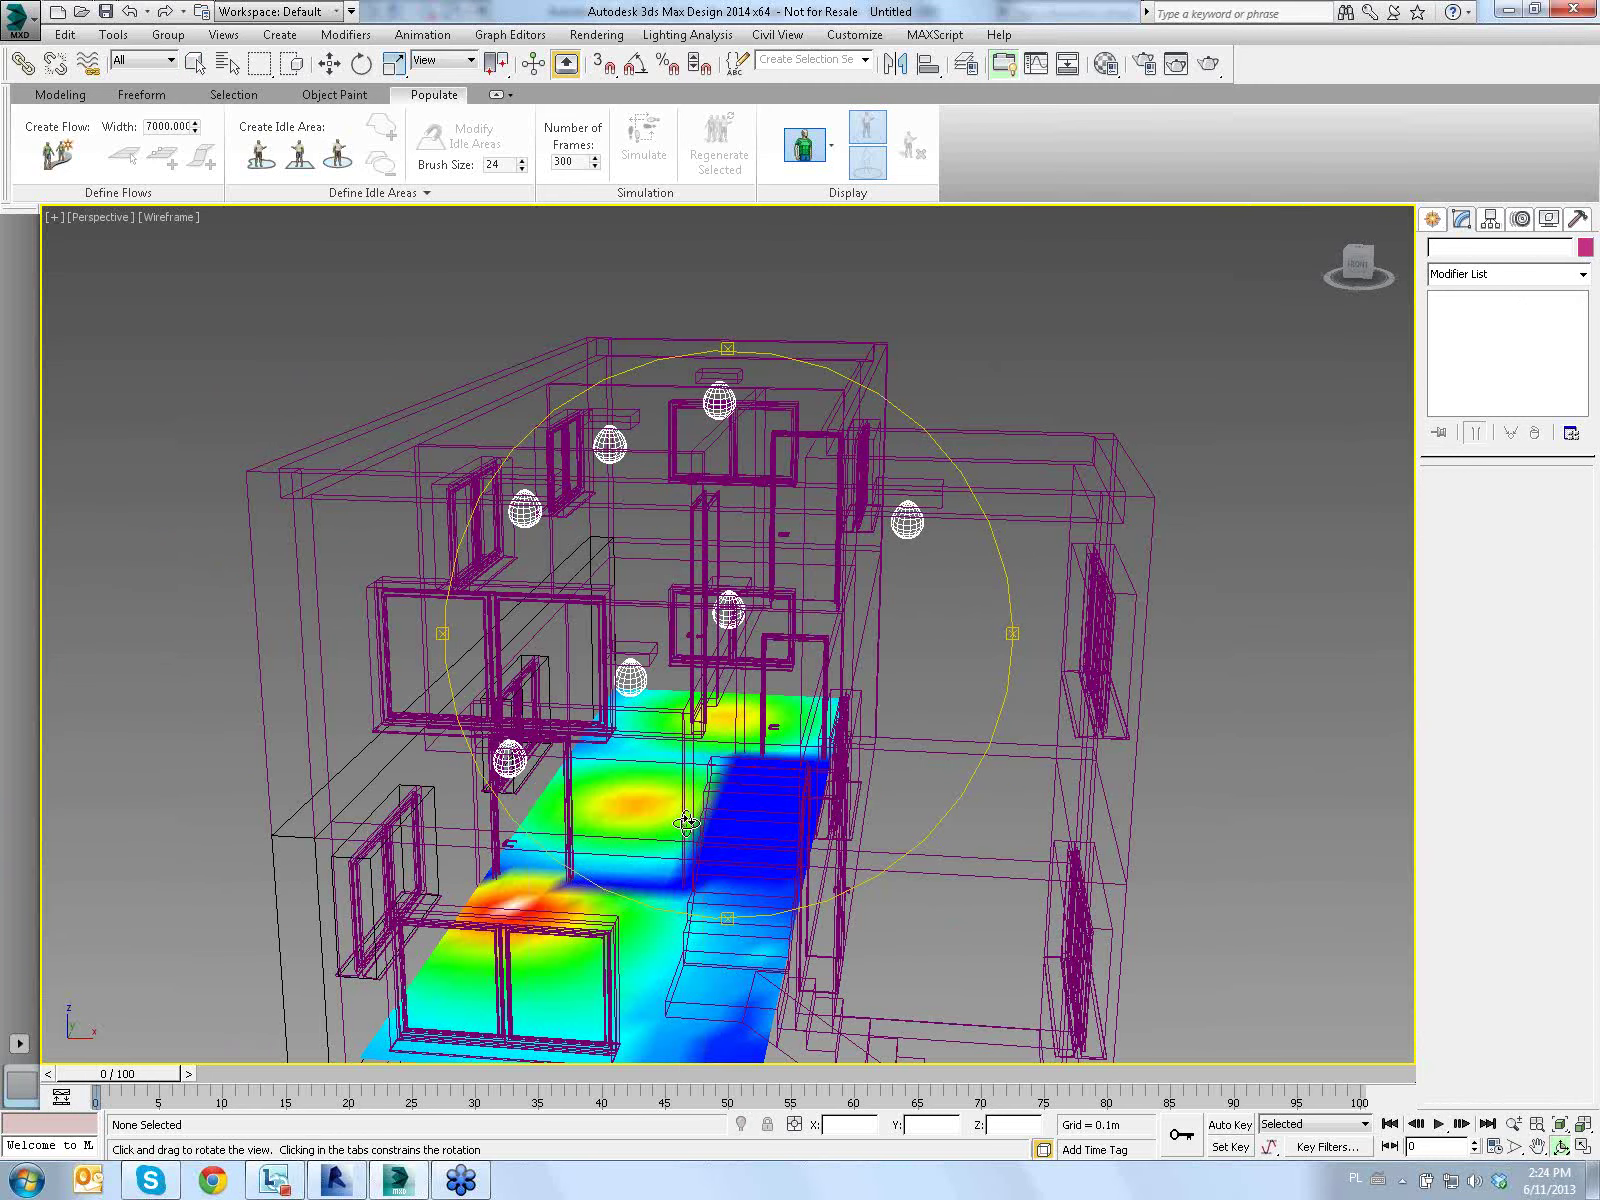
pyautogui.moveTo(685, 825)
pyautogui.mouseDown()
pyautogui.moveTo(838, 662)
pyautogui.moveTo(936, 643)
pyautogui.moveTo(675, 678)
pyautogui.mouseUp()
pyautogui.scroll(-5, 675, 678)
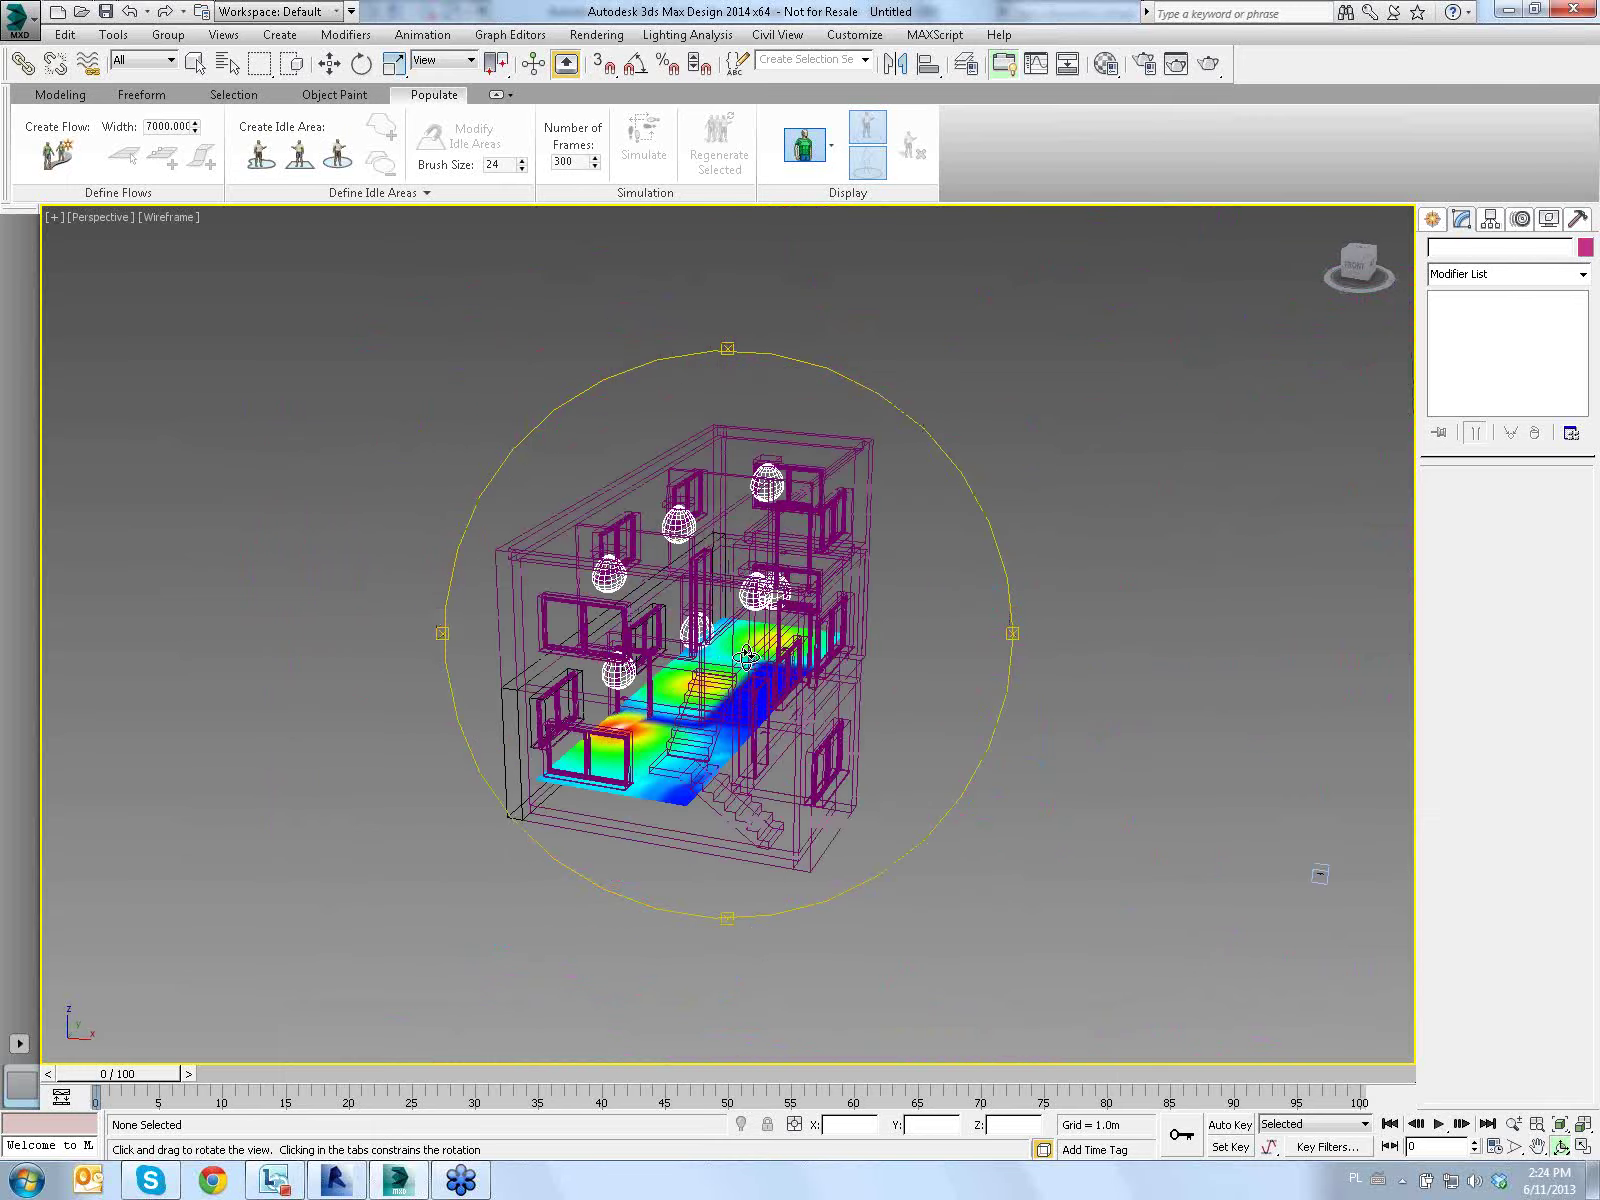
pyautogui.moveTo(1320, 873); pyautogui.dragTo(1300, 780)
pyautogui.rightClick(770, 652)
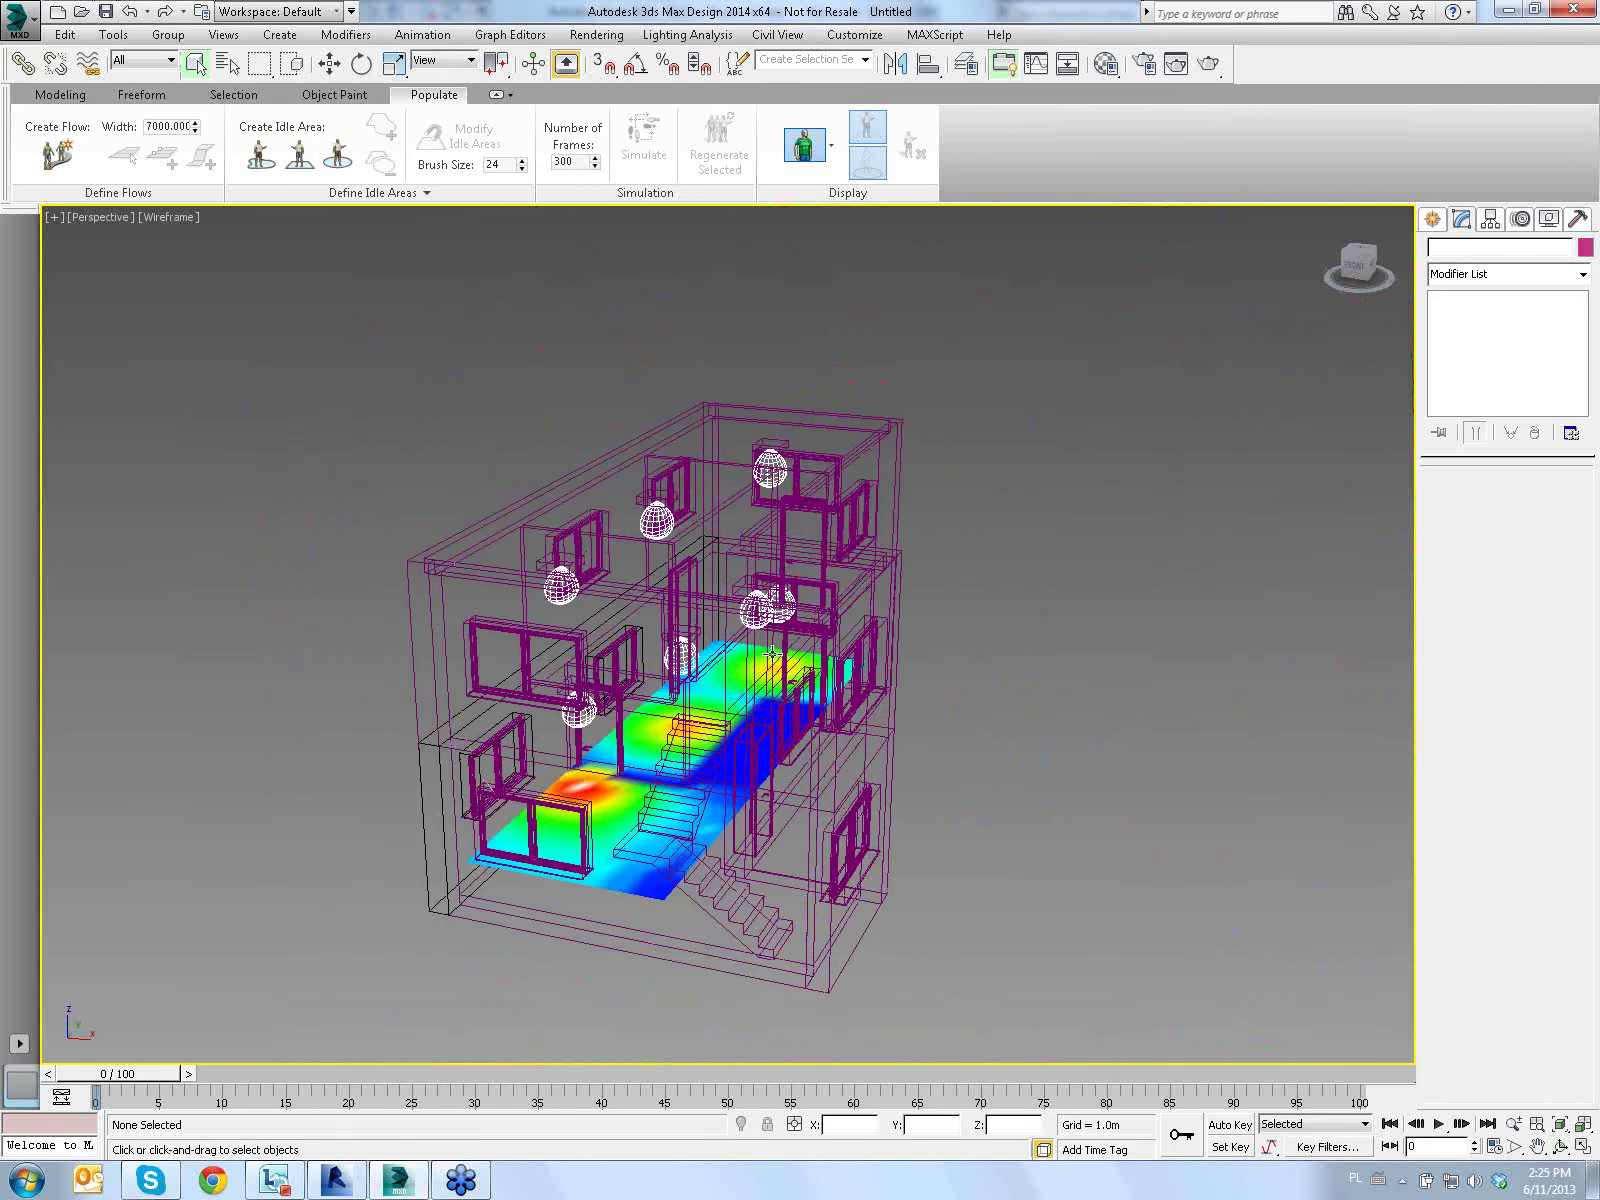
# Restore four viewports and frame the whole floor plan in the Top view
pyautogui.click(1581, 1146)
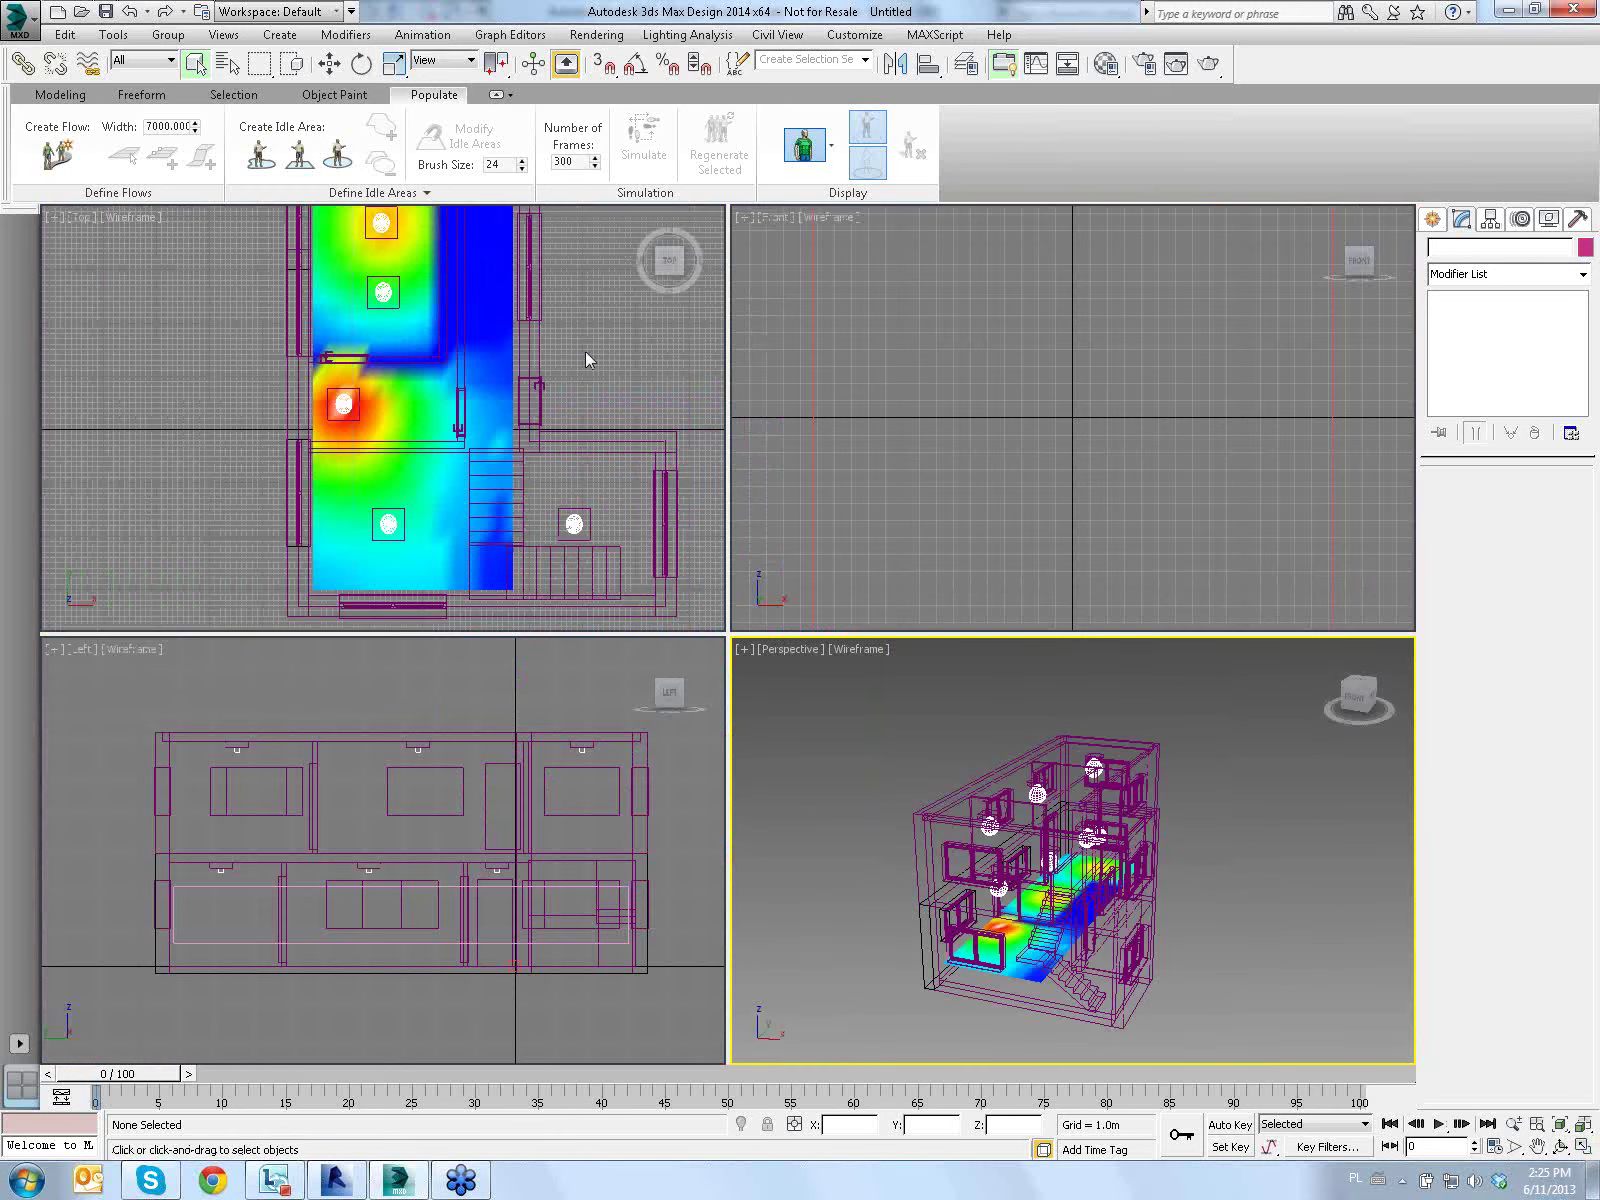
pyautogui.moveTo(586, 357); pyautogui.dragTo(588, 377, button='middle')
pyautogui.scroll(-2, 588, 377)
pyautogui.scroll(-2, 505, 375)
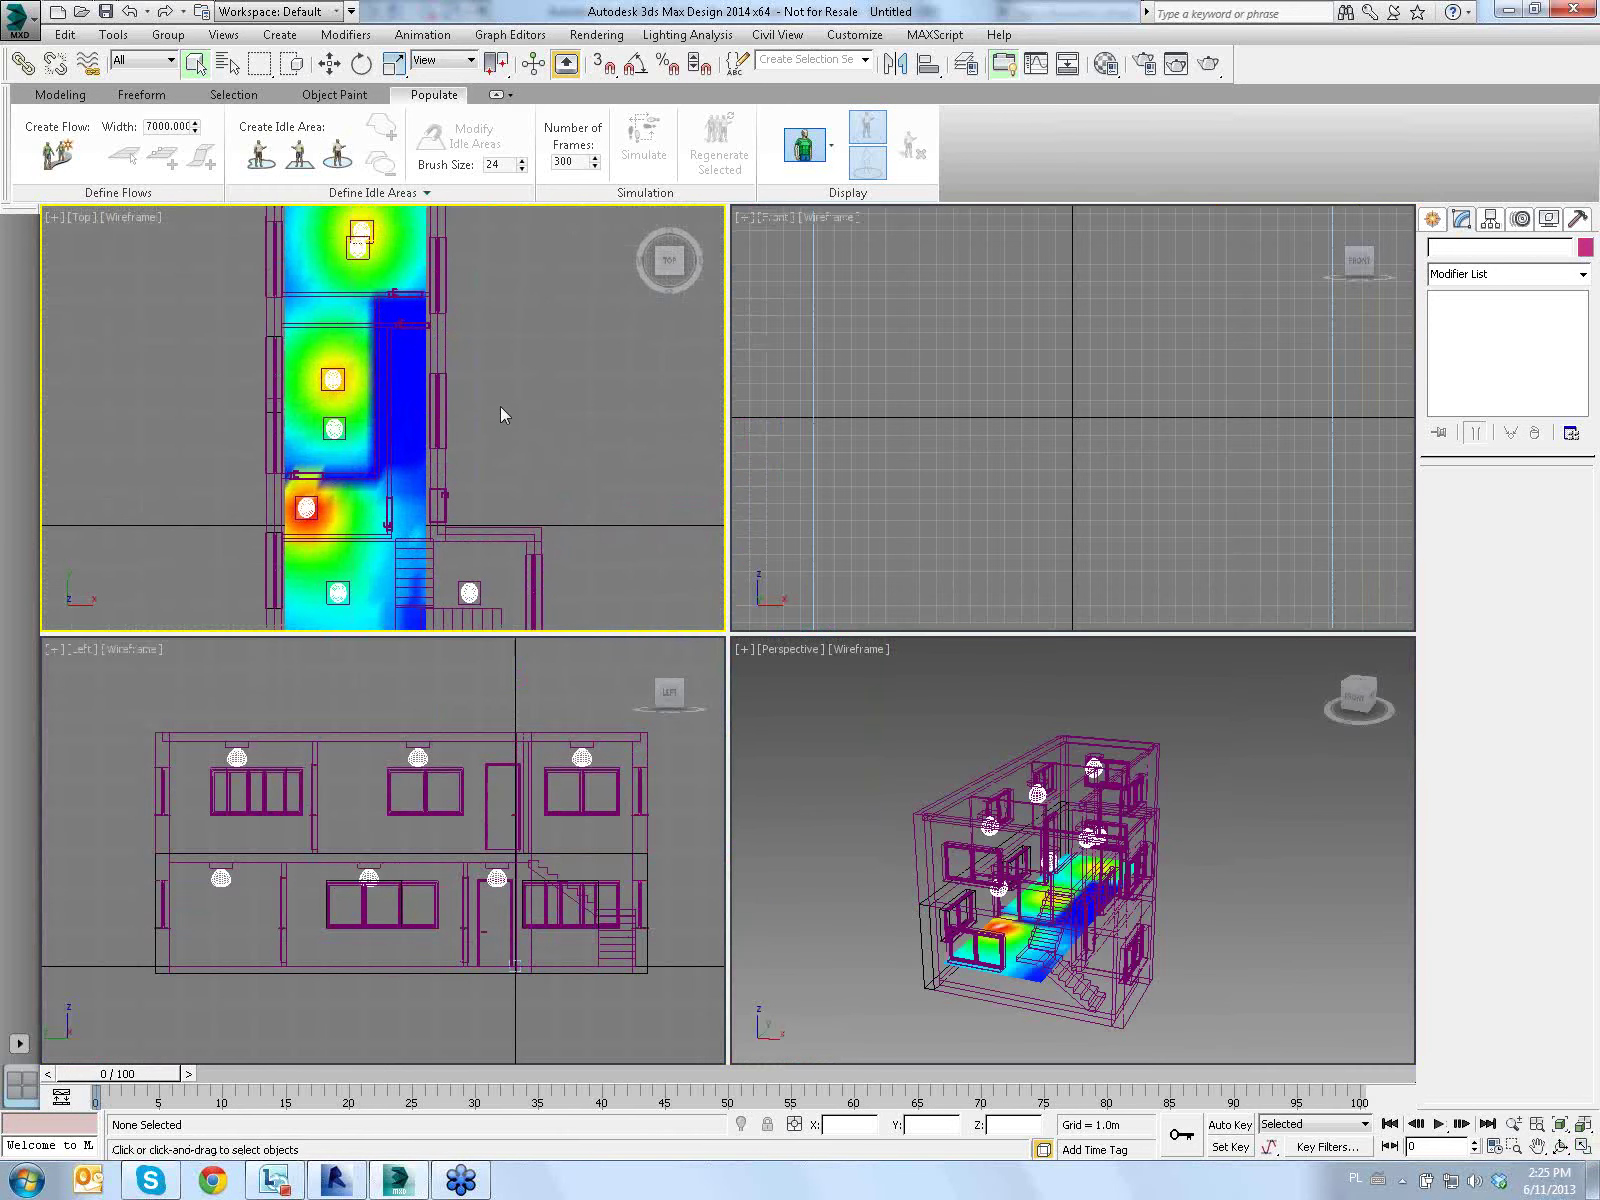
pyautogui.moveTo(500, 406); pyautogui.dragTo(467, 409, button='middle')
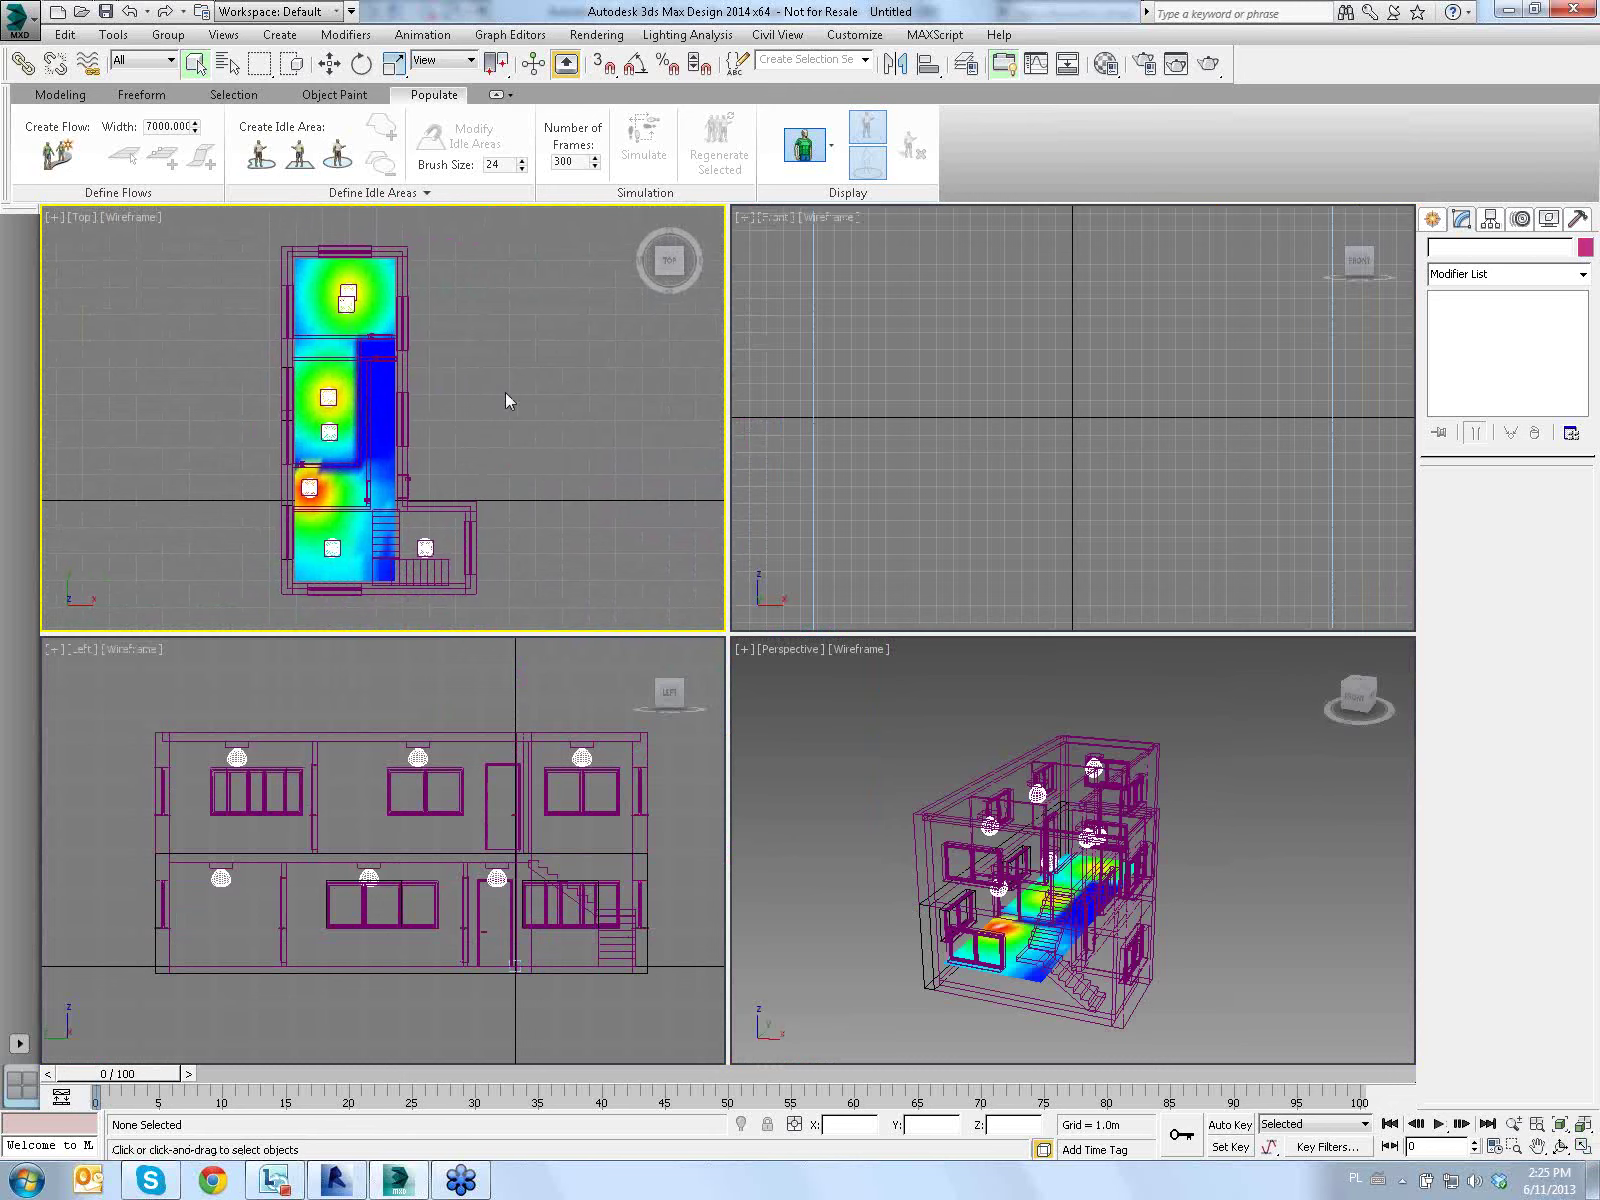
# In Revit, turn Sun Path on in the {3D} view and orbit to show the June 02 arc
pyautogui.click(358, 1188)
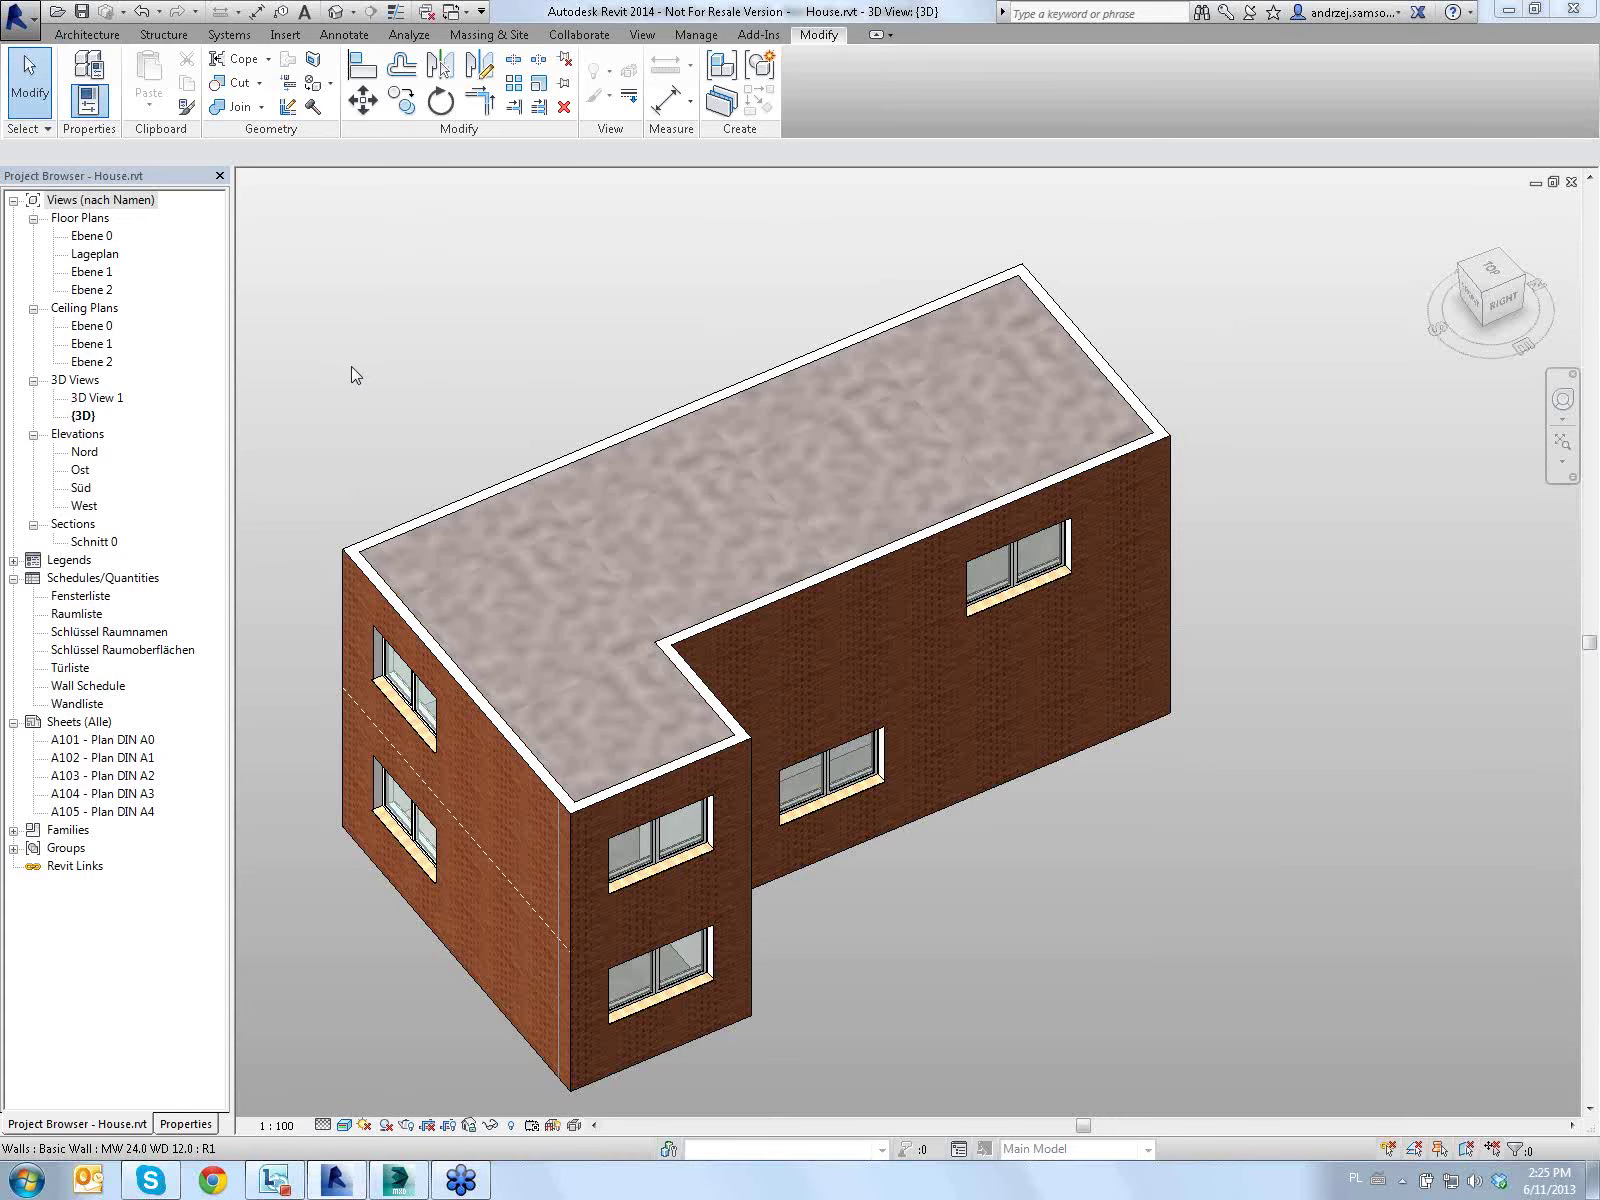
pyautogui.click(408, 1126)
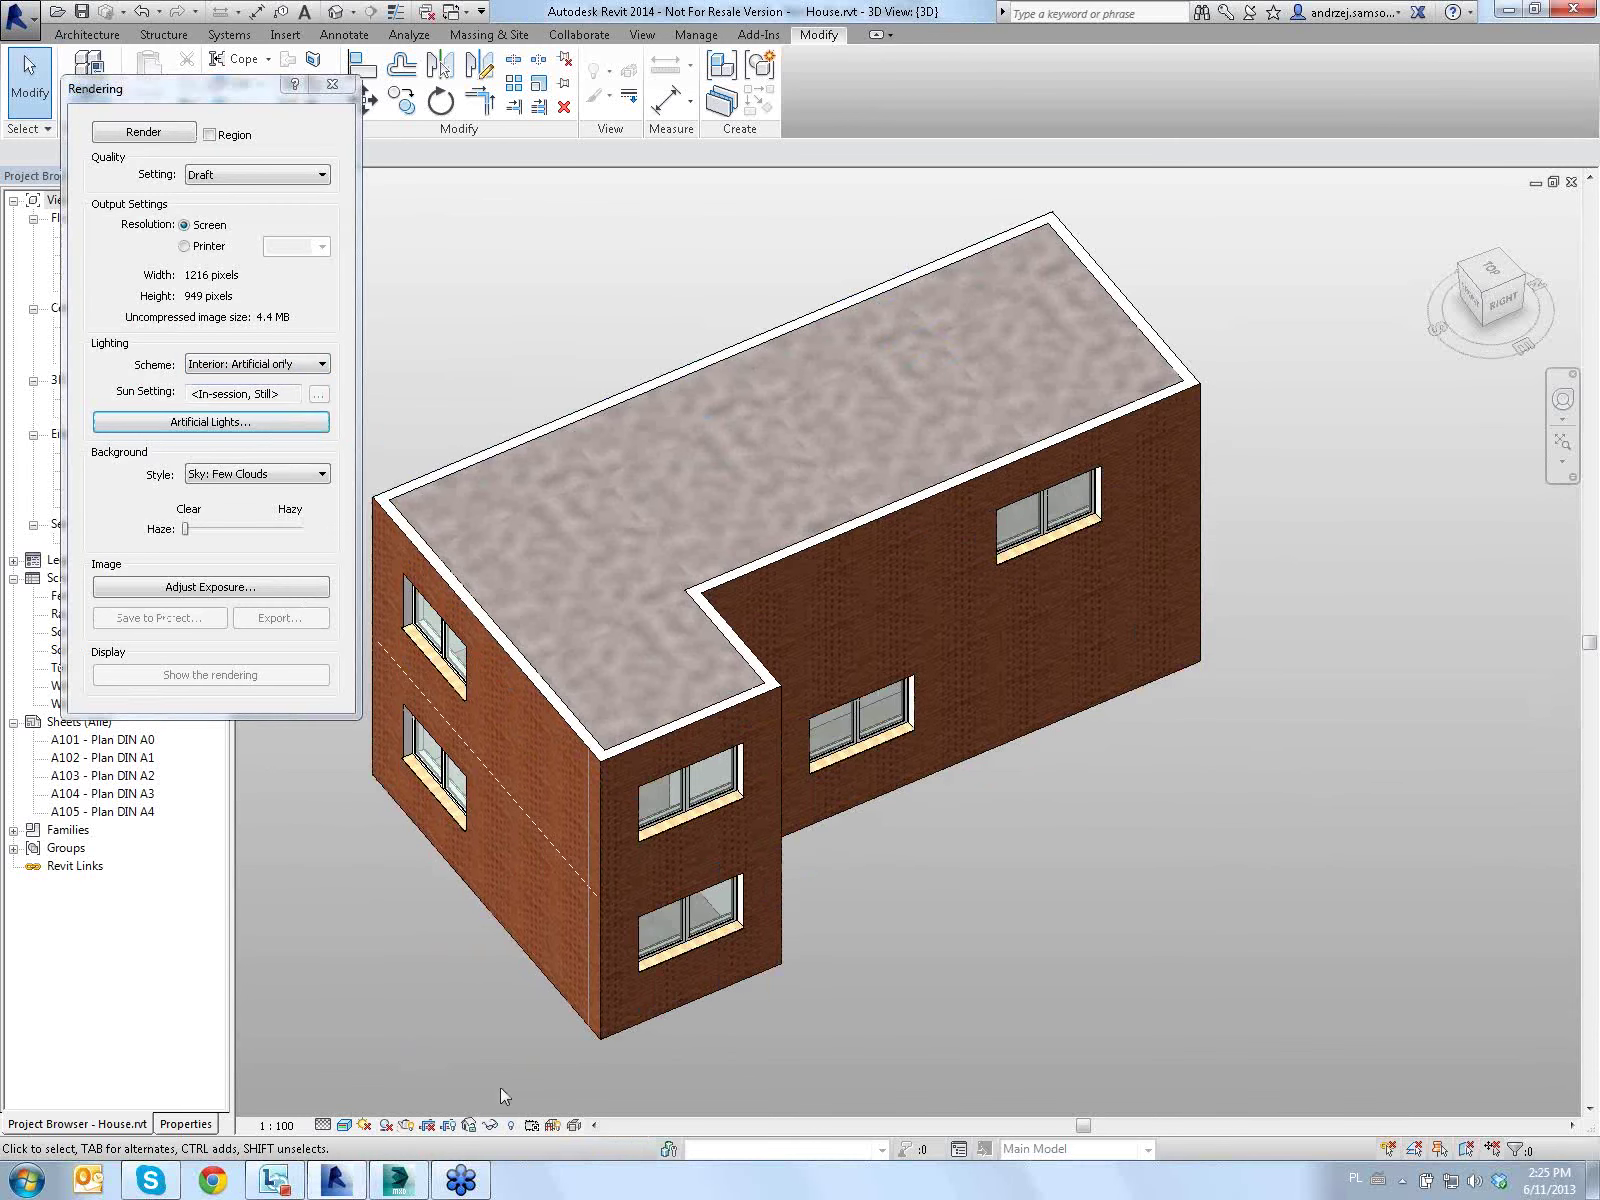
pyautogui.click(367, 1126)
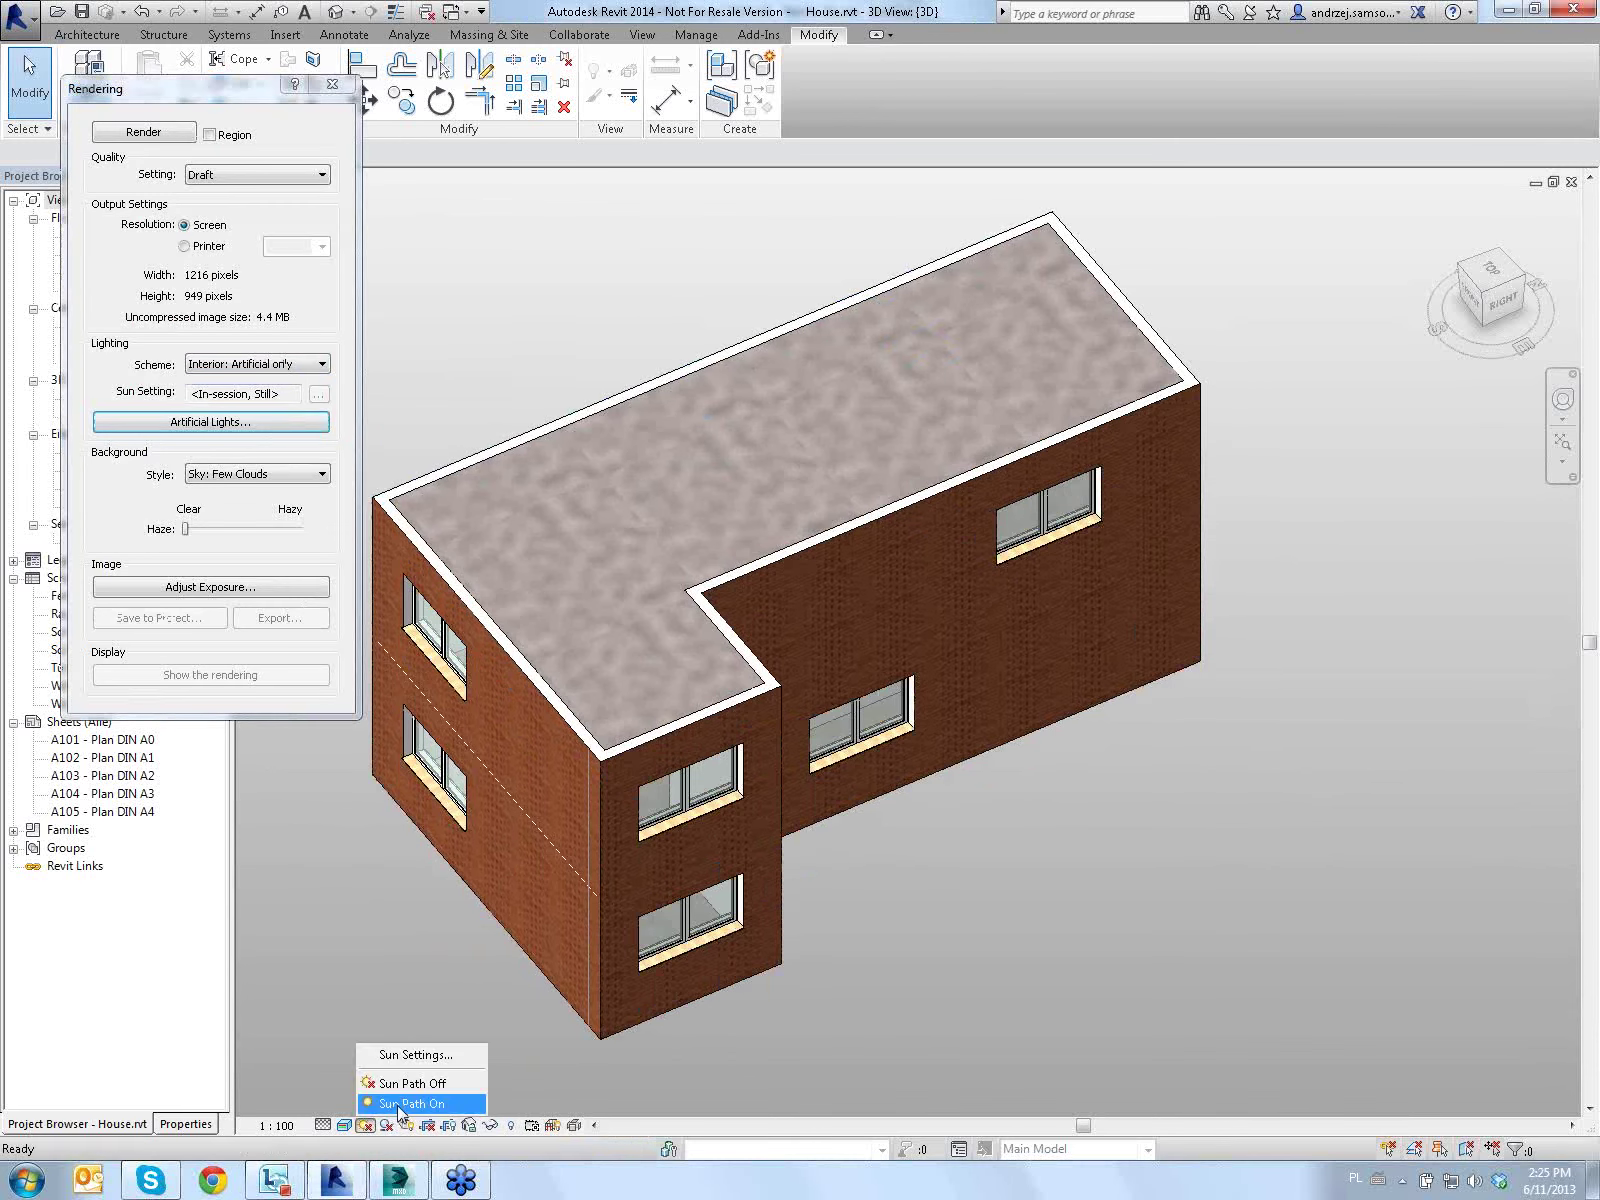
pyautogui.click(394, 1104)
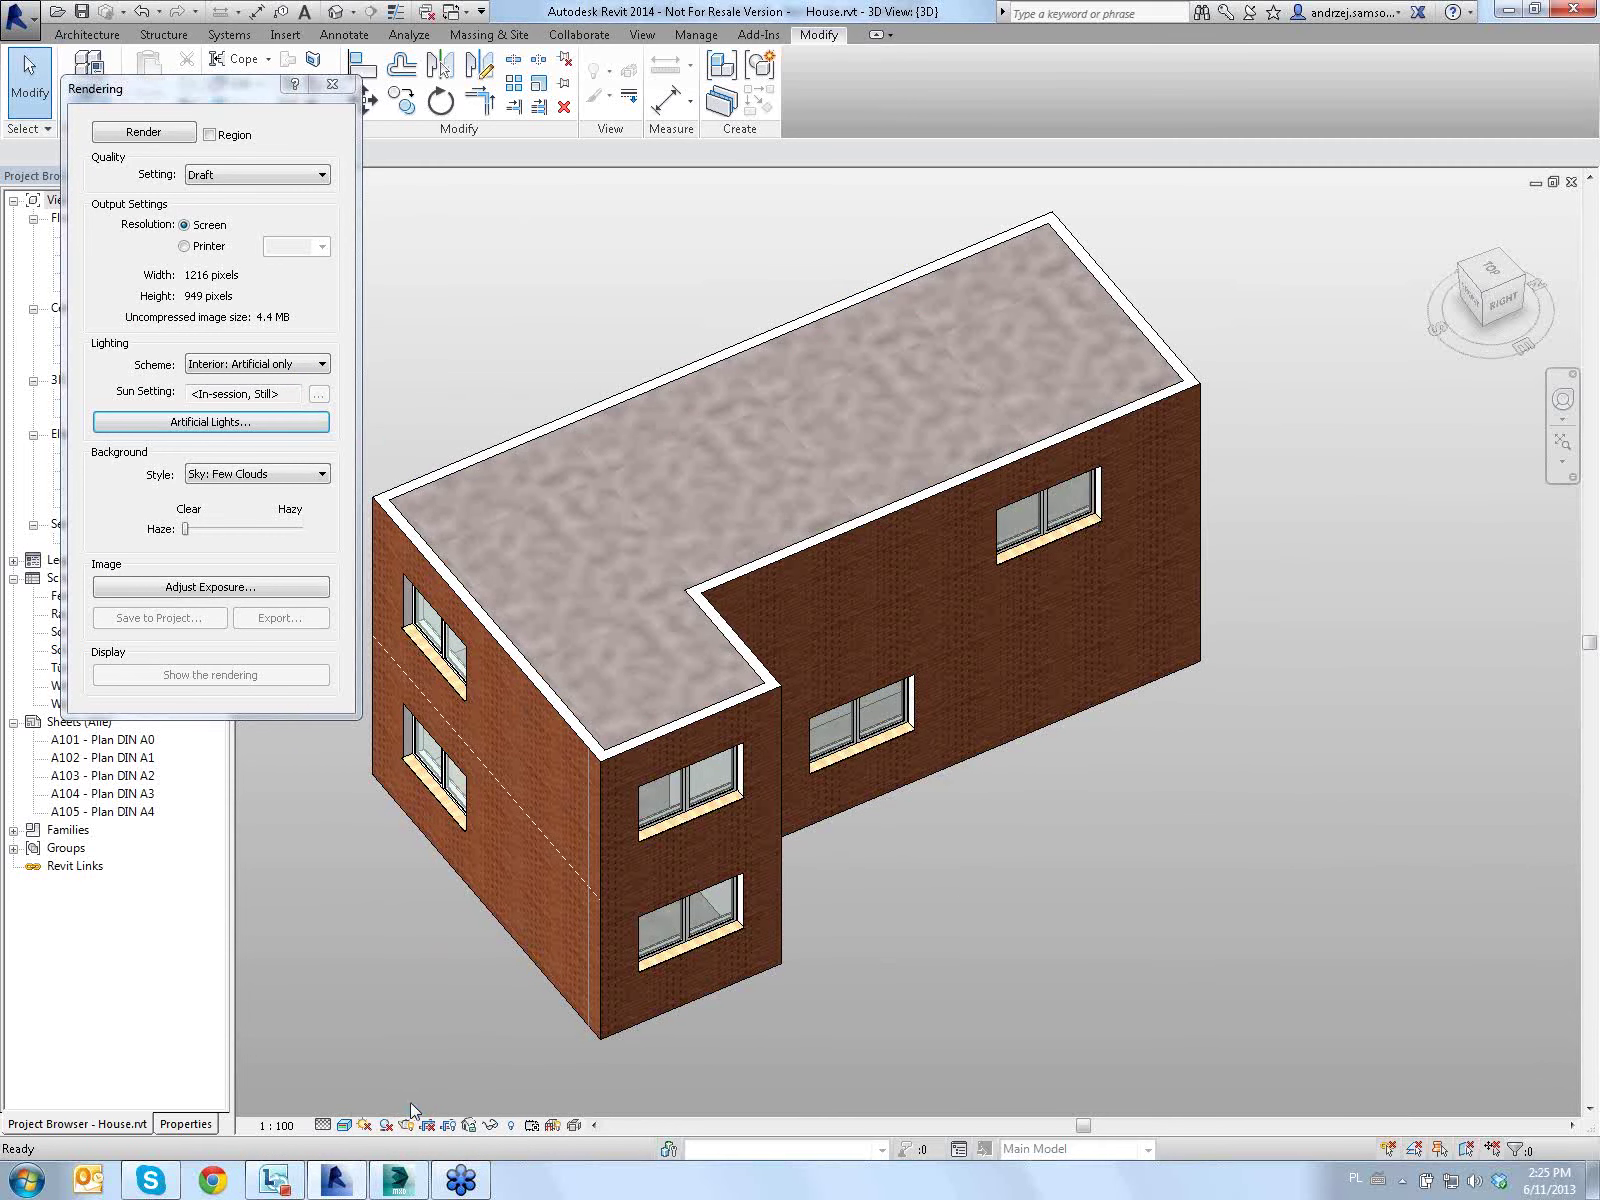
pyautogui.scroll(-3, 594, 379)
pyautogui.scroll(-3, 632, 430)
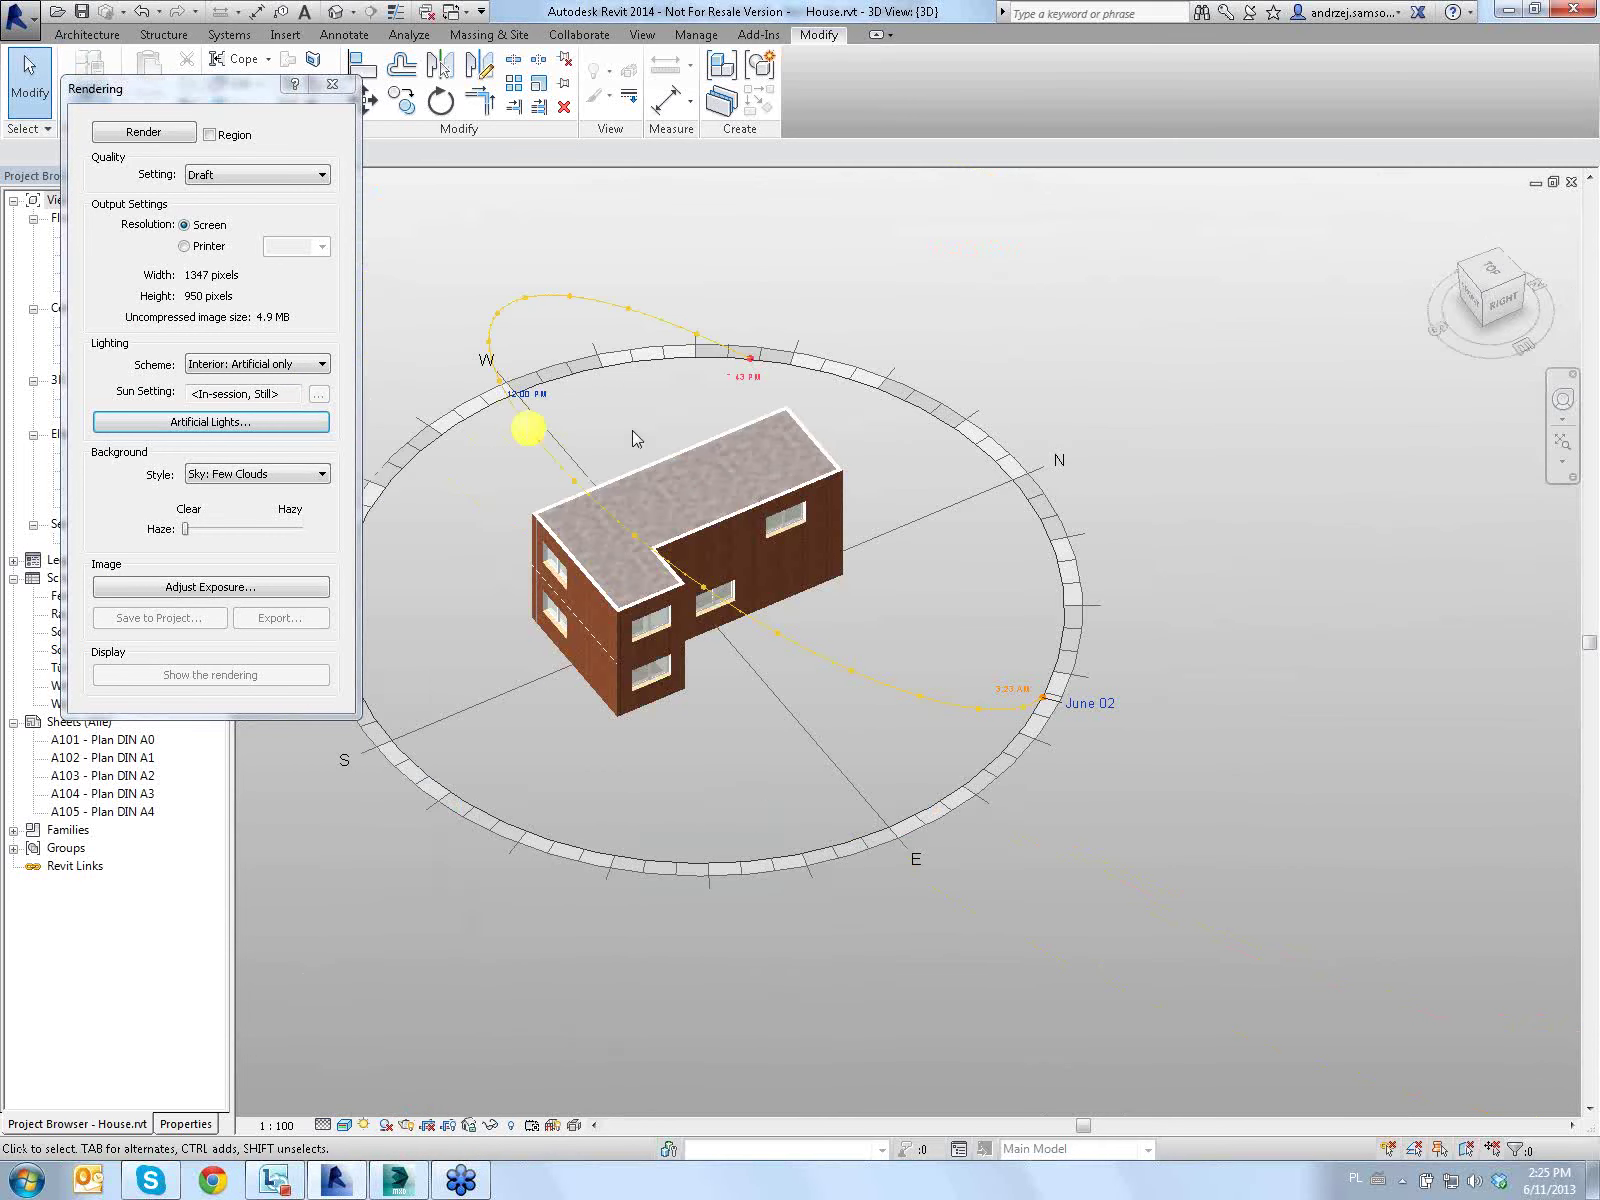
pyautogui.keyDown('shift'); pyautogui.moveTo(688, 505); pyautogui.dragTo(686, 553, button='middle'); pyautogui.keyUp('shift')
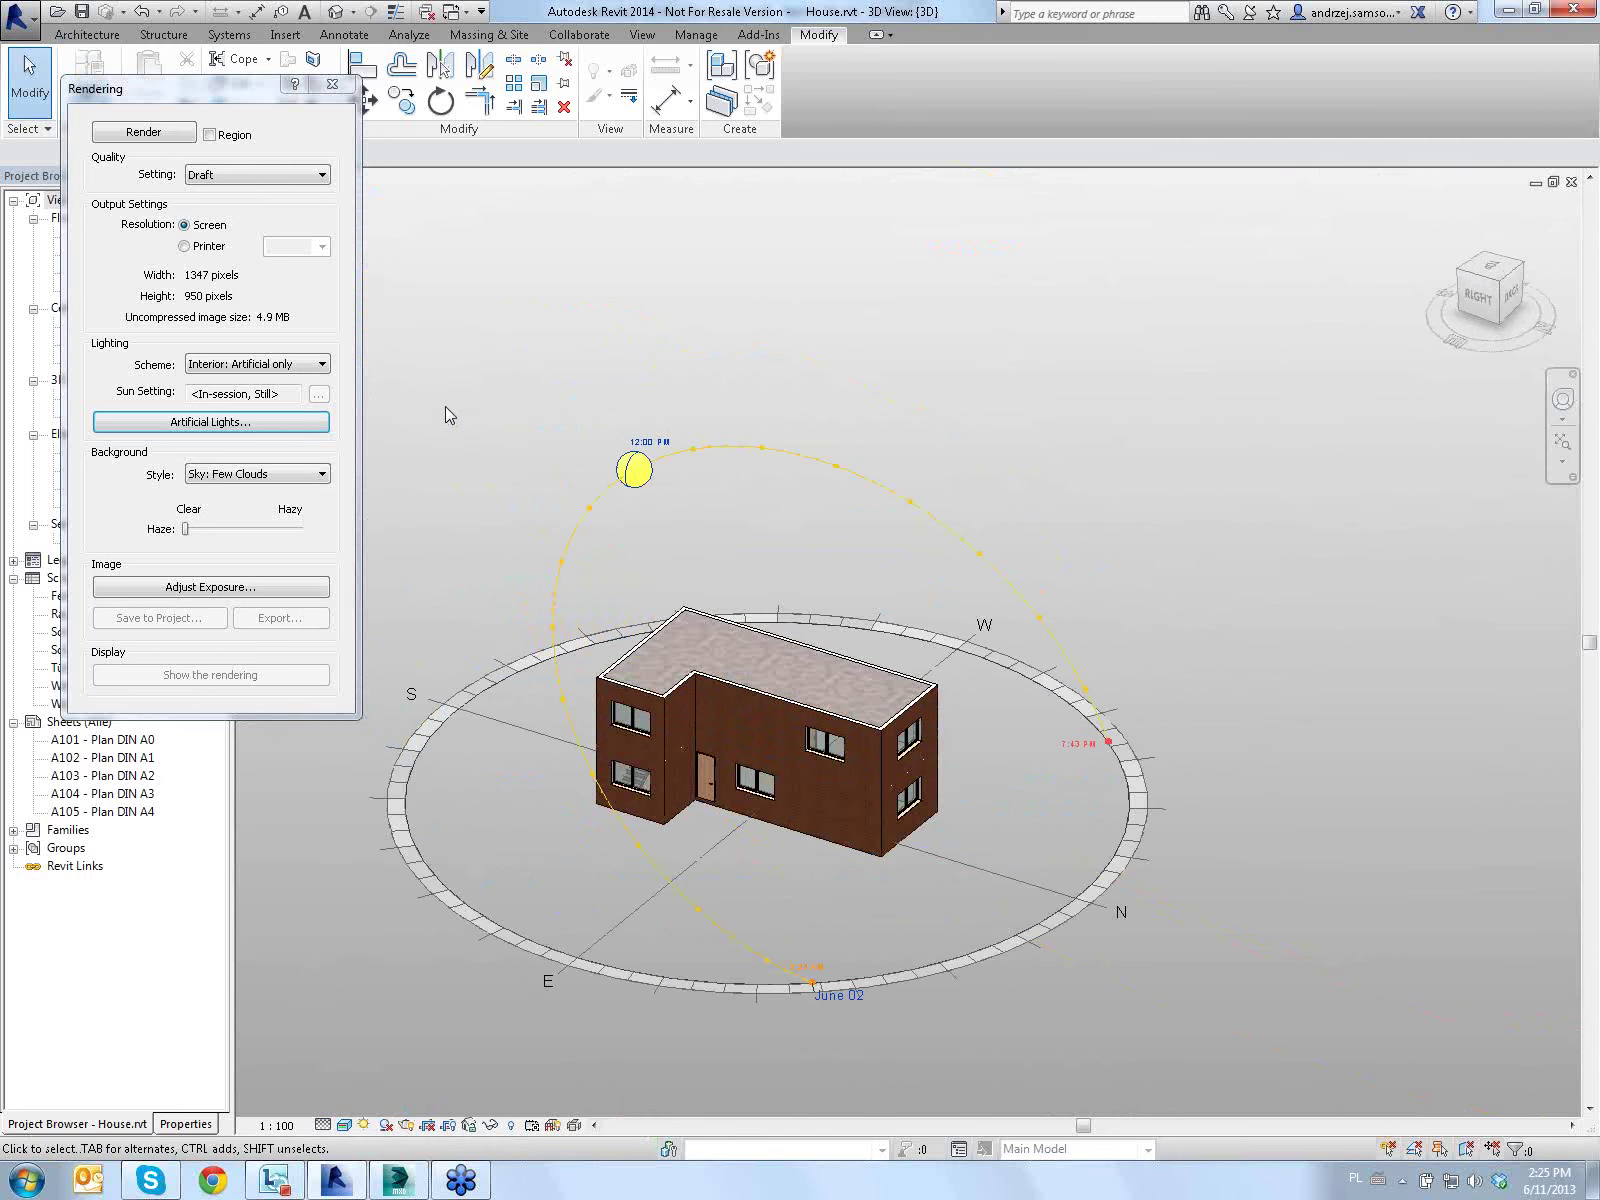
pyautogui.click(332, 84)
pyautogui.click(703, 35)
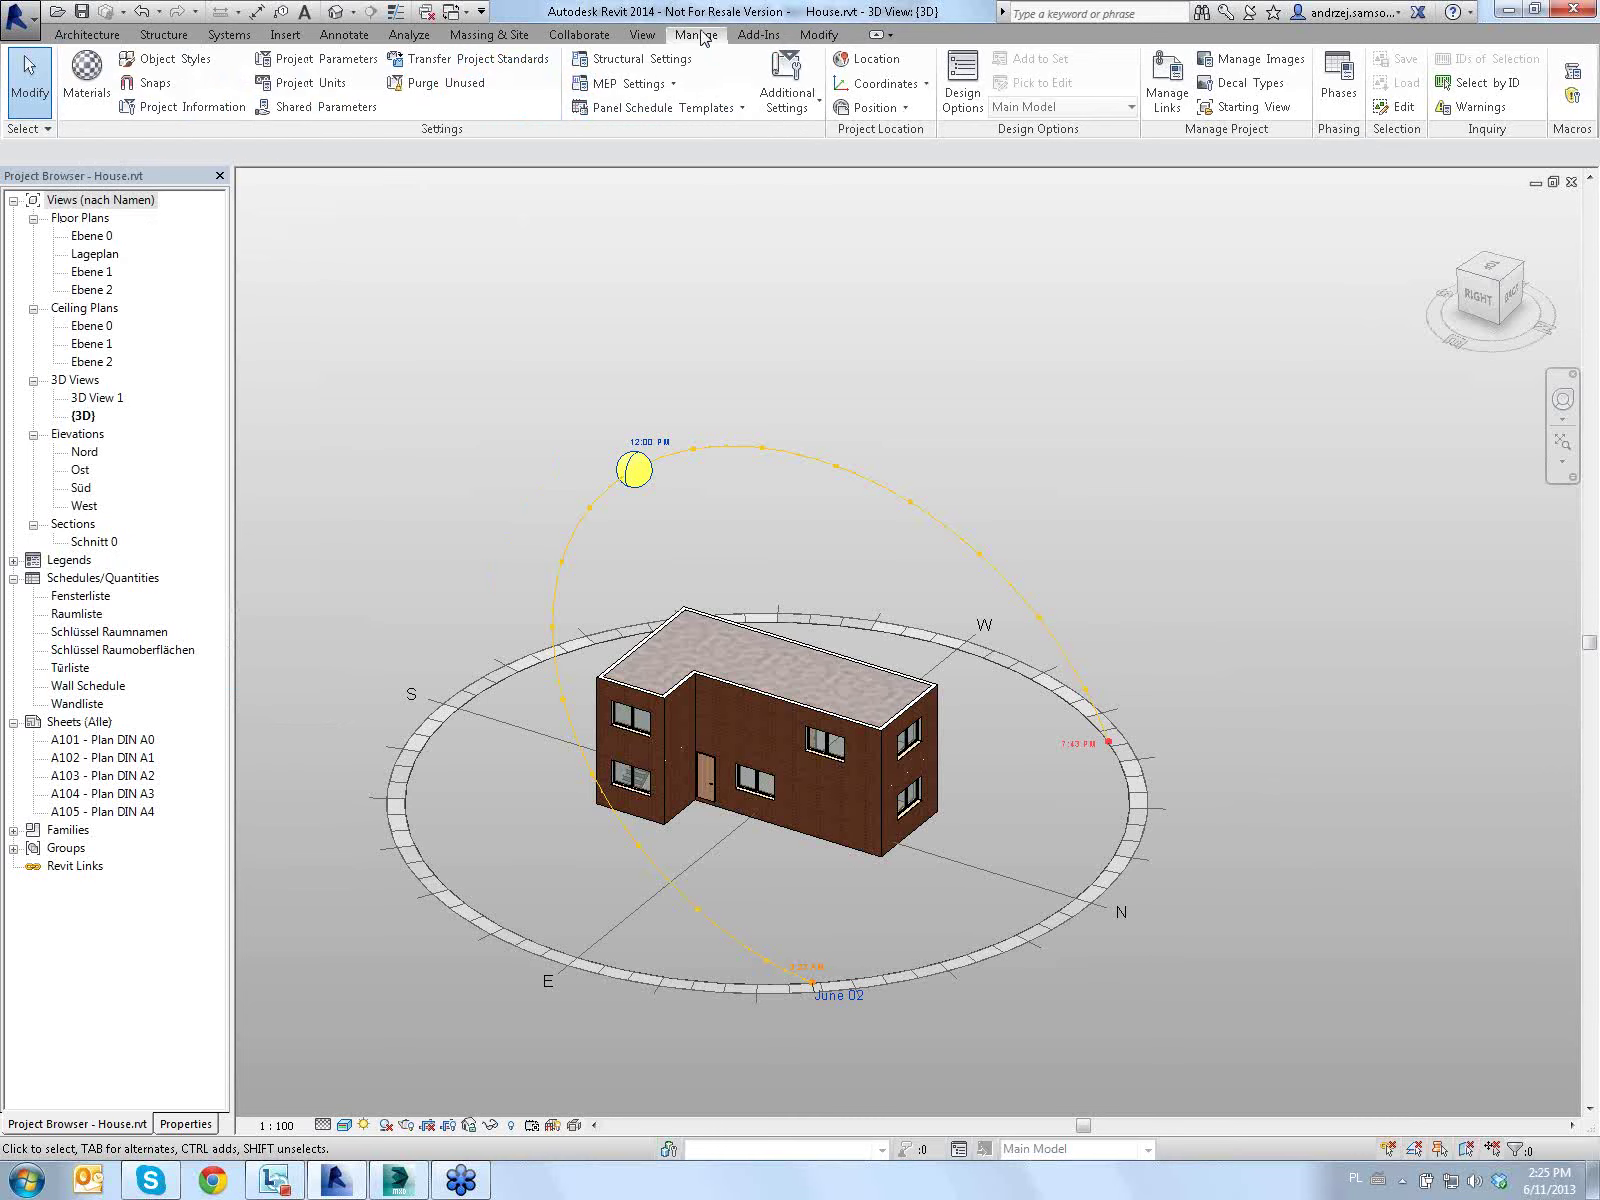
pyautogui.click(868, 59)
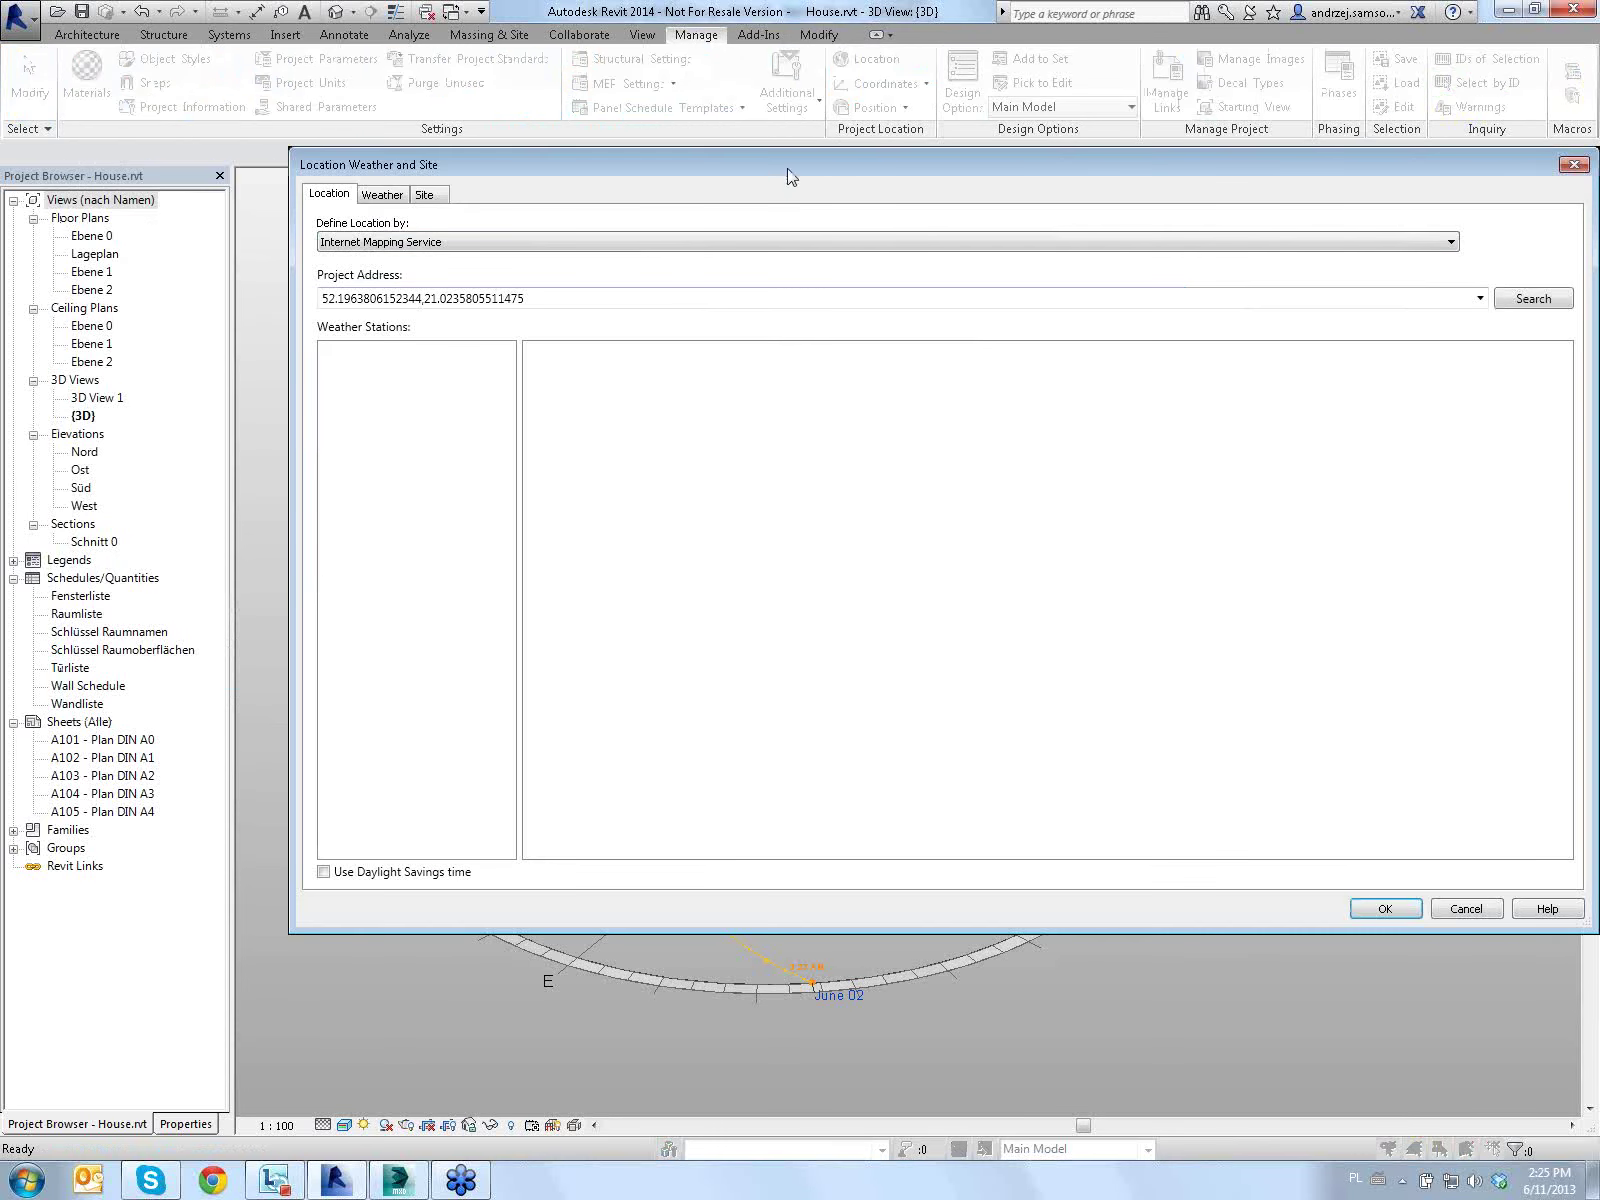
pyautogui.moveTo(789, 171); pyautogui.dragTo(588, 142)
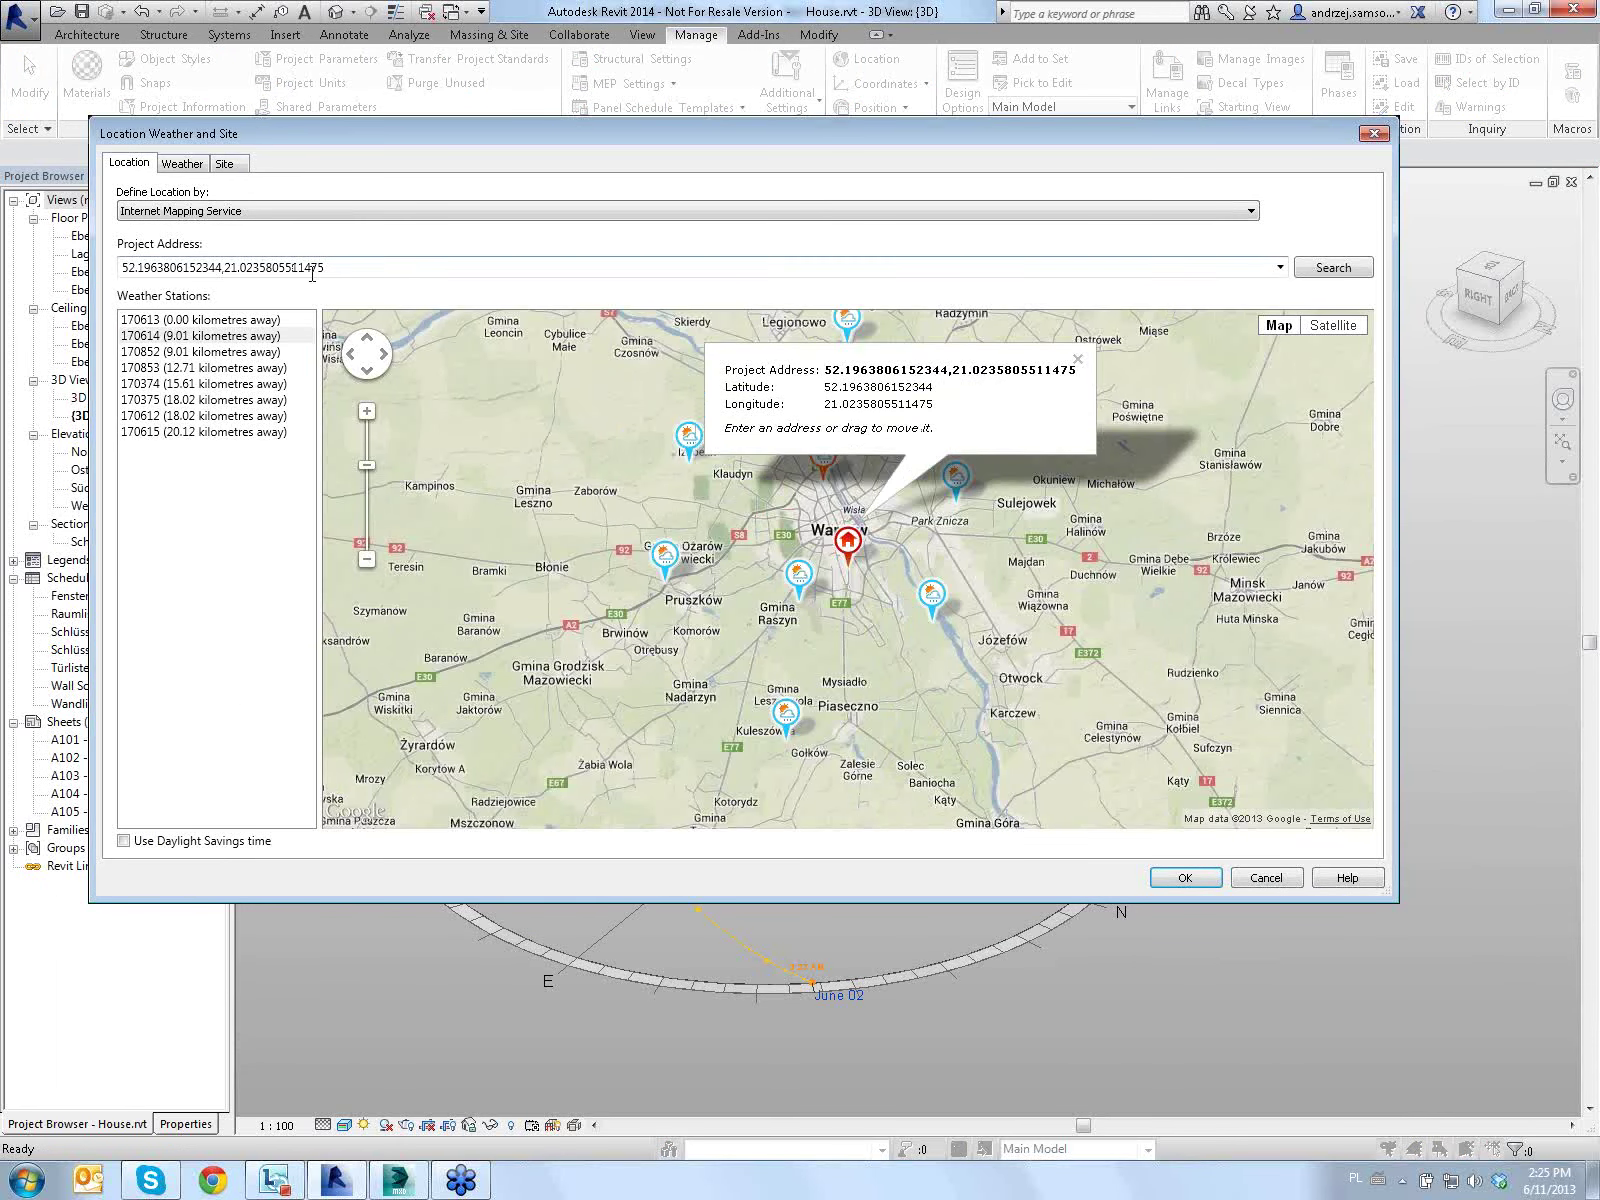
pyautogui.click(190, 165)
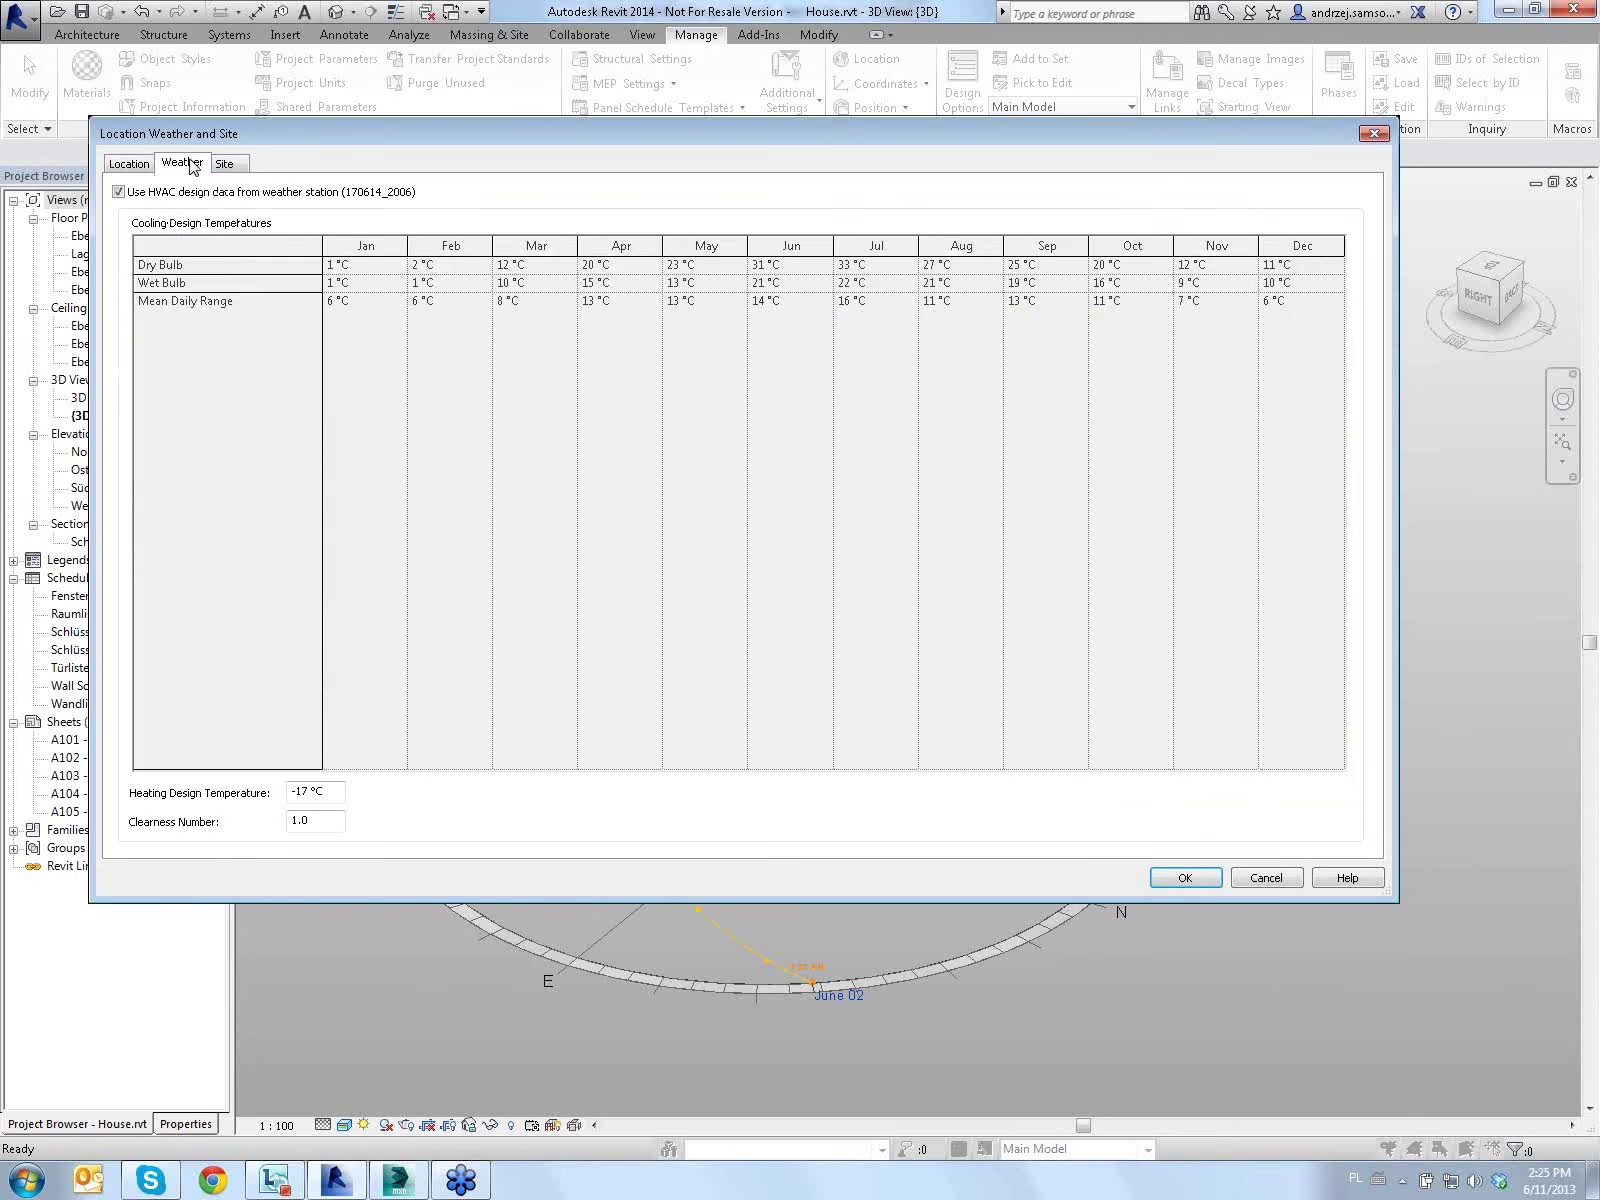
pyautogui.click(129, 163)
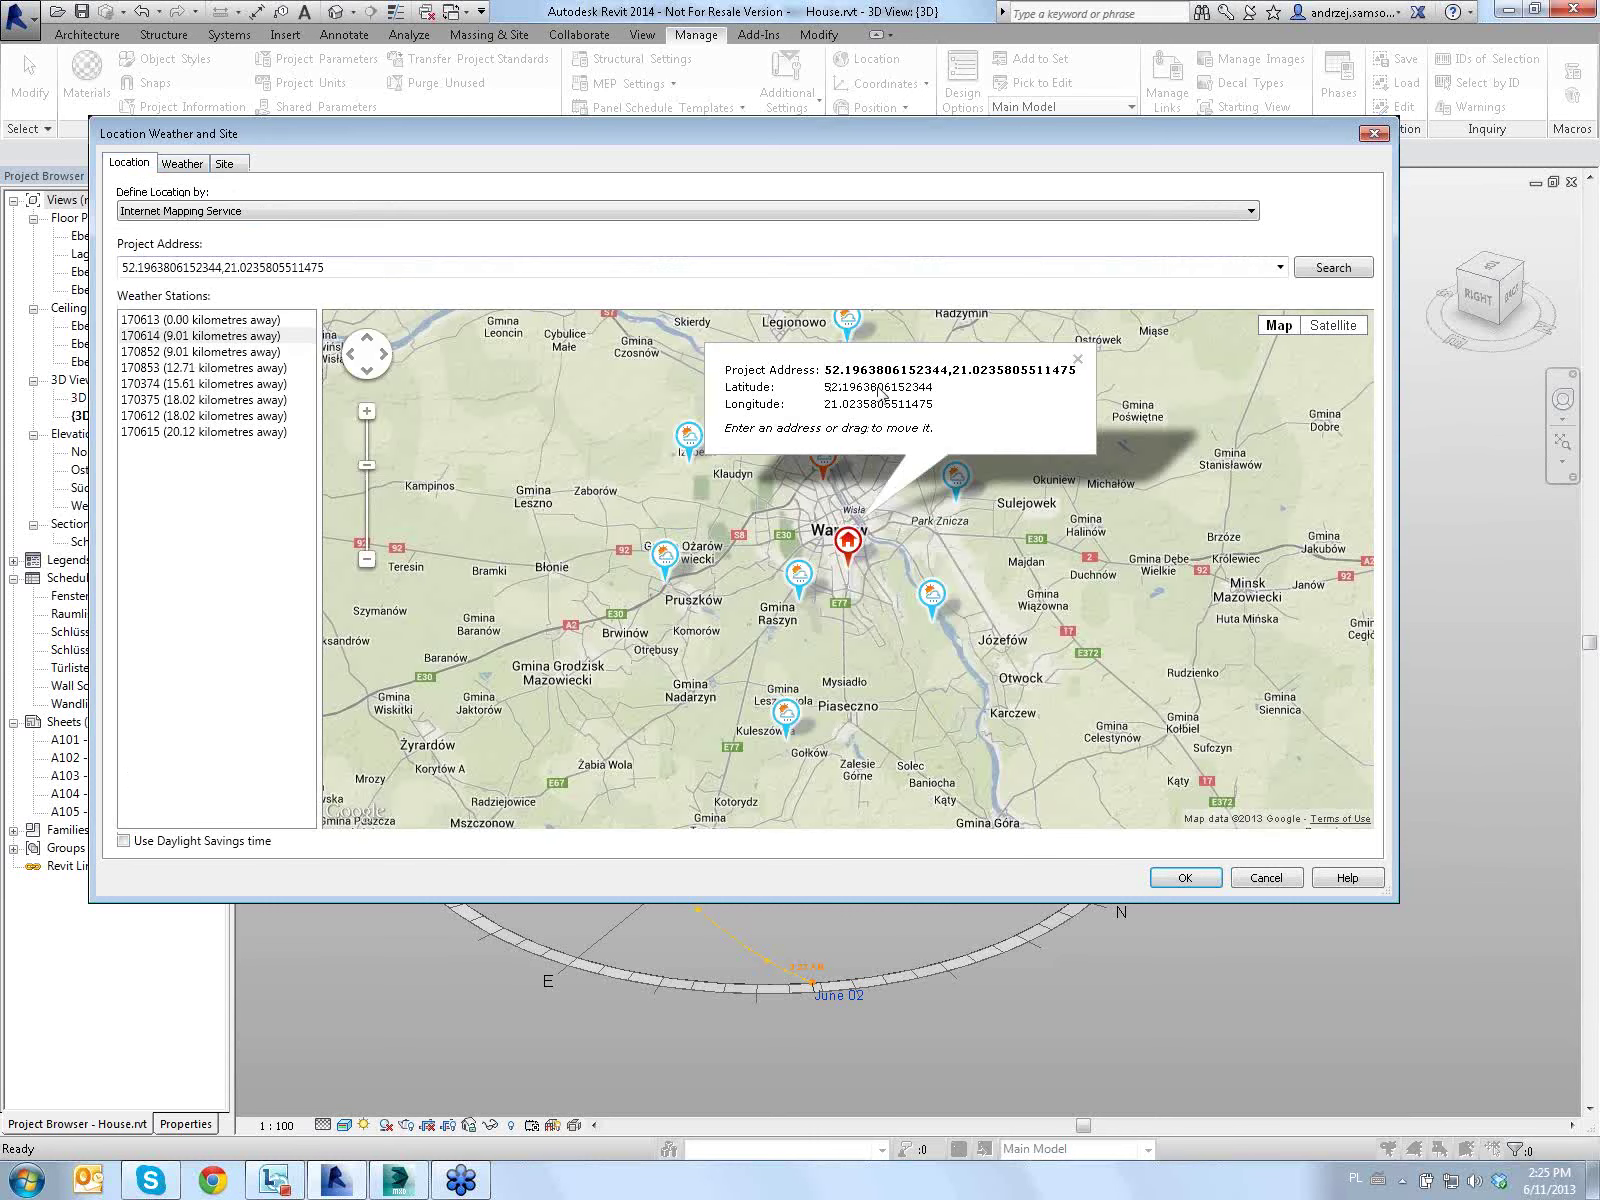
pyautogui.click(1376, 135)
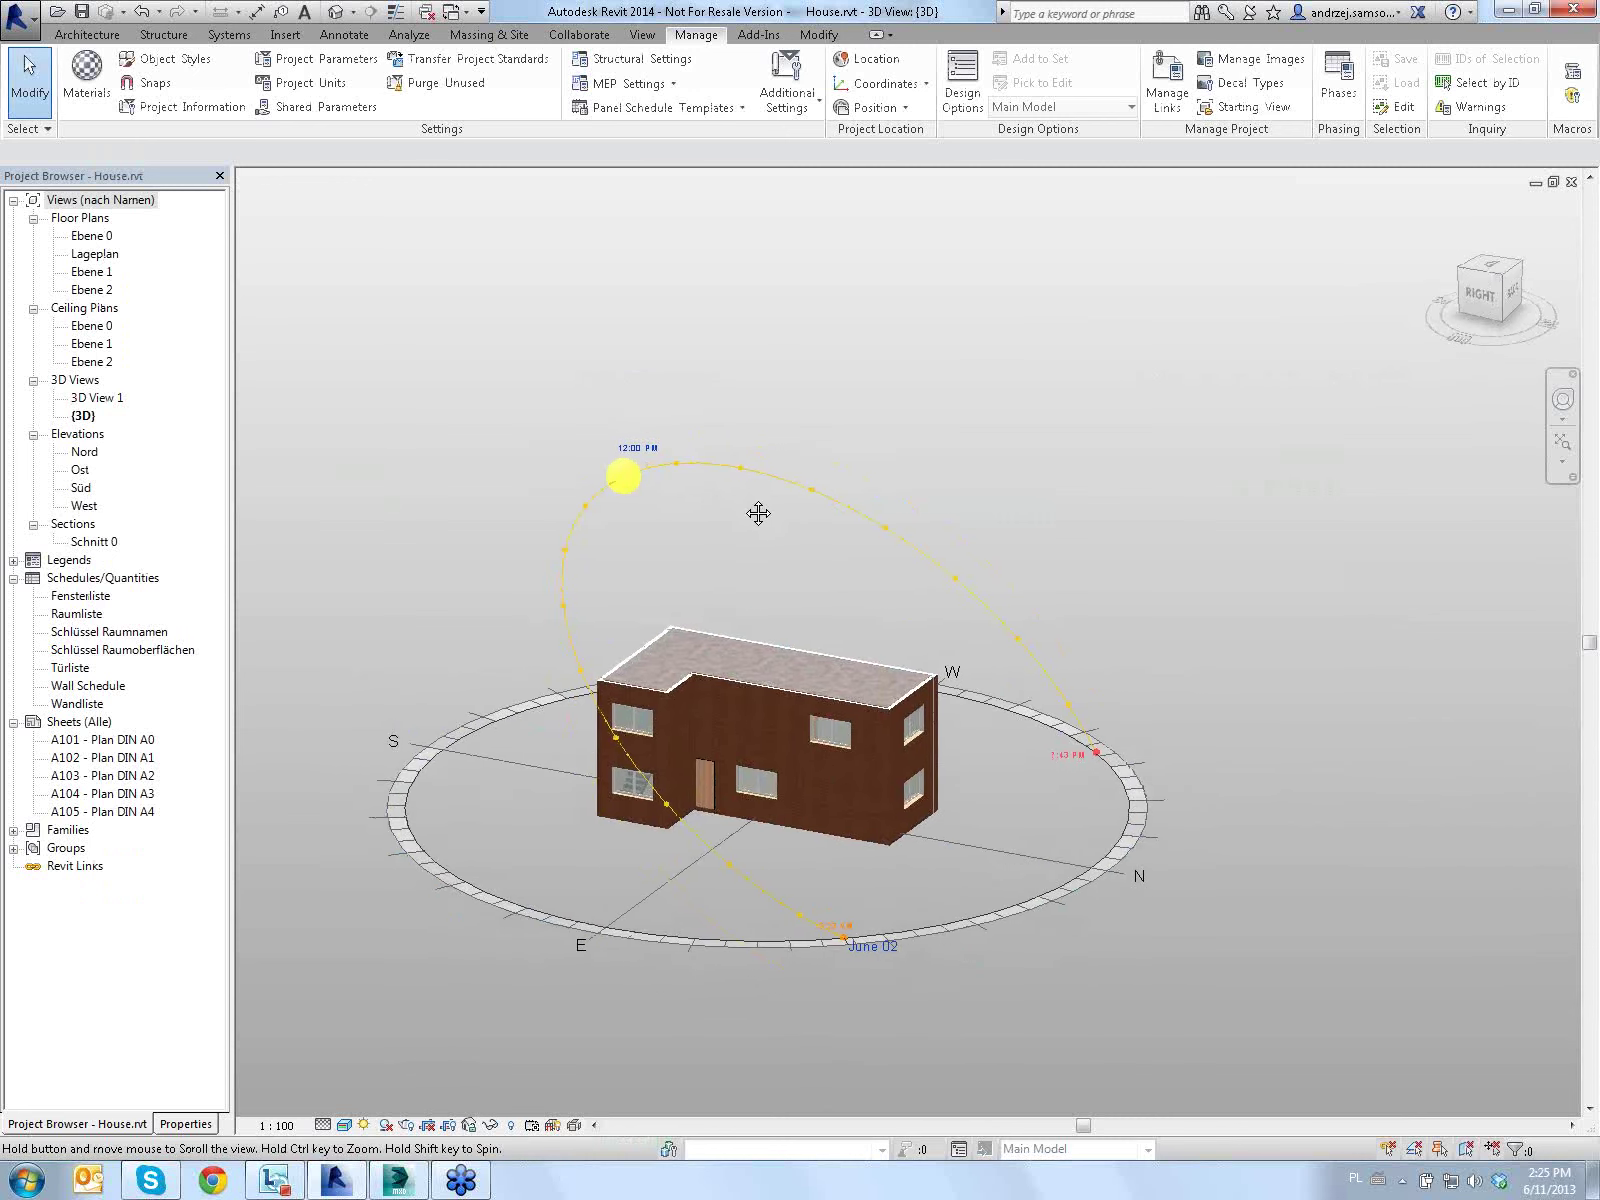
pyautogui.keyDown('shift'); pyautogui.moveTo(709, 554); pyautogui.dragTo(437, 33, button='middle'); pyautogui.keyUp('shift')
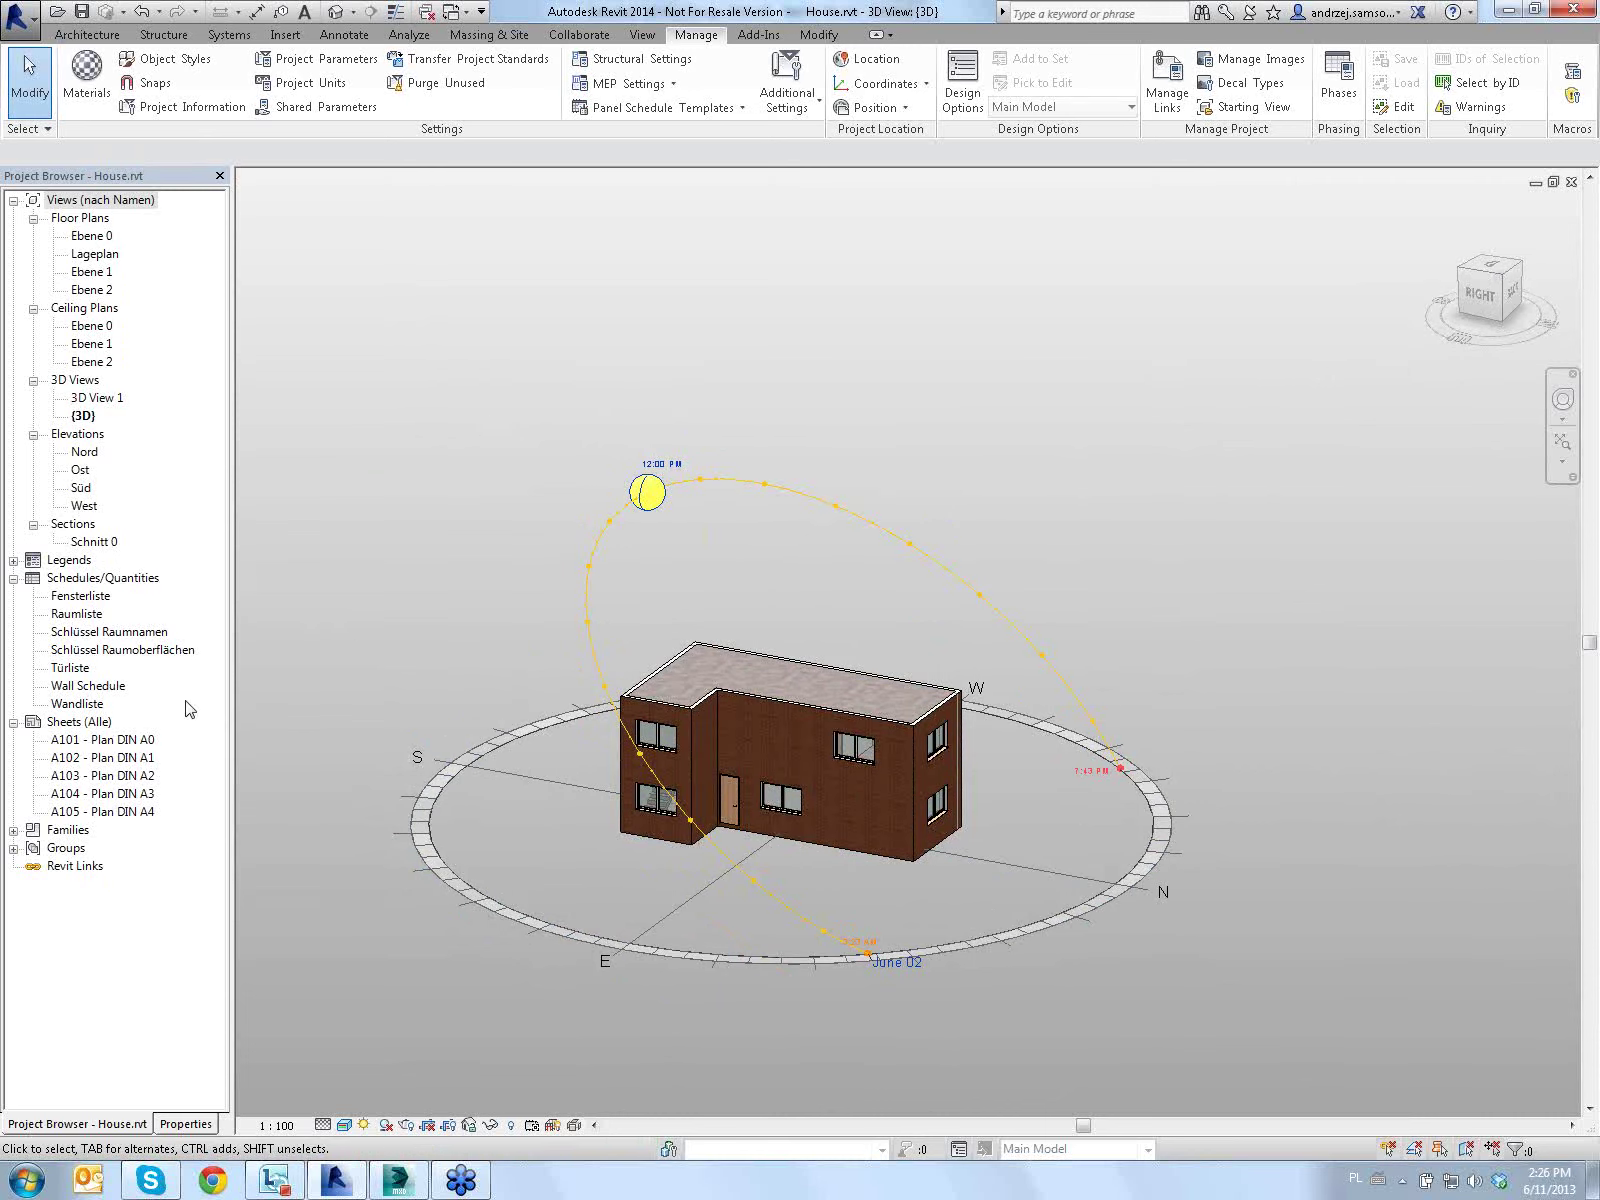
# Change Revit's rendering lighting scheme from Interior: Artificial only to Exterior: Sun only
pyautogui.click(394, 1132)
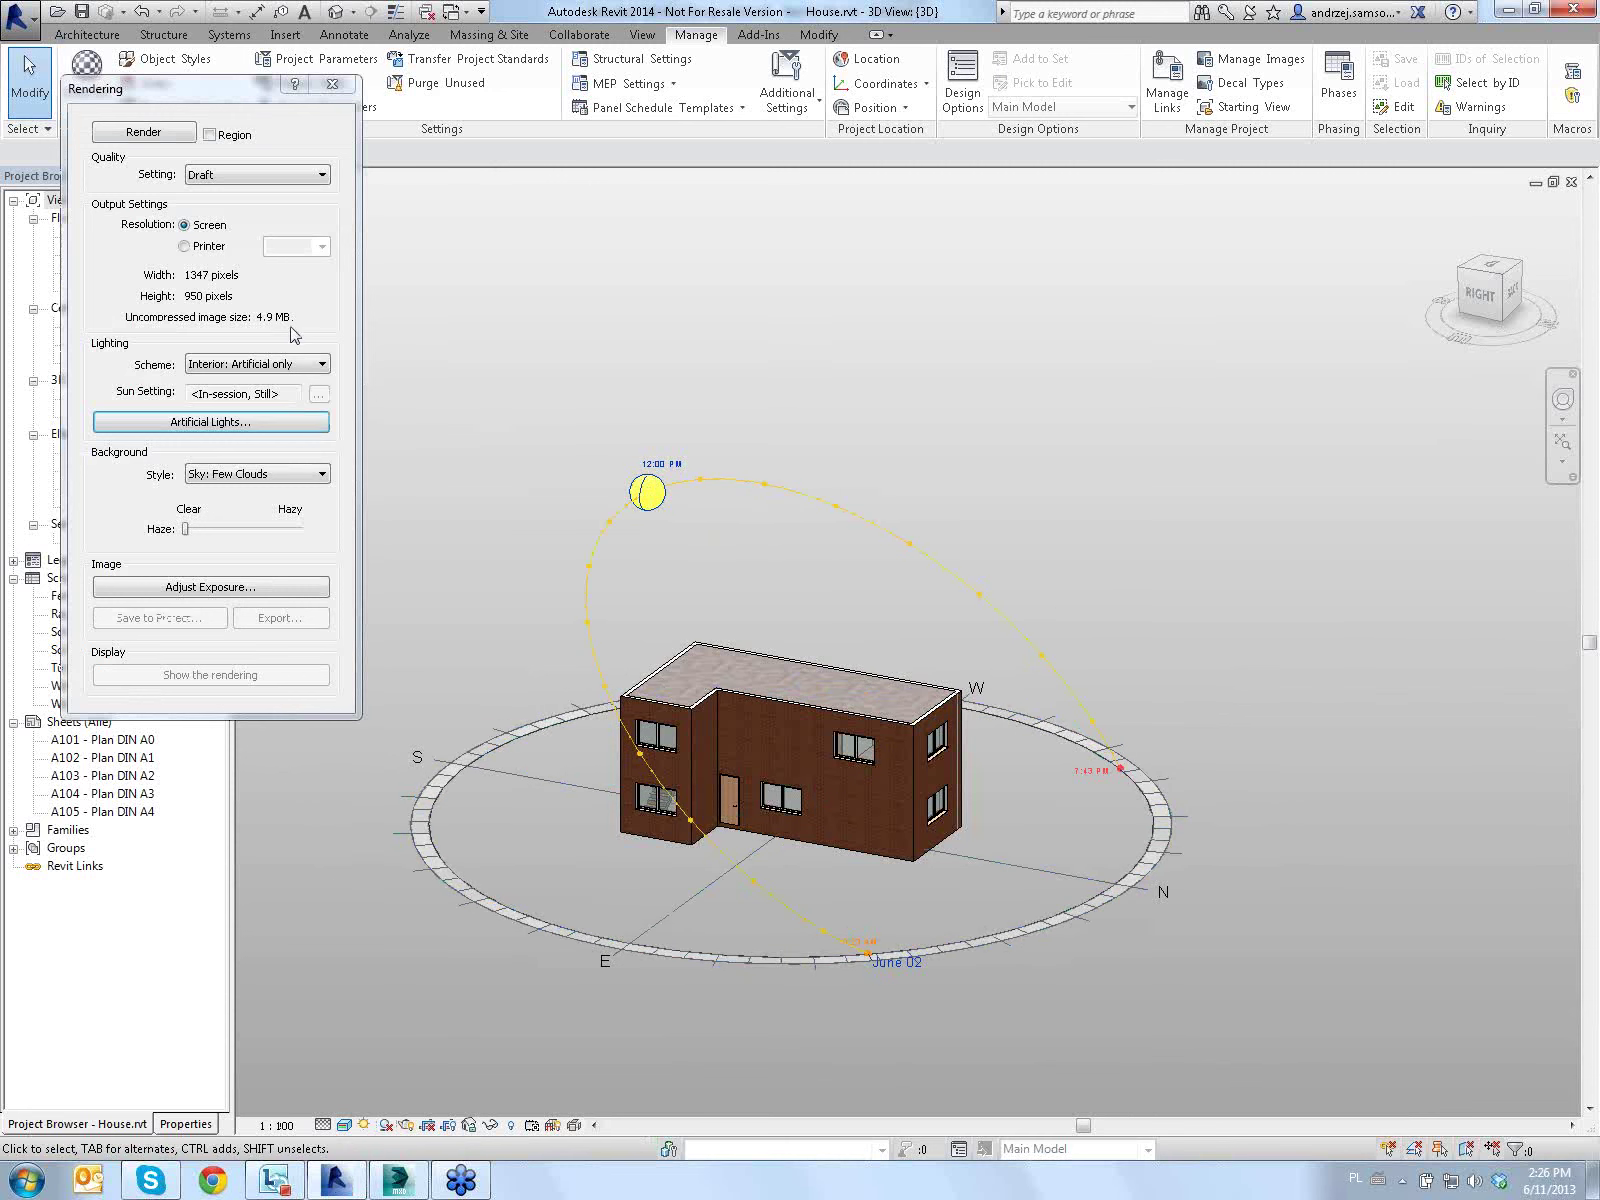
pyautogui.click(272, 370)
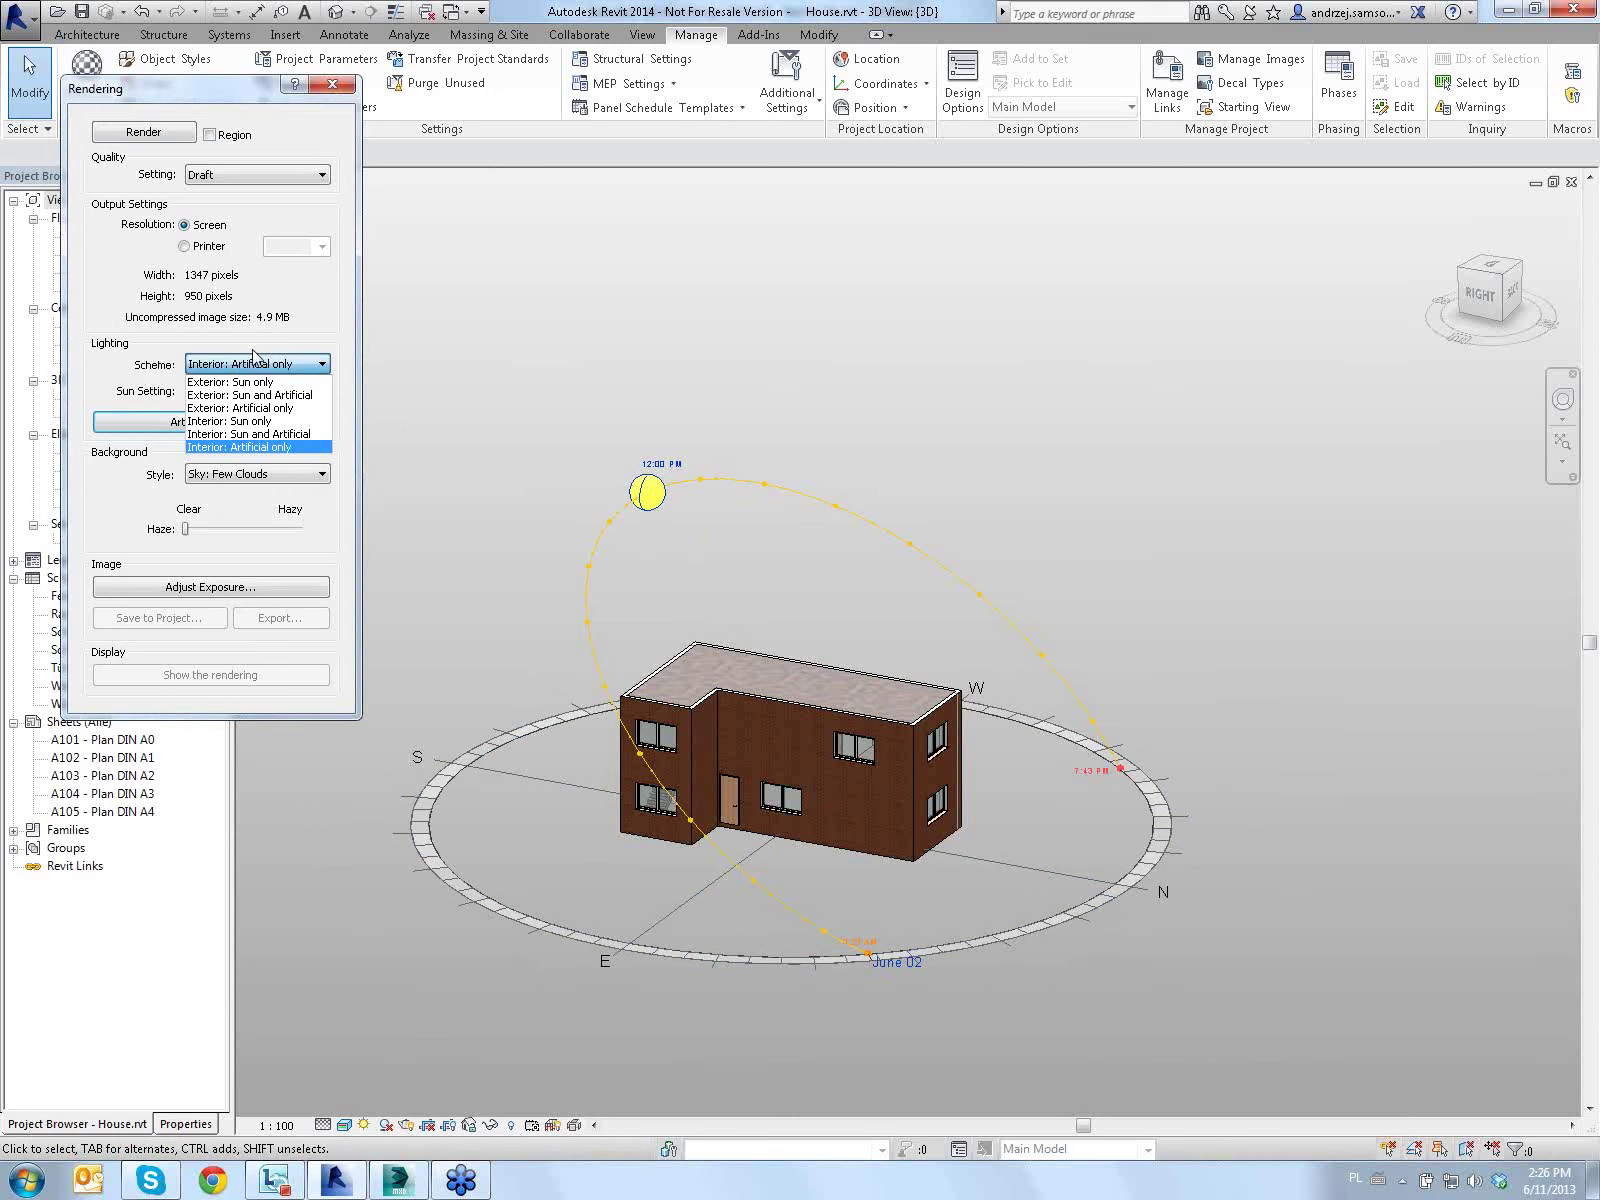
pyautogui.click(207, 386)
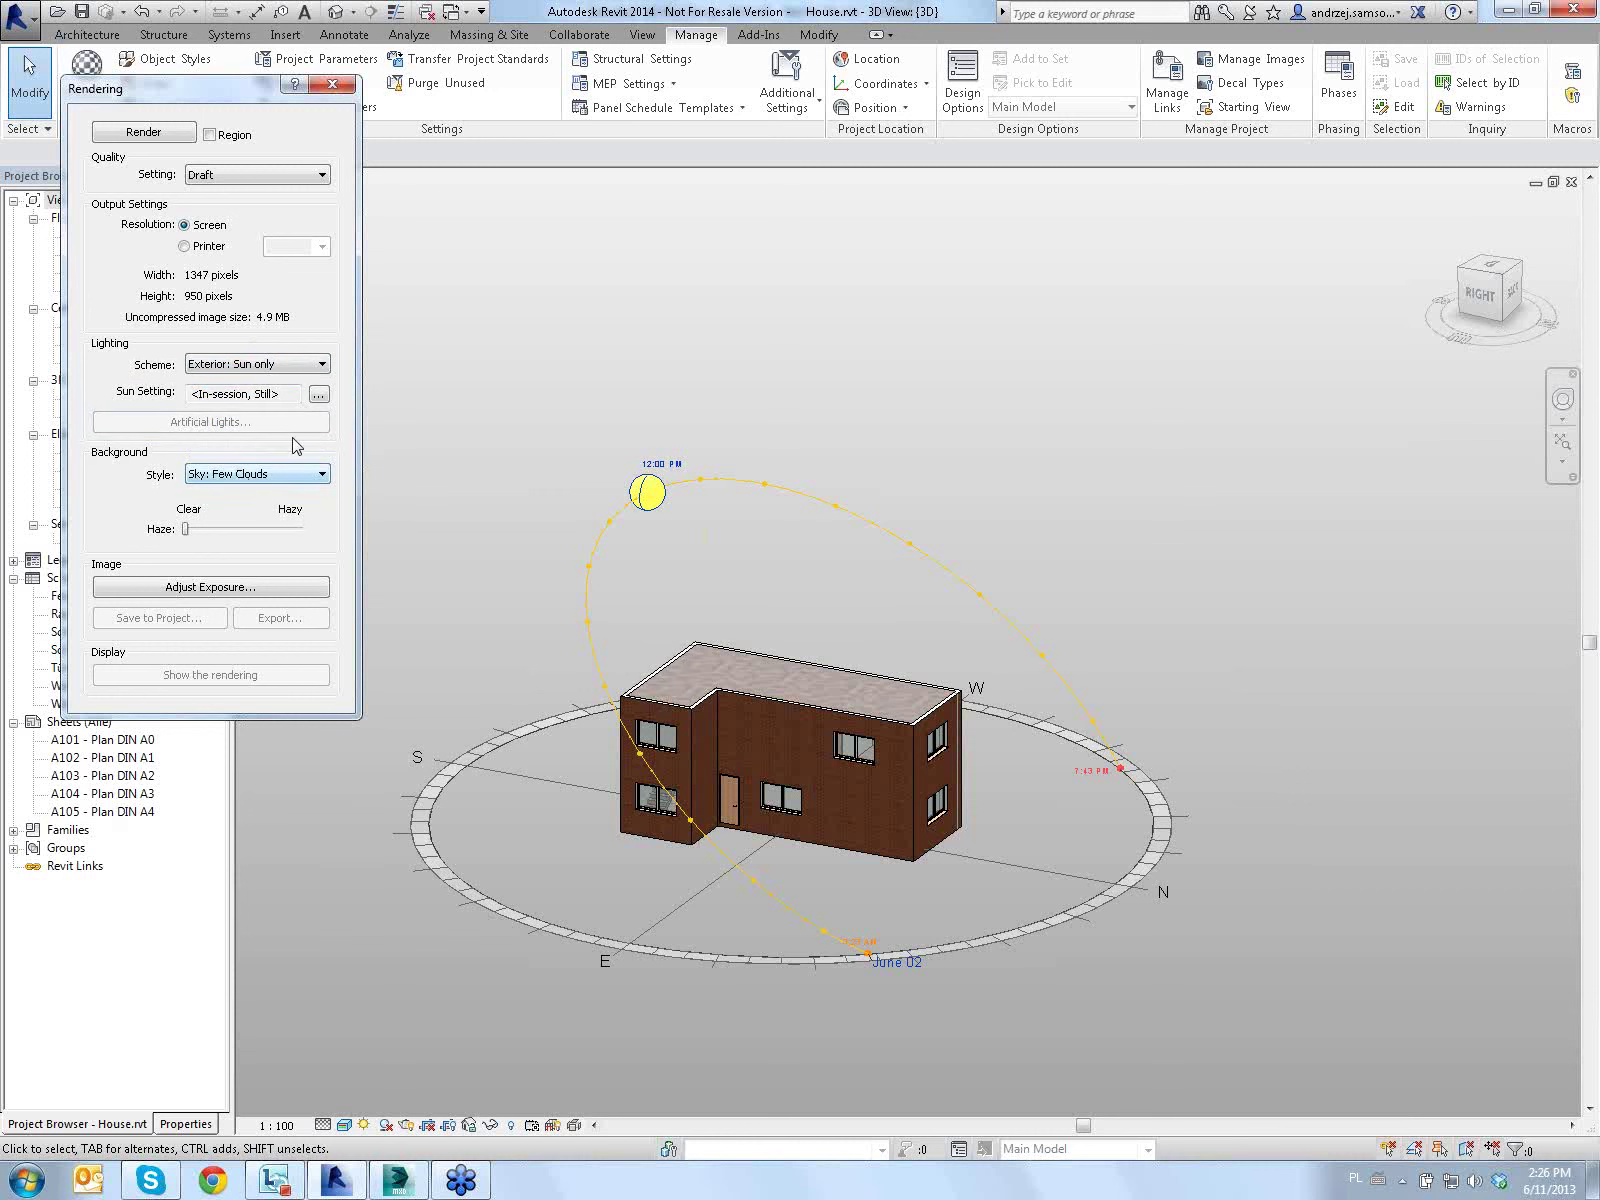
pyautogui.click(331, 85)
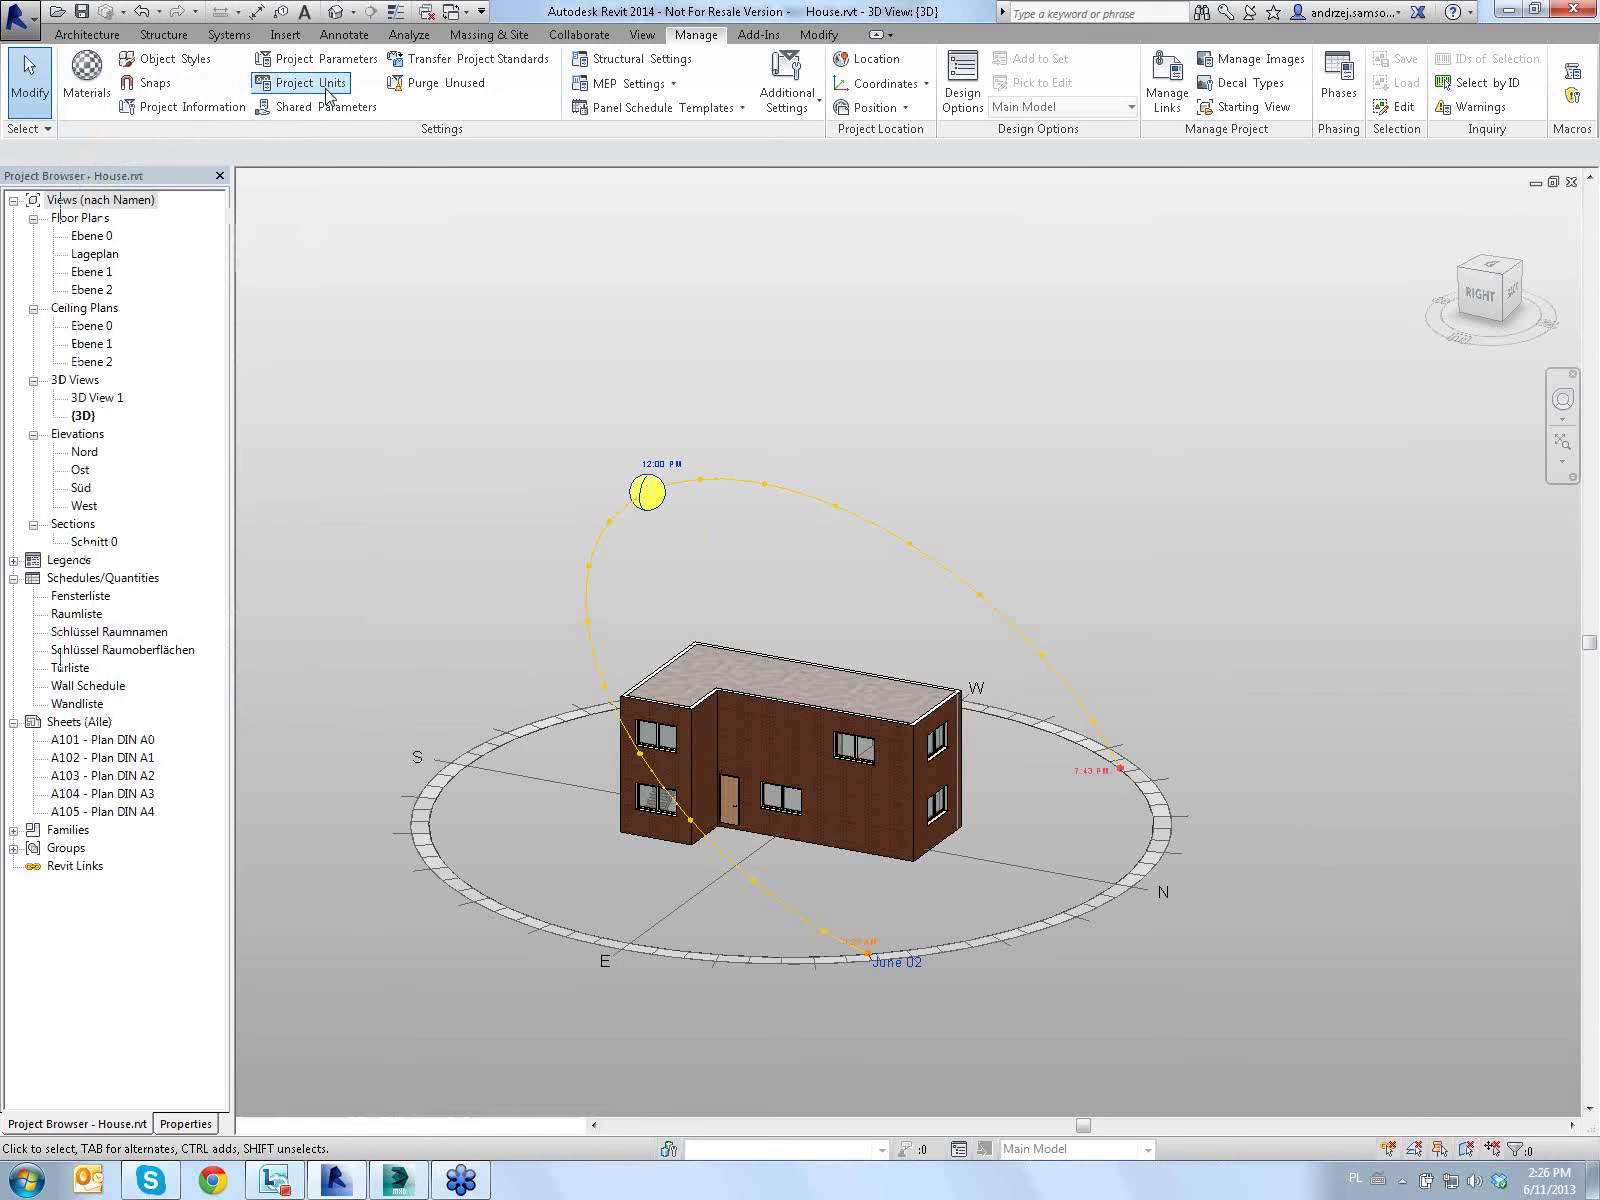
# Launch the 3ds Max Design interior rendering workflow from Revit's application menu
pyautogui.click(15, 20)
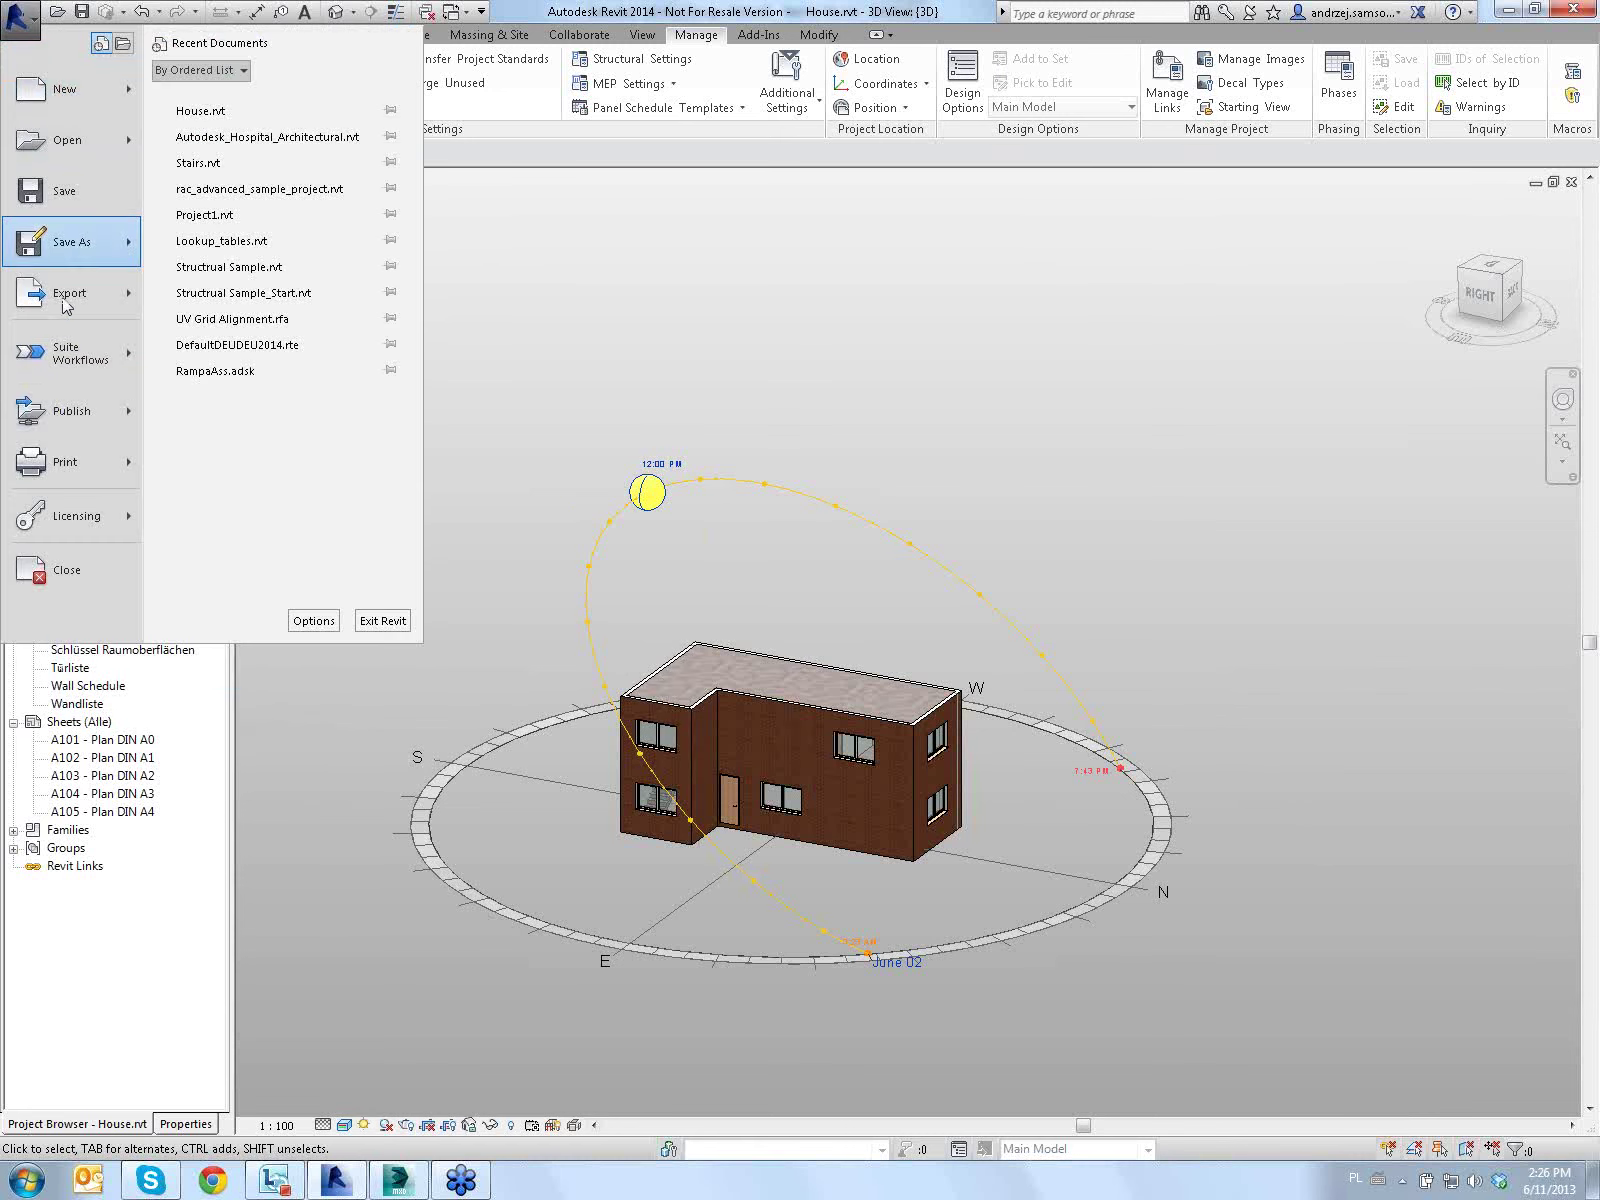
pyautogui.moveTo(75, 352)
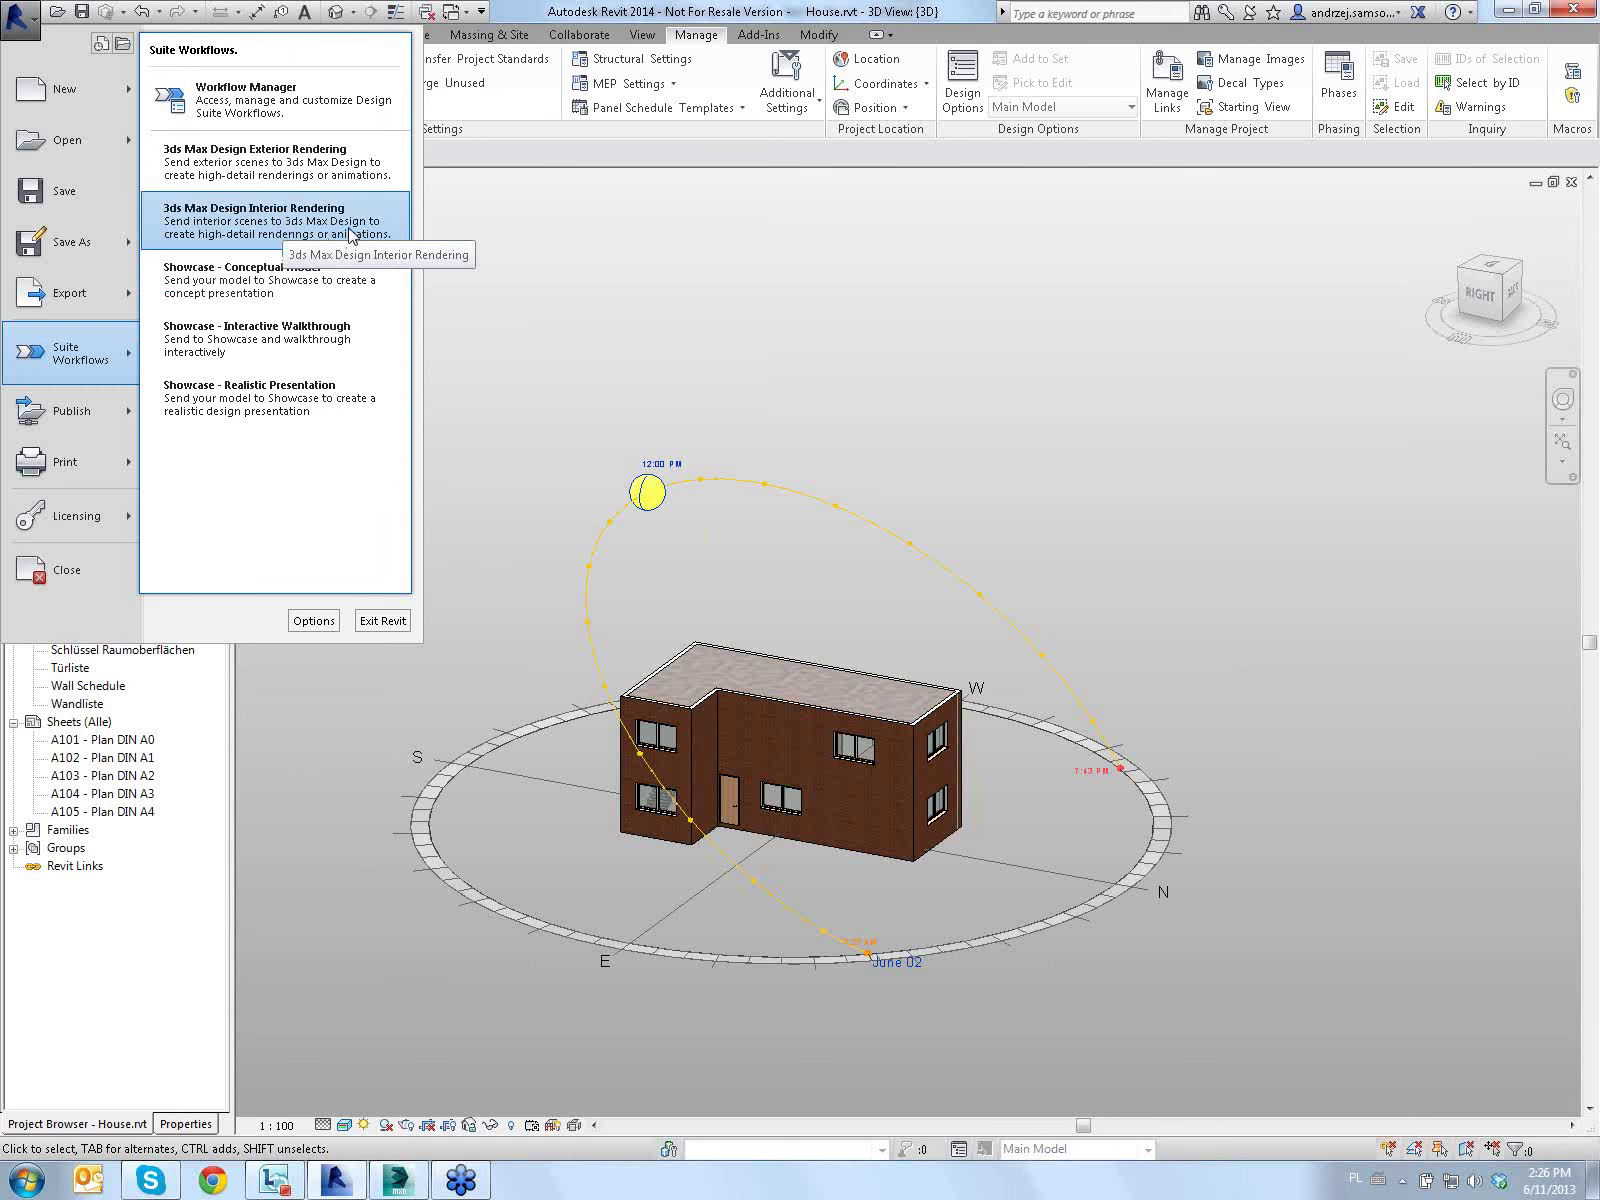
pyautogui.click(336, 228)
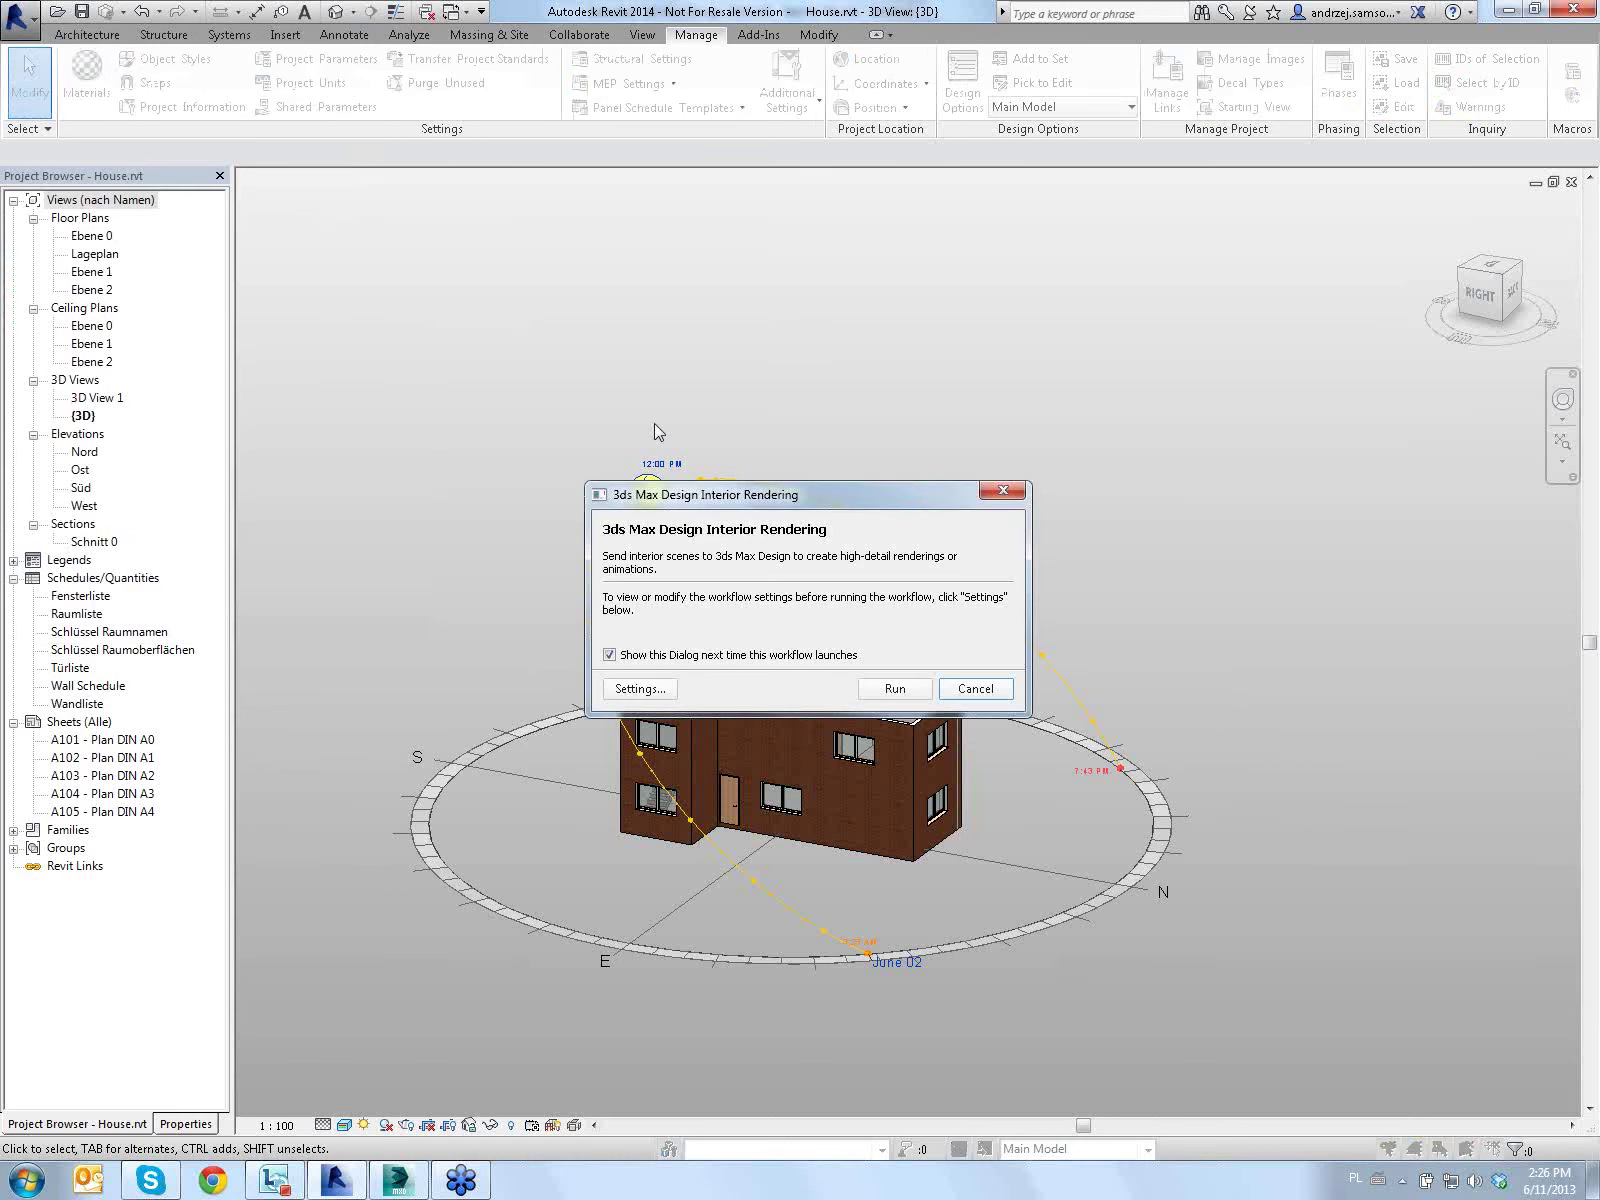
pyautogui.click(646, 693)
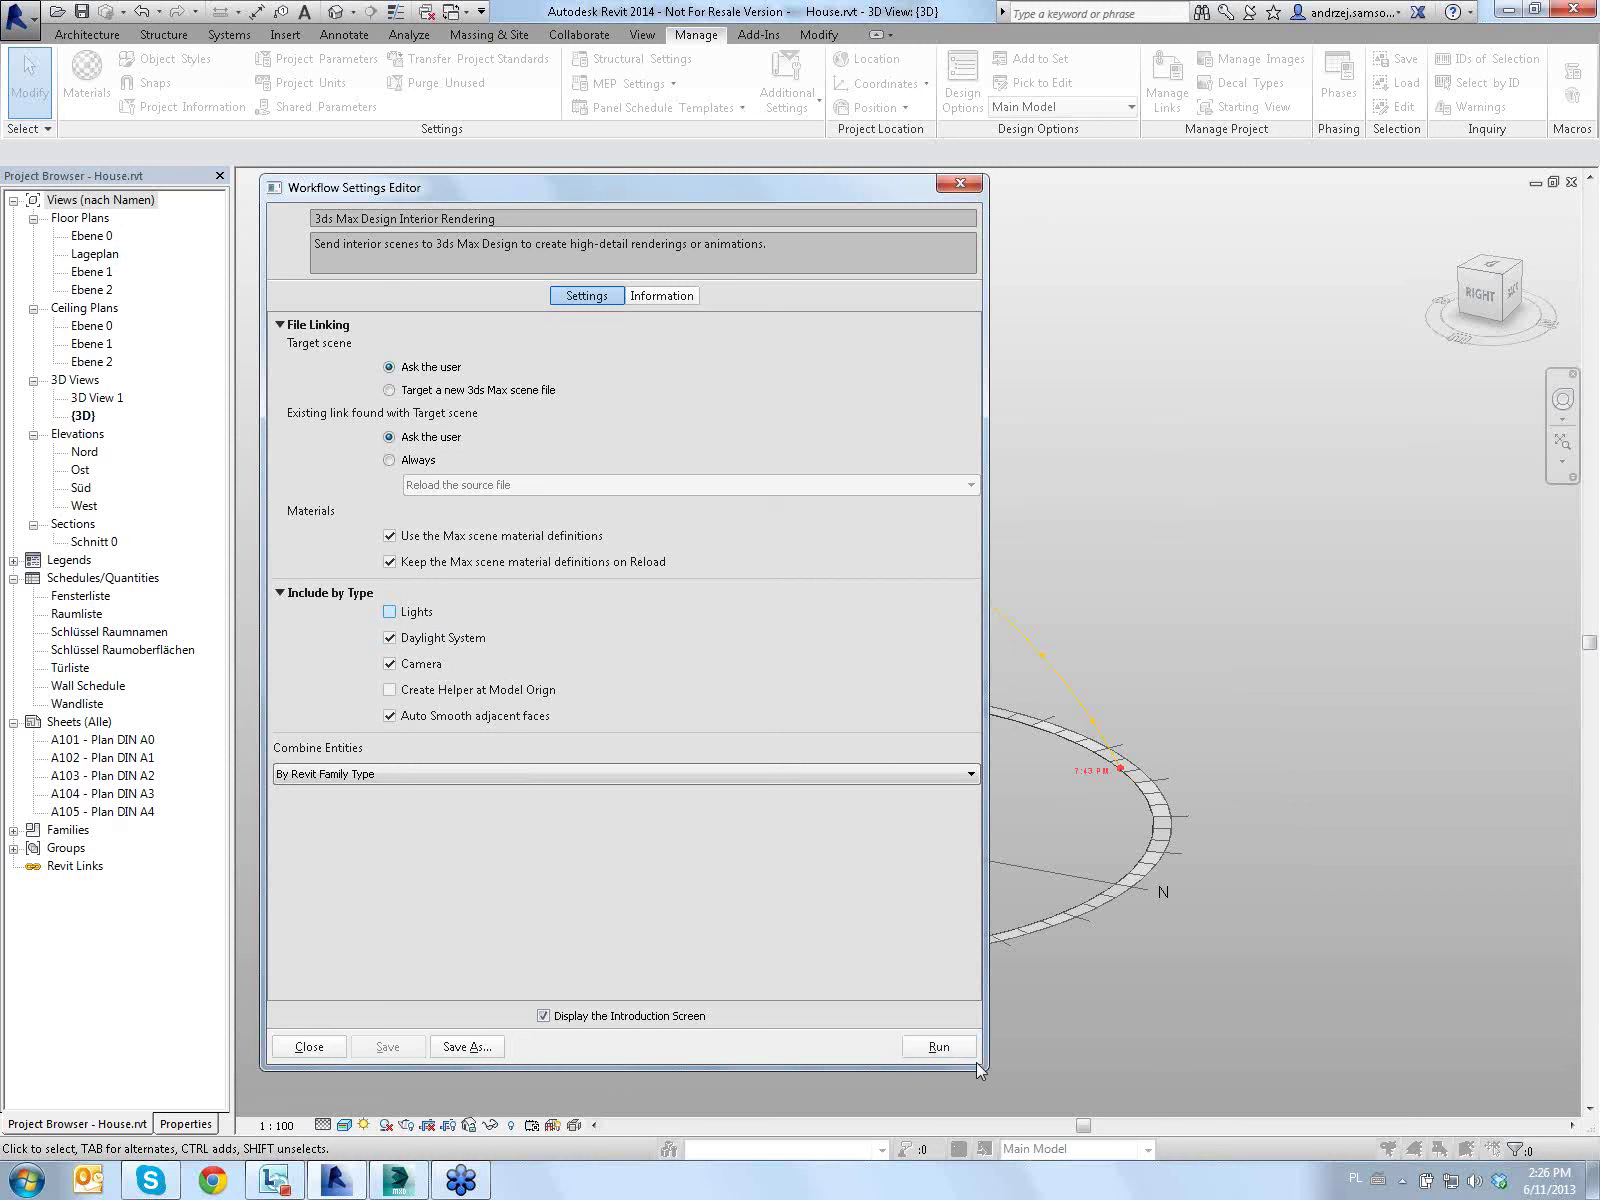
pyautogui.click(940, 1046)
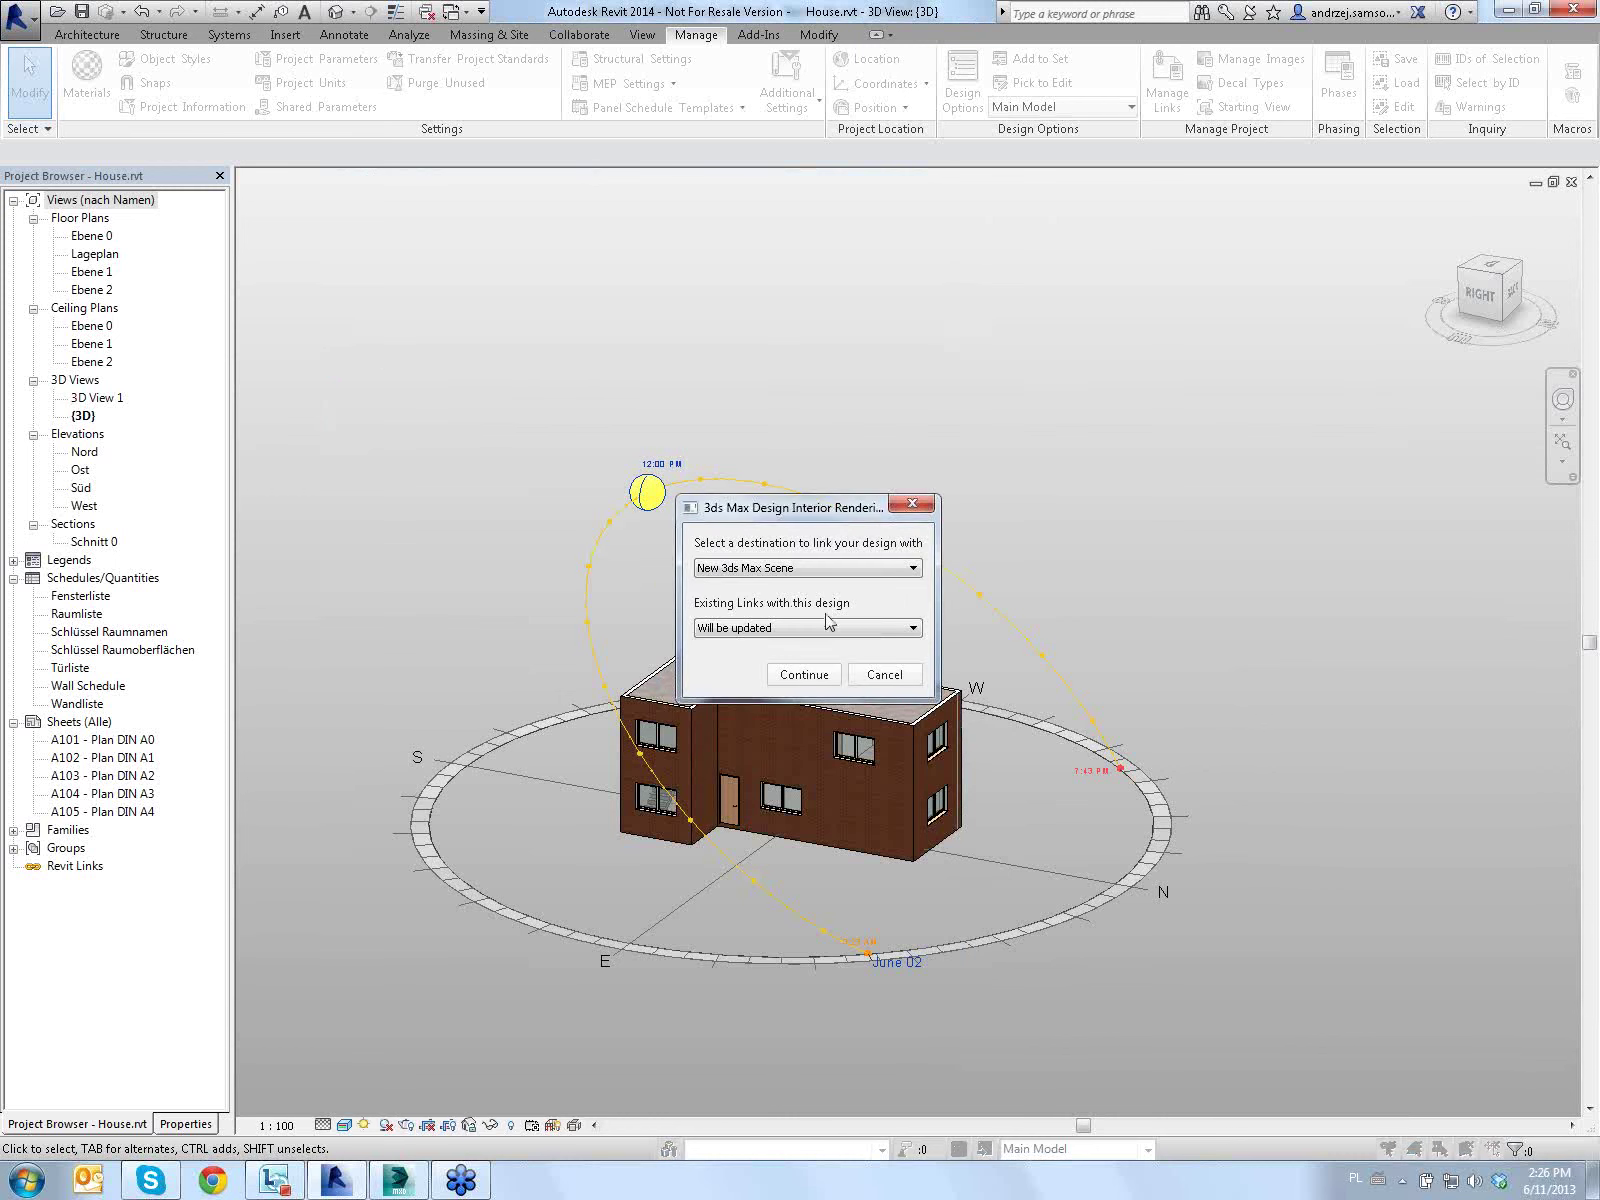
pyautogui.moveTo(820, 513); pyautogui.dragTo(436, 347)
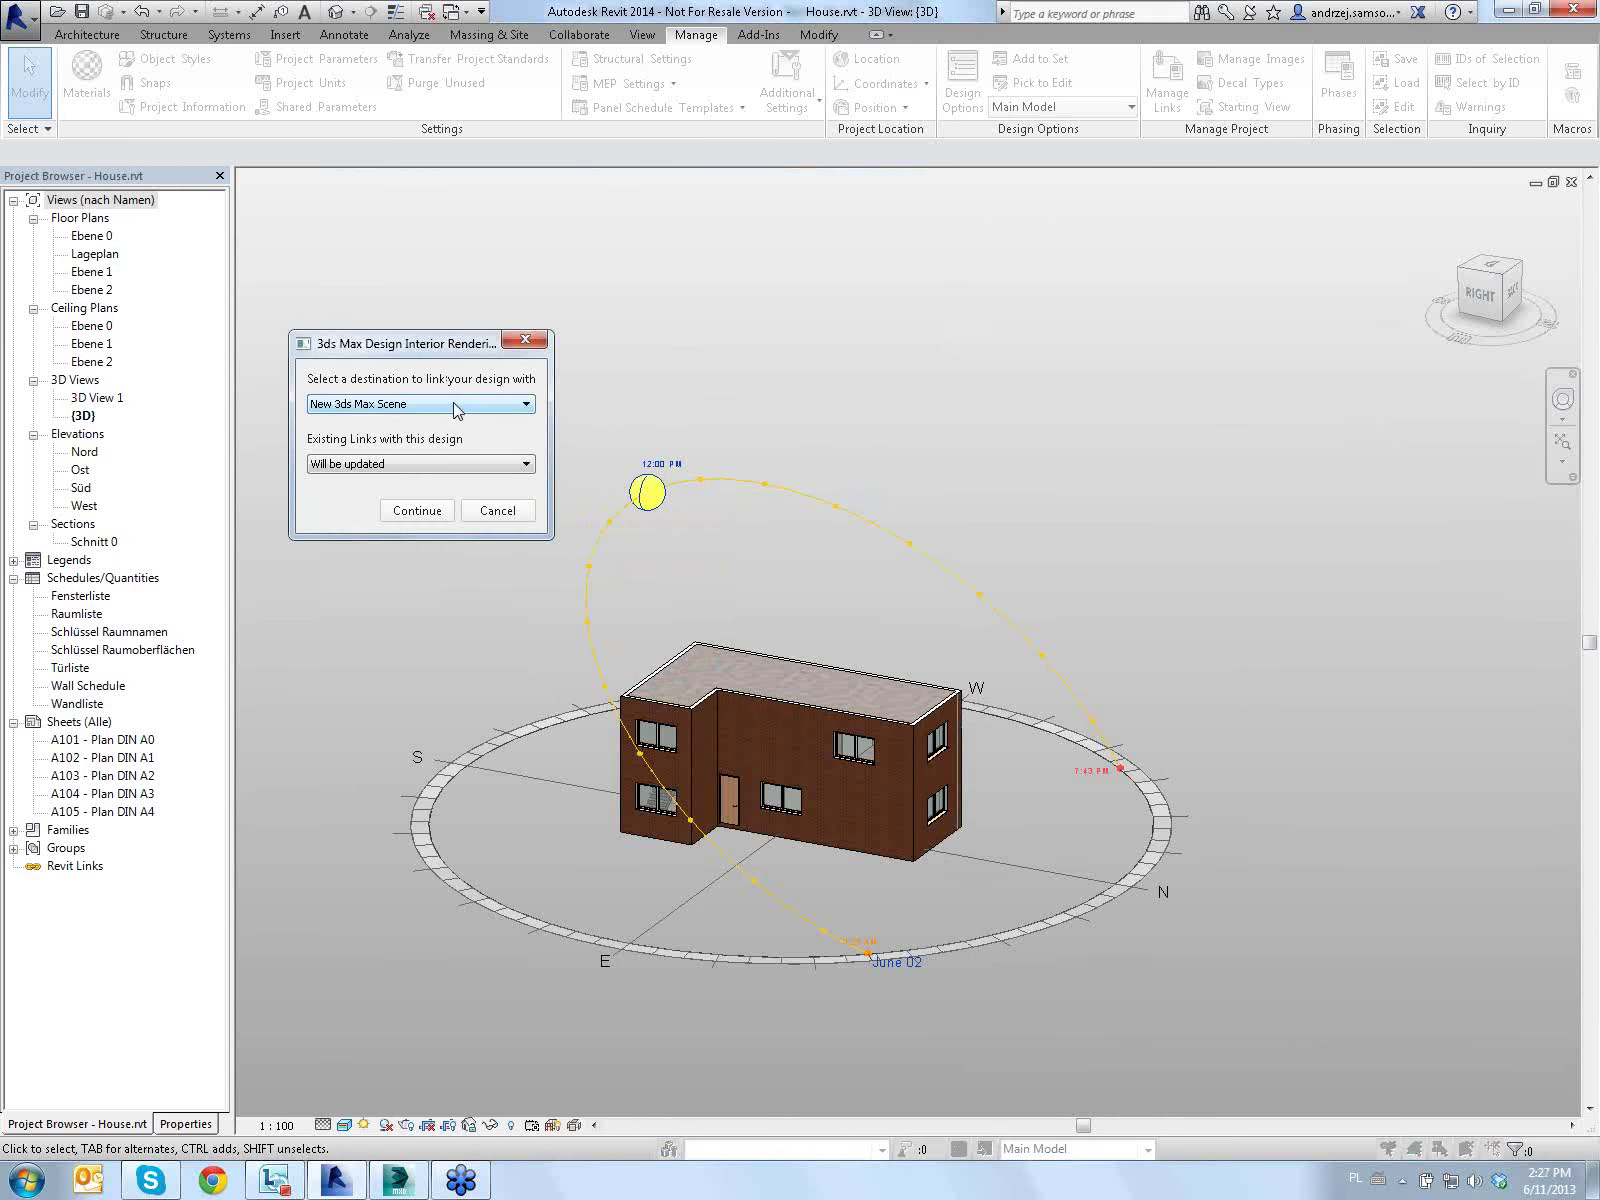
# Send the house to the Untitled active 3ds Max session, keeping existing links 'Will be updated'
pyautogui.click(383, 410)
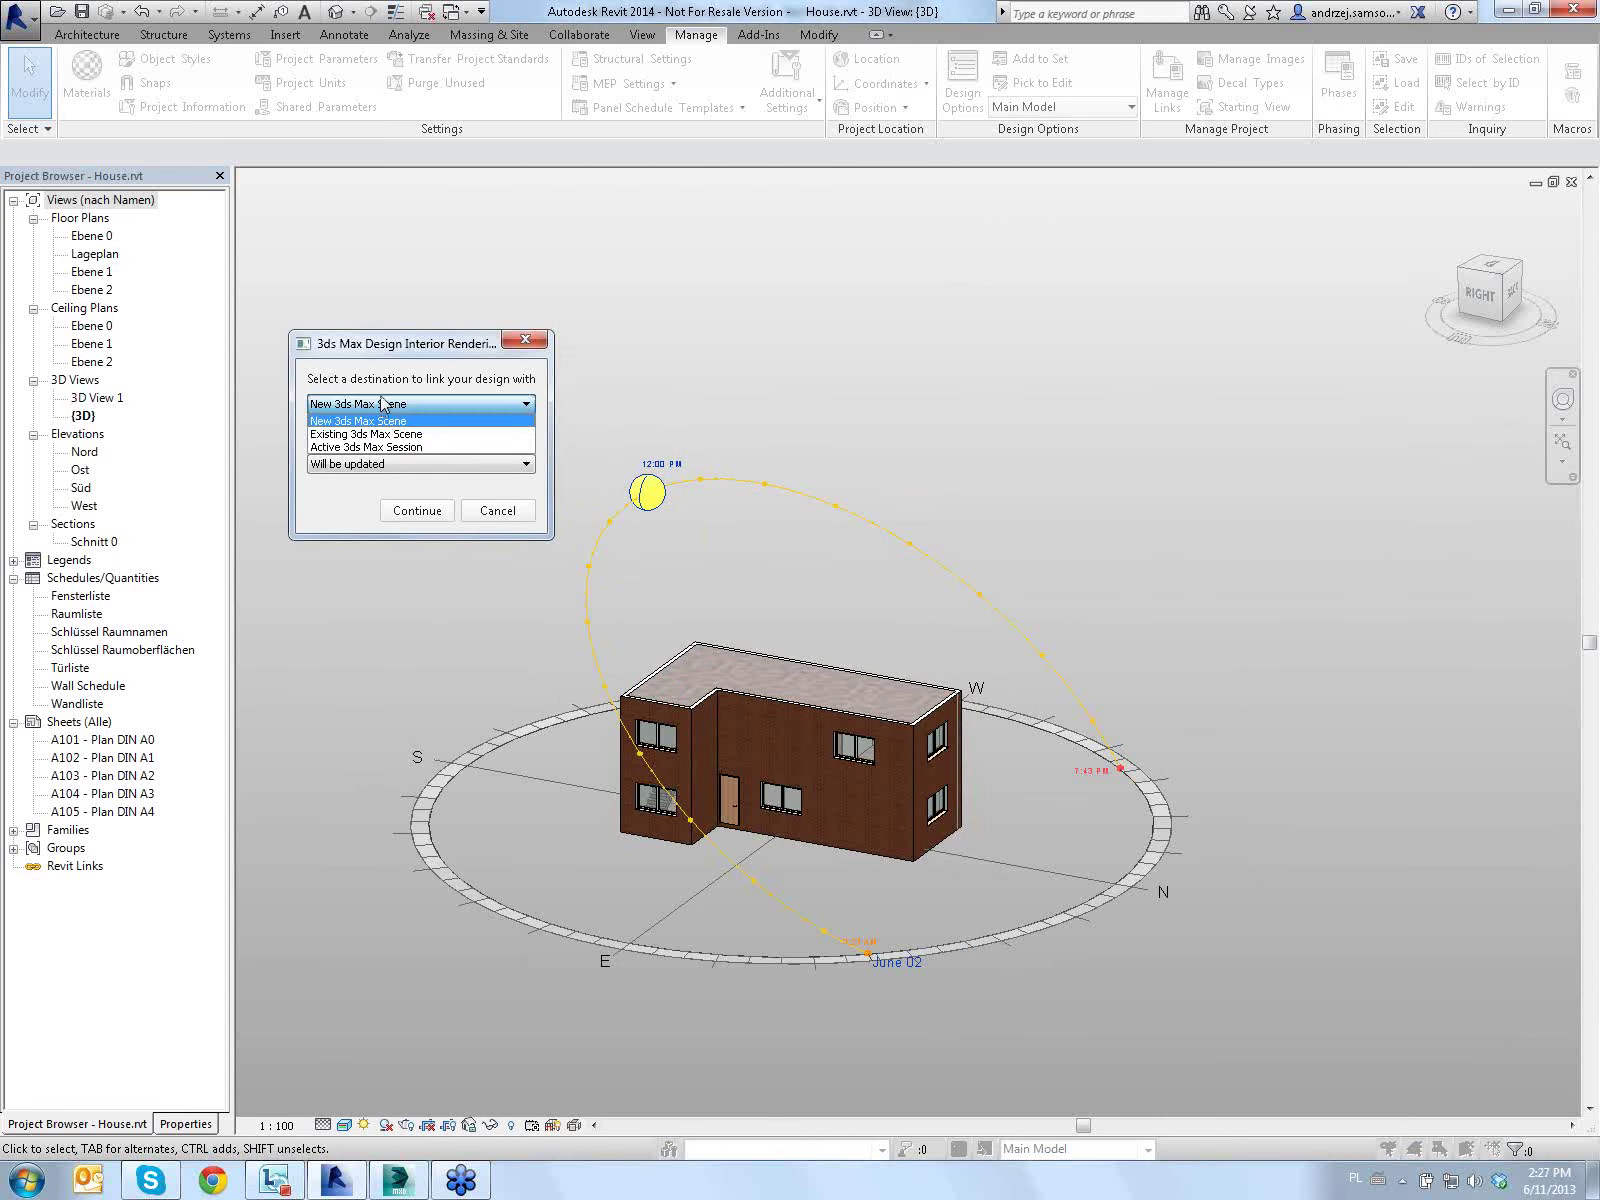
pyautogui.click(335, 448)
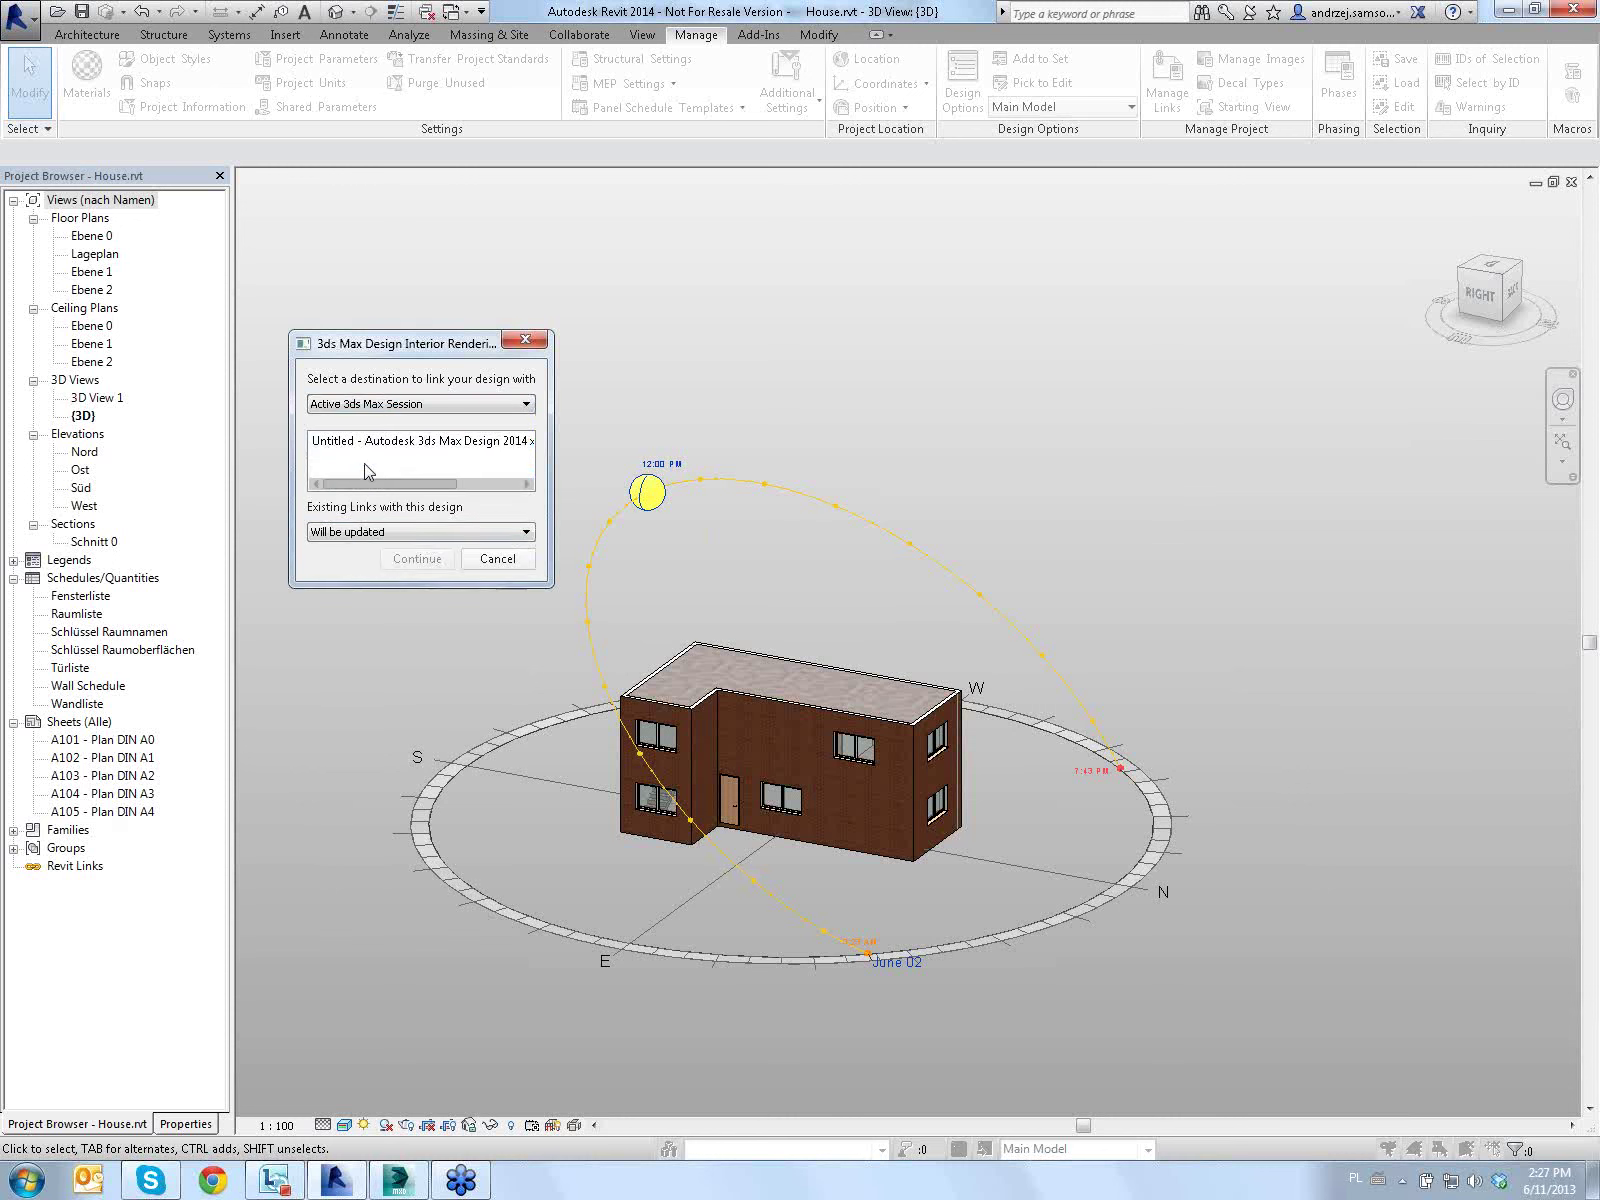
pyautogui.click(340, 538)
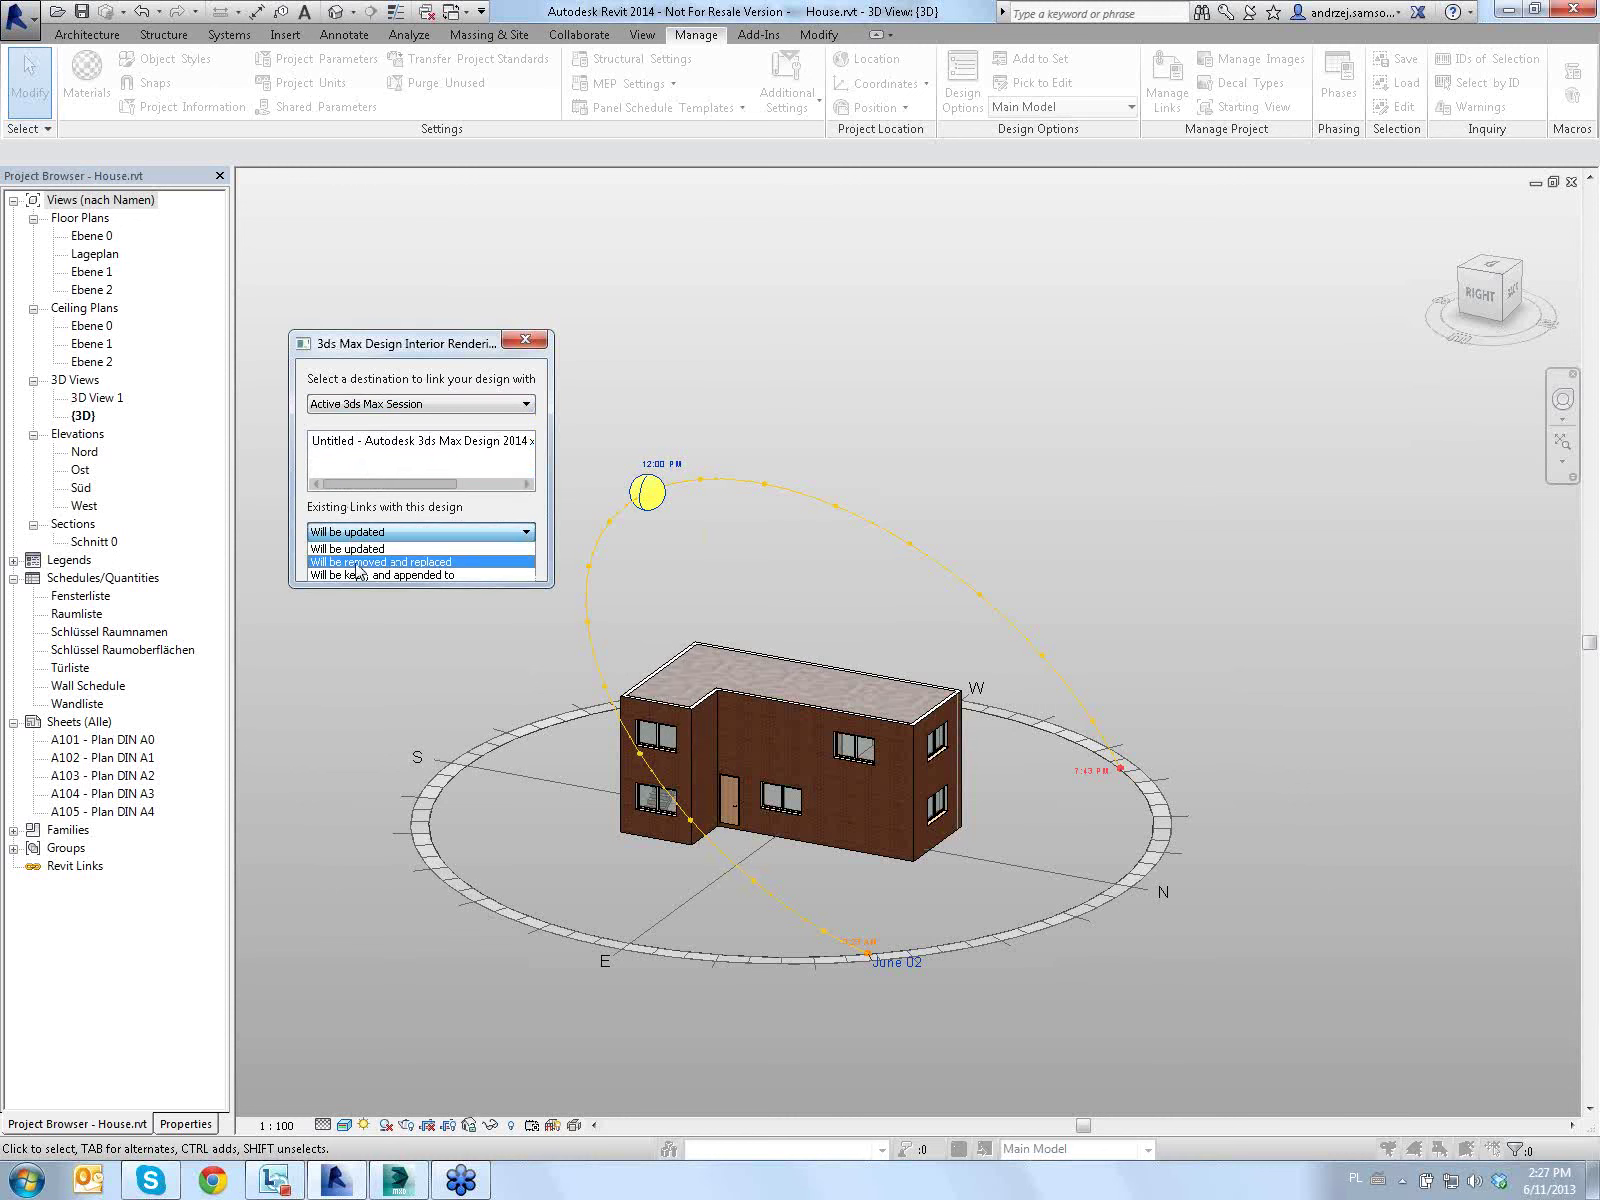
pyautogui.click(347, 549)
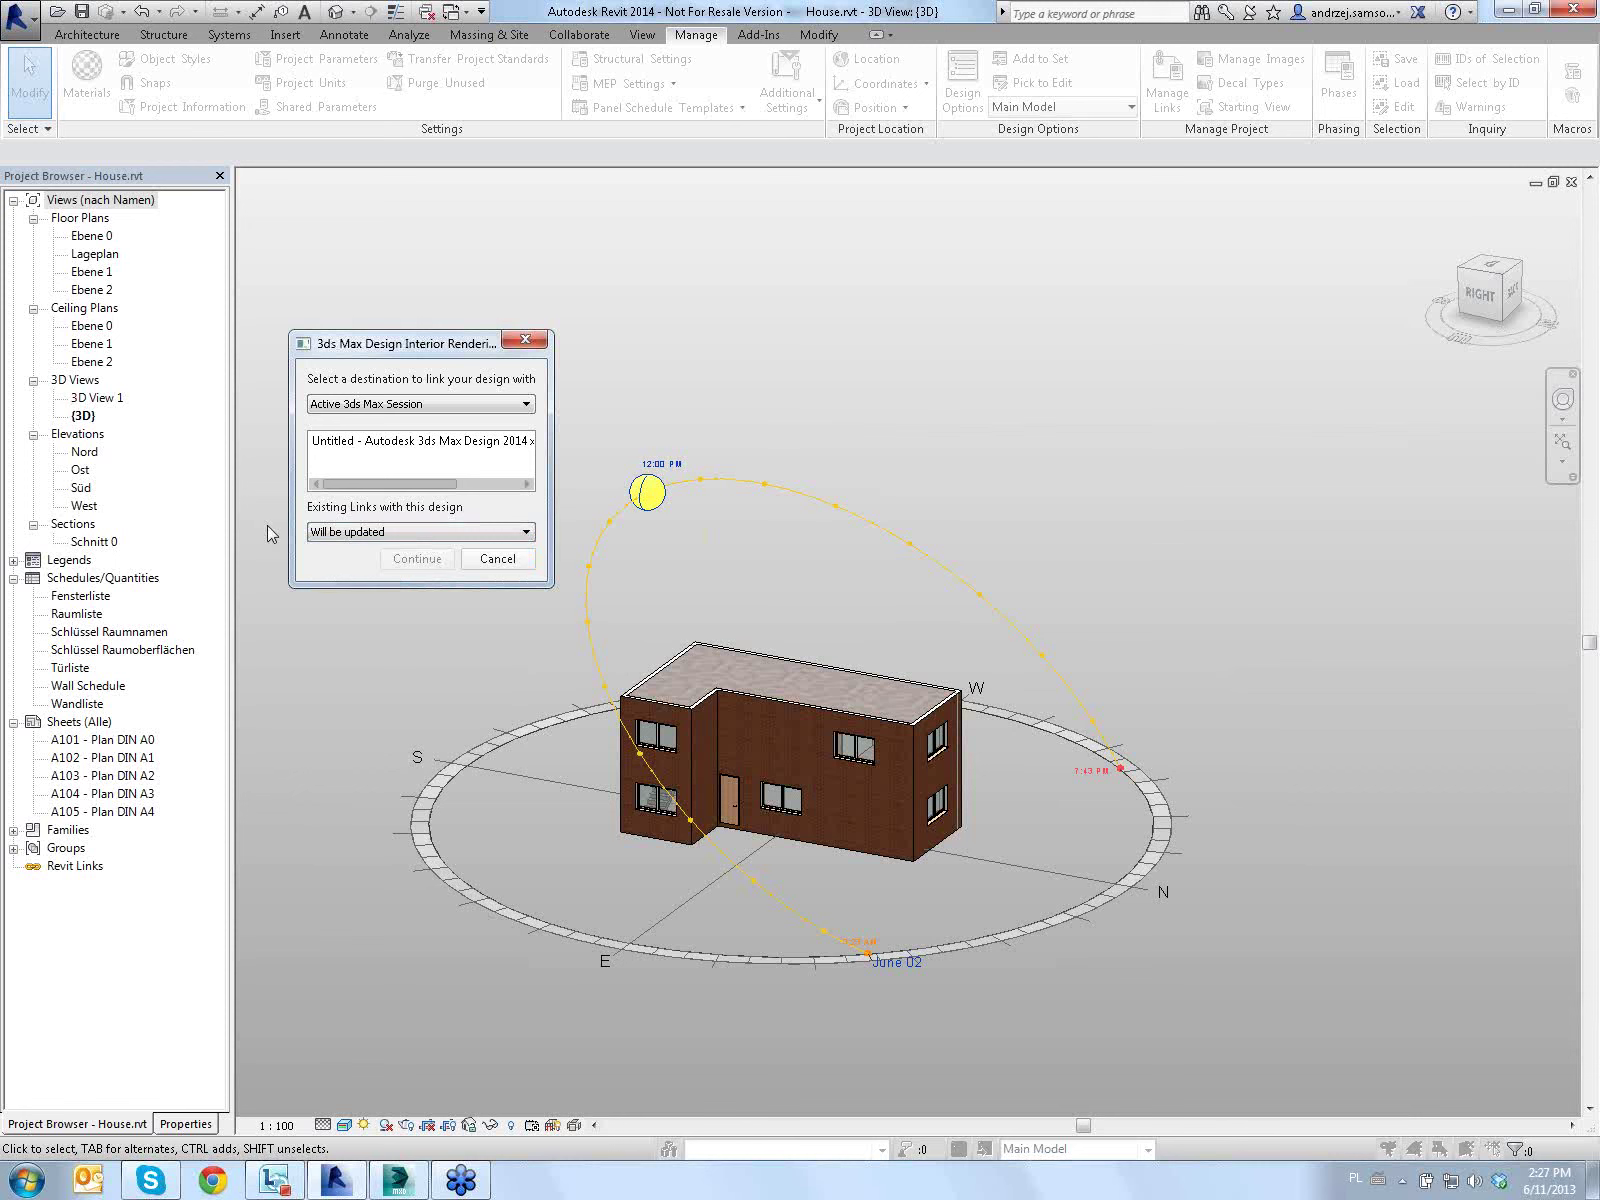
pyautogui.click(399, 447)
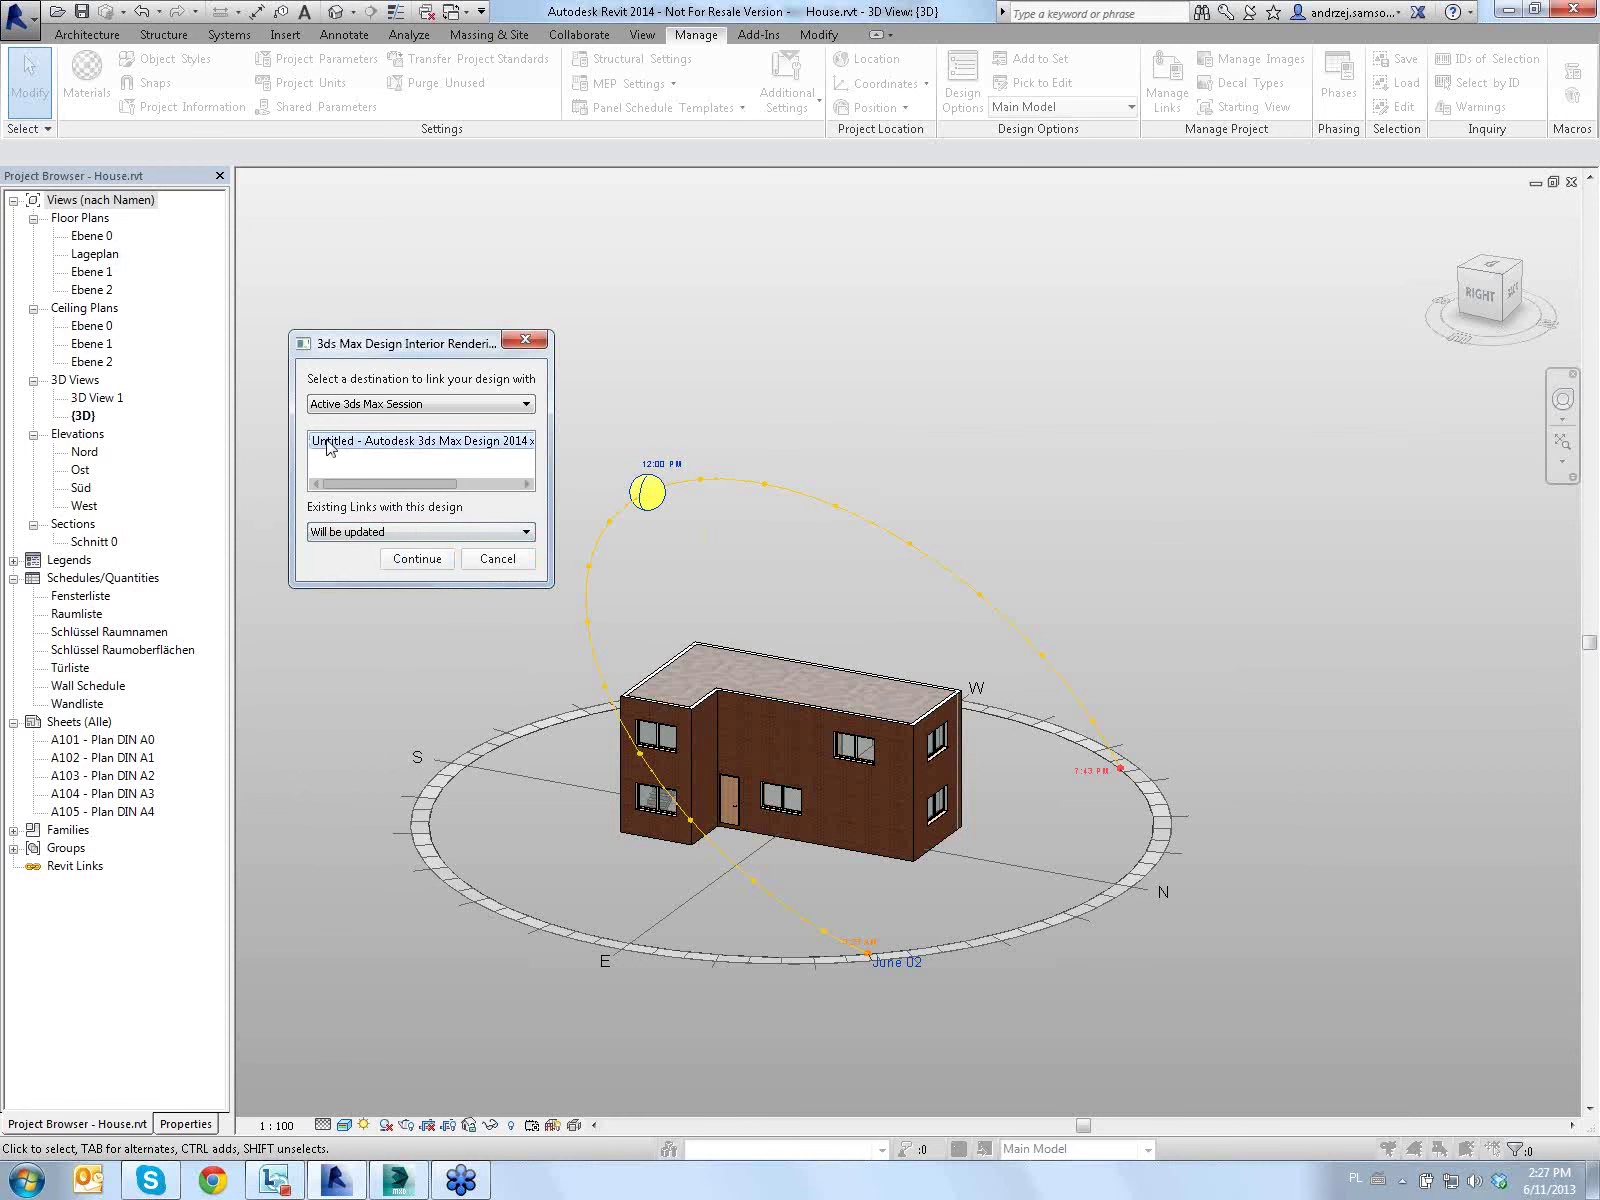
pyautogui.click(417, 560)
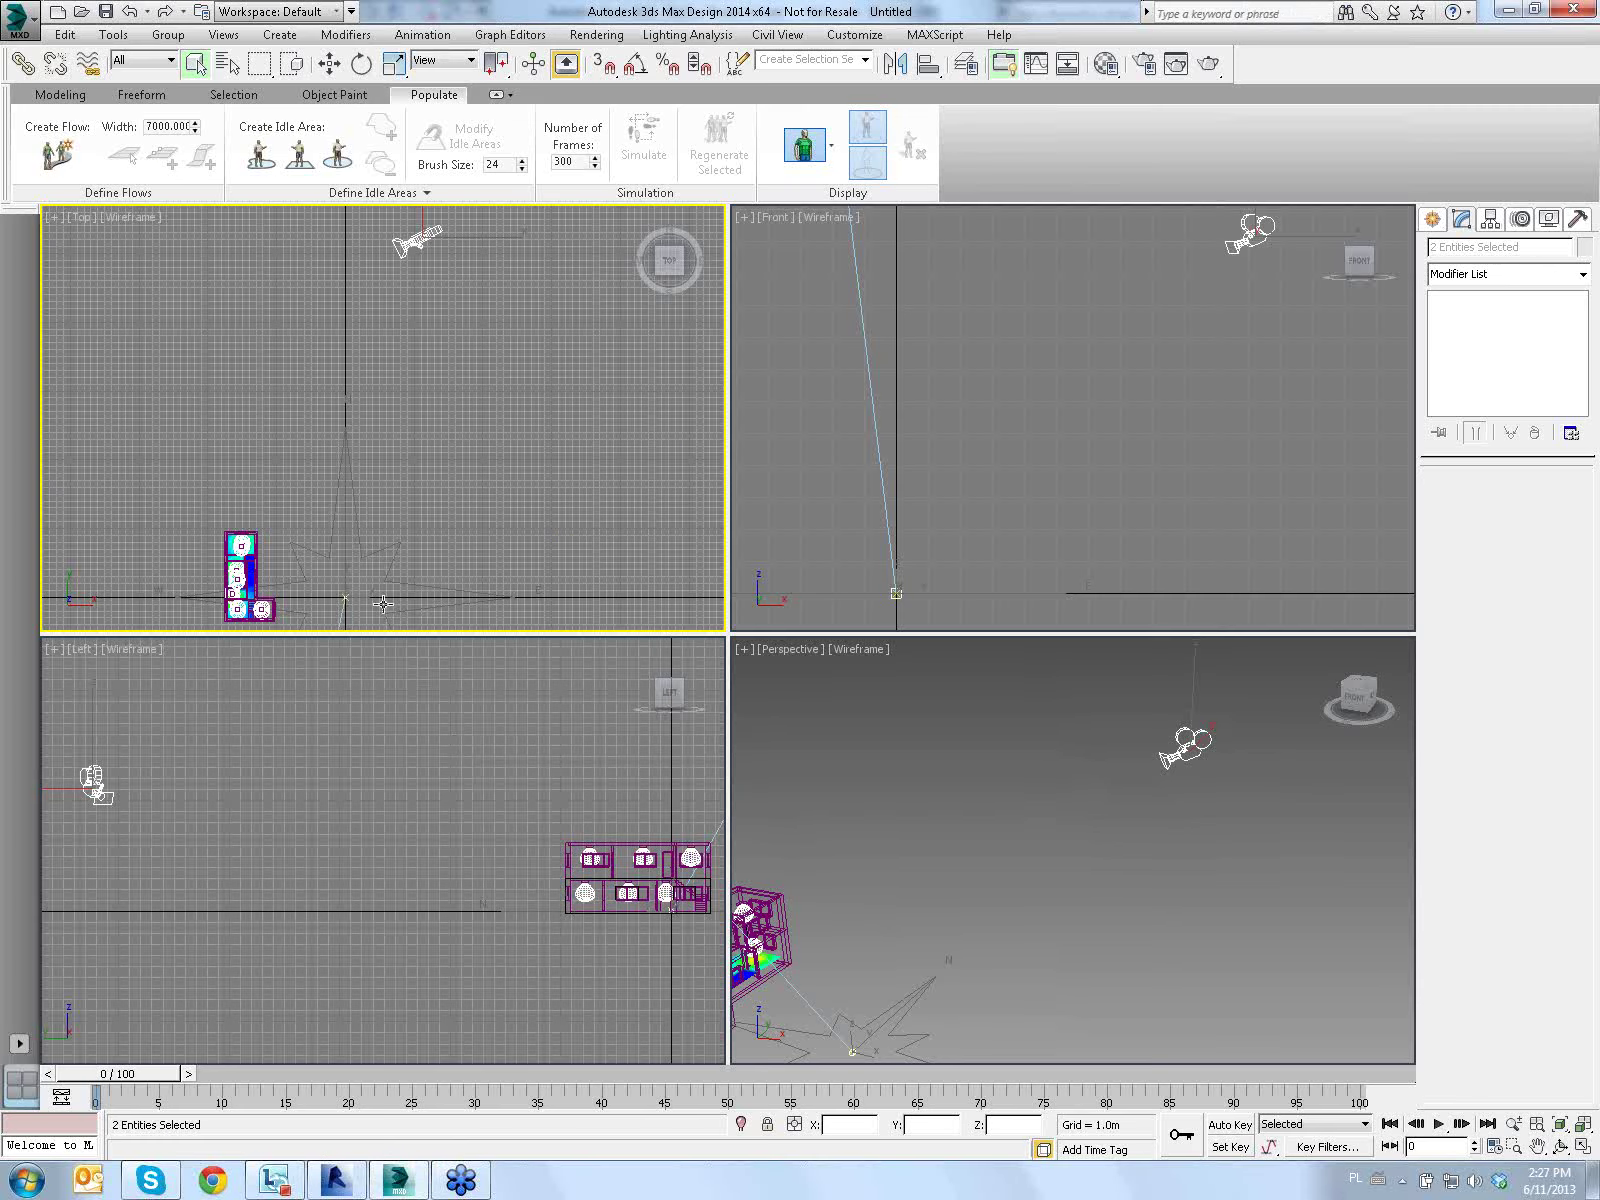
# Pan and zoom the Top and Perspective viewports onto the linked house
pyautogui.moveTo(383, 604)
pyautogui.mouseDown(button='middle')
pyautogui.moveTo(382, 457)
pyautogui.moveTo(345, 433)
pyautogui.mouseUp(button='middle')
pyautogui.scroll(4, 382, 457)
pyautogui.scroll(2, 347, 490)
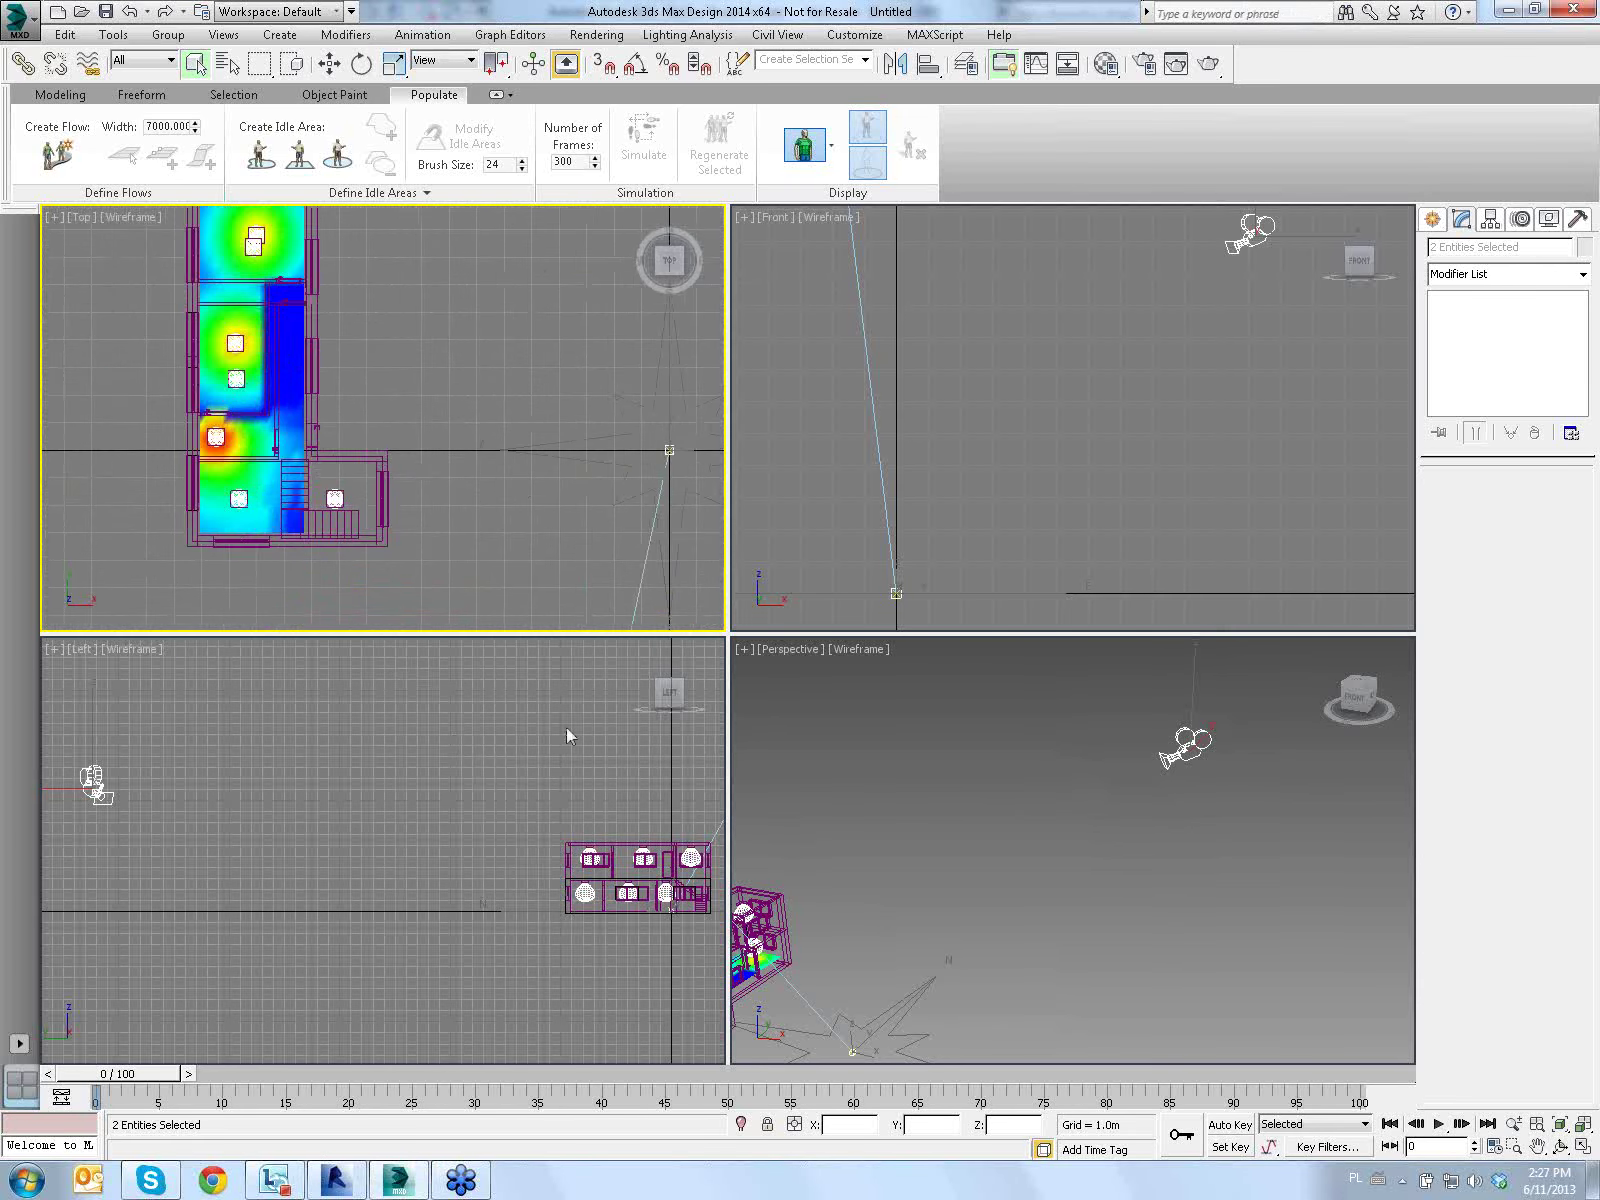
pyautogui.moveTo(843, 896); pyautogui.dragTo(1026, 857, button='middle')
pyautogui.scroll(2, 1026, 857)
pyautogui.scroll(4, 1026, 857)
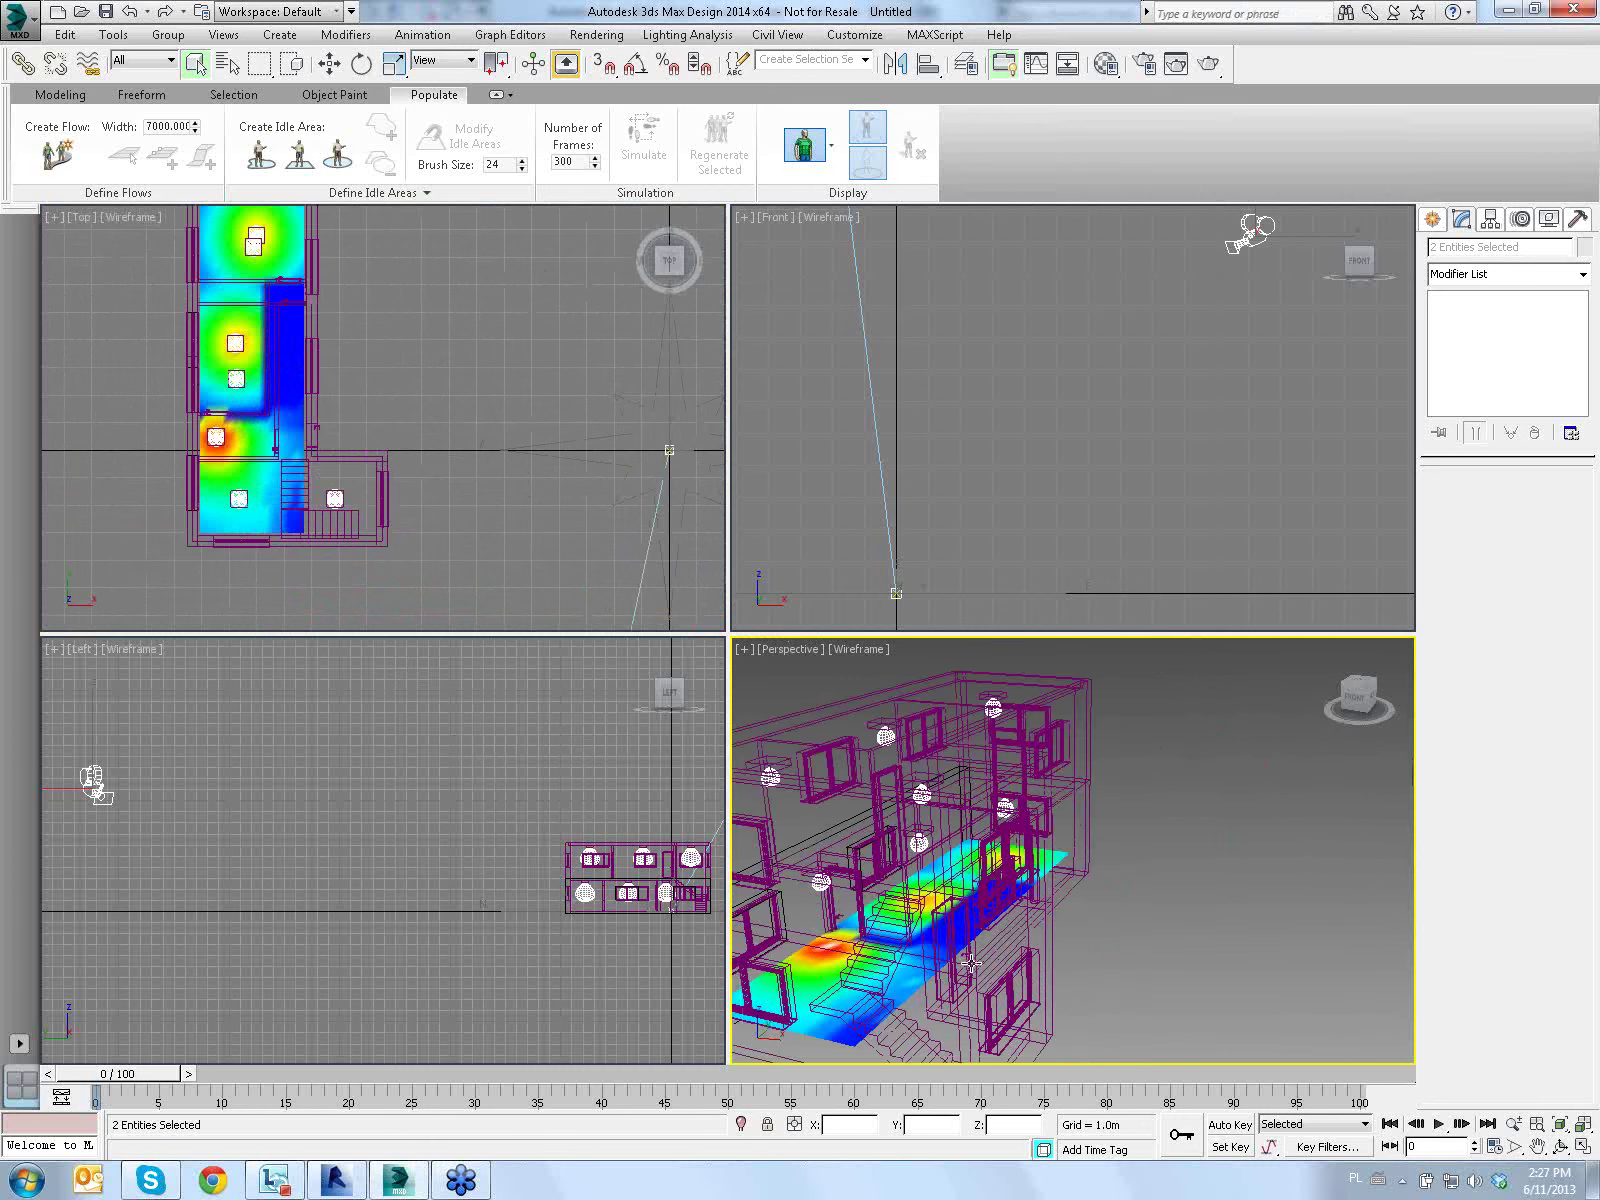
pyautogui.scroll(-10, 1148, 966)
pyautogui.moveTo(1148, 930); pyautogui.dragTo(1113, 890, button='middle')
pyautogui.scroll(3, 1121, 896)
pyautogui.scroll(-2, 1118, 875)
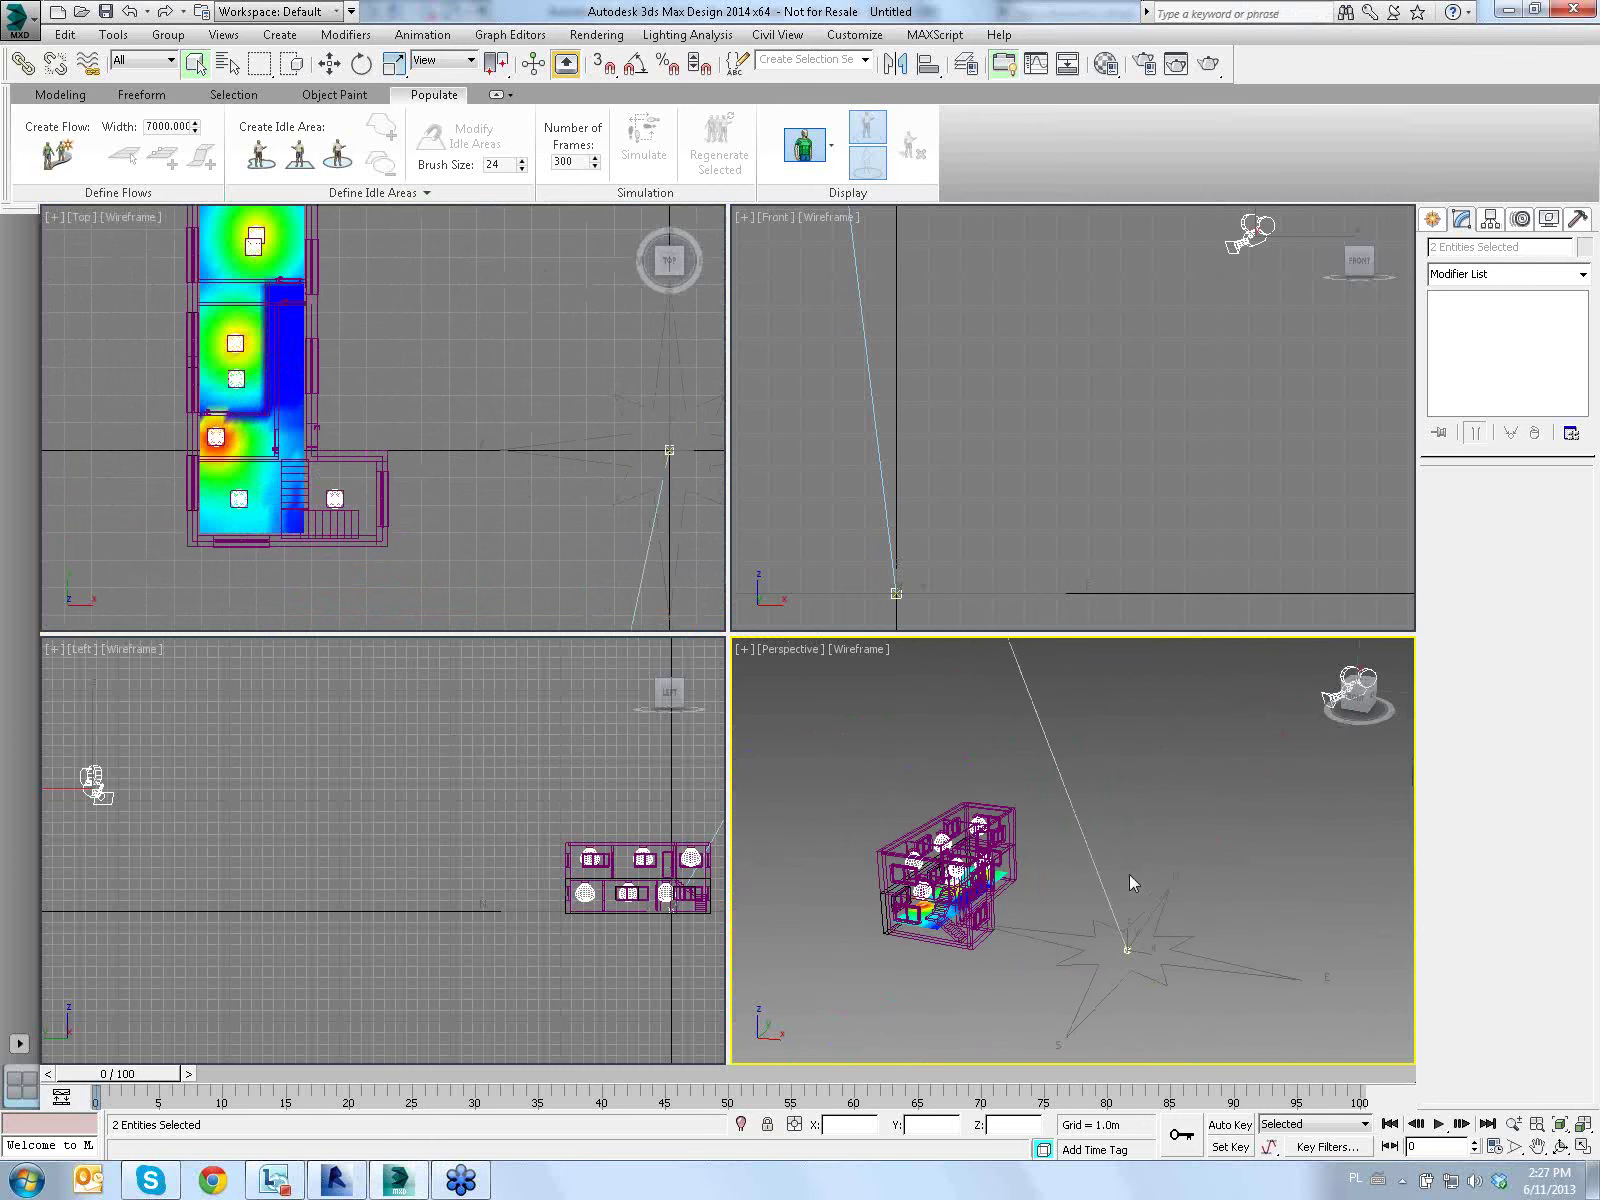
# Orbit into the house, then restore the full-building perspective and nudge the Top view
pyautogui.moveTo(1133, 882)
pyautogui.keyDown('alt'); pyautogui.mouseDown(button='middle')
pyautogui.moveTo(1128, 904)
pyautogui.moveTo(1061, 871)
pyautogui.moveTo(1078, 900)
pyautogui.mouseUp(button='middle'); pyautogui.keyUp('alt')
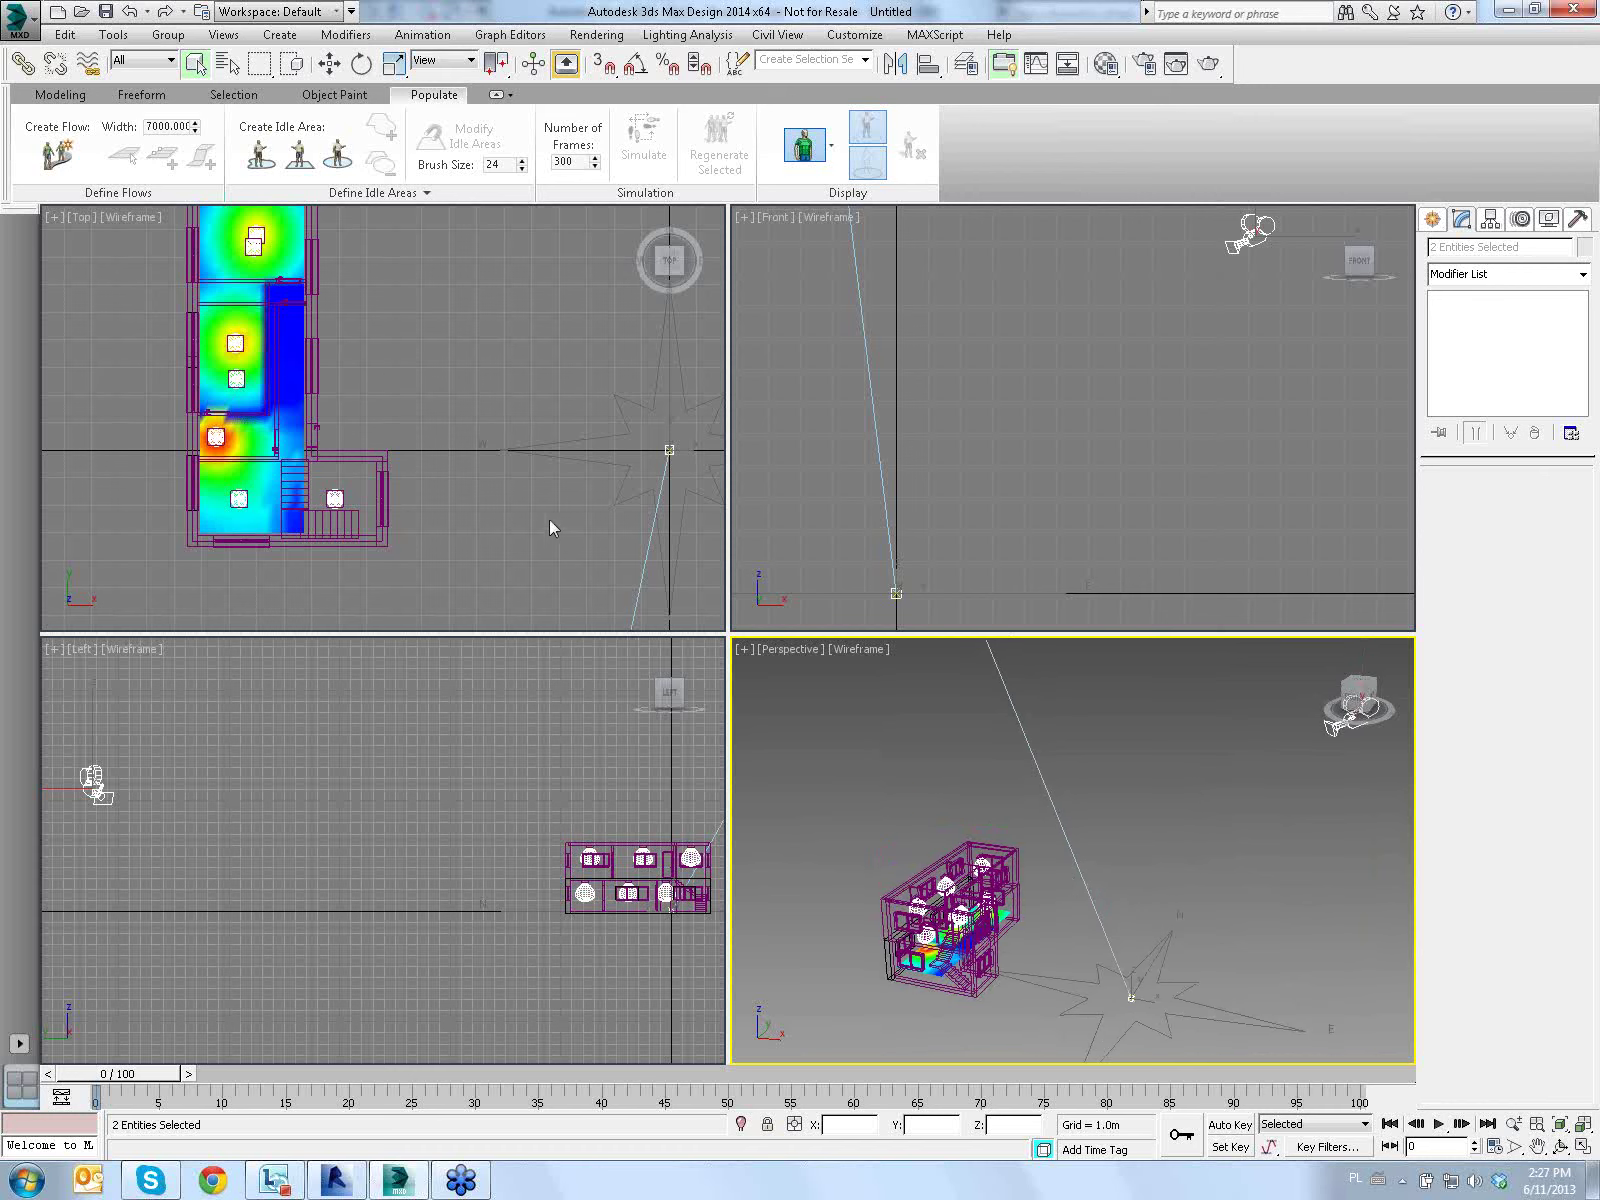
pyautogui.keyDown('alt'); pyautogui.moveTo(945, 952); pyautogui.dragTo(930, 975, button='middle'); pyautogui.keyUp('alt')
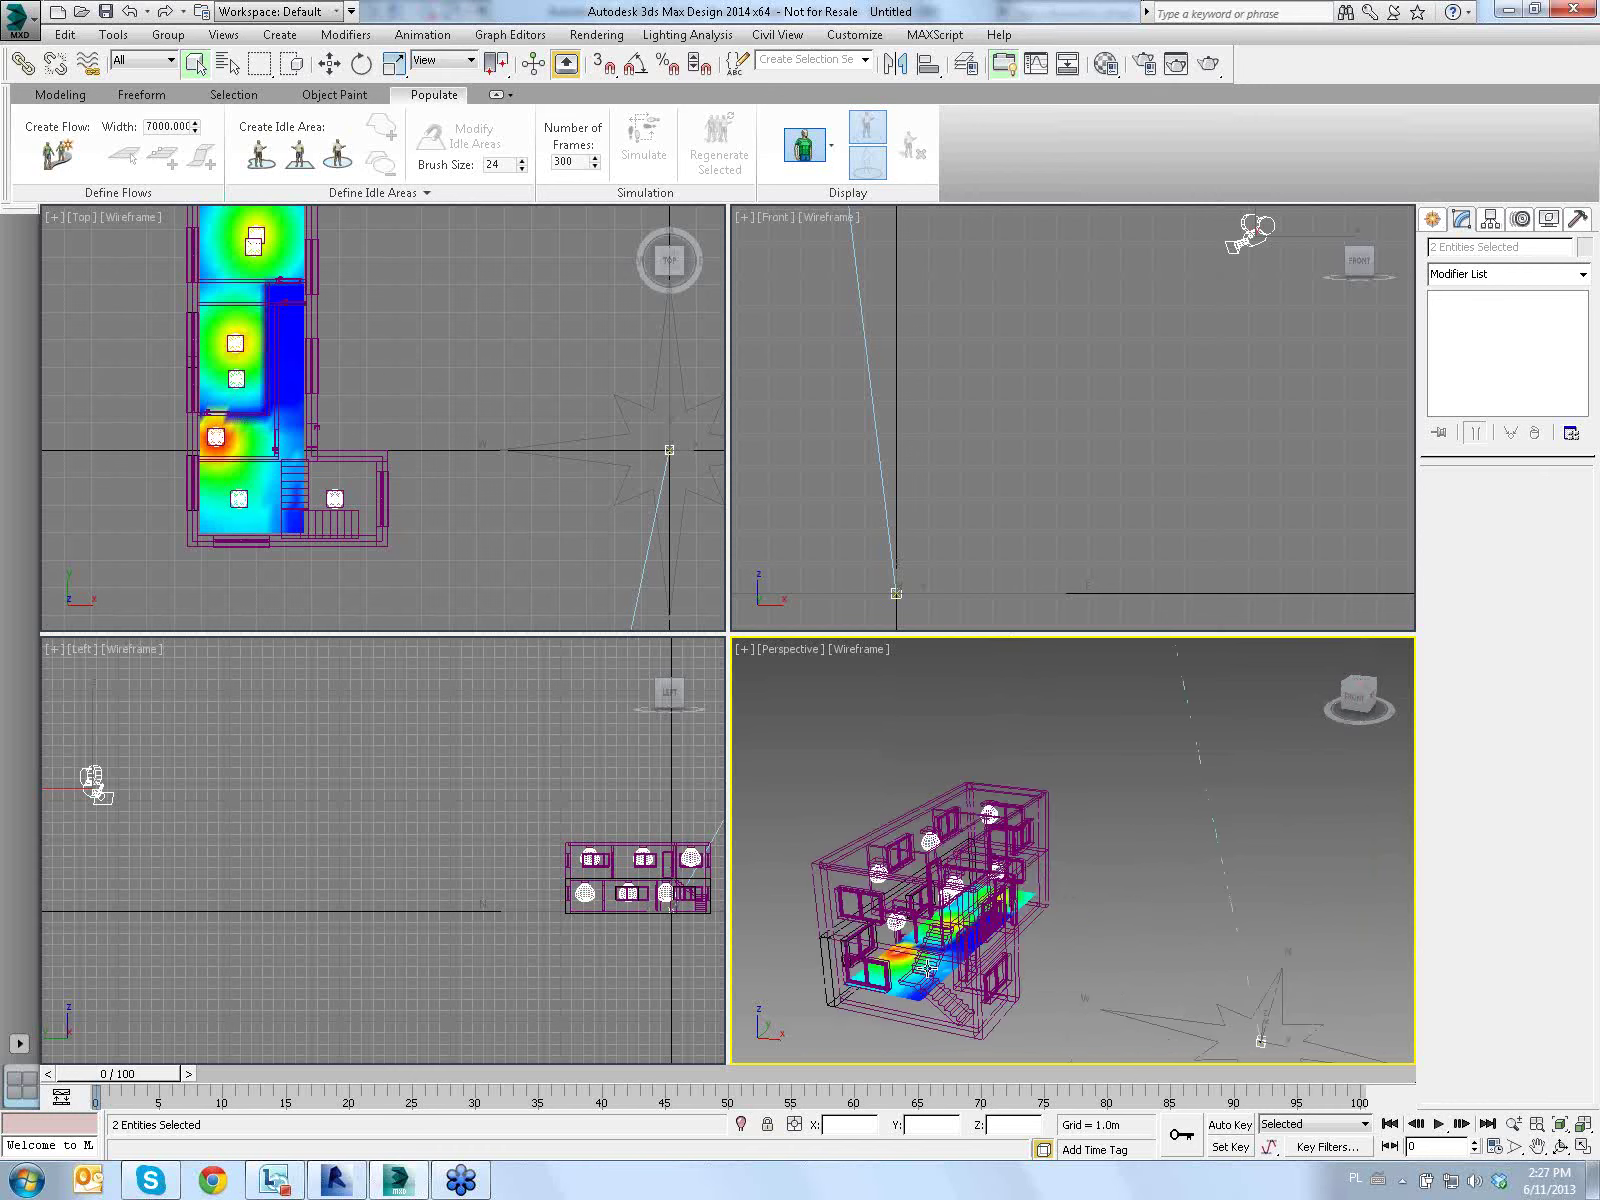
pyautogui.scroll(5, 924, 982)
pyautogui.hotkey('shift', 'z')
pyautogui.hotkey('shift', 'z')
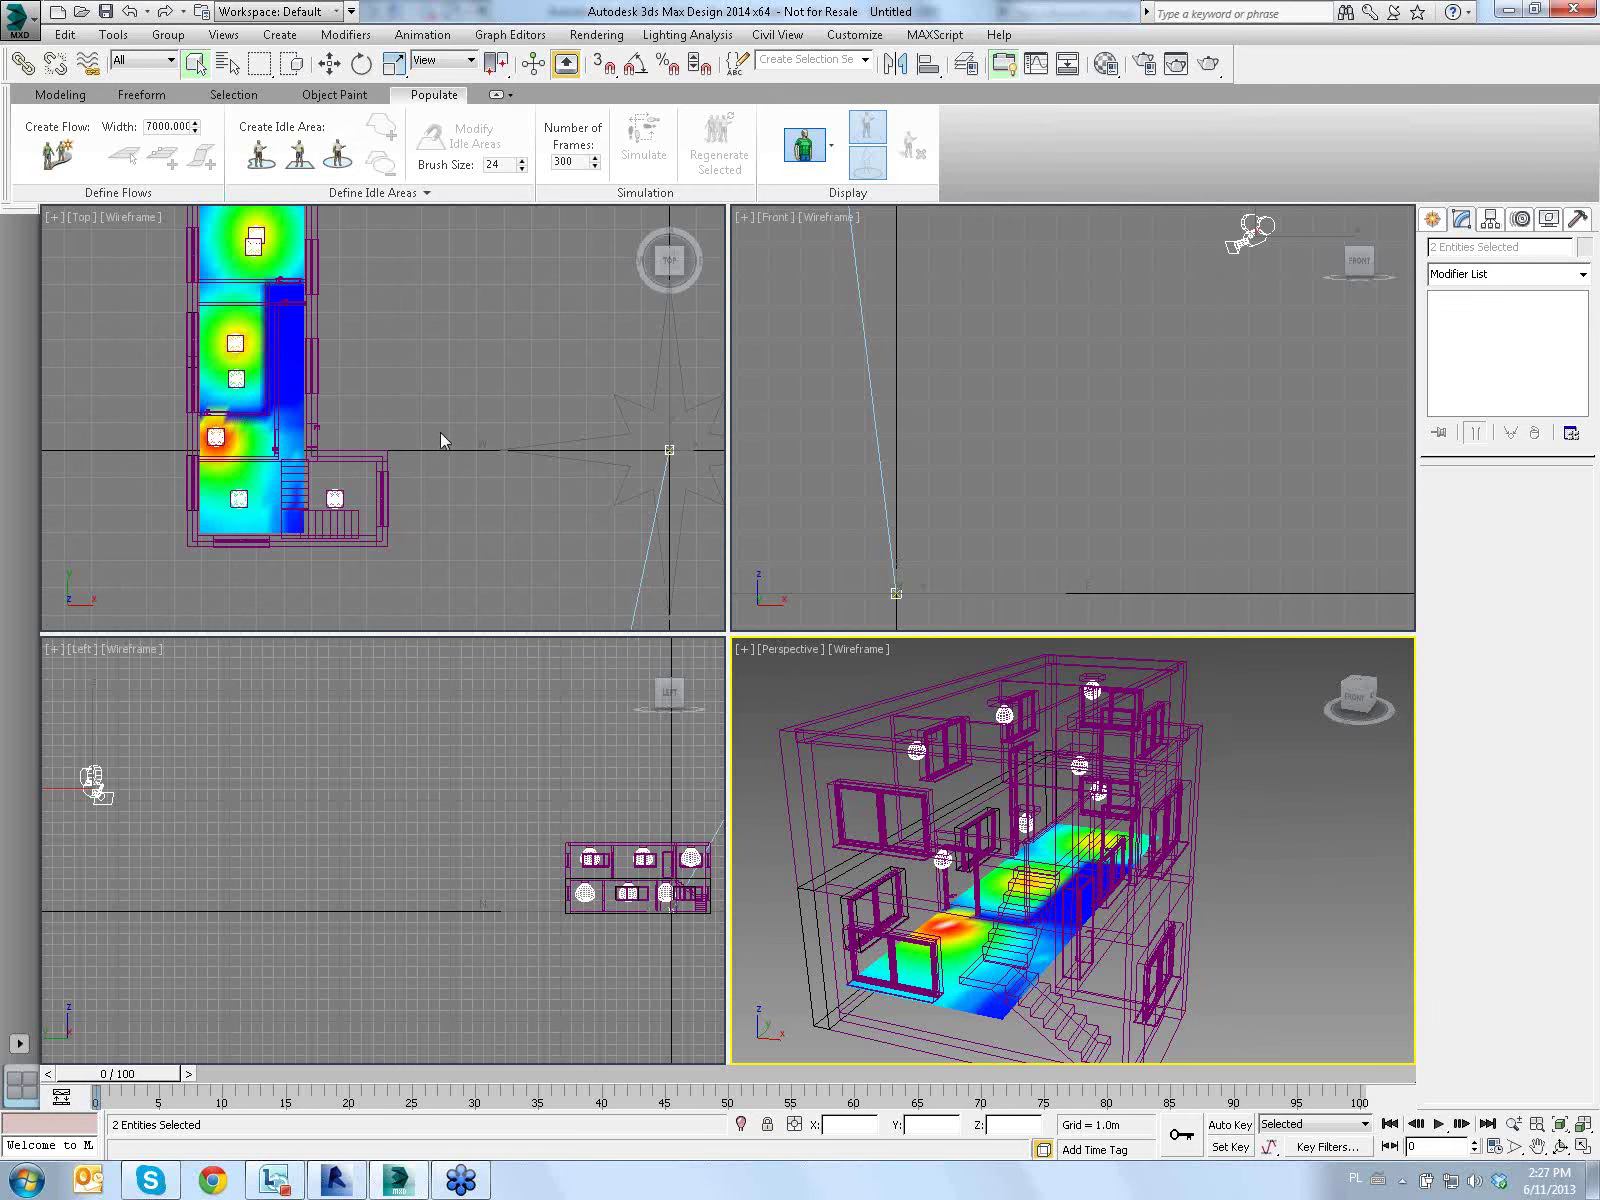
pyautogui.moveTo(432, 331); pyautogui.dragTo(436, 361, button='middle')
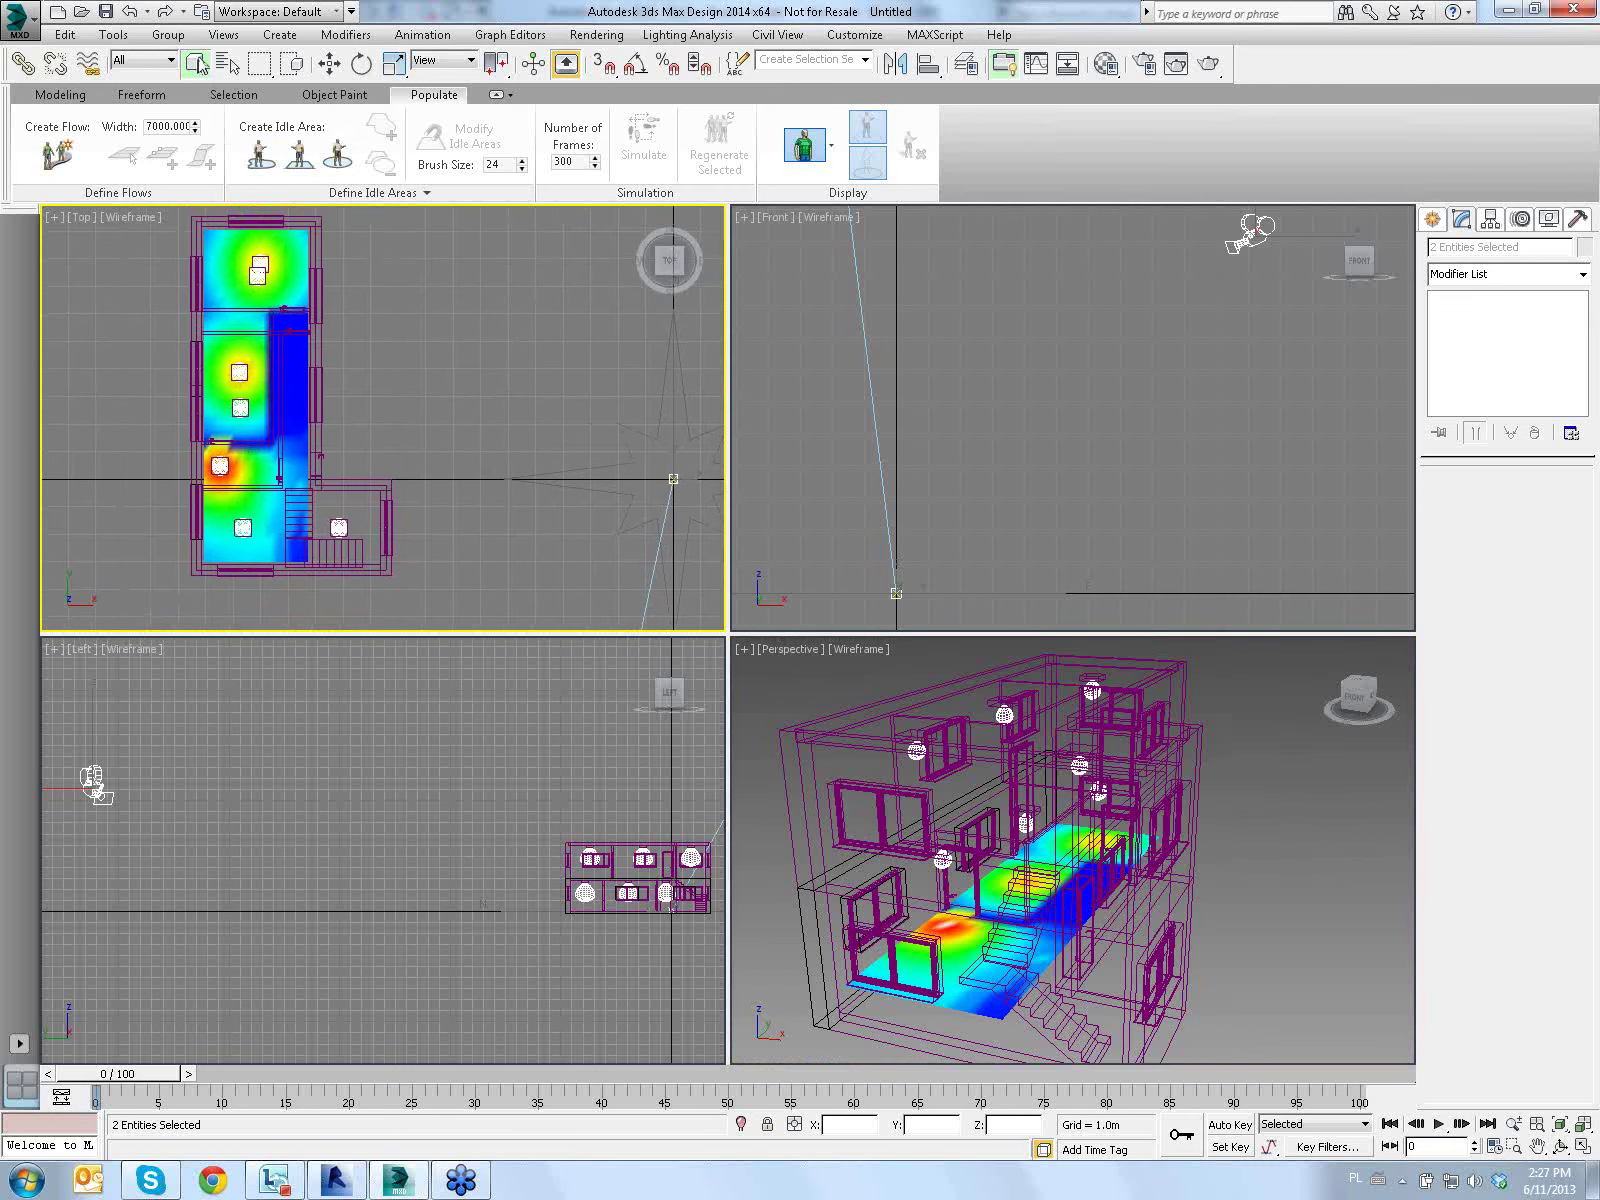
# Select LightMeter Helper001 using Select by Name
pyautogui.click(229, 66)
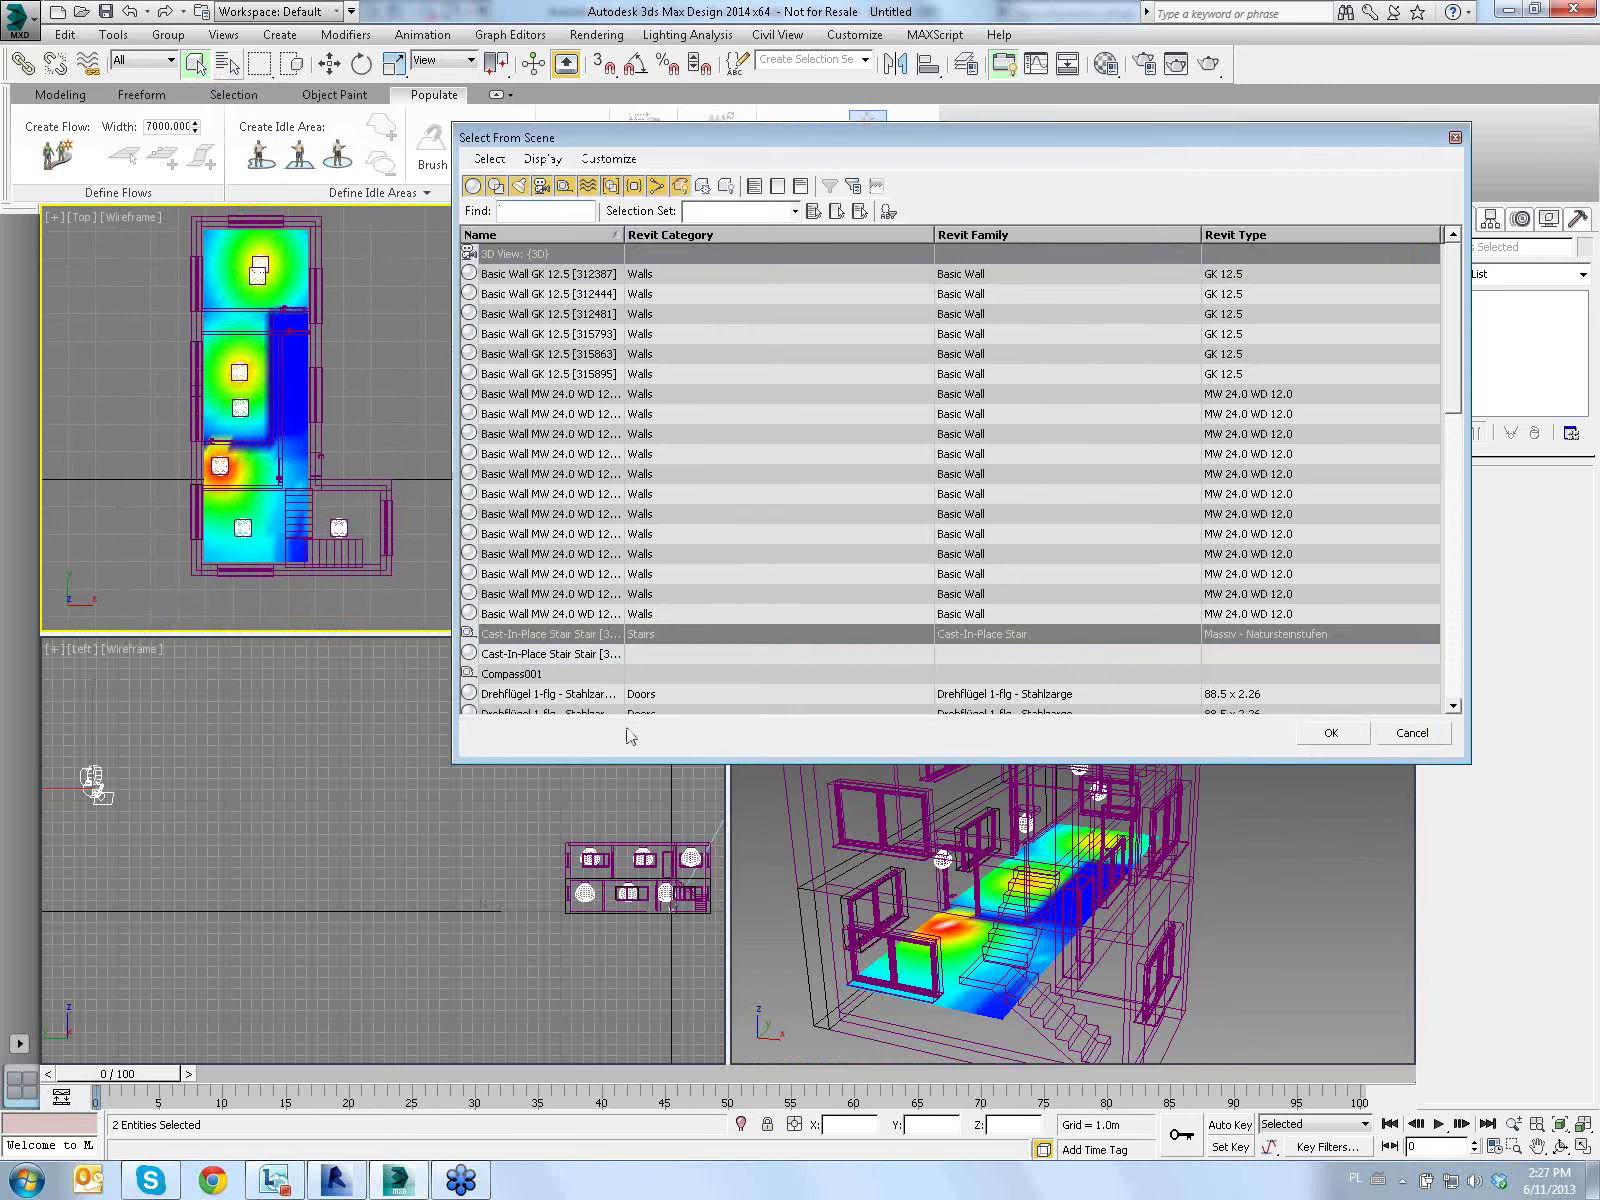
pyautogui.click(617, 594)
pyautogui.scroll(-3, 617, 594)
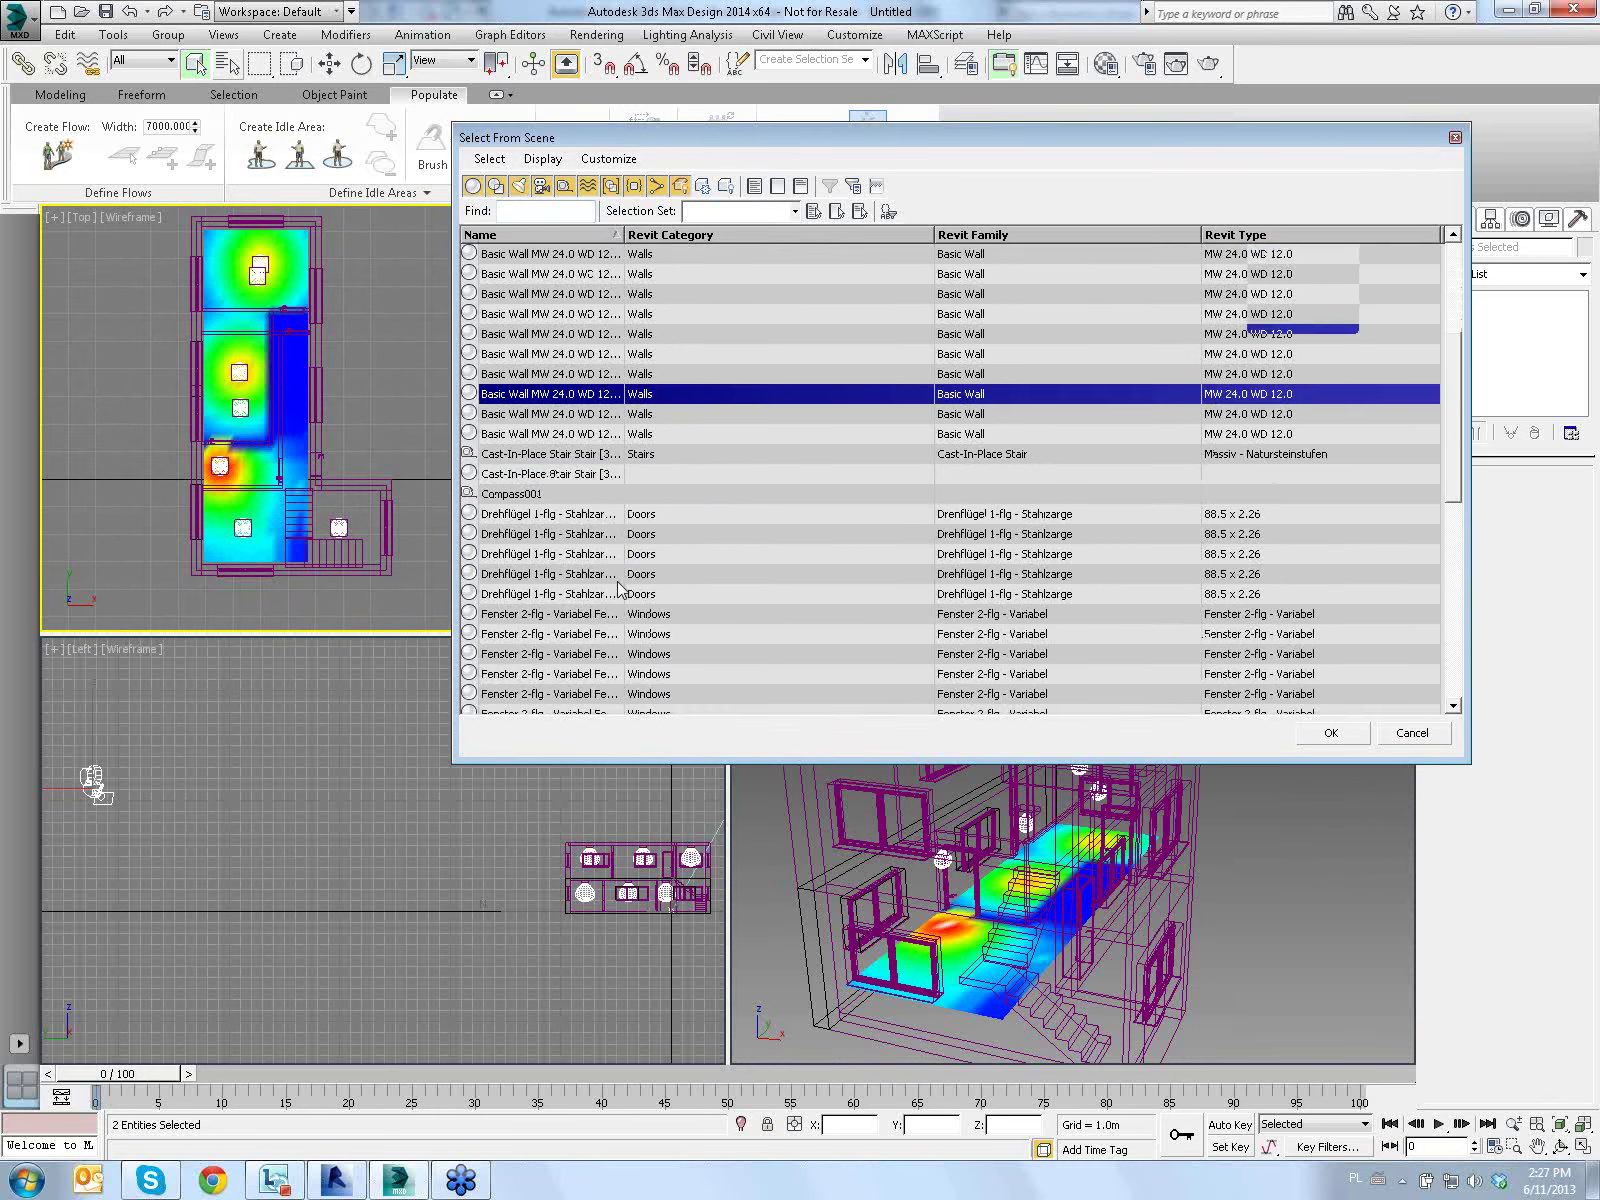
pyautogui.scroll(-5, 617, 594)
pyautogui.scroll(-3, 617, 594)
pyautogui.click(562, 378)
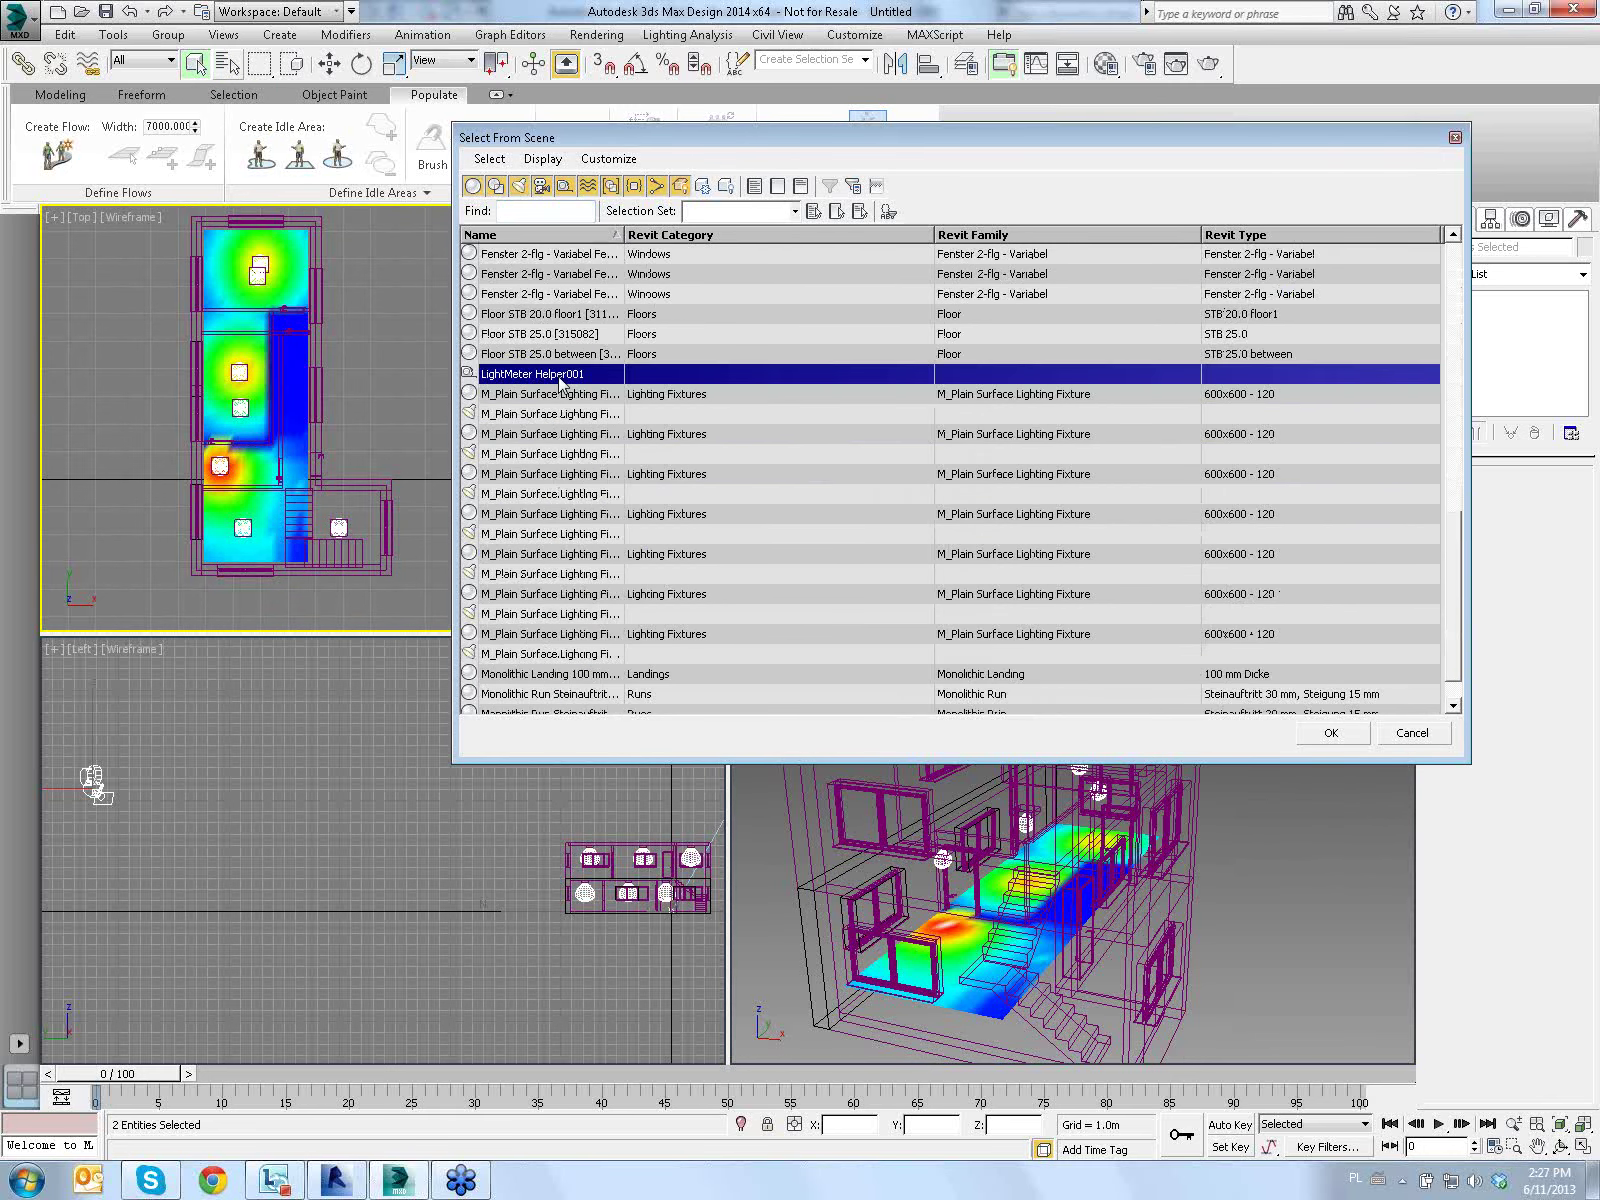
pyautogui.doubleClick(562, 378)
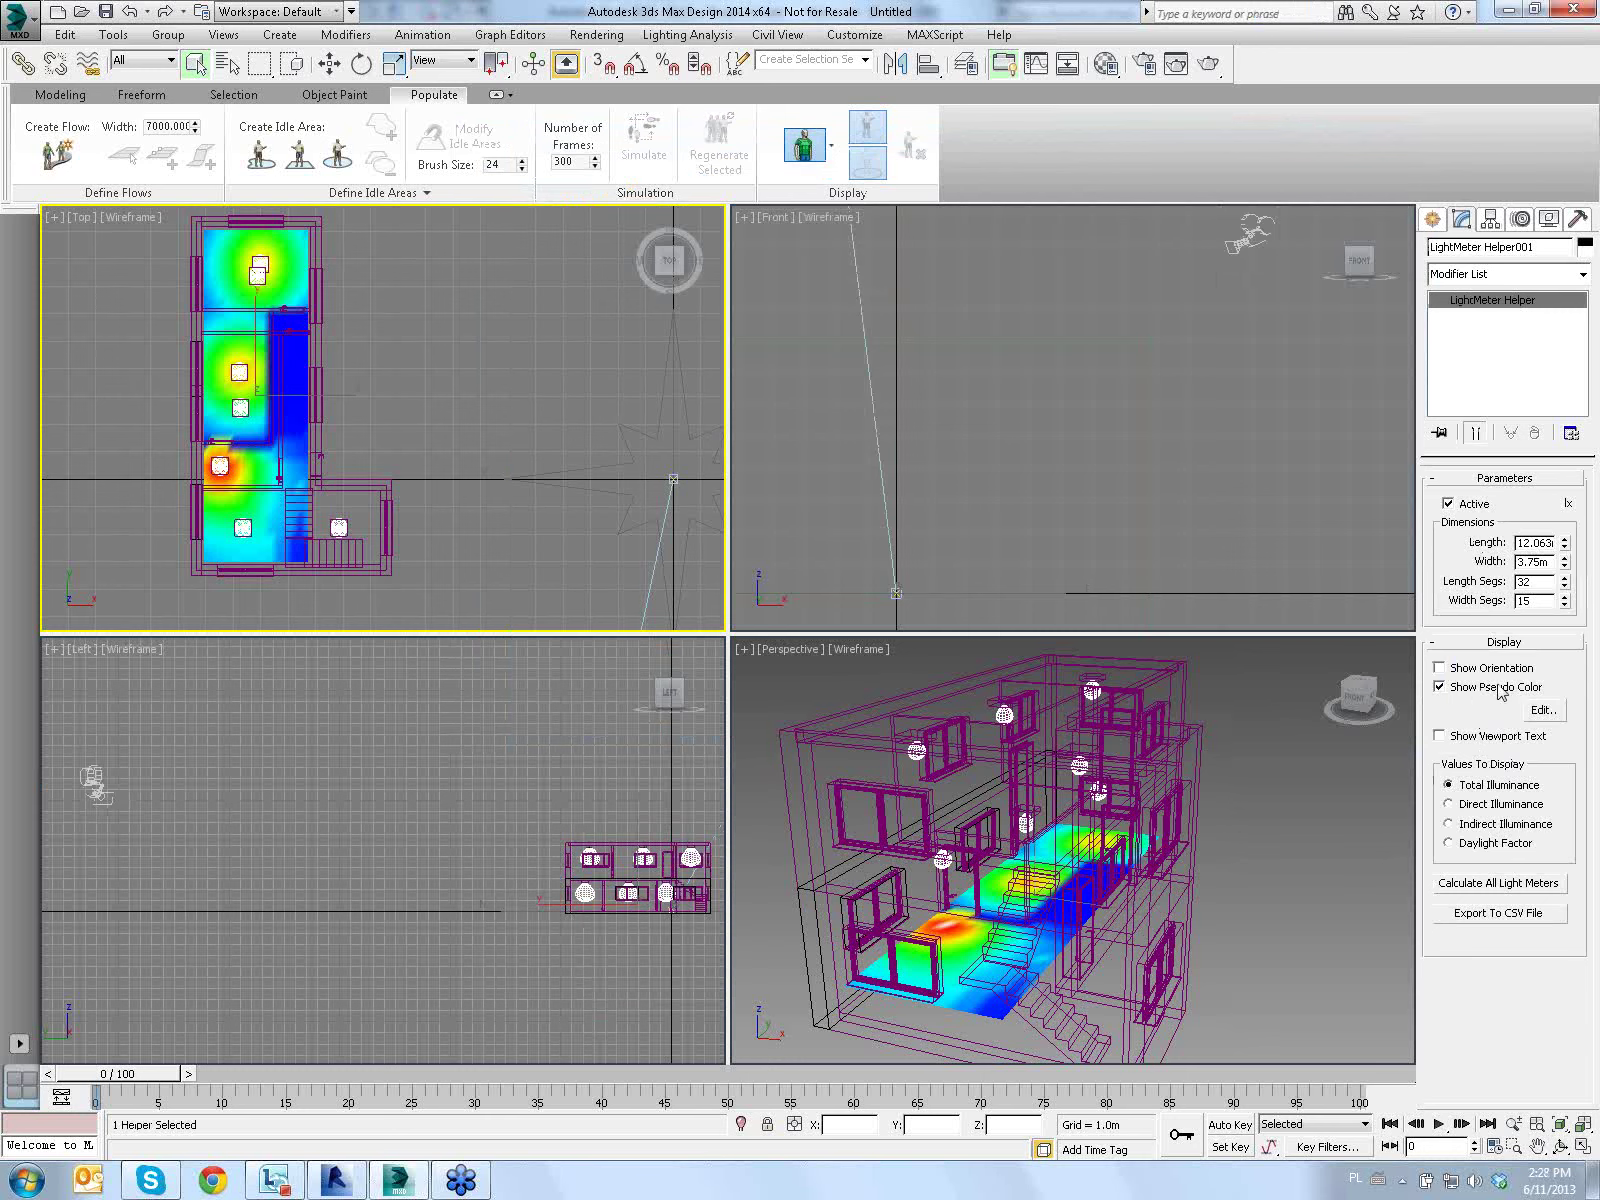
# Enable Show Viewport Text on the light meter and zoom in to read the illuminance values
pyautogui.click(1469, 740)
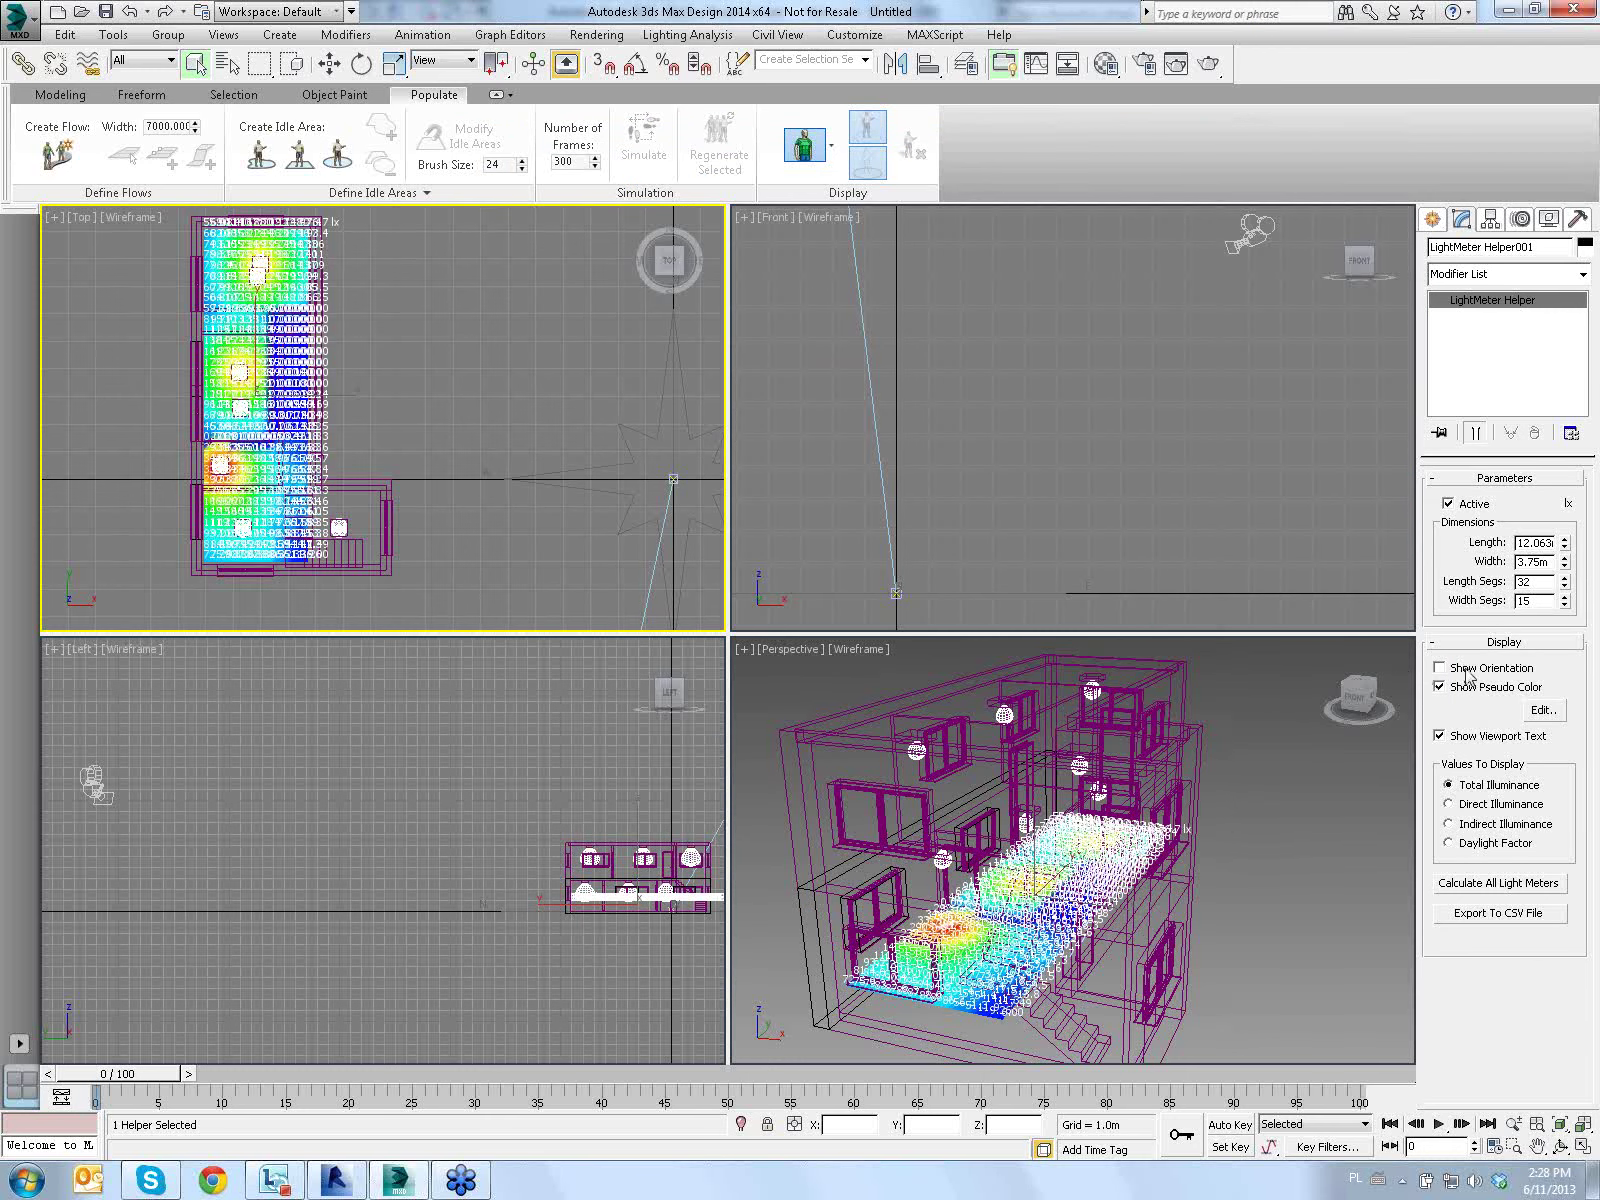
pyautogui.scroll(2, 345, 365)
pyautogui.scroll(2, 330, 352)
pyautogui.scroll(4, 307, 335)
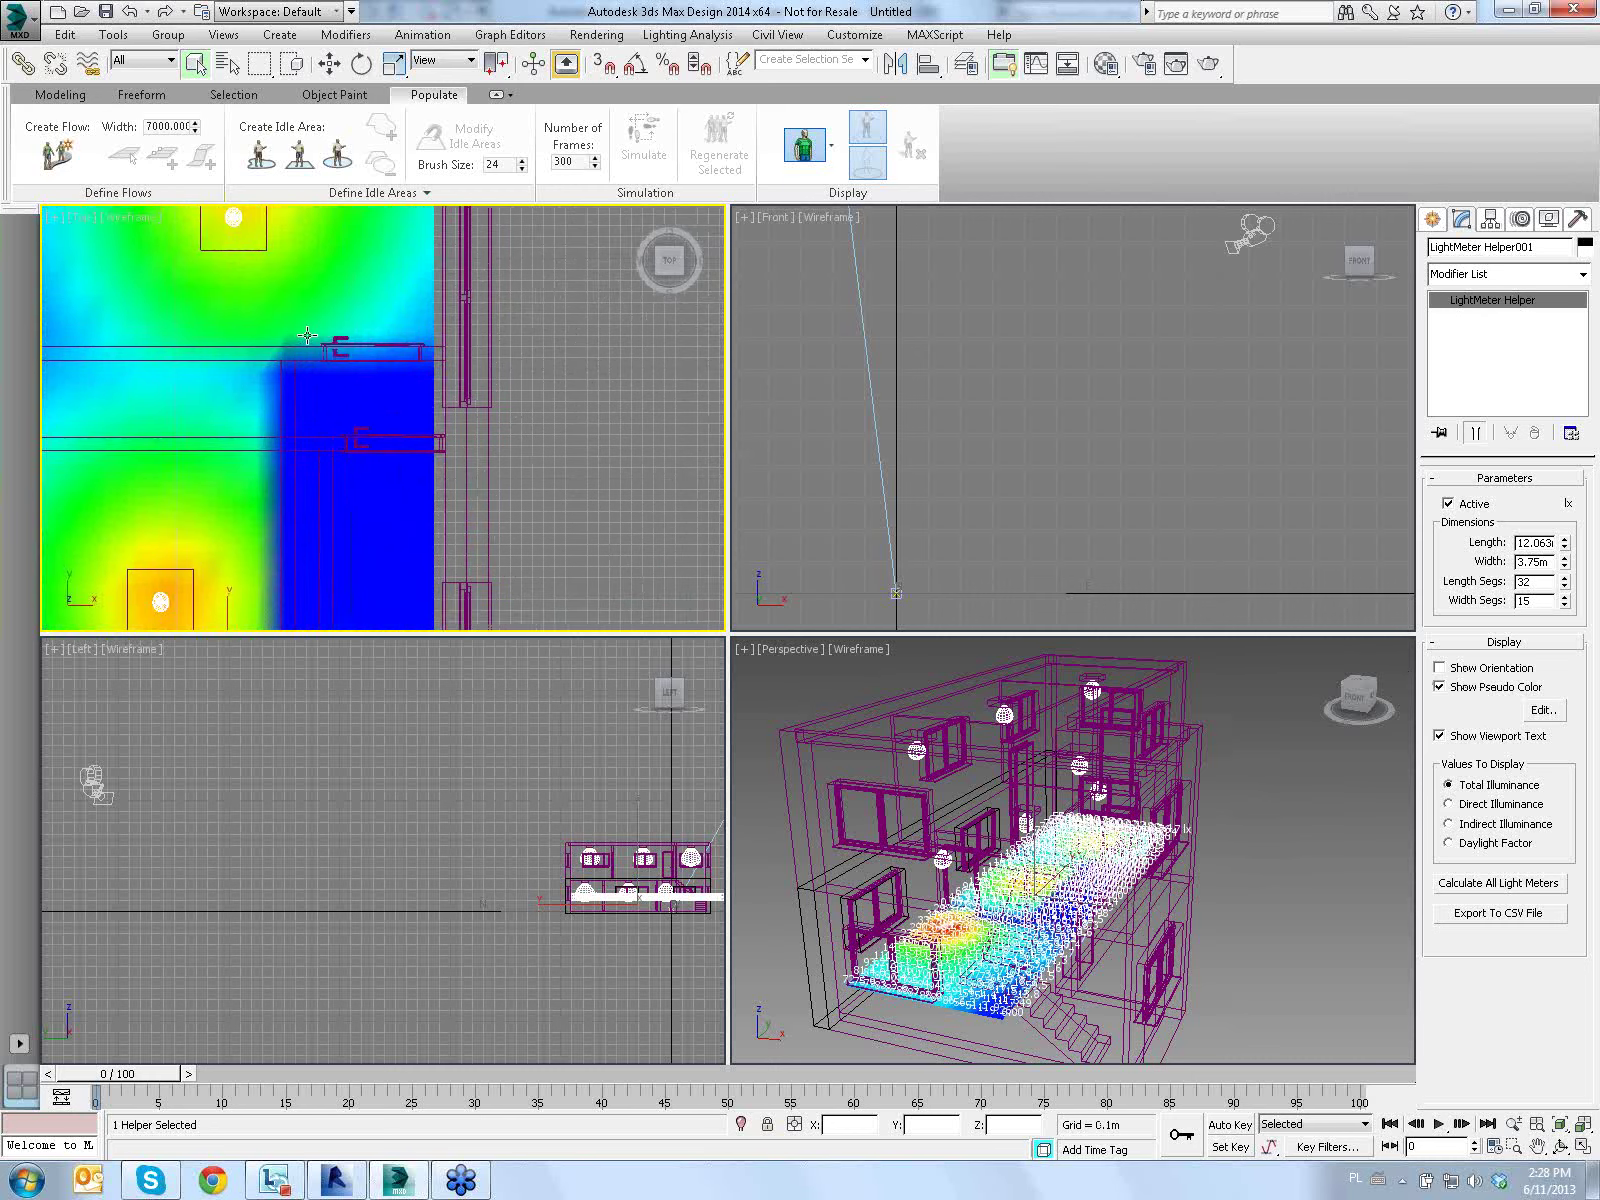
pyautogui.scroll(-2, 307, 335)
pyautogui.scroll(-2, 357, 340)
pyautogui.scroll(-2, 330, 417)
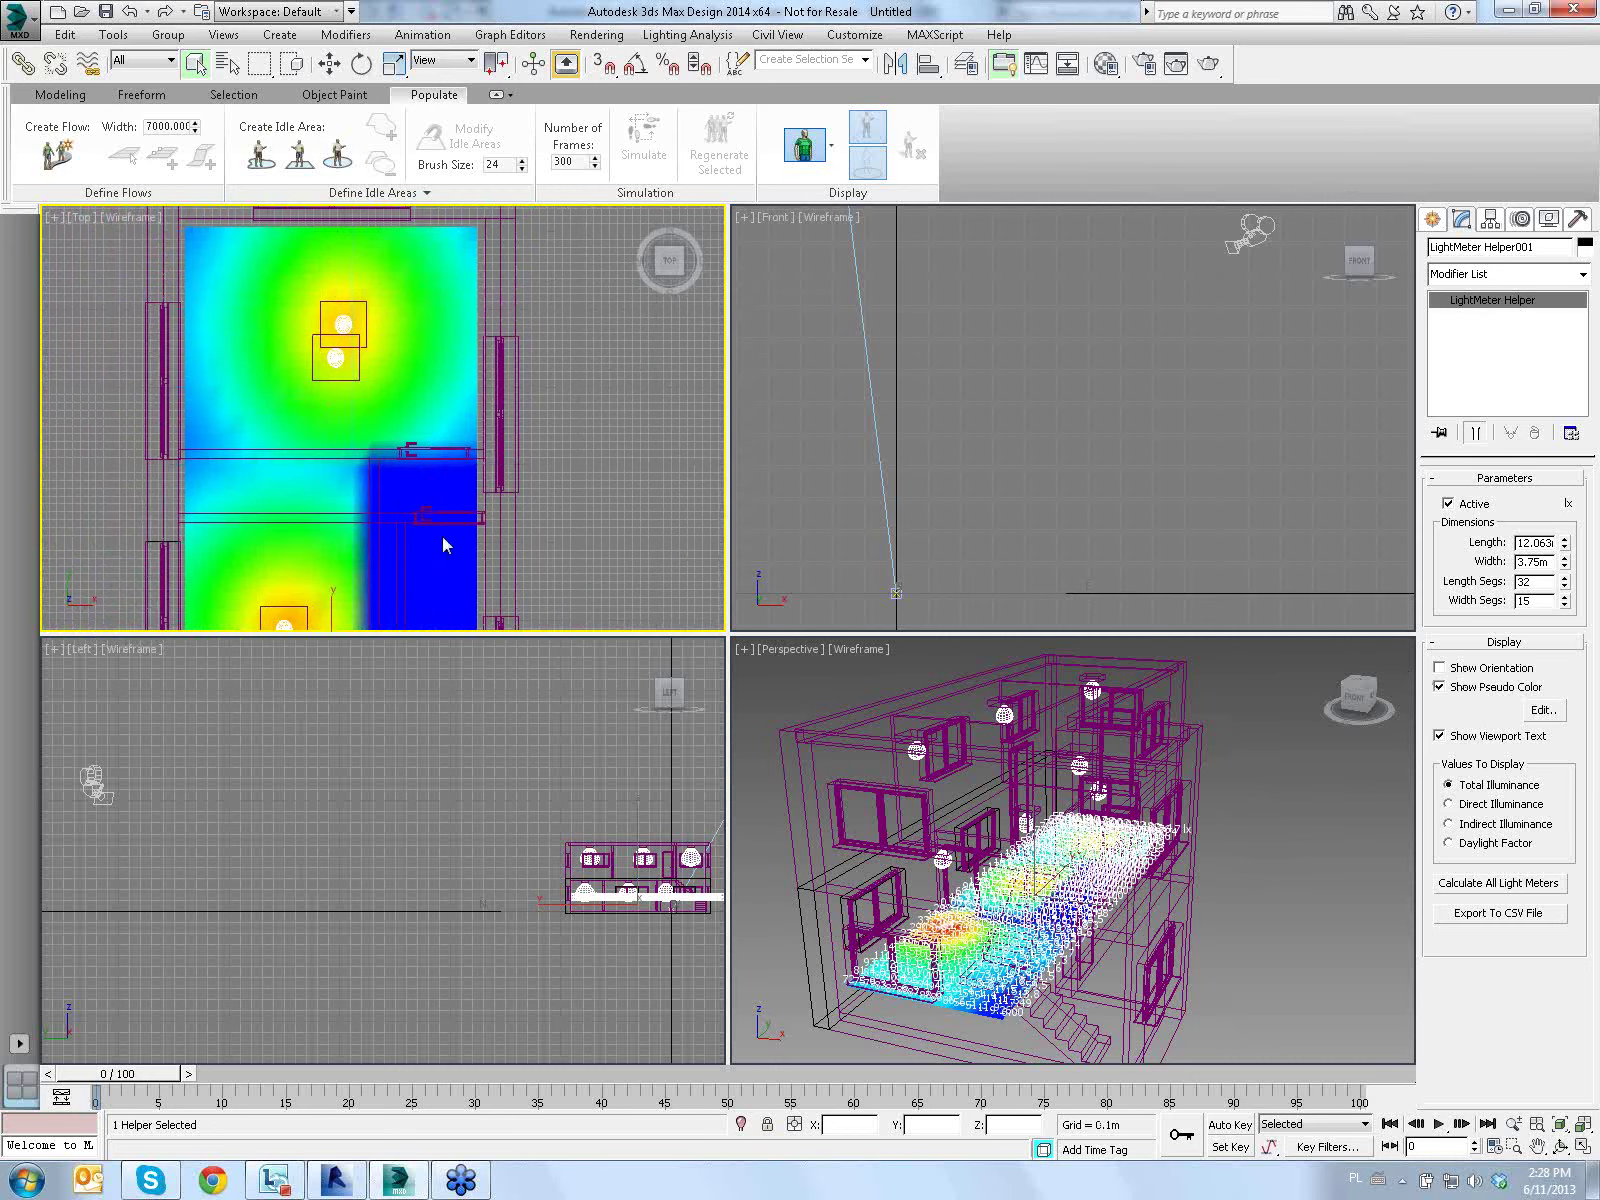
pyautogui.moveTo(497, 468); pyautogui.dragTo(497, 396, button='middle')
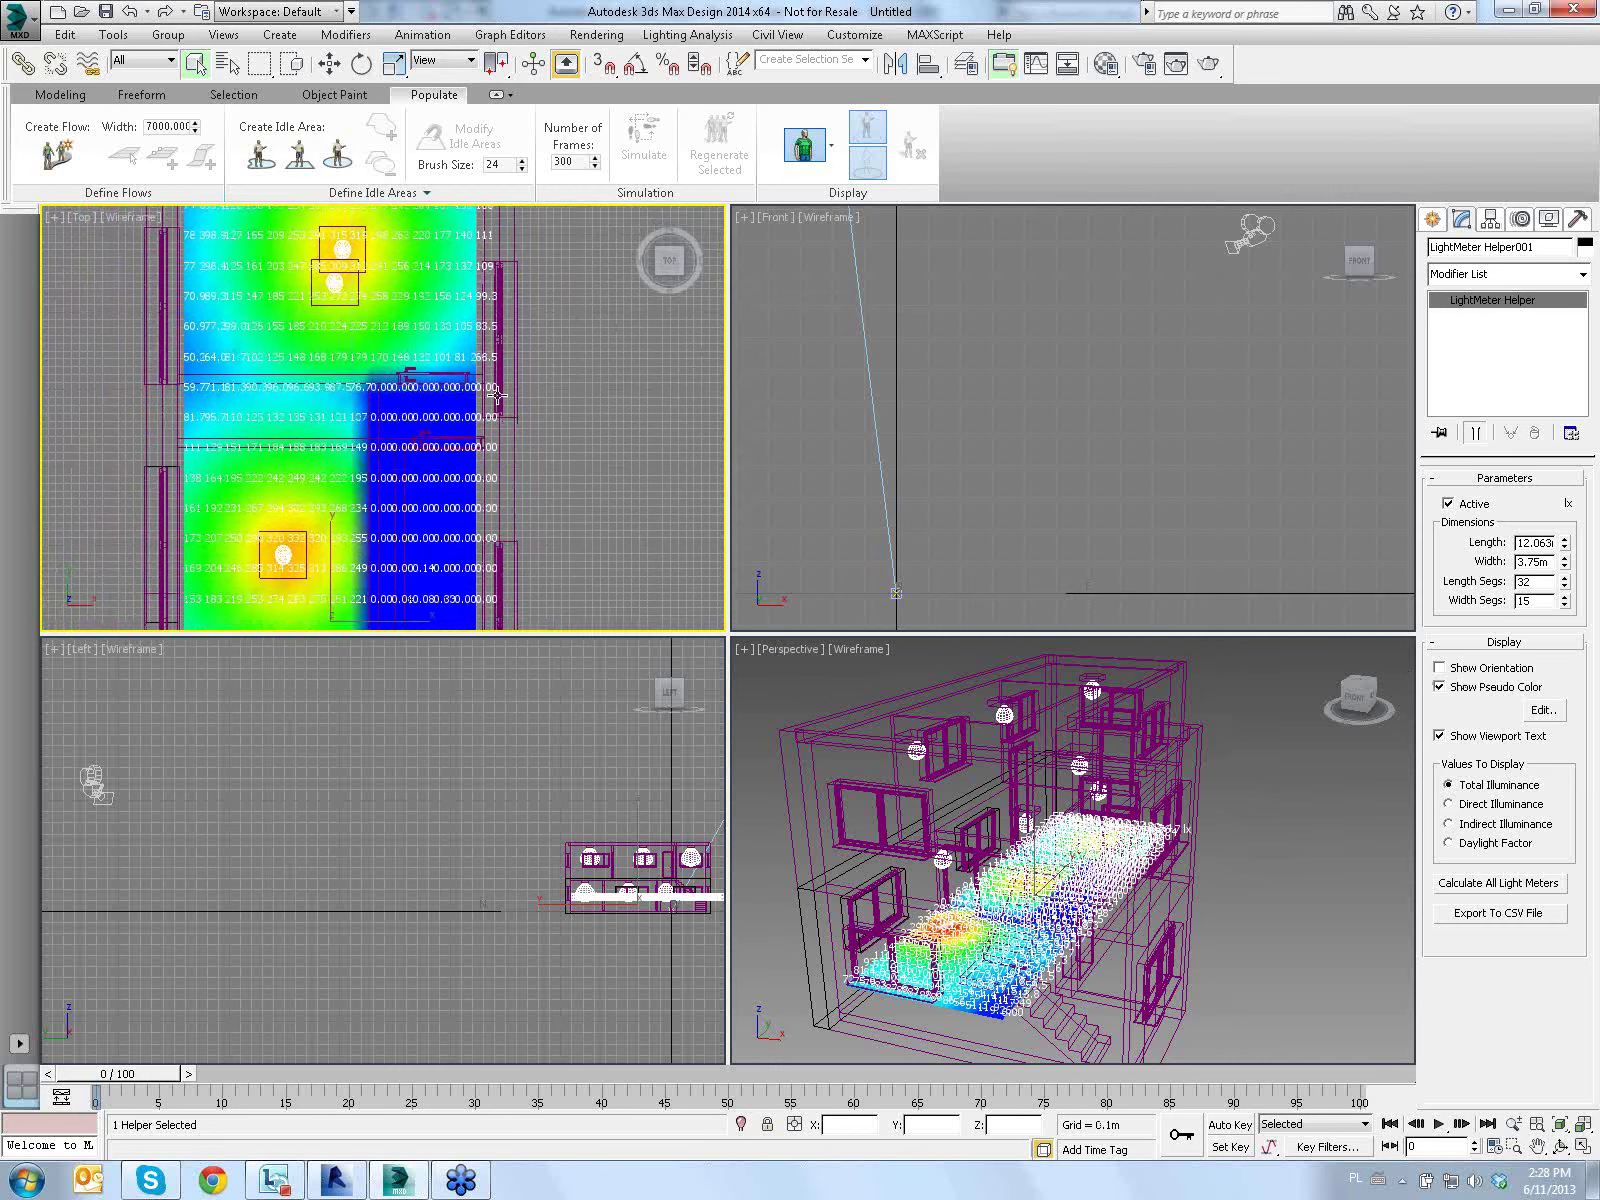
pyautogui.scroll(-3, 497, 396)
pyautogui.scroll(1, 466, 361)
pyautogui.scroll(-1, 475, 388)
pyautogui.scroll(1, 476, 392)
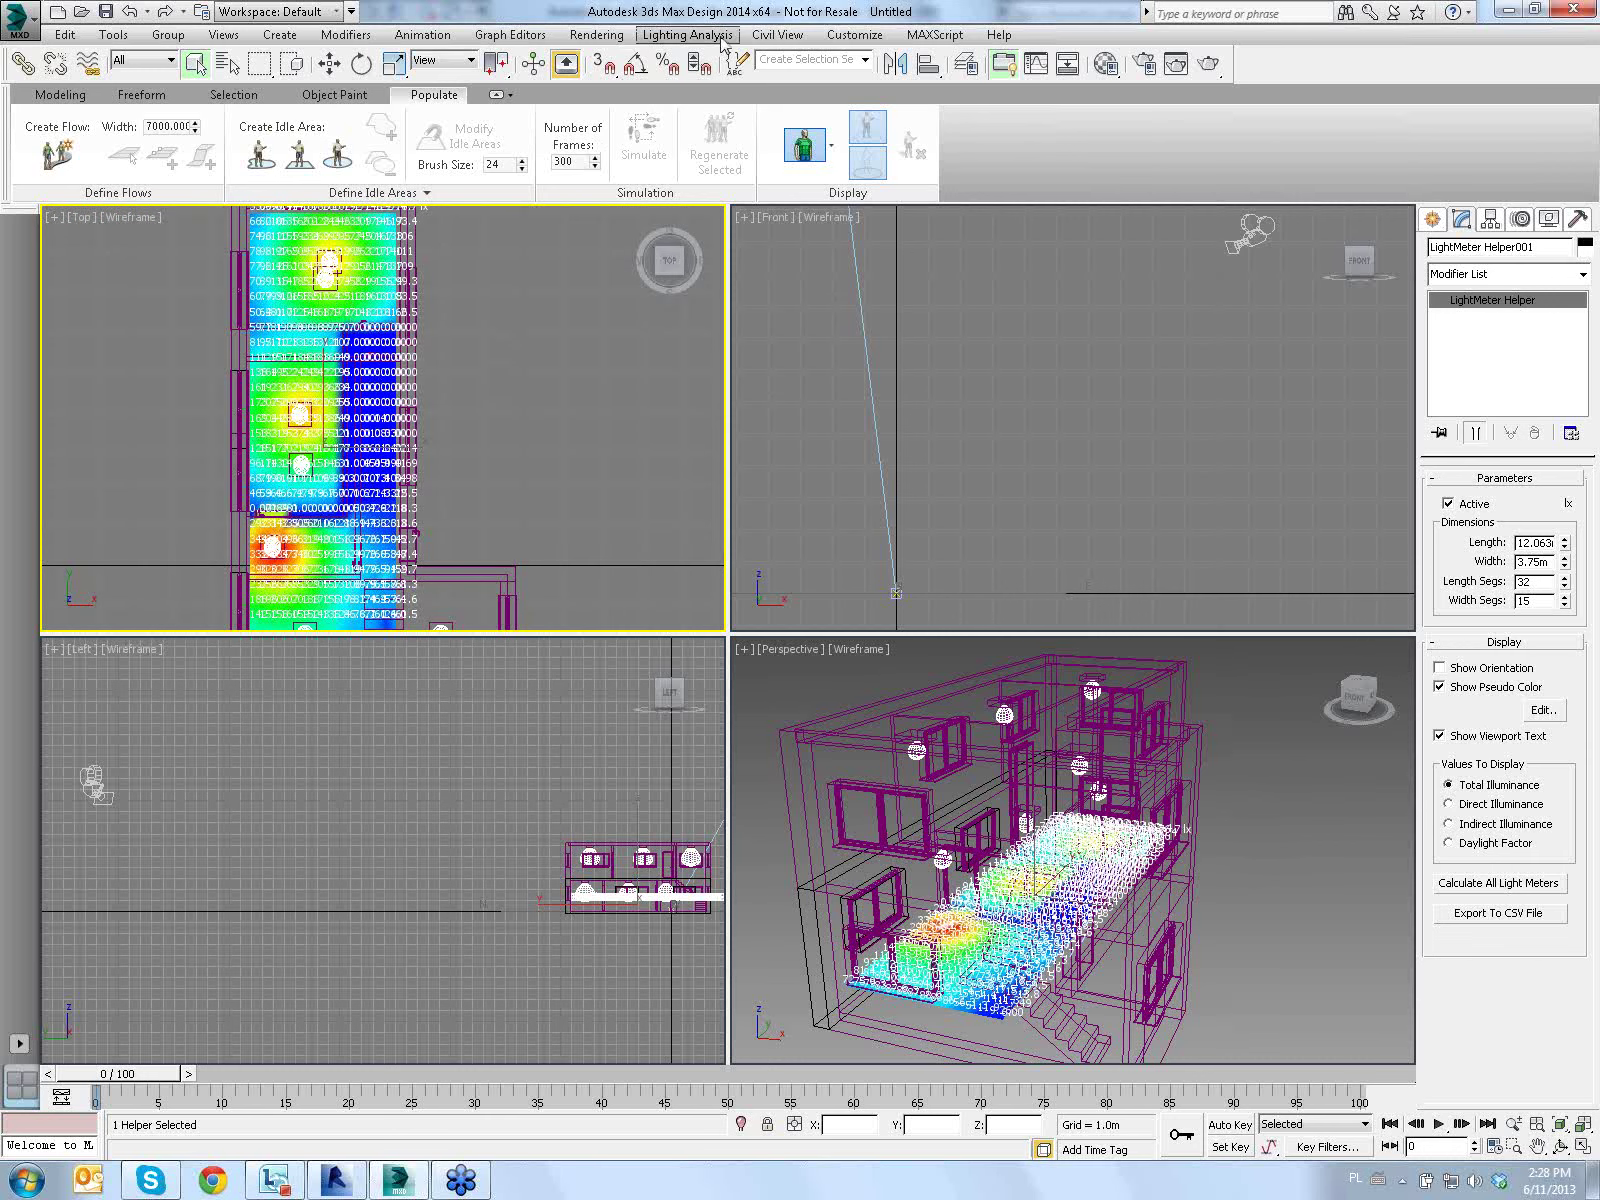
# Calculate all light meters from the Lighting Analysis Assistant's Analysis Output, then clear render messages
pyautogui.click(719, 38)
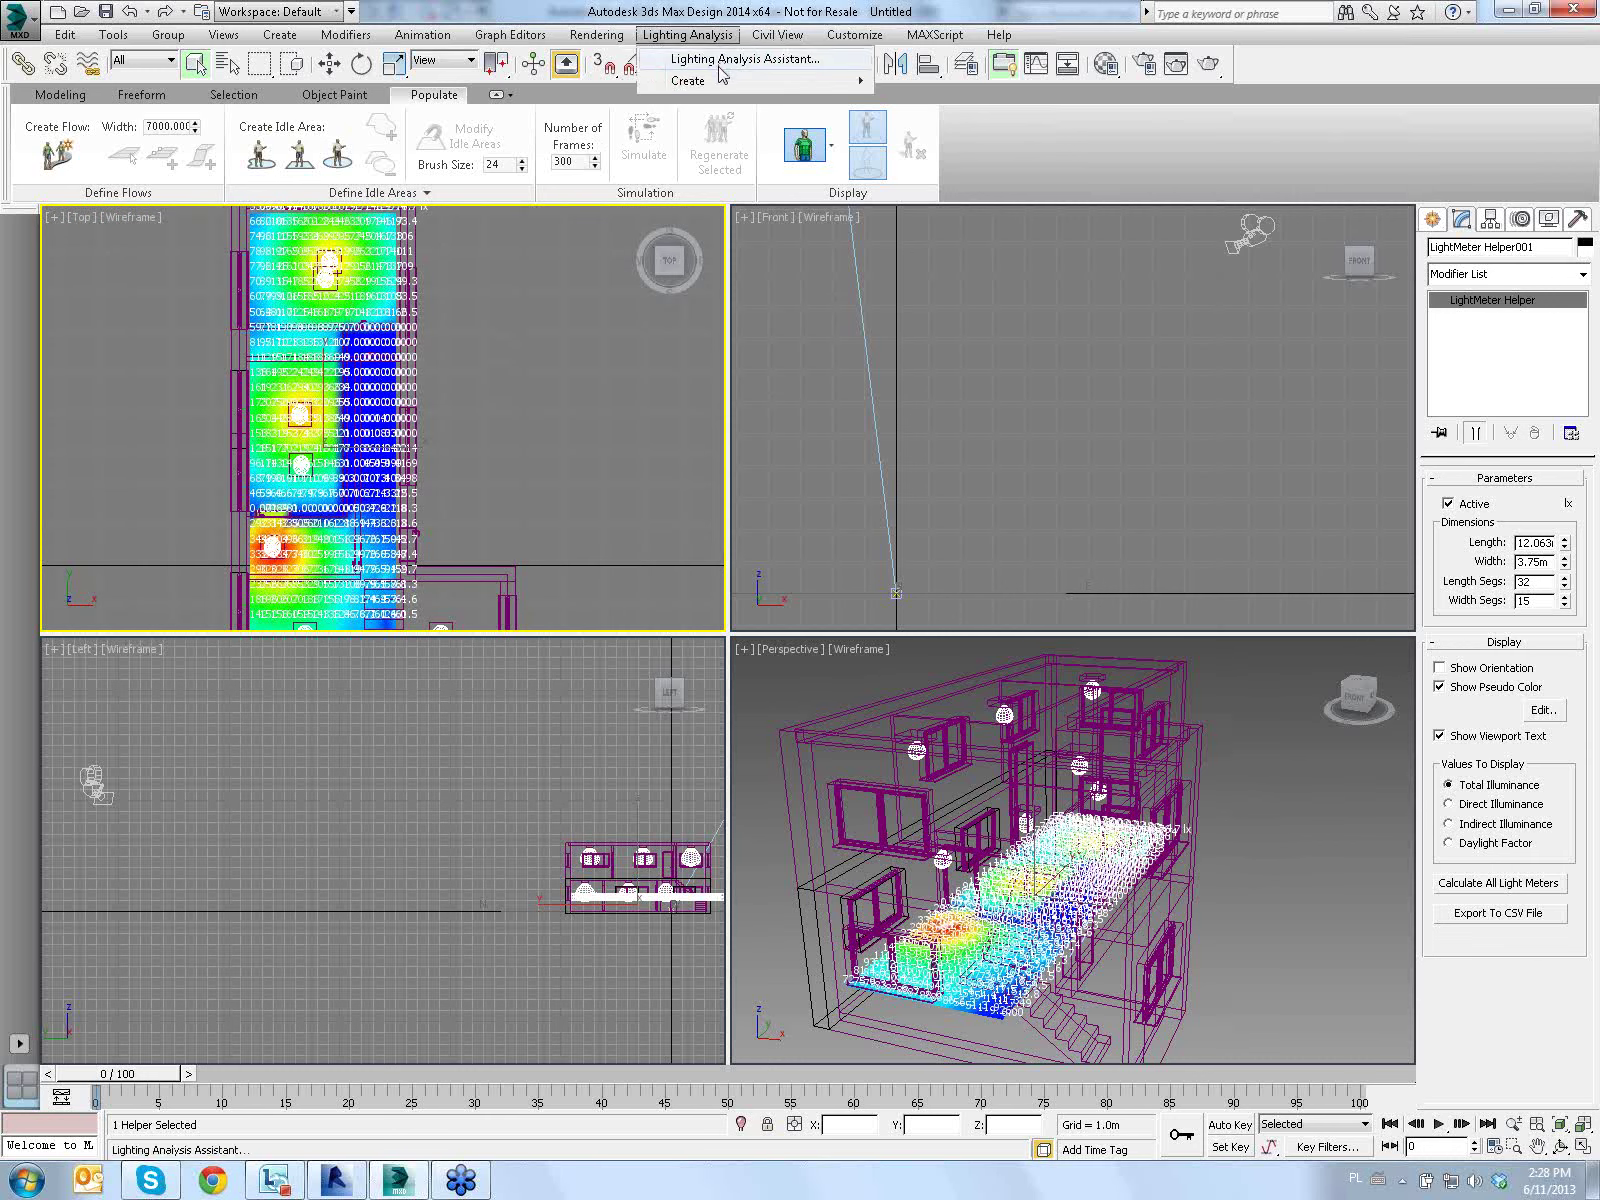
pyautogui.click(720, 62)
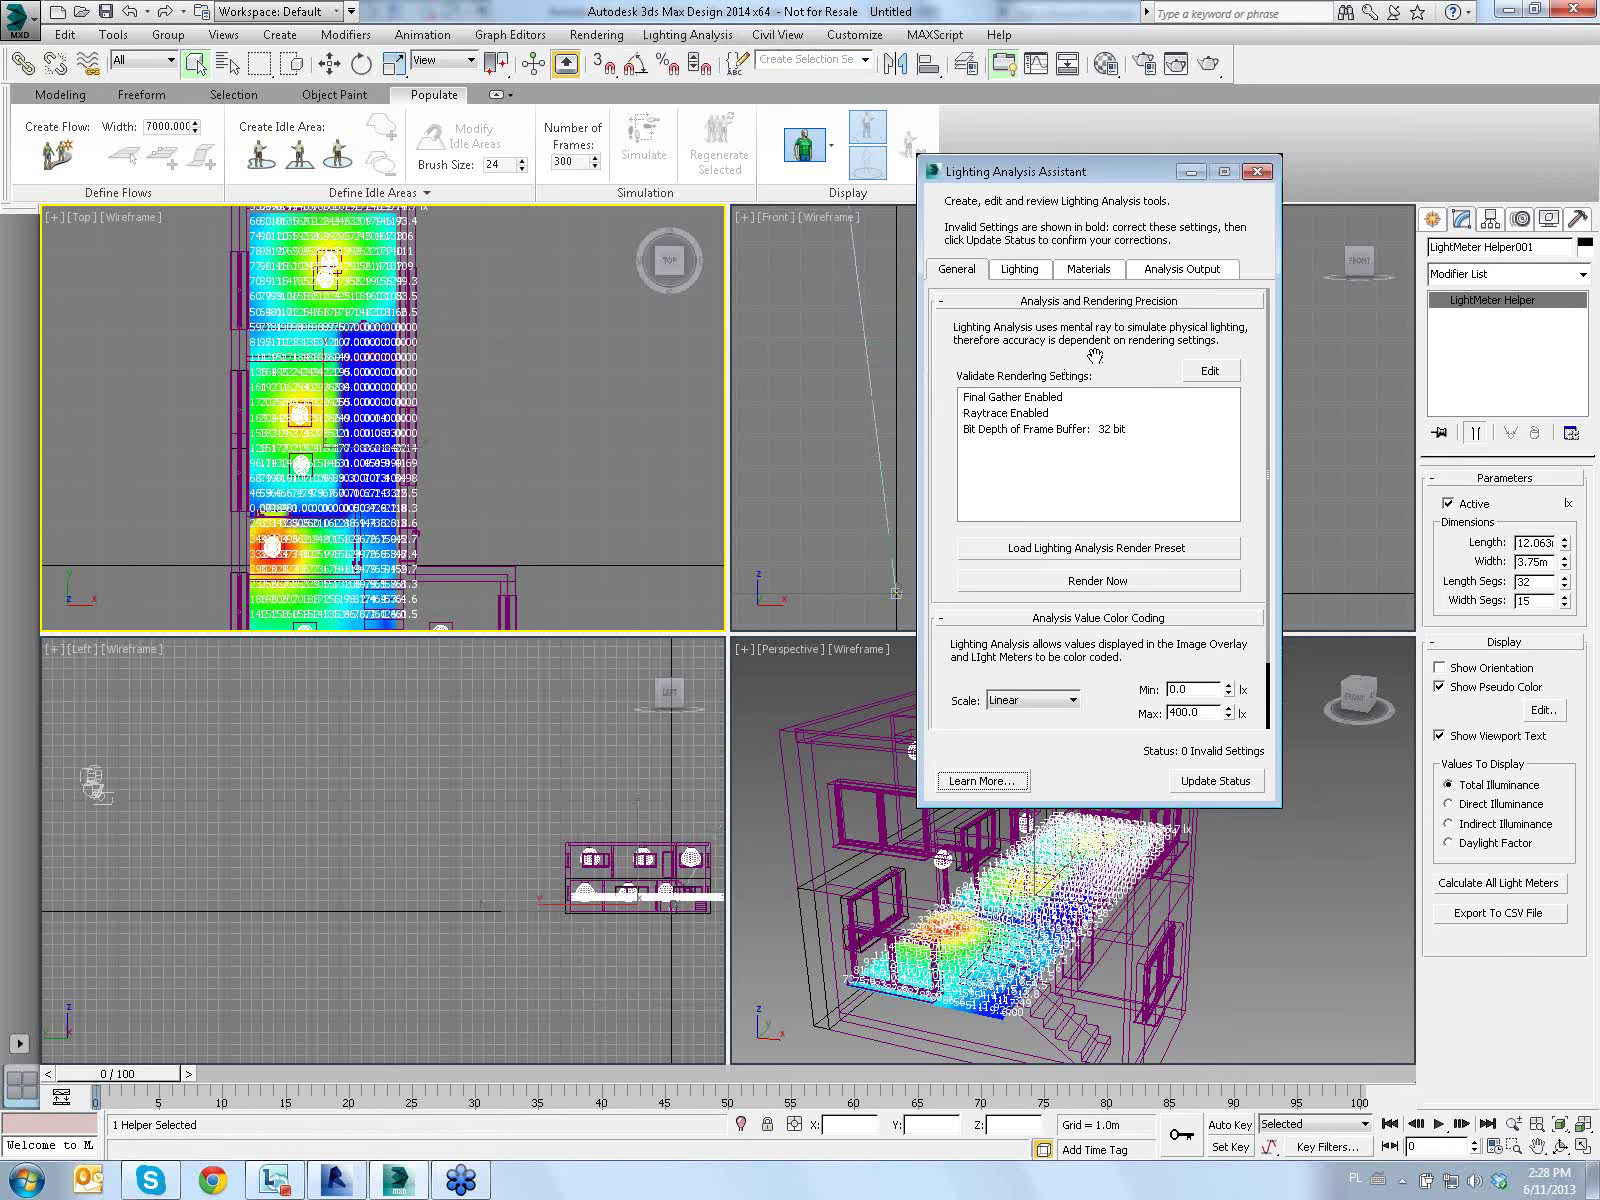
pyautogui.click(1168, 283)
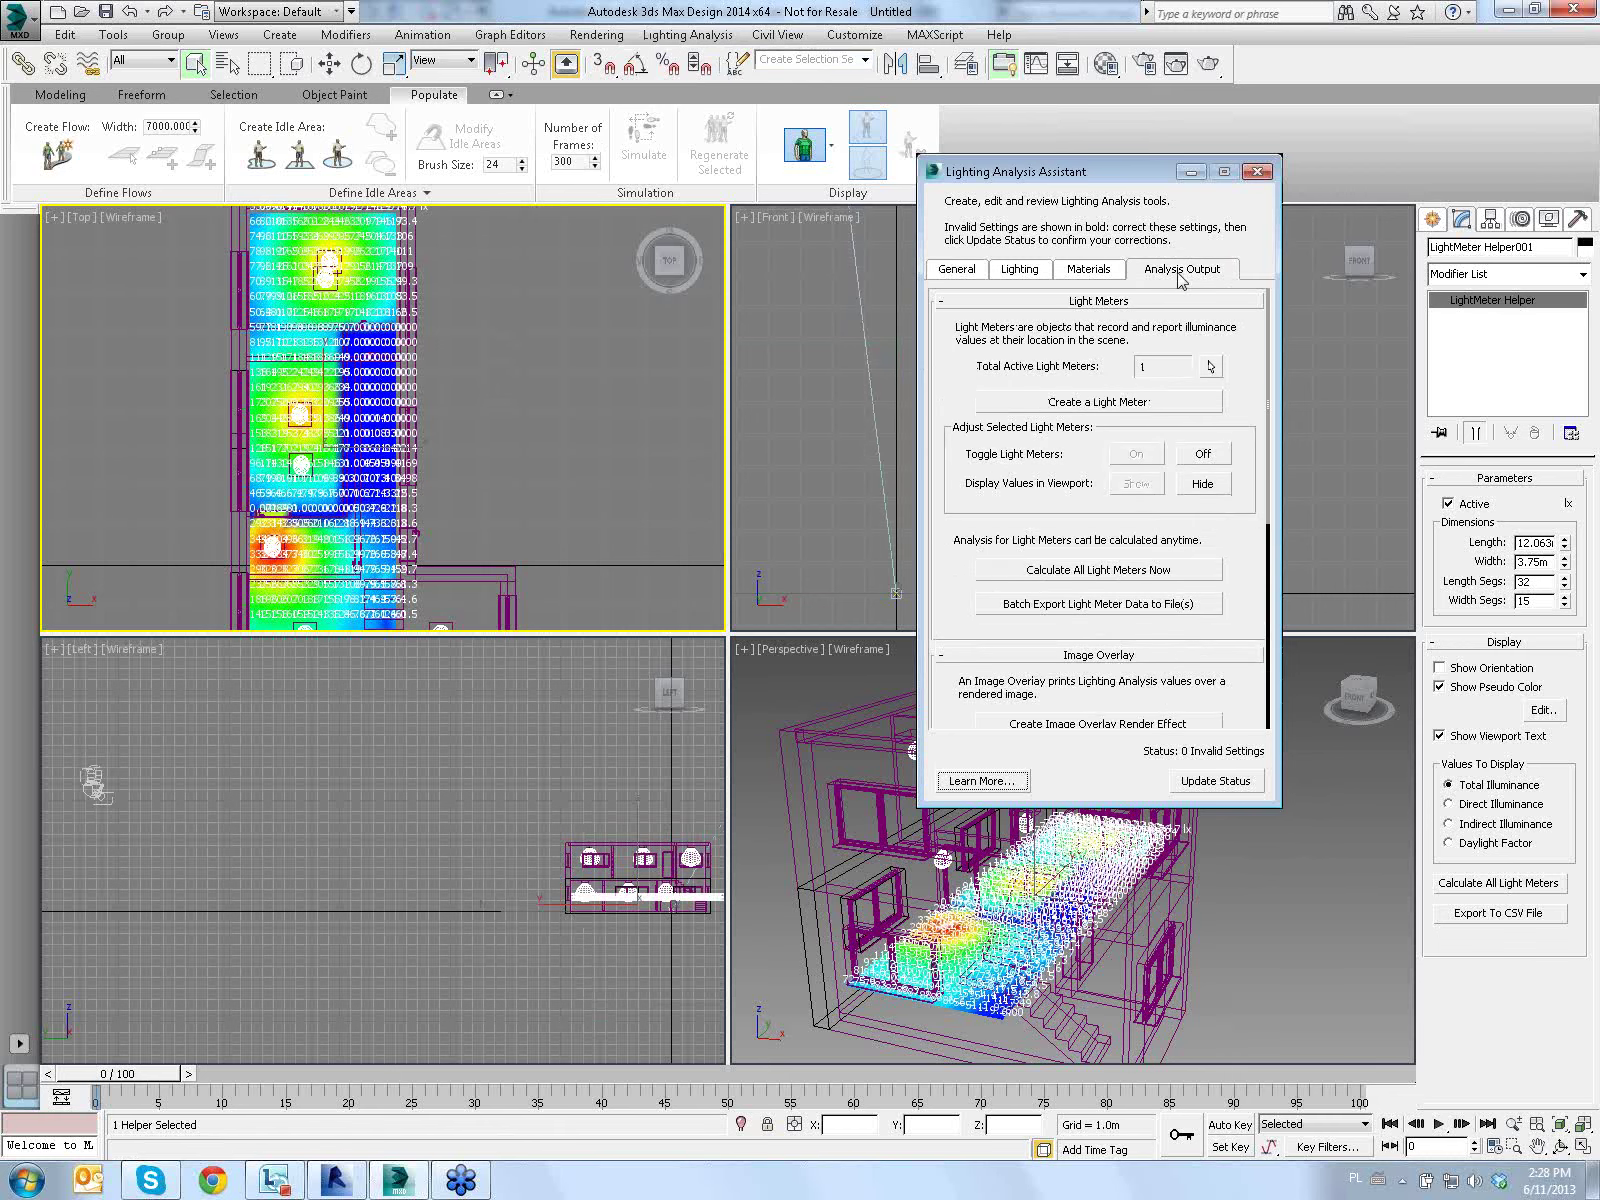
pyautogui.moveTo(1238, 575); pyautogui.dragTo(1212, 490)
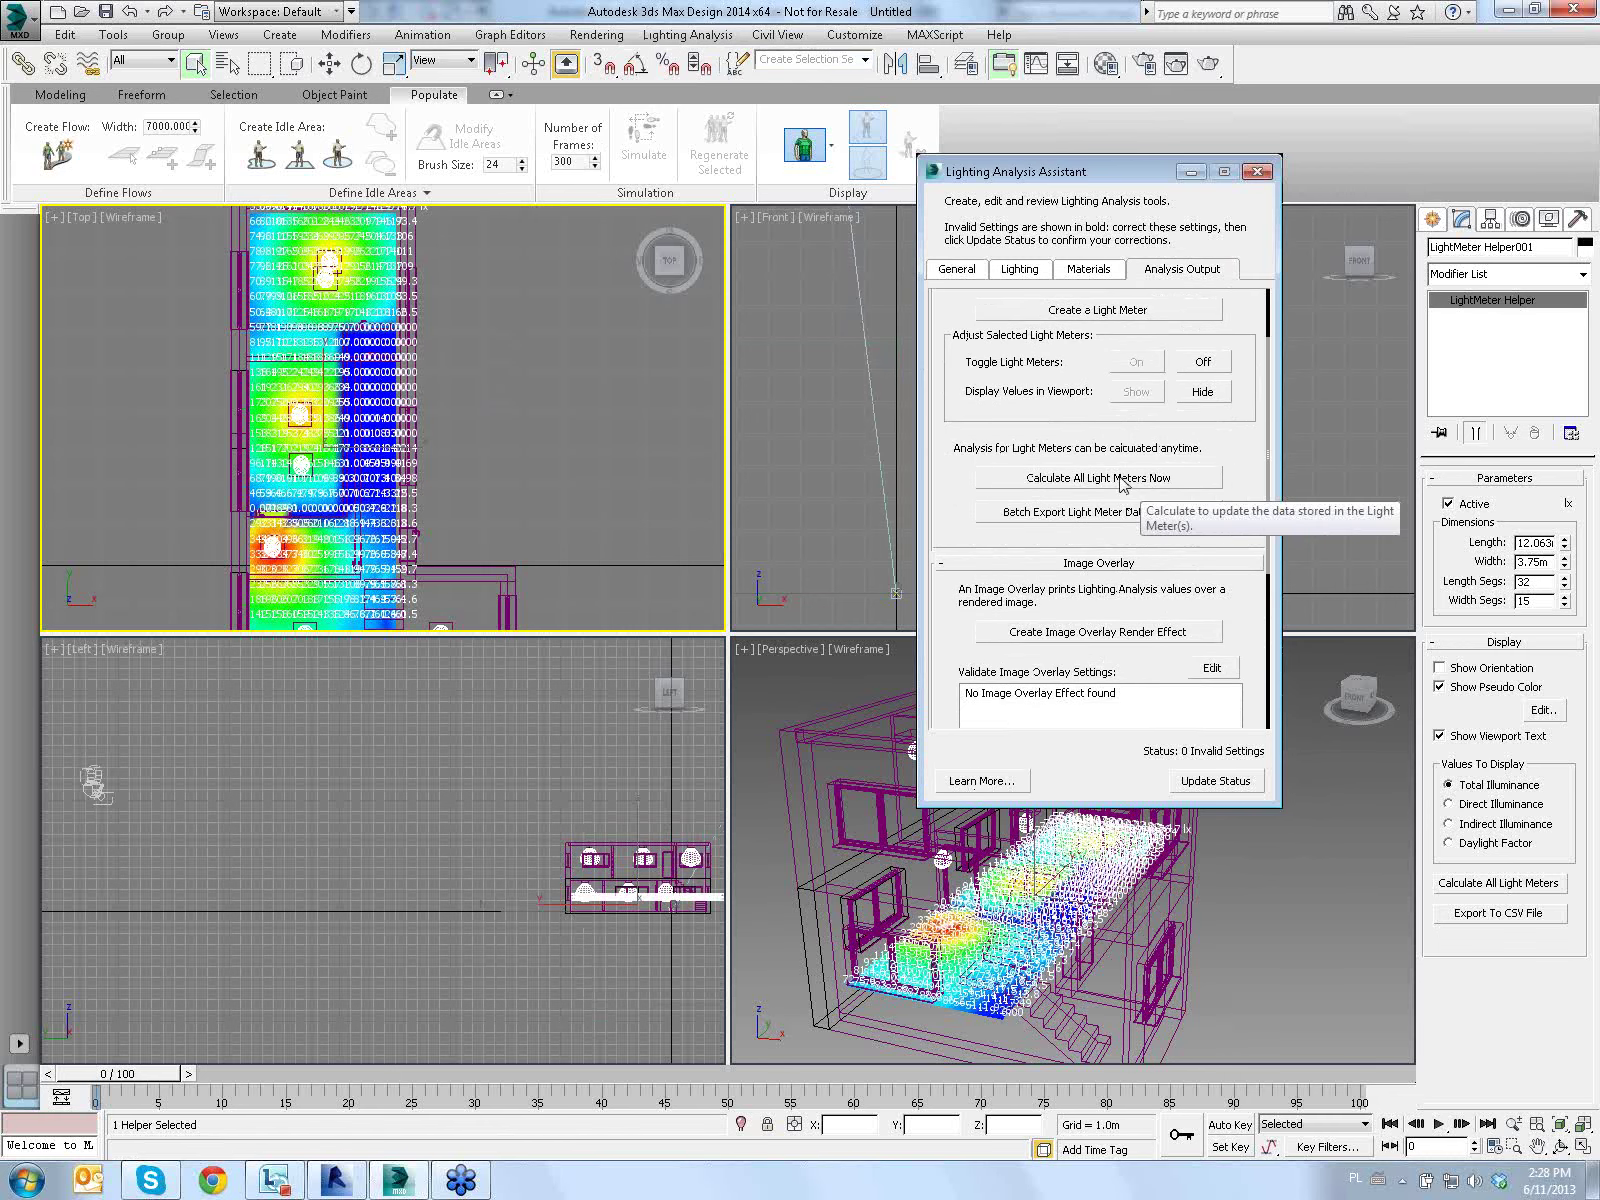
pyautogui.click(1100, 480)
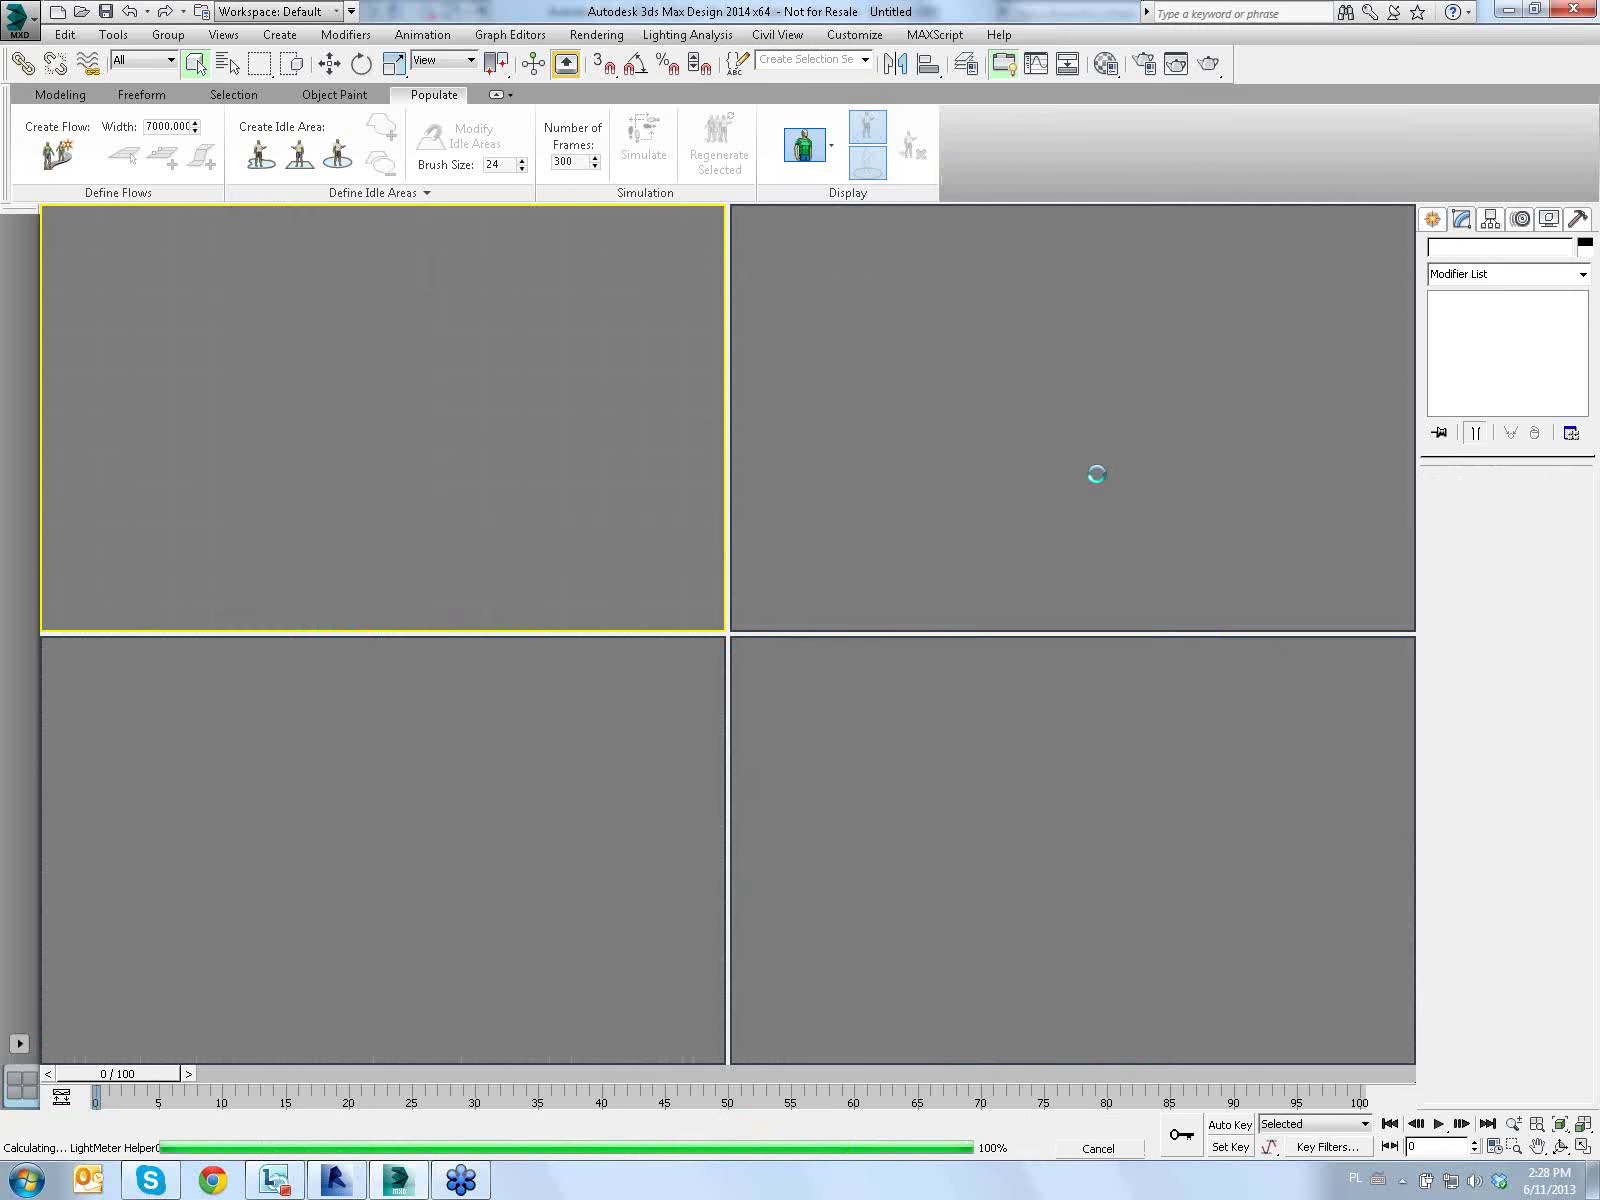
pyautogui.click(680, 495)
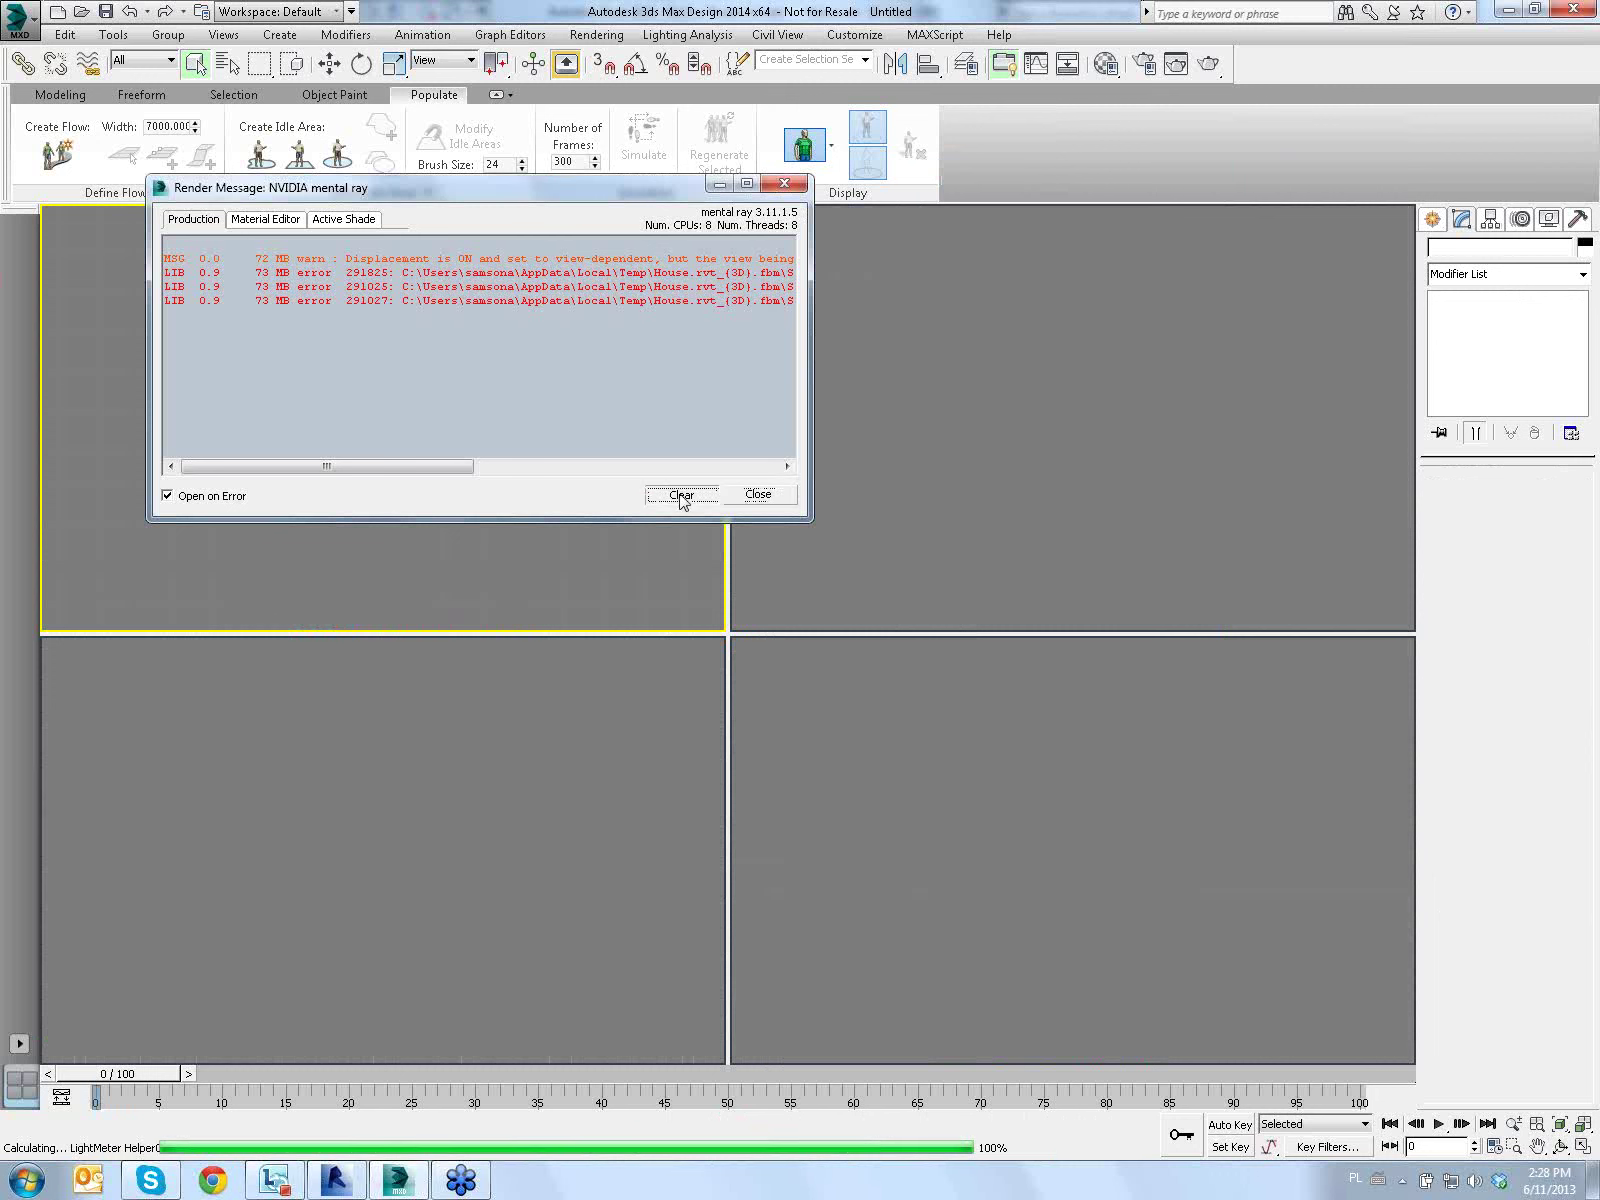
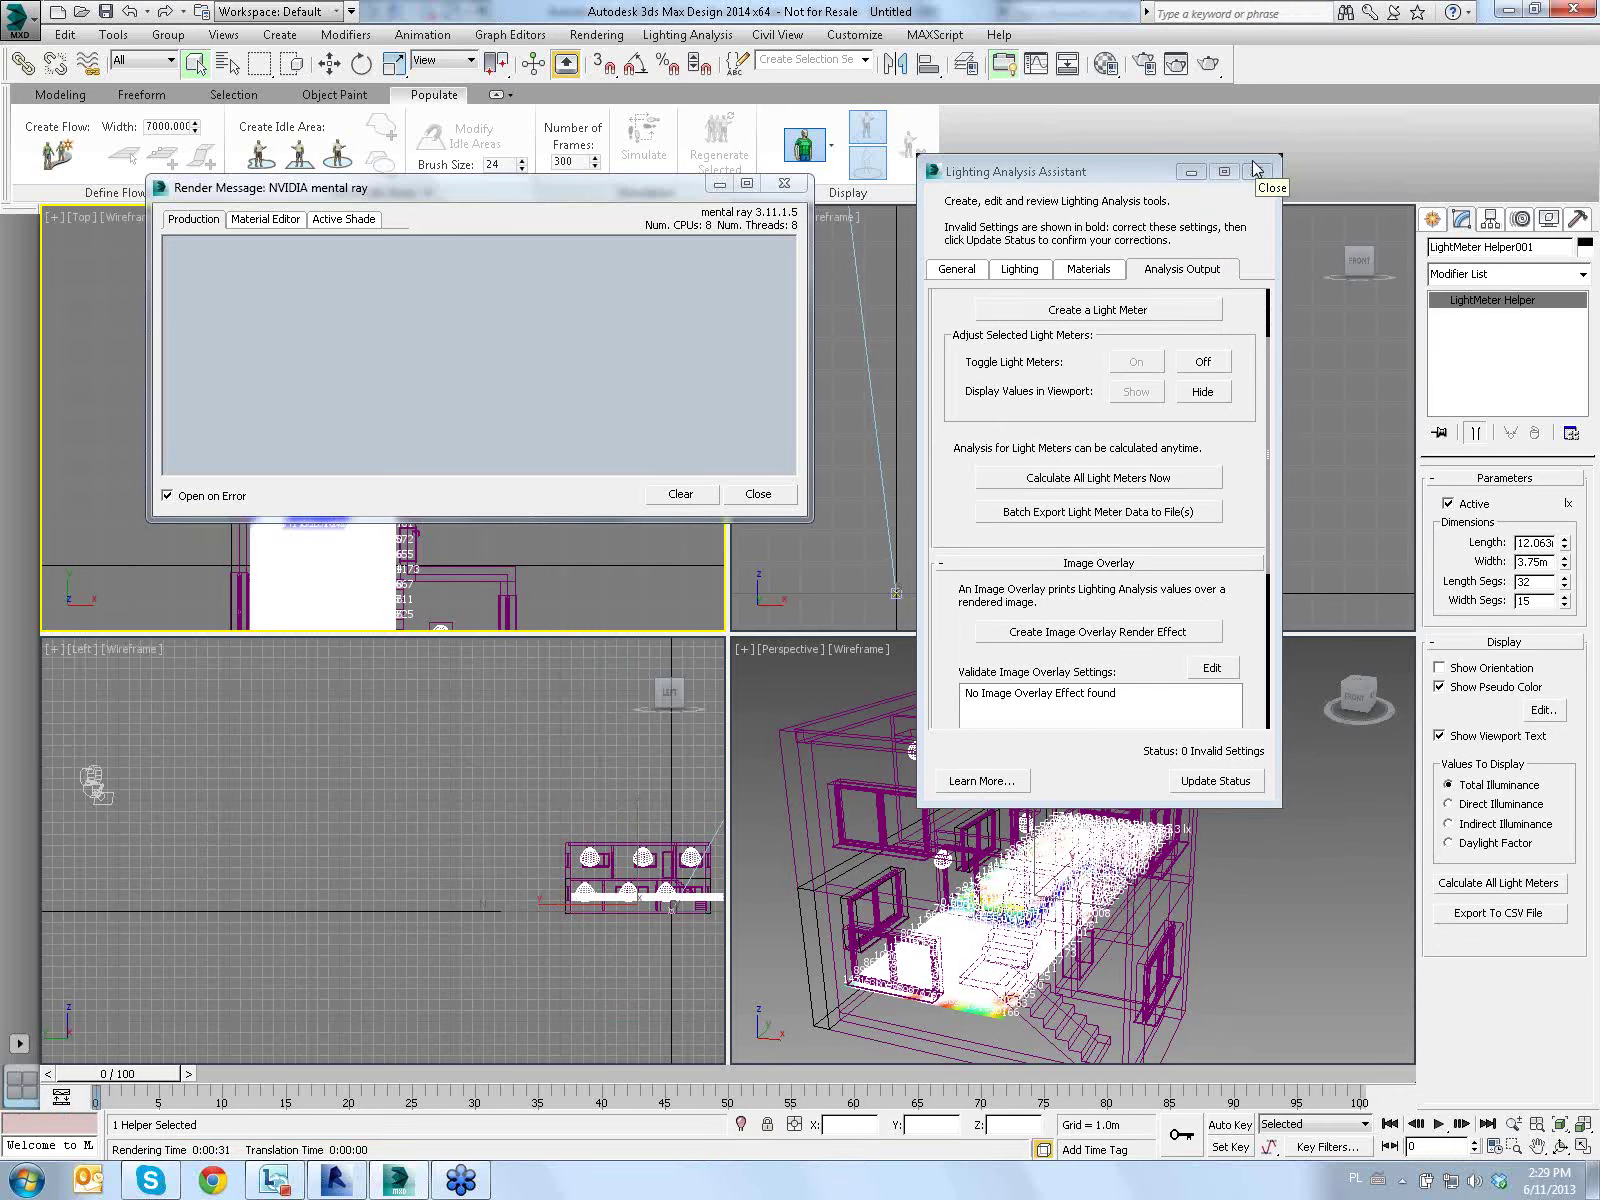
# Dismiss the mental ray render message window and zoom the viewports in and out
pyautogui.click(956, 269)
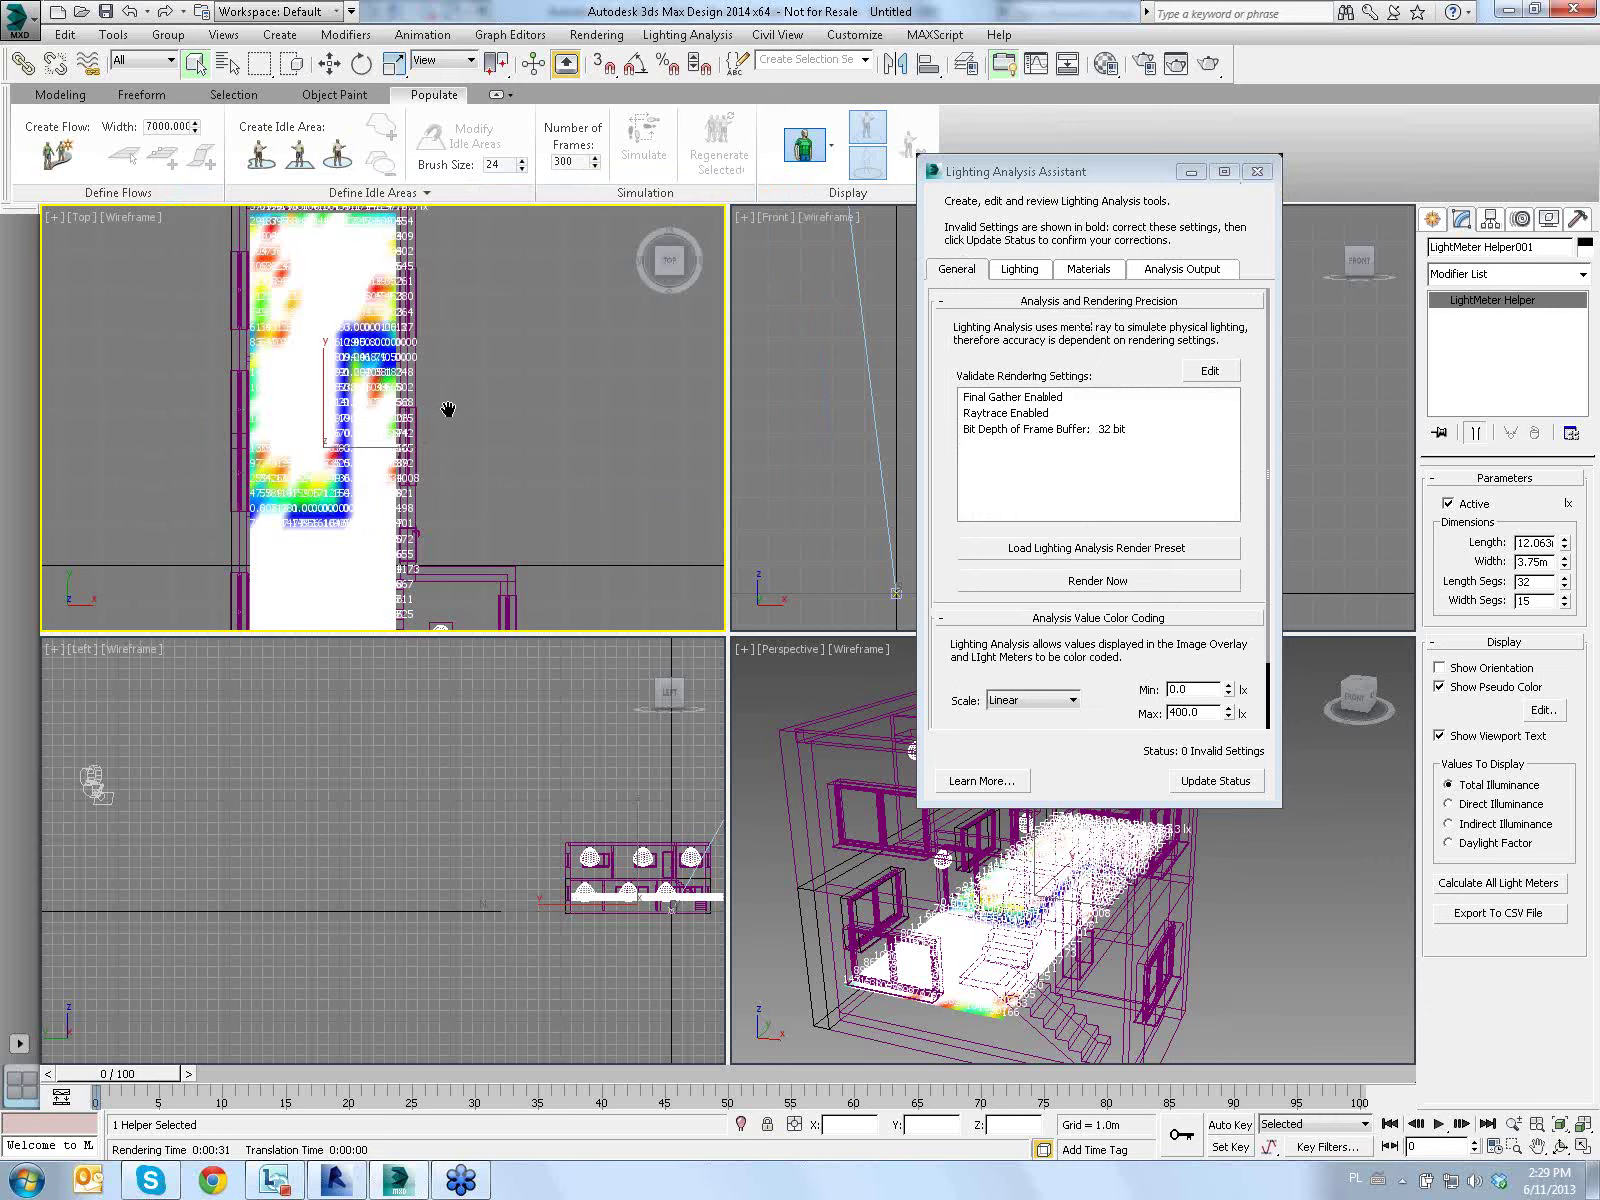
pyautogui.scroll(2, 446, 411)
pyautogui.scroll(2, 339, 528)
pyautogui.scroll(2, 358, 421)
pyautogui.scroll(2, 370, 450)
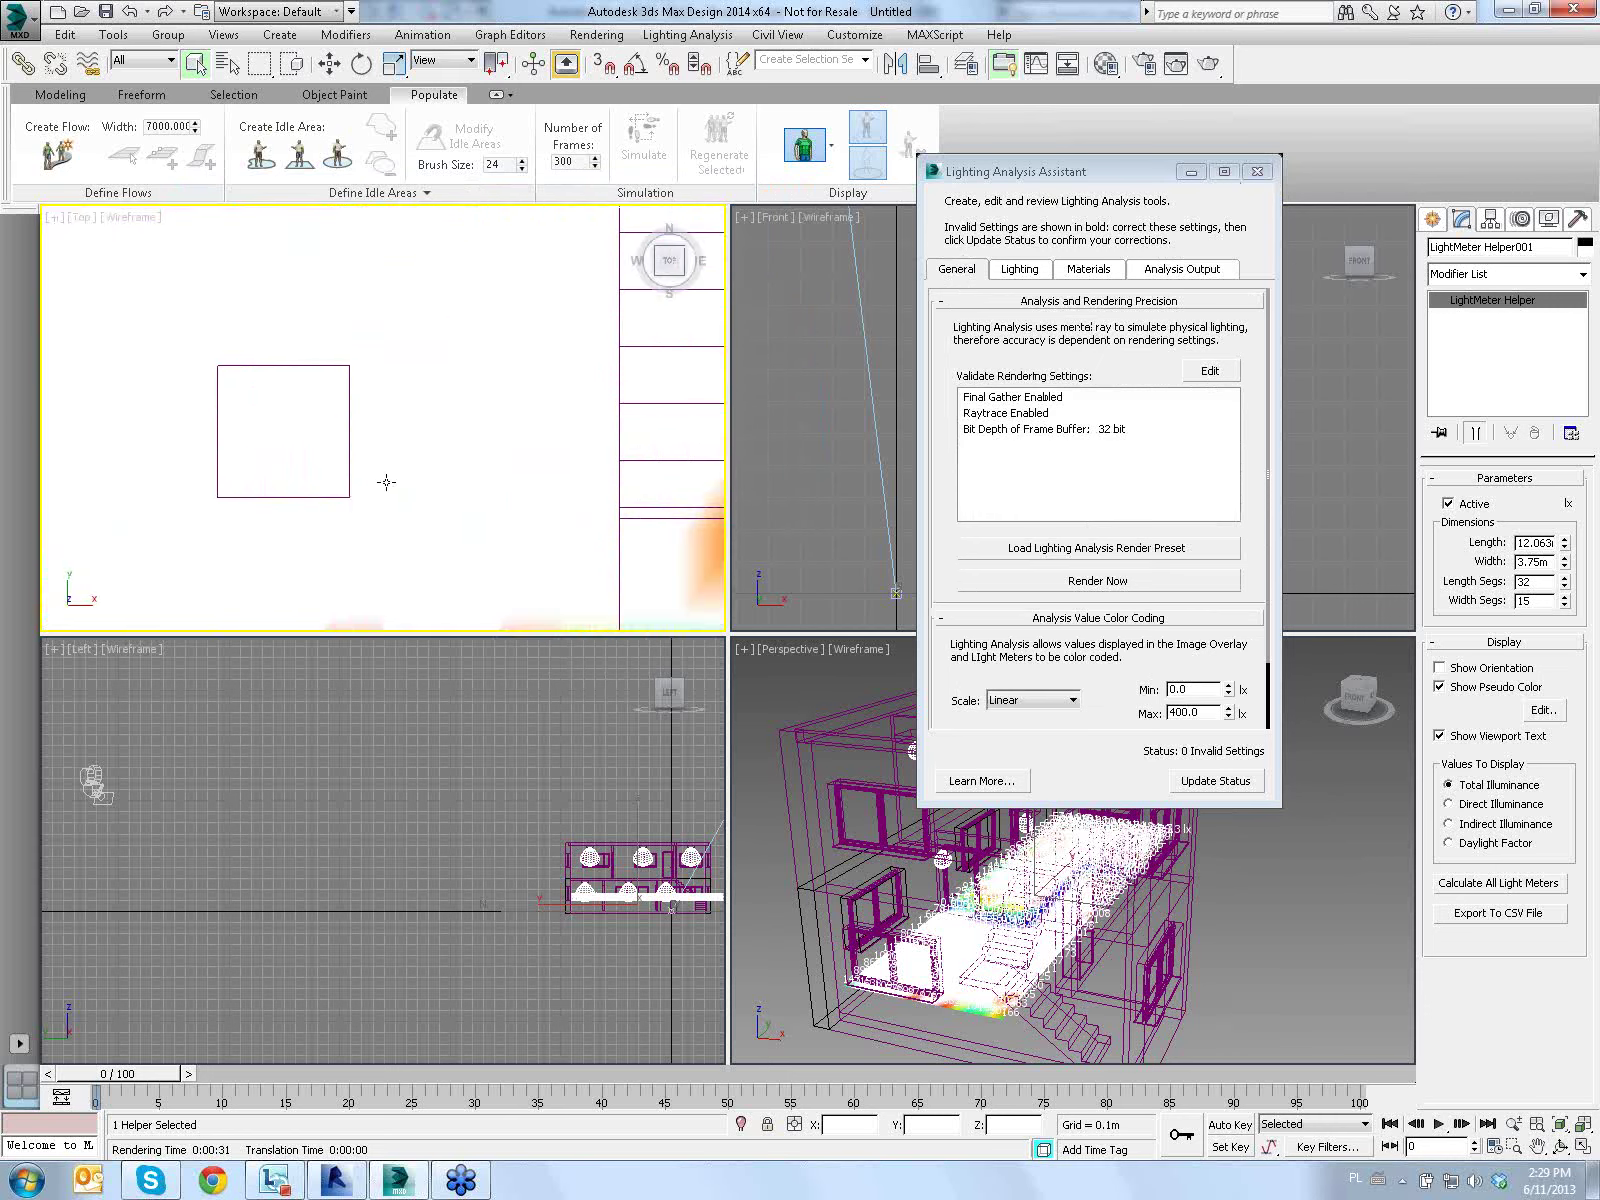
pyautogui.scroll(-5, 382, 478)
pyautogui.scroll(3, 888, 871)
pyautogui.scroll(2, 888, 871)
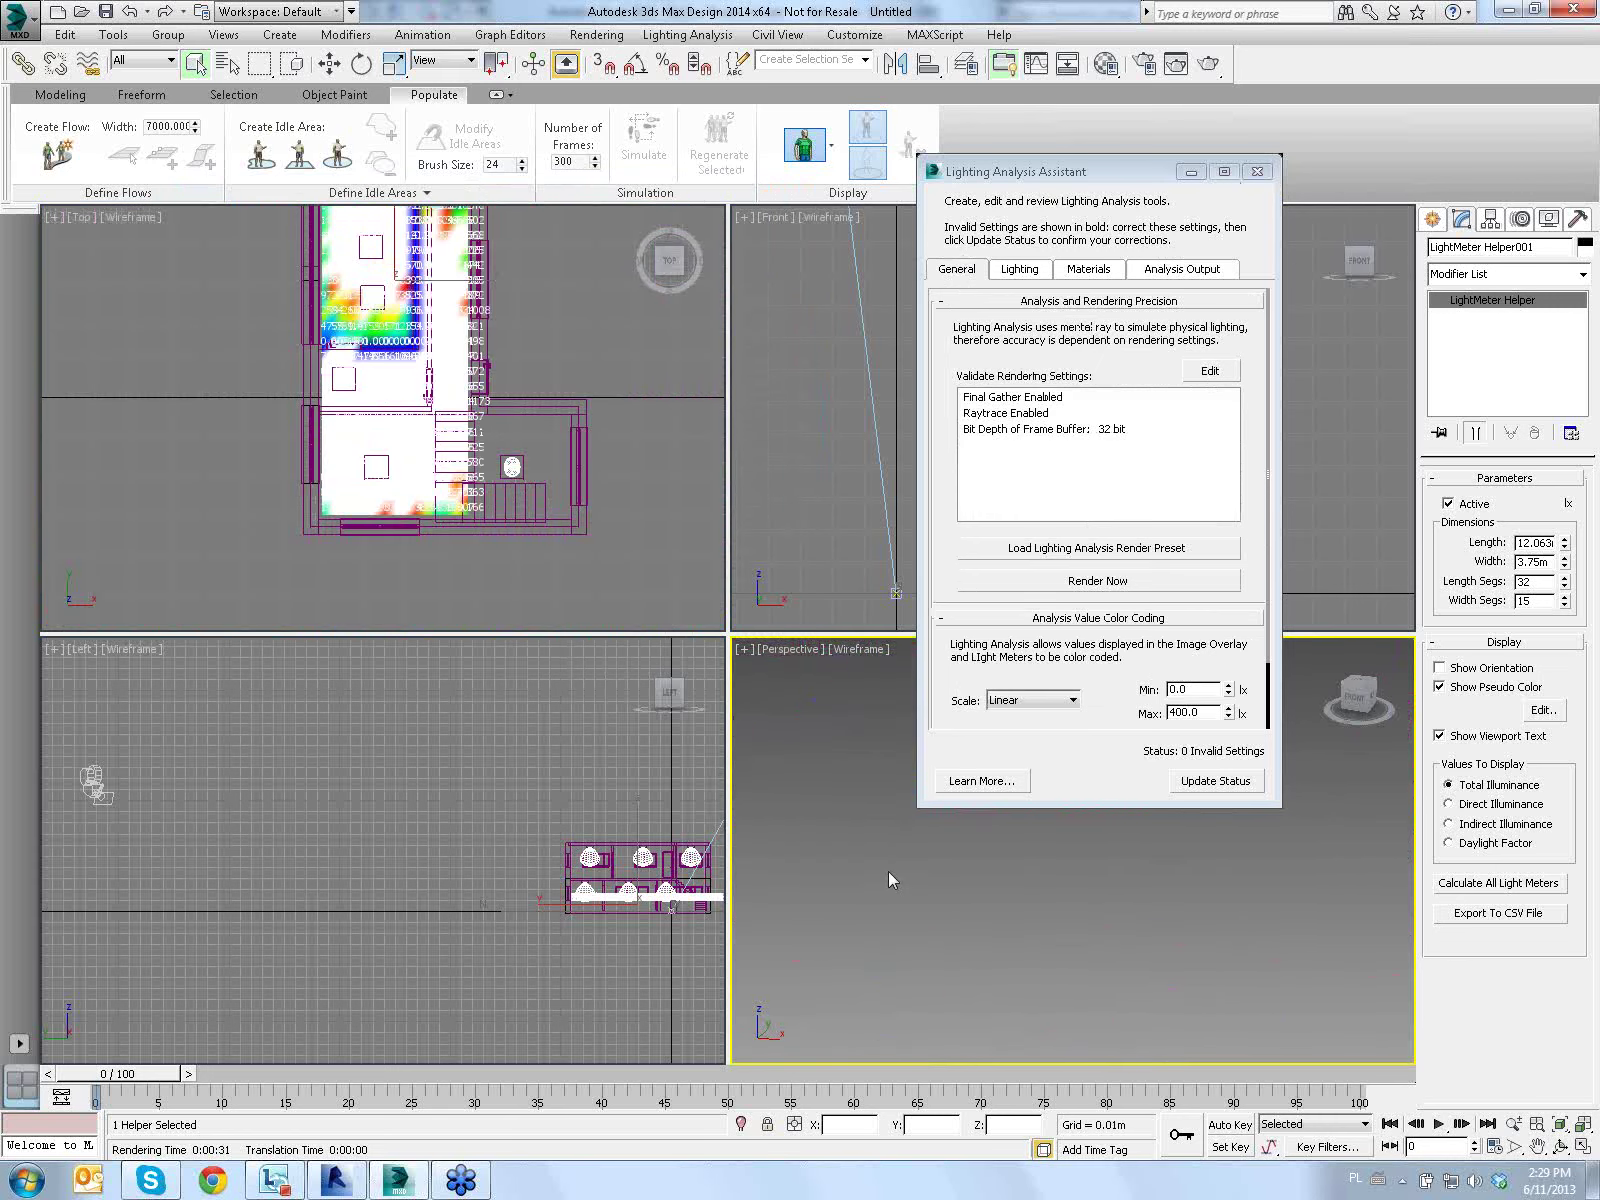
pyautogui.scroll(-2, 888, 871)
pyautogui.scroll(-1, 888, 871)
pyautogui.scroll(3, 993, 924)
pyautogui.scroll(2, 964, 901)
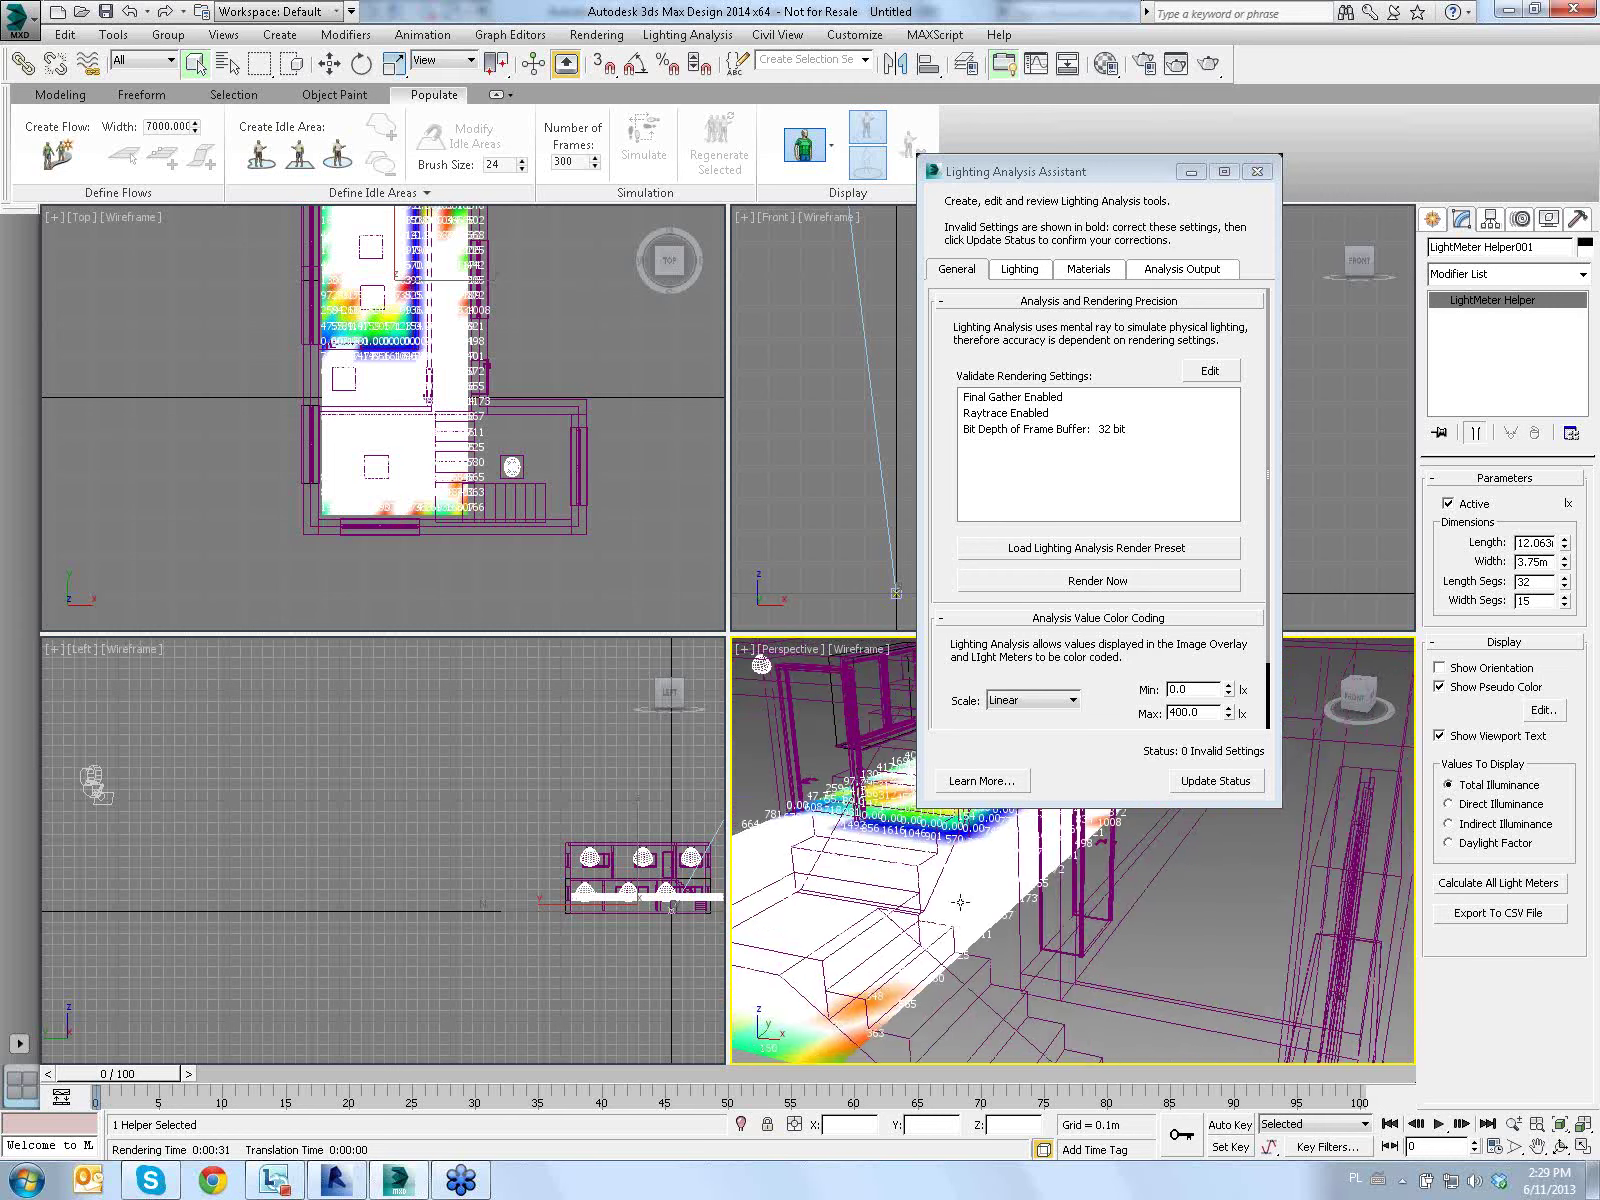
pyautogui.scroll(-1, 964, 901)
# Pan the Perspective view around the stairs and select the colour-coding Max value
pyautogui.moveTo(964, 901); pyautogui.dragTo(1207, 725, button='middle')
pyautogui.moveTo(1174, 837); pyautogui.dragTo(1141, 840, button='middle')
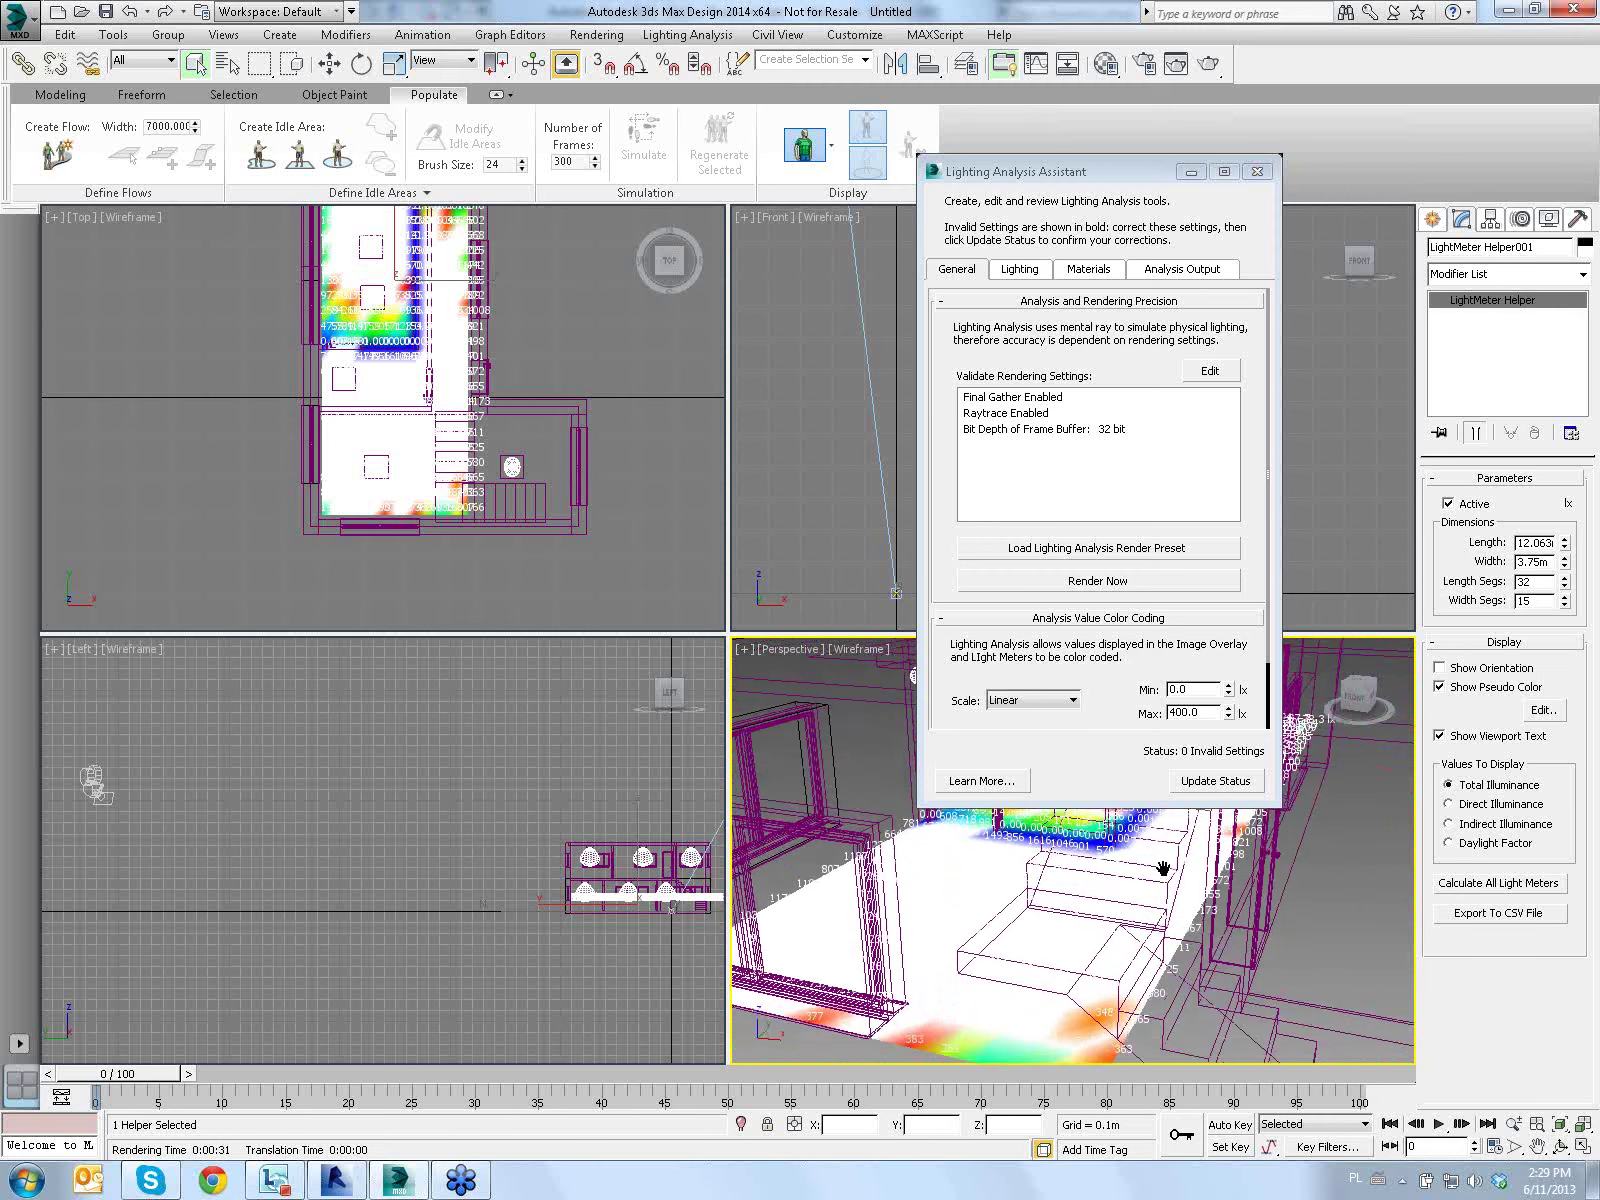
pyautogui.scroll(-5, 1141, 838)
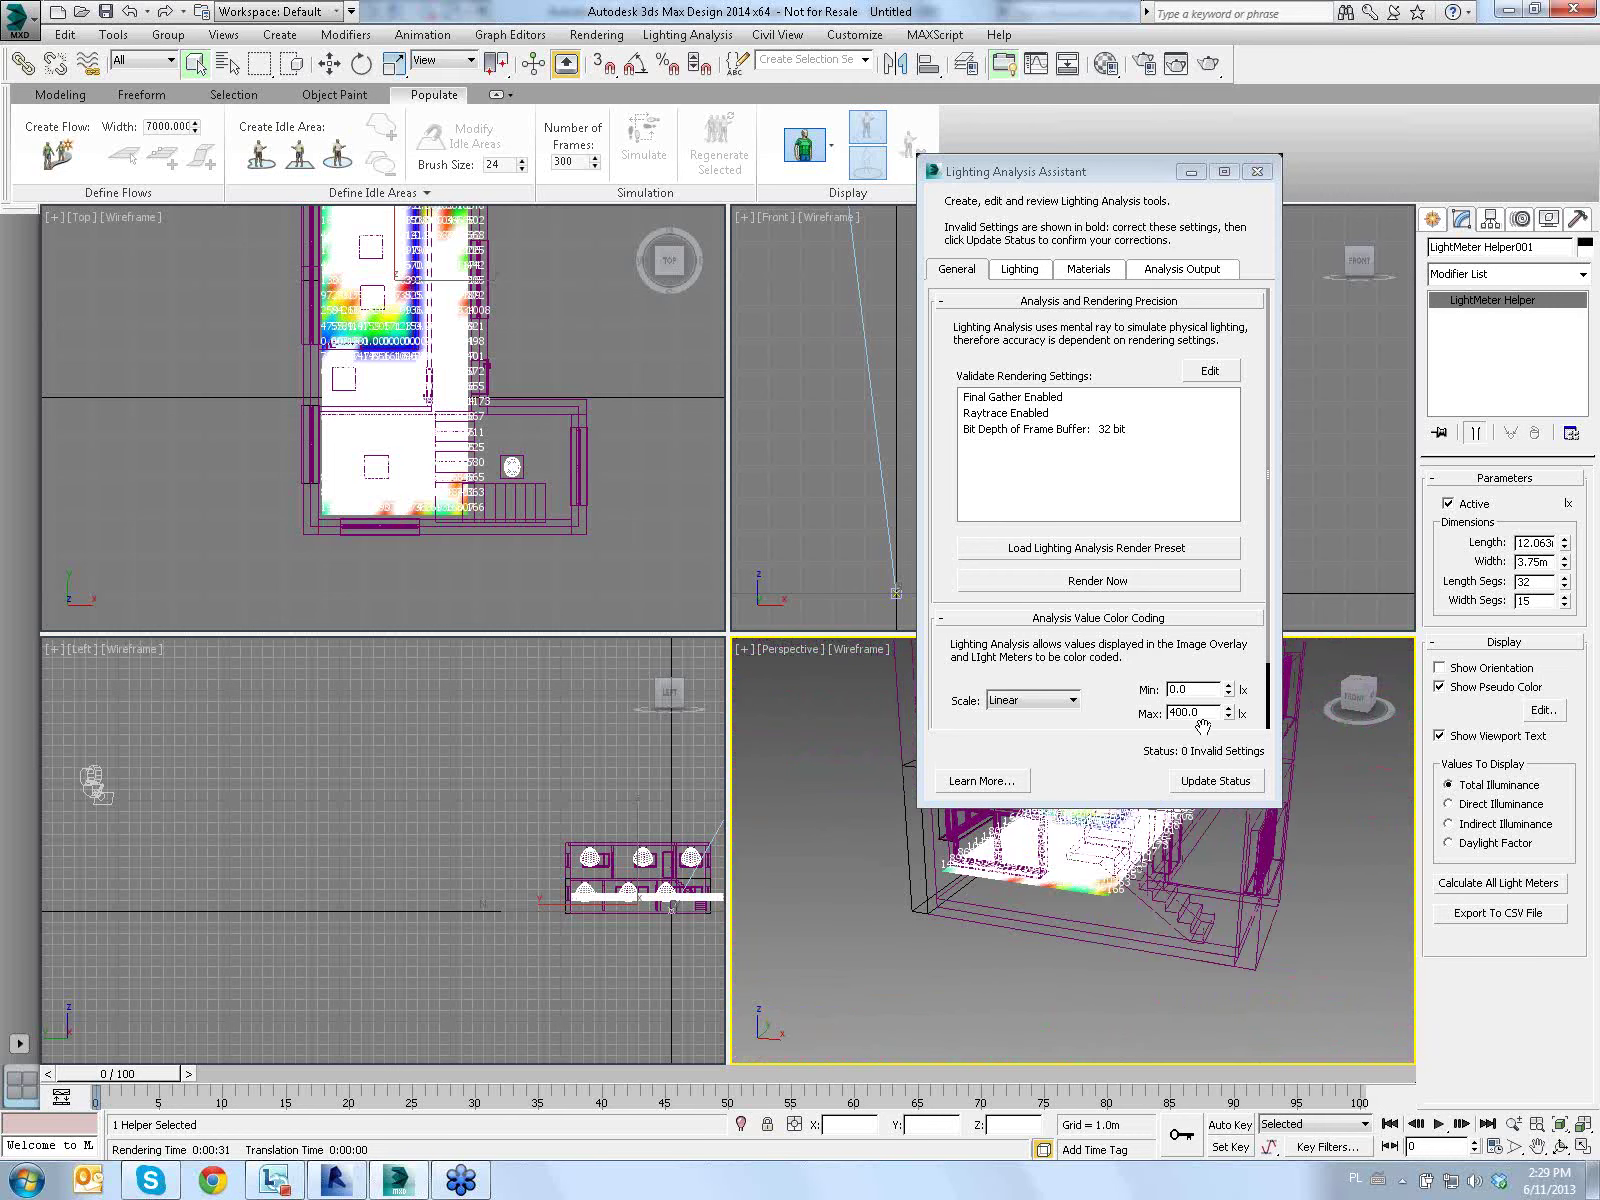
pyautogui.moveTo(1205, 713); pyautogui.dragTo(1050, 703)
# Set the Analysis Value Color Coding maximum to 3000 lux
pyautogui.write('30')
pyautogui.press('Return')
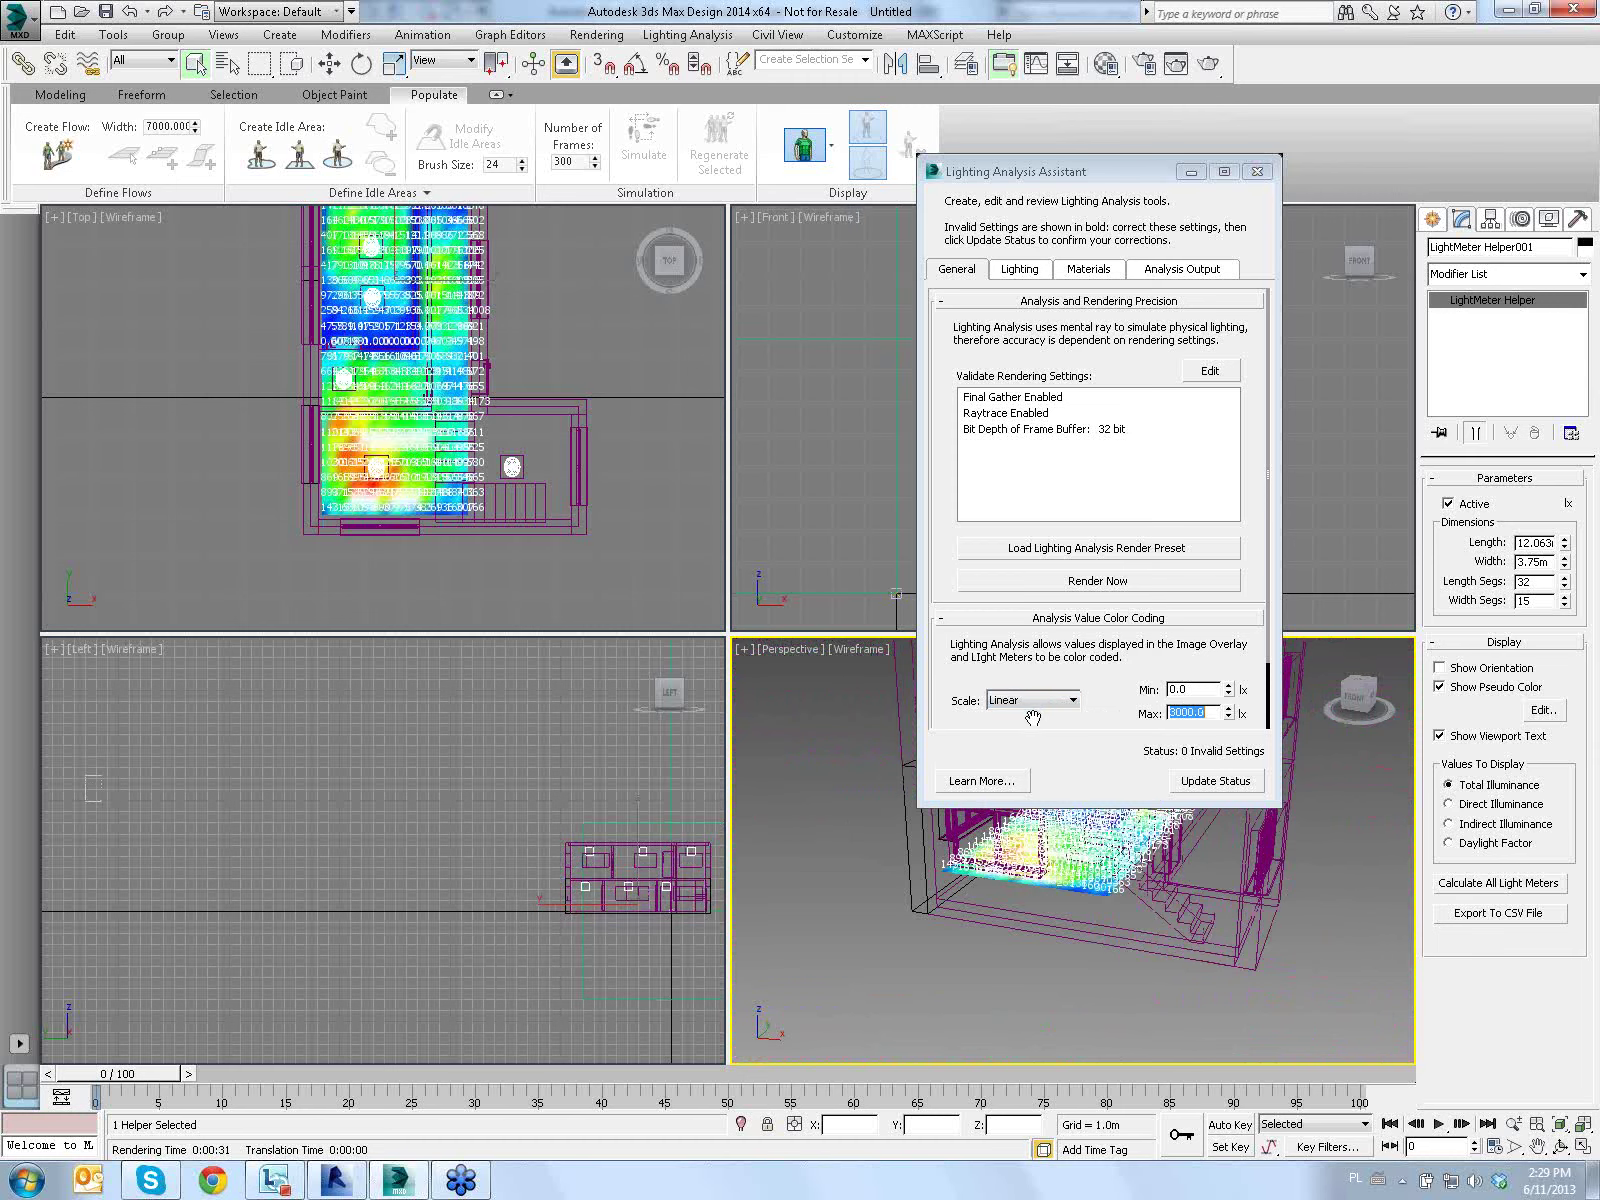
pyautogui.scroll(1, 426, 337)
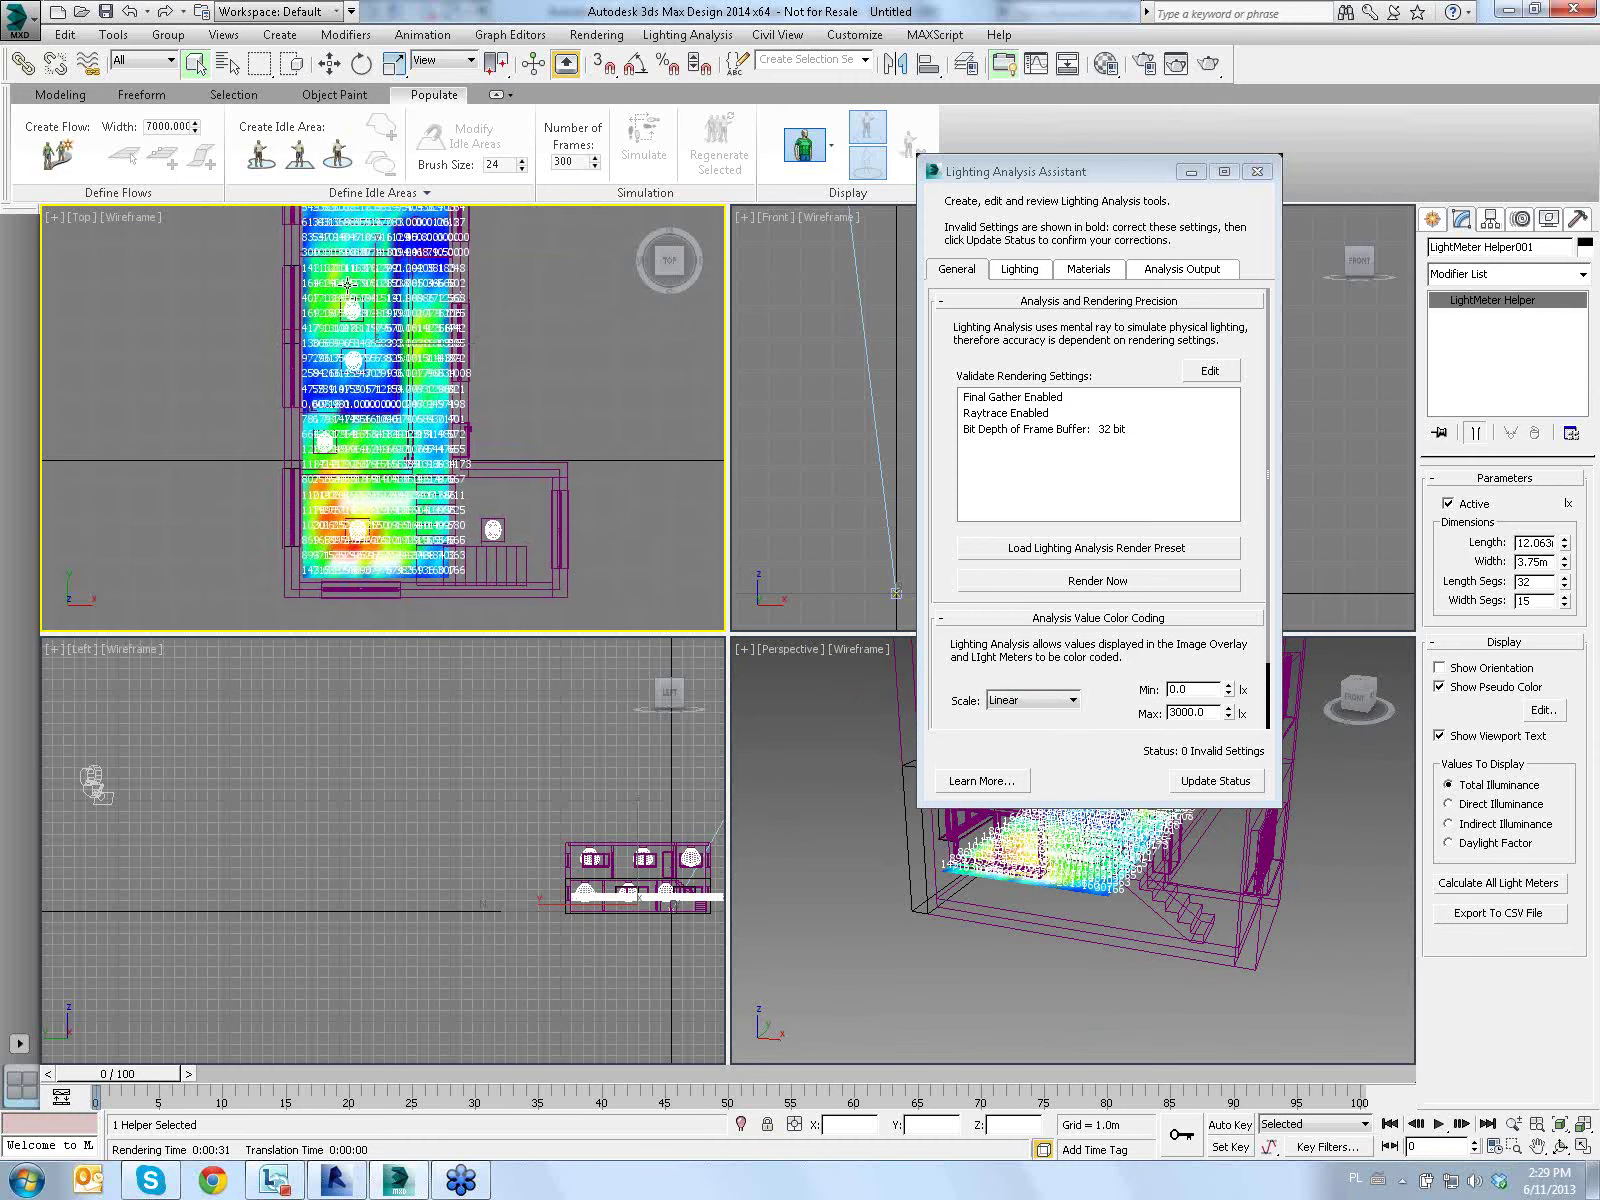
pyautogui.scroll(1, 400, 330)
pyautogui.scroll(1, 390, 328)
# Zoom and pan the Top view to inspect the recoloured heatmap's lux readings
pyautogui.moveTo(390, 327); pyautogui.dragTo(362, 257, button='middle')
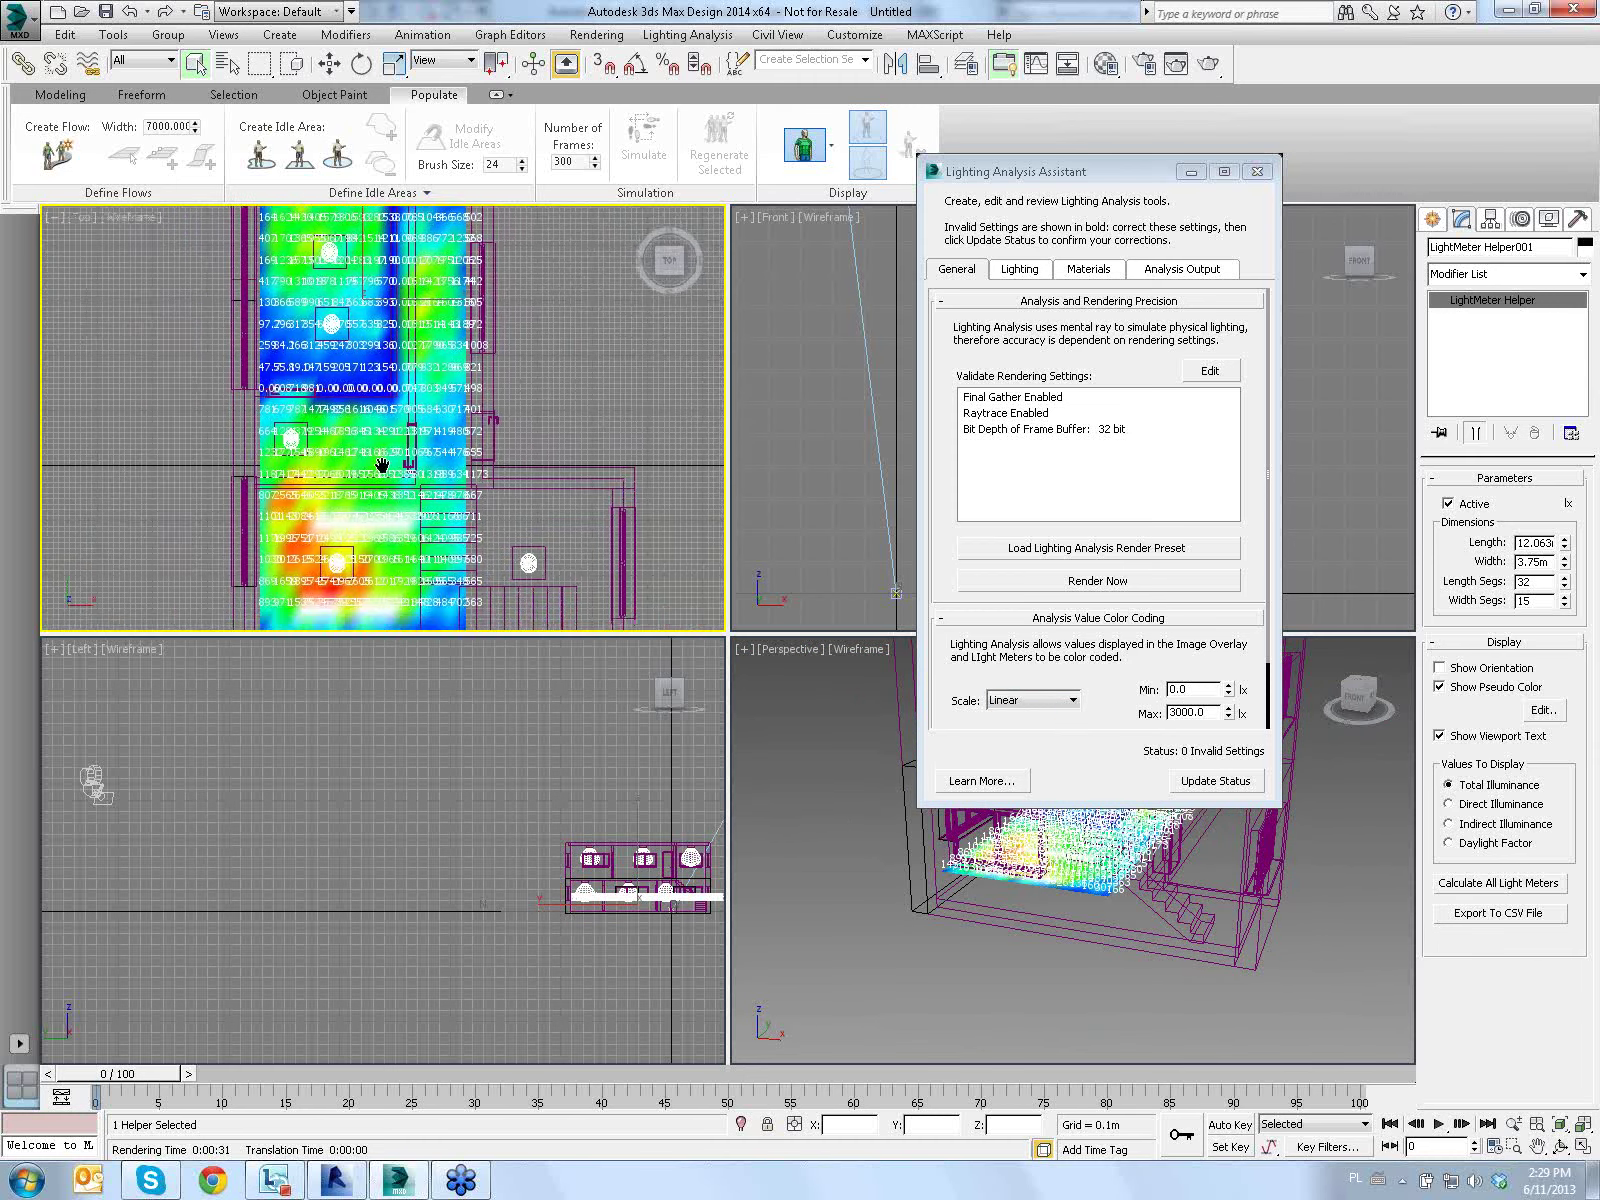
pyautogui.scroll(1, 415, 475)
pyautogui.moveTo(415, 475)
pyautogui.mouseDown(button='middle')
pyautogui.moveTo(389, 502)
pyautogui.moveTo(380, 450)
pyautogui.moveTo(392, 490)
pyautogui.mouseUp(button='middle')
pyautogui.scroll(-2, 380, 450)
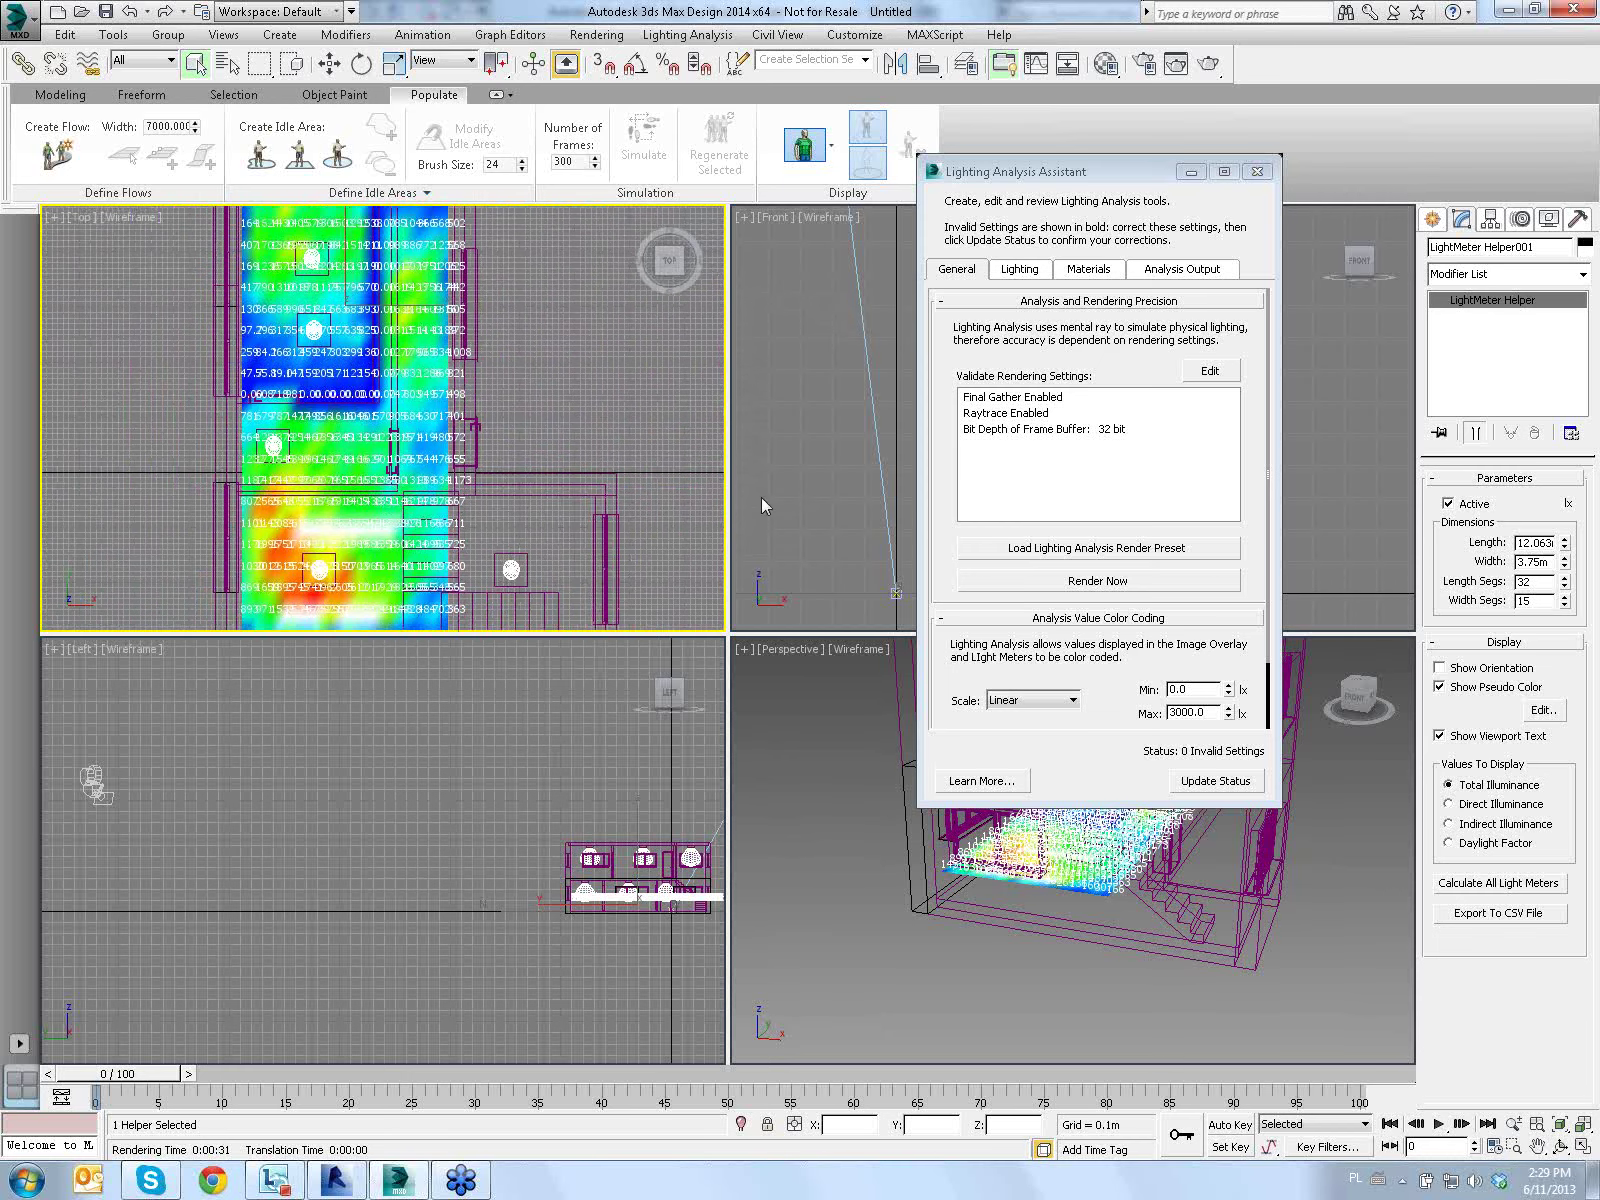
pyautogui.scroll(2, 511, 402)
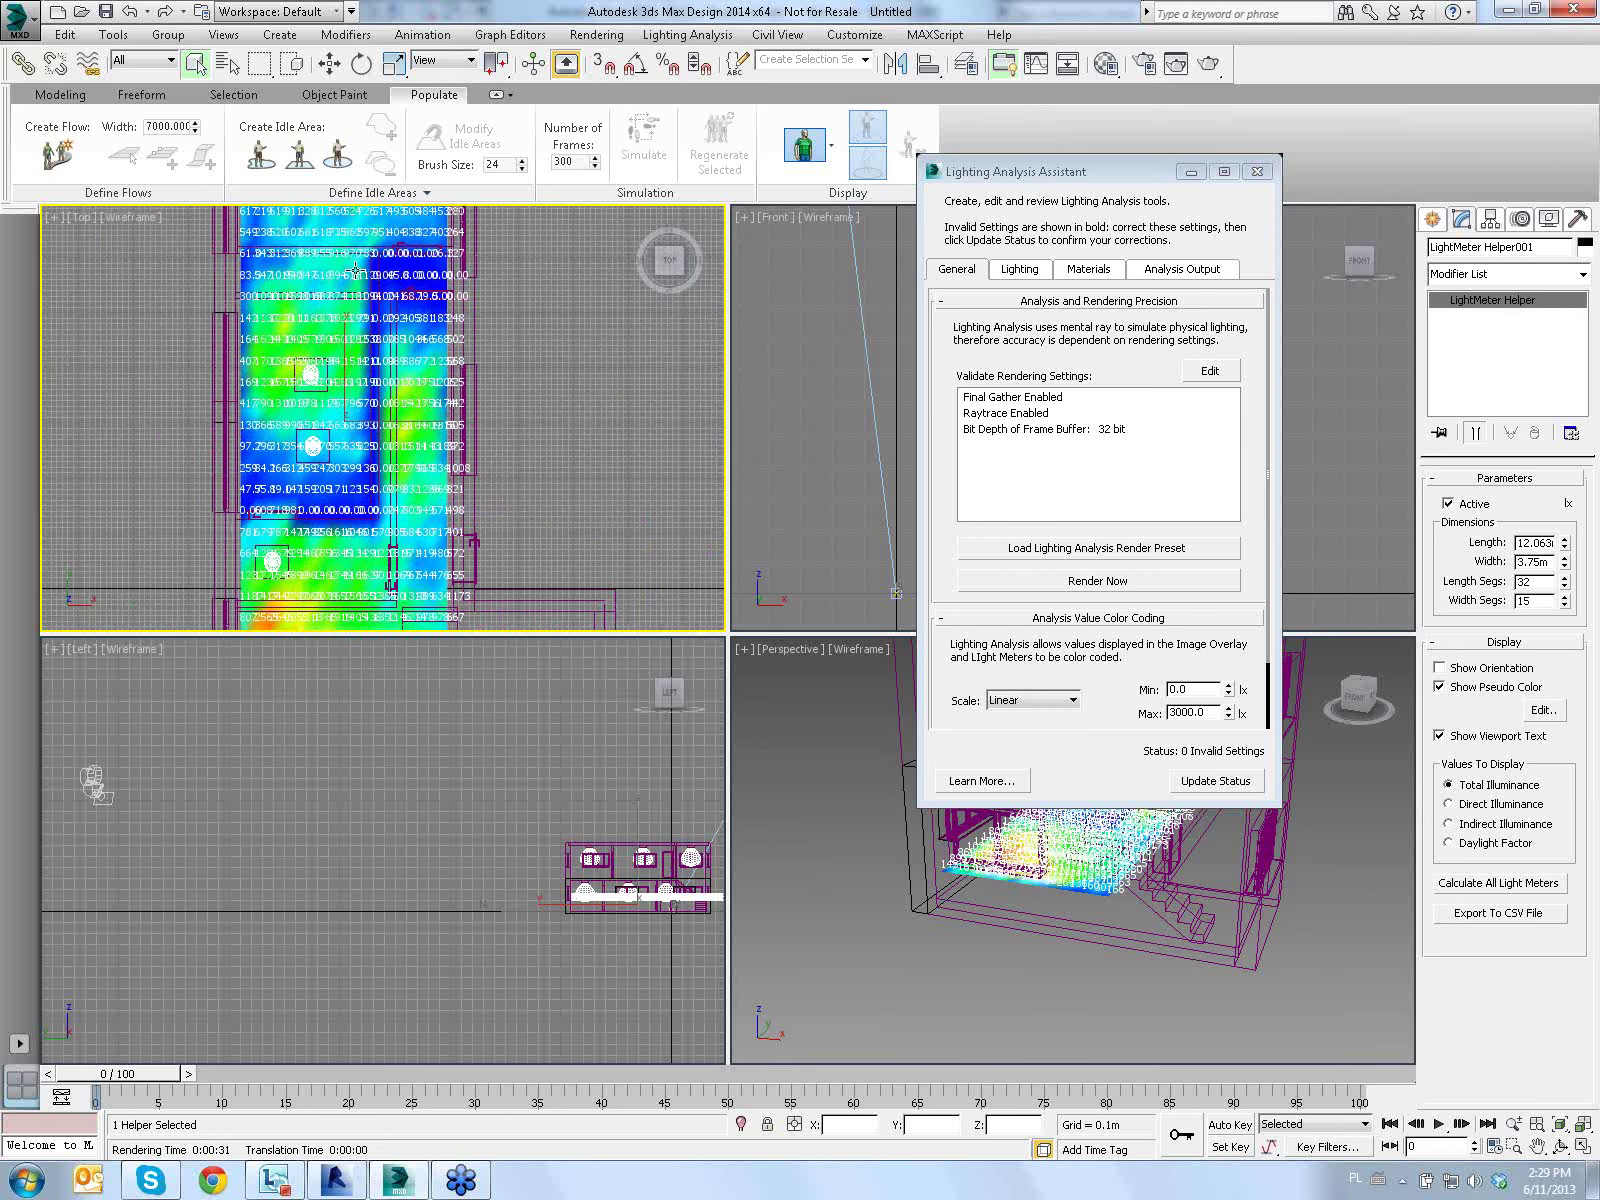
pyautogui.moveTo(355, 270); pyautogui.dragTo(320, 415, button='middle')
pyautogui.scroll(-1, 320, 415)
pyautogui.scroll(-1, 320, 415)
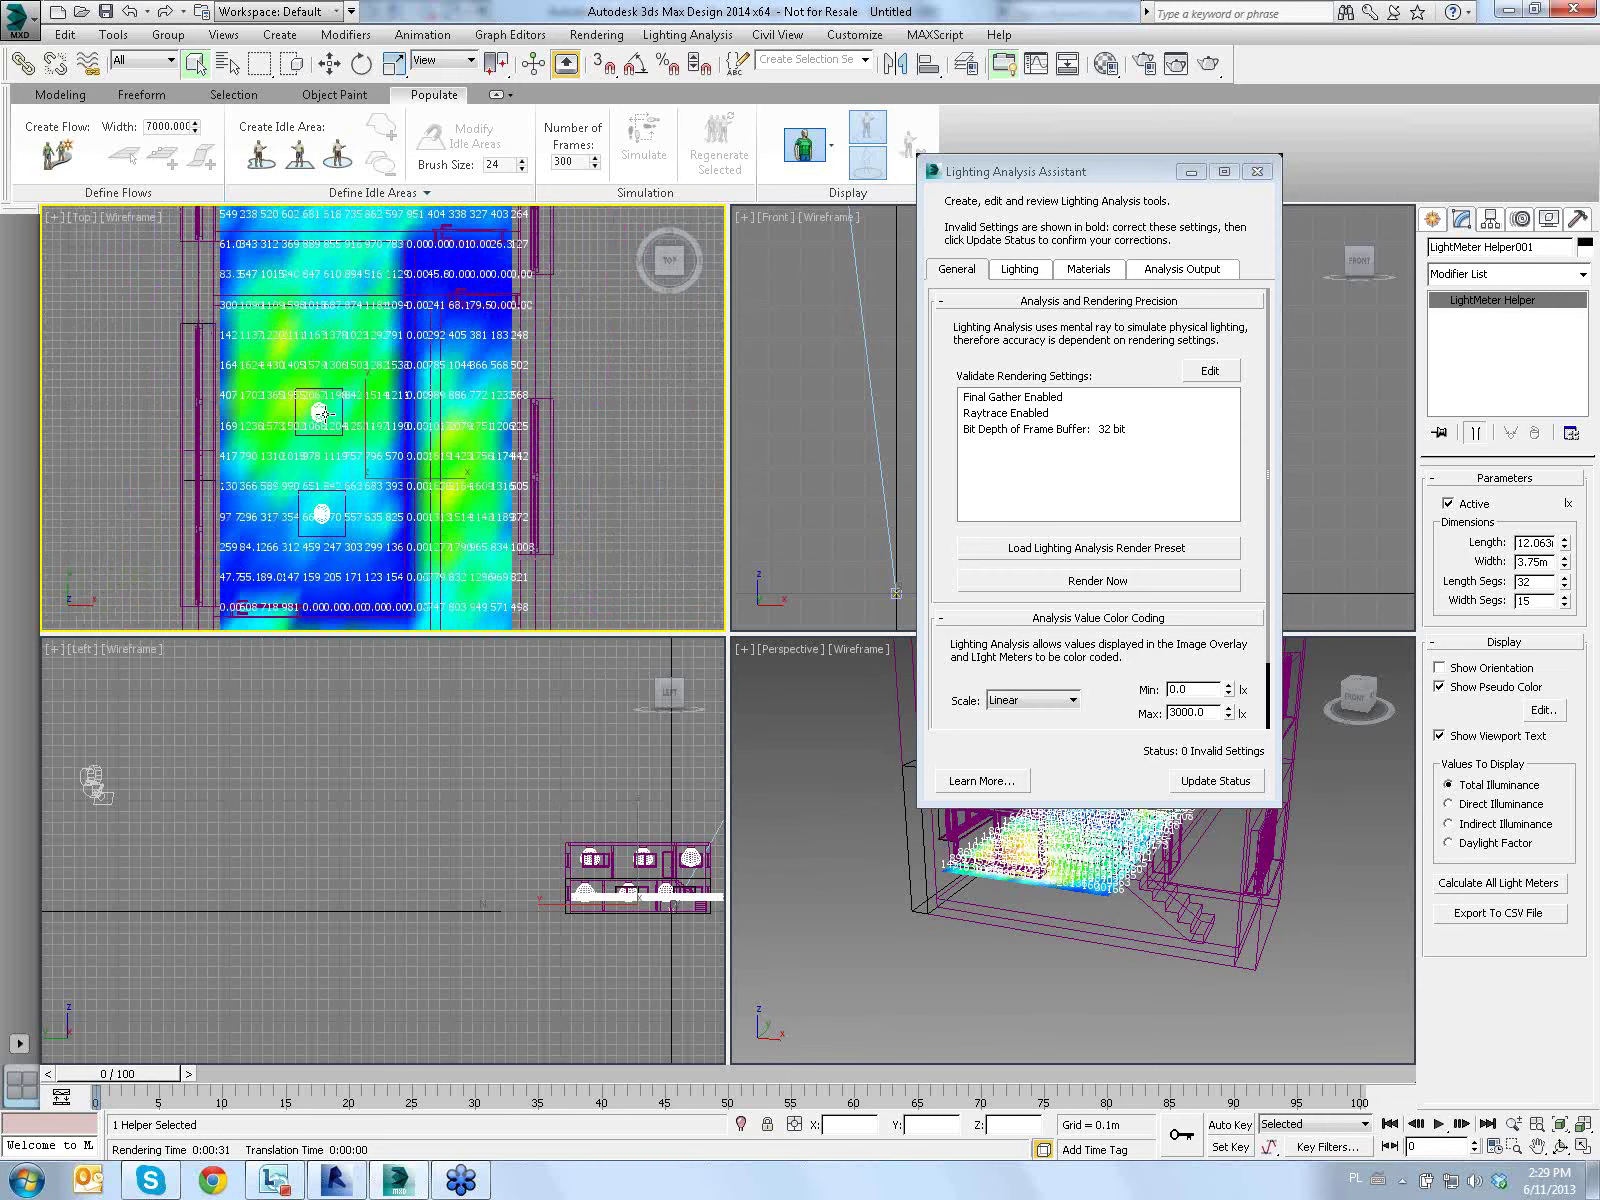
pyautogui.scroll(-1, 330, 400)
pyautogui.scroll(-2, 360, 357)
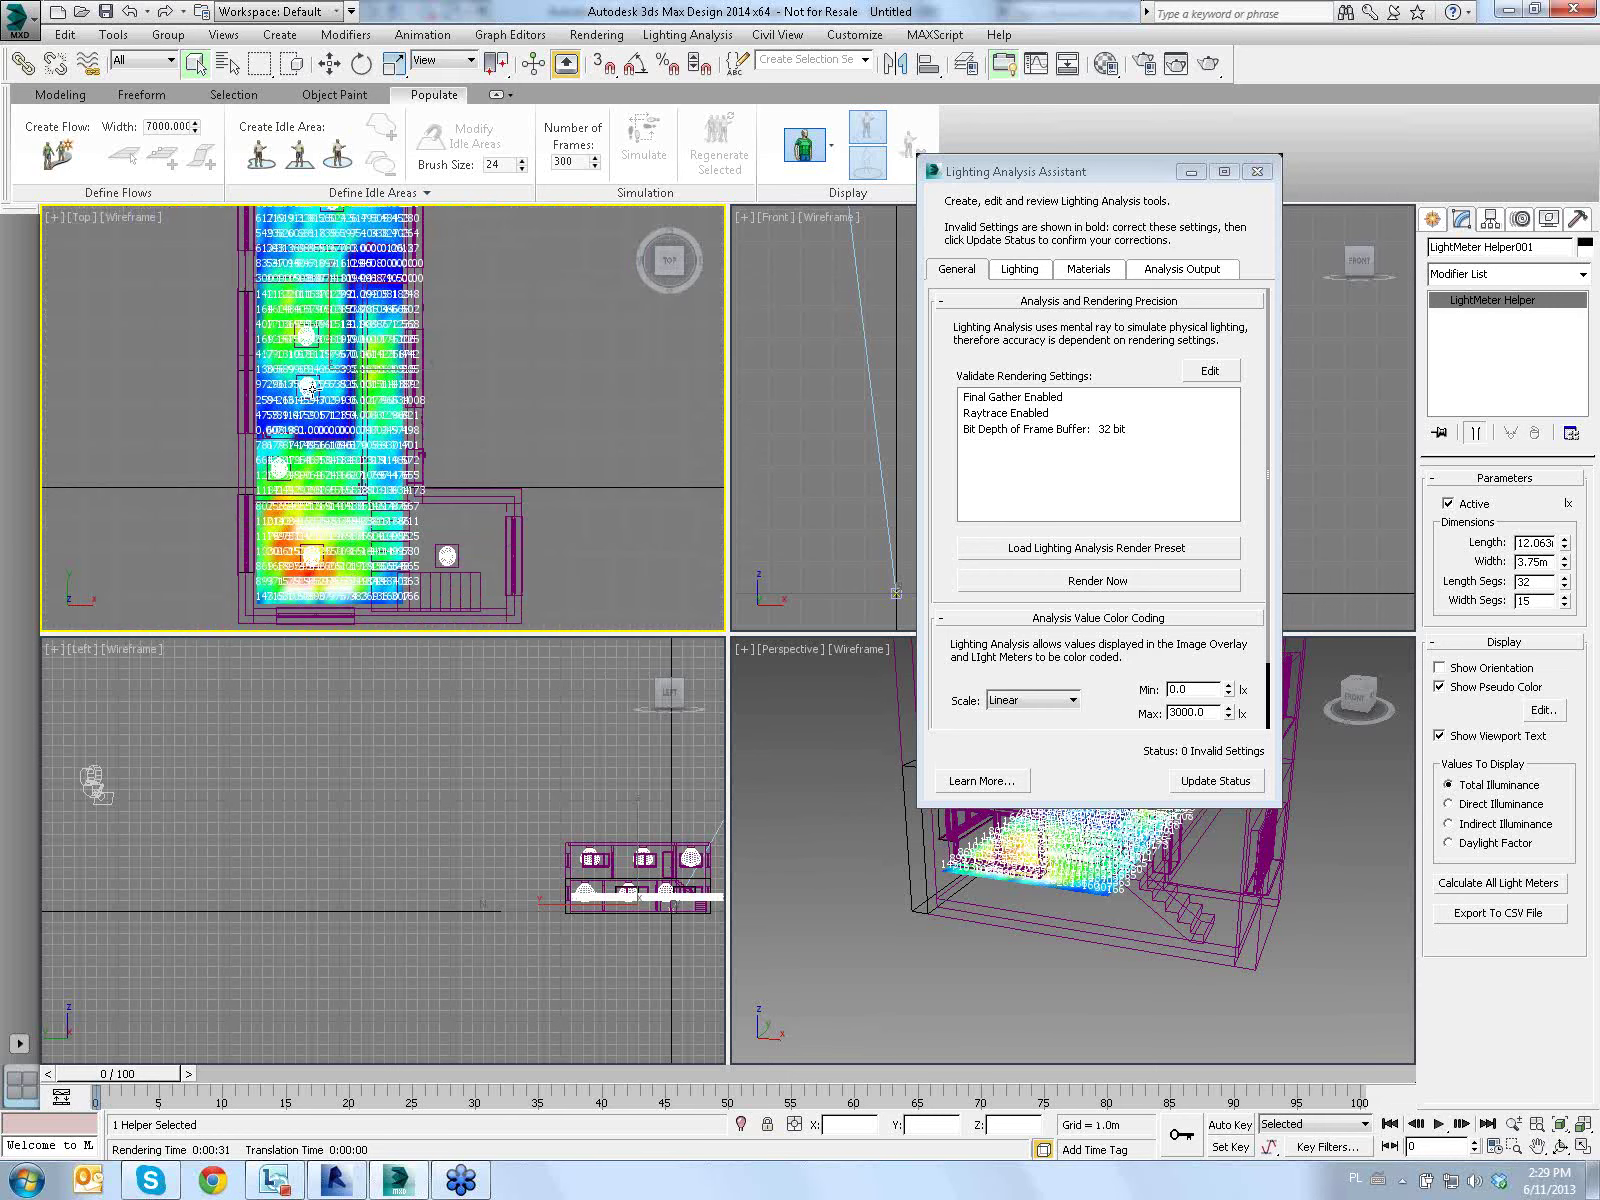
pyautogui.scroll(2, 309, 390)
pyautogui.scroll(1, 320, 420)
pyautogui.scroll(2, 335, 475)
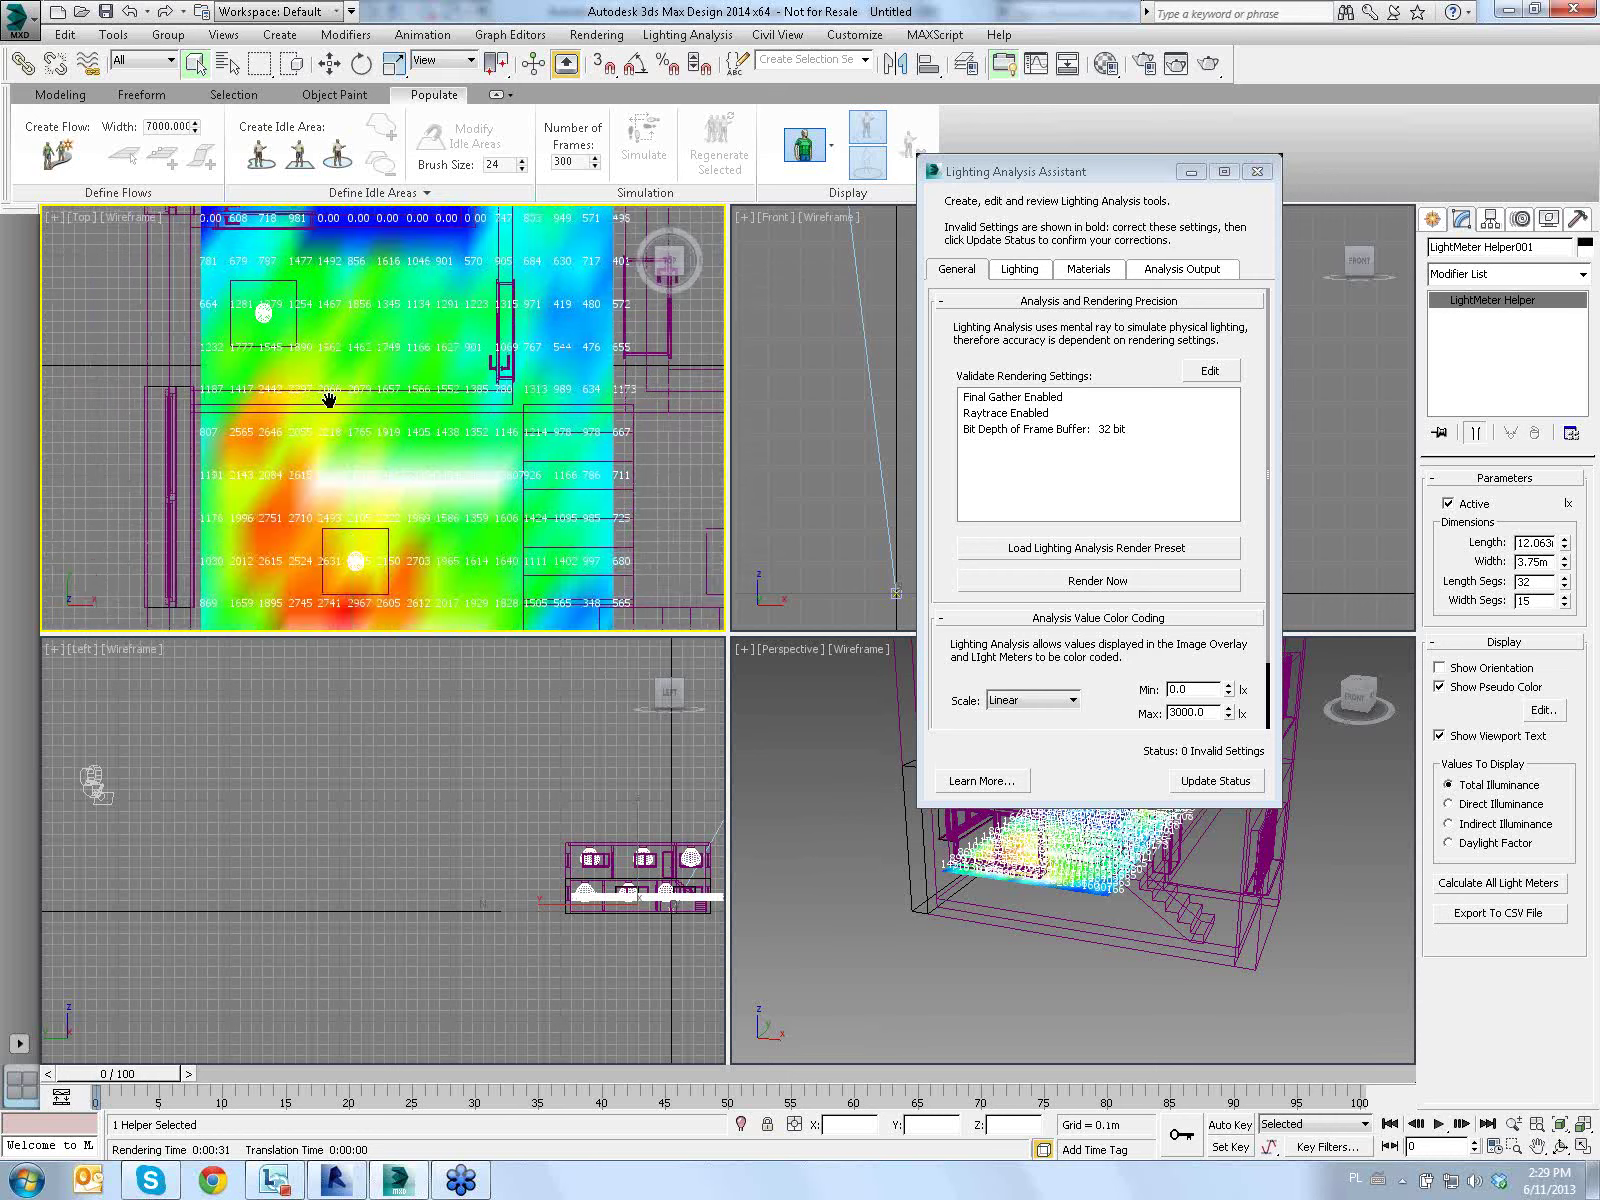
pyautogui.moveTo(329, 400); pyautogui.dragTo(341, 492, button='middle')
pyautogui.scroll(-1, 307, 411)
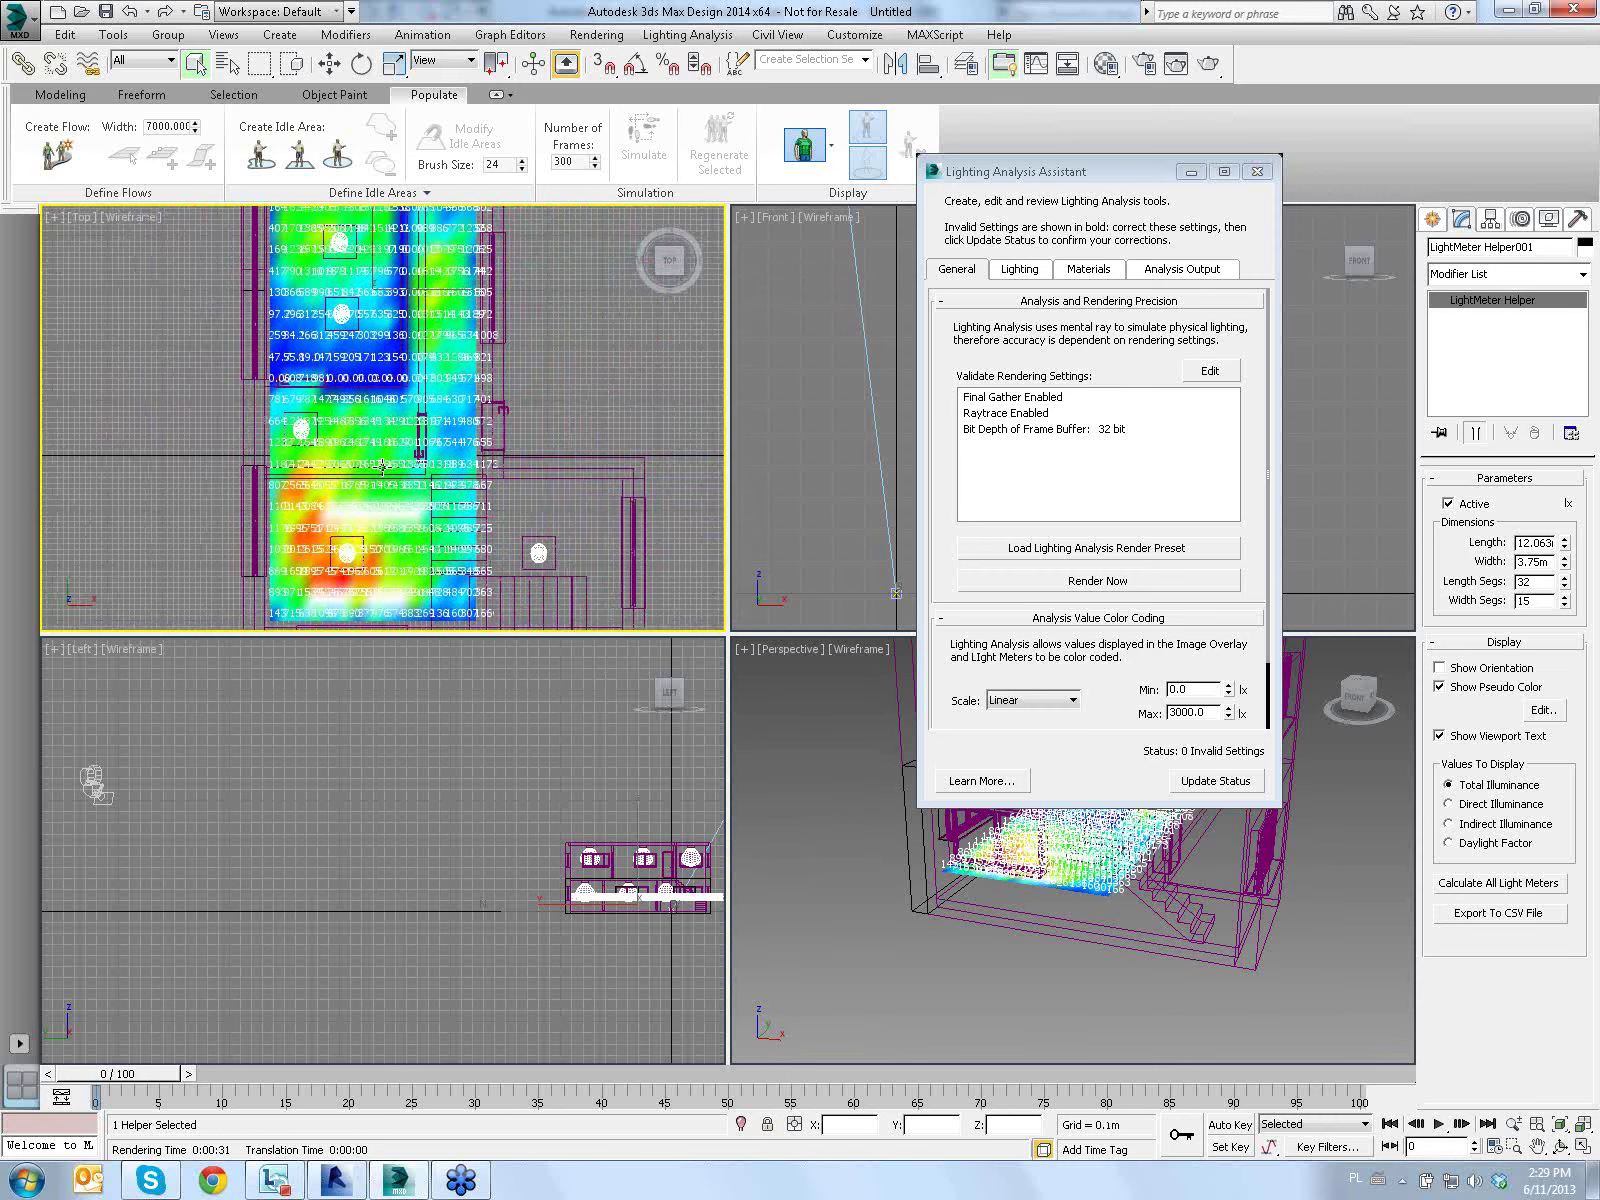
pyautogui.scroll(-1, 307, 411)
pyautogui.scroll(-1, 307, 411)
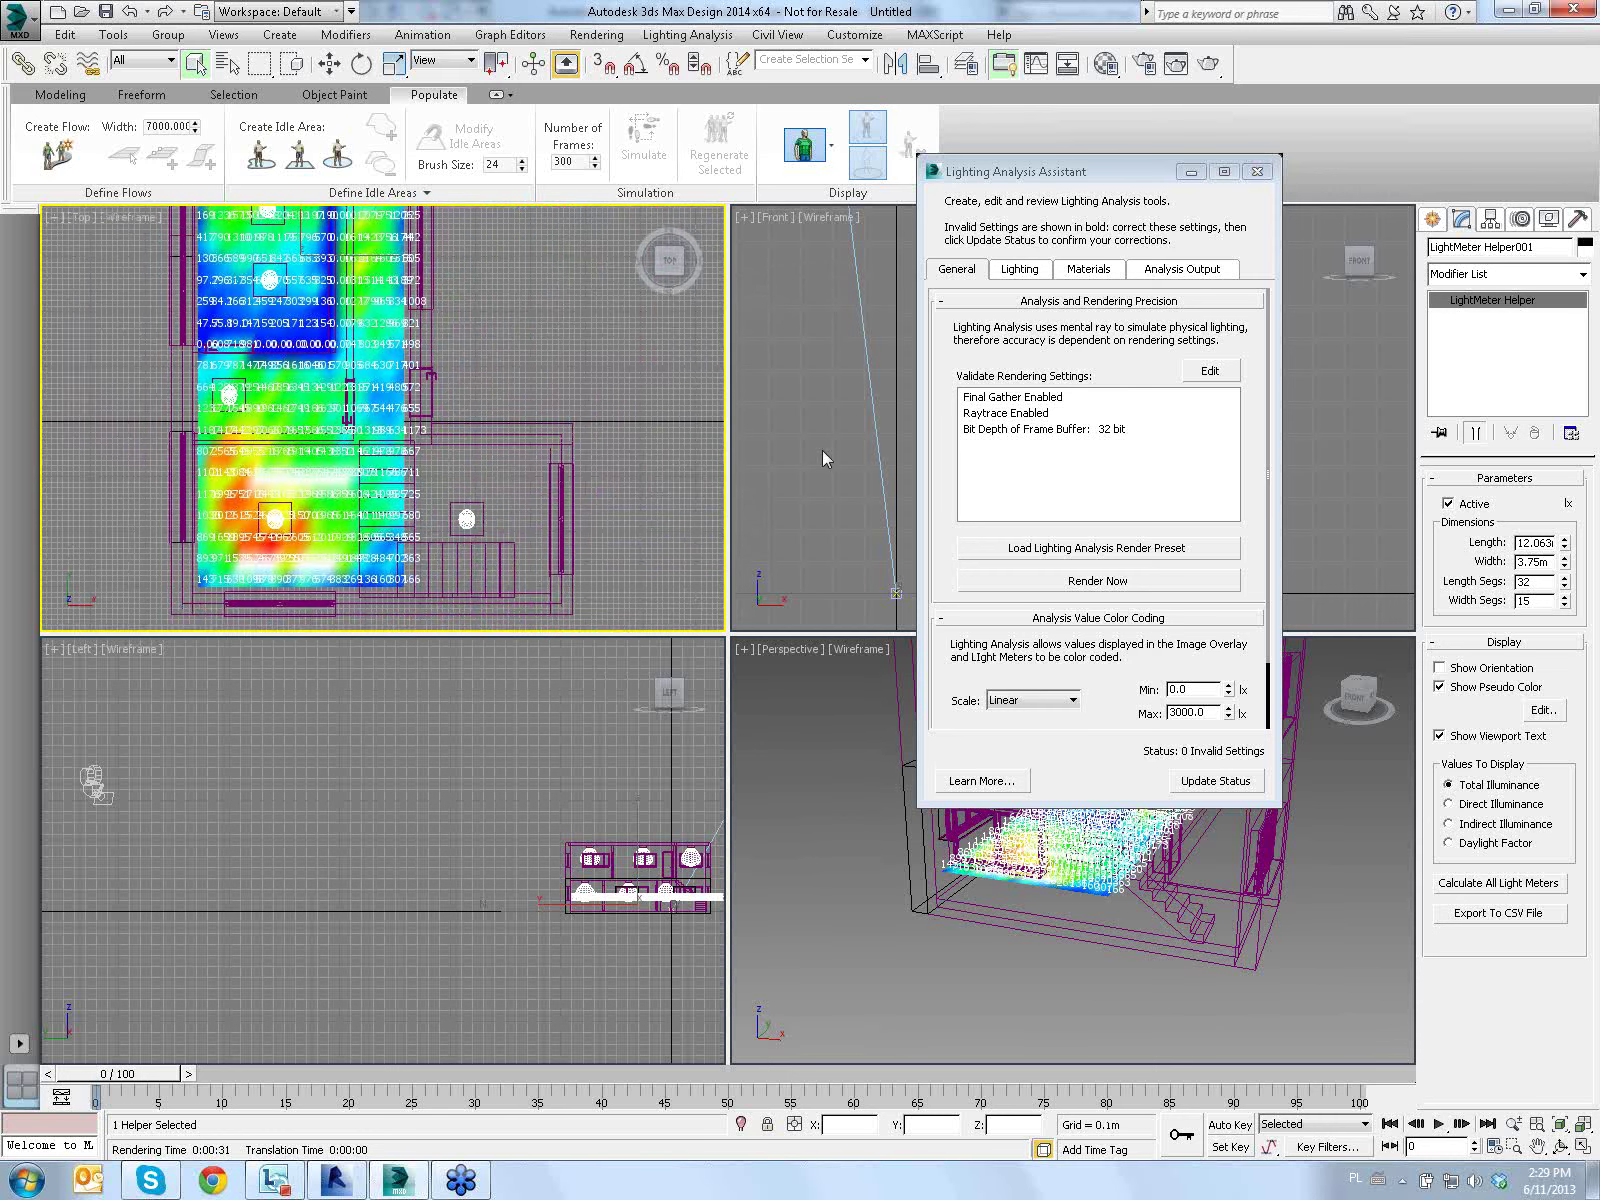
# Minimize the Lighting Analysis Assistant and orbit the Perspective view around the house
pyautogui.click(1190, 171)
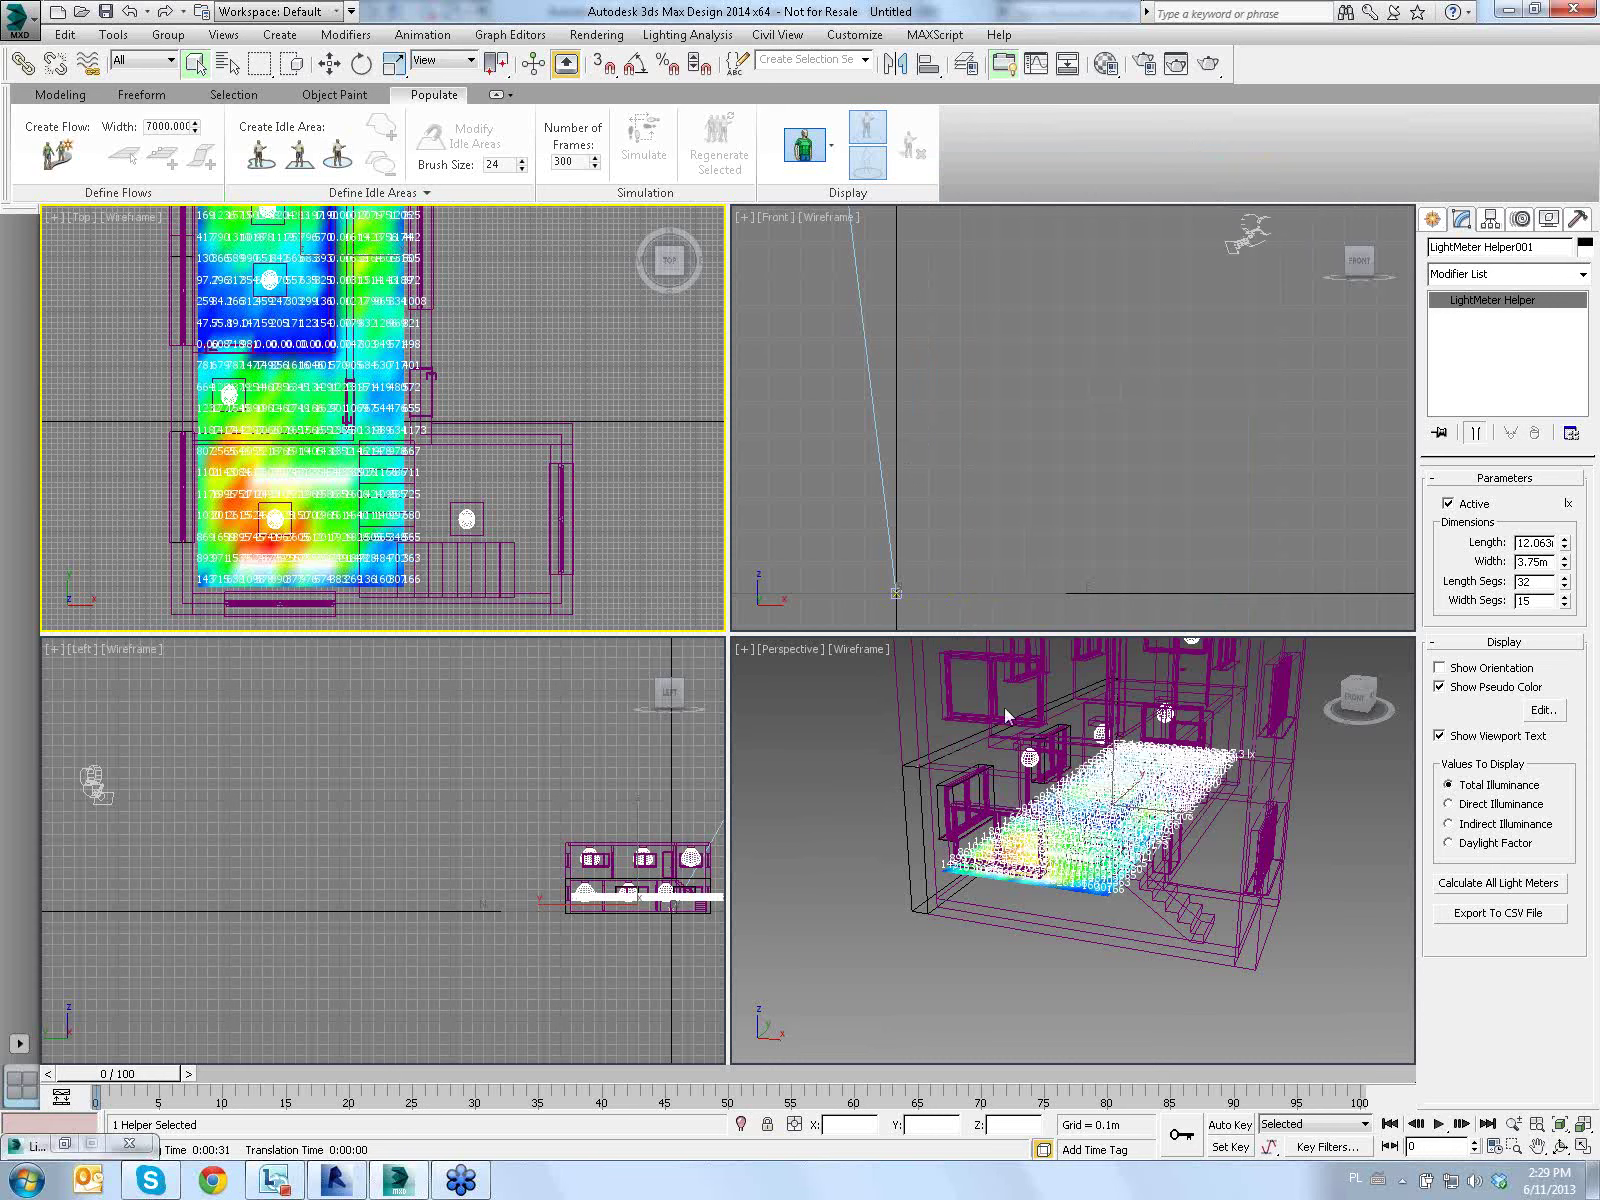
pyautogui.keyDown('alt'); pyautogui.moveTo(1005, 715); pyautogui.dragTo(1000, 680, button='middle'); pyautogui.keyUp('alt')
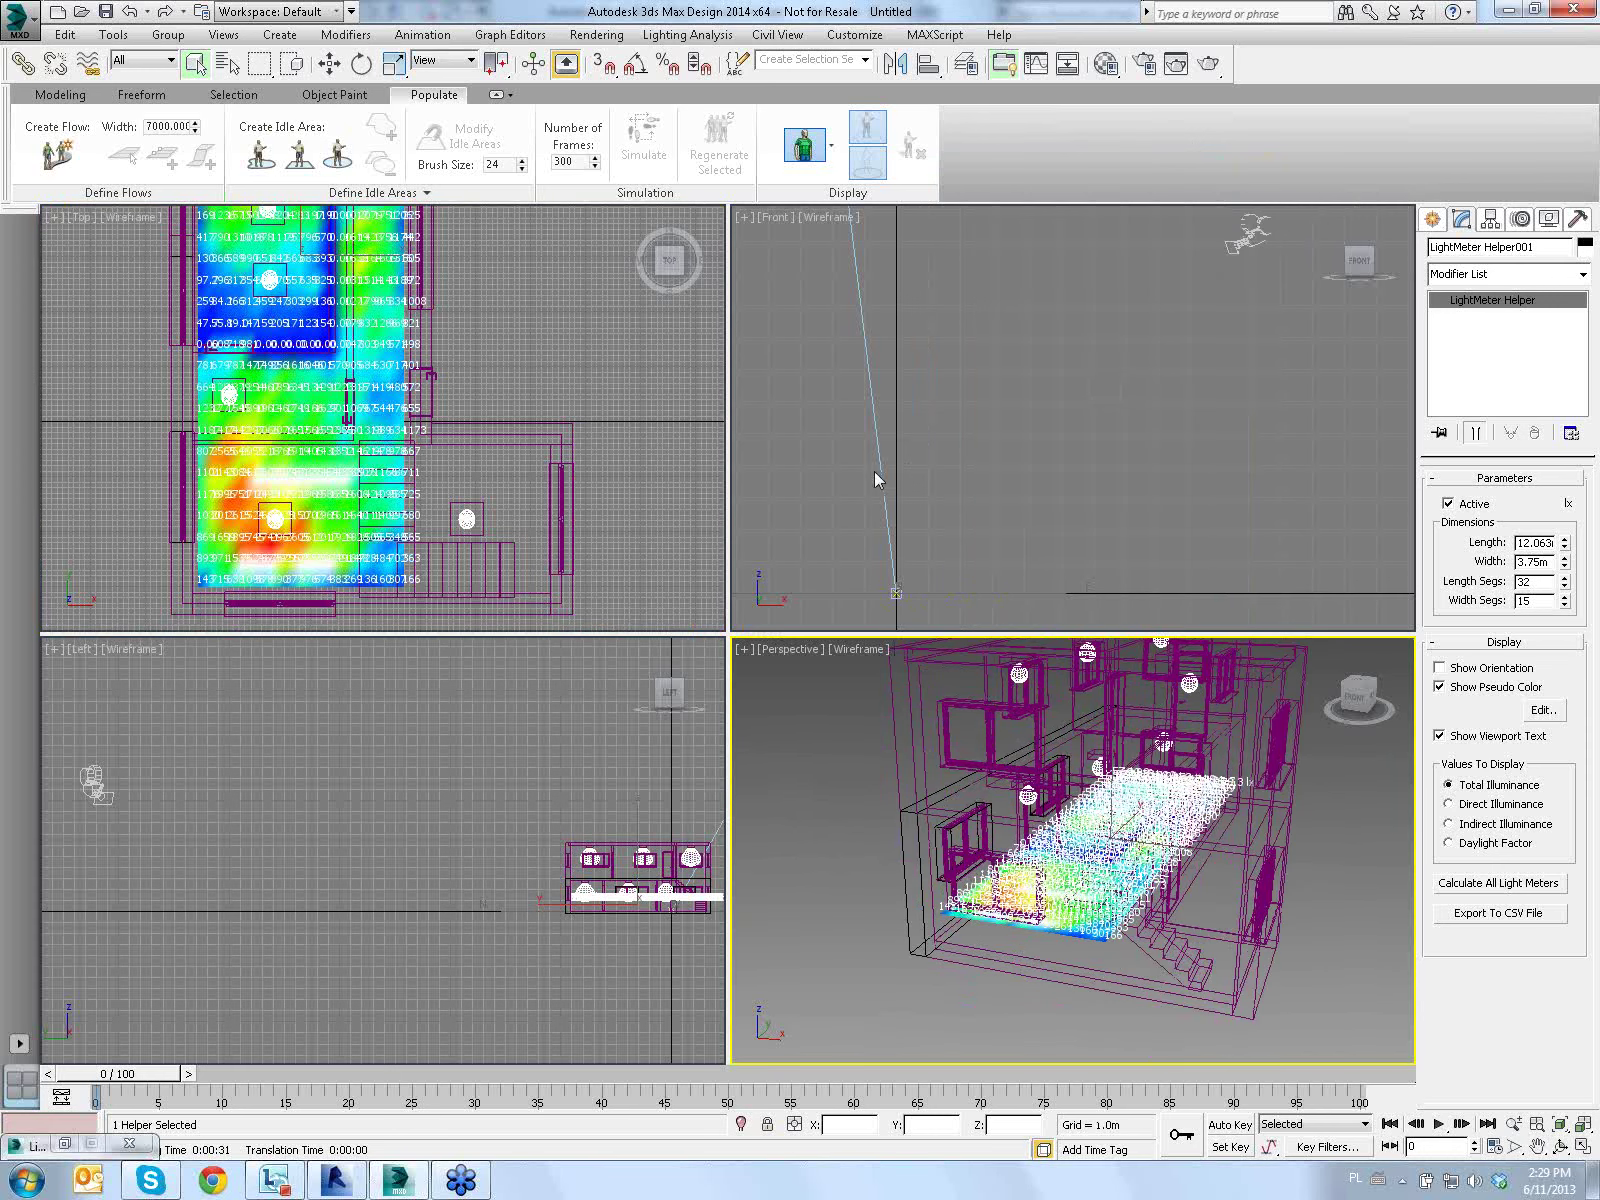
pyautogui.moveTo(874, 479); pyautogui.dragTo(901, 469, button='middle')
pyautogui.moveTo(1040, 790)
pyautogui.keyDown('alt'); pyautogui.mouseDown(button='middle')
pyautogui.moveTo(1065, 800)
pyautogui.moveTo(1036, 839)
pyautogui.moveTo(1085, 715)
pyautogui.mouseUp(button='middle'); pyautogui.keyUp('alt')
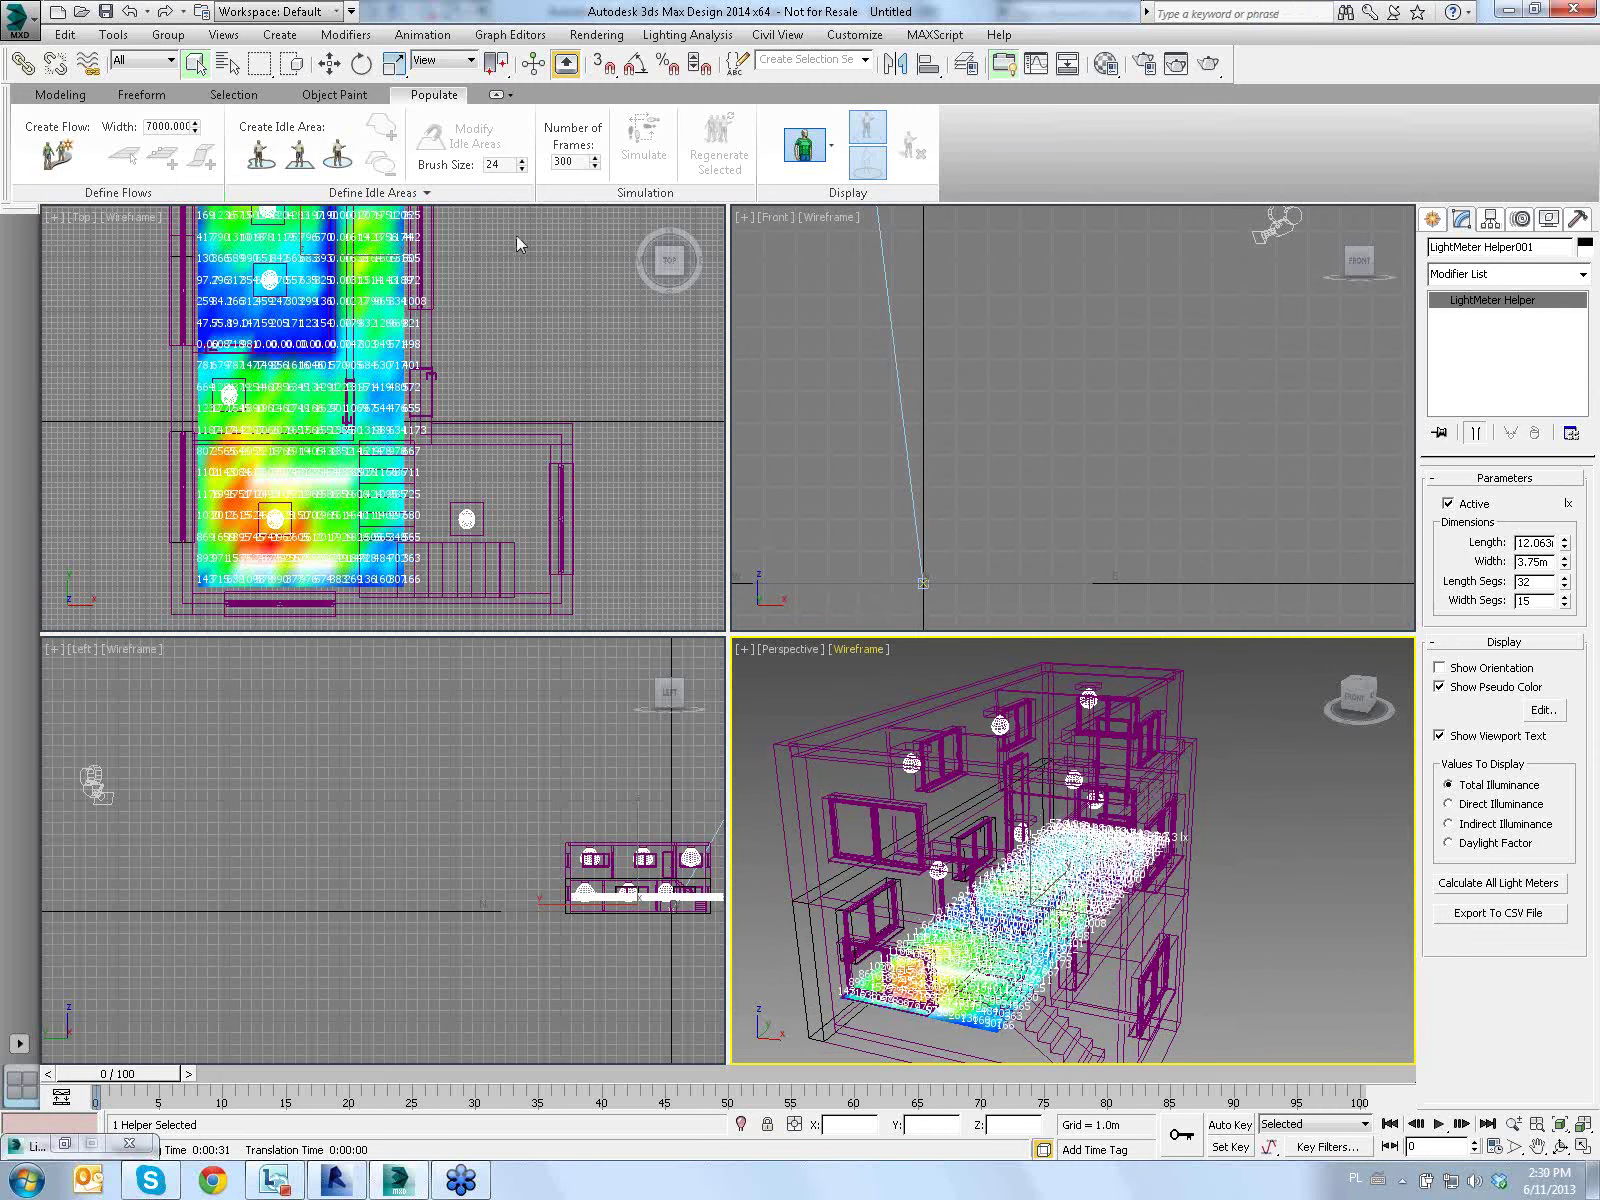
# Select the seven M_Plain Surface Lighting Fixture objects from the scene list
pyautogui.click(228, 63)
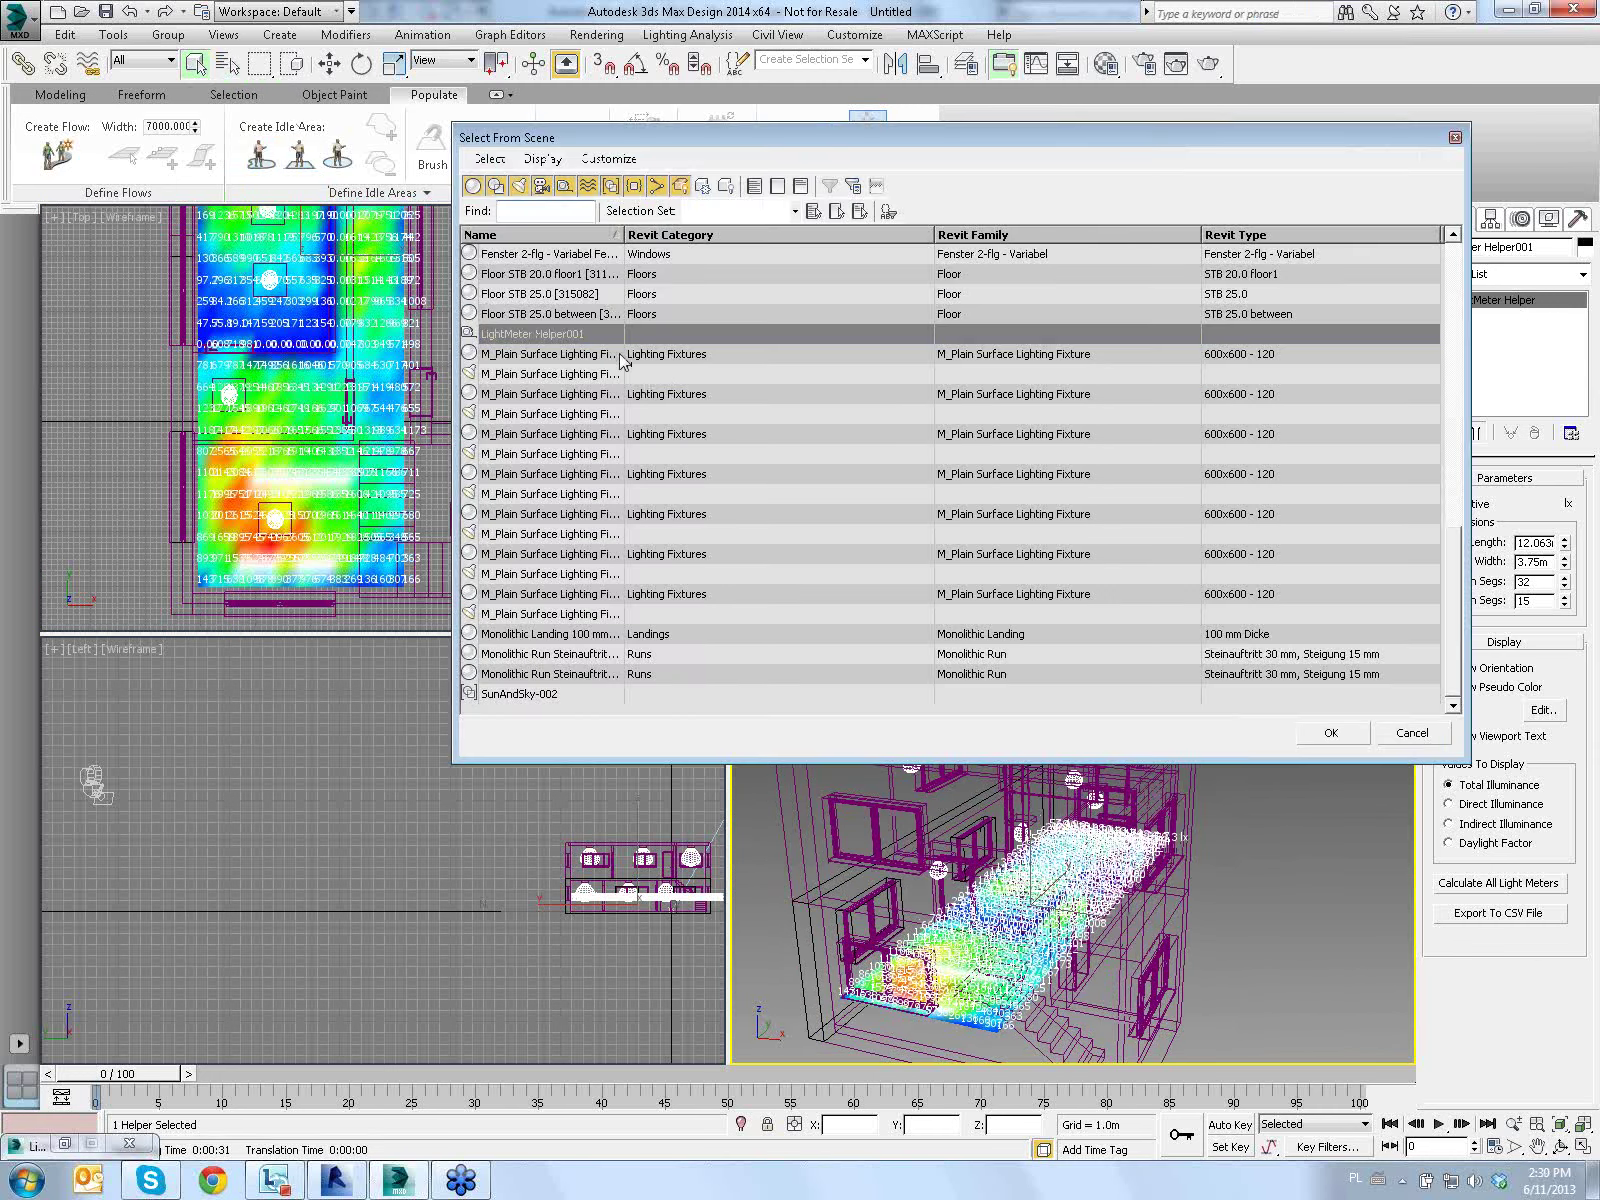
pyautogui.click(567, 377)
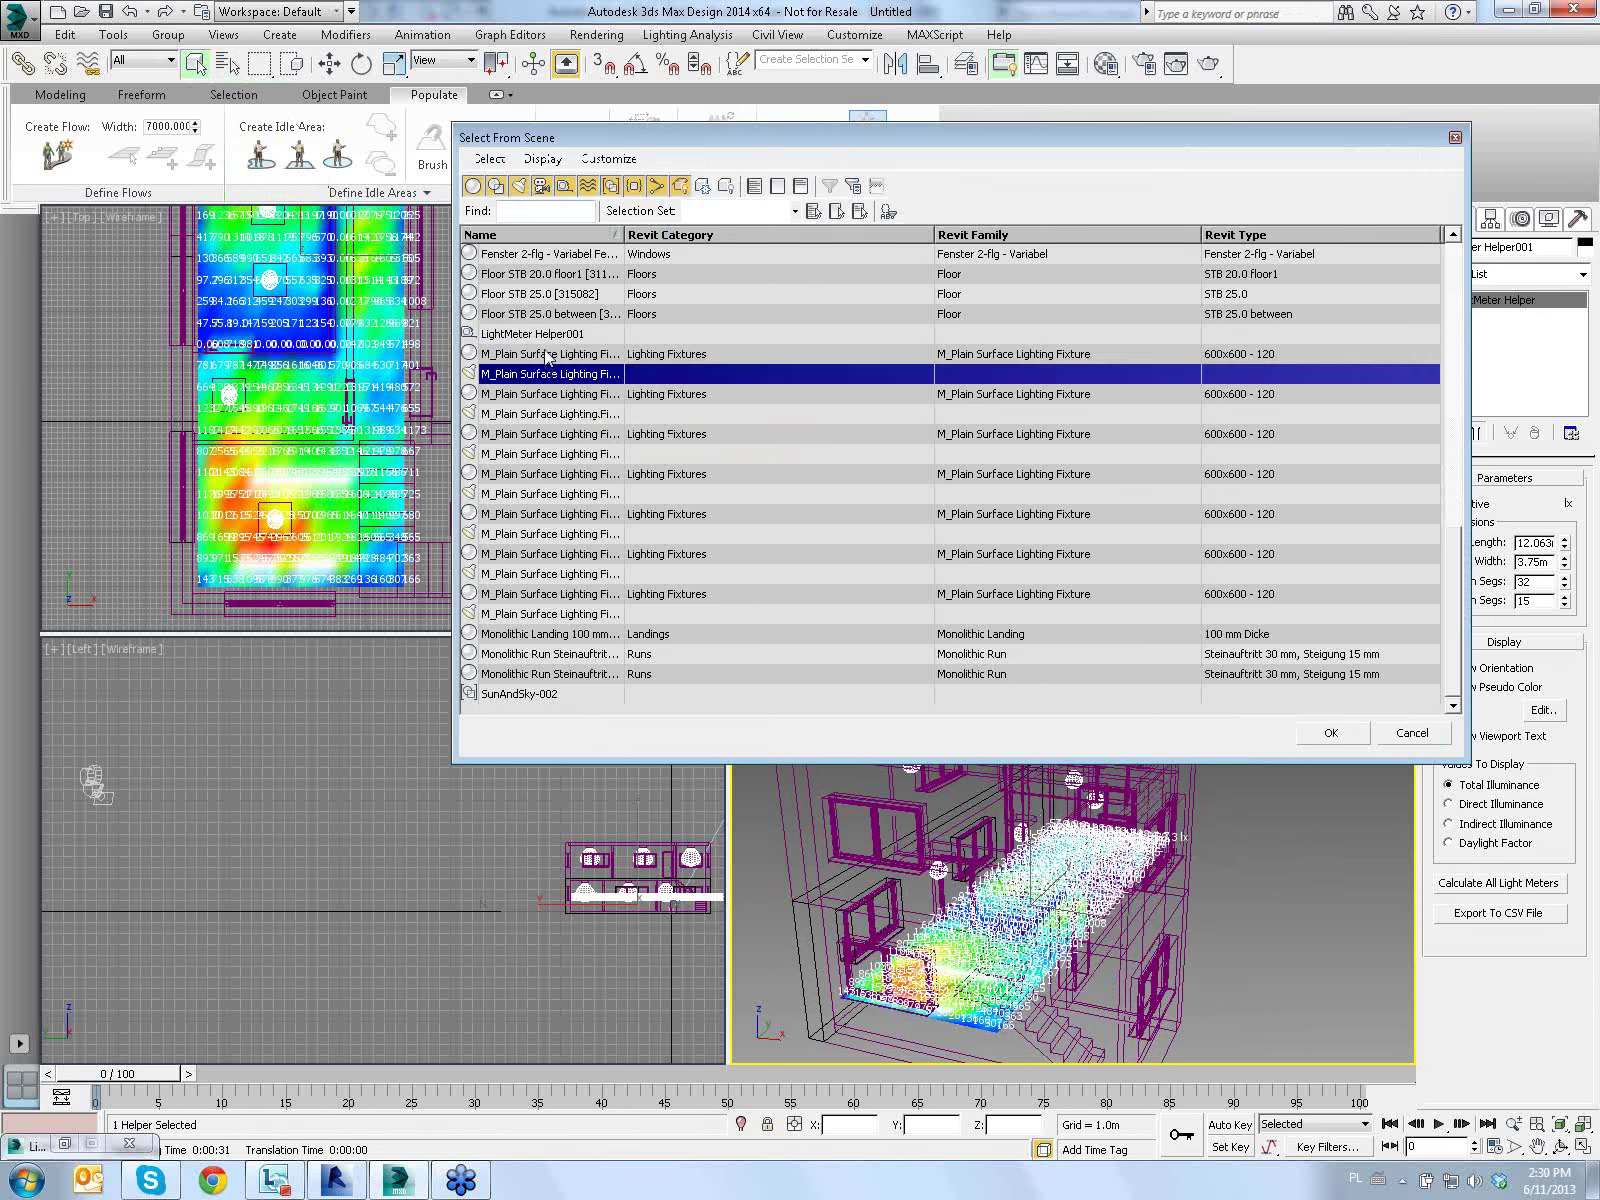
pyautogui.moveTo(548, 357)
pyautogui.mouseDown()
pyautogui.moveTo(549, 648)
pyautogui.moveTo(553, 617)
pyautogui.mouseUp()
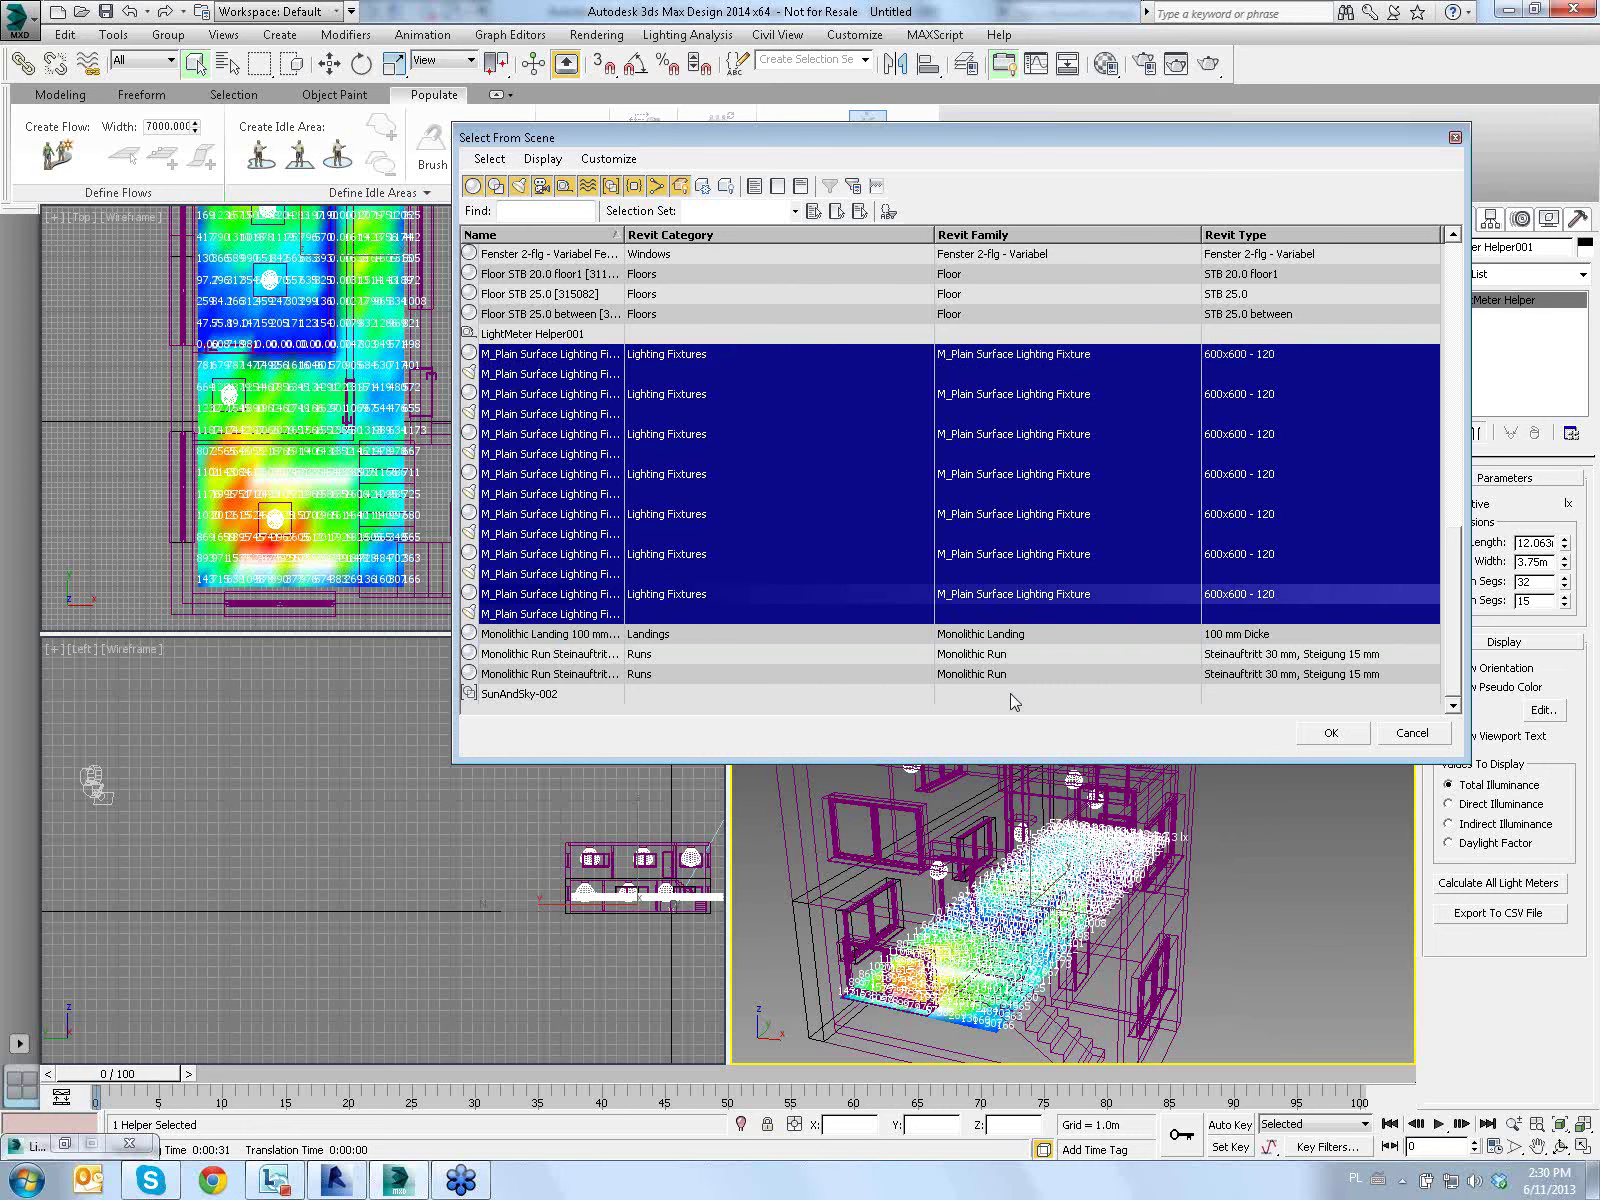
pyautogui.click(1314, 740)
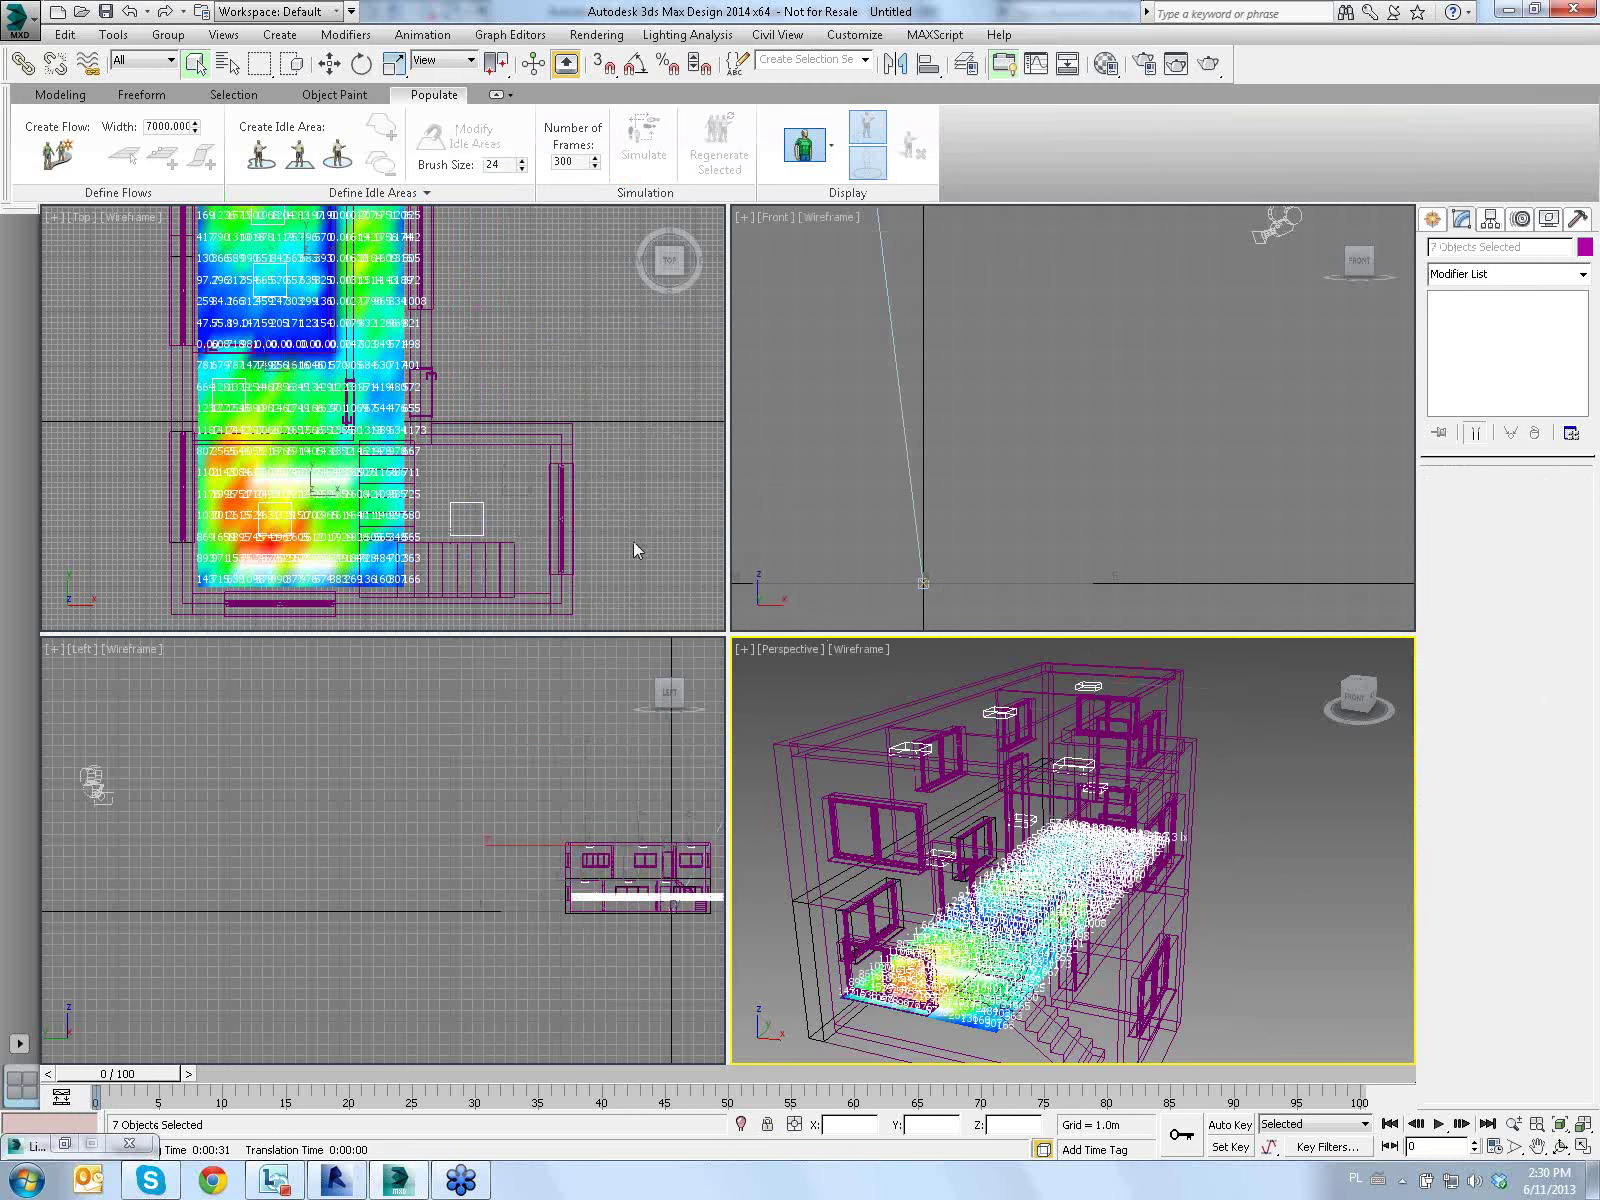
# Reopen the Lighting Analysis Assistant and recalculate all light meters from Analysis Output
pyautogui.scroll(-1, 518, 380)
pyautogui.scroll(-2, 507, 418)
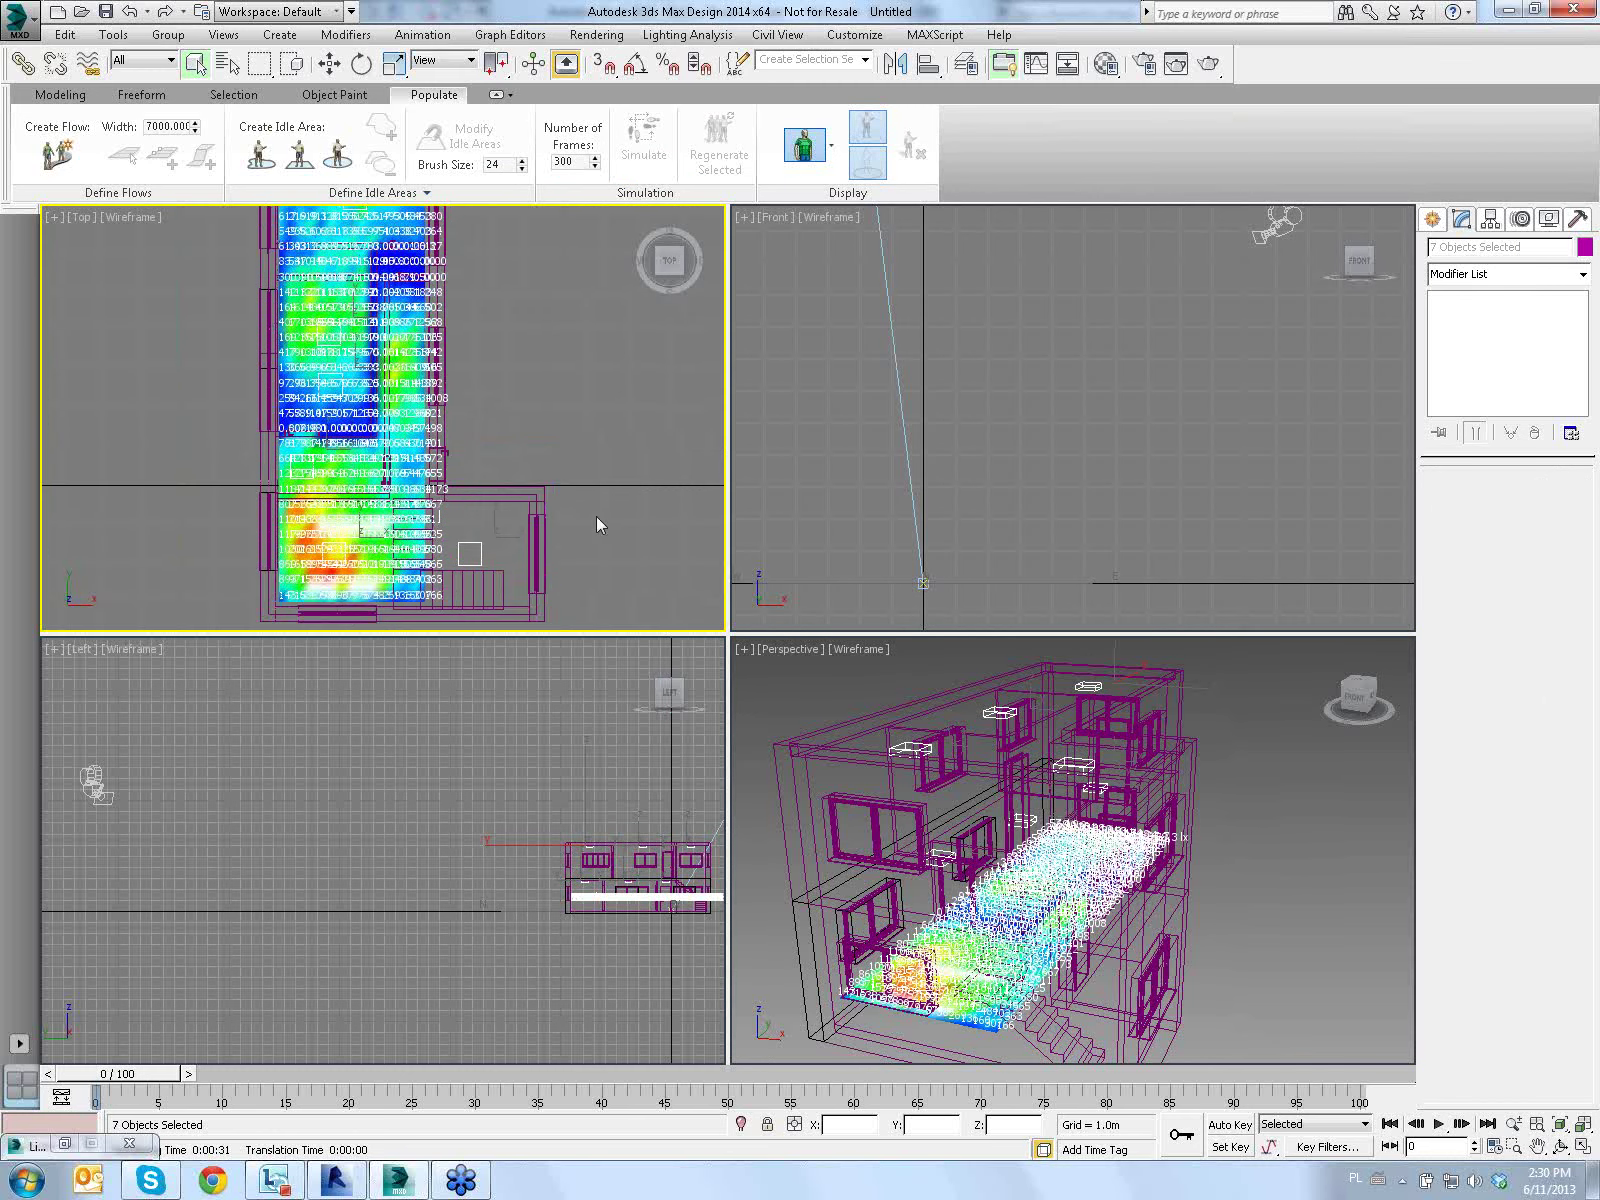
pyautogui.moveTo(520, 345); pyautogui.dragTo(509, 374, button='middle')
pyautogui.click(679, 38)
pyautogui.moveTo(689, 80)
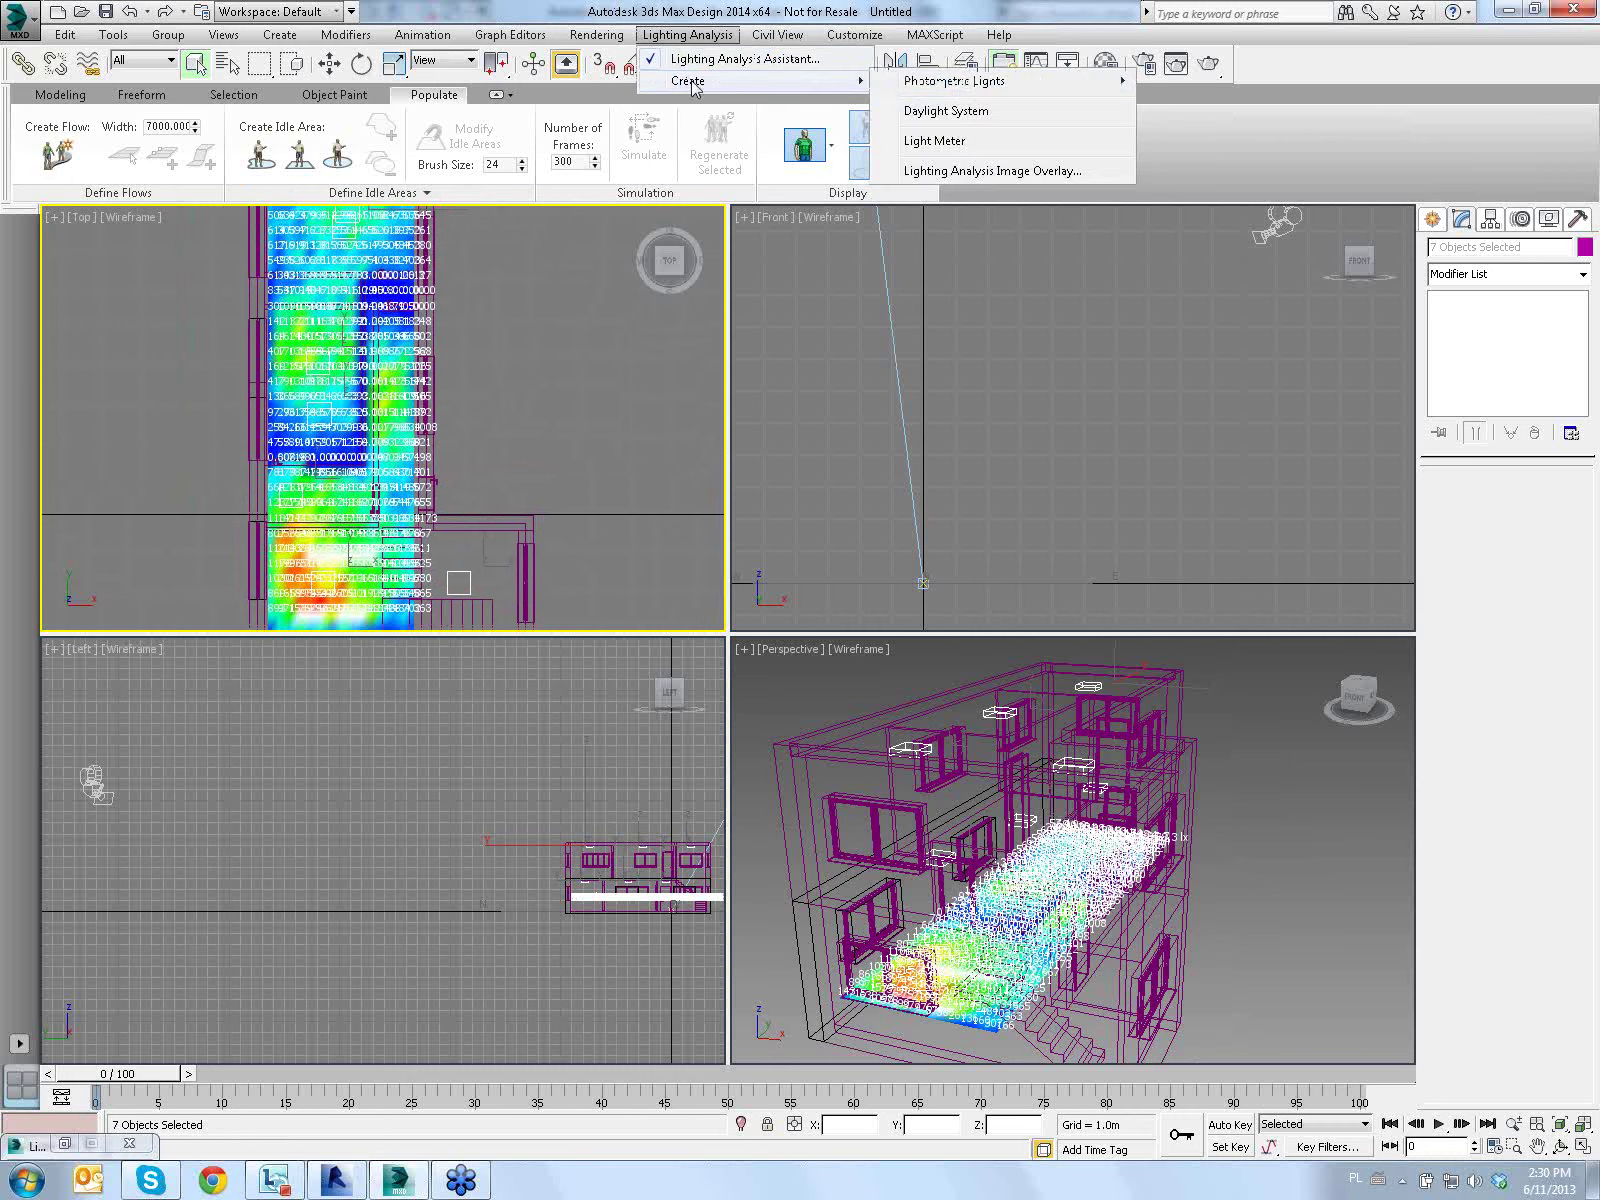
pyautogui.click(816, 60)
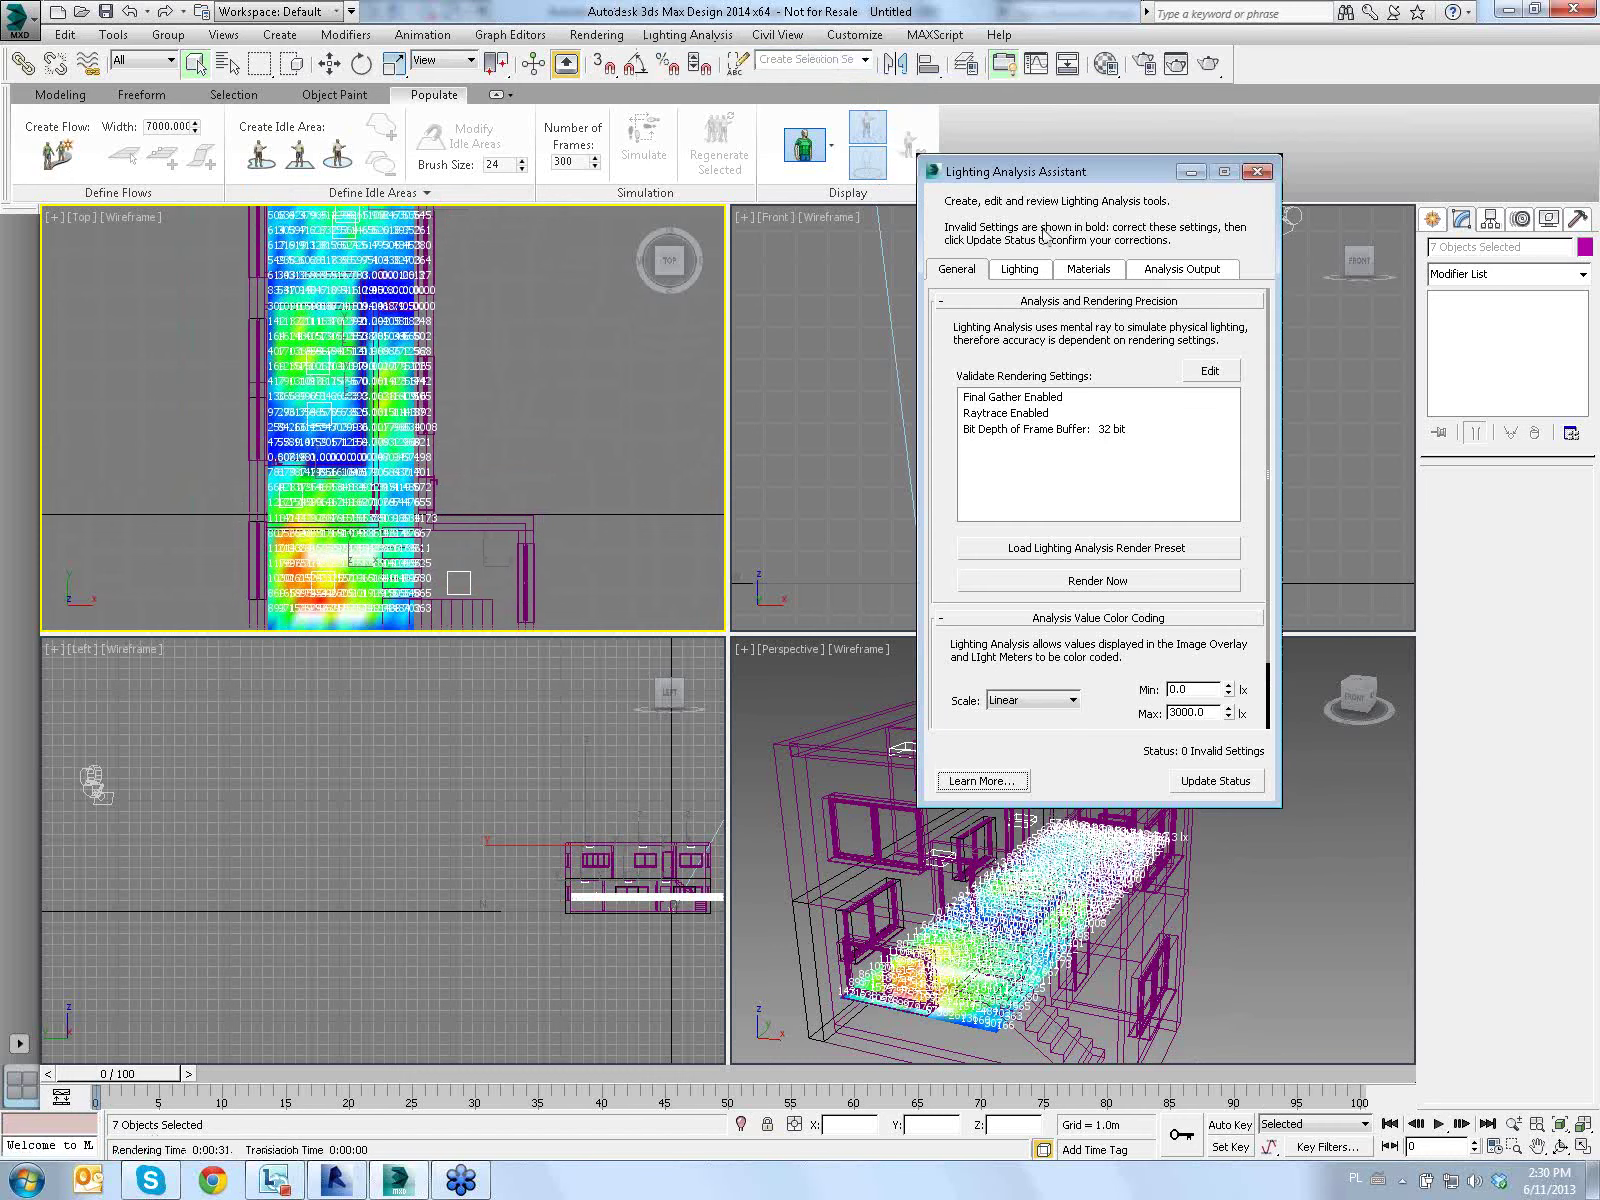
pyautogui.click(1180, 285)
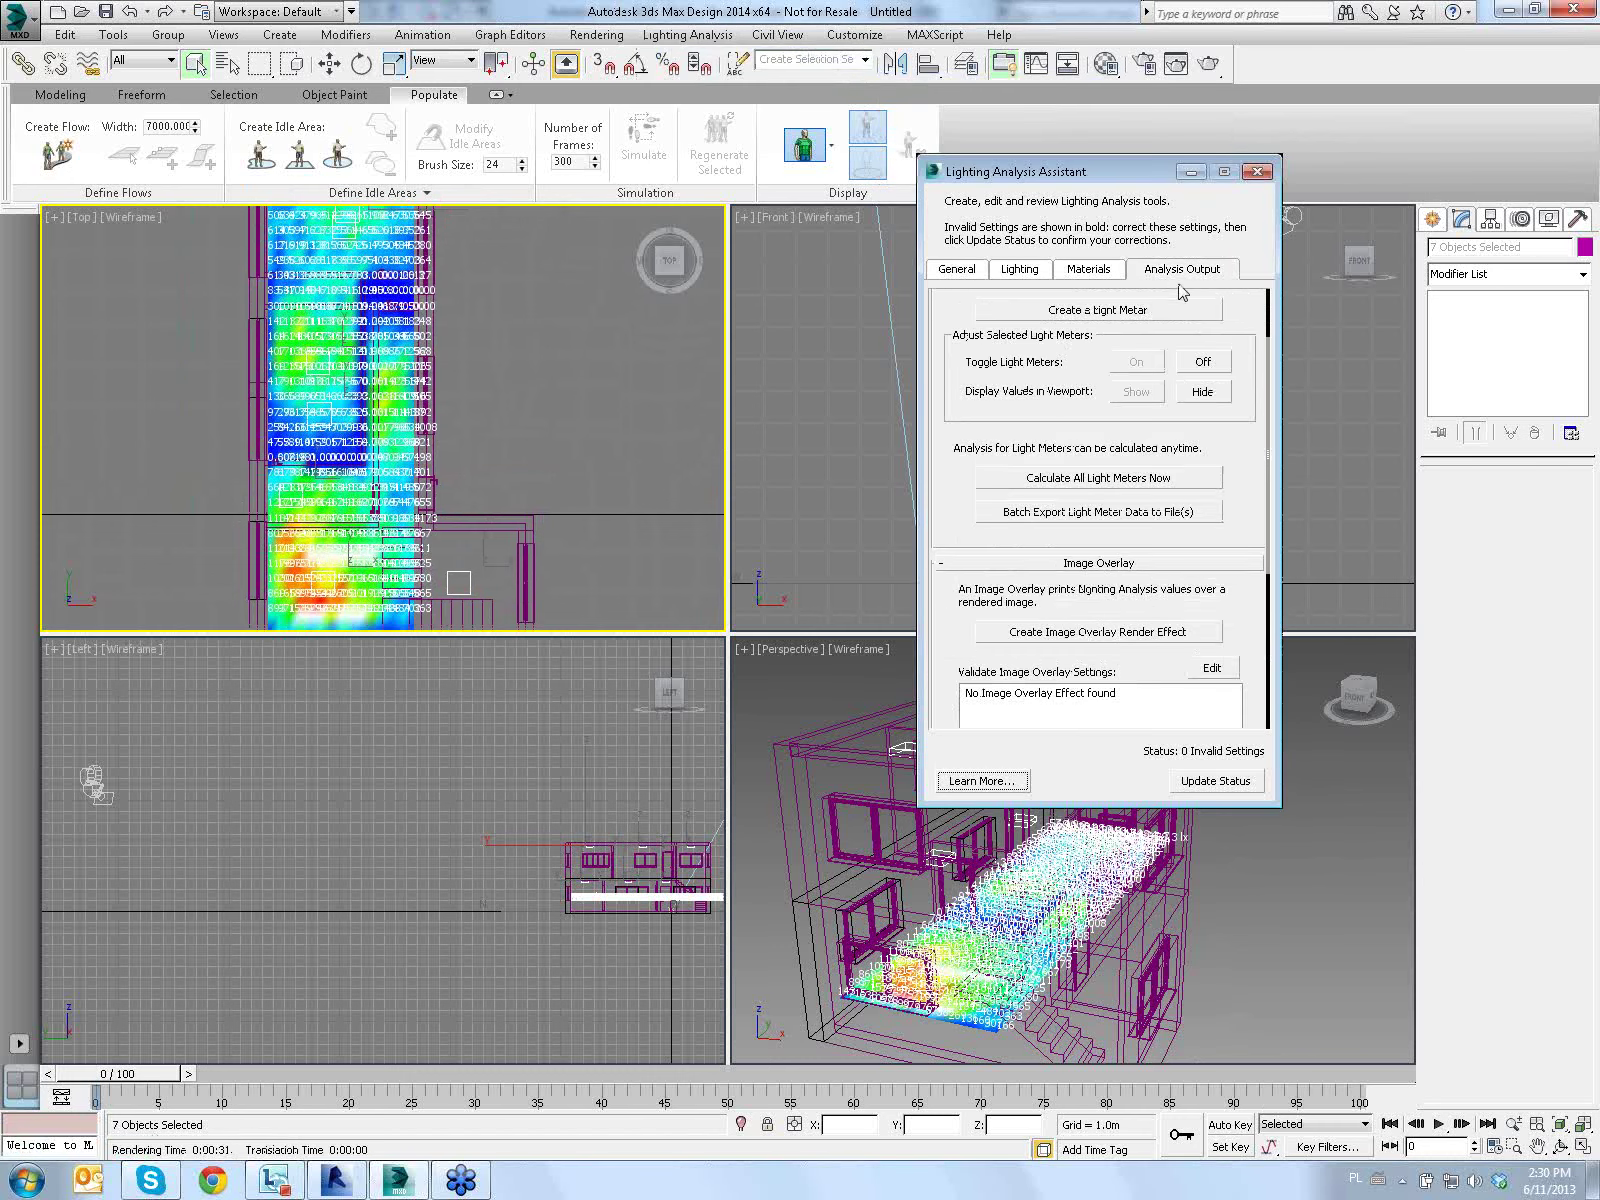
pyautogui.click(1093, 478)
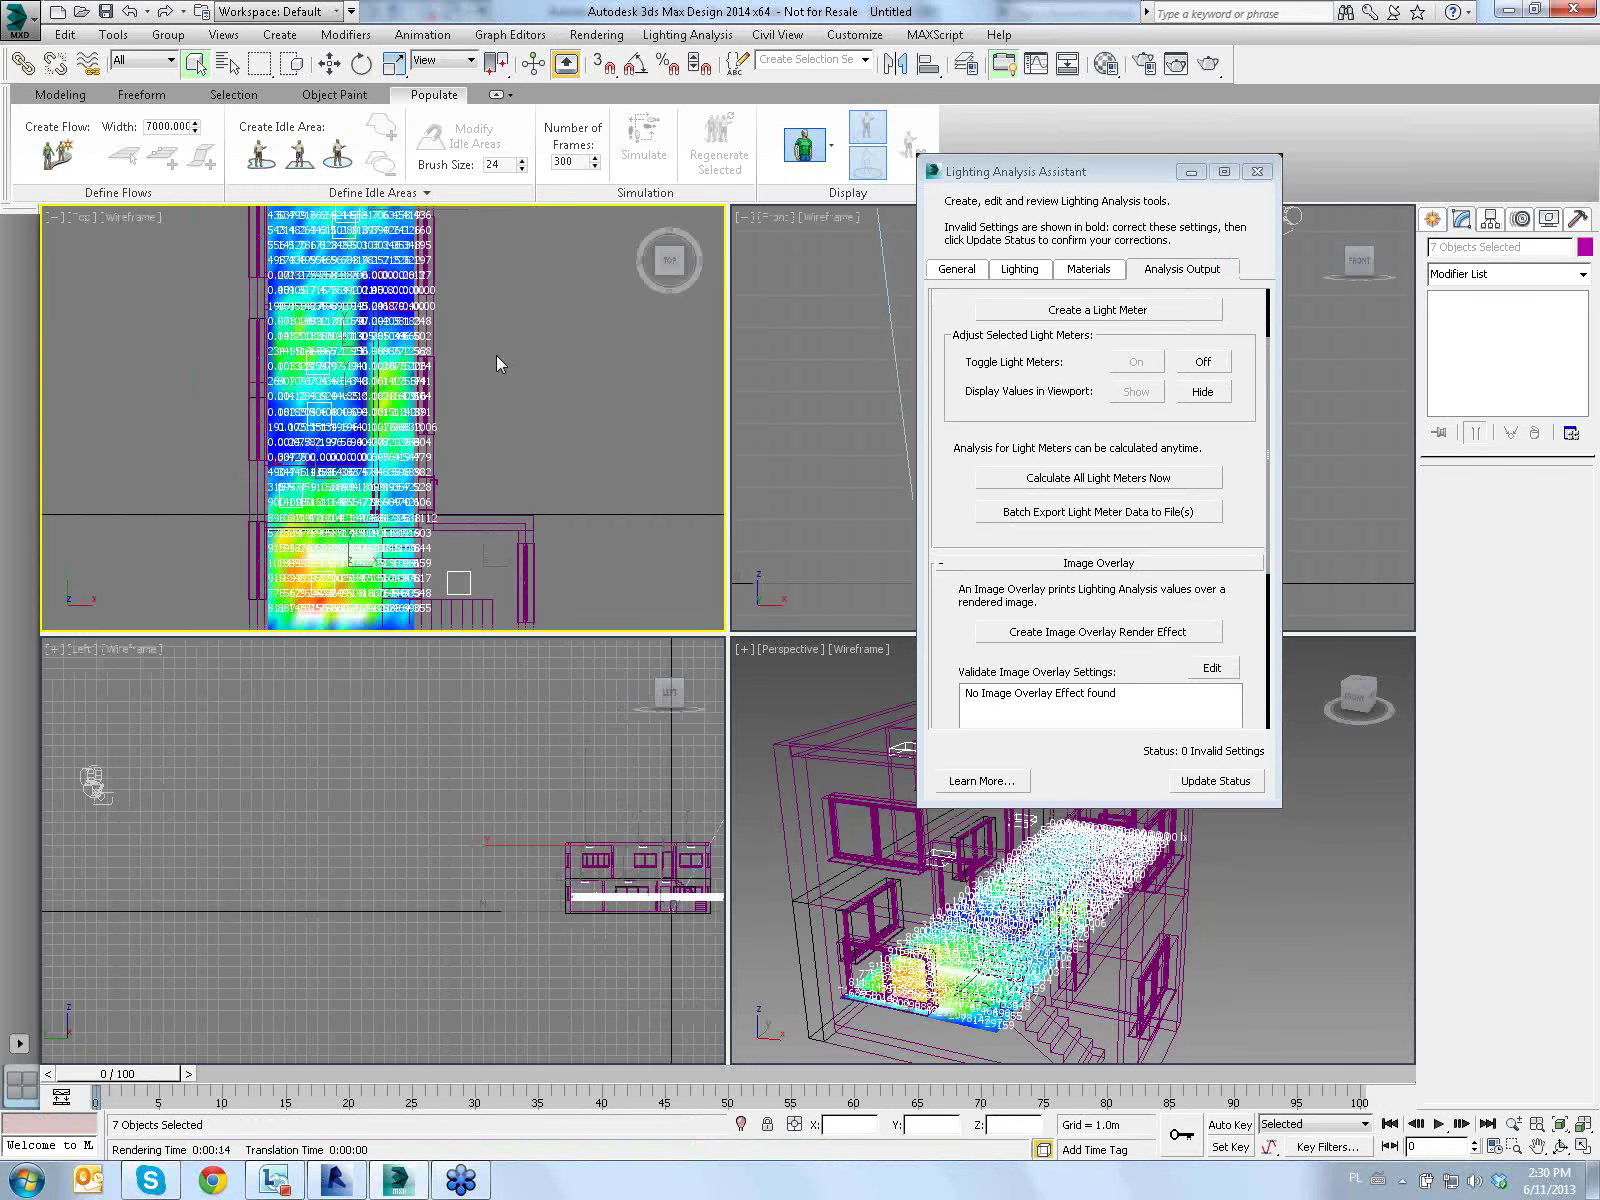
# Zoom and pan the Top view to read the light-meter heatmap values
pyautogui.scroll(2, 496, 355)
pyautogui.scroll(3, 334, 393)
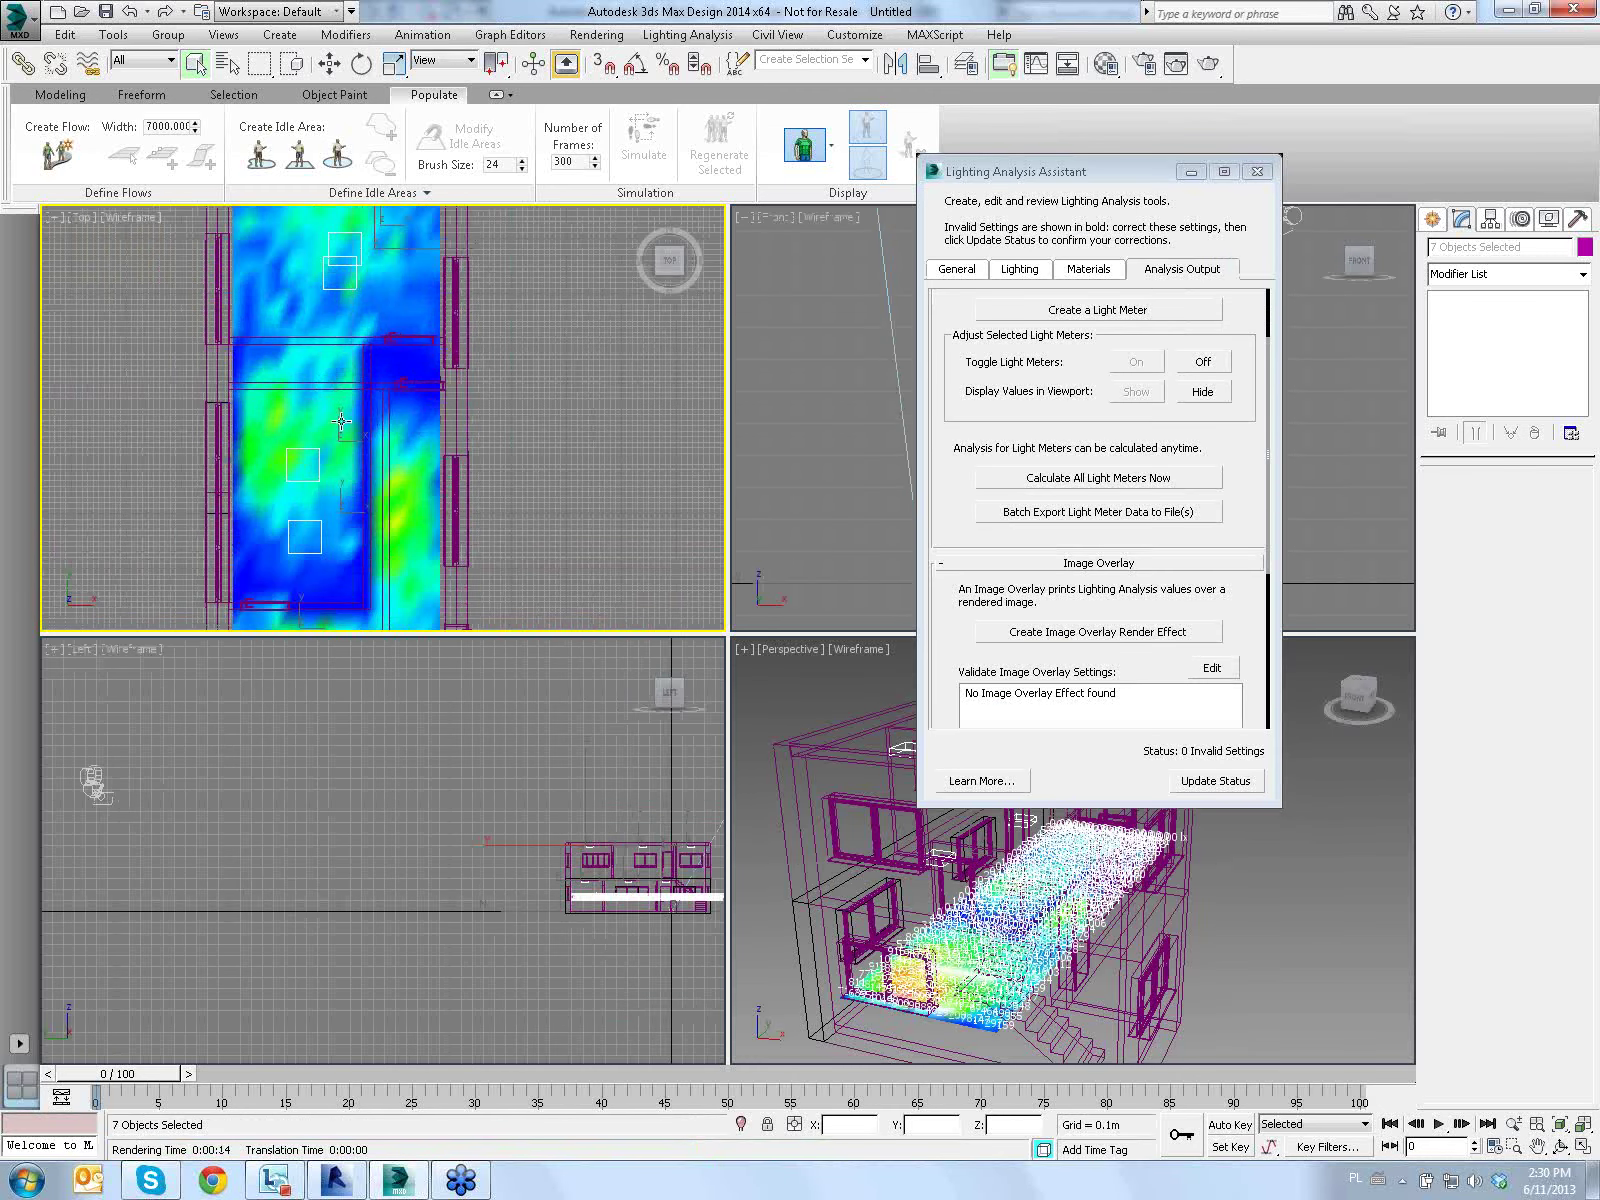
pyautogui.moveTo(538, 422); pyautogui.dragTo(503, 205, button='middle')
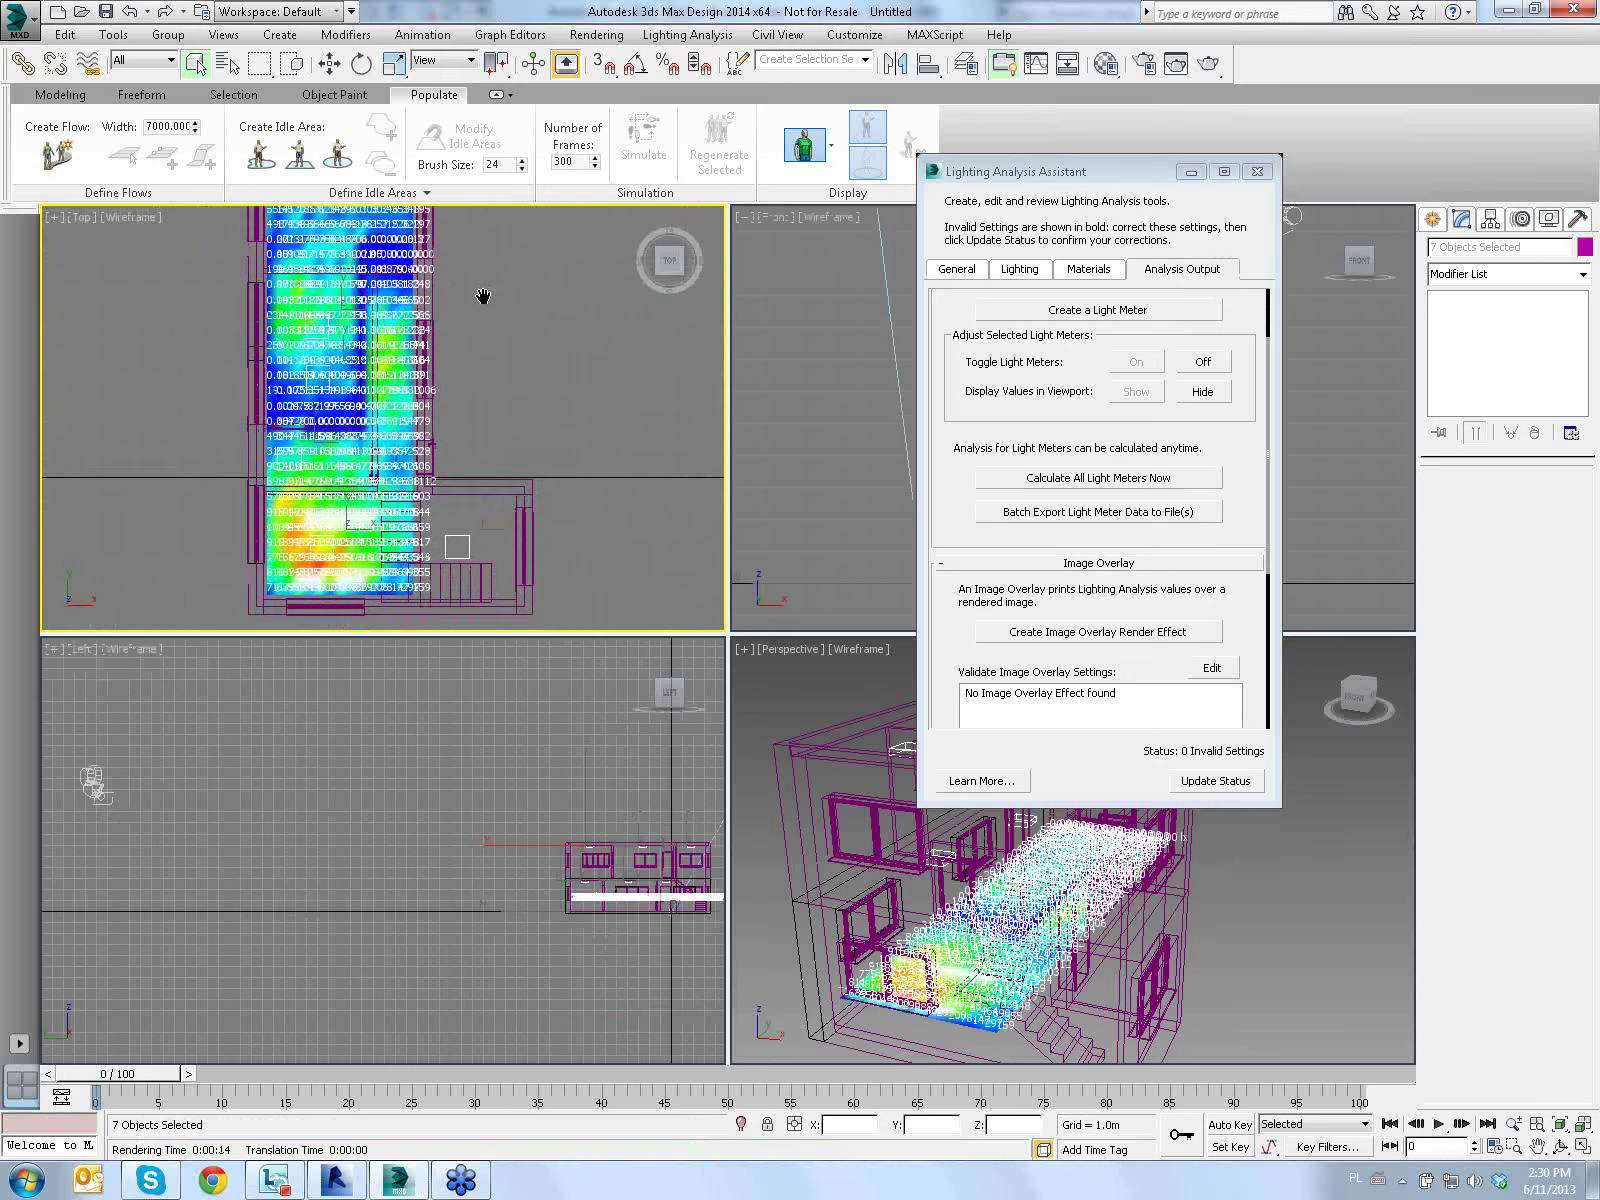
pyautogui.scroll(2, 448, 434)
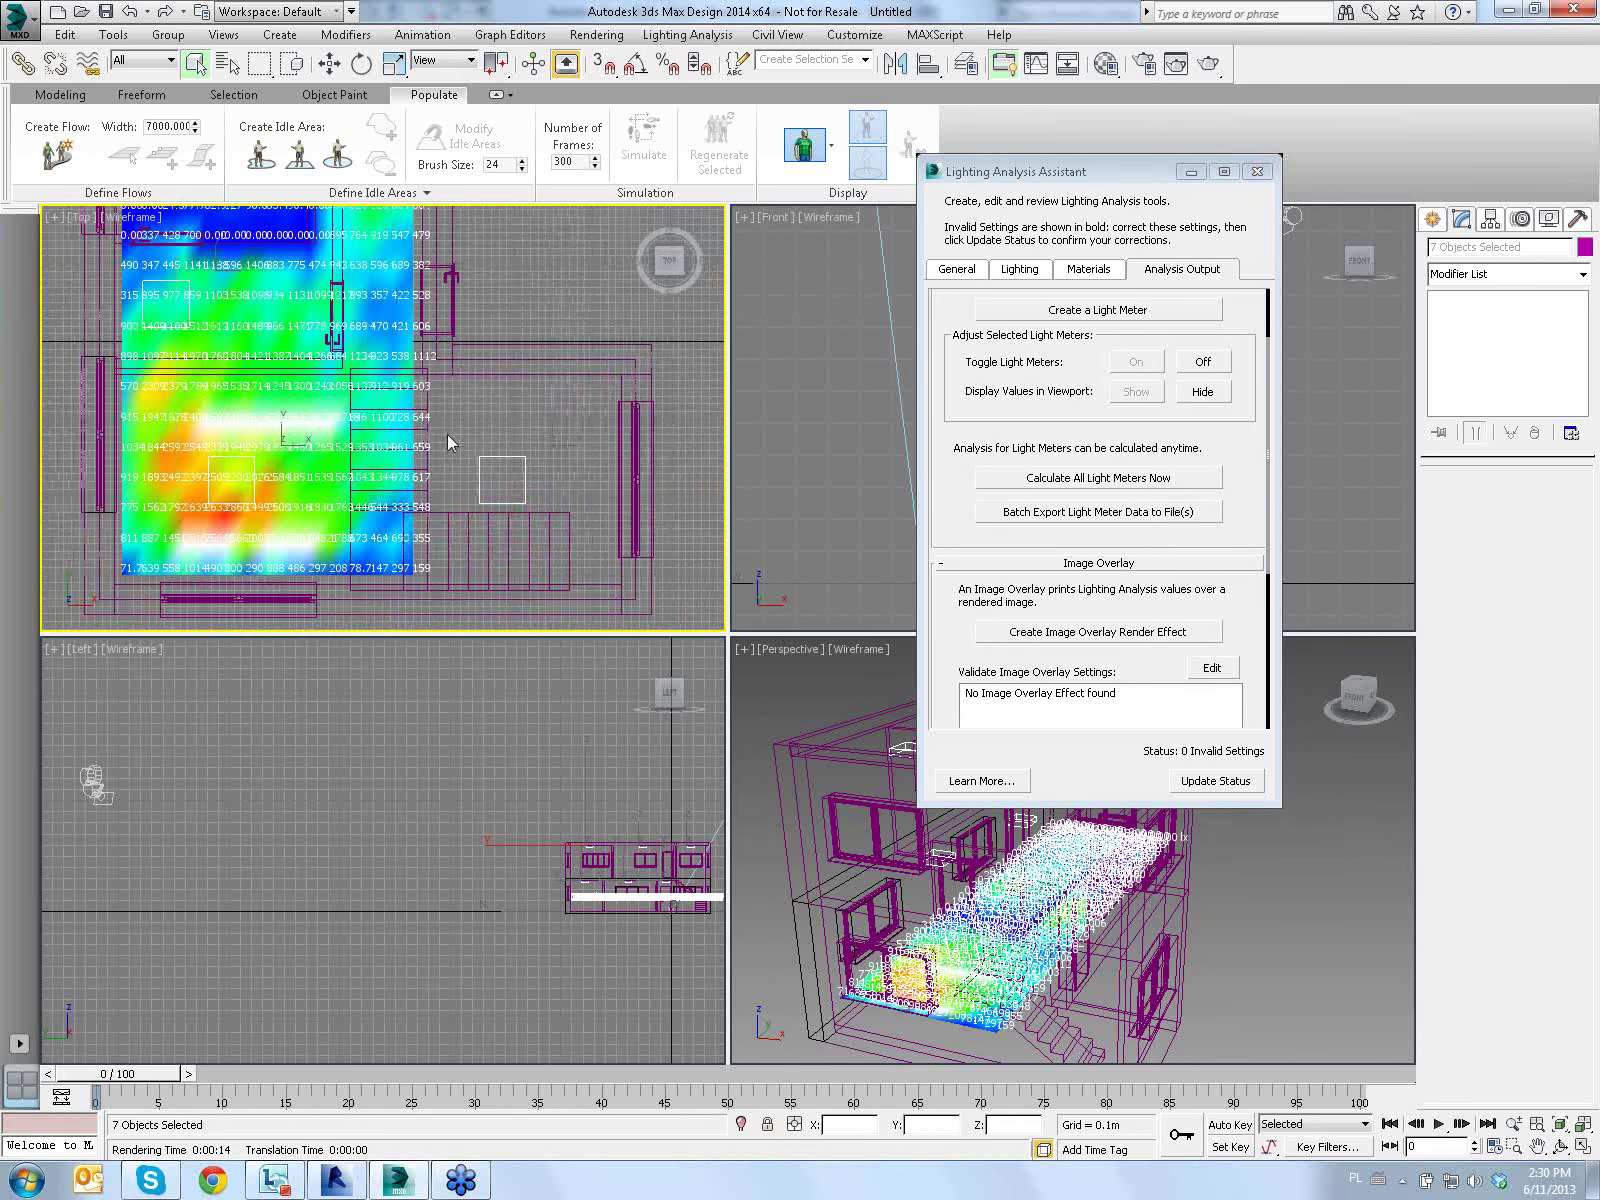
pyautogui.moveTo(472, 428)
pyautogui.mouseDown(button='middle')
pyautogui.moveTo(455, 458)
pyautogui.moveTo(468, 468)
pyautogui.mouseUp(button='middle')
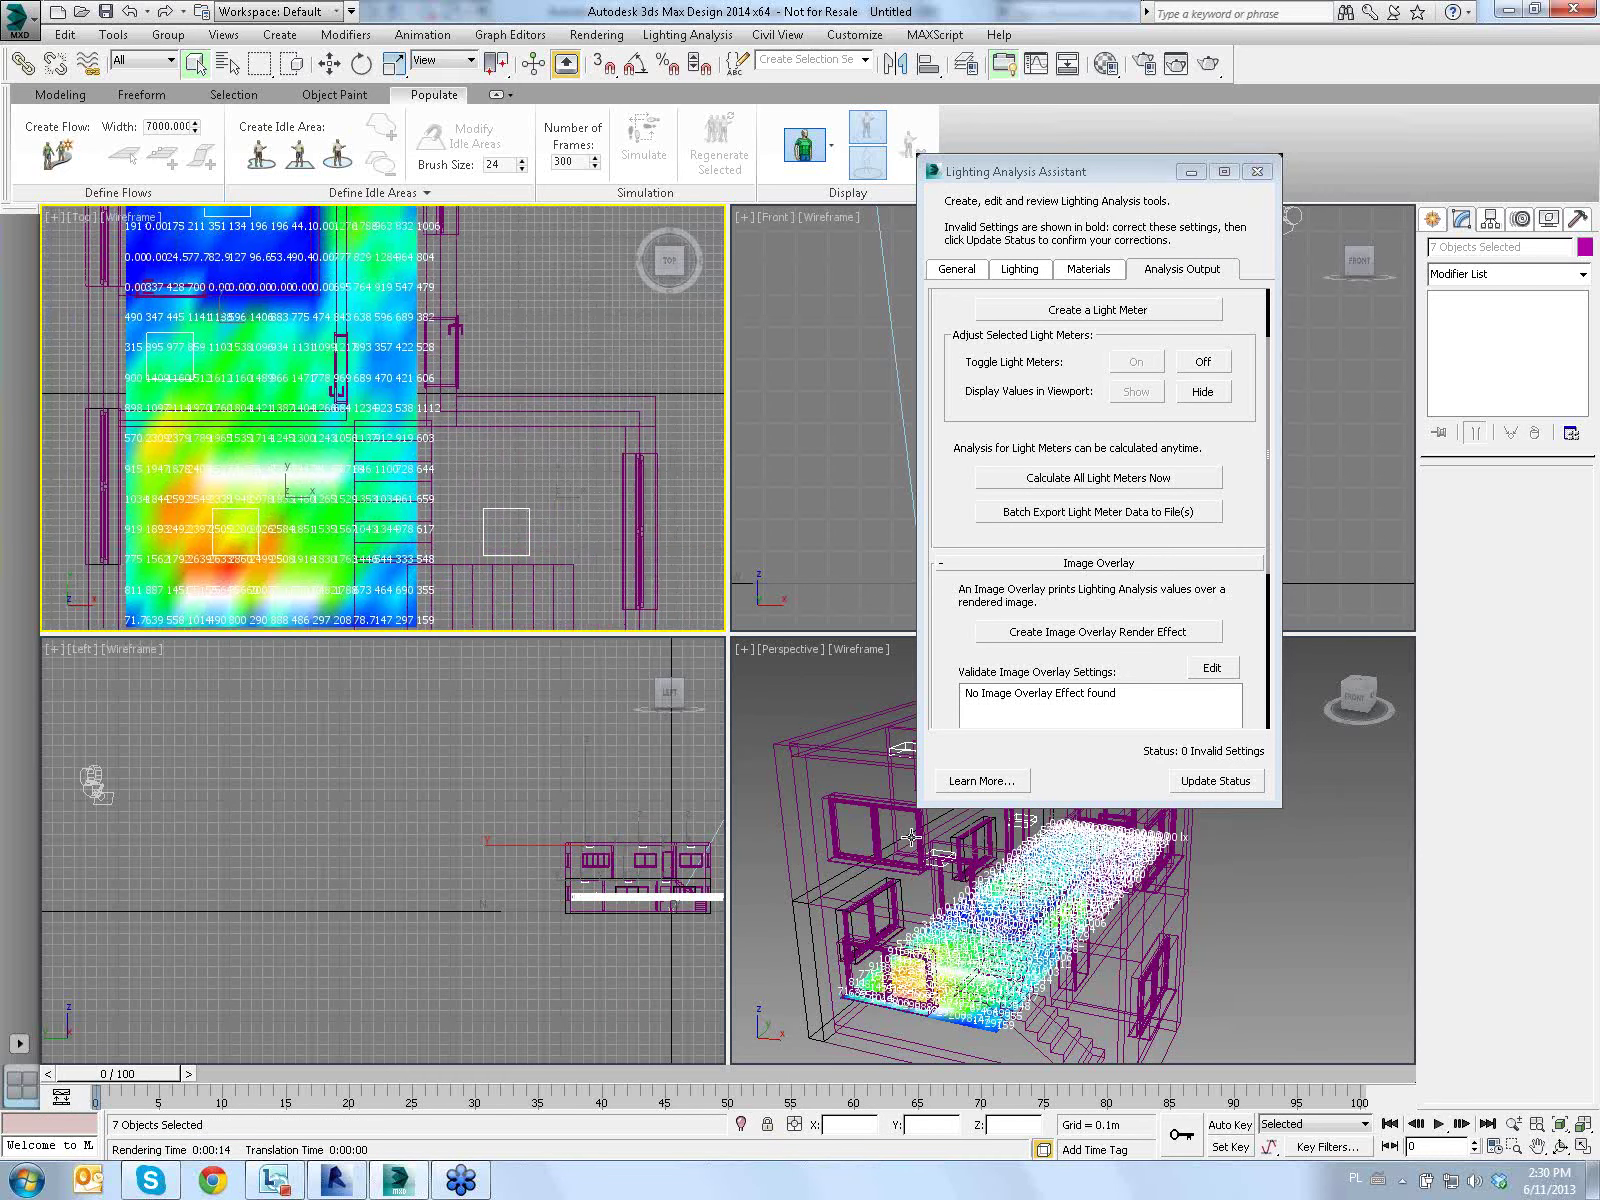
pyautogui.moveTo(472, 540); pyautogui.dragTo(534, 486, button='middle')
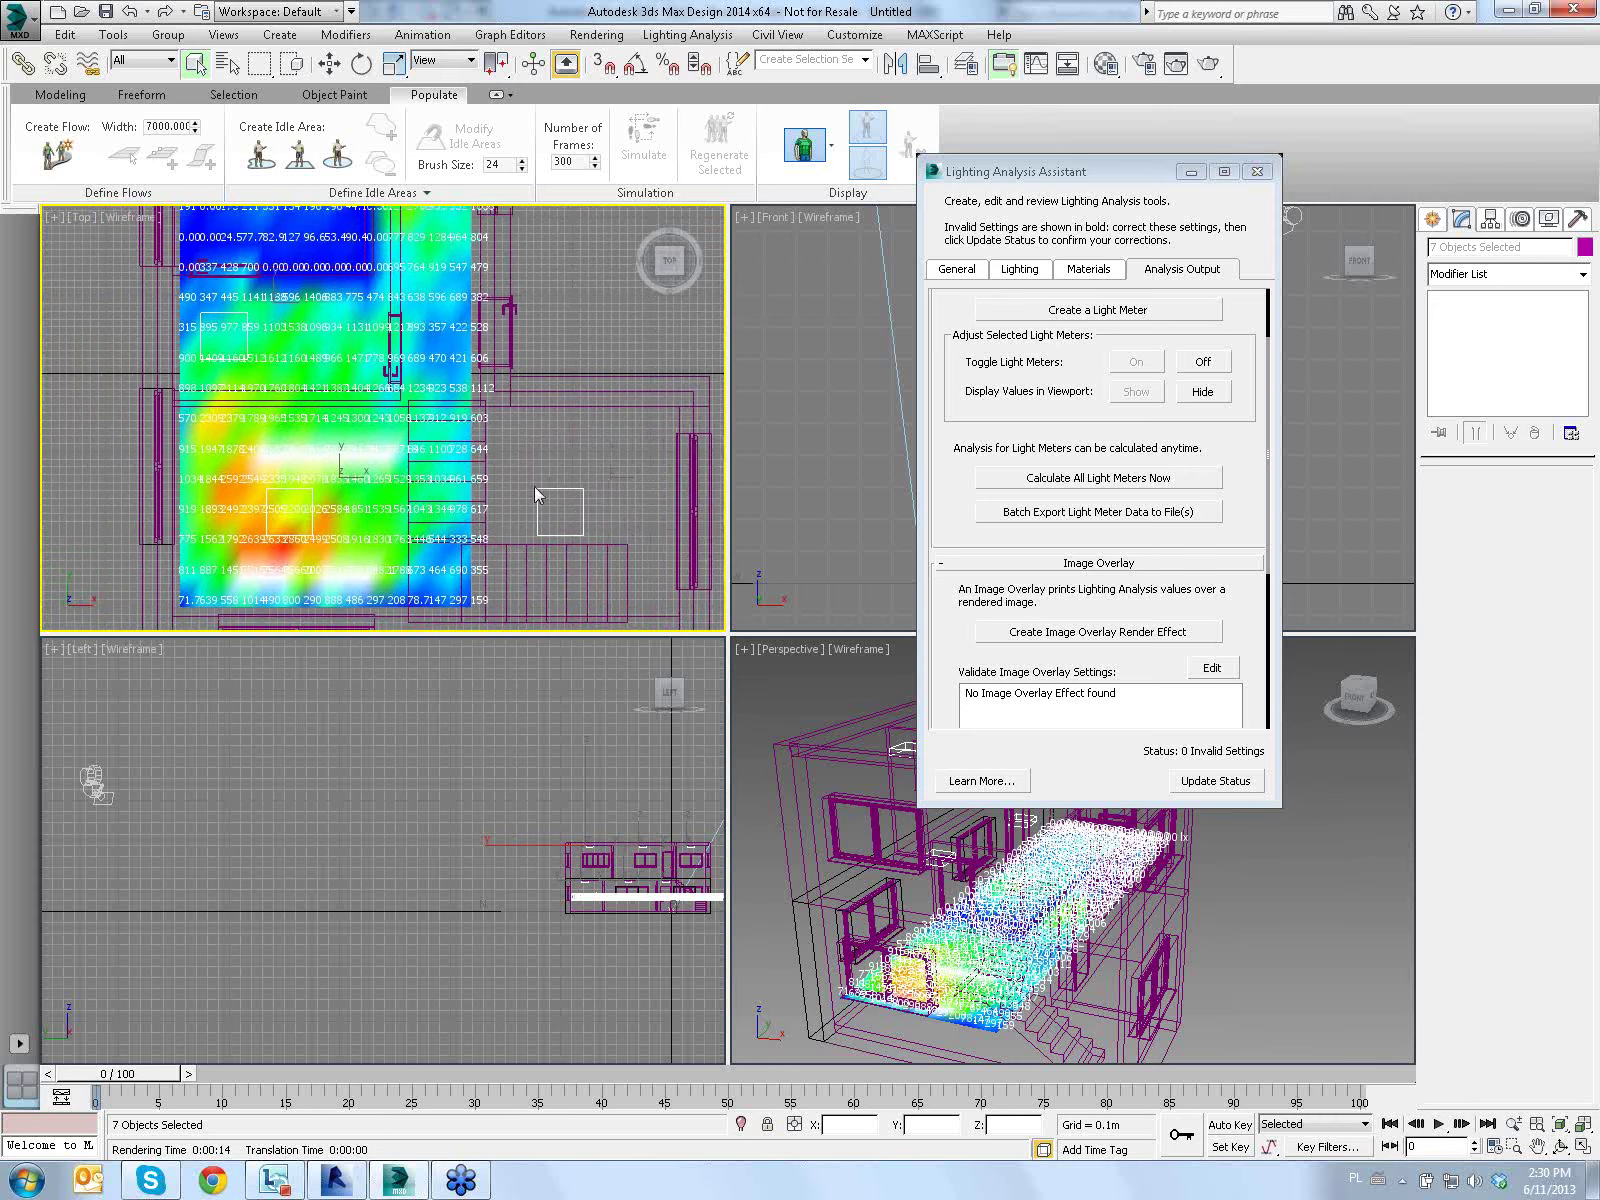
pyautogui.scroll(-2, 537, 494)
pyautogui.scroll(-2, 535, 464)
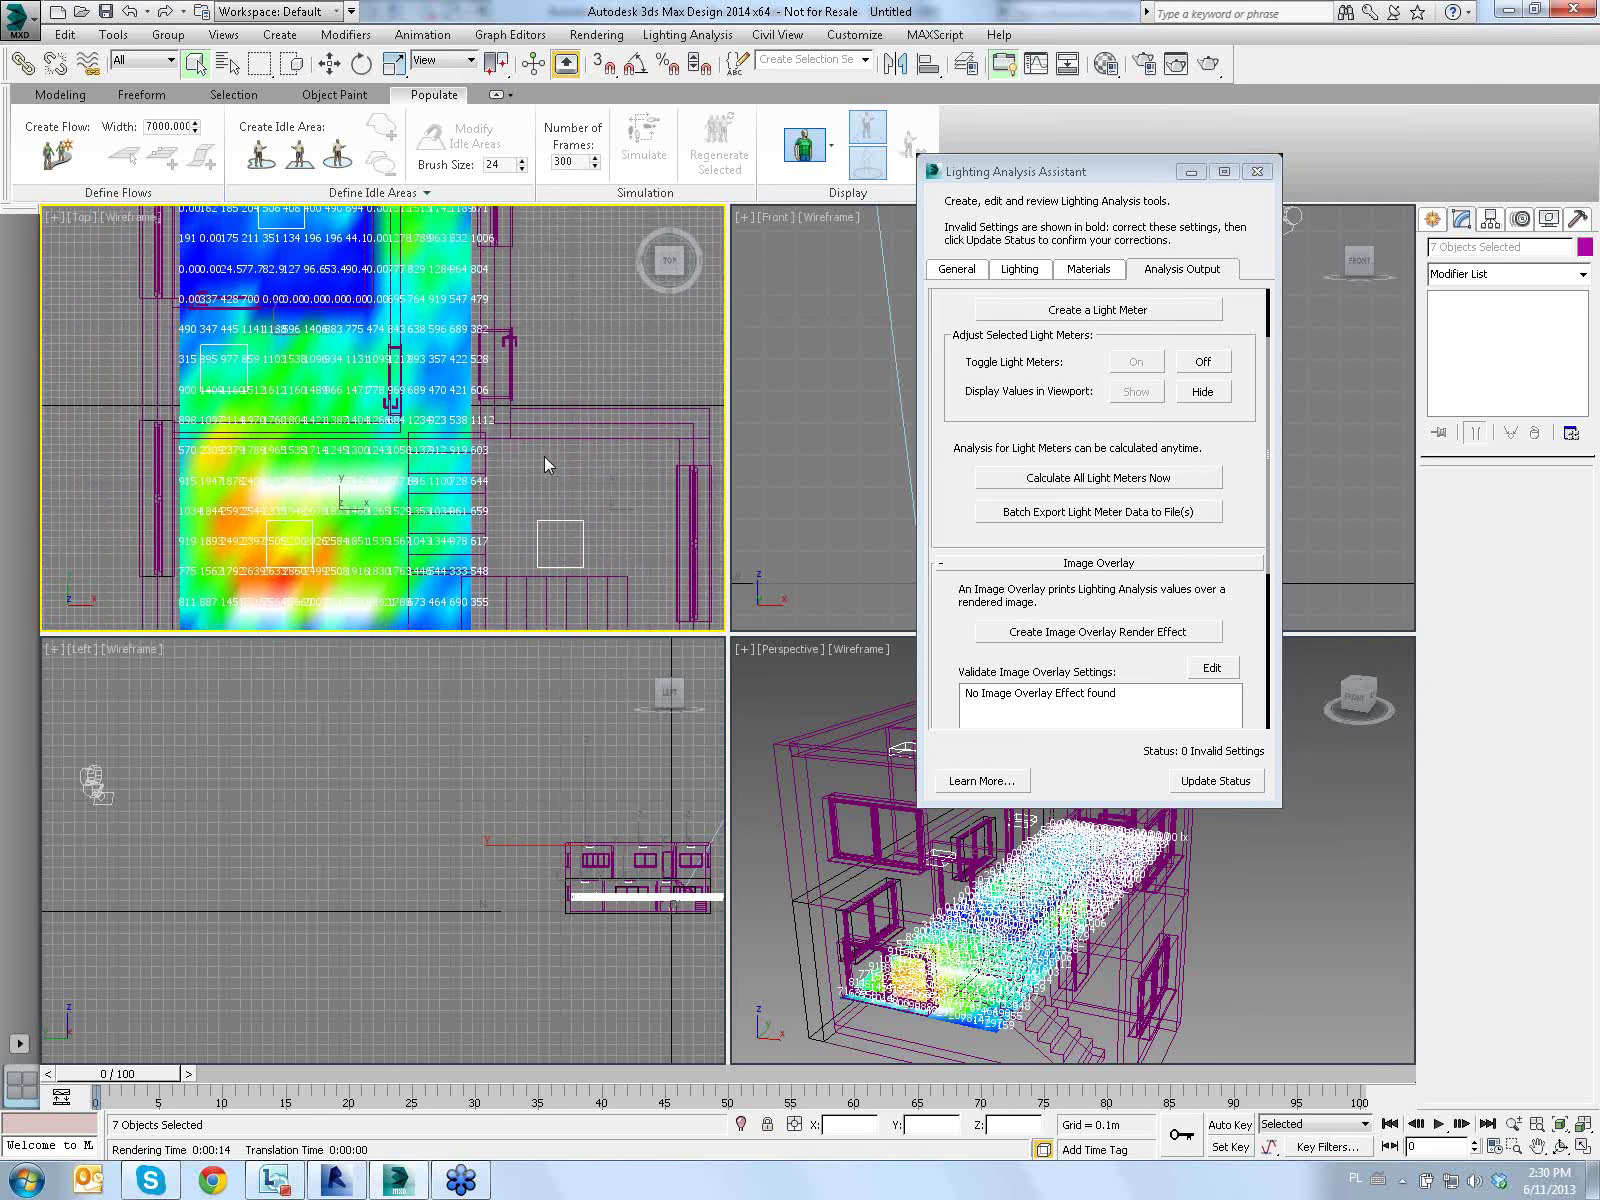
pyautogui.scroll(2, 530, 475)
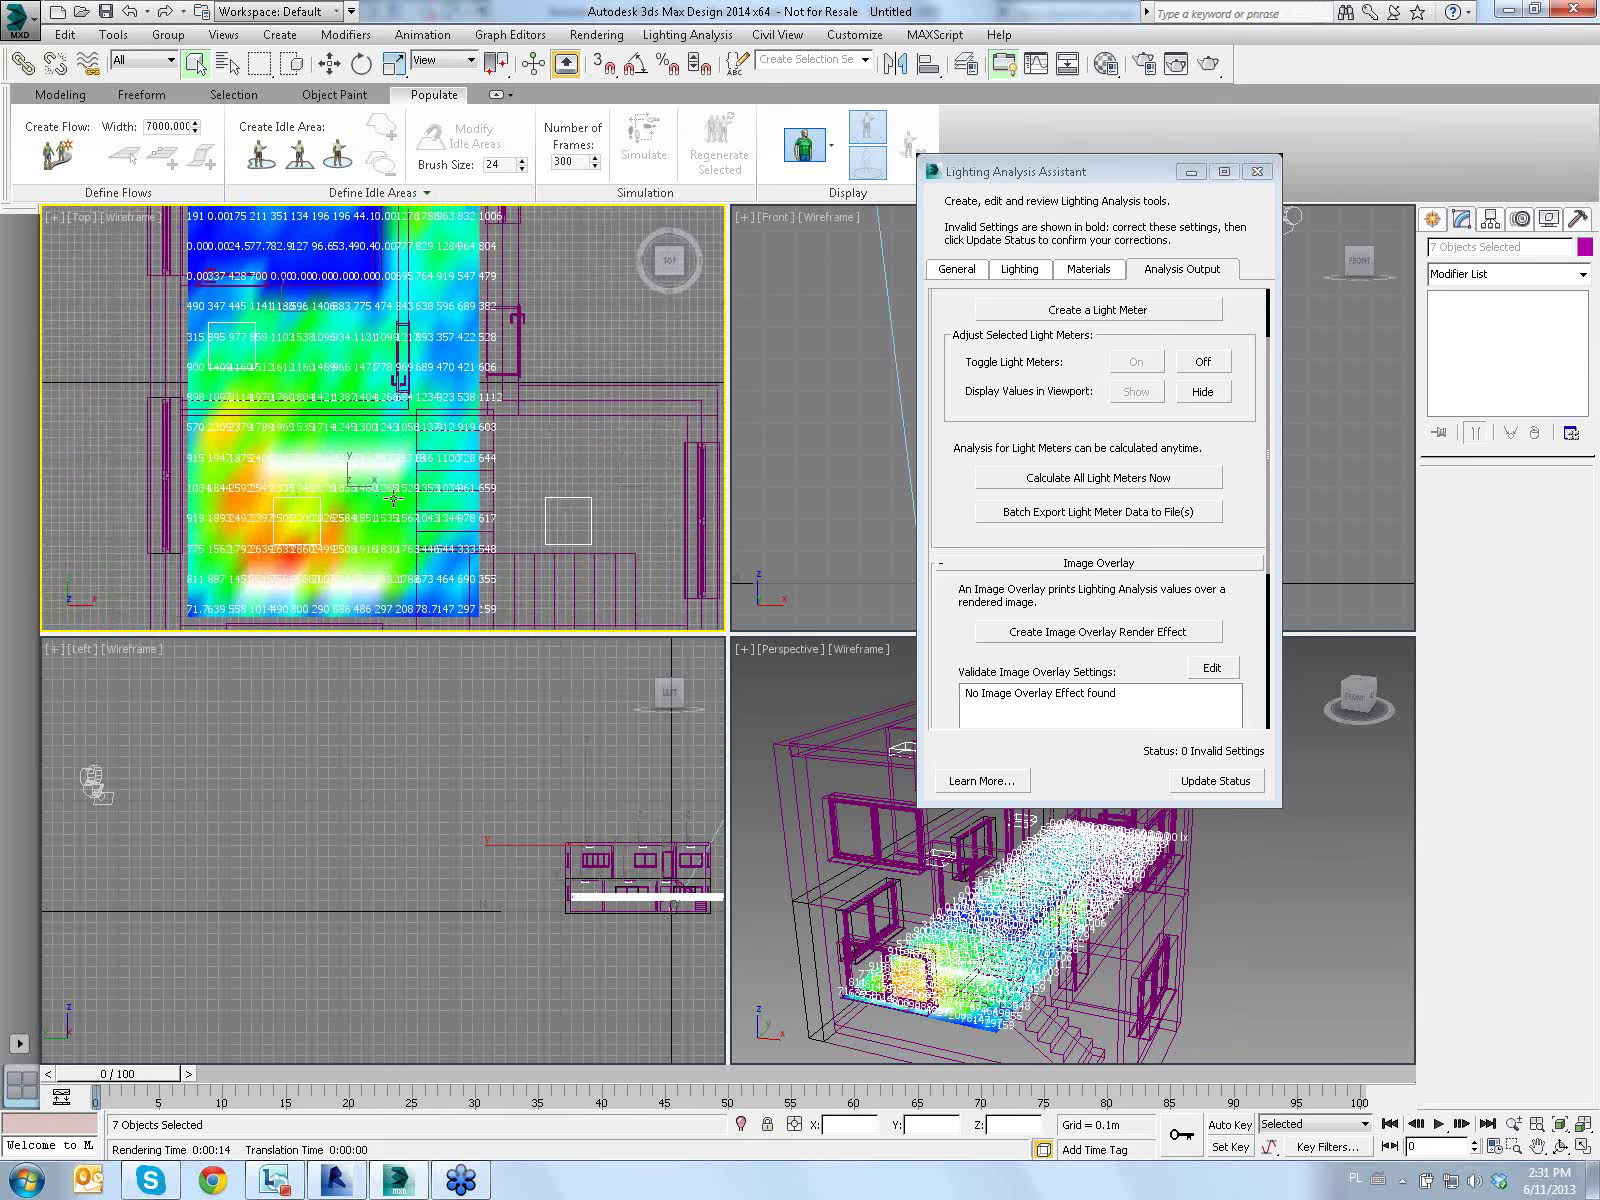
# Minimize the Lighting Analysis Assistant and zoom the Perspective view onto the floor heatmap
pyautogui.click(1193, 172)
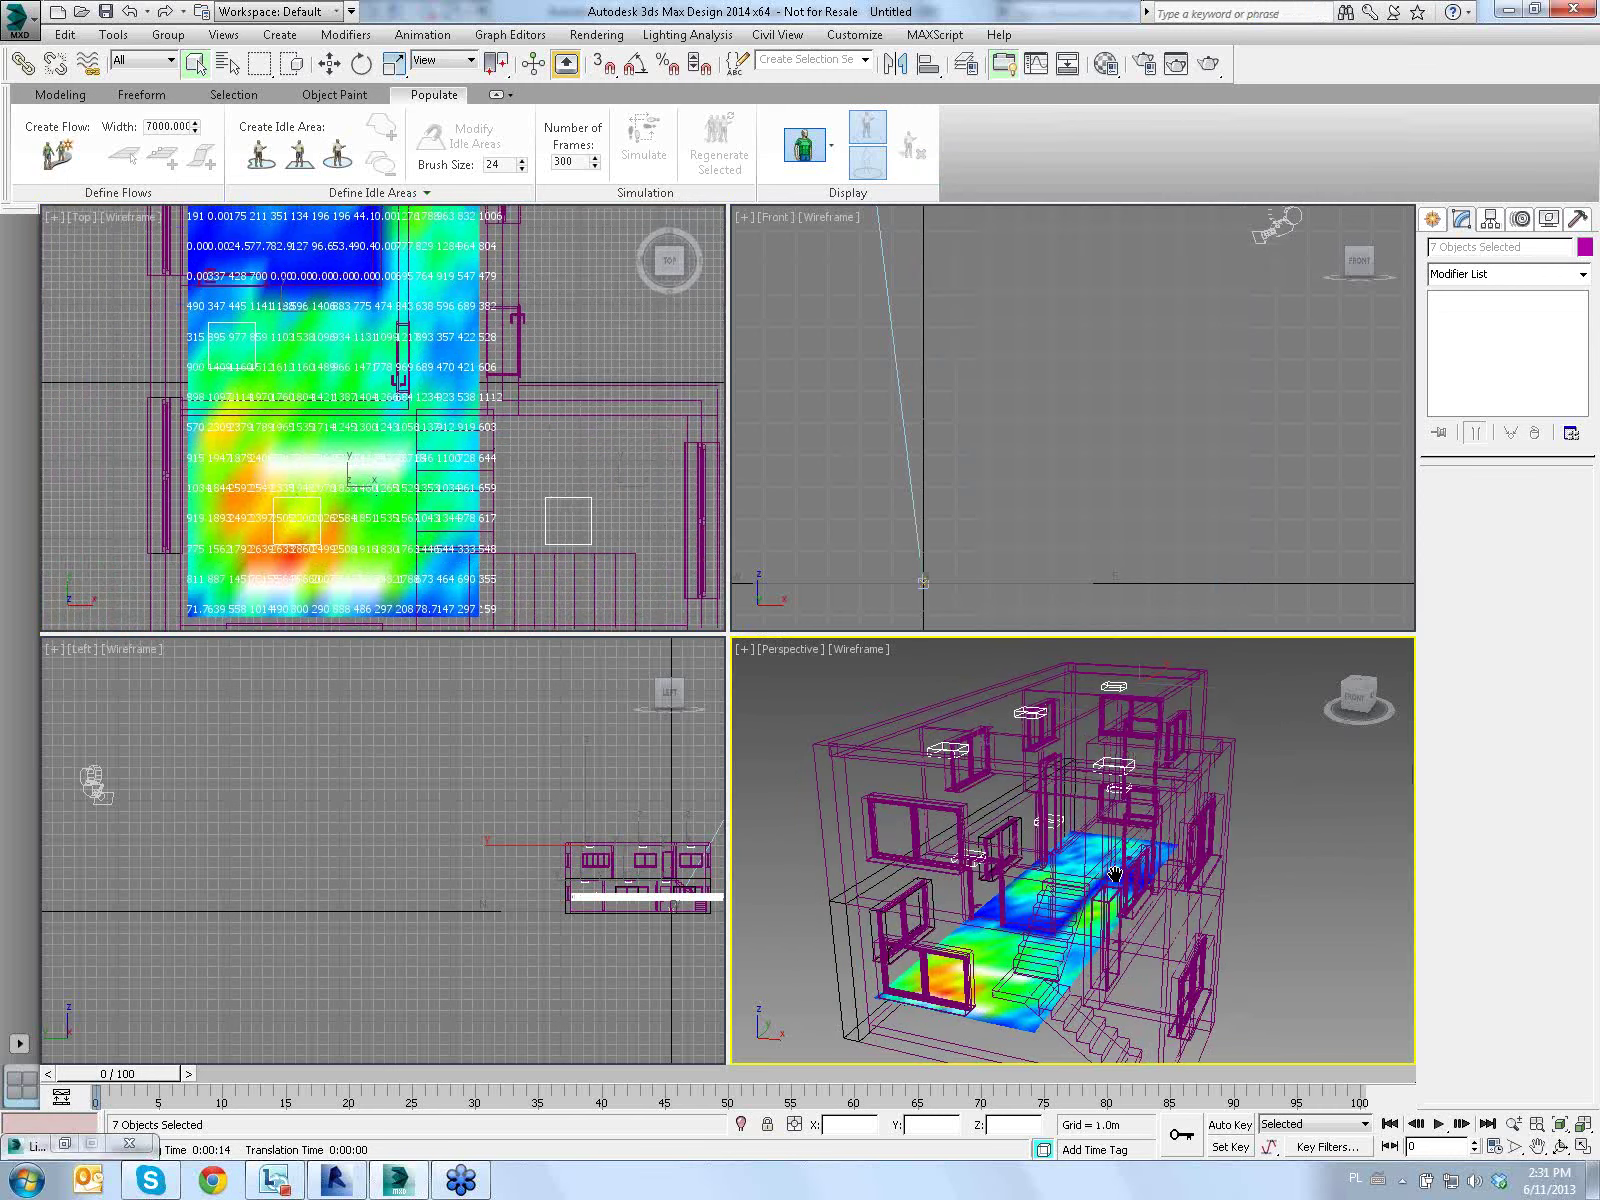
pyautogui.scroll(5, 1032, 986)
pyautogui.moveTo(1032, 986); pyautogui.dragTo(1066, 970, button='middle')
pyautogui.scroll(-3, 1066, 970)
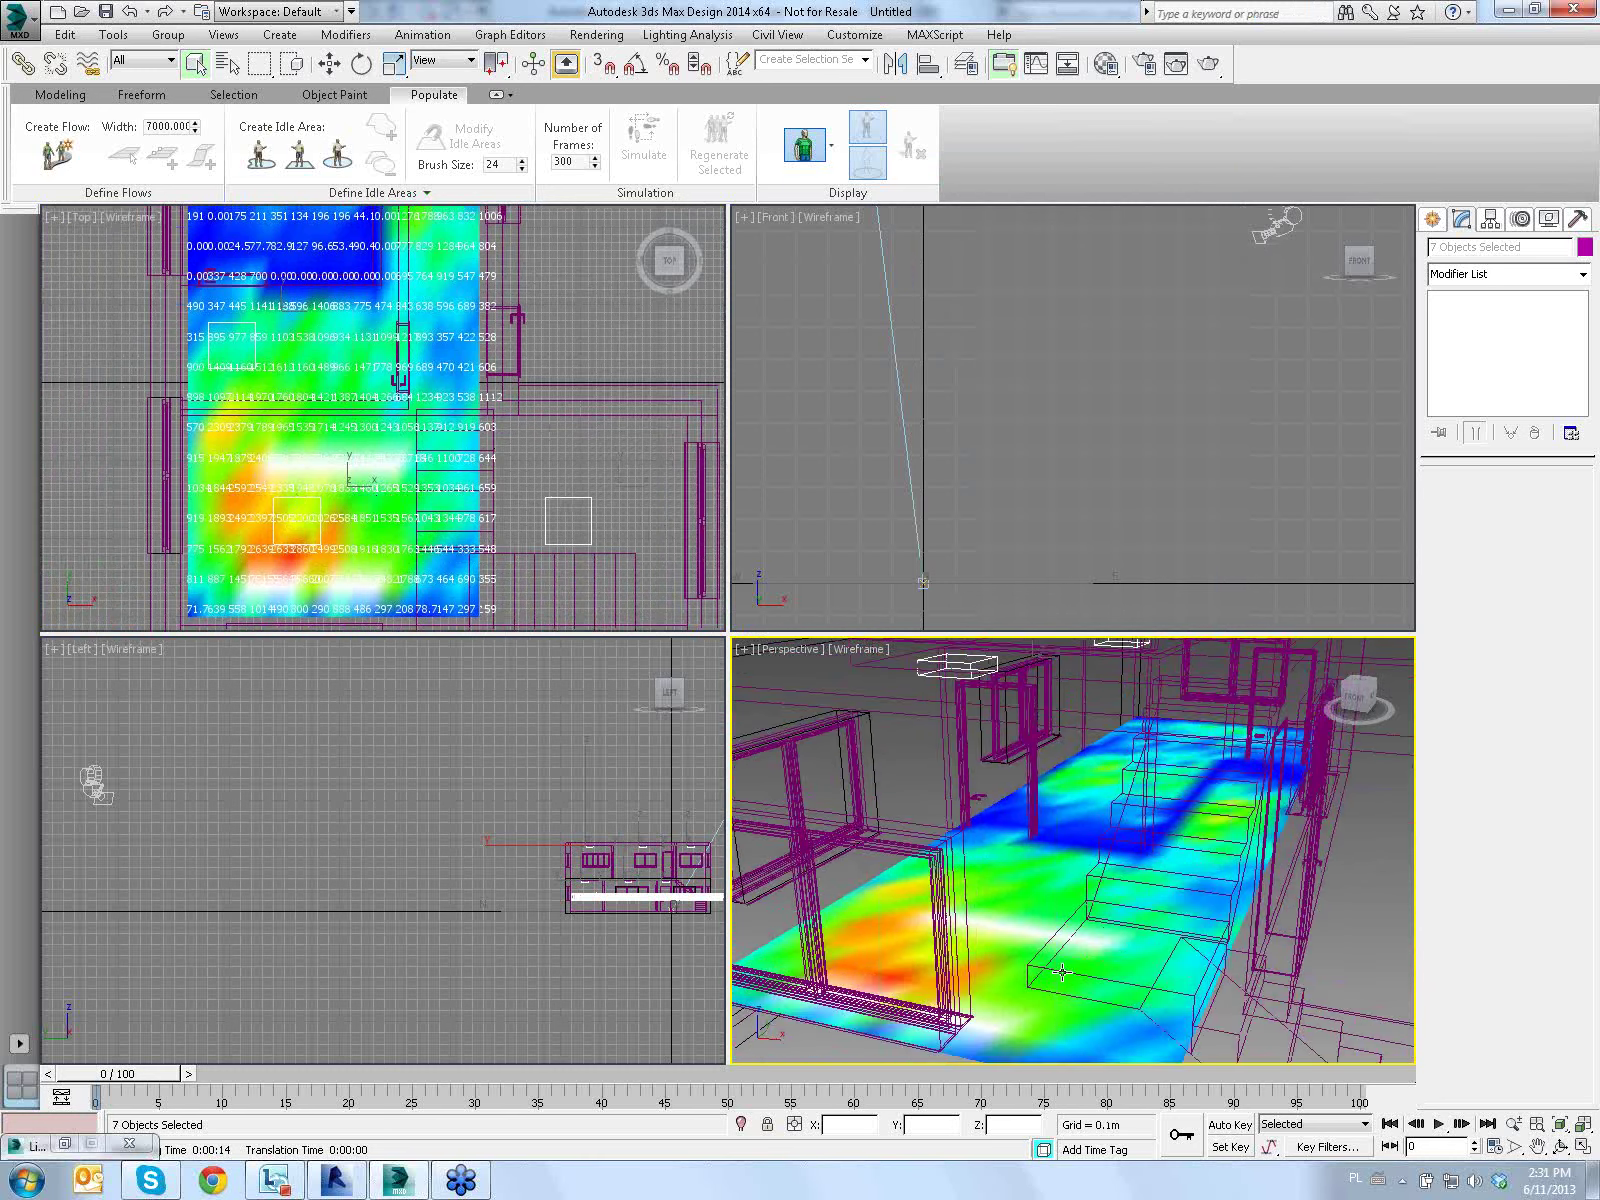
pyautogui.scroll(-3, 1066, 970)
pyautogui.scroll(3, 1060, 950)
pyautogui.scroll(-3, 1060, 945)
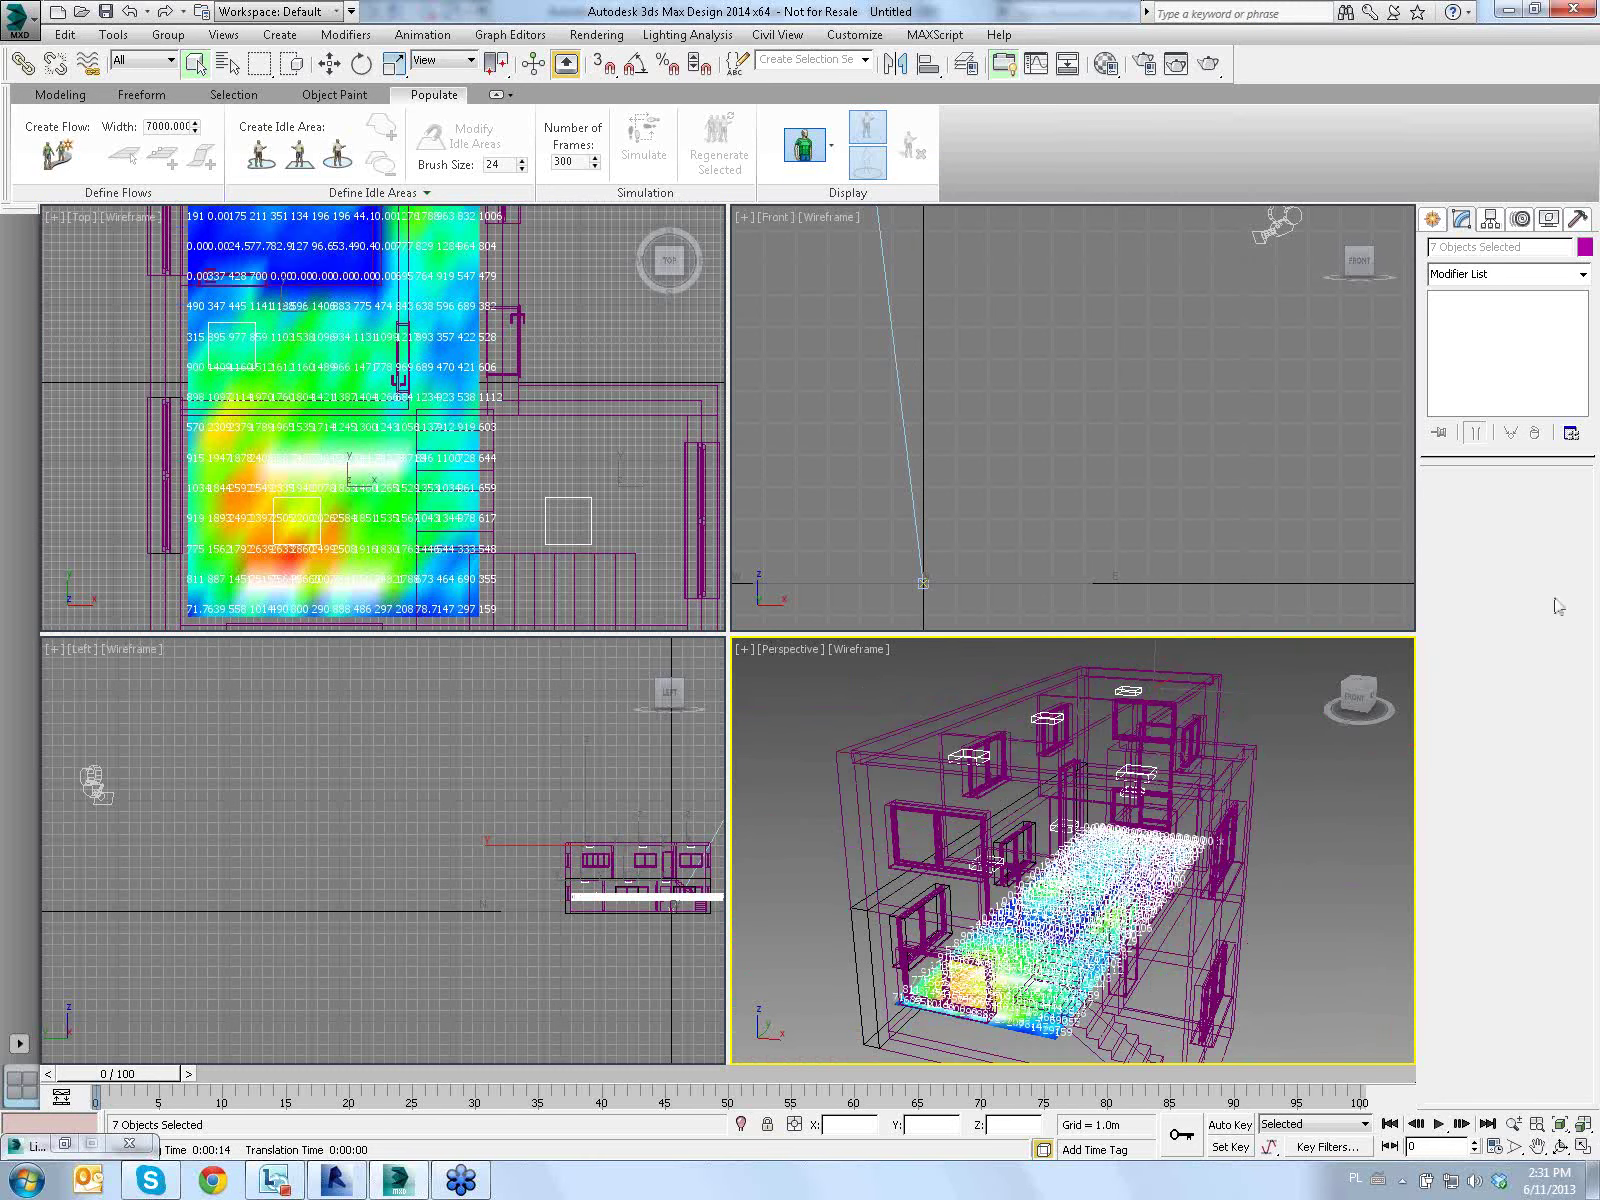
# Select LightMeter Helper001 from the scene object list
pyautogui.click(1434, 220)
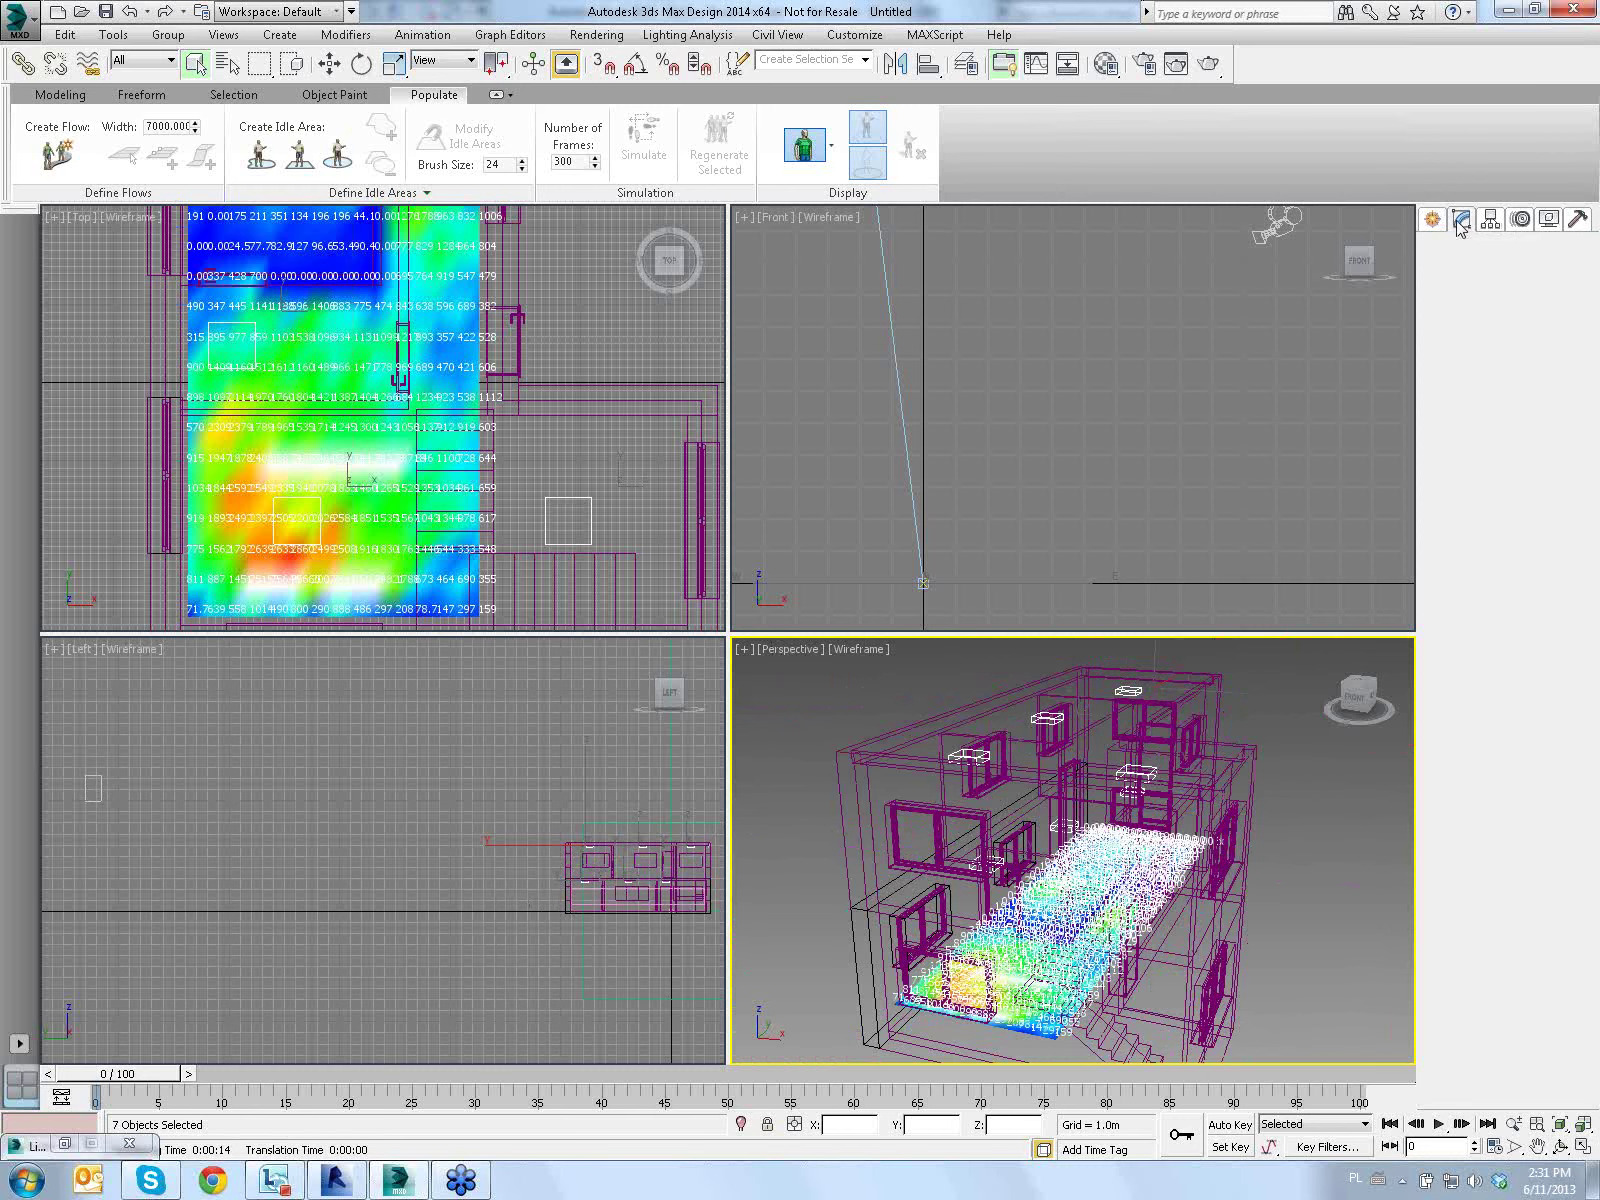
pyautogui.click(1461, 219)
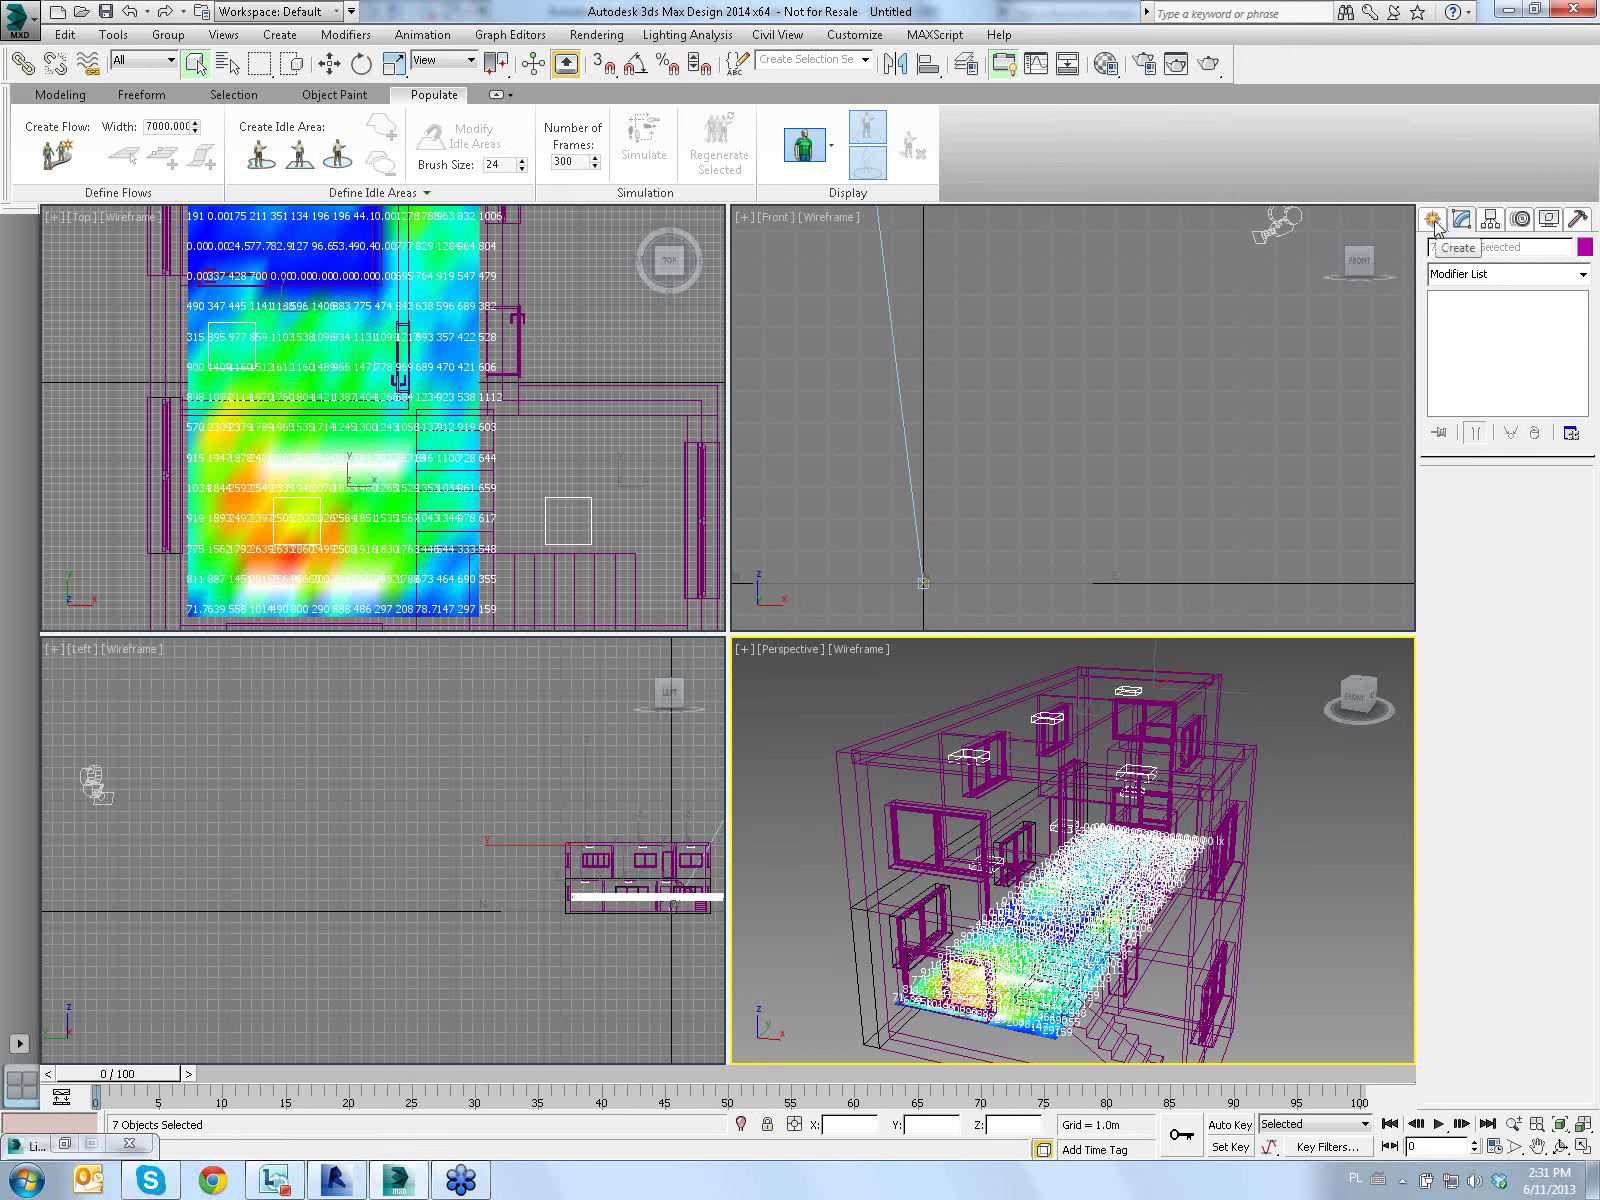
pyautogui.click(1433, 220)
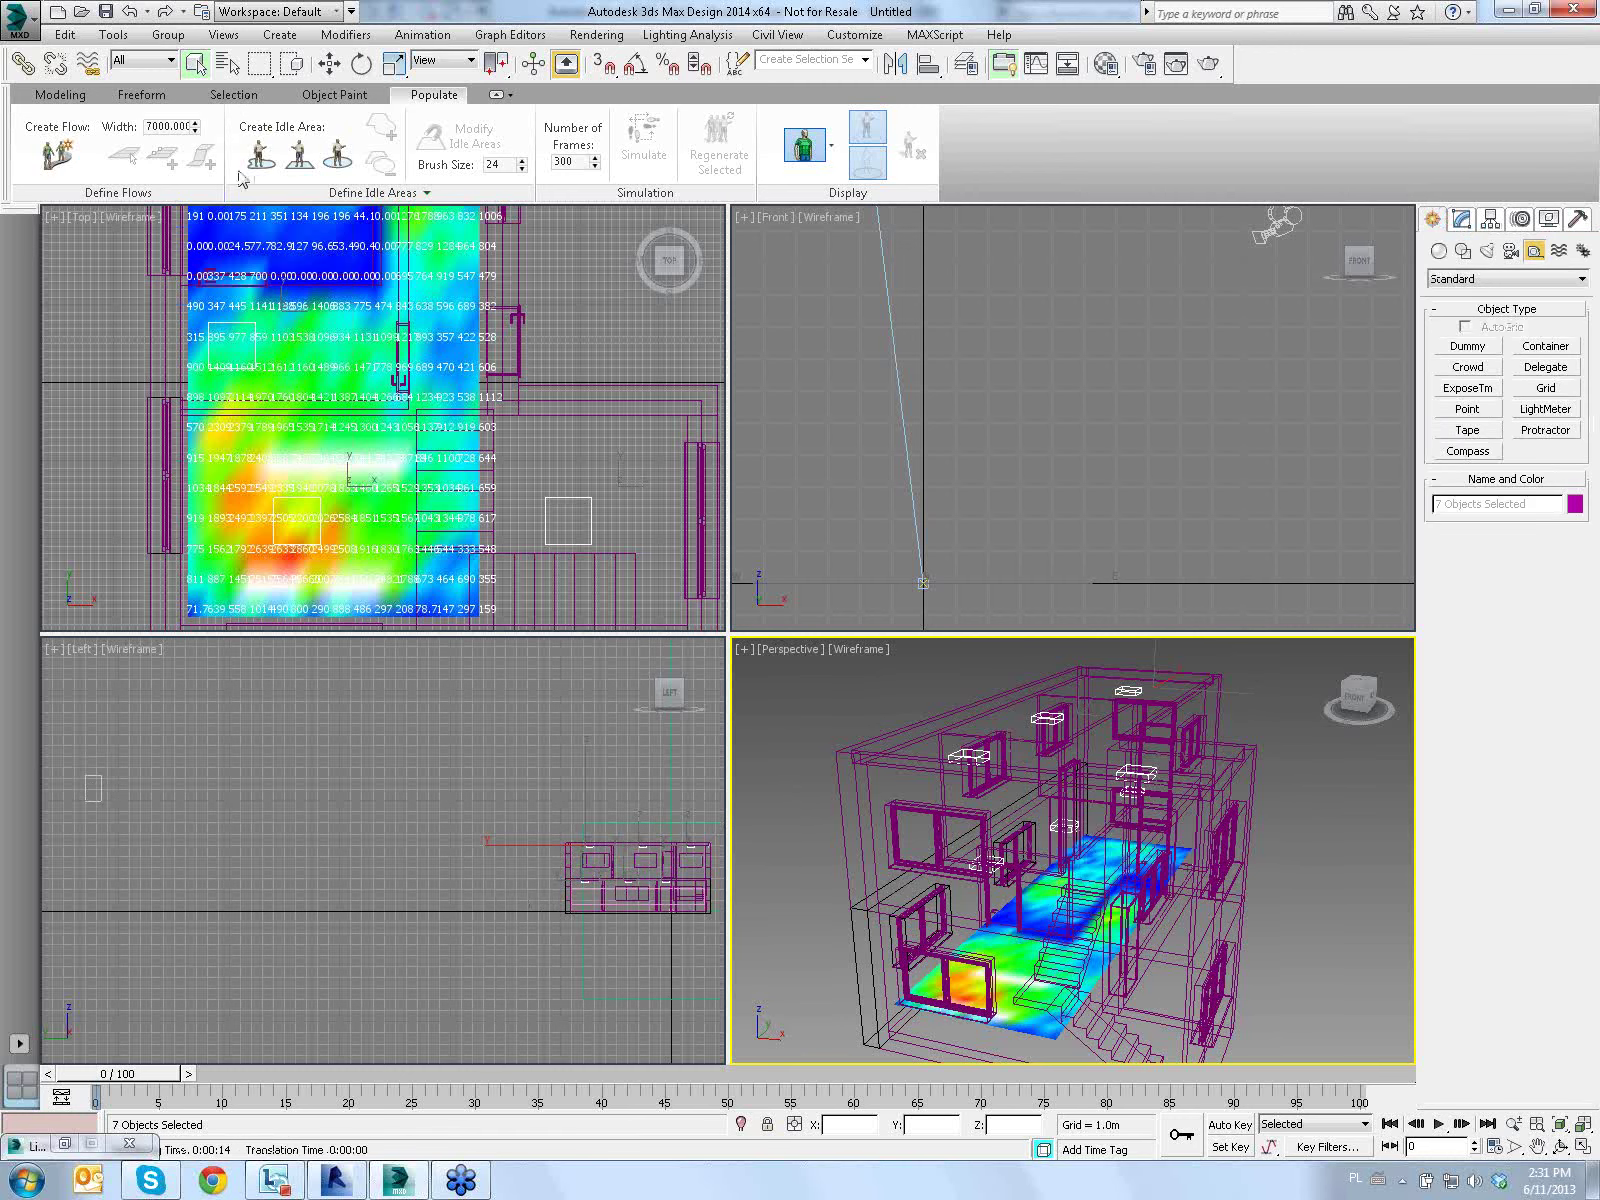
pyautogui.click(228, 63)
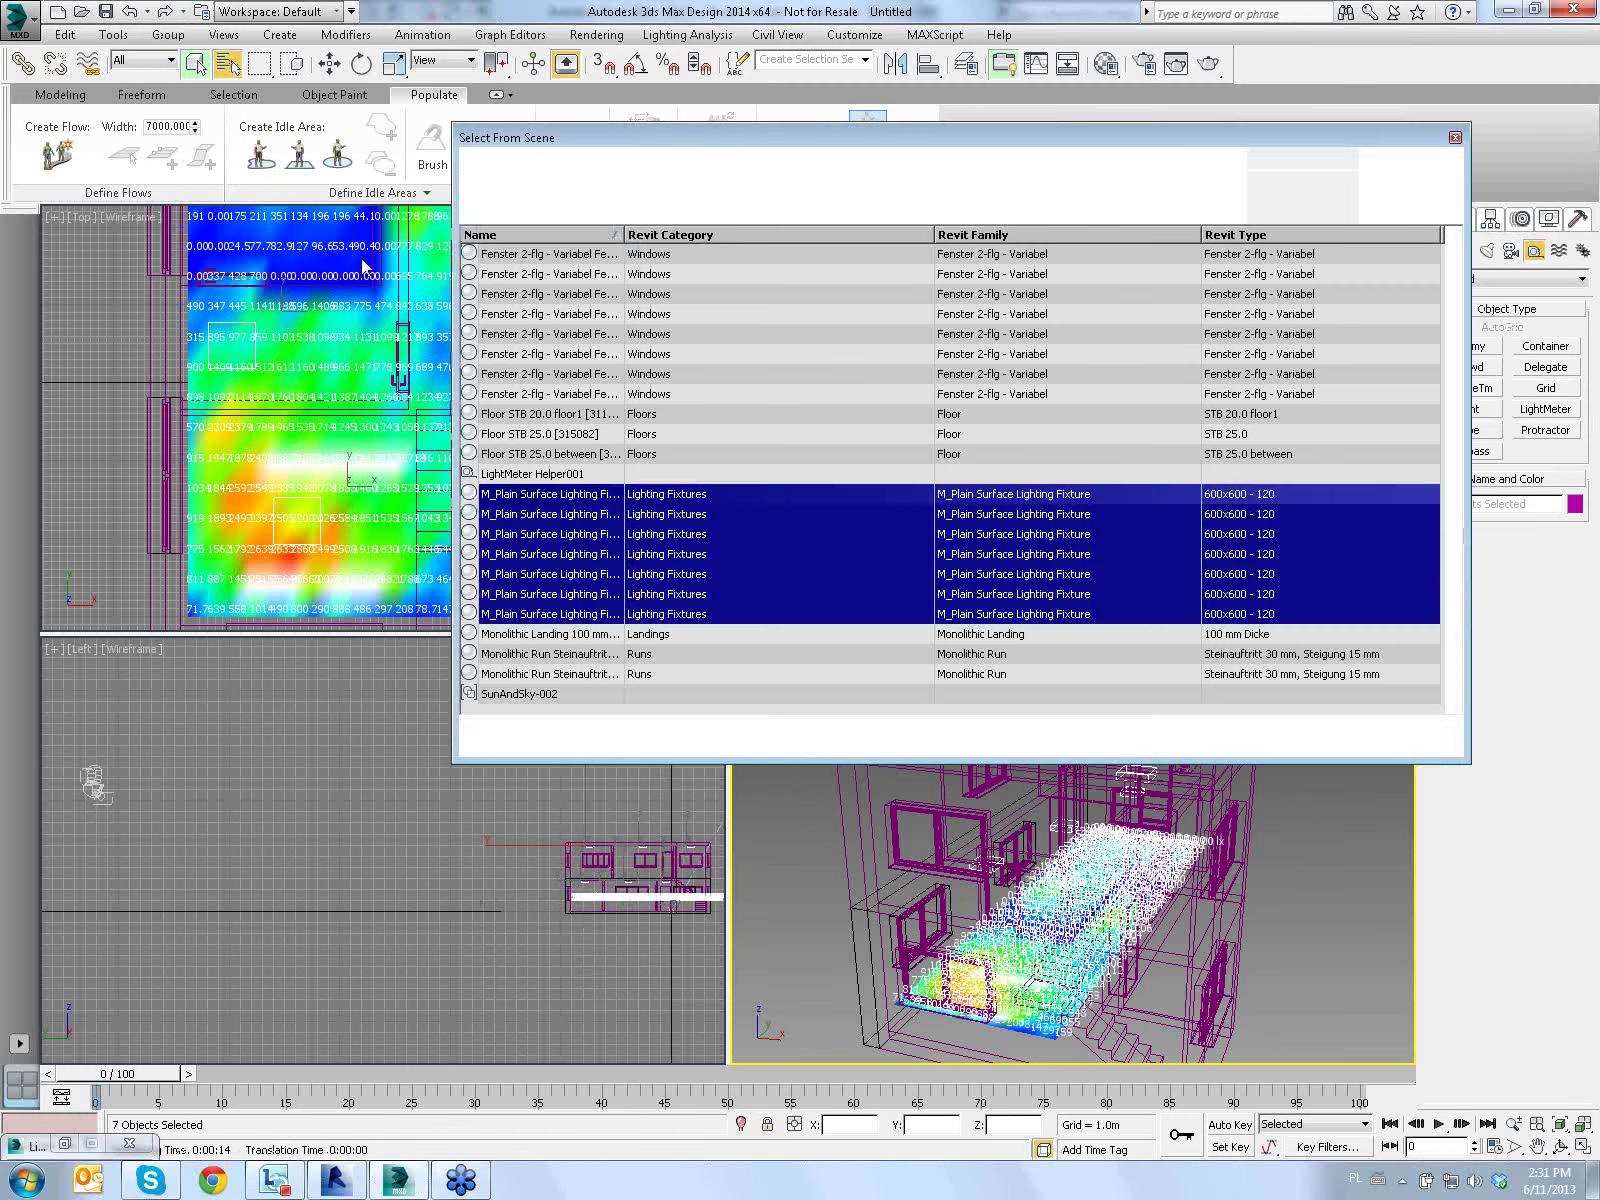
pyautogui.click(567, 477)
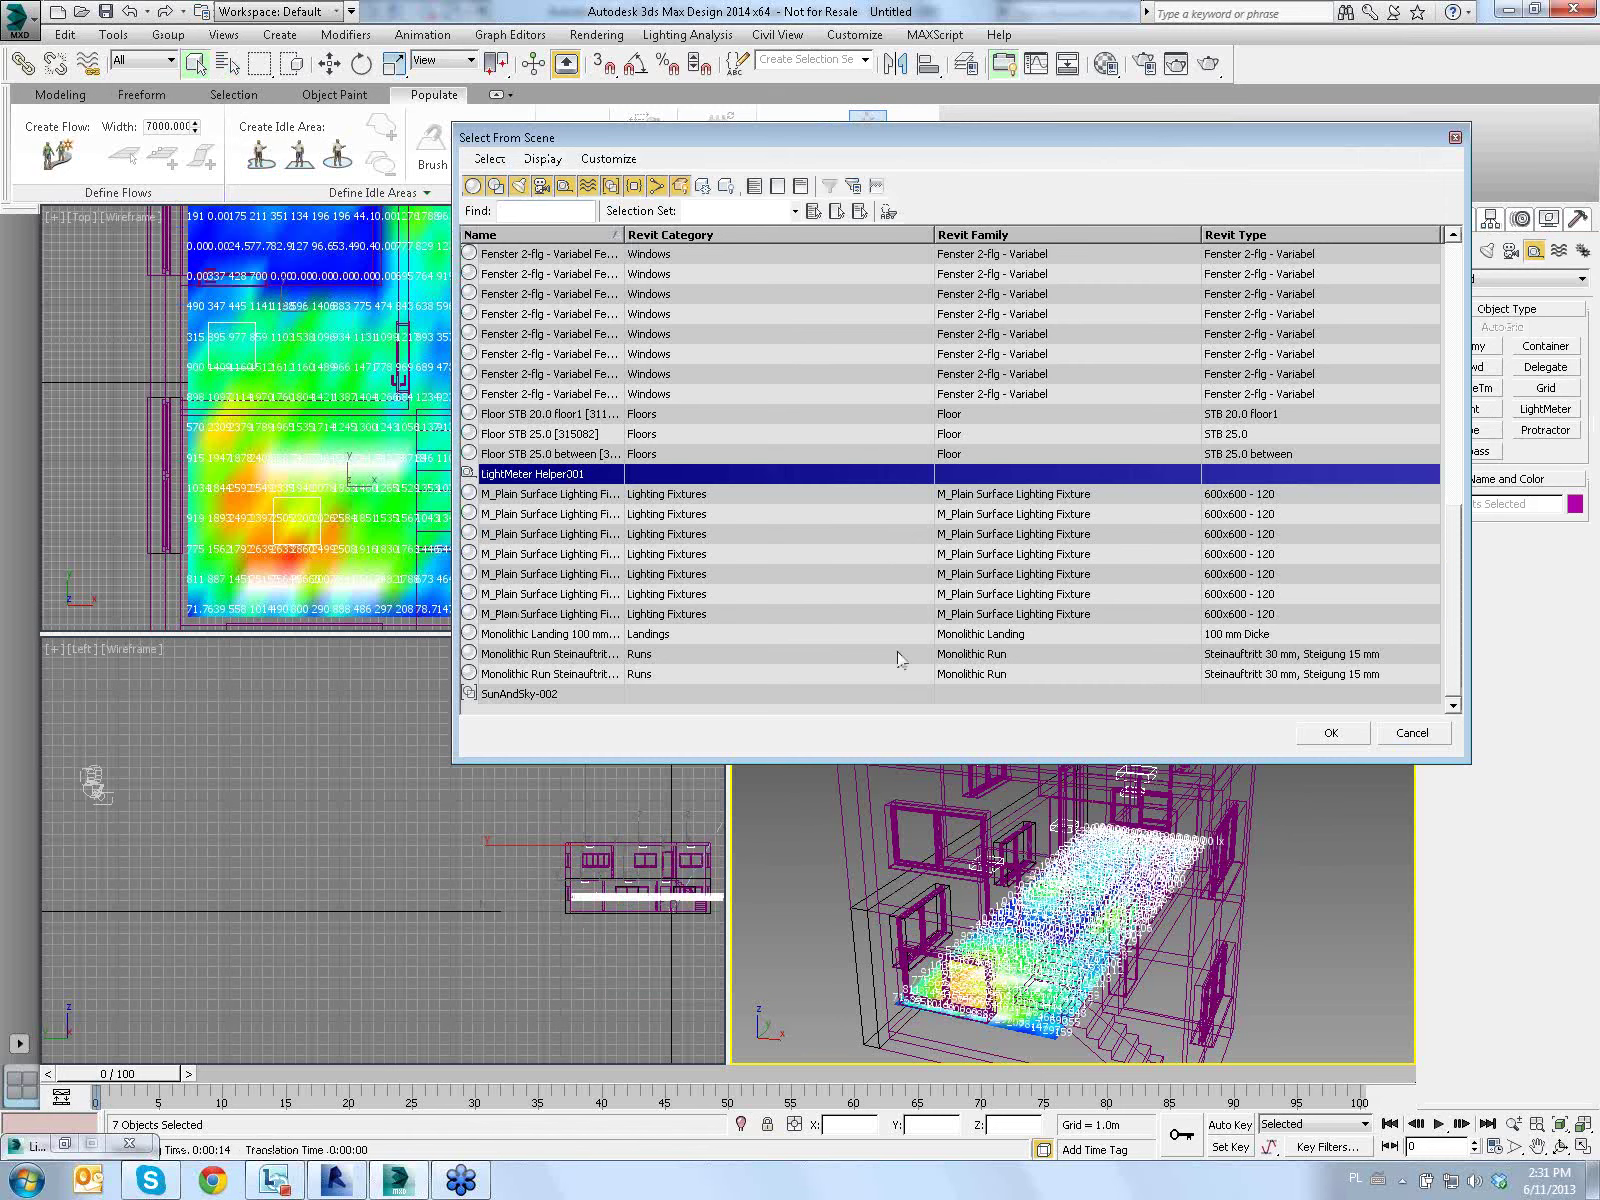
pyautogui.press('Return')
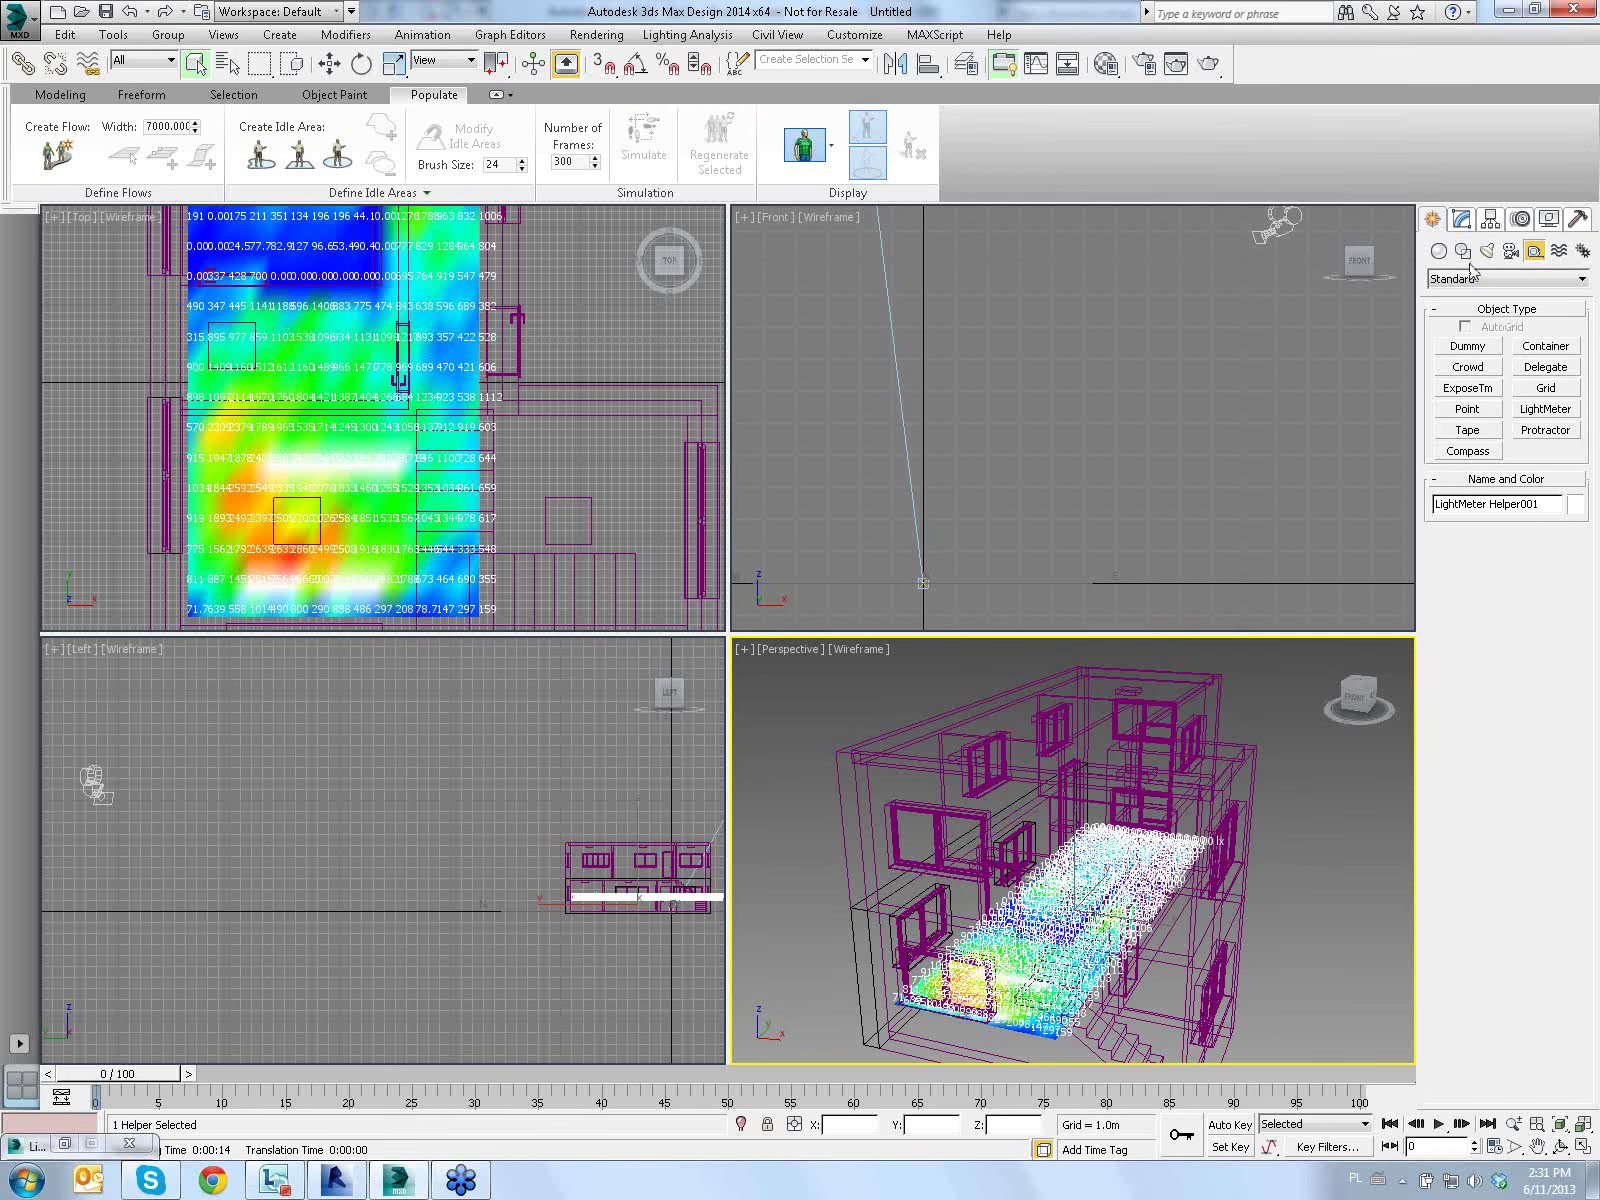
# Turn off Show Viewport Text for the light meter in the Modify panel
pyautogui.click(1461, 218)
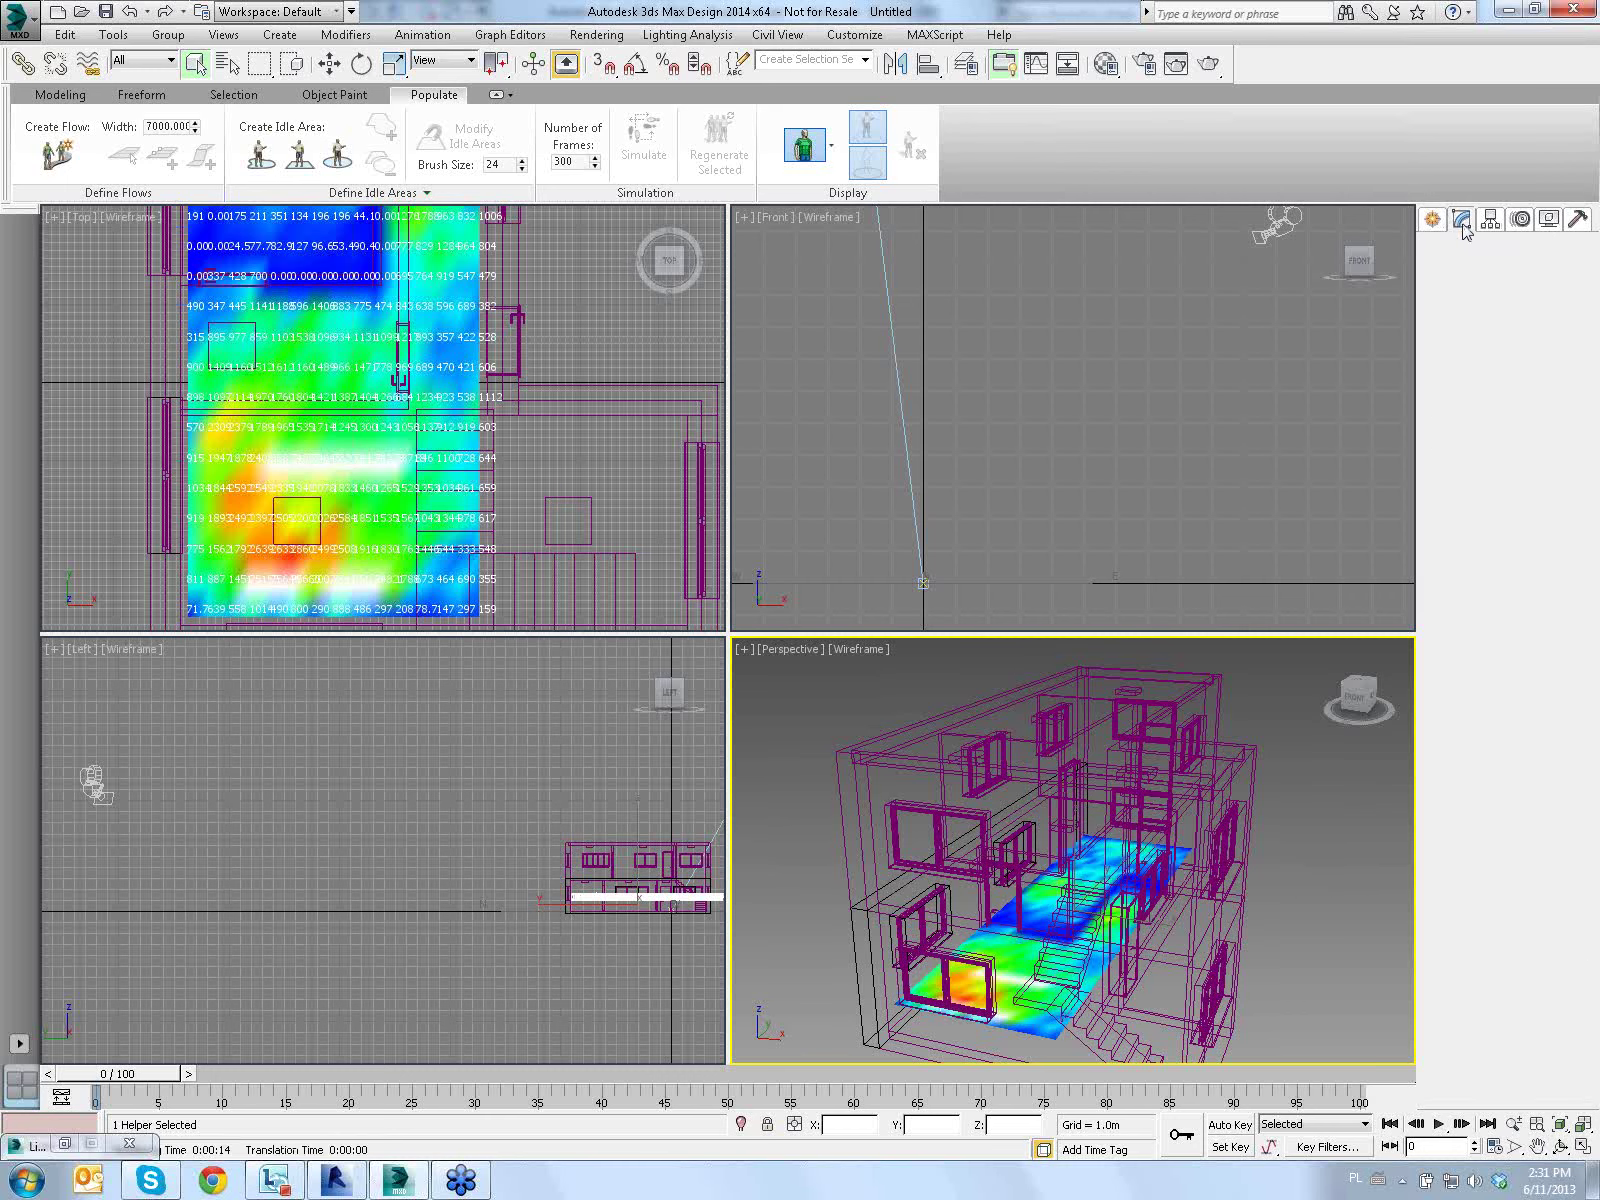
pyautogui.click(1478, 739)
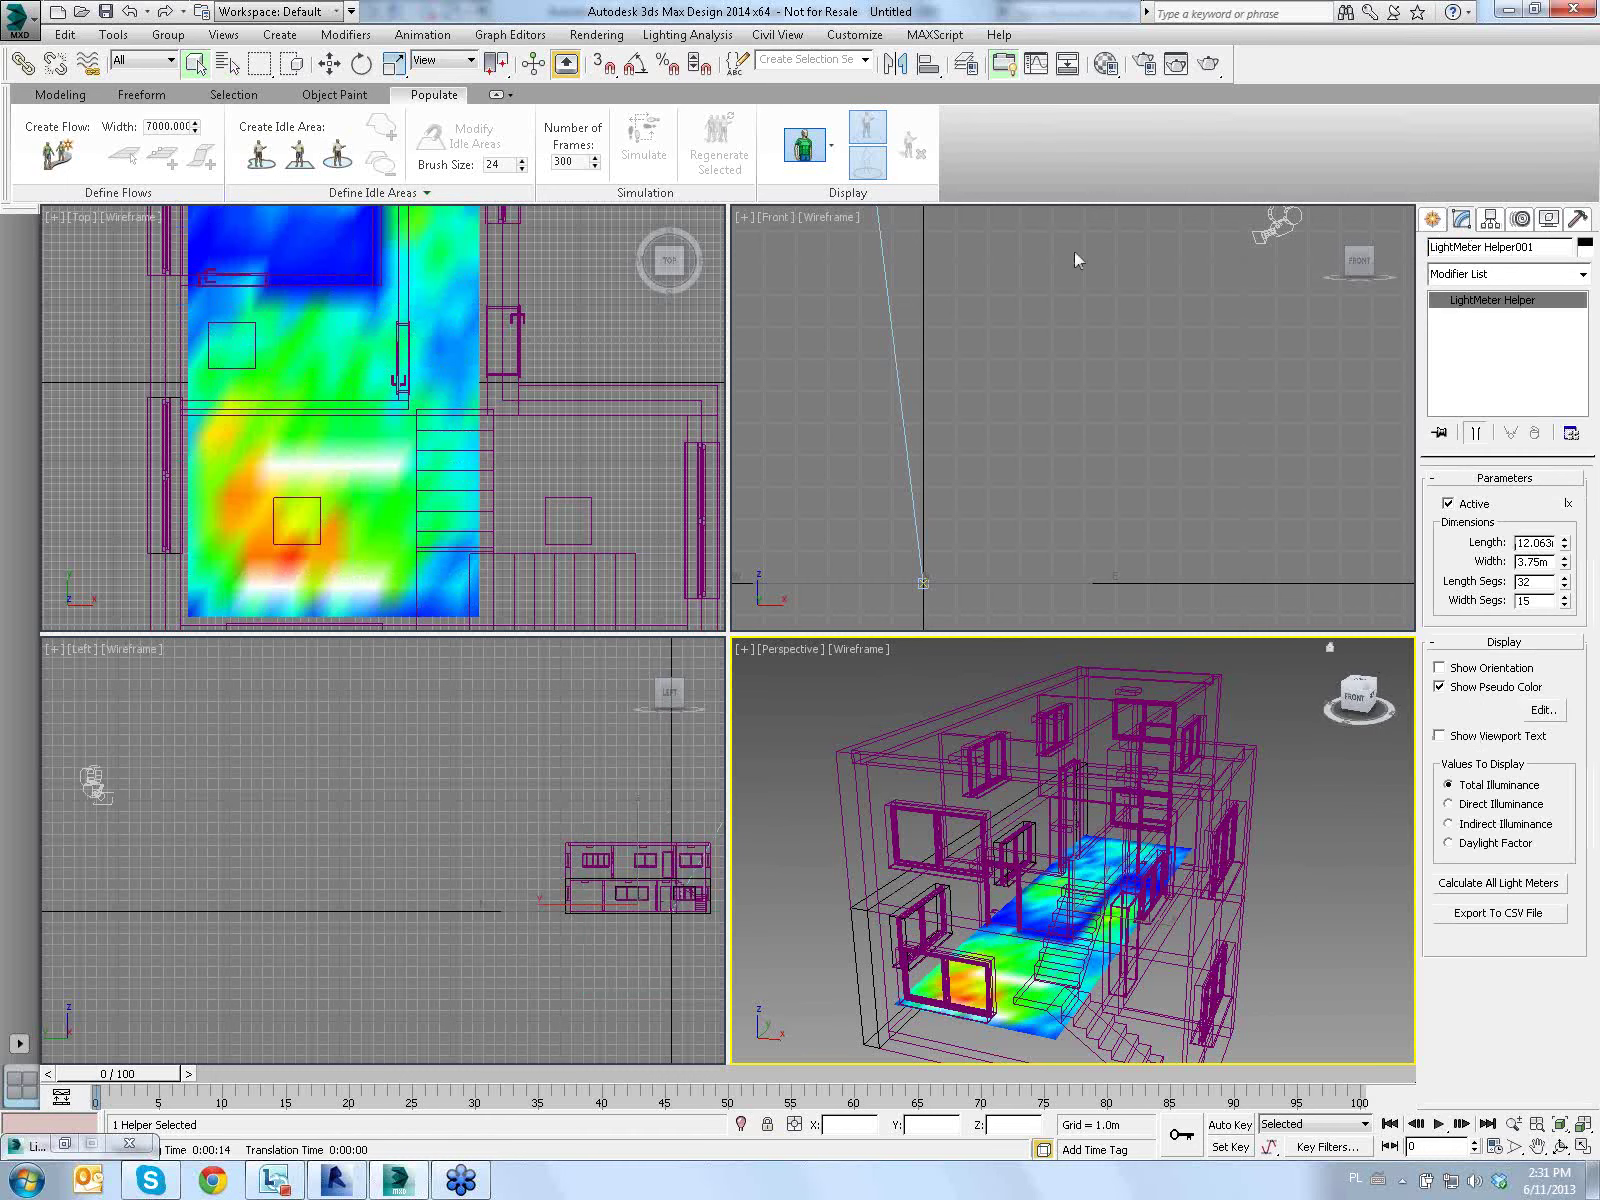
pyautogui.click(330, 63)
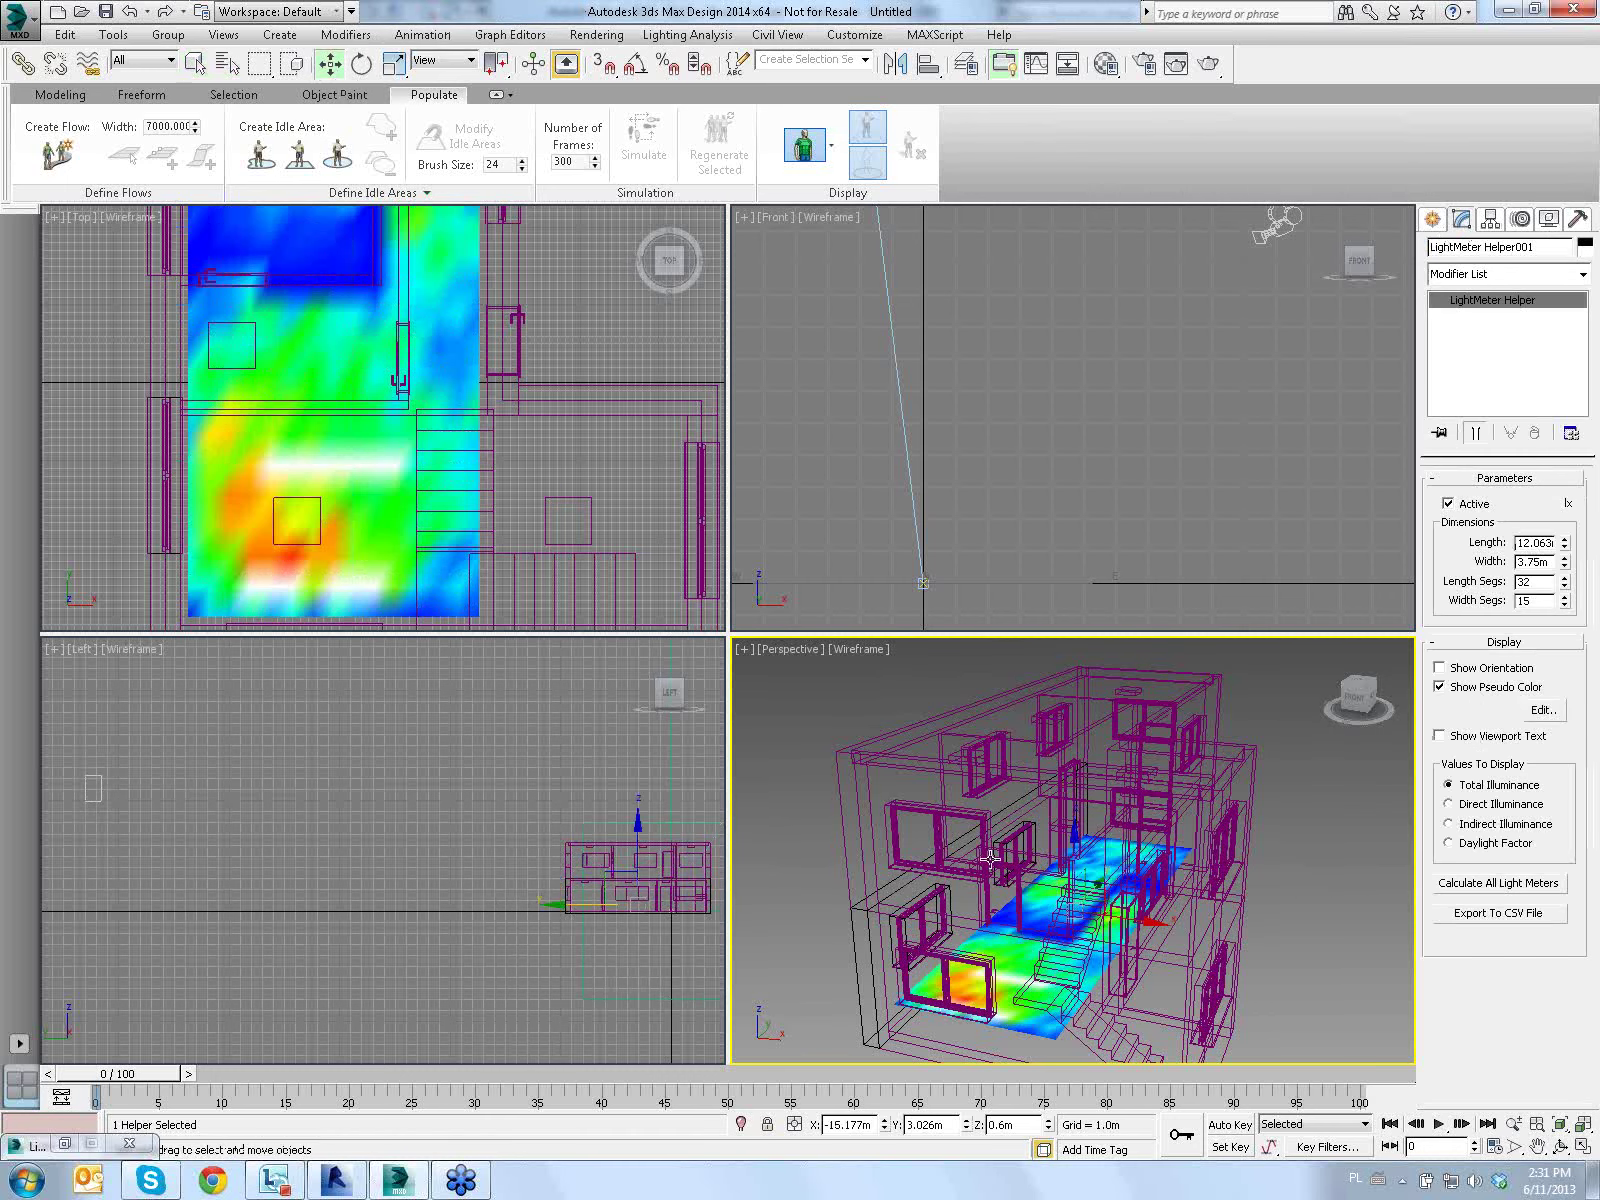
# Move the light meter up along Y to the upper floor in the Left view
pyautogui.moveTo(624, 820); pyautogui.dragTo(527, 838, button='middle')
pyautogui.scroll(3, 527, 838)
pyautogui.scroll(2, 527, 838)
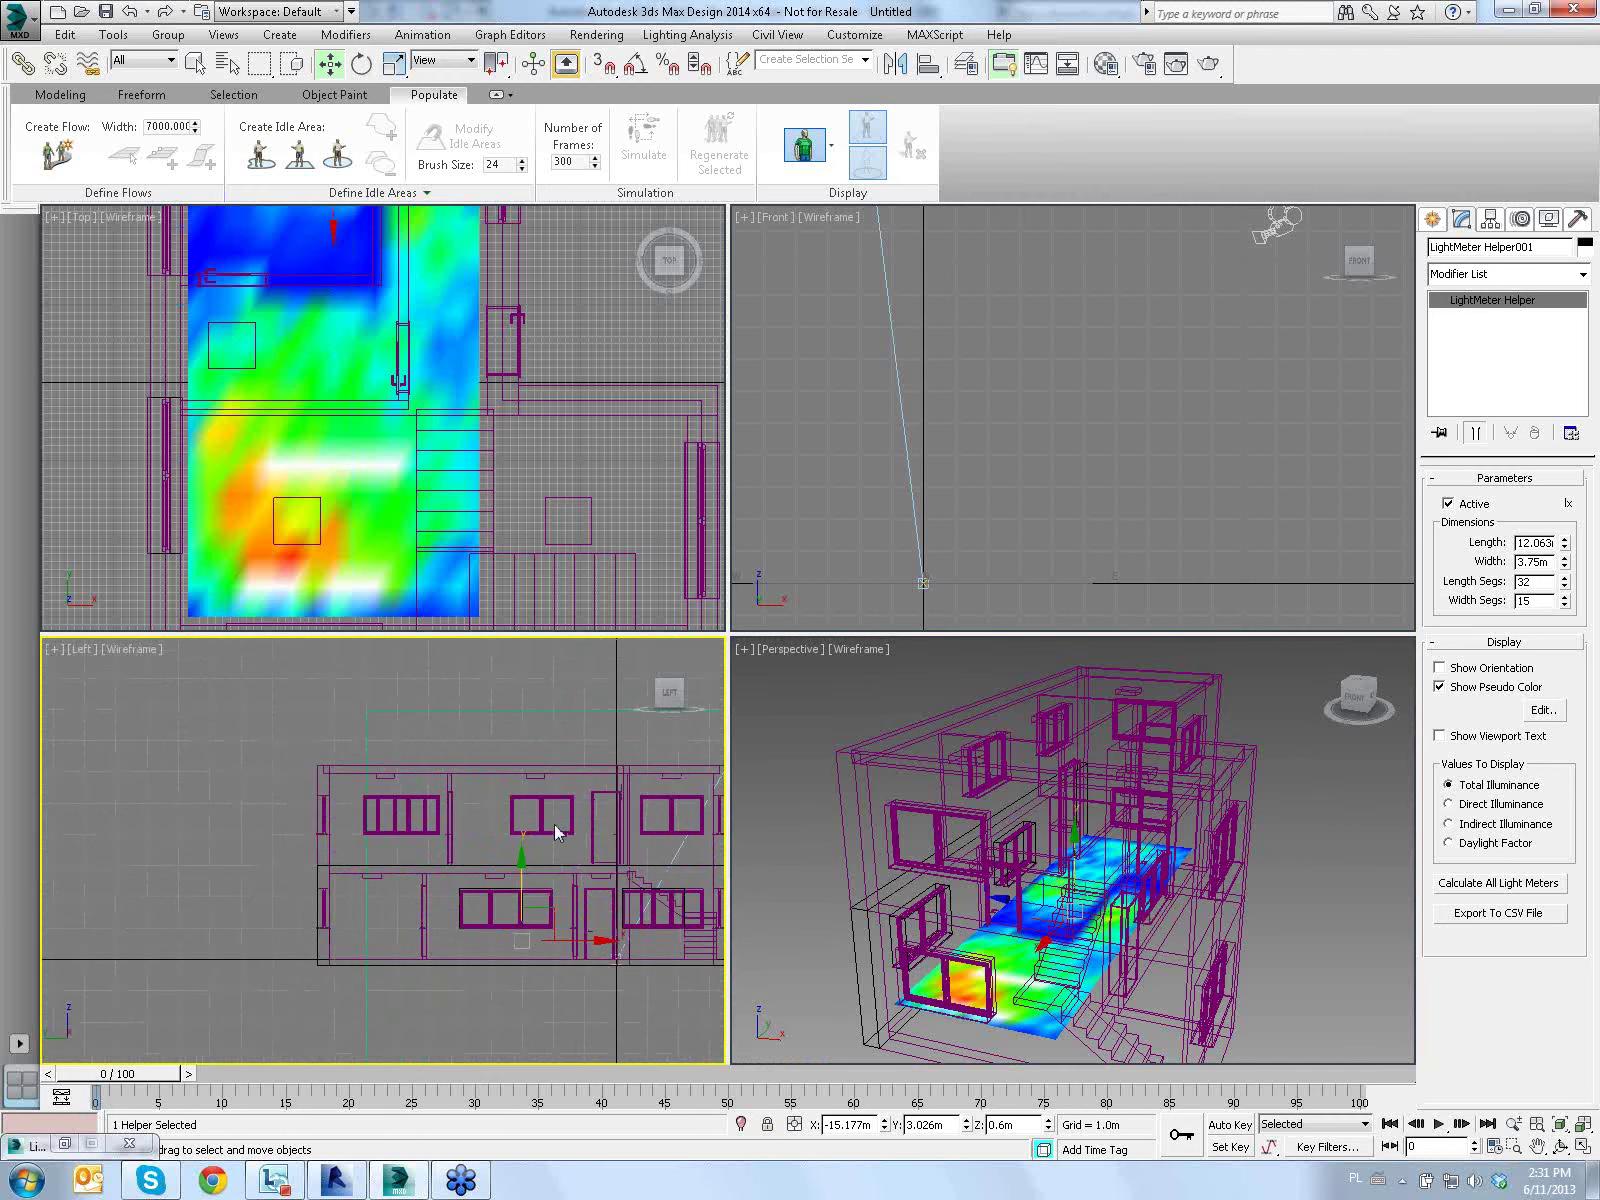
pyautogui.moveTo(523, 860); pyautogui.dragTo(529, 766)
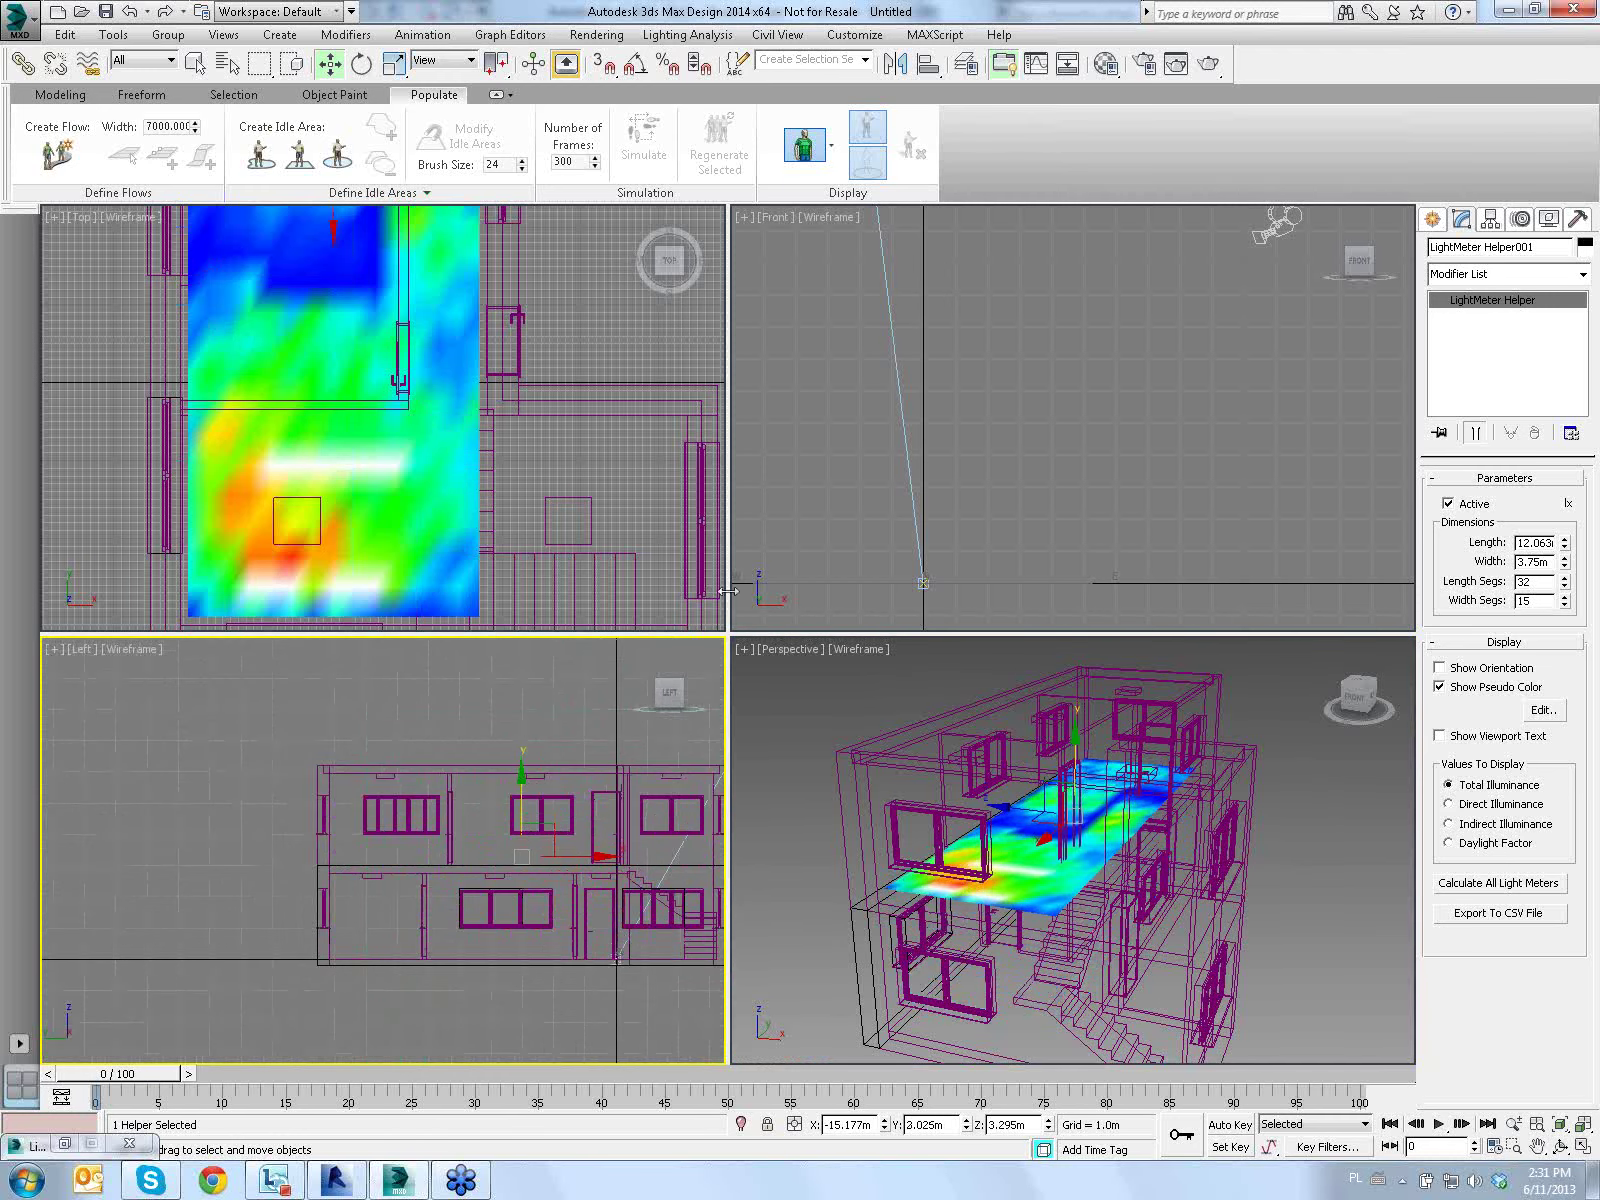
# Recalculate all light meters in the Lighting Analysis Assistant, then close it
pyautogui.click(688, 34)
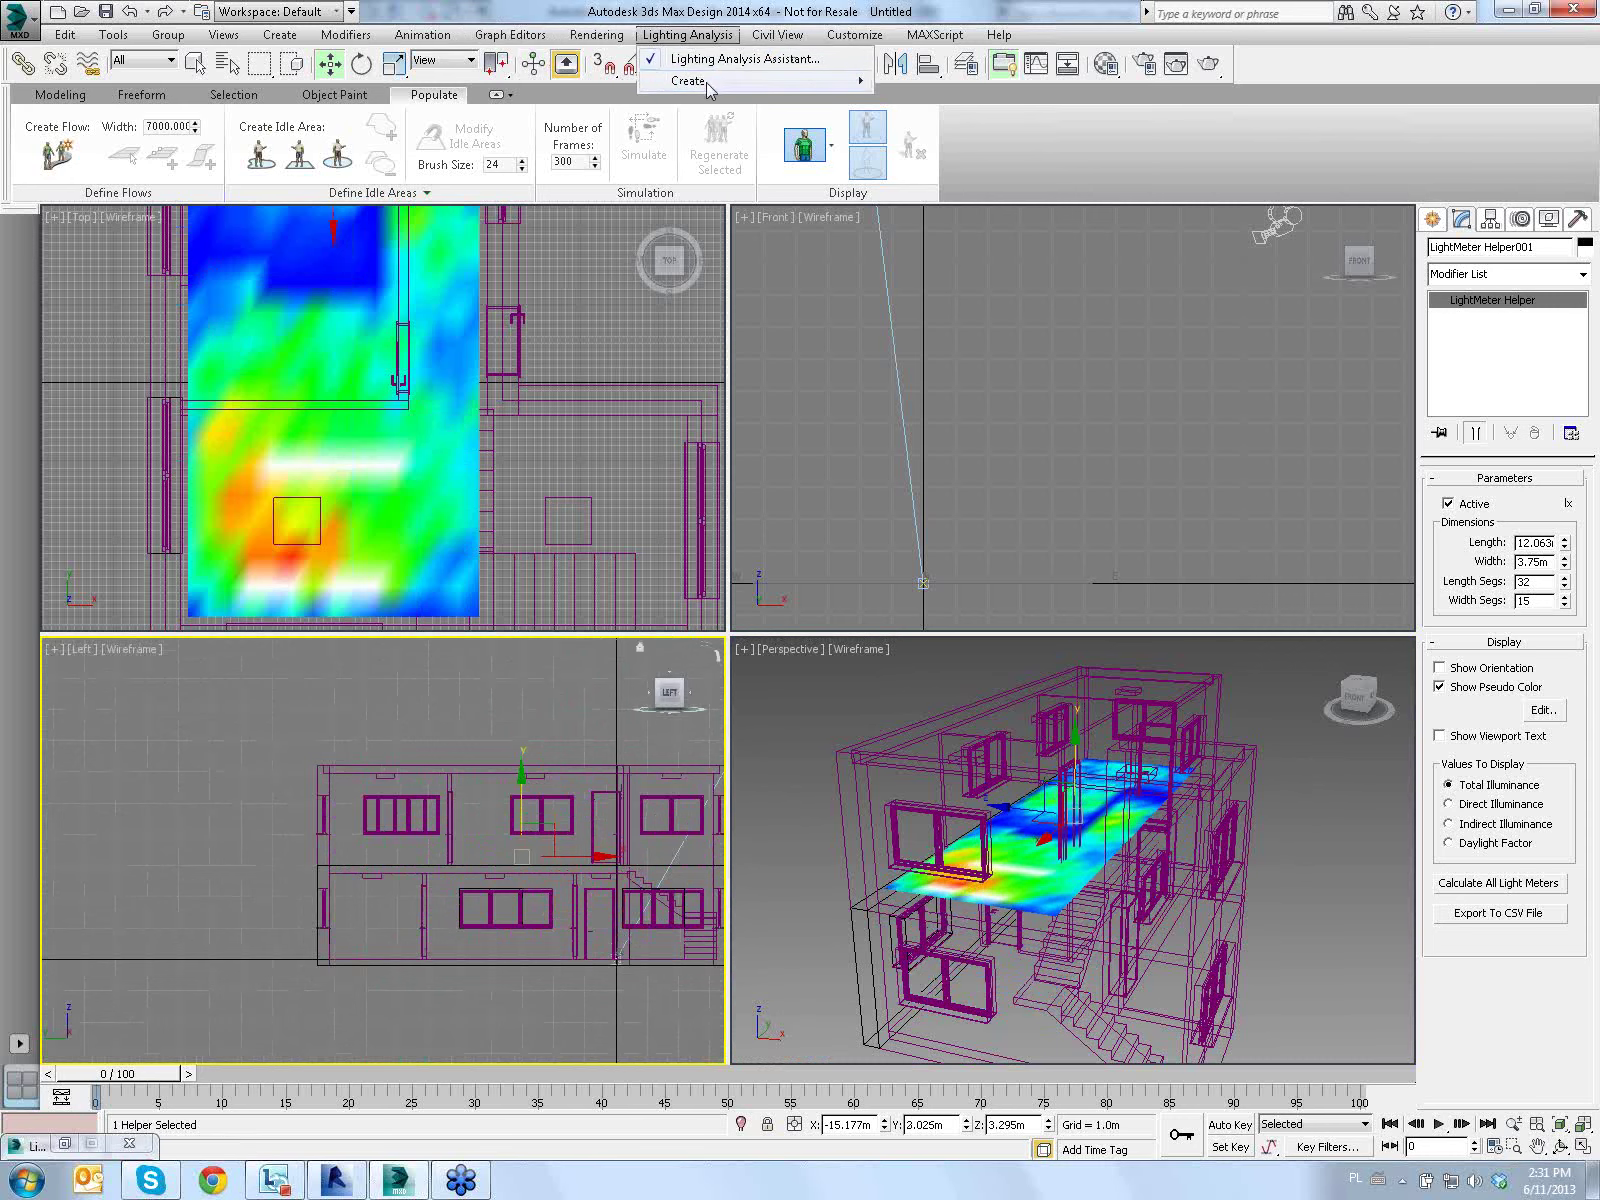
pyautogui.click(745, 58)
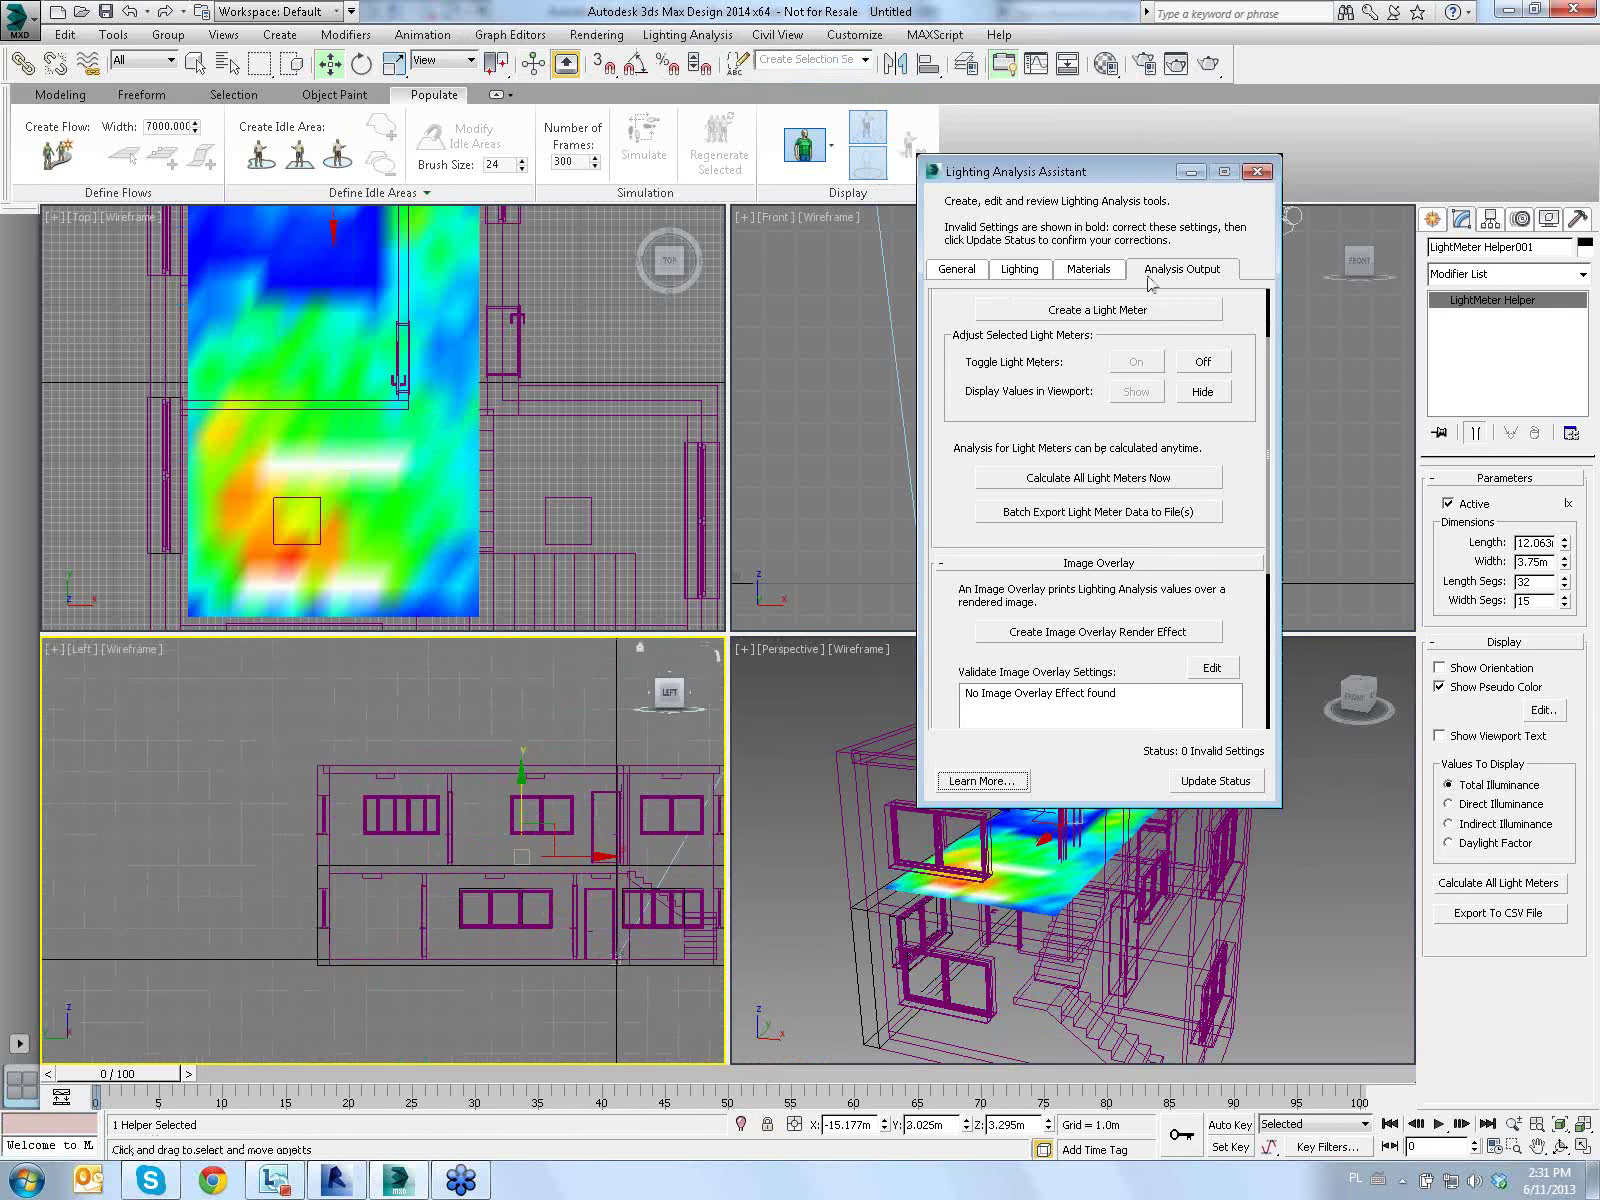
pyautogui.click(1110, 479)
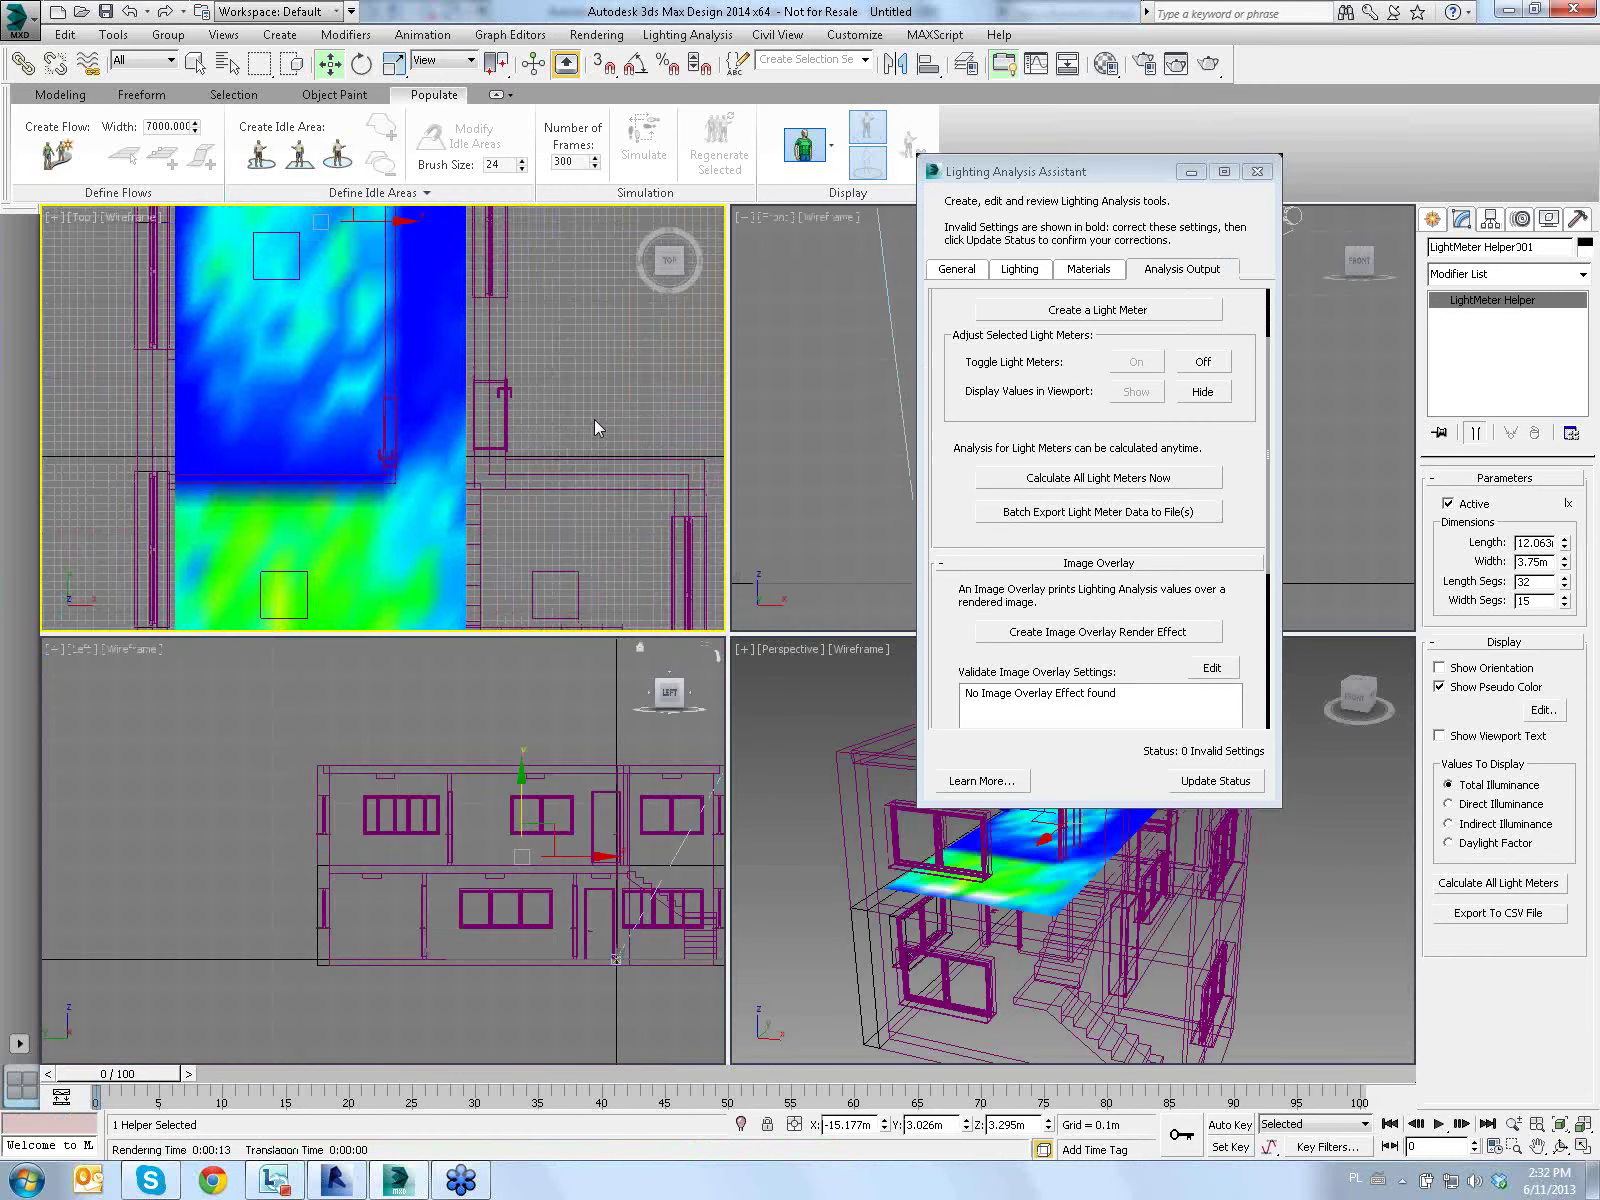
pyautogui.scroll(-3, 594, 419)
pyautogui.scroll(-2, 501, 402)
pyautogui.moveTo(507, 425); pyautogui.dragTo(501, 345, button='middle')
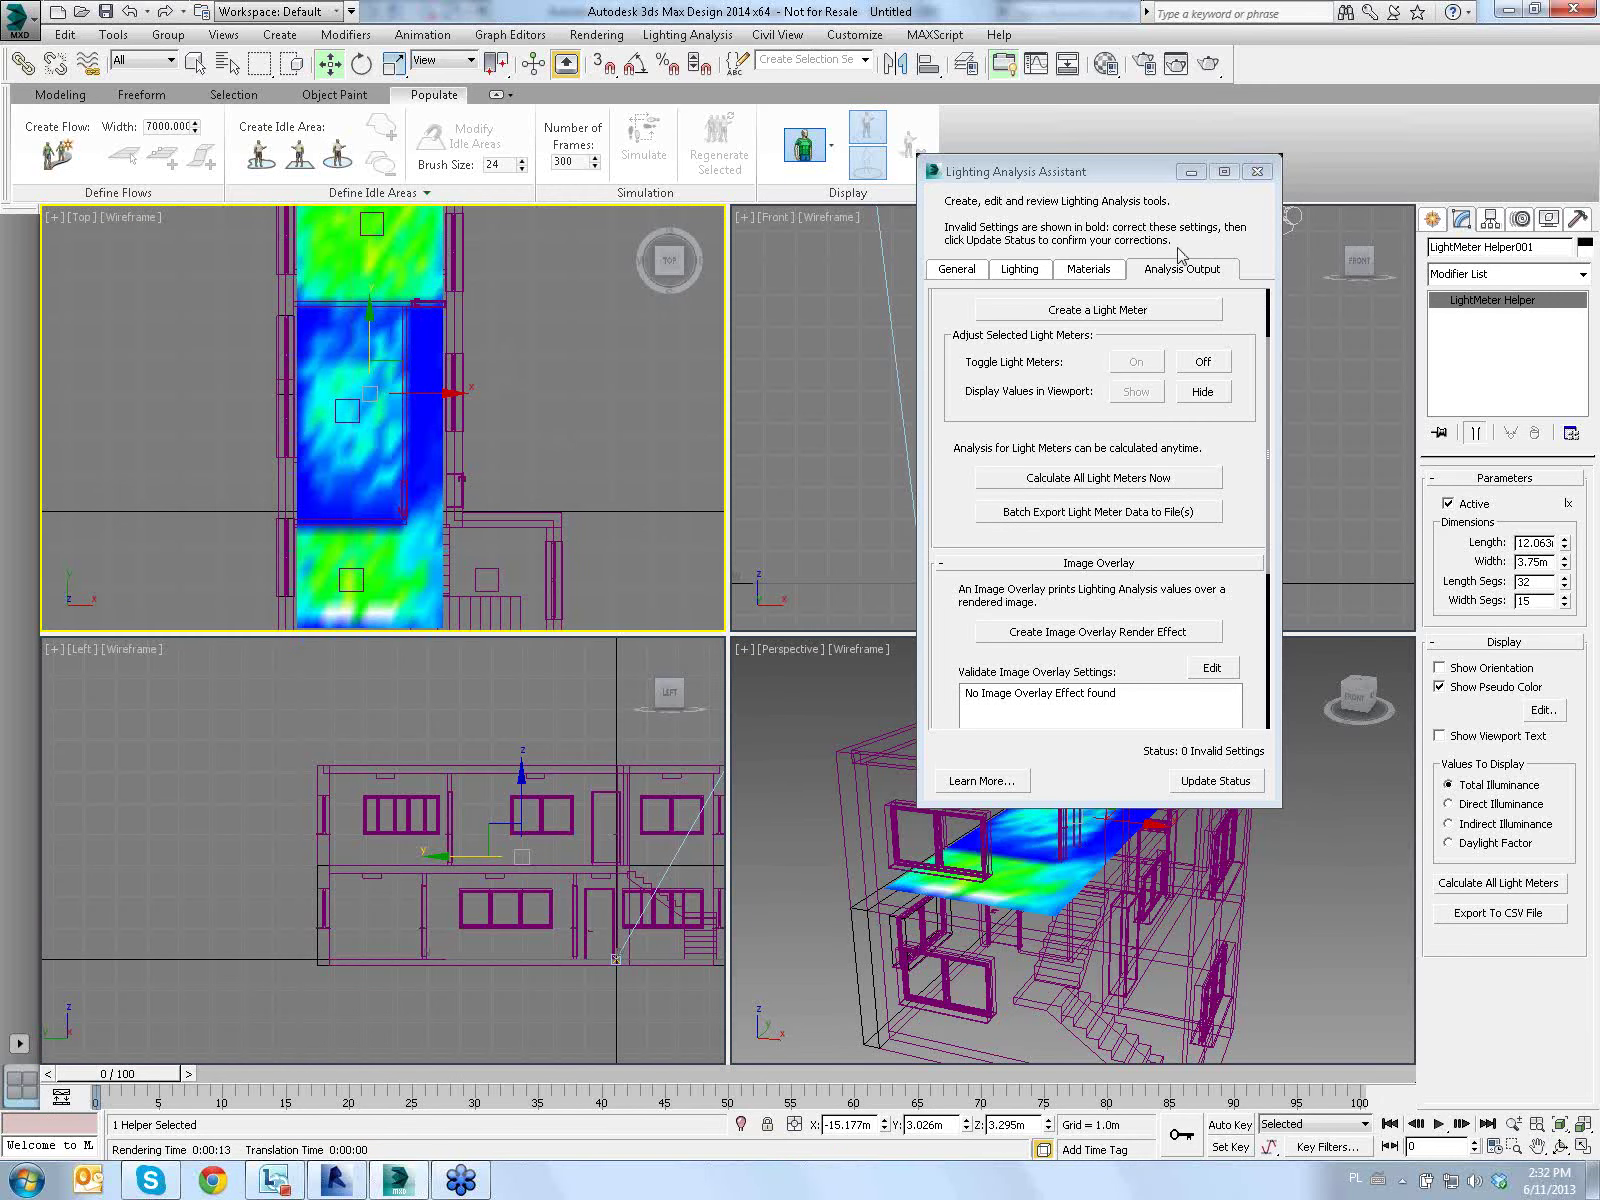
pyautogui.click(1255, 172)
pyautogui.moveTo(1281, 869); pyautogui.dragTo(1169, 770, button='middle')
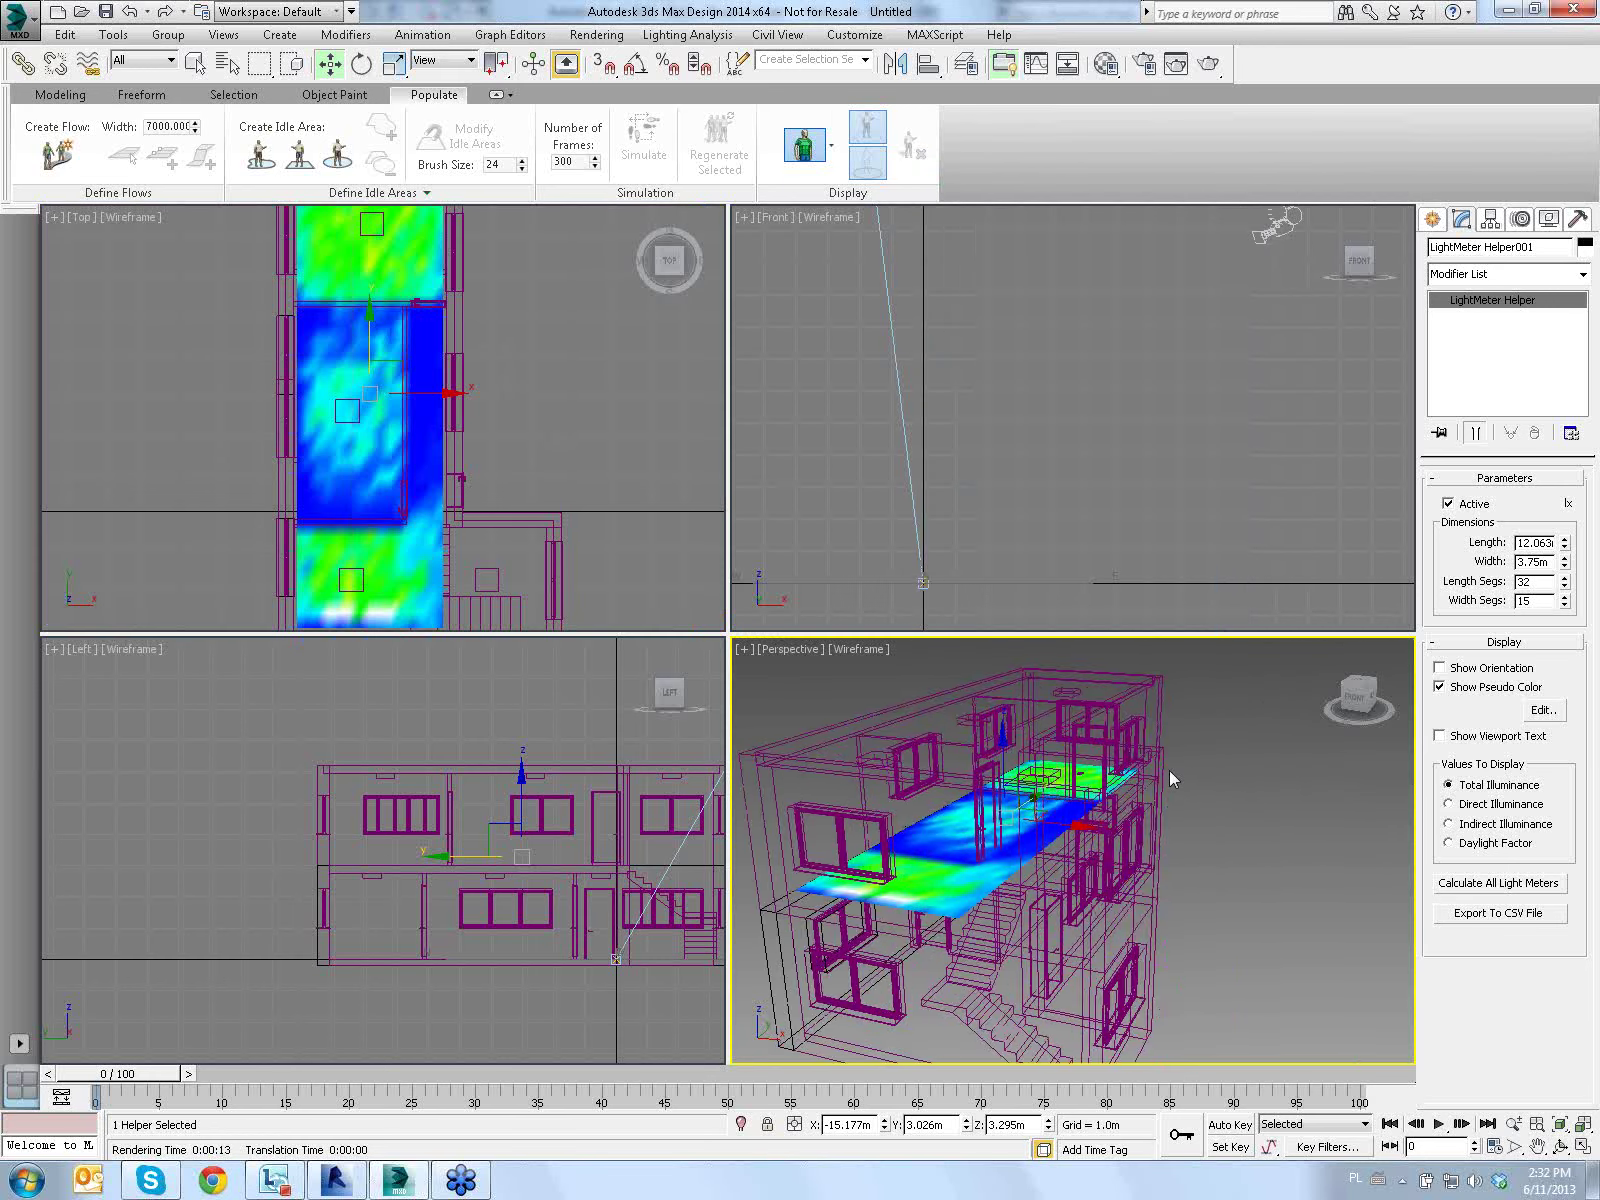
pyautogui.scroll(-3, 1180, 770)
pyautogui.scroll(5, 1170, 848)
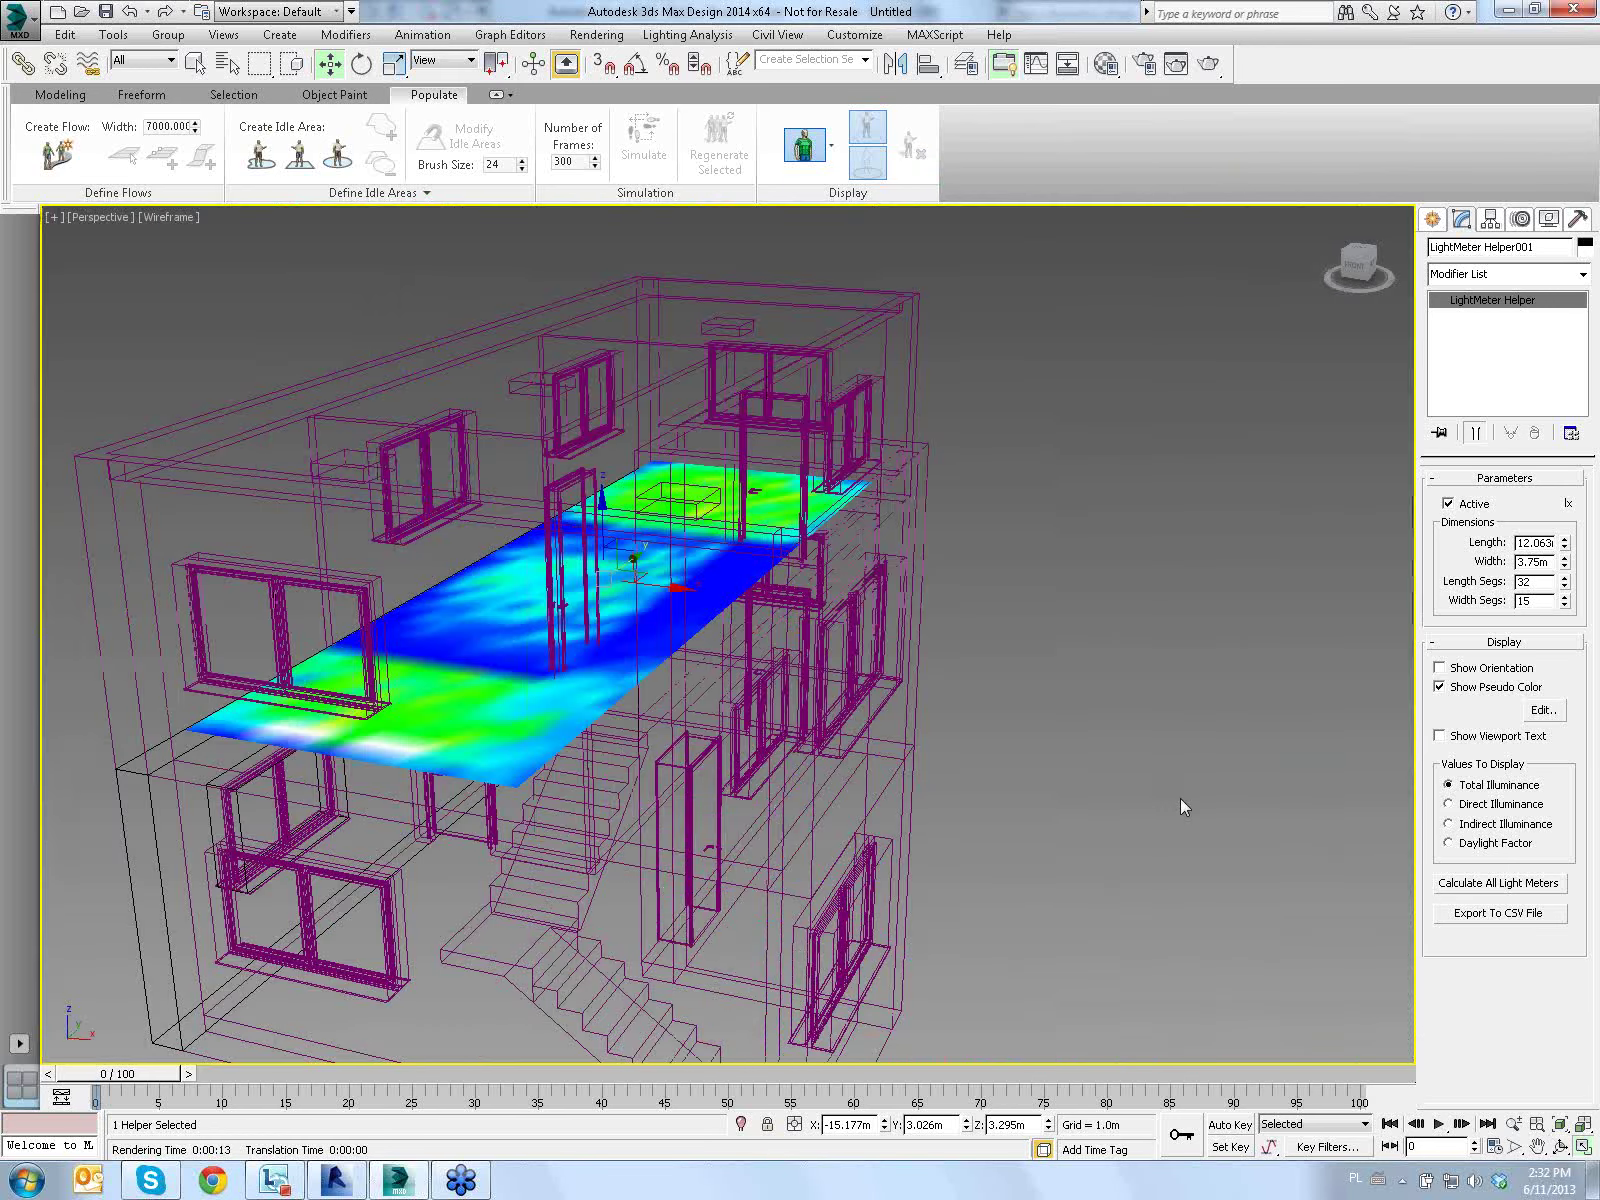
pyautogui.hotkey('alt', 'w')
pyautogui.scroll(-5, 1180, 798)
pyautogui.keyDown('alt'); pyautogui.moveTo(1058, 732); pyautogui.dragTo(1042, 681, button='middle'); pyautogui.keyUp('alt')
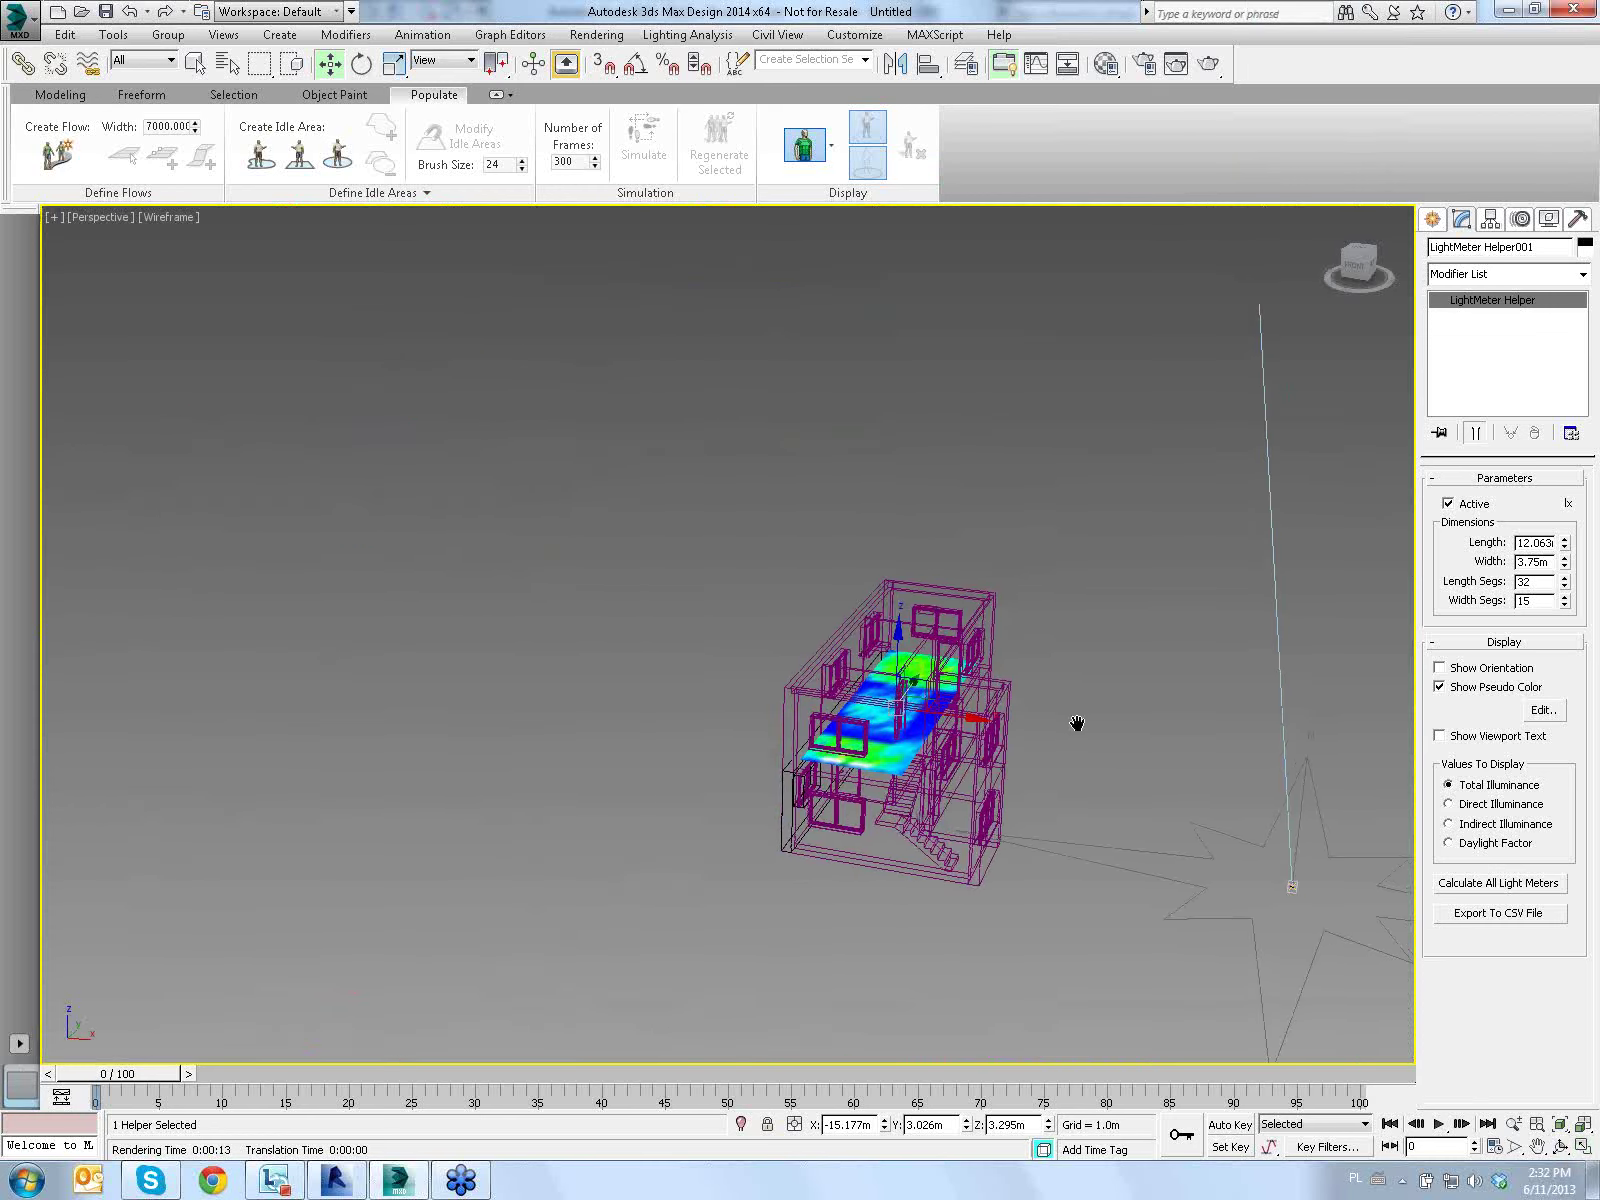
pyautogui.moveTo(1073, 406); pyautogui.dragTo(1003, 428, button='middle')
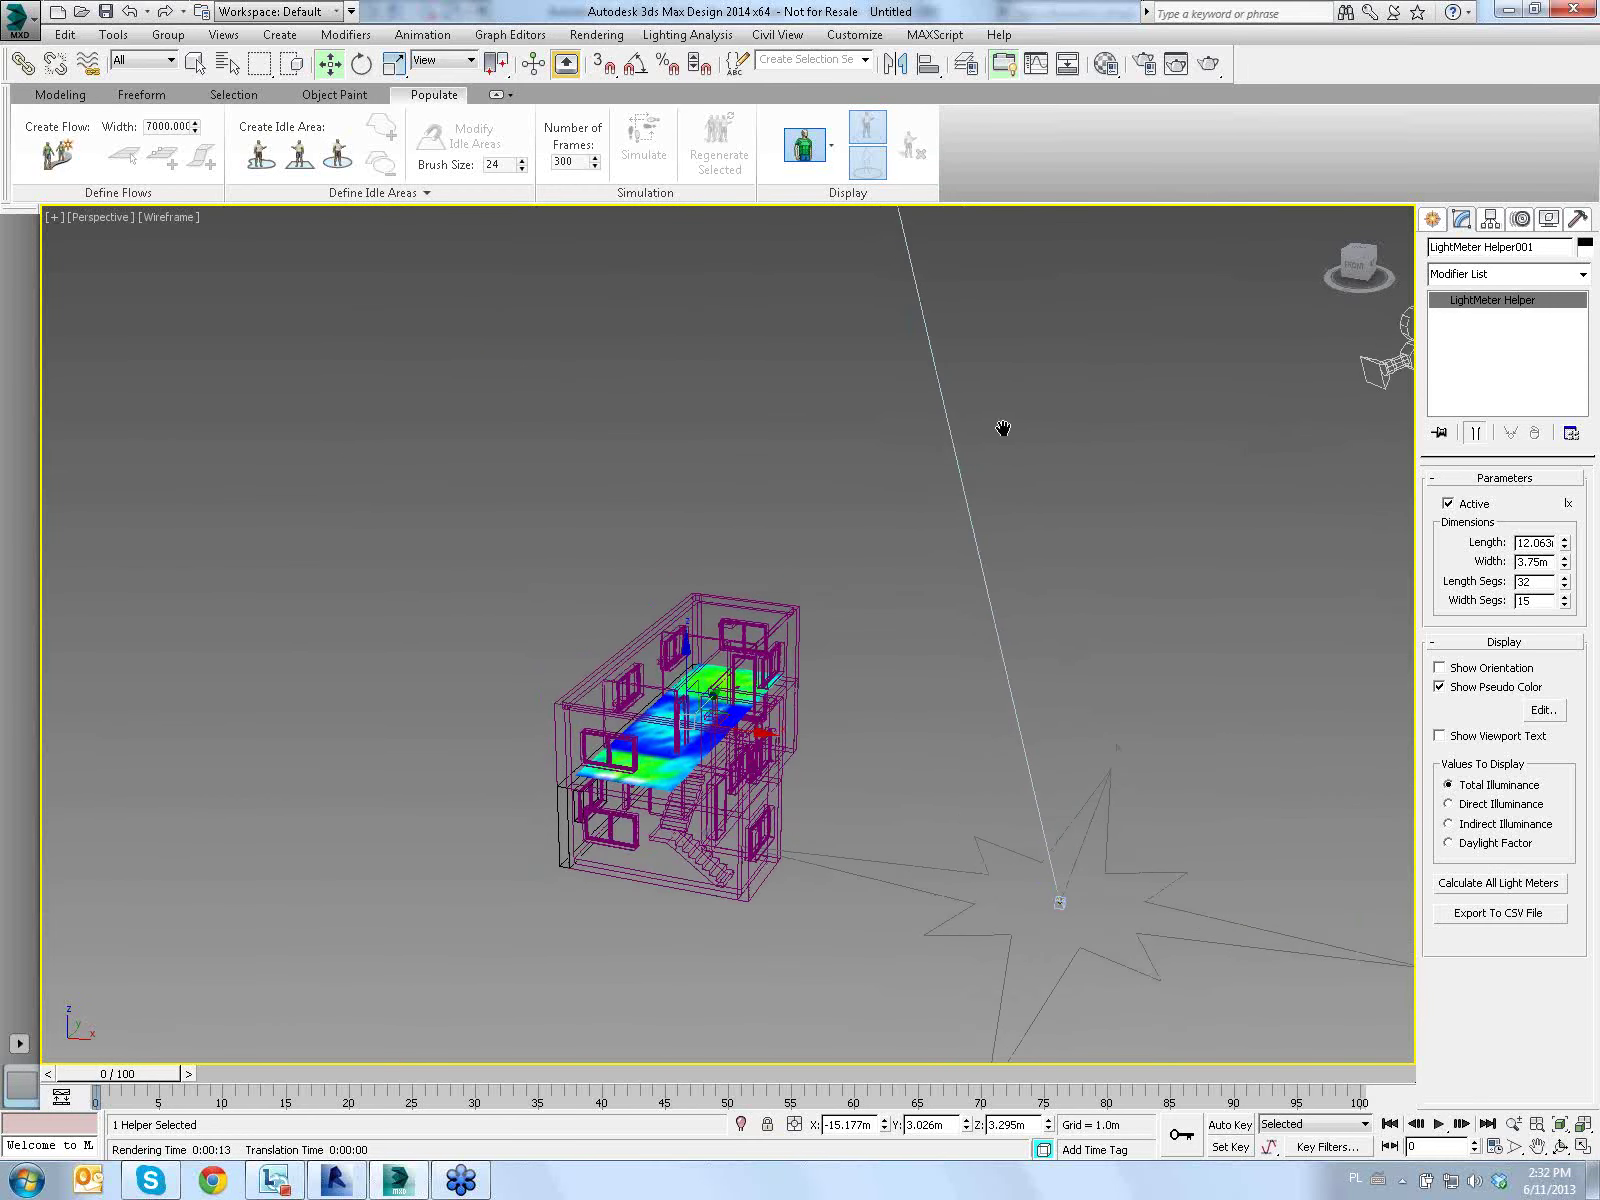
pyautogui.click(1560, 1146)
pyautogui.moveTo(755, 795)
pyautogui.mouseDown()
pyautogui.moveTo(720, 770)
pyautogui.moveTo(857, 807)
pyautogui.mouseUp()
pyautogui.scroll(5, 633, 616)
pyautogui.scroll(-5, 647, 645)
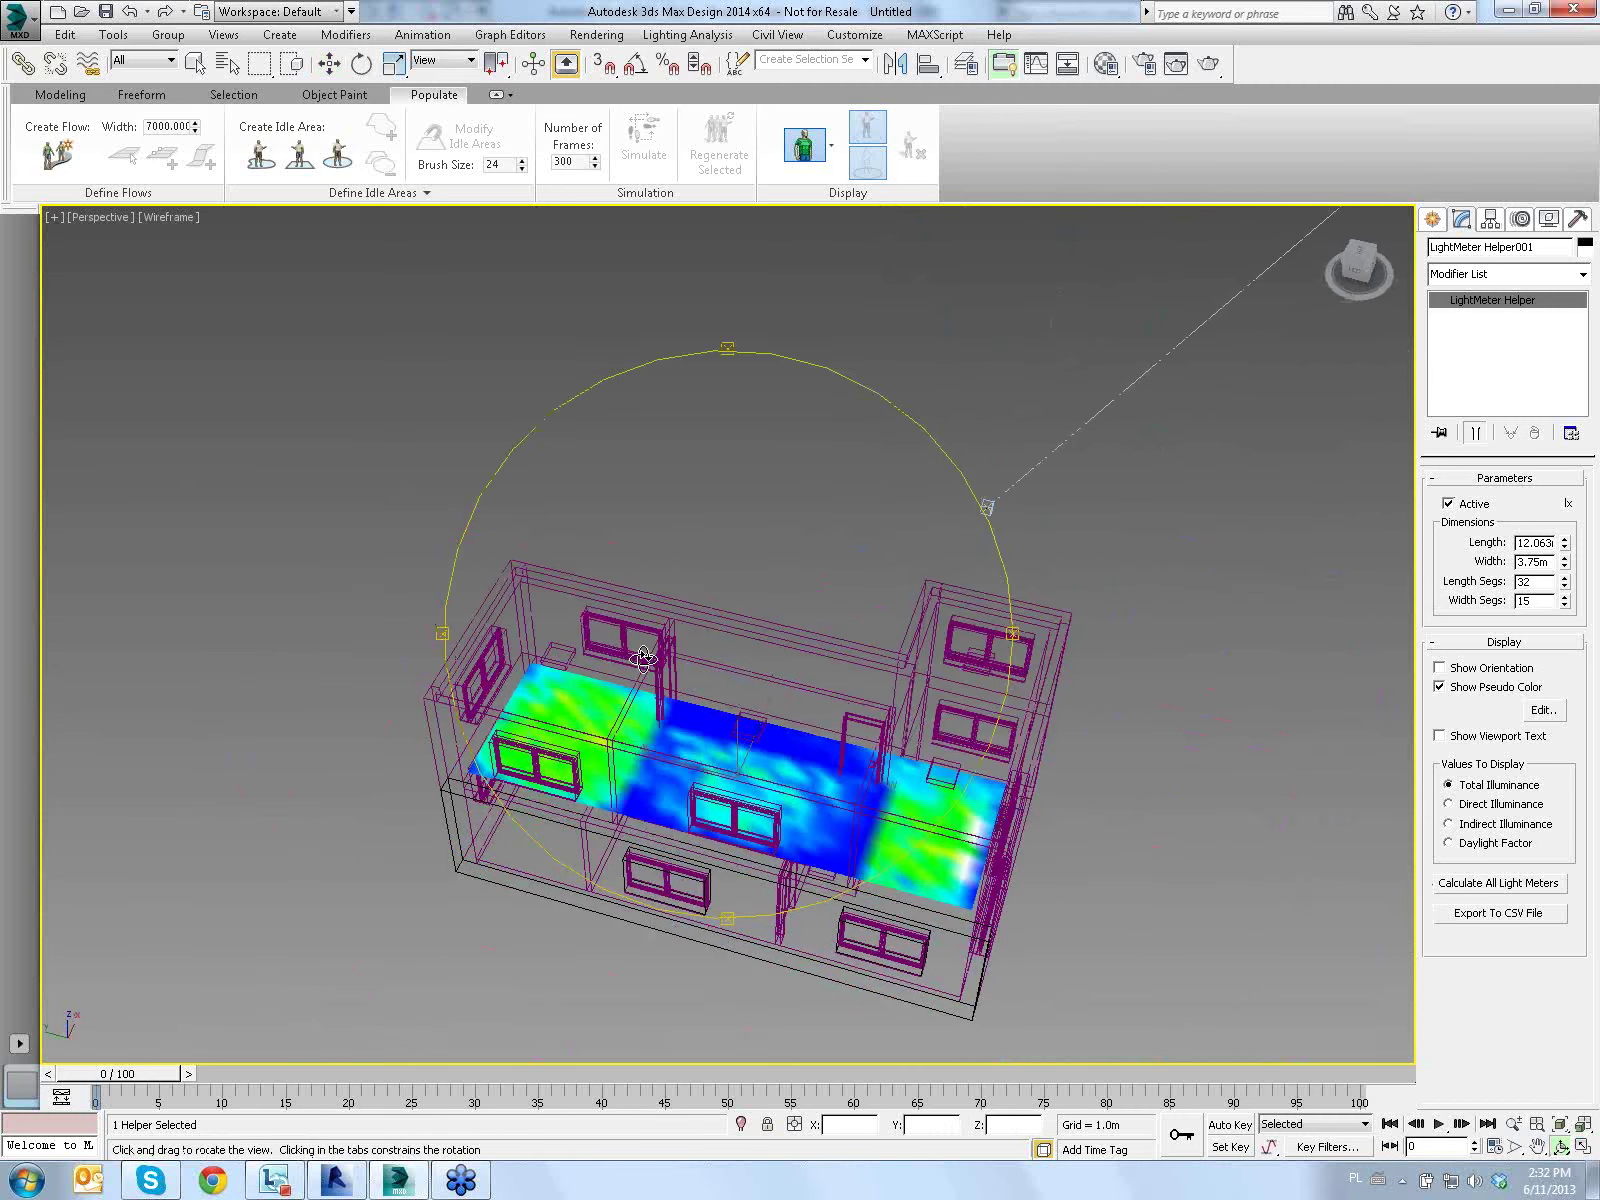
pyautogui.moveTo(660, 655); pyautogui.dragTo(710, 668)
pyautogui.scroll(5, 714, 671)
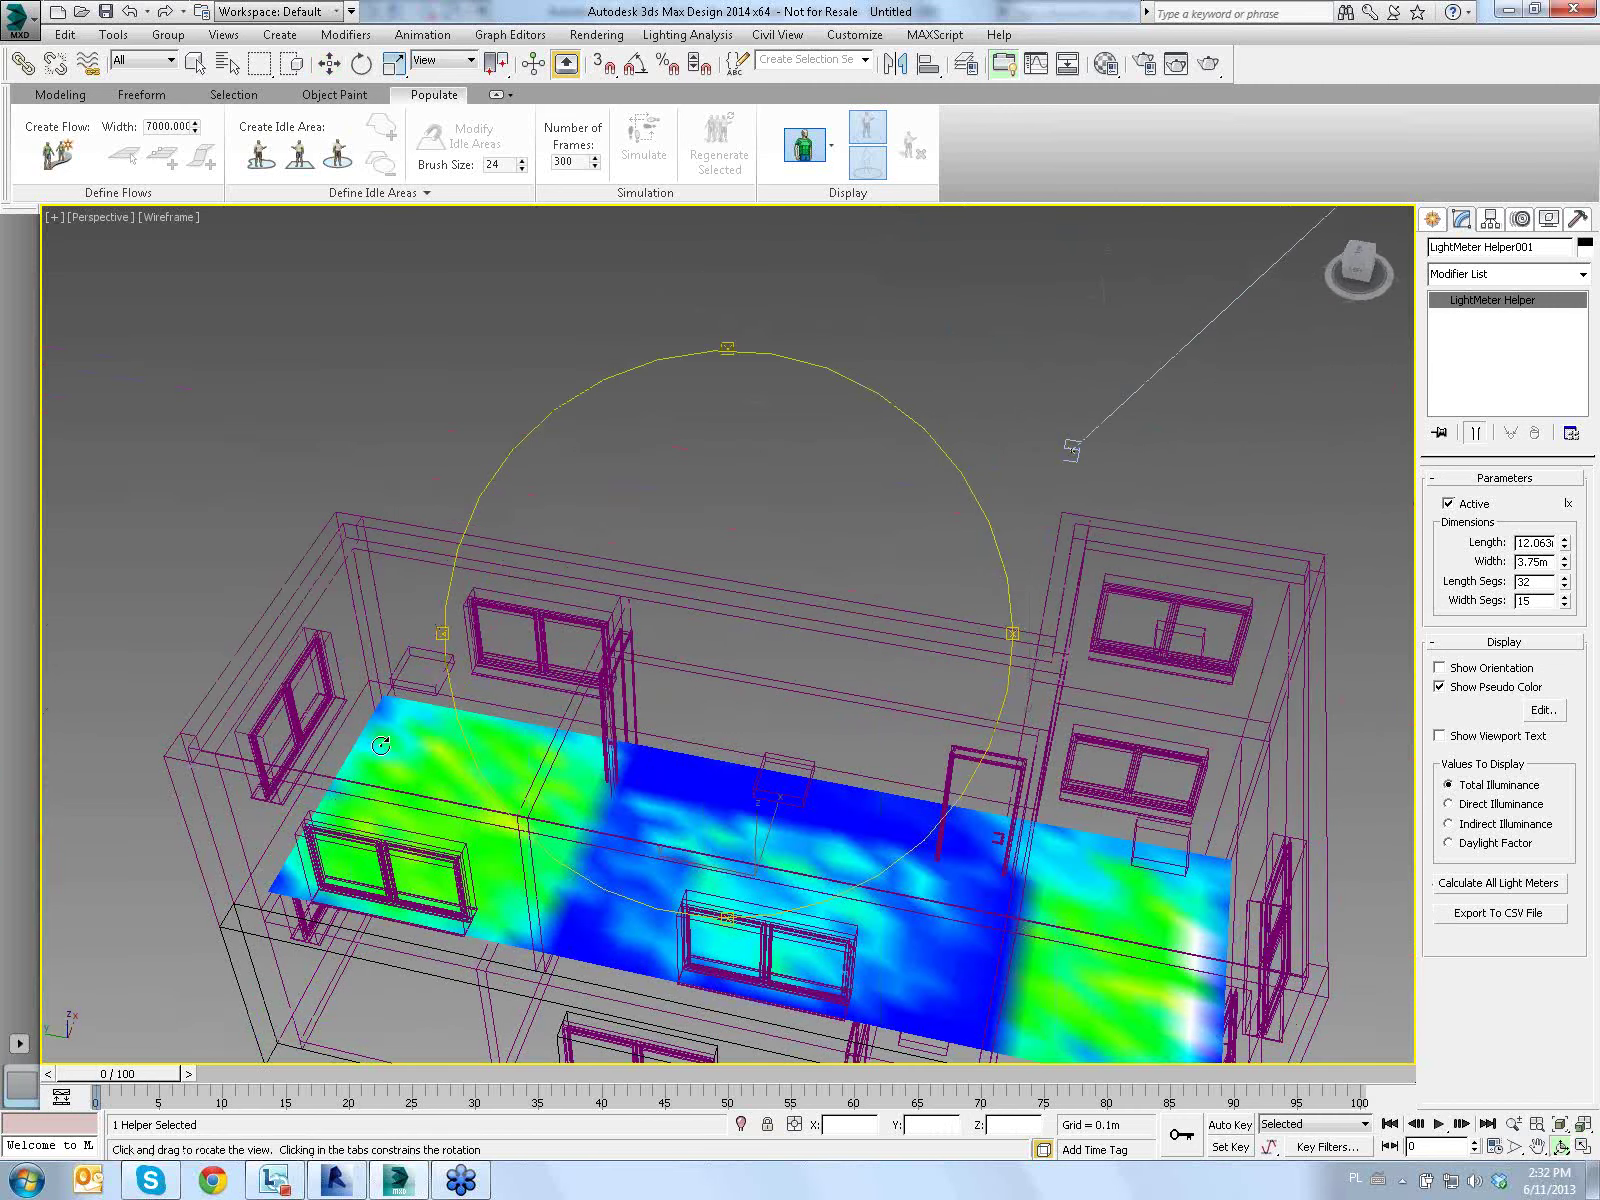
pyautogui.moveTo(824, 824)
pyautogui.mouseDown()
pyautogui.moveTo(988, 836)
pyautogui.moveTo(1007, 796)
pyautogui.moveTo(836, 764)
pyautogui.moveTo(824, 703)
pyautogui.moveTo(619, 710)
pyautogui.moveTo(656, 653)
pyautogui.moveTo(660, 610)
pyautogui.moveTo(635, 640)
pyautogui.moveTo(636, 600)
pyautogui.mouseUp()
pyautogui.scroll(-5, 656, 653)
pyautogui.scroll(2, 660, 635)
pyautogui.scroll(2, 657, 668)
pyautogui.scroll(3, 651, 636)
pyautogui.scroll(-5, 651, 636)
pyautogui.scroll(2, 655, 645)
pyautogui.scroll(3, 629, 644)
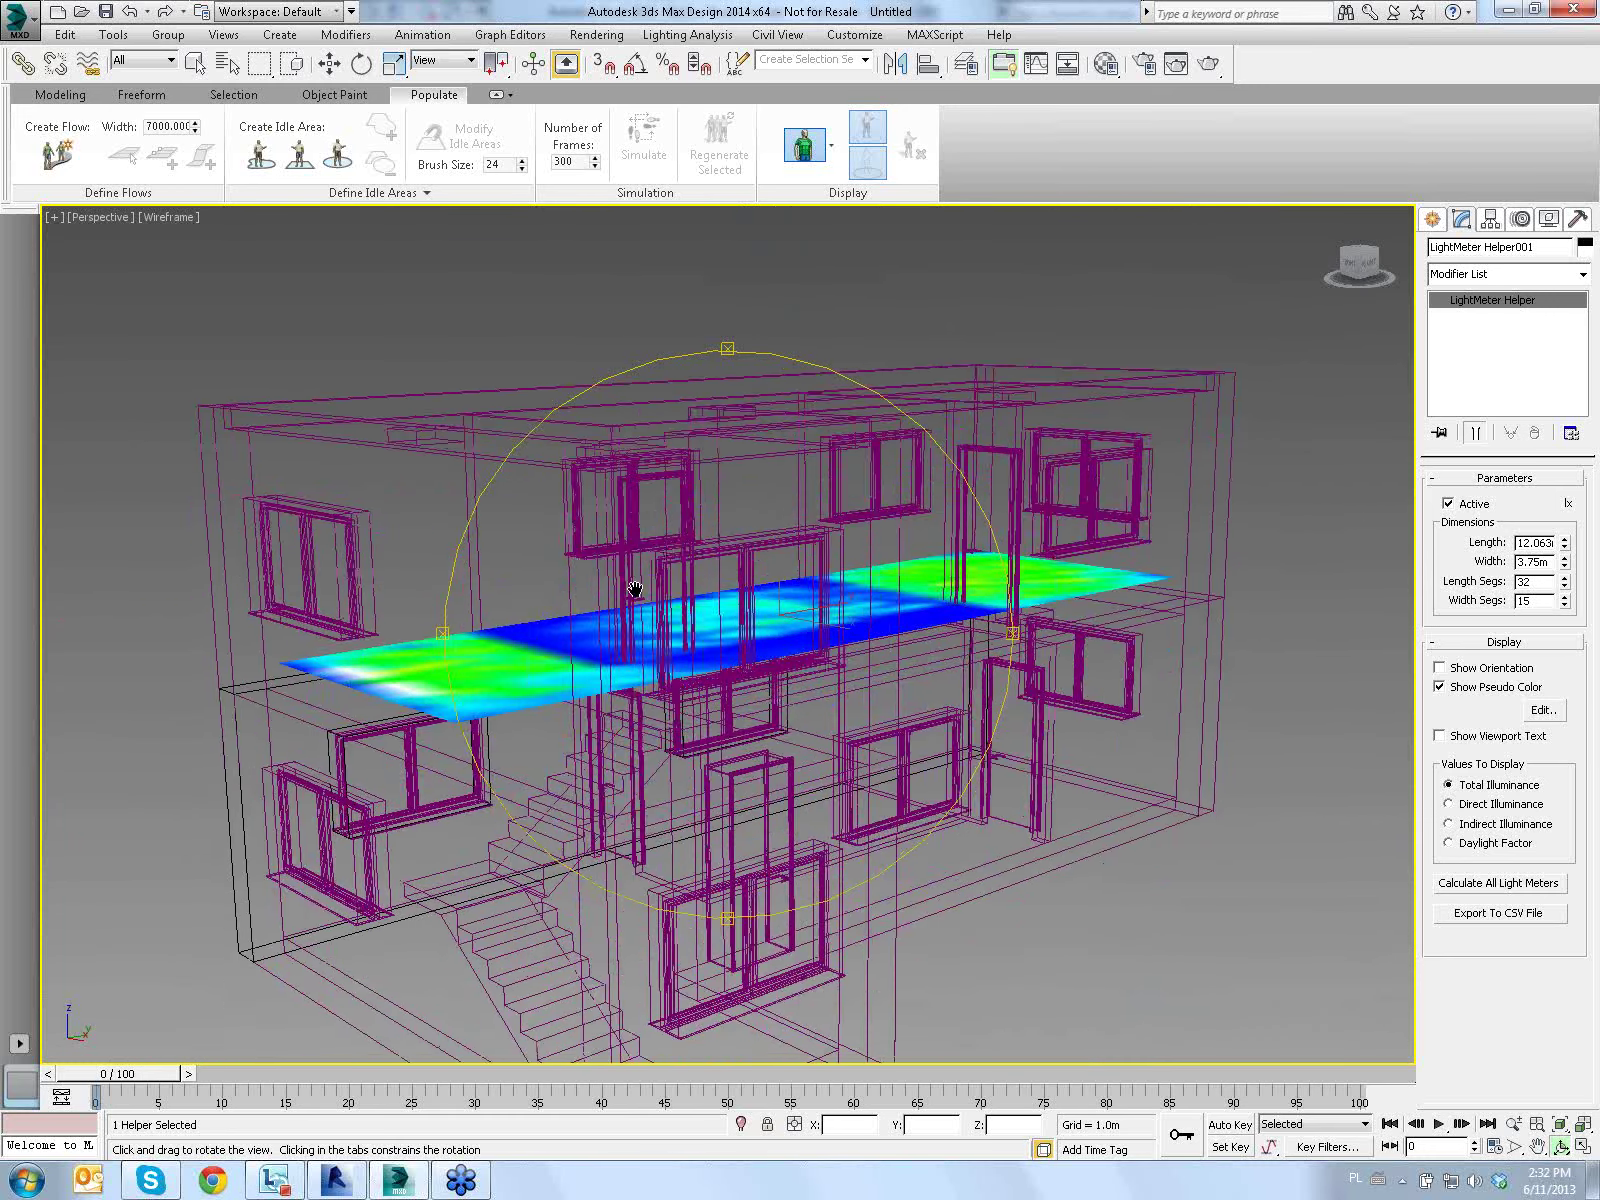
# In Revit, set the 3D view's Rendering scheme to Interior: Sun and Artificial with all artificial lights on
pyautogui.hotkey('alt', 'Tab')
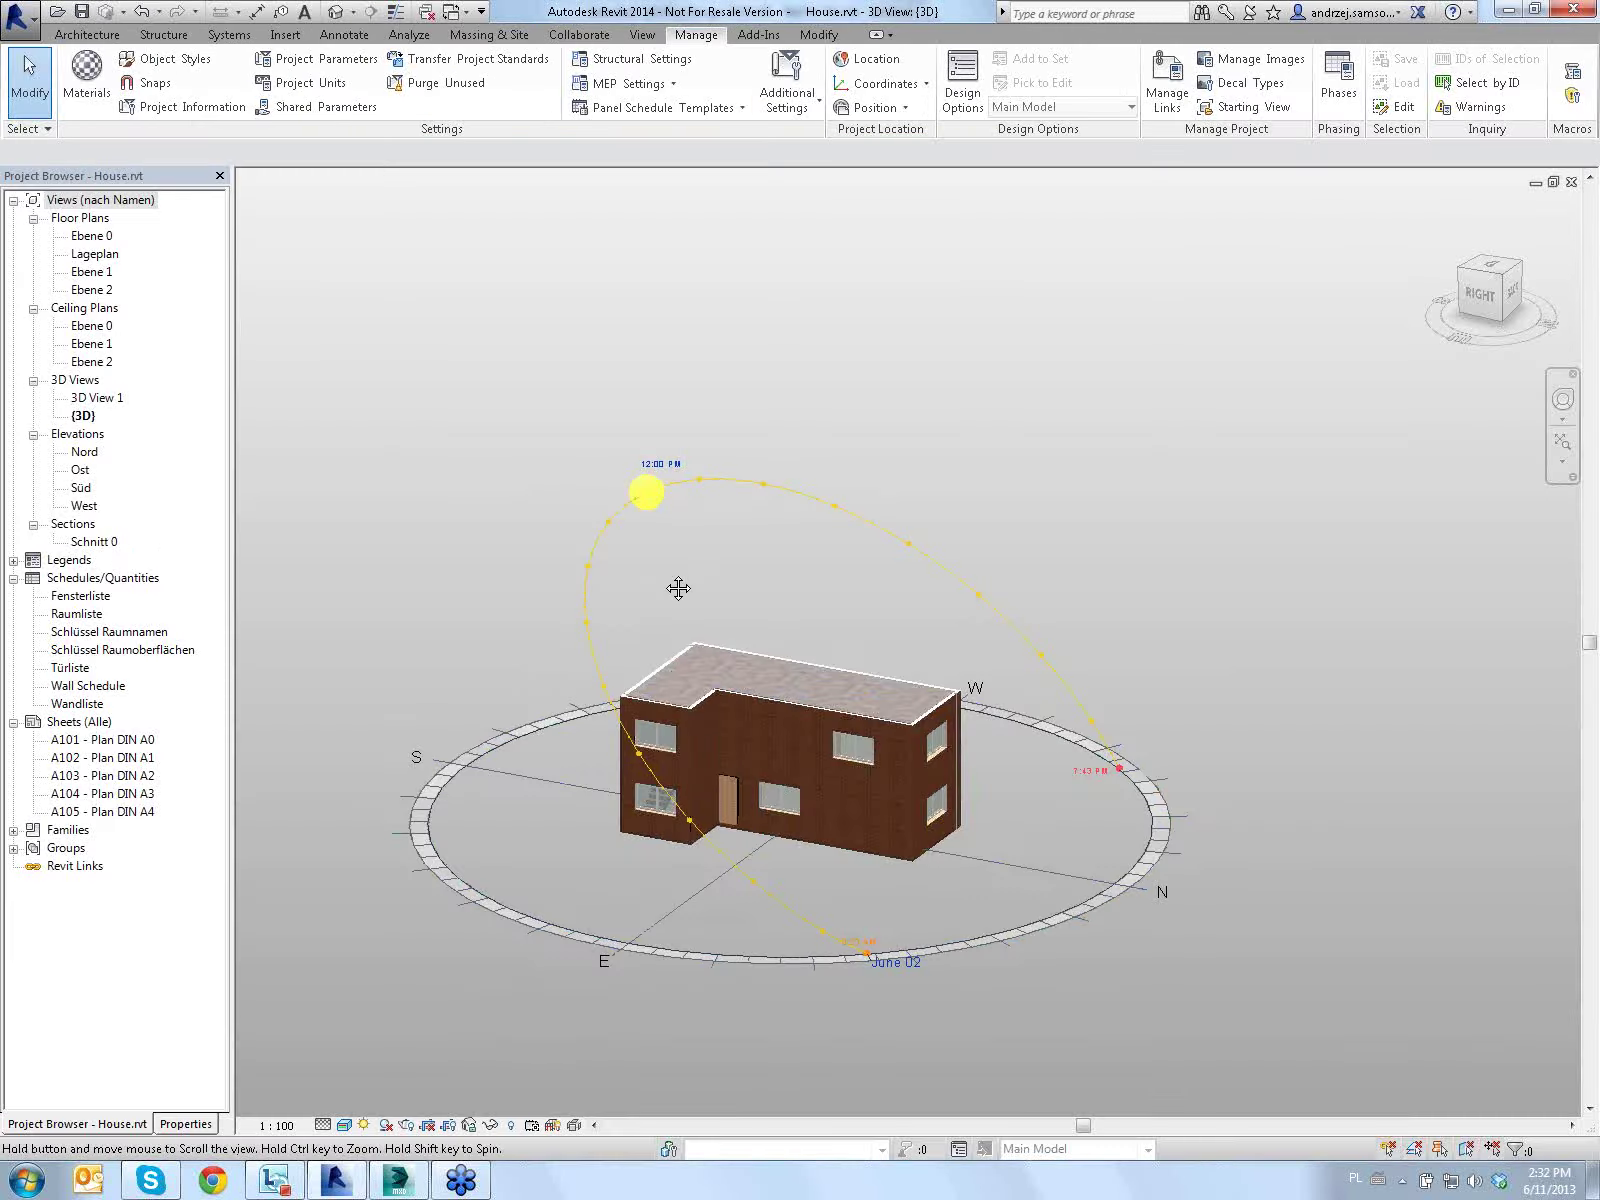
pyautogui.scroll(2, 805, 541)
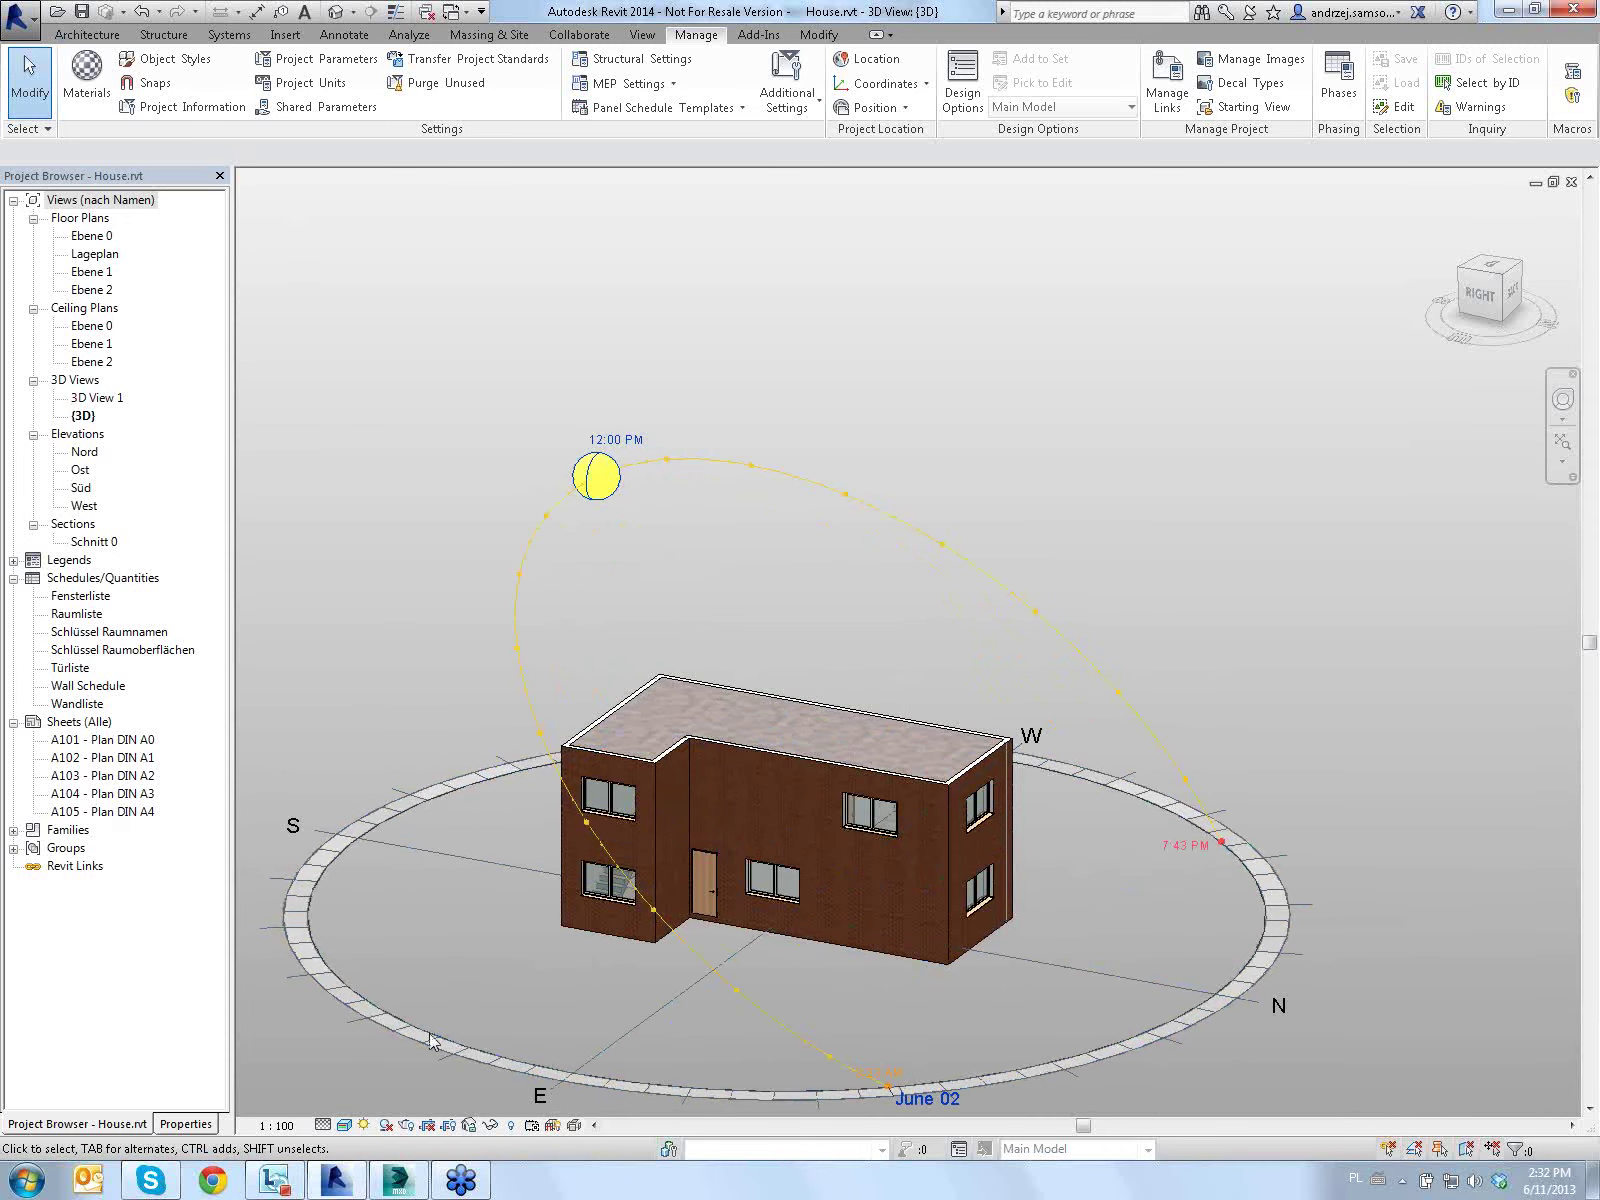
pyautogui.click(408, 1128)
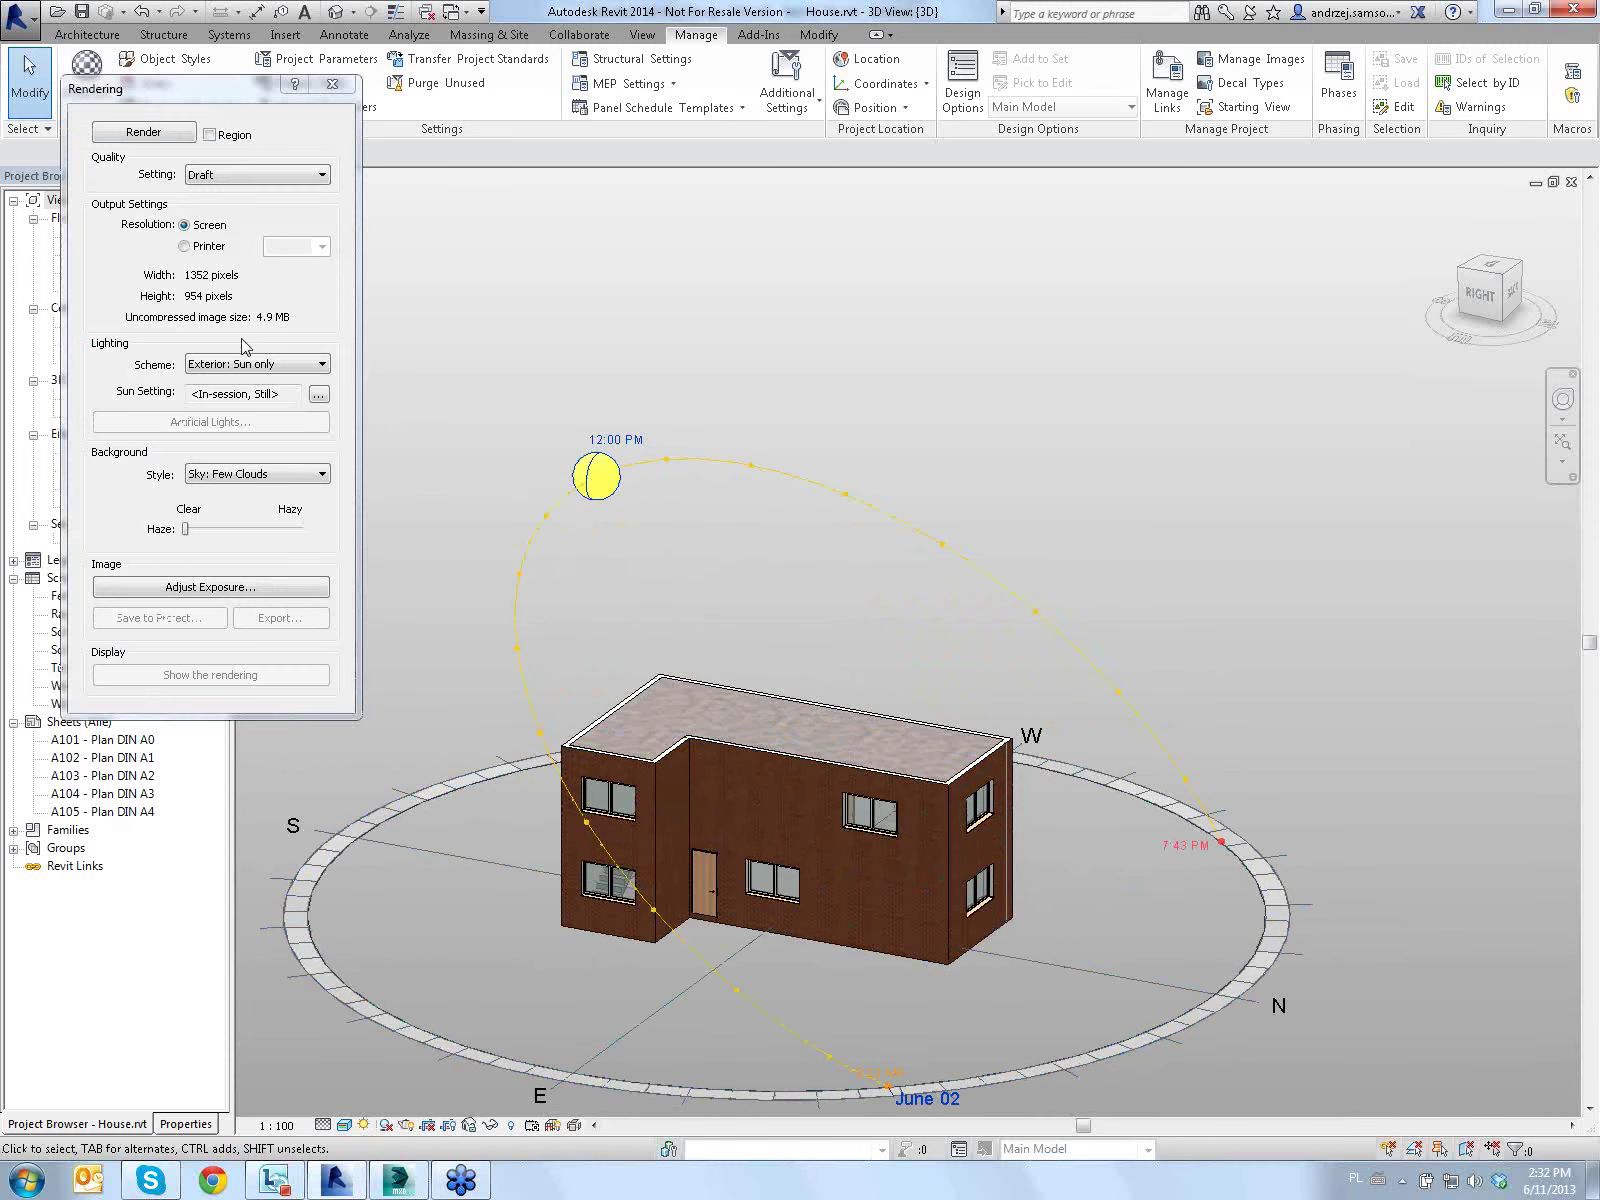
pyautogui.click(229, 366)
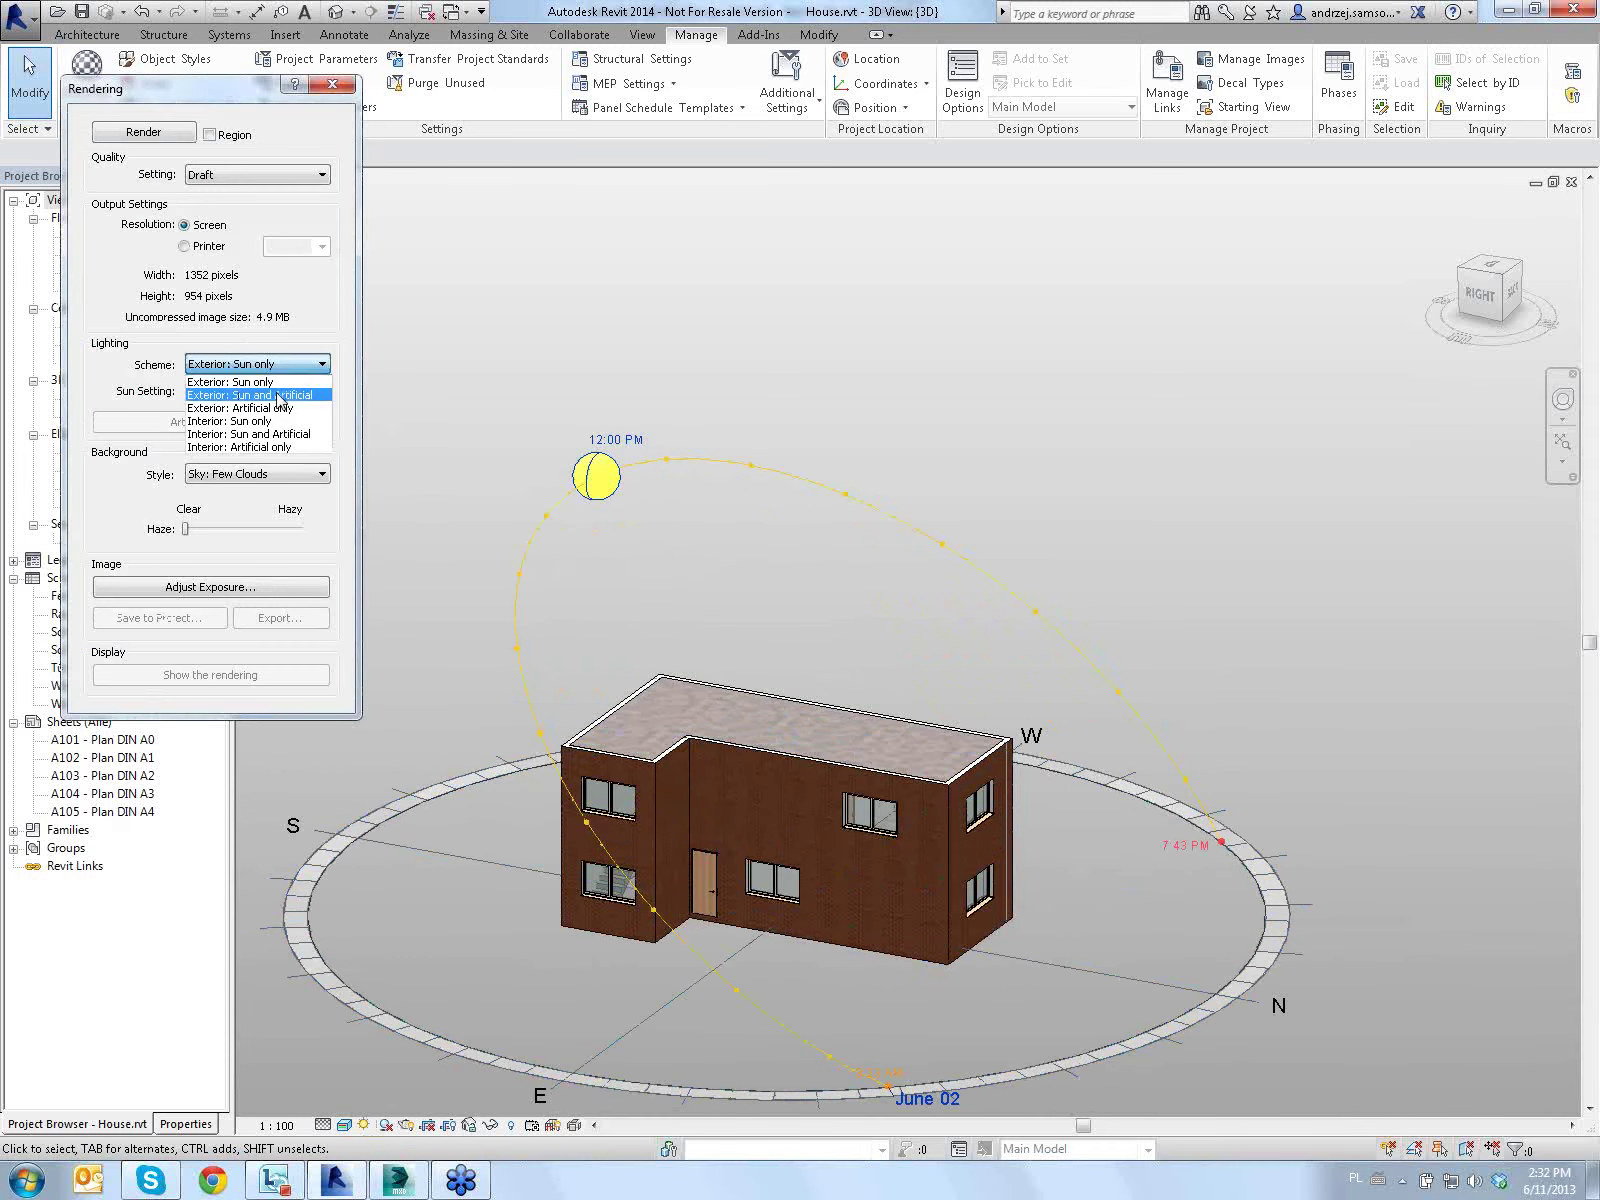
pyautogui.click(293, 438)
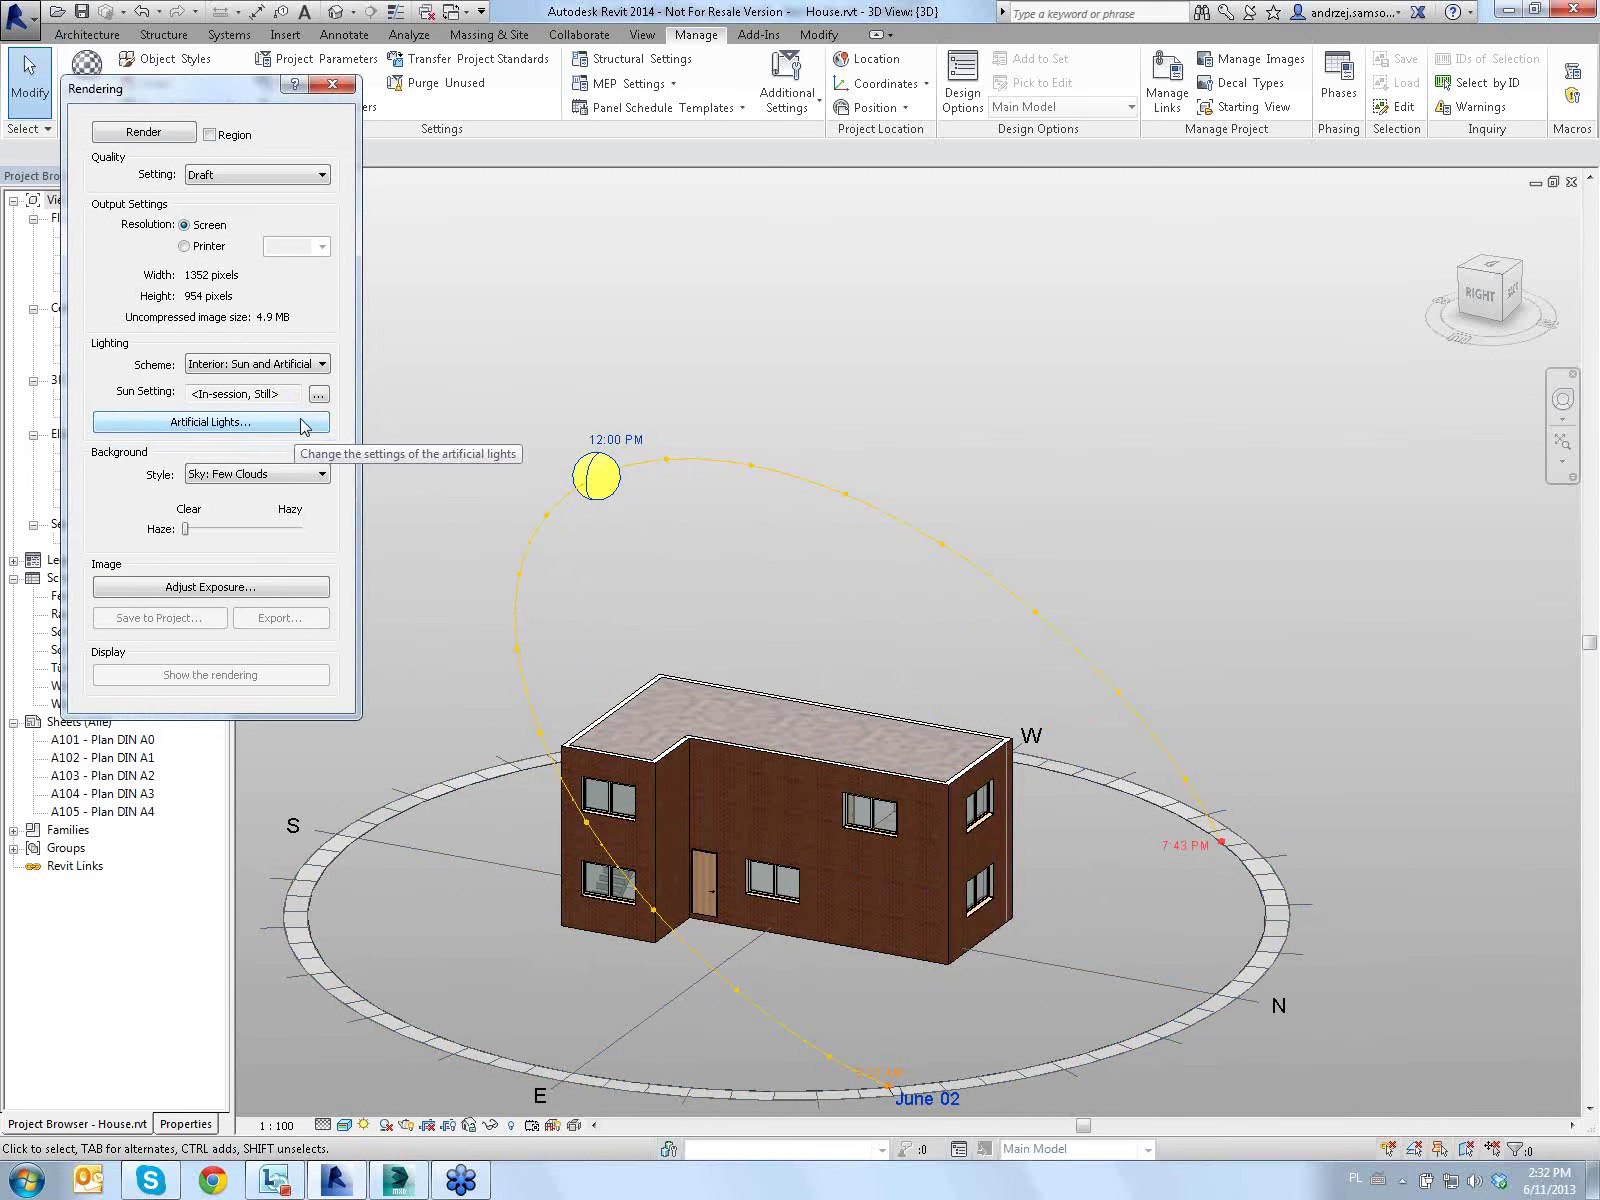
pyautogui.click(304, 424)
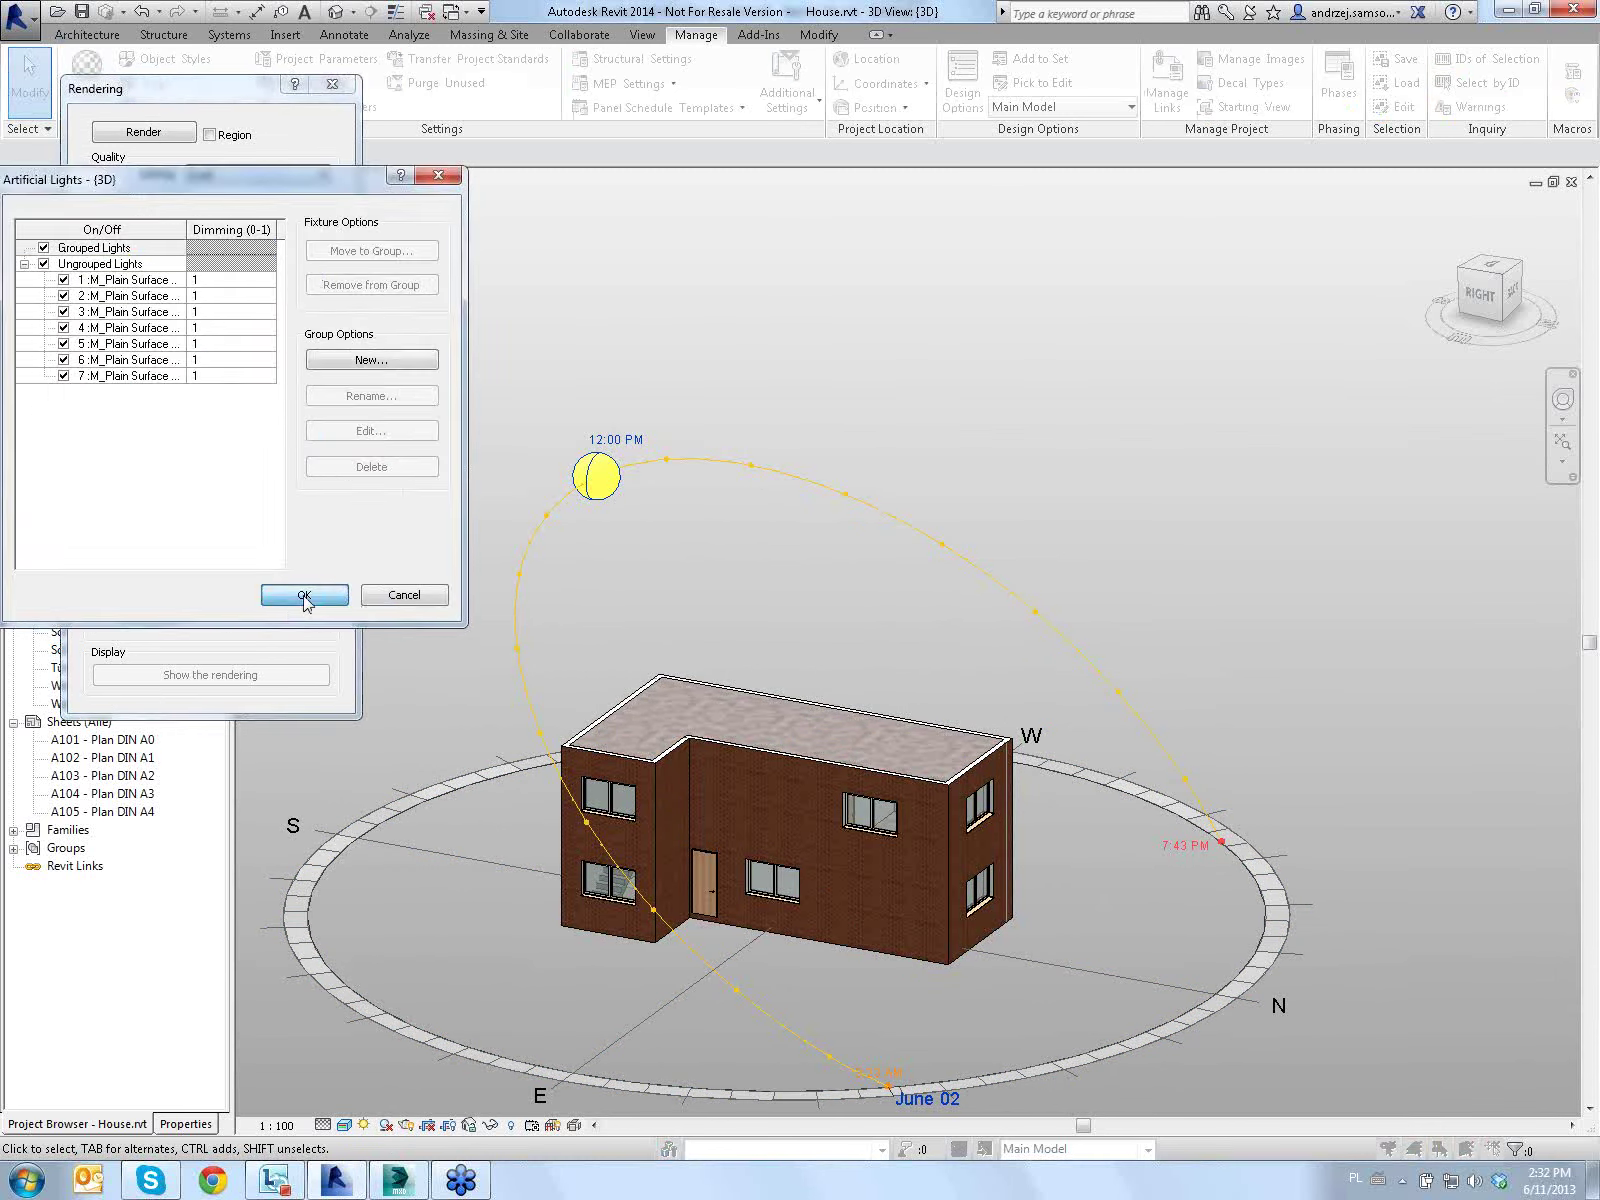
pyautogui.click(308, 598)
pyautogui.click(332, 84)
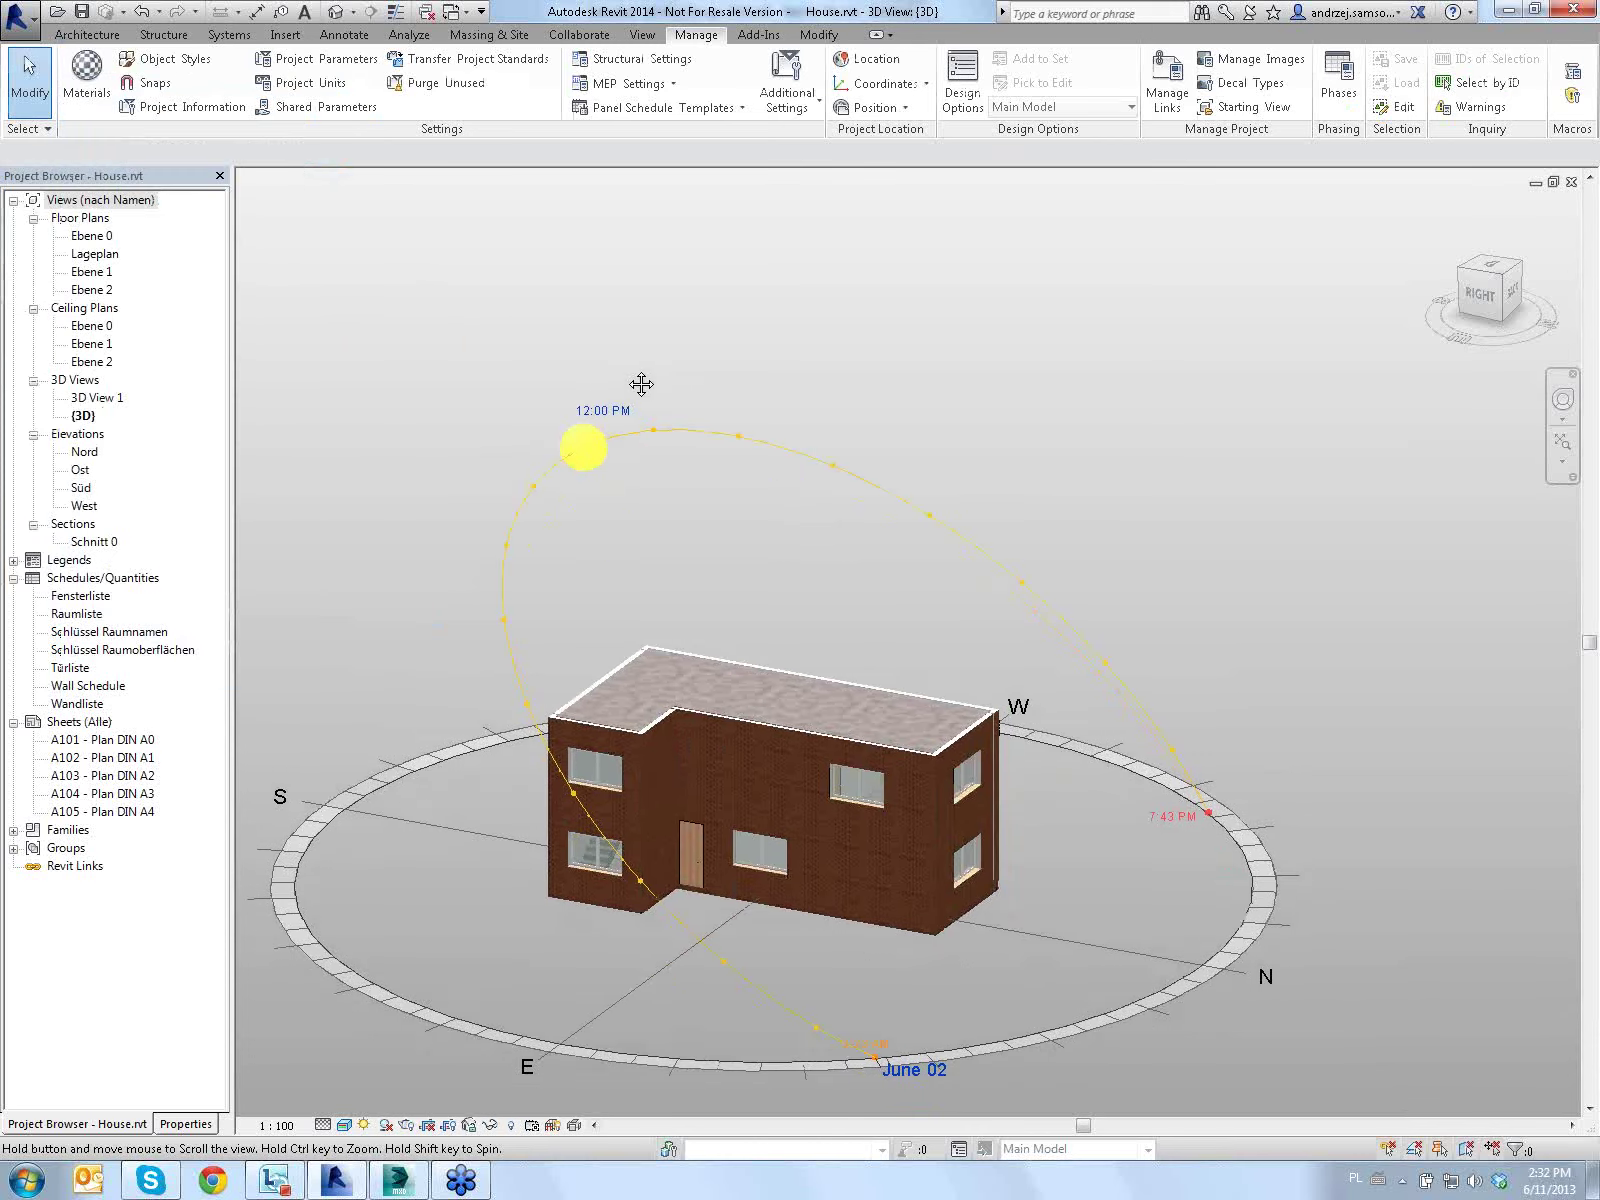
pyautogui.moveTo(643, 382)
pyautogui.mouseDown(button='middle')
pyautogui.moveTo(567, 364)
pyautogui.moveTo(586, 345)
pyautogui.mouseUp(button='middle')
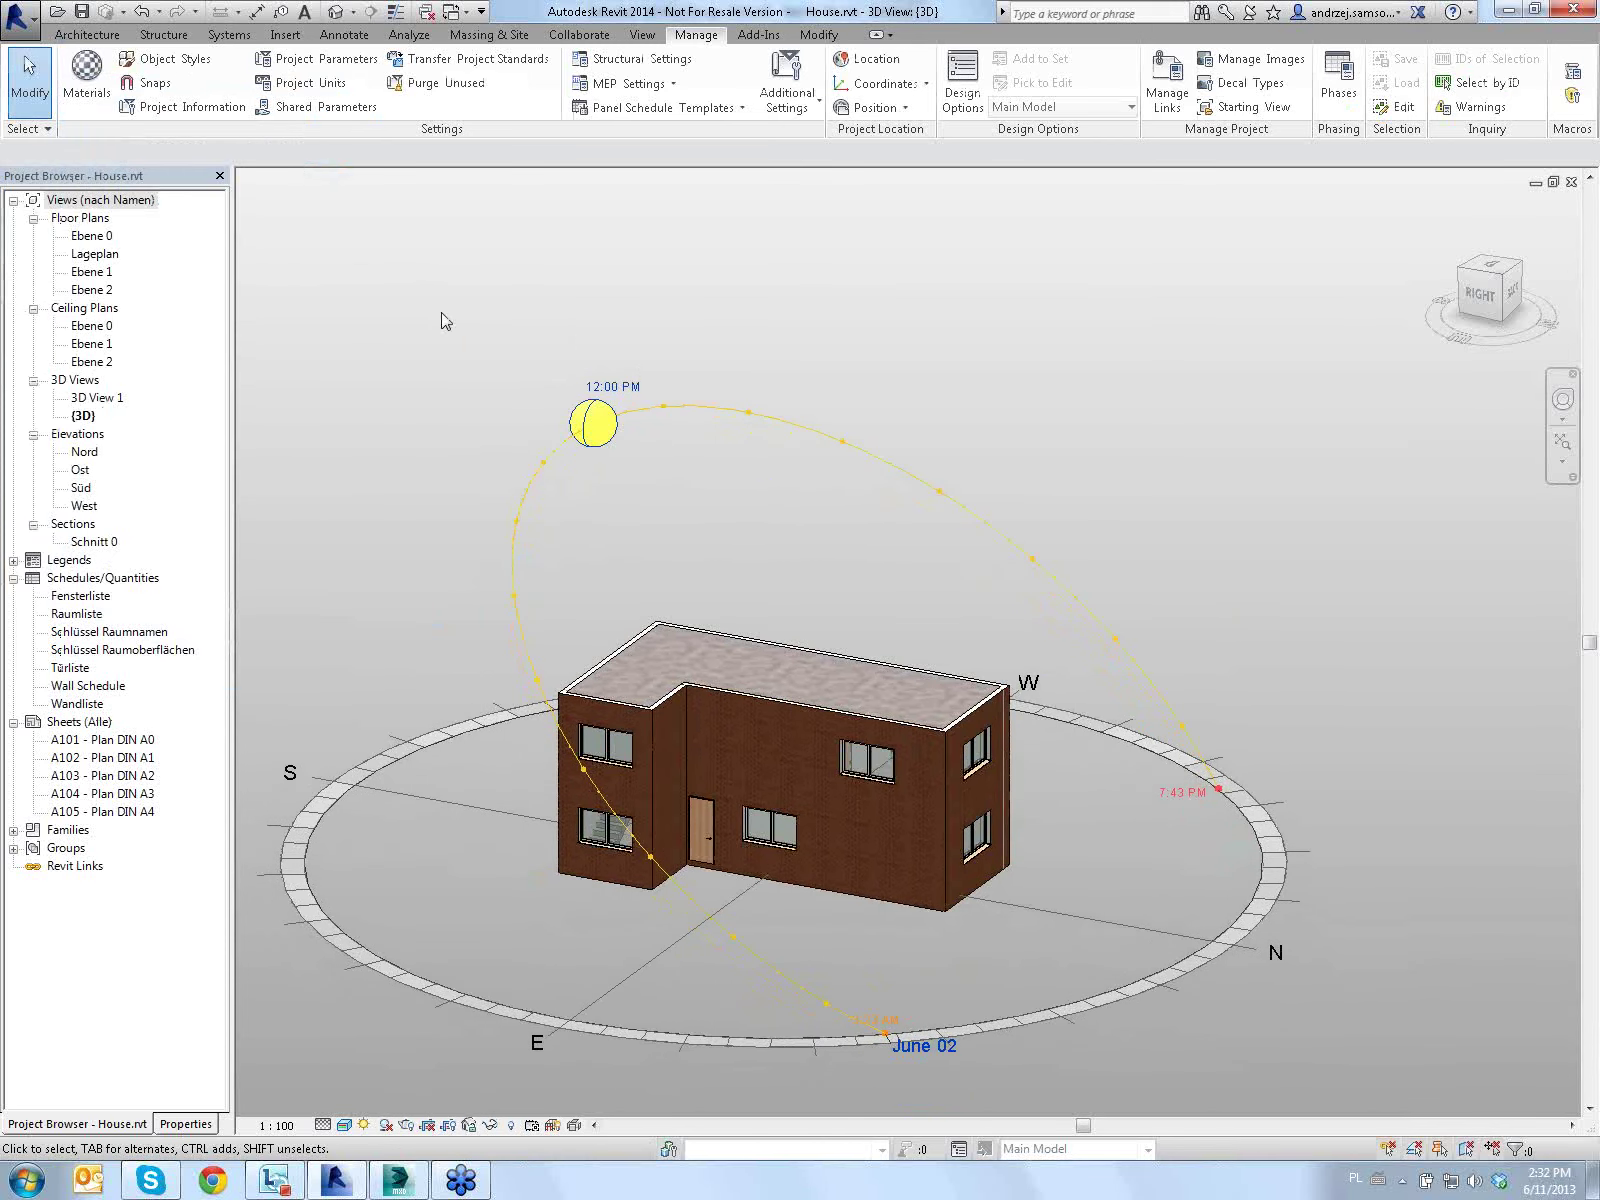
# Launch and run the 3ds Max Design Interior Rendering suite workflow
pyautogui.click(33, 13)
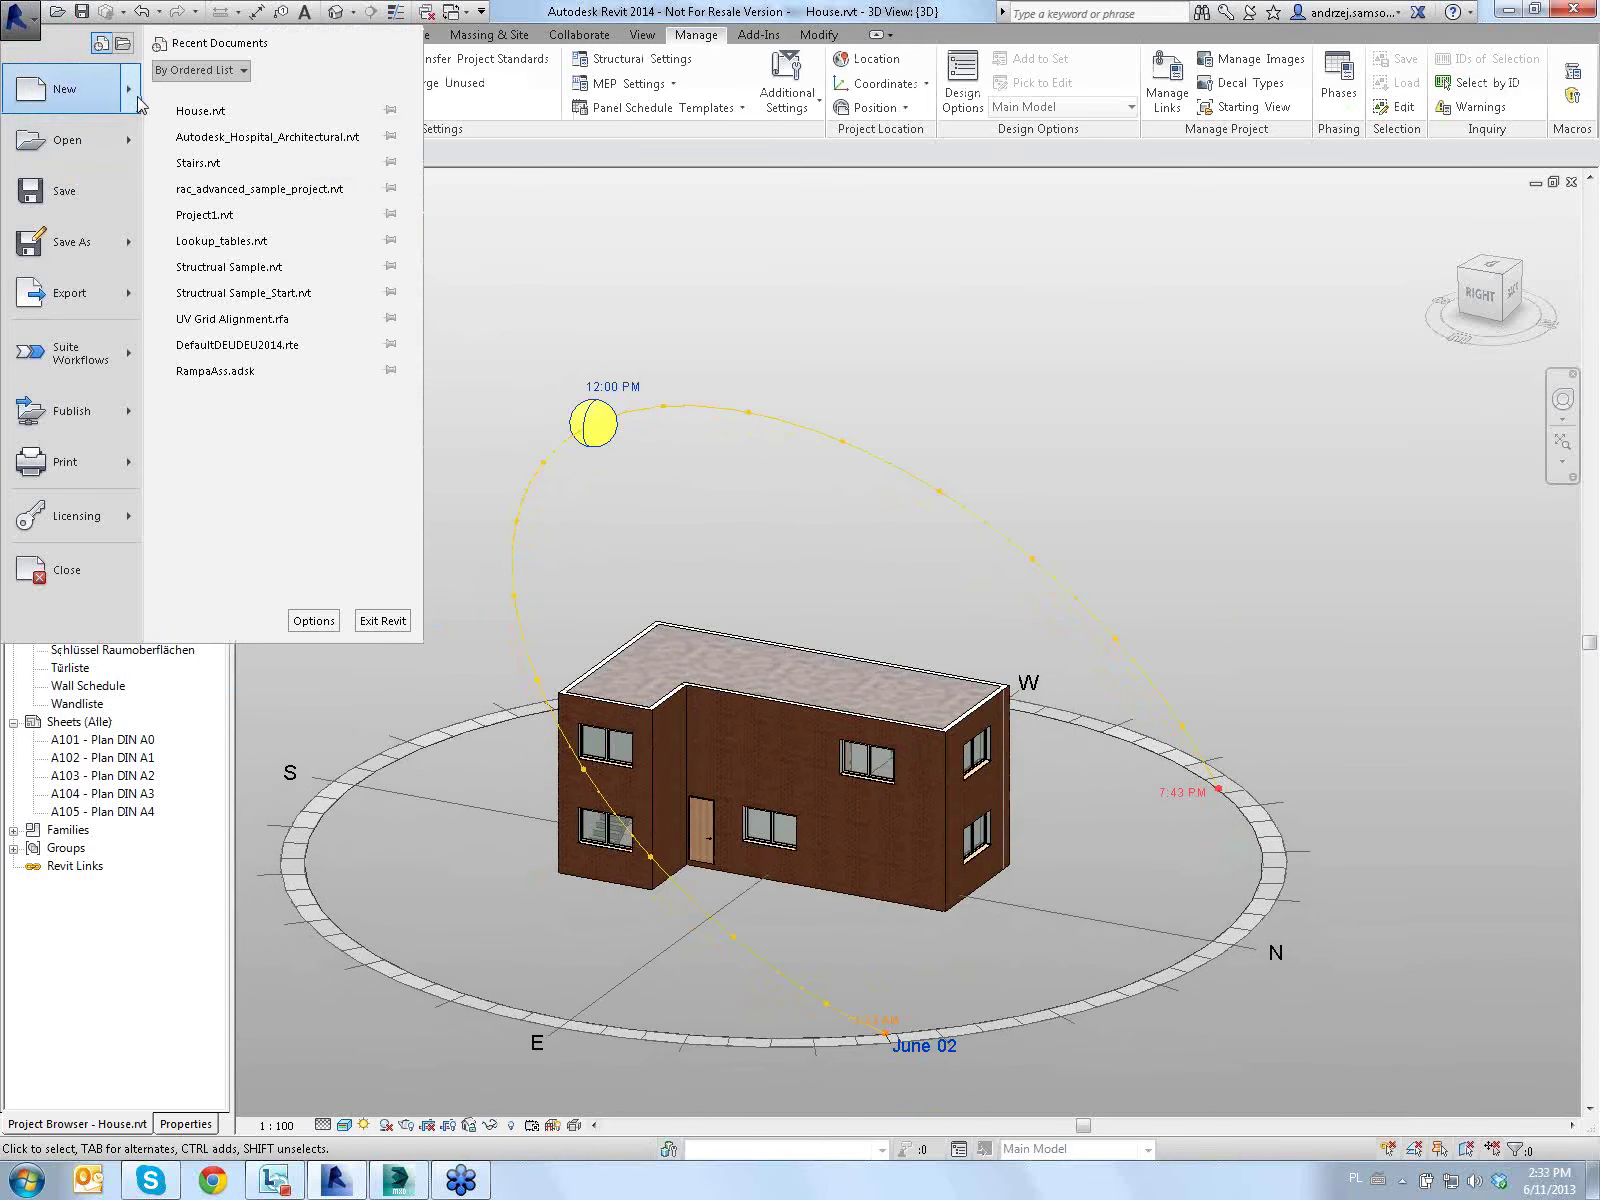
pyautogui.moveTo(71, 352)
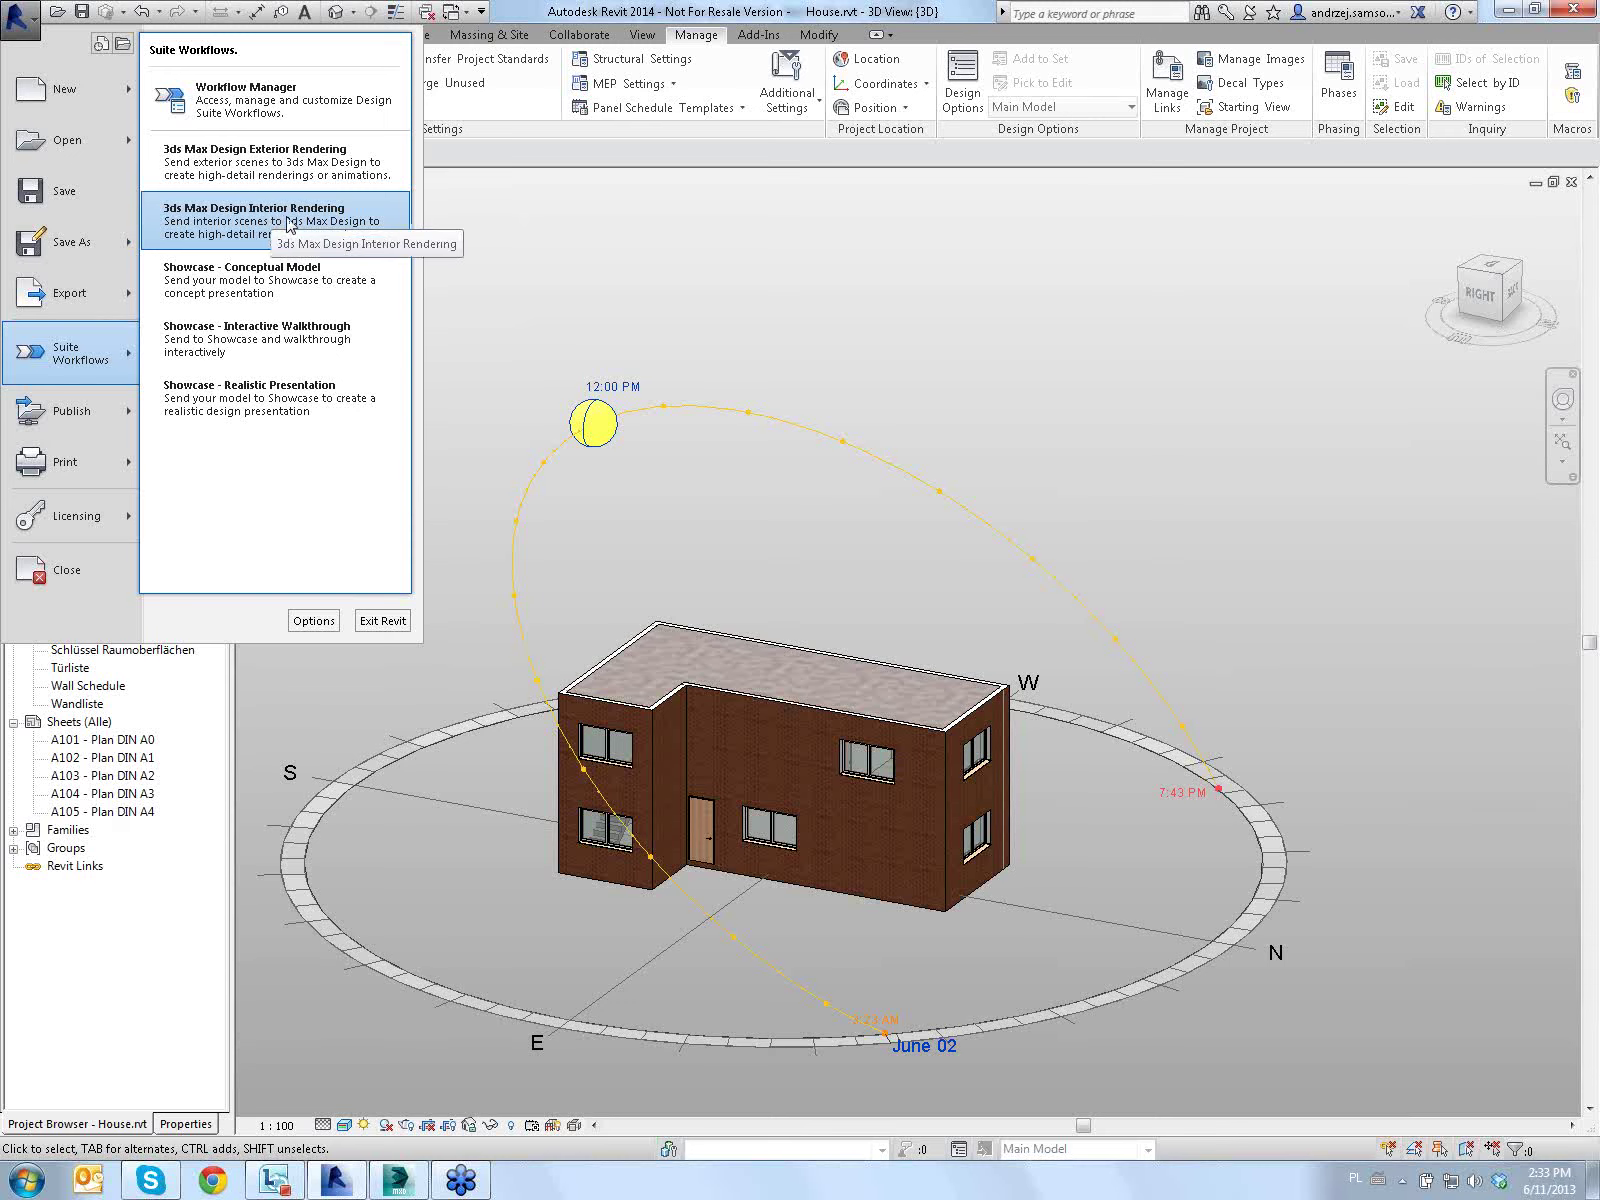
pyautogui.click(296, 226)
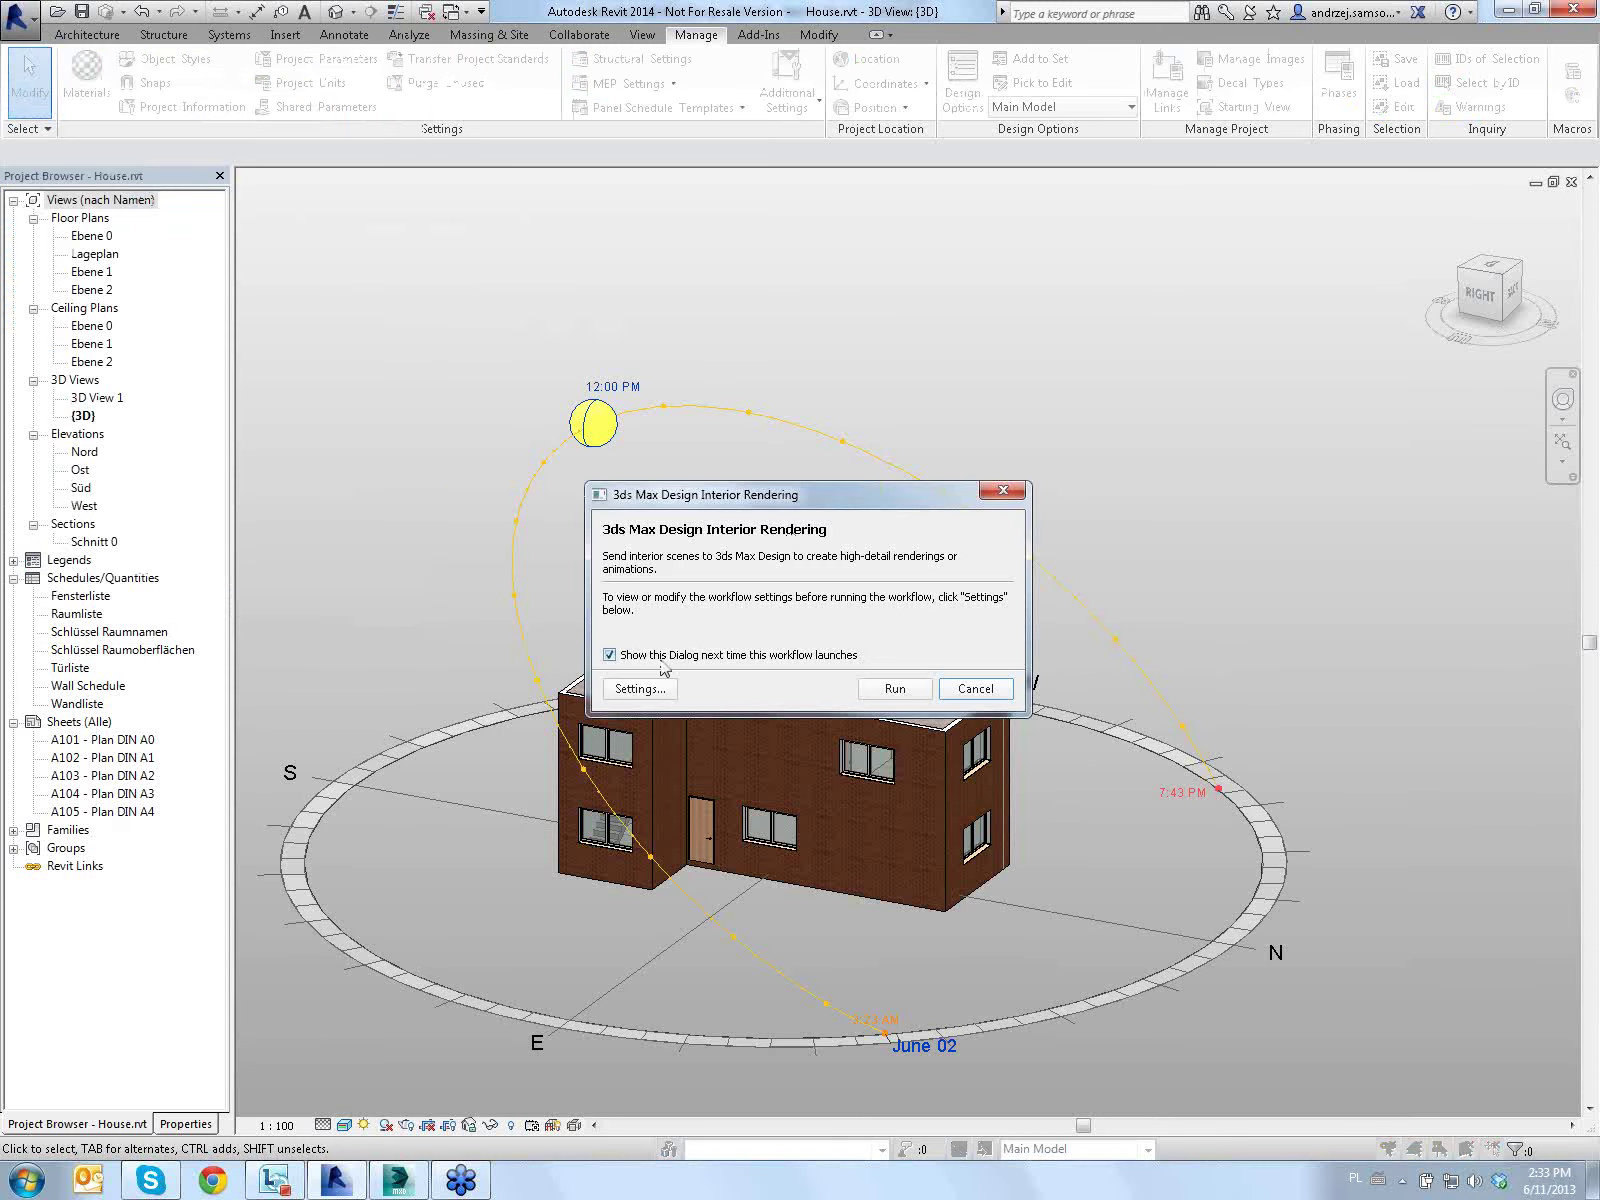
pyautogui.click(640, 689)
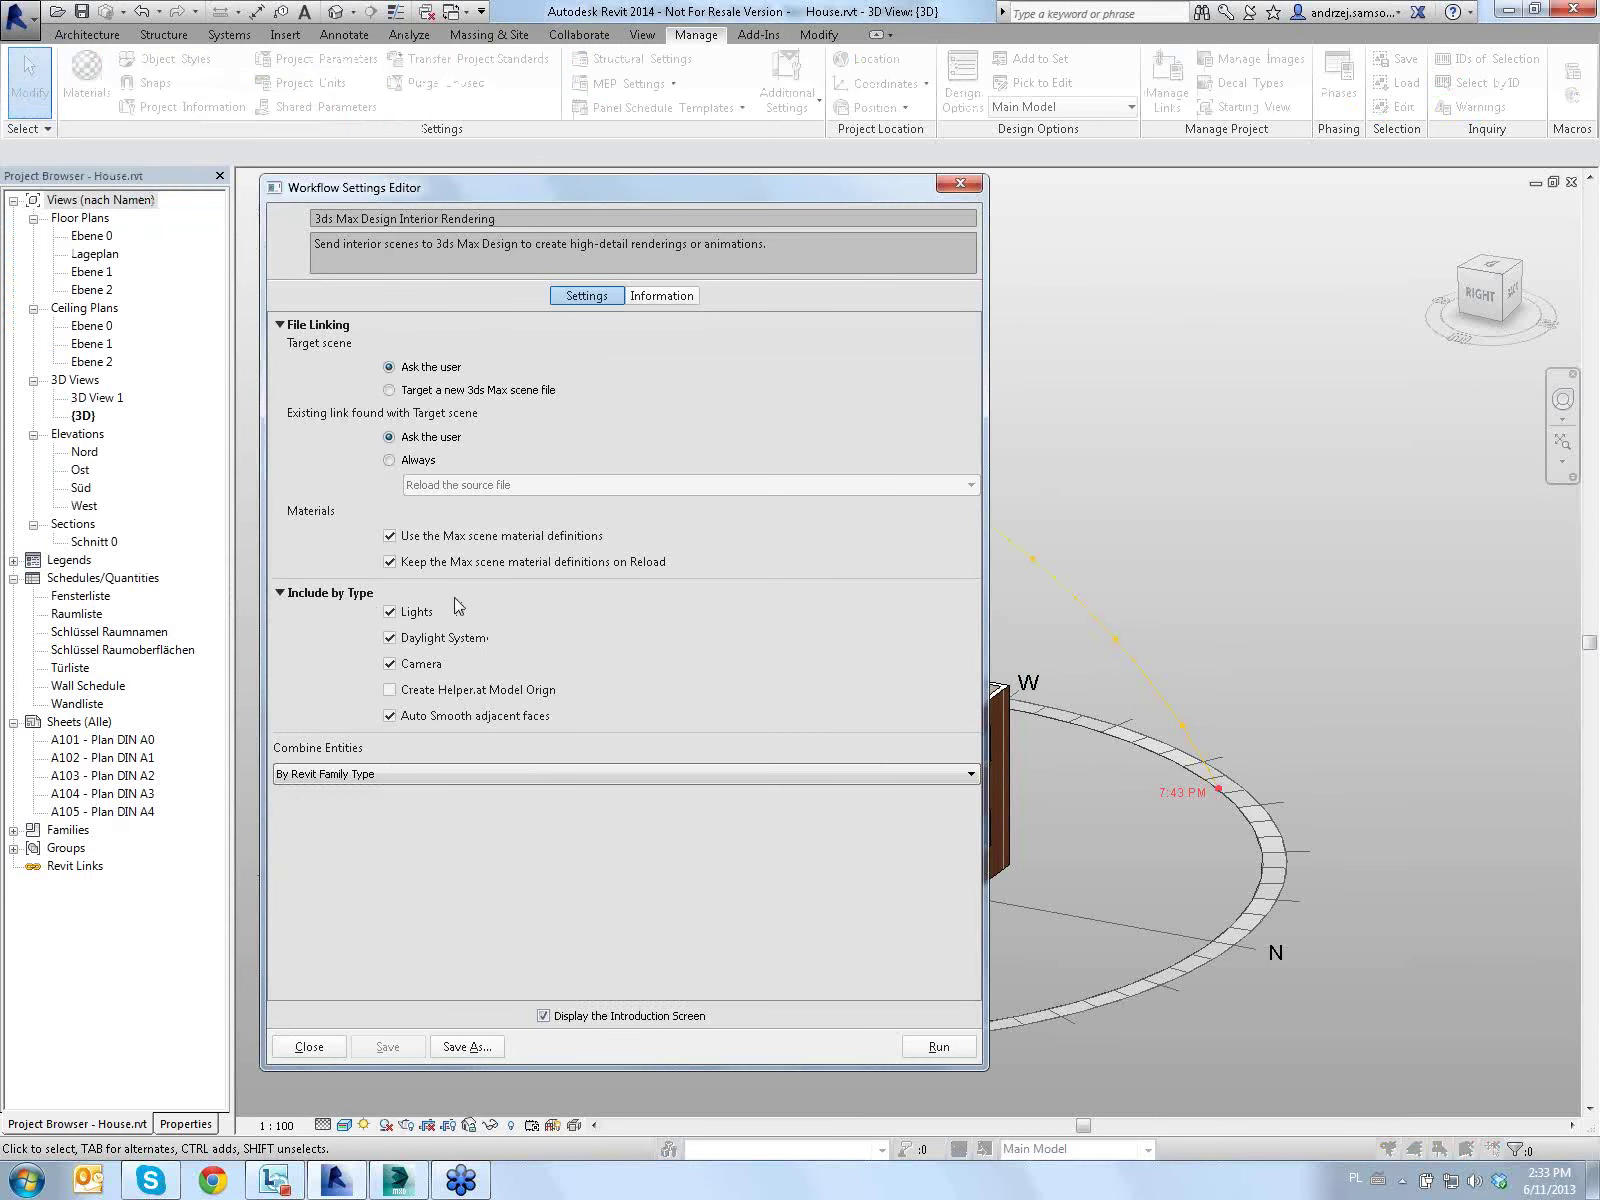
pyautogui.click(940, 1054)
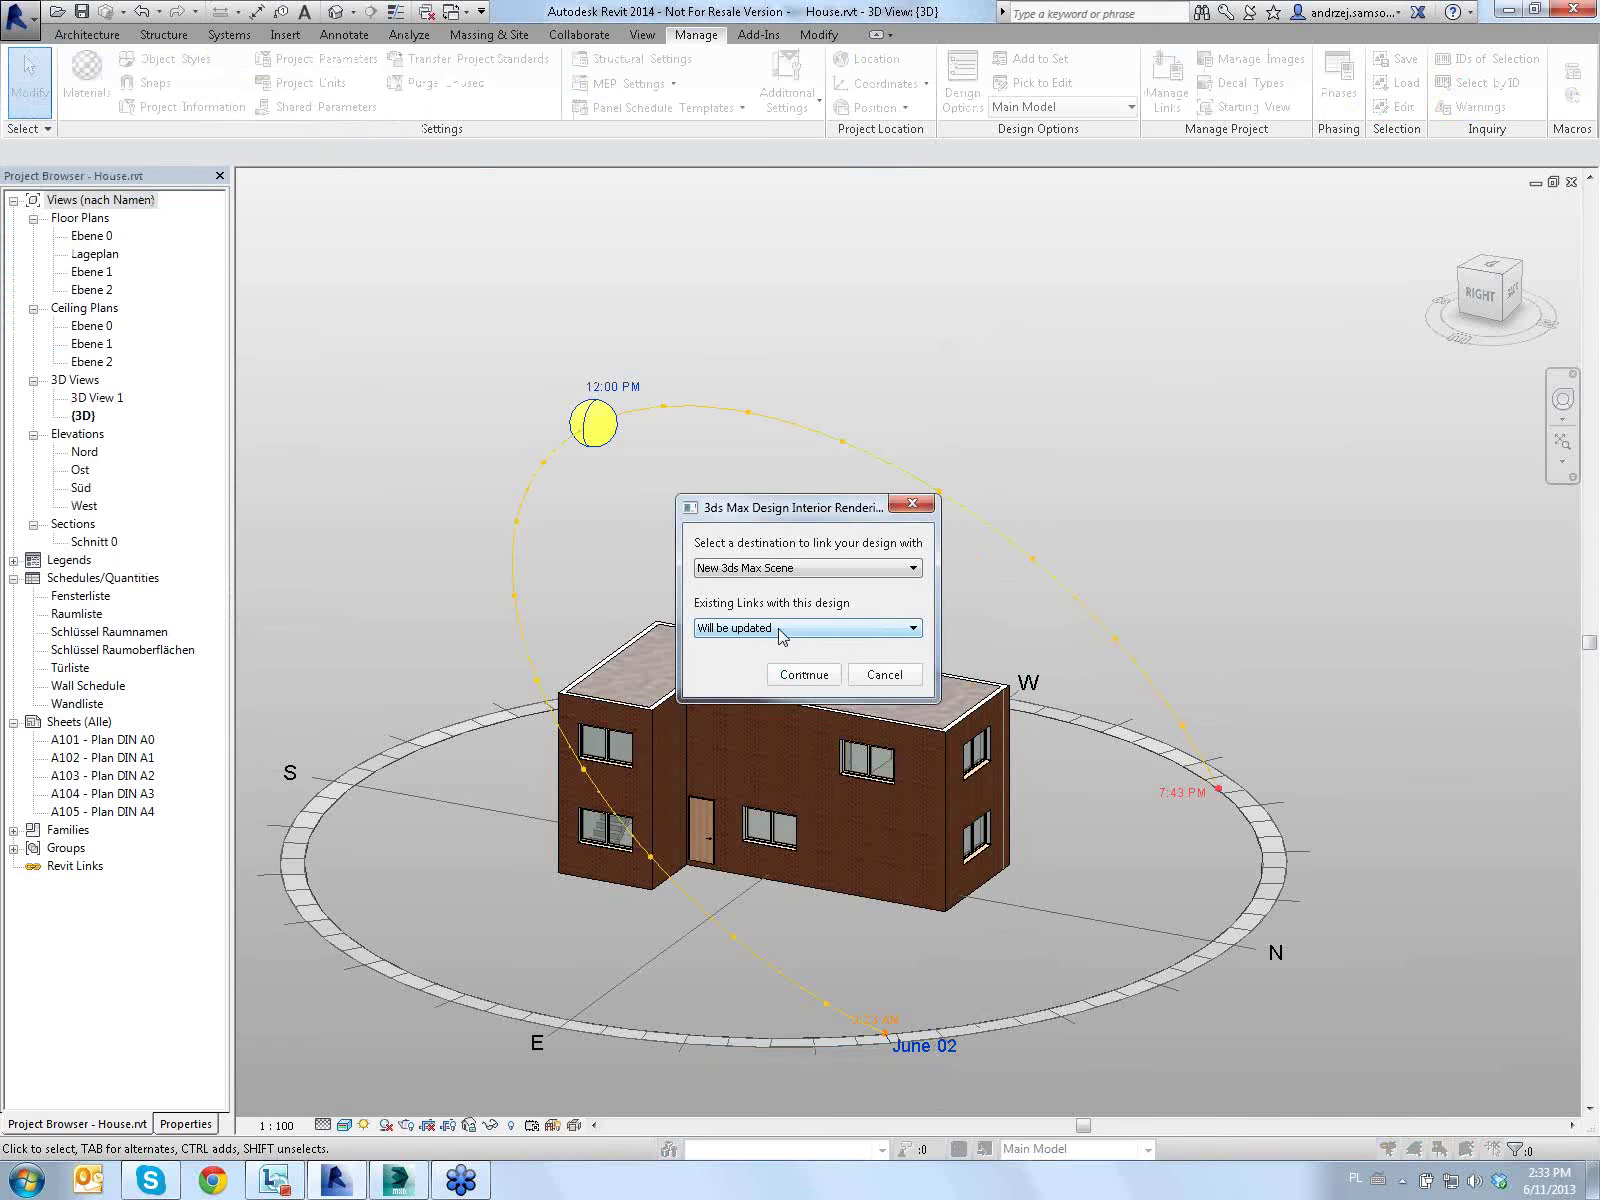
# Keep existing links updated and send the model to the active Untitled 3ds Max session
pyautogui.click(782, 632)
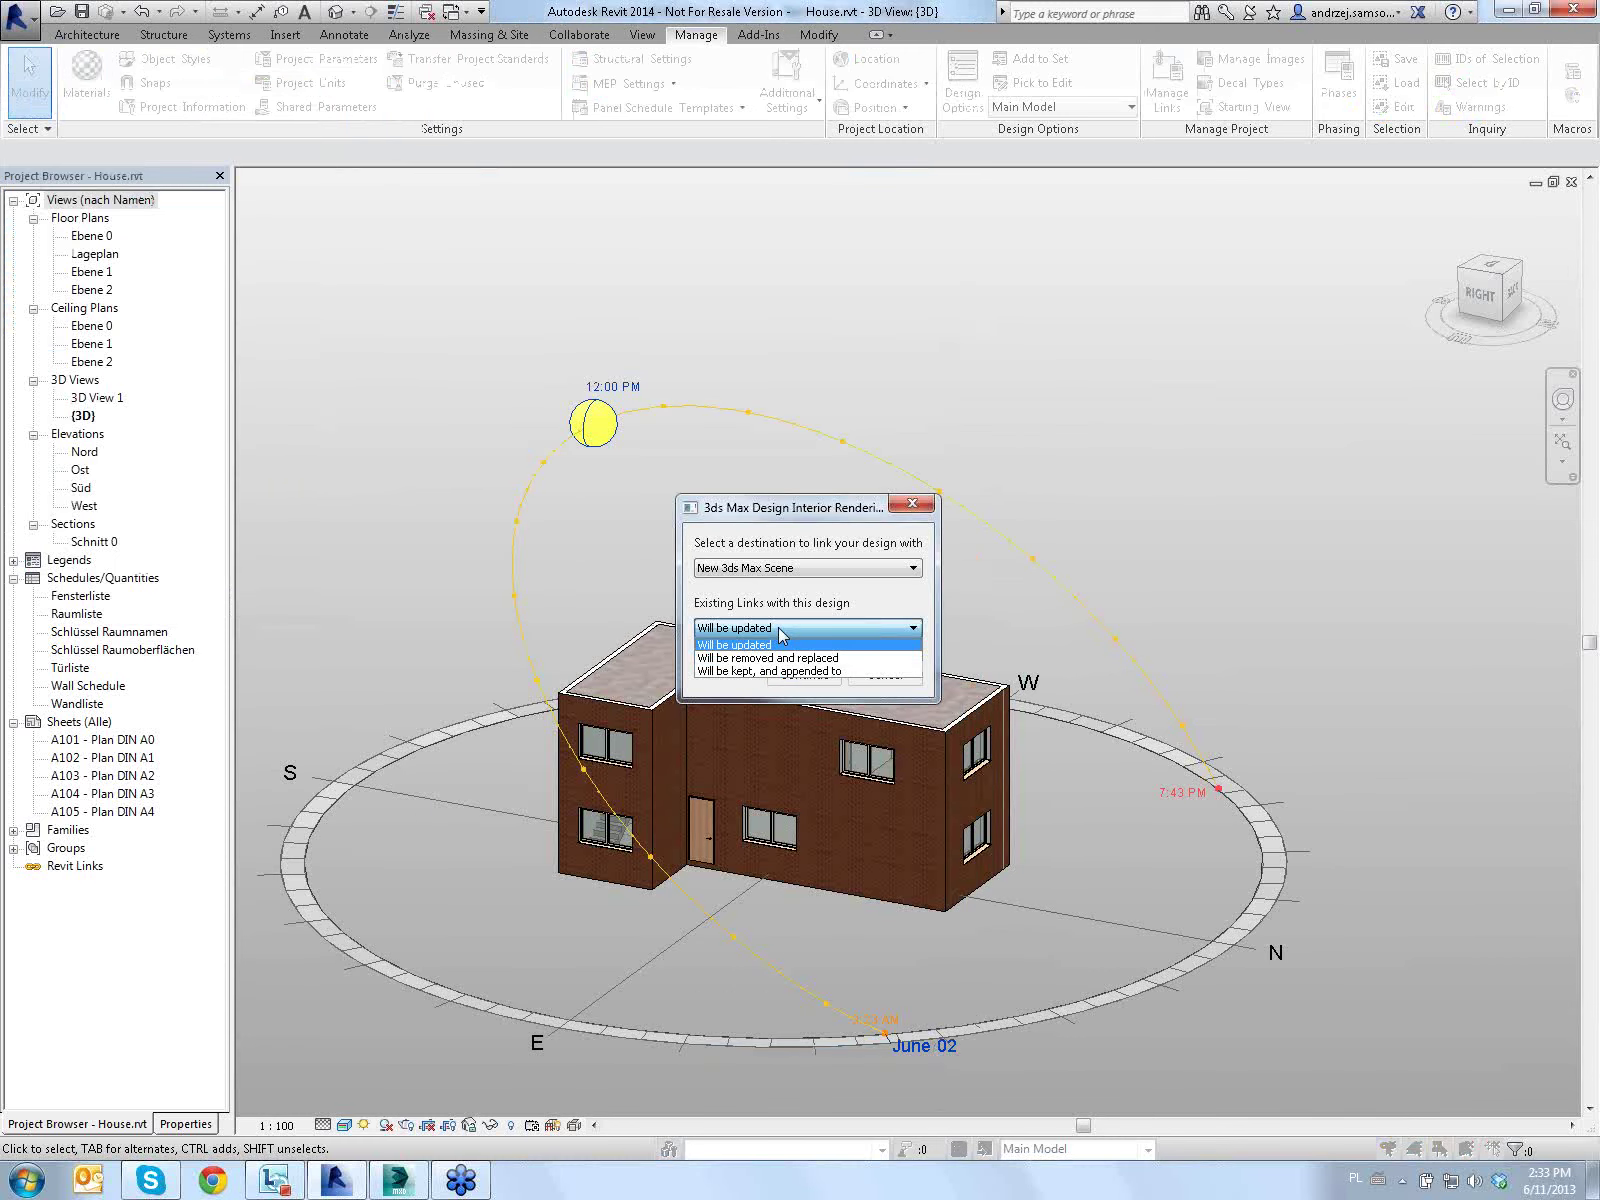
pyautogui.click(745, 642)
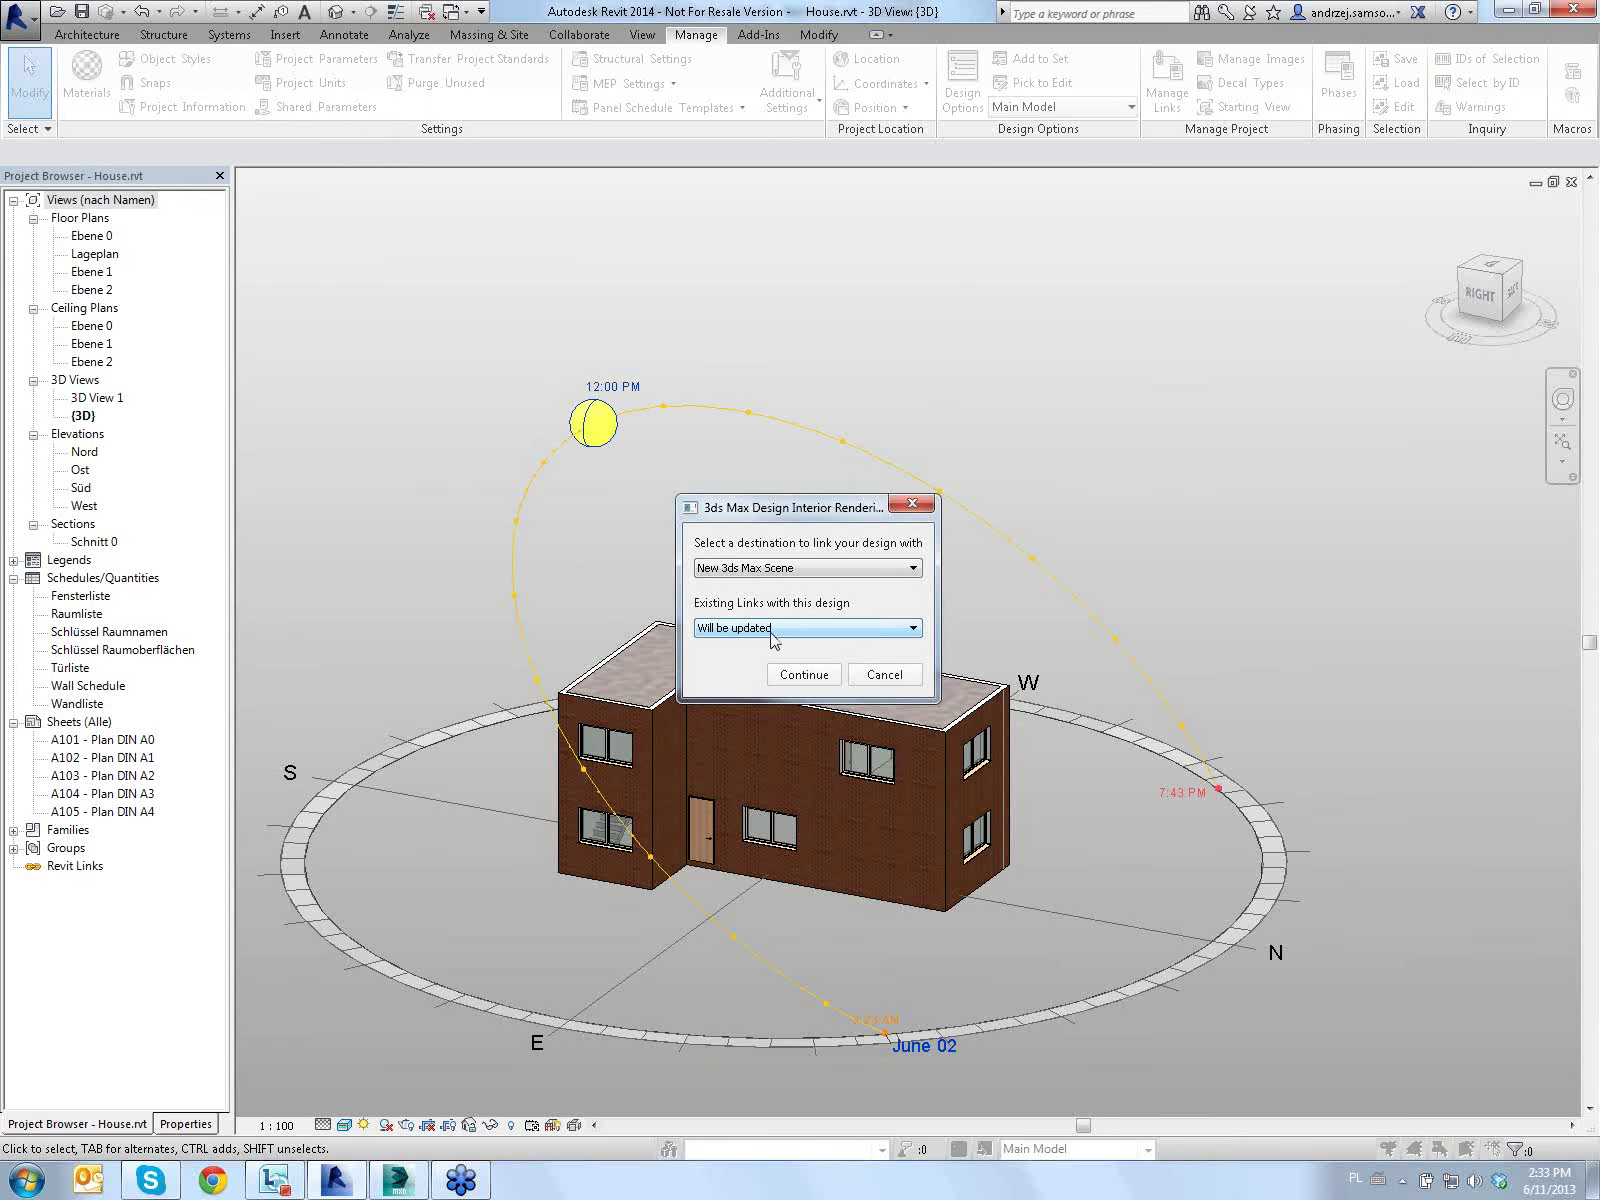
pyautogui.click(777, 572)
pyautogui.click(779, 612)
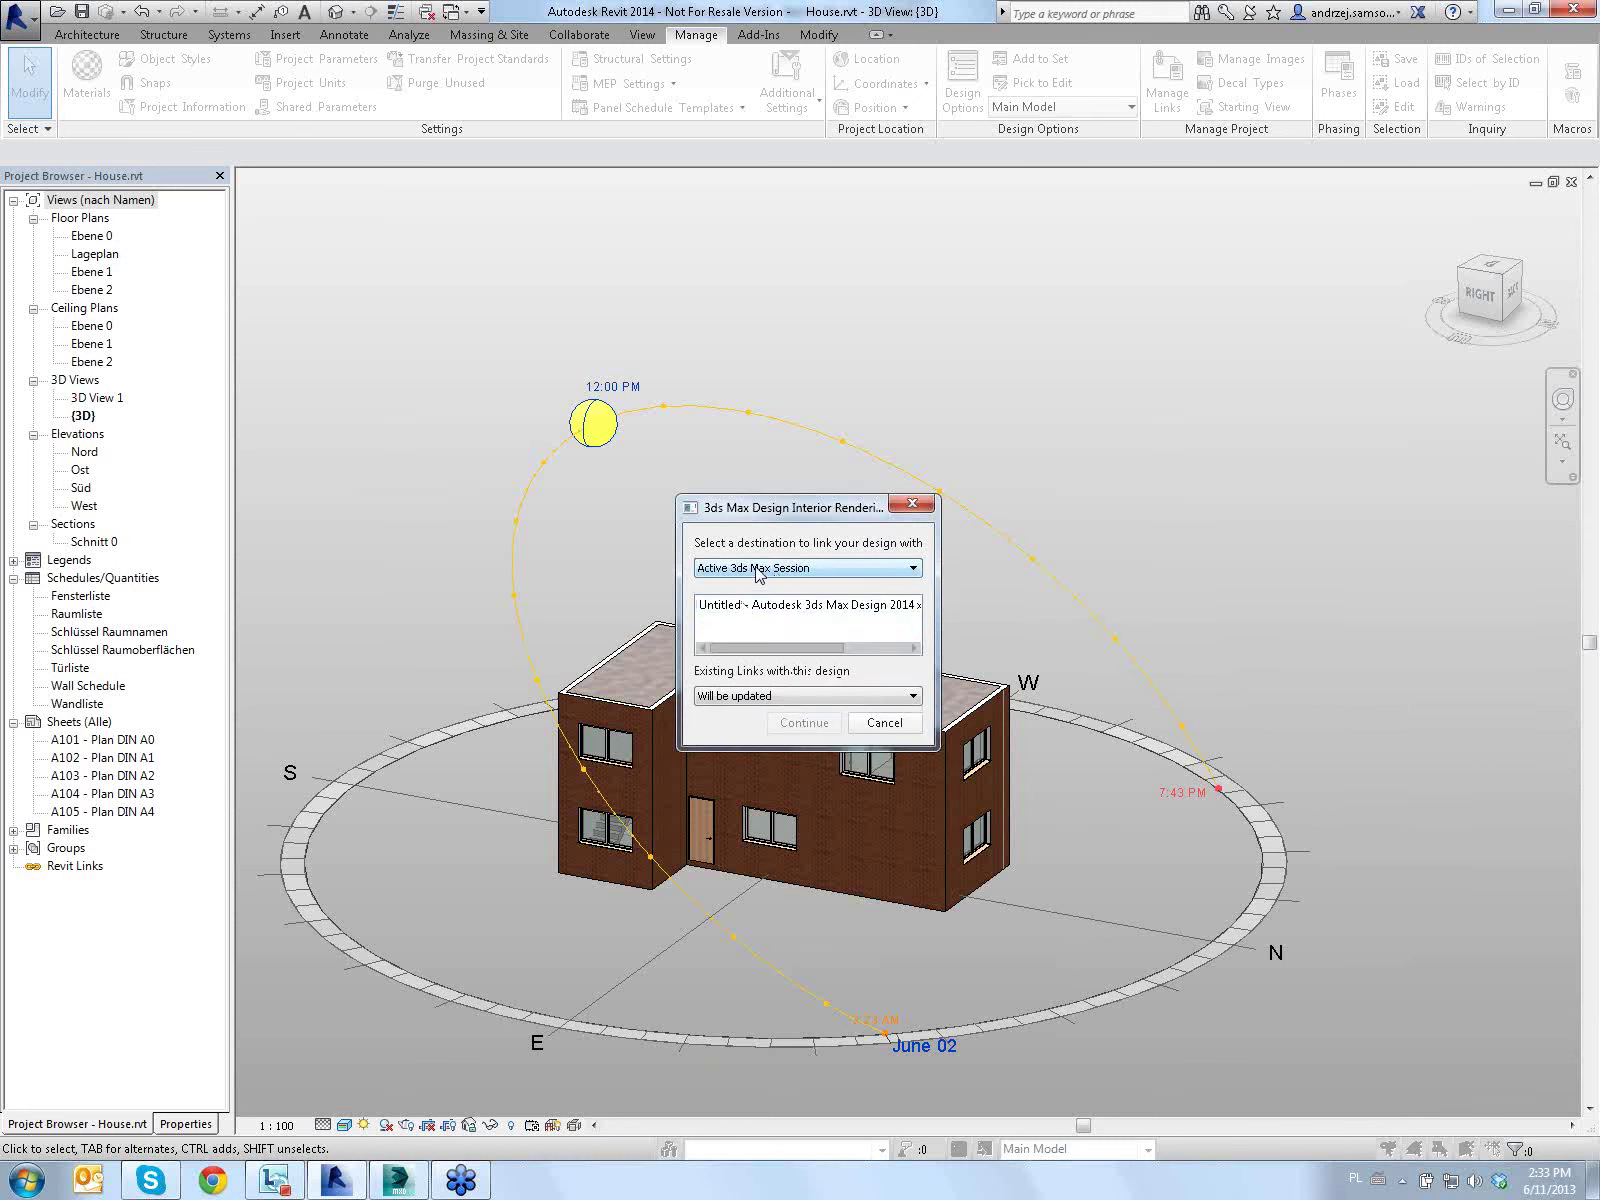
pyautogui.click(793, 607)
pyautogui.click(805, 723)
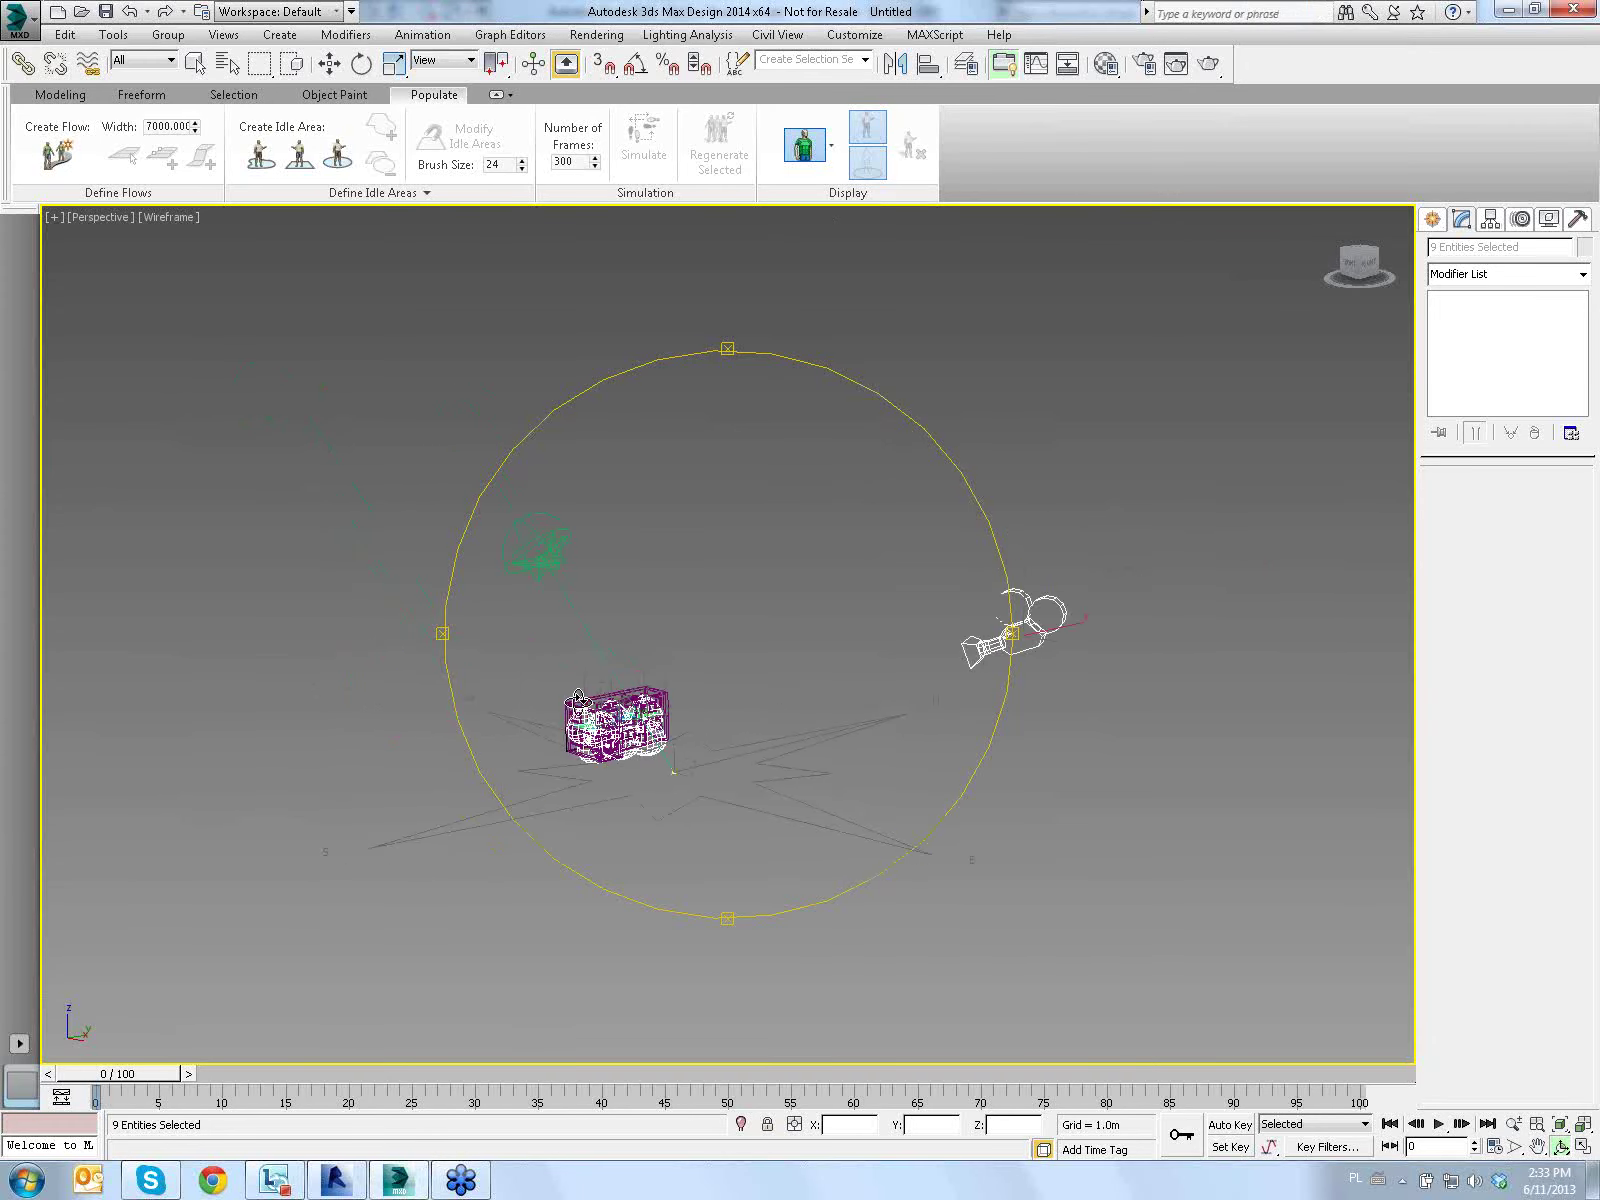
# Zoom and orbit the Perspective view to inspect the linked house's spherical light fixtures
pyautogui.scroll(5, 600, 720)
pyautogui.scroll(3, 640, 750)
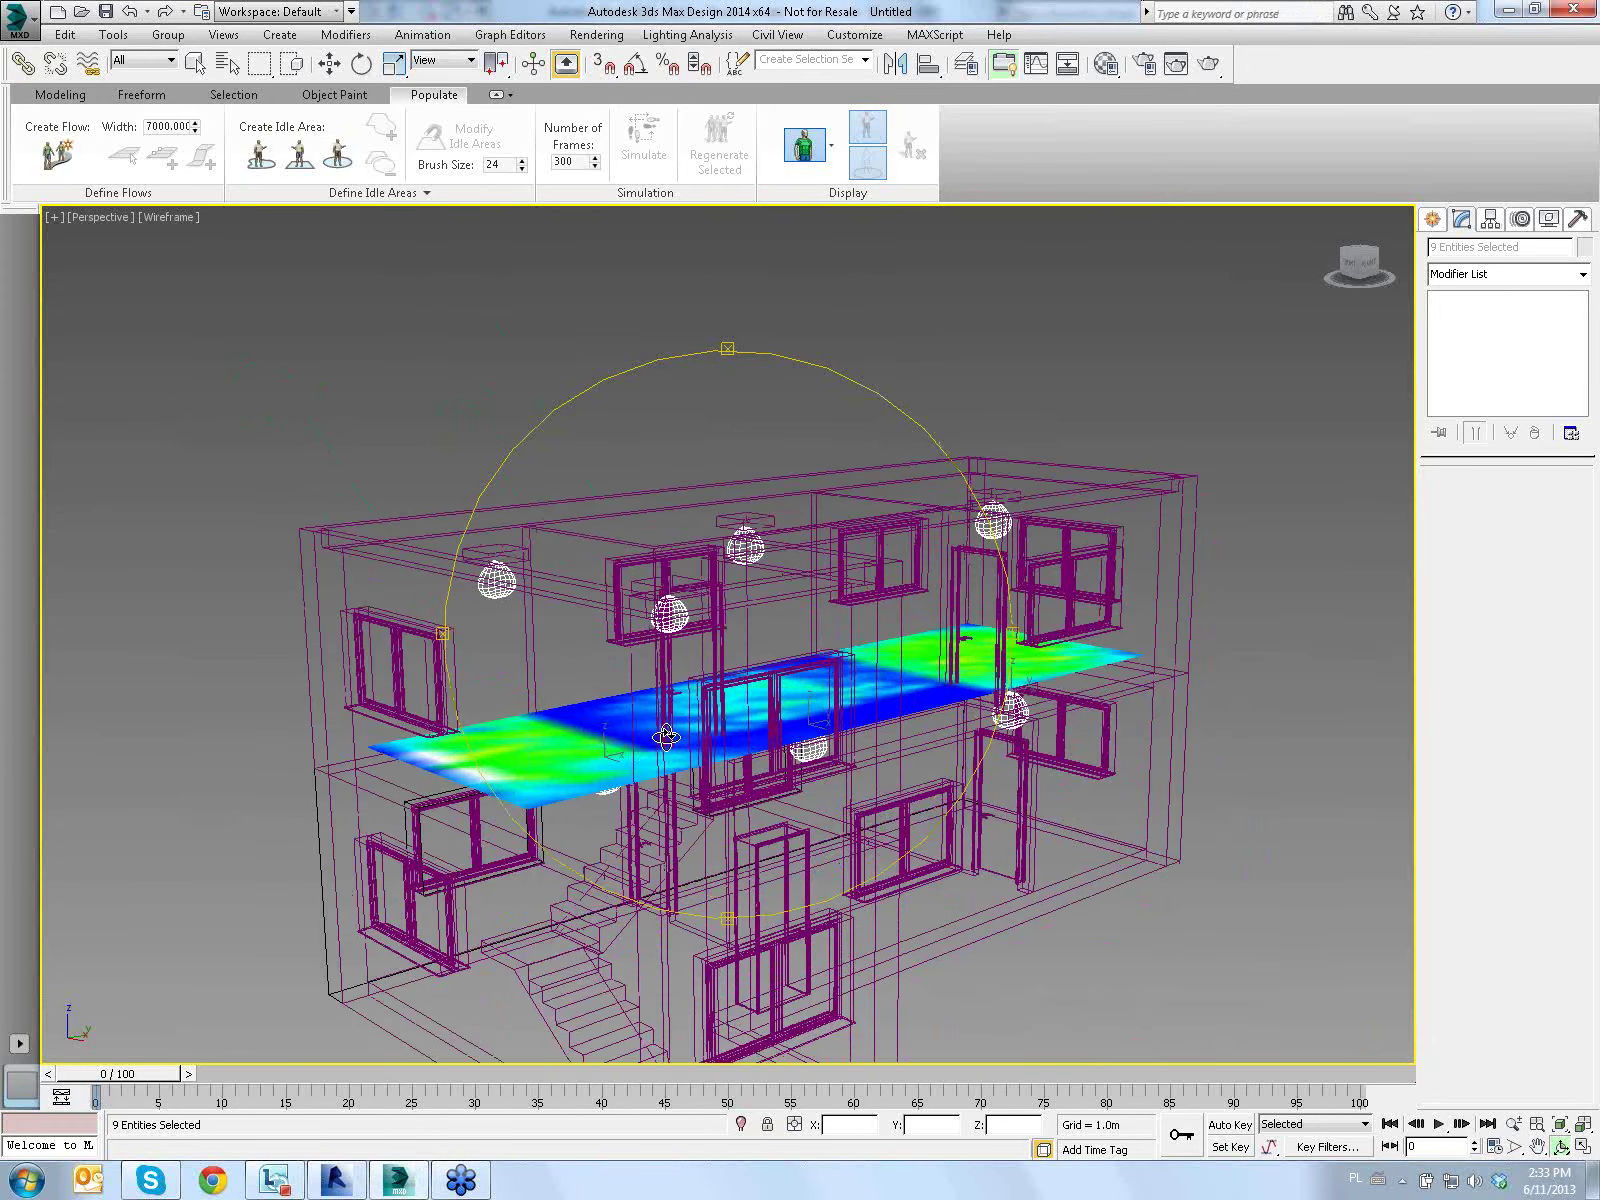
pyautogui.moveTo(652, 758); pyautogui.dragTo(646, 752)
pyautogui.scroll(-10, 646, 752)
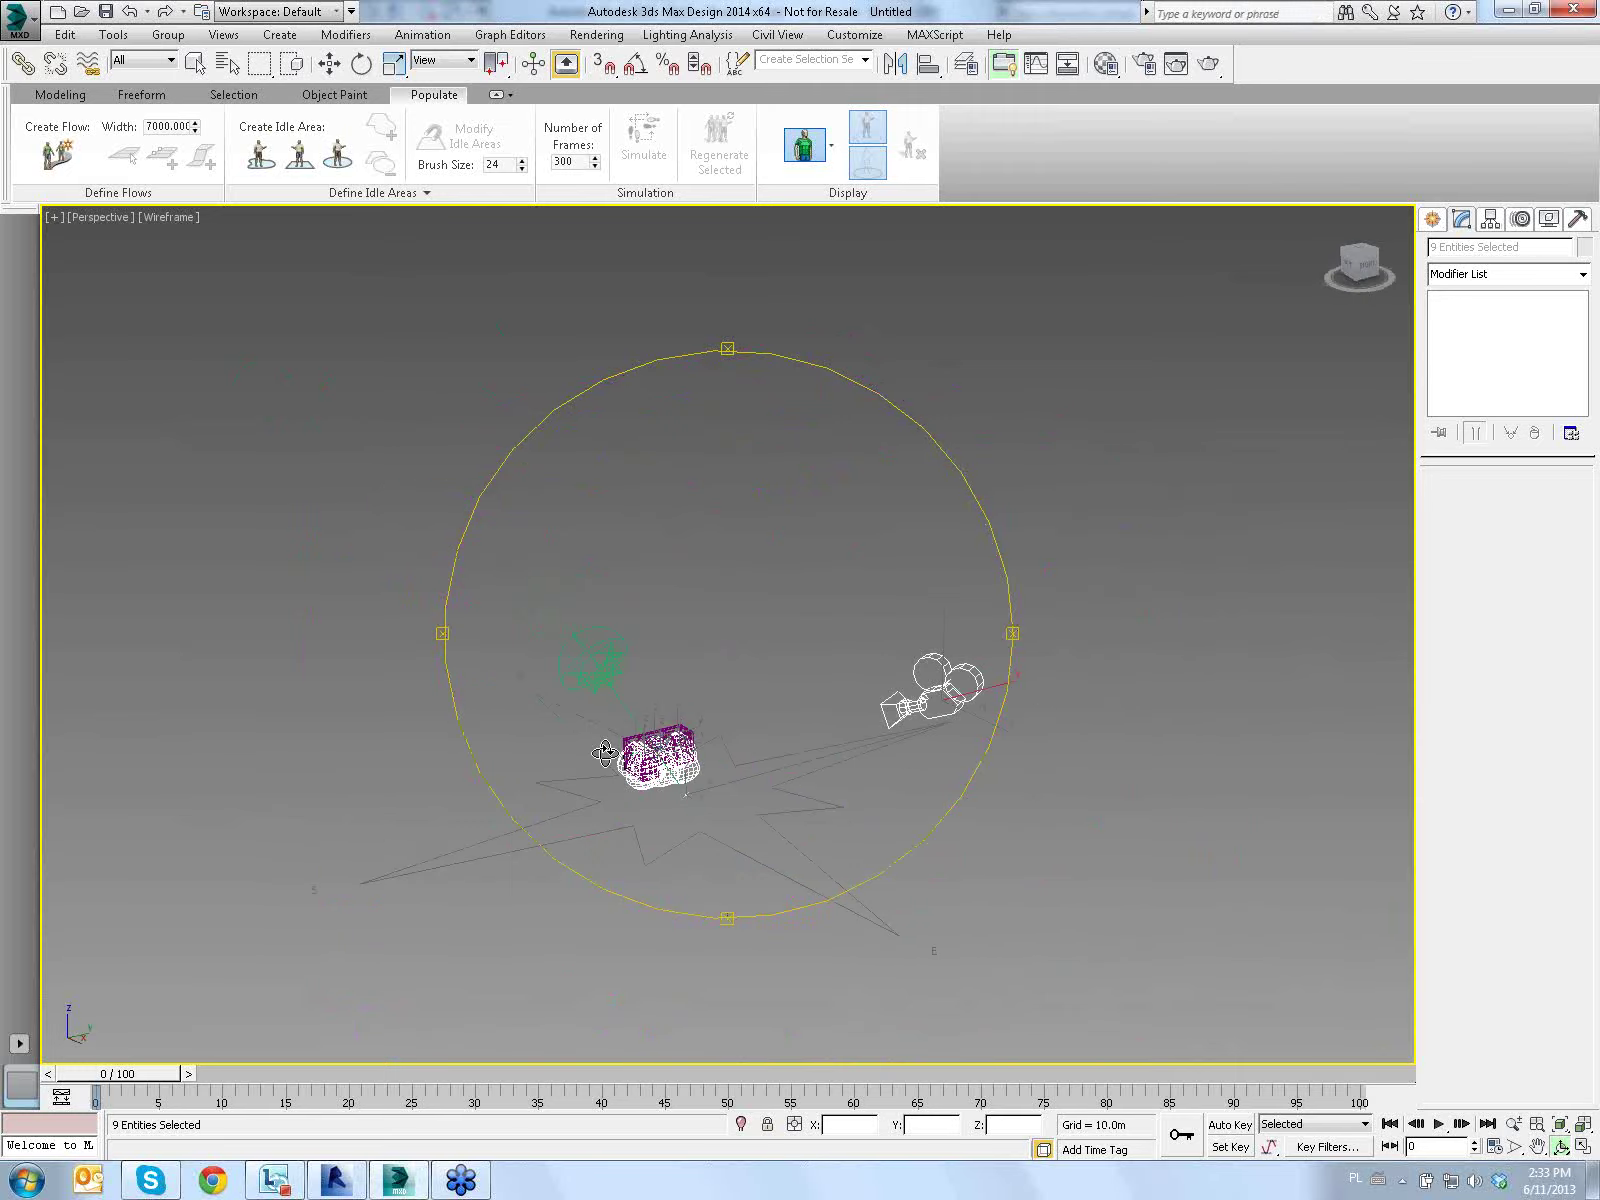
pyautogui.scroll(4, 680, 720)
pyautogui.scroll(3, 711, 692)
pyautogui.scroll(3, 711, 692)
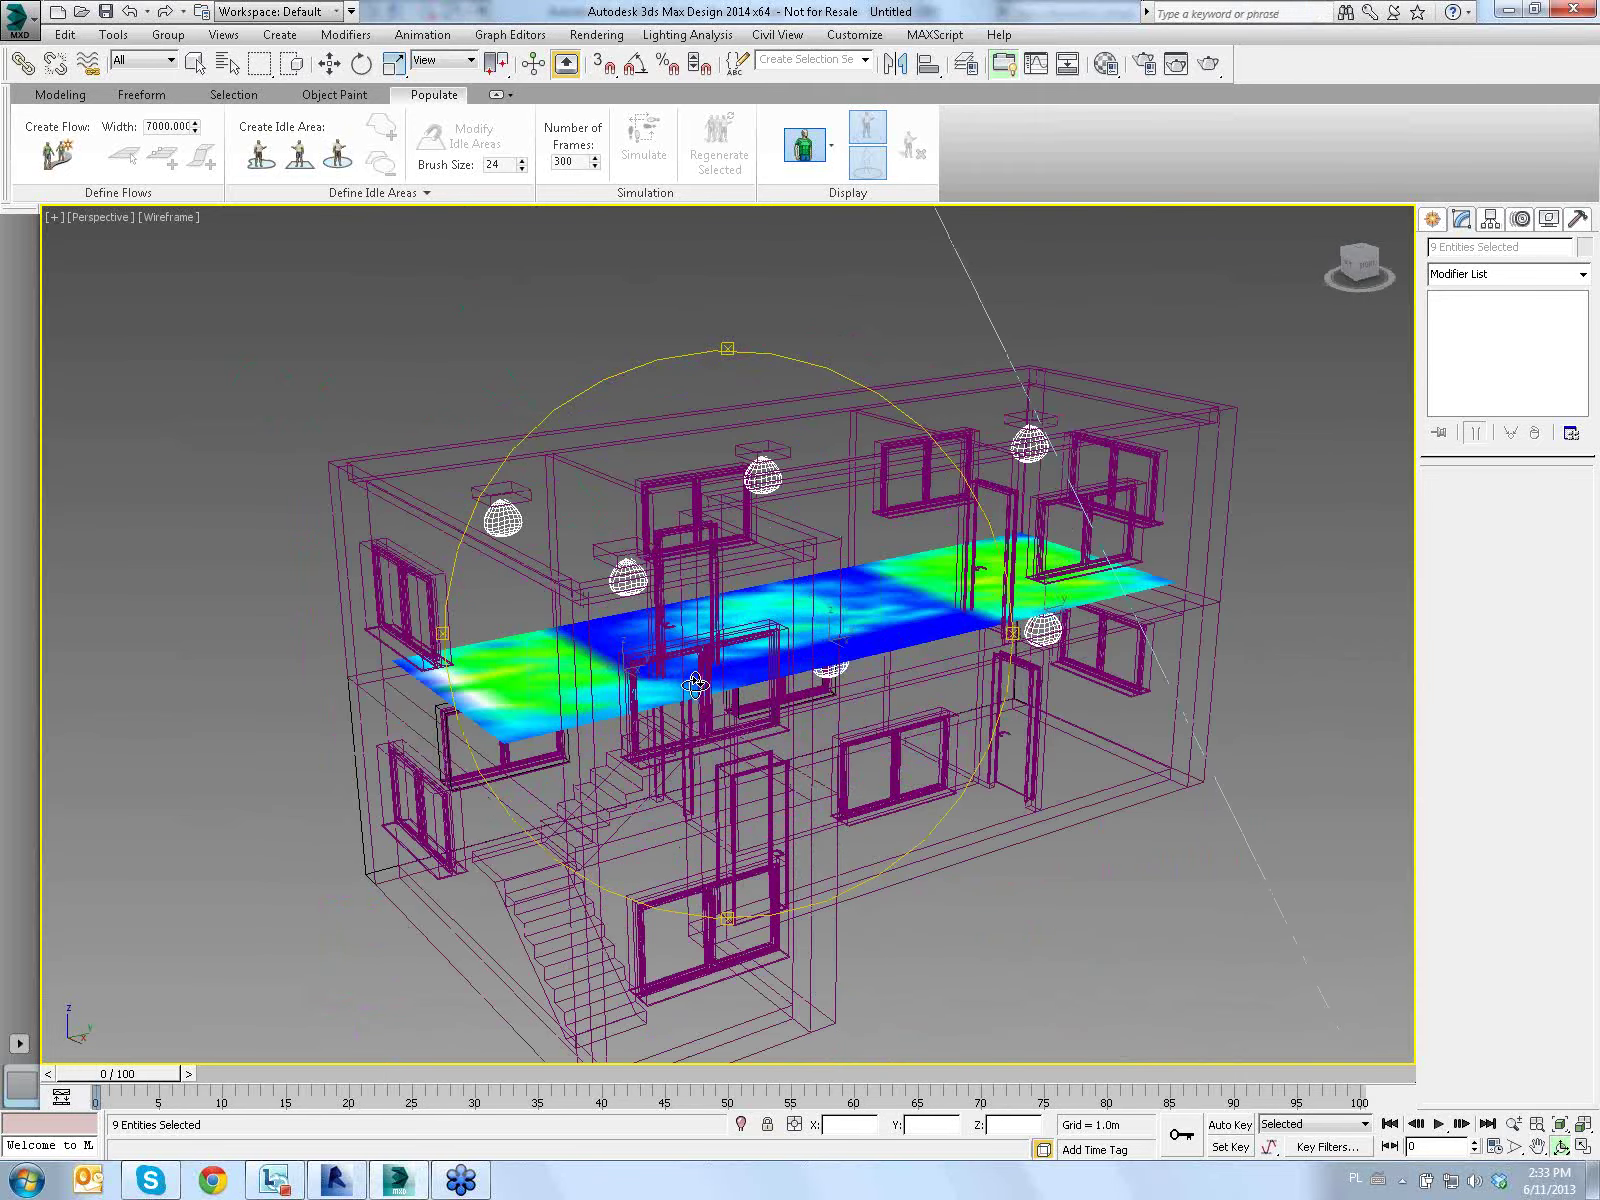
pyautogui.moveTo(703, 722); pyautogui.dragTo(740, 703)
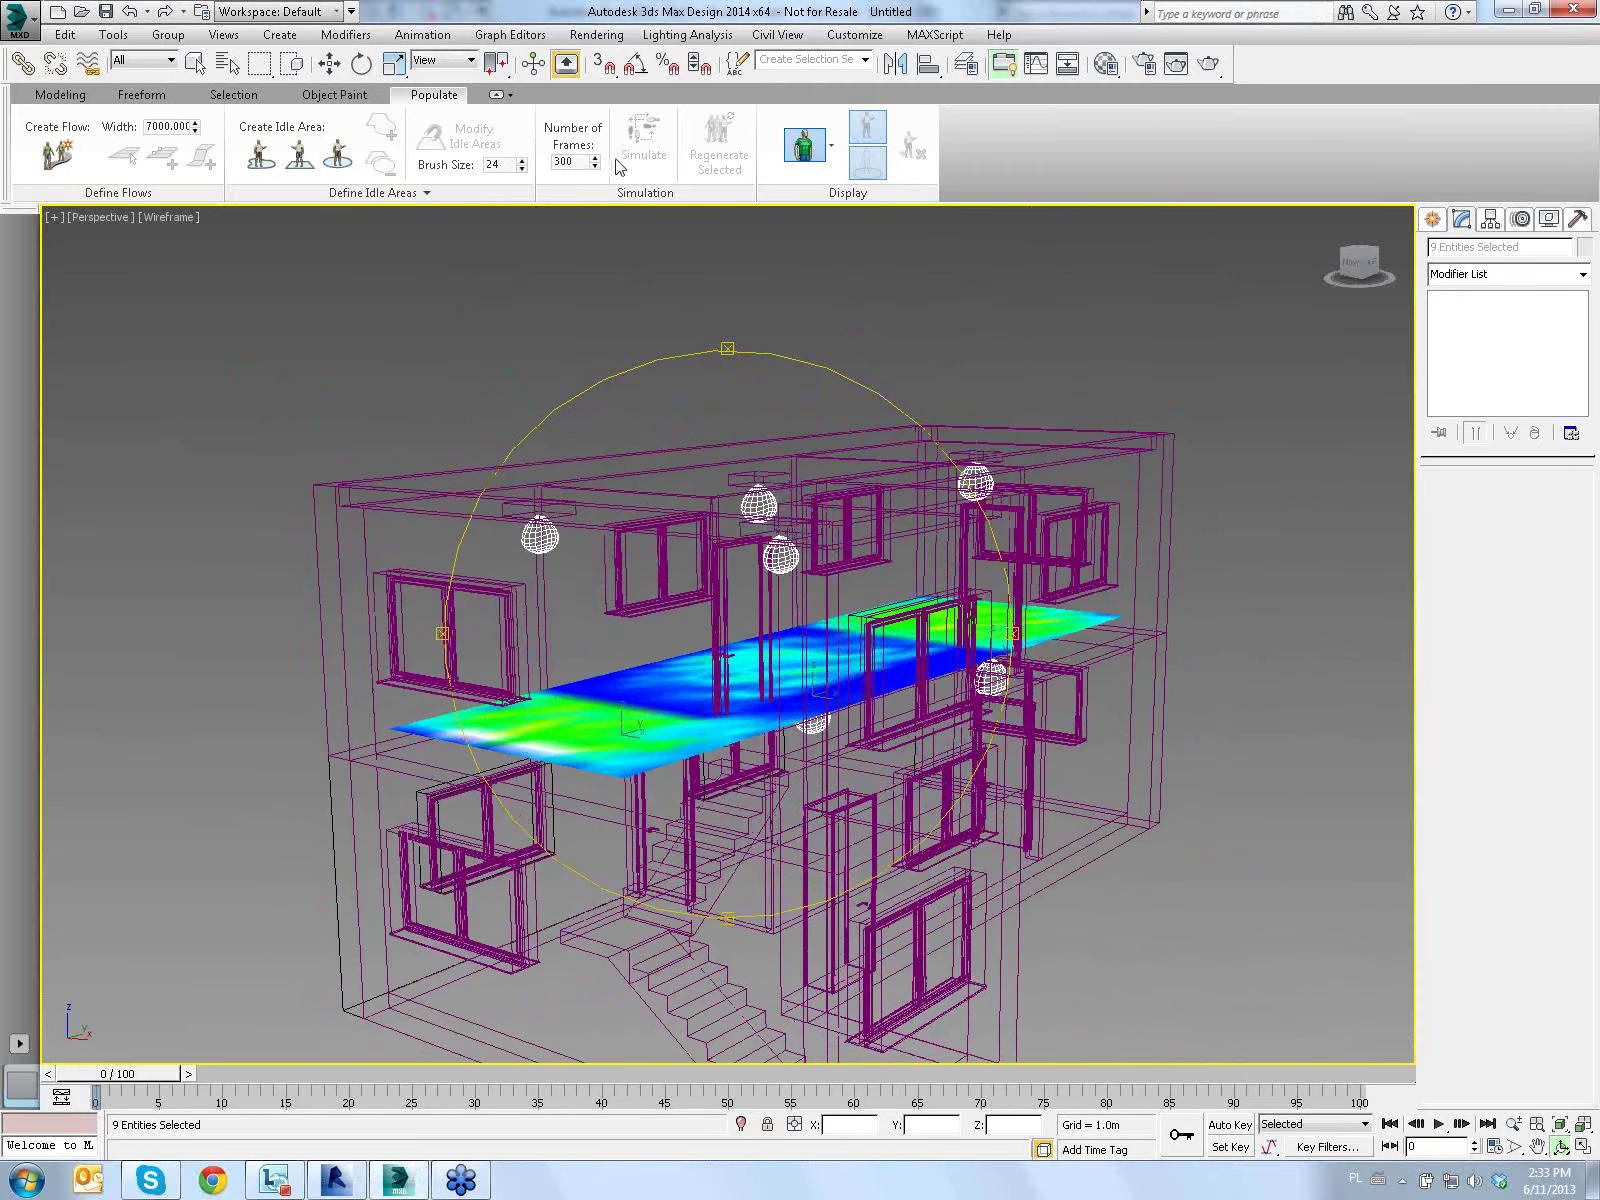
pyautogui.click(596, 34)
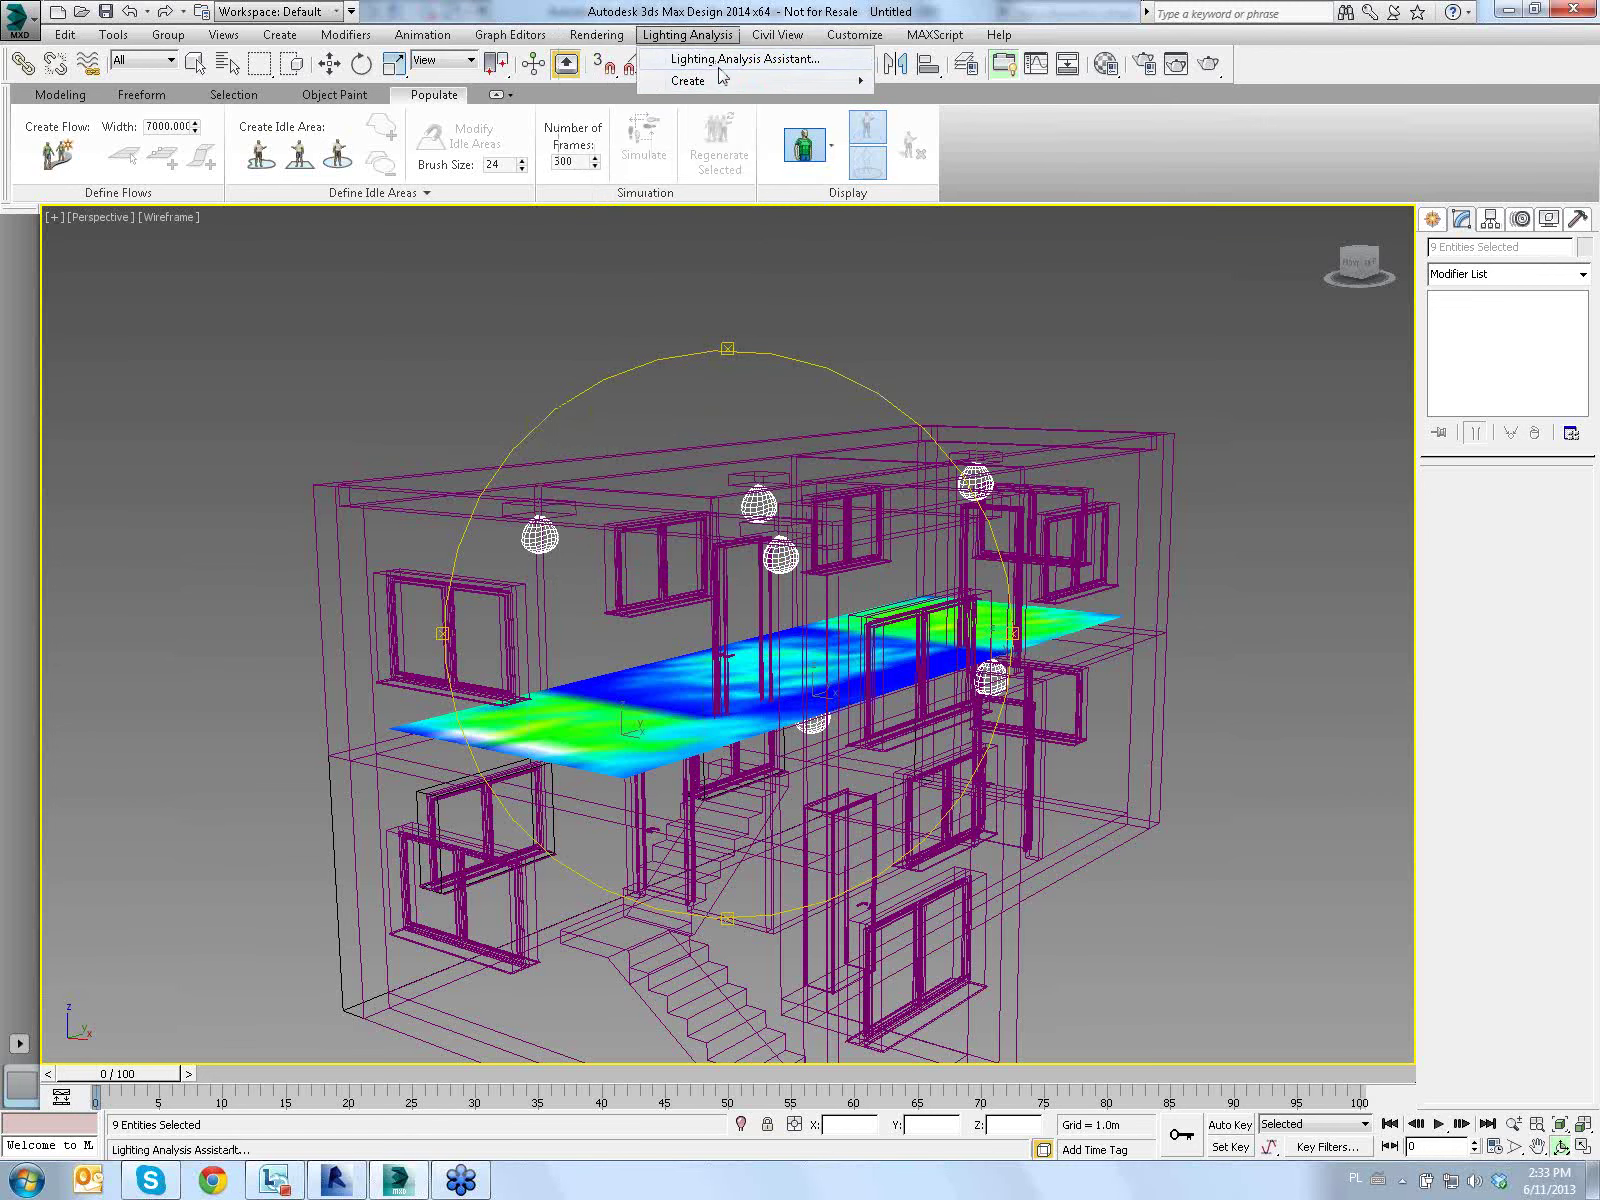
# Recalculate all light meters from the Analysis Output page and clear the render message log
pyautogui.click(719, 62)
pyautogui.click(1167, 272)
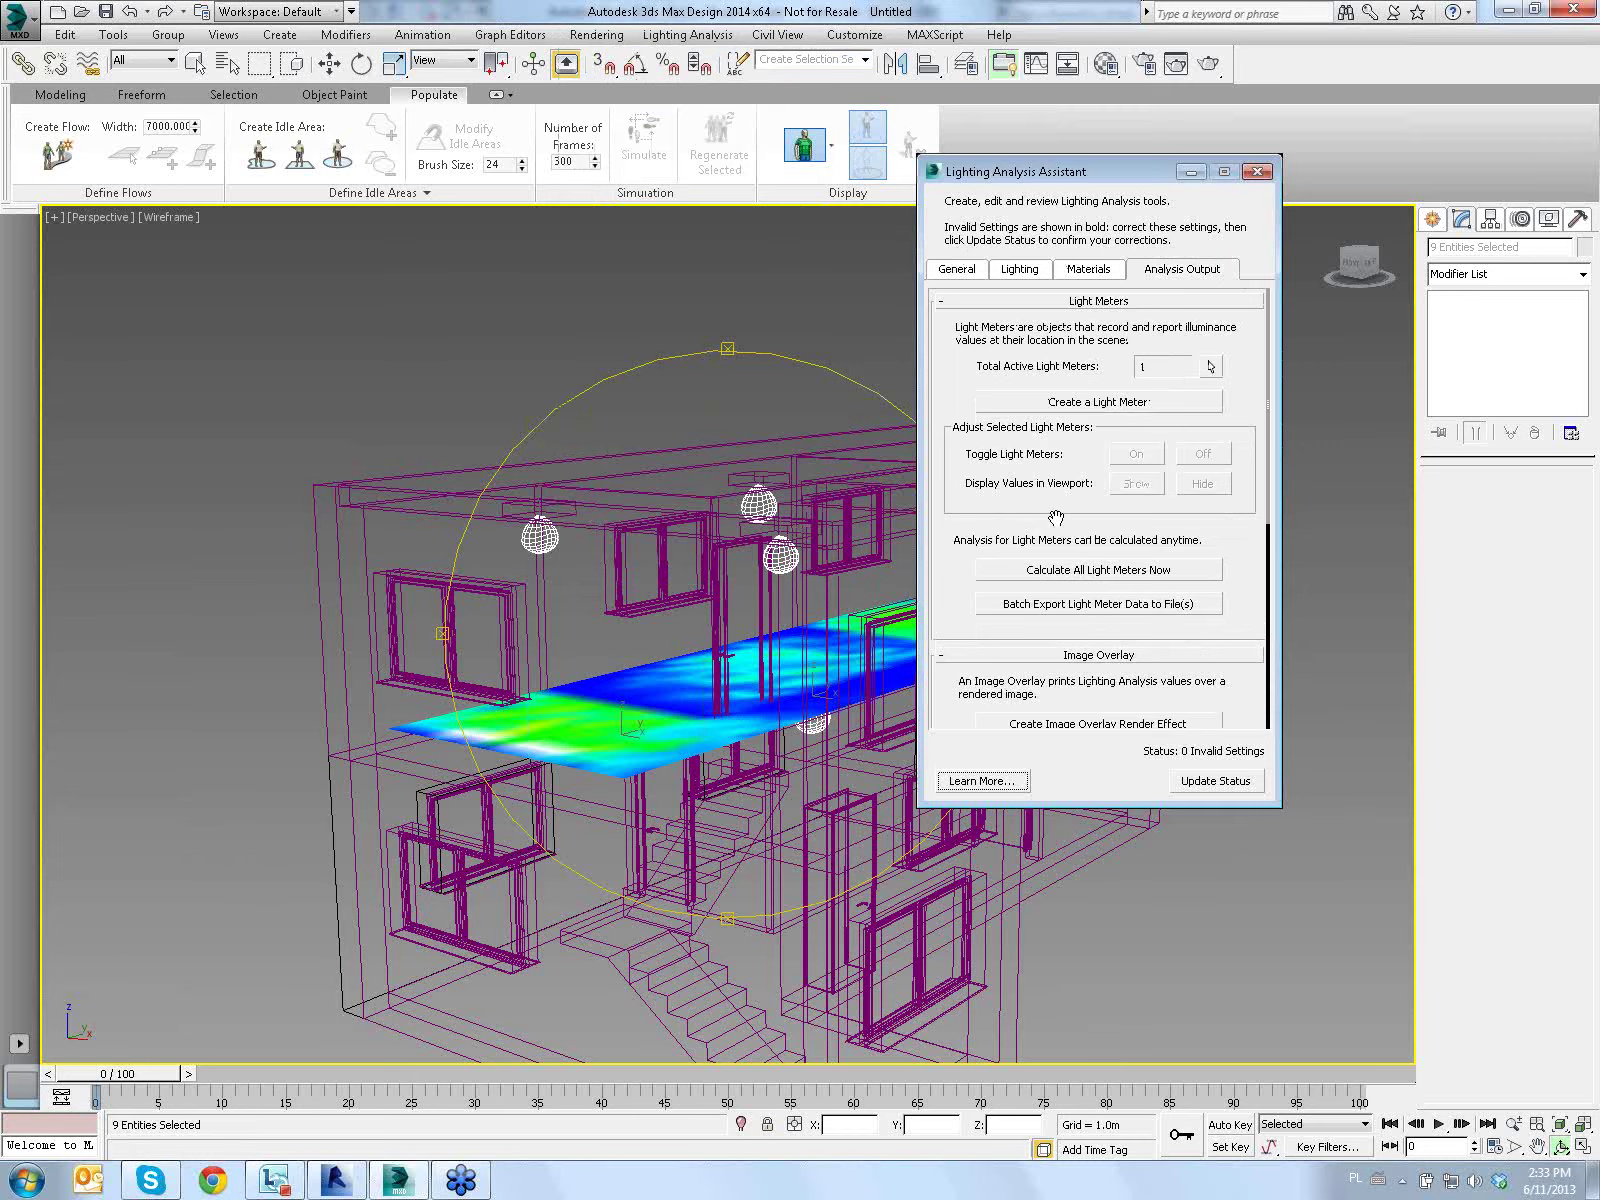
pyautogui.click(1121, 572)
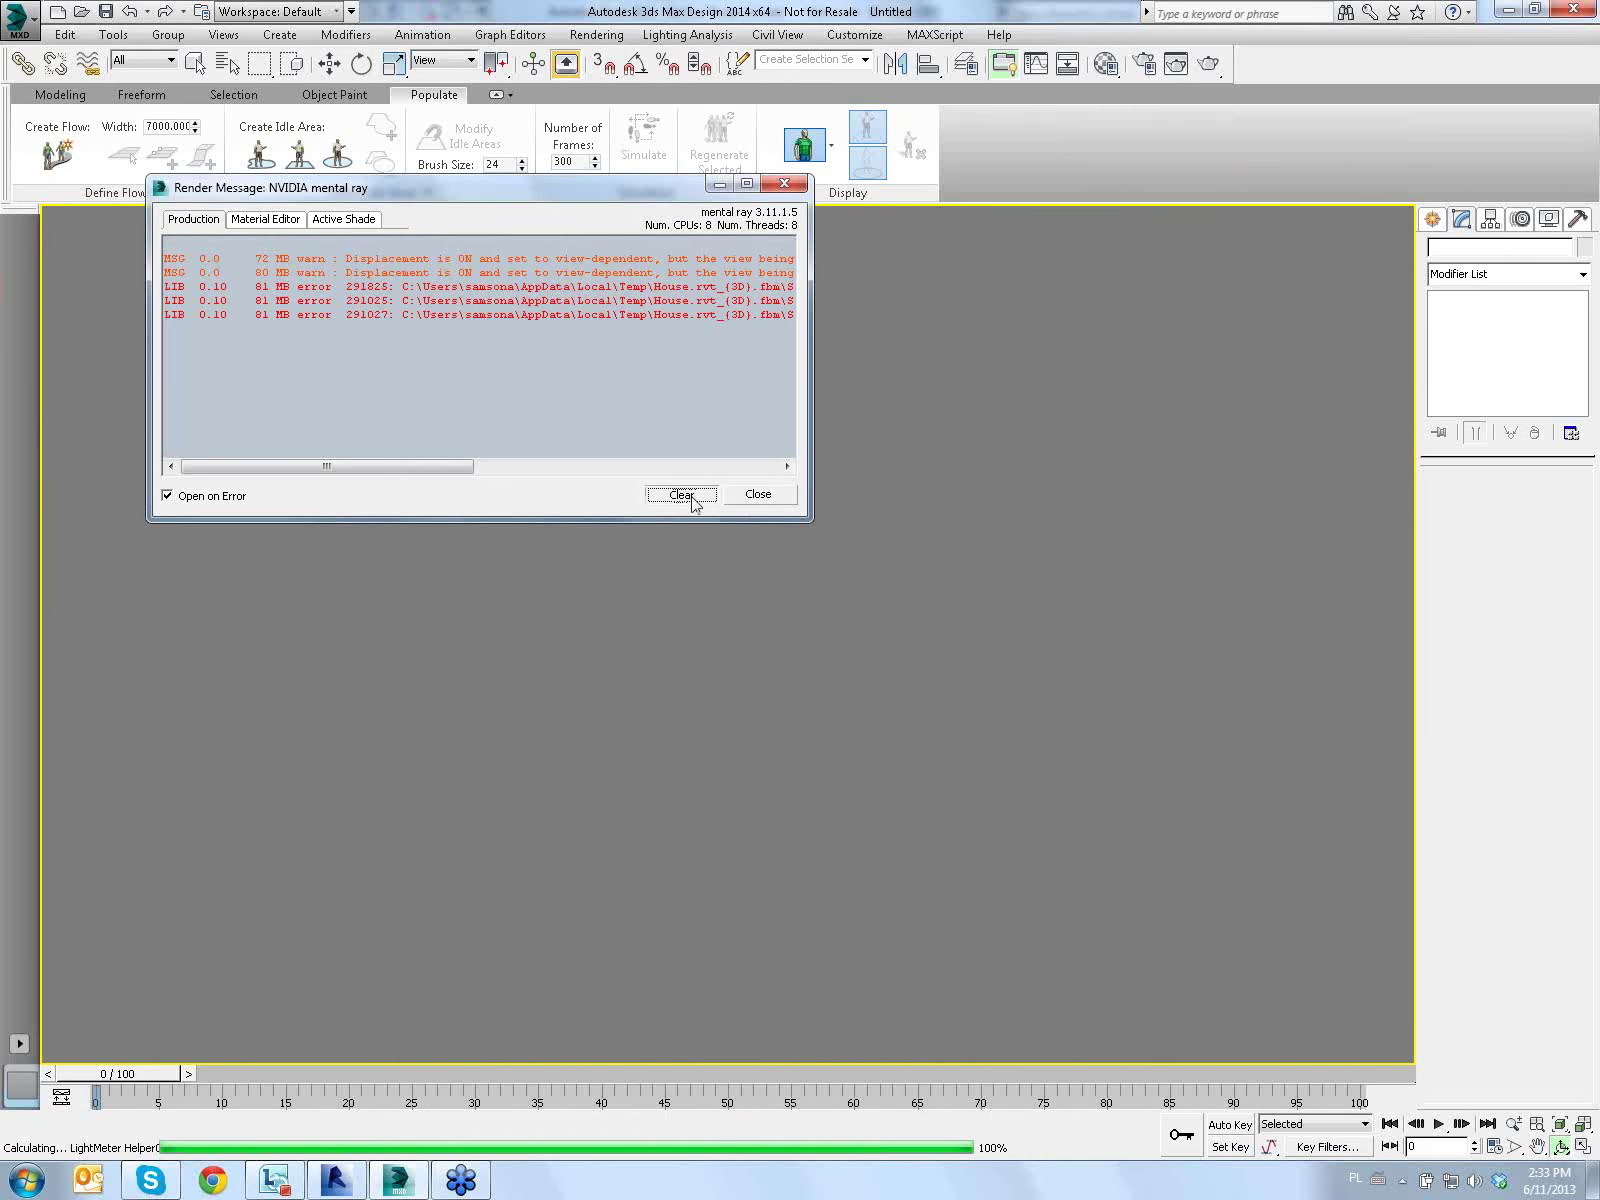
pyautogui.click(692, 497)
pyautogui.click(757, 497)
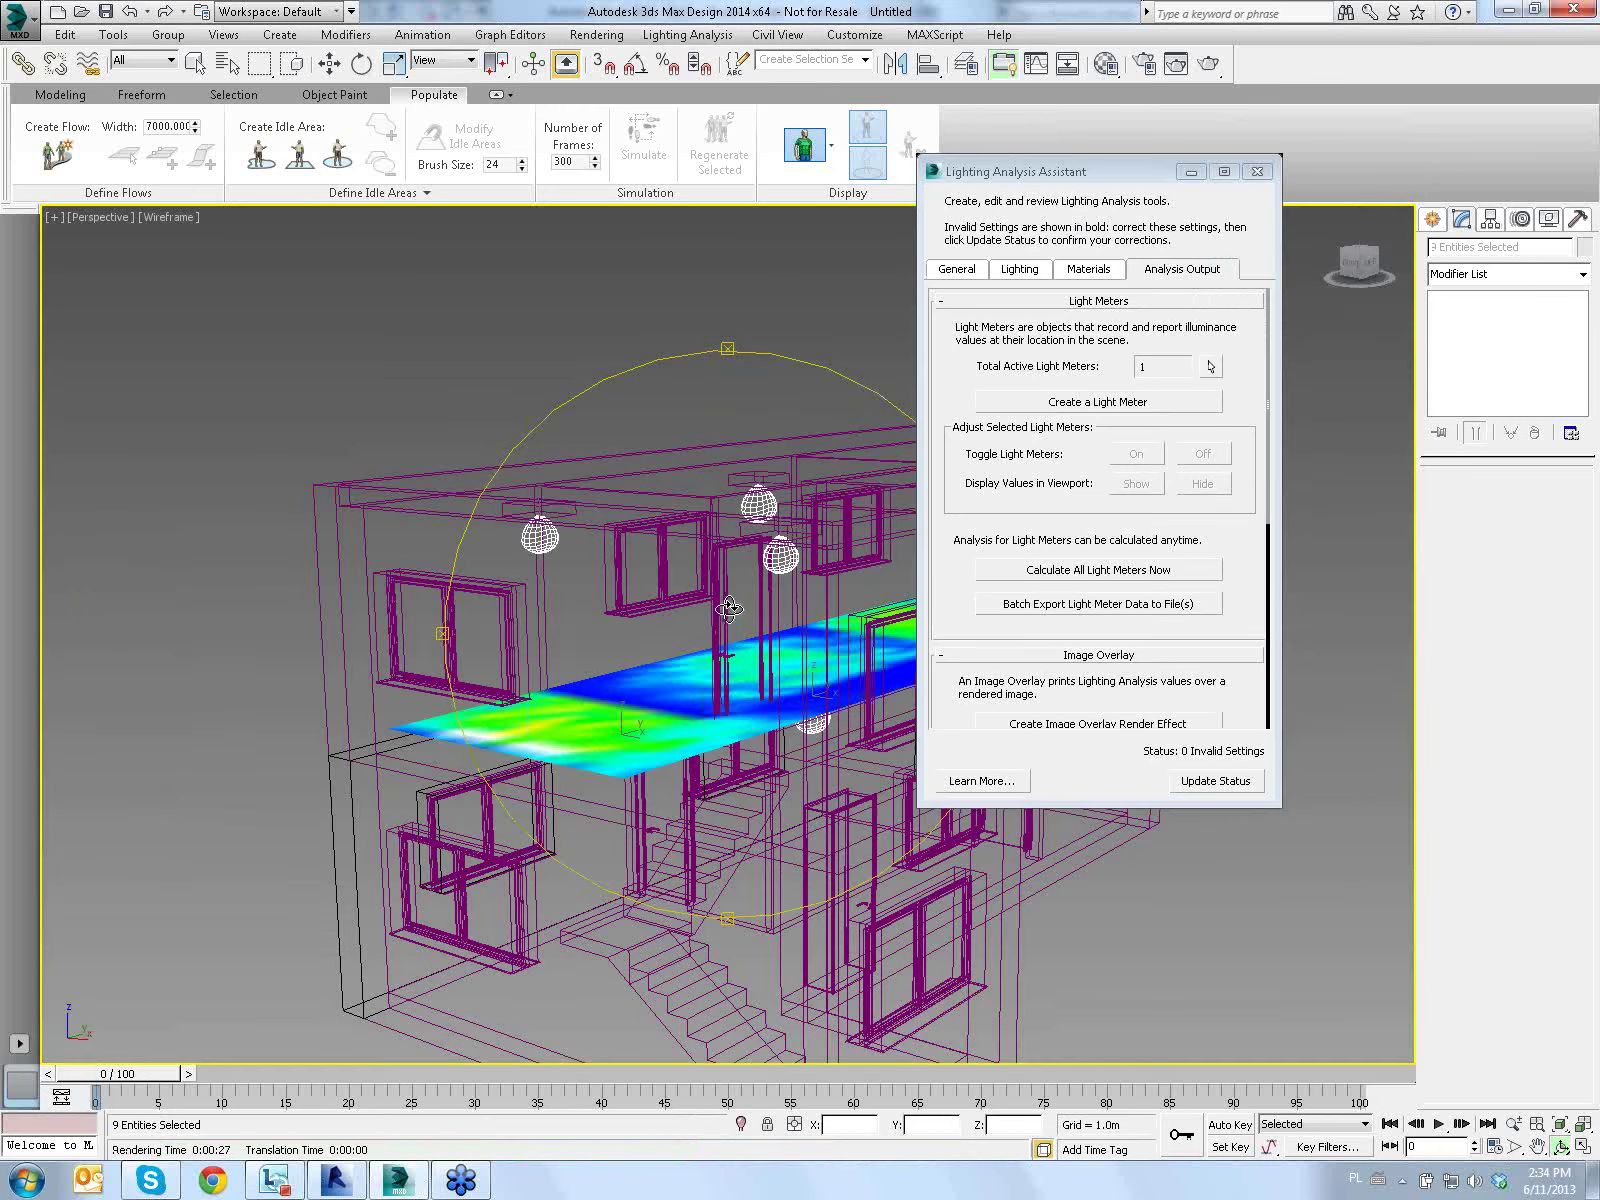
# Orbit the house and review the General, Lighting and Materials analysis settings
pyautogui.moveTo(728, 608); pyautogui.dragTo(632, 603)
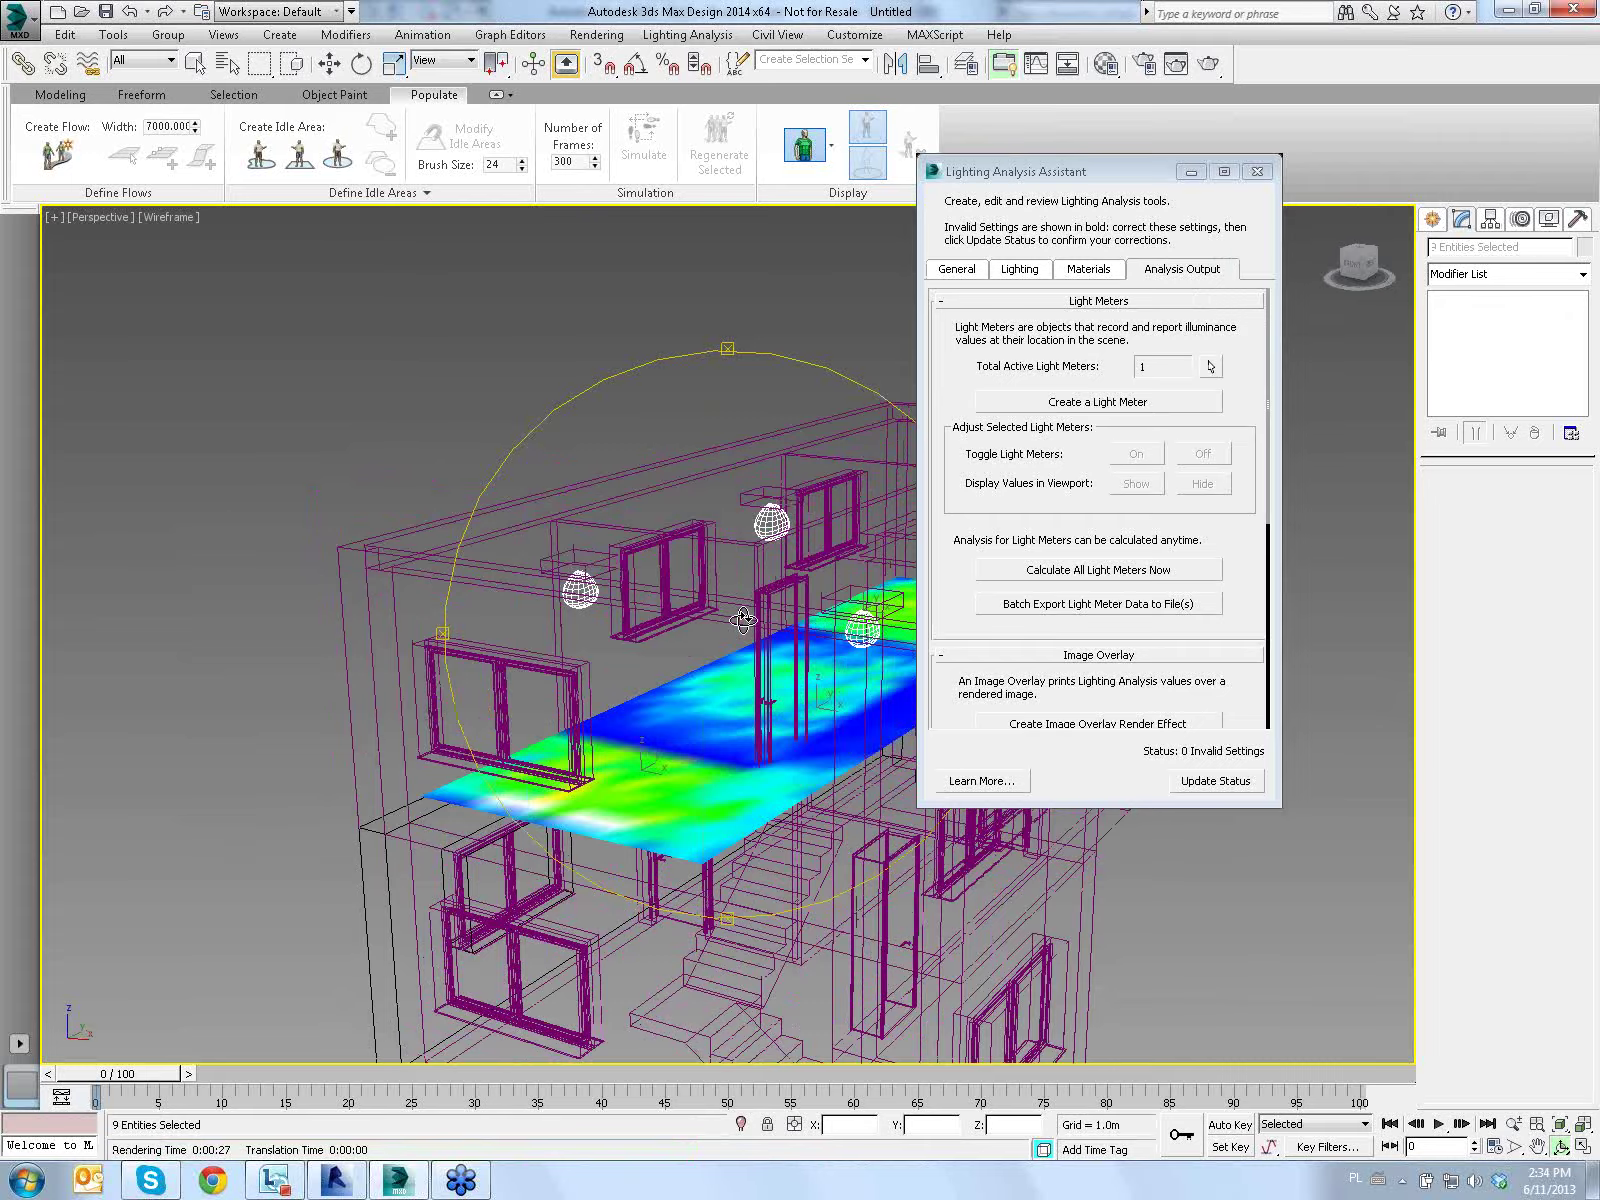
pyautogui.moveTo(636, 609)
pyautogui.keyDown('alt'); pyautogui.mouseDown(button='middle')
pyautogui.moveTo(636, 566)
pyautogui.moveTo(632, 628)
pyautogui.mouseUp(button='middle'); pyautogui.keyUp('alt')
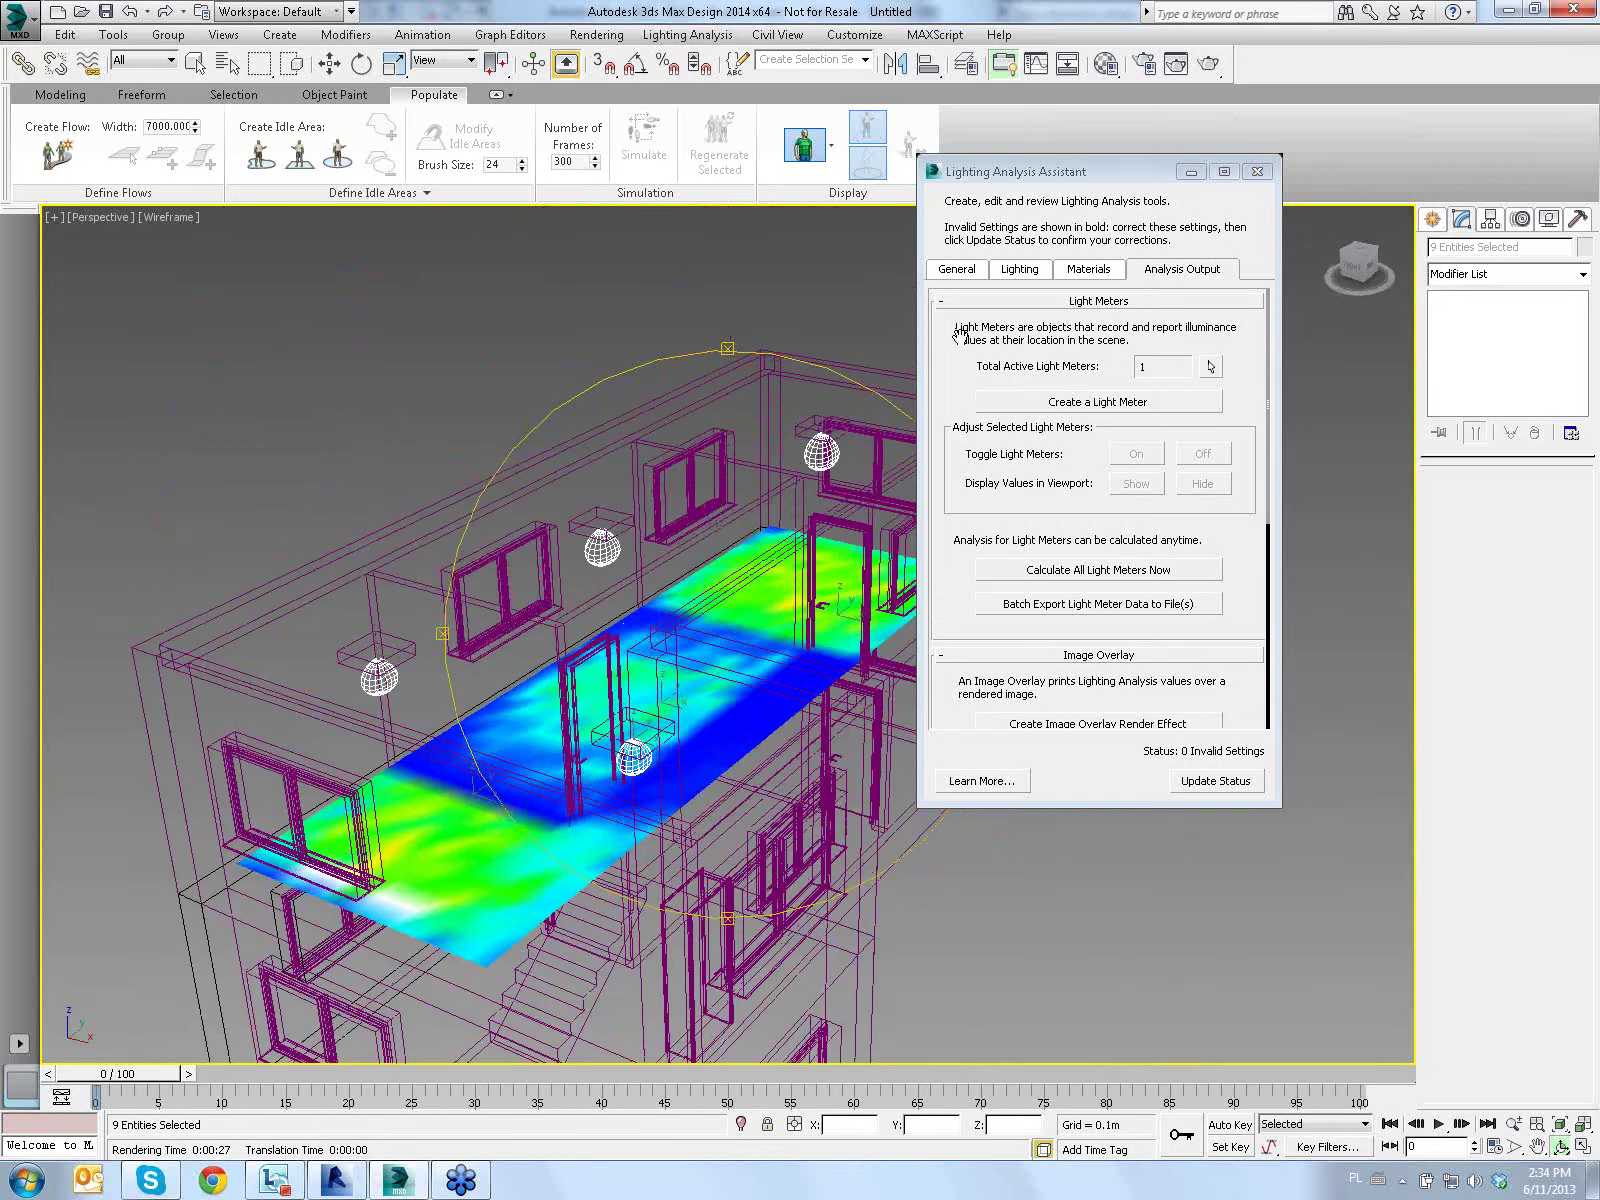
pyautogui.click(964, 273)
pyautogui.click(1027, 276)
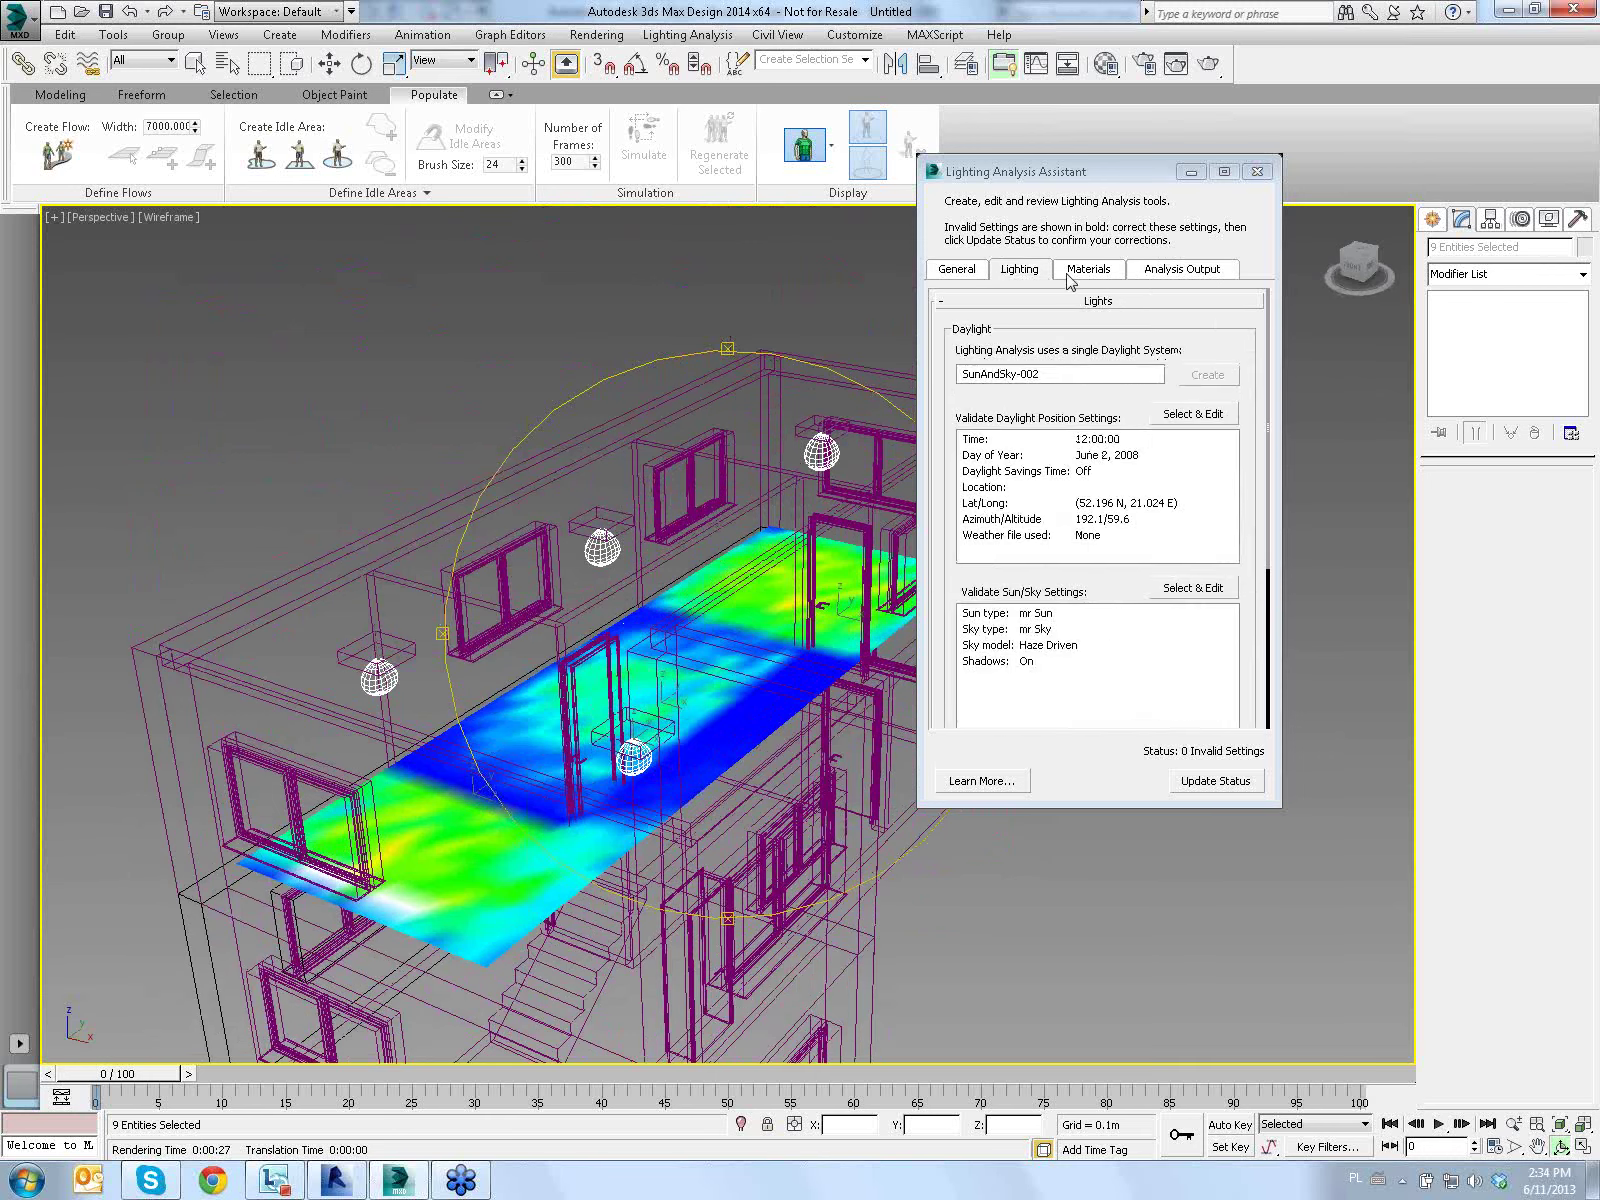
pyautogui.click(972, 268)
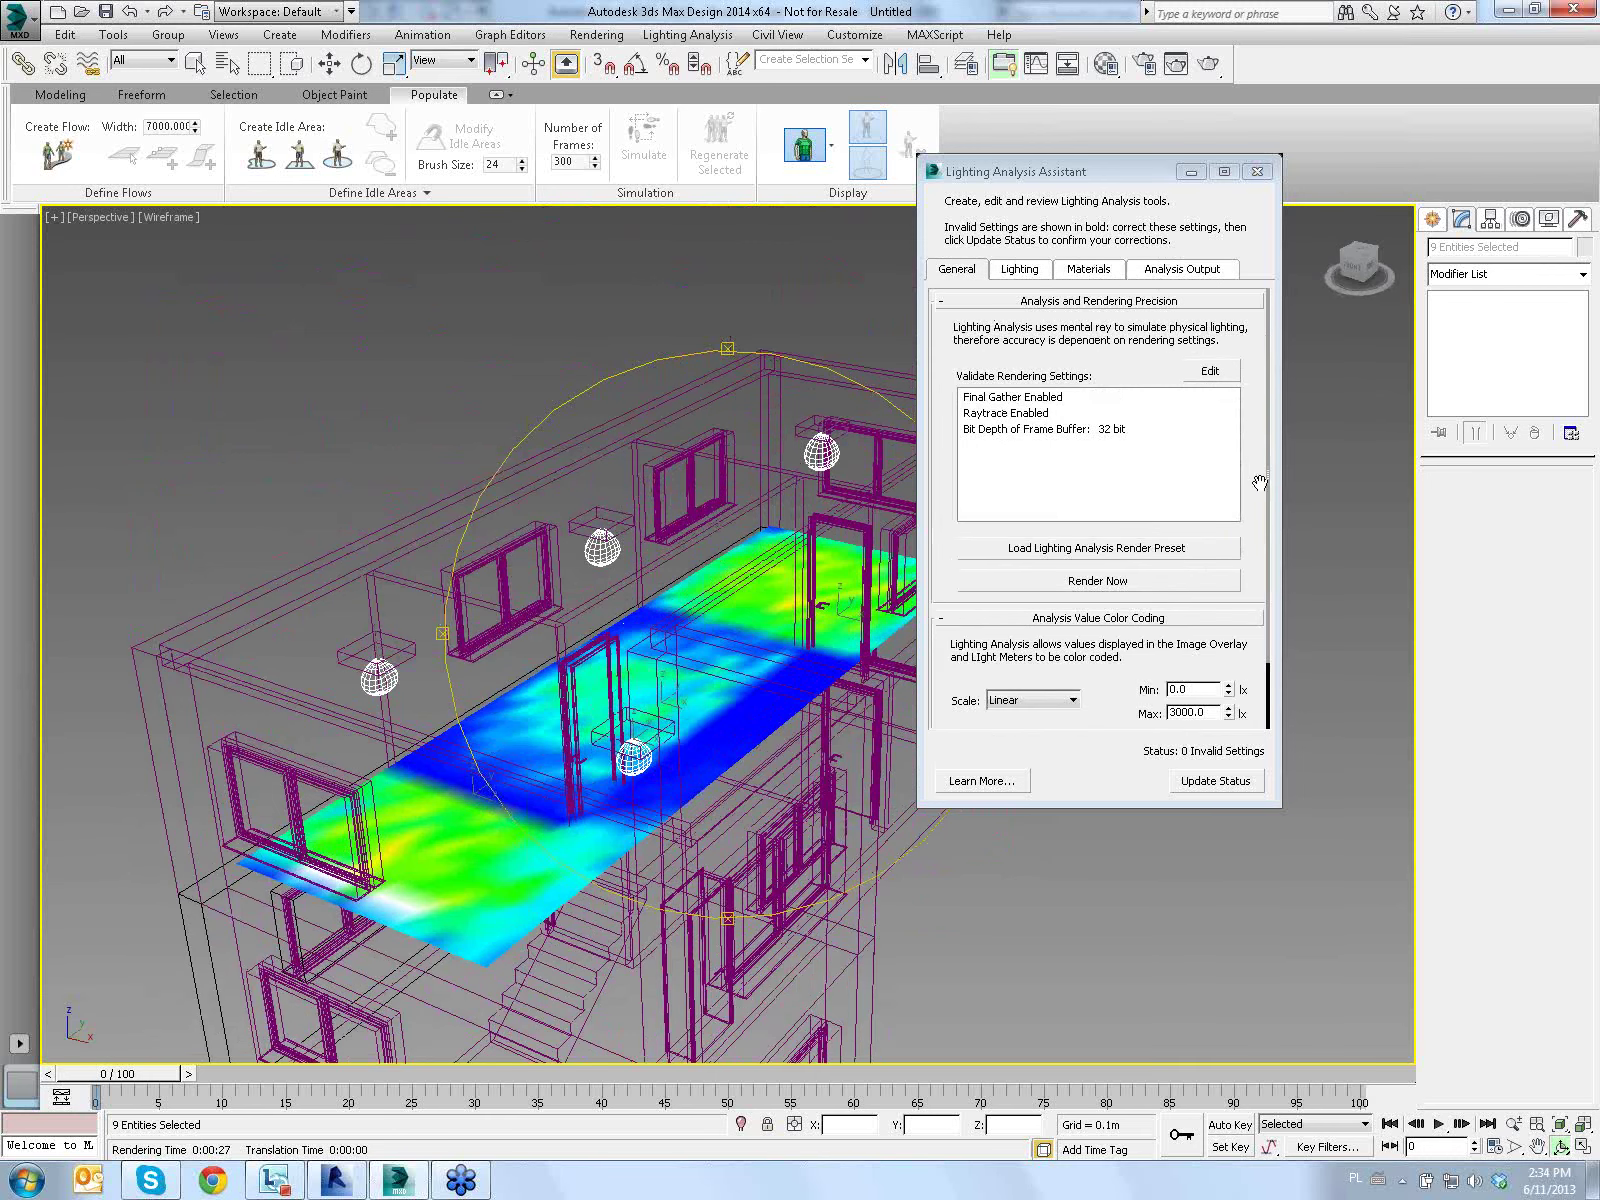
pyautogui.scroll(-1, 1240, 540)
pyautogui.scroll(-2, 1225, 600)
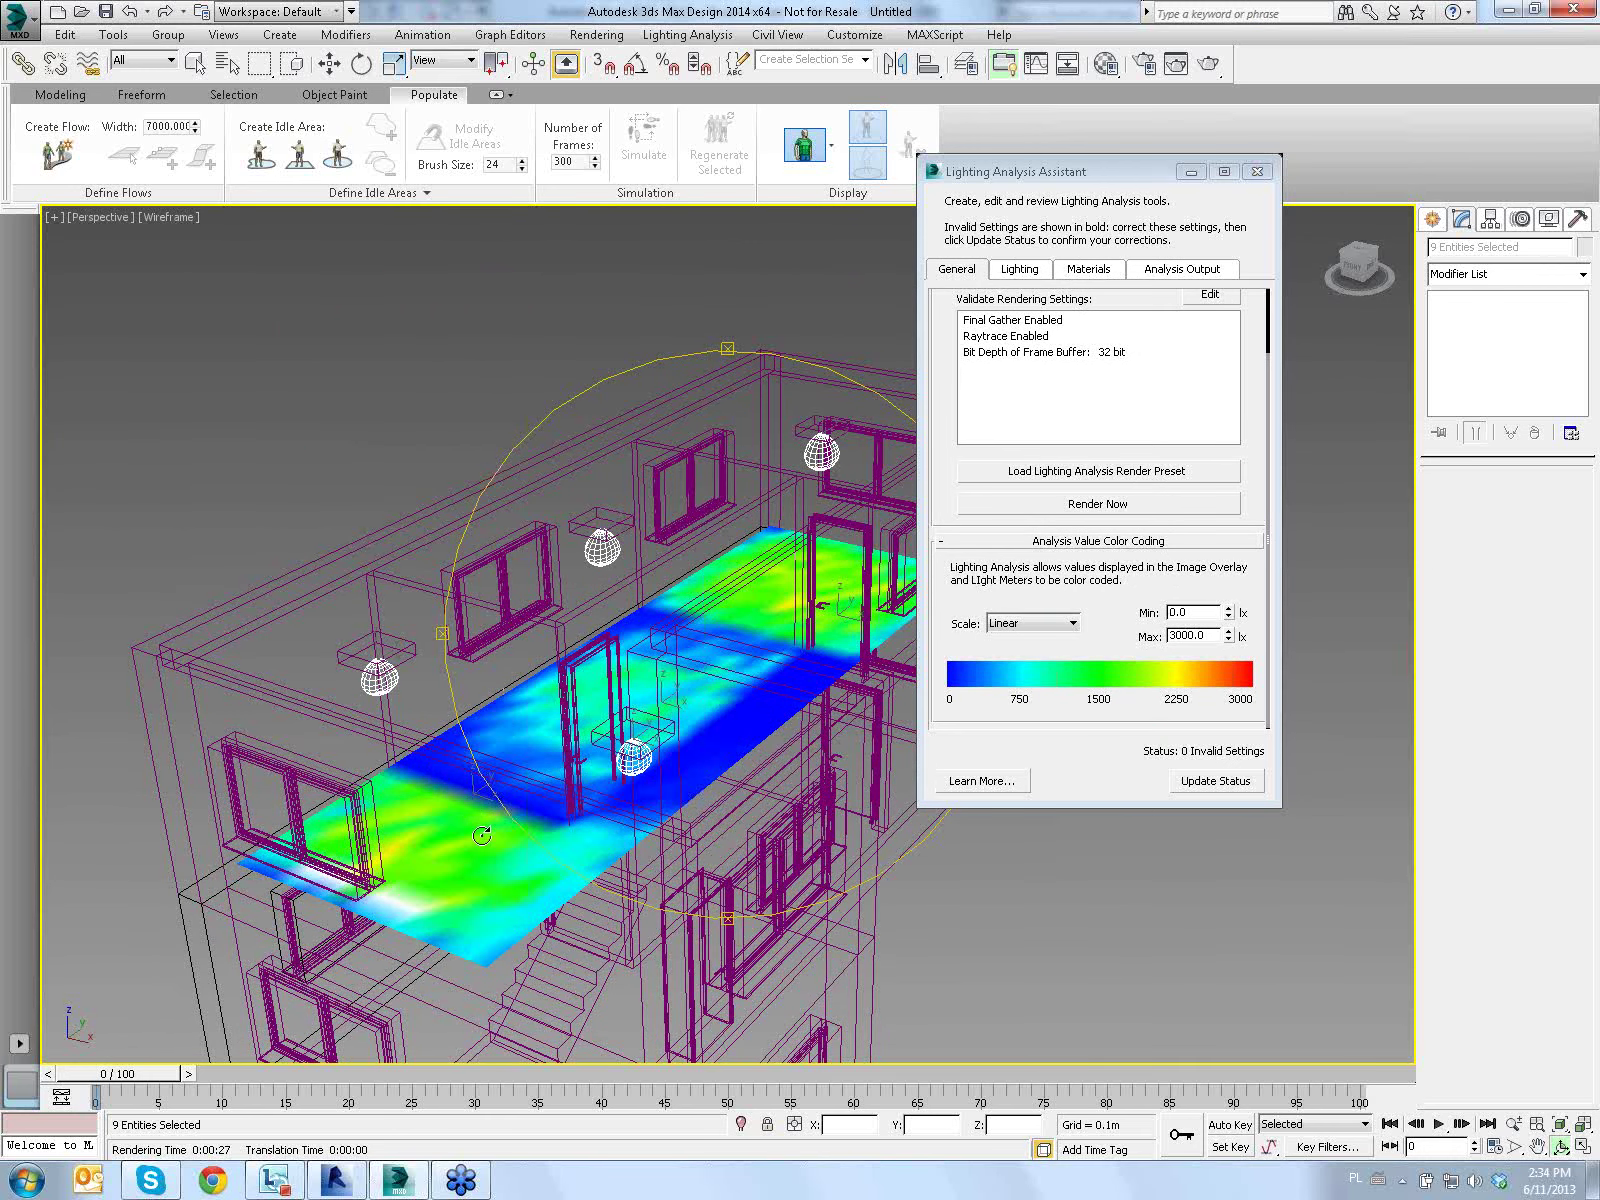
# Orbit the house again and close the Lighting Analysis Assistant
pyautogui.moveTo(481, 836)
pyautogui.mouseDown()
pyautogui.moveTo(493, 776)
pyautogui.moveTo(364, 994)
pyautogui.mouseUp()
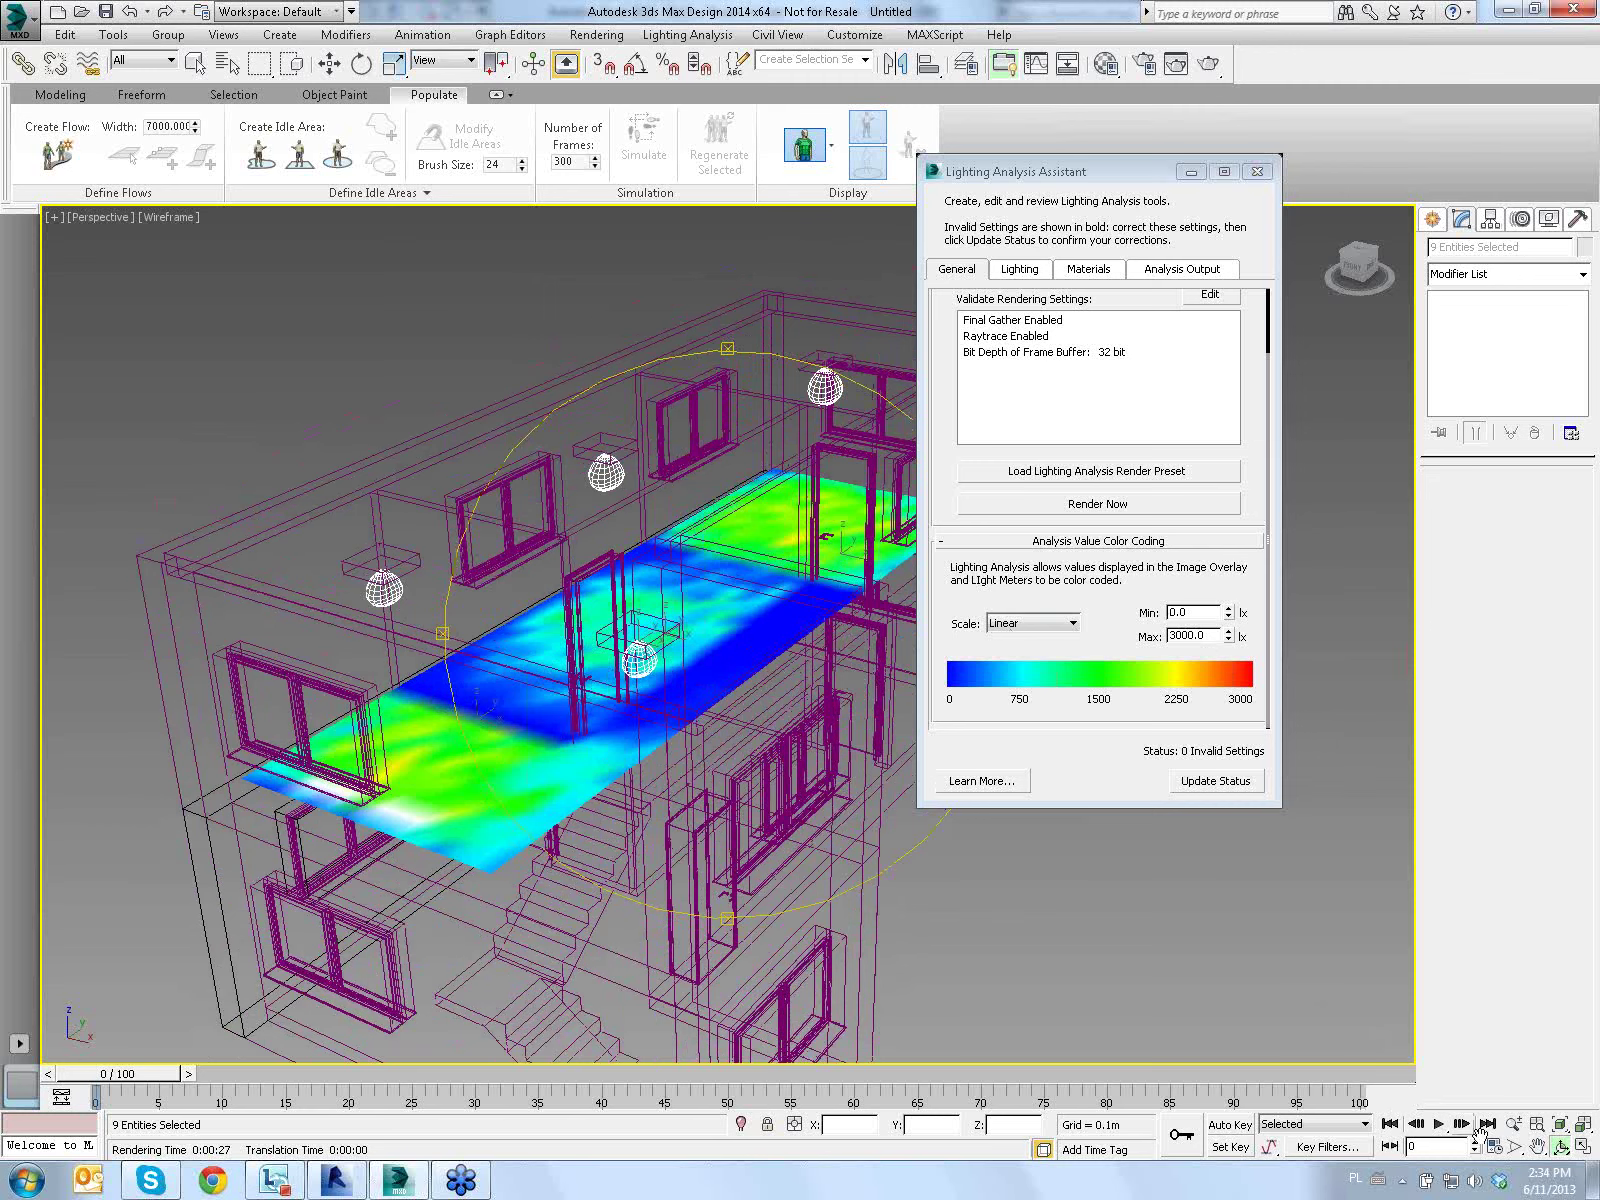
pyautogui.click(1257, 171)
pyautogui.moveTo(1118, 464); pyautogui.dragTo(664, 557)
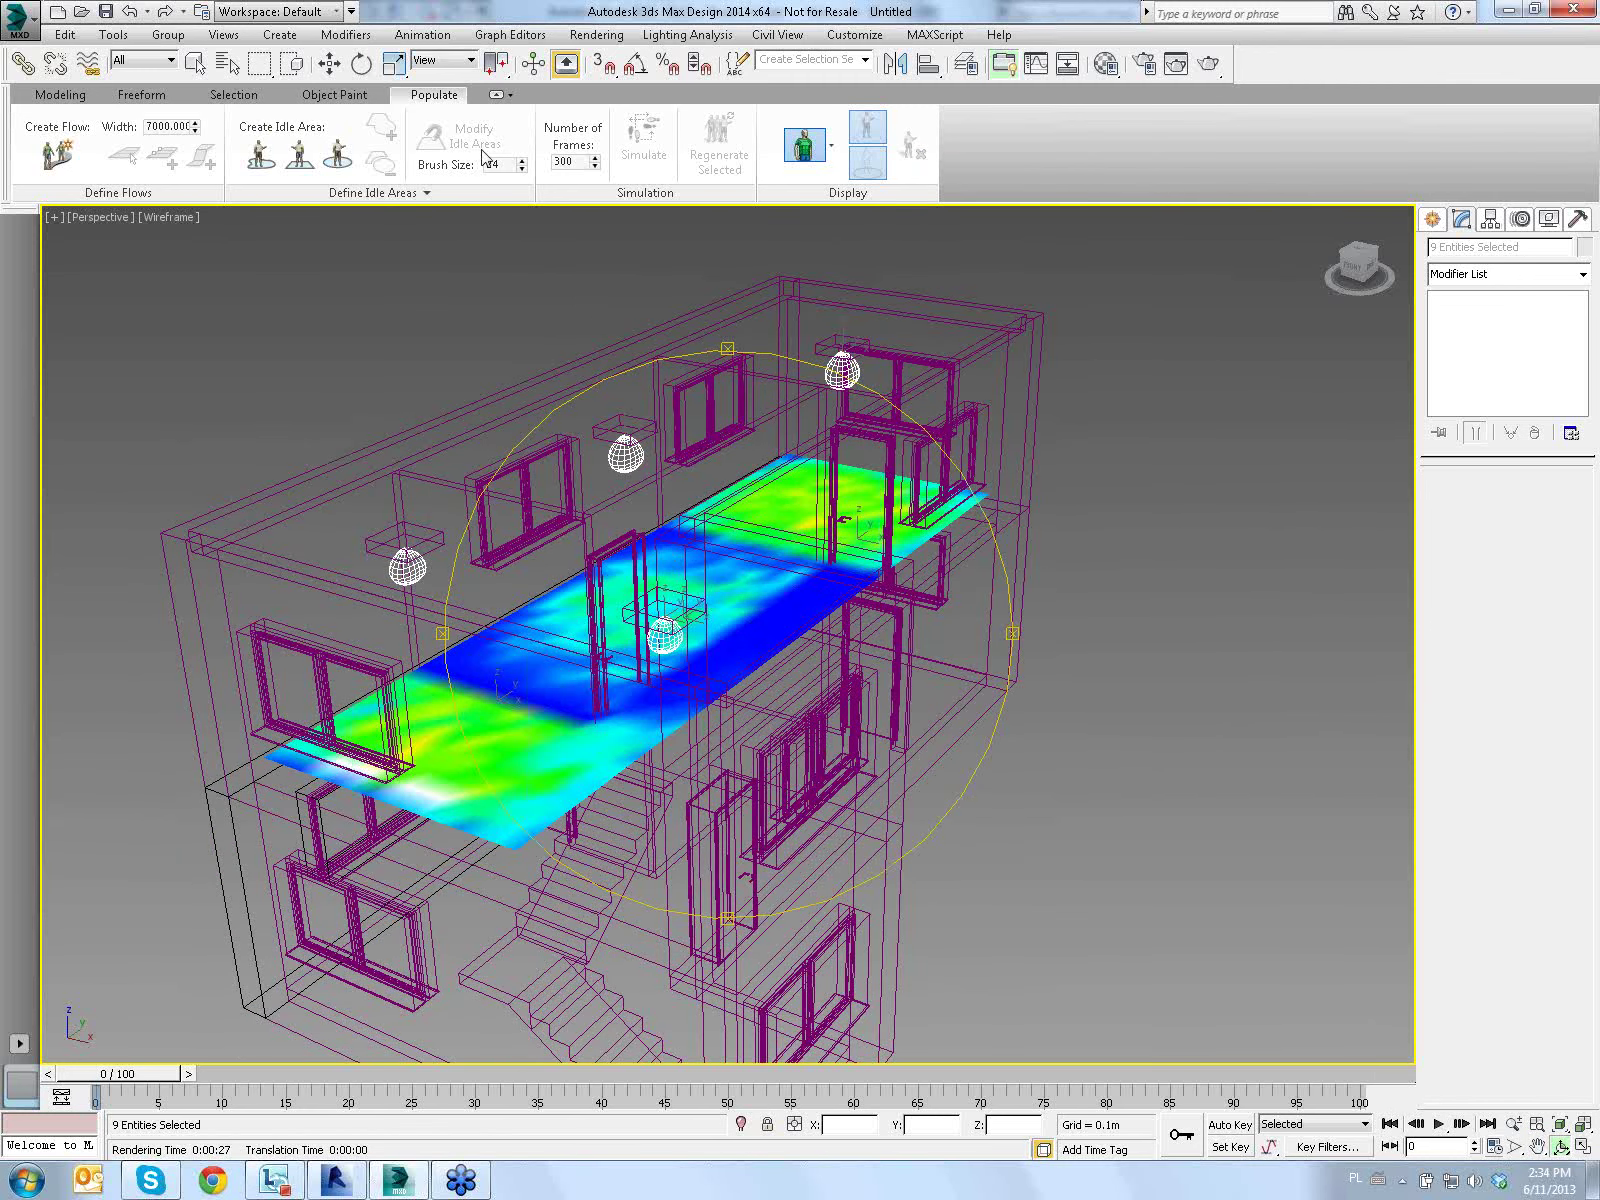
# Select LightMeter Helper001 from the Select From Scene list
pyautogui.click(228, 63)
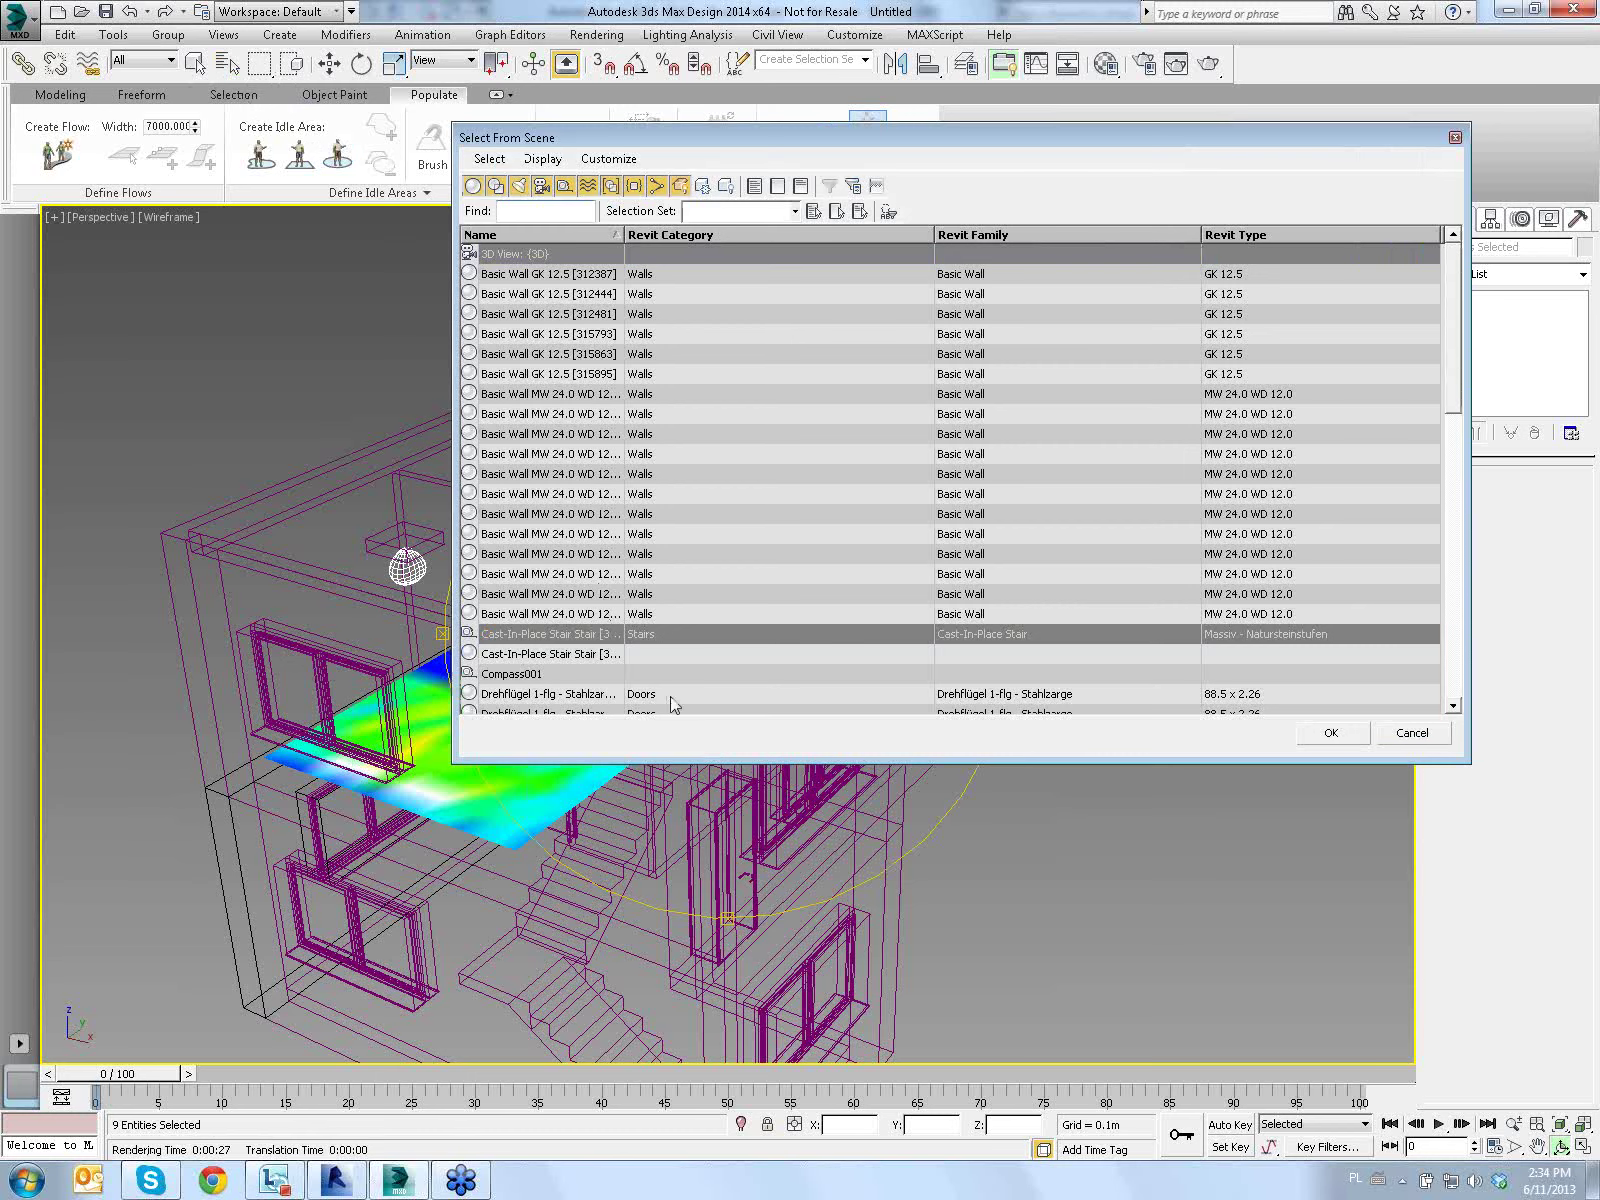
pyautogui.scroll(-5, 1450, 446)
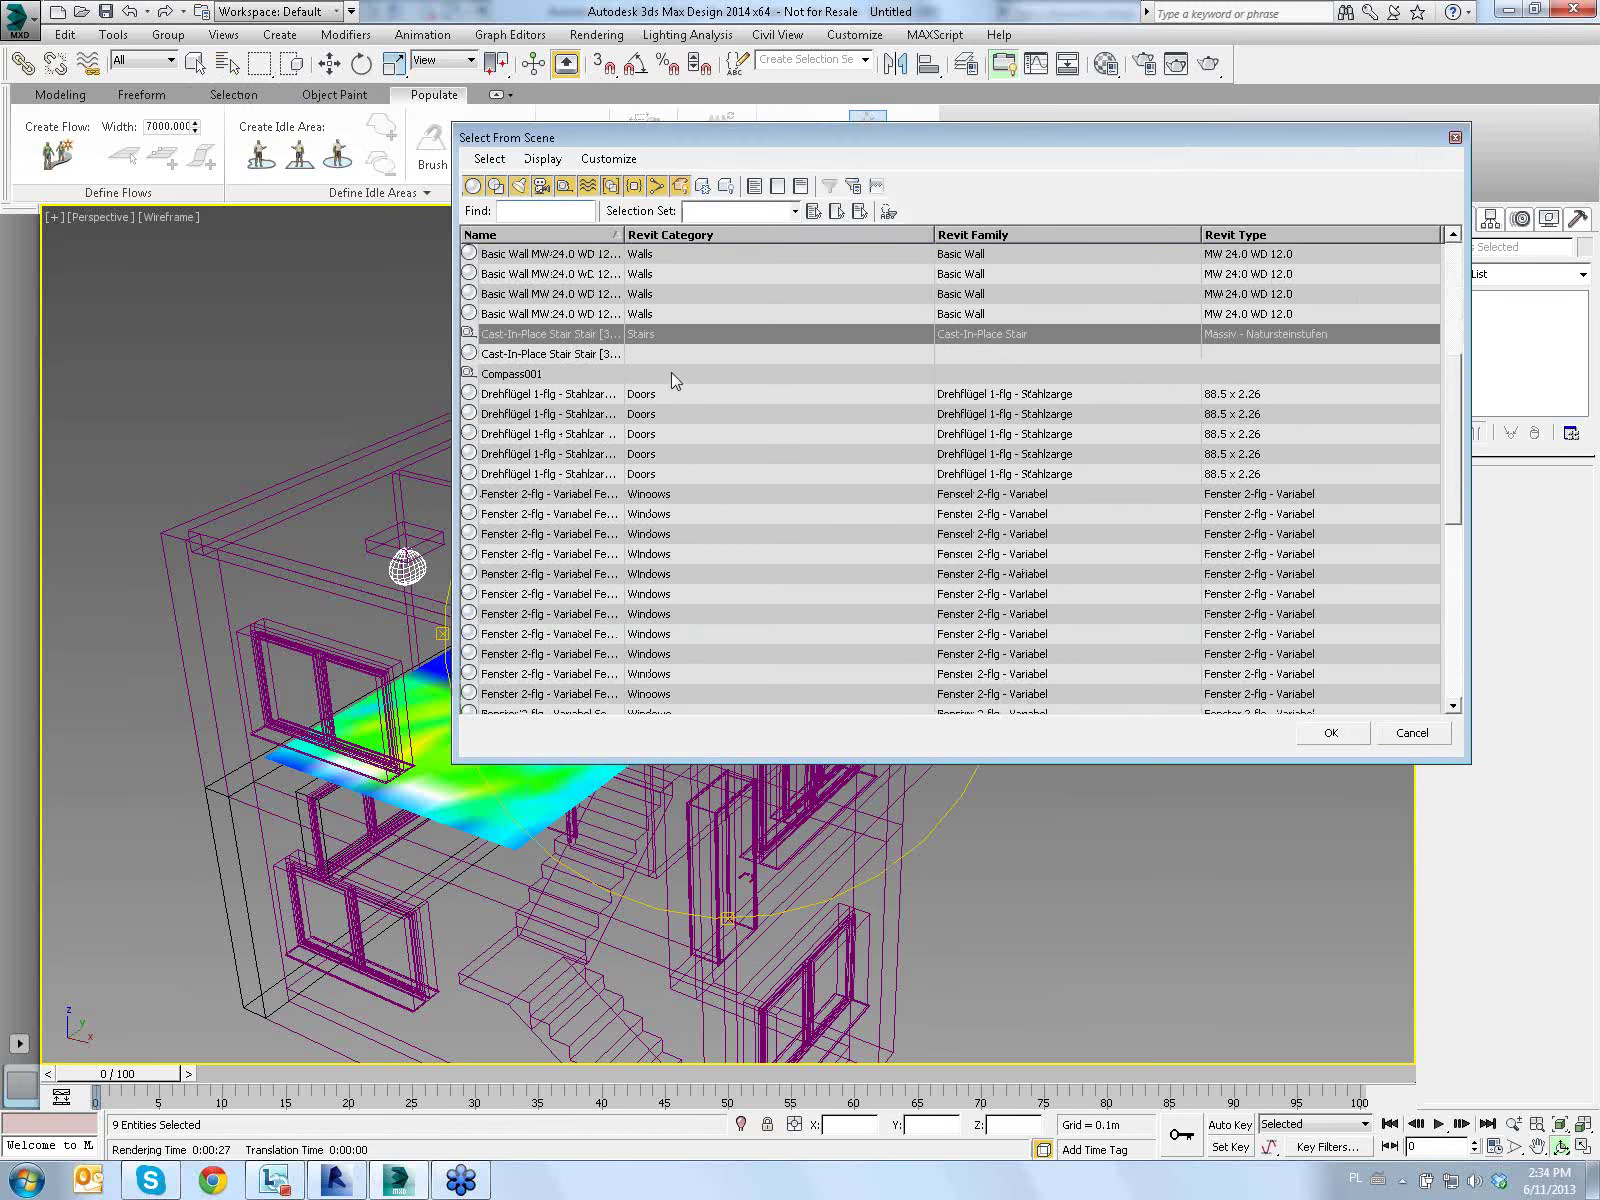
pyautogui.moveTo(1453, 440); pyautogui.dragTo(1453, 610)
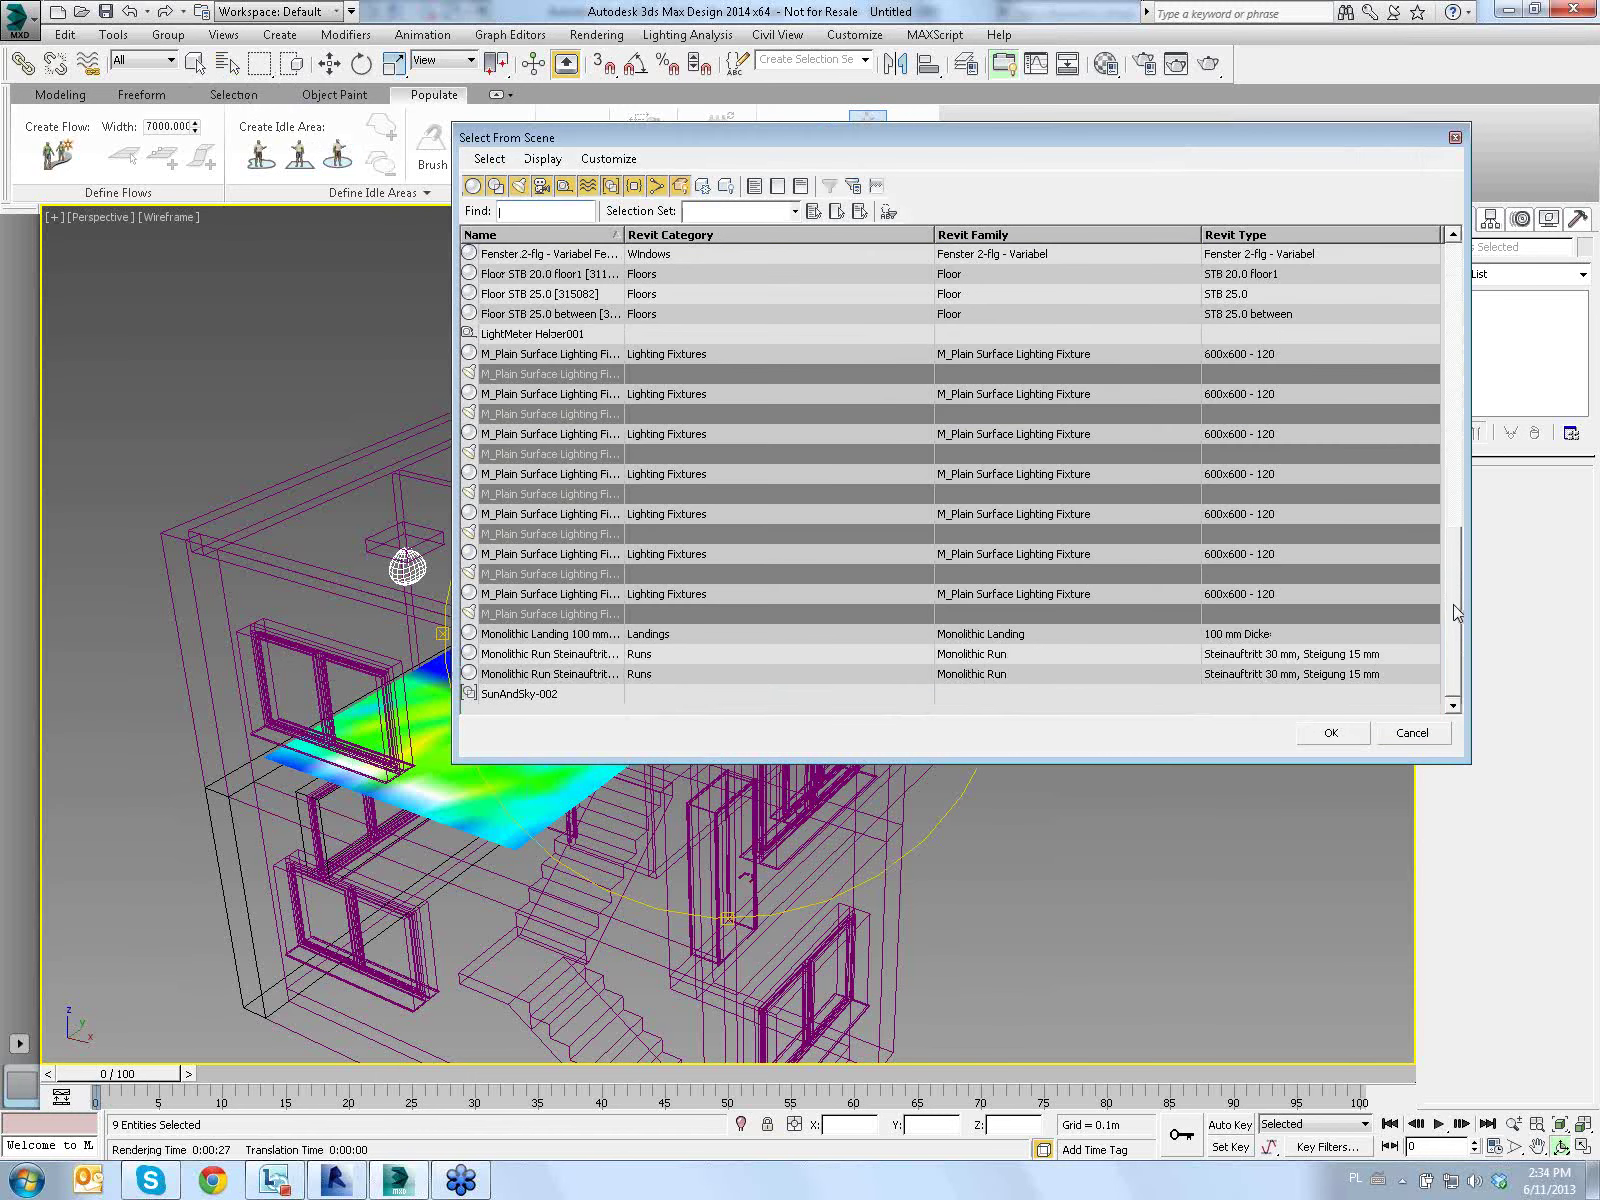
pyautogui.click(516, 334)
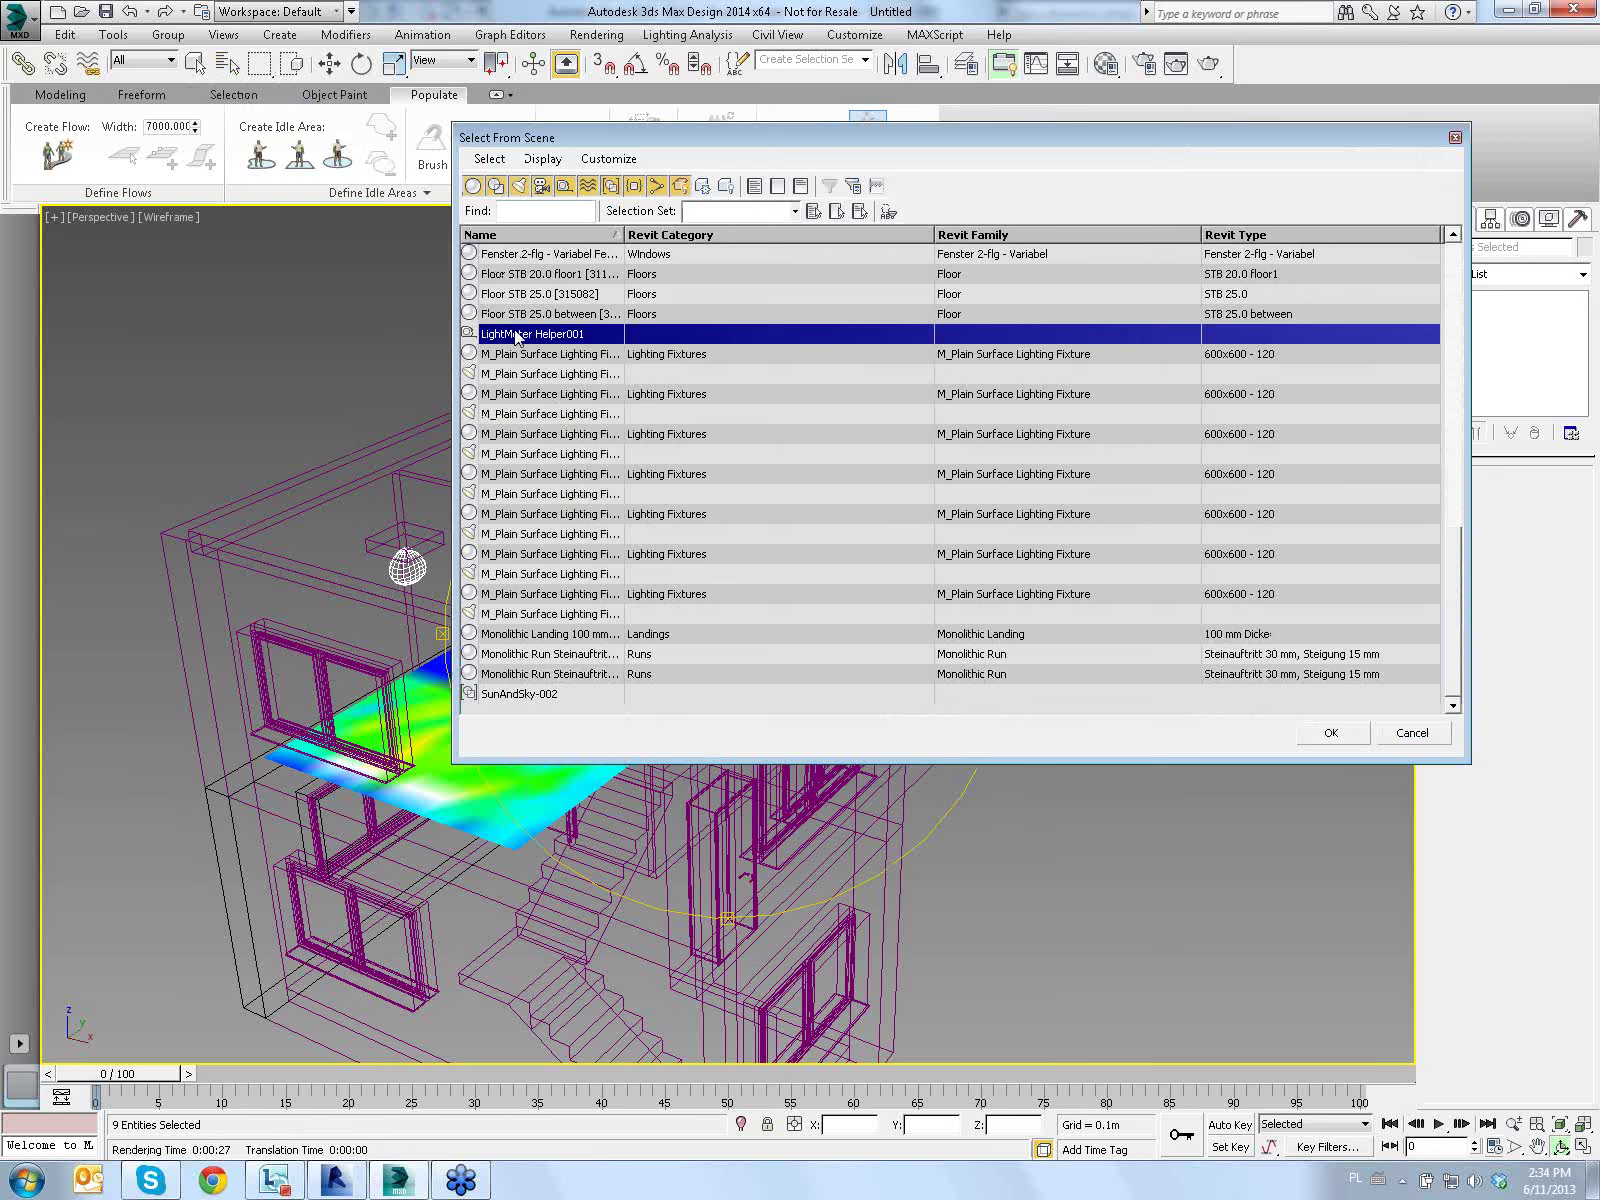
pyautogui.doubleClick(516, 334)
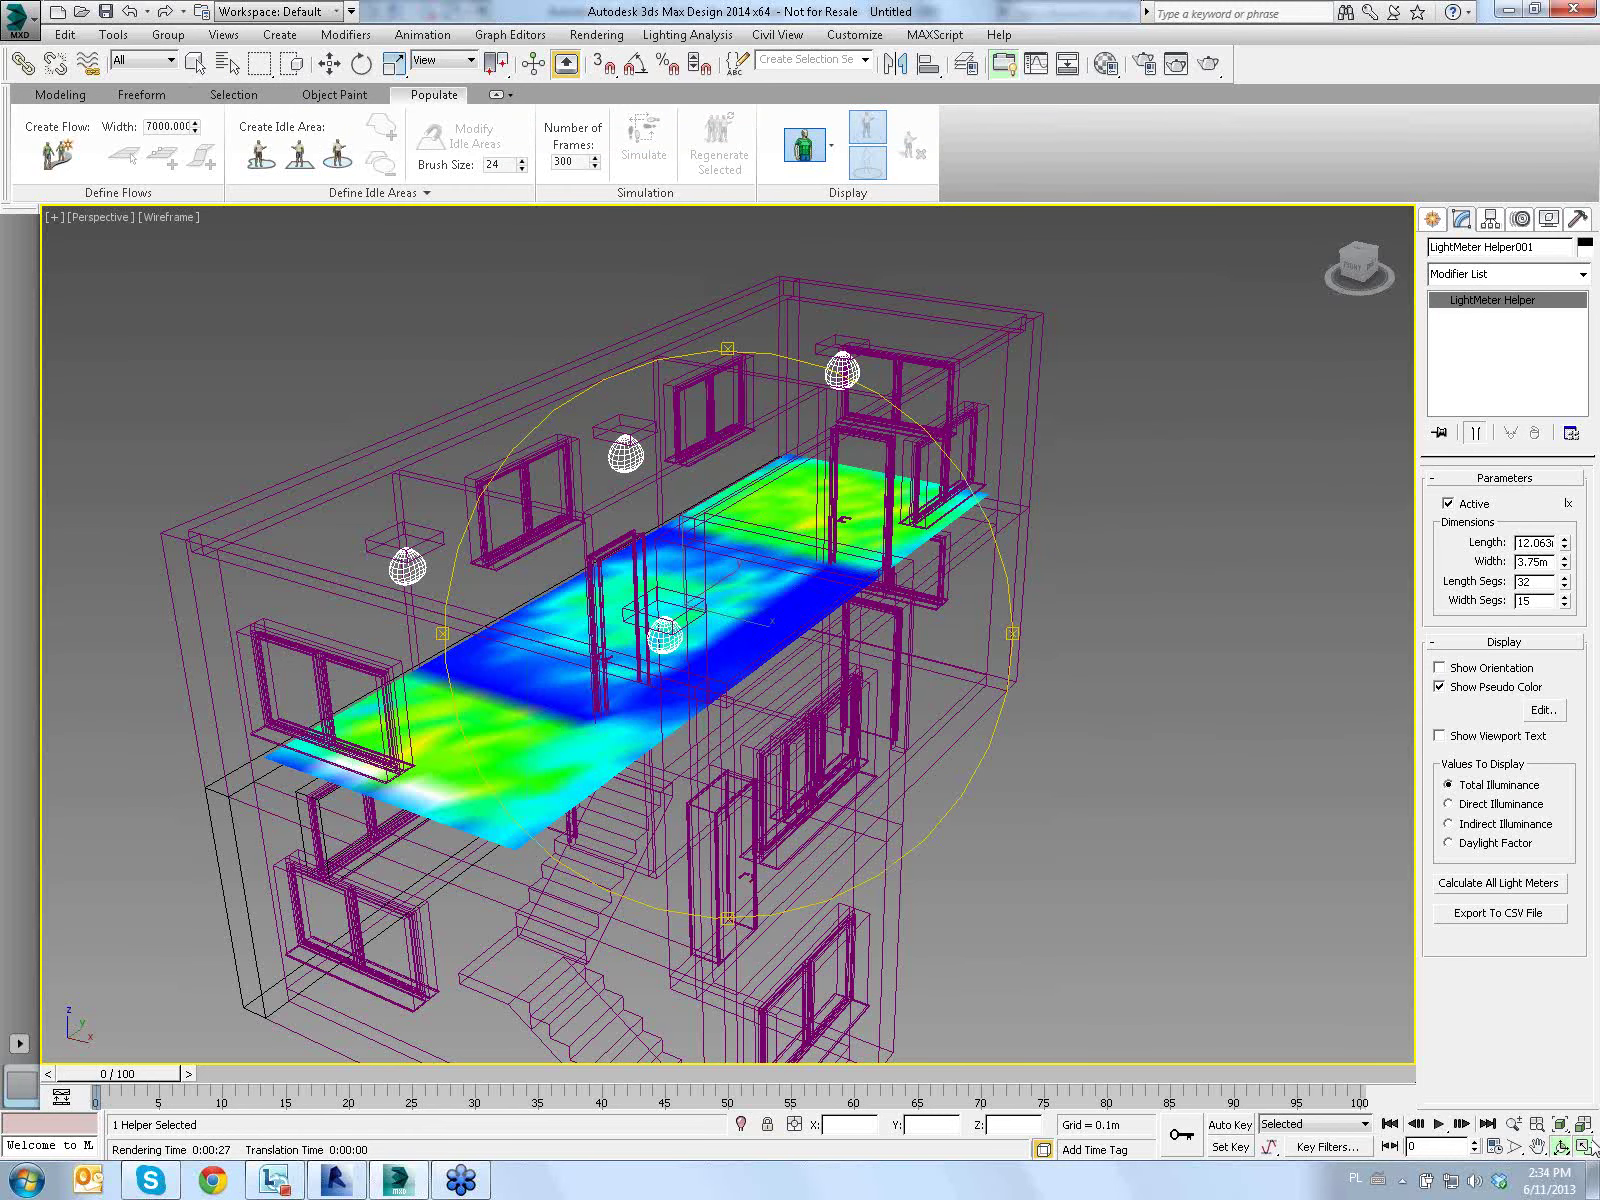
# Switch to the four-viewport layout and pan the Top and Left views onto the building
pyautogui.hotkey('alt', 'w')
pyautogui.moveTo(535, 788); pyautogui.dragTo(519, 784, button='middle')
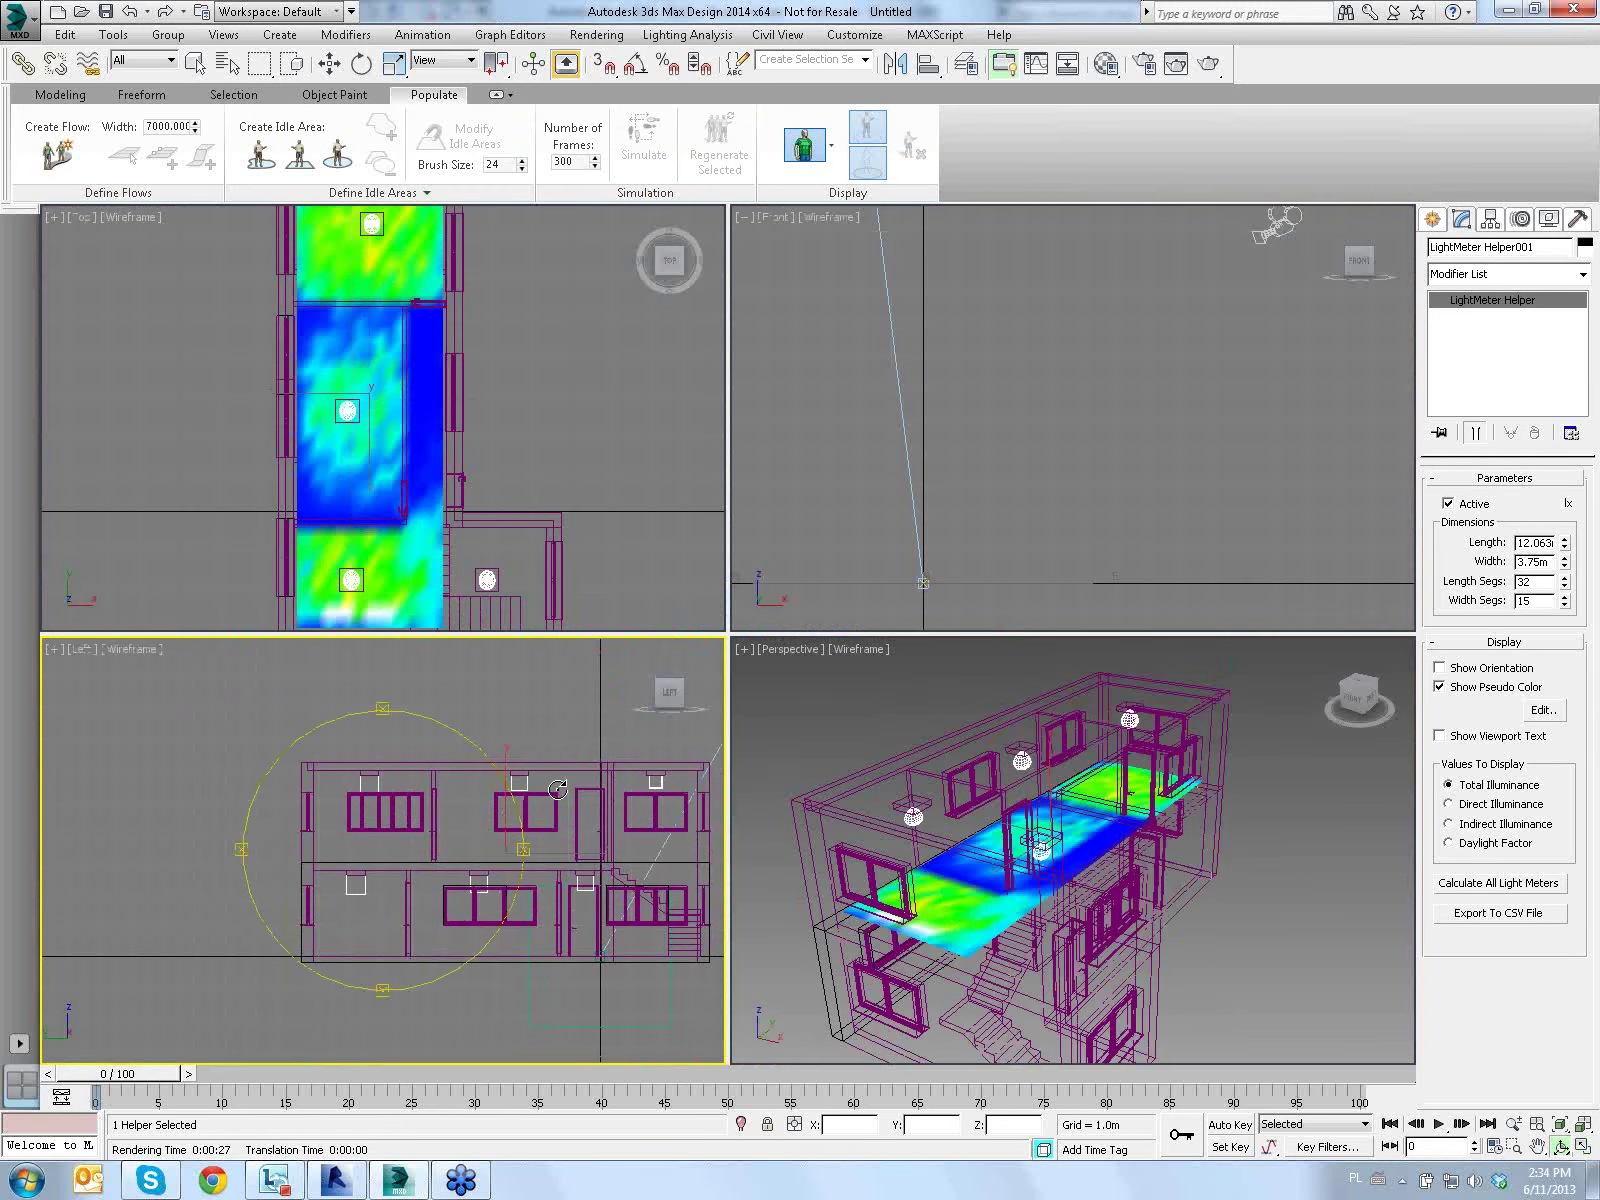
pyautogui.moveTo(512, 418); pyautogui.dragTo(482, 400, button='middle')
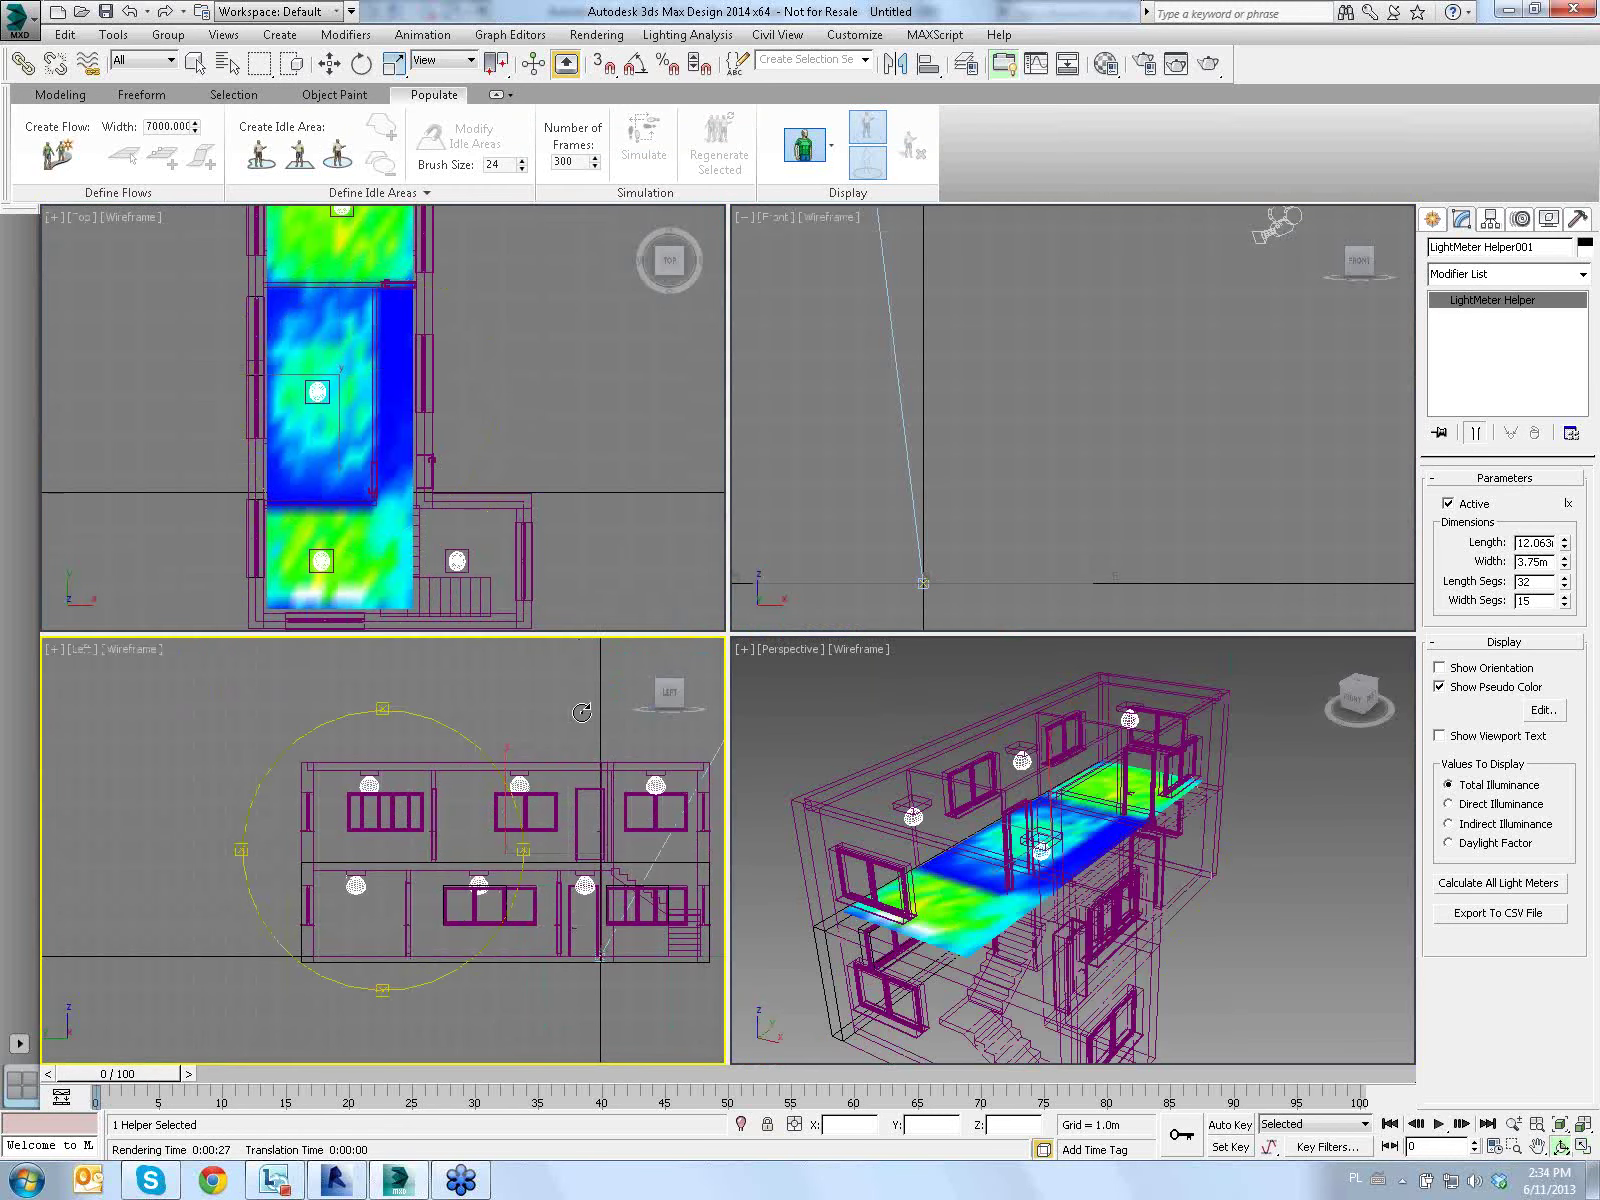
pyautogui.moveTo(581, 711); pyautogui.dragTo(517, 712, button='middle')
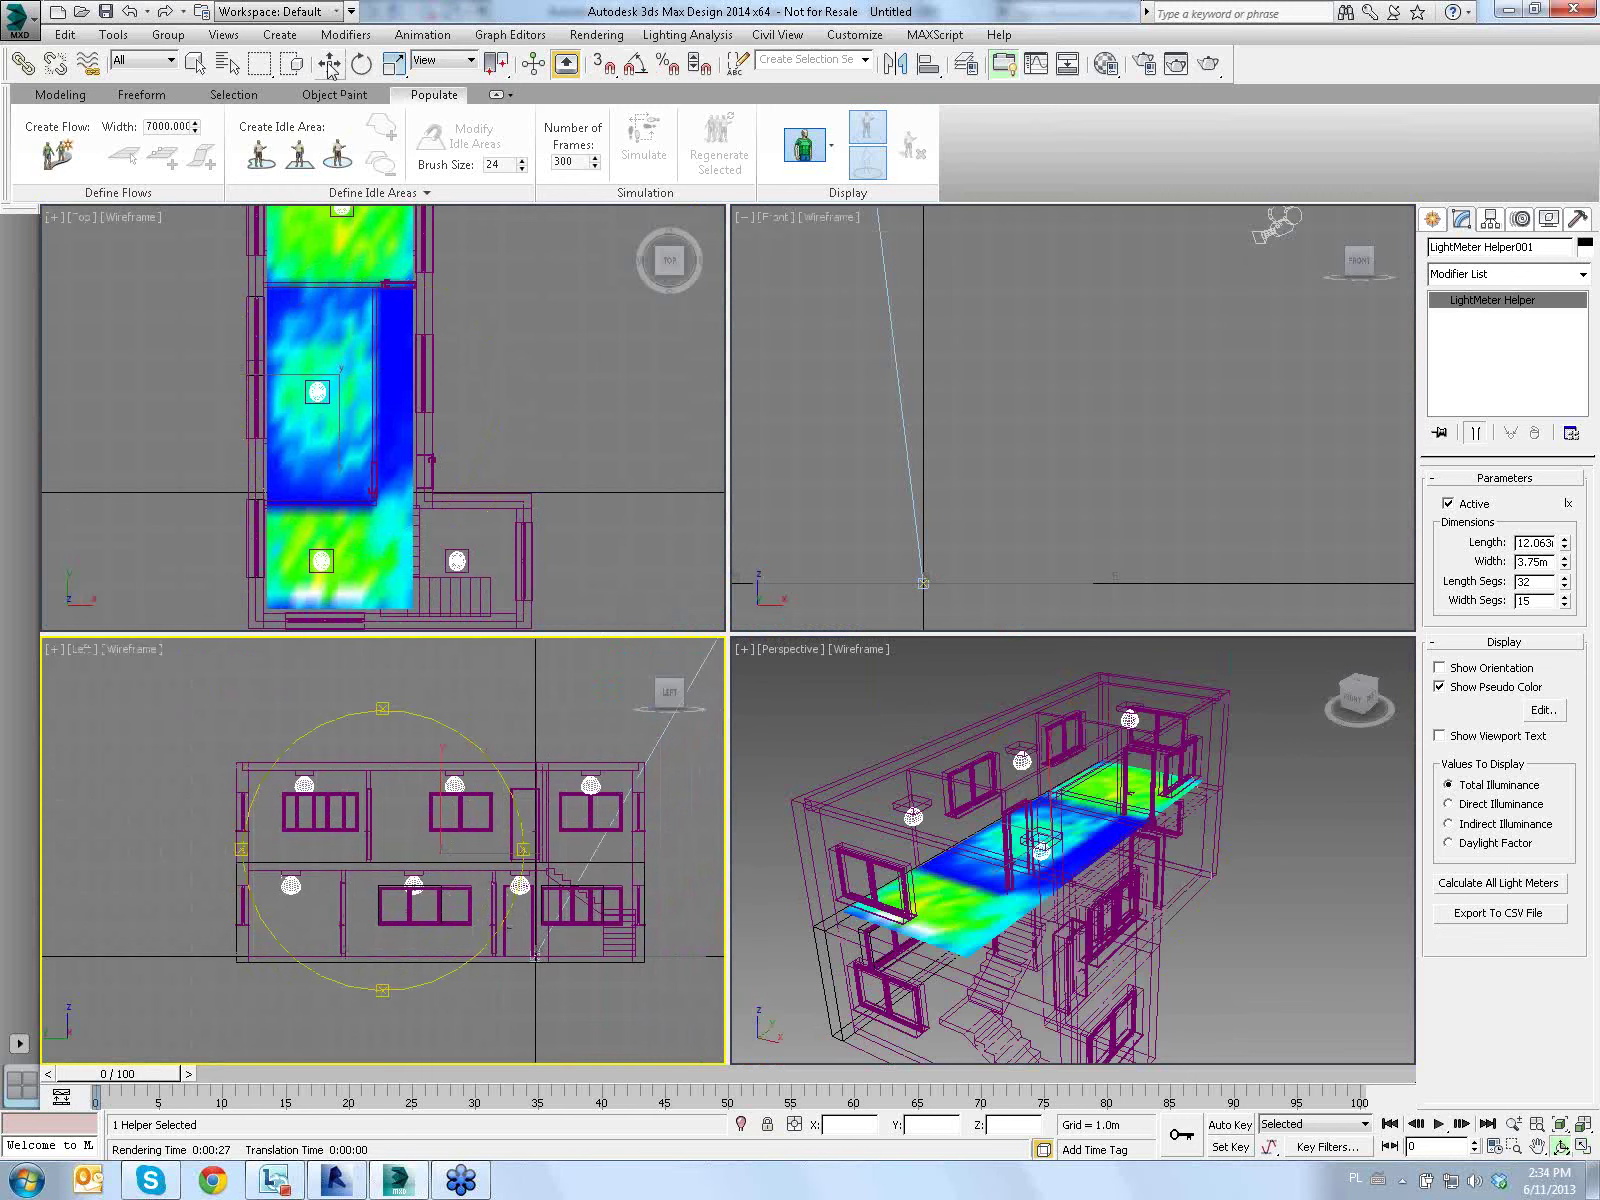
# Move the light meter down to the ground floor, at Z 1.312 m
pyautogui.click(330, 63)
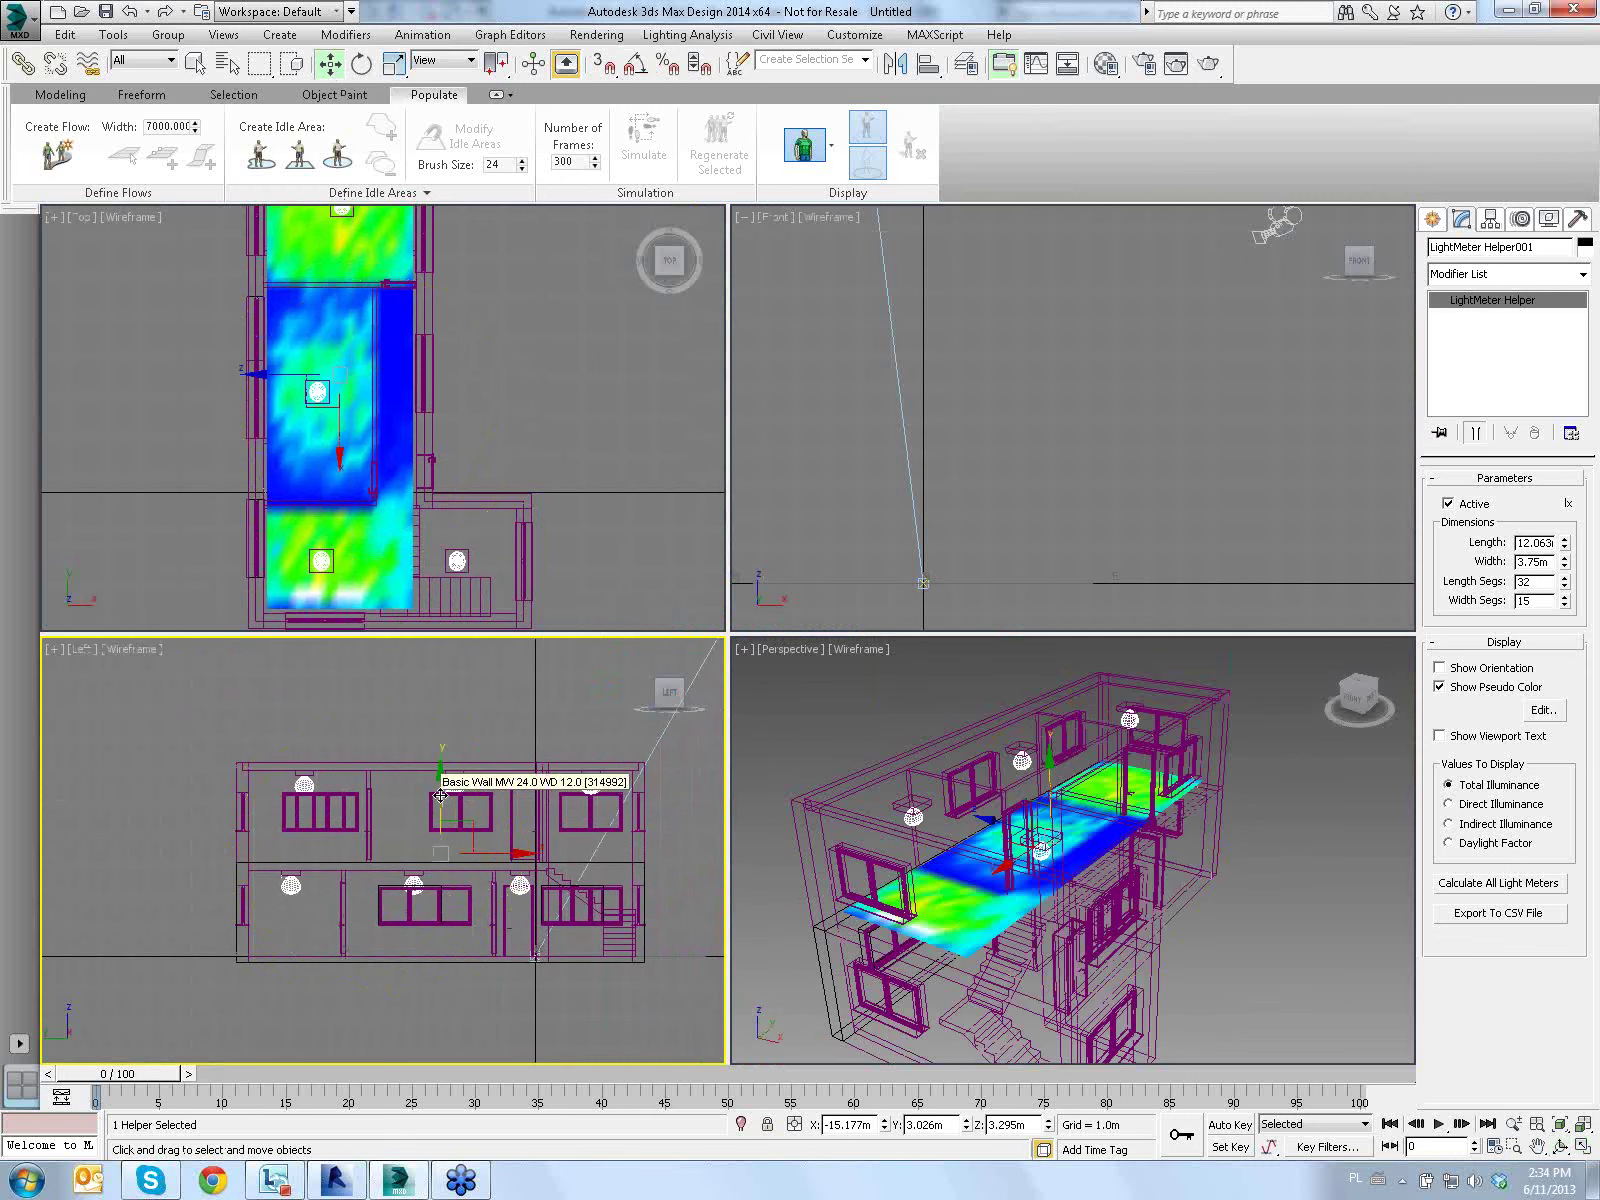
pyautogui.moveTo(440, 796)
pyautogui.mouseDown()
pyautogui.moveTo(441, 772)
pyautogui.moveTo(441, 842)
pyautogui.mouseUp()
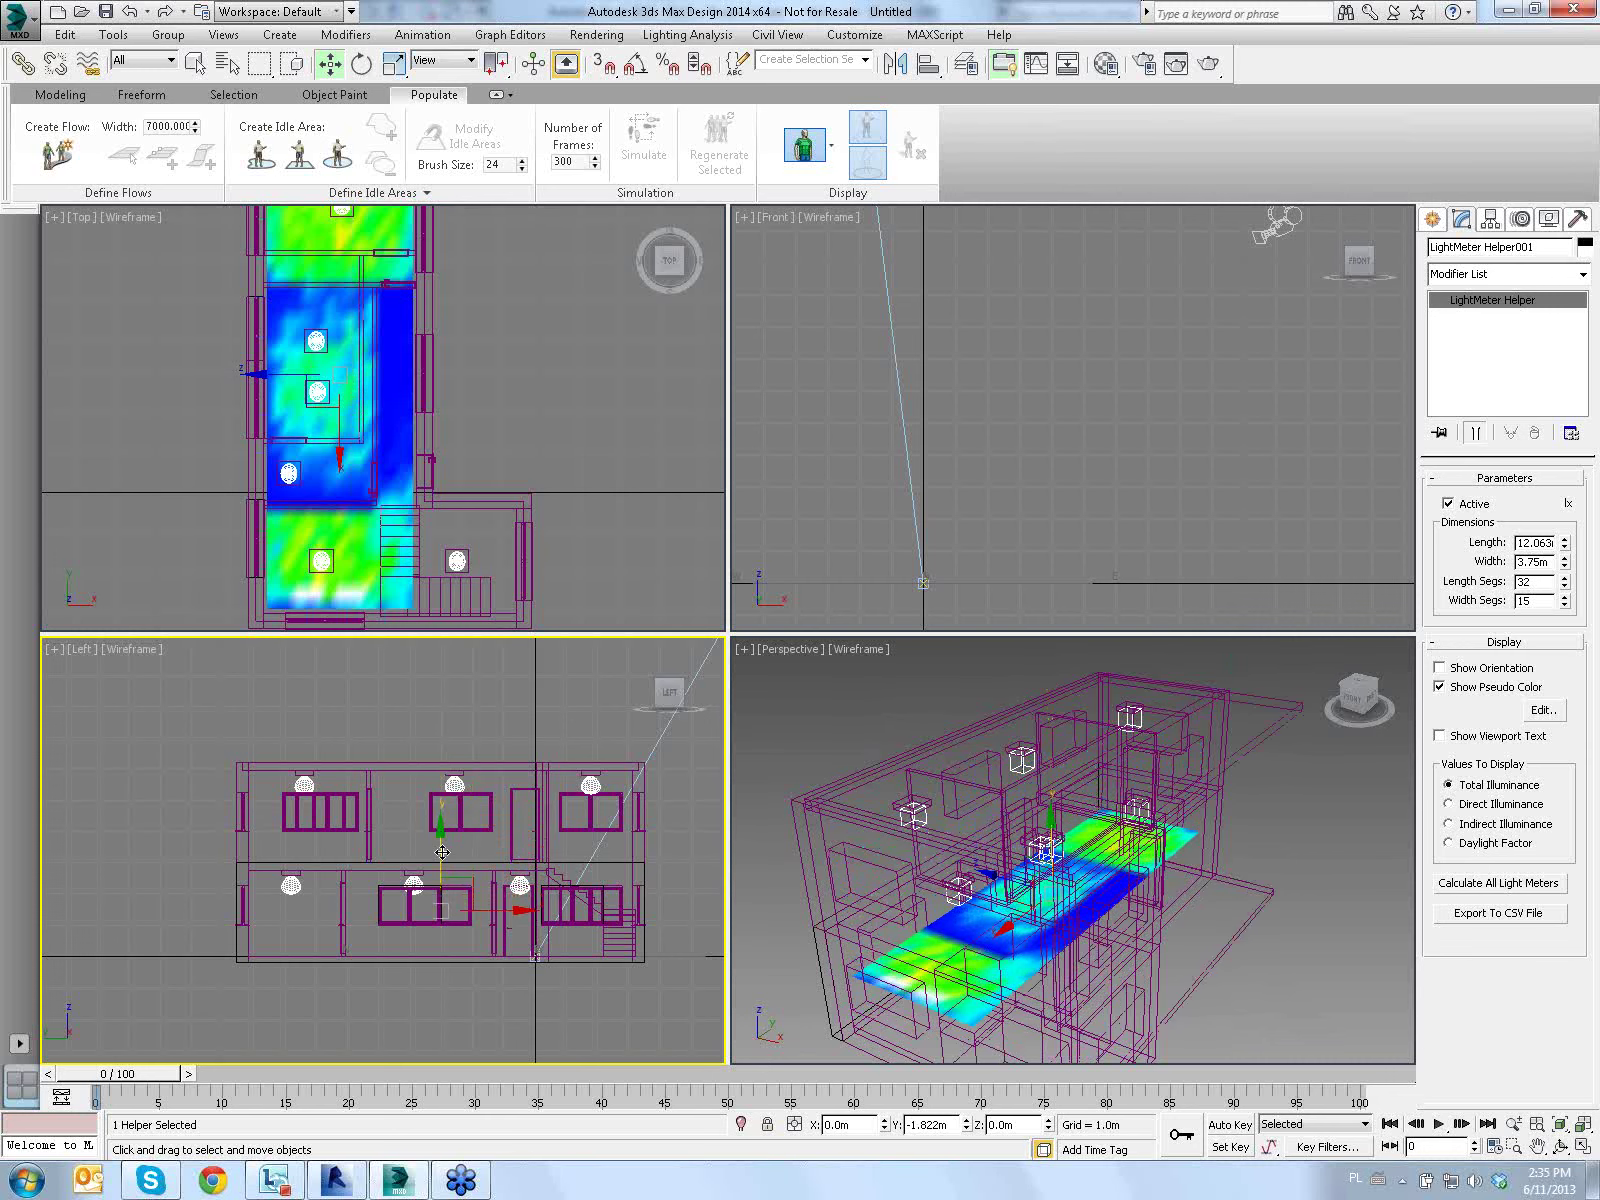
pyautogui.moveTo(441, 842); pyautogui.dragTo(508, 884)
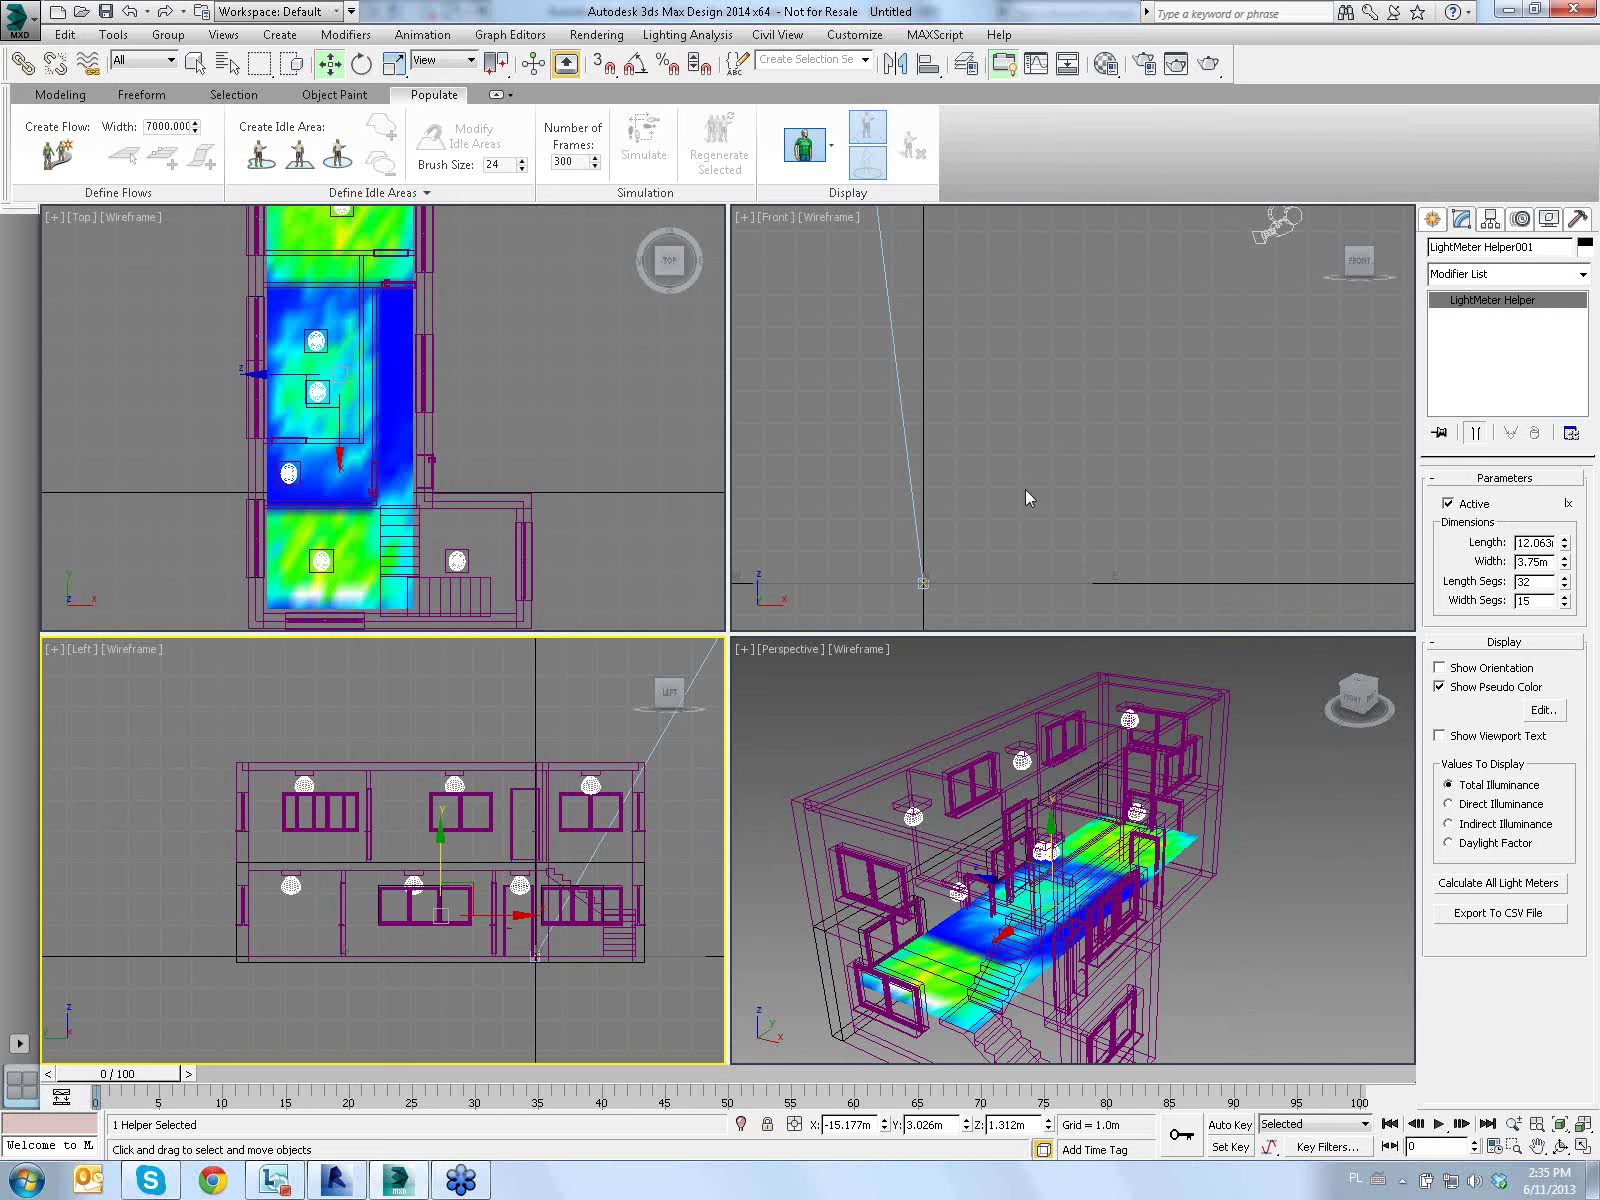
pyautogui.click(716, 34)
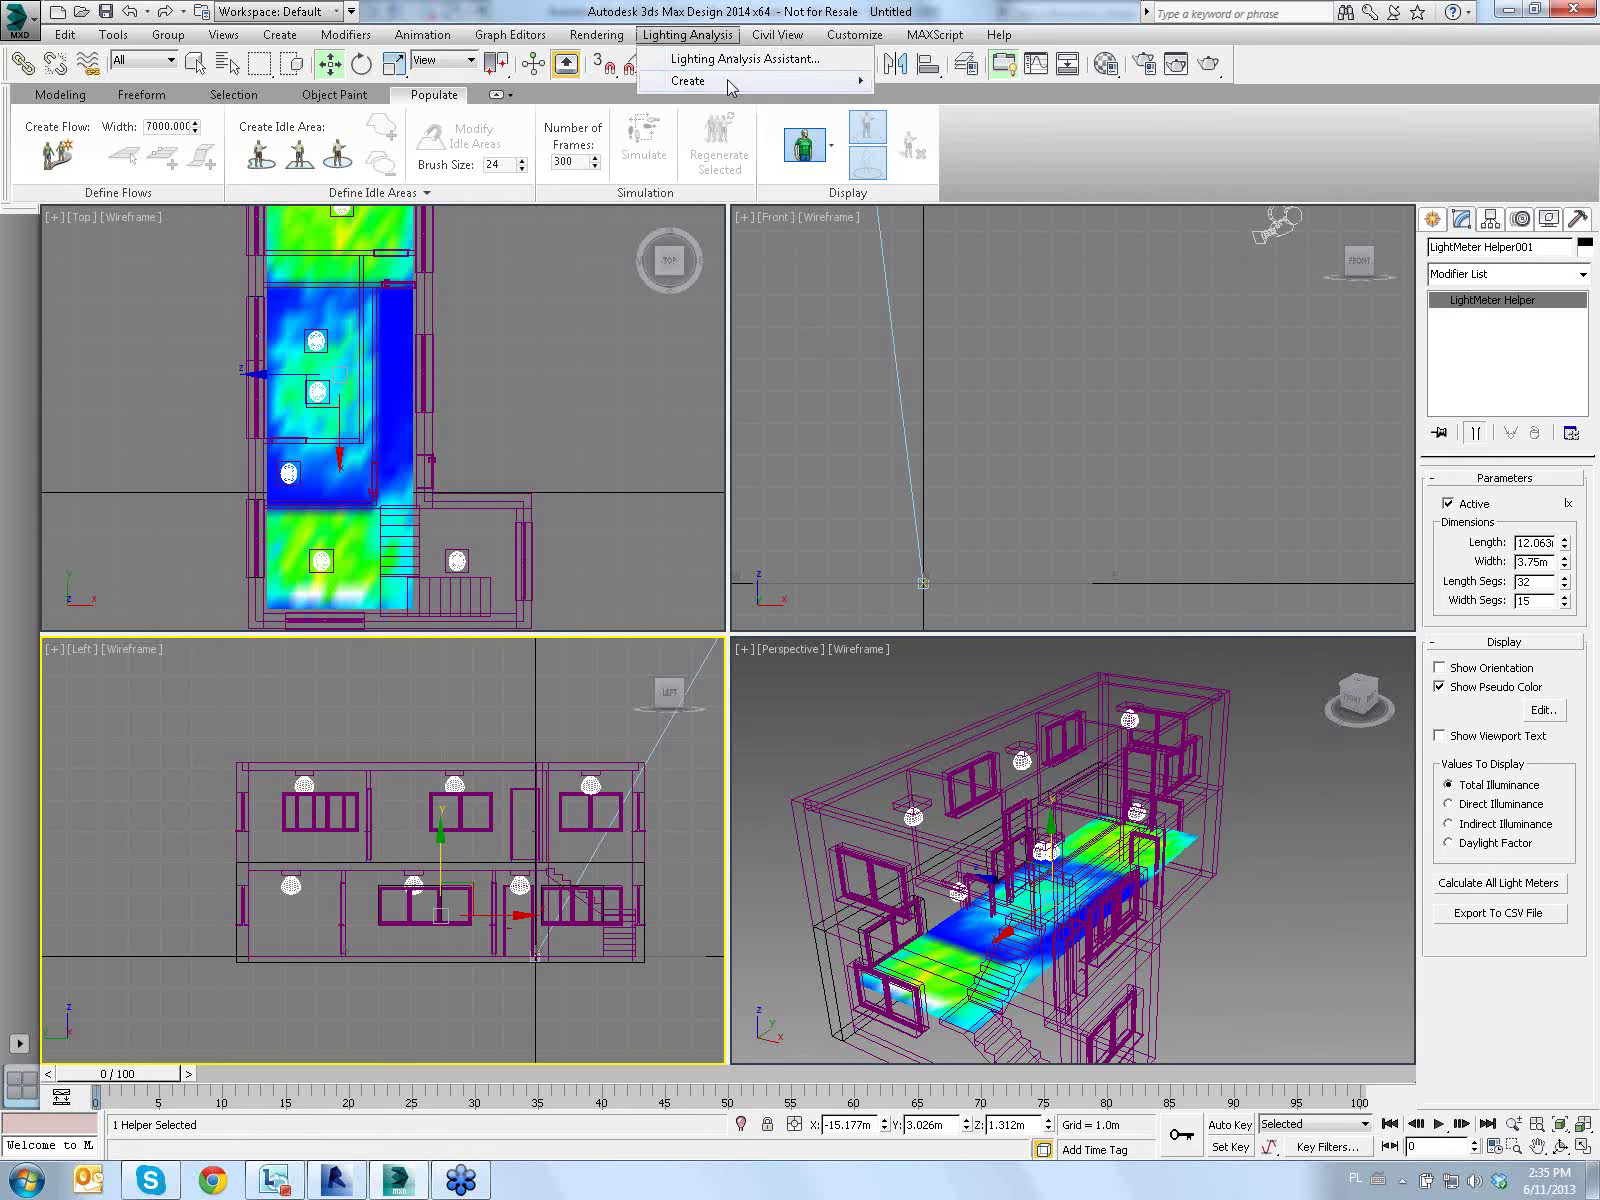
# Recalculate all light meters at the new height and clear the render messages
pyautogui.click(735, 59)
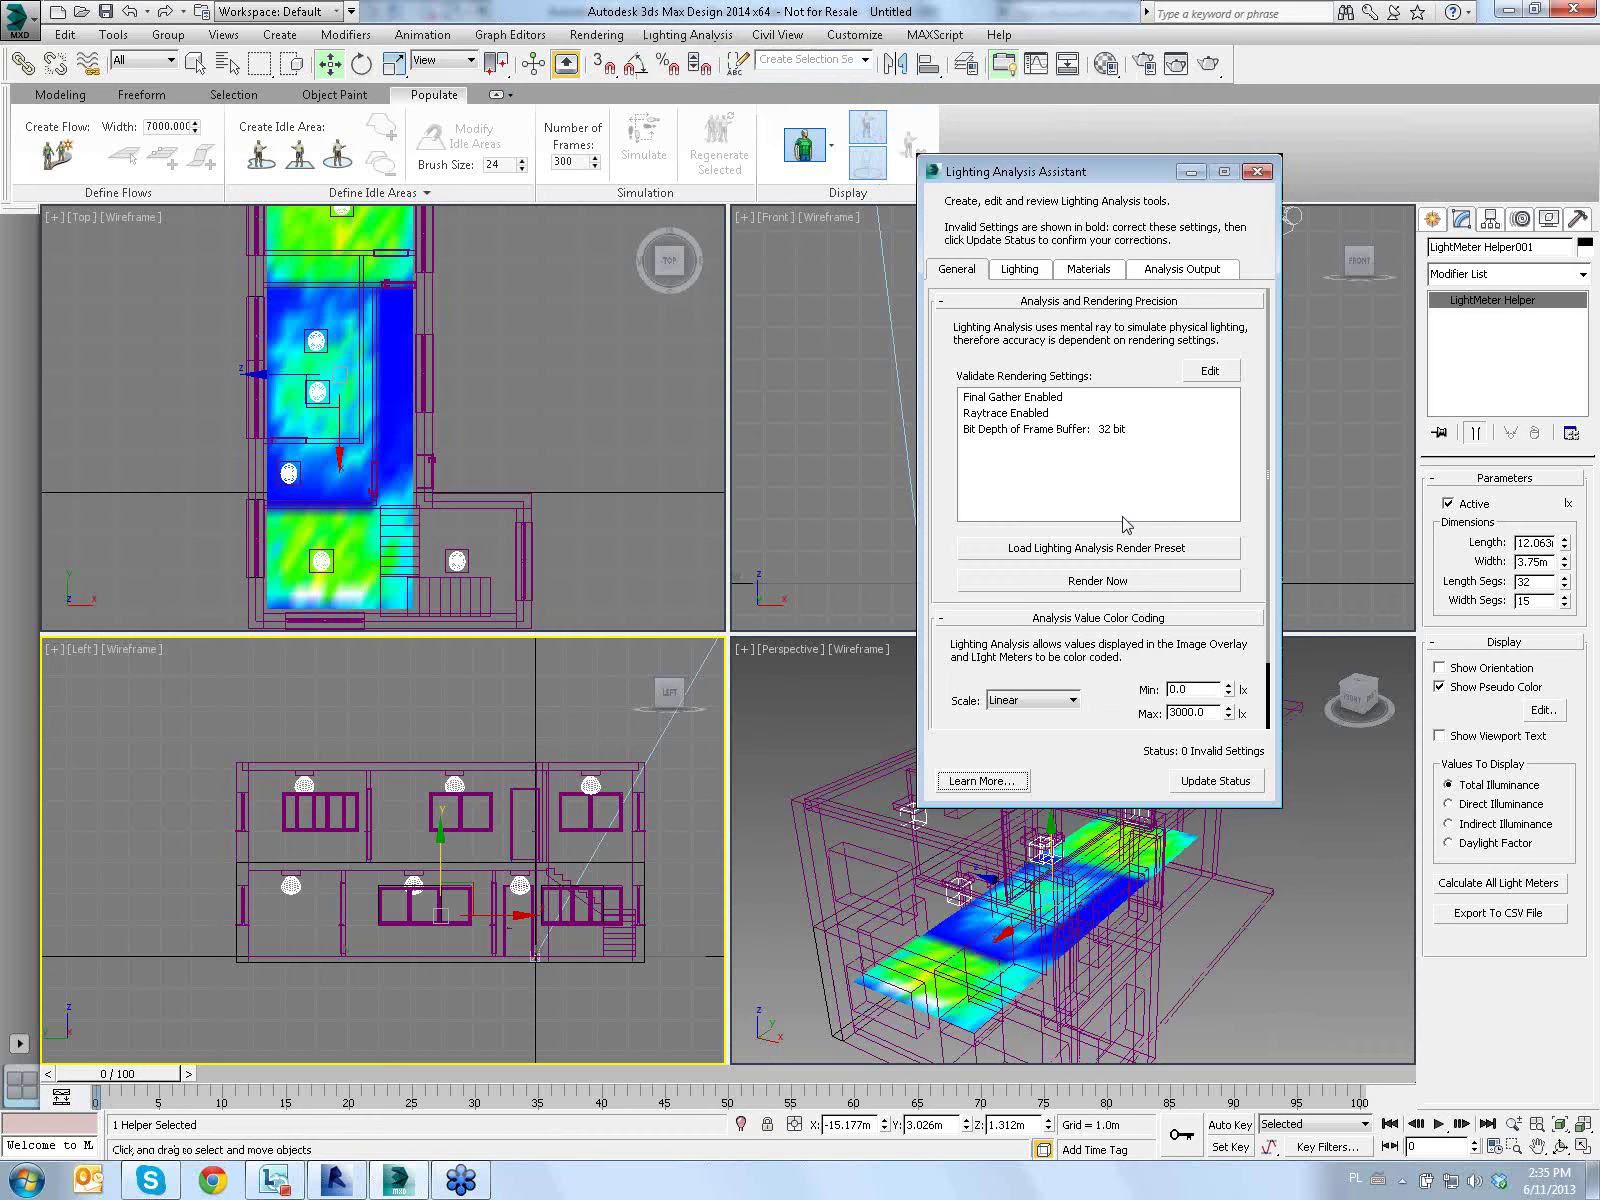
pyautogui.click(1175, 272)
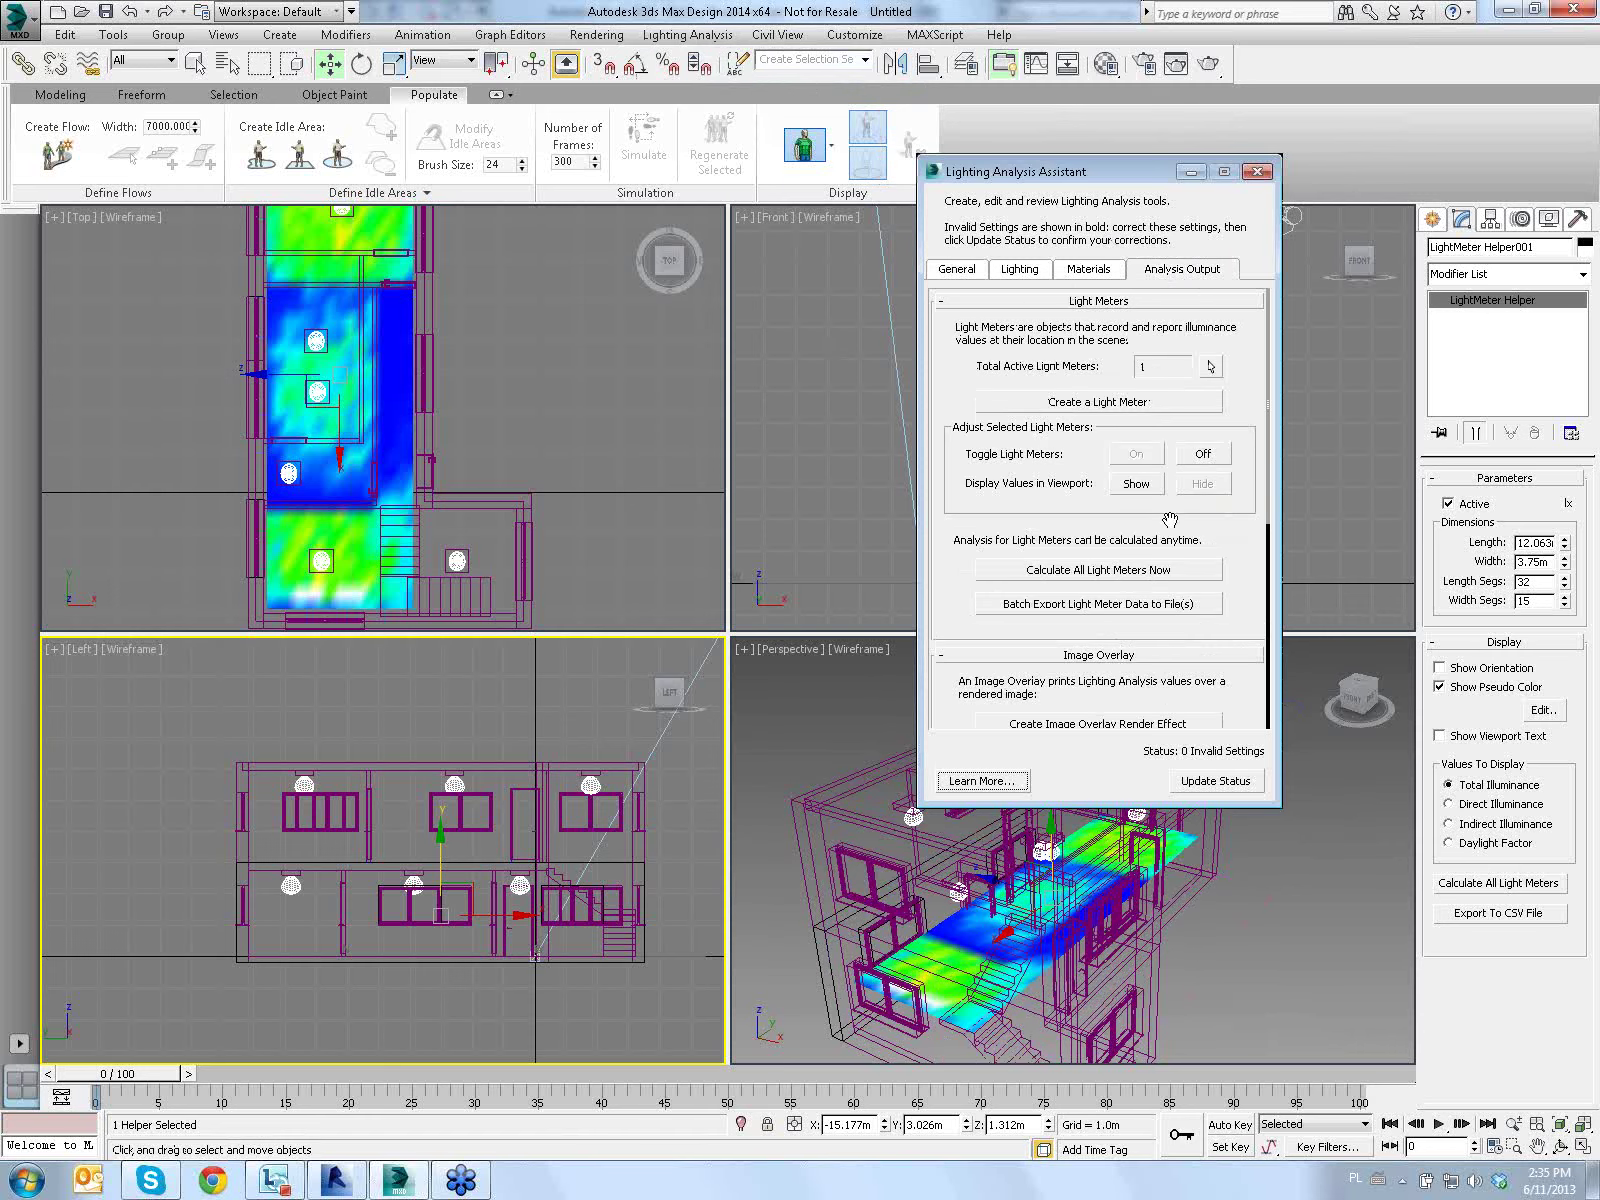
pyautogui.click(1124, 569)
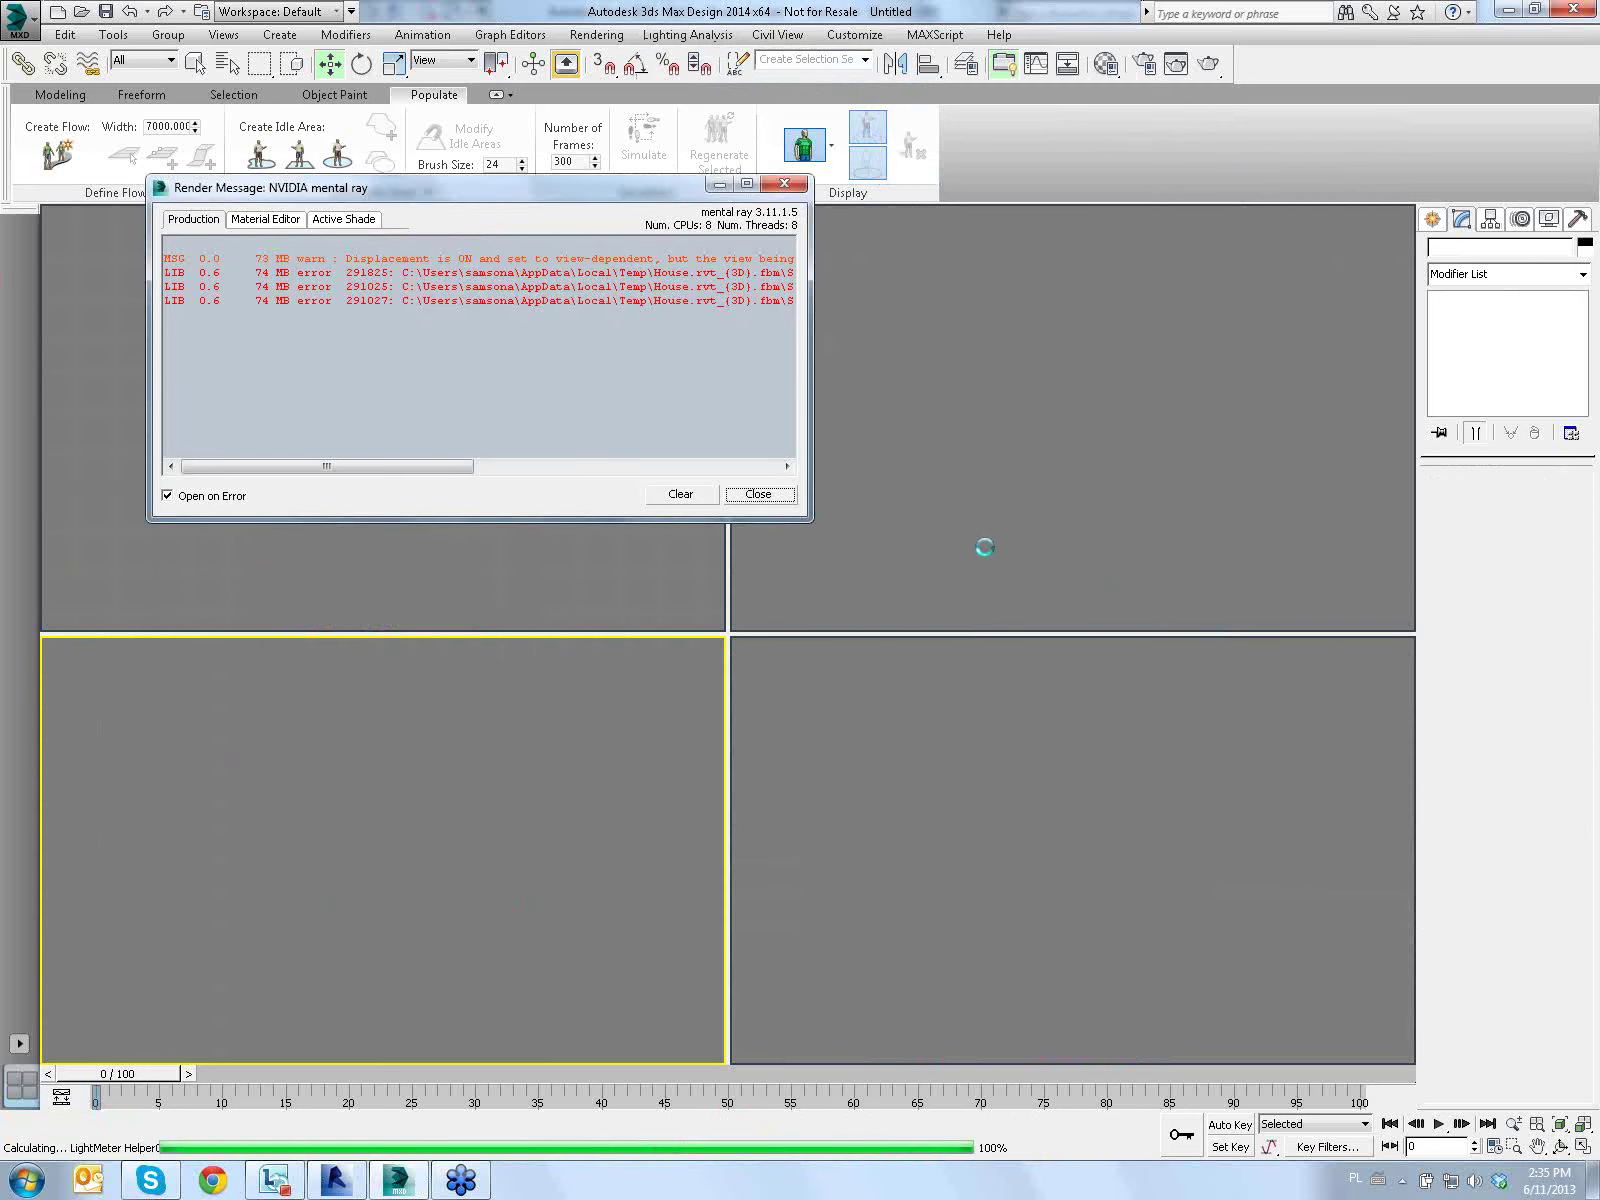
pyautogui.click(694, 496)
pyautogui.click(750, 494)
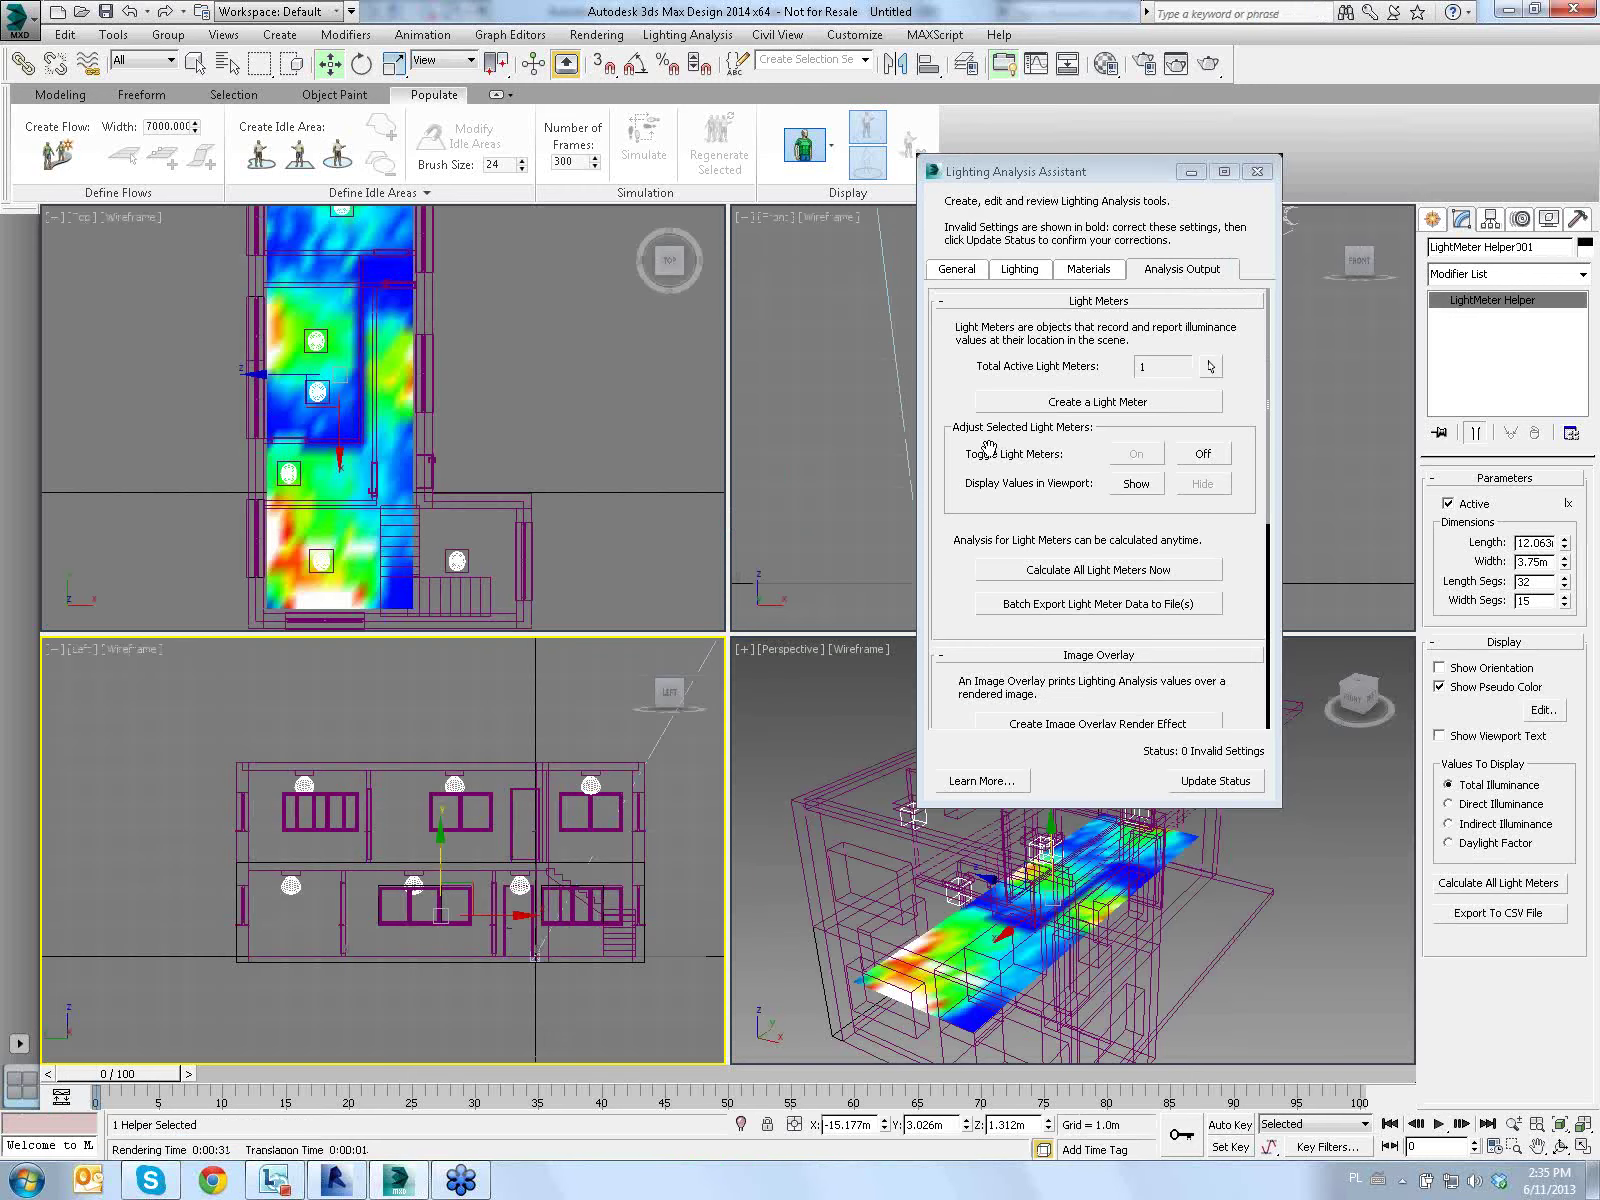
# Close the assistant and zoom the Top view in on the floor plan
pyautogui.click(1257, 171)
pyautogui.rightClick(619, 407)
pyautogui.scroll(3, 400, 420)
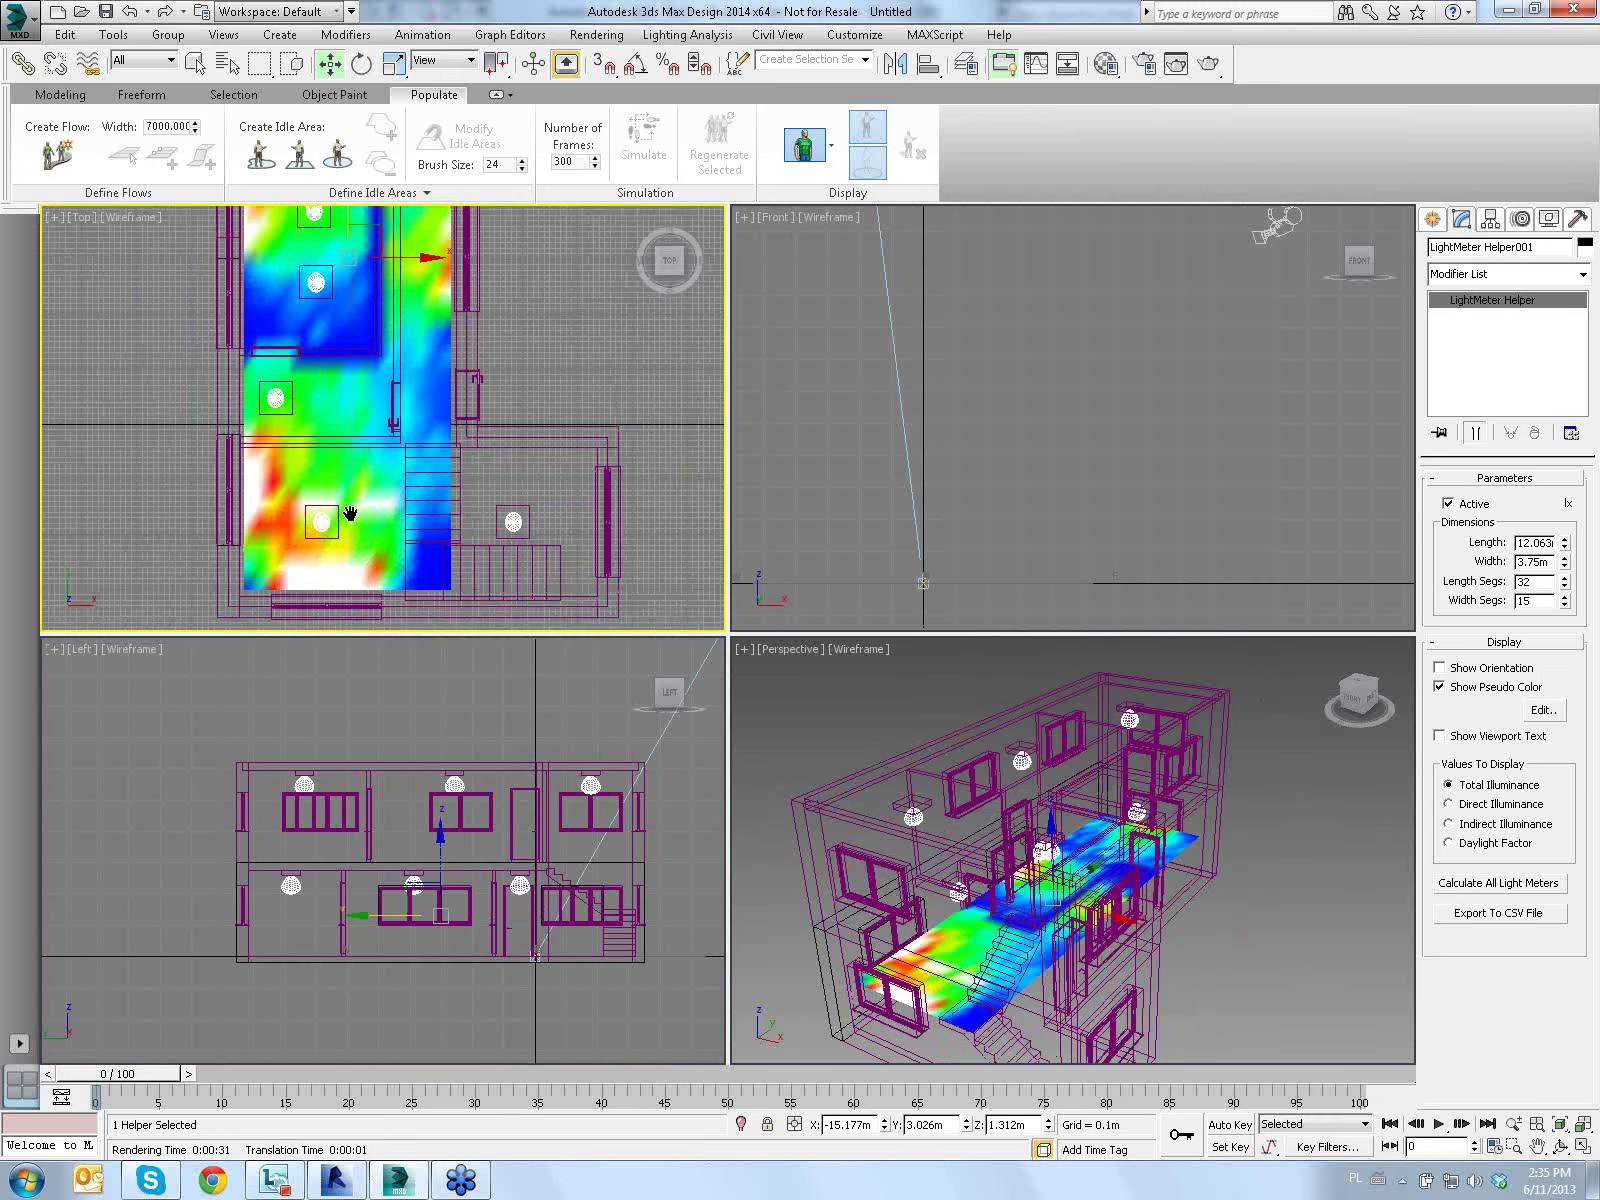
pyautogui.moveTo(330, 410); pyautogui.dragTo(332, 467, button='middle')
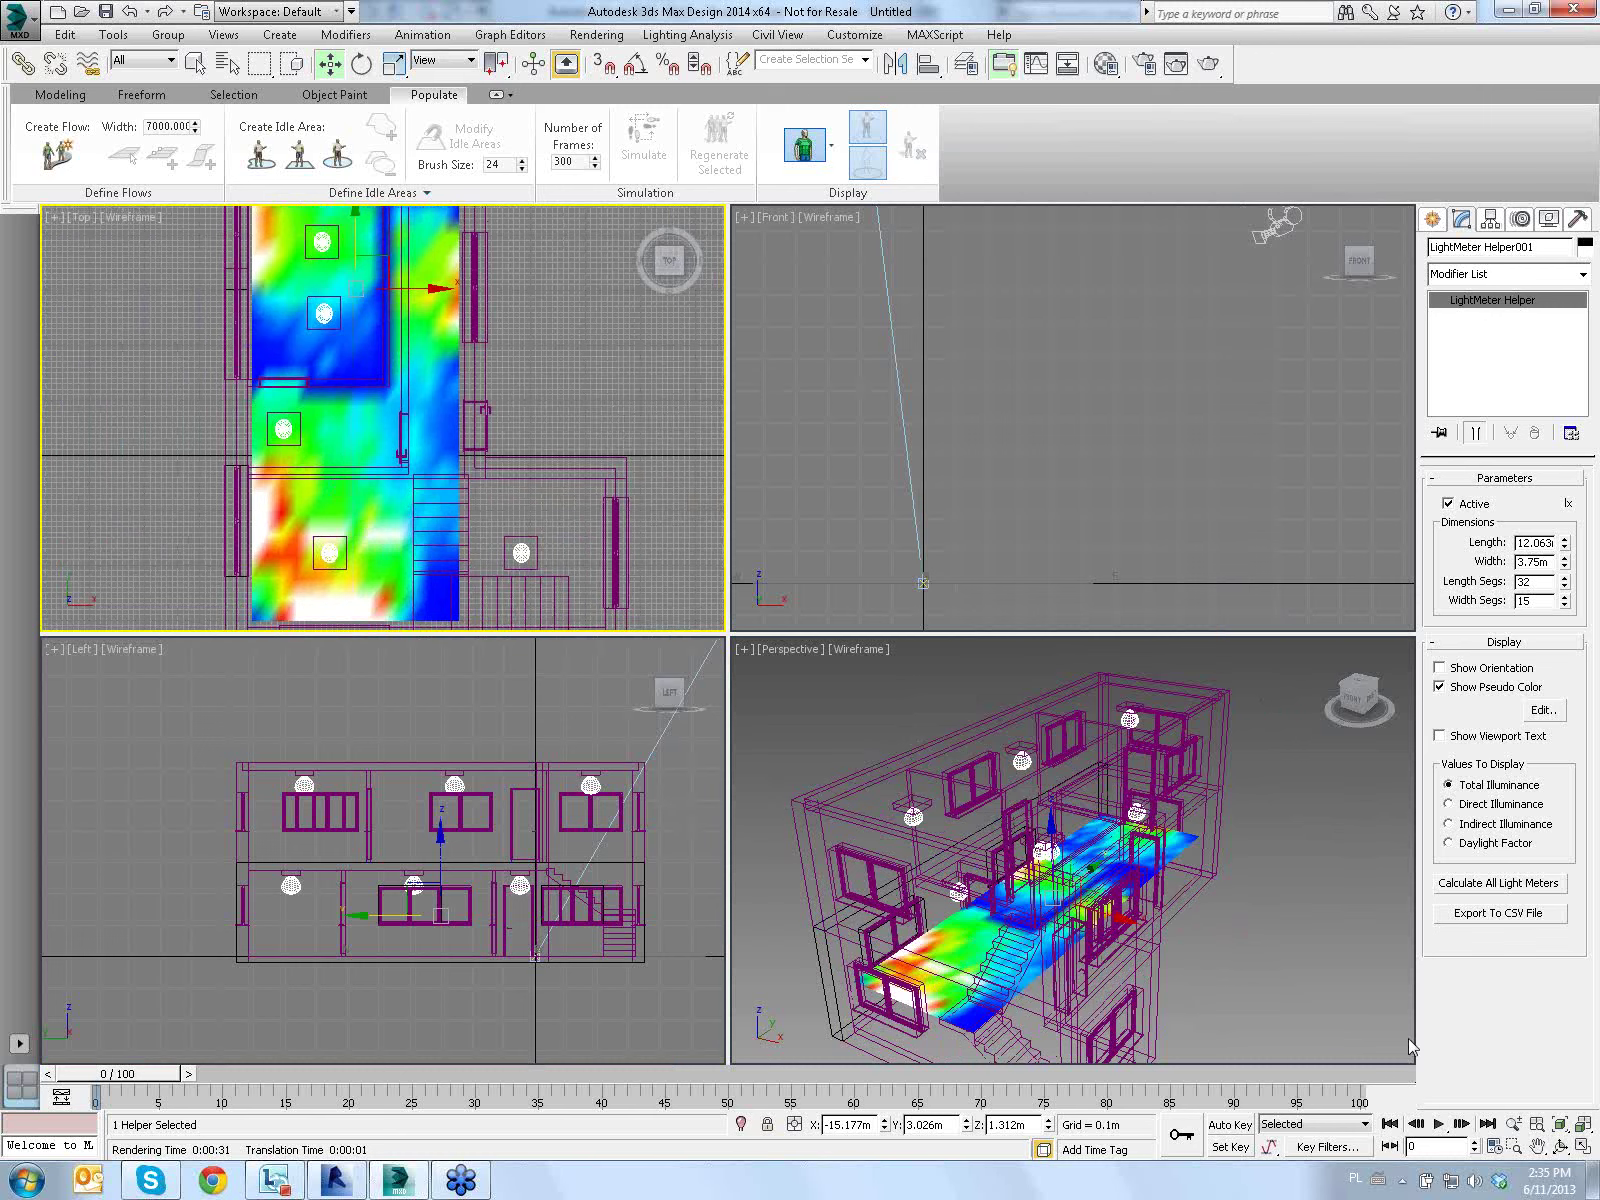
# Reopen the Lighting Analysis Assistant and try a Logarithmic colour scale, then revert to Linear
pyautogui.click(688, 35)
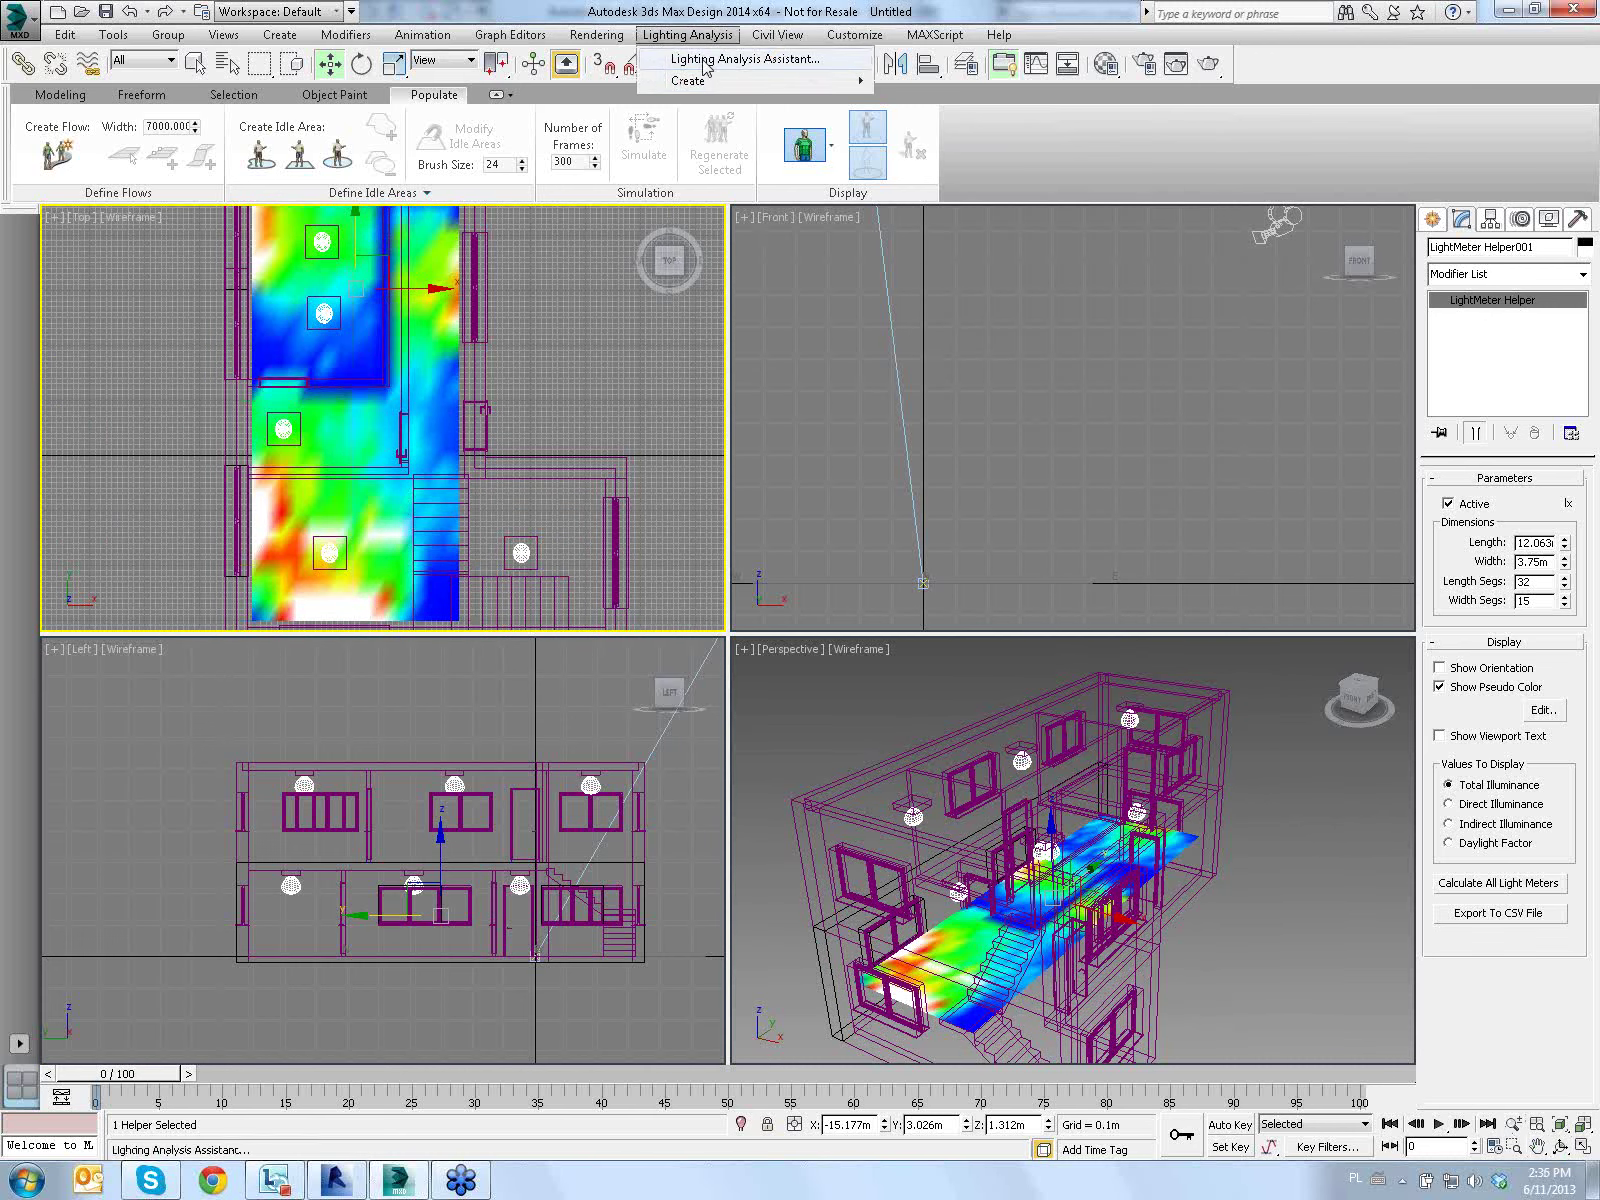
pyautogui.click(720, 54)
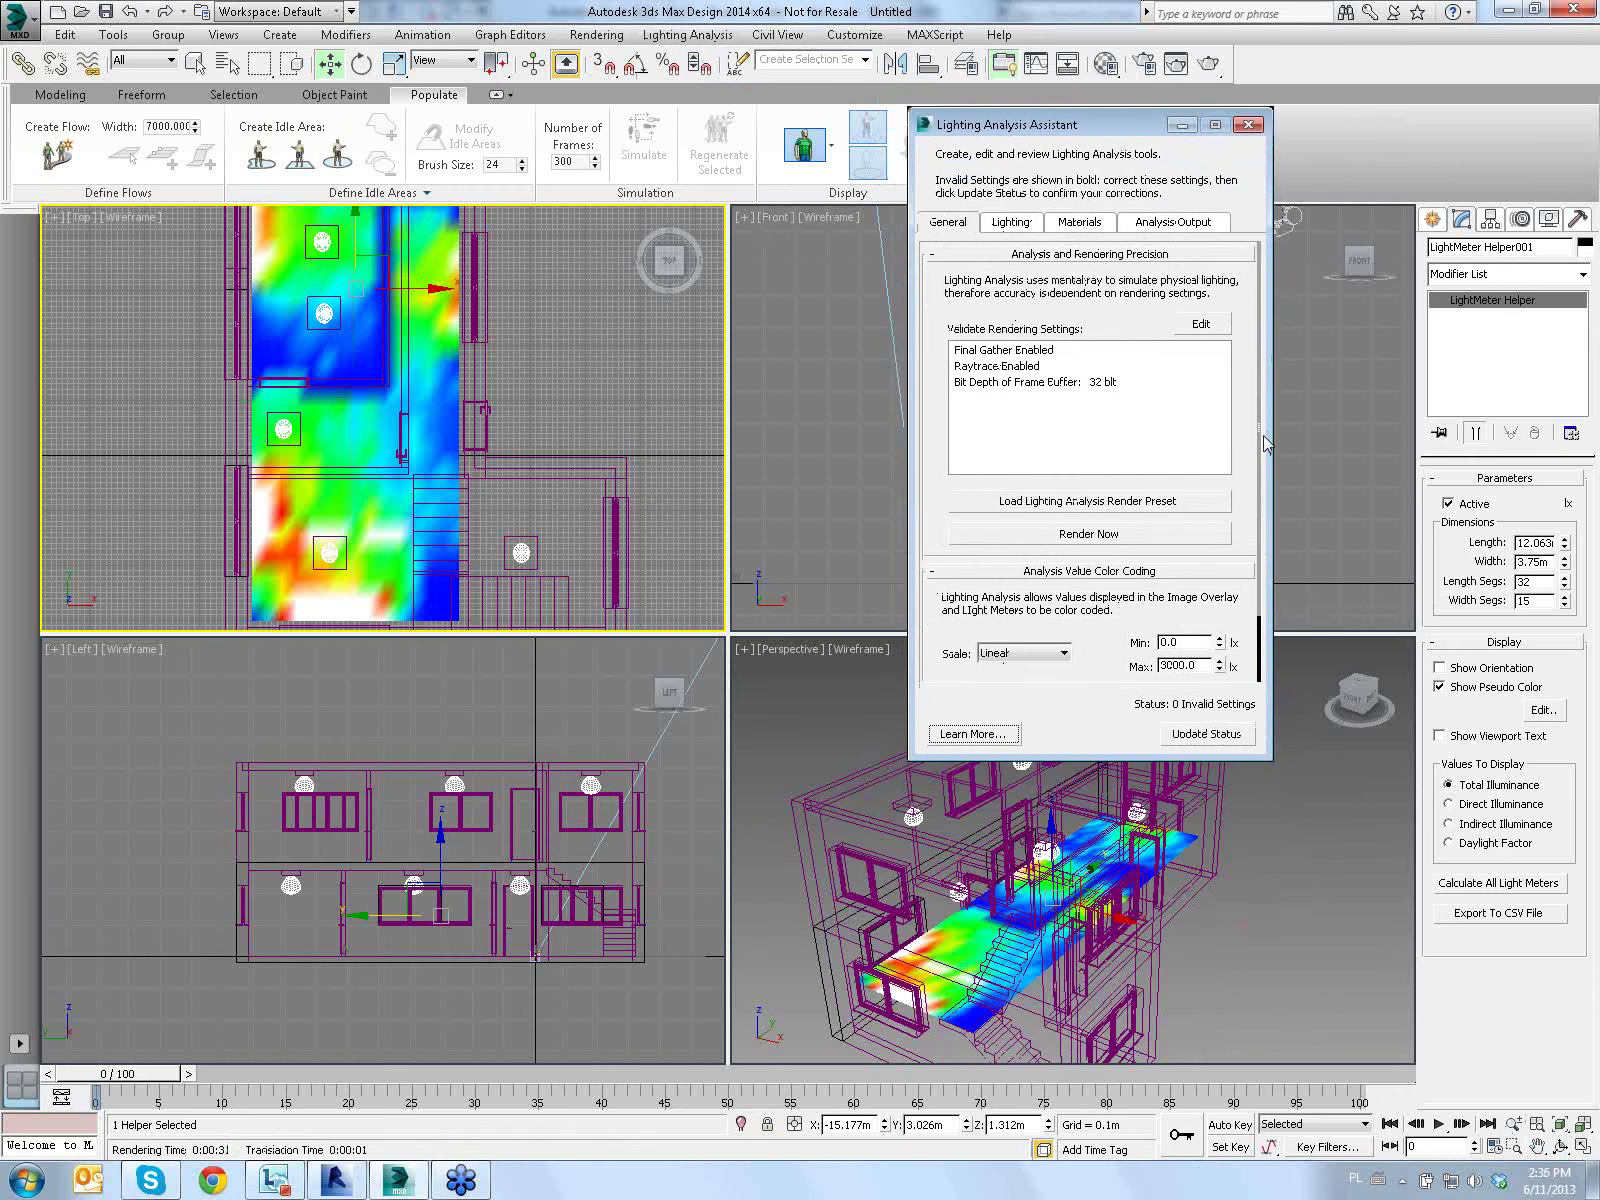
pyautogui.moveTo(1262, 445); pyautogui.dragTo(1255, 611)
pyautogui.click(1060, 577)
pyautogui.click(1036, 608)
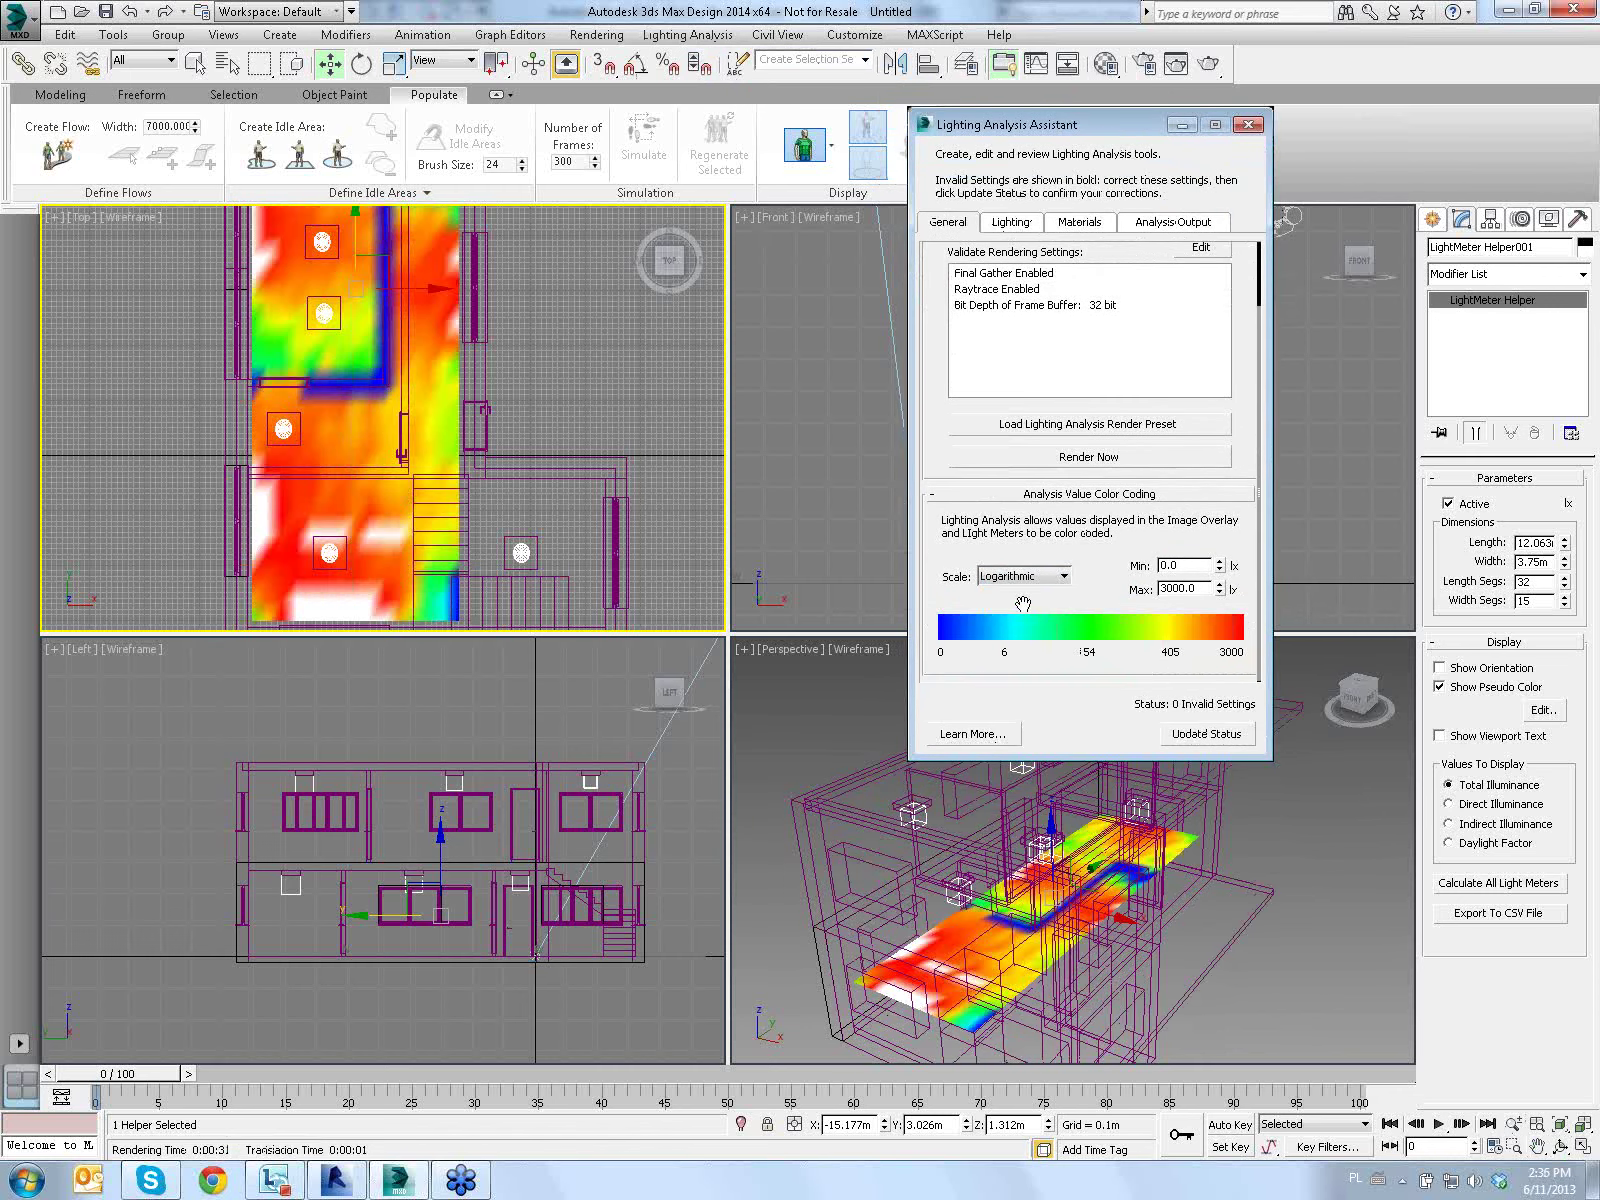
pyautogui.click(1030, 578)
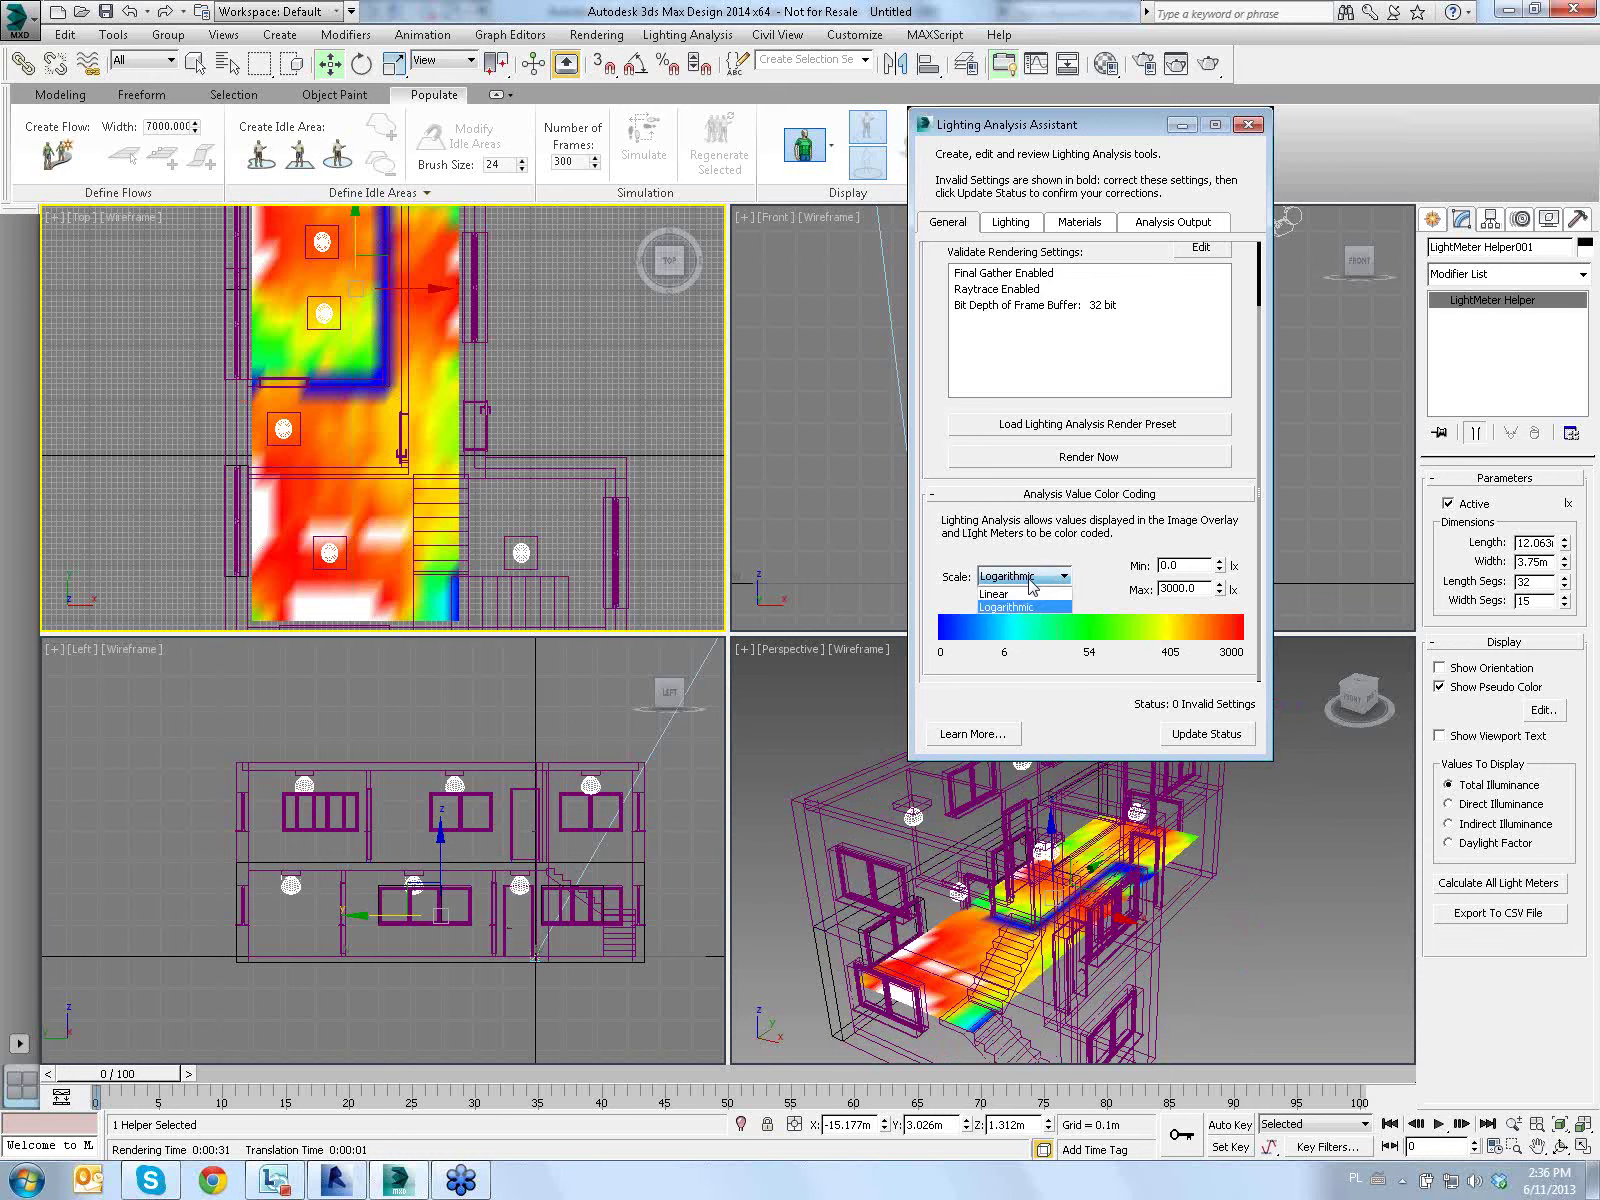
pyautogui.click(1020, 593)
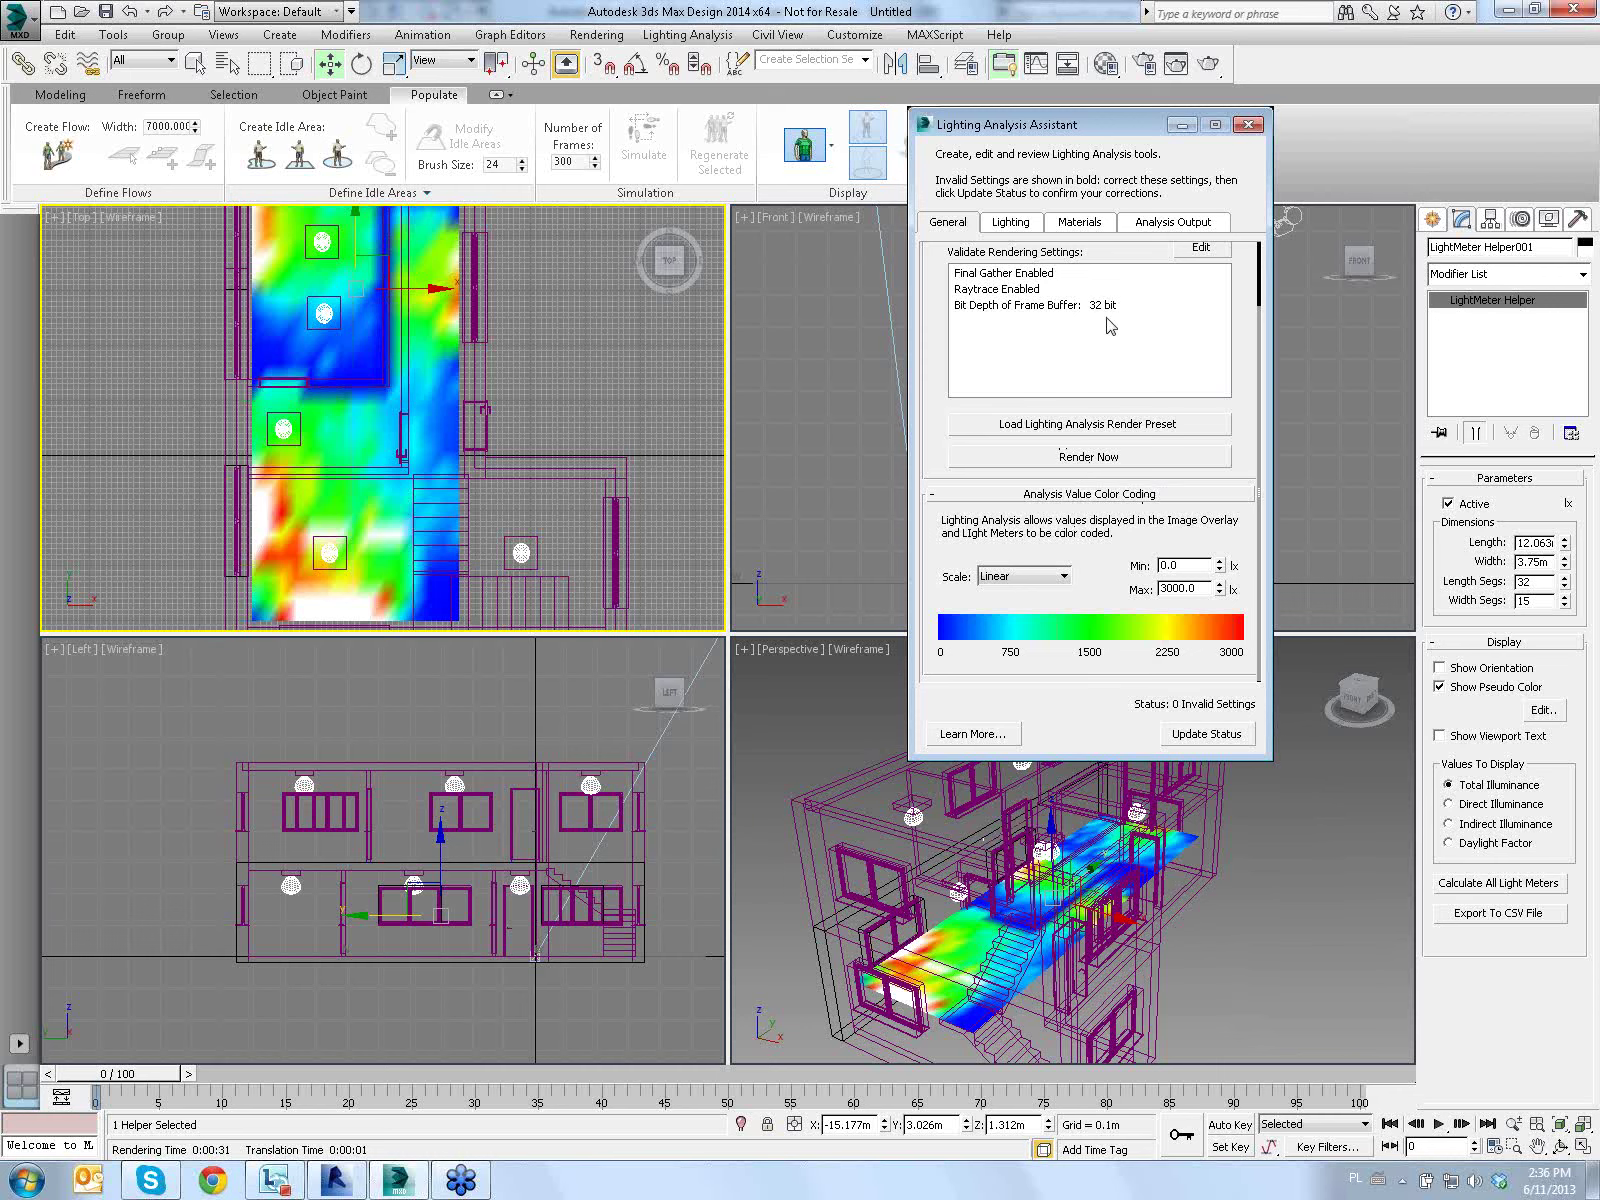
# Zoom and pan the Top view to frame the whole floor plan
pyautogui.scroll(-5, 605, 449)
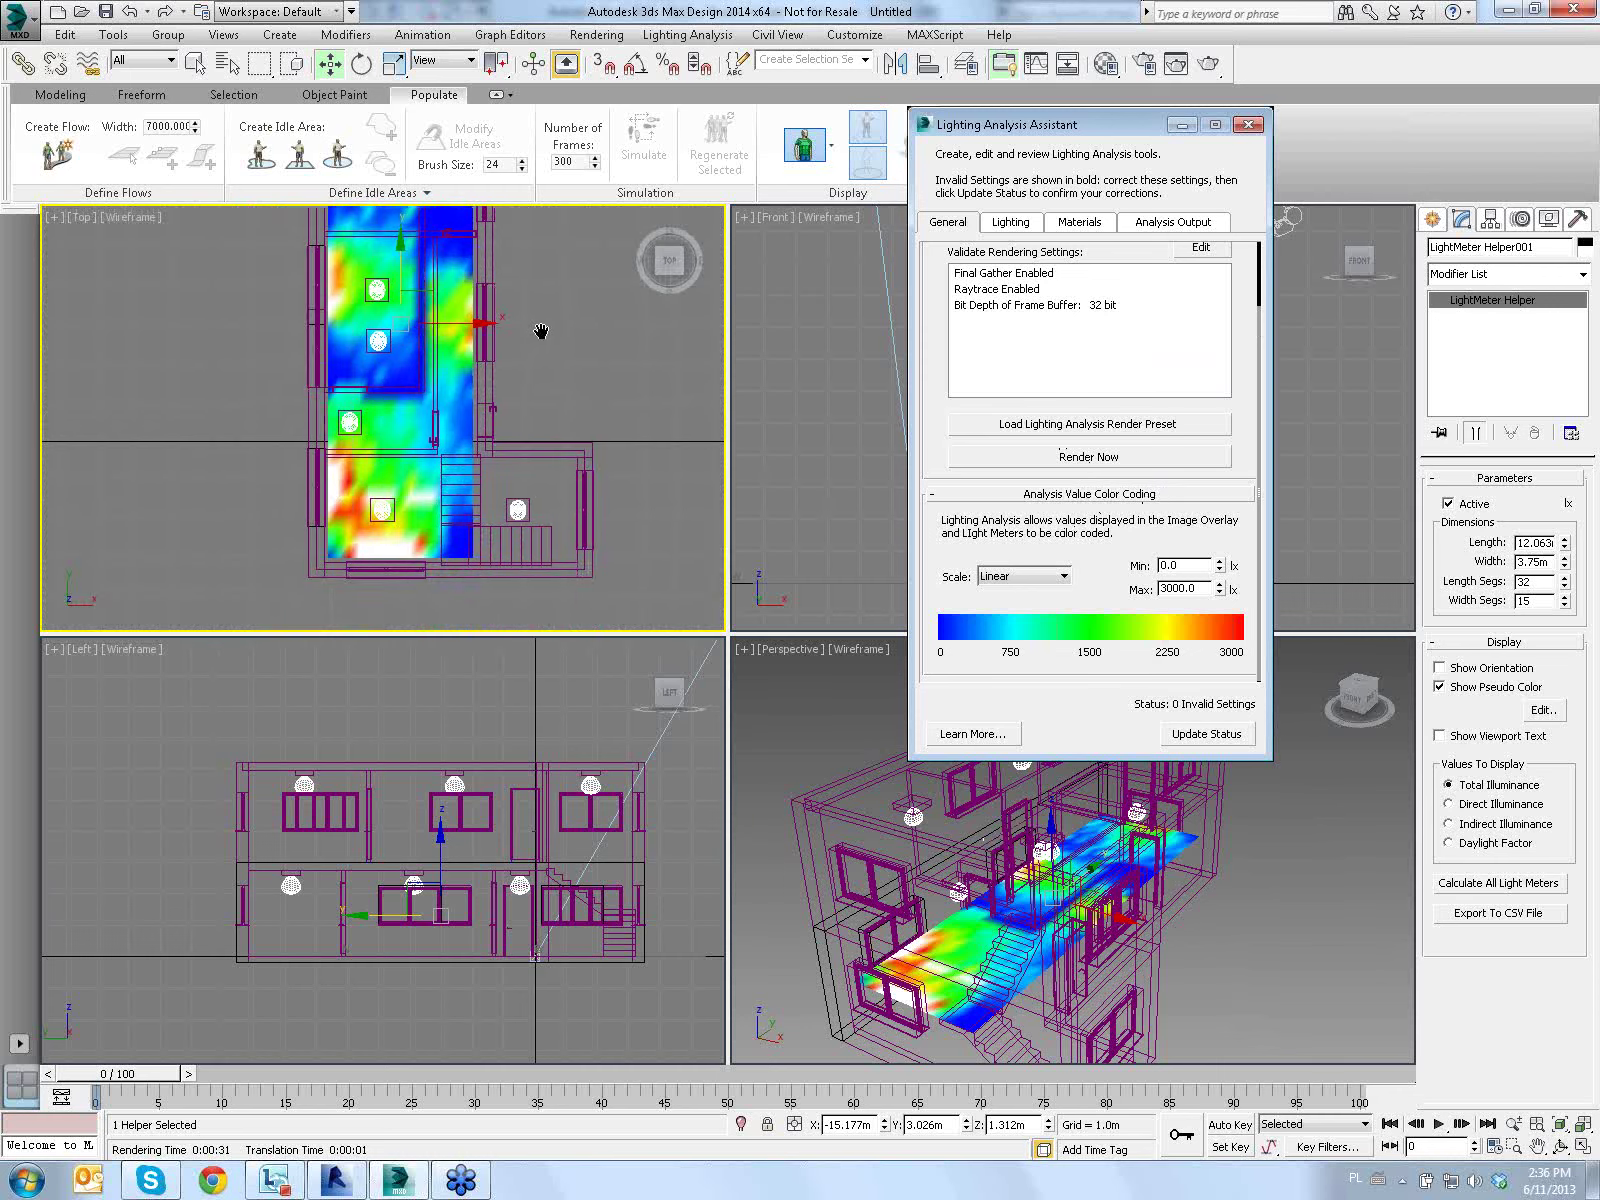
pyautogui.moveTo(543, 332); pyautogui.dragTo(479, 379, button='middle')
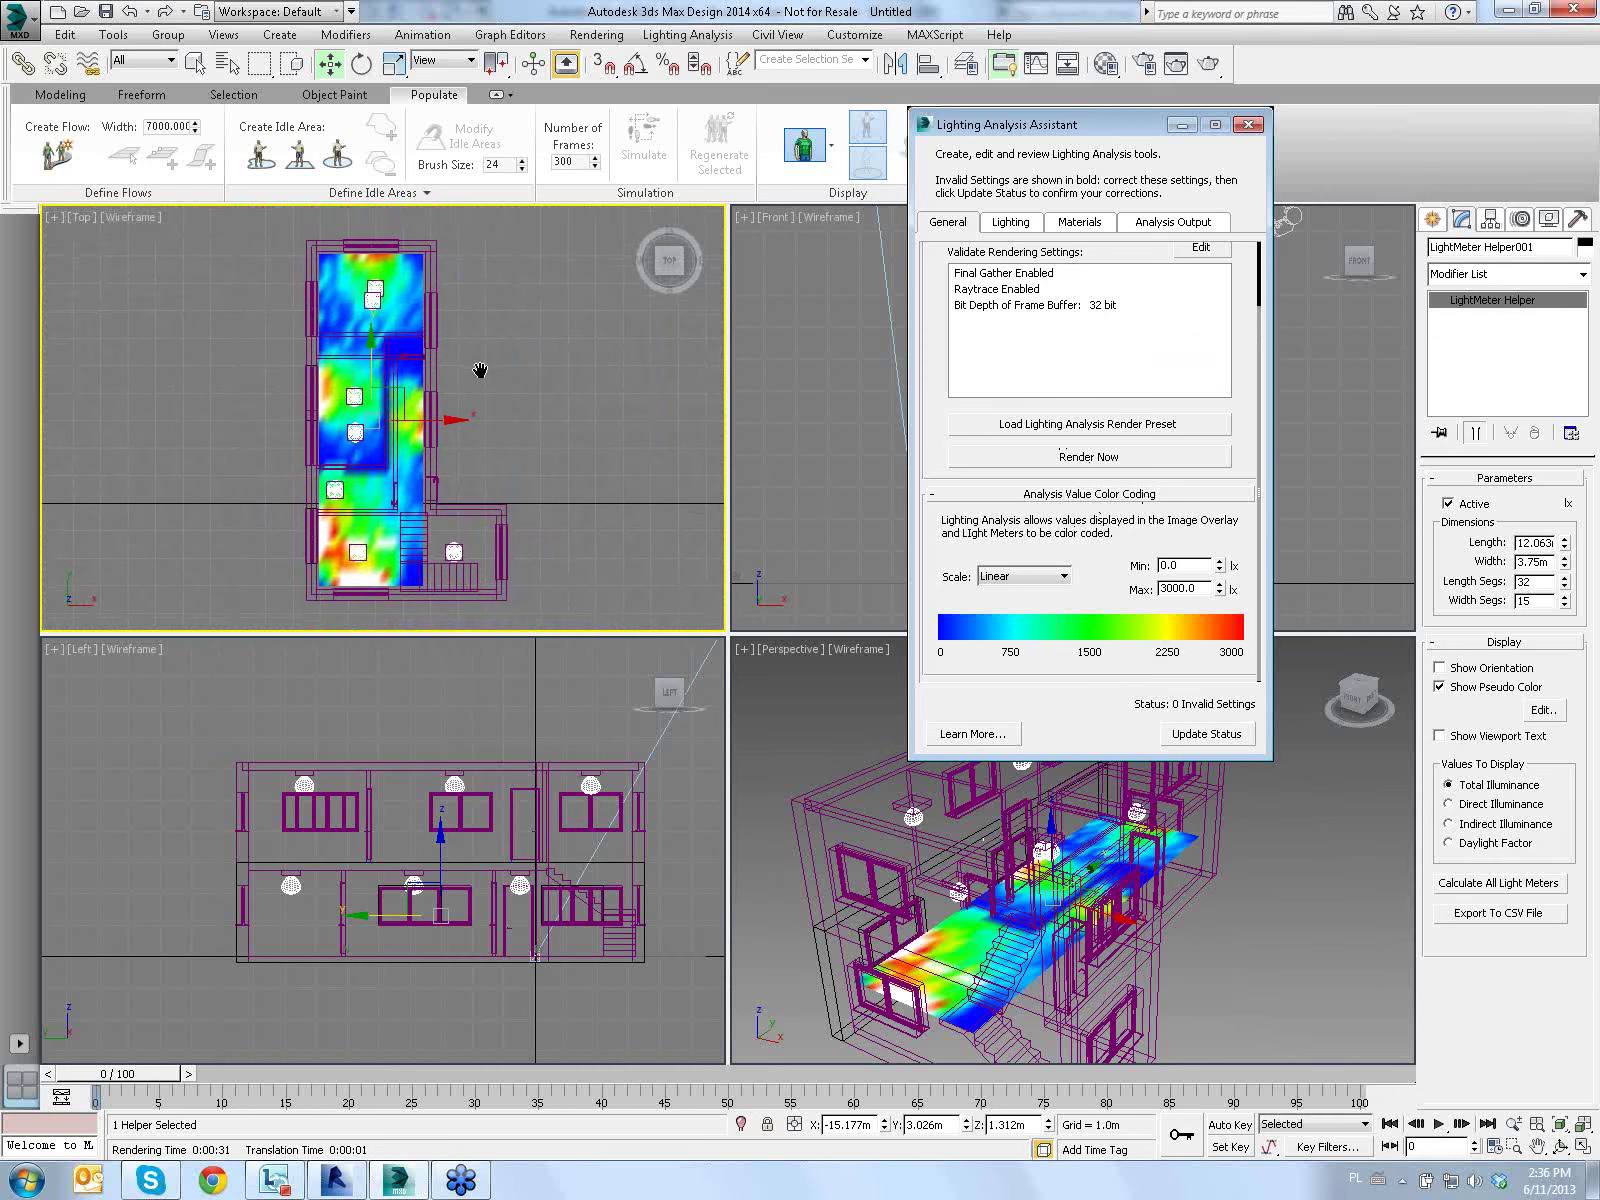
pyautogui.scroll(2, 476, 378)
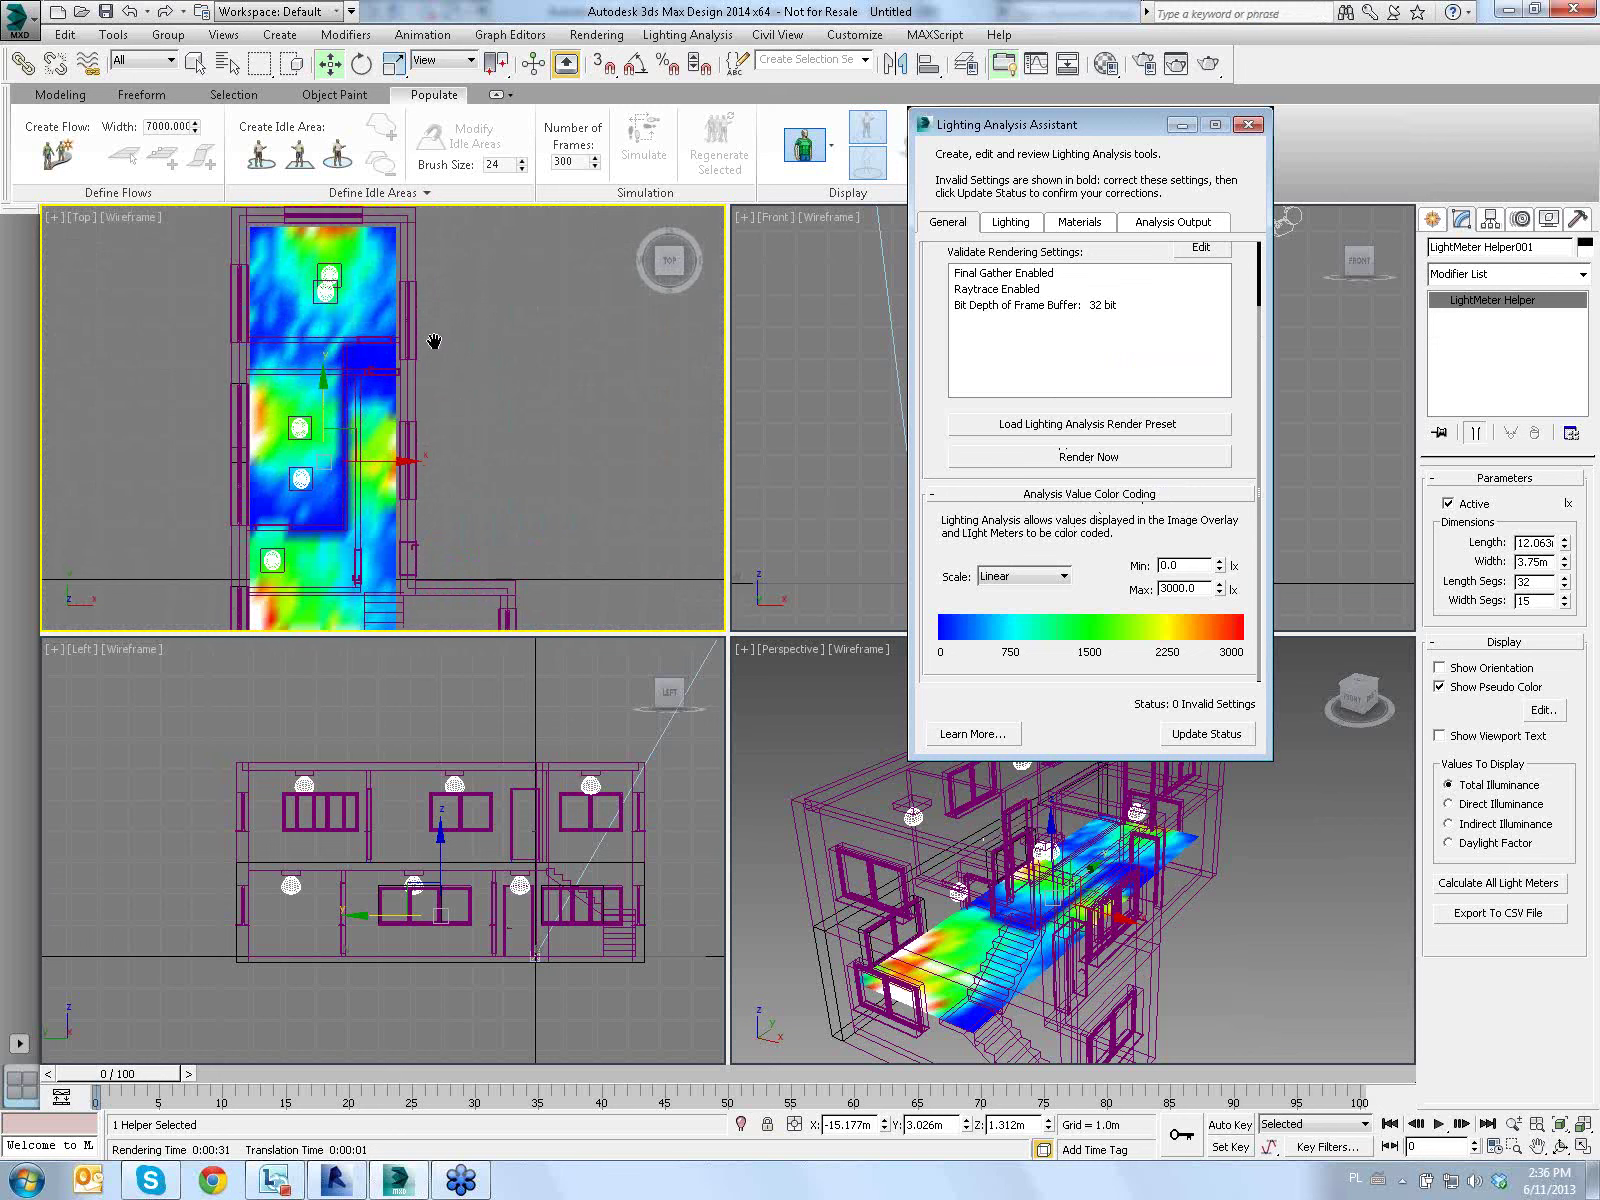
pyautogui.moveTo(461, 354); pyautogui.dragTo(465, 355, button='middle')
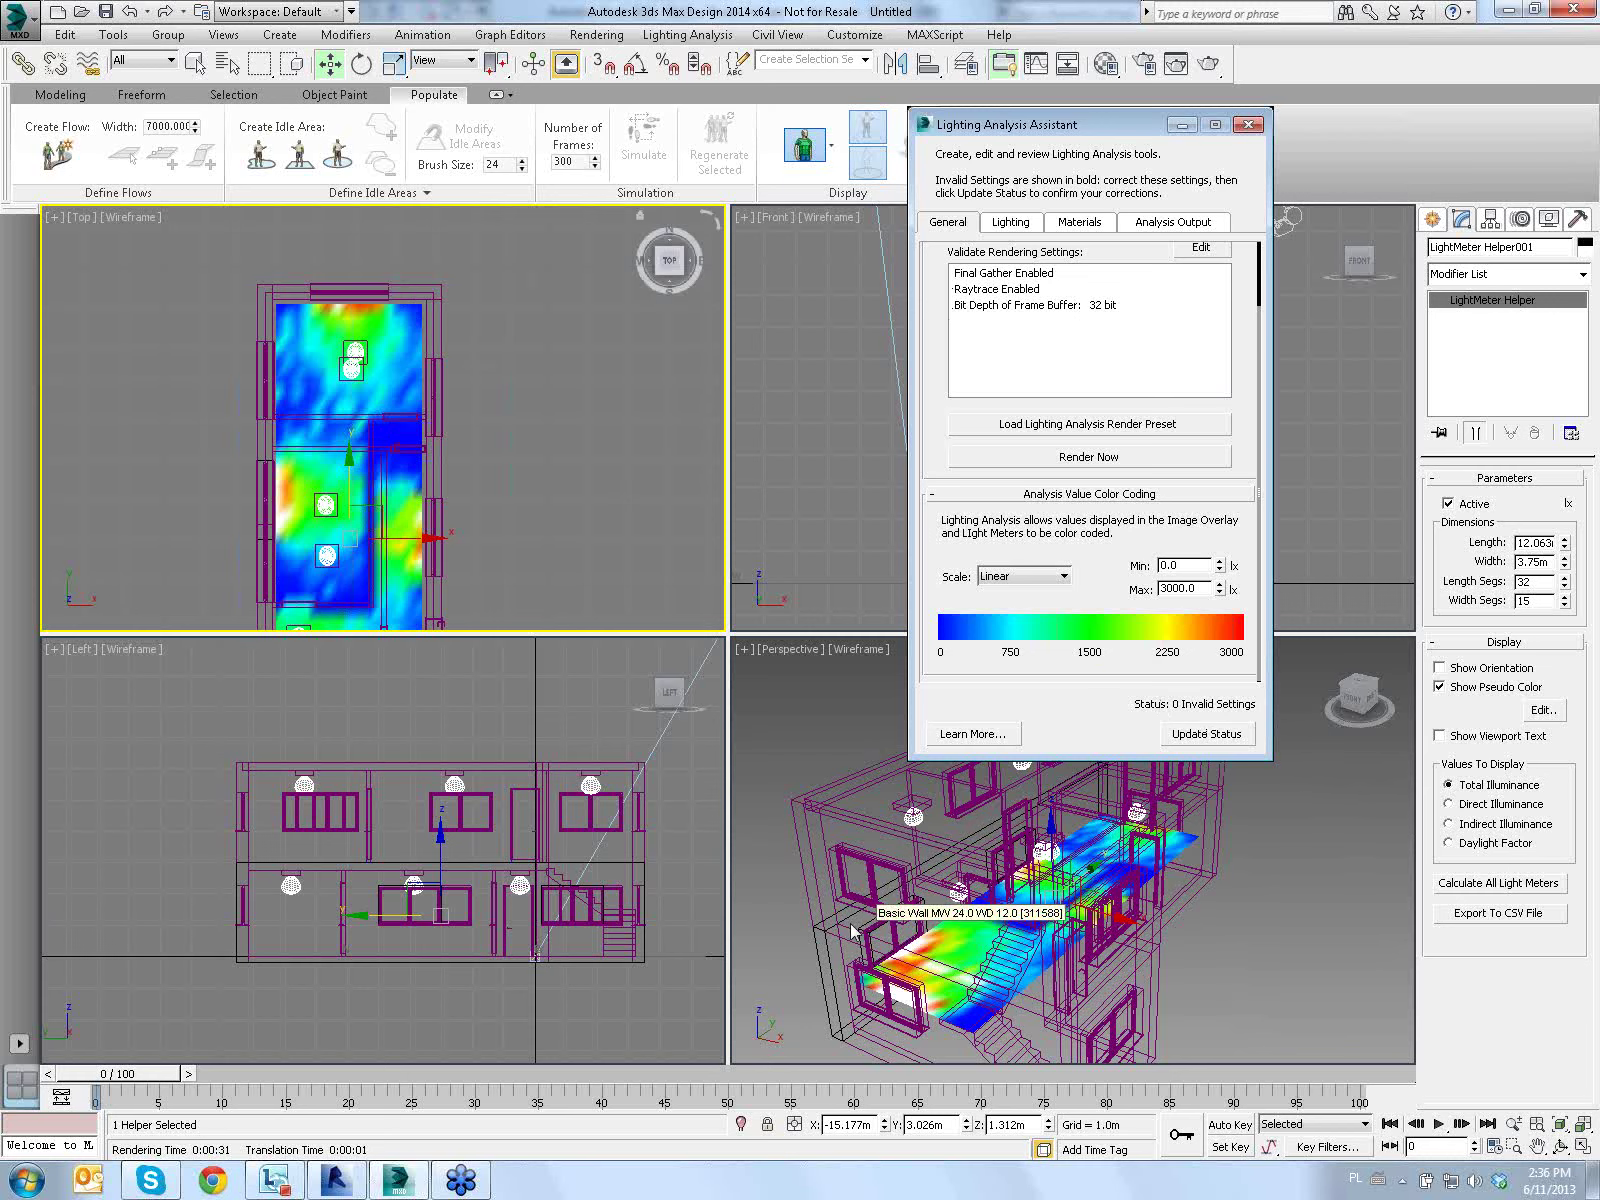
# Switch to Revit, pan the house and its June 02 sun path, then return to 3ds Max
pyautogui.click(340, 1182)
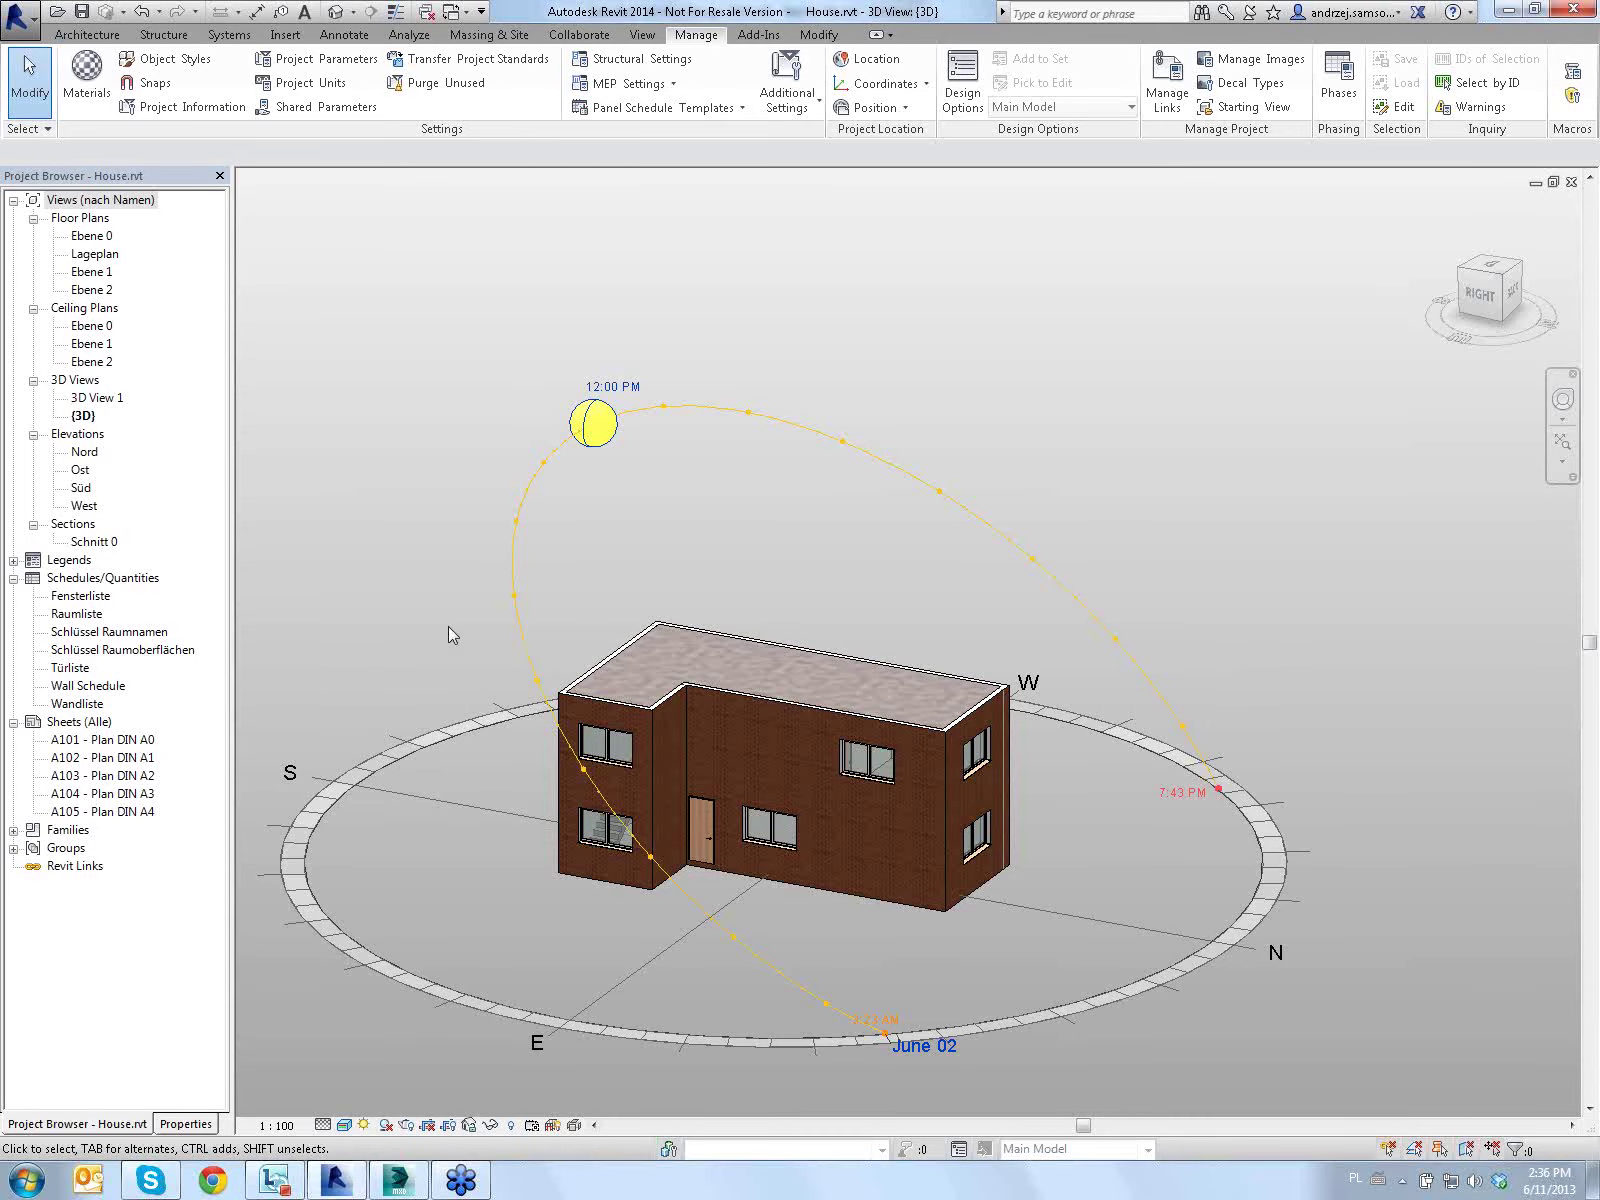
pyautogui.moveTo(442, 609); pyautogui.dragTo(428, 594, button='middle')
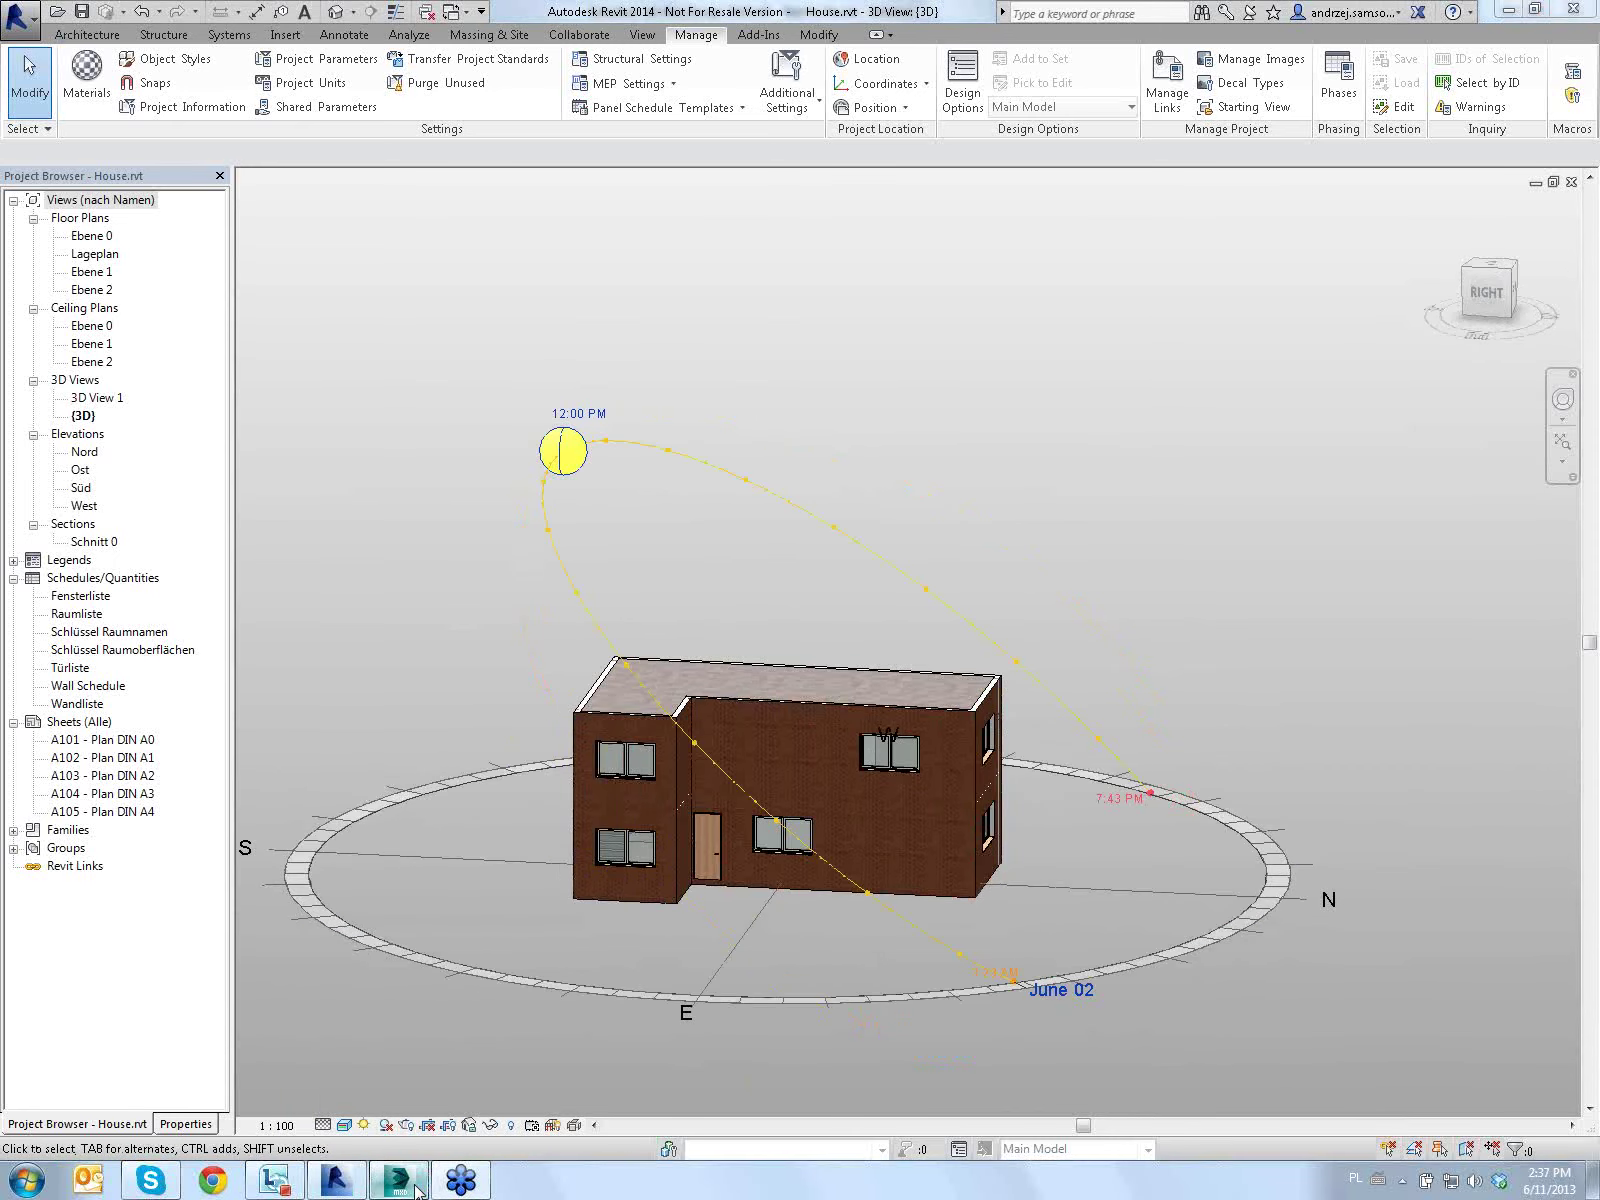
pyautogui.click(398, 1180)
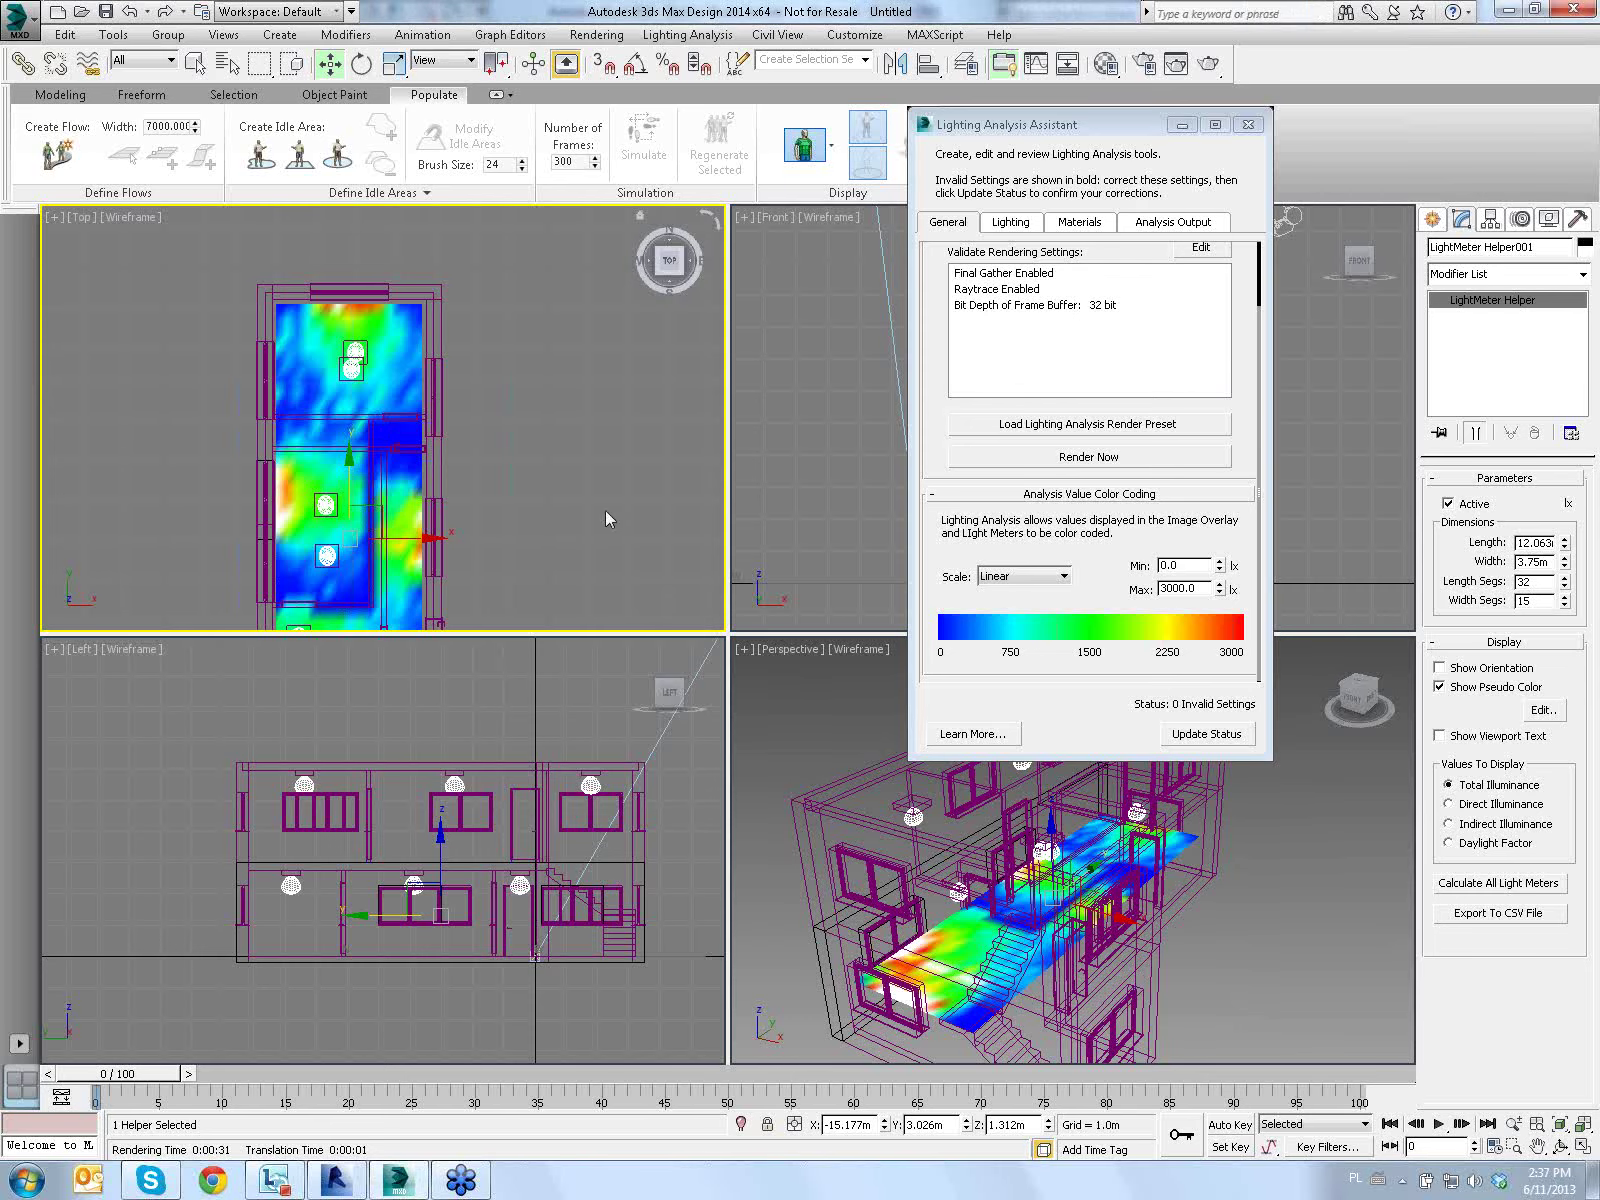
# Close the Lighting Analysis Assistant and frame the whole floor plan in the Top view
pyautogui.click(1248, 124)
pyautogui.scroll(-1, 543, 371)
pyautogui.scroll(-2, 543, 361)
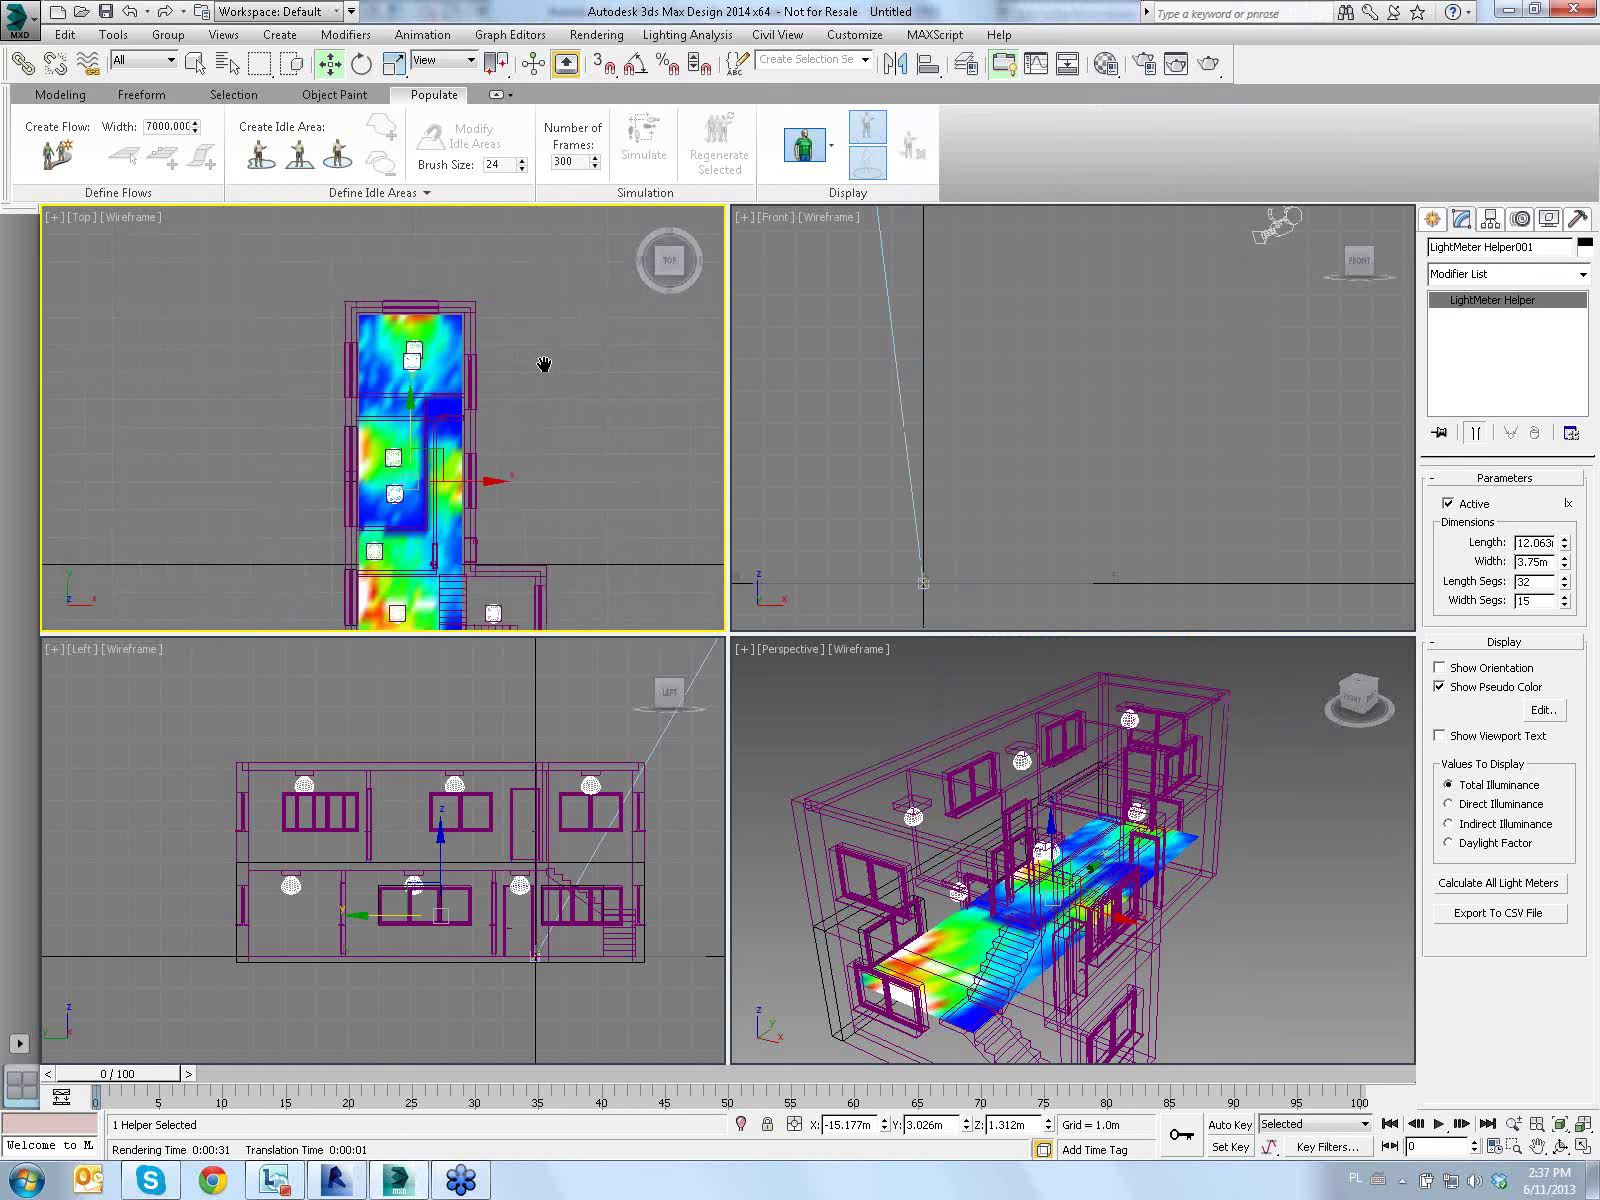
pyautogui.moveTo(543, 361)
pyautogui.mouseDown(button='middle')
pyautogui.moveTo(491, 316)
pyautogui.moveTo(464, 318)
pyautogui.mouseUp(button='middle')
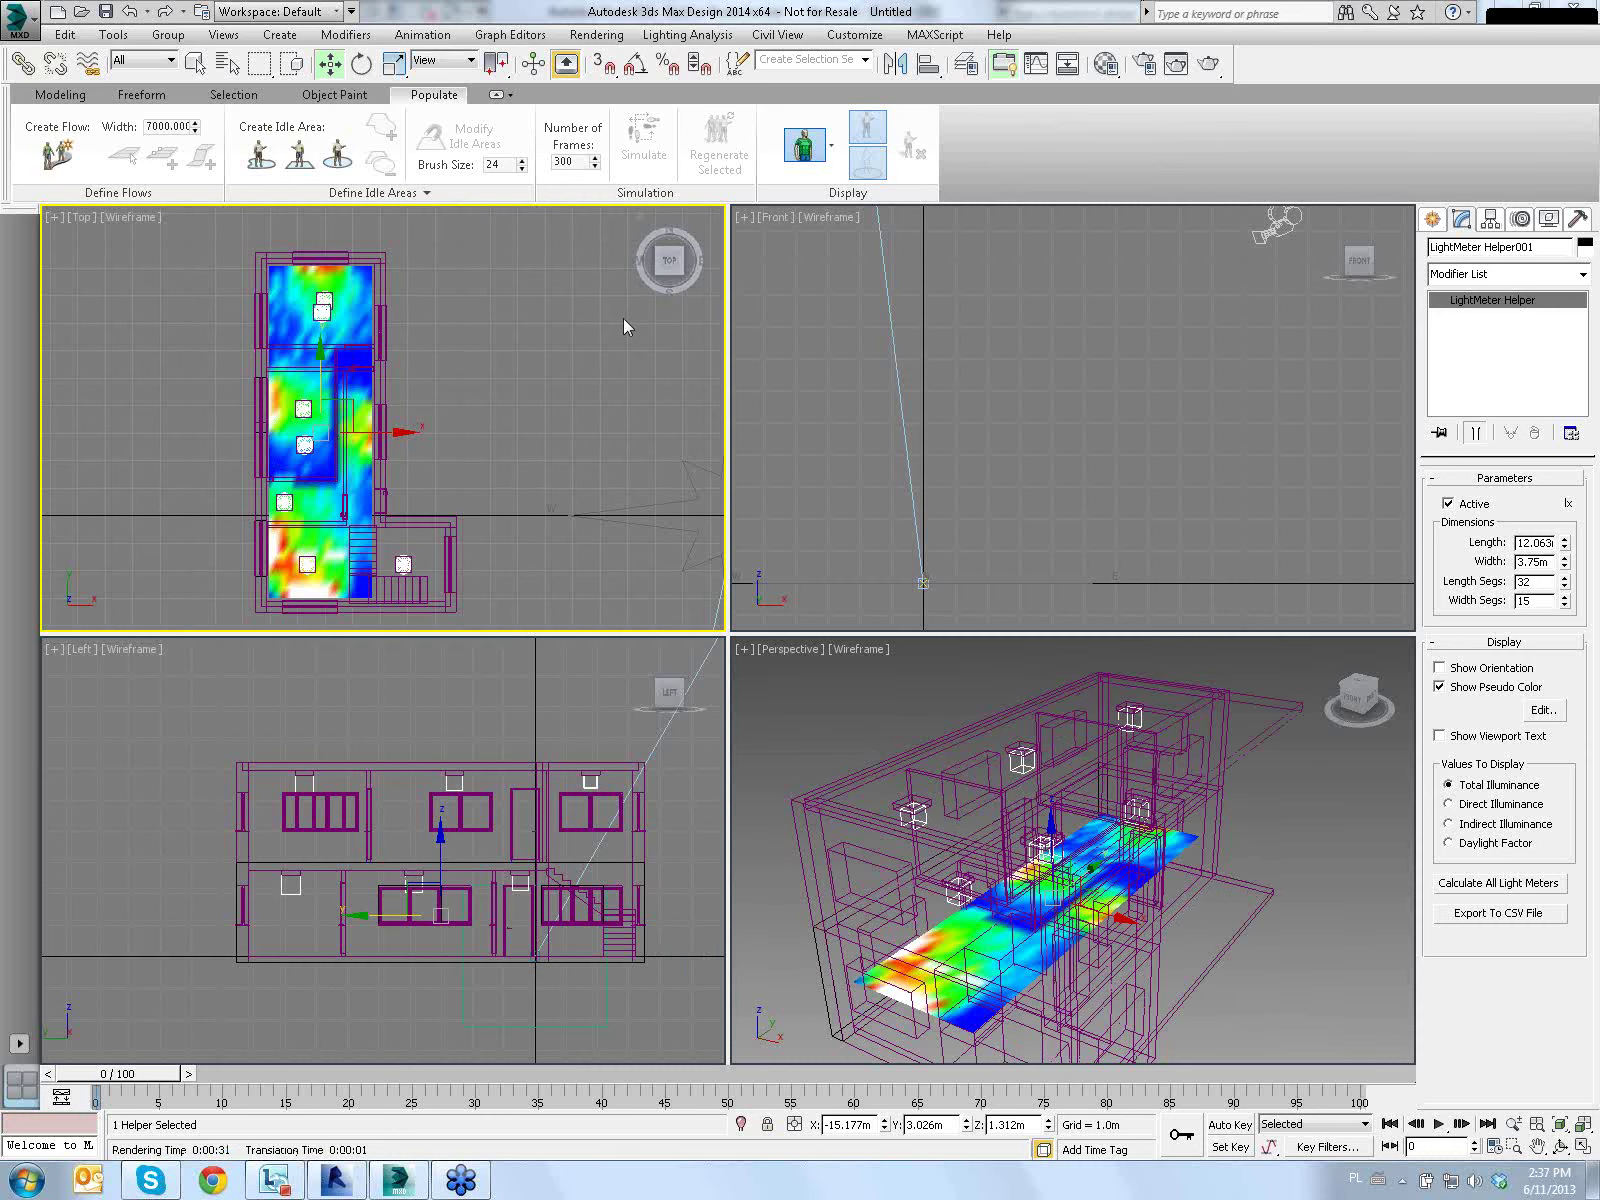
pyautogui.moveTo(592, 300); pyautogui.dragTo(523, 305, button='middle')
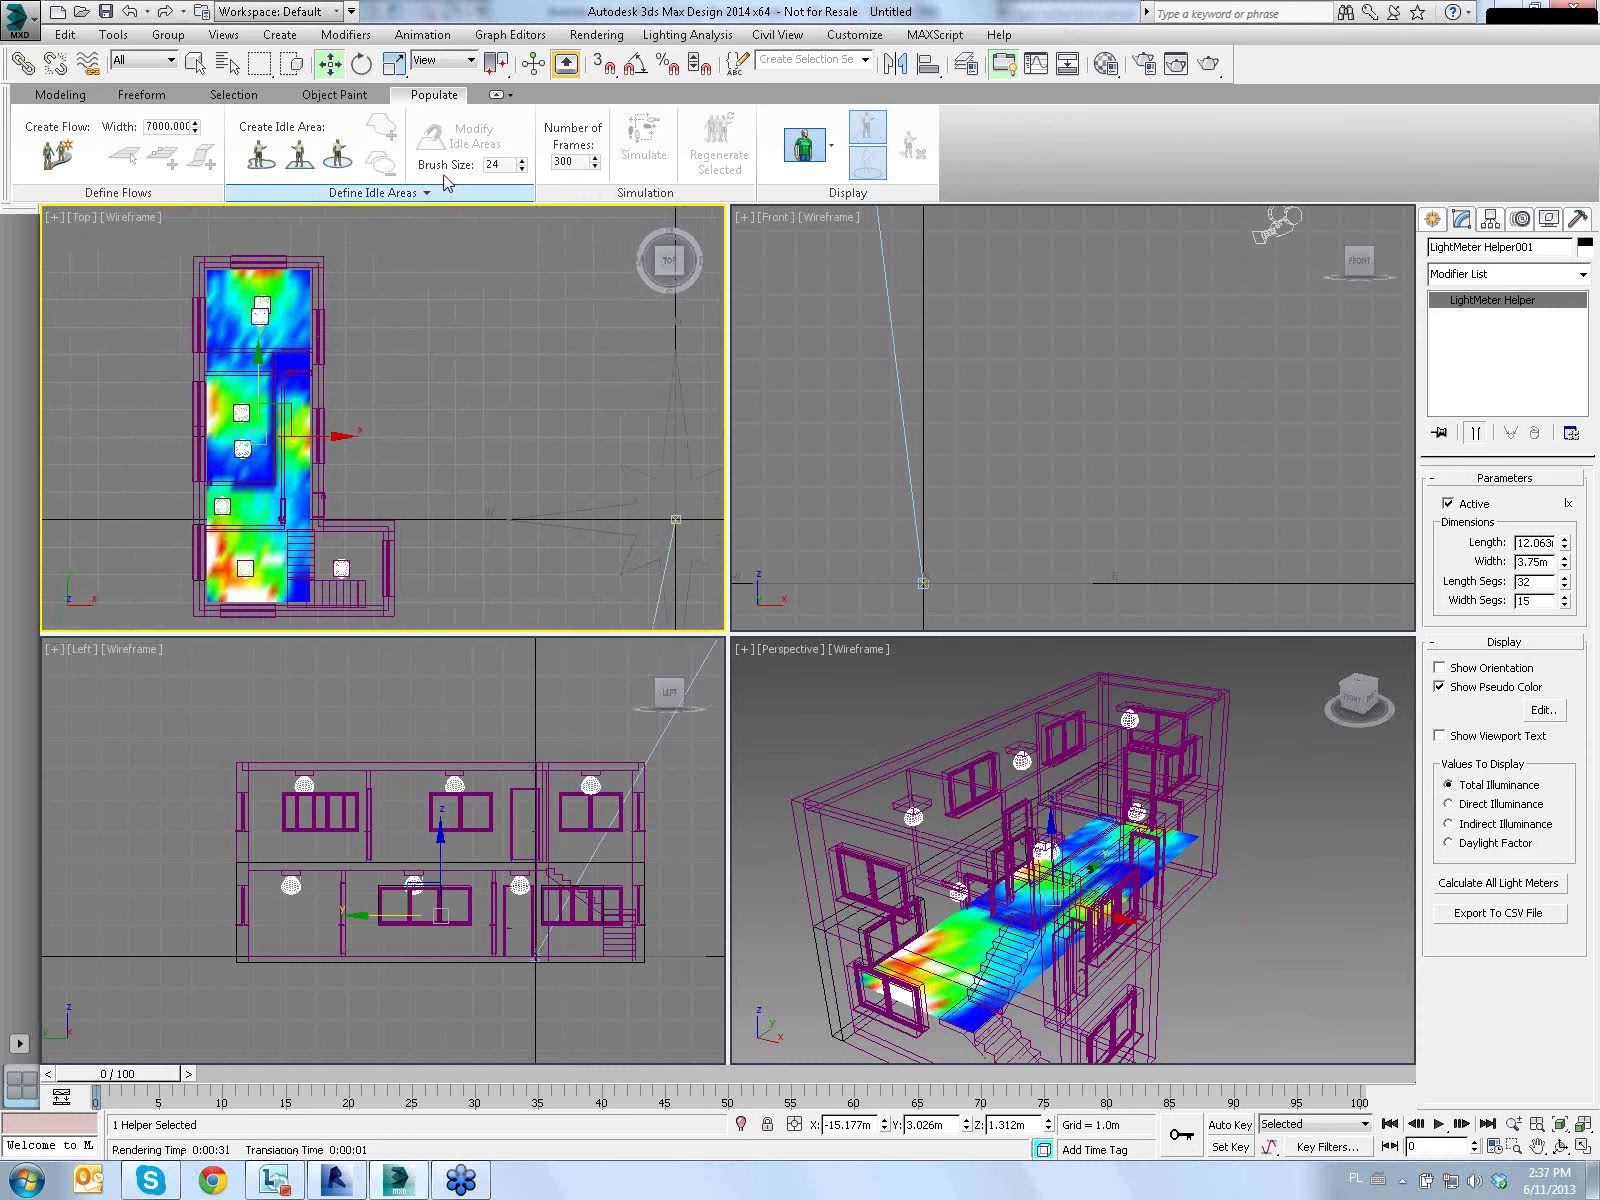
# Start a new scene with New All, discarding the current house without saving
pyautogui.click(60, 16)
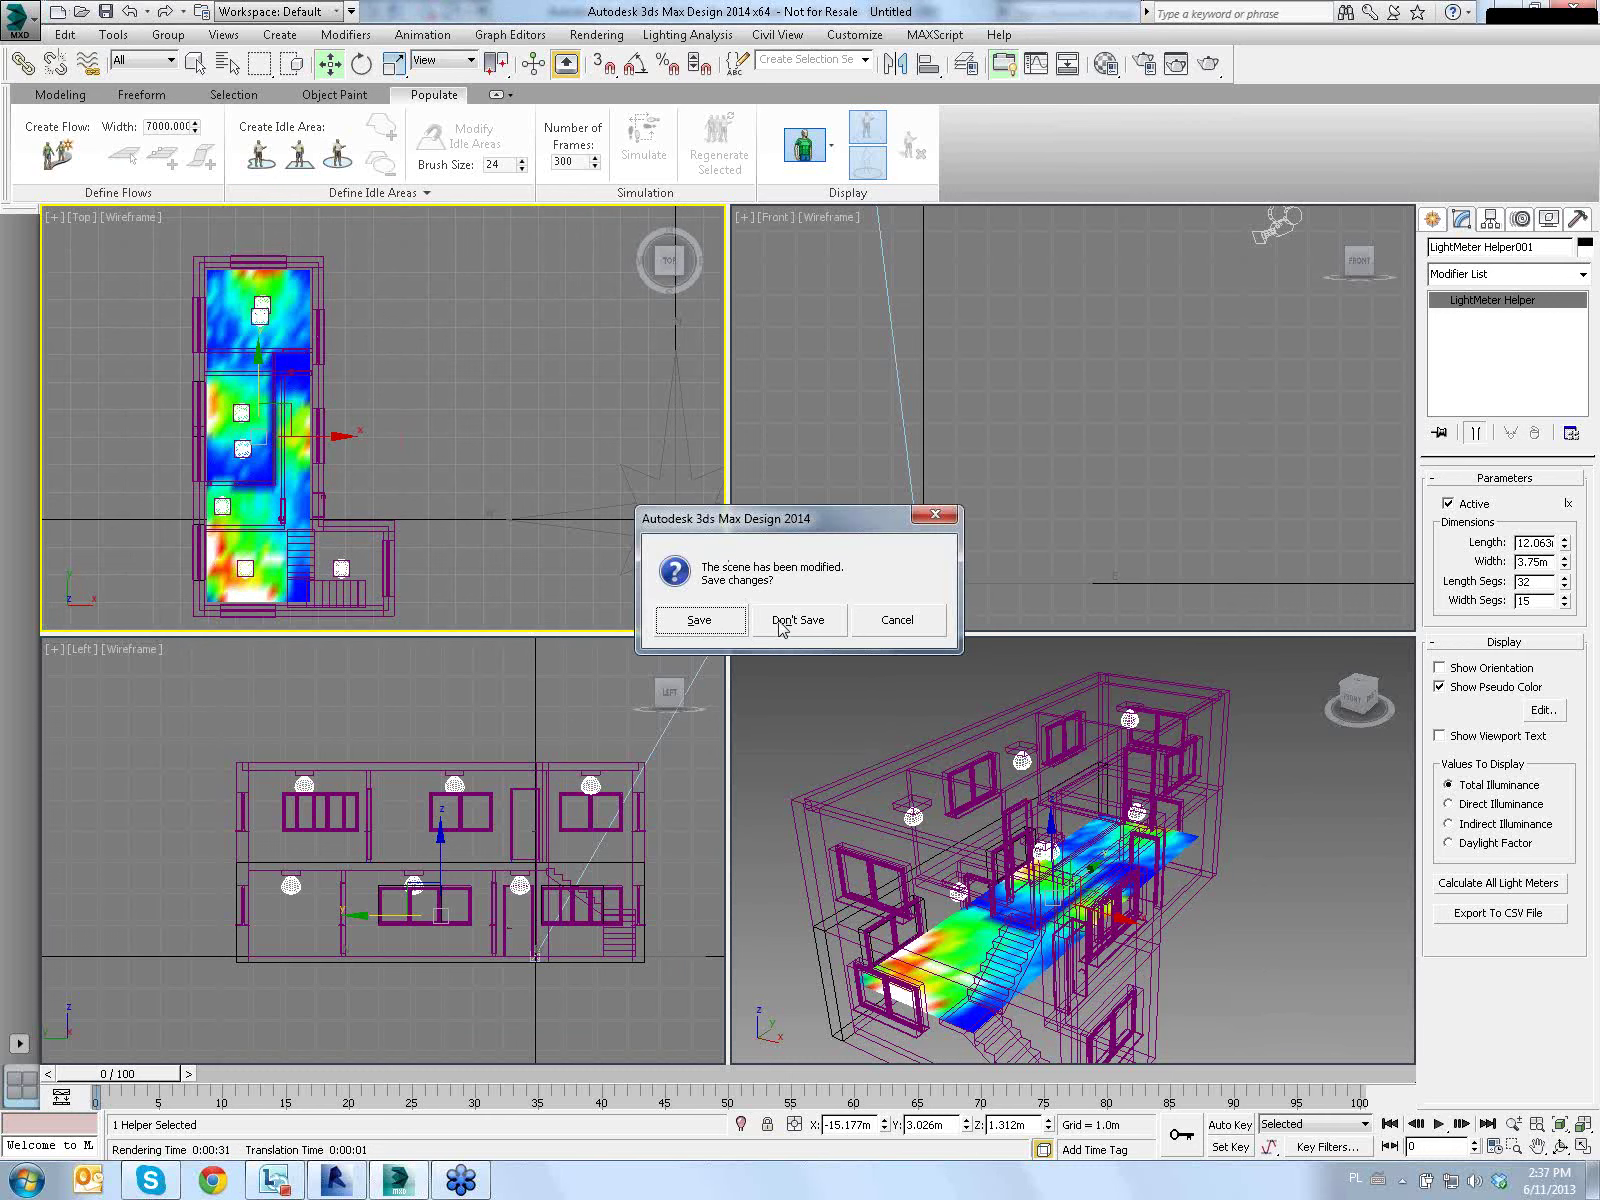
pyautogui.click(790, 628)
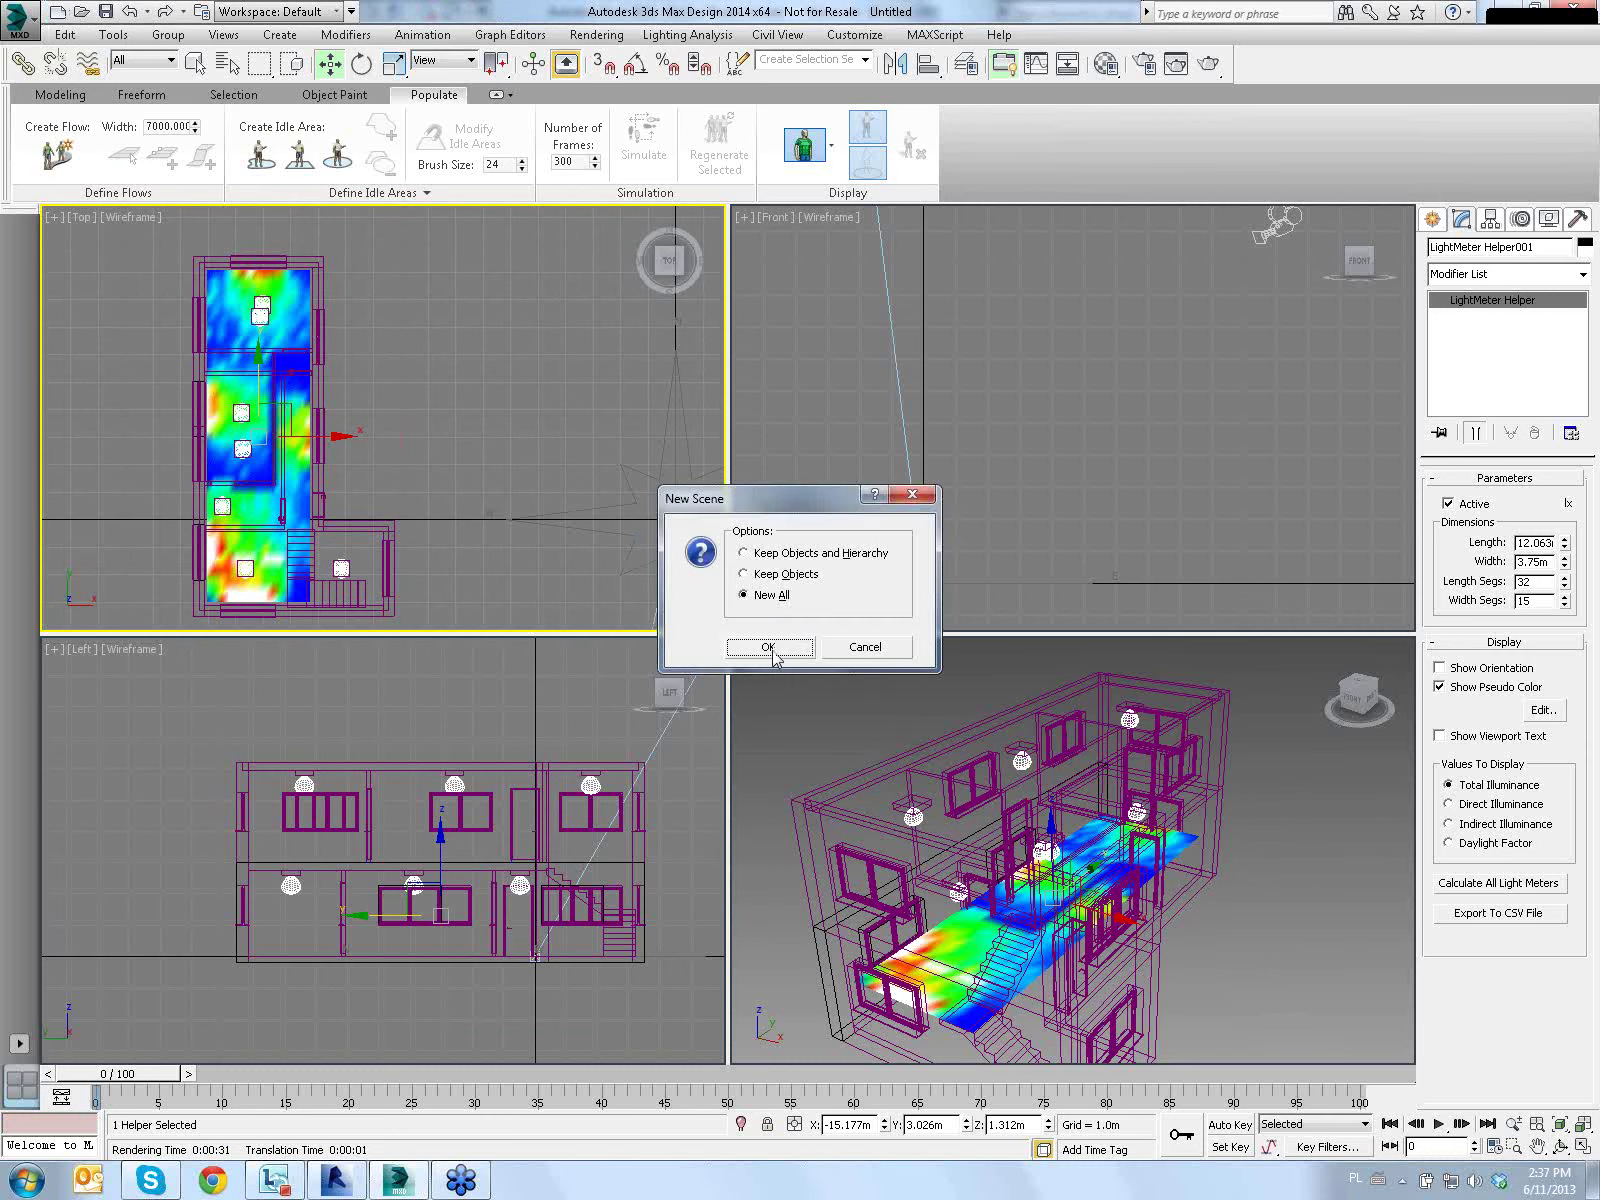
pyautogui.click(772, 650)
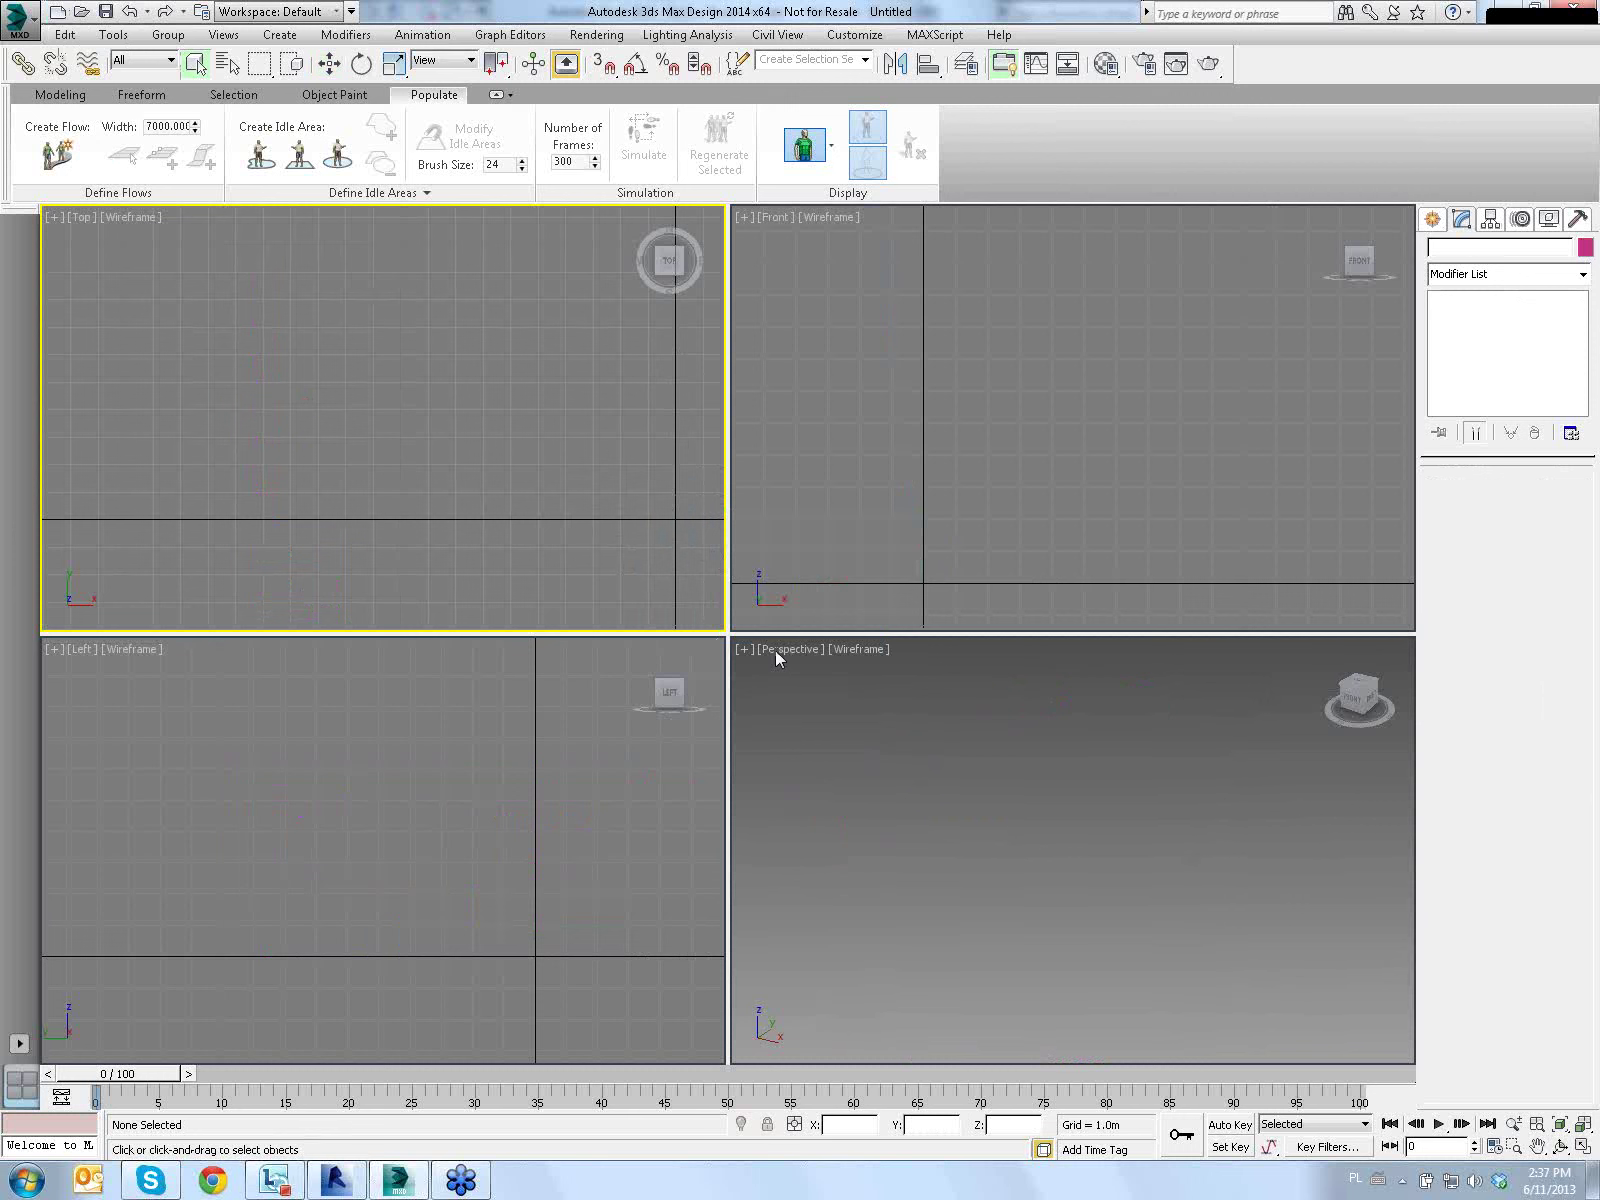
# Relaunch 3ds Max Design 2014 from Start > All Programs > Autodesk
pyautogui.click(950, 761)
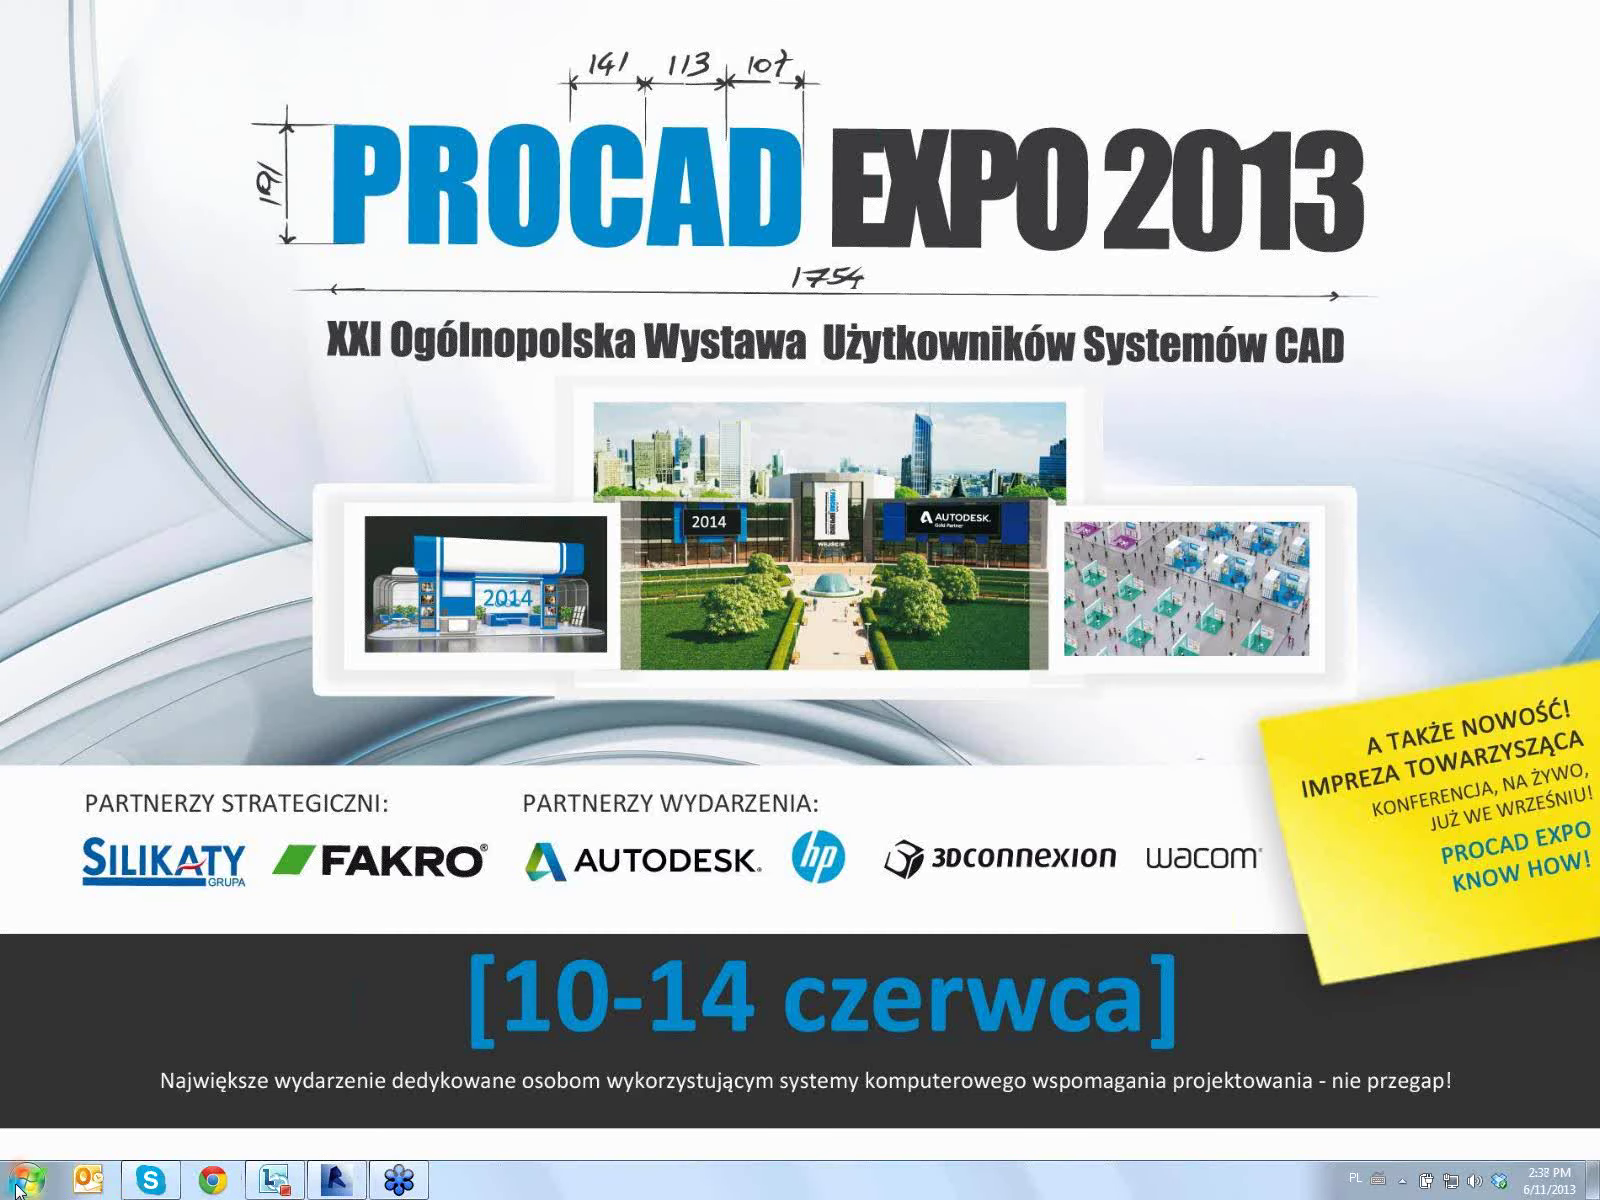
pyautogui.click(12, 1188)
pyautogui.click(86, 1092)
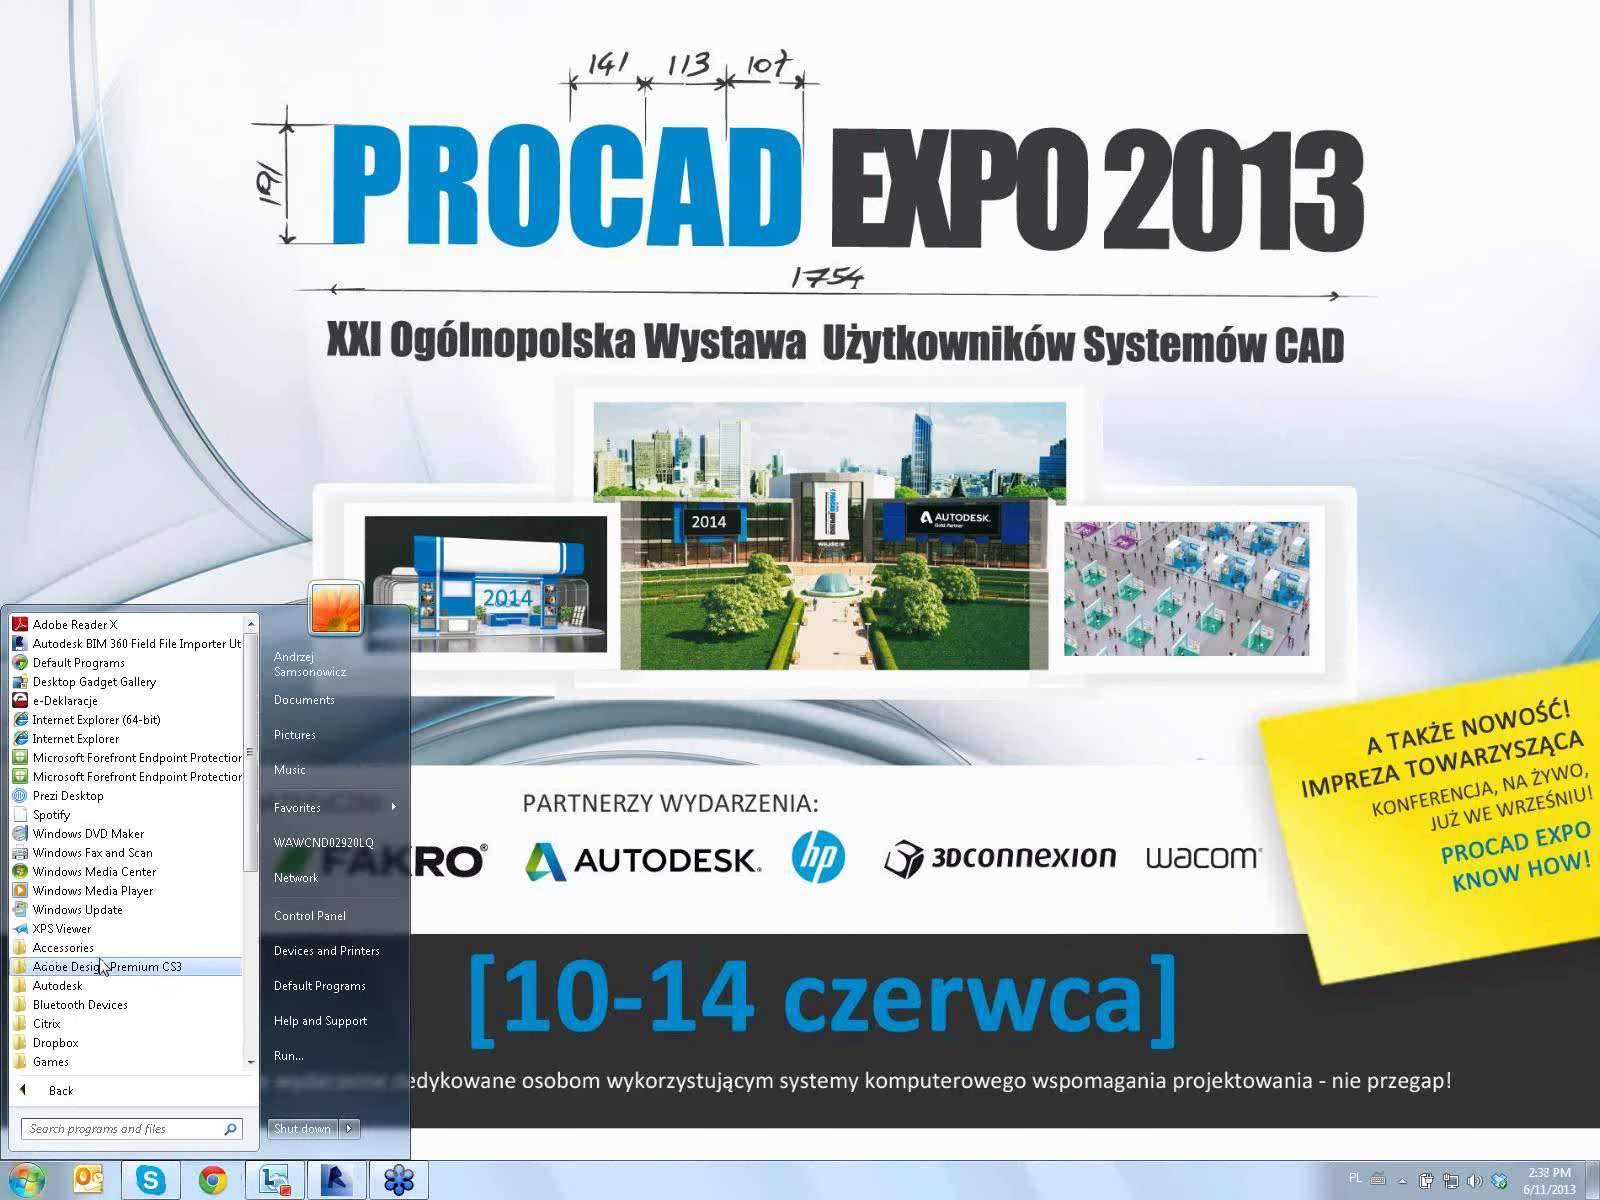
pyautogui.click(70, 985)
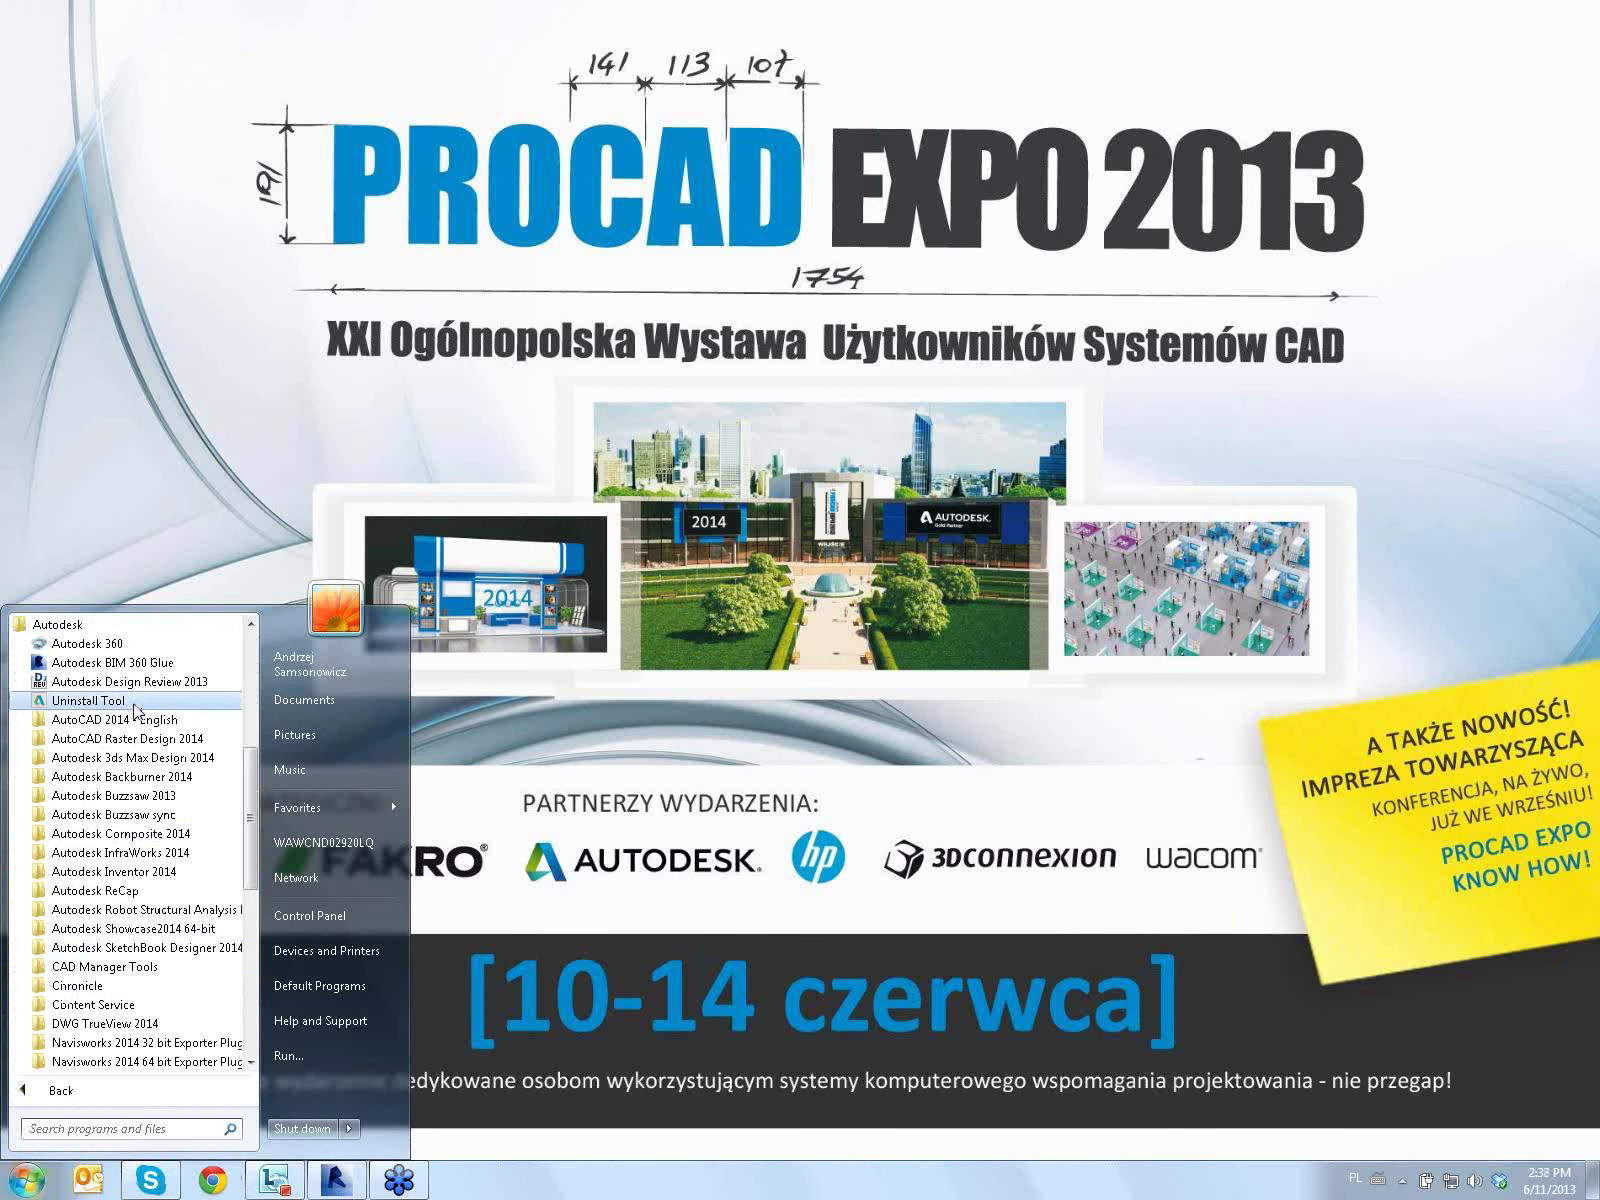
pyautogui.click(180, 757)
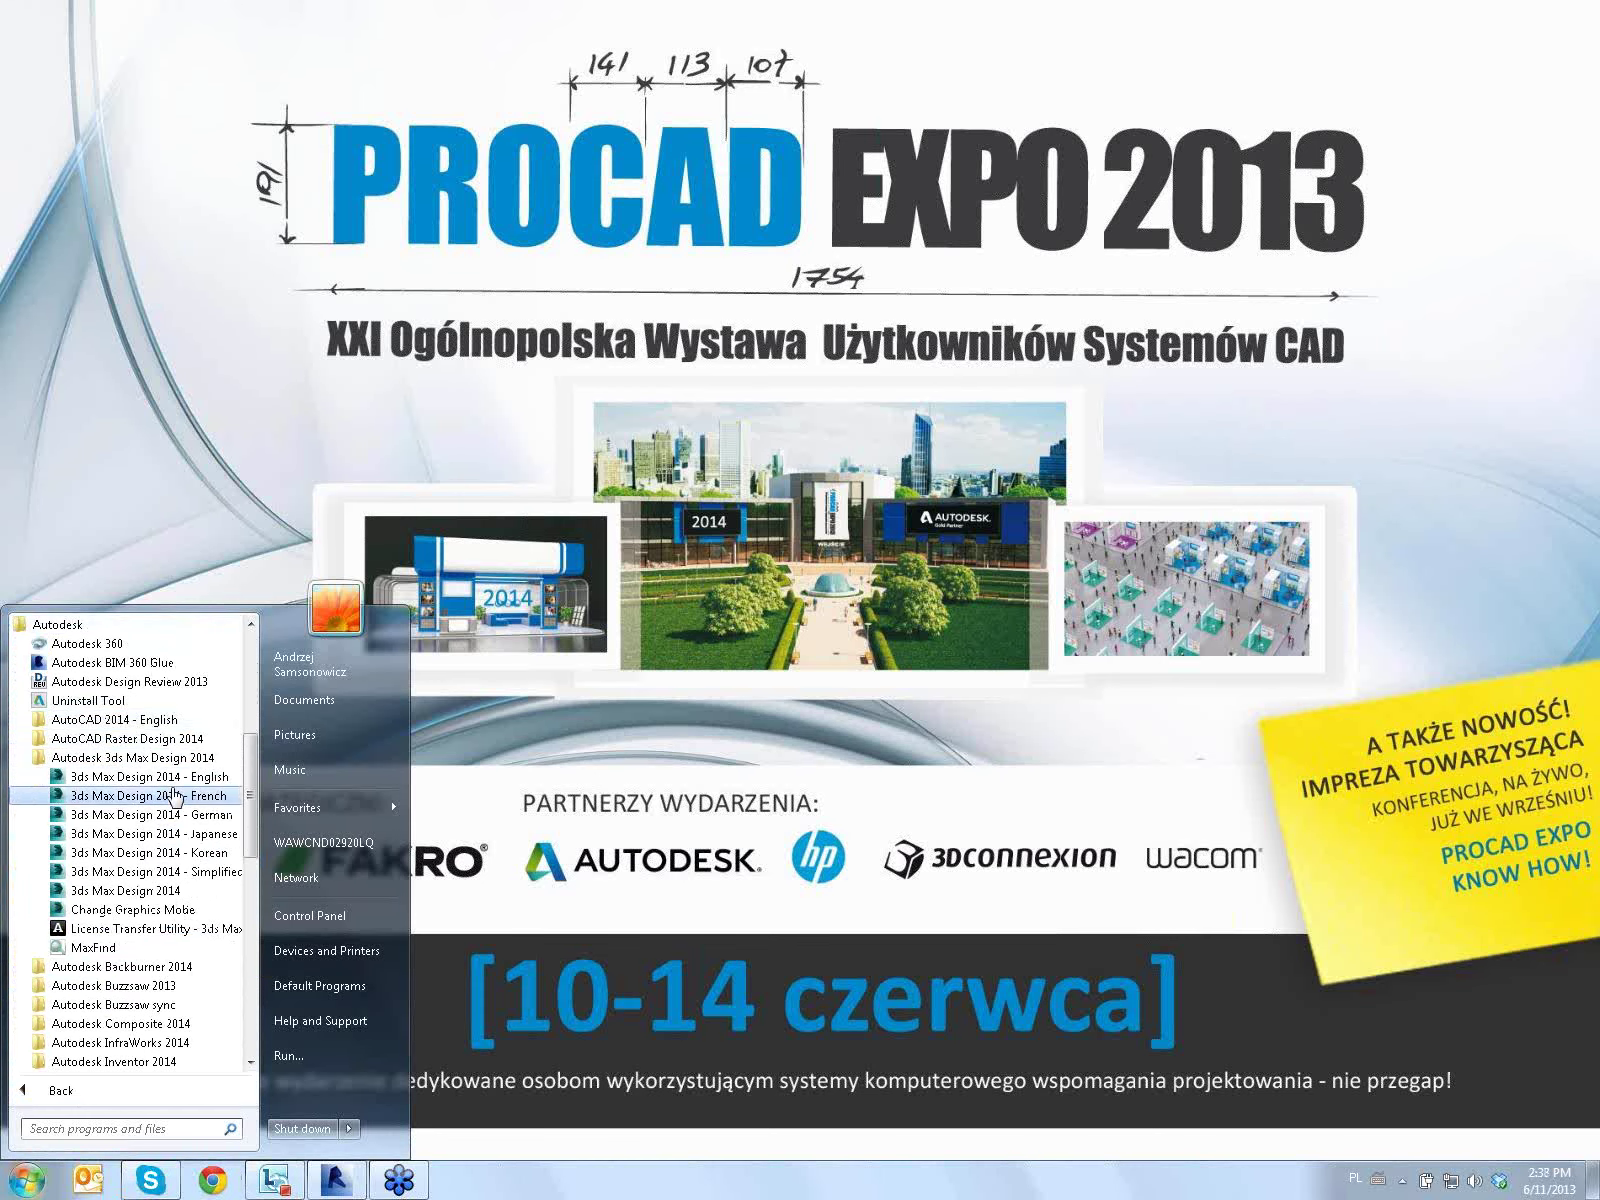
pyautogui.click(148, 891)
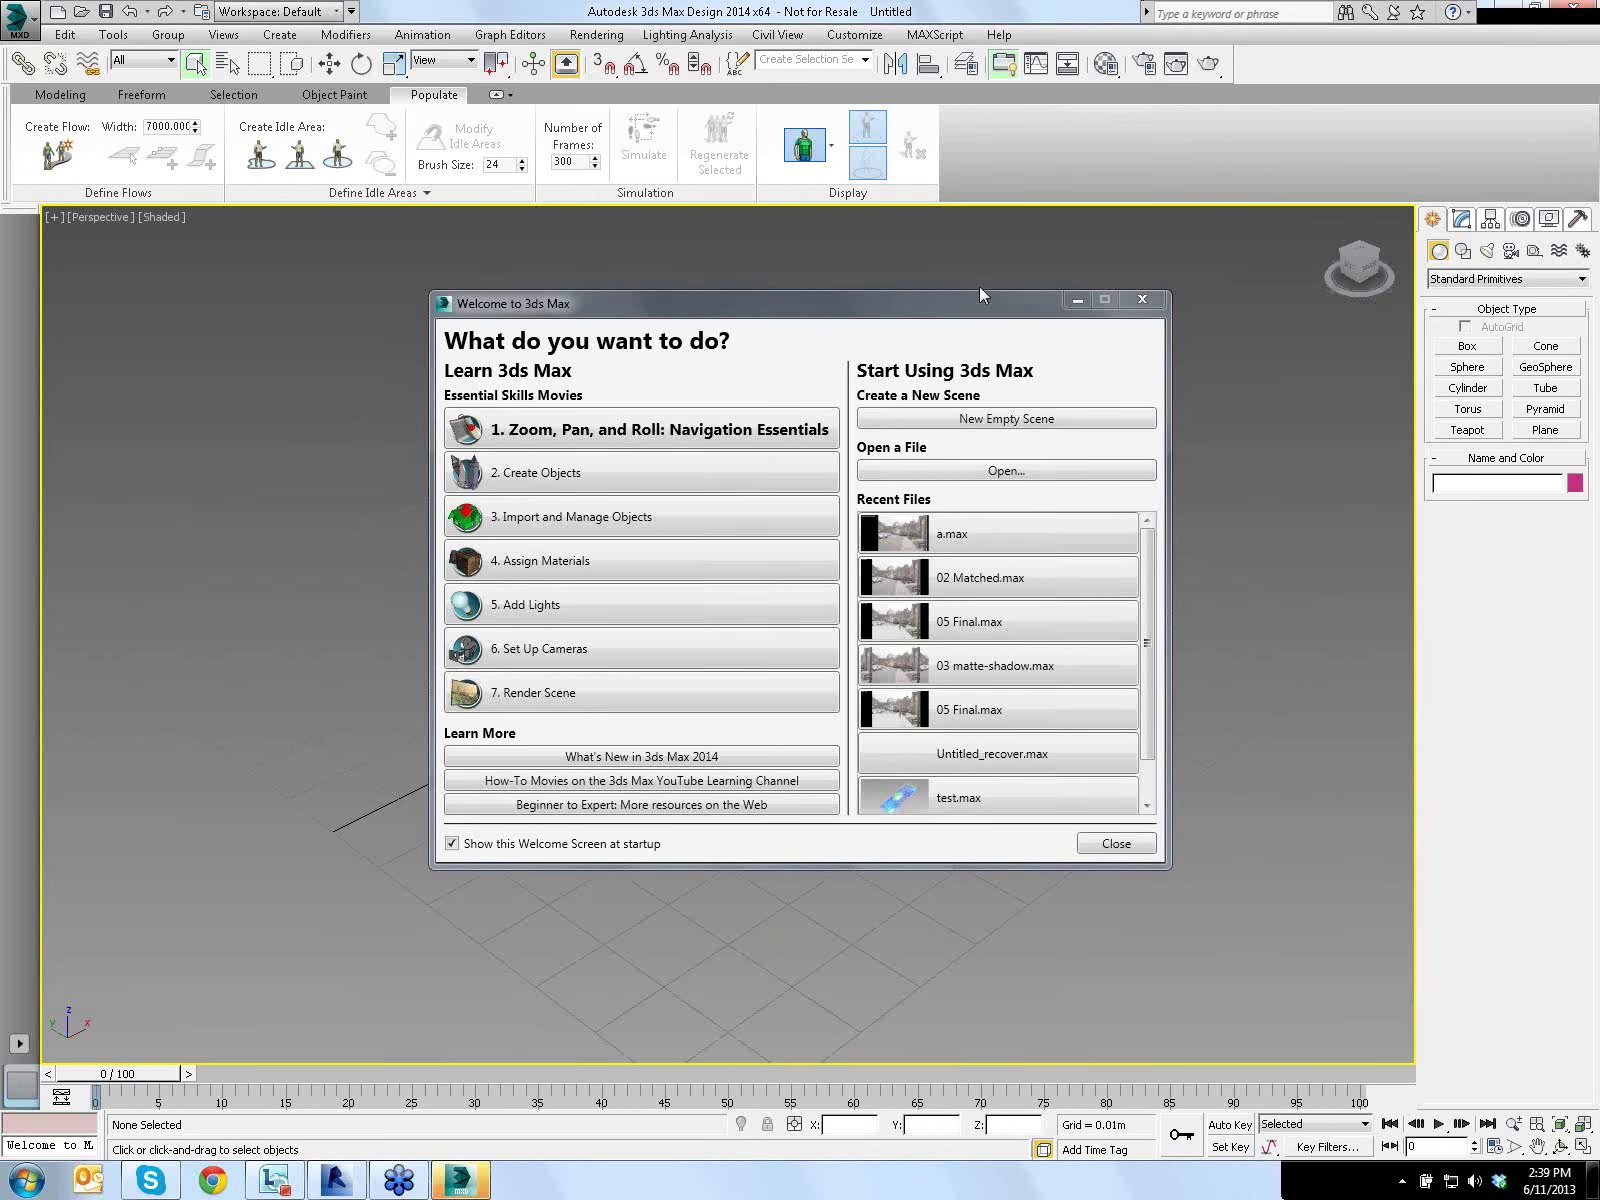
# Close the Welcome screen and the Exchange Store error dialog
pyautogui.click(975, 316)
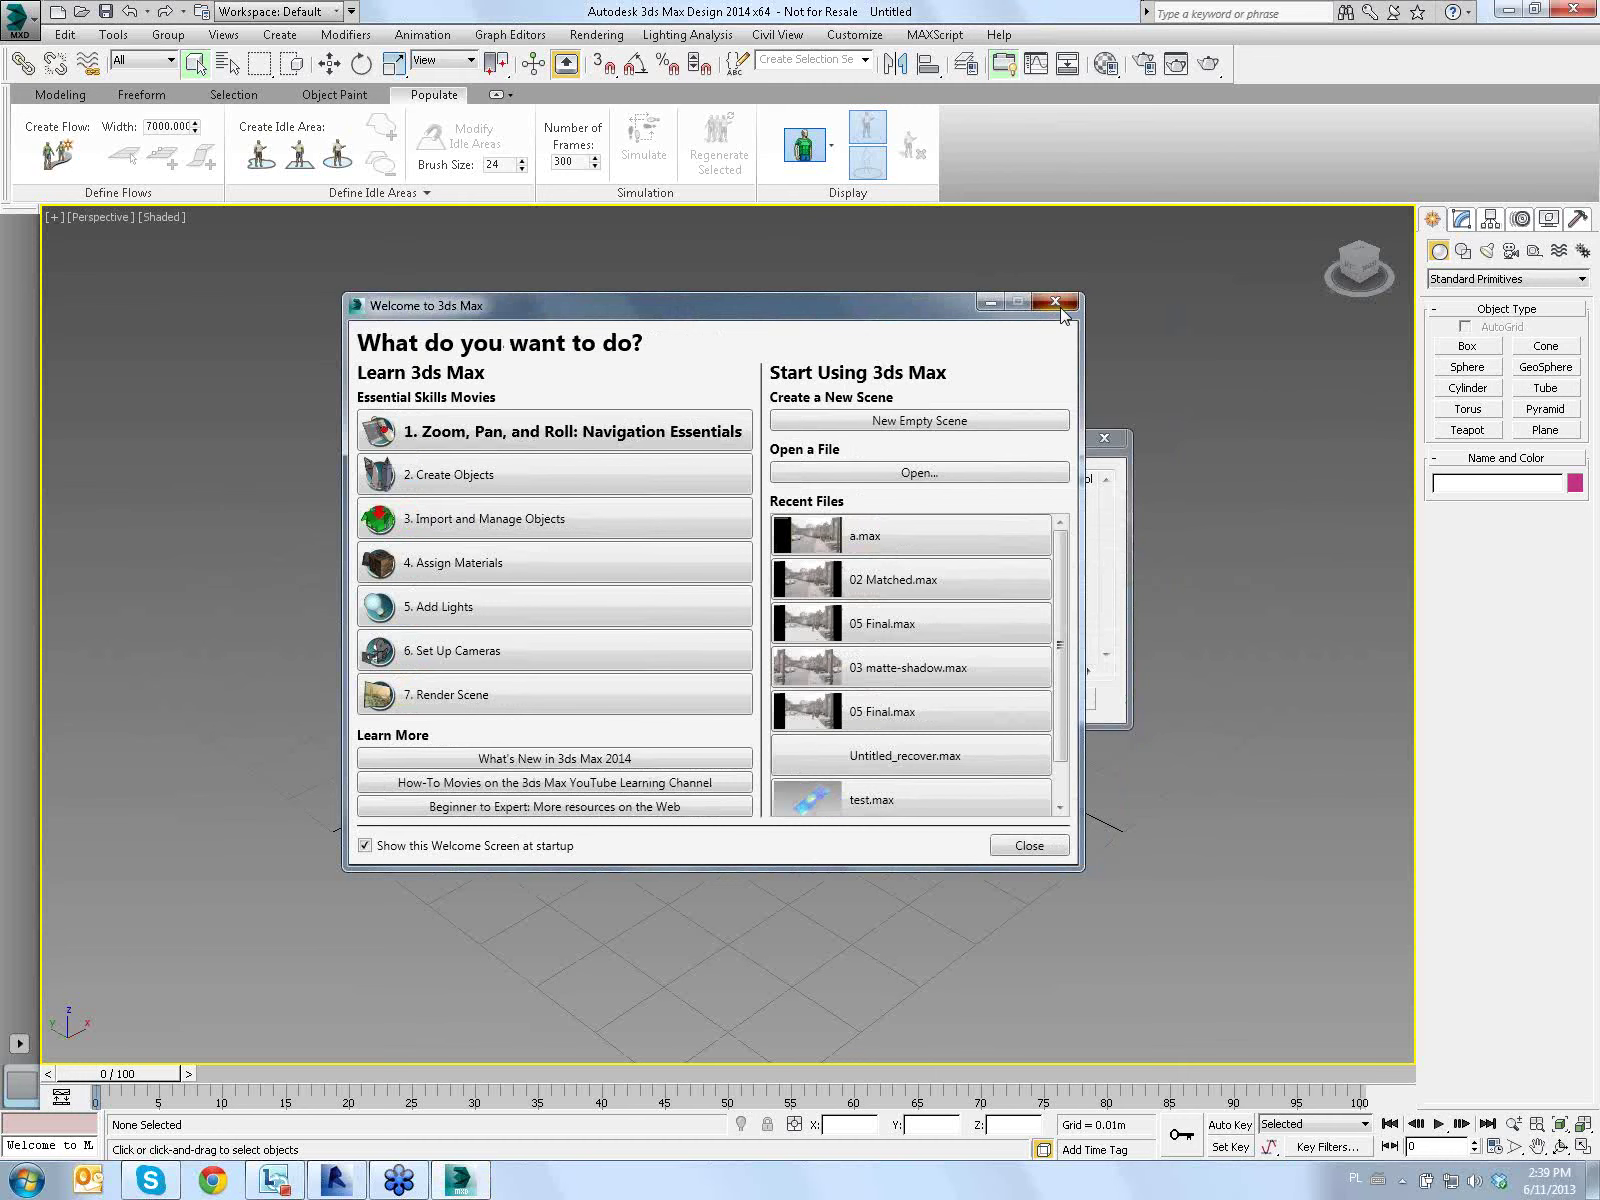
pyautogui.click(1077, 299)
pyautogui.click(1075, 703)
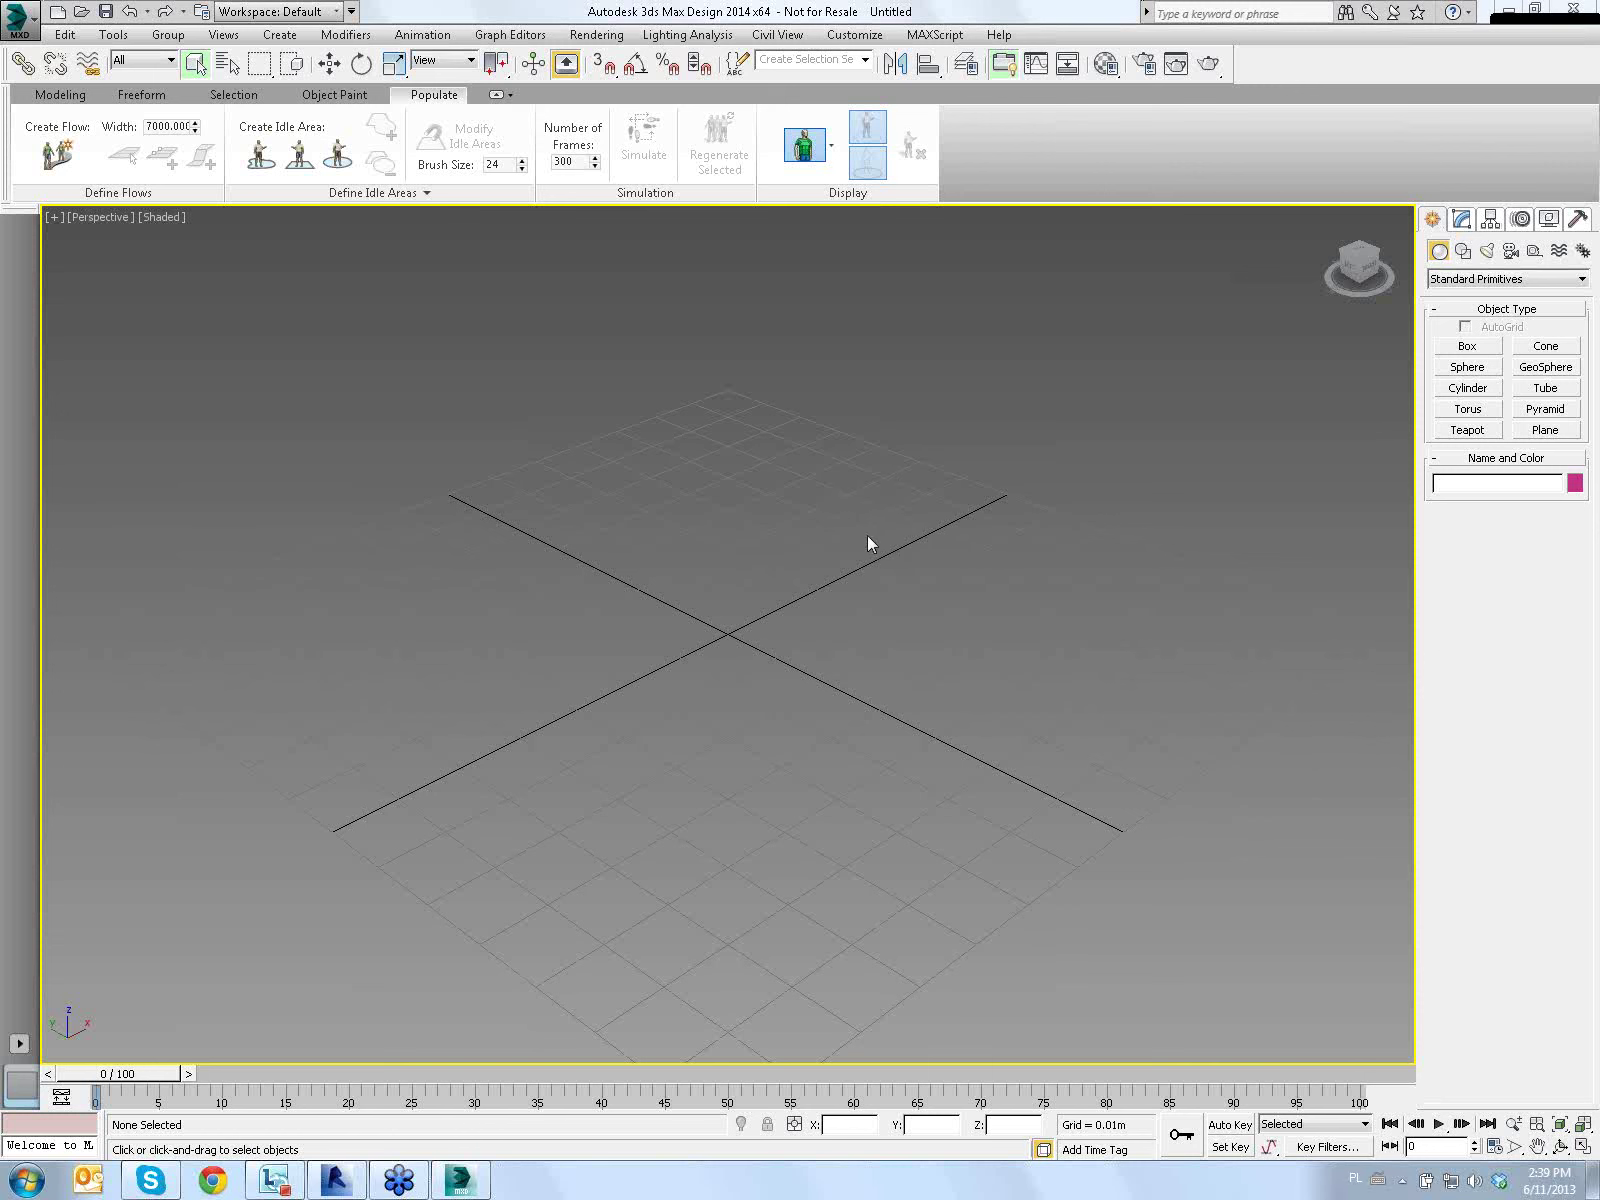
# Pan the Perspective grid and open the Material Editor with M
pyautogui.moveTo(868, 543)
pyautogui.mouseDown(button='middle')
pyautogui.moveTo(900, 475)
pyautogui.moveTo(857, 503)
pyautogui.mouseUp(button='middle')
pyautogui.moveTo(662, 409); pyautogui.dragTo(657, 414, button='middle')
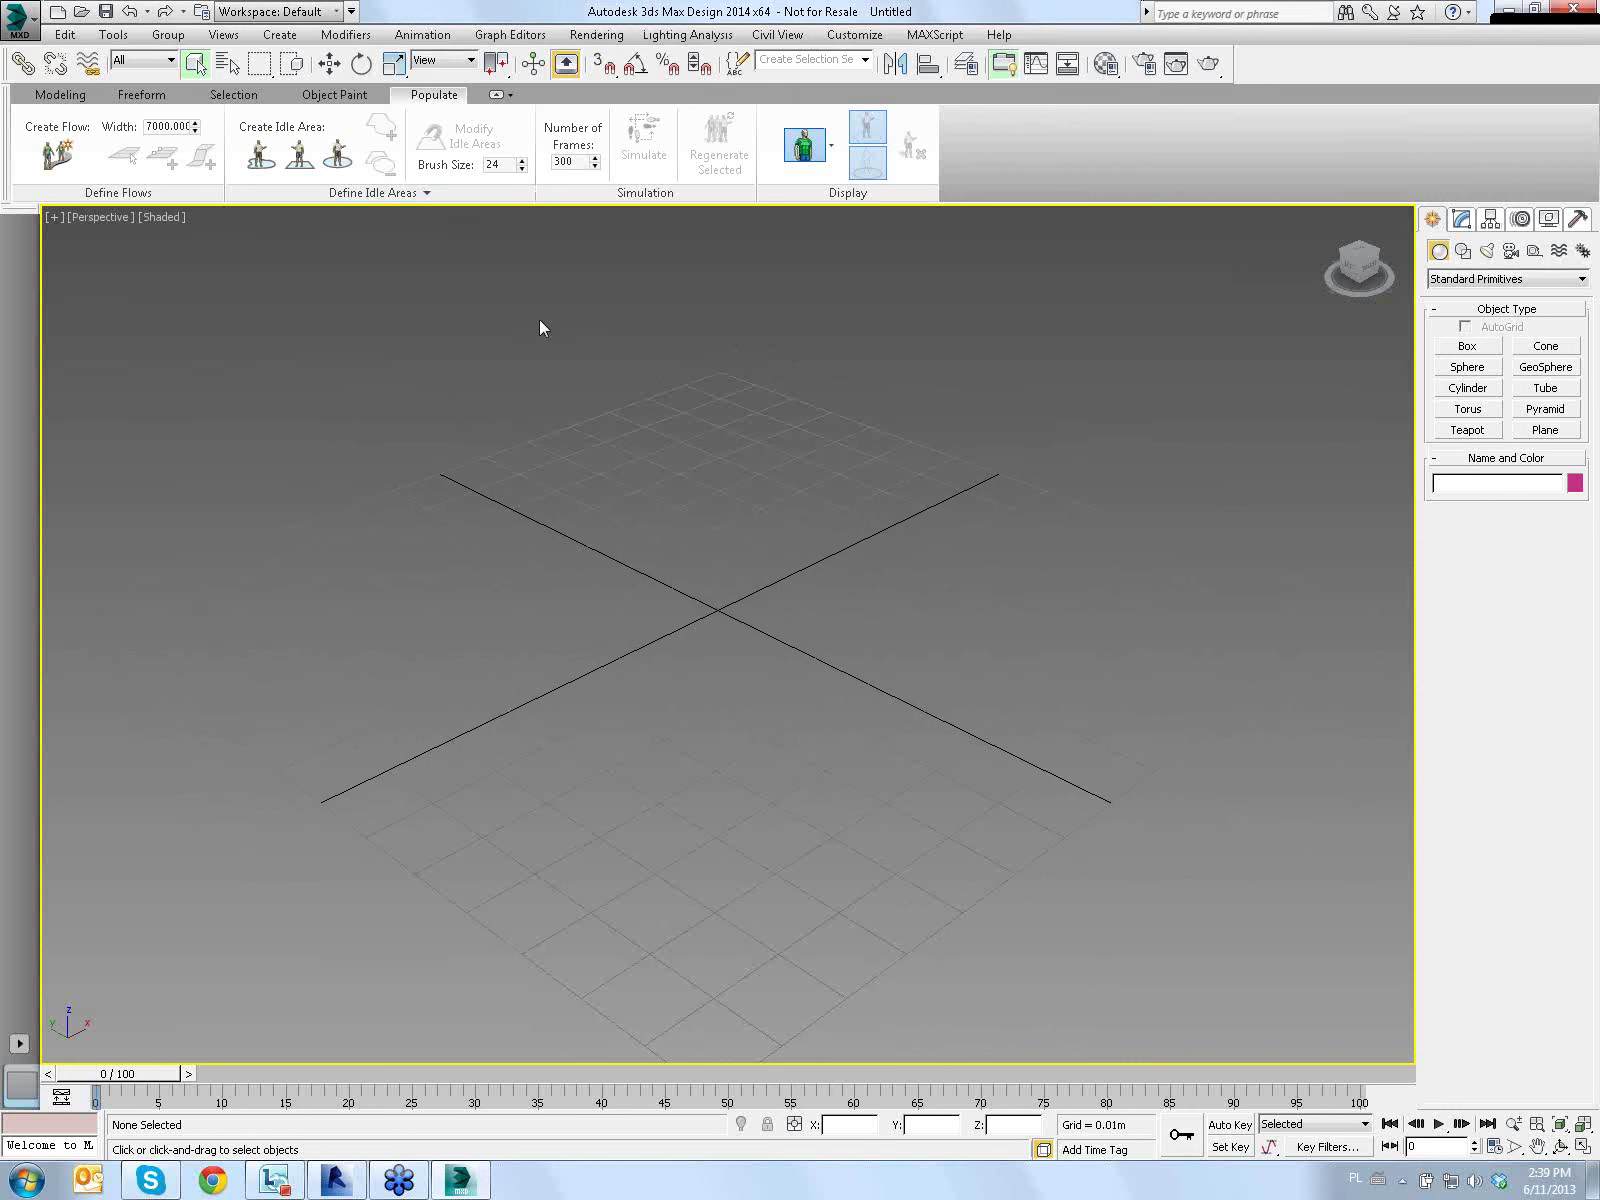
pyautogui.press('m')
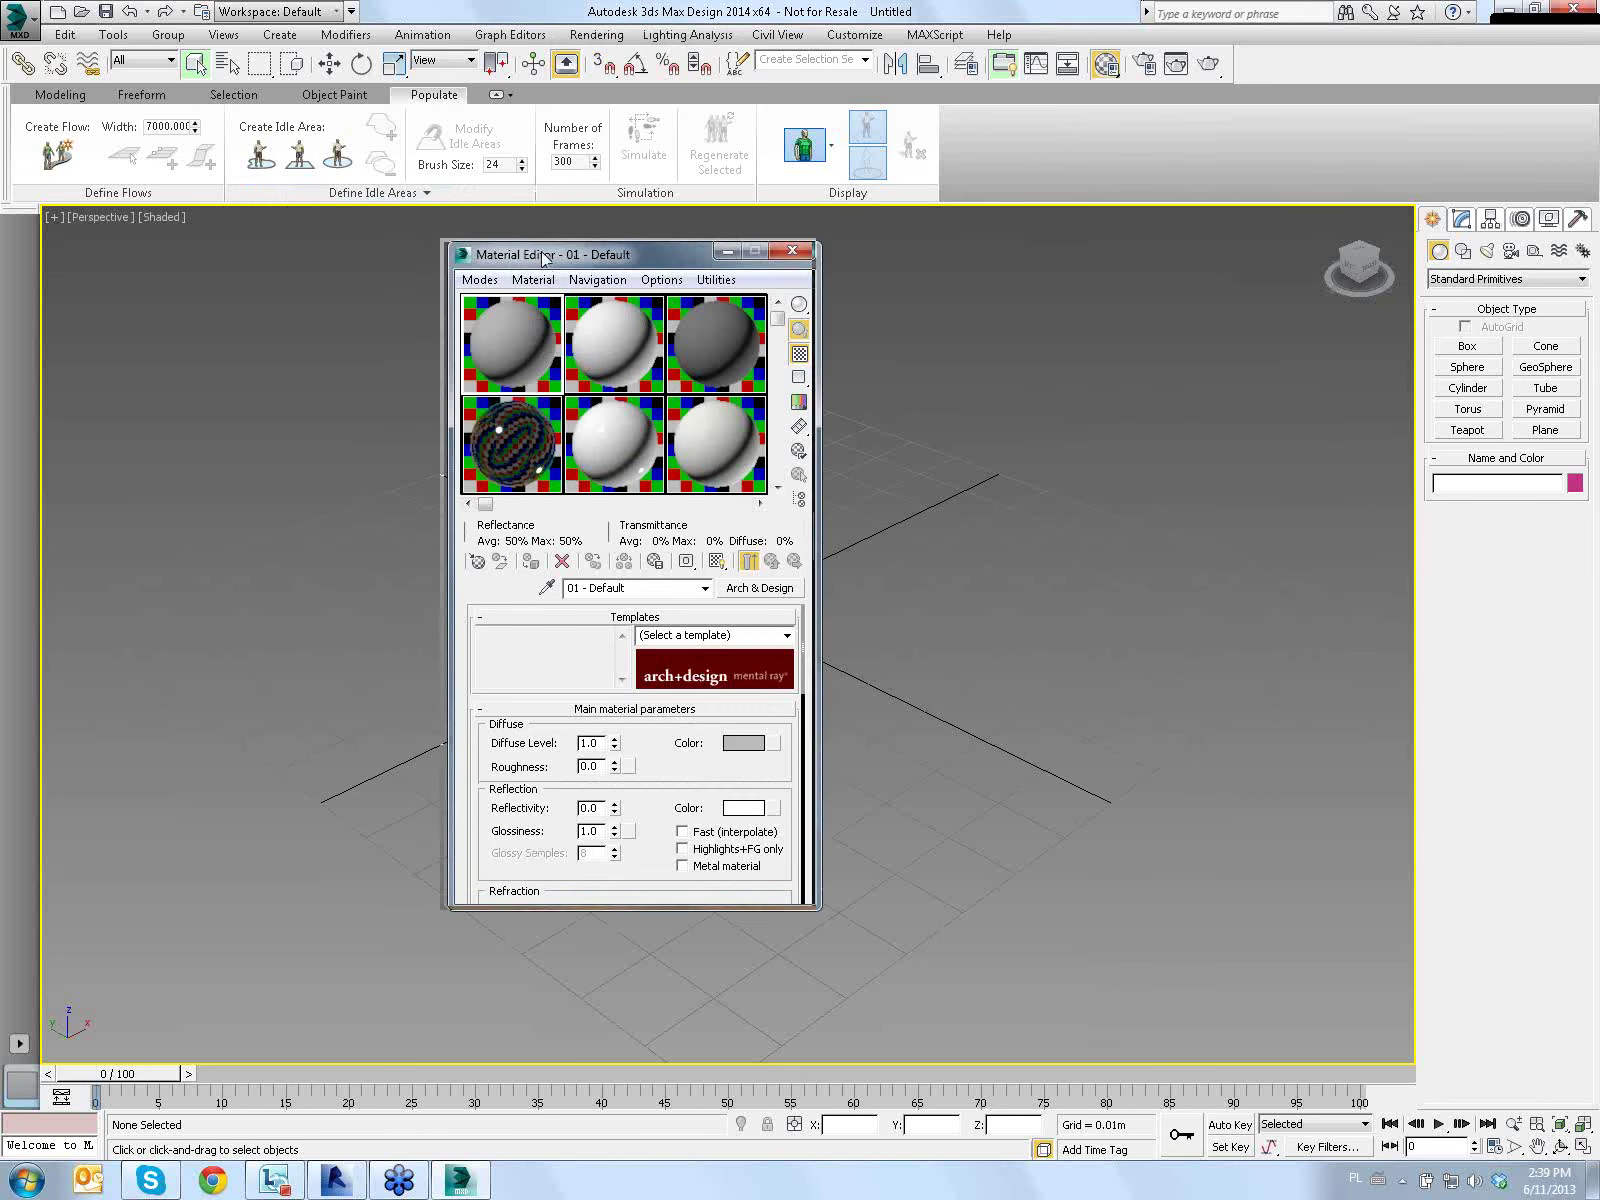
# Place Environment and Effects beside the Material Editor and start choosing an environment map
pyautogui.moveTo(585, 255); pyautogui.dragTo(308, 239)
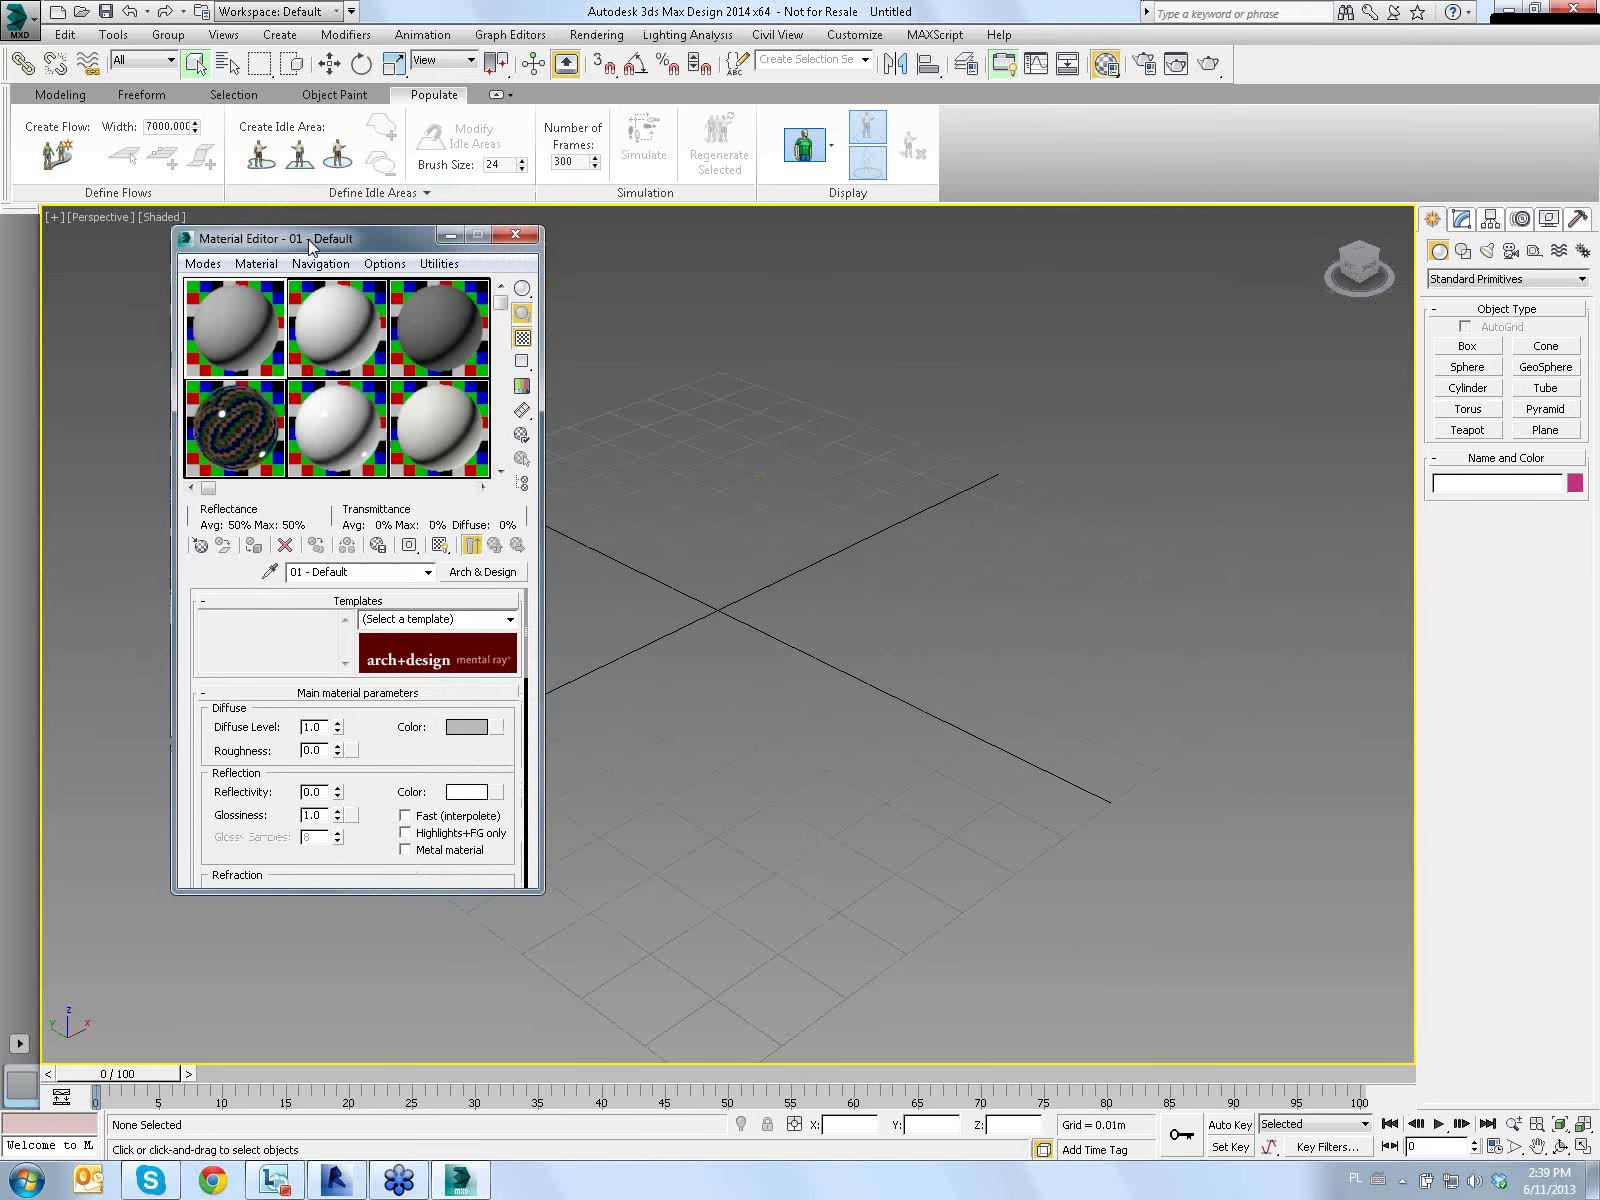
pyautogui.press('8')
pyautogui.moveTo(965, 222); pyautogui.dragTo(636, 242)
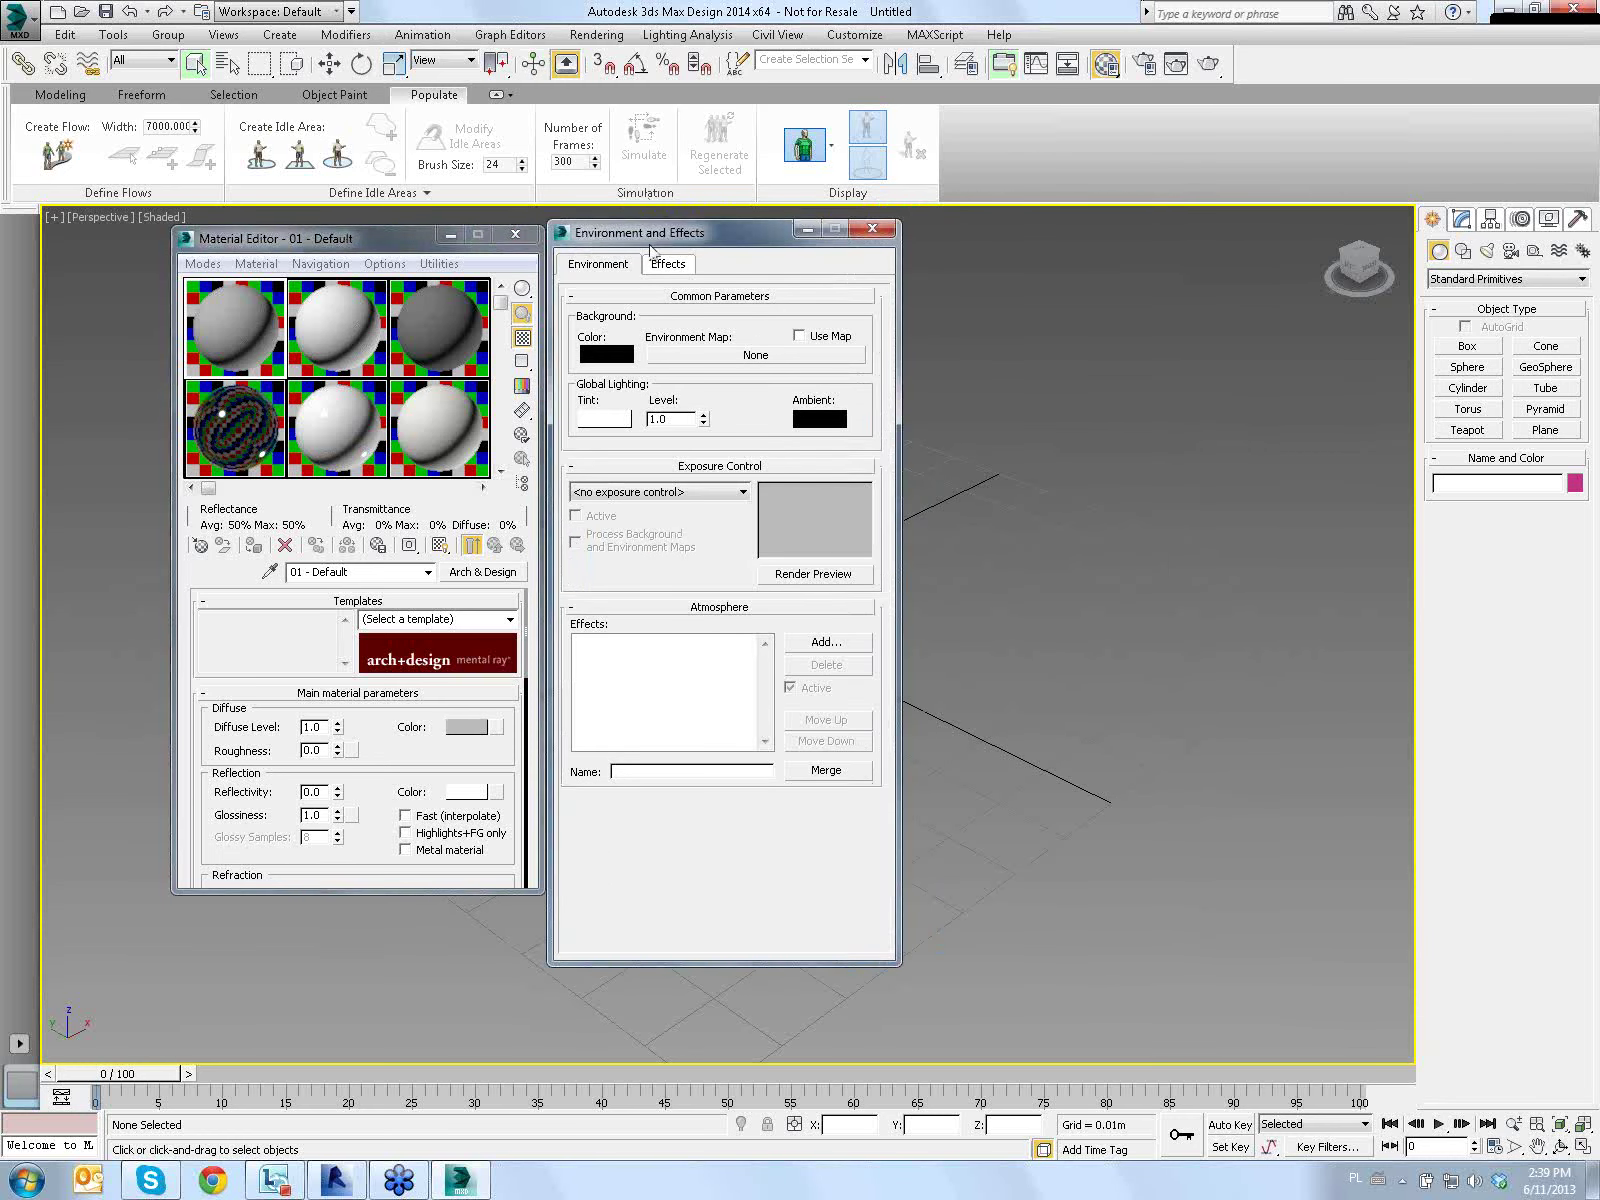
pyautogui.click(597, 35)
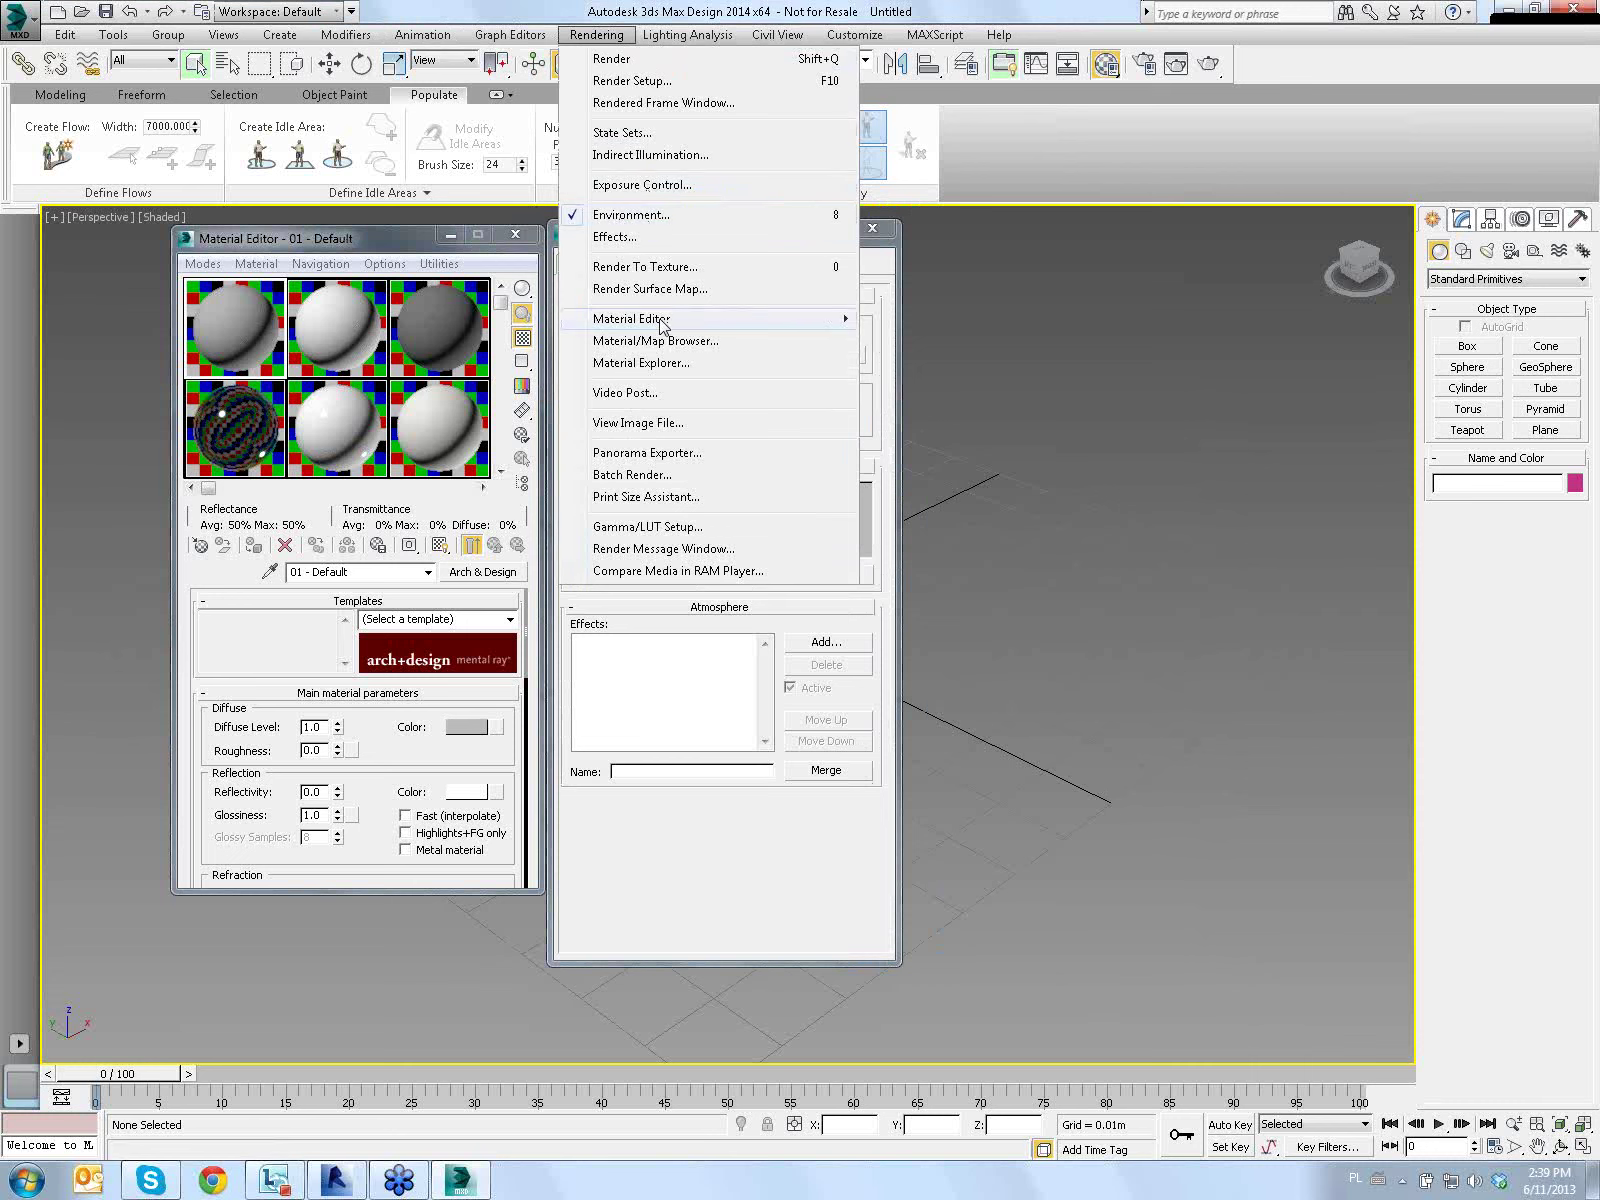
pyautogui.moveTo(631, 319)
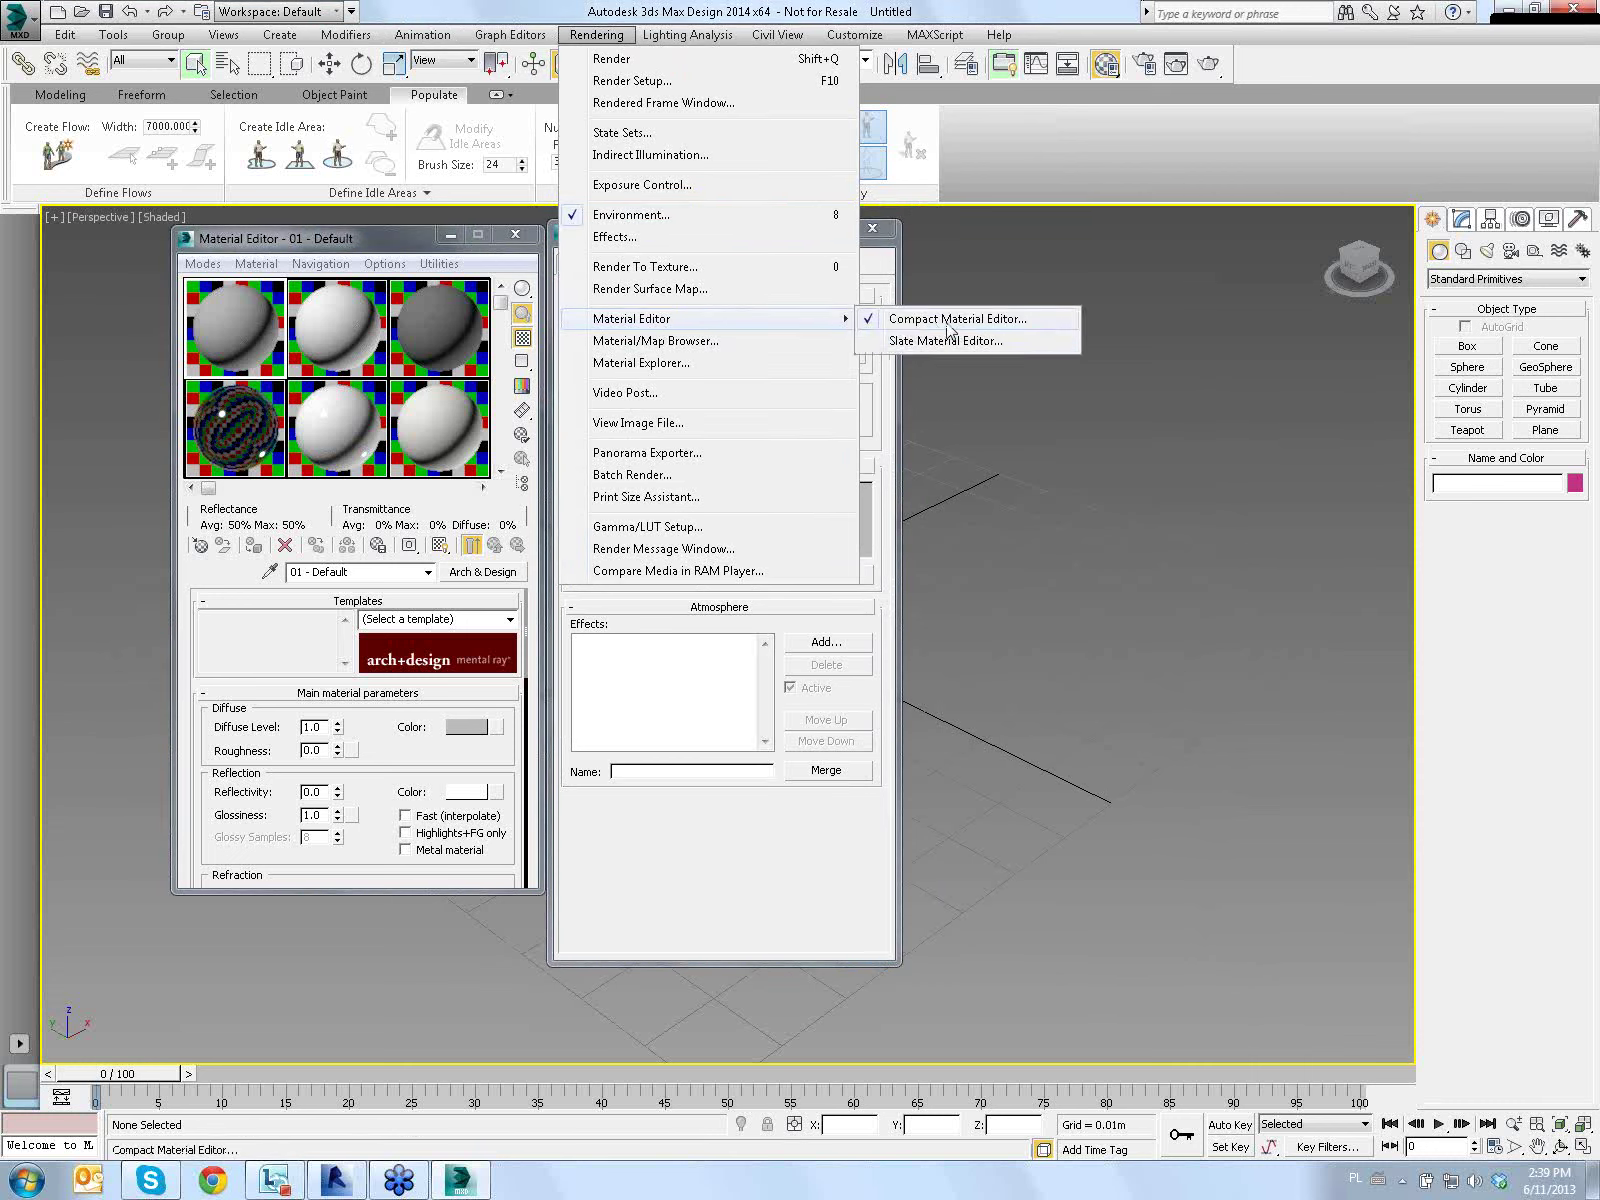
pyautogui.click(340, 236)
pyautogui.moveTo(360, 240); pyautogui.dragTo(278, 230)
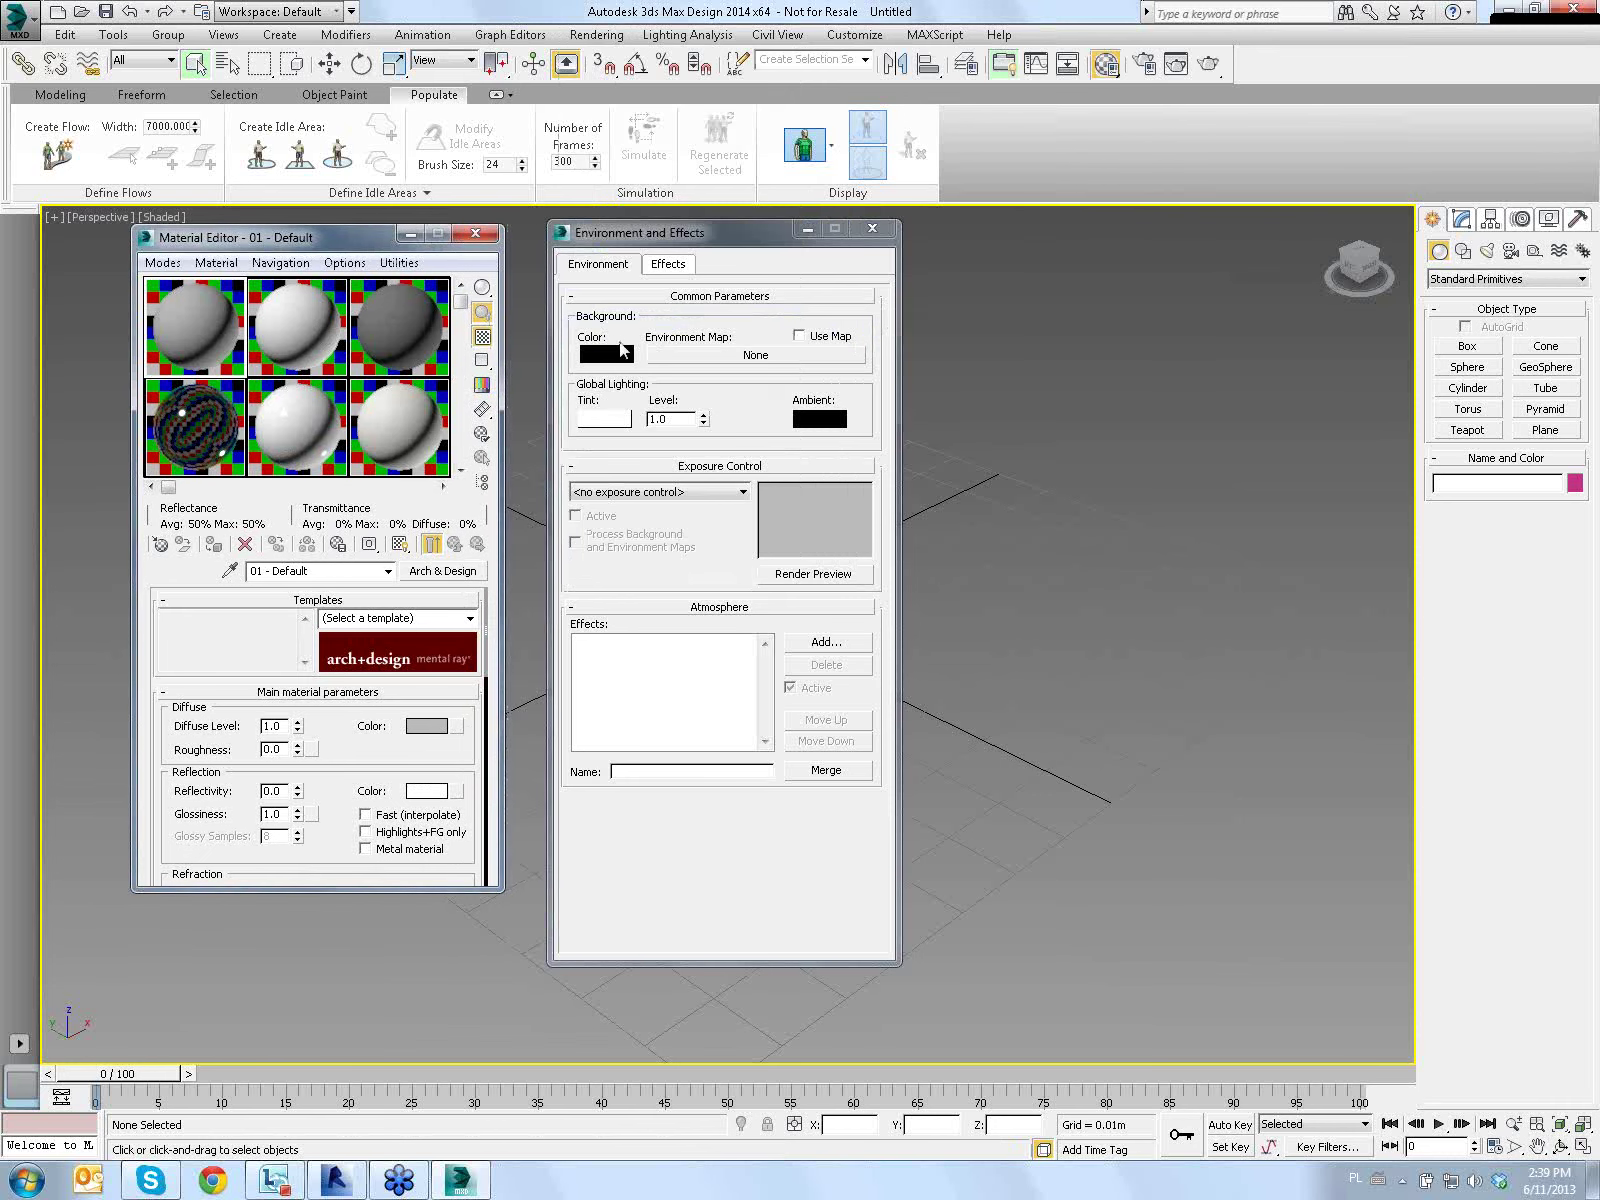
pyautogui.click(724, 357)
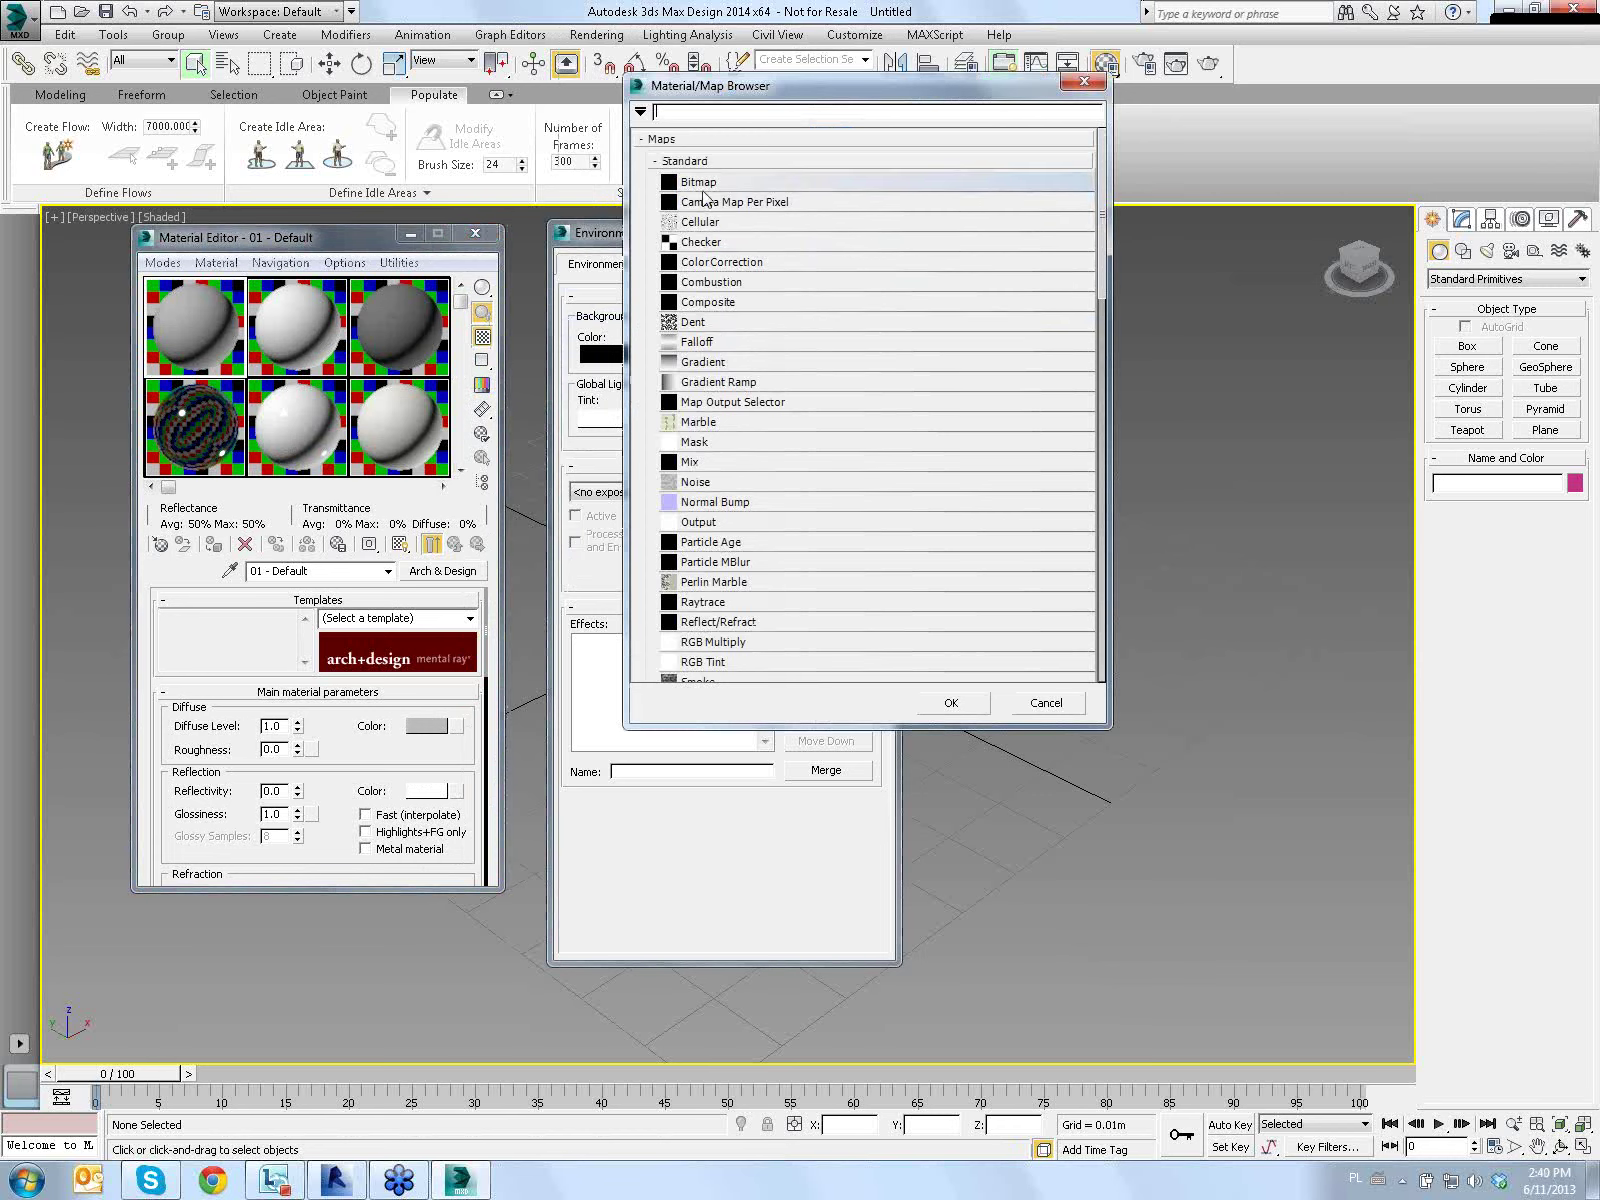
# Load P4232261.JPG from the Camera Match folder as a Bitmap environment map
pyautogui.moveTo(693, 86); pyautogui.dragTo(946, 160)
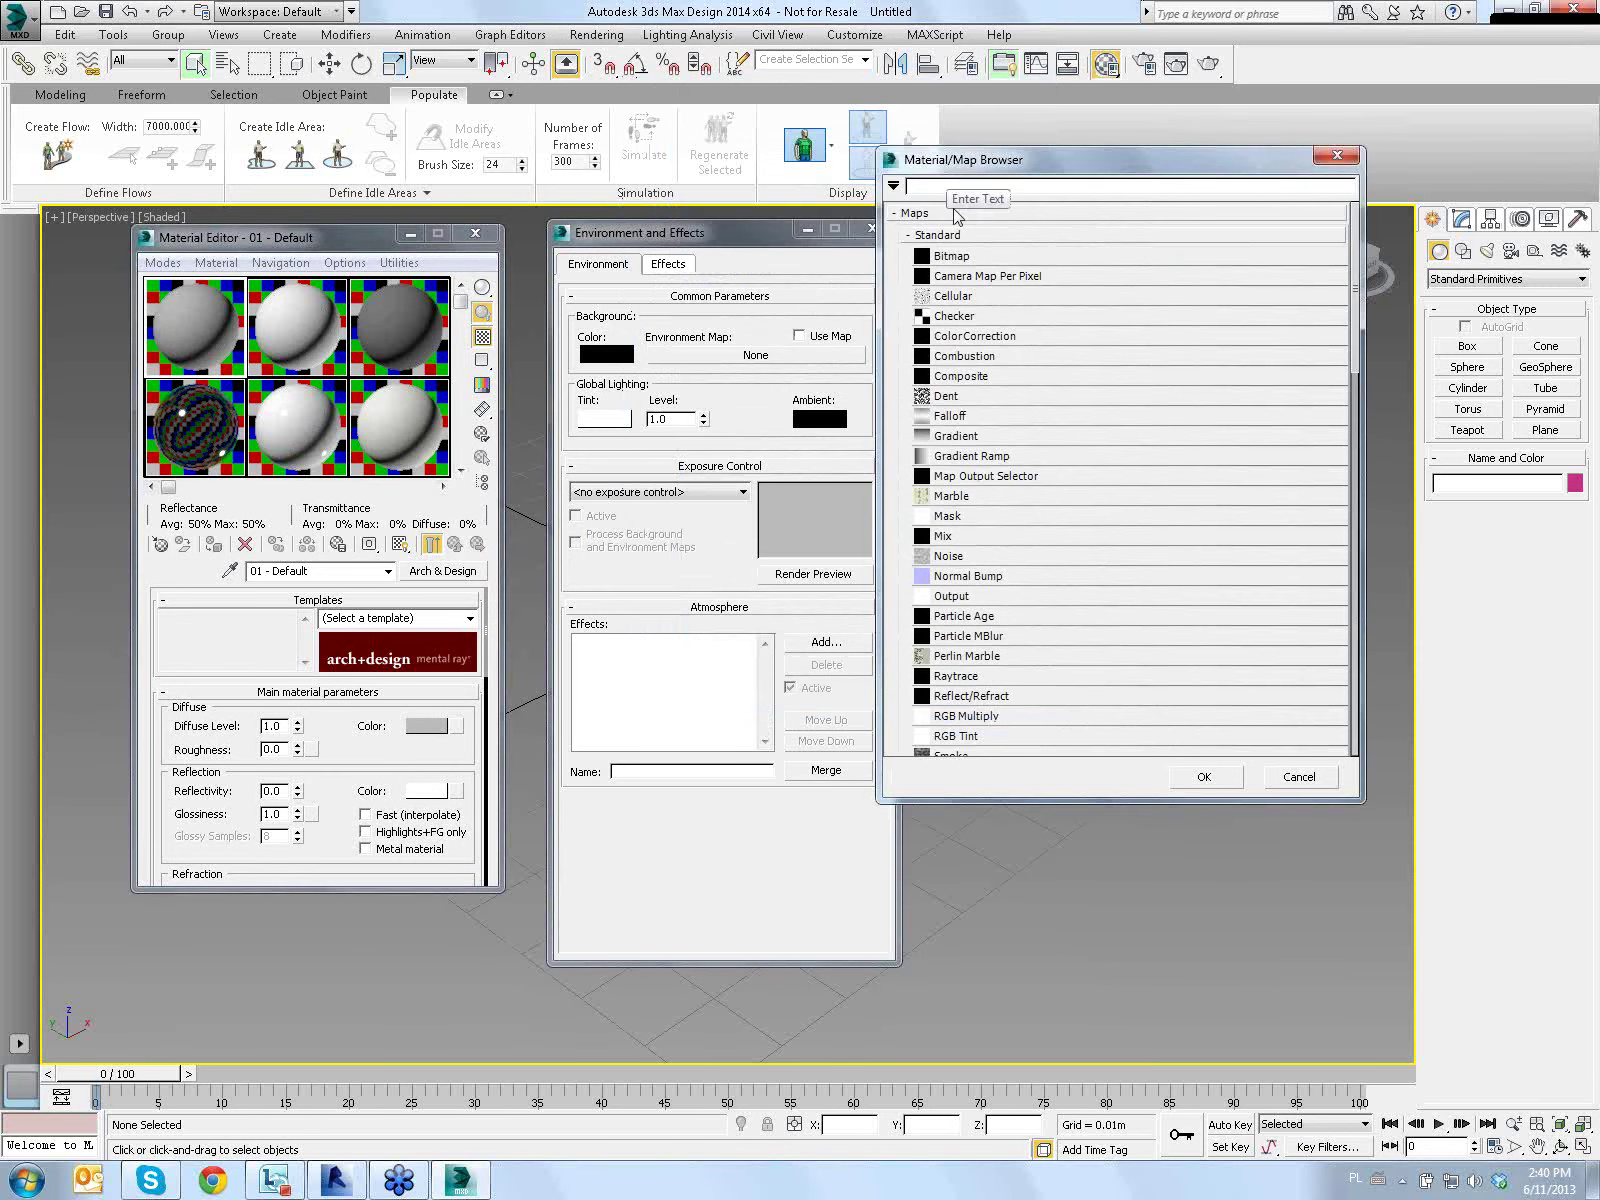
pyautogui.doubleClick(952, 258)
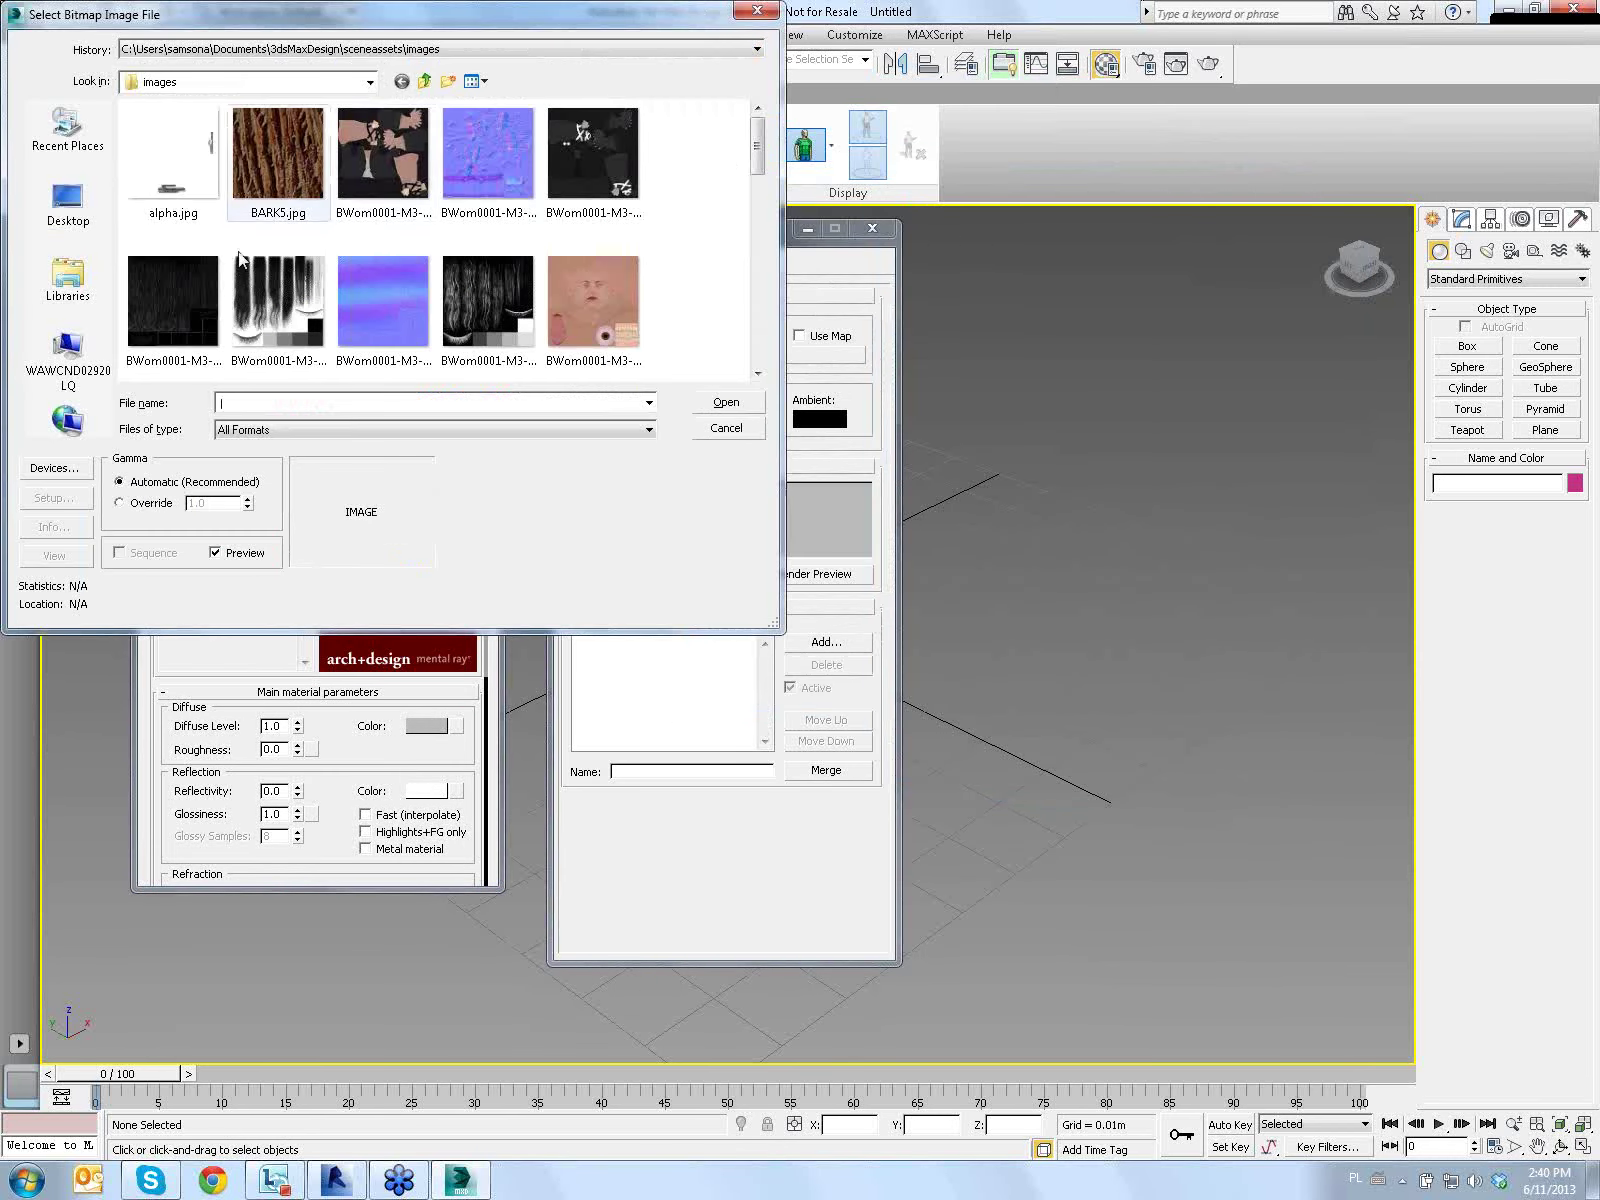
pyautogui.click(68, 205)
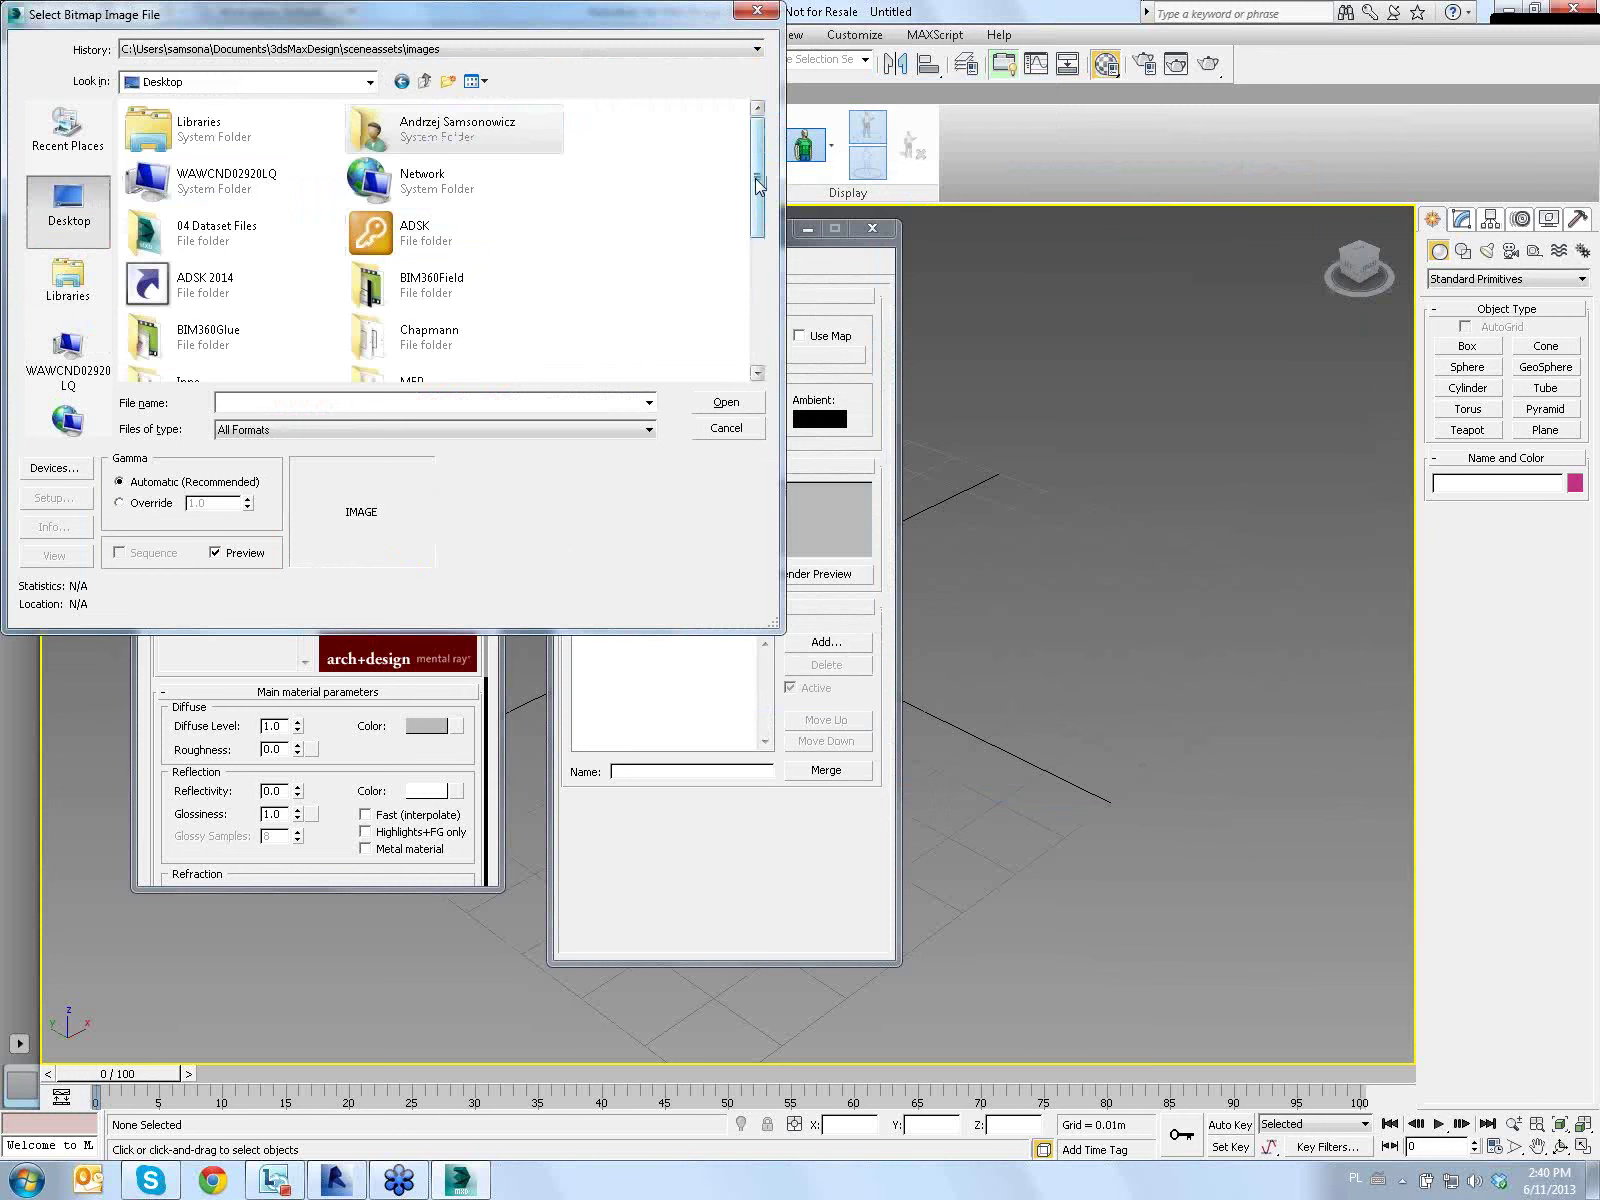
pyautogui.moveTo(760, 190); pyautogui.dragTo(761, 320)
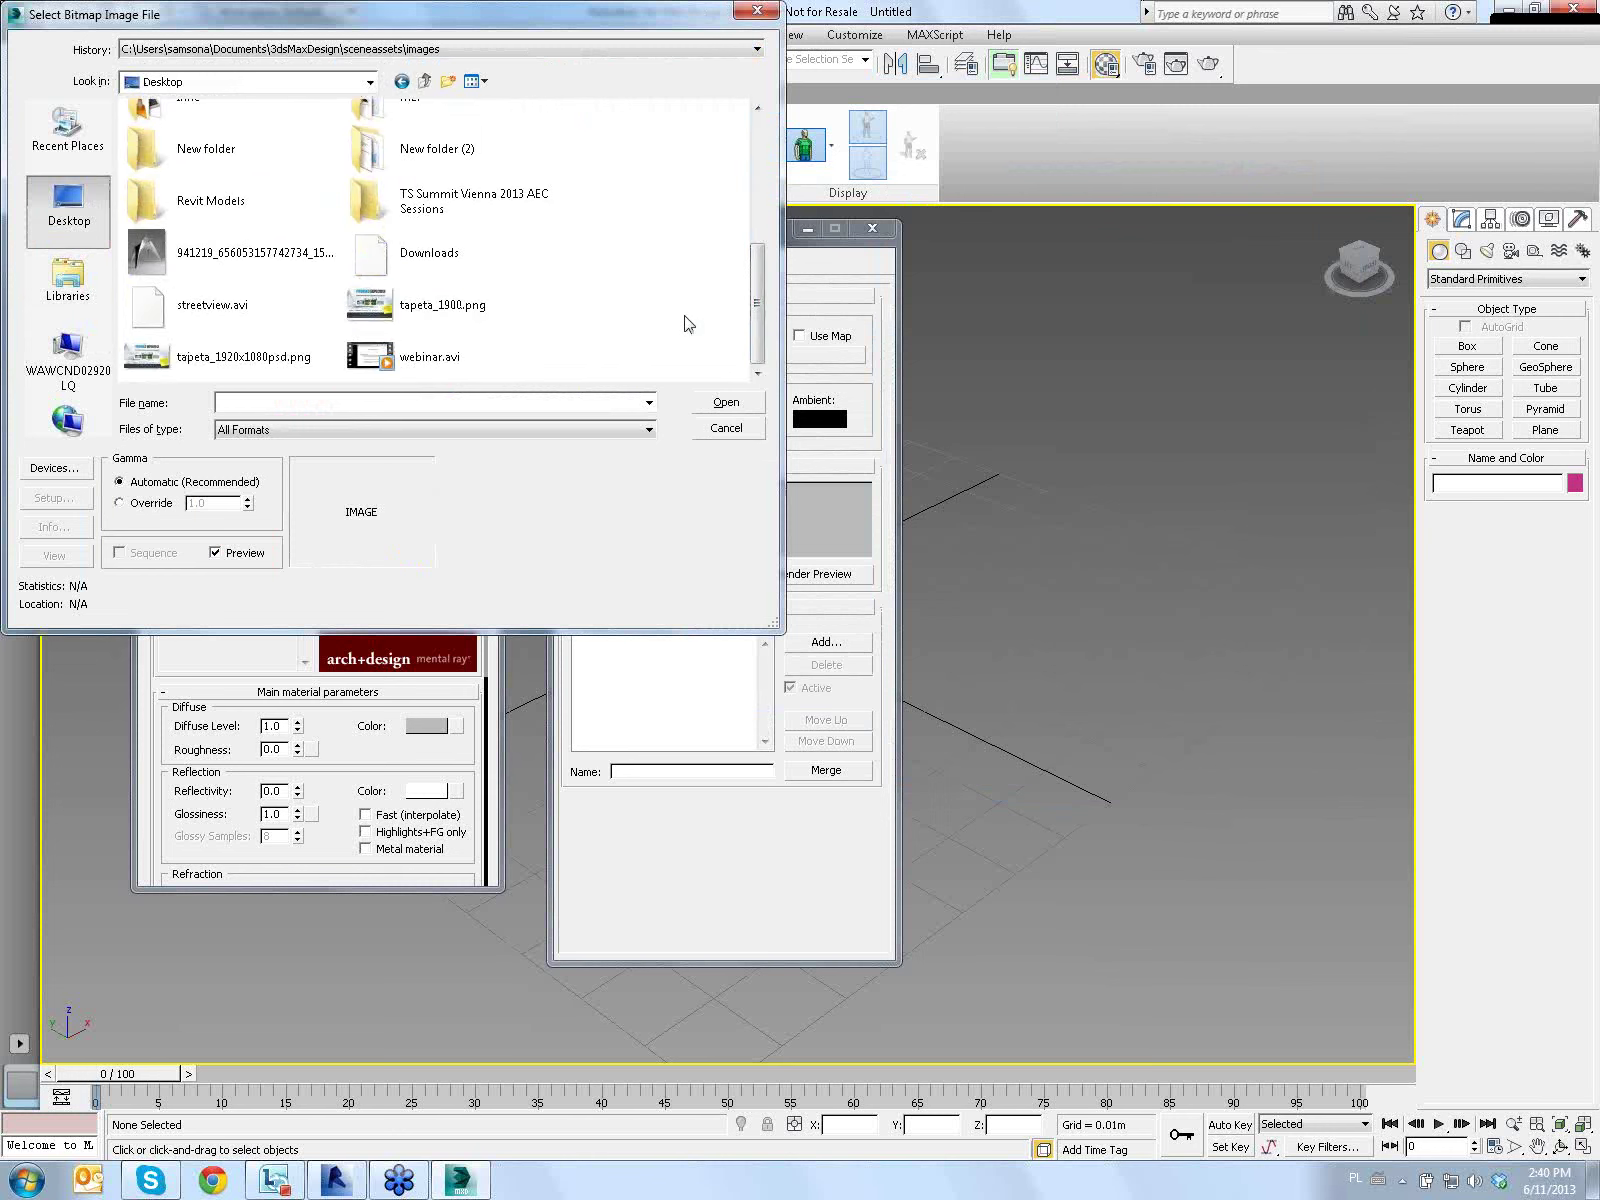
pyautogui.doubleClick(428, 208)
pyautogui.doubleClick(155, 172)
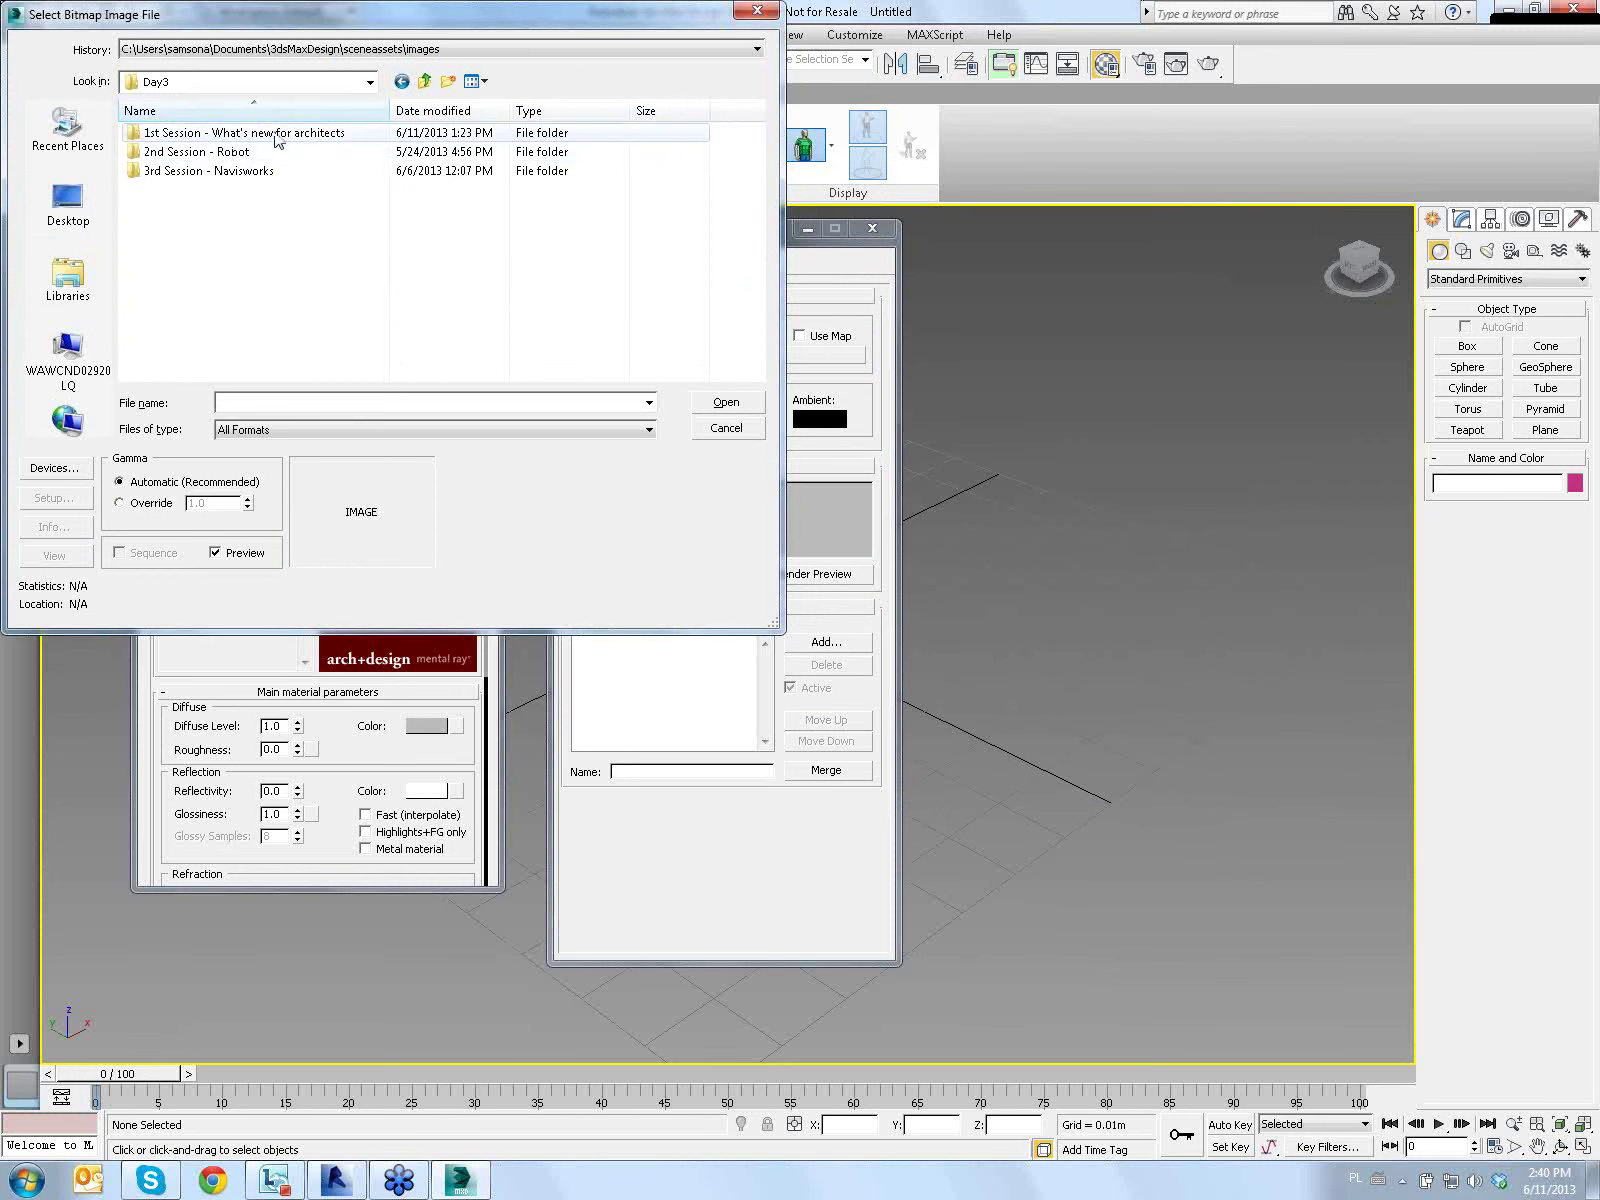
pyautogui.doubleClick(196, 136)
pyautogui.doubleClick(195, 162)
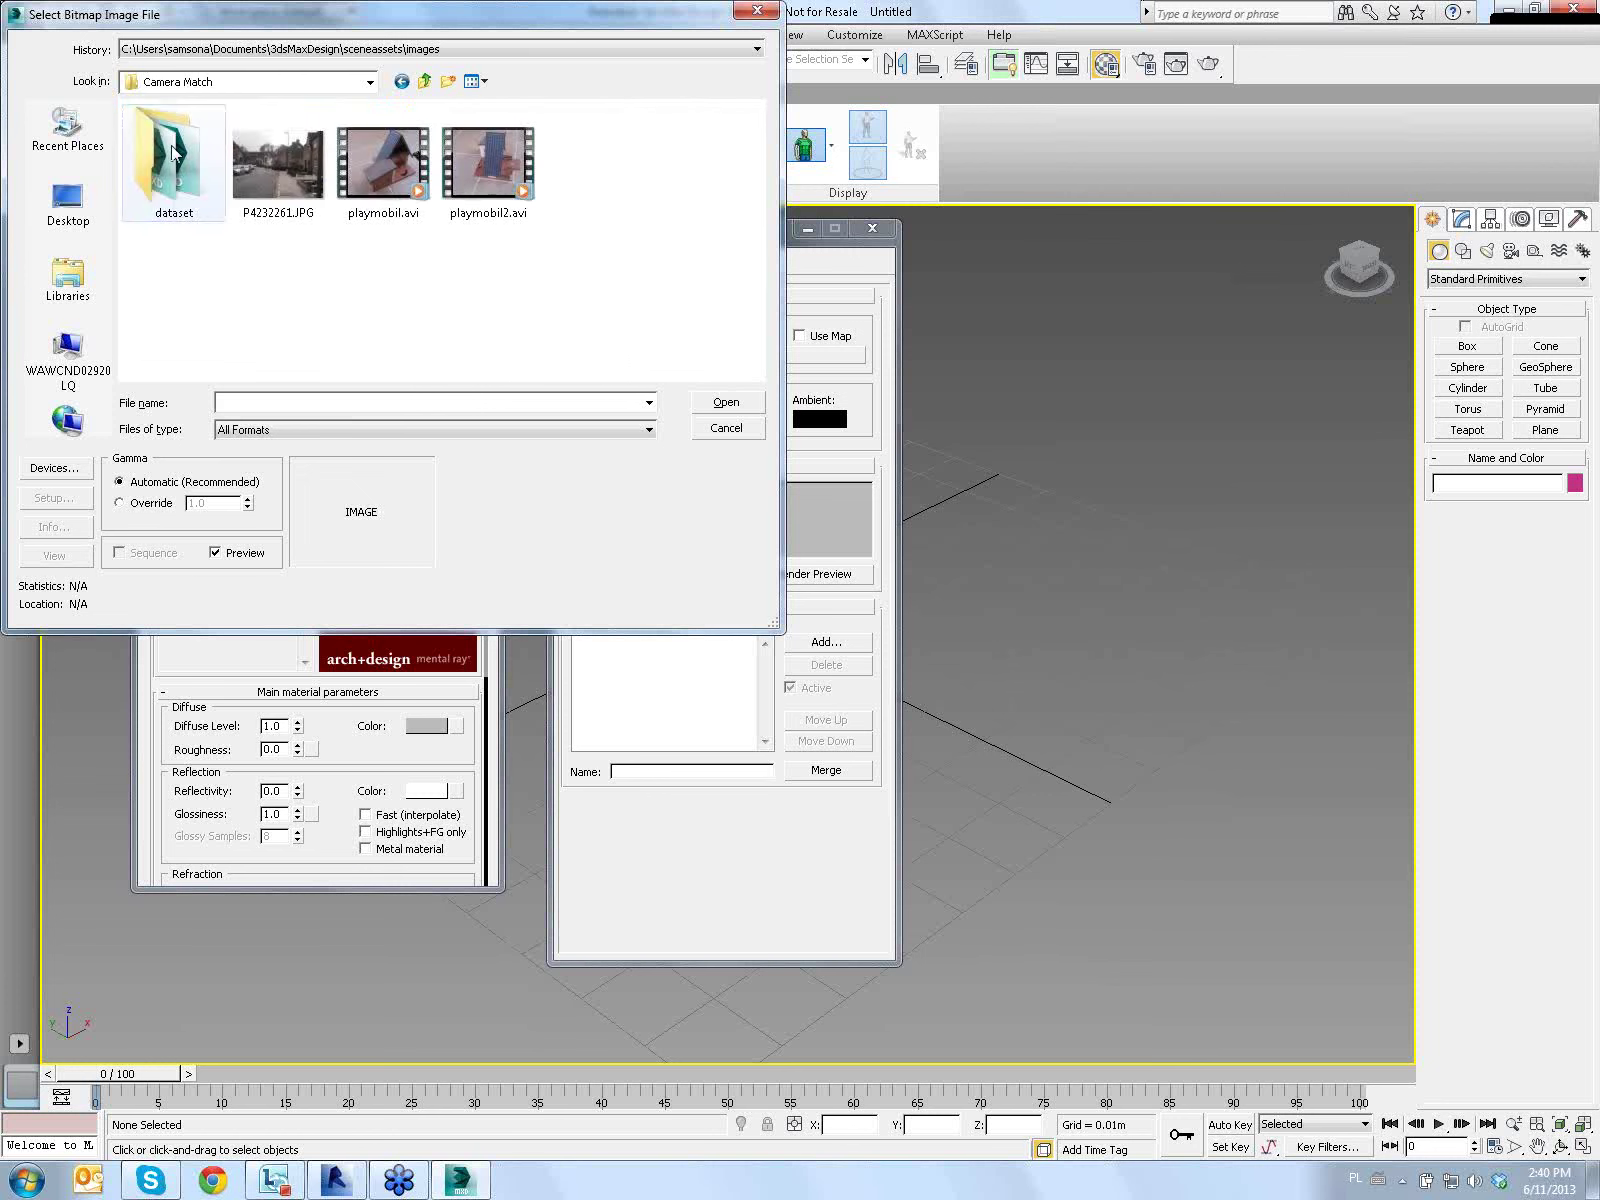
pyautogui.click(308, 172)
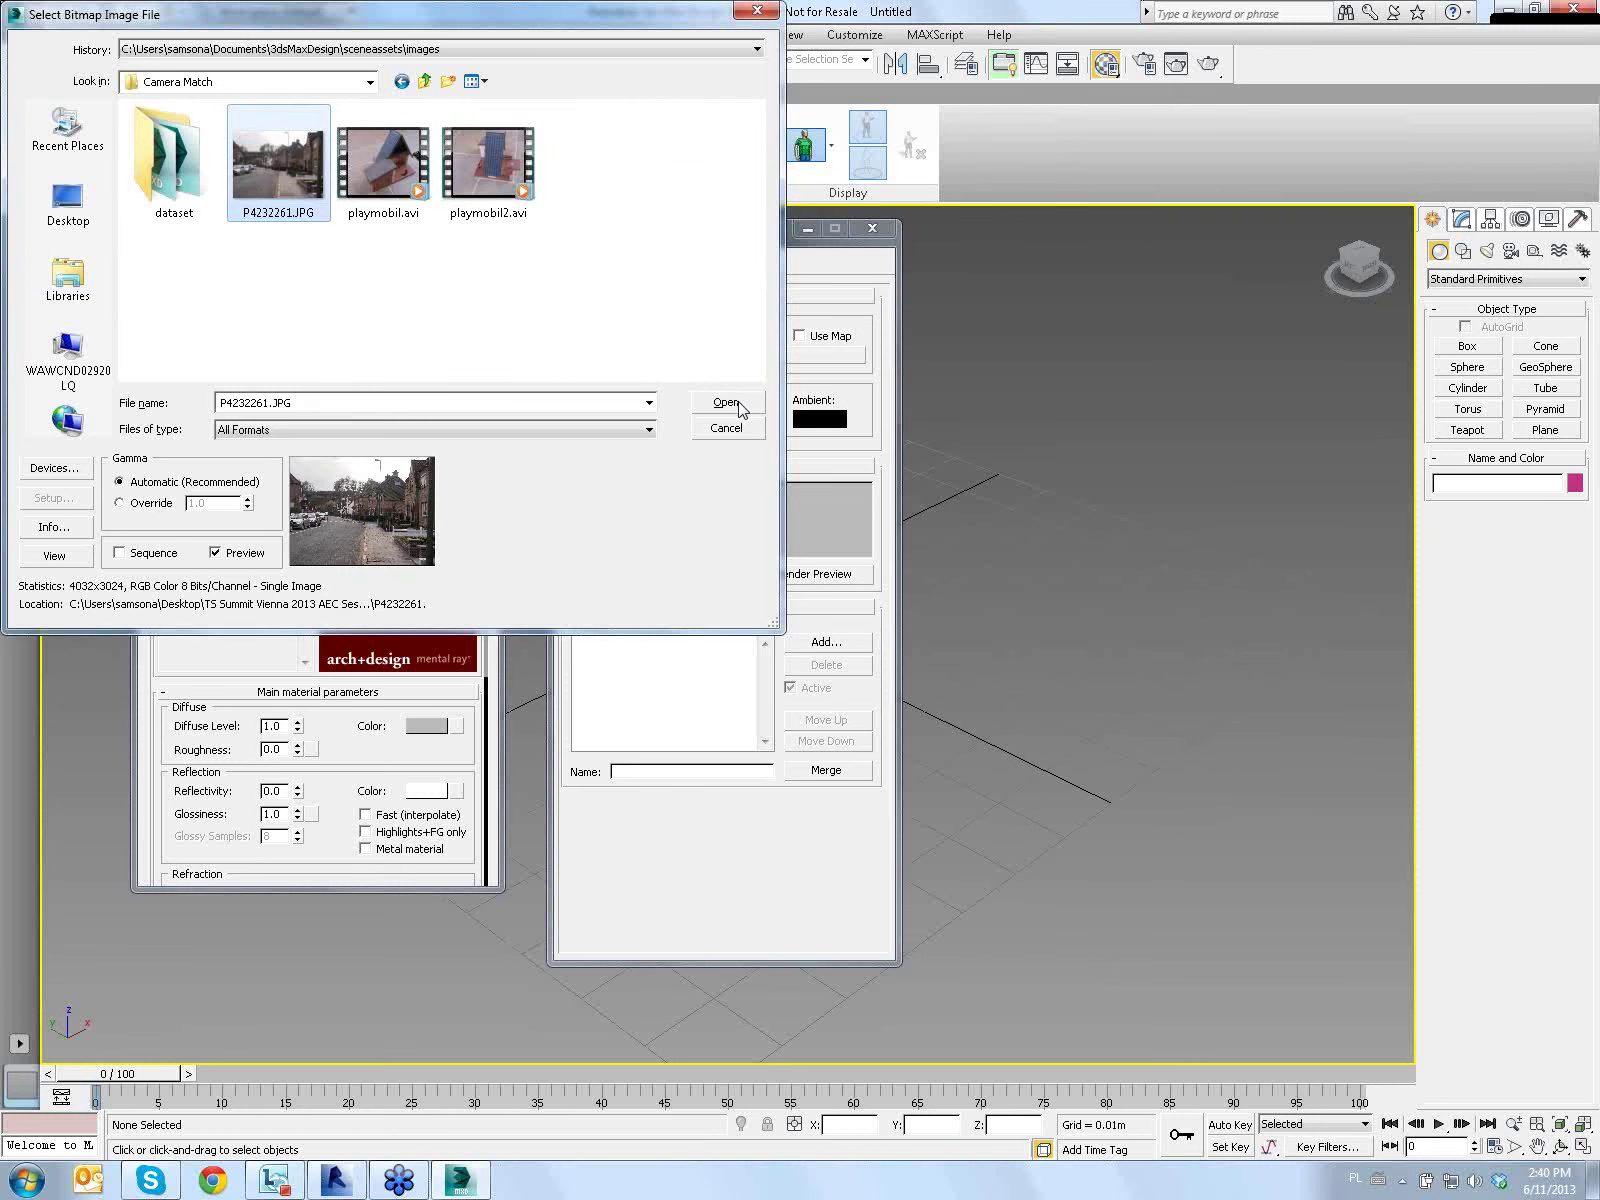
pyautogui.click(741, 405)
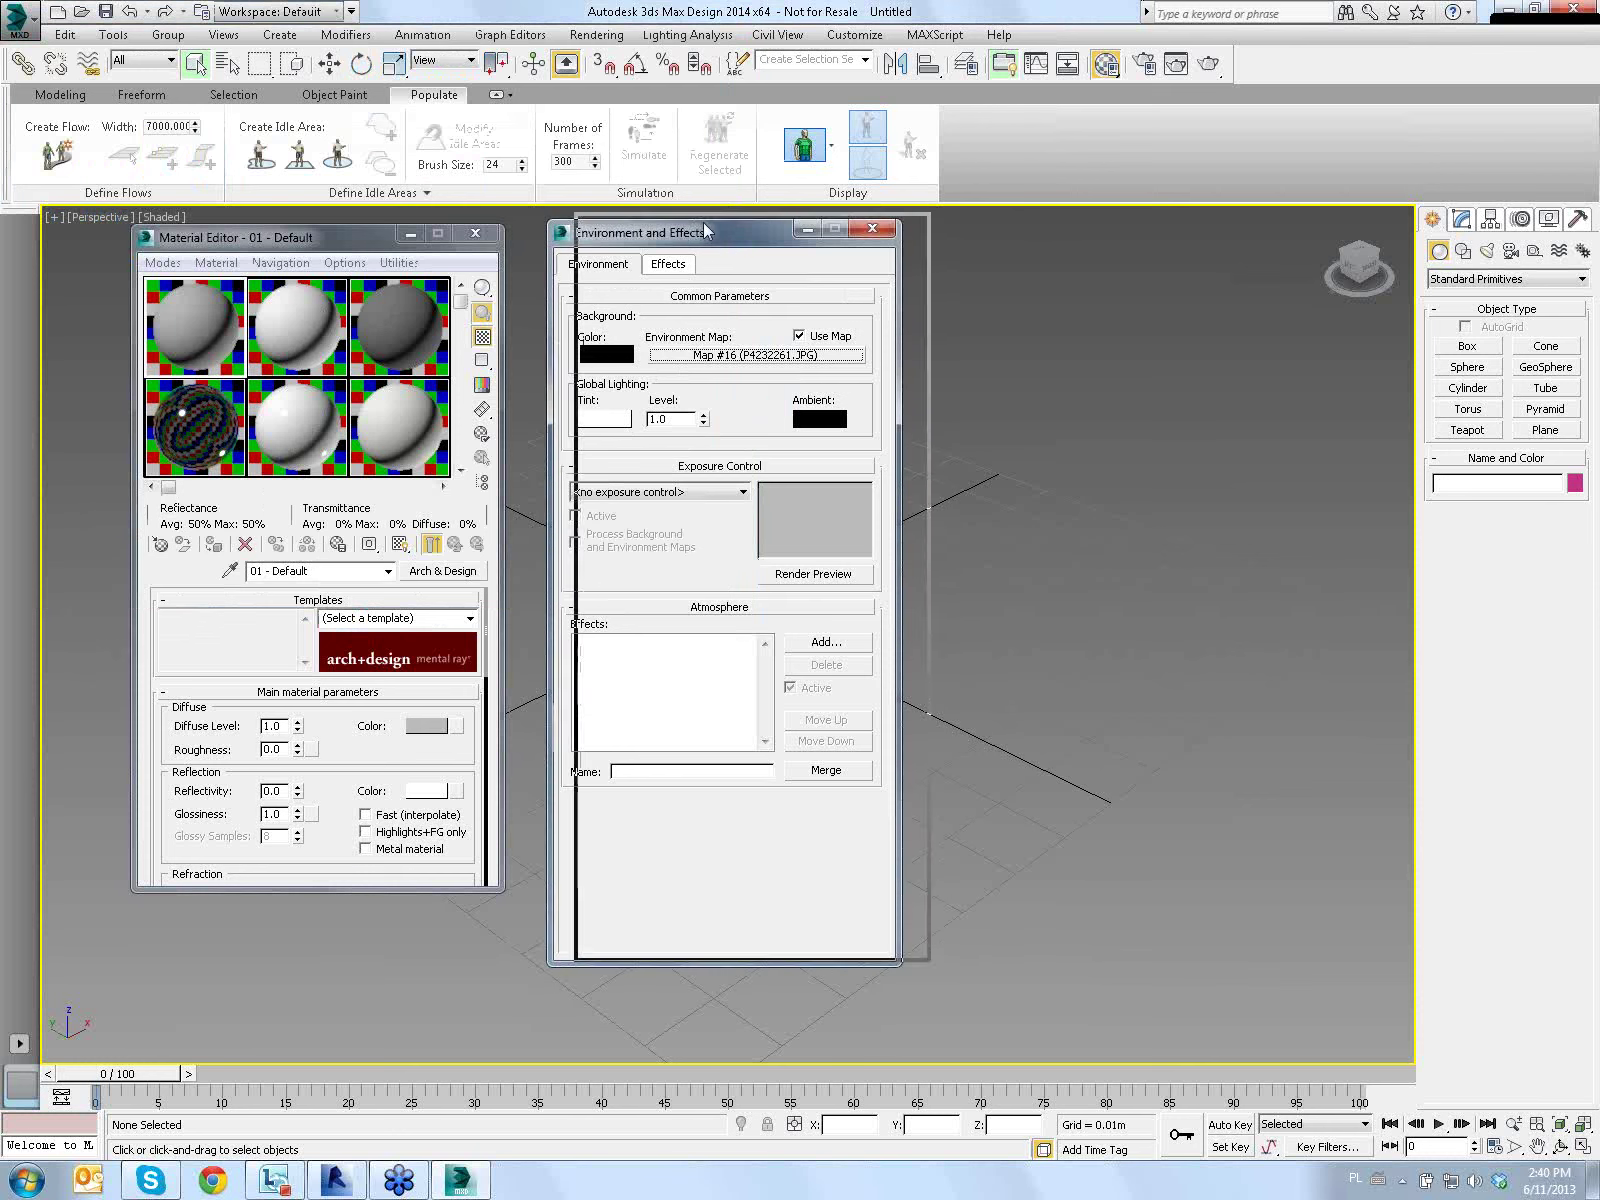
# Drag the environment map into the first Material Editor slot as an instance
pyautogui.moveTo(679, 233); pyautogui.dragTo(707, 227)
pyautogui.moveTo(362, 249); pyautogui.dragTo(418, 238)
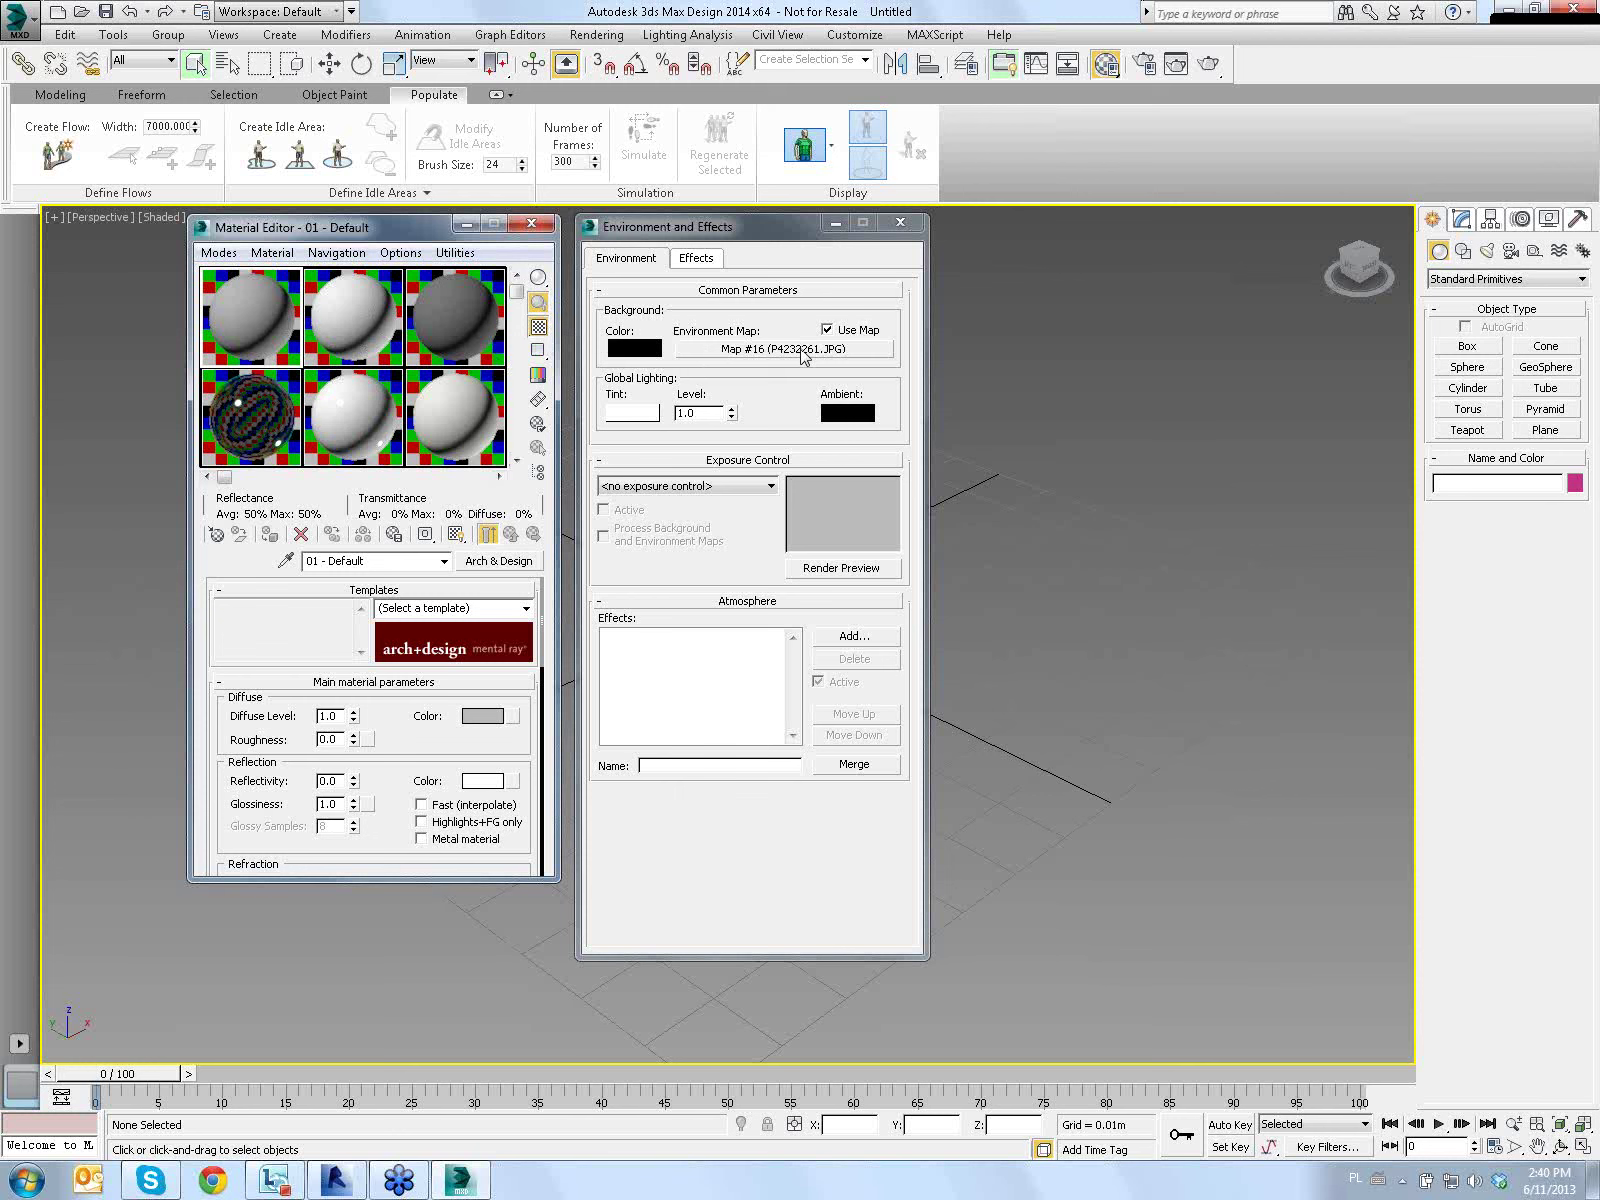
pyautogui.moveTo(802, 355); pyautogui.dragTo(385, 328)
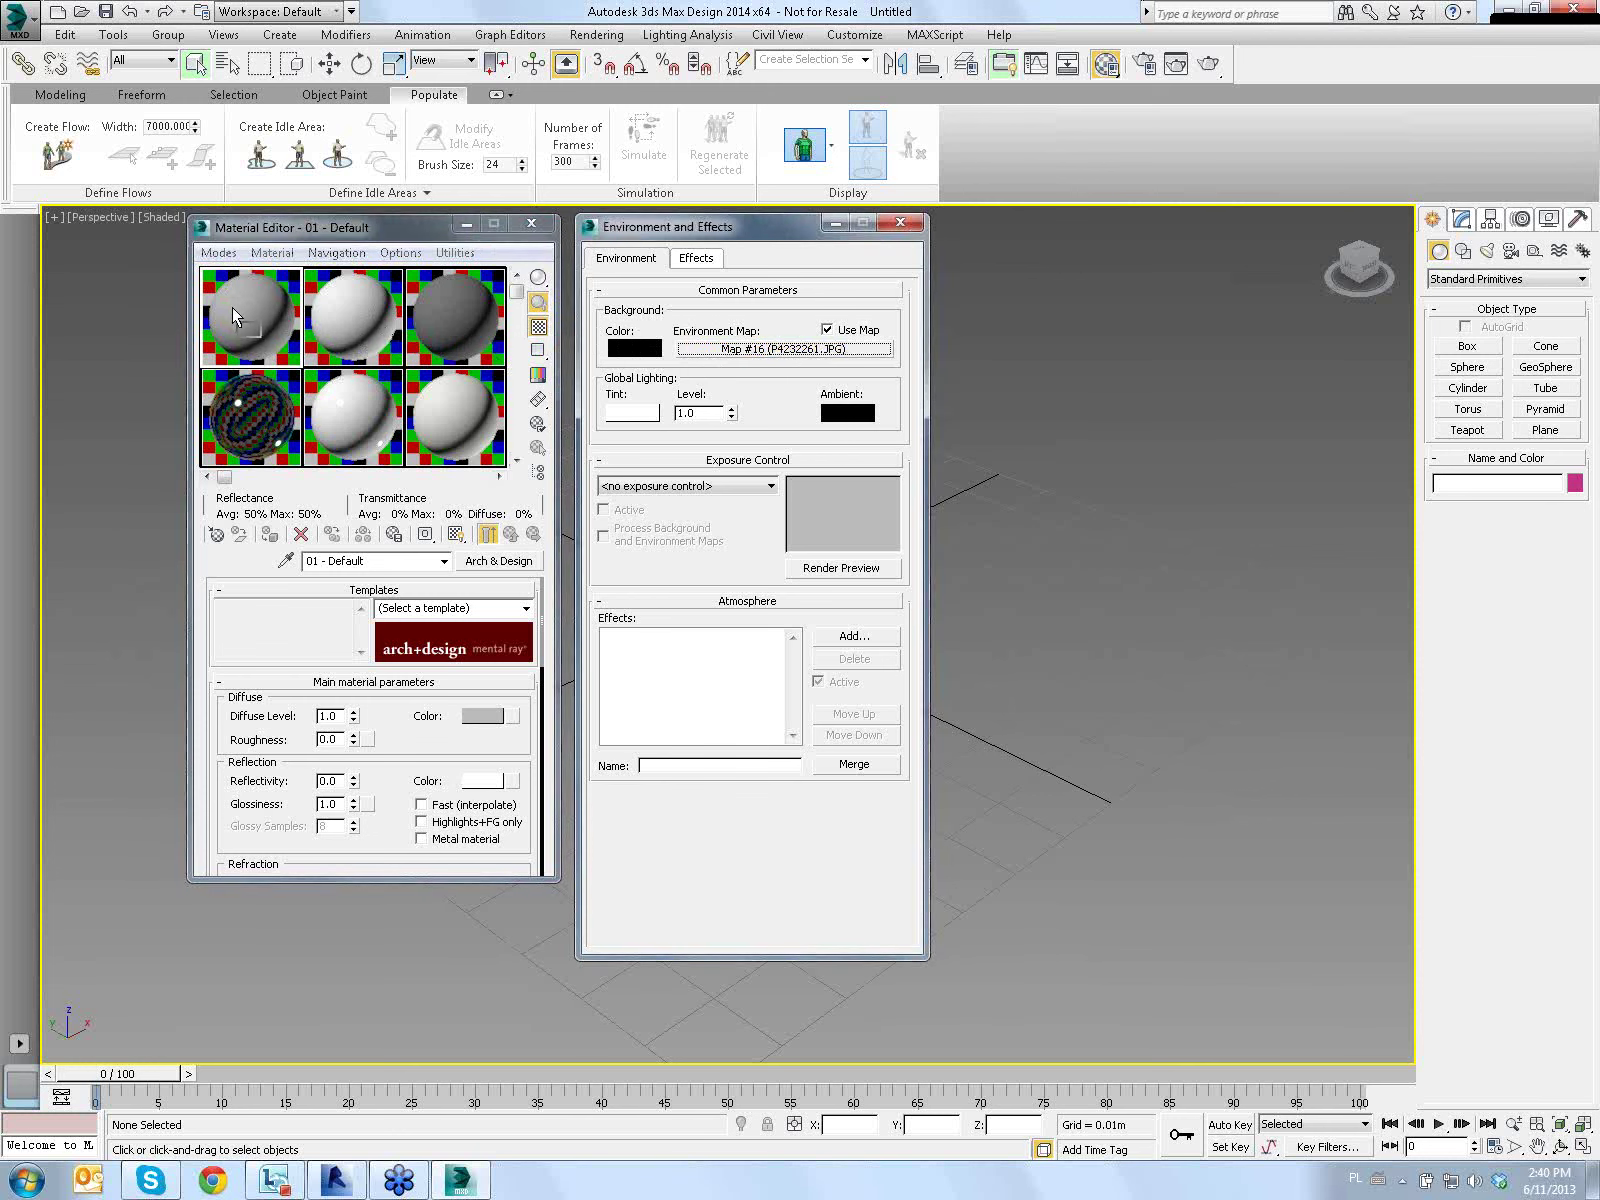
pyautogui.moveTo(252, 321); pyautogui.dragTo(240, 310)
pyautogui.click(338, 618)
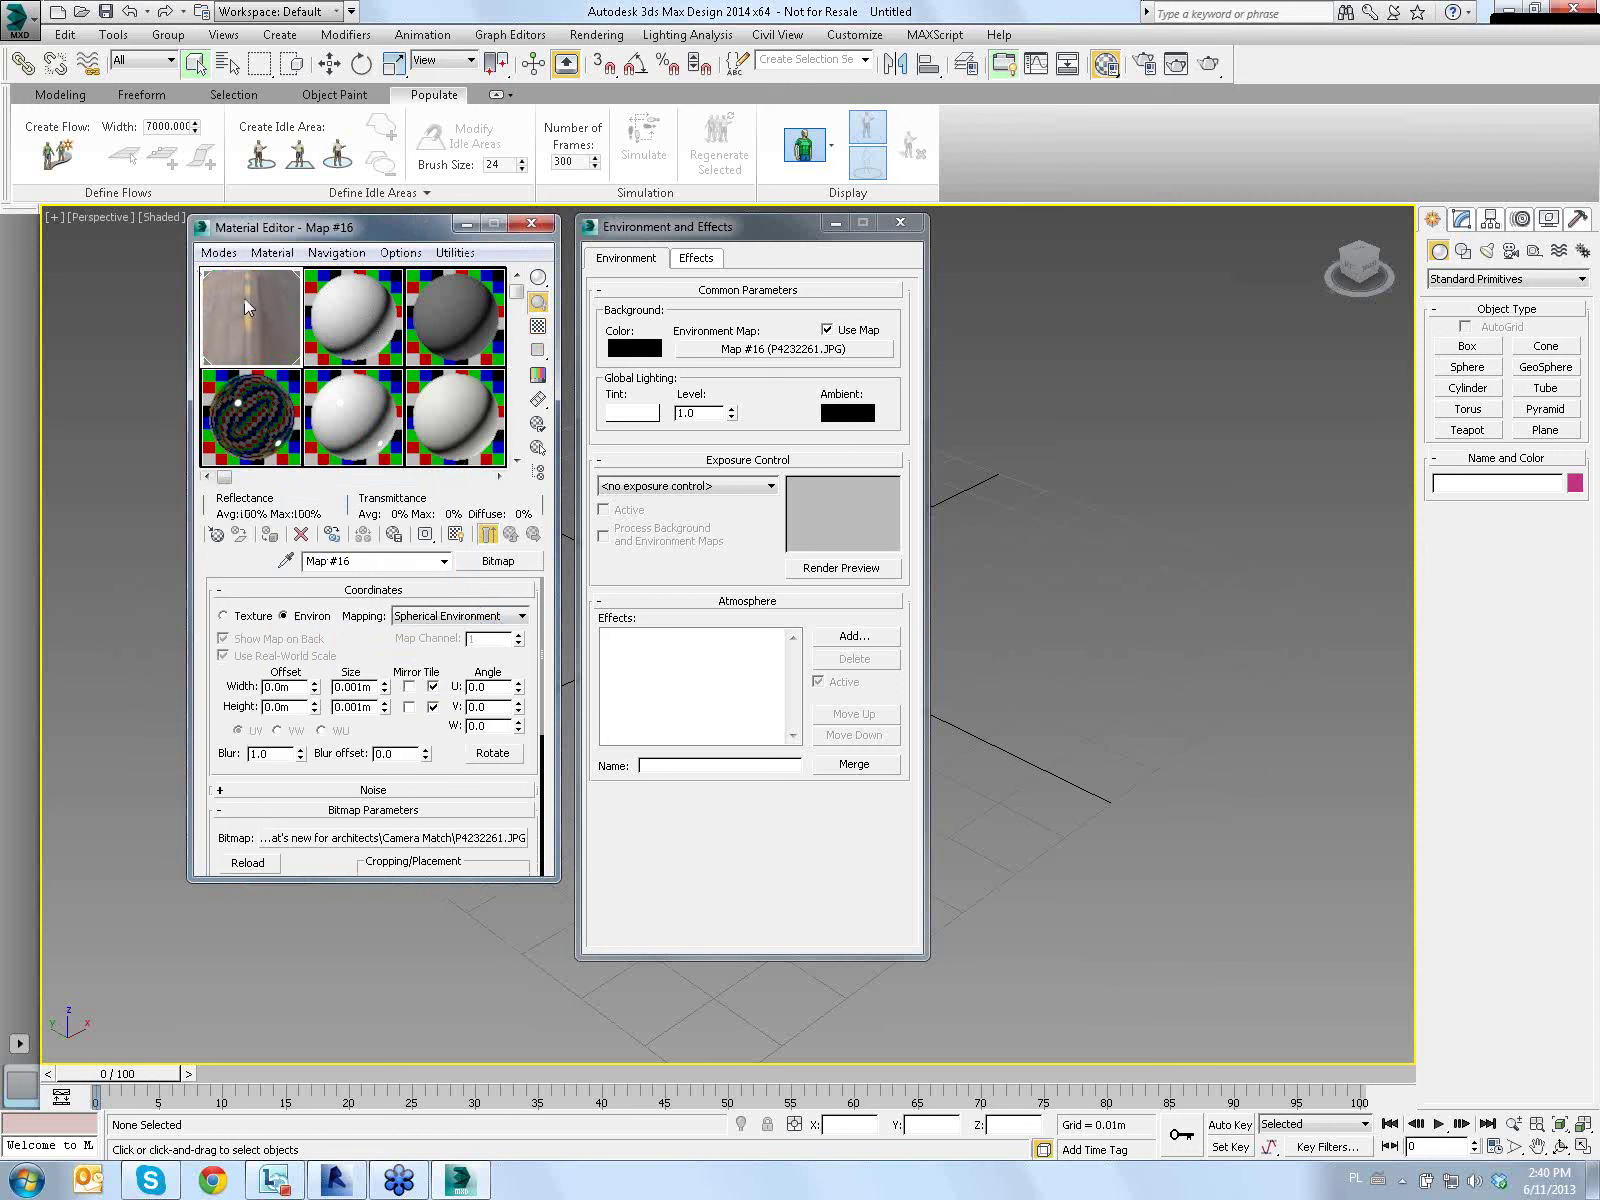
# Set the Map #16 mapping to Screen
pyautogui.click(508, 617)
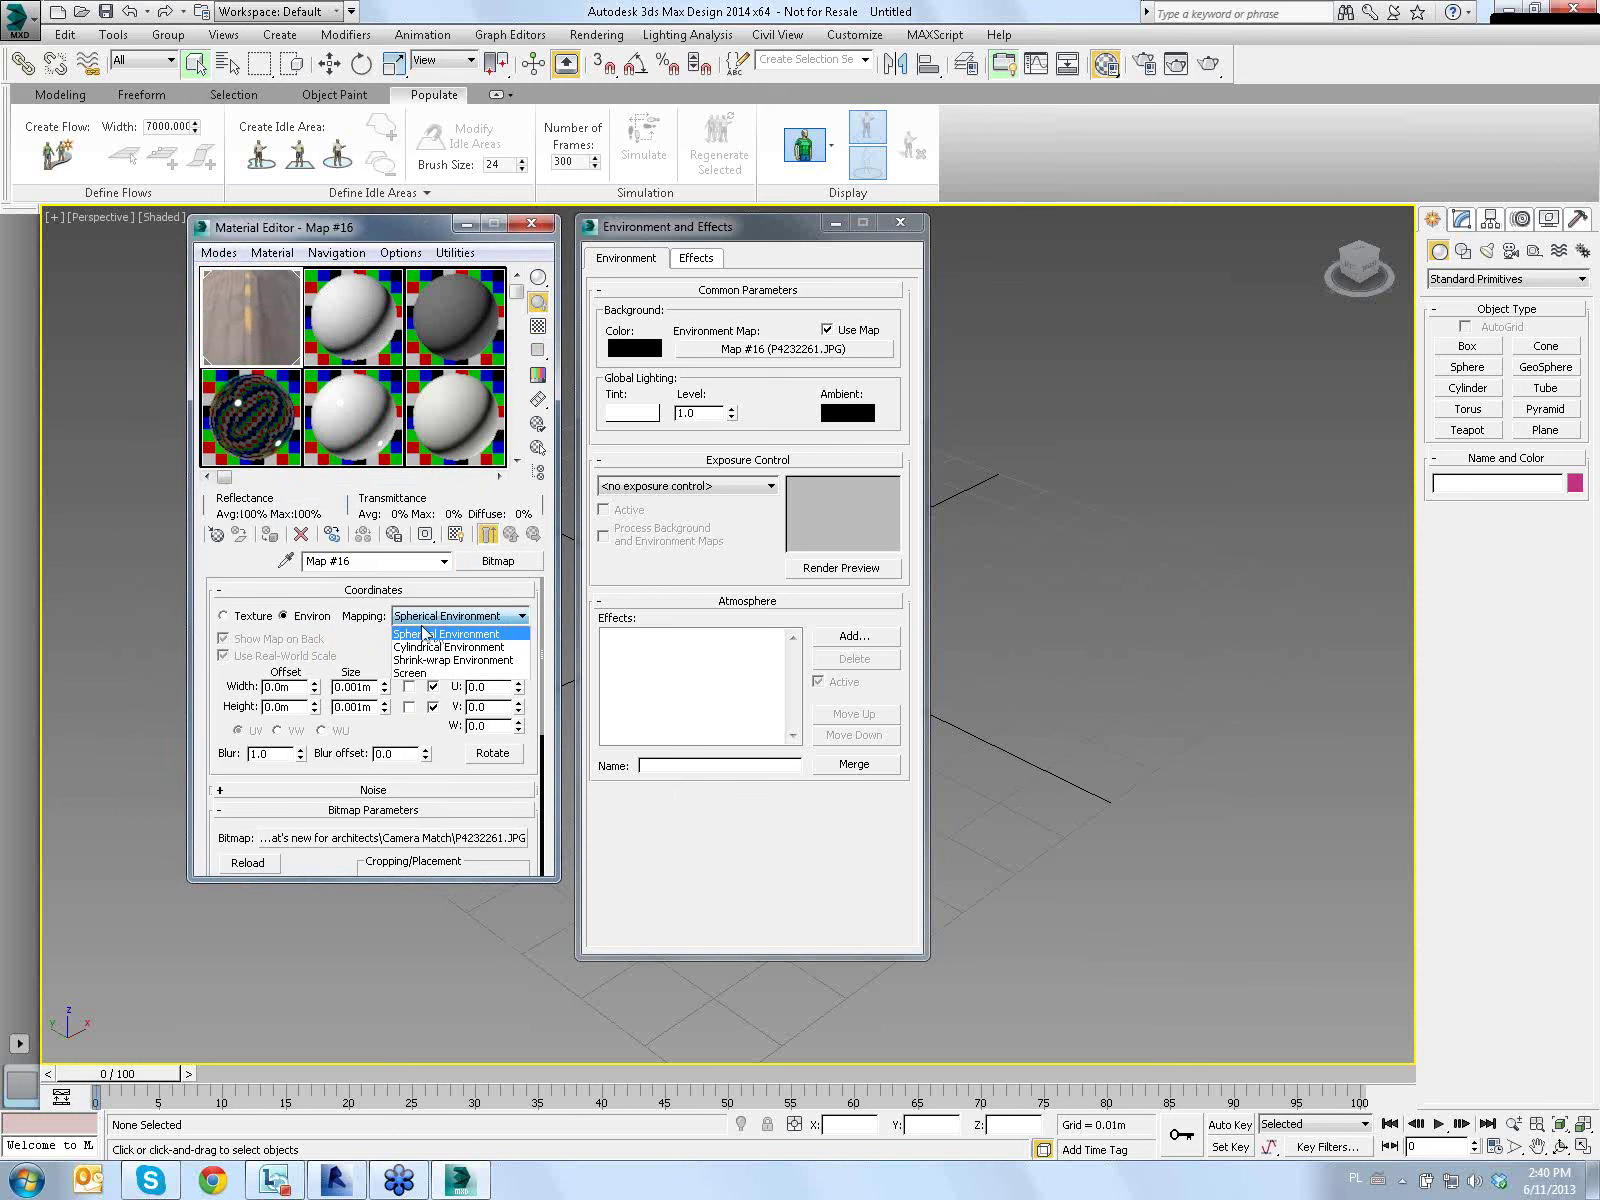
pyautogui.click(416, 672)
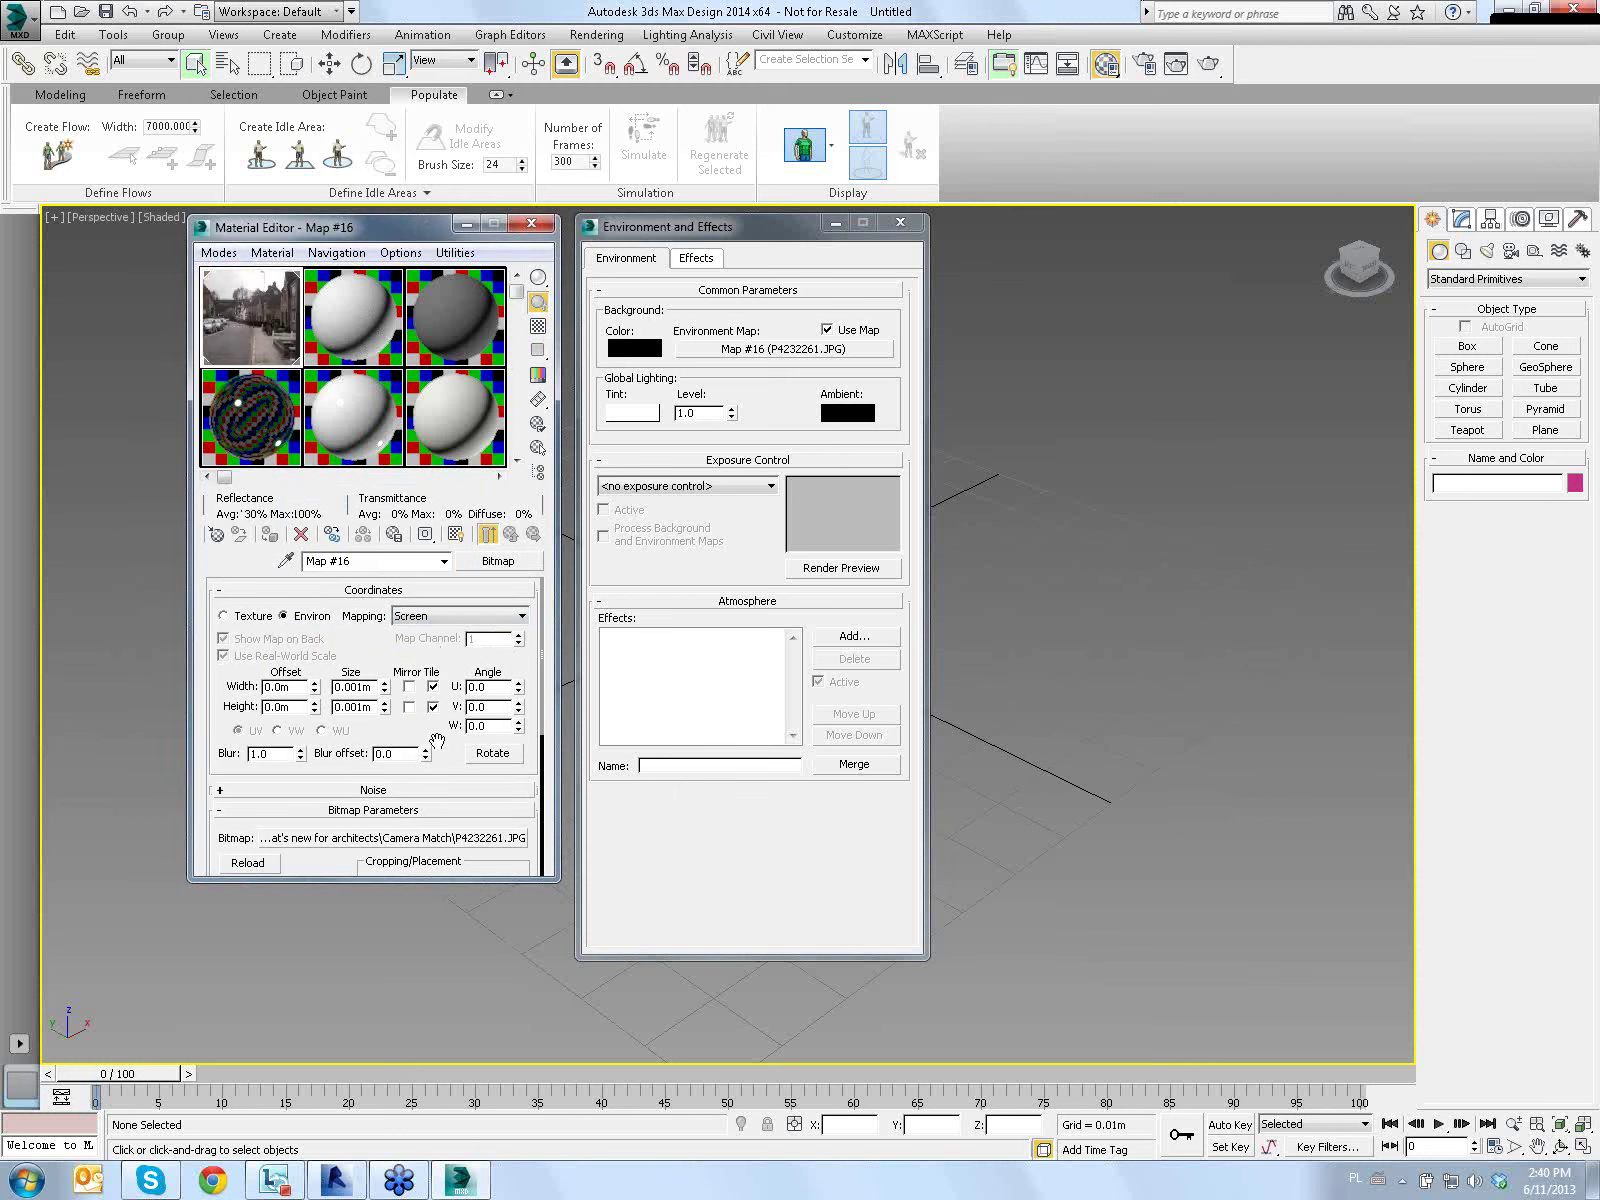
pyautogui.moveTo(435, 231); pyautogui.dragTo(481, 325)
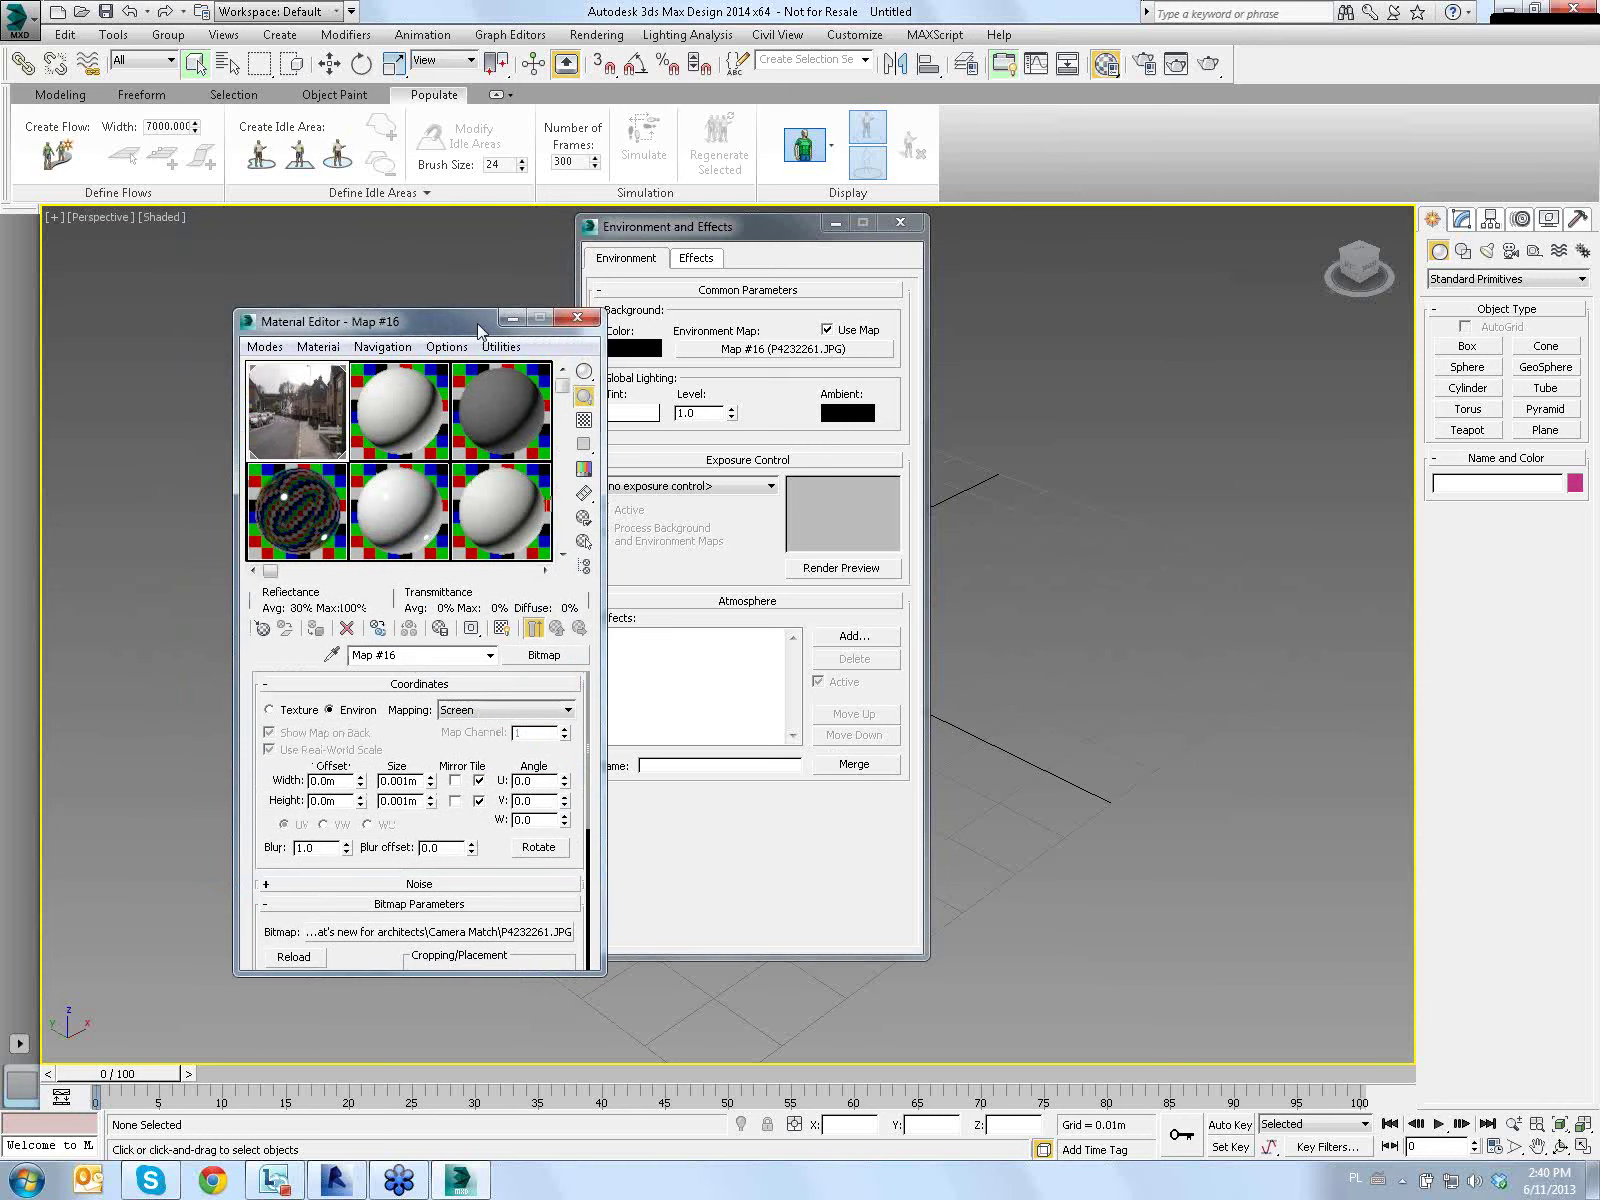
pyautogui.click(221, 38)
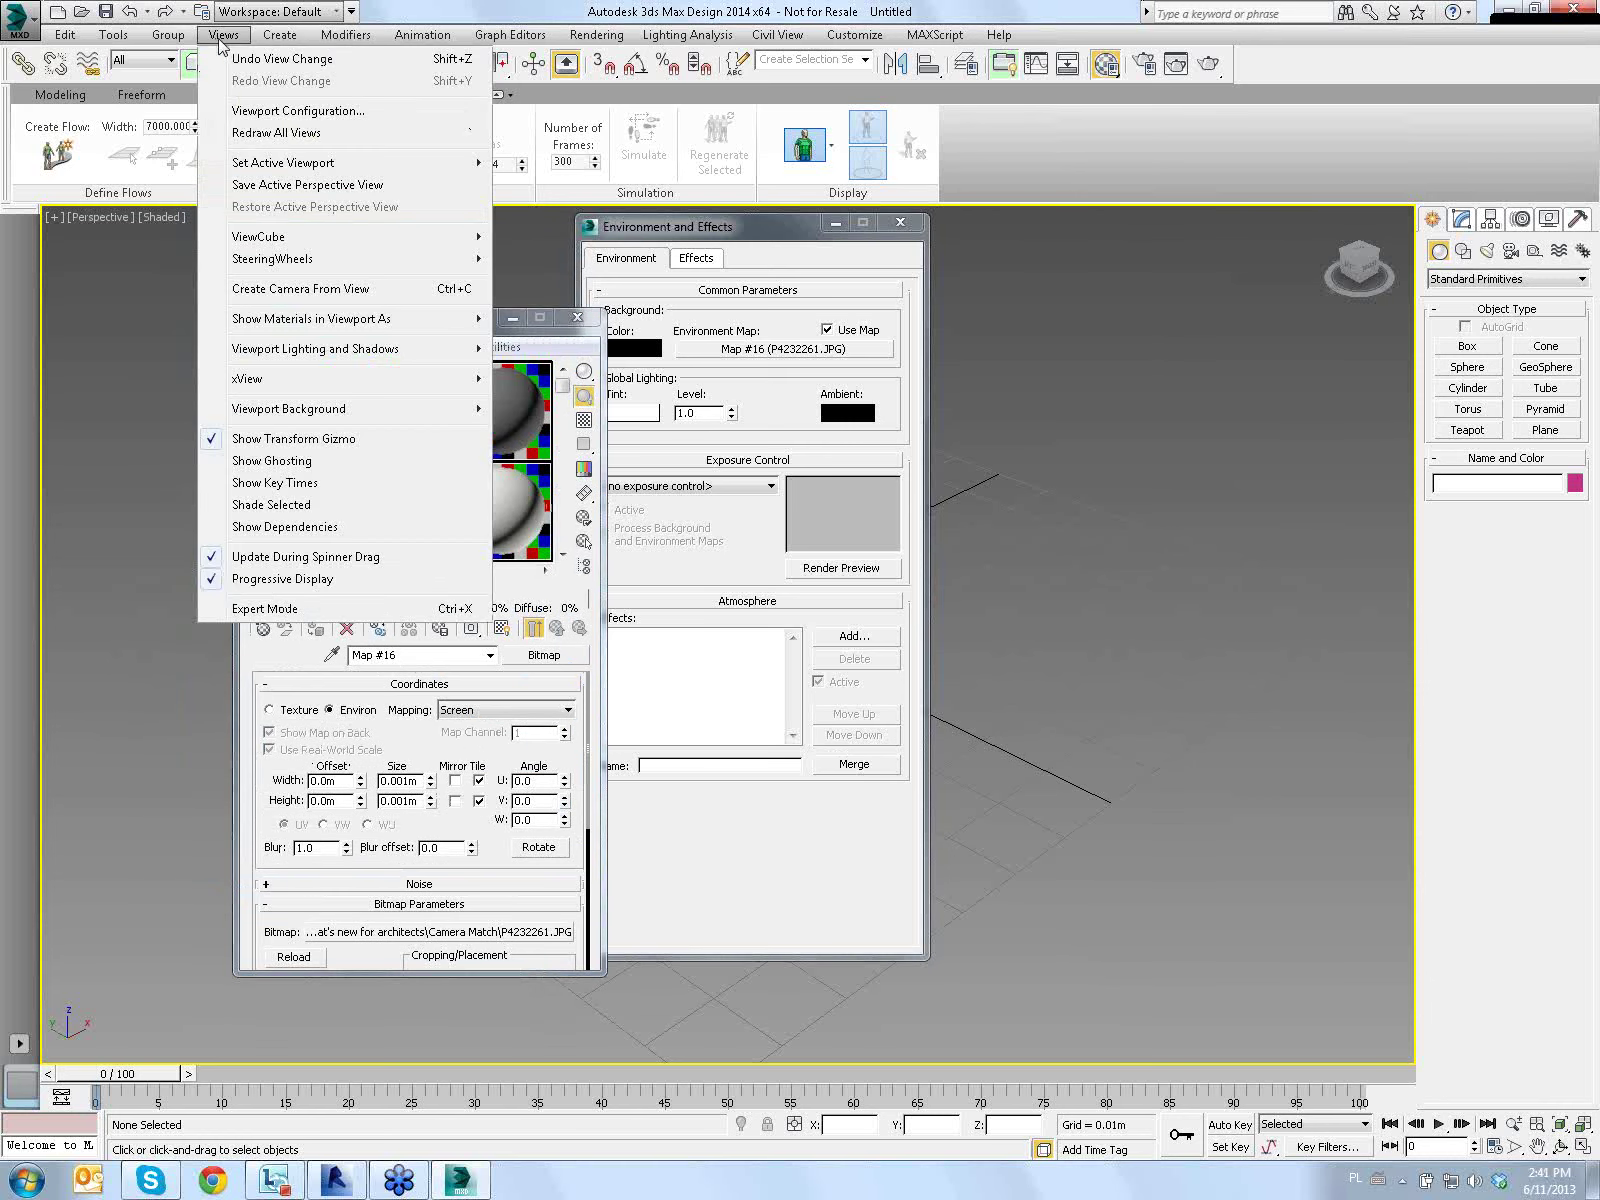
pyautogui.moveTo(289, 409)
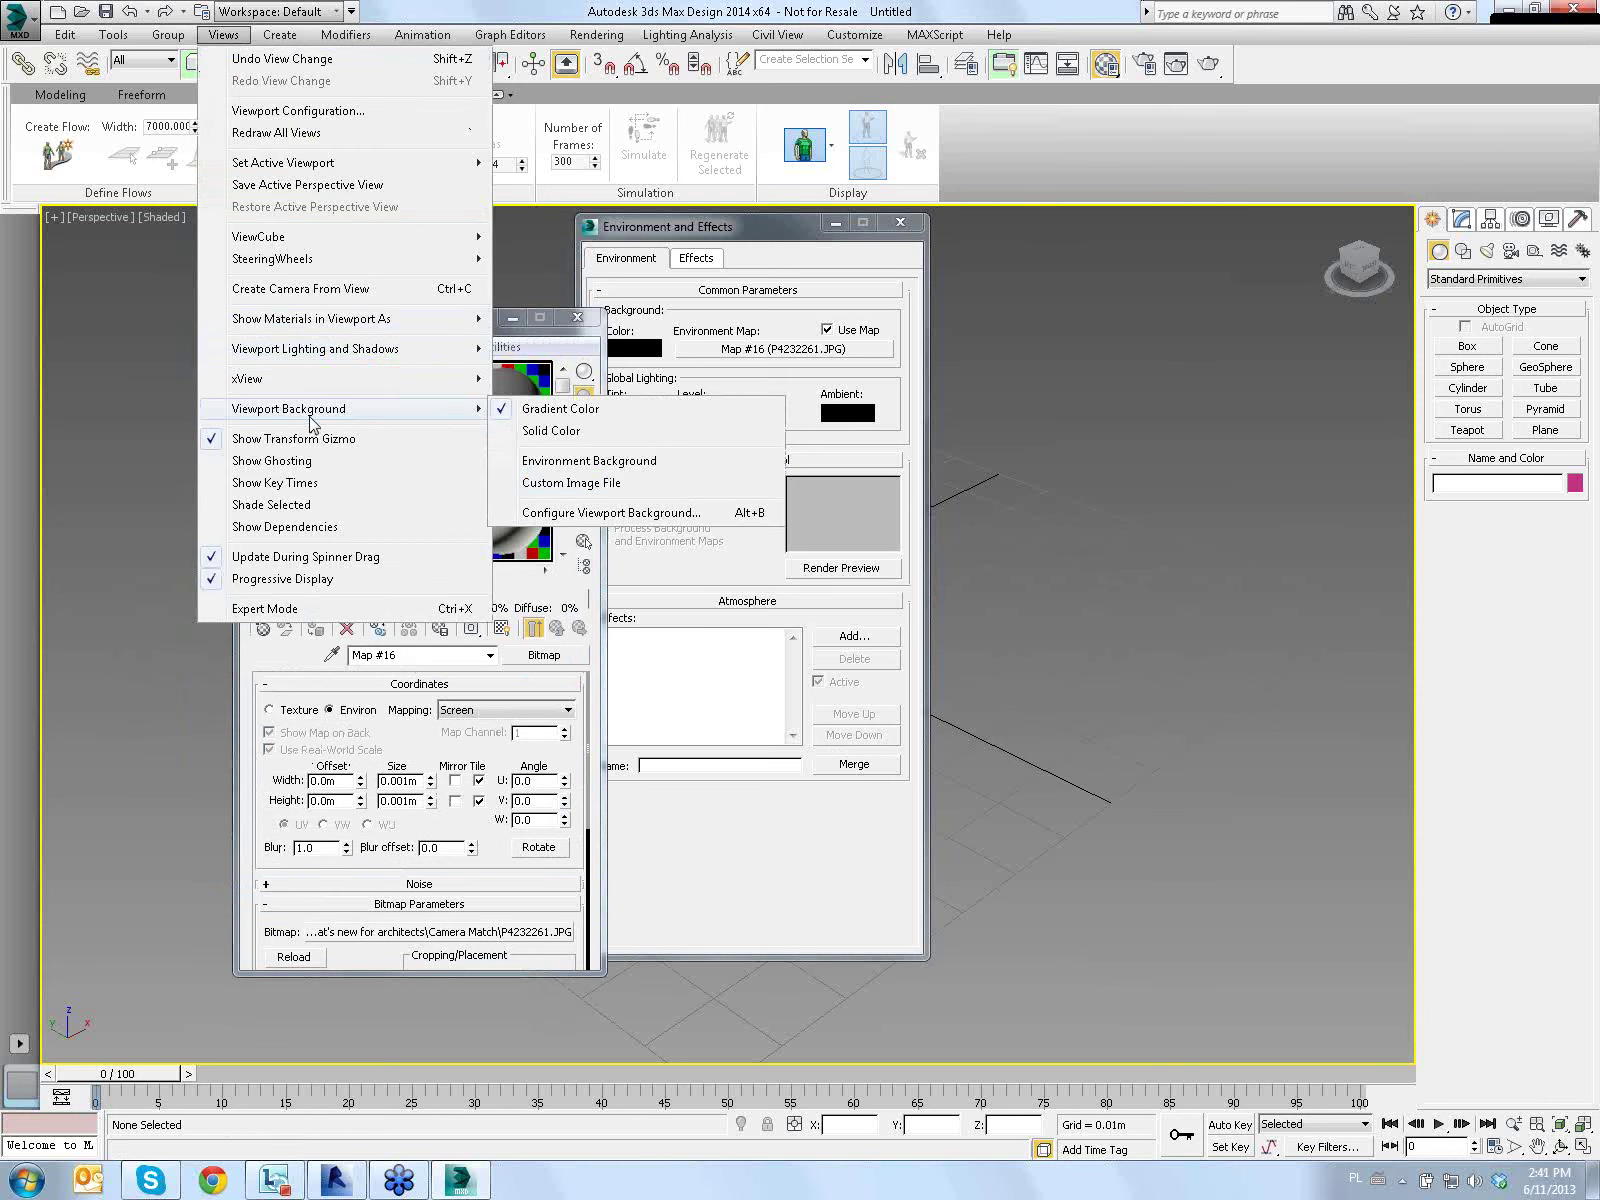
# Use the environment background so the street photo fills the Perspective viewport
pyautogui.click(700, 482)
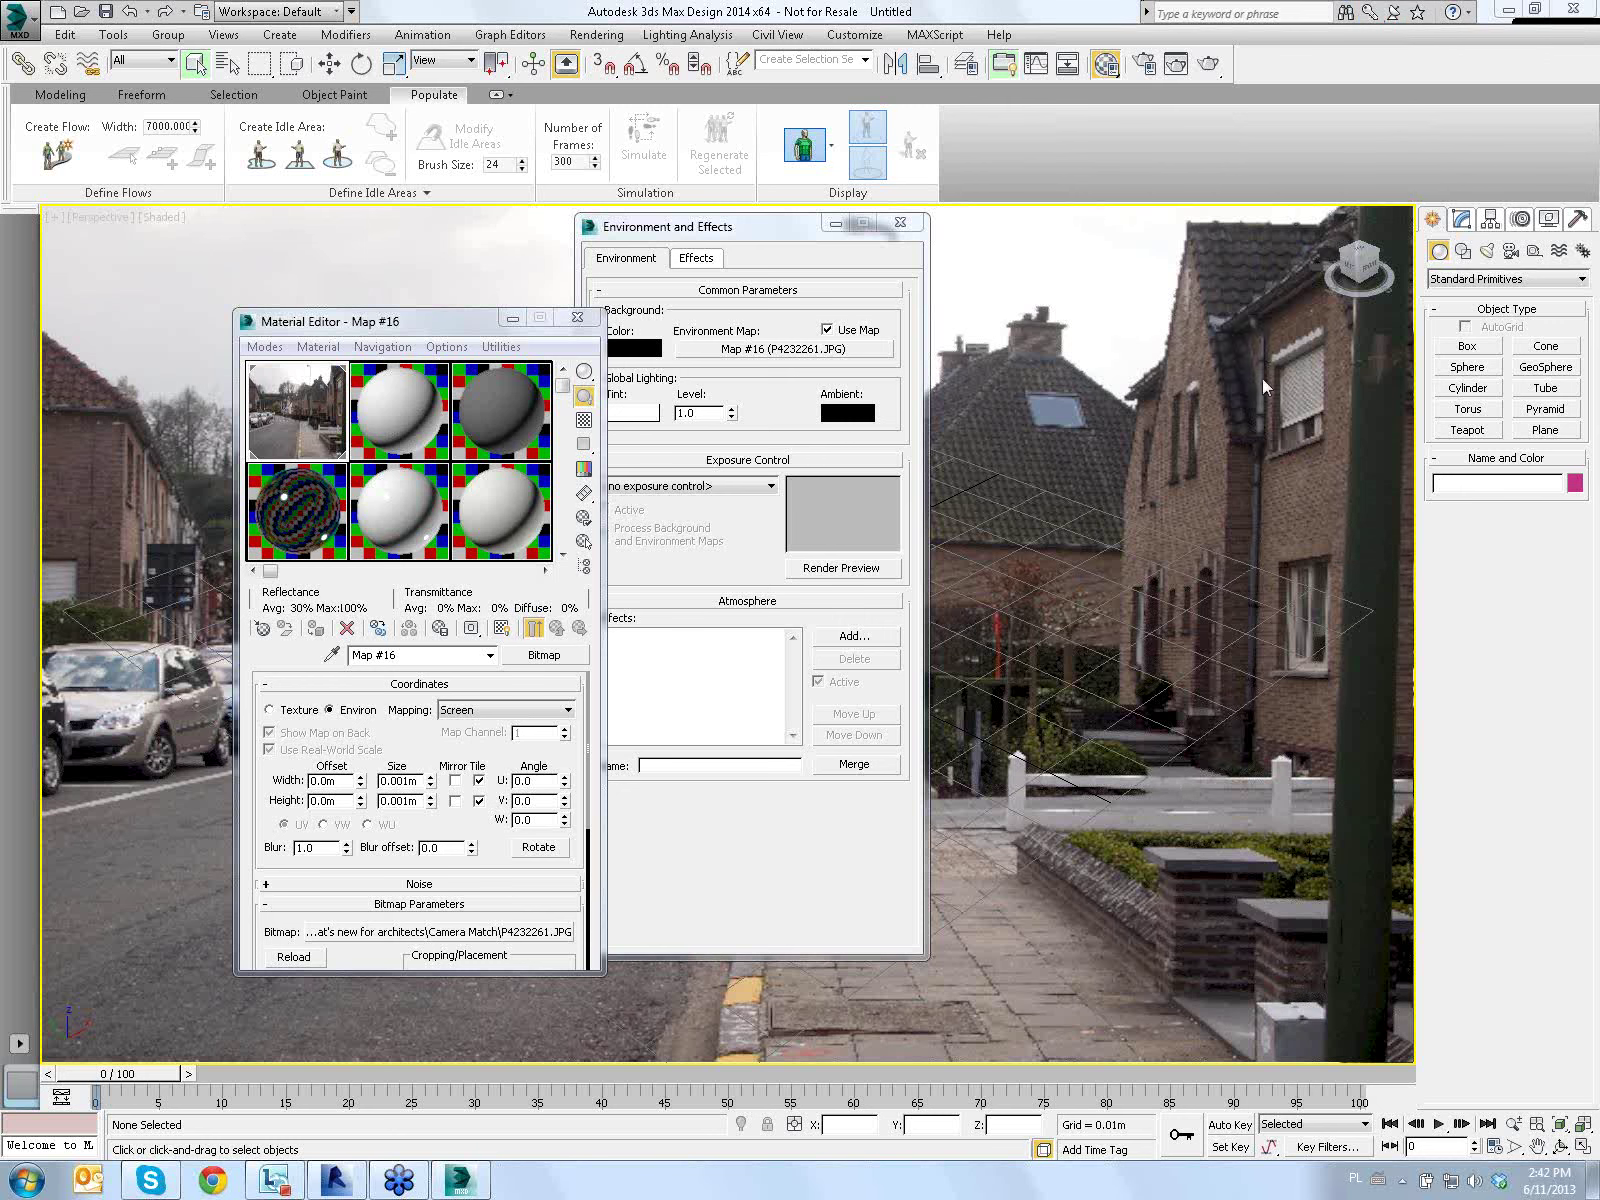
# Turn on Show Safe Frames in the Perspective viewport
pyautogui.moveTo(775, 228); pyautogui.dragTo(936, 262)
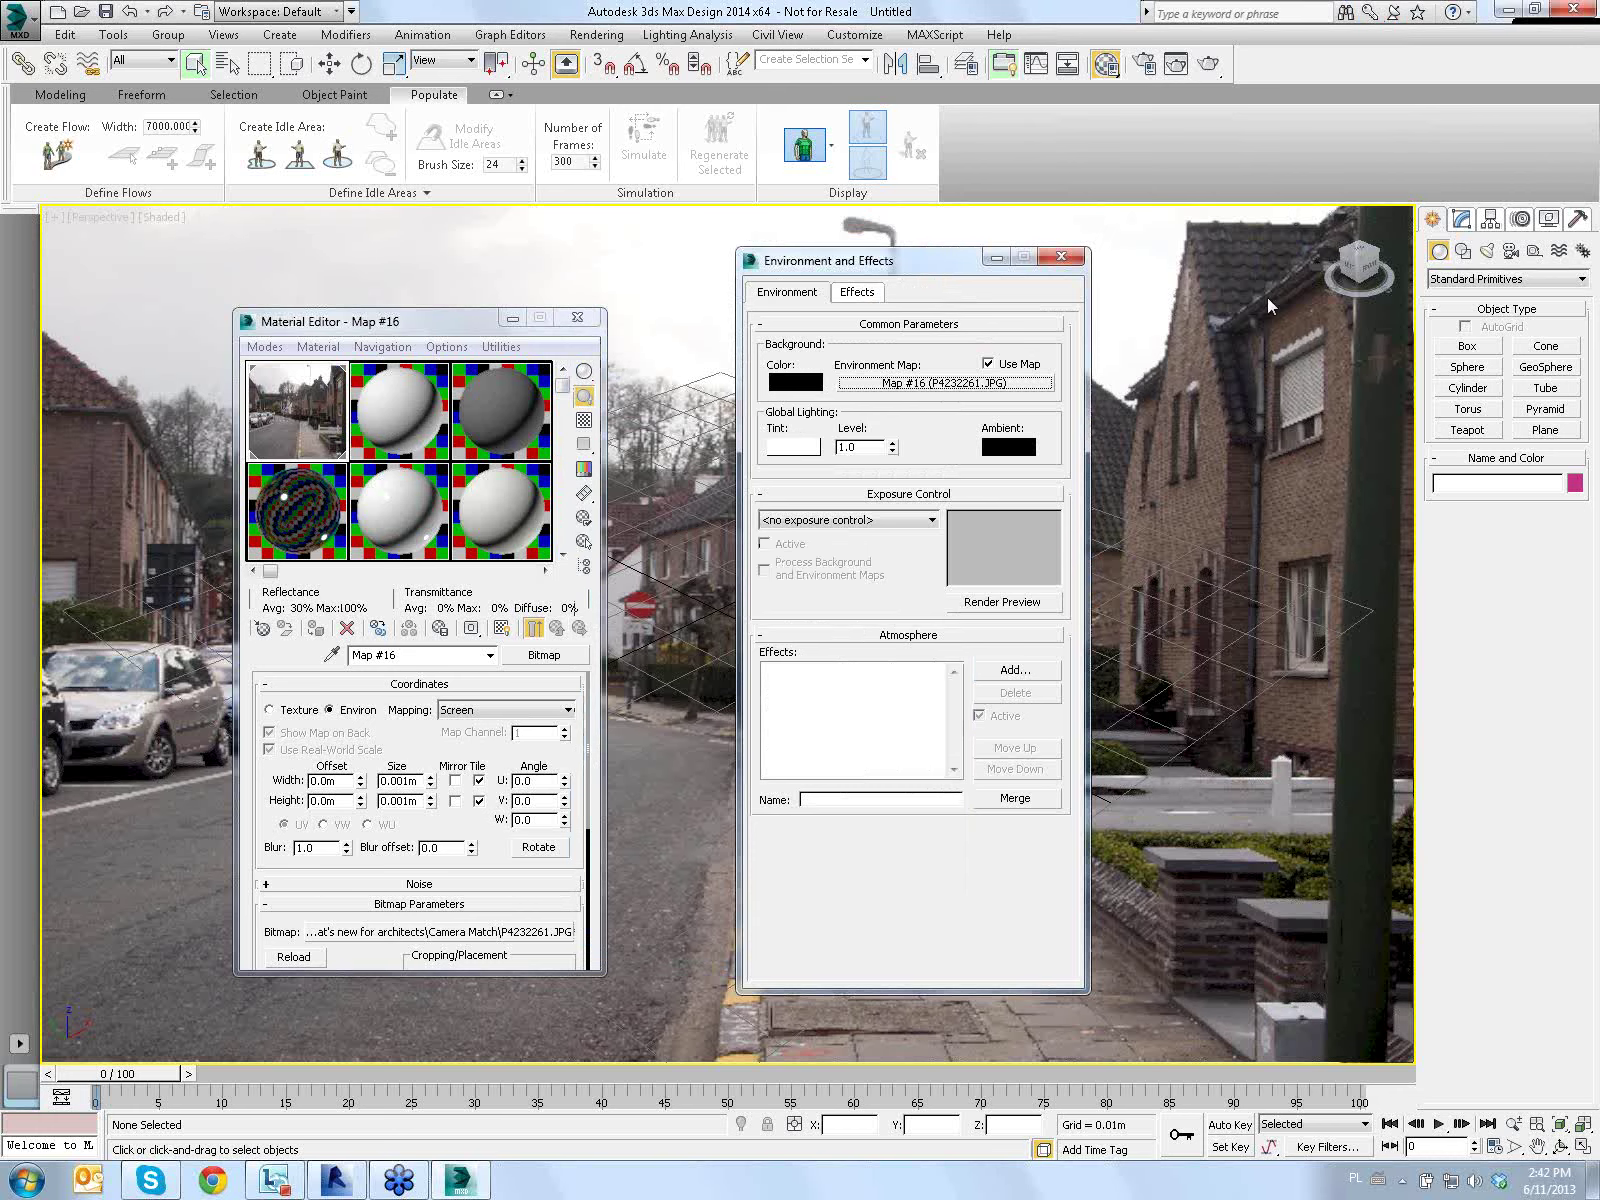
pyautogui.moveTo(414, 333)
pyautogui.mouseDown()
pyautogui.moveTo(555, 366)
pyautogui.moveTo(538, 363)
pyautogui.mouseUp()
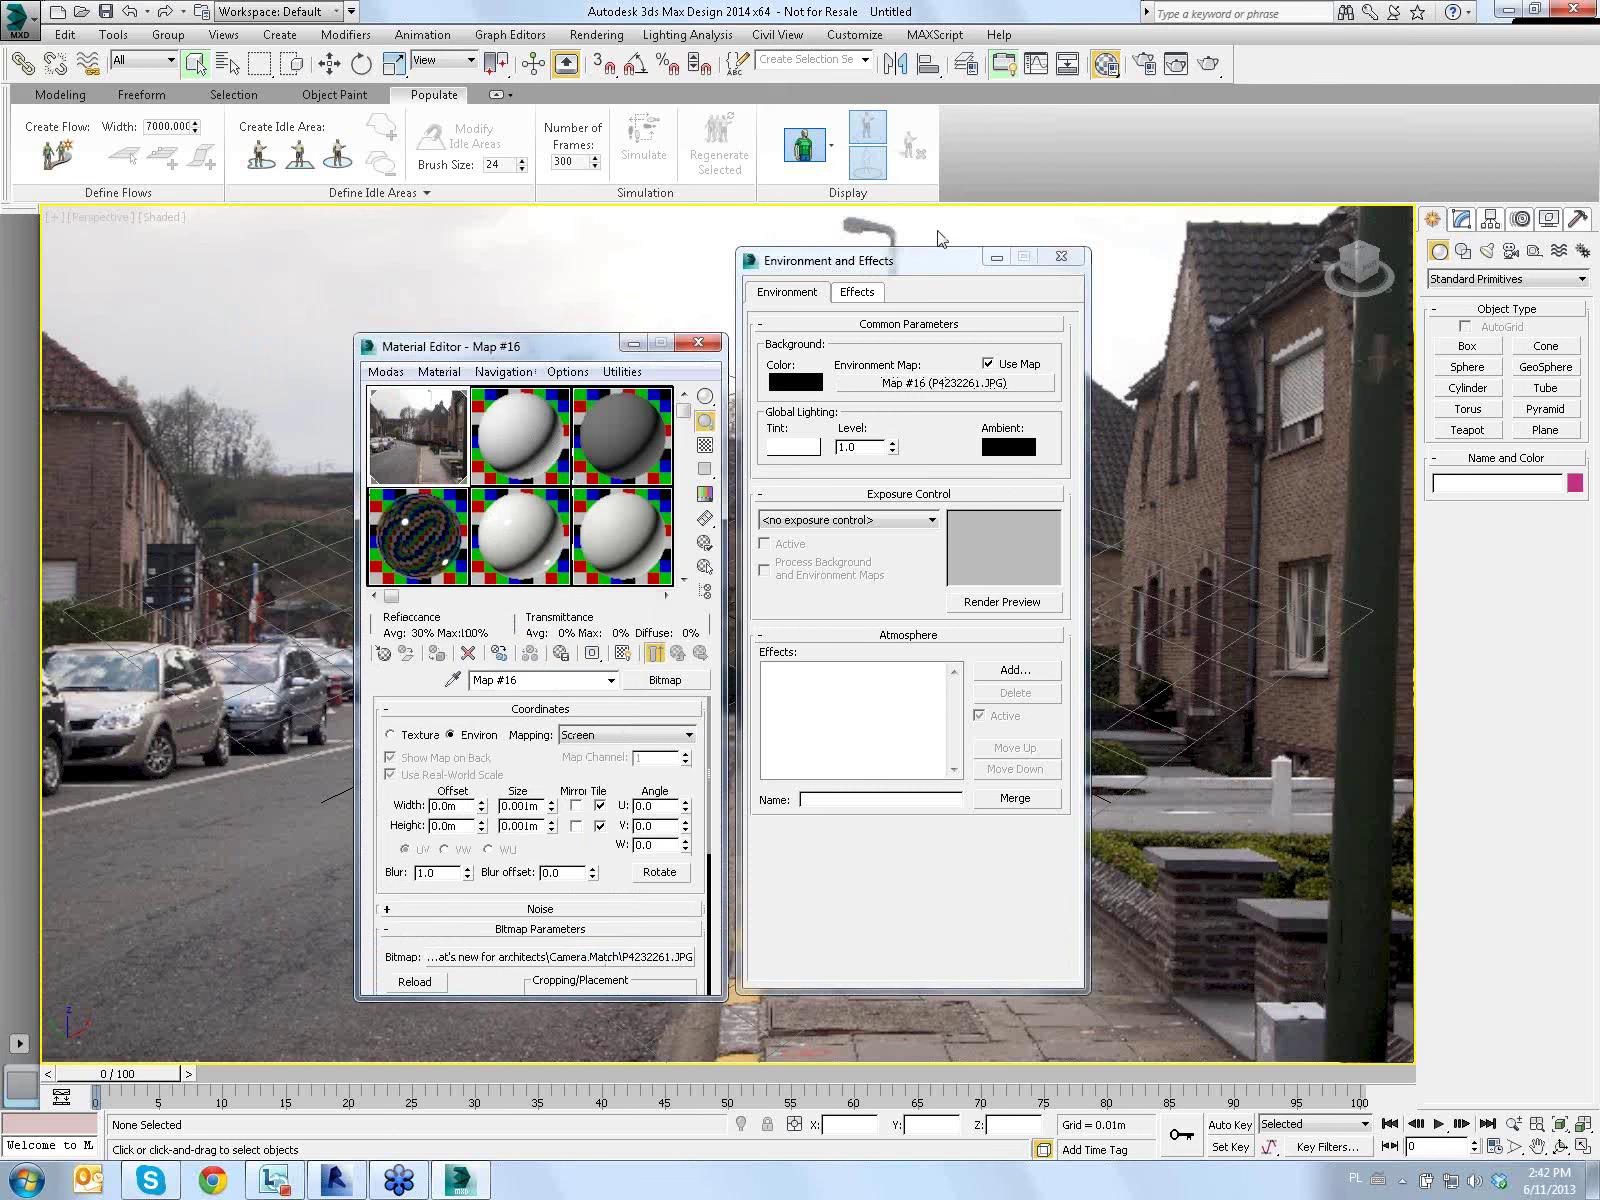
pyautogui.click(87, 218)
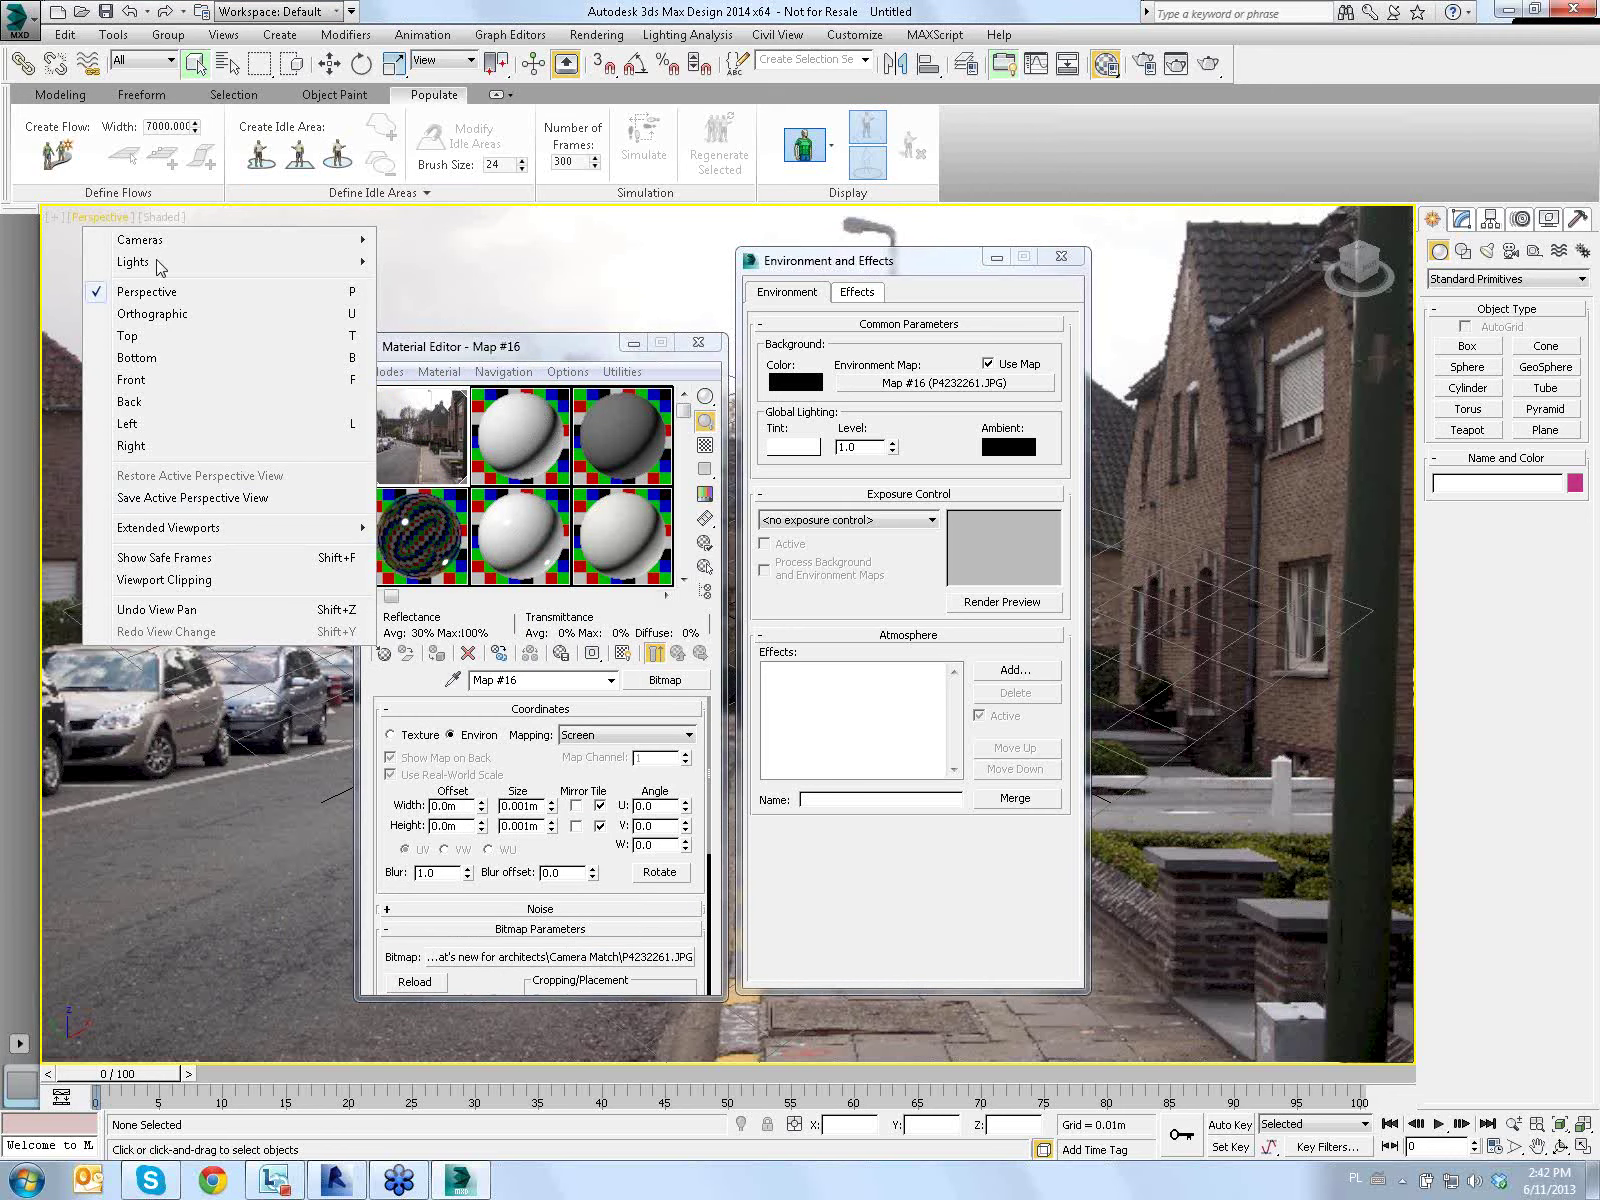
pyautogui.click(182, 560)
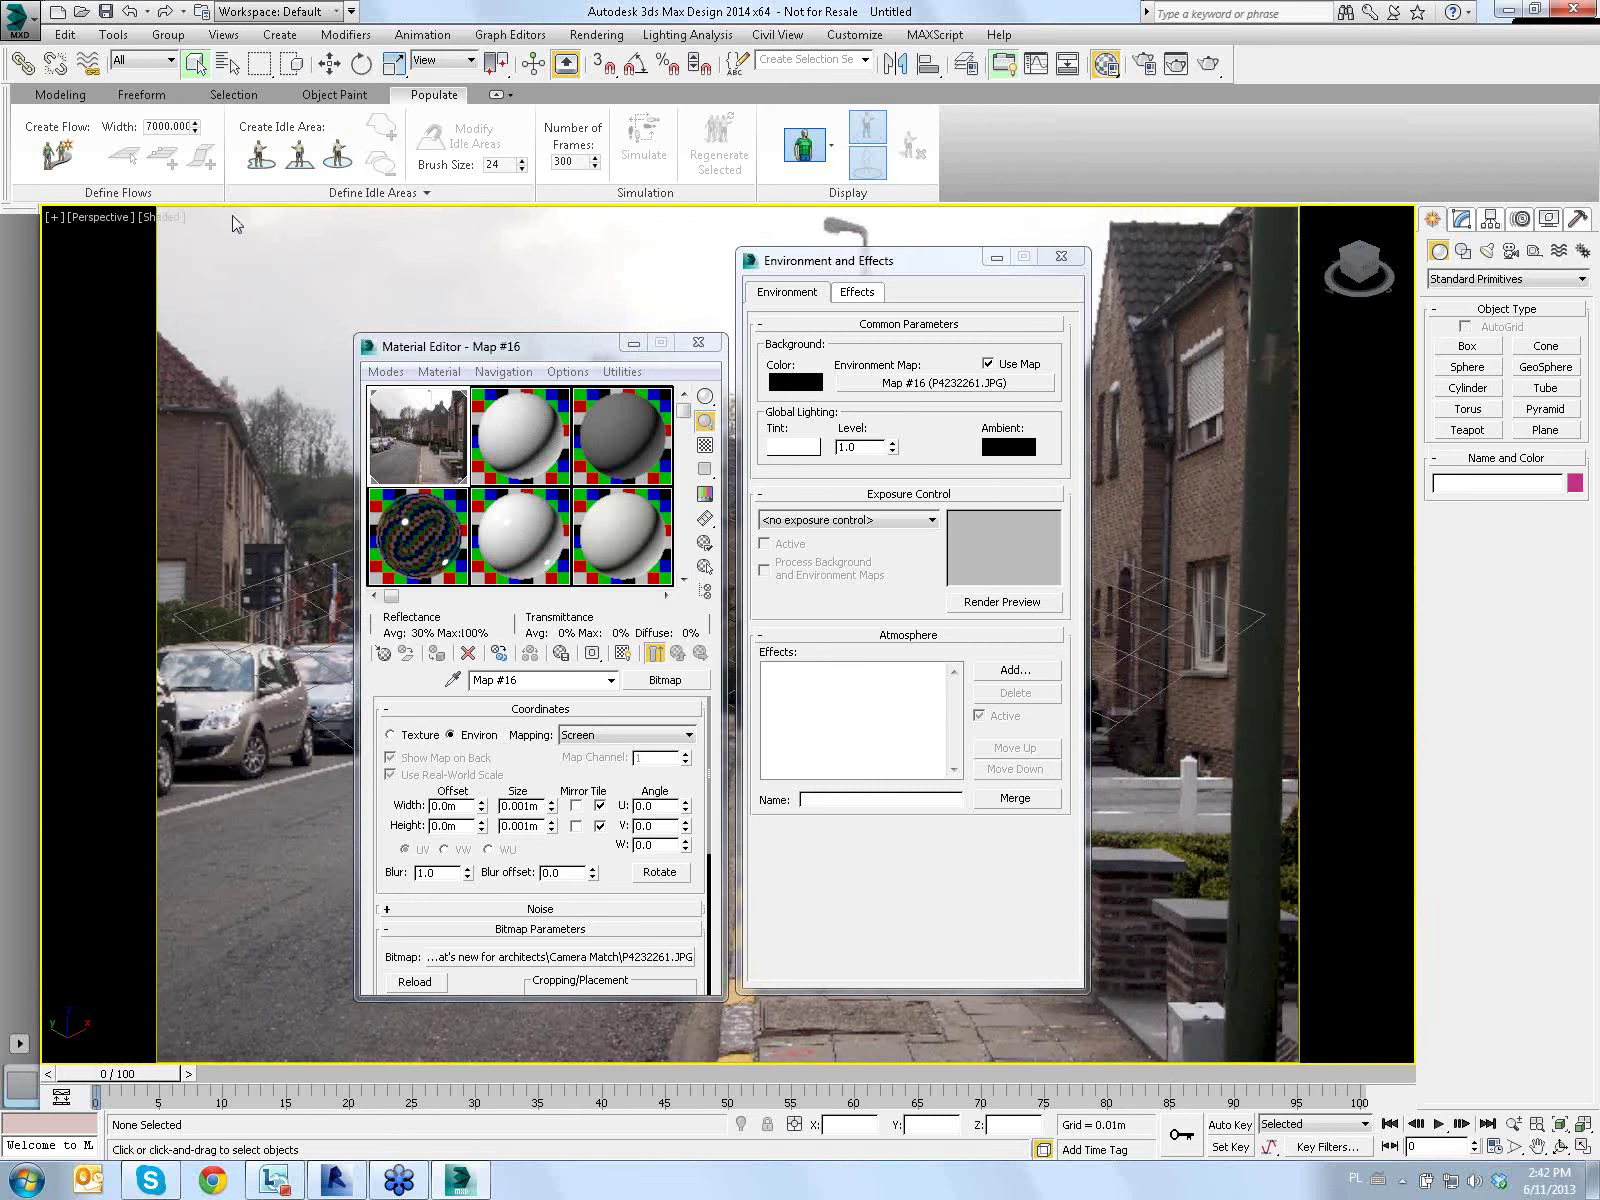
pyautogui.click(110, 215)
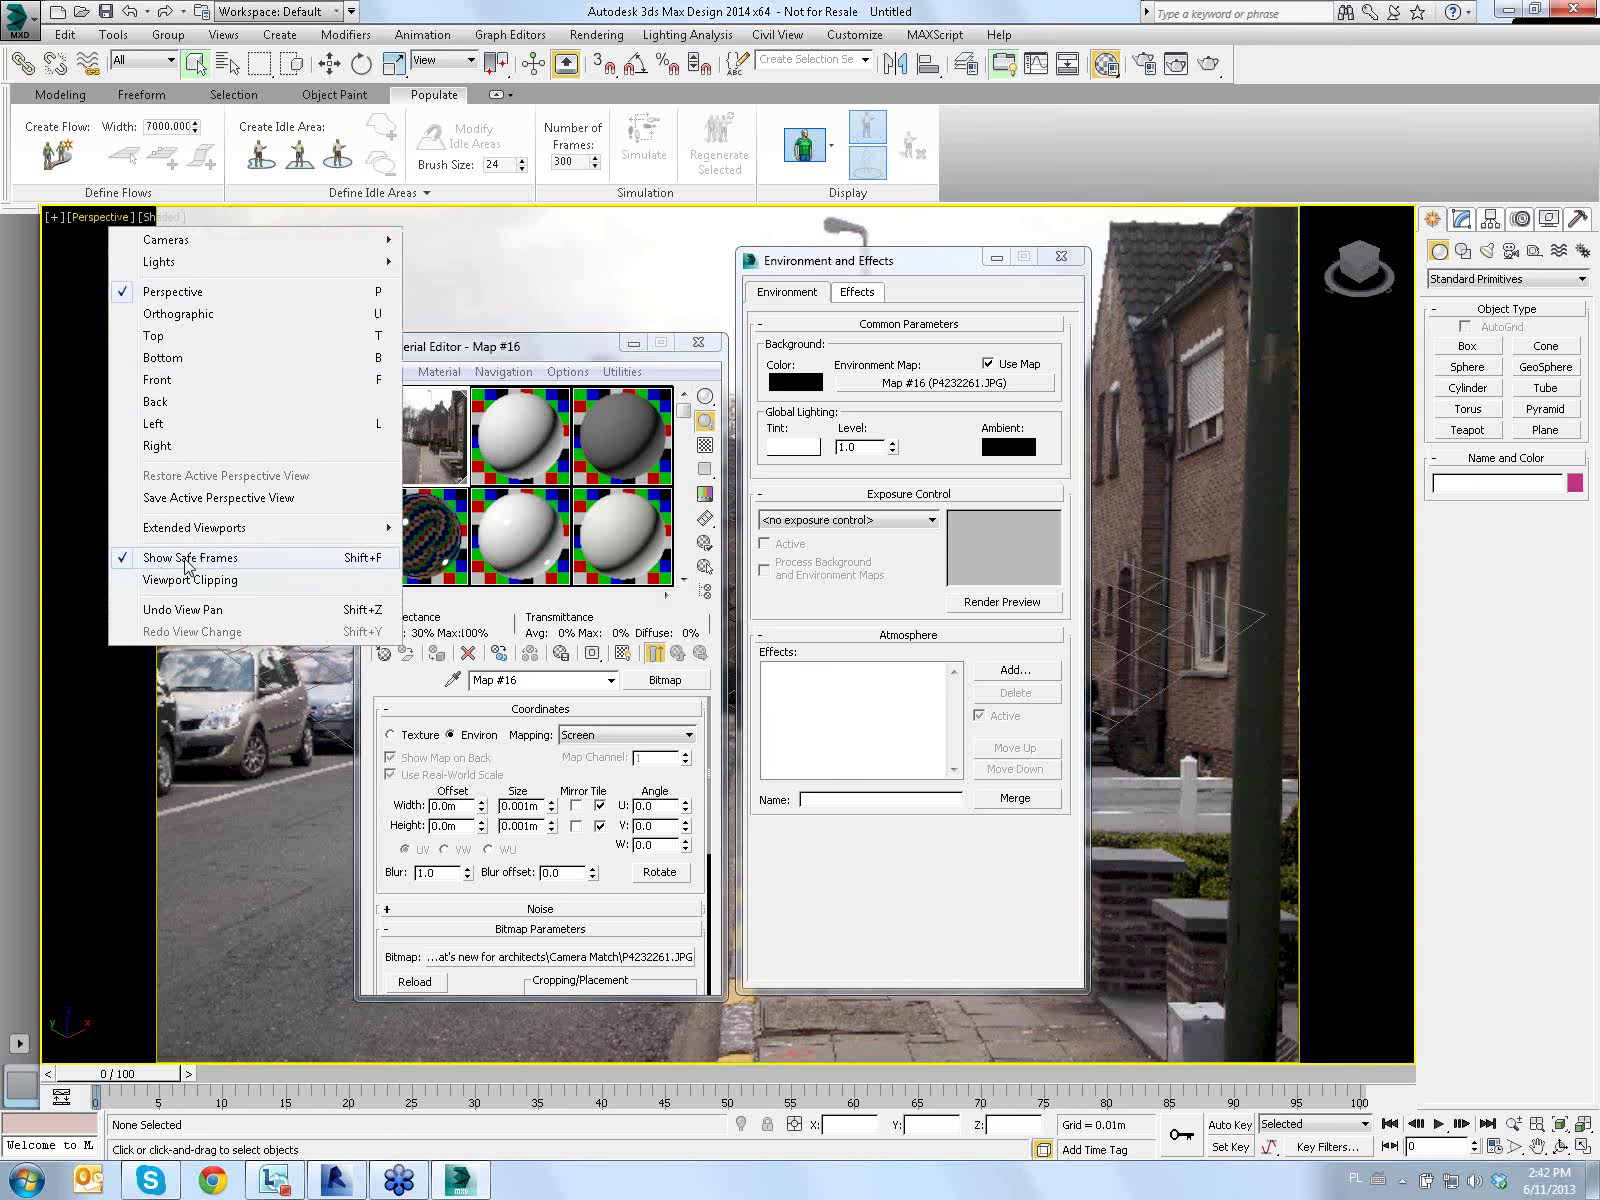
pyautogui.click(235, 796)
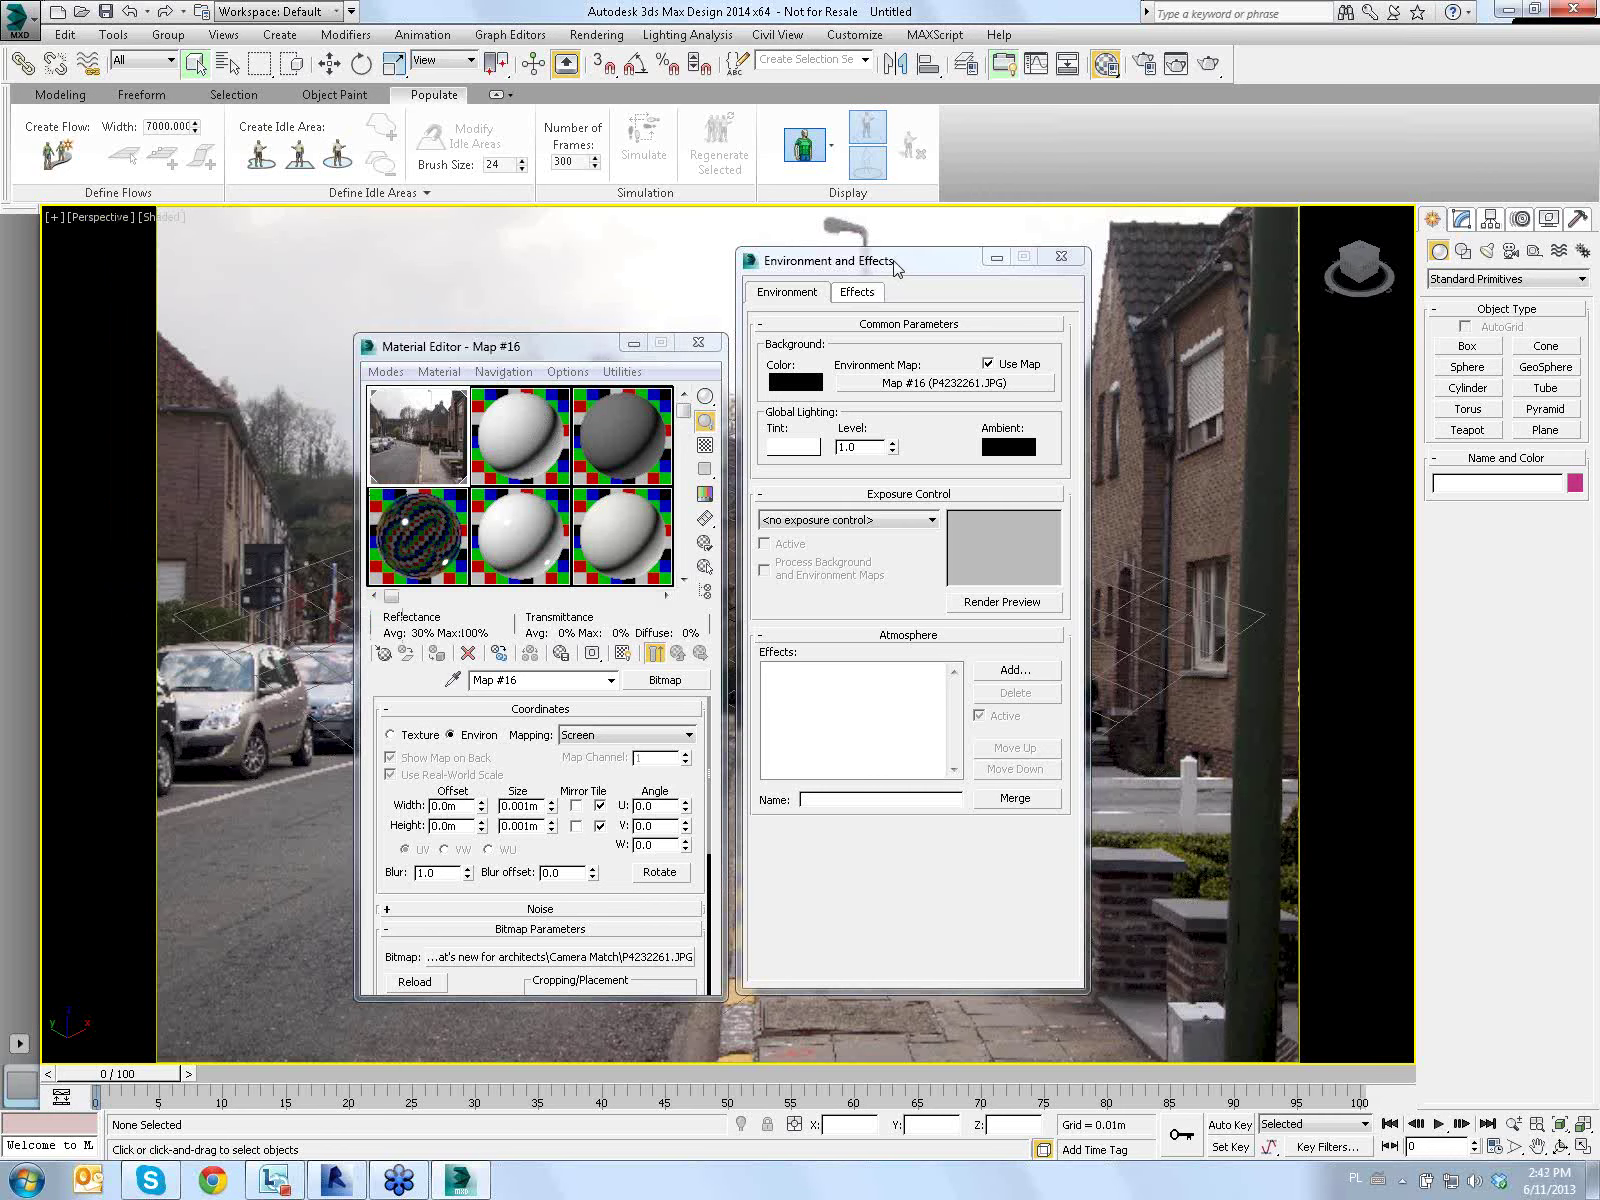
# Close the Environment and Effects and Material Editor windows
pyautogui.moveTo(896, 266); pyautogui.dragTo(953, 294)
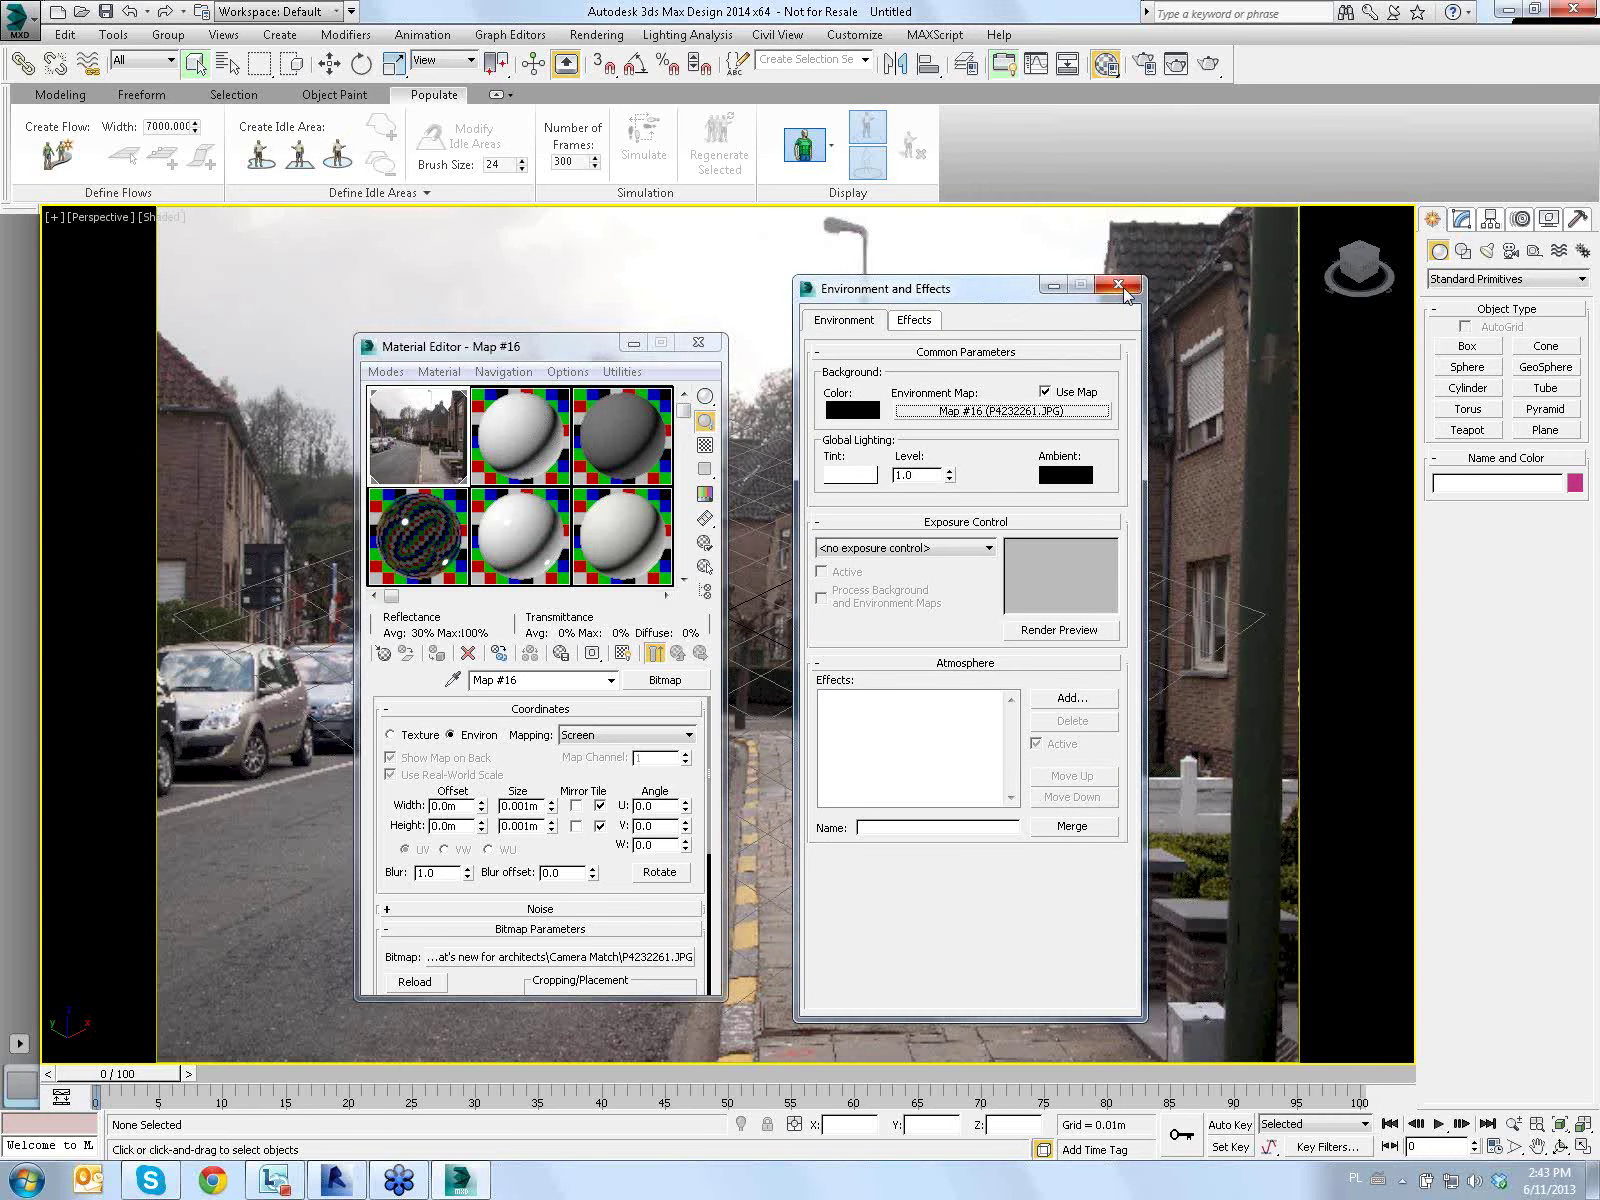
pyautogui.click(1124, 286)
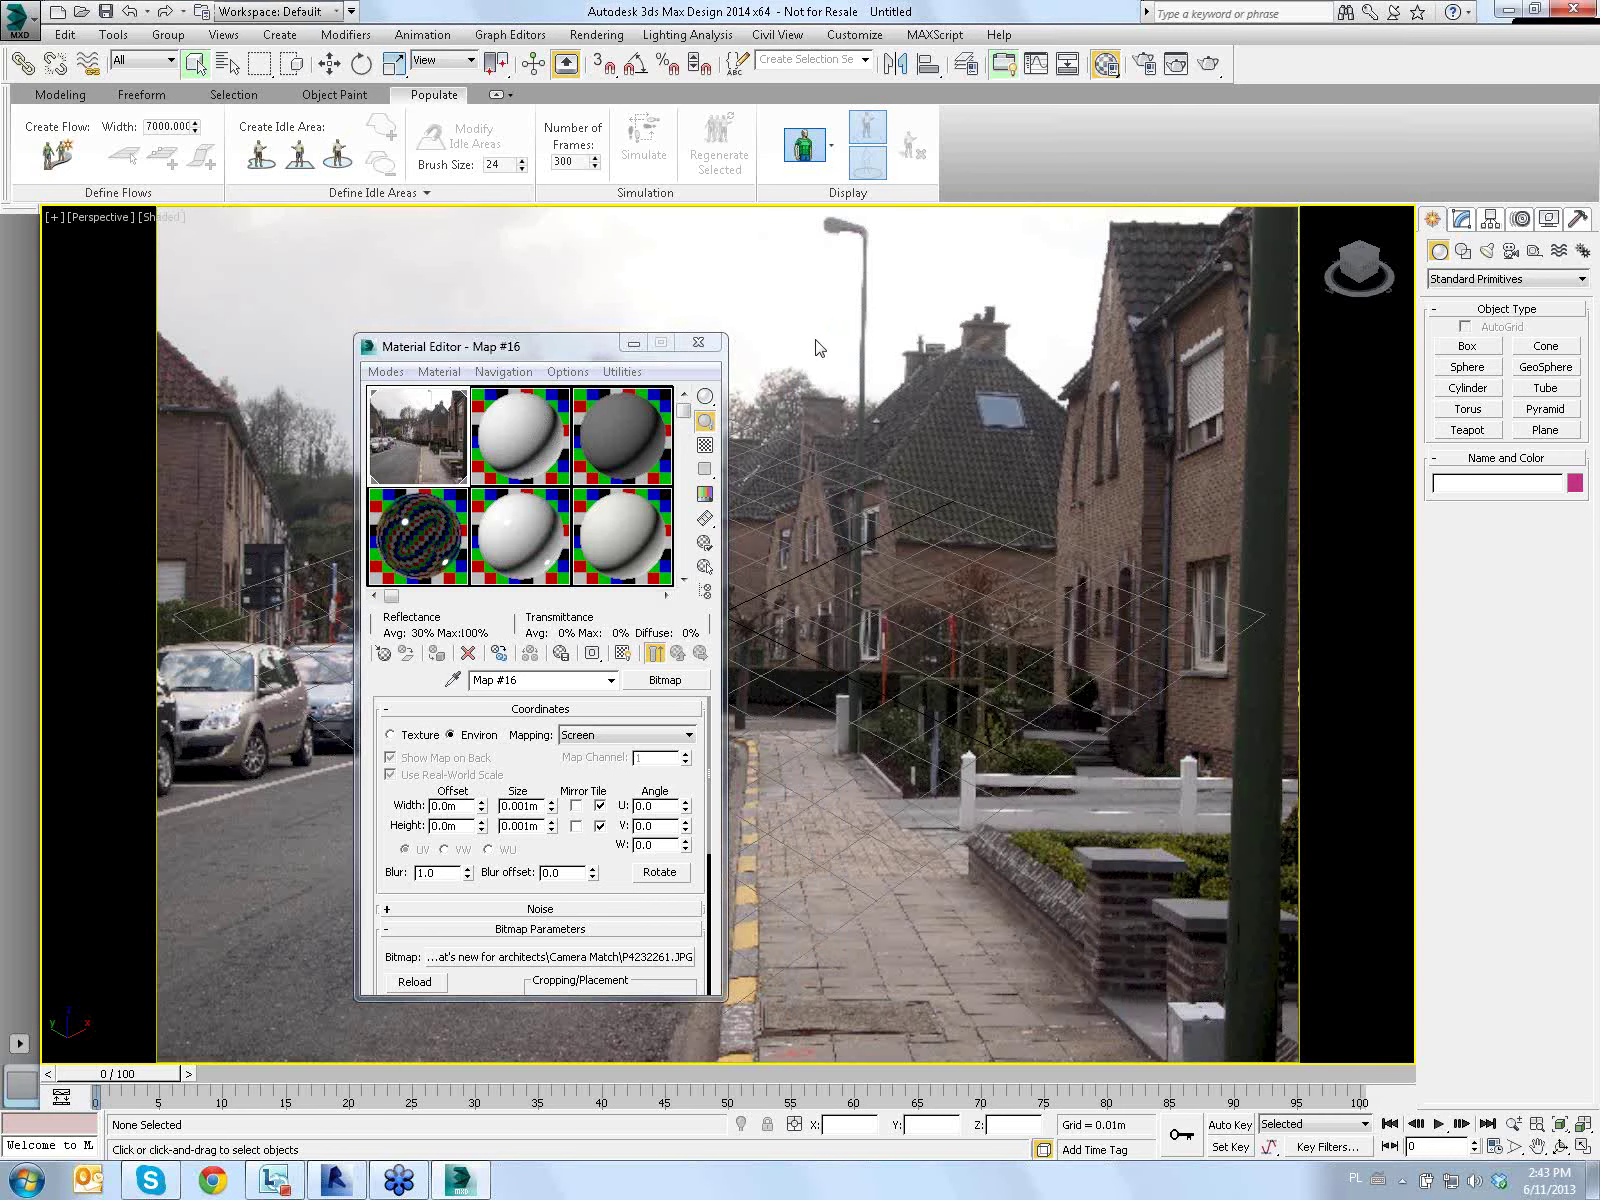
pyautogui.click(698, 343)
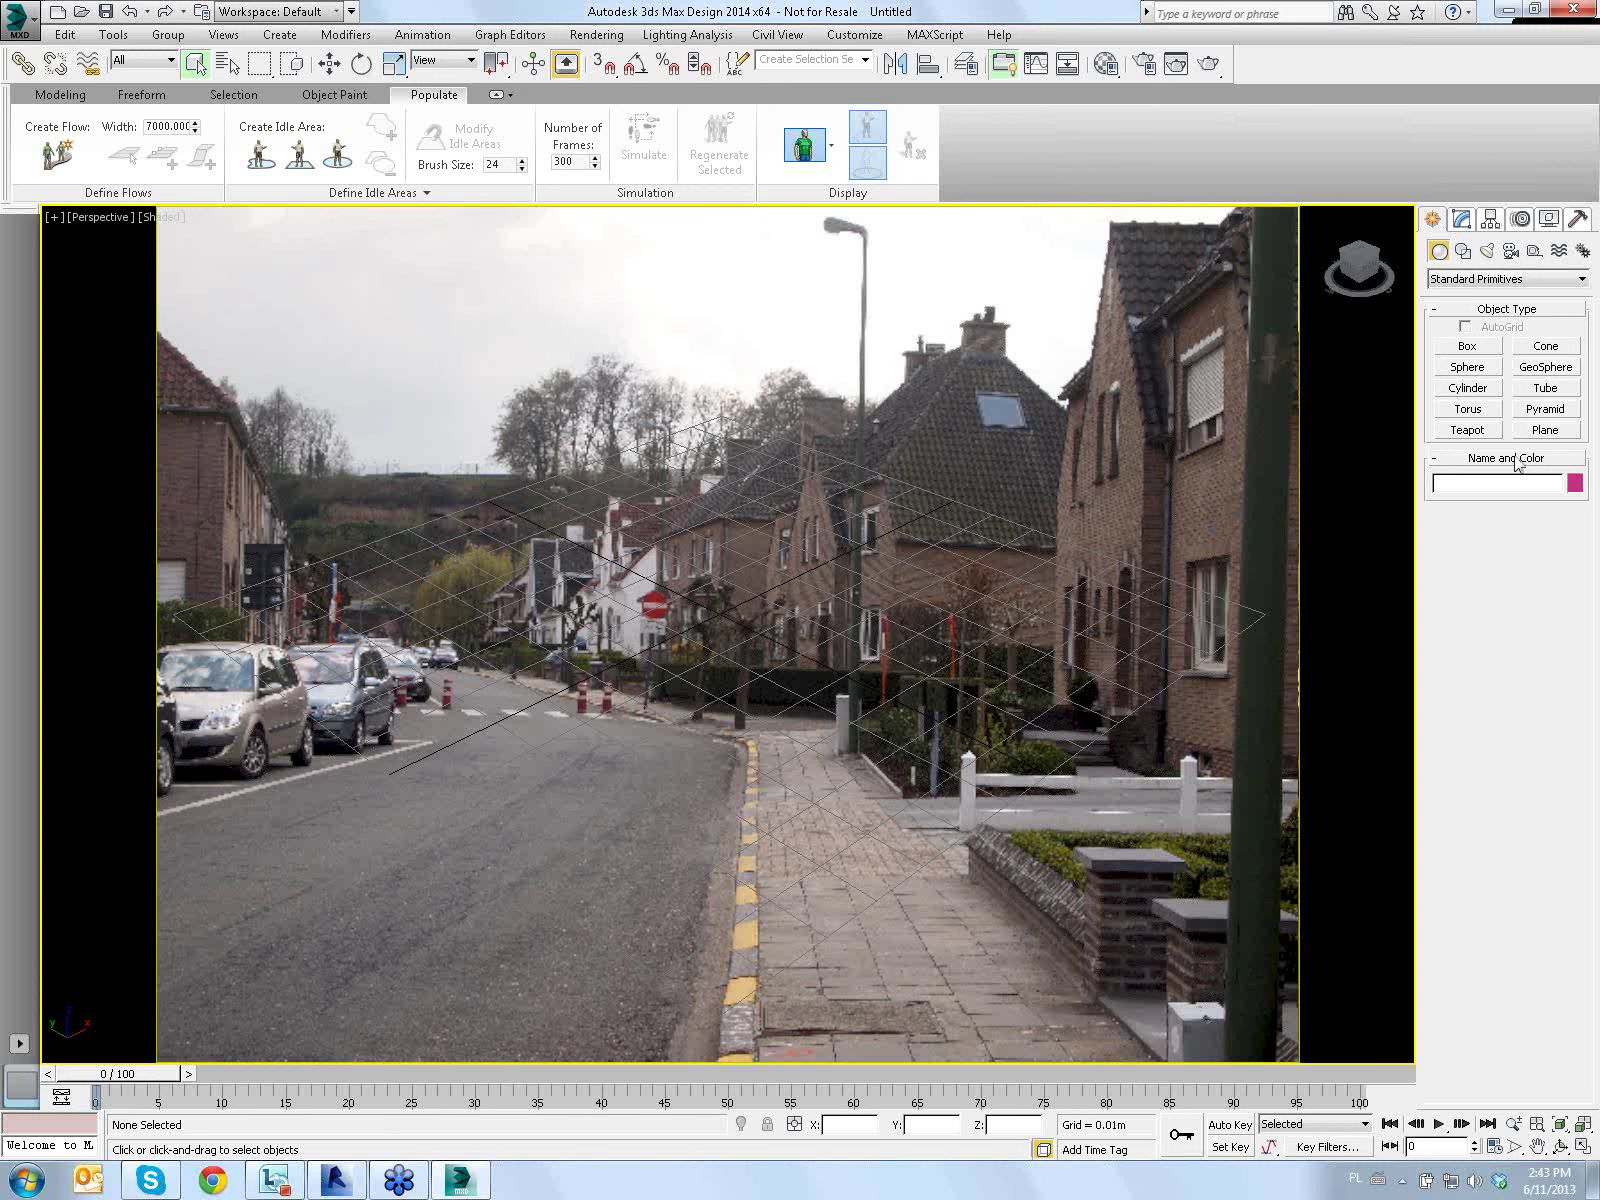
# Create a box on the pavement with Length 20m, Width 1.74m and Height 0m
pyautogui.click(1481, 347)
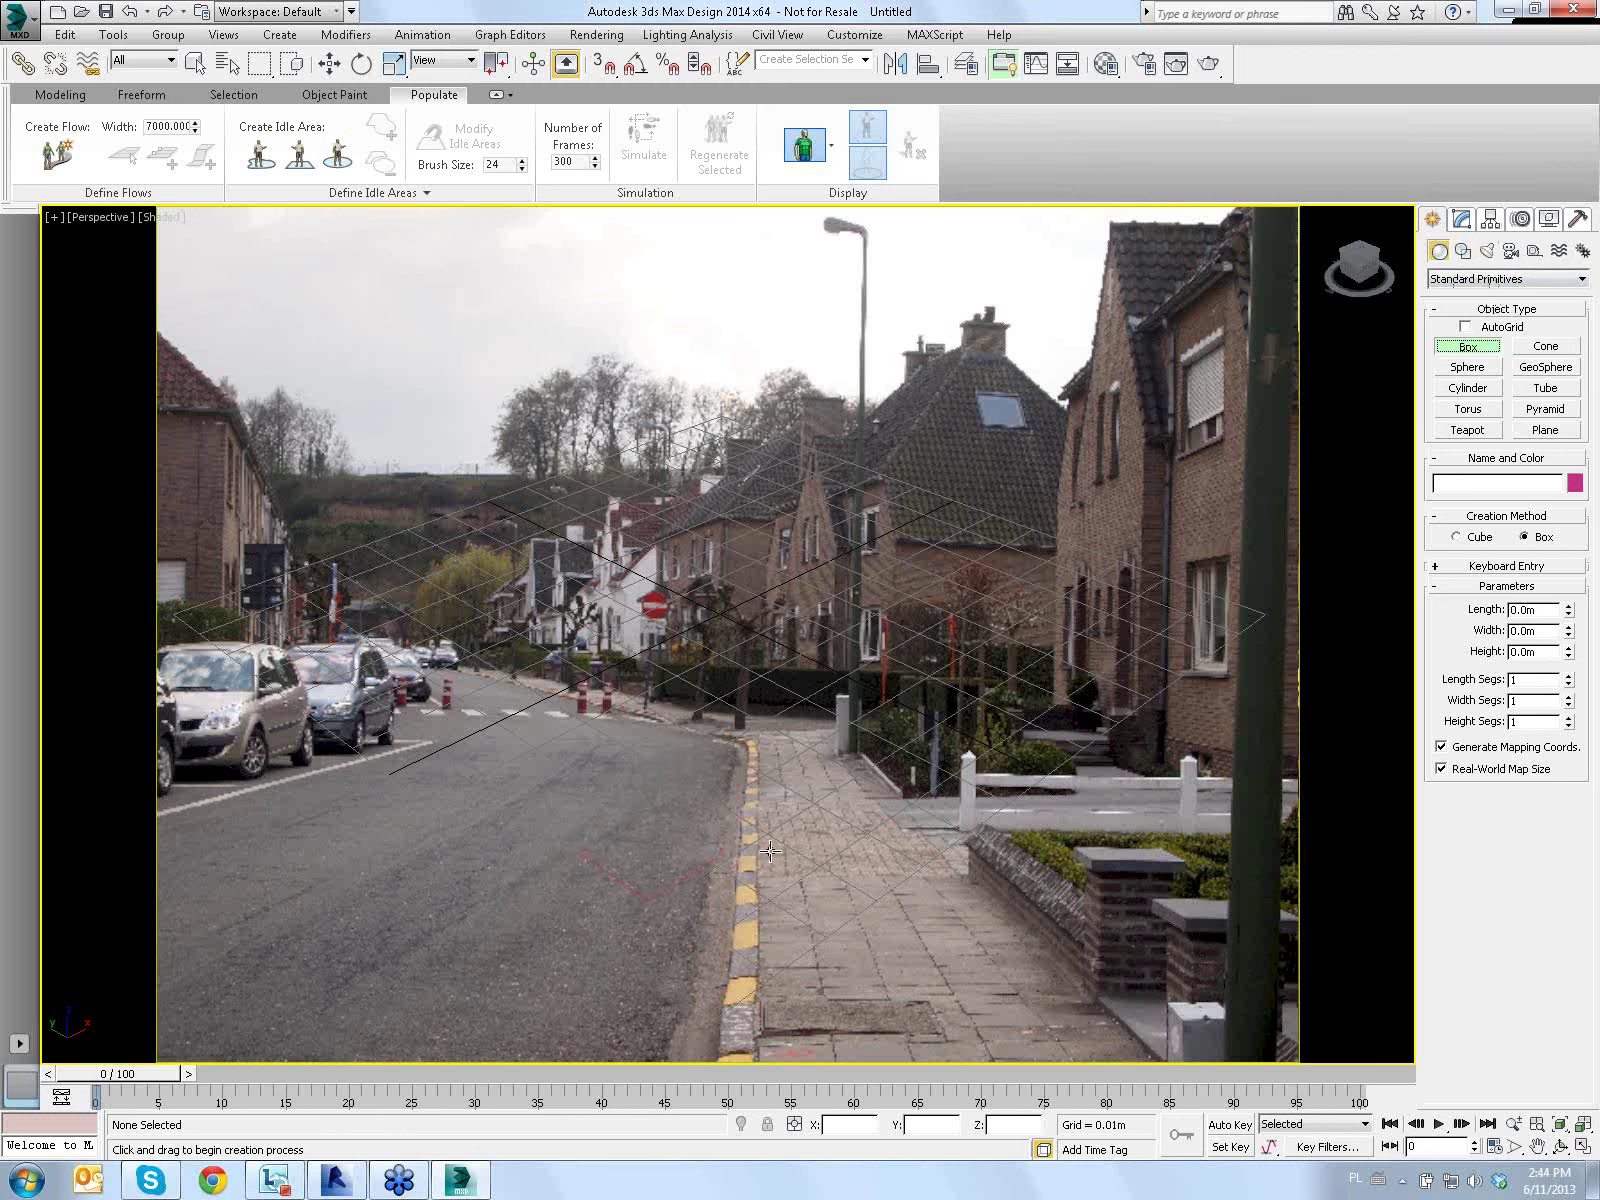
pyautogui.moveTo(650, 900); pyautogui.dragTo(884, 815)
pyautogui.click(1200, 760)
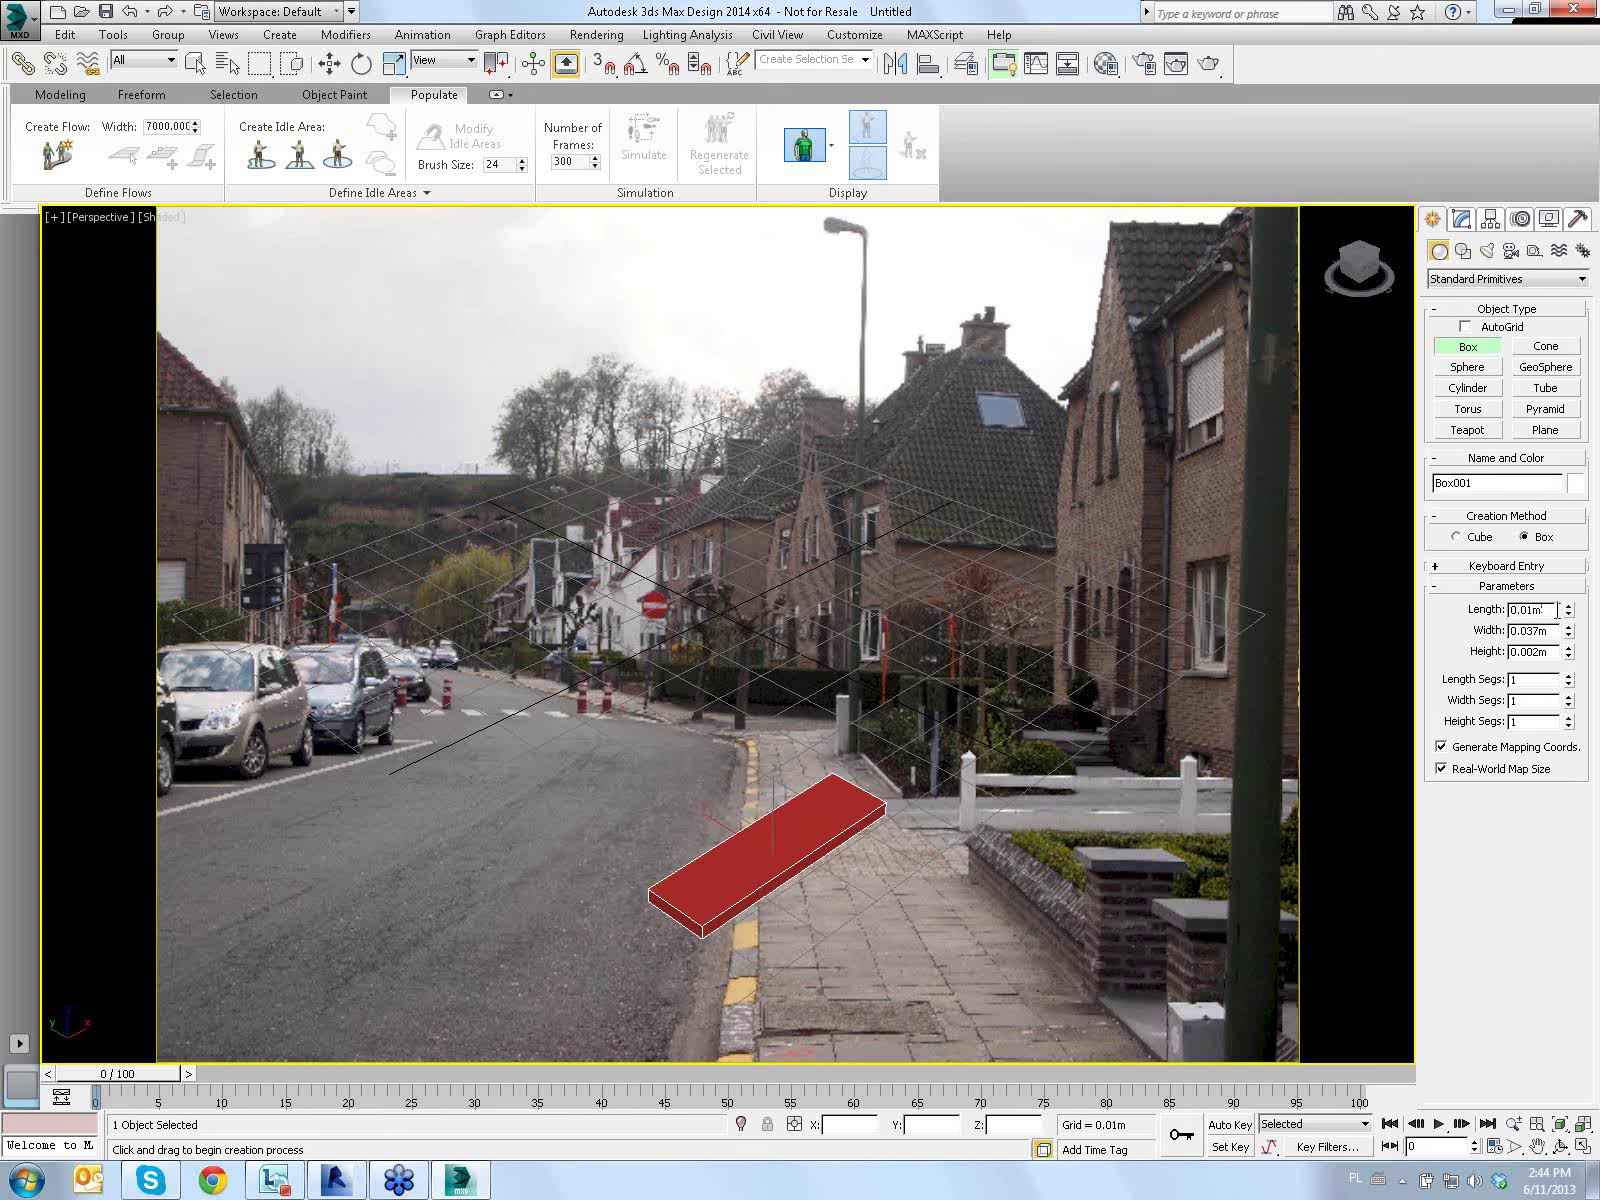
pyautogui.moveTo(1557, 609); pyautogui.dragTo(1432, 617)
pyautogui.write('20')
pyautogui.click(1553, 631)
pyautogui.moveTo(1555, 631); pyautogui.dragTo(1468, 630)
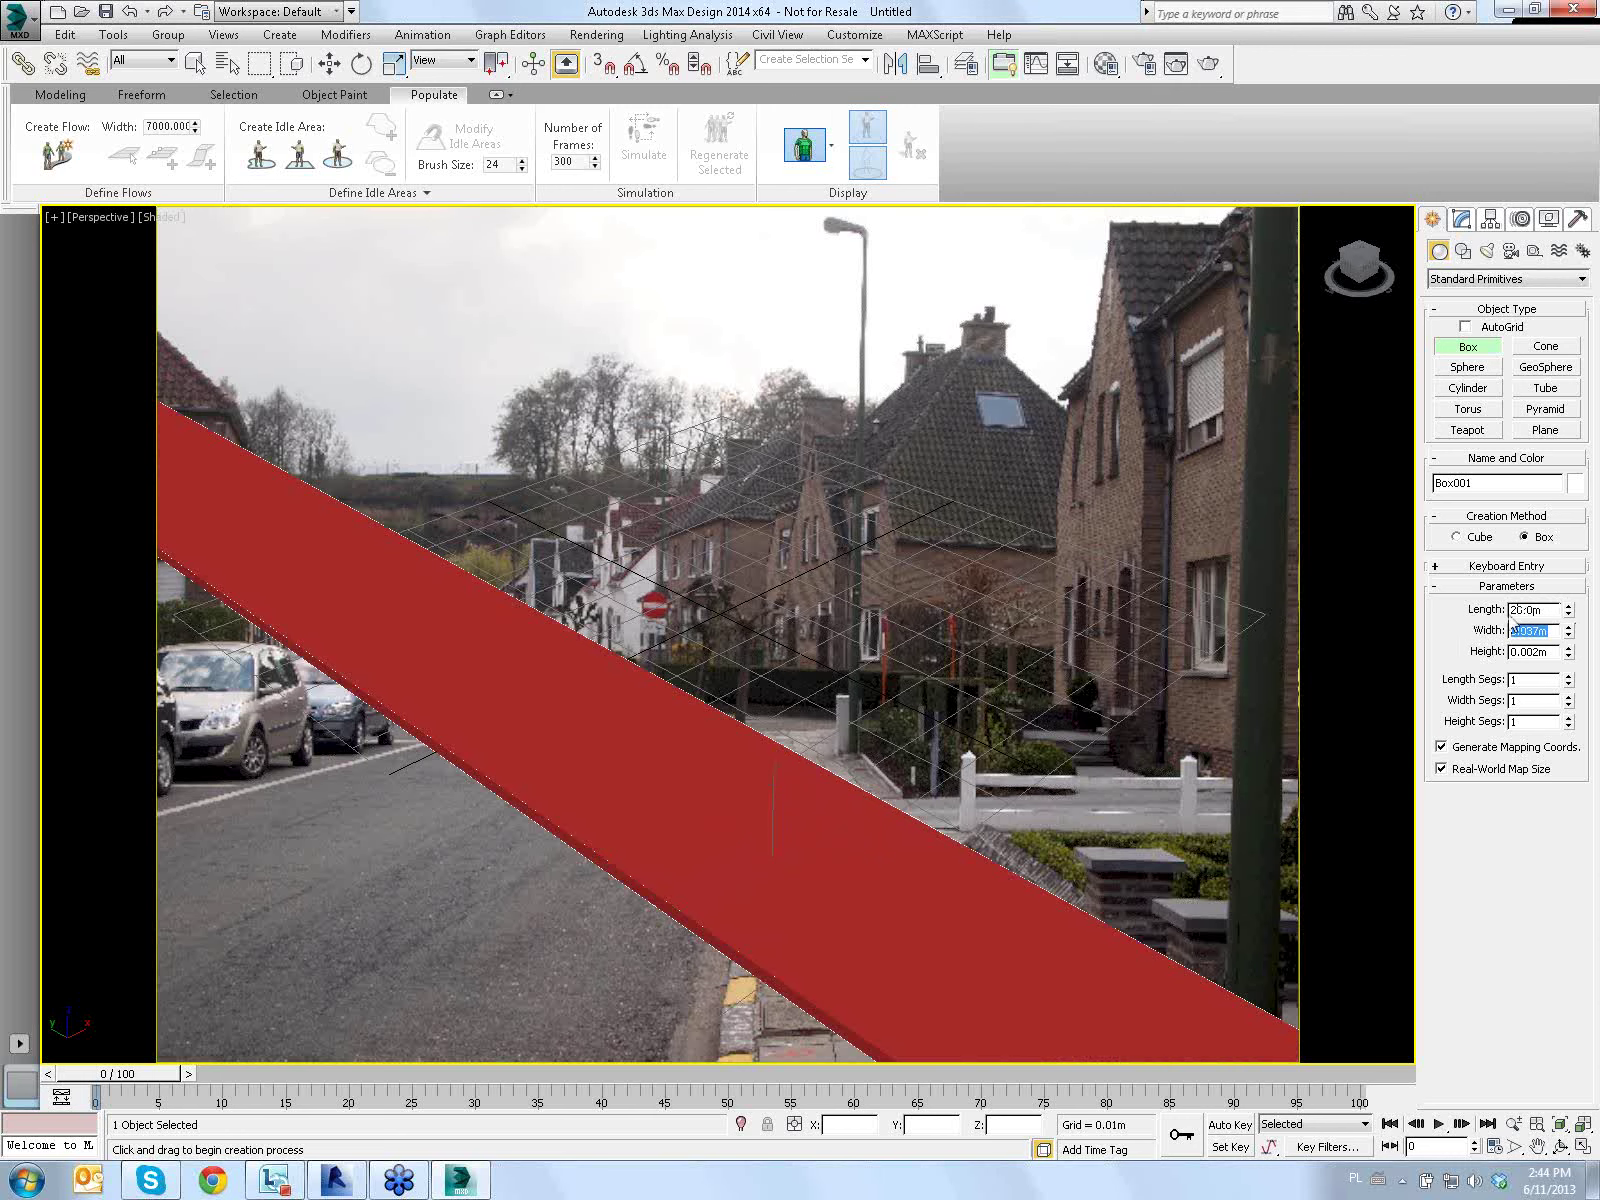
pyautogui.write('1')
pyautogui.write('.74')
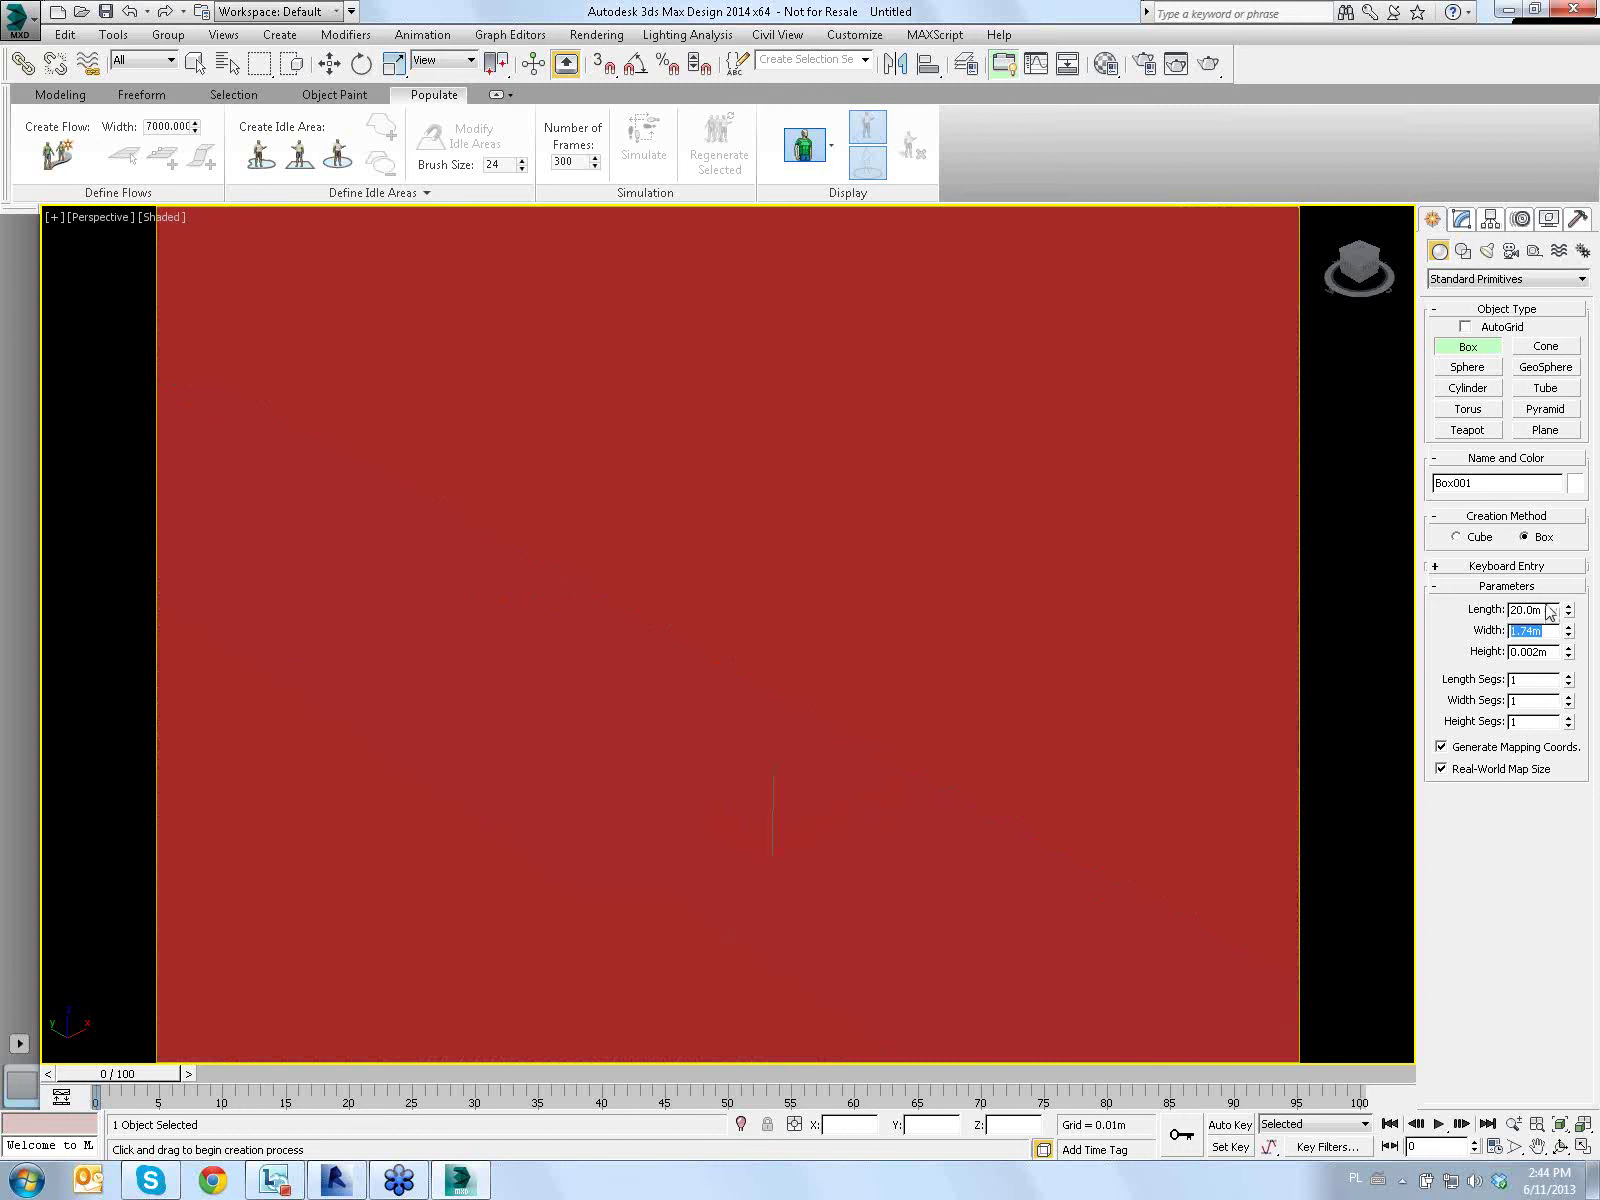
pyautogui.press('Tab')
pyautogui.write('0')
# Orbit the view around the red box to inspect it
pyautogui.click(1560, 1146)
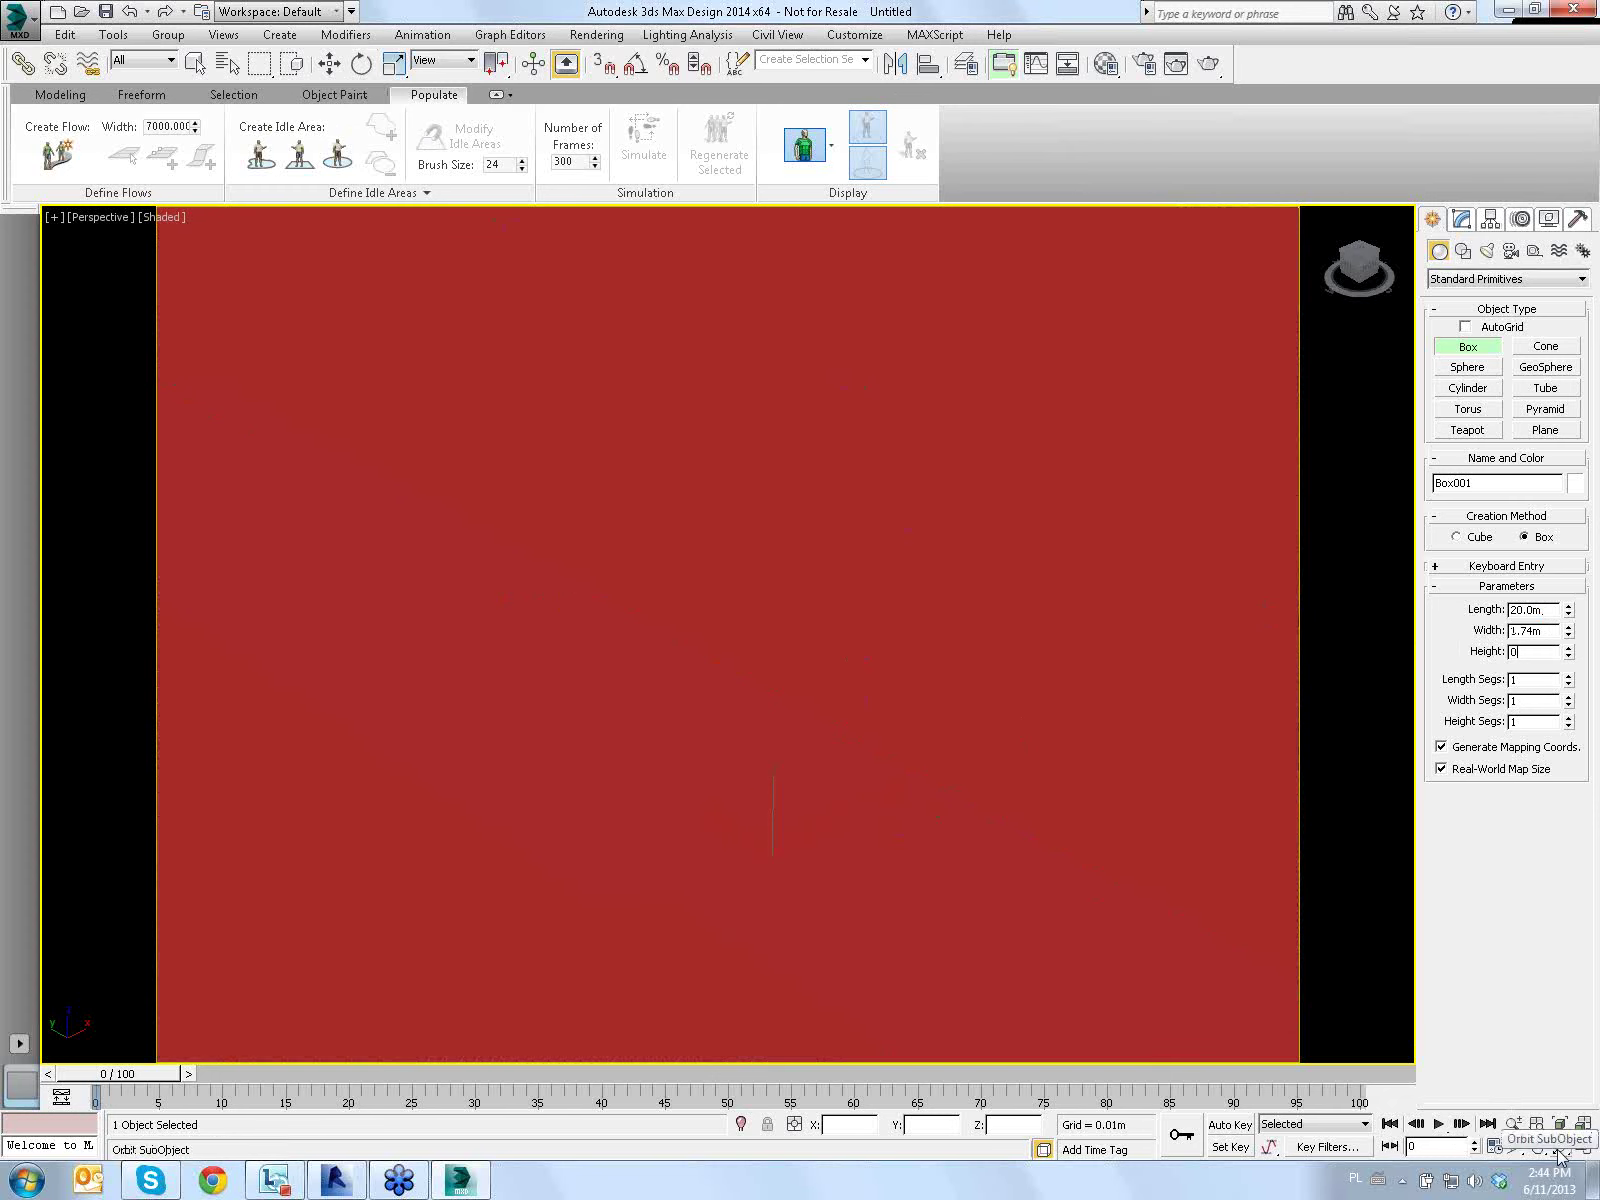
pyautogui.moveTo(744, 626); pyautogui.dragTo(753, 634)
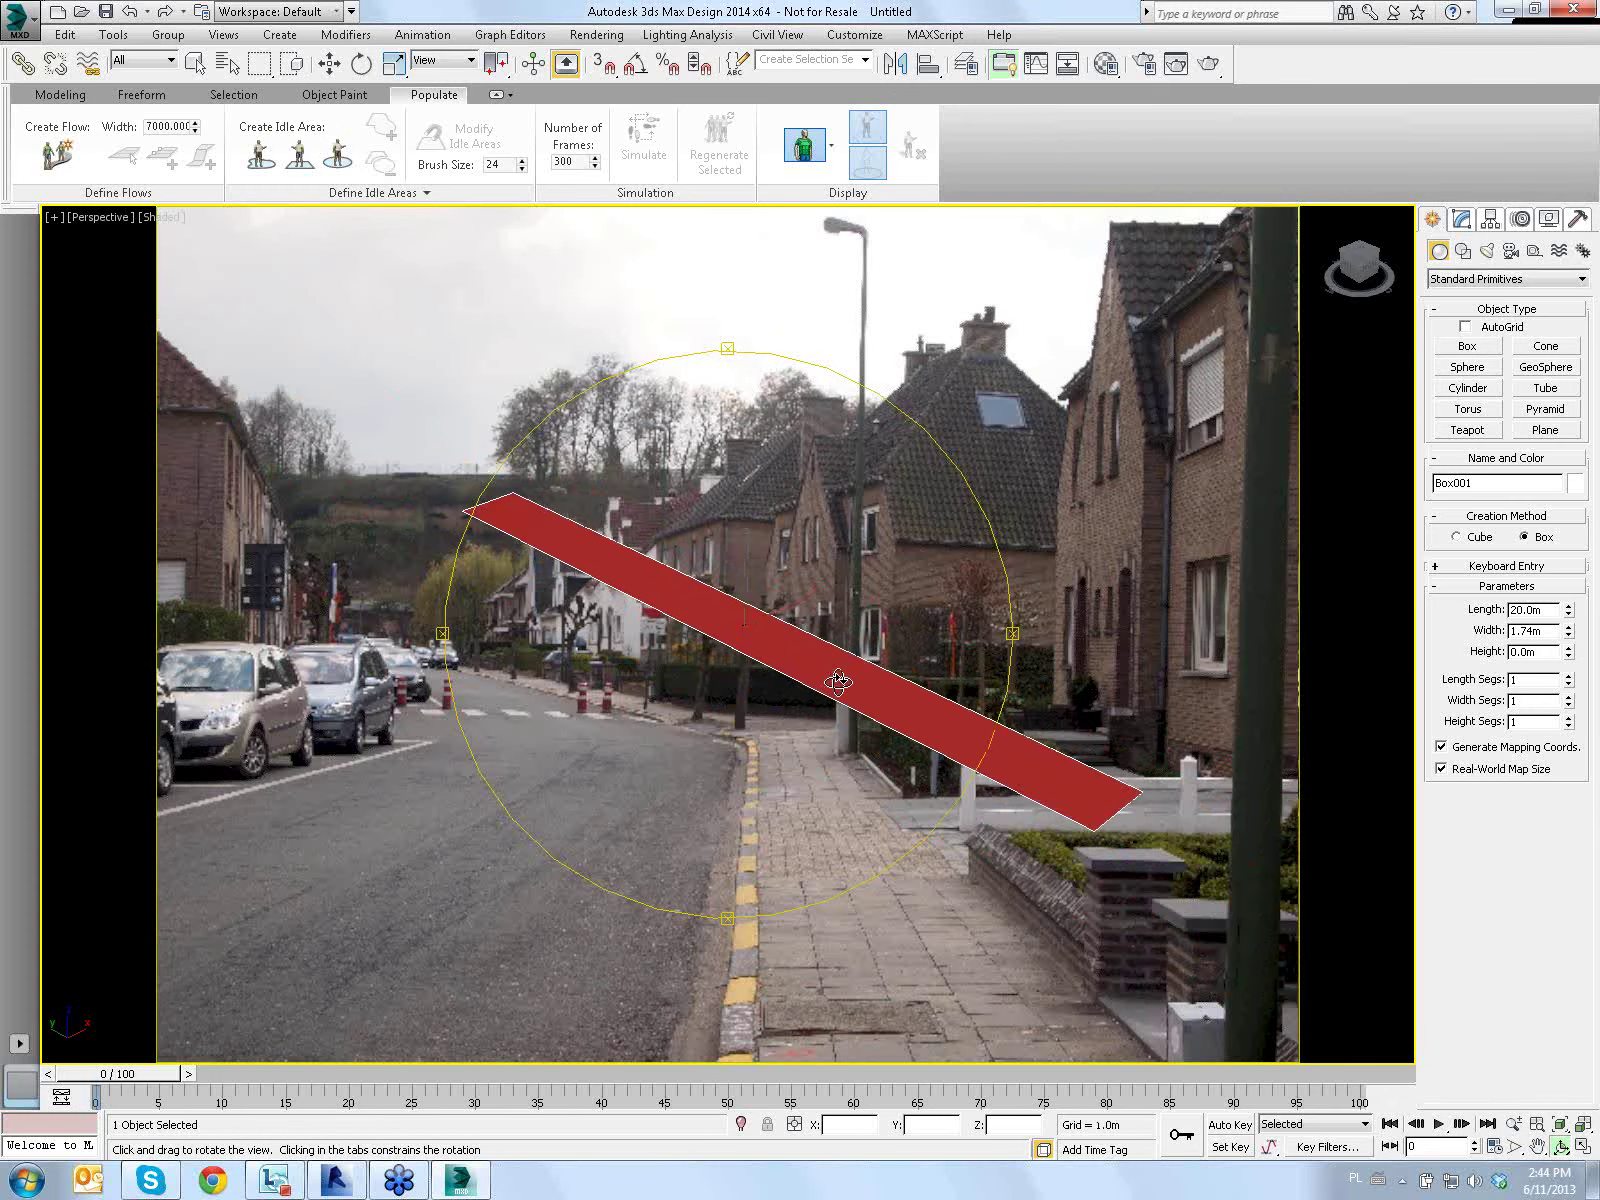
pyautogui.moveTo(832, 675)
pyautogui.mouseDown()
pyautogui.moveTo(768, 664)
pyautogui.moveTo(750, 625)
pyautogui.moveTo(782, 698)
pyautogui.moveTo(781, 680)
pyautogui.moveTo(816, 672)
pyautogui.mouseUp()
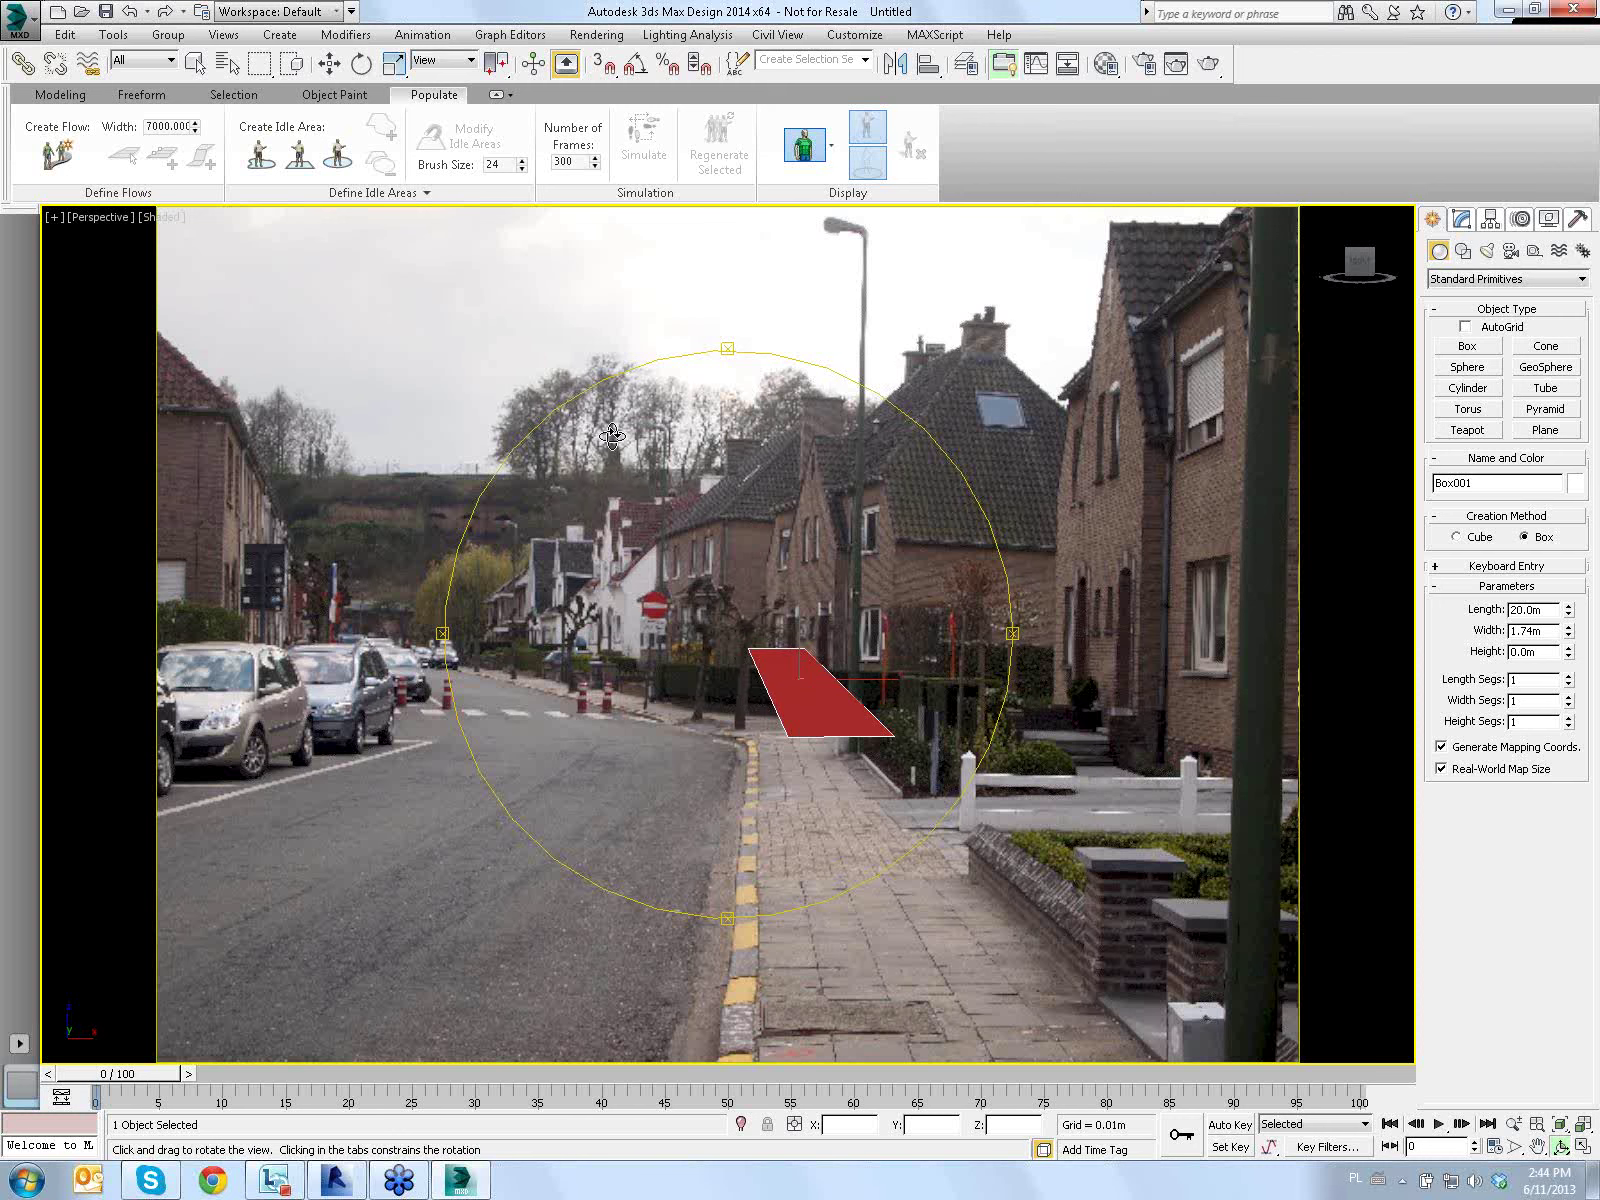
pyautogui.press('Escape')
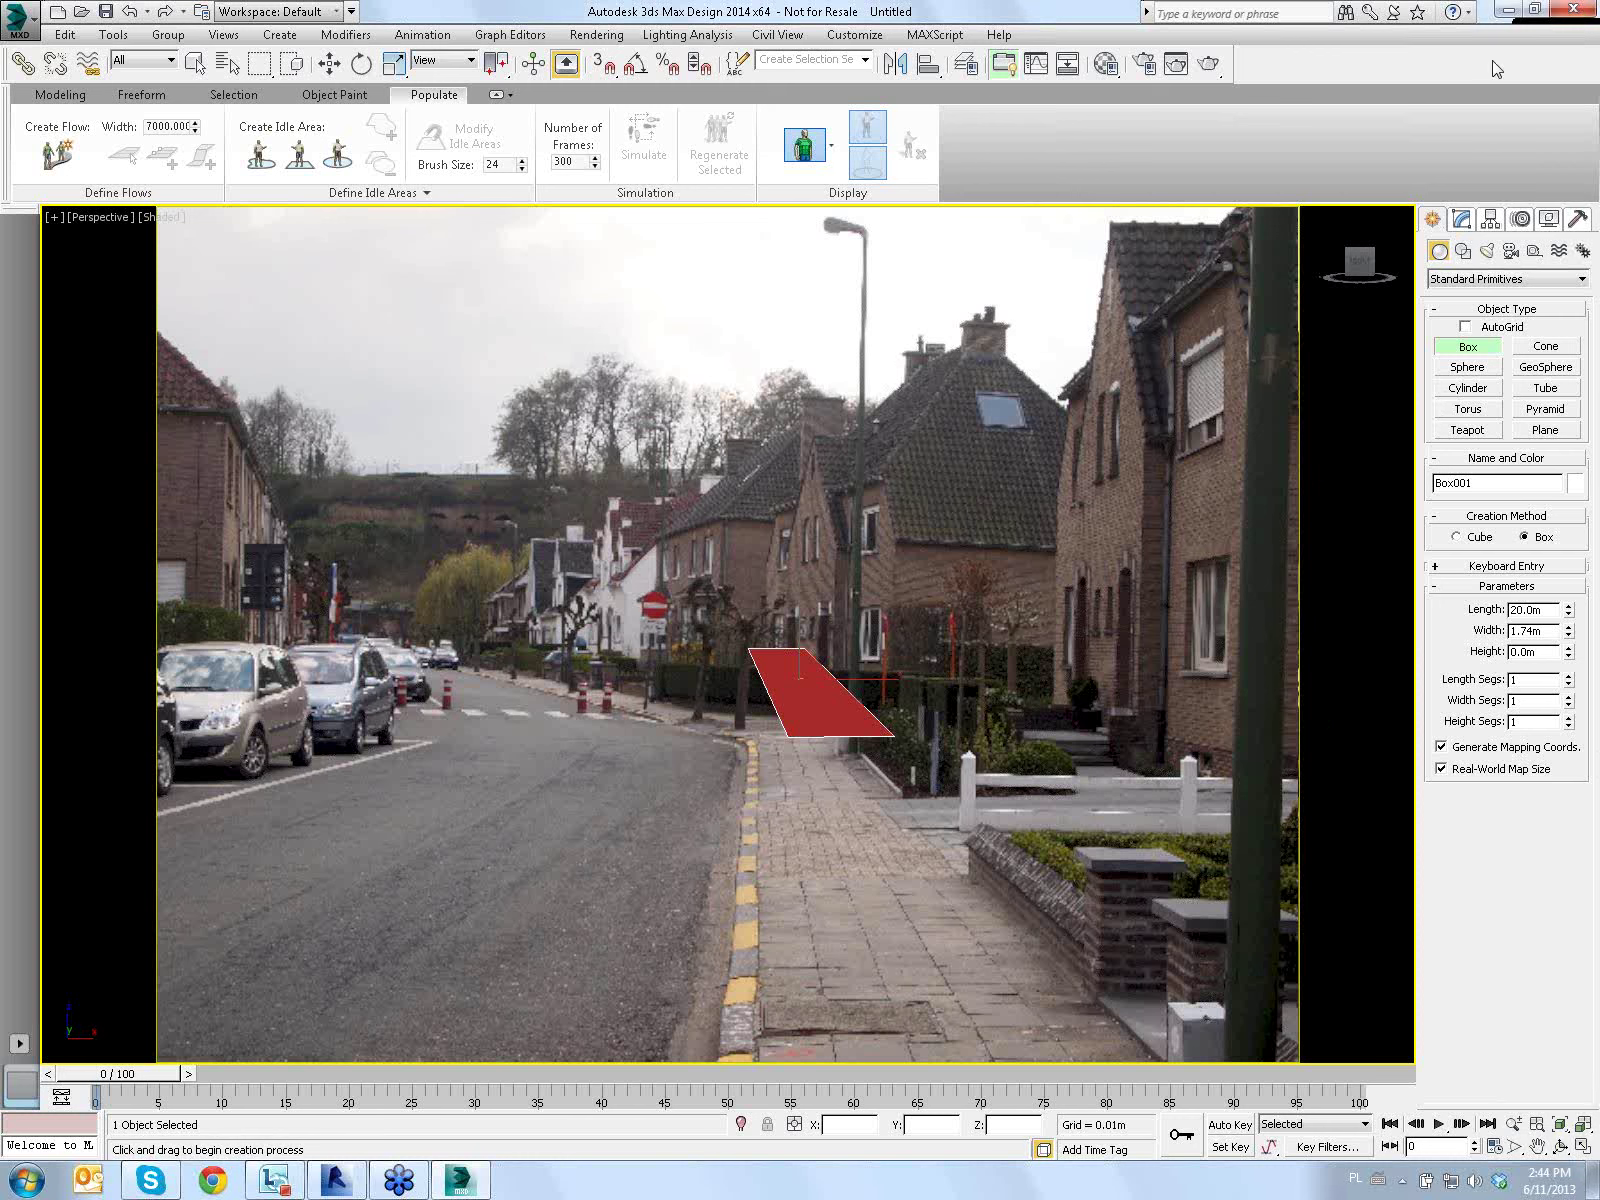
# Show Perspective Match vanishing lines and align a horizontal line with the right roof edge
pyautogui.click(1577, 220)
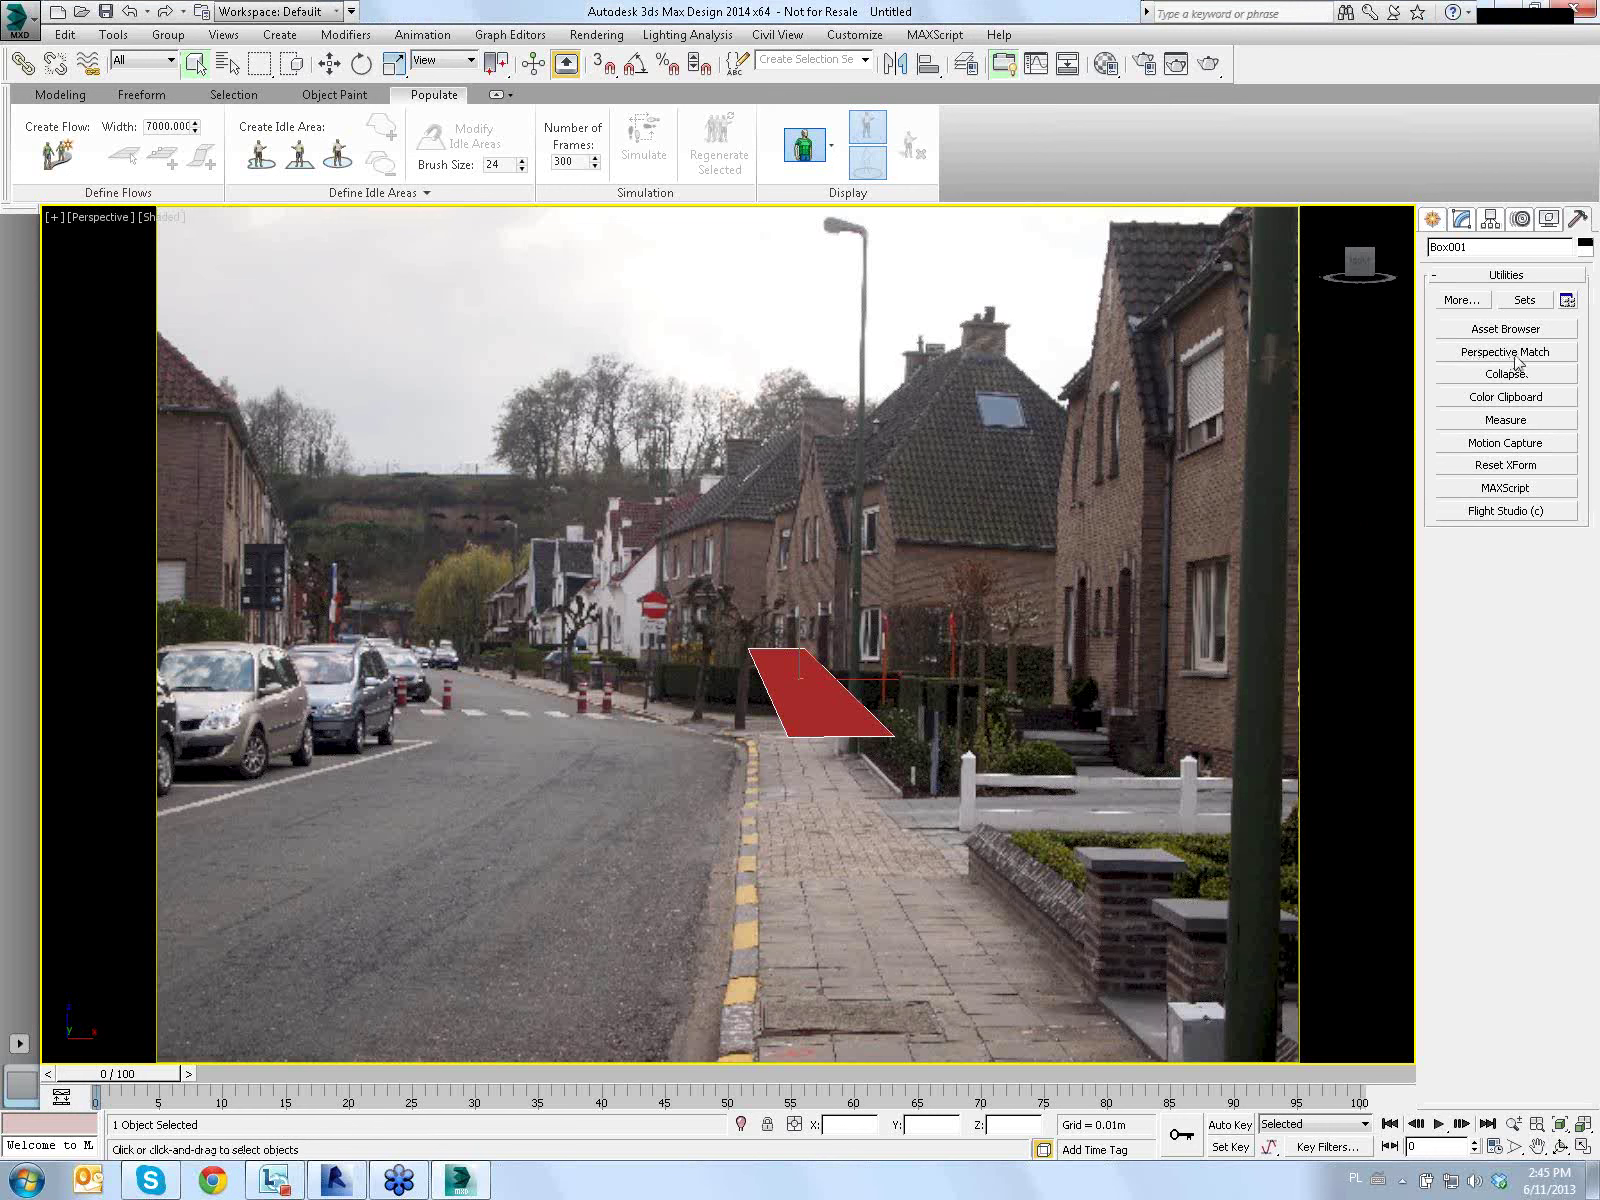
pyautogui.click(1515, 354)
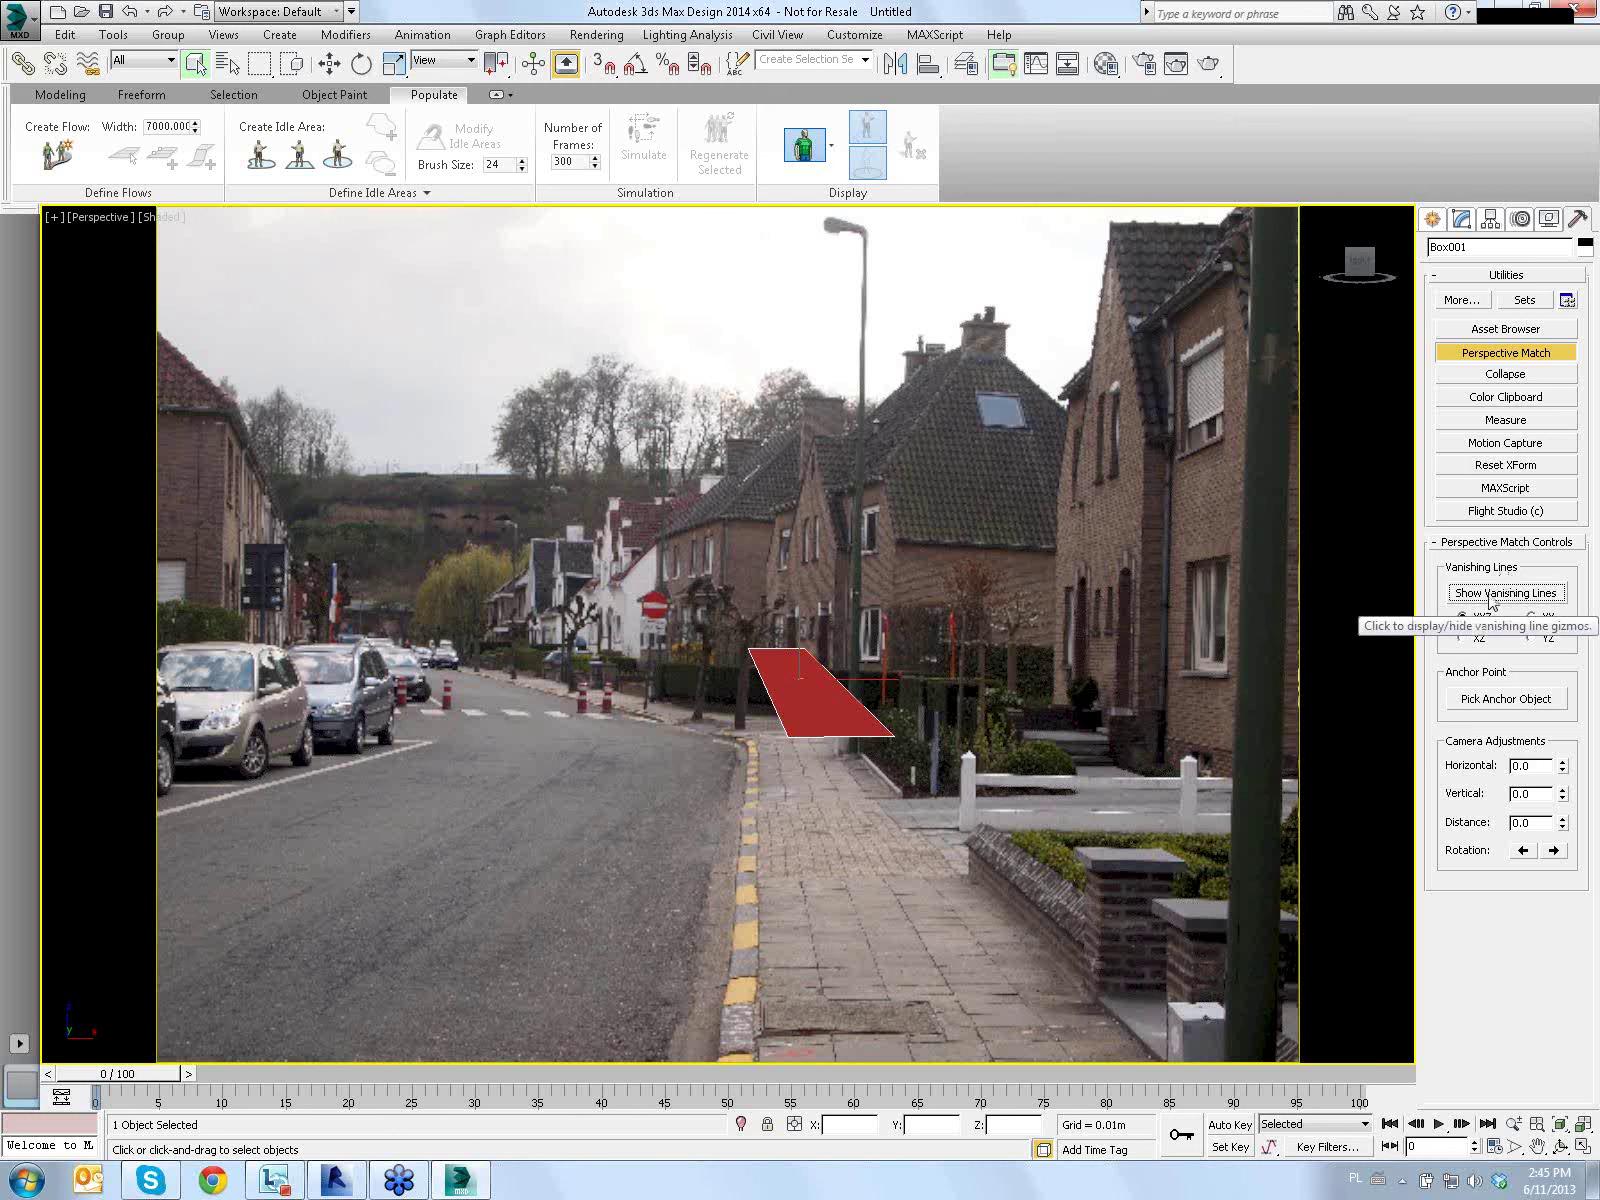
pyautogui.click(1493, 598)
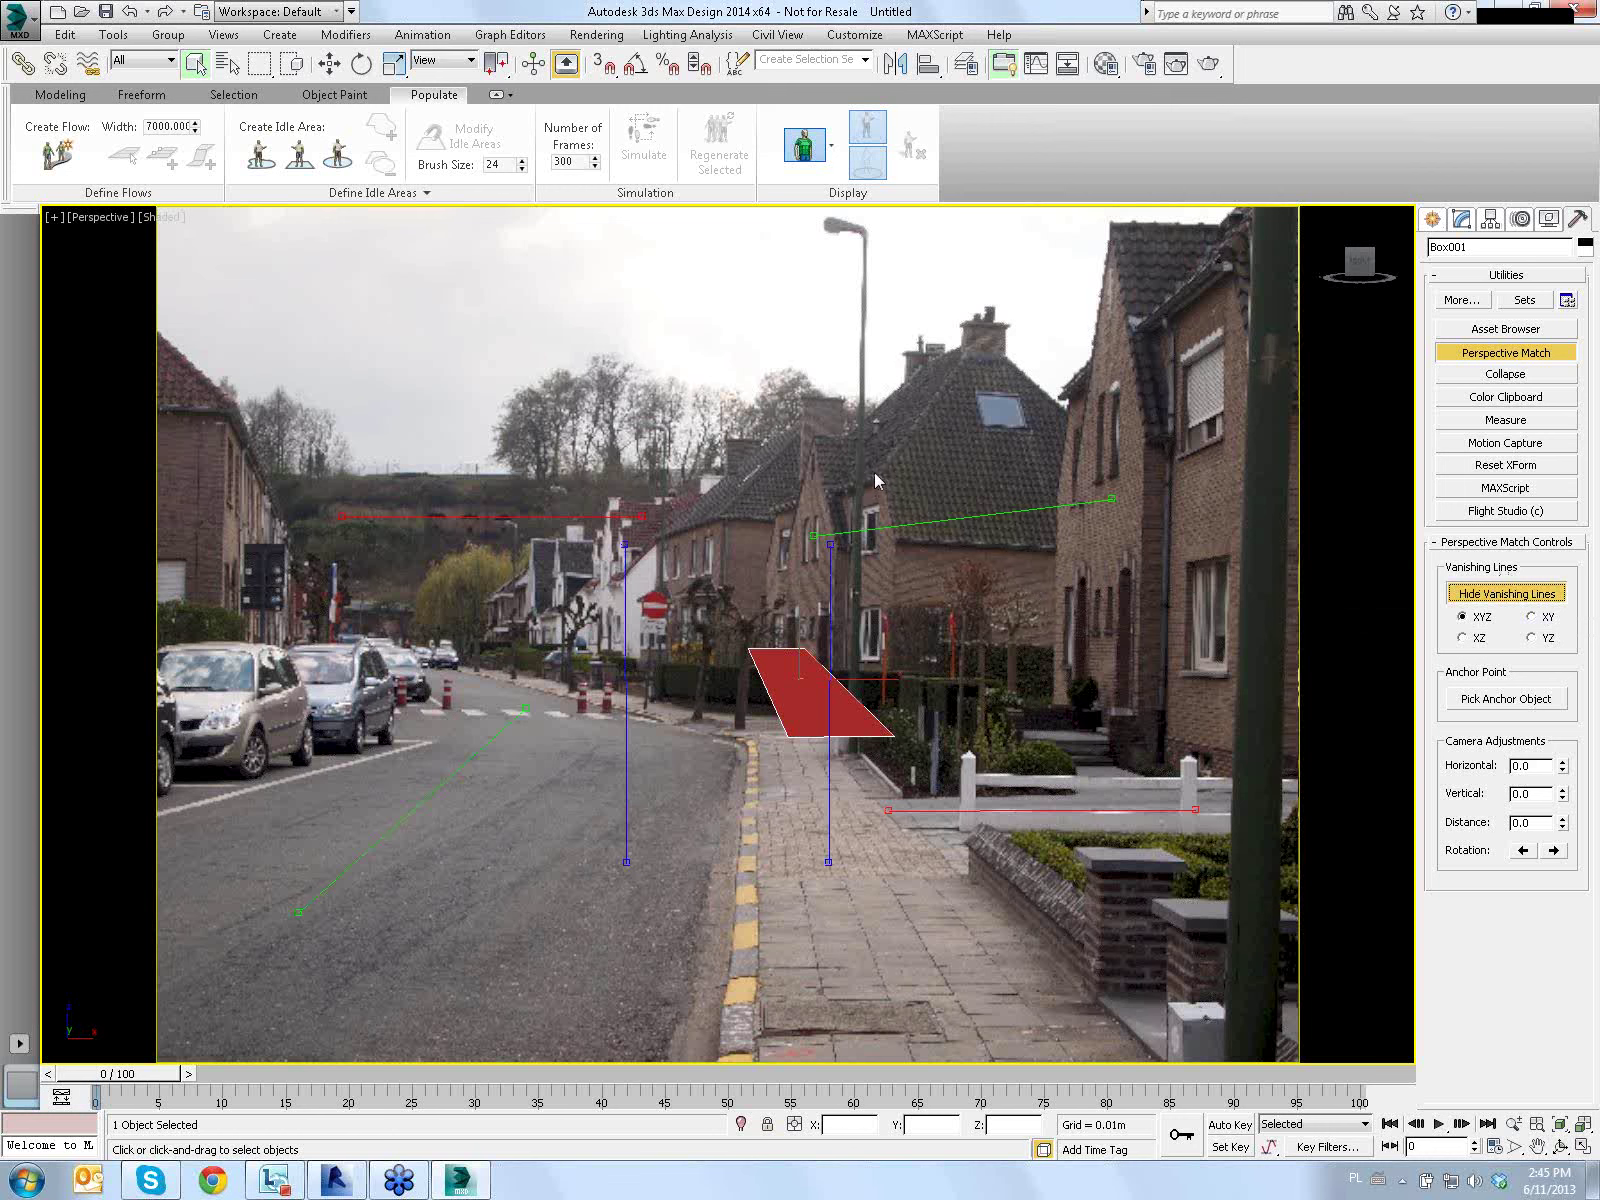
pyautogui.click(573, 518)
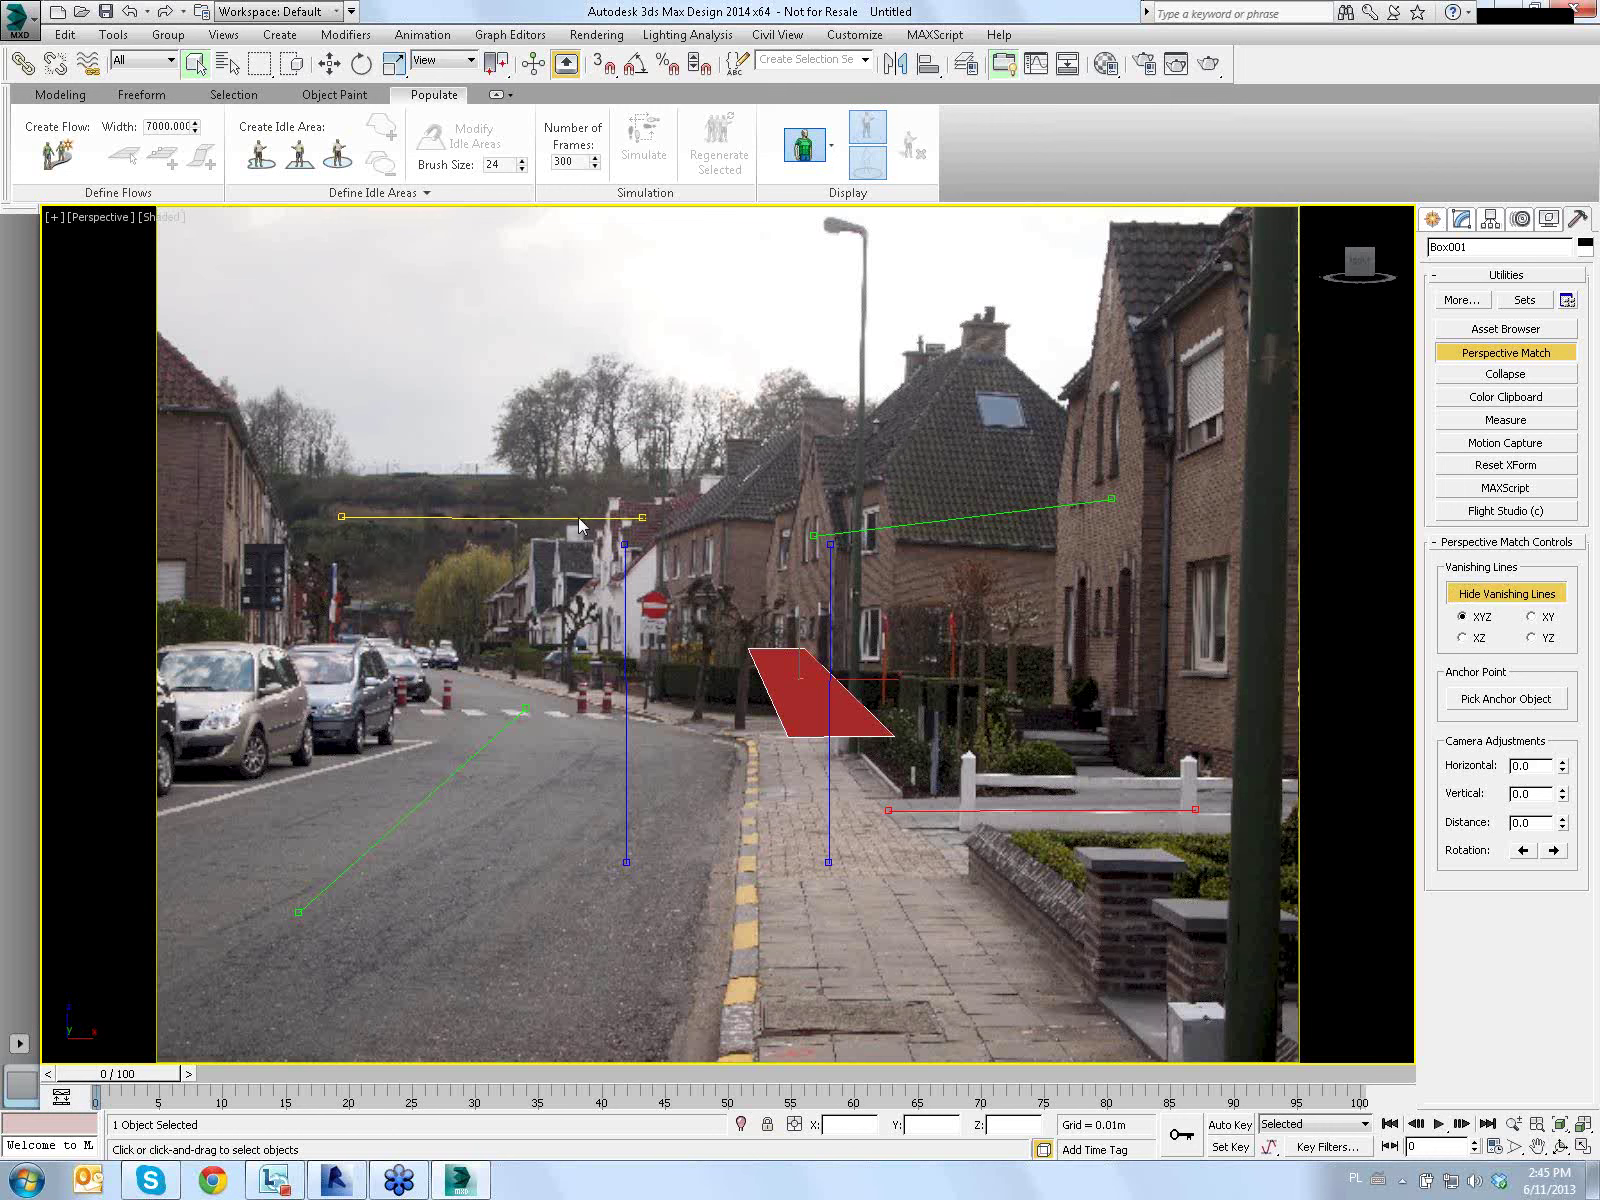
pyautogui.moveTo(600, 517); pyautogui.dragTo(600, 520)
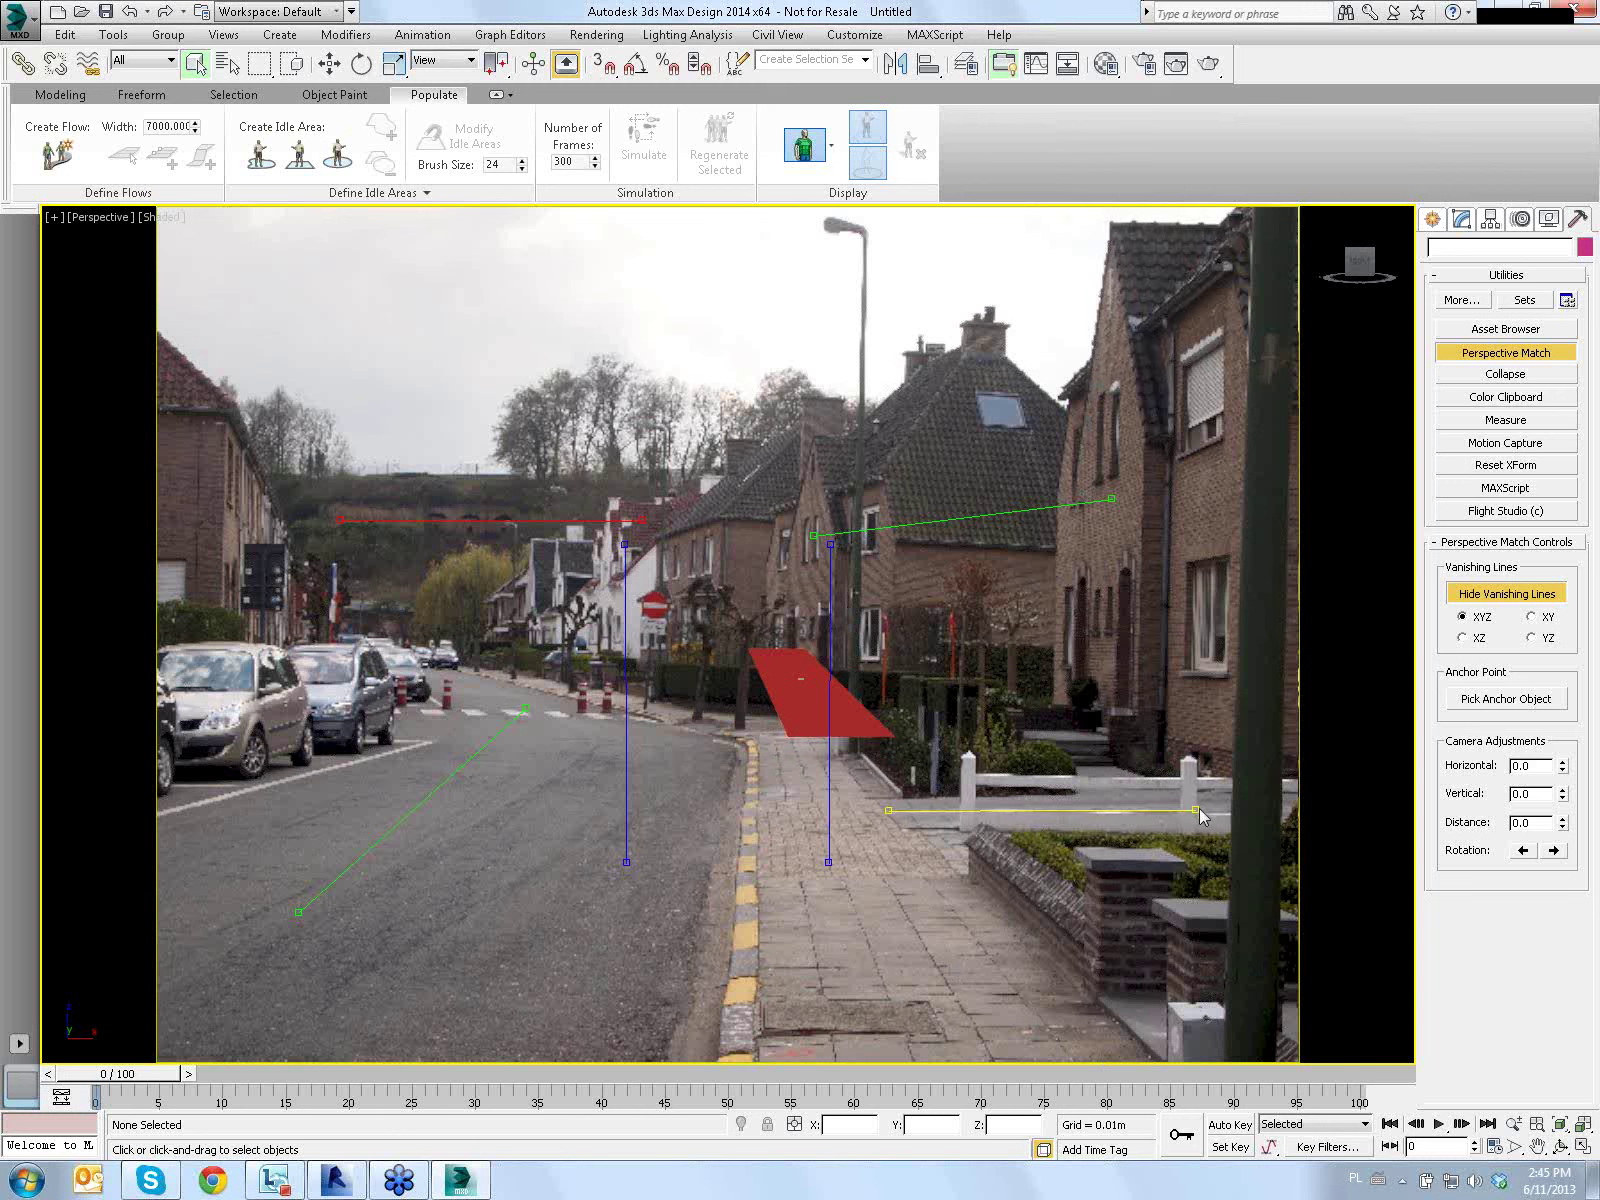
pyautogui.moveTo(1195, 810)
pyautogui.mouseDown()
pyautogui.moveTo(1246, 494)
pyautogui.moveTo(1221, 226)
pyautogui.mouseUp()
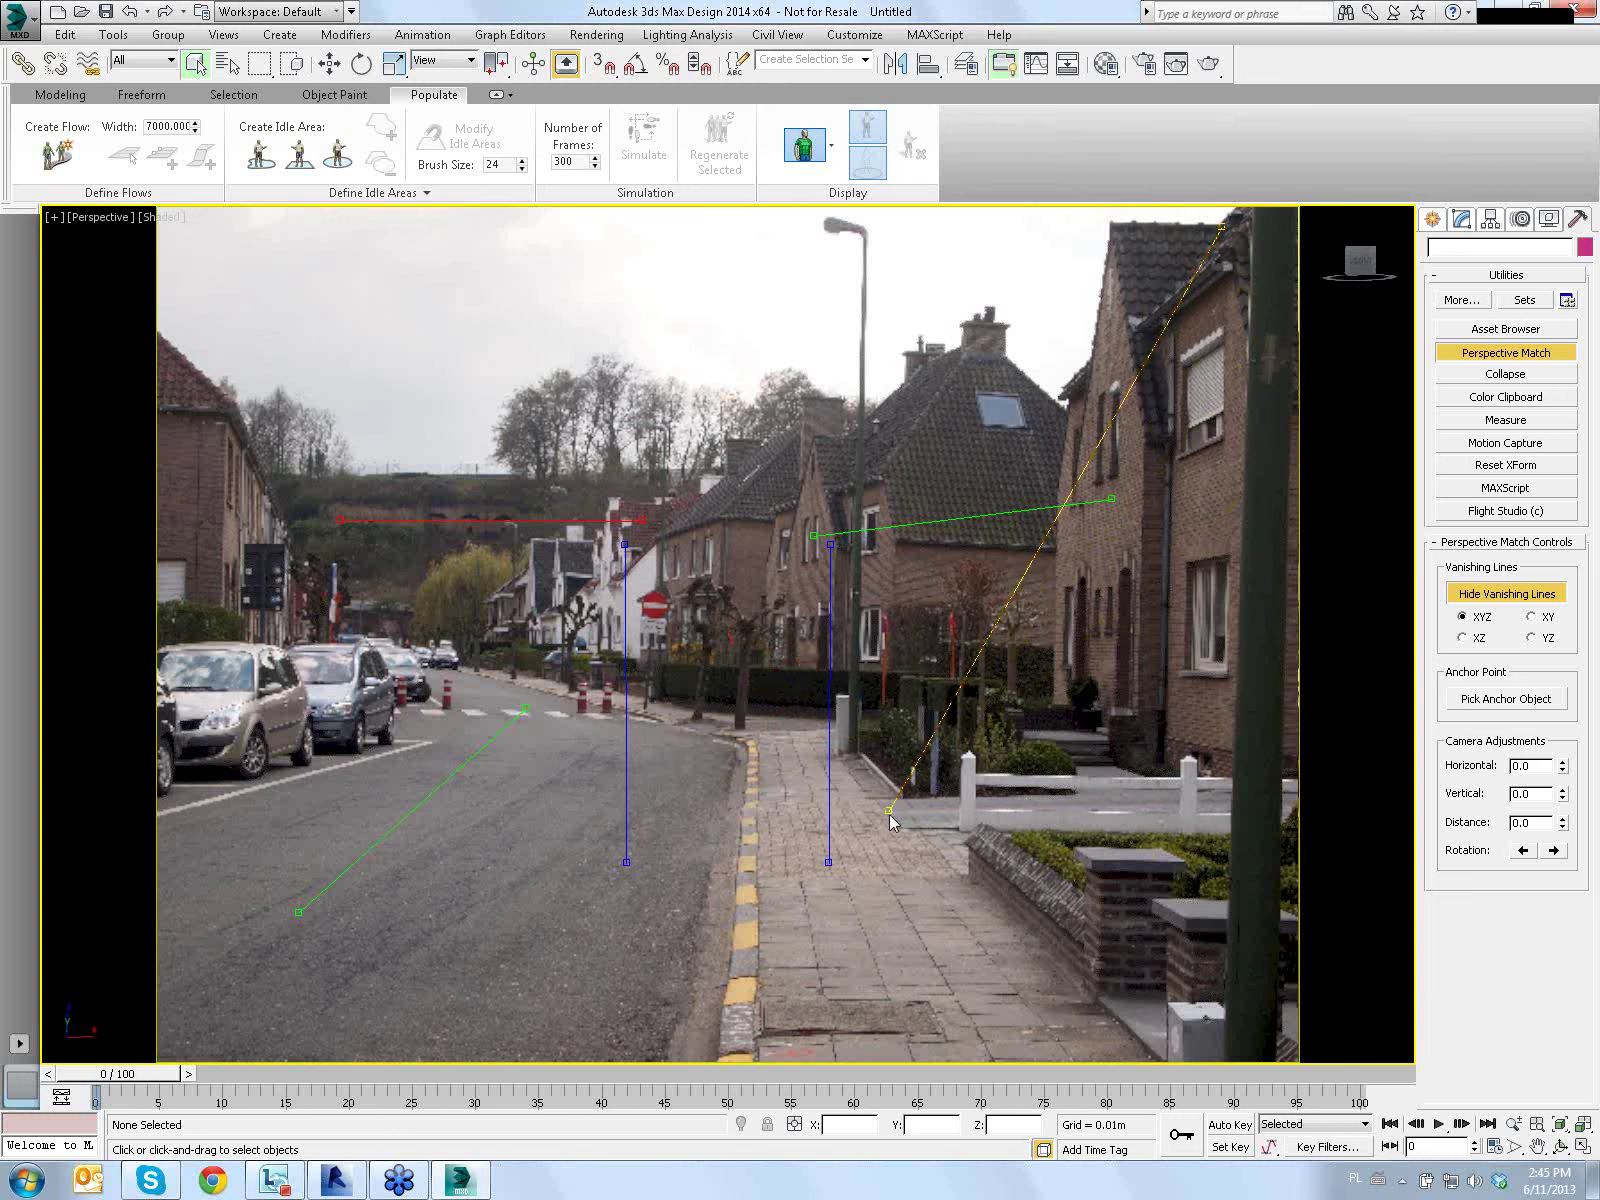
pyautogui.moveTo(888, 812)
pyautogui.mouseDown()
pyautogui.moveTo(1027, 221)
pyautogui.moveTo(1010, 219)
pyautogui.mouseUp()
pyautogui.moveTo(1205, 232); pyautogui.dragTo(1204, 230)
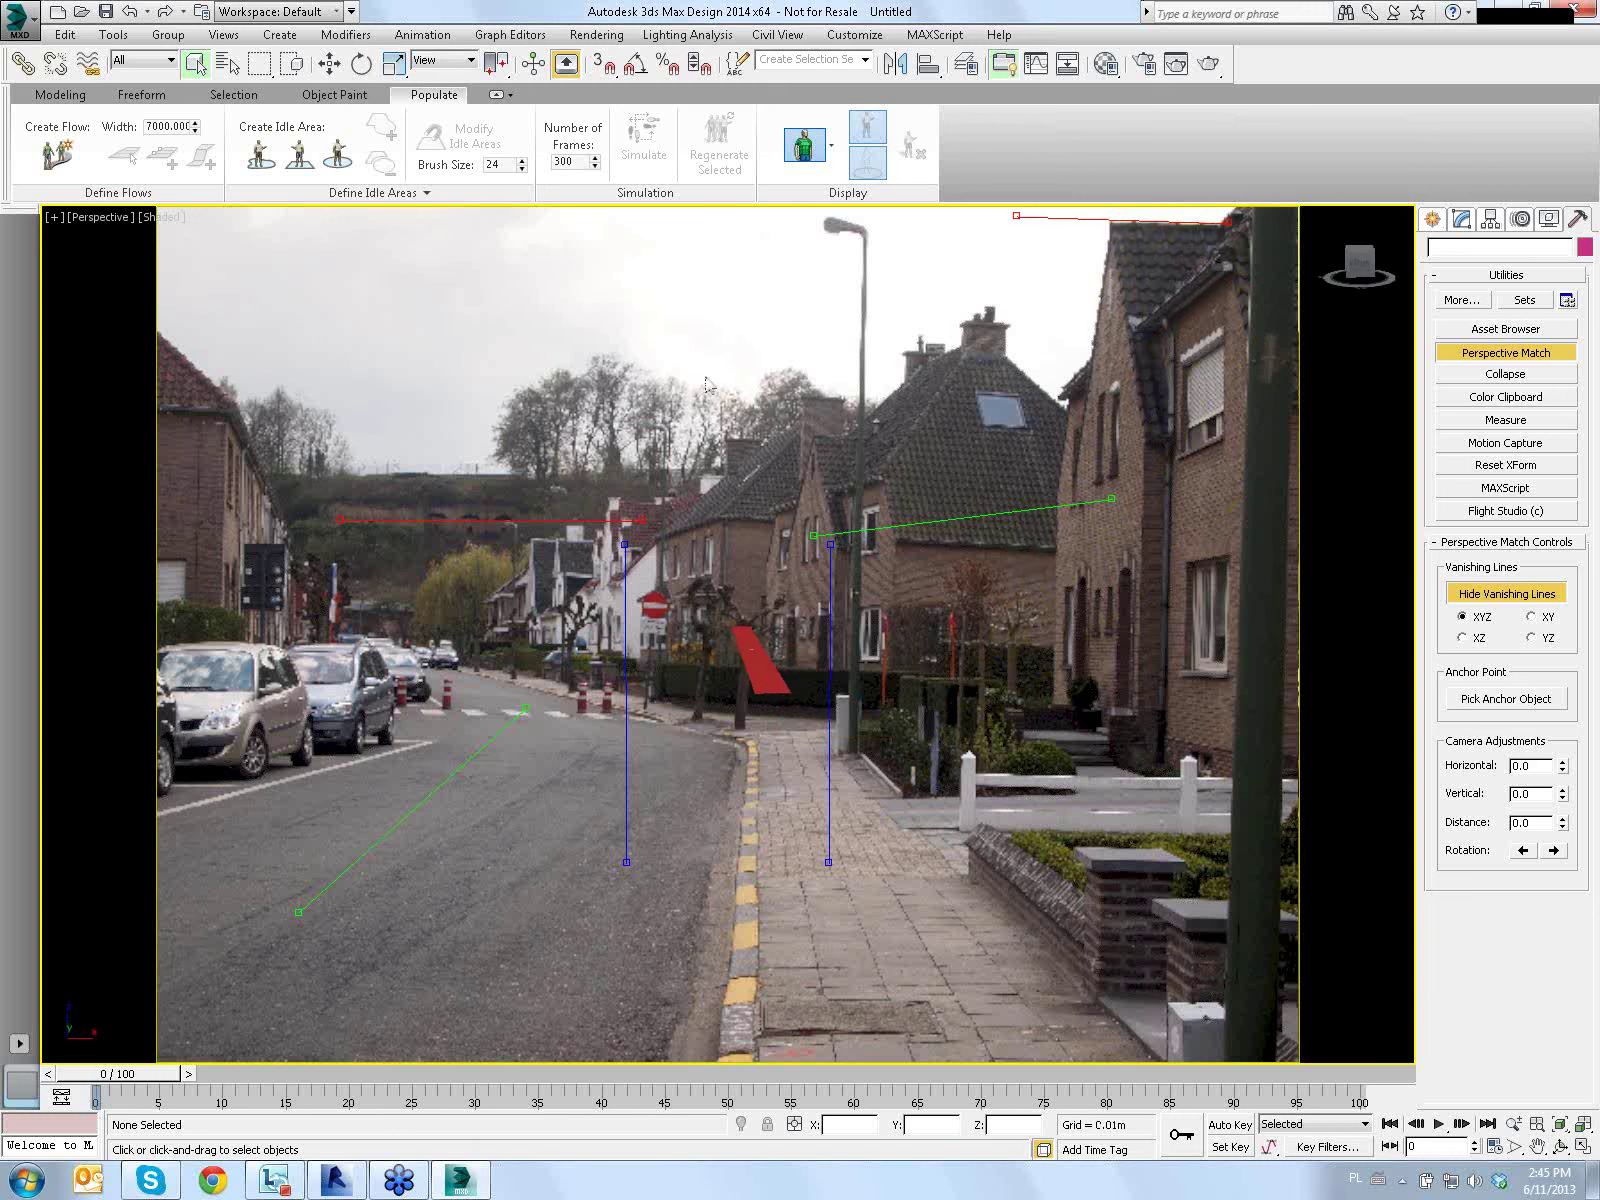
# Align the other horizontal line with road markings and the vertical lines with house corners
pyautogui.click(449, 521)
pyautogui.moveTo(455, 521); pyautogui.dragTo(571, 728)
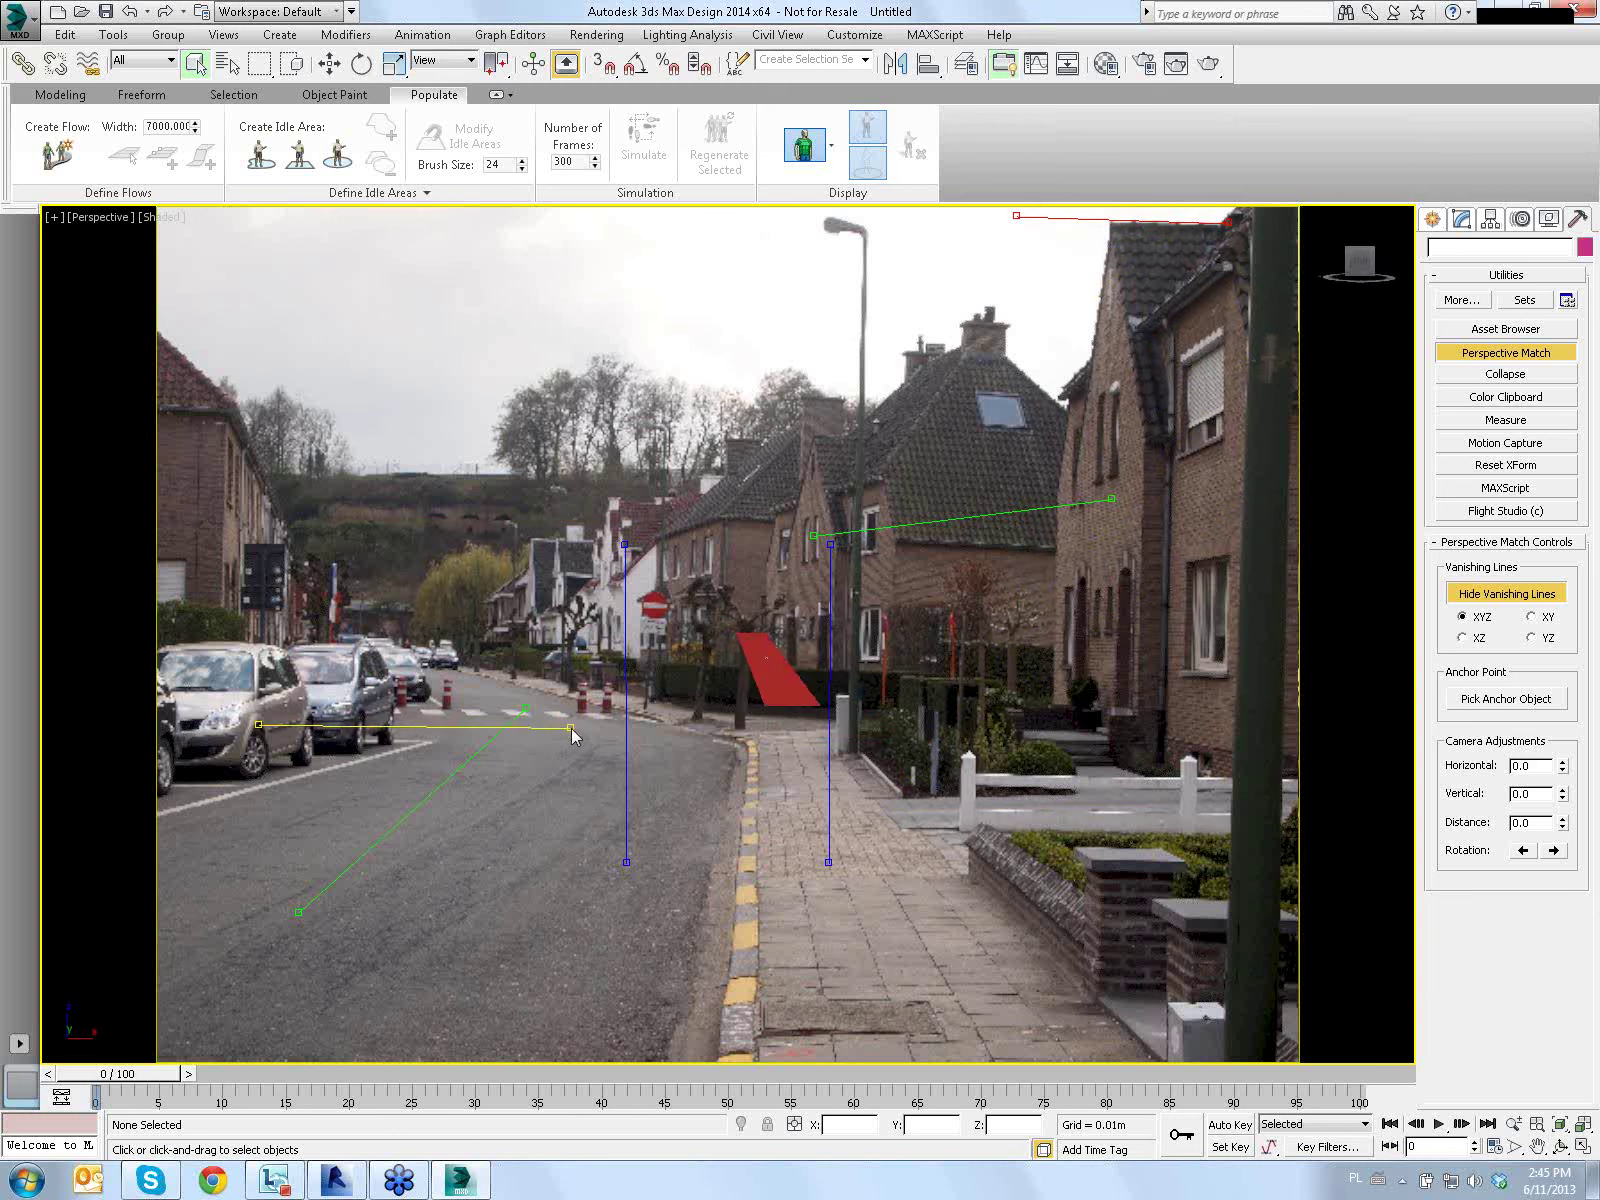
pyautogui.moveTo(262, 731); pyautogui.dragTo(262, 755)
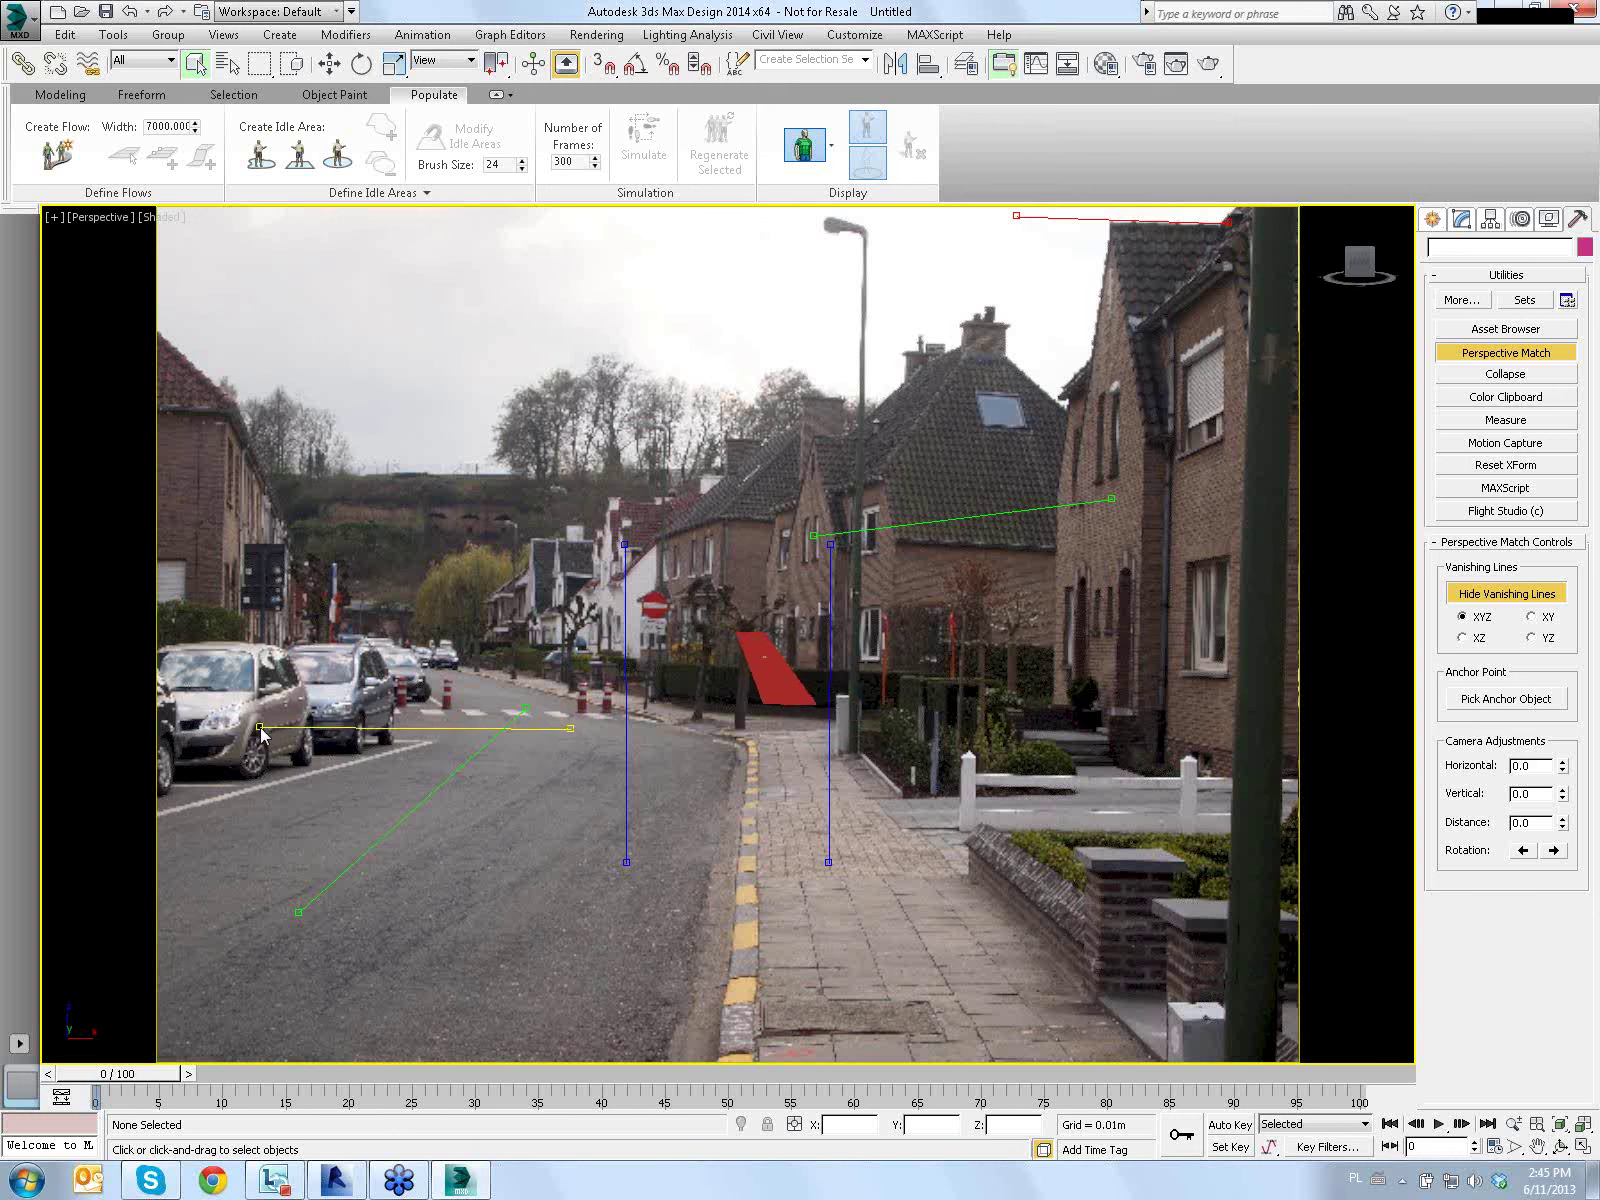
pyautogui.moveTo(578, 728); pyautogui.dragTo(571, 752)
pyautogui.moveTo(826, 590); pyautogui.dragTo(1055, 690)
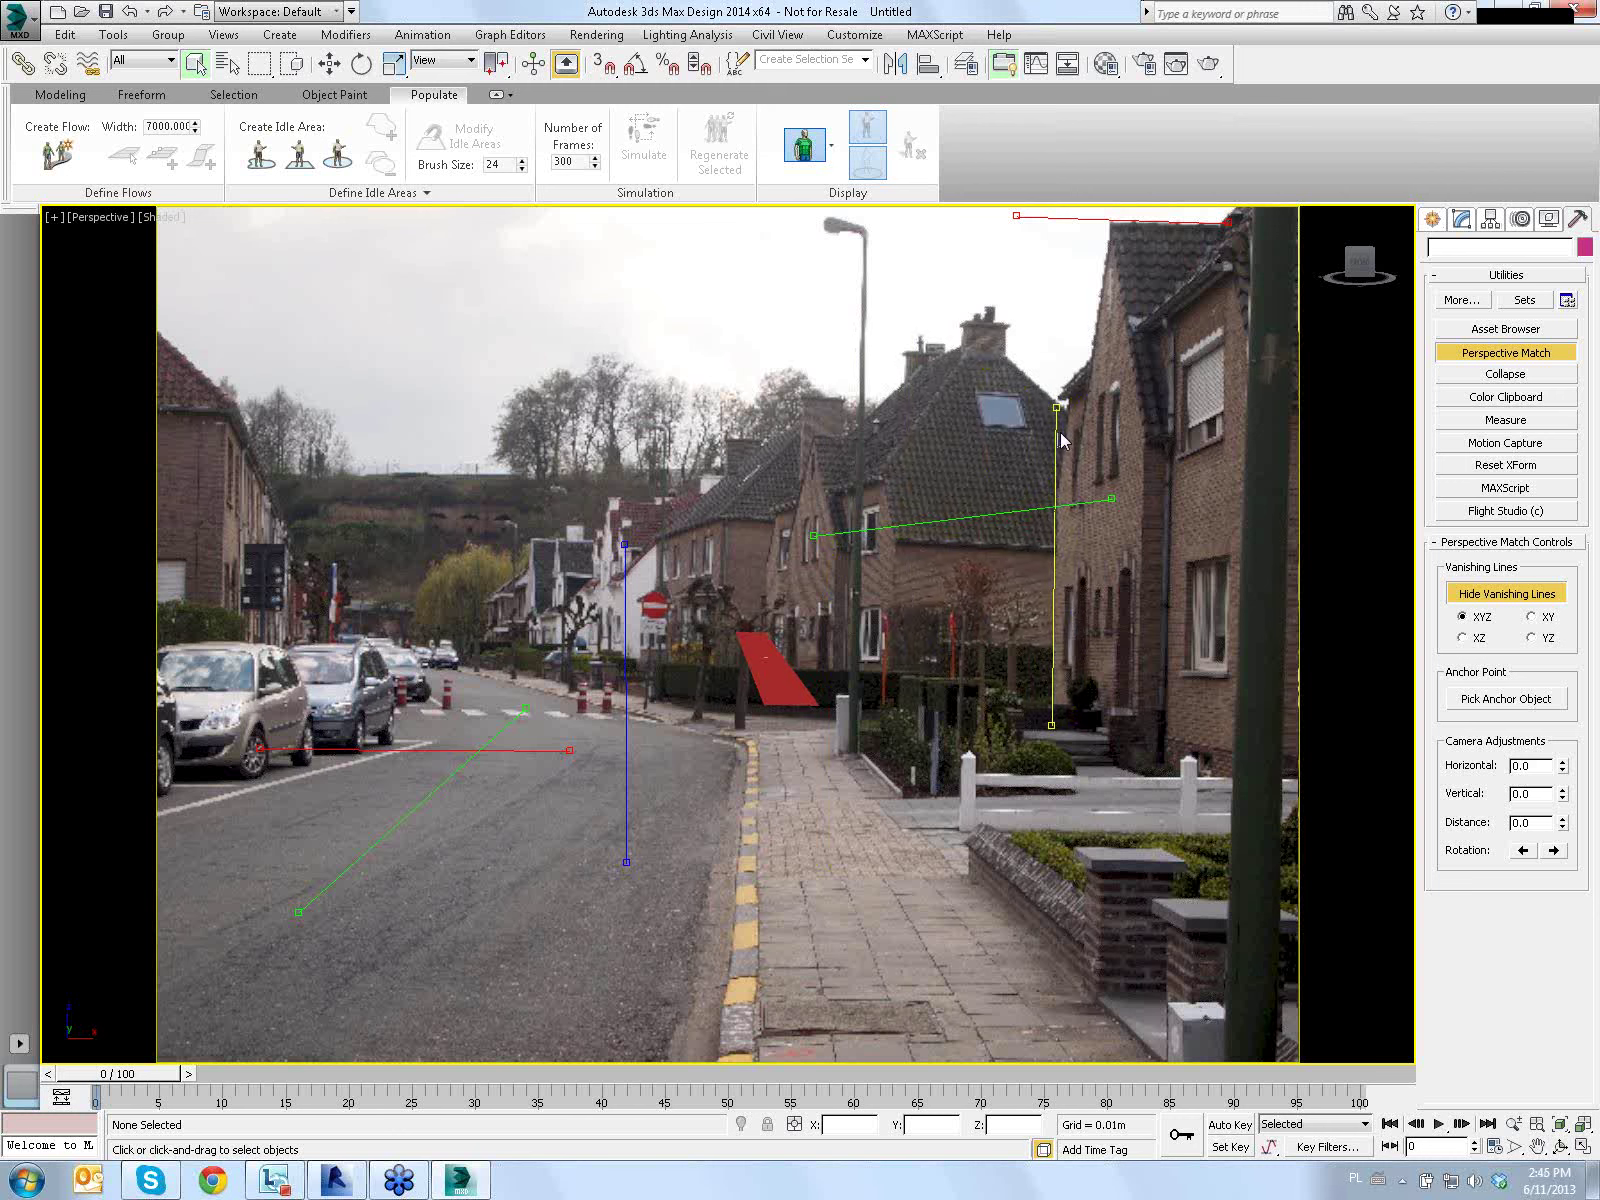
pyautogui.moveTo(1057, 407); pyautogui.dragTo(1062, 333)
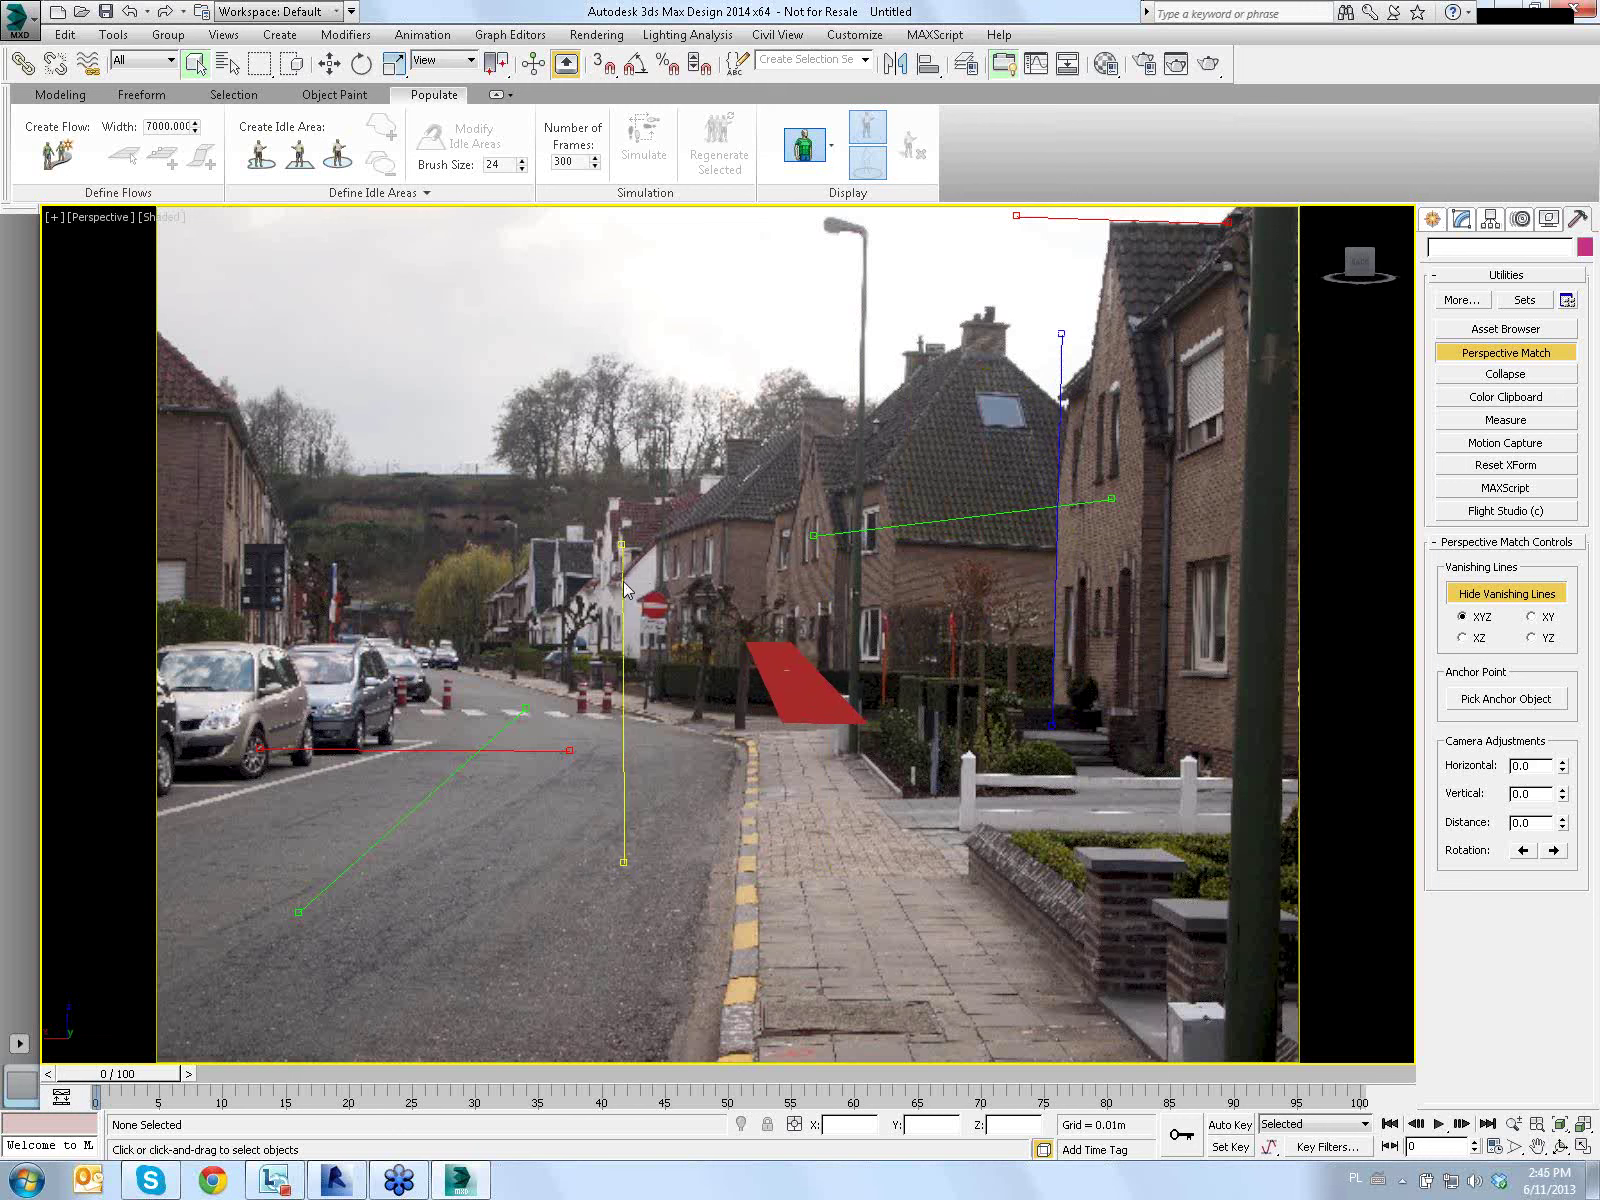
pyautogui.moveTo(622, 582)
pyautogui.mouseDown()
pyautogui.moveTo(232, 402)
pyautogui.moveTo(215, 338)
pyautogui.moveTo(229, 278)
pyautogui.mouseUp()
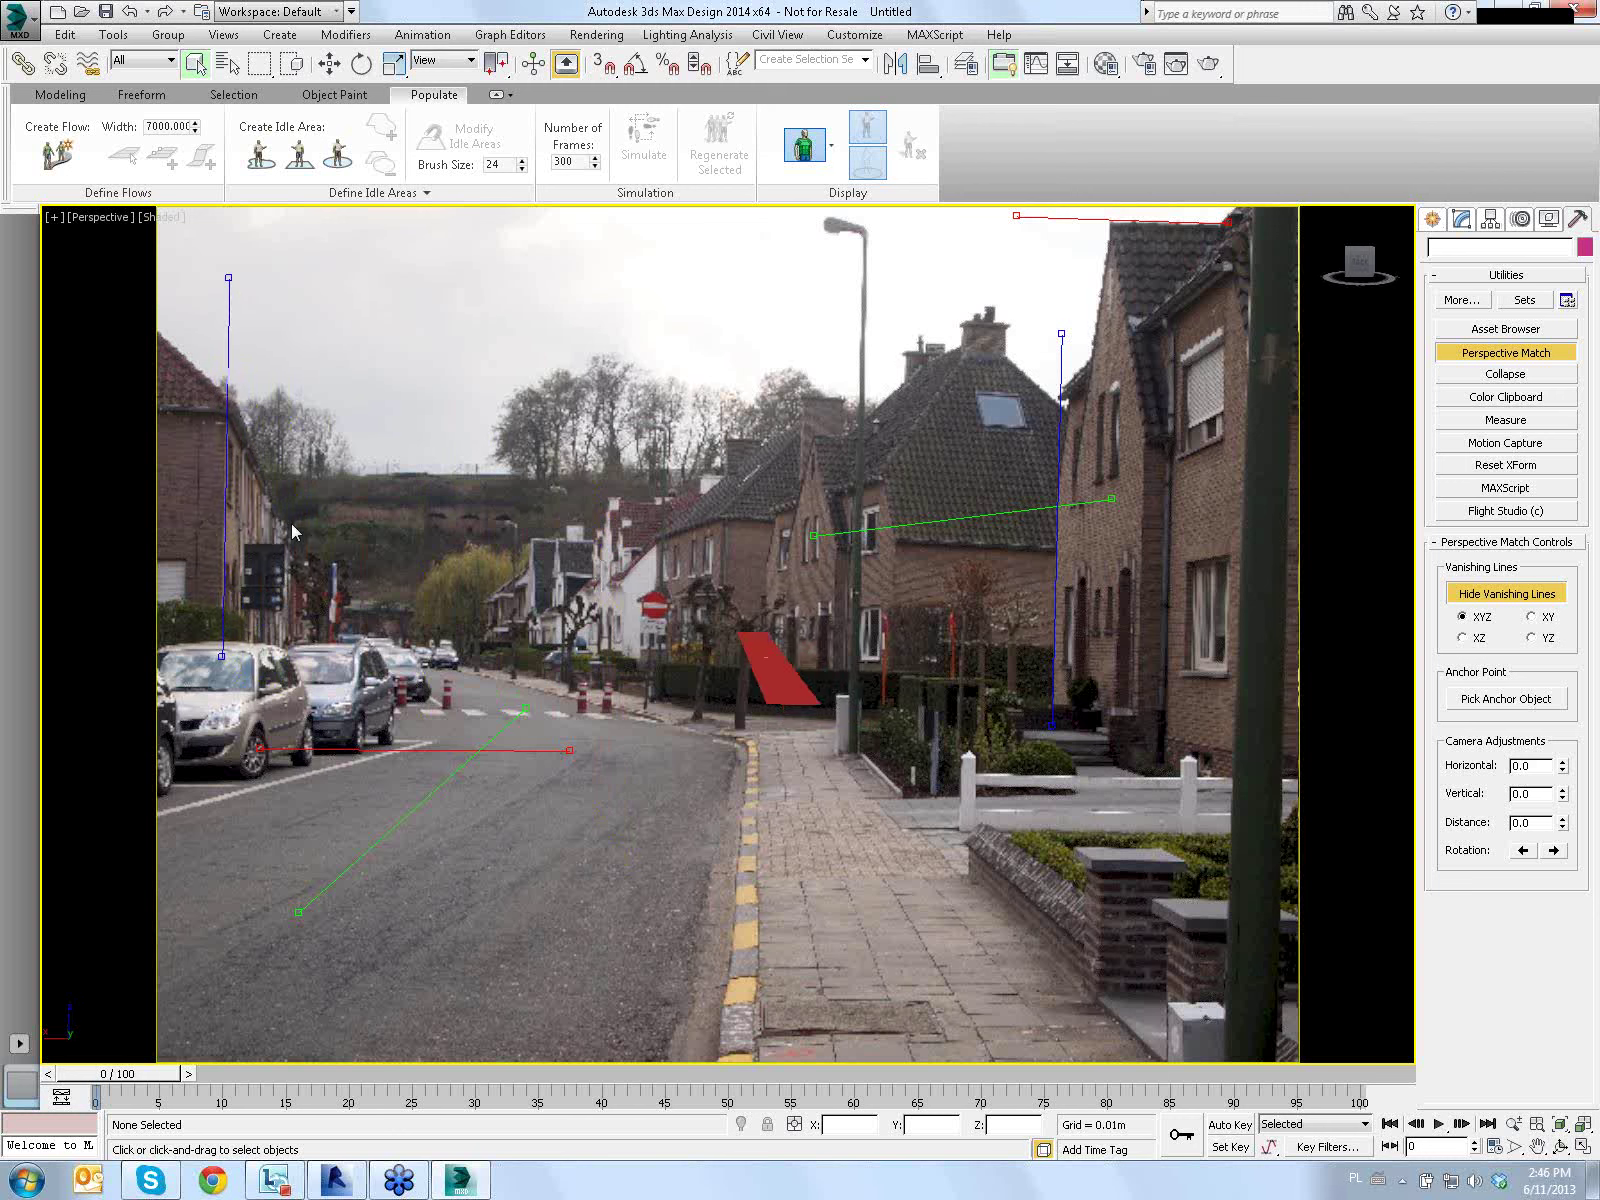
pyautogui.moveTo(221, 656); pyautogui.dragTo(220, 664)
# Align the green lines with the pavement edge and curb, then create Camera001
pyautogui.moveTo(1109, 497)
pyautogui.mouseDown()
pyautogui.moveTo(1104, 1050)
pyautogui.moveTo(1075, 1060)
pyautogui.mouseUp()
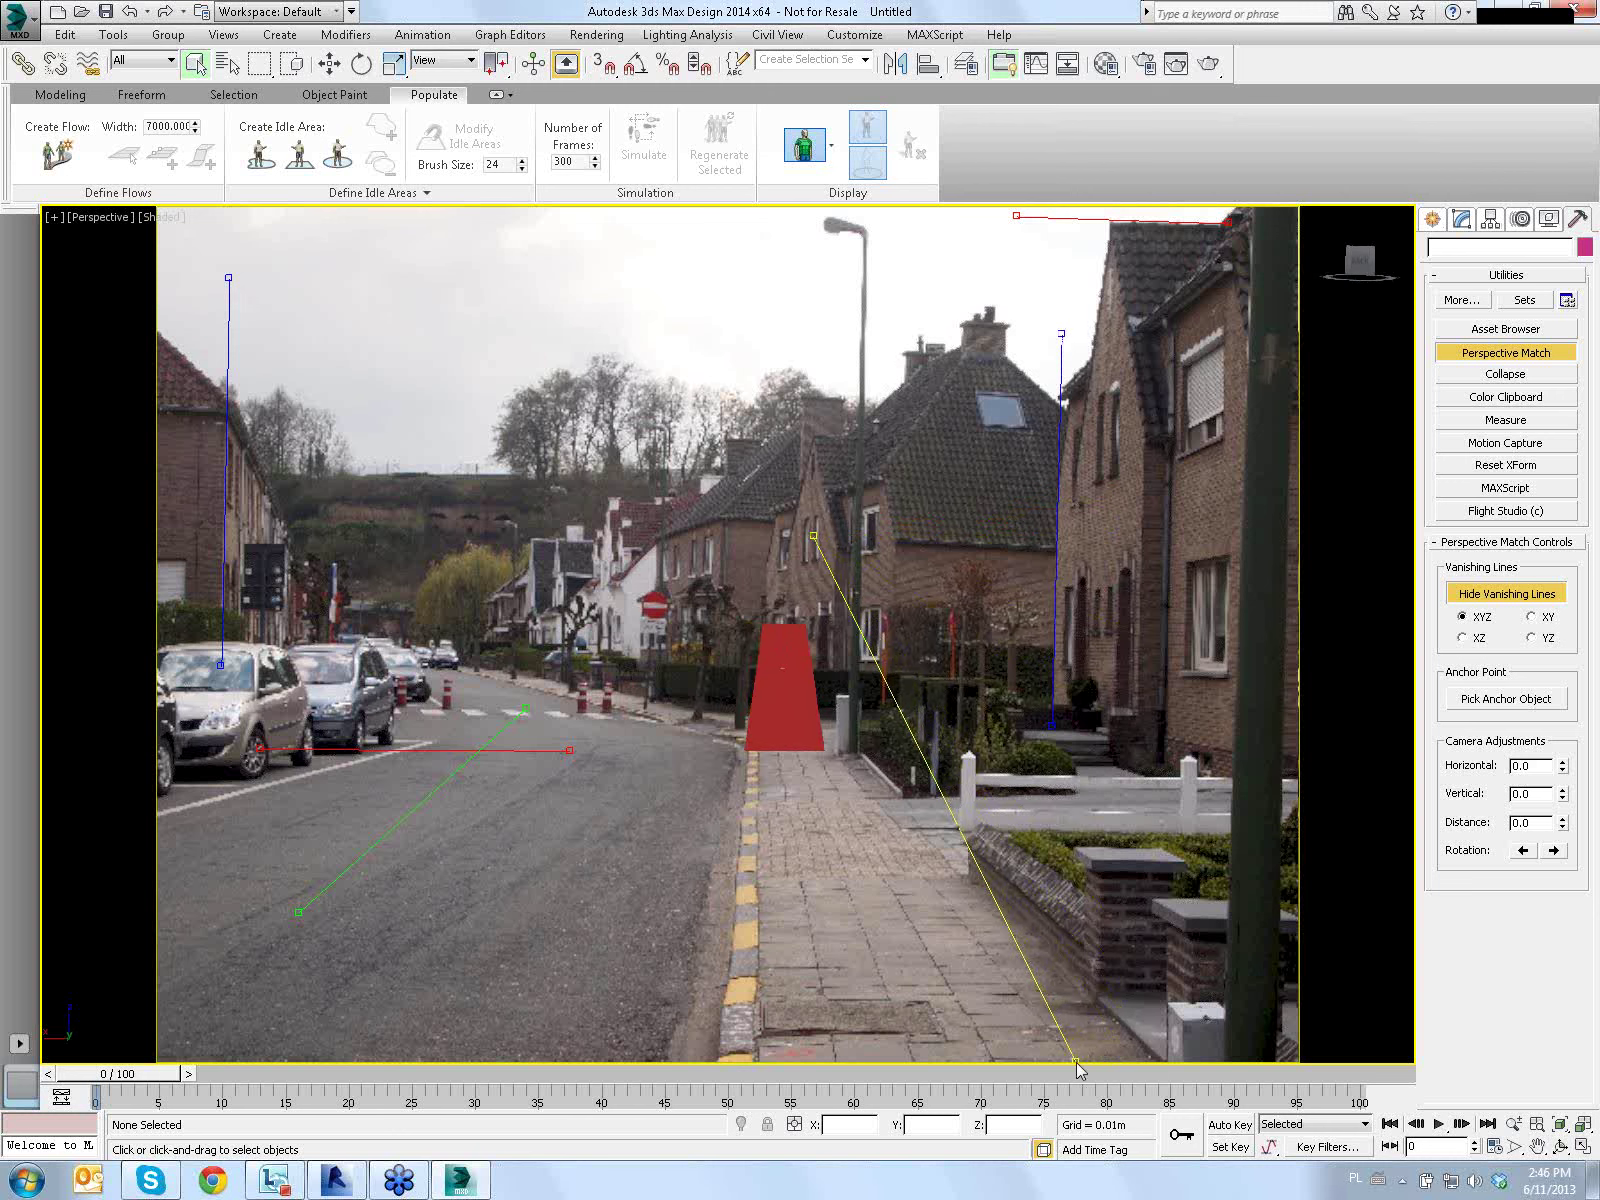
pyautogui.moveTo(813, 536); pyautogui.dragTo(820, 740)
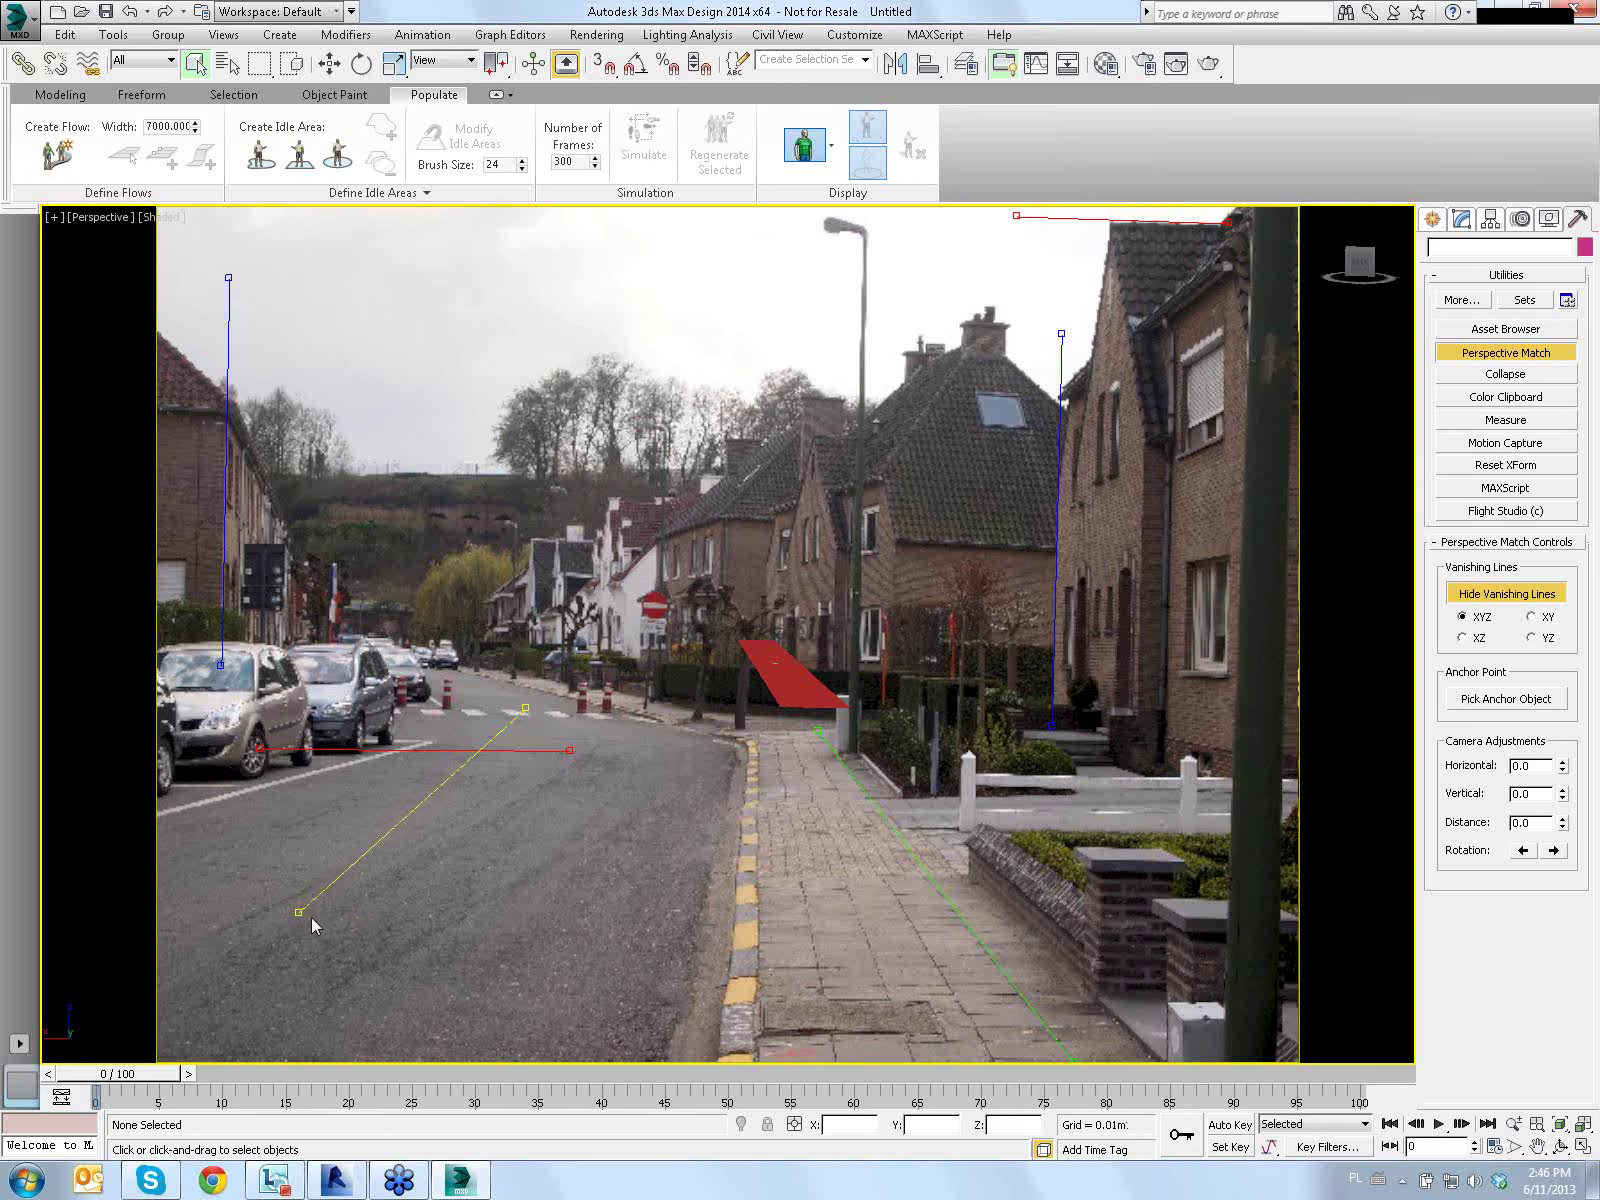
pyautogui.moveTo(311, 918); pyautogui.dragTo(758, 1062)
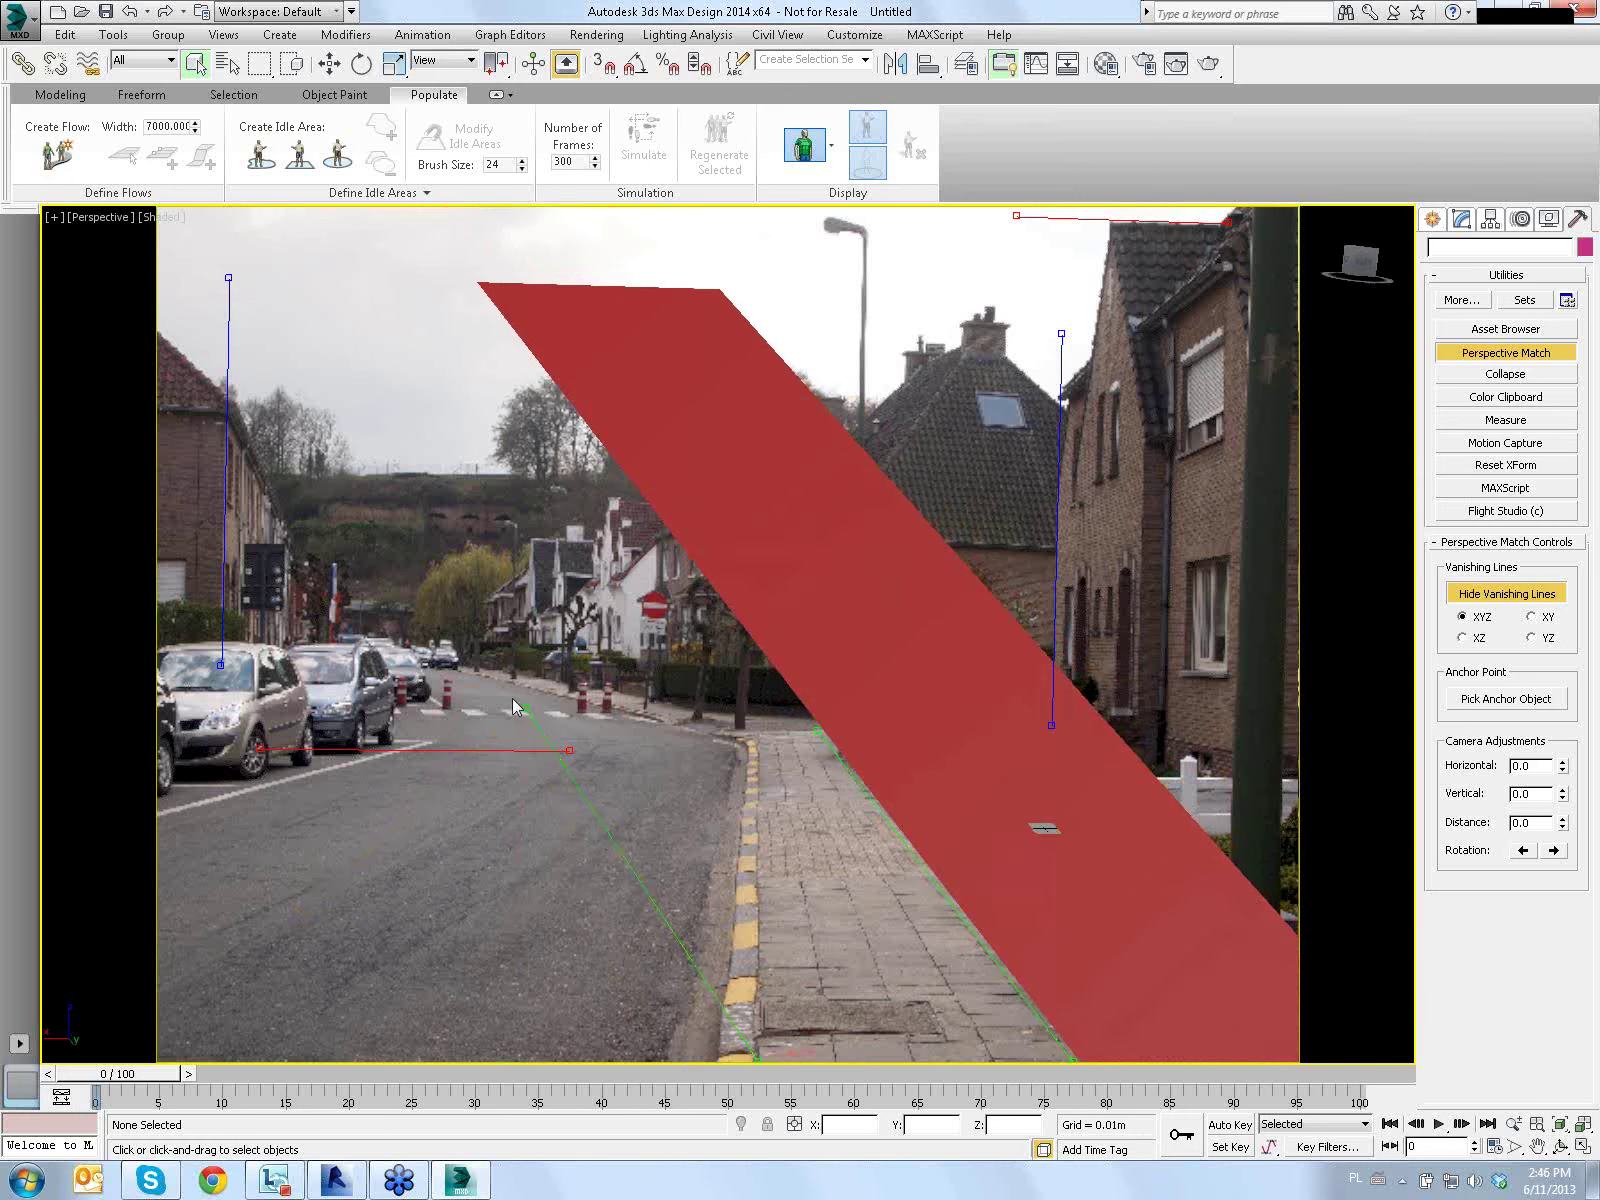
pyautogui.moveTo(522, 707); pyautogui.dragTo(759, 736)
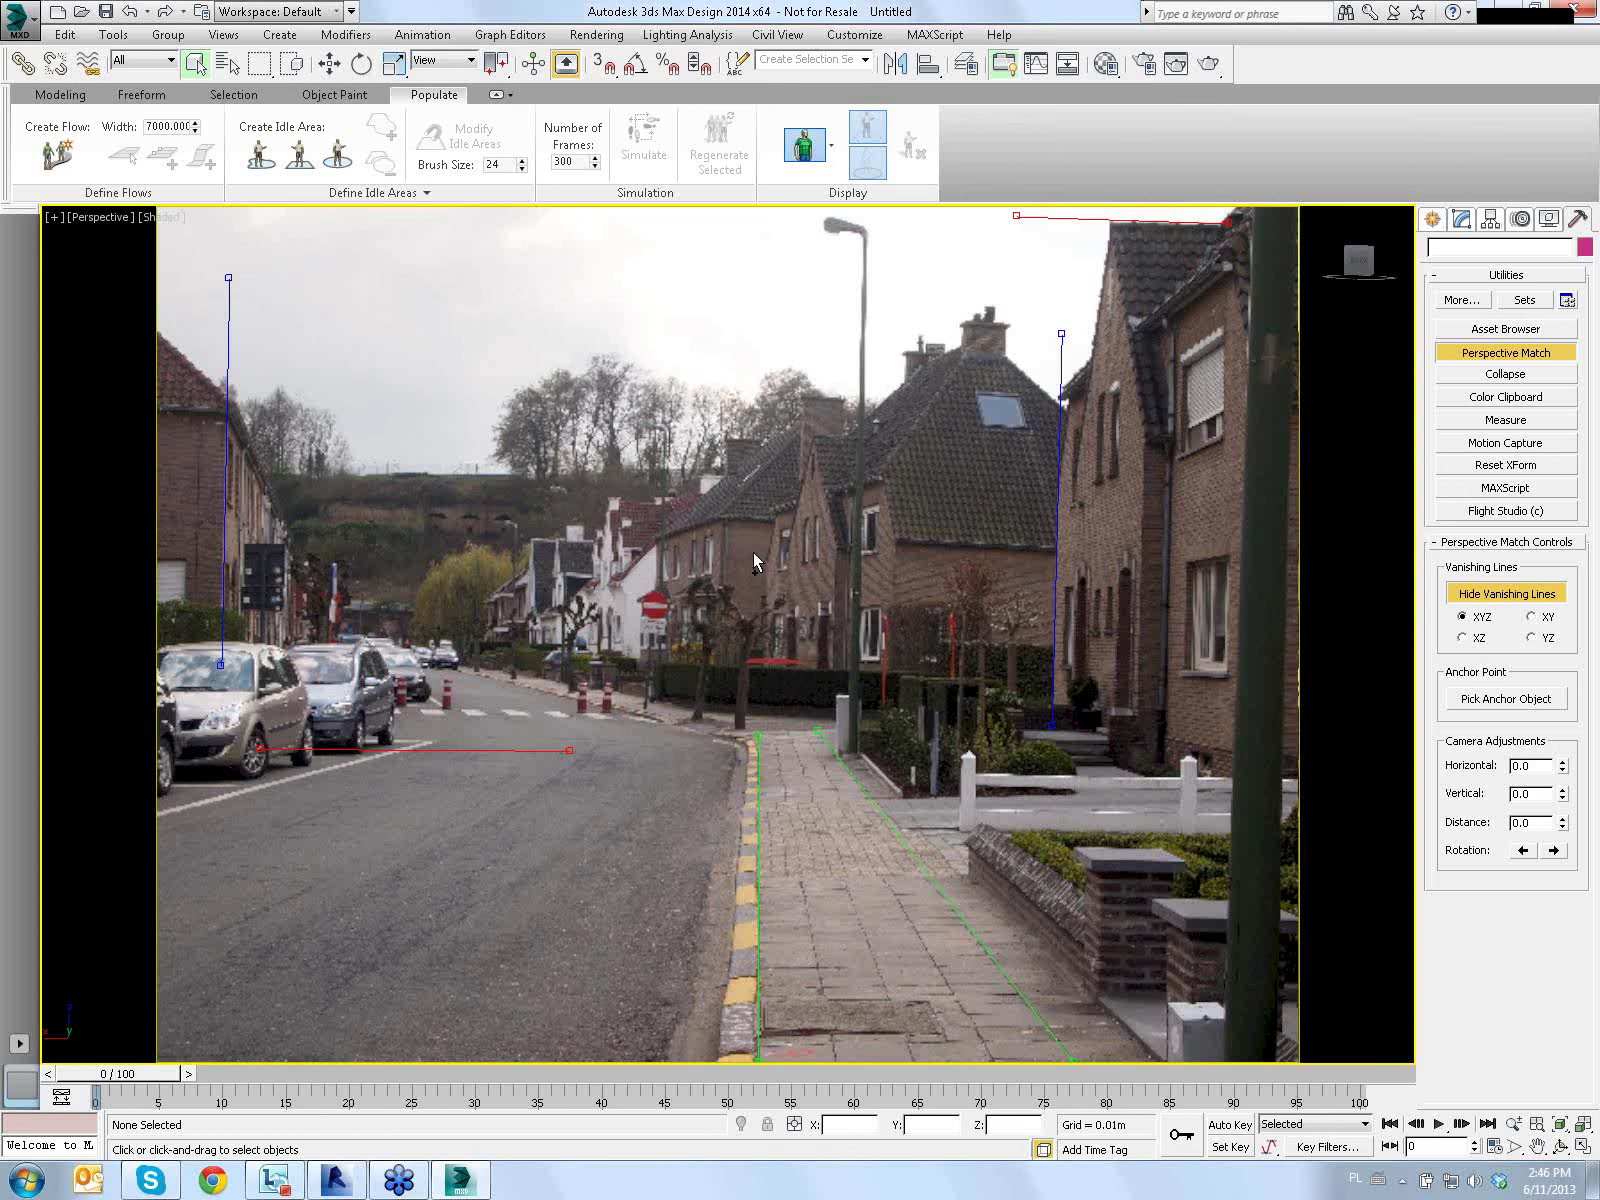
pyautogui.hotkey('ctrl', 'c')
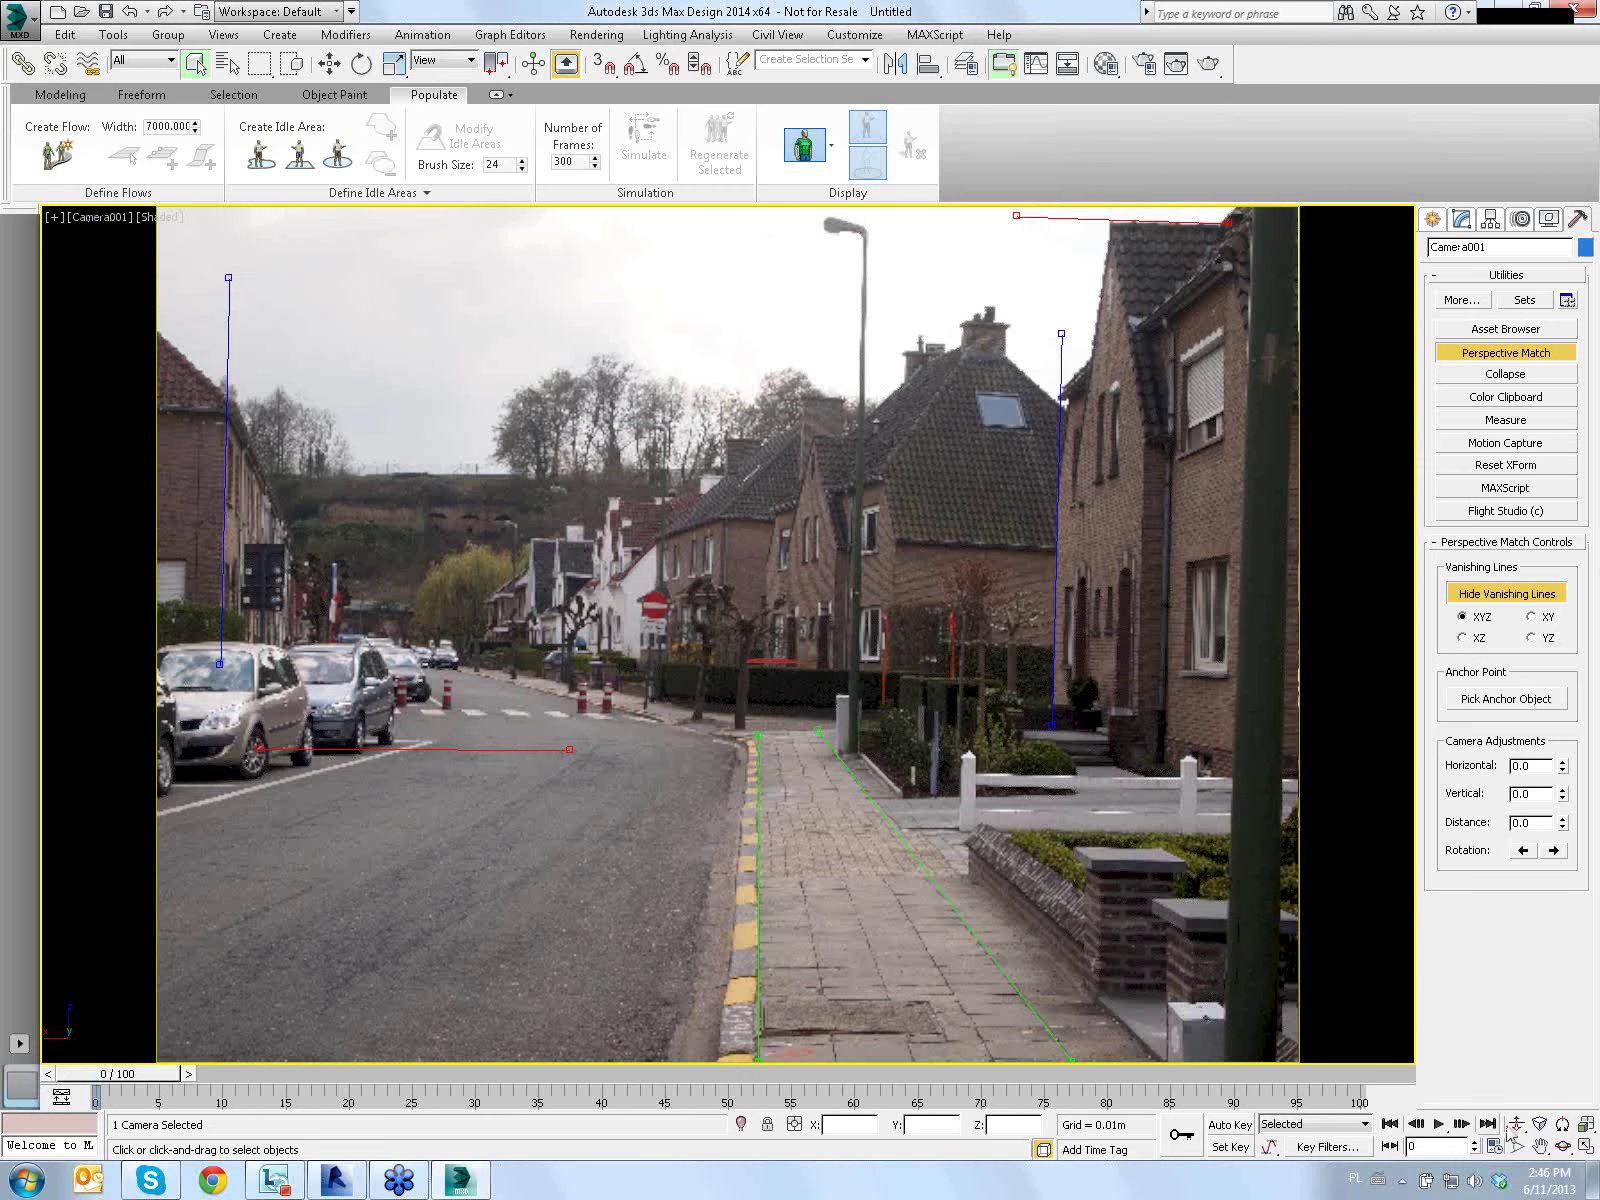
# Restore the four-viewport layout and frame the camera in the Top view
pyautogui.click(1584, 1147)
pyautogui.click(1584, 1147)
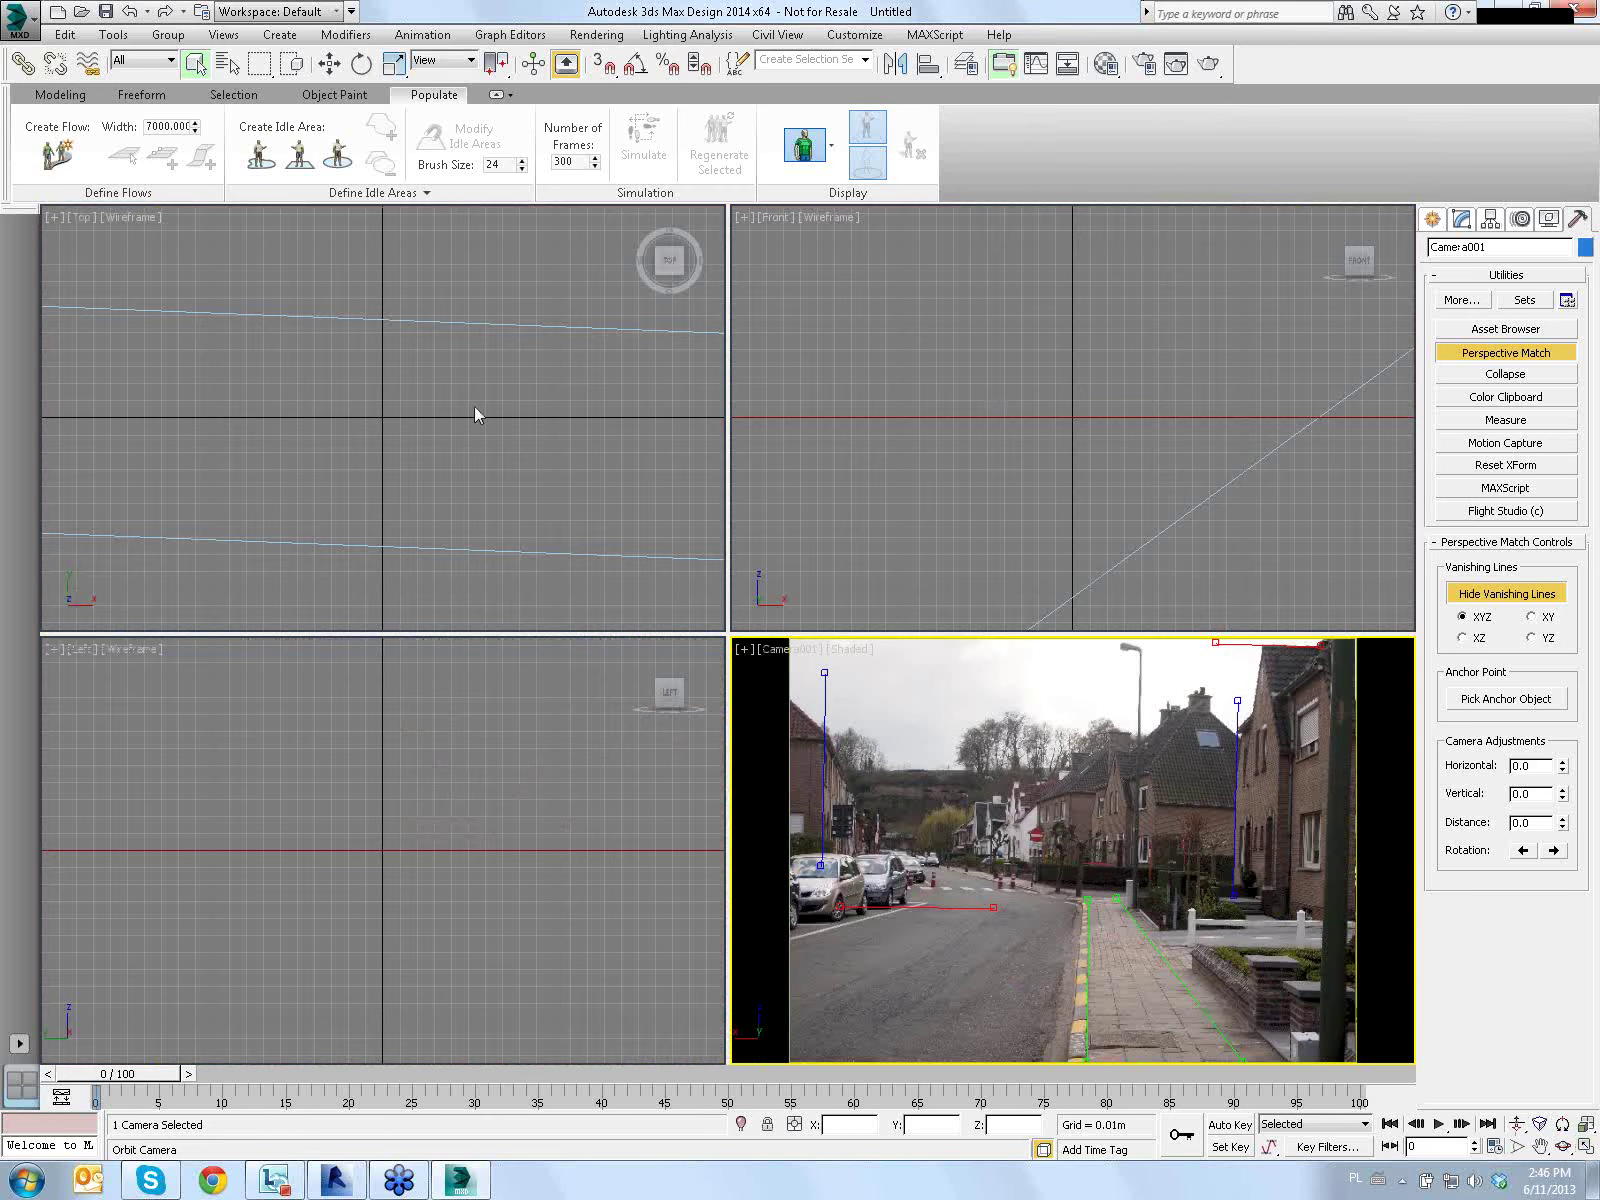
pyautogui.scroll(-2, 526, 420)
pyautogui.scroll(-3, 540, 433)
pyautogui.scroll(-2, 555, 430)
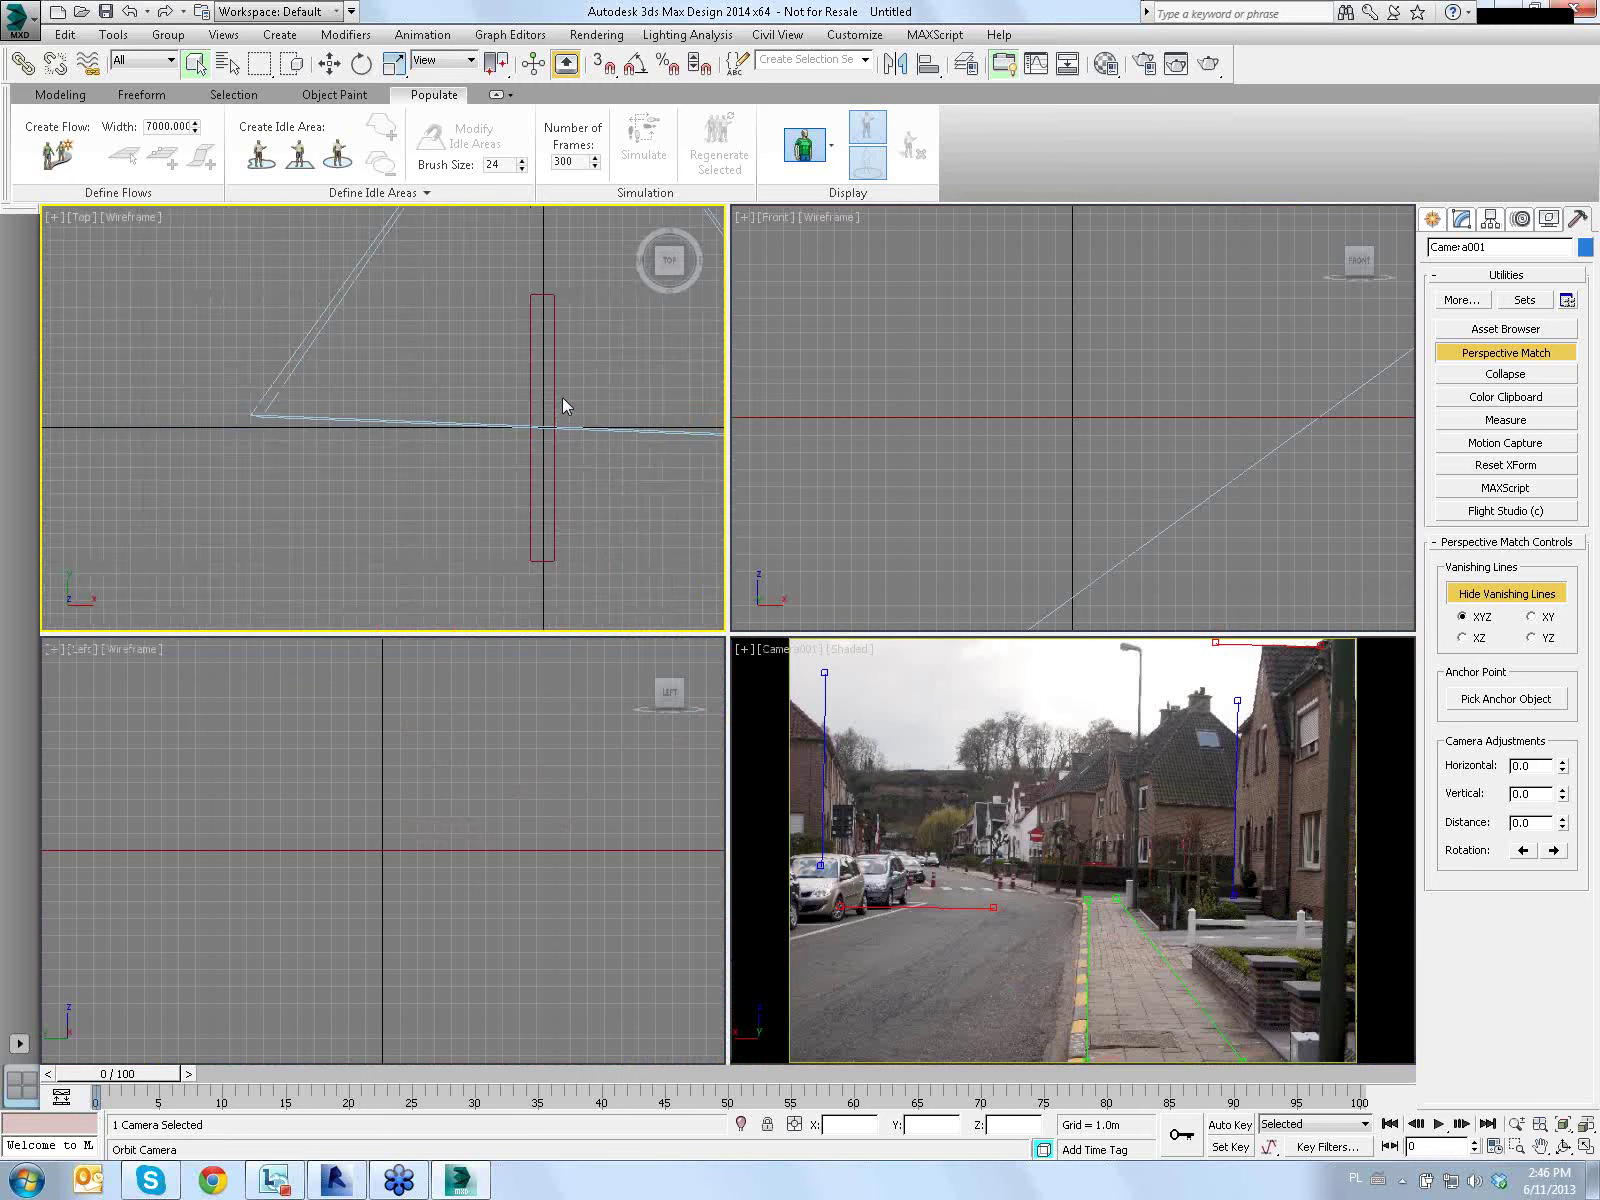
pyautogui.scroll(-2, 562, 402)
pyautogui.scroll(-2, 553, 405)
pyautogui.scroll(-1, 530, 415)
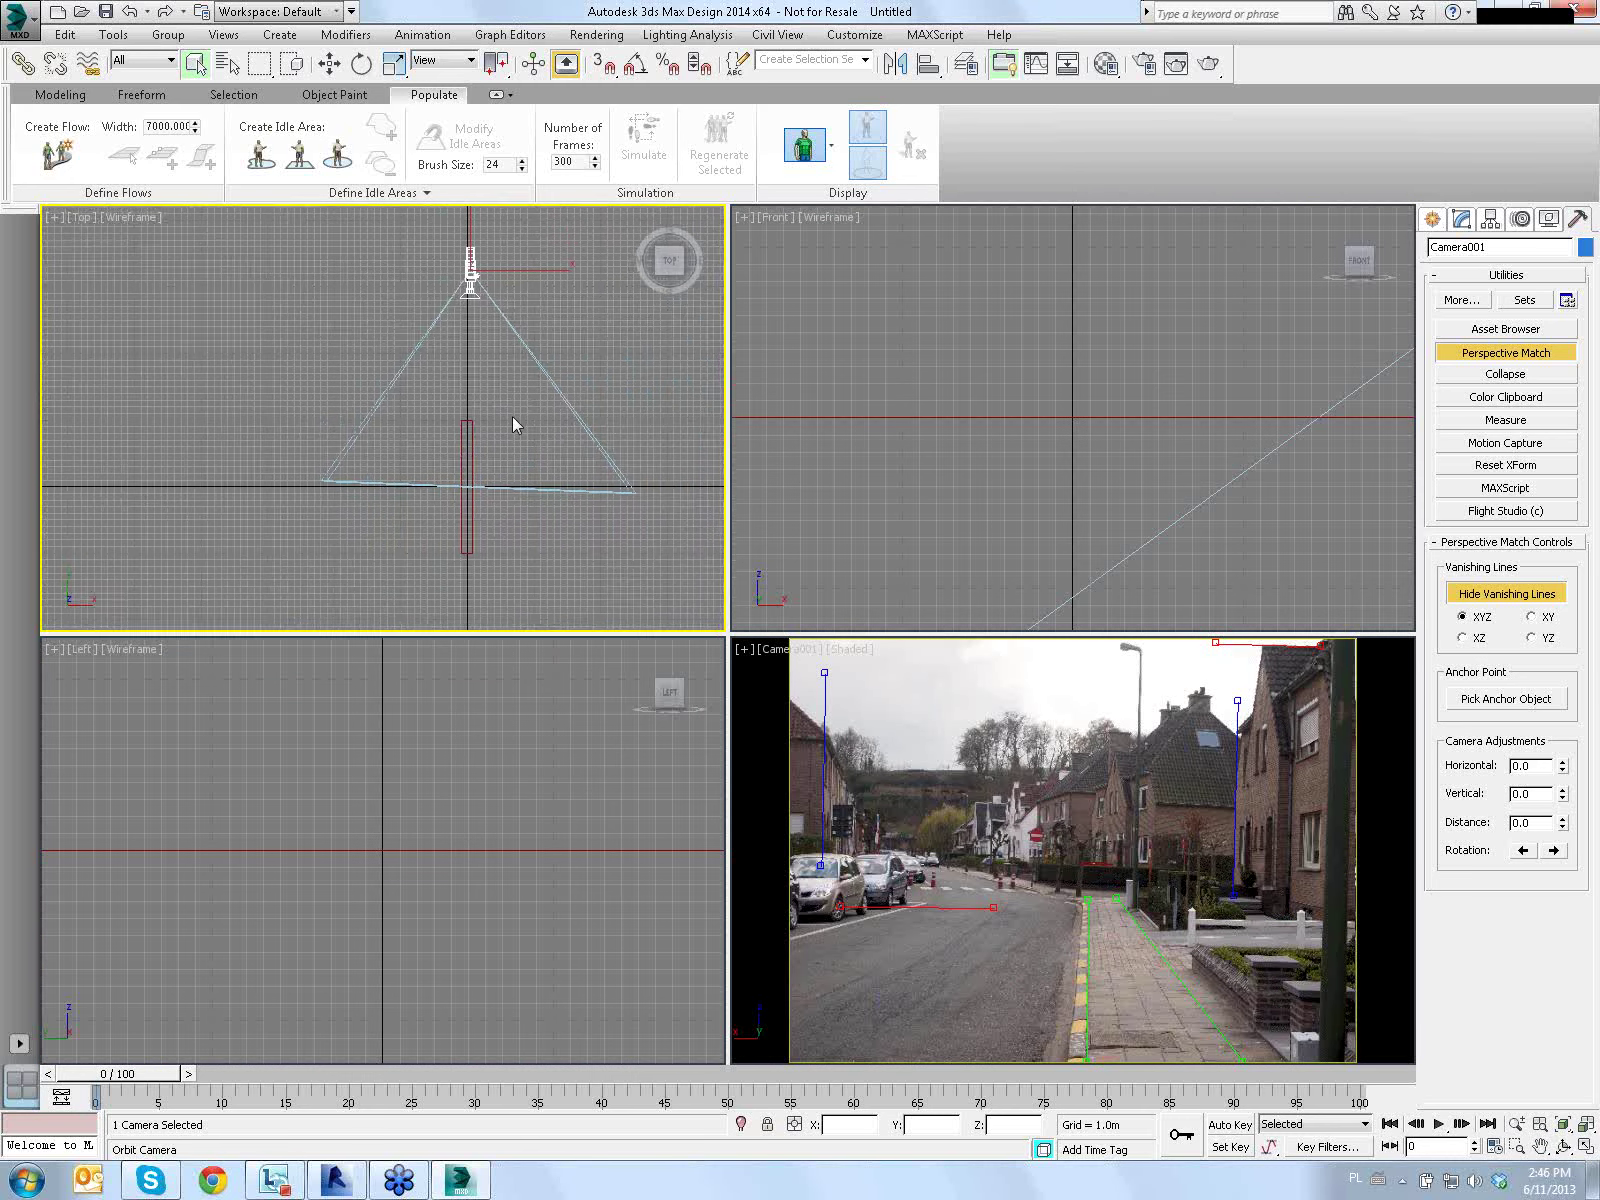
pyautogui.moveTo(512, 416); pyautogui.dragTo(470, 414, button='middle')
pyautogui.hotkey('shift', 'c')
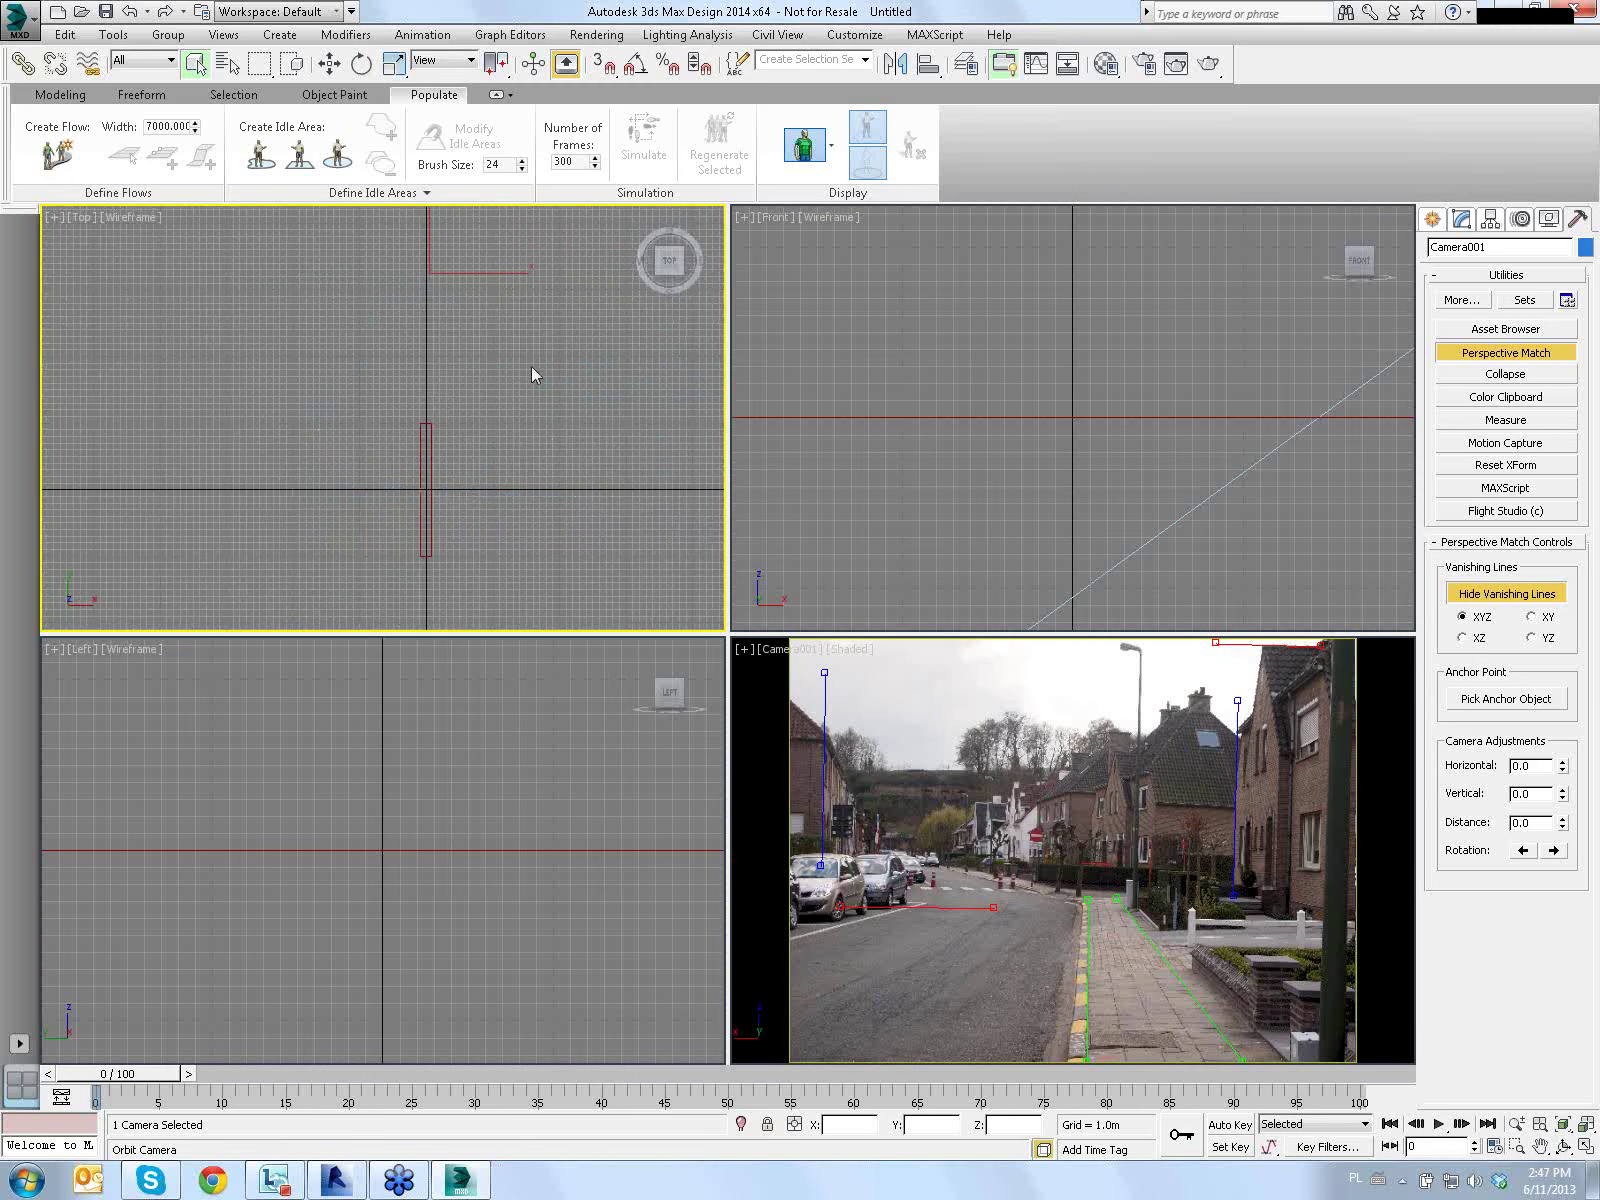
pyautogui.hotkey('shift', 'c')
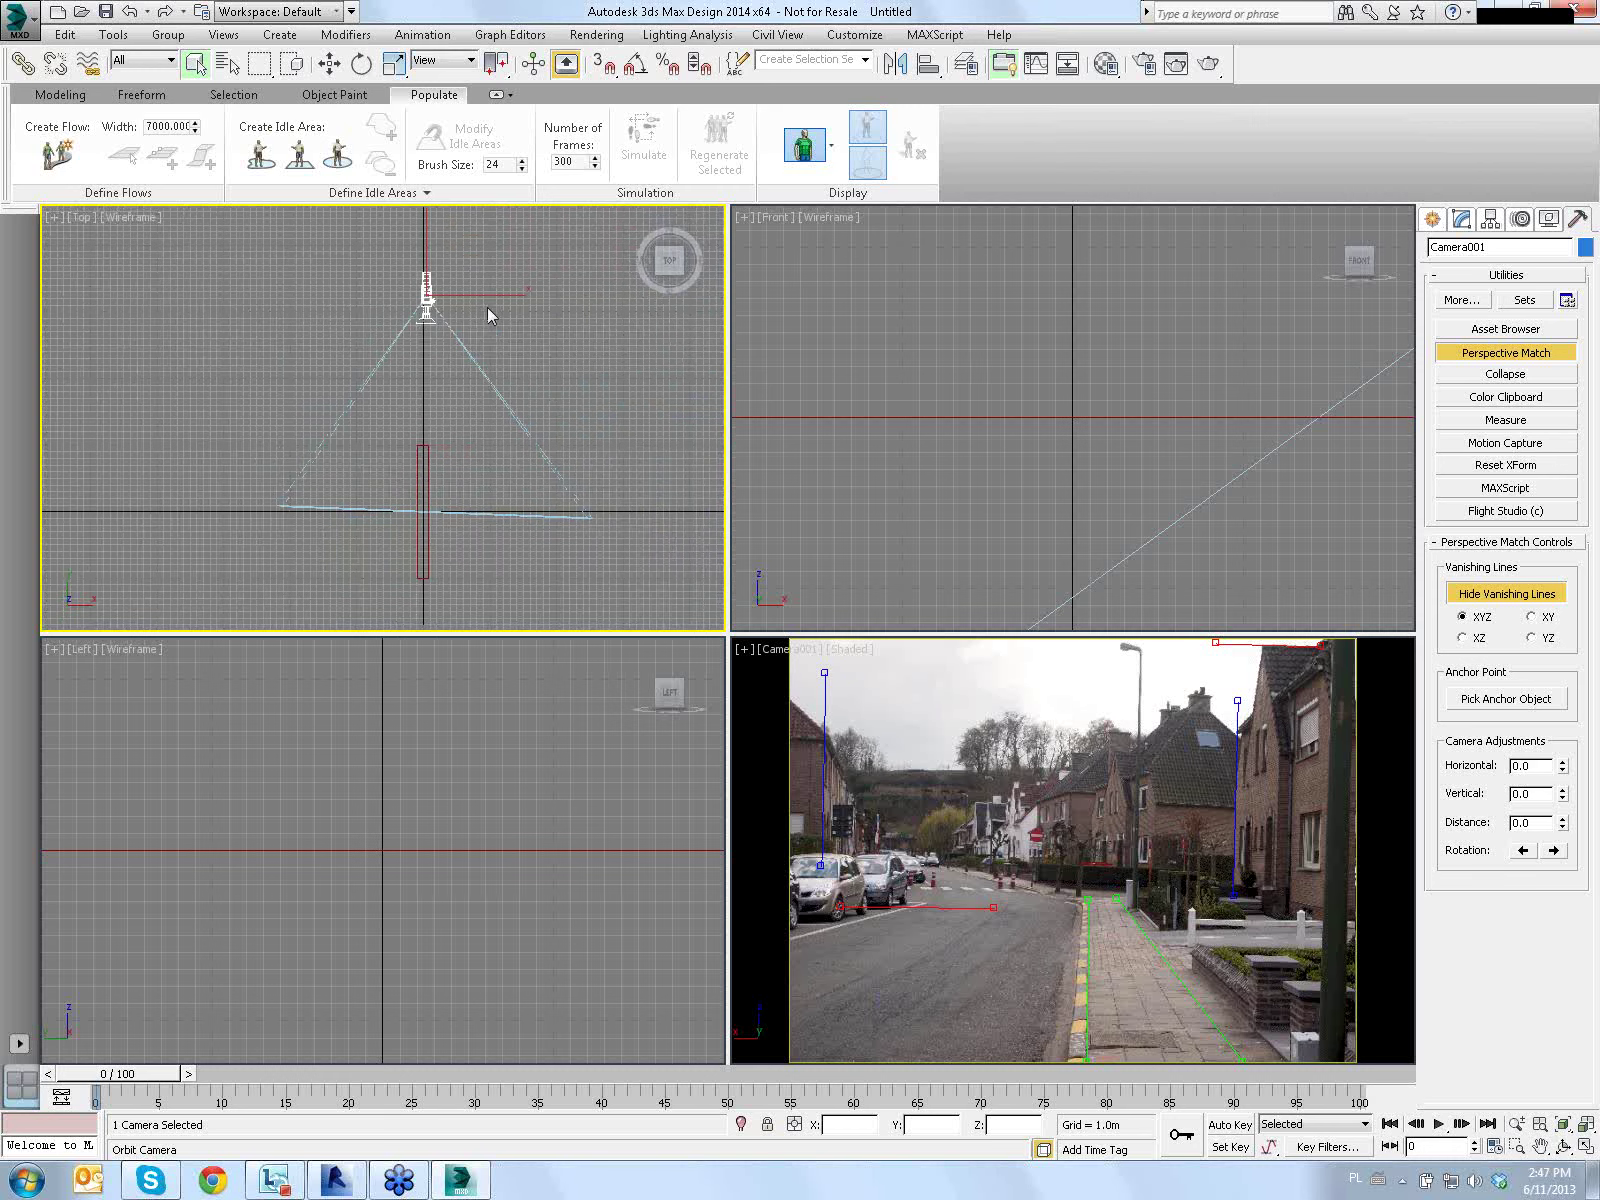
pyautogui.moveTo(488, 308); pyautogui.dragTo(505, 311, button='middle')
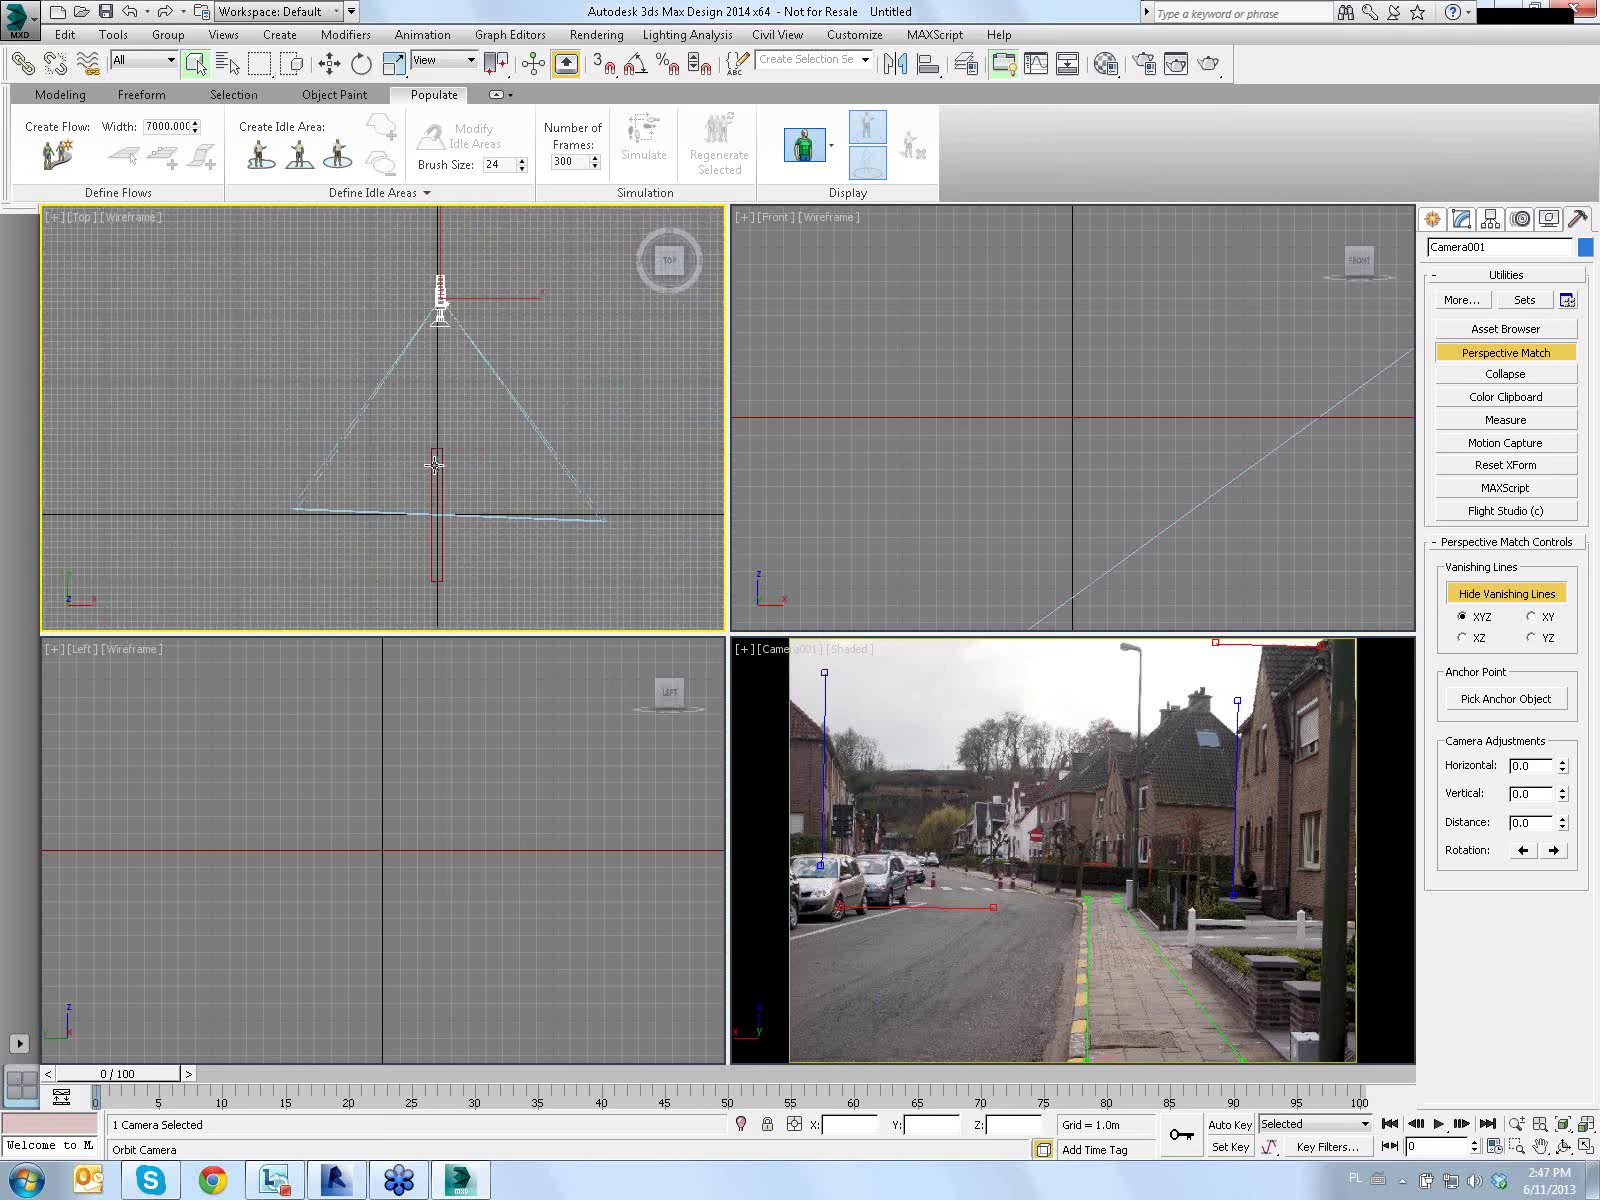
# Select Camera001 and set its Z position to 1.7m
pyautogui.click(435, 464)
pyautogui.click(440, 295)
pyautogui.click(330, 64)
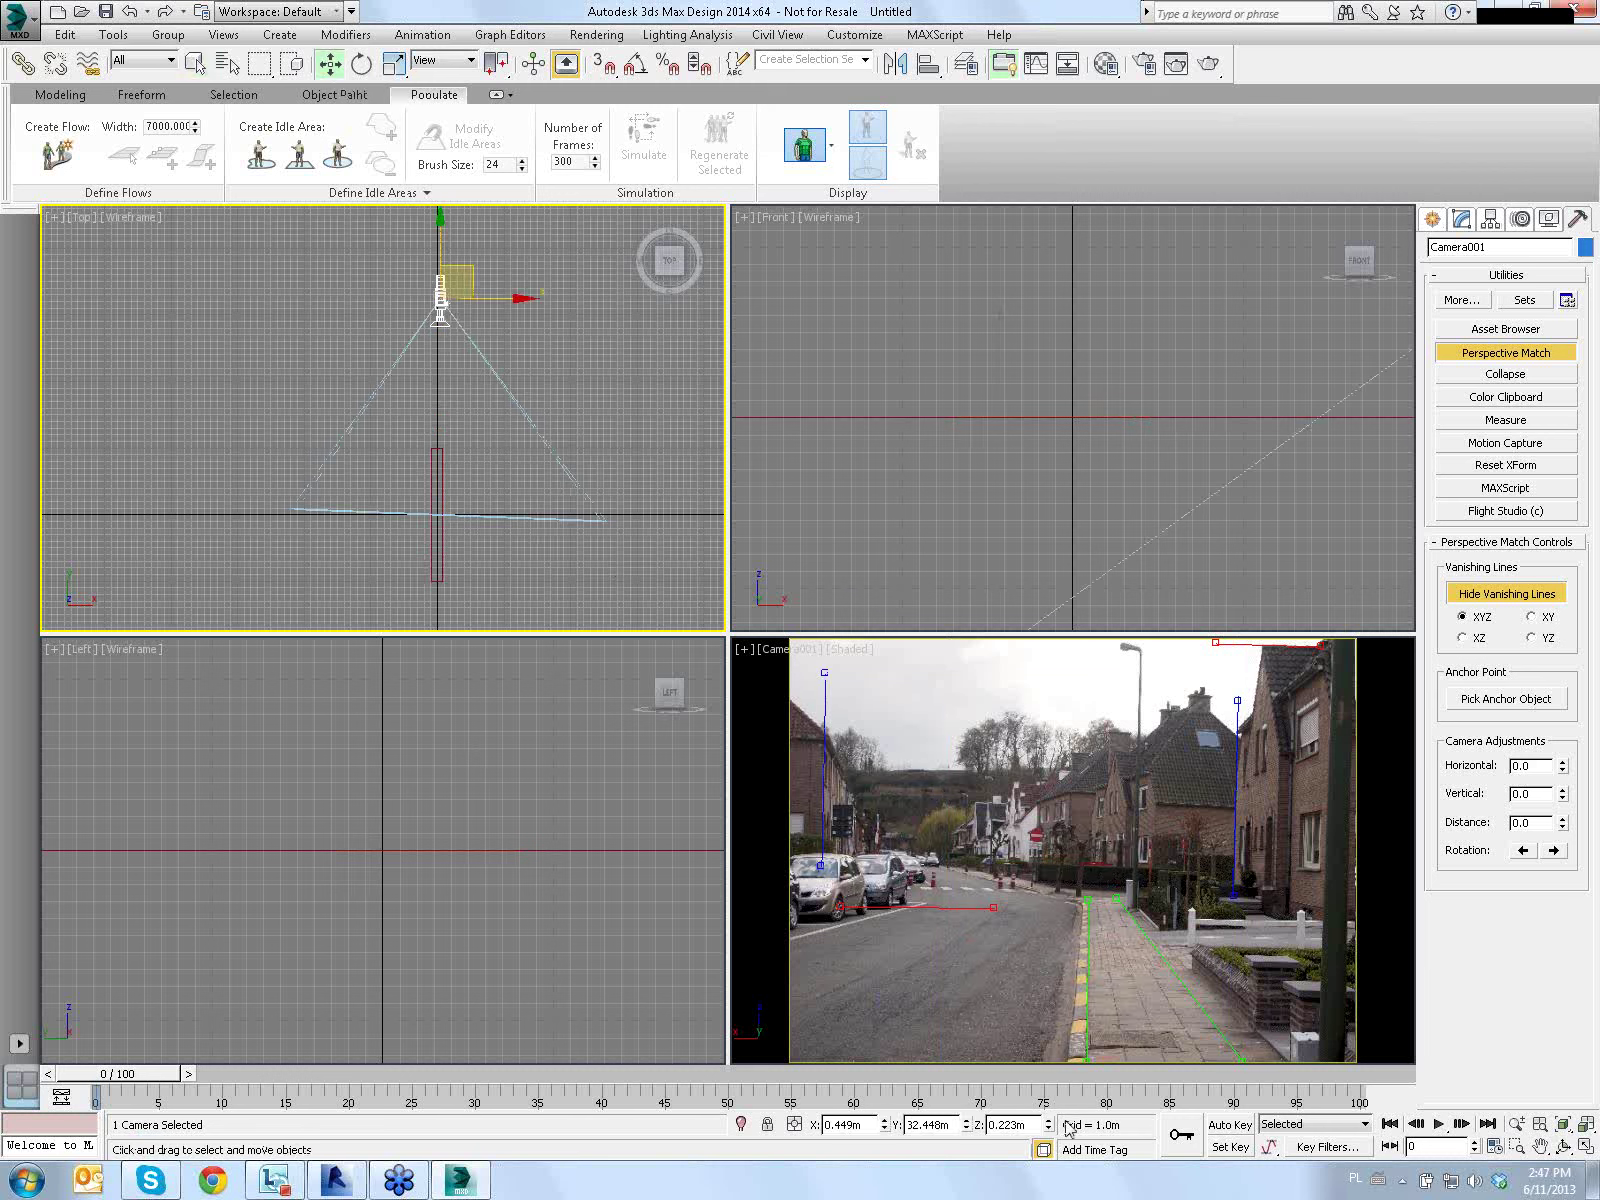
pyautogui.moveTo(1032, 1124); pyautogui.dragTo(1003, 1104)
pyautogui.write('1.')
pyautogui.press('Return')
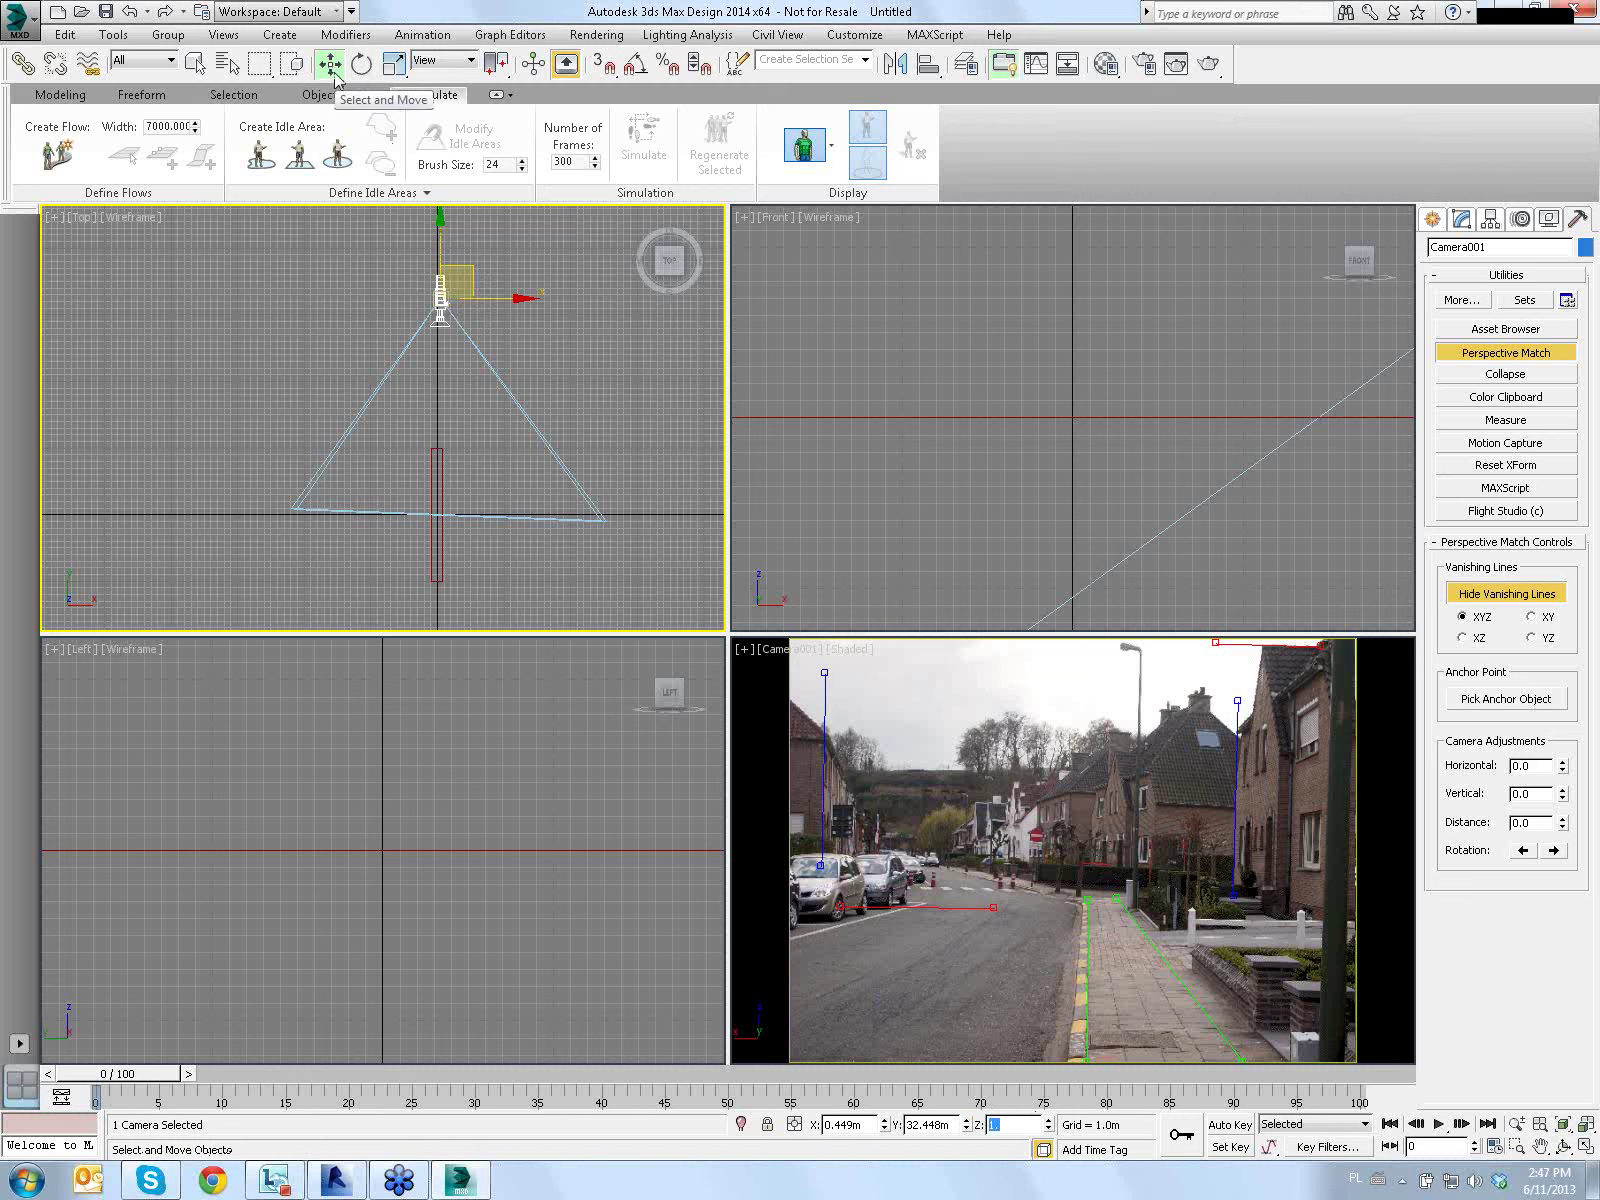
pyautogui.write('.')
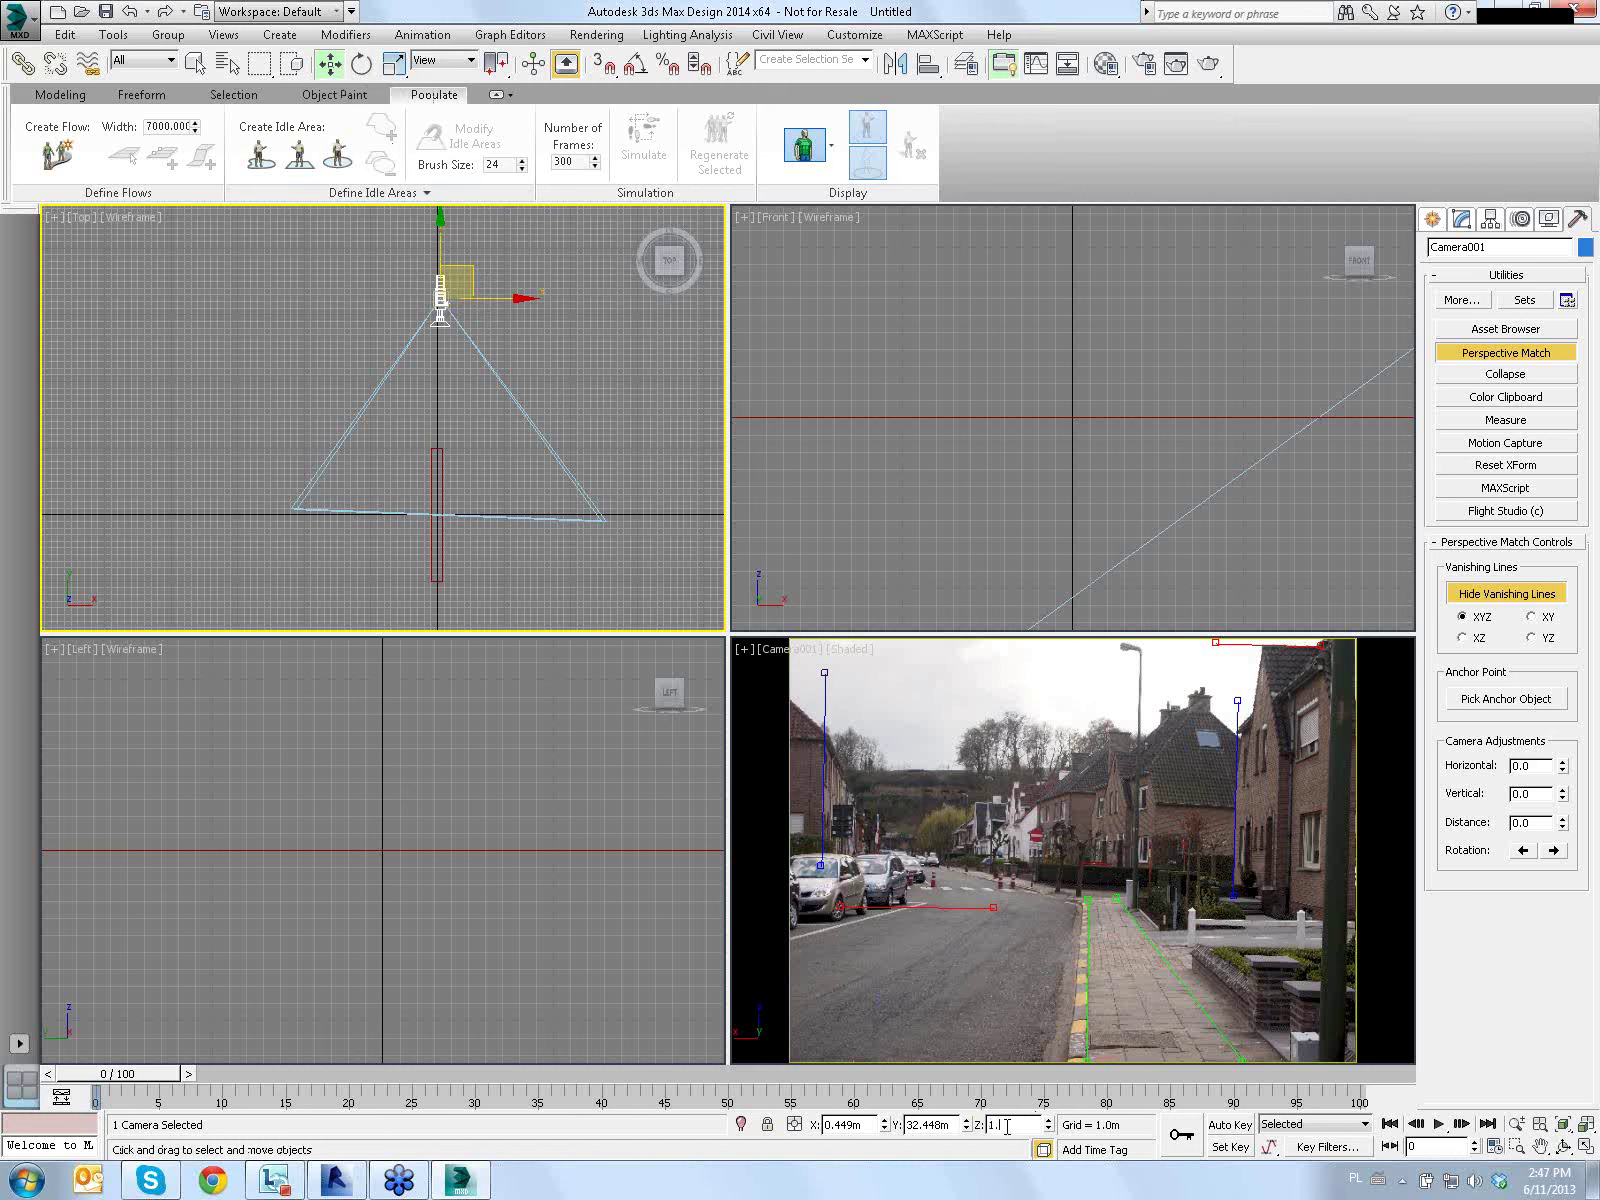
pyautogui.write('70')
pyautogui.press('Return')
# Move the red box farther along the pavement to X -0.47 m, Y 20.8 m
pyautogui.click(440, 460)
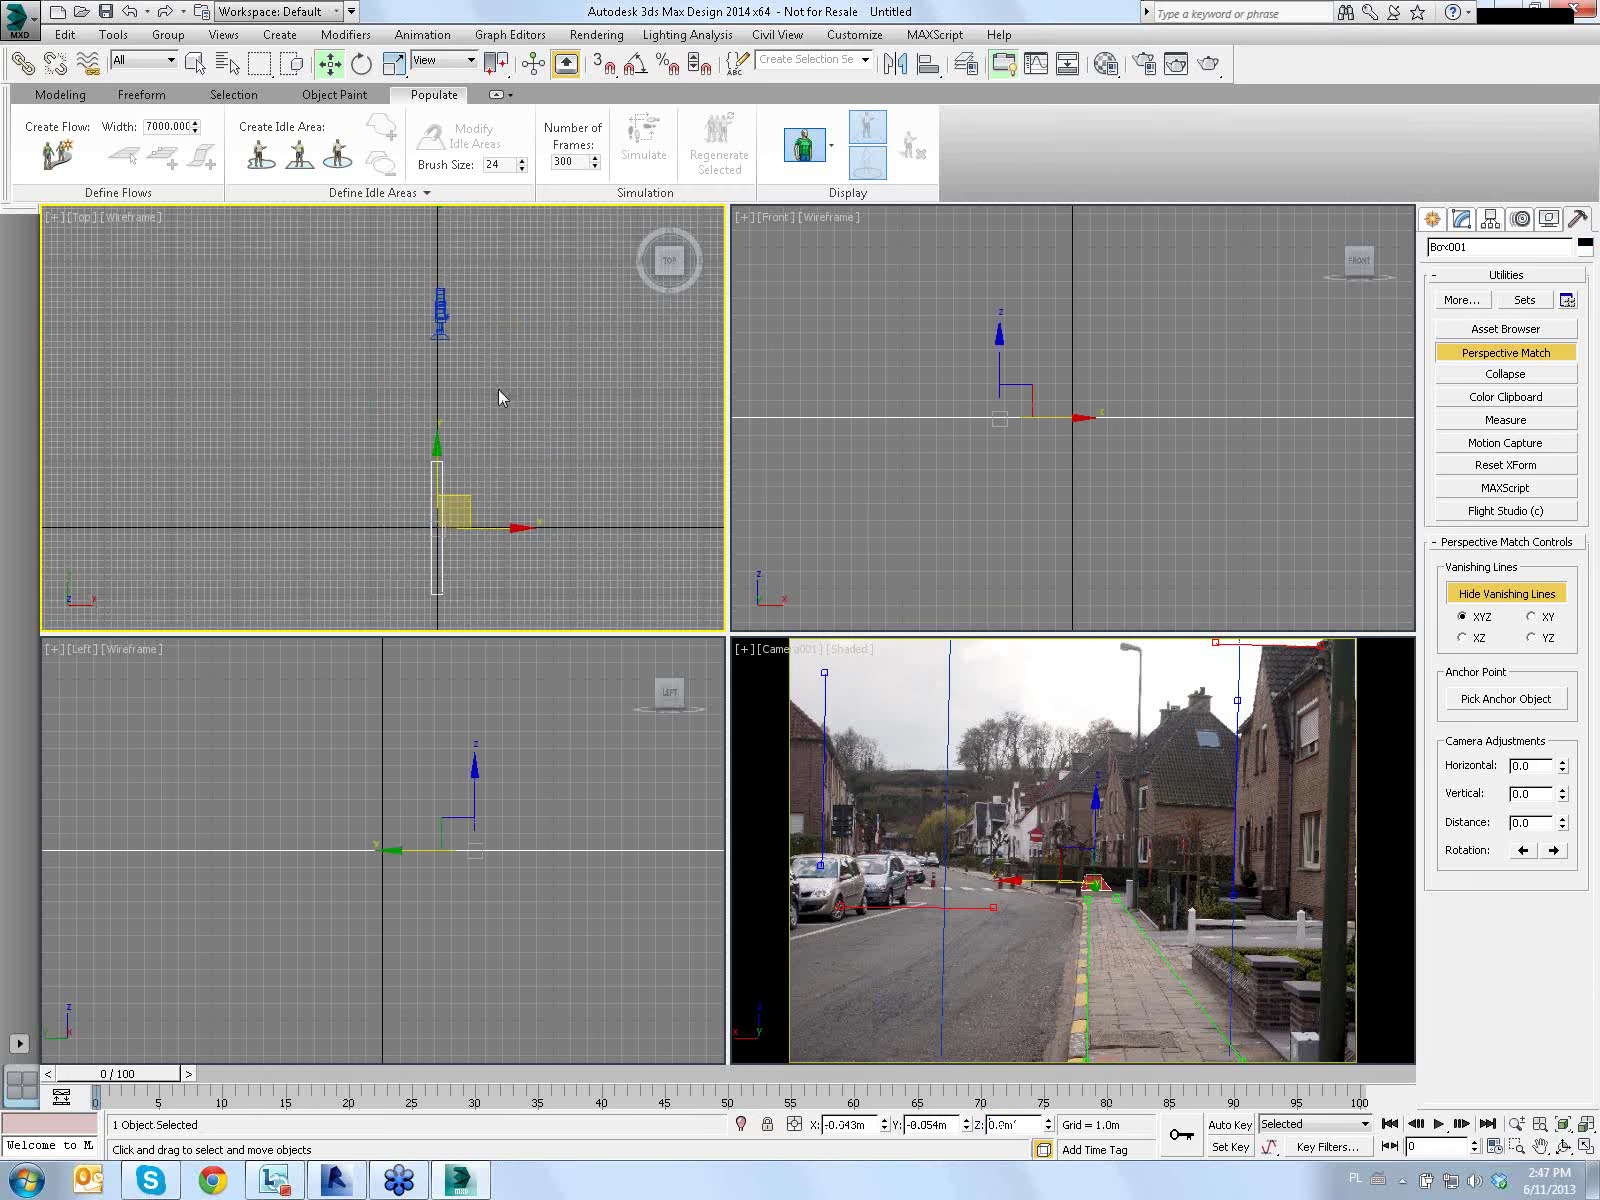
pyautogui.moveTo(498, 389); pyautogui.dragTo(458, 515, button='middle')
pyautogui.moveTo(442, 555); pyautogui.dragTo(437, 359)
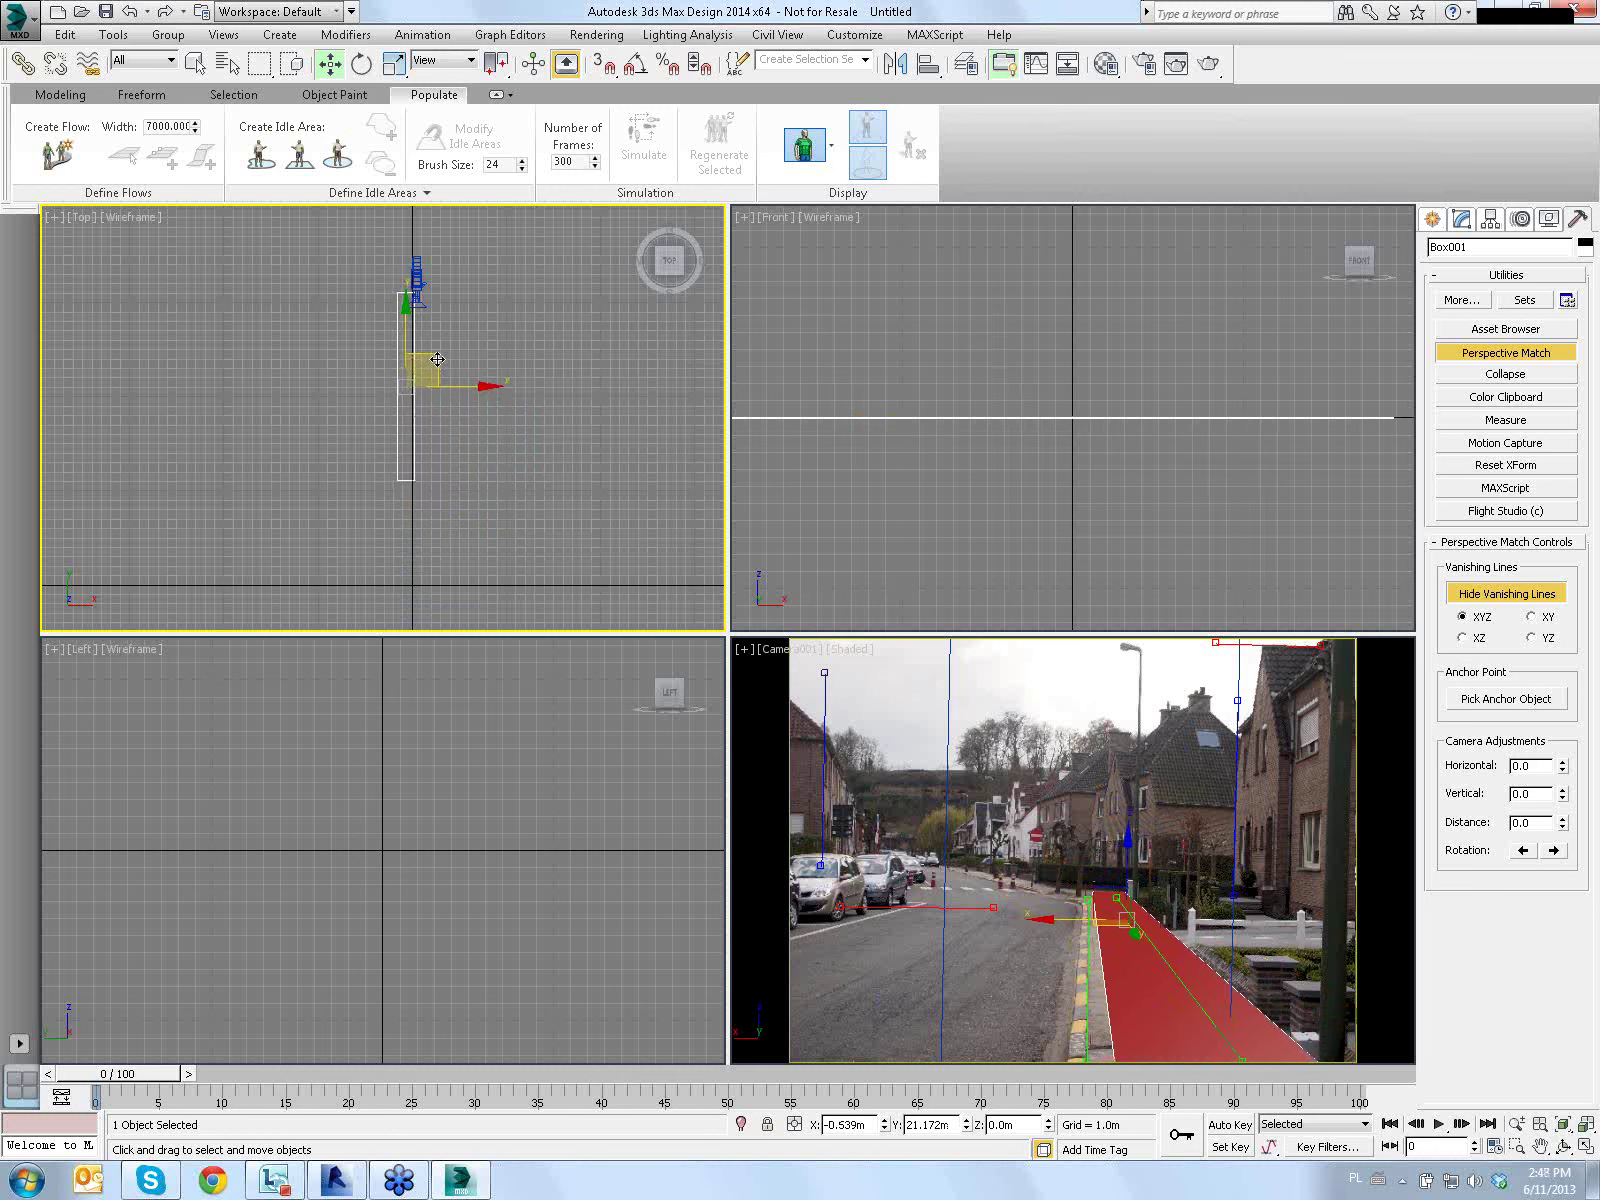
pyautogui.moveTo(437, 359); pyautogui.dragTo(438, 363)
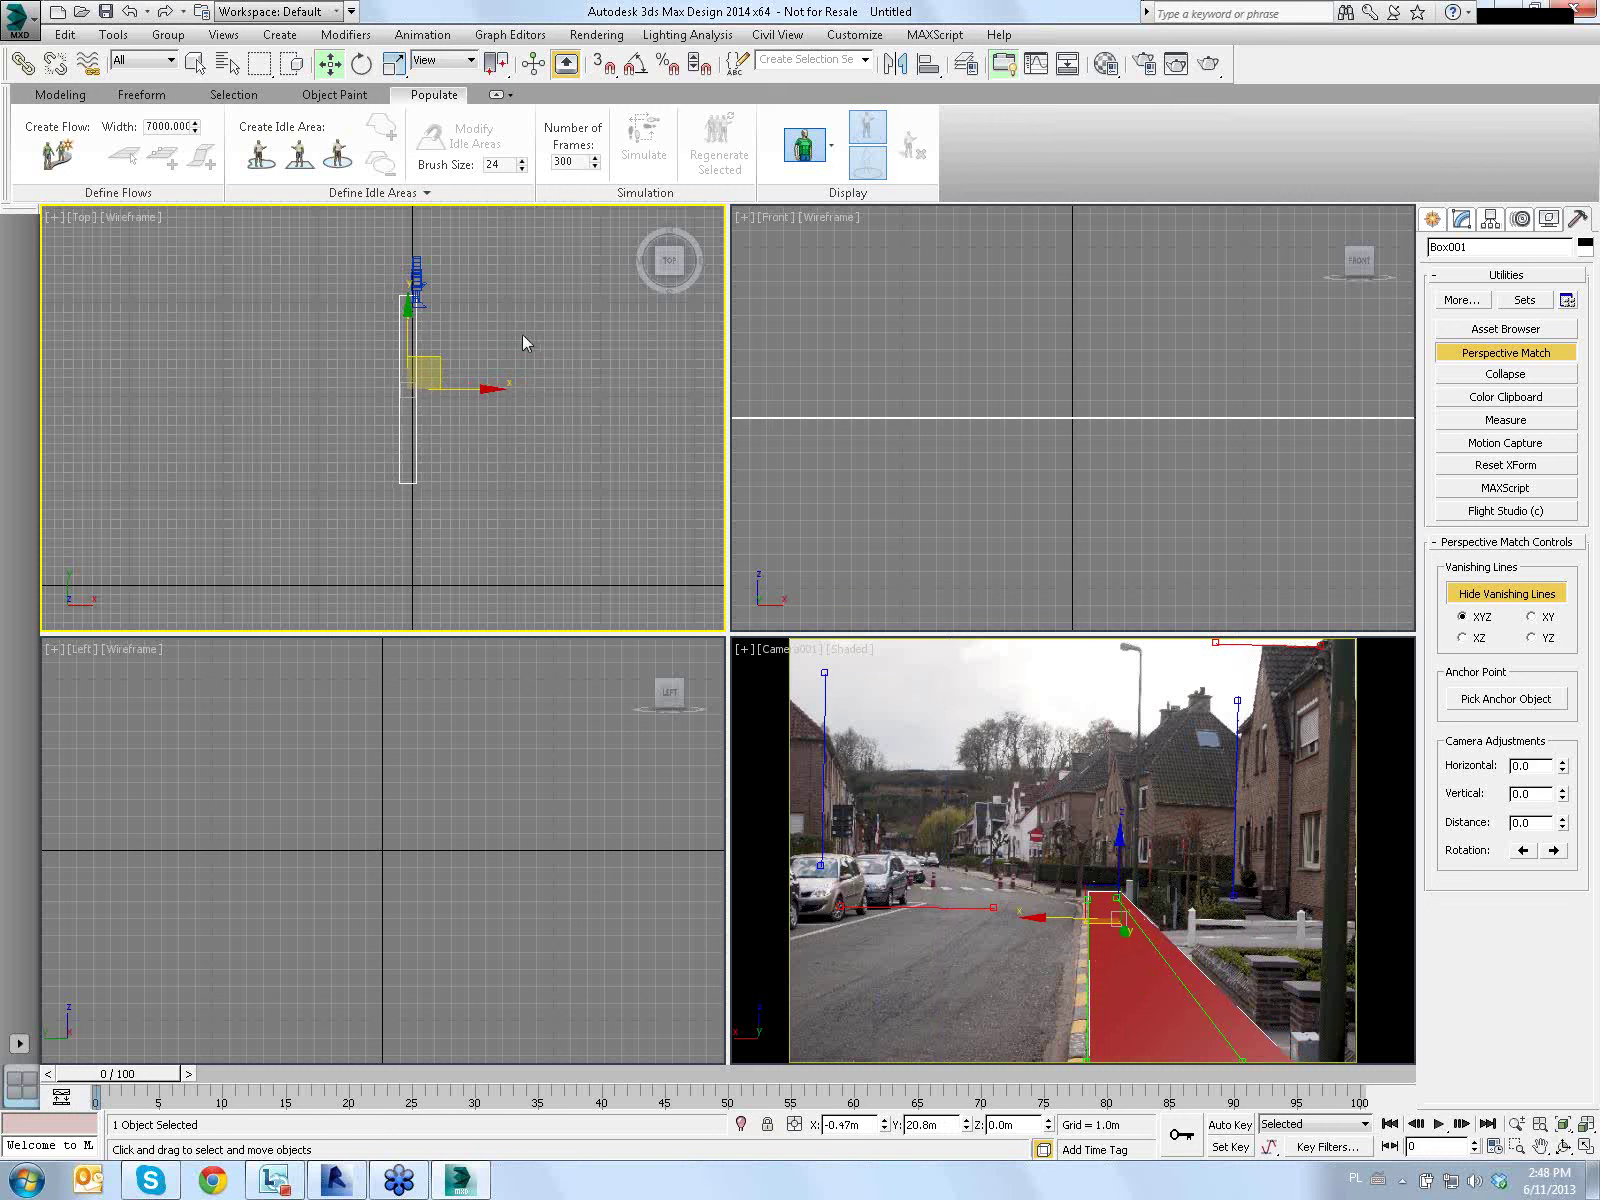
# Deselect the box and select Camera001 in the Top view
pyautogui.click(481, 326)
pyautogui.moveTo(479, 332); pyautogui.dragTo(472, 368, button='middle')
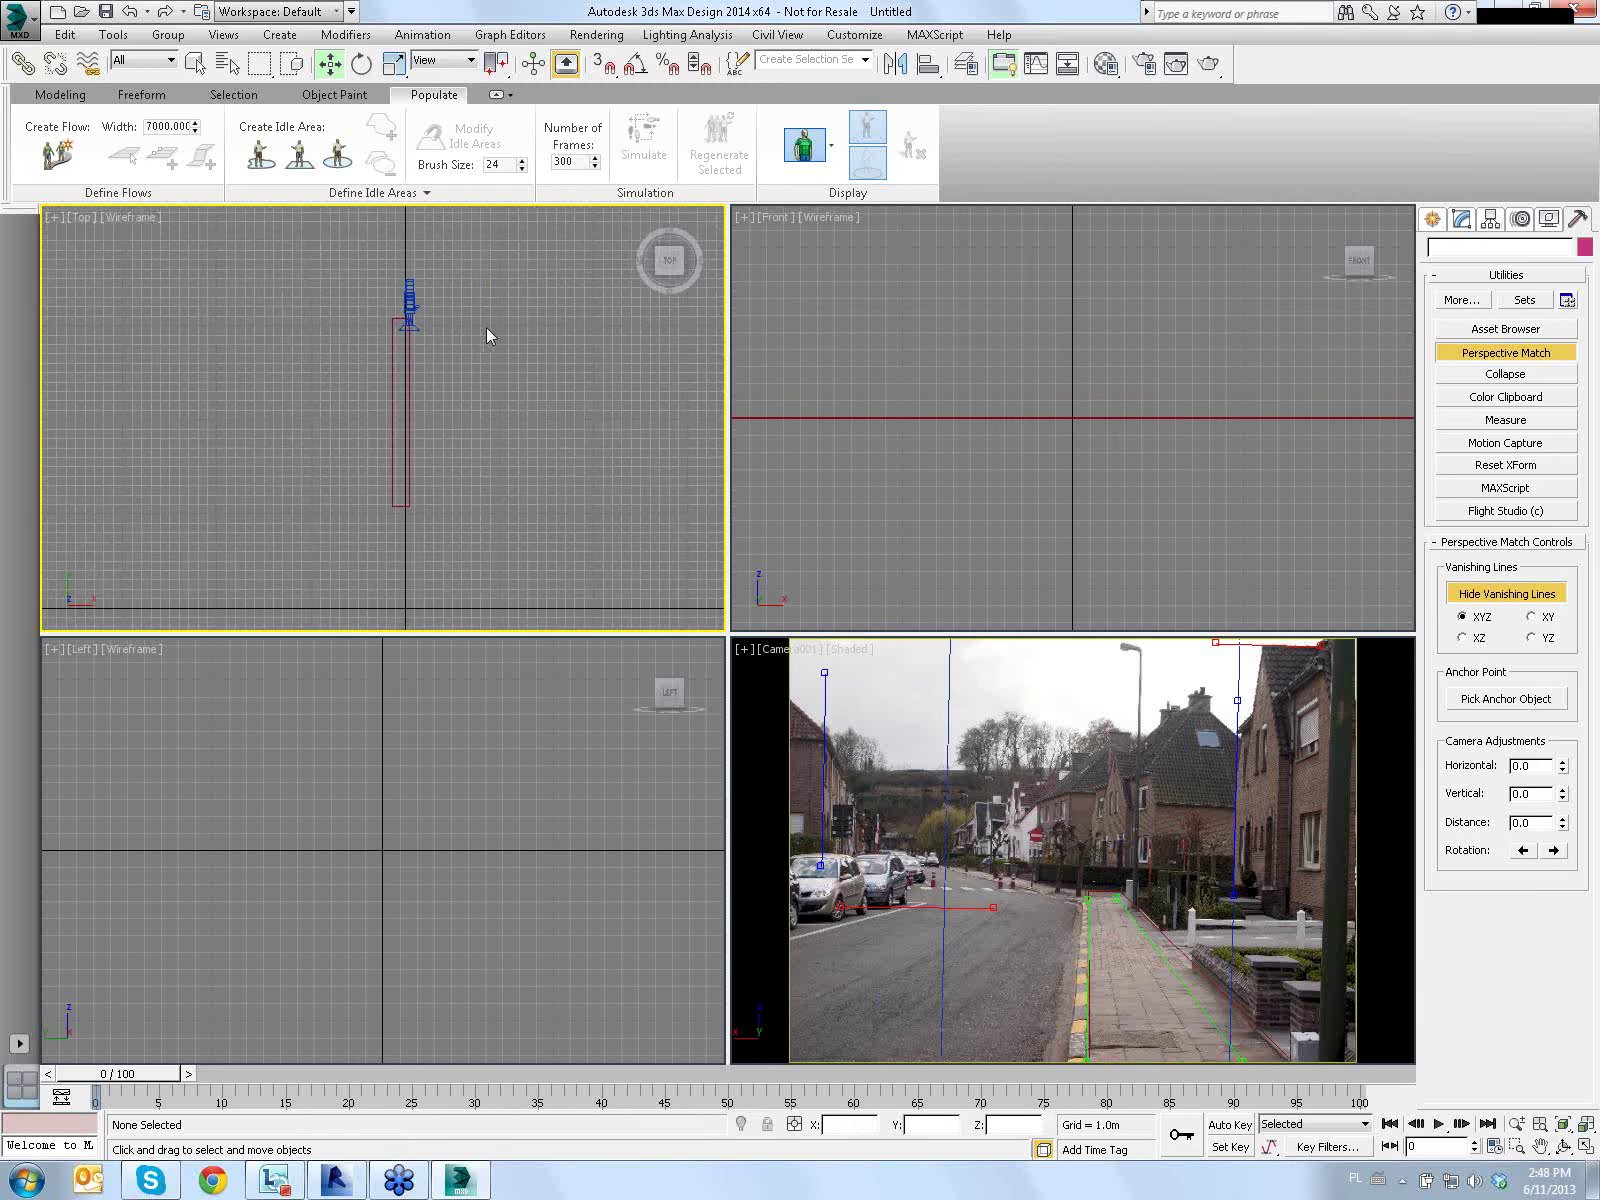
pyautogui.click(410, 305)
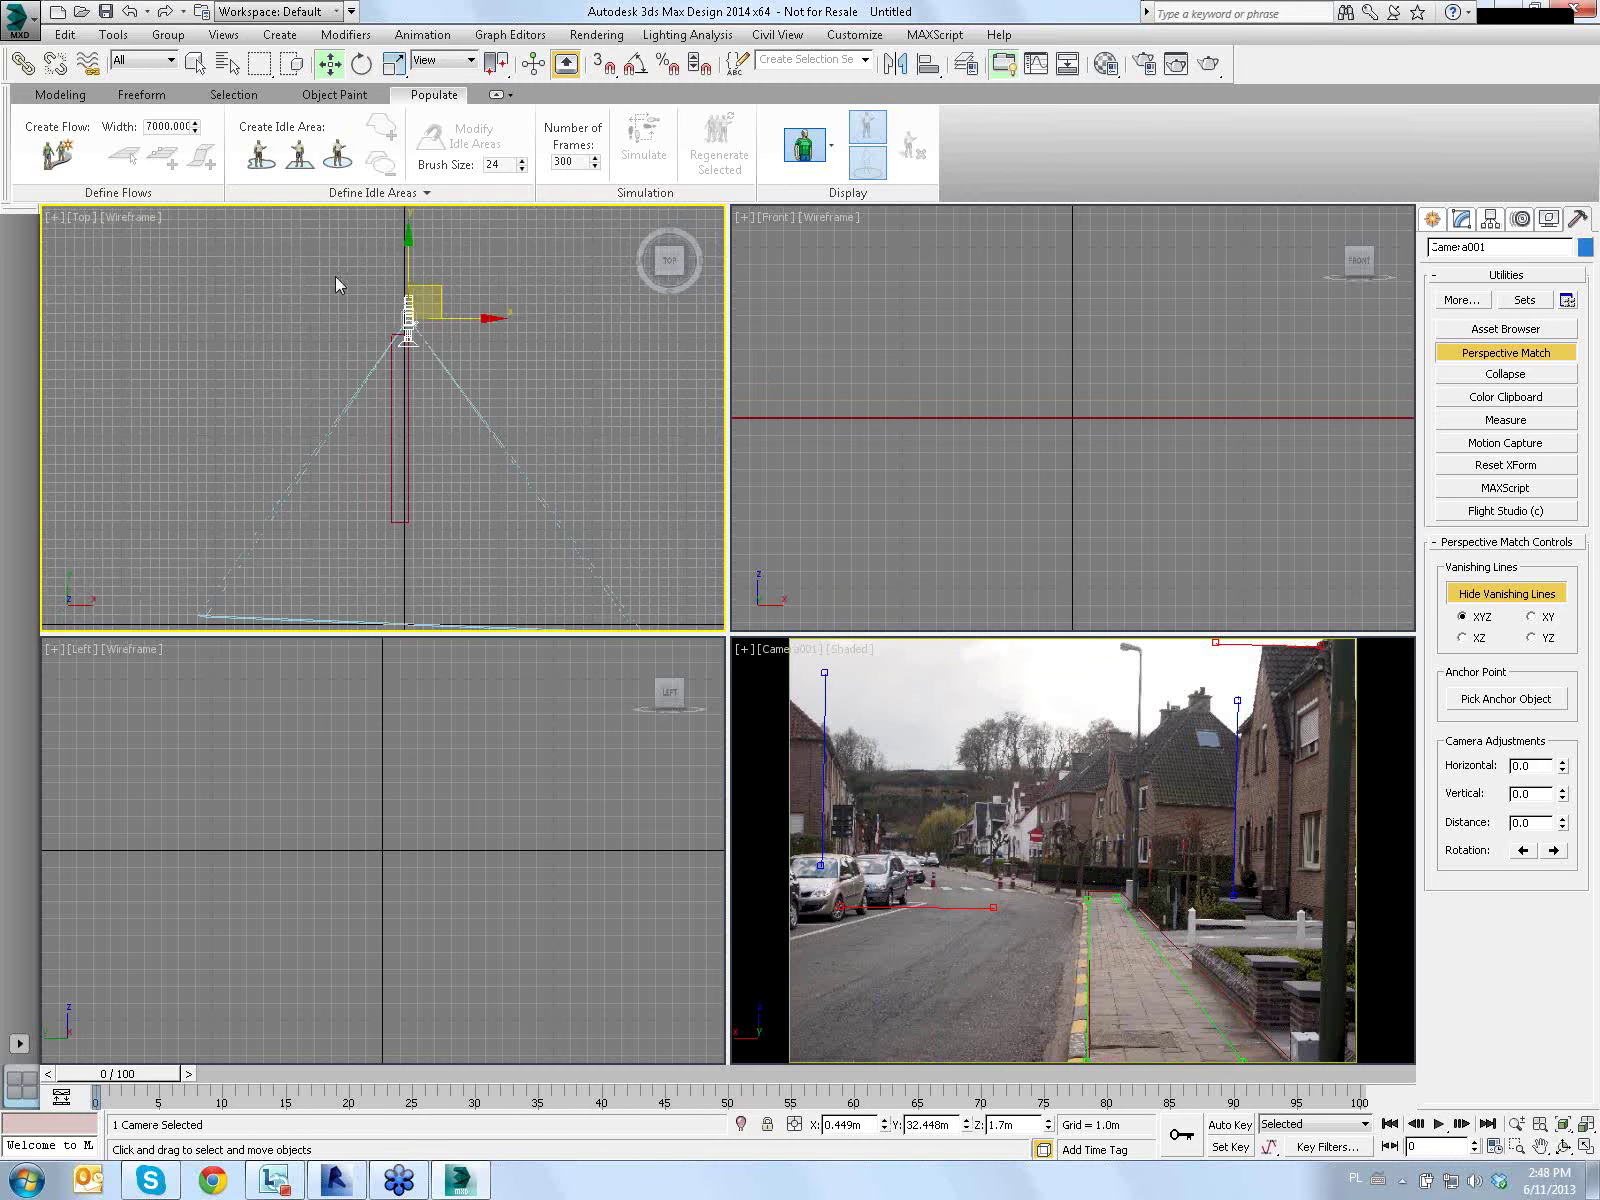
# Set the camera's Lens to 29.3 mm in the Modify panel
pyautogui.click(1461, 220)
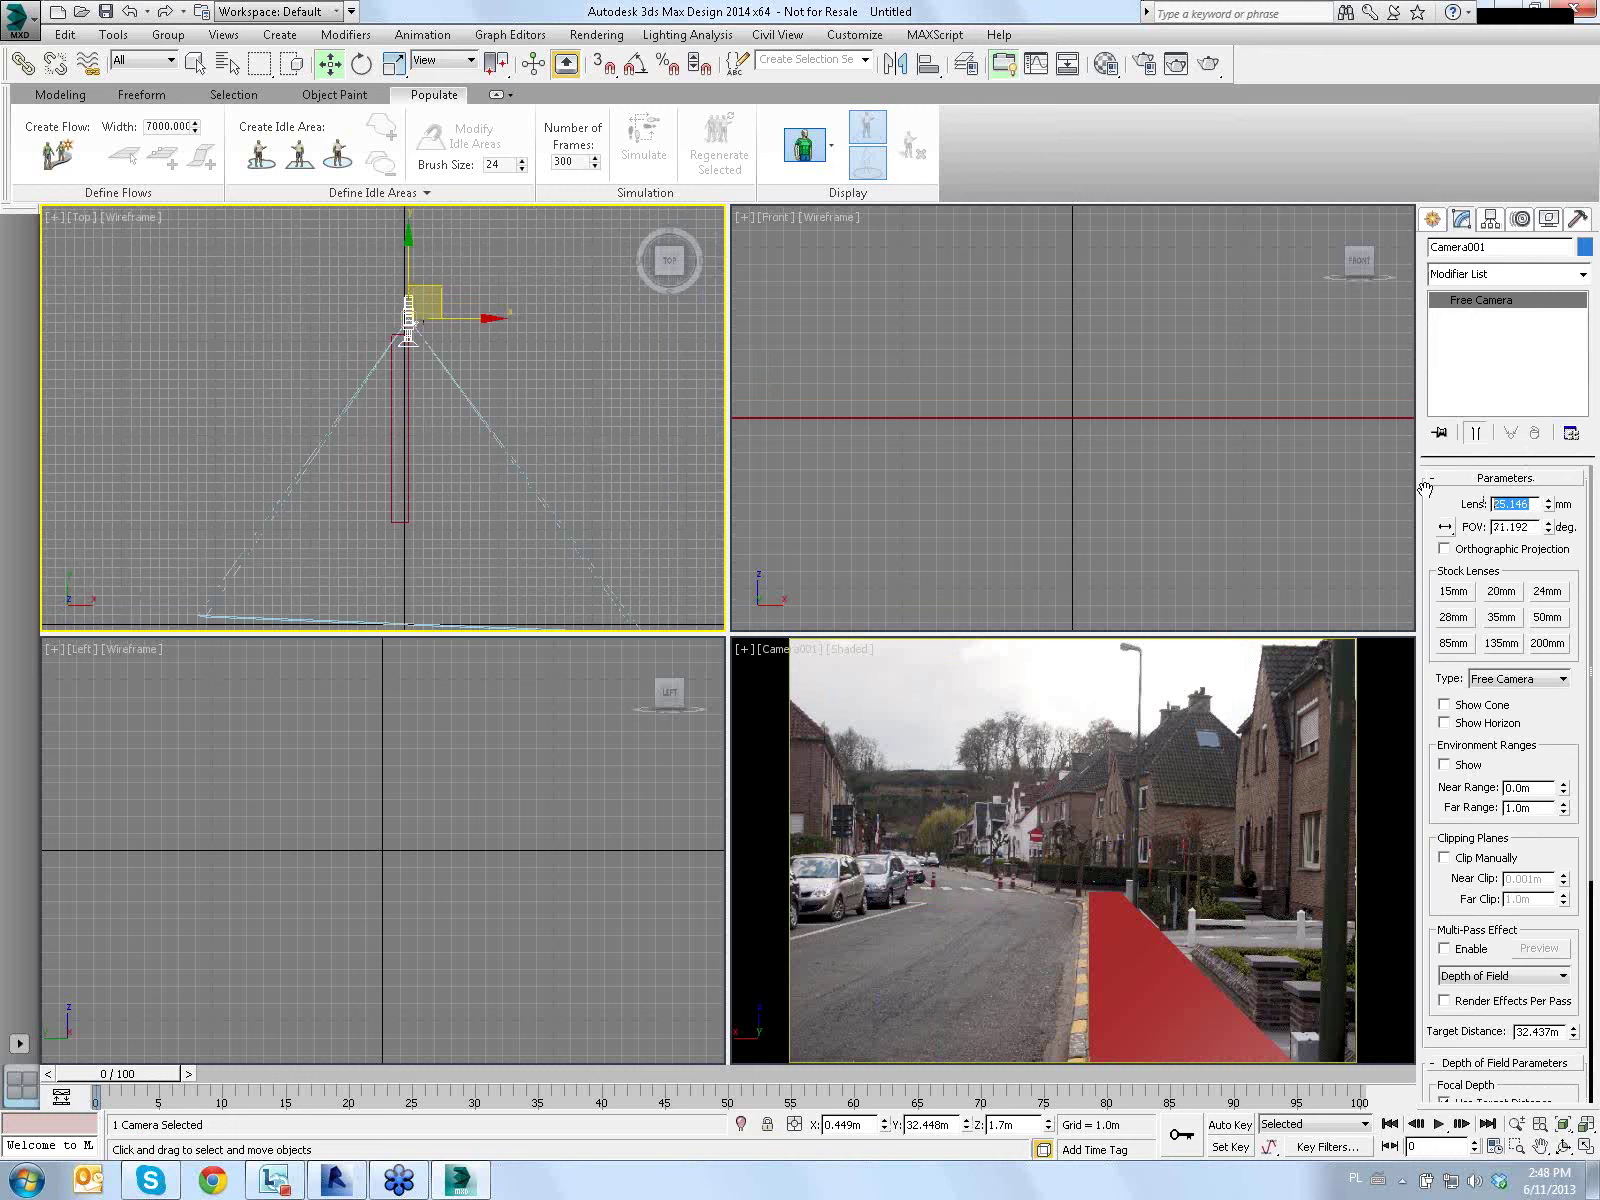
pyautogui.write('29.3')
pyautogui.press('Return')
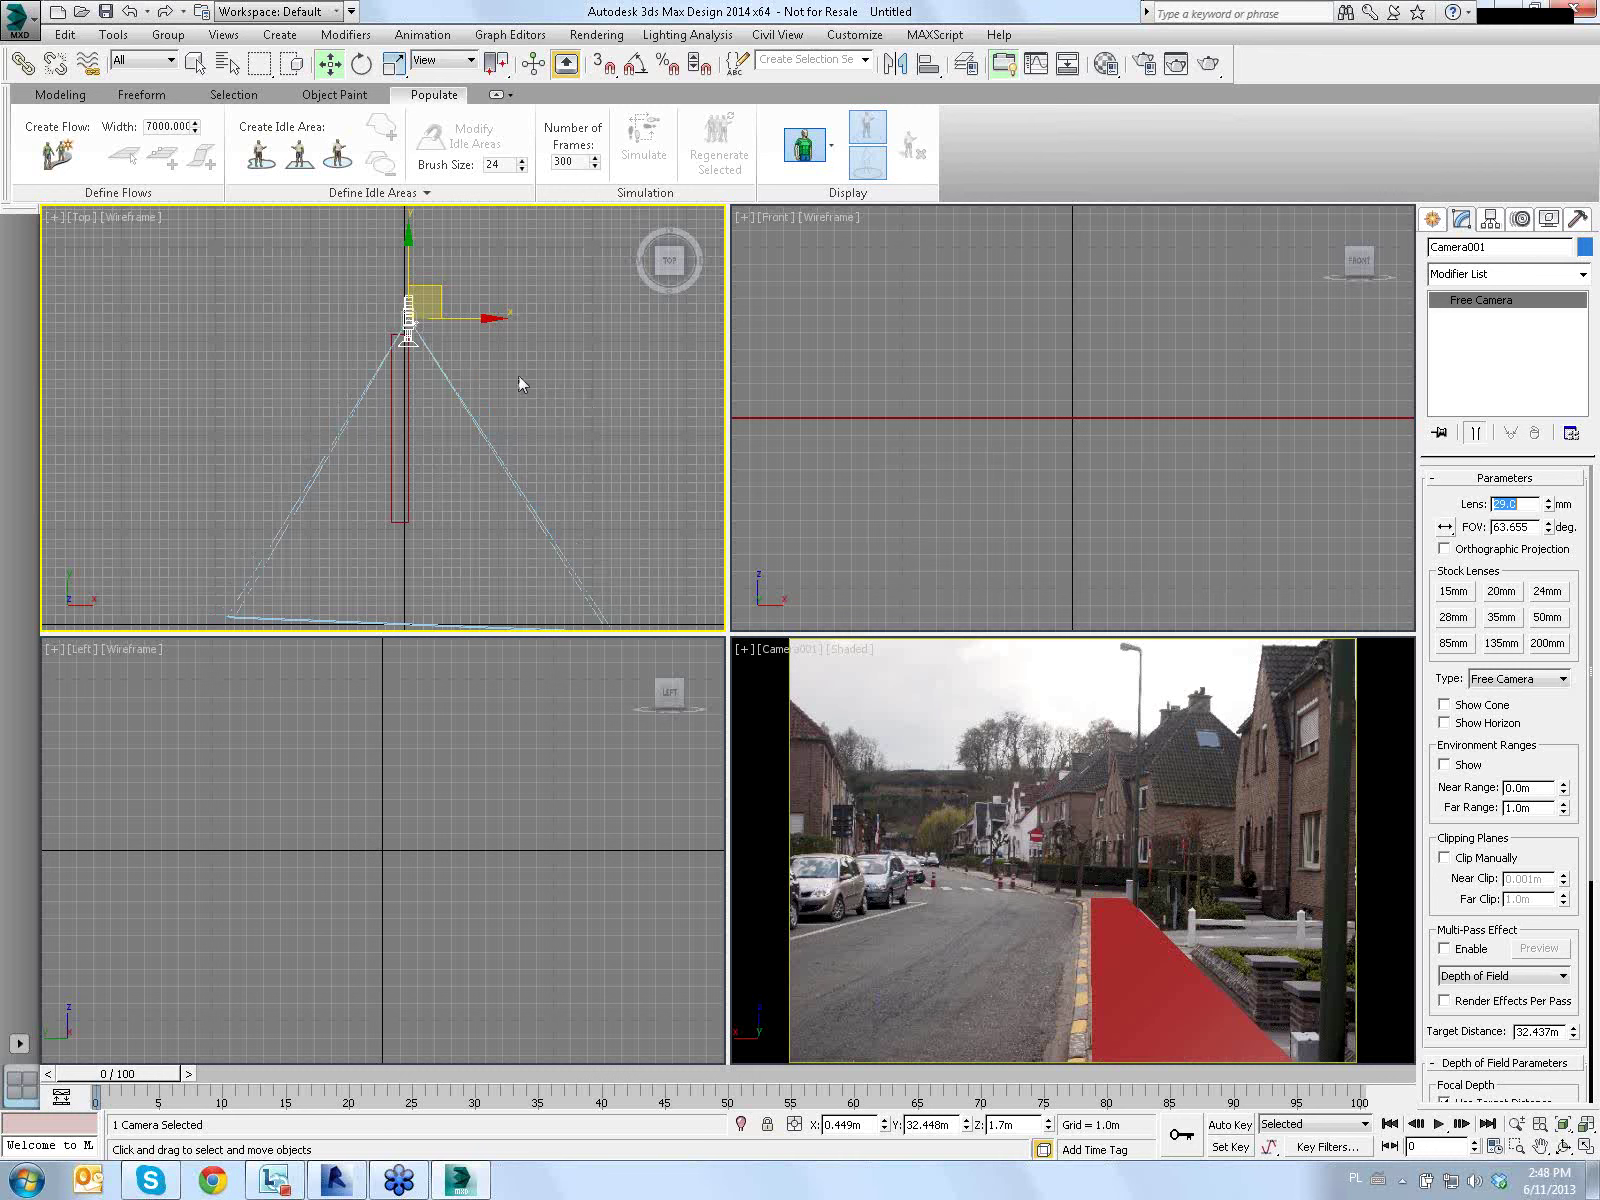
# Select Box001 and pan the Top view down slightly
pyautogui.moveTo(545, 355); pyautogui.dragTo(552, 349, button='middle')
pyautogui.click(413, 384)
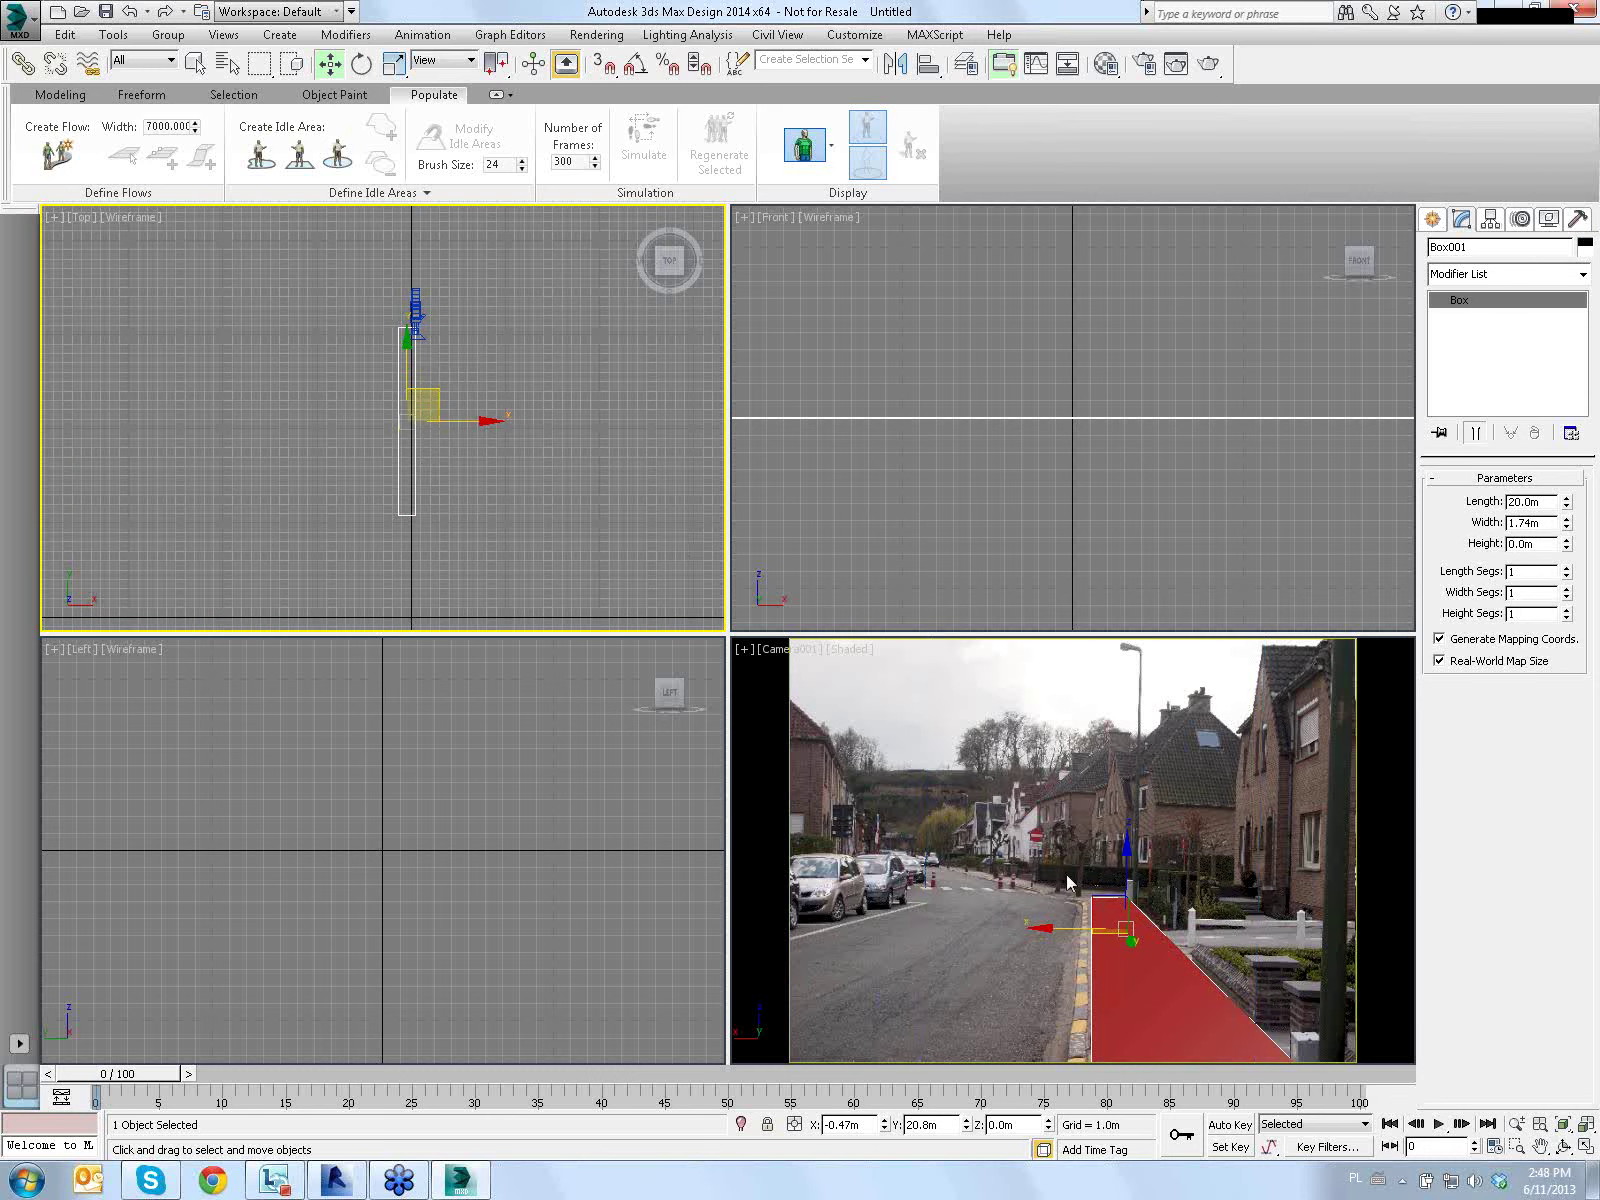
pyautogui.moveTo(352, 371); pyautogui.dragTo(347, 374, button='middle')
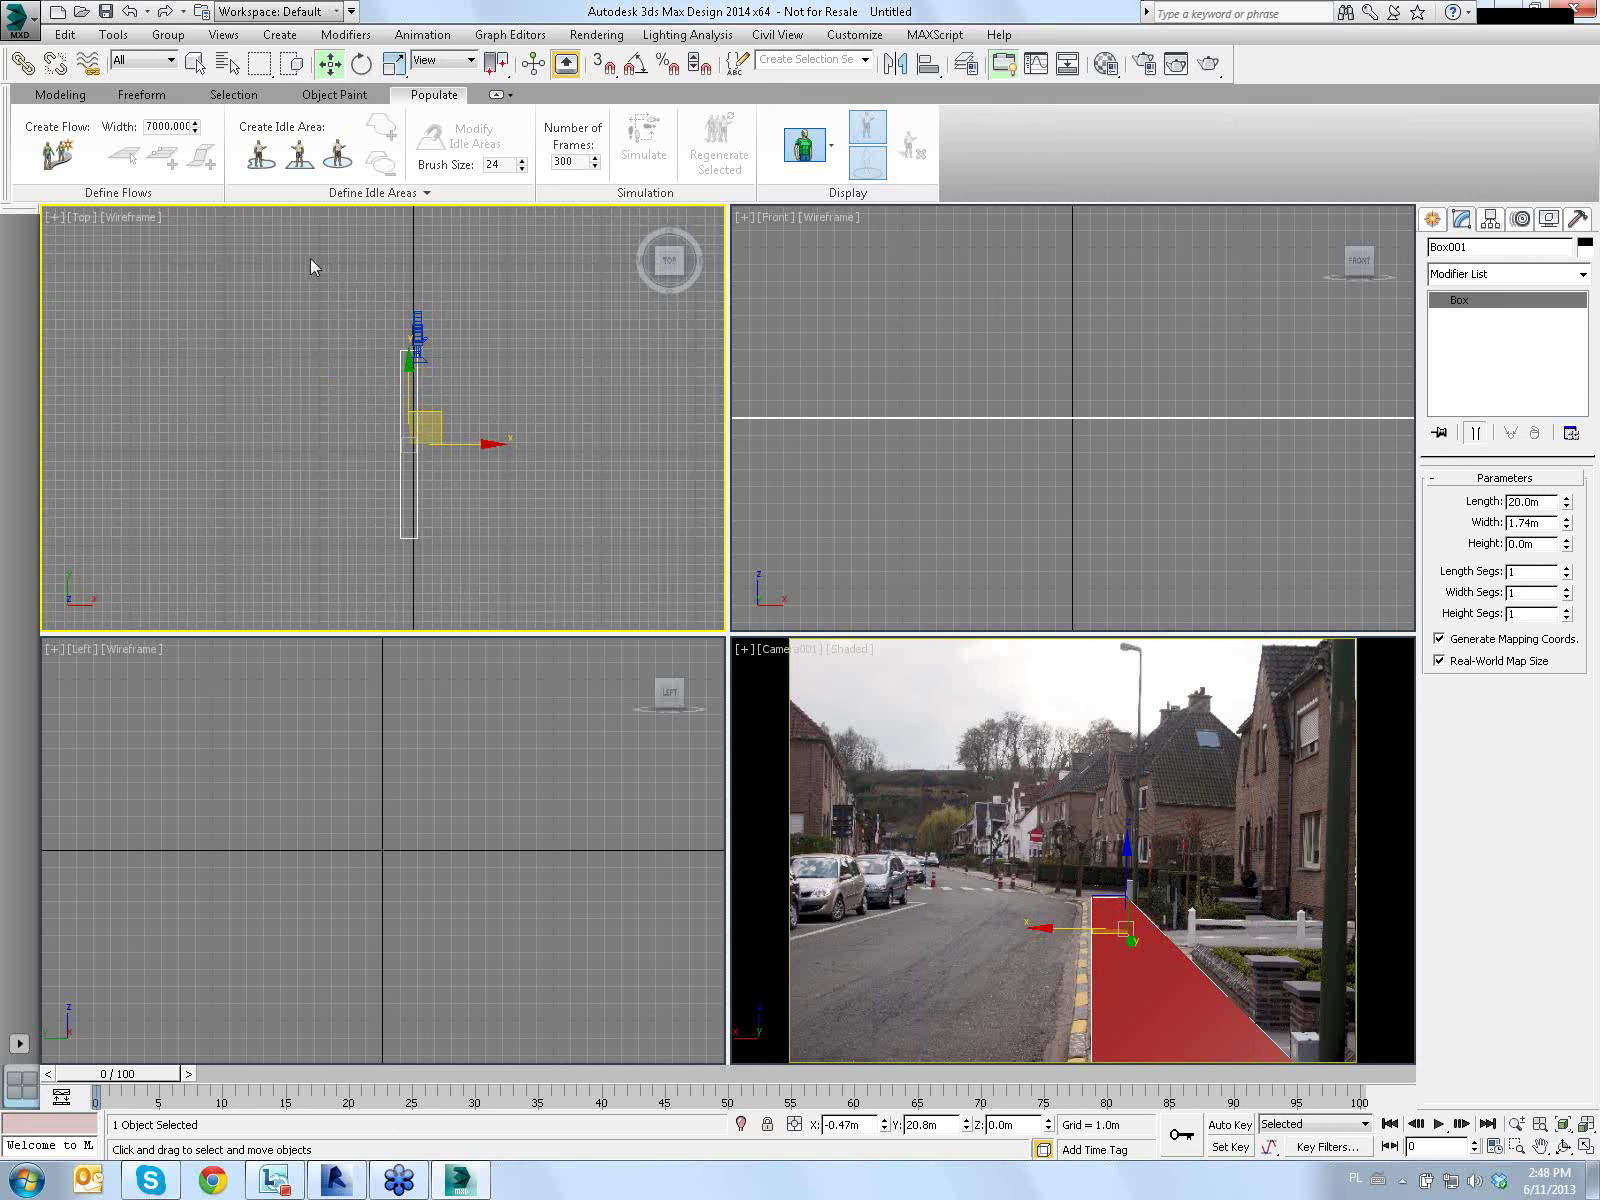
pyautogui.moveTo(289, 393); pyautogui.dragTo(285, 418, button='middle')
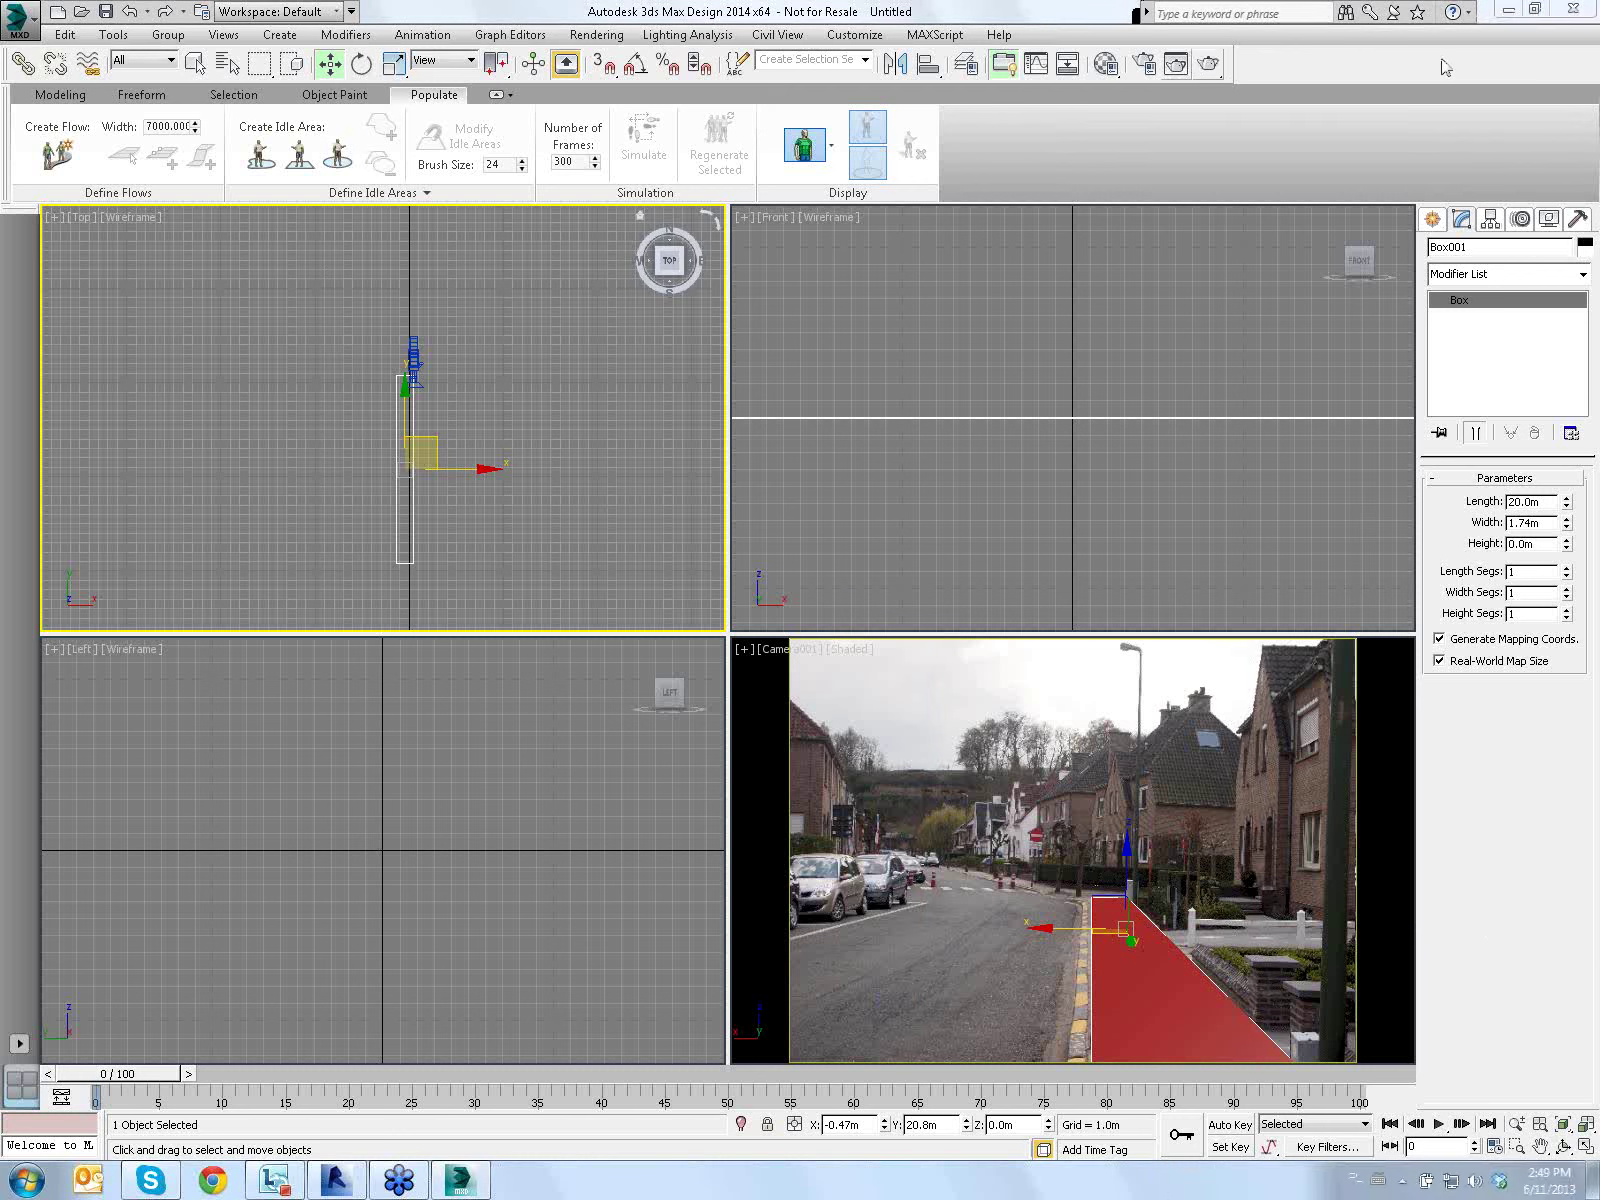
# Start a Populate people flow with its width set to 1740
pyautogui.click(568, 493)
pyautogui.scroll(4, 460, 415)
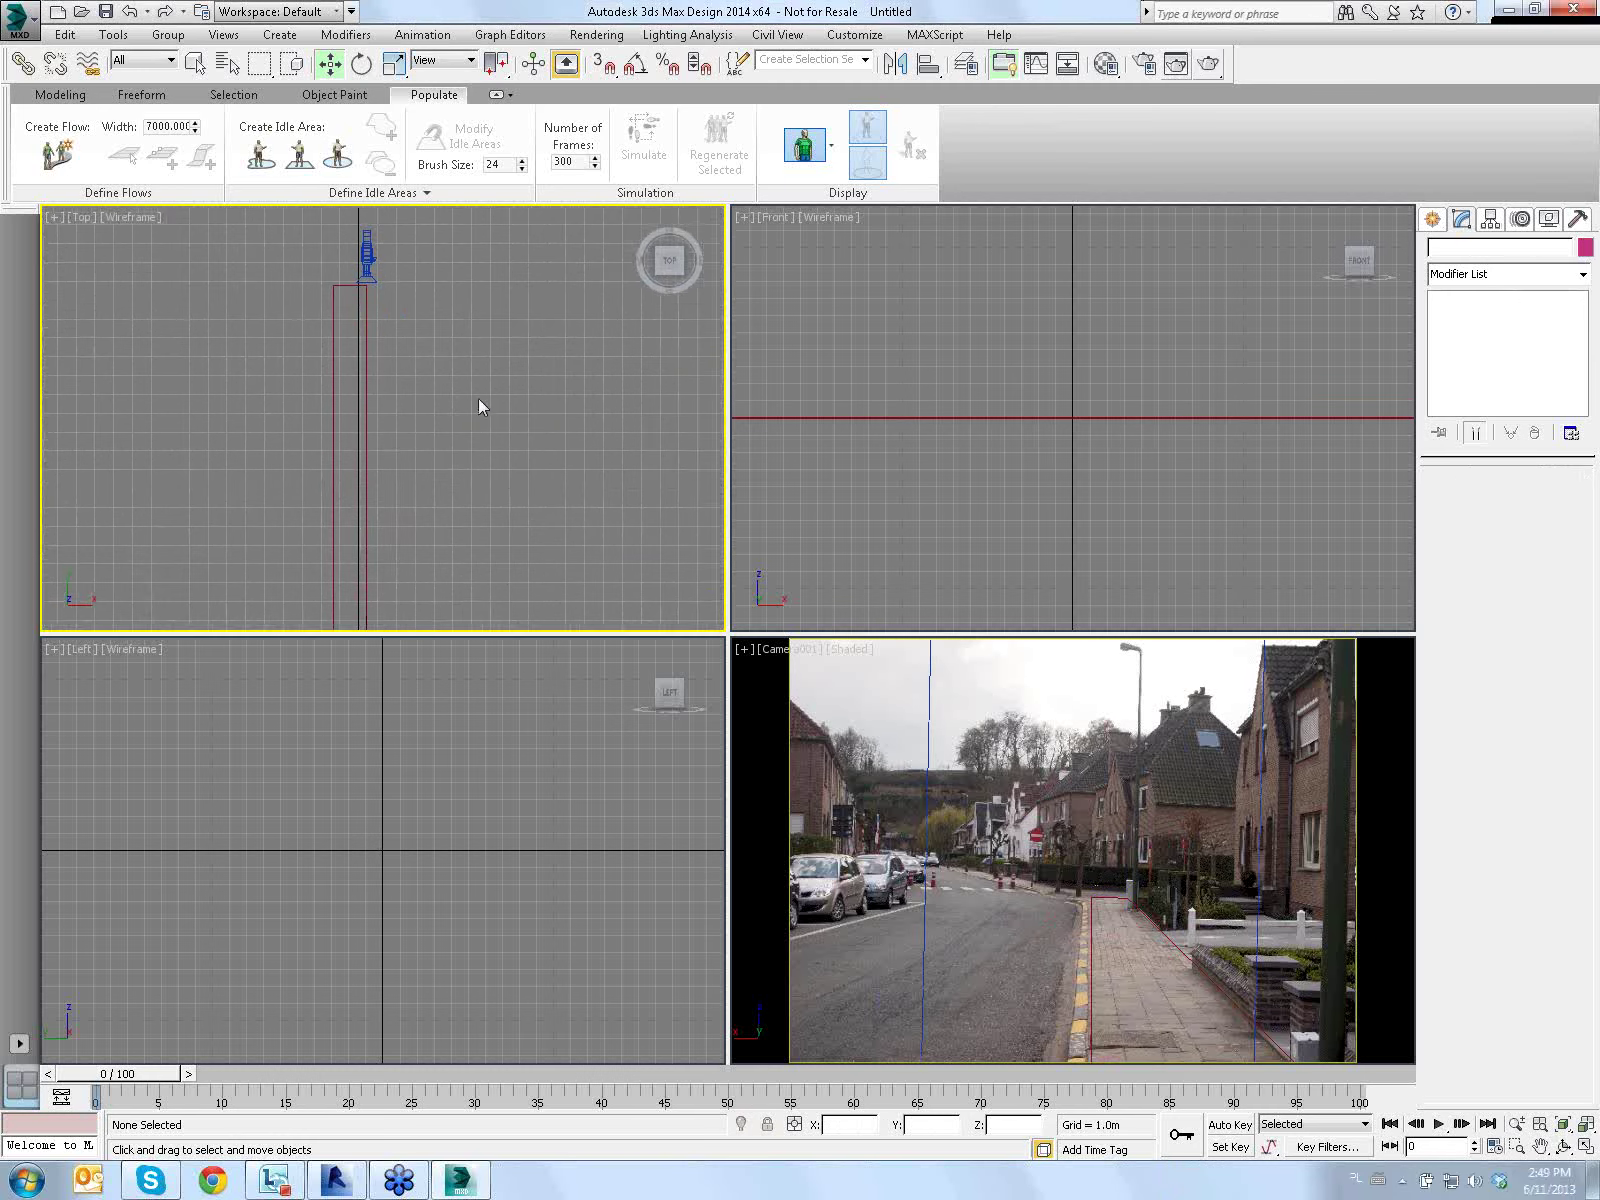
pyautogui.moveTo(478, 406); pyautogui.dragTo(464, 361, button='middle')
pyautogui.scroll(-2, 466, 361)
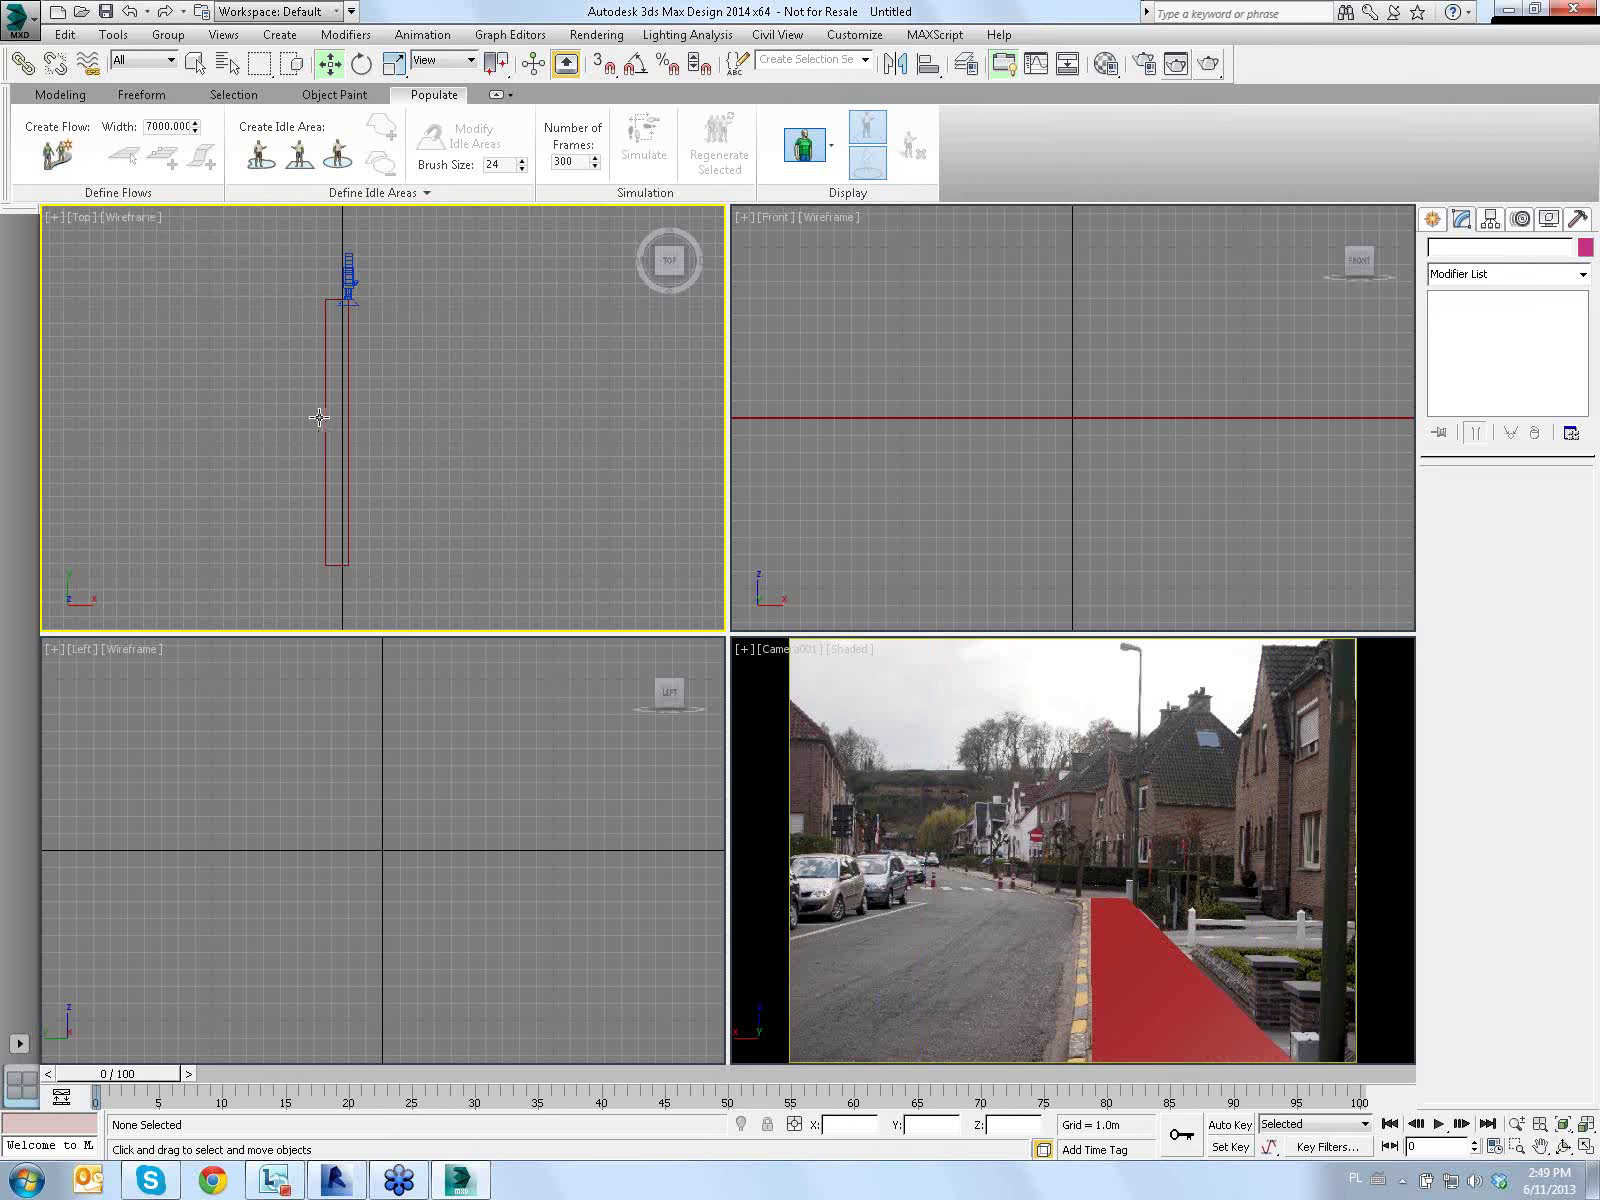
pyautogui.click(61, 163)
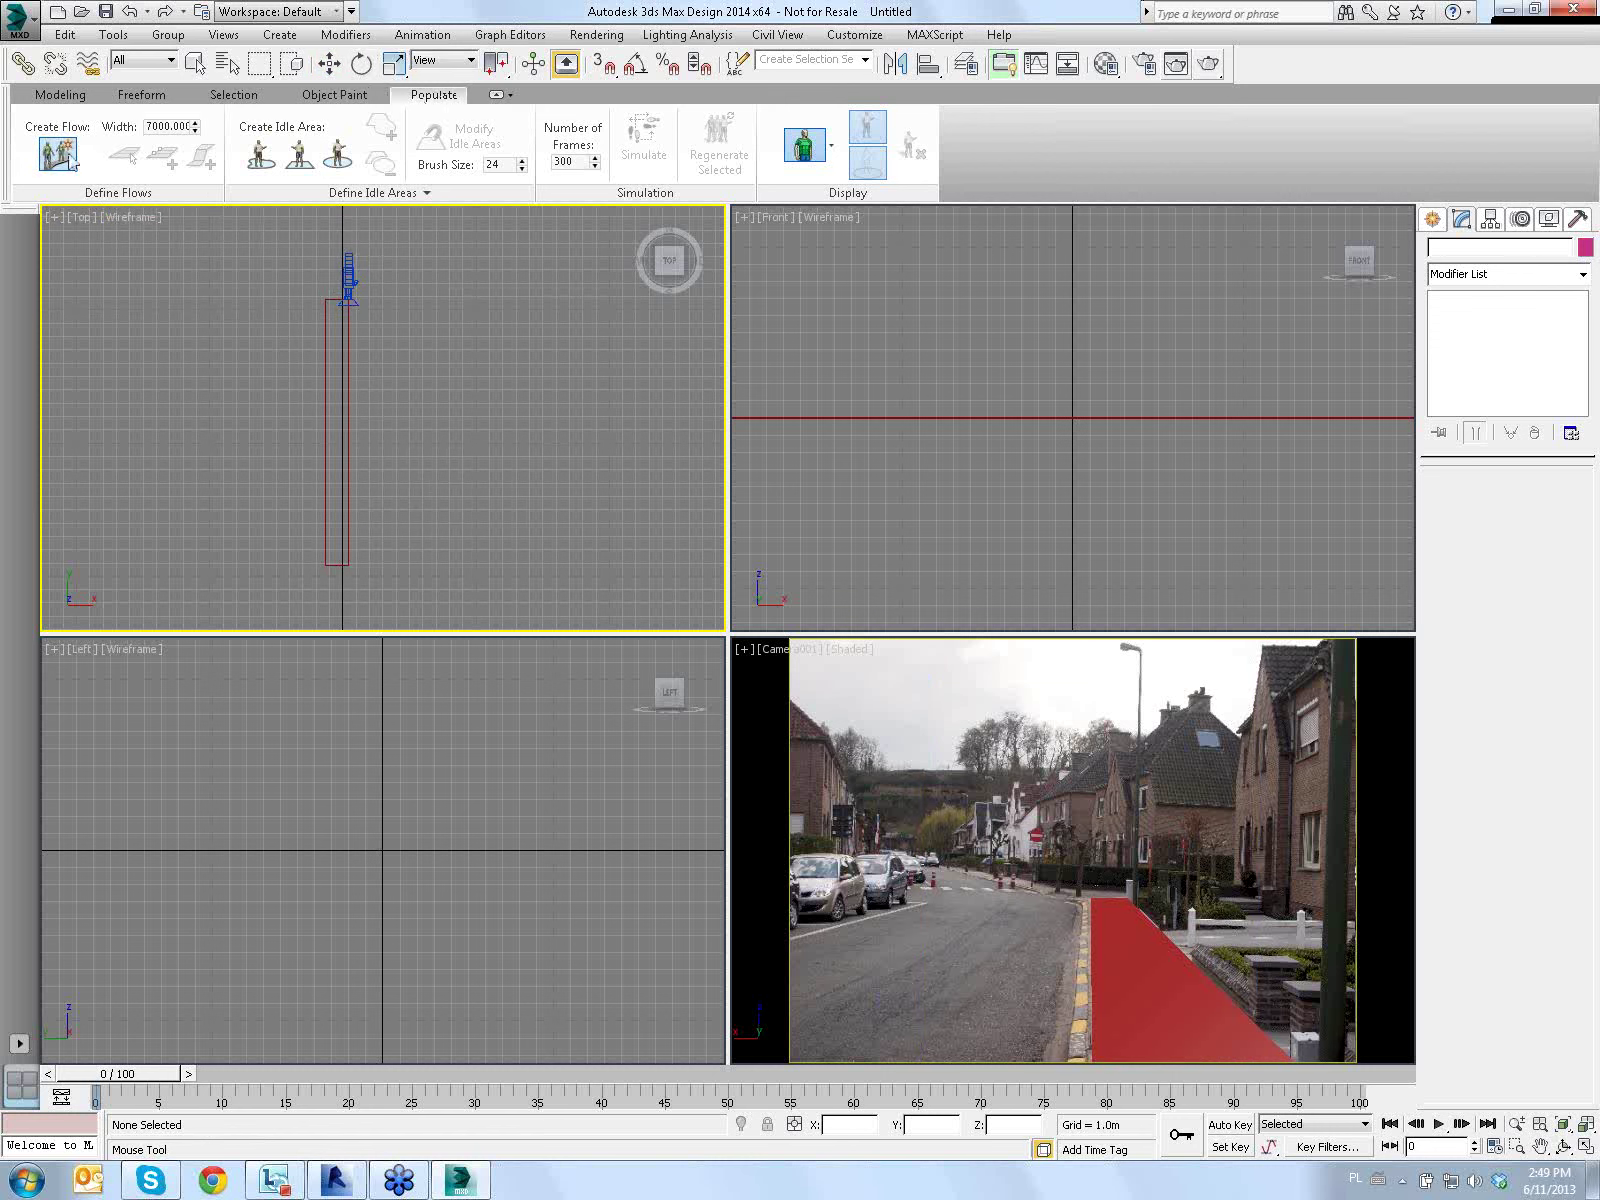
pyautogui.doubleClick(150, 126)
pyautogui.write('3000')
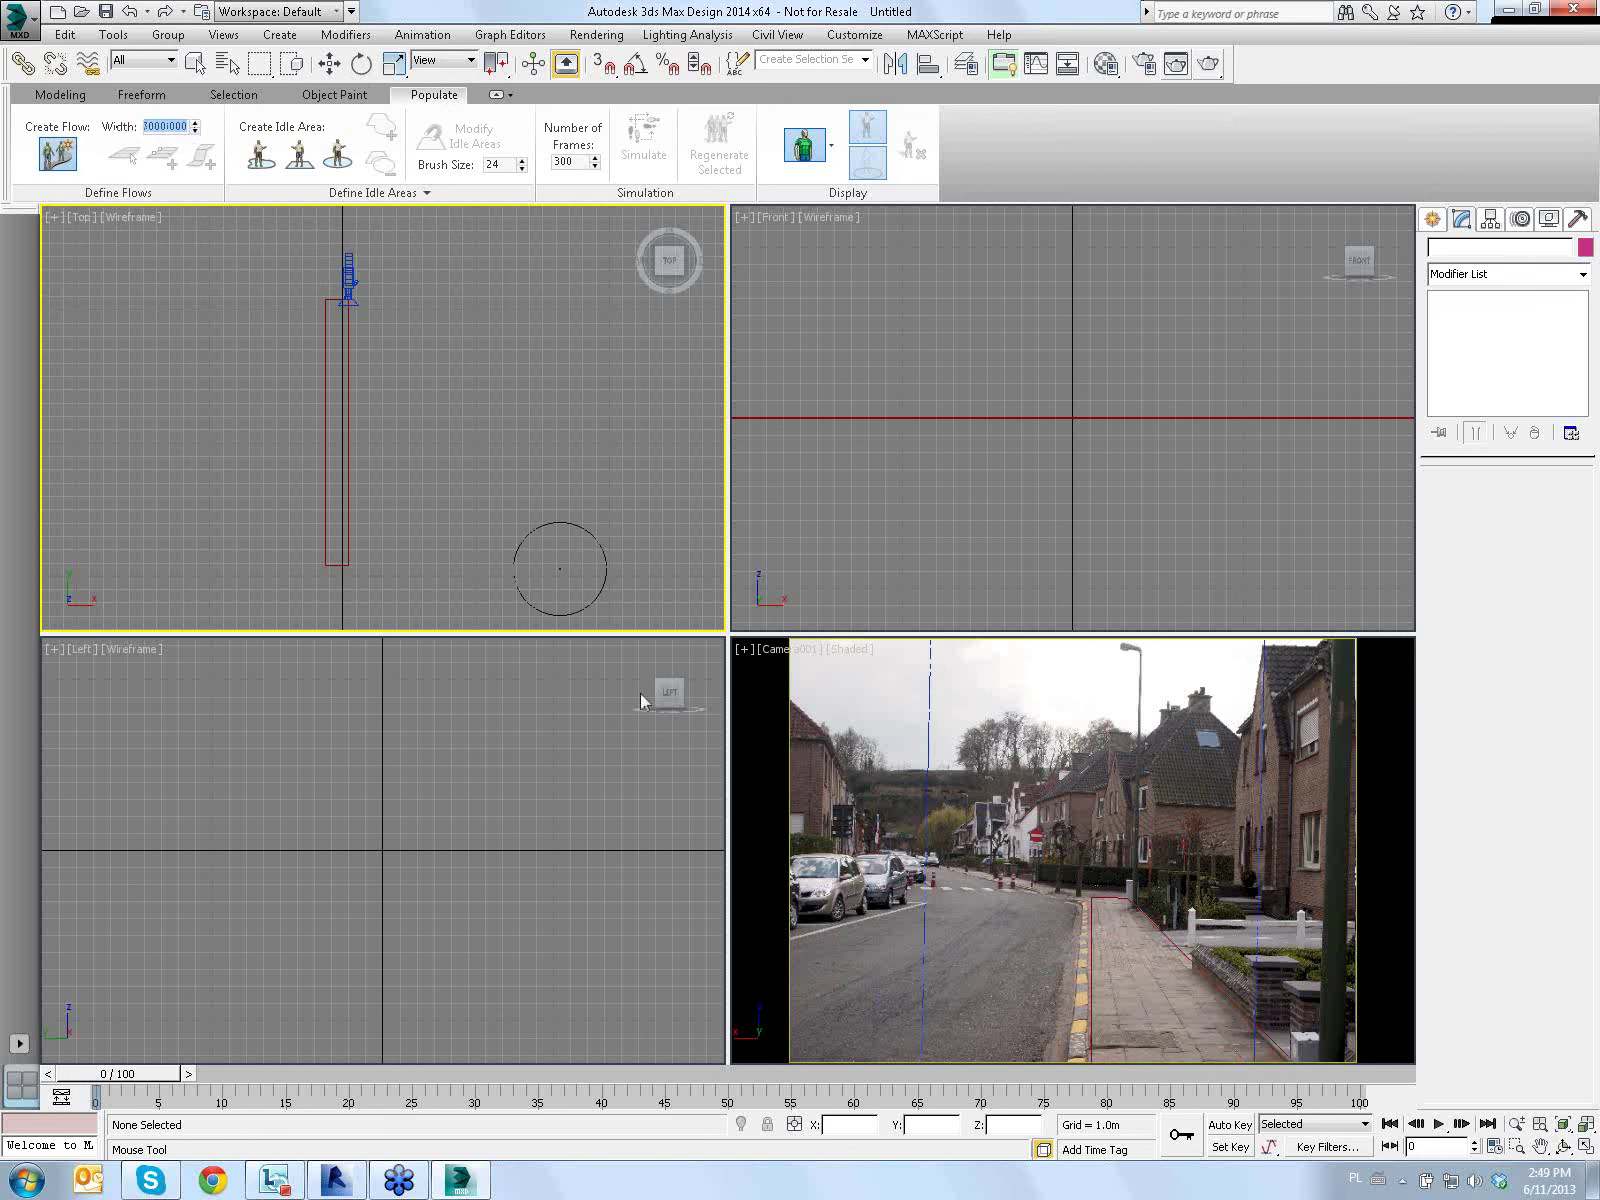
pyautogui.press('Return')
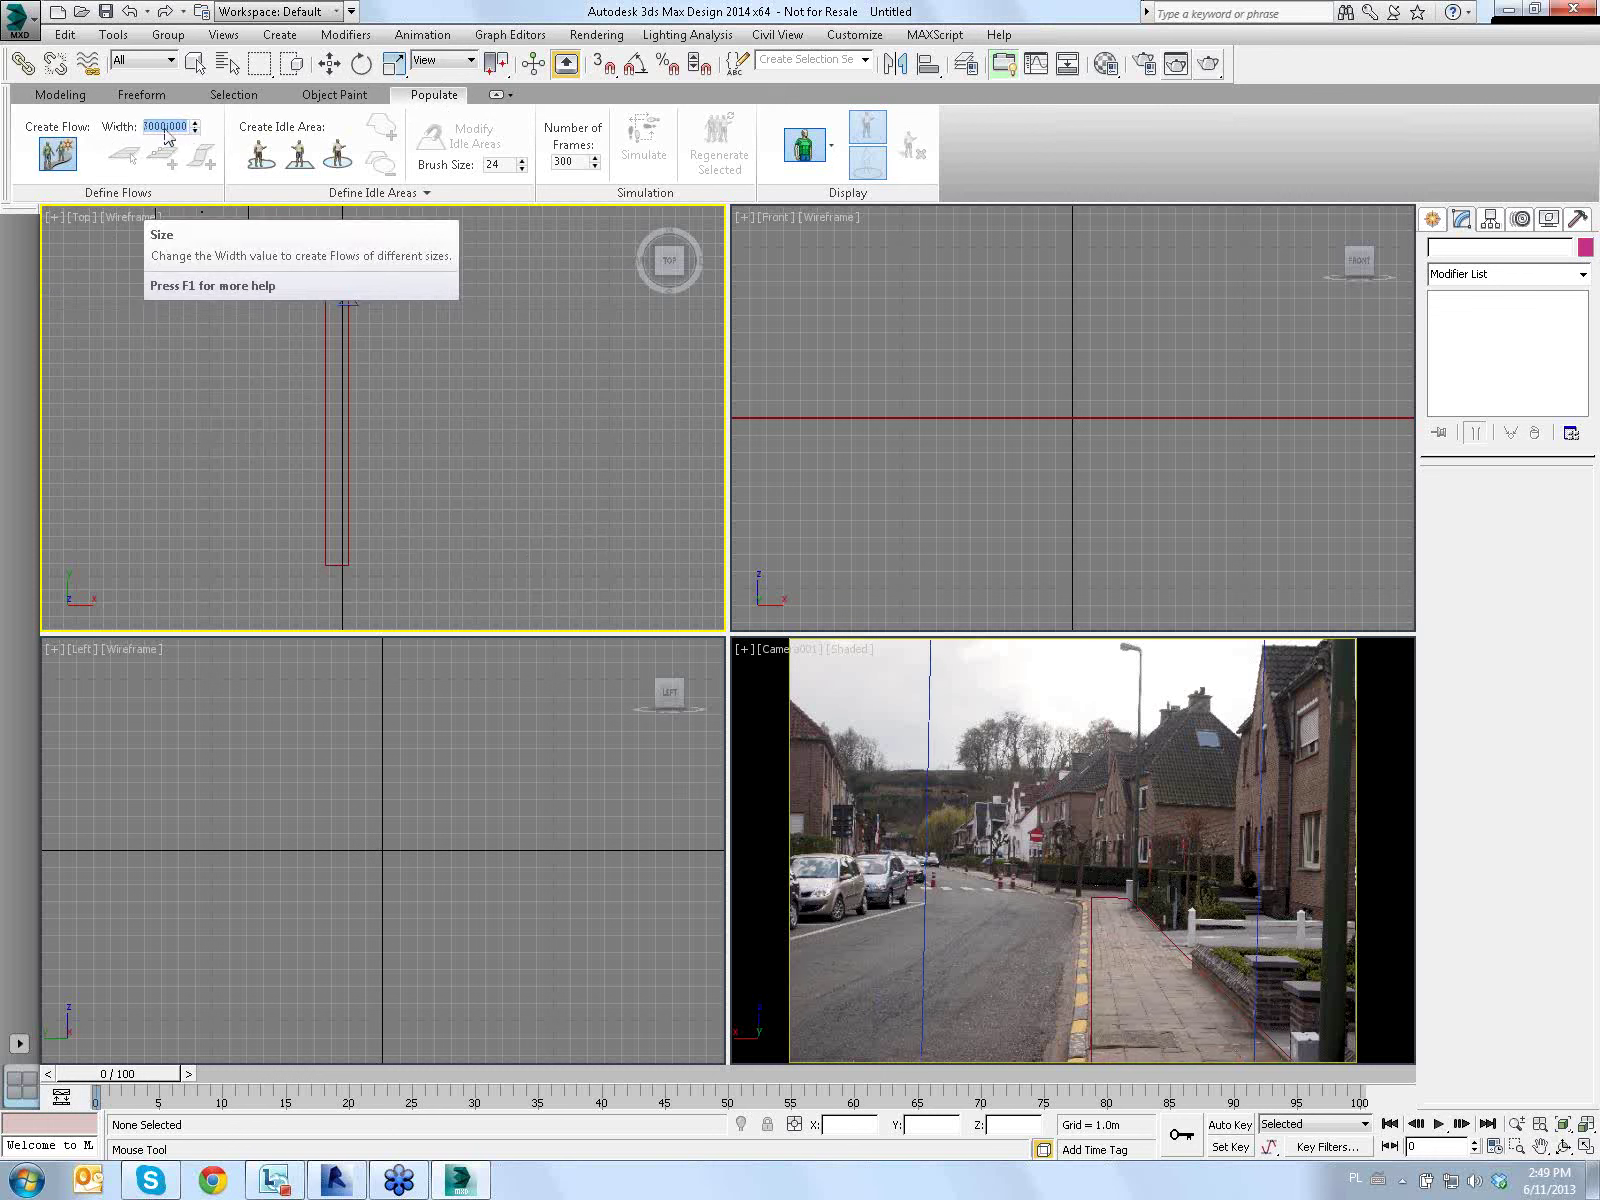
pyautogui.write('17')
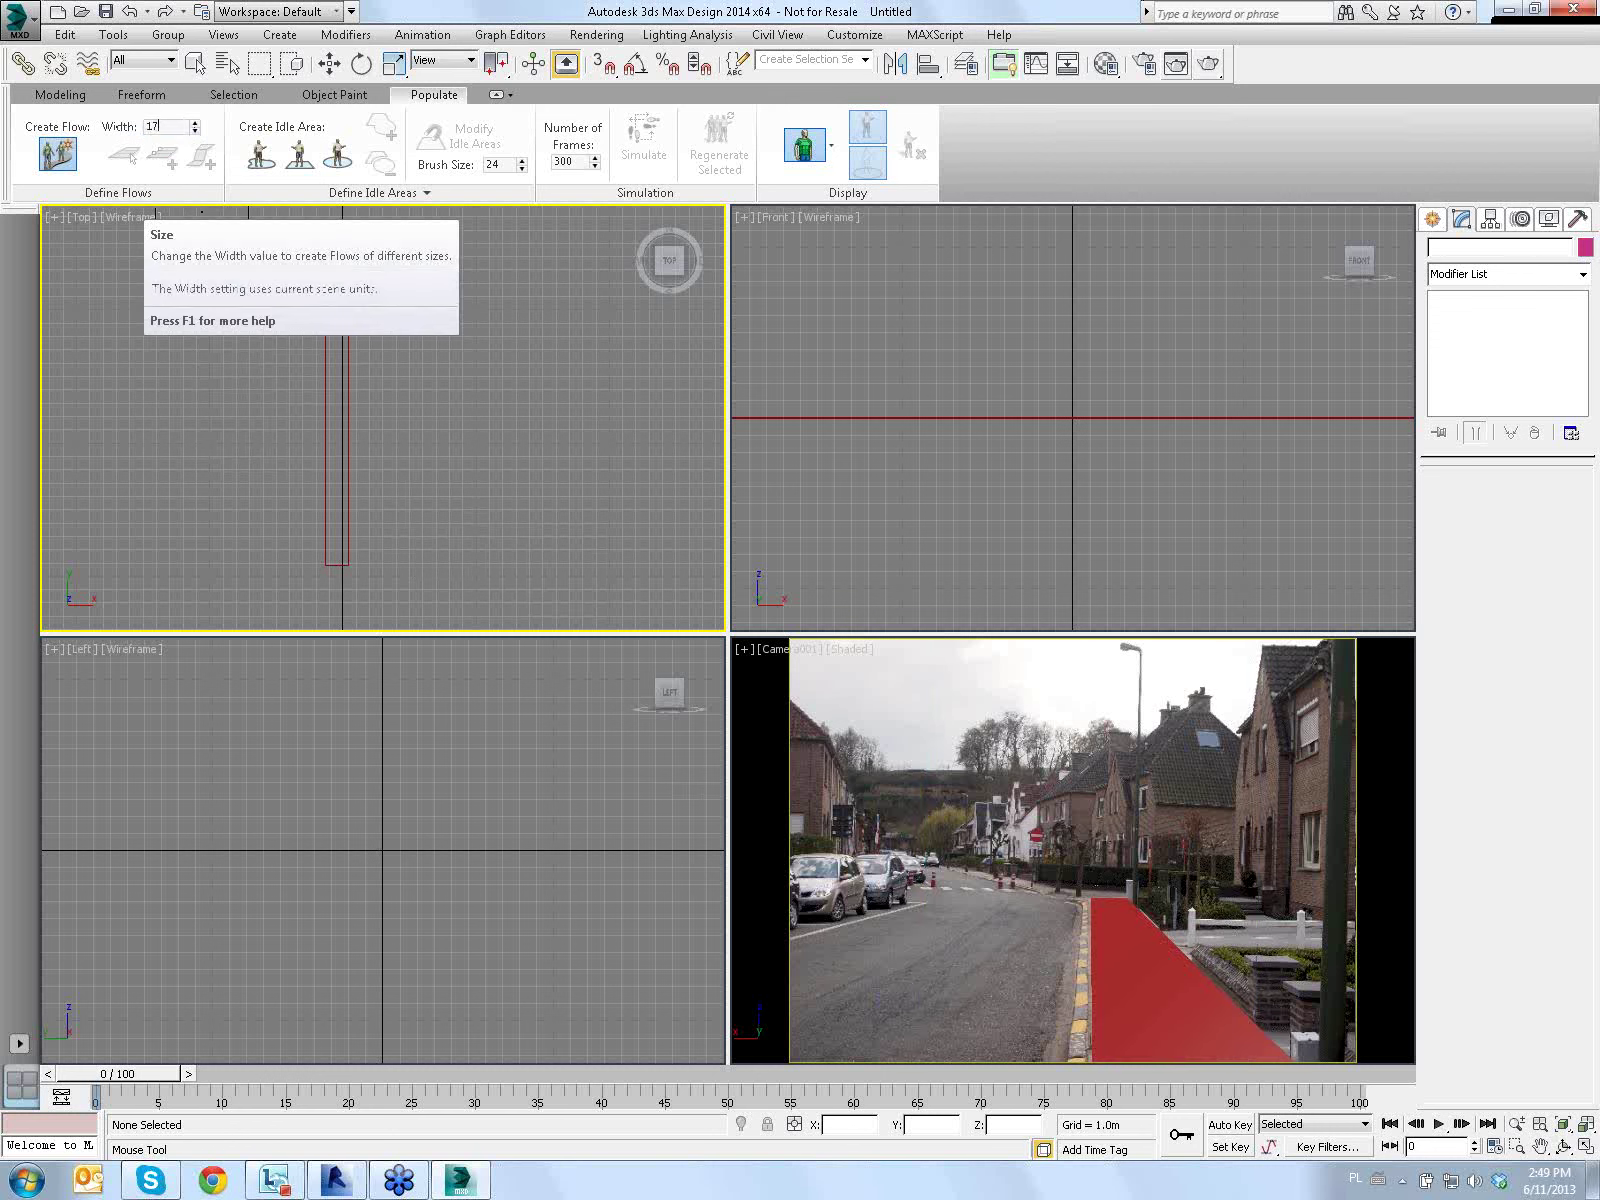
pyautogui.write('40')
pyautogui.press('Return')
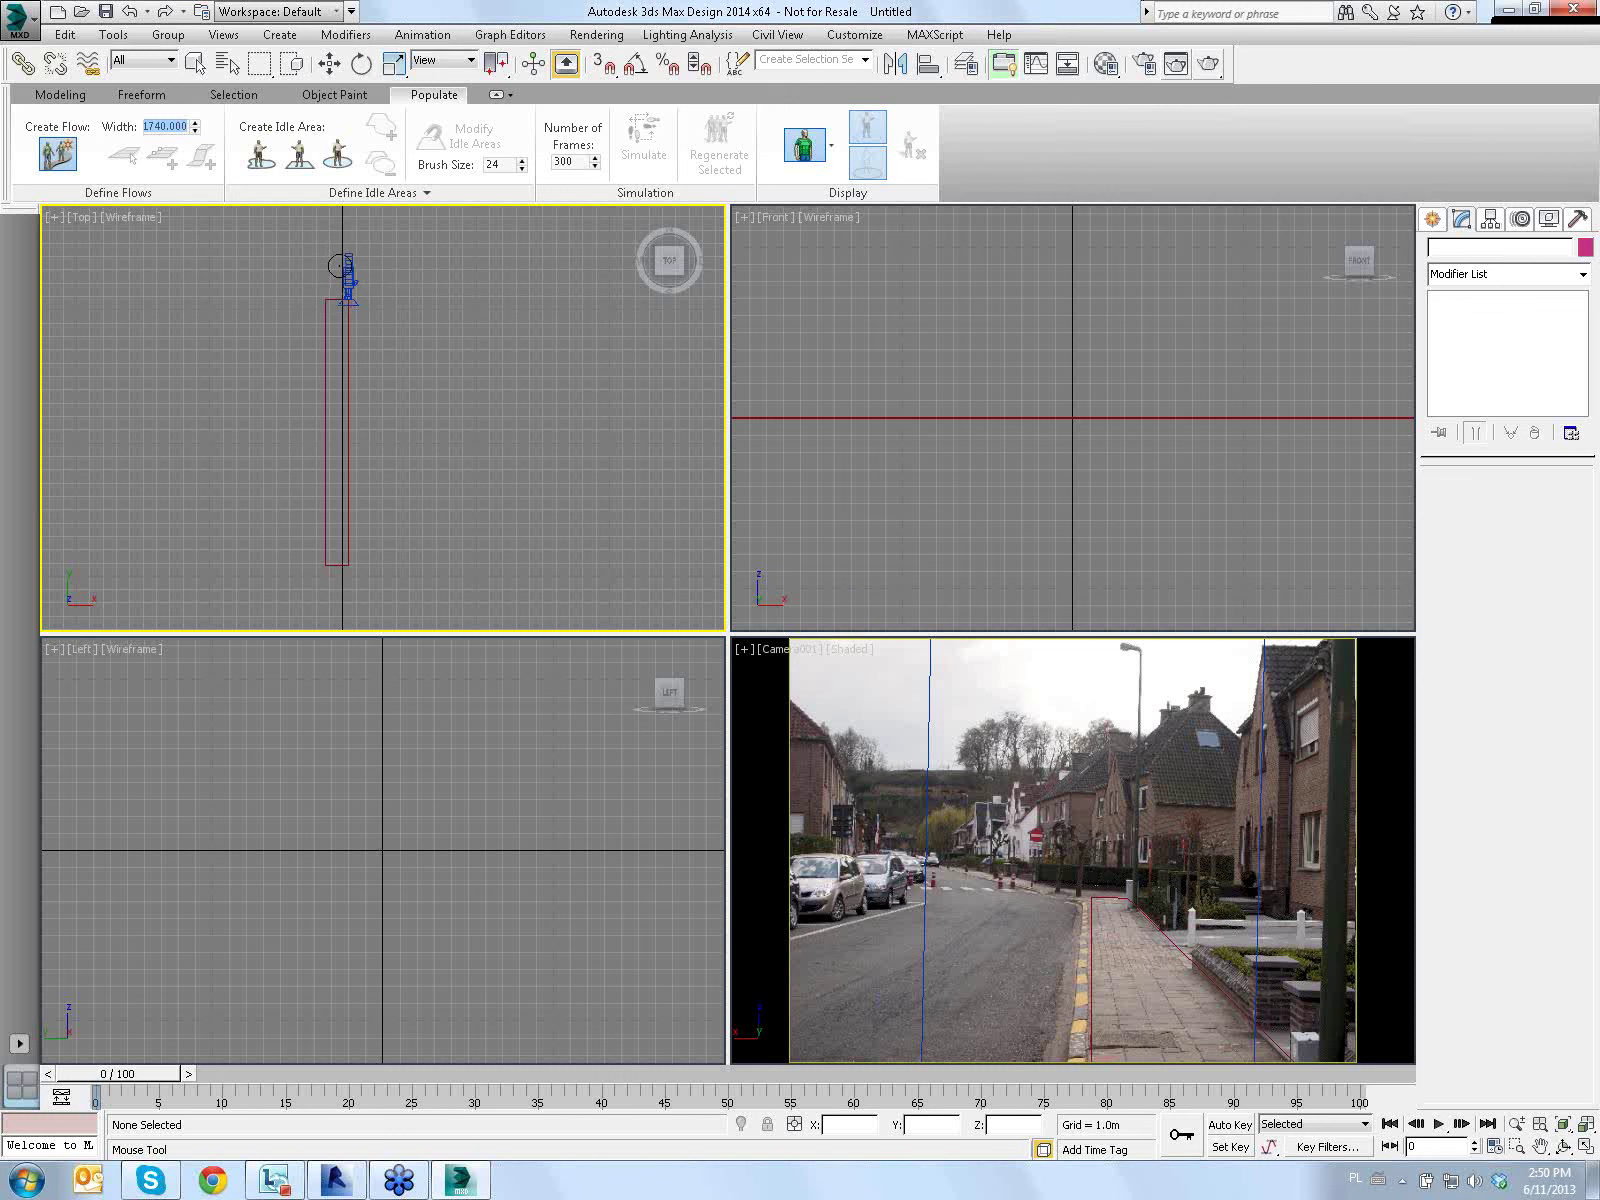
# Draw the flow path from the box's far end to its near end, then turning left
pyautogui.click(336, 268)
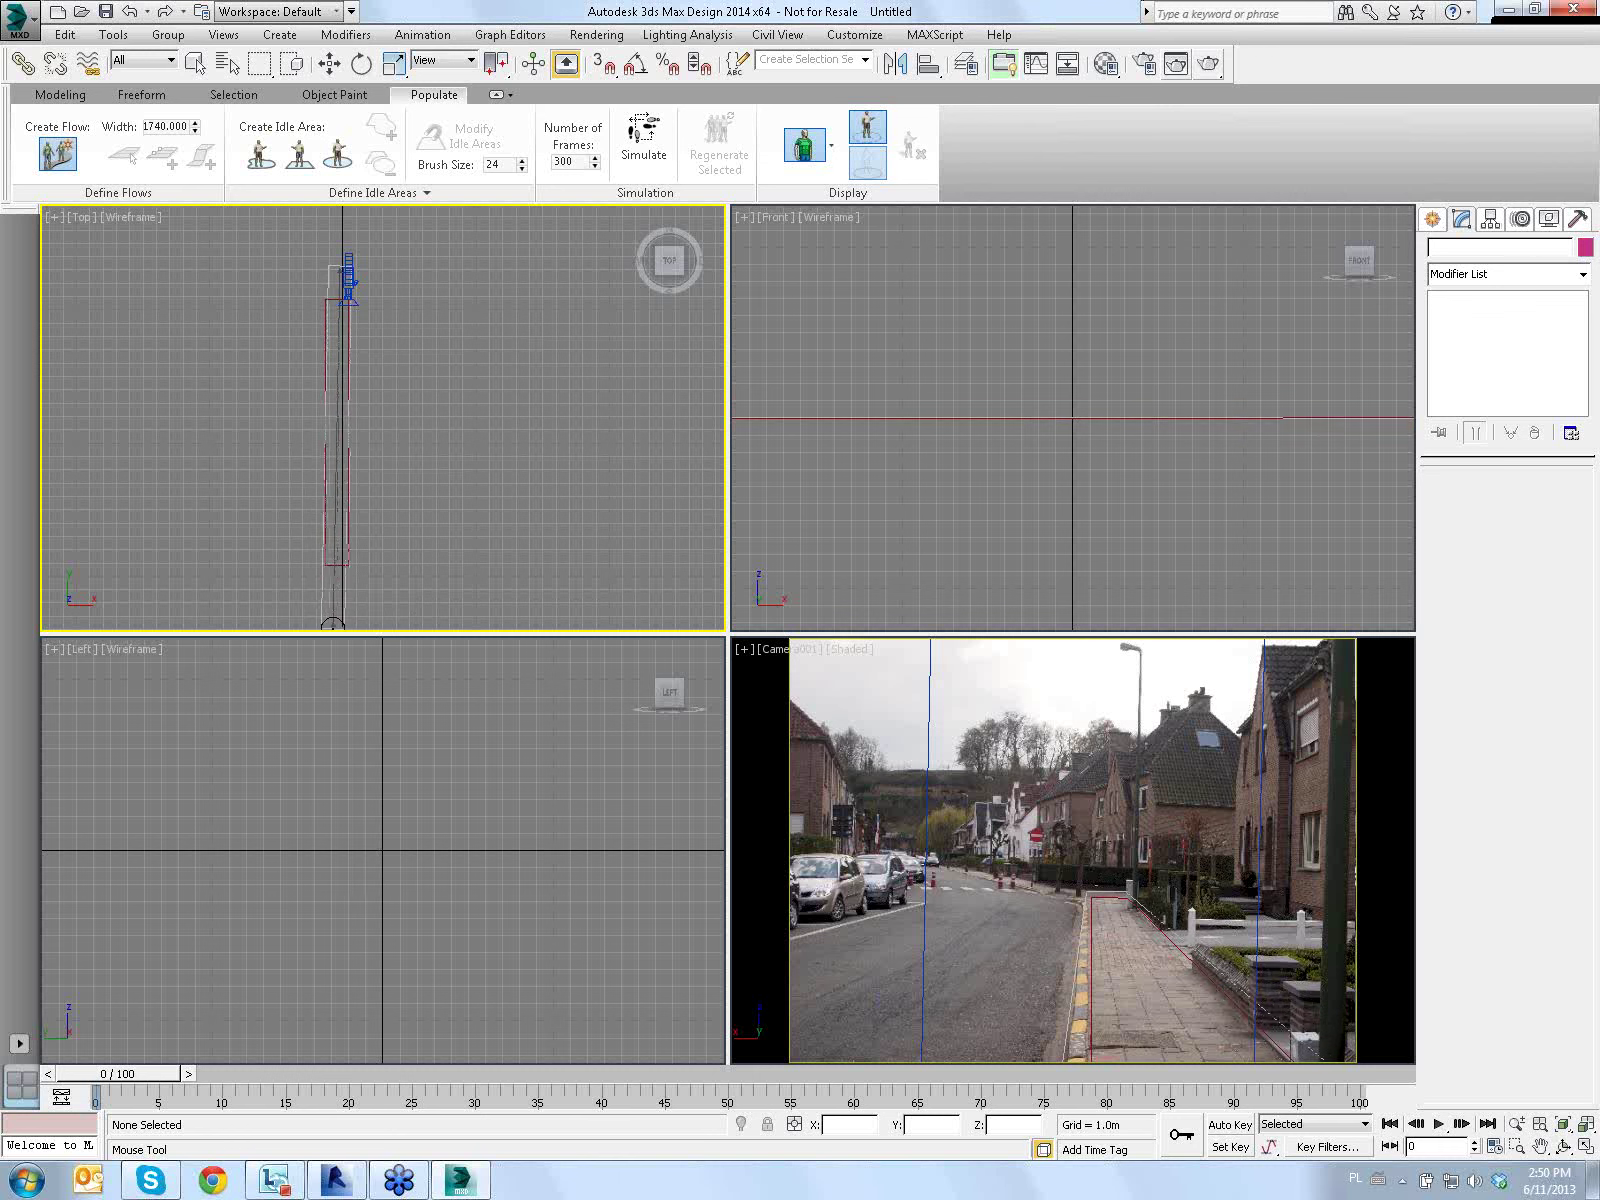
pyautogui.click(343, 628)
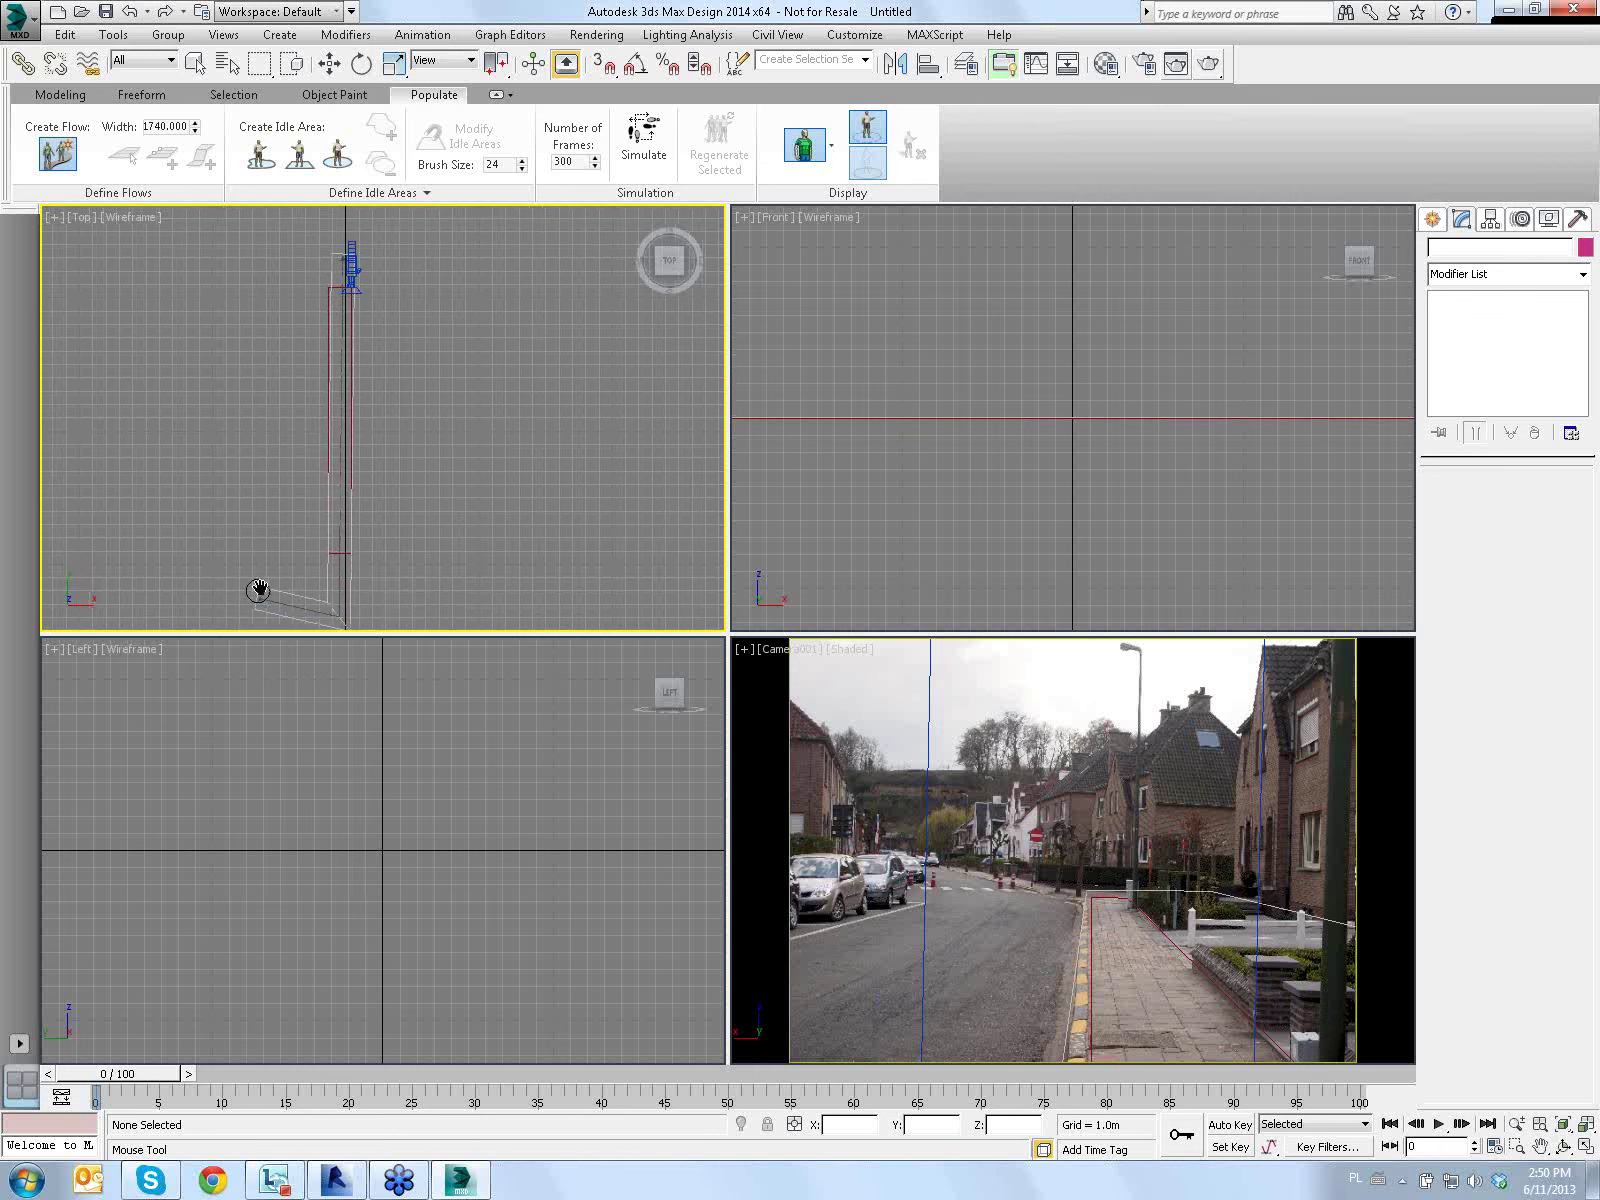
pyautogui.moveTo(257, 589); pyautogui.dragTo(280, 499, button='middle')
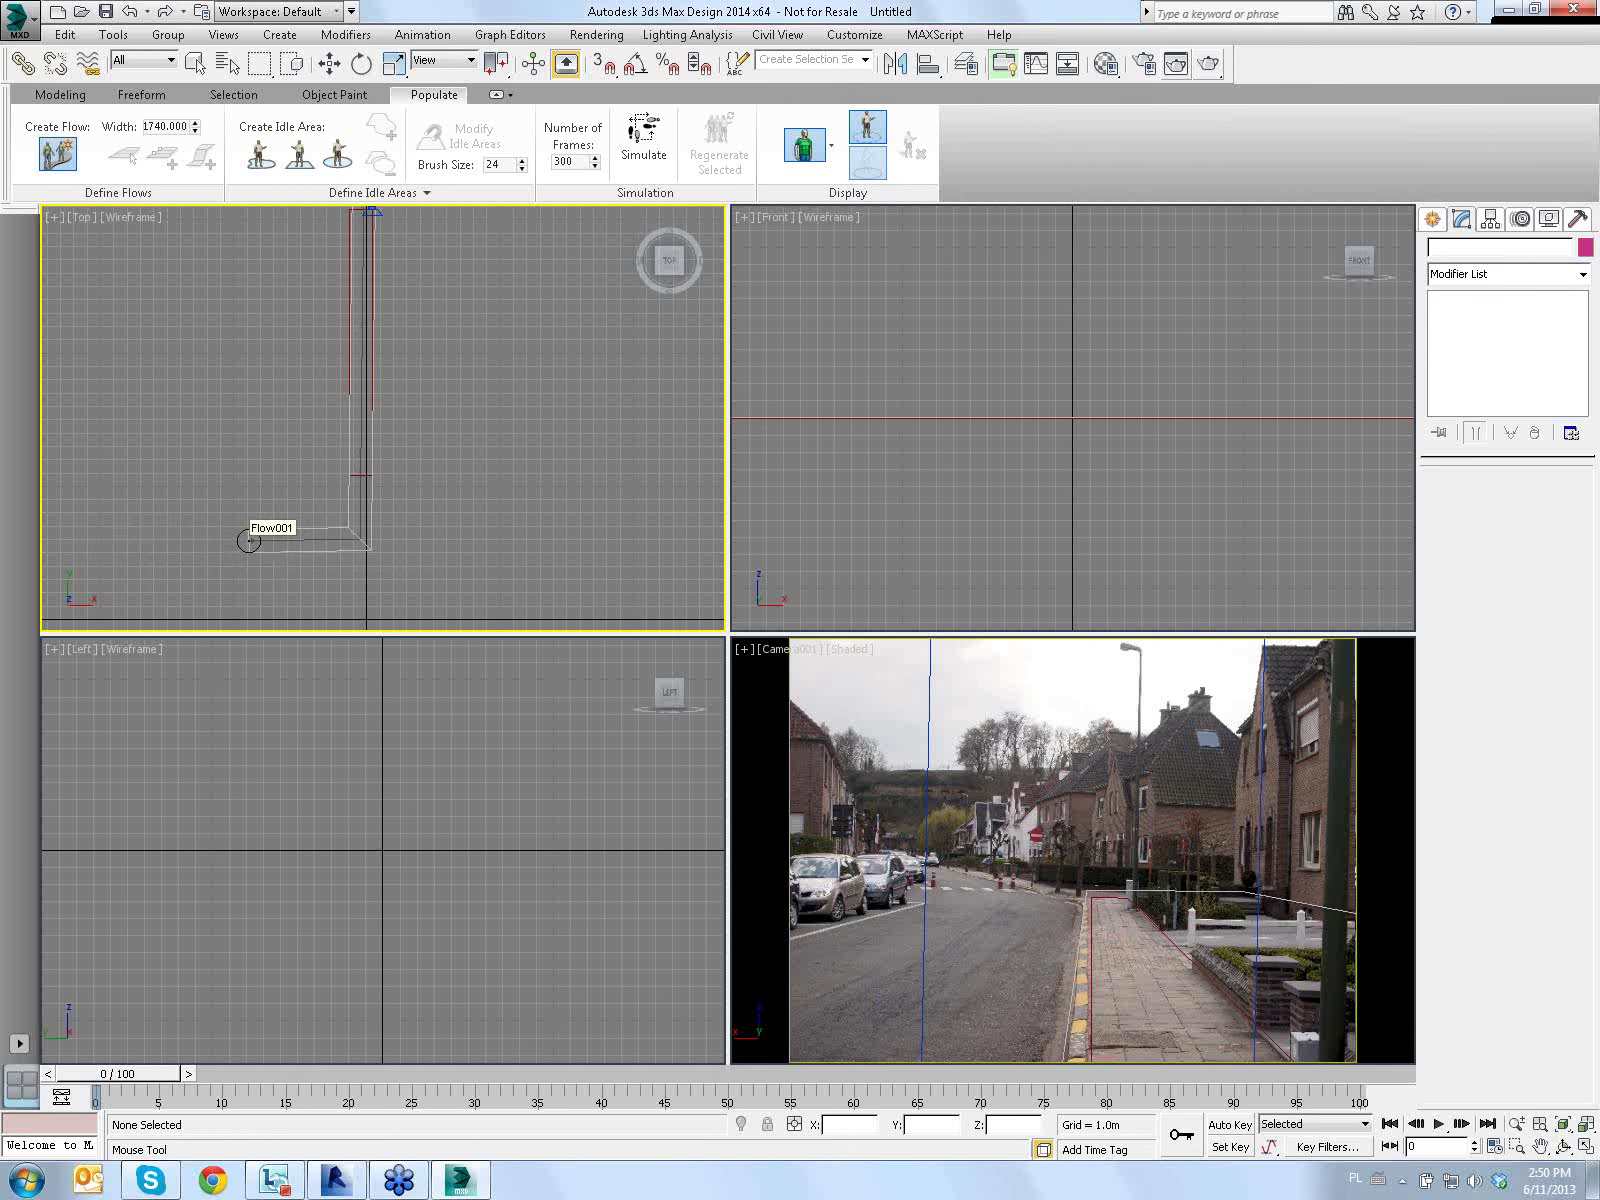
pyautogui.click(246, 540)
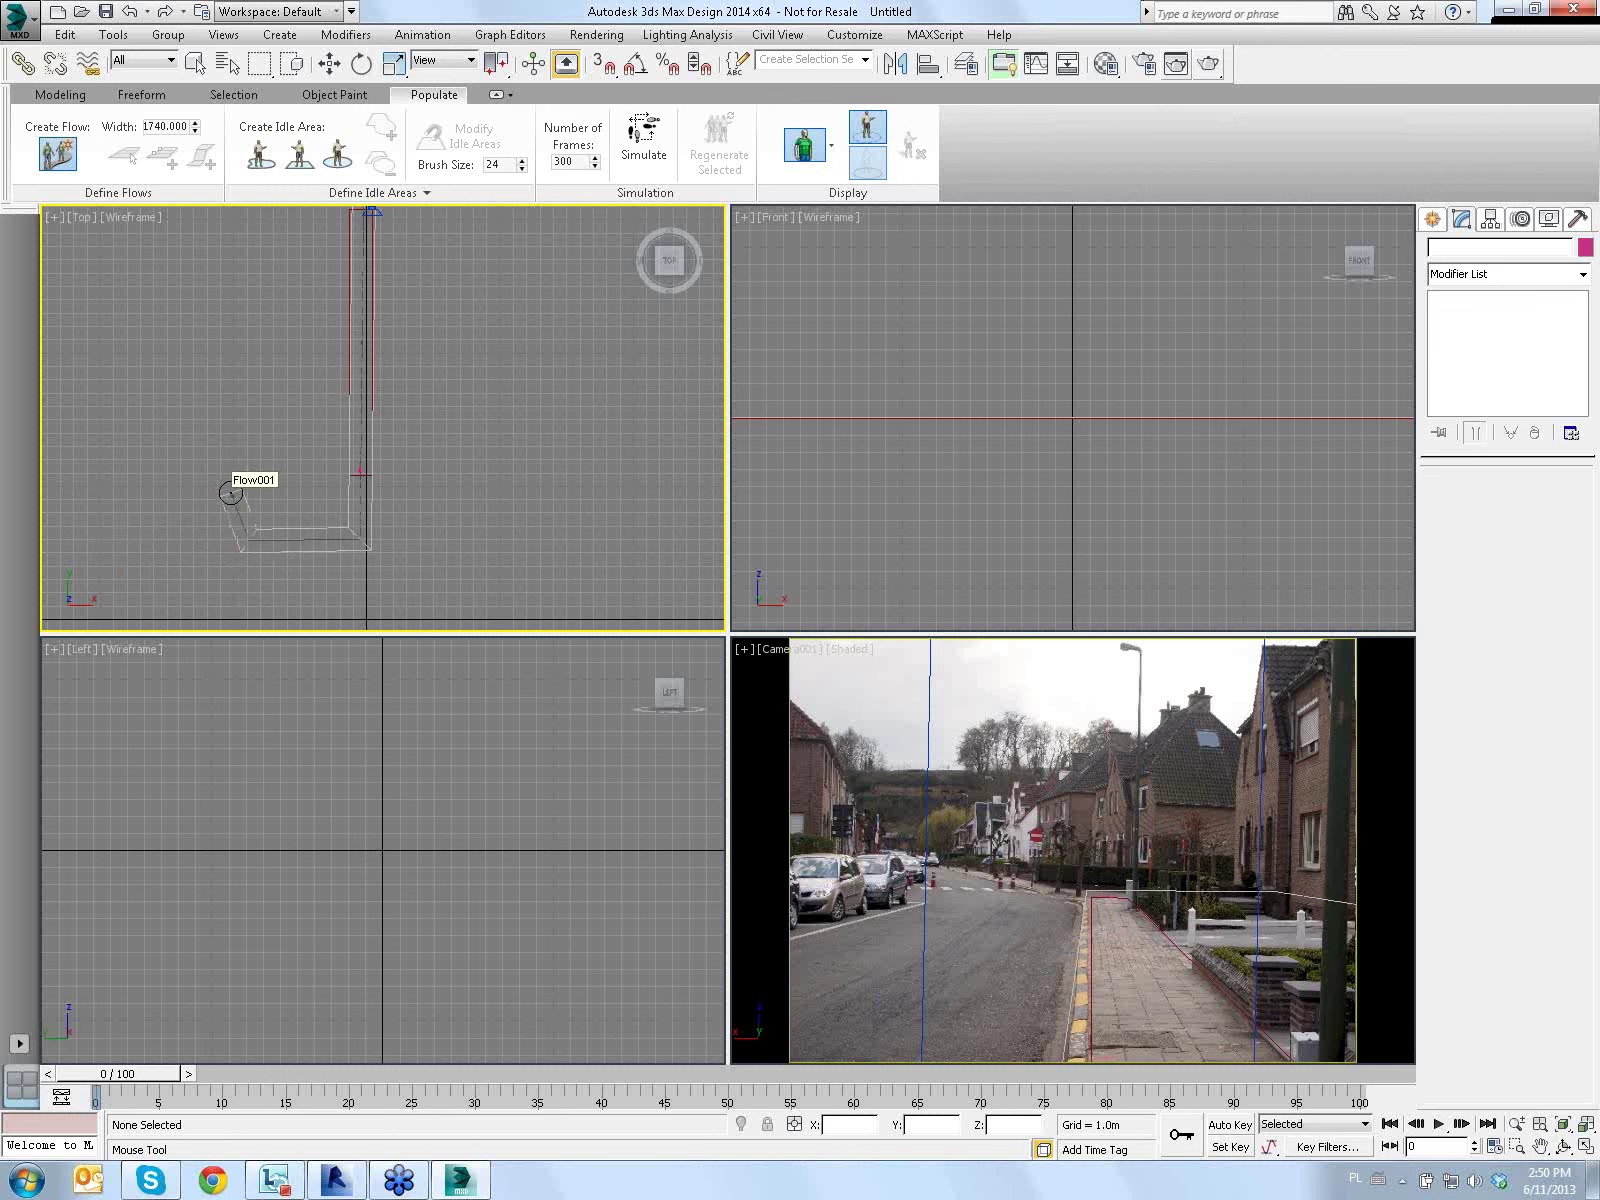
pyautogui.click(231, 493)
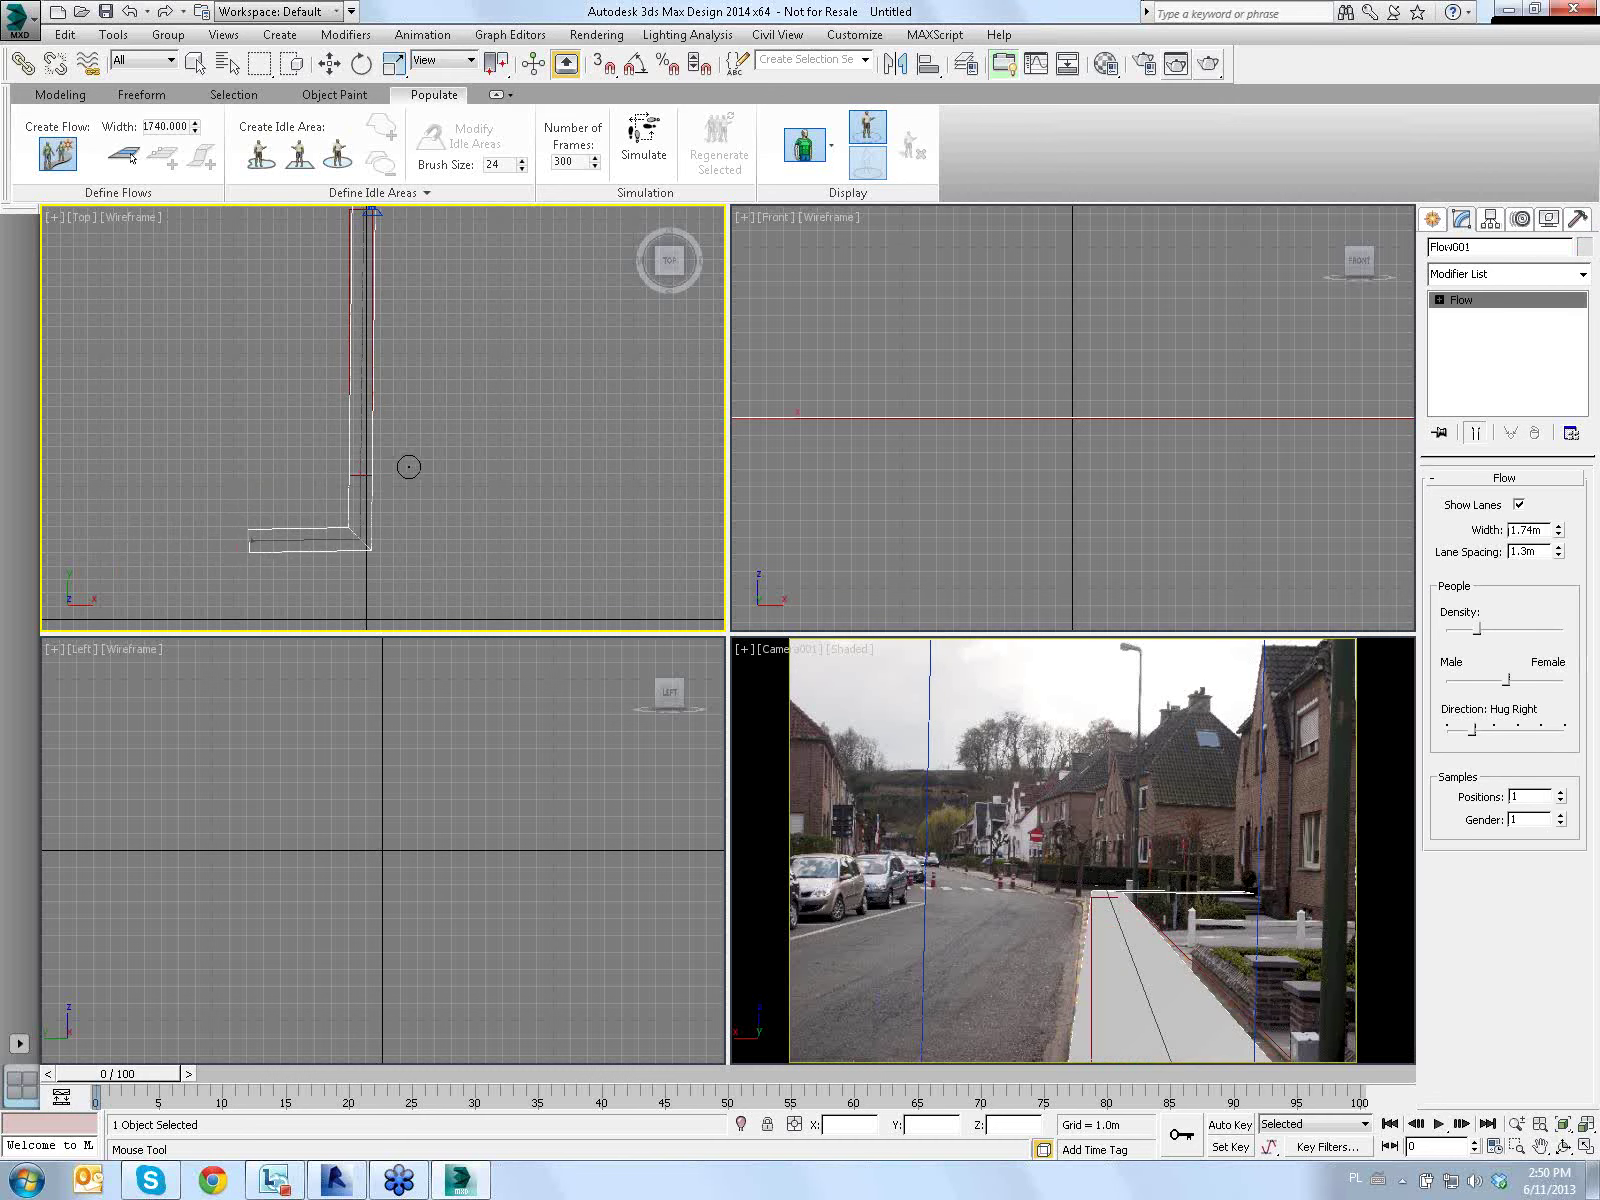
# Raise Flow001's people density to maximum with the Density slider
pyautogui.scroll(-2, 430, 420)
pyautogui.moveTo(433, 418); pyautogui.dragTo(405, 468, button='middle')
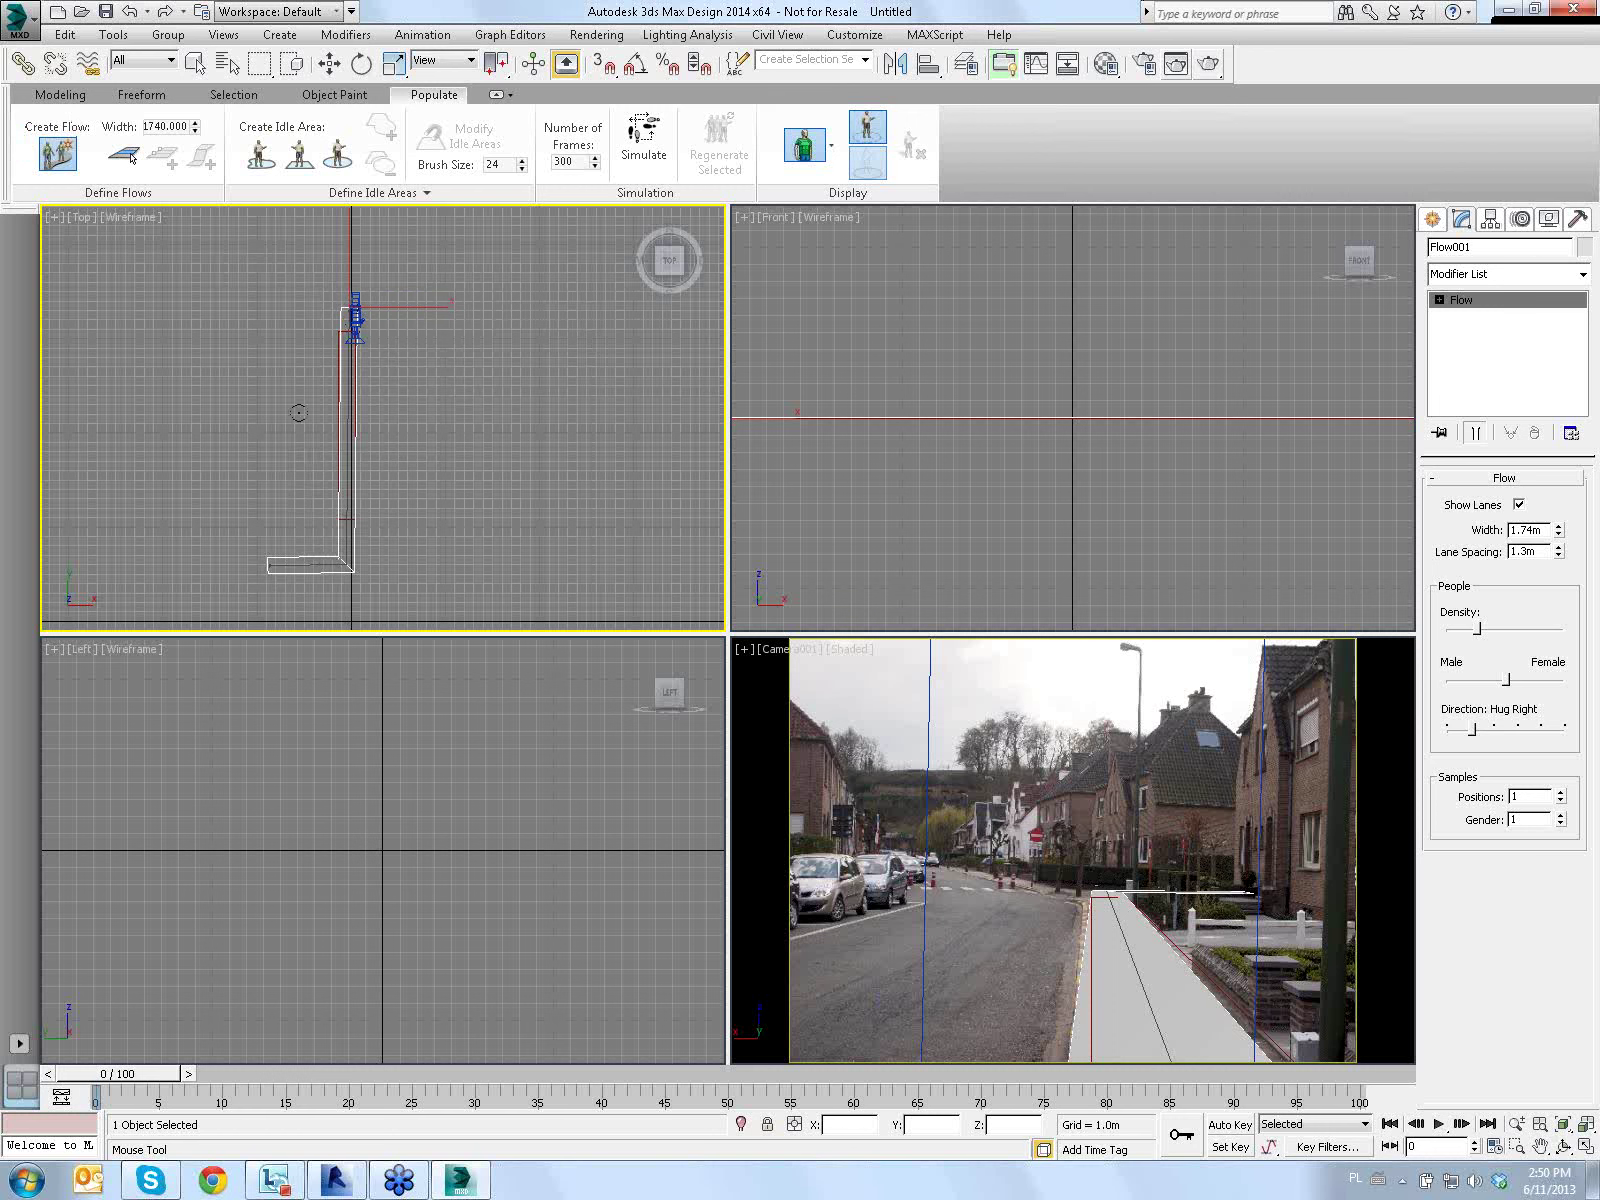
pyautogui.press('w')
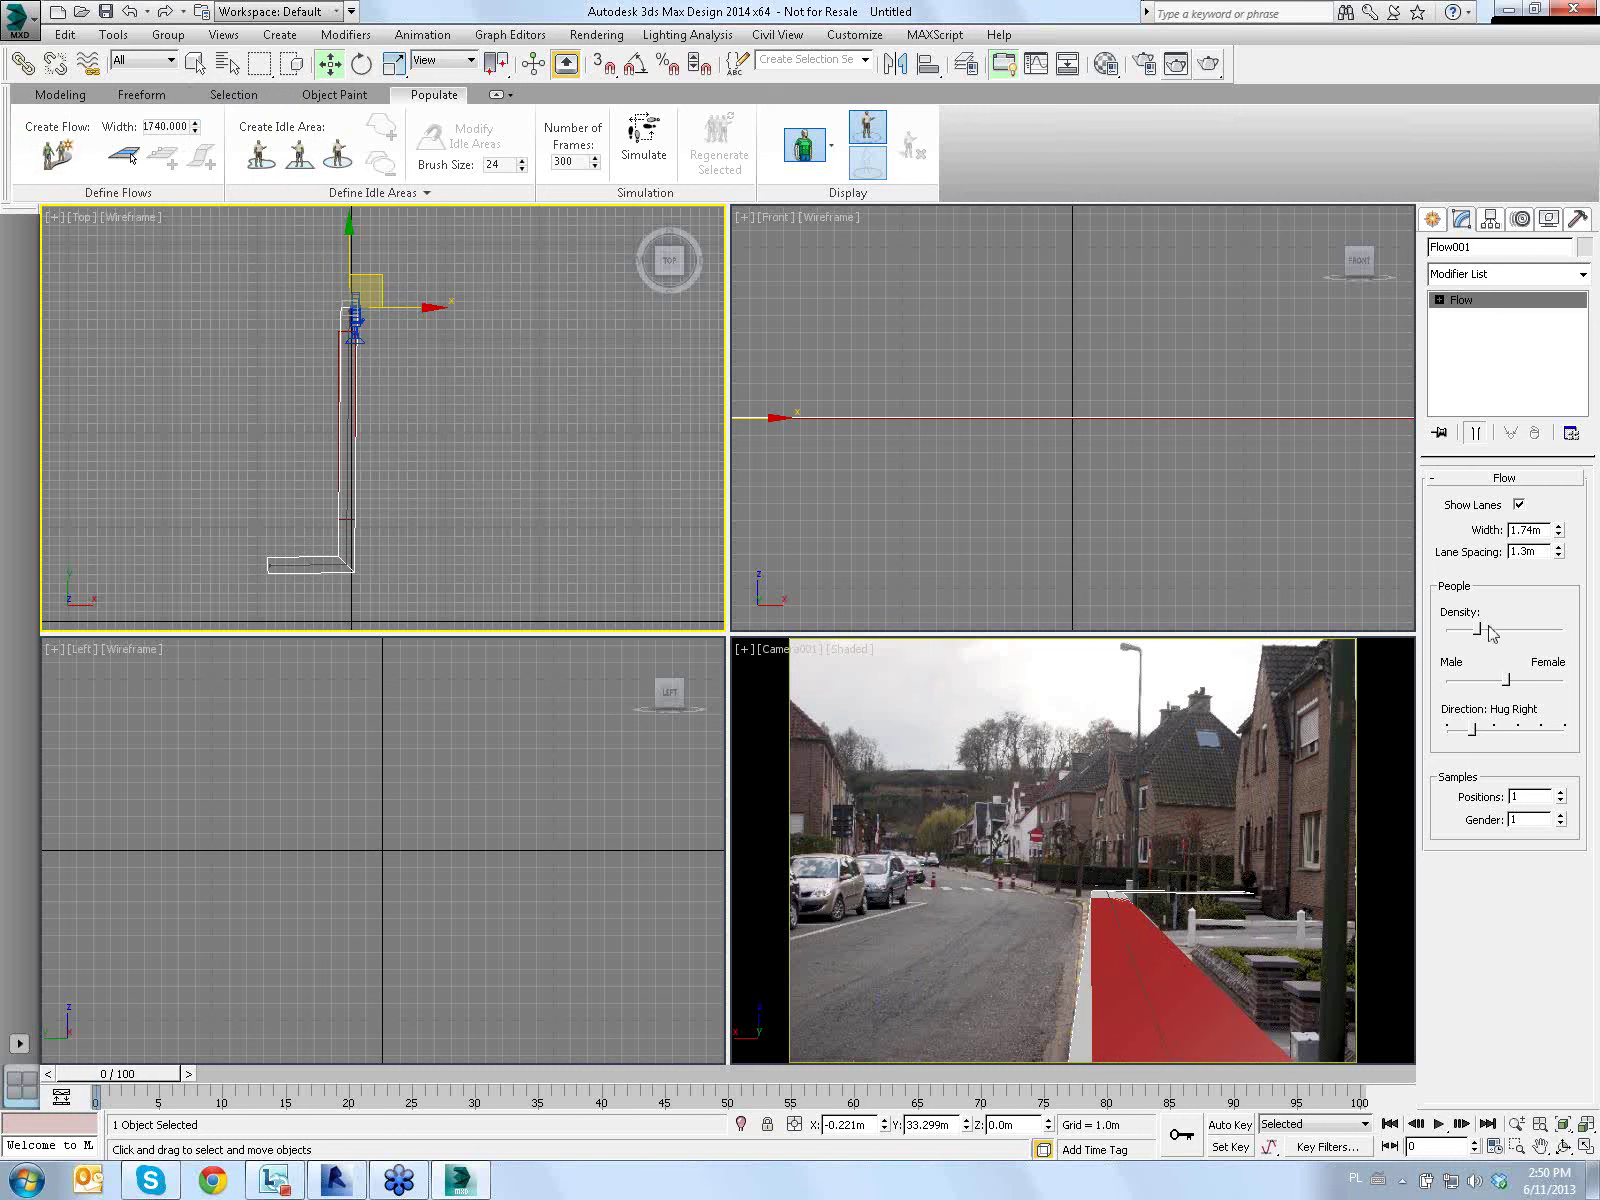
pyautogui.moveTo(1477, 630); pyautogui.dragTo(1585, 635)
# Set Flow001's lane spacing to 1.1m
pyautogui.doubleClick(1541, 531)
pyautogui.moveTo(1559, 555); pyautogui.dragTo(1559, 568)
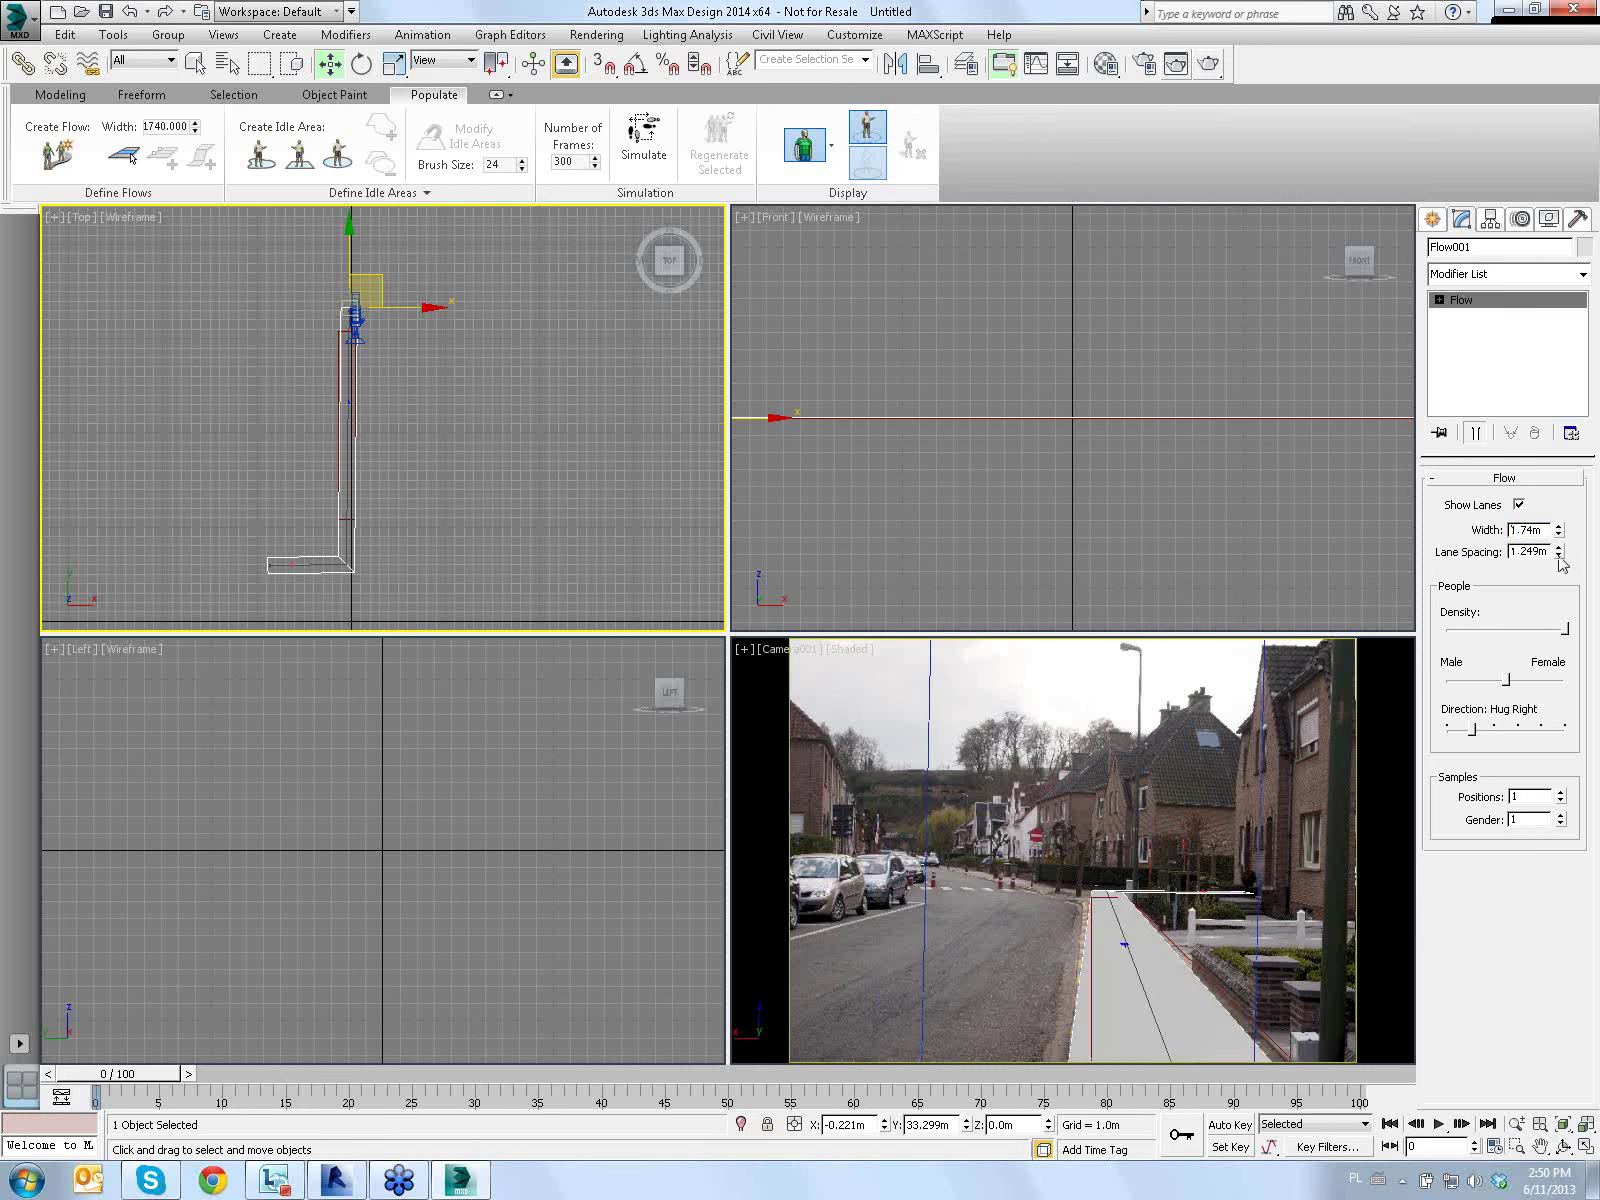
pyautogui.click(1550, 552)
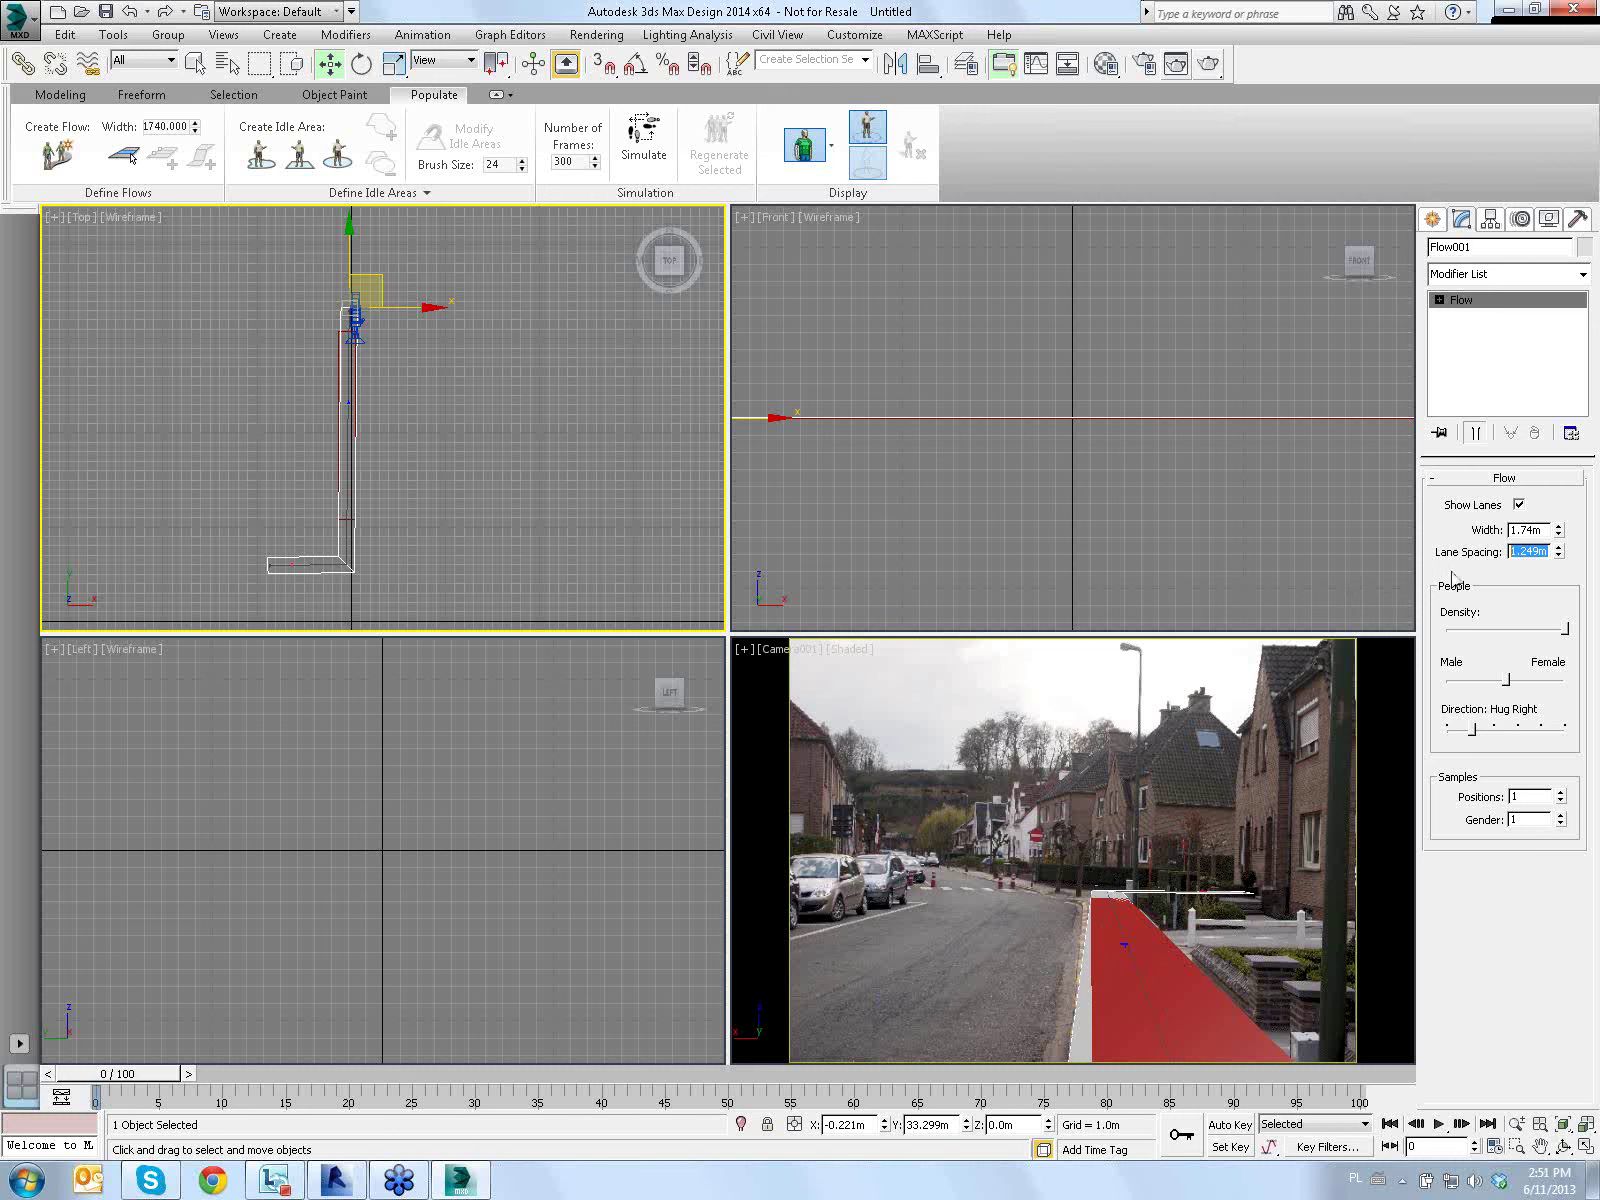
pyautogui.write('1.1')
pyautogui.click(1543, 529)
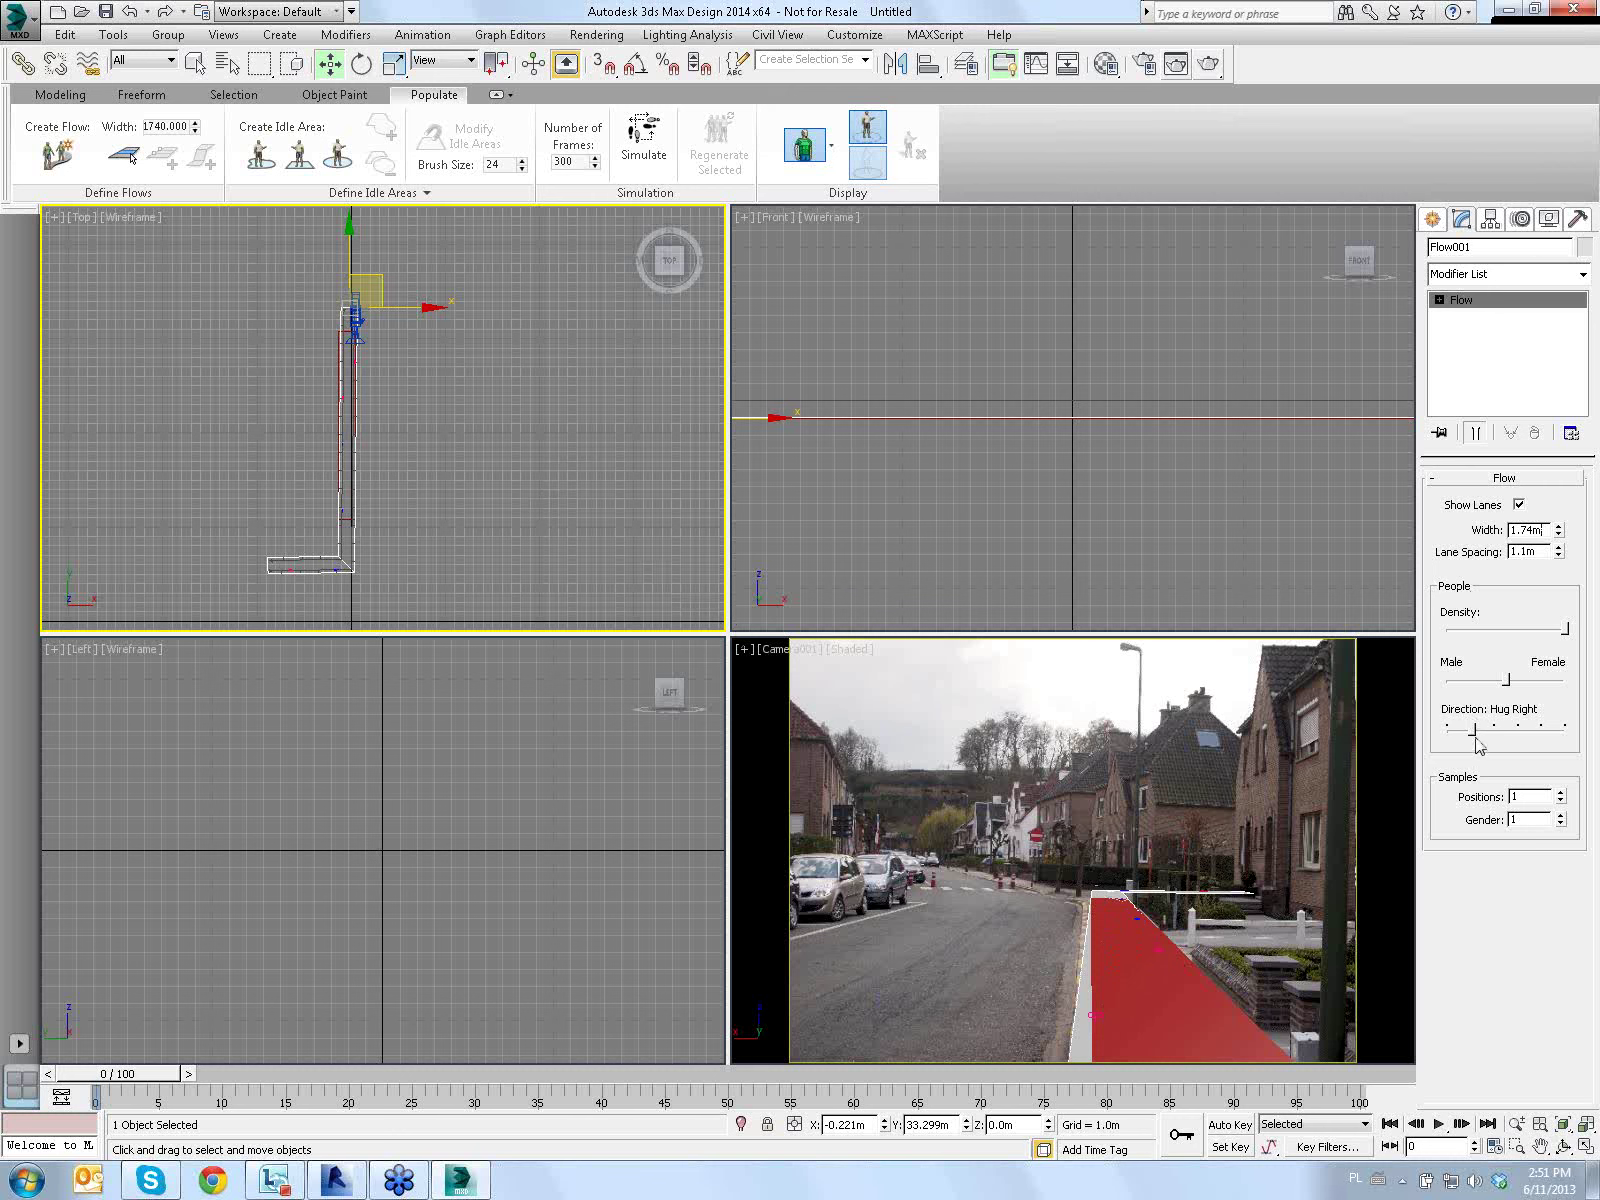
# Simulate the flow, then play the pedestrian animation in the maximized Camera viewport
pyautogui.click(636, 148)
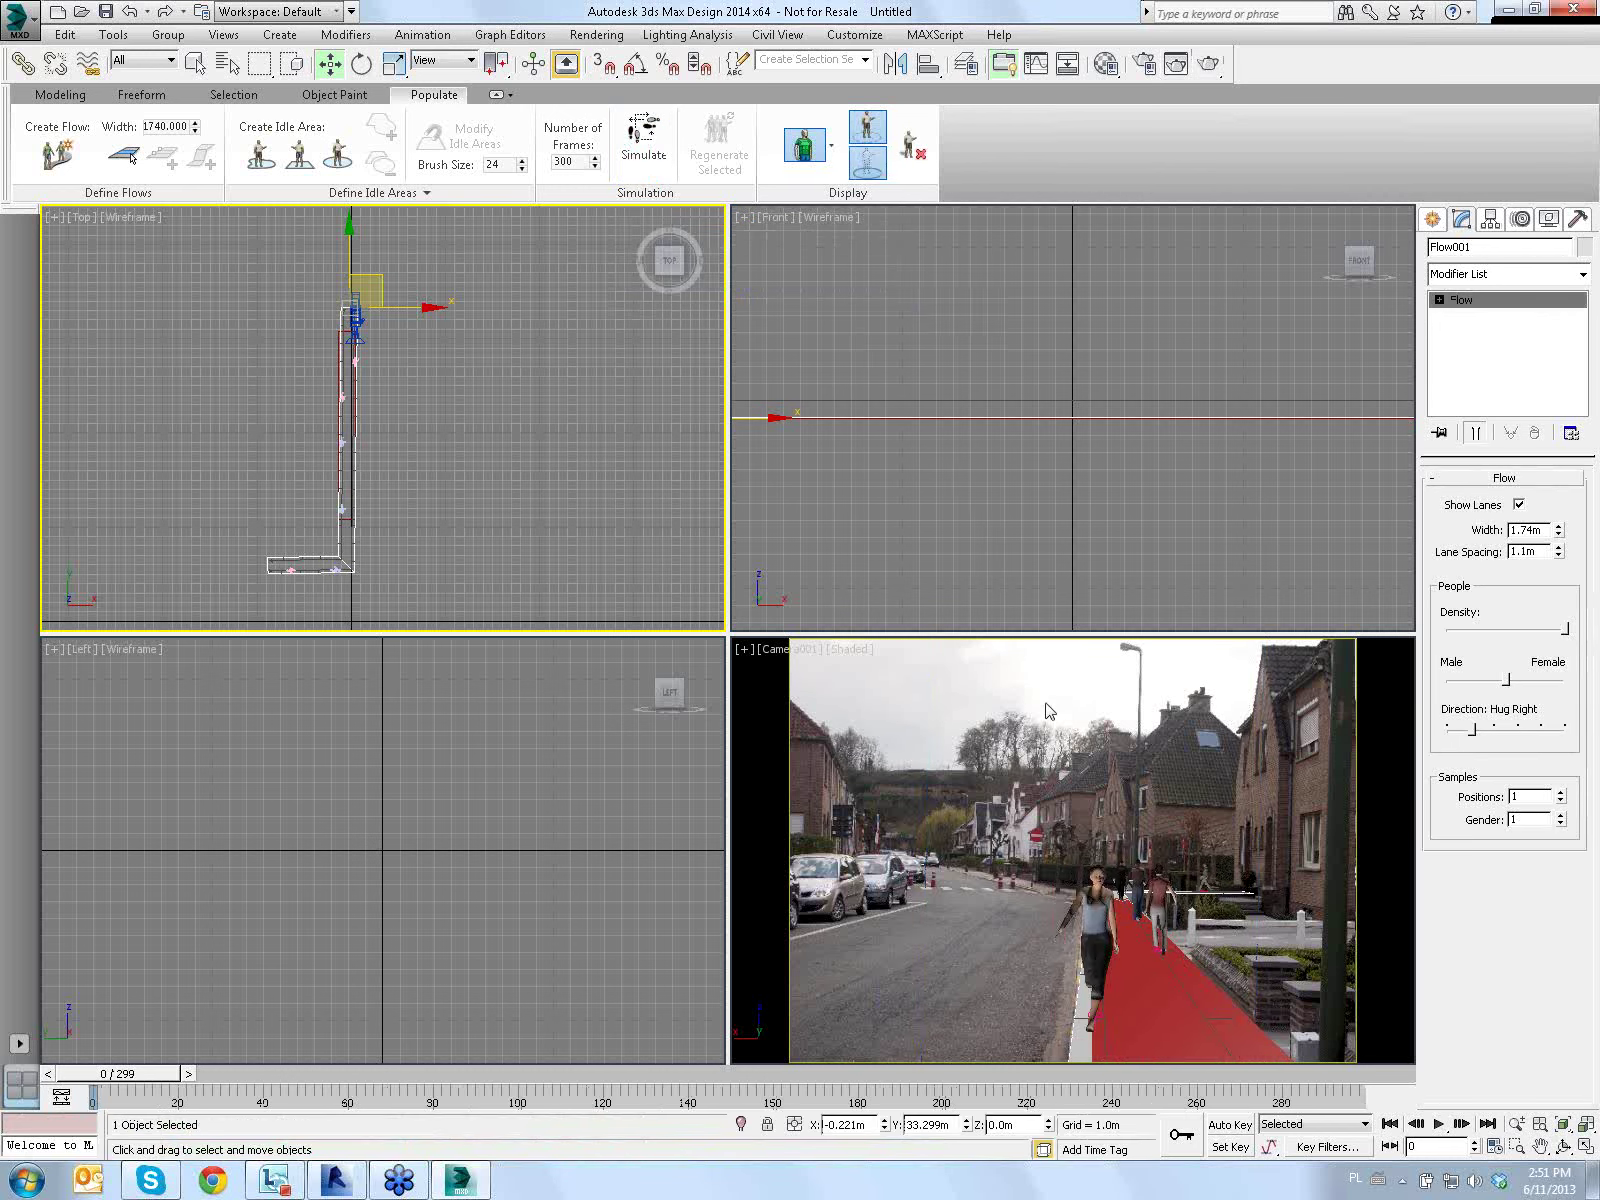
pyautogui.click(1384, 816)
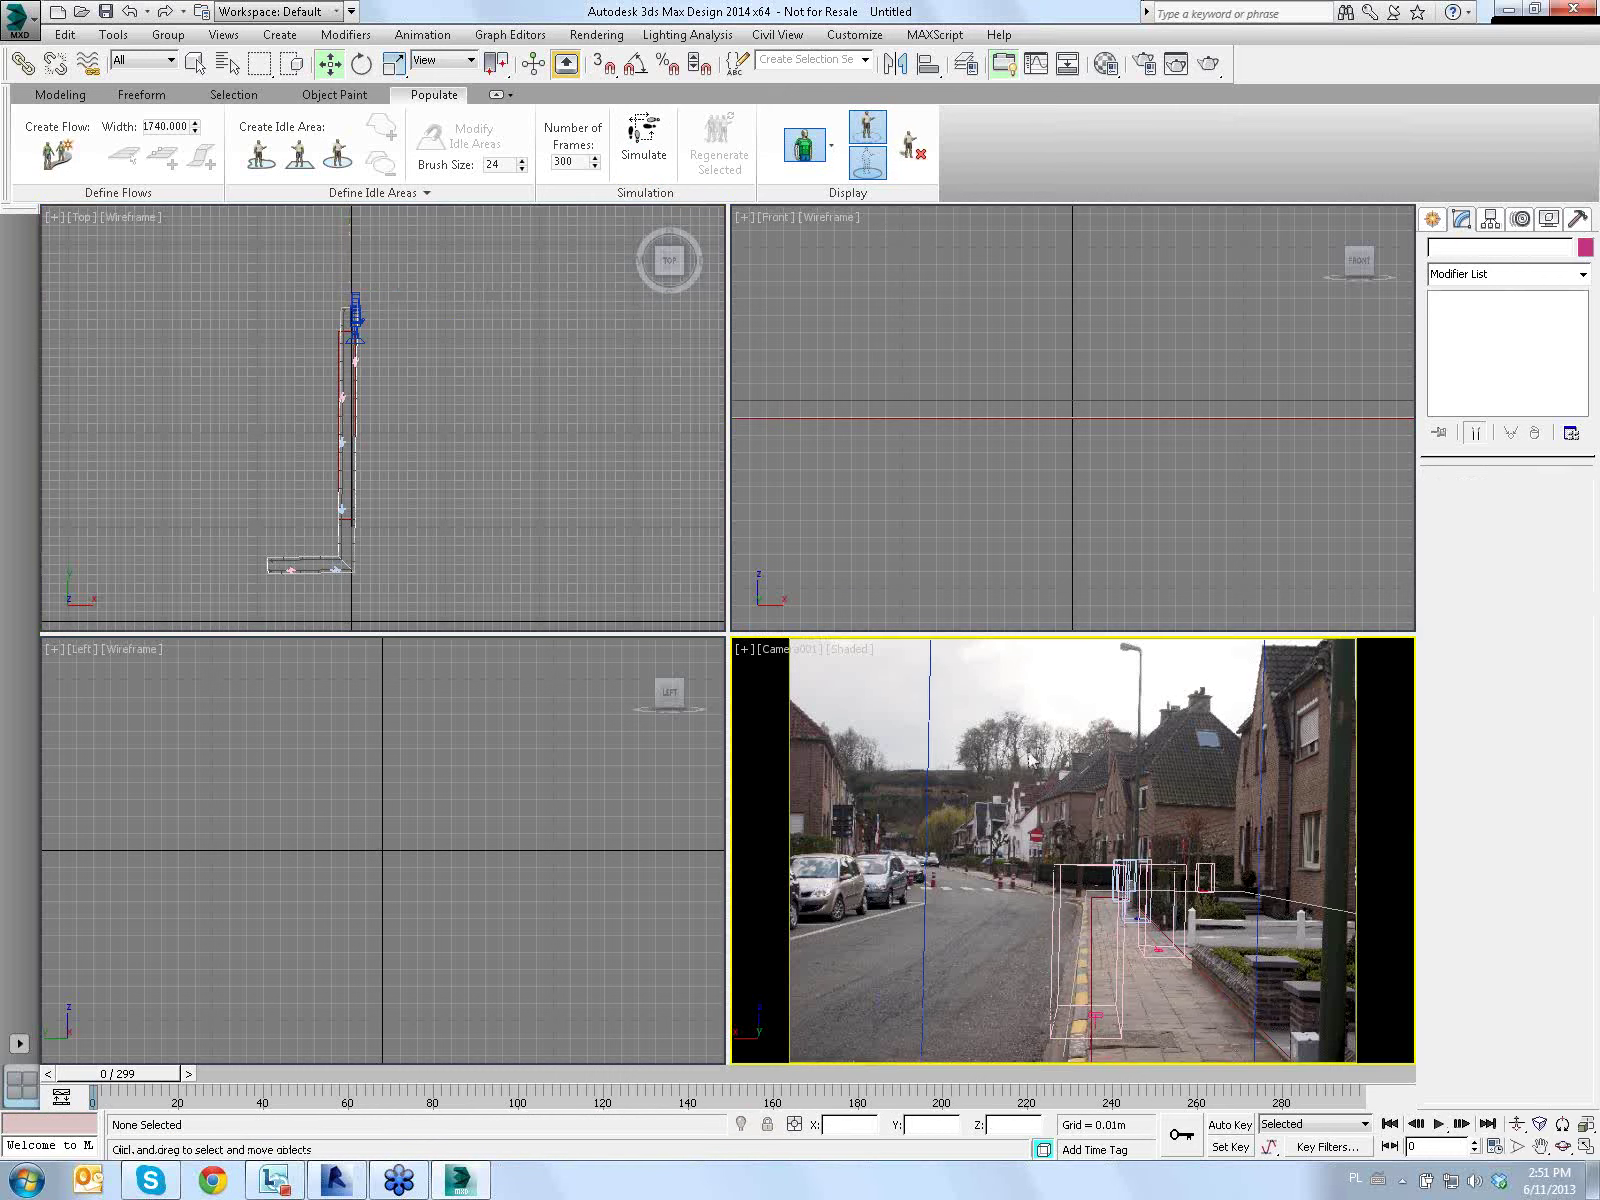
pyautogui.click(1588, 1150)
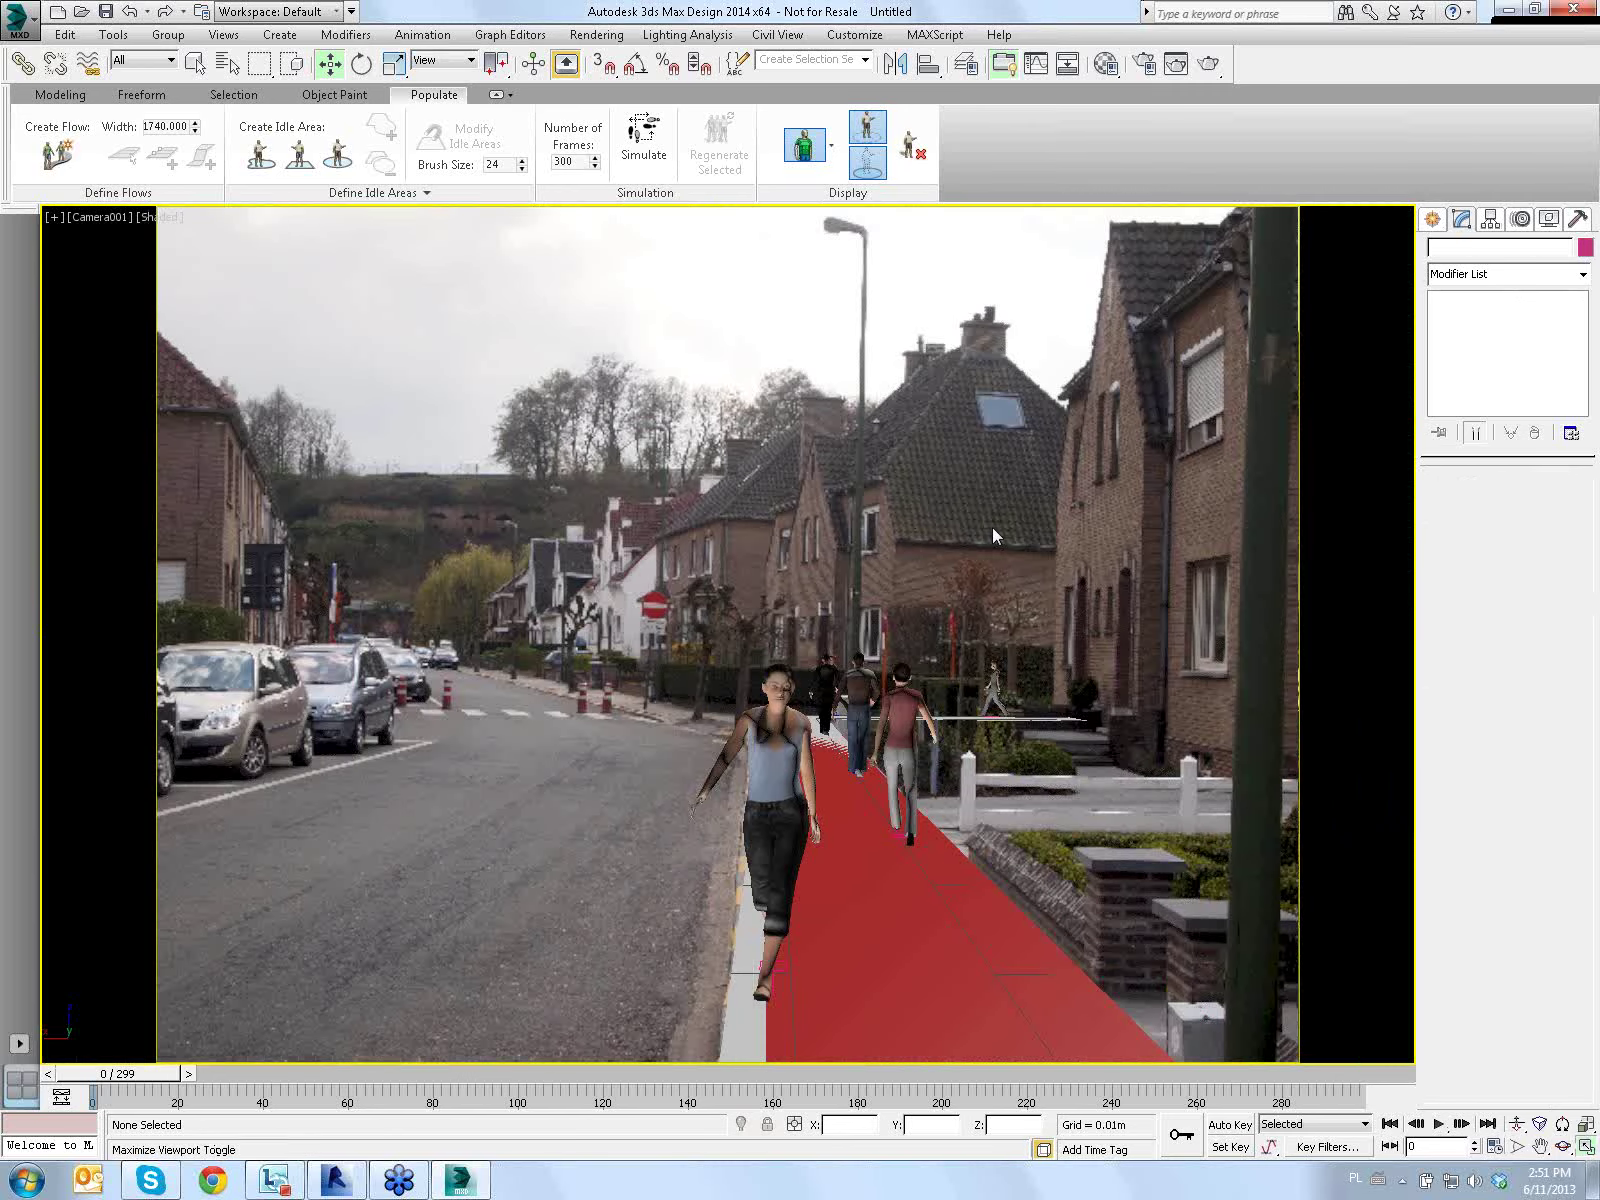
pyautogui.click(1437, 1125)
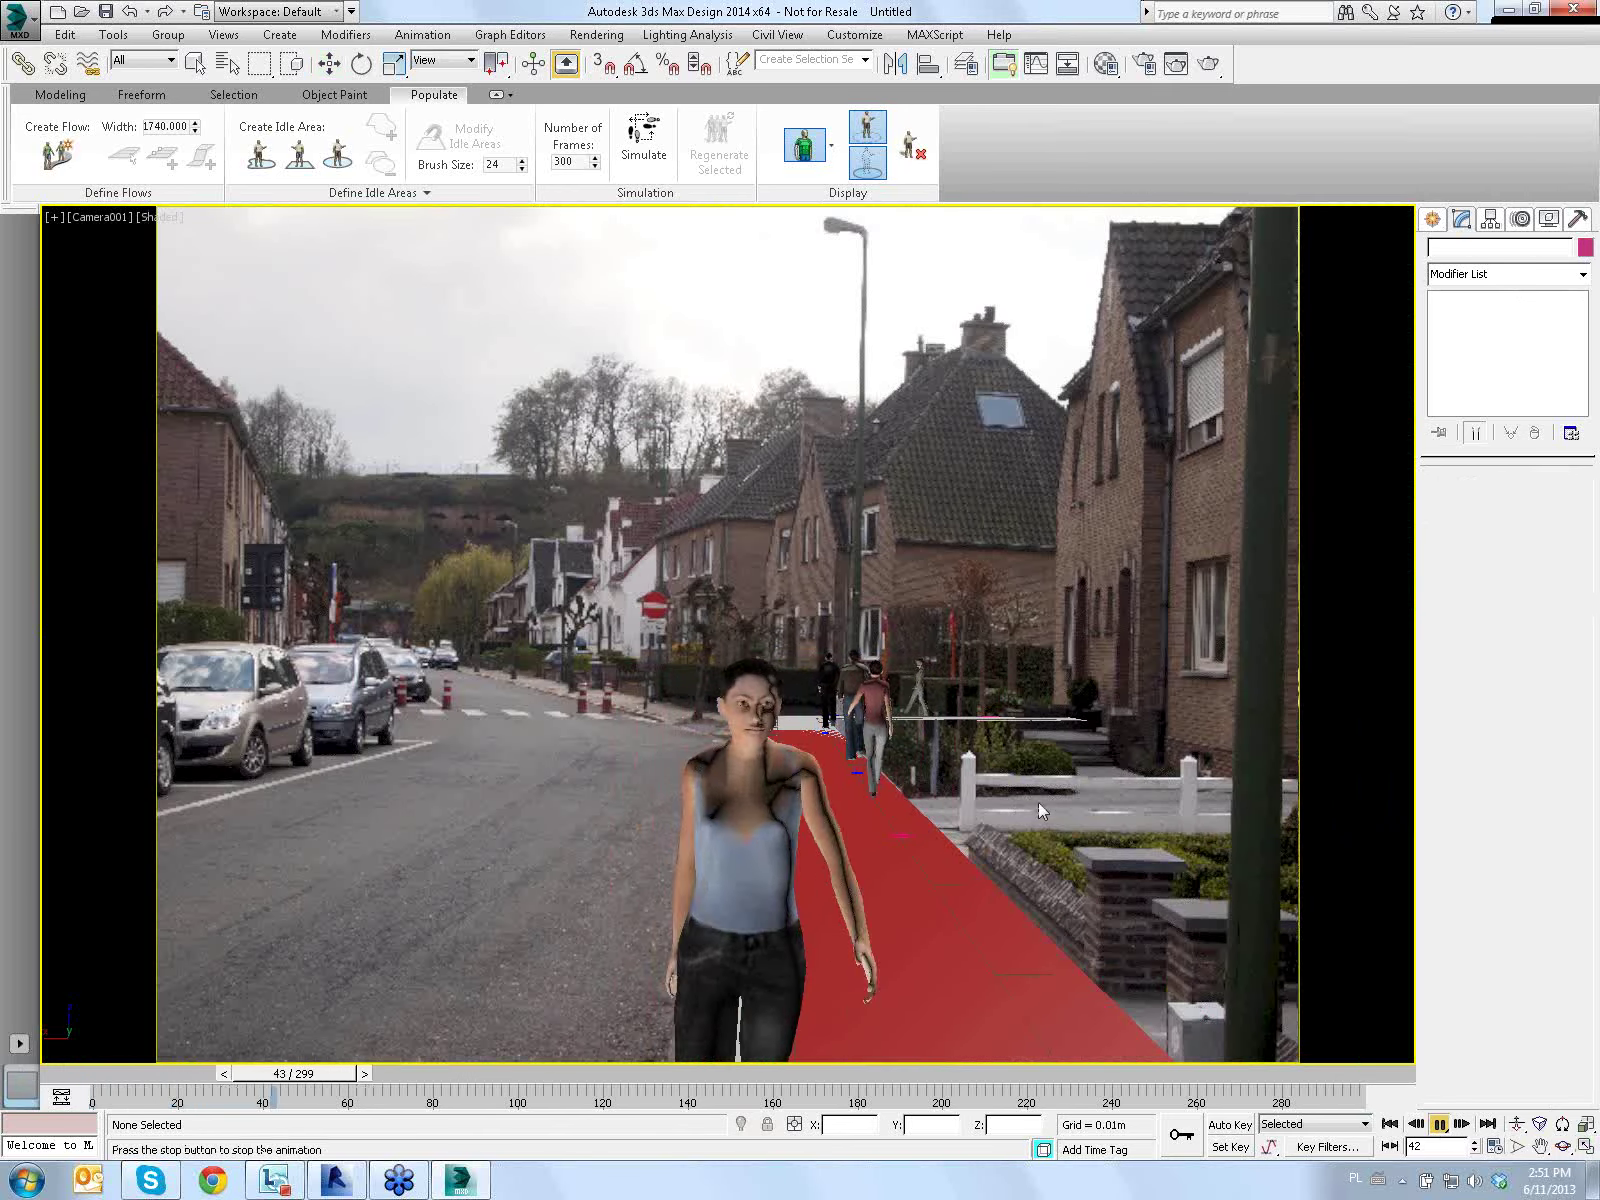
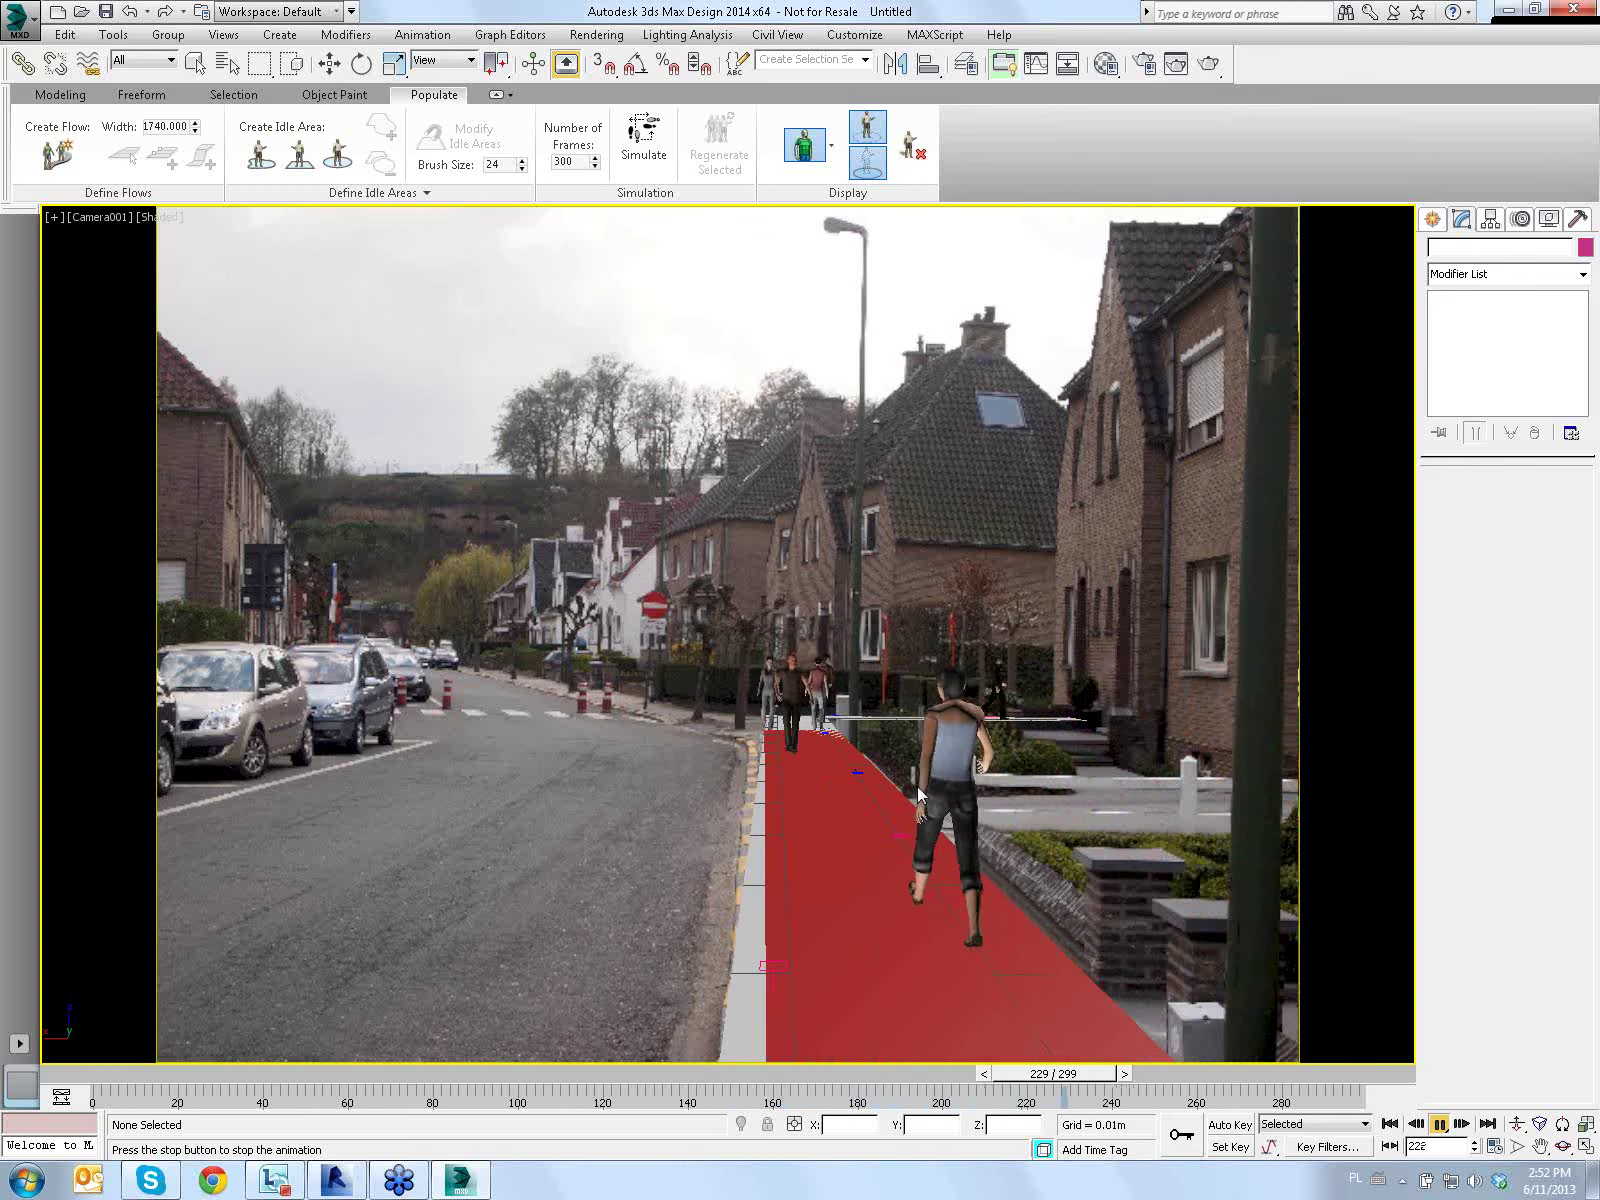
# Stop the crowd animation, rewind it to frame 0, and render the camera view
pyautogui.press('/')
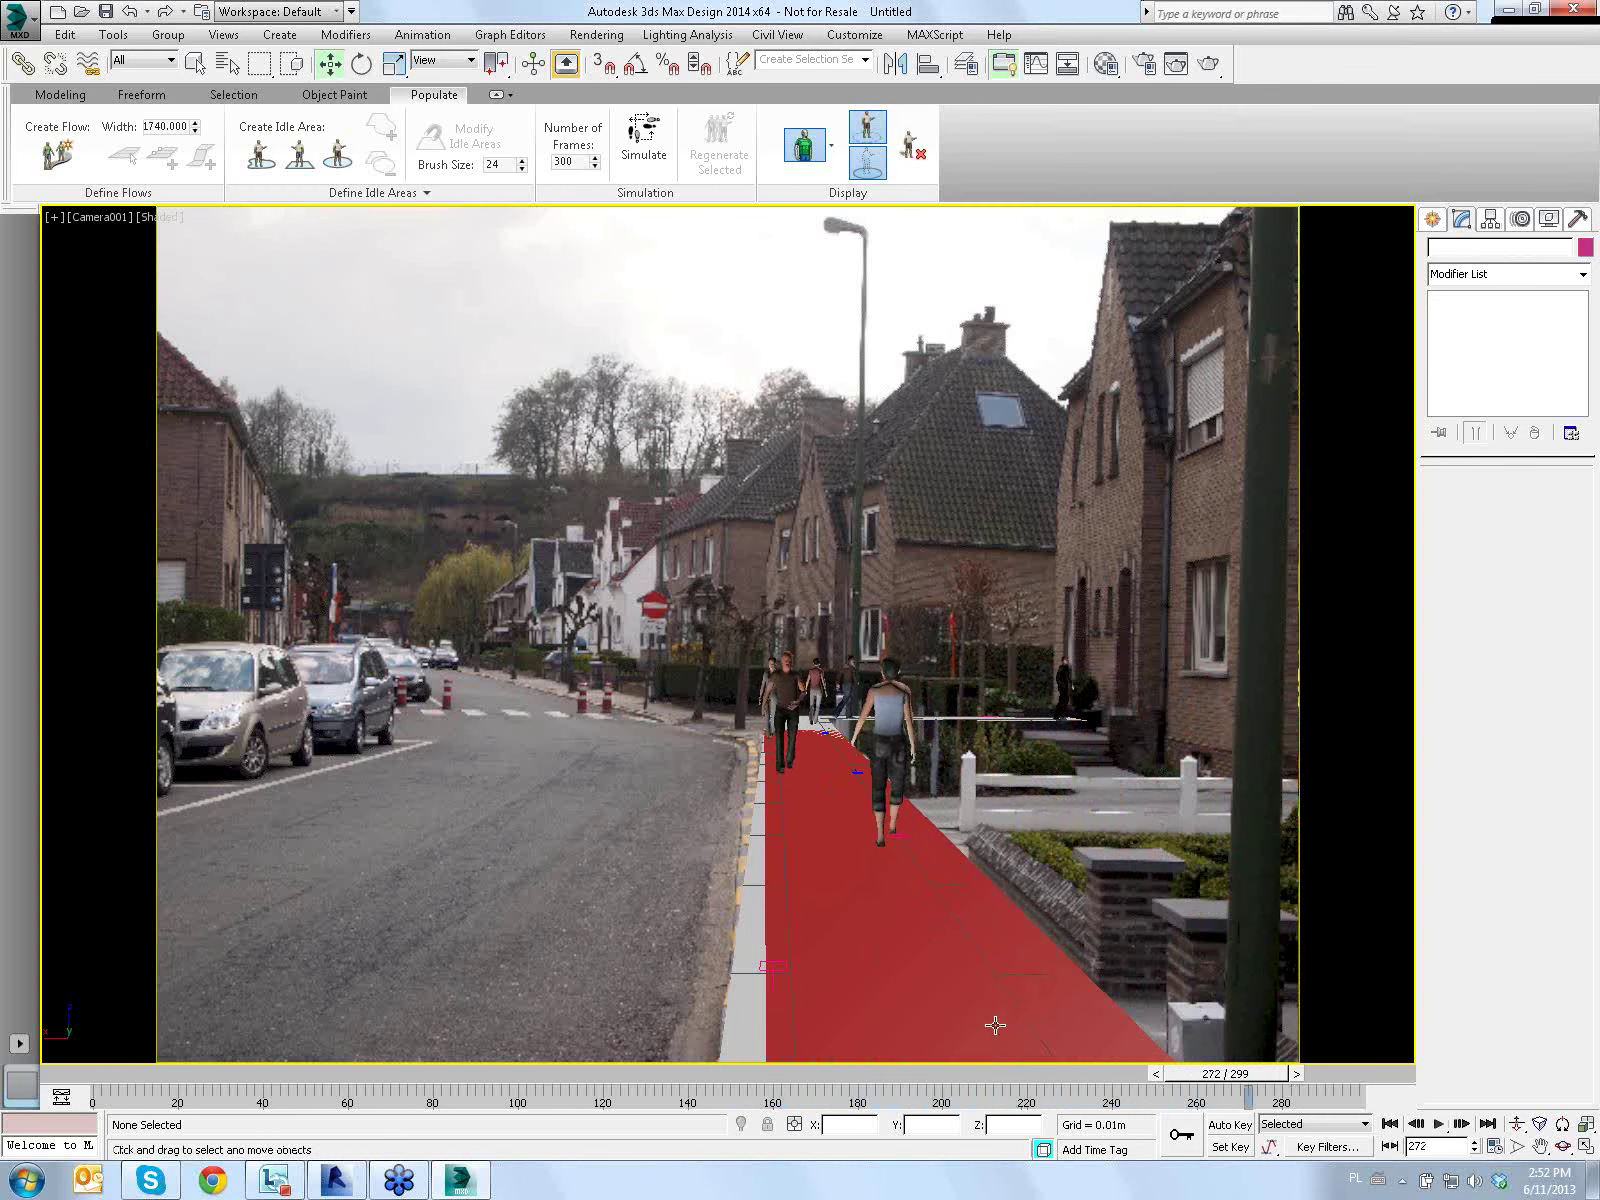
pyautogui.moveTo(1208, 1074); pyautogui.dragTo(112, 1072)
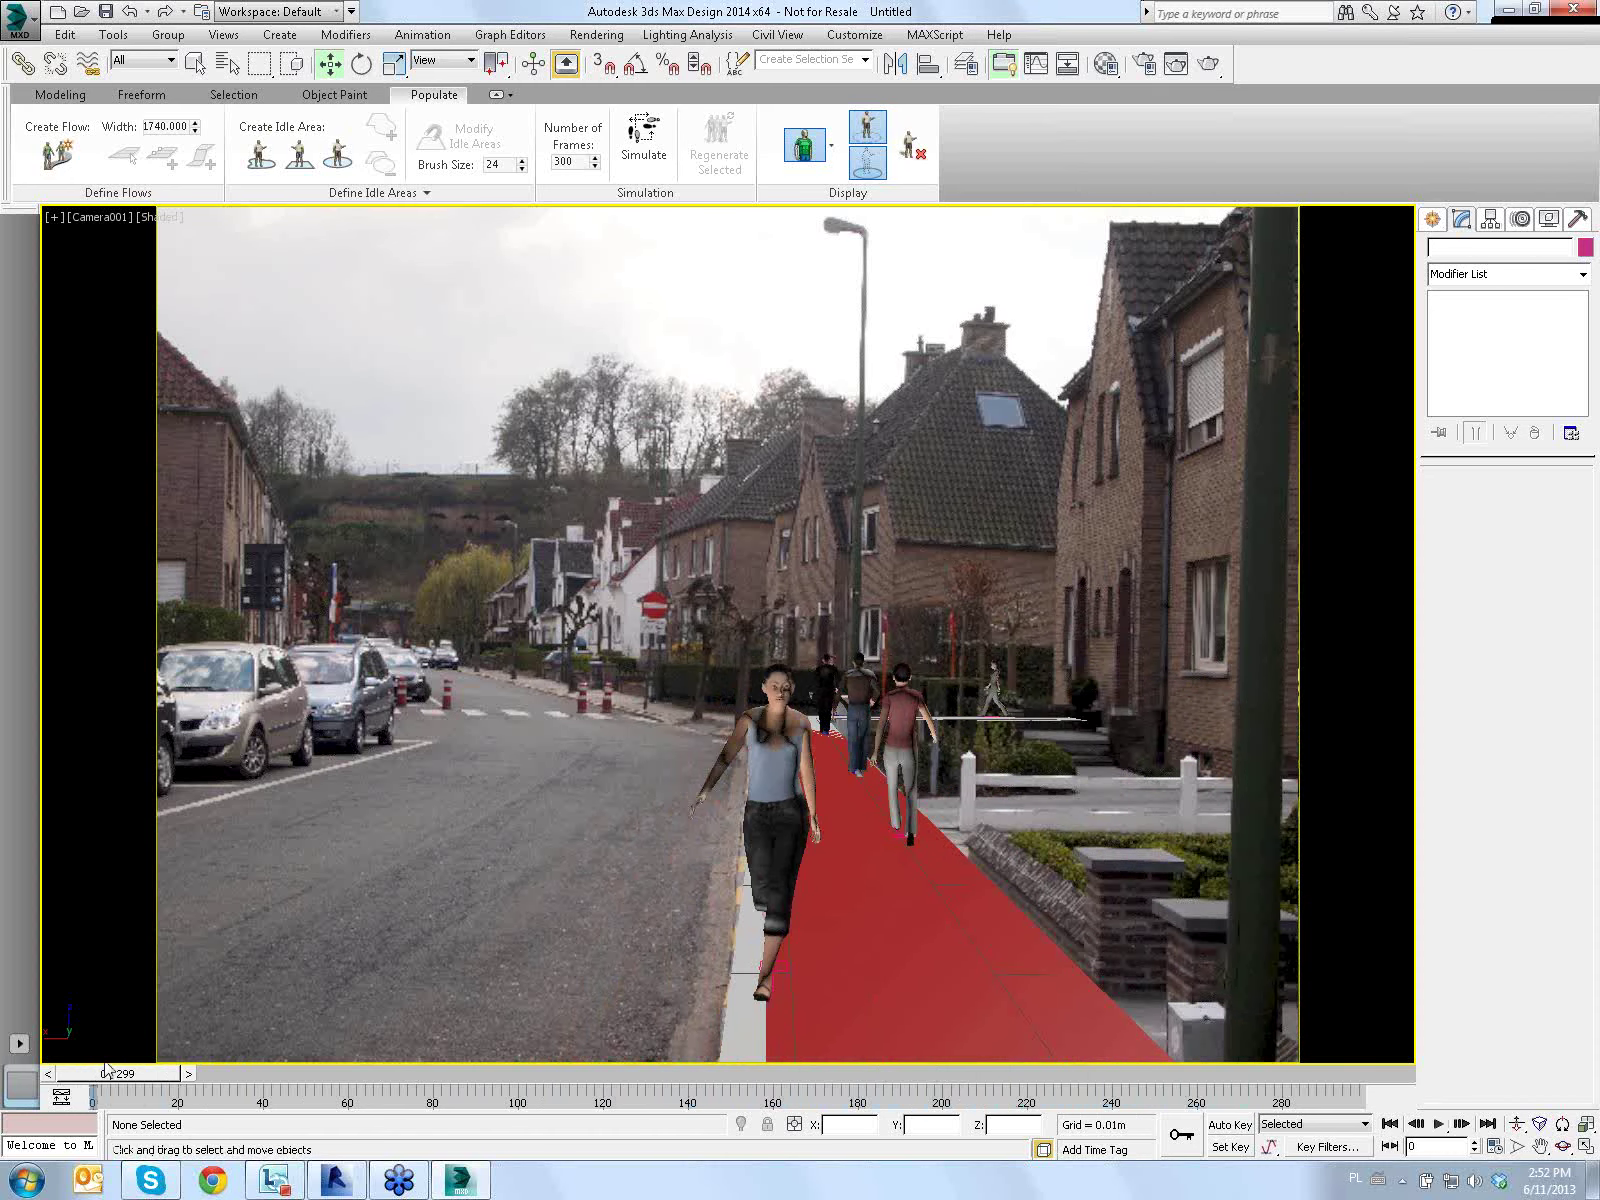
pyautogui.click(596, 34)
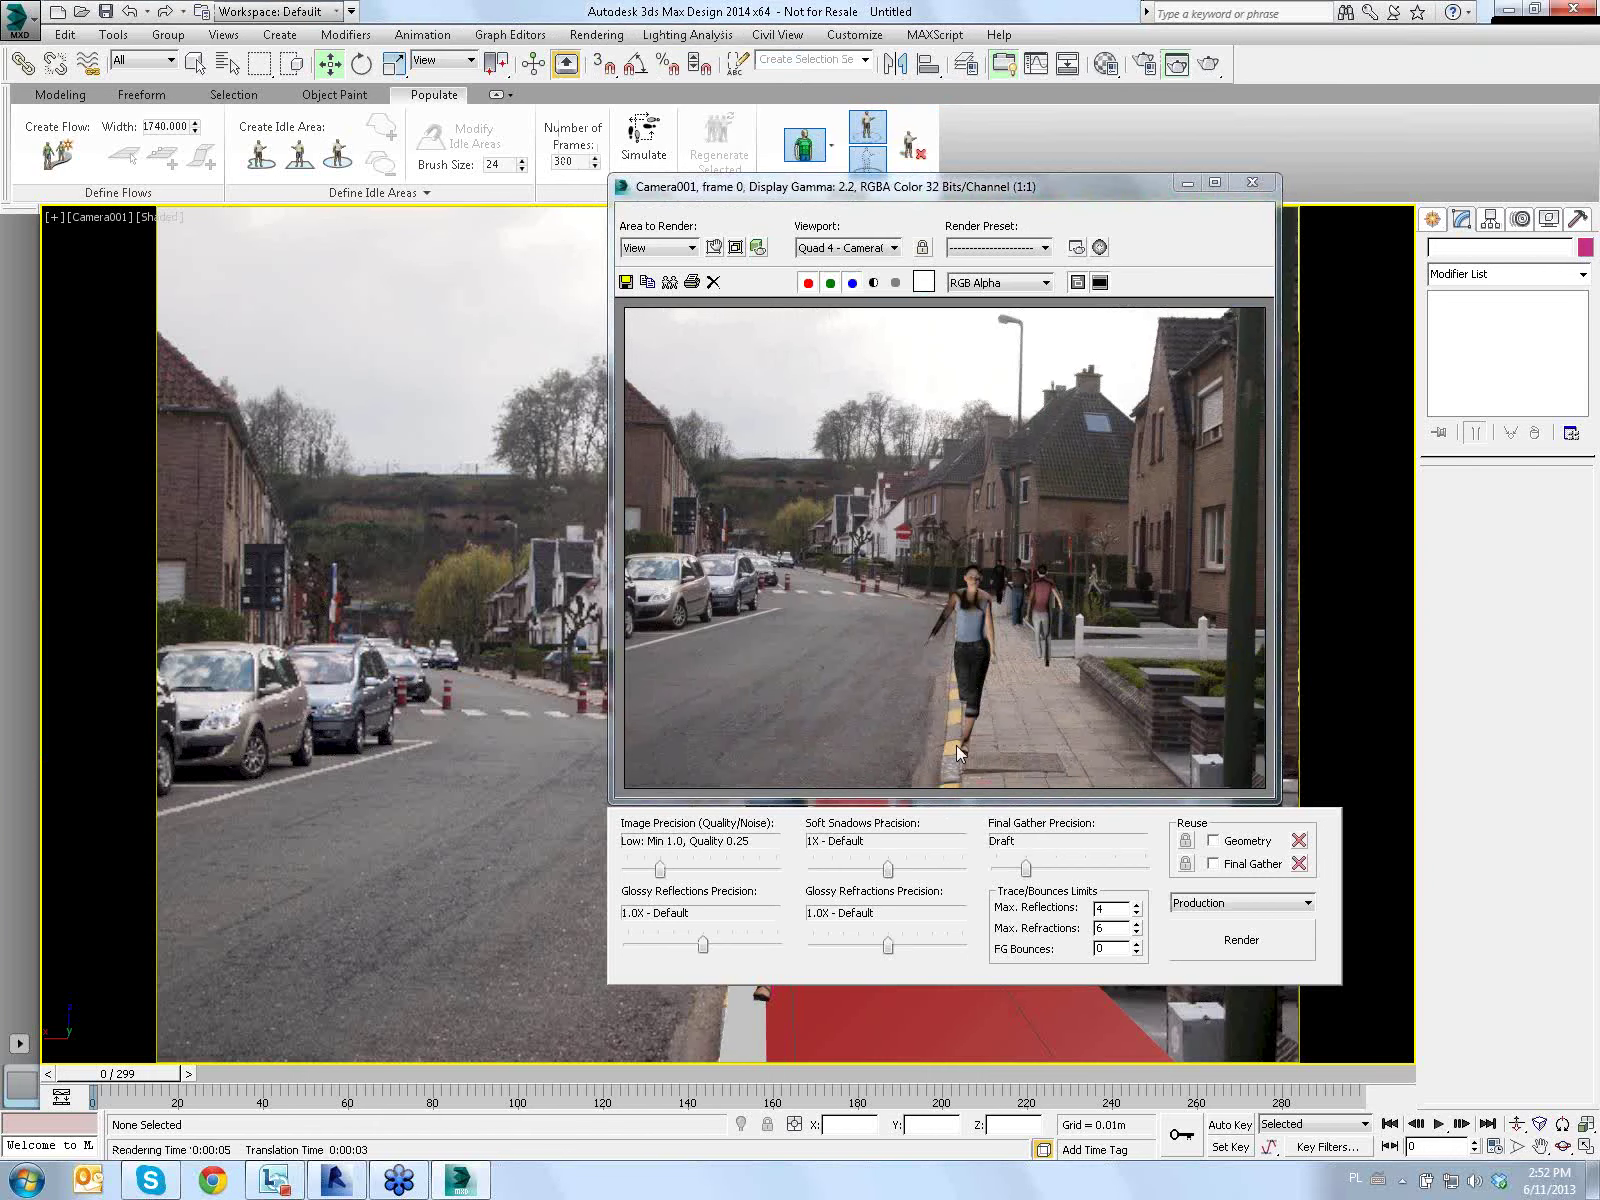
# Close the rendered frame and restore the four-viewport layout with Alt+W
pyautogui.click(1252, 182)
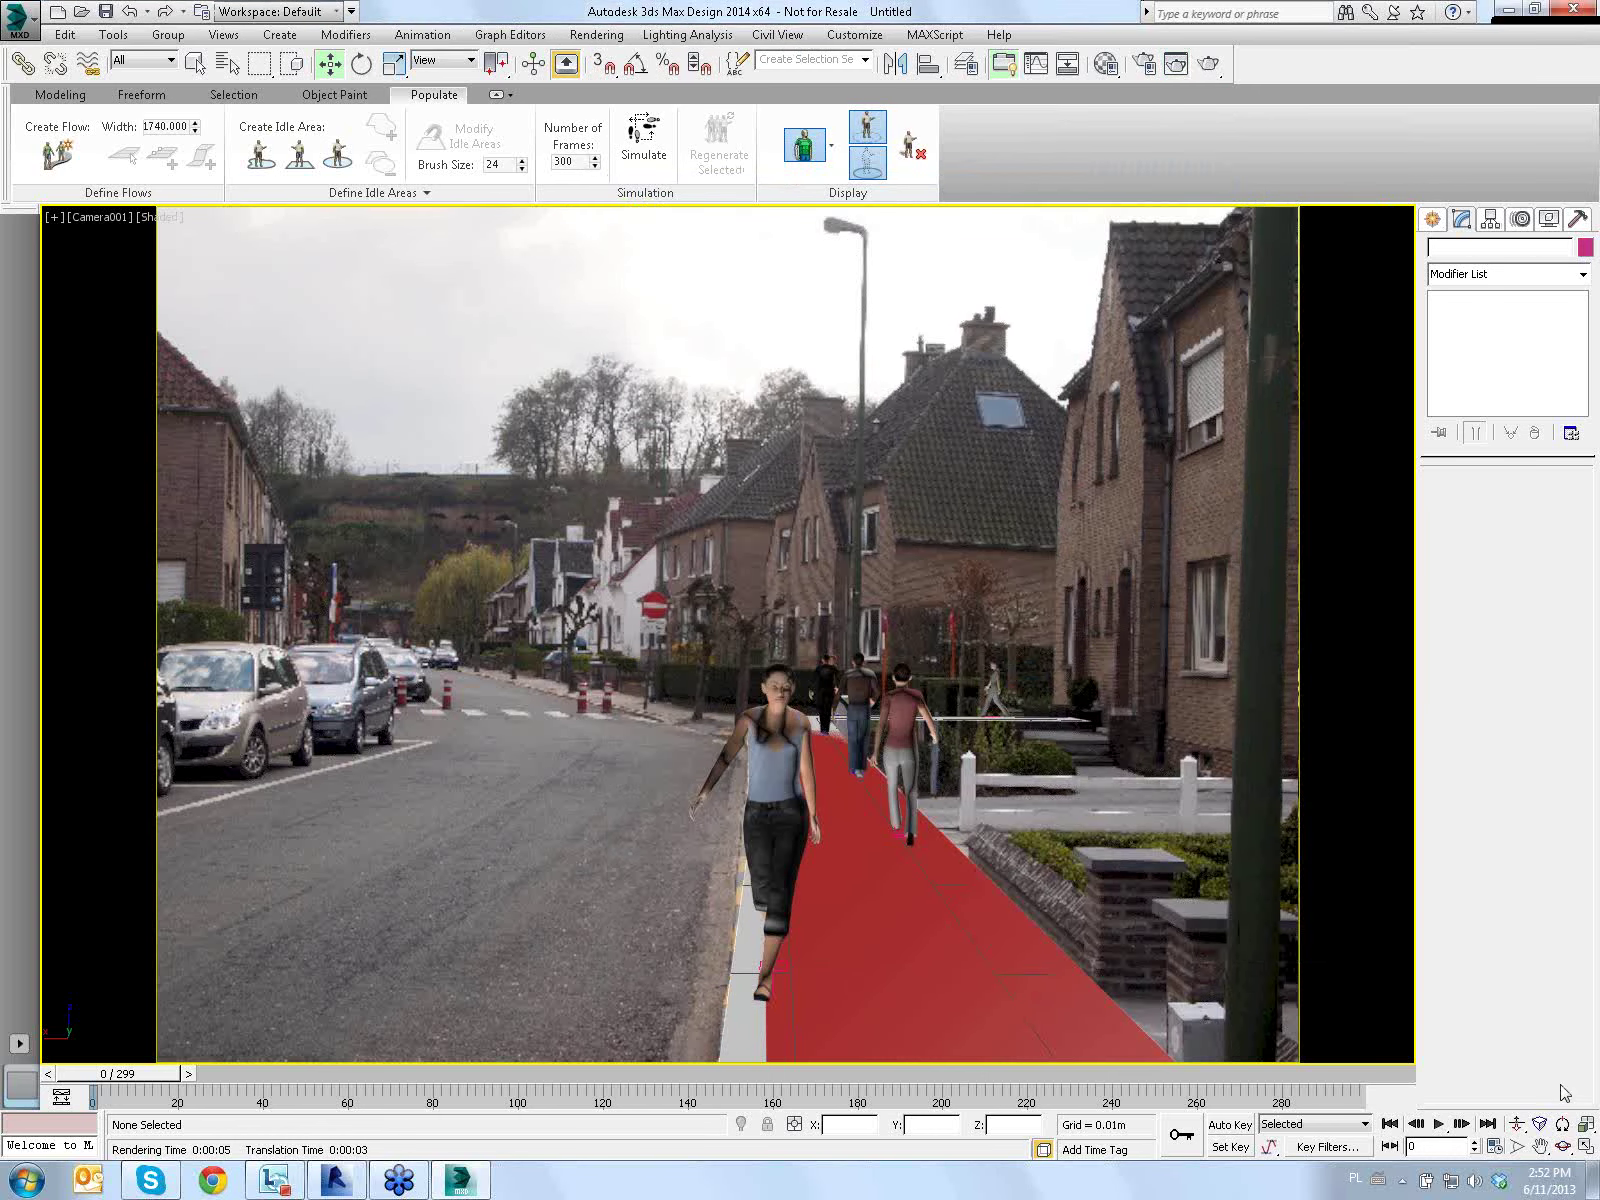
pyautogui.click(1587, 1150)
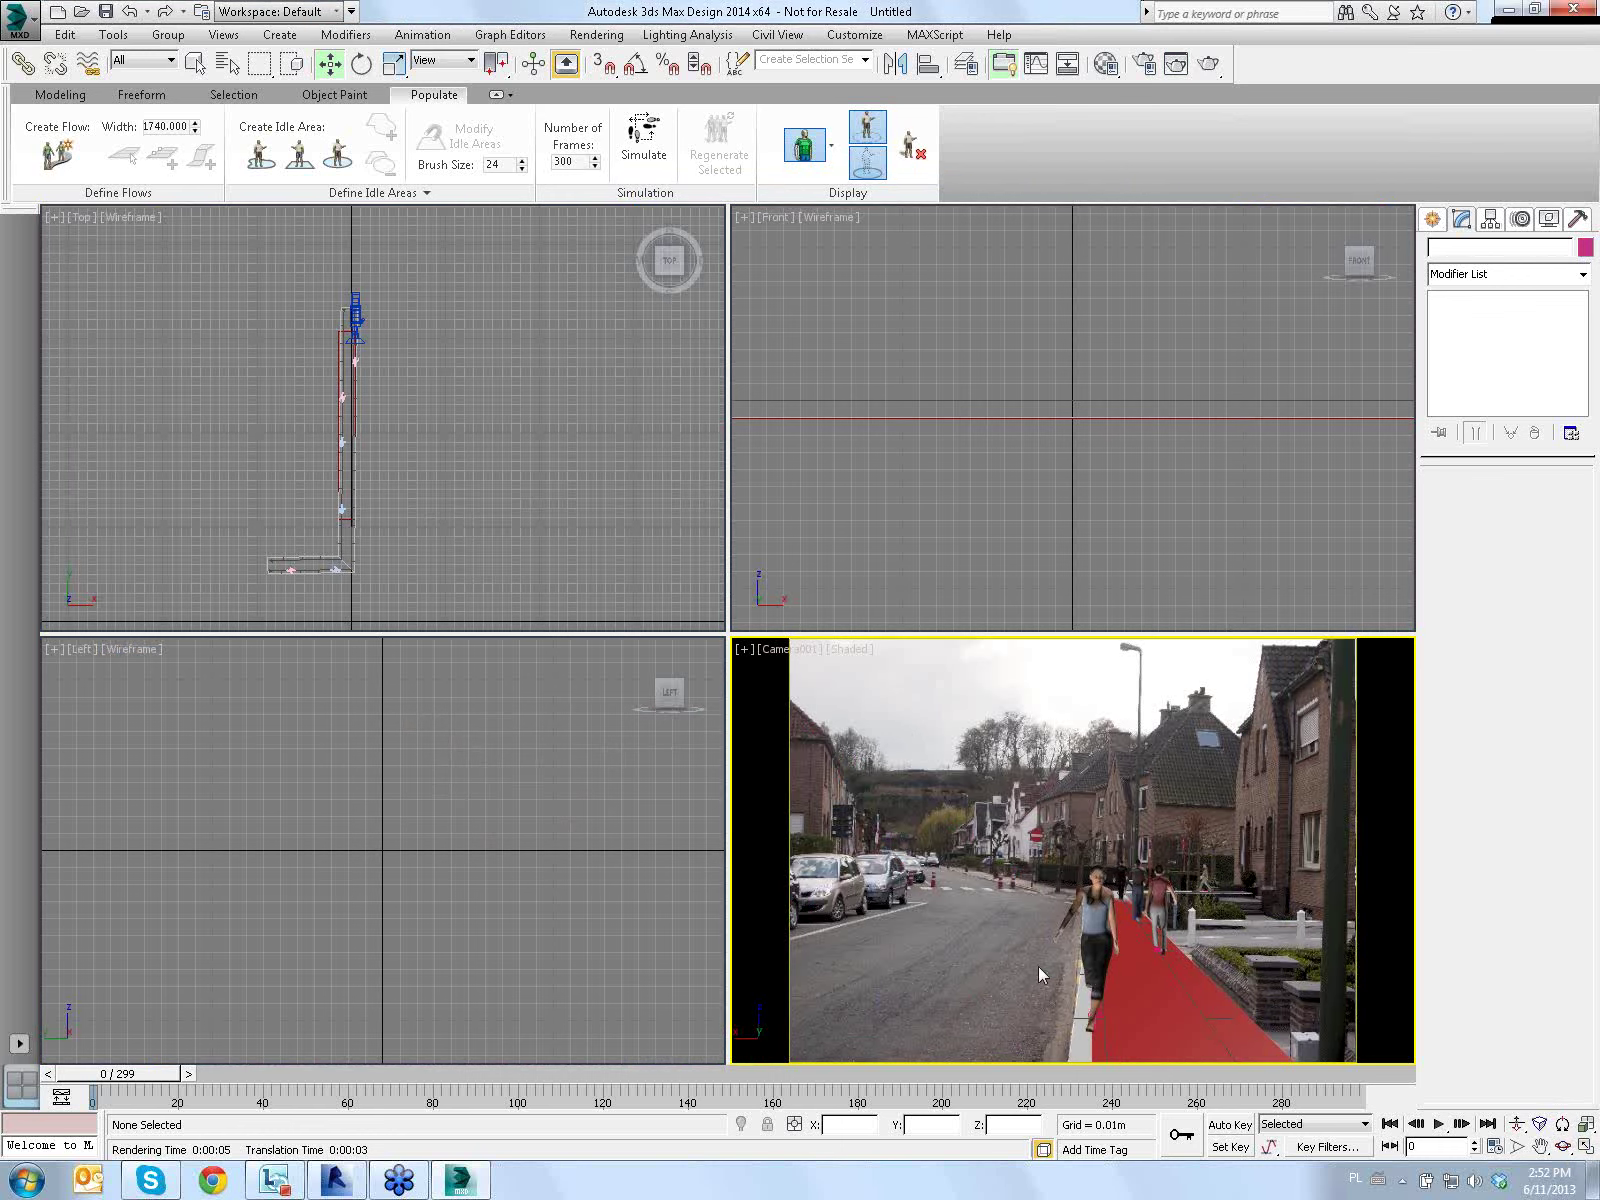
# Start a Daylight system from Create > Systems, accepting mr Photographic exposure control
pyautogui.scroll(1, 495, 420)
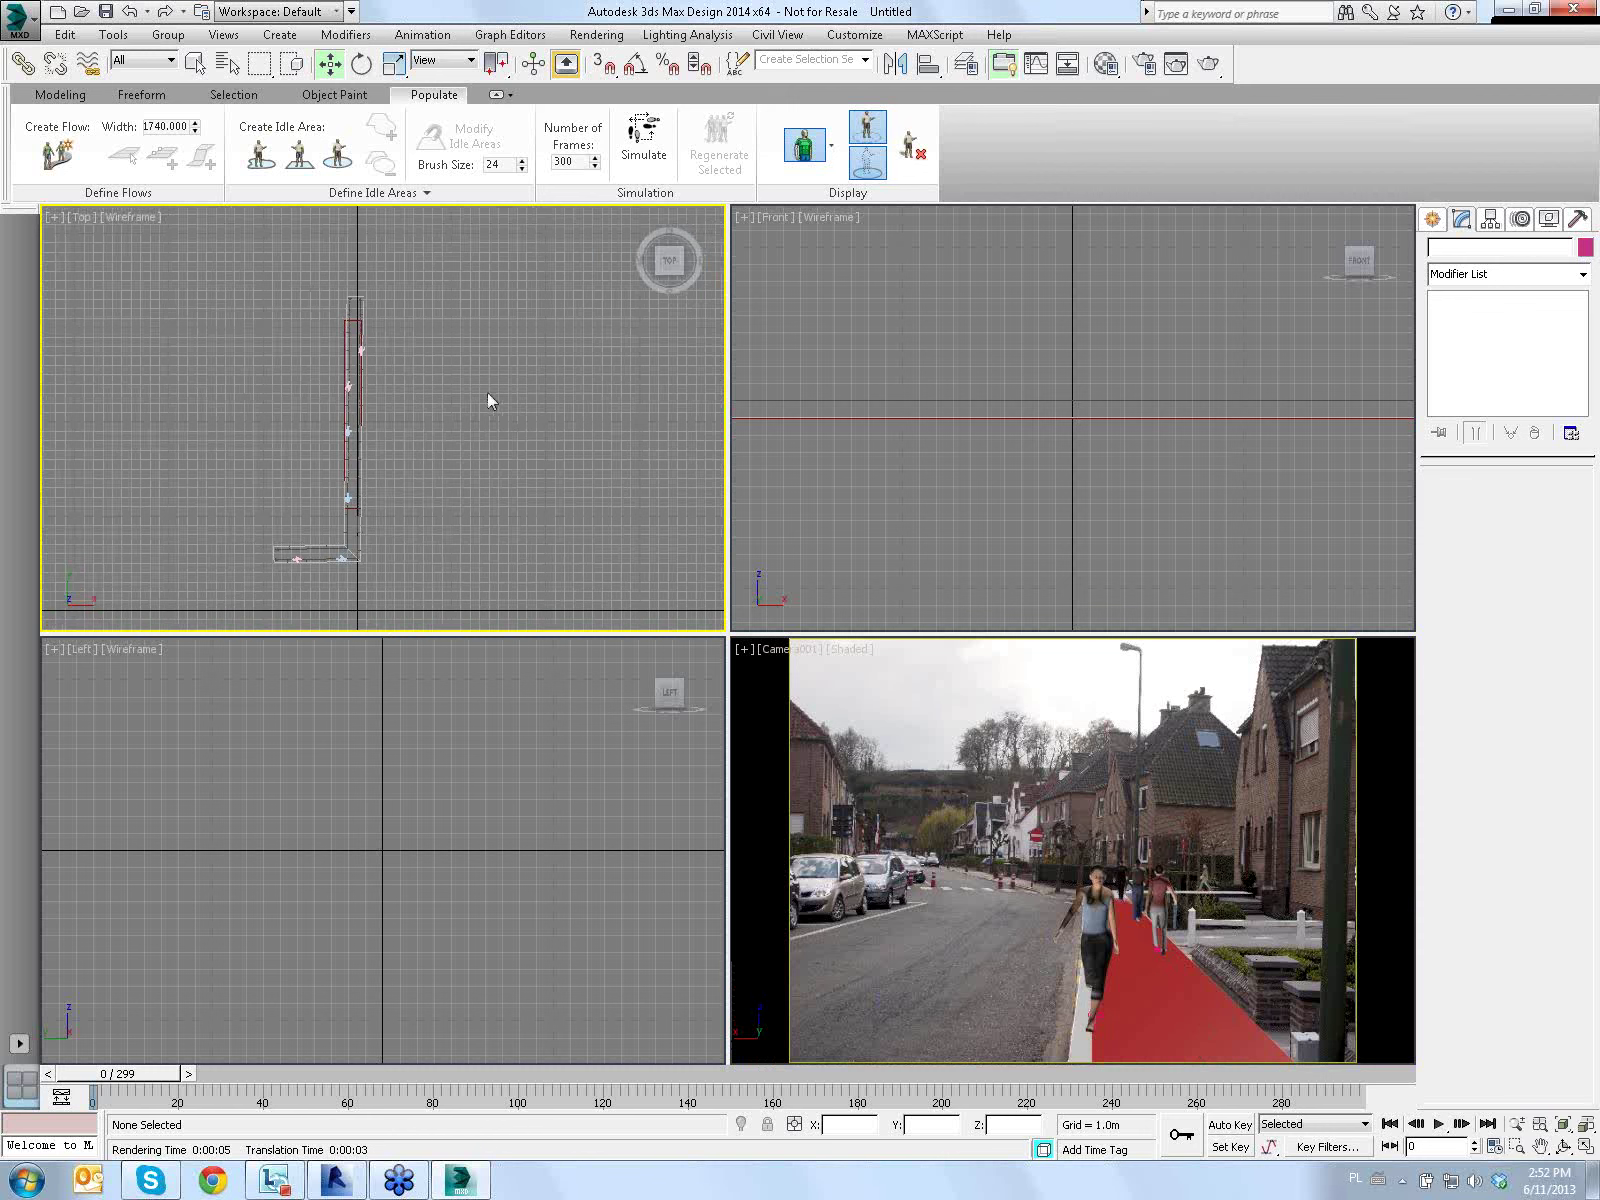
pyautogui.click(1433, 219)
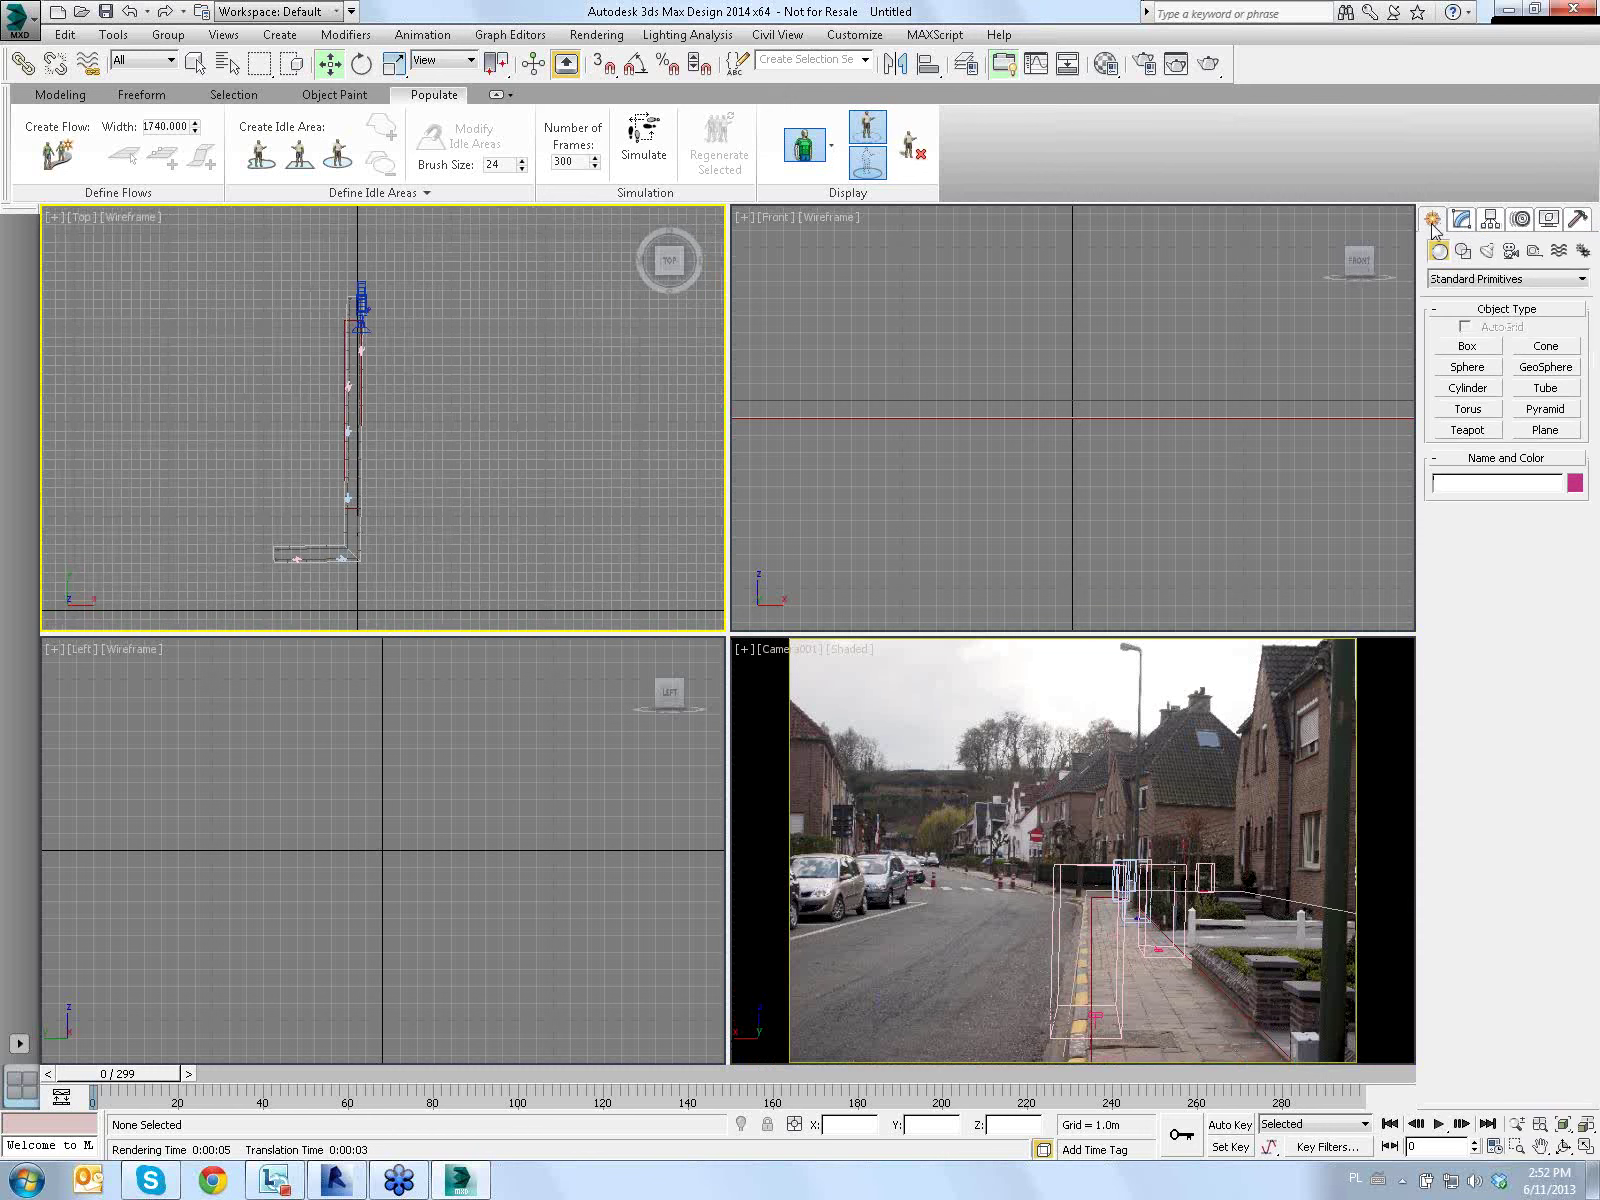
pyautogui.click(1583, 251)
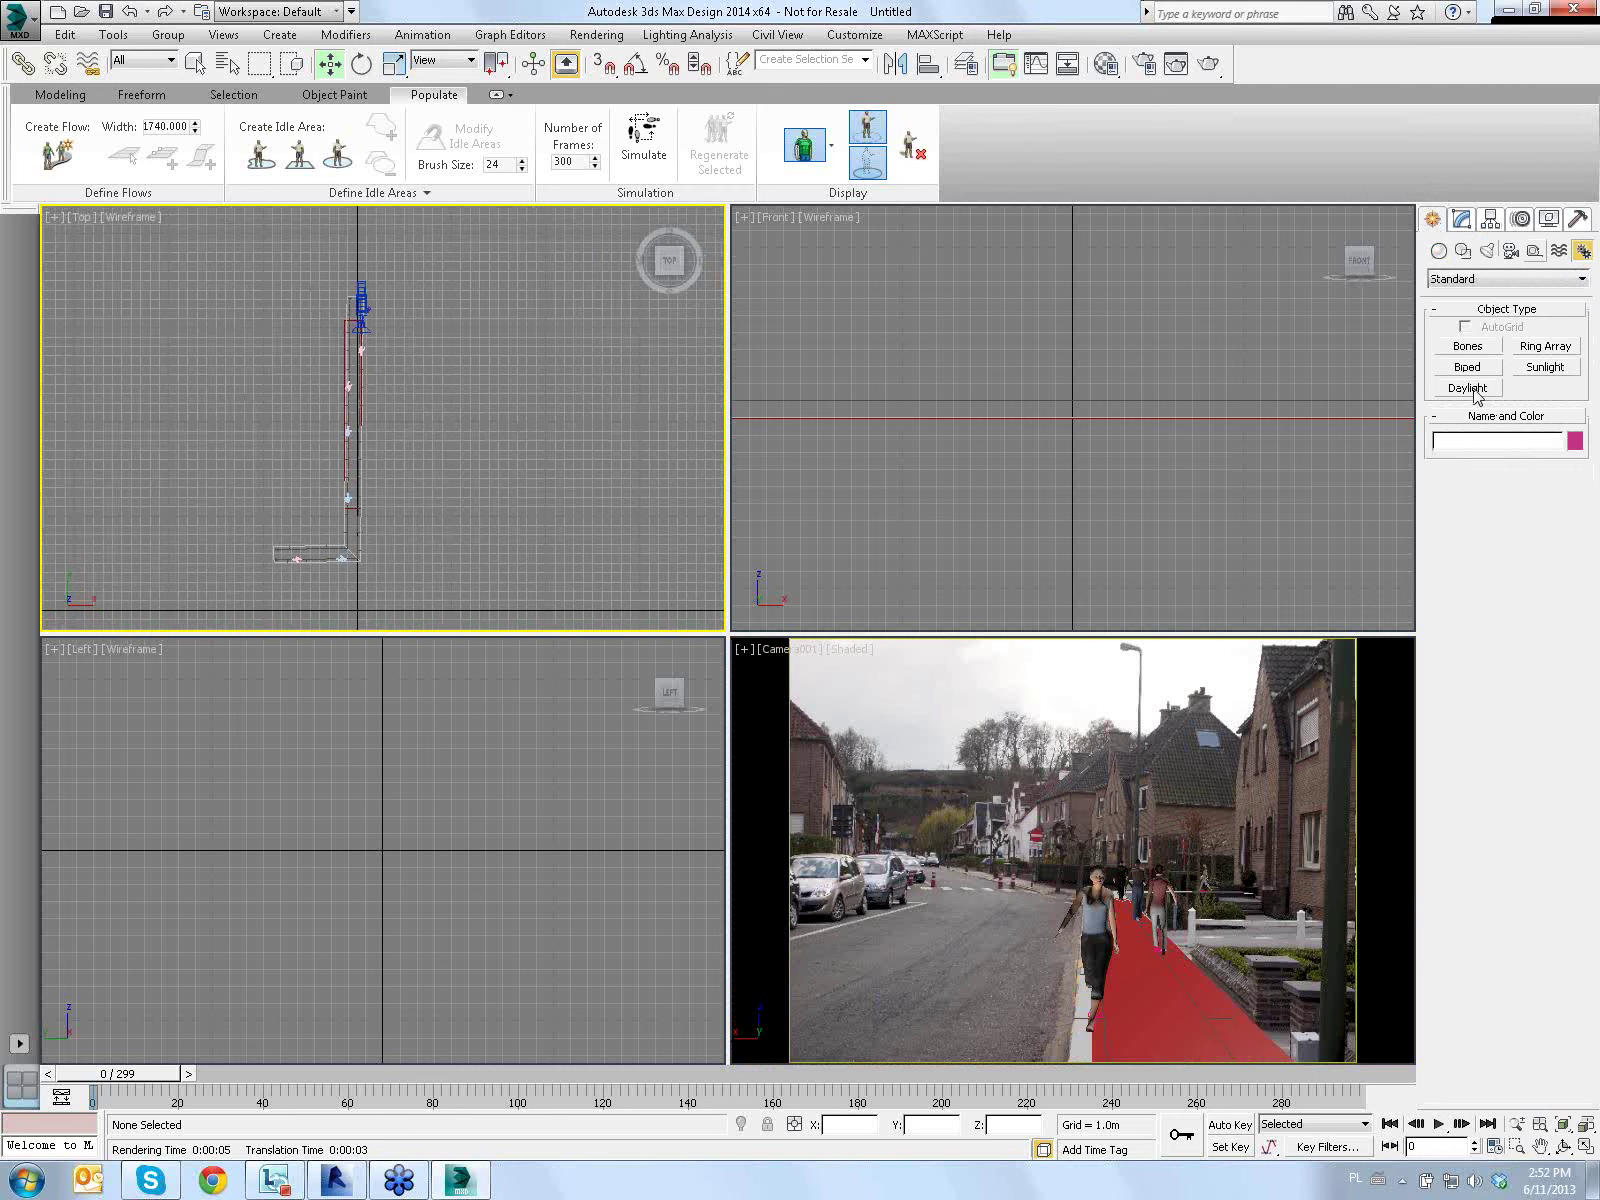
pyautogui.click(1470, 389)
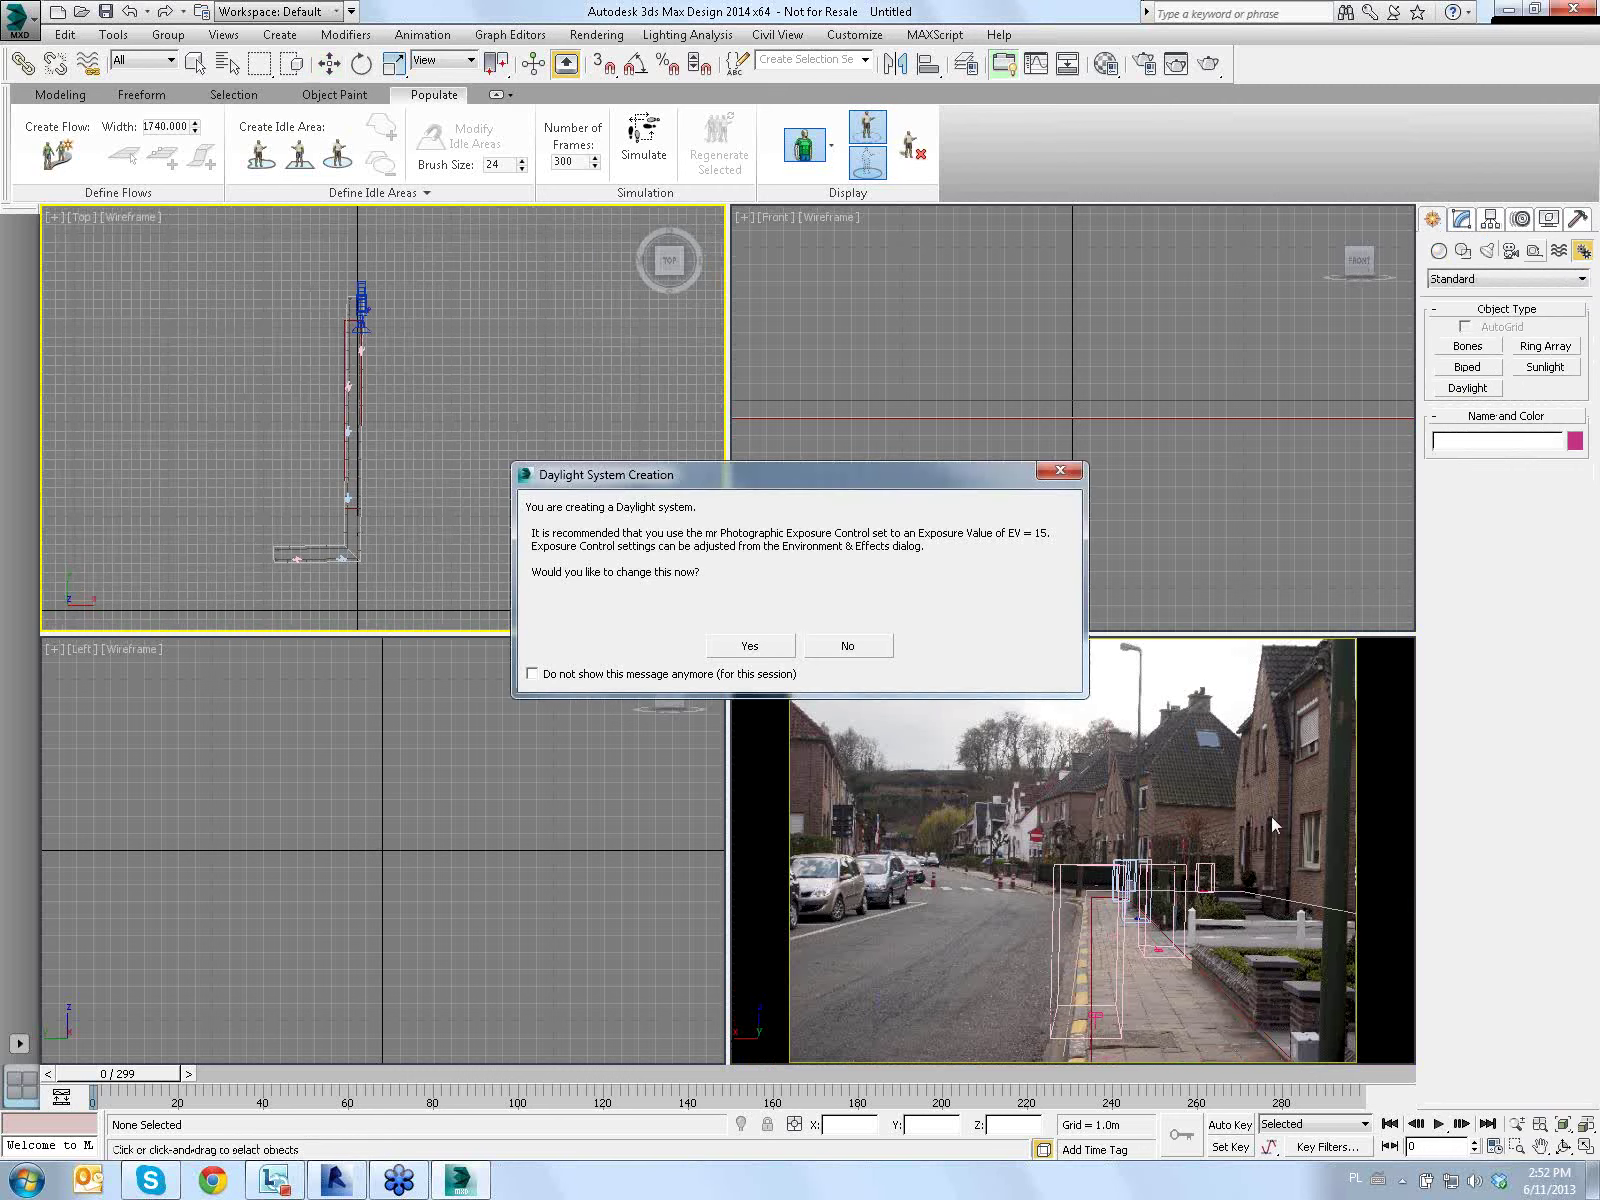
pyautogui.click(773, 655)
# Place the daylight compass beside the crowd path and set the sun's orbital distance
pyautogui.click(1143, 963)
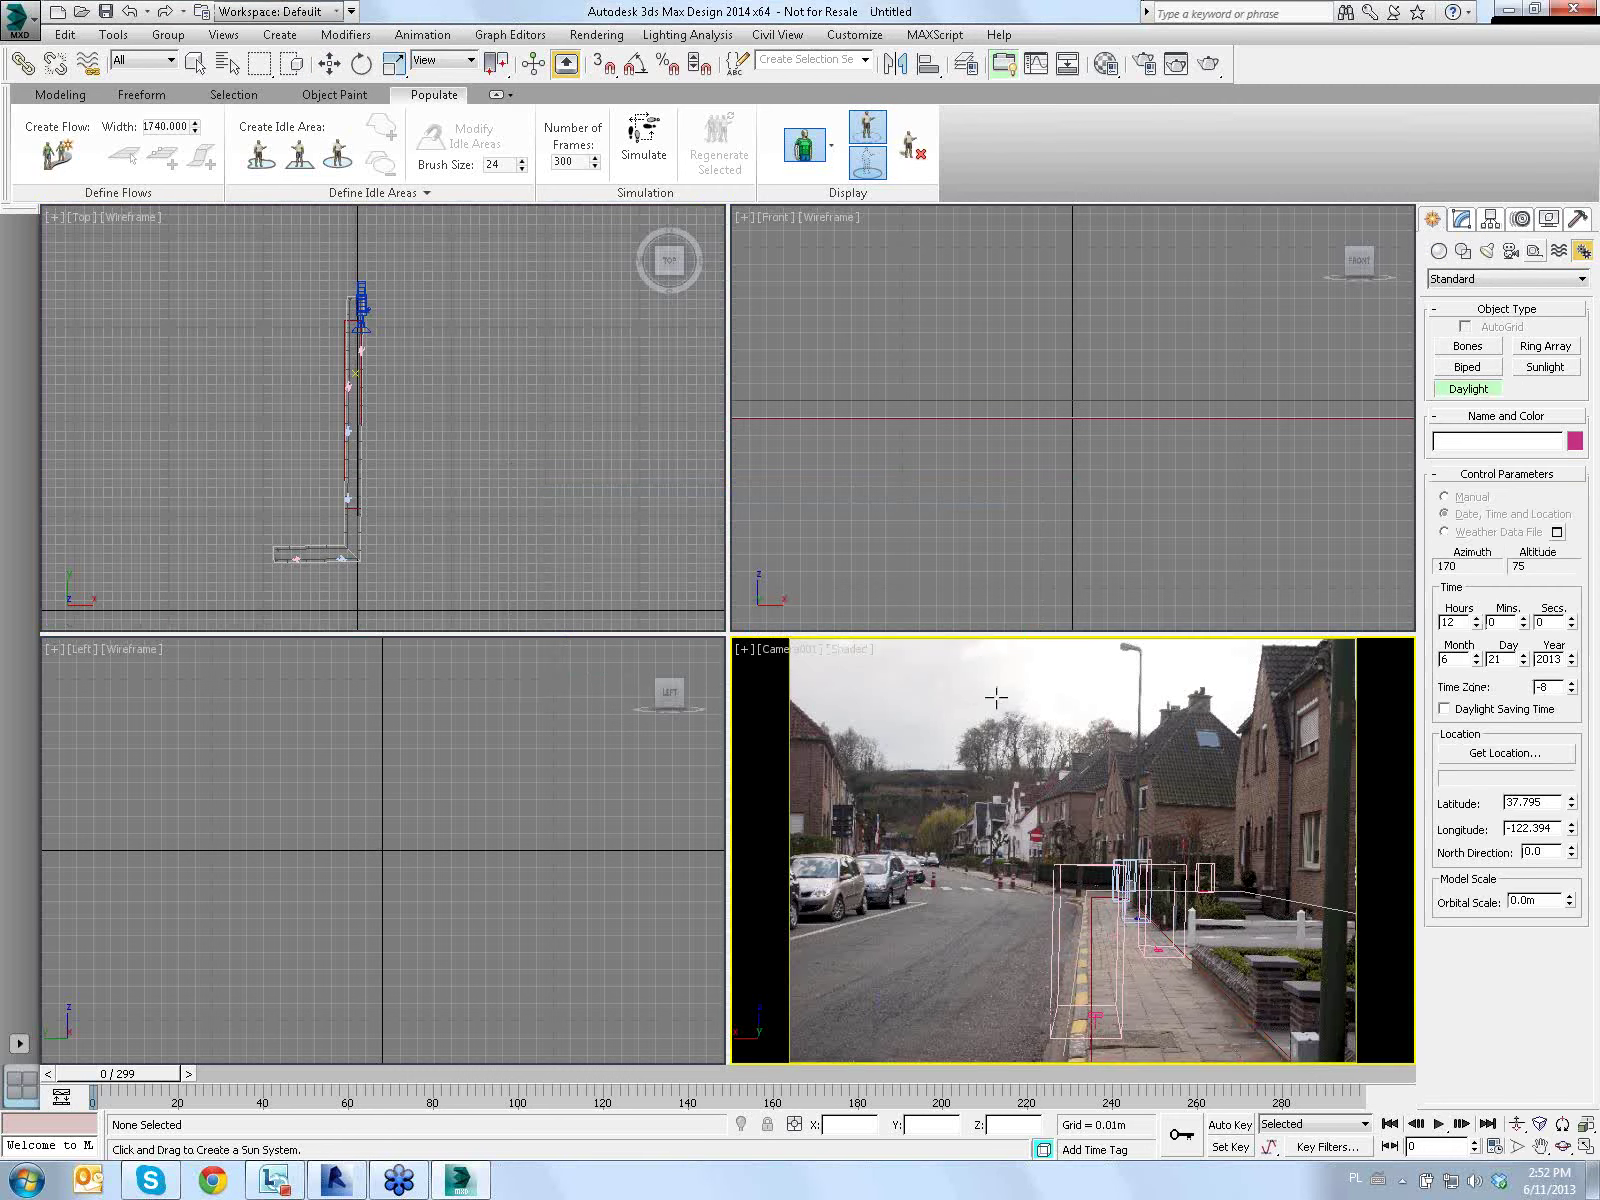
pyautogui.moveTo(1128, 905); pyautogui.dragTo(1135, 910)
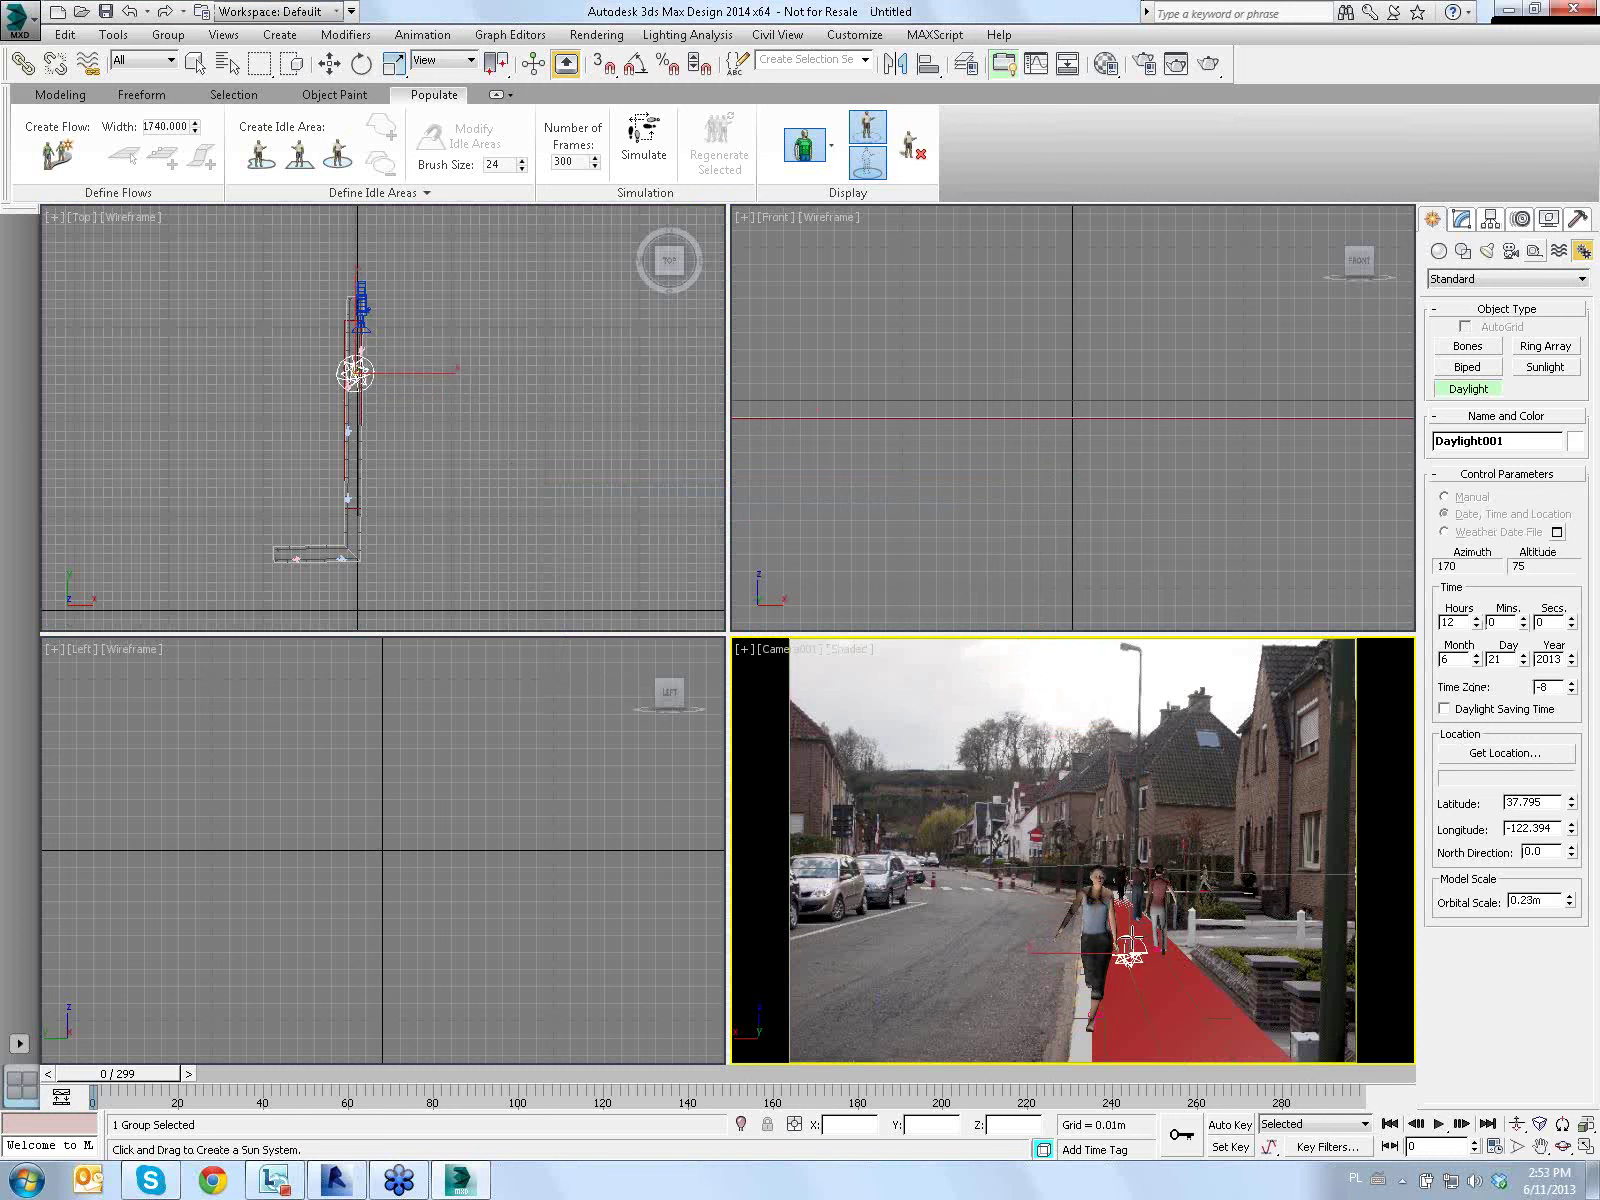
pyautogui.click(1047, 346)
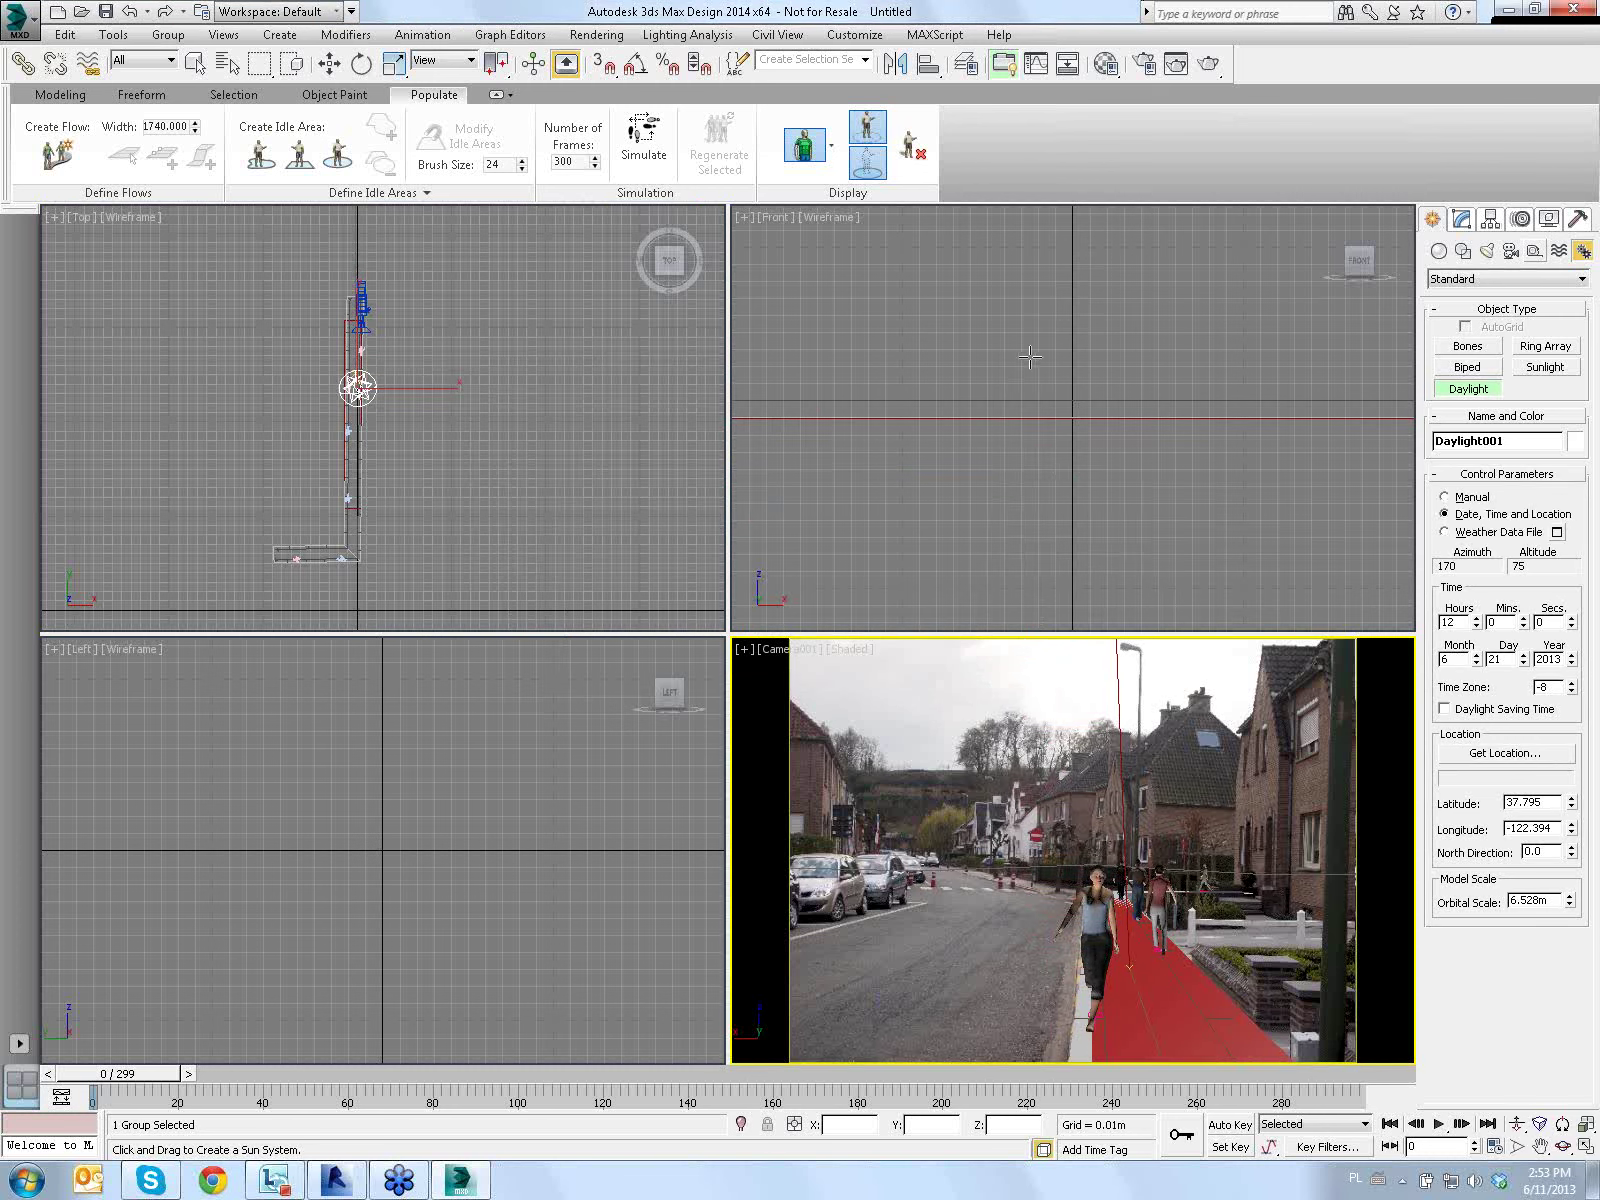
pyautogui.moveTo(868, 430); pyautogui.dragTo(880, 426, button='middle')
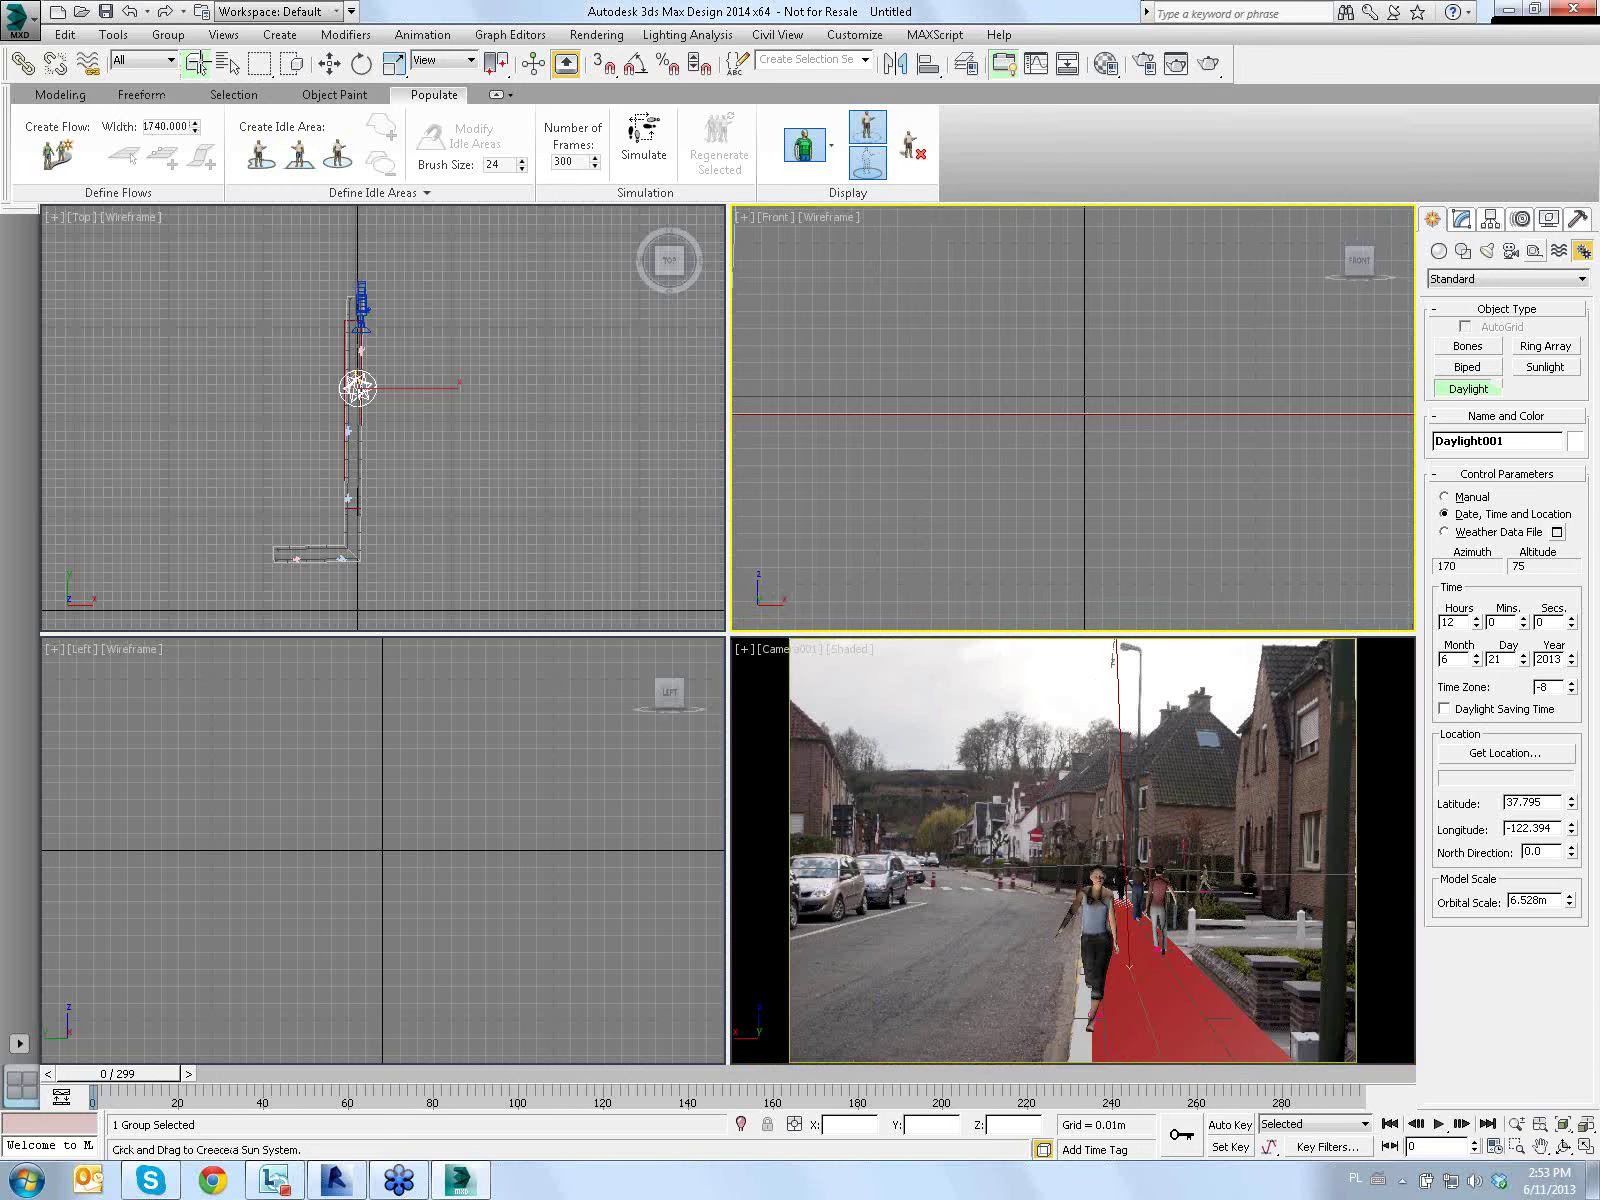
pyautogui.click(195, 64)
# Make the Top view active and show Daylight001's parameters in Modify
pyautogui.click(228, 64)
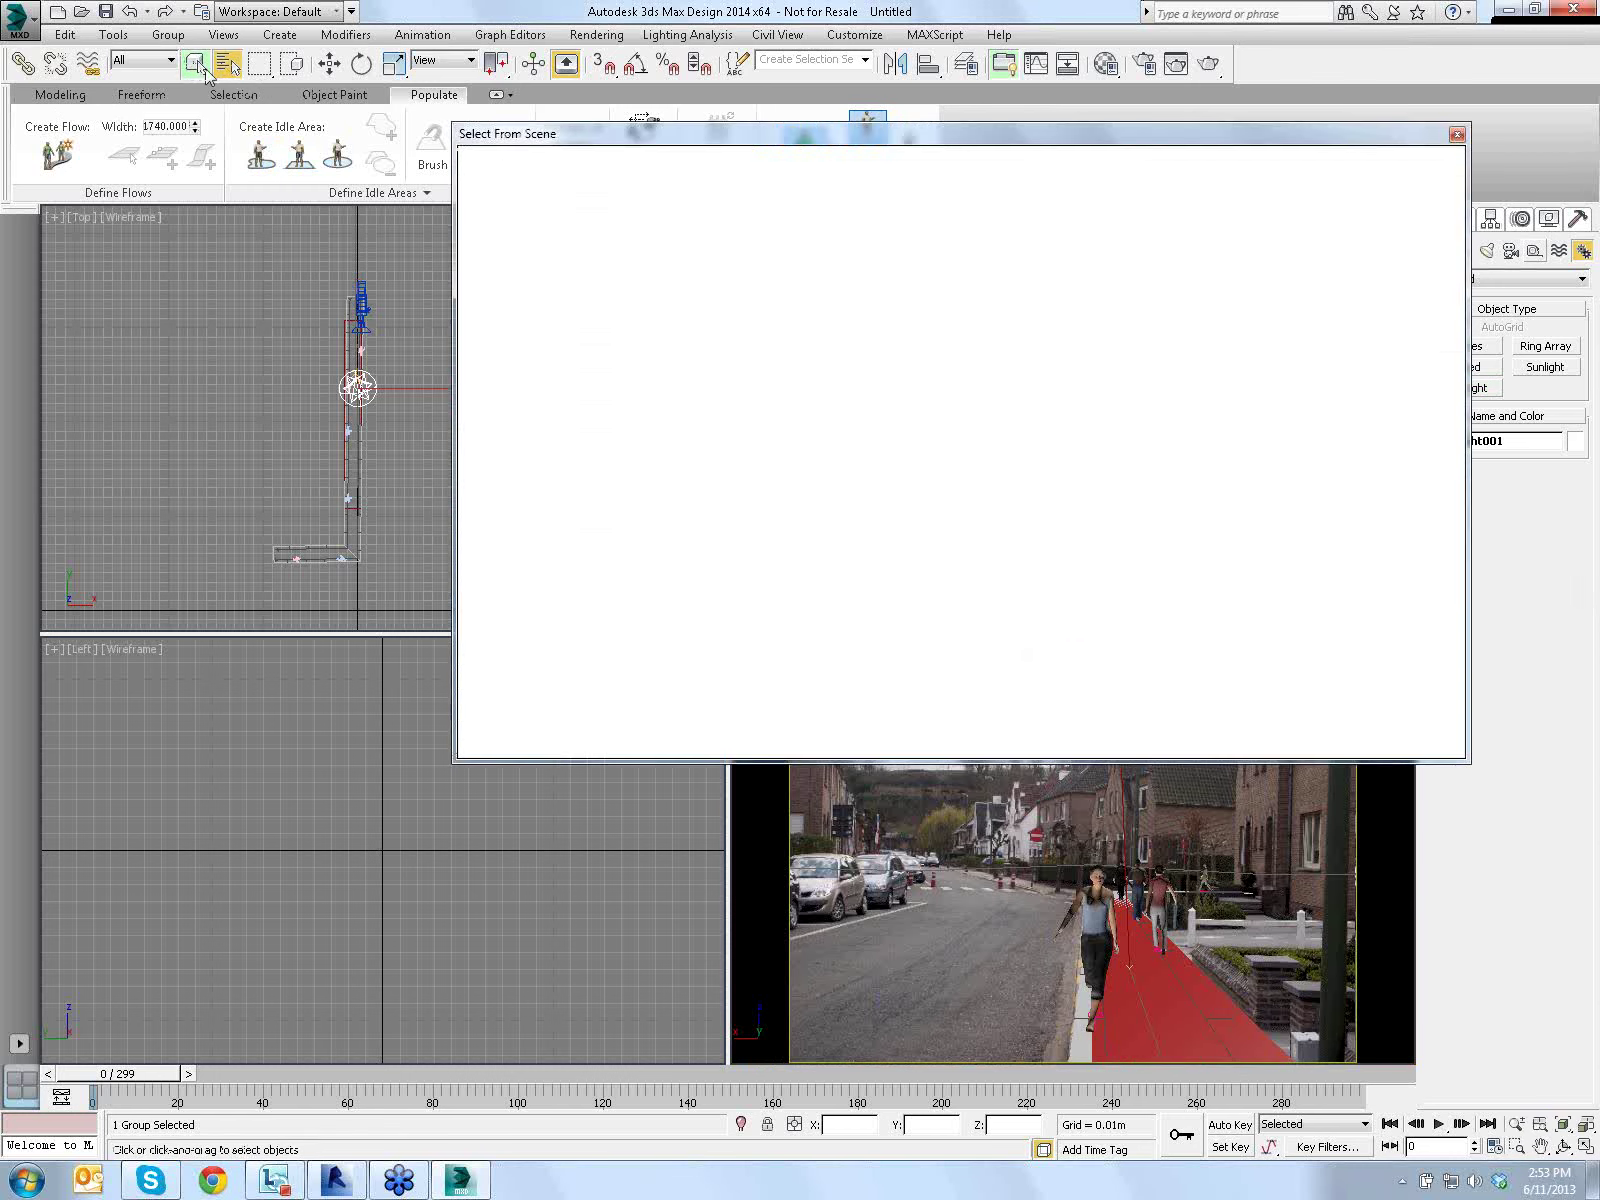
pyautogui.press('Escape')
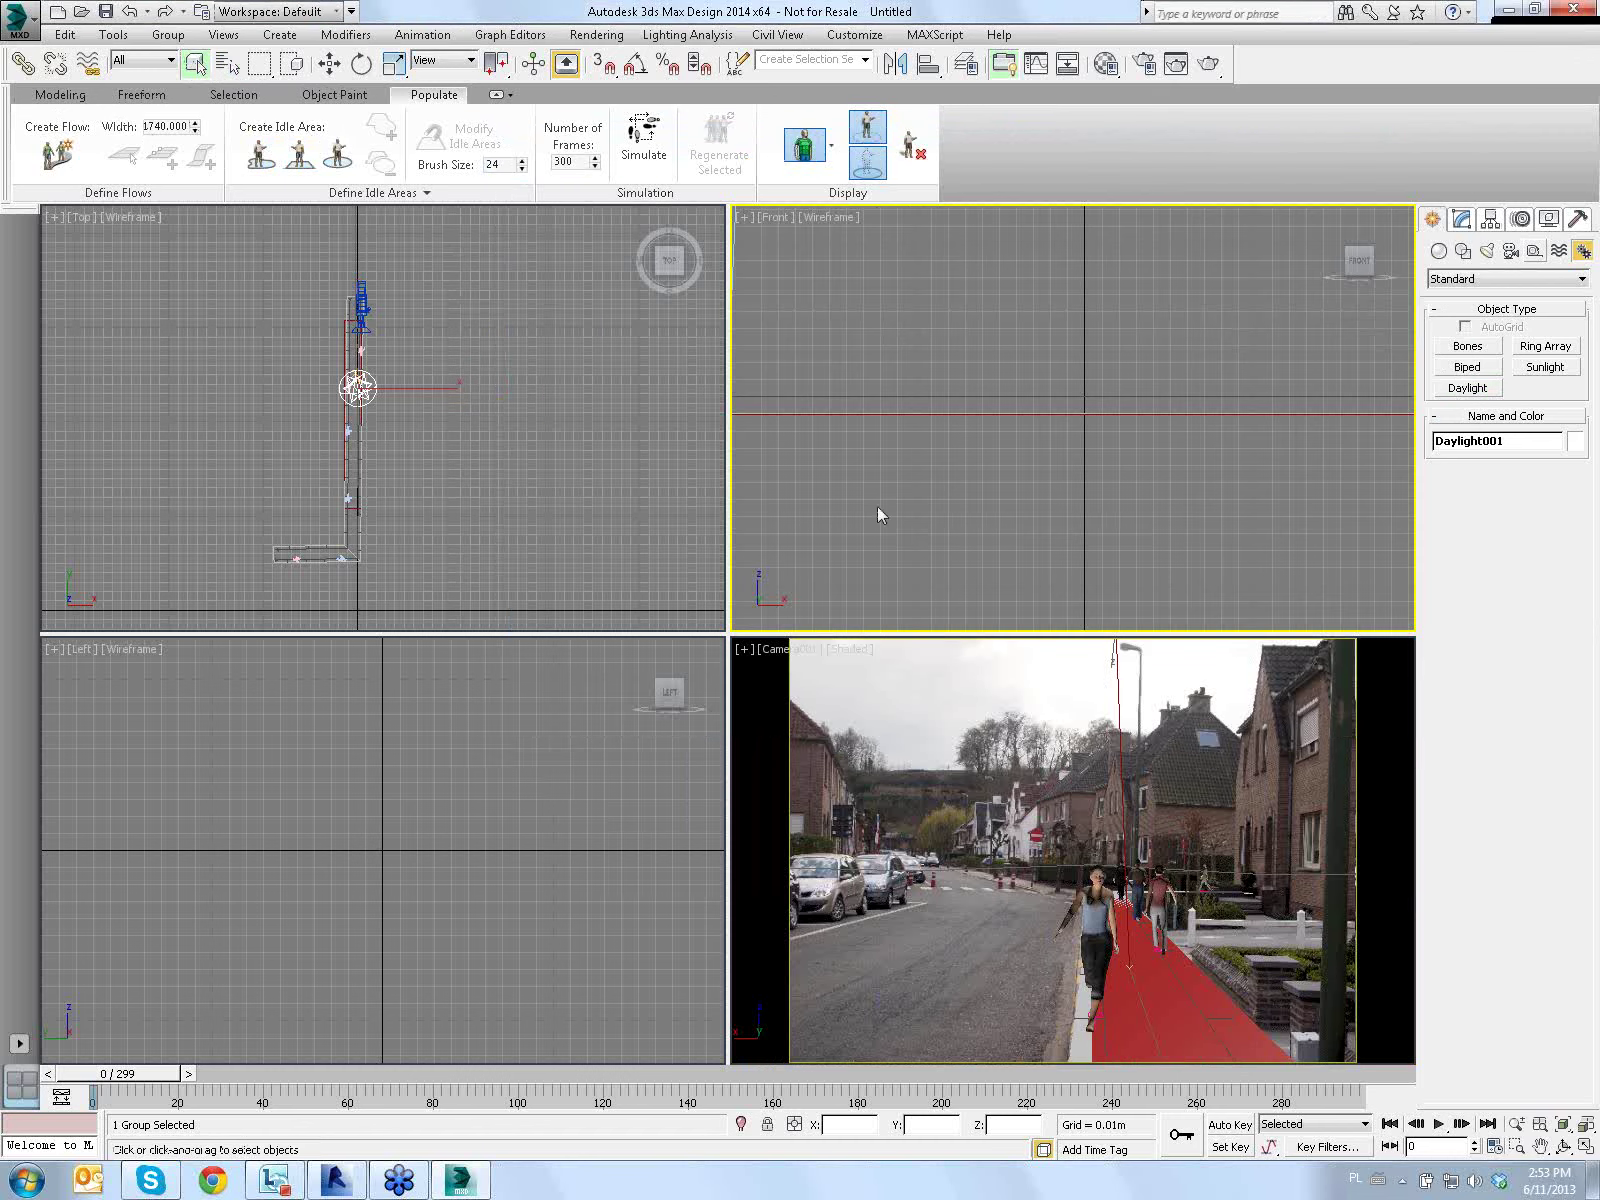
pyautogui.click(370, 392)
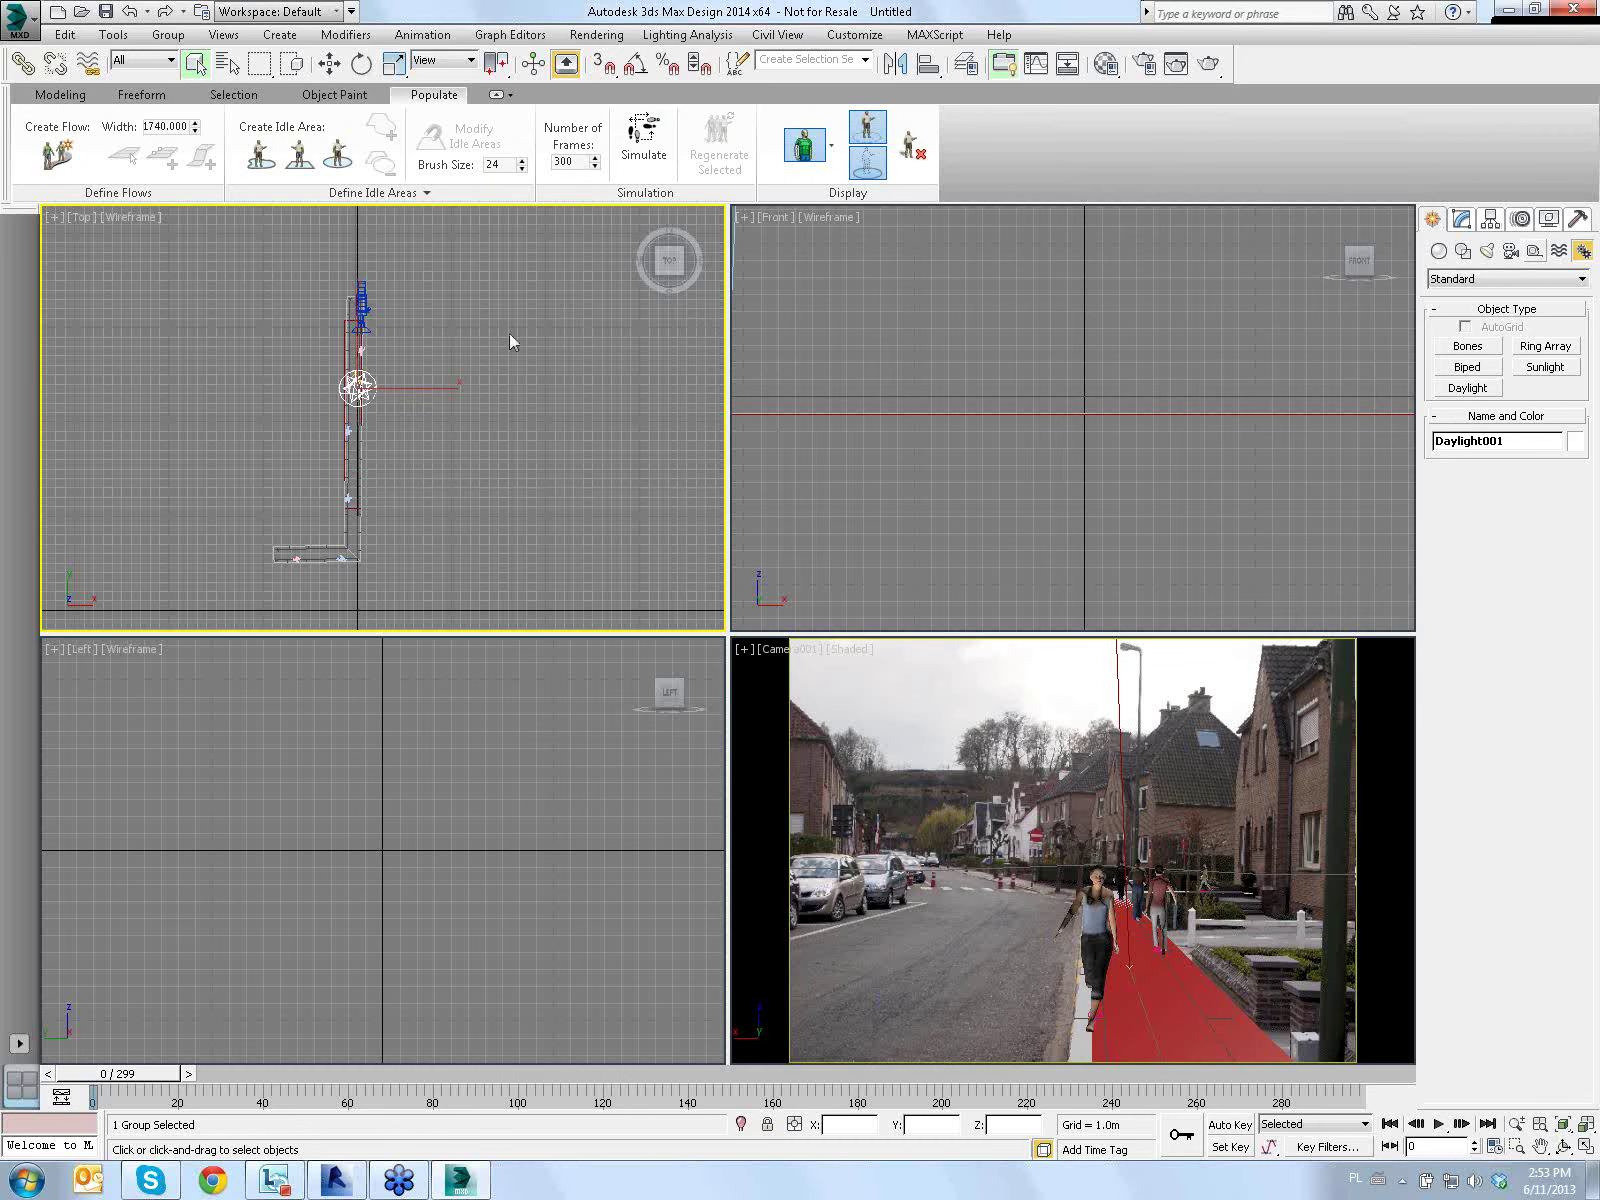
pyautogui.click(1461, 218)
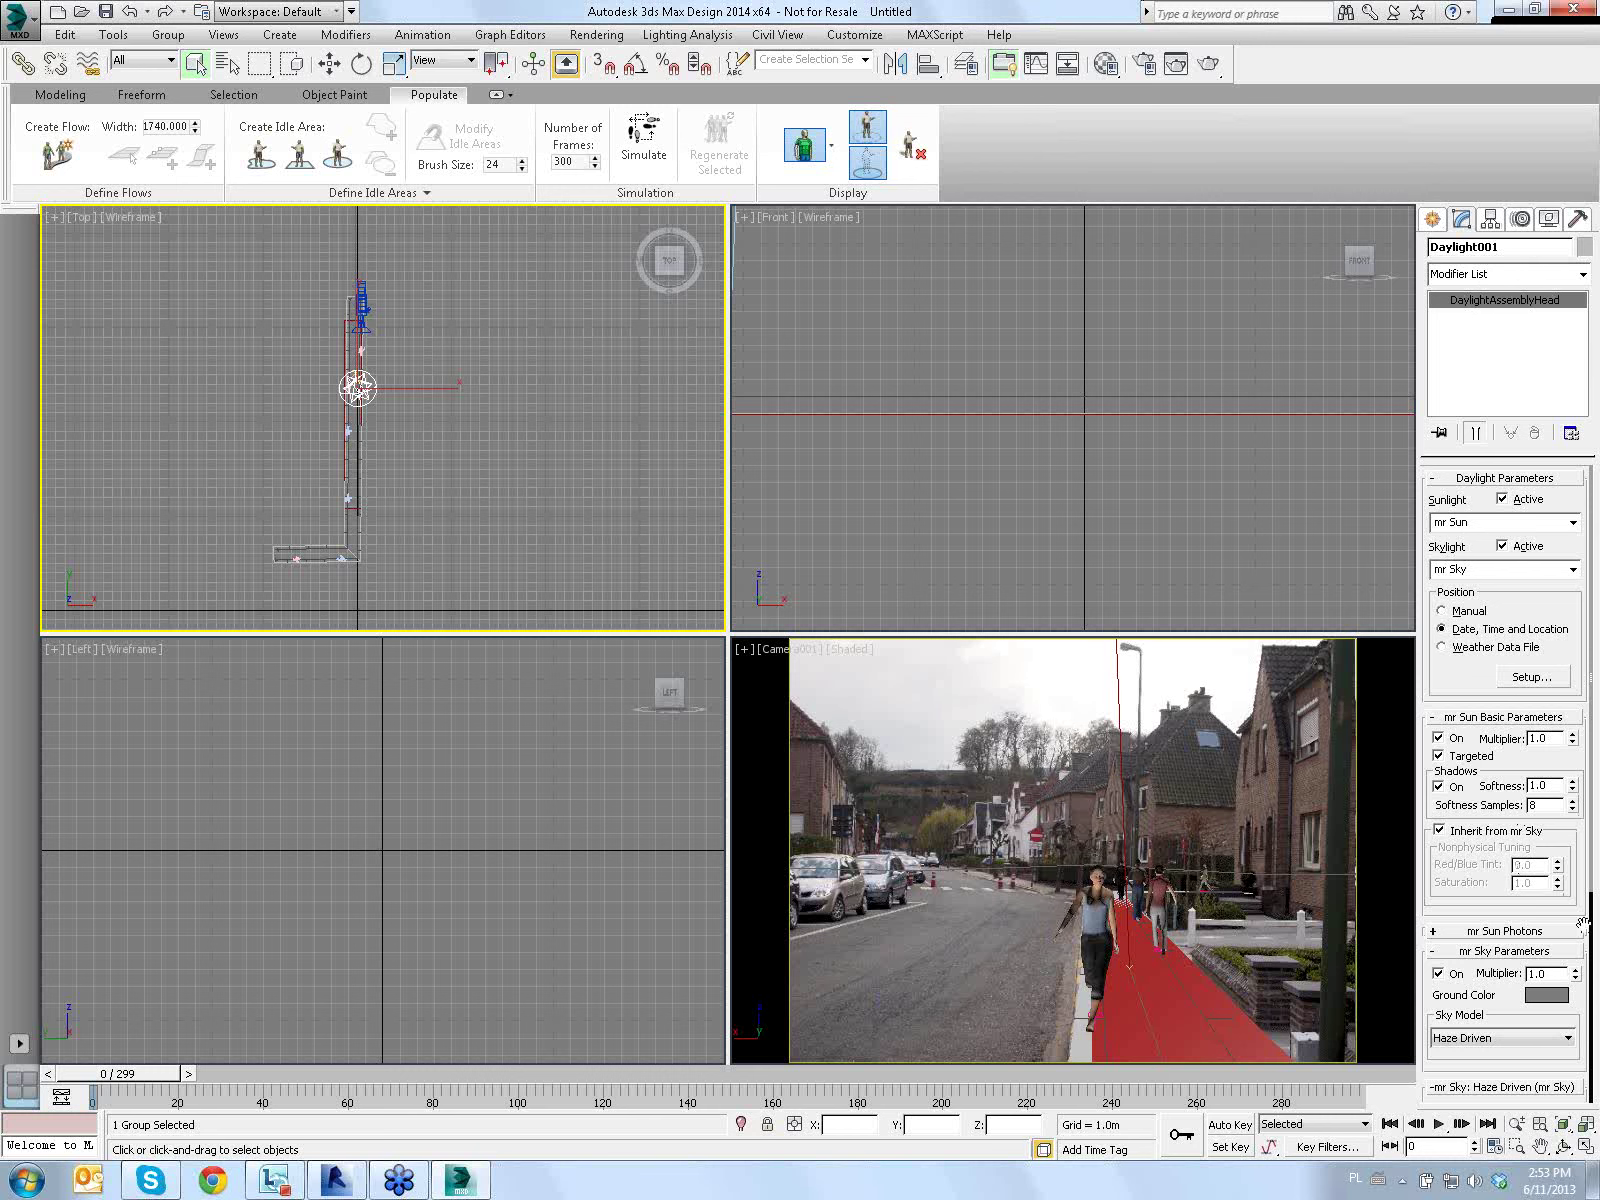
# Open Daylight001's date, time and location settings and its Geographic Location map
pyautogui.moveTo(1578, 930)
pyautogui.mouseDown()
pyautogui.moveTo(1569, 620)
pyautogui.moveTo(1585, 902)
pyautogui.mouseUp()
pyautogui.click(1530, 678)
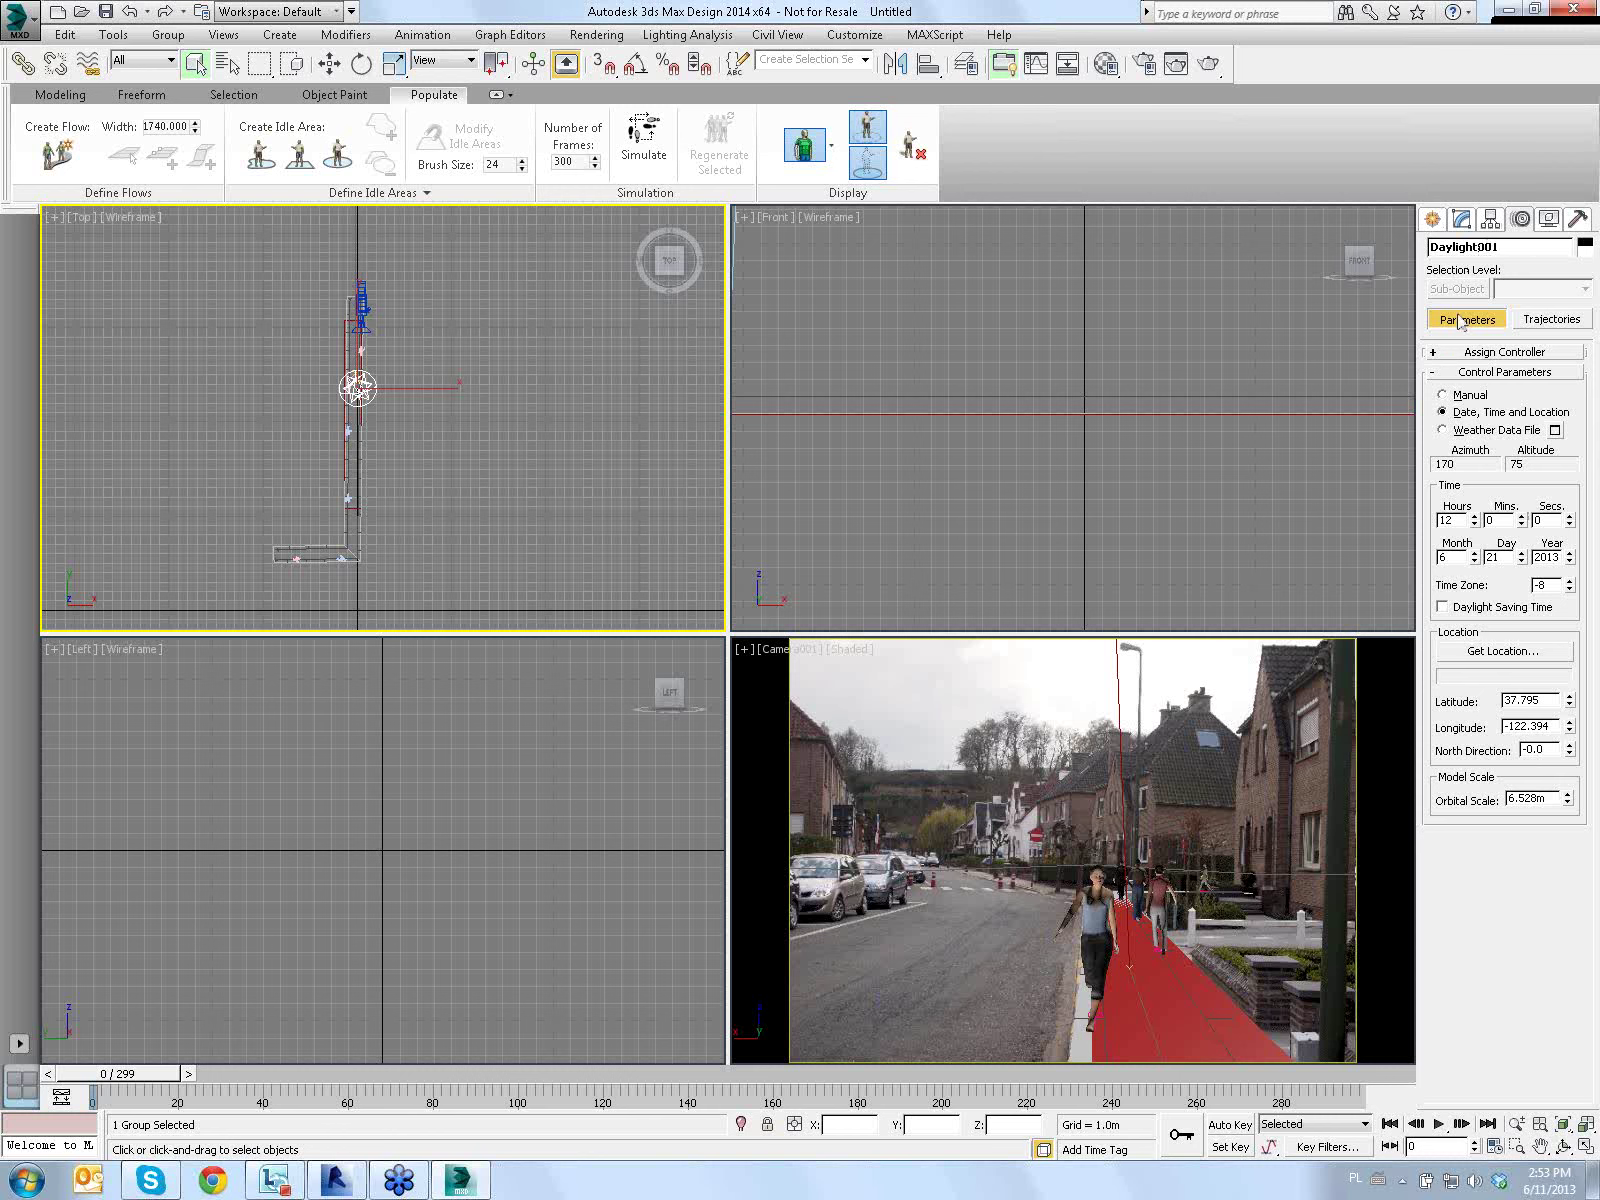
pyautogui.click(1432, 219)
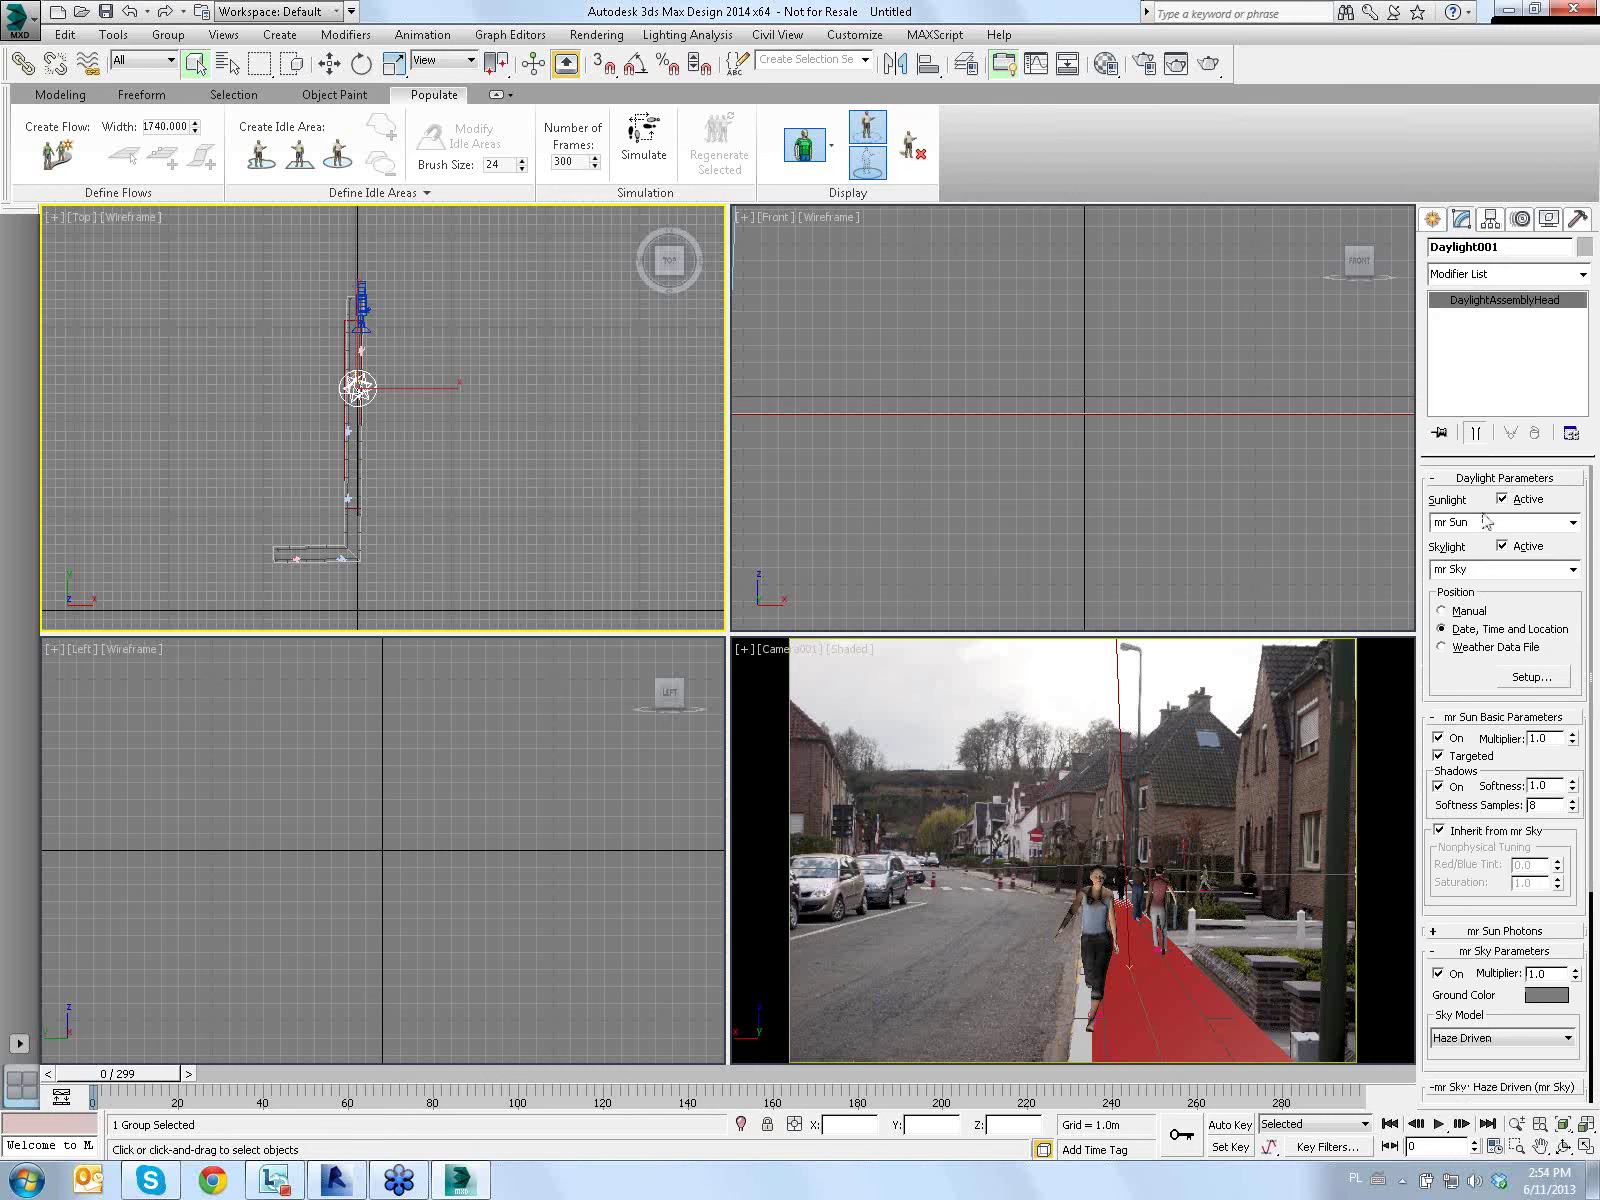
pyautogui.click(1531, 680)
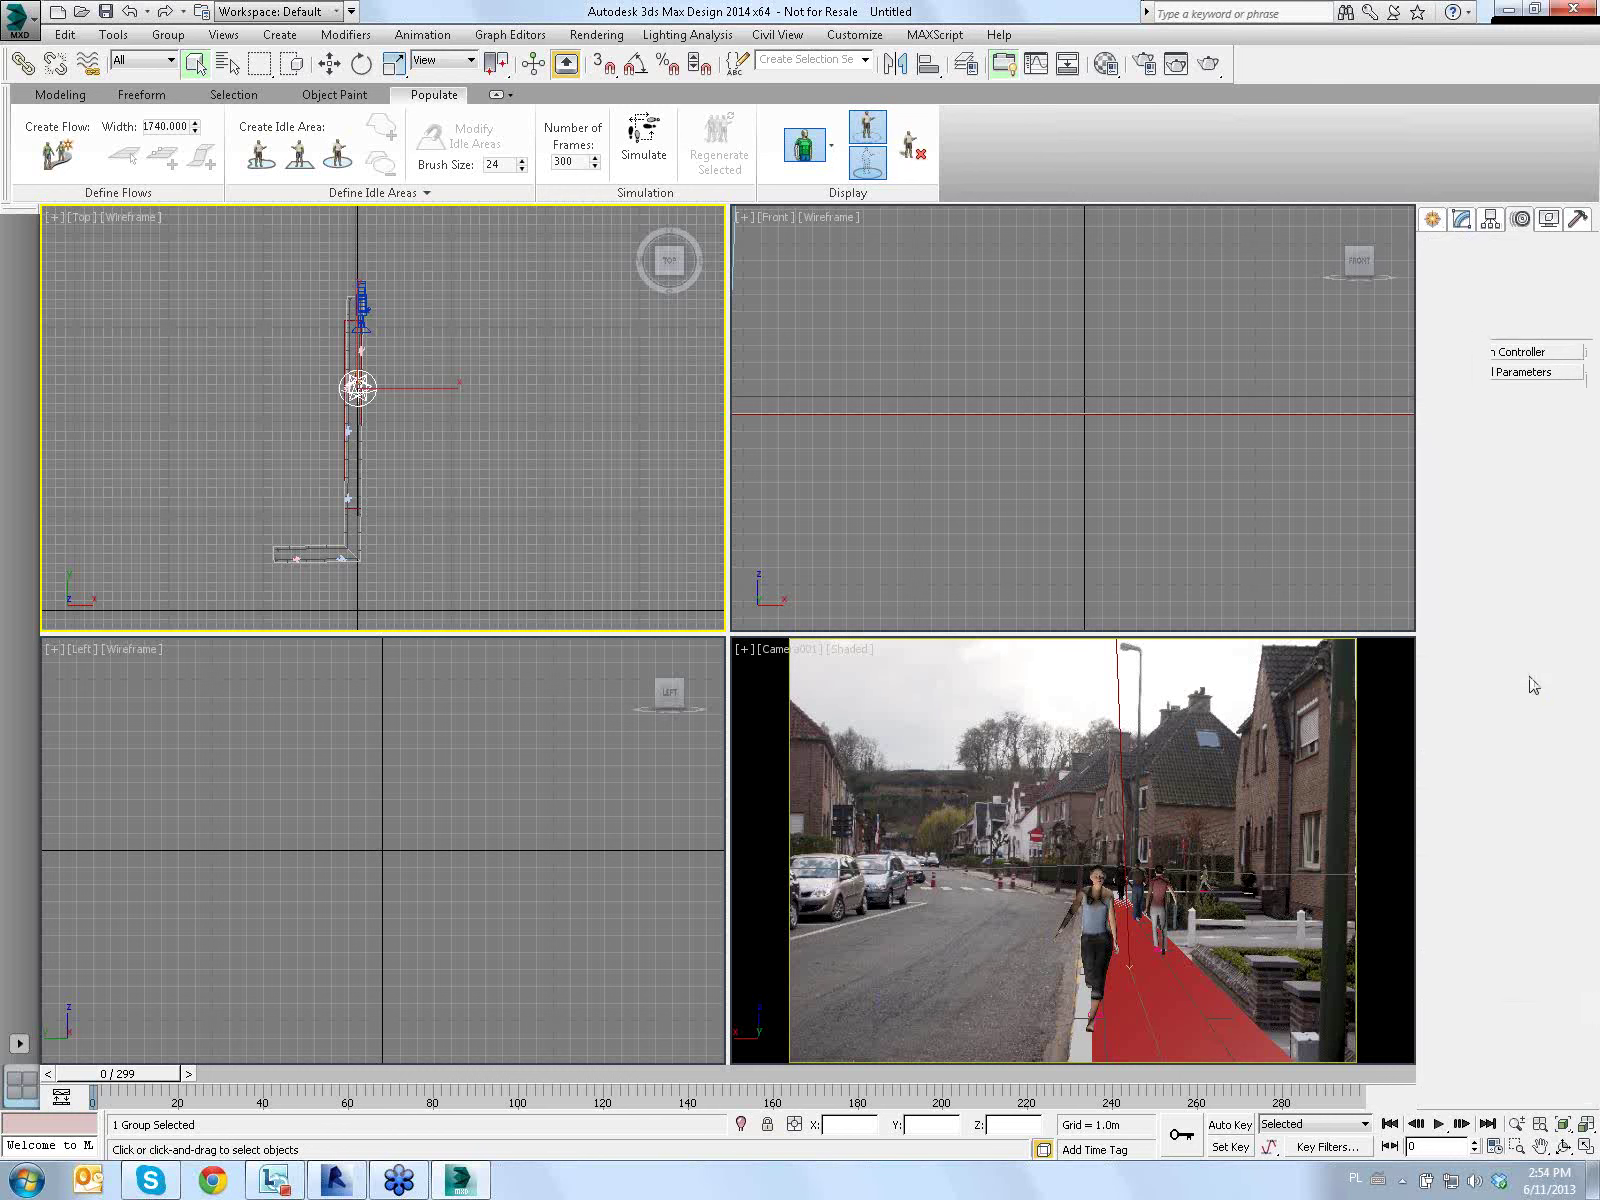
pyautogui.click(1432, 220)
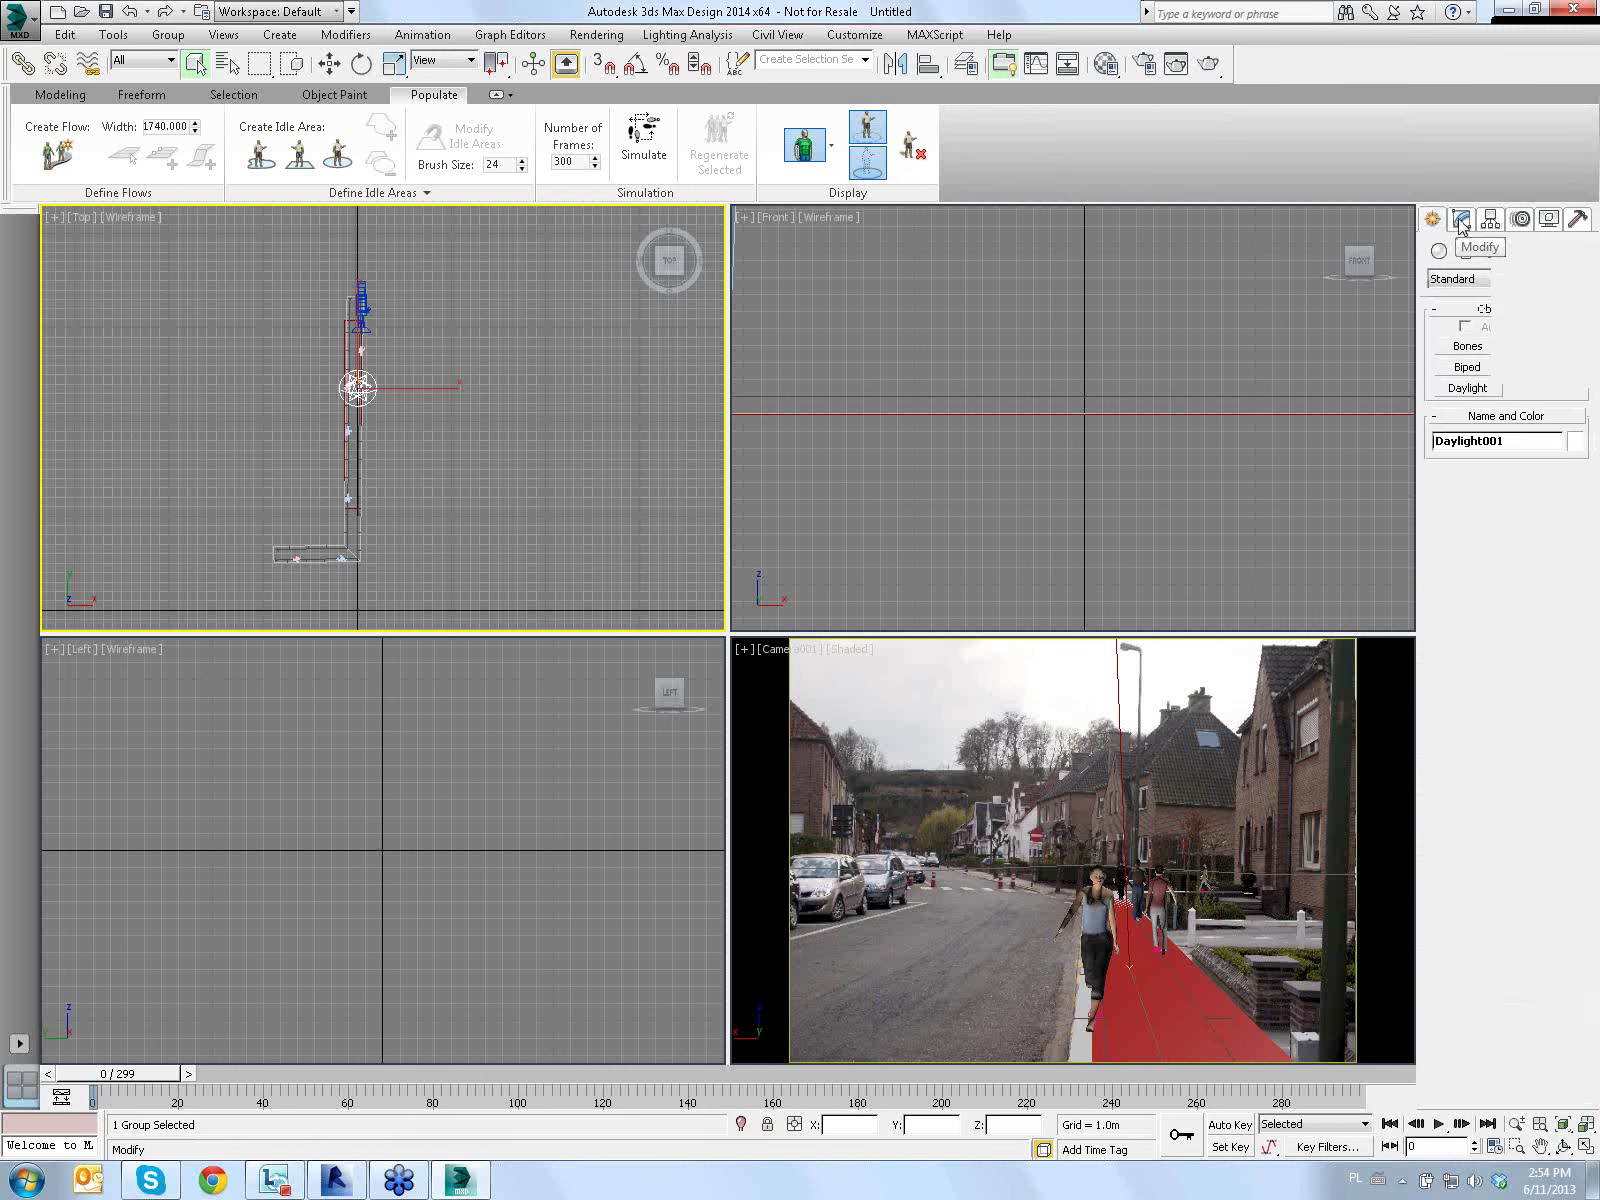
pyautogui.click(1470, 630)
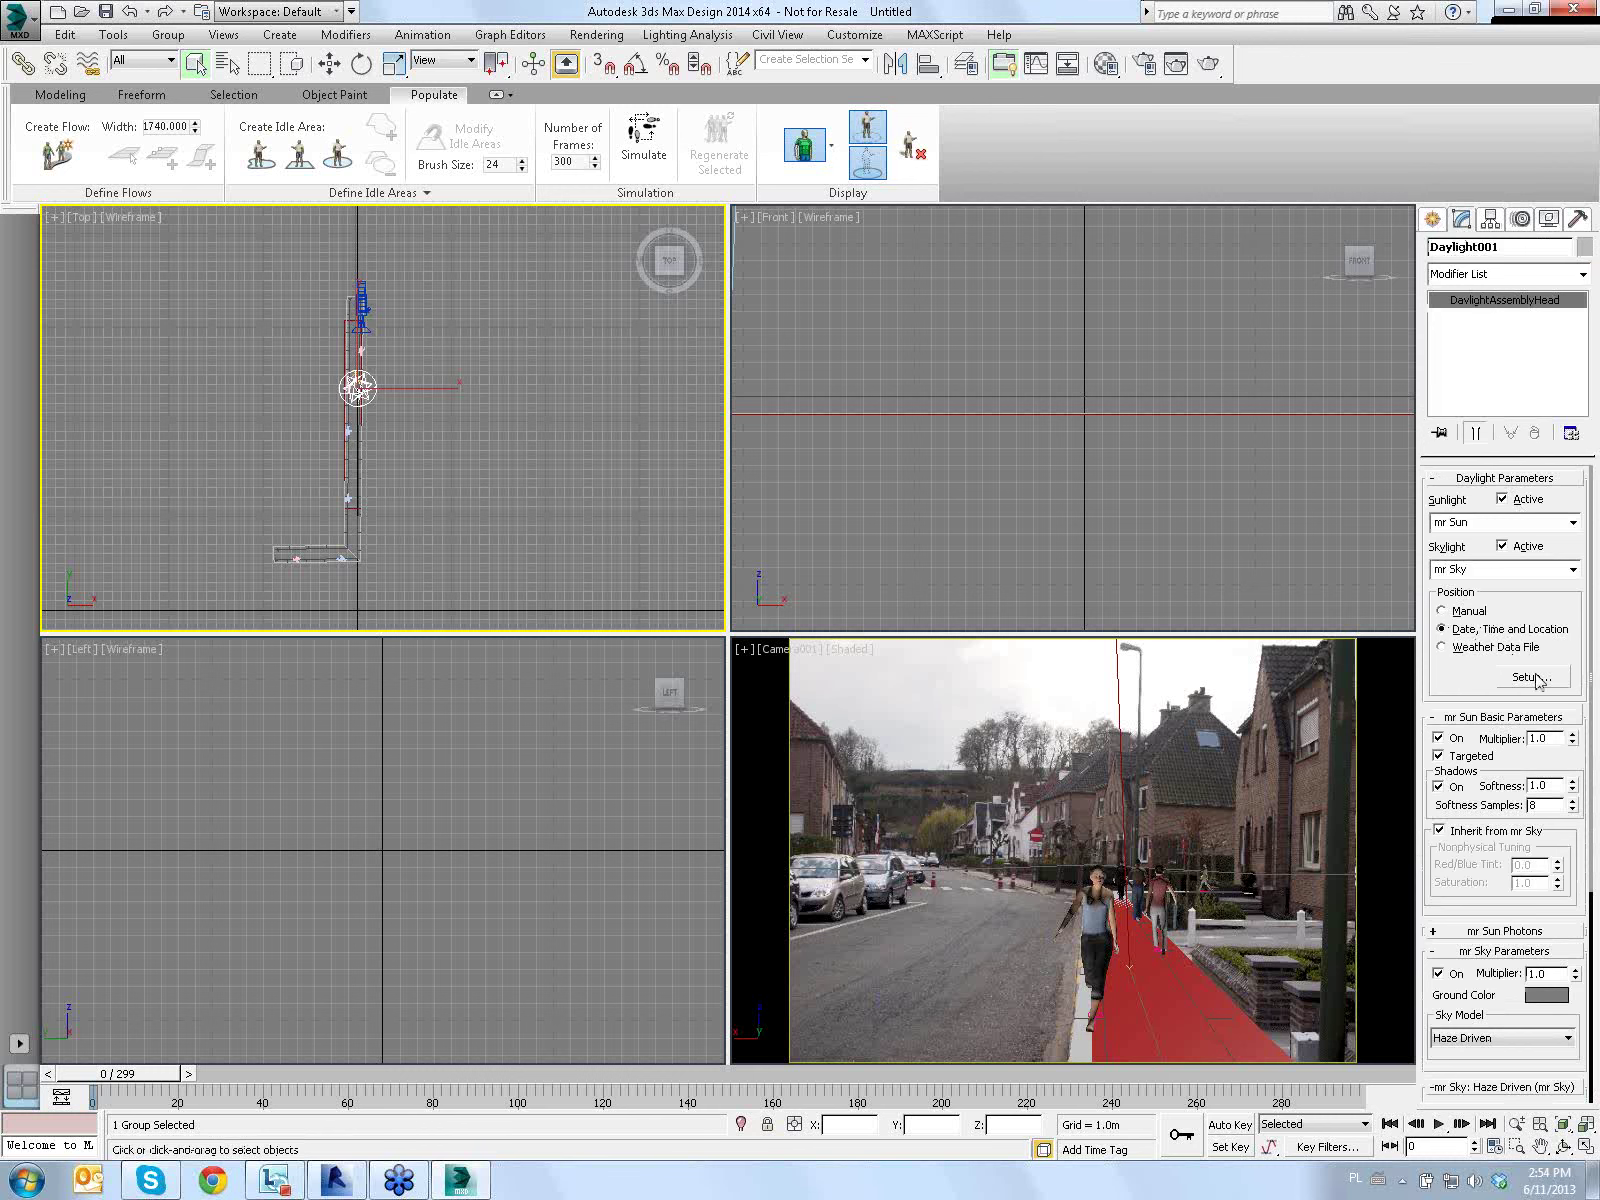
pyautogui.click(1532, 678)
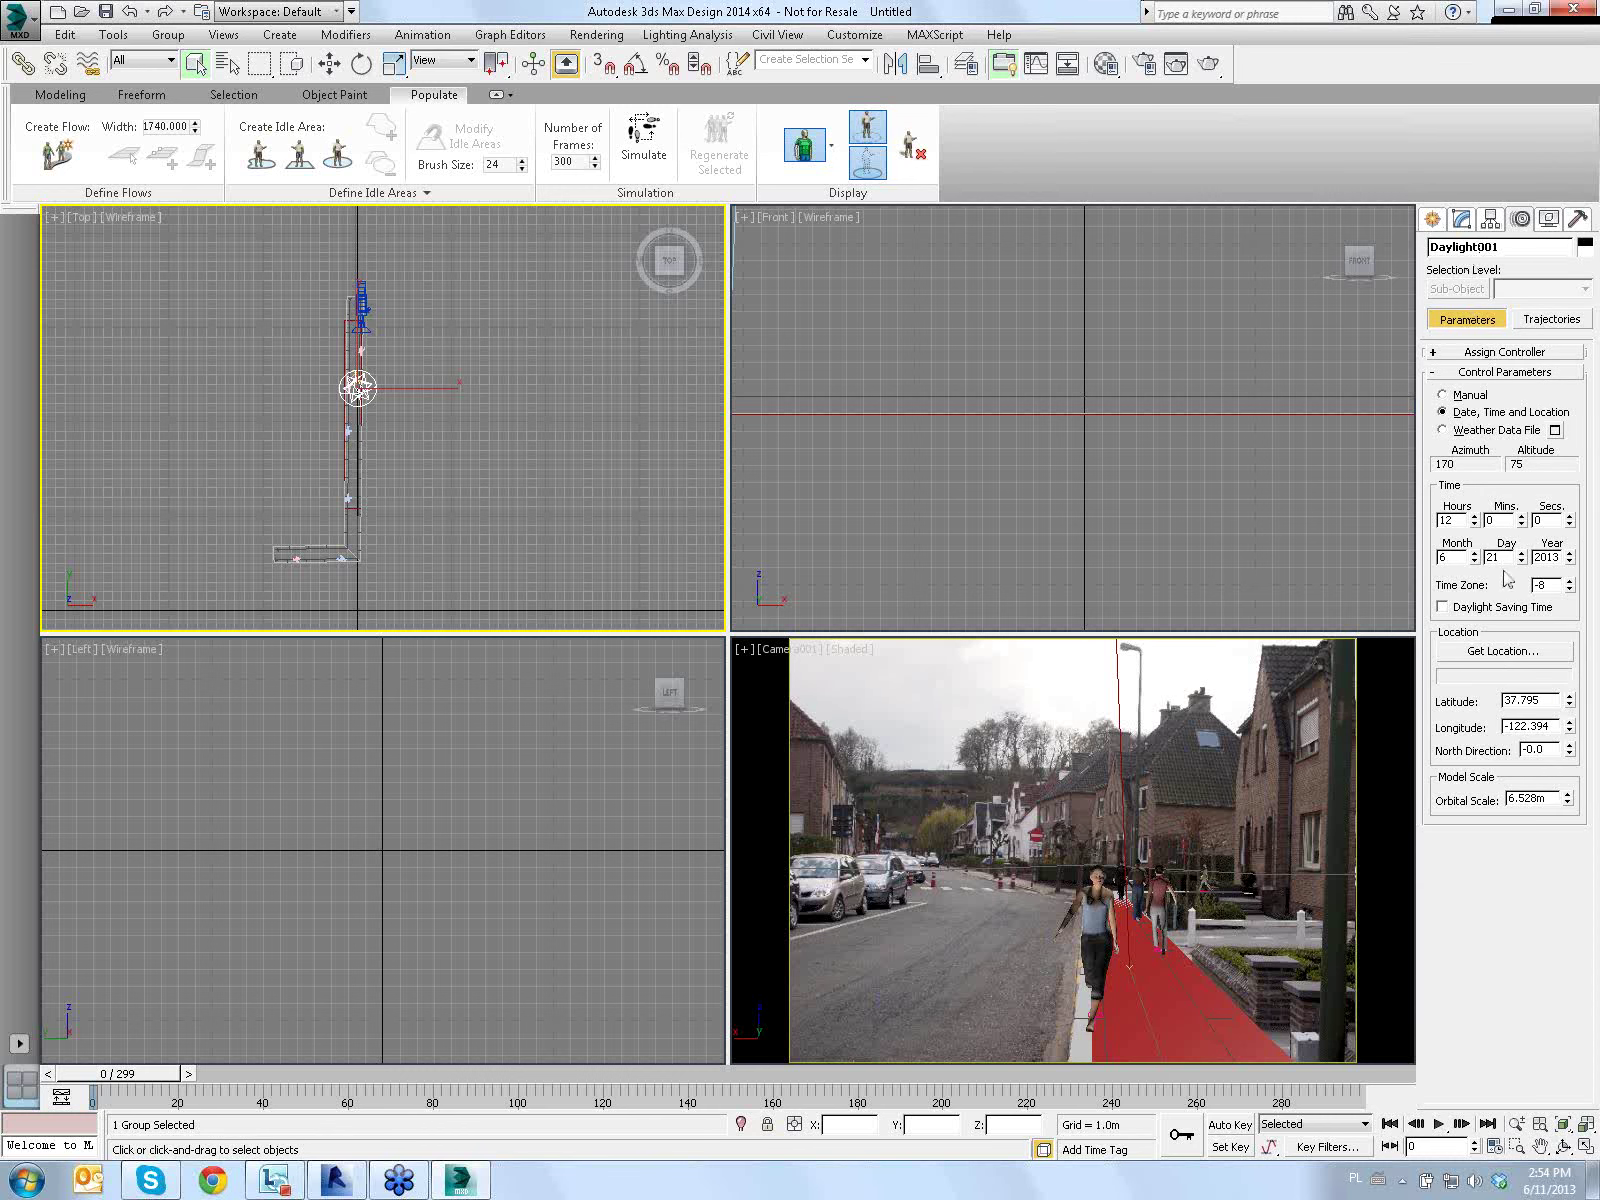
pyautogui.click(1433, 220)
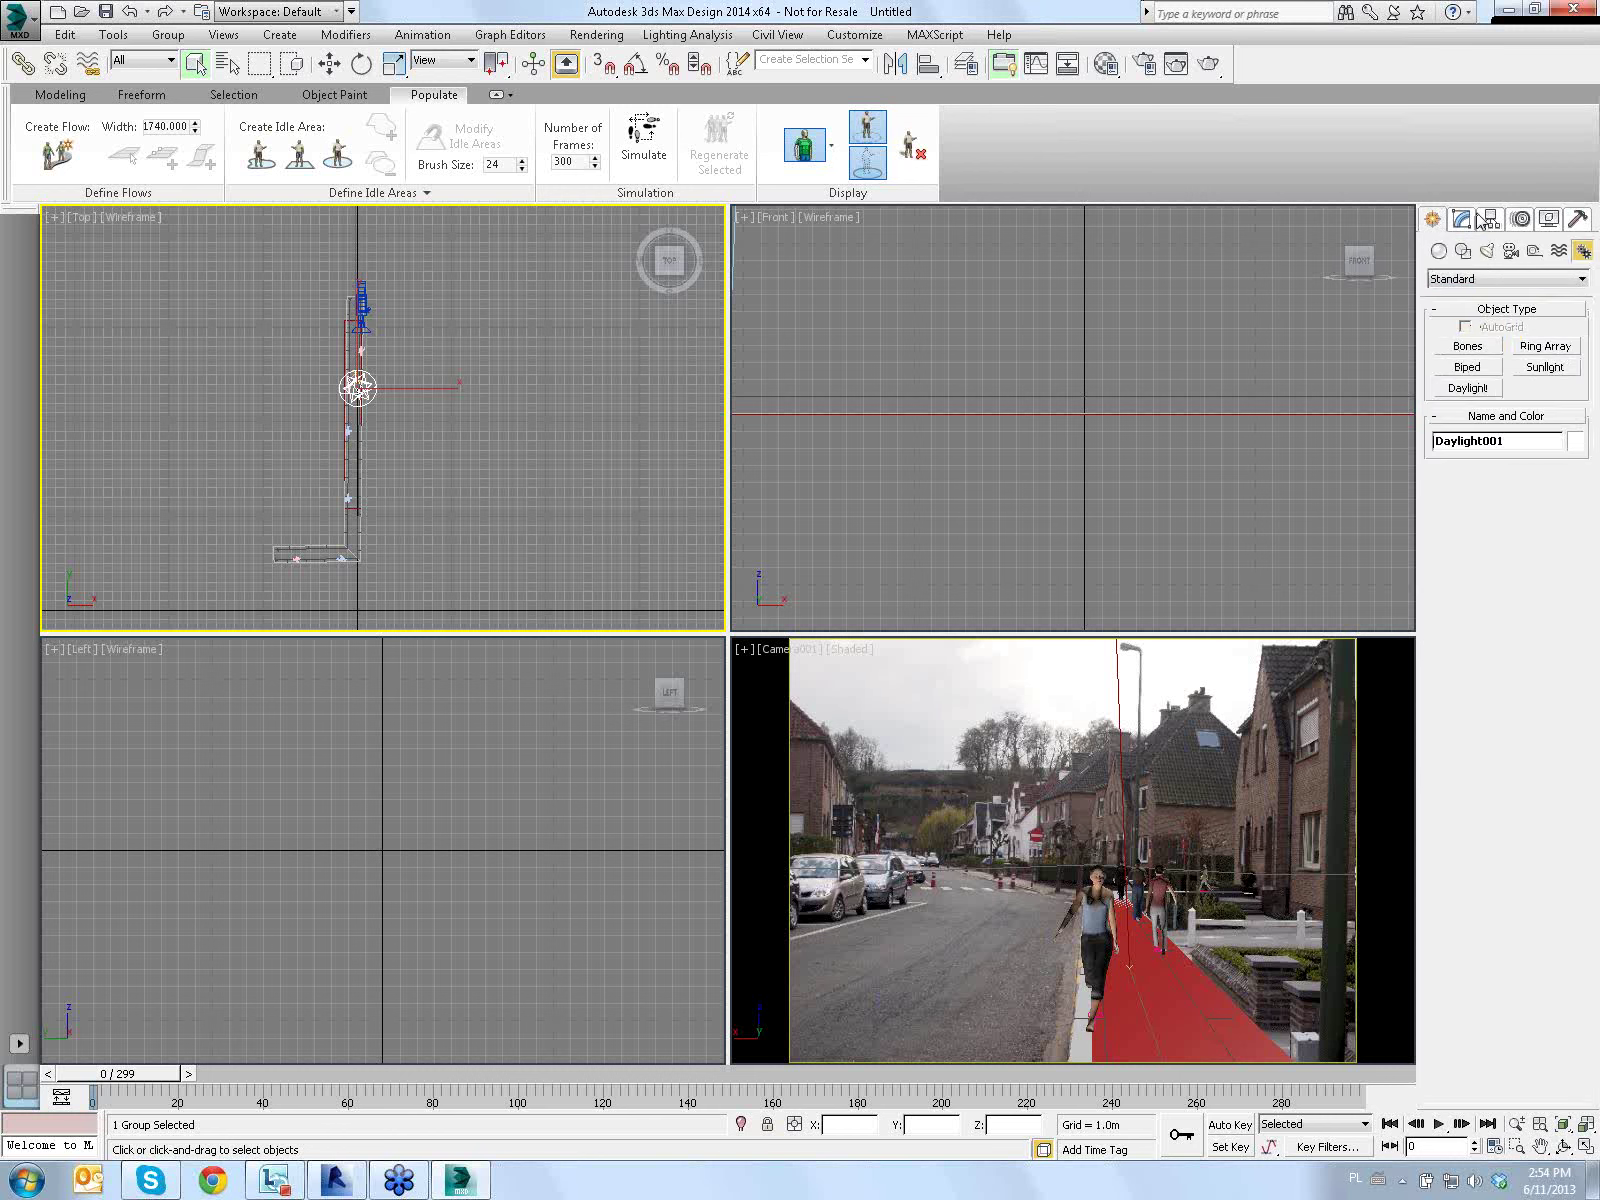
pyautogui.click(1470, 220)
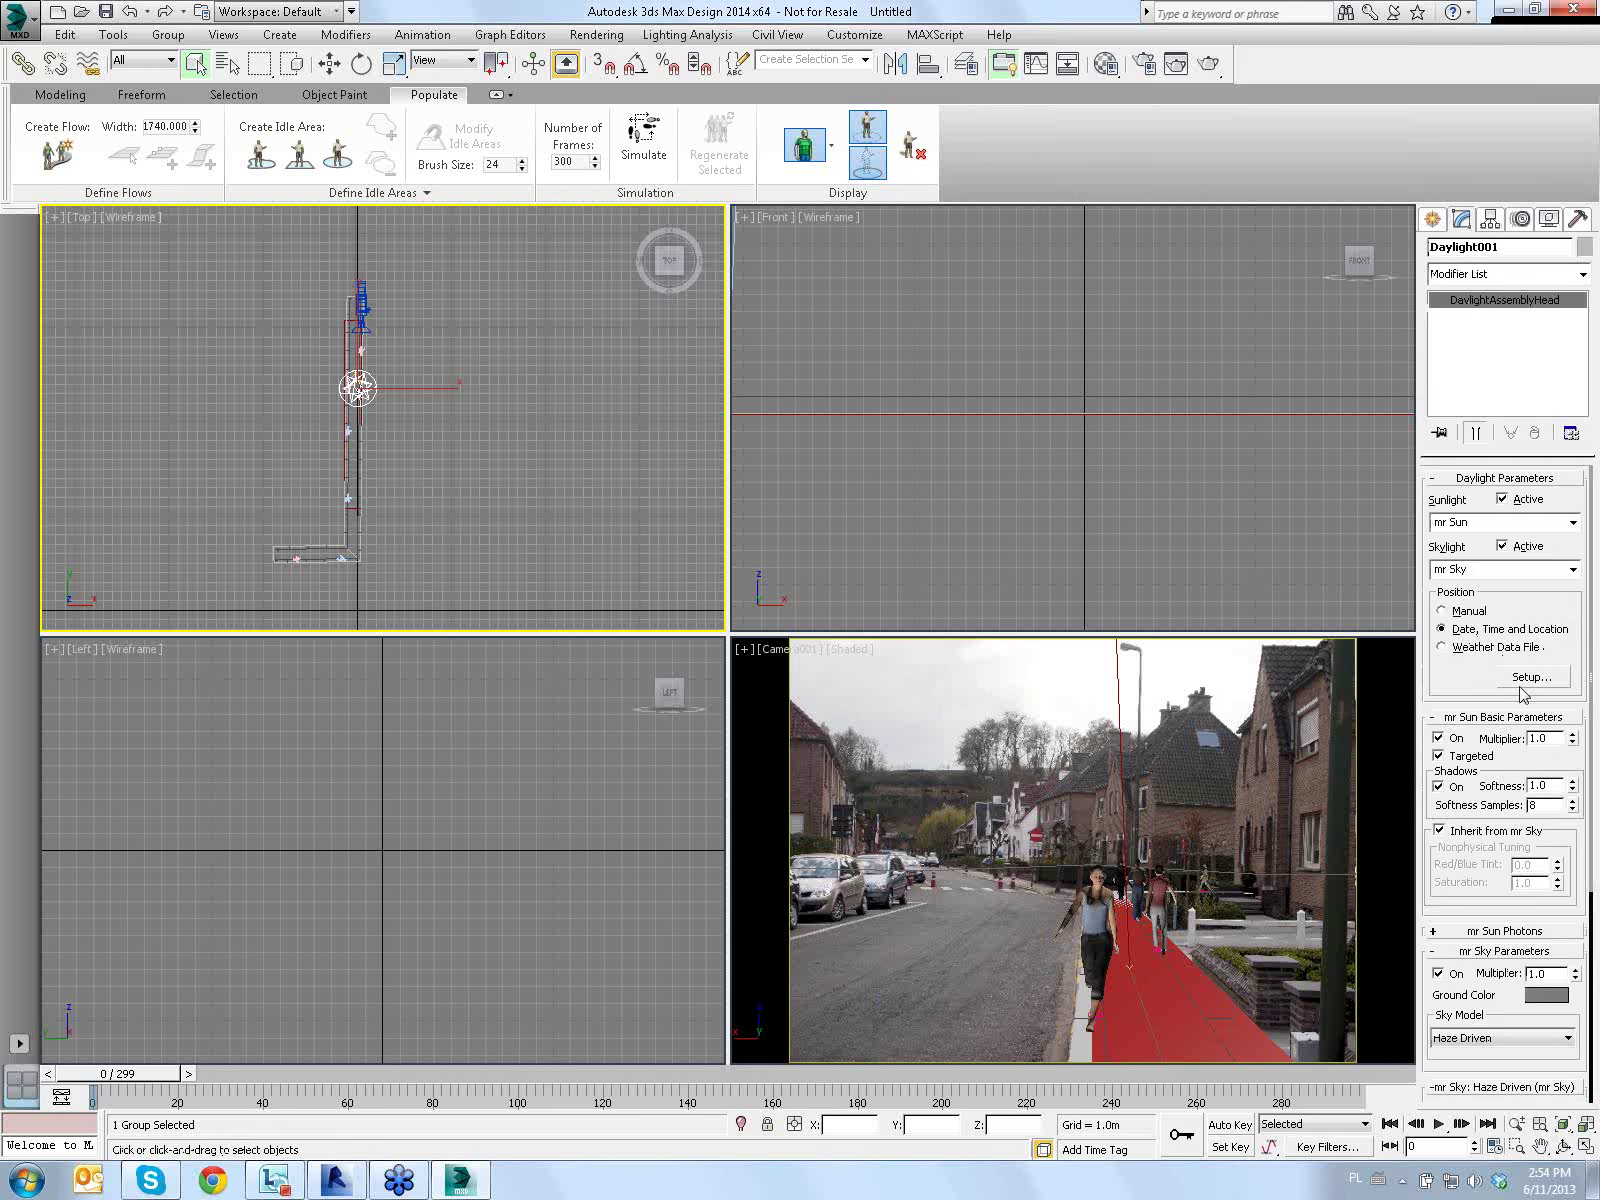
pyautogui.click(1527, 683)
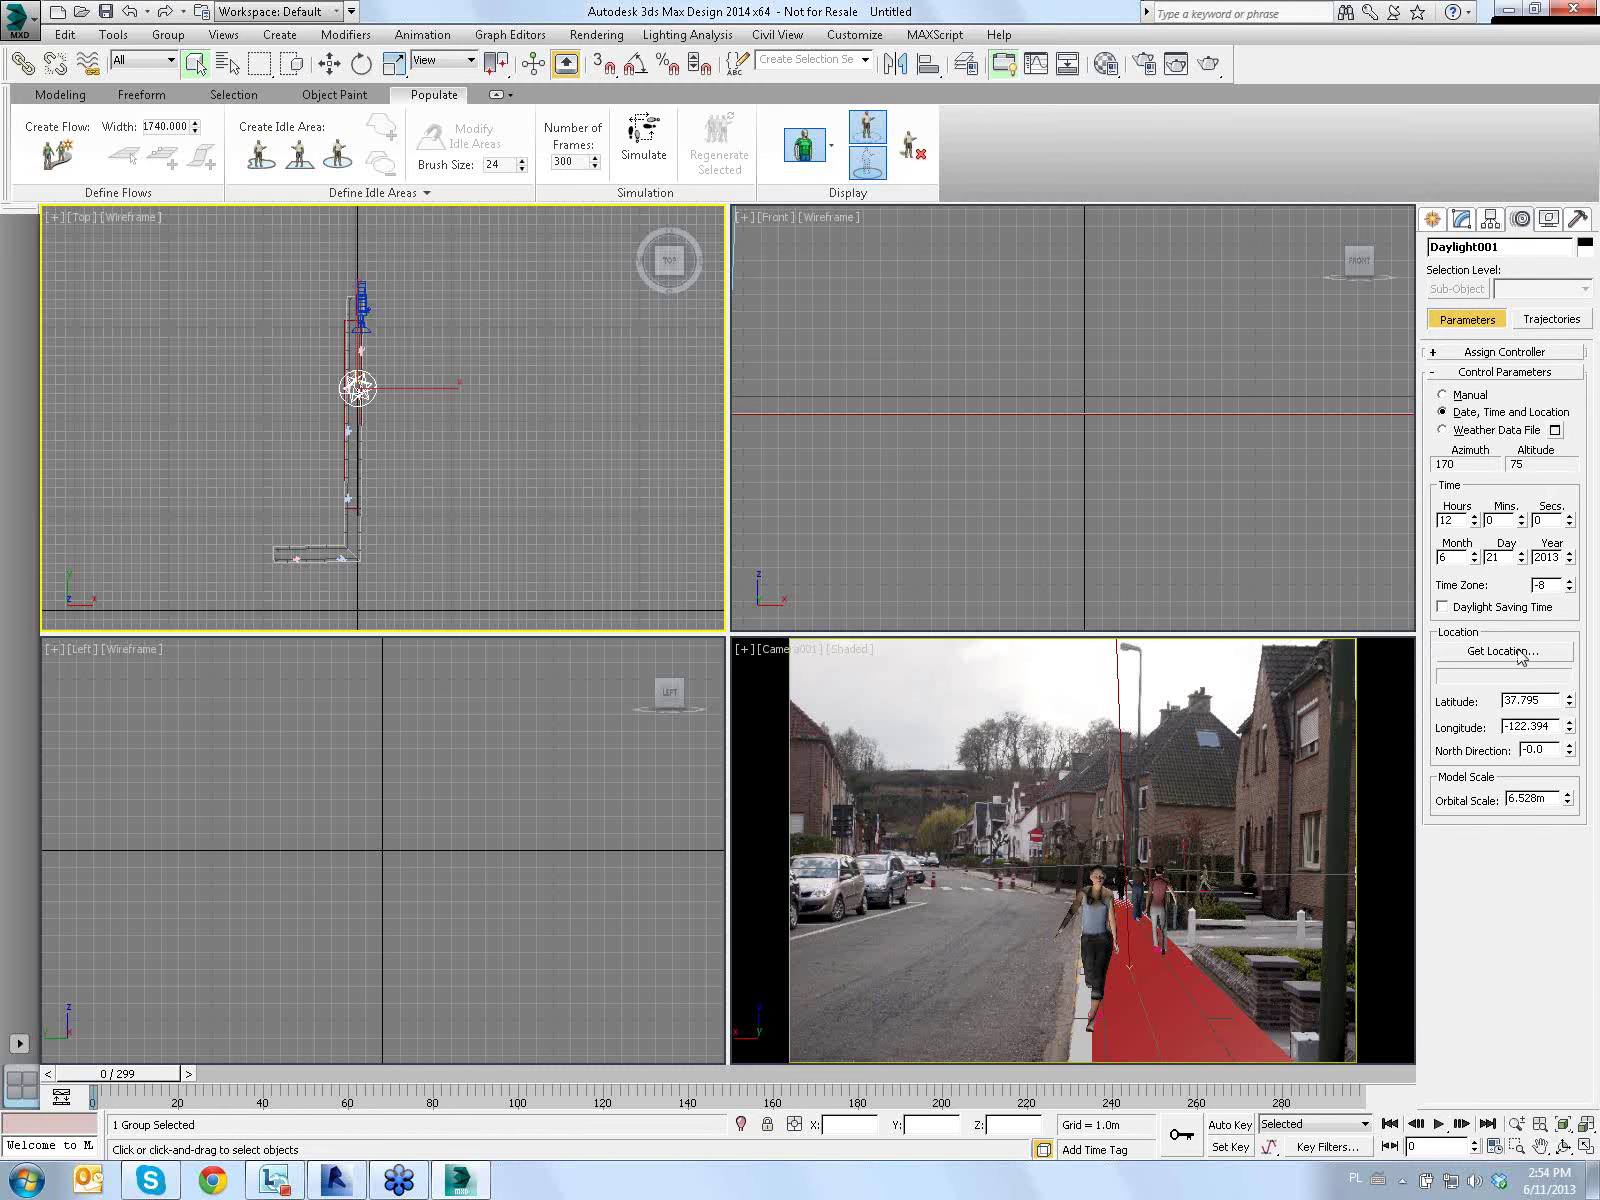
pyautogui.click(1505, 652)
# Choose Amsterdam, Netherlands on the Europe map as the daylight location
pyautogui.click(785, 434)
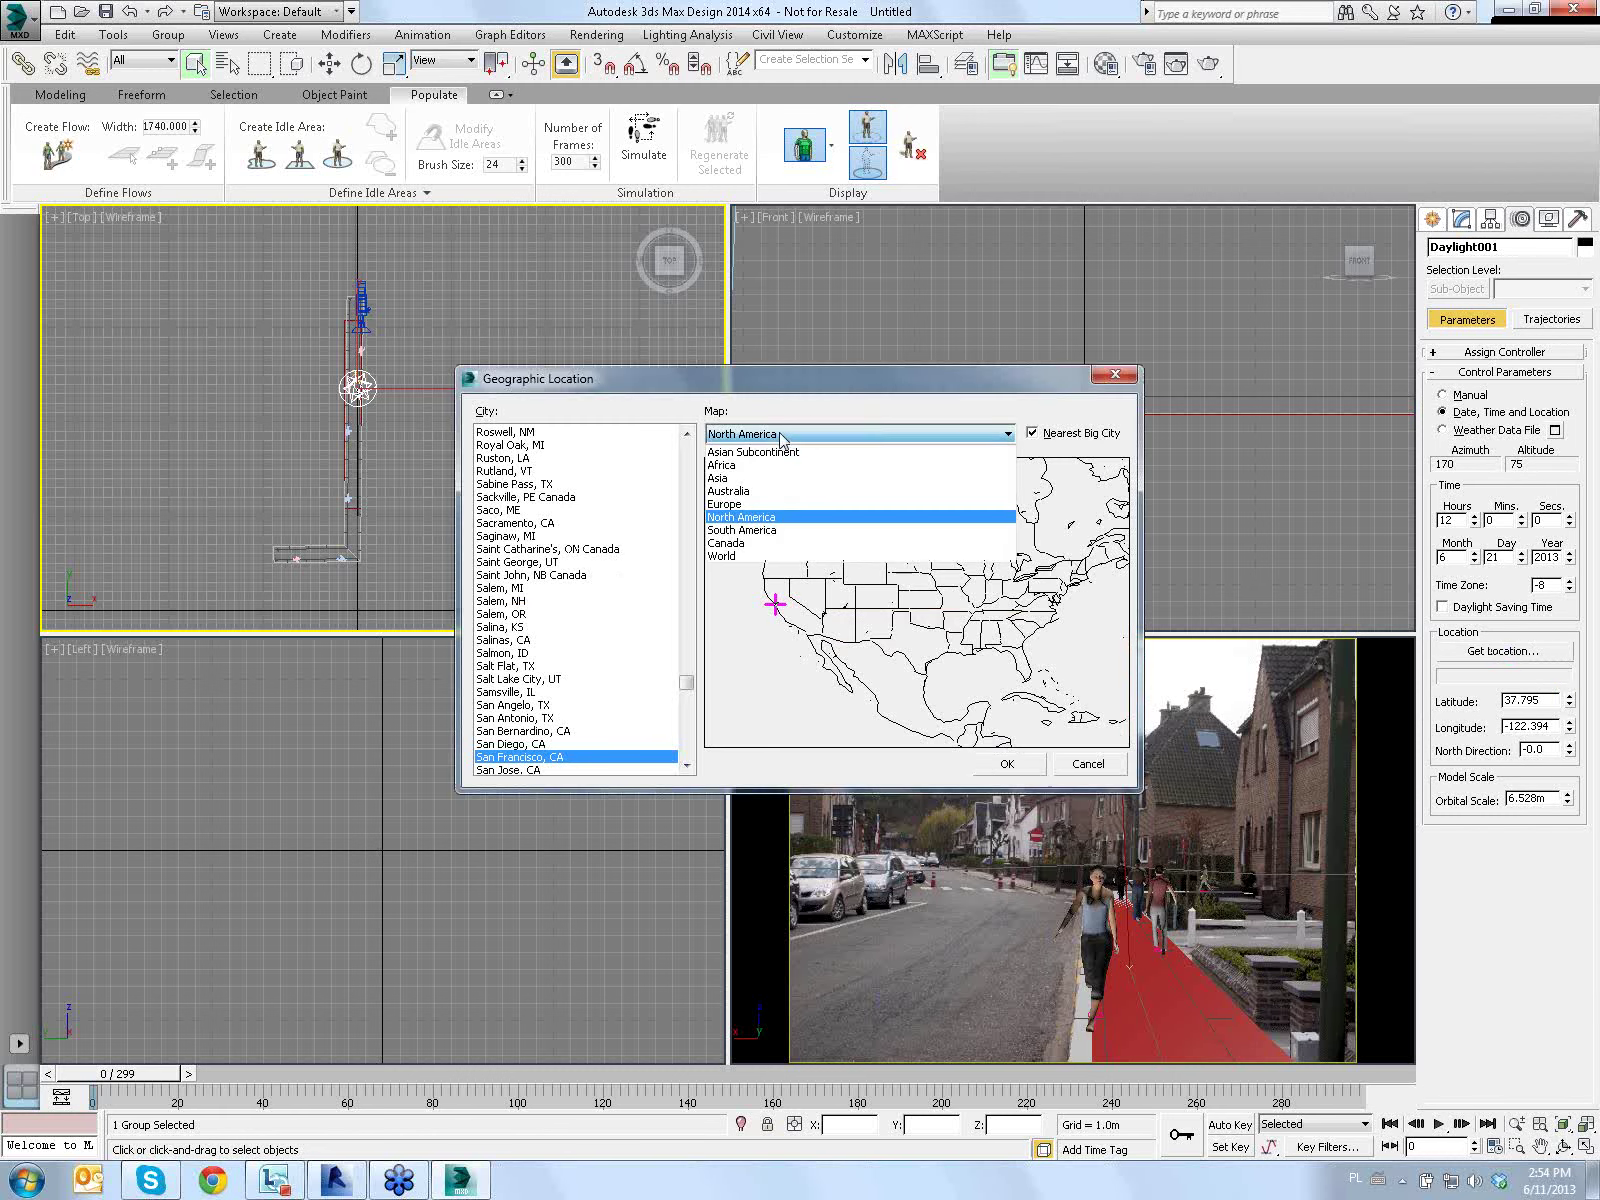
pyautogui.click(780, 504)
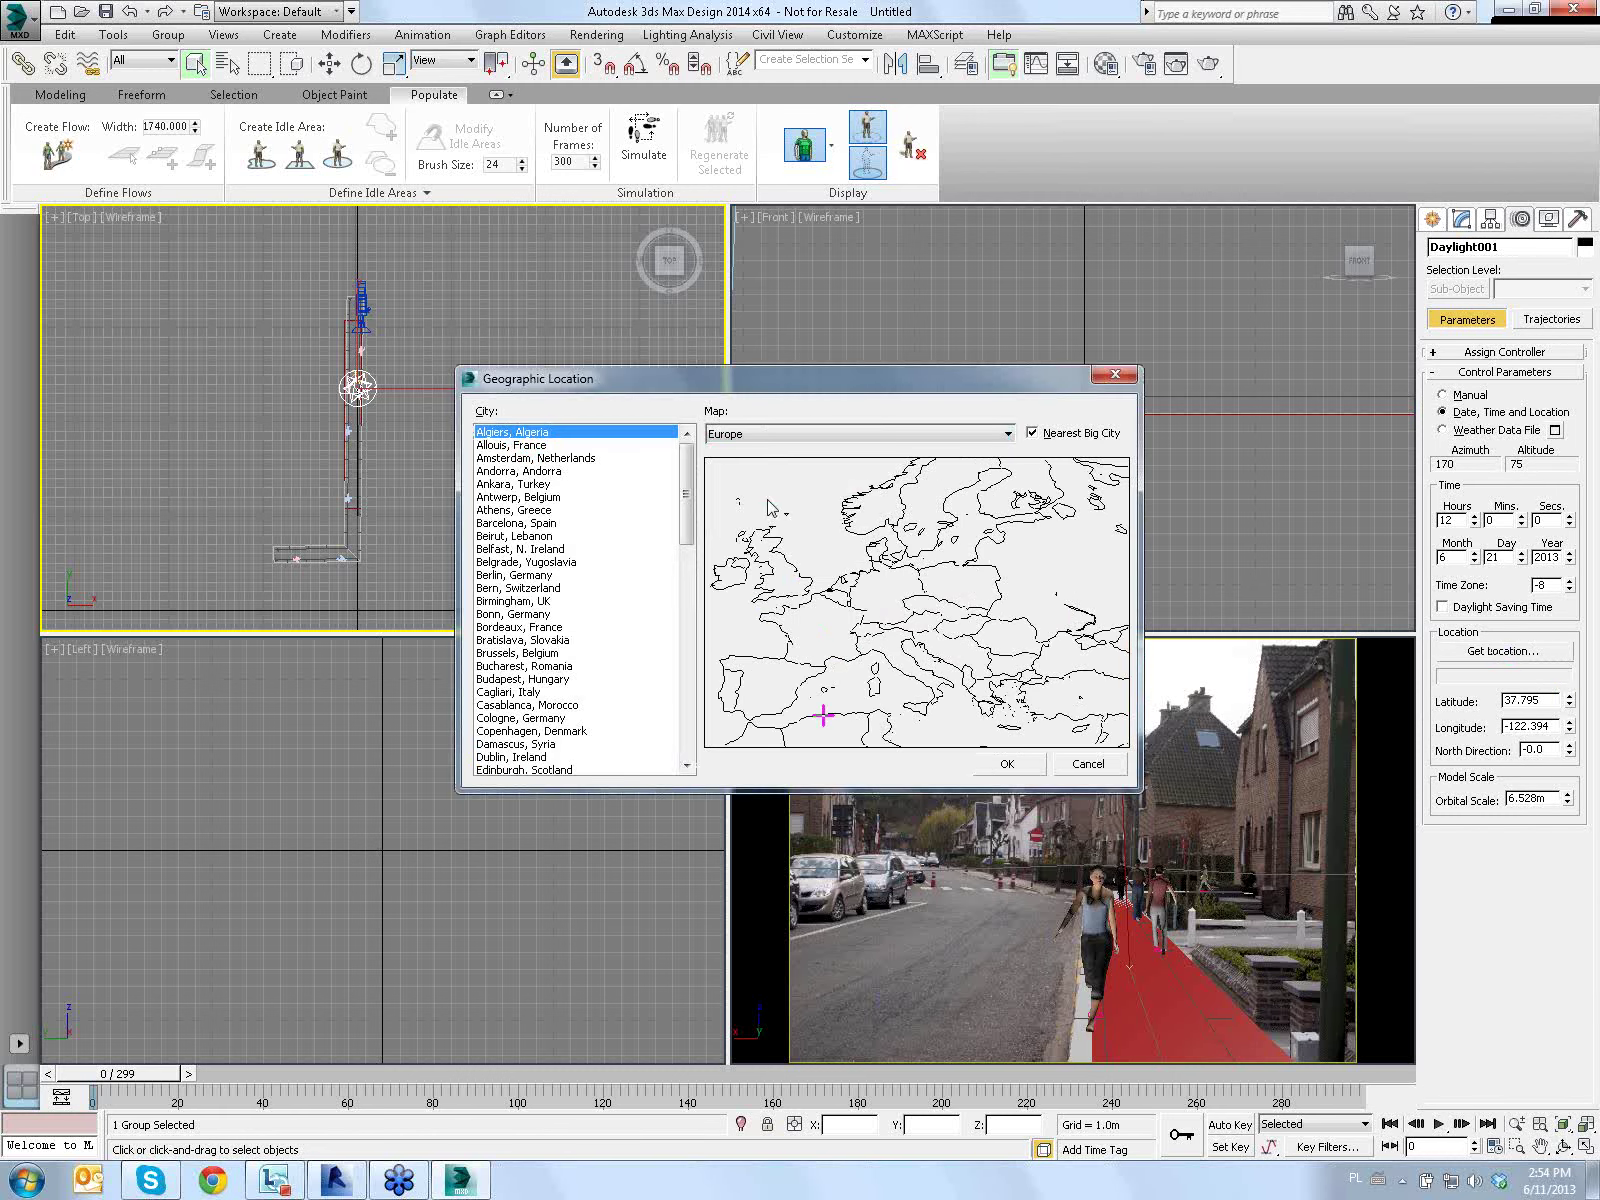
pyautogui.click(842, 582)
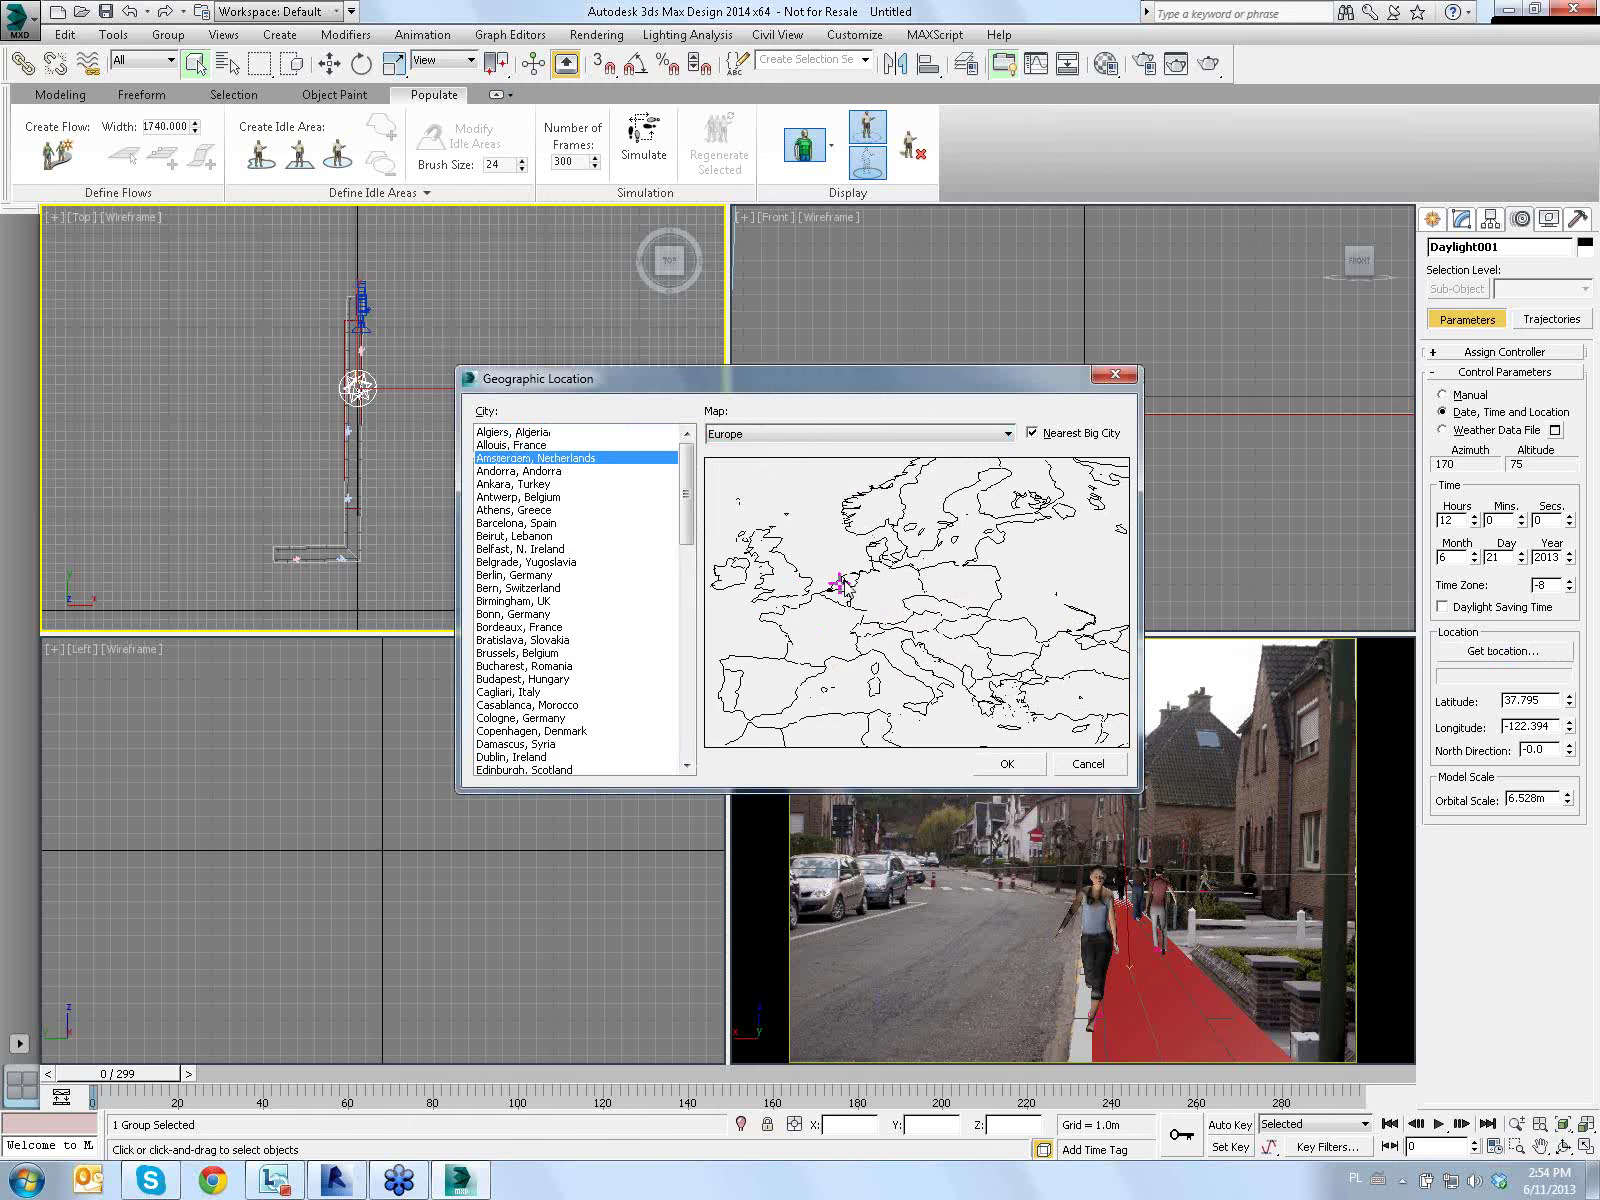
pyautogui.click(1007, 764)
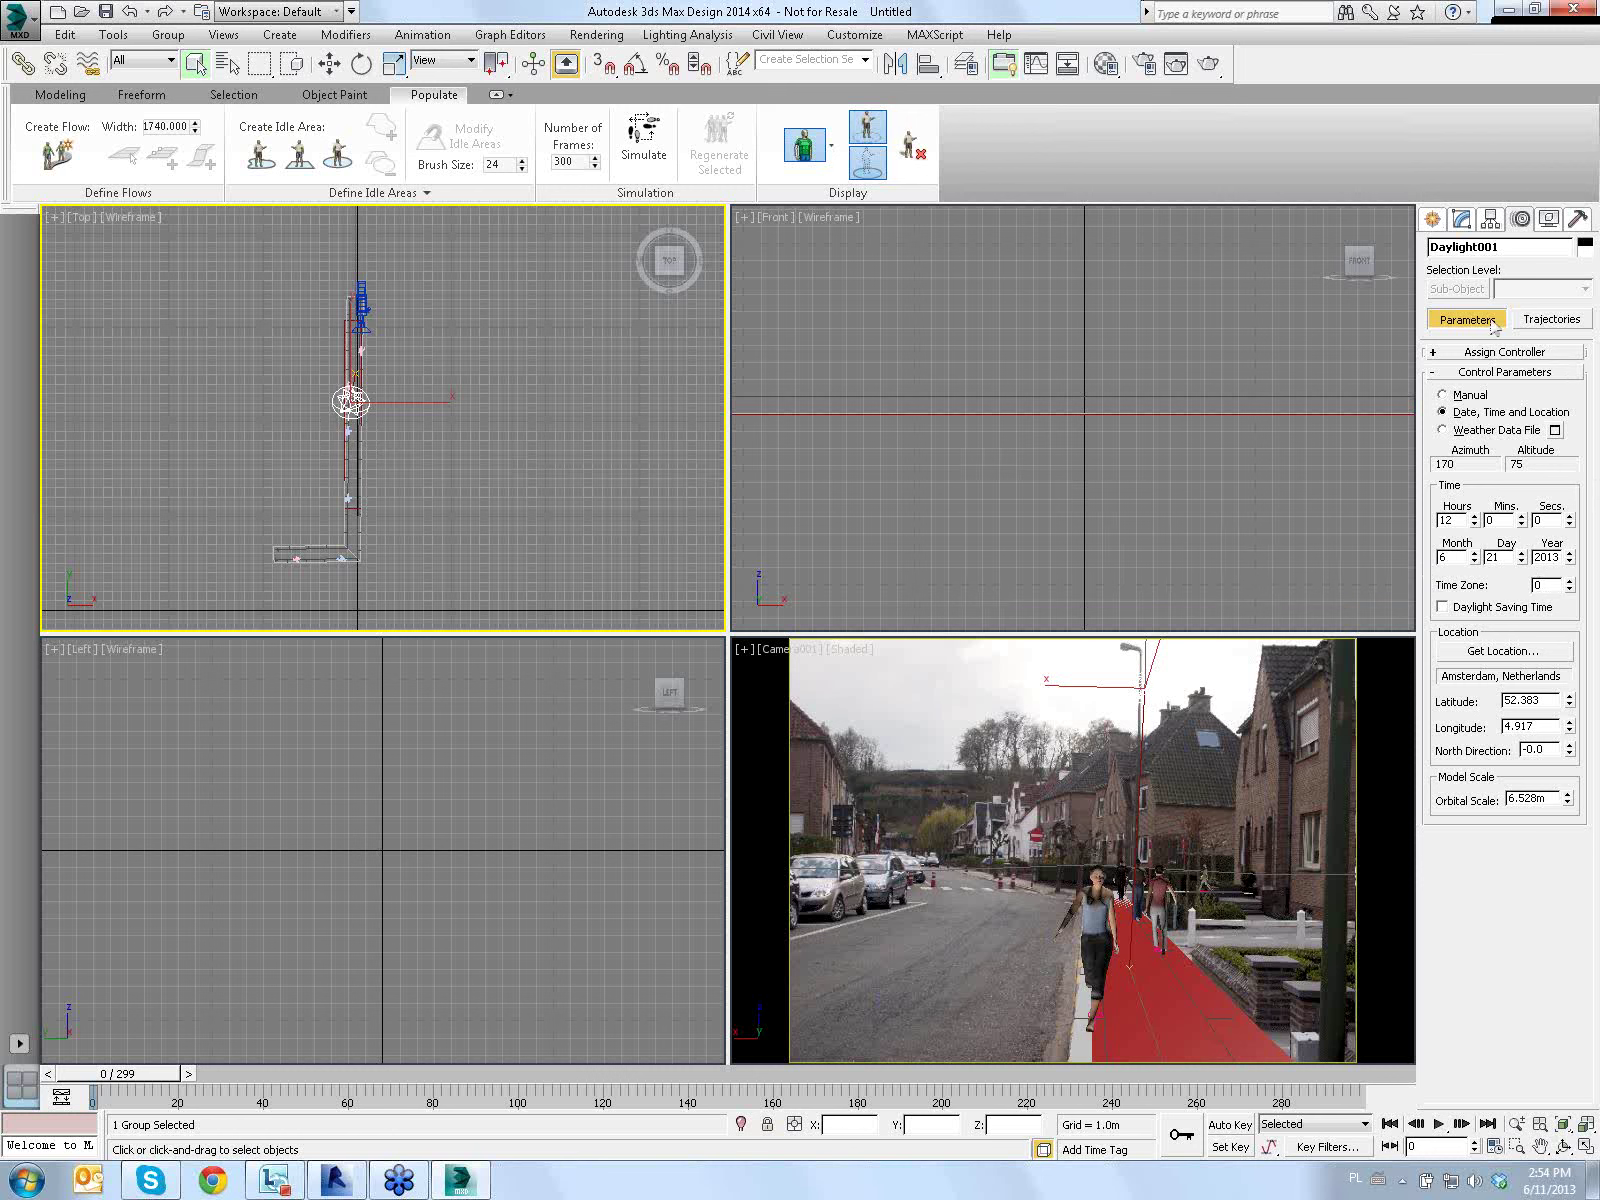
# Set latitude 50.983, longitude 5.05 and North Direction 178 for Daylight001
pyautogui.doubleClick(1530, 700)
pyautogui.write('50')
pyautogui.press('Return')
pyautogui.doubleClick(1547, 728)
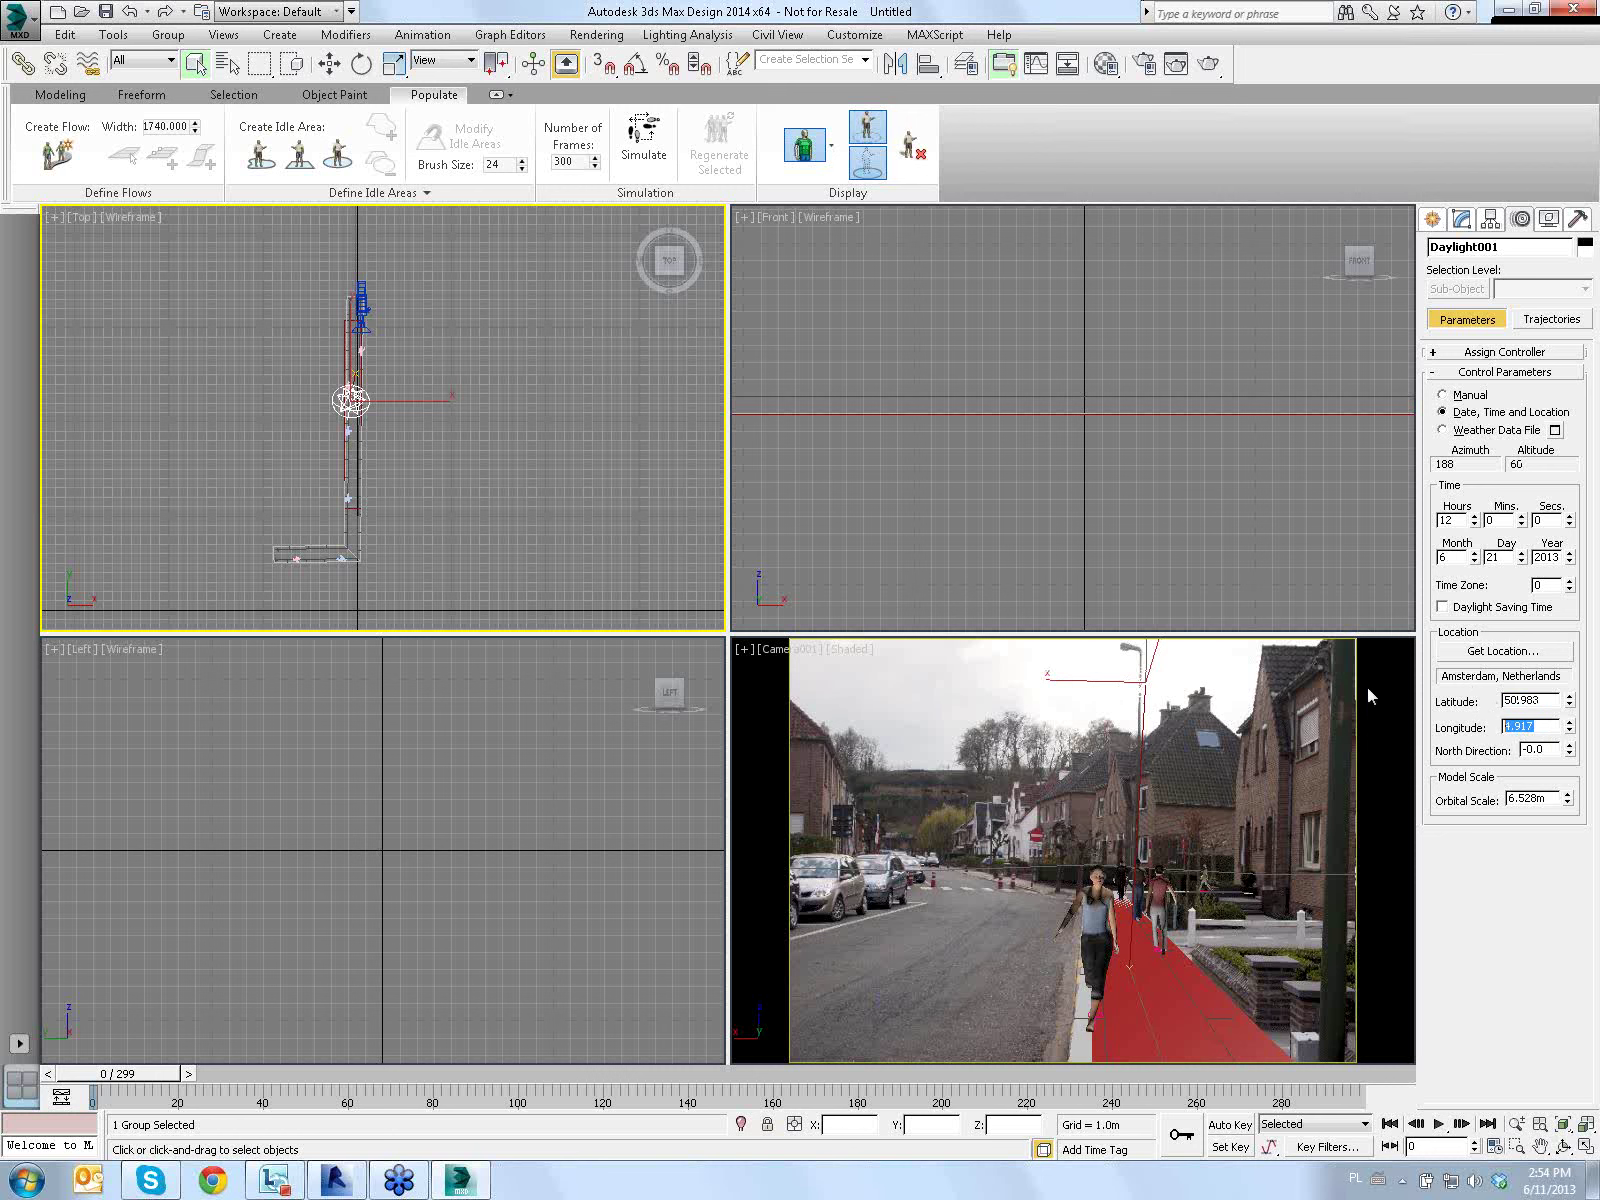
pyautogui.write('5.05')
pyautogui.press('Tab')
pyautogui.moveTo(669, 260)
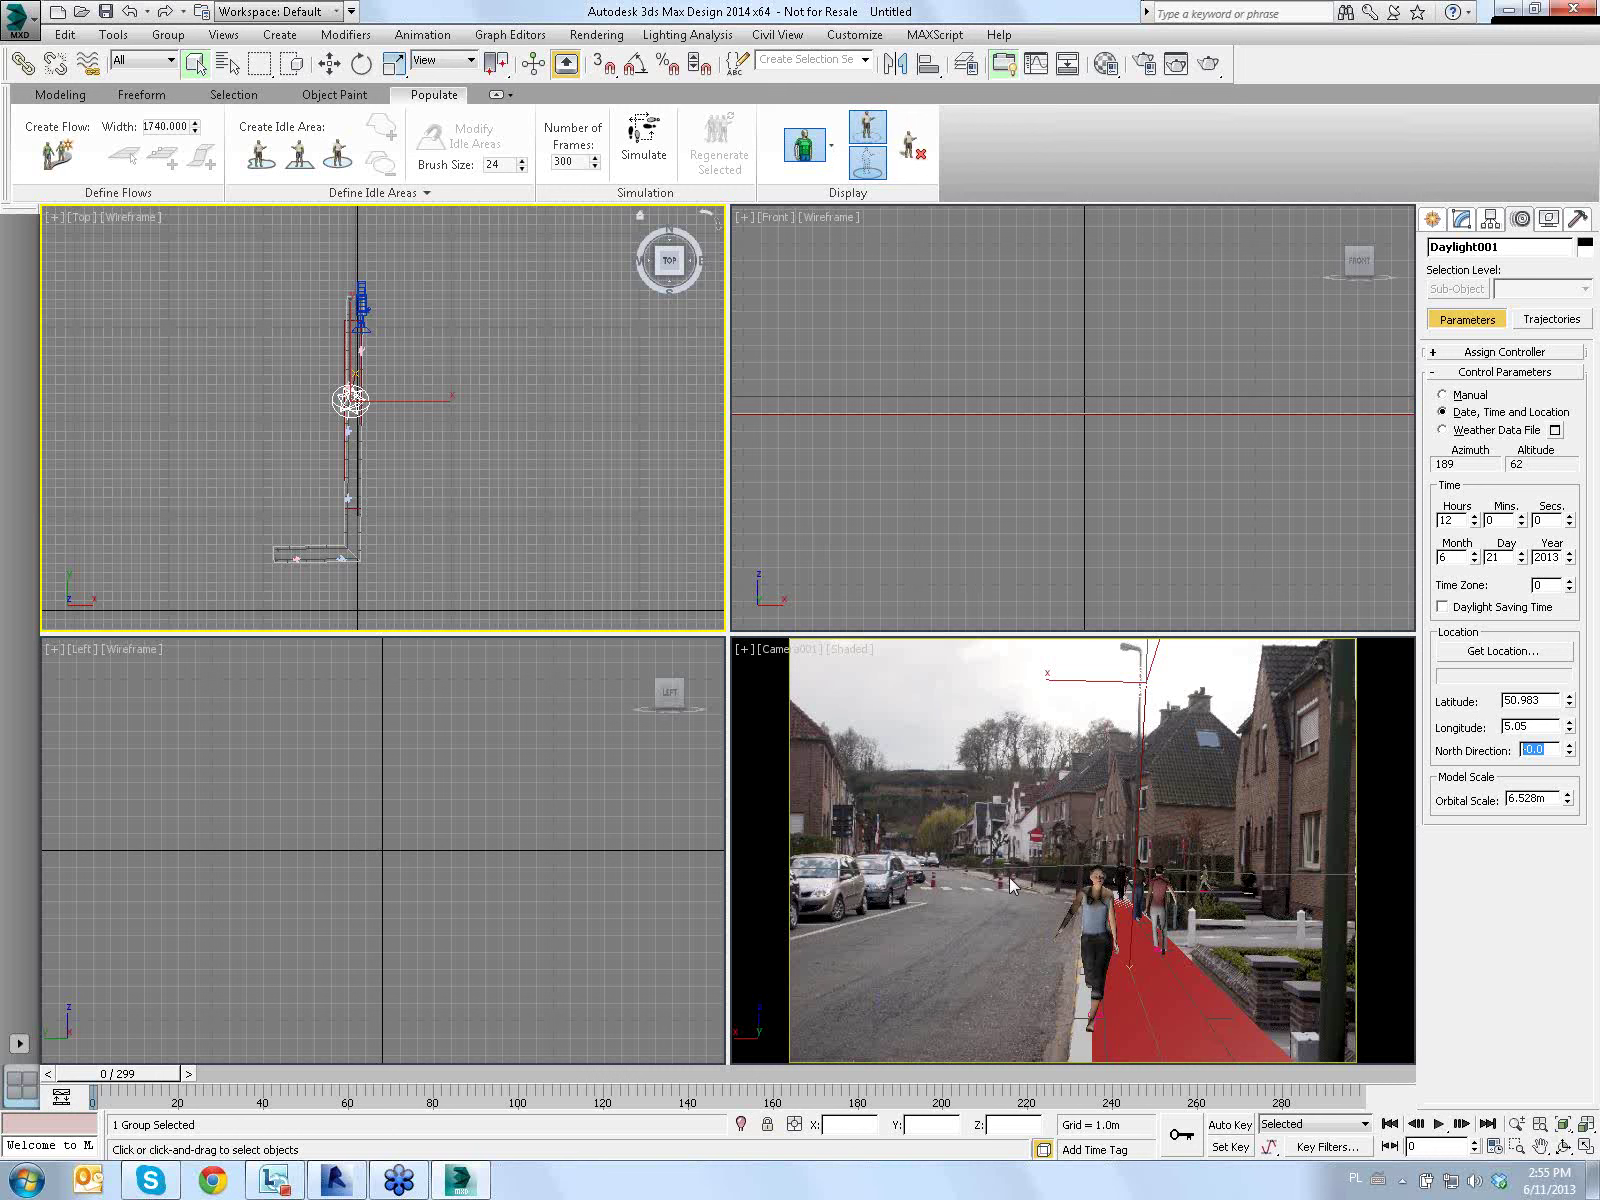
pyautogui.write('178')
pyautogui.press('Return')
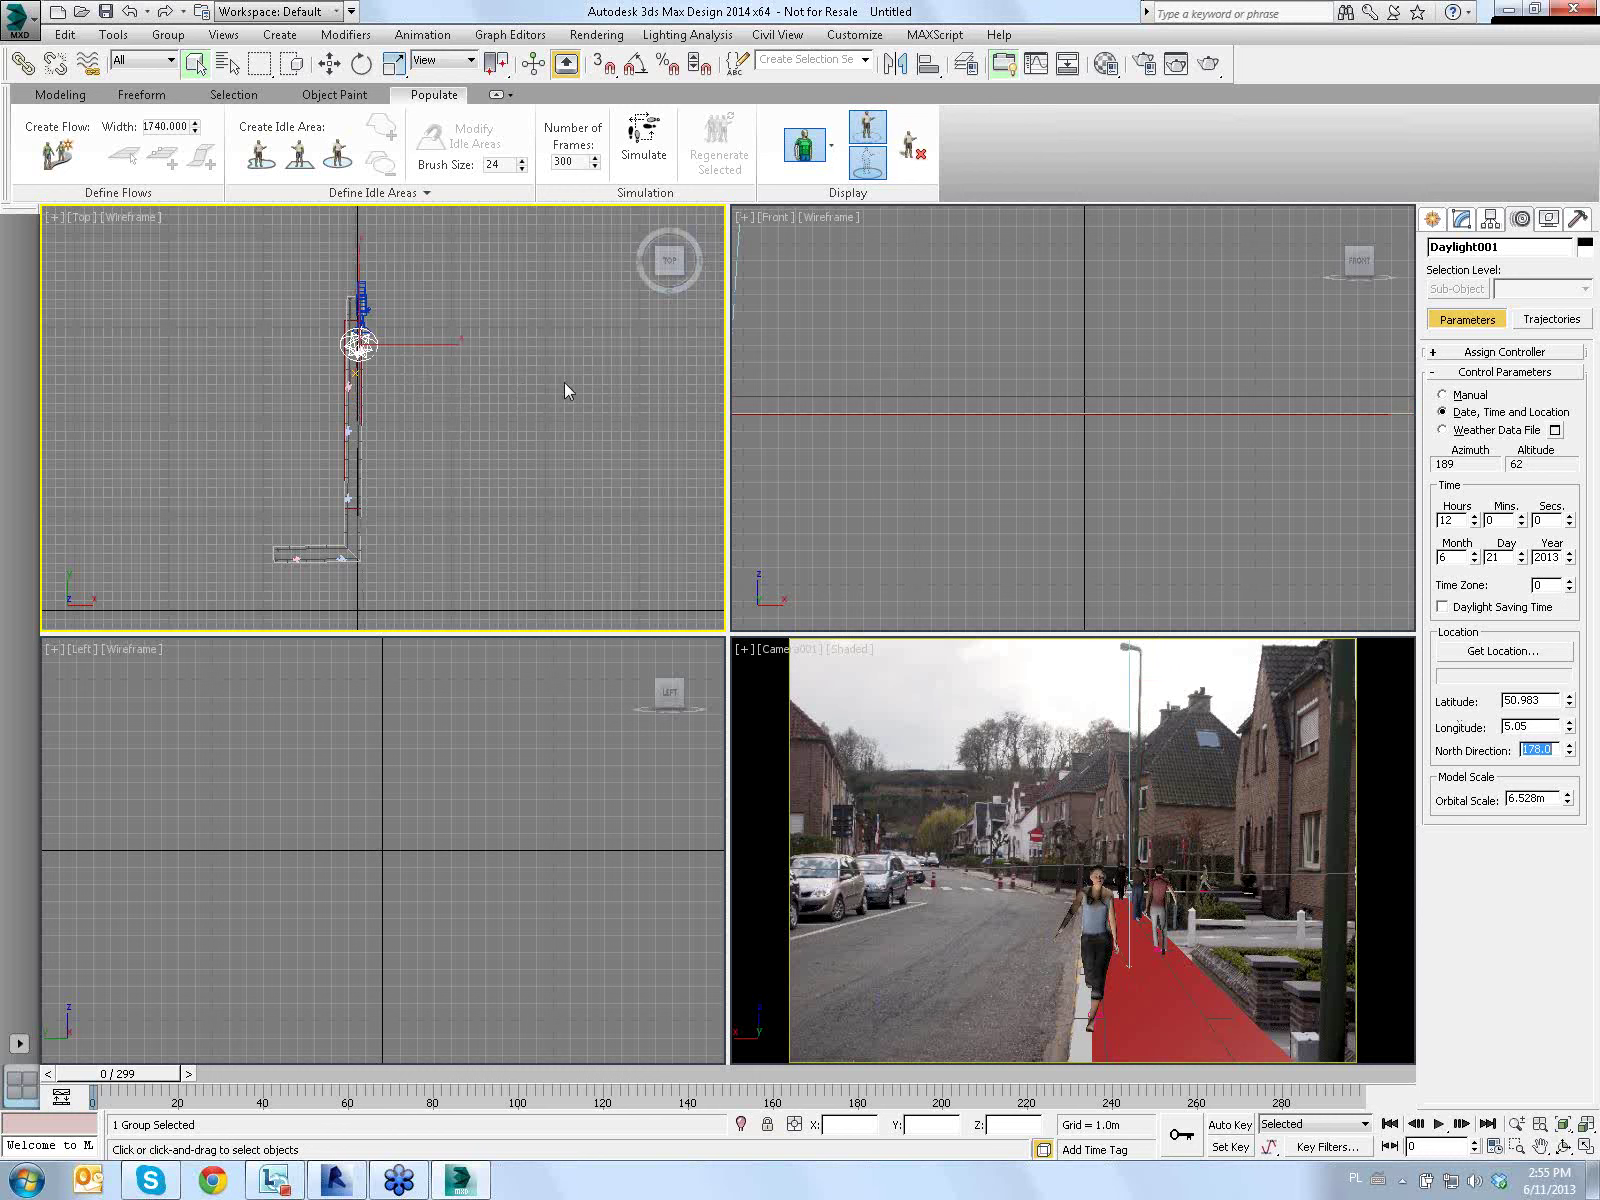
# Set Daylight001's mr Sky Haze to 6.0 in the Modify panel
pyautogui.click(1463, 226)
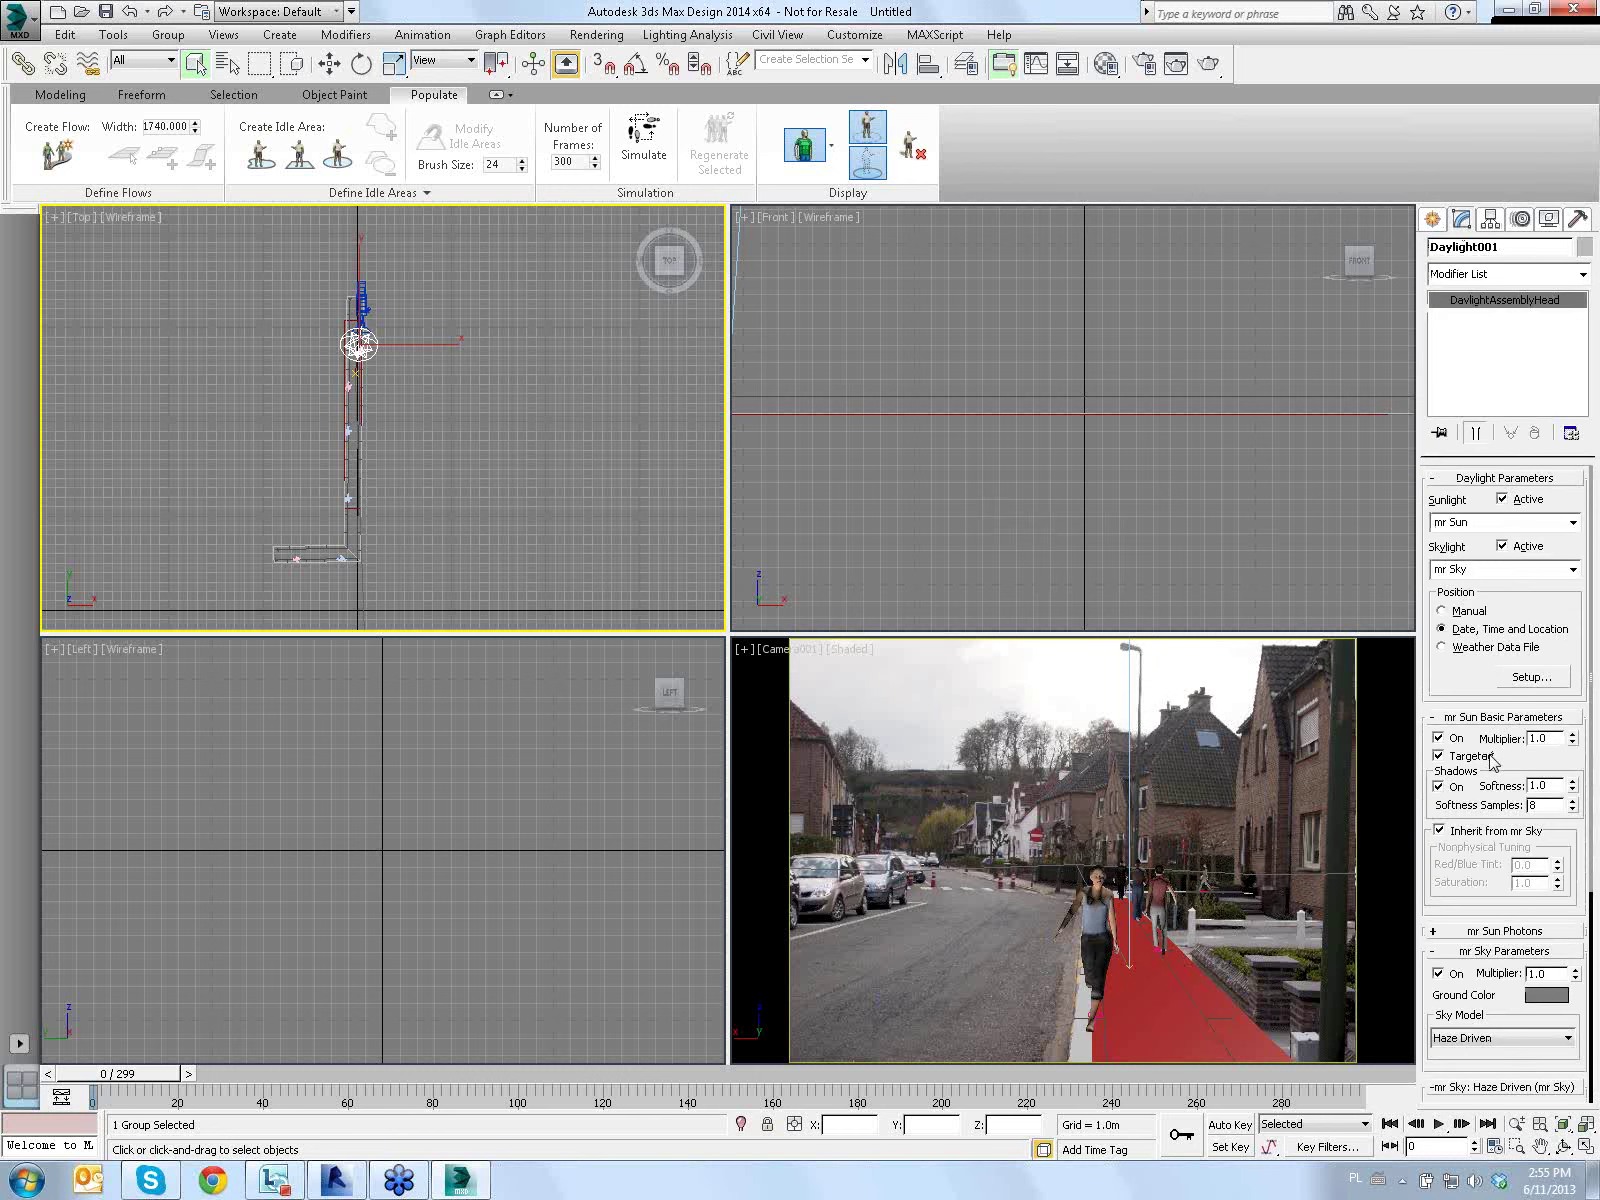
pyautogui.moveTo(1492, 768); pyautogui.dragTo(1455, 445)
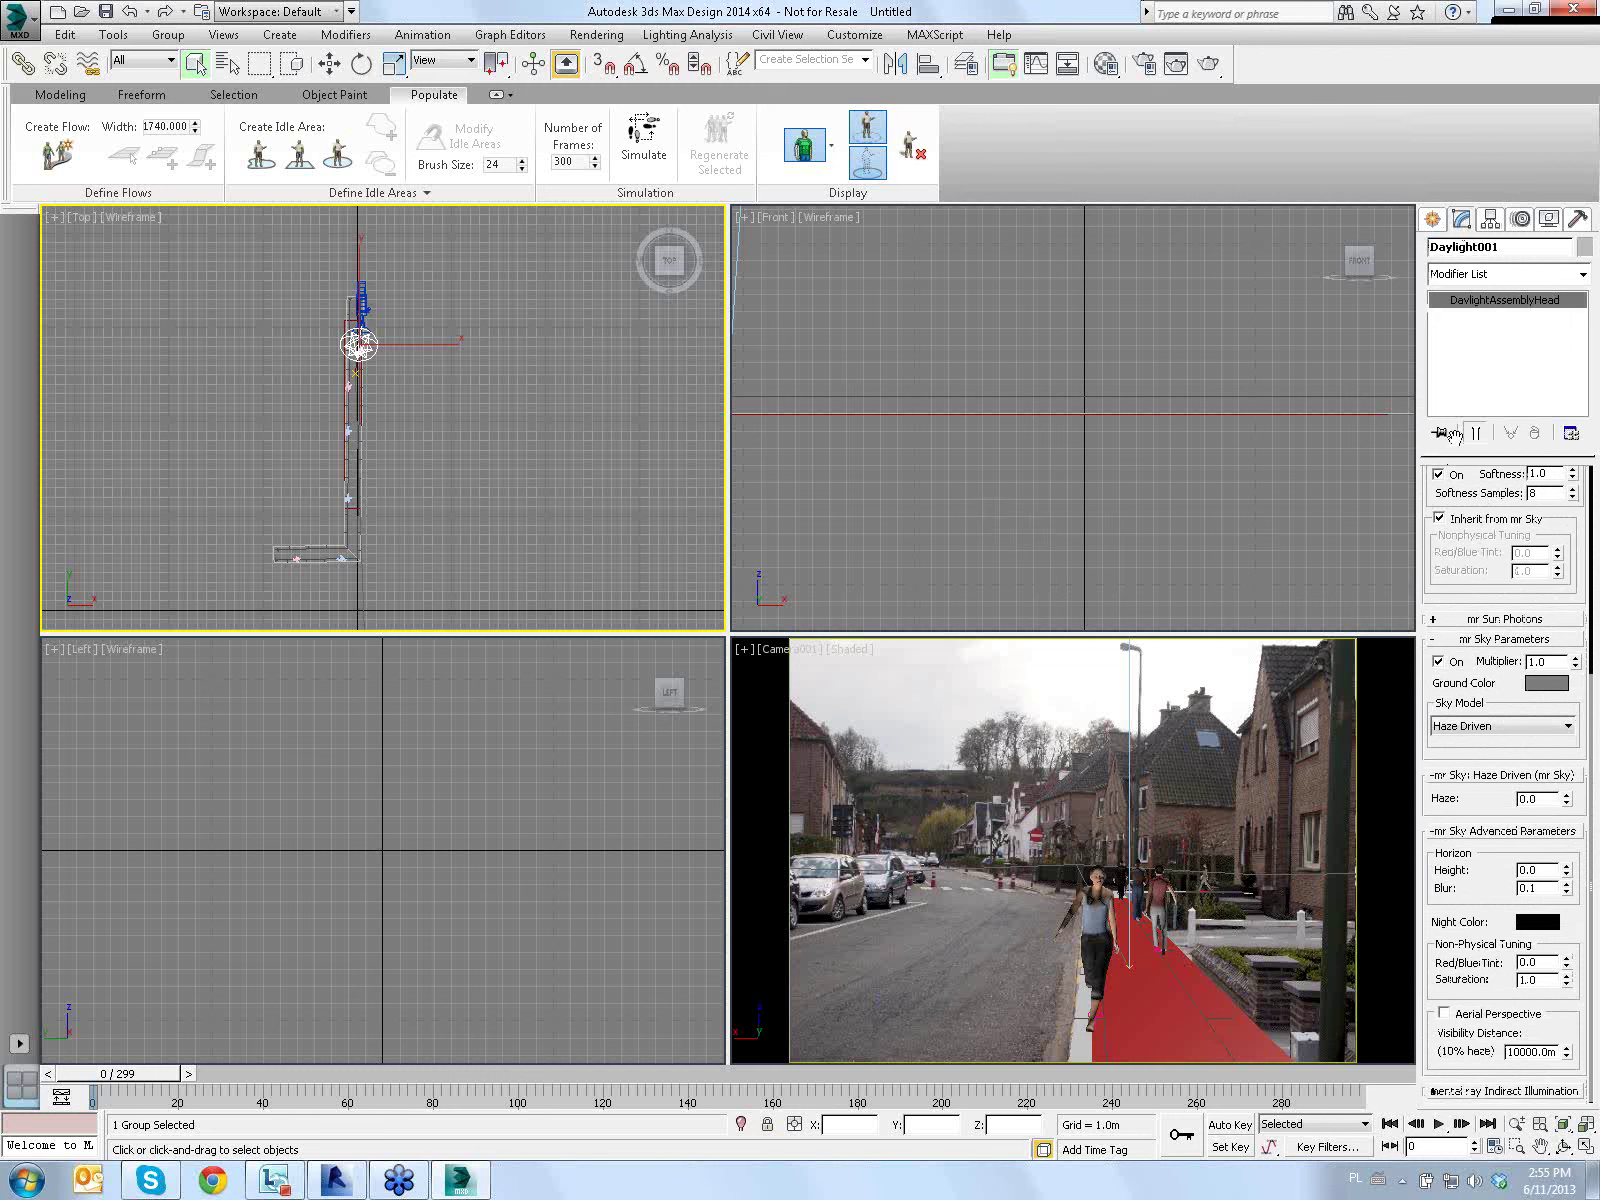
pyautogui.moveTo(1550, 801); pyautogui.dragTo(1457, 798)
pyautogui.write('6')
pyautogui.press('Return')
# Scroll through the command panel and deselect the daylight system
pyautogui.scroll(1, 1487, 918)
pyautogui.scroll(2, 1495, 900)
pyautogui.scroll(-3, 1503, 880)
pyautogui.click(1440, 222)
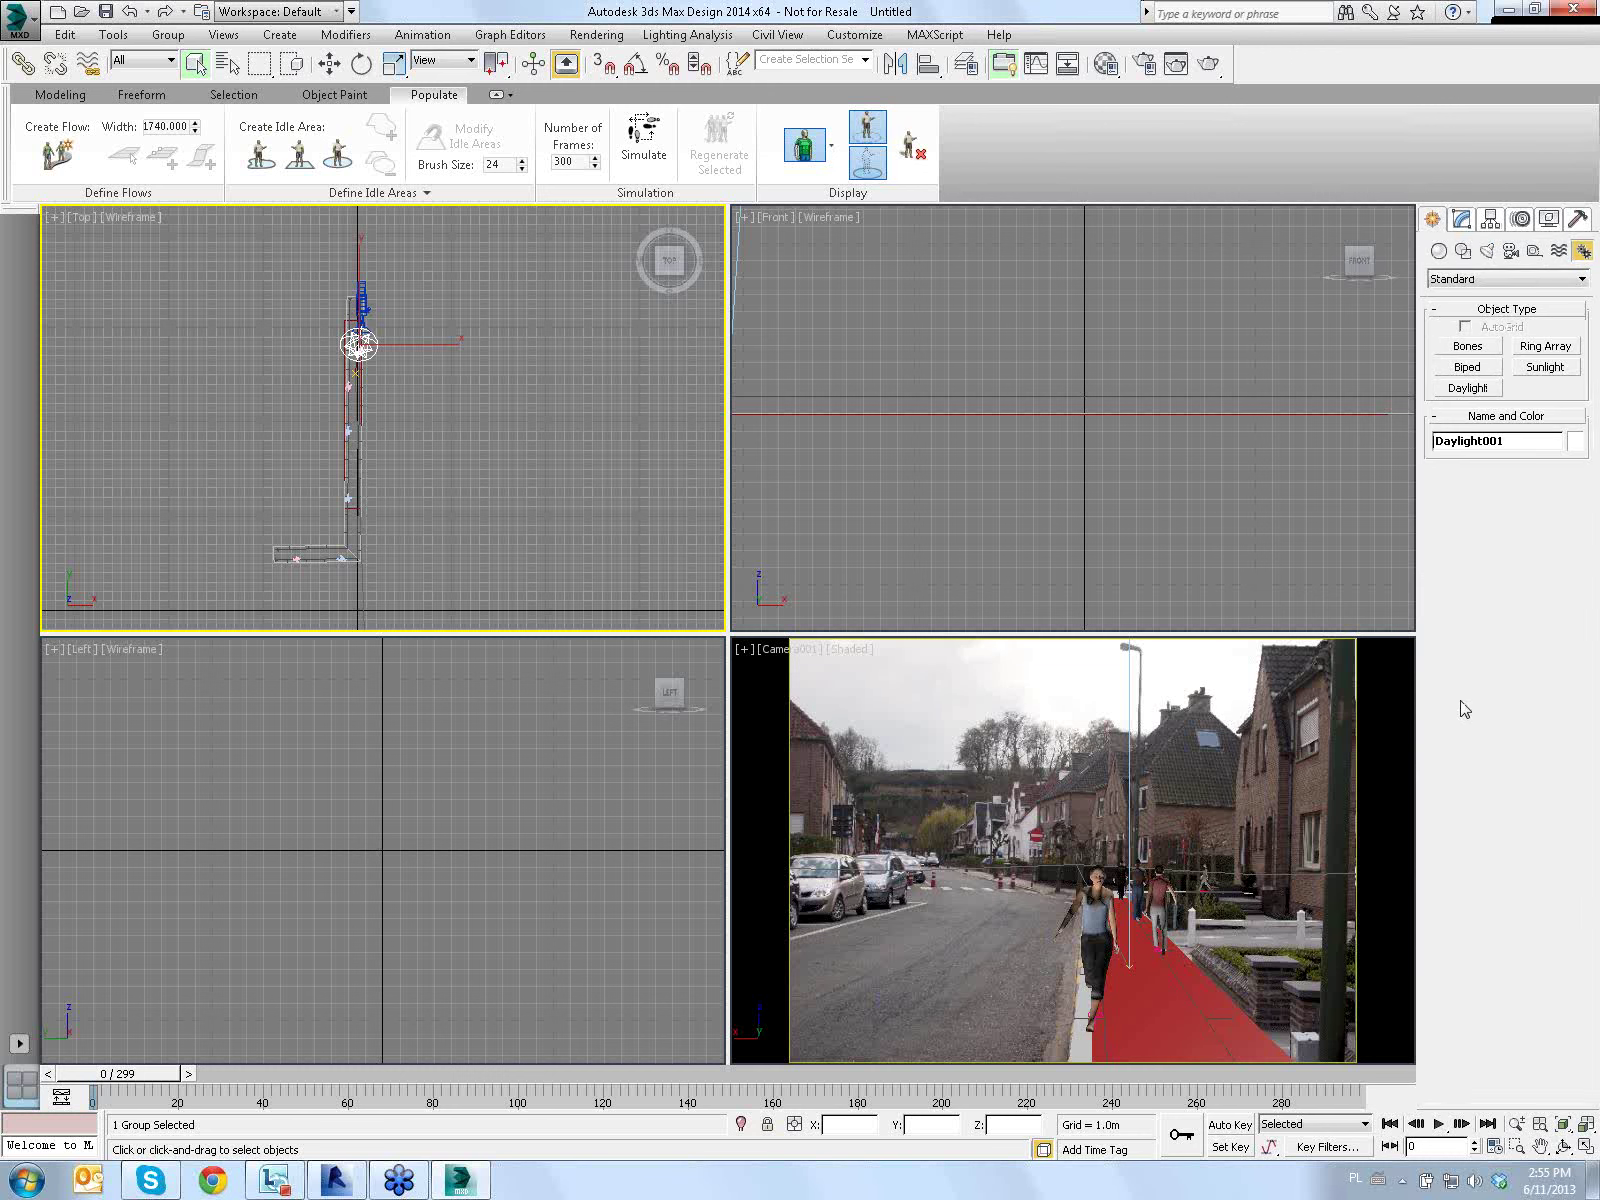
pyautogui.click(1462, 222)
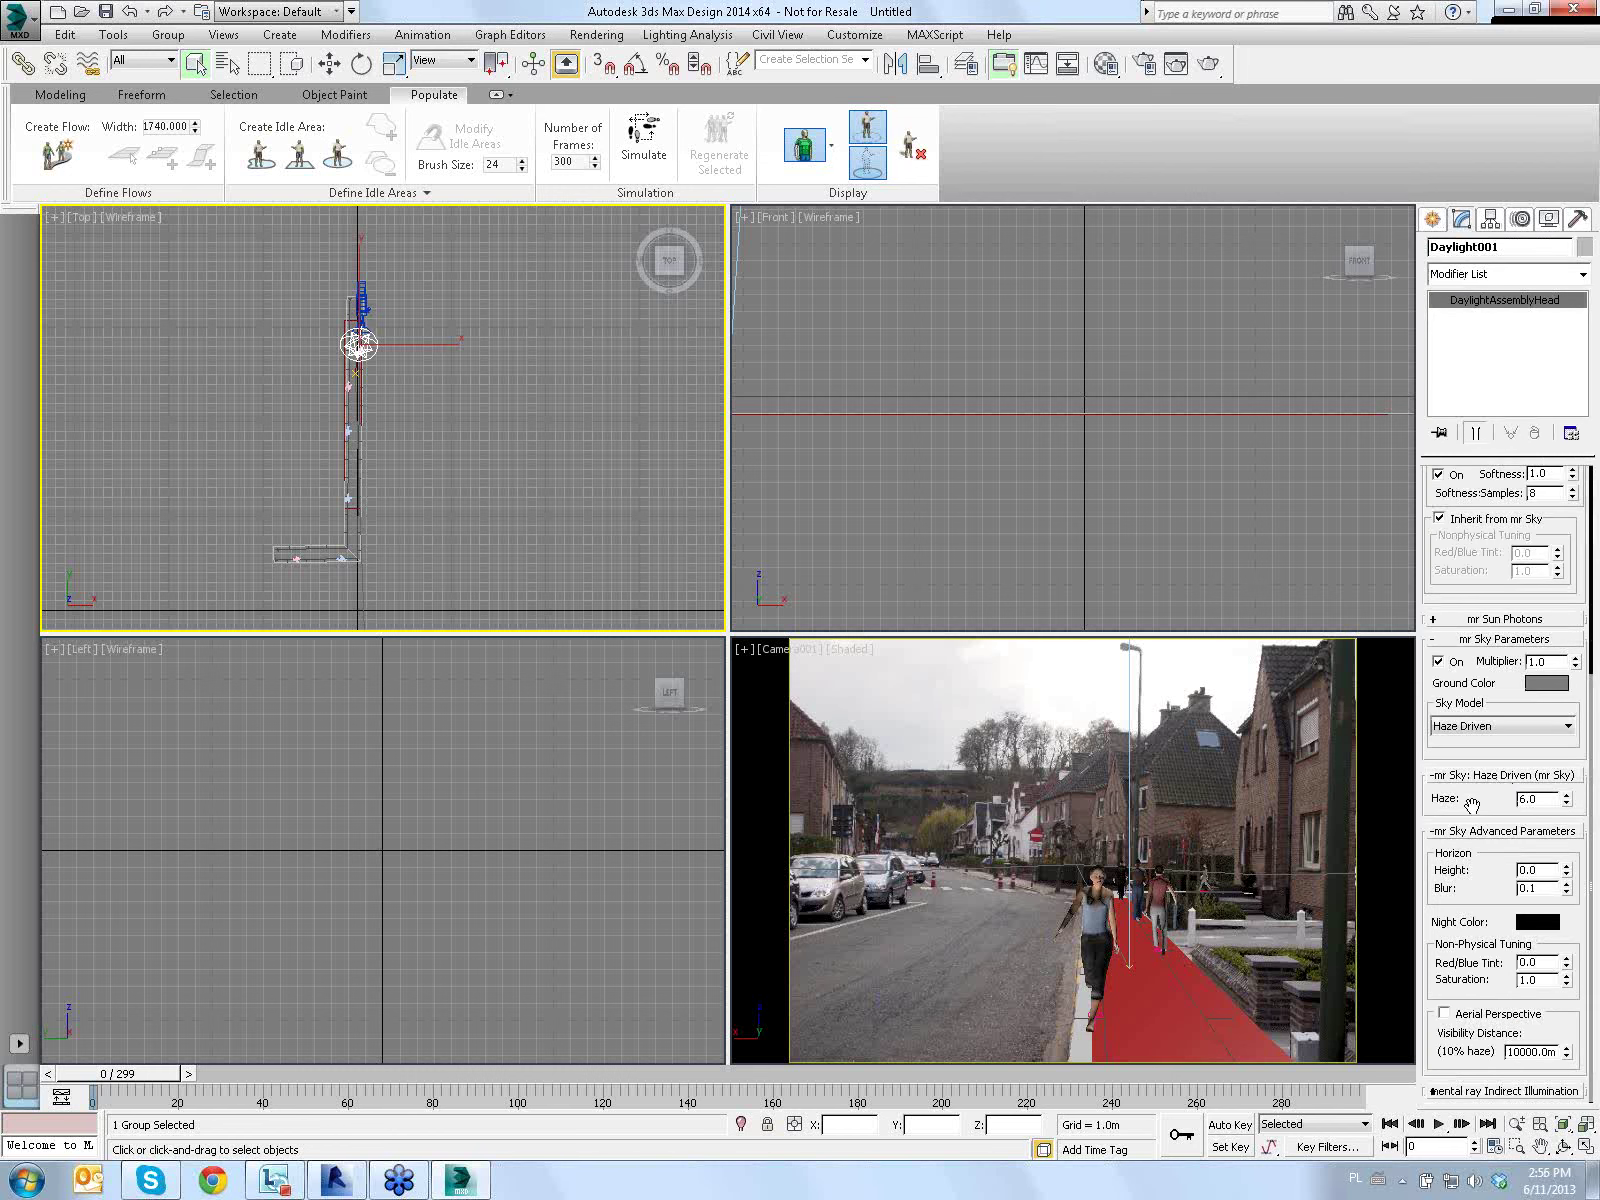
pyautogui.moveTo(1471, 737); pyautogui.dragTo(1450, 1010)
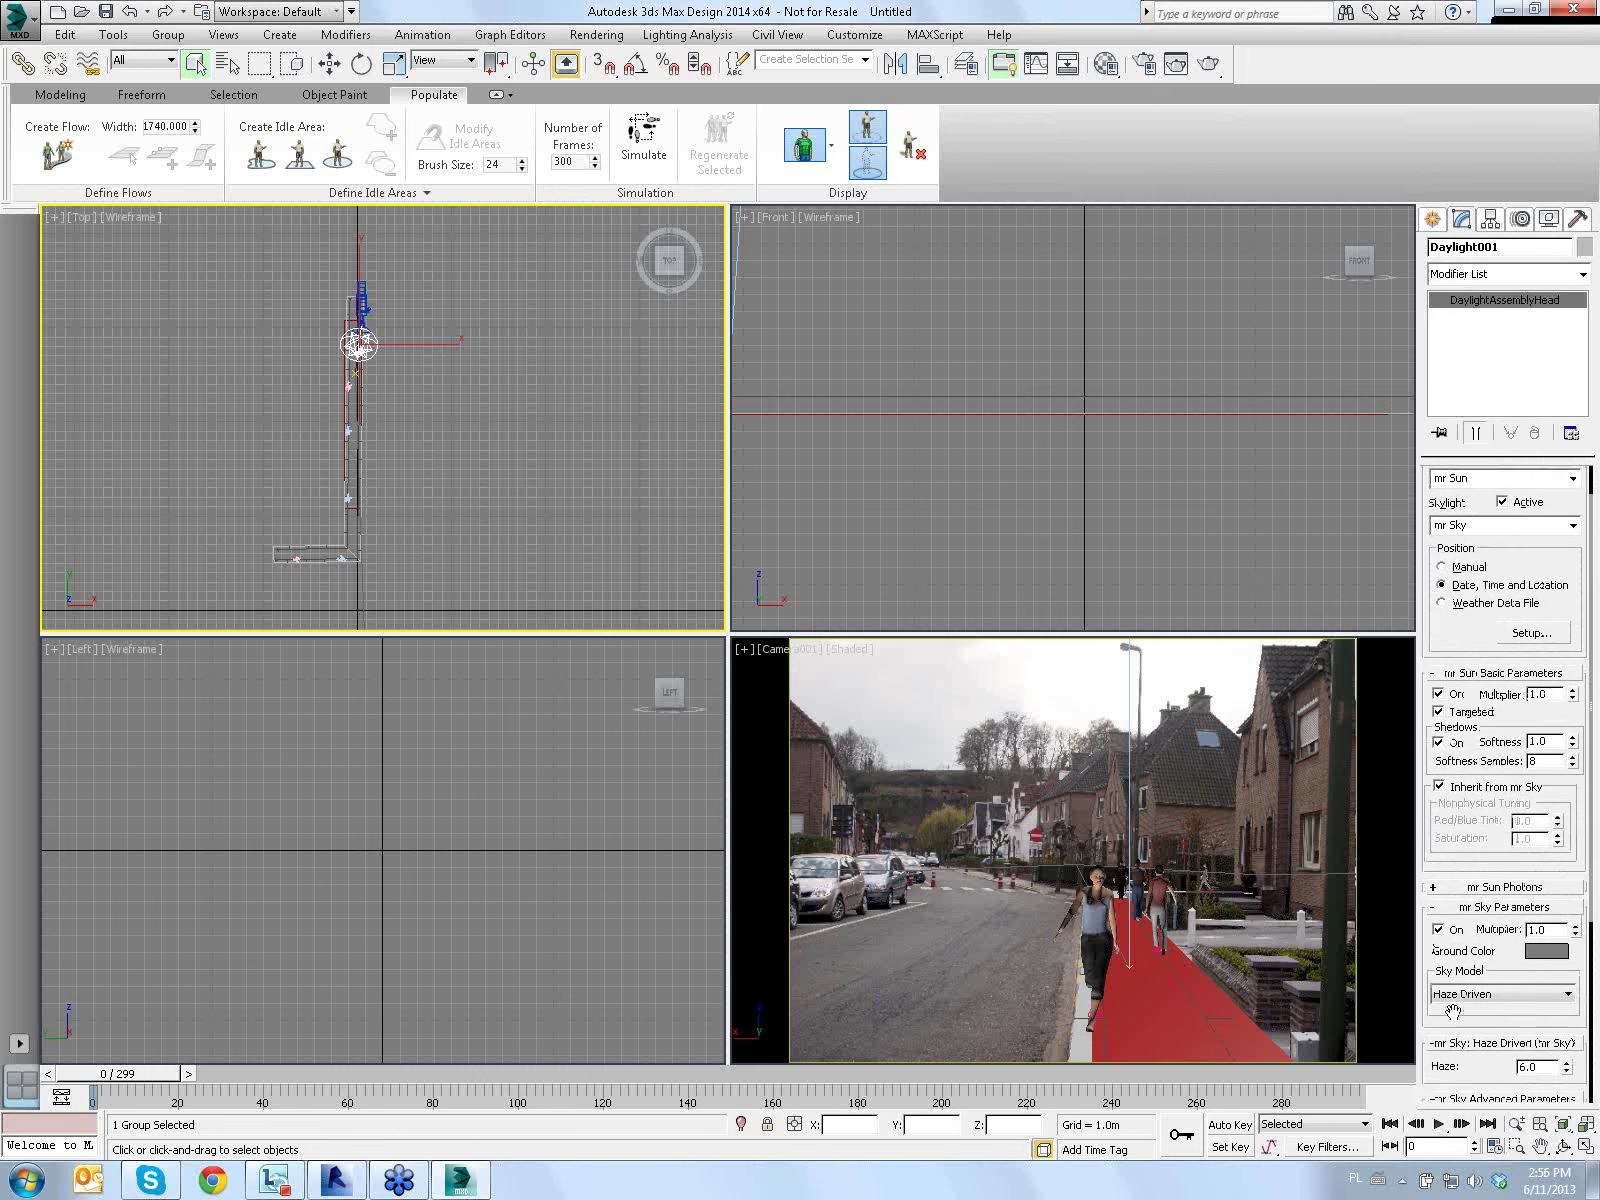
pyautogui.click(1282, 784)
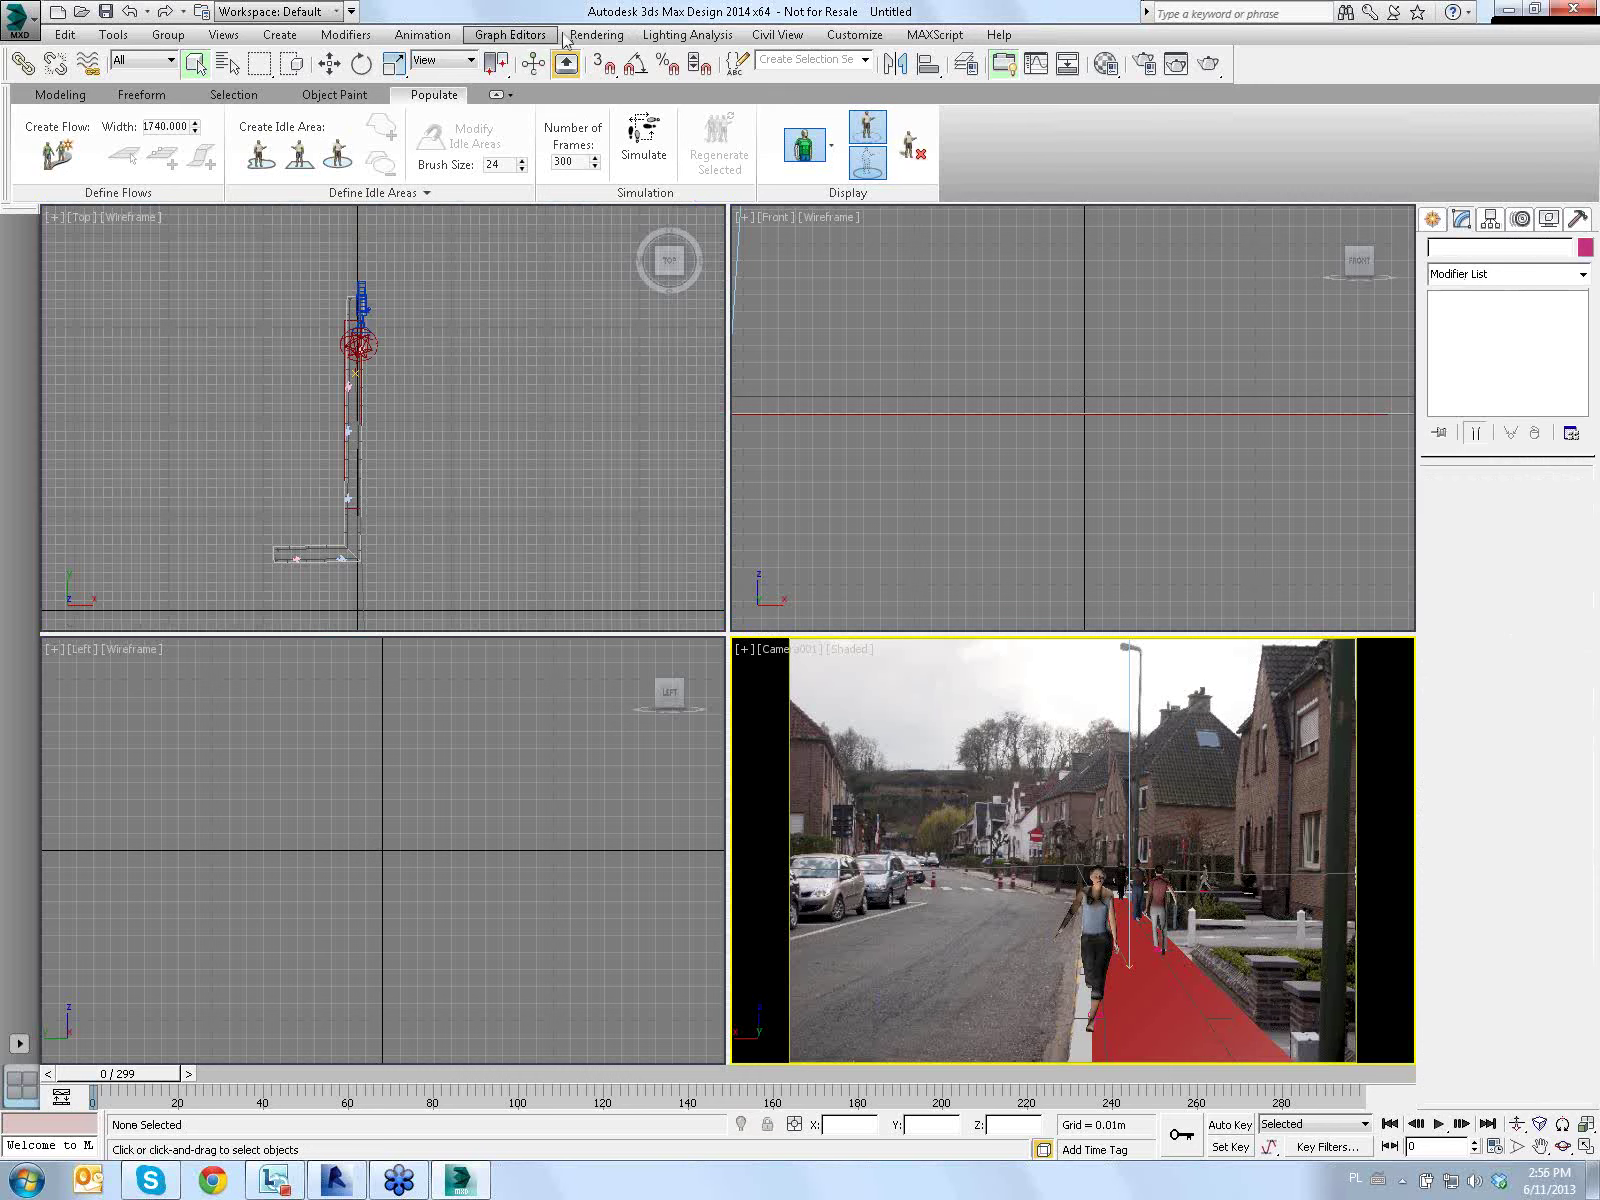
# Apply the Outdoor Daylight, Clear Sky exposure preset in Environment and Effects
pyautogui.click(597, 35)
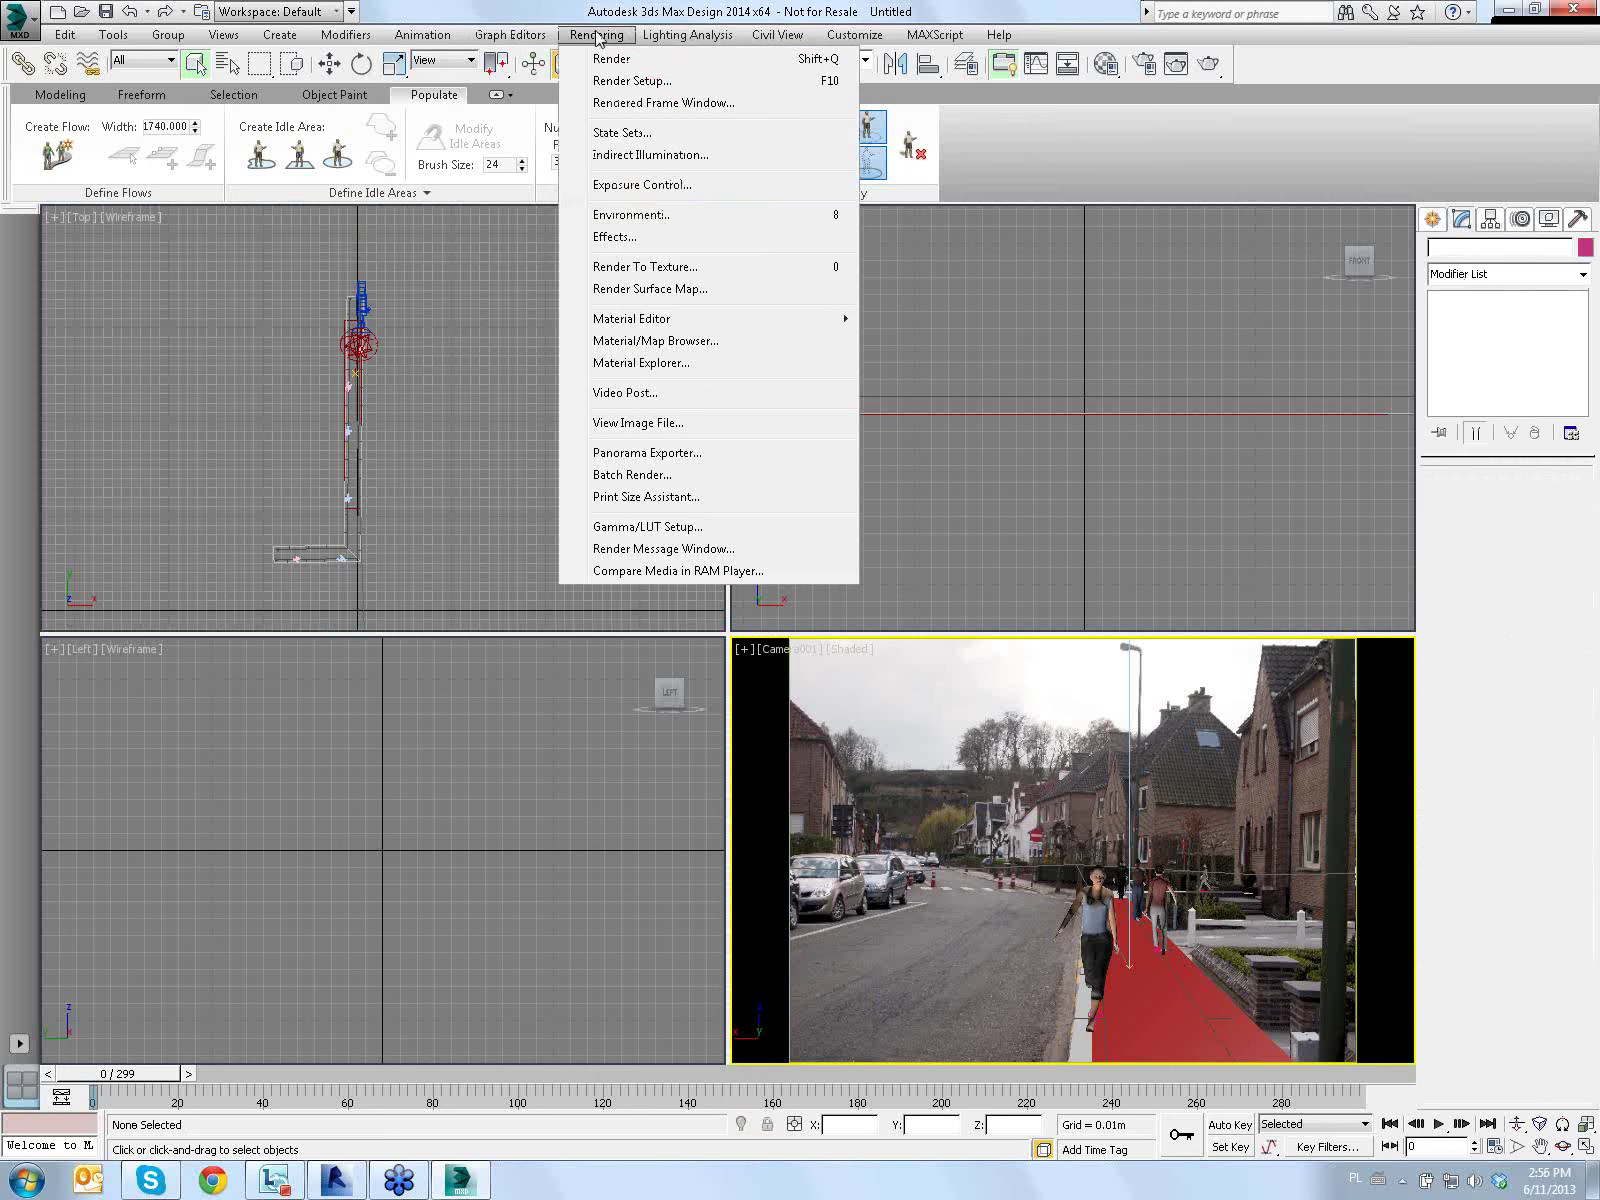
pyautogui.click(690, 215)
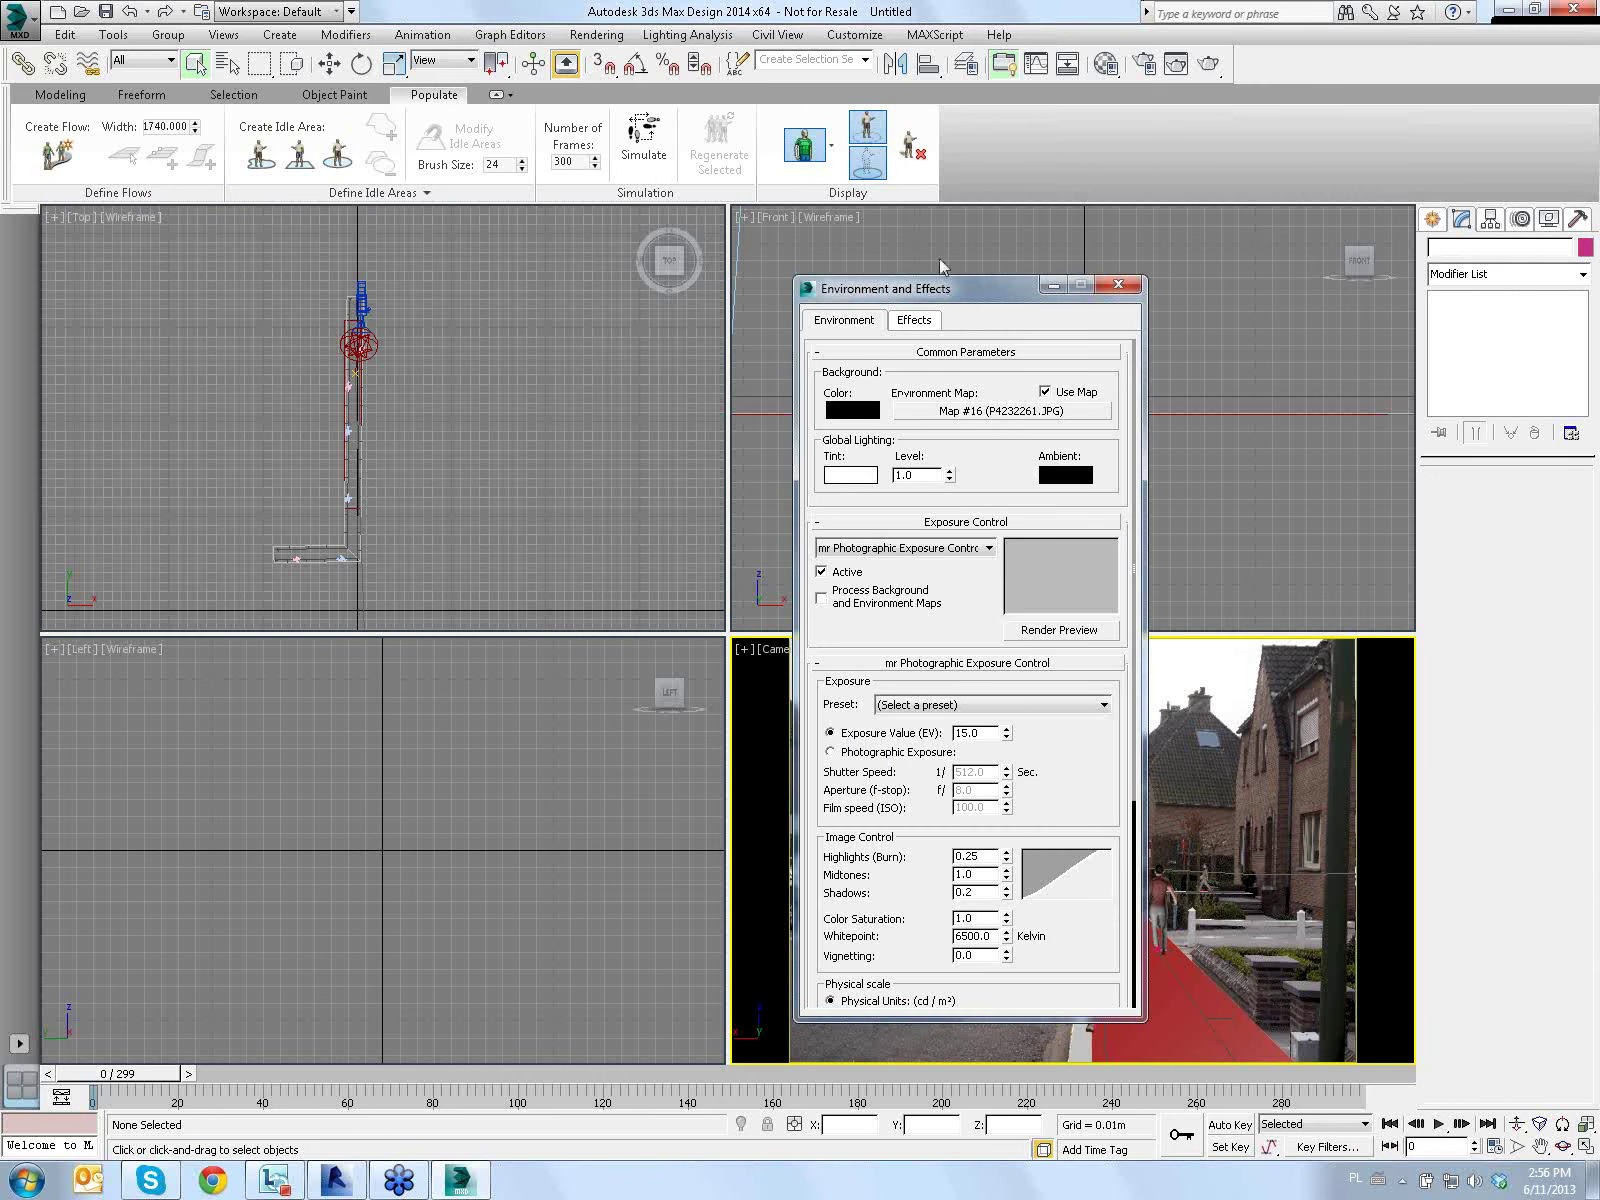
pyautogui.moveTo(948, 290); pyautogui.dragTo(924, 188)
pyautogui.click(978, 604)
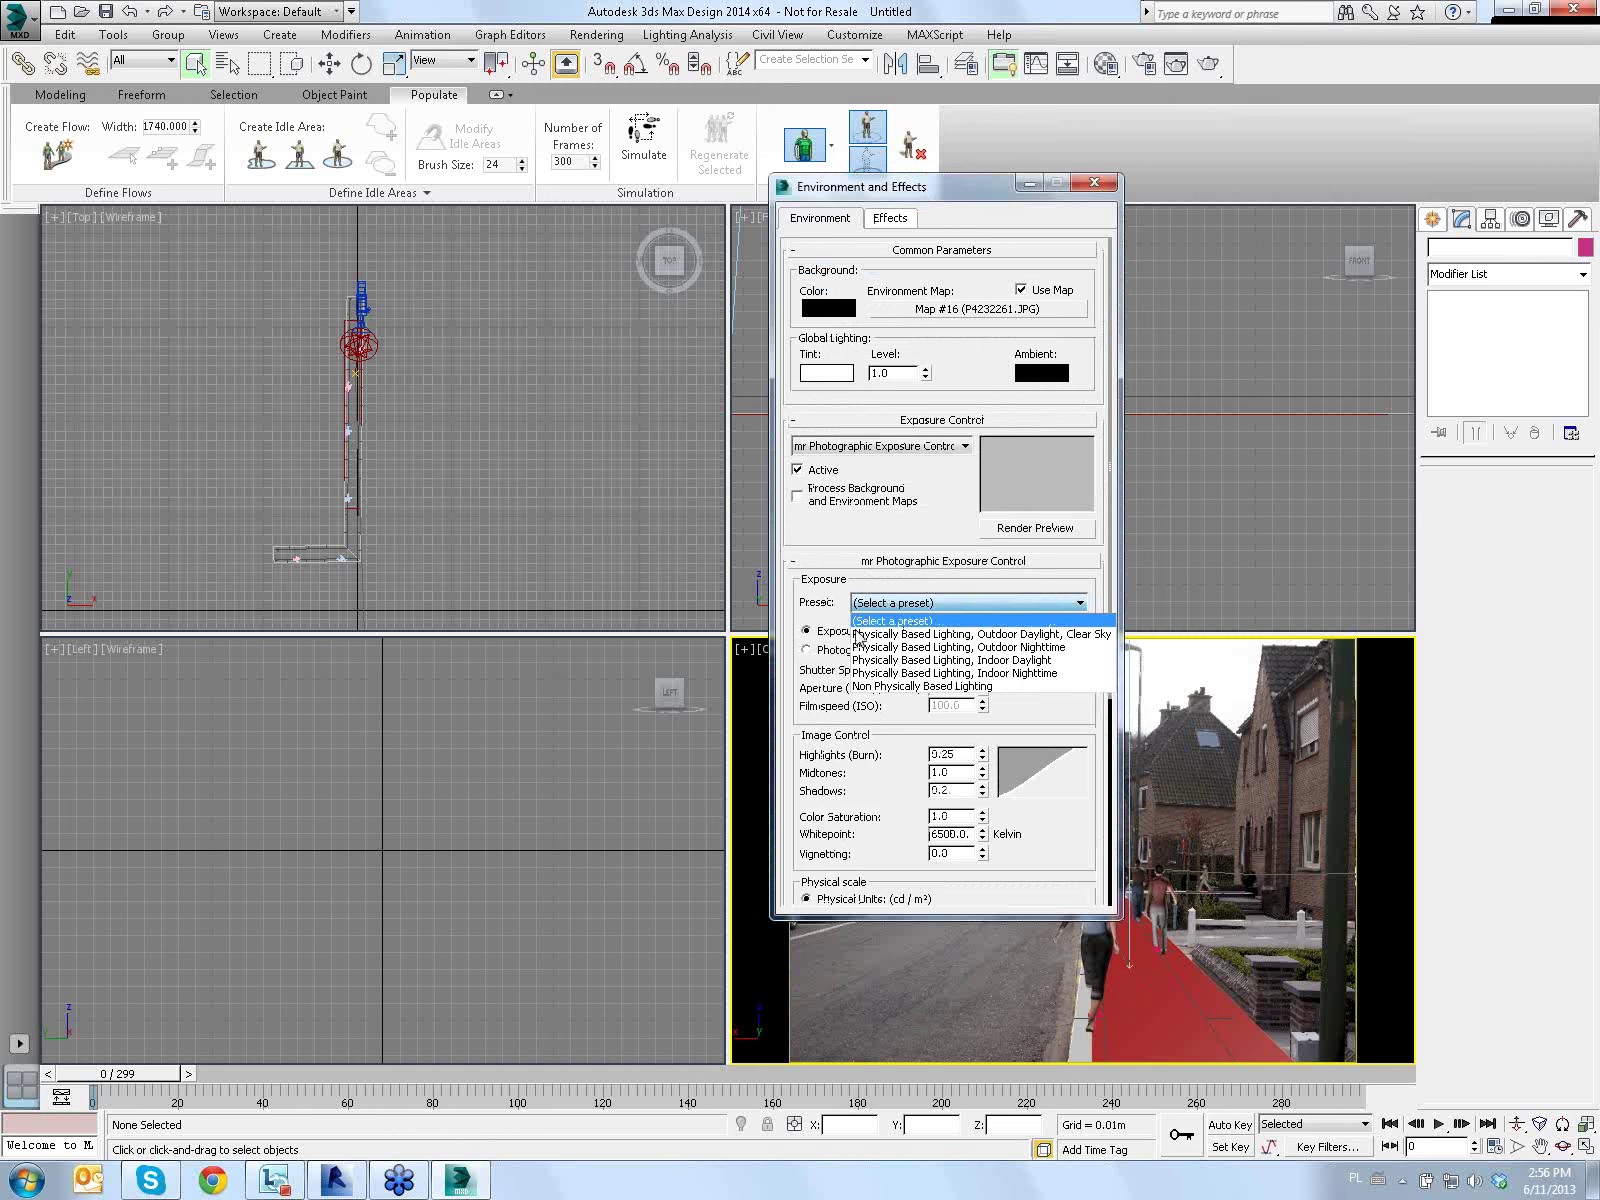
pyautogui.click(835, 605)
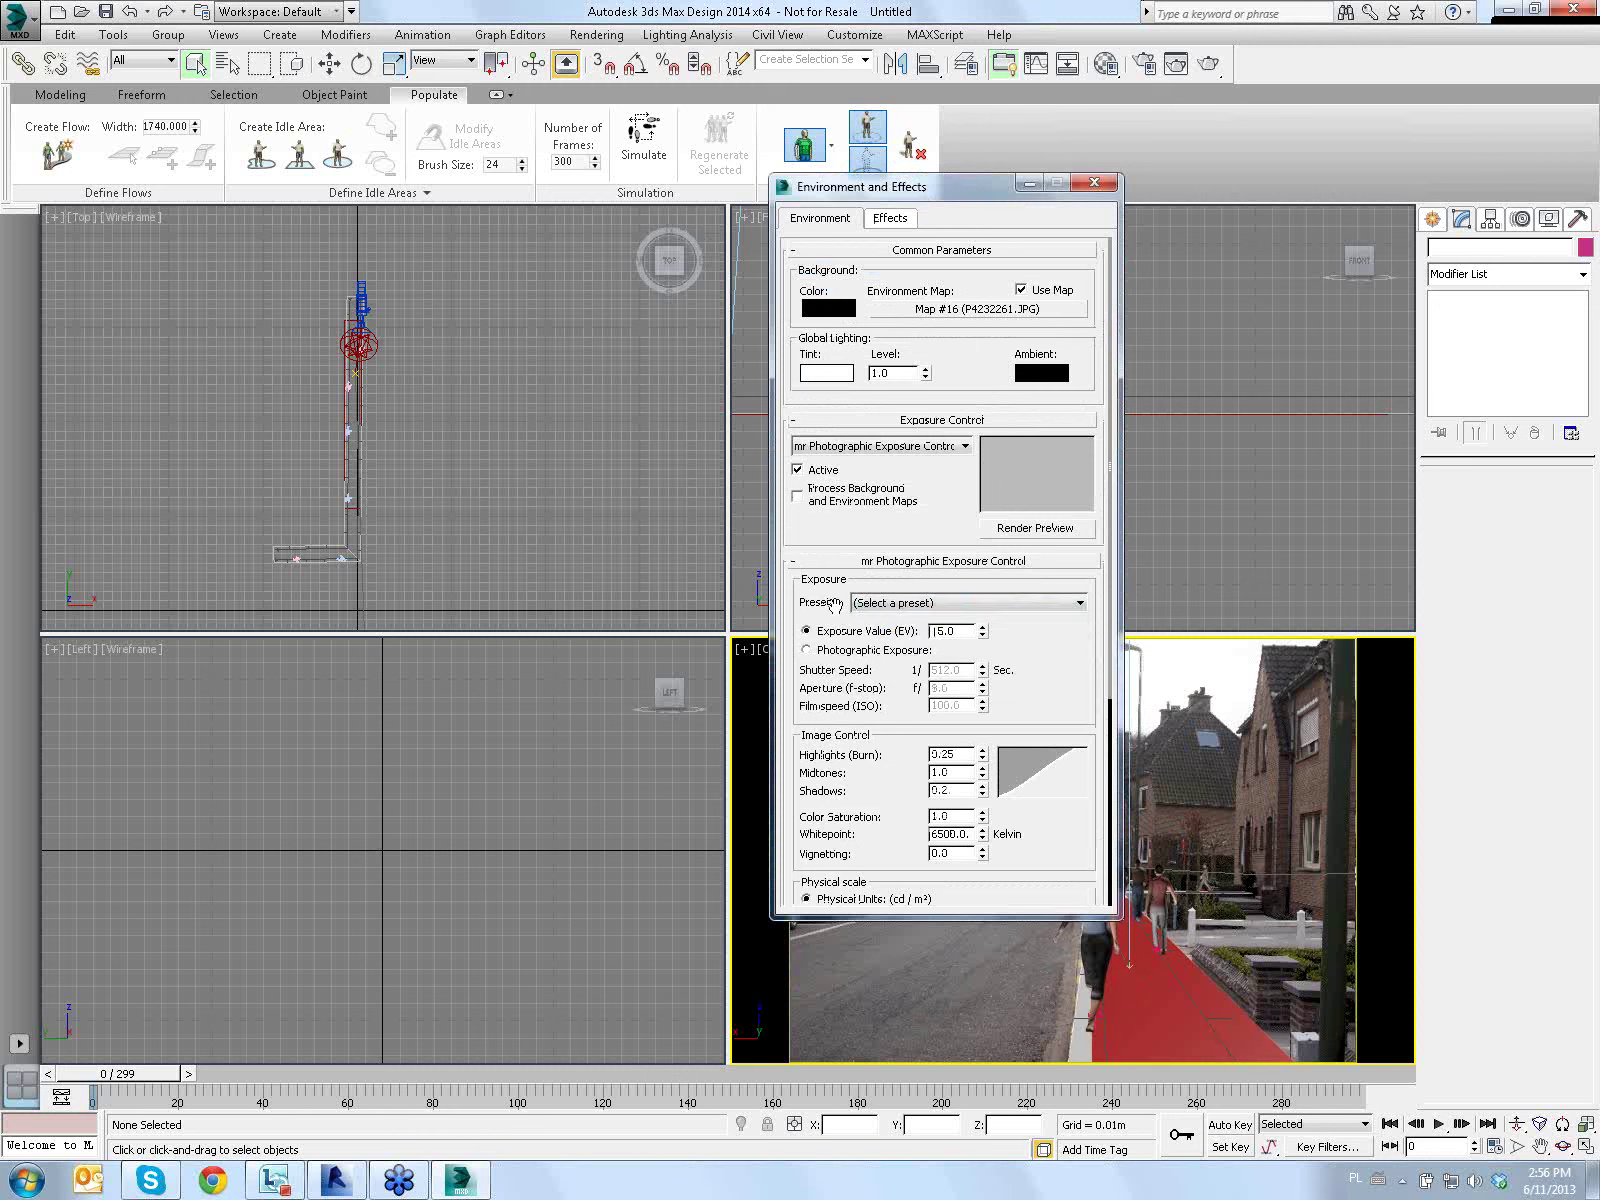
pyautogui.click(898, 606)
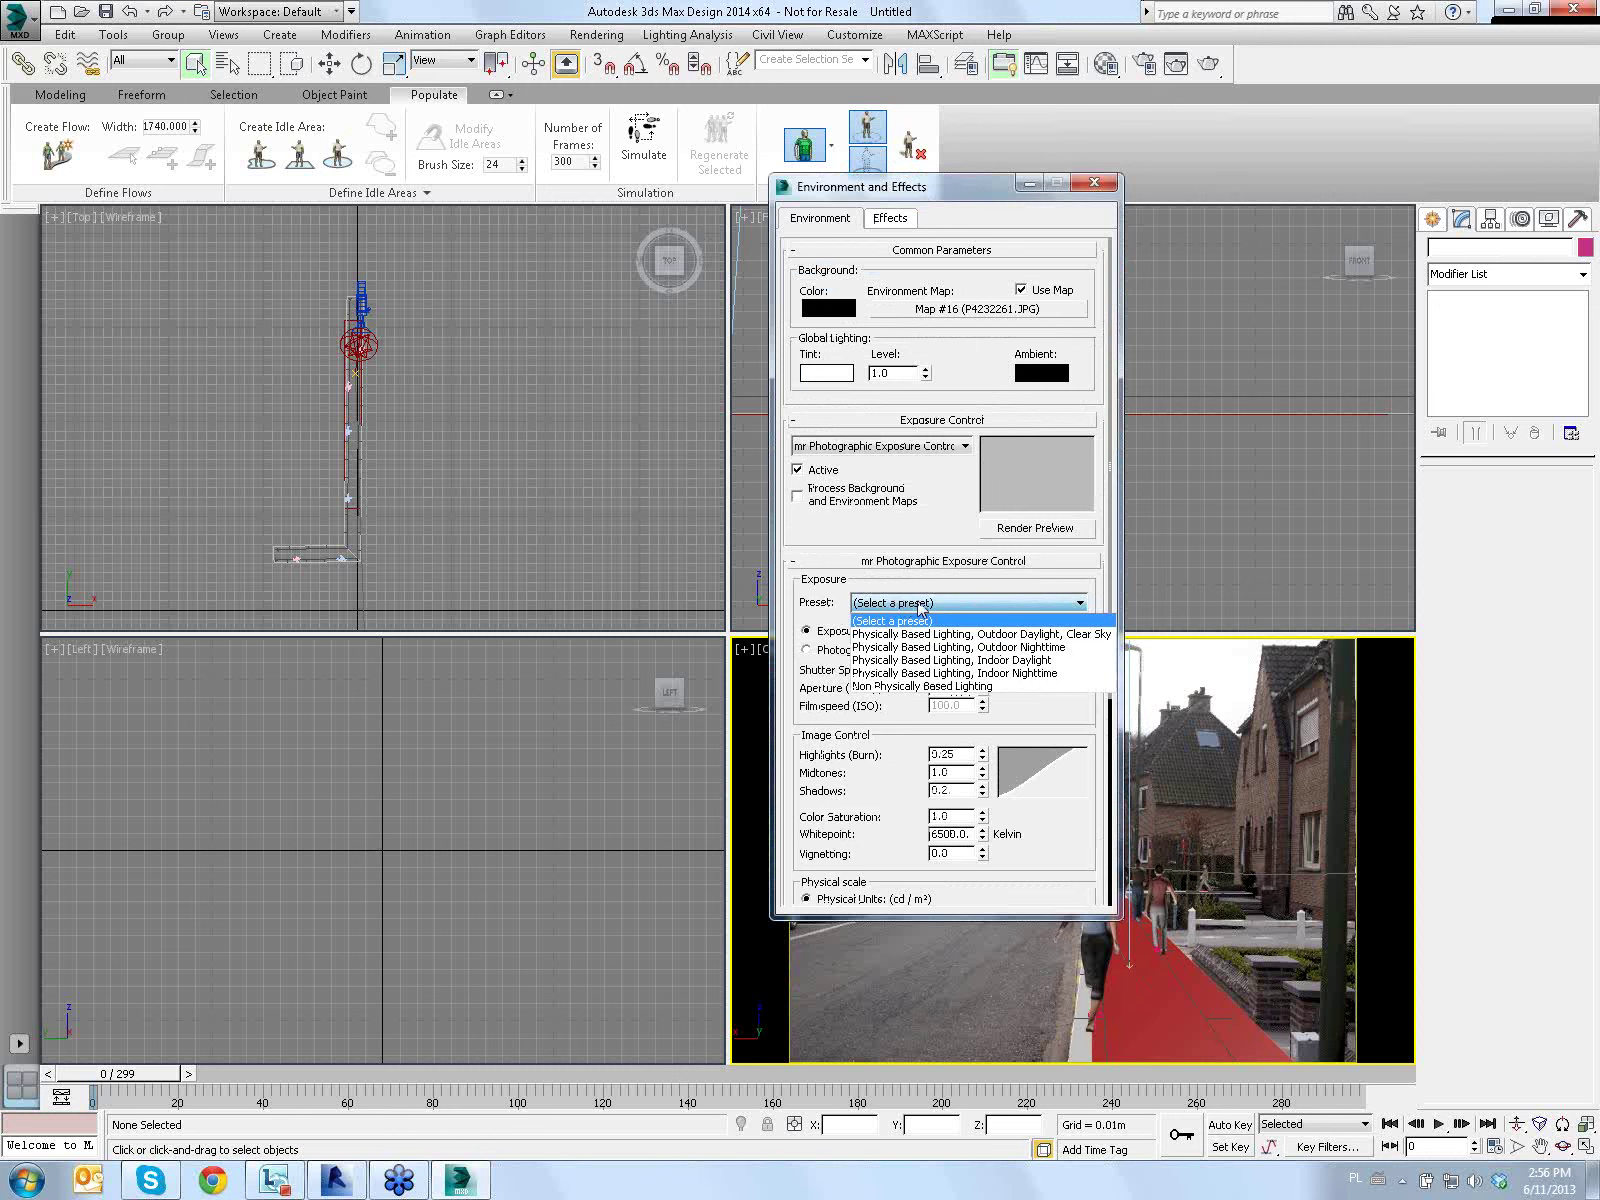
pyautogui.click(957, 641)
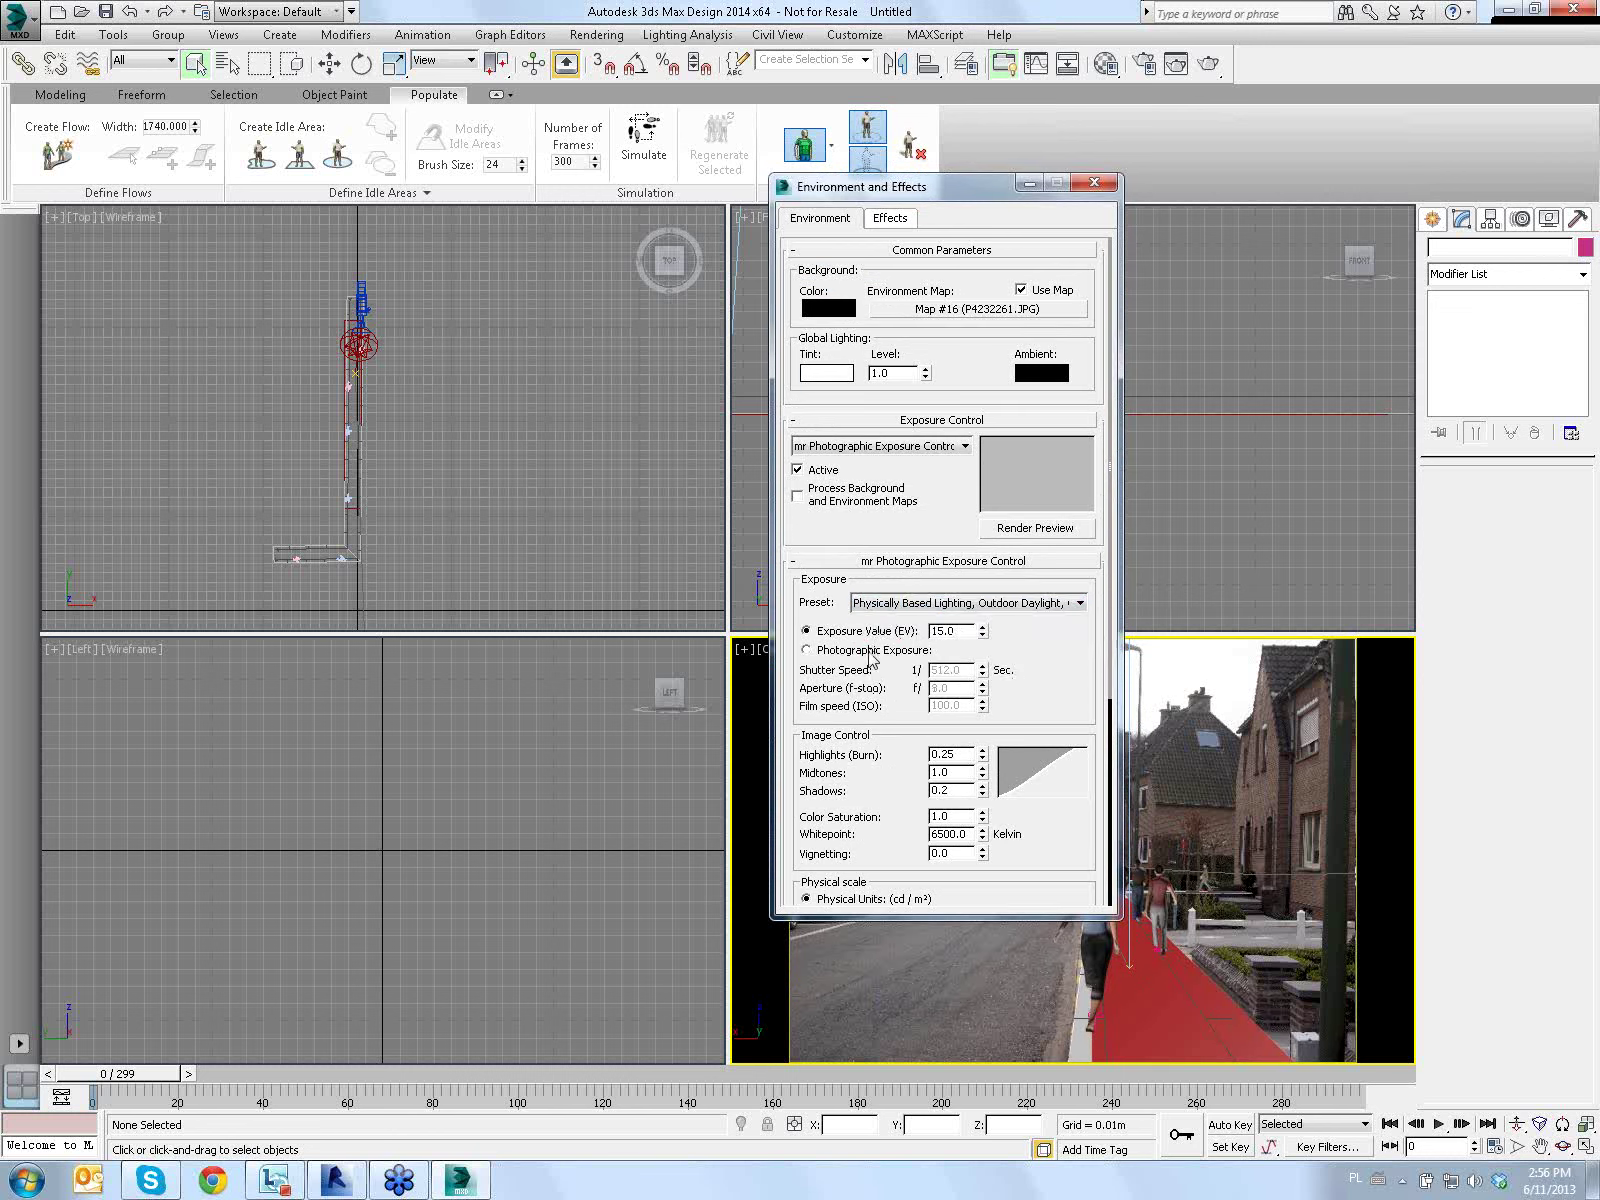
pyautogui.click(873, 654)
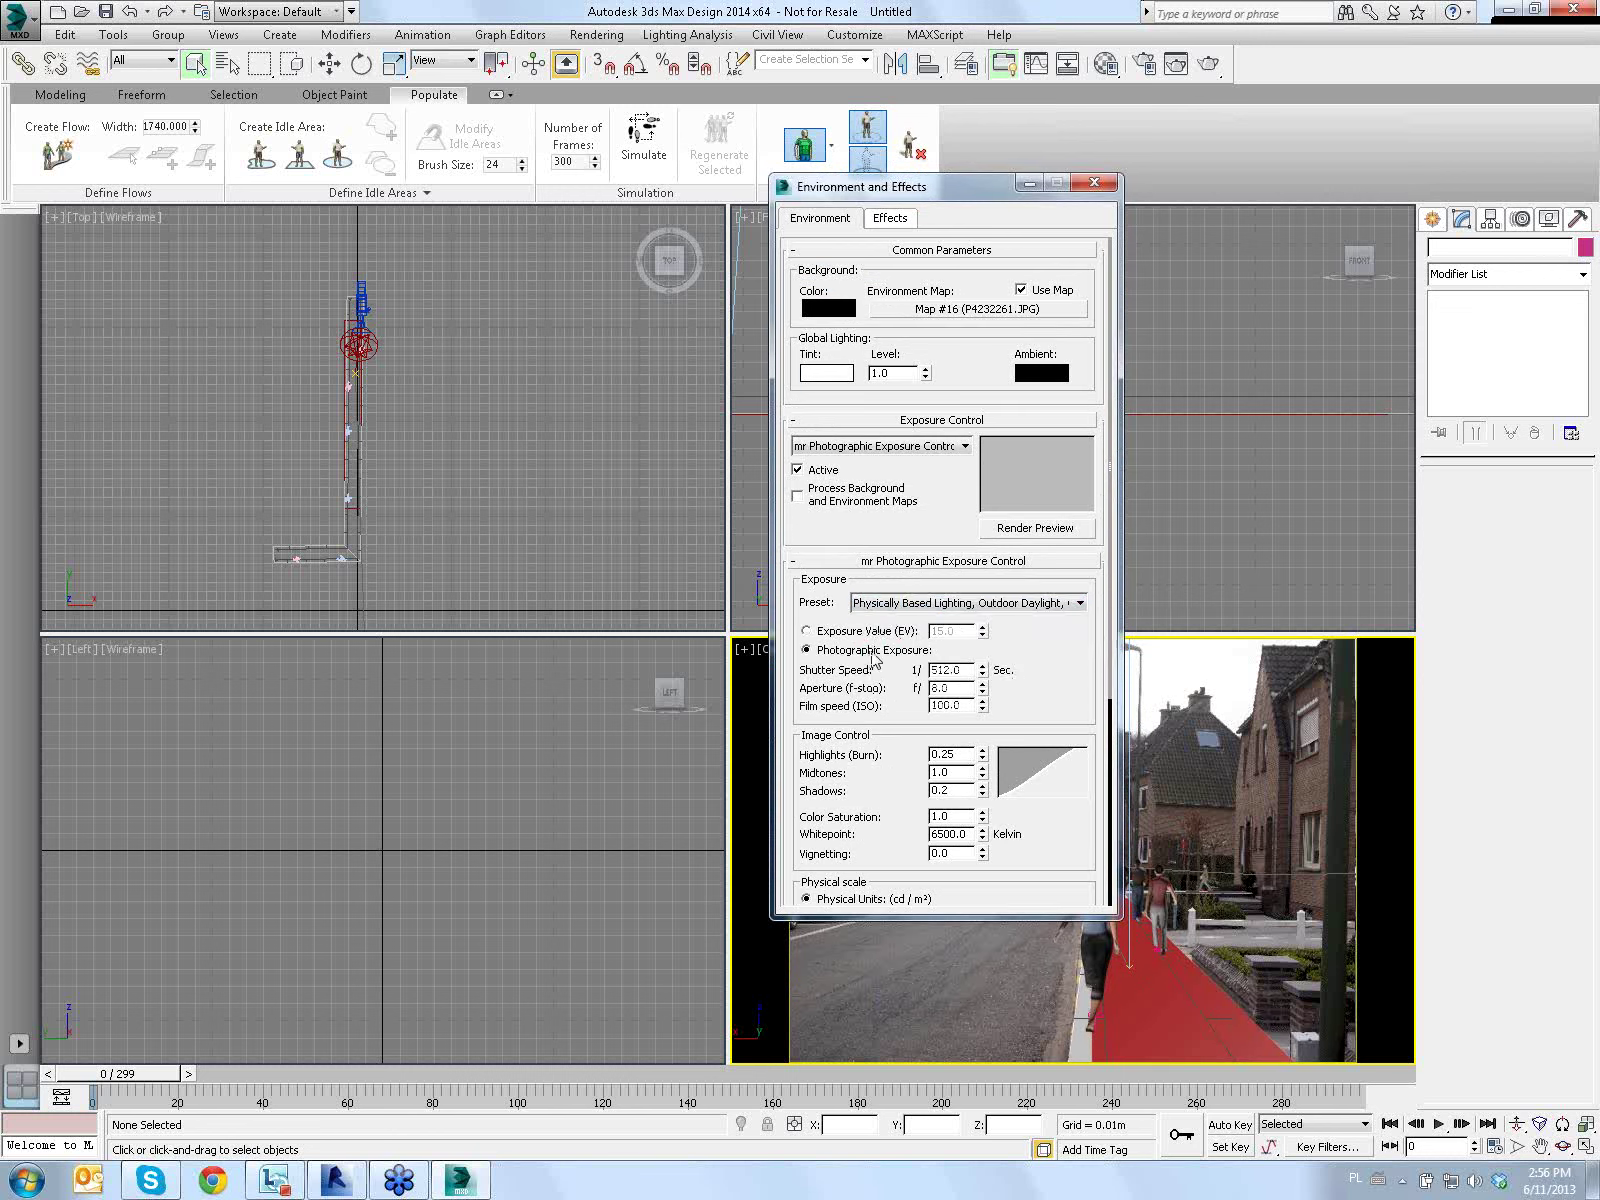
# Set the shutter speed to 1/200 s and the film speed to ISO 200
pyautogui.doubleClick(934, 668)
pyautogui.write('200')
pyautogui.press('Tab')
pyautogui.click(972, 704)
pyautogui.moveTo(972, 704); pyautogui.dragTo(818, 686)
pyautogui.write('2')
# Switch the physical scale to unitless and close Environment and Effects
pyautogui.moveTo(1043, 720); pyautogui.dragTo(1081, 451)
pyautogui.click(832, 650)
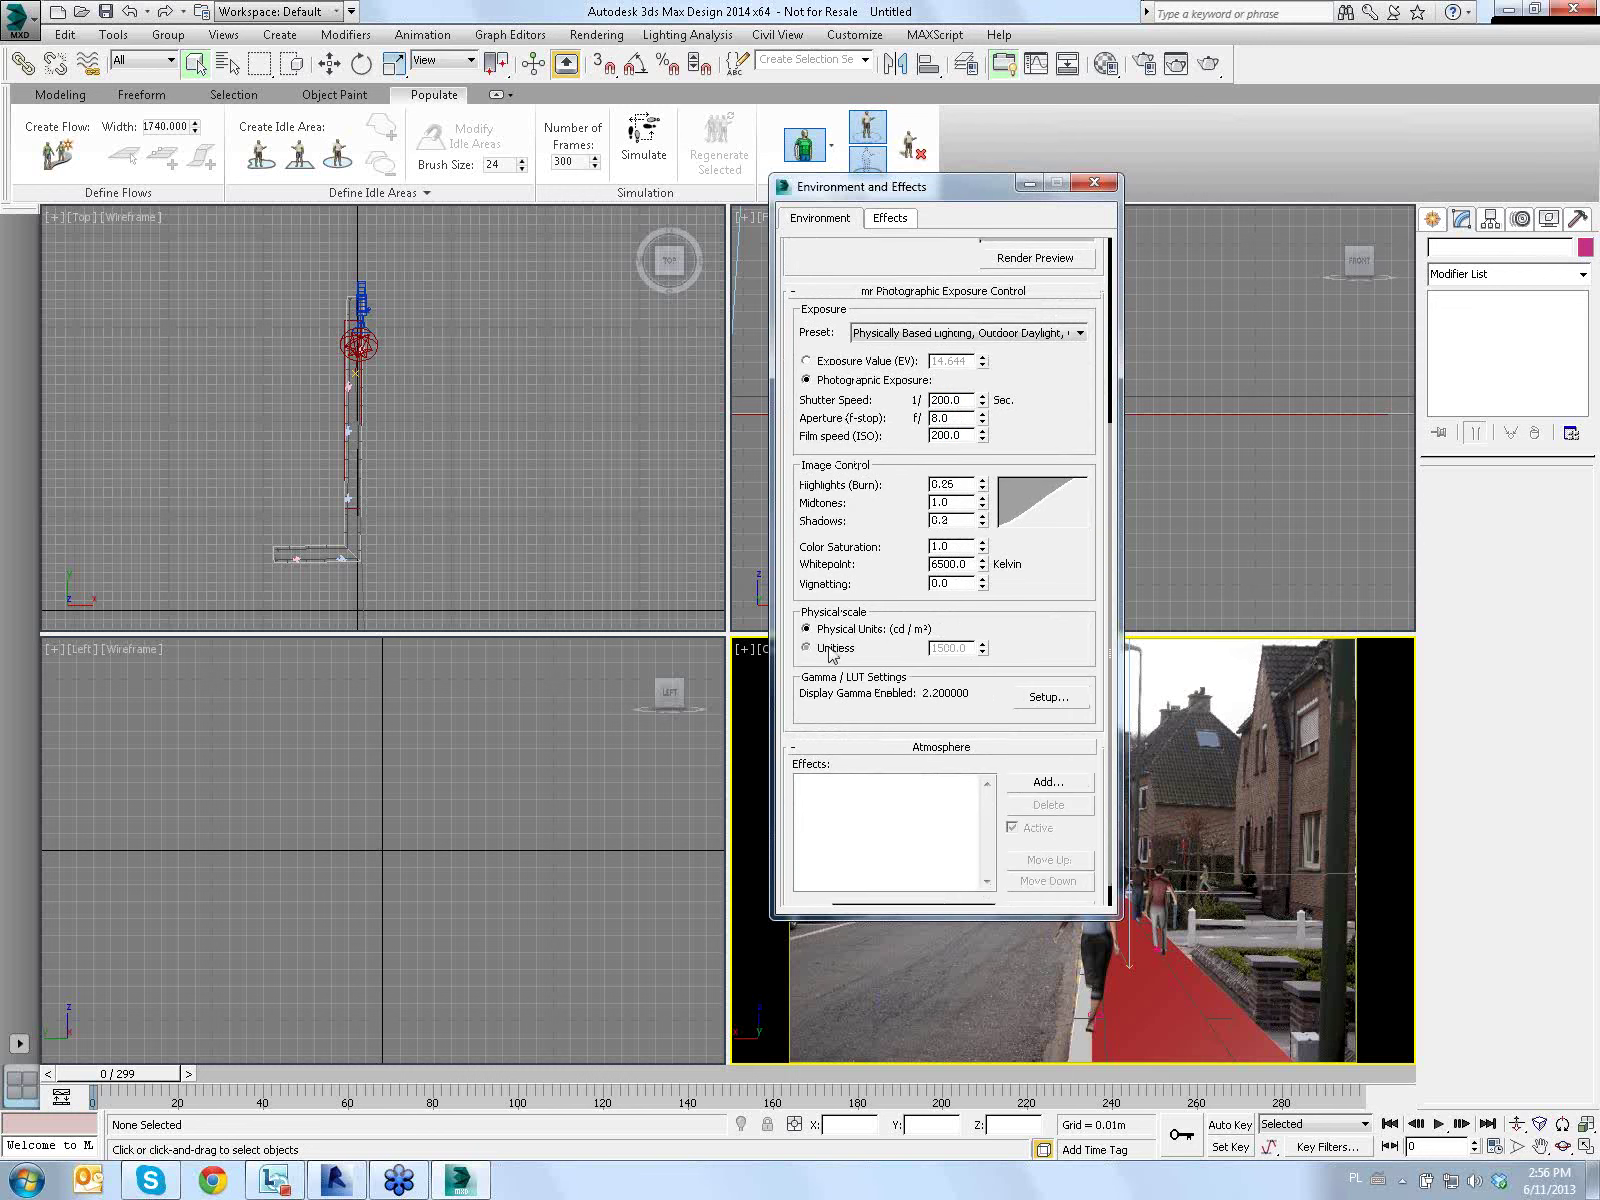
pyautogui.doubleClick(974, 649)
pyautogui.write('230')
pyautogui.moveTo(1066, 569); pyautogui.dragTo(1038, 850)
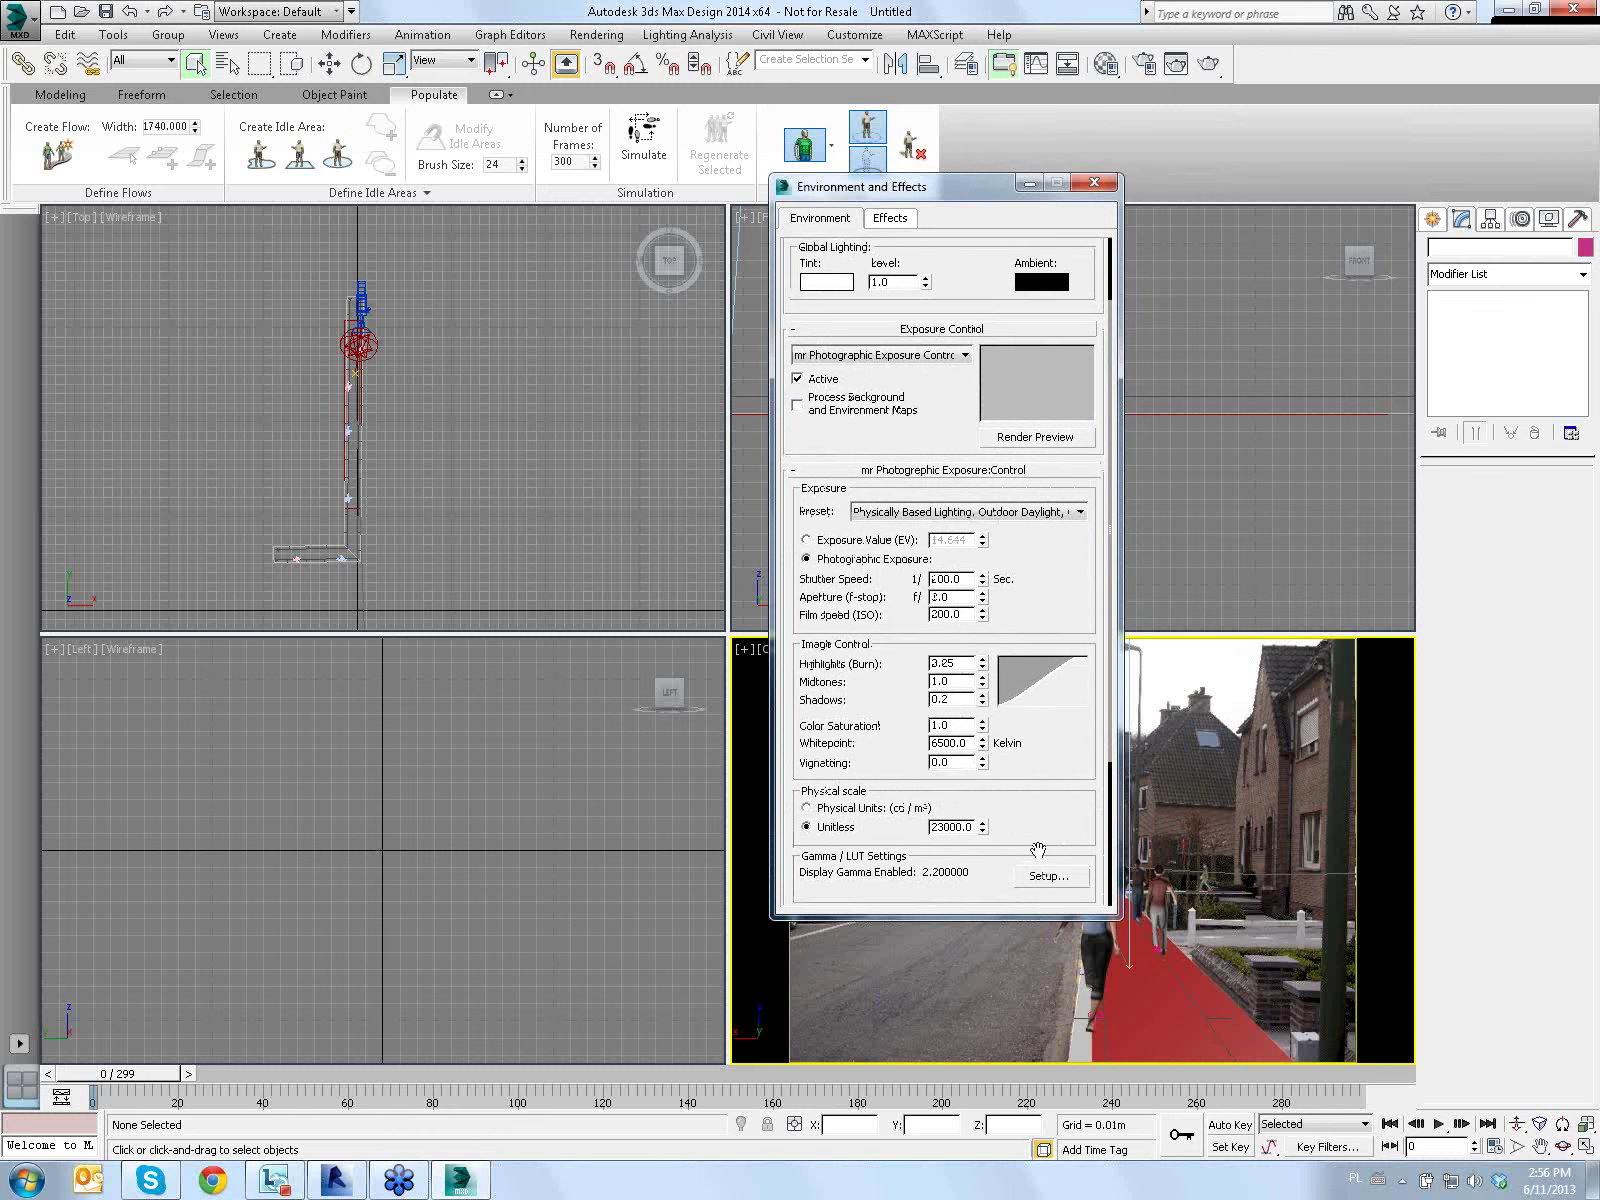
pyautogui.scroll(2, 1038, 855)
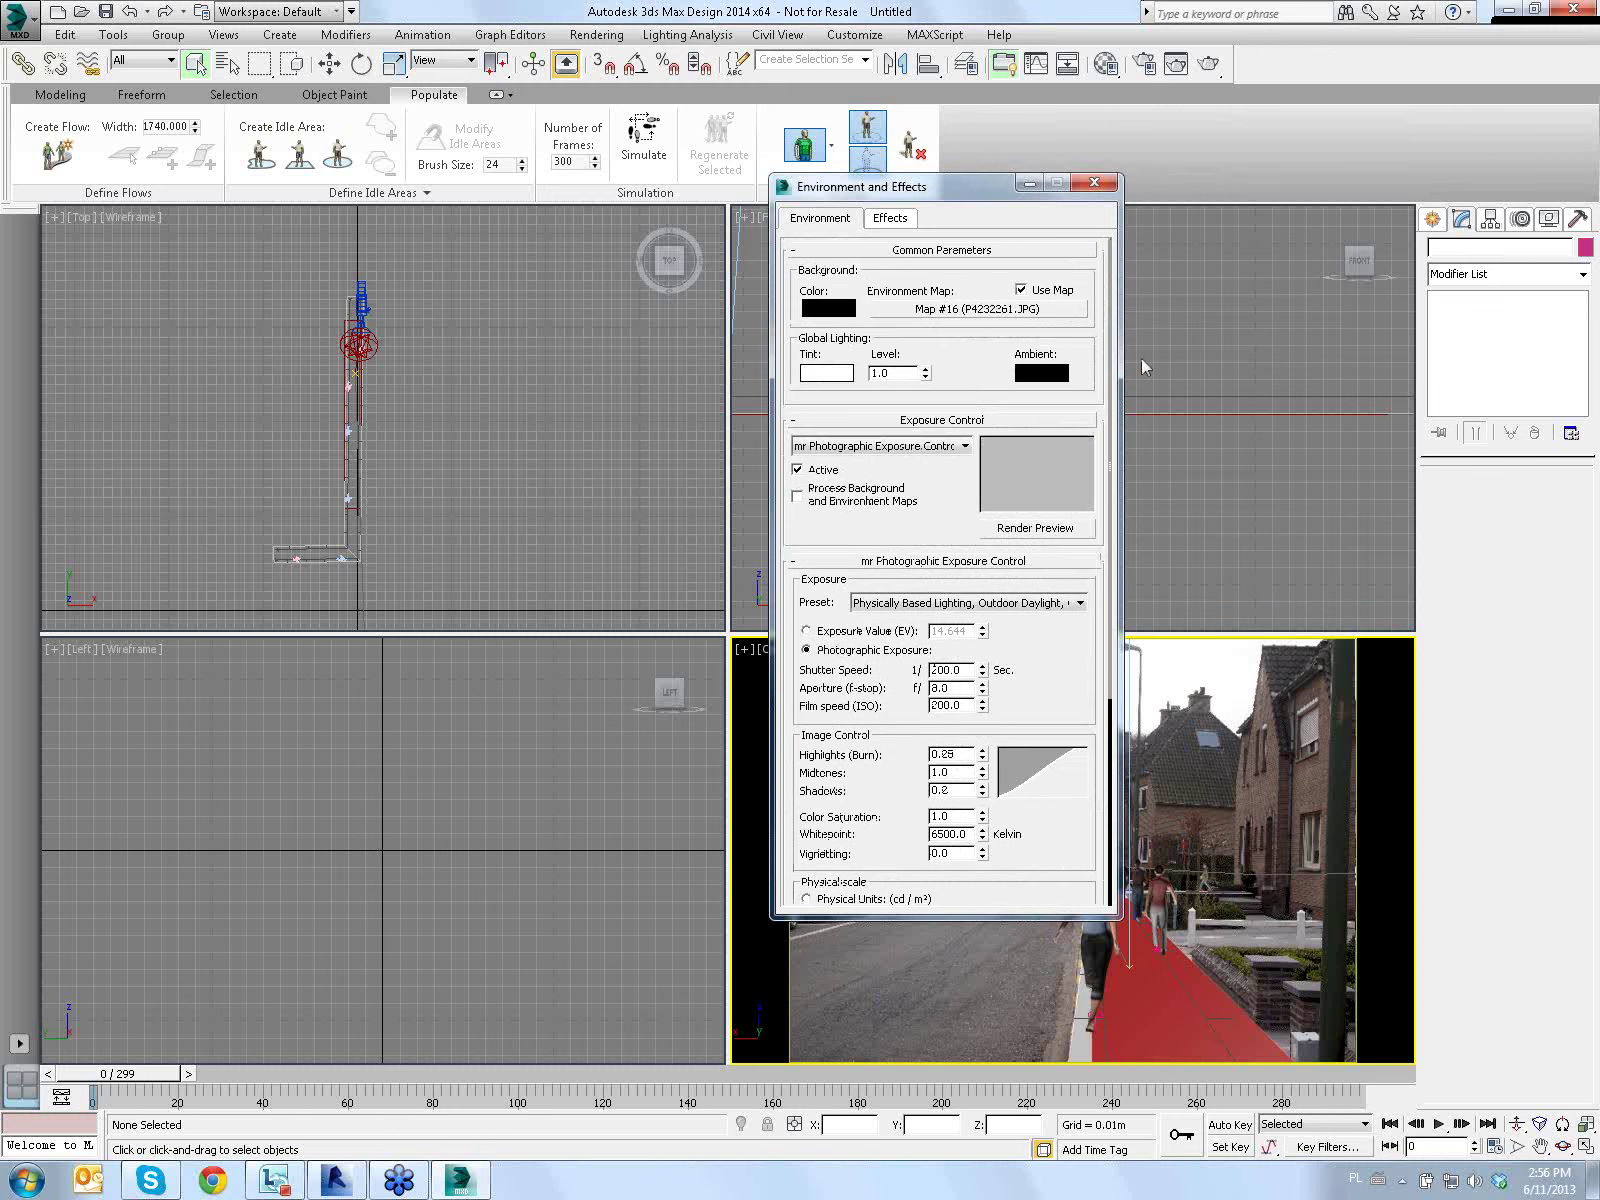
pyautogui.click(1096, 186)
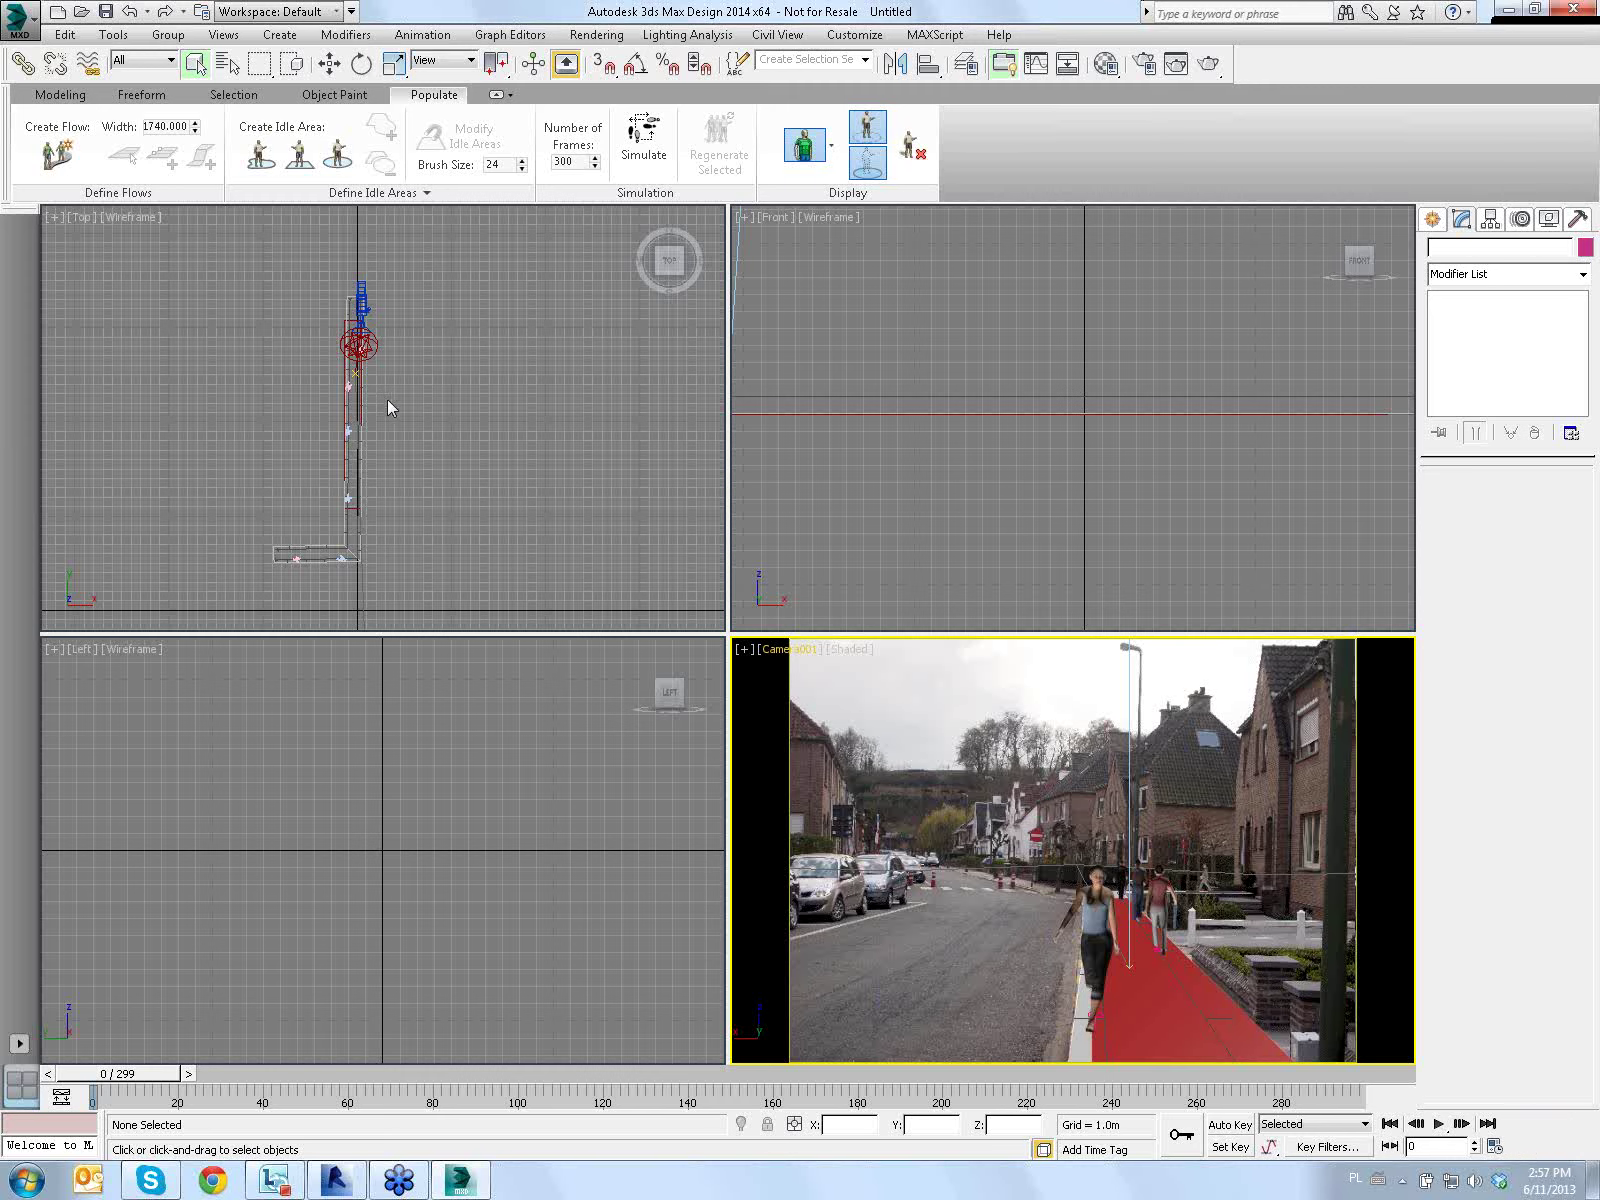
# Arrange the Material Editor and Environment and Effects windows side by side
pyautogui.moveTo(377, 326); pyautogui.dragTo(401, 344, button='middle')
pyautogui.press('m')
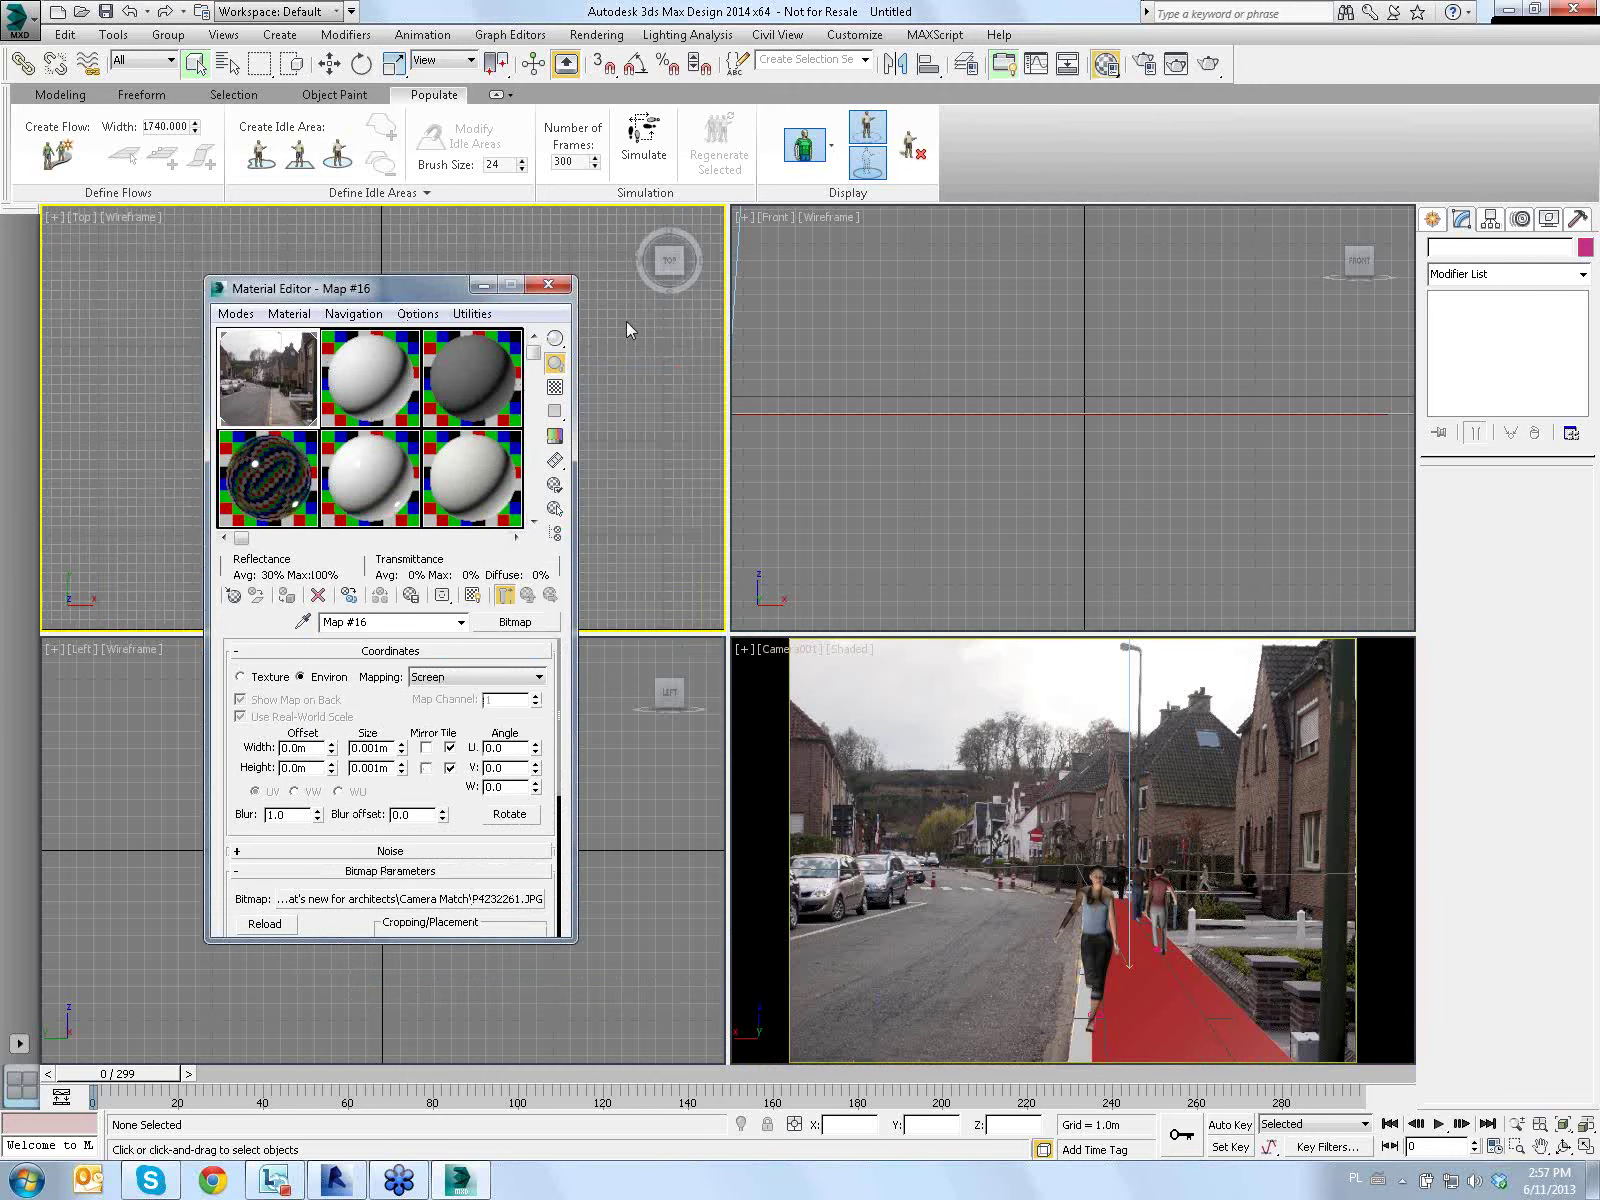
pyautogui.press('8')
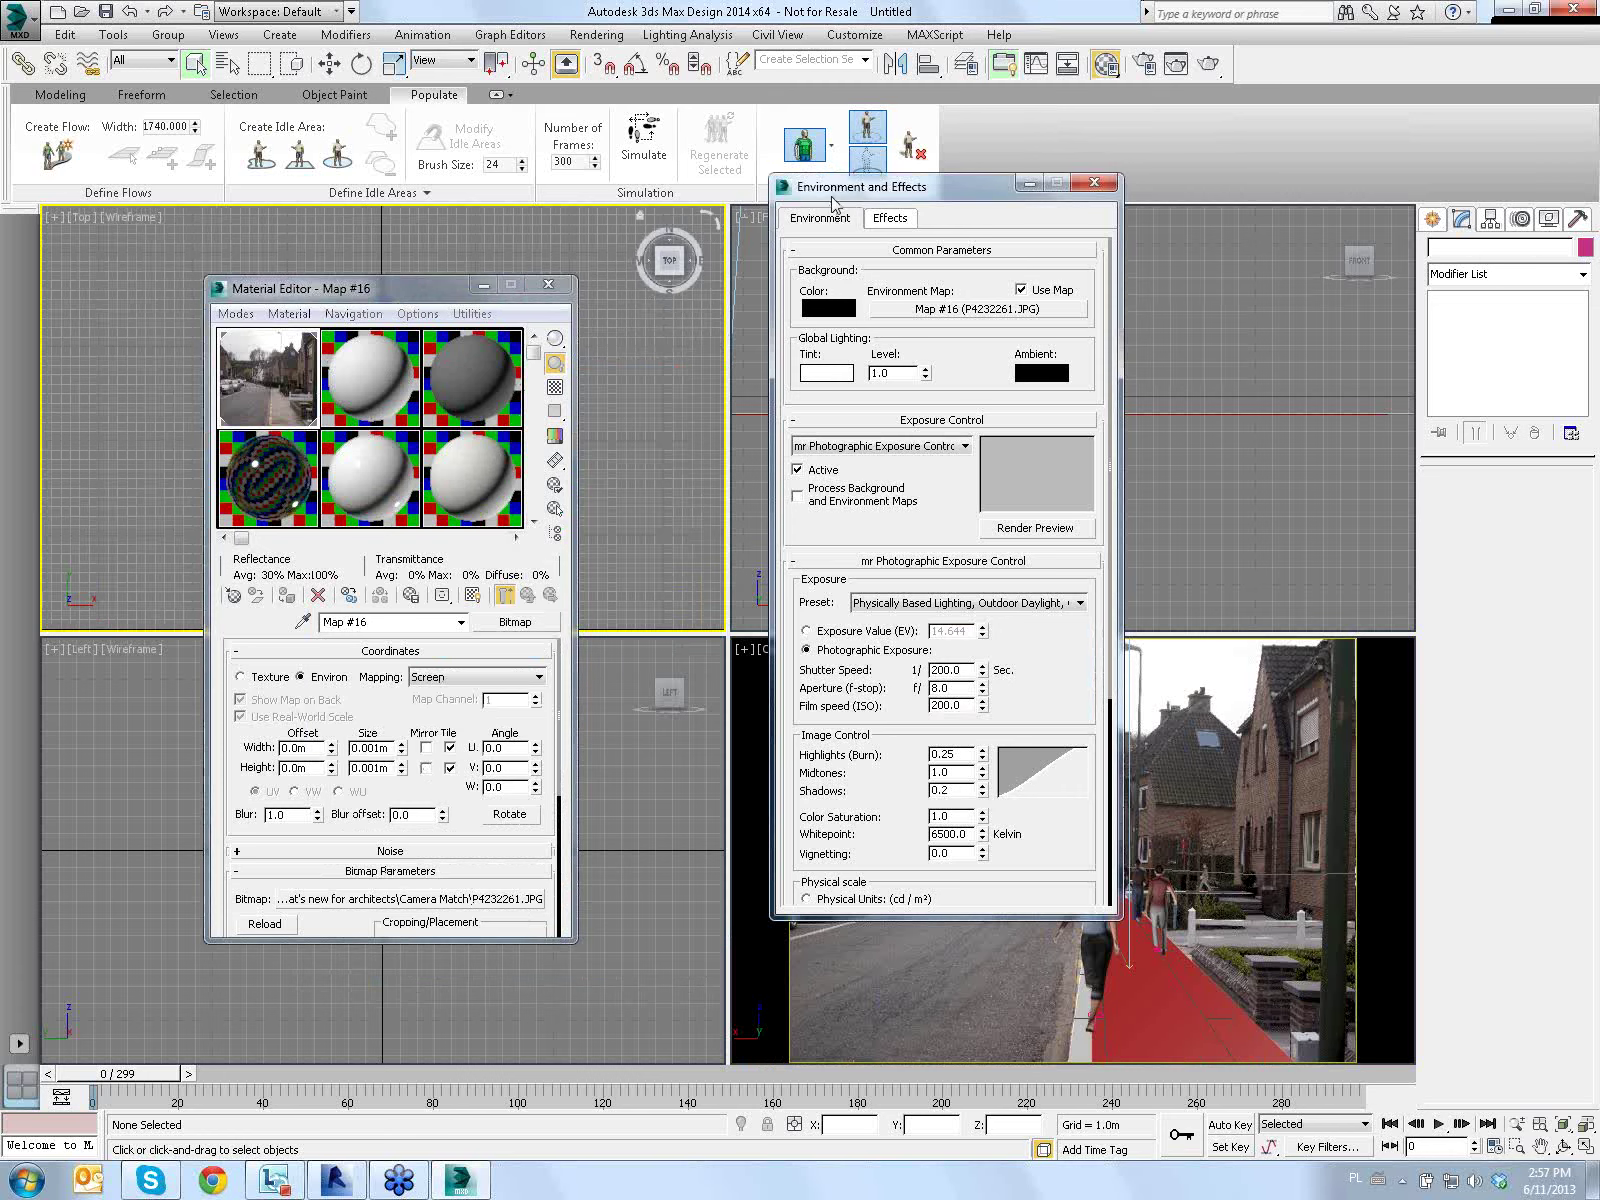
pyautogui.moveTo(836, 198)
pyautogui.mouseDown()
pyautogui.moveTo(686, 246)
pyautogui.moveTo(1061, 220)
pyautogui.mouseUp()
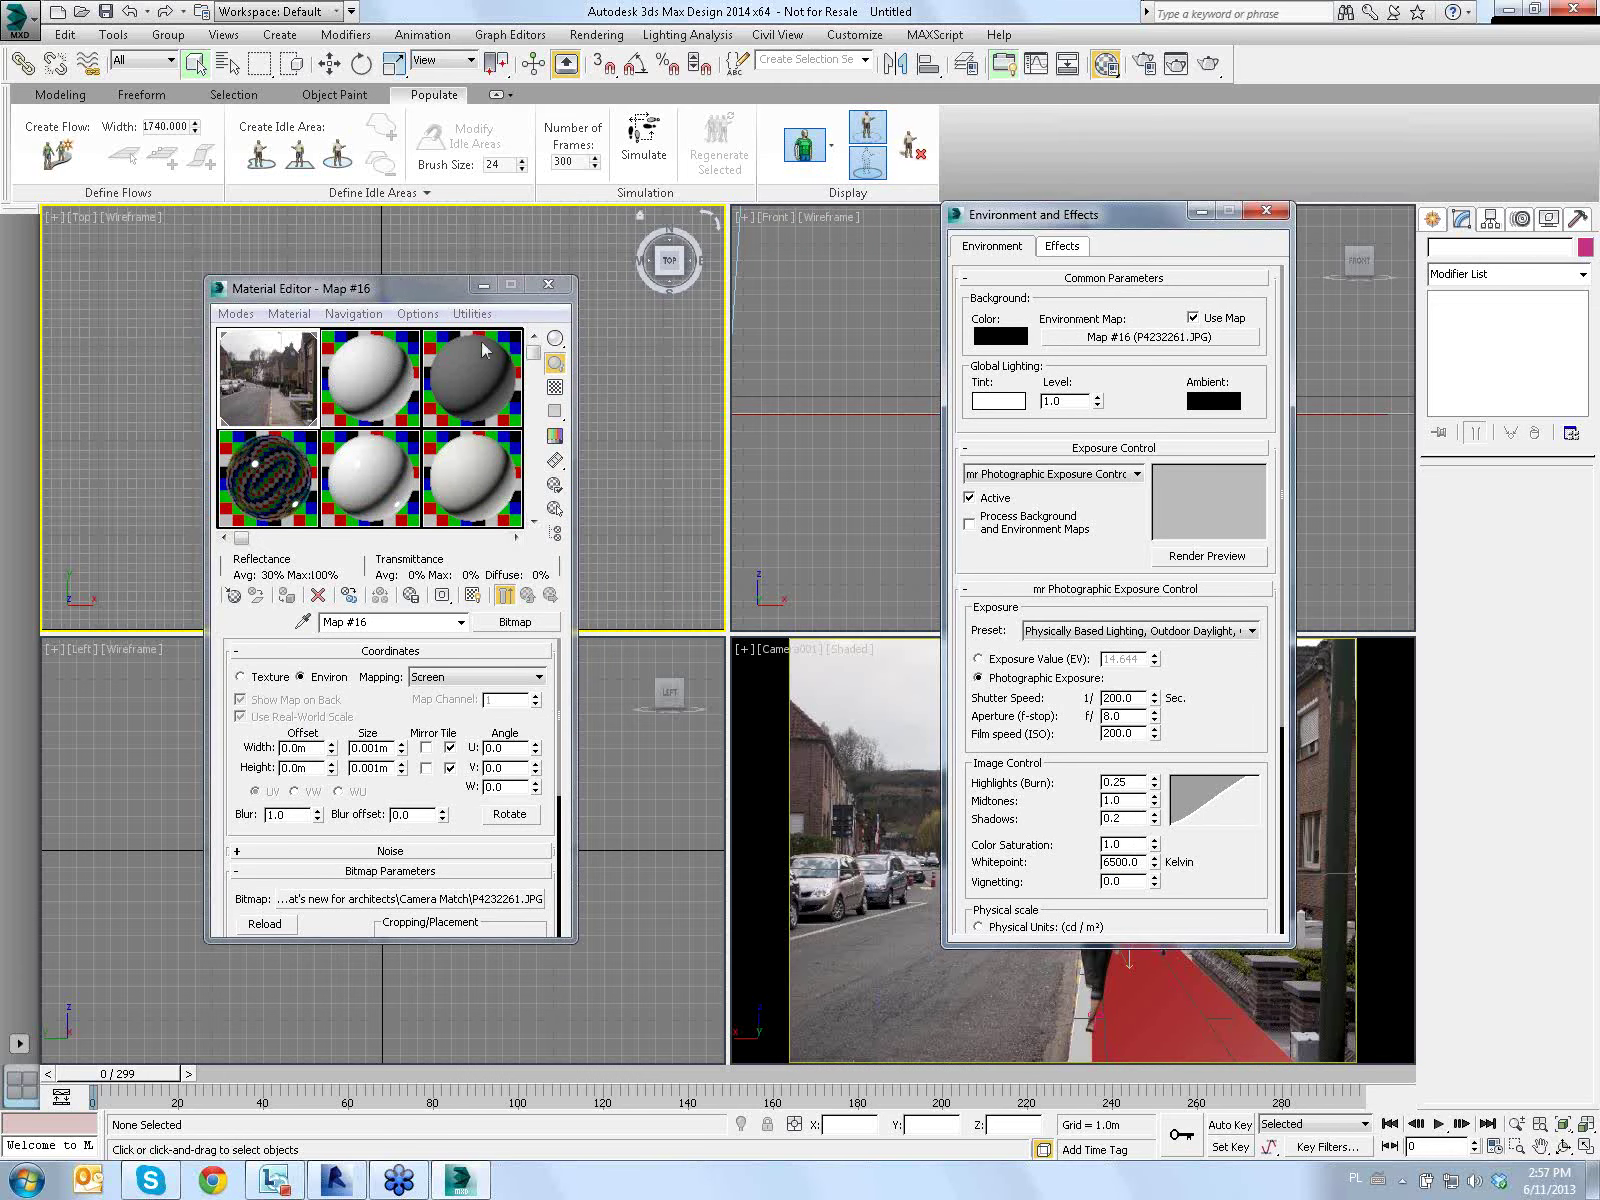
pyautogui.moveTo(1156, 216); pyautogui.dragTo(758, 222)
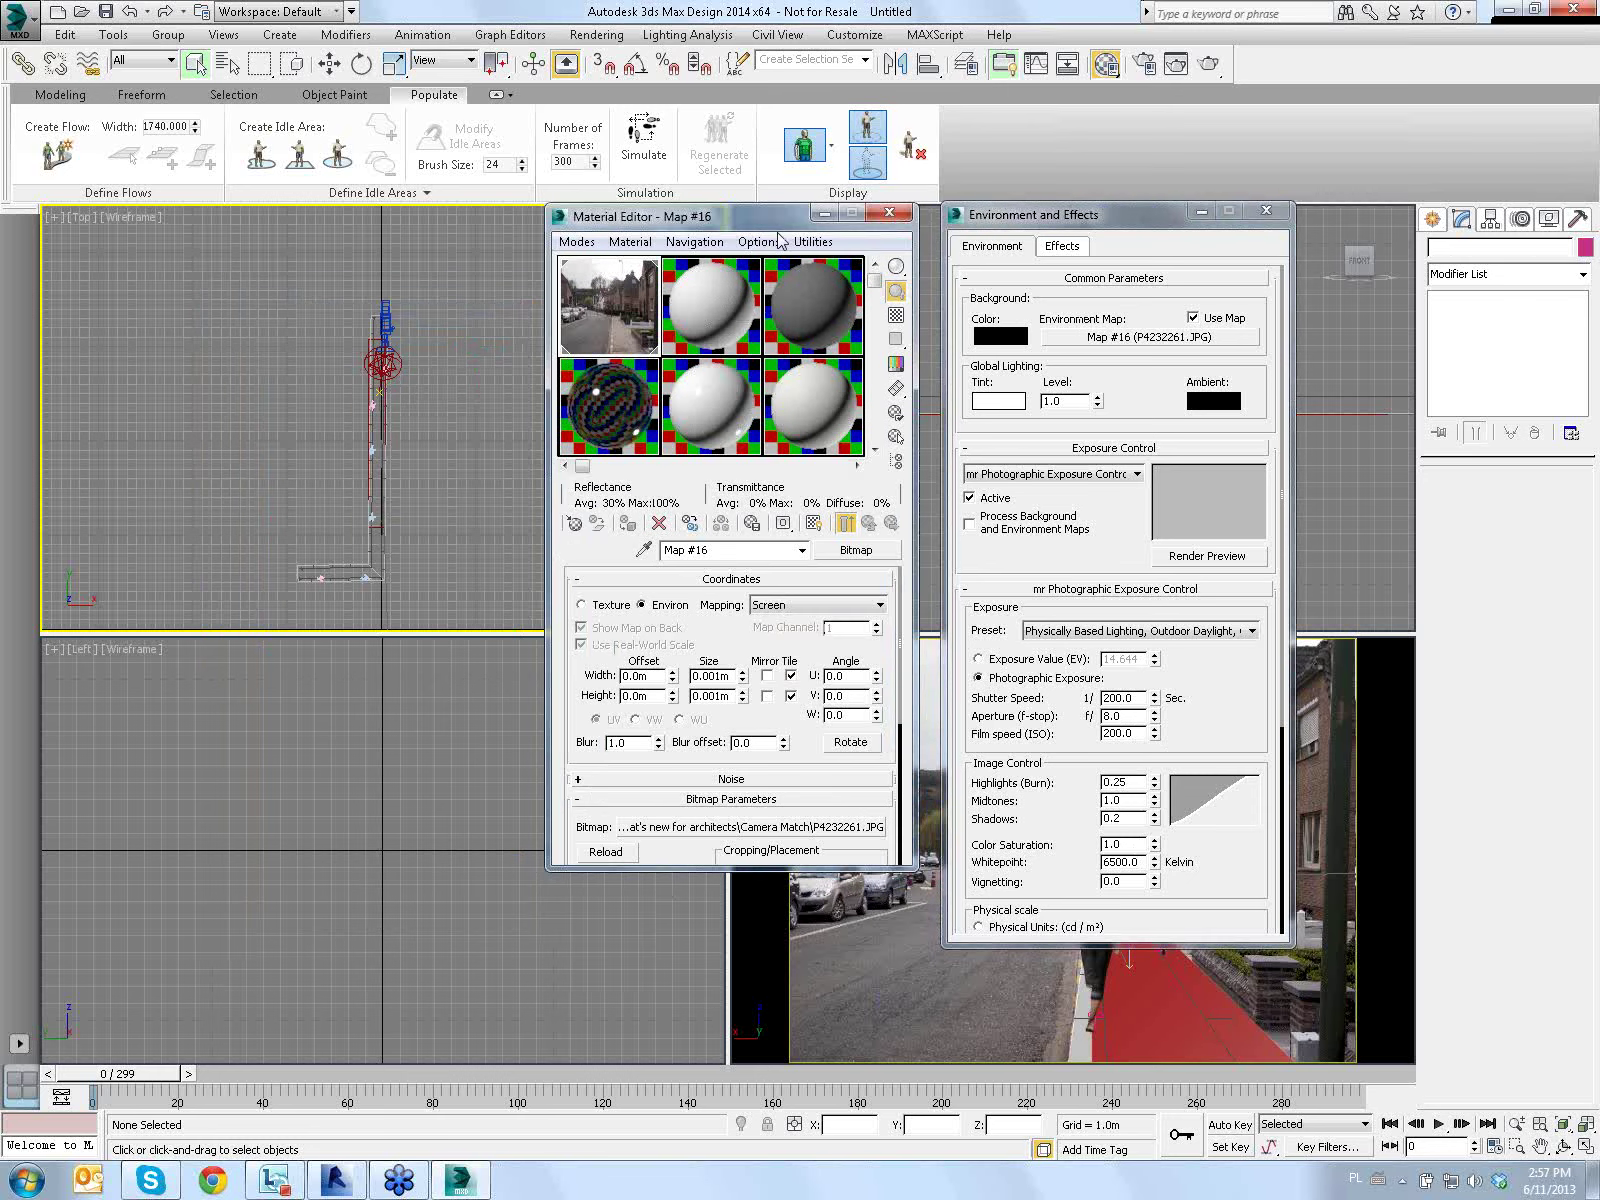
# Select the 02 - Default material, preview its sample, and view material types
pyautogui.click(721, 302)
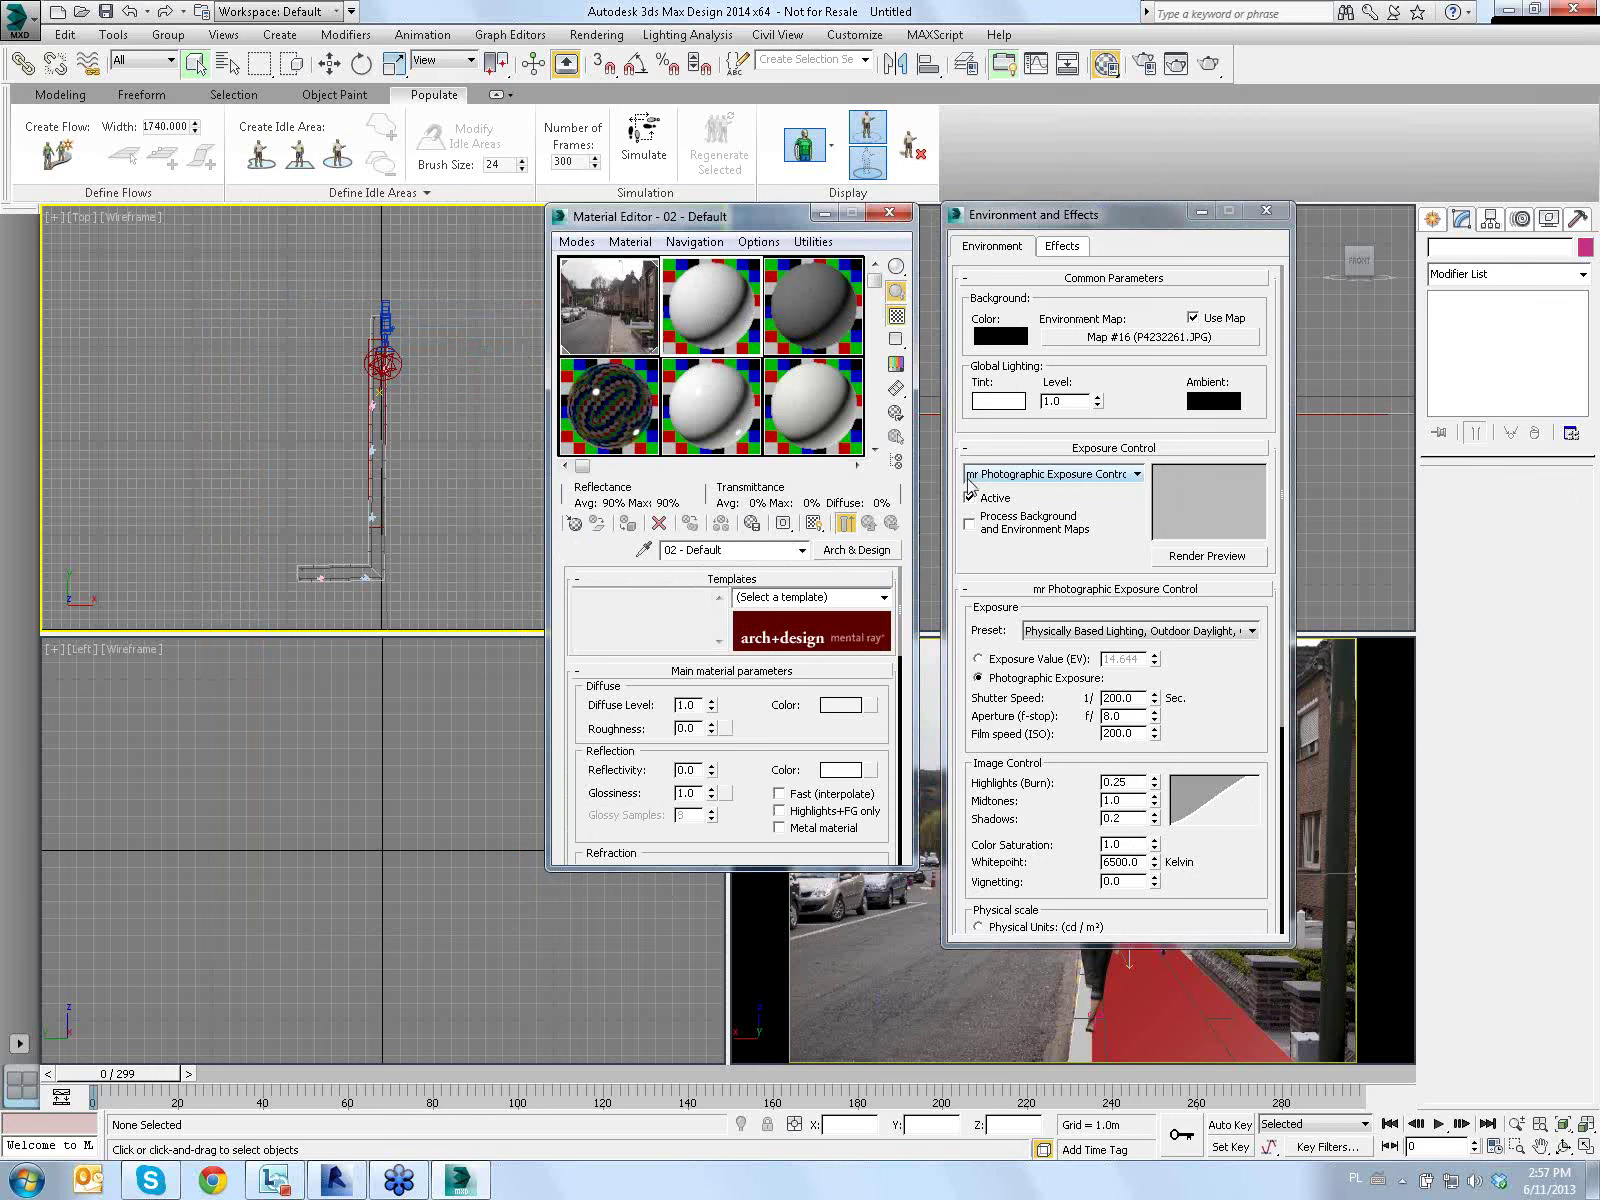
pyautogui.doubleClick(722, 320)
pyautogui.click(322, 106)
pyautogui.click(857, 560)
pyautogui.click(920, 150)
# Change material slot 02 to the mental ray Matte/Shadow/Reflection material type
pyautogui.click(847, 553)
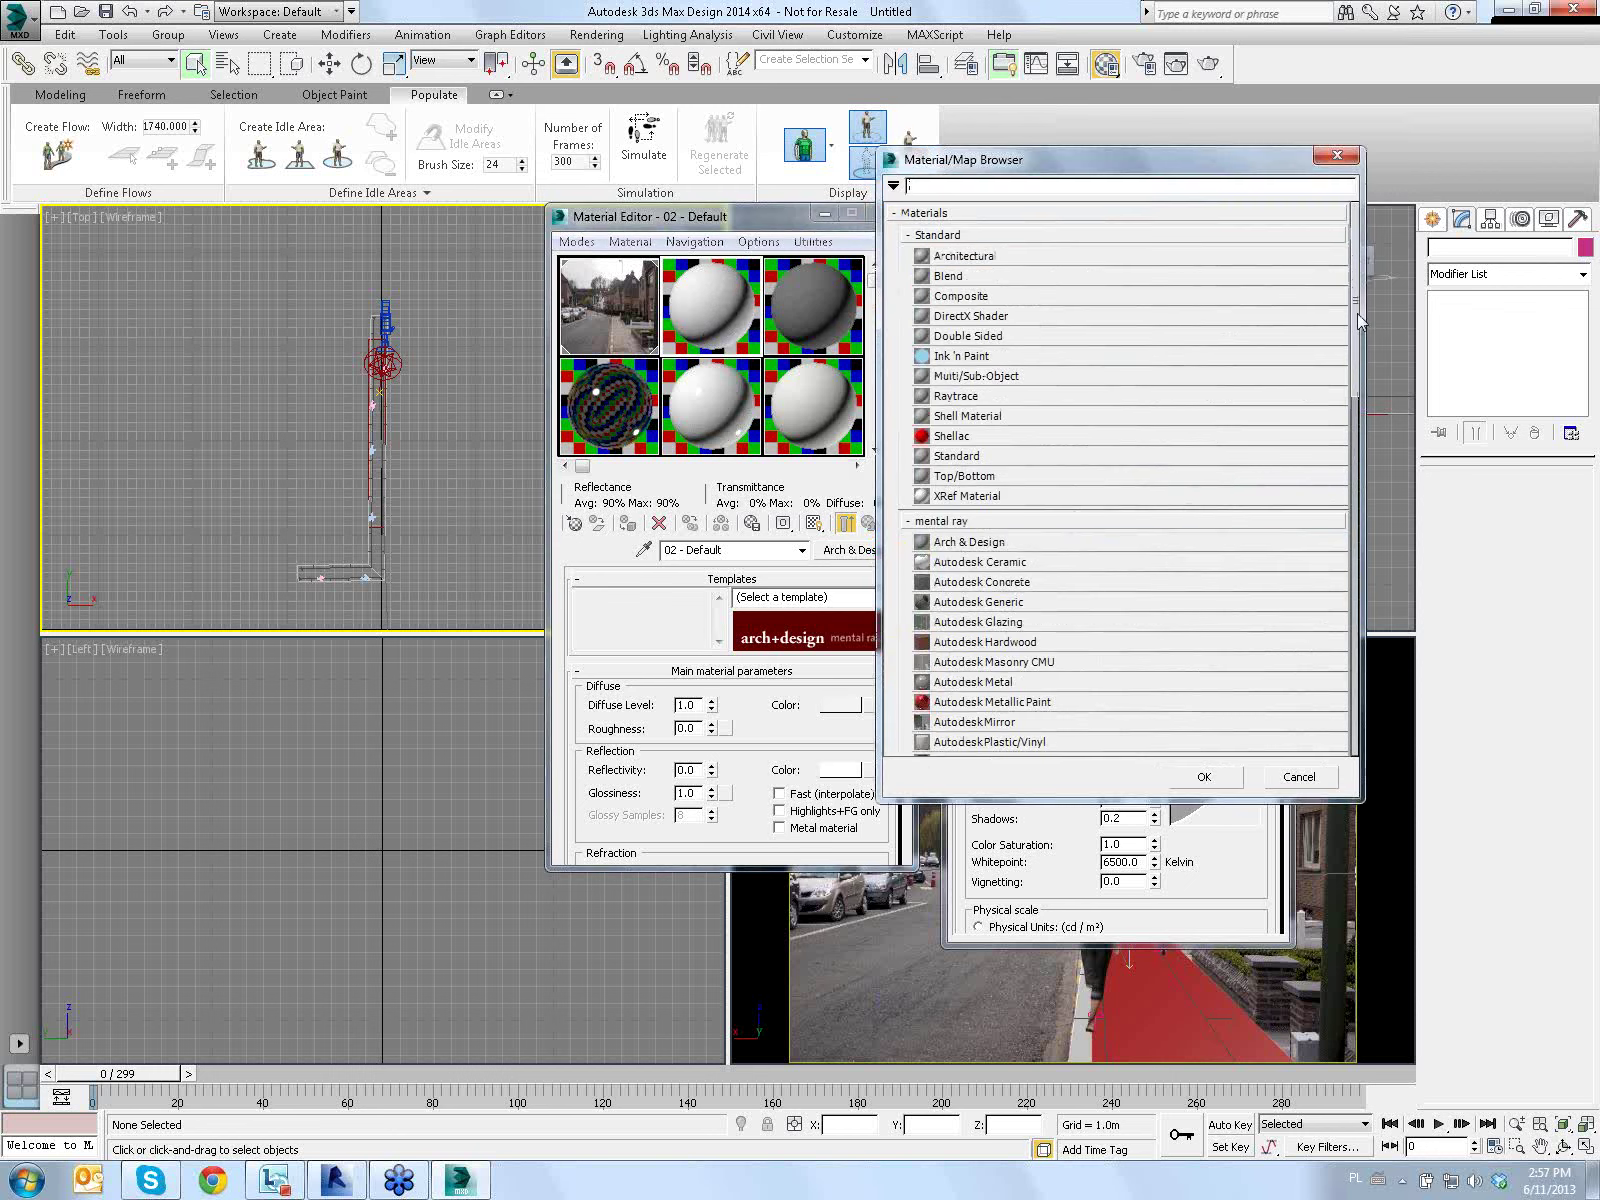
pyautogui.scroll(-1, 1347, 355)
pyautogui.scroll(-3, 1347, 355)
pyautogui.scroll(-2, 1332, 404)
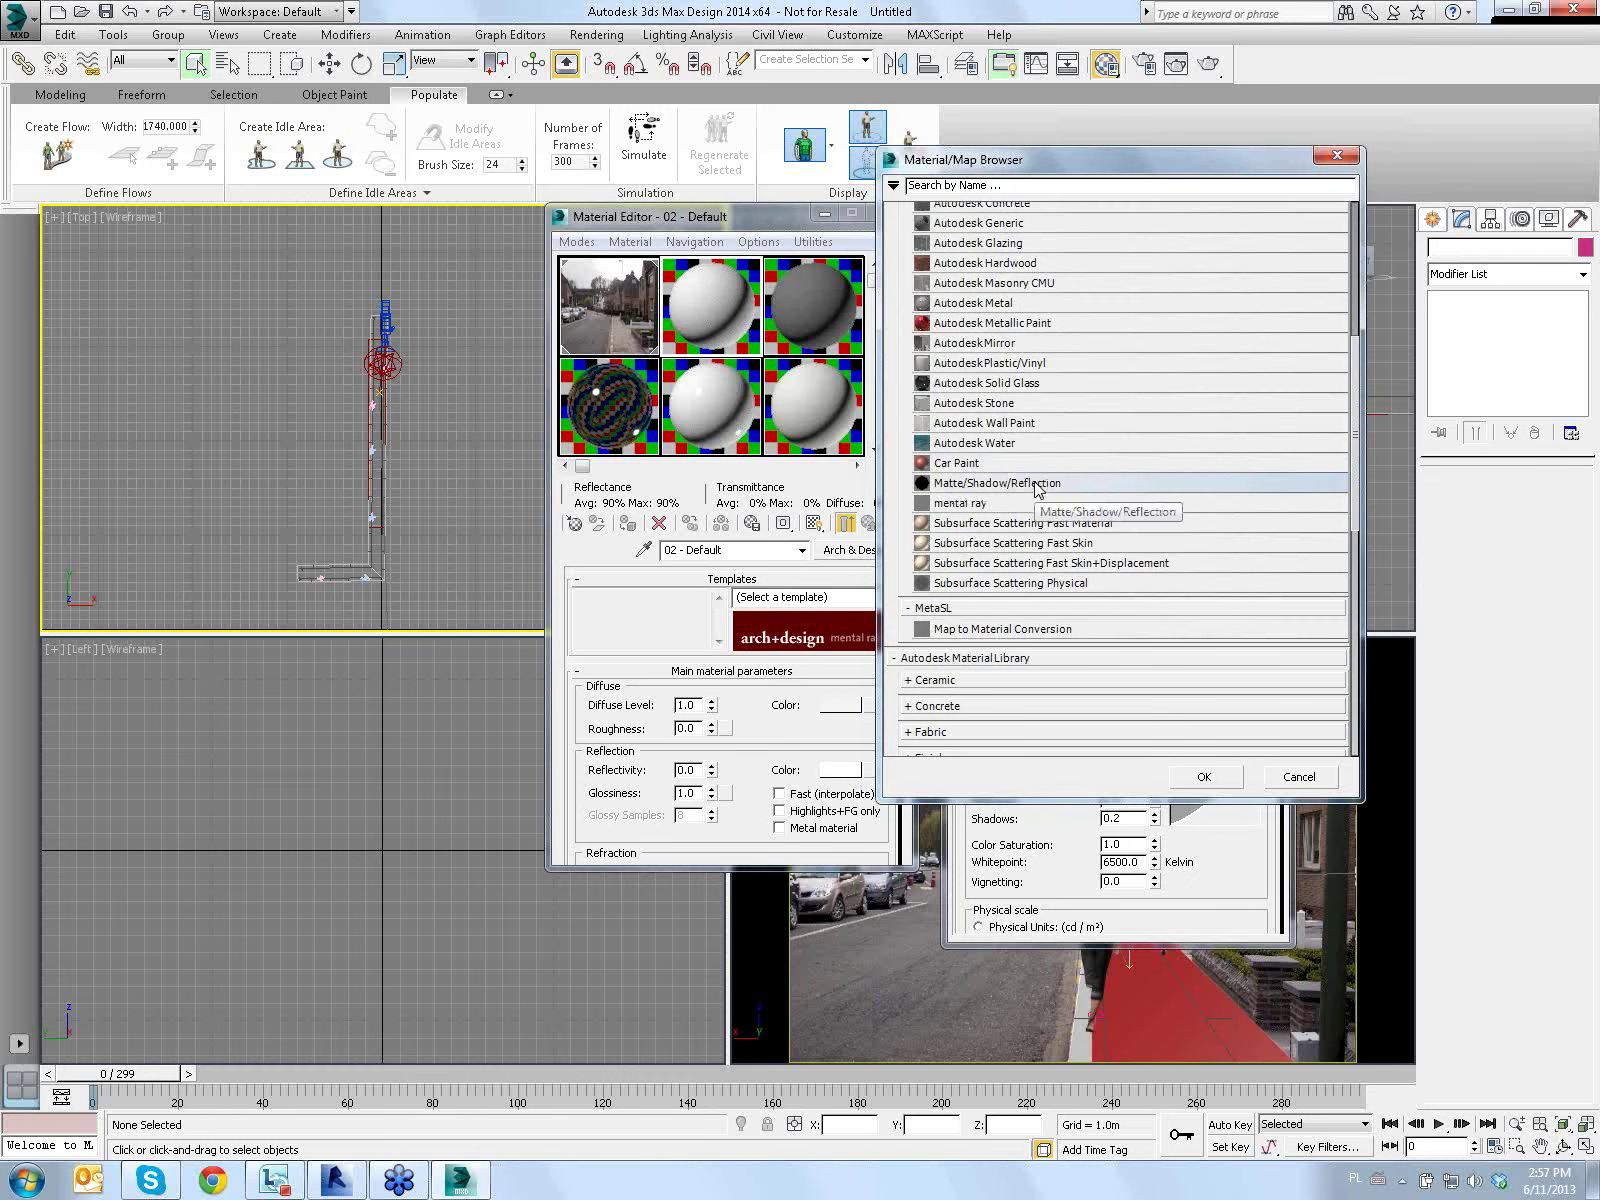
pyautogui.click(1038, 488)
pyautogui.doubleClick(998, 486)
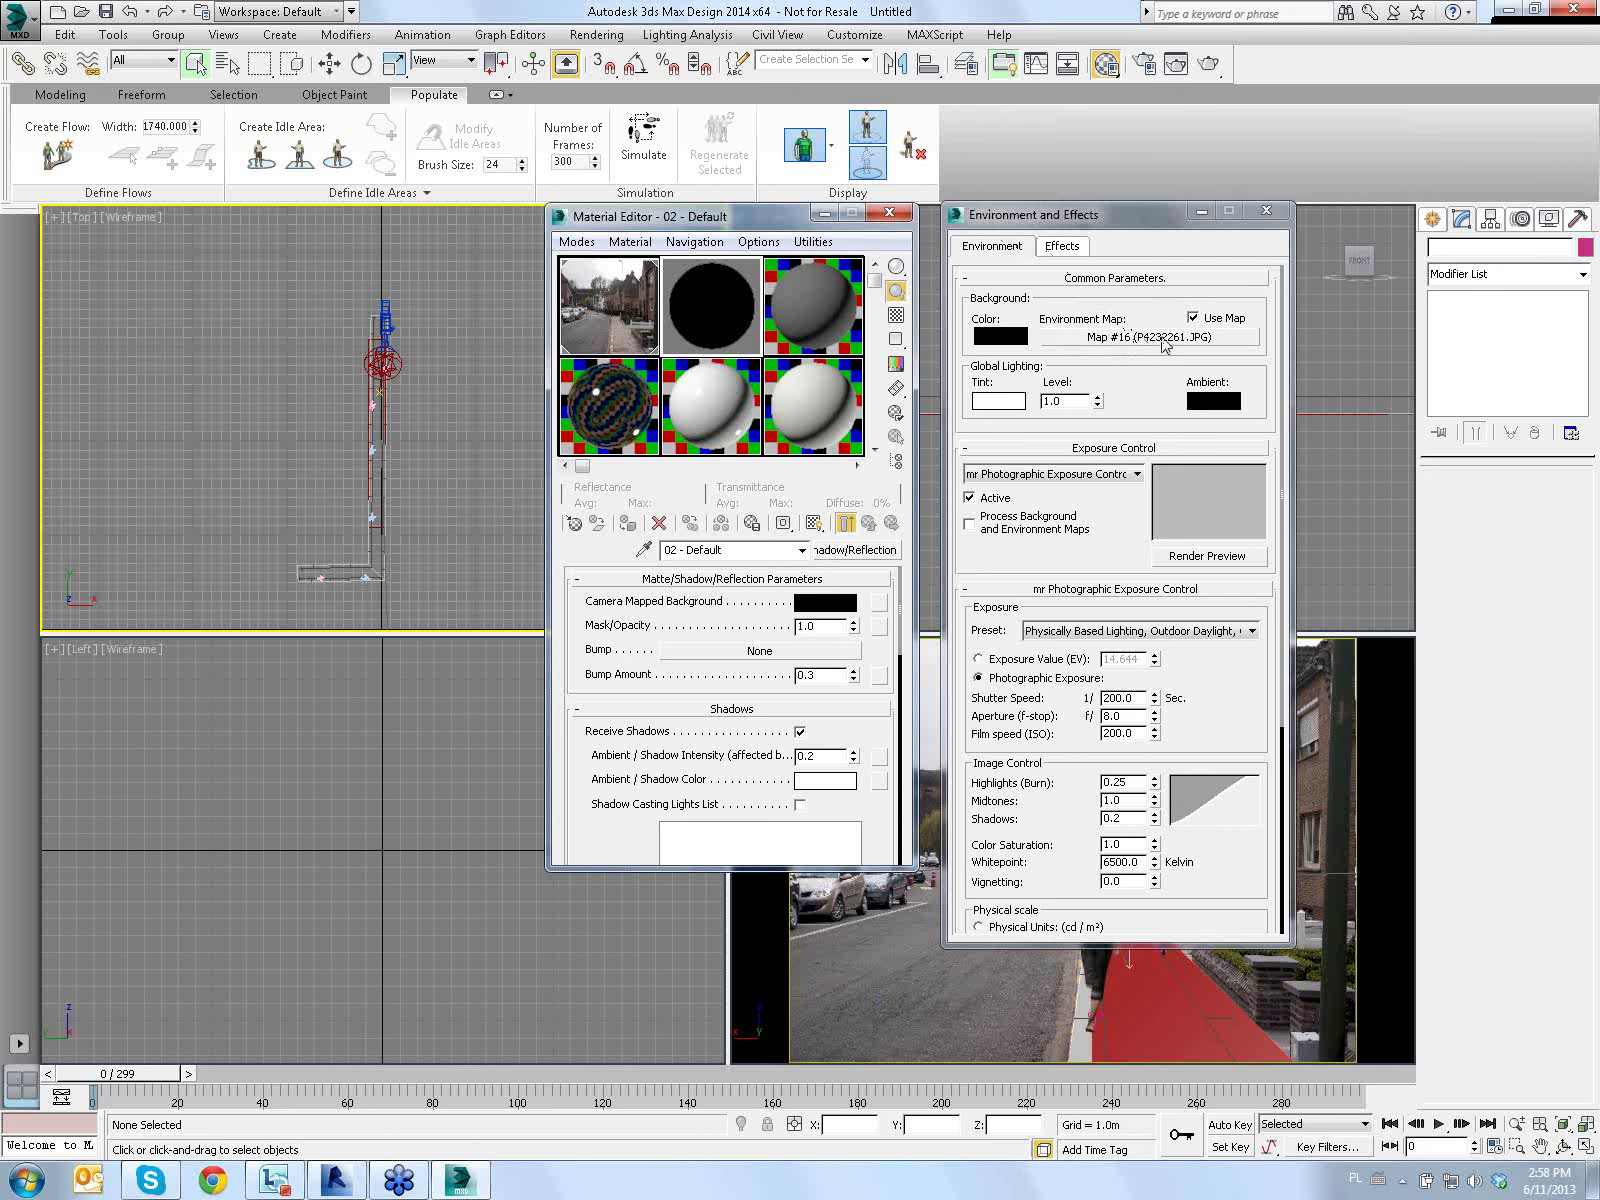
# Instance Map #16 street photo as Camera Mapped Background, set shadow intensity 0.5, close Environment
pyautogui.moveTo(1163, 343)
pyautogui.mouseDown()
pyautogui.moveTo(600, 609)
pyautogui.moveTo(681, 611)
pyautogui.mouseUp()
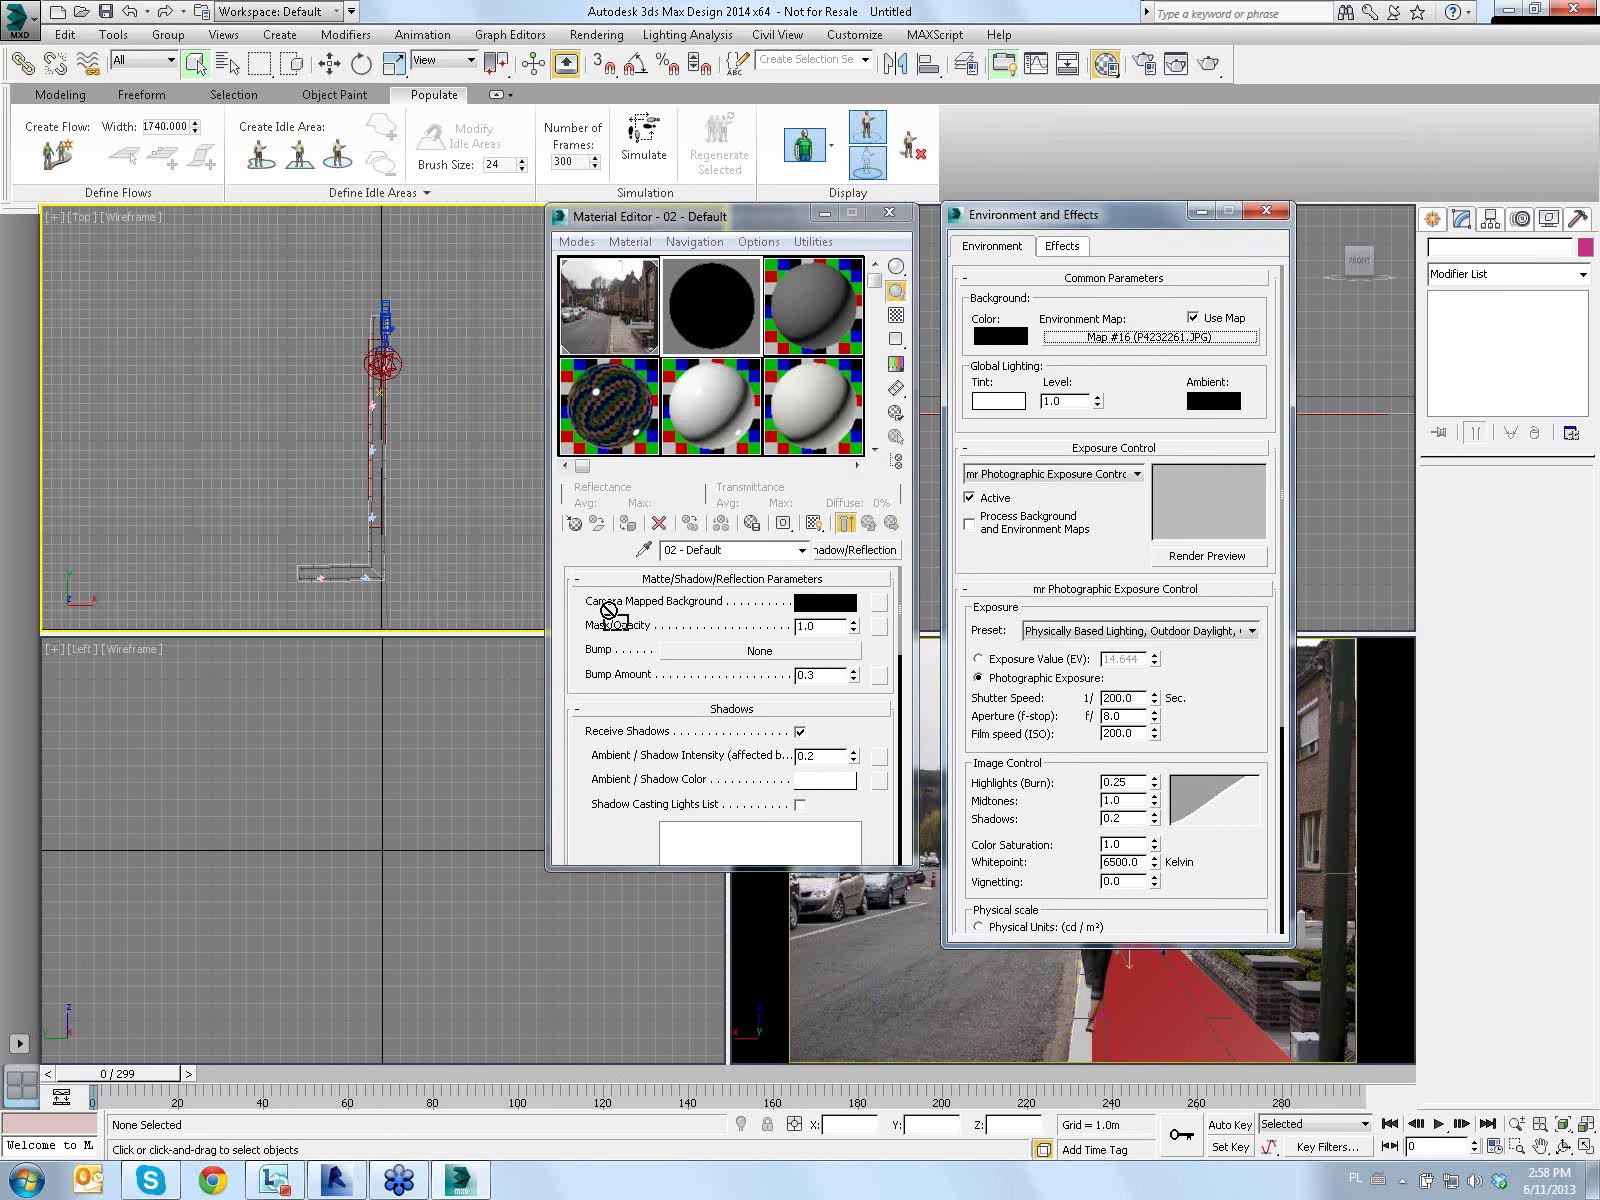
pyautogui.moveTo(681, 611); pyautogui.dragTo(882, 609)
pyautogui.click(688, 605)
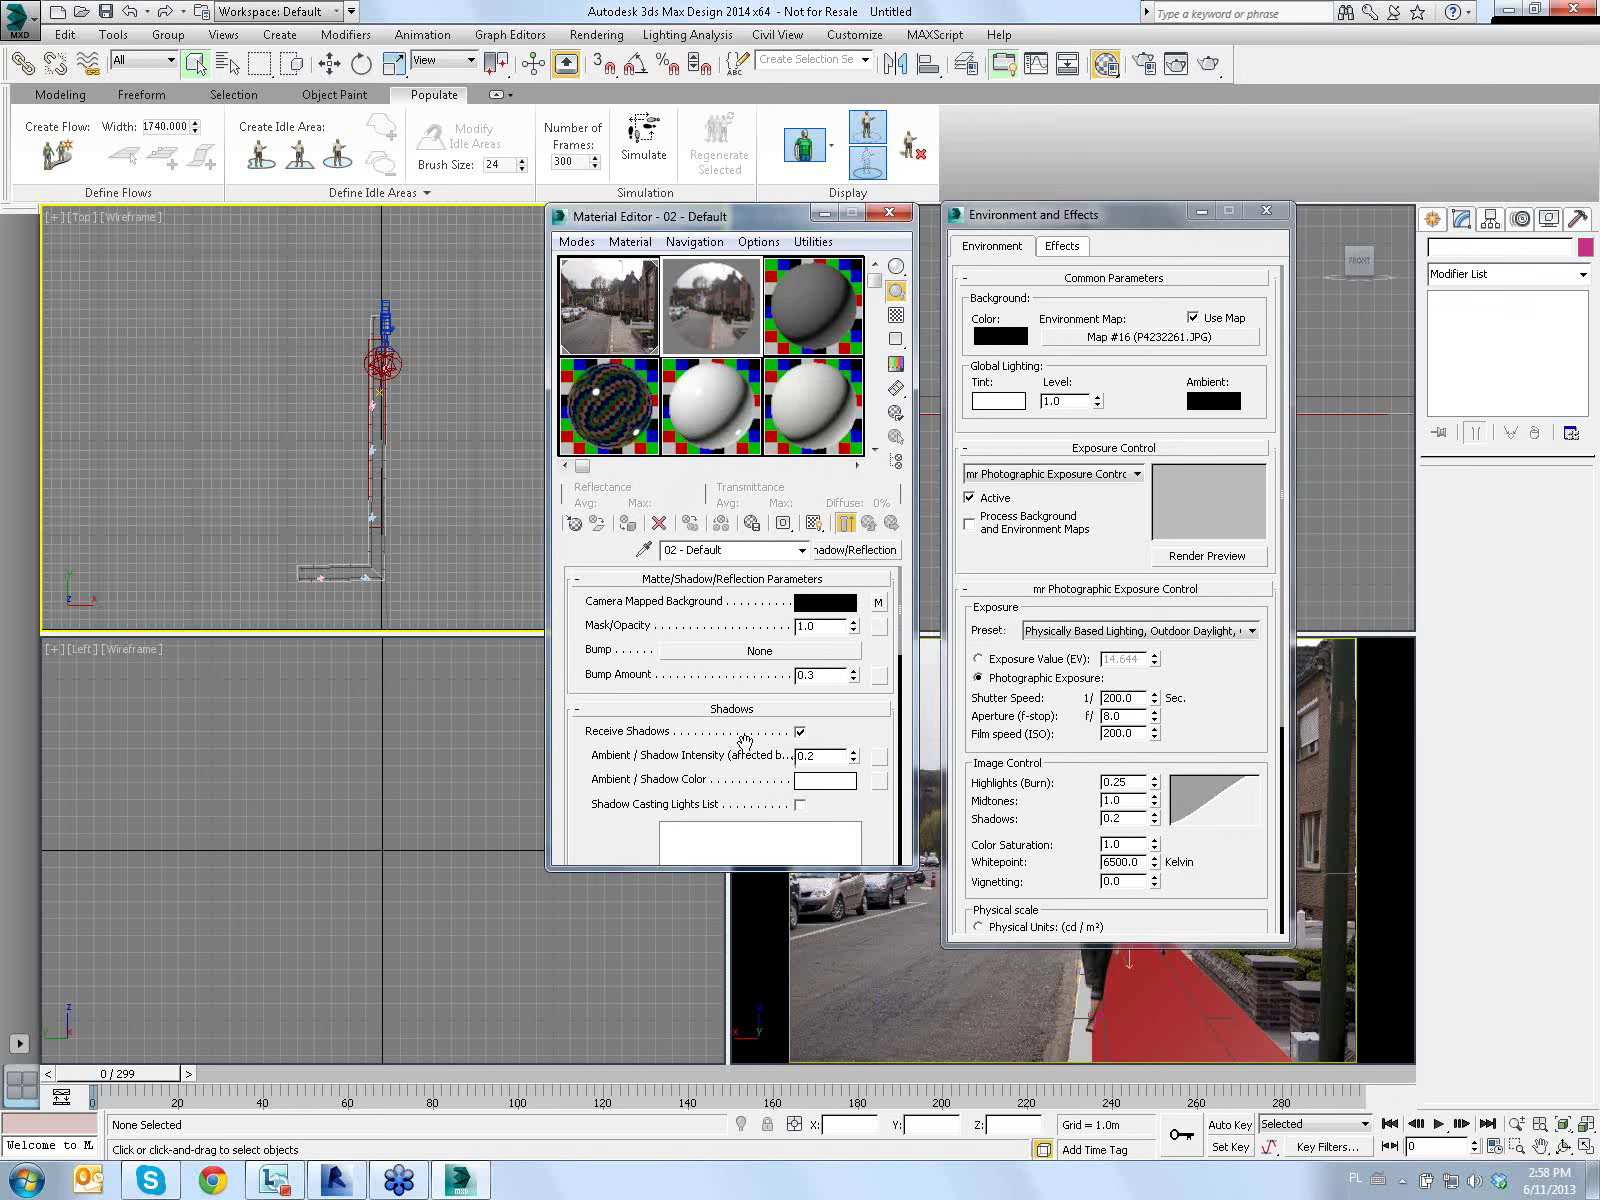
pyautogui.doubleClick(806, 757)
pyautogui.write('0.5')
pyautogui.click(1267, 213)
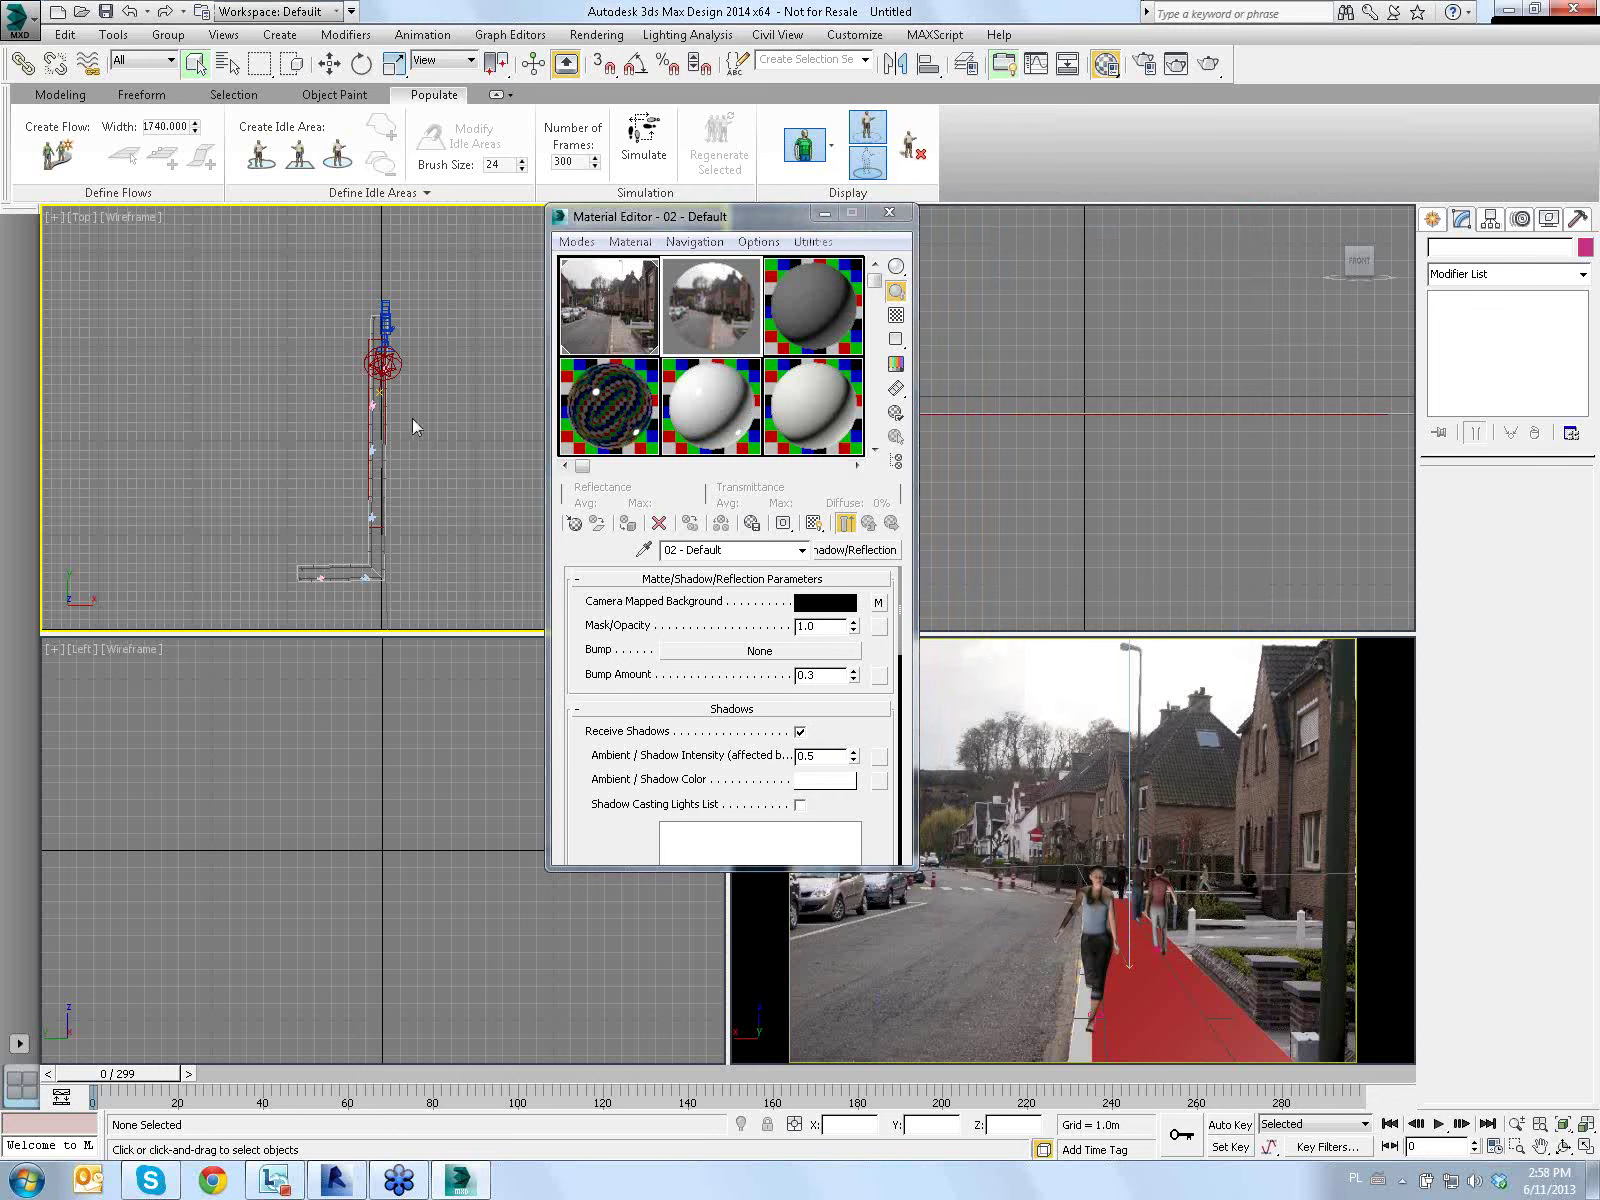
# Assign the Matte/Shadow/Reflection material to Box001 and close the Material Editor
pyautogui.click(707, 302)
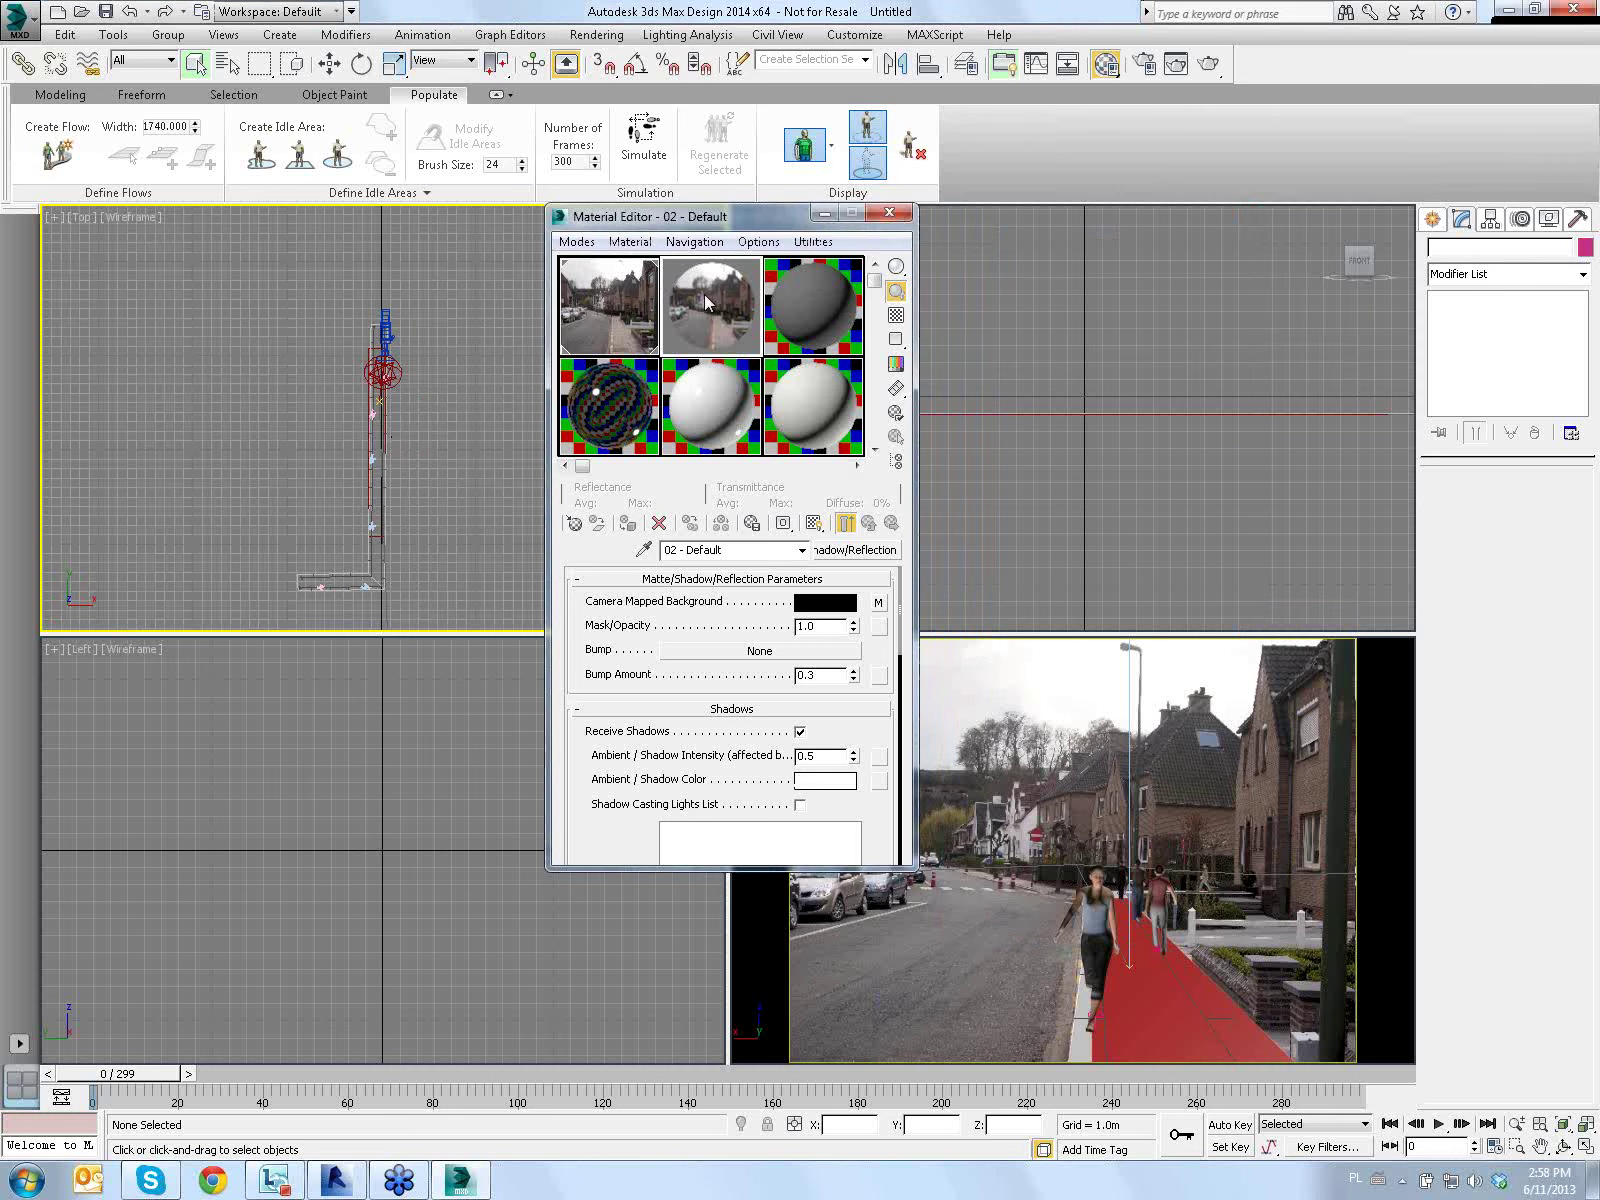
pyautogui.scroll(5, 440, 383)
pyautogui.scroll(5, 375, 386)
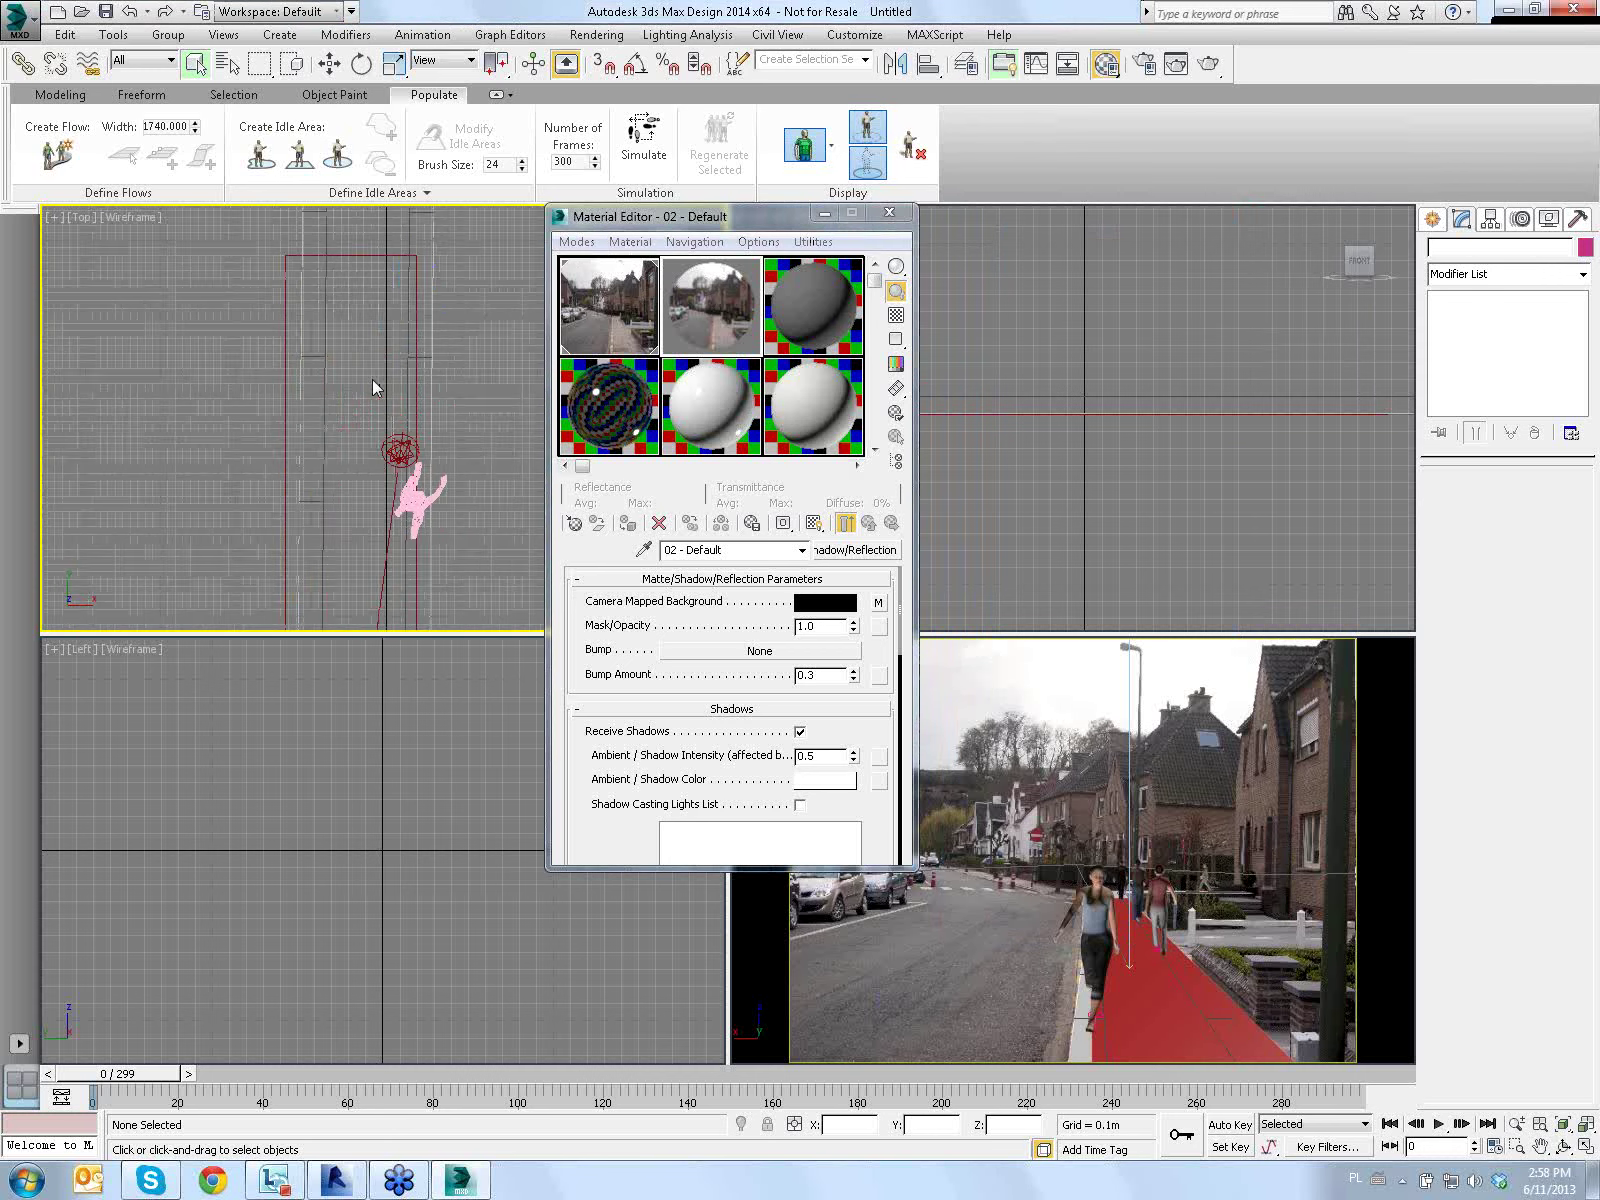
pyautogui.click(284, 262)
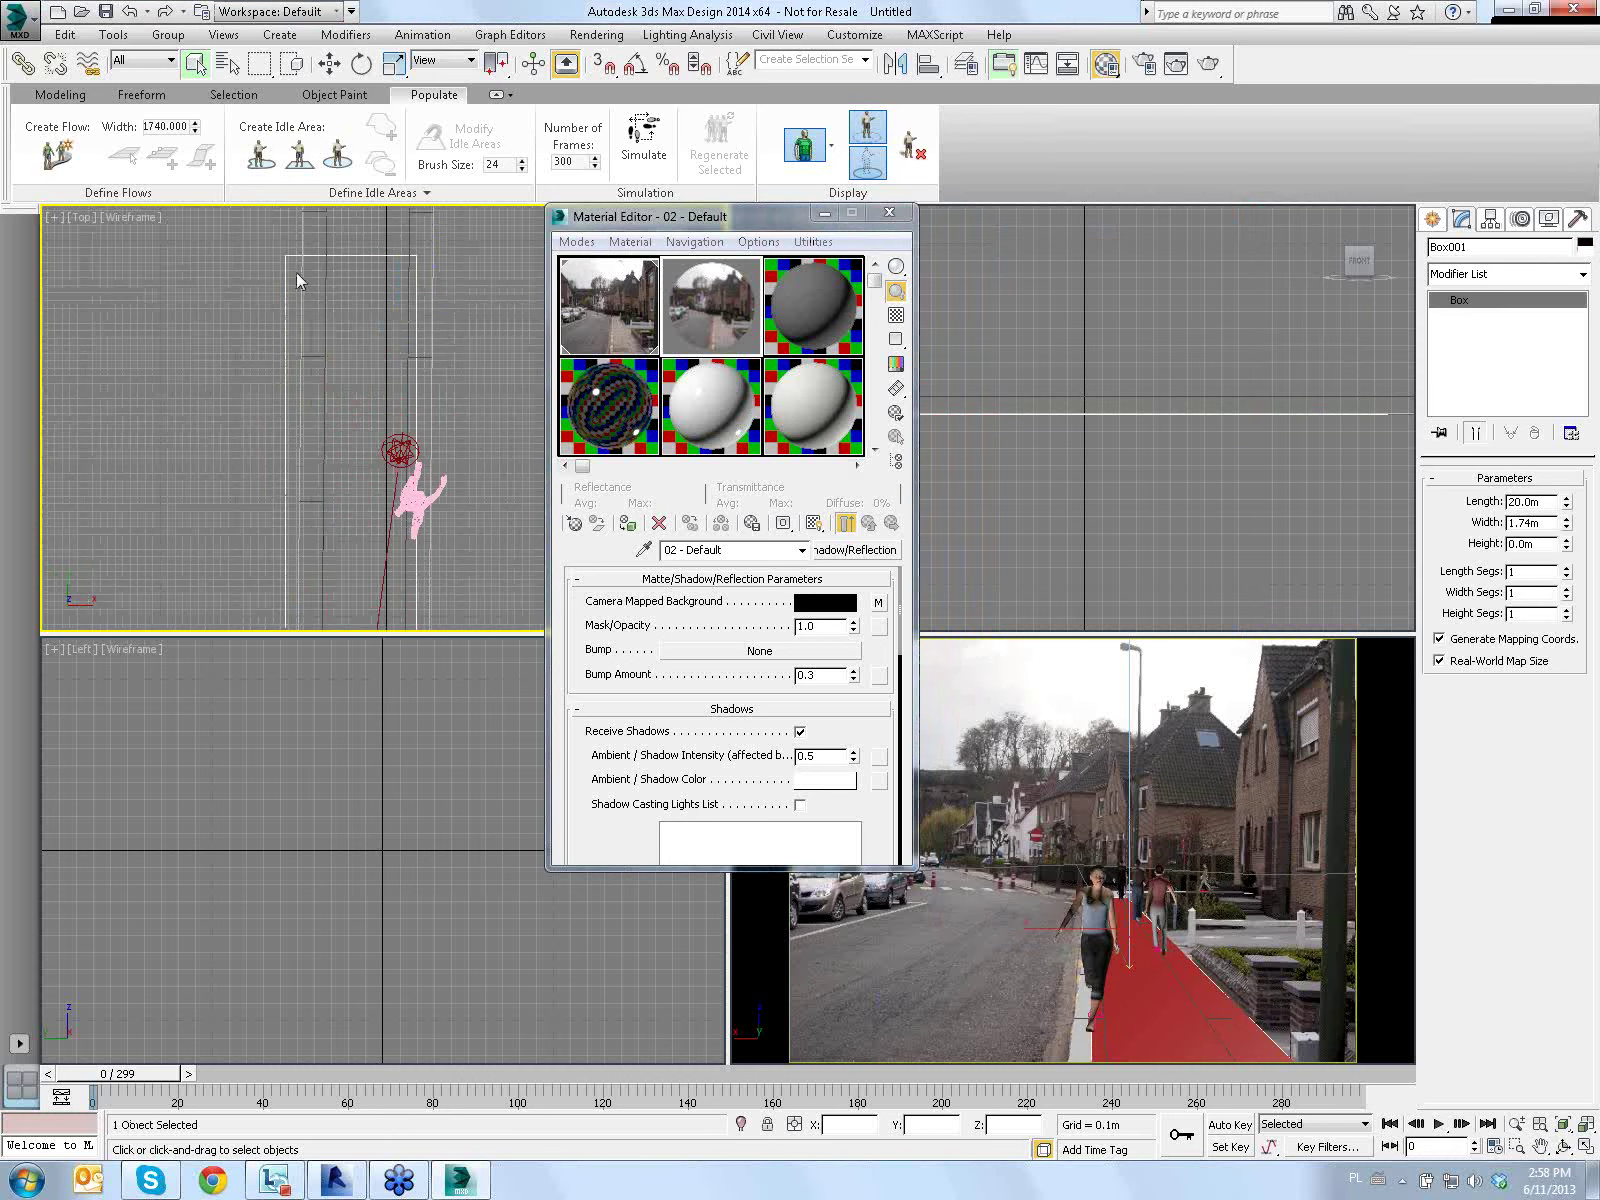
pyautogui.scroll(-4, 296, 272)
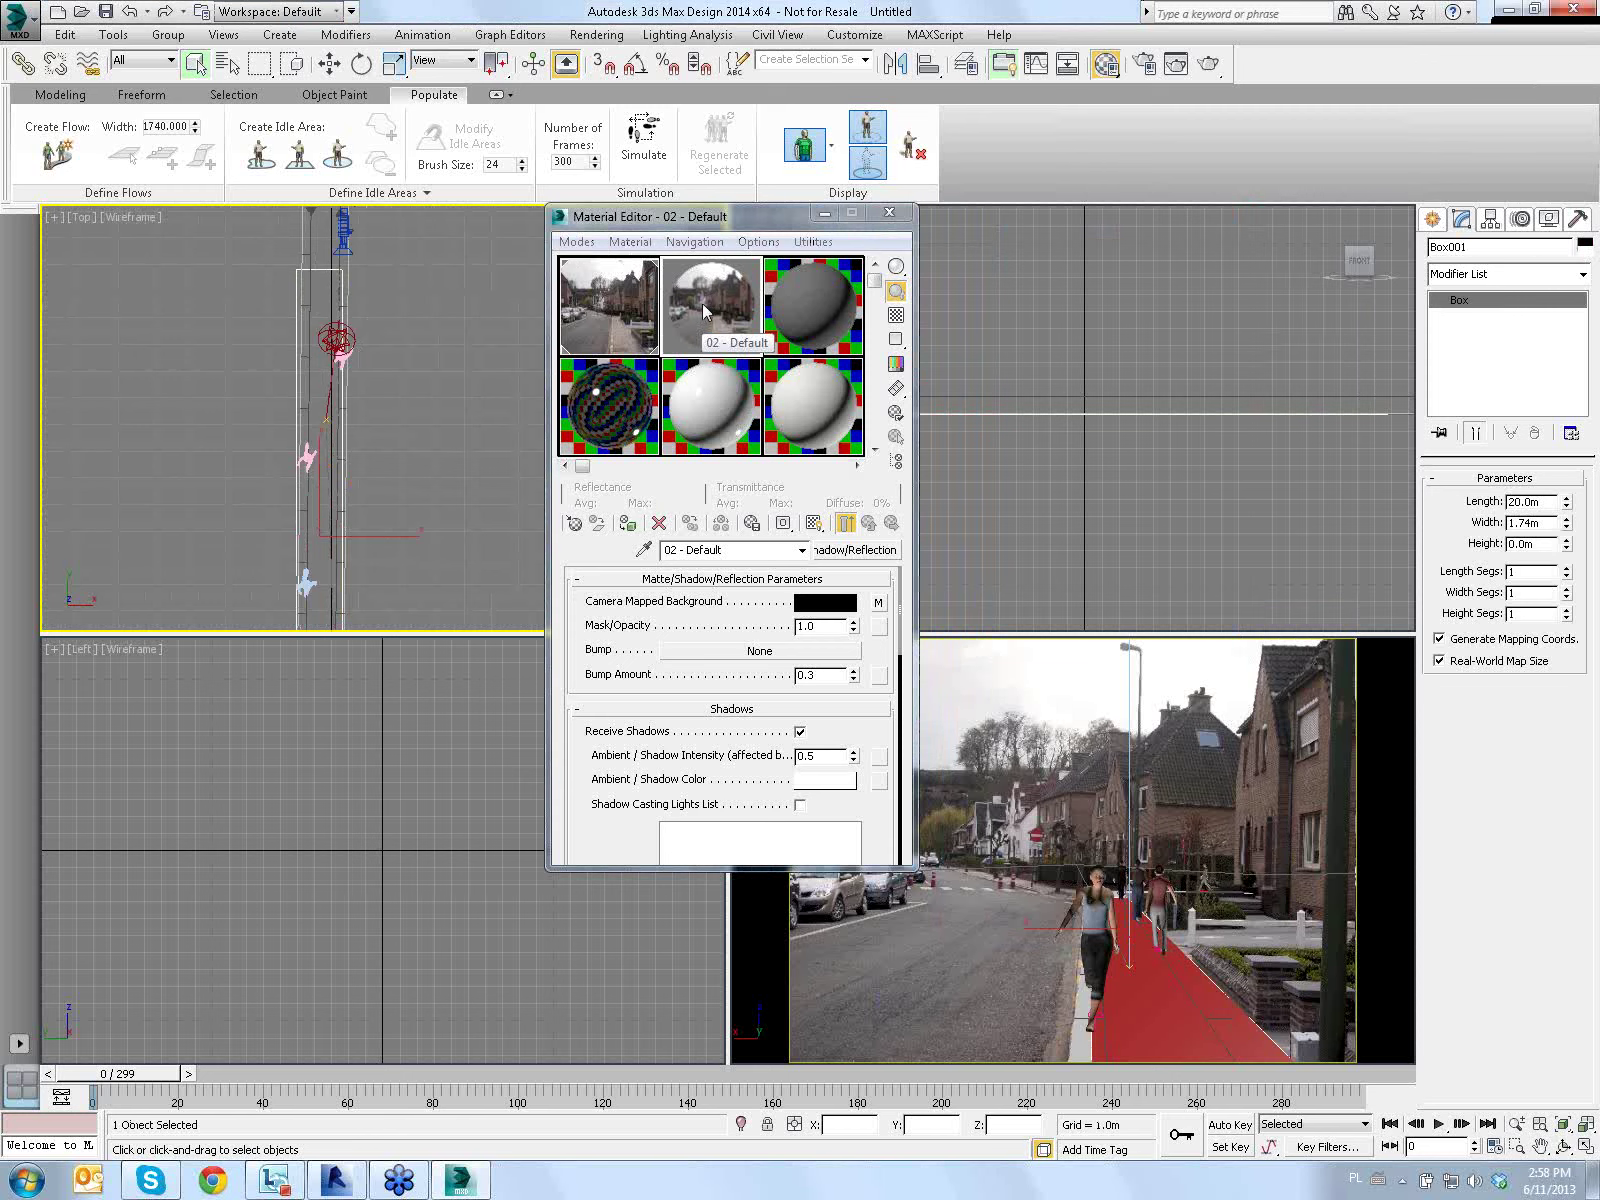
pyautogui.click(630, 530)
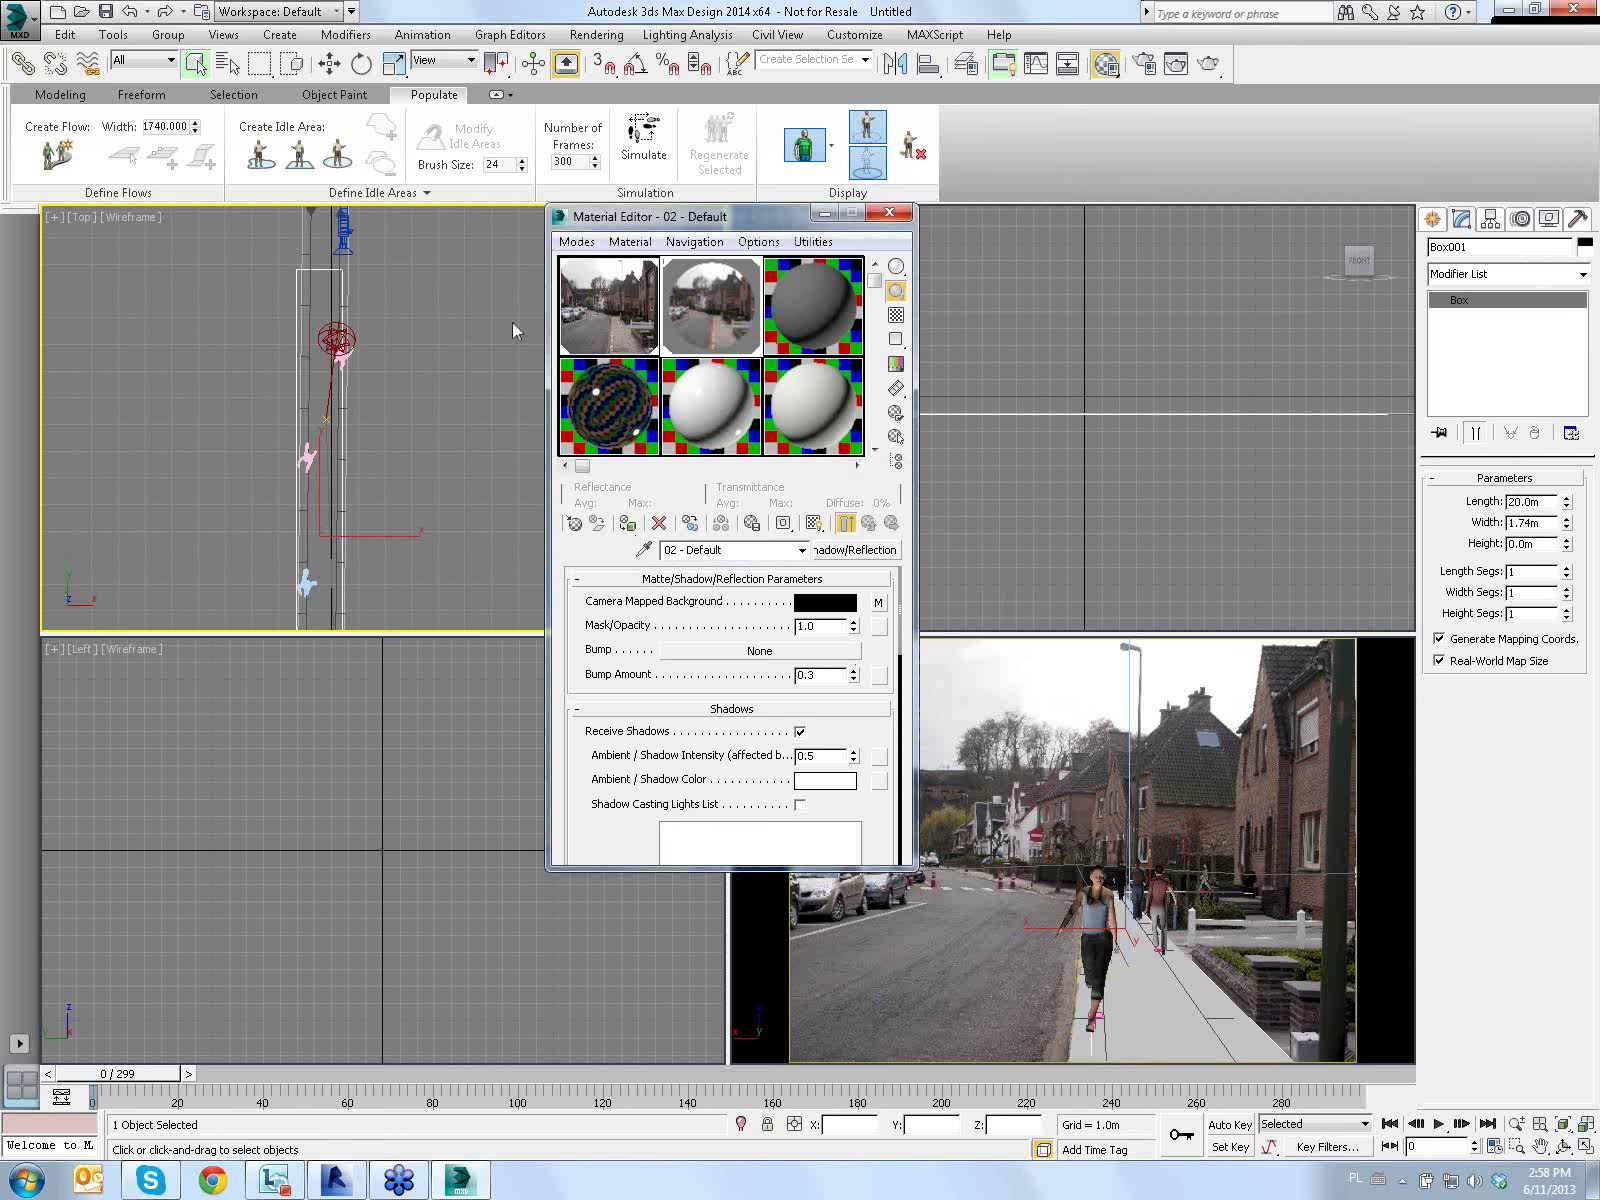
pyautogui.click(889, 214)
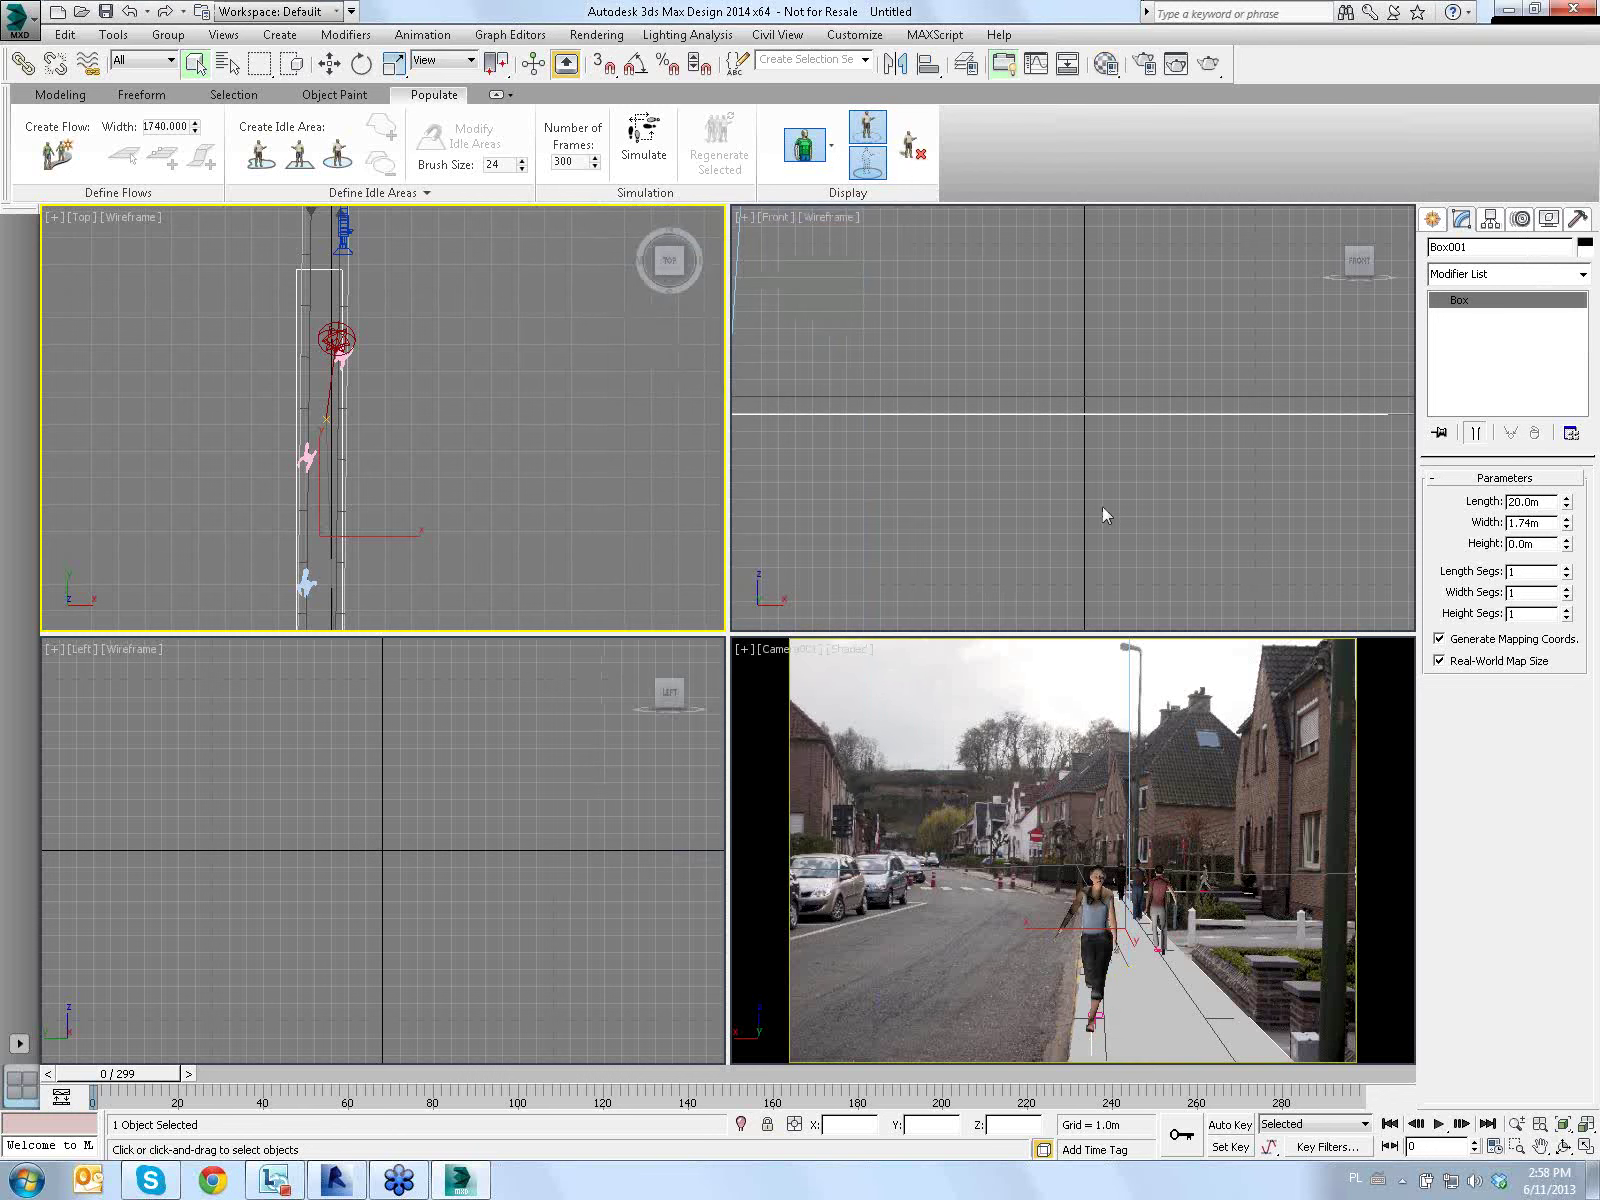
pyautogui.click(1590, 1150)
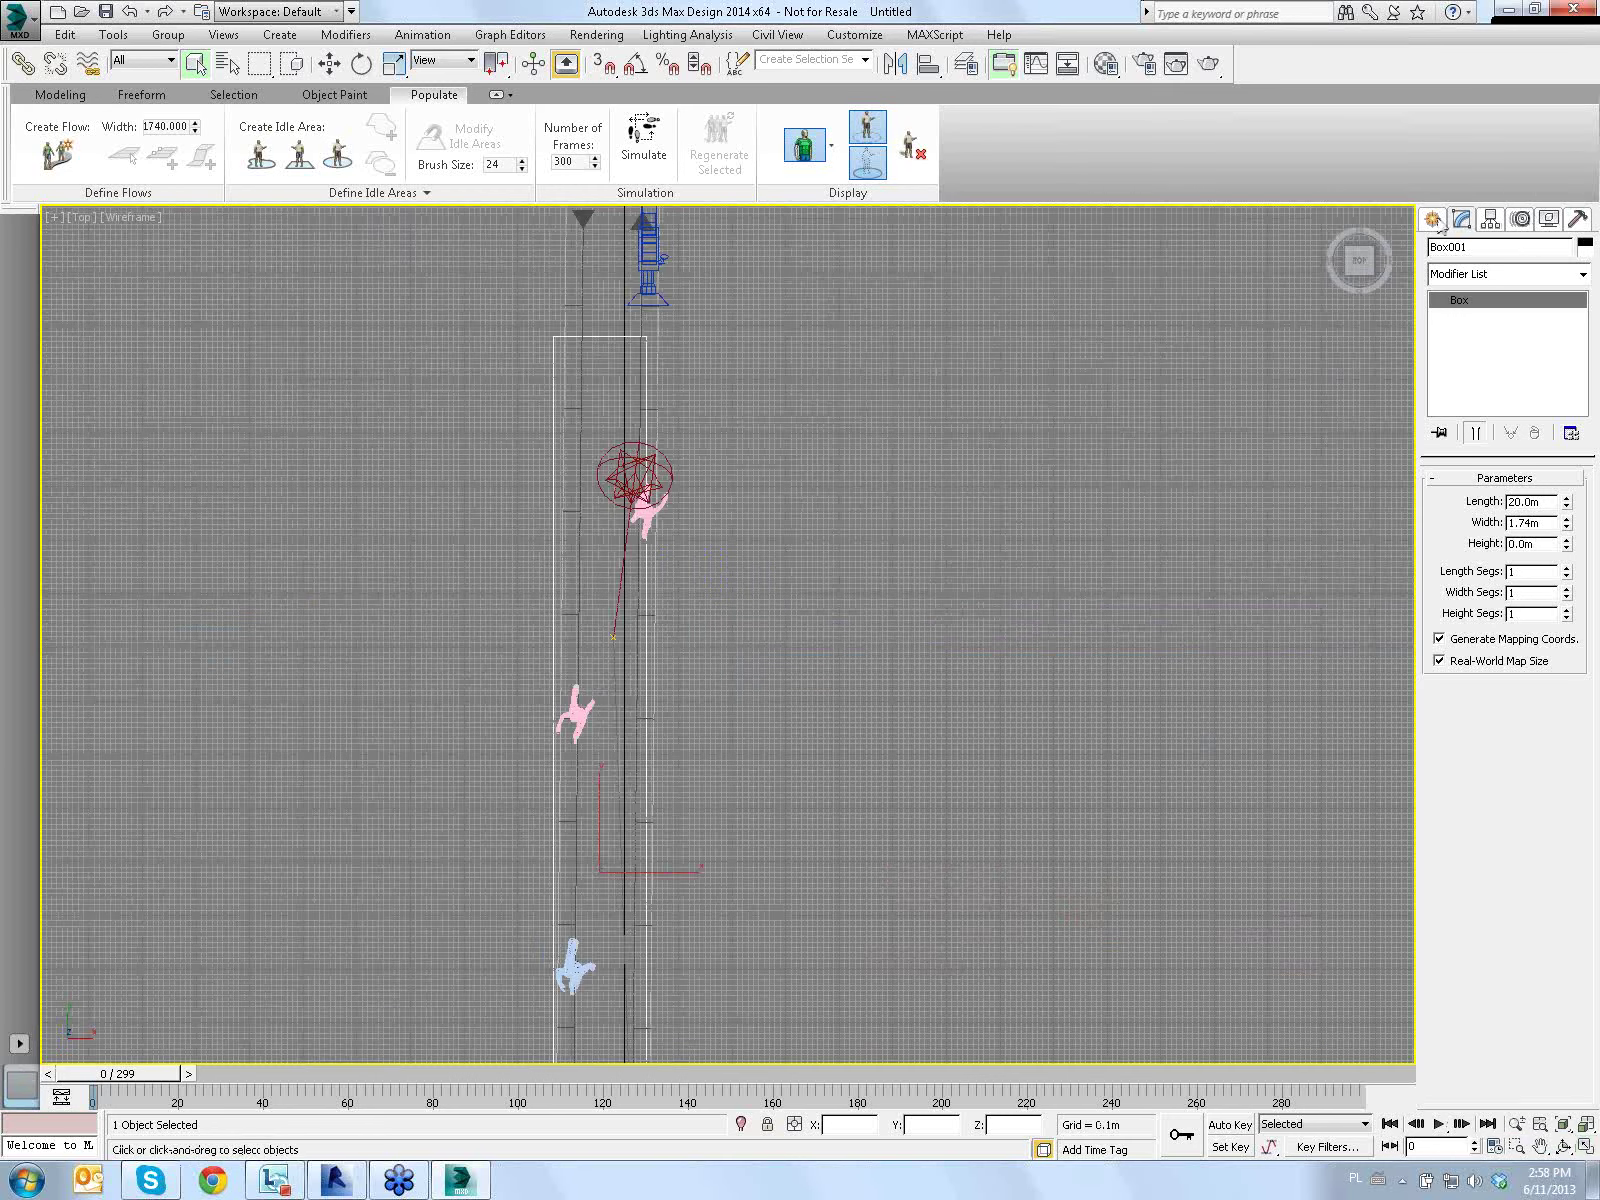
pyautogui.click(1588, 1148)
# Maximize the Camera001 viewport and render a test of frame 0
pyautogui.click(1381, 770)
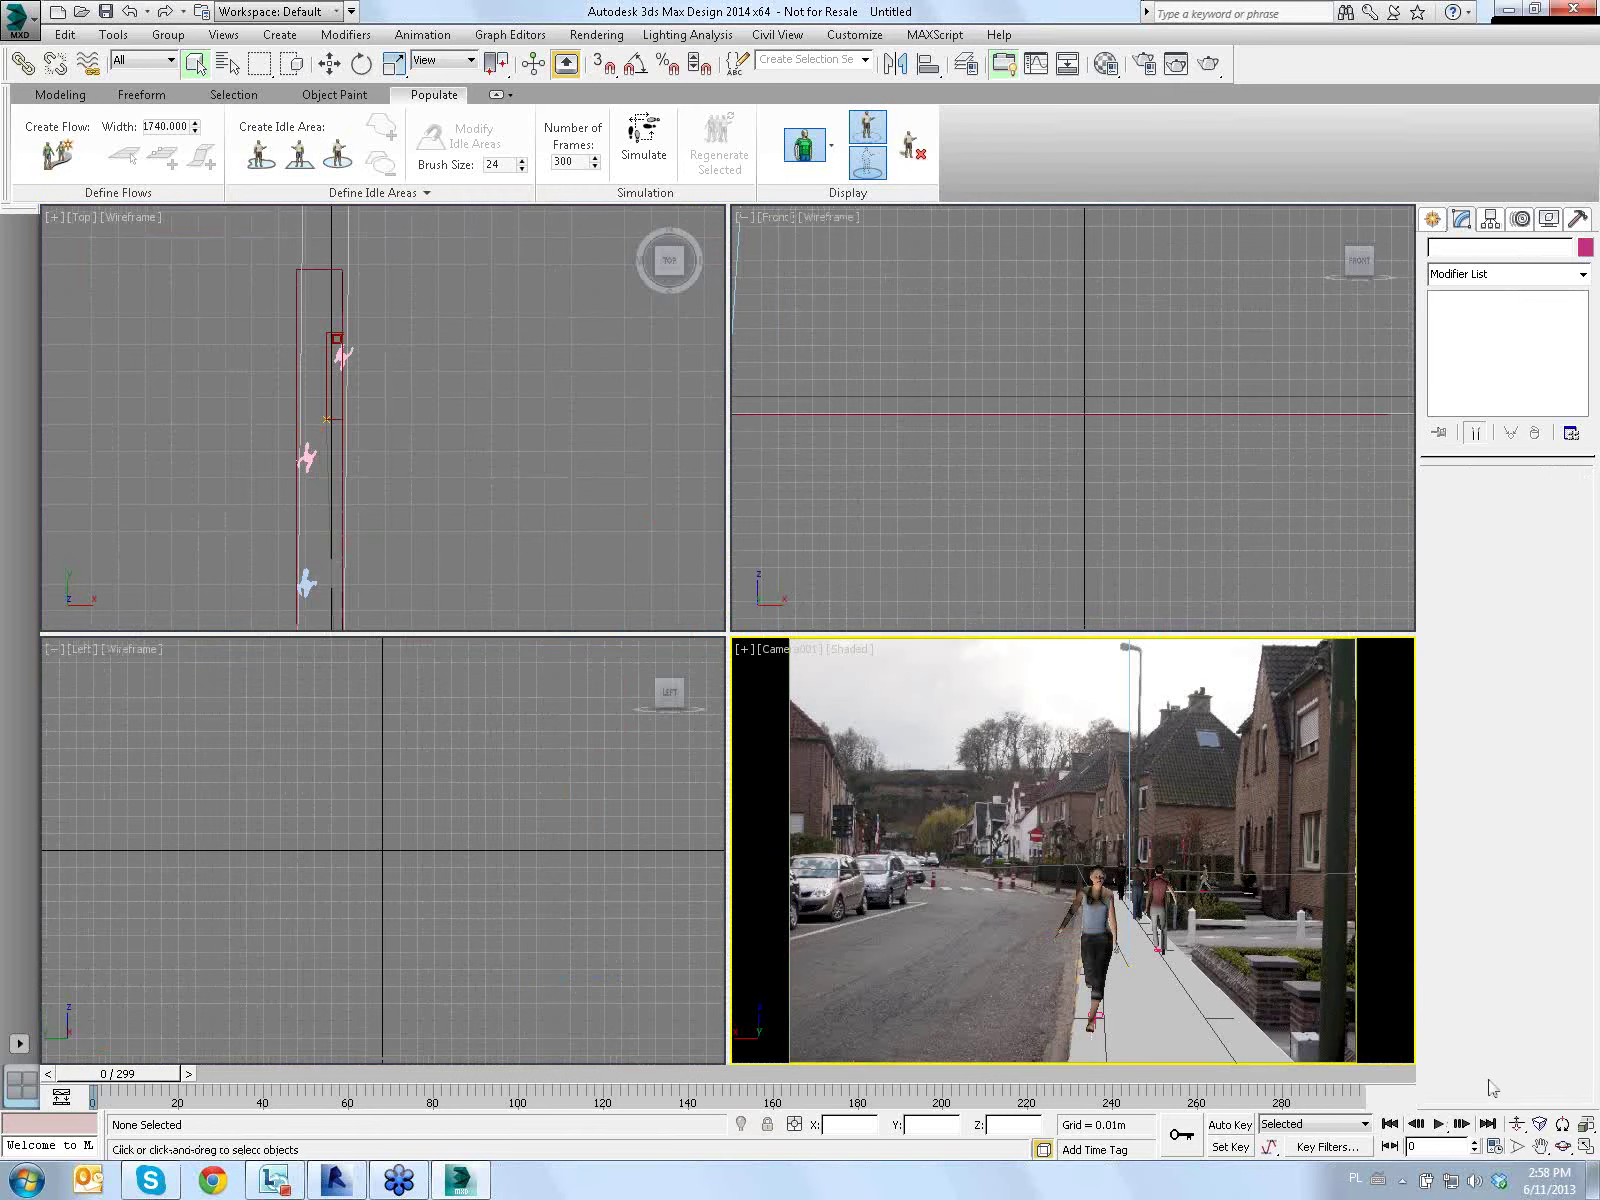
pyautogui.click(1588, 1148)
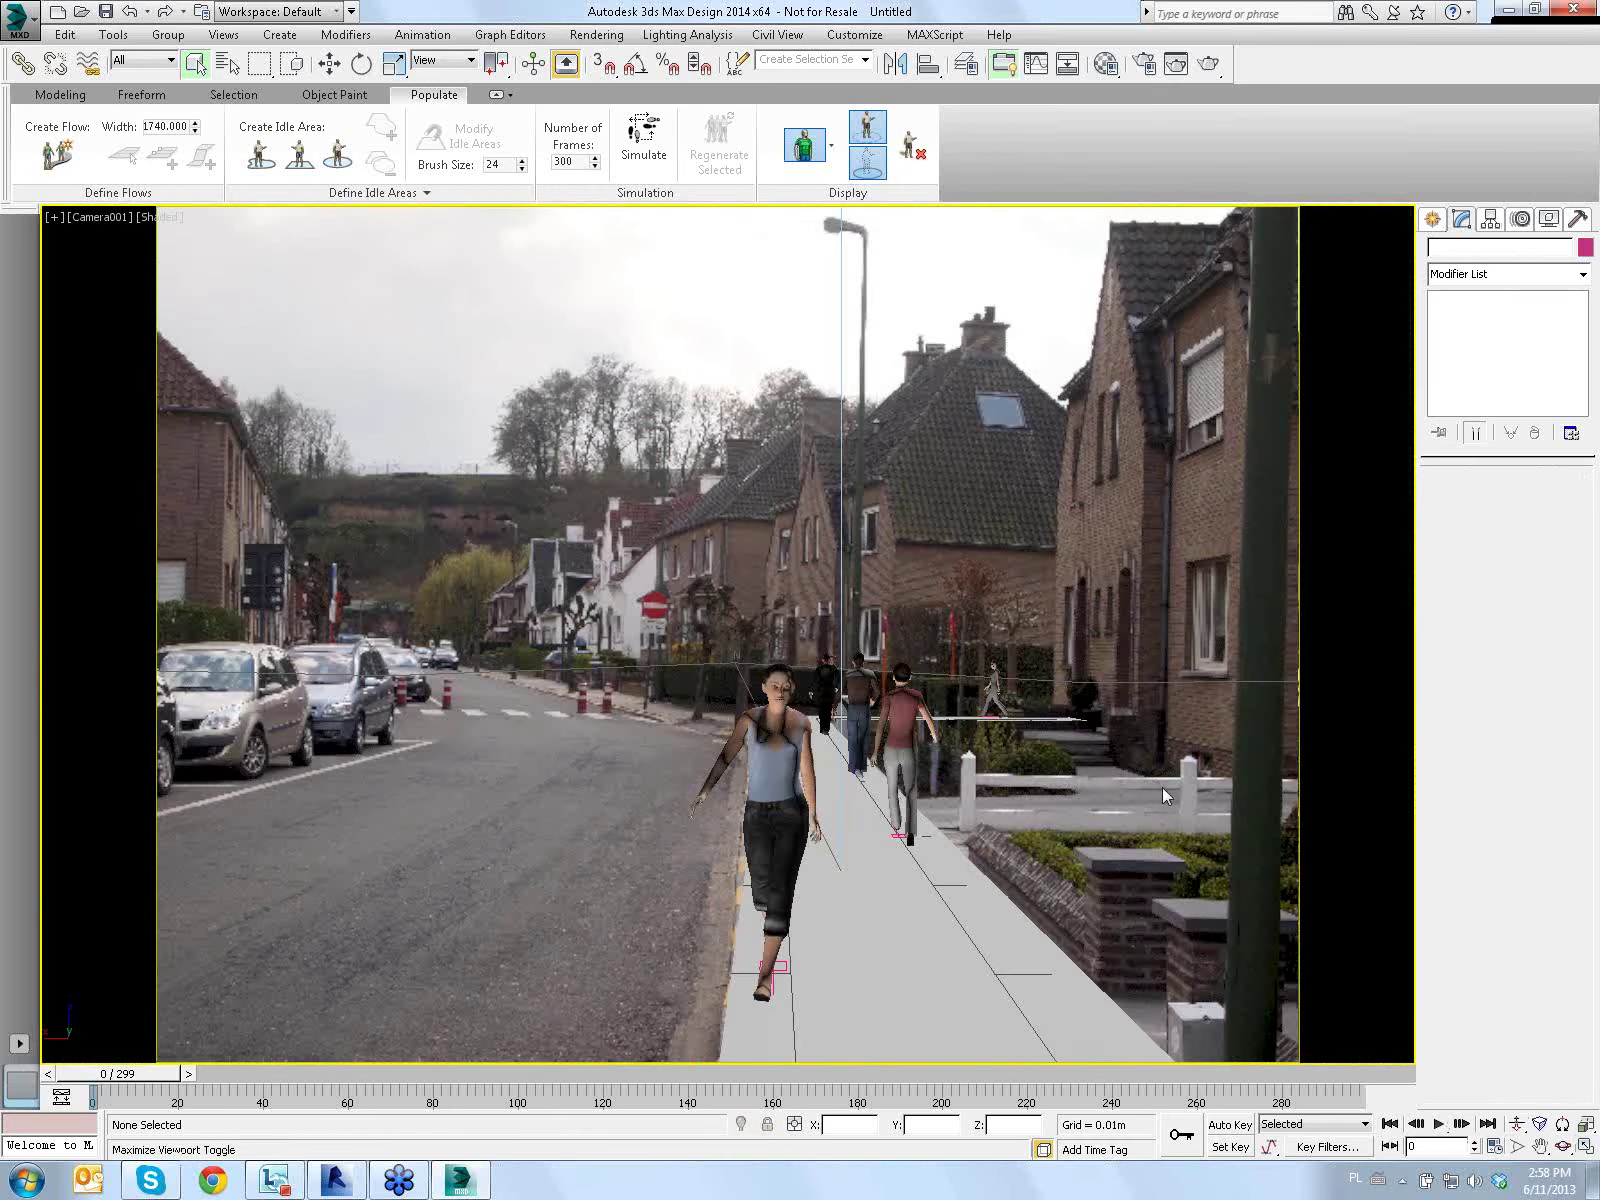
pyautogui.click(597, 35)
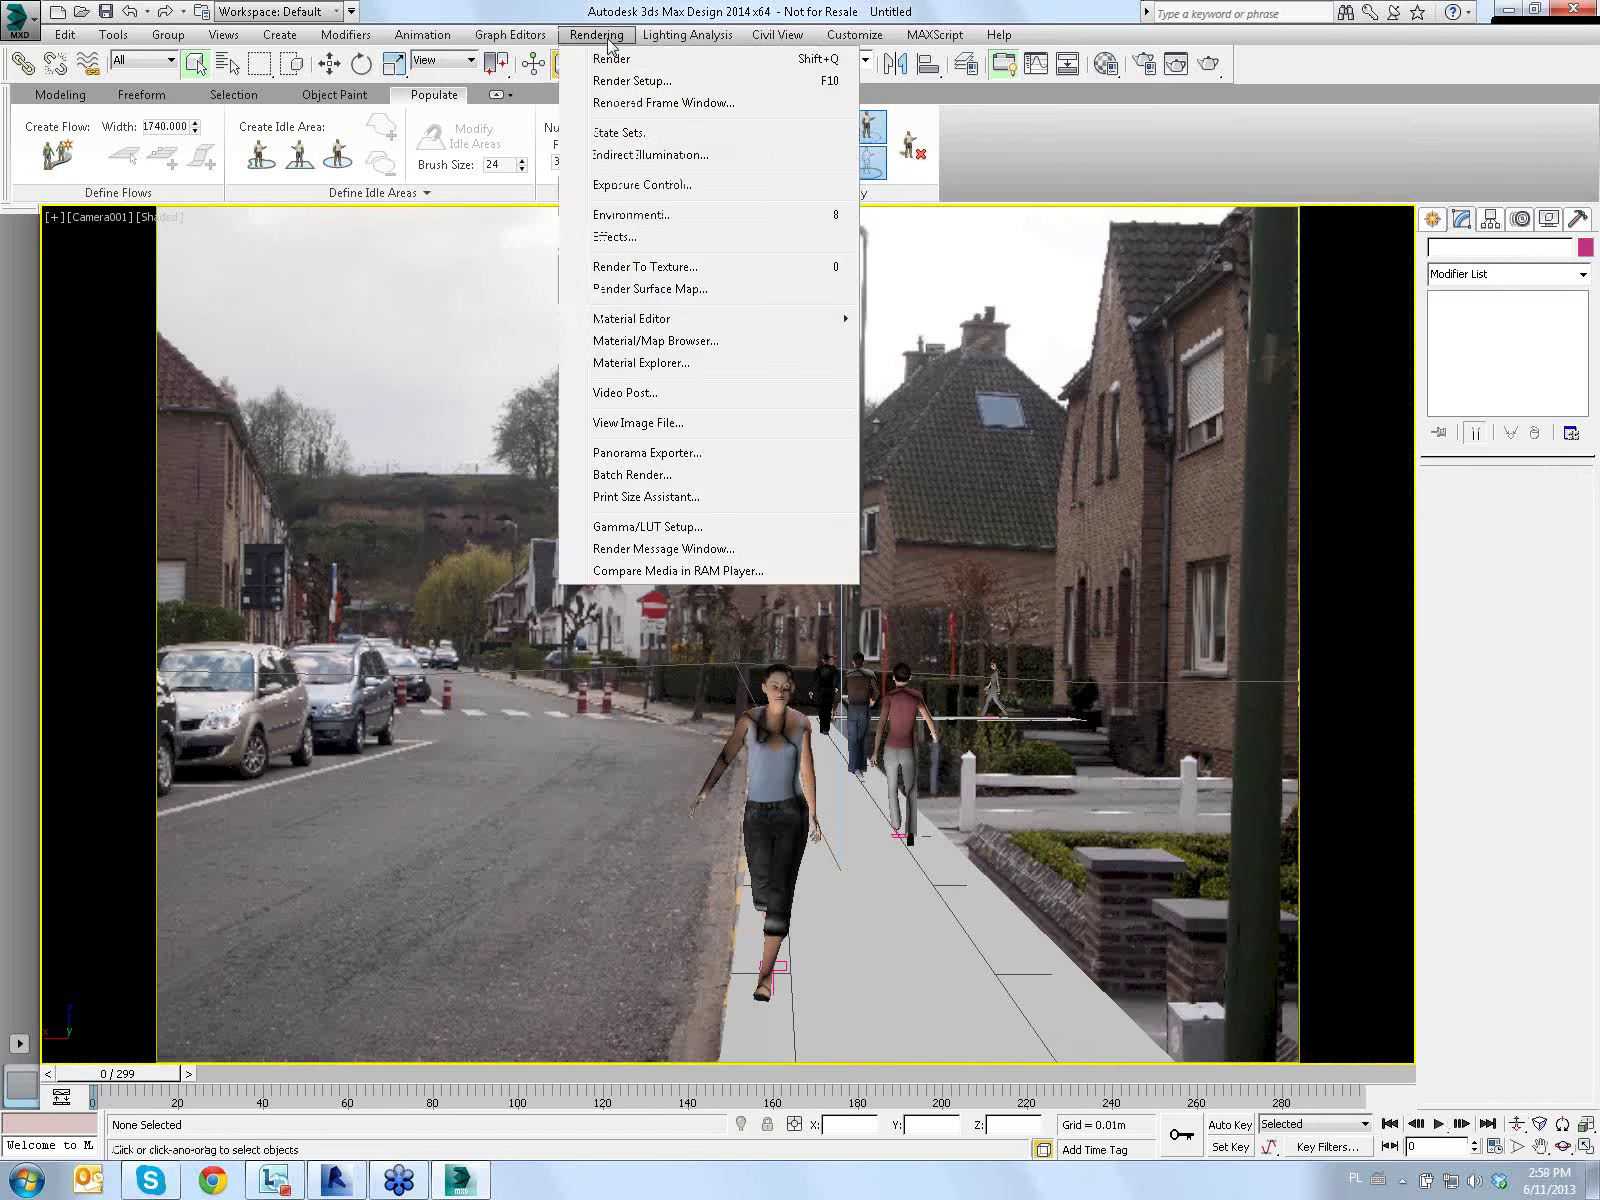
pyautogui.click(618, 66)
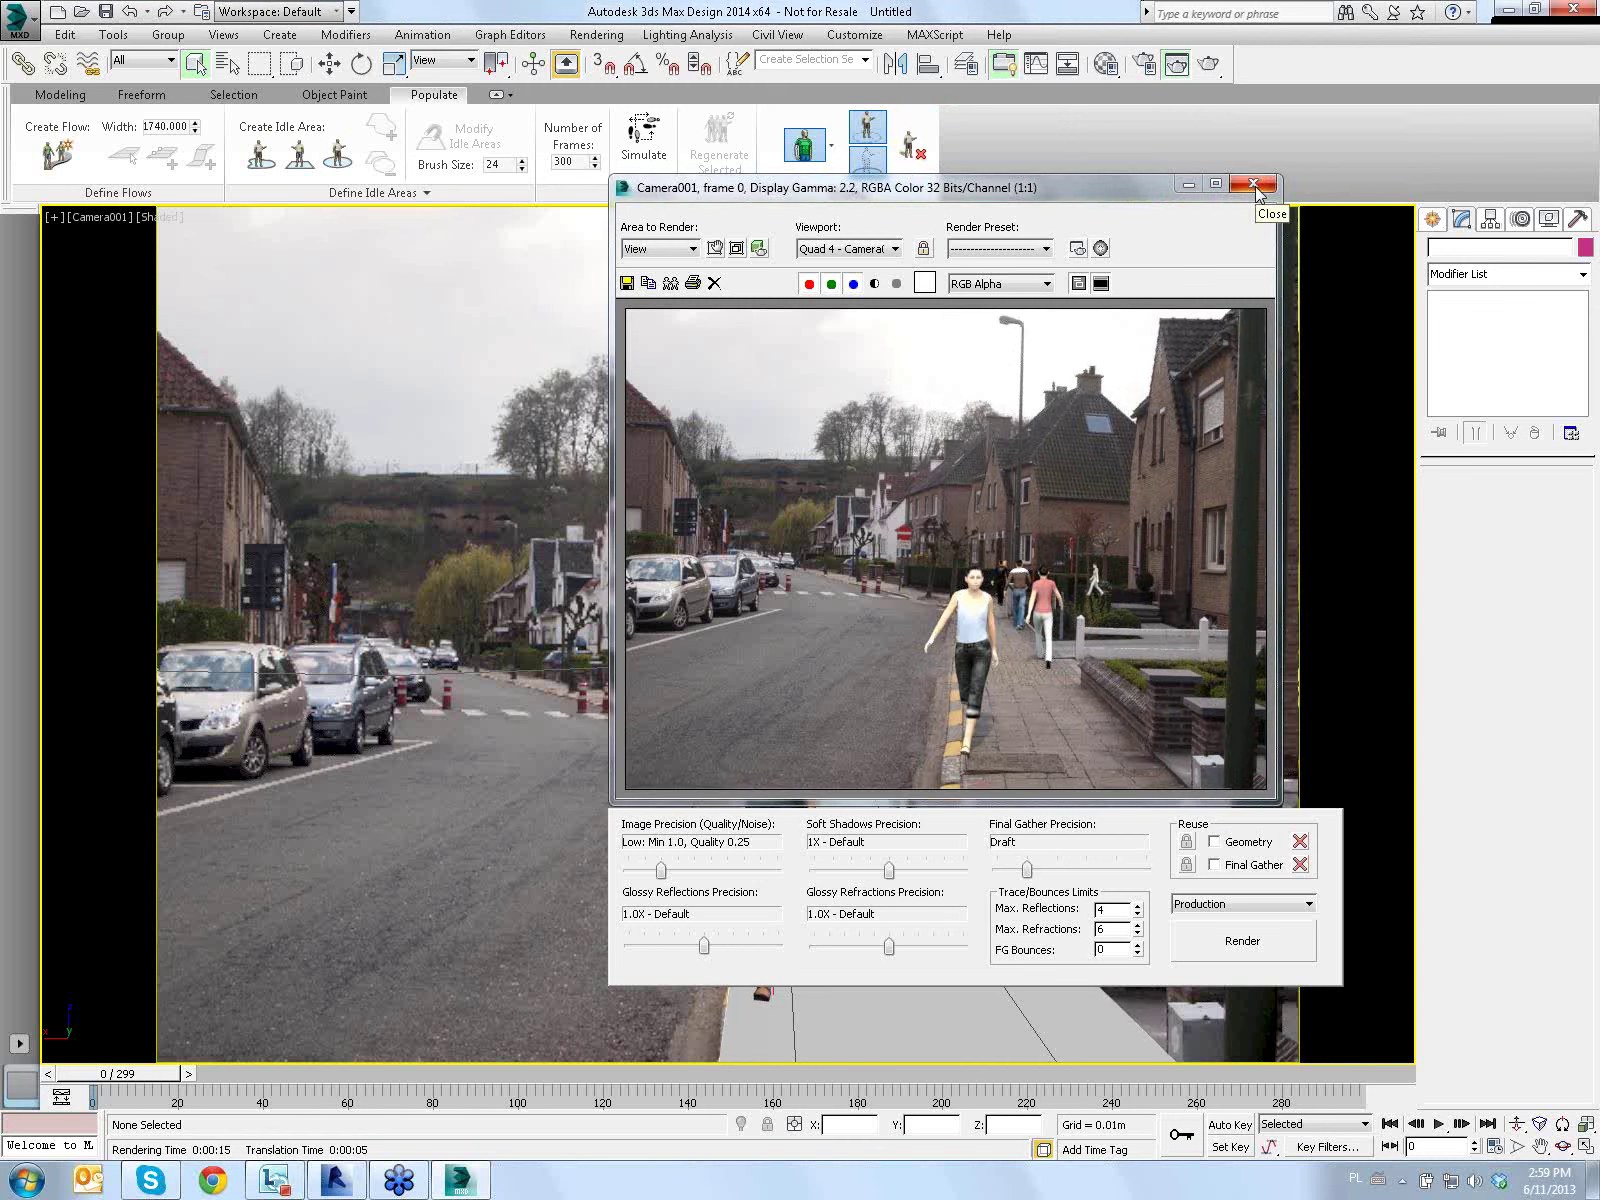
pyautogui.click(1253, 184)
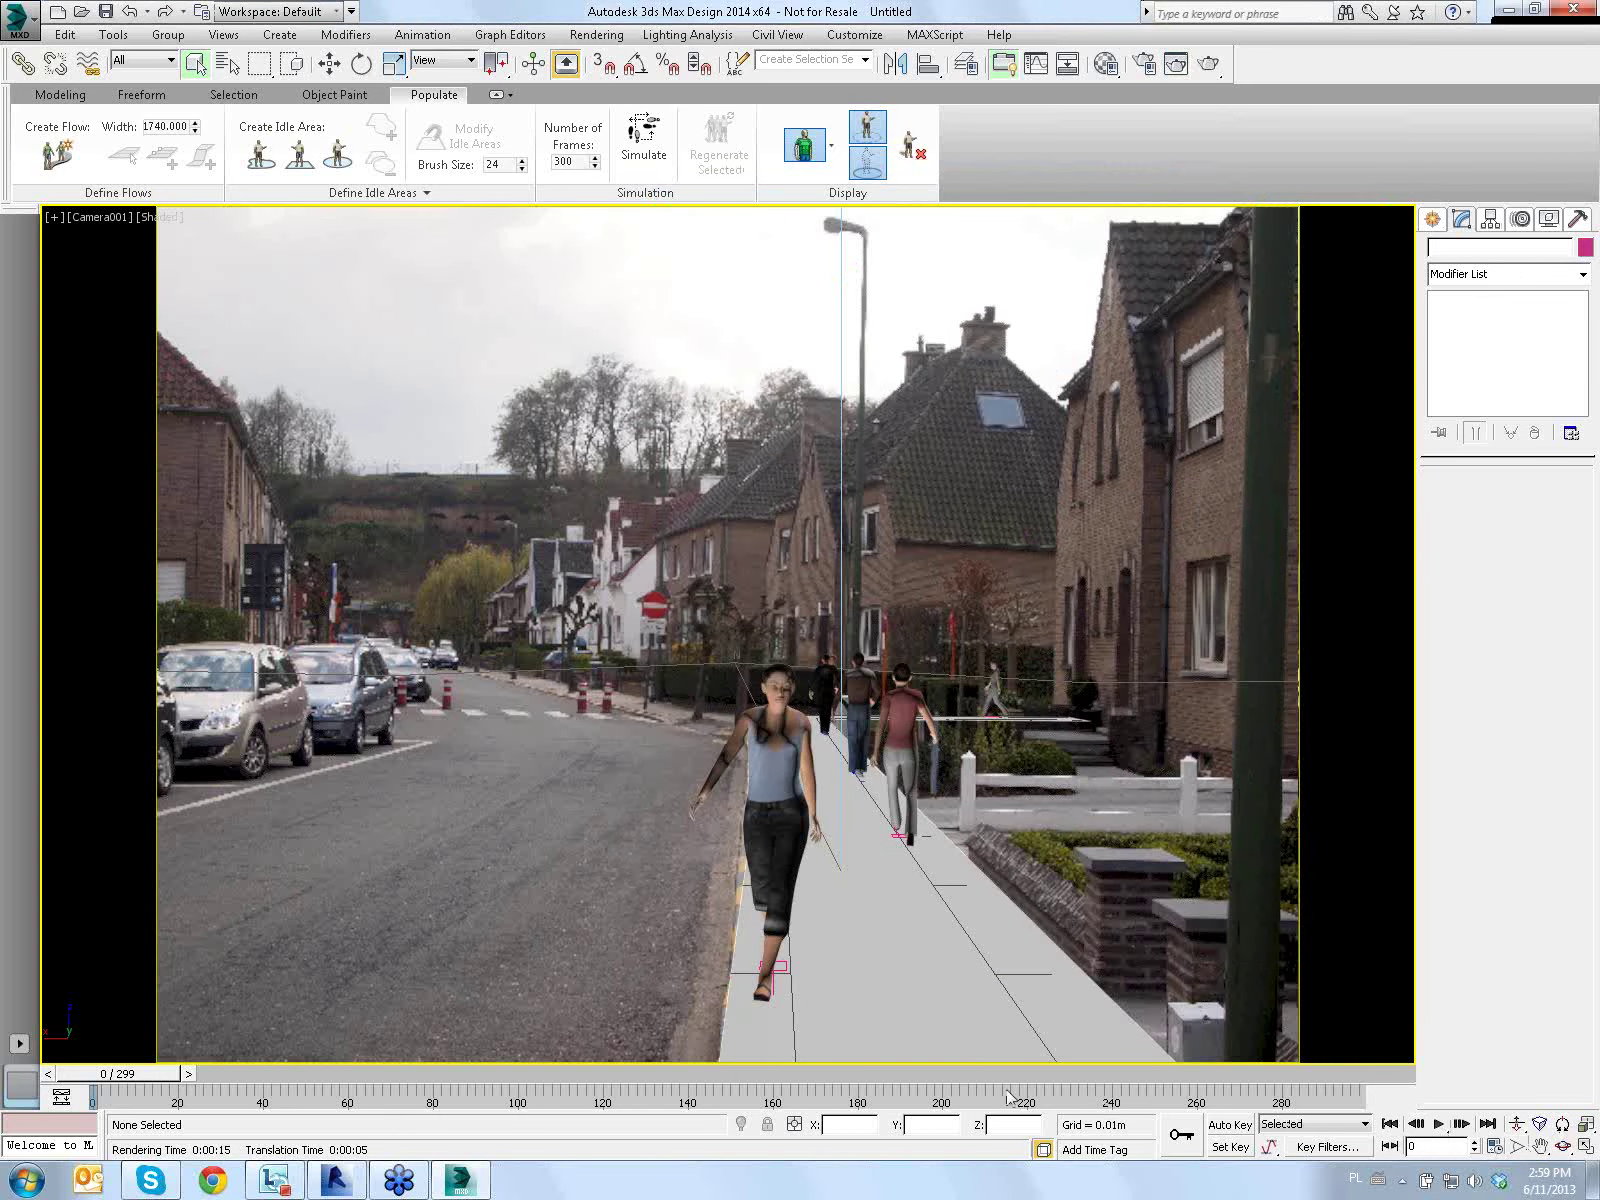
# Move the time slider to frame 225 and render that Camera001 frame
pyautogui.moveTo(115, 1073); pyautogui.dragTo(4, 1125)
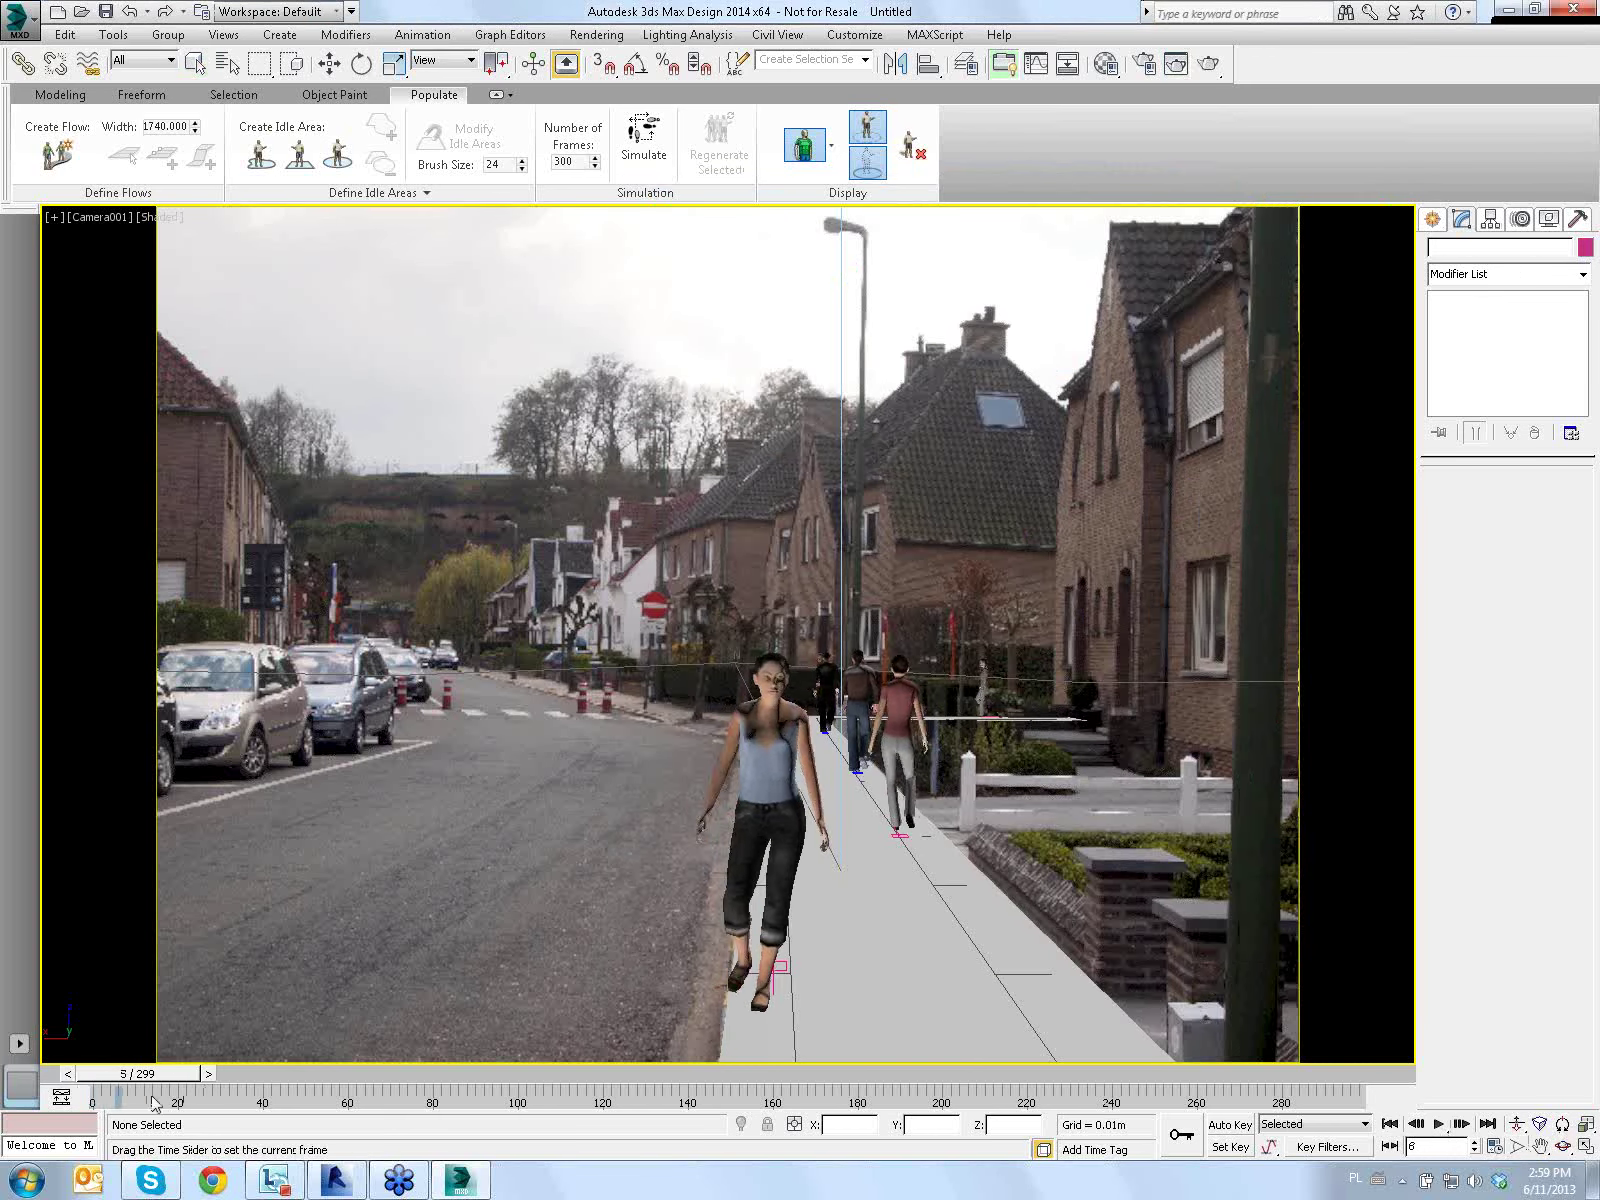
pyautogui.moveTo(107, 1075)
pyautogui.mouseDown()
pyautogui.moveTo(1137, 1070)
pyautogui.moveTo(1090, 1073)
pyautogui.mouseUp()
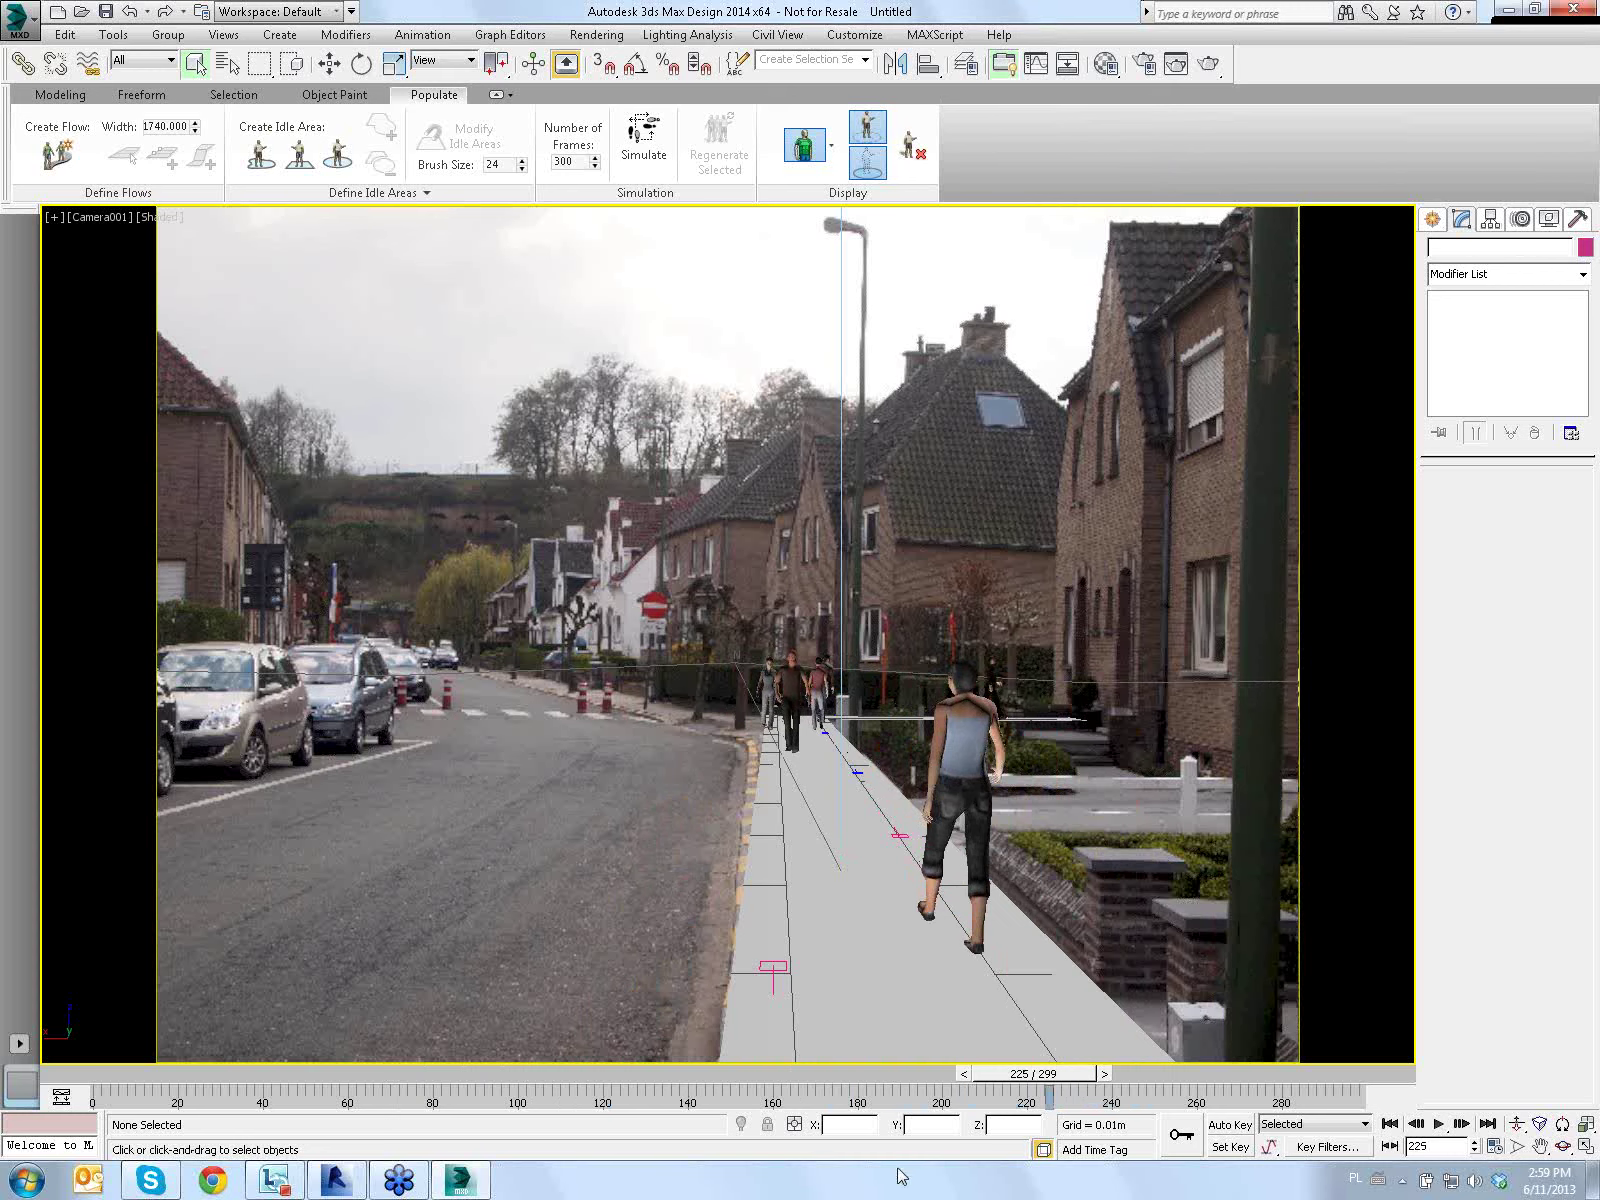
pyautogui.click(596, 34)
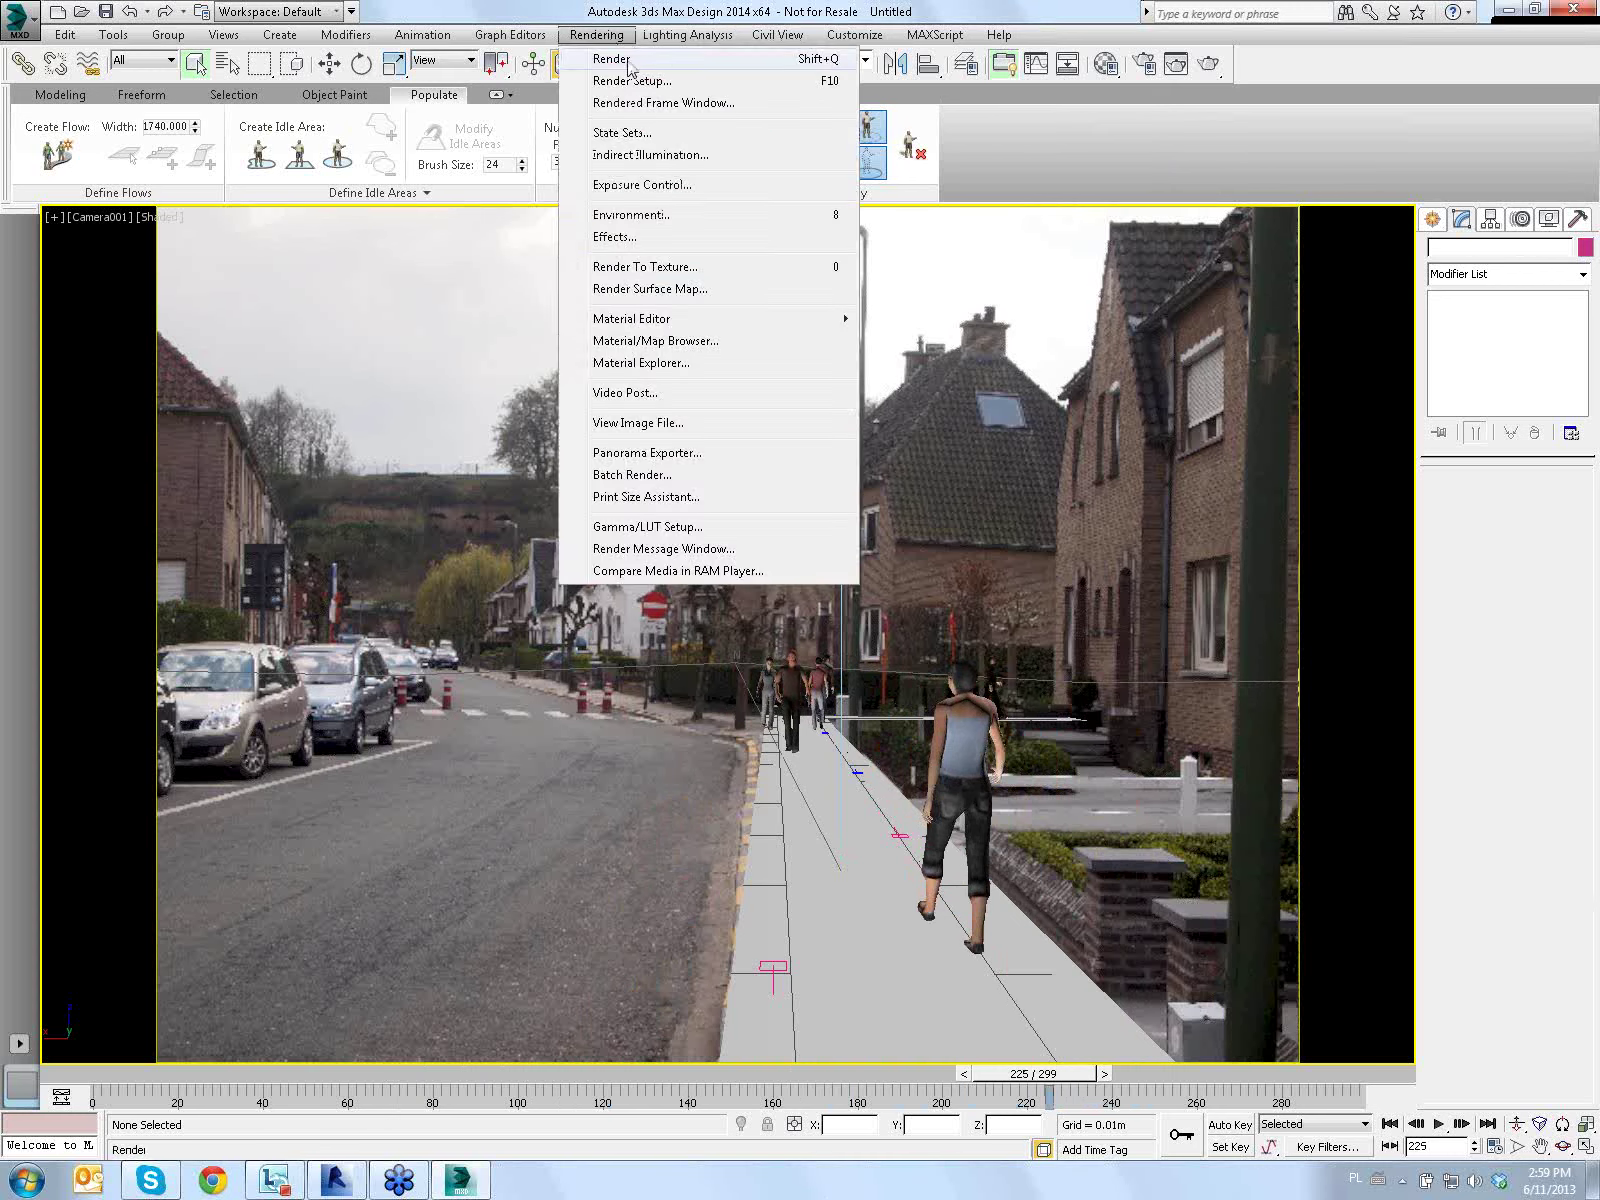
pyautogui.click(590, 52)
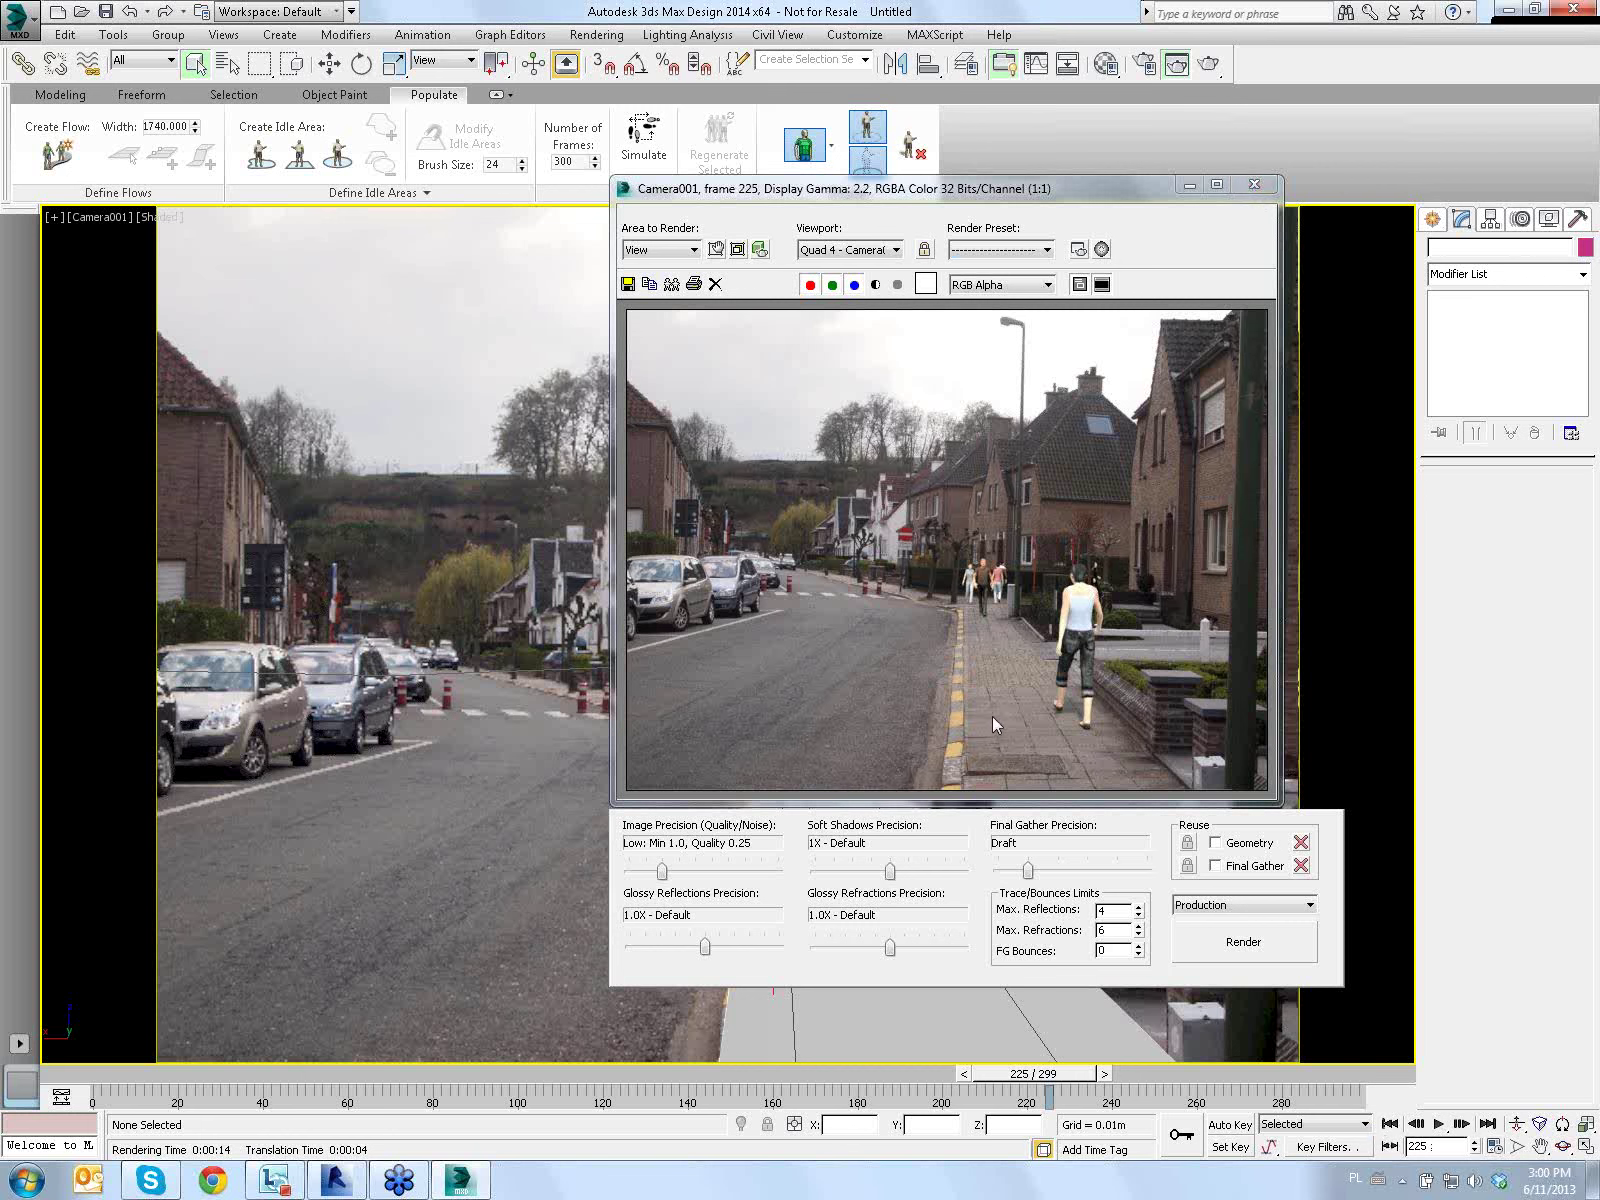
pyautogui.click(1254, 184)
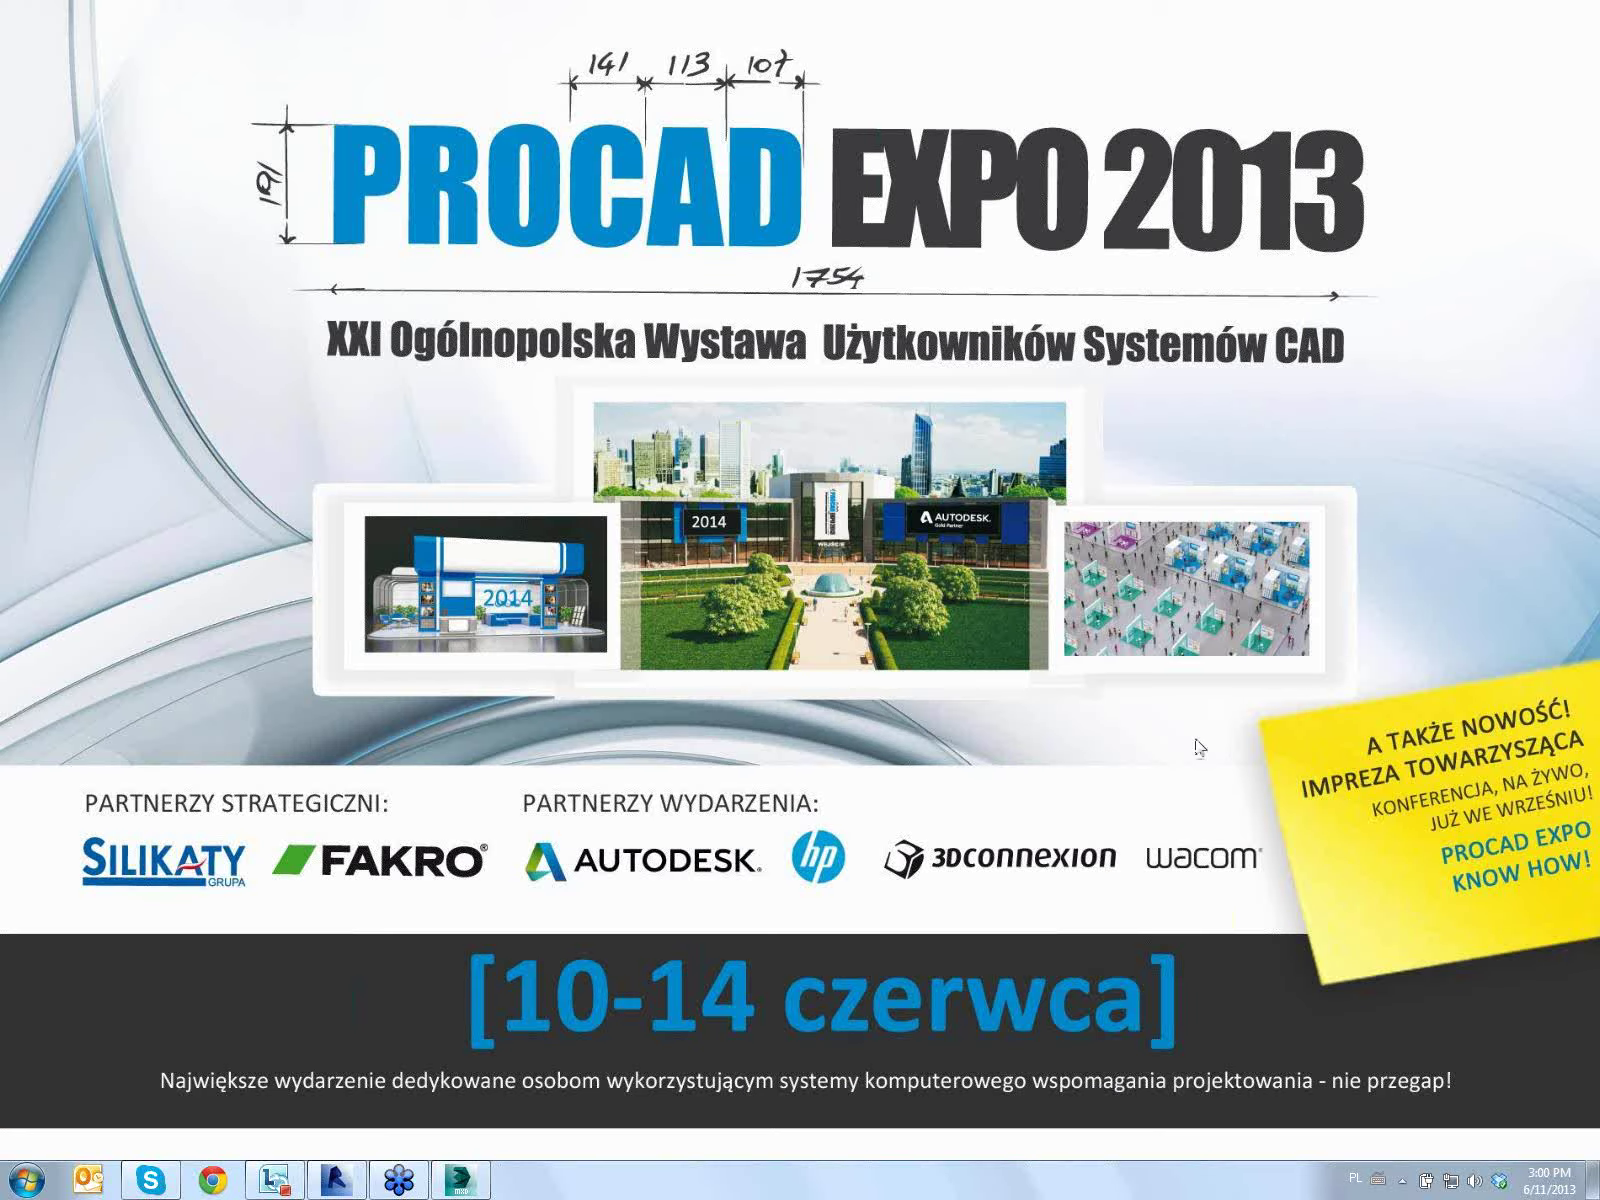
# Browse to the Desktop folder and bring up the Open with choices for streetview.avi
pyautogui.click(27, 1180)
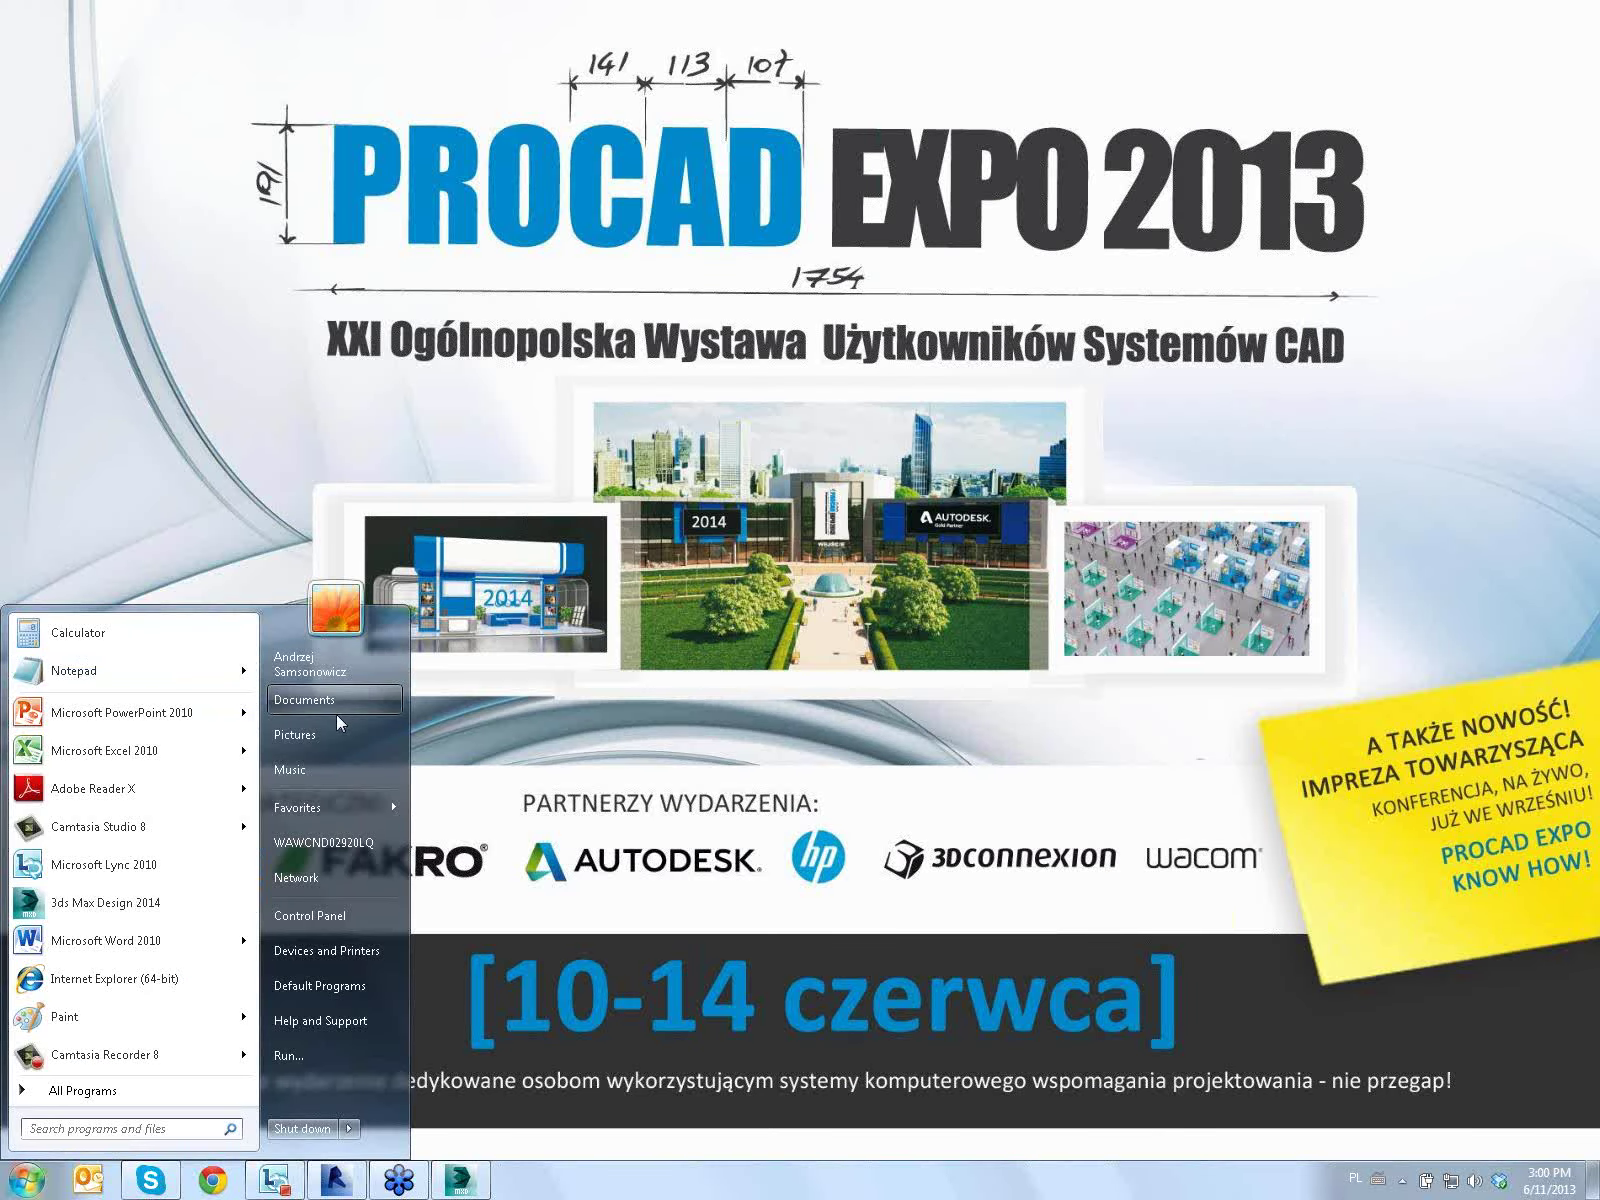
pyautogui.click(296, 664)
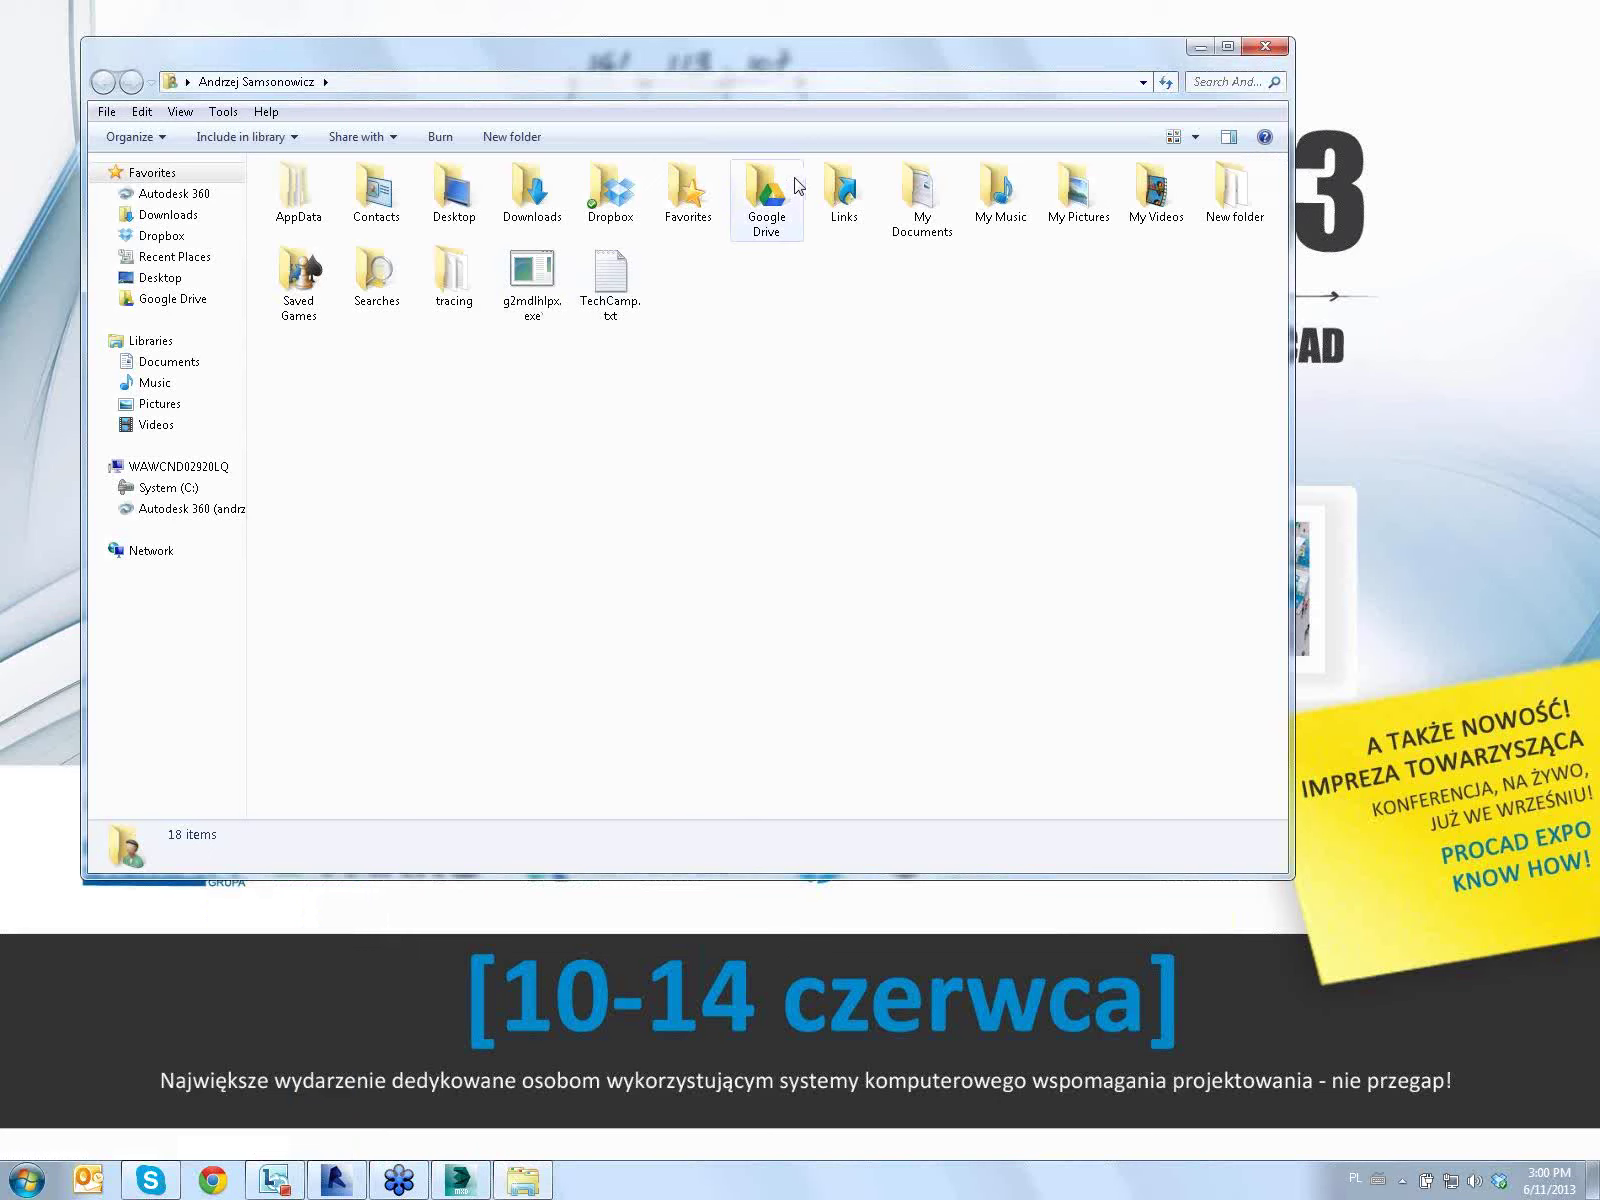
pyautogui.doubleClick(454, 190)
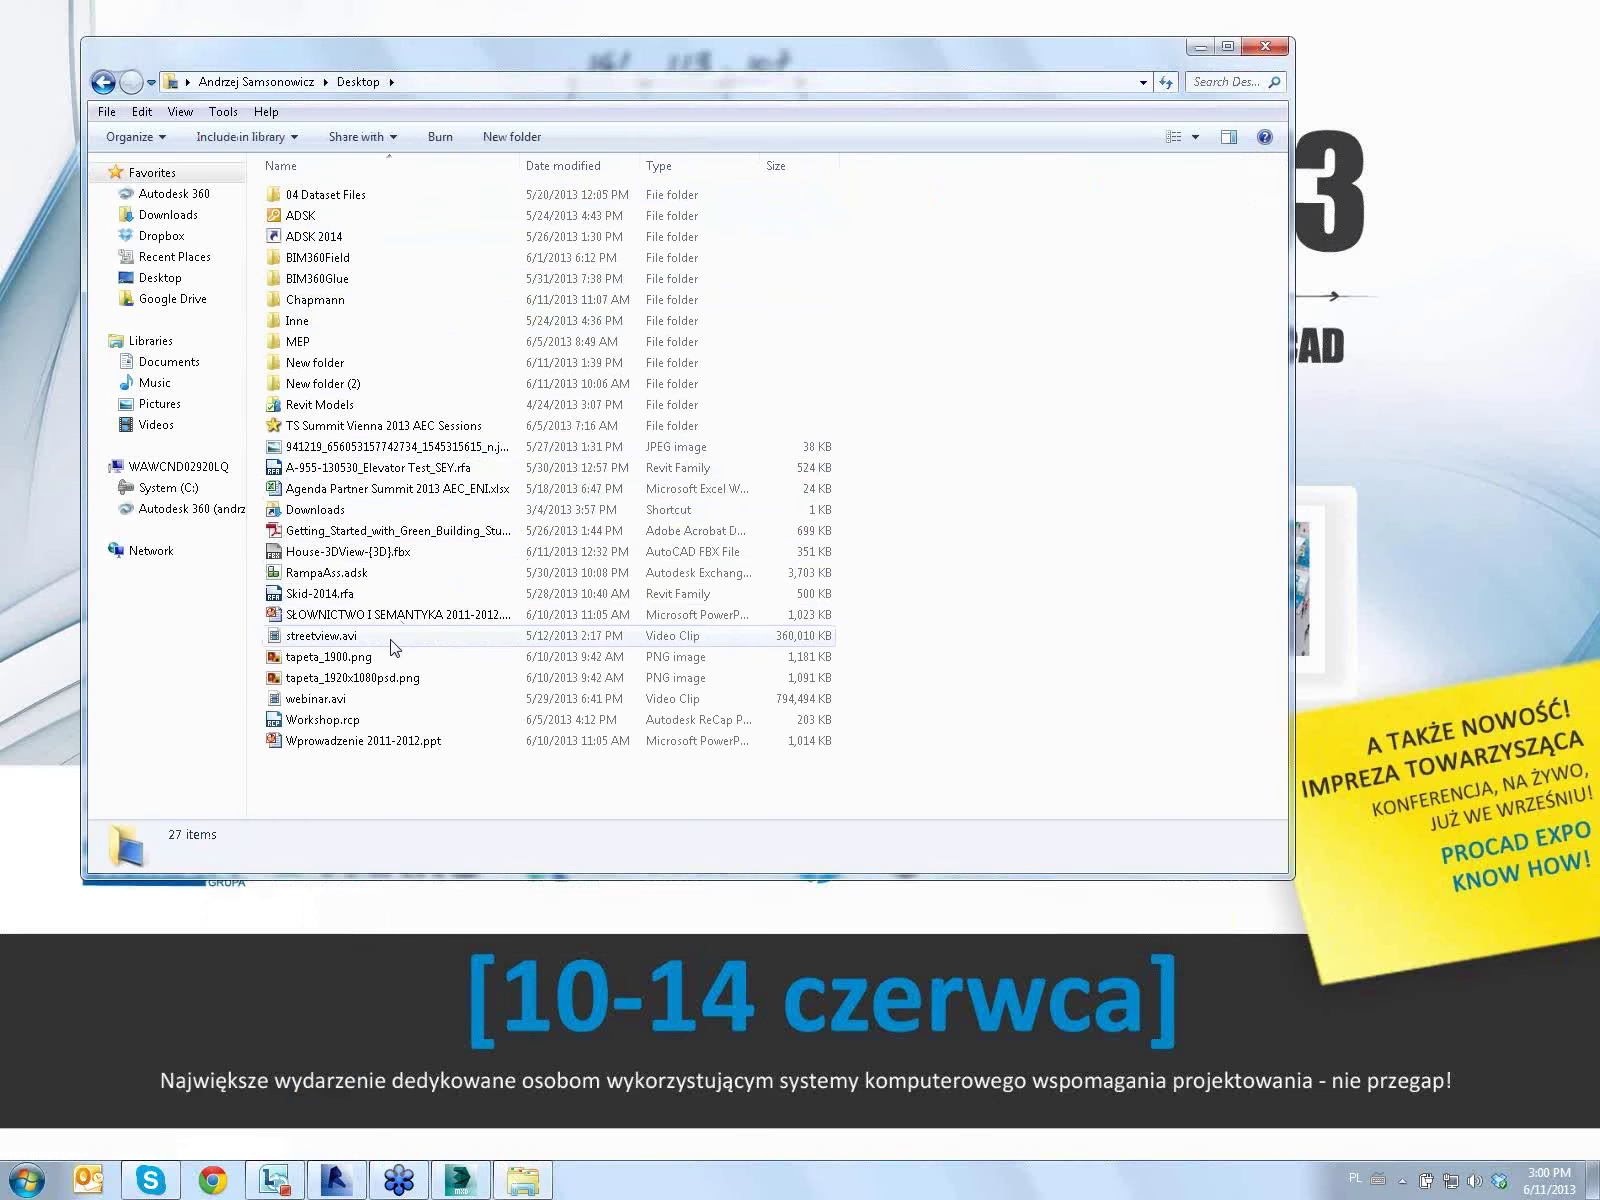
pyautogui.rightClick(311, 636)
pyautogui.moveTo(375, 710)
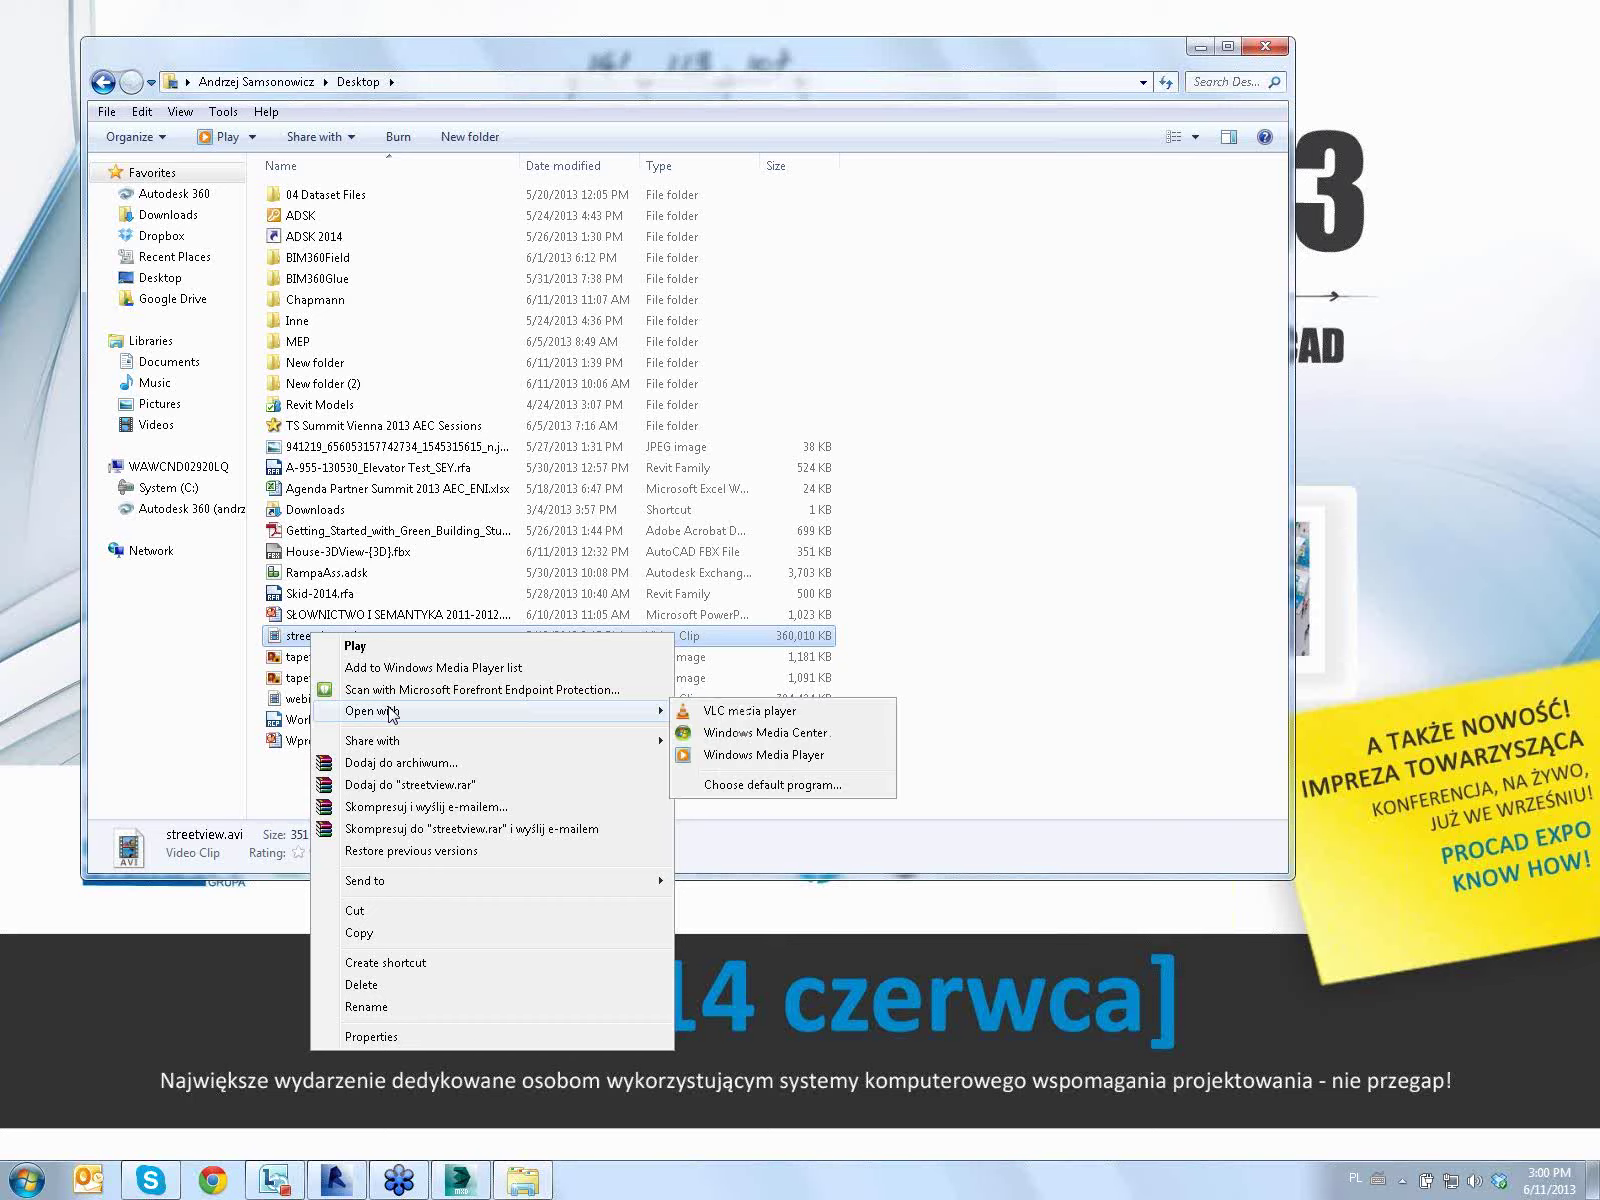
# Play streetview.avi in VLC without rebuilding its index, seek back, then close VLC
pyautogui.click(750, 712)
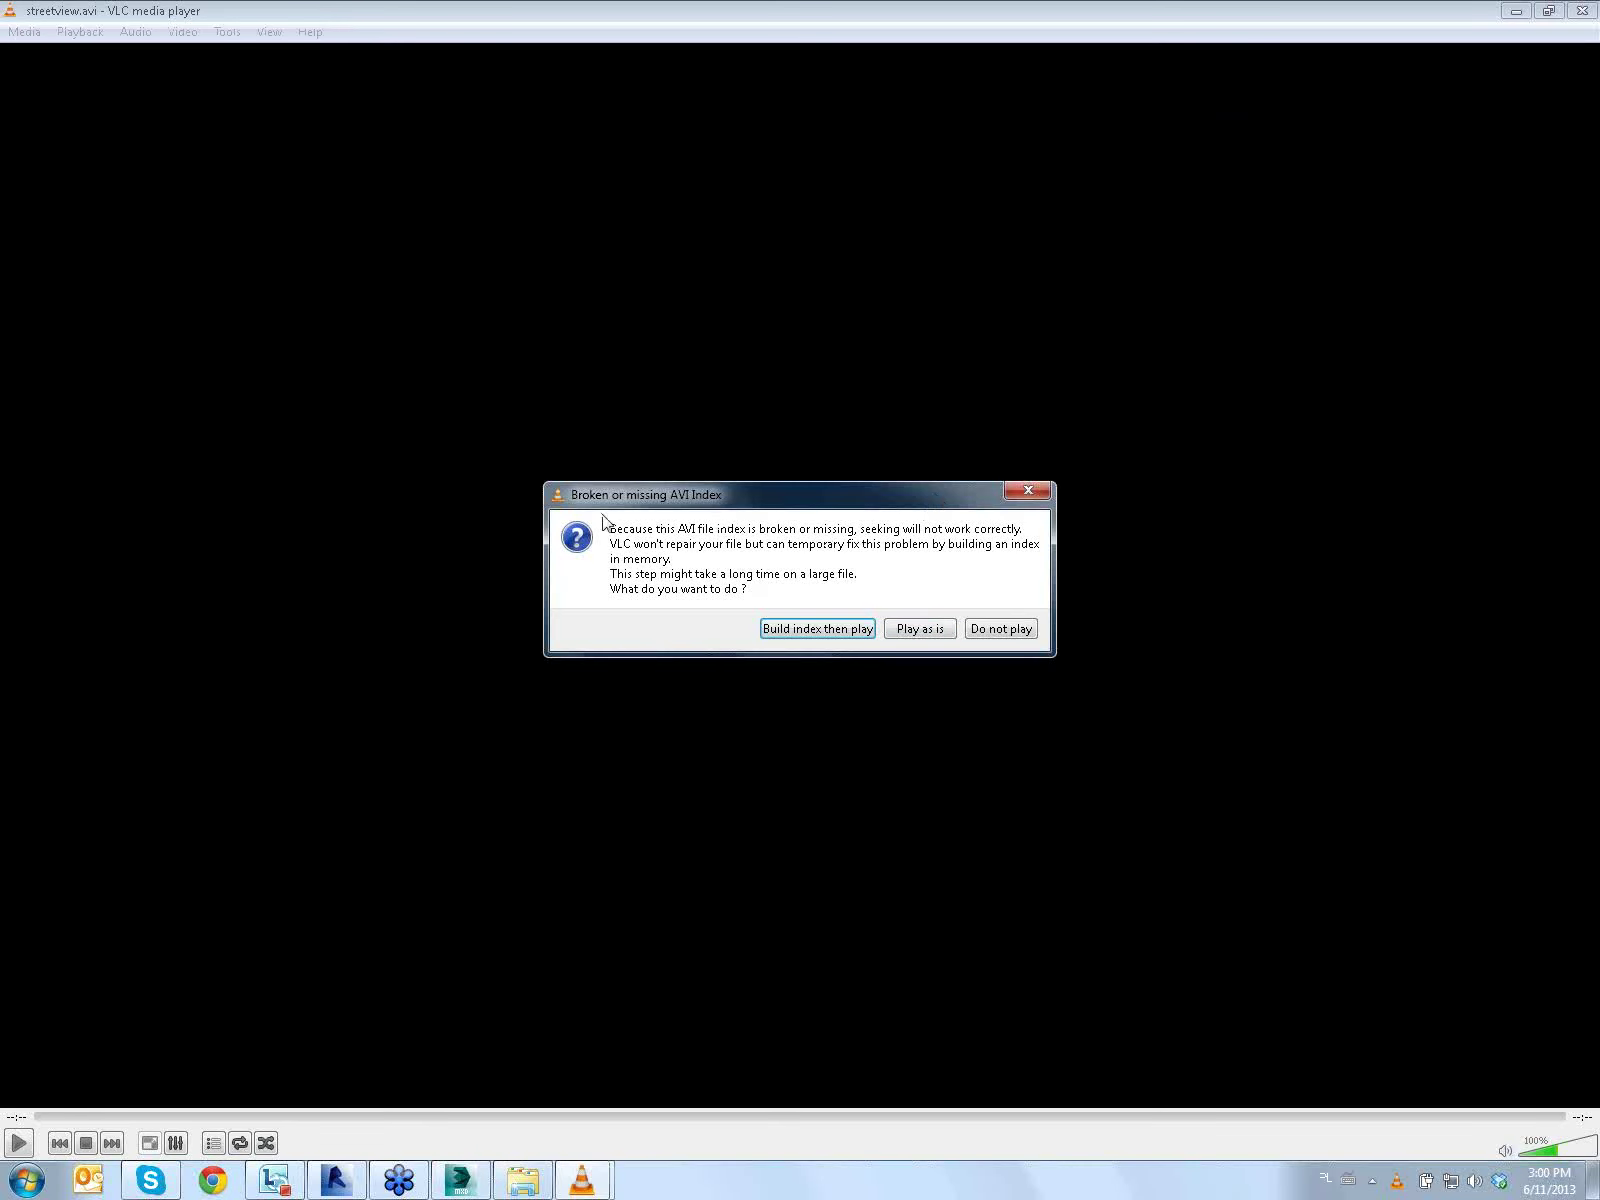
pyautogui.click(915, 630)
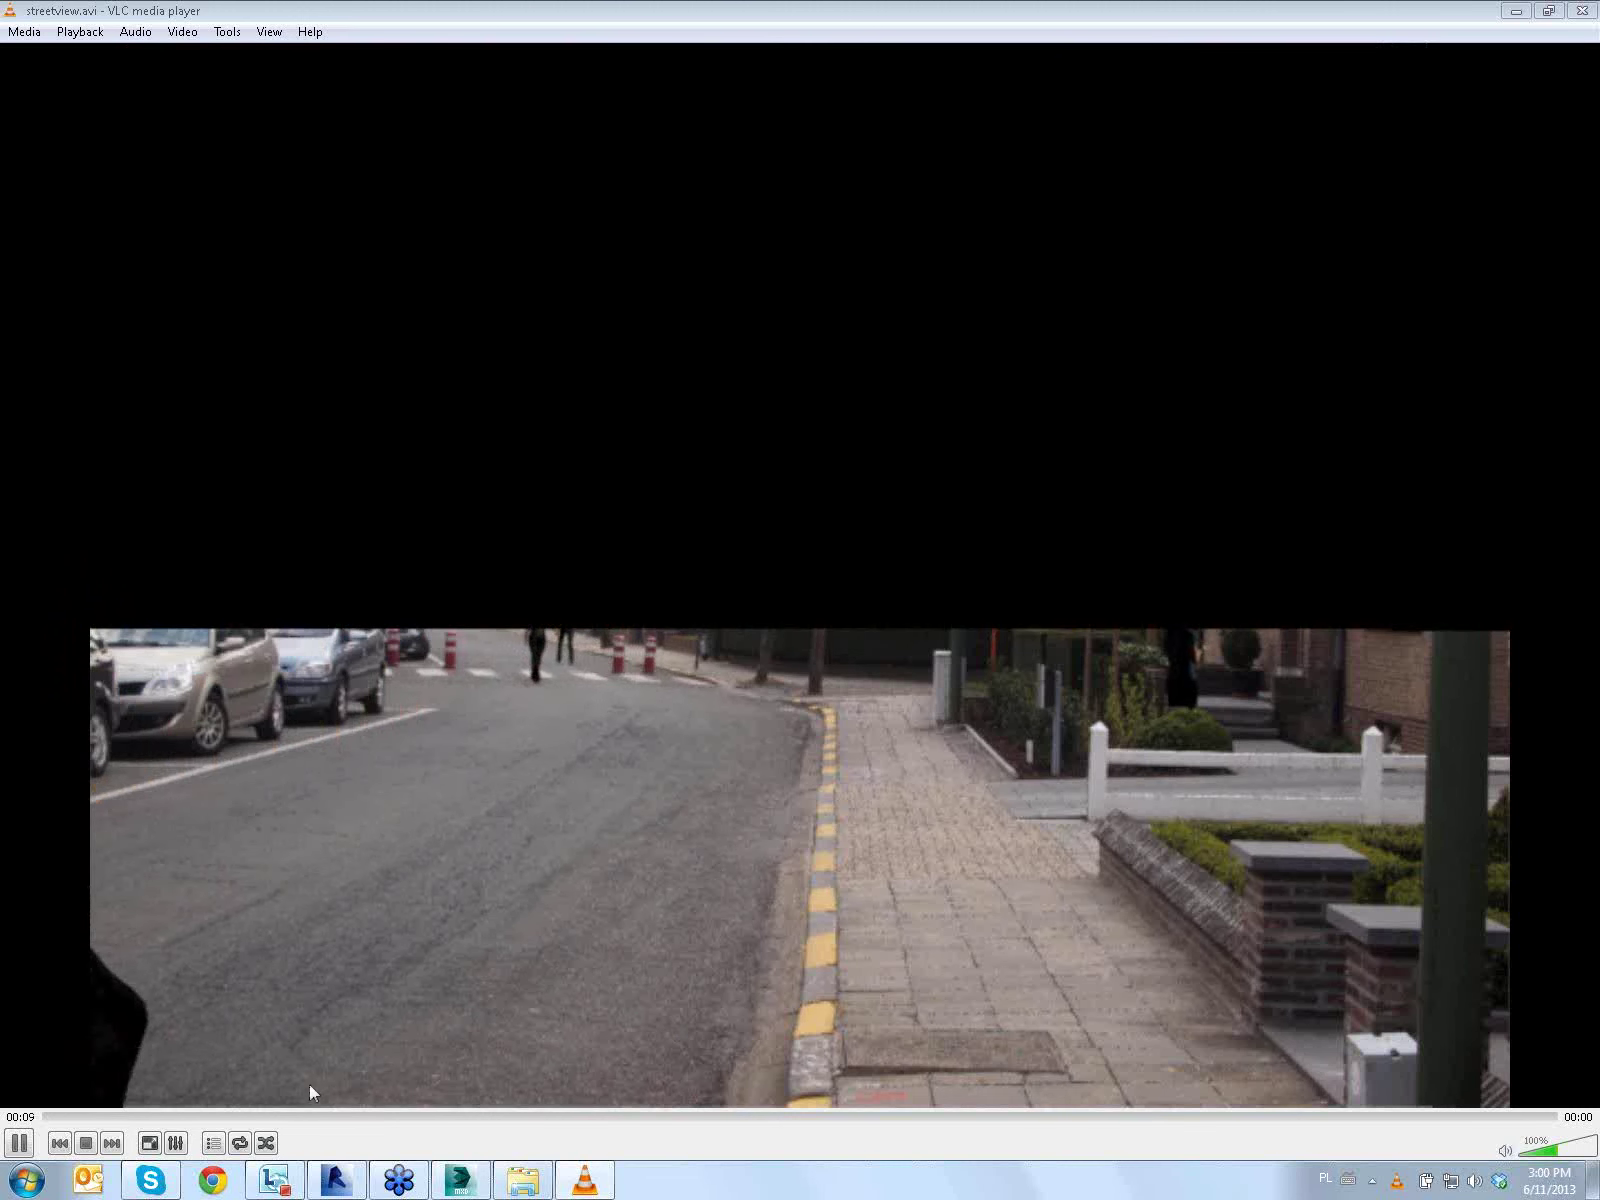
pyautogui.moveTo(1193, 1130); pyautogui.dragTo(333, 1152)
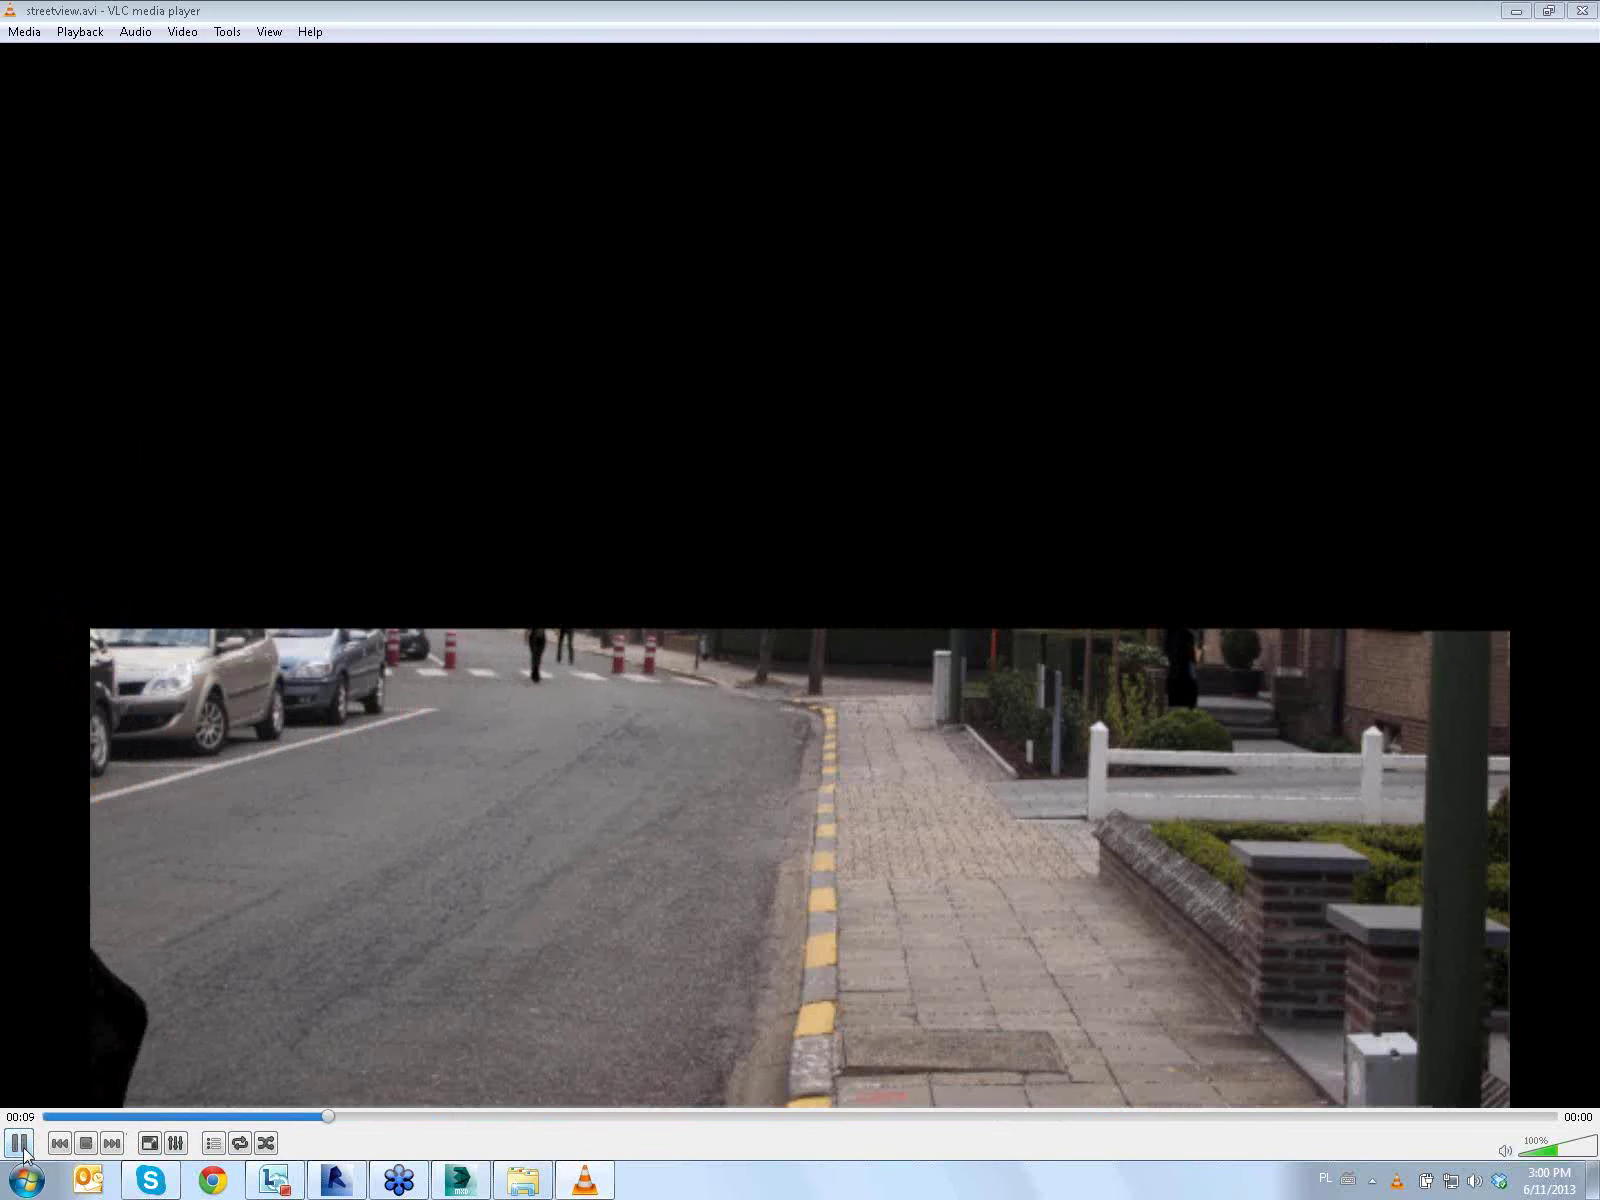
pyautogui.click(1582, 10)
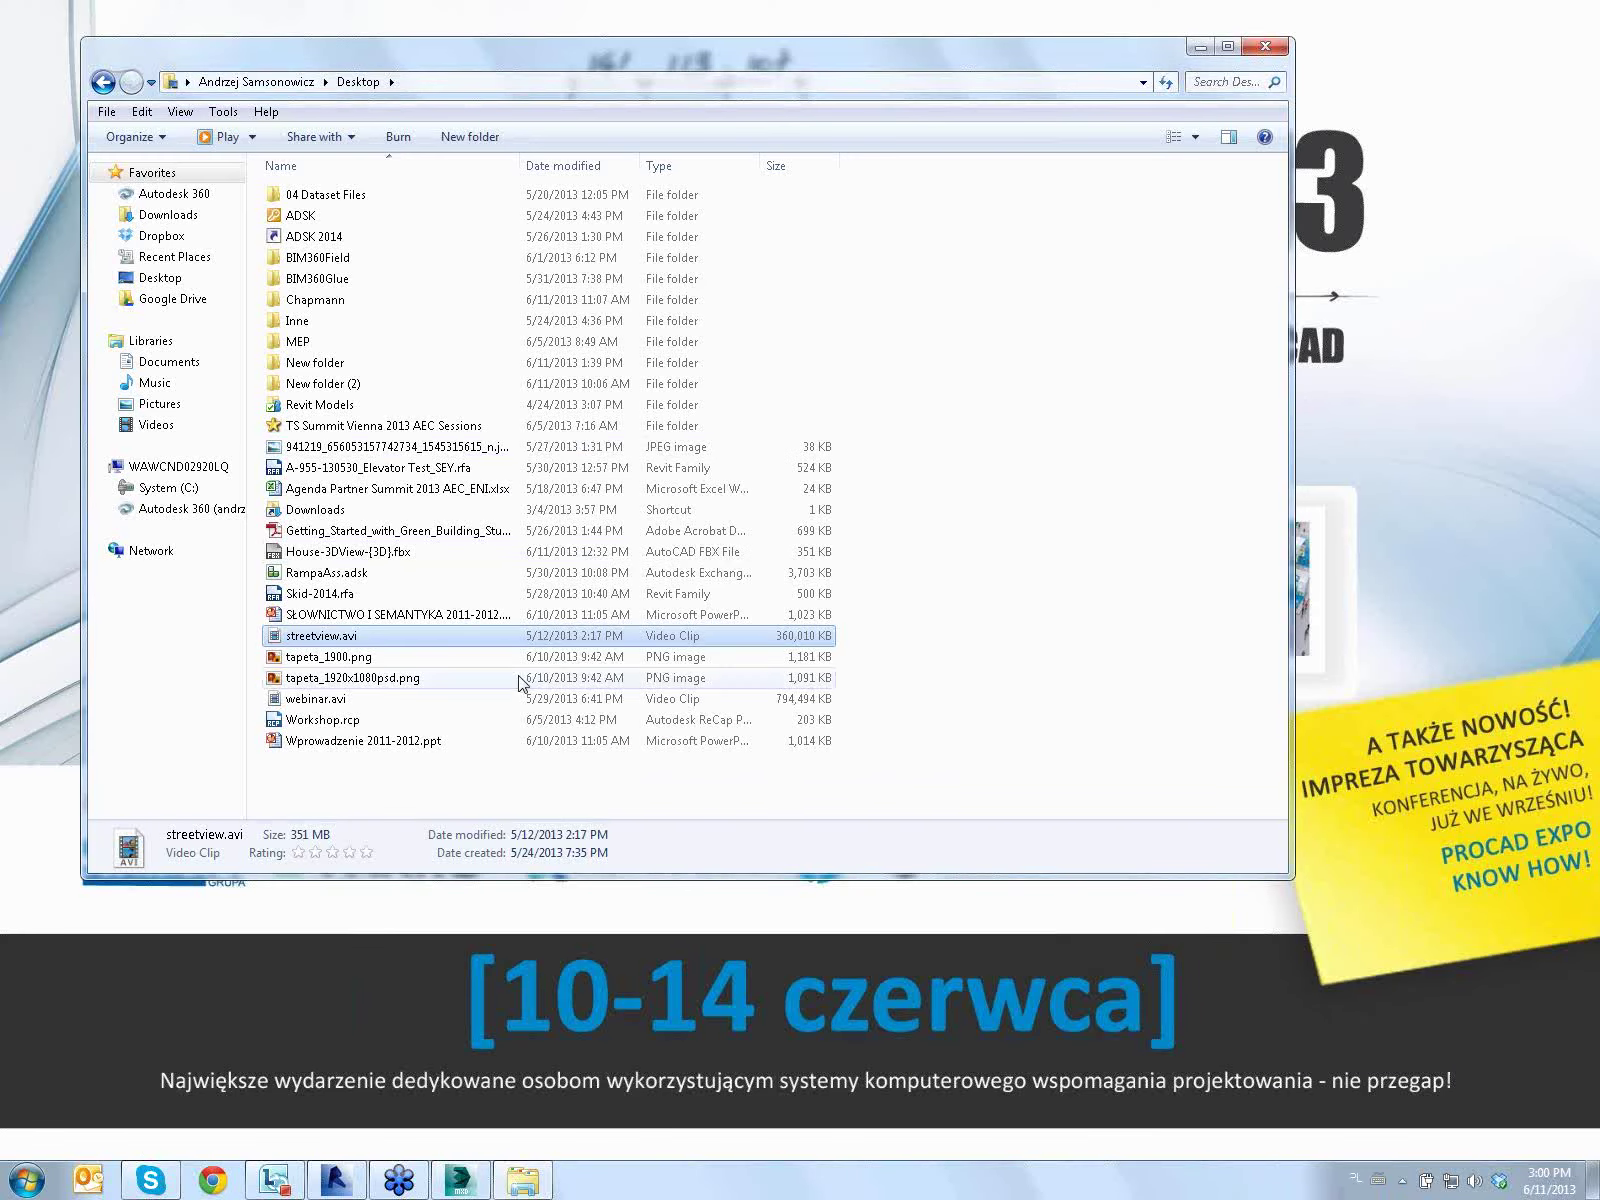
# Reopen streetview.avi in VLC, skipping the index warning, and switch looping on
pyautogui.rightClick(420, 637)
pyautogui.moveTo(600, 718)
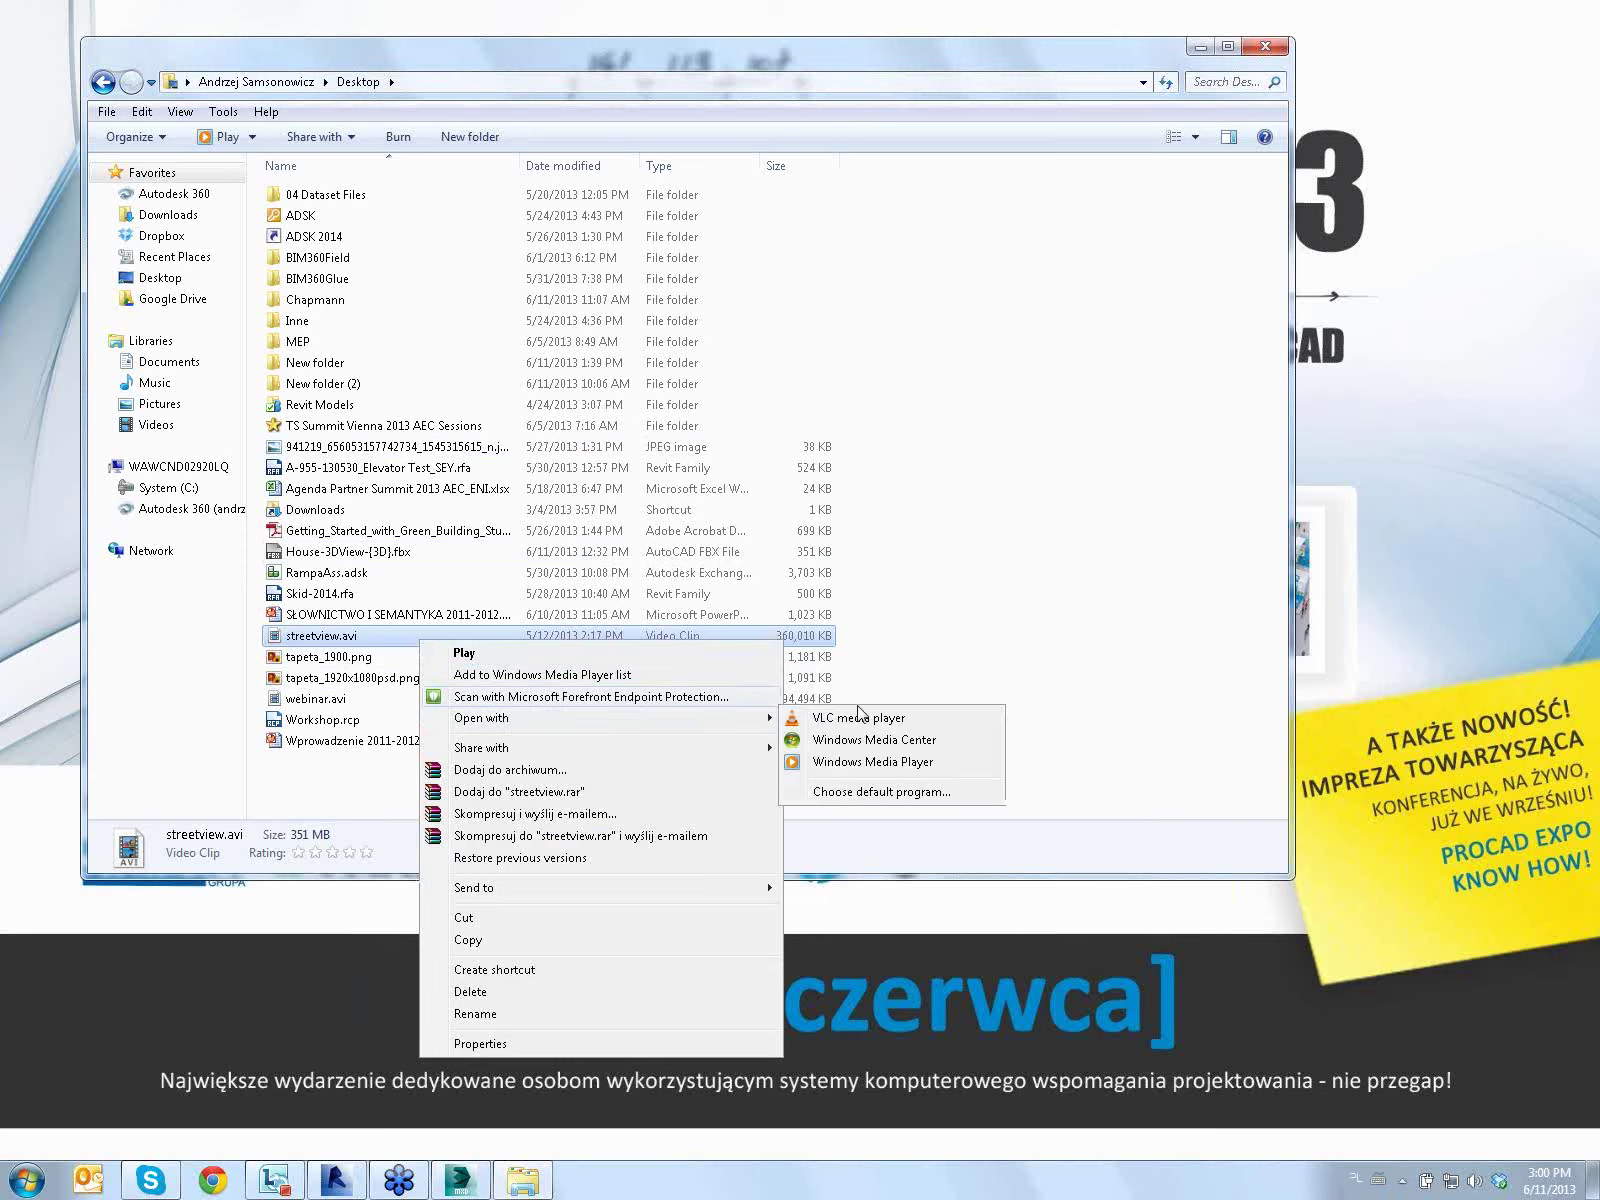
pyautogui.click(858, 717)
pyautogui.click(918, 628)
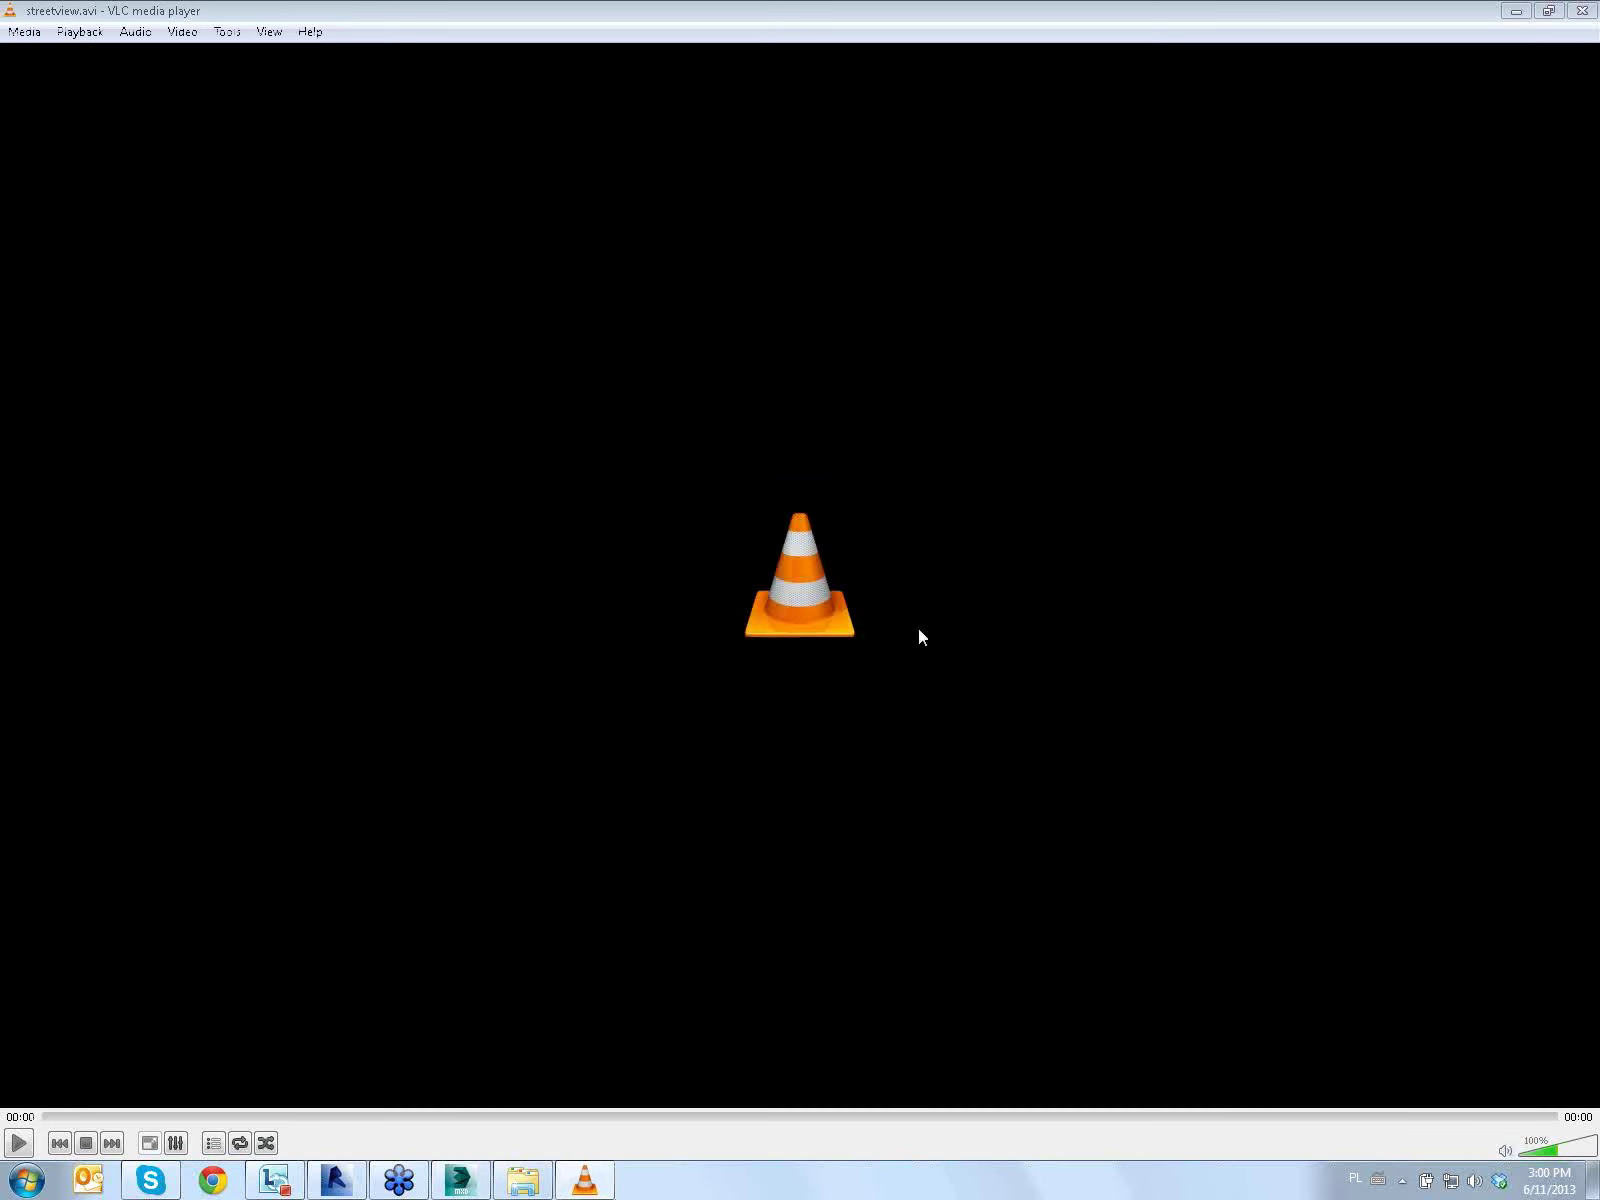
pyautogui.click(240, 1143)
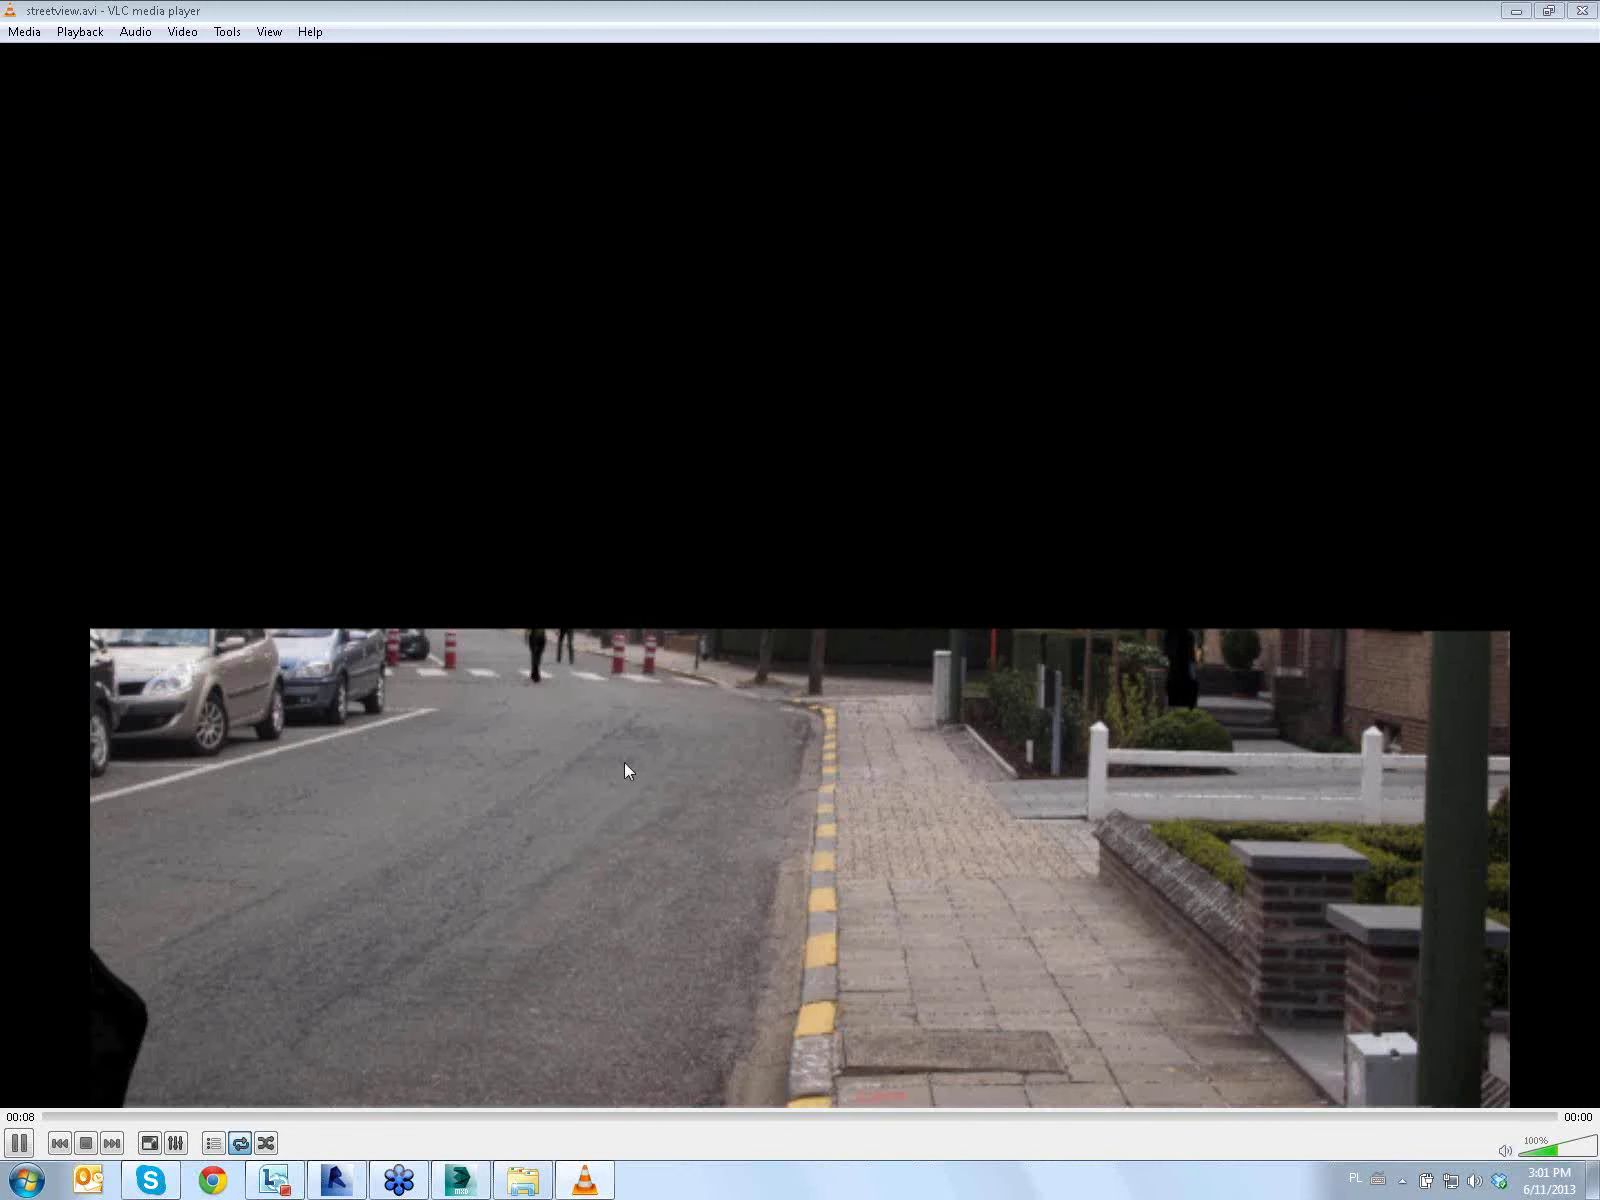
# Close VLC, return to 3ds Max, and open then minimize the Material Editor
pyautogui.hotkey('ctrl', 'q')
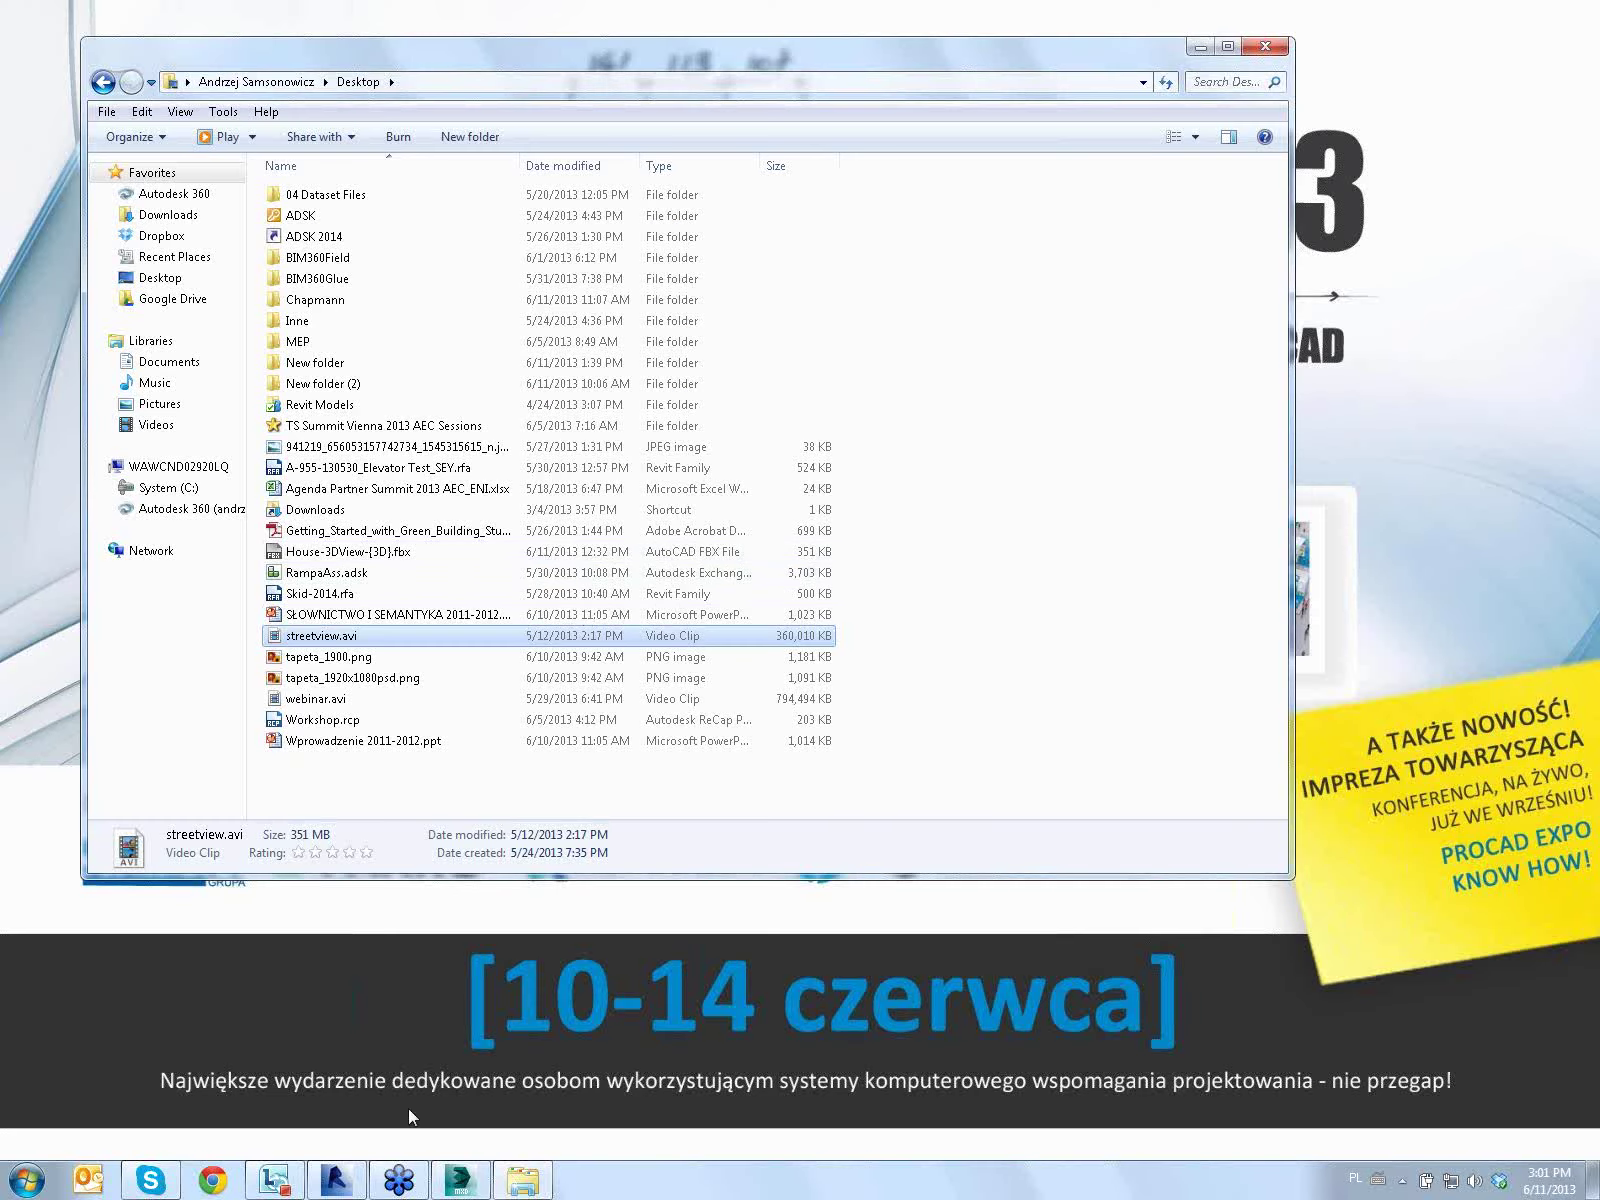
pyautogui.click(437, 1189)
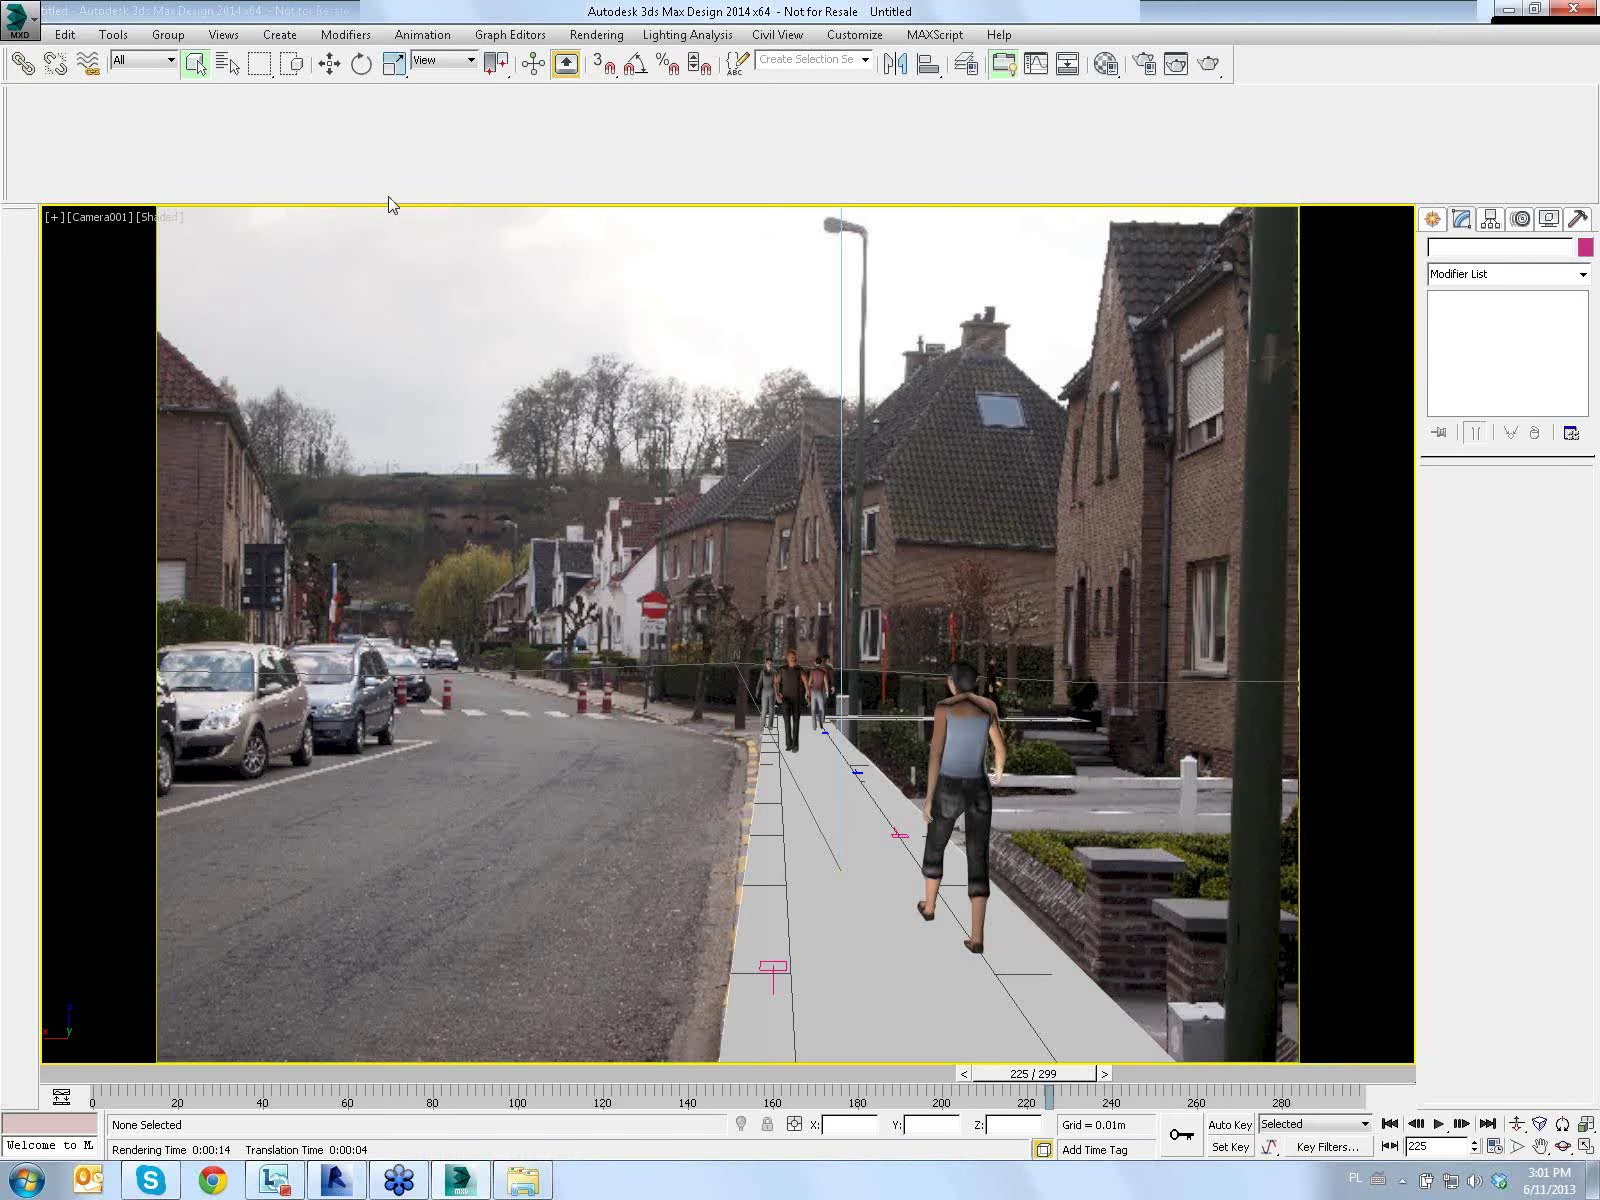
pyautogui.press('m')
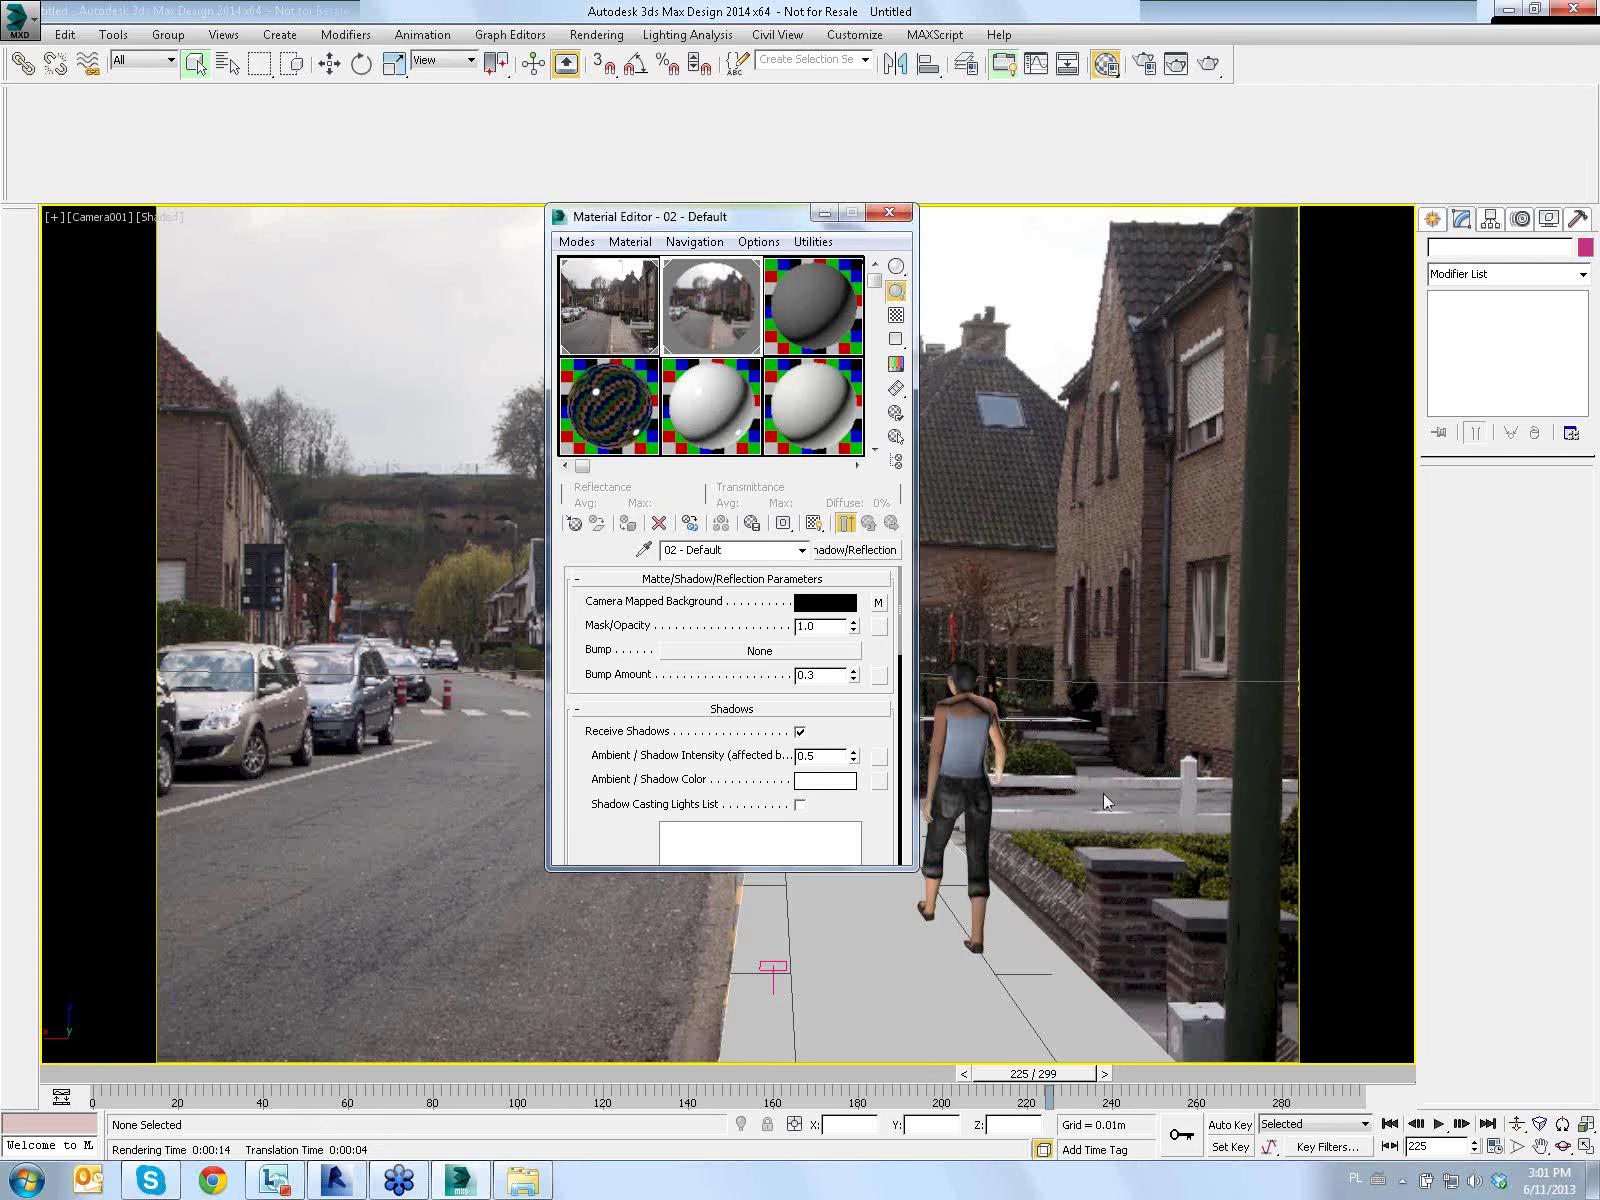
pyautogui.click(824, 213)
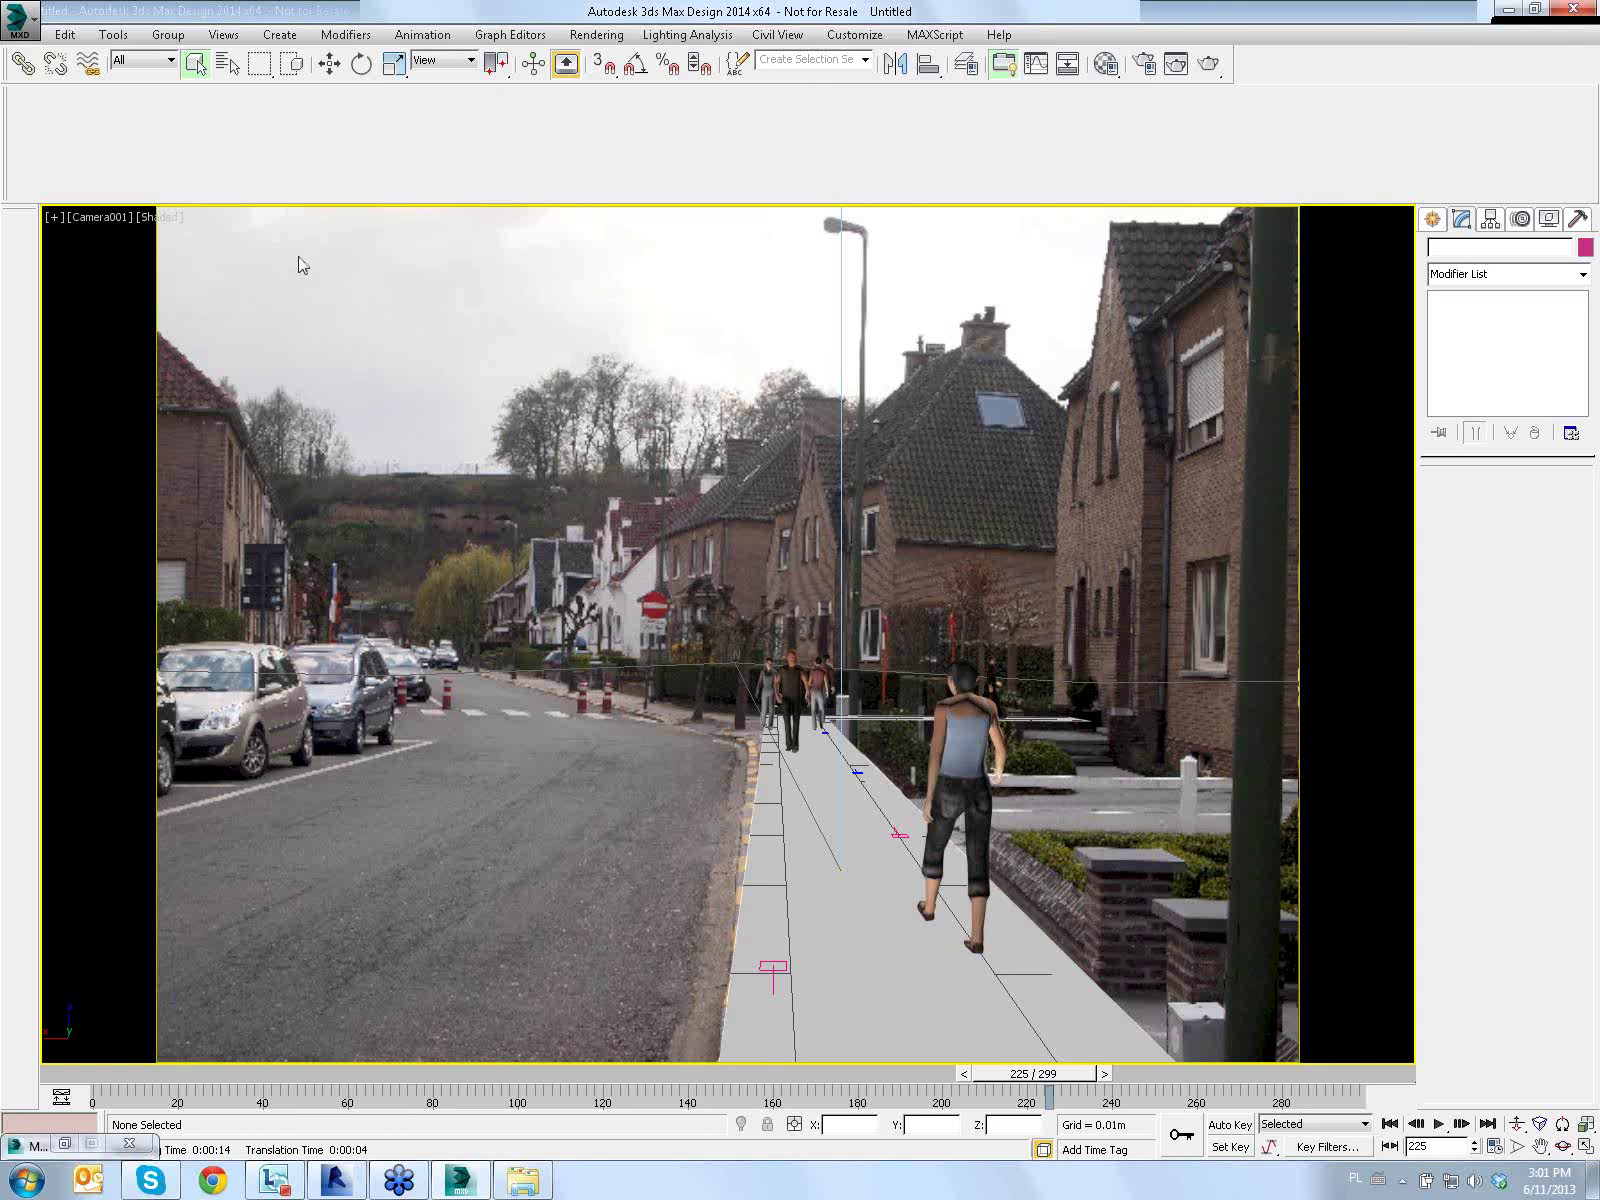
# Turn the Sun Path off in Revit's House 3D view, declining the save reminder
pyautogui.click(336, 1182)
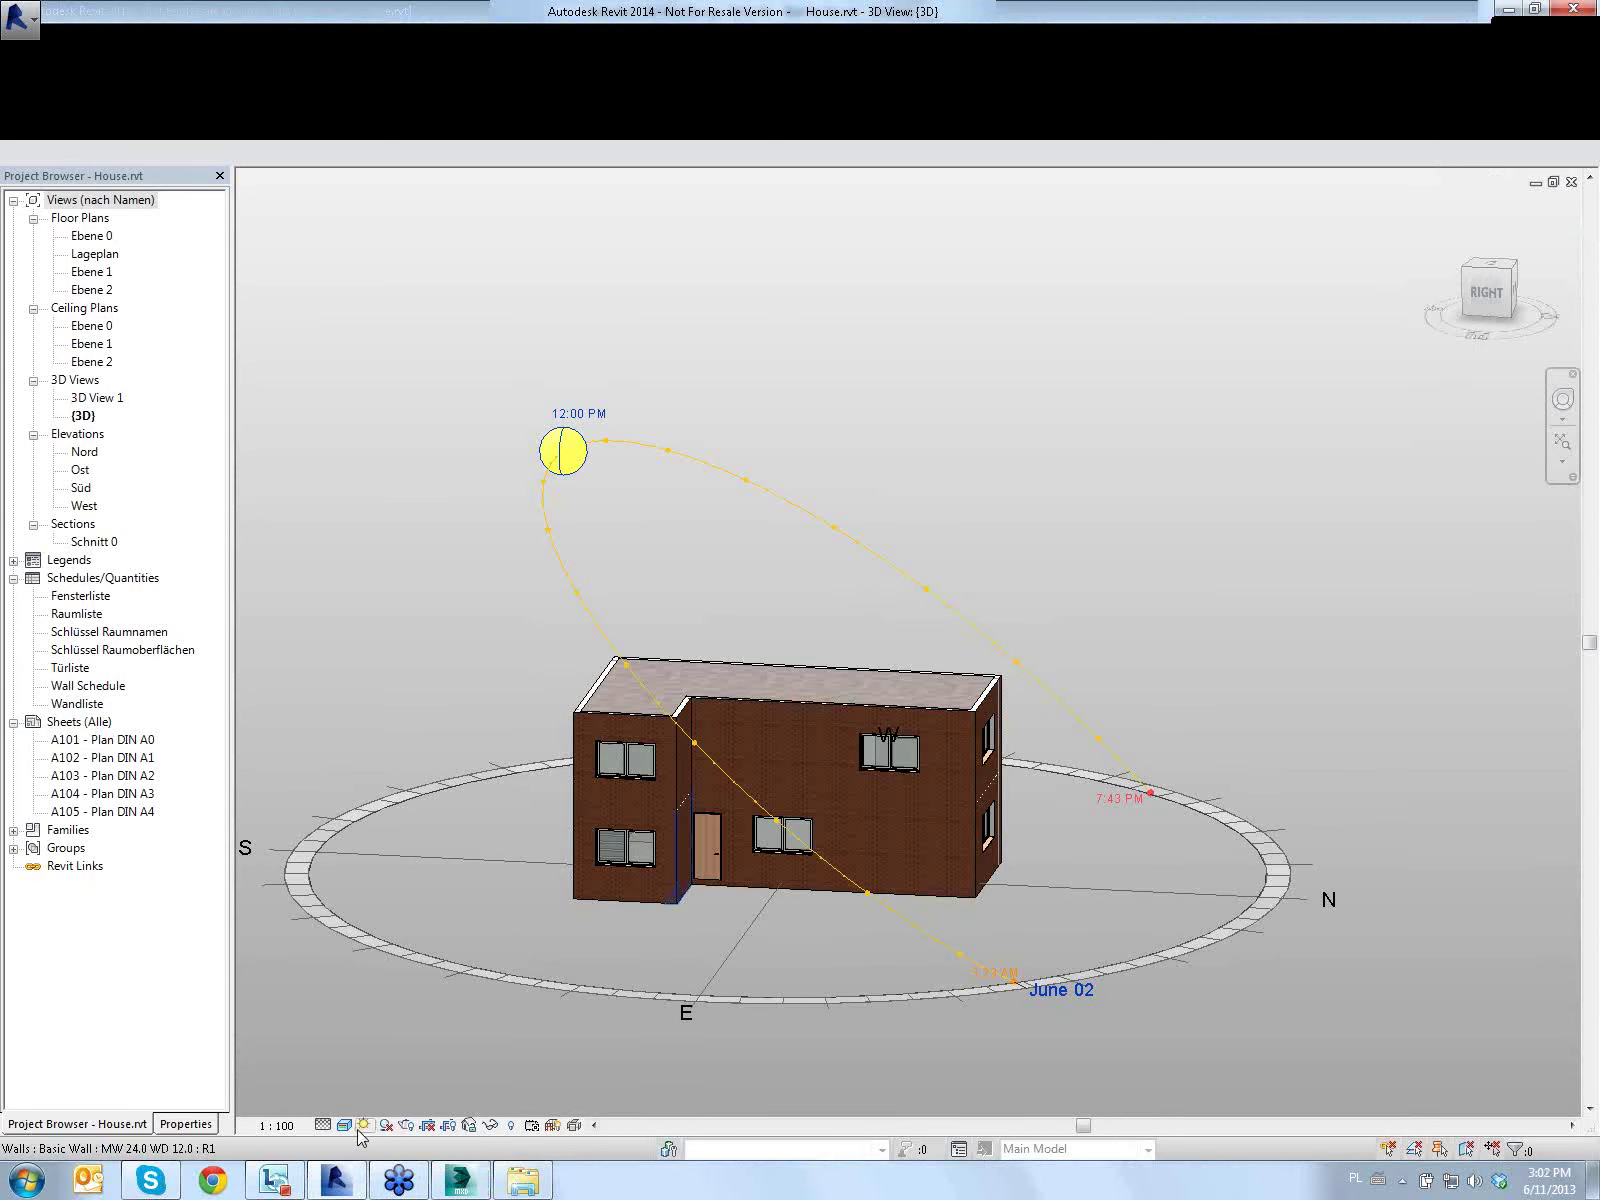
pyautogui.click(344, 1125)
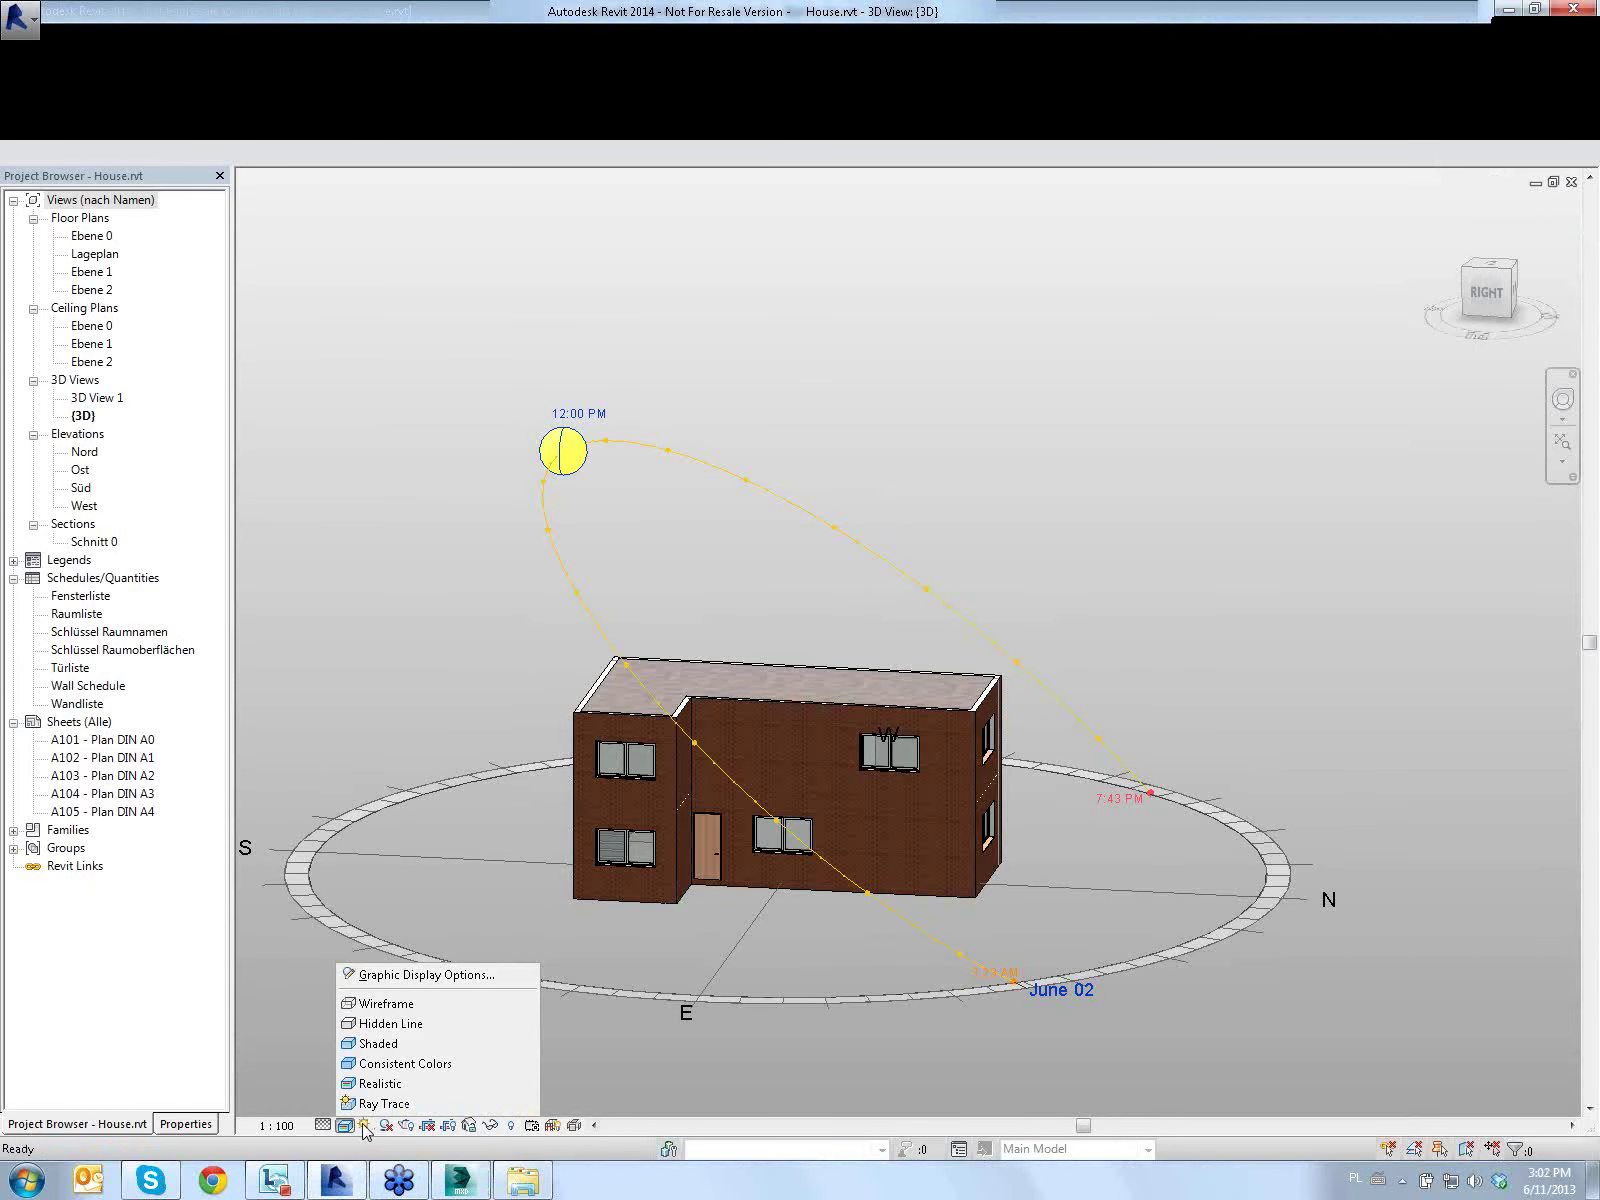
pyautogui.click(384, 1104)
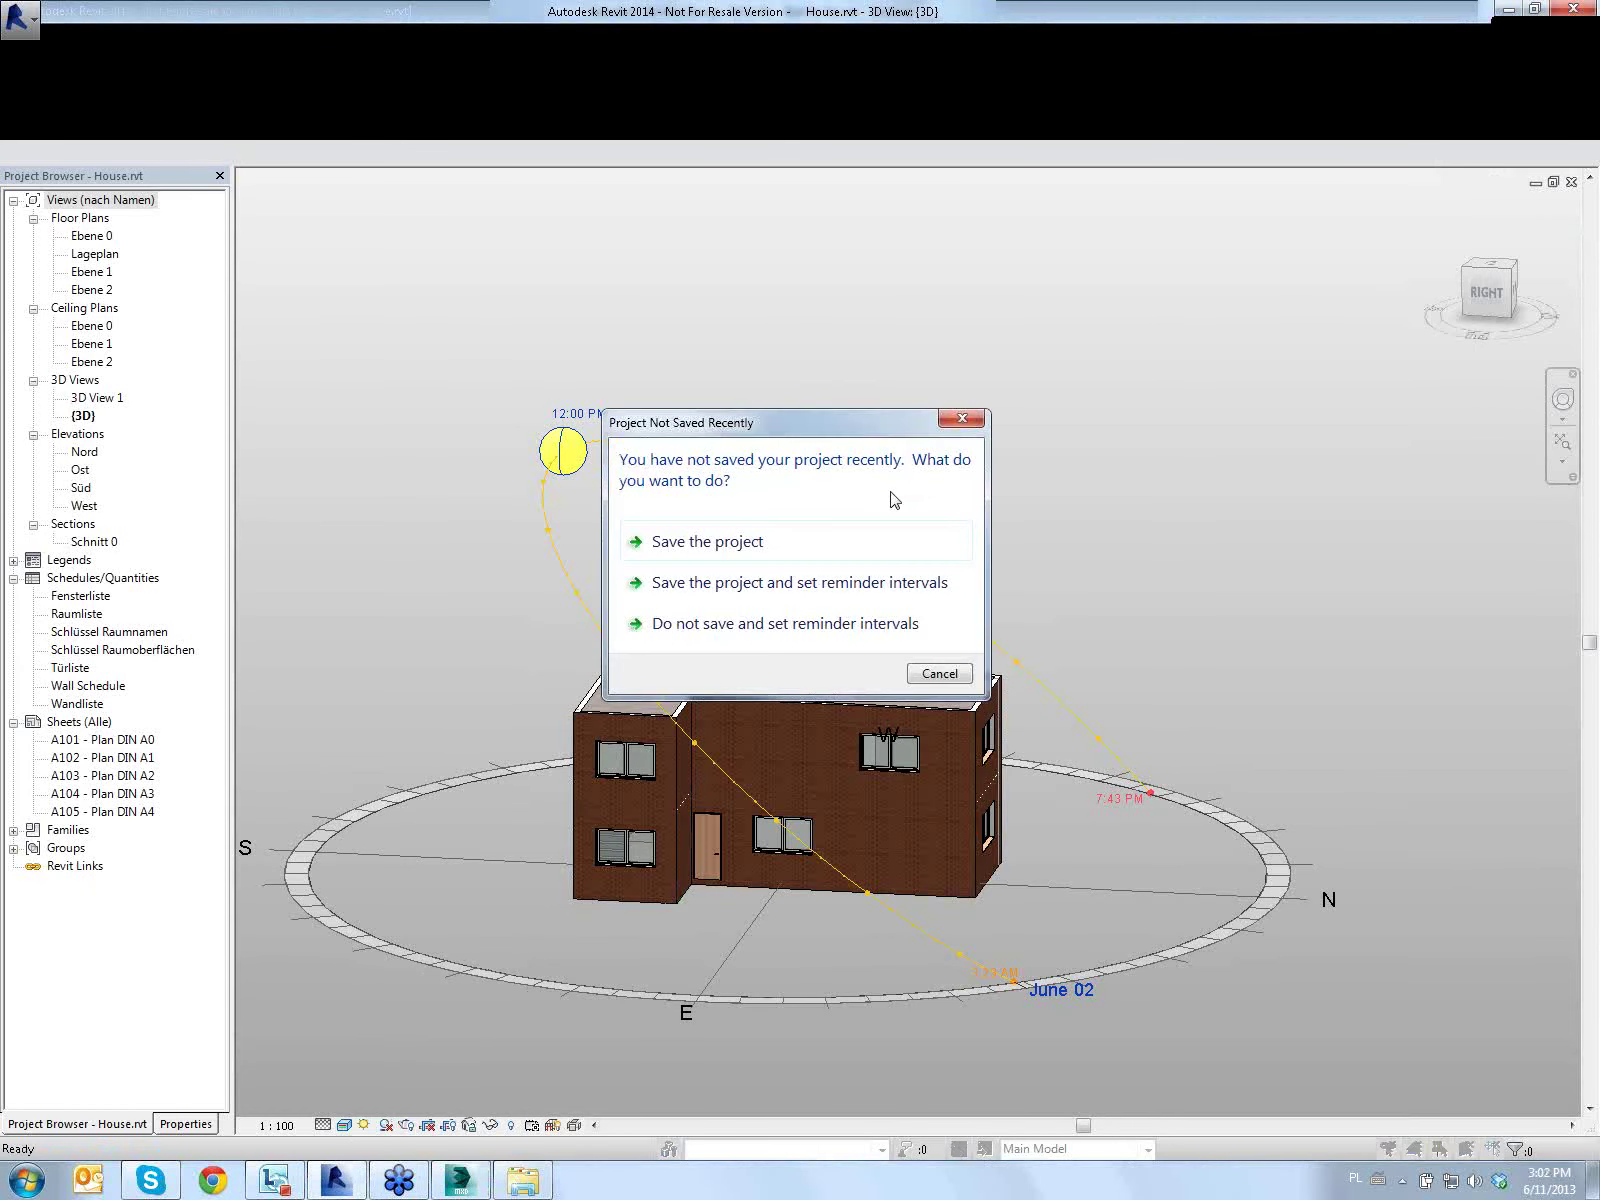
pyautogui.click(936, 672)
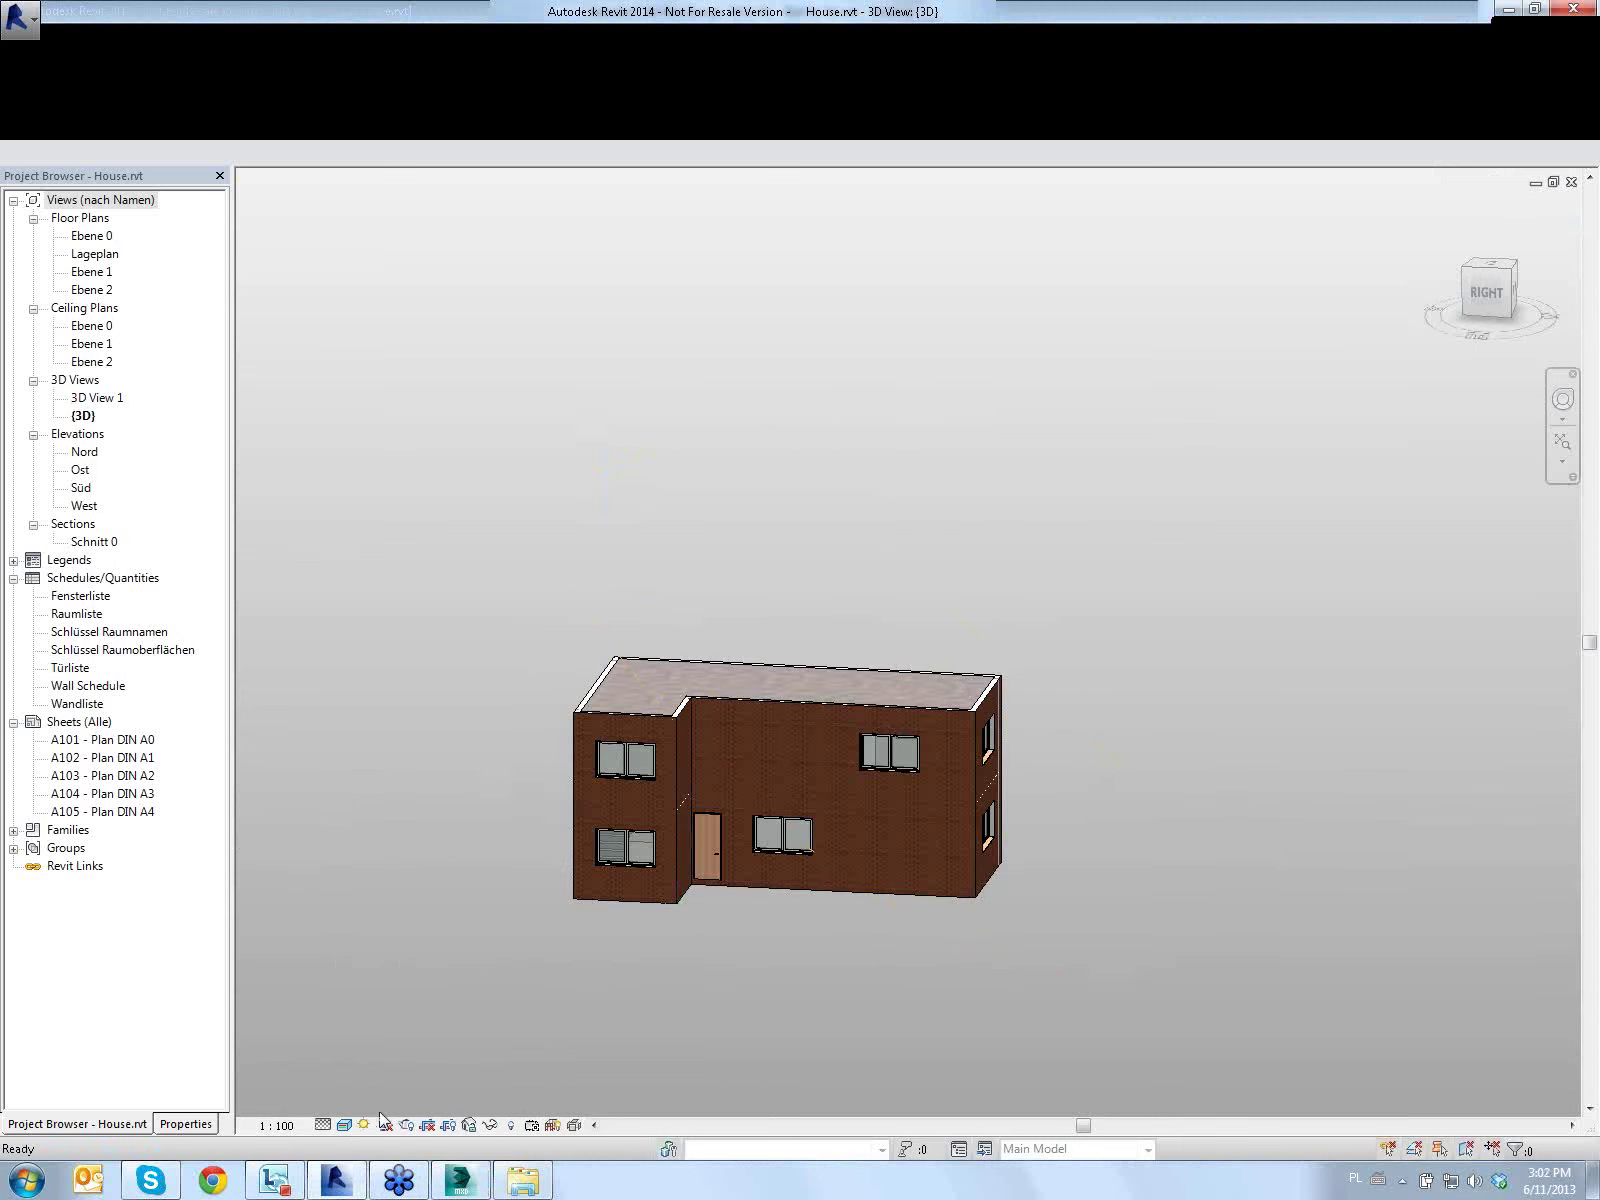
pyautogui.keyDown('shift'); pyautogui.moveTo(903, 651); pyautogui.dragTo(930, 640, button='middle'); pyautogui.keyUp('shift')
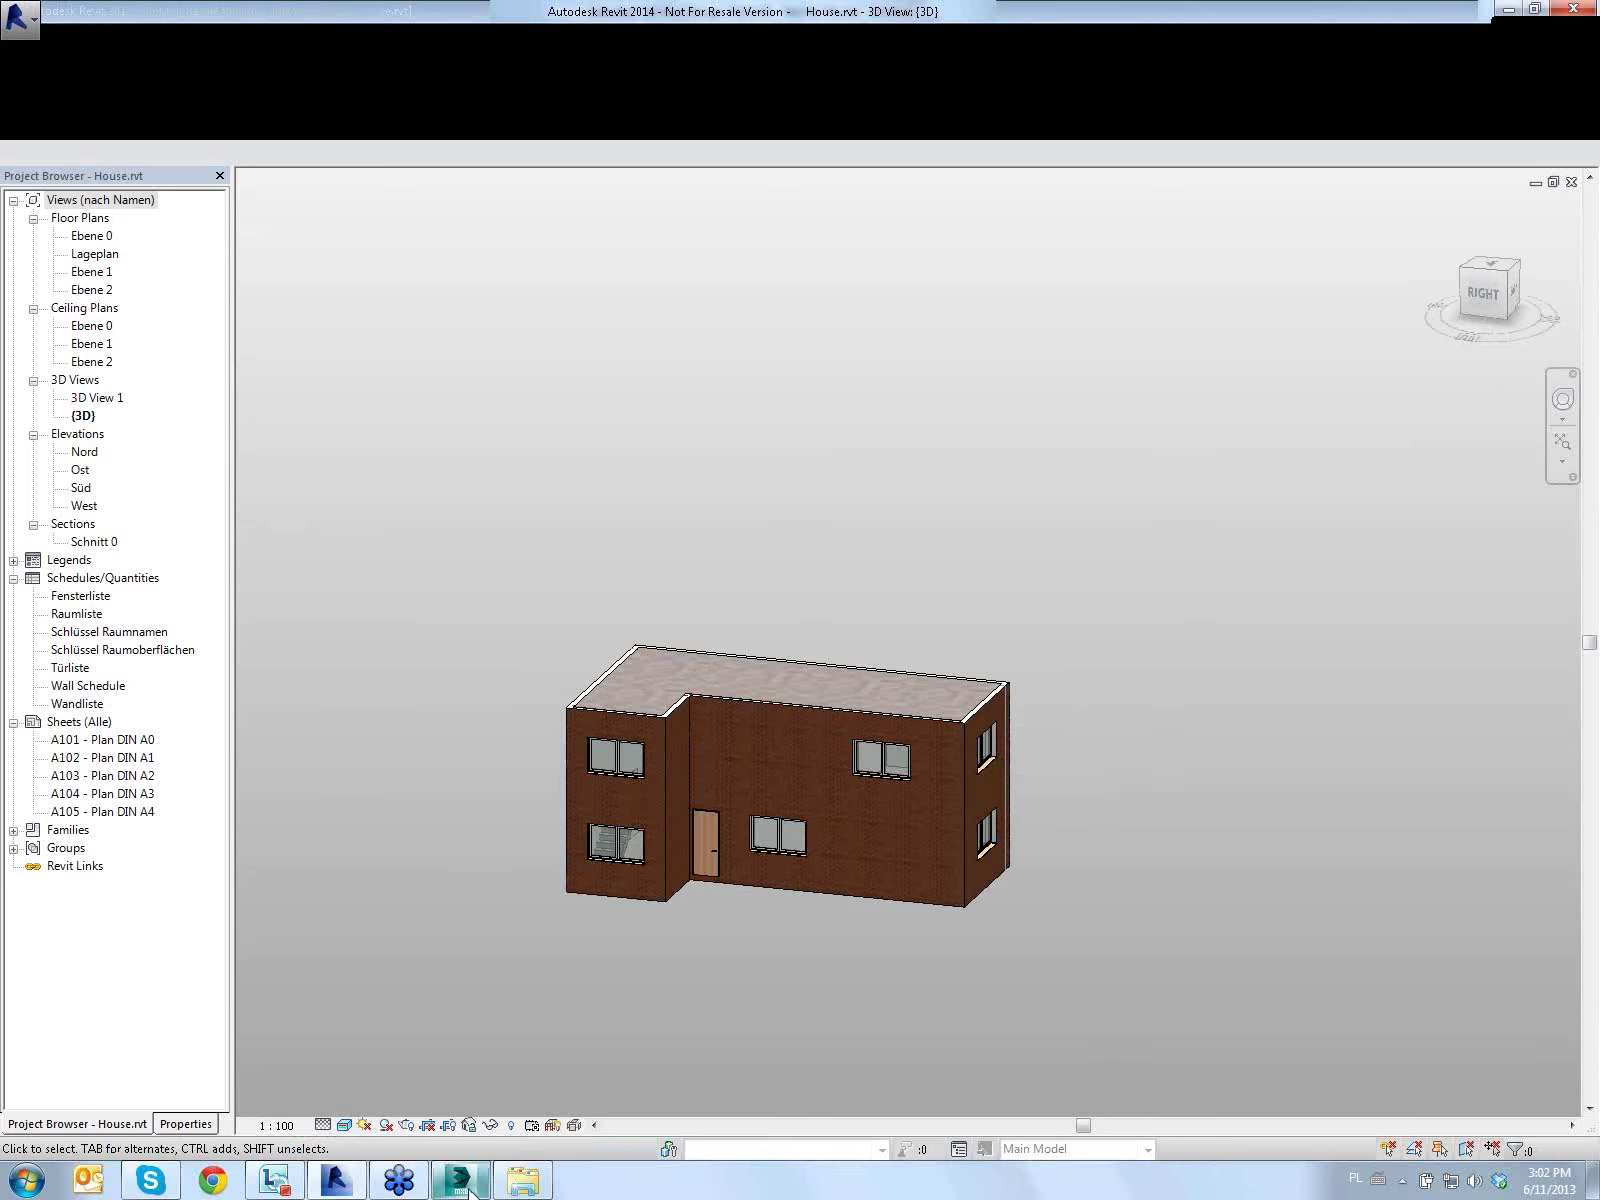
# In 3ds Max, restore the four-viewport layout, render with Shift+Q, and close the Material Editor
pyautogui.click(461, 1188)
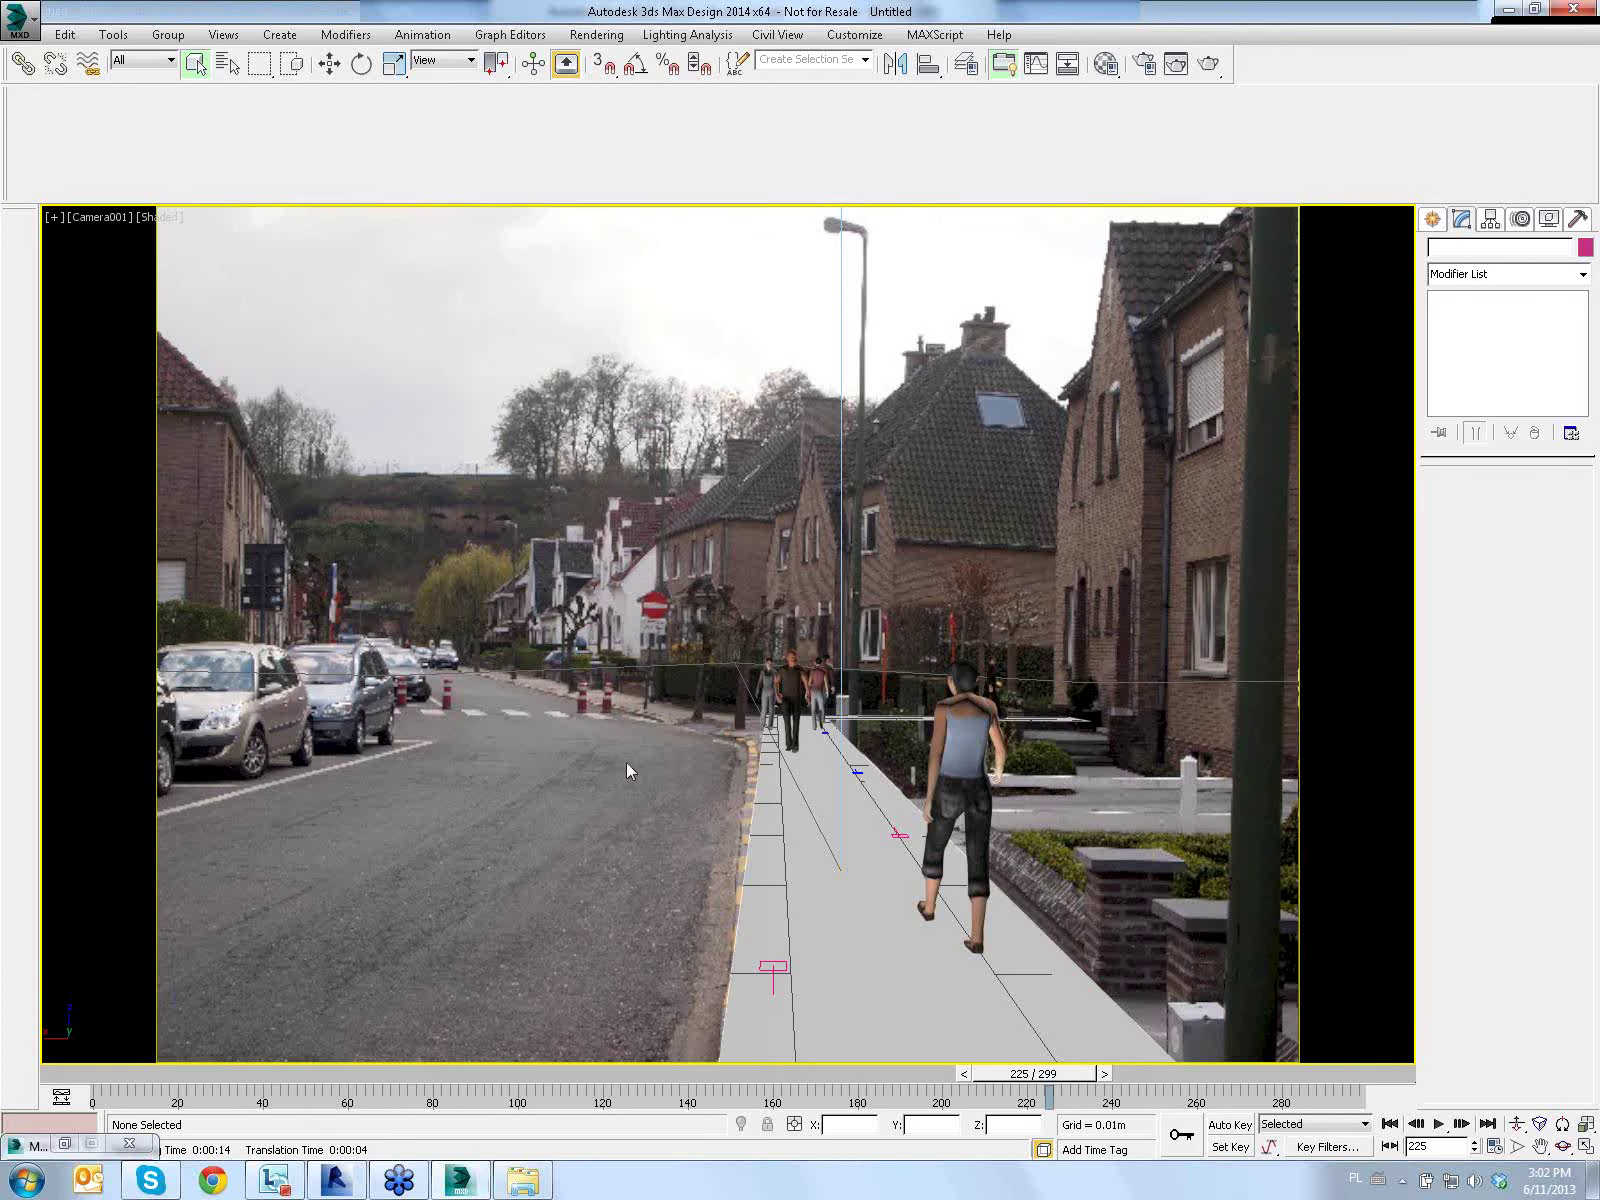
pyautogui.click(1585, 1147)
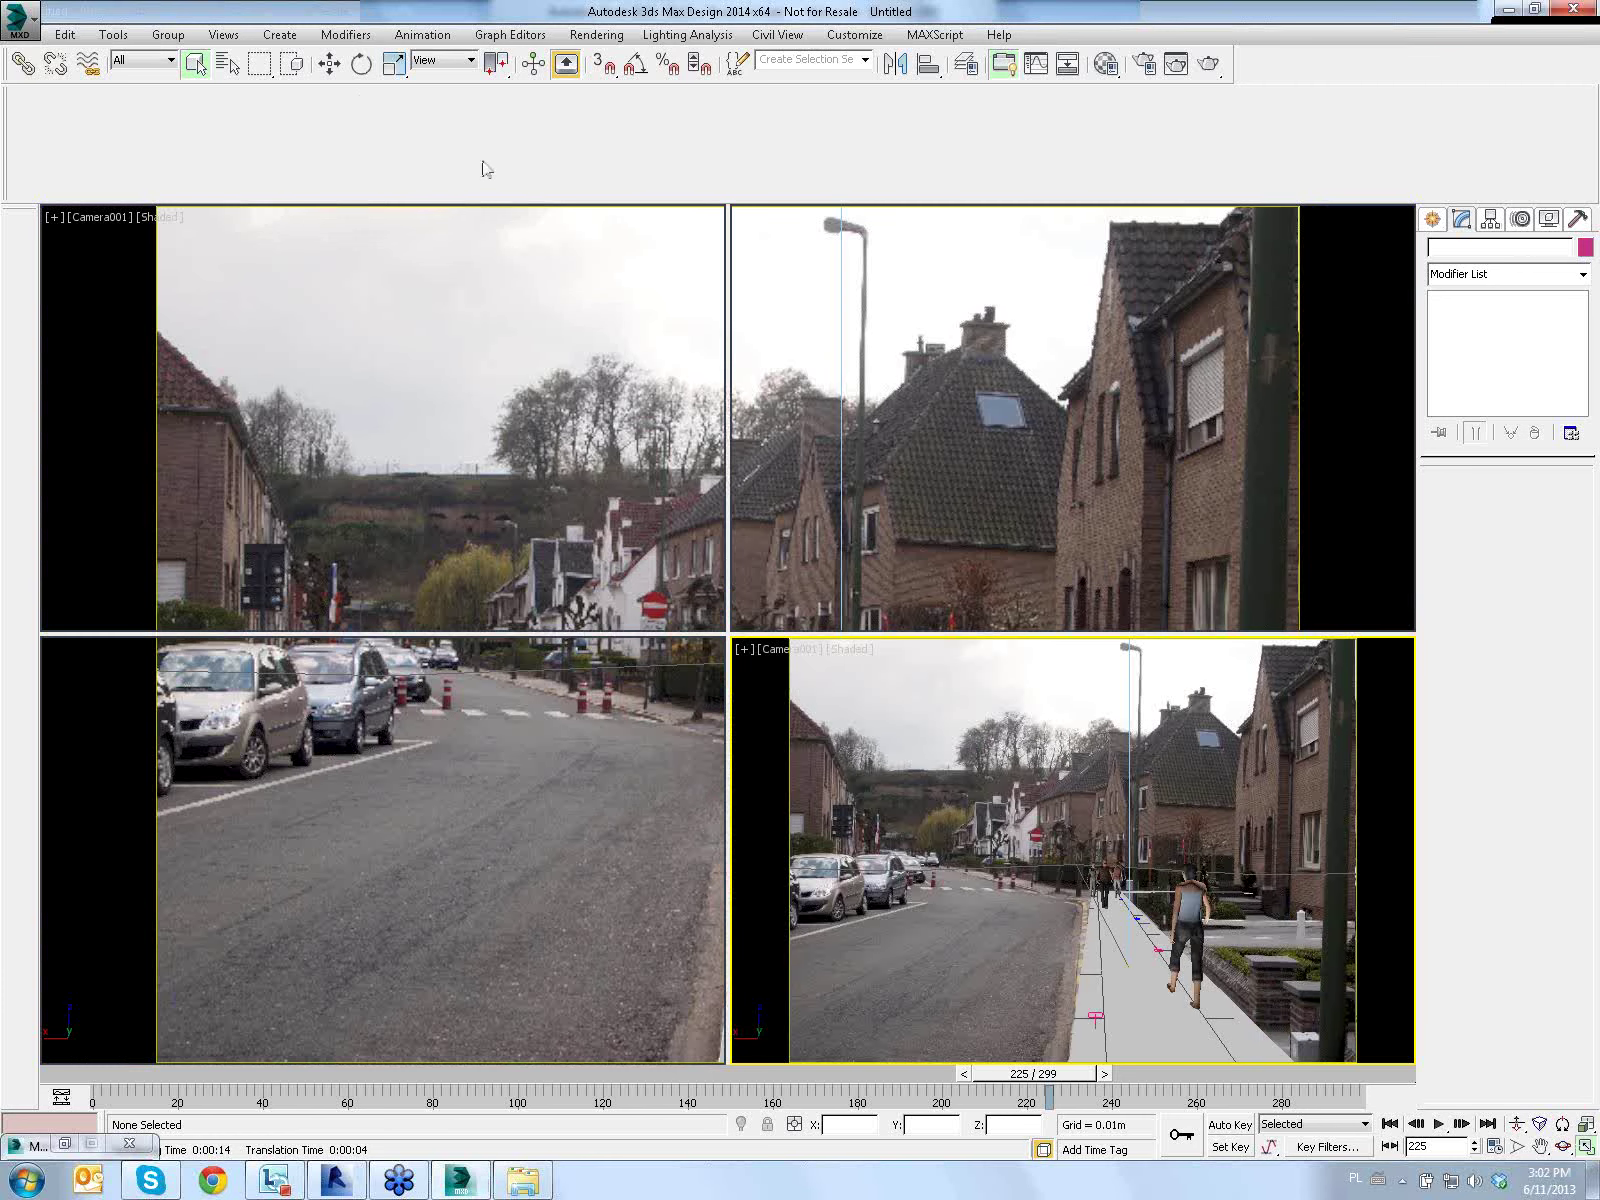
pyautogui.hotkey('shift', 'q')
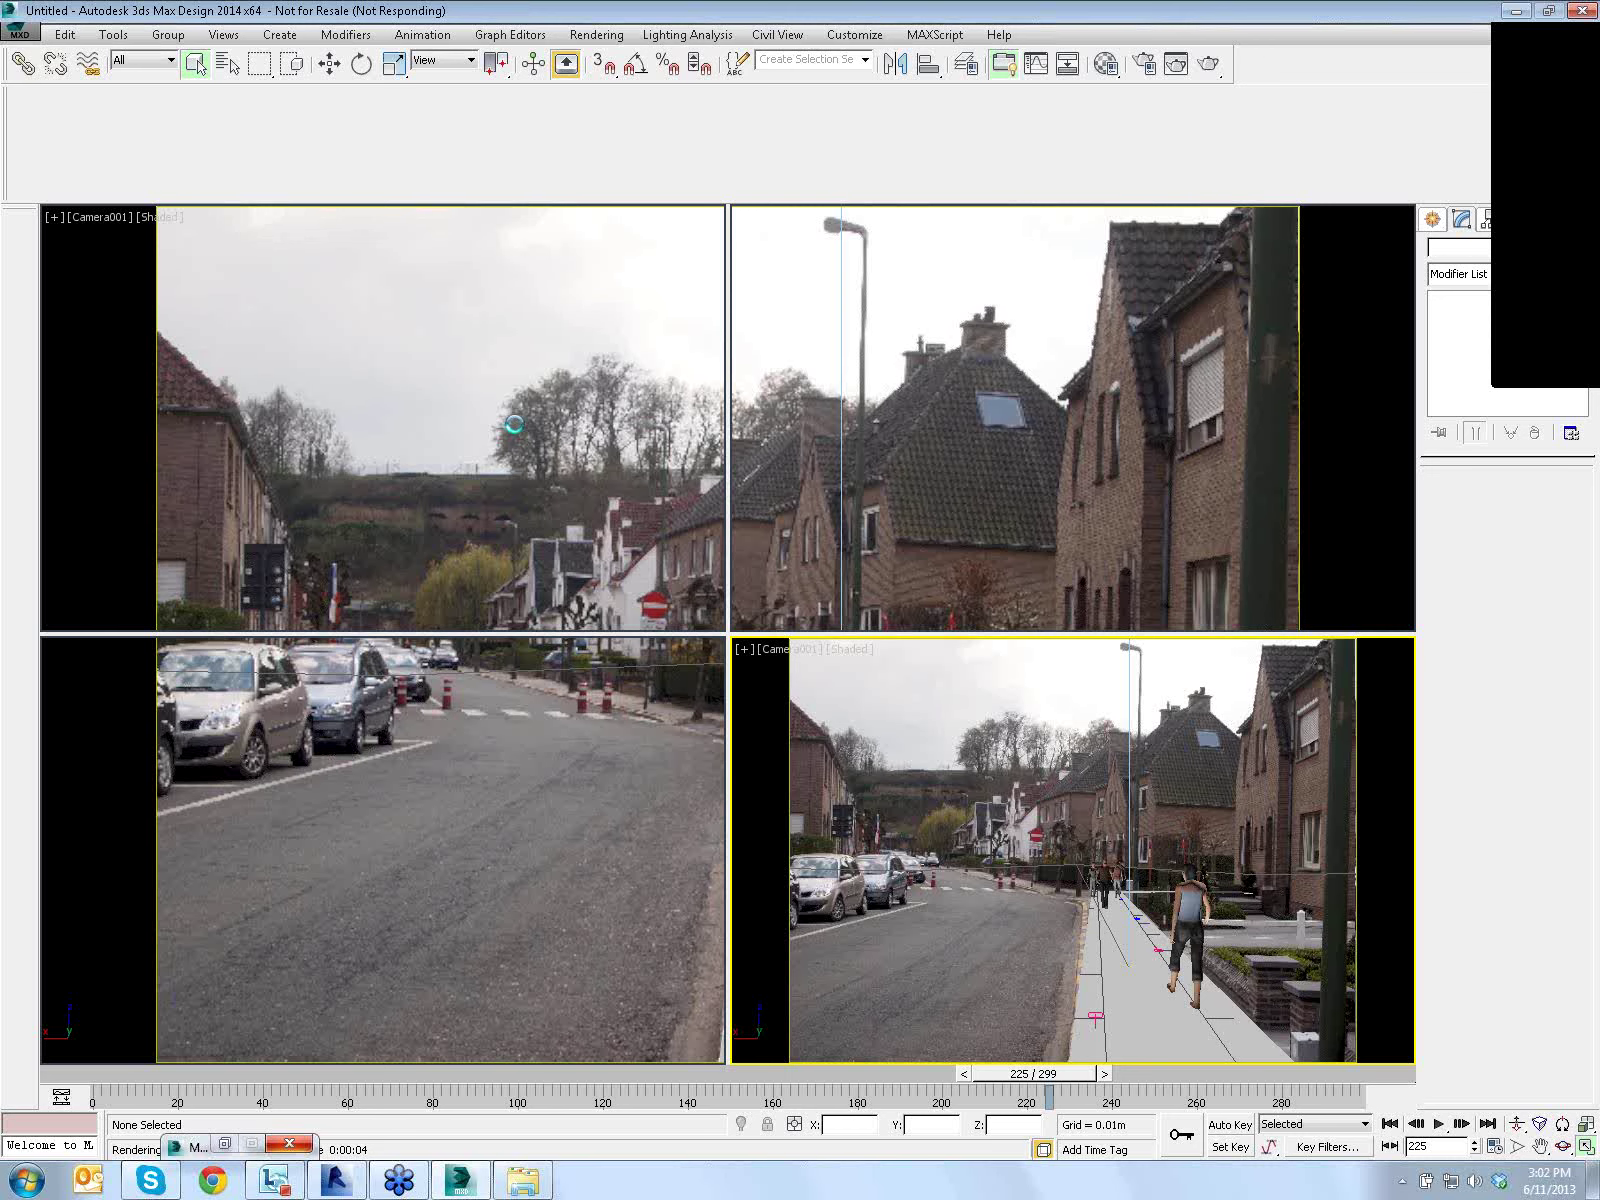
pyautogui.click(289, 1145)
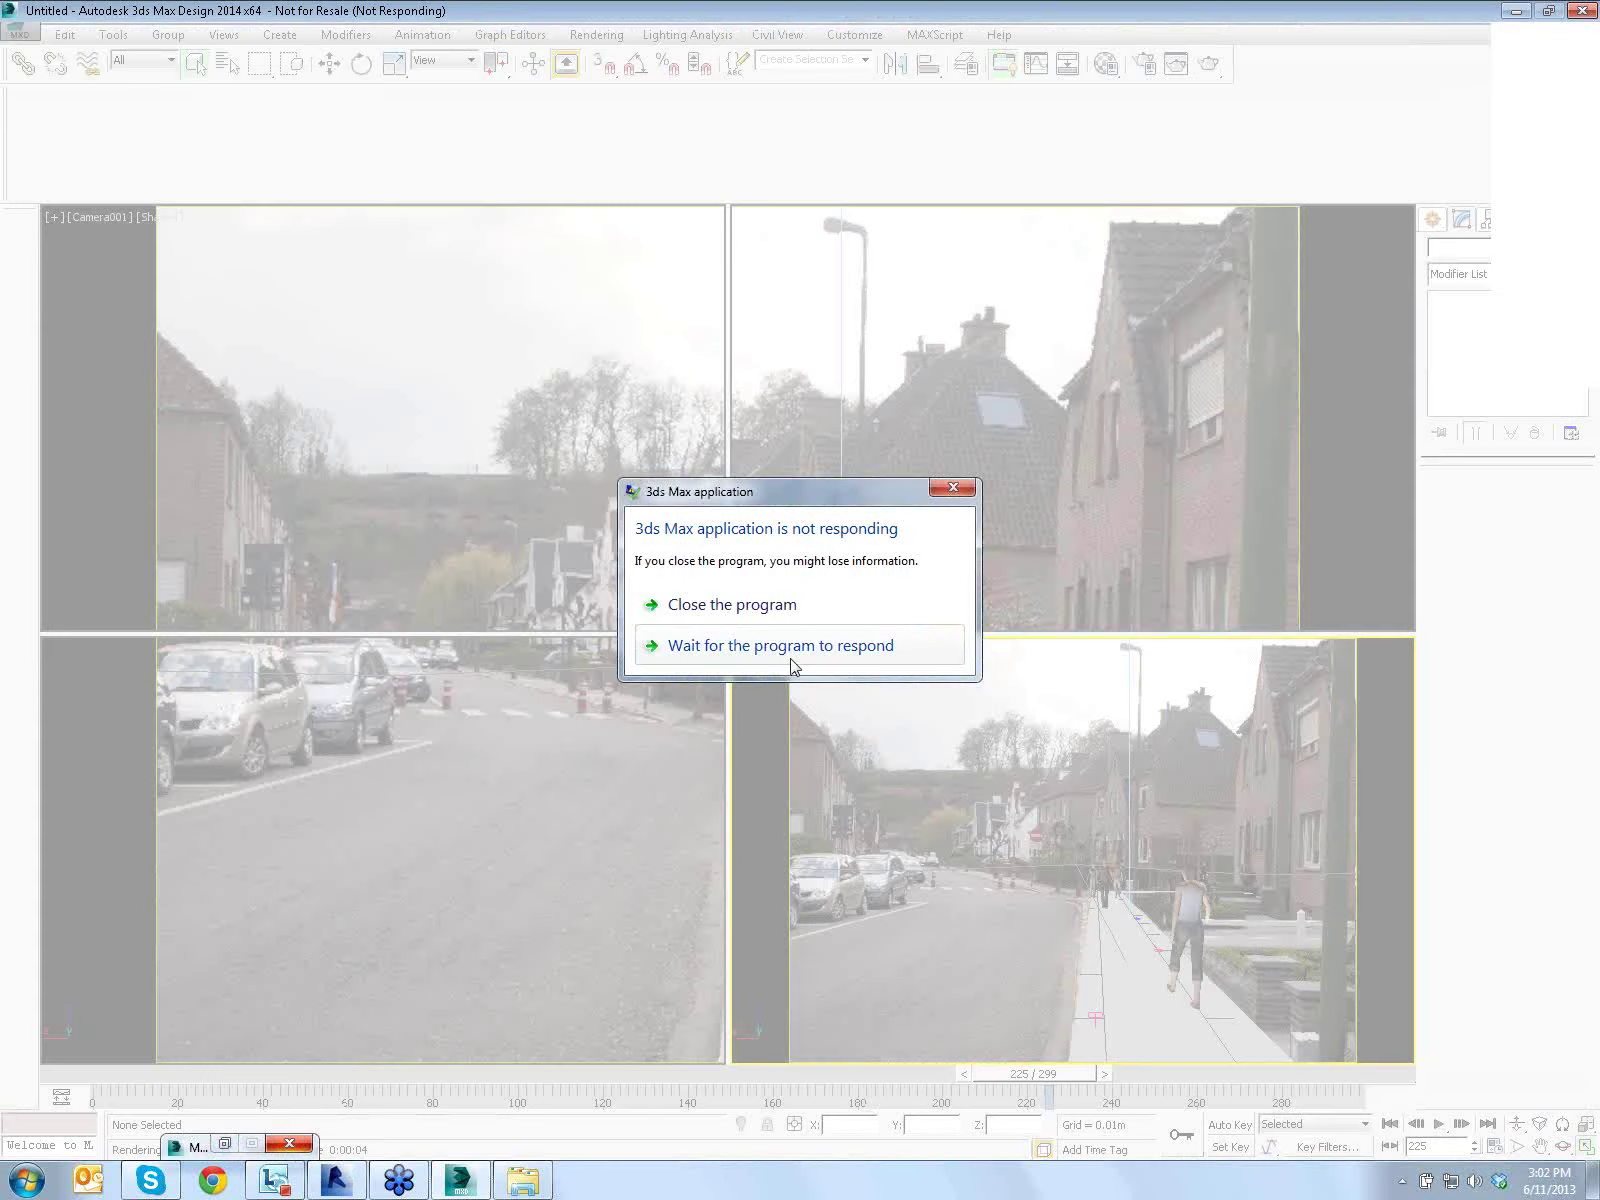
pyautogui.click(789, 664)
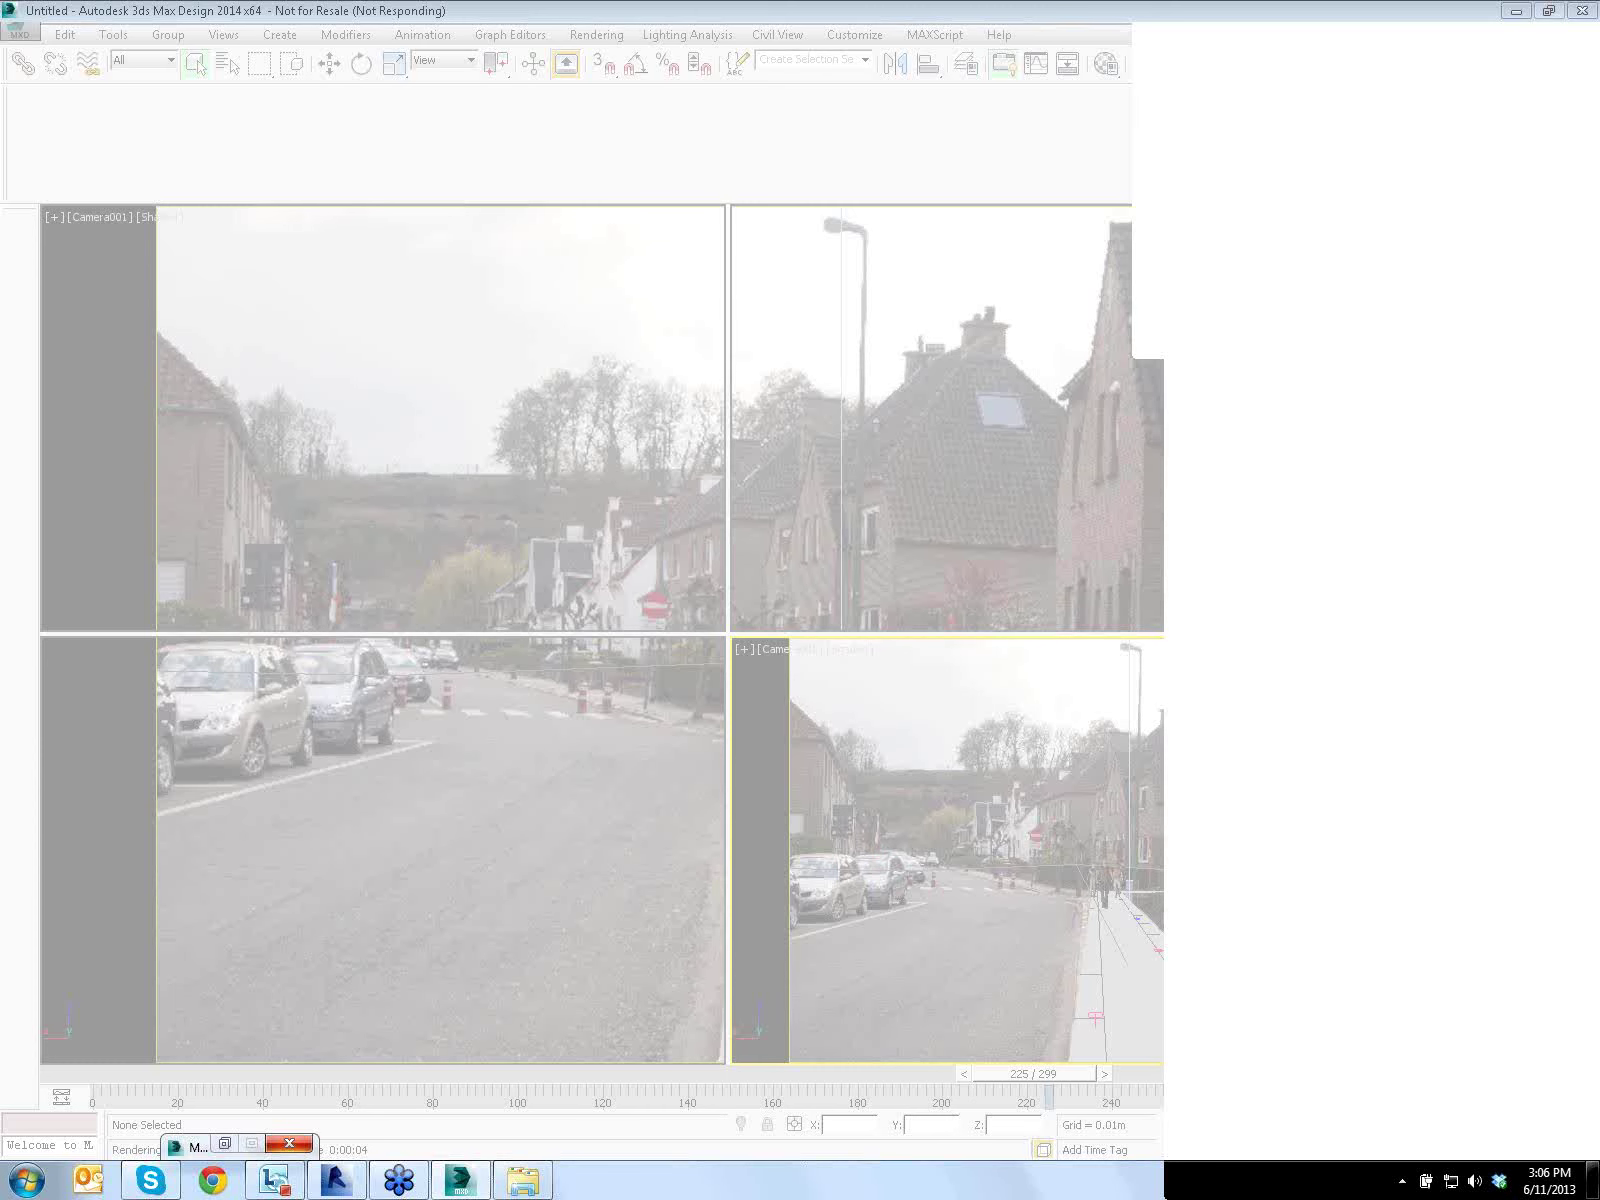
# End the frozen 3dsmax.exe process in Task Manager
pyautogui.hotkey('ctrl', 'shift', 'Escape')
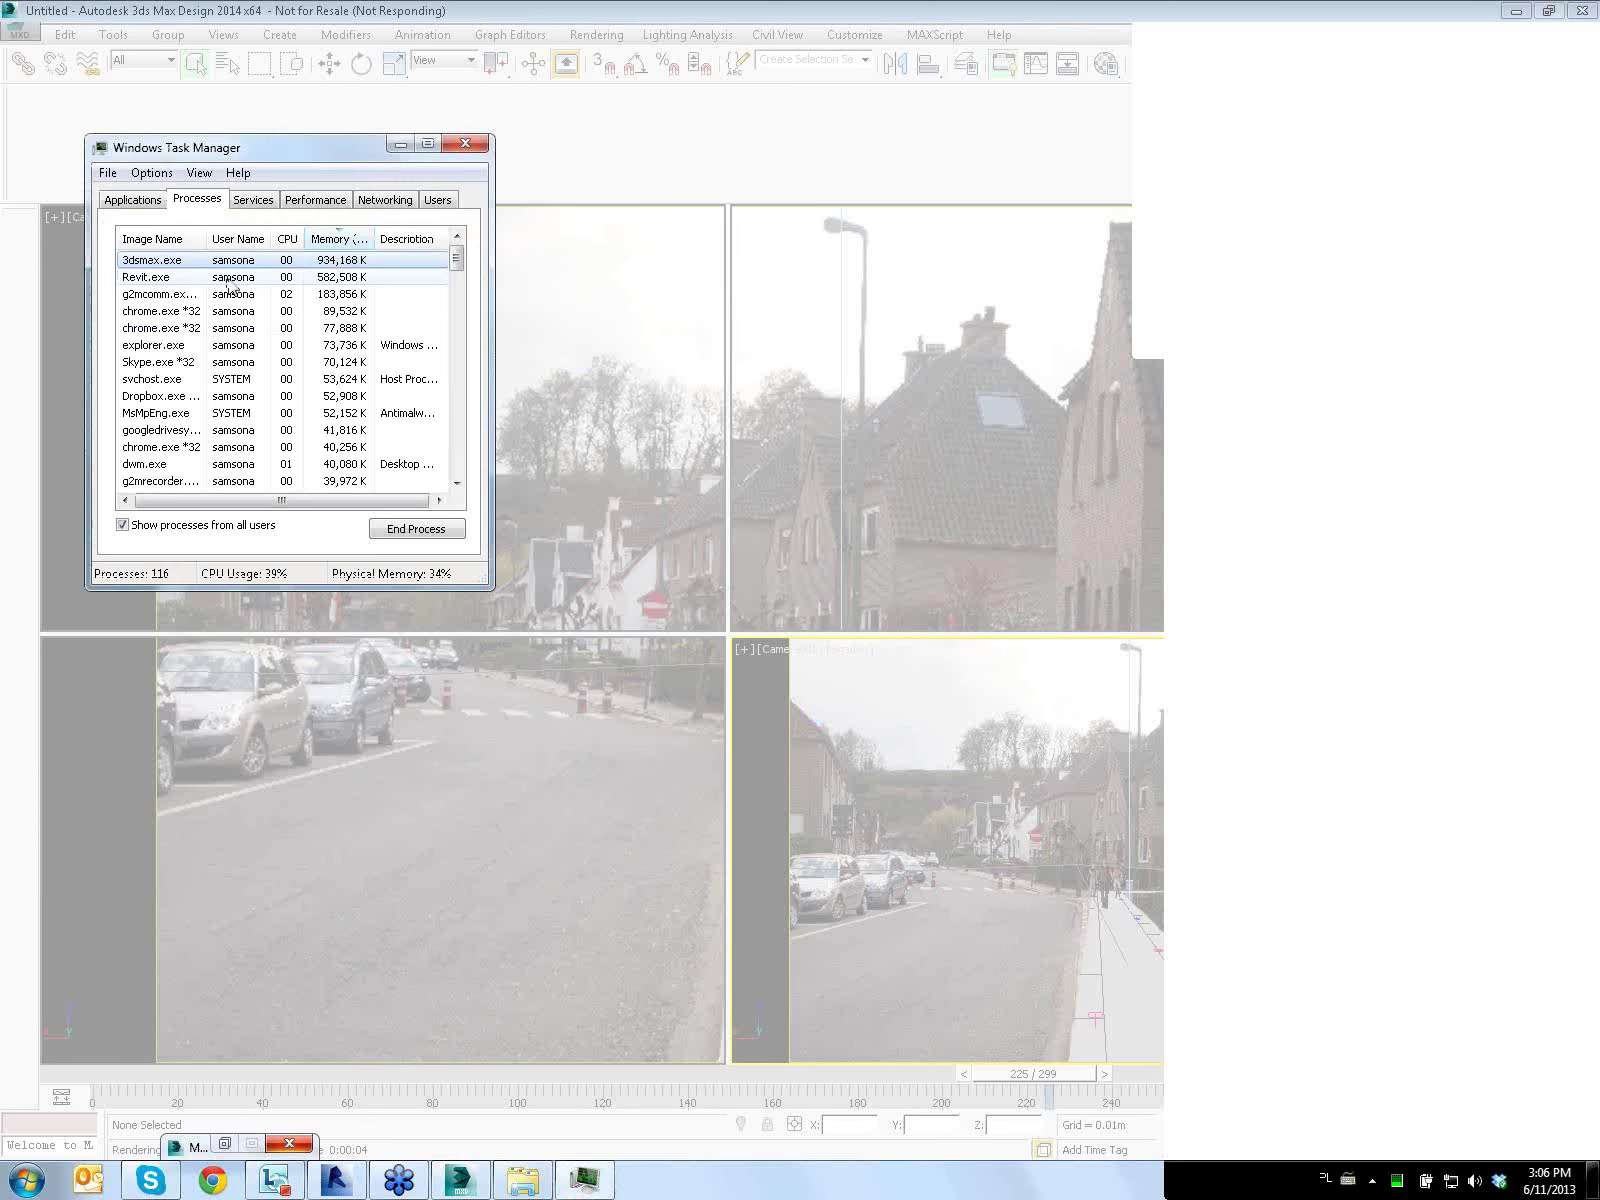
pyautogui.click(425, 536)
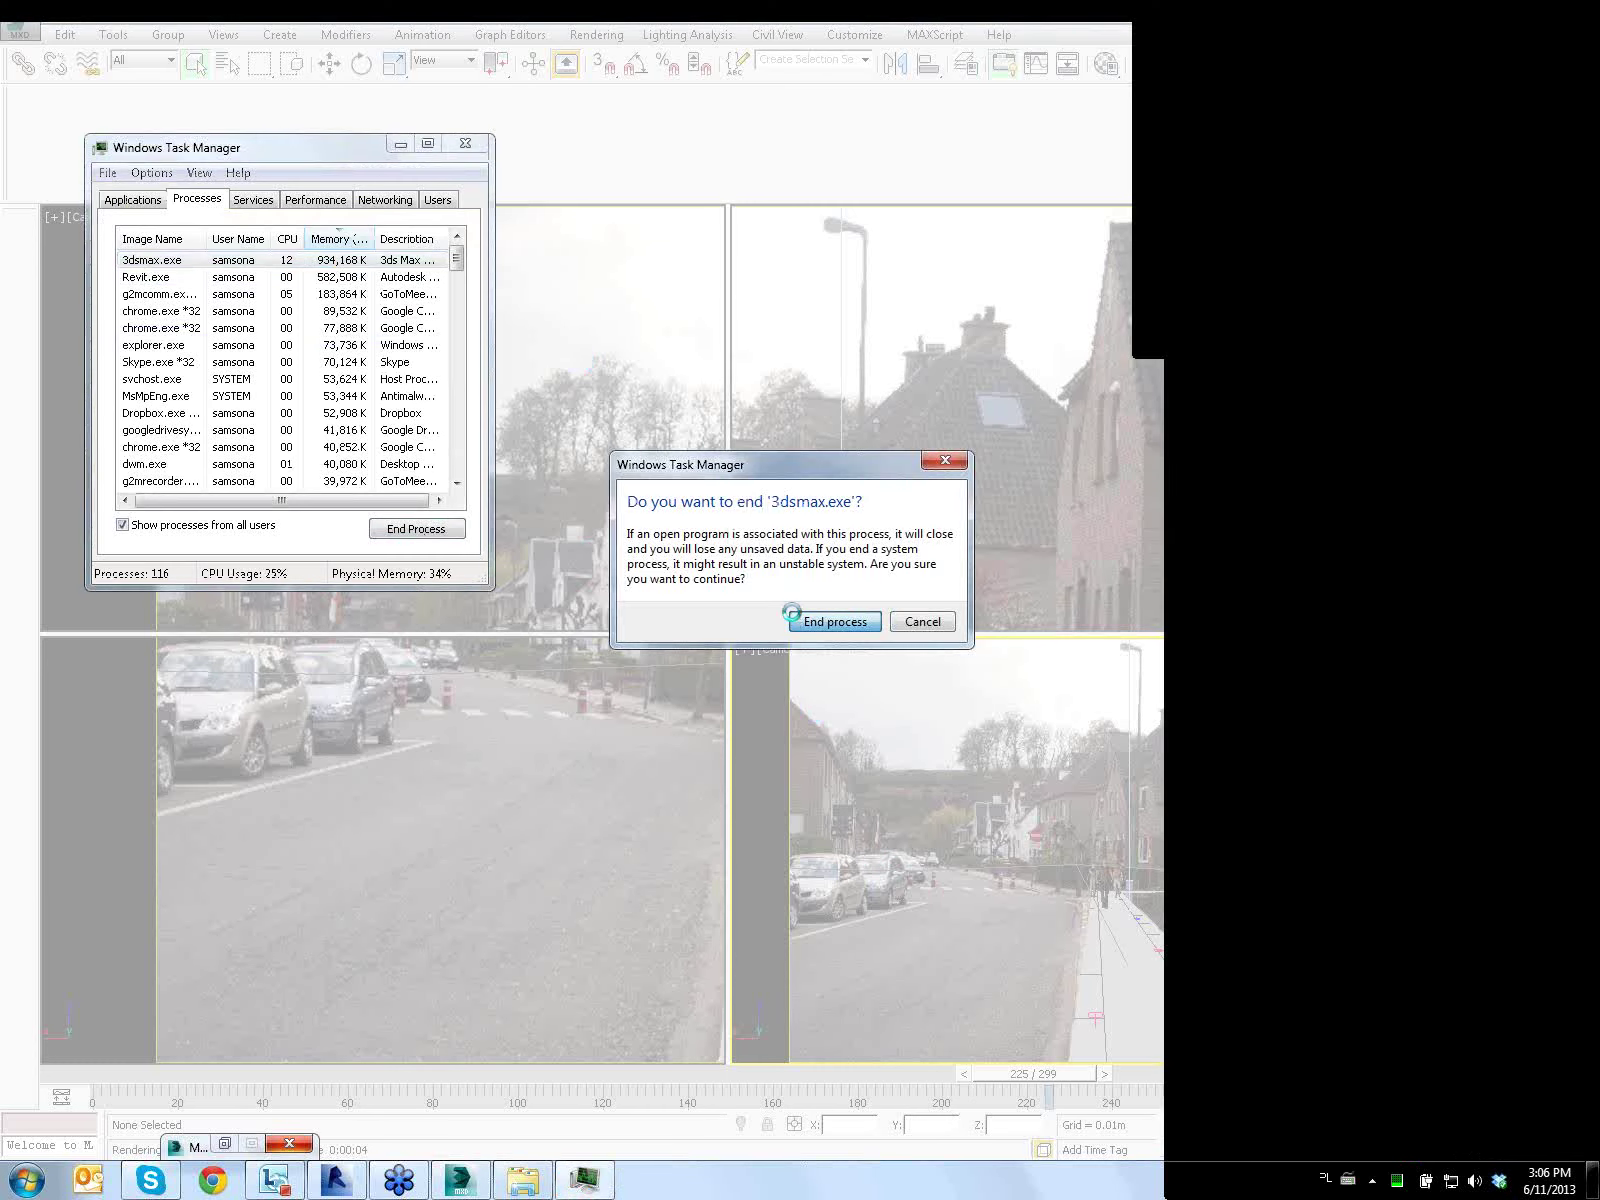
pyautogui.click(800, 616)
pyautogui.click(466, 145)
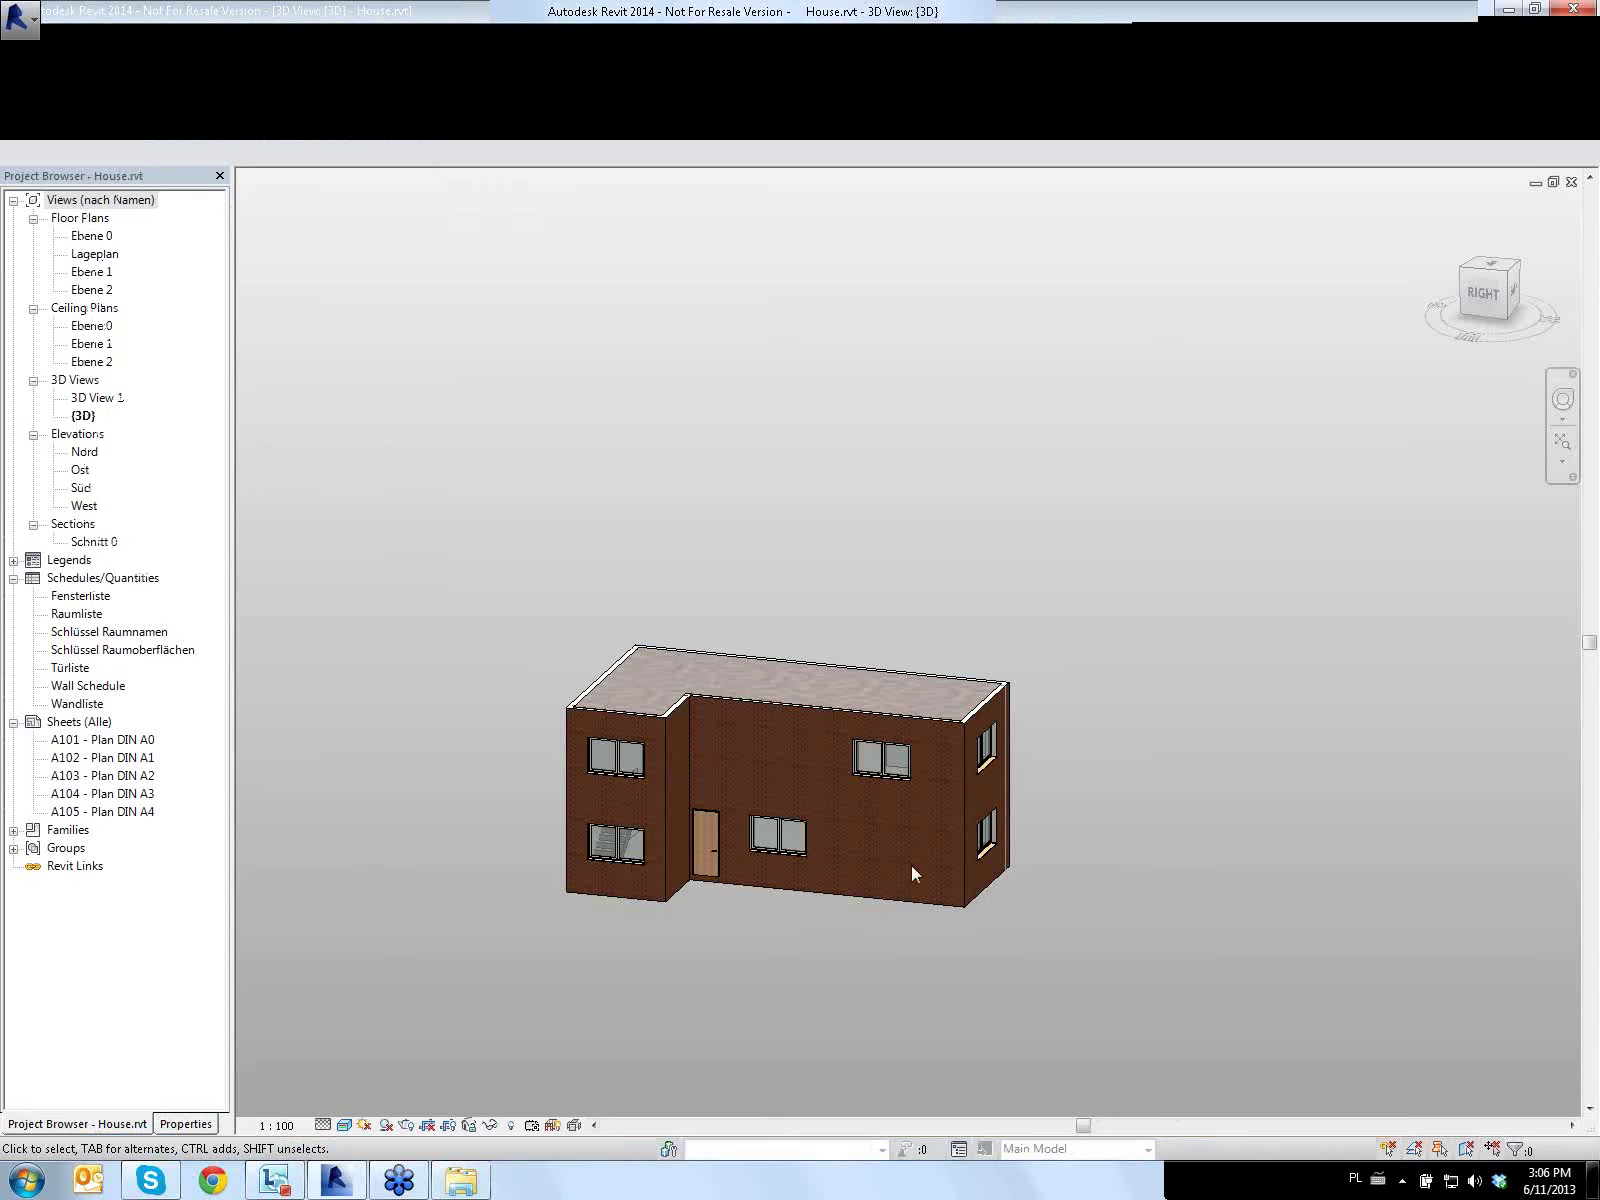
# Relaunch 3ds Max Design 2014 from the Start menu
pyautogui.click(1594, 1186)
pyautogui.click(27, 1180)
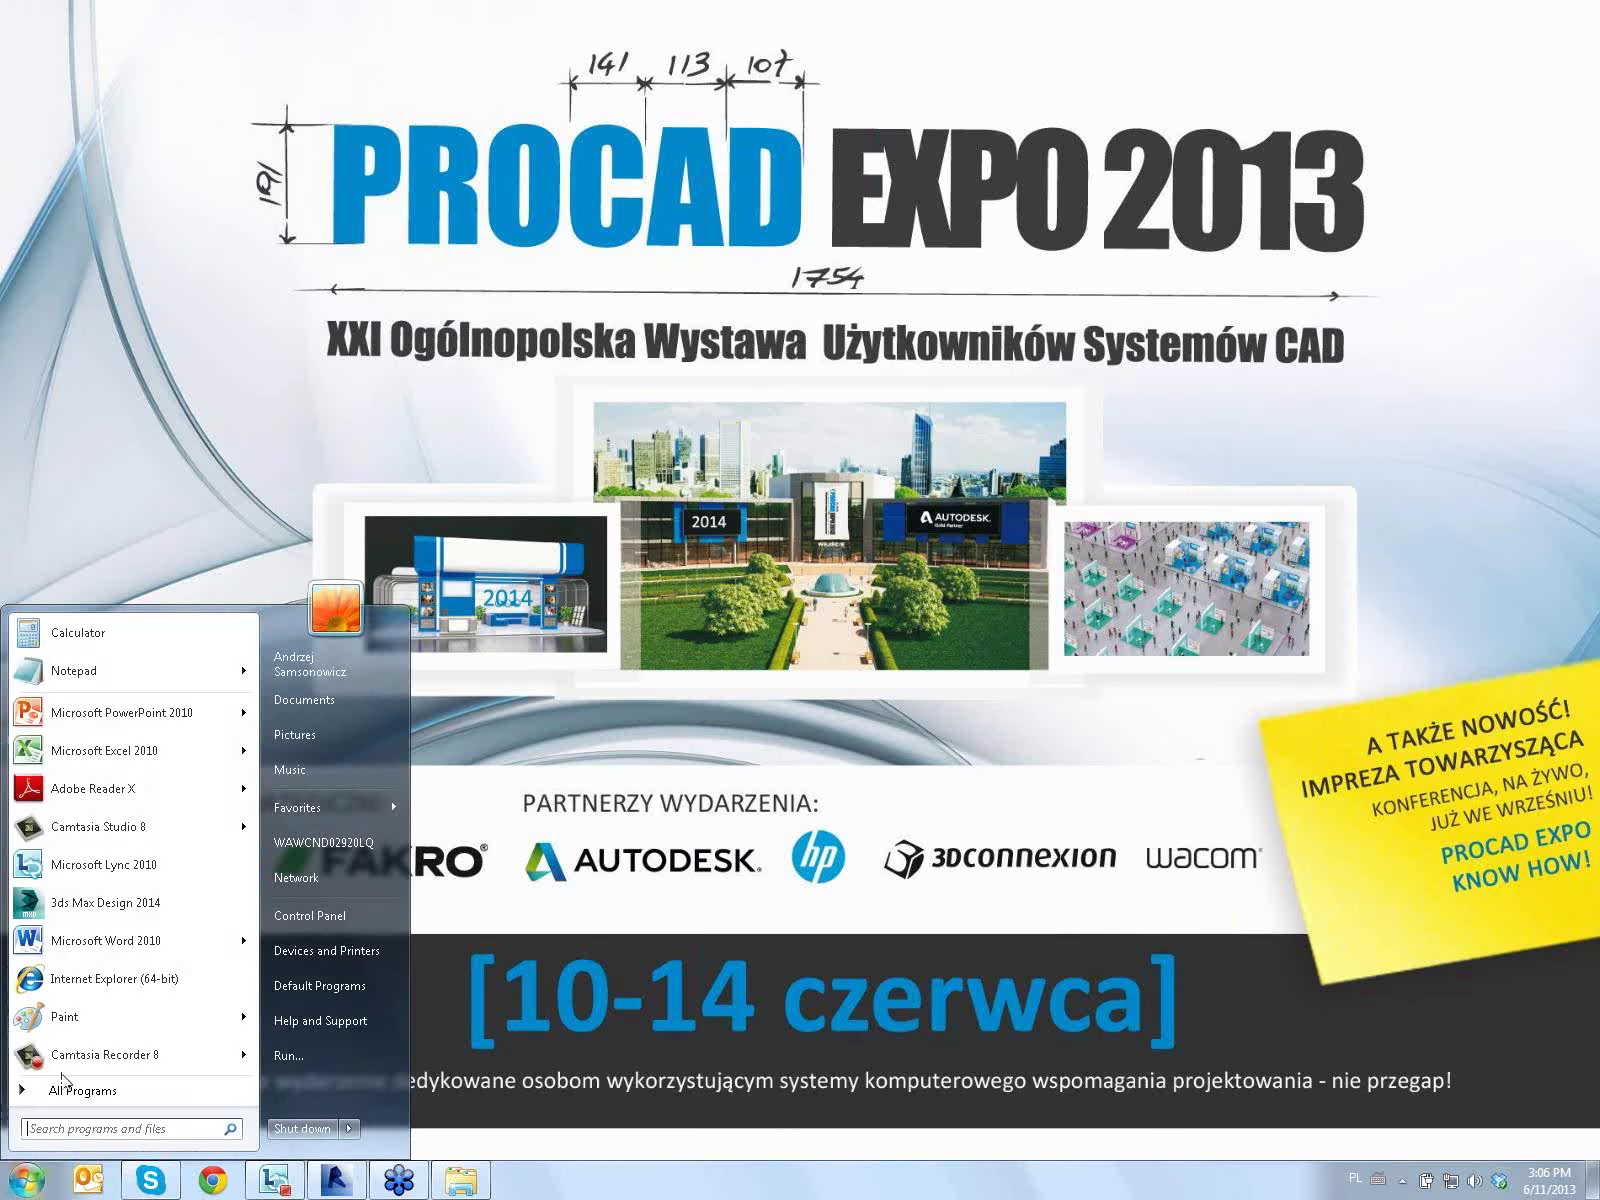
pyautogui.click(105, 902)
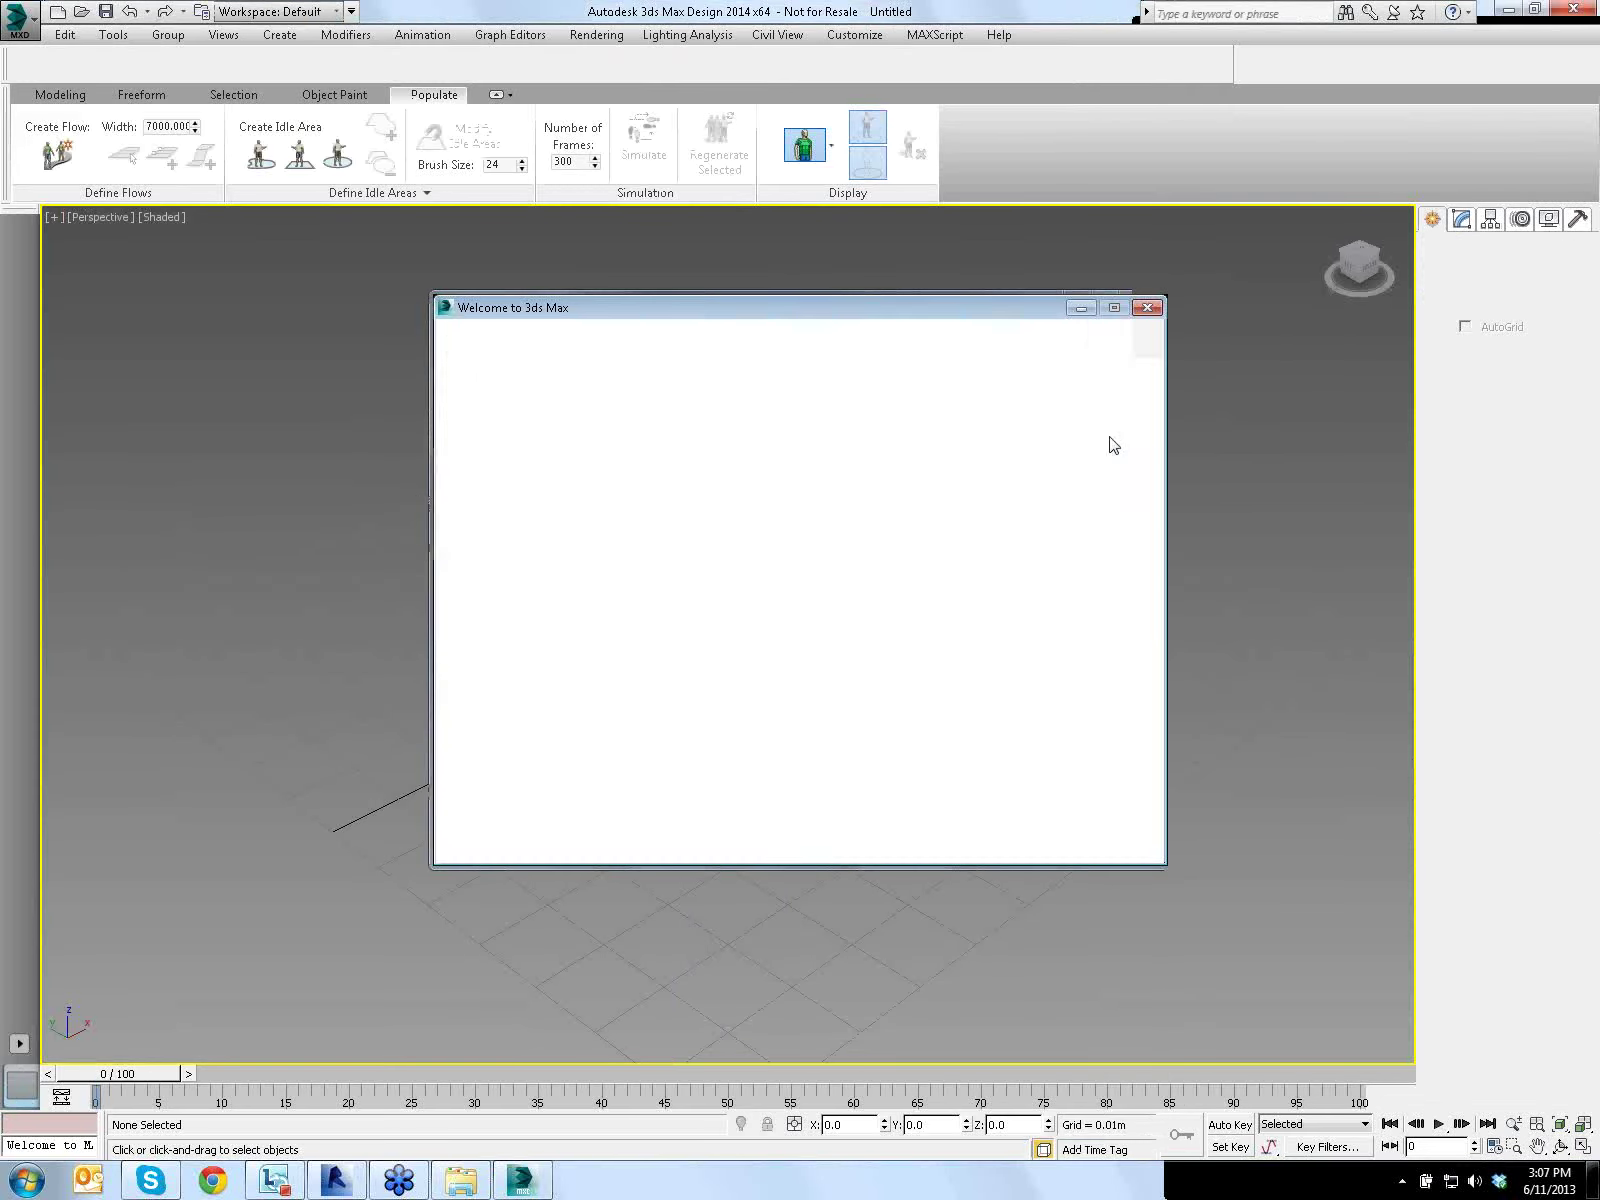
# Dismiss the welcome window and Exchange Store error, then bring the empty 3ds Max scene back
pyautogui.click(1110, 843)
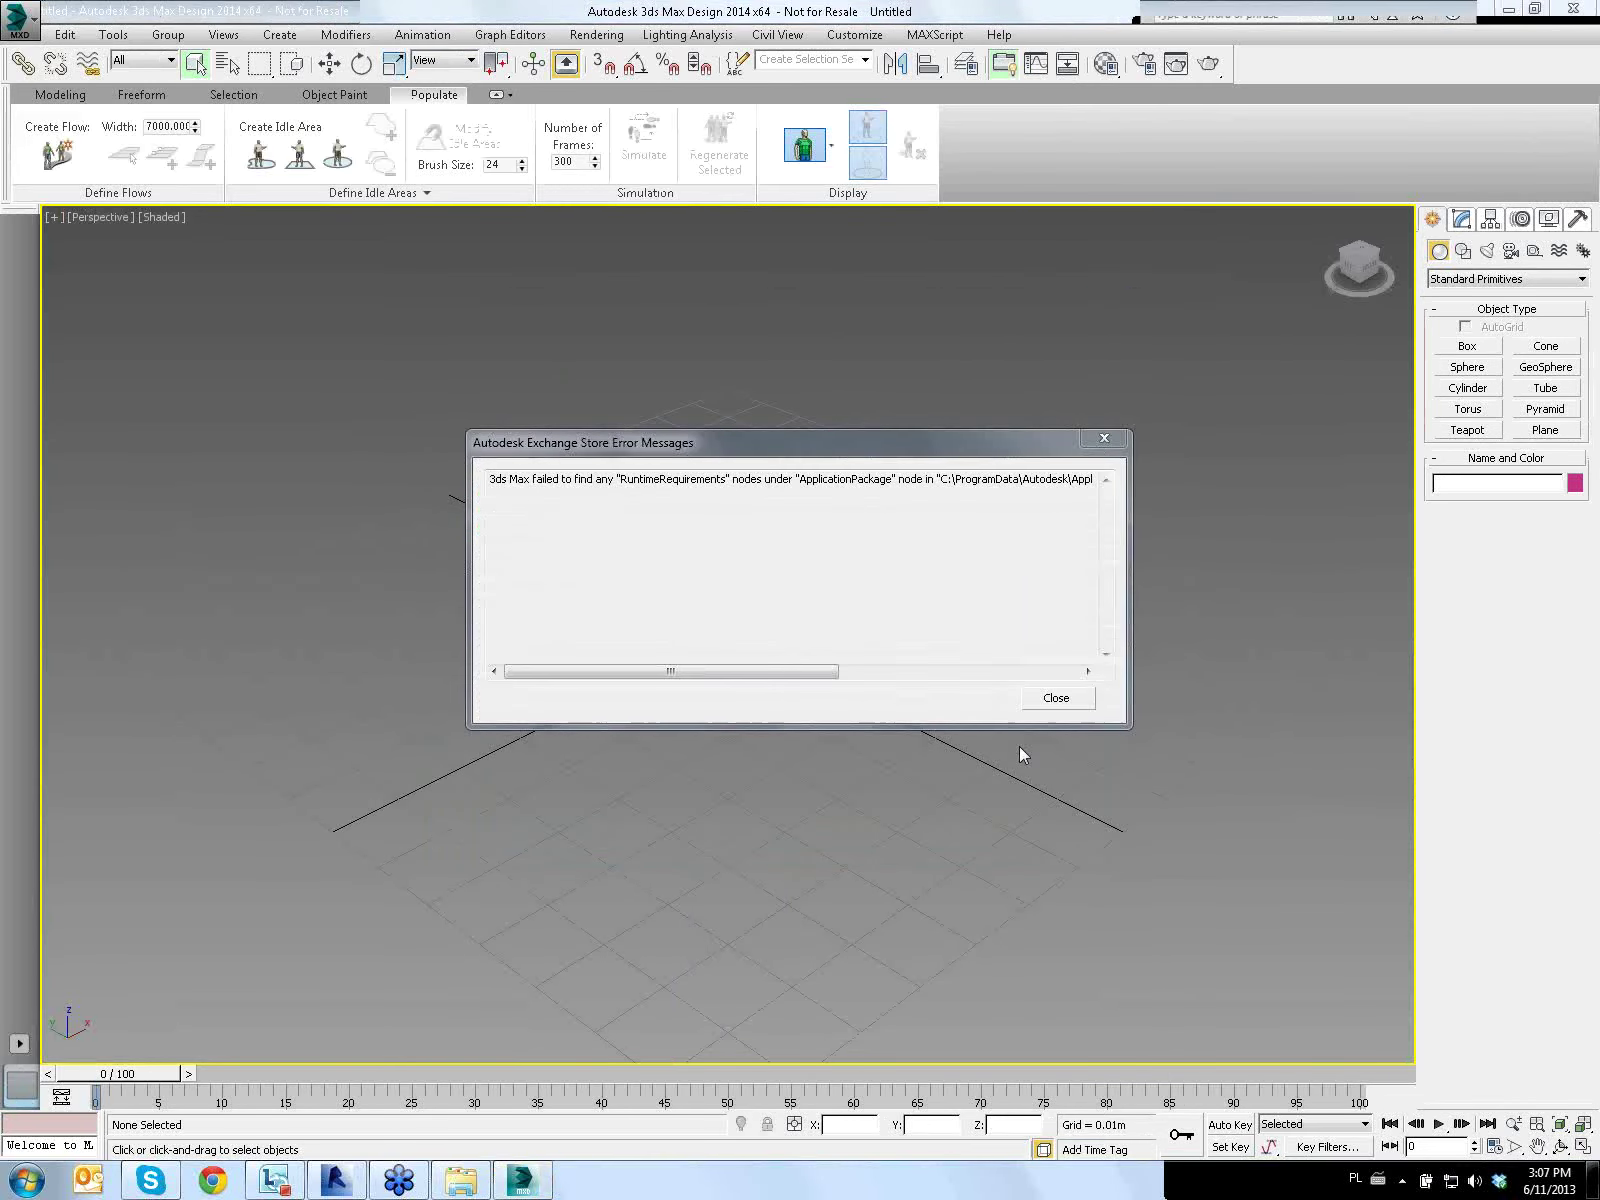
pyautogui.click(1103, 440)
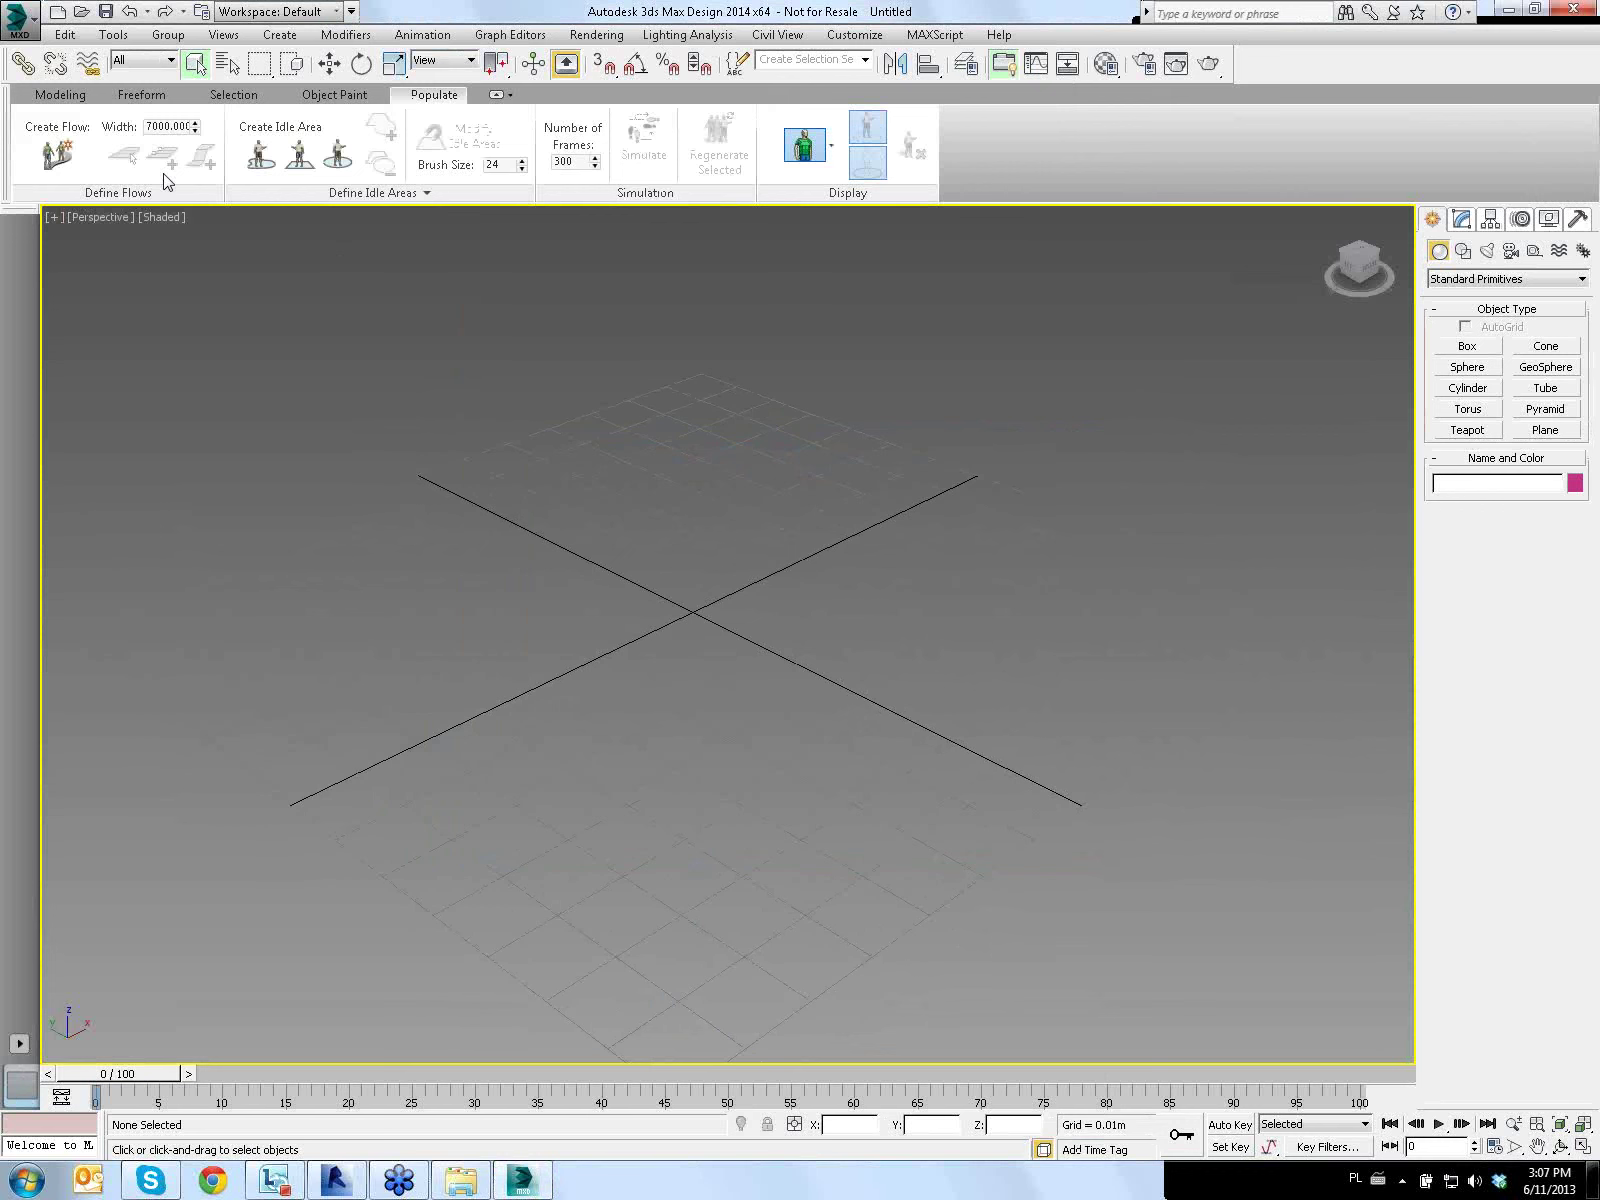
pyautogui.moveTo(335, 1180)
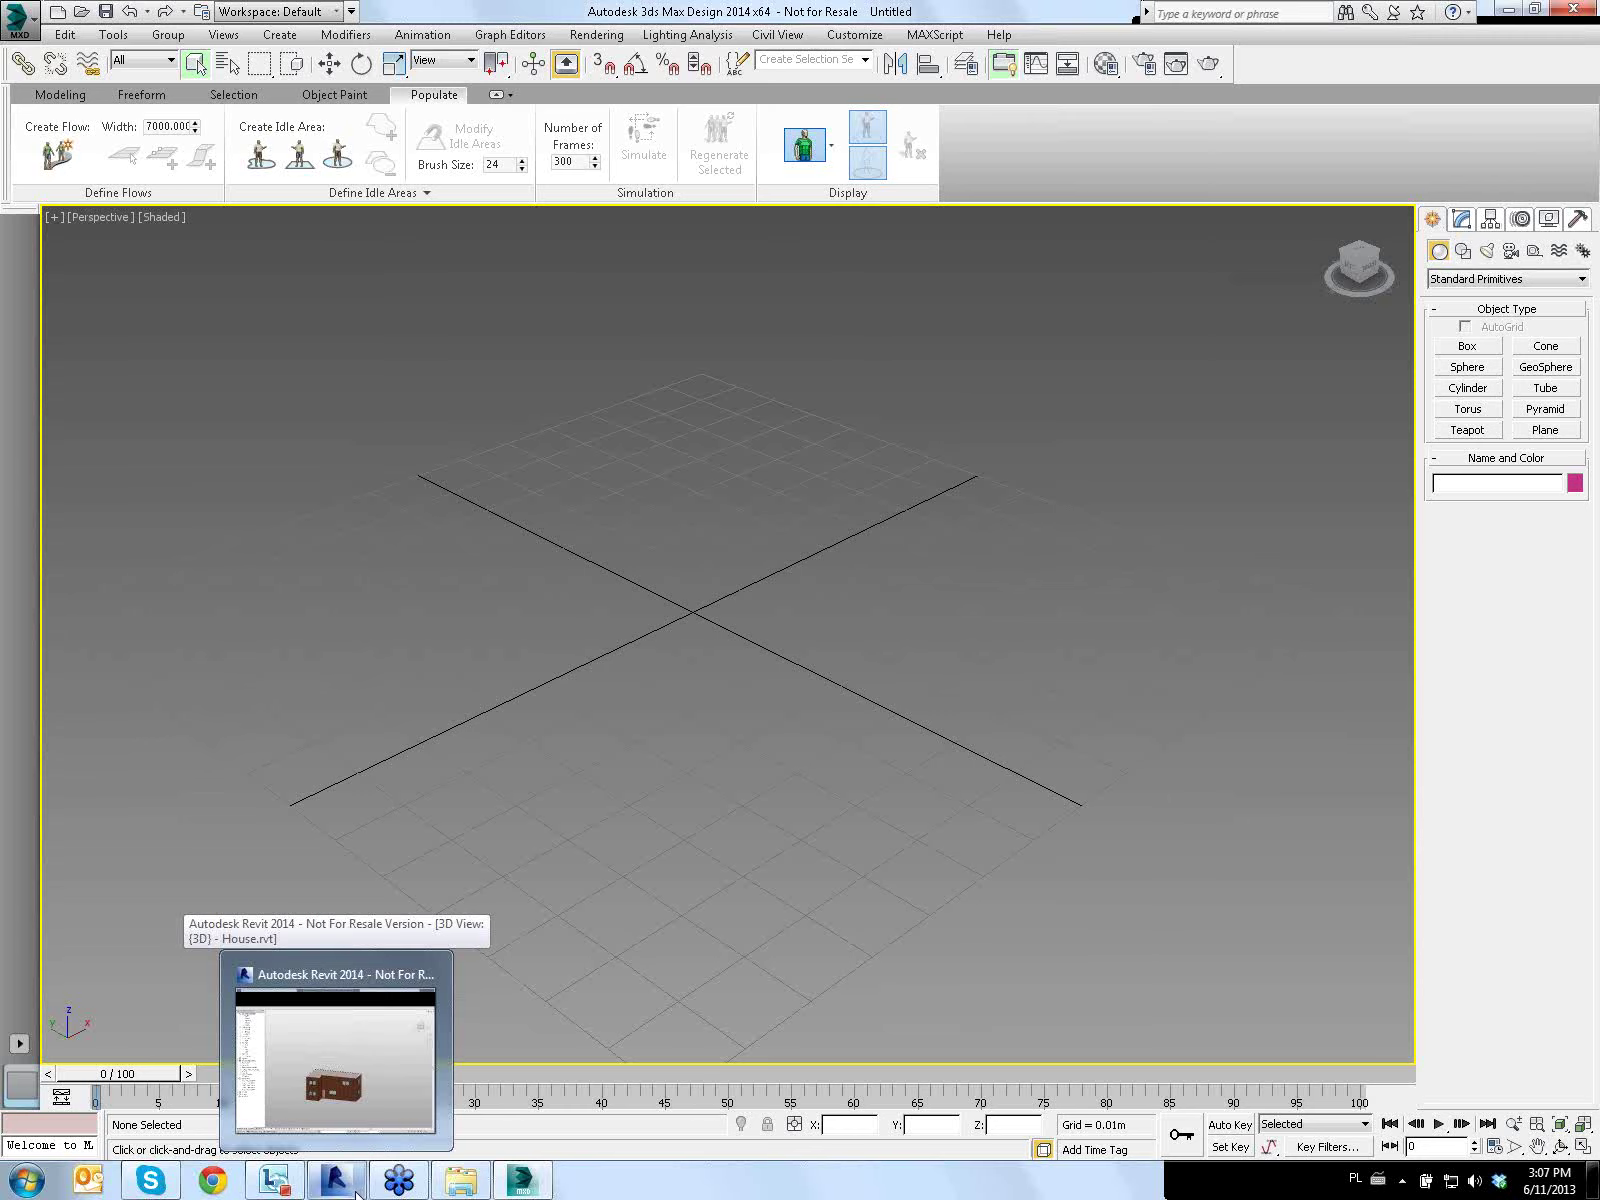
pyautogui.click(357, 1190)
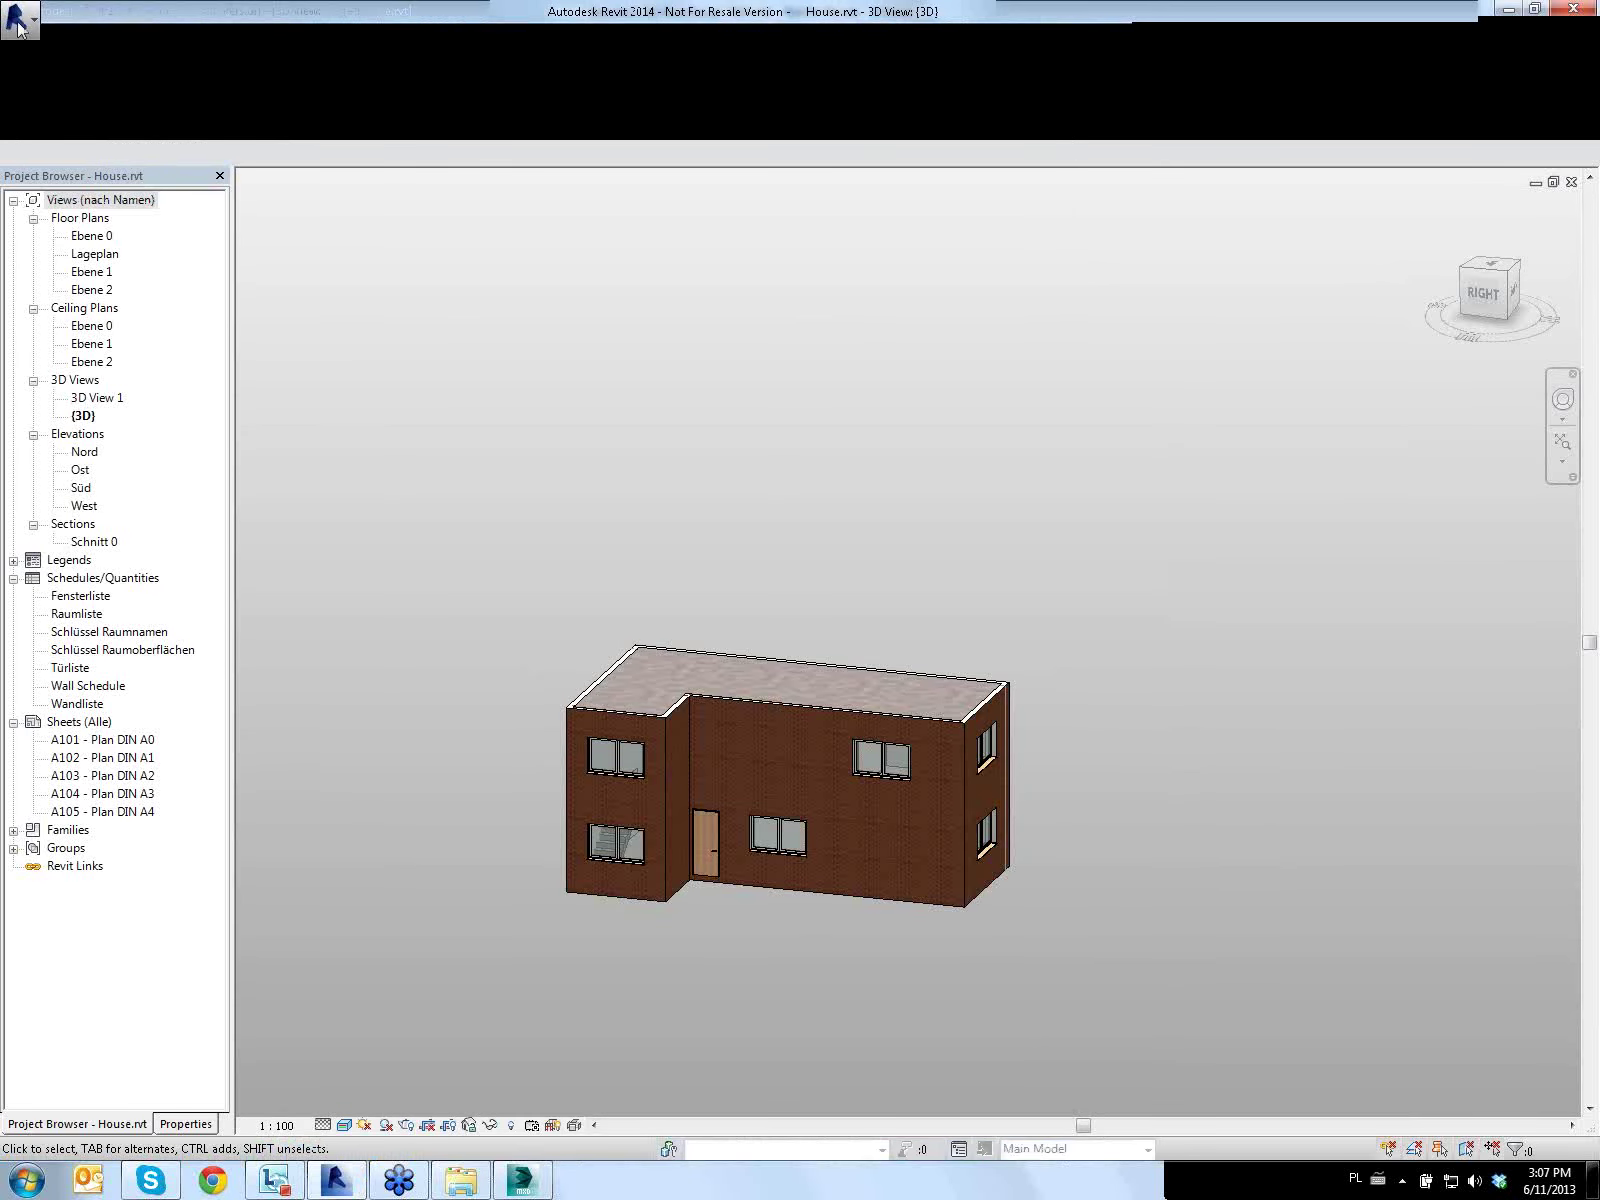
pyautogui.click(1514, 12)
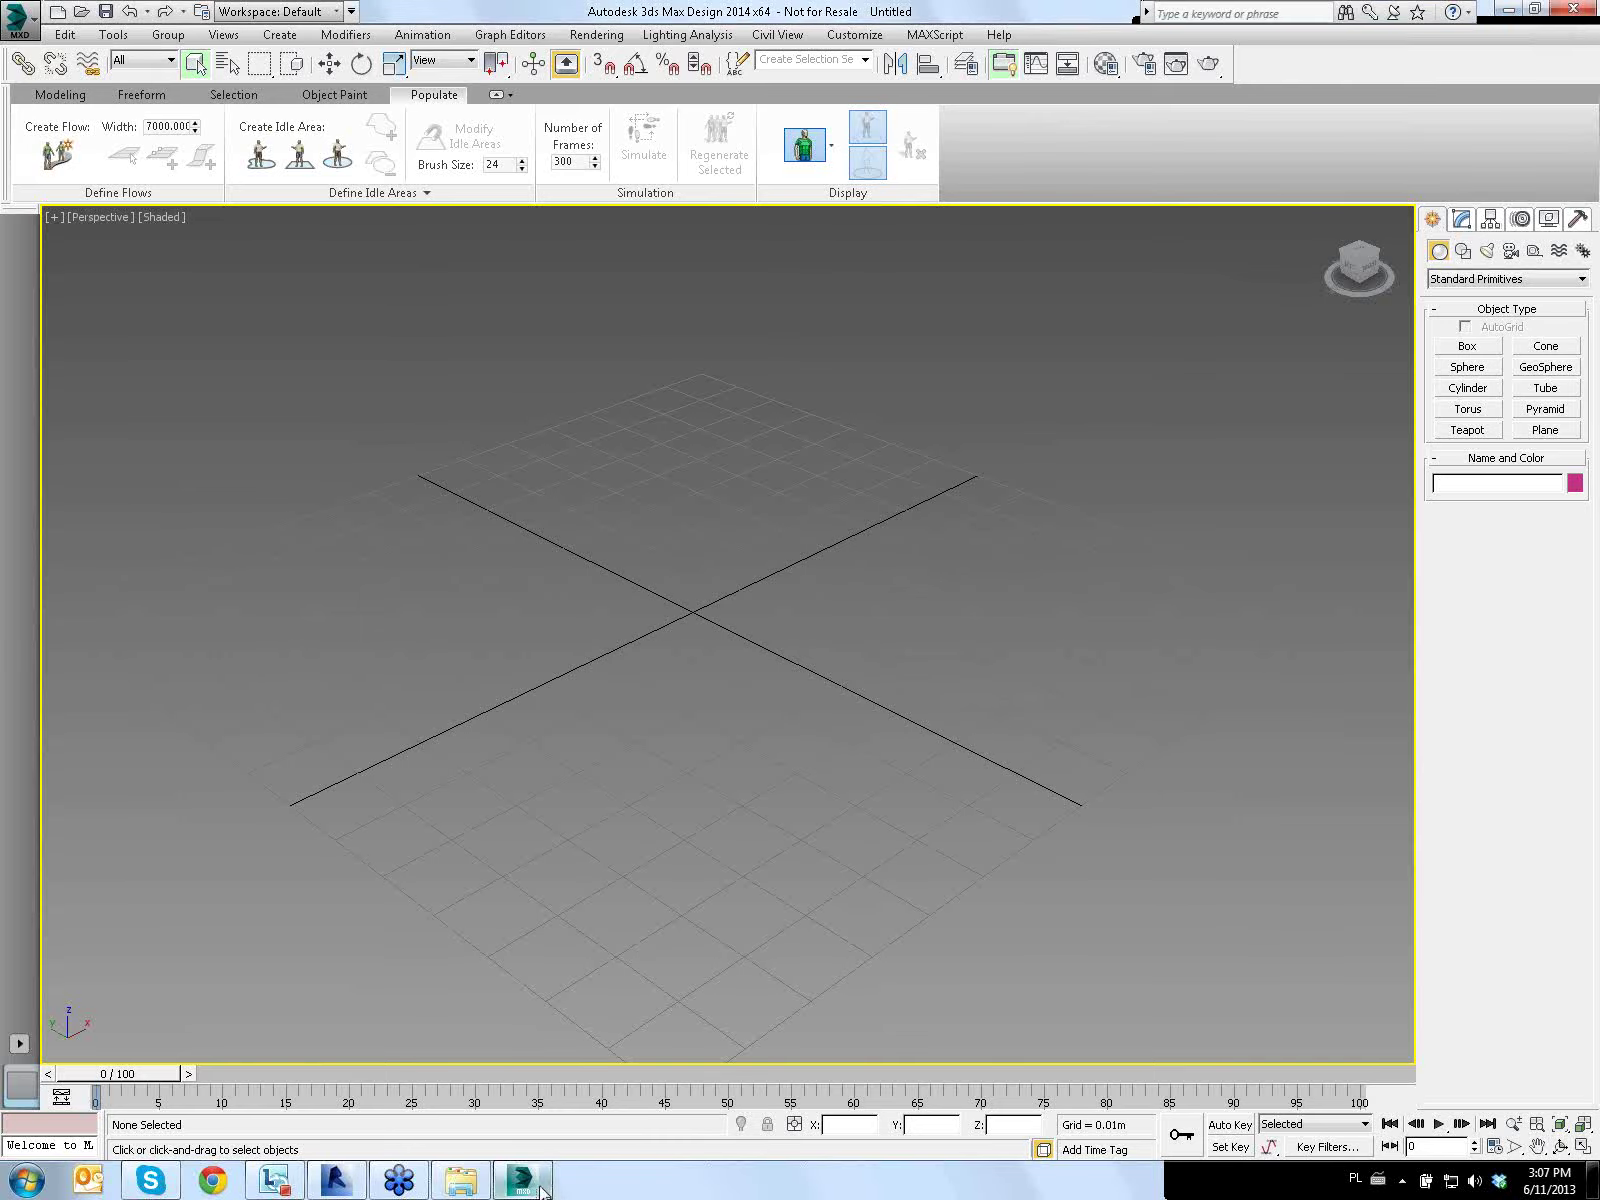
pyautogui.click(541, 1190)
pyautogui.click(522, 1180)
# Link House.rvt from Desktop's Day3\1st Session folder into the scene and attach it
pyautogui.click(22, 22)
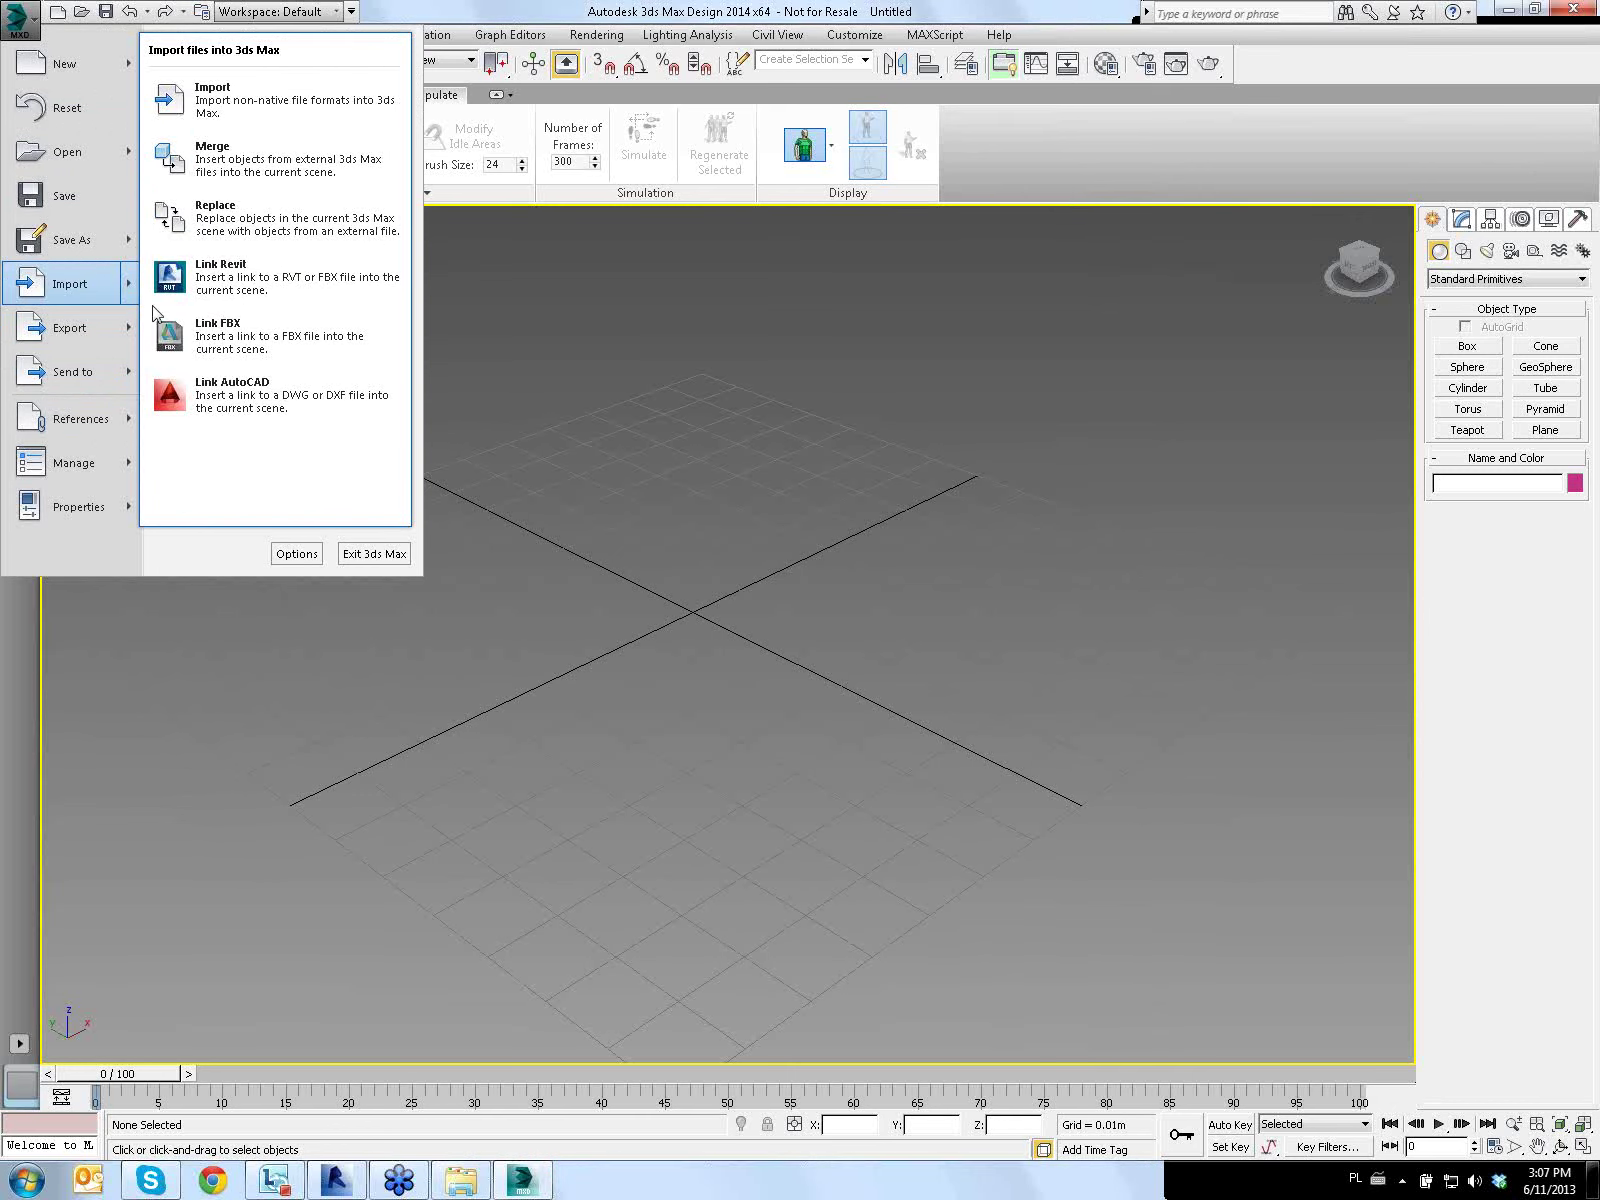
pyautogui.moveTo(70, 284)
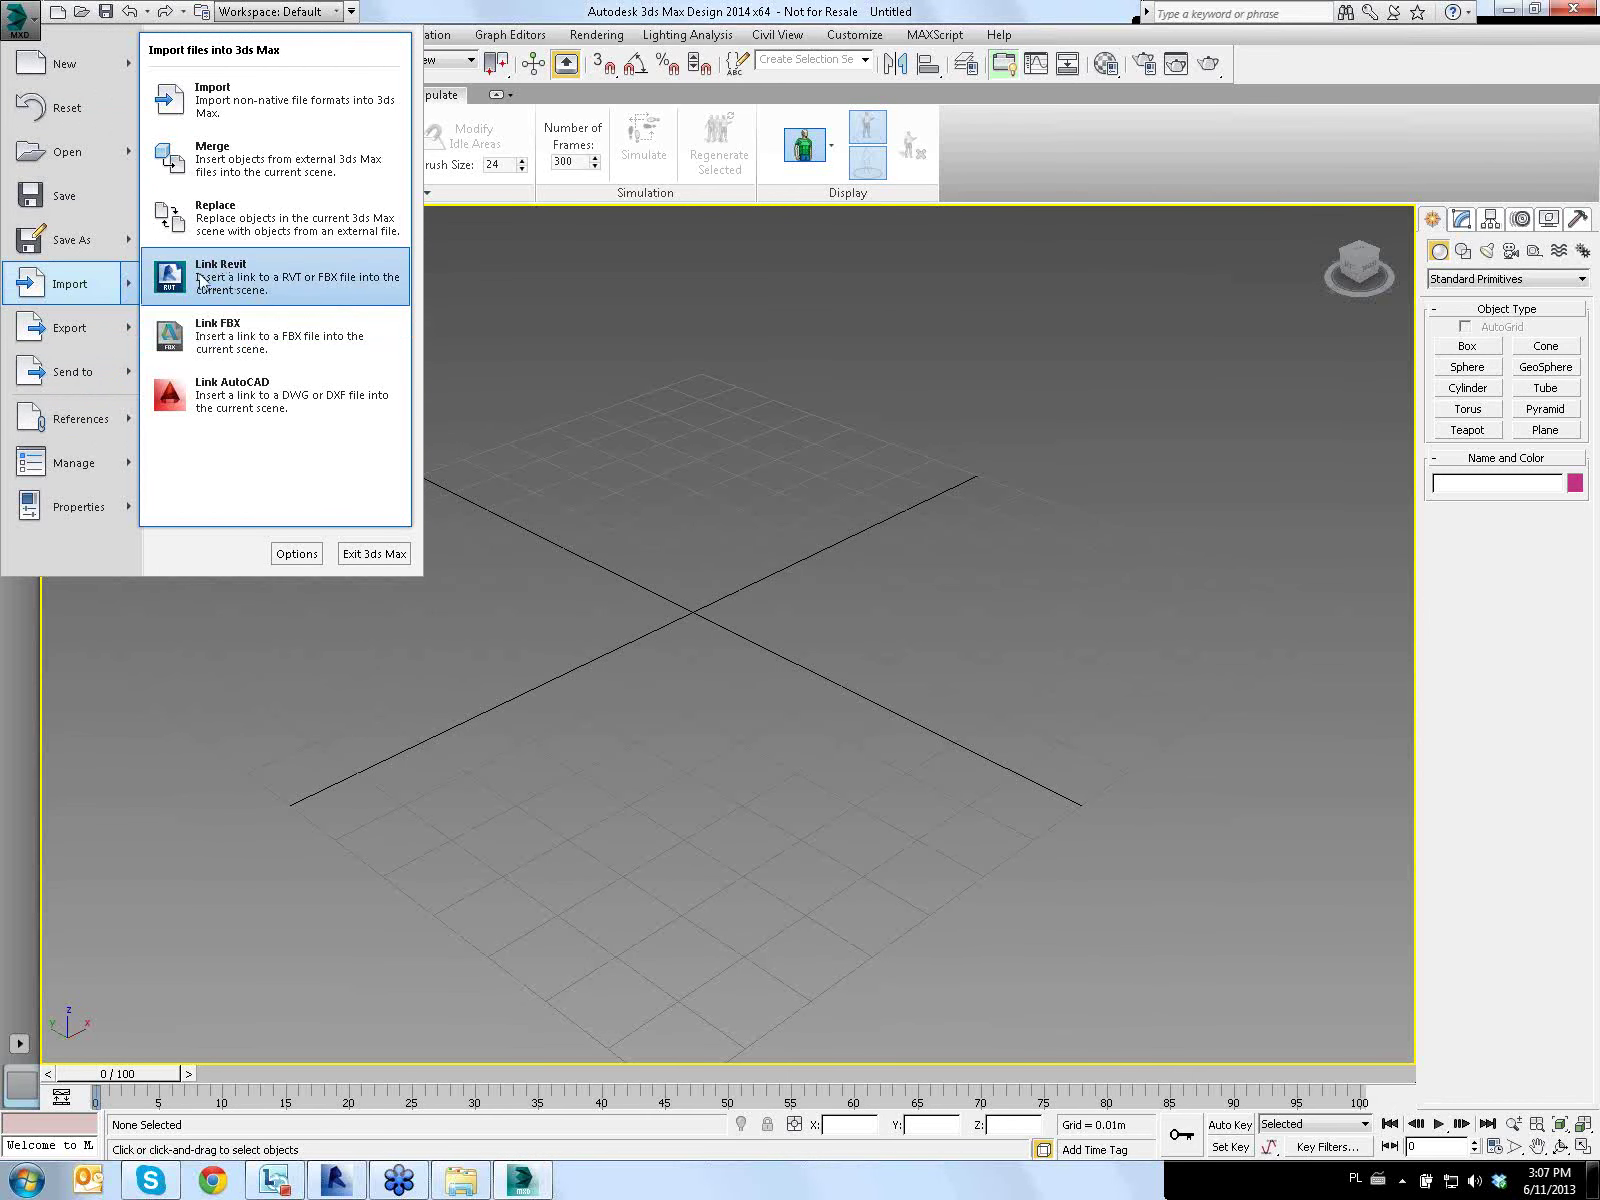
pyautogui.click(234, 292)
pyautogui.click(57, 205)
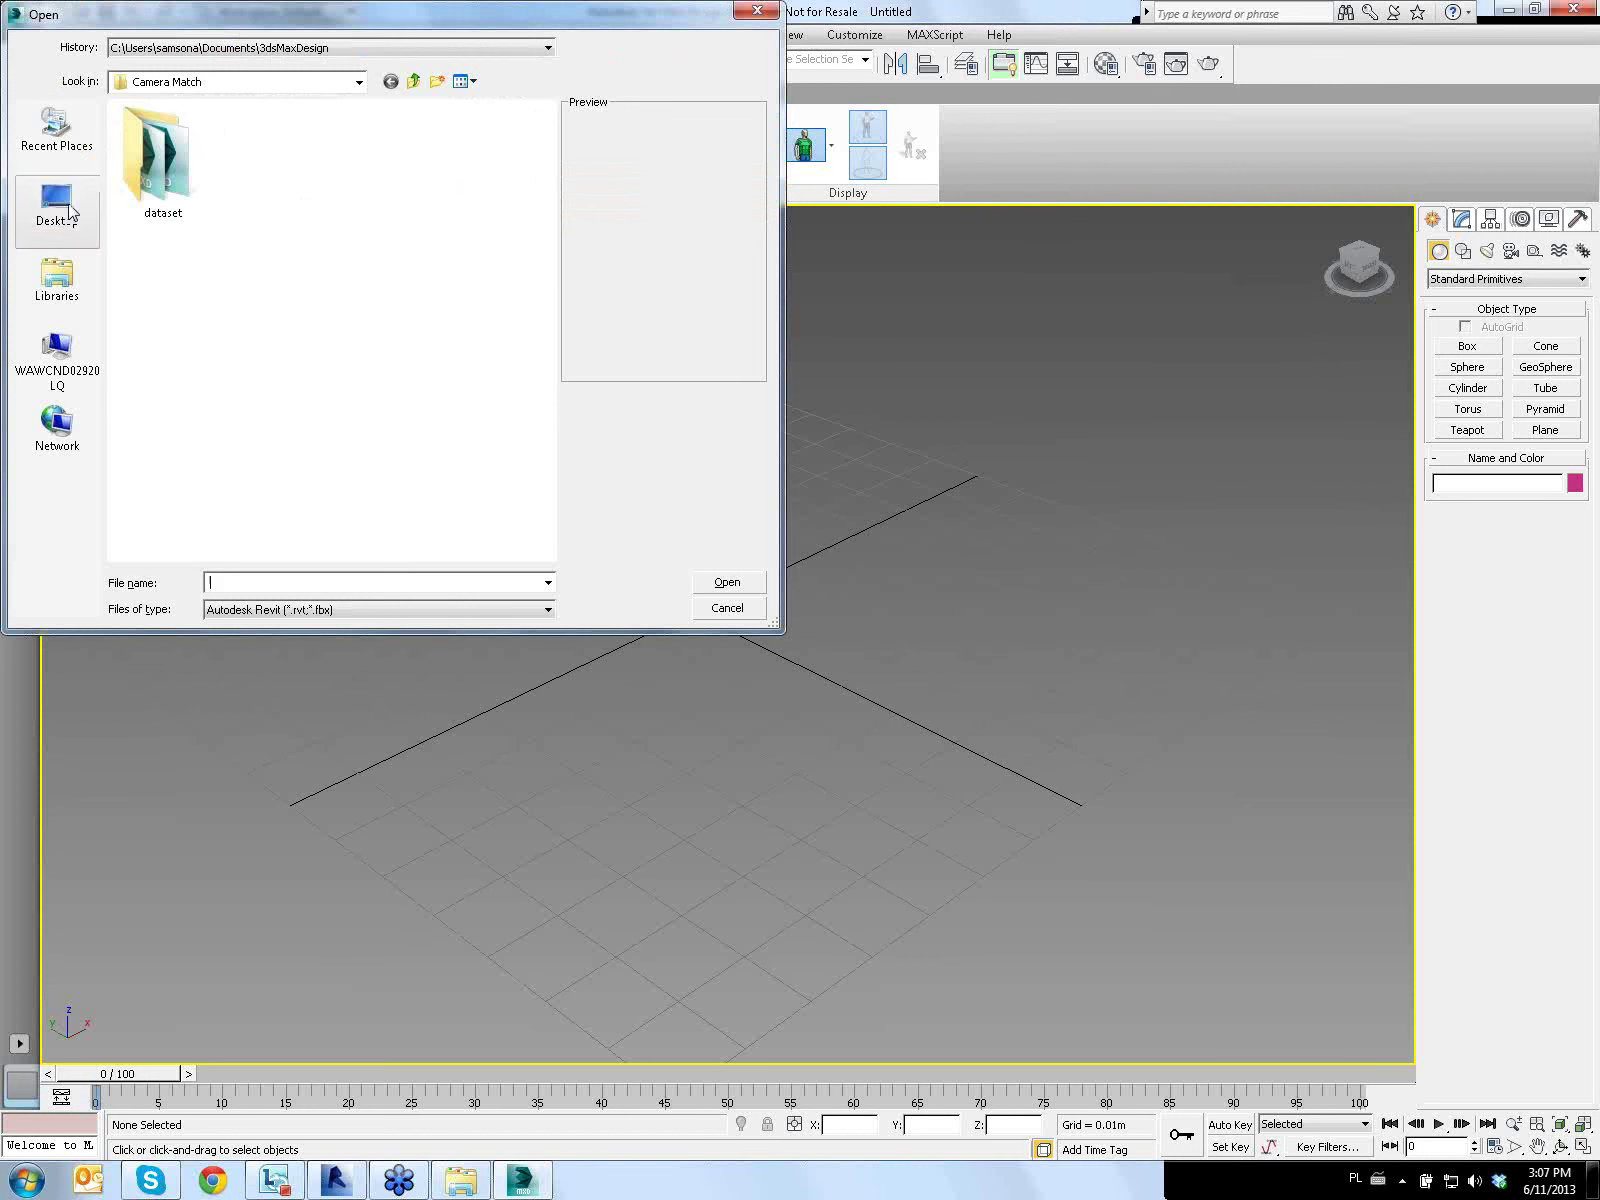
pyautogui.moveTo(547, 385); pyautogui.dragTo(557, 474)
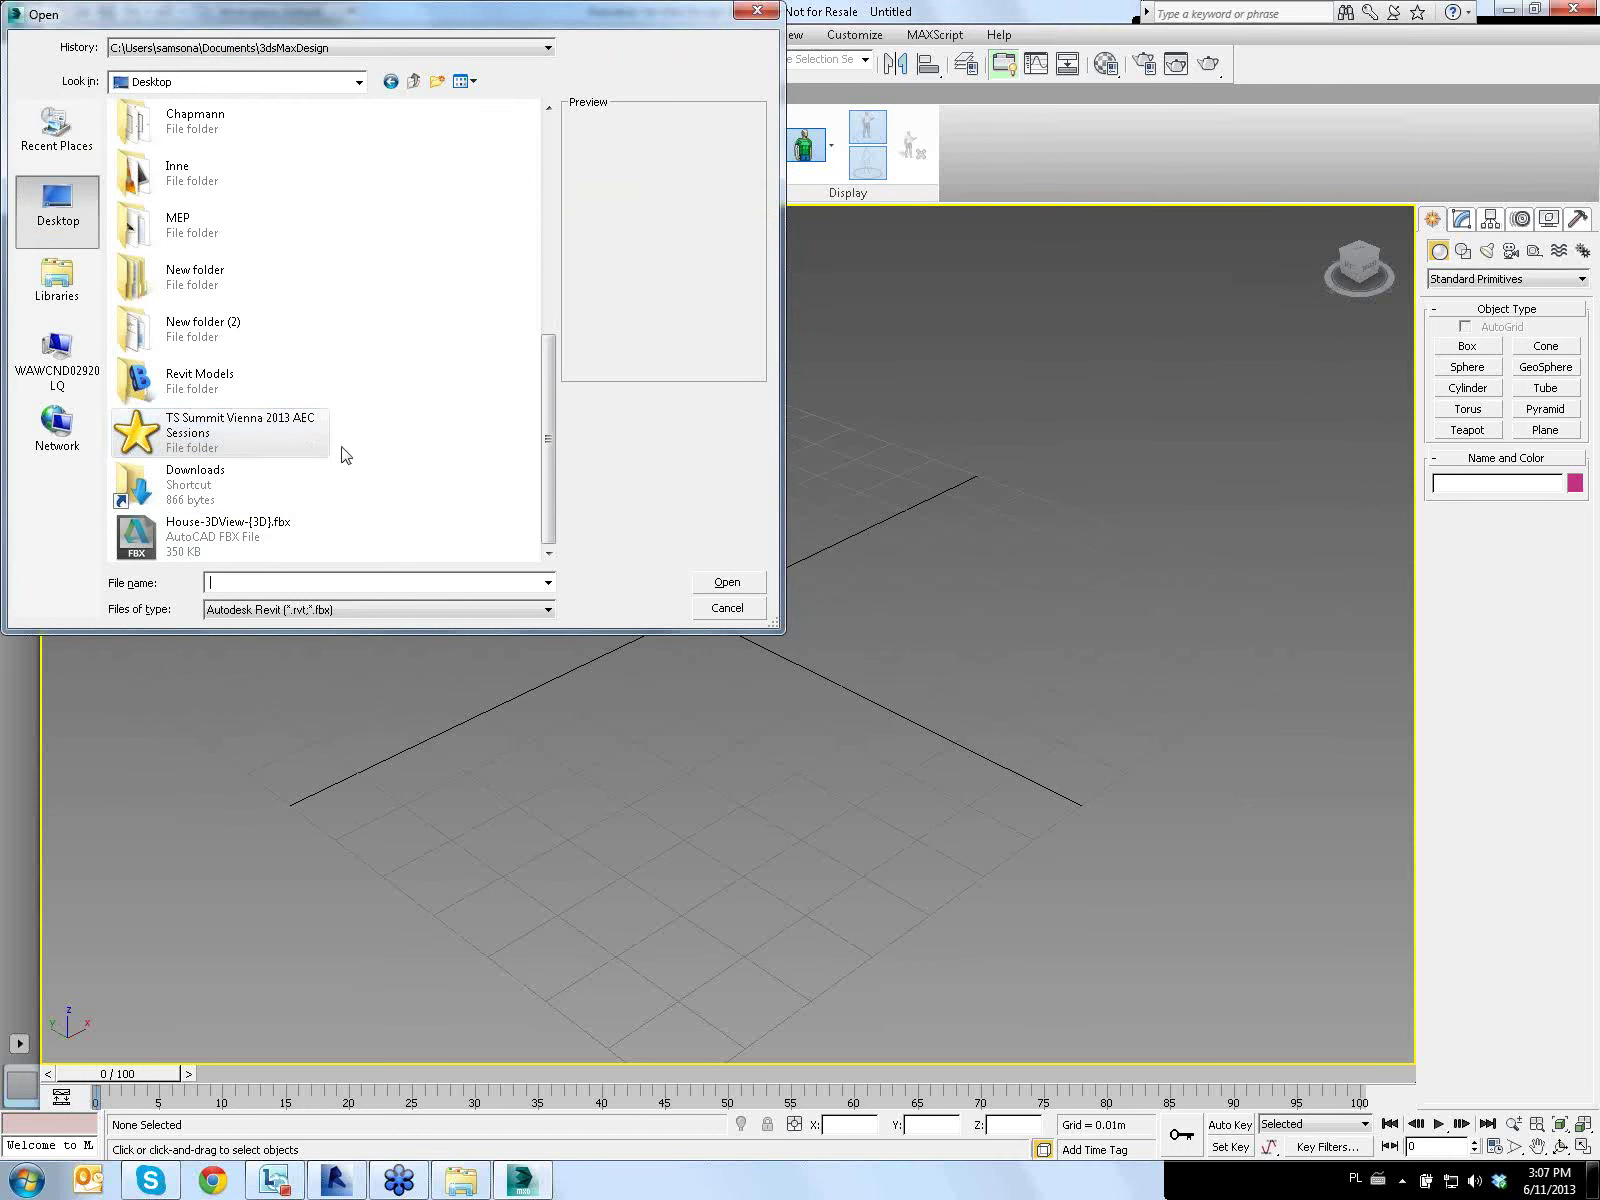
pyautogui.doubleClick(184, 447)
pyautogui.doubleClick(172, 171)
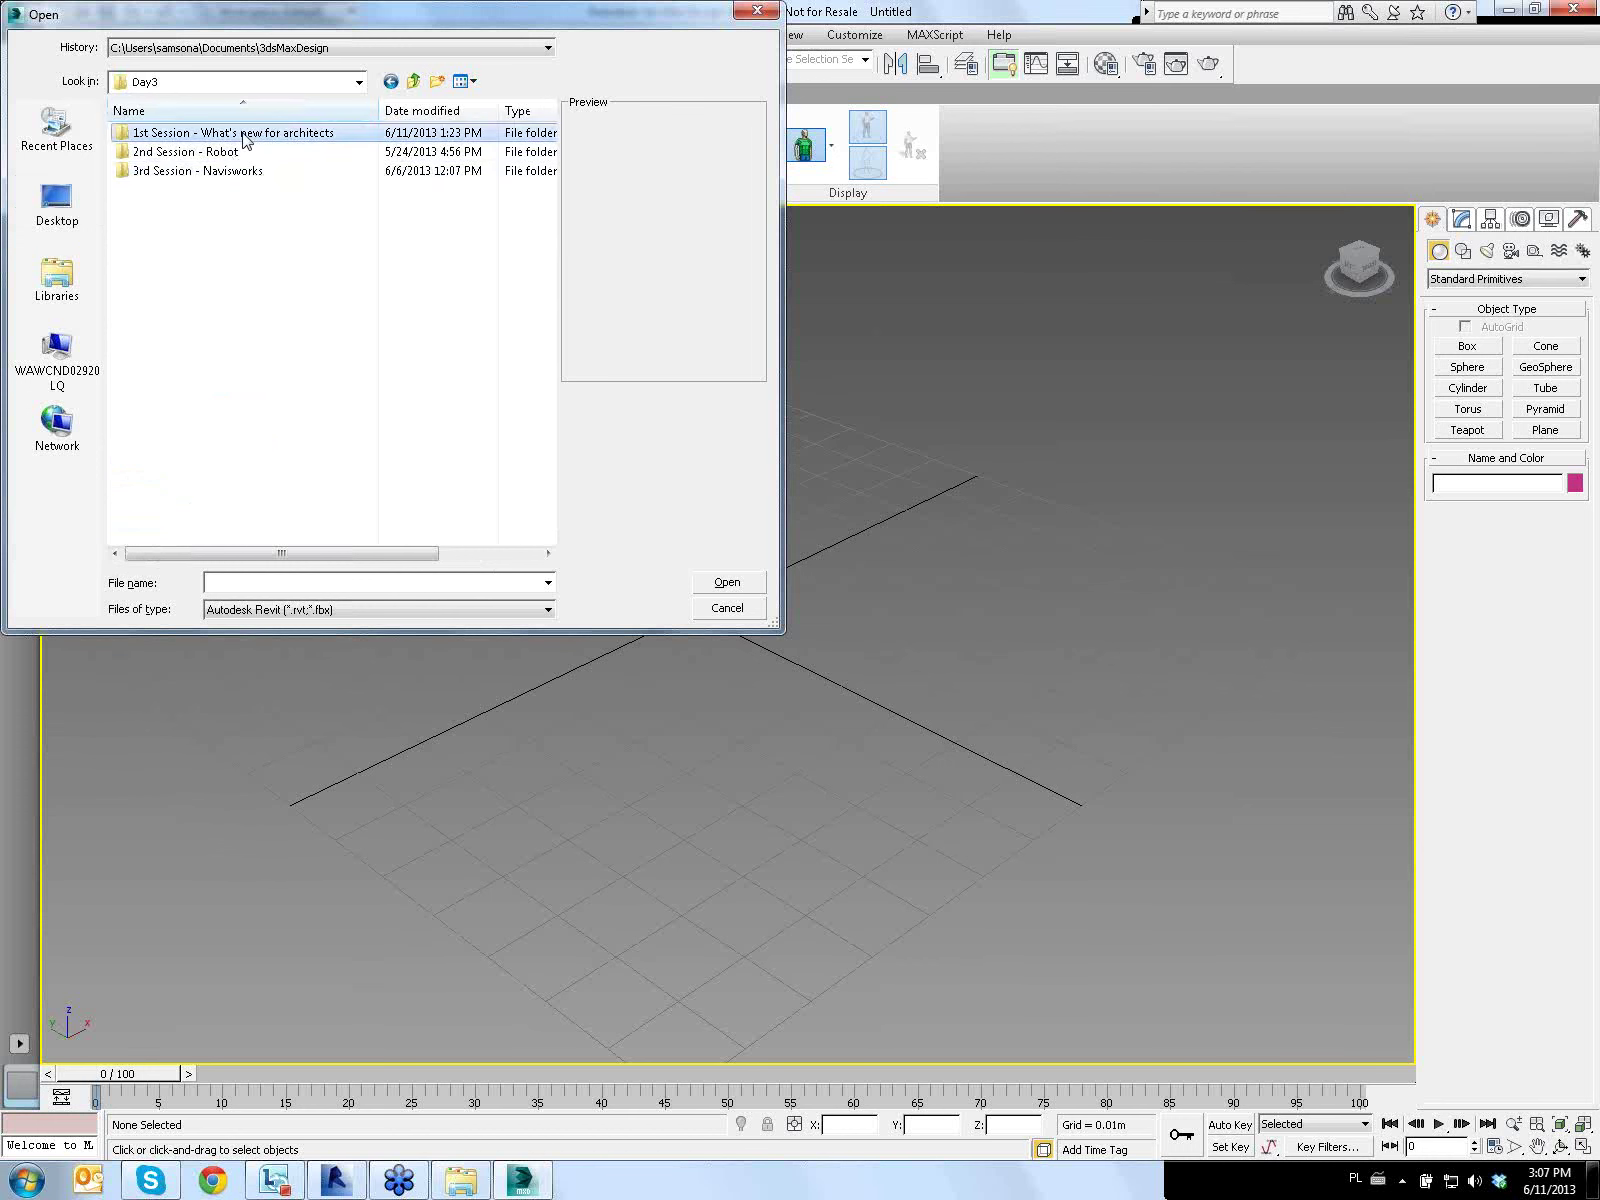
pyautogui.doubleClick(240, 134)
pyautogui.click(197, 247)
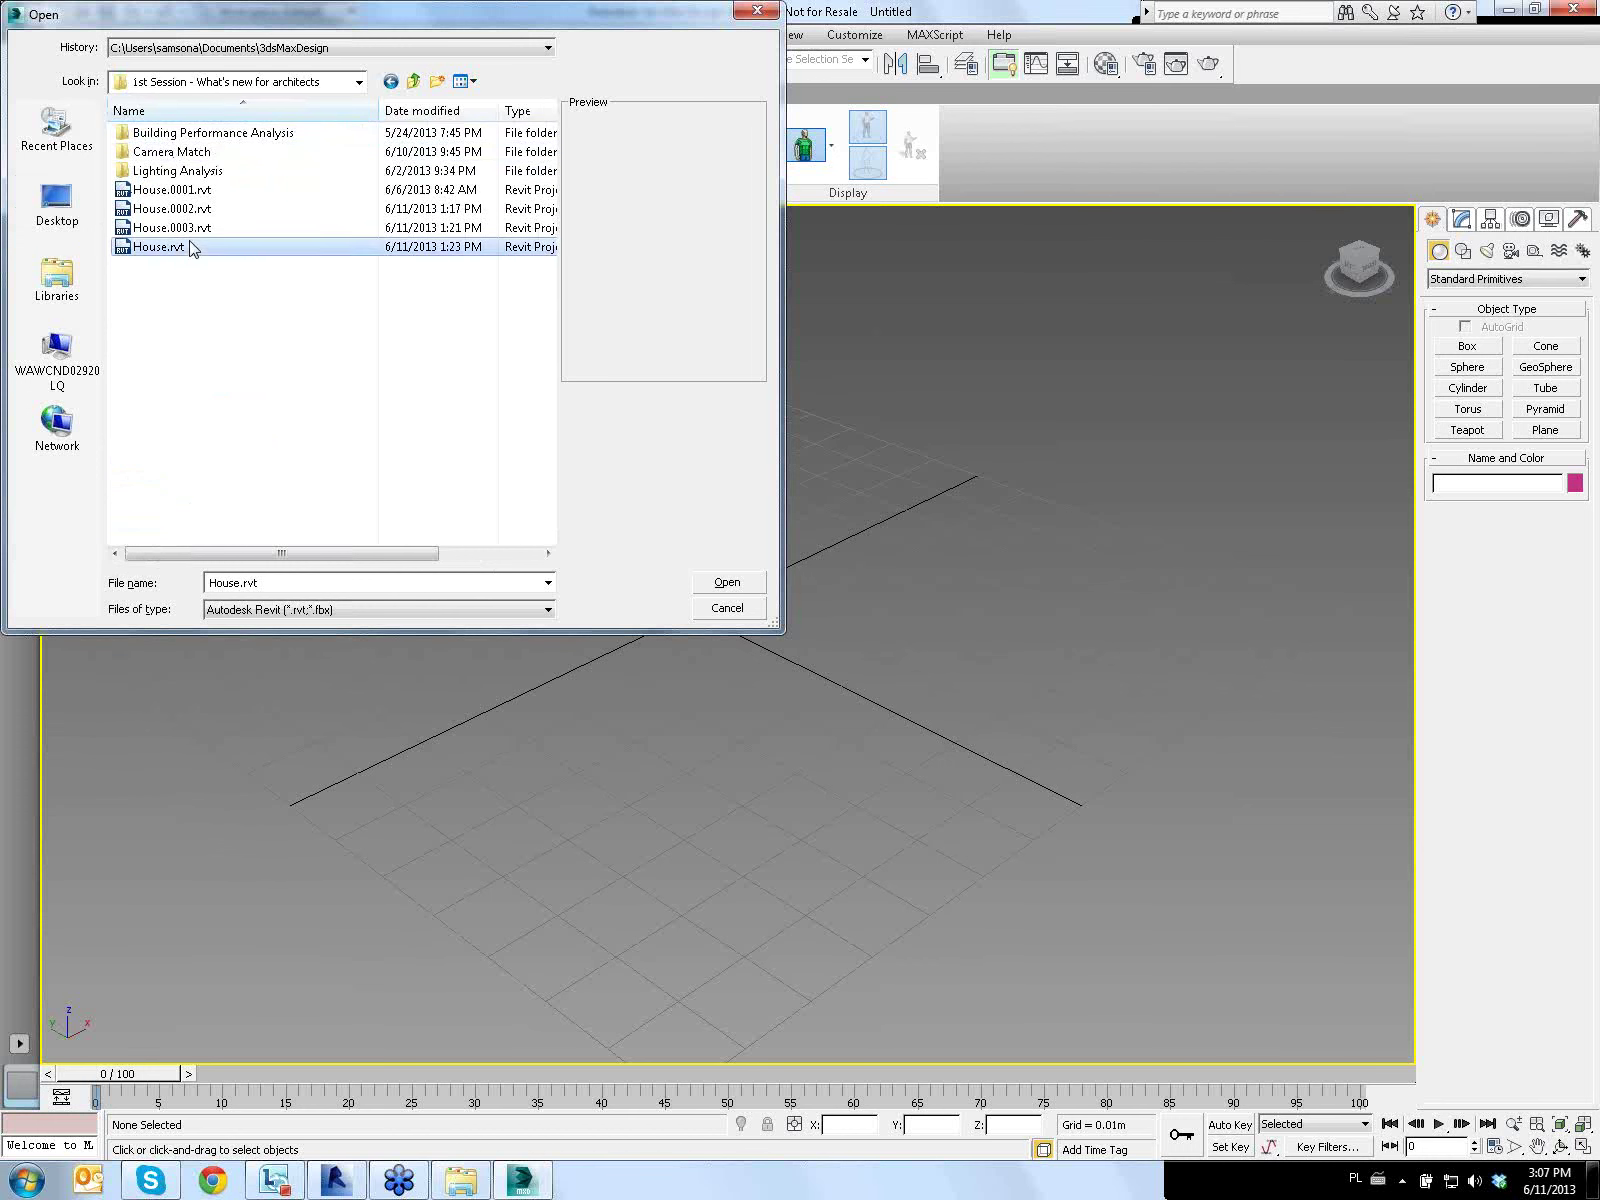
pyautogui.click(724, 584)
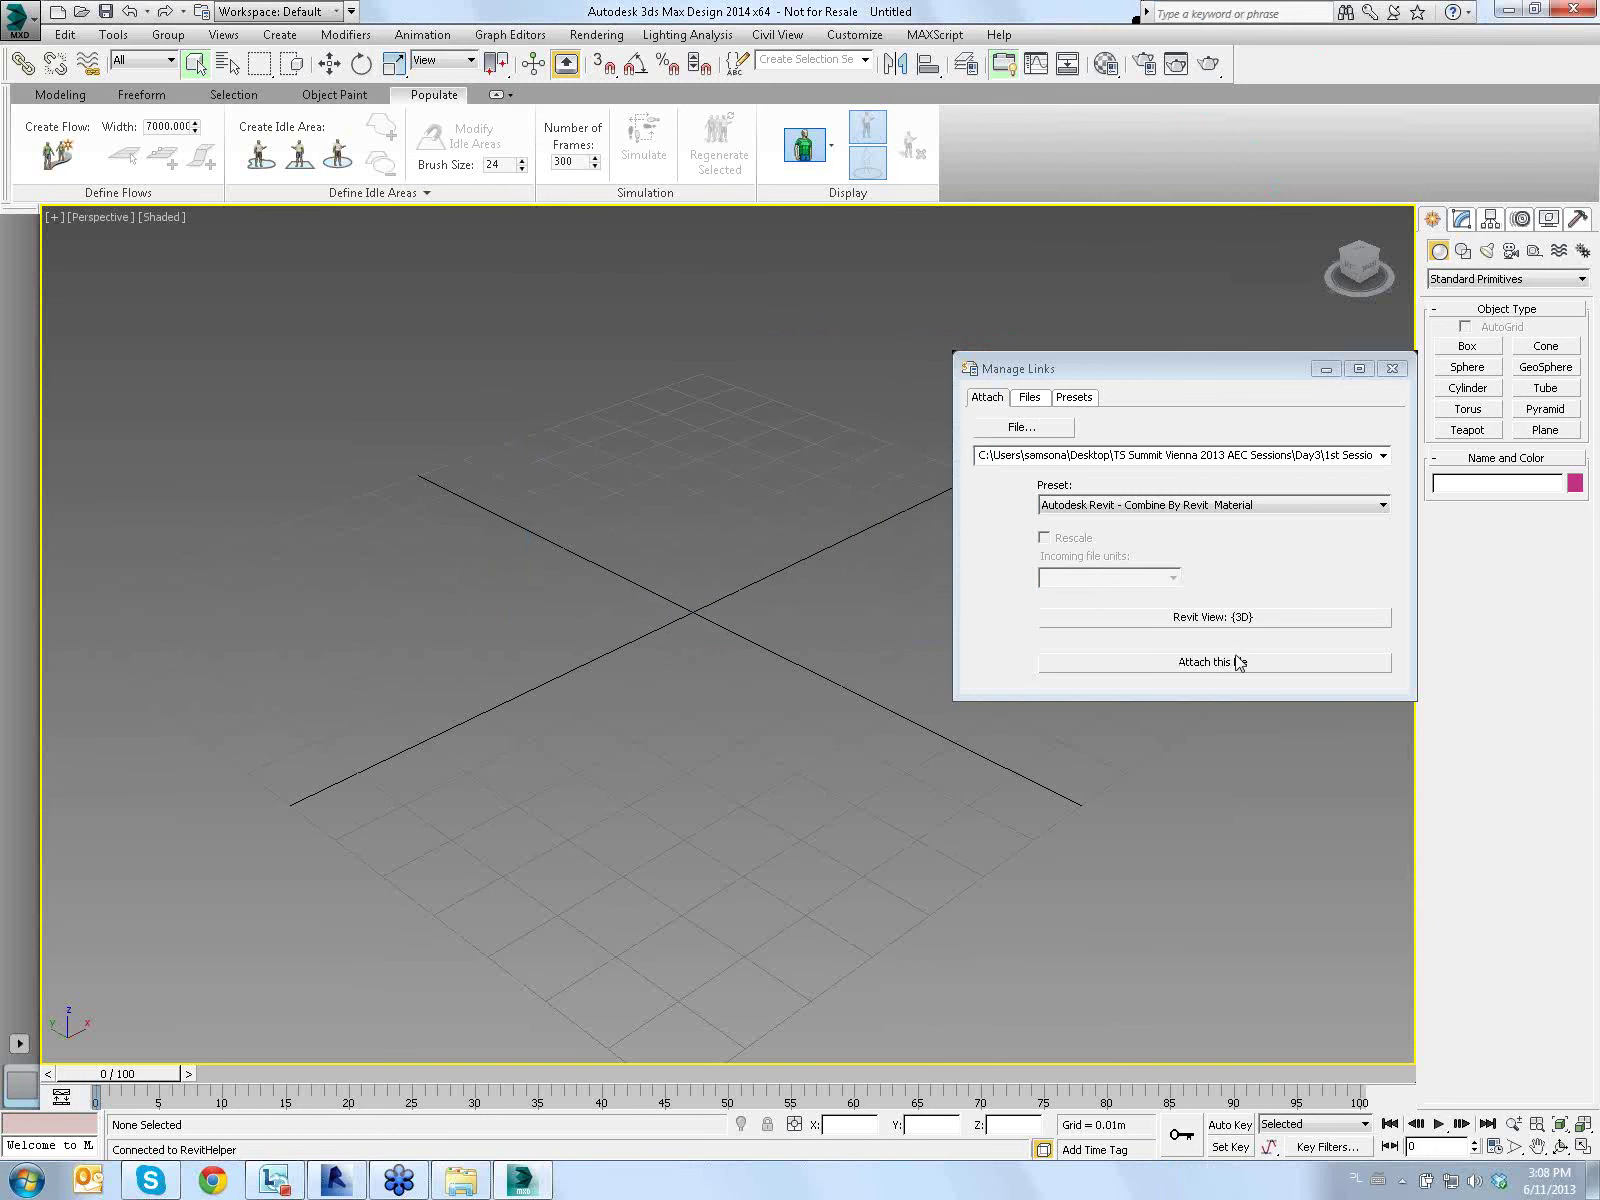
pyautogui.click(1236, 663)
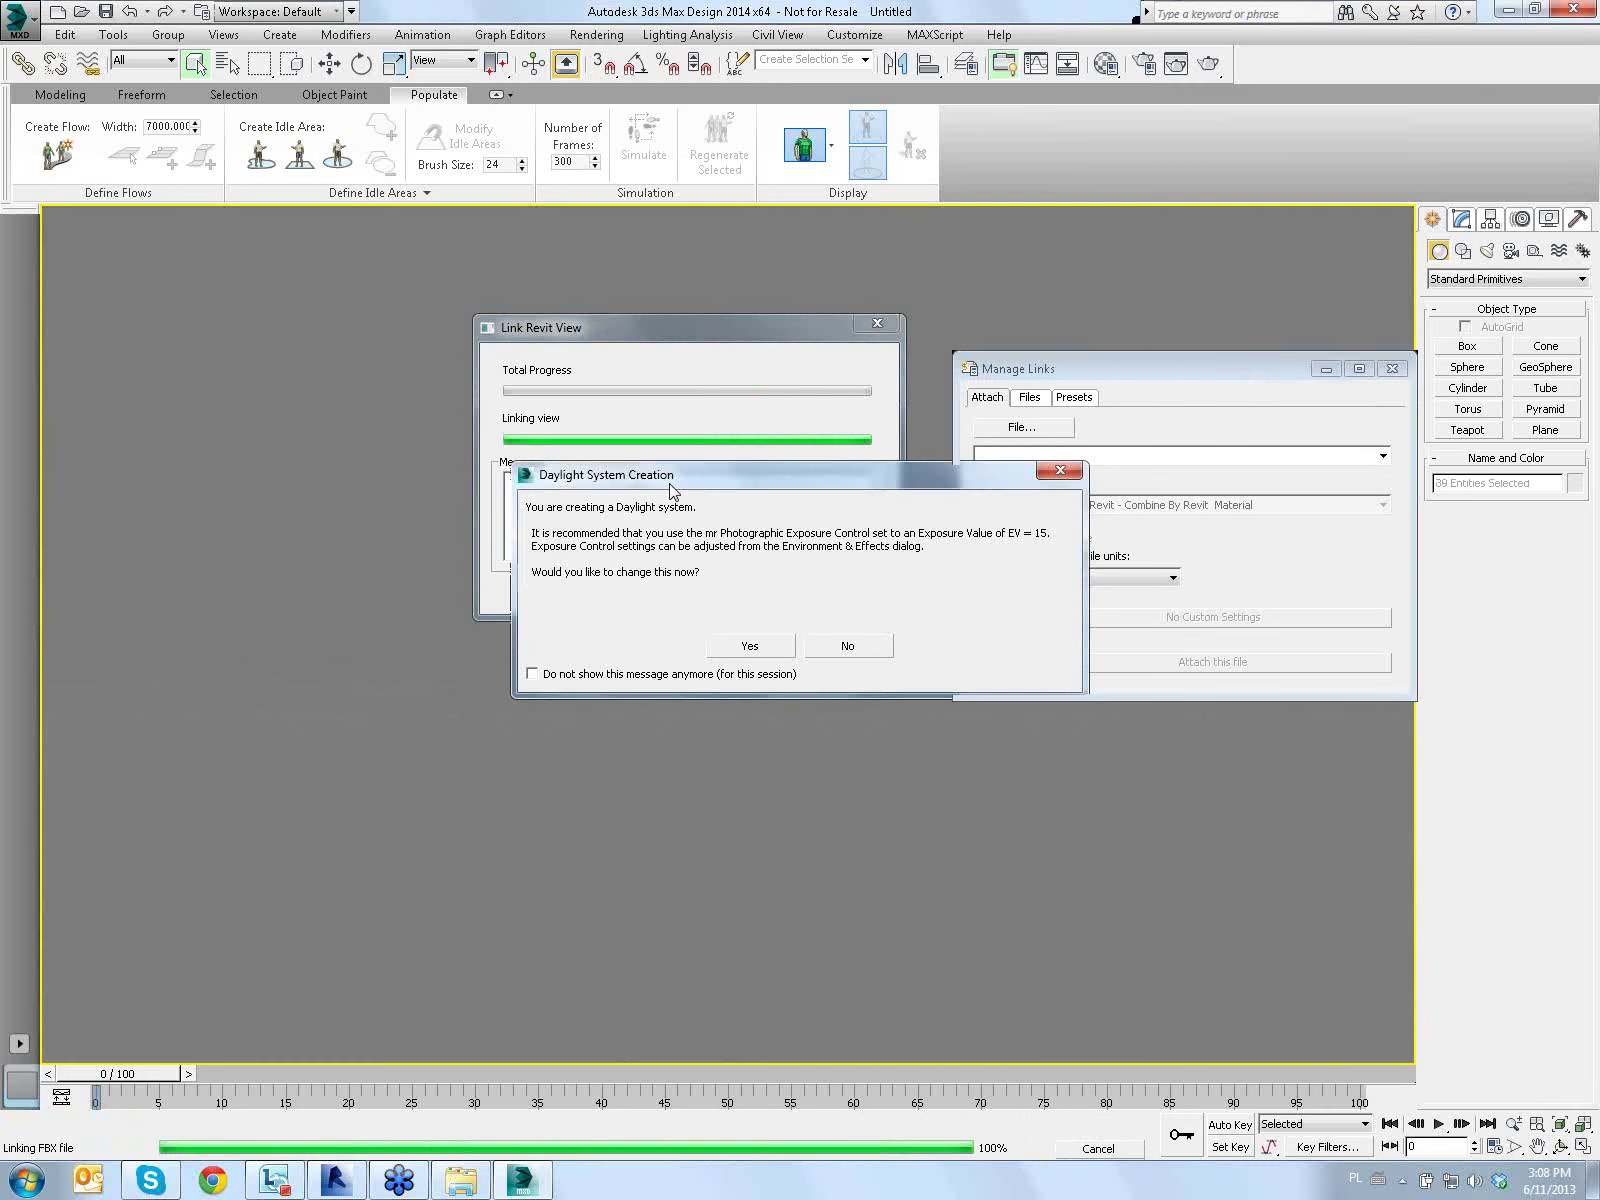
# Accept the daylight exposure-control prompt and close the Manage Links window
pyautogui.click(776, 649)
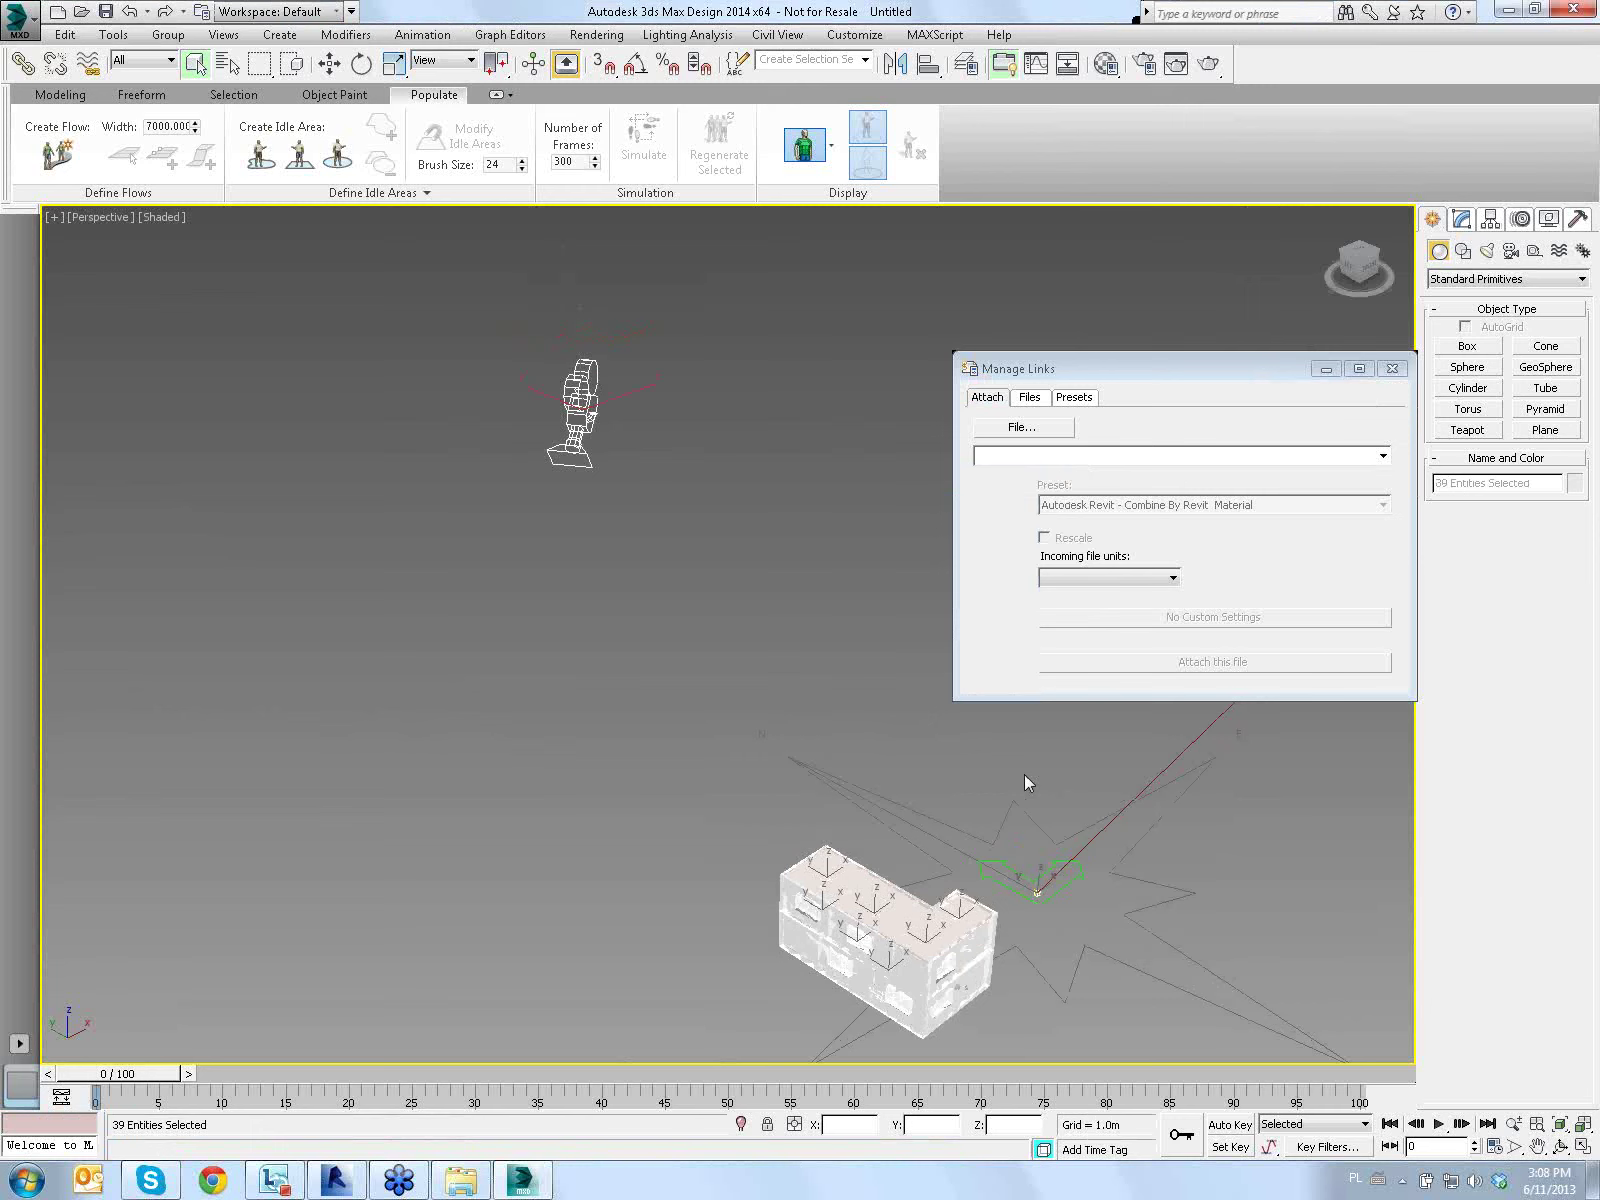
pyautogui.moveTo(1024, 783); pyautogui.dragTo(803, 703, button='middle')
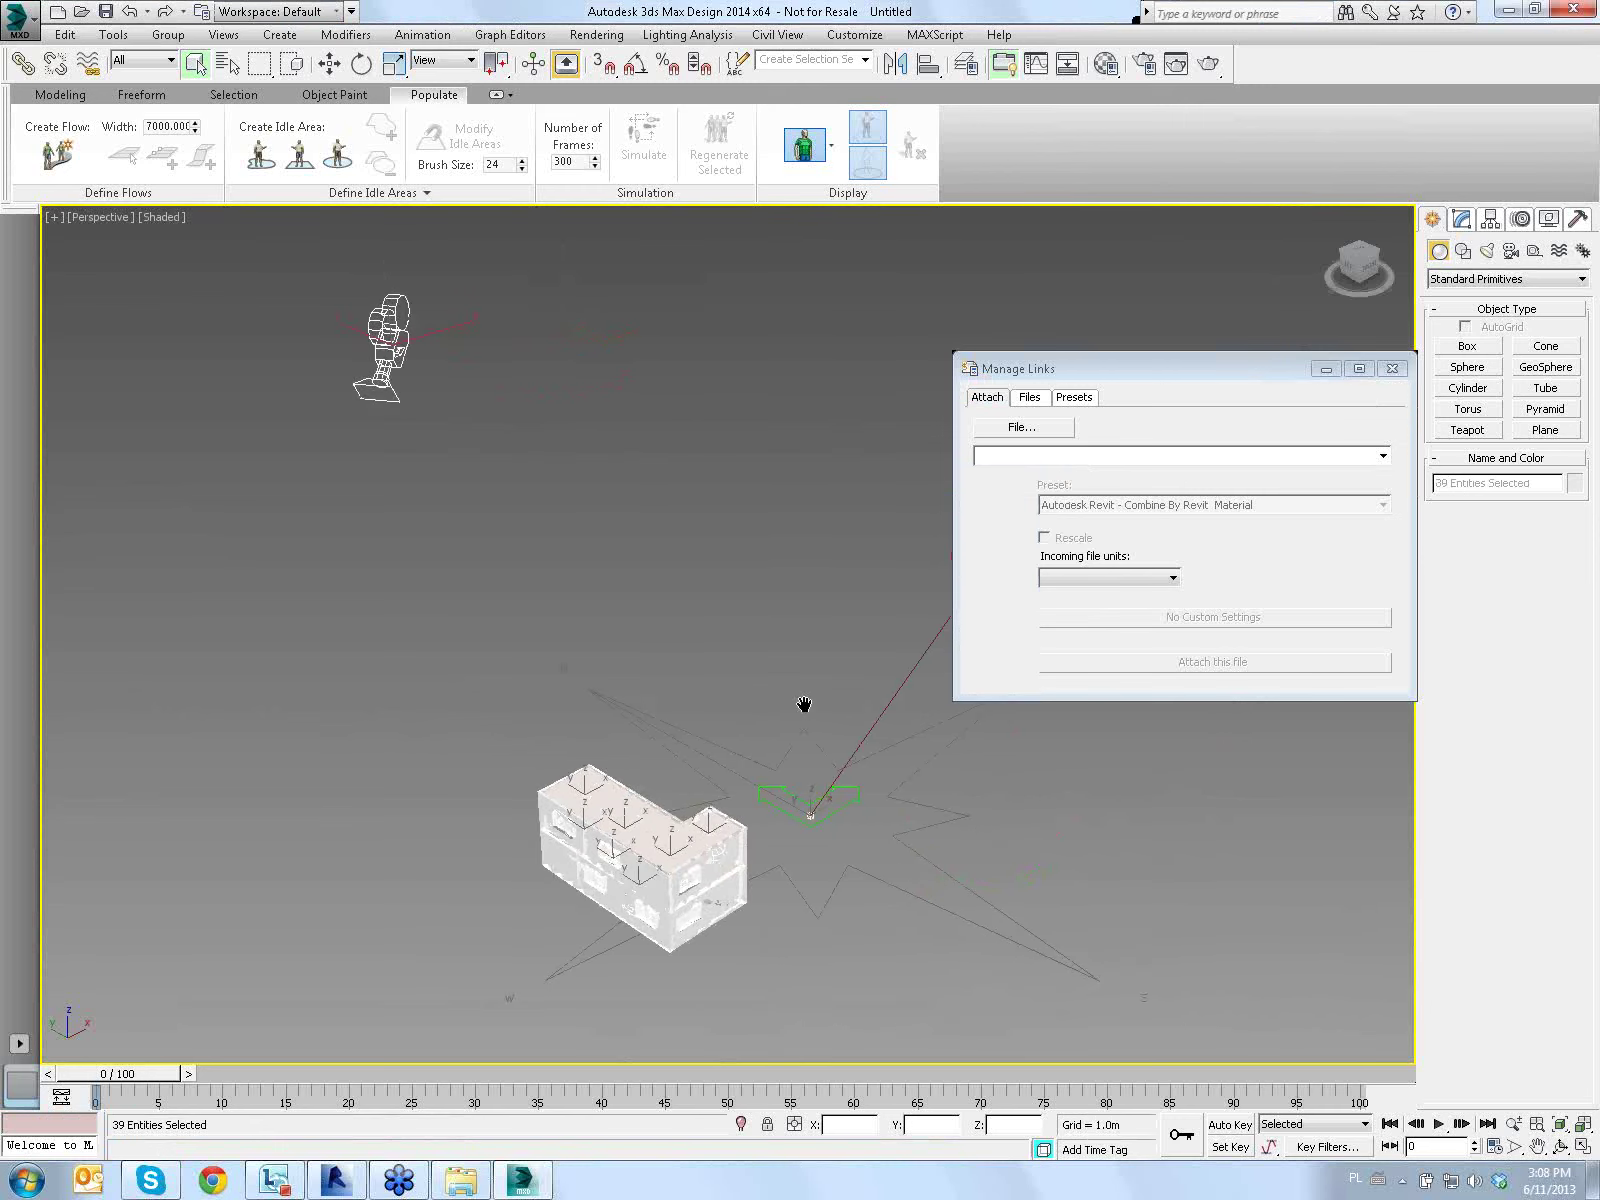
pyautogui.click(1391, 368)
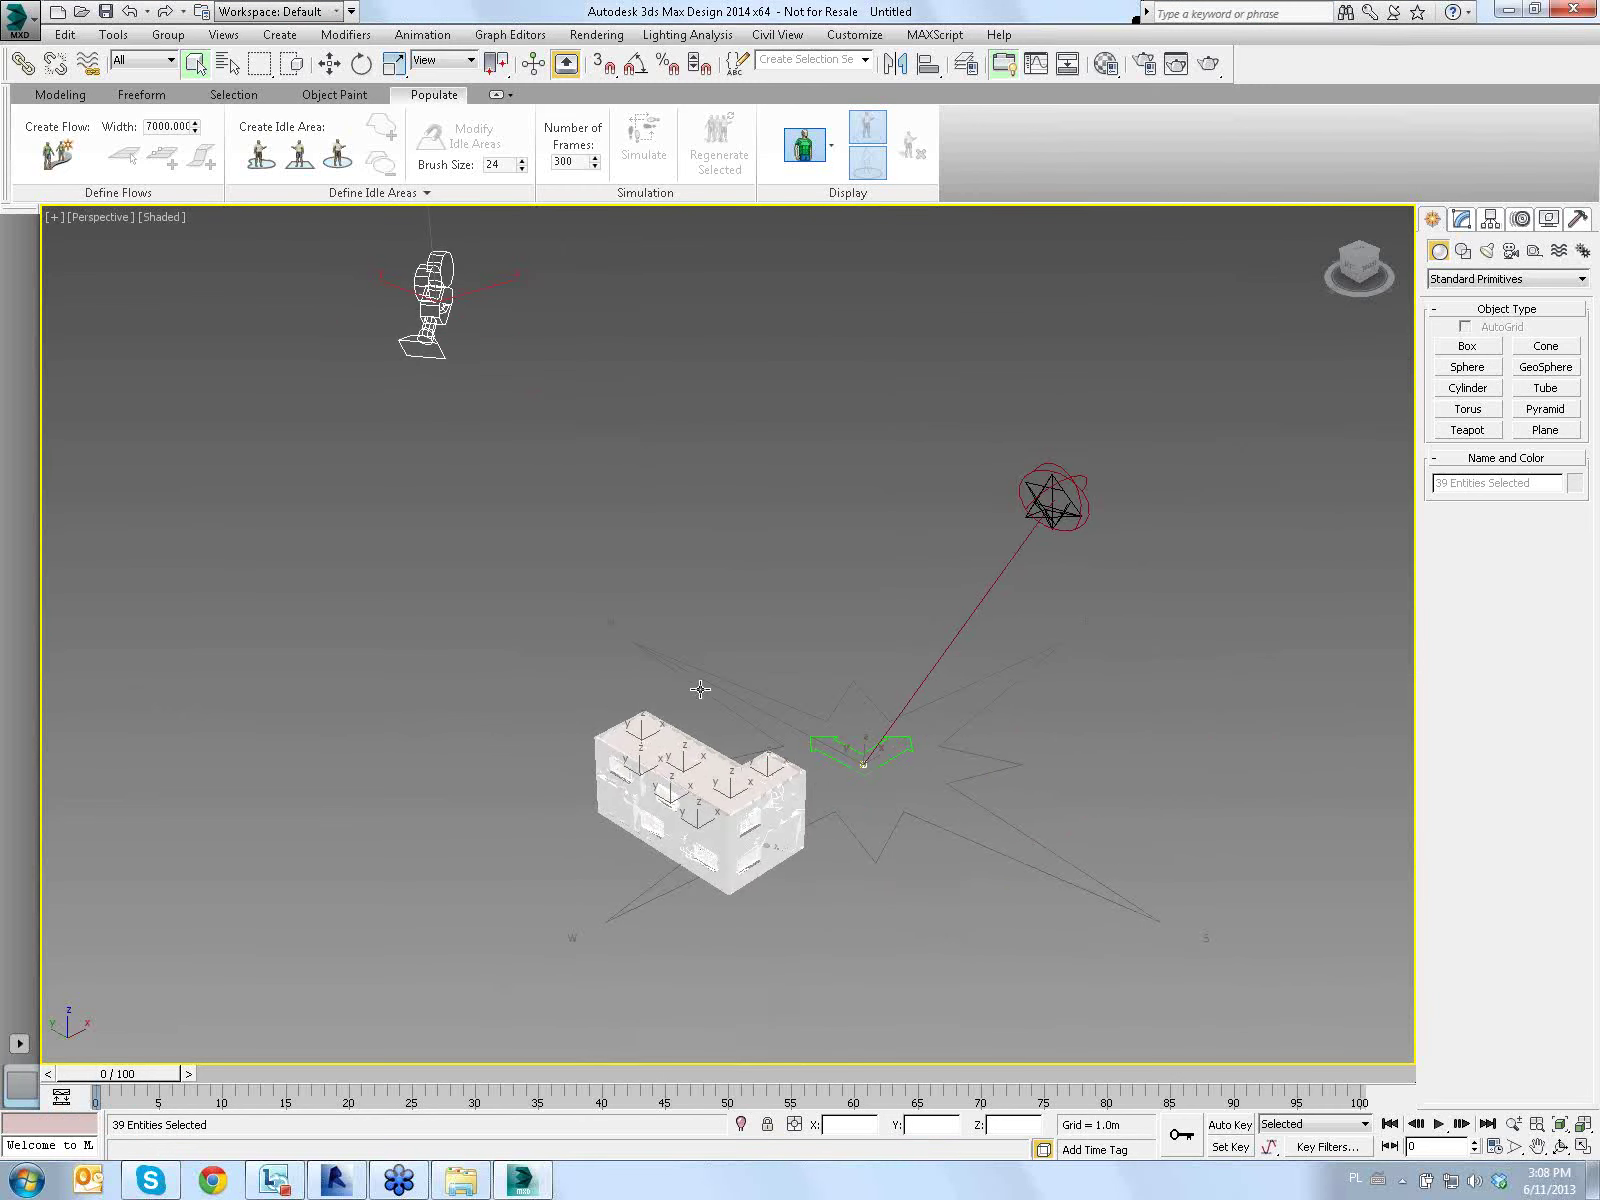
# Zoom, pan and orbit the Perspective view to inspect the linked house and daylight compass
pyautogui.scroll(4, 799, 710)
pyautogui.scroll(-8, 790, 720)
pyautogui.scroll(4, 815, 678)
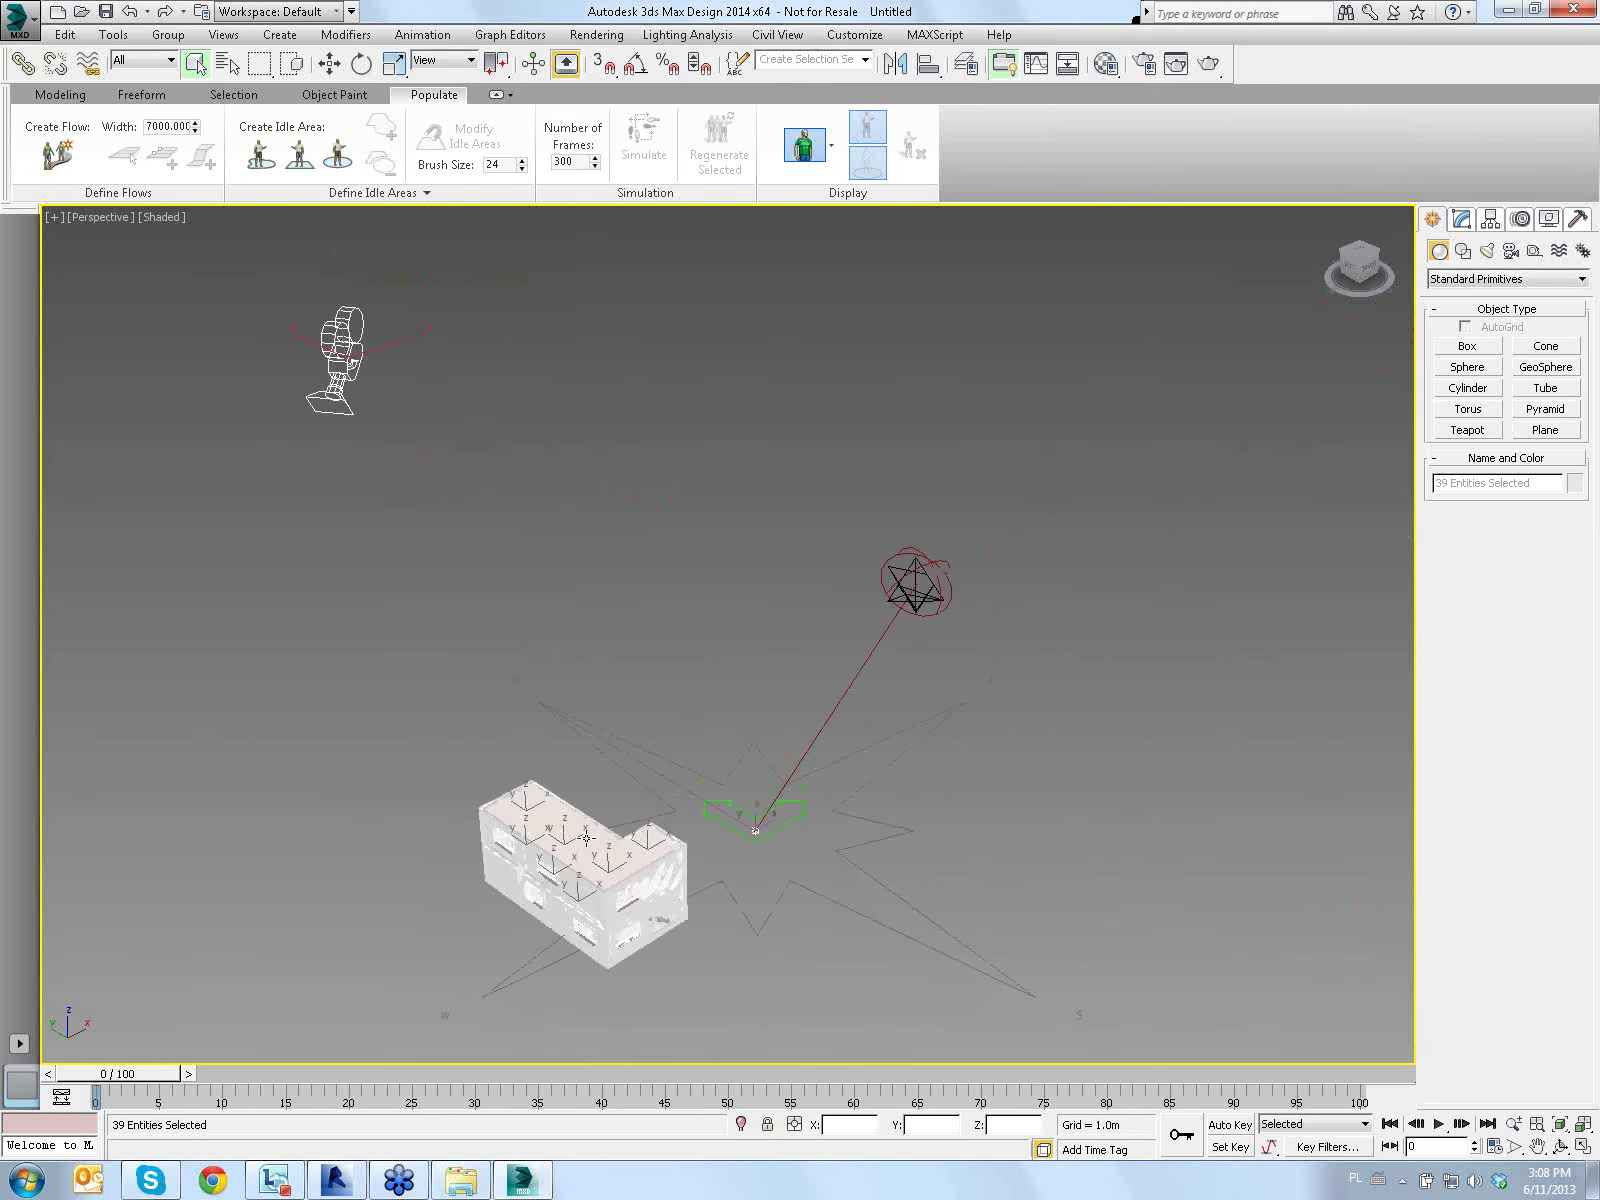
pyautogui.scroll(3, 610, 845)
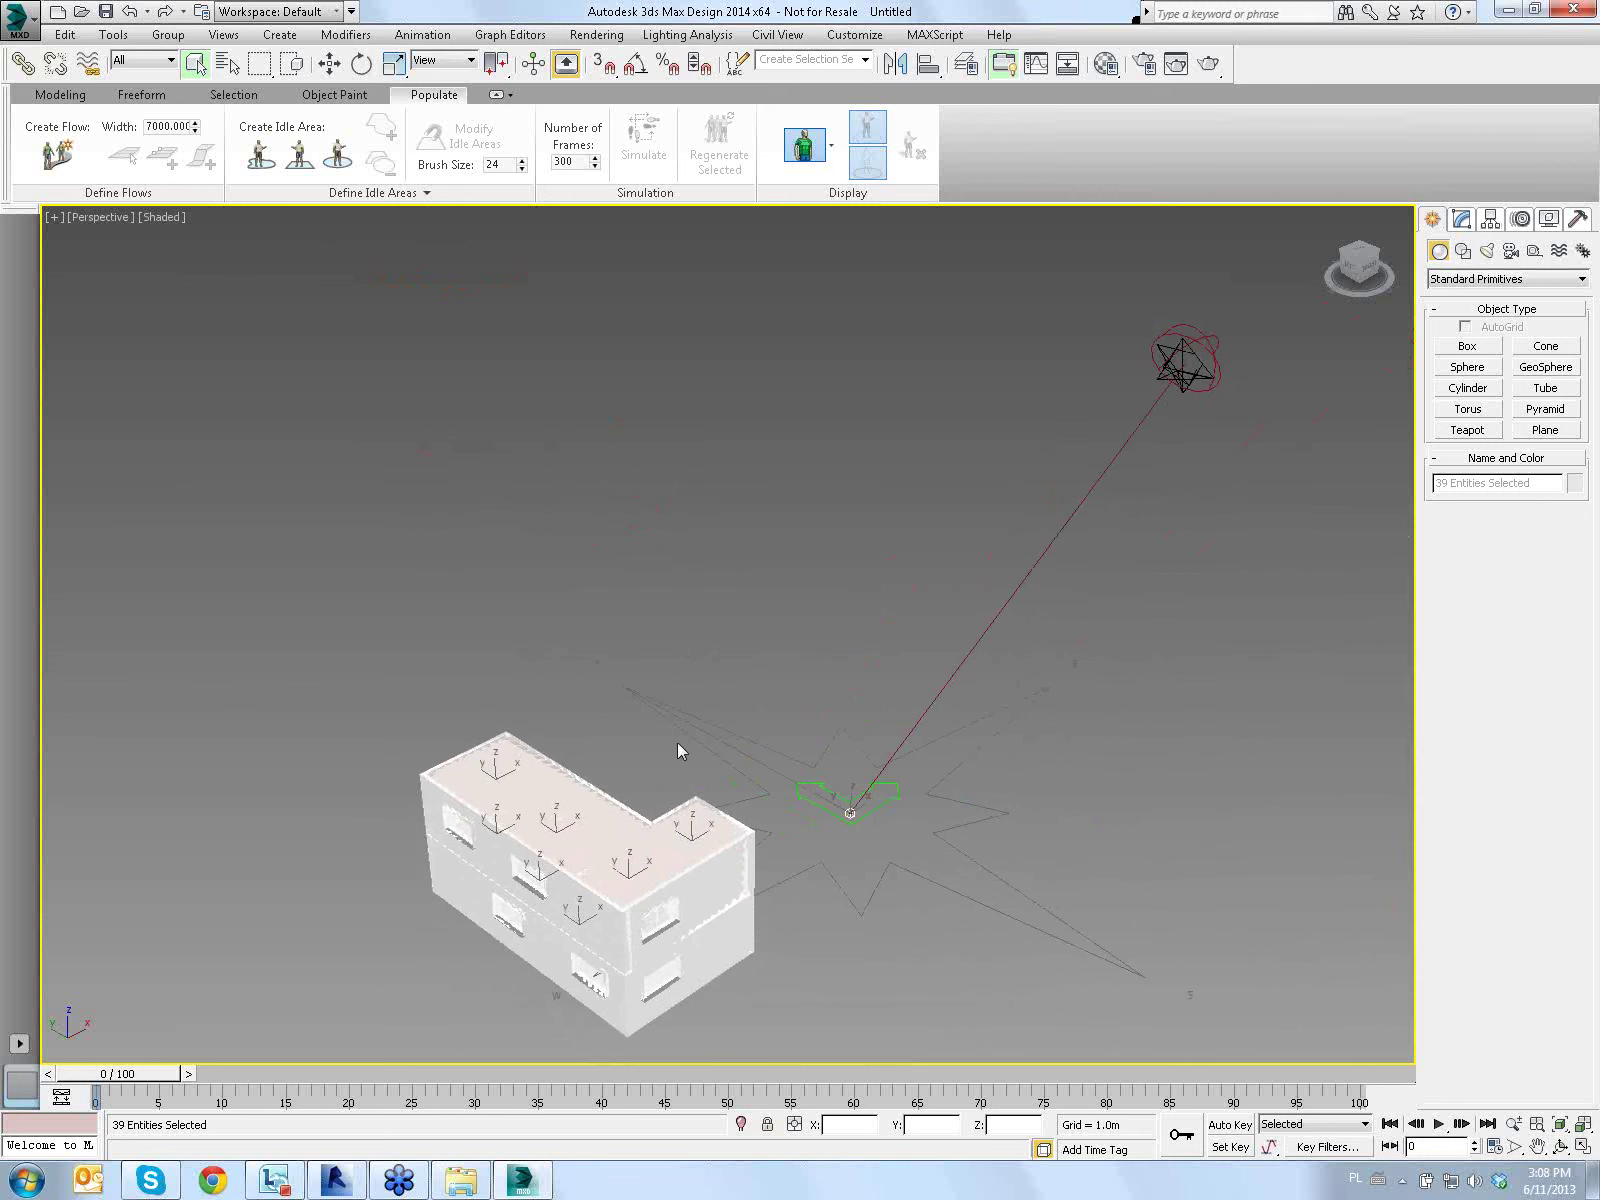
pyautogui.scroll(-3, 678, 742)
pyautogui.scroll(1, 646, 748)
pyautogui.moveTo(646, 748); pyautogui.dragTo(658, 780, button='middle')
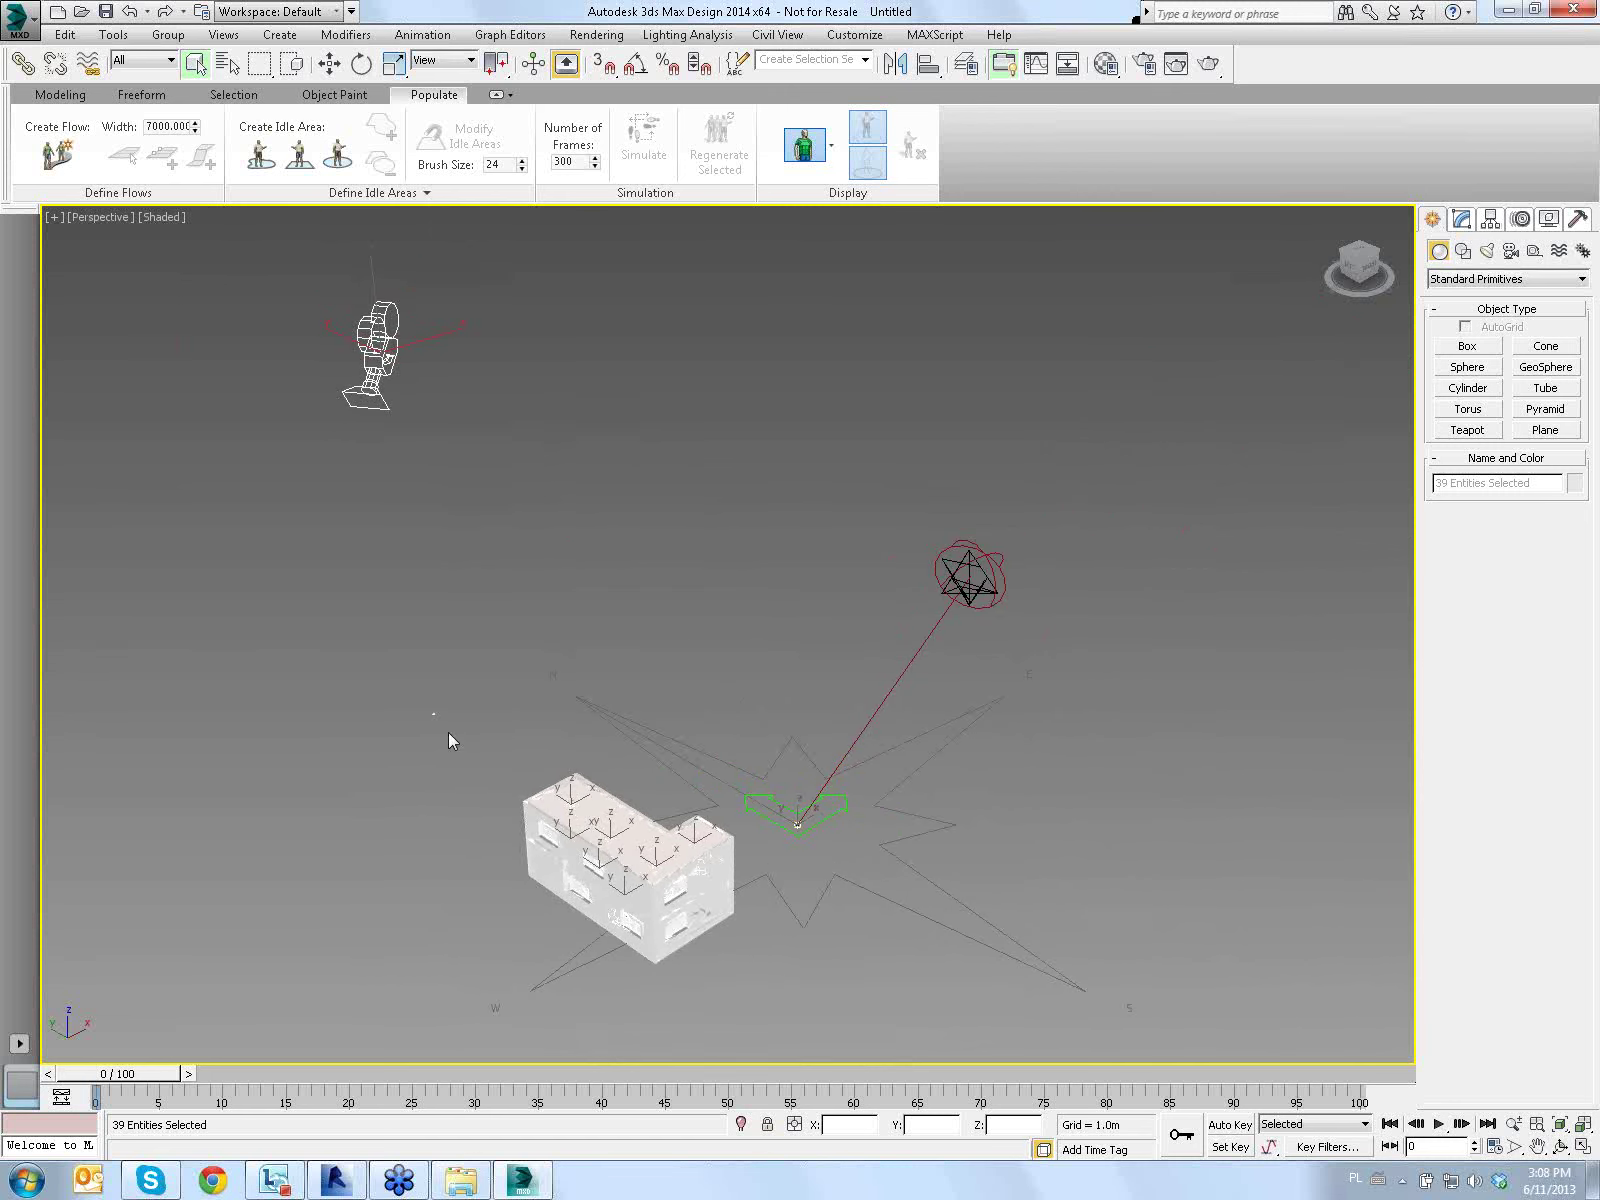
pyautogui.moveTo(432, 713); pyautogui.dragTo(761, 1012)
pyautogui.click(788, 958)
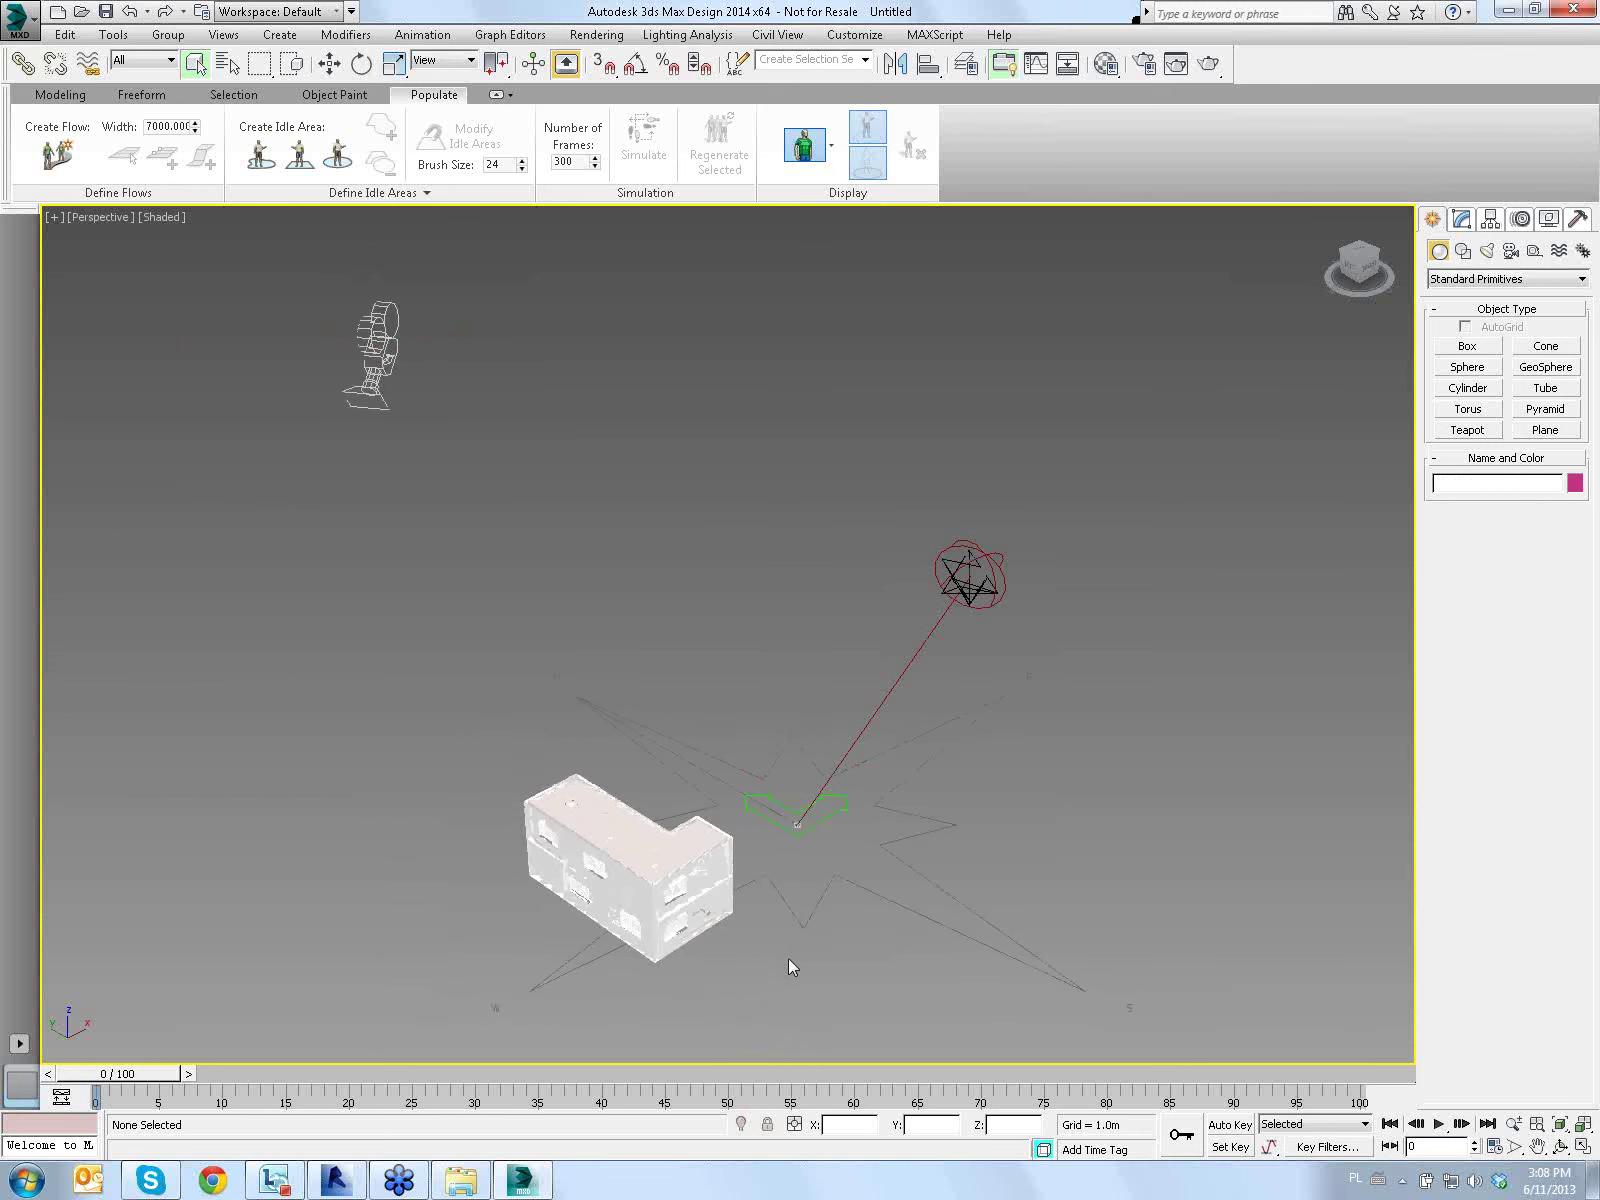
pyautogui.scroll(3, 750, 936)
pyautogui.moveTo(751, 936)
pyautogui.mouseDown(button='middle')
pyautogui.moveTo(903, 988)
pyautogui.moveTo(836, 921)
pyautogui.moveTo(870, 867)
pyautogui.mouseUp(button='middle')
pyautogui.moveTo(873, 745)
pyautogui.keyDown('alt'); pyautogui.mouseDown(button='middle')
pyautogui.moveTo(907, 800)
pyautogui.moveTo(886, 807)
pyautogui.mouseUp(button='middle'); pyautogui.keyUp('alt')
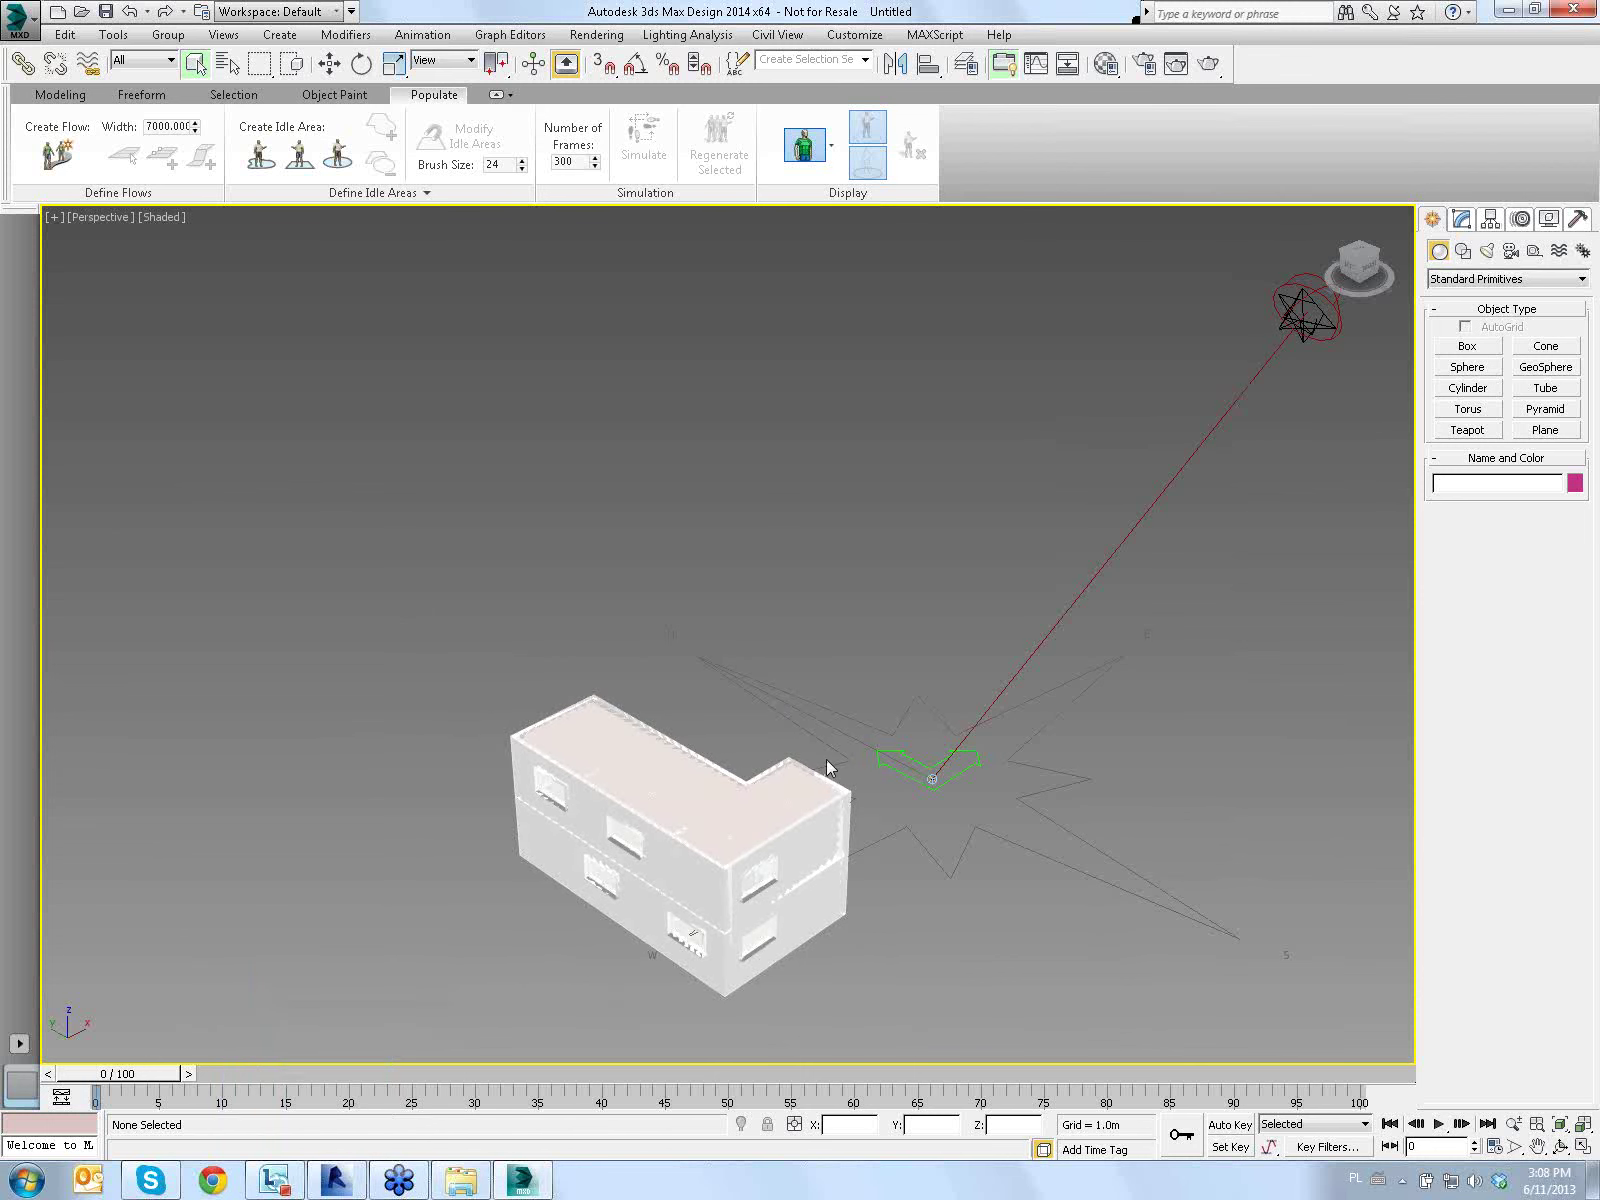
pyautogui.moveTo(826, 759)
pyautogui.mouseDown(button='middle')
pyautogui.moveTo(822, 743)
pyautogui.moveTo(549, 686)
pyautogui.mouseUp(button='middle')
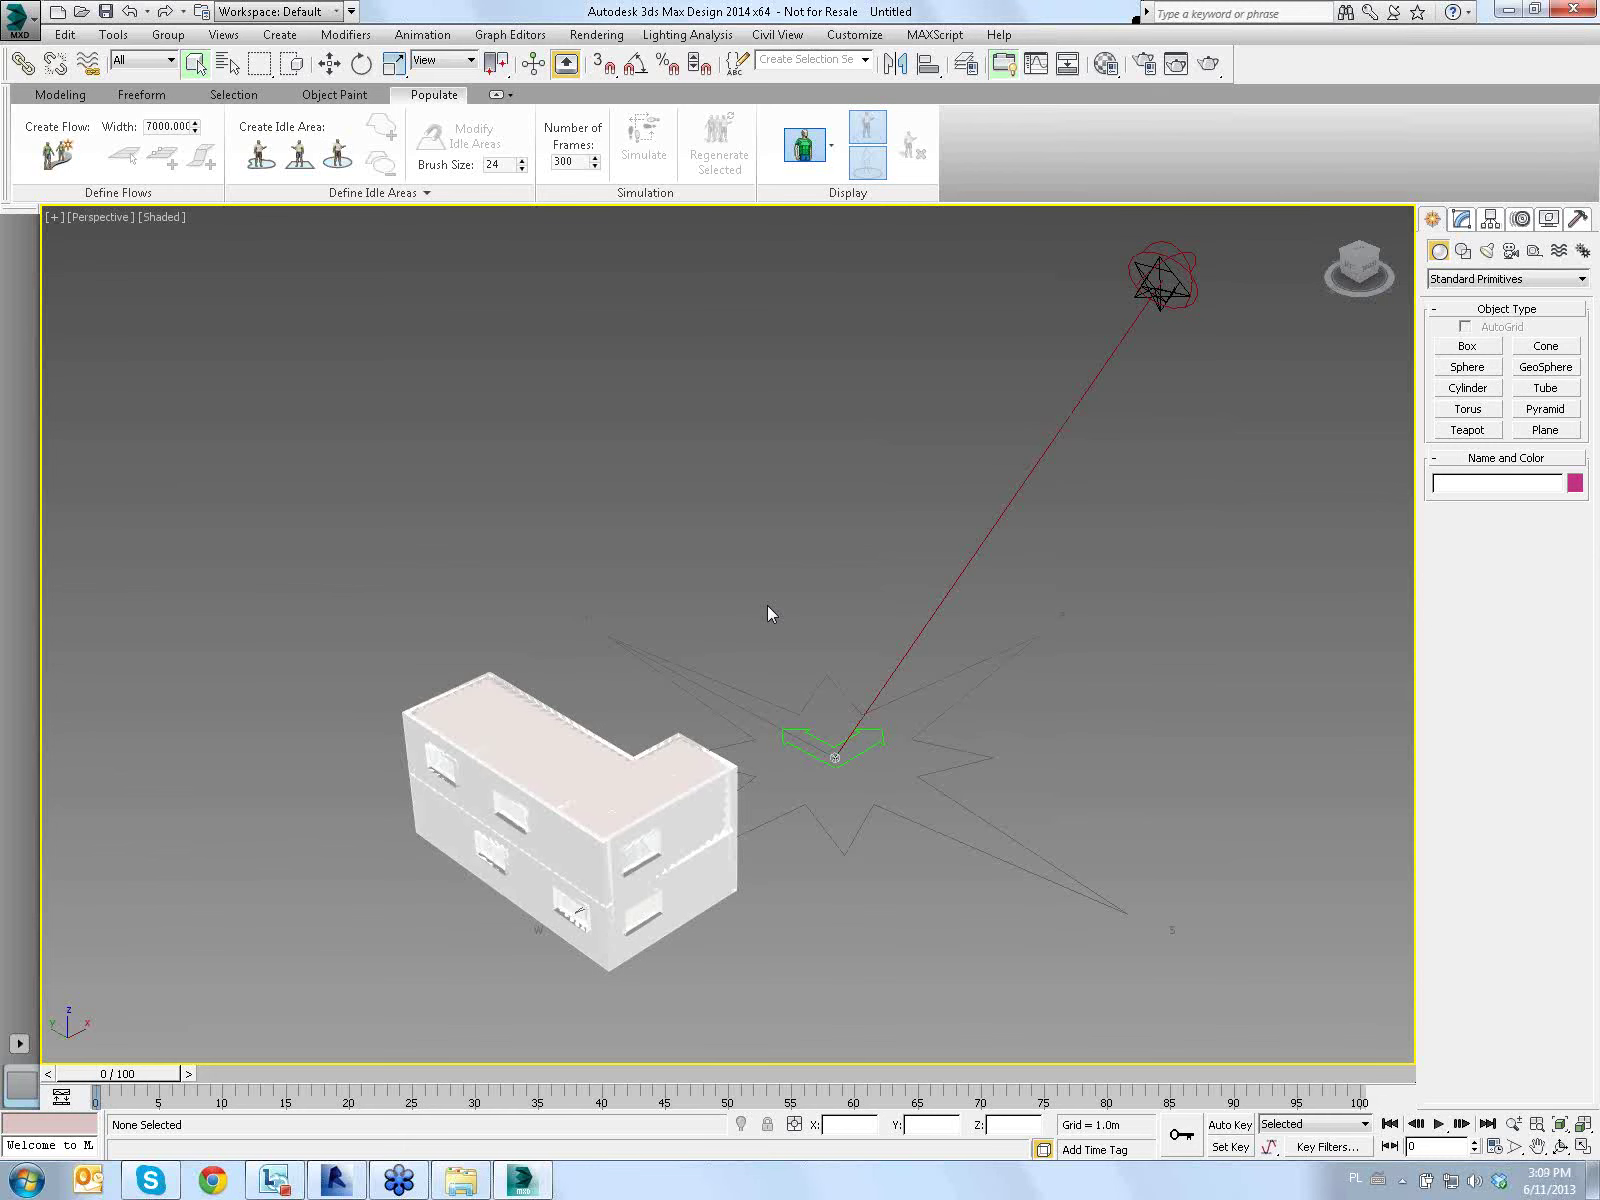
pyautogui.click(338, 1180)
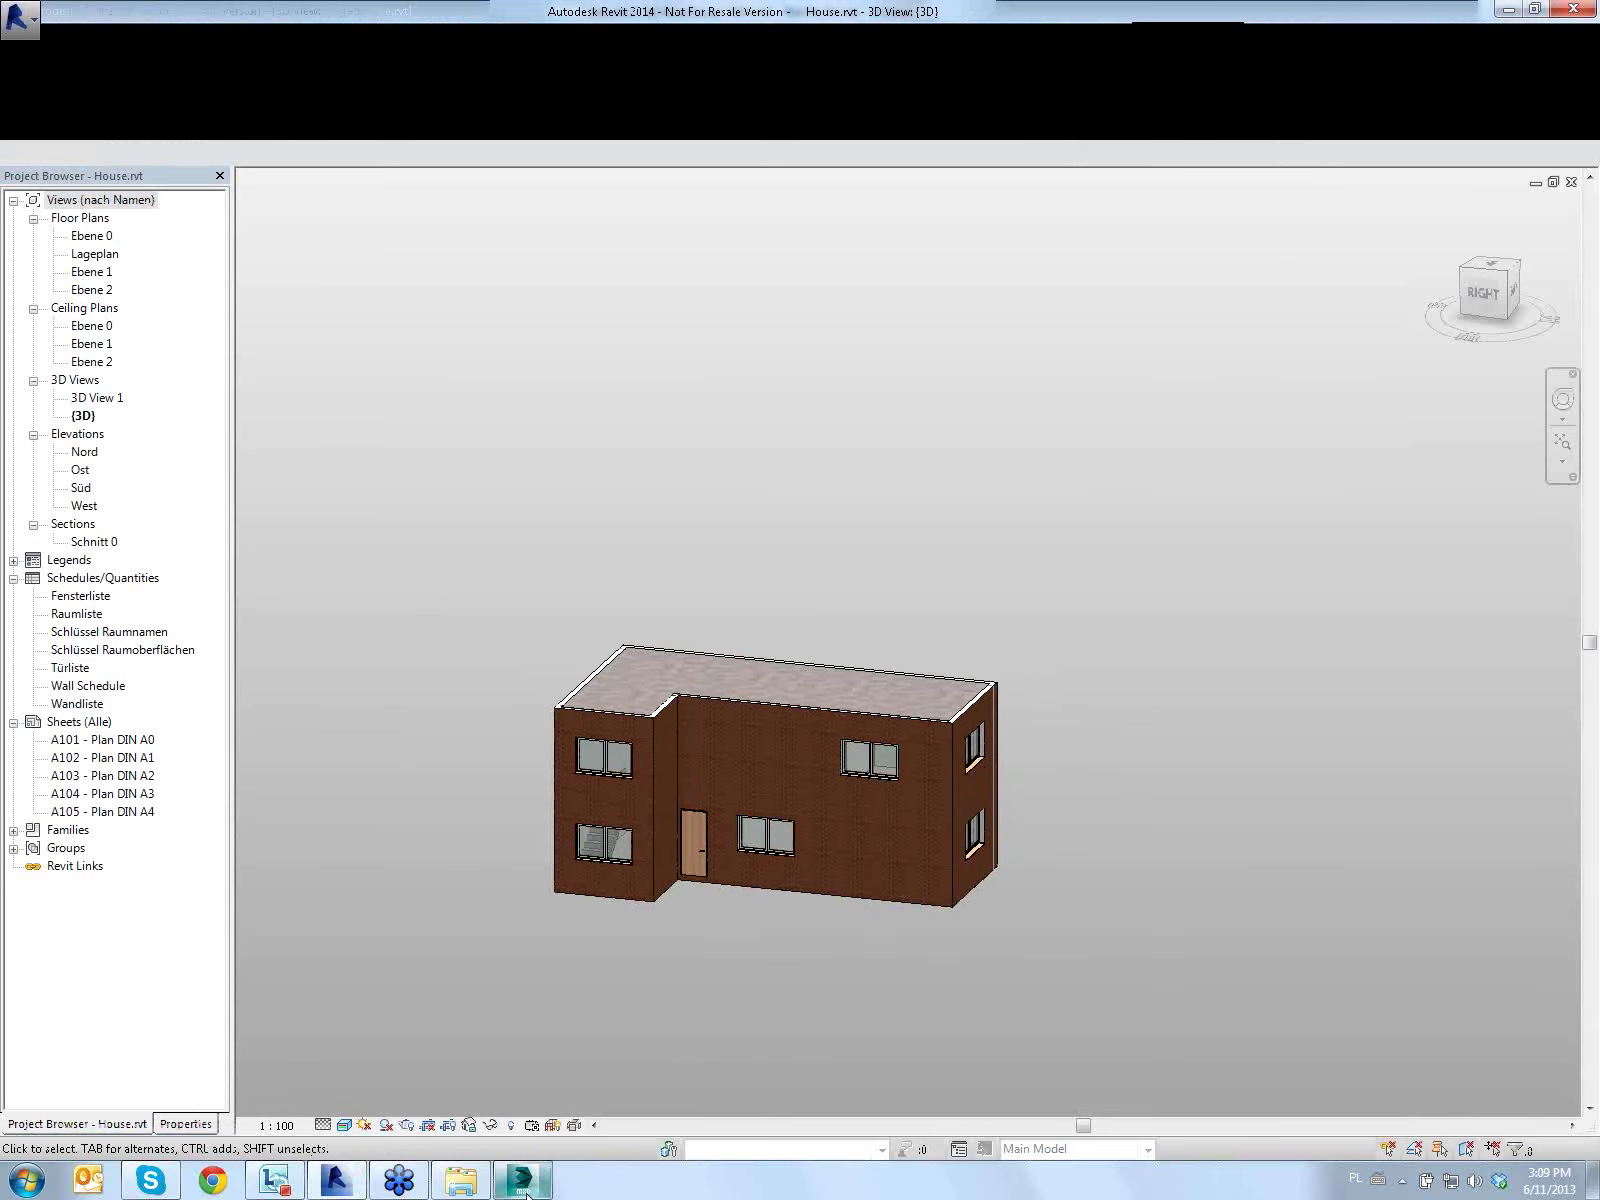
# Open the Ebene 0 floor plan of House.rvt and frame it in the view
pyautogui.click(524, 1186)
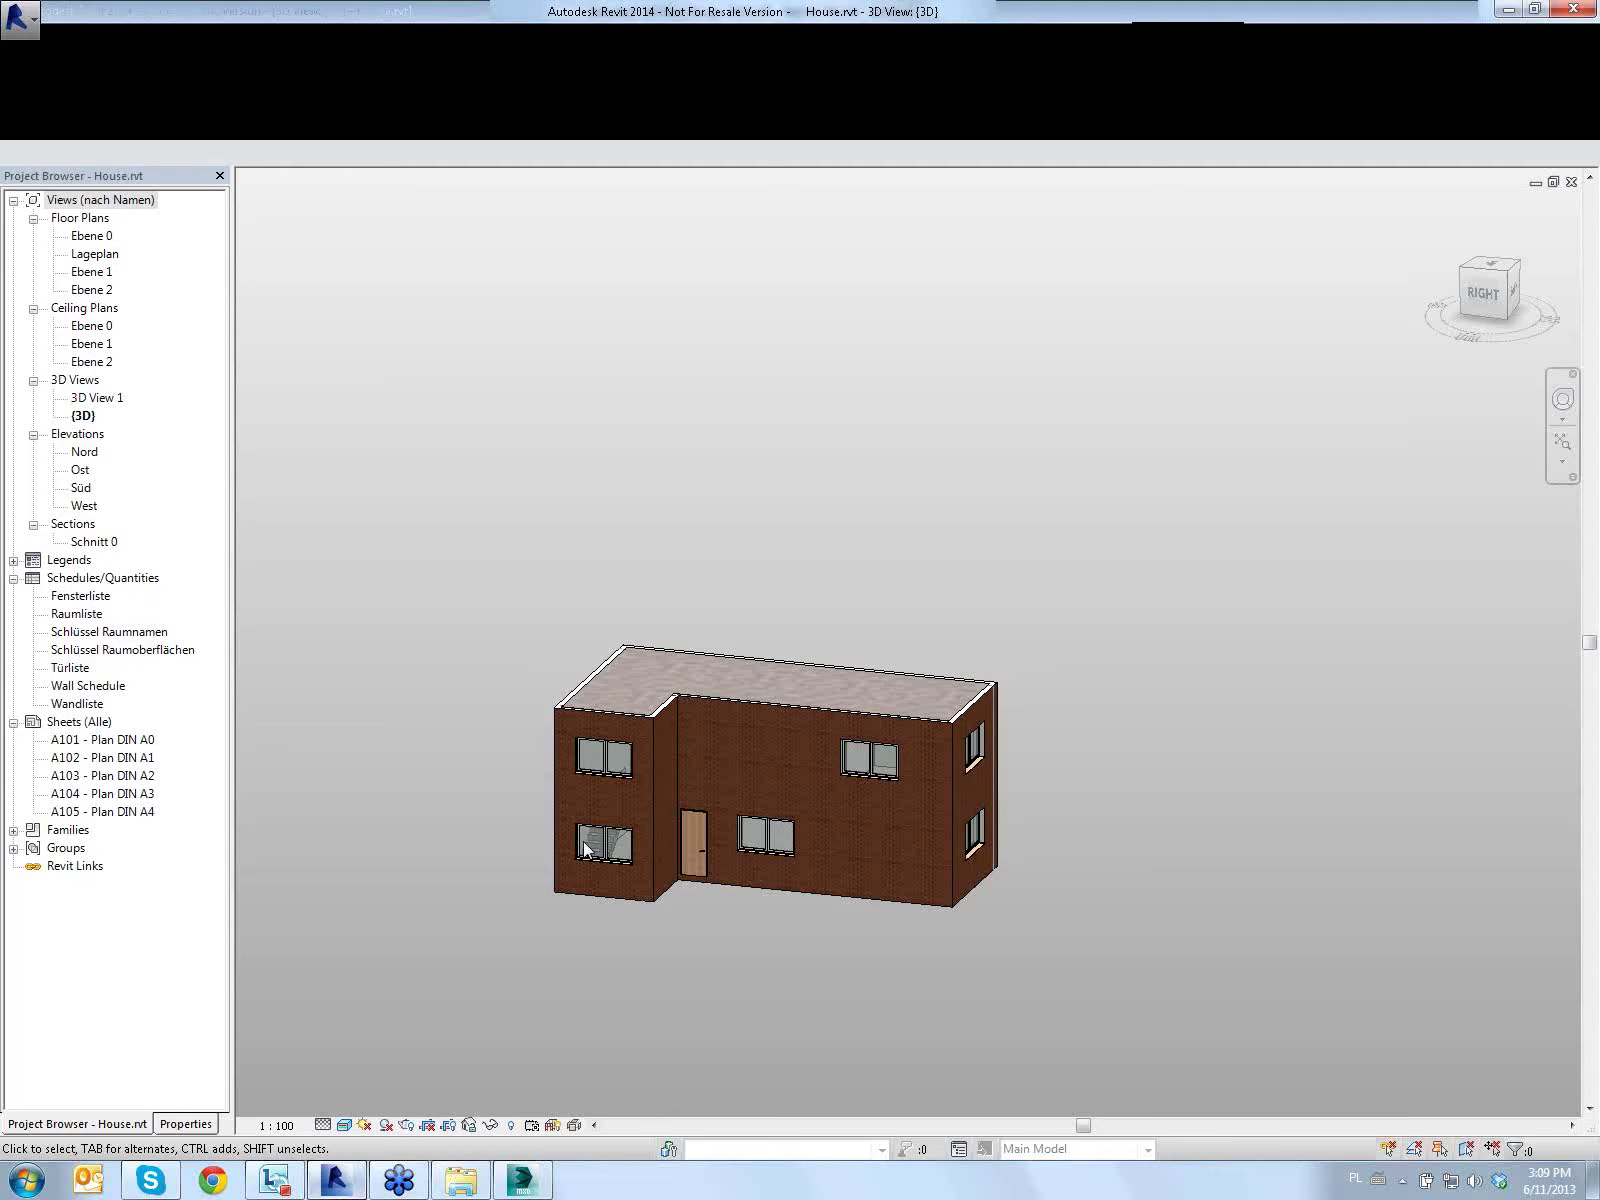
pyautogui.doubleClick(92, 236)
pyautogui.moveTo(796, 457); pyautogui.dragTo(739, 518, button='middle')
pyautogui.scroll(2, 739, 518)
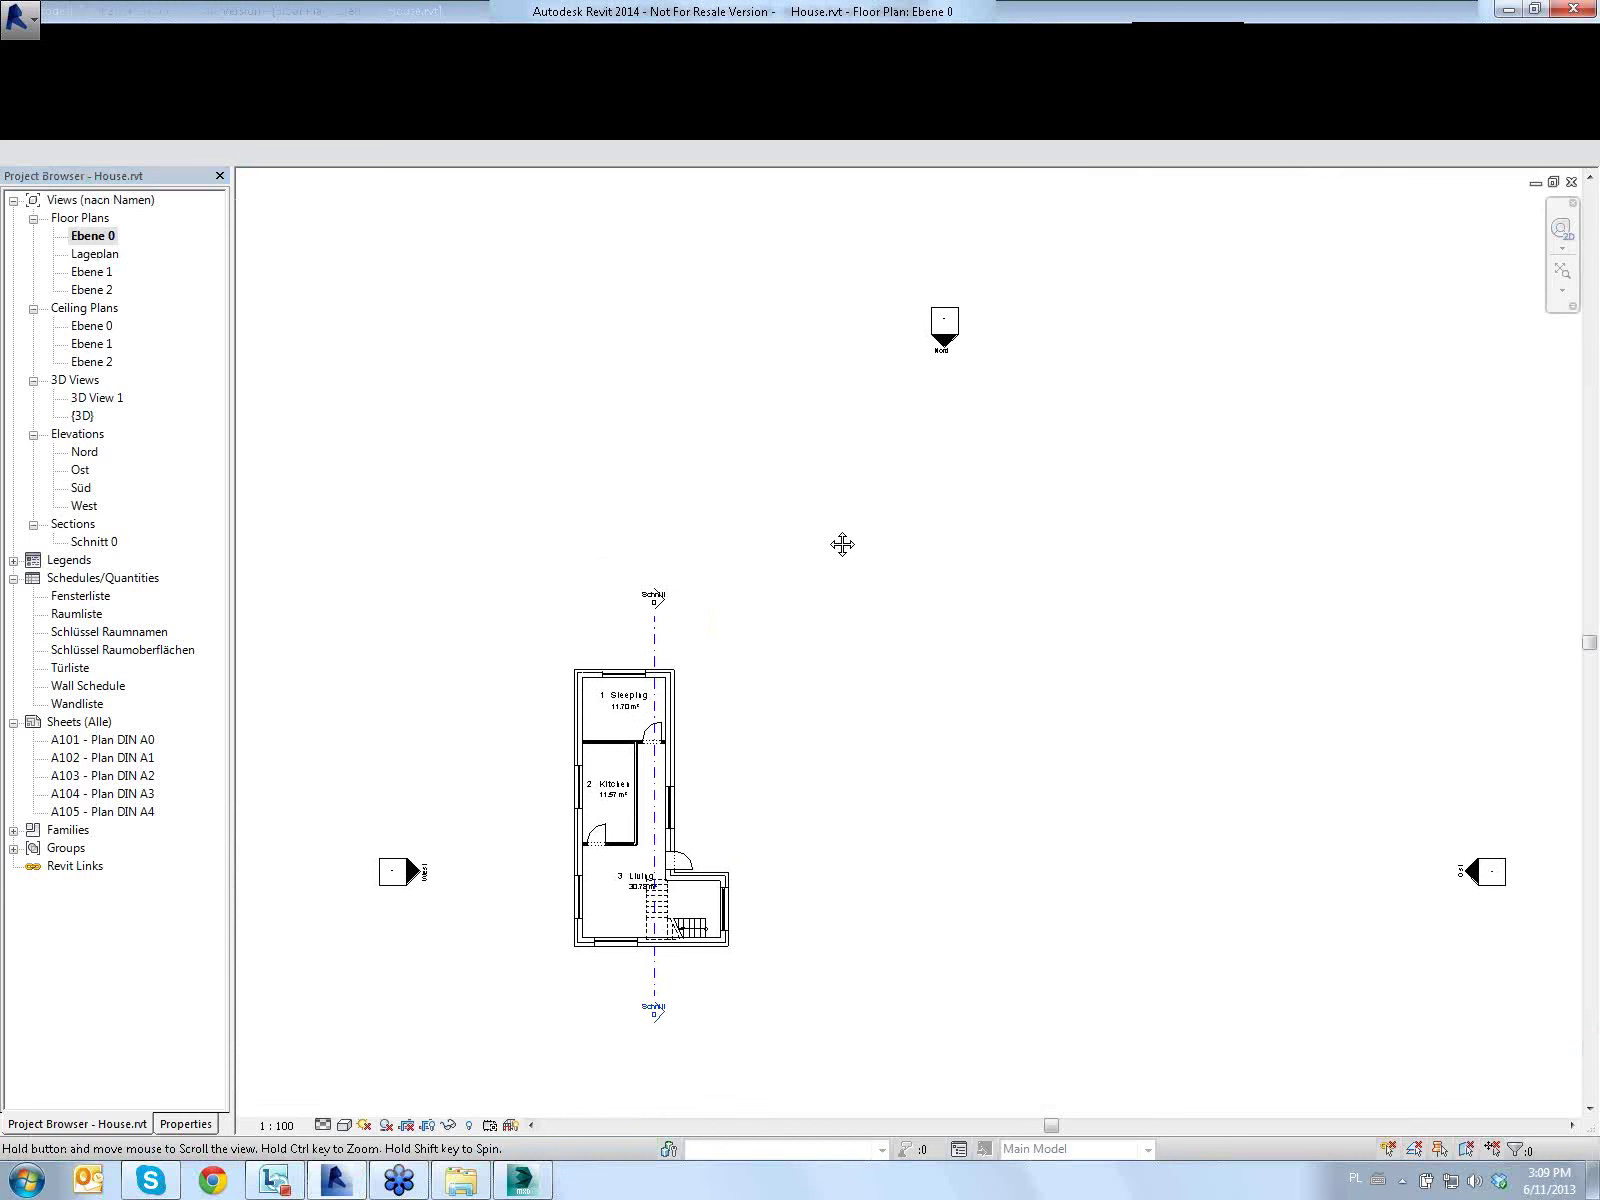
pyautogui.moveTo(842, 544); pyautogui.dragTo(790, 364, button='middle')
pyautogui.scroll(-1, 790, 364)
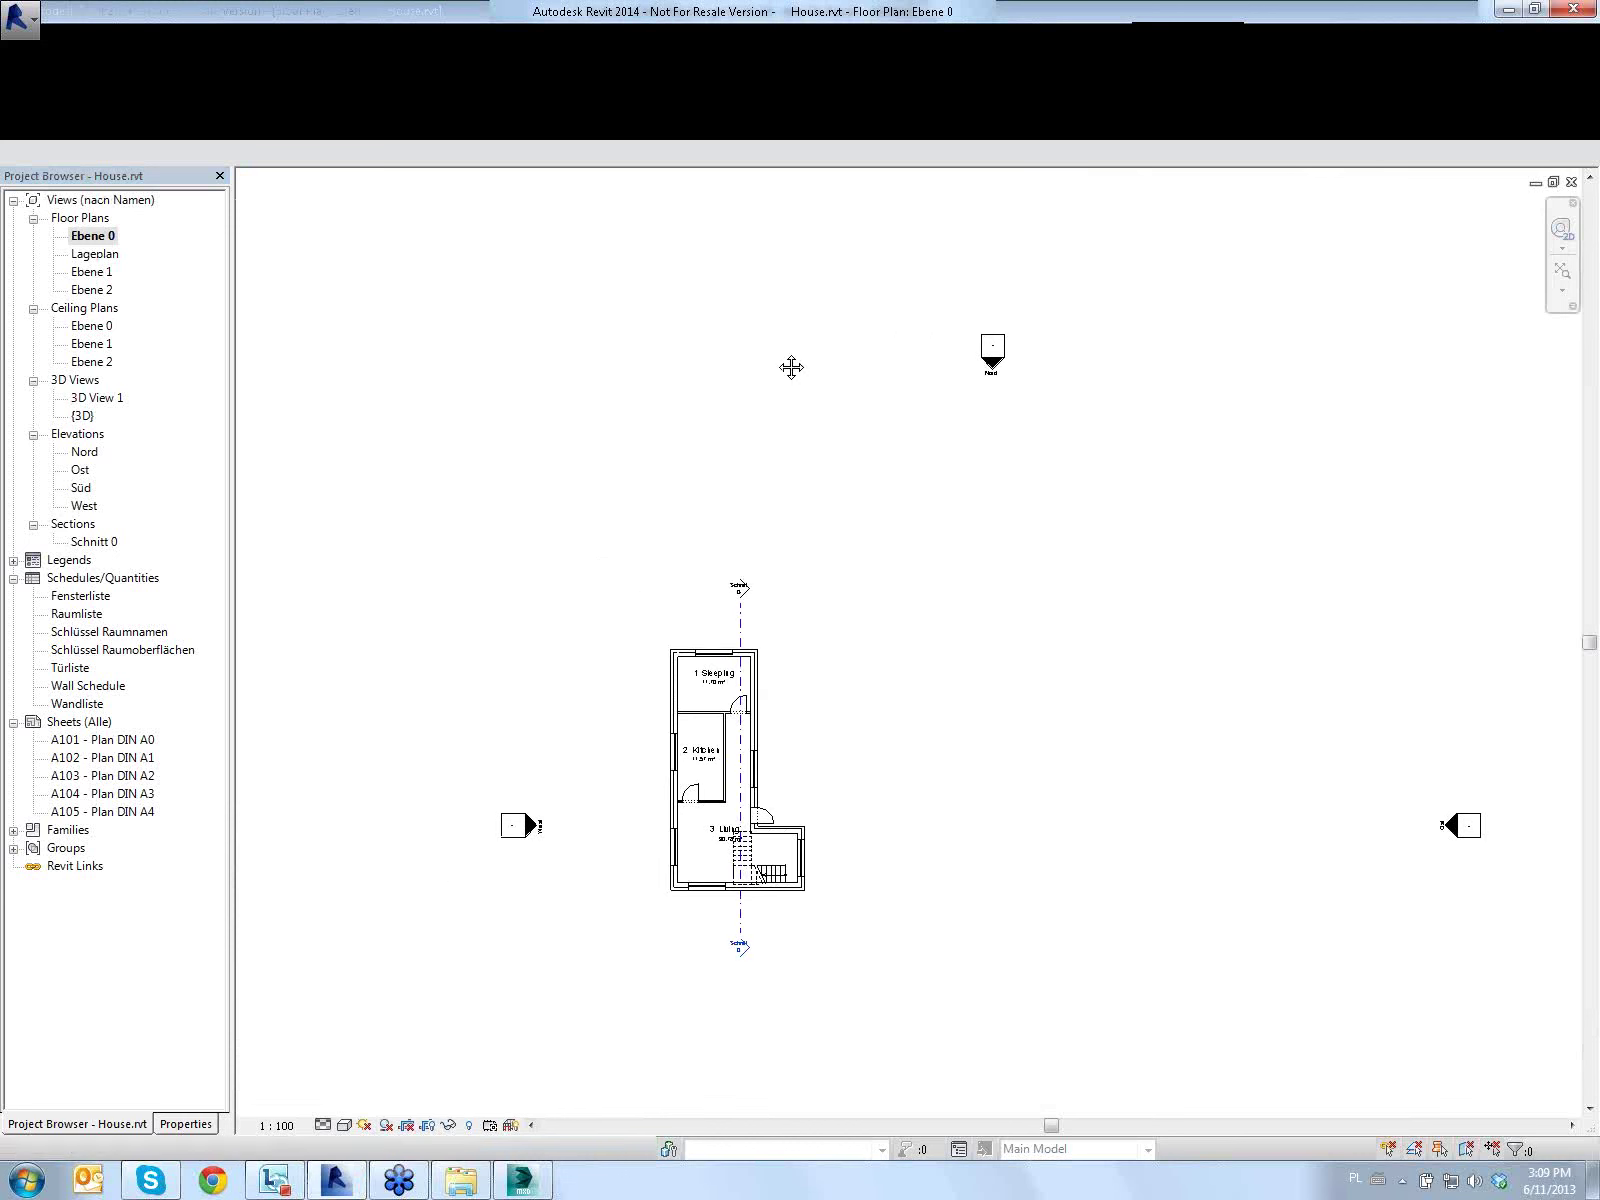
# Turn the sun path on, continuing with the current sun settings
pyautogui.click(366, 1126)
pyautogui.click(394, 1104)
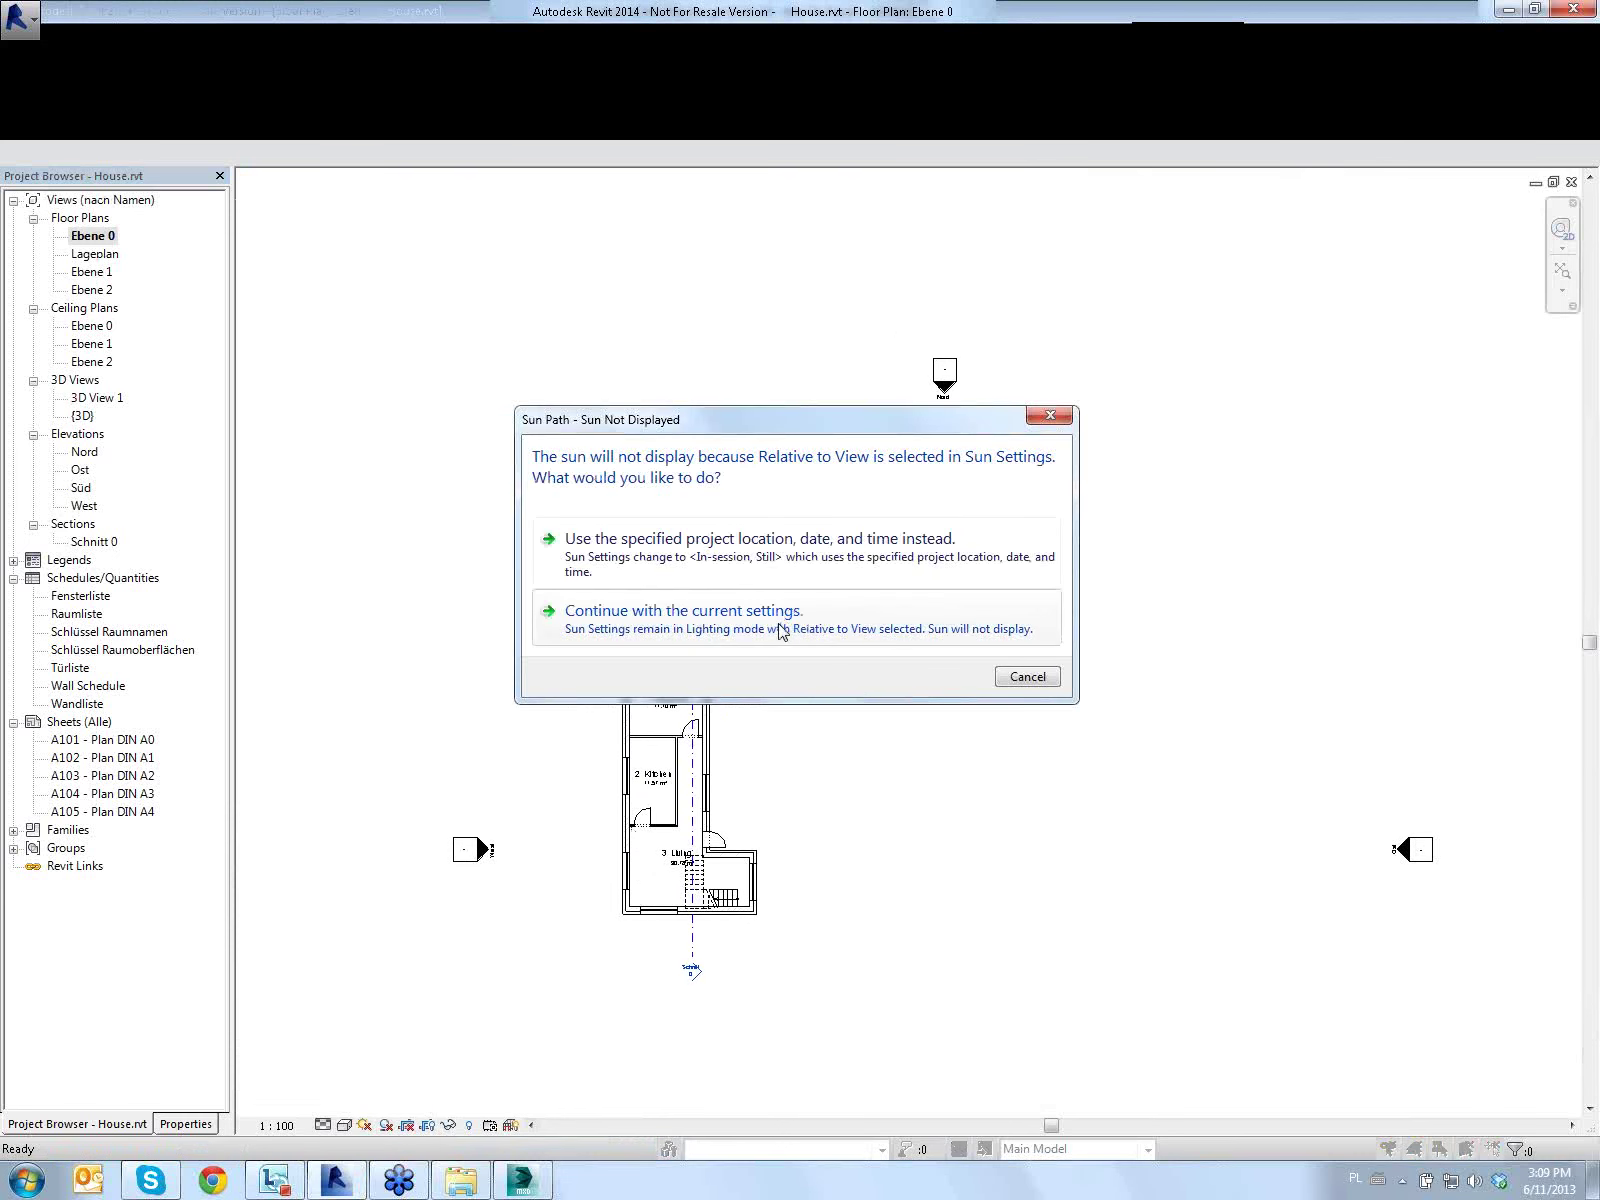
pyautogui.click(783, 628)
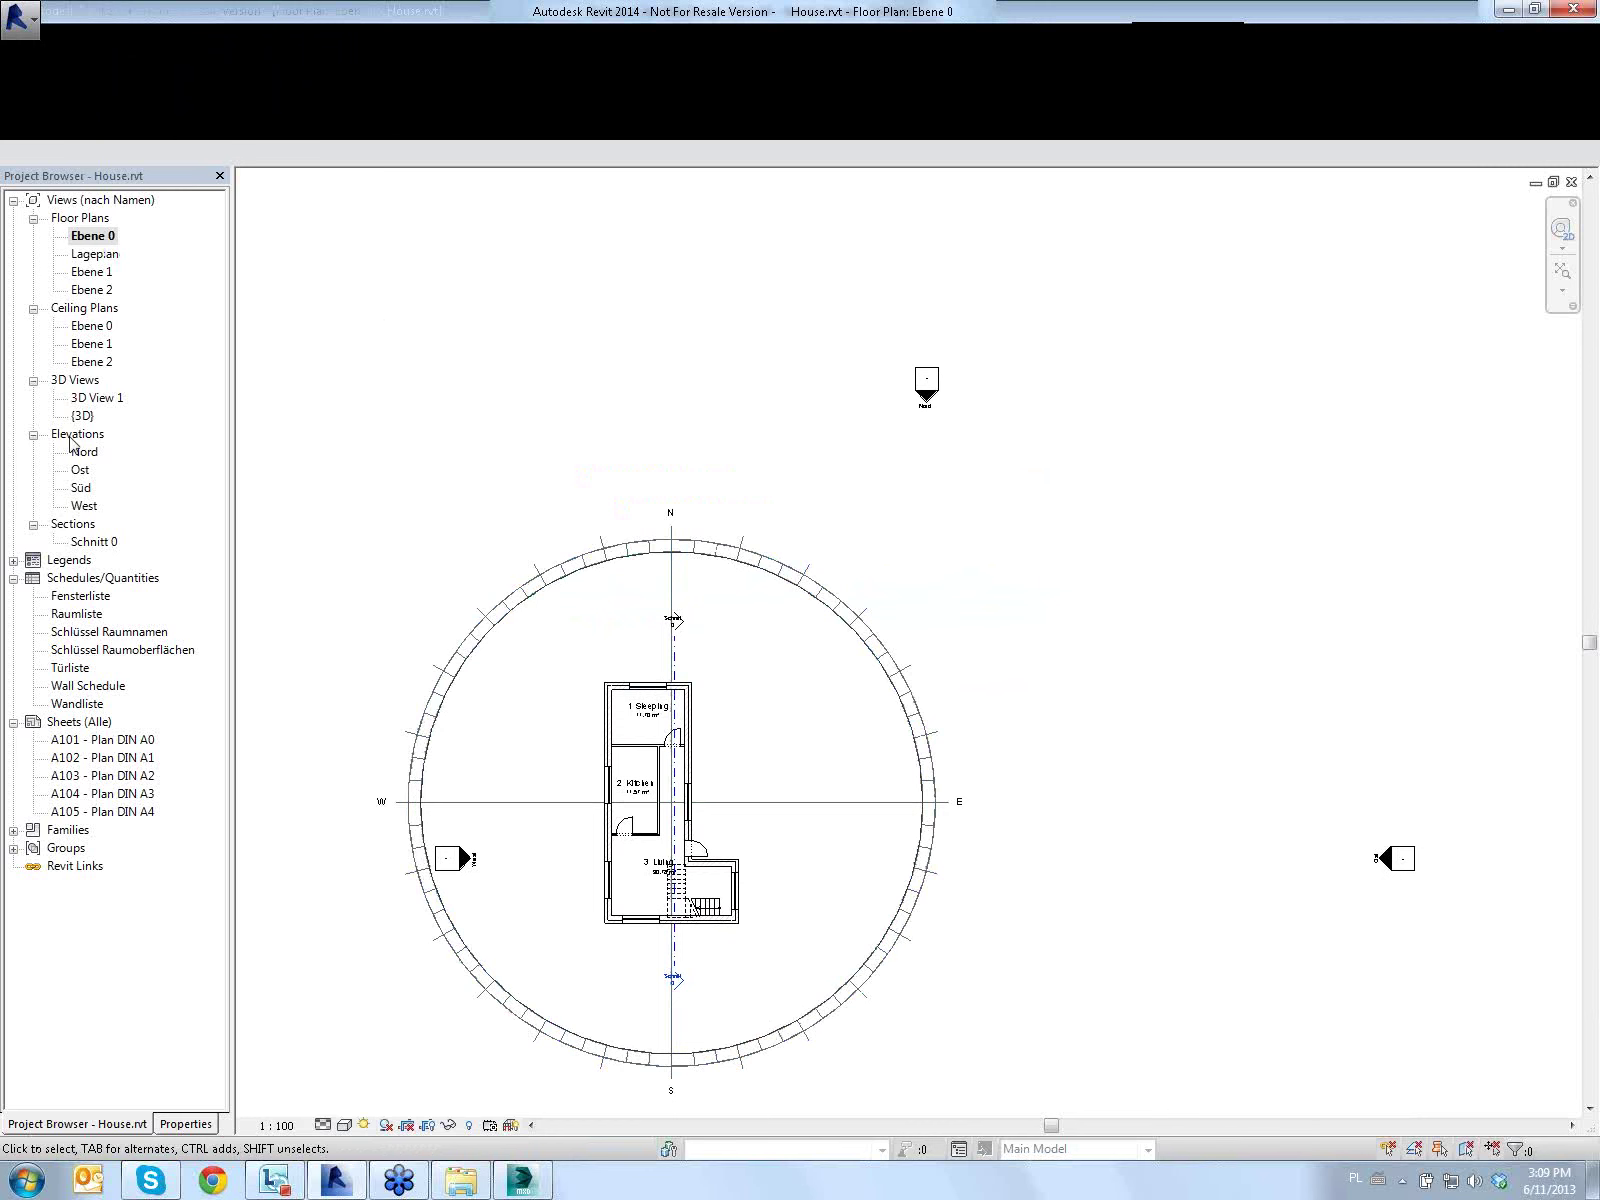
# Minimize Revit to check the 3ds Max scene, then bring Revit back
pyautogui.click(1536, 10)
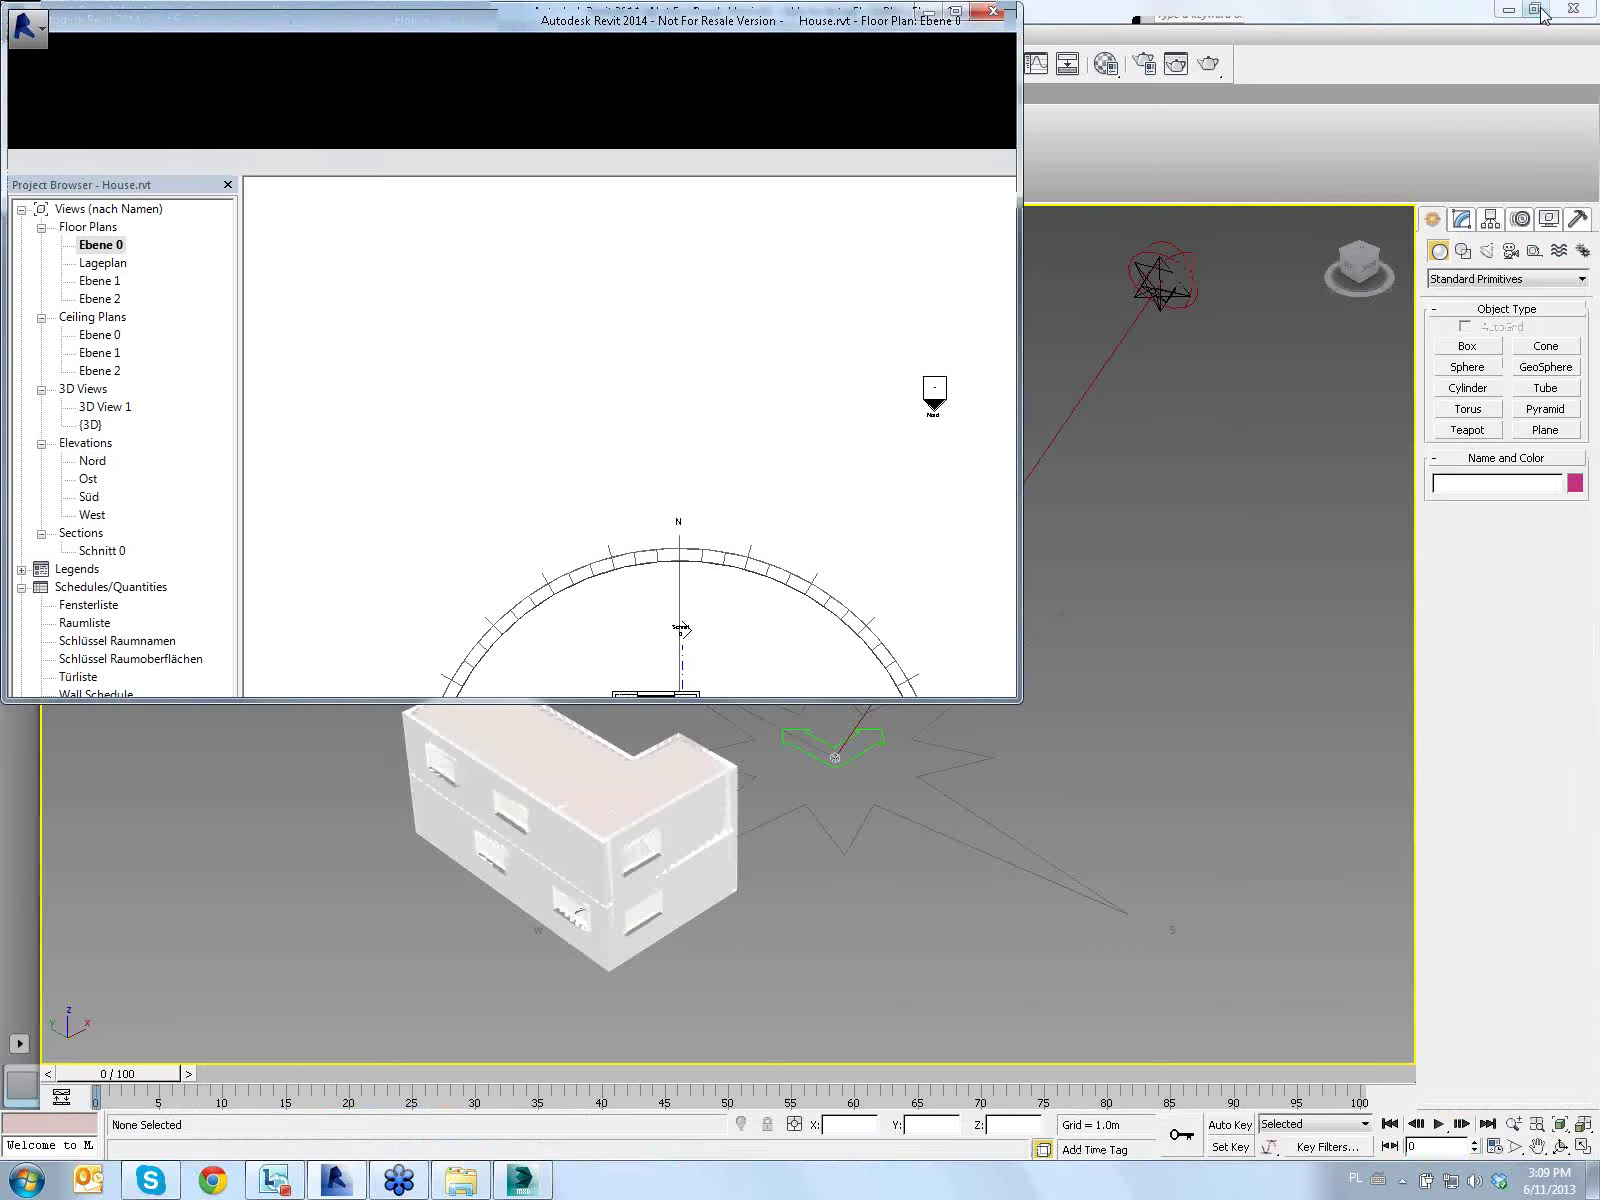
pyautogui.click(930, 12)
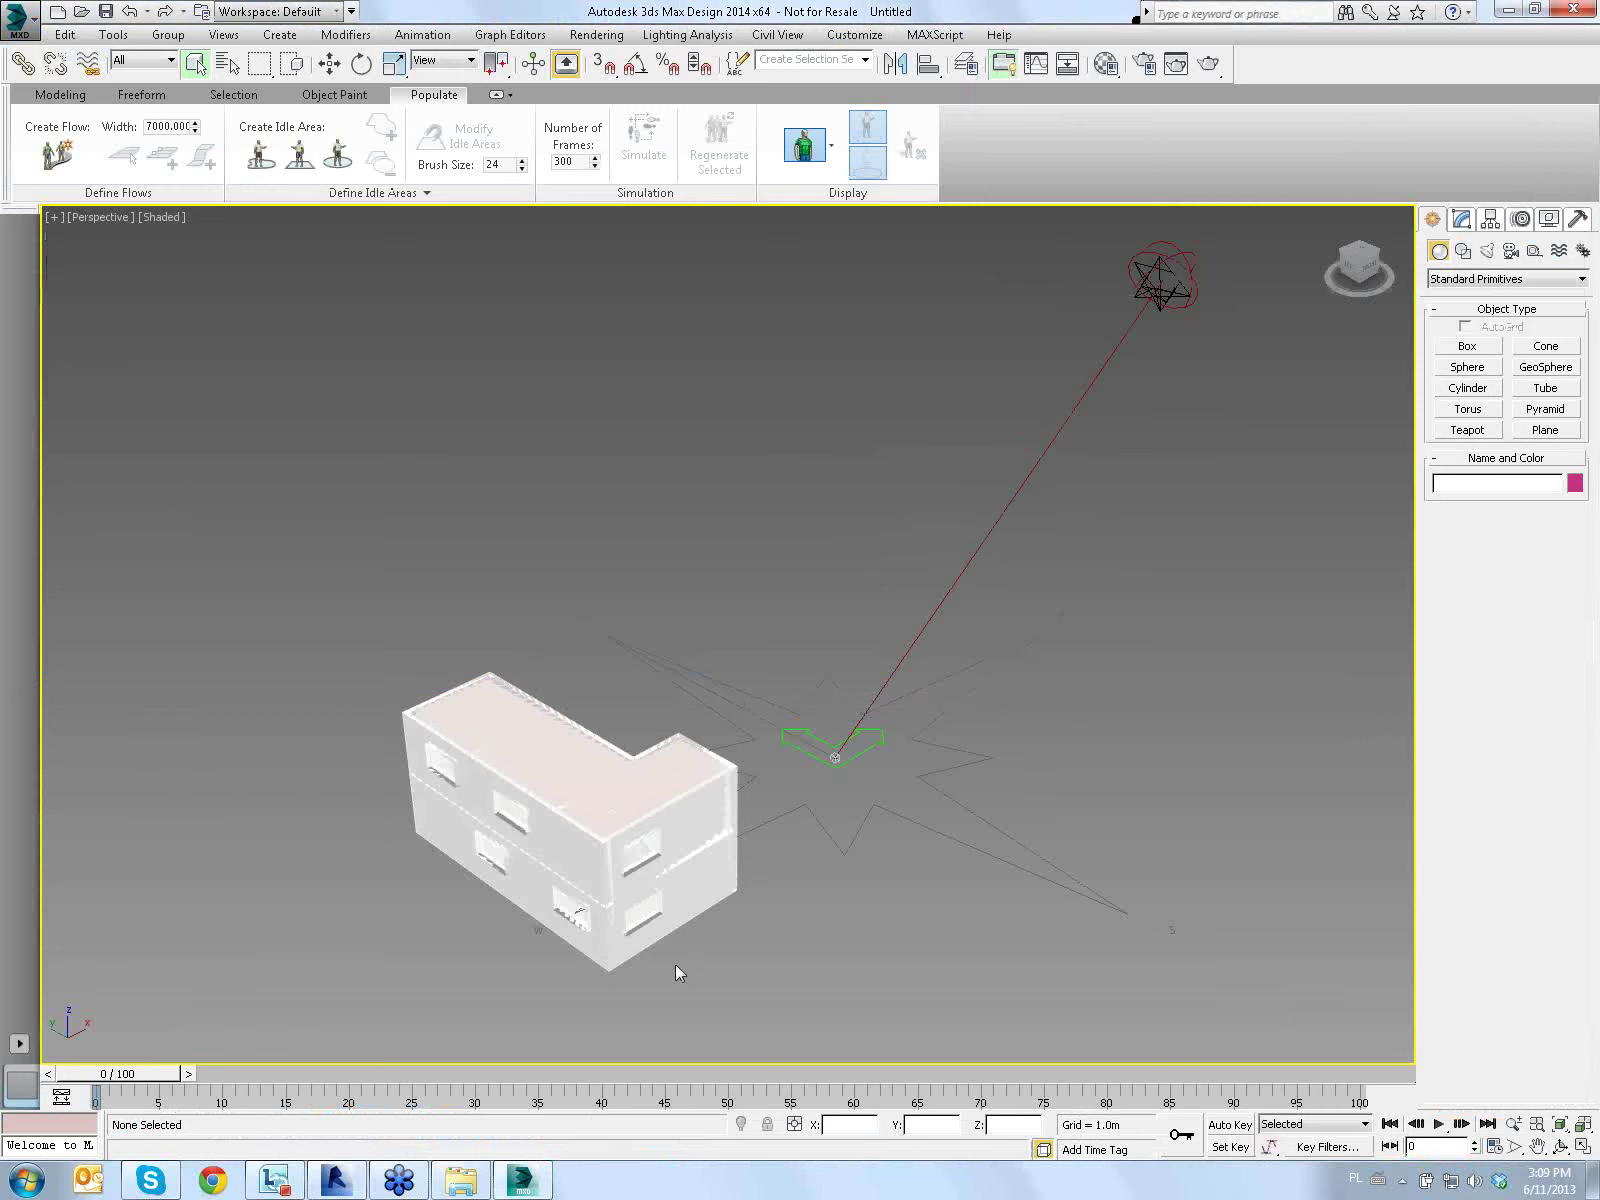
pyautogui.click(335, 1180)
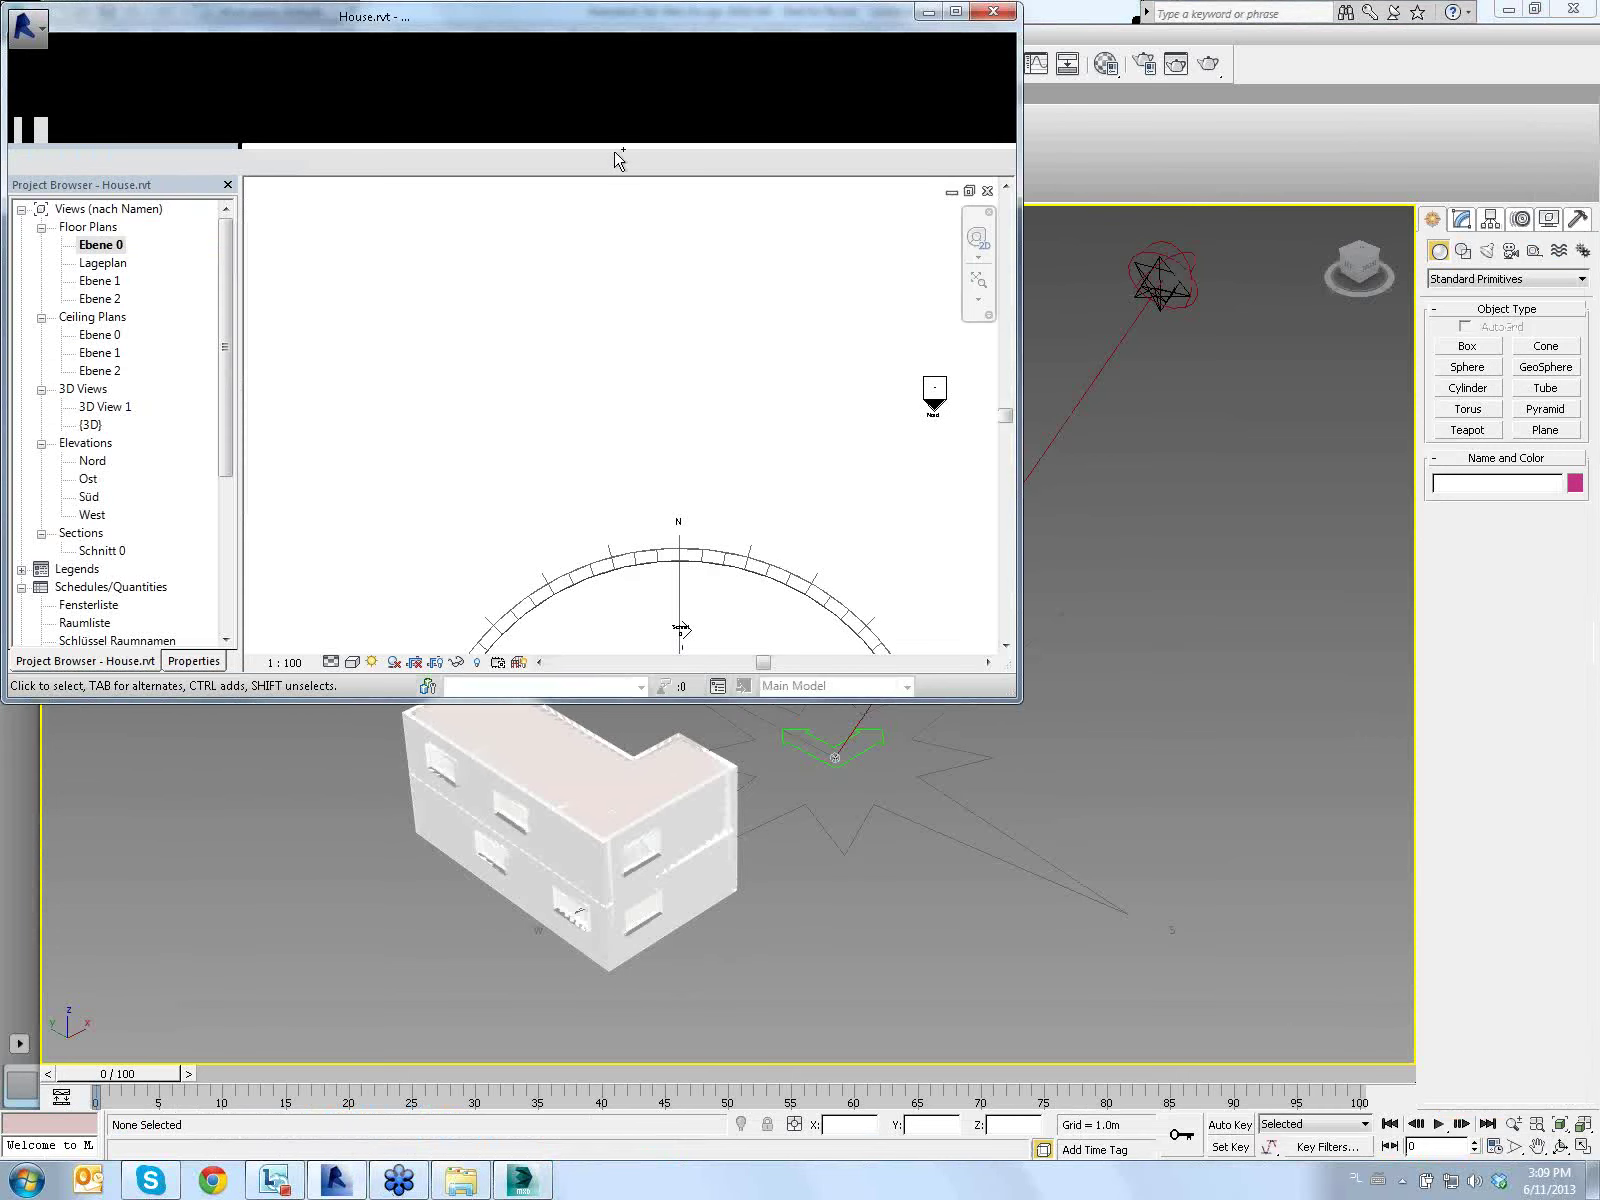
# End the frozen Revit.exe process through Task Manager
pyautogui.hotkey('ctrl', 'shift', 'Escape')
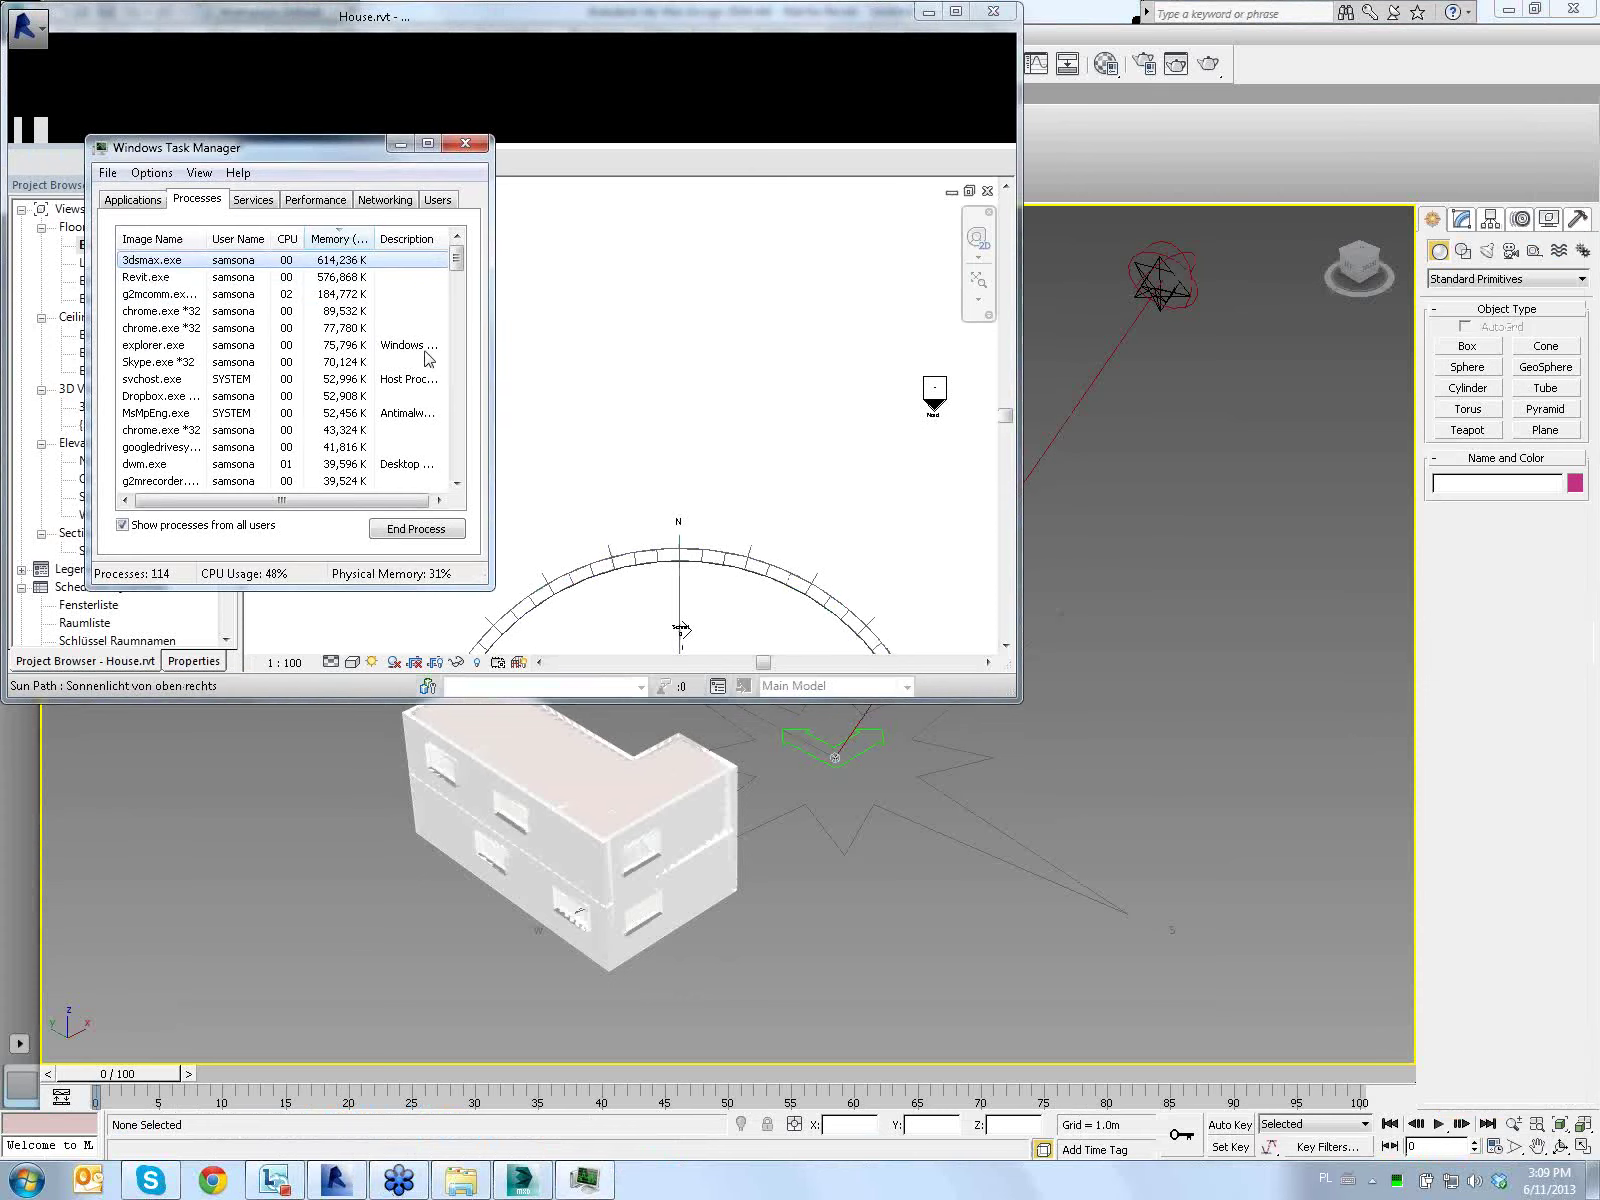
pyautogui.click(160, 277)
pyautogui.click(430, 530)
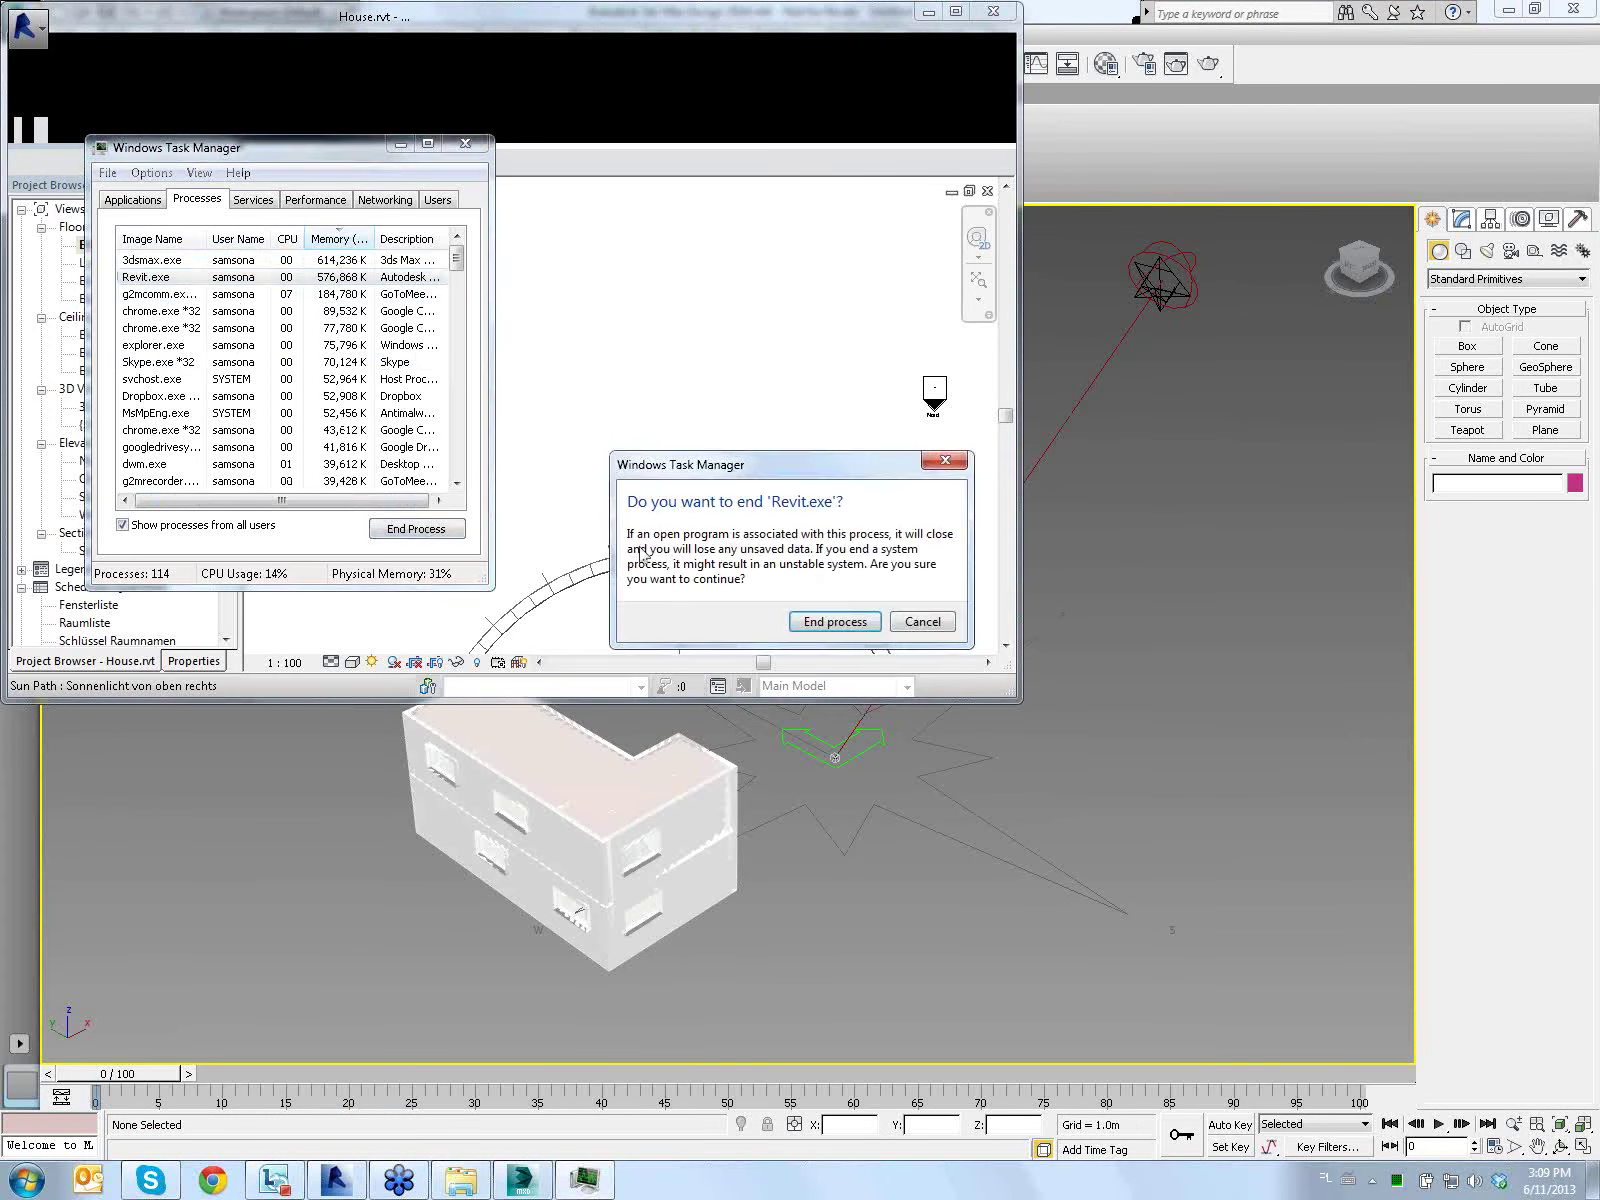
pyautogui.click(835, 621)
pyautogui.click(465, 144)
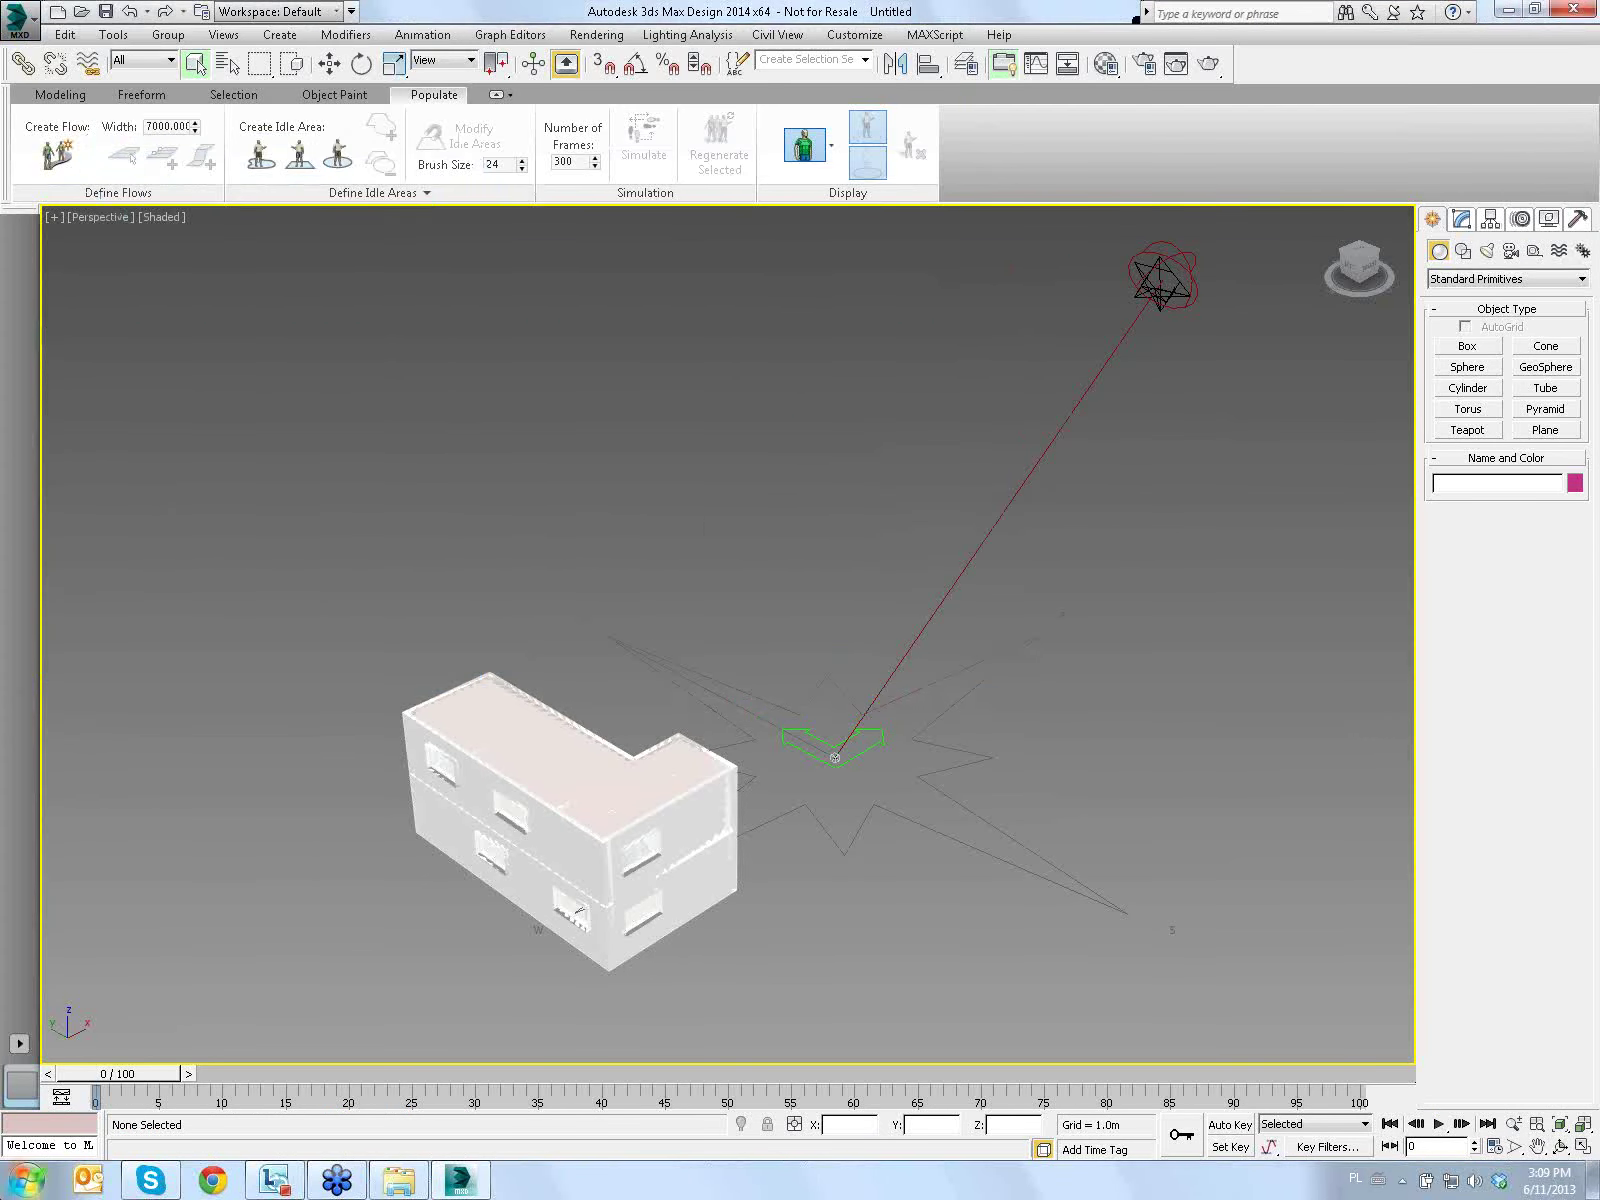
pyautogui.click(25, 1180)
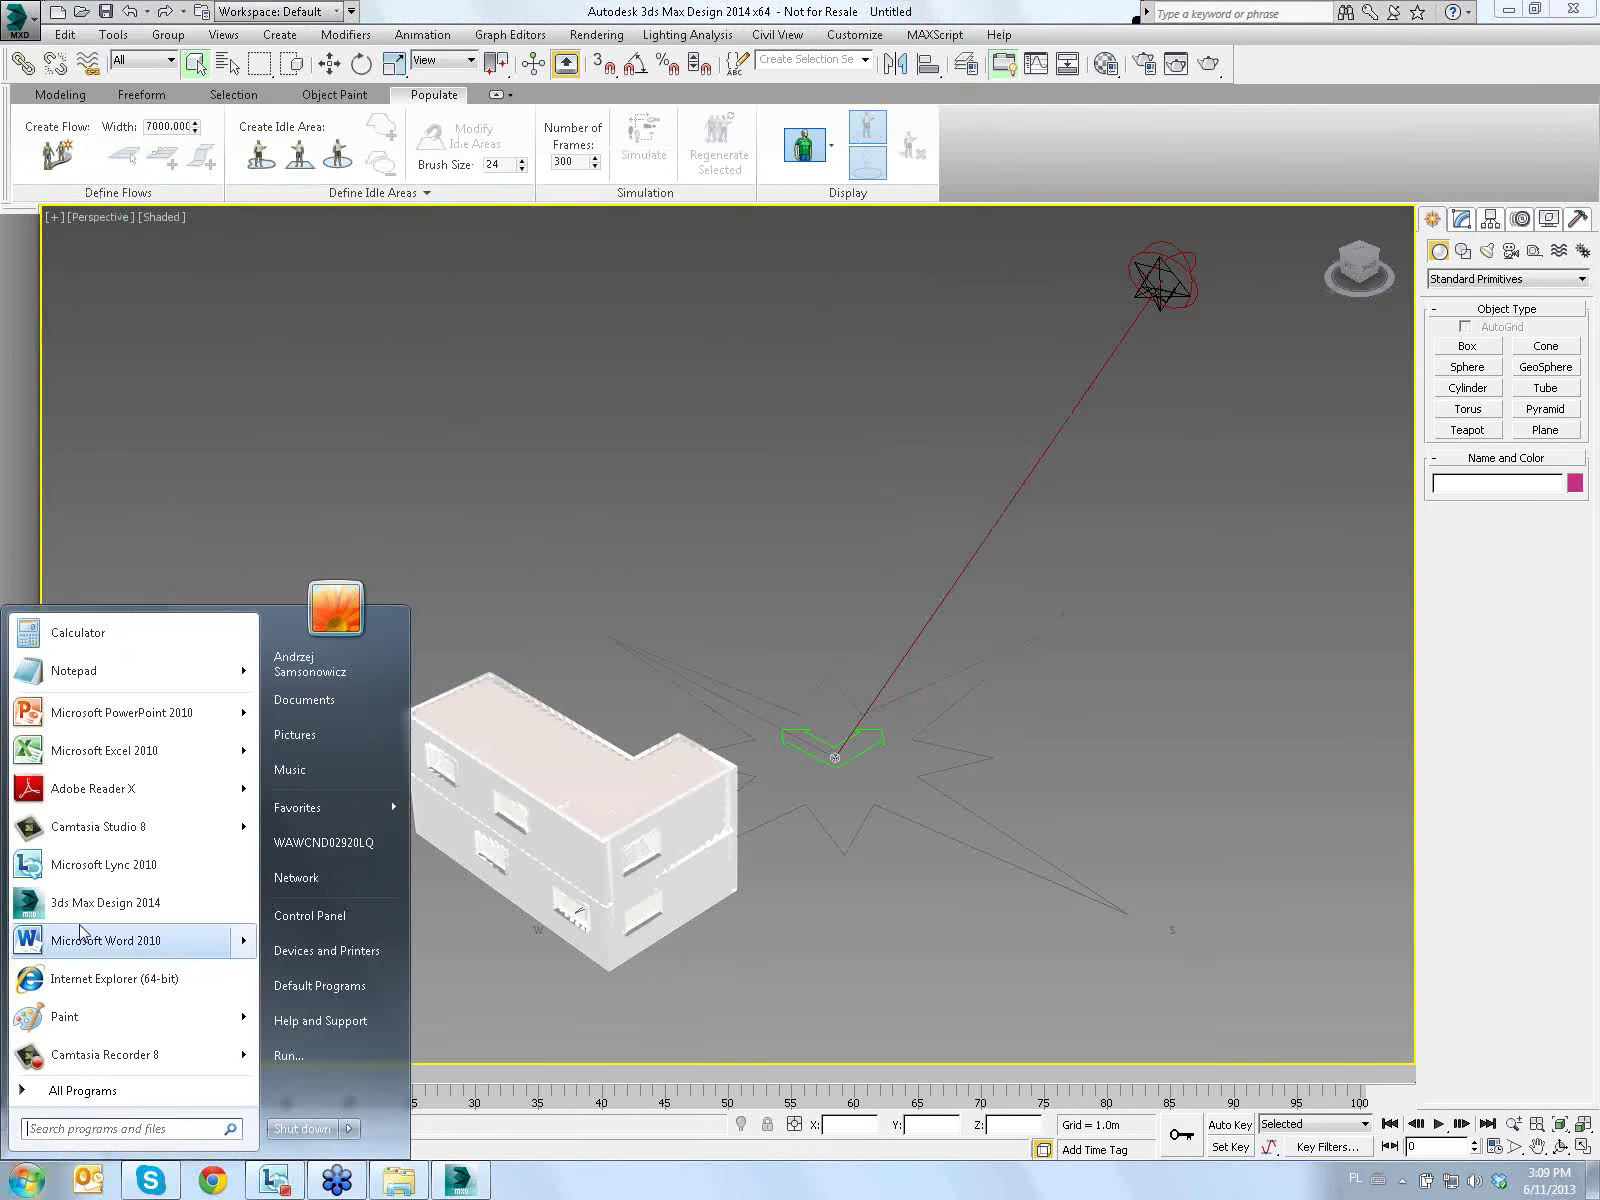
# Launch Revit 2014 from All Programs > Autodesk > Revit 2014
pyautogui.click(160, 1095)
pyautogui.click(100, 645)
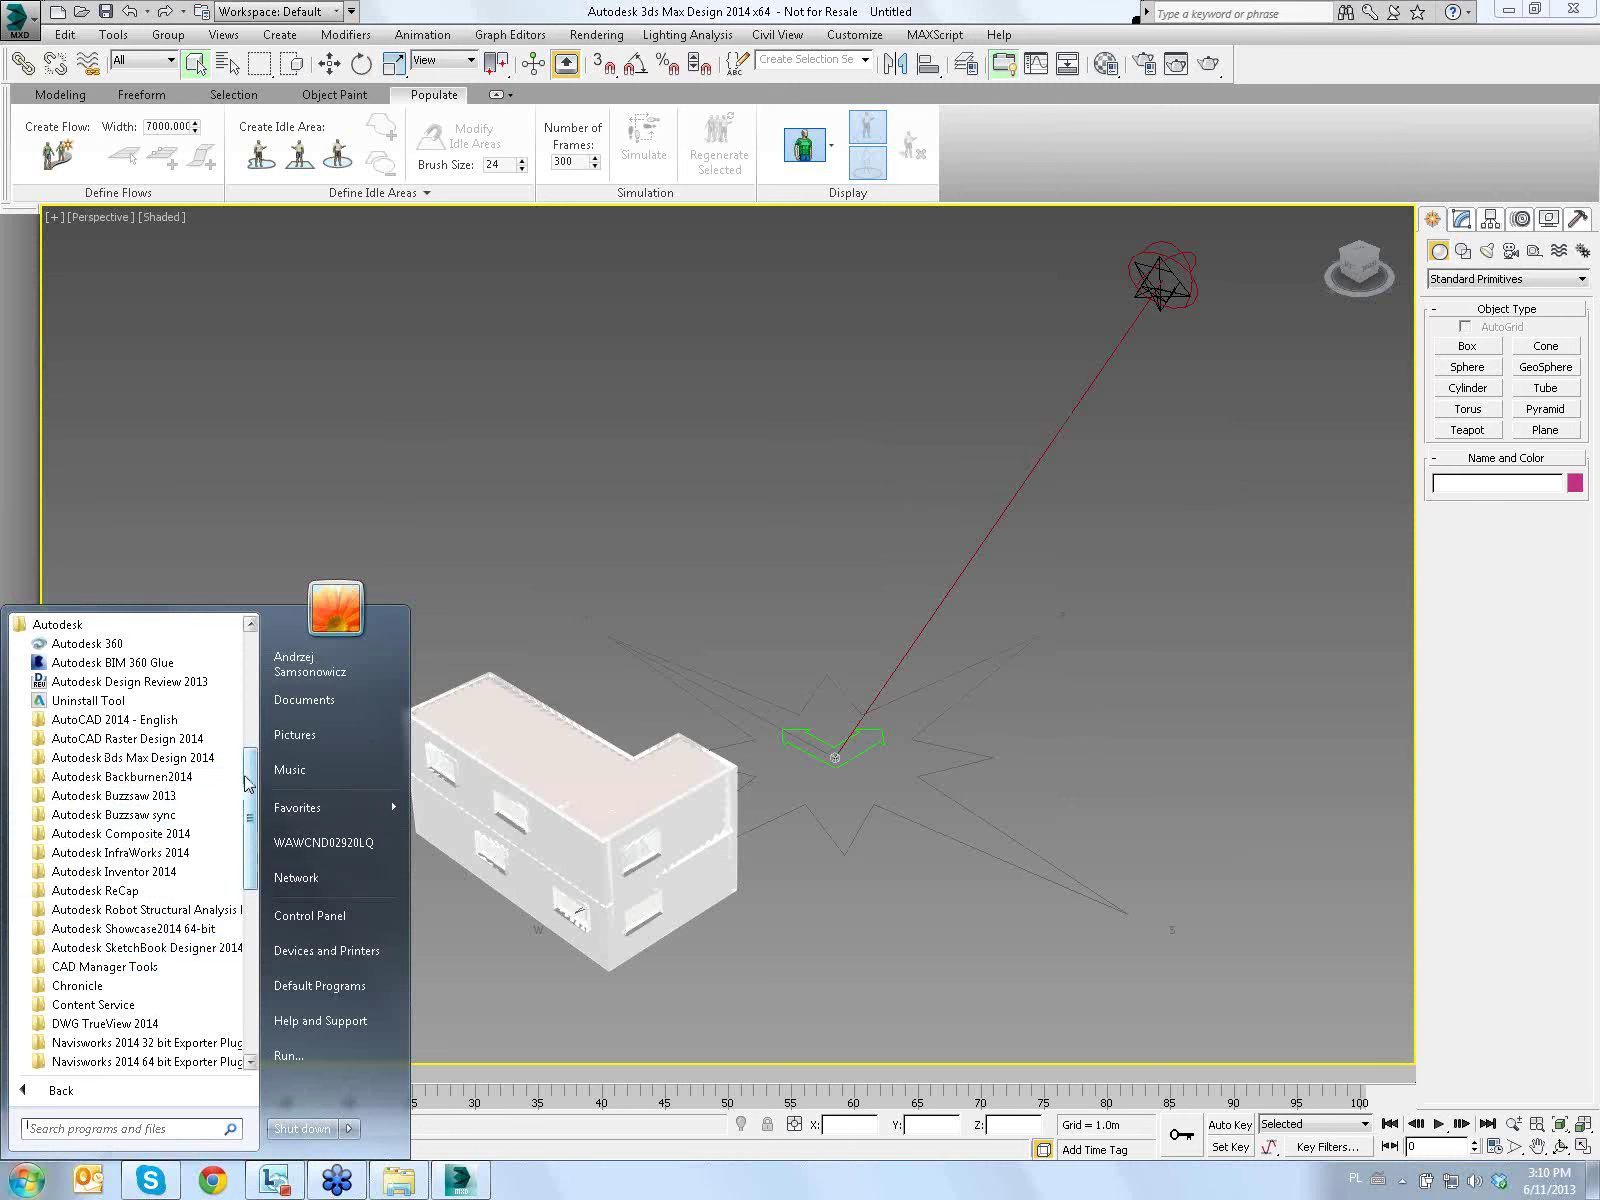
pyautogui.scroll(-3, 140, 940)
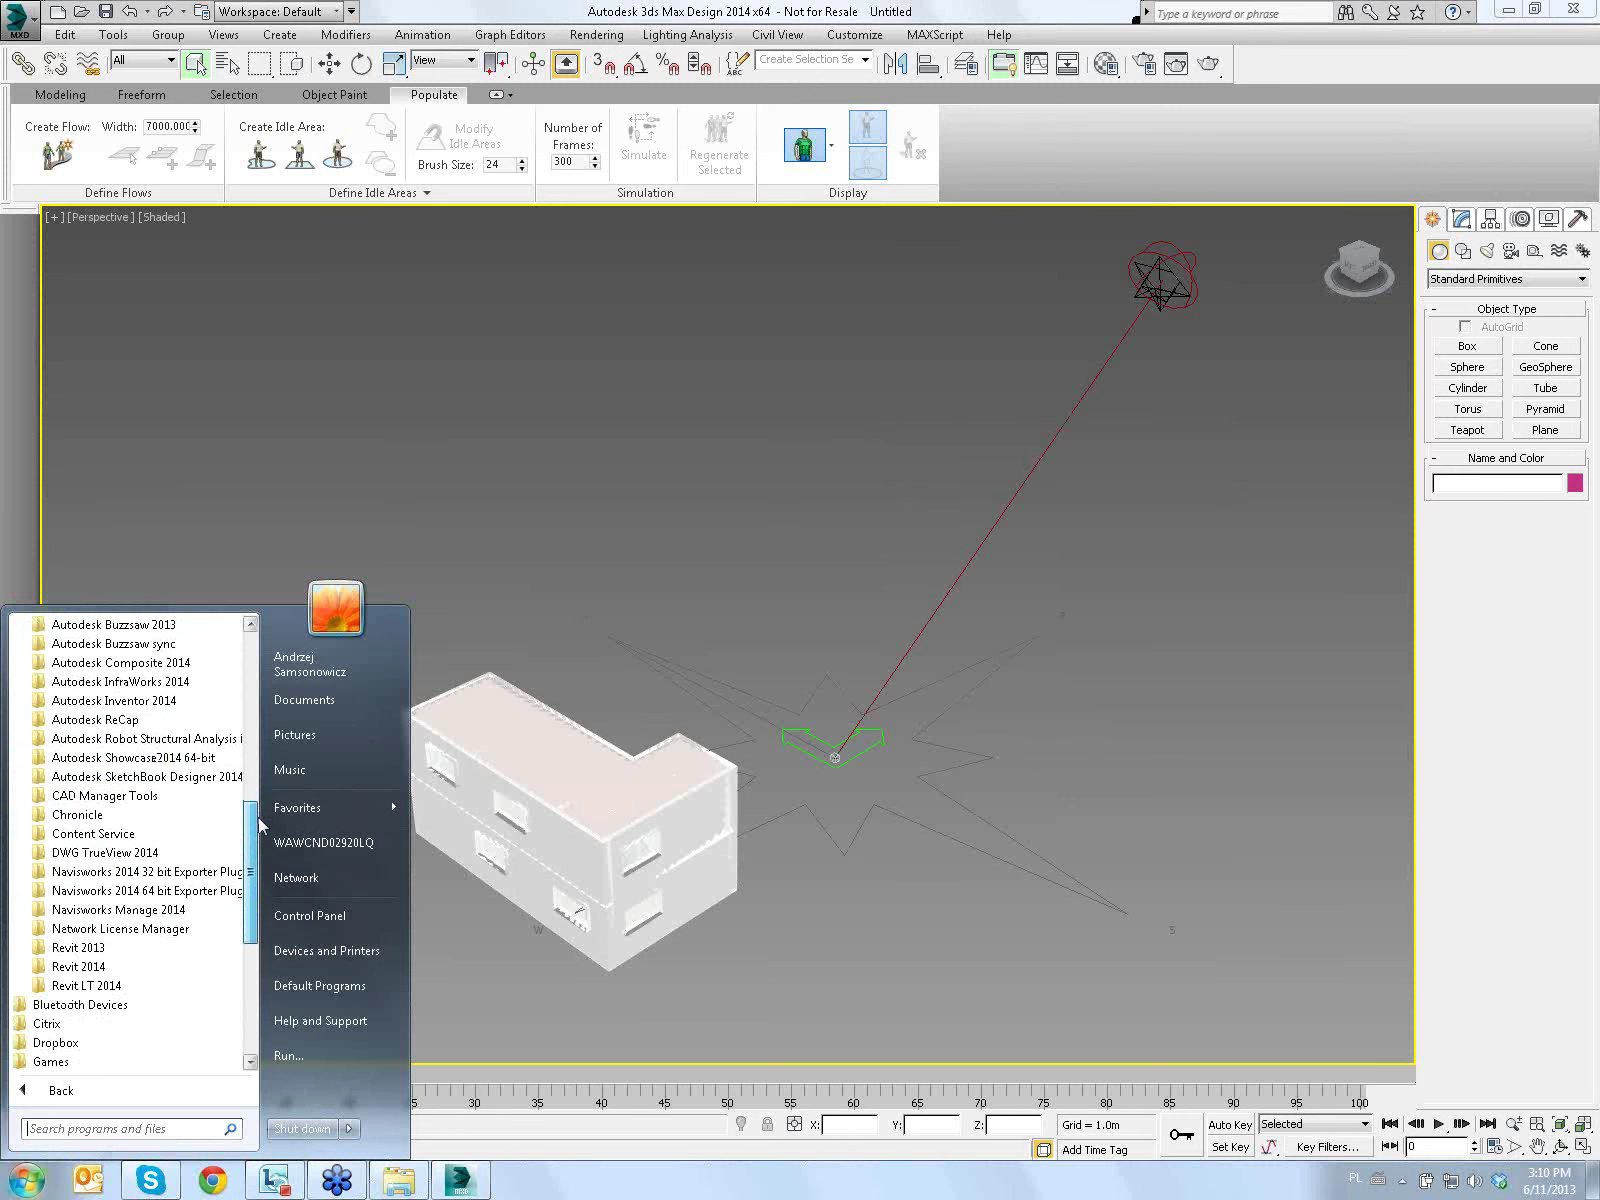
pyautogui.click(138, 966)
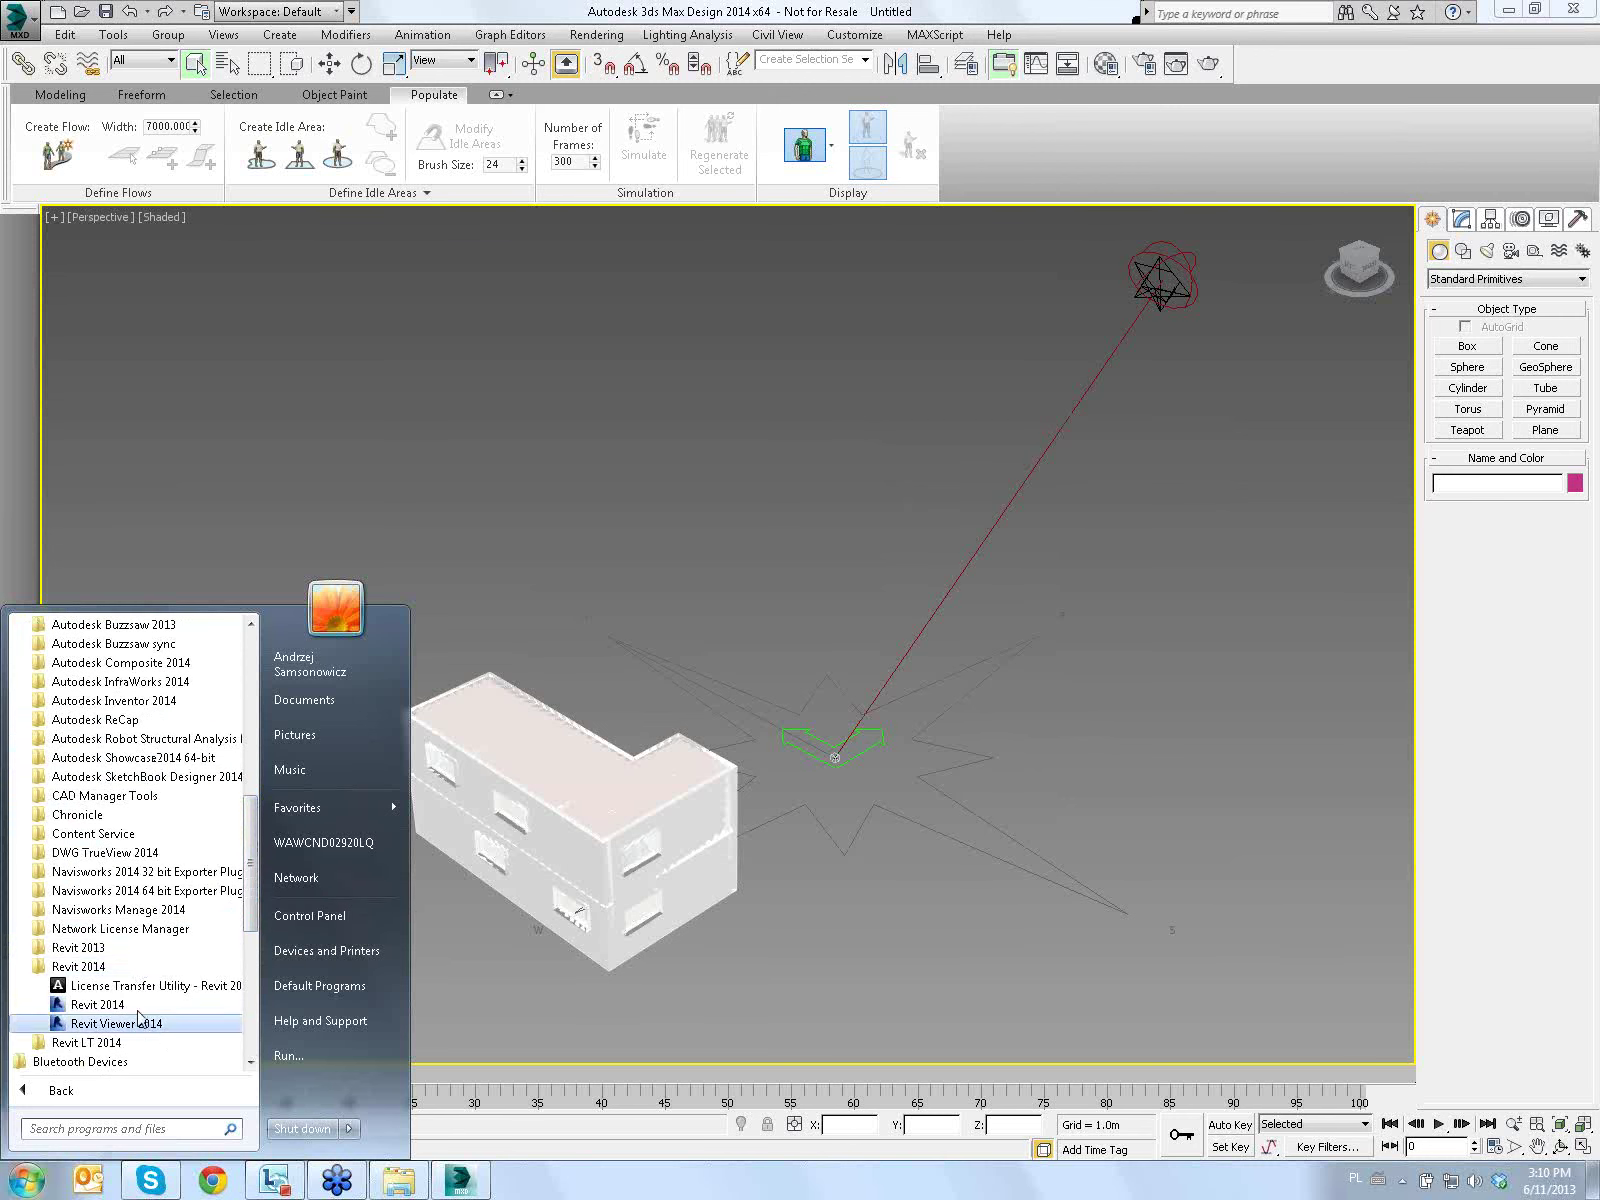
pyautogui.click(114, 1005)
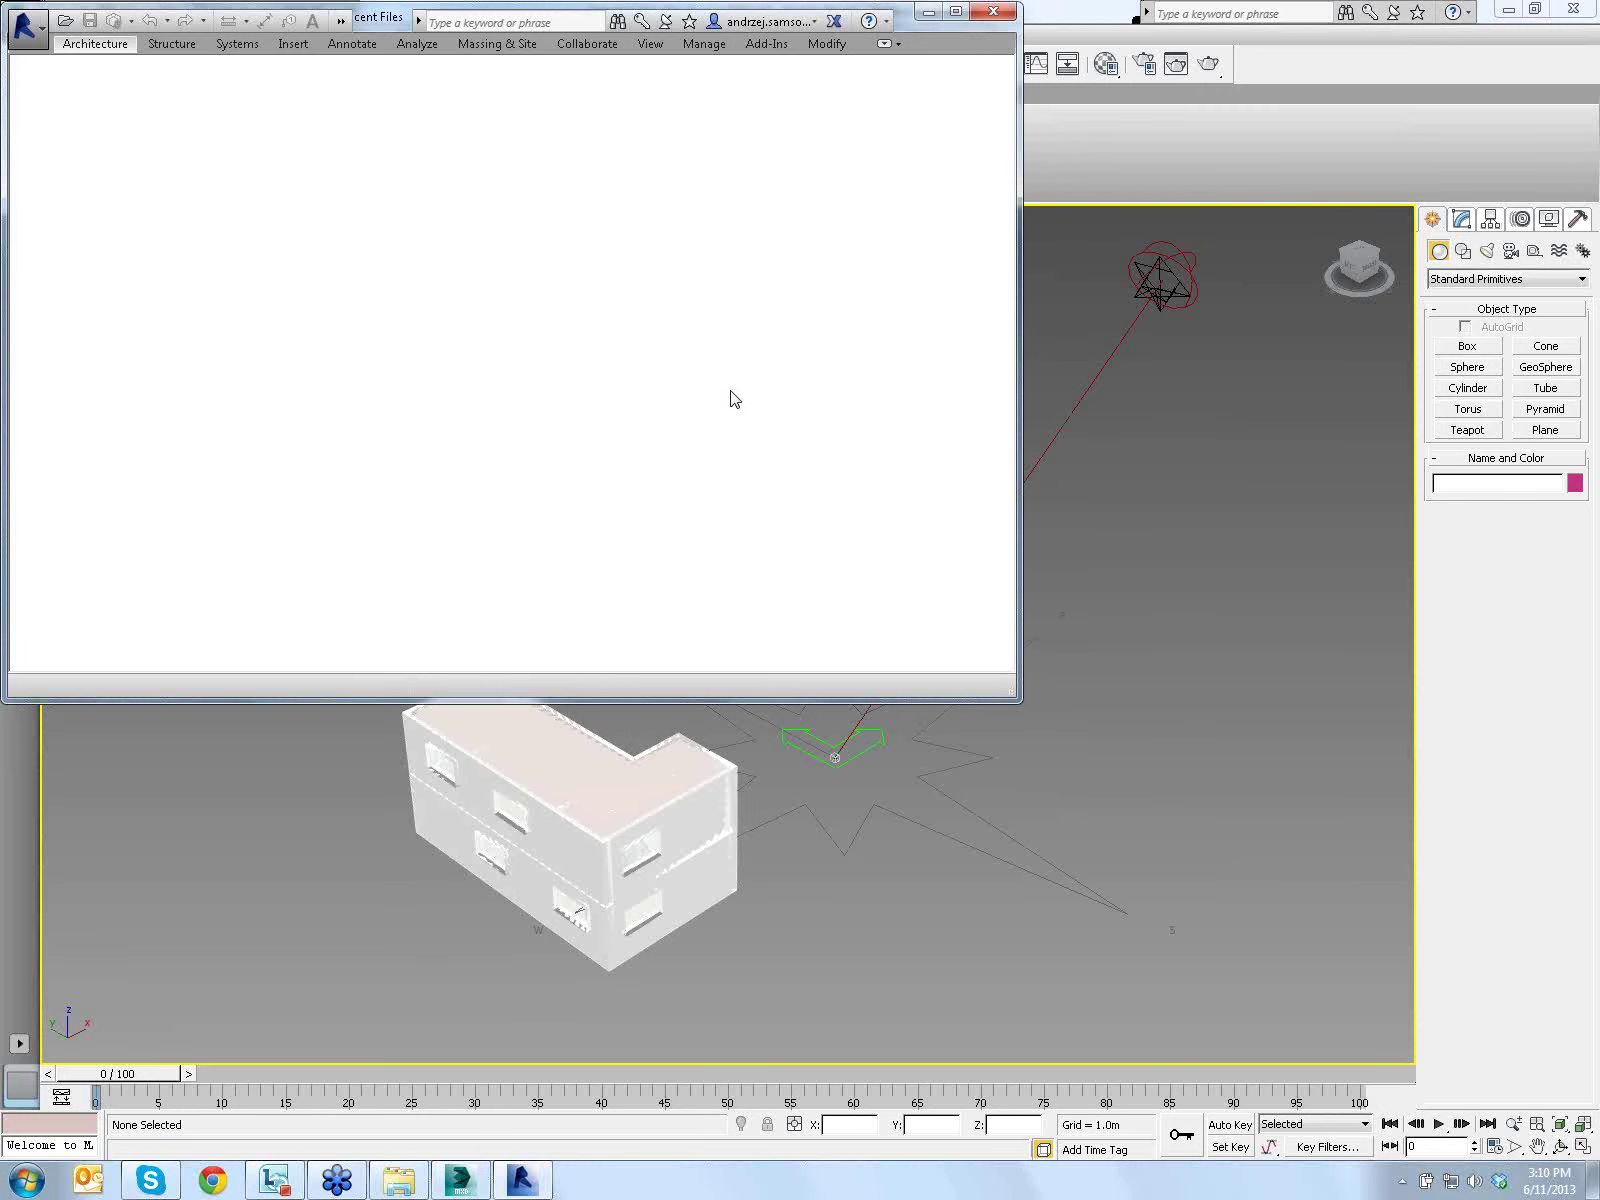
# Maximize Revit, open floor plan Ebene 0 and turn the sun path on with current settings
pyautogui.click(955, 14)
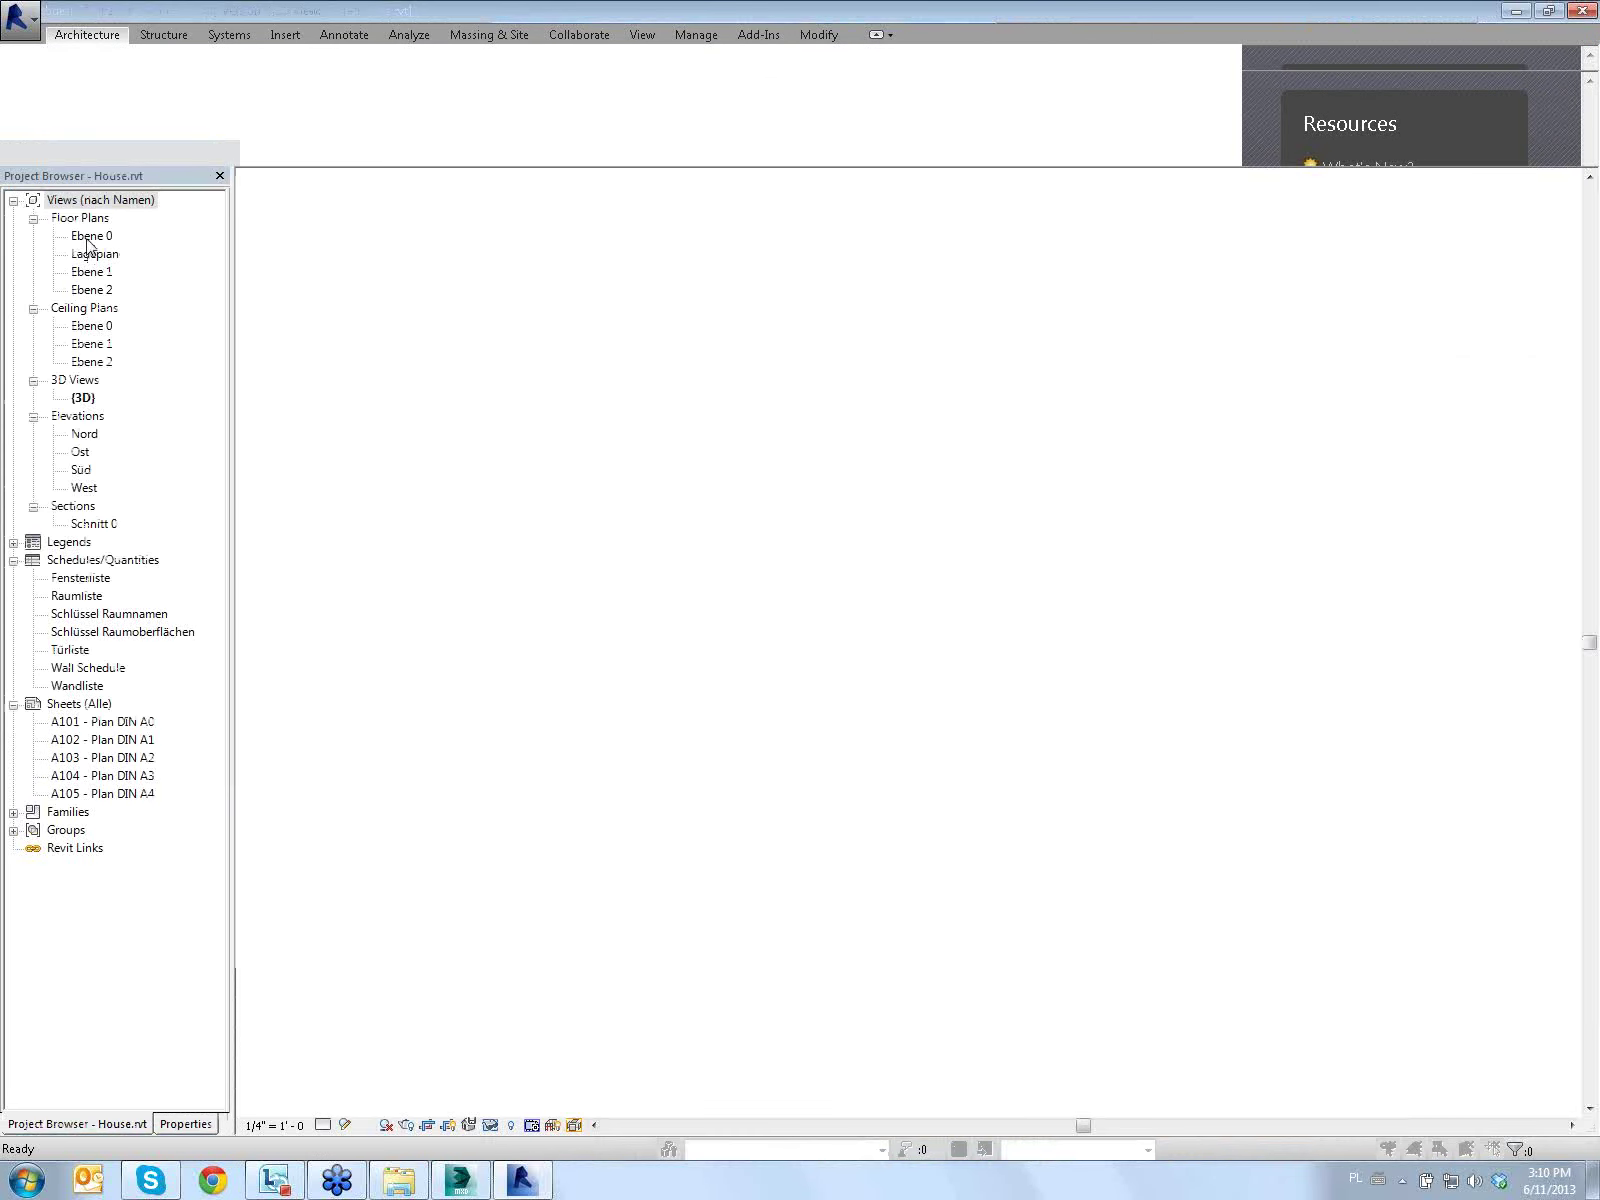
pyautogui.doubleClick(85, 236)
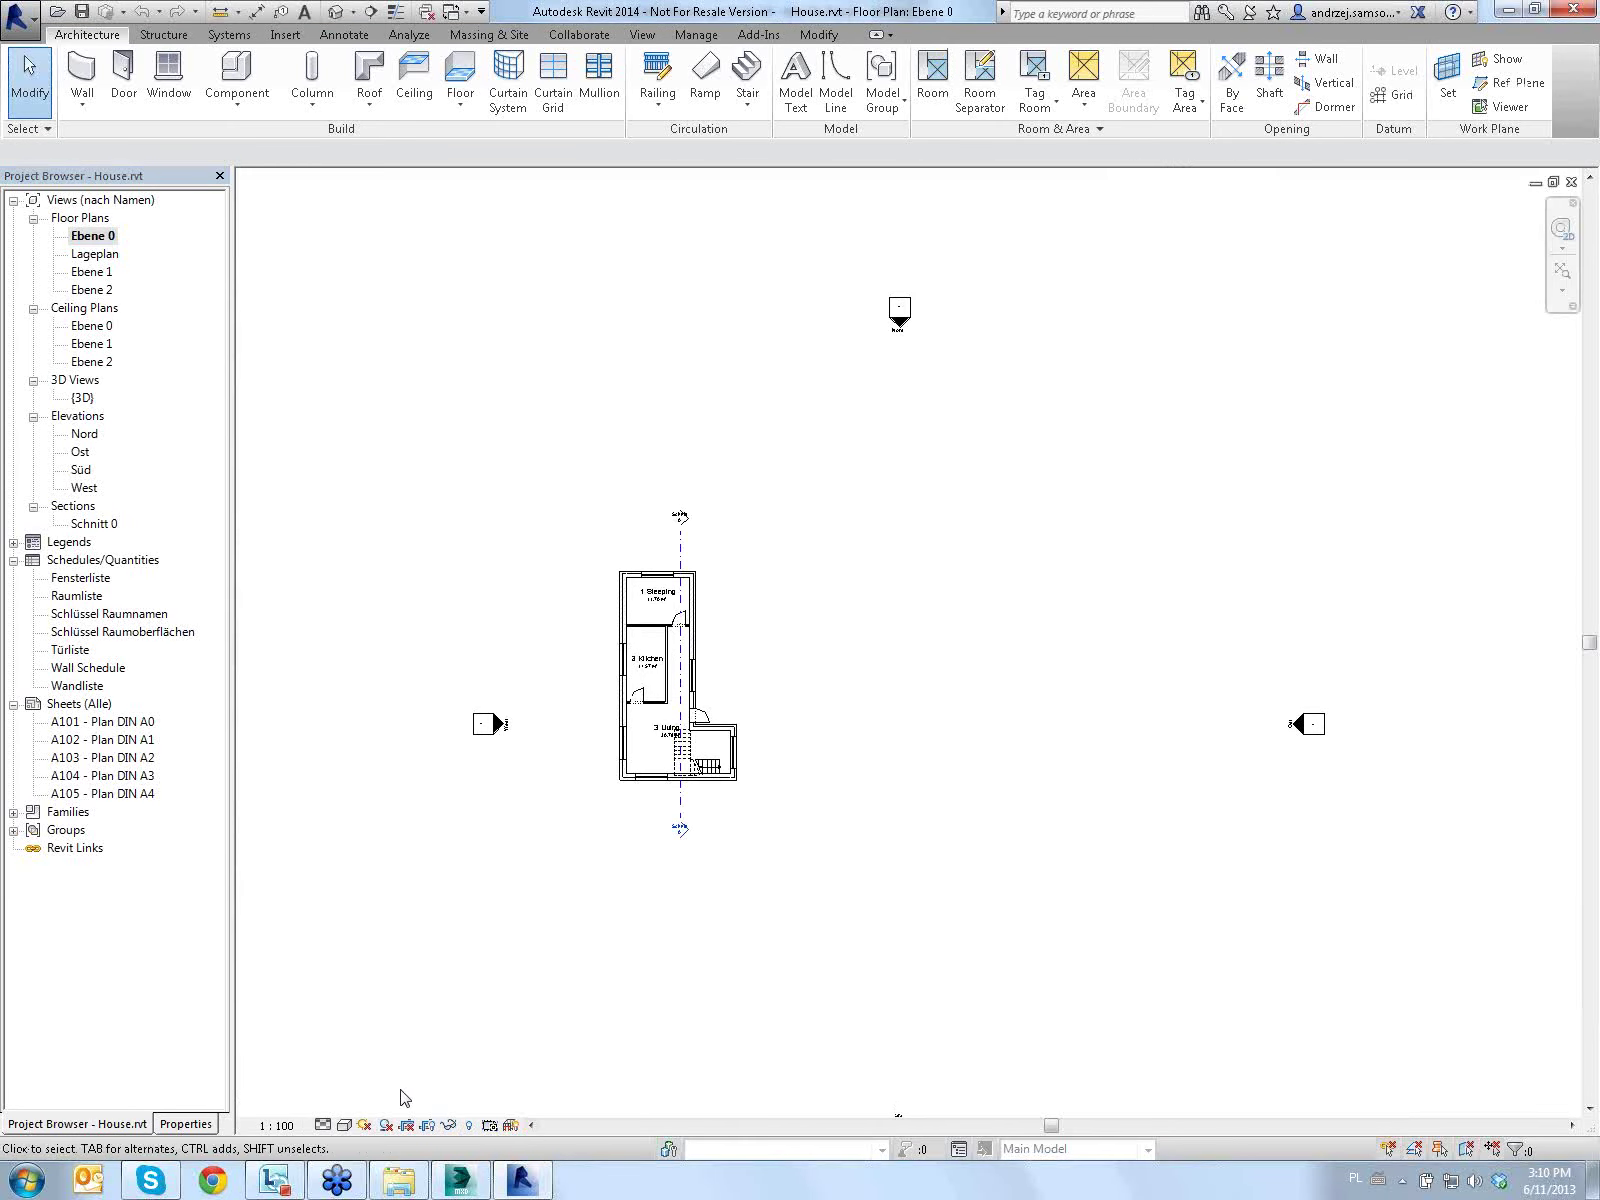
pyautogui.click(364, 1125)
pyautogui.click(471, 1098)
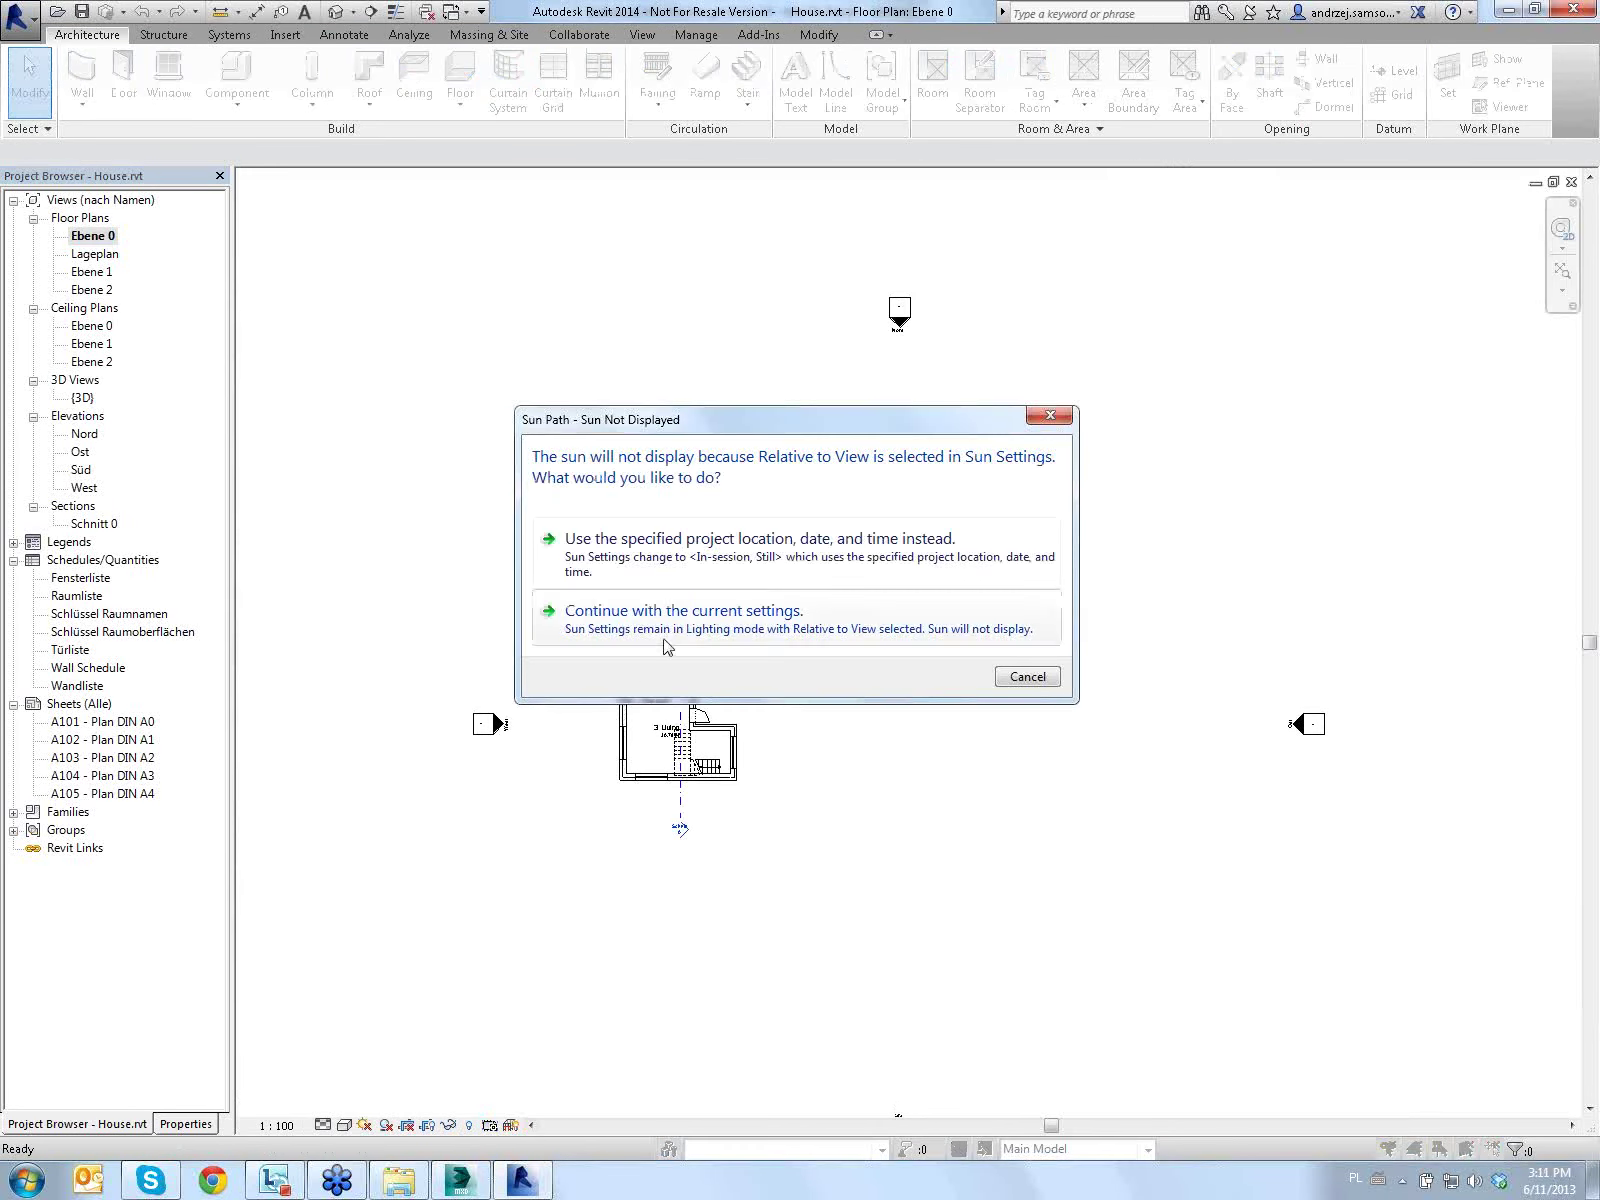
pyautogui.click(680, 642)
pyautogui.moveTo(737, 481); pyautogui.dragTo(737, 472, button='middle')
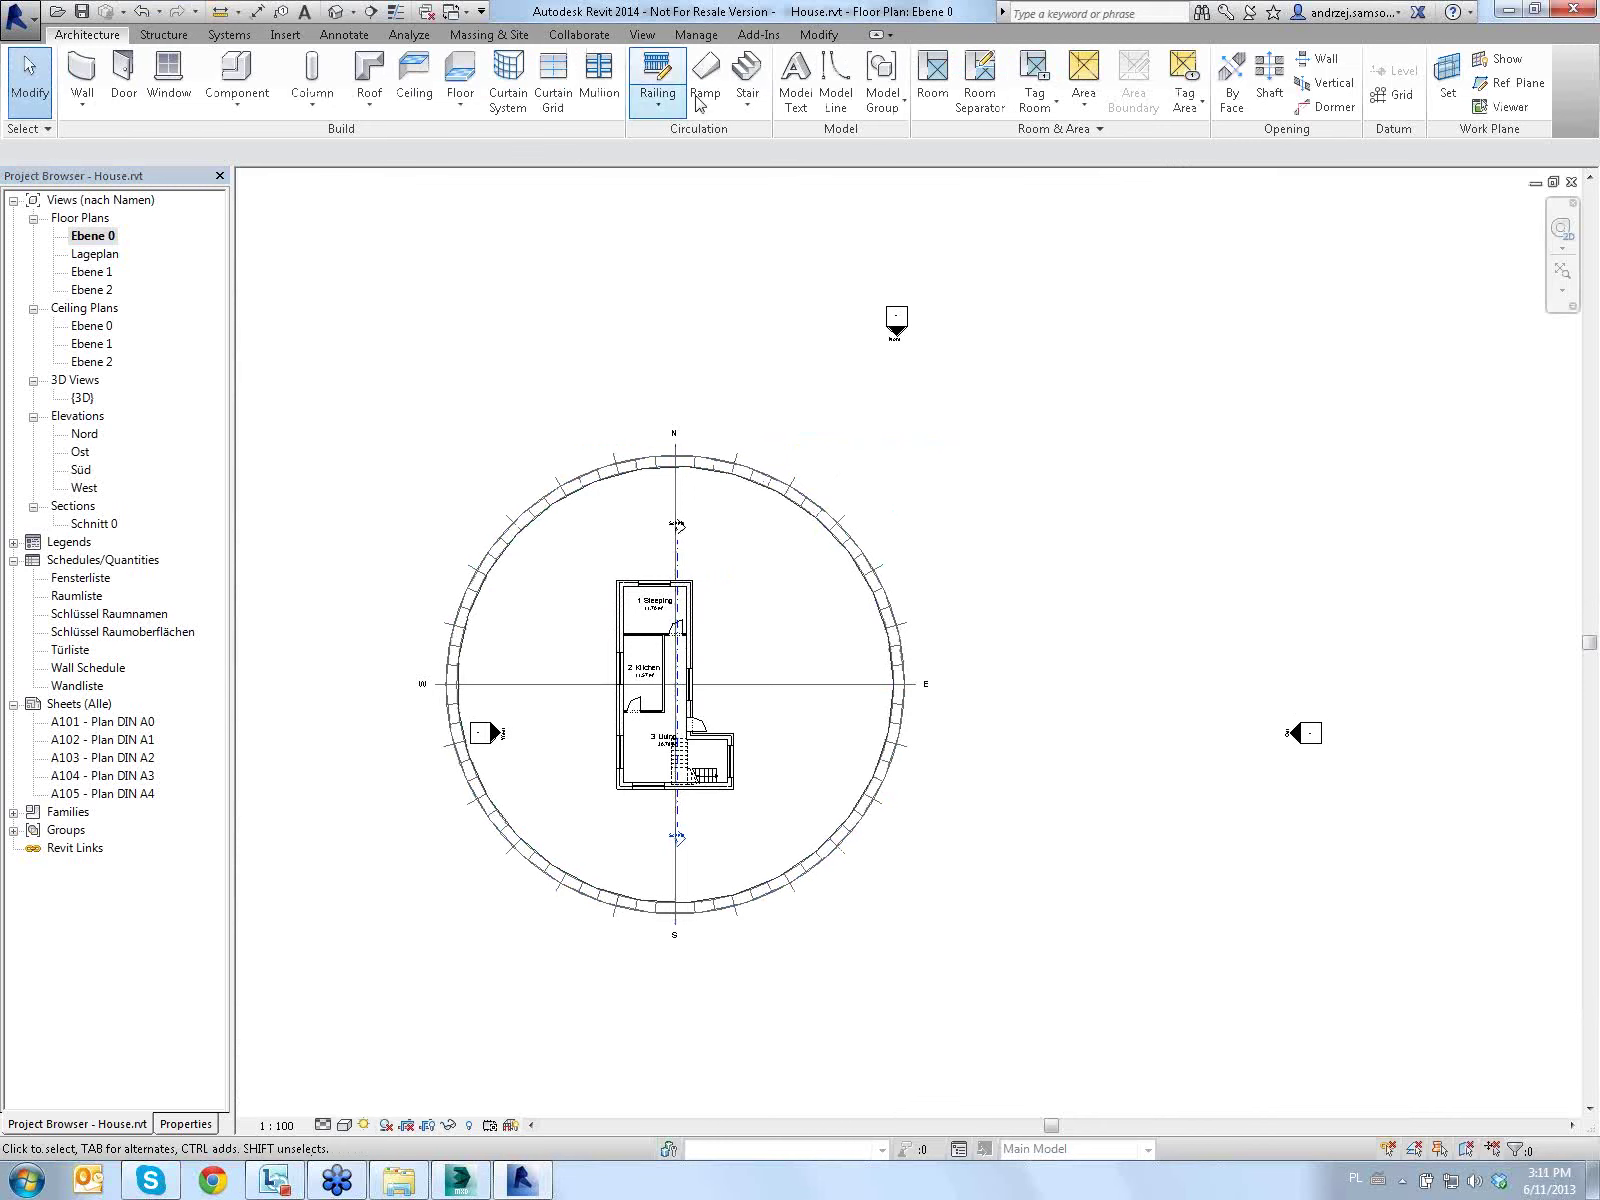
# Draw a slanted reference line beside the house
pyautogui.click(765, 779)
pyautogui.rightClick(929, 334)
pyautogui.click(950, 347)
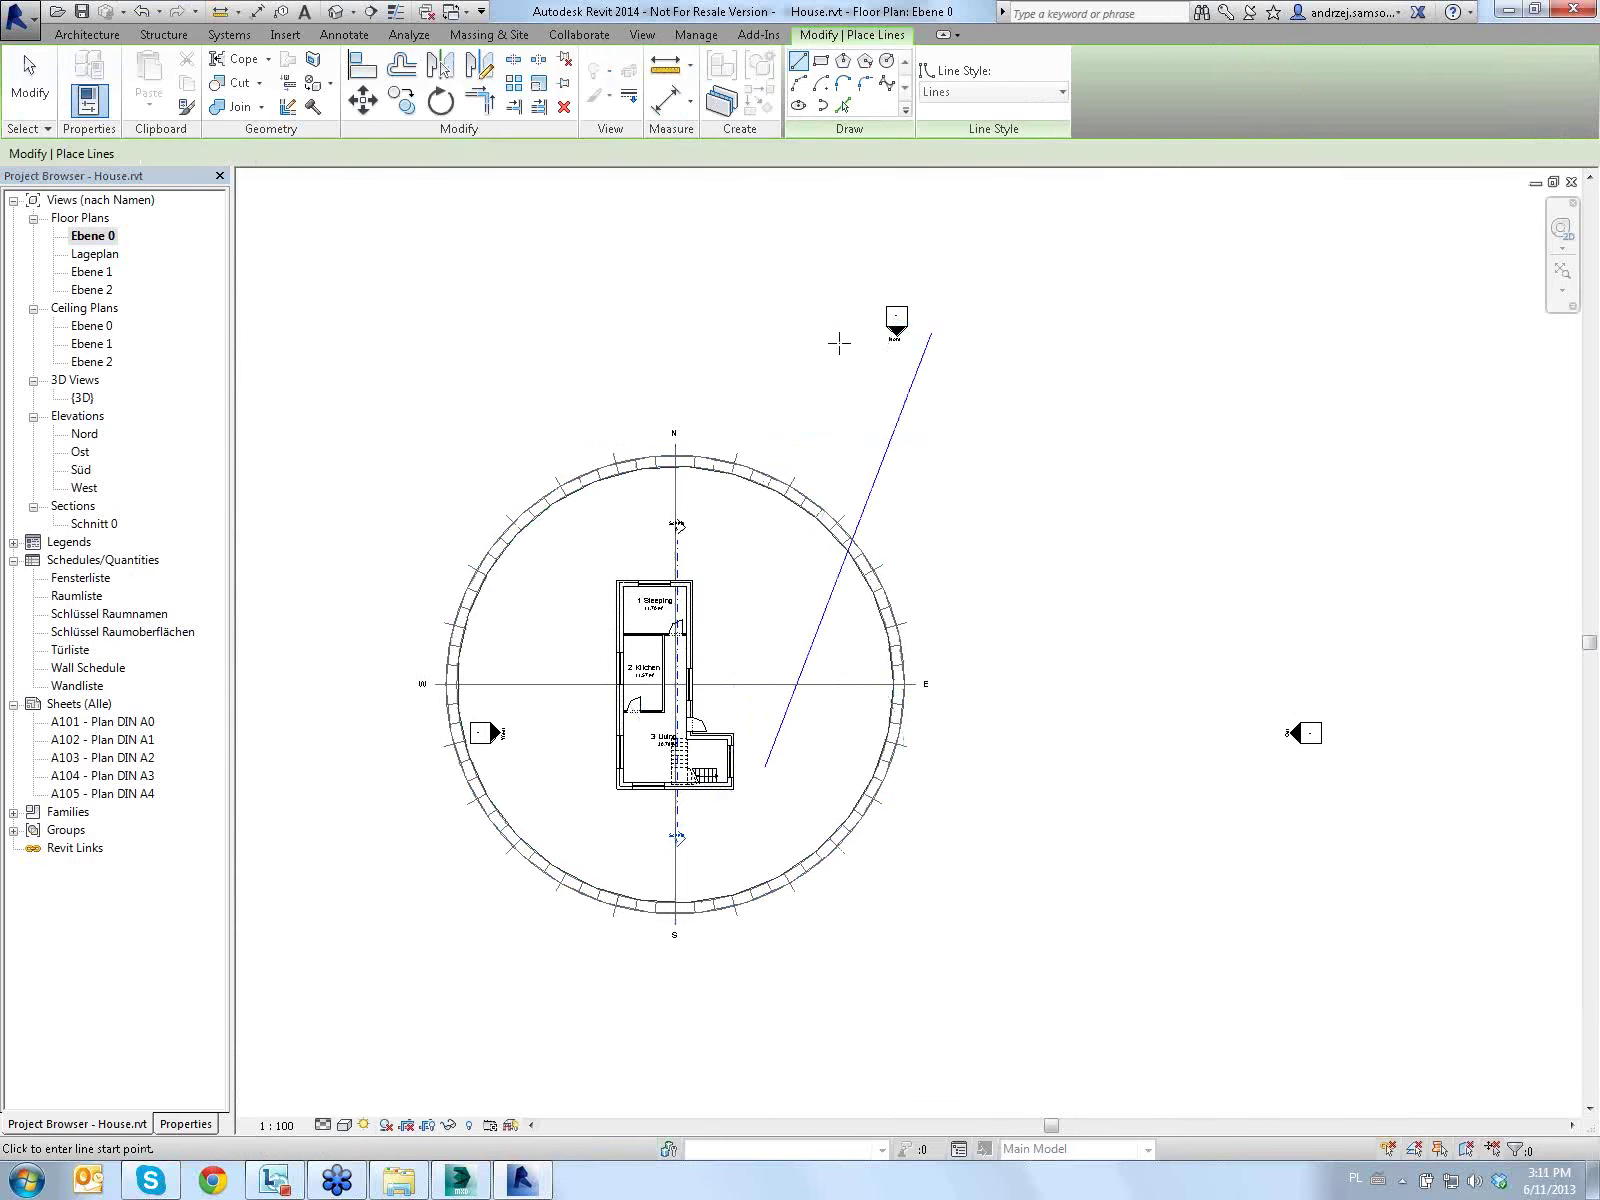
# Set the Ebene 0 view orientation to True North after Rotate Project North reports it invalid
pyautogui.click(697, 36)
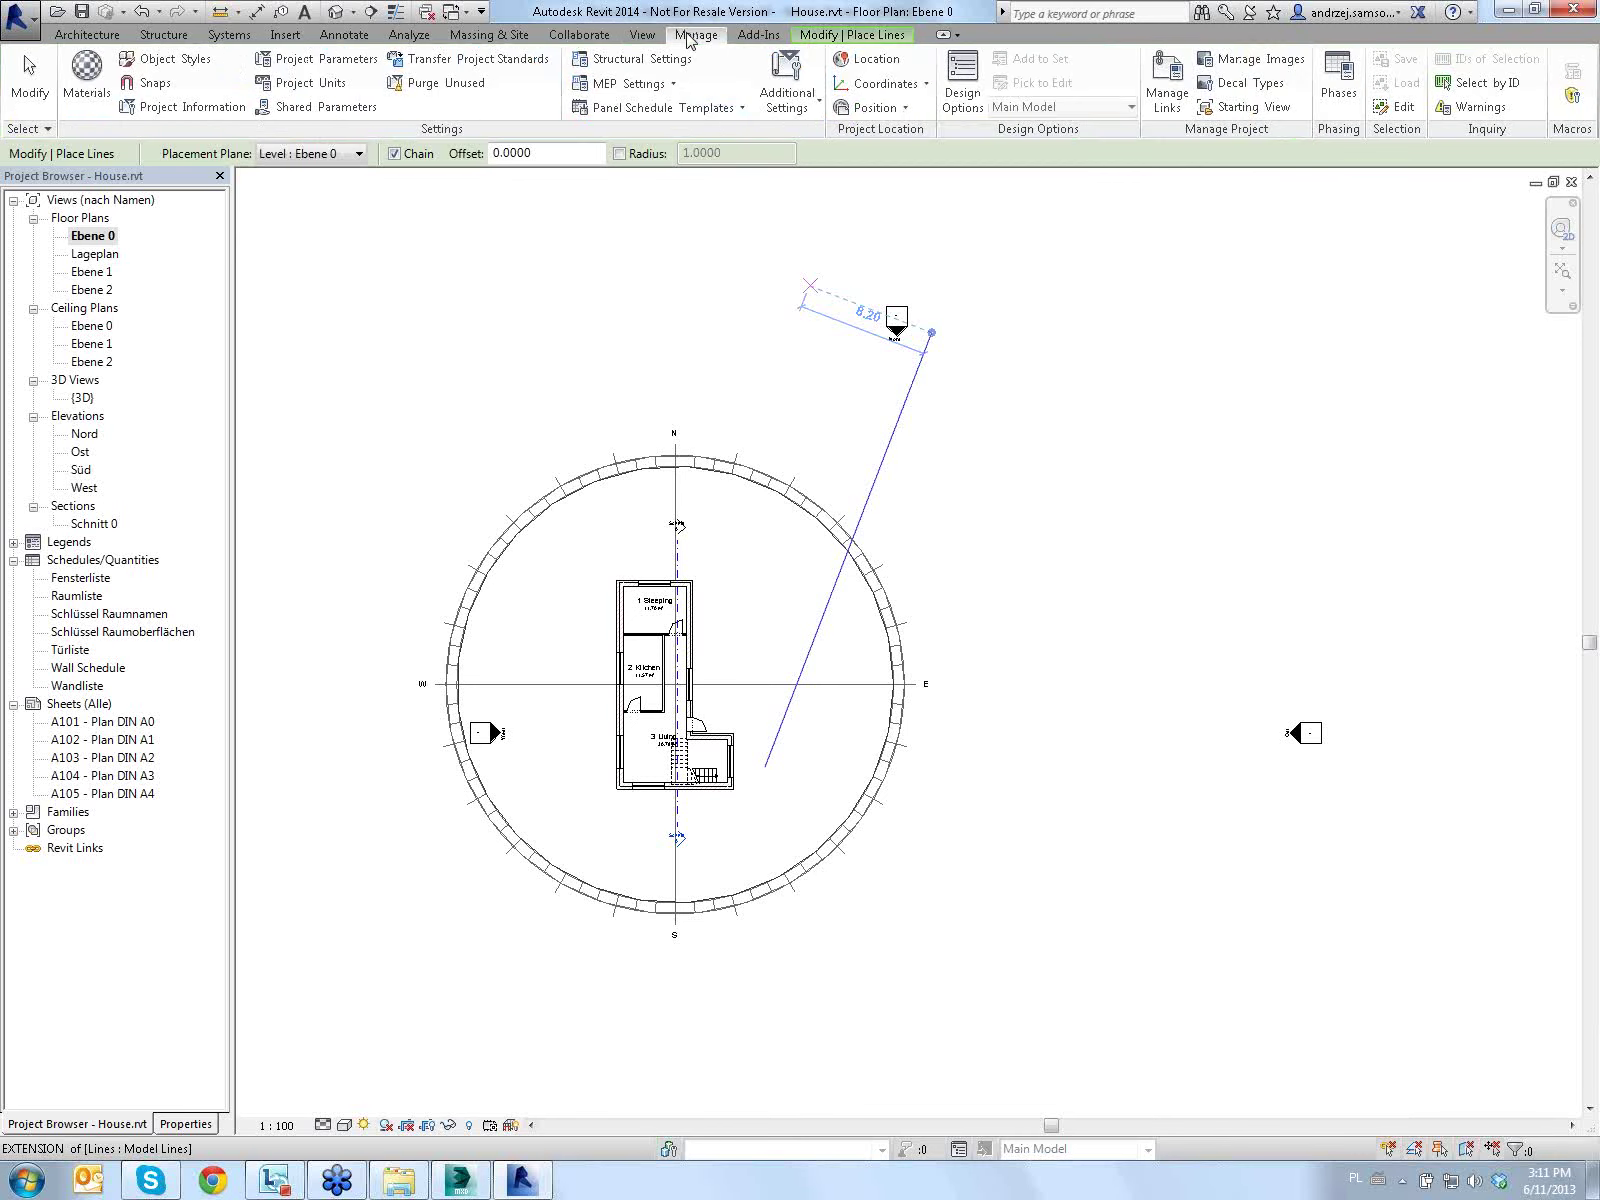
pyautogui.click(908, 99)
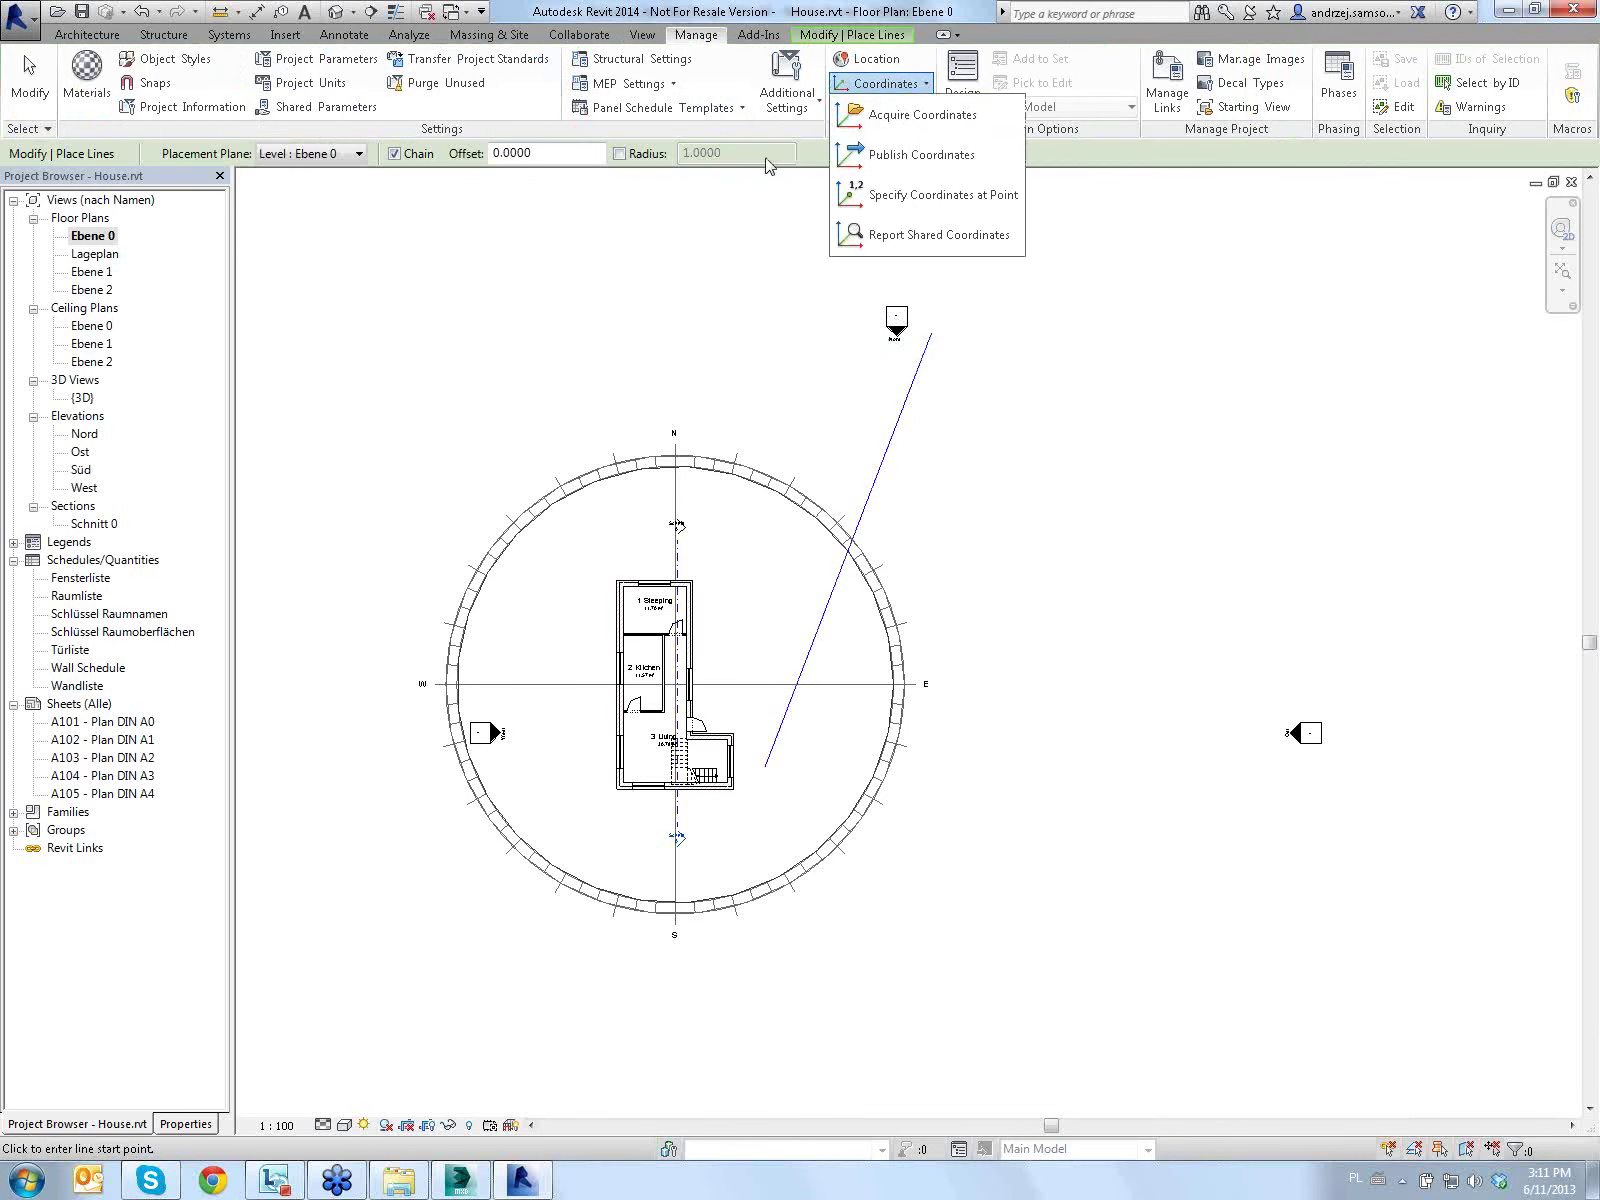
pyautogui.click(903, 108)
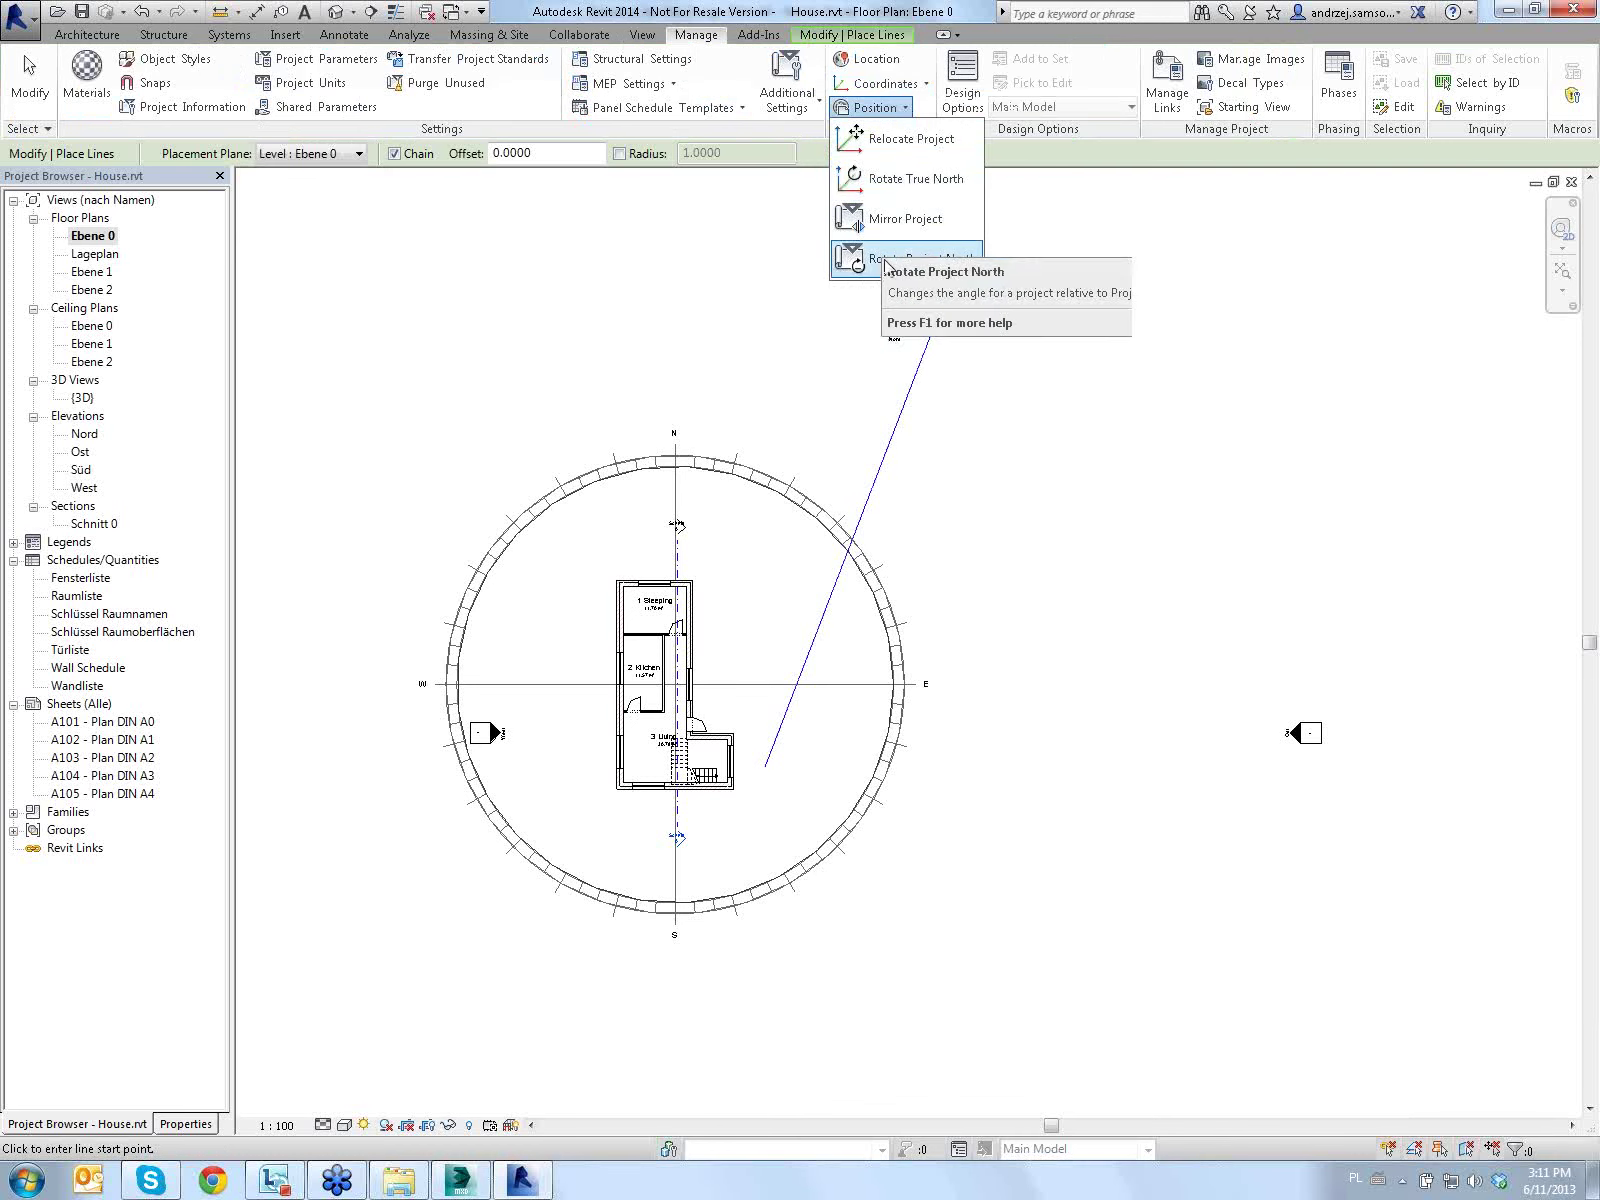
pyautogui.click(903, 179)
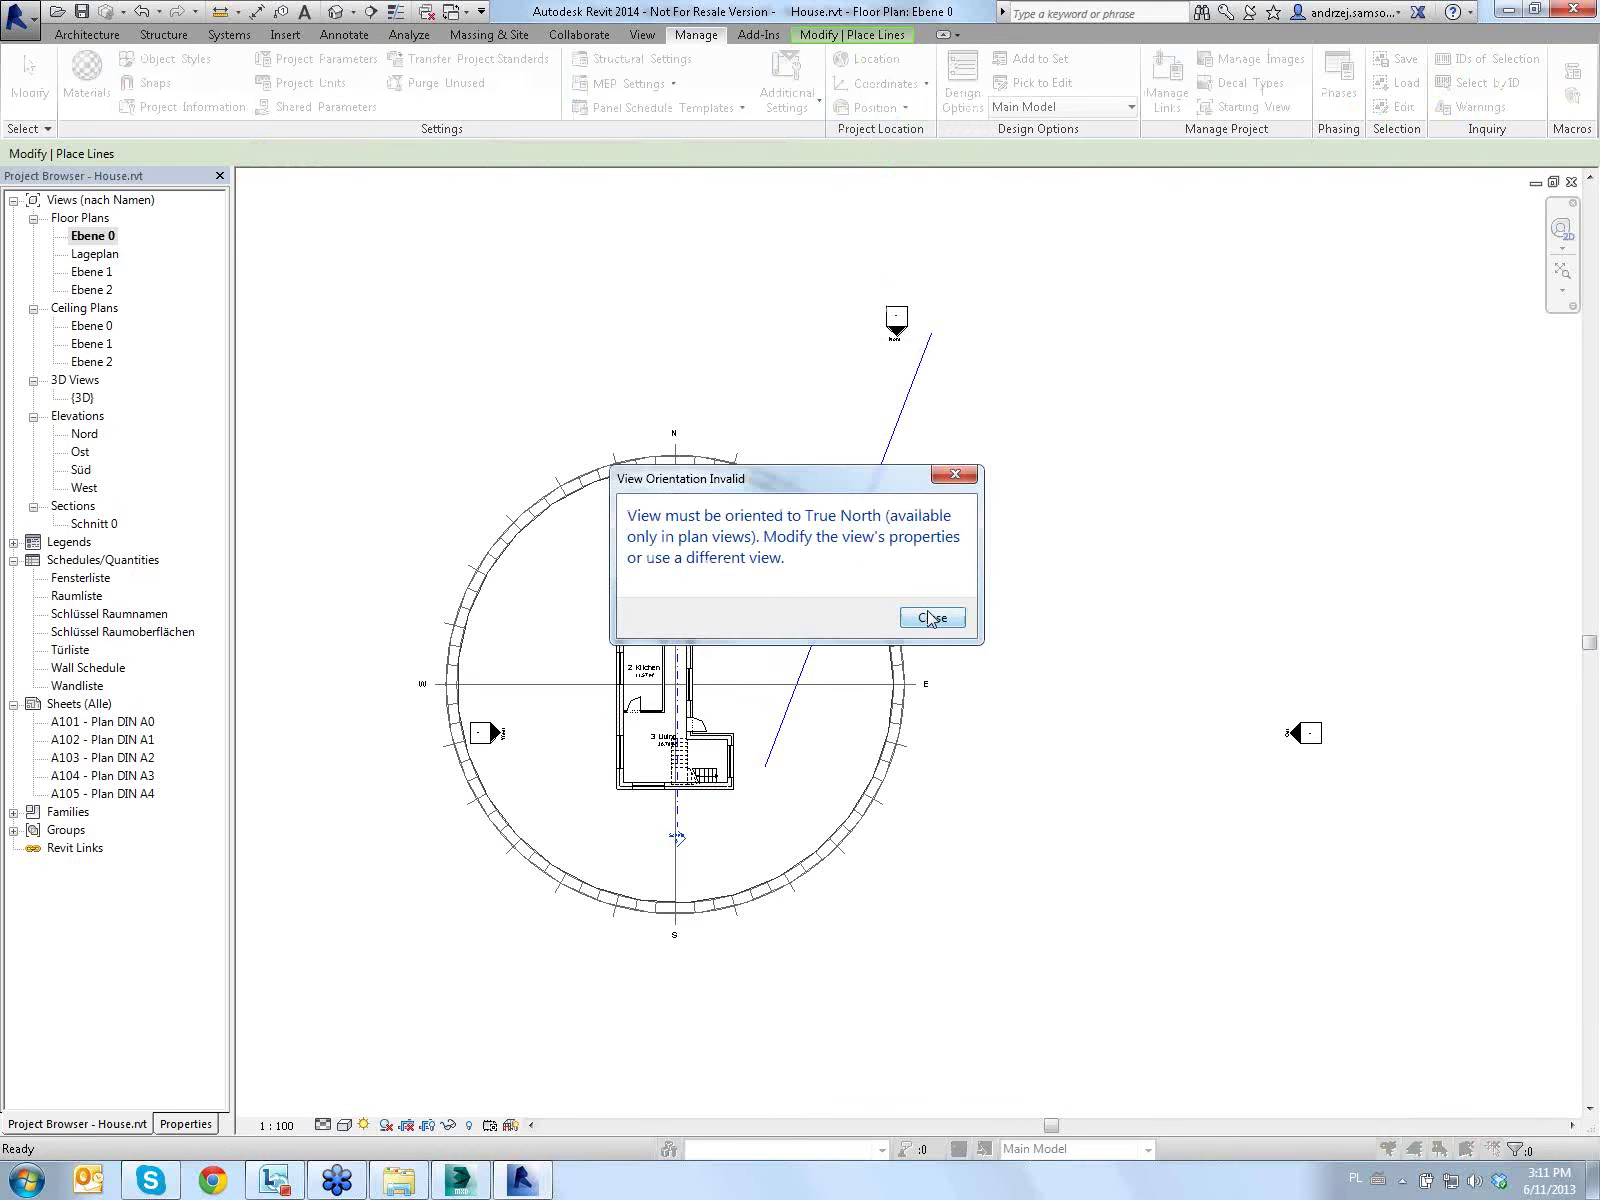
pyautogui.click(912, 619)
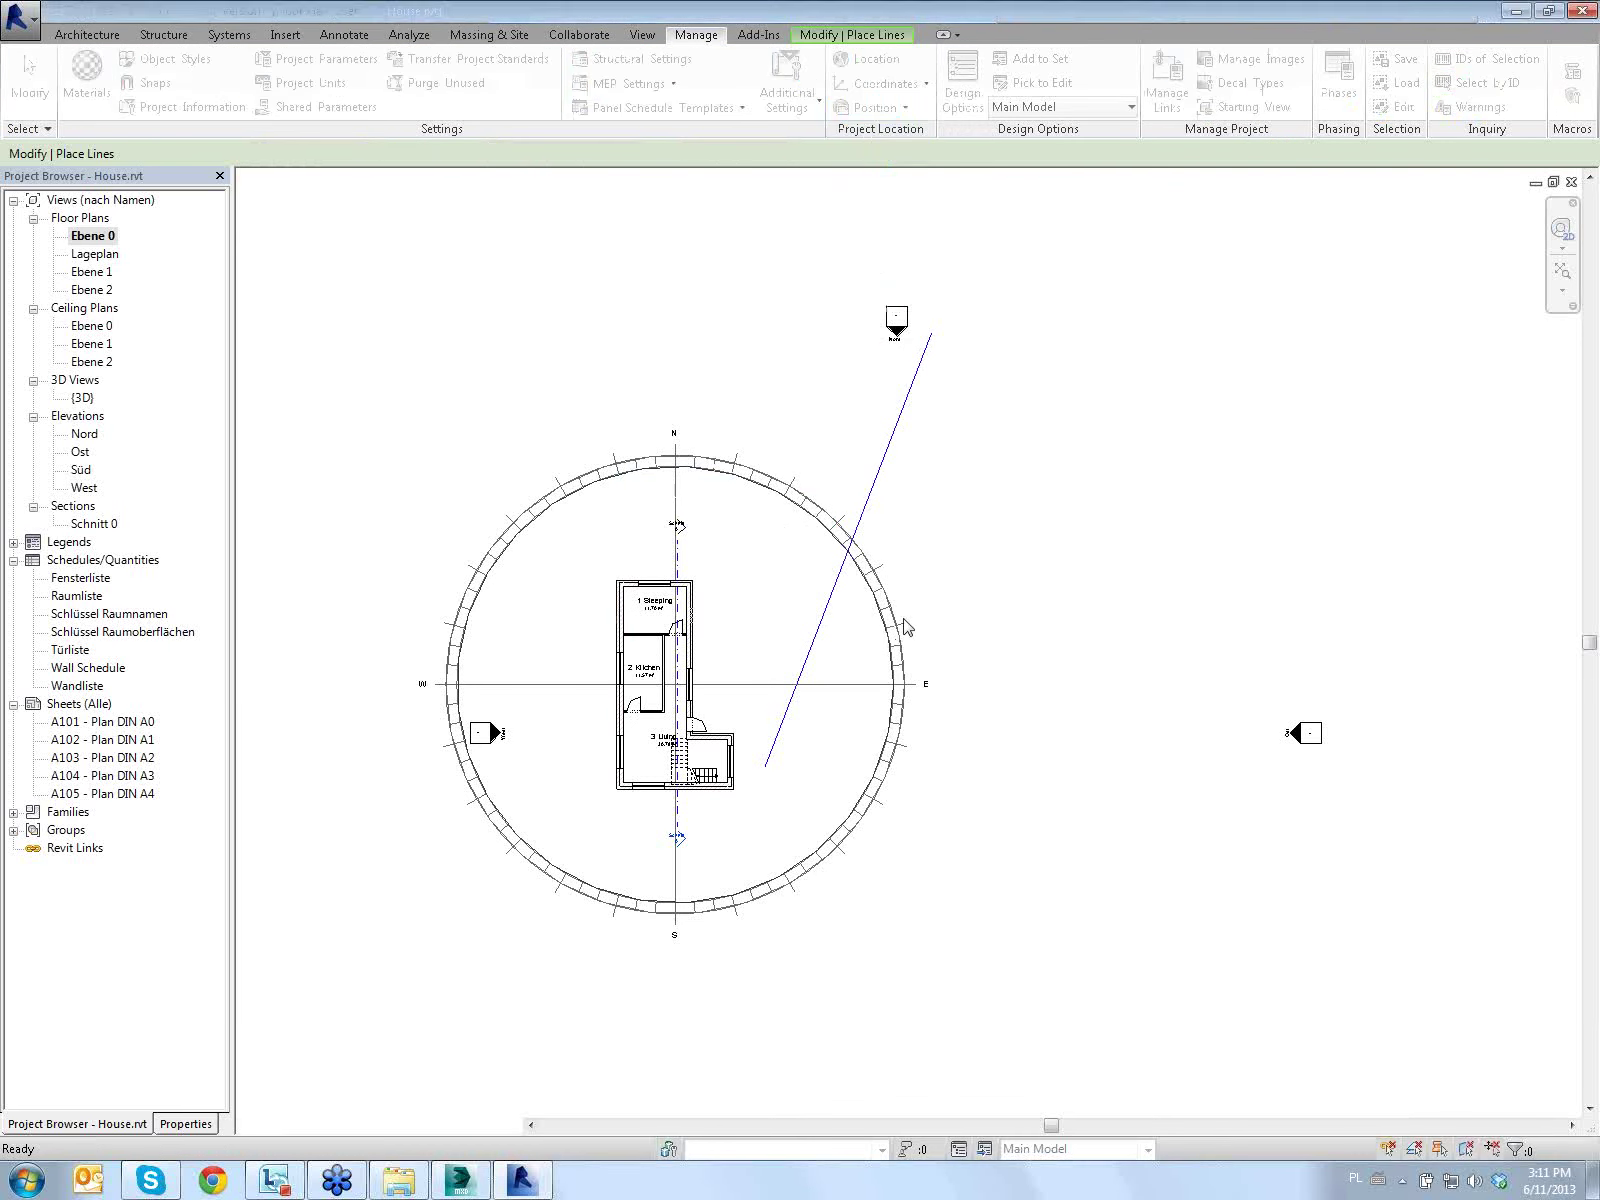
pyautogui.click(176, 1127)
pyautogui.click(208, 476)
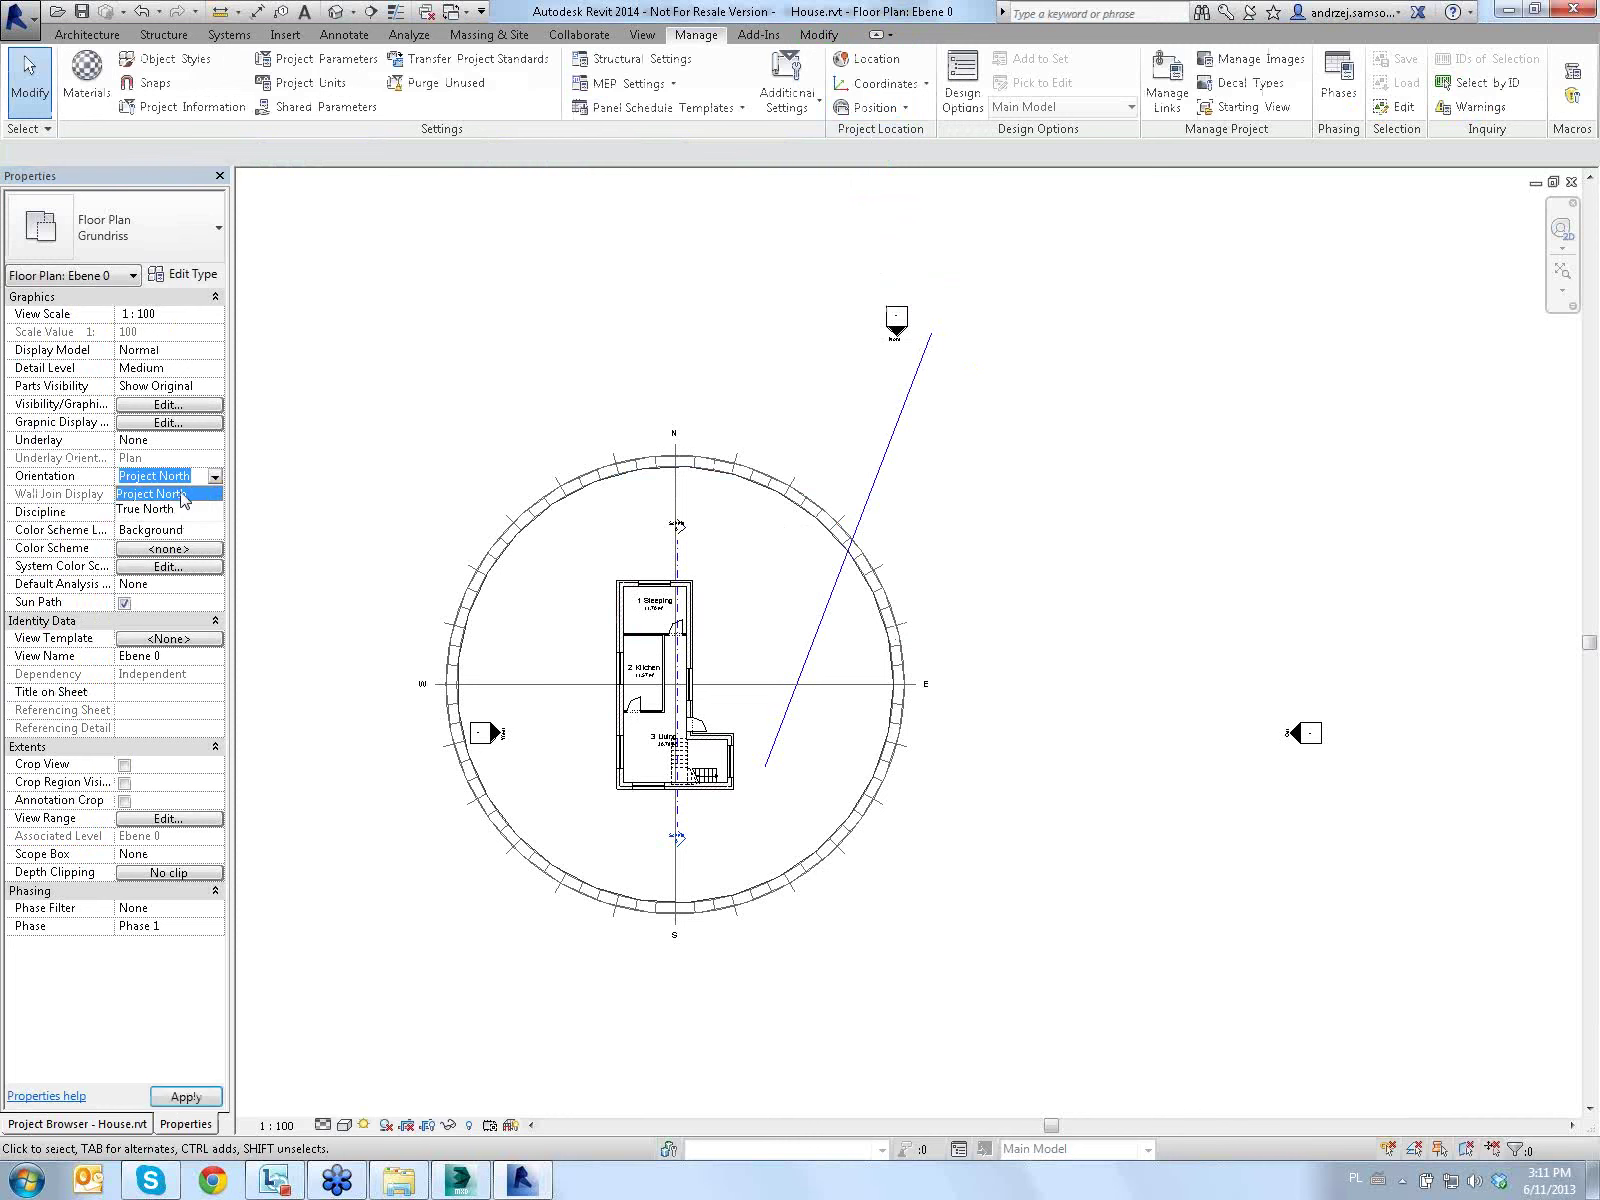
pyautogui.click(165, 511)
# Rotate project north to align with the selected slanted line
pyautogui.click(882, 84)
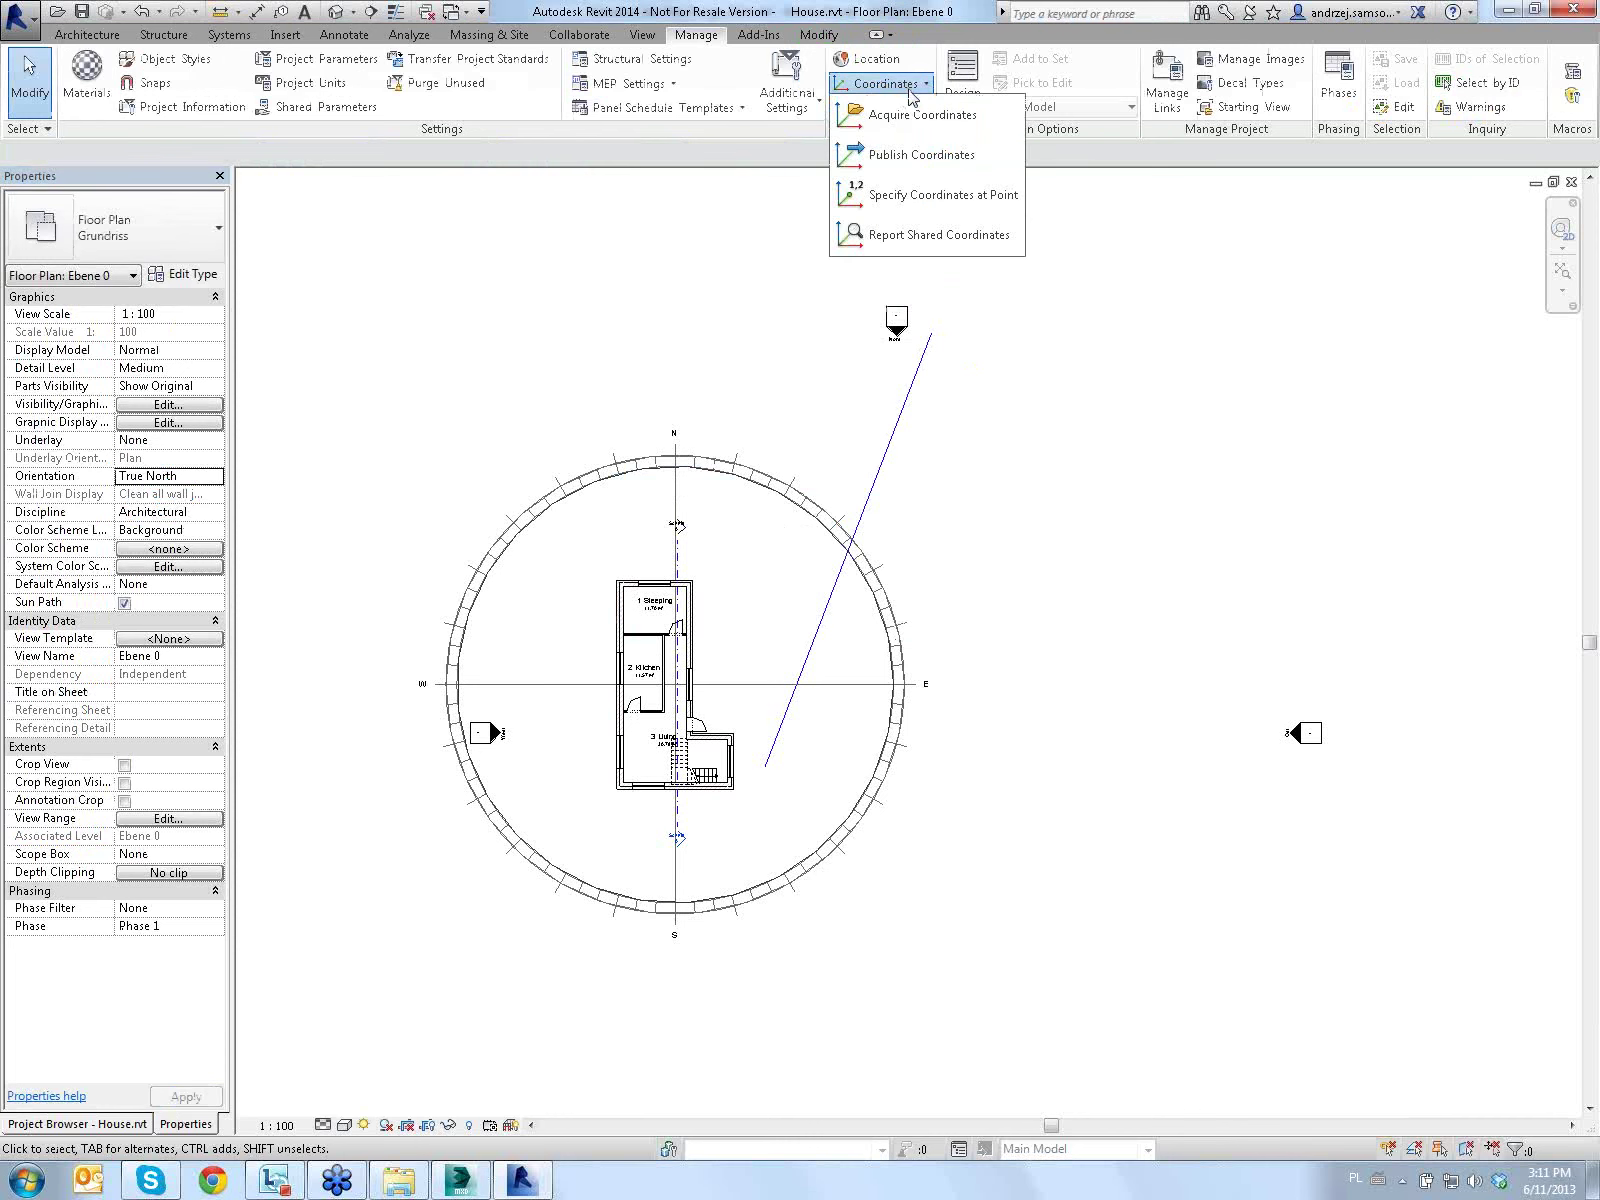
pyautogui.click(876, 107)
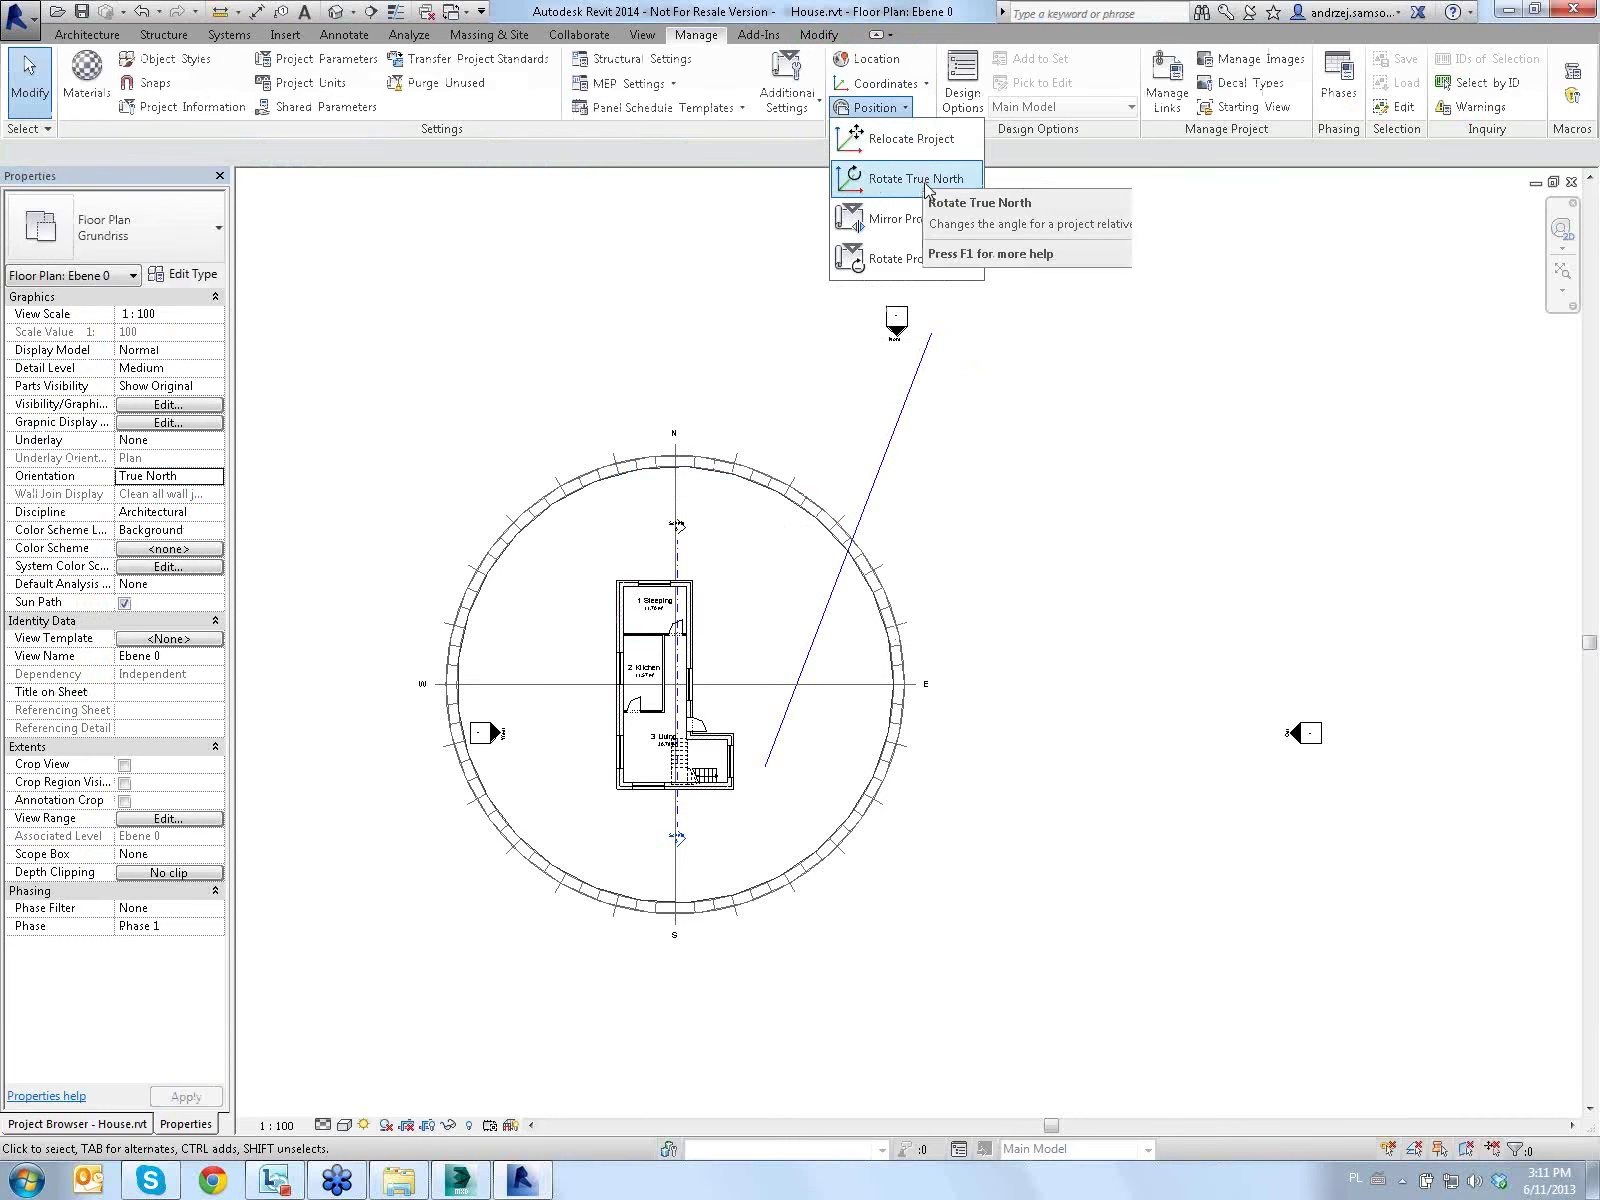
pyautogui.click(925, 177)
pyautogui.click(885, 84)
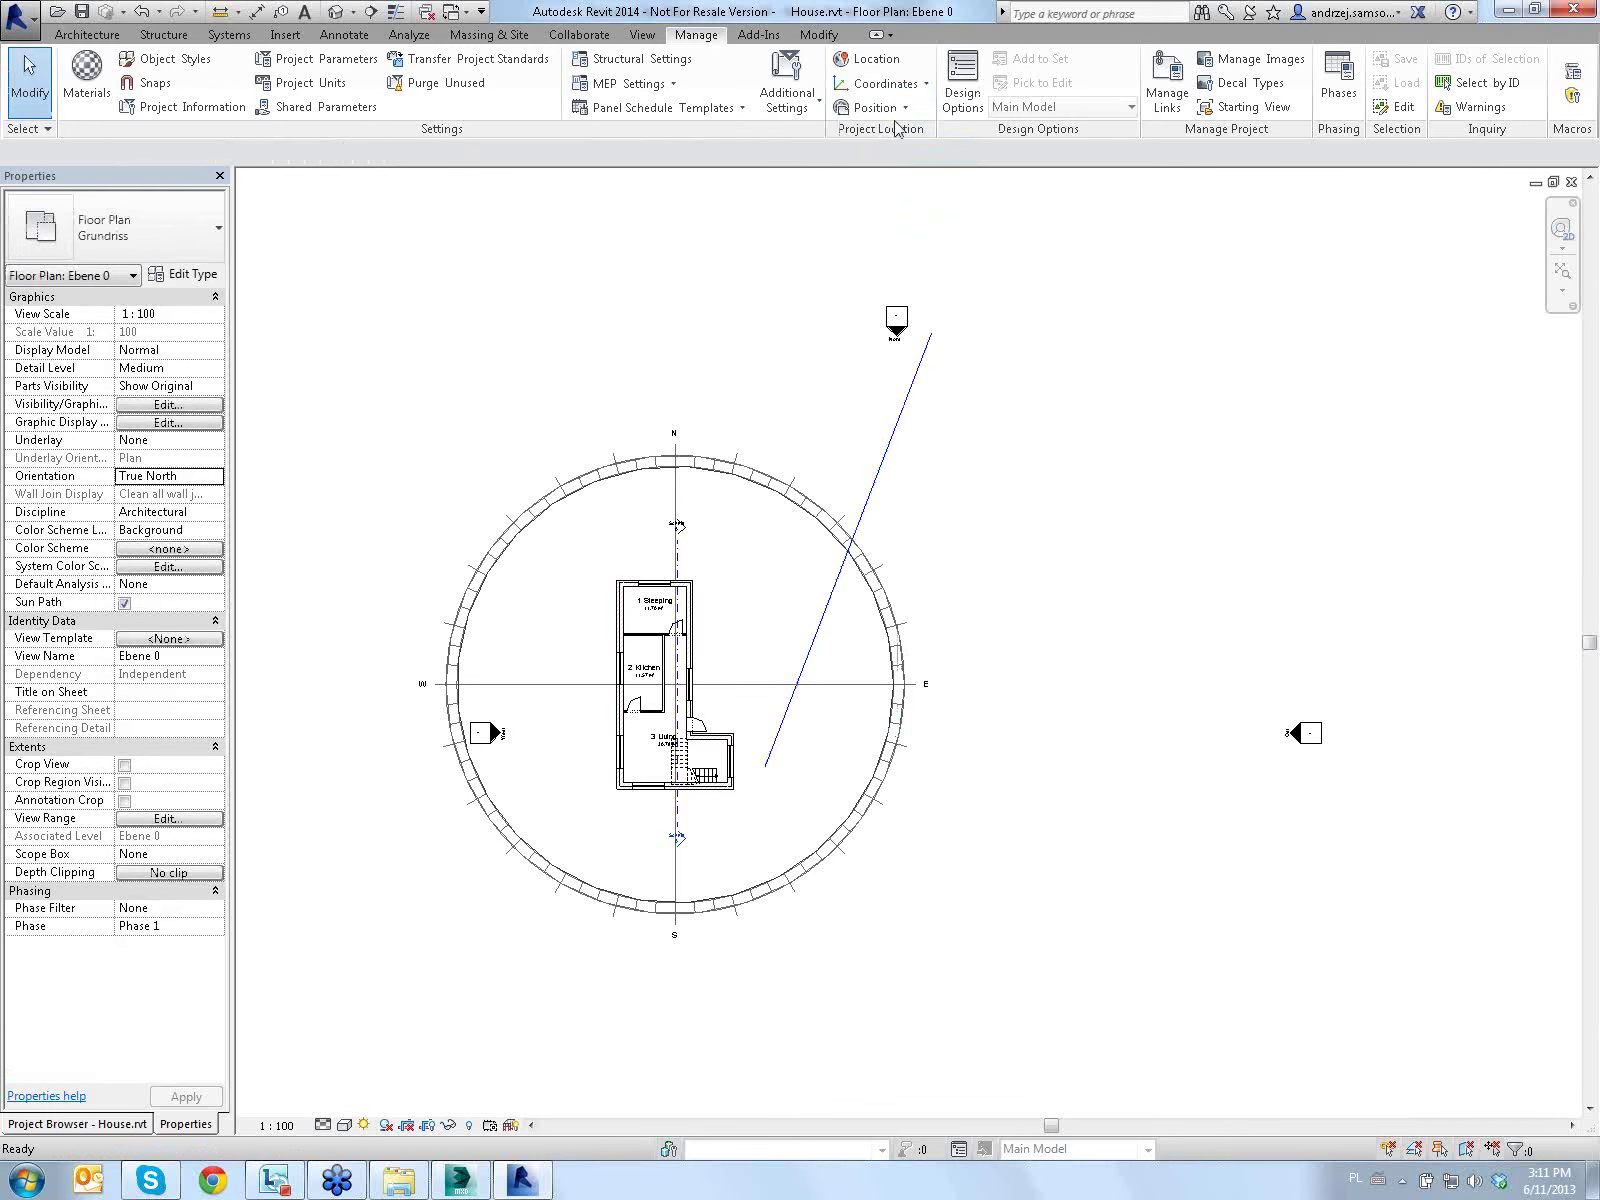
pyautogui.click(876, 107)
pyautogui.click(922, 258)
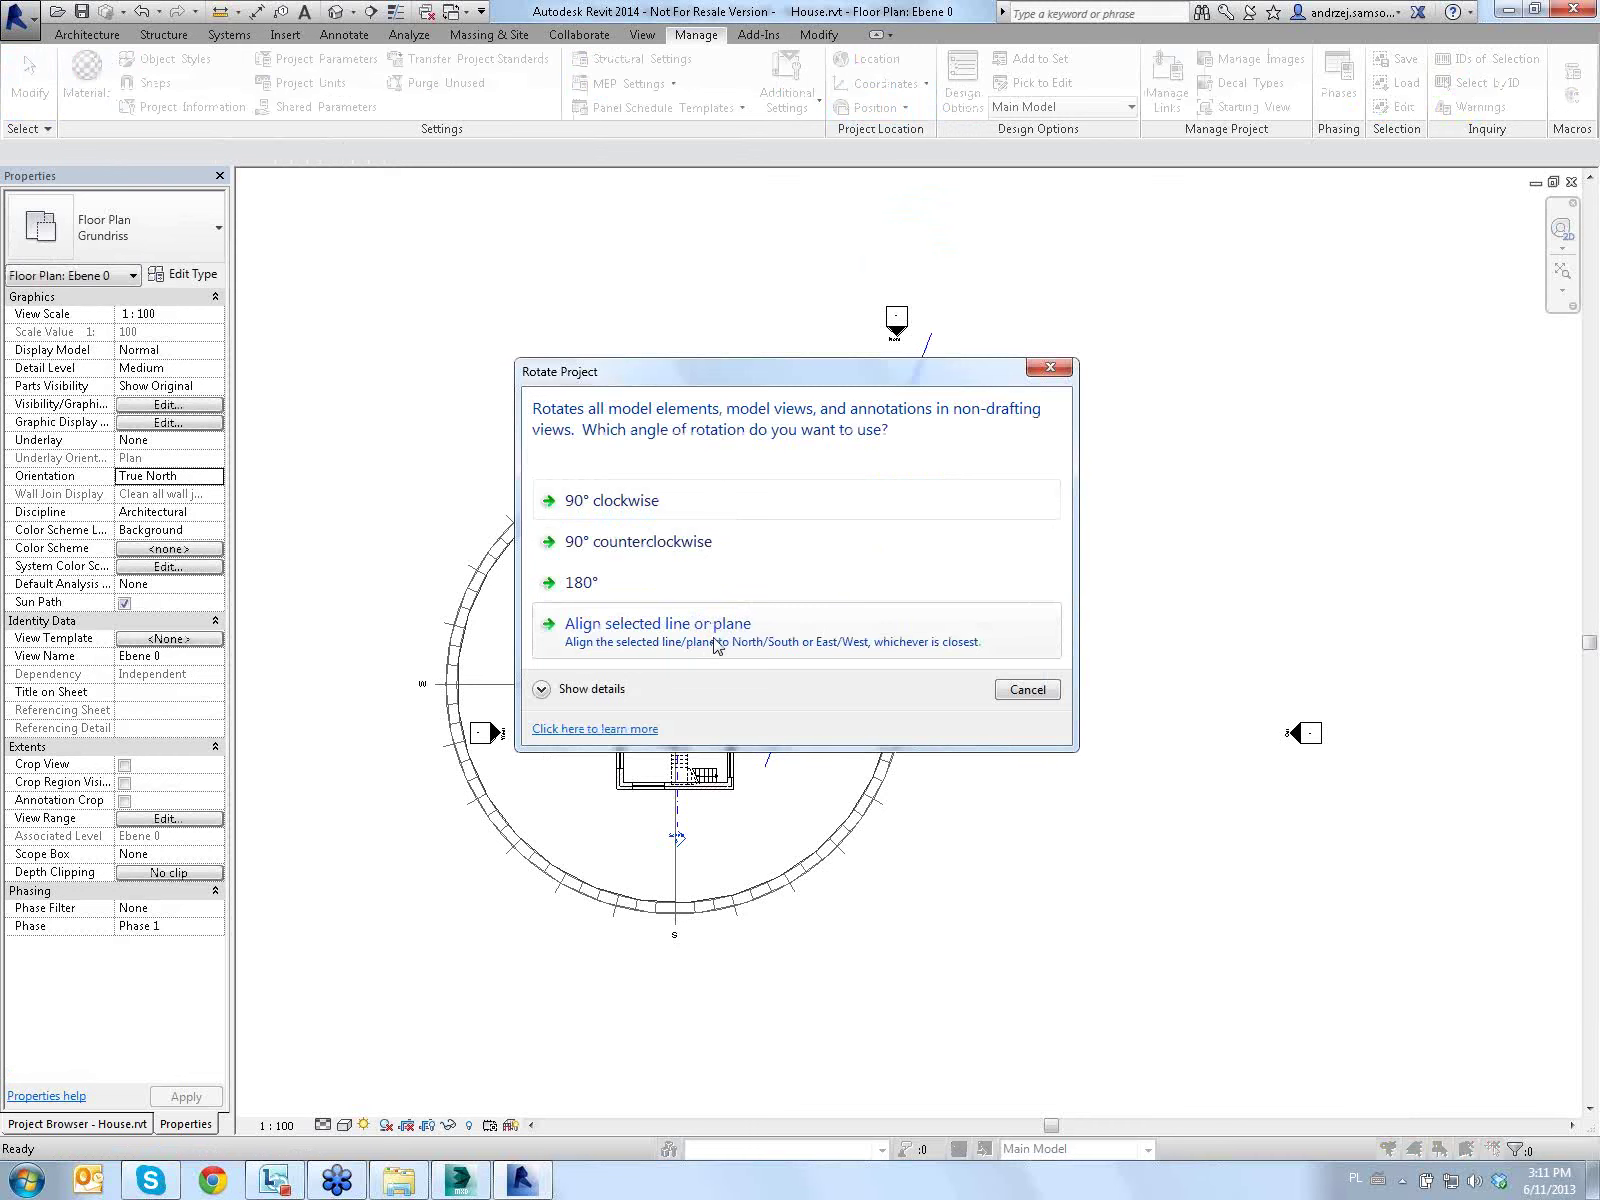
pyautogui.click(716, 630)
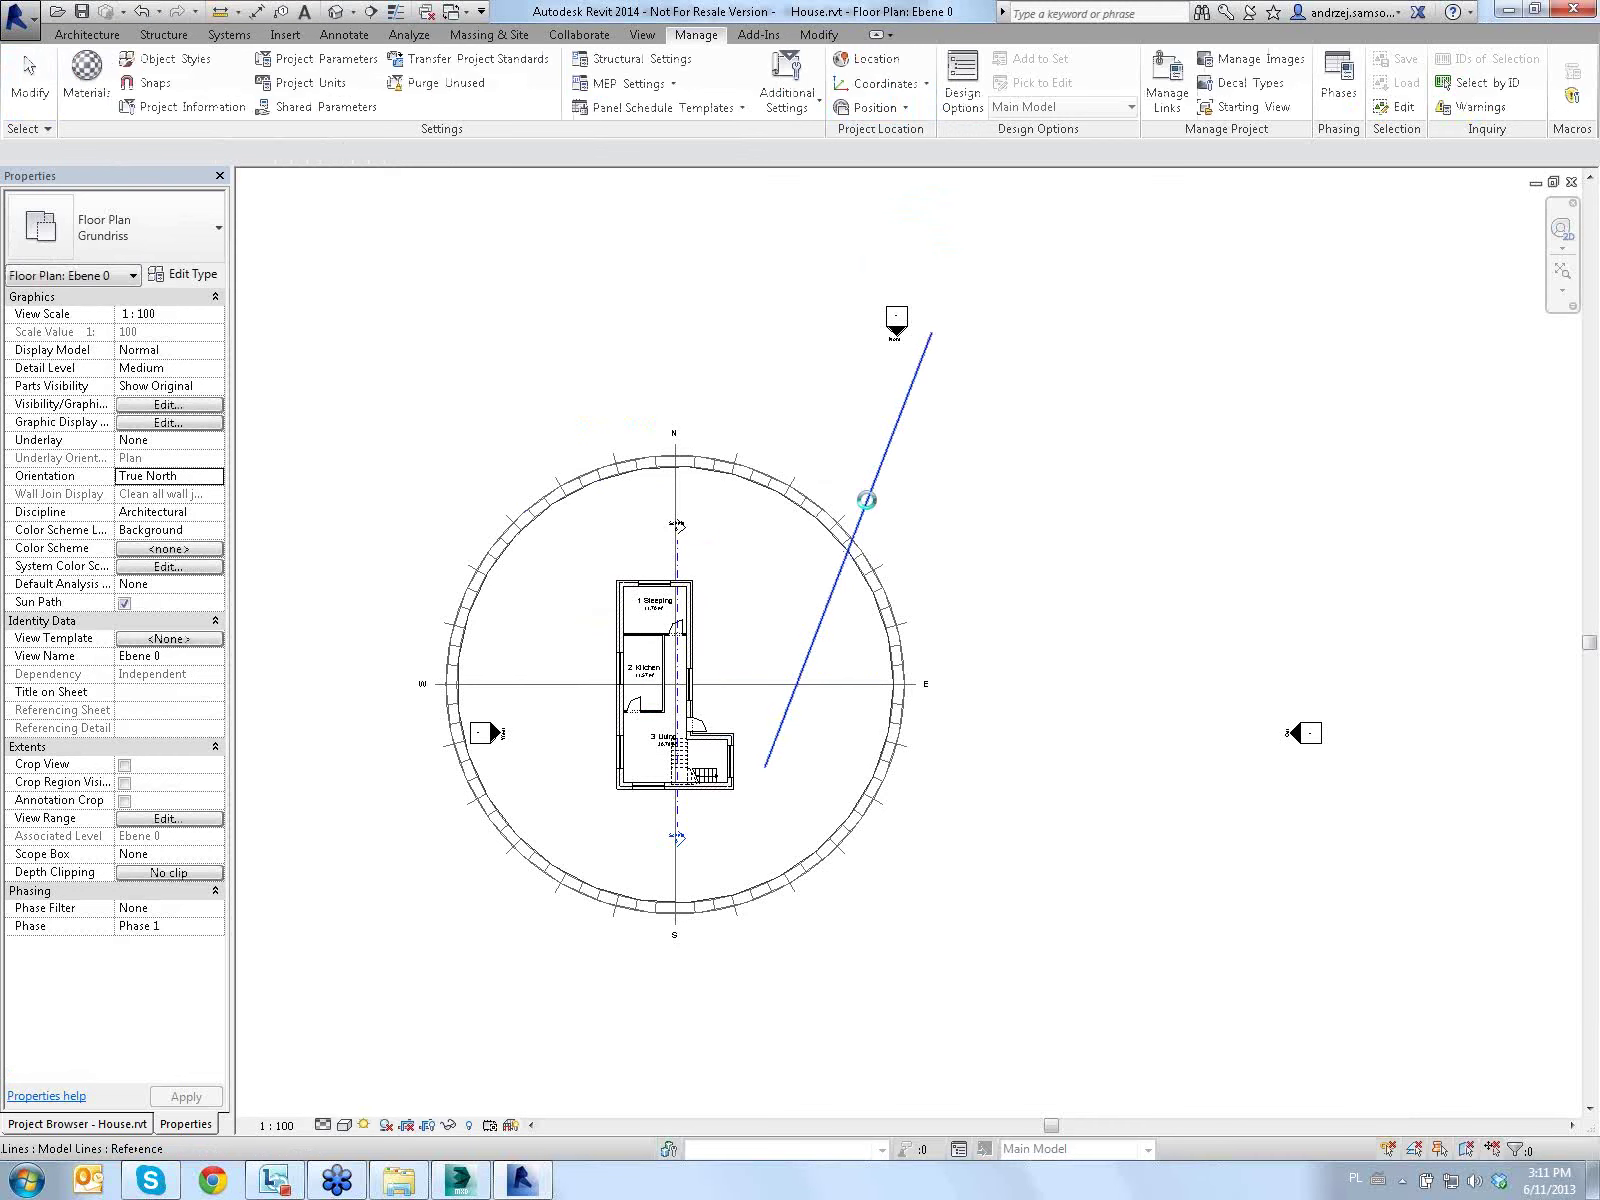
pyautogui.click(866, 500)
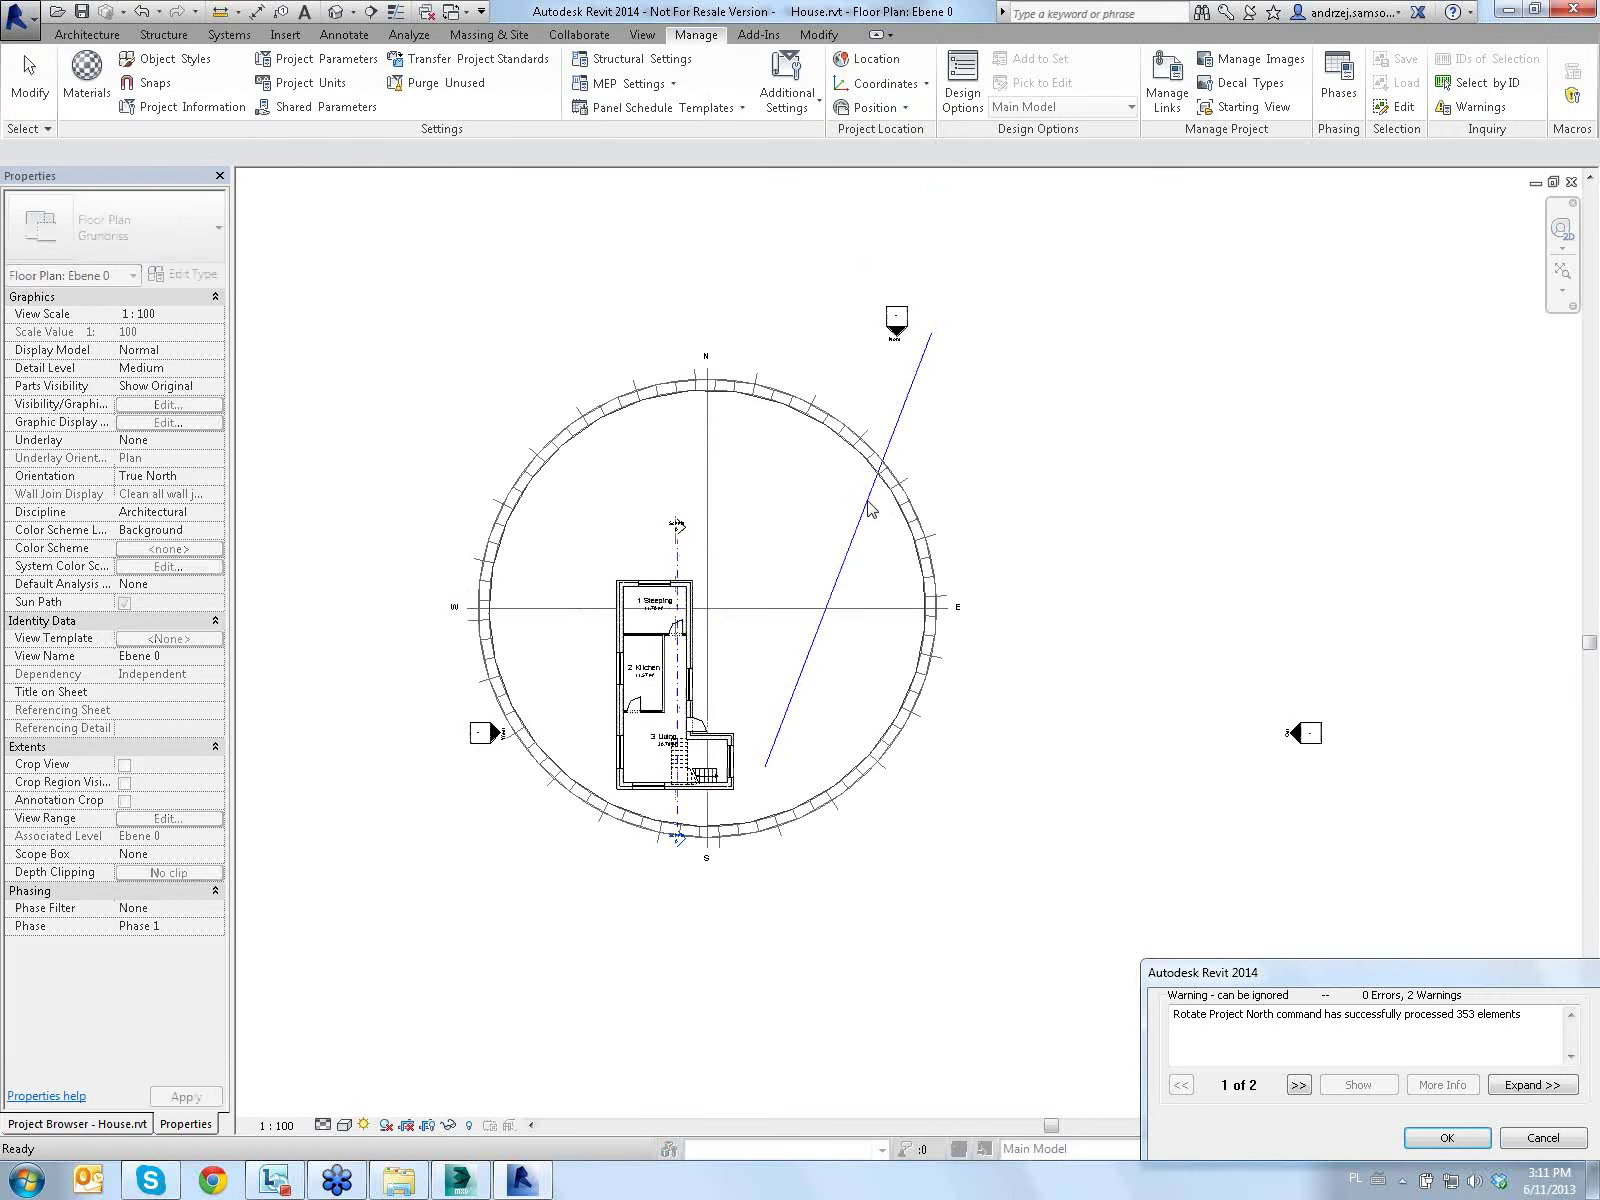
pyautogui.click(1446, 1138)
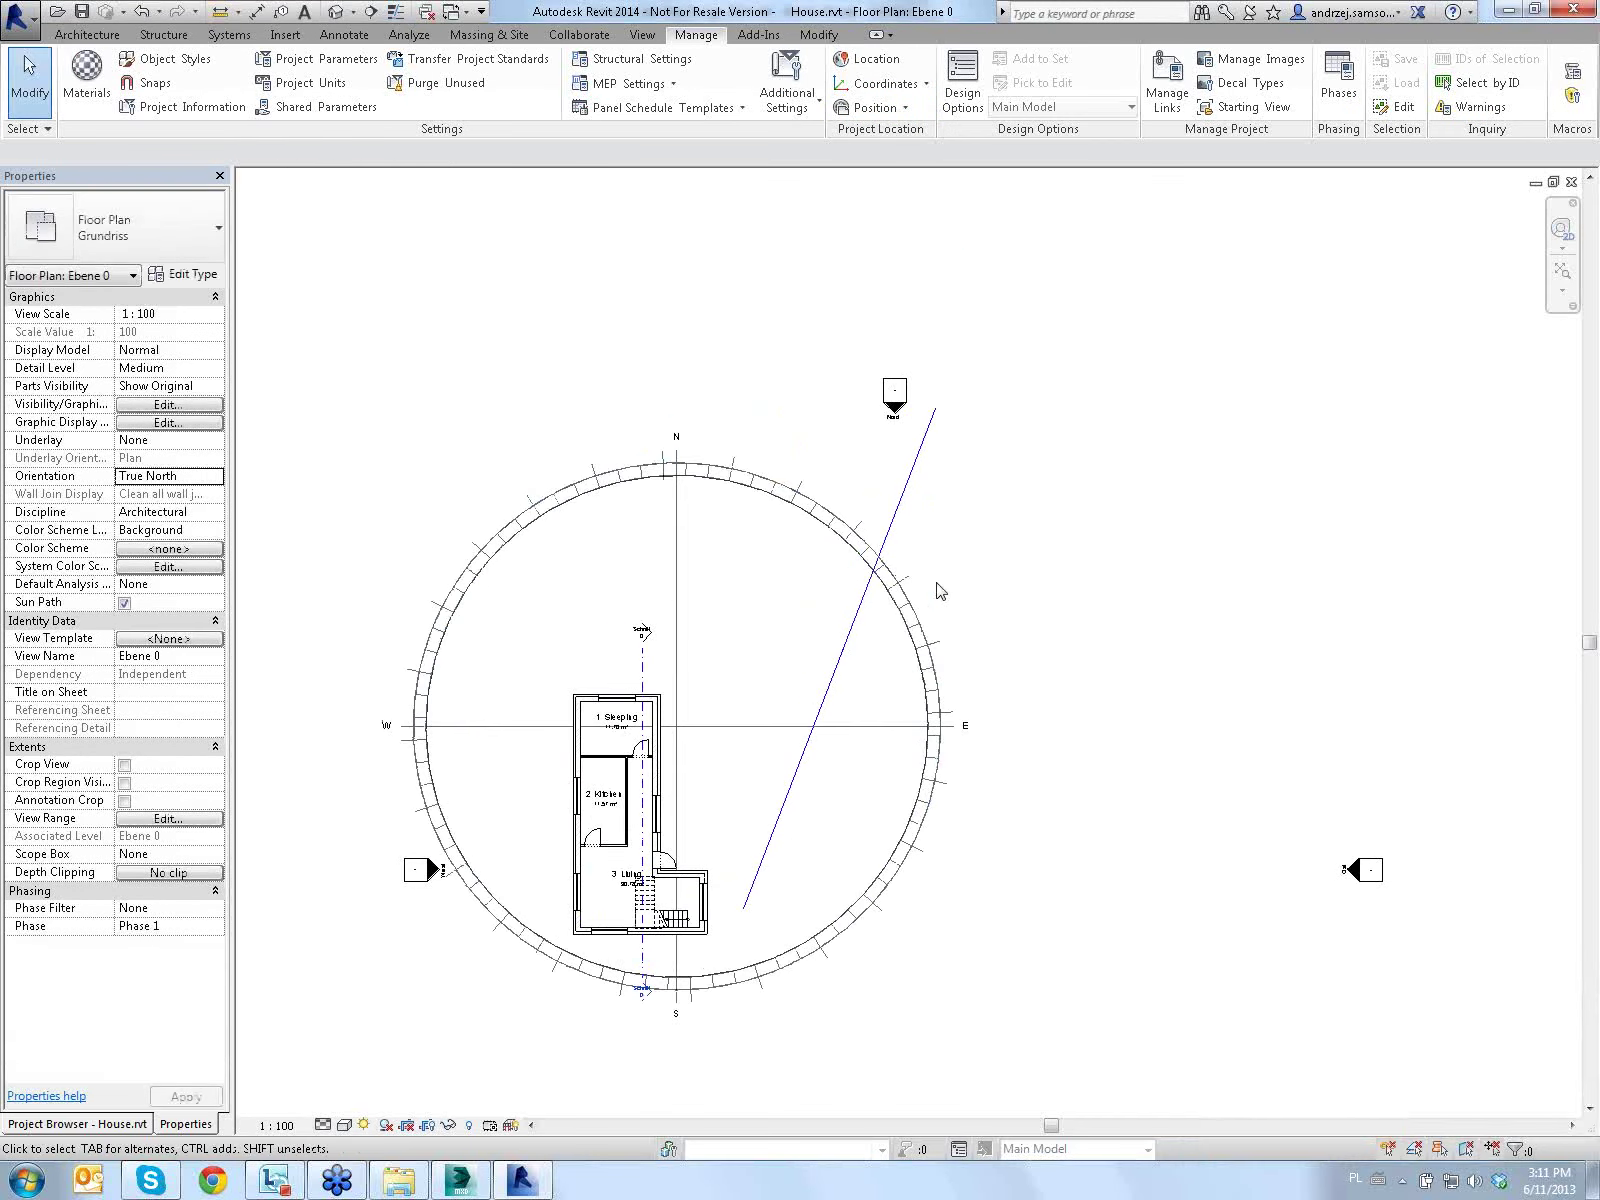
# Switch the plan back to Project North and turn shadows on
pyautogui.click(215, 476)
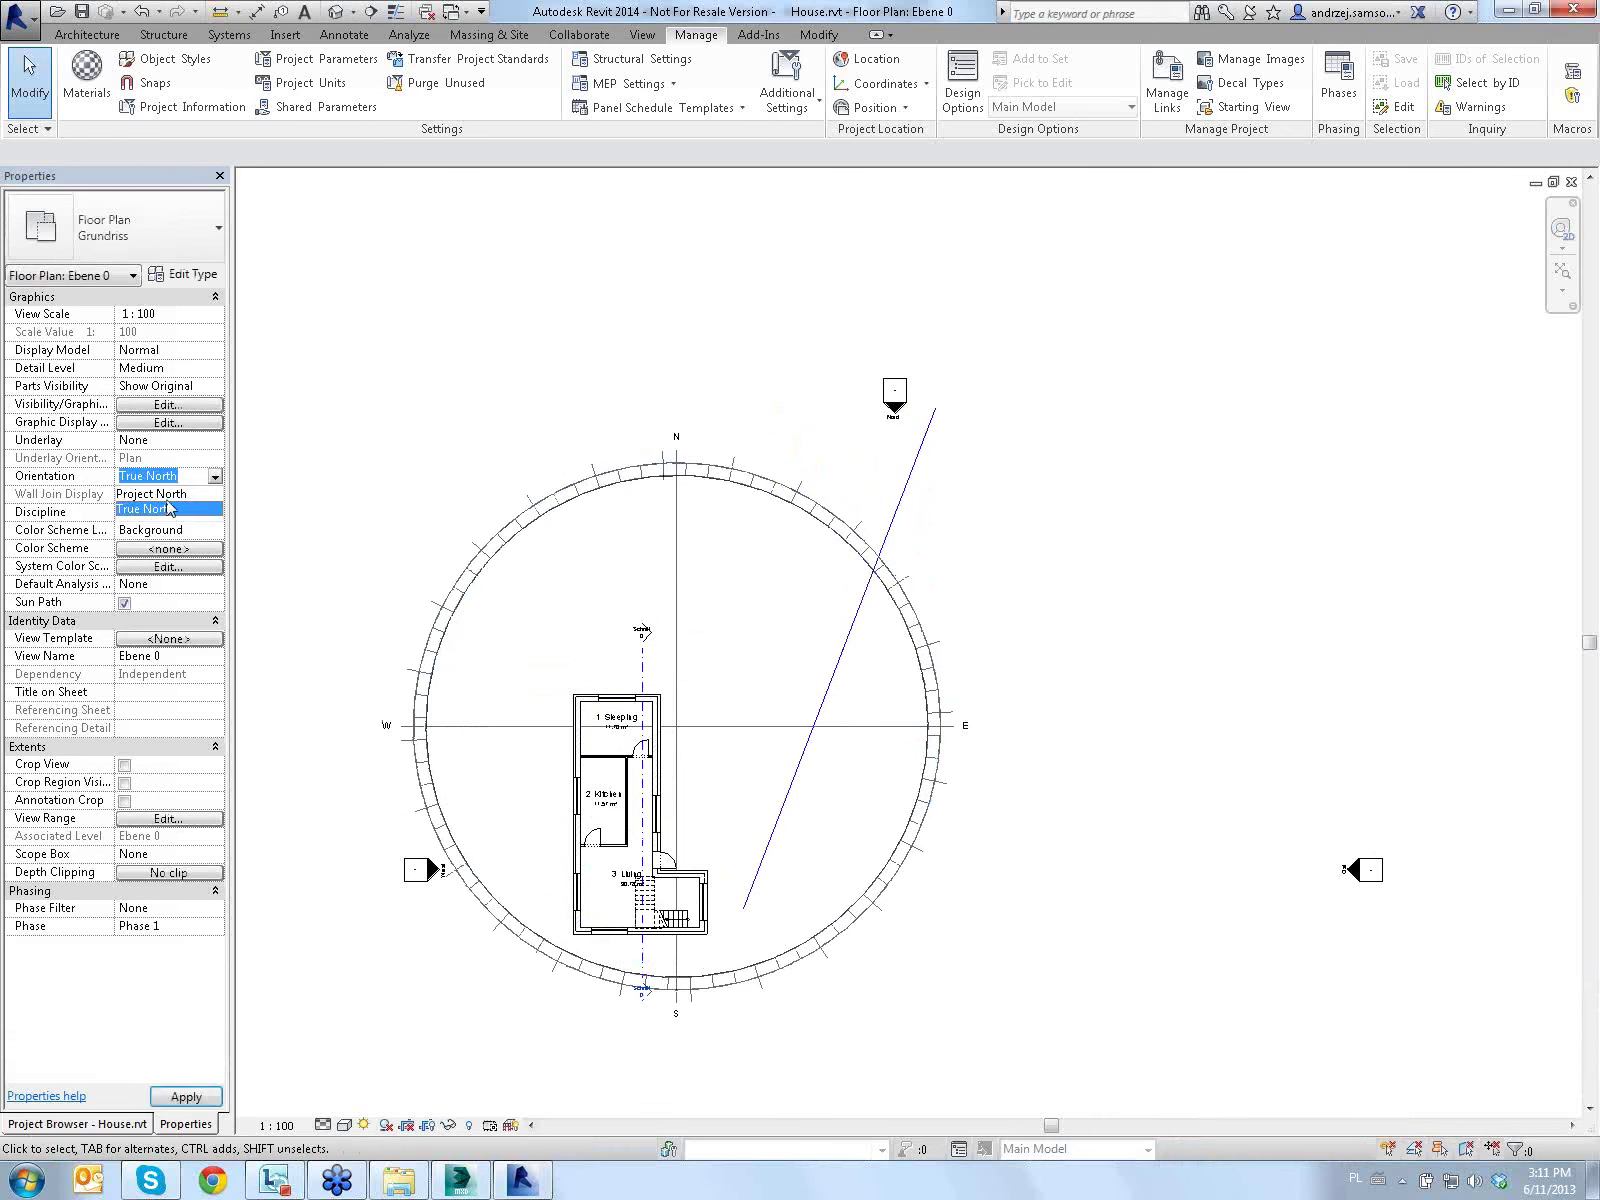
pyautogui.click(170, 494)
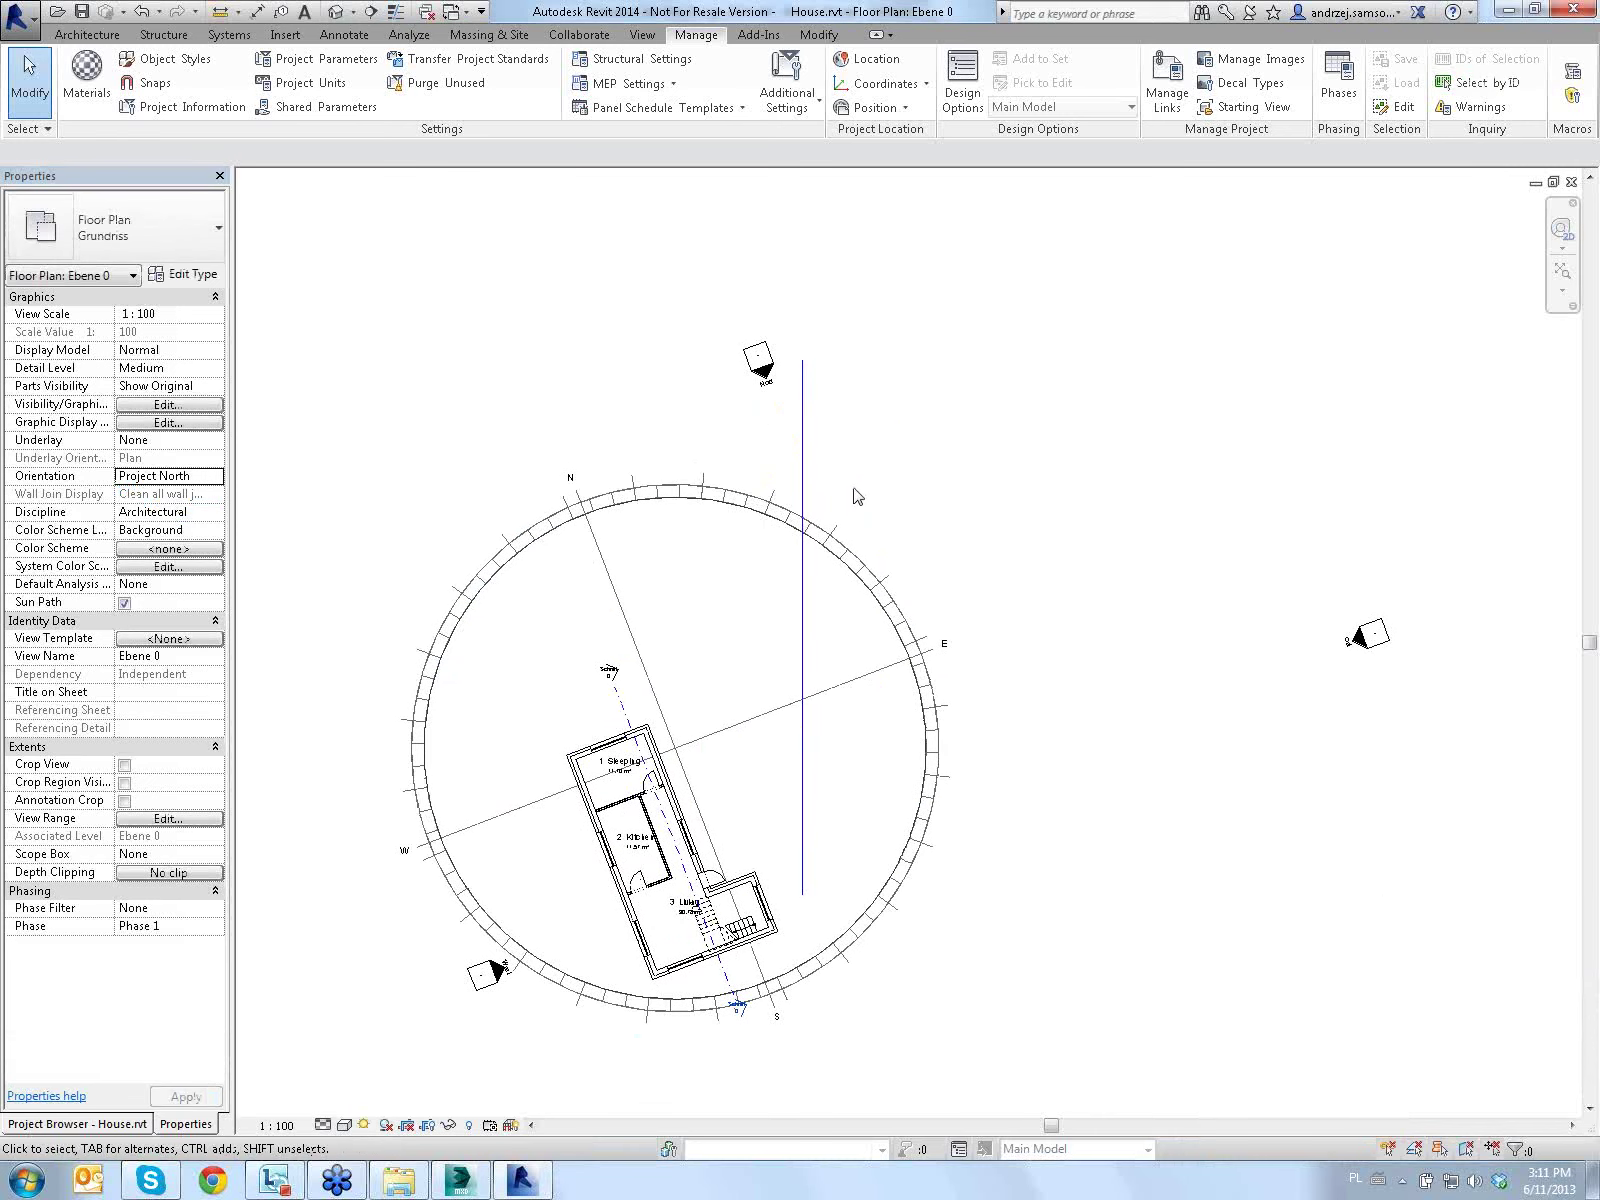
pyautogui.moveTo(596, 600); pyautogui.dragTo(605, 625, button='middle')
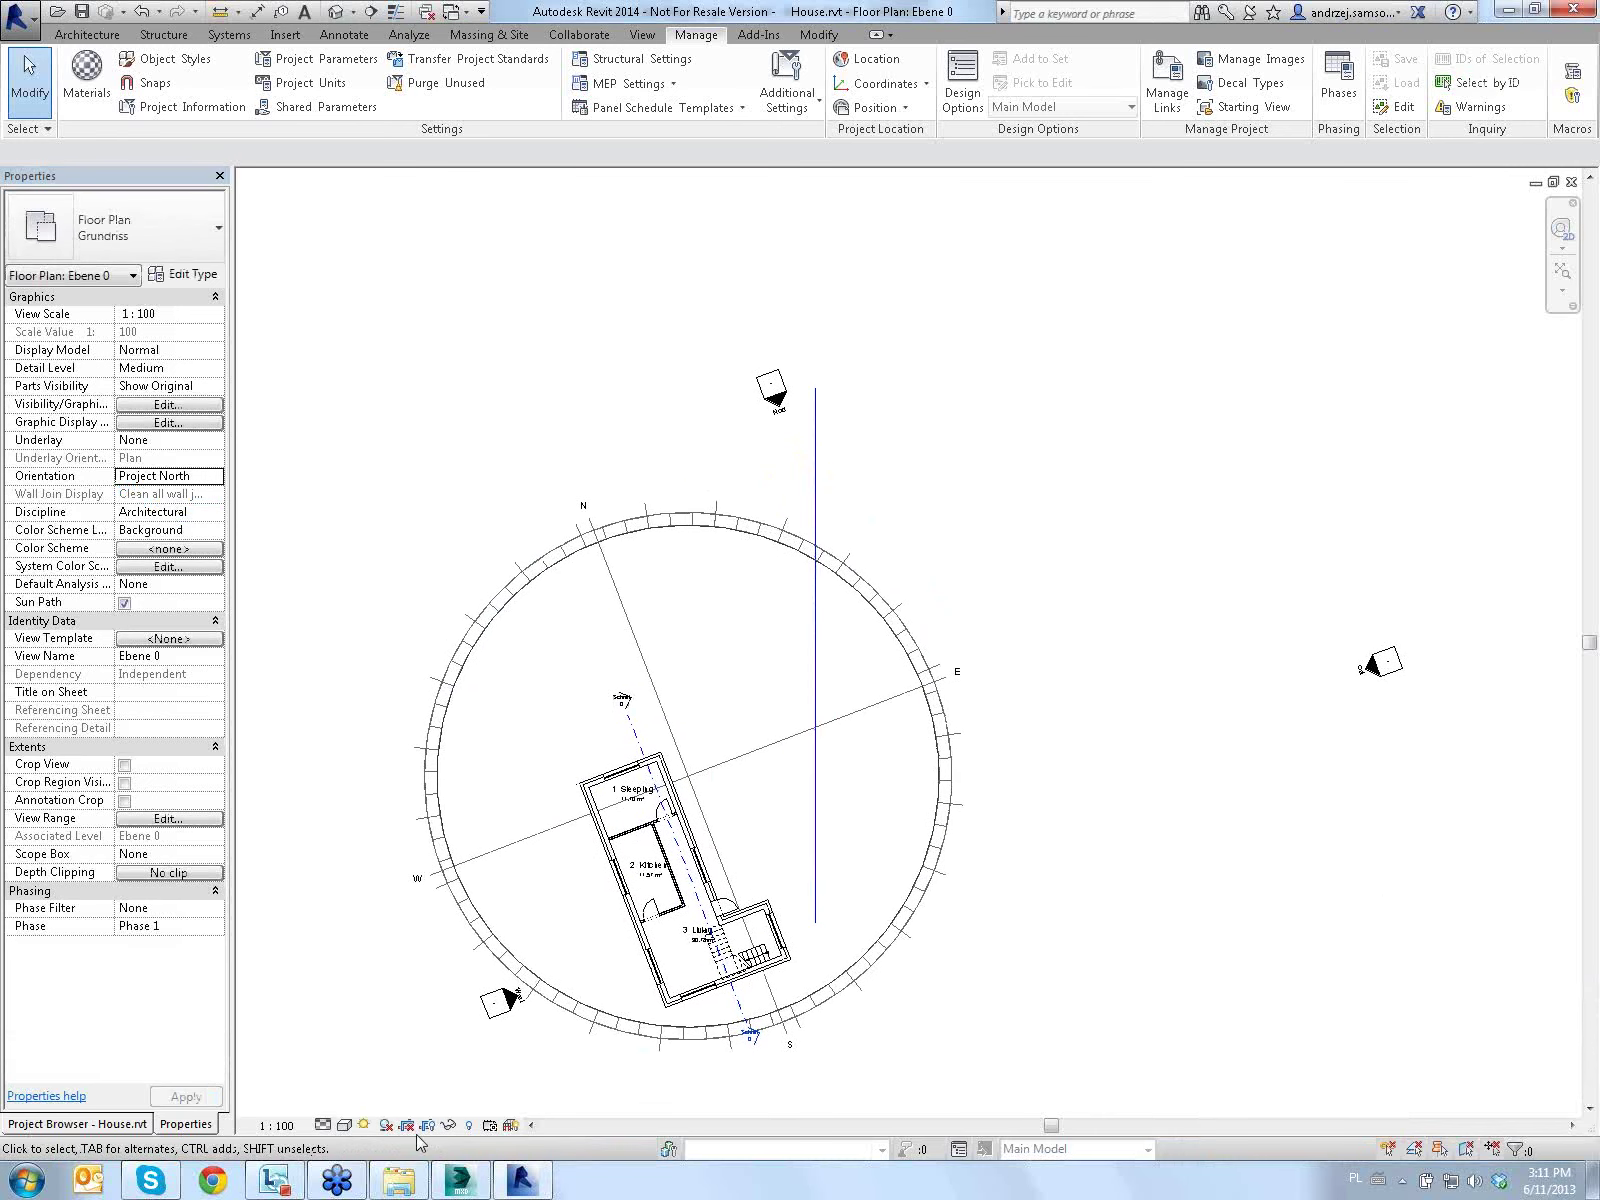
pyautogui.click(385, 1125)
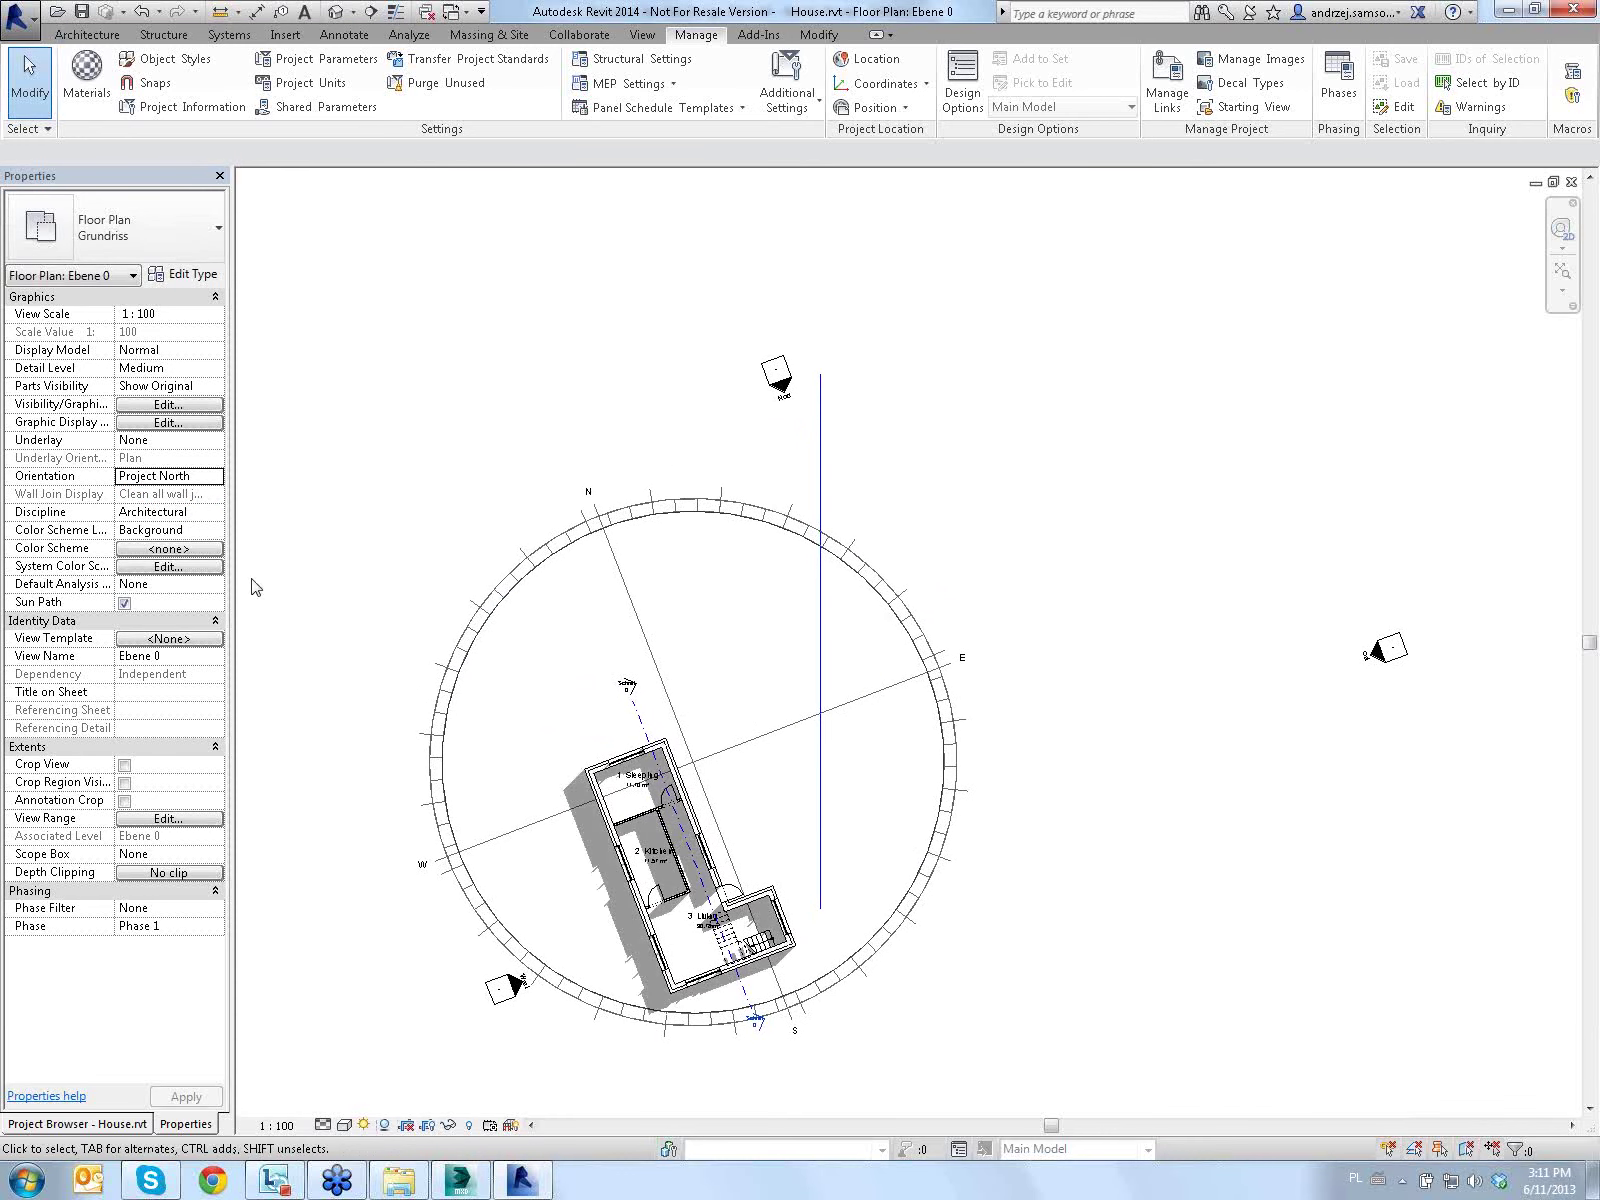
# Toggle orientation to True North and back to Project North, then open the application menu
pyautogui.click(214, 477)
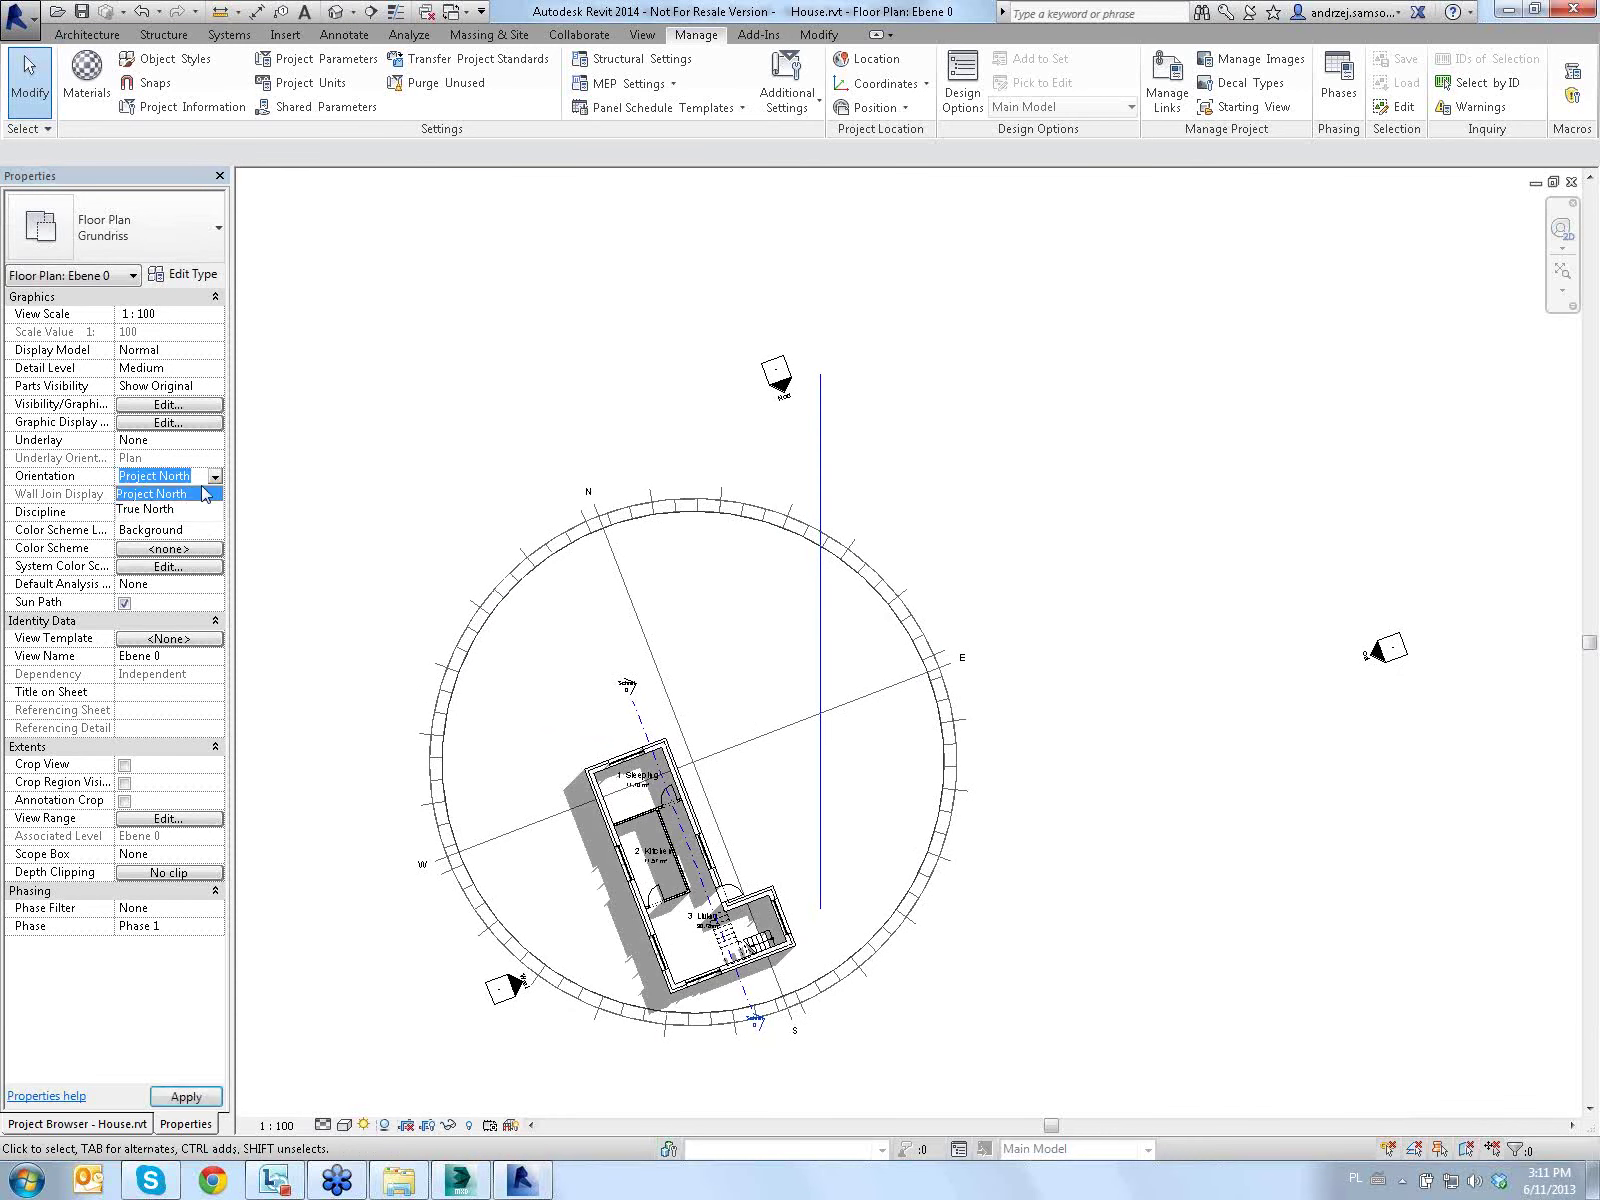
pyautogui.click(190, 510)
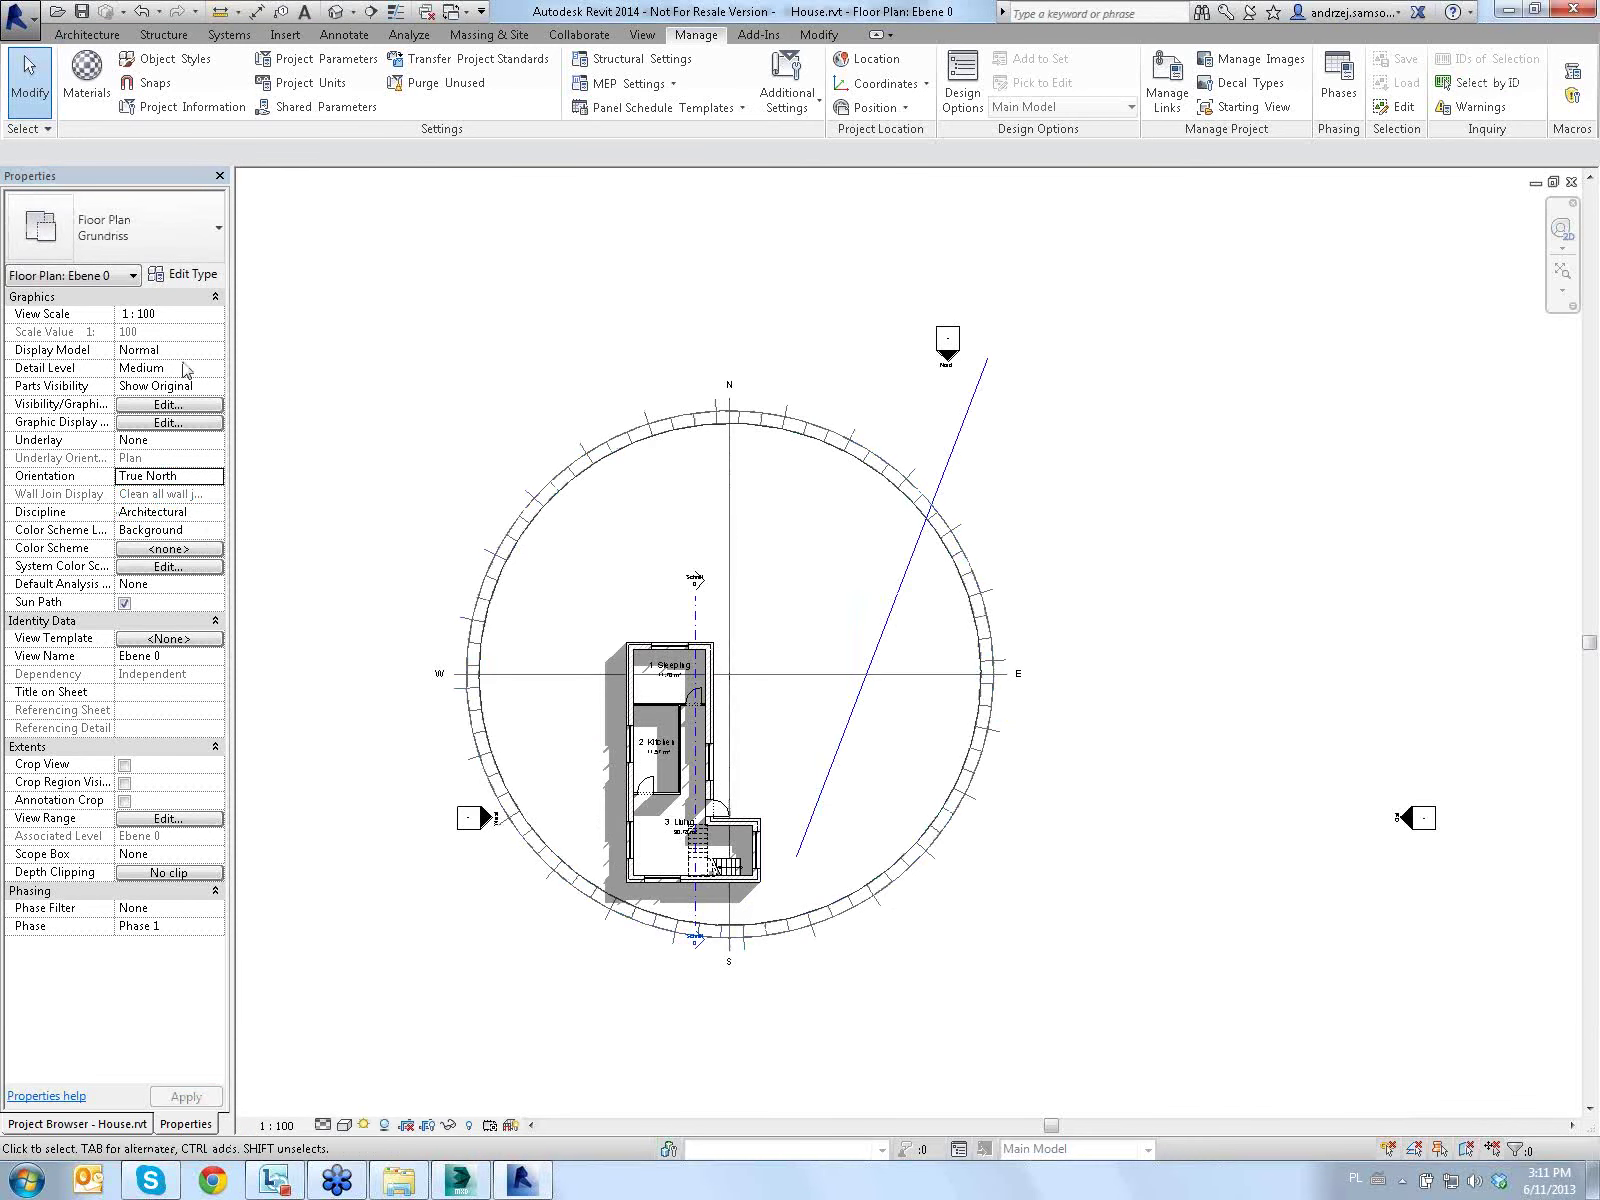
pyautogui.click(214, 477)
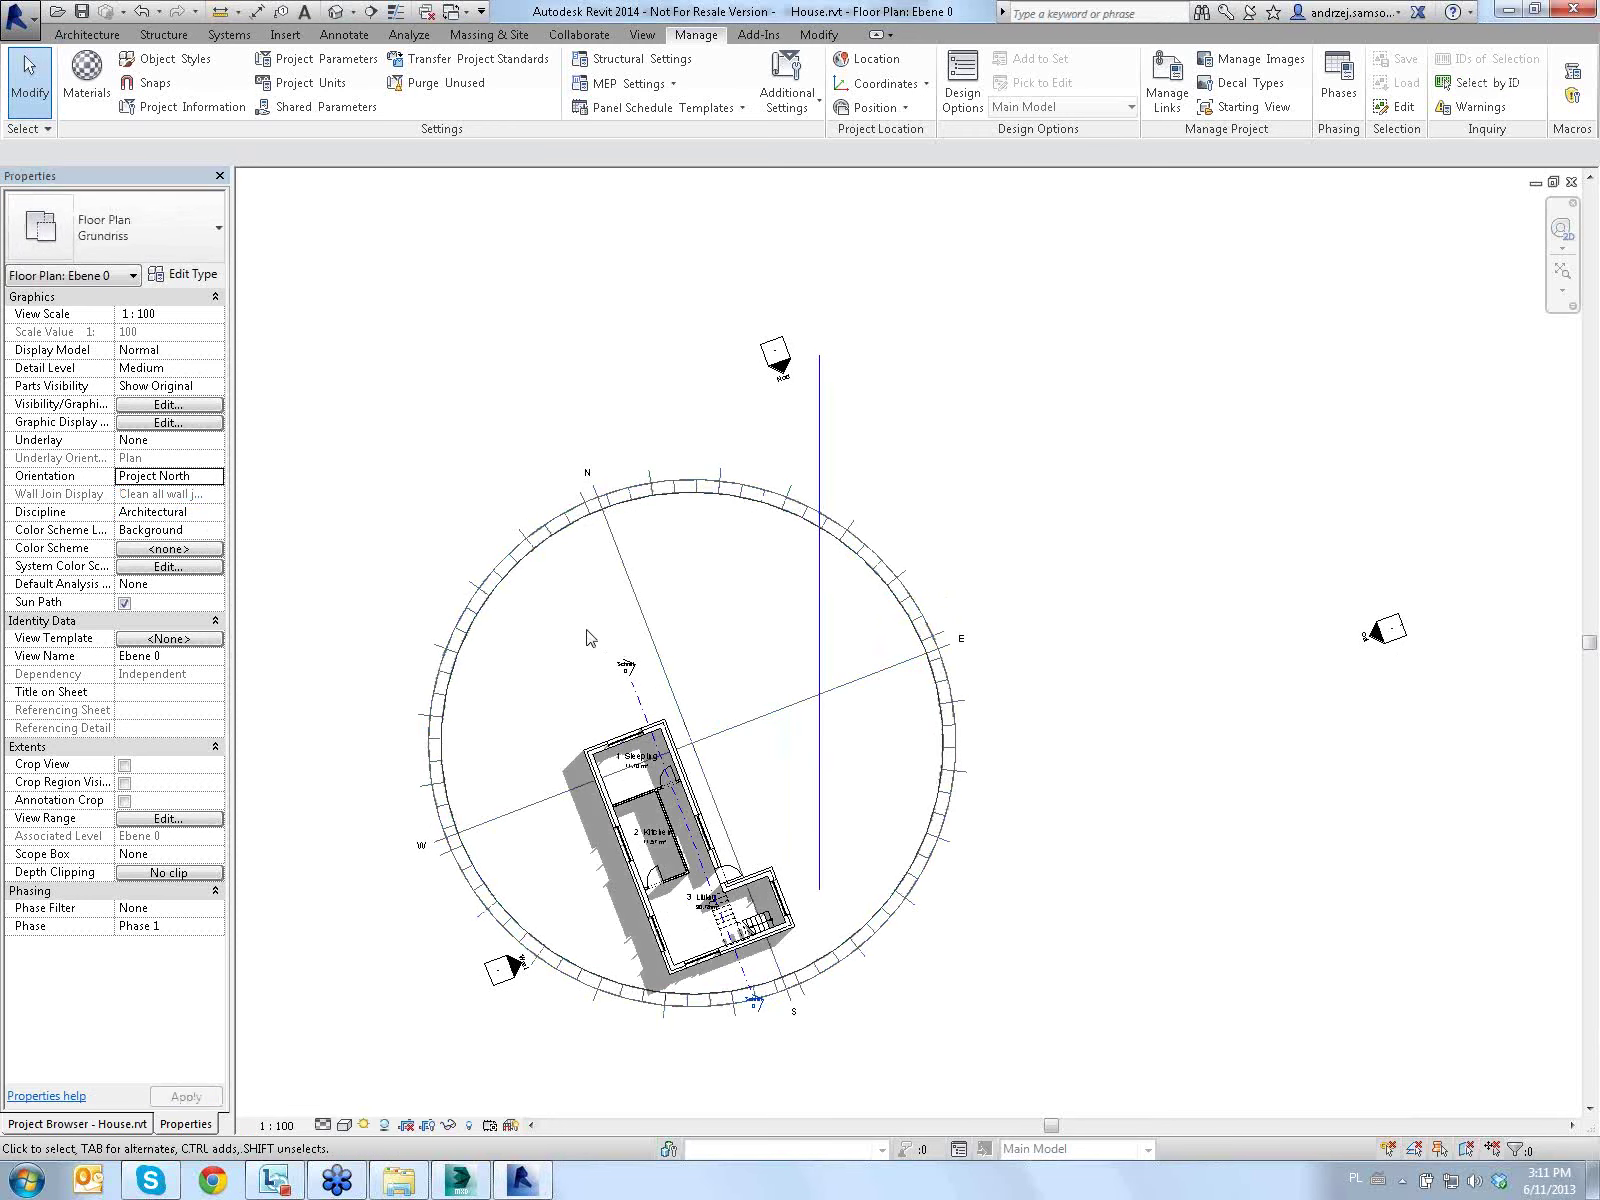
pyautogui.moveTo(589, 607); pyautogui.dragTo(593, 560, button='middle')
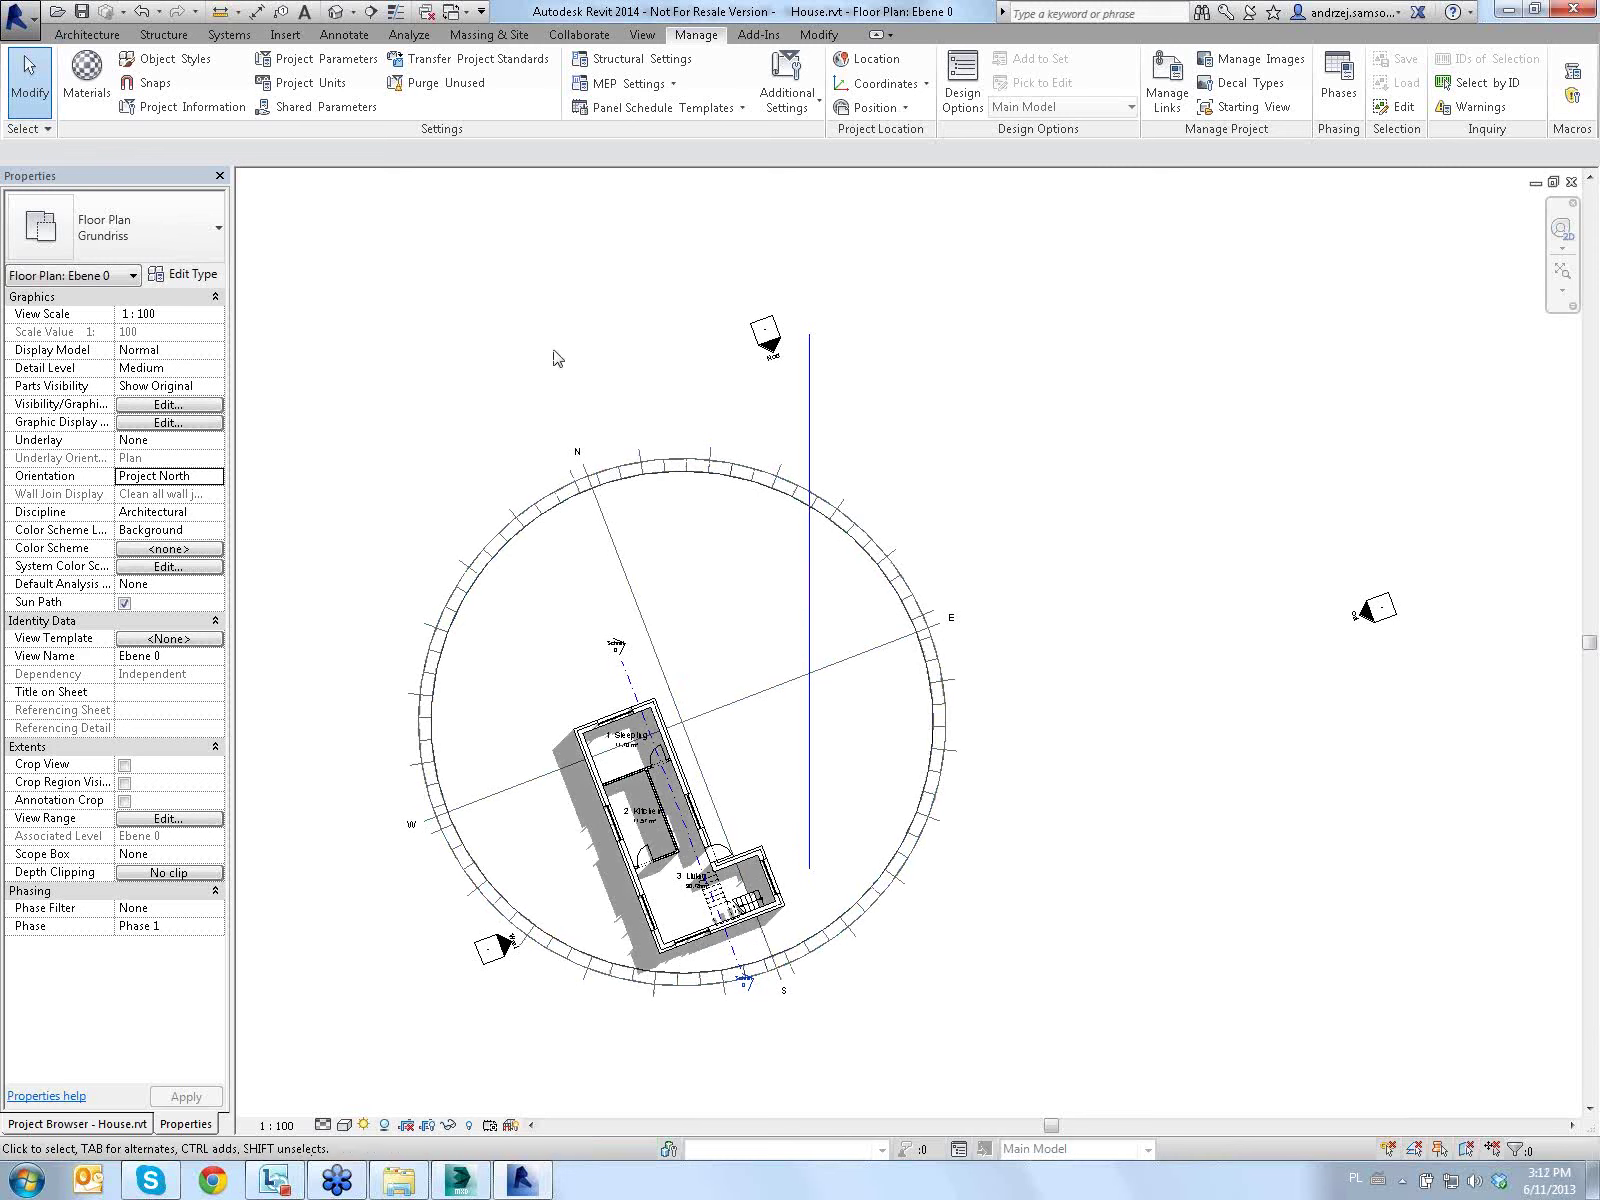
pyautogui.click(28, 15)
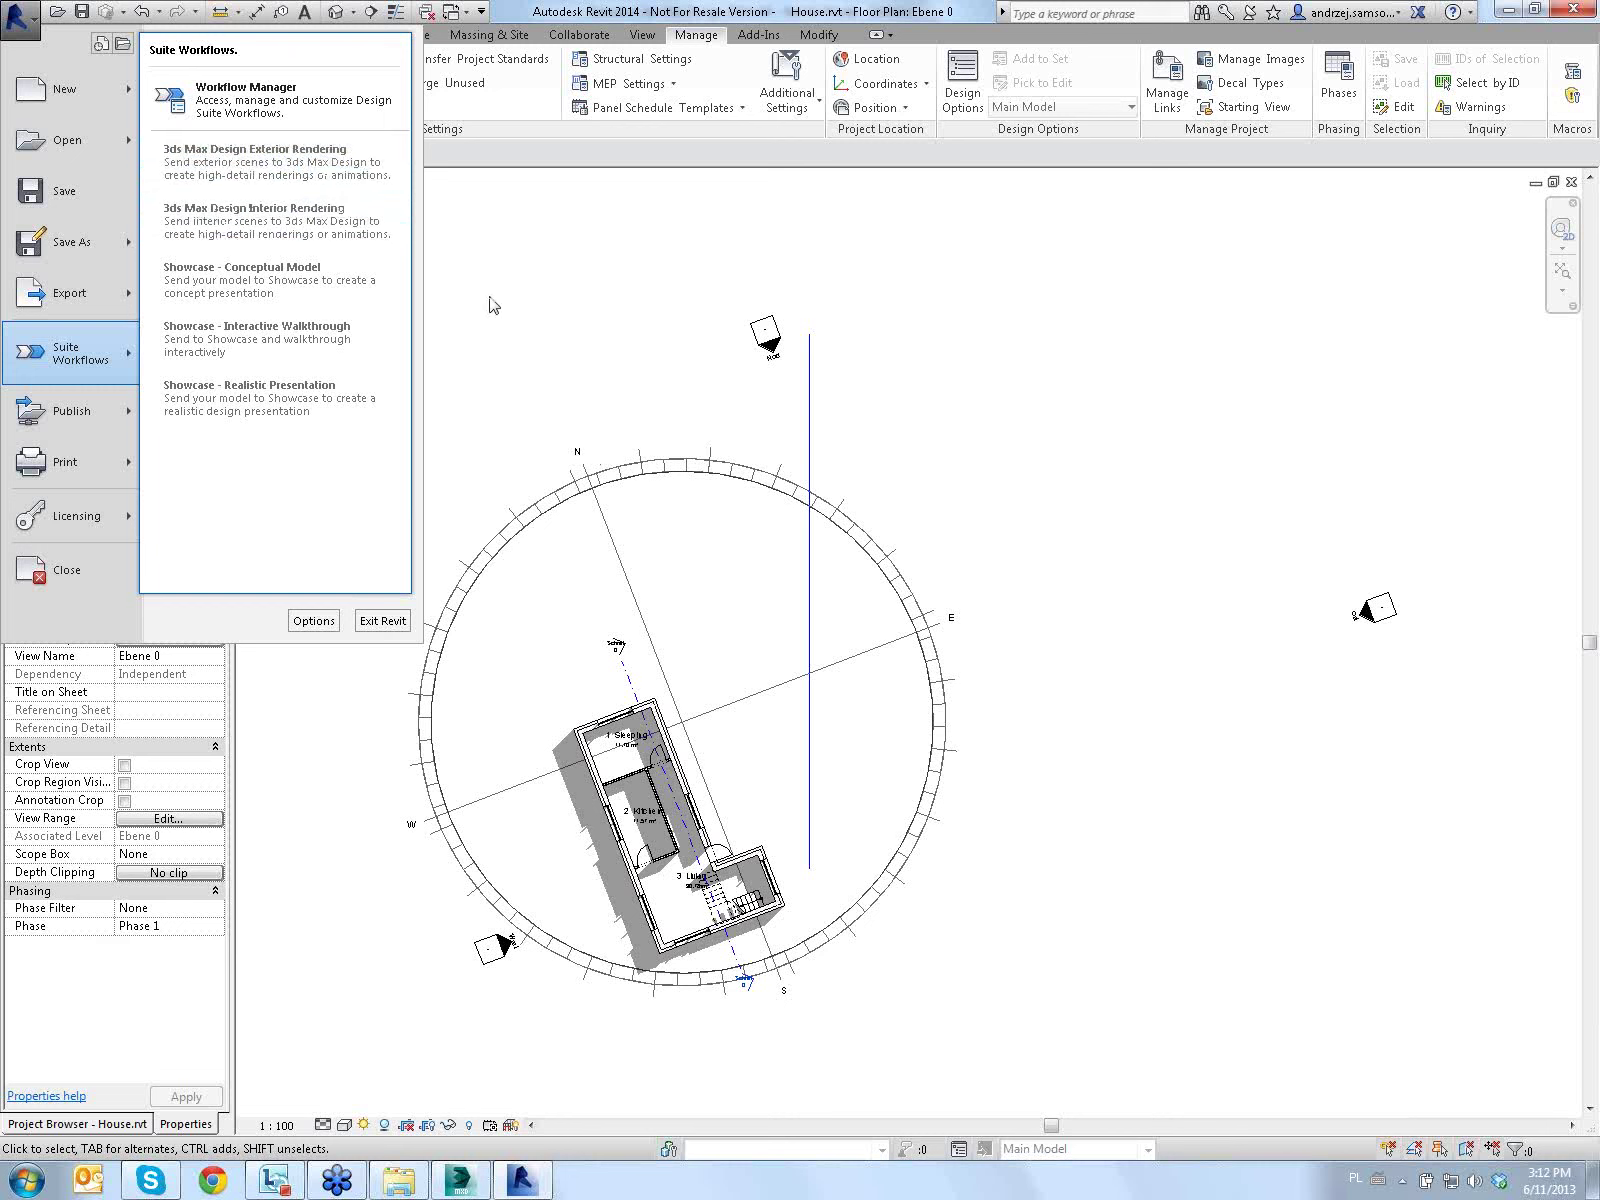
# Launch the 3ds Max Design Exterior Rendering suite workflow from Revit and save the House project
pyautogui.moveTo(70, 352)
pyautogui.click(555, 272)
pyautogui.click(15, 26)
pyautogui.moveTo(69, 292)
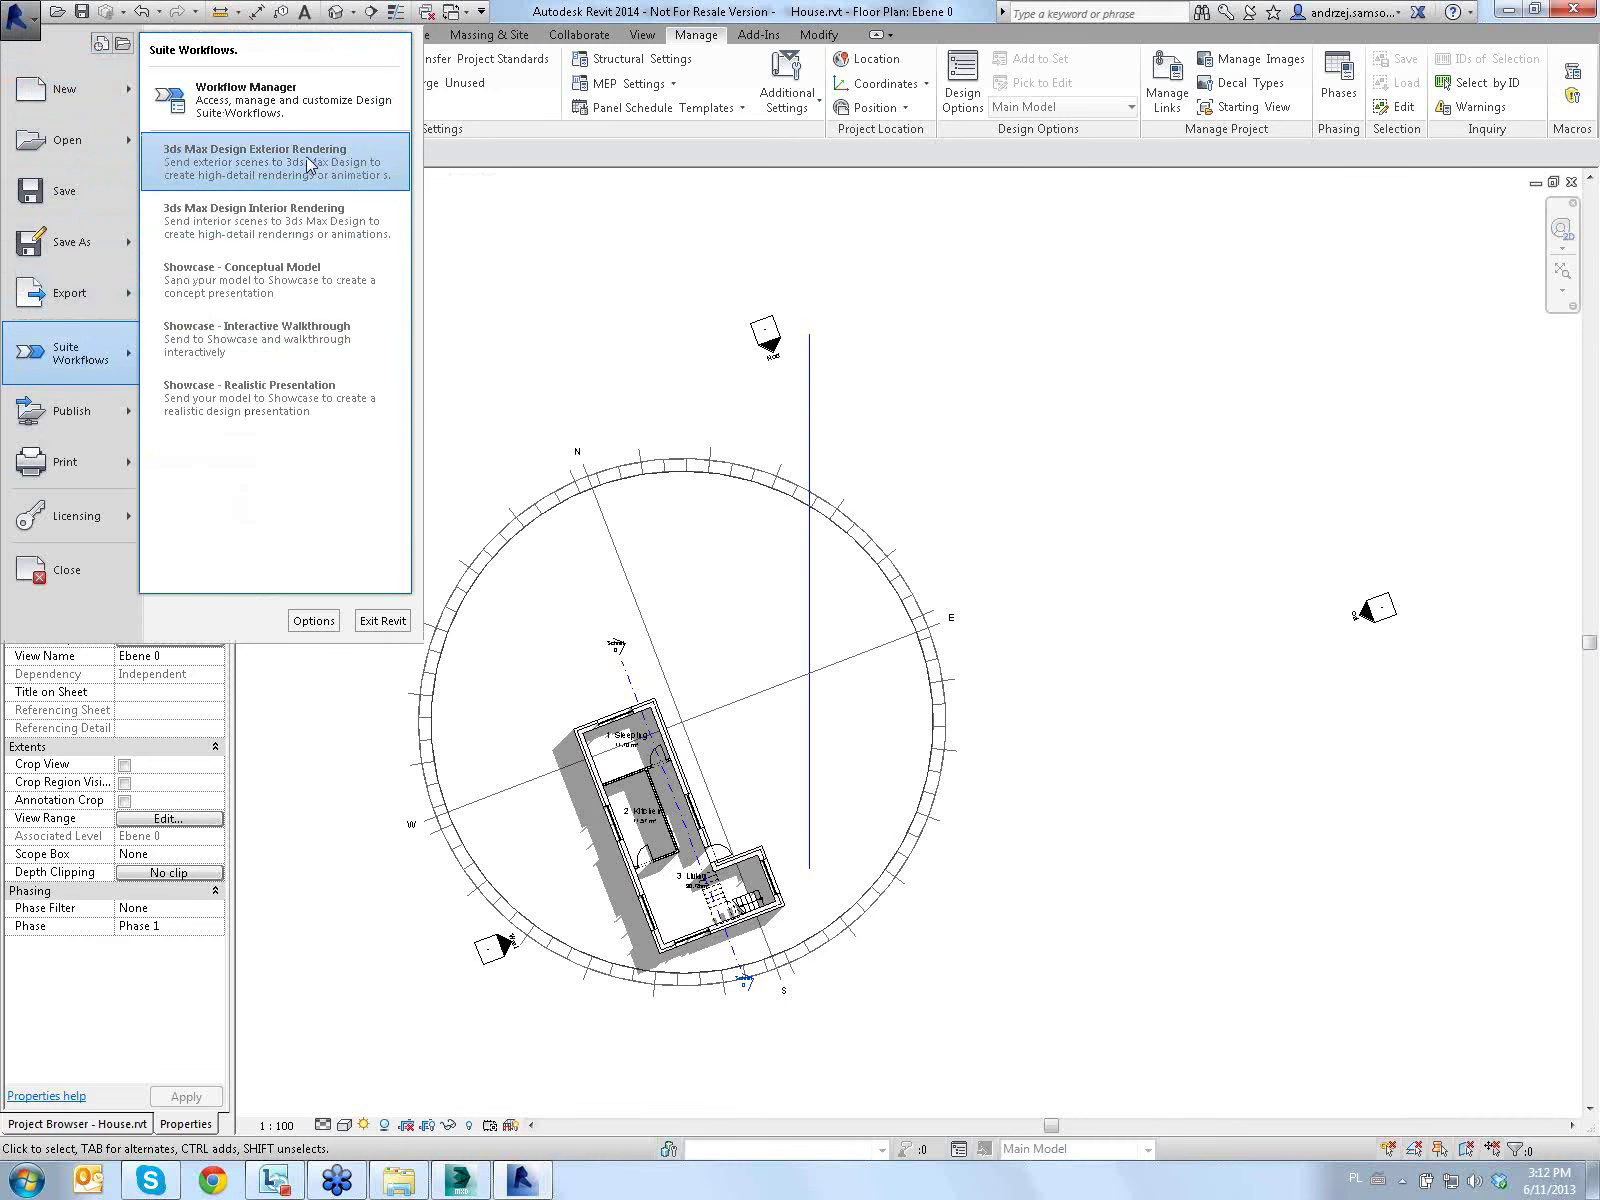
pyautogui.click(213, 157)
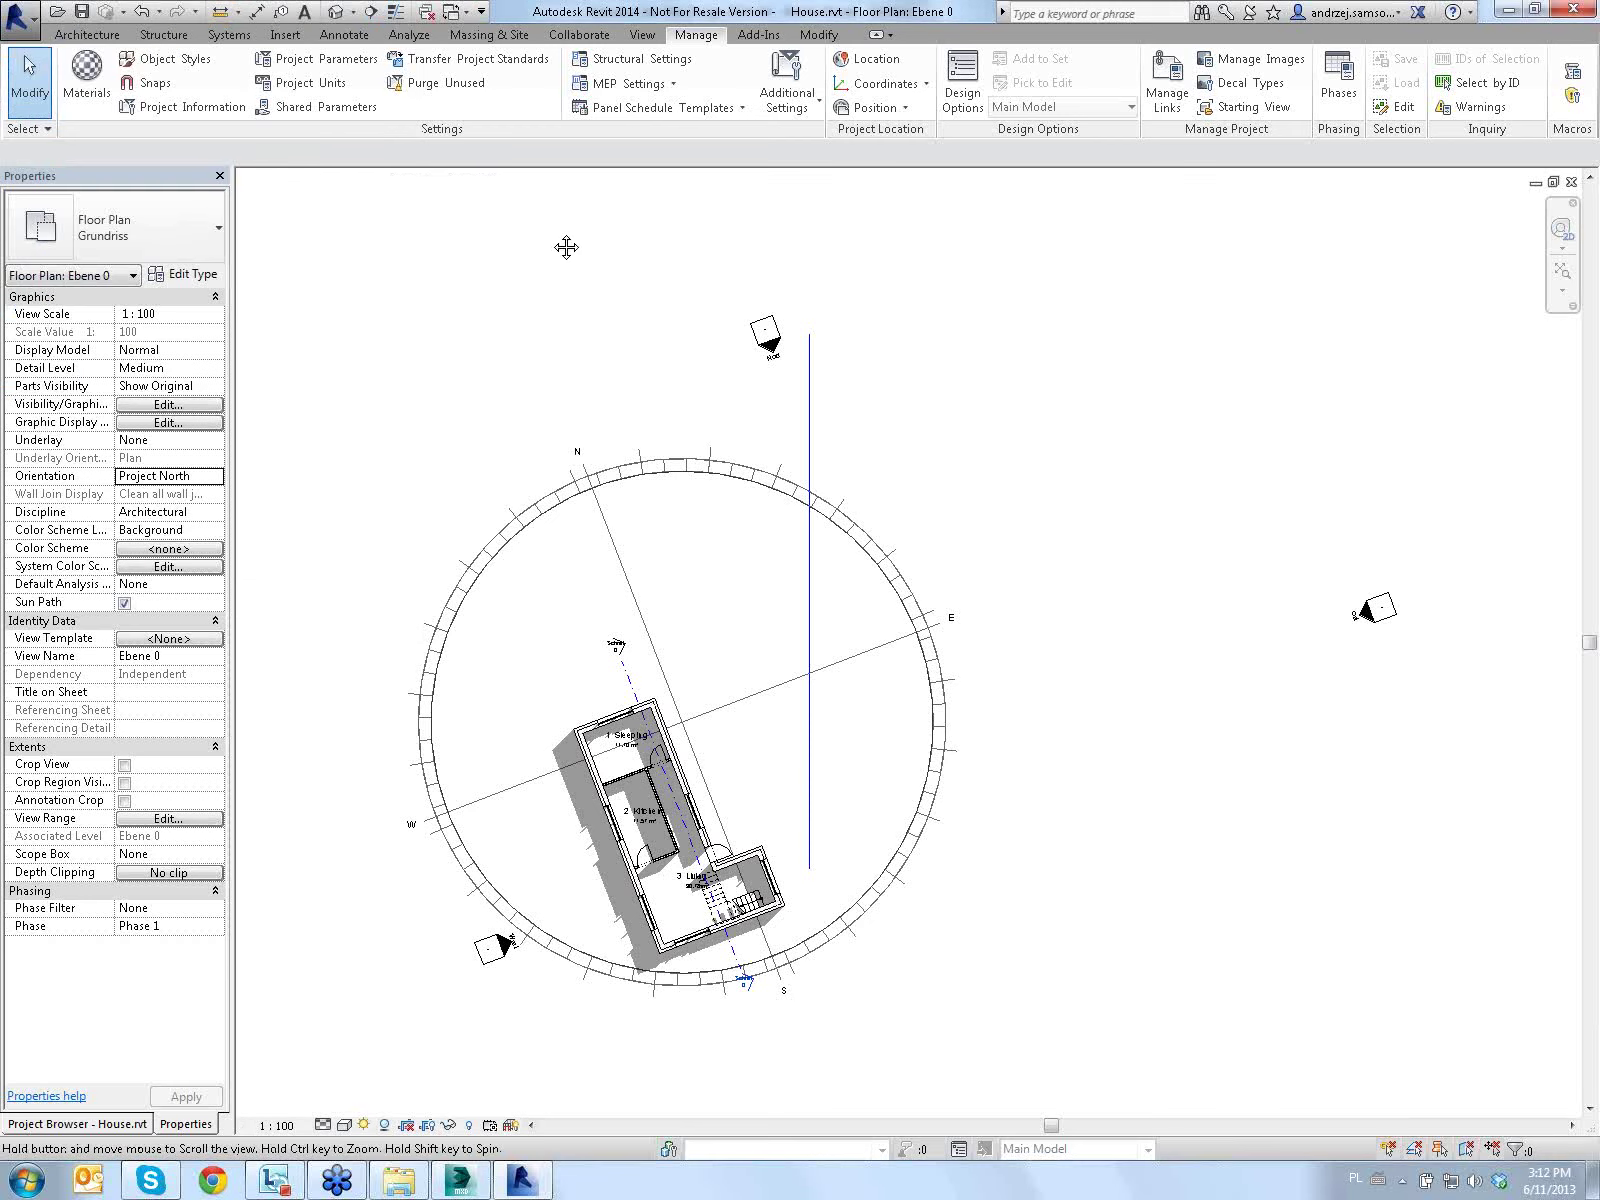
pyautogui.click(82, 12)
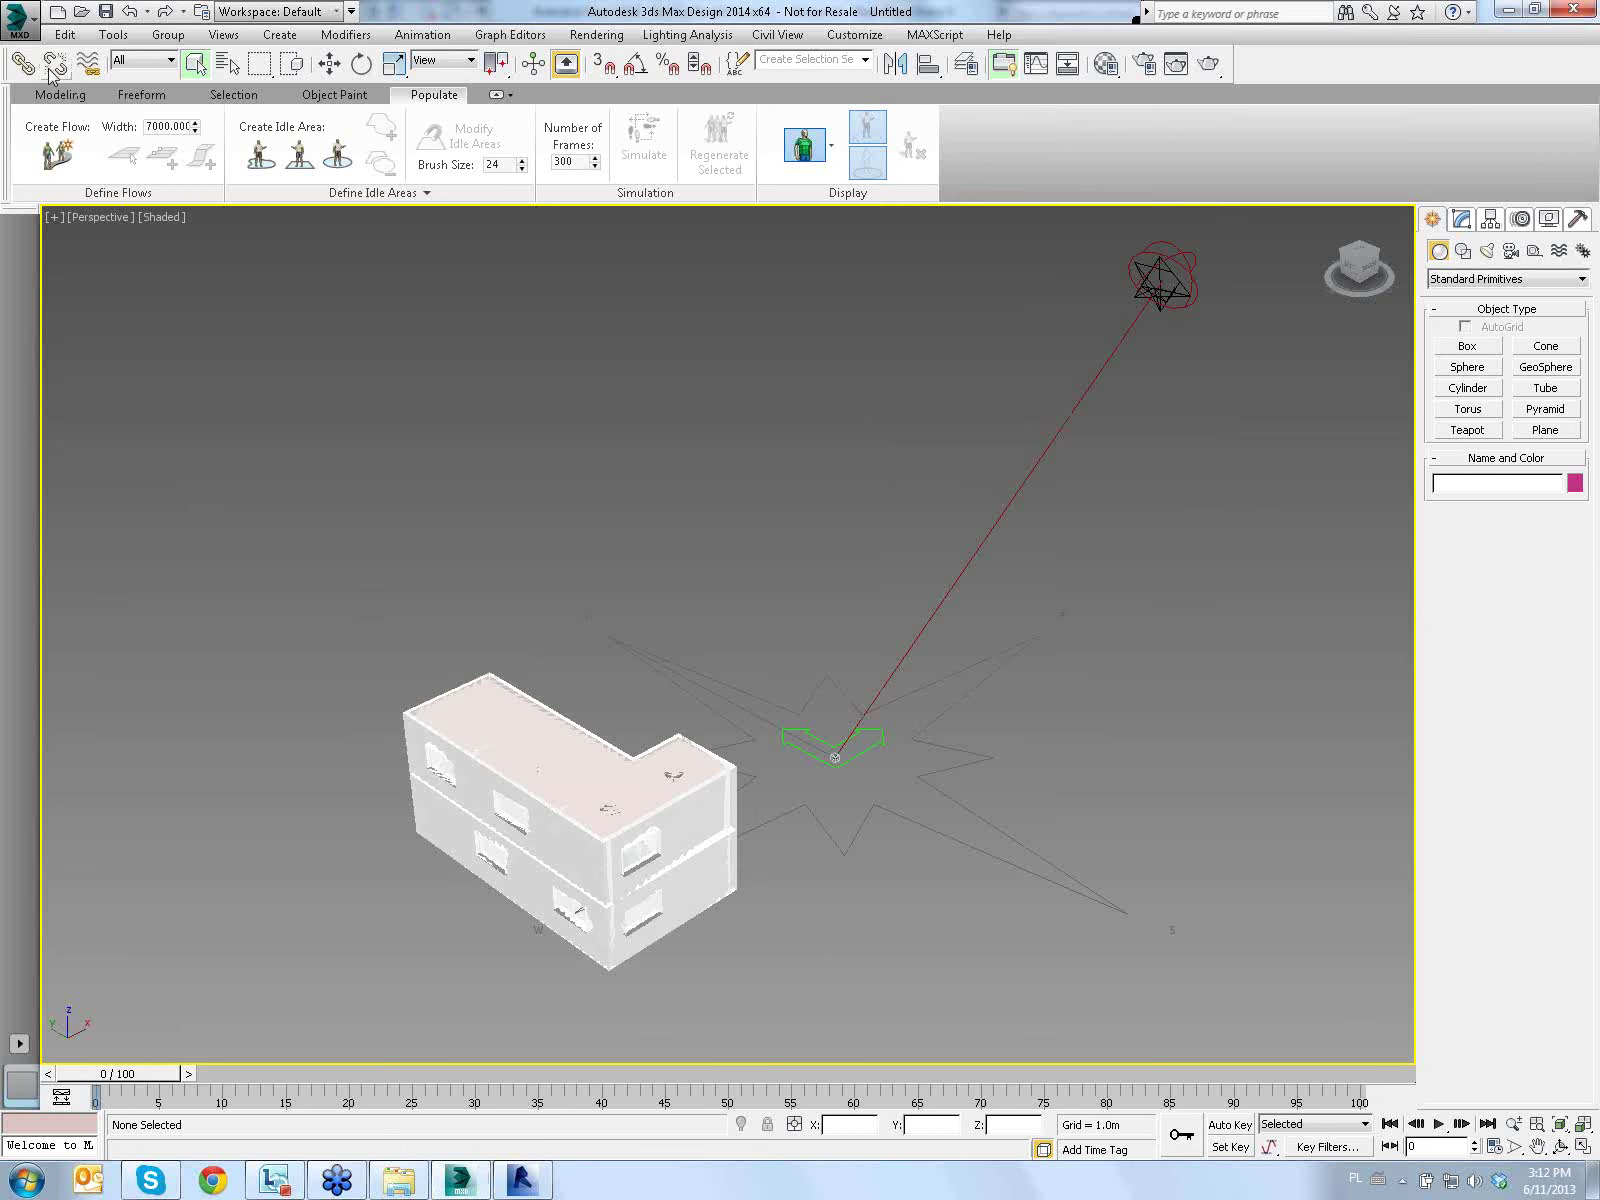
# In Manage Links, relink the linked house file to the saved House.rvt
pyautogui.click(28, 20)
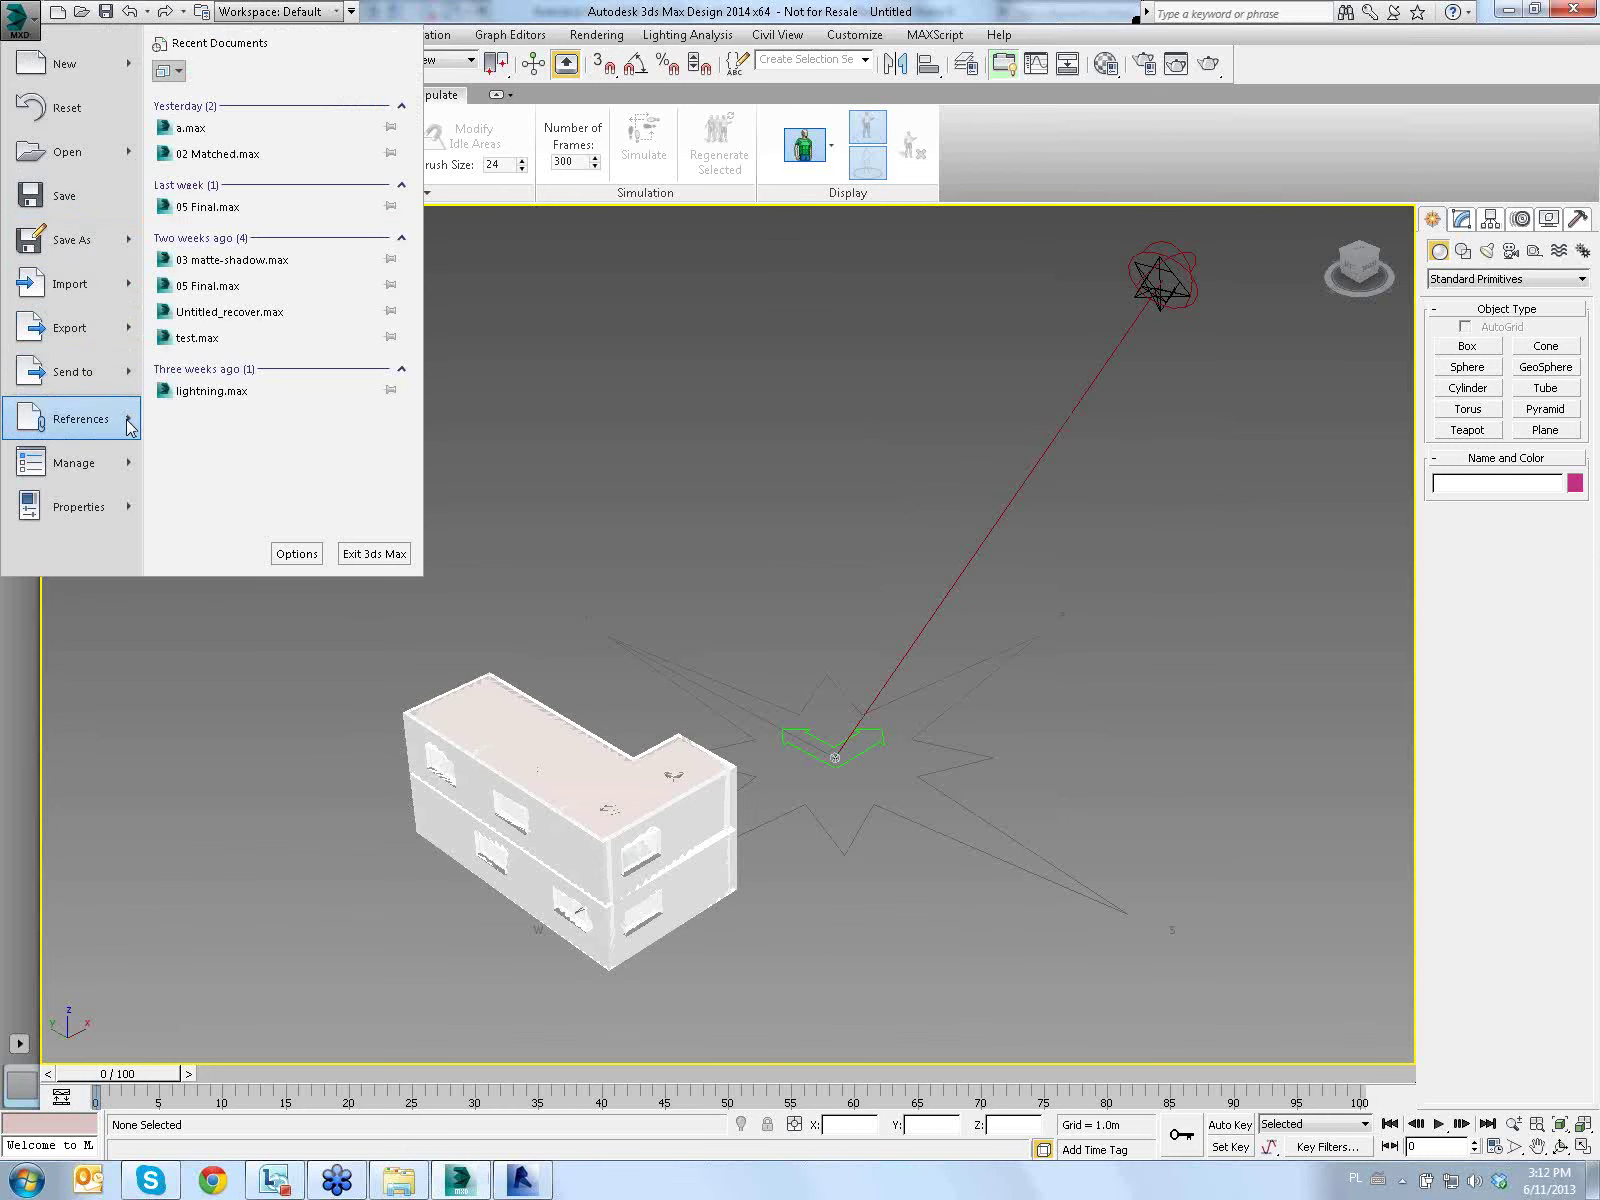
pyautogui.moveTo(75, 419)
pyautogui.click(294, 325)
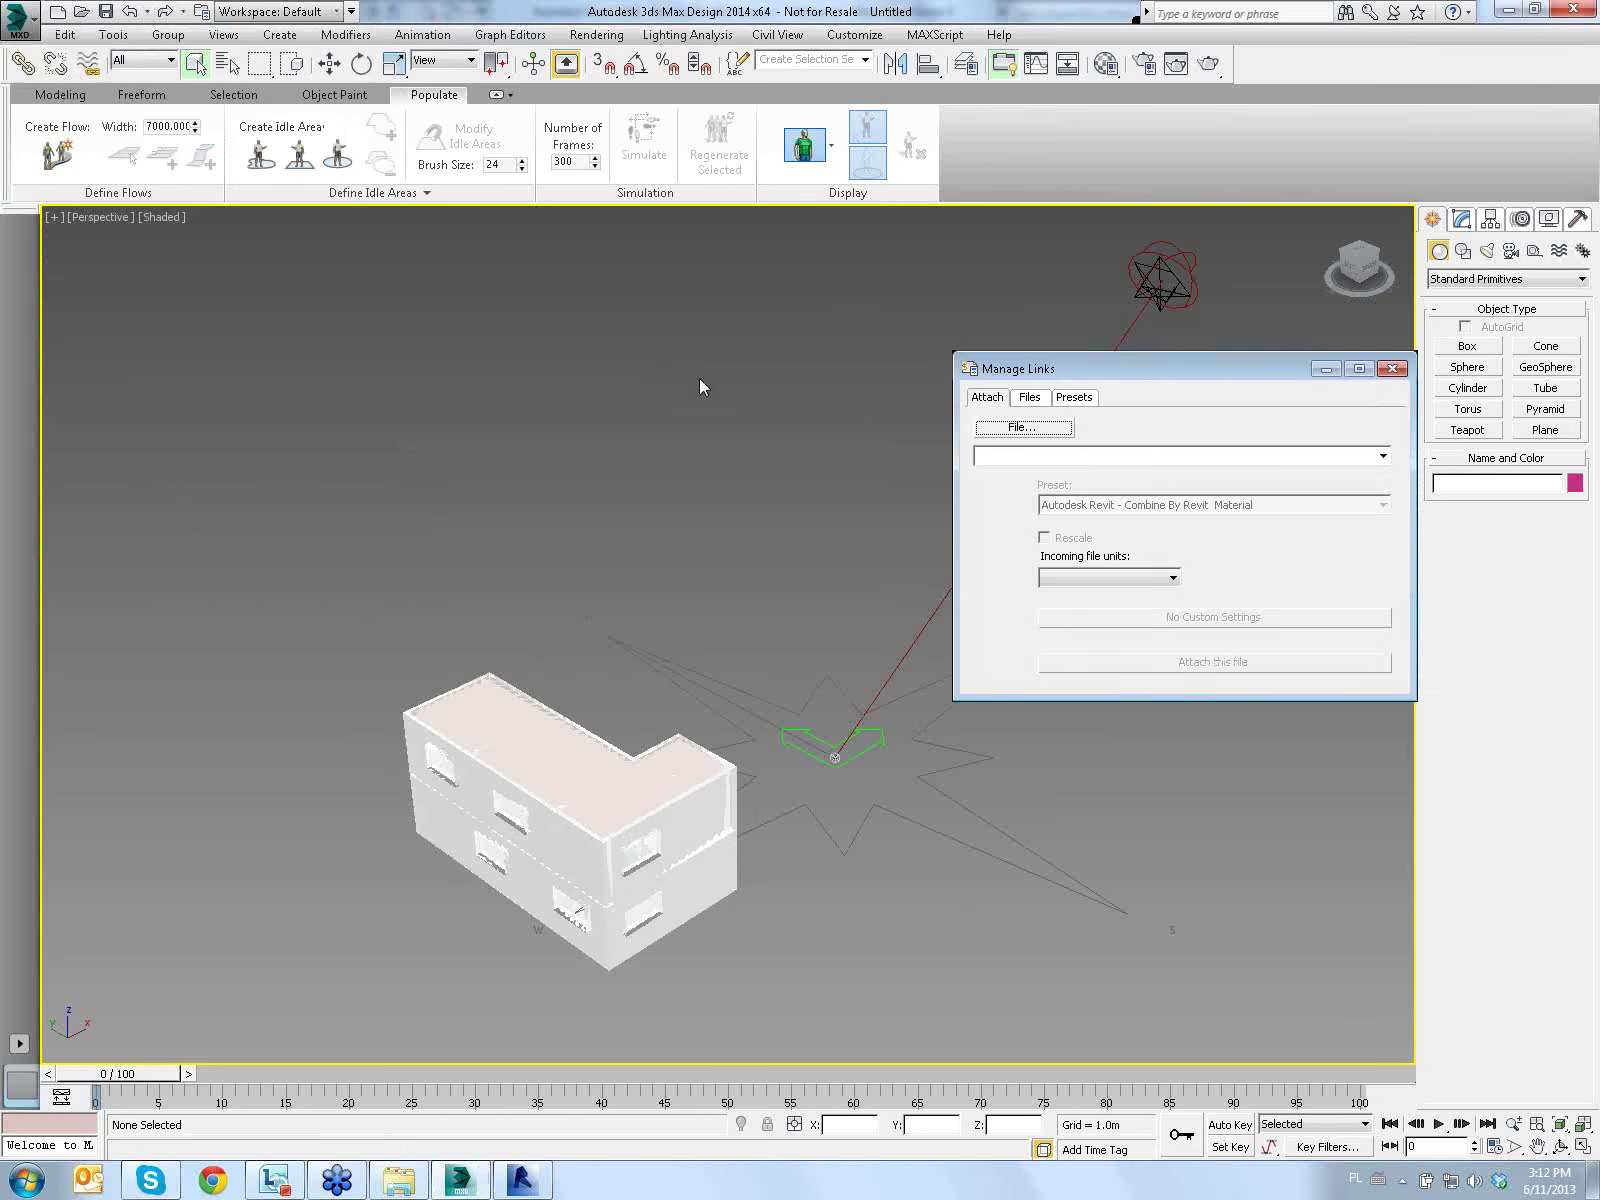
pyautogui.moveTo(1133, 368); pyautogui.dragTo(1038, 271)
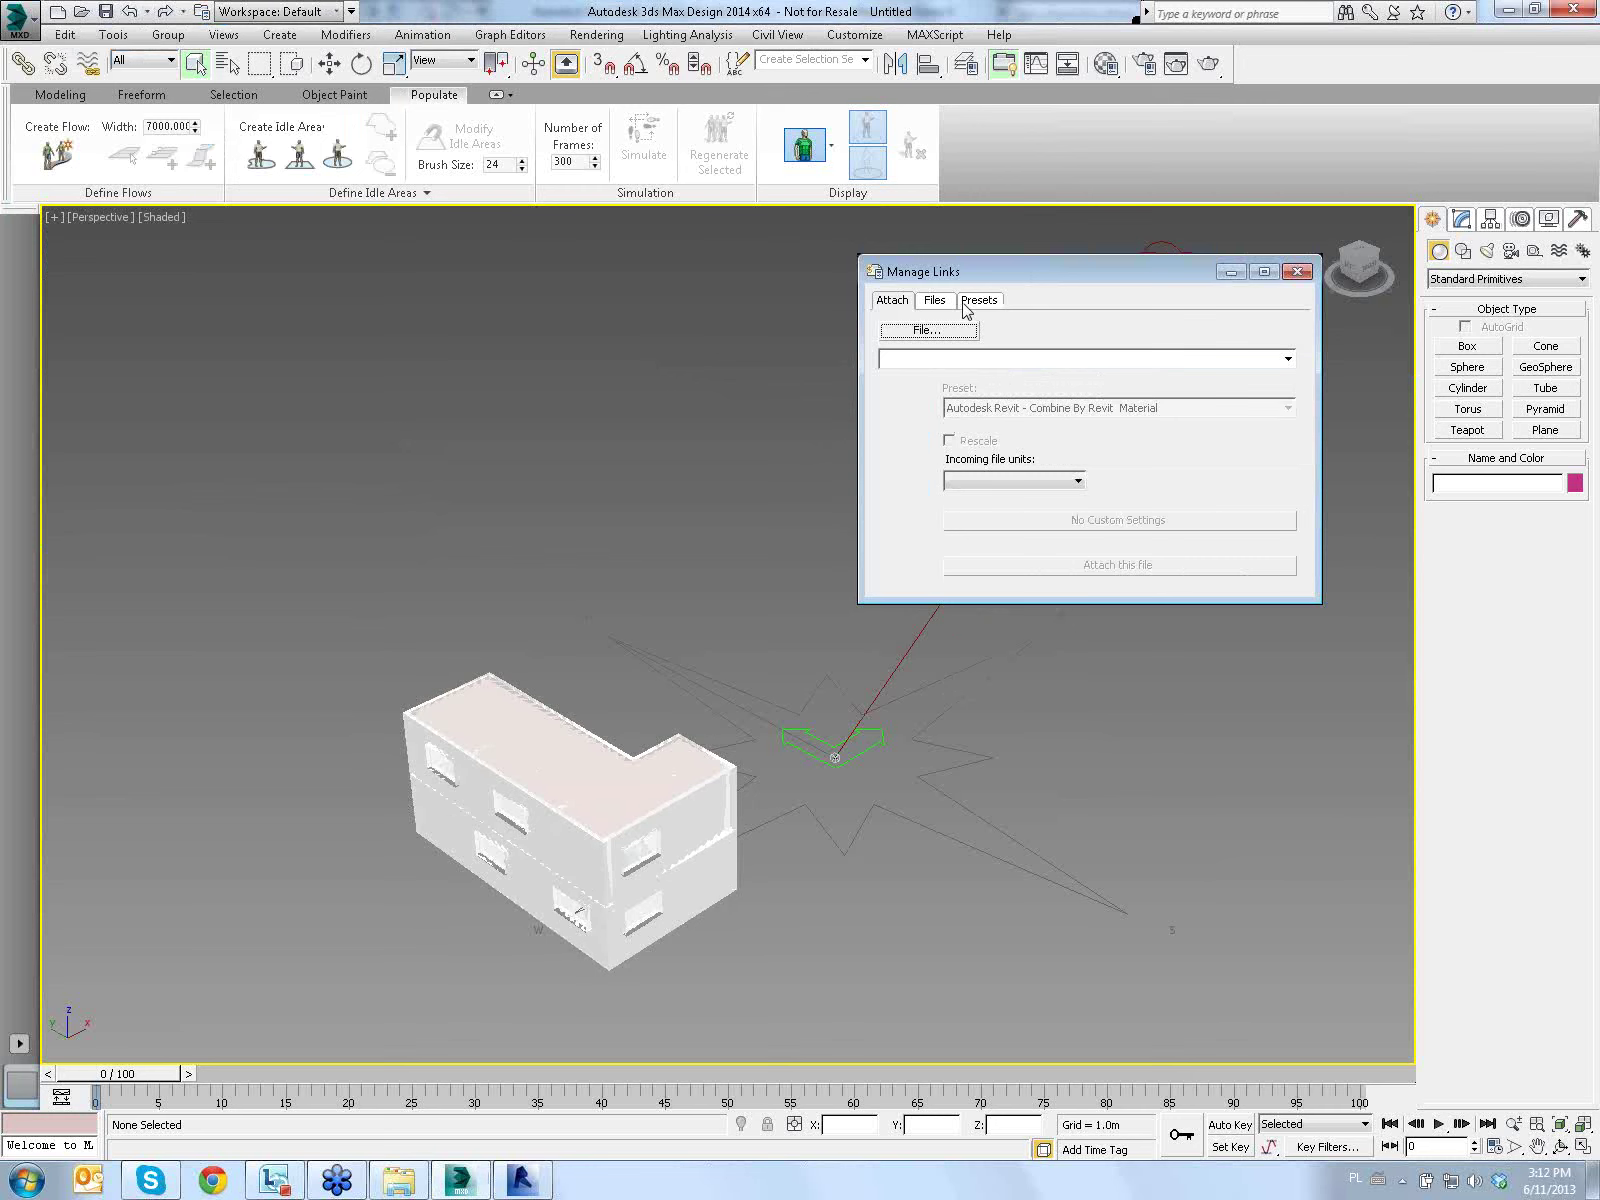
pyautogui.click(933, 300)
pyautogui.click(984, 348)
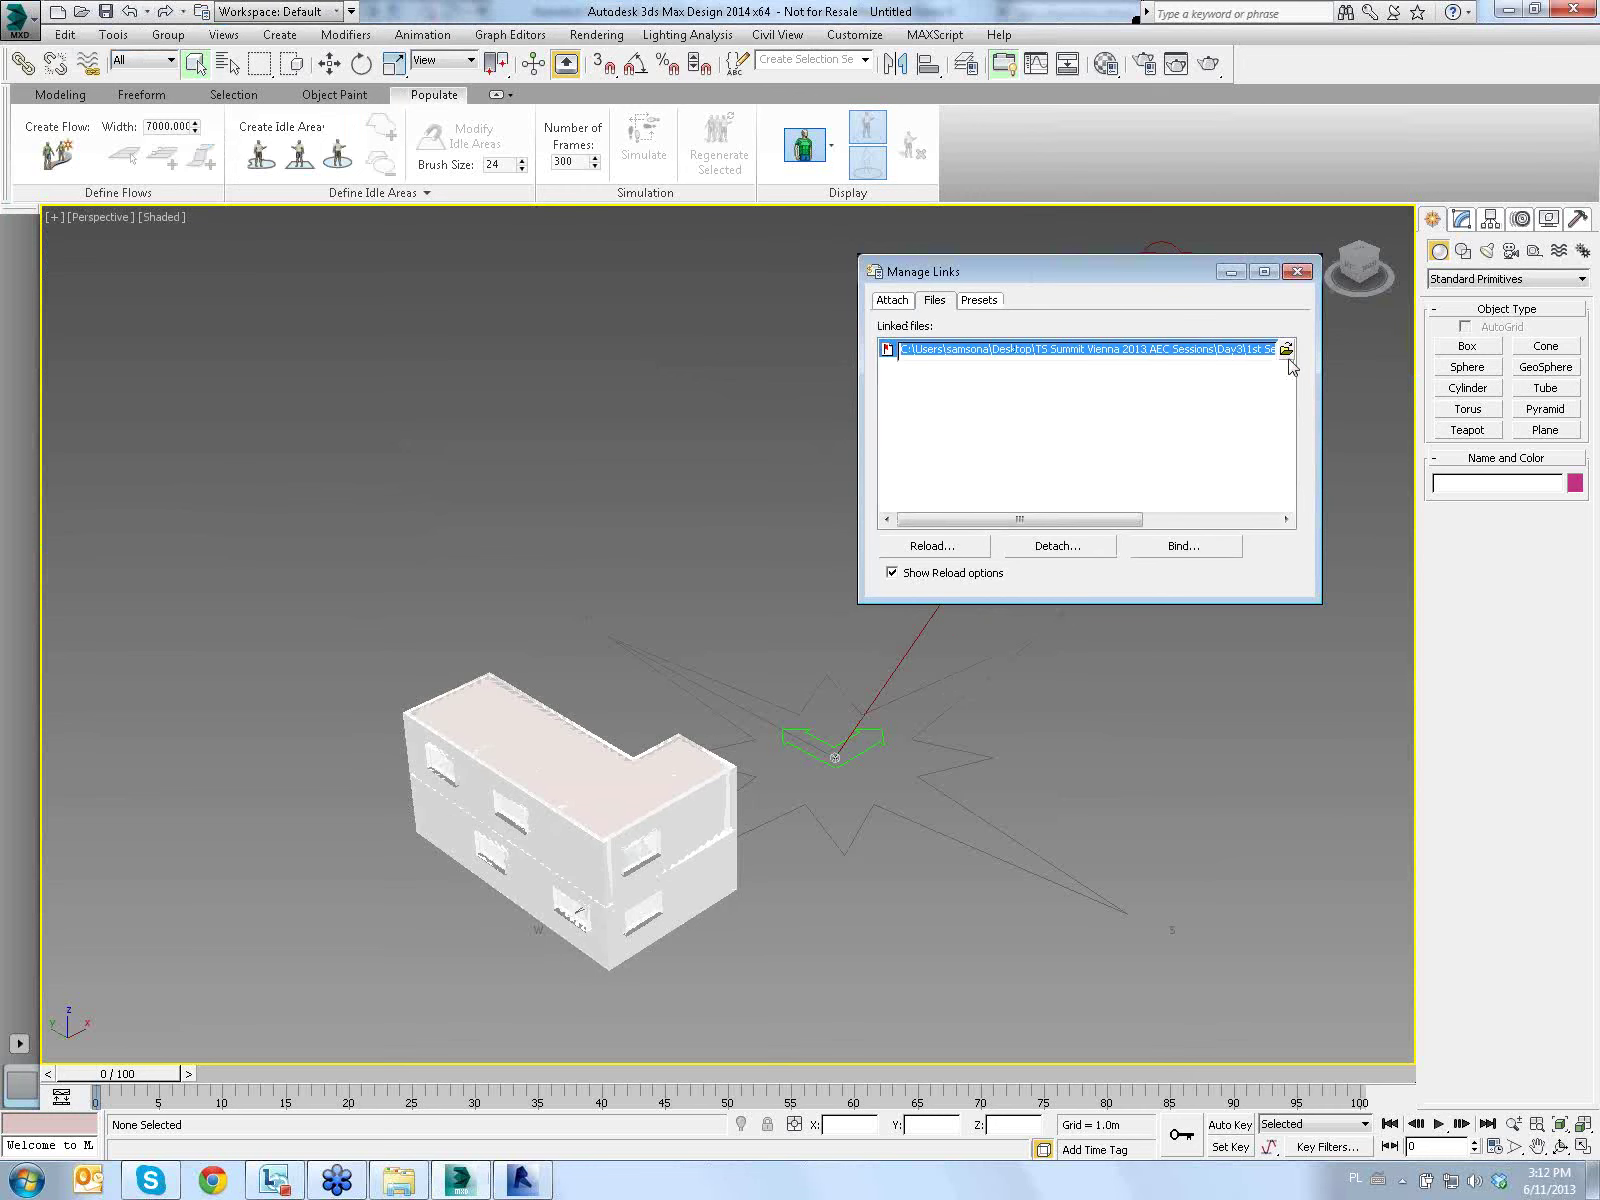
pyautogui.click(1286, 349)
pyautogui.click(200, 266)
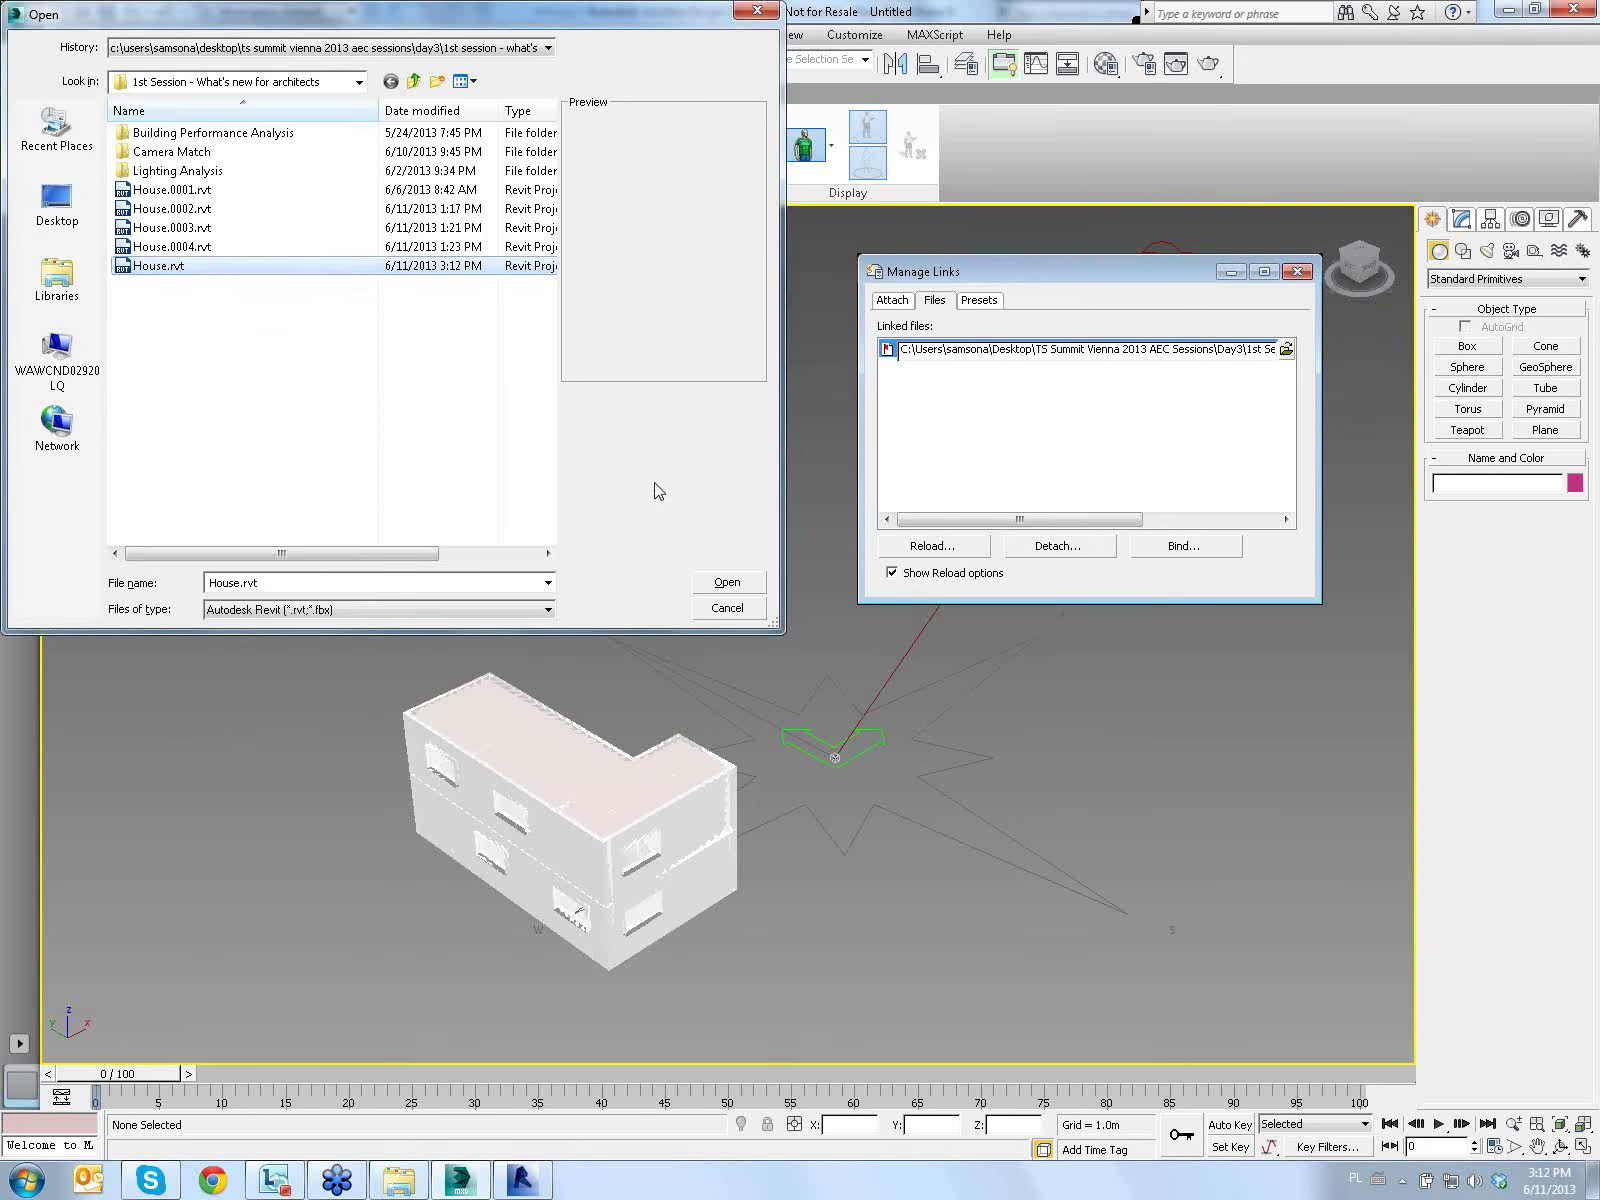
pyautogui.click(727, 583)
pyautogui.click(926, 546)
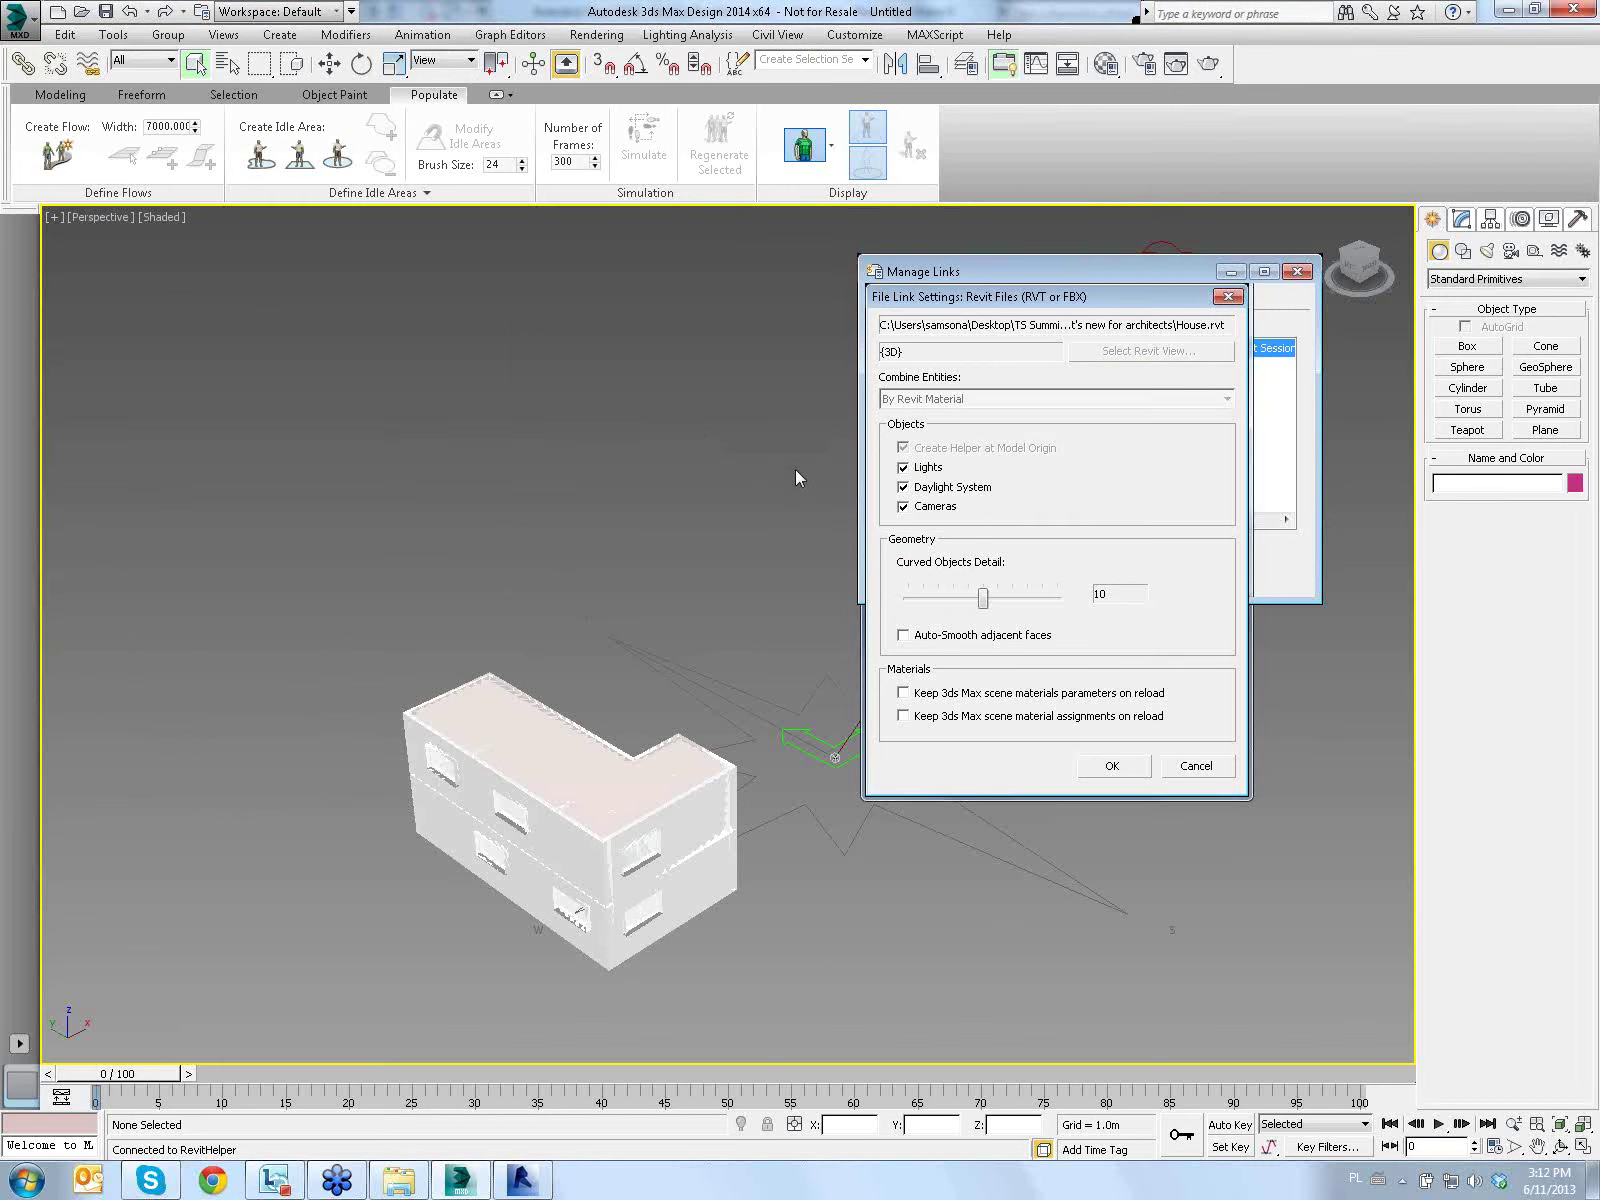
# Accept the File Link Settings with Lights, Daylight System and Cameras, and pan to inspect the reloaded house
pyautogui.click(1116, 766)
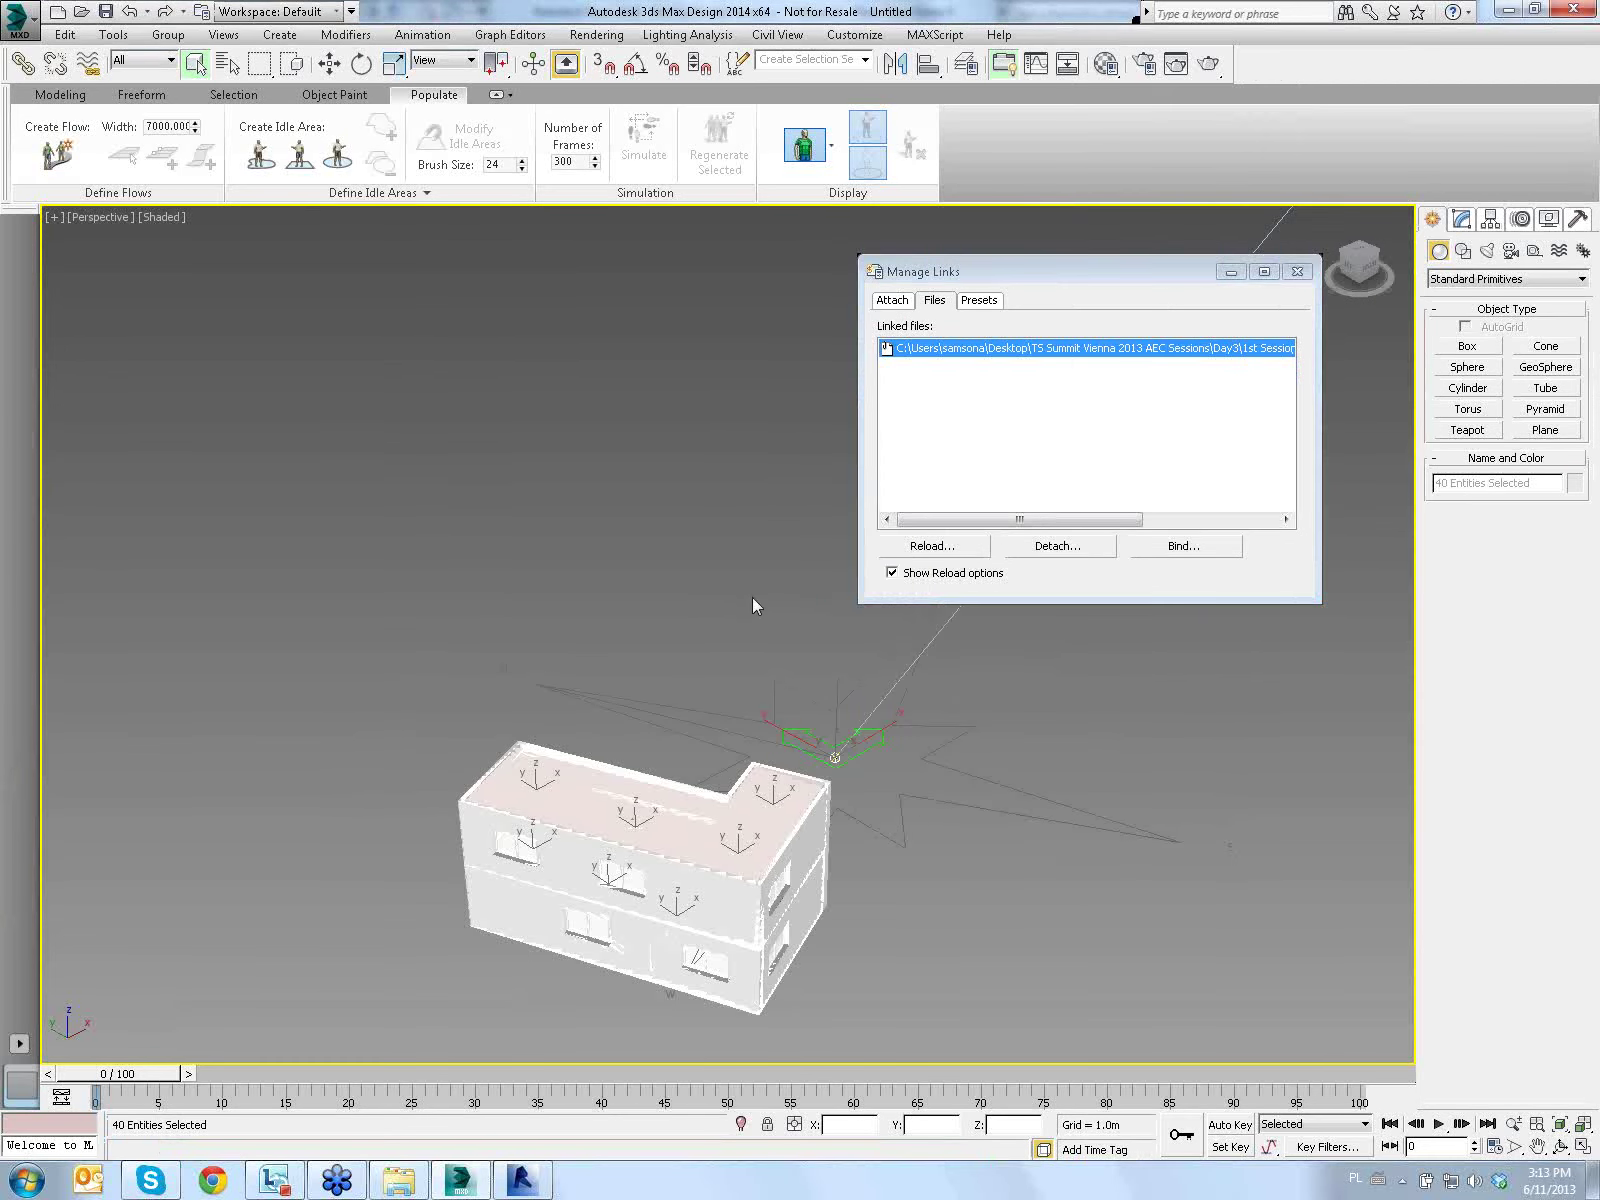
pyautogui.moveTo(752, 599)
pyautogui.mouseDown(button='middle')
pyautogui.moveTo(719, 639)
pyautogui.moveTo(605, 549)
pyautogui.mouseUp(button='middle')
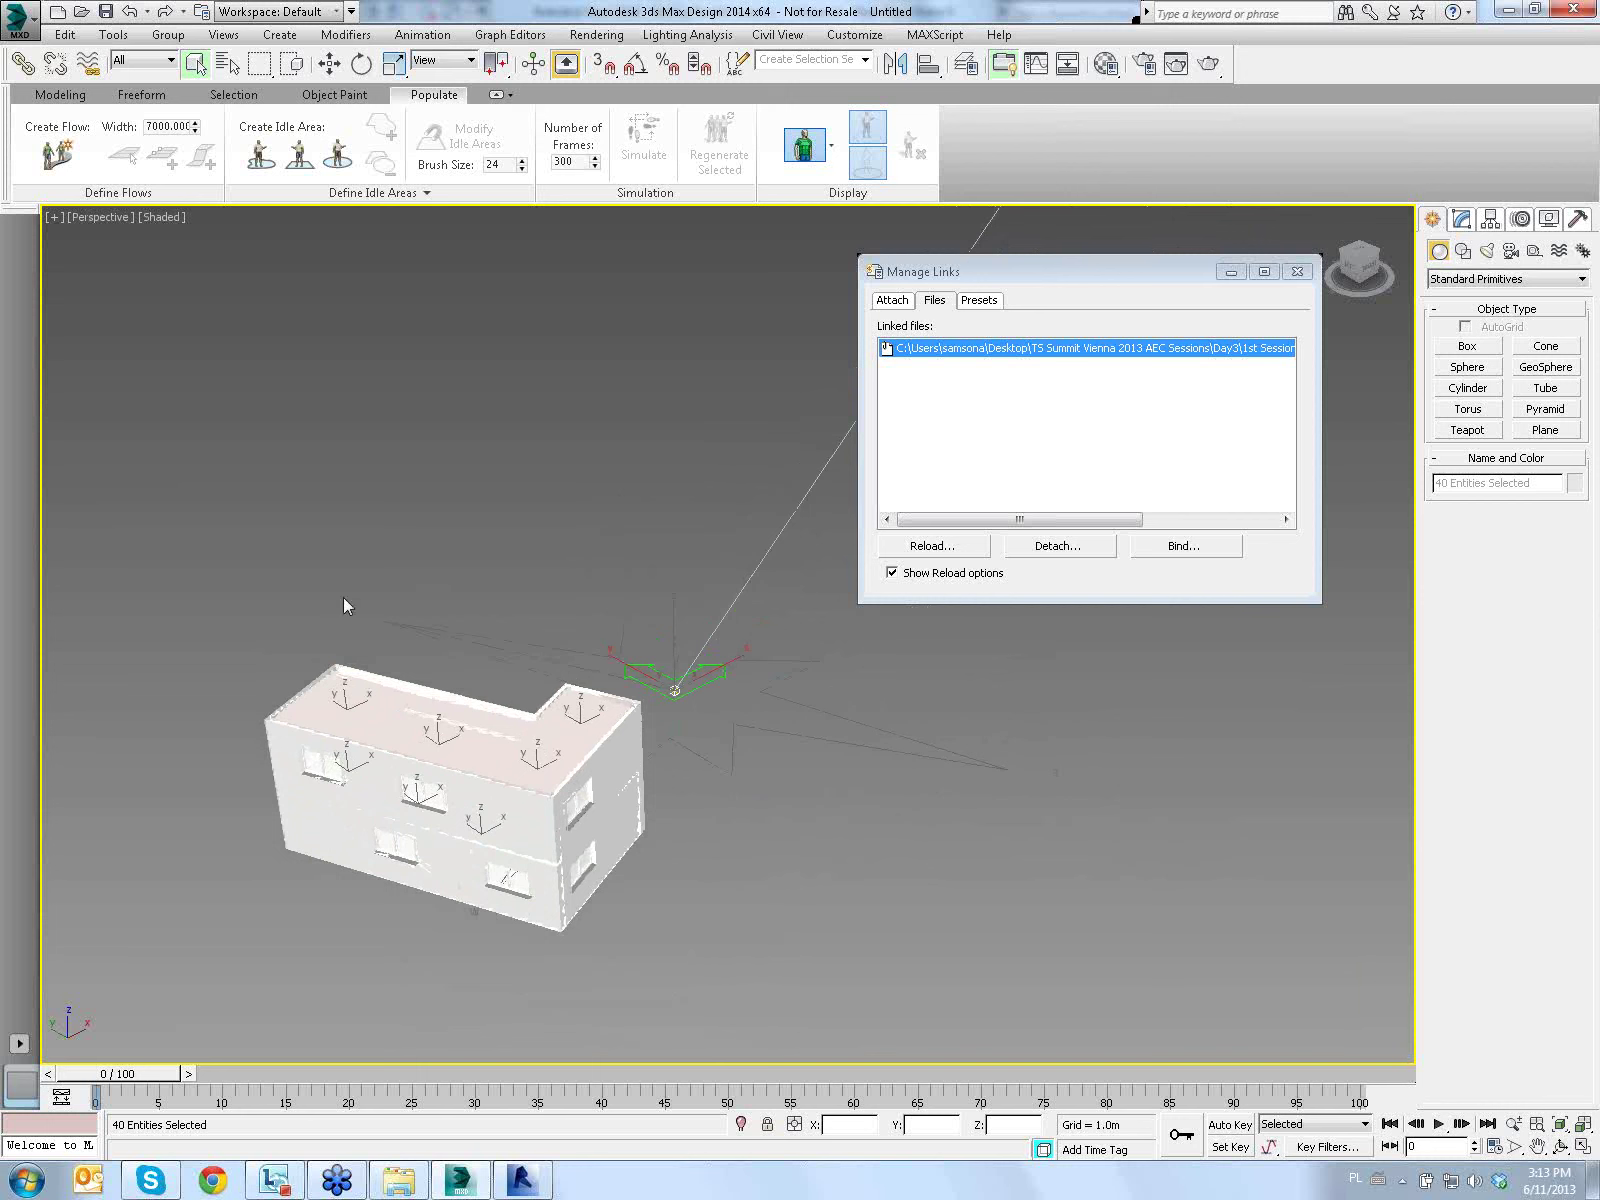
pyautogui.moveTo(435, 960); pyautogui.dragTo(500, 946, button='middle')
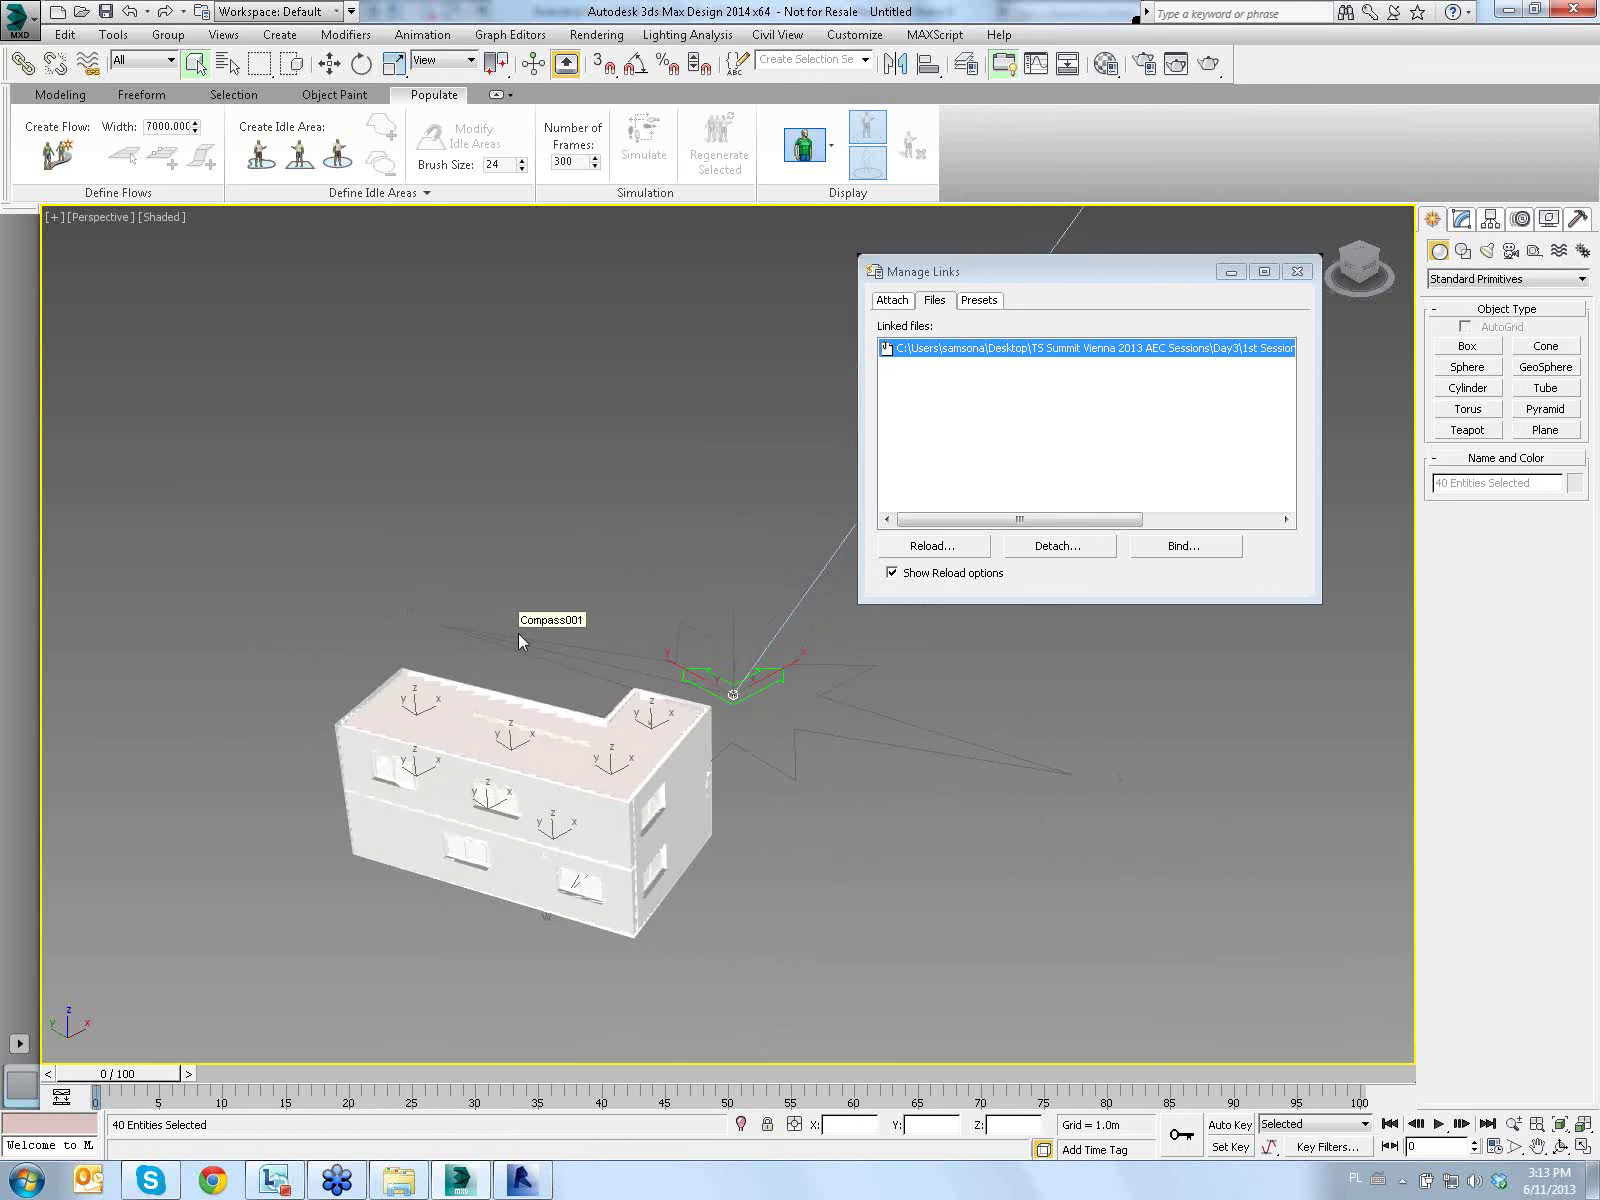
# Close the Manage Links dialog
pyautogui.click(1284, 272)
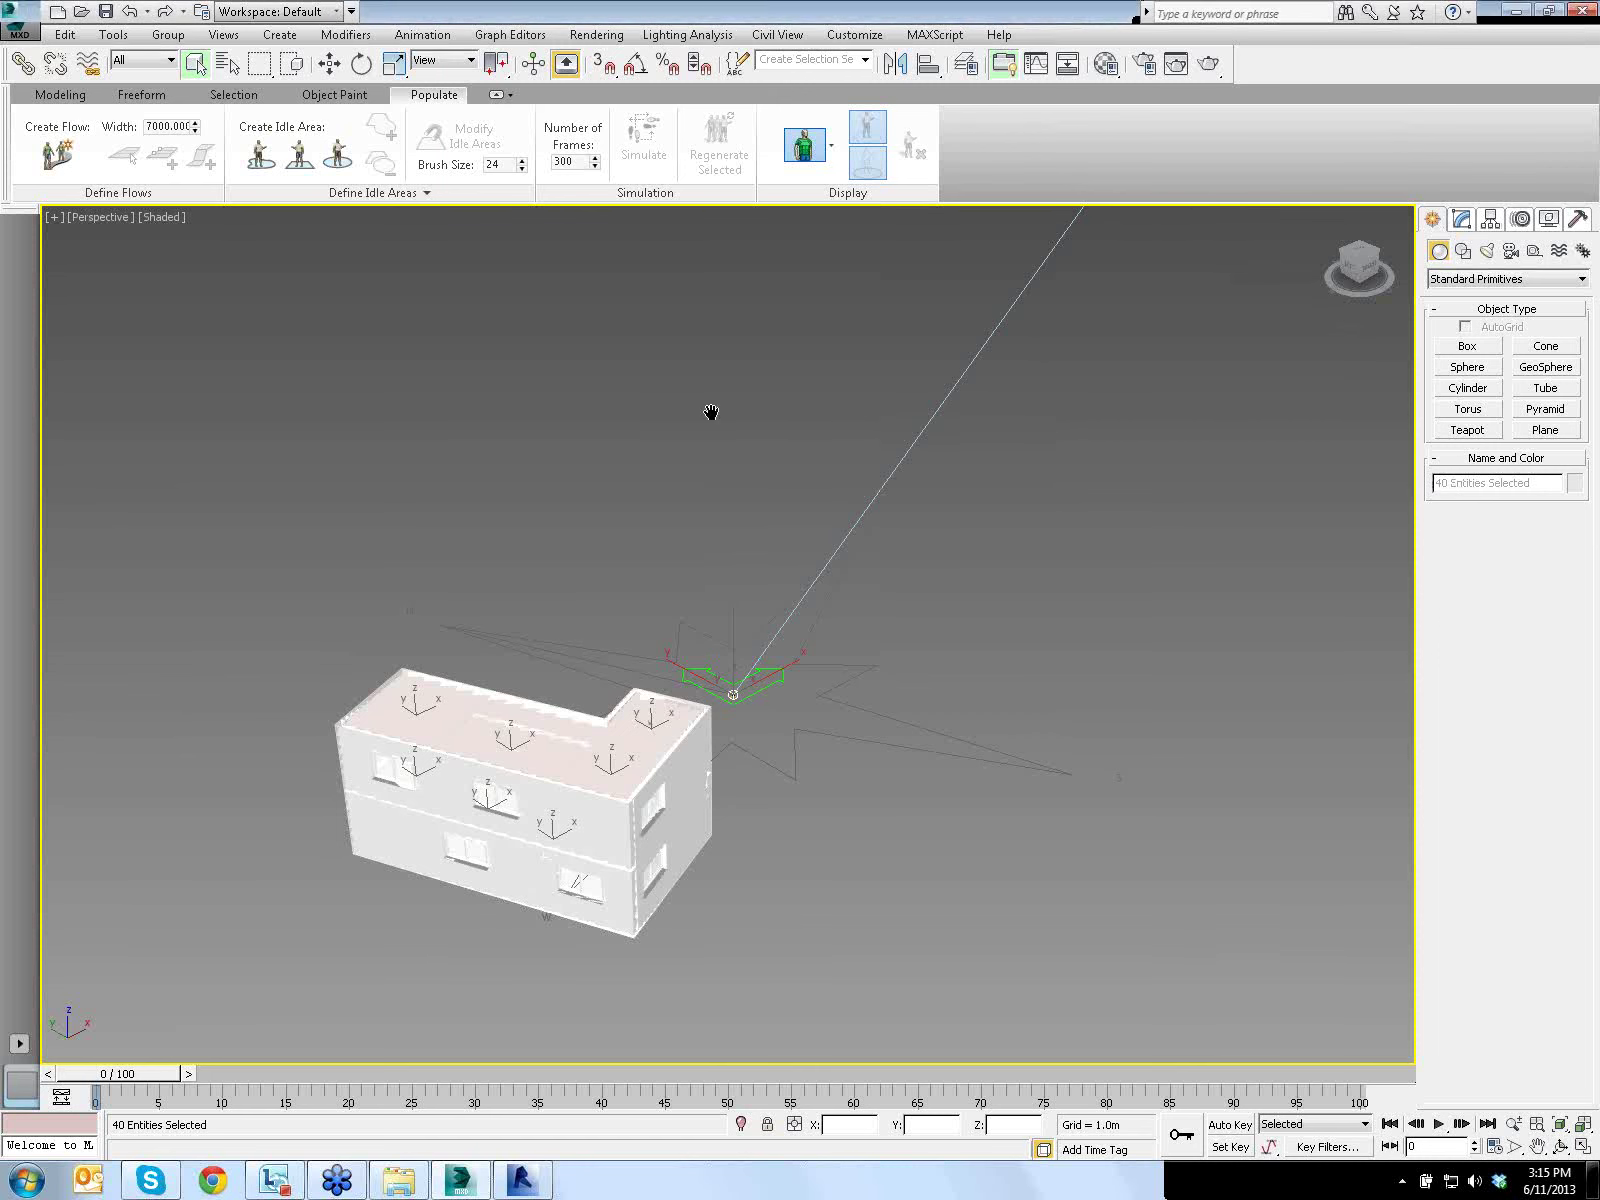
# Zoom in on the relinked house and clear the selection of its objects
pyautogui.scroll(1, 762, 438)
pyautogui.scroll(3, 706, 518)
pyautogui.scroll(-3, 757, 343)
pyautogui.scroll(-1, 818, 407)
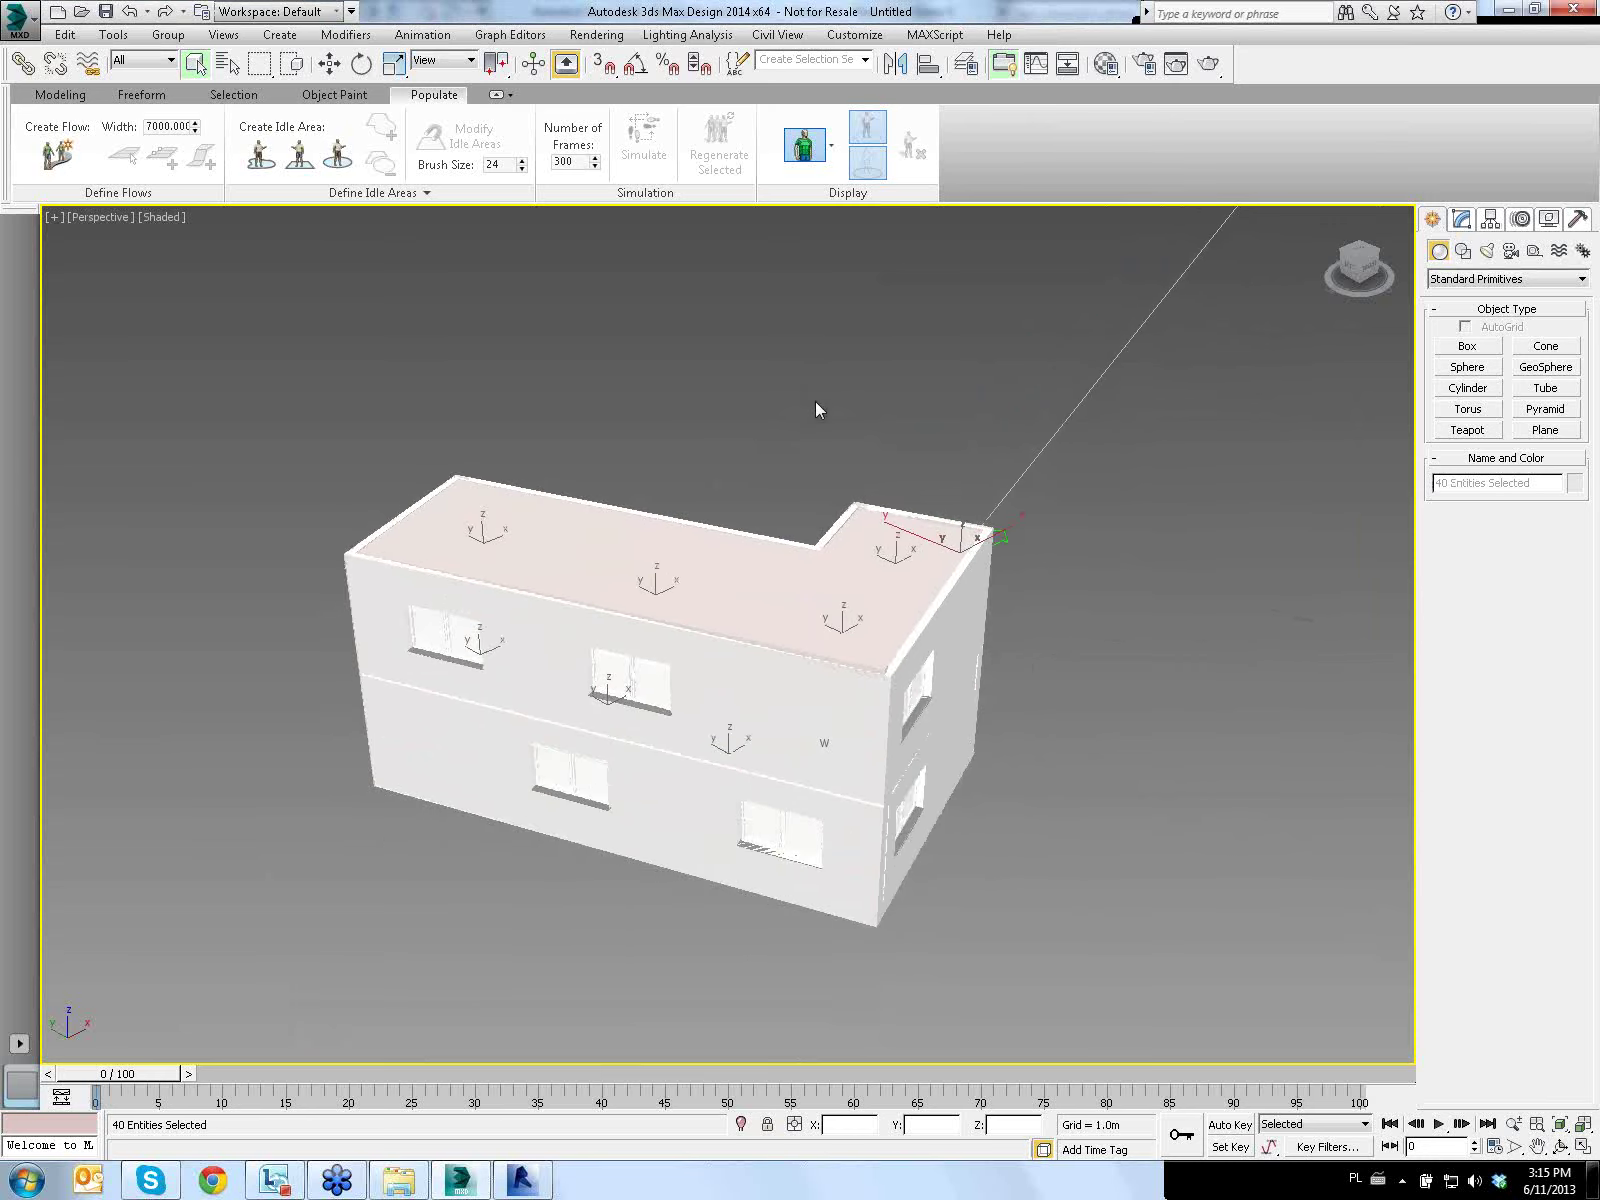
pyautogui.scroll(3, 818, 393)
pyautogui.scroll(-3, 824, 380)
pyautogui.scroll(4, 825, 374)
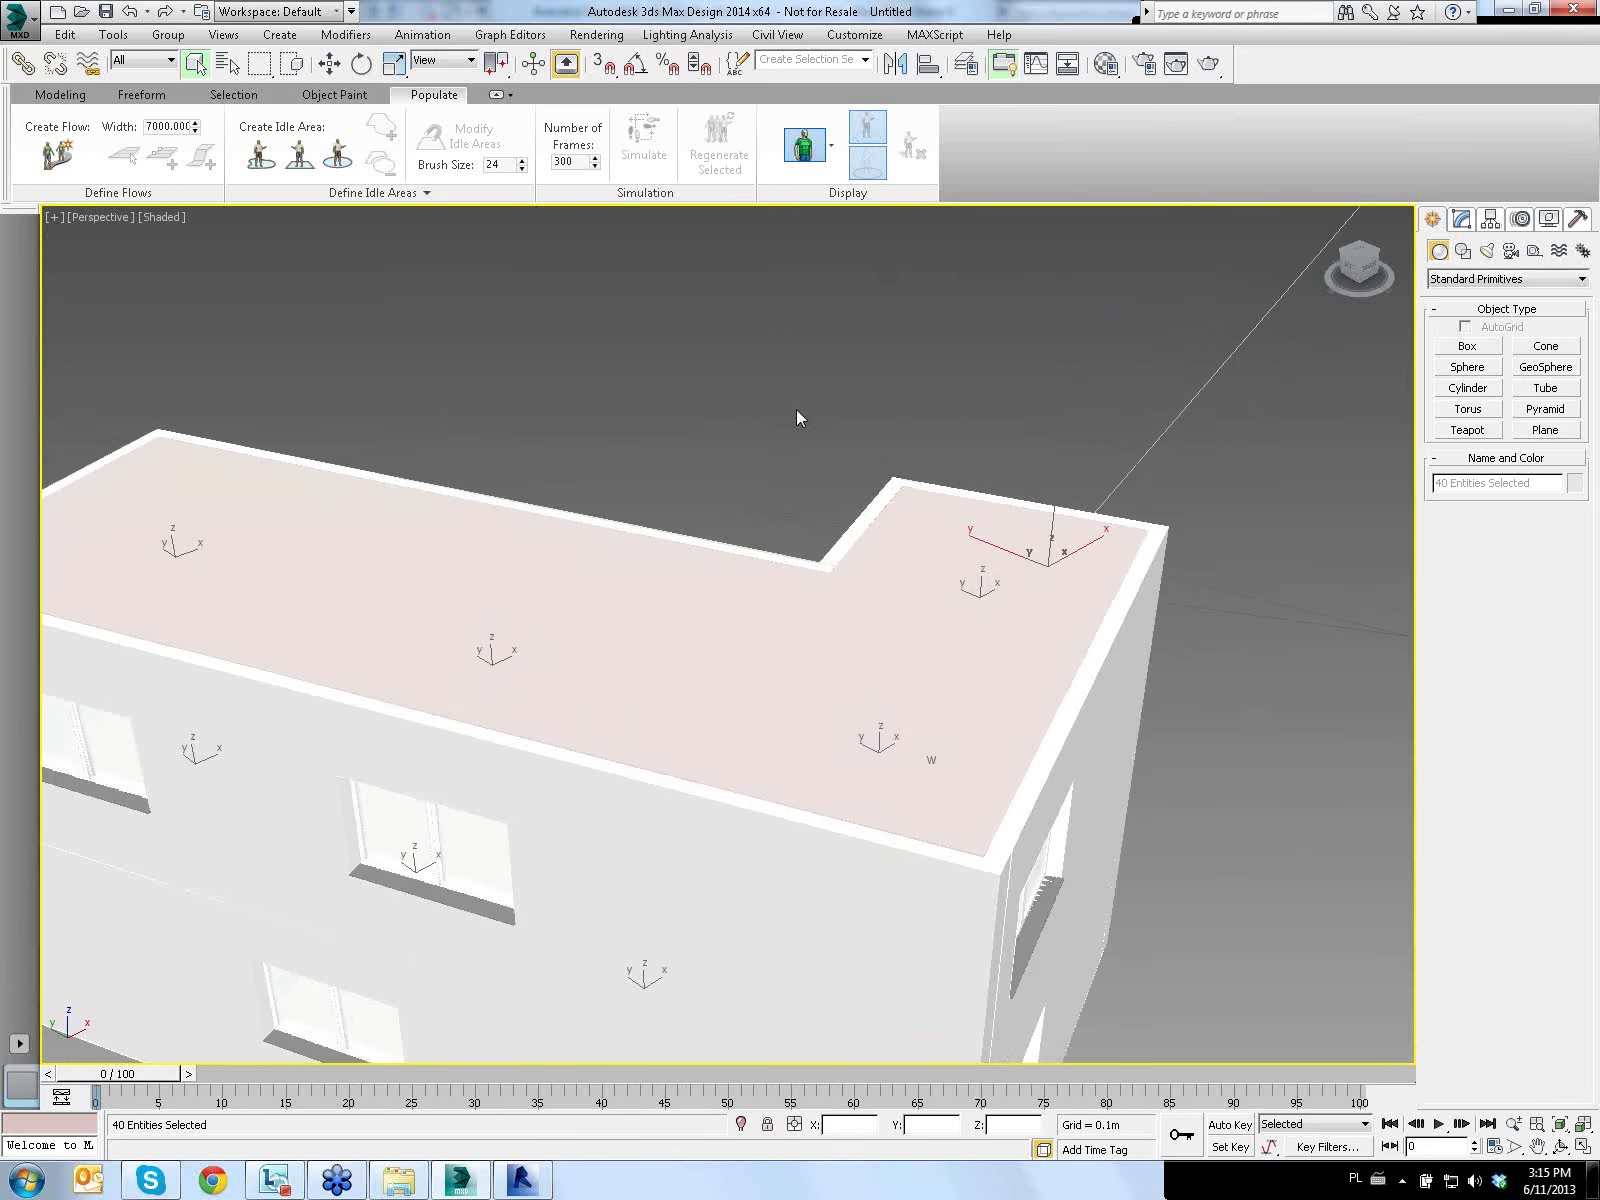
pyautogui.scroll(-1, 796, 409)
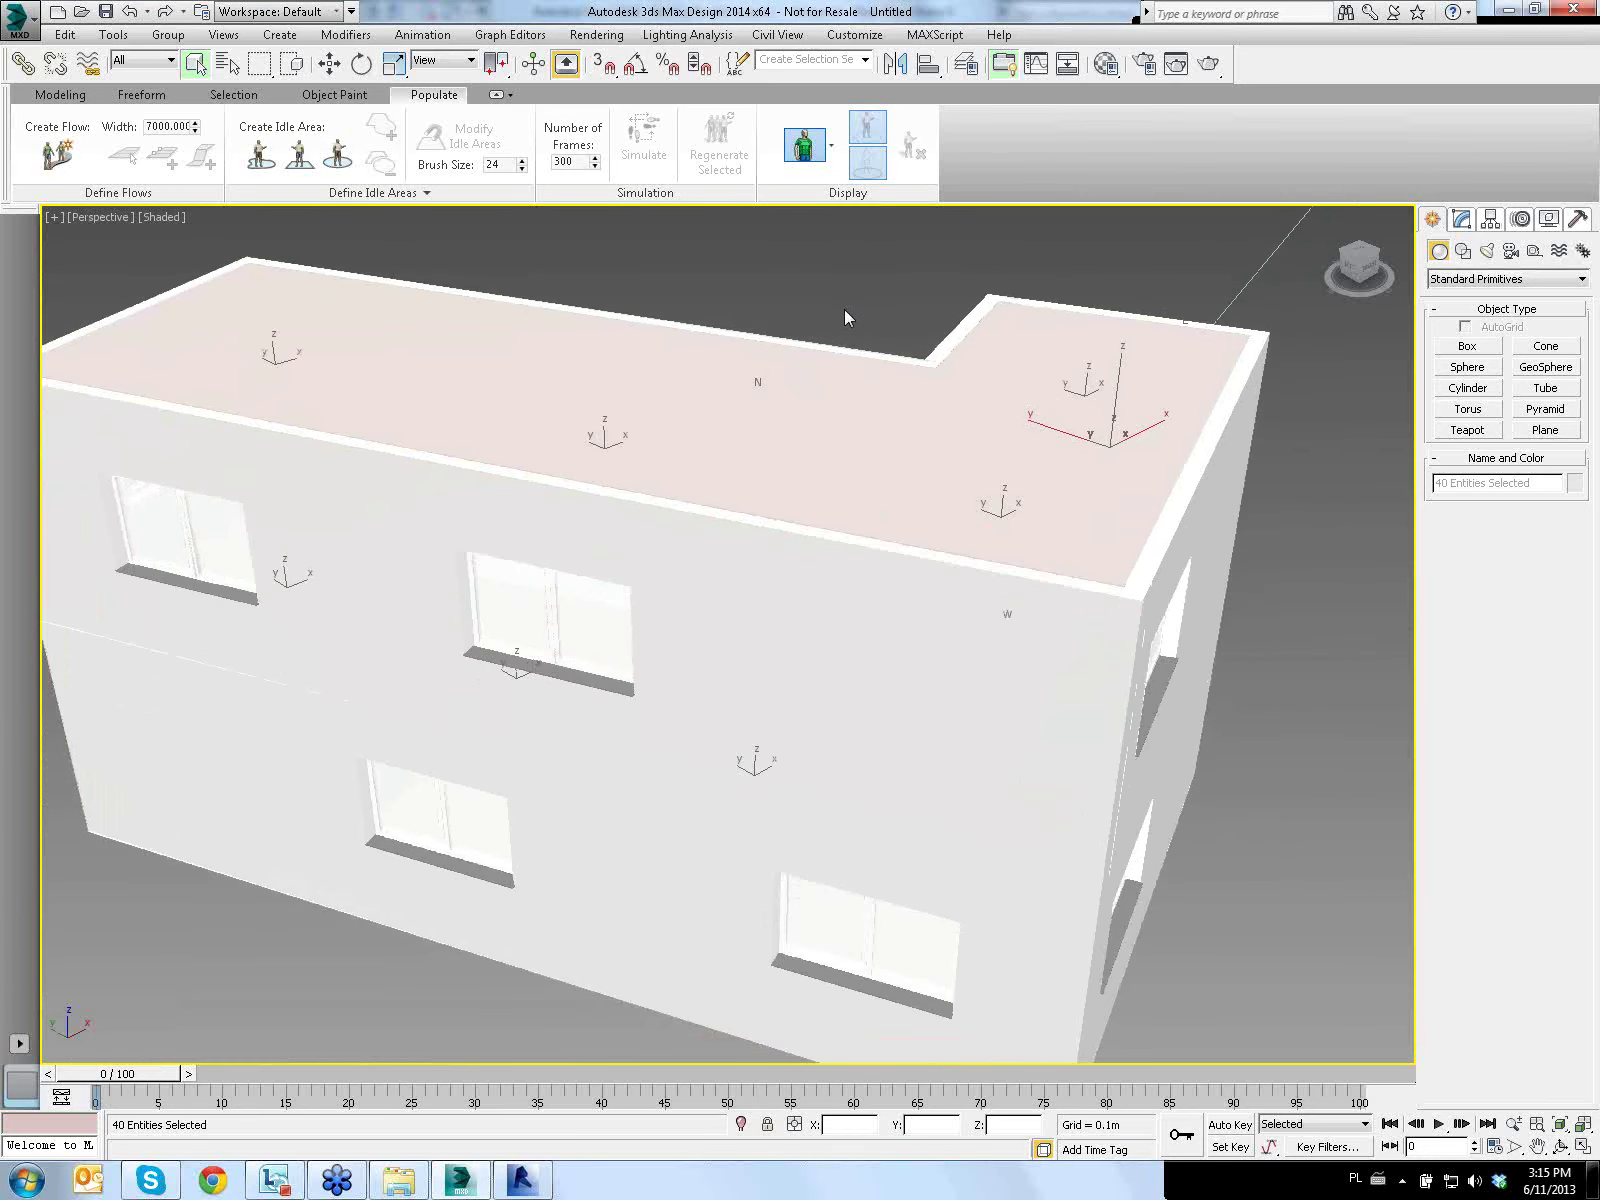
pyautogui.scroll(1, 845, 310)
pyautogui.scroll(-1, 844, 312)
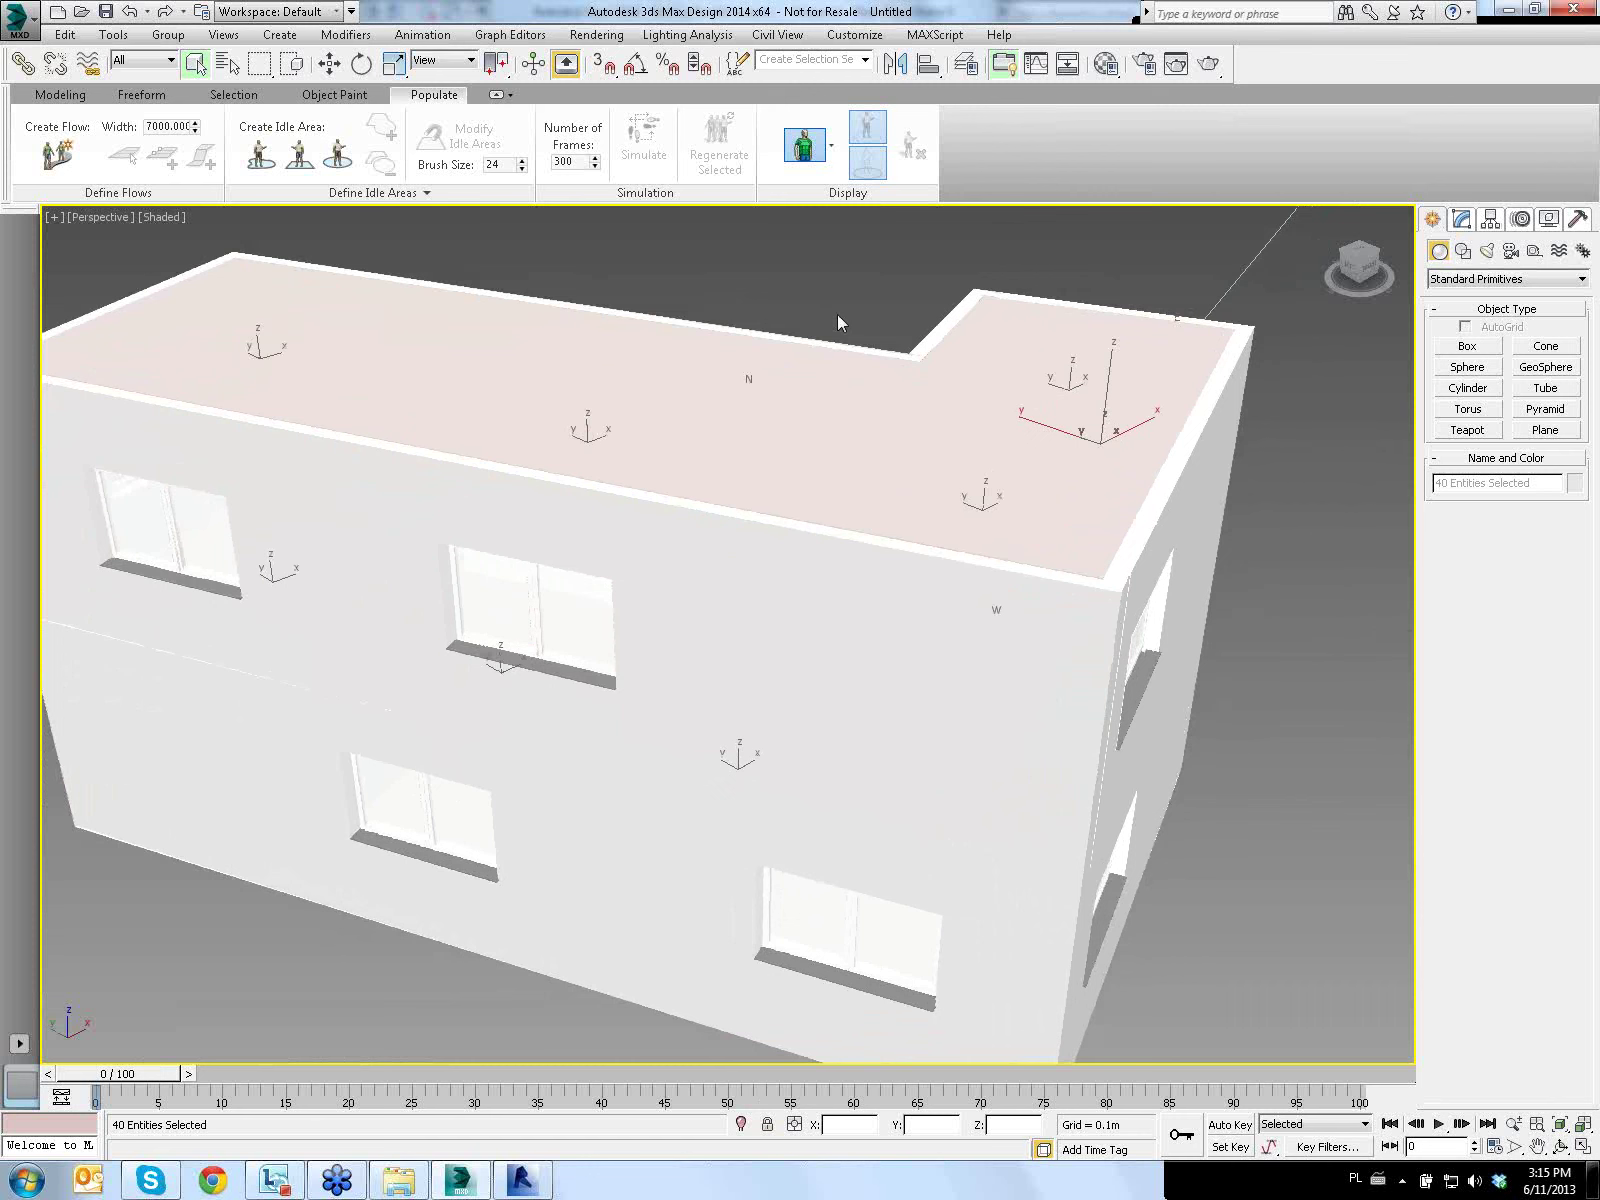
pyautogui.click(838, 314)
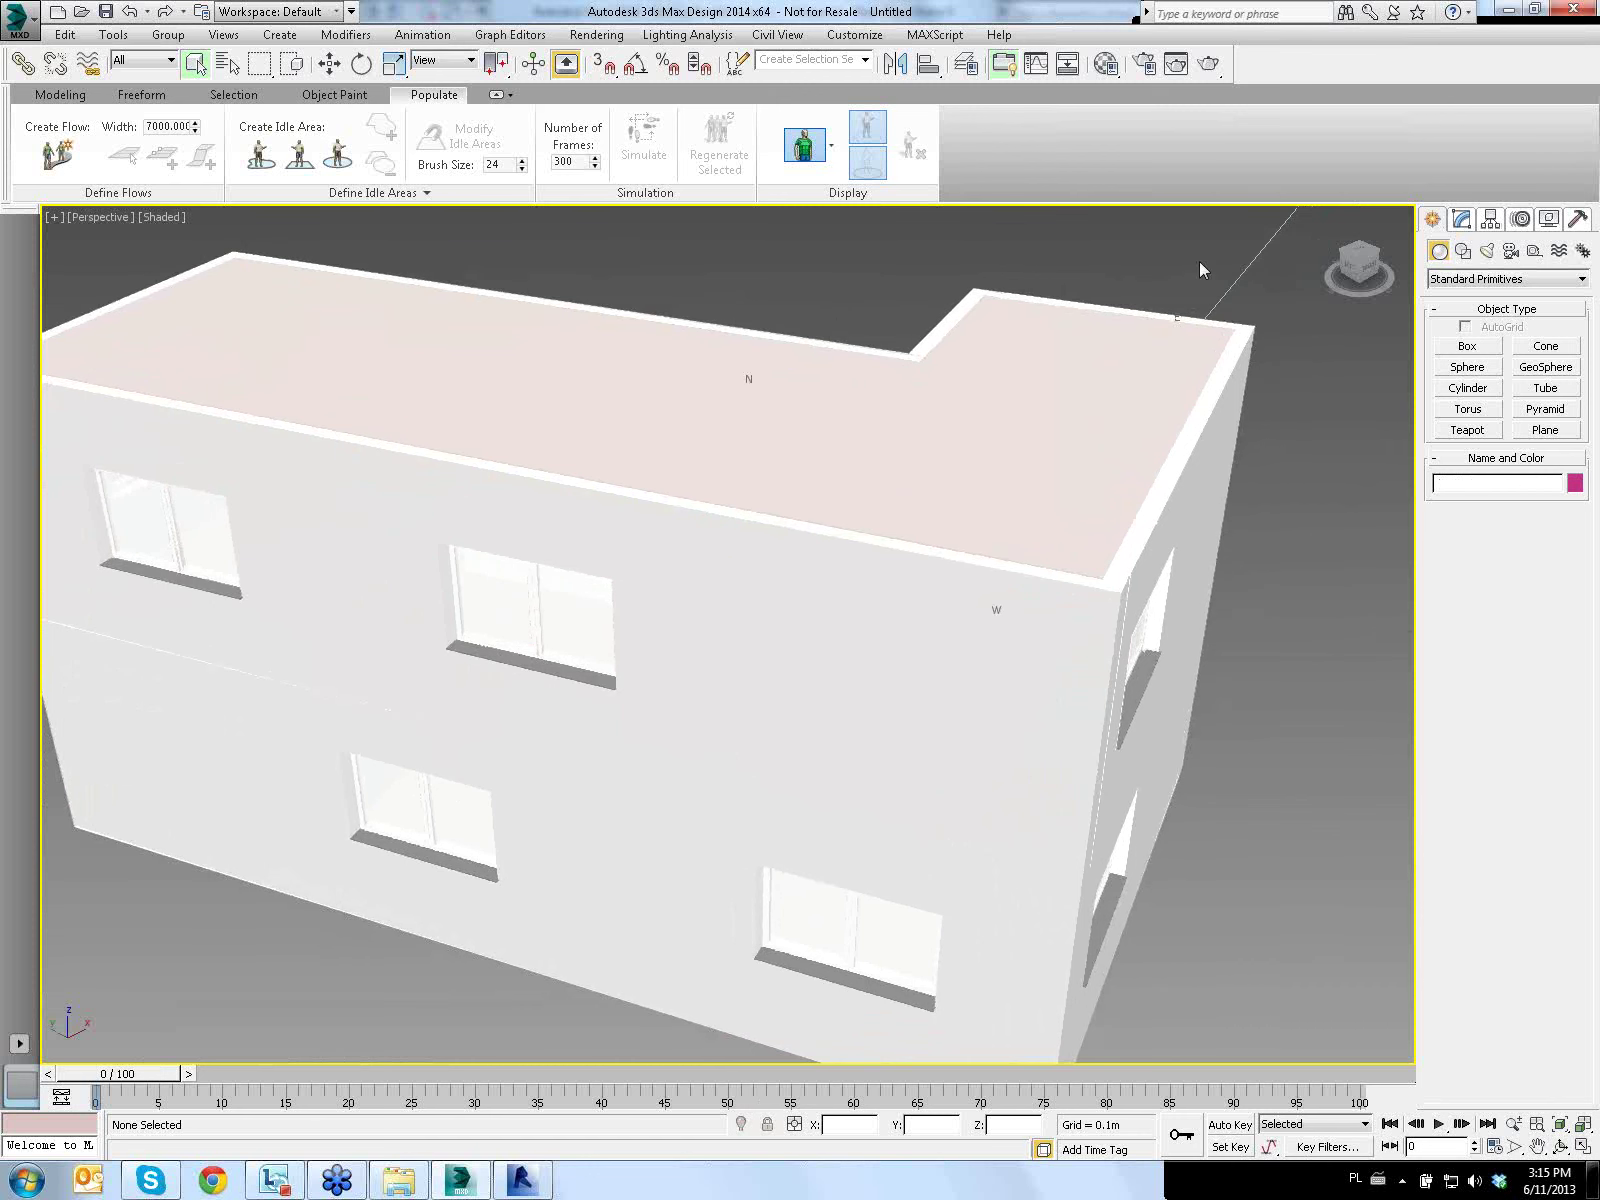